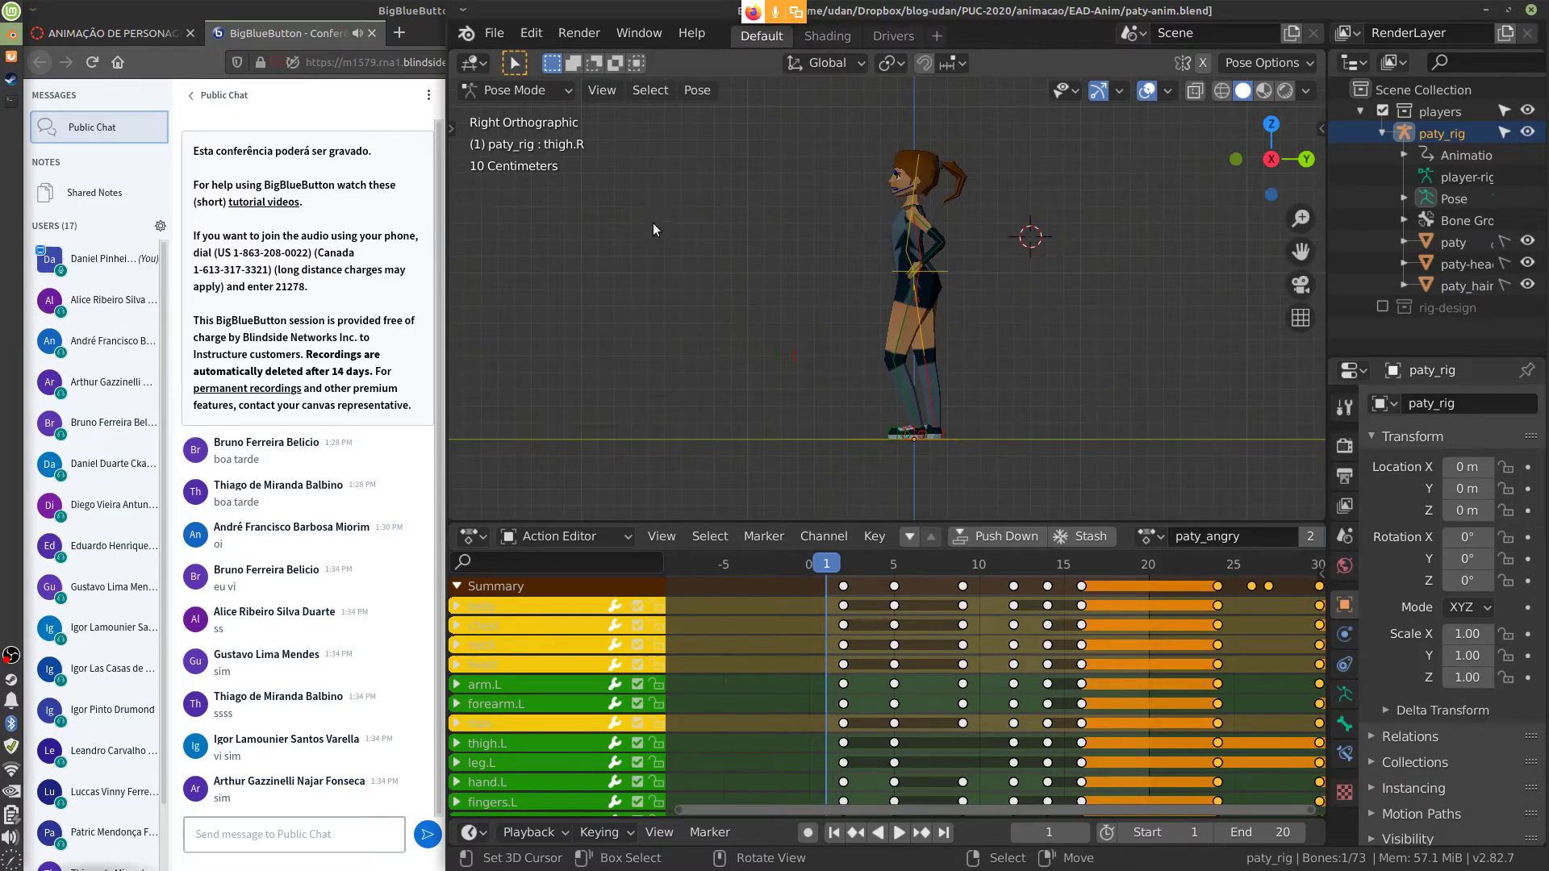
# Handwrite the annotation "NLA EDITOR" in the empty viewport space beside the character
pyautogui.press('n')
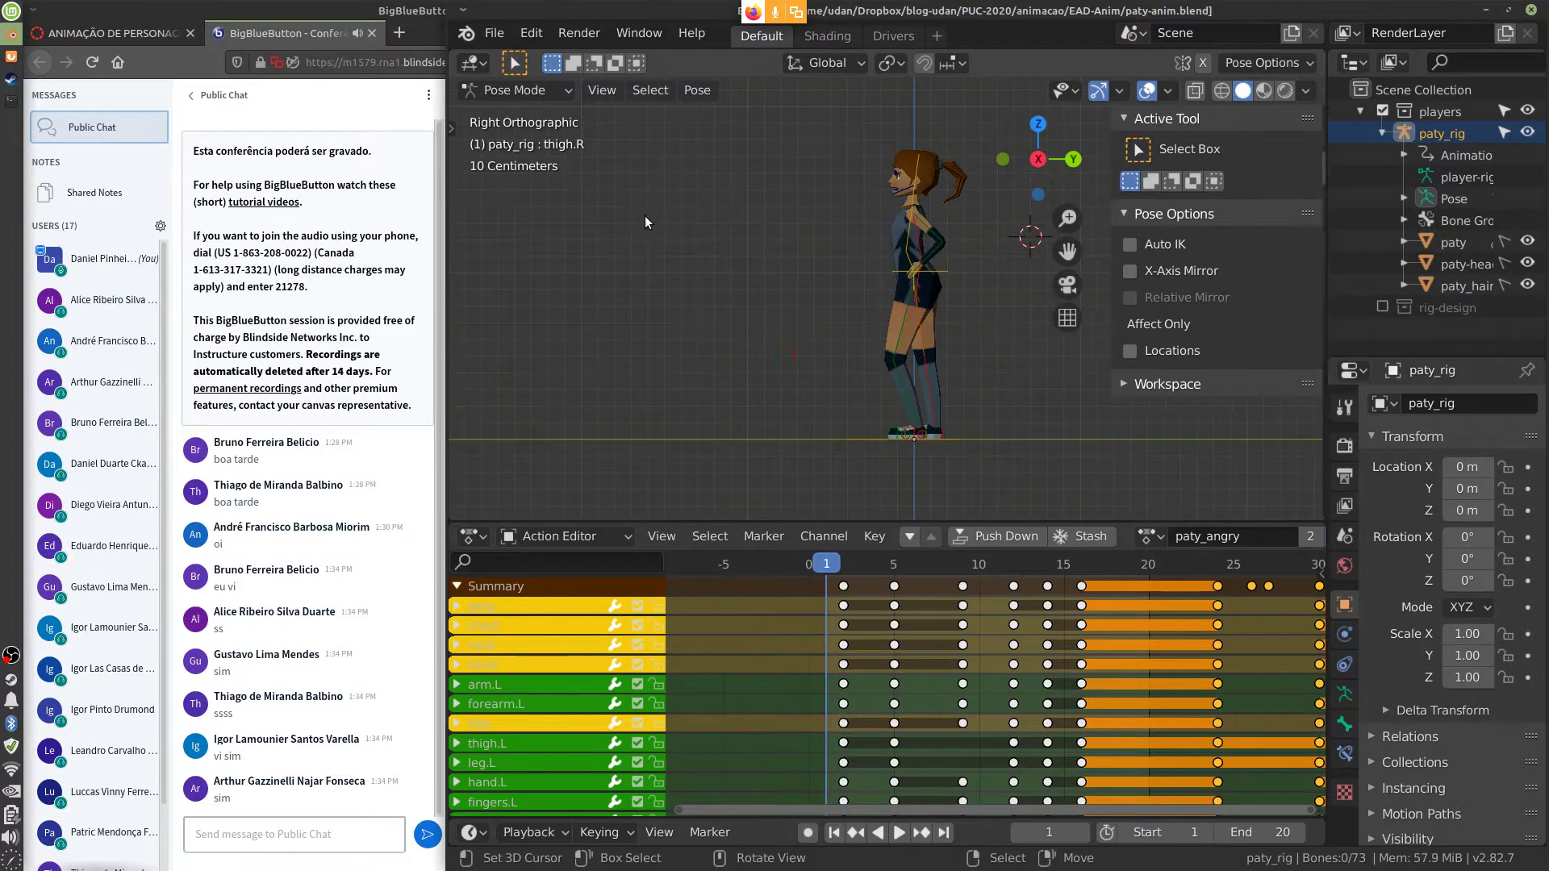
pyautogui.moveTo(635, 256)
pyautogui.mouseDown()
pyautogui.moveTo(639, 191)
pyautogui.moveTo(660, 243)
pyautogui.moveTo(671, 182)
pyautogui.moveTo(674, 233)
pyautogui.moveTo(706, 243)
pyautogui.moveTo(724, 194)
pyautogui.moveTo(736, 231)
pyautogui.mouseUp()
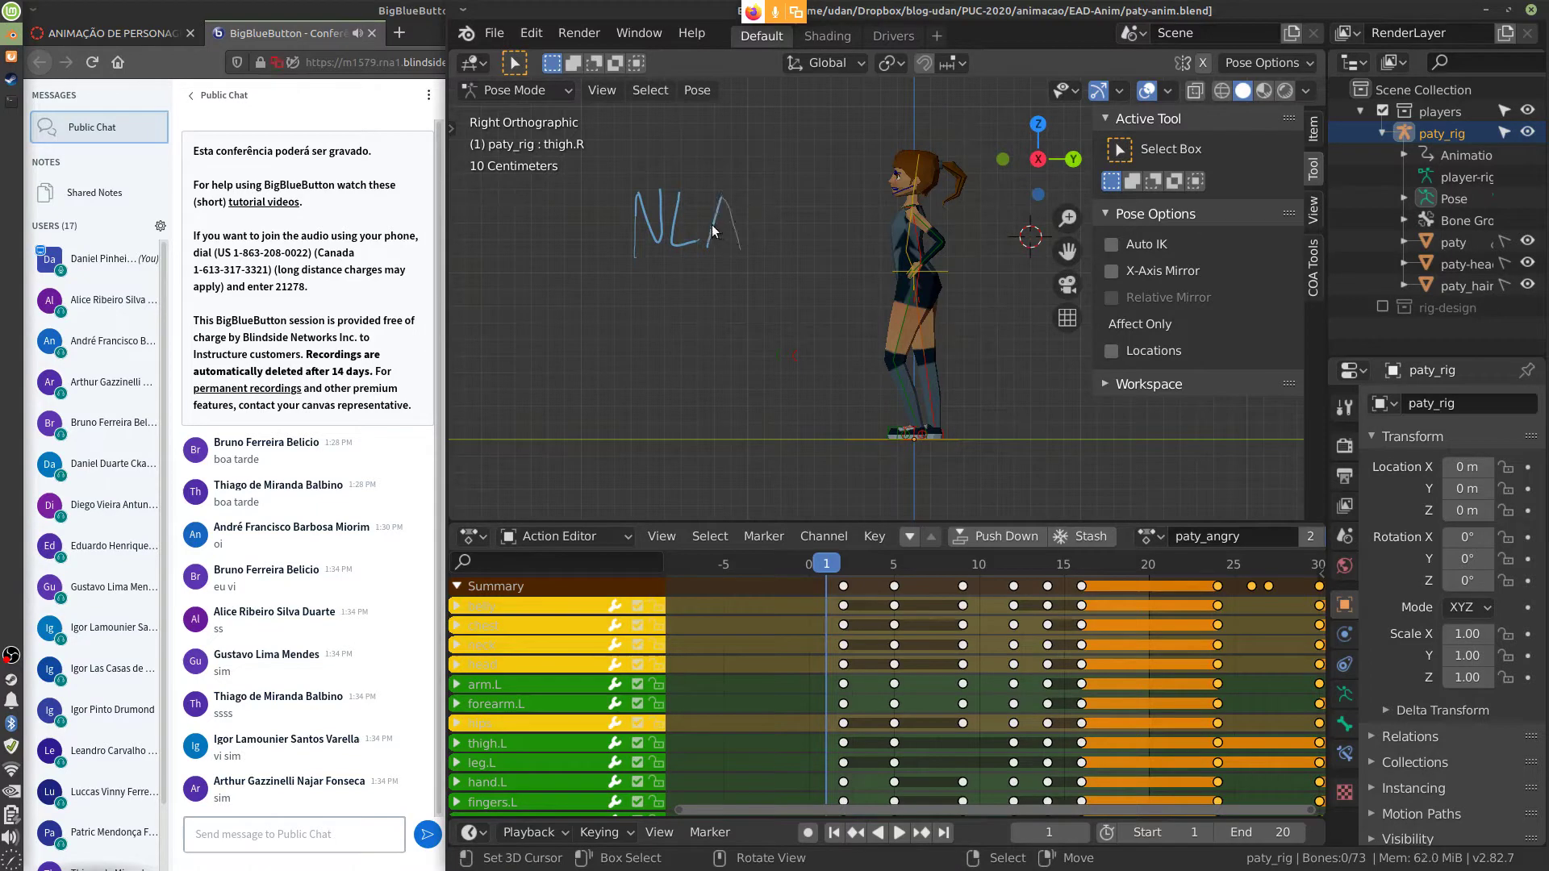
pyautogui.moveTo(650, 282)
pyautogui.mouseDown()
pyautogui.moveTo(655, 318)
pyautogui.moveTo(650, 299)
pyautogui.moveTo(663, 319)
pyautogui.moveTo(708, 321)
pyautogui.moveTo(741, 289)
pyautogui.moveTo(765, 321)
pyautogui.moveTo(767, 305)
pyautogui.moveTo(794, 319)
pyautogui.mouseUp()
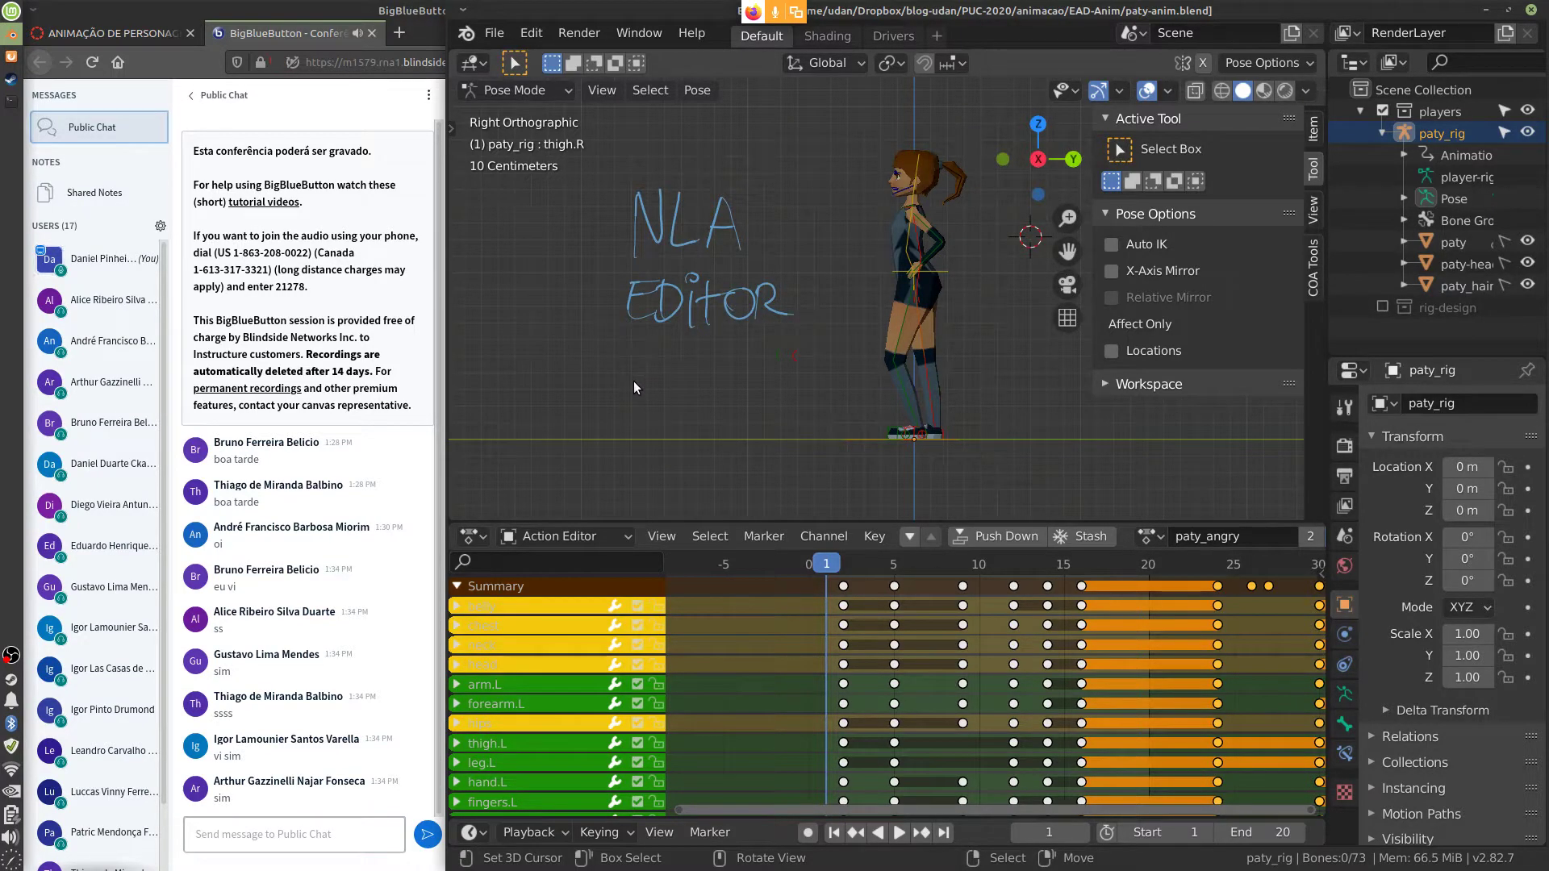
# Handwrite the quoted annotation "BAKE ACTION" beneath the "NLA EDITOR" note
pyautogui.moveTo(628, 363); pyautogui.dragTo(622, 375)
pyautogui.moveTo(633, 364)
pyautogui.mouseDown()
pyautogui.moveTo(636, 423)
pyautogui.moveTo(637, 405)
pyautogui.moveTo(679, 410)
pyautogui.moveTo(681, 393)
pyautogui.moveTo(685, 413)
pyautogui.moveTo(688, 395)
pyautogui.mouseUp()
pyautogui.moveTo(688, 396); pyautogui.dragTo(705, 415)
pyautogui.moveTo(705, 395); pyautogui.dragTo(716, 394)
pyautogui.moveTo(704, 413)
pyautogui.mouseDown()
pyautogui.moveTo(721, 410)
pyautogui.moveTo(724, 373)
pyautogui.mouseUp()
pyautogui.moveTo(707, 455)
pyautogui.mouseDown()
pyautogui.moveTo(768, 412)
pyautogui.moveTo(775, 448)
pyautogui.mouseUp()
pyautogui.moveTo(768, 429); pyautogui.dragTo(832, 407)
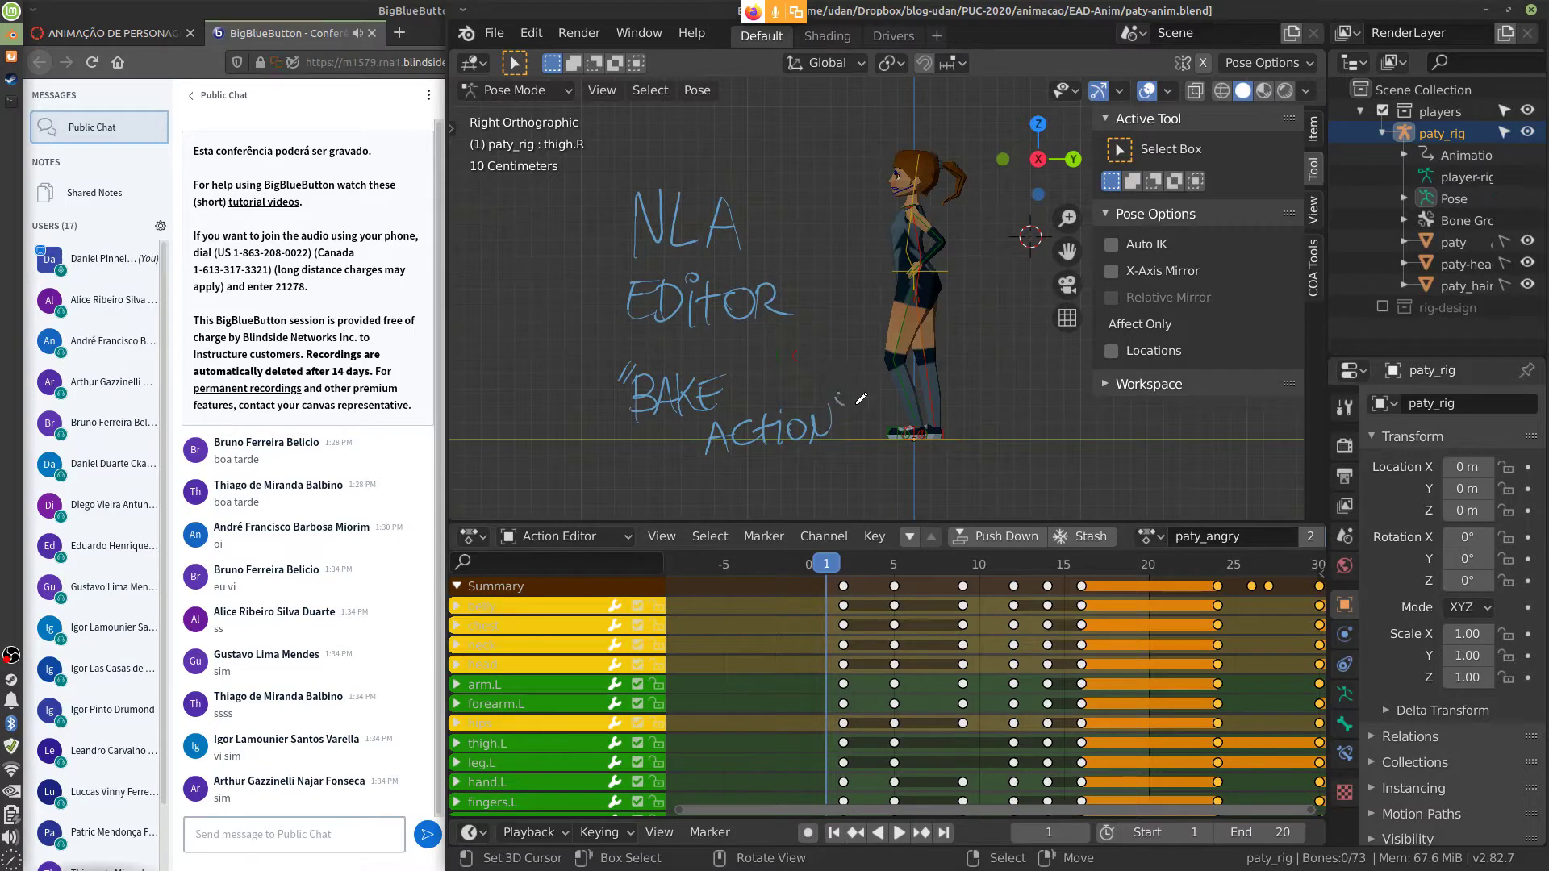
pyautogui.click(862, 360)
# Circle the "NLA EDITOR" and "BAKE ACTION" notes and connect both with lines to a handwritten "FBX" label
pyautogui.moveTo(692, 162)
pyautogui.mouseDown()
pyautogui.moveTo(598, 311)
pyautogui.moveTo(795, 257)
pyautogui.moveTo(694, 165)
pyautogui.mouseUp()
pyautogui.moveTo(626, 345)
pyautogui.mouseDown()
pyautogui.moveTo(587, 387)
pyautogui.moveTo(710, 516)
pyautogui.moveTo(857, 383)
pyautogui.moveTo(764, 323)
pyautogui.mouseUp()
pyautogui.moveTo(798, 242); pyautogui.dragTo(800, 253)
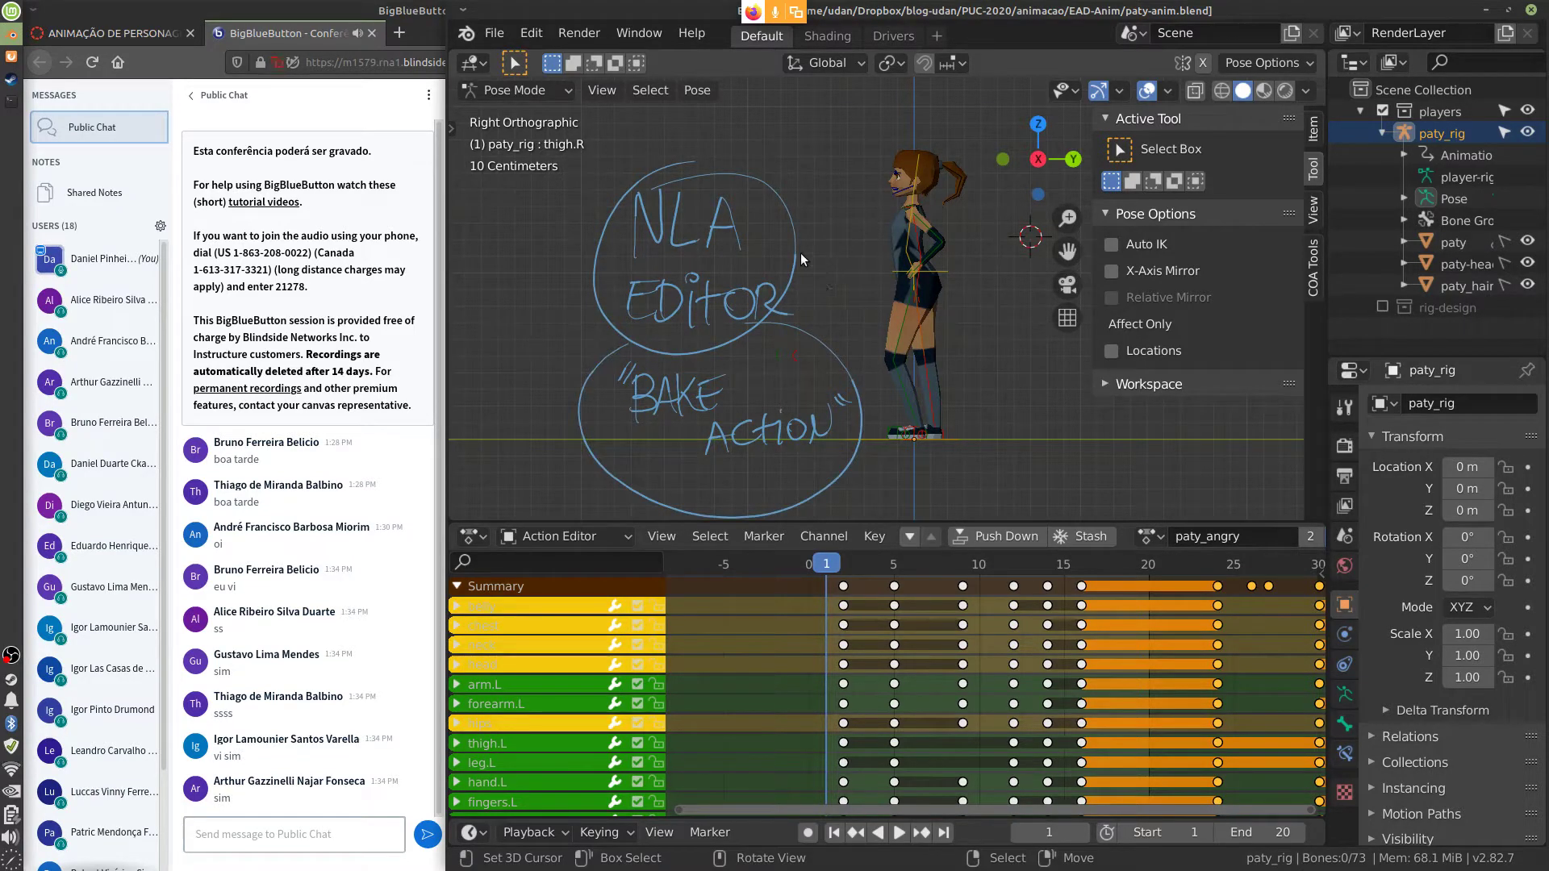
pyautogui.moveTo(597, 278); pyautogui.dragTo(476, 383)
pyautogui.moveTo(495, 324)
pyautogui.mouseDown()
pyautogui.moveTo(470, 358)
pyautogui.moveTo(497, 339)
pyautogui.moveTo(500, 362)
pyautogui.moveTo(503, 327)
pyautogui.moveTo(490, 359)
pyautogui.moveTo(546, 325)
pyautogui.moveTo(517, 357)
pyautogui.moveTo(576, 407)
pyautogui.mouseUp()
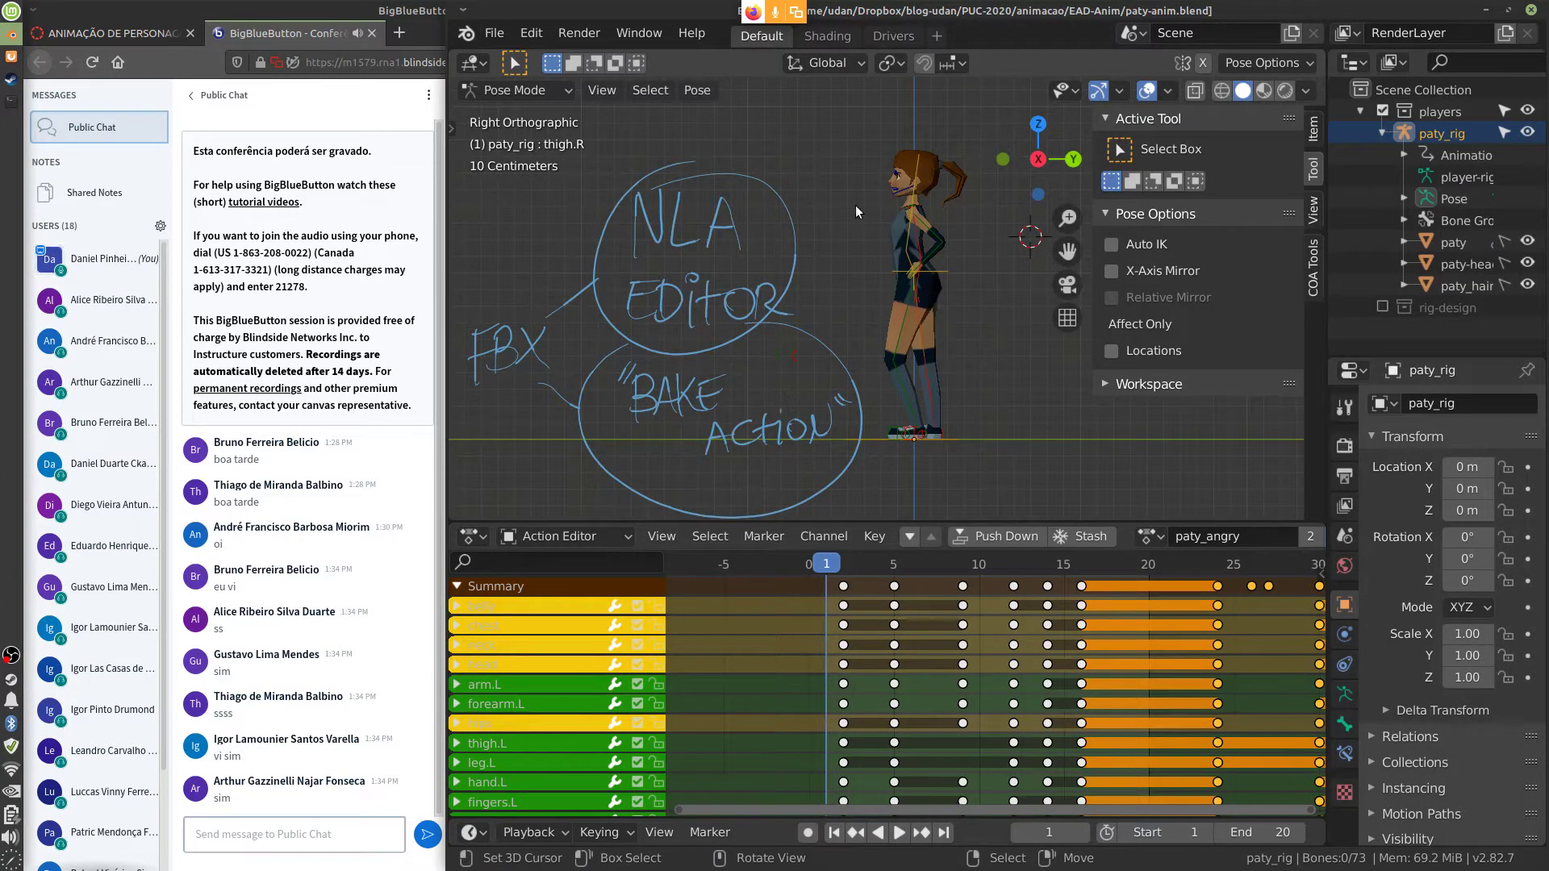
# Erase all handwritten annotations from the viewport
pyautogui.moveTo(824, 204)
pyautogui.mouseDown(button='right')
pyautogui.moveTo(751, 240)
pyautogui.moveTo(762, 189)
pyautogui.moveTo(654, 199)
pyautogui.moveTo(684, 171)
pyautogui.moveTo(632, 202)
pyautogui.moveTo(540, 337)
pyautogui.moveTo(483, 368)
pyautogui.moveTo(482, 323)
pyautogui.mouseUp(button='right')
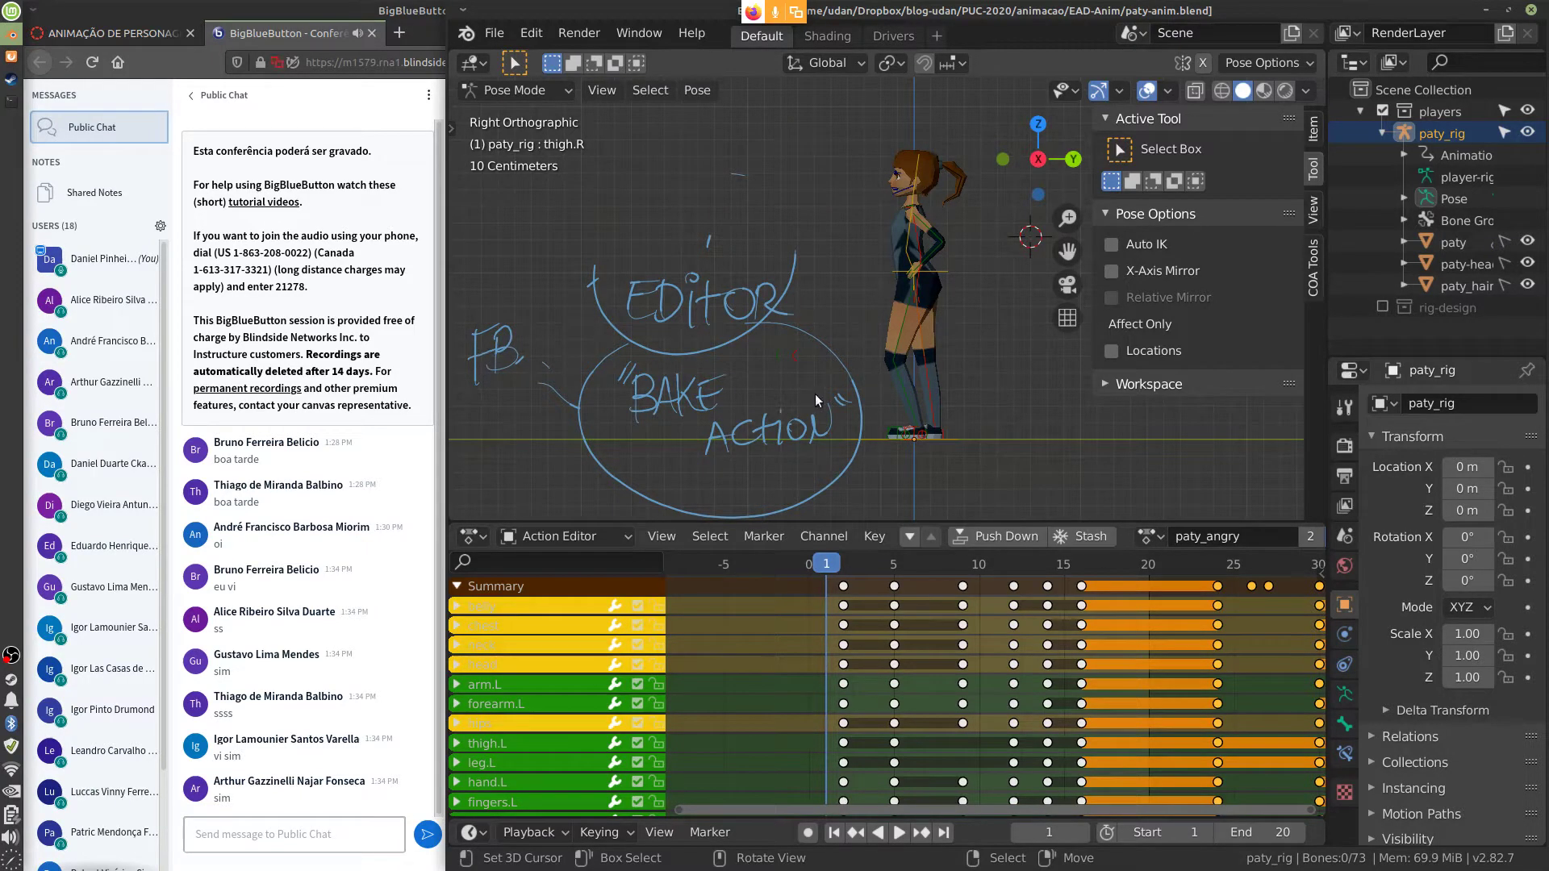
pyautogui.moveTo(800, 268)
pyautogui.mouseDown(button='right')
pyautogui.moveTo(662, 359)
pyautogui.moveTo(652, 315)
pyautogui.moveTo(582, 265)
pyautogui.moveTo(612, 285)
pyautogui.moveTo(766, 305)
pyautogui.moveTo(666, 278)
pyautogui.moveTo(728, 229)
pyautogui.moveTo(742, 169)
pyautogui.moveTo(646, 291)
pyautogui.moveTo(583, 443)
pyautogui.moveTo(638, 484)
pyautogui.moveTo(746, 494)
pyautogui.moveTo(848, 467)
pyautogui.moveTo(864, 428)
pyautogui.moveTo(848, 348)
pyautogui.moveTo(781, 326)
pyautogui.moveTo(839, 405)
pyautogui.moveTo(703, 441)
pyautogui.moveTo(791, 424)
pyautogui.moveTo(663, 397)
pyautogui.moveTo(709, 374)
pyautogui.moveTo(650, 397)
pyautogui.moveTo(725, 384)
pyautogui.moveTo(616, 404)
pyautogui.moveTo(479, 361)
pyautogui.moveTo(494, 326)
pyautogui.moveTo(534, 338)
pyautogui.mouseUp(button='right')
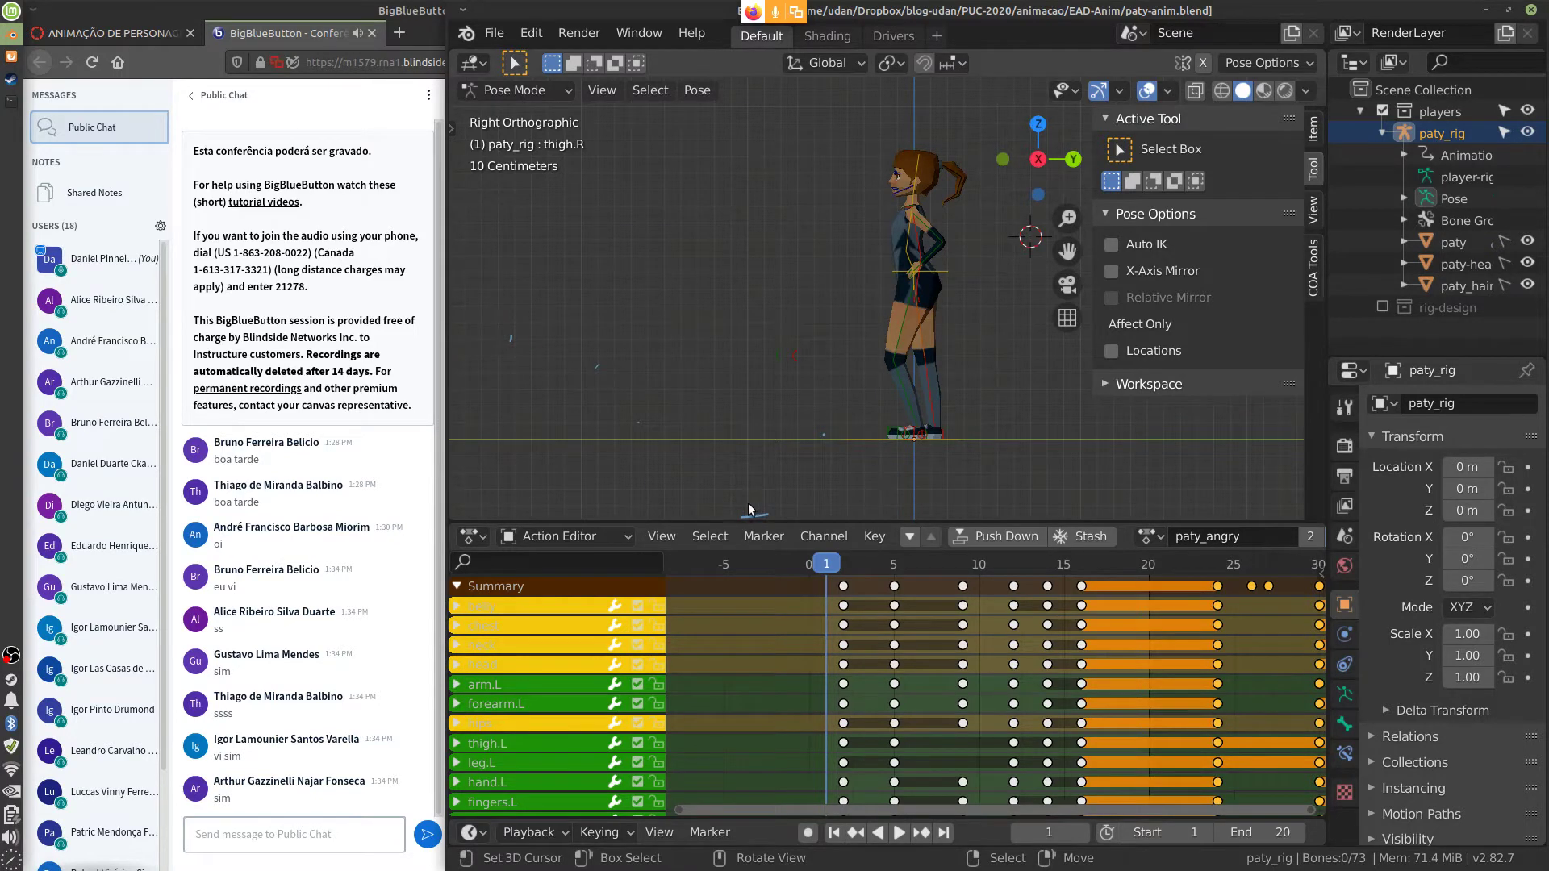
pyautogui.moveTo(748, 506)
pyautogui.mouseDown(button='right')
pyautogui.moveTo(793, 486)
pyautogui.moveTo(814, 437)
pyautogui.moveTo(608, 371)
pyautogui.moveTo(636, 414)
pyautogui.moveTo(577, 348)
pyautogui.moveTo(522, 345)
pyautogui.mouseUp(button='right')
# Switch the Action Editor area to the Nonlinear Animation editor and enlarge it upward over the viewport
pyautogui.click(474, 538)
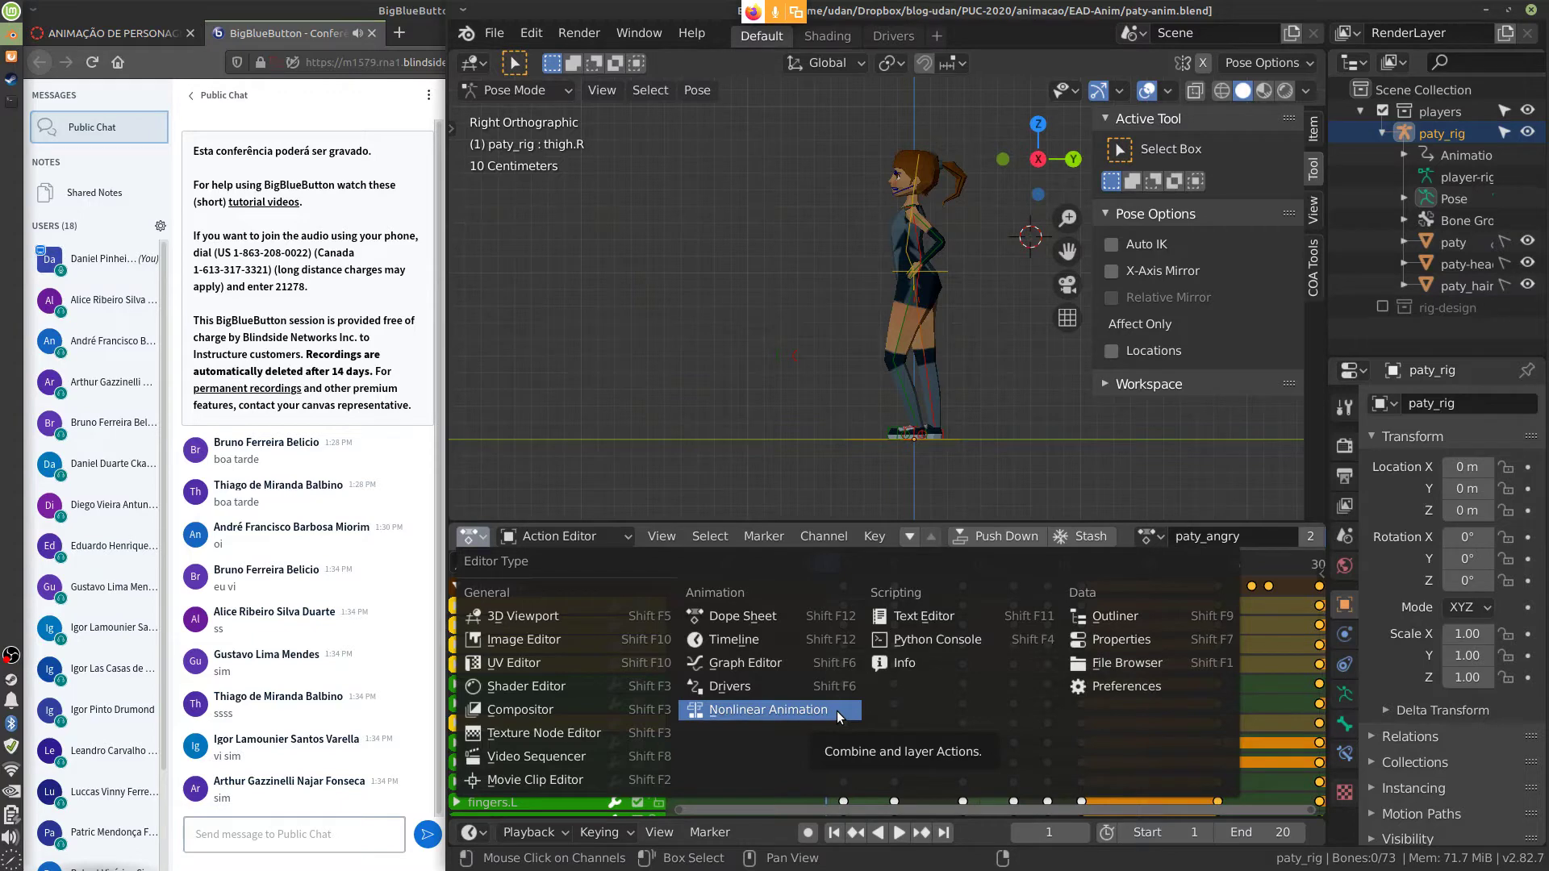
pyautogui.click(773, 710)
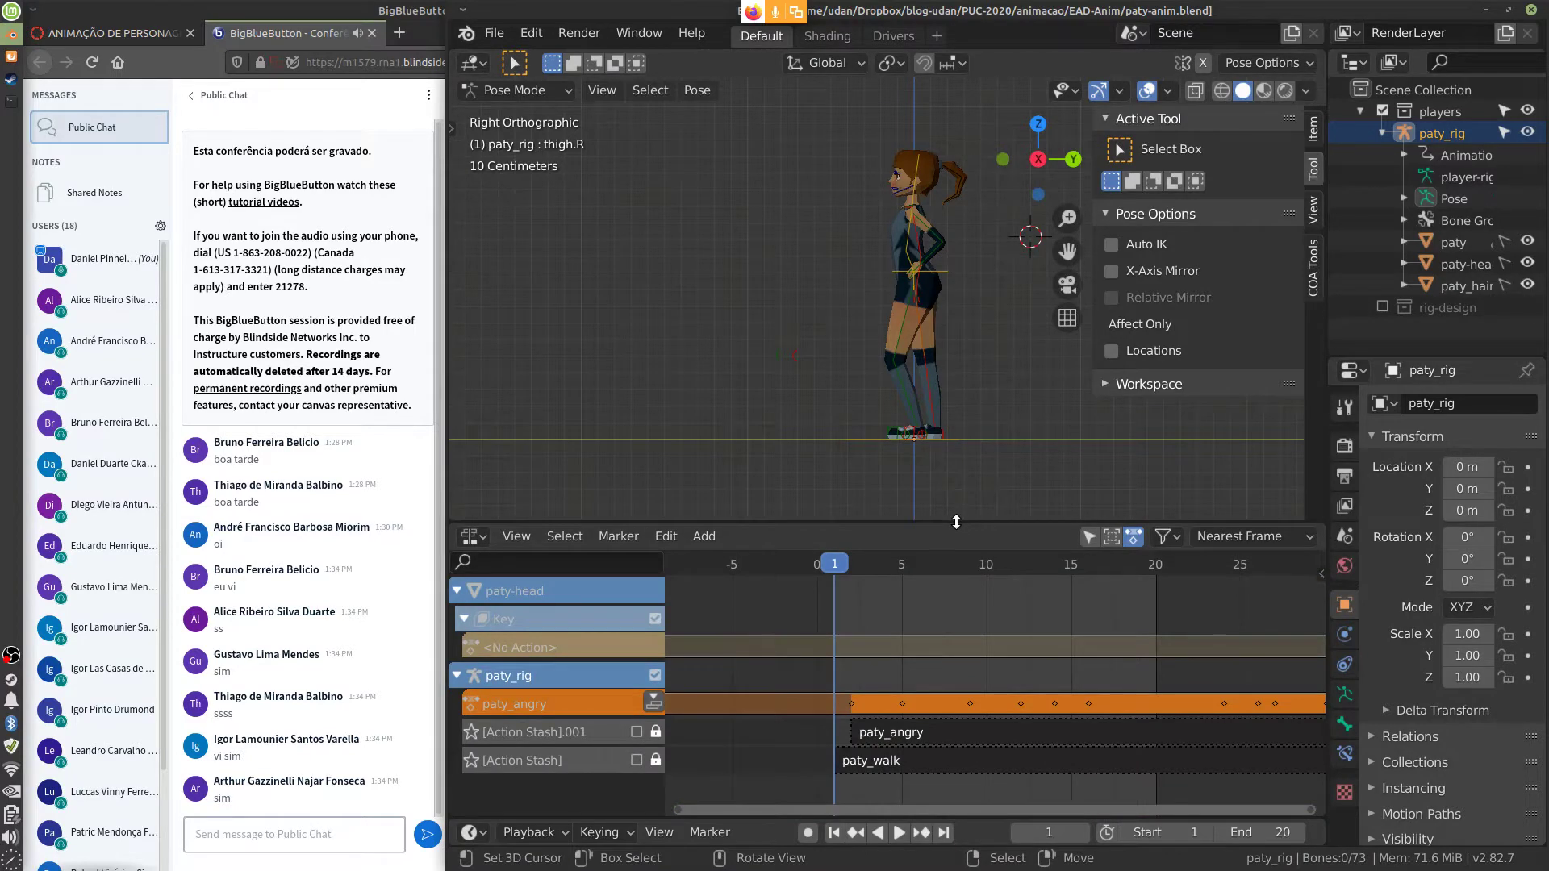
pyautogui.moveTo(956, 522); pyautogui.dragTo(964, 338)
# Select the stashed paty_angry and paty_walk strips alternately to examine both actions on paty_rig
pyautogui.click(1038, 553)
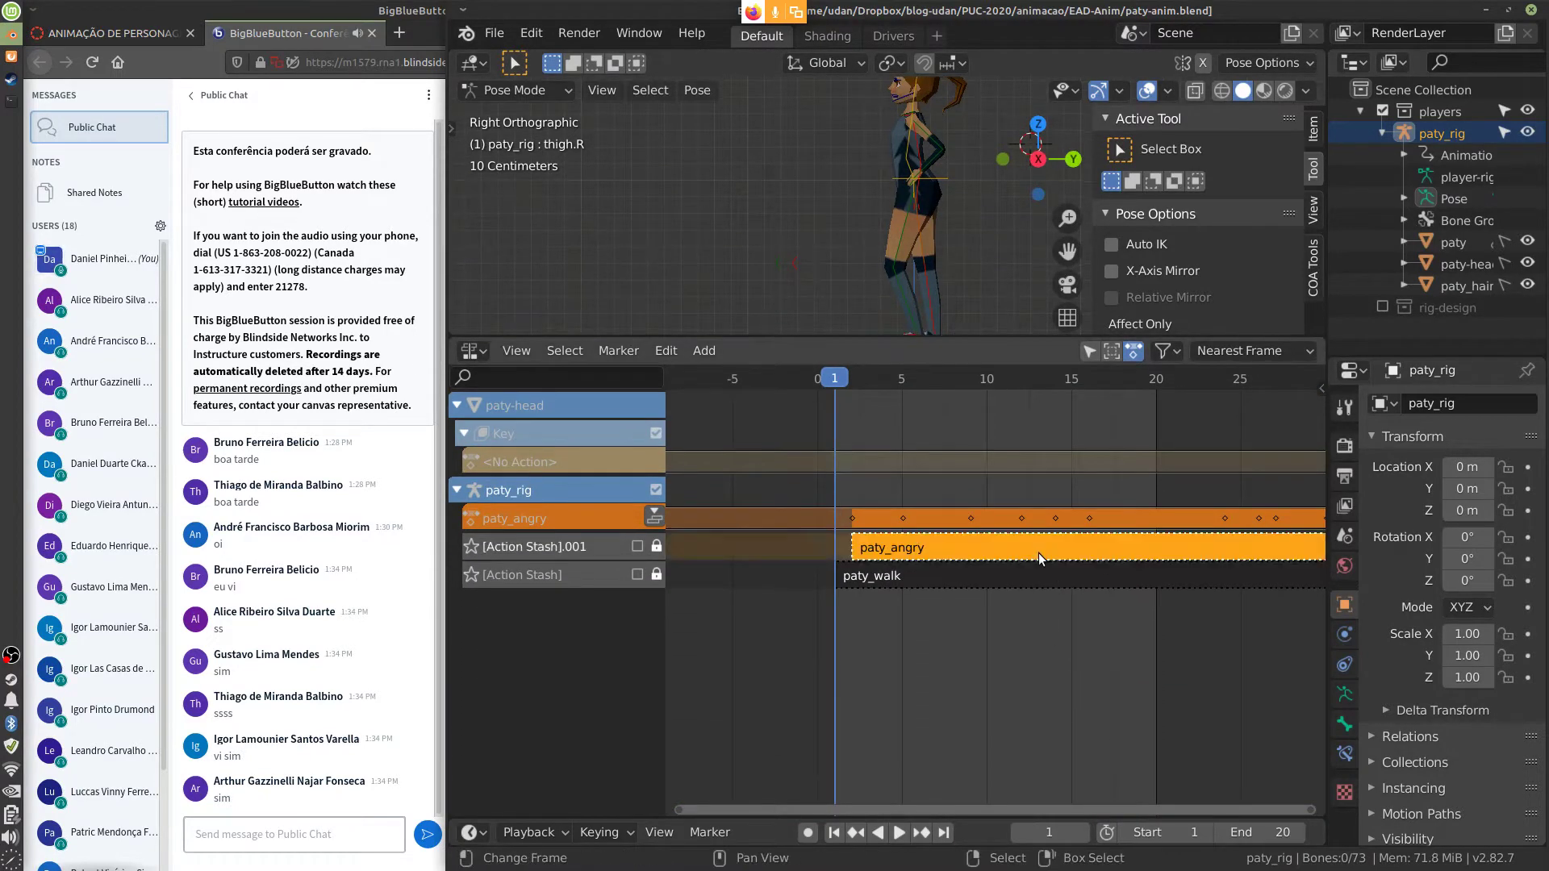
pyautogui.click(1049, 593)
pyautogui.click(1044, 559)
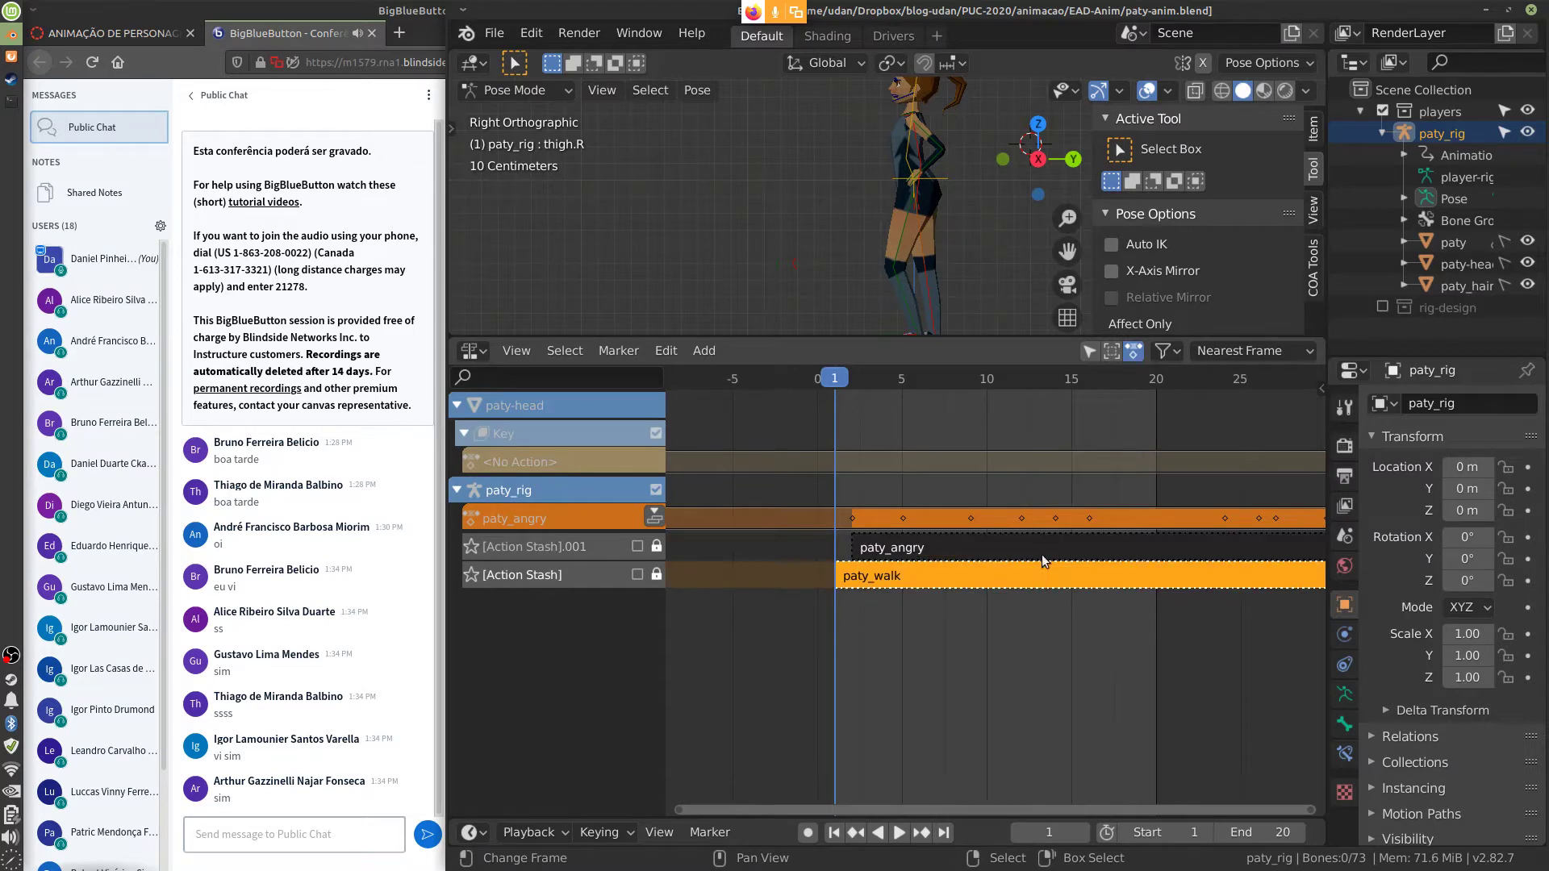
pyautogui.click(1039, 581)
pyautogui.click(1038, 555)
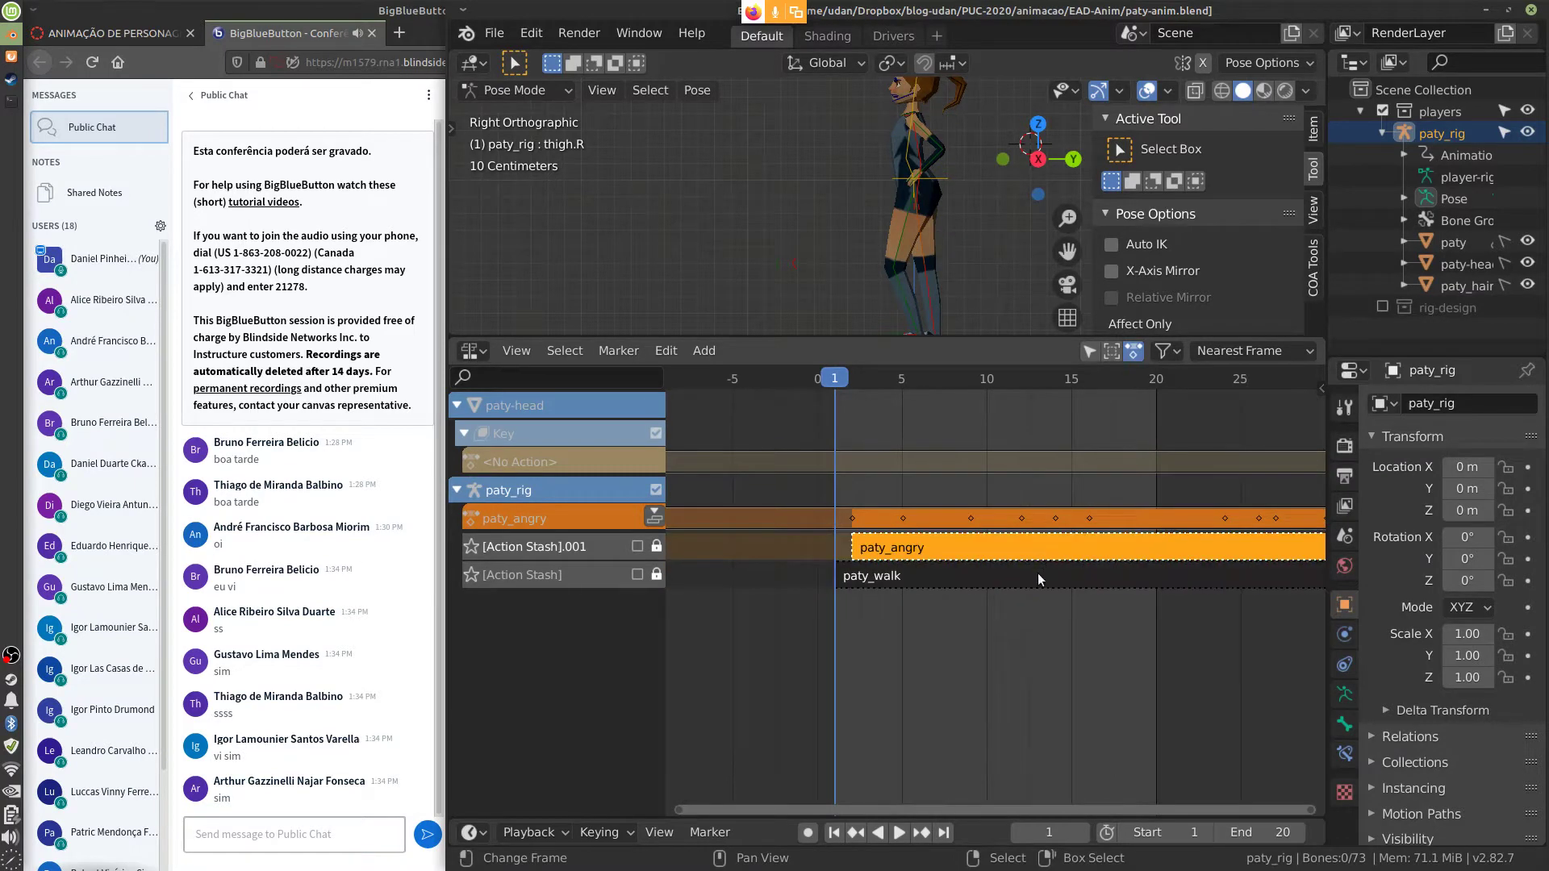
pyautogui.click(1037, 575)
pyautogui.click(1039, 559)
pyautogui.click(1037, 573)
pyautogui.click(1034, 555)
pyautogui.click(1032, 569)
pyautogui.click(1034, 552)
pyautogui.click(1037, 567)
pyautogui.click(1038, 552)
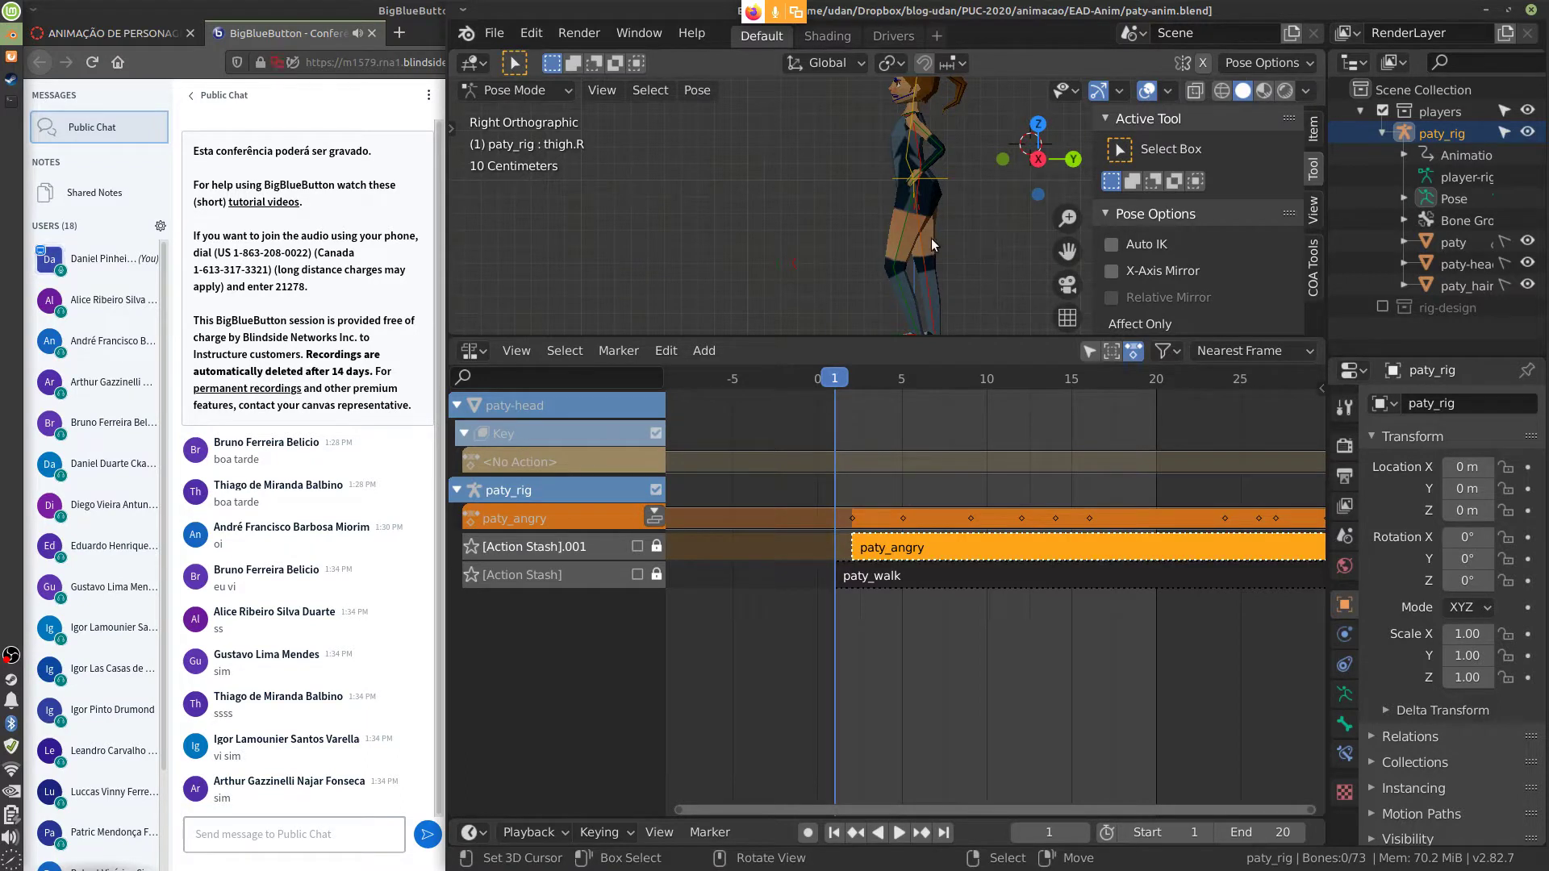
# Play back the character's current animation and review it from the front orthographic view
pyautogui.press('space')
pyautogui.press('Escape')
pyautogui.press('KP_1')
pyautogui.press('space')
pyautogui.press('Escape')
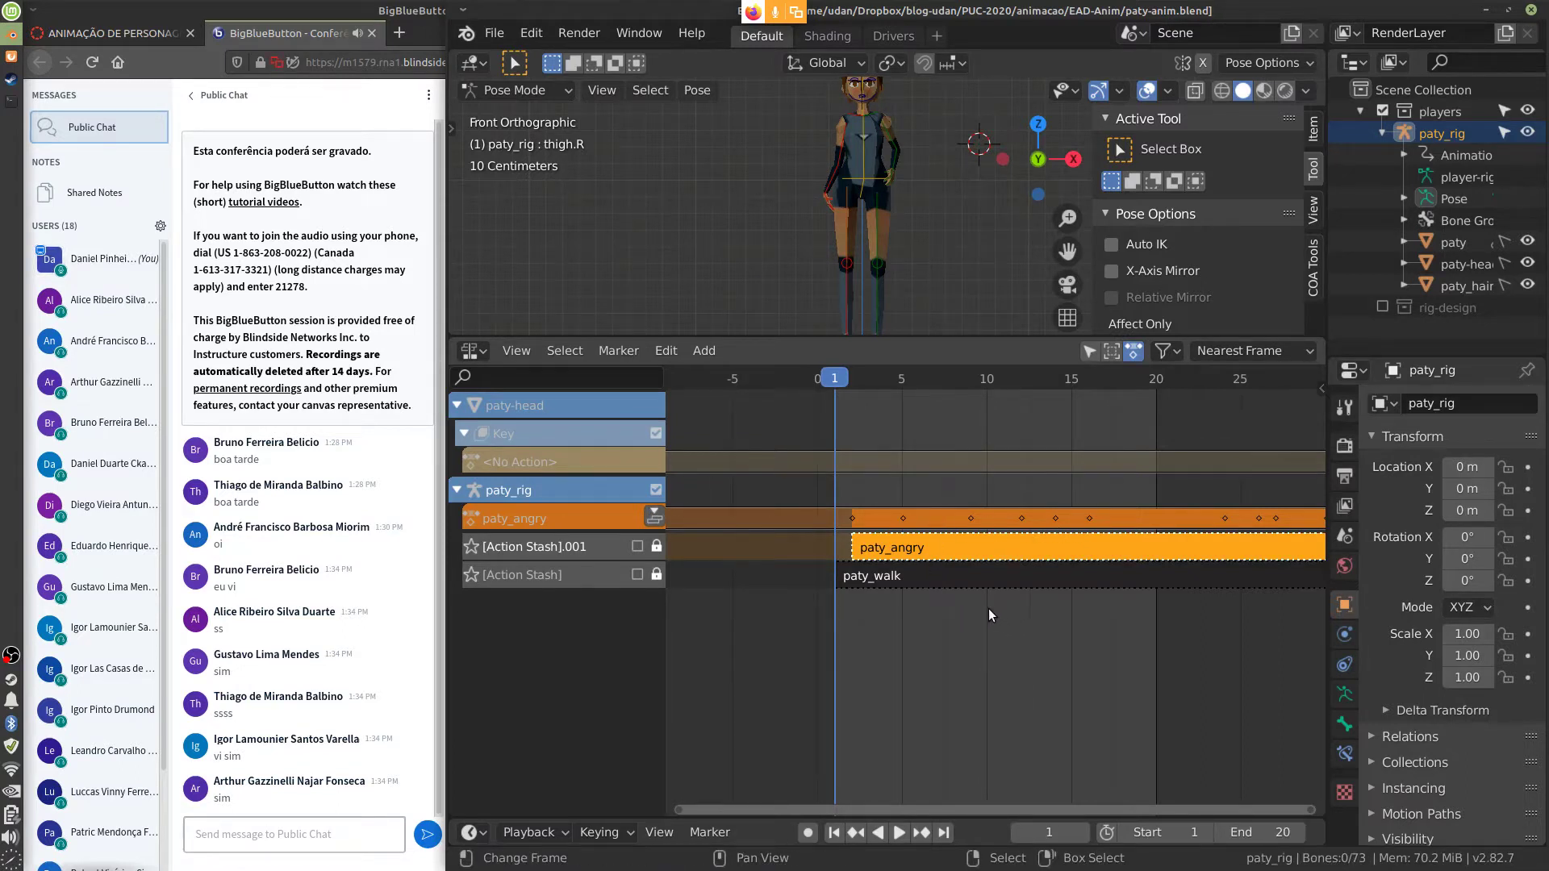
pyautogui.press('space')
pyautogui.press('Escape')
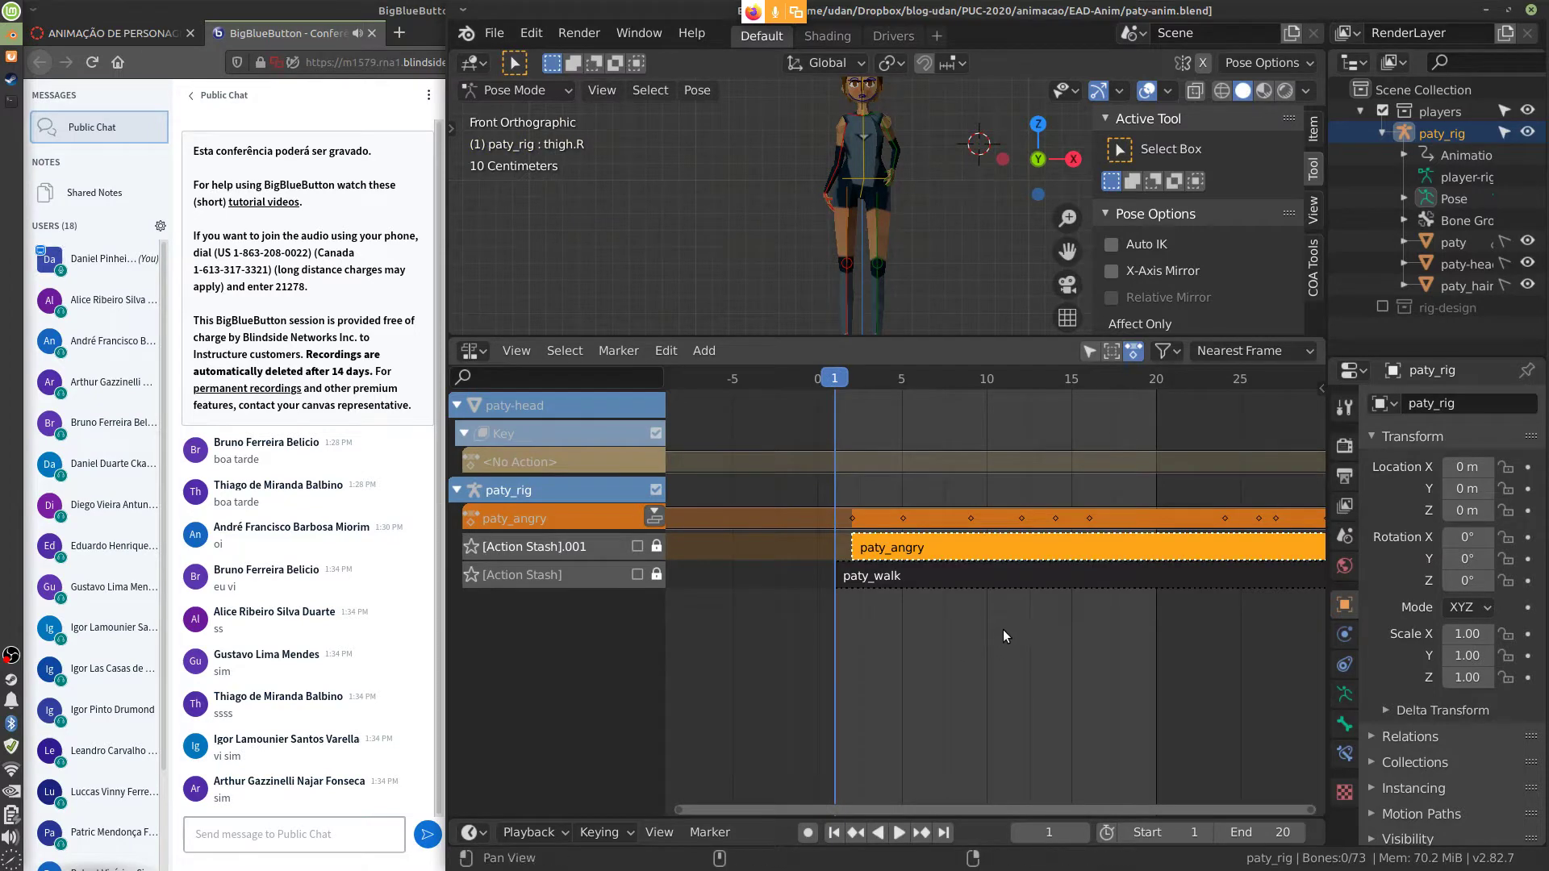
# Push the active paty_angry action down into a new NLA track and delete the resulting strip
pyautogui.moveTo(1004, 629); pyautogui.dragTo(908, 708, button='middle')
pyautogui.click(655, 517)
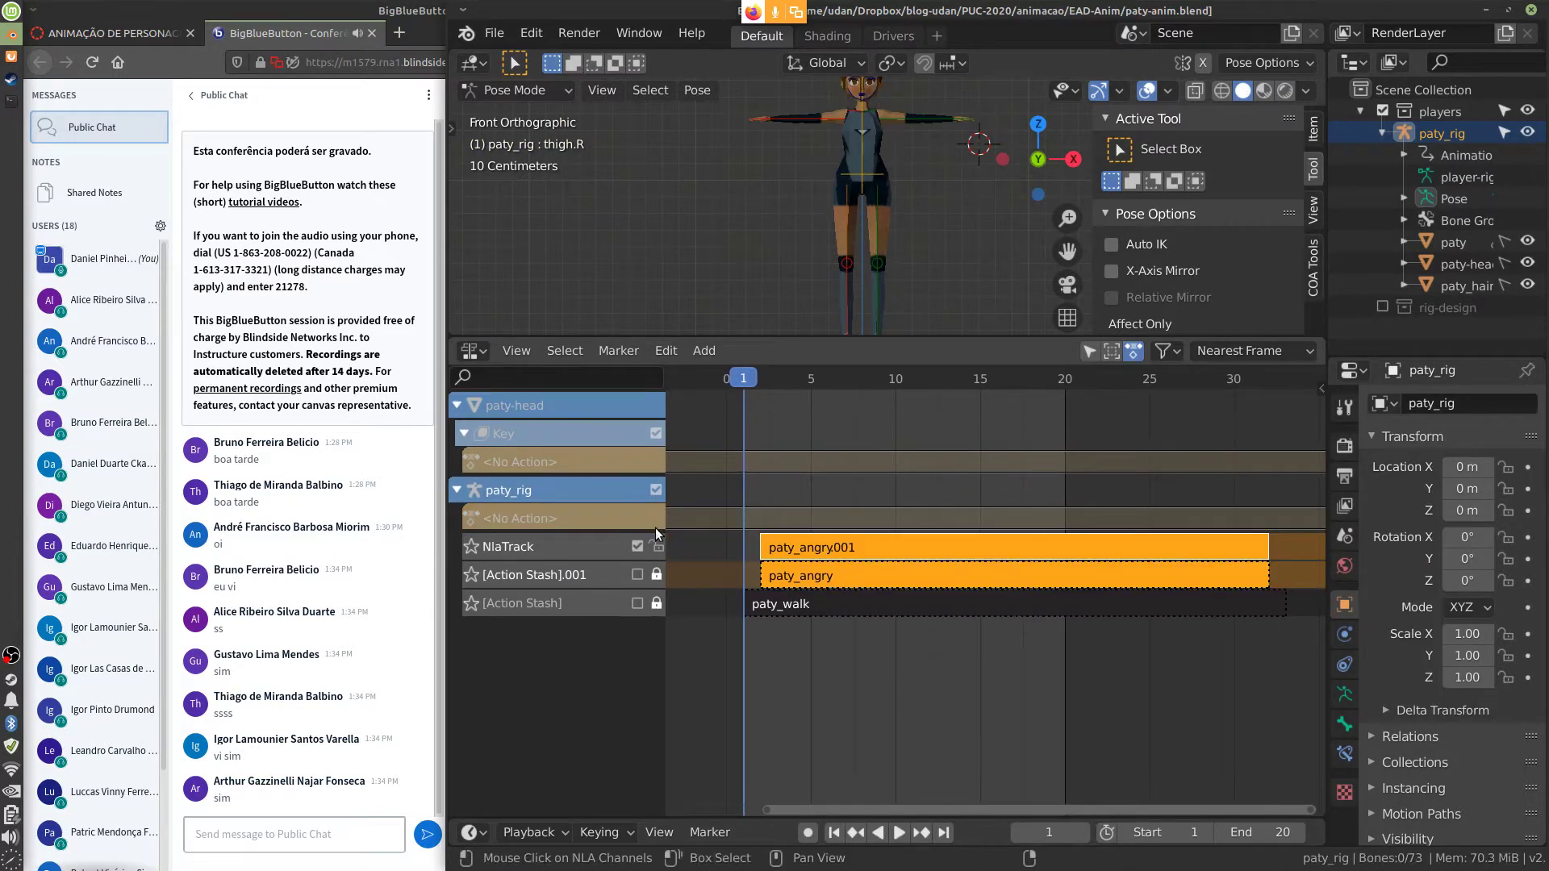
pyautogui.click(932, 550)
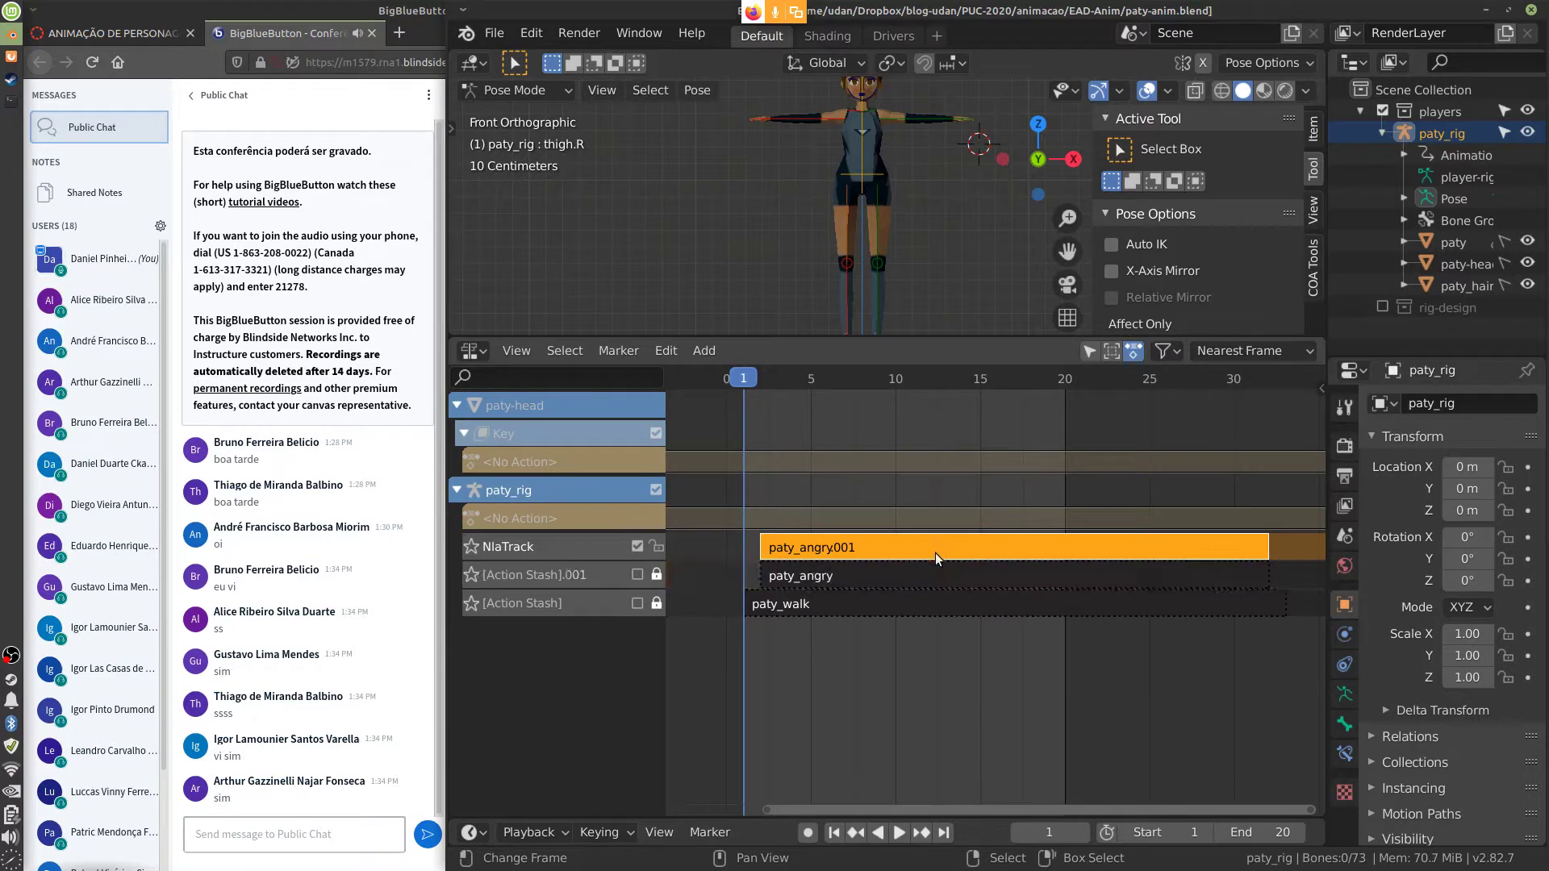
pyautogui.press('x')
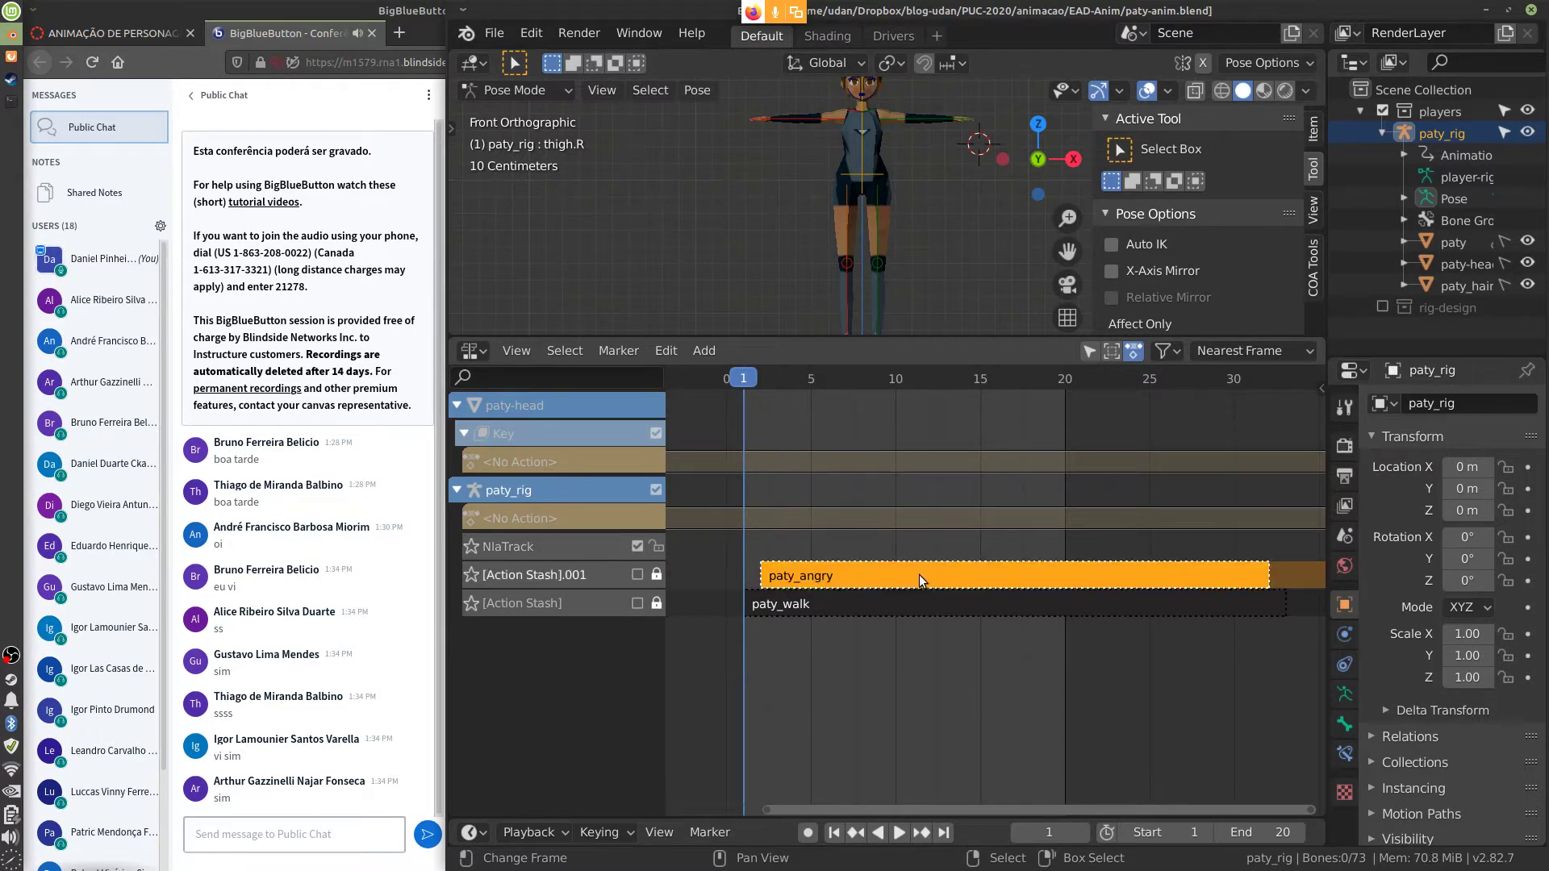
# Unlock the stash tracks, slide paty_walk to end at about frame 20 and paty_angry to start at frame 11, and scrub the timeline
pyautogui.click(657, 604)
pyautogui.press('g')
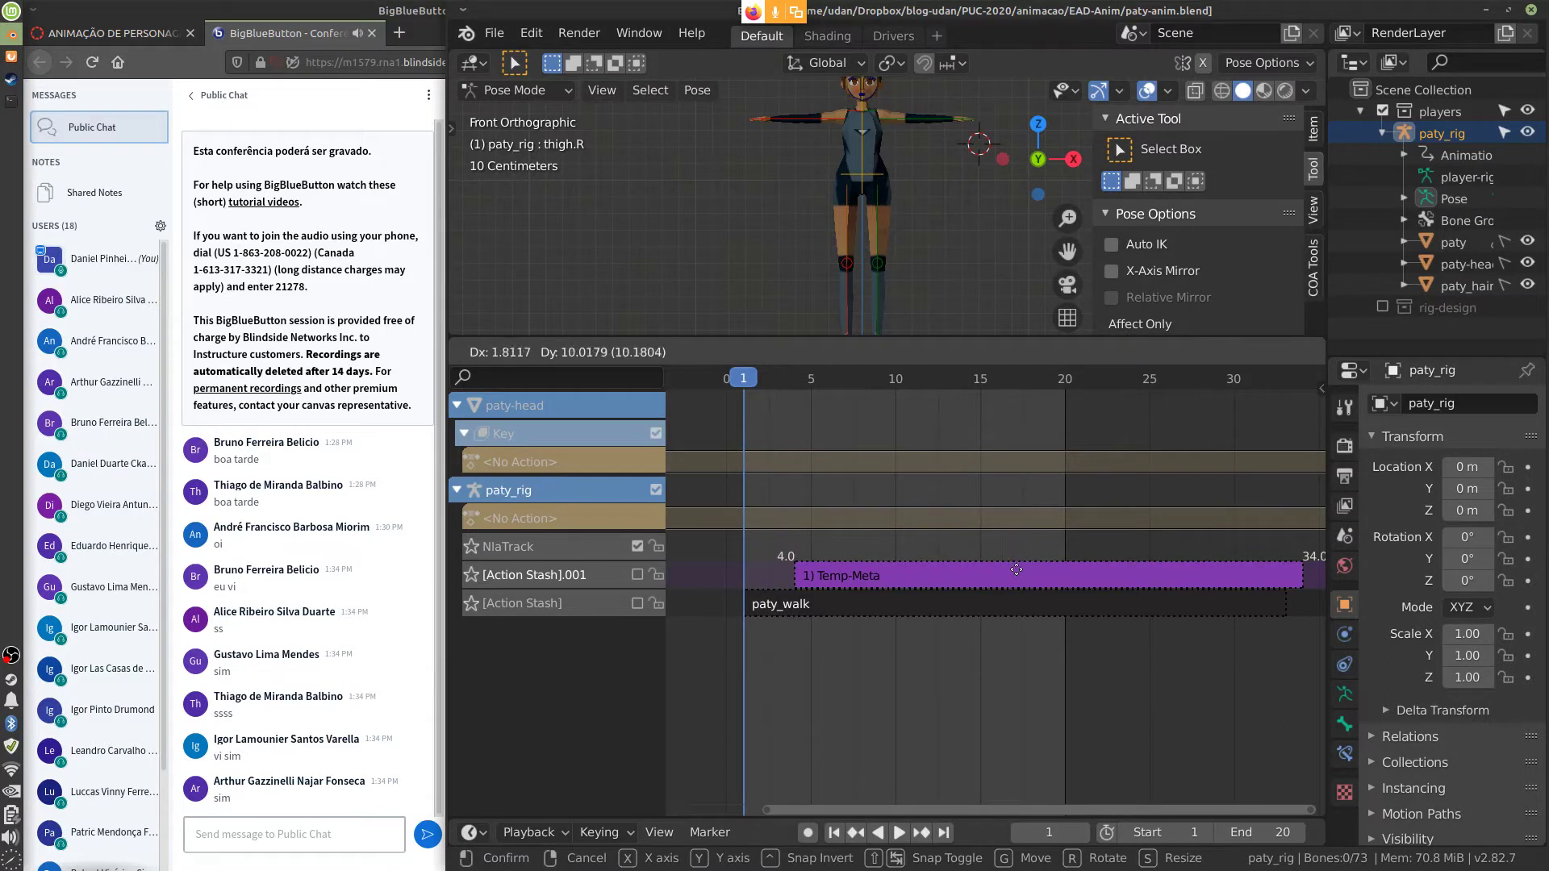
pyautogui.click(1200, 564)
pyautogui.click(1039, 610)
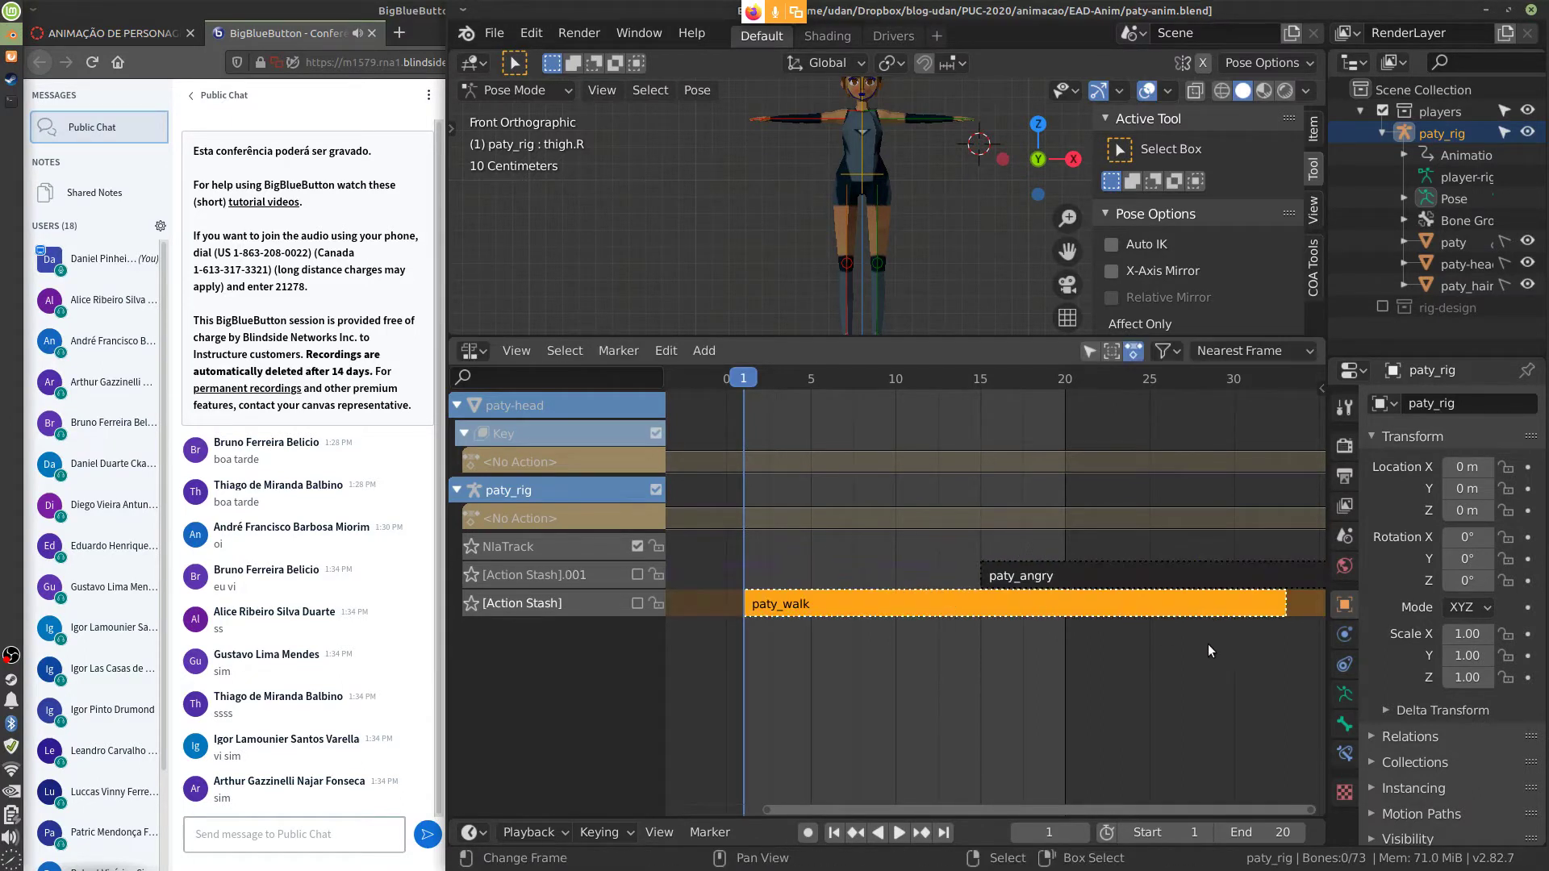
pyautogui.press('g')
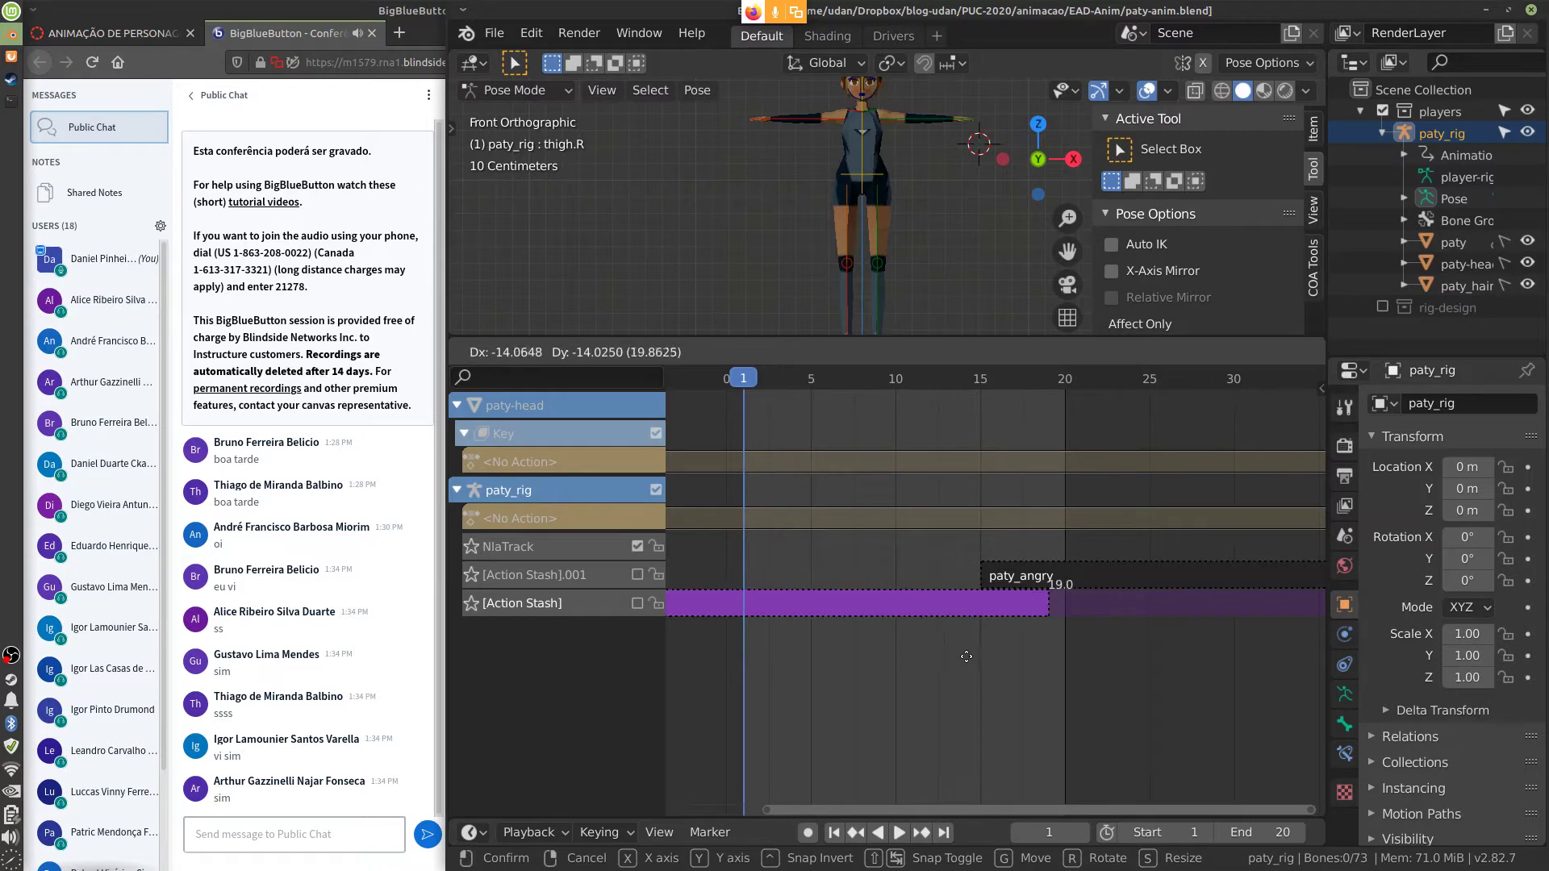
pyautogui.click(967, 649)
pyautogui.click(1141, 578)
pyautogui.press('g')
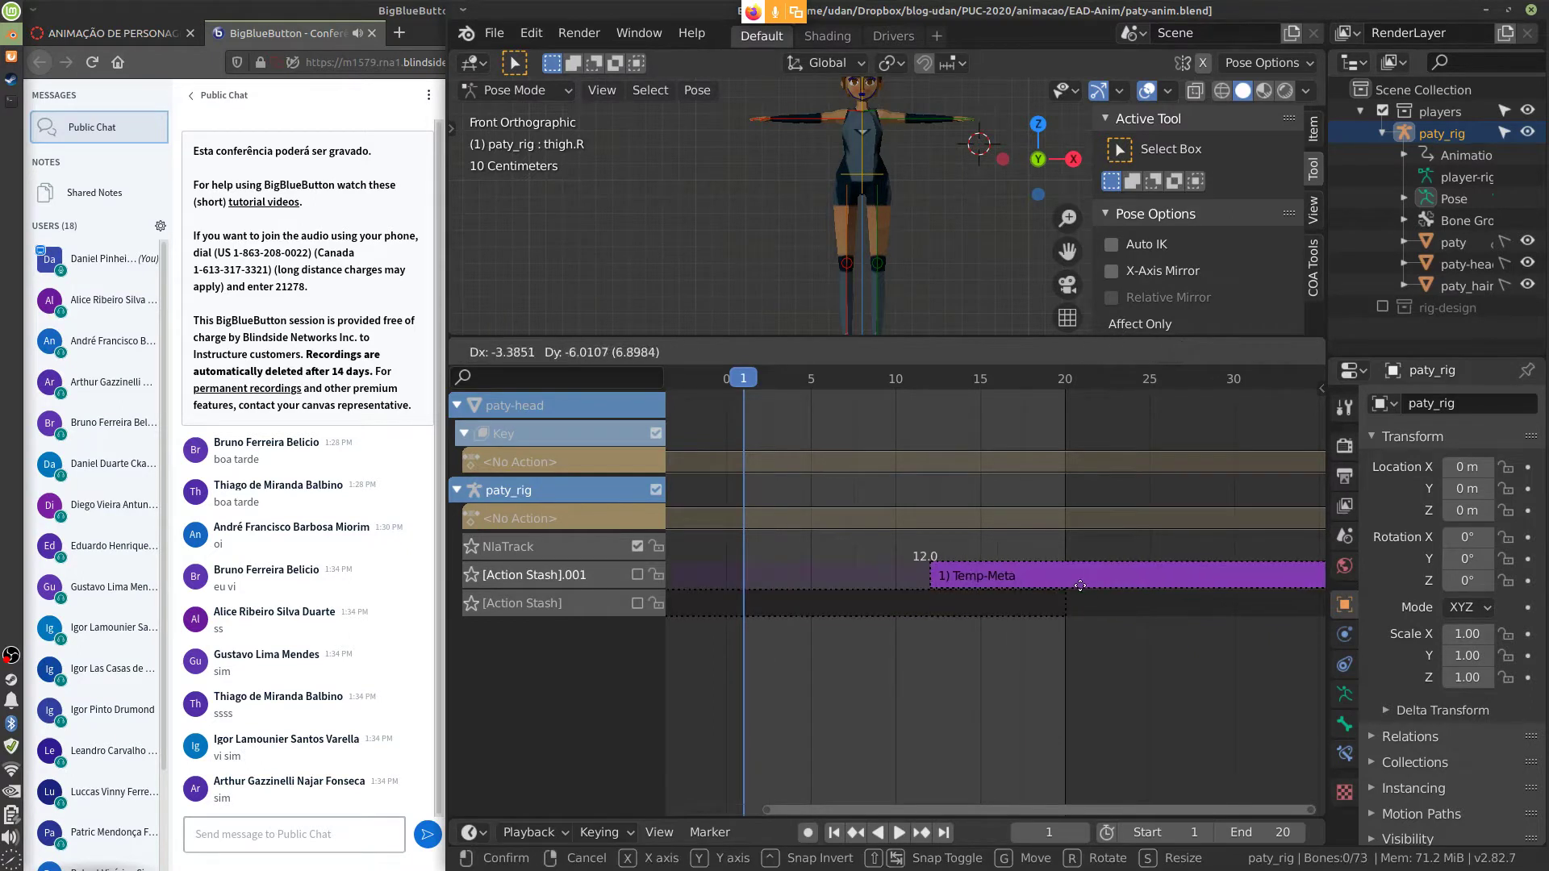
pyautogui.click(1012, 578)
pyautogui.moveTo(961, 428)
pyautogui.mouseDown()
pyautogui.moveTo(992, 438)
pyautogui.moveTo(963, 452)
pyautogui.mouseUp()
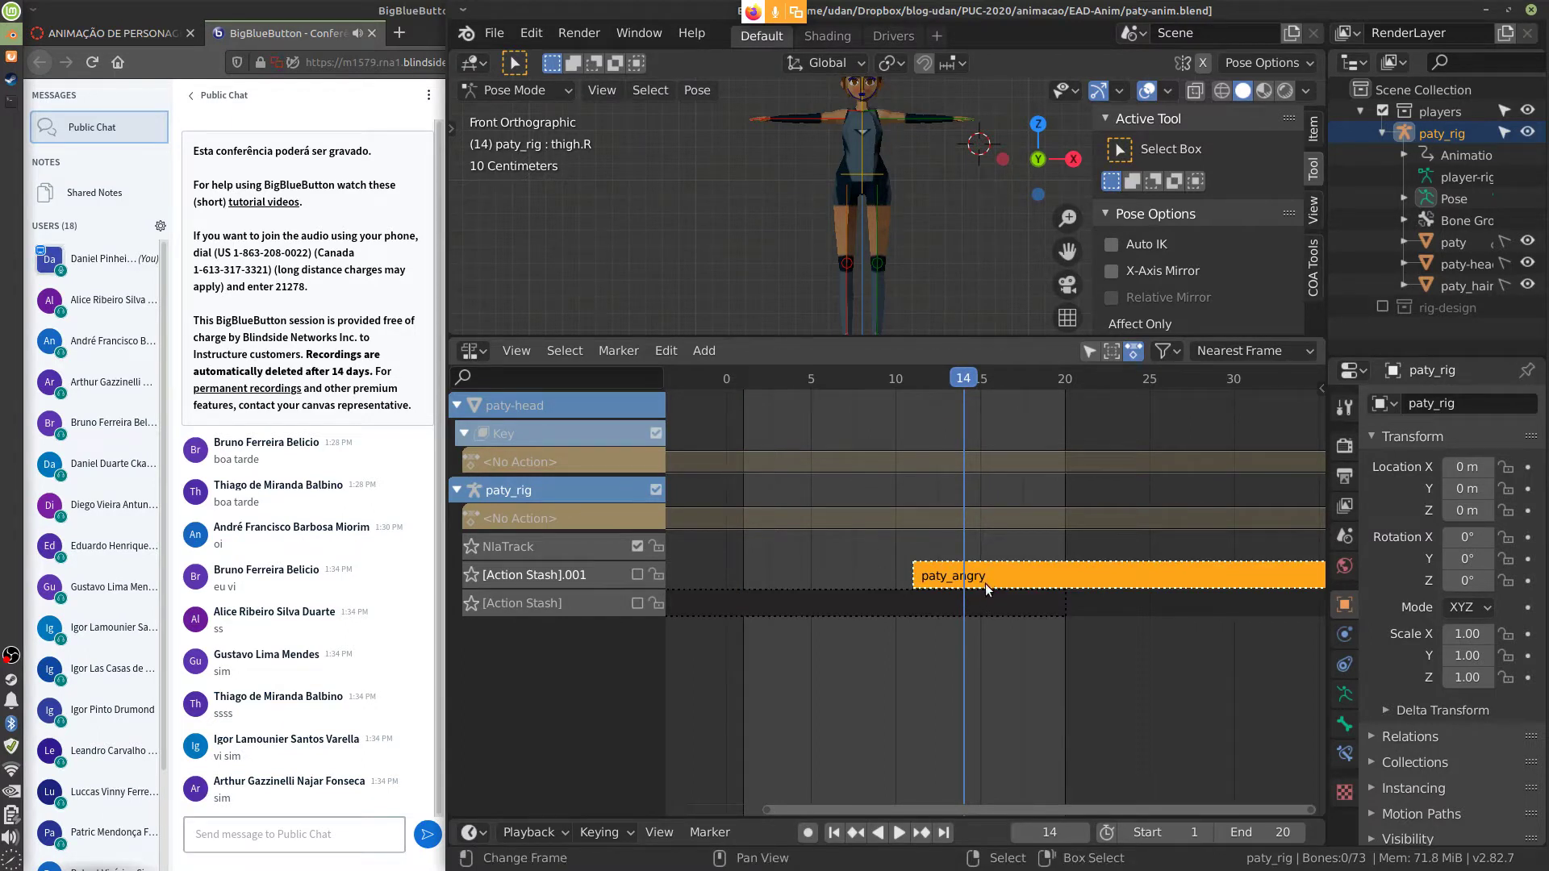
# Remove the paty_angry and paty_walk strips and delete both Action Stash tracks from paty_rig
pyautogui.hotkey('ctrl', 'z')
pyautogui.hotkey('ctrl', 'z')
pyautogui.hotkey('ctrl', 'z')
pyautogui.hotkey('ctrl', 'z')
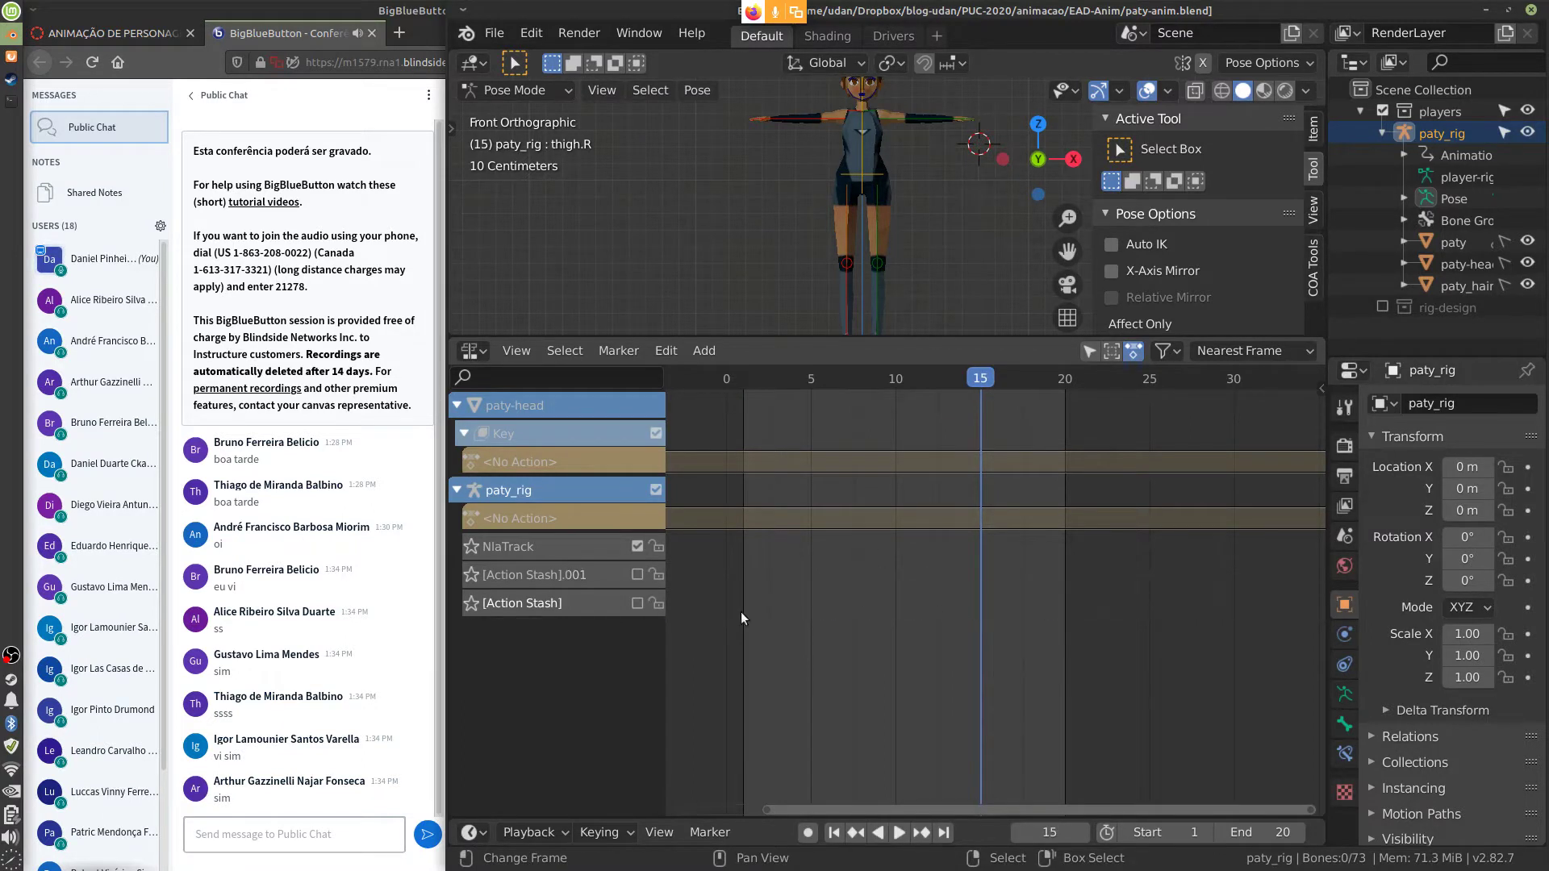
pyautogui.press('x')
pyautogui.click(534, 574)
pyautogui.press('x')
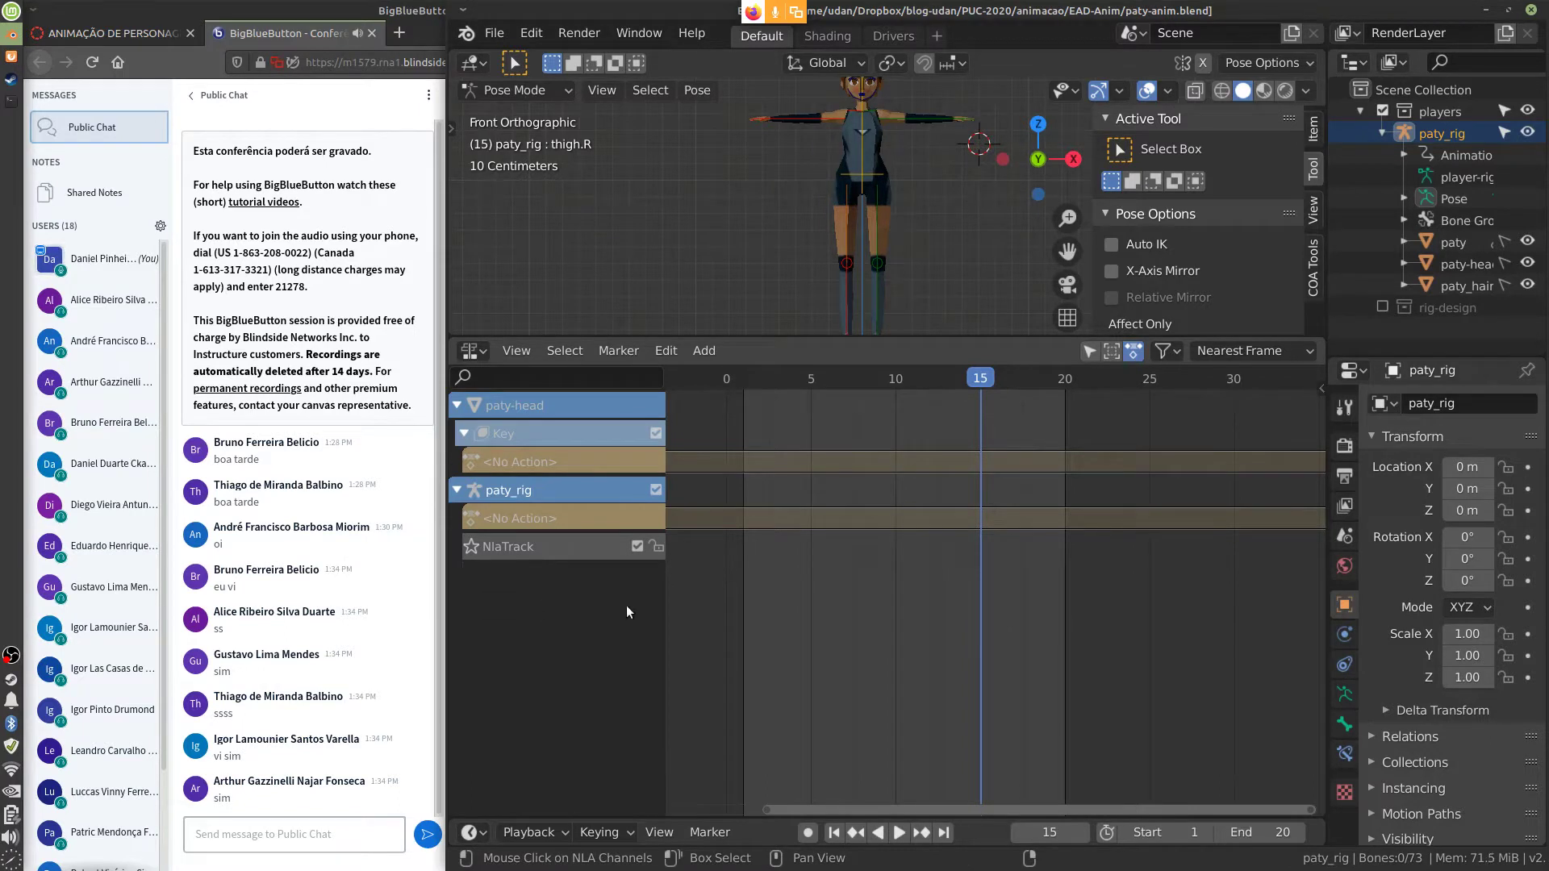
# Add a paty_walk strip starting at frame 1 on the empty NlaTrack
pyautogui.moveTo(976, 400); pyautogui.dragTo(745, 455)
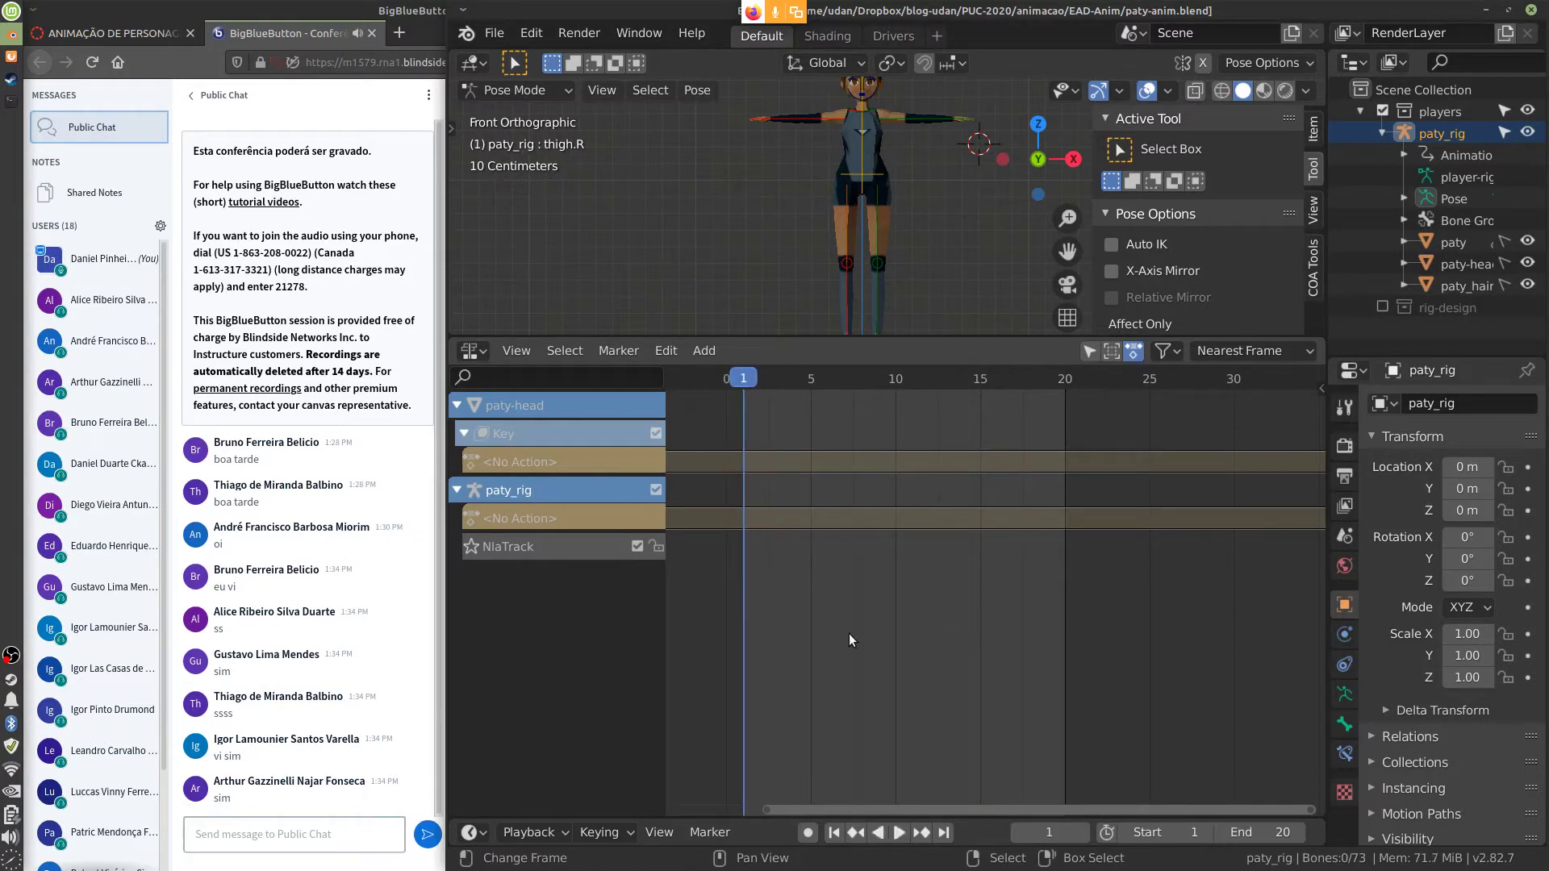
pyautogui.hotkey('shift', 'a')
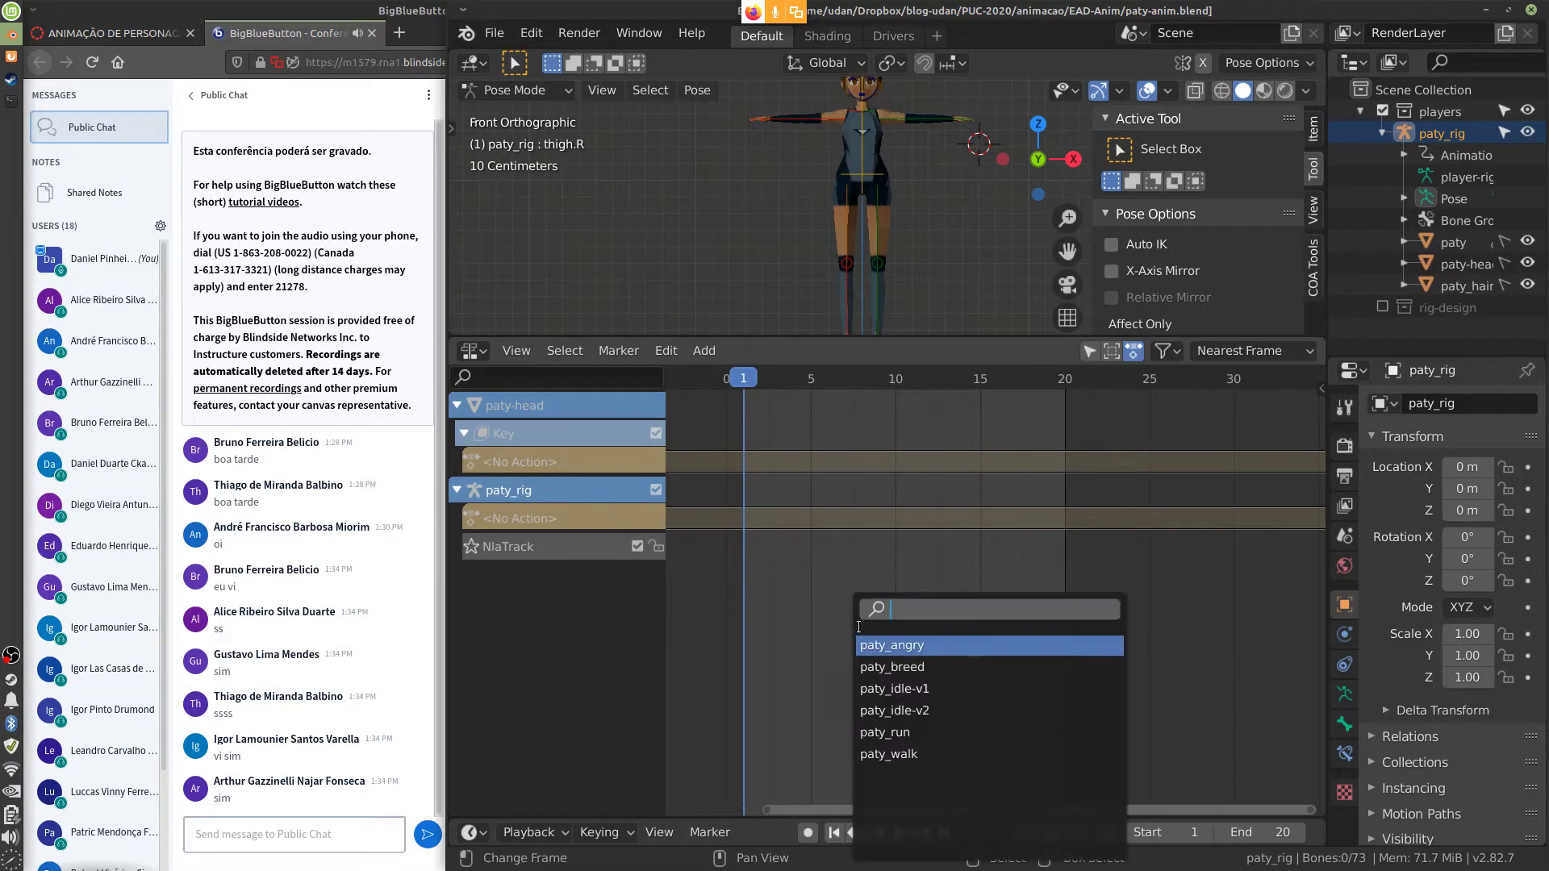
pyautogui.click(935, 731)
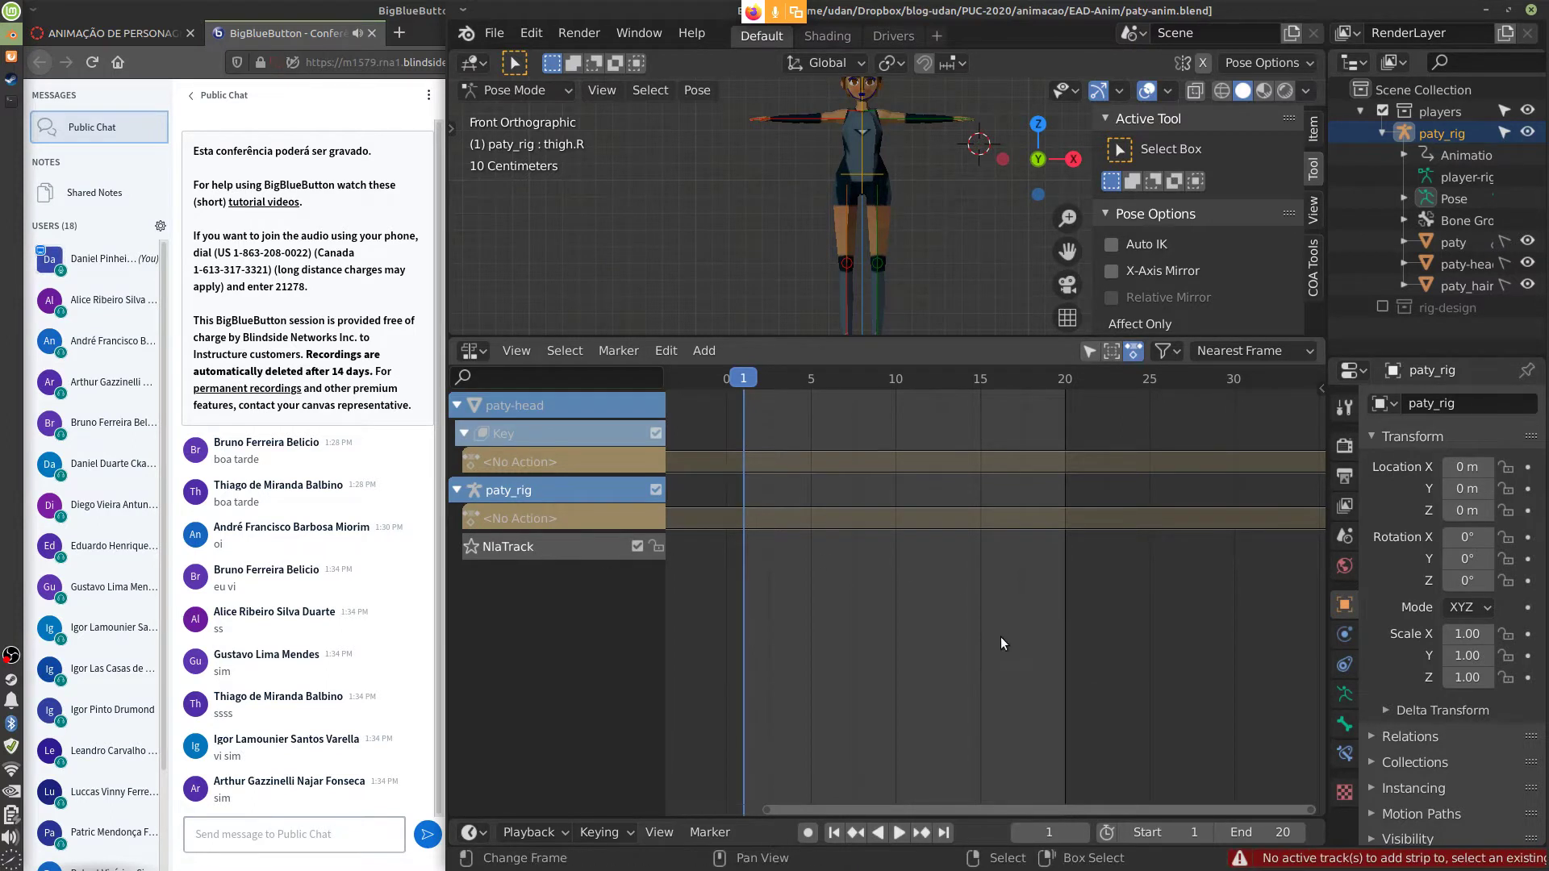
pyautogui.hotkey('shift', 'a')
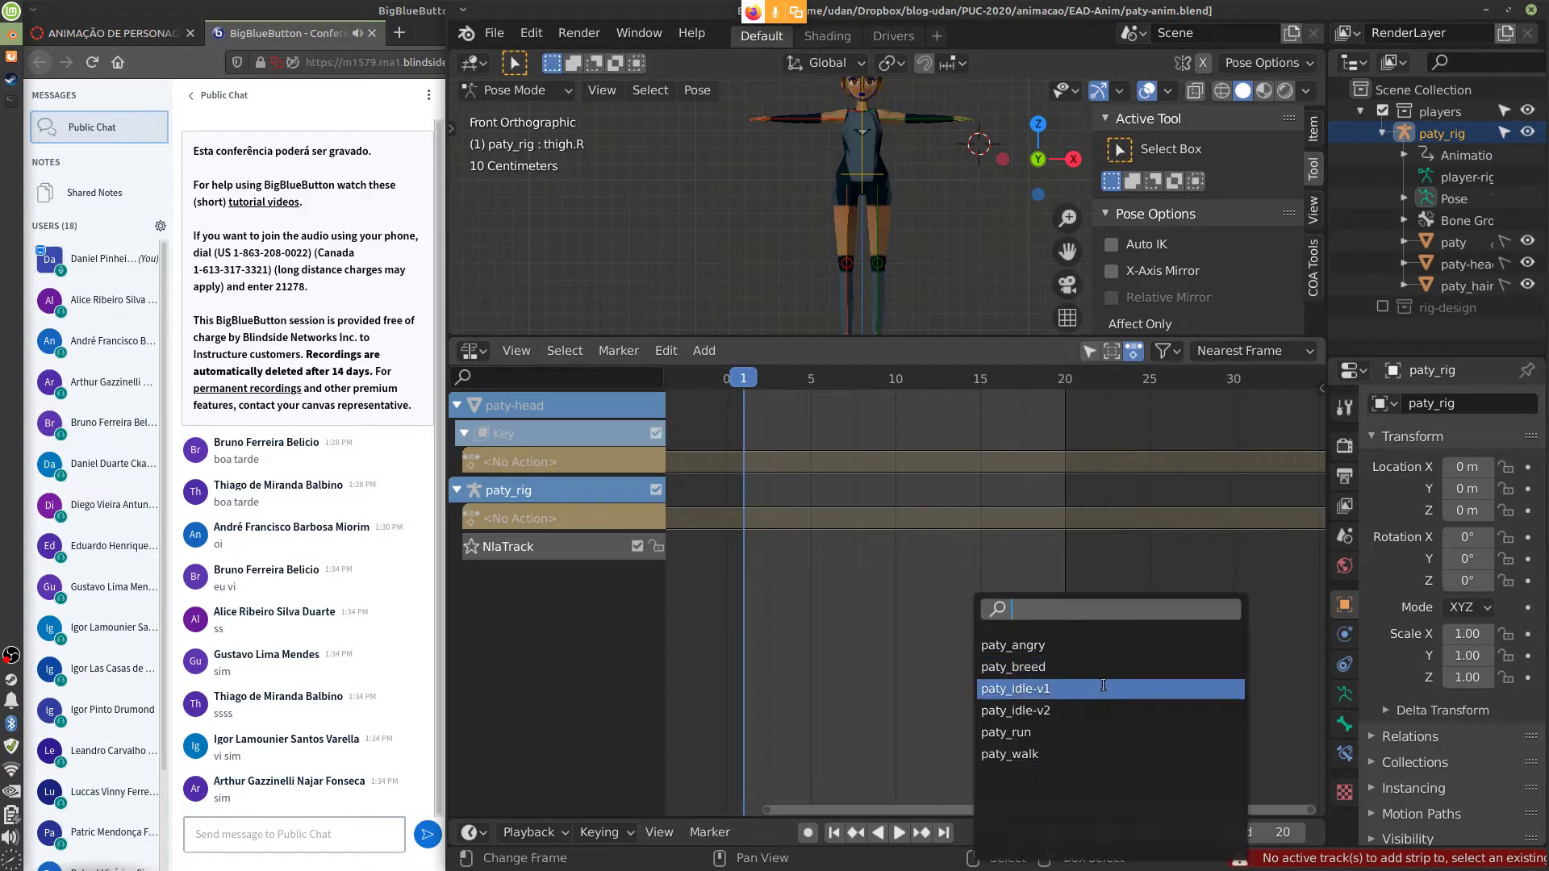
pyautogui.click(1052, 754)
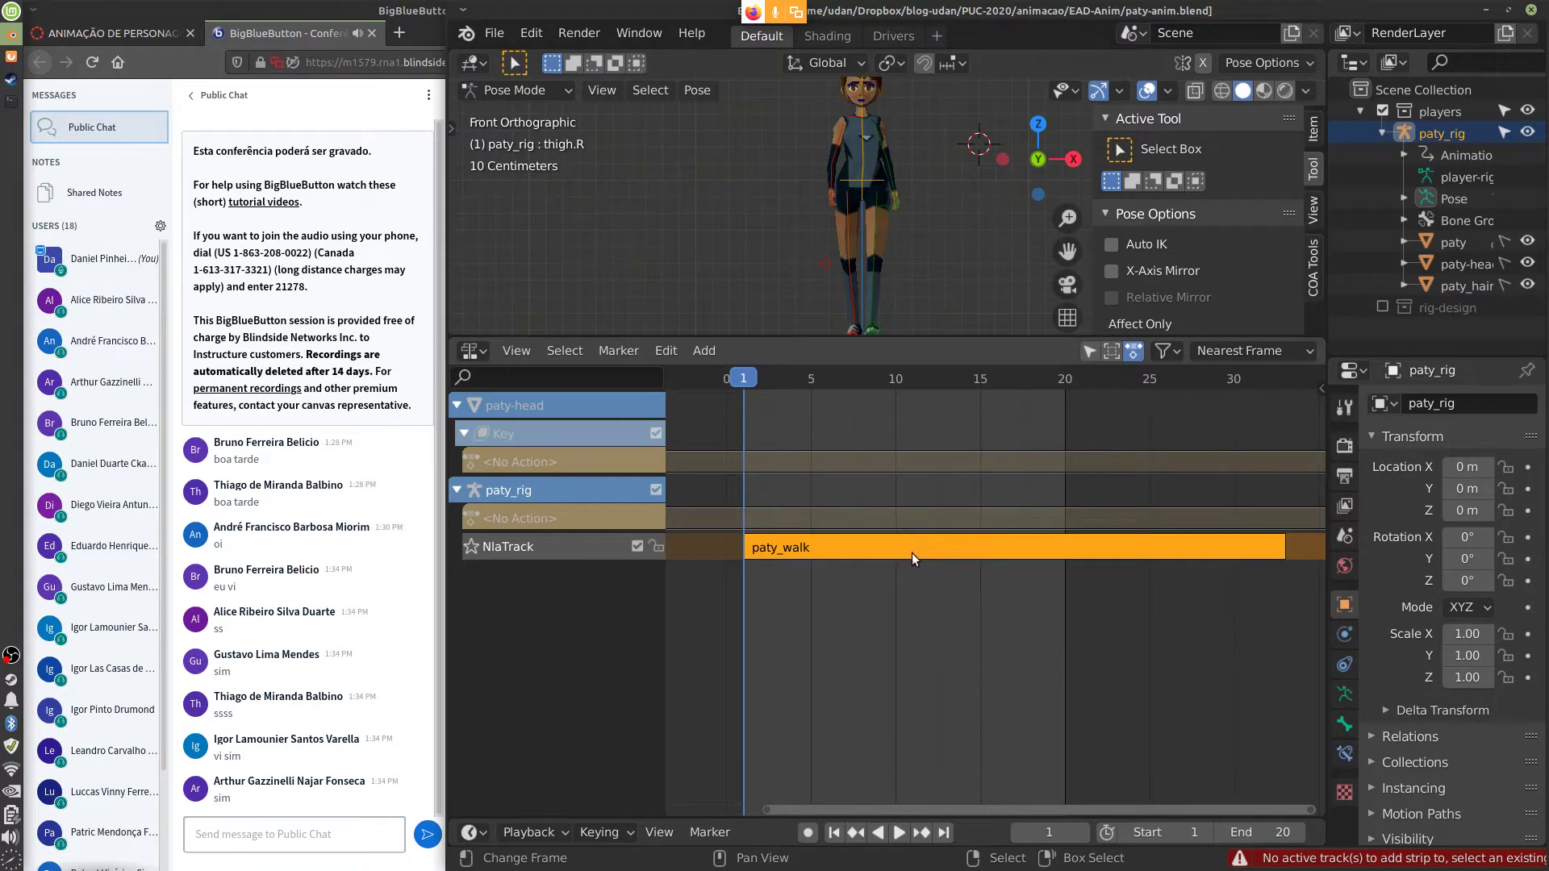
pyautogui.press('g')
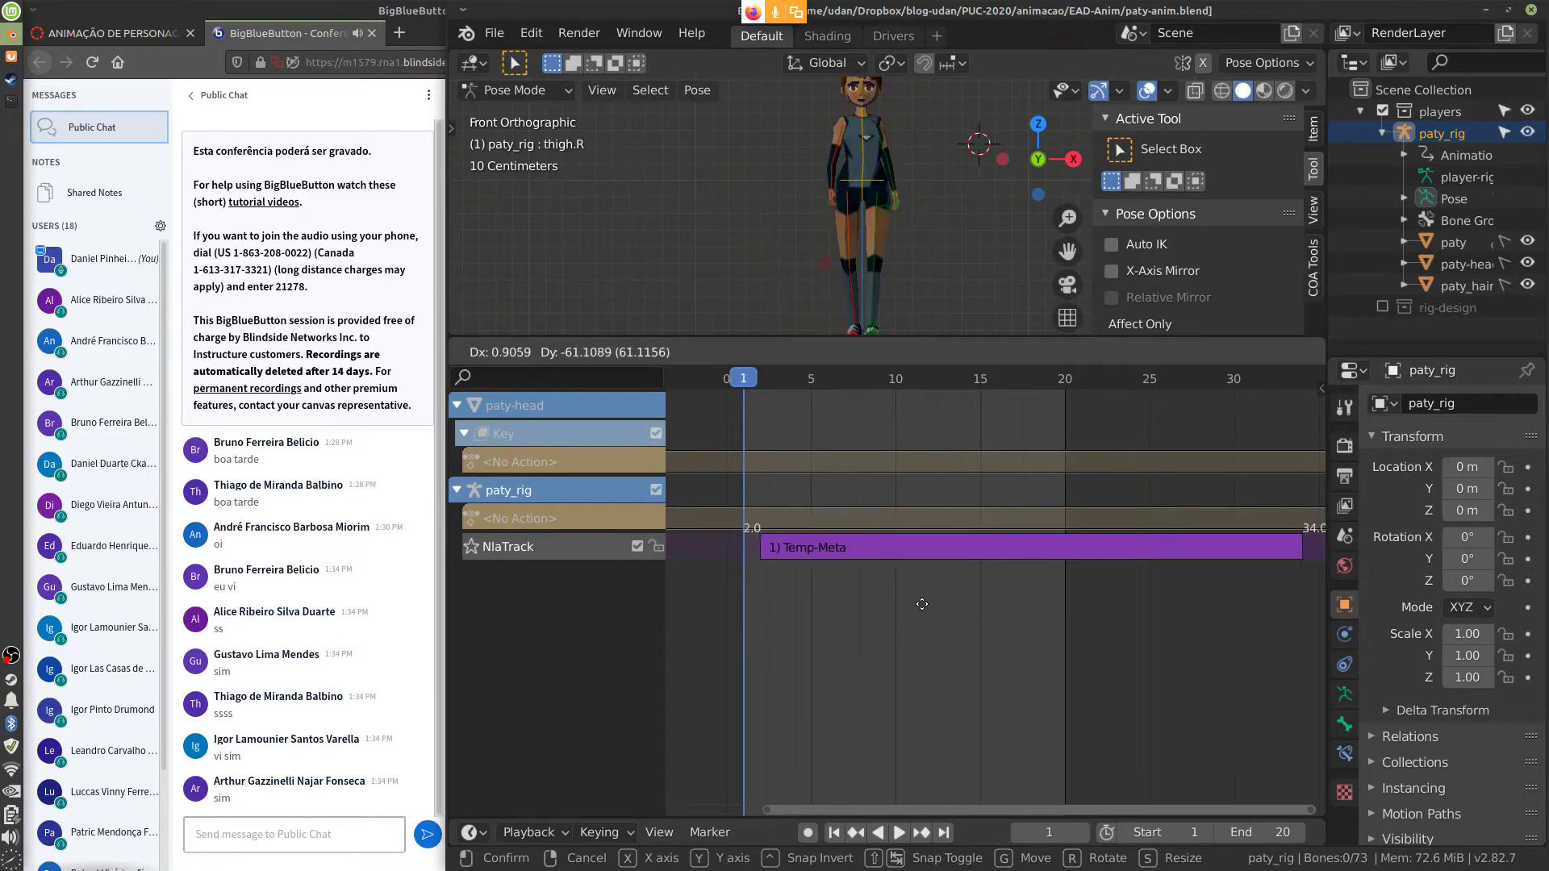
pyautogui.click(921, 606)
# Add a paty_idle-v1 strip on a new track above paty_walk and move it to start at frame 21
pyautogui.hotkey('shift', 'a')
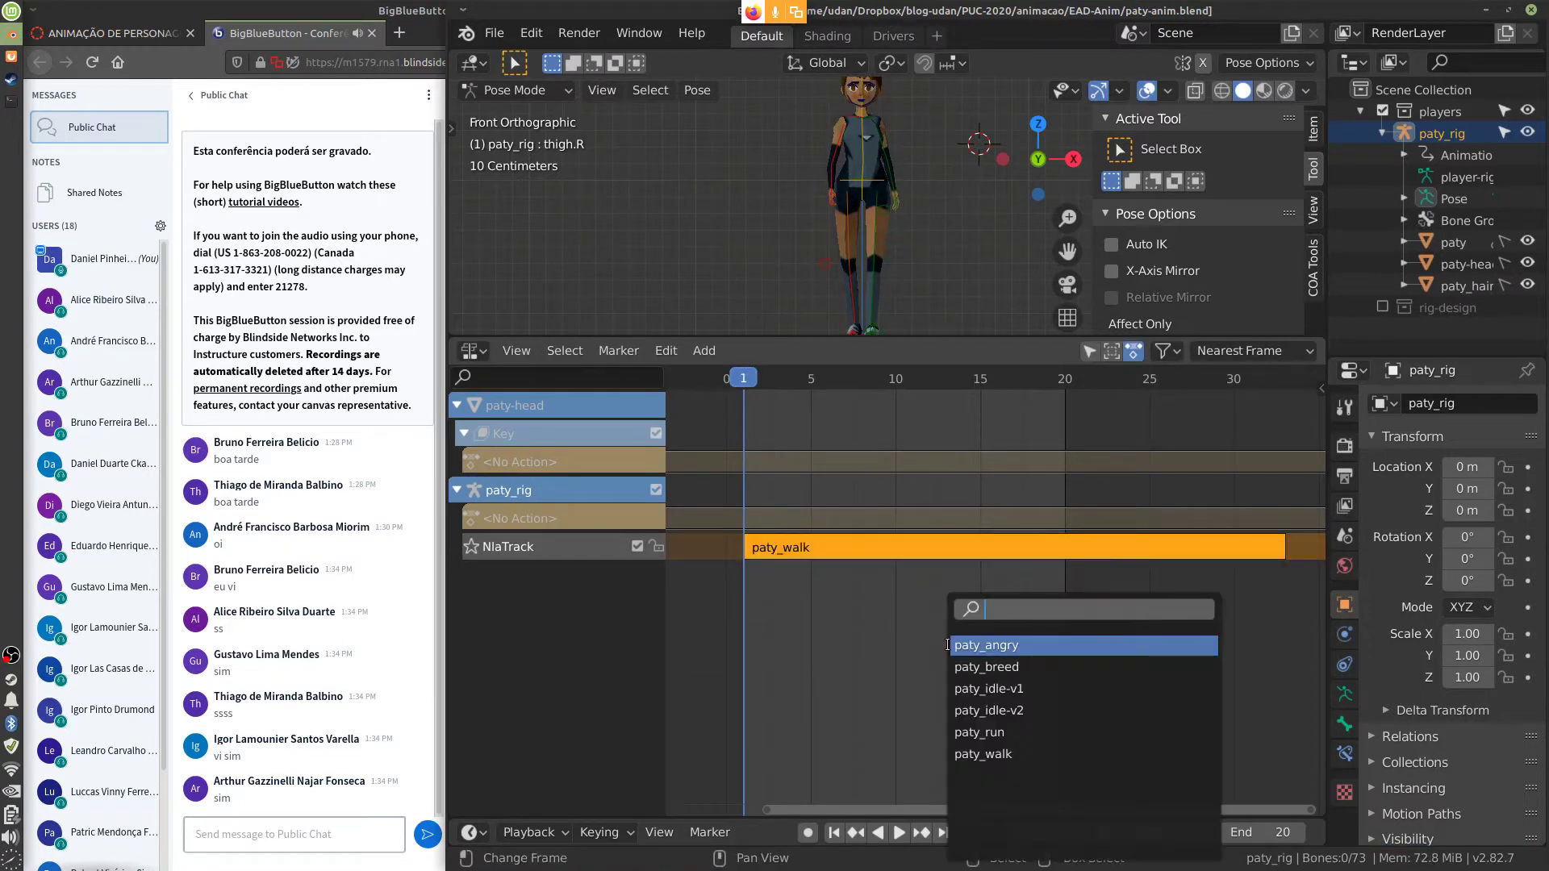
pyautogui.click(1054, 689)
pyautogui.click(854, 544)
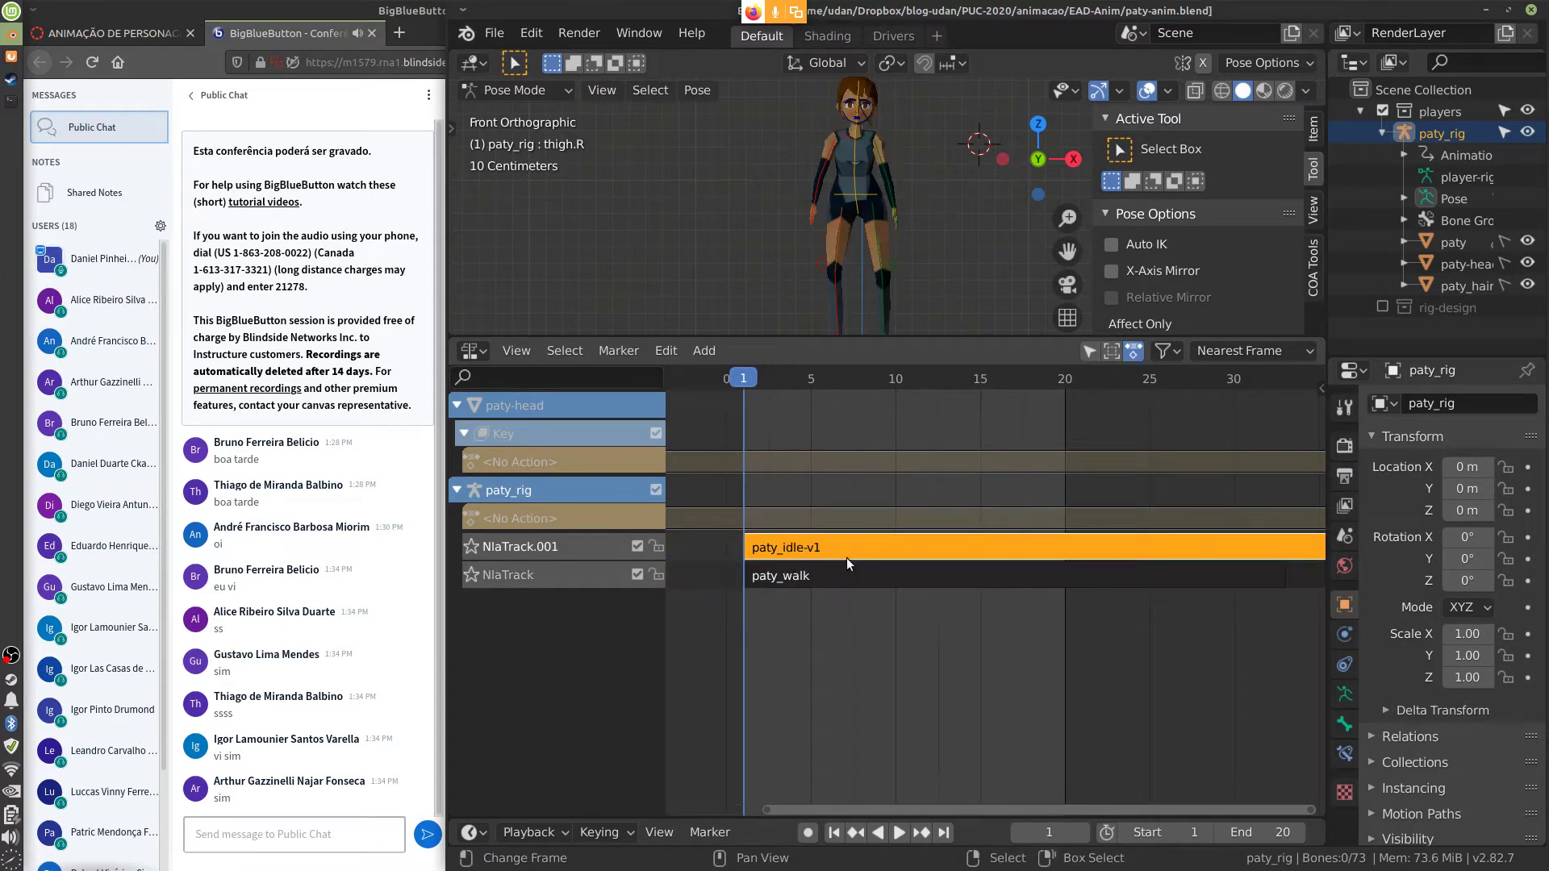
pyautogui.press('g')
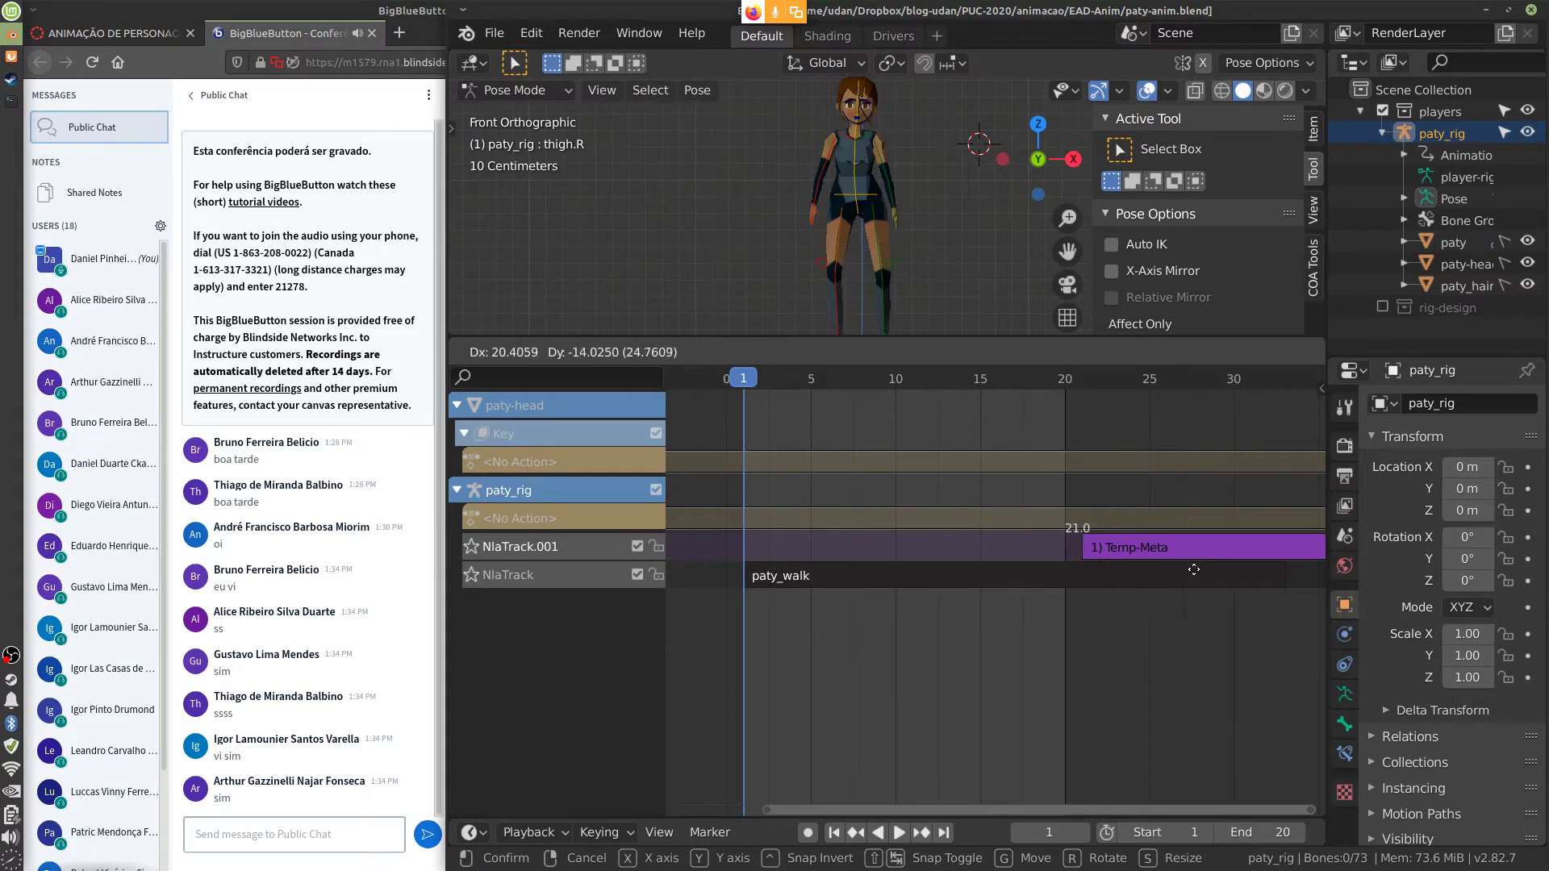
pyautogui.click(1193, 570)
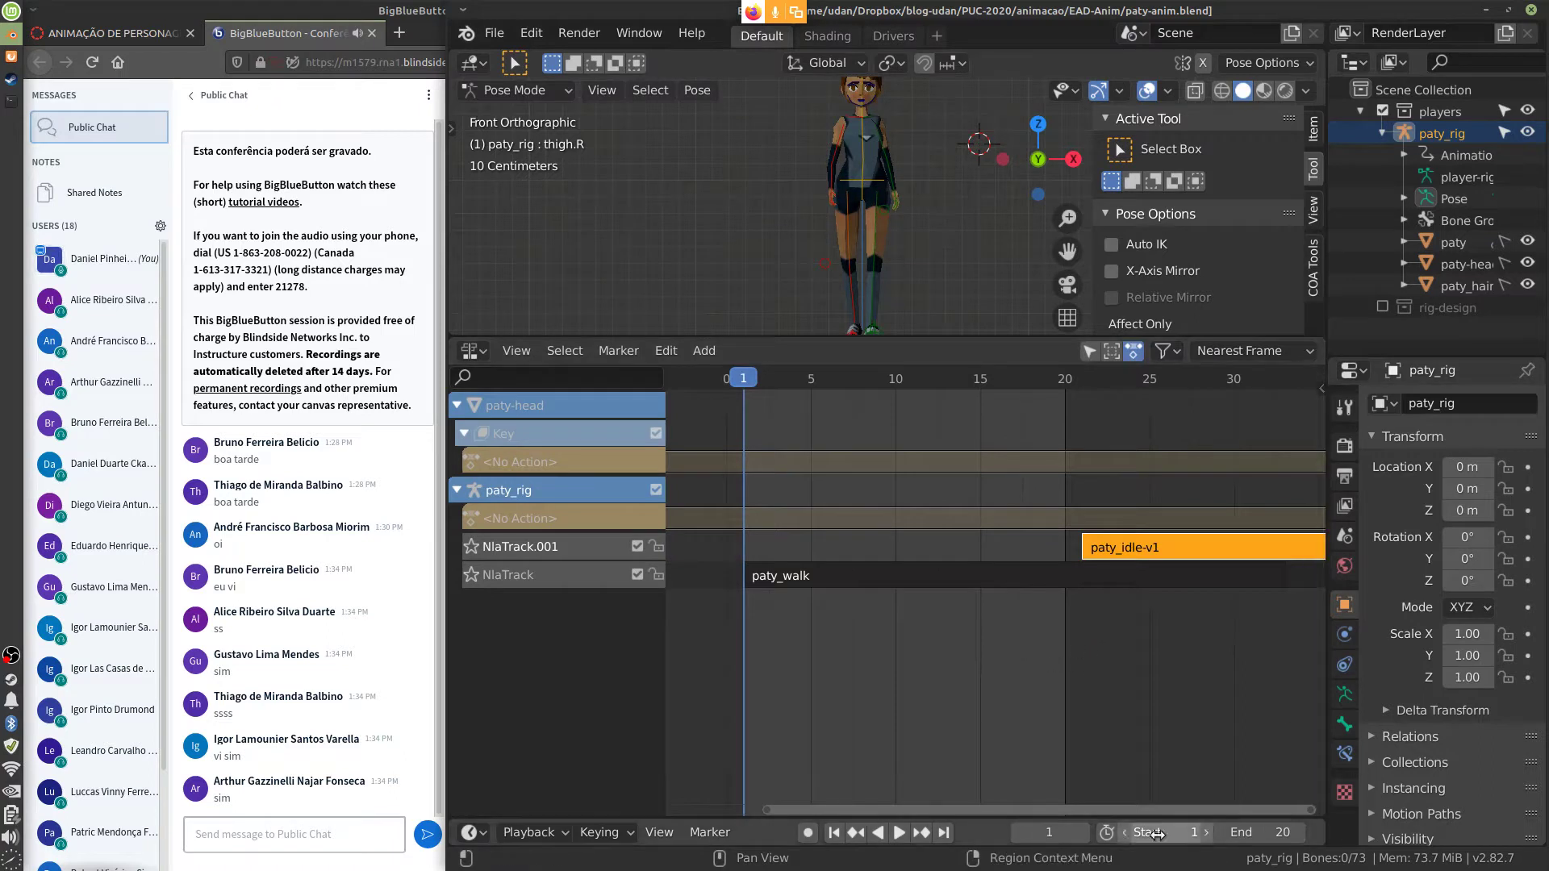
# Set the scene's end frame to 153 and play back the overlapping walk and idle strips
pyautogui.moveTo(1270, 831); pyautogui.dragTo(1355, 824)
pyautogui.press('space')
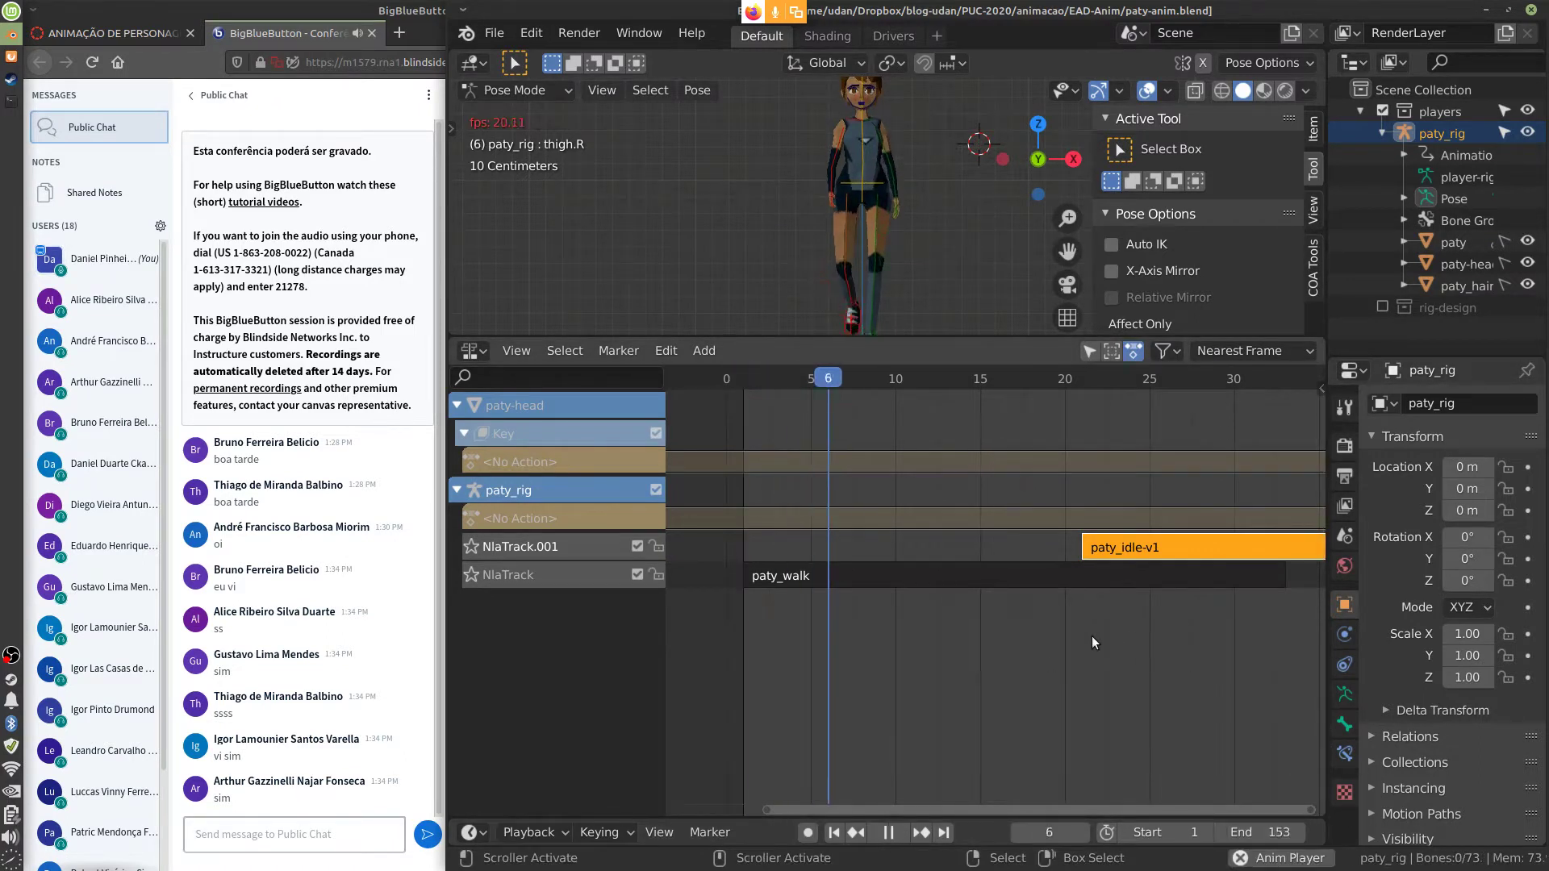
pyautogui.press('Escape')
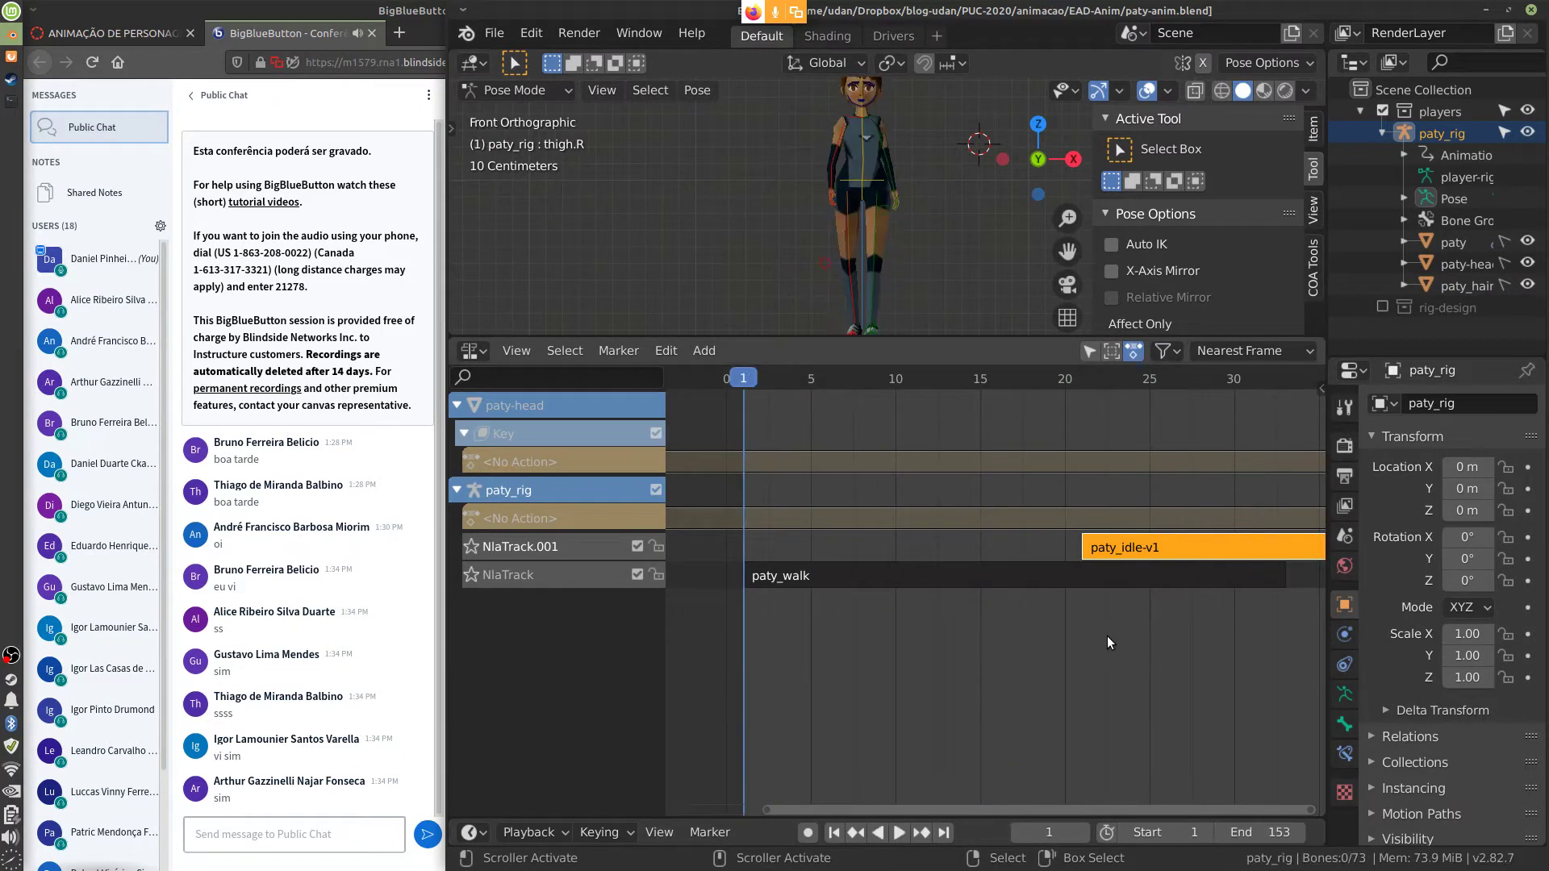
pyautogui.click(1107, 635)
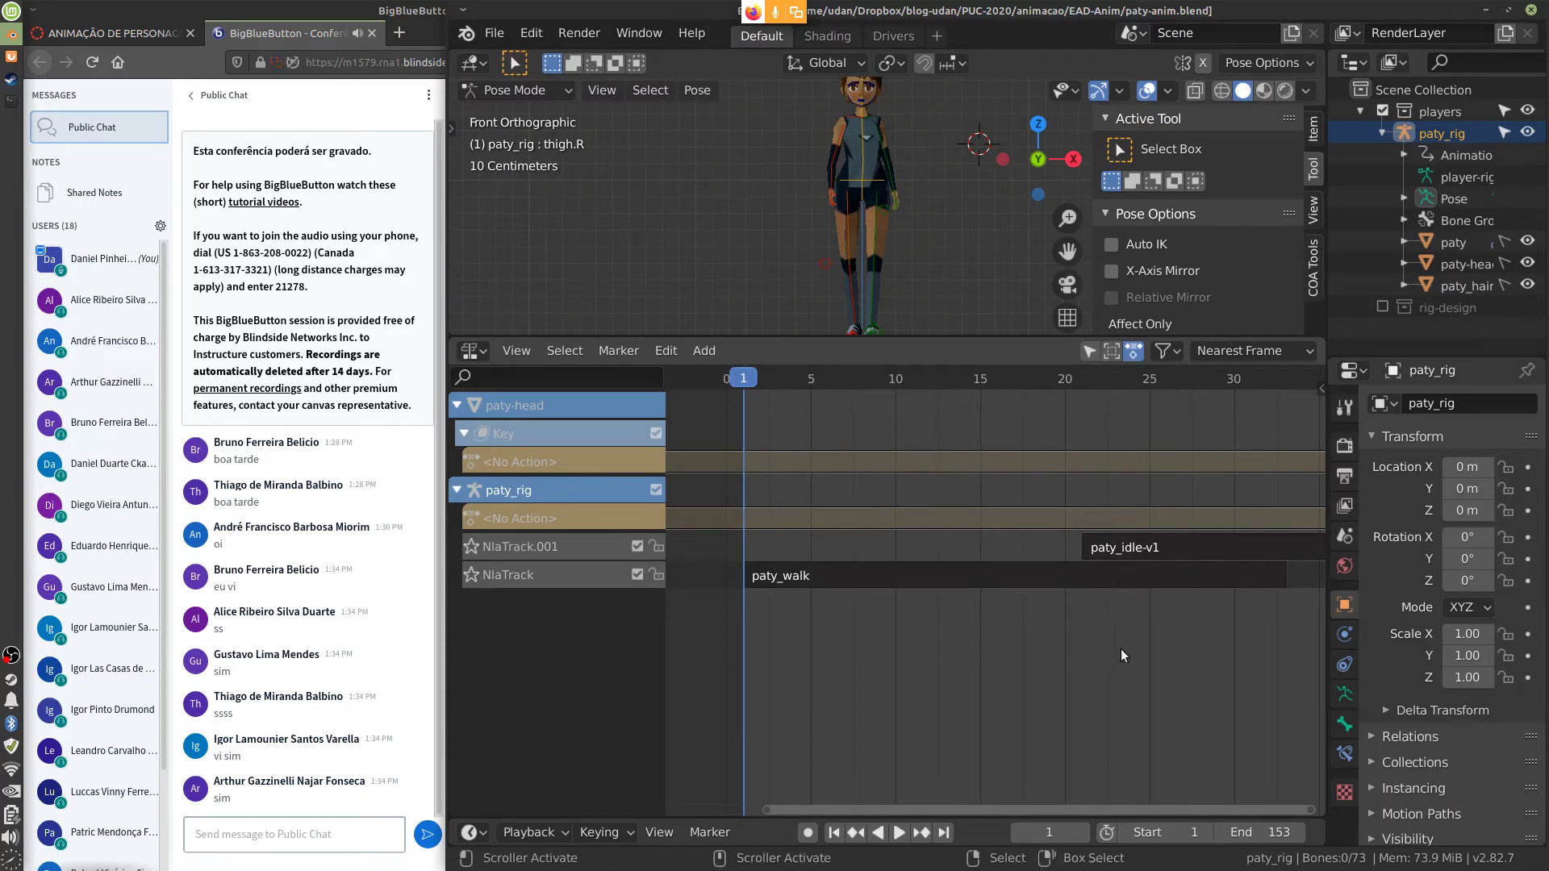
pyautogui.scroll(-2, 1121, 648)
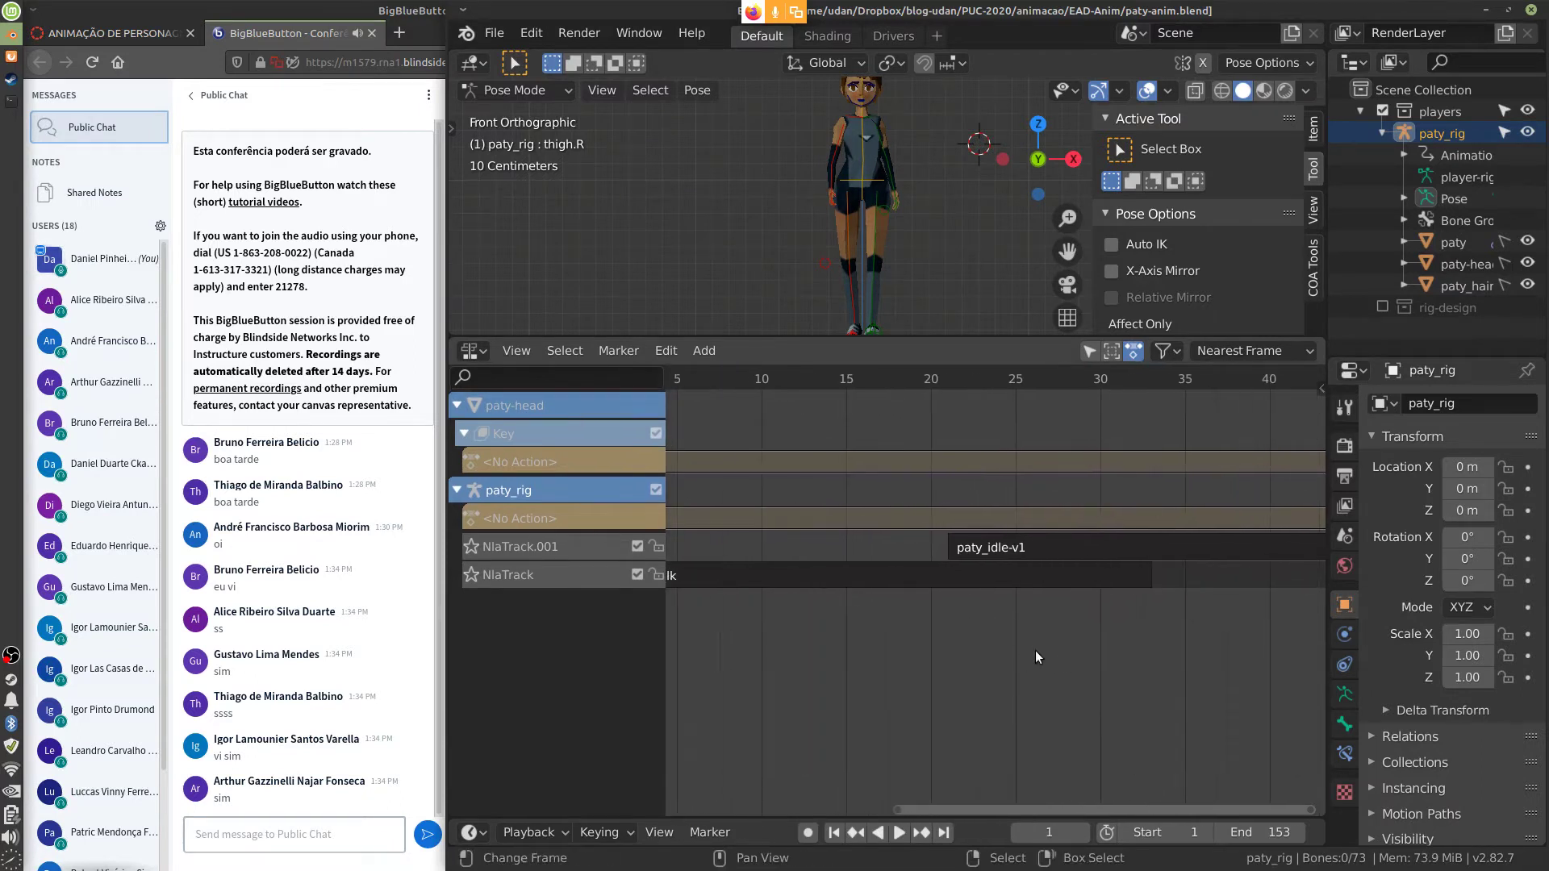
pyautogui.scroll(-2, 1027, 660)
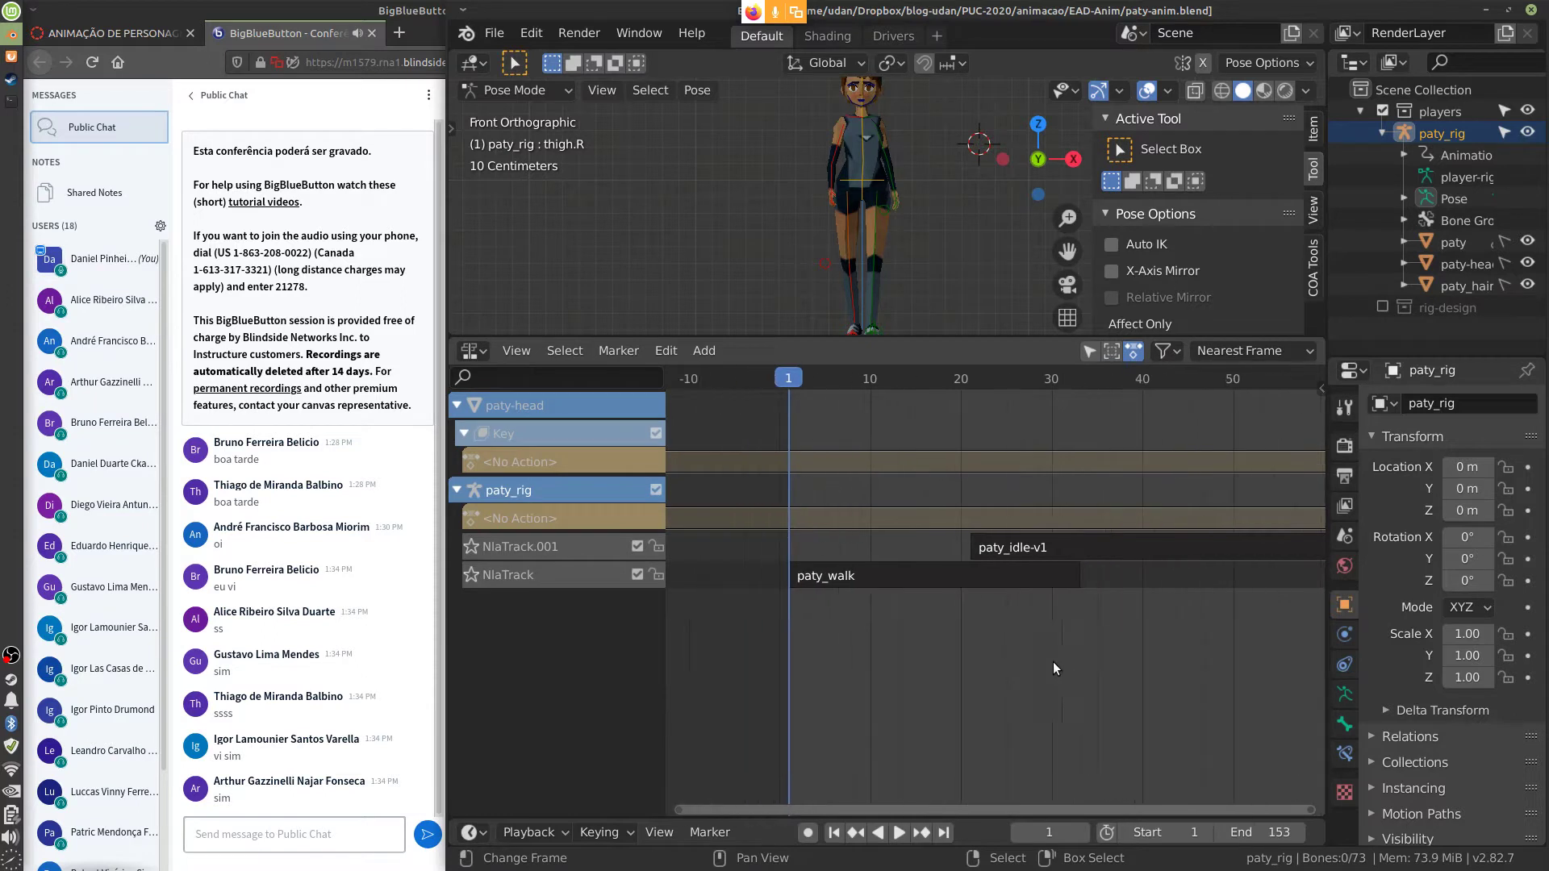
pyautogui.press('space')
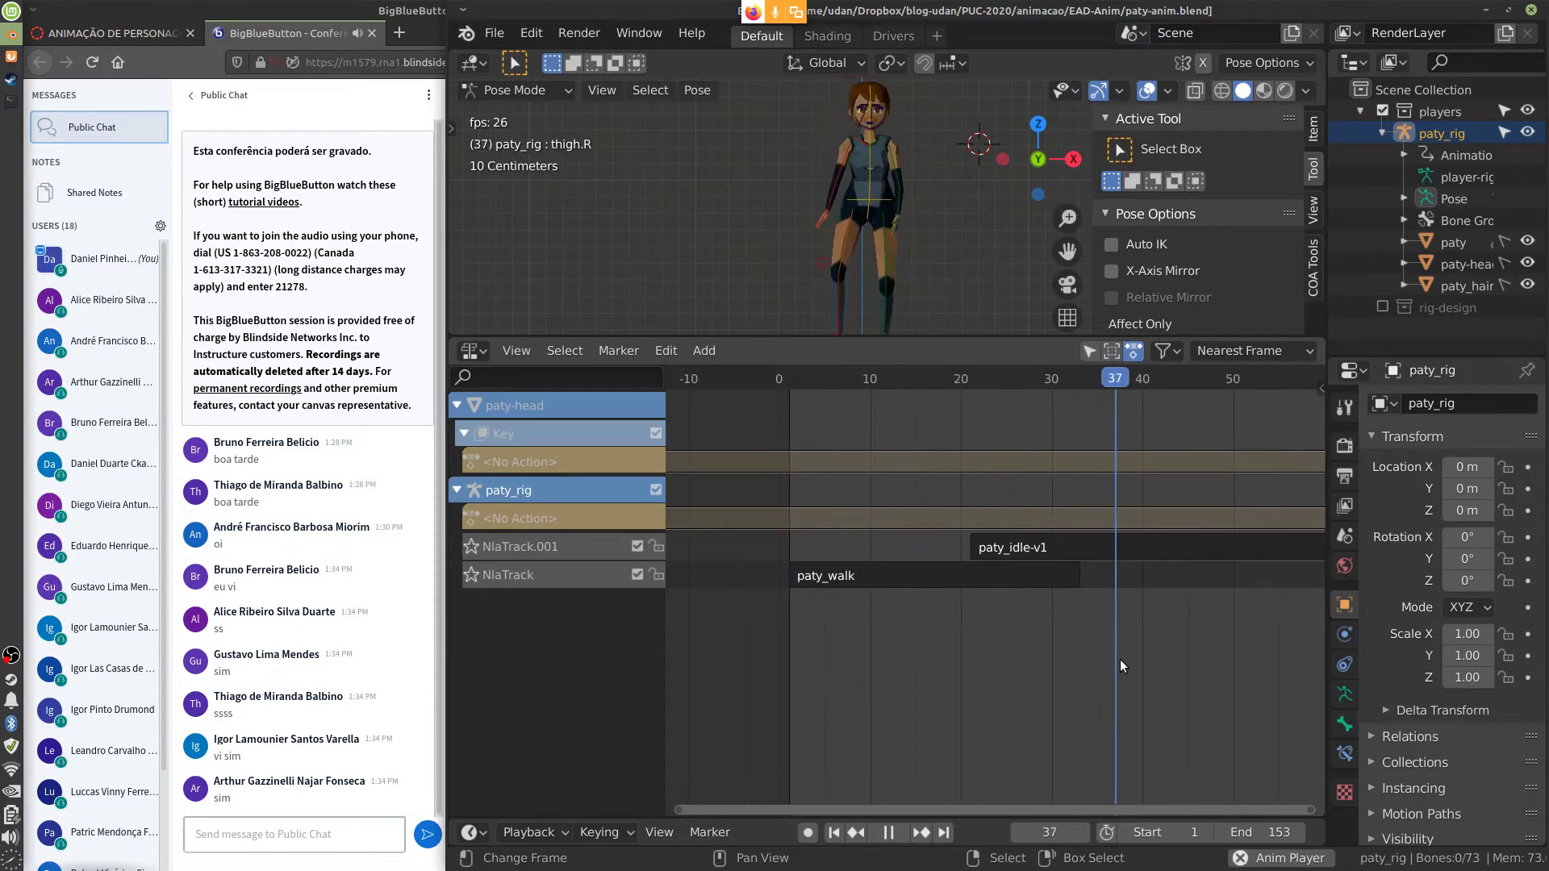
pyautogui.press('Escape')
# Select the paty_idle-v1 strip and examine its Action Clip, Evaluation, Animation Data and Active Track settings
pyautogui.click(1039, 574)
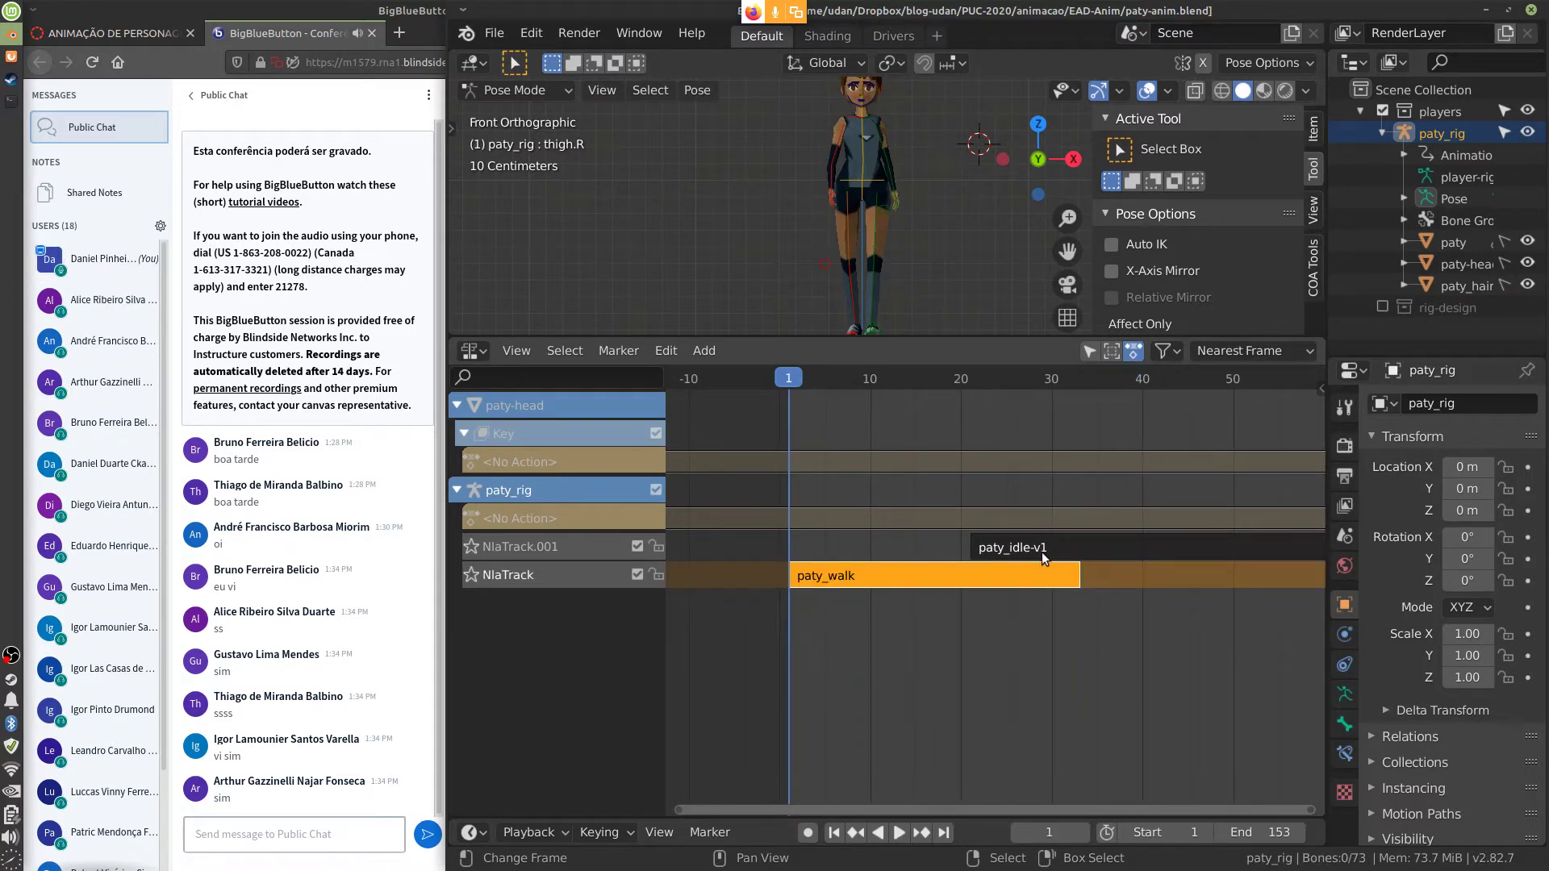
pyautogui.click(1042, 553)
pyautogui.click(1030, 570)
pyautogui.click(1034, 554)
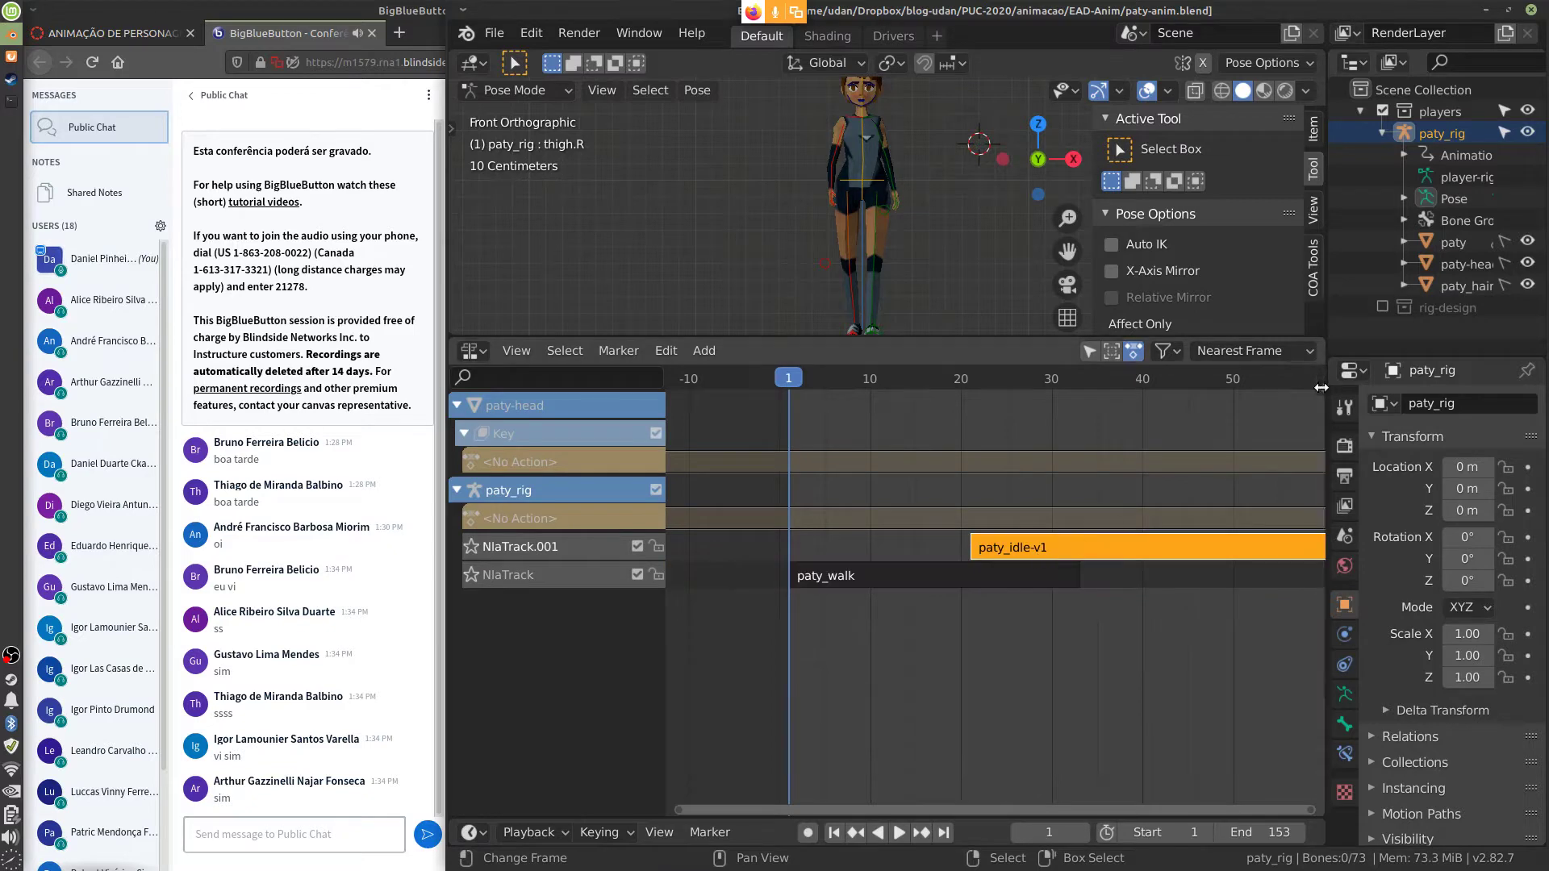
pyautogui.press('n')
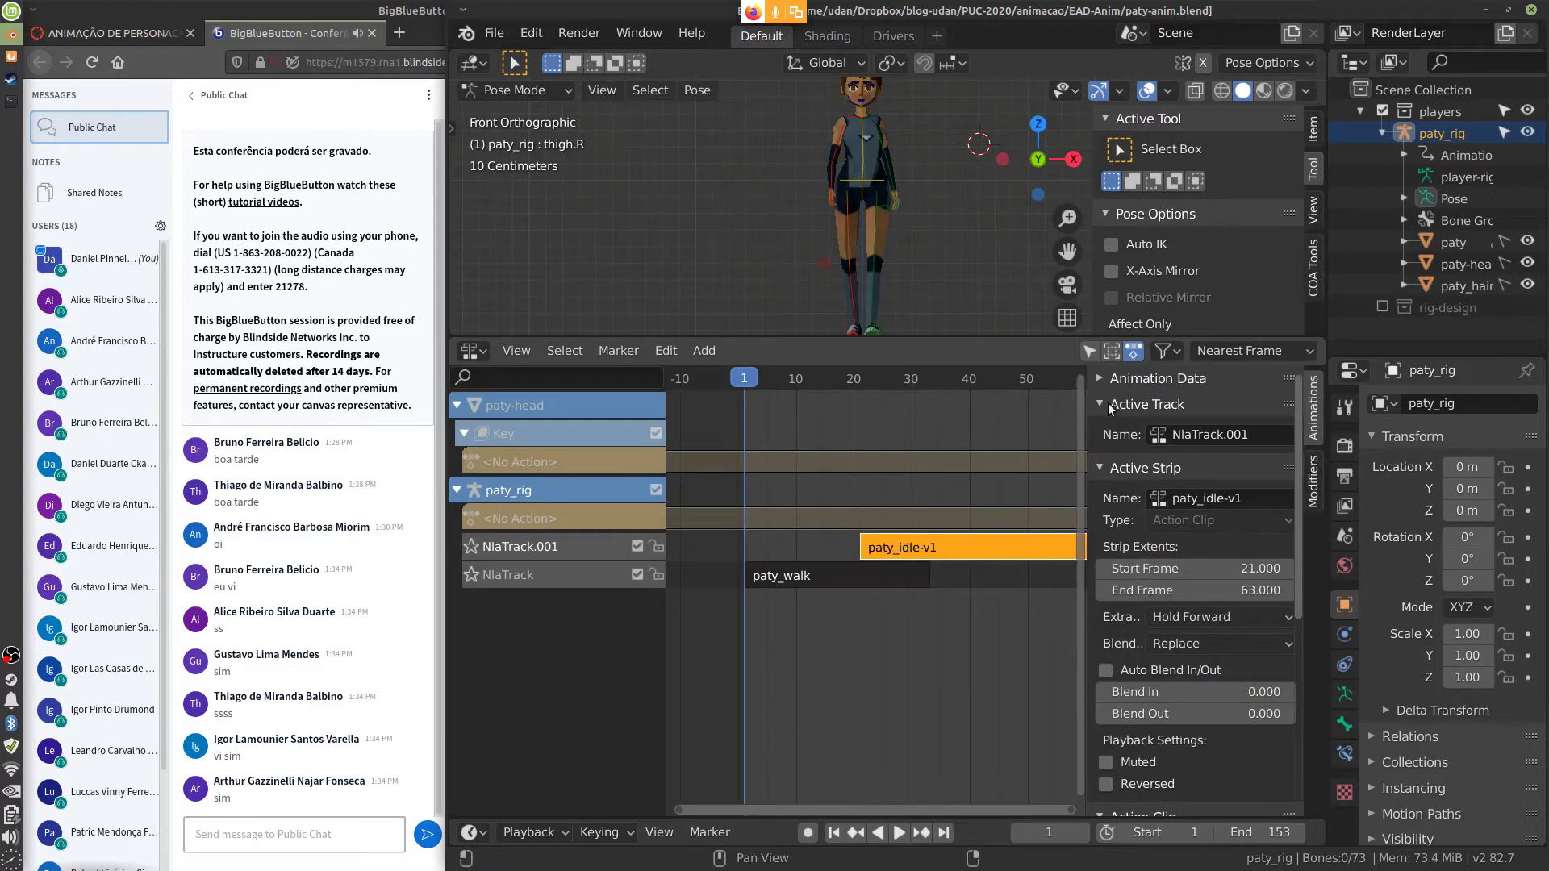
pyautogui.click(1106, 403)
pyautogui.click(1105, 429)
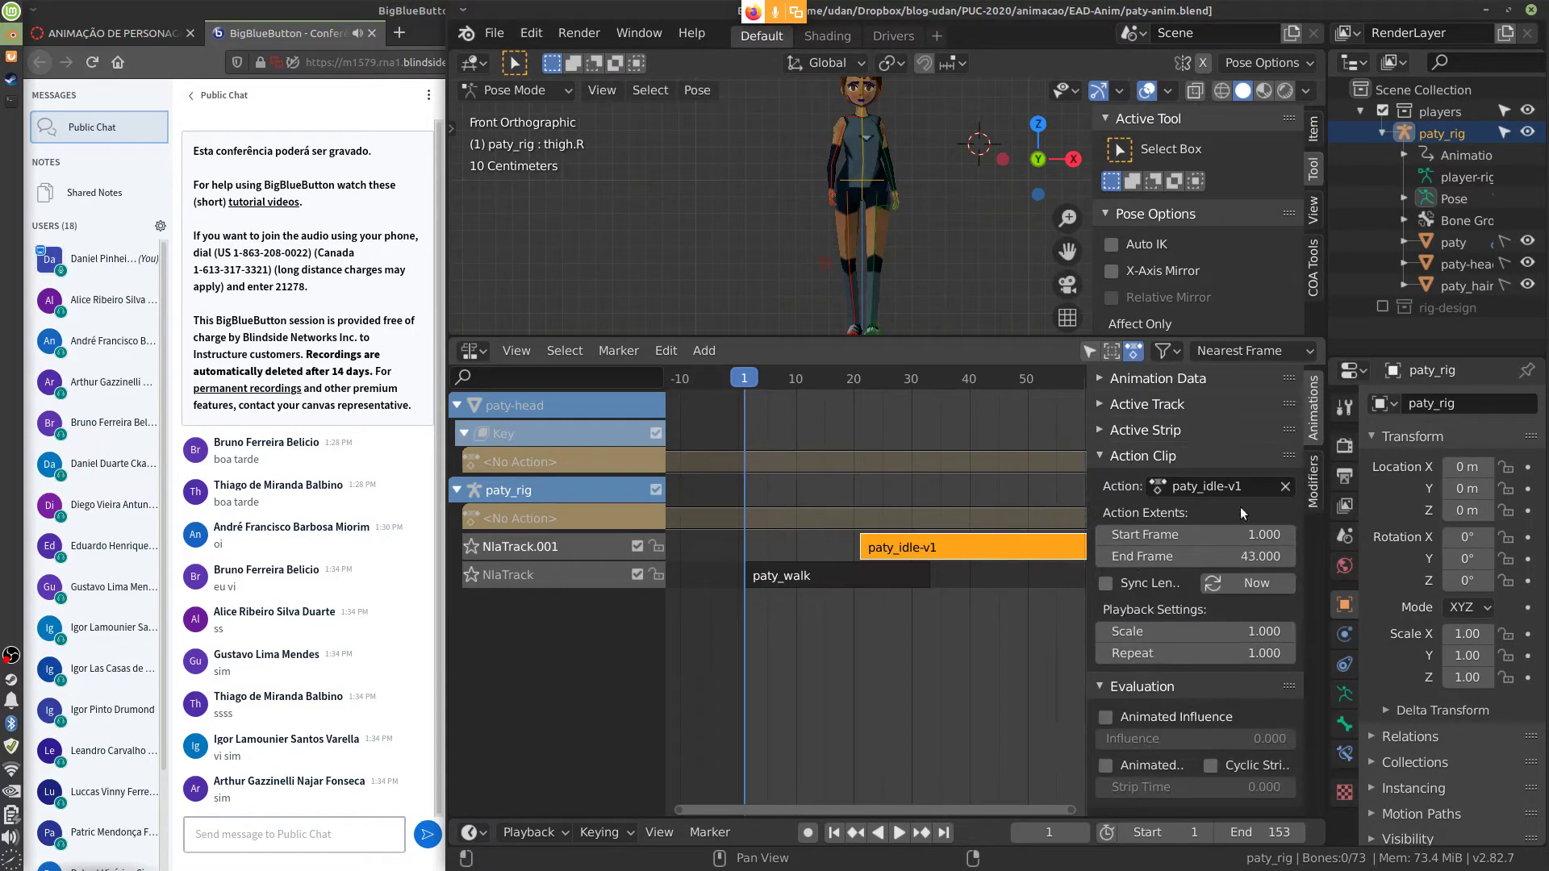
pyautogui.click(1101, 456)
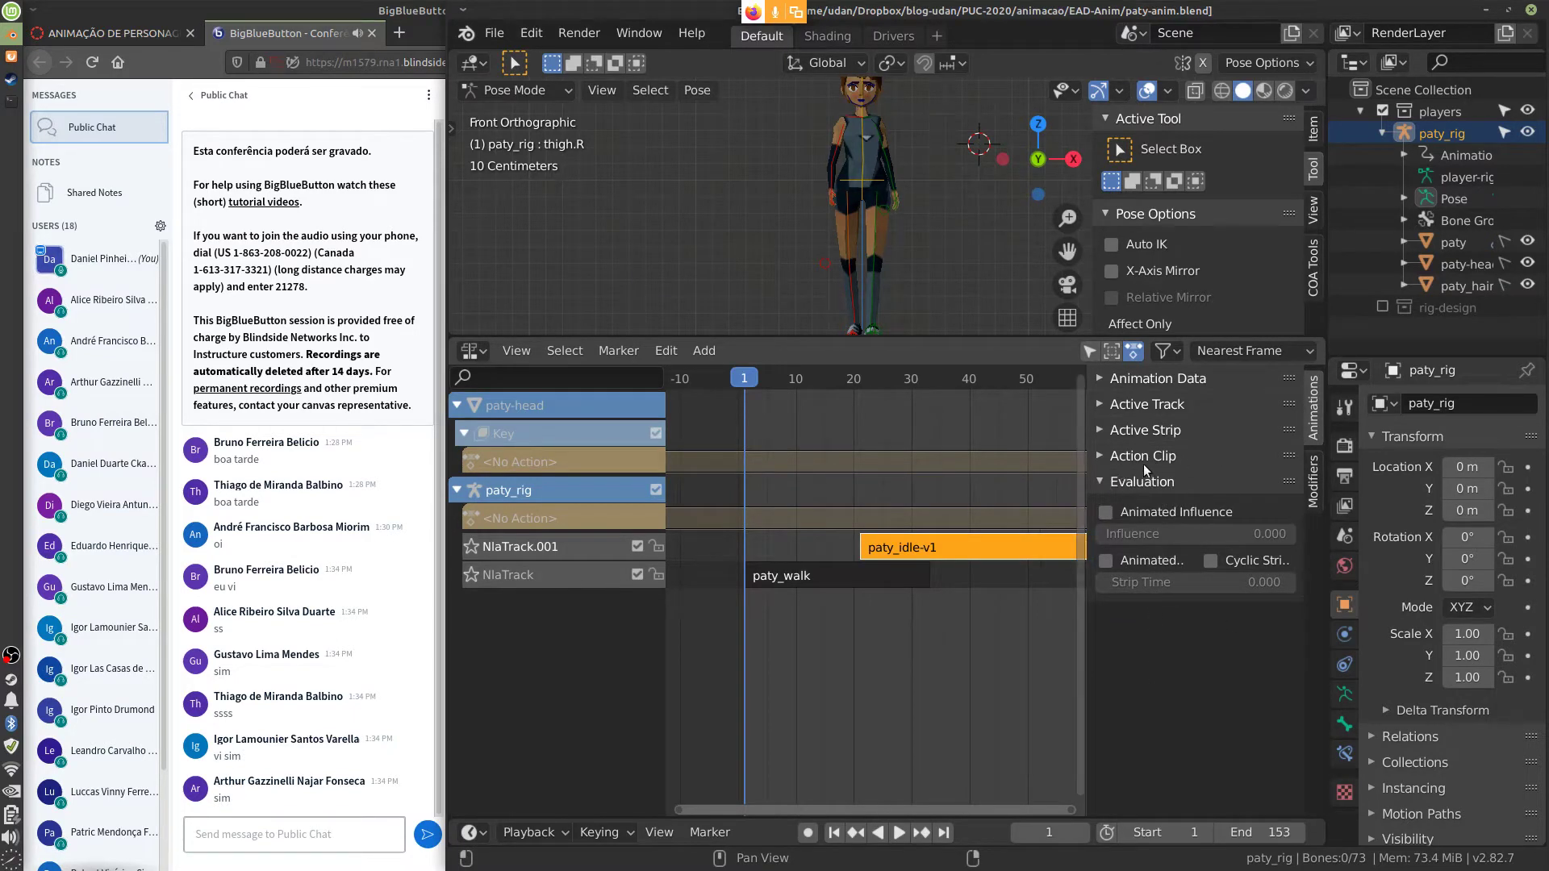
pyautogui.click(1105, 483)
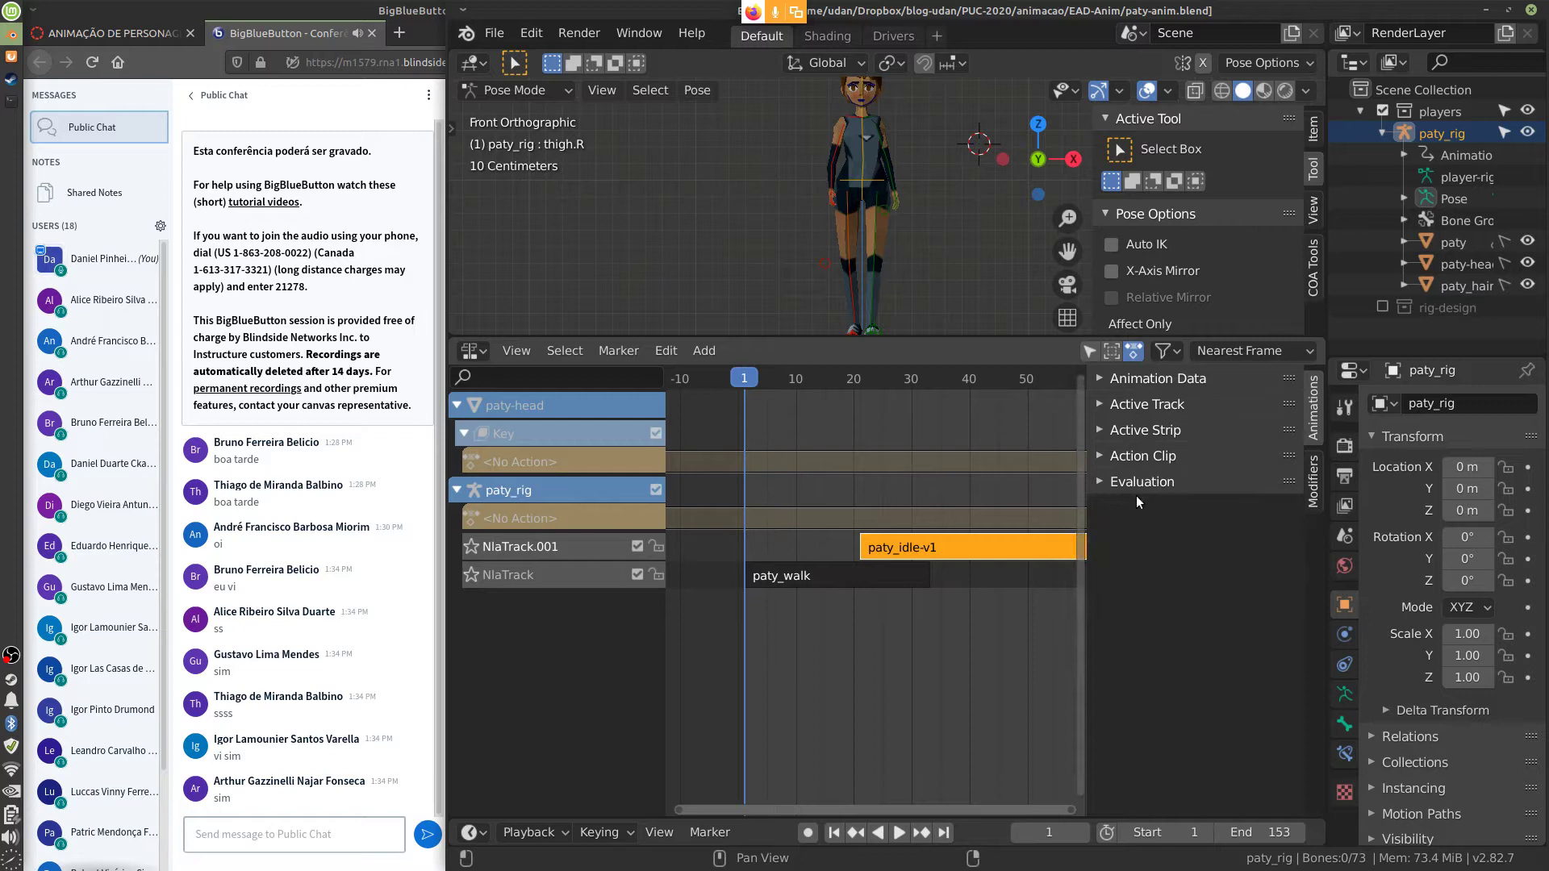
pyautogui.click(1129, 379)
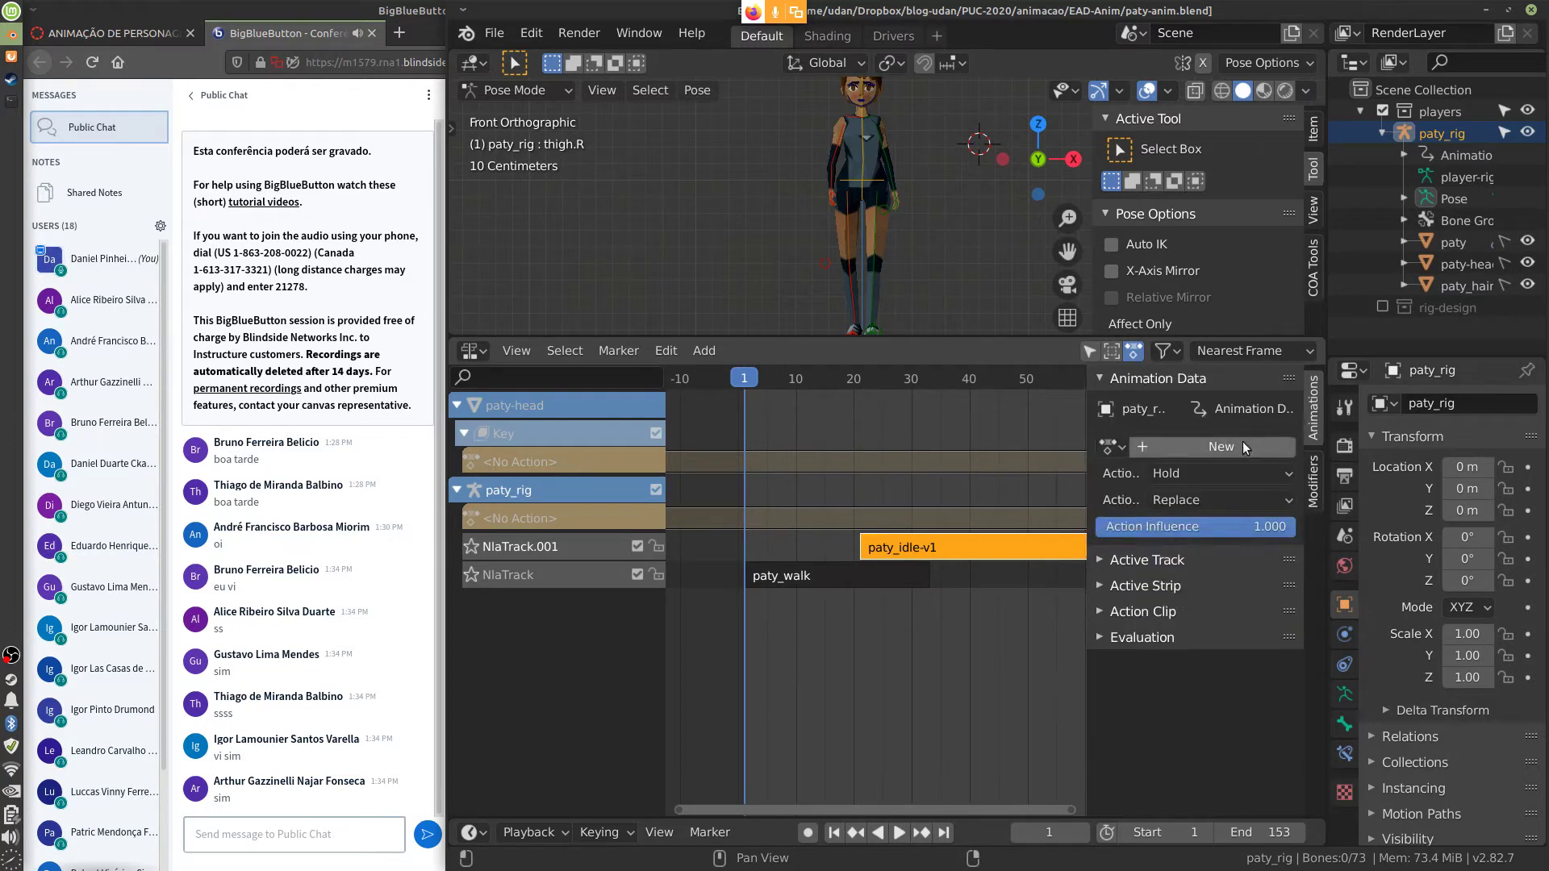
pyautogui.click(1217, 475)
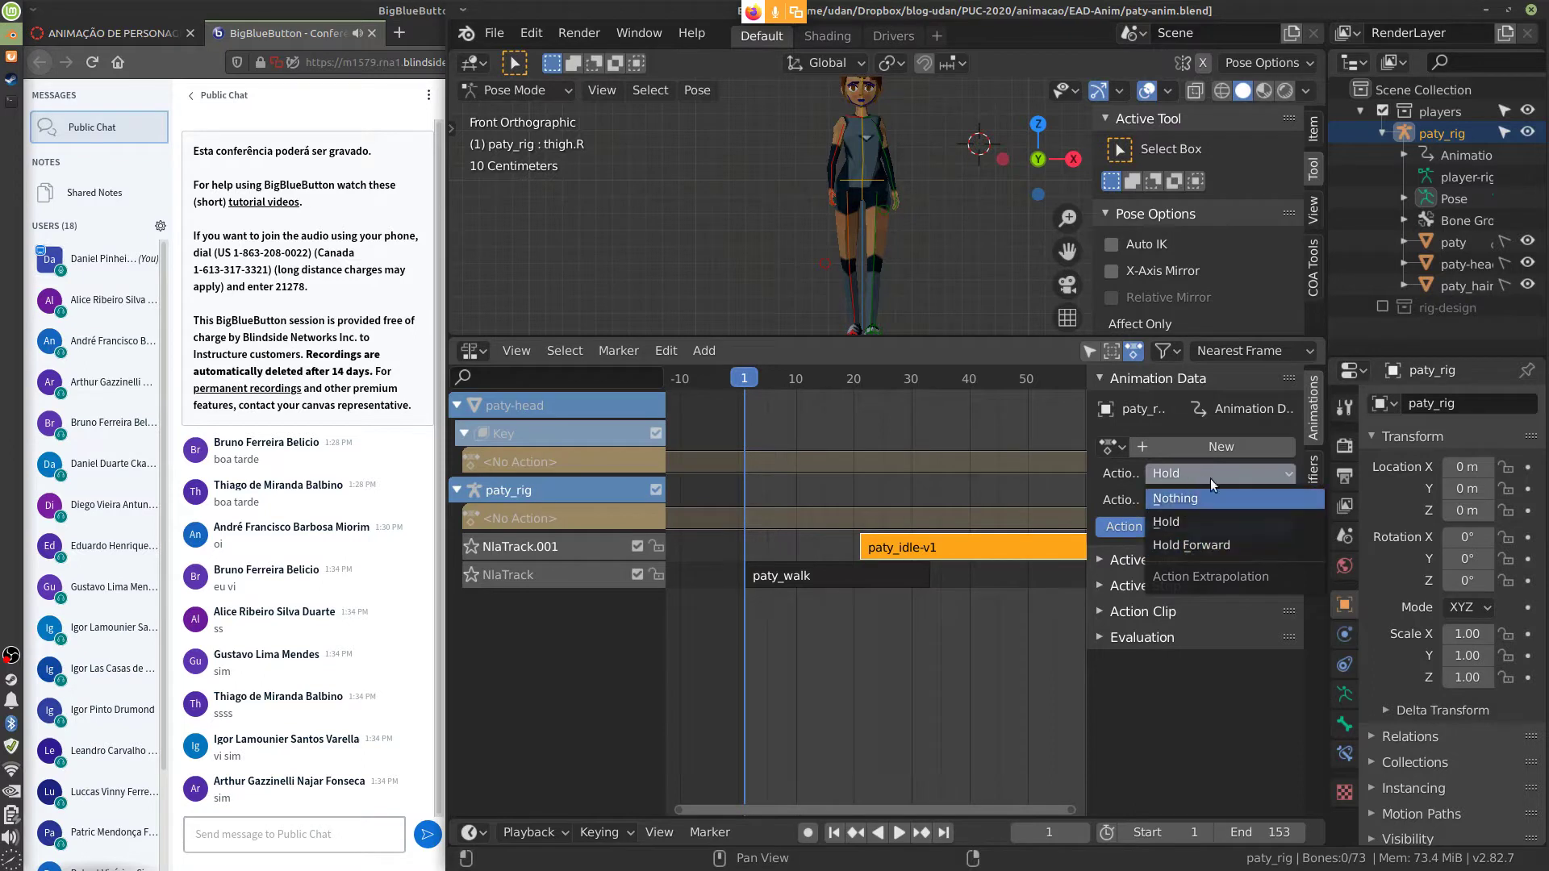
pyautogui.click(1110, 381)
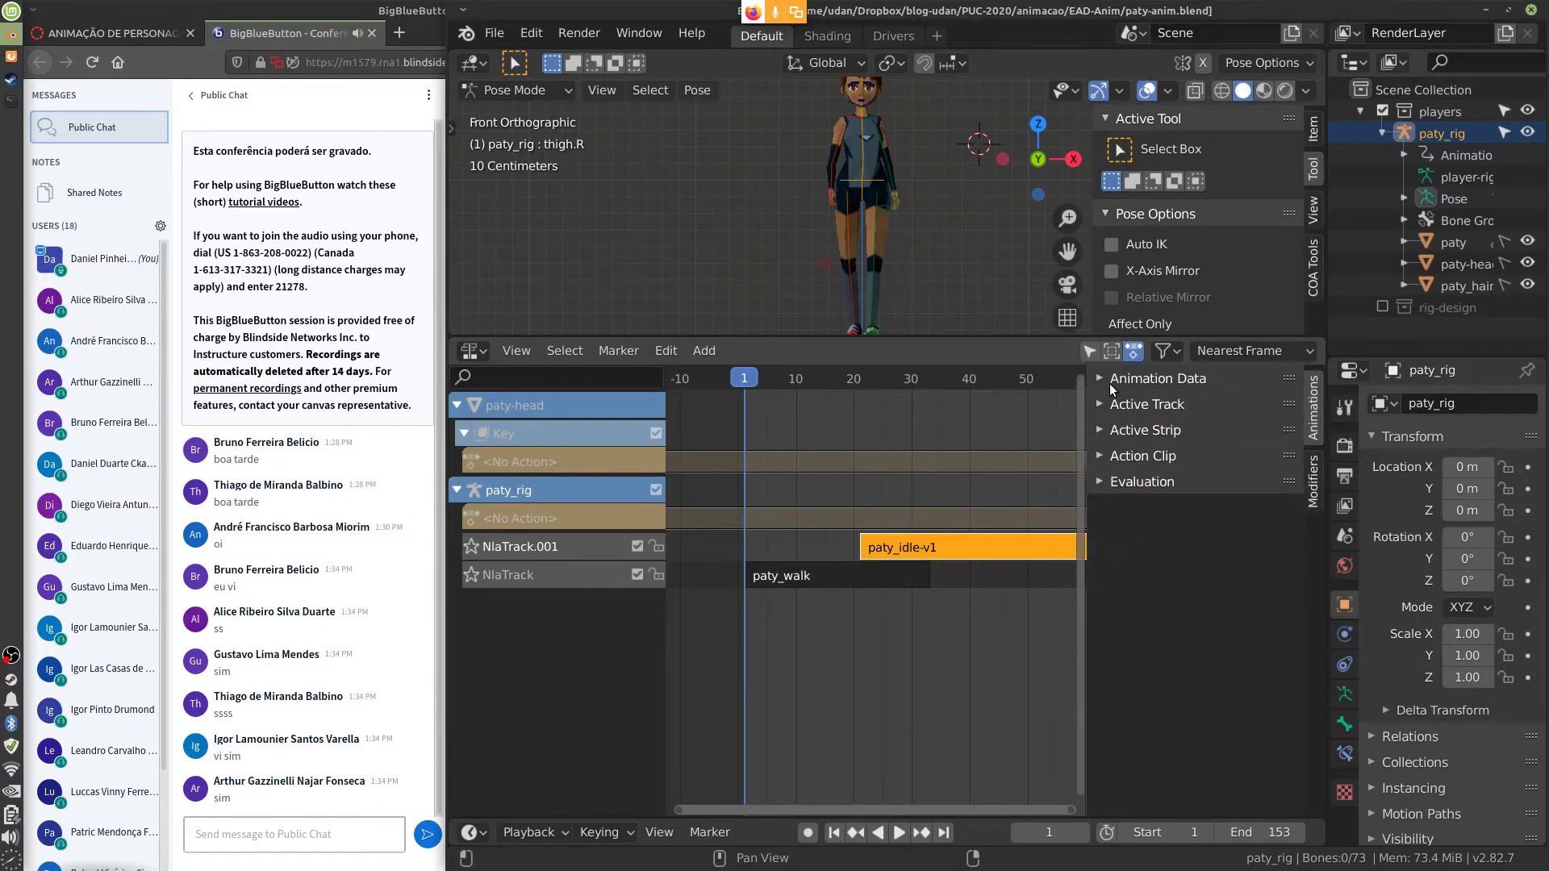
pyautogui.click(1113, 406)
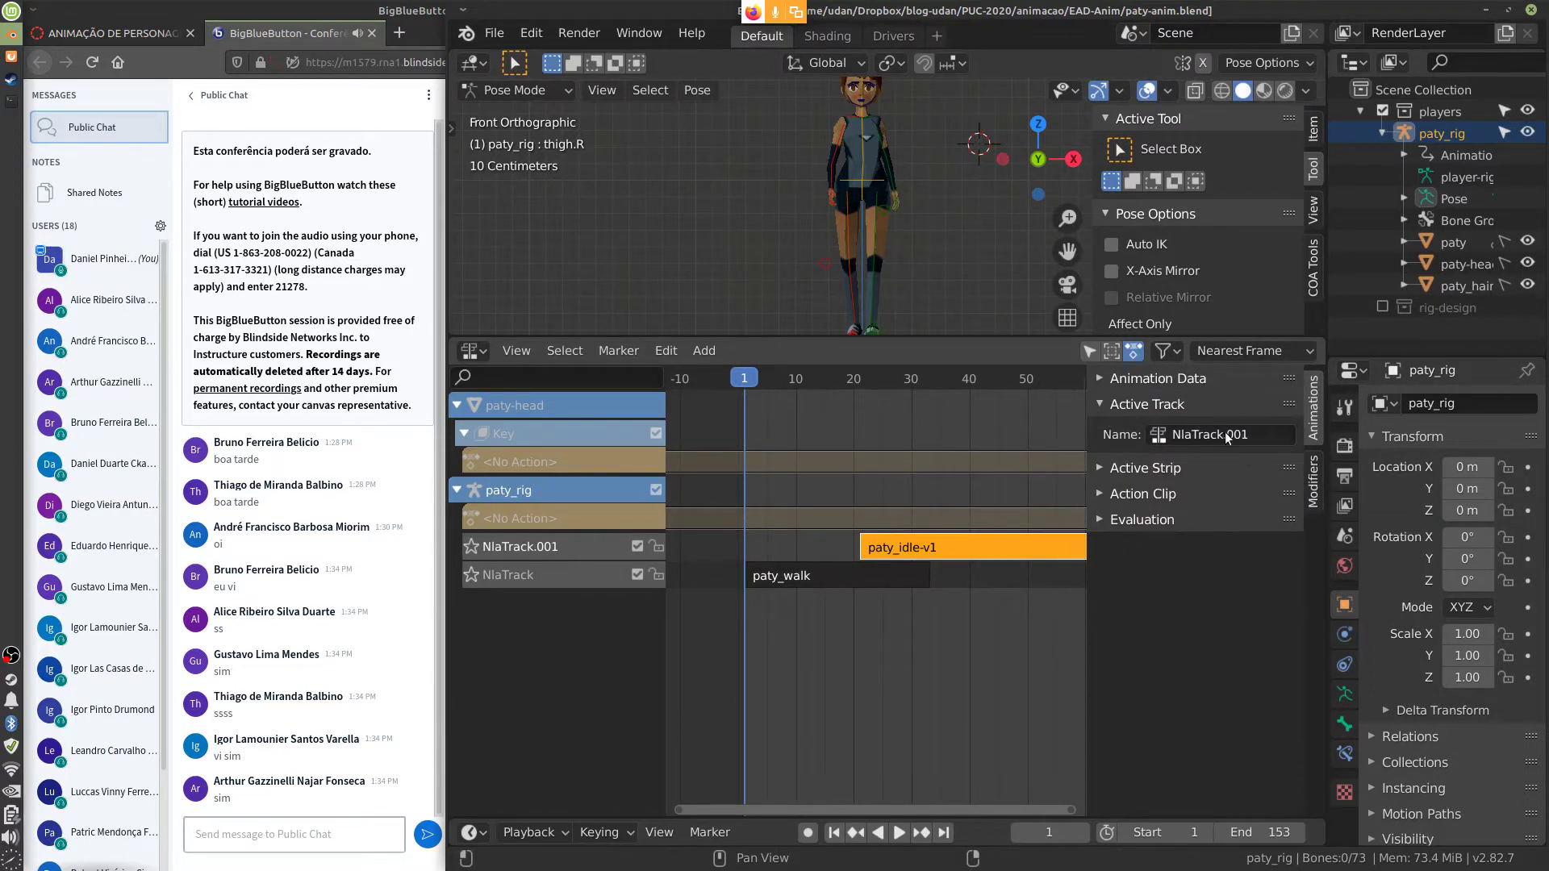
pyautogui.click(1102, 405)
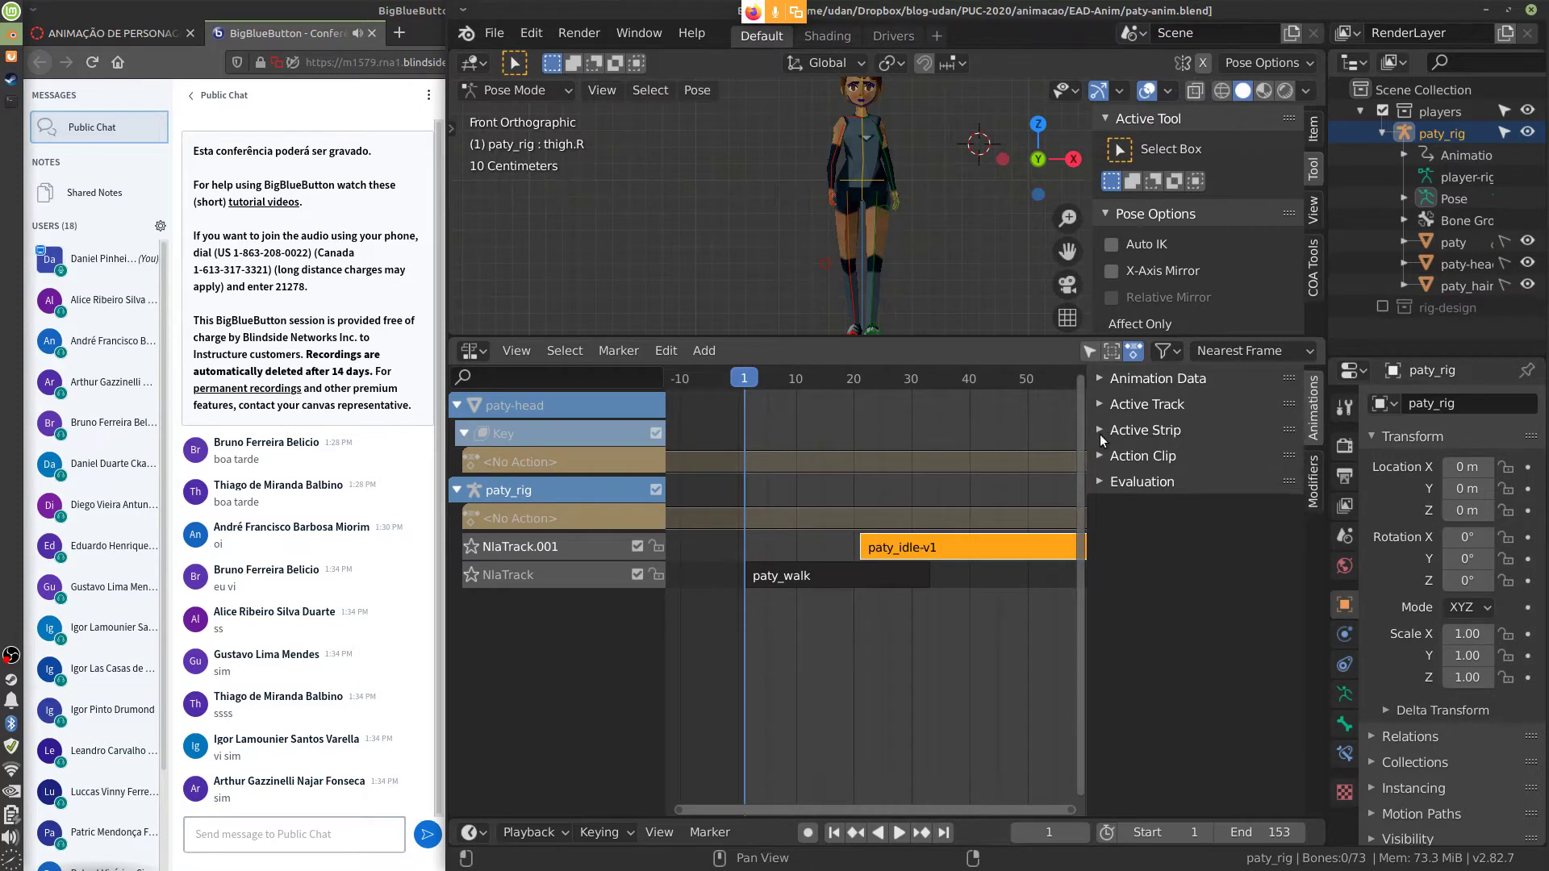
# Enable Auto Blend In/Out on the paty_idle-v1 strip and briefly play the animation
pyautogui.click(1113, 439)
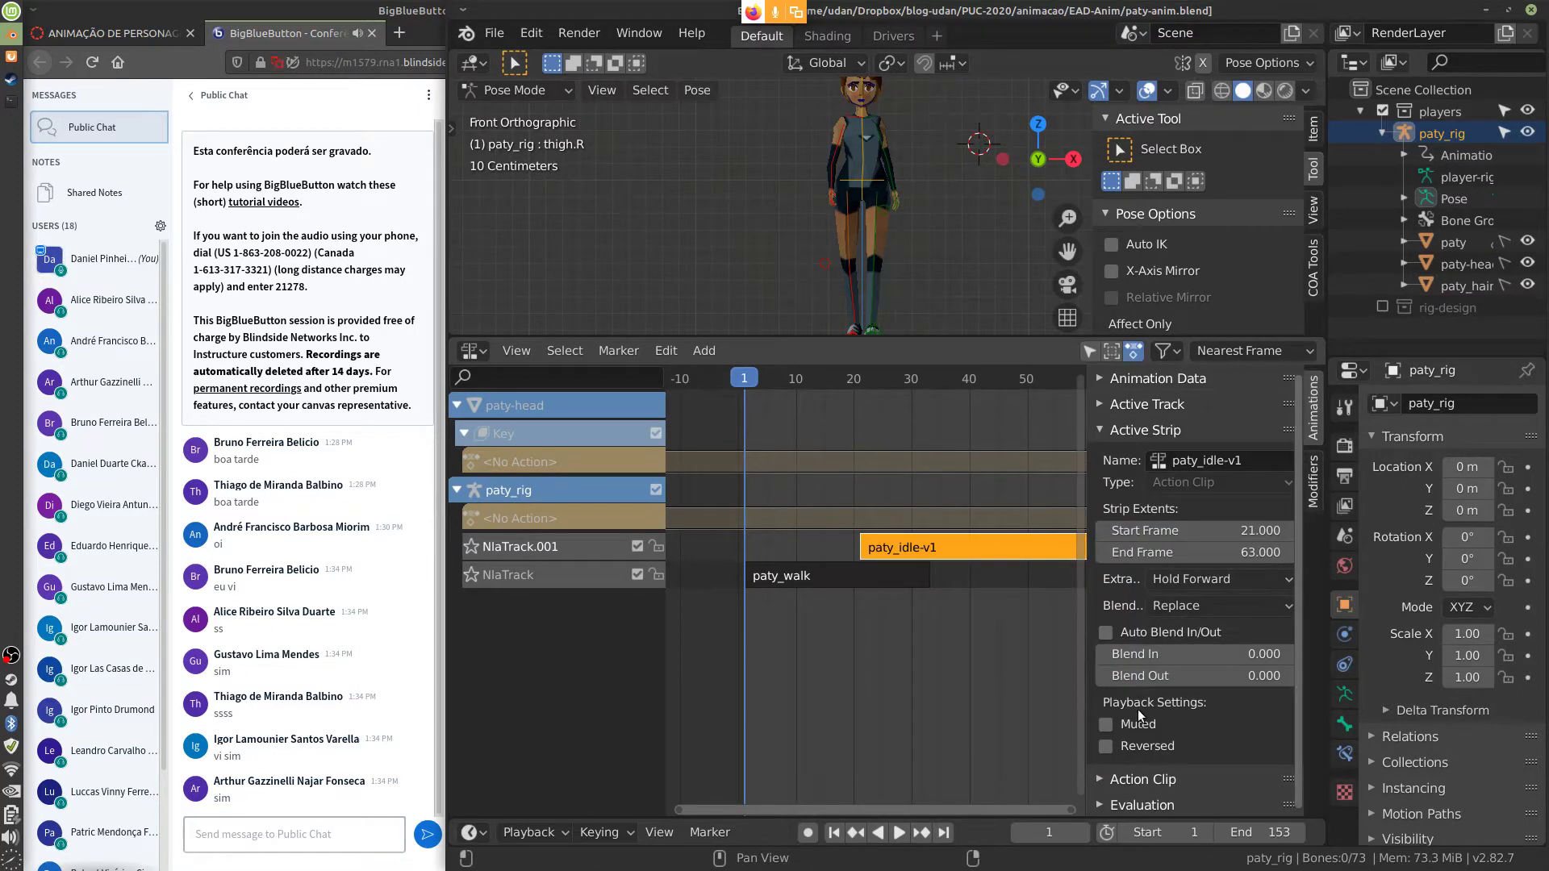
pyautogui.click(1108, 633)
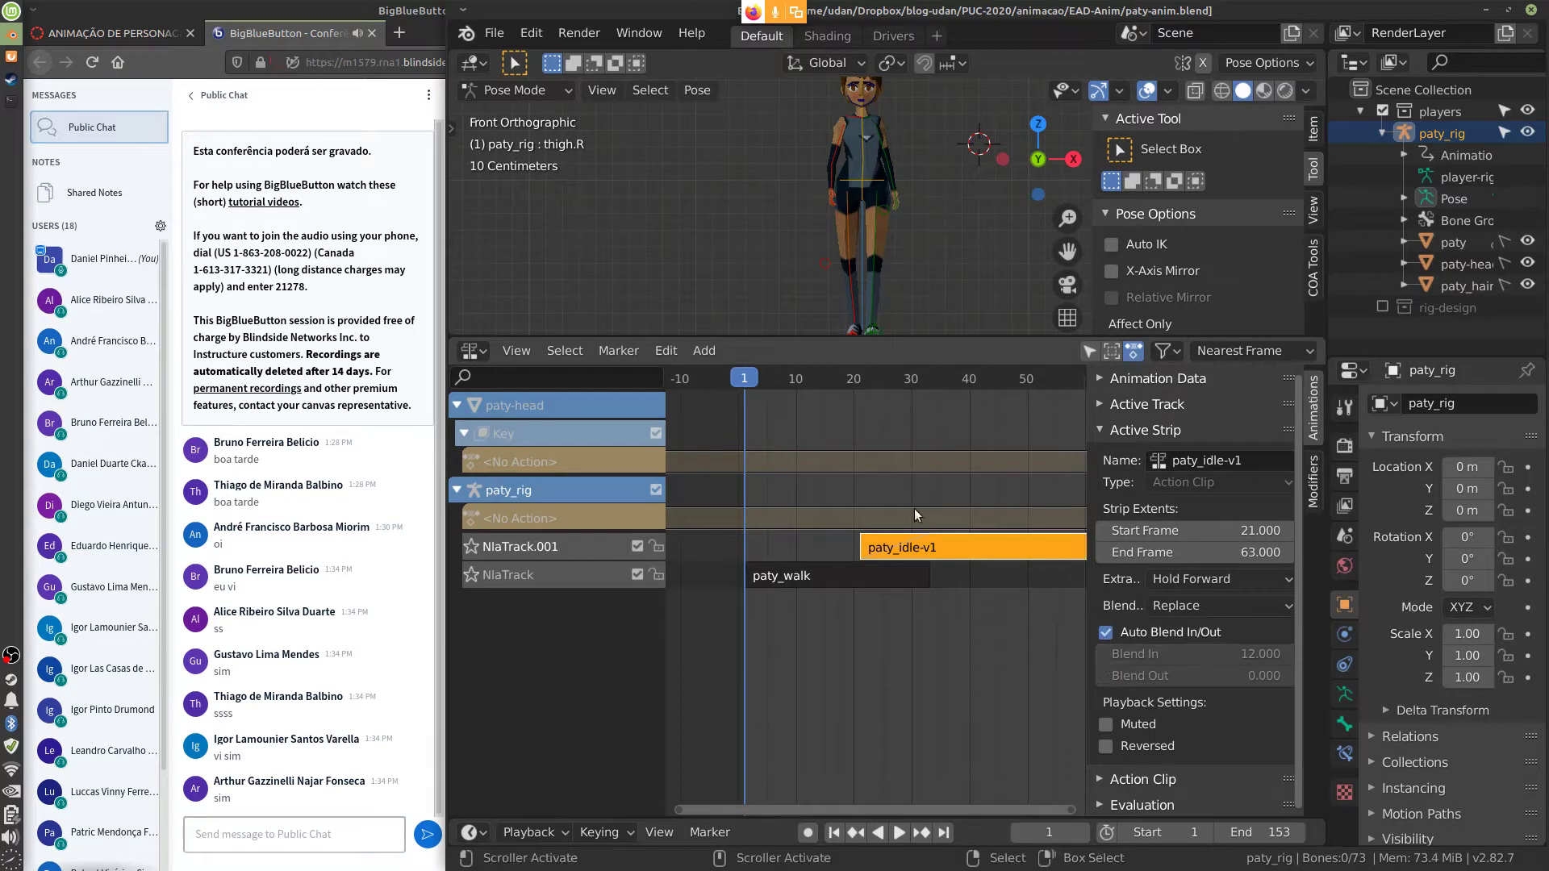
pyautogui.press('space')
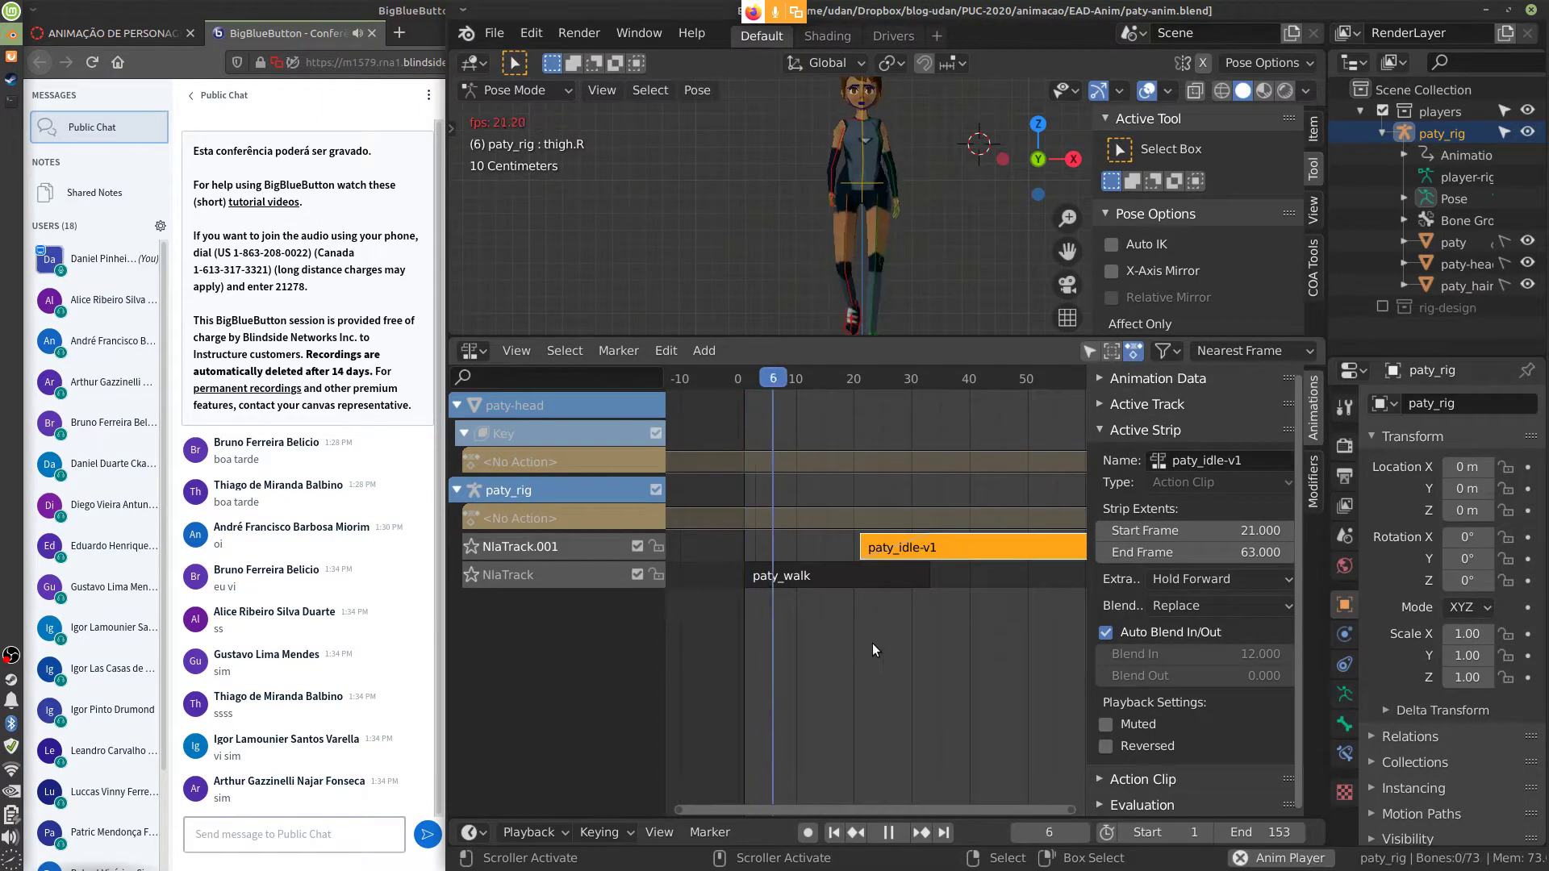
pyautogui.press('Escape')
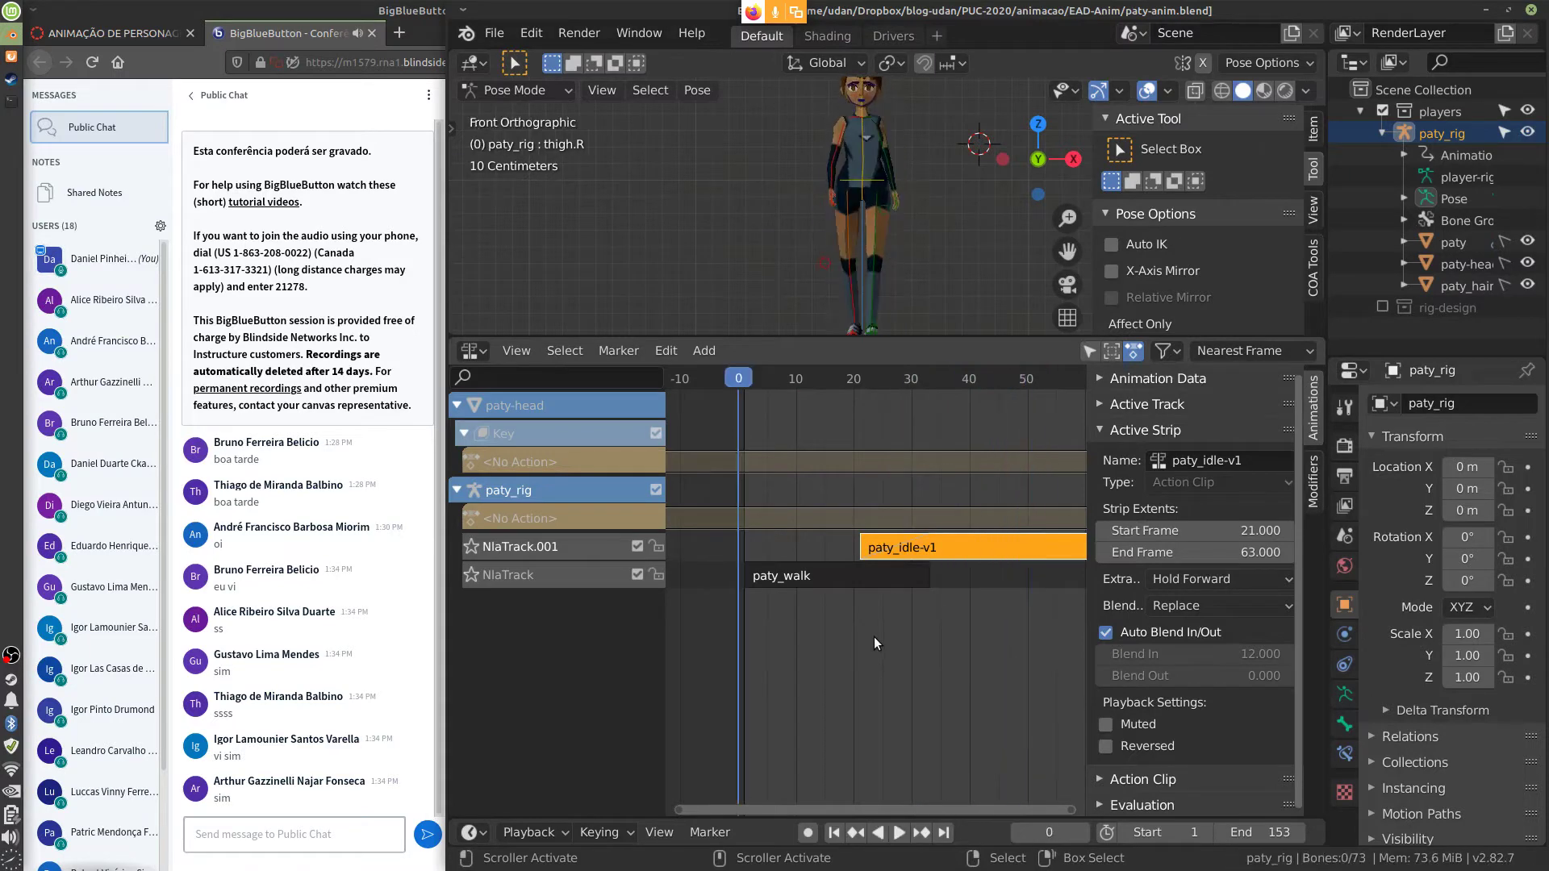
# Enlarge the 3D viewport and replay the walk-to-idle transition from the front and from an angled side view
pyautogui.keyDown('shift'); pyautogui.rightClick(948, 331); pyautogui.keyUp('shift')
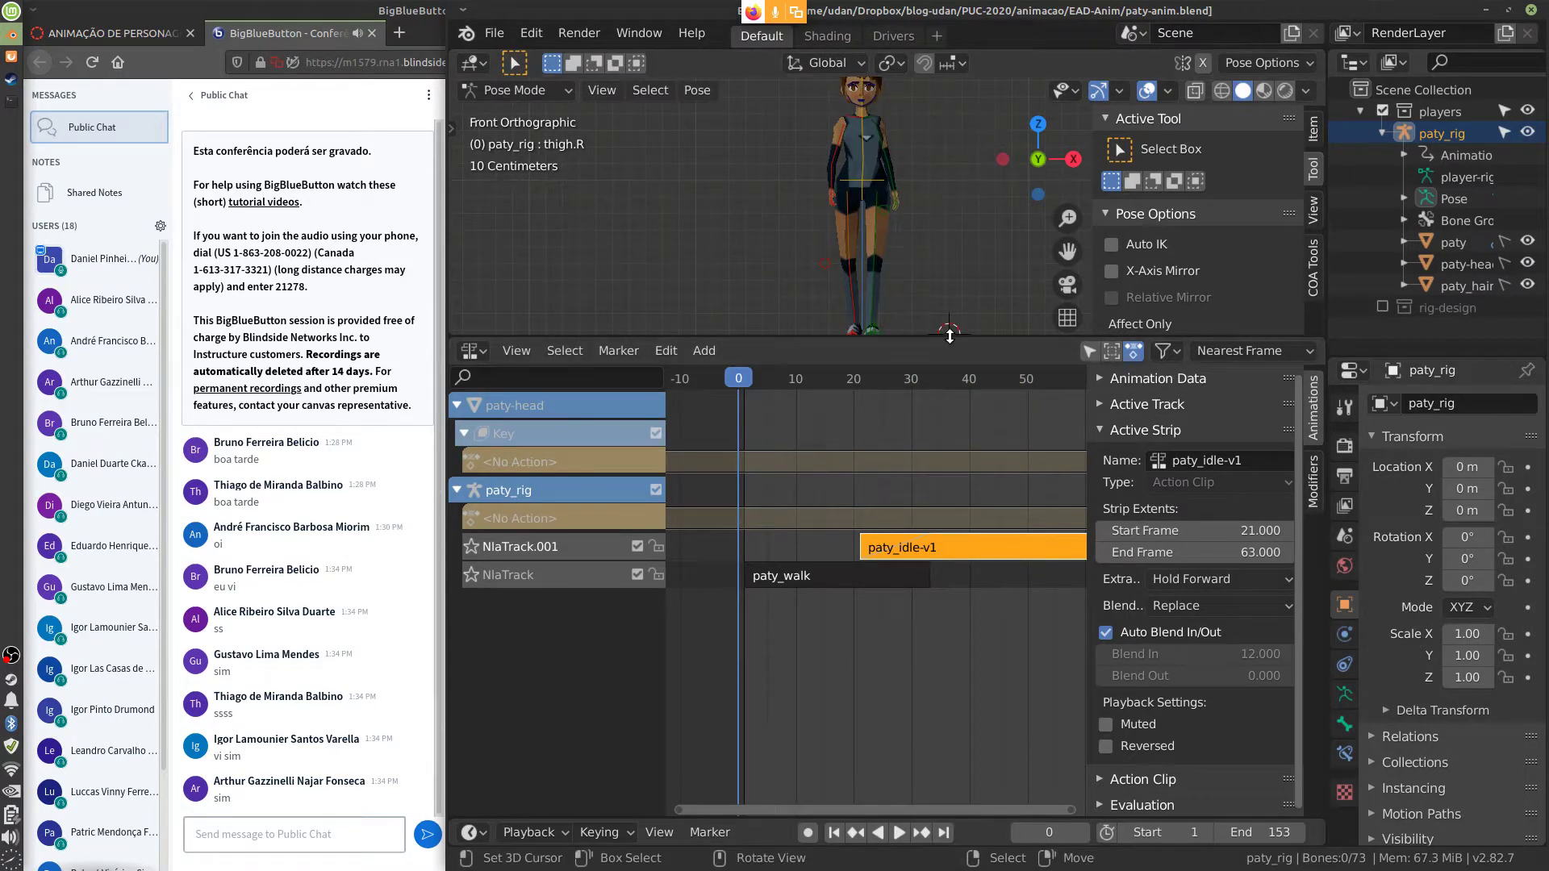
pyautogui.moveTo(950, 335); pyautogui.dragTo(943, 531)
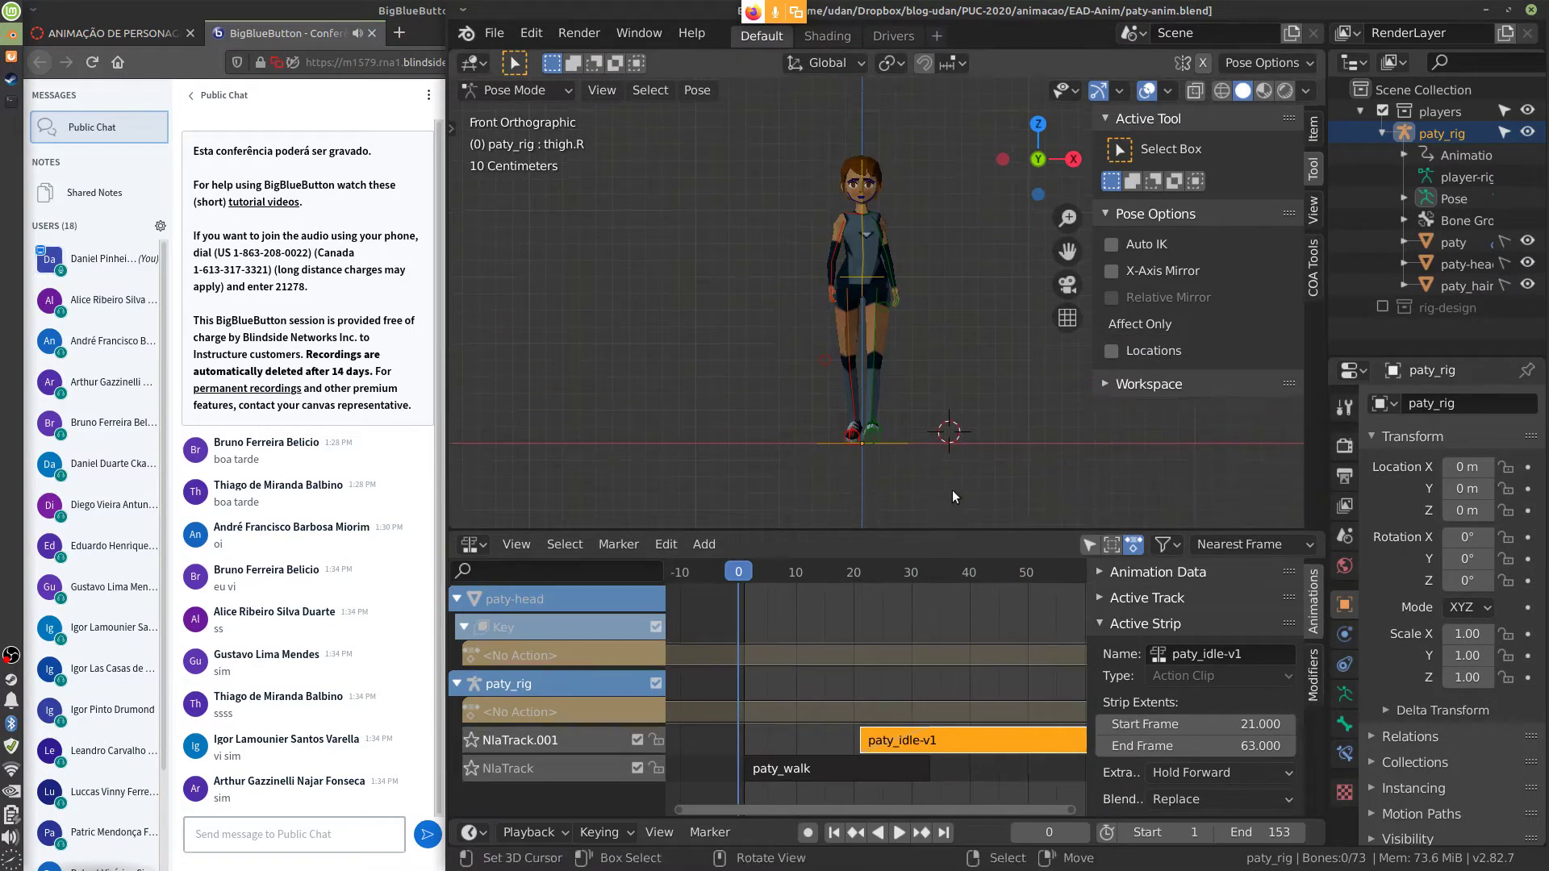
pyautogui.press('space')
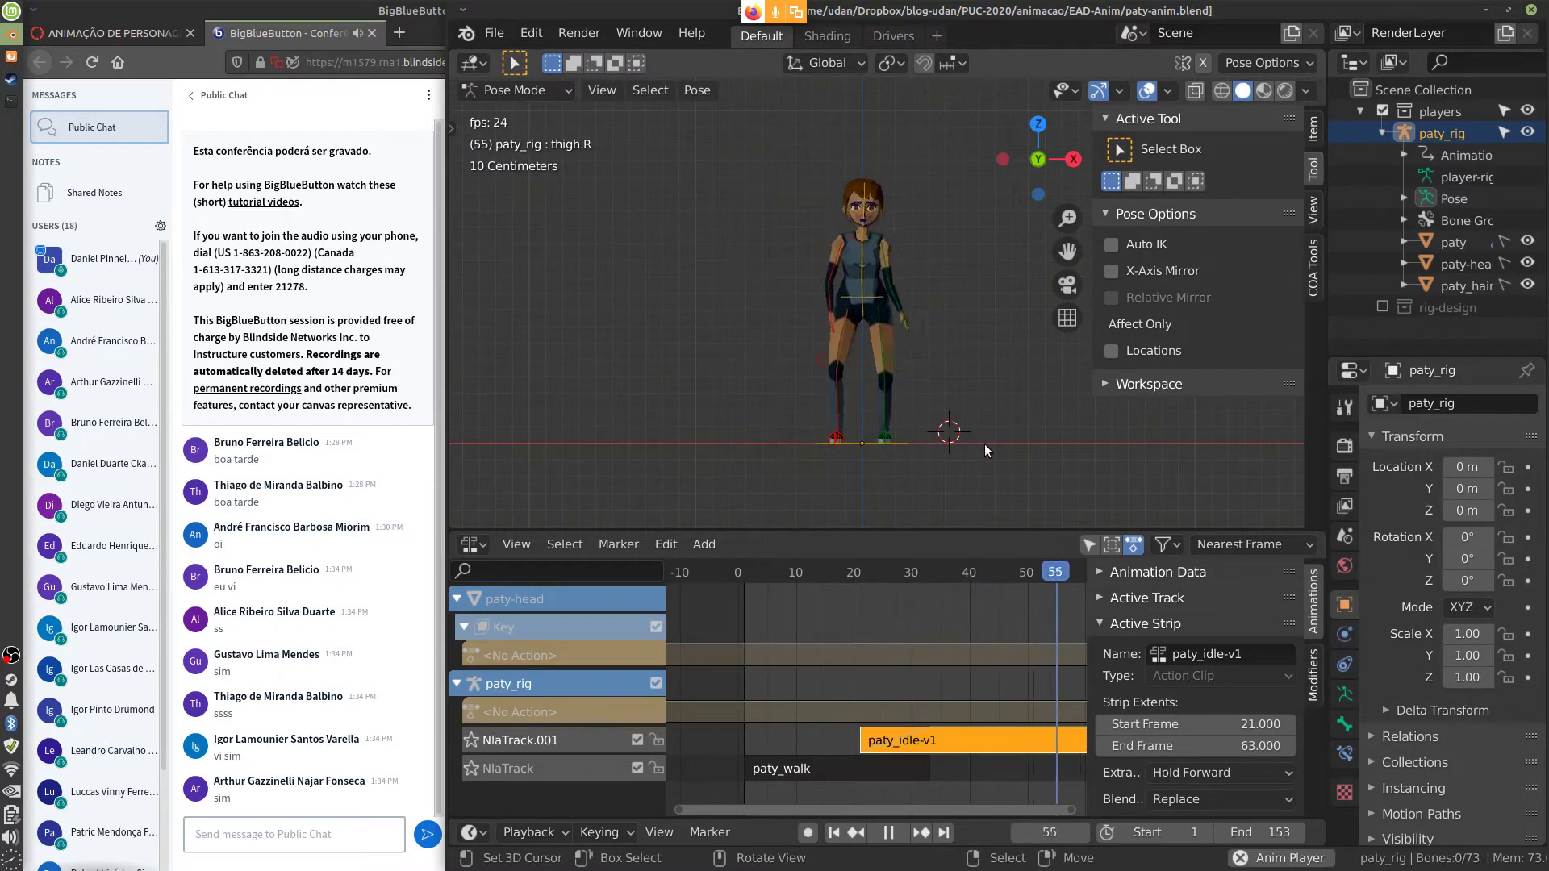
pyautogui.moveTo(995, 437); pyautogui.dragTo(893, 478, button='middle')
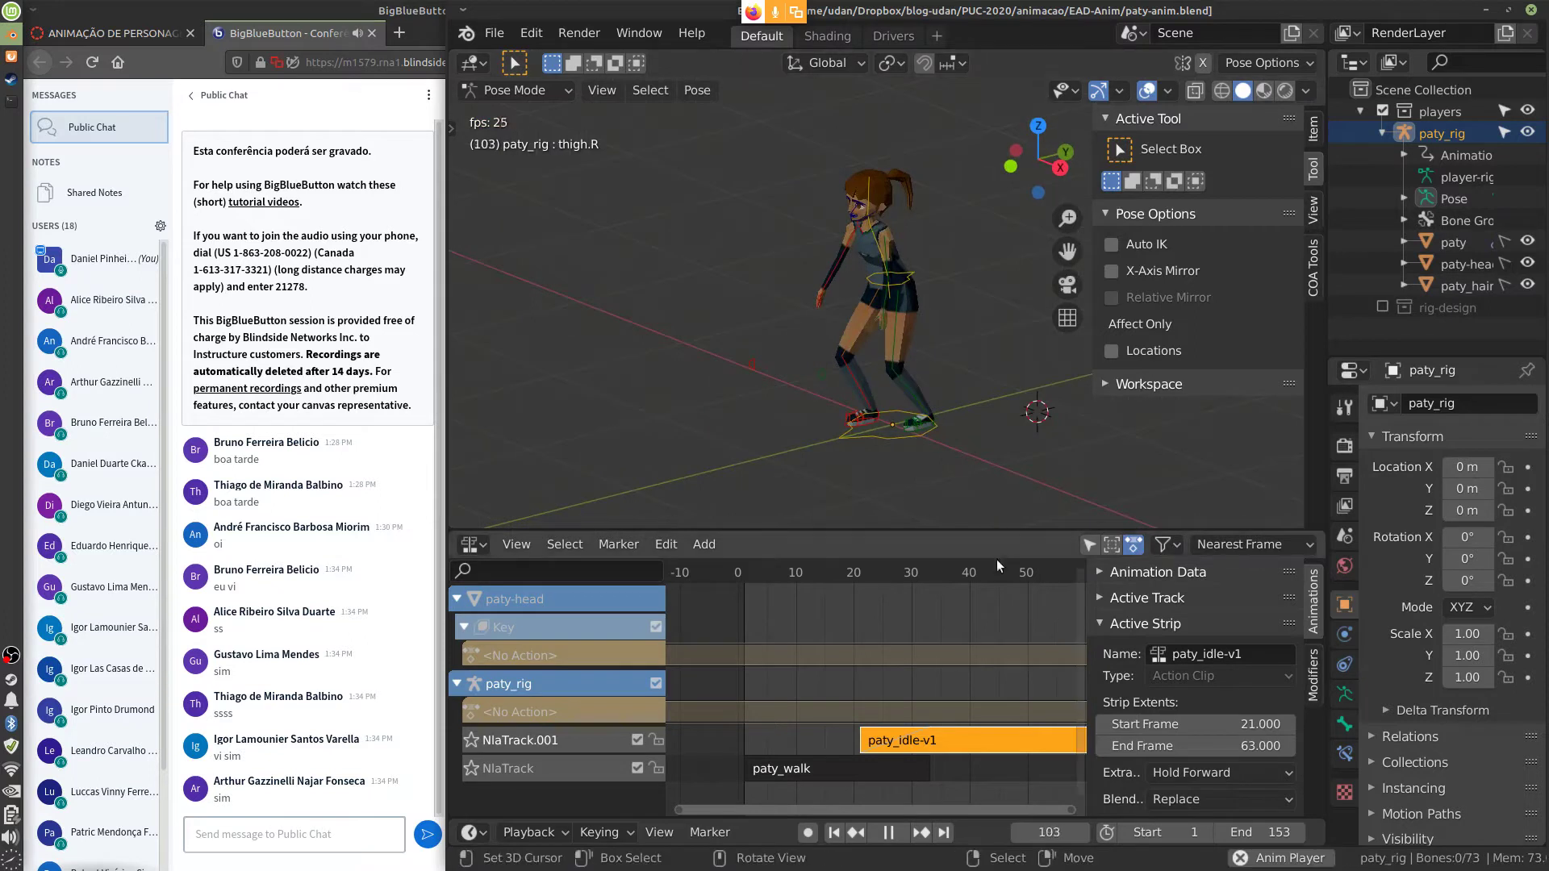
pyautogui.press('Escape')
pyautogui.press('space')
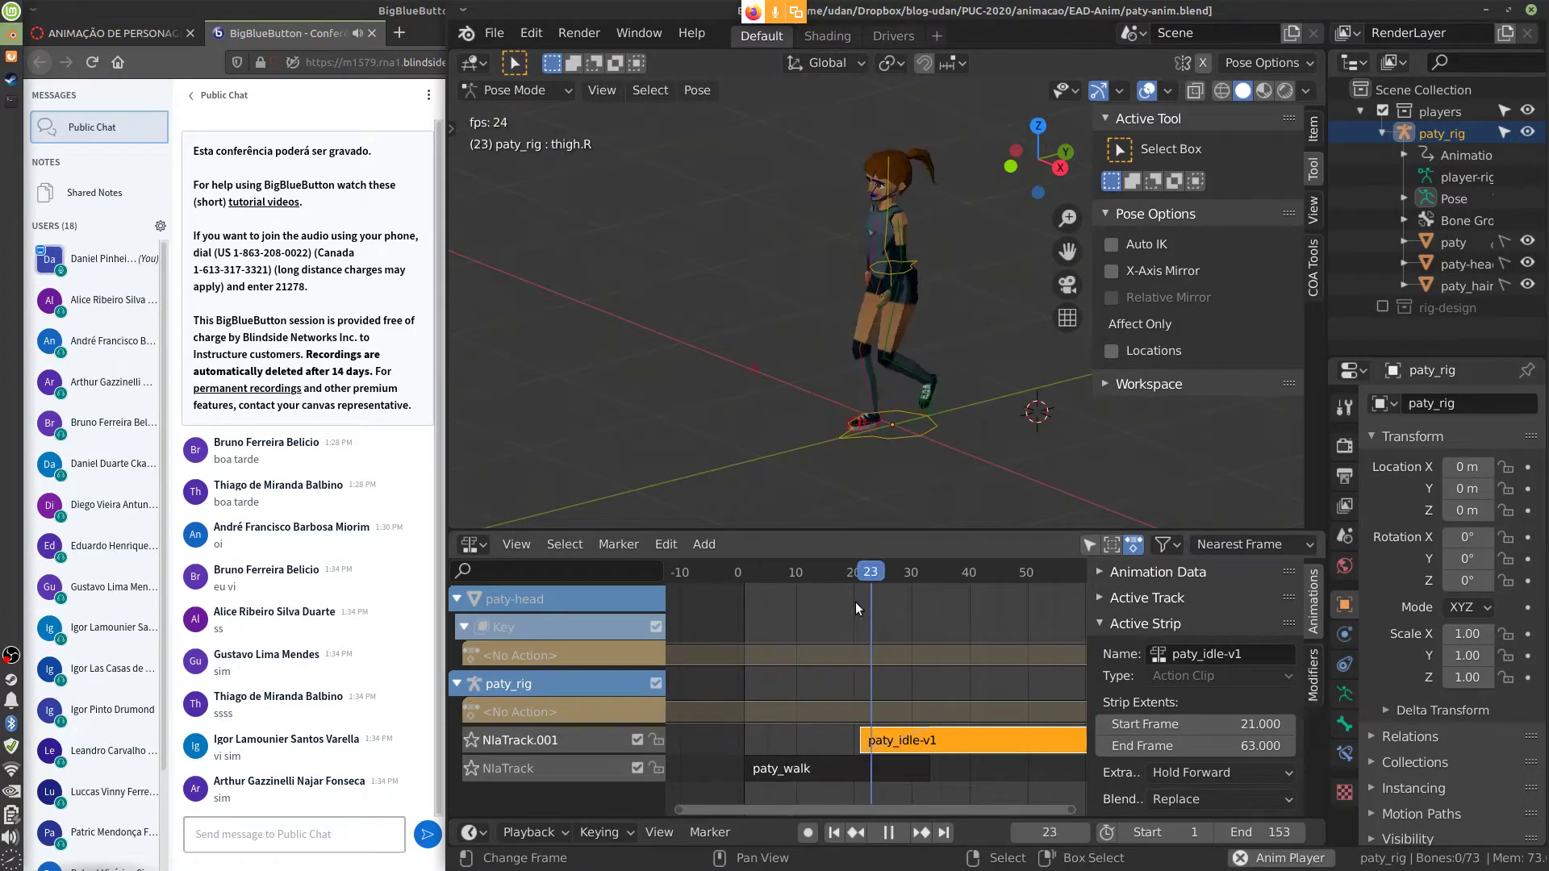
pyautogui.press('Escape')
pyautogui.press('space')
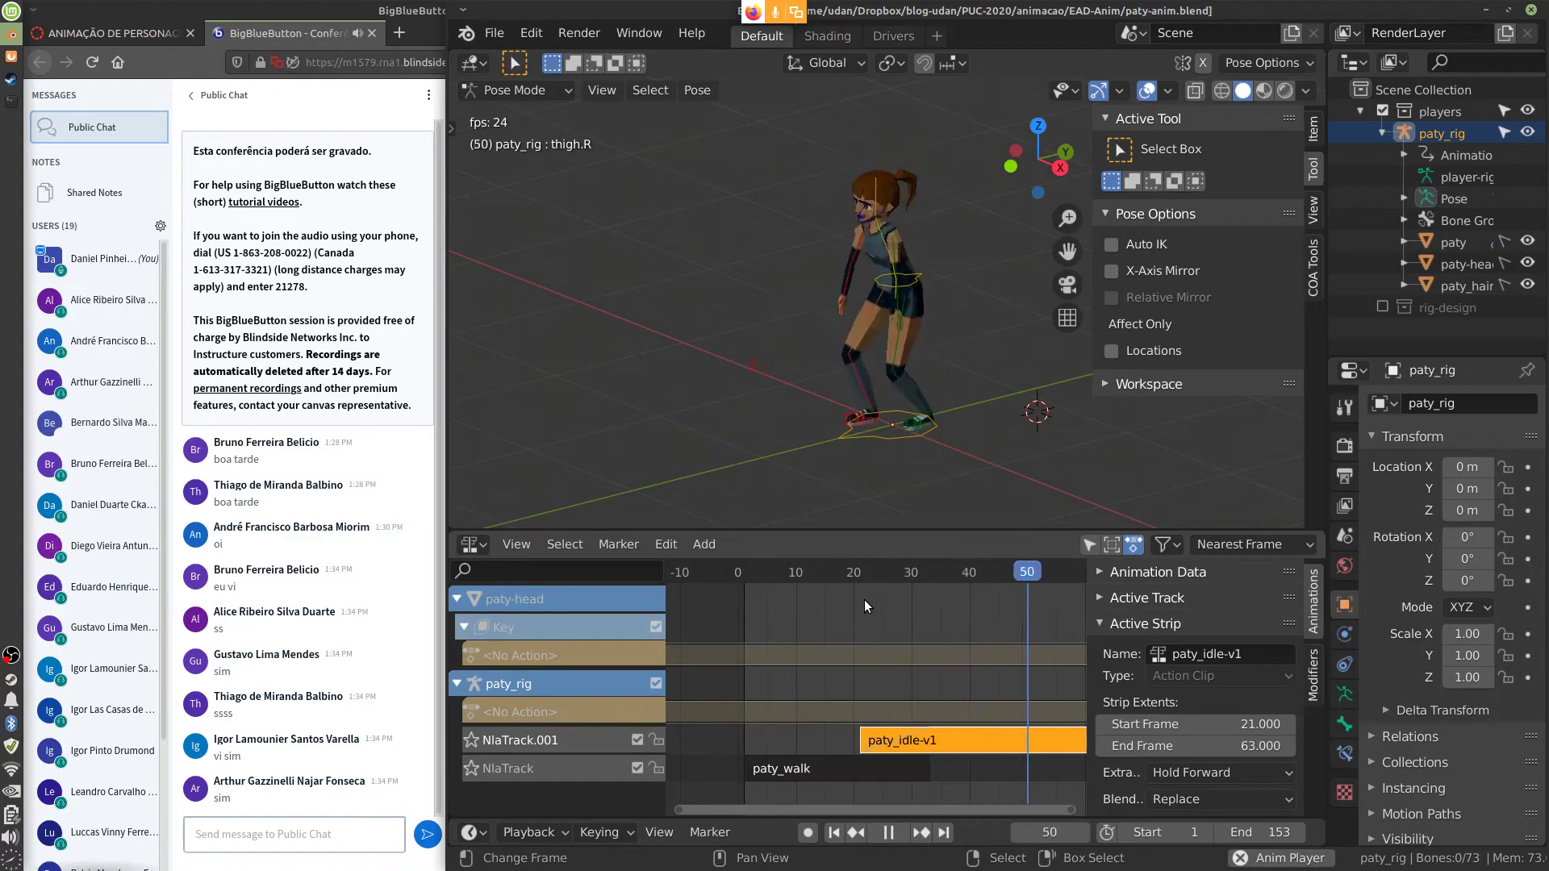
pyautogui.press('Escape')
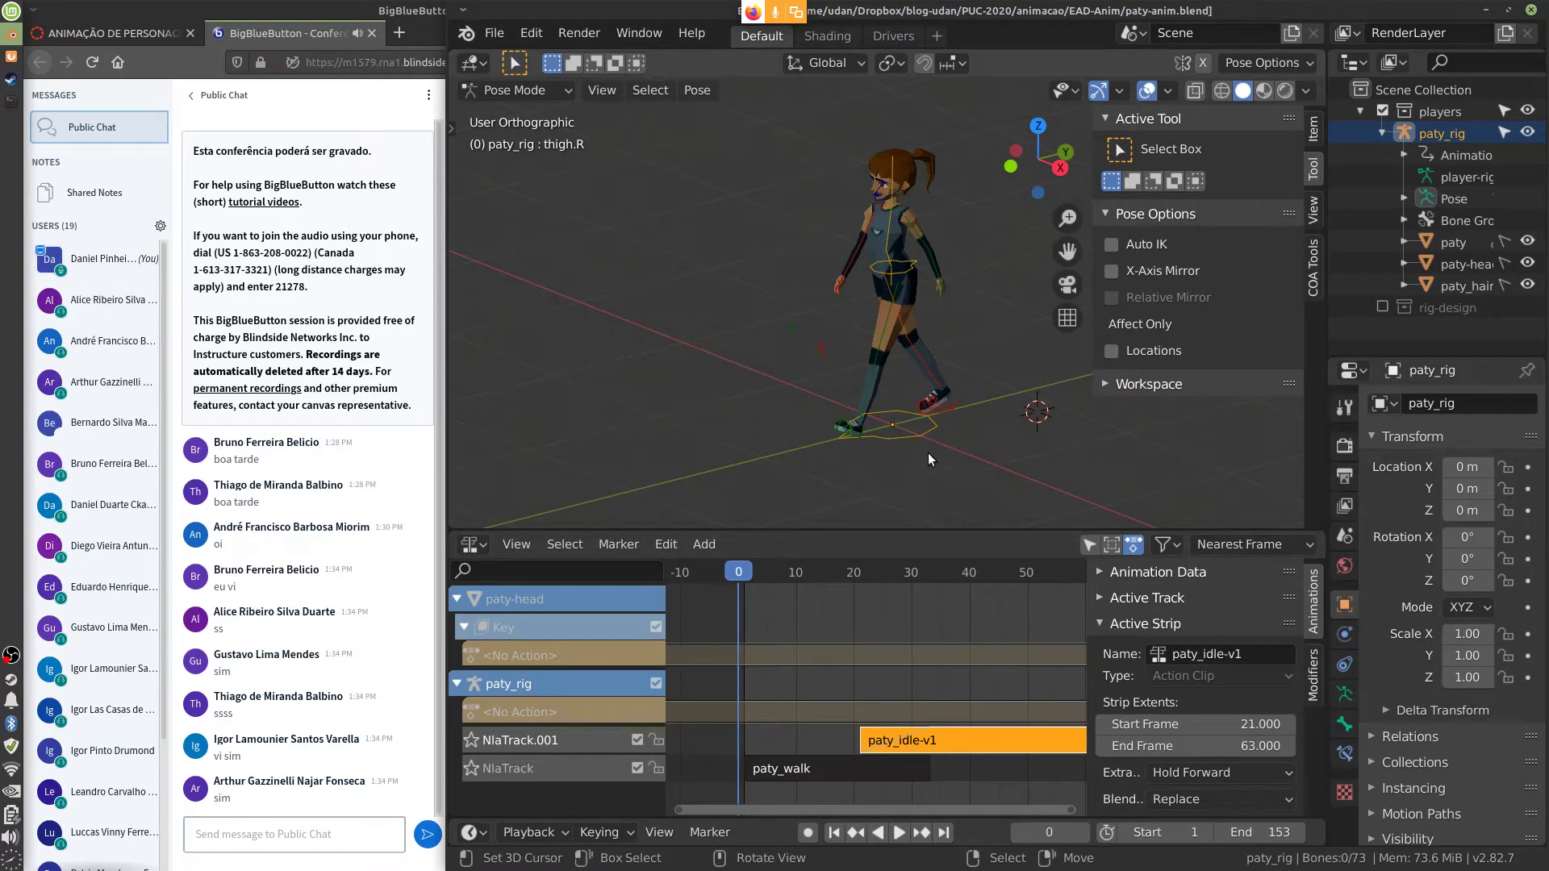
pyautogui.moveTo(927, 453); pyautogui.dragTo(1091, 452, button='middle')
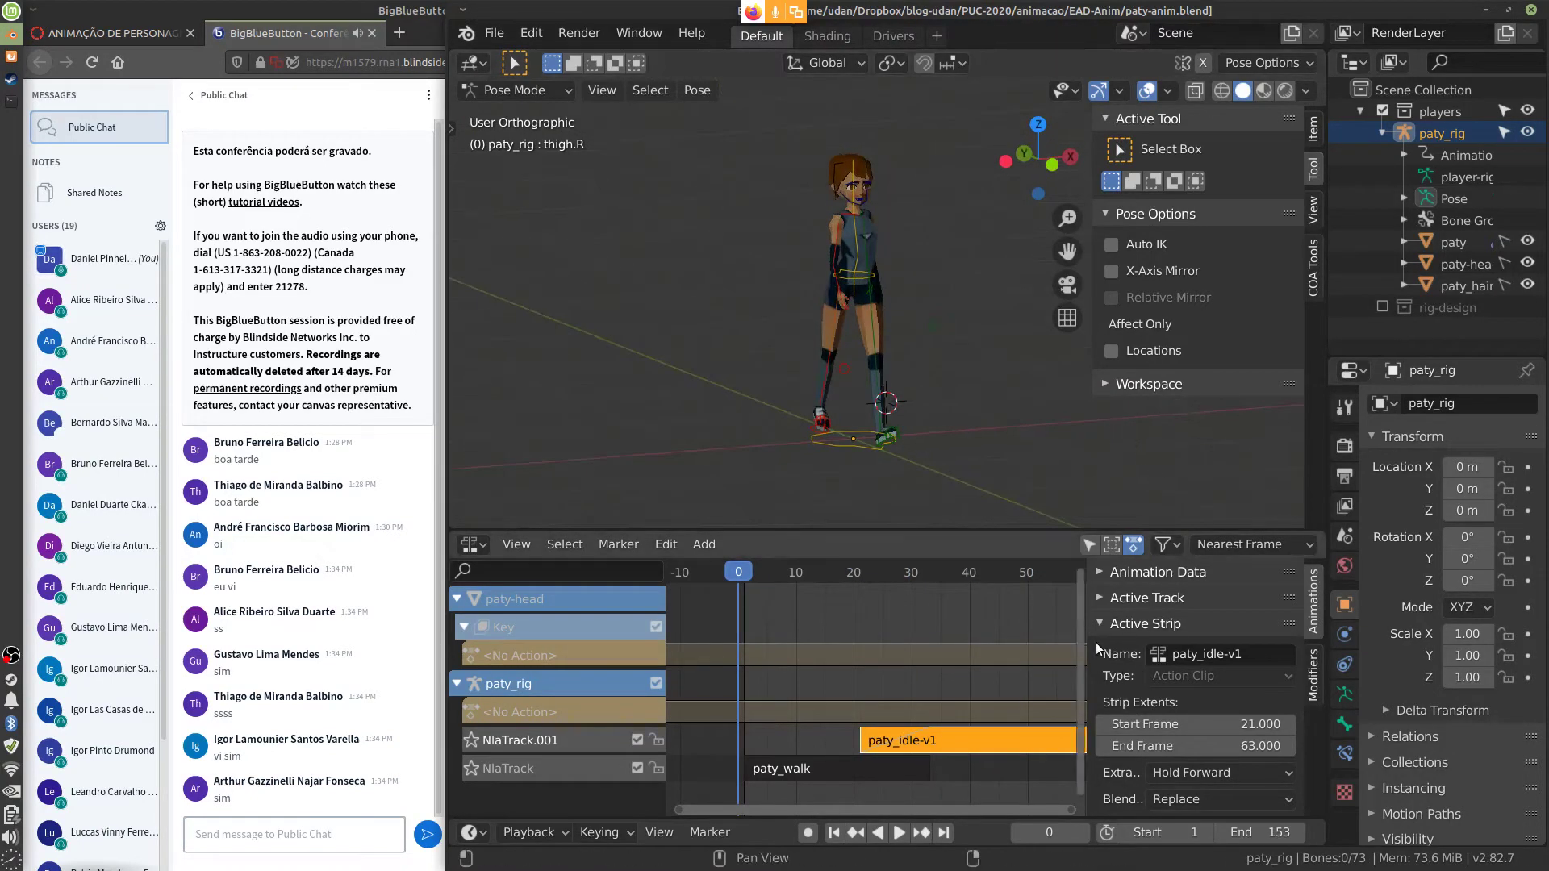
# Hide the NLA editor's strip properties and reselect the paty_idle-v1 strip
pyautogui.press('n')
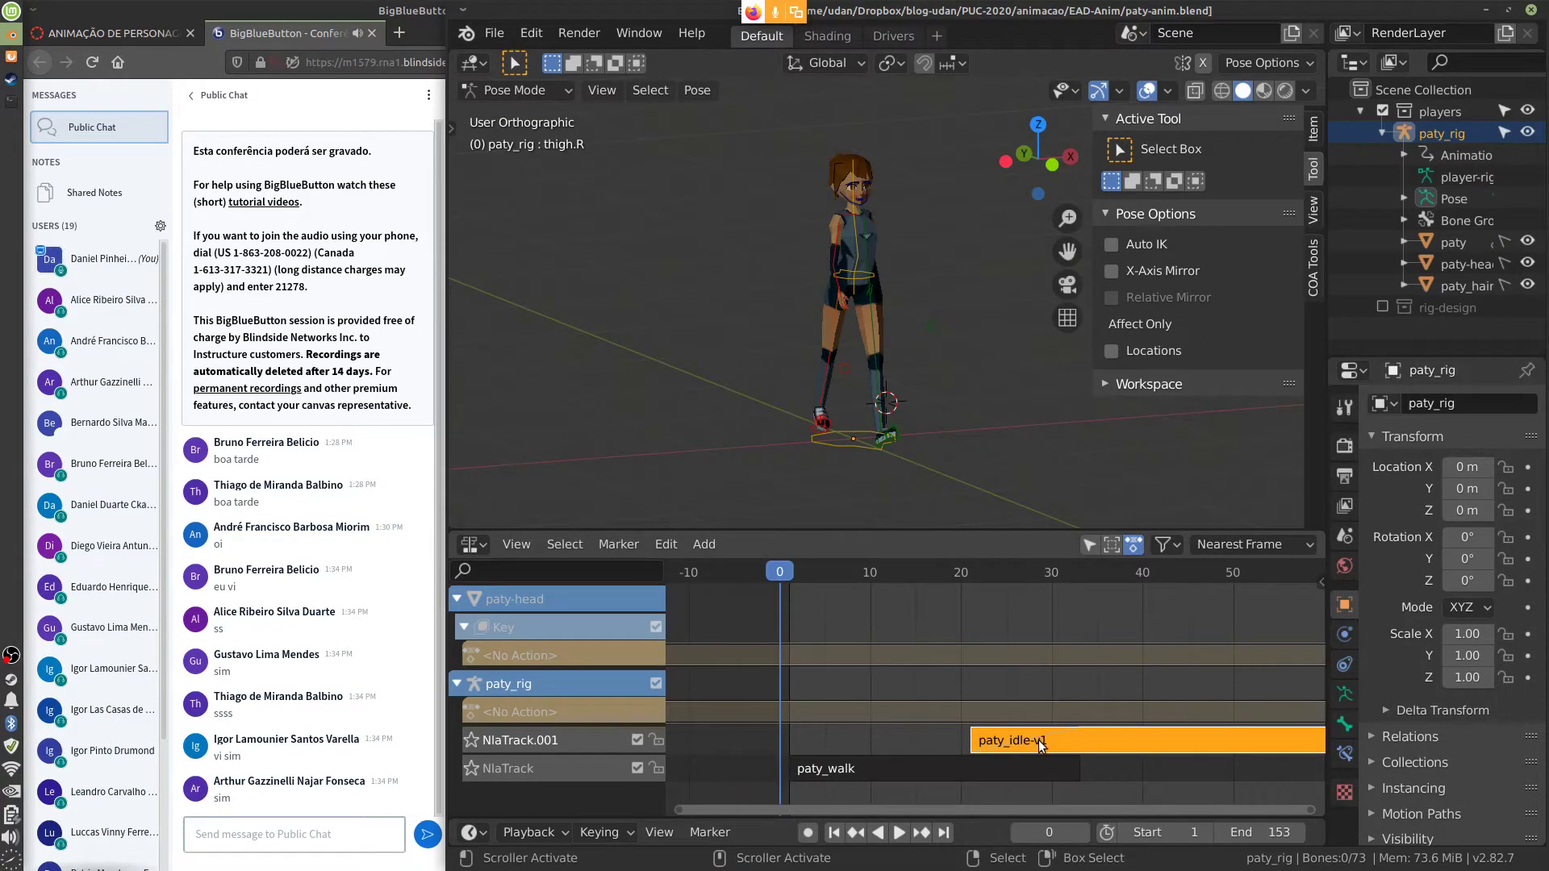
pyautogui.click(1029, 765)
pyautogui.click(1047, 744)
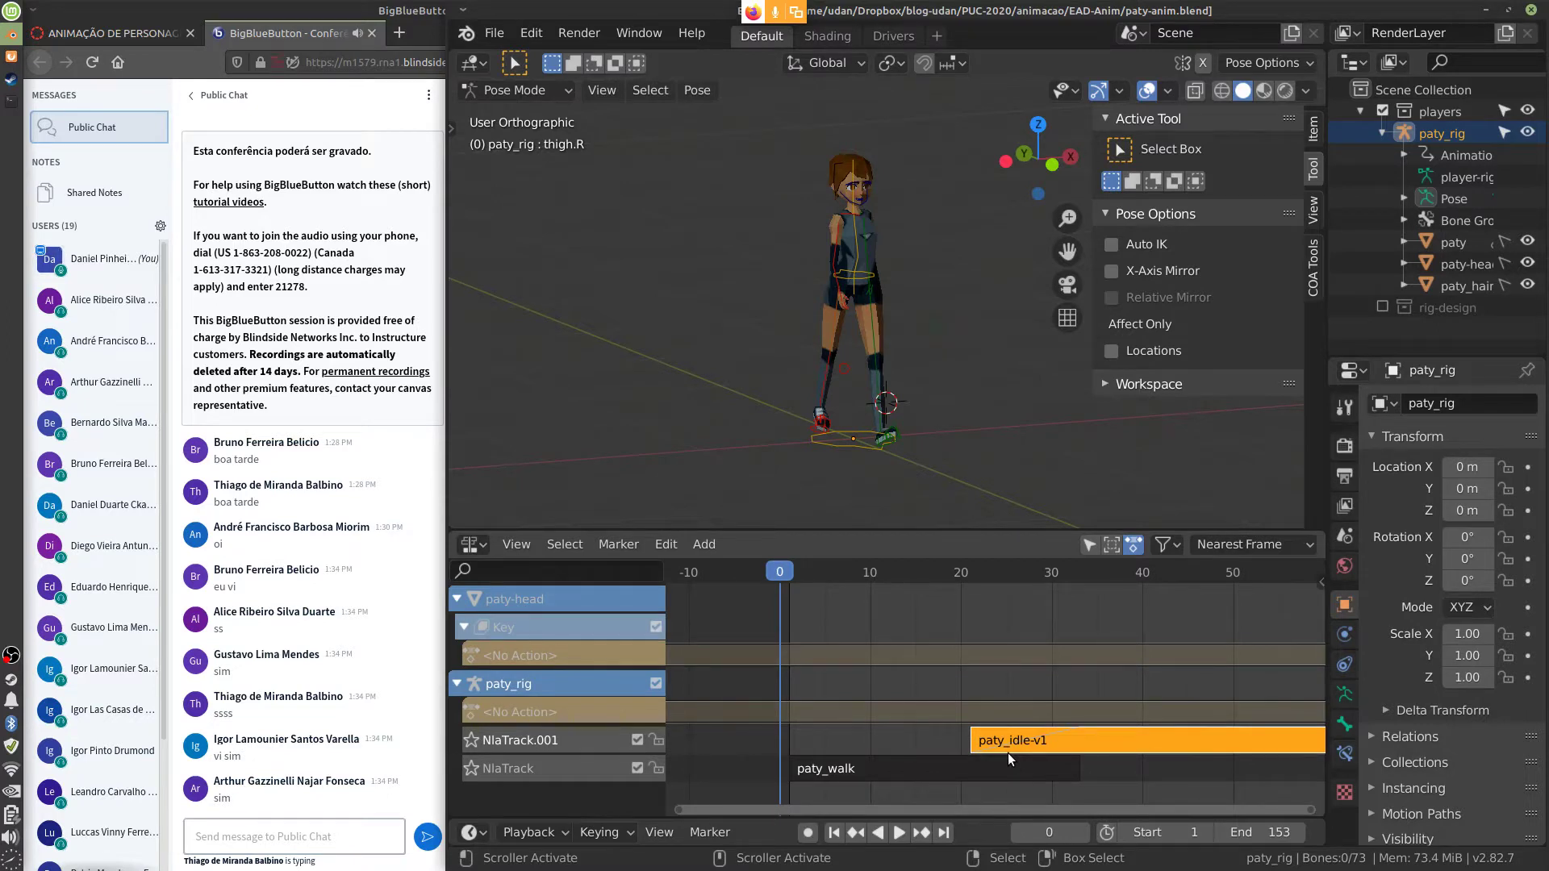
# Play the animation and scrub between frames 15 and 21 to check the transition from the paty_walk strip to the paty_idle-v1 strip
pyautogui.press('space')
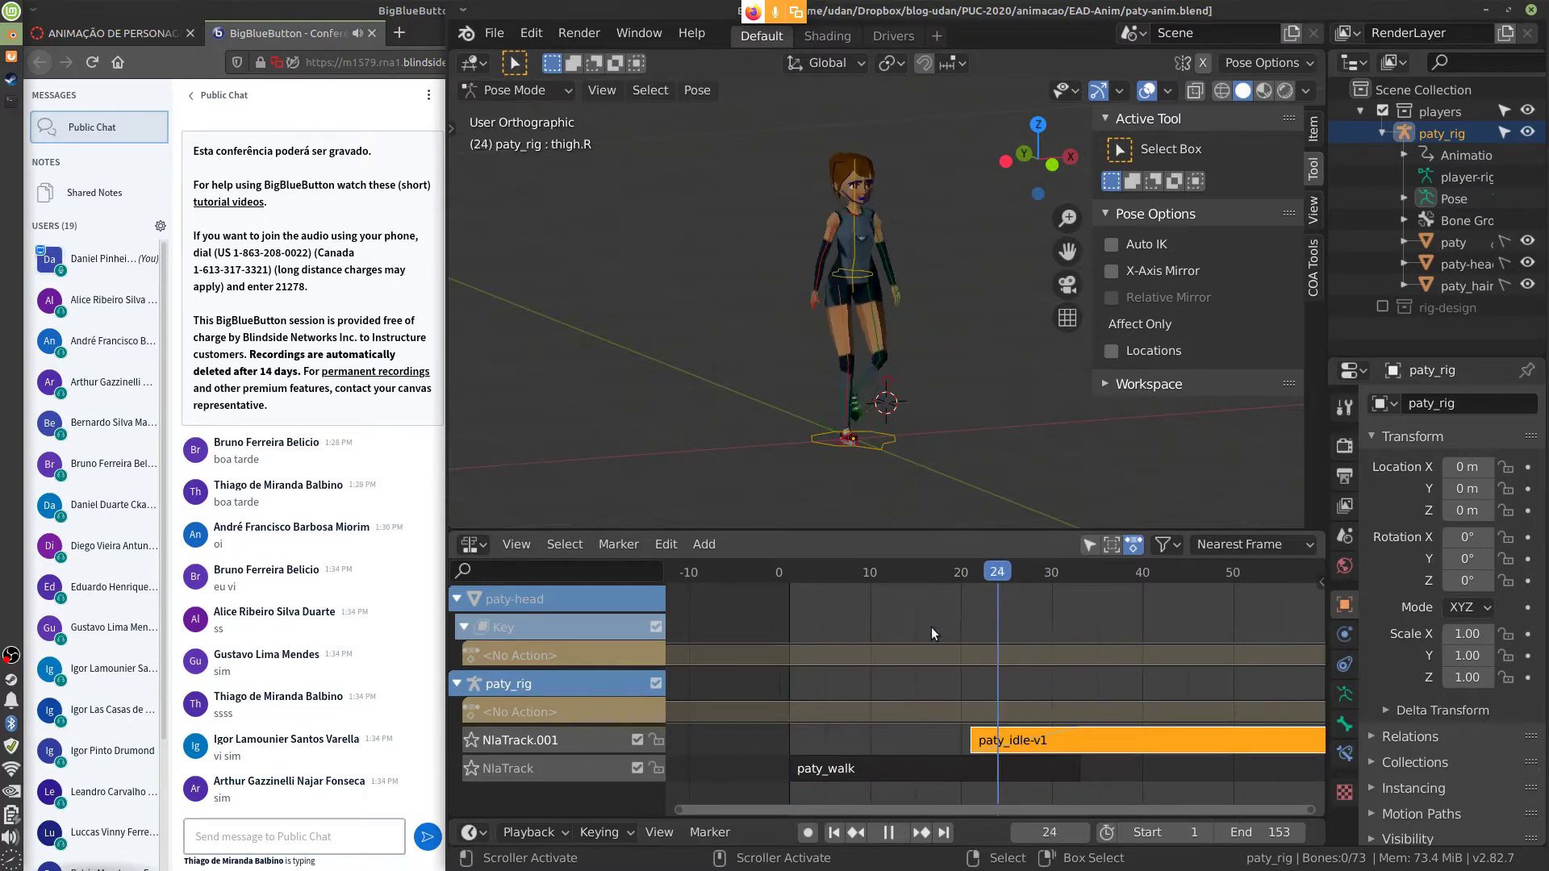
pyautogui.click(1143, 650)
pyautogui.click(826, 655)
pyautogui.click(1053, 652)
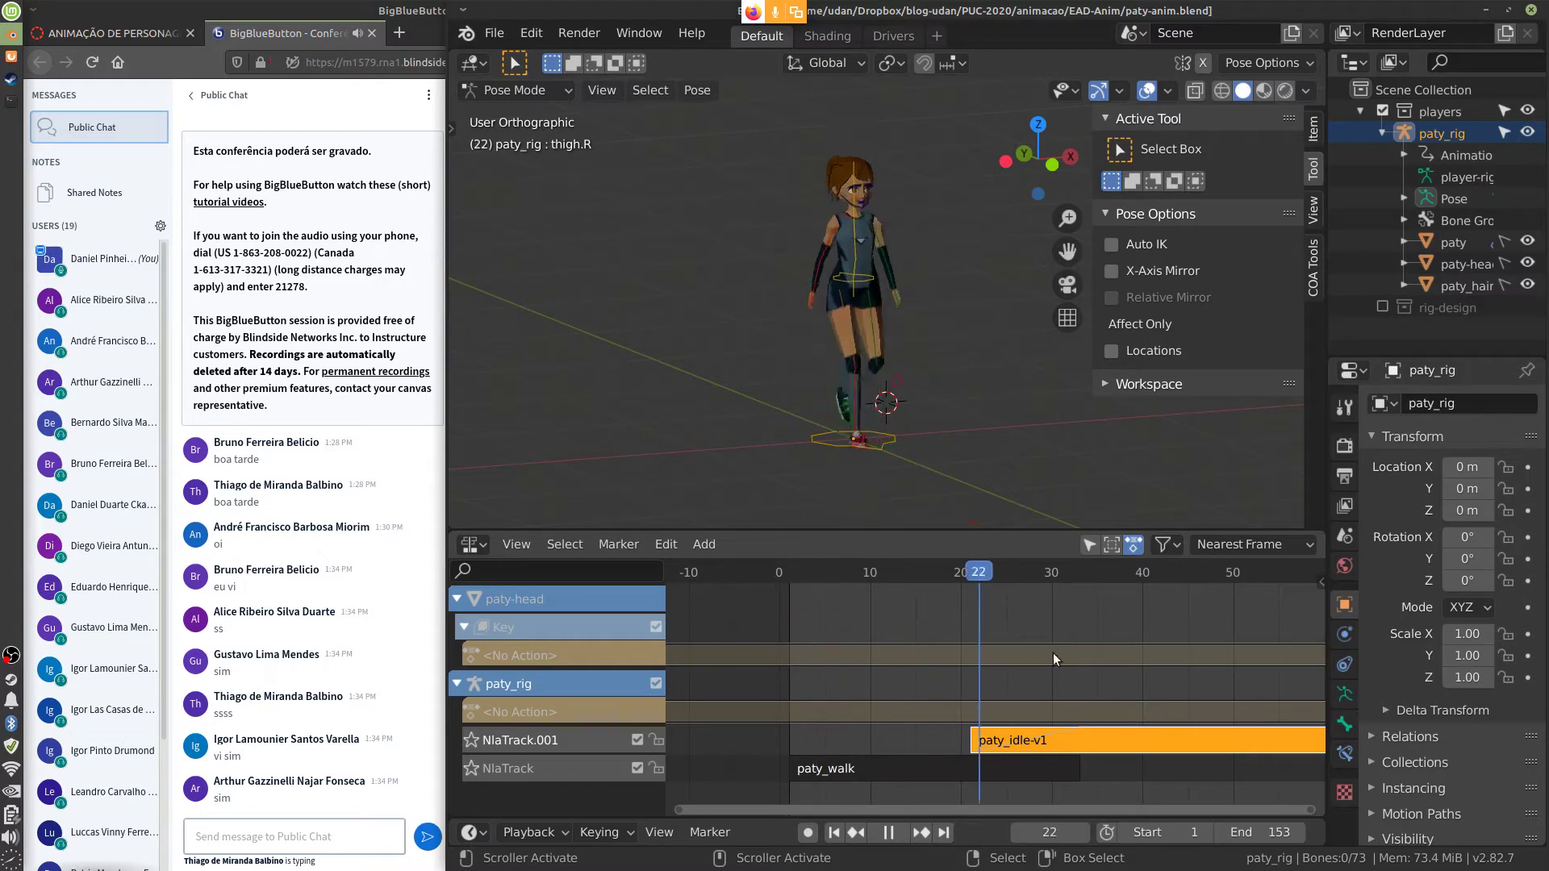
pyautogui.click(853, 650)
pyautogui.click(993, 656)
pyautogui.press('space')
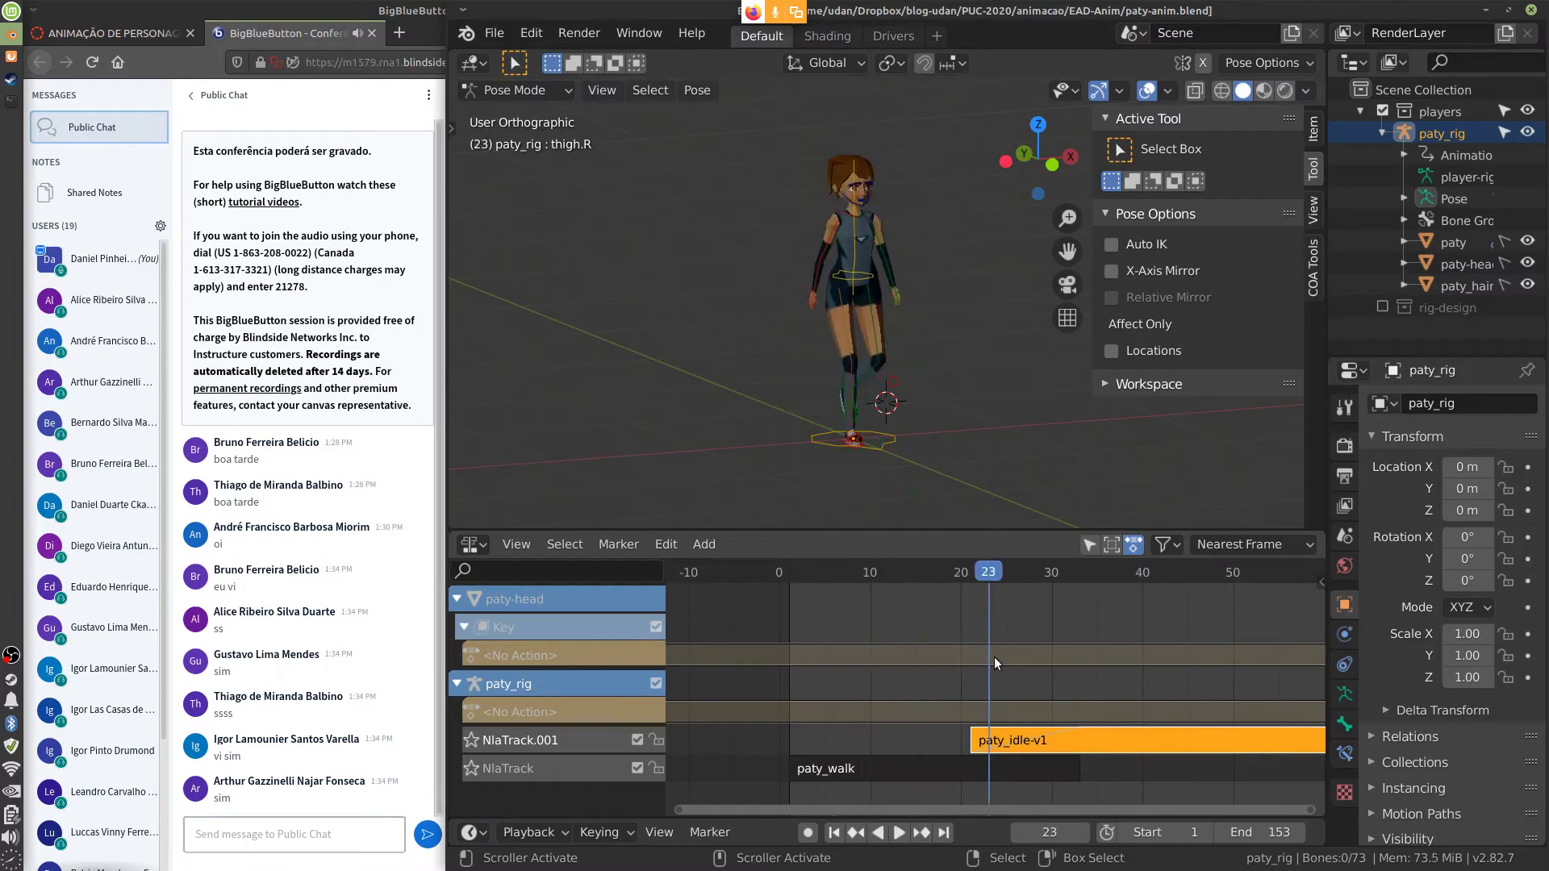
pyautogui.moveTo(985, 578); pyautogui.dragTo(915, 597)
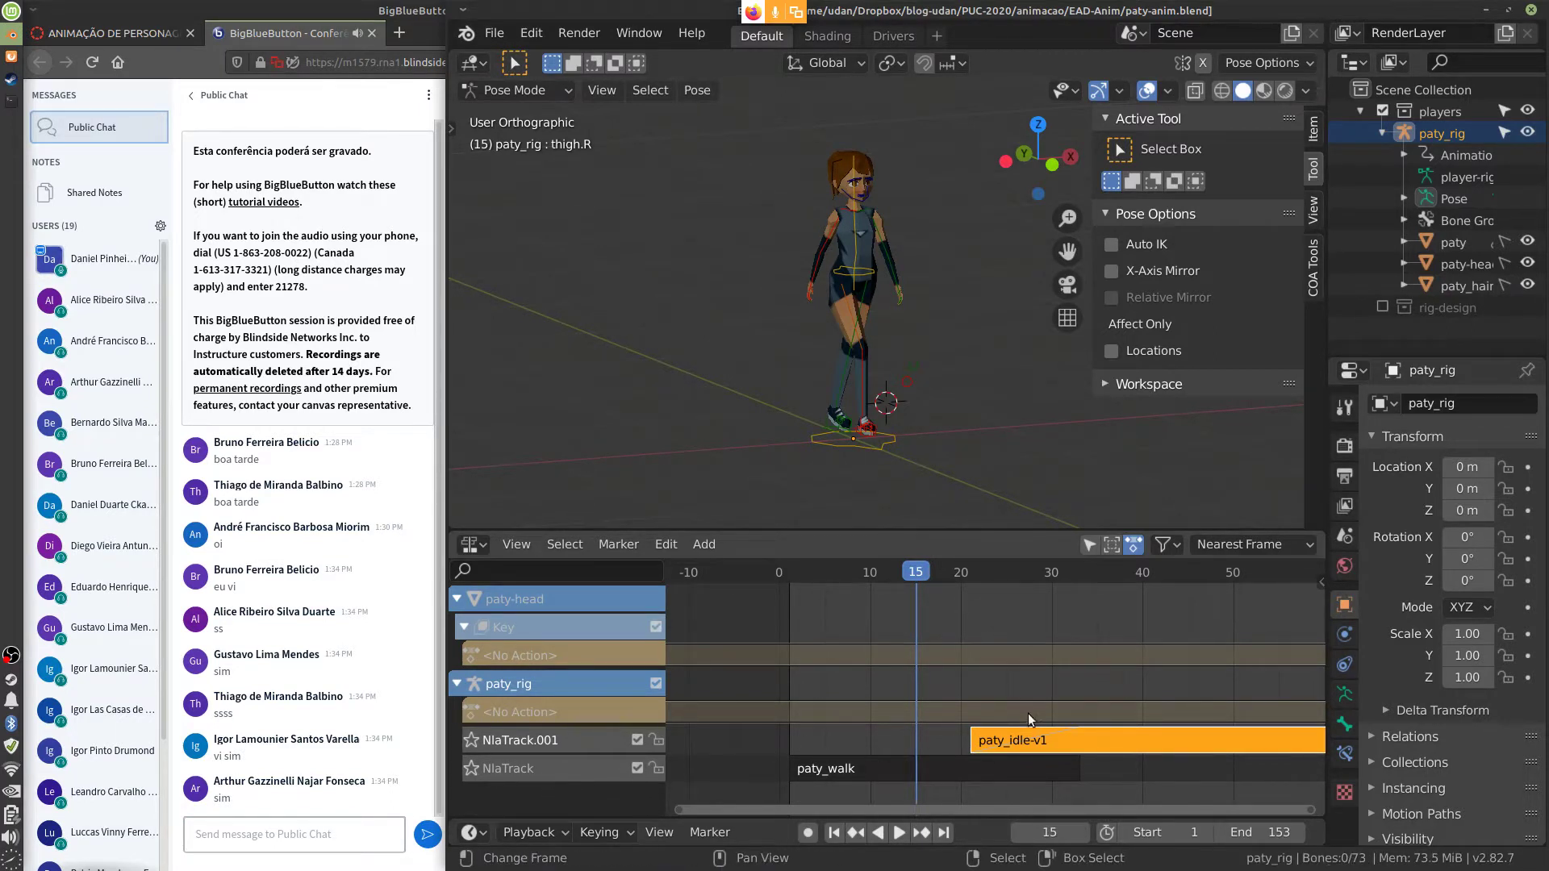
pyautogui.click(968, 768)
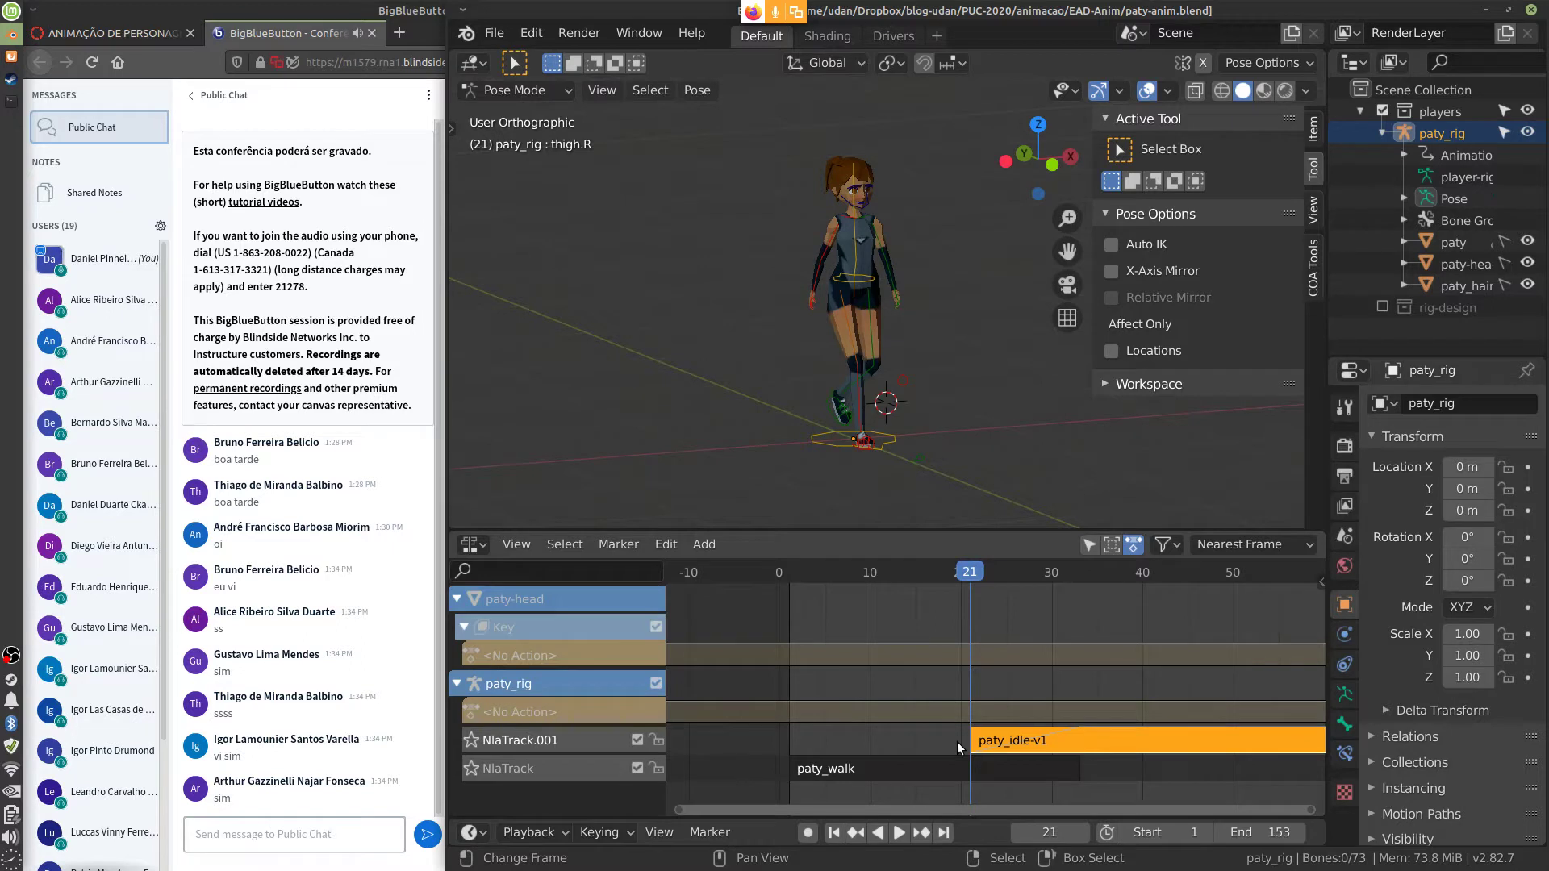
# Reopen paty-anim.blend from the recent files without saving the current NLA changes
pyautogui.click(494, 32)
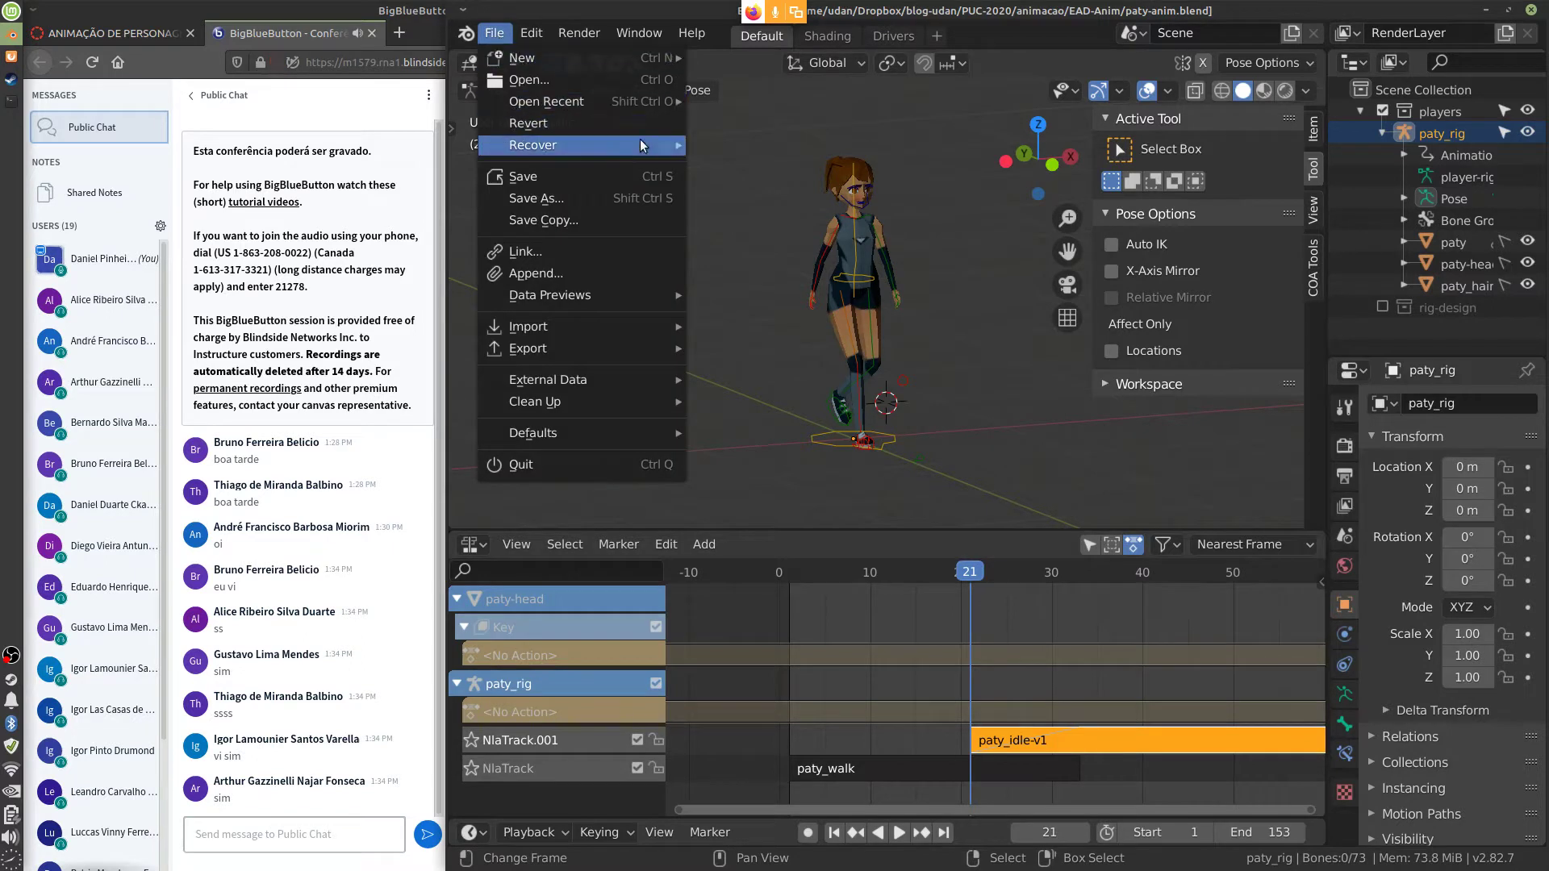
pyautogui.moveTo(627, 102)
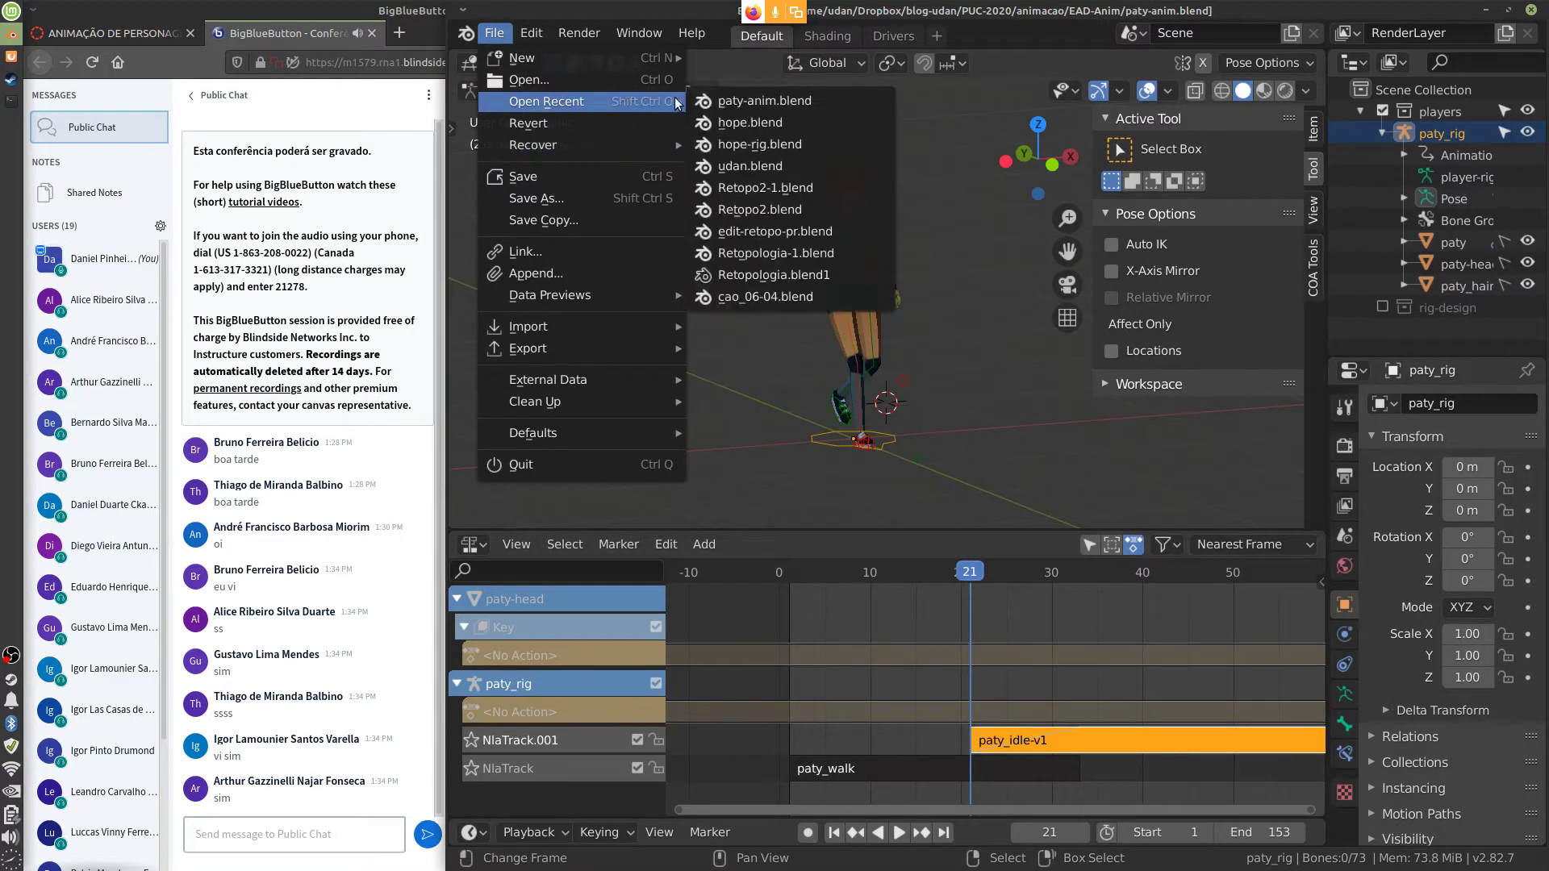
pyautogui.click(810, 100)
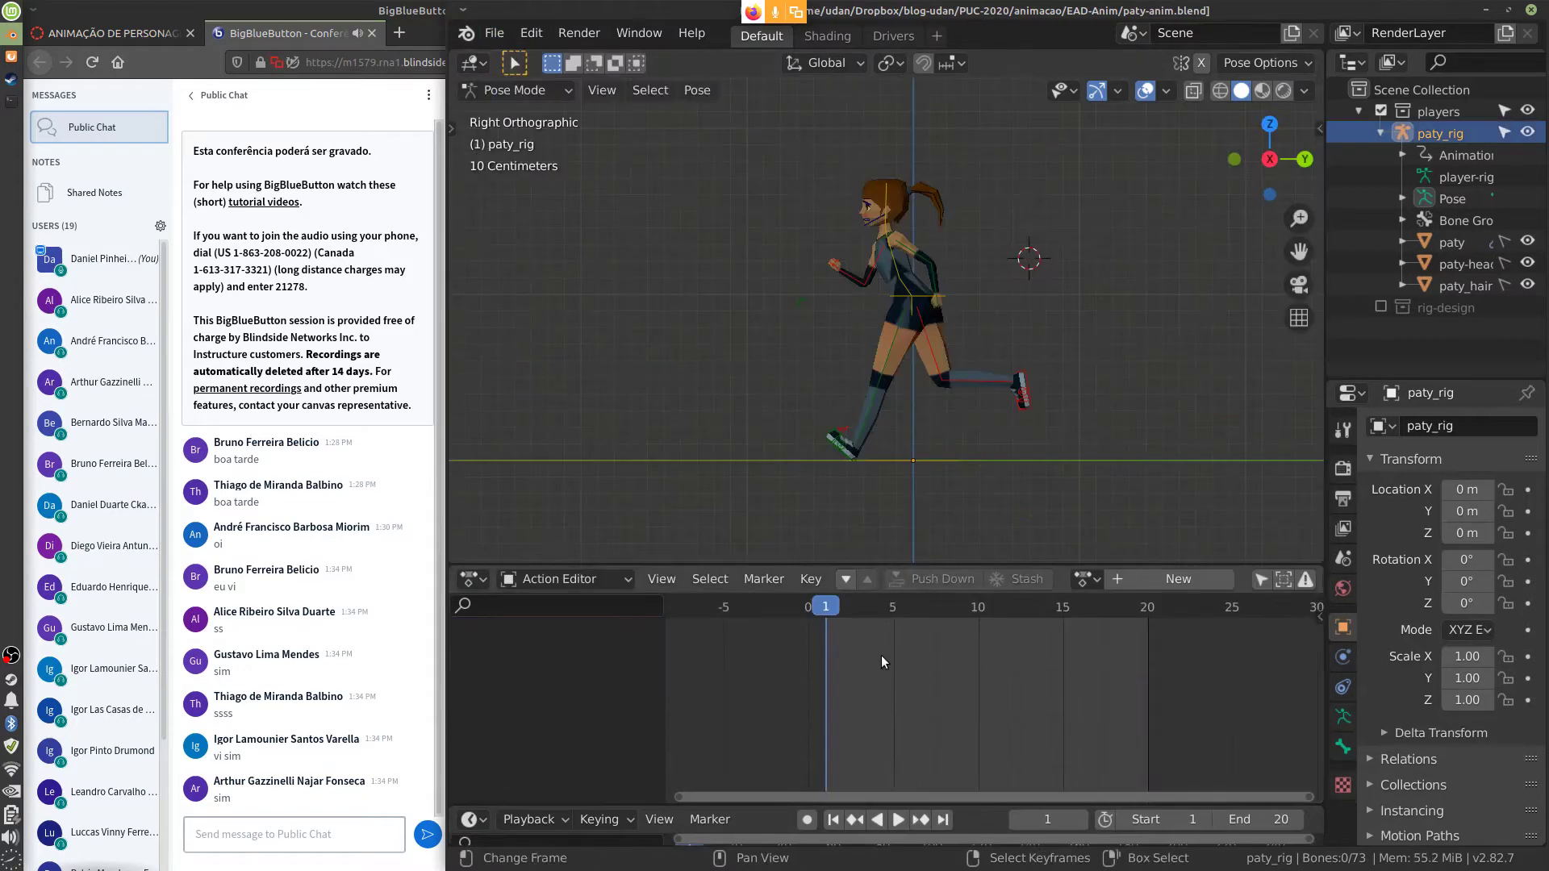
# Select the thigh.L bone, switch the Action Editor area to Nonlinear Animation and enlarge that area
pyautogui.click(893, 351)
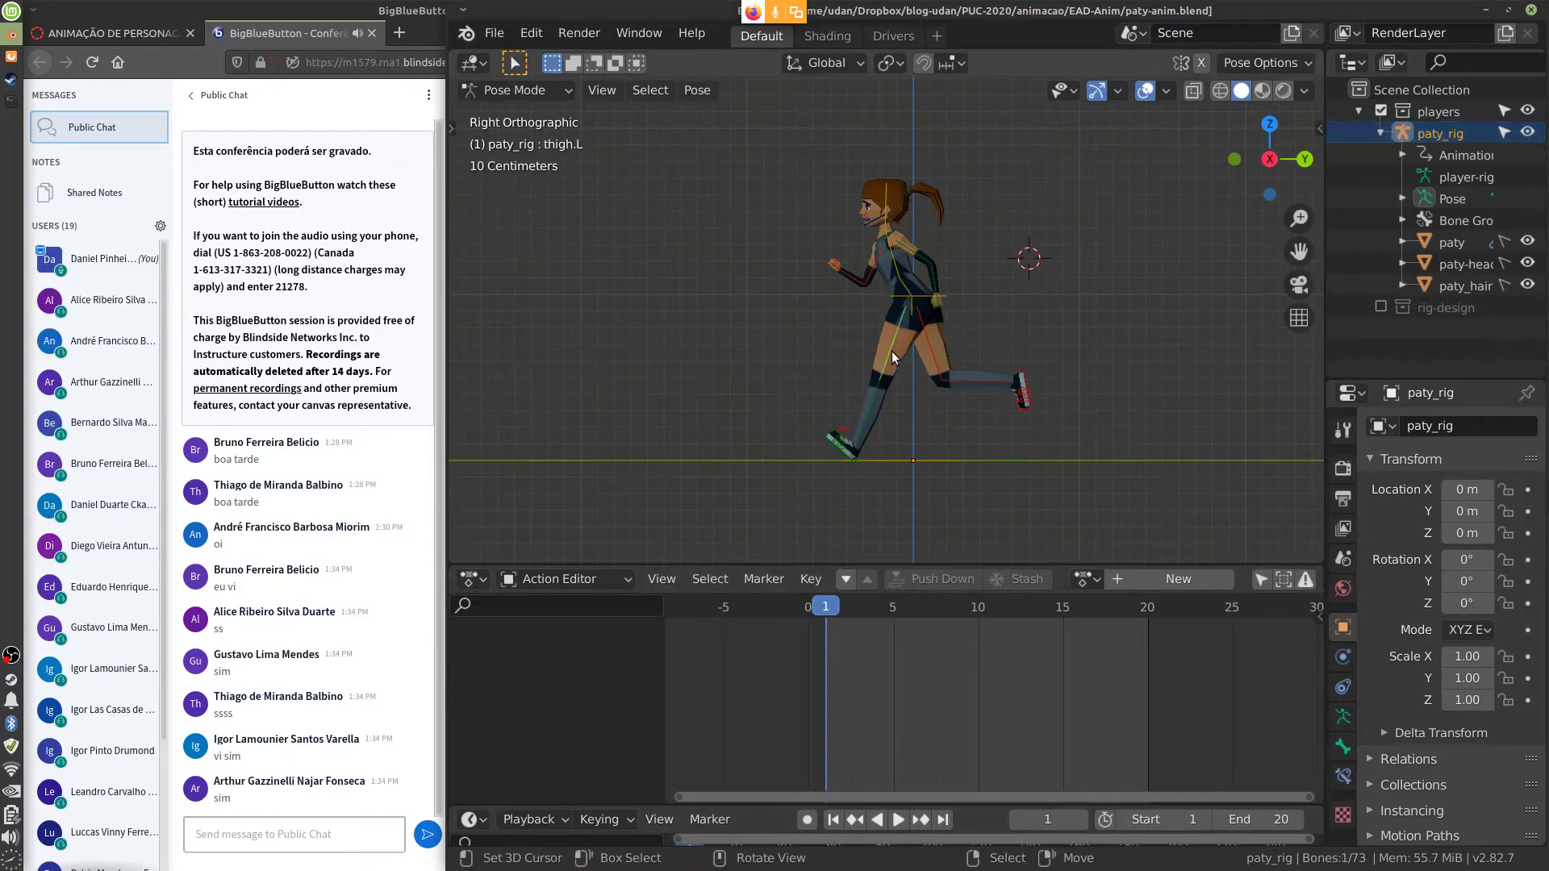
pyautogui.click(472, 579)
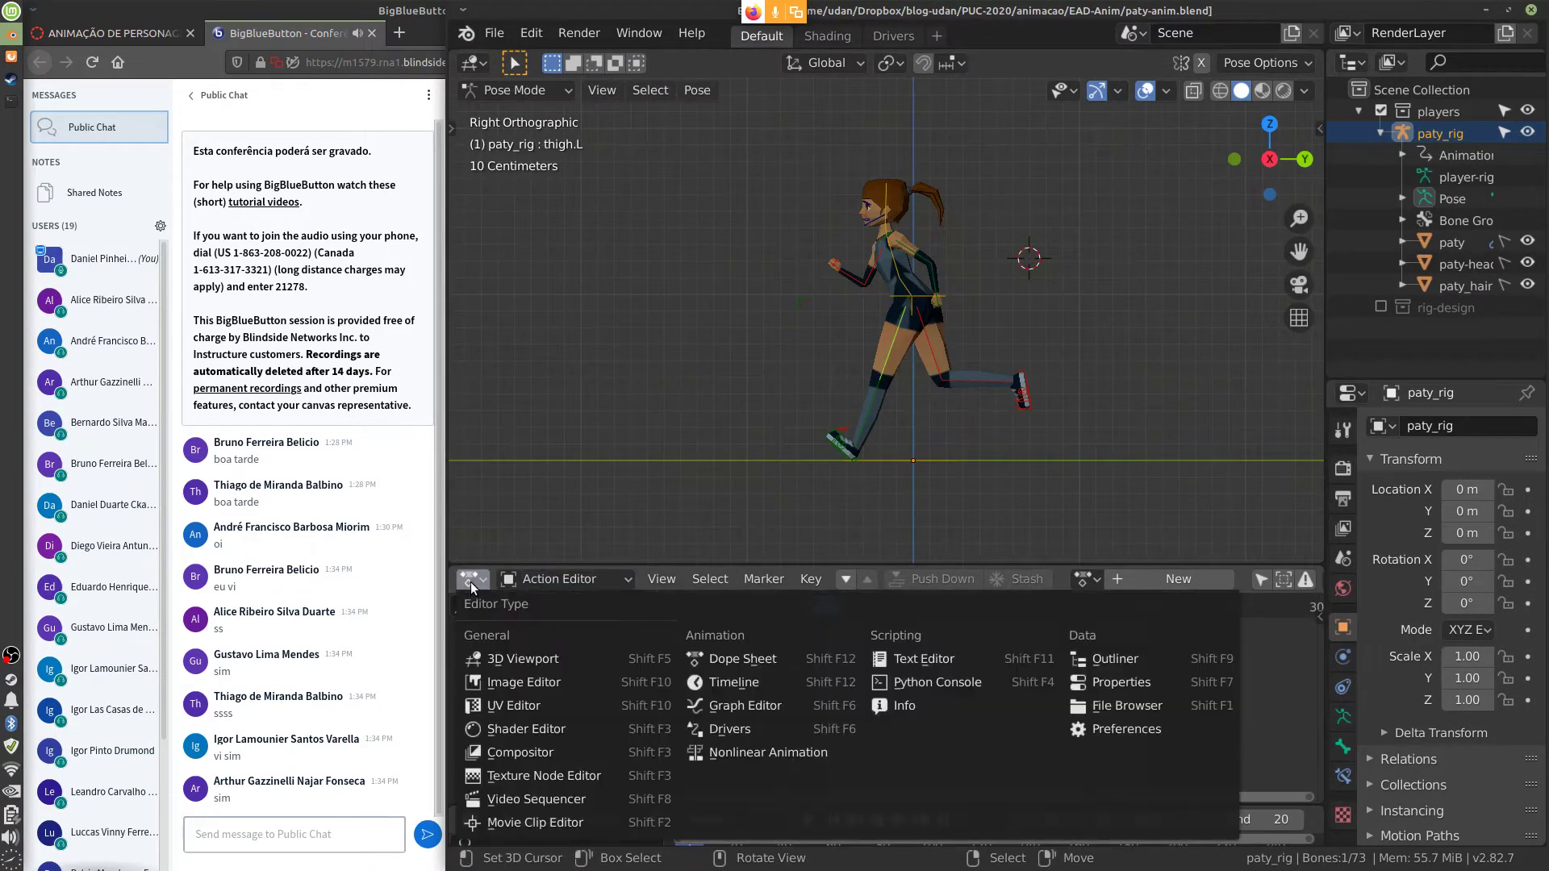
pyautogui.click(806, 755)
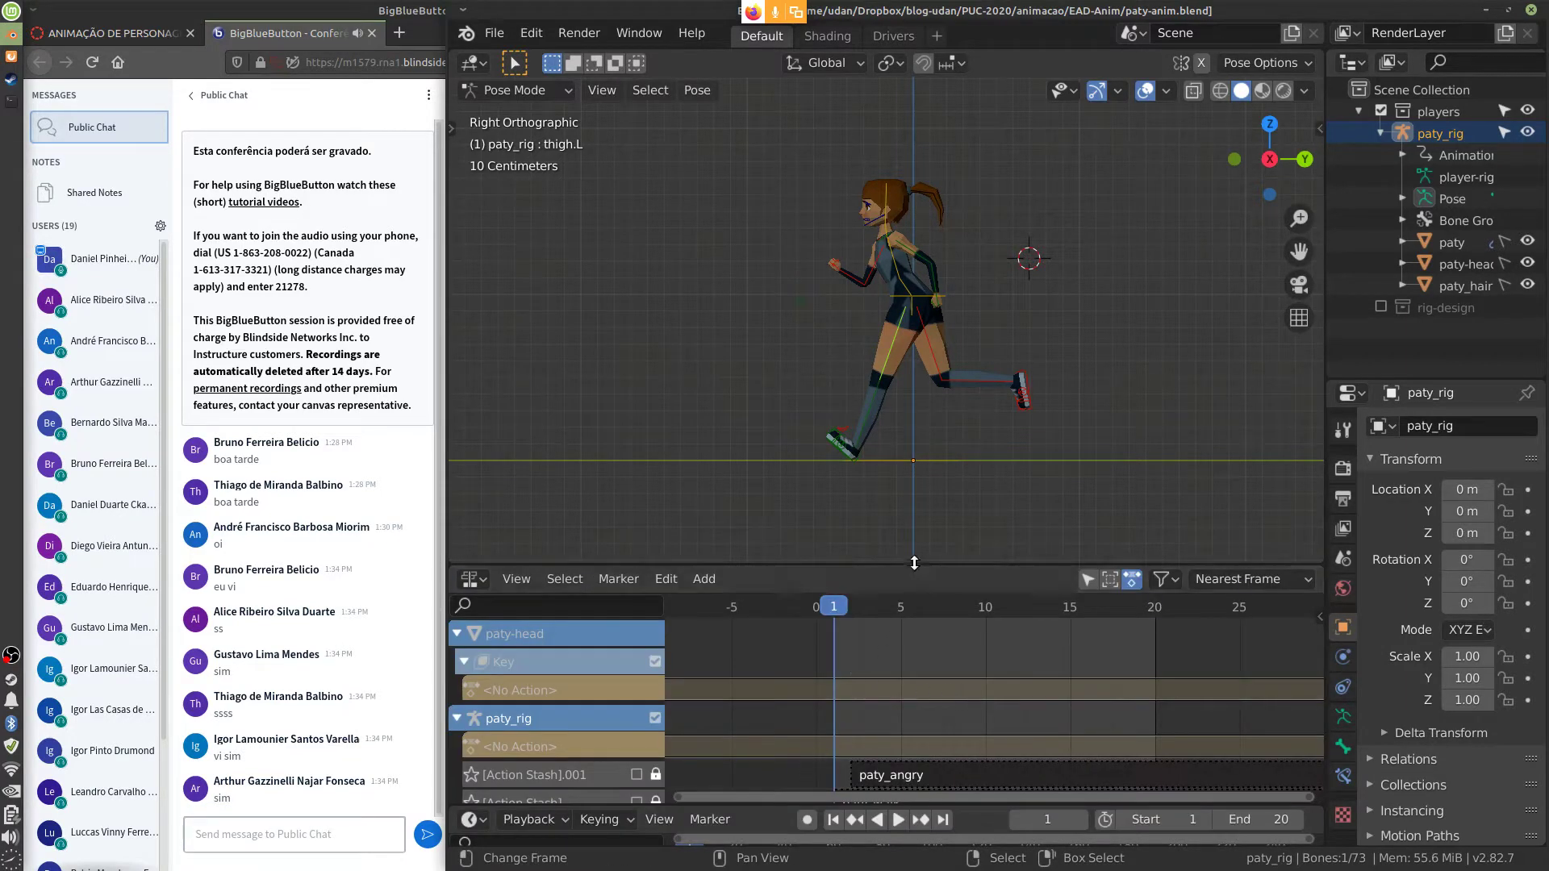
pyautogui.moveTo(909, 564); pyautogui.dragTo(924, 402)
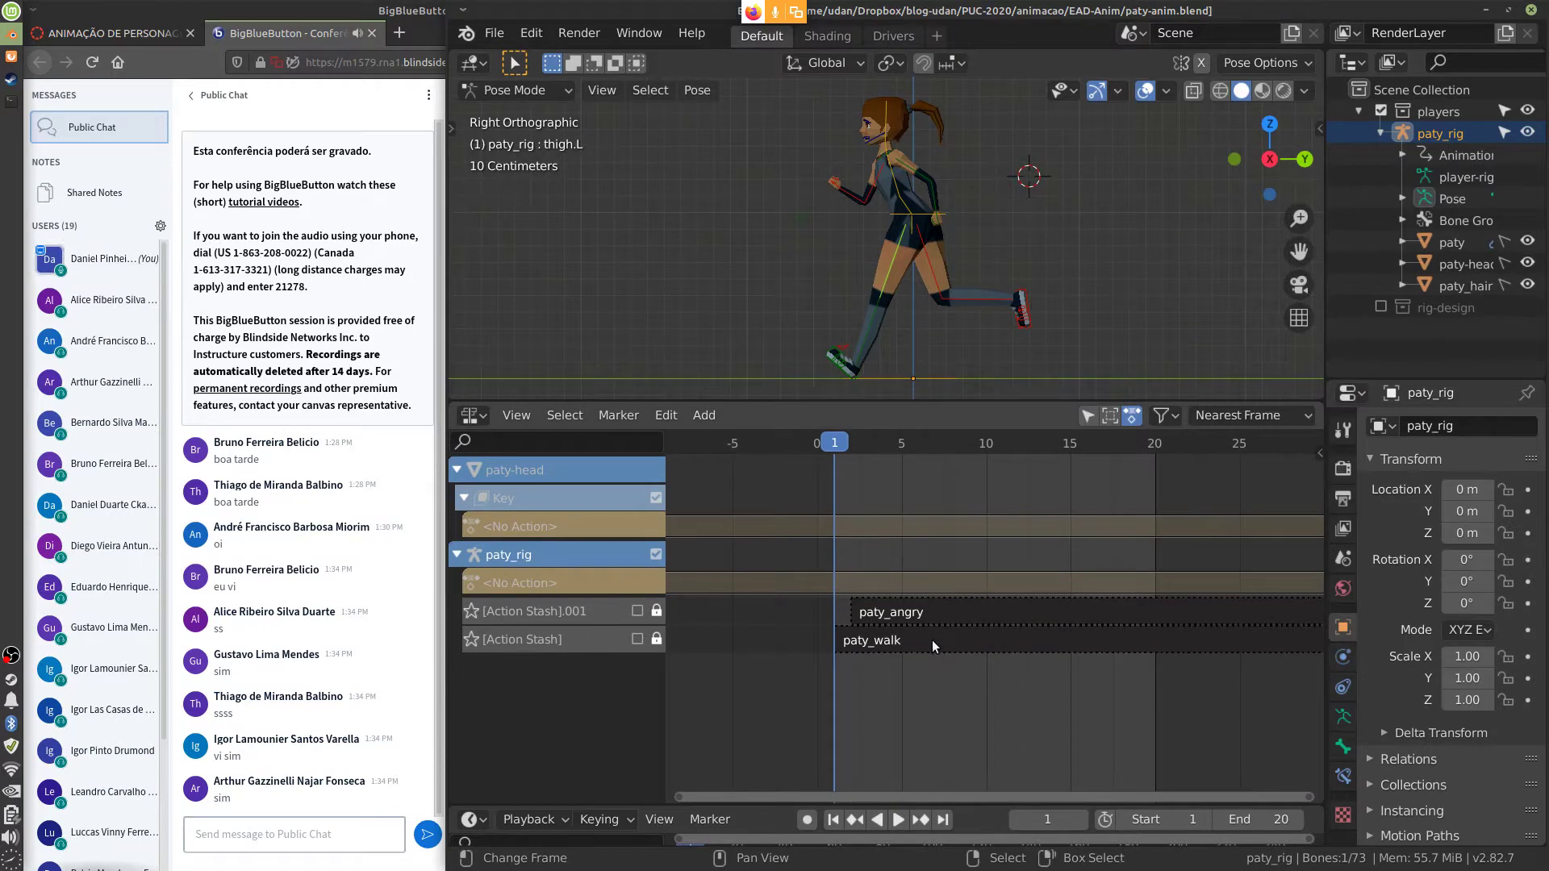
# Compare the stashed paty_walk and paty_angry strips by selecting them alternately
pyautogui.click(931, 640)
pyautogui.click(936, 621)
pyautogui.click(932, 640)
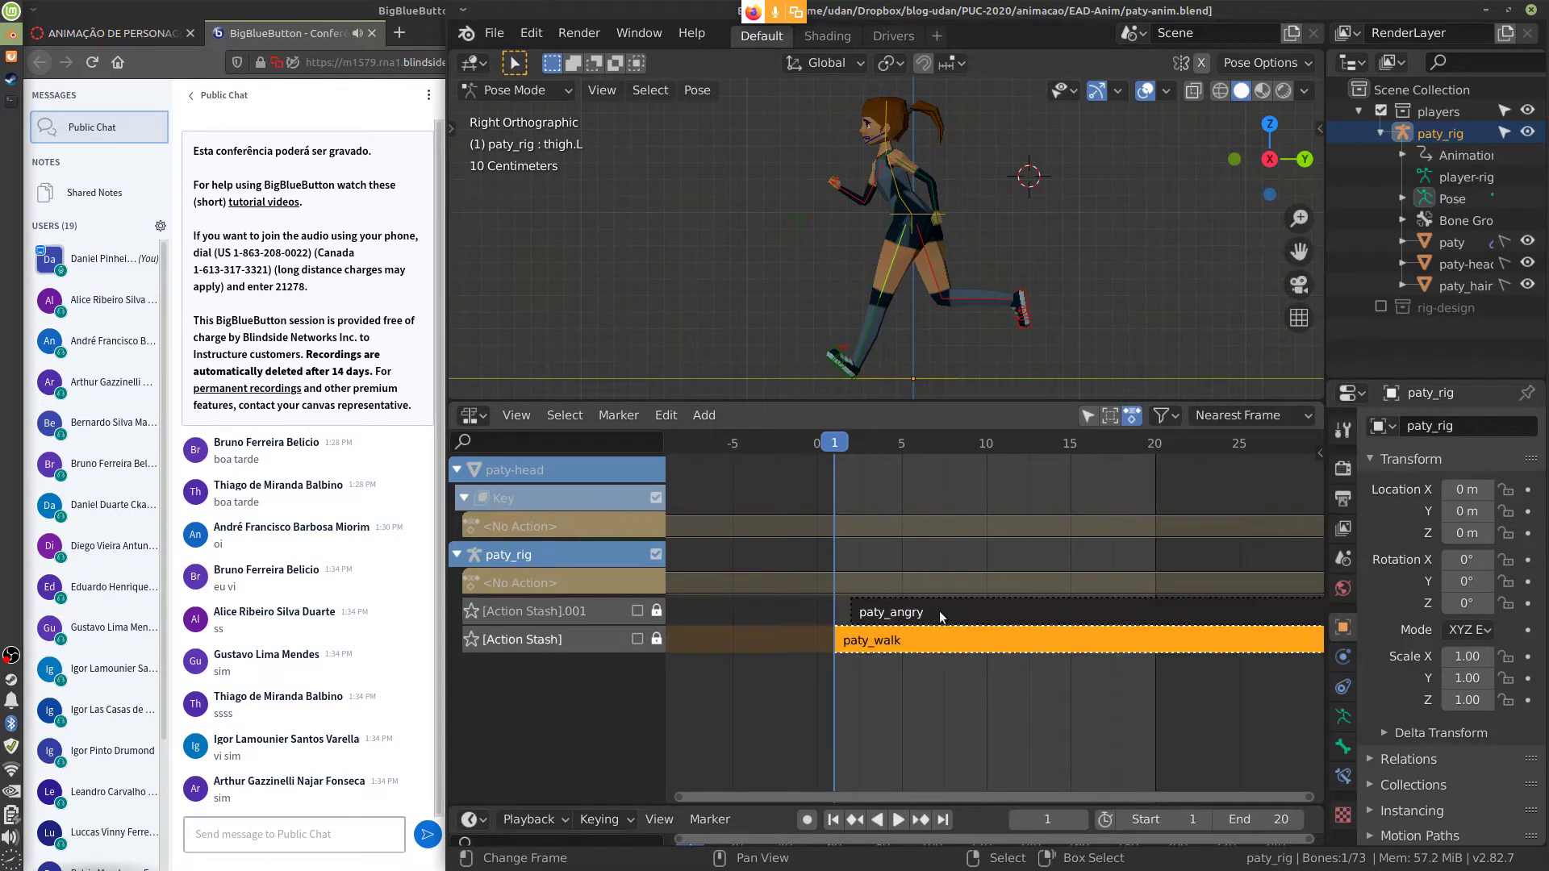
pyautogui.click(938, 615)
pyautogui.click(934, 639)
pyautogui.click(937, 614)
pyautogui.click(933, 639)
pyautogui.click(936, 615)
pyautogui.click(932, 638)
pyautogui.click(934, 621)
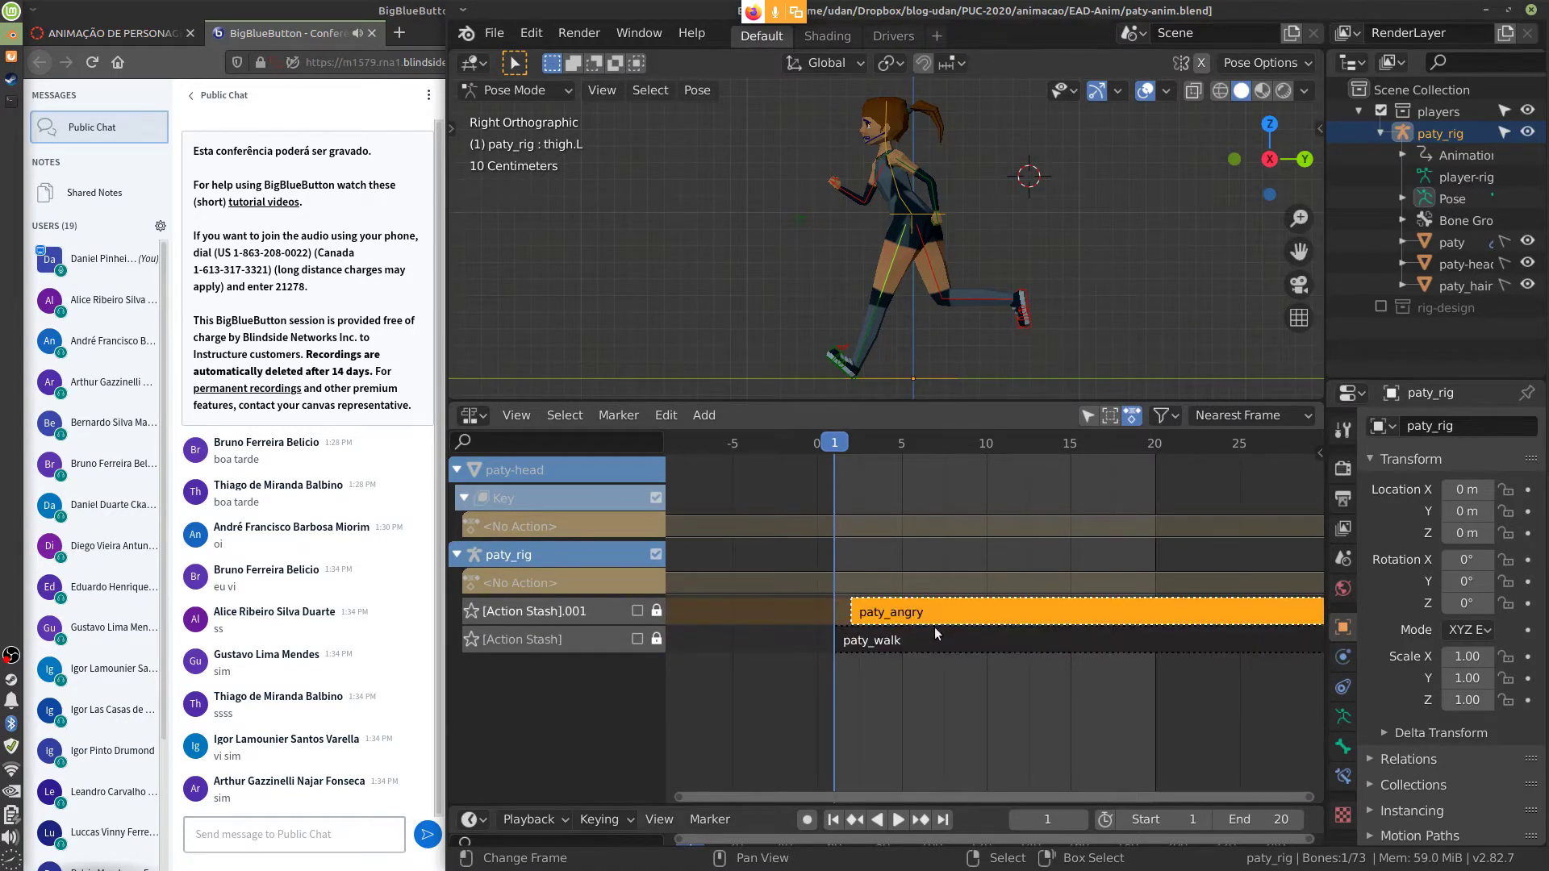
pyautogui.click(936, 639)
pyautogui.click(941, 616)
pyautogui.click(941, 639)
pyautogui.click(941, 616)
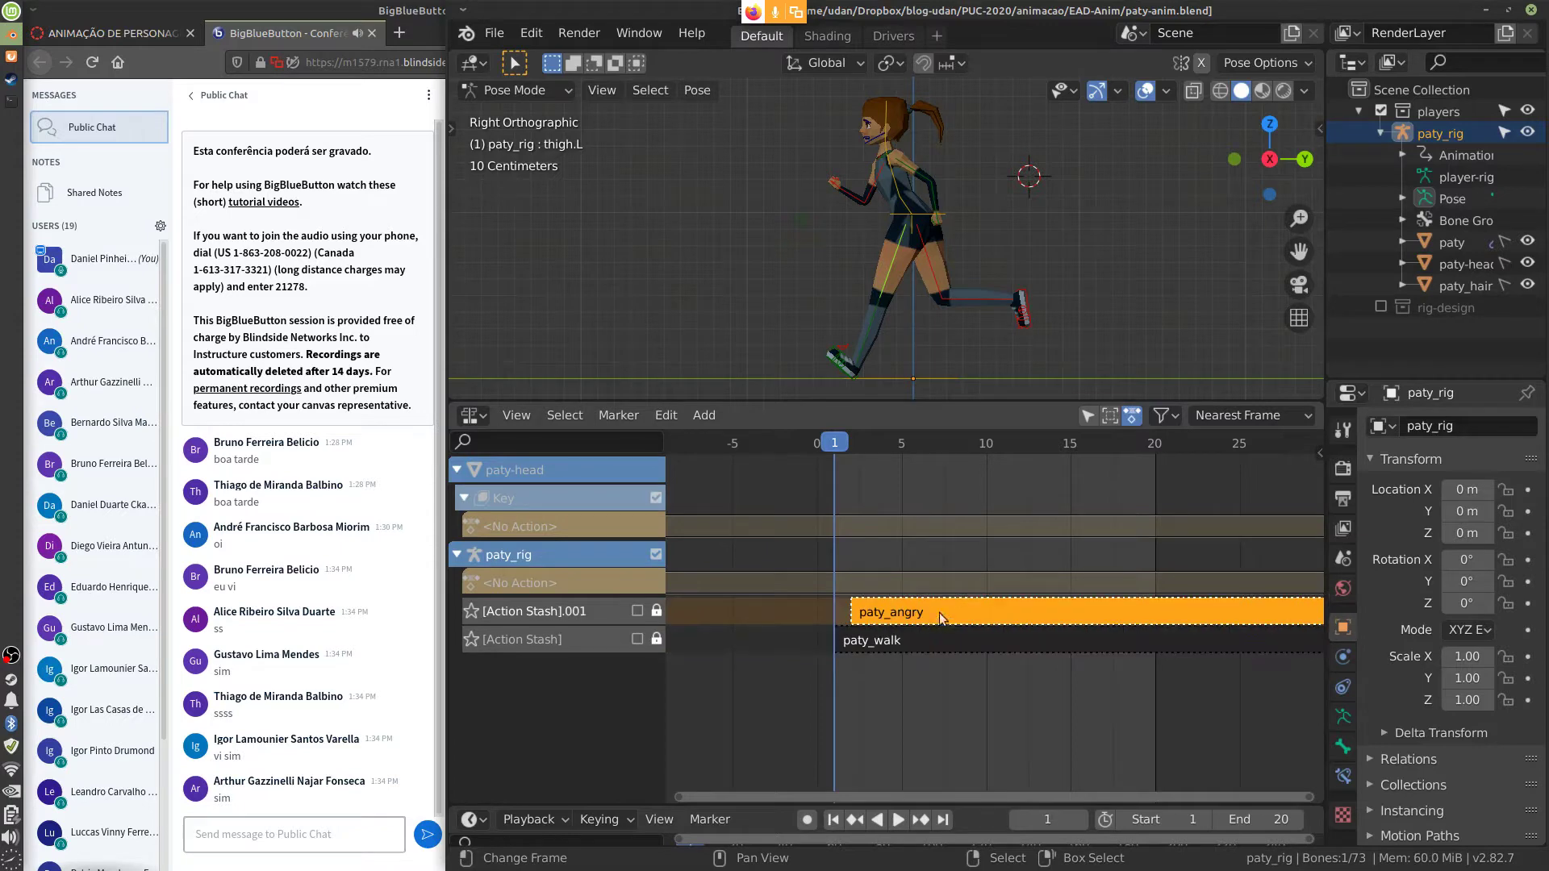
# Toggle the [Action Stash].001 track that holds paty_angry, and make the 3D viewport slightly taller
pyautogui.click(543, 616)
pyautogui.click(637, 613)
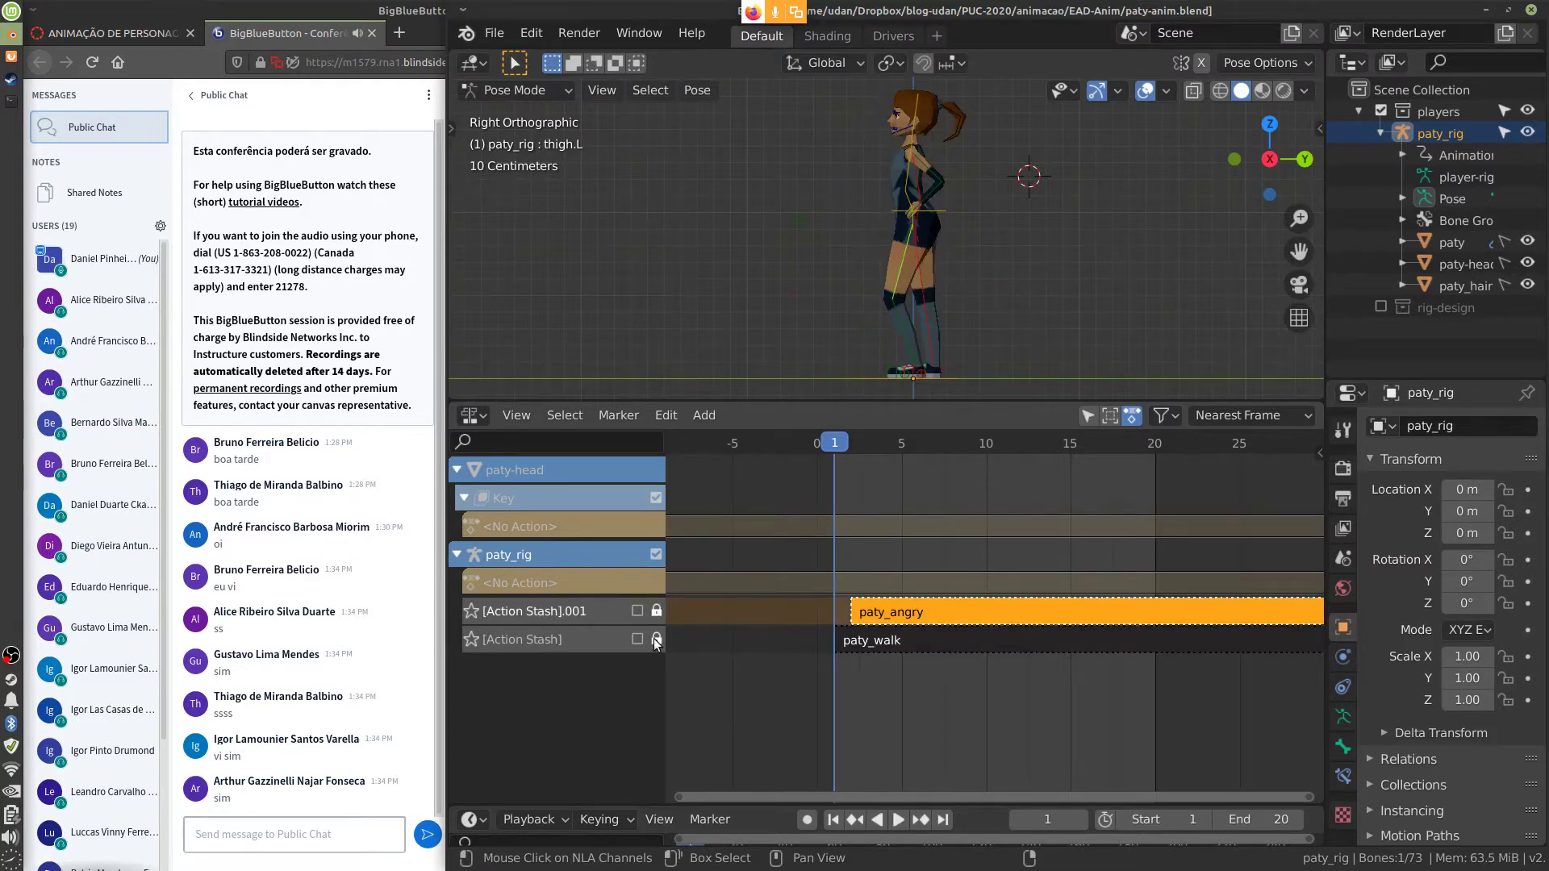
pyautogui.press('b')
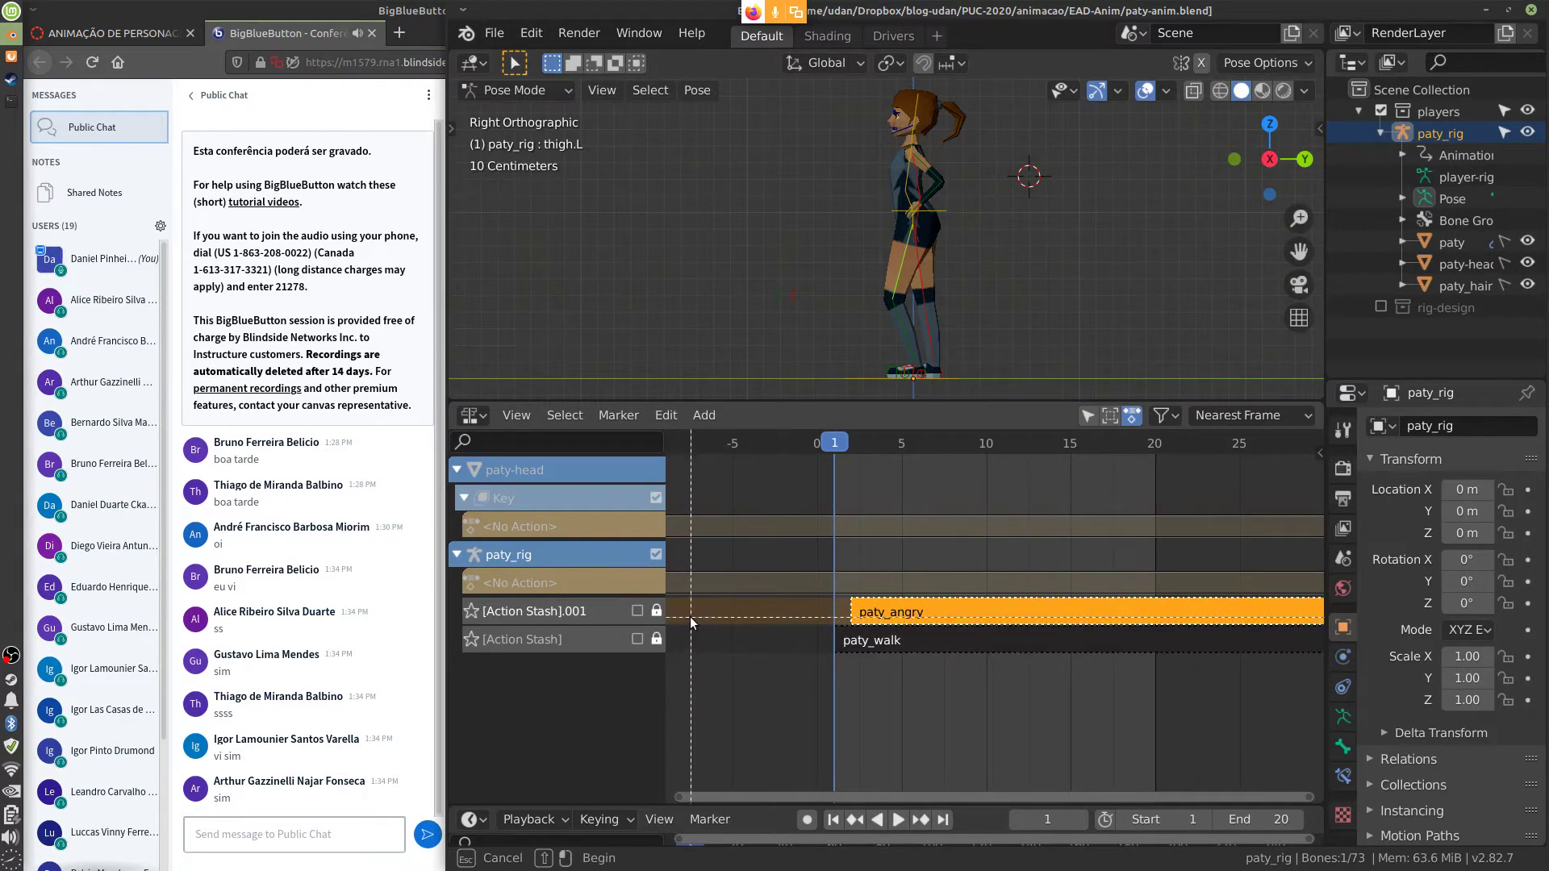
pyautogui.moveTo(689, 617); pyautogui.dragTo(694, 627)
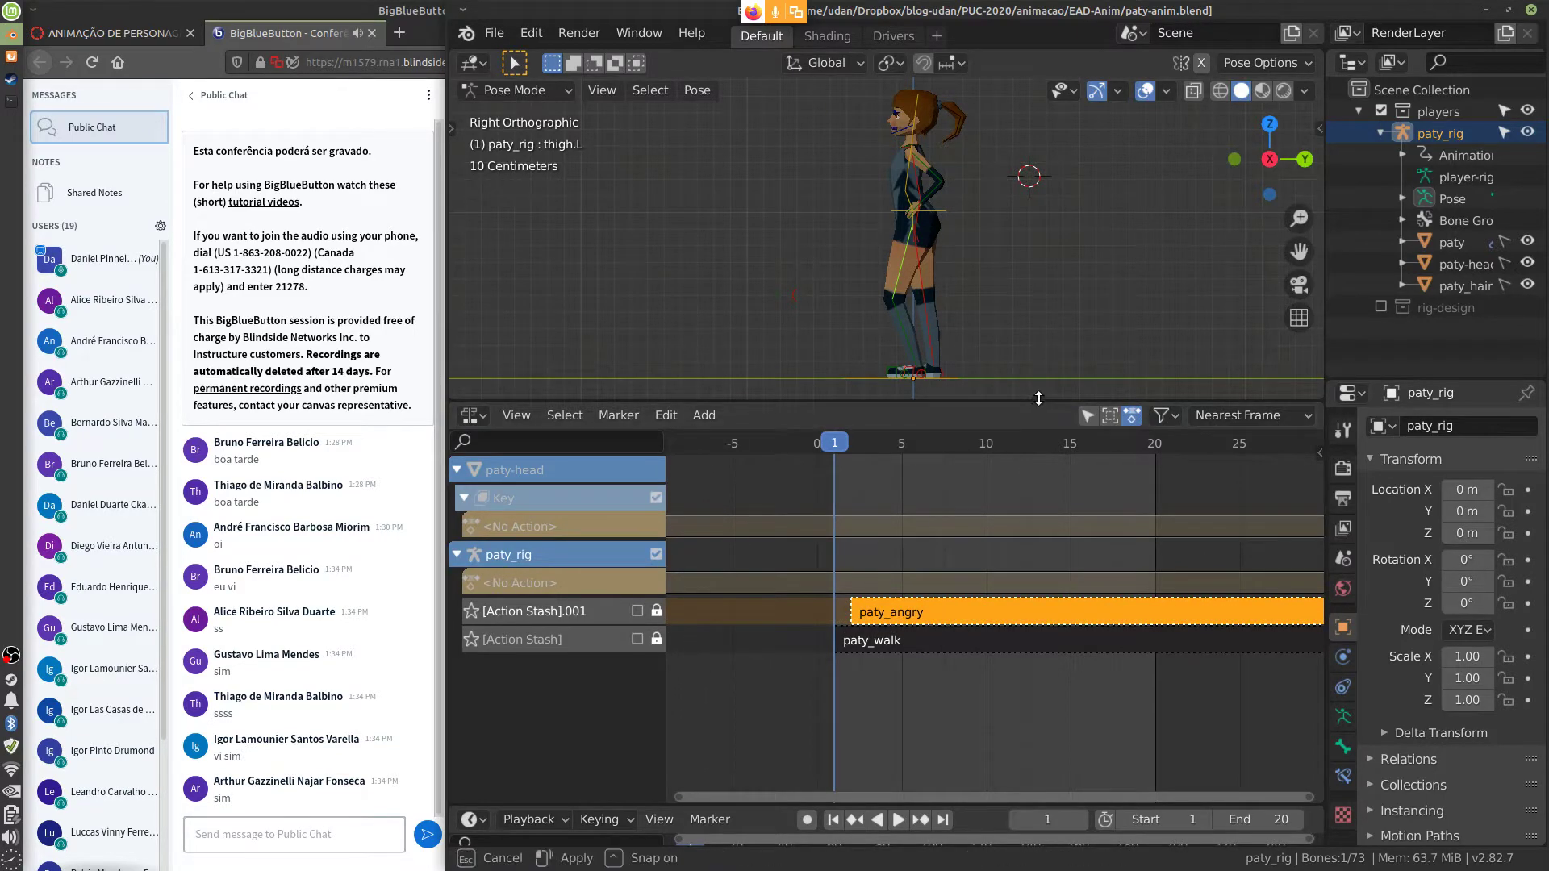
pyautogui.moveTo(1038, 402); pyautogui.dragTo(1032, 458)
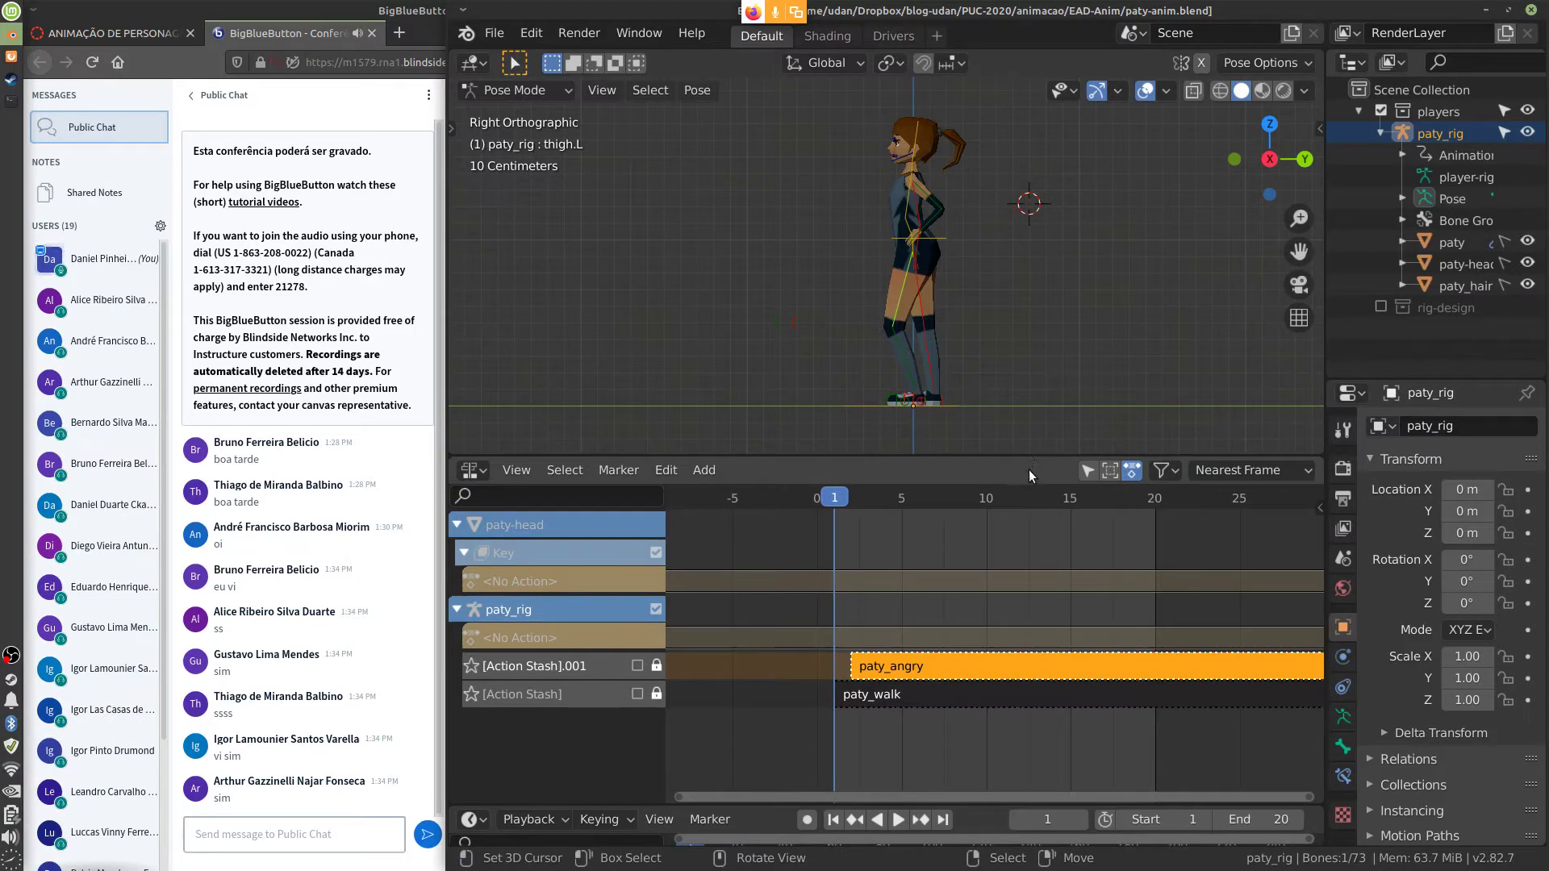
# Examine the two stashed strips again, alternating the selection between them and ending on paty_angry
pyautogui.click(924, 694)
pyautogui.click(936, 671)
pyautogui.click(937, 694)
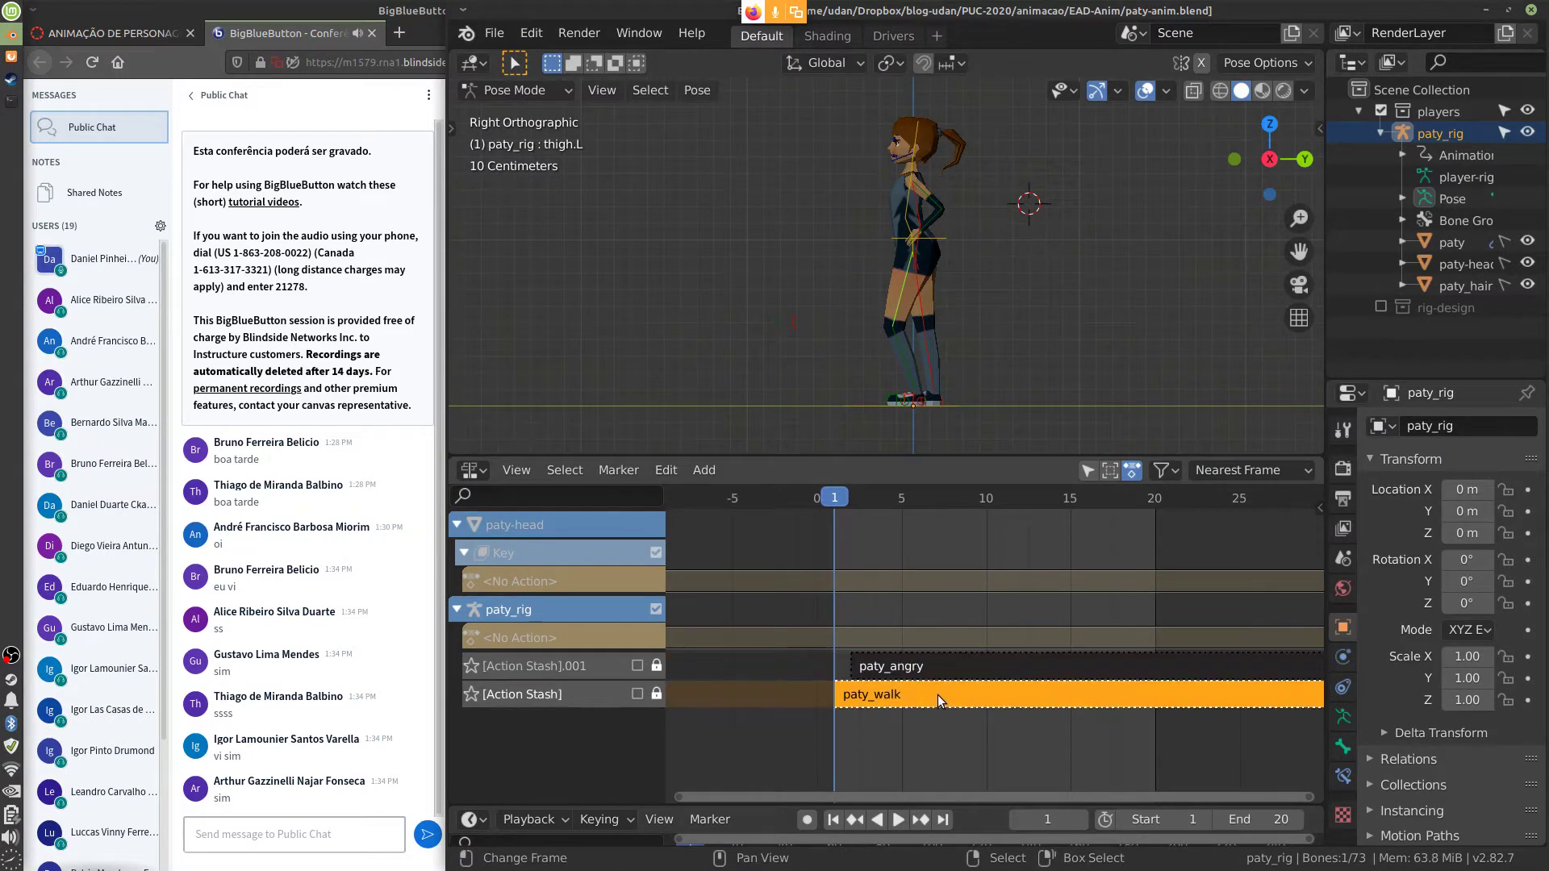
pyautogui.click(942, 674)
pyautogui.click(944, 692)
pyautogui.click(943, 670)
pyautogui.click(941, 691)
pyautogui.click(940, 676)
pyautogui.click(941, 687)
pyautogui.click(939, 676)
pyautogui.click(939, 691)
pyautogui.click(940, 678)
pyautogui.click(941, 687)
pyautogui.click(938, 676)
pyautogui.click(940, 687)
pyautogui.click(940, 669)
pyautogui.click(936, 690)
pyautogui.click(932, 673)
pyautogui.click(927, 695)
pyautogui.click(928, 675)
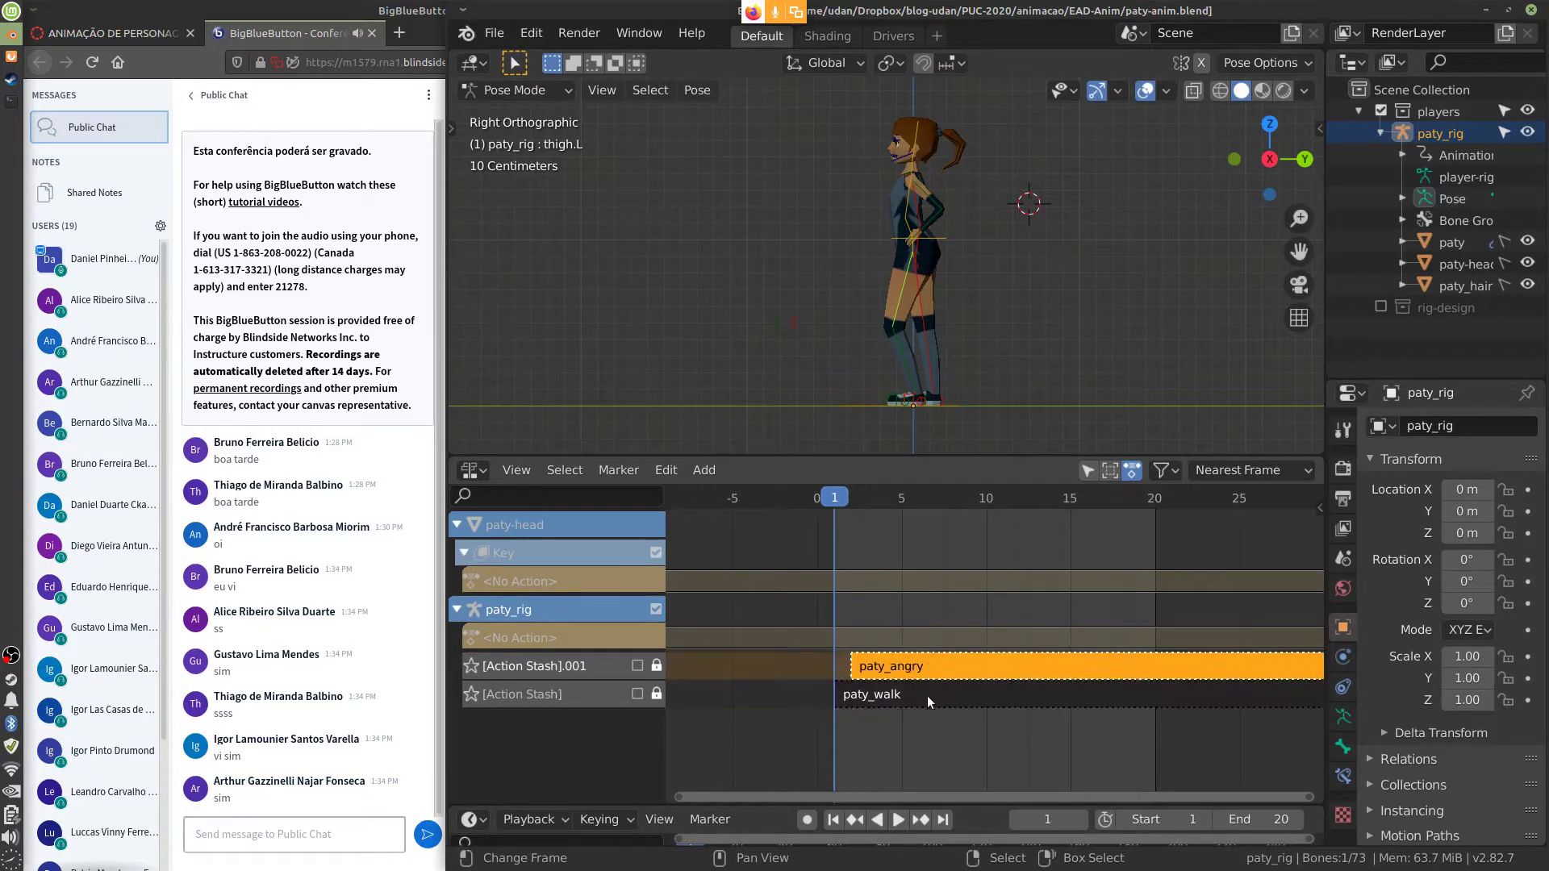
pyautogui.click(928, 694)
pyautogui.click(930, 676)
pyautogui.click(931, 689)
pyautogui.click(932, 676)
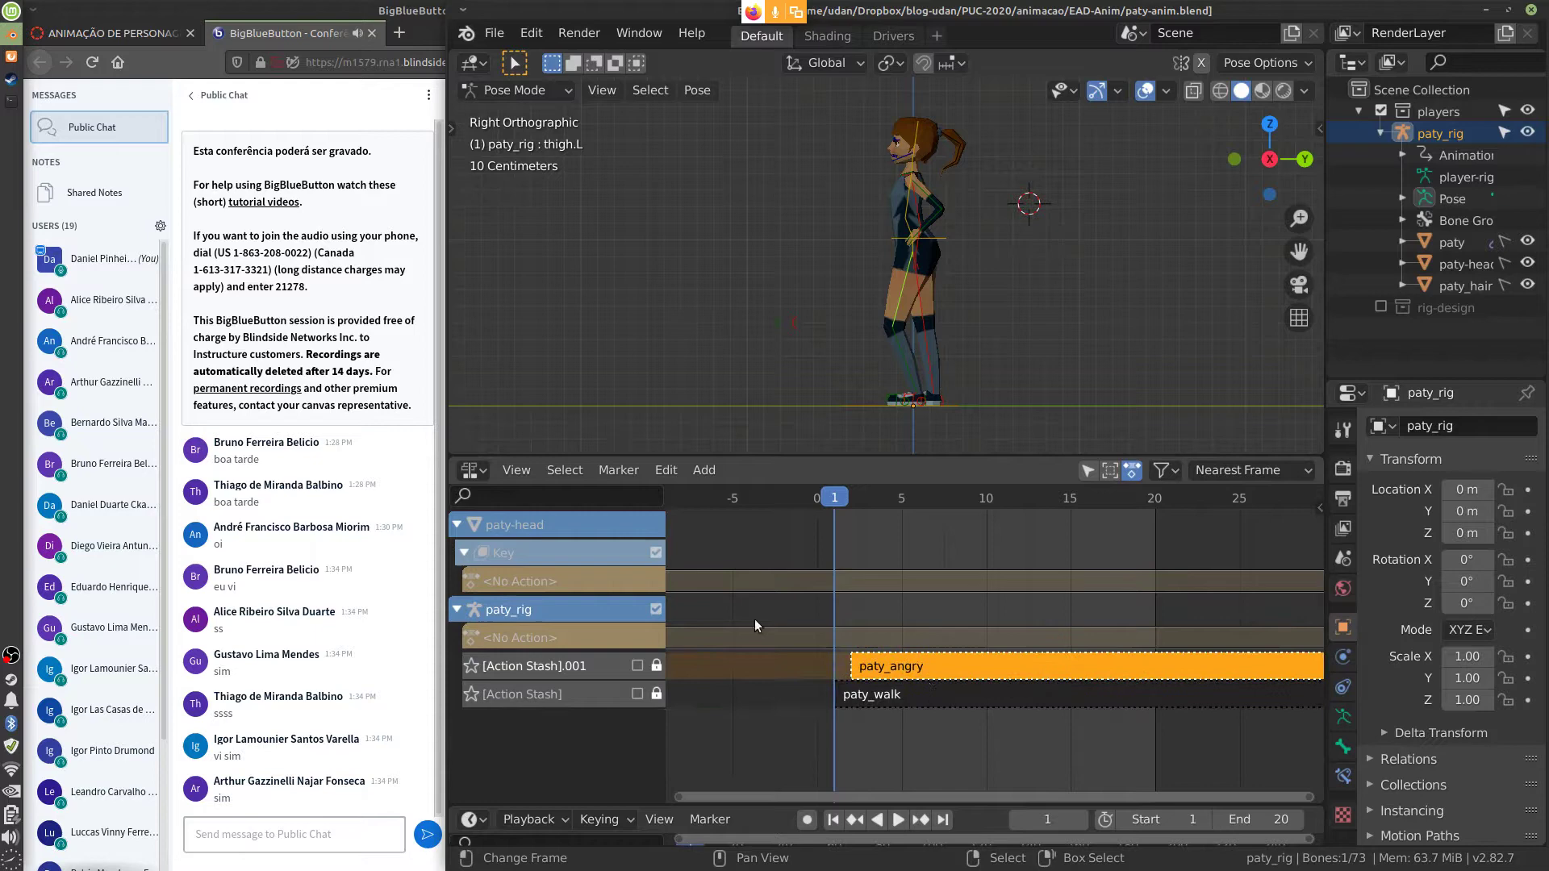
# Return the area to the Action Editor and assign the existing paty_walk action to paty_rig
pyautogui.click(484, 472)
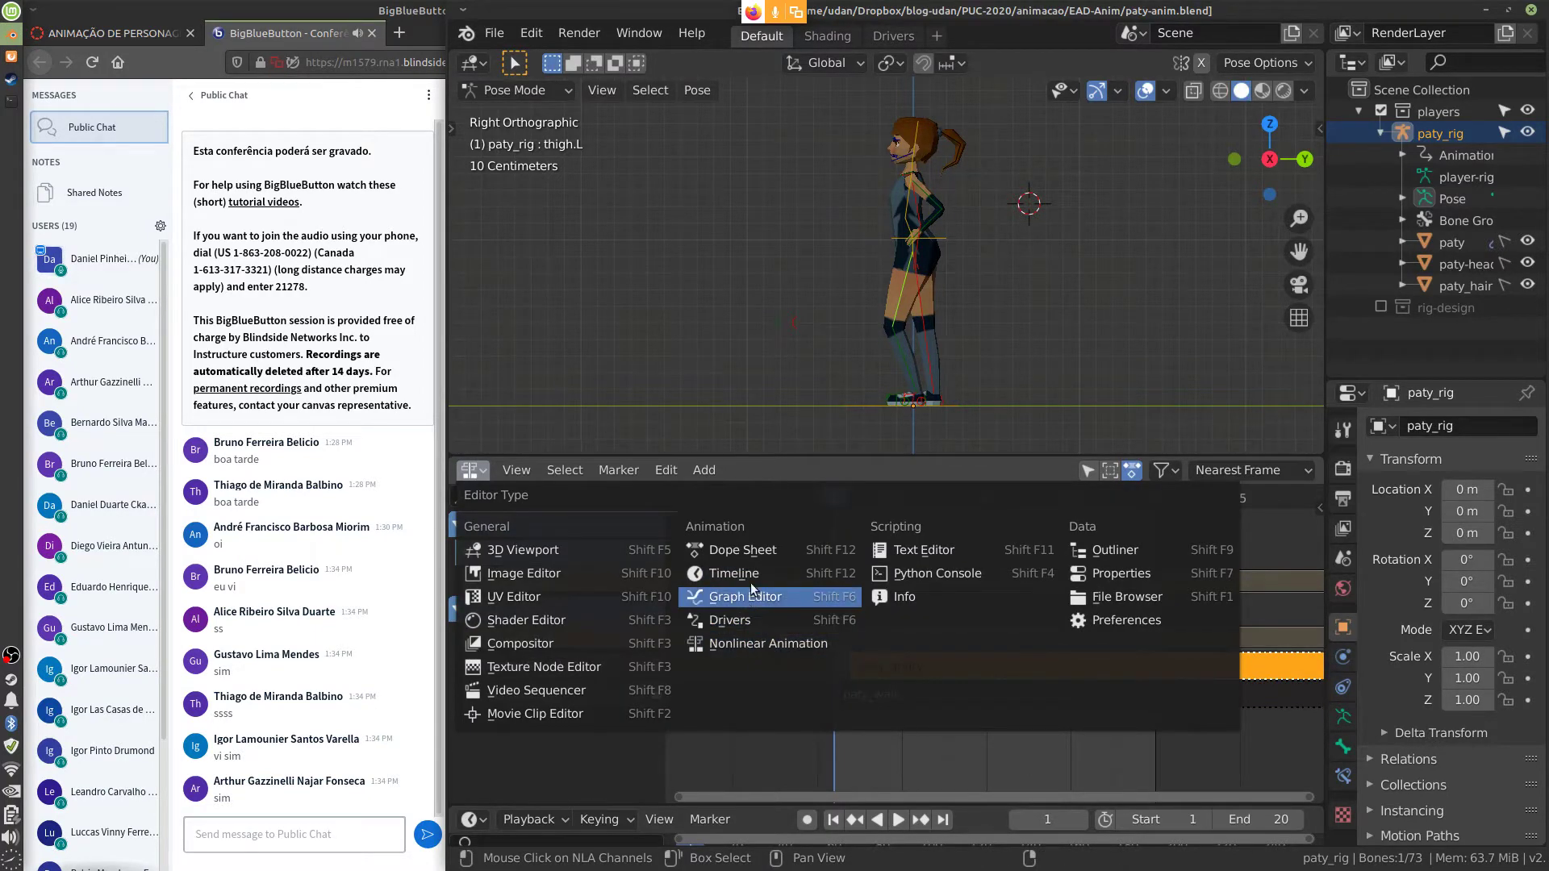
pyautogui.click(750, 551)
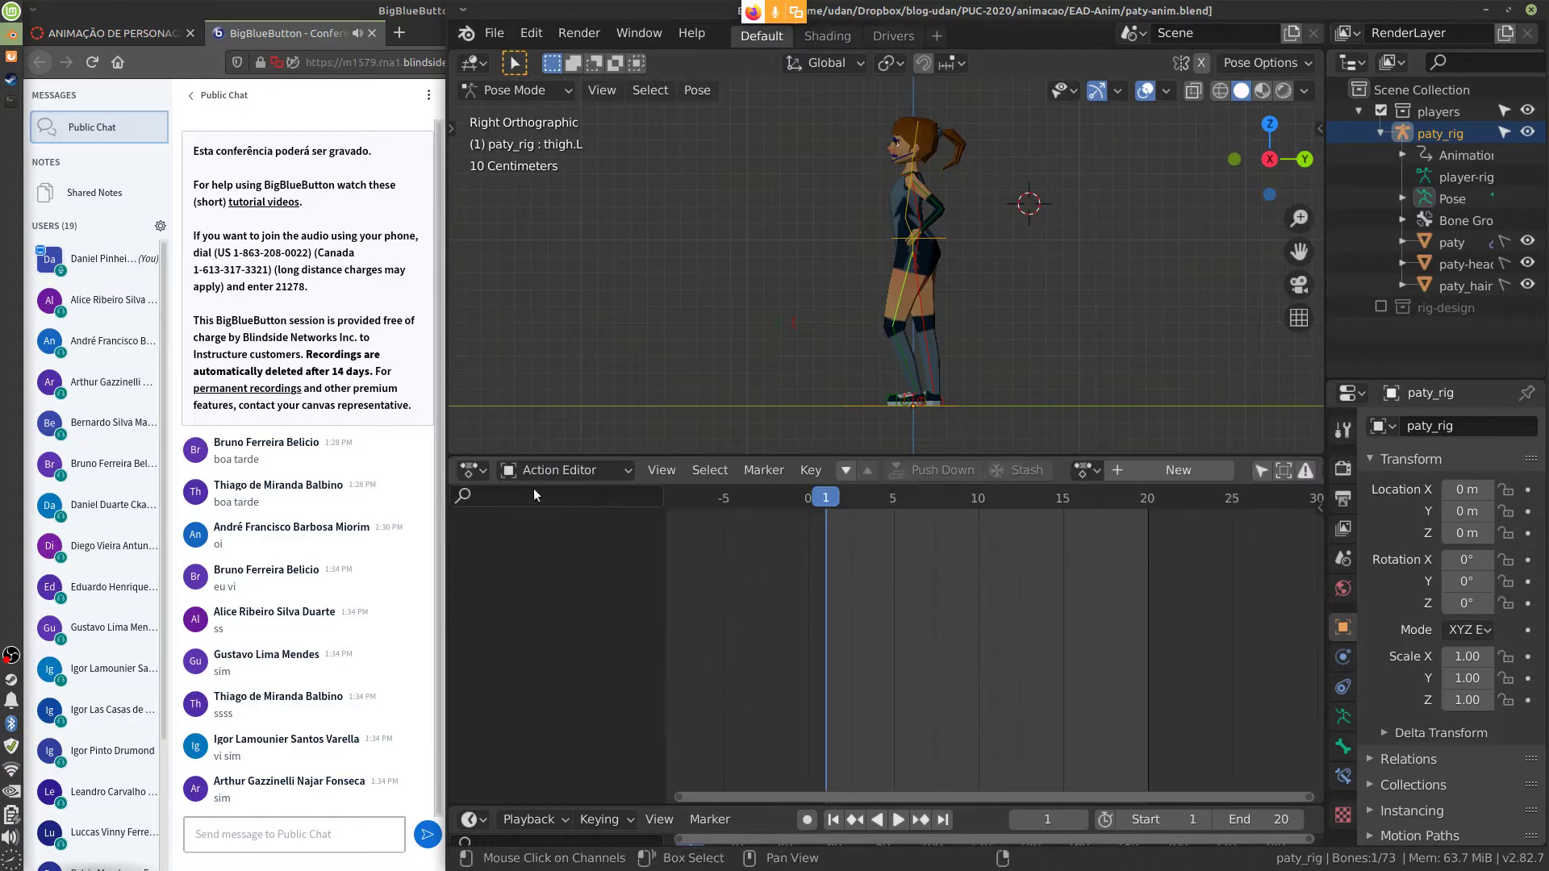
pyautogui.click(613, 471)
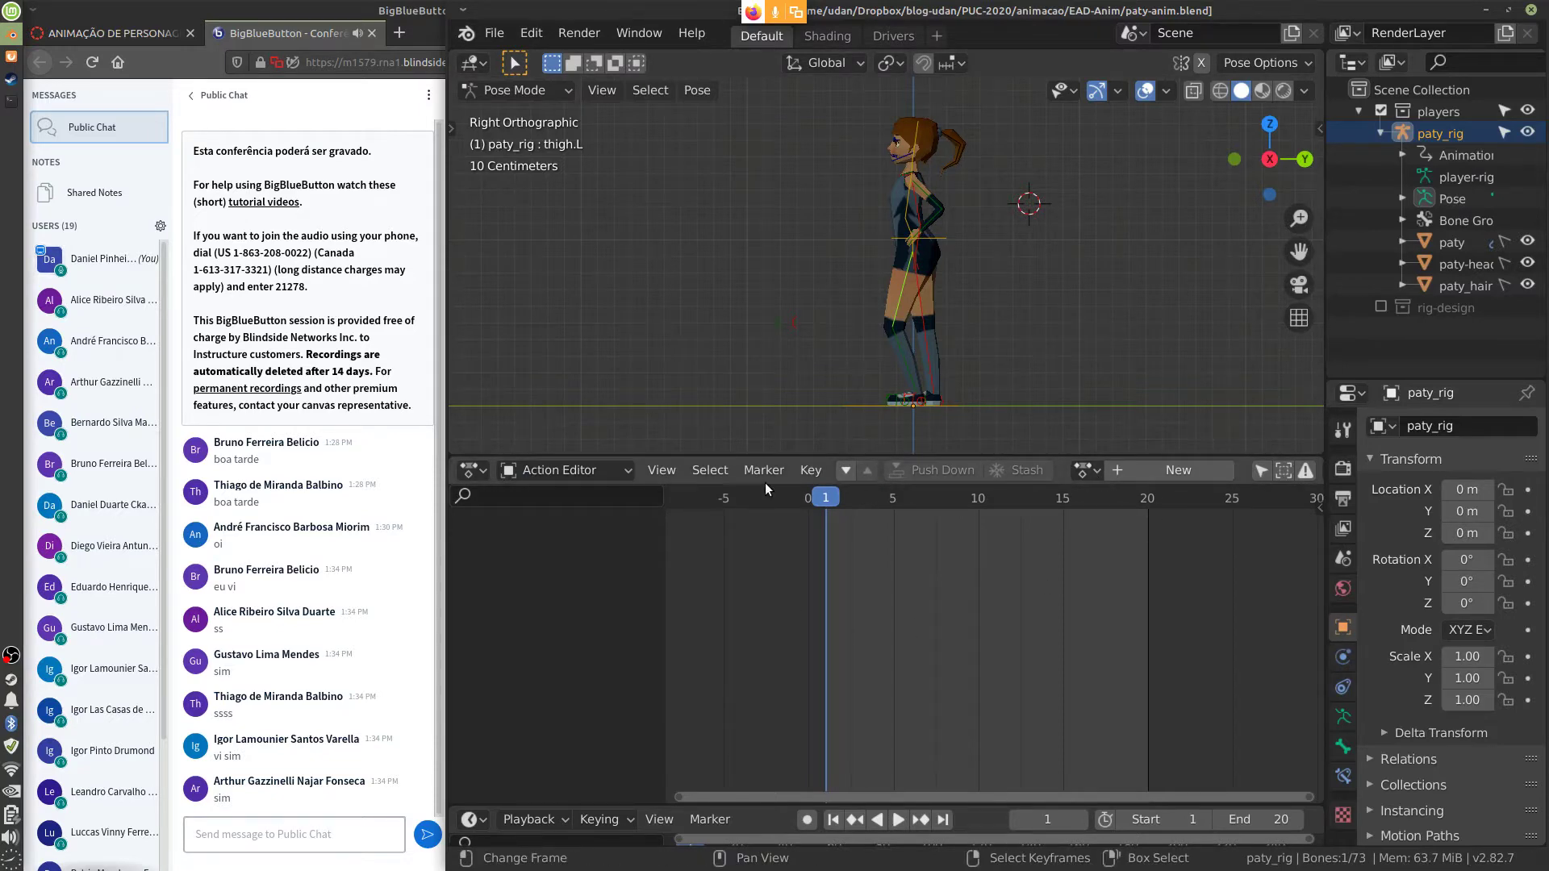
pyautogui.click(1096, 474)
pyautogui.click(1153, 600)
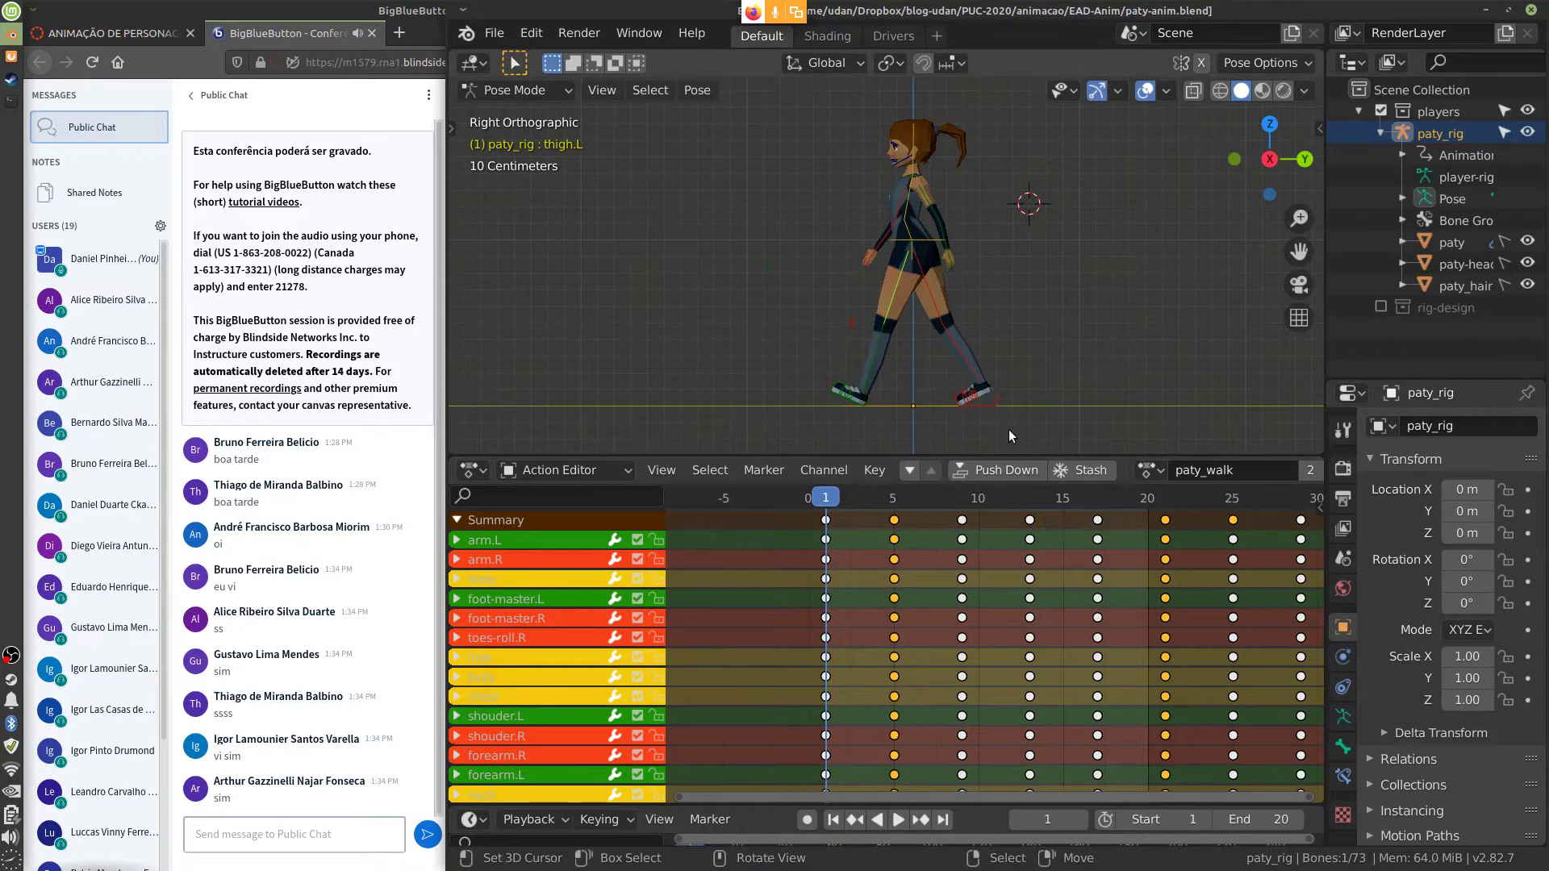
# Push the paty_walk action down into the NLA stack and display it in the Nonlinear Animation editor
pyautogui.click(999, 473)
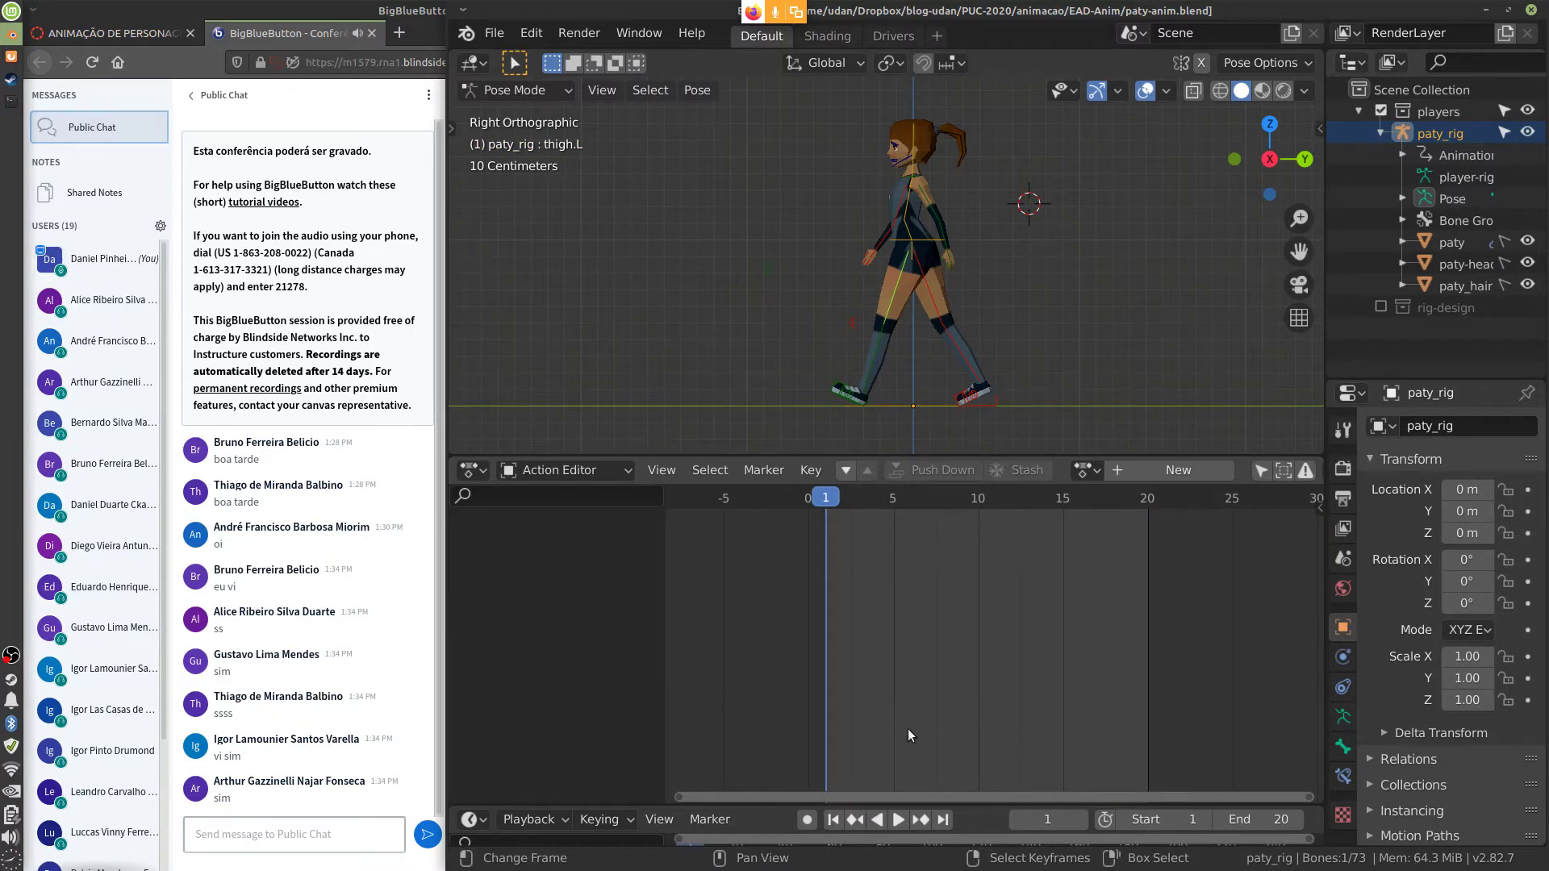
pyautogui.click(475, 475)
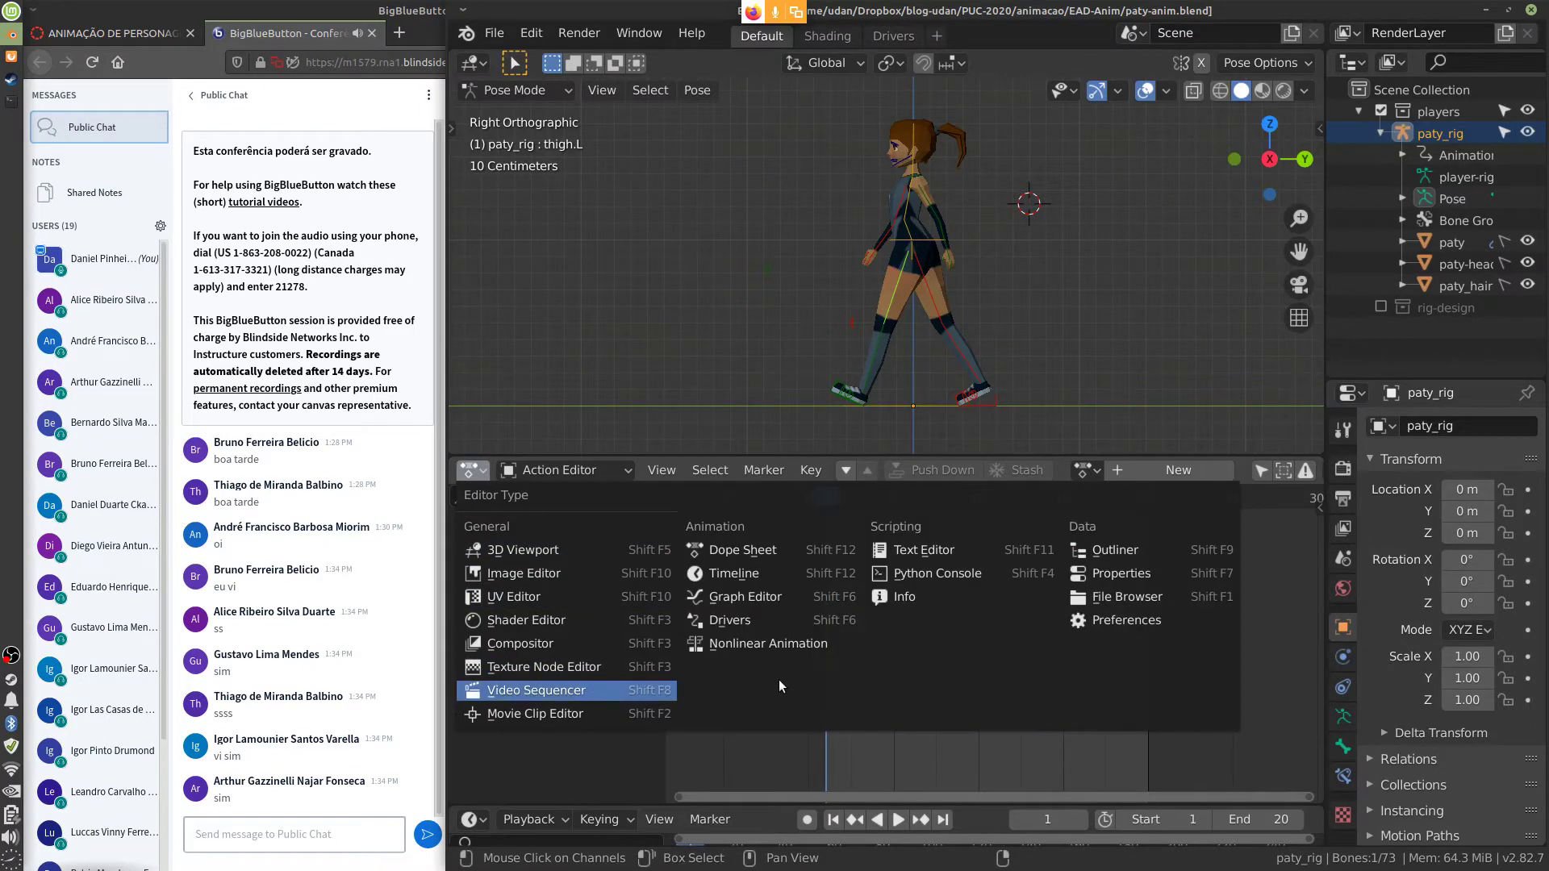
pyautogui.click(781, 645)
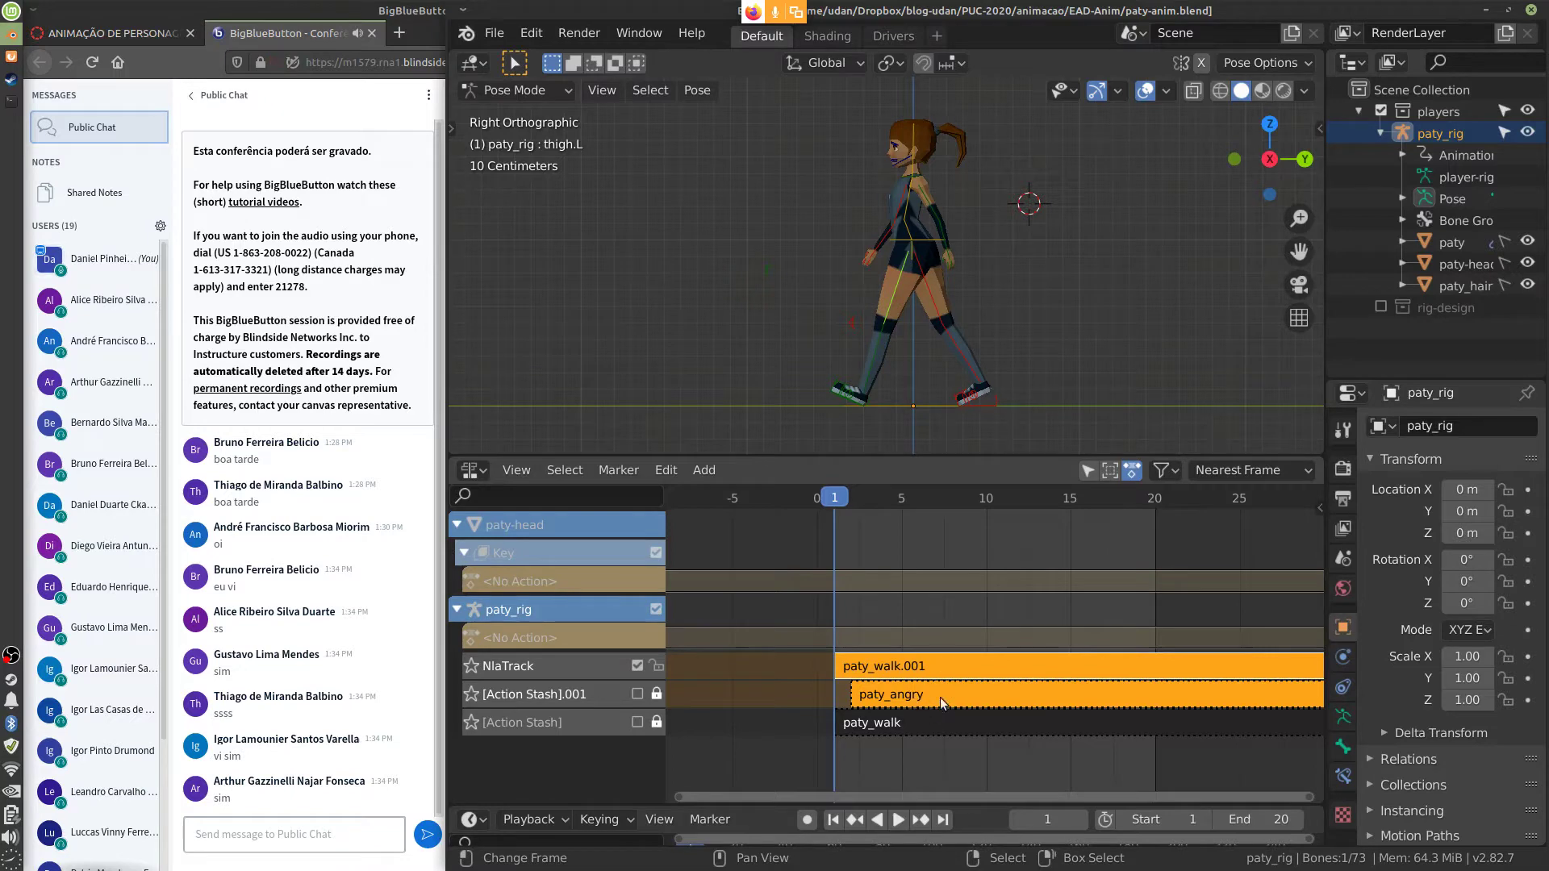
# Enlarge the Outliner in width and height, and expand paty_rig's animation data to show its NLA tracks
pyautogui.moveTo(1326, 355); pyautogui.dragTo(1158, 355)
pyautogui.click(1215, 155)
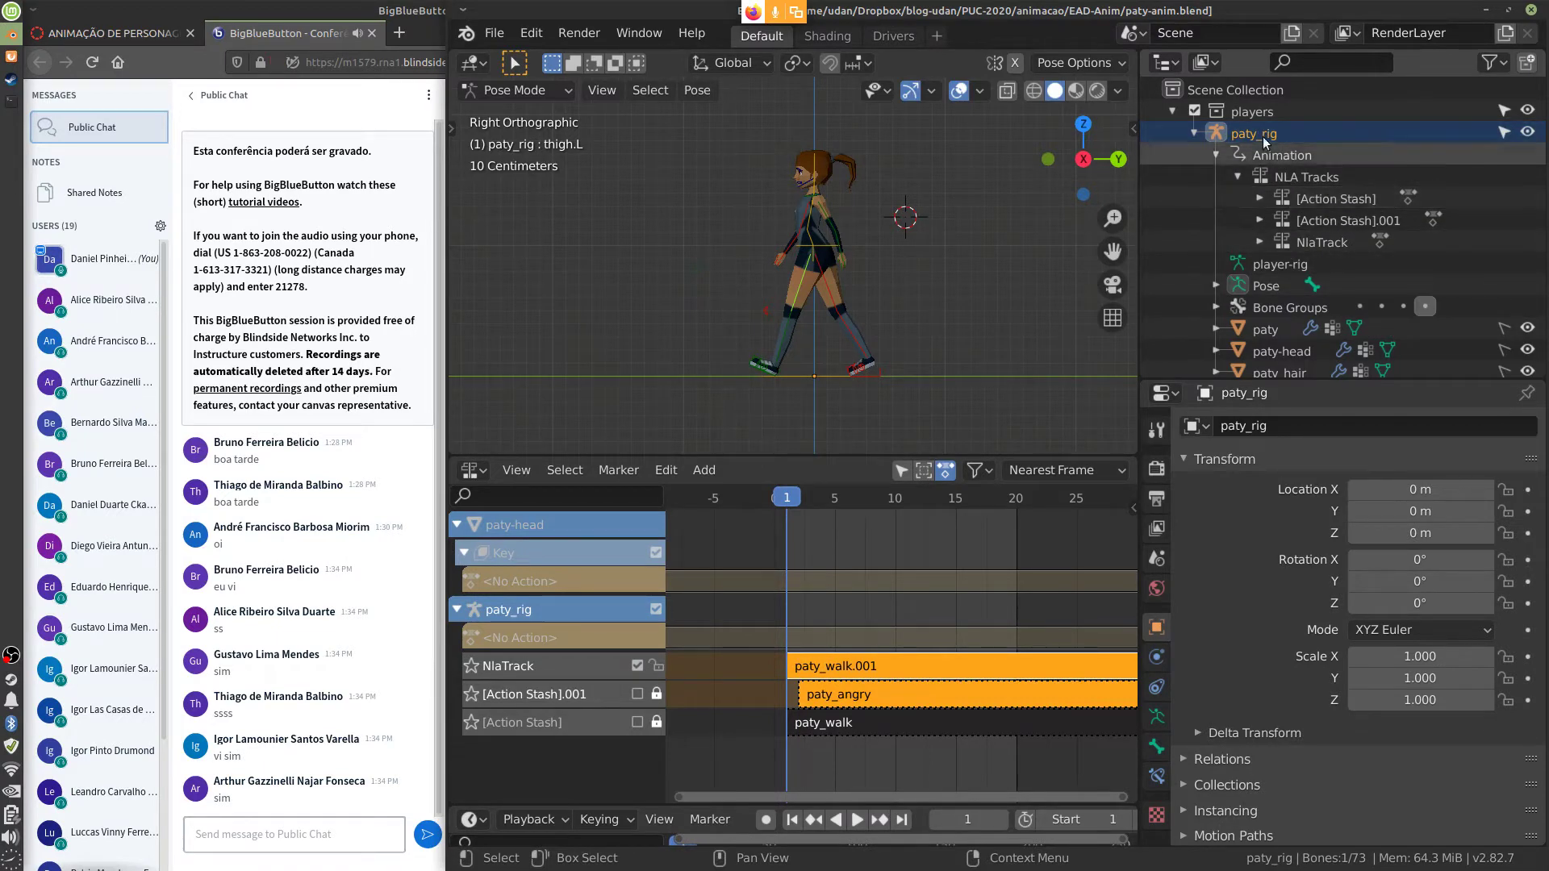
pyautogui.click(1313, 373)
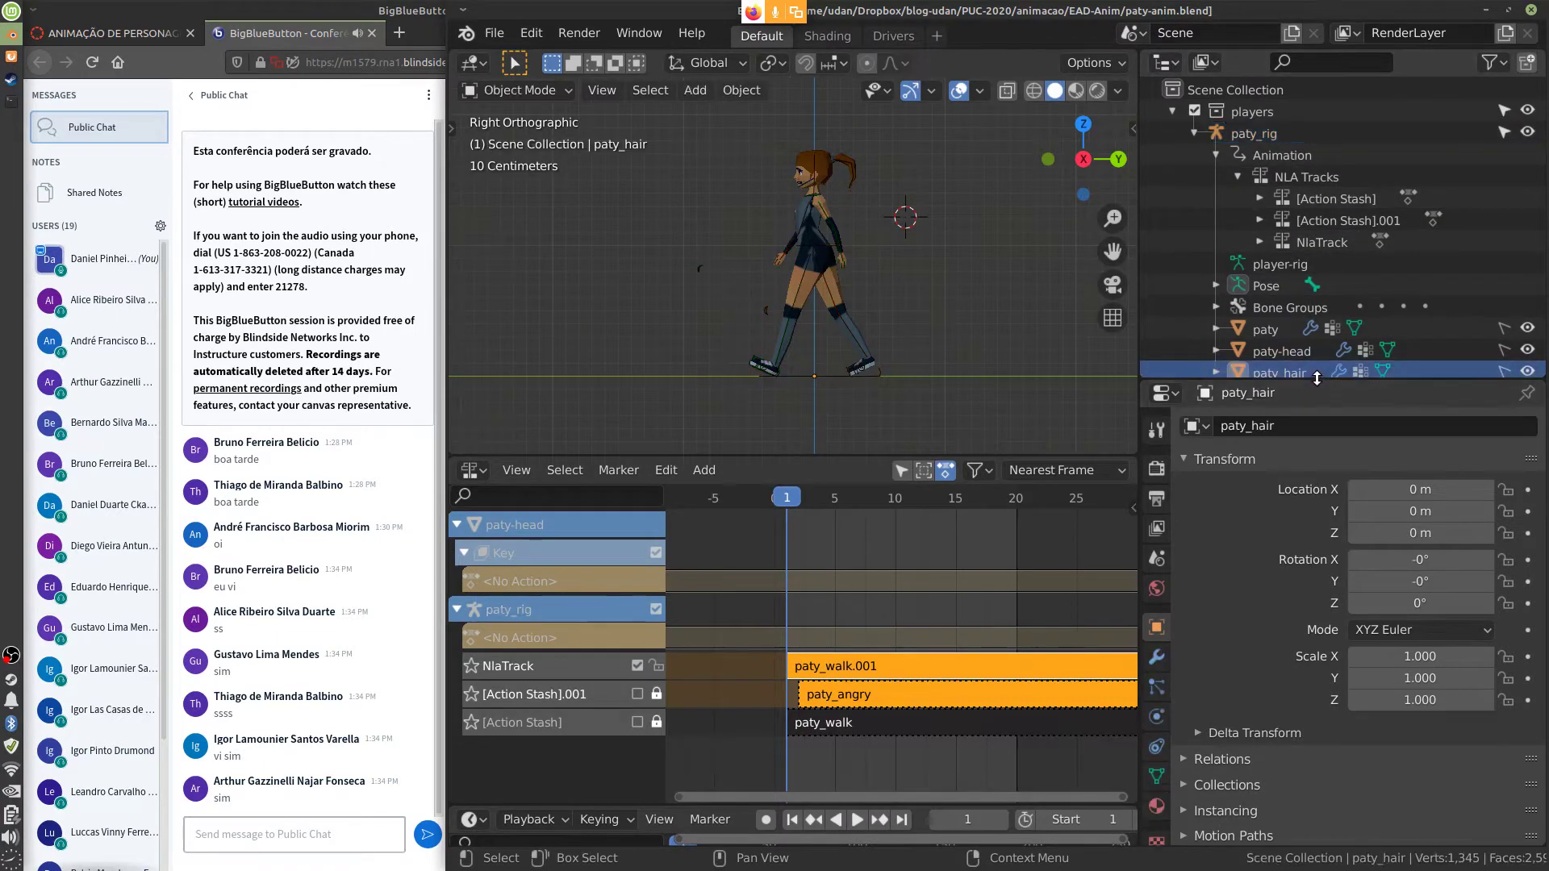
pyautogui.moveTo(1315, 381); pyautogui.dragTo(1319, 576)
# Examine paty_rig's animation data, its NLA tracks and the data operations offered for them in the Outliner
pyautogui.click(1289, 154)
pyautogui.click(1304, 177)
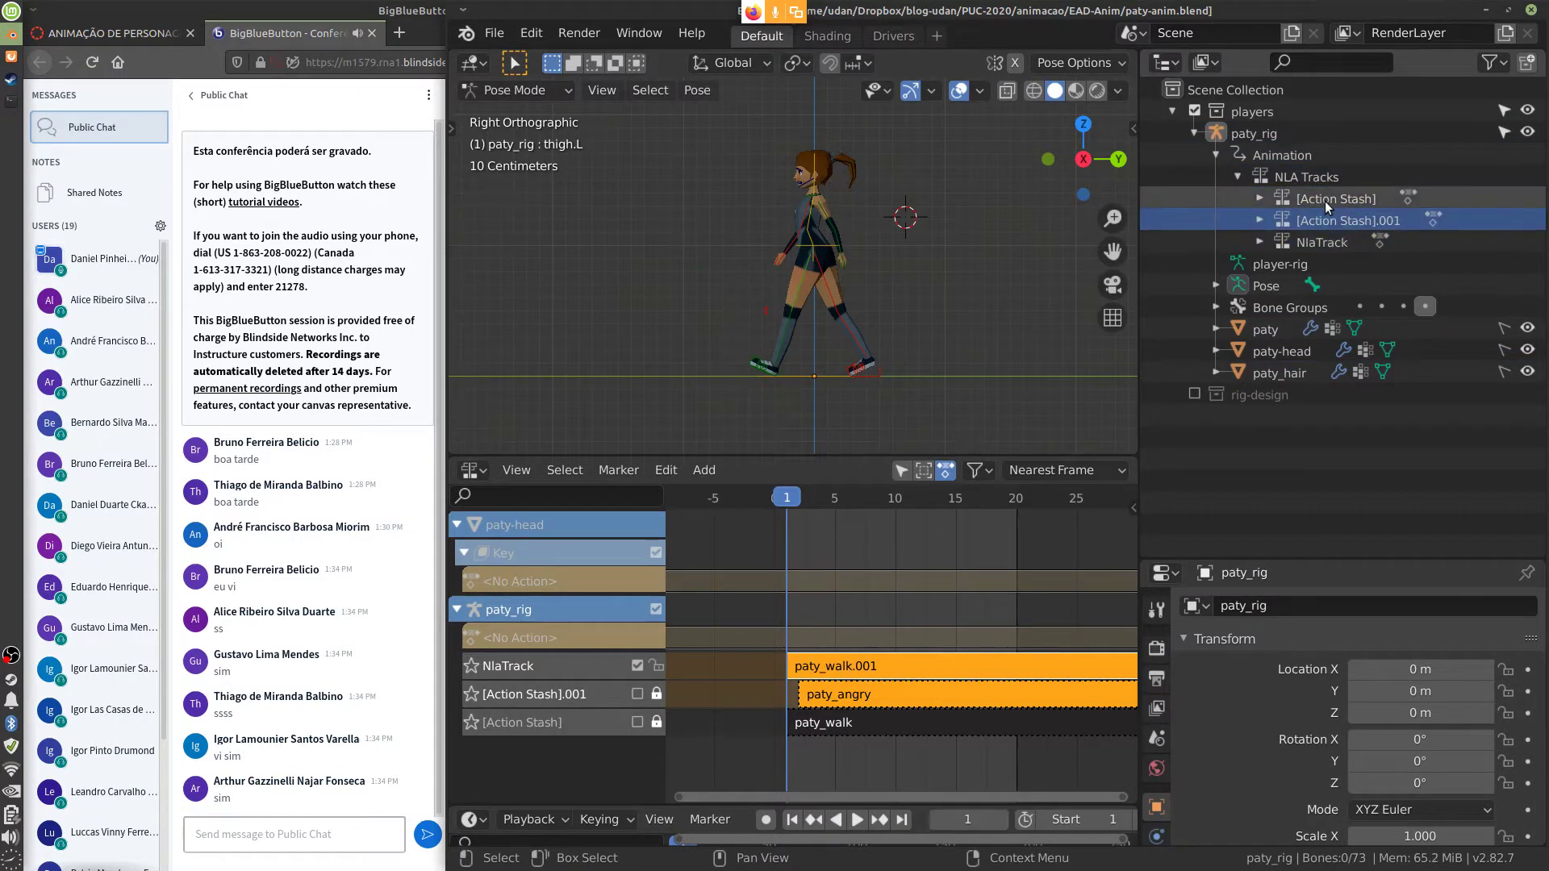
pyautogui.click(1318, 236)
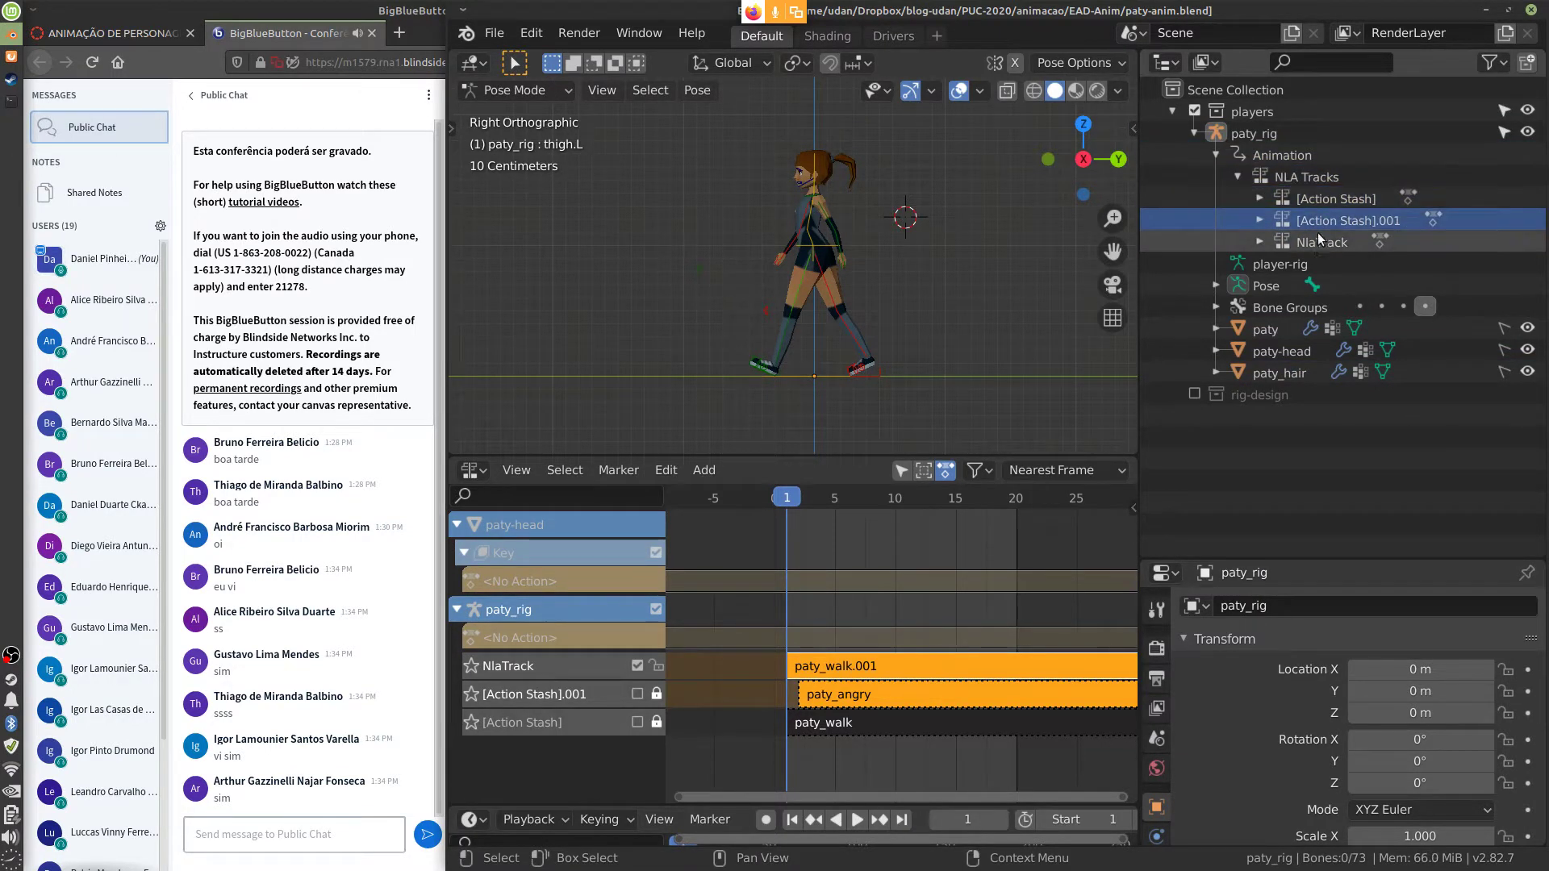
pyautogui.click(1294, 157)
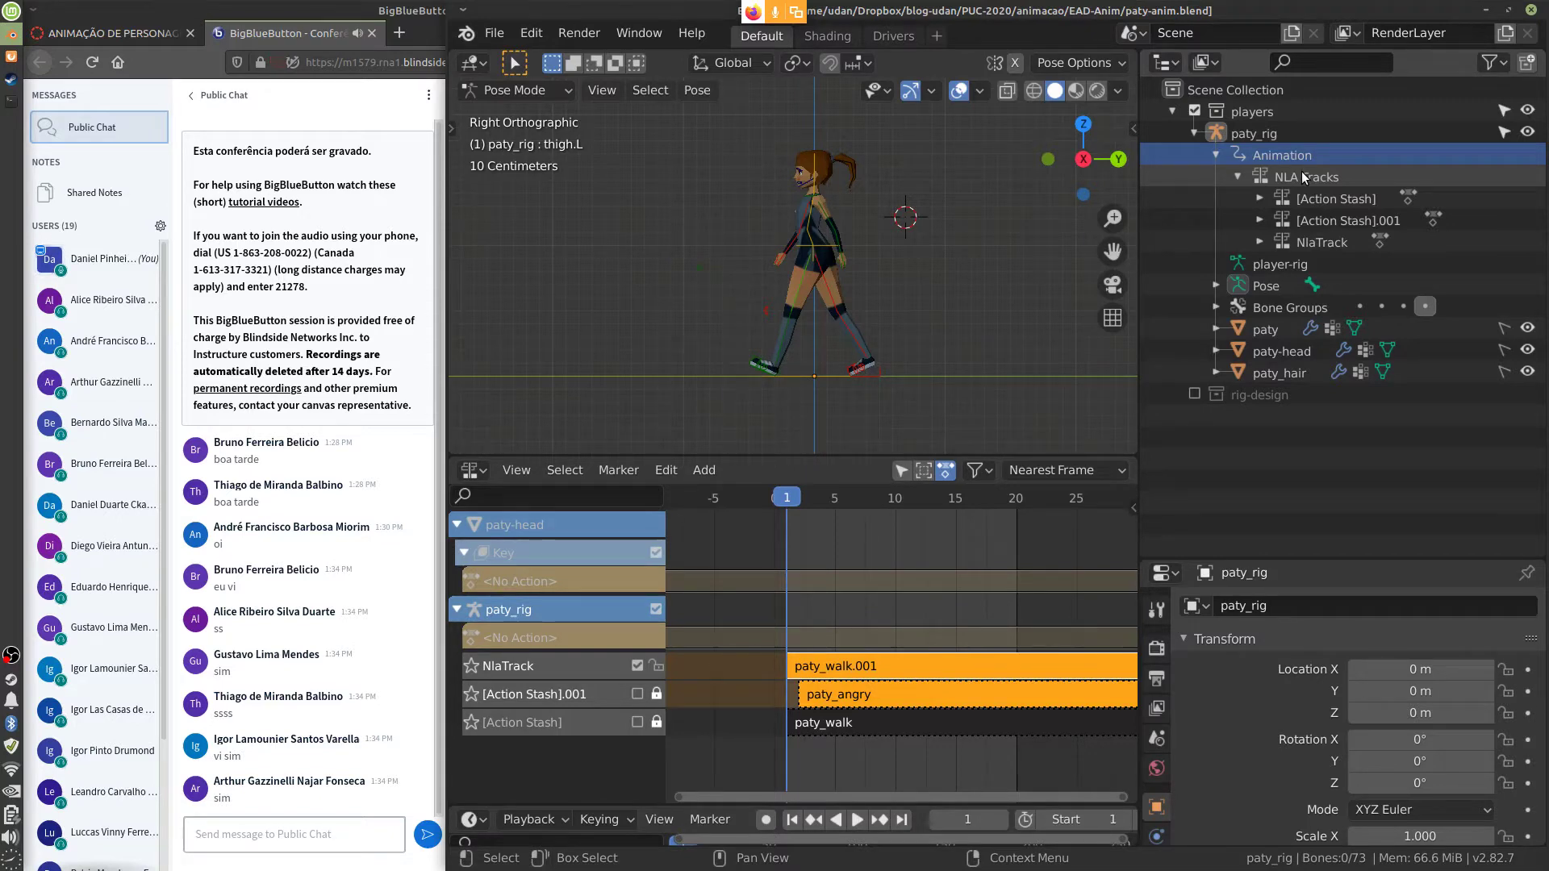
pyautogui.rightClick(1313, 182)
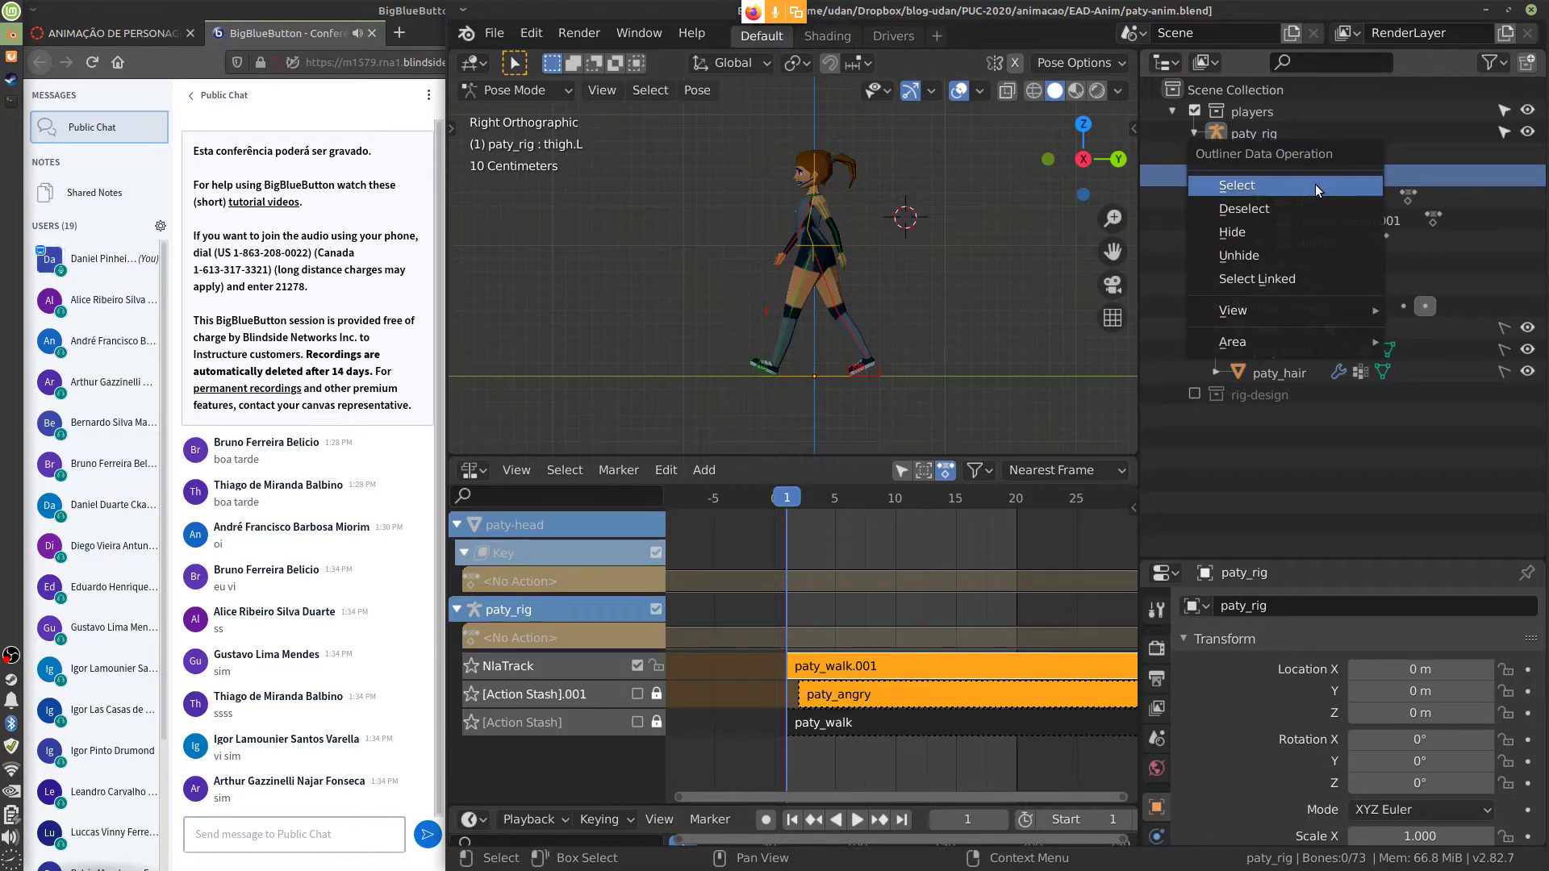
pyautogui.rightClick(1341, 205)
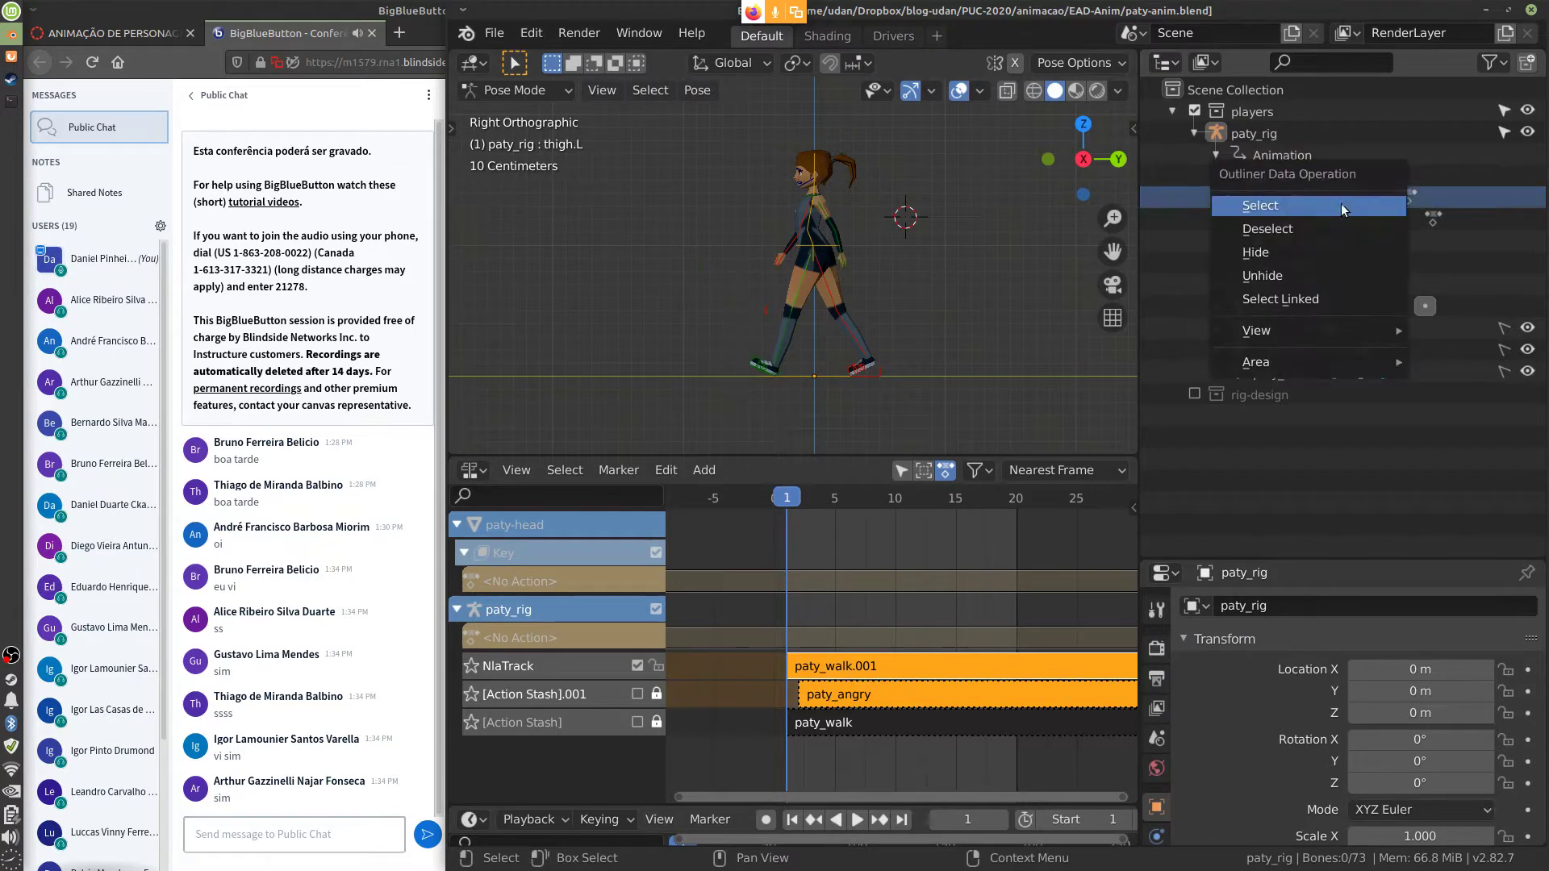
pyautogui.rightClick(1347, 200)
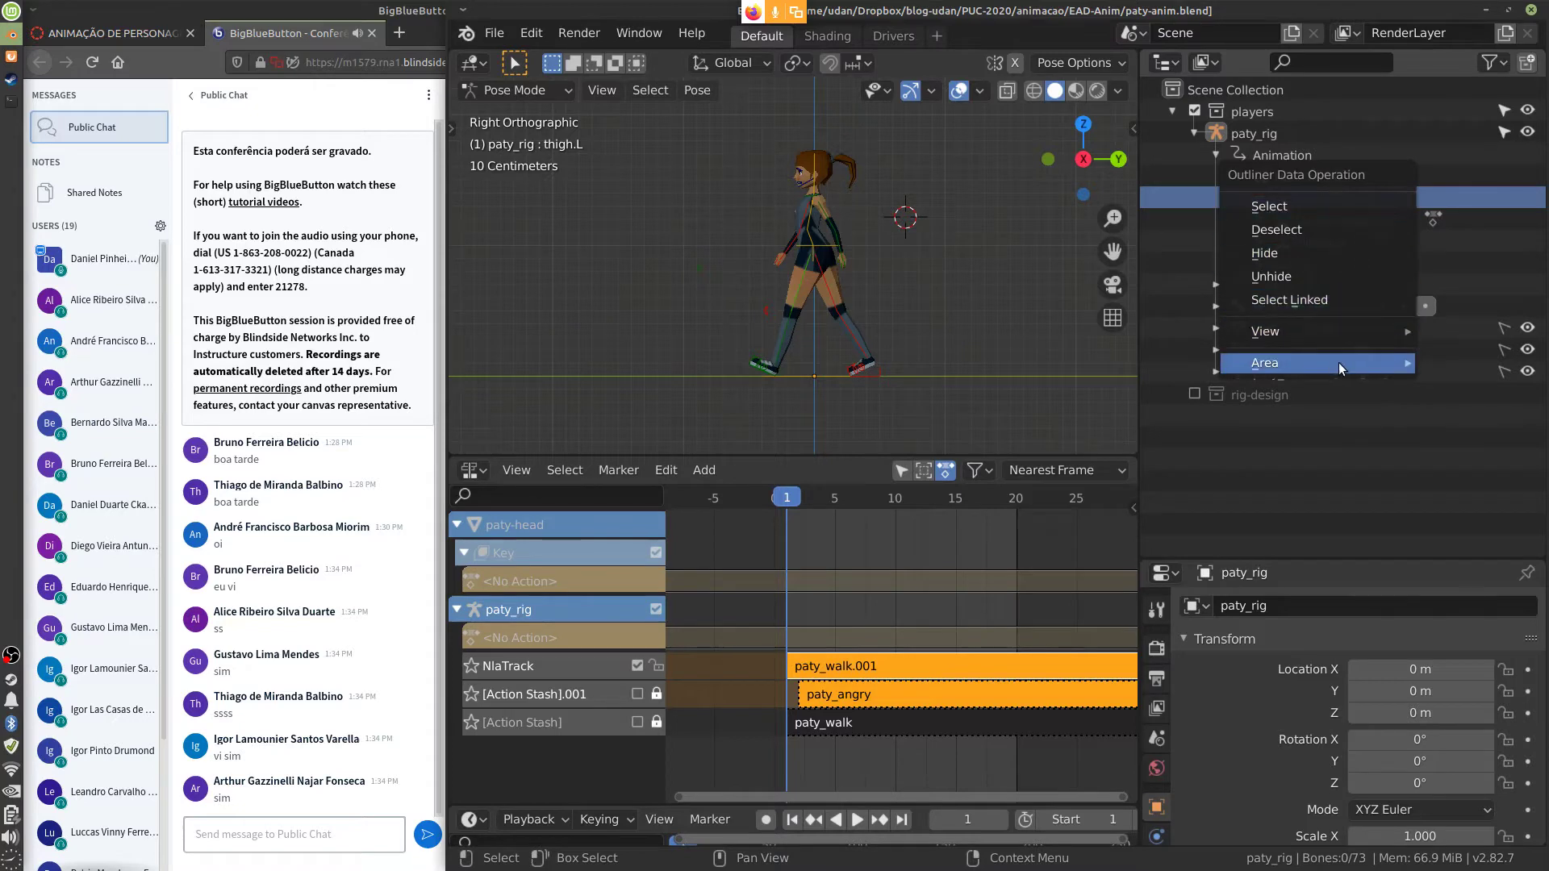
pyautogui.rightClick(1347, 221)
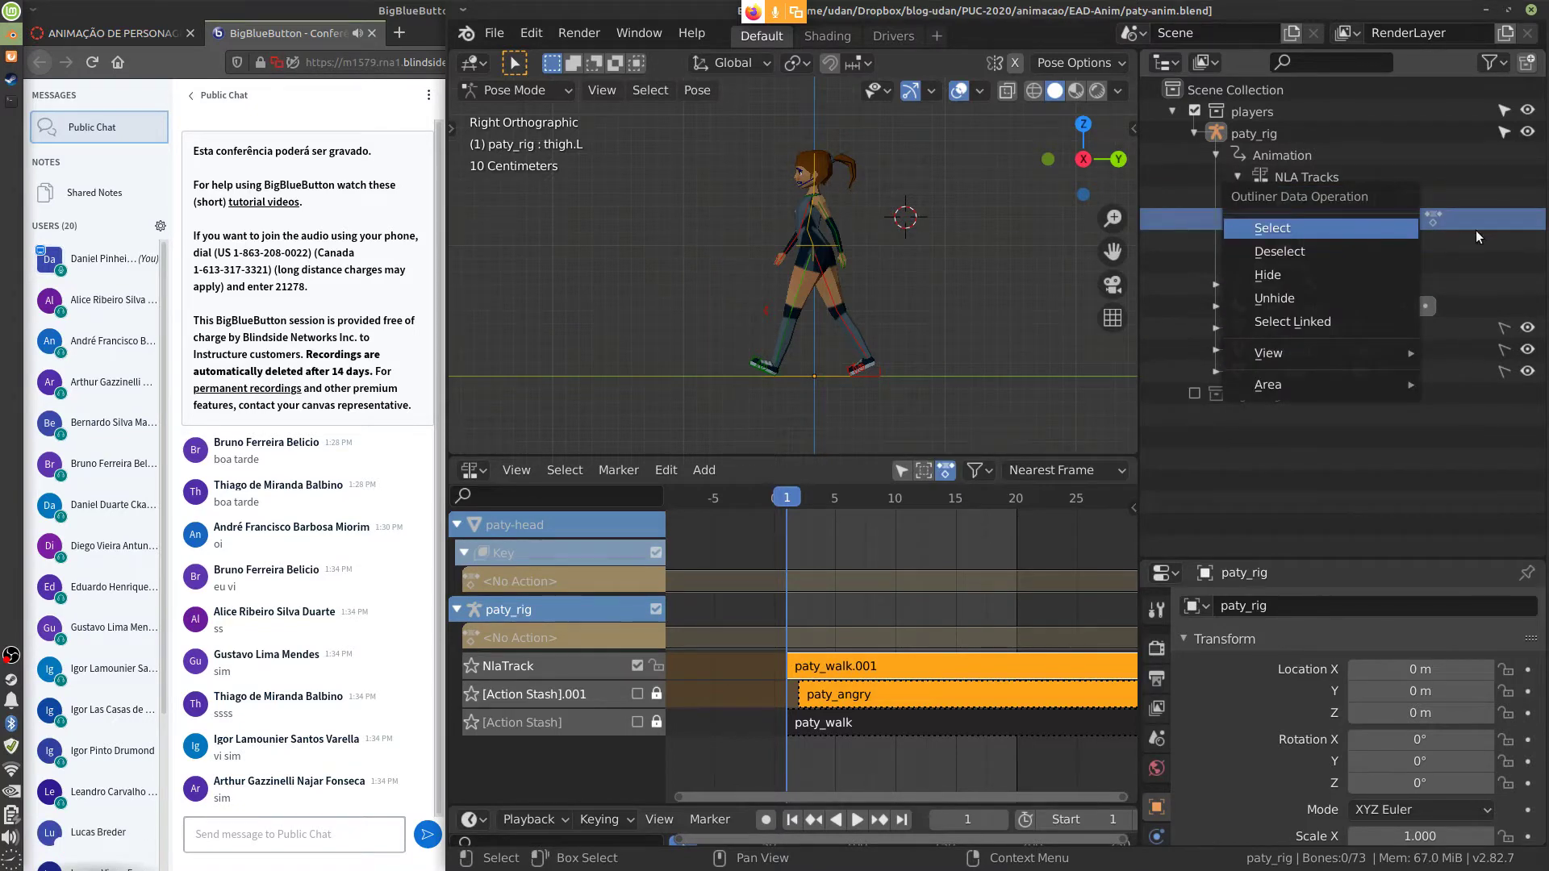
# Expand [Action Stash], [Action Stash].001 and NlaTrack under paty_rig's NLA tracks in the Outliner to show their strips
pyautogui.click(1260, 199)
pyautogui.rightClick(1345, 221)
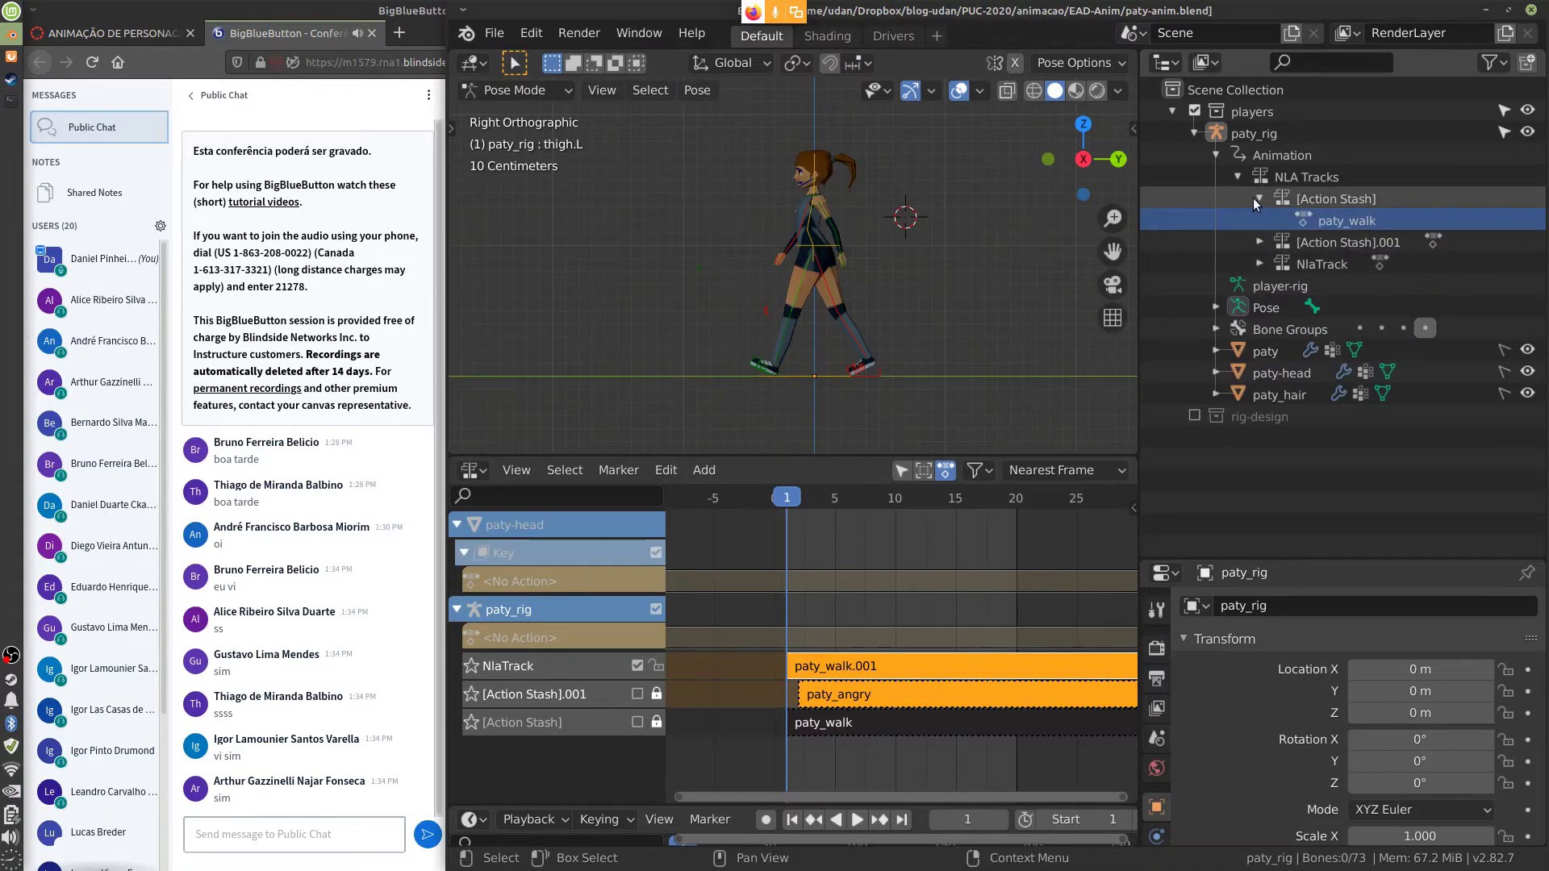
pyautogui.click(1256, 199)
pyautogui.click(1239, 178)
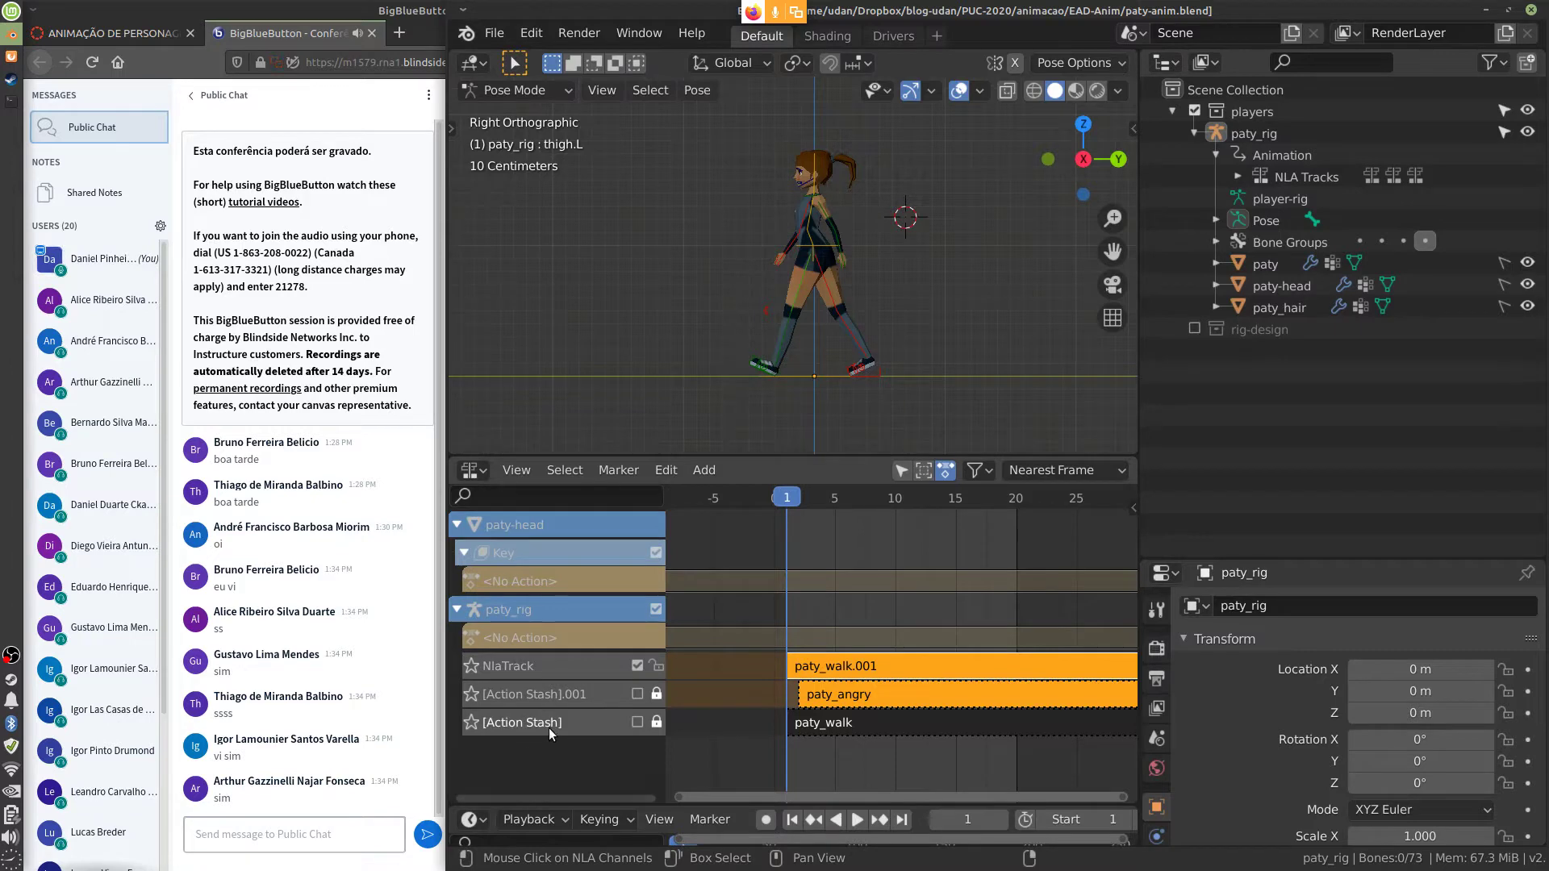
pyautogui.click(1238, 177)
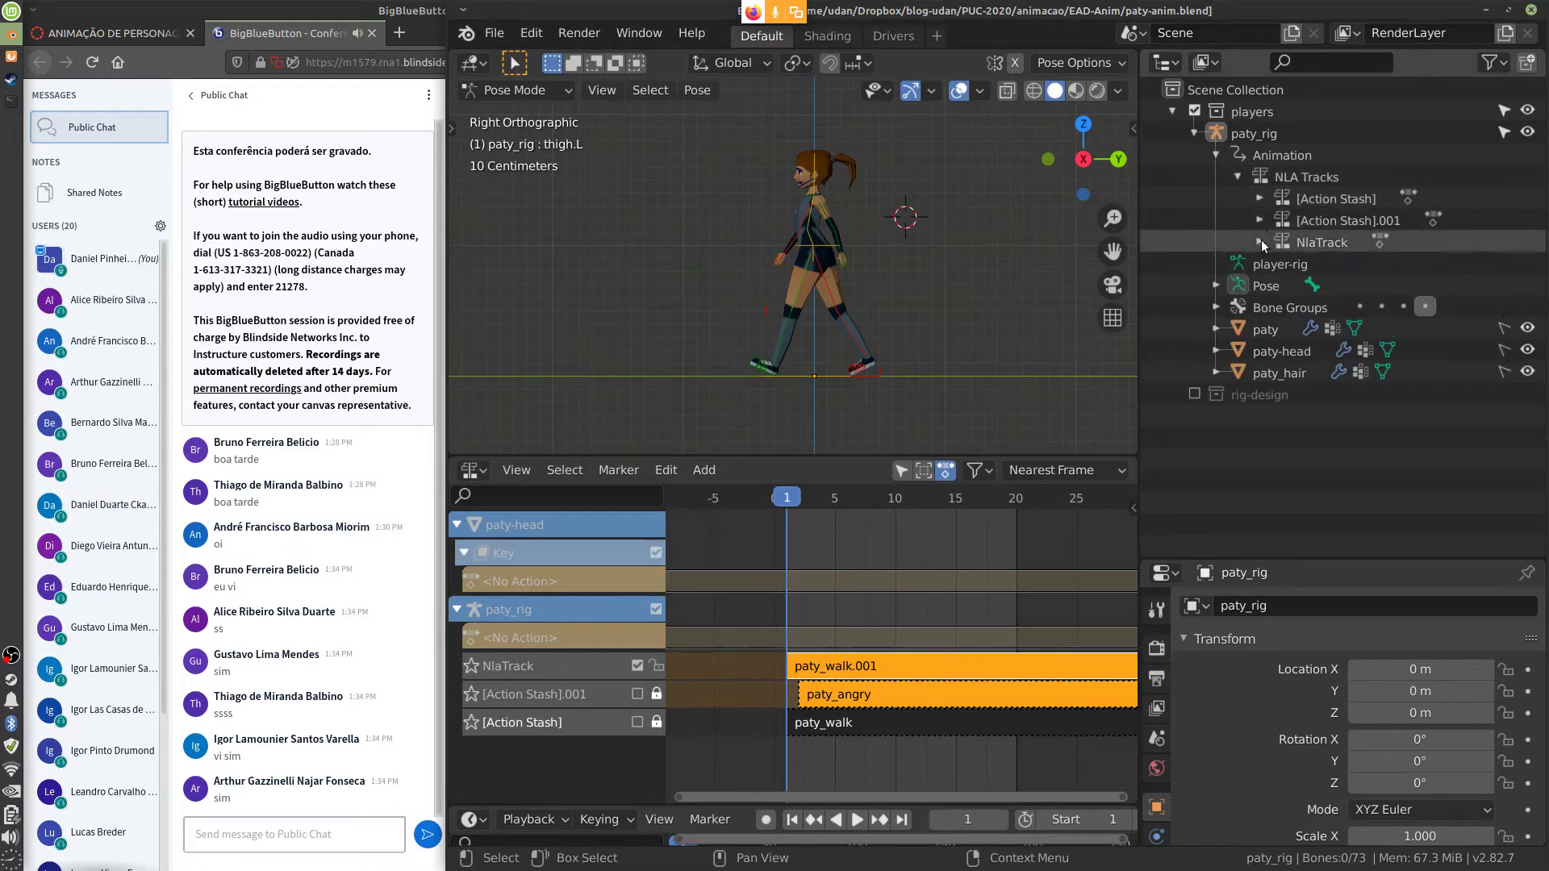
pyautogui.click(1260, 239)
pyautogui.click(1258, 220)
pyautogui.click(1265, 198)
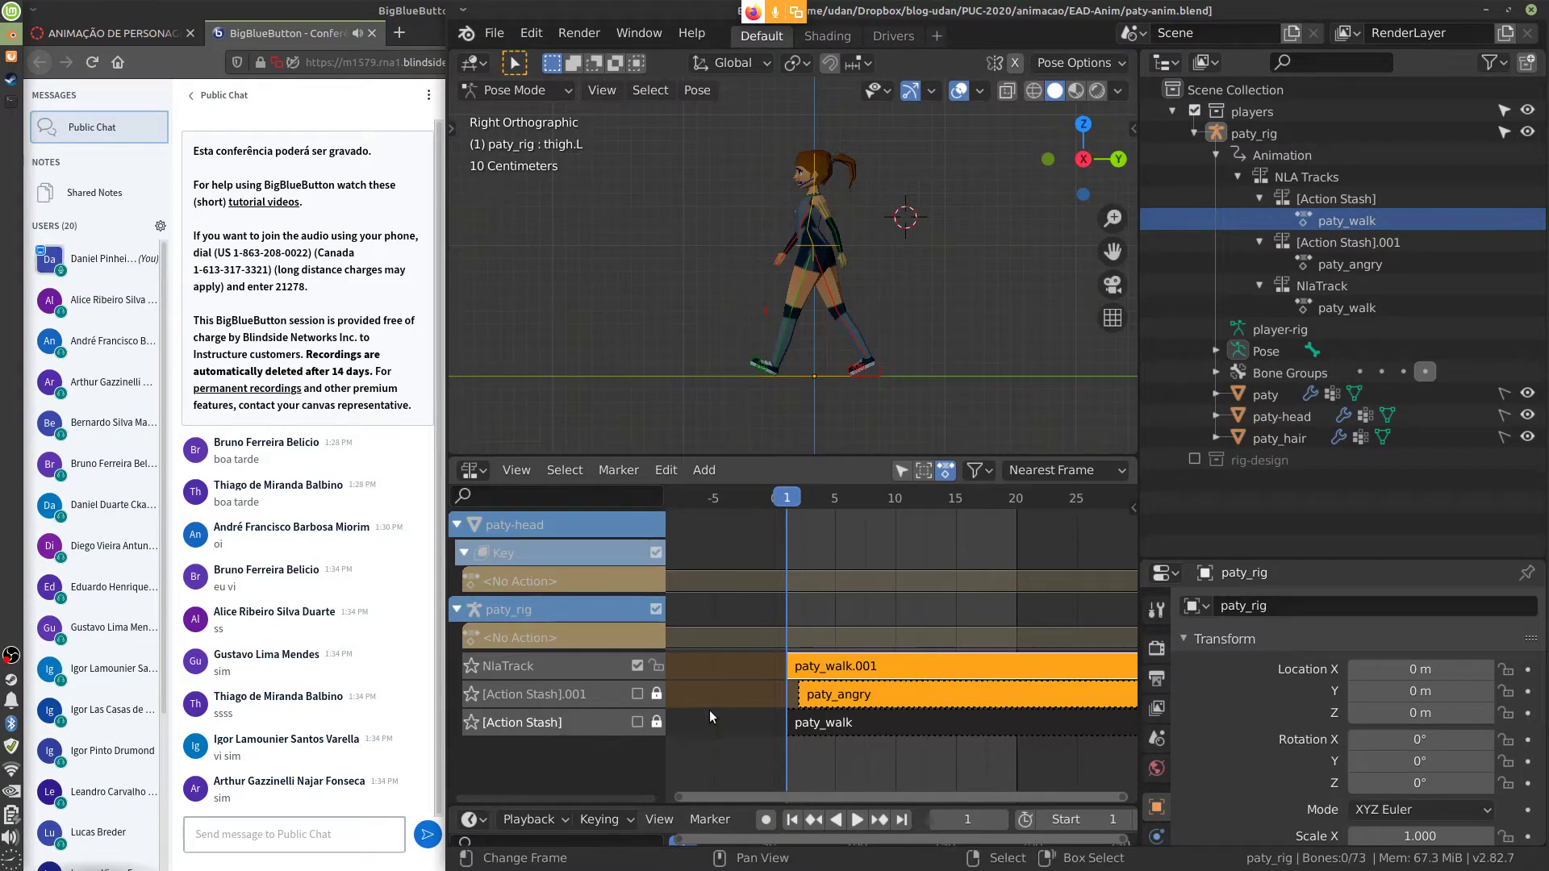
# Delete both stashed tracks and NlaTrack from paty_rig in the NLA editor, and play the timeline to check the rig
pyautogui.press('b')
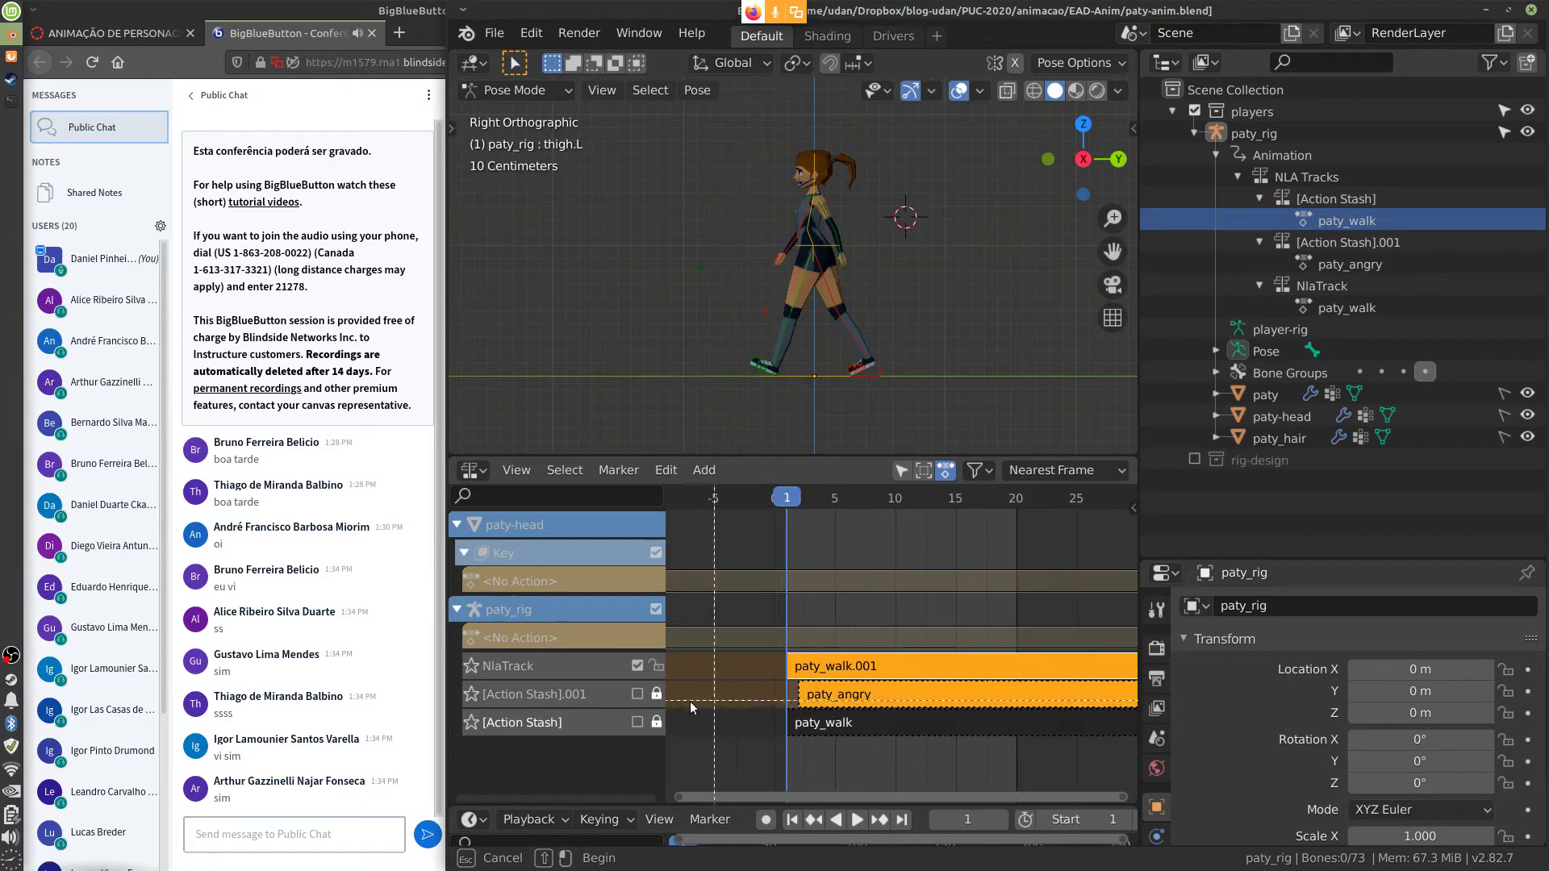
pyautogui.press('Escape')
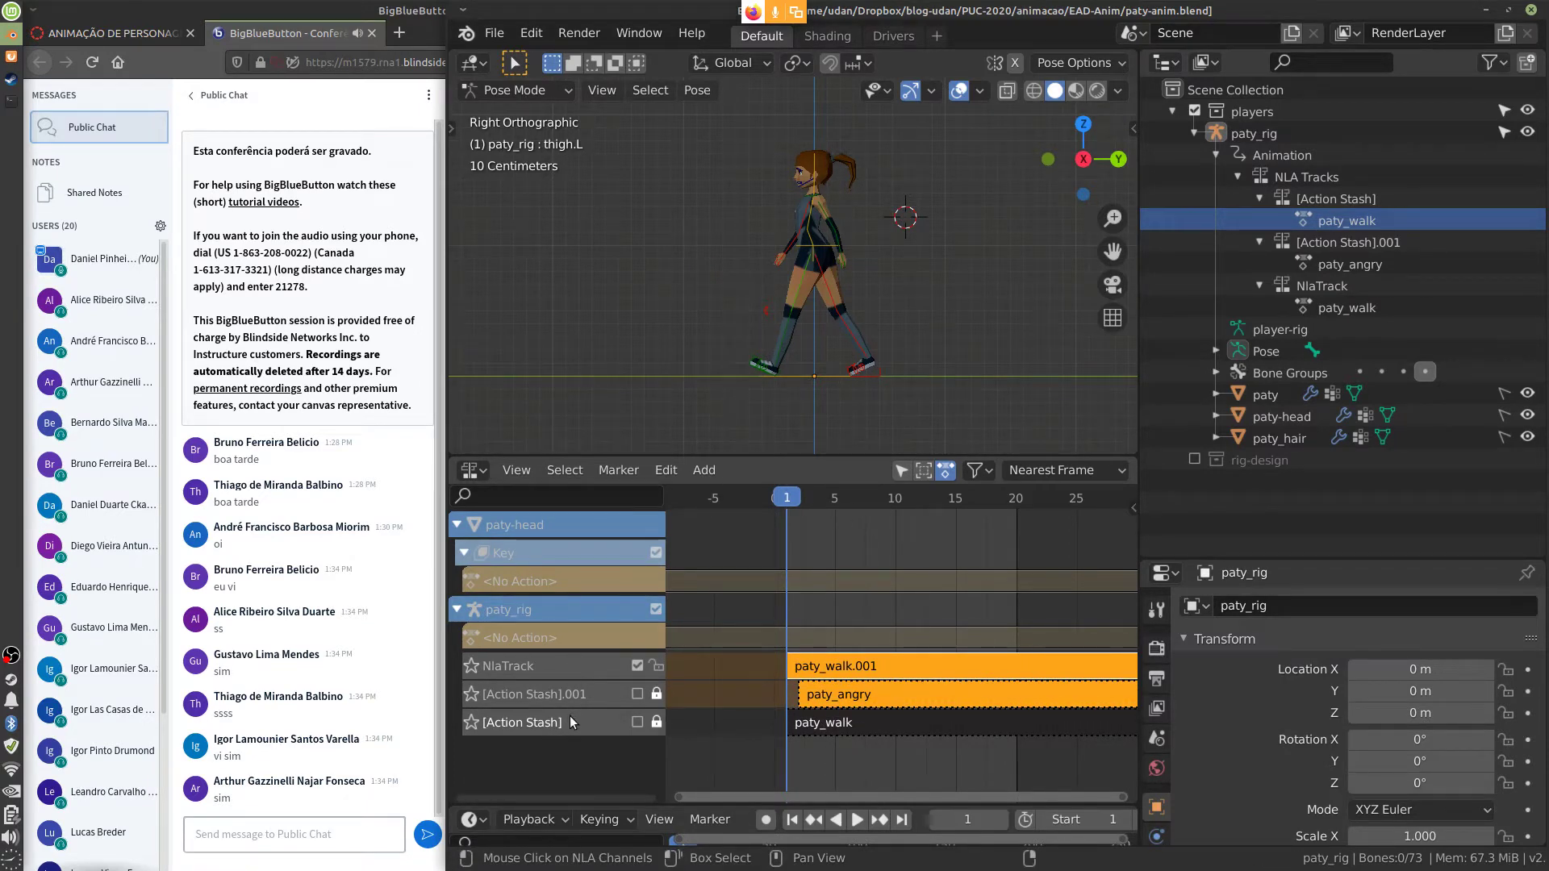
pyautogui.press('x')
pyautogui.press('x')
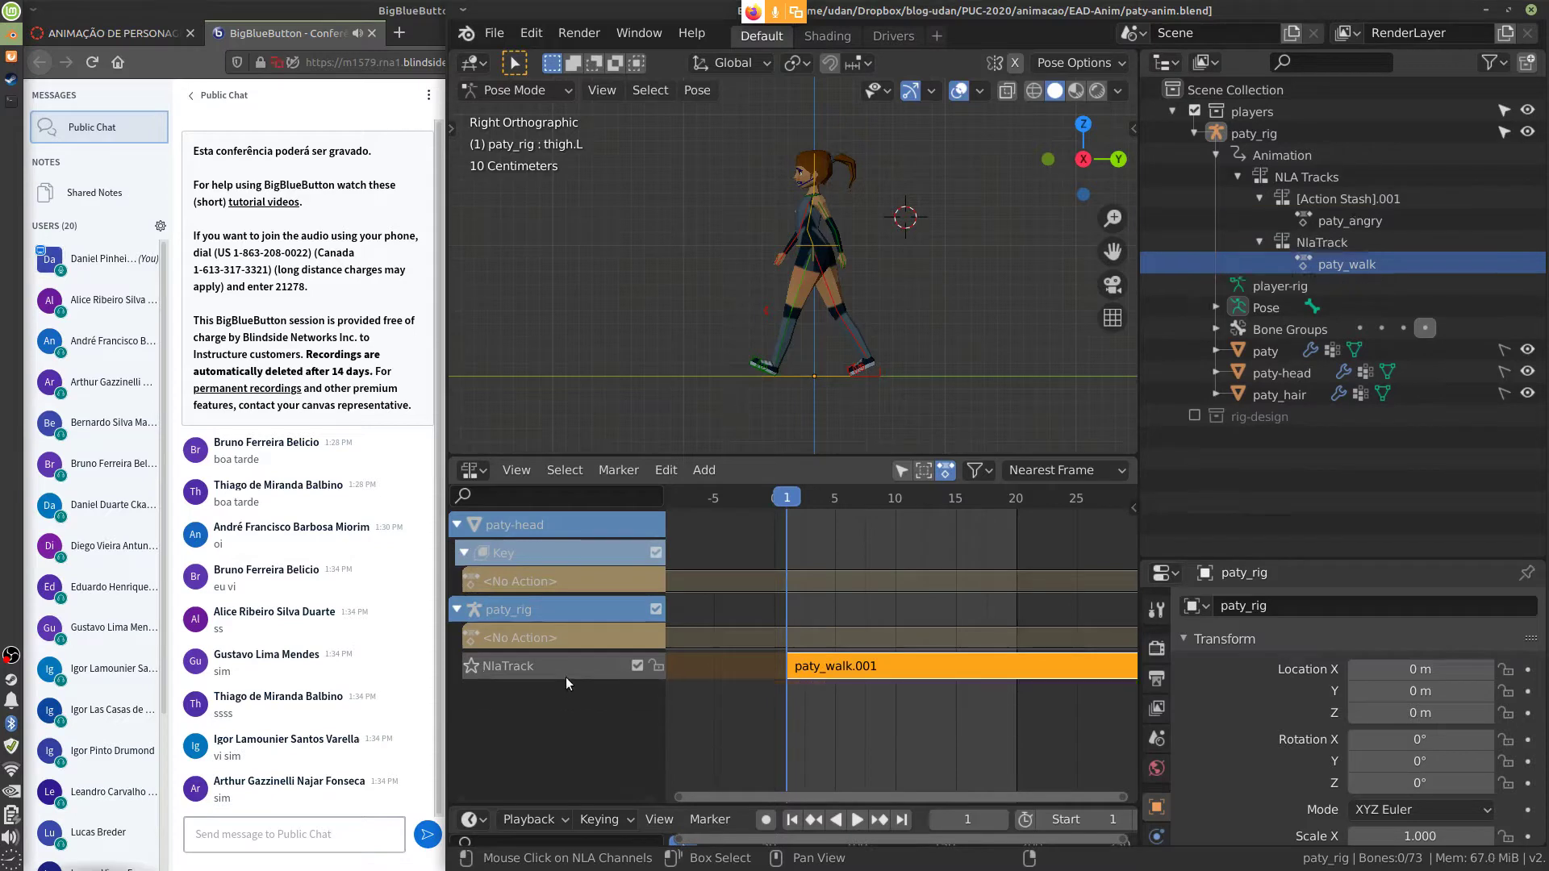
pyautogui.press('x')
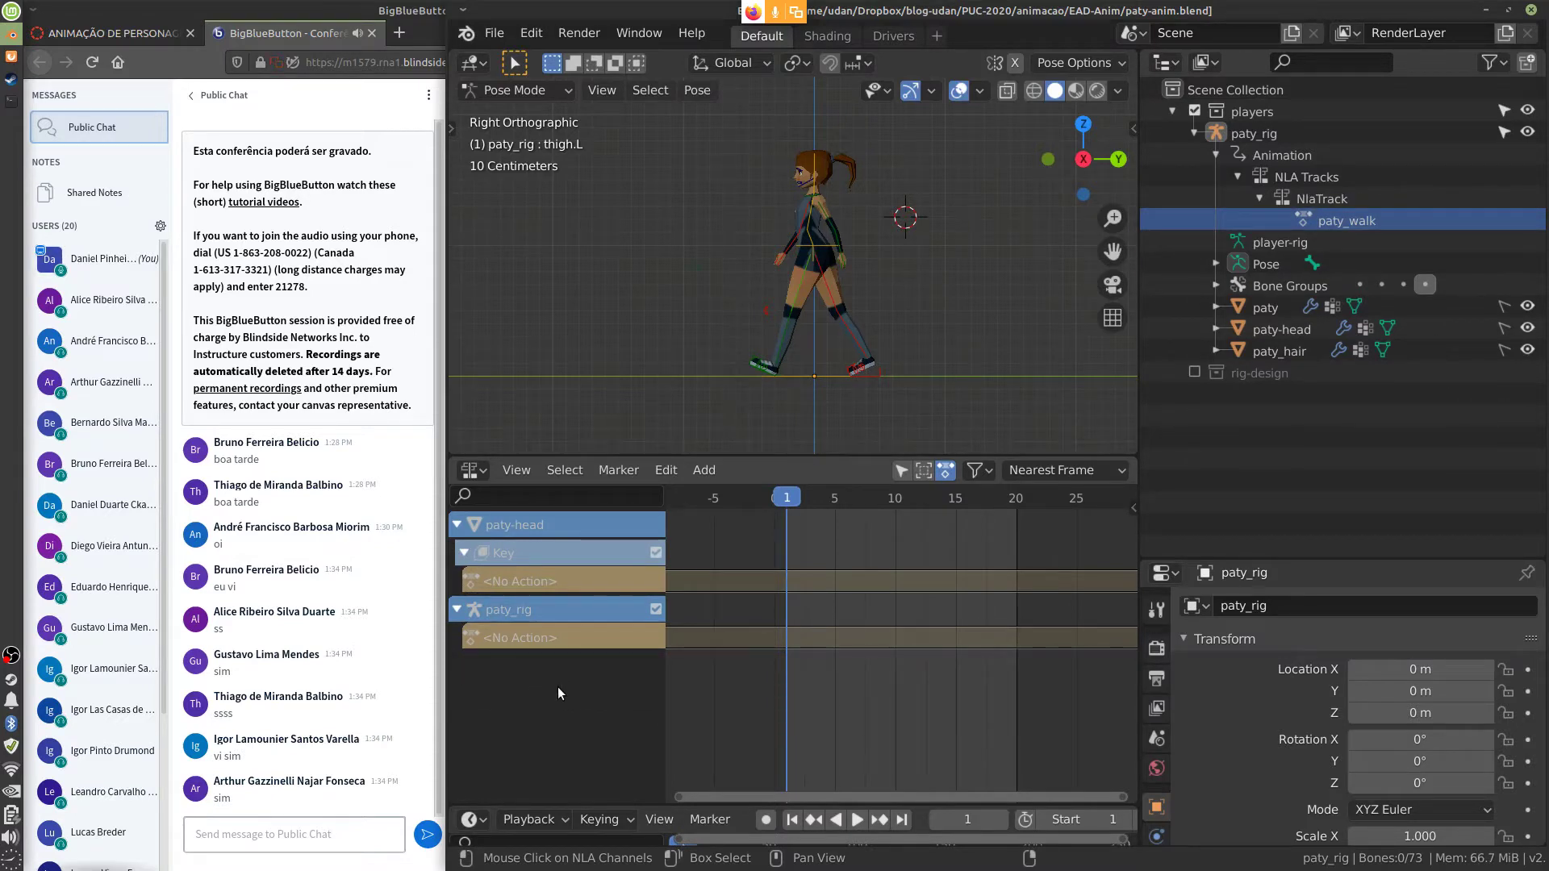
pyautogui.press('space')
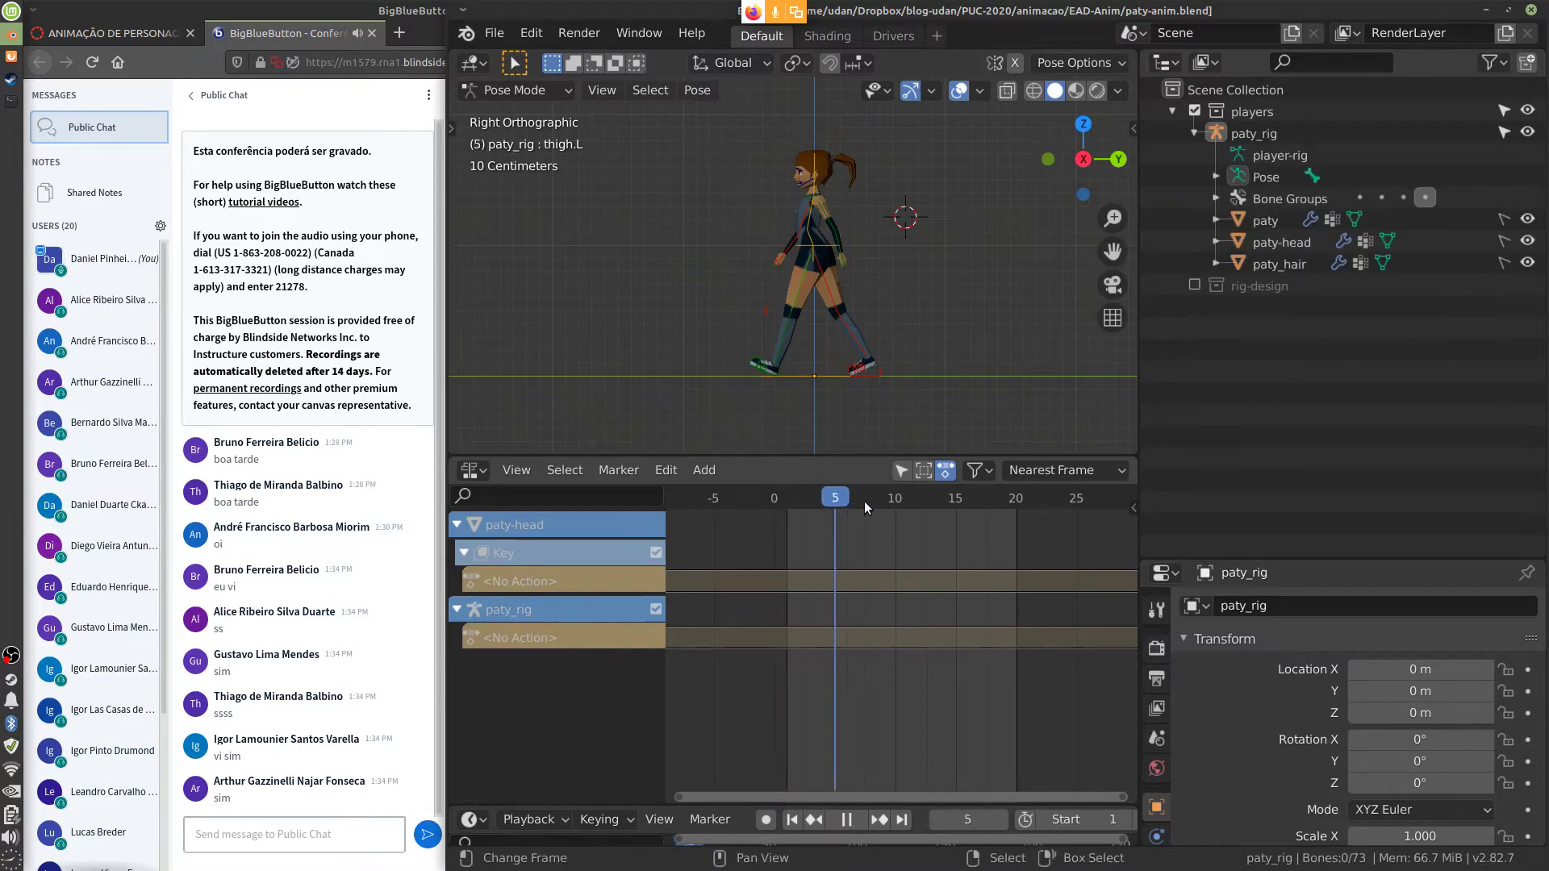
pyautogui.press('Escape')
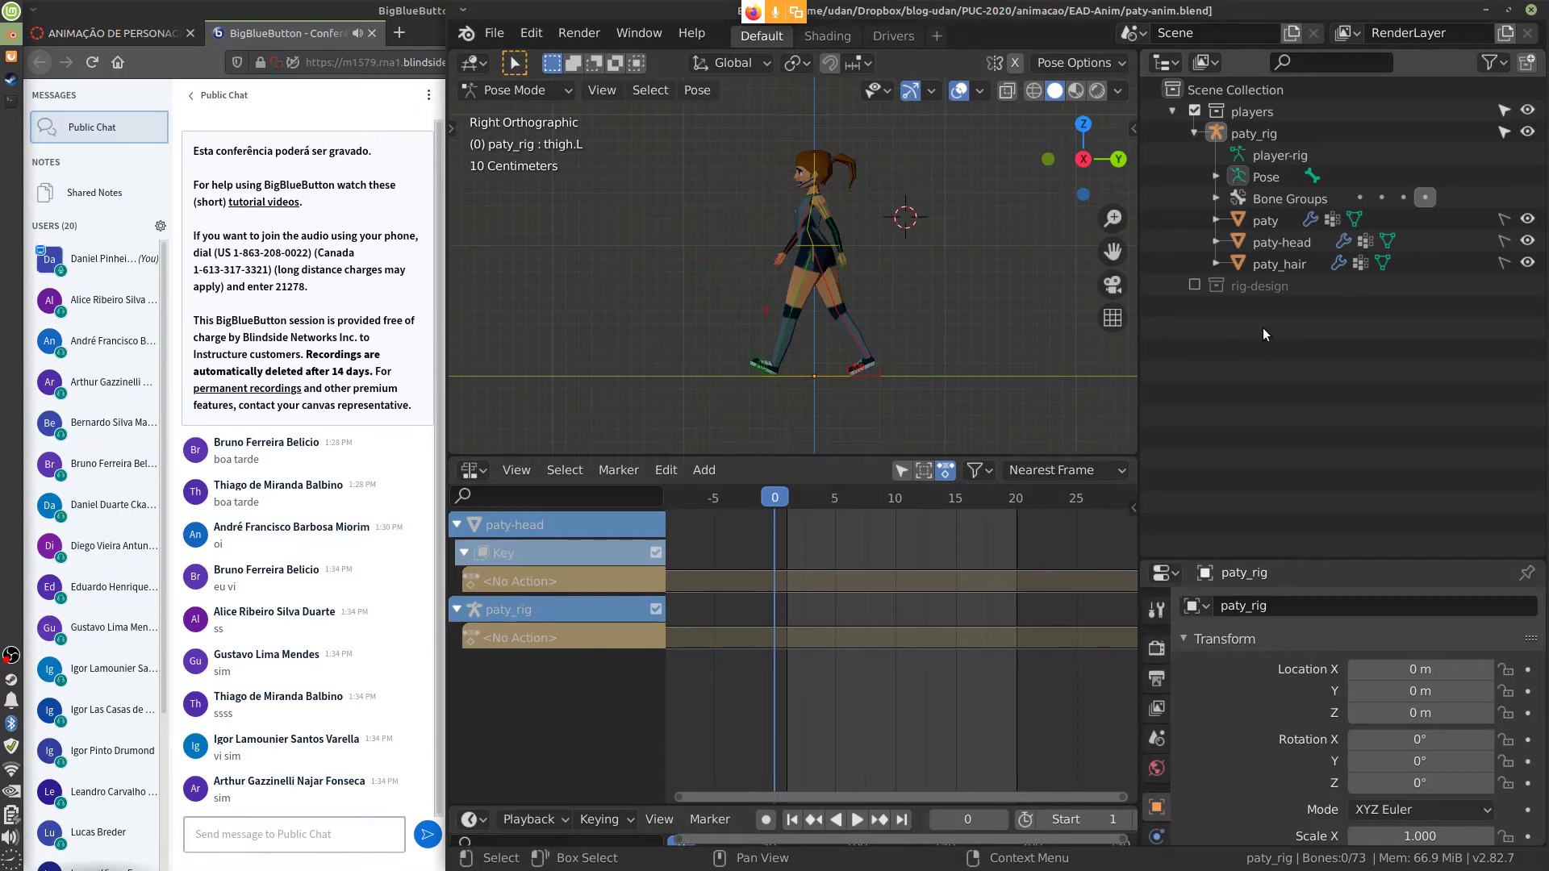
# Expand the paty and paty-head meshes in the Outliner and select paty
pyautogui.click(1216, 220)
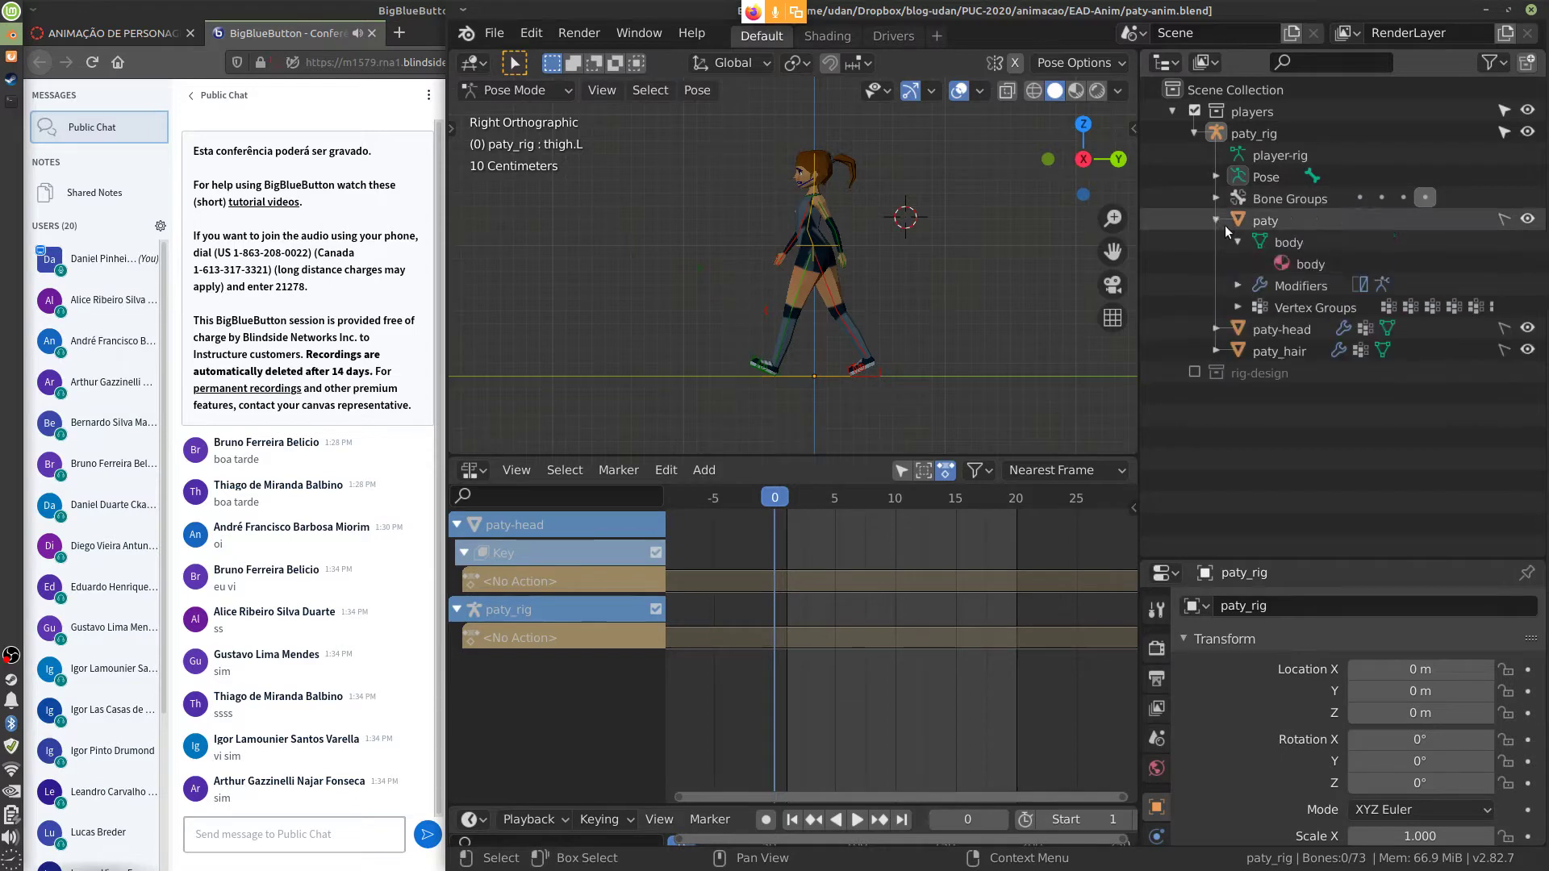
pyautogui.click(1216, 329)
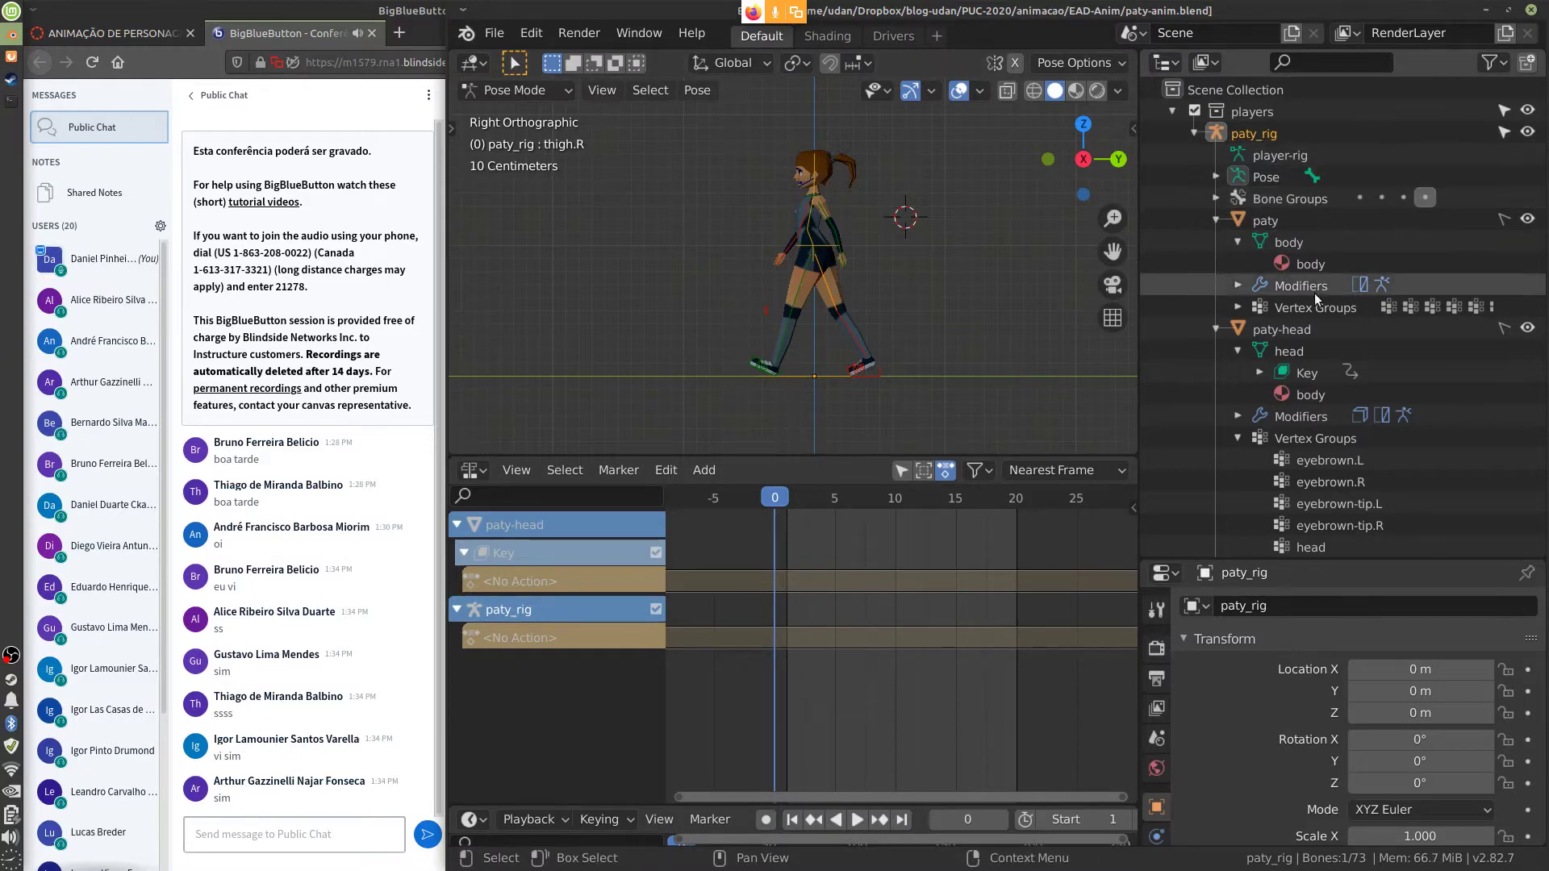
pyautogui.click(1268, 223)
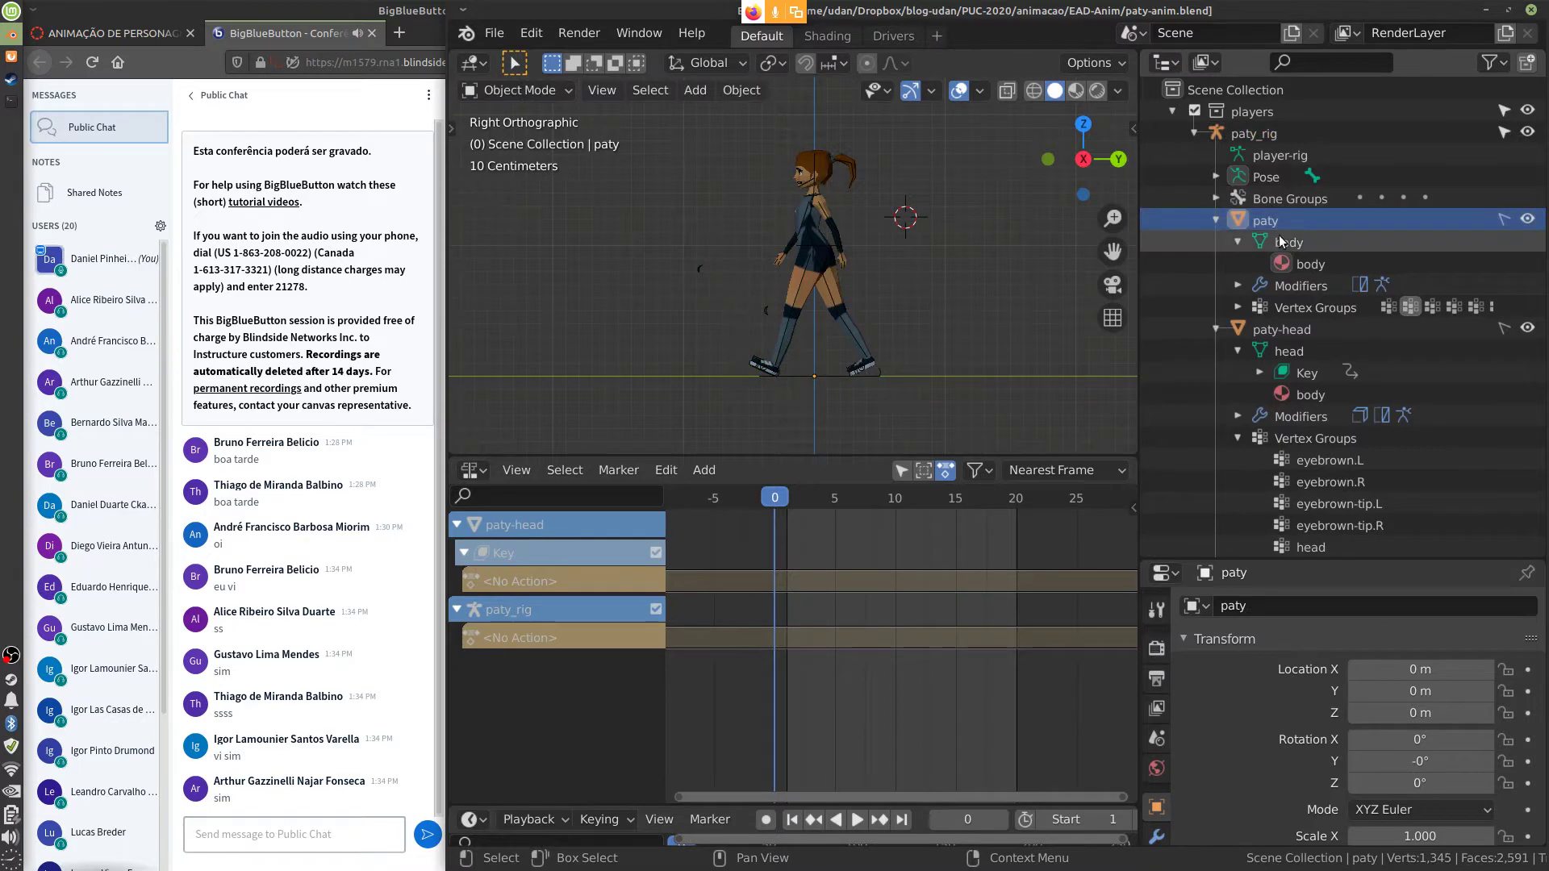
# Select paty_rig in the viewport and set it to Object Mode
pyautogui.click(516, 90)
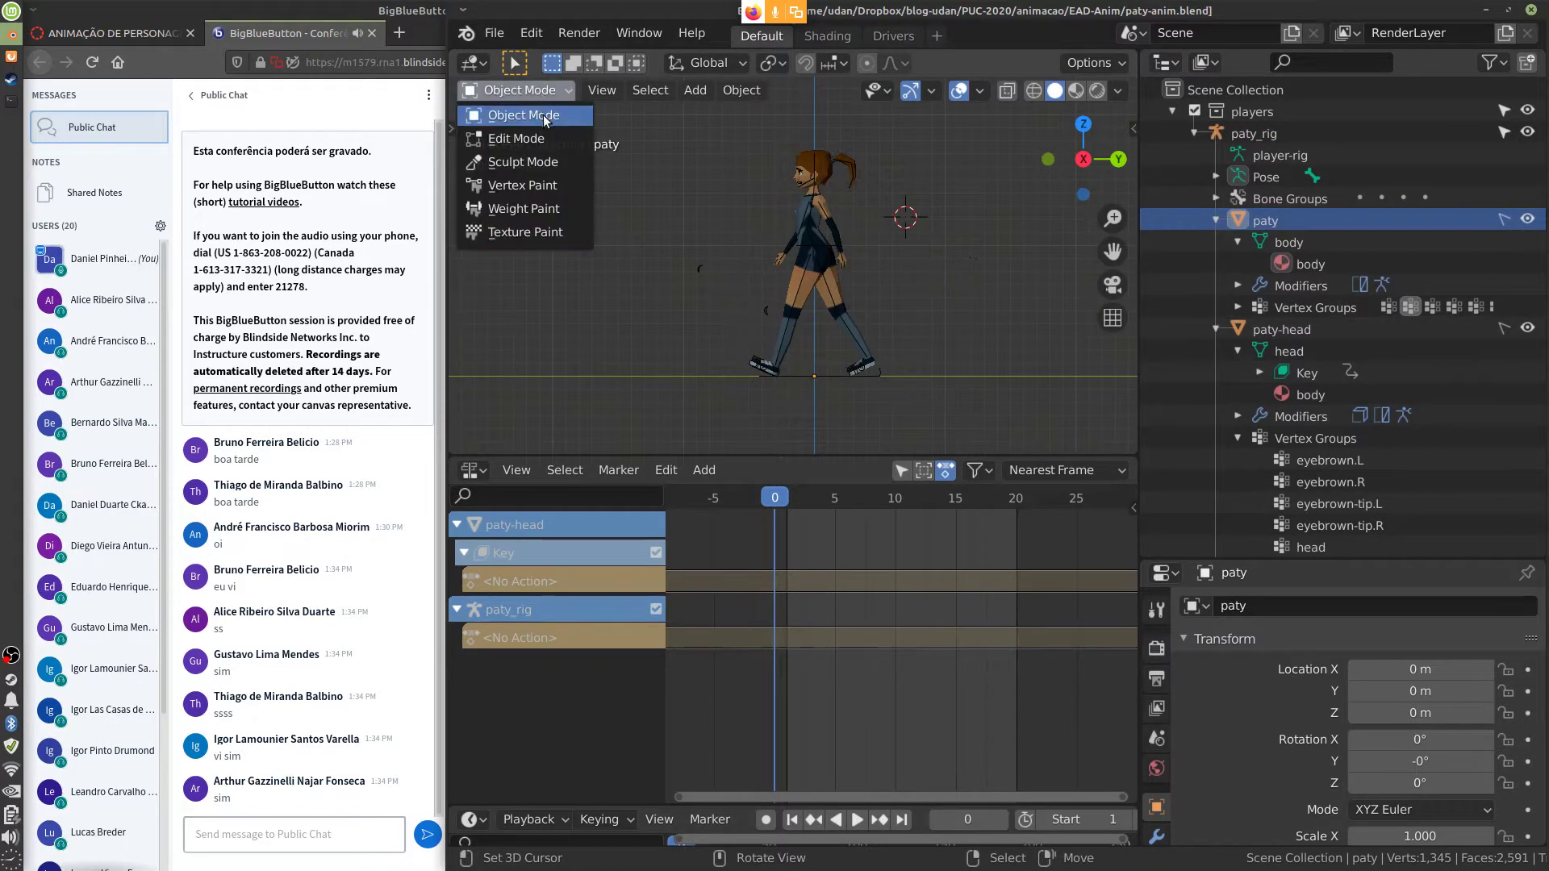
pyautogui.click(544, 119)
pyautogui.click(845, 298)
pyautogui.hotkey('ctrl', 'Tab')
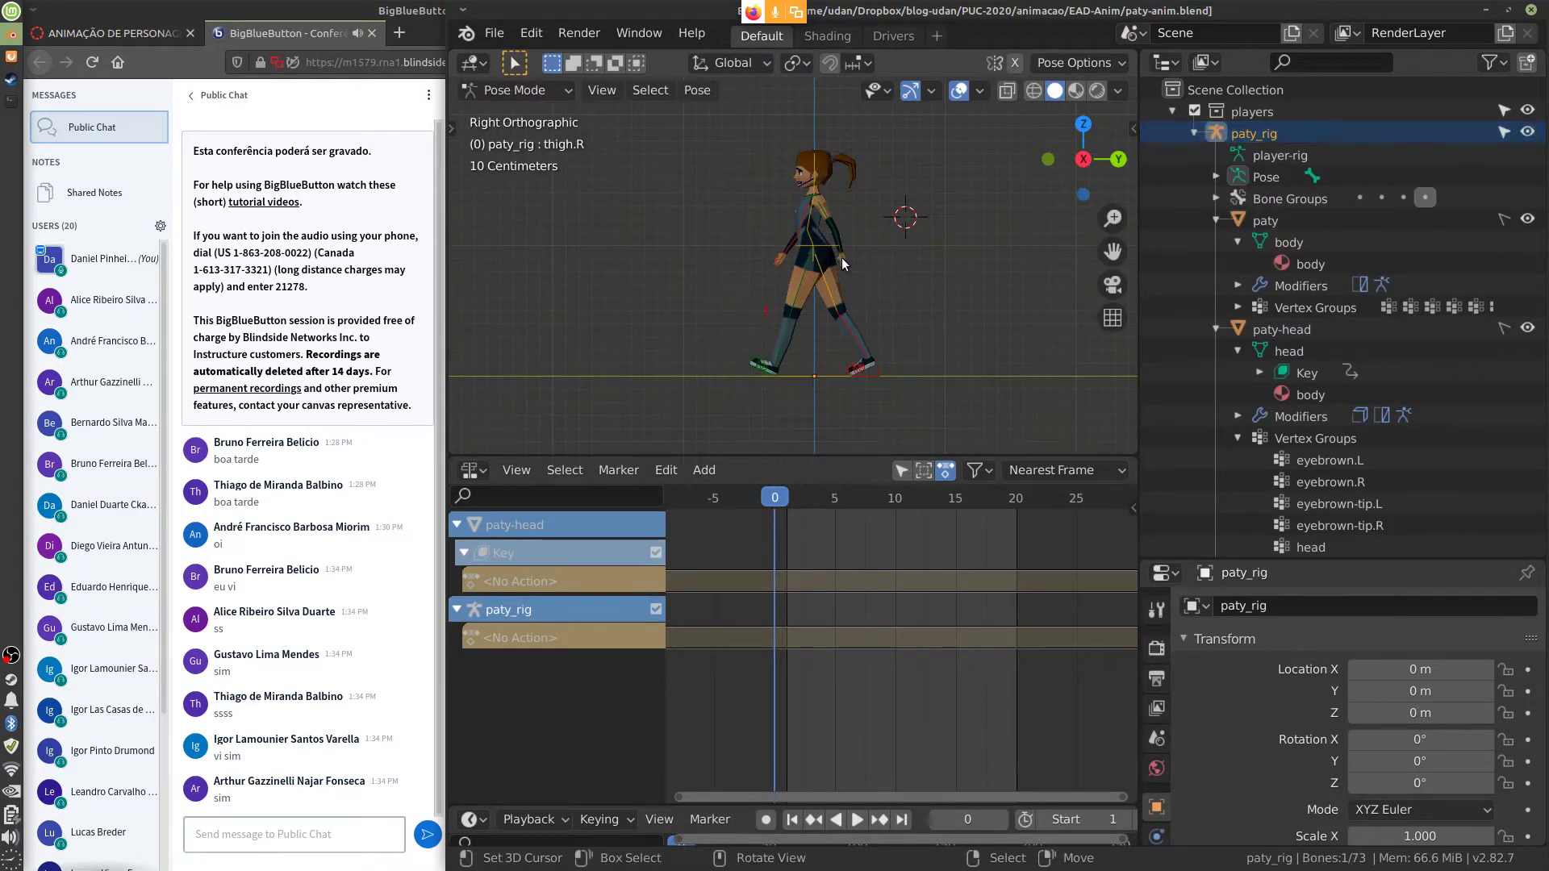
pyautogui.click(517, 90)
pyautogui.click(545, 118)
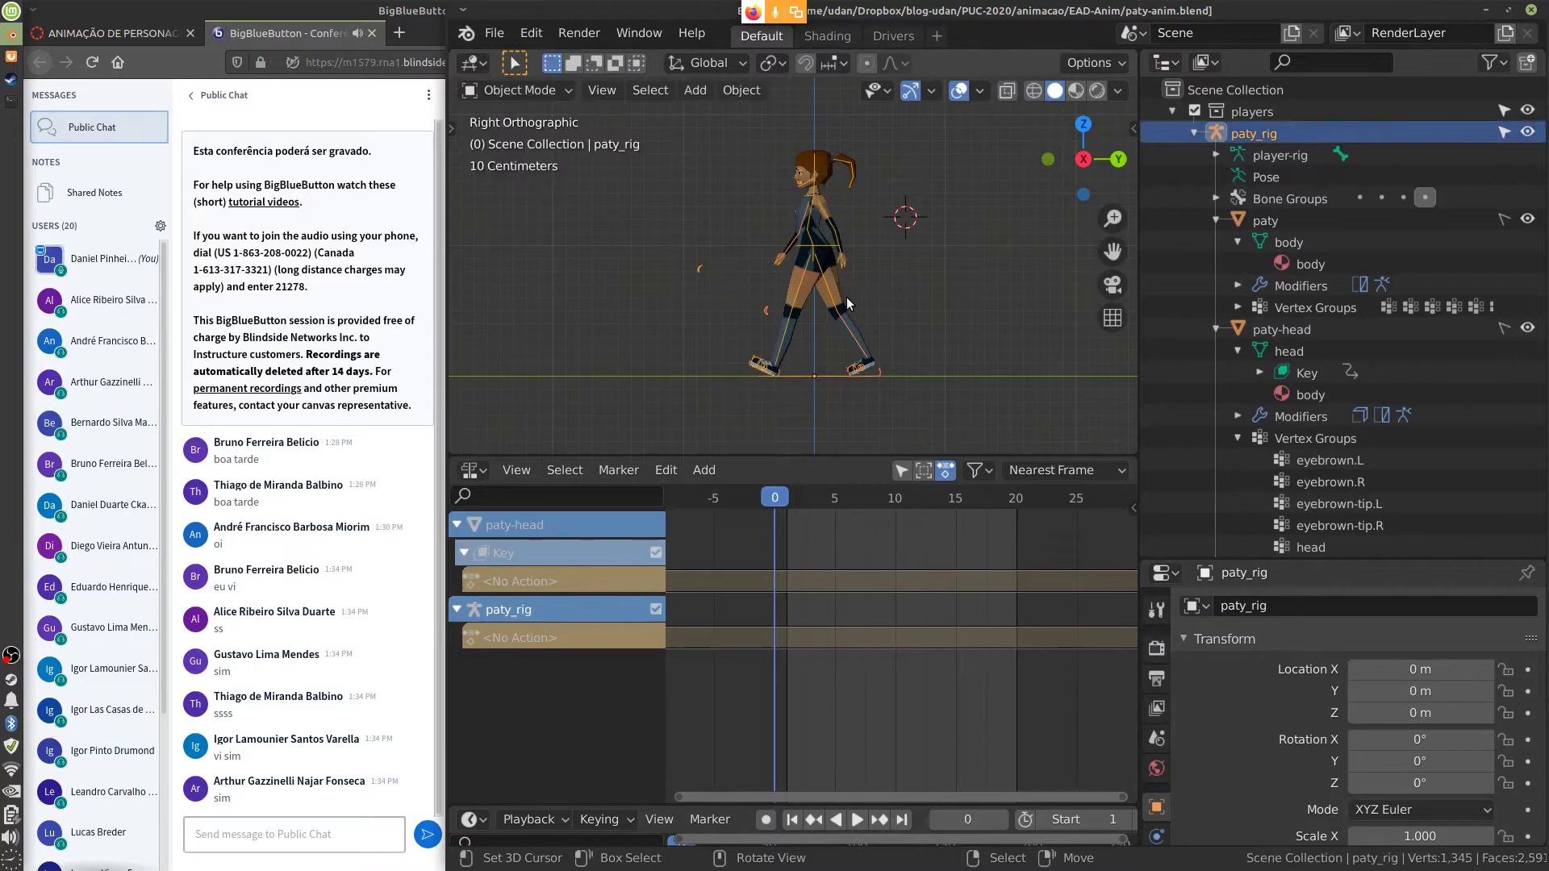
# Make the paty-head, paty and paty_hair meshes selectable in the viewport
pyautogui.click(1504, 329)
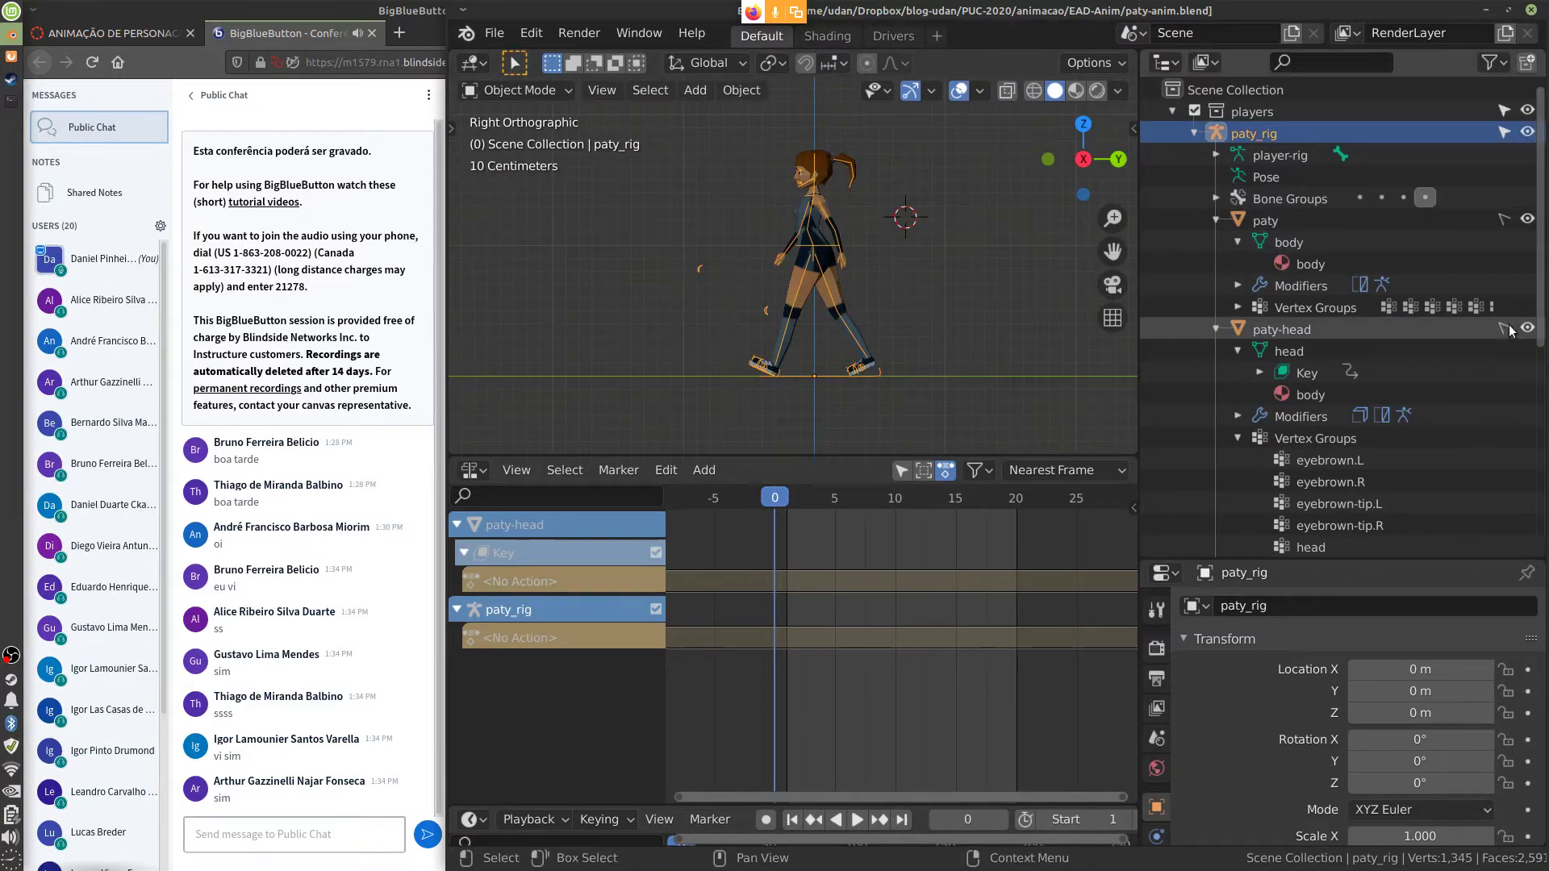
pyautogui.click(1504, 219)
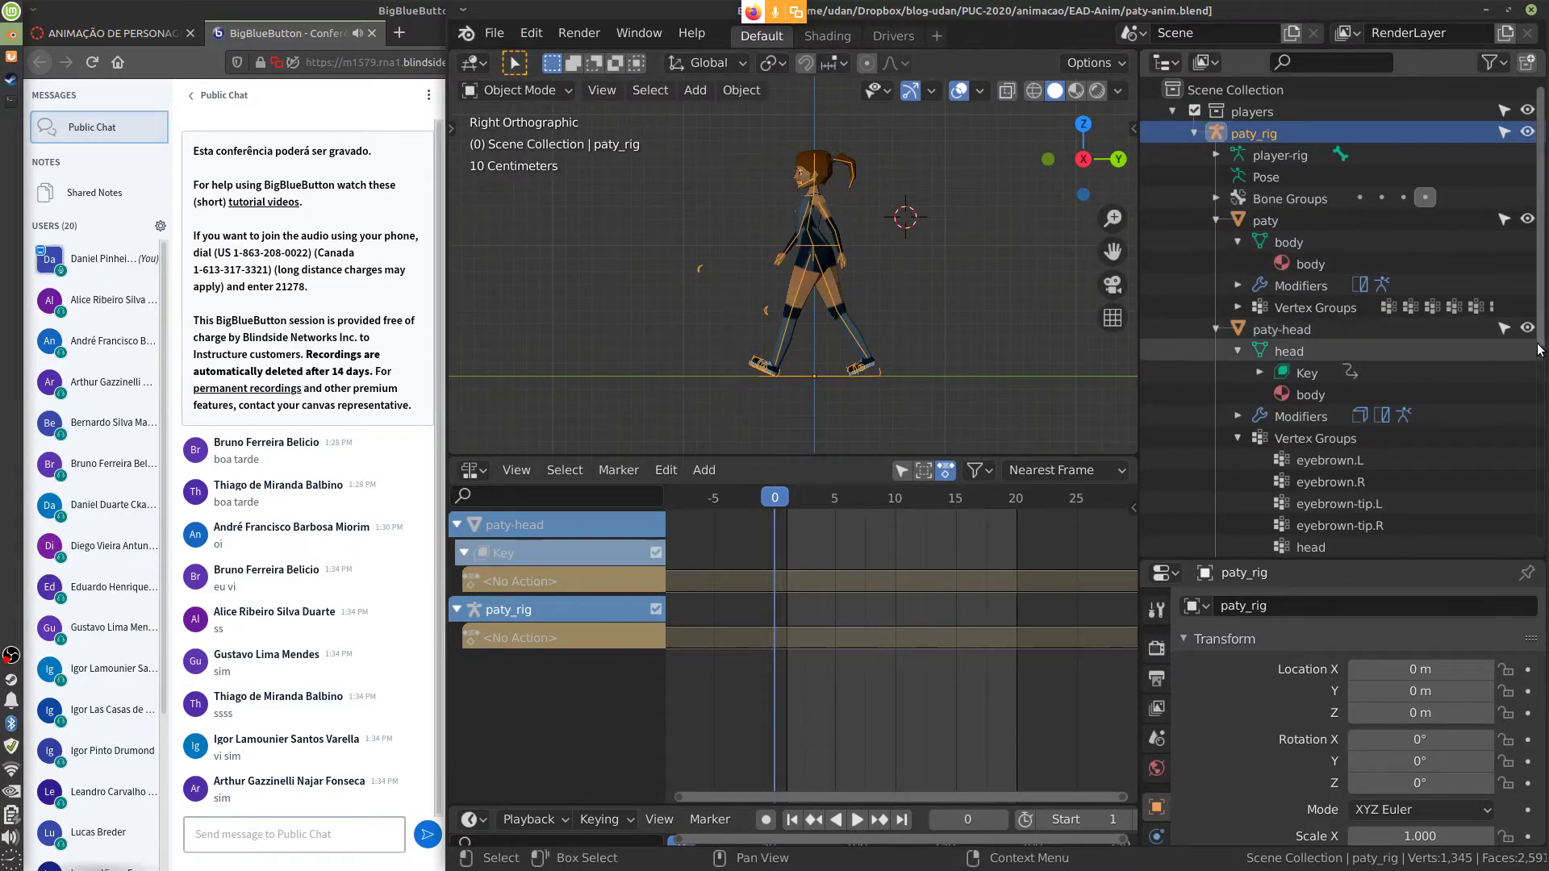
pyautogui.scroll(-10, 1536, 349)
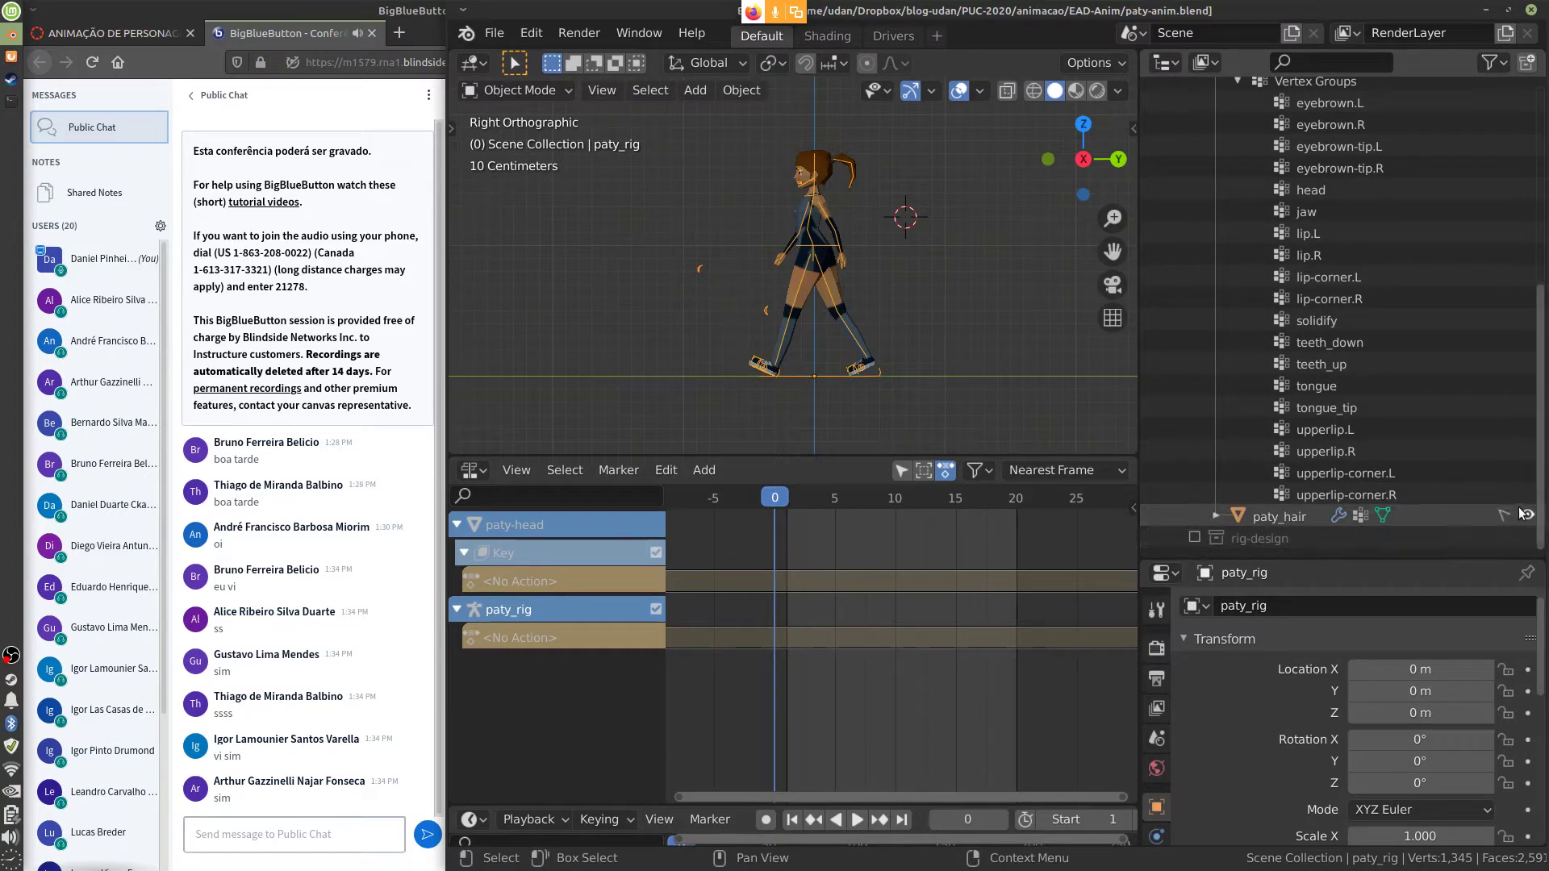
pyautogui.scroll(12, 1506, 515)
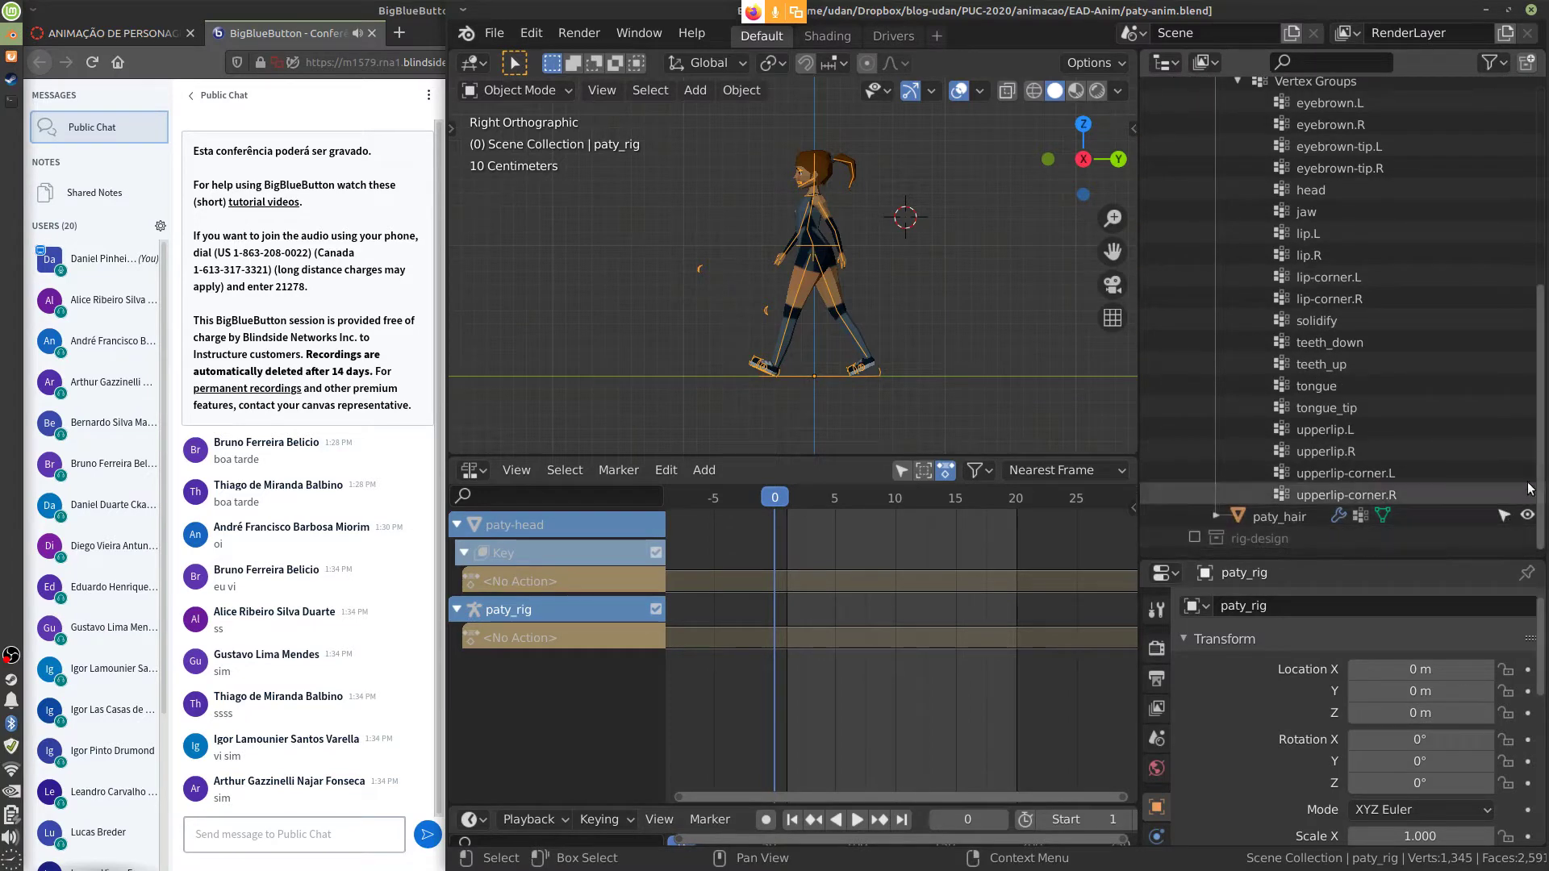
# Select the paty mesh in the viewport and assign the existing paty_angry action to it in the Action Editor
pyautogui.click(846, 282)
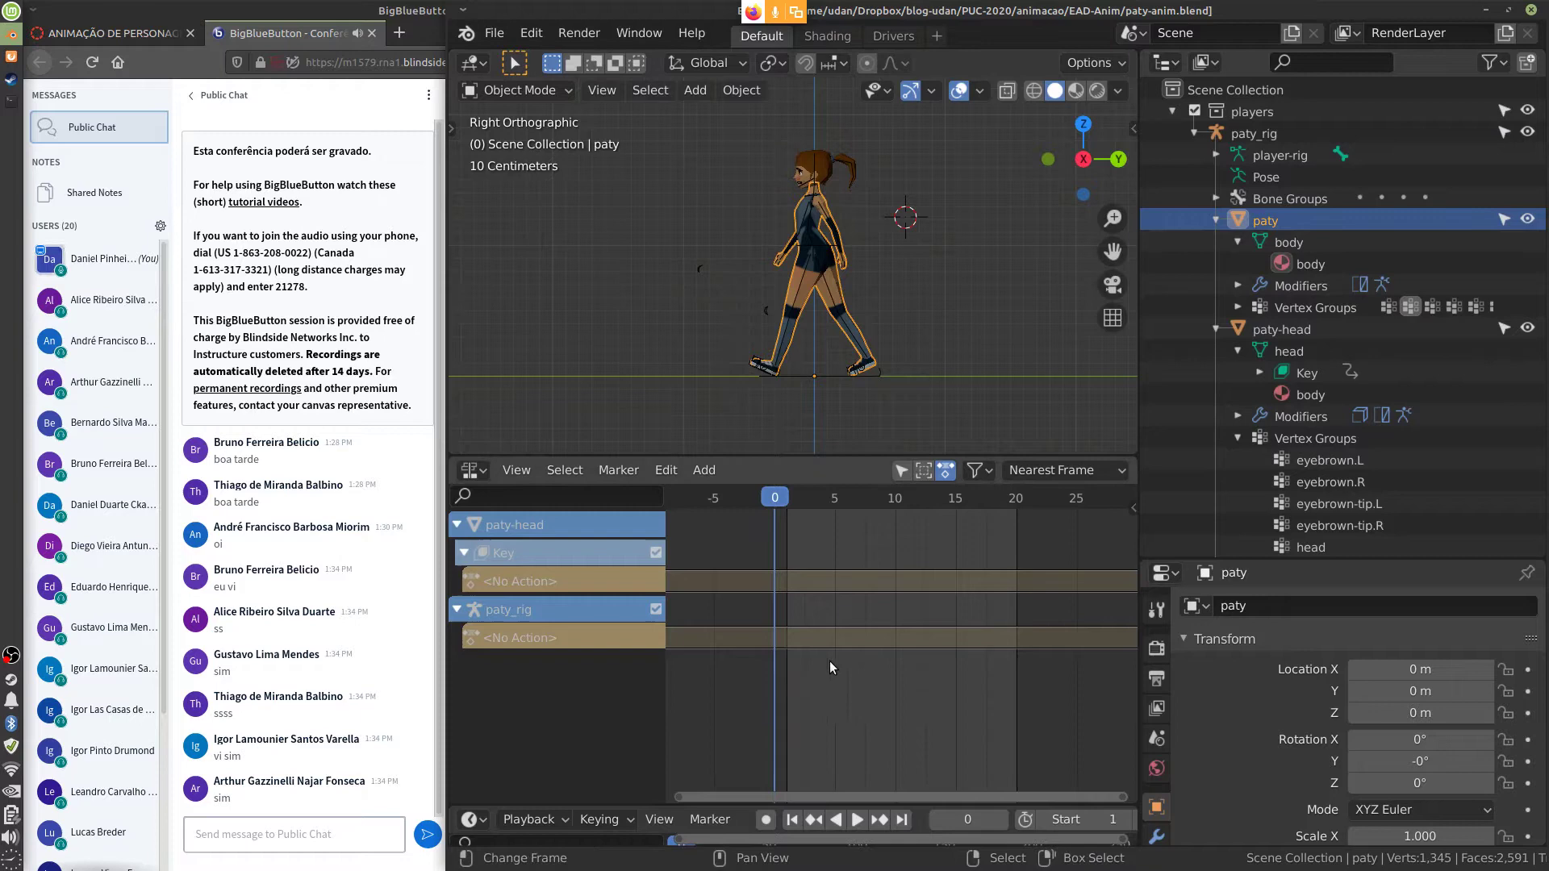
pyautogui.click(475, 473)
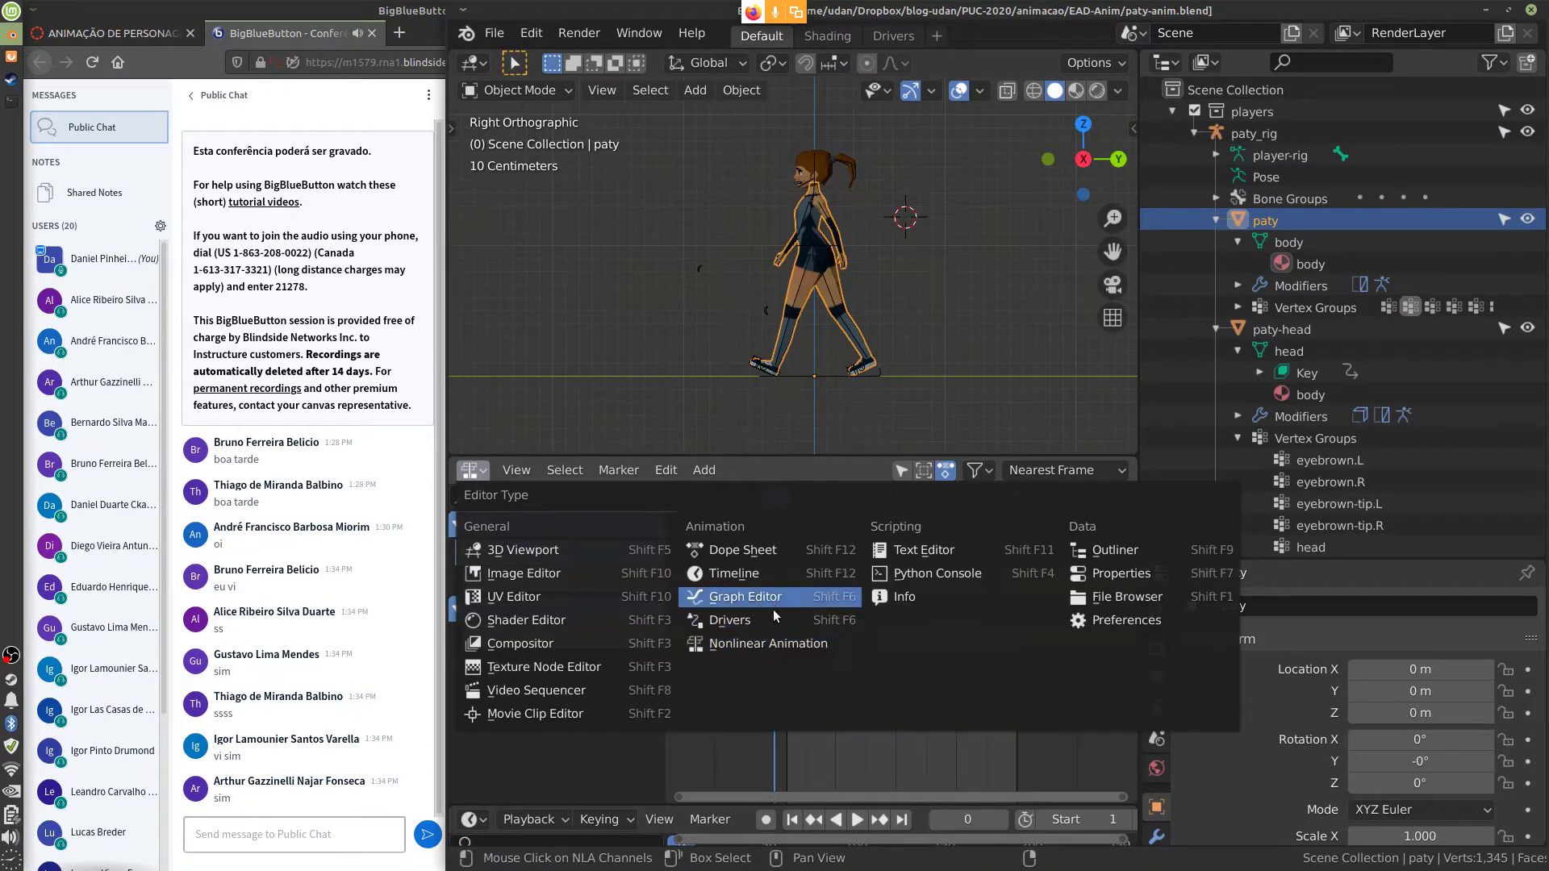
pyautogui.click(767, 551)
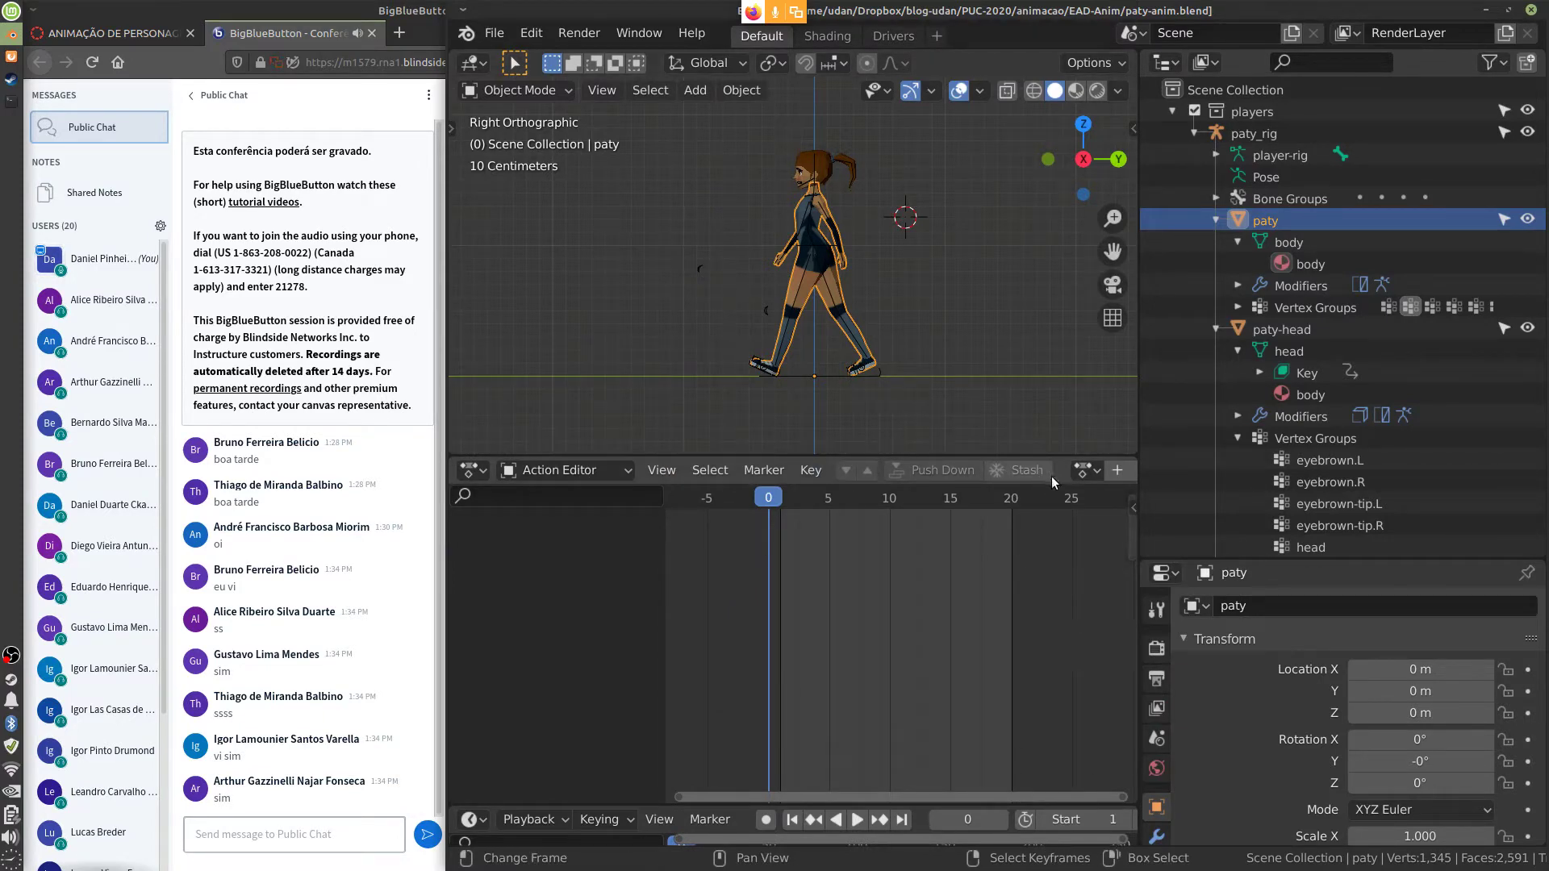
pyautogui.click(1081, 469)
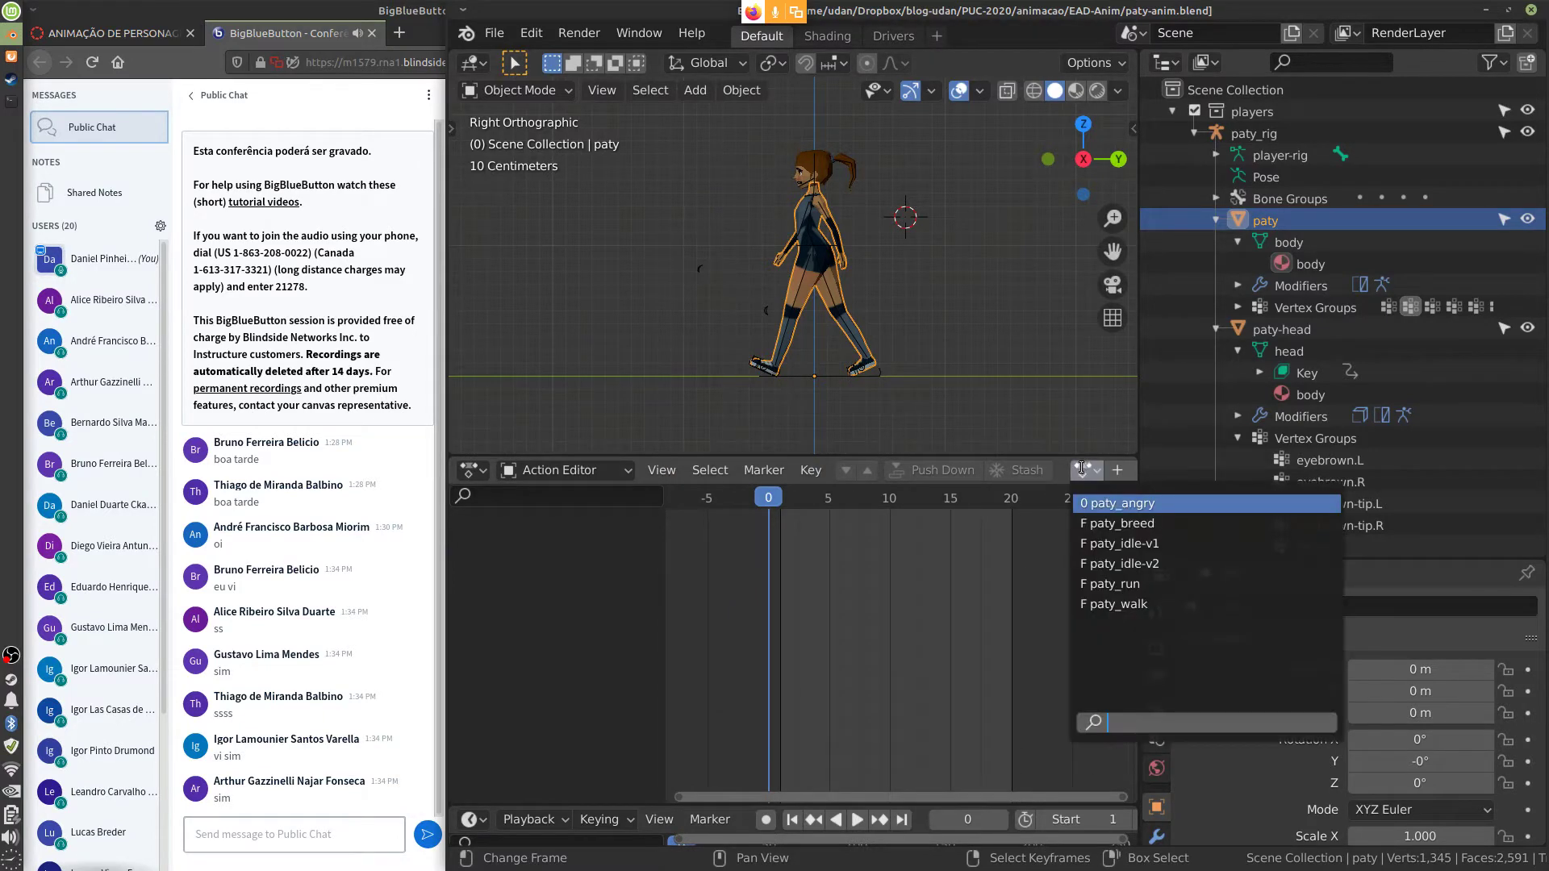
pyautogui.click(1126, 502)
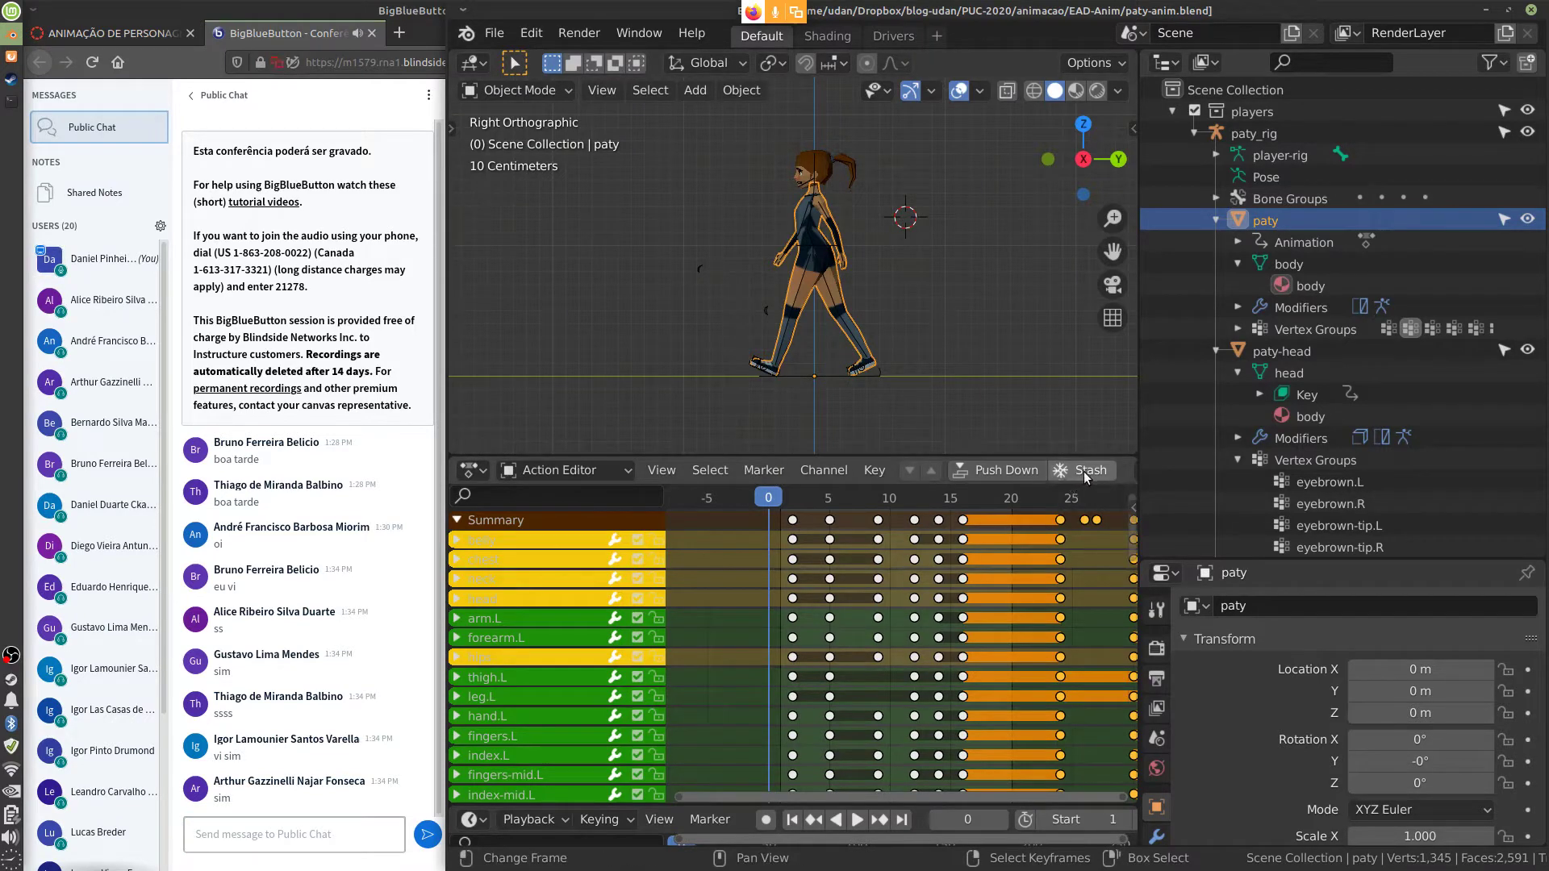
# Play the timeline to check paty's action, and expand the mesh's animation data in the Outliner
pyautogui.scroll(-5, 1105, 471)
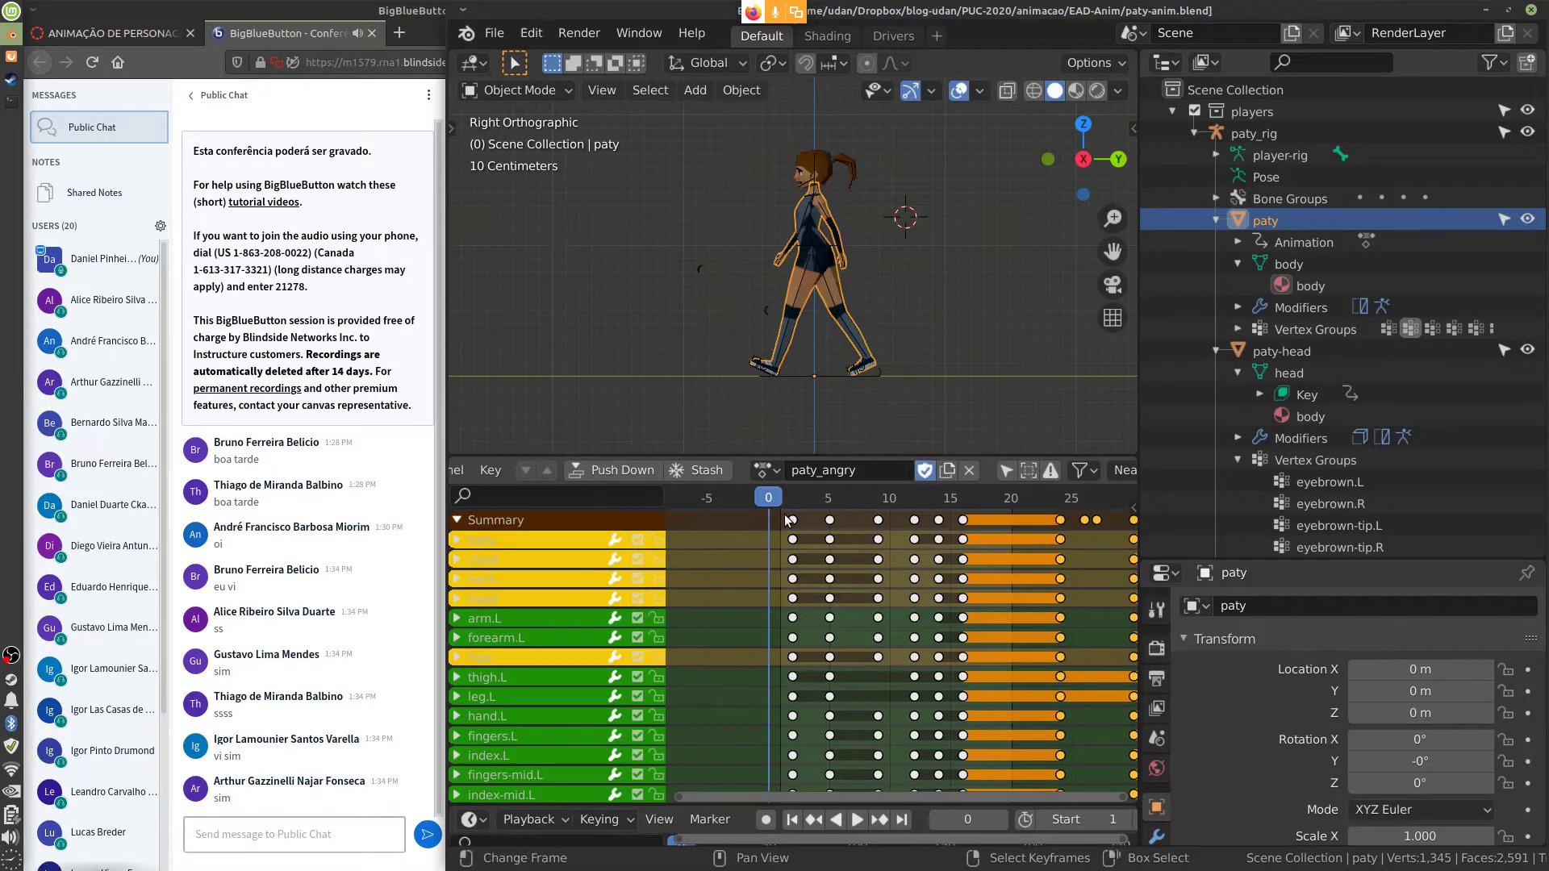
pyautogui.press('space')
pyautogui.press('Escape')
pyautogui.click(1238, 242)
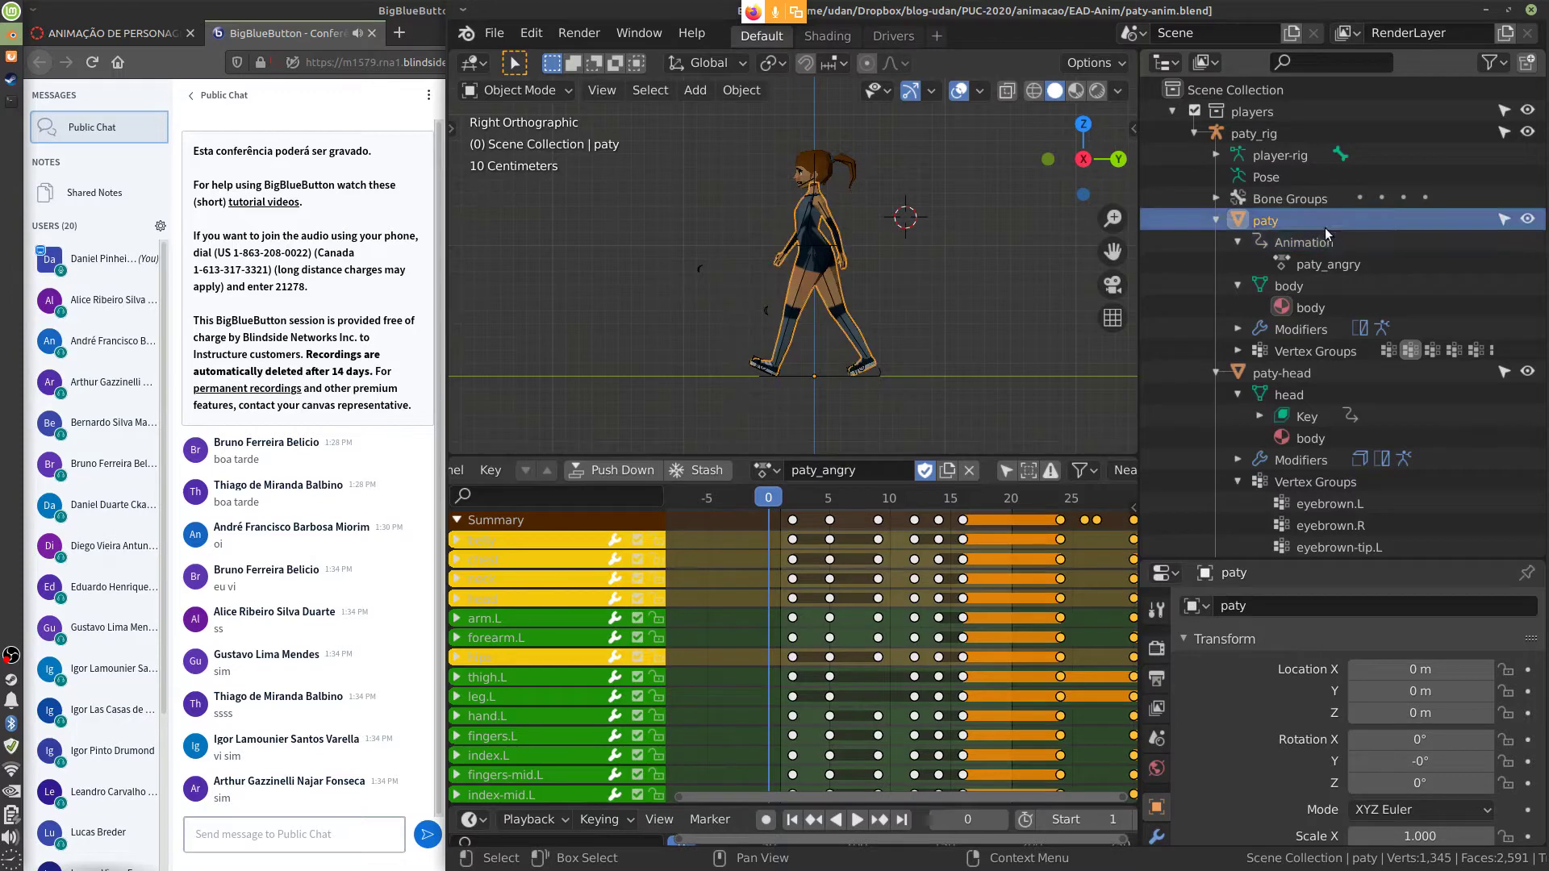
pyautogui.click(1325, 243)
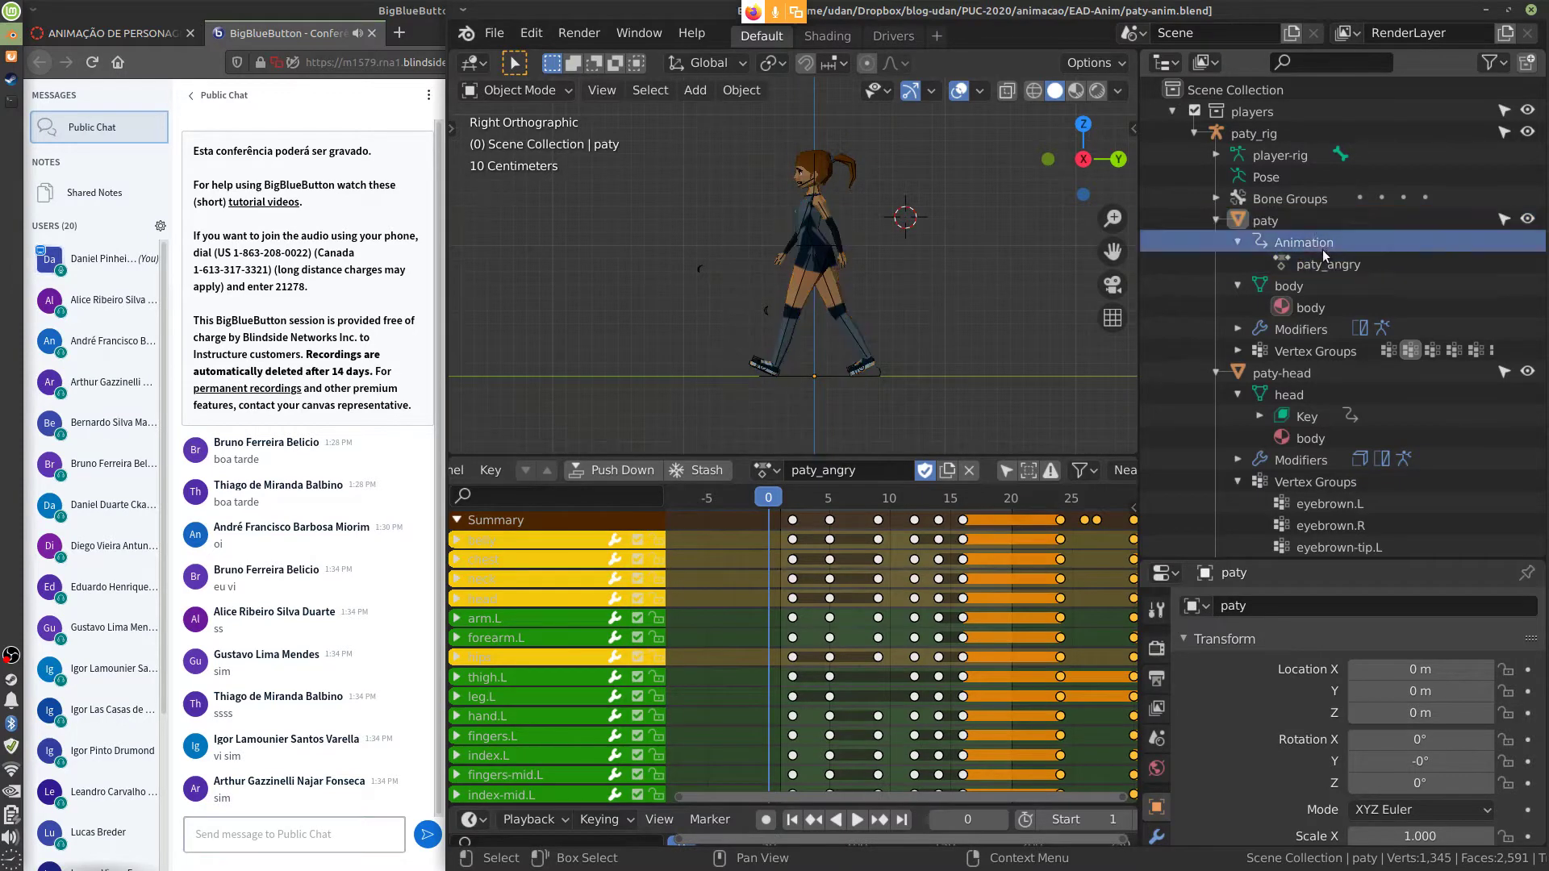
# Examine the paty mesh's entries in the Outliner, including its Animation data, linked paty_angry action and body mesh data
pyautogui.click(1323, 227)
pyautogui.click(1329, 263)
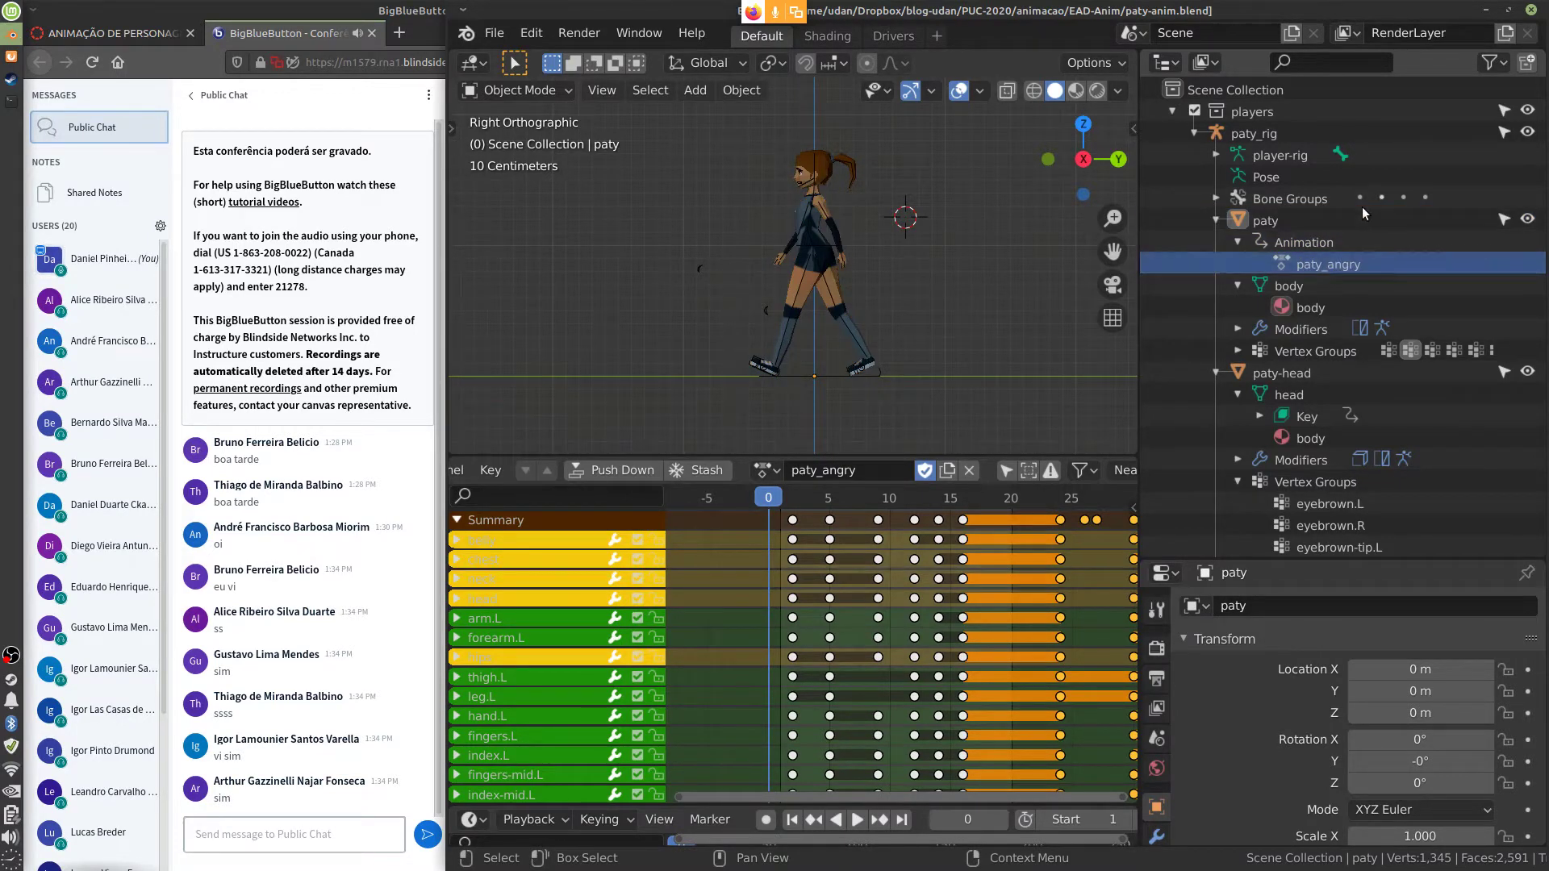
pyautogui.click(1270, 222)
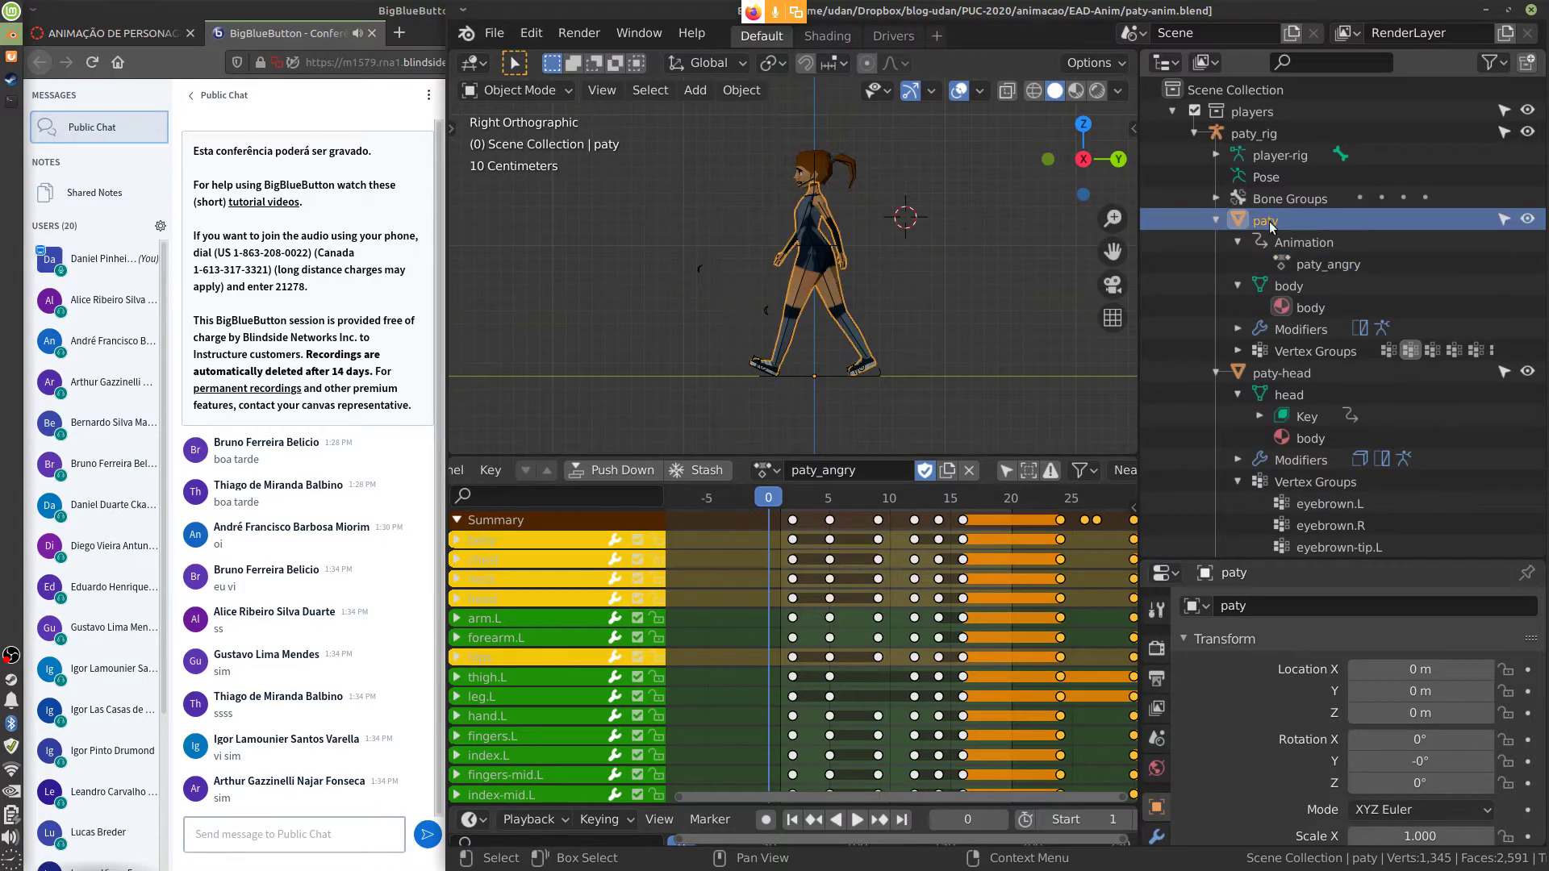
pyautogui.click(1291, 286)
pyautogui.click(1308, 262)
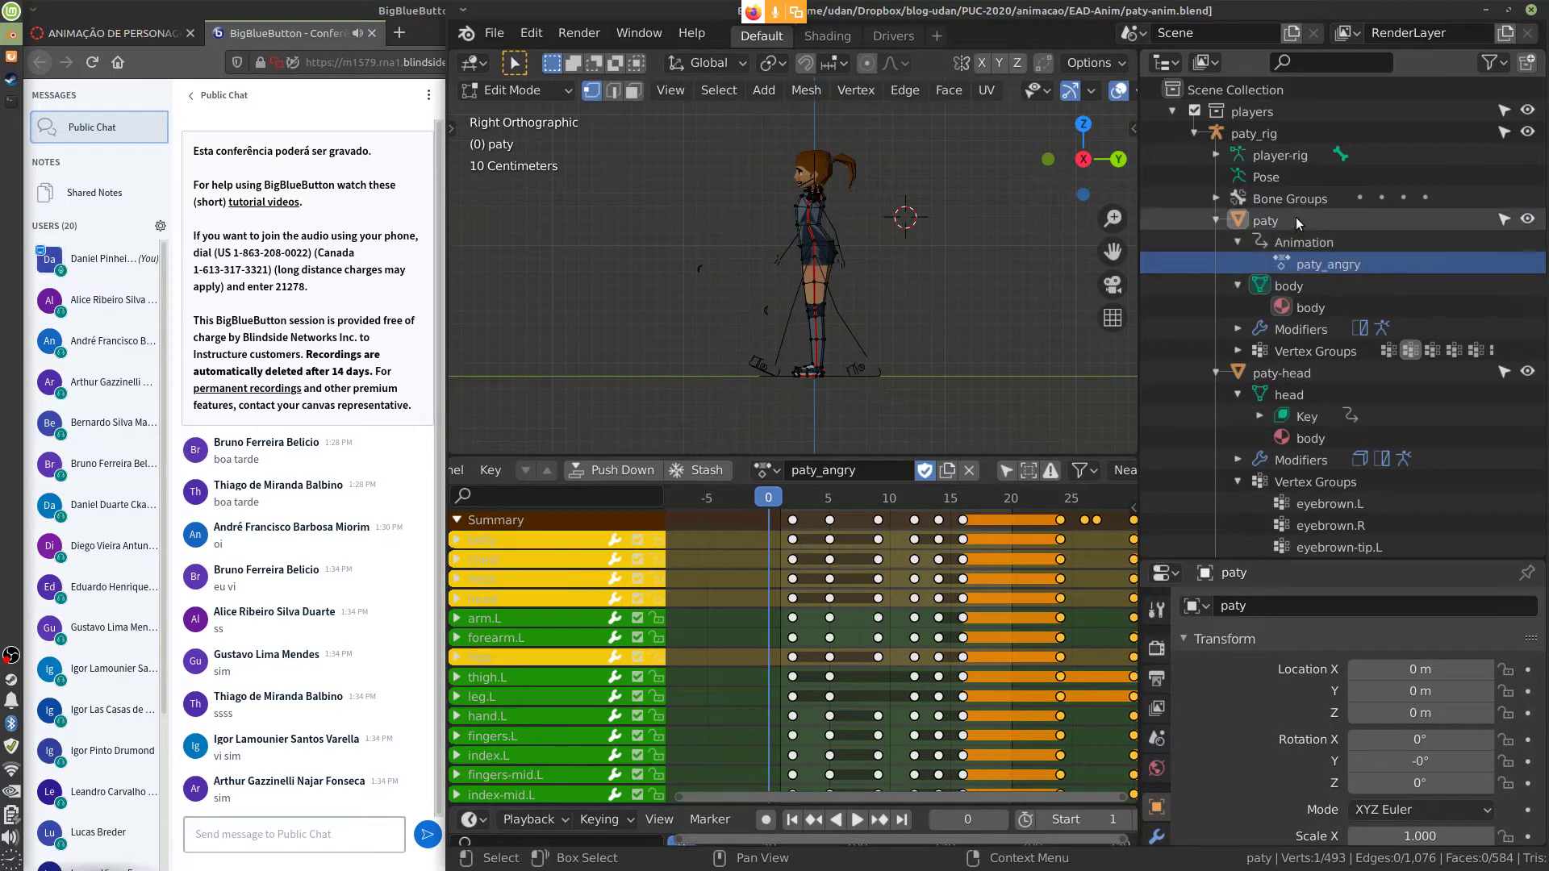
pyautogui.click(1300, 223)
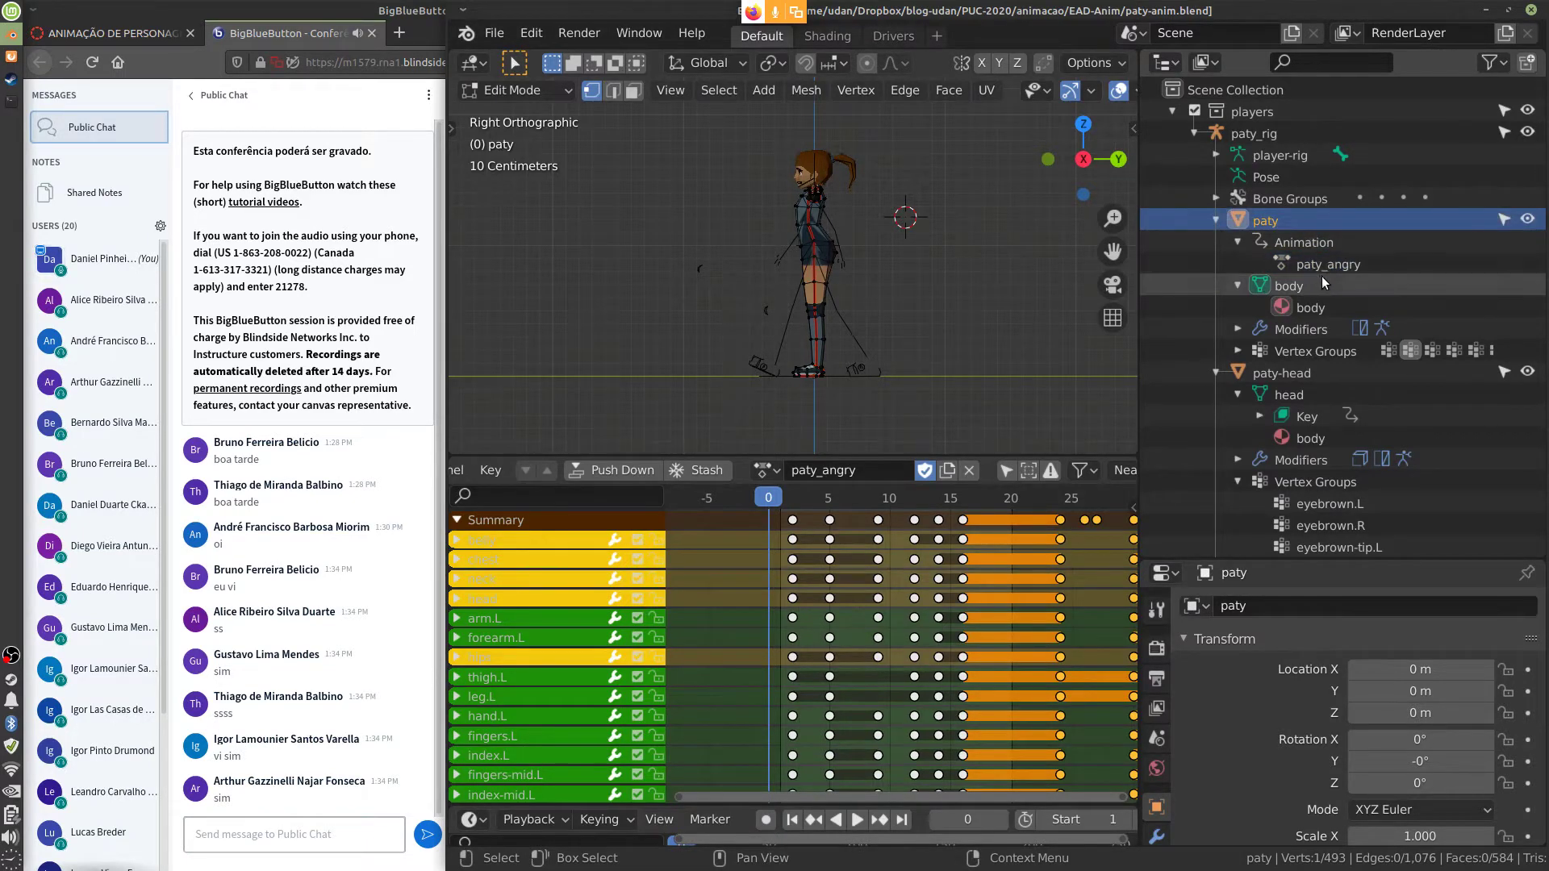
pyautogui.click(1321, 264)
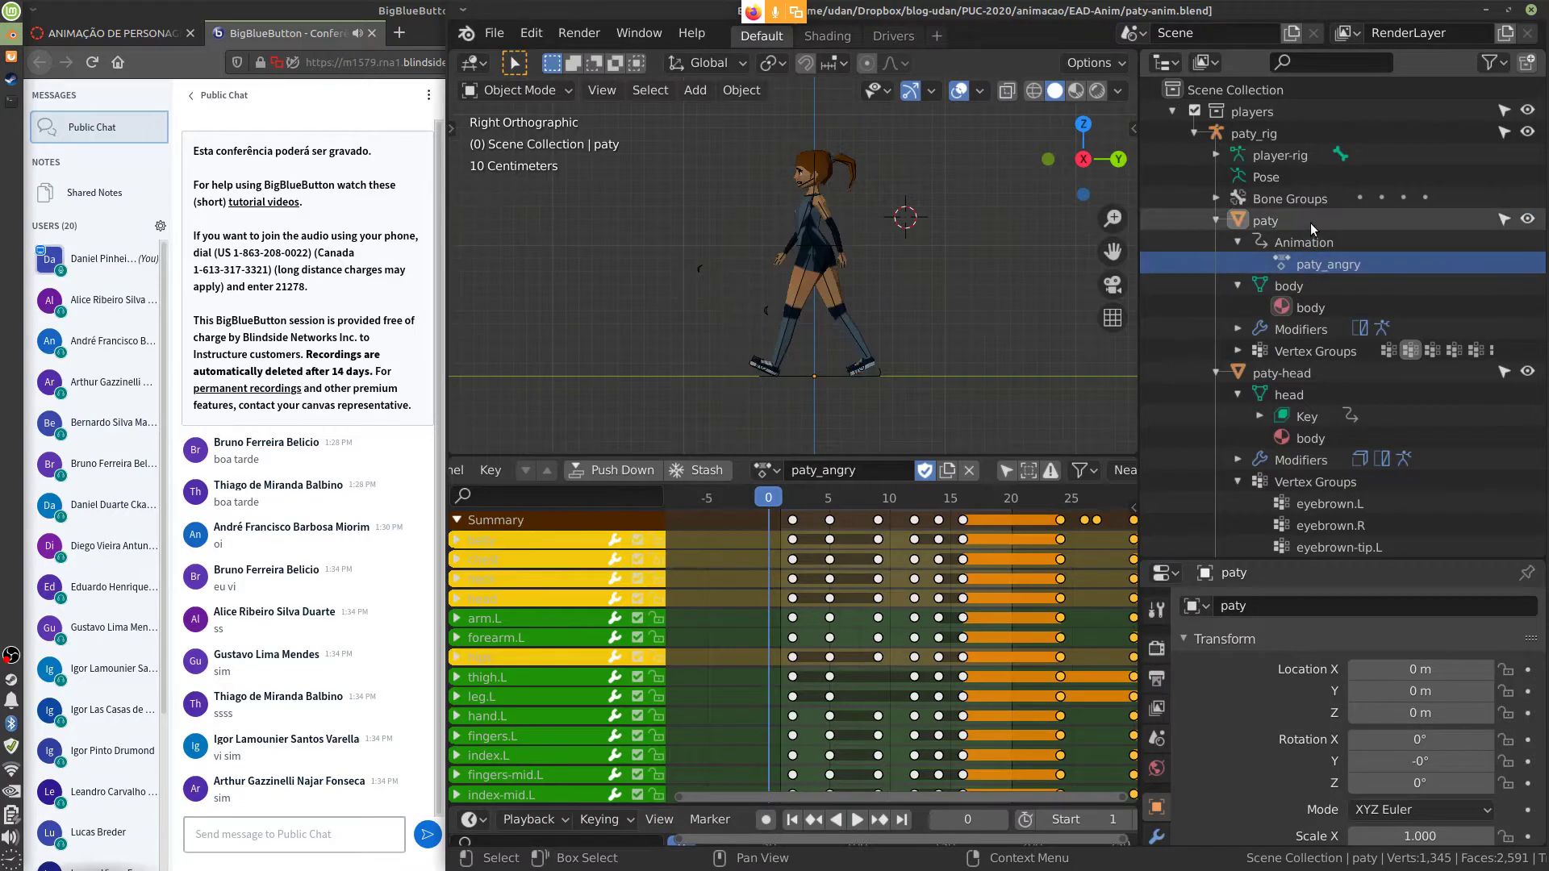
pyautogui.click(1307, 225)
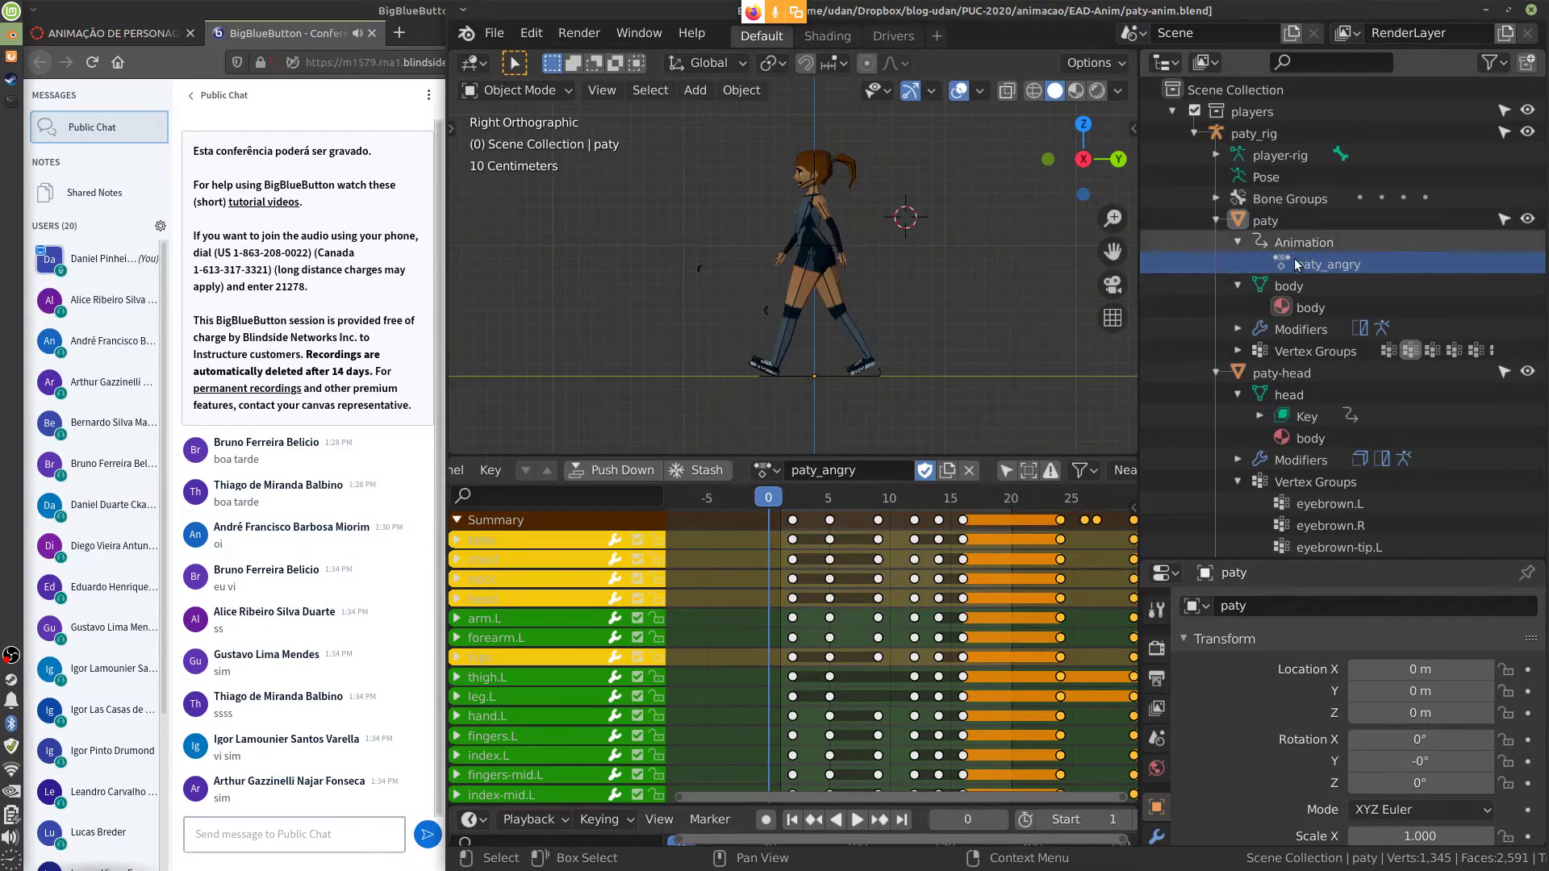
pyautogui.click(1301, 260)
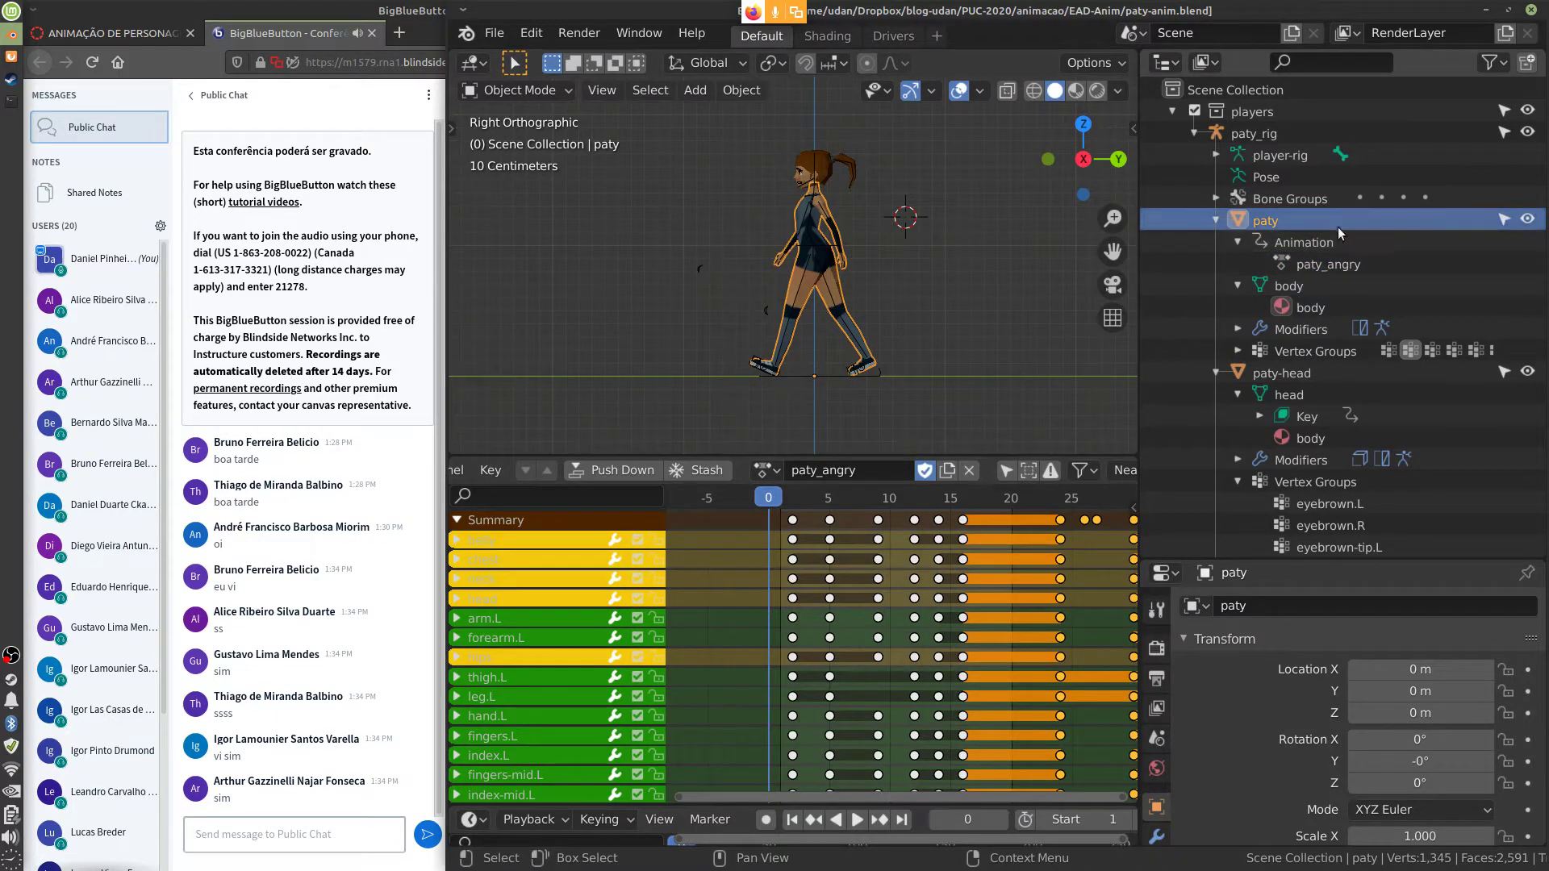
# Unlink the paty_angry action from the paty mesh and collapse the paty-head entry in the Outliner
pyautogui.click(969, 471)
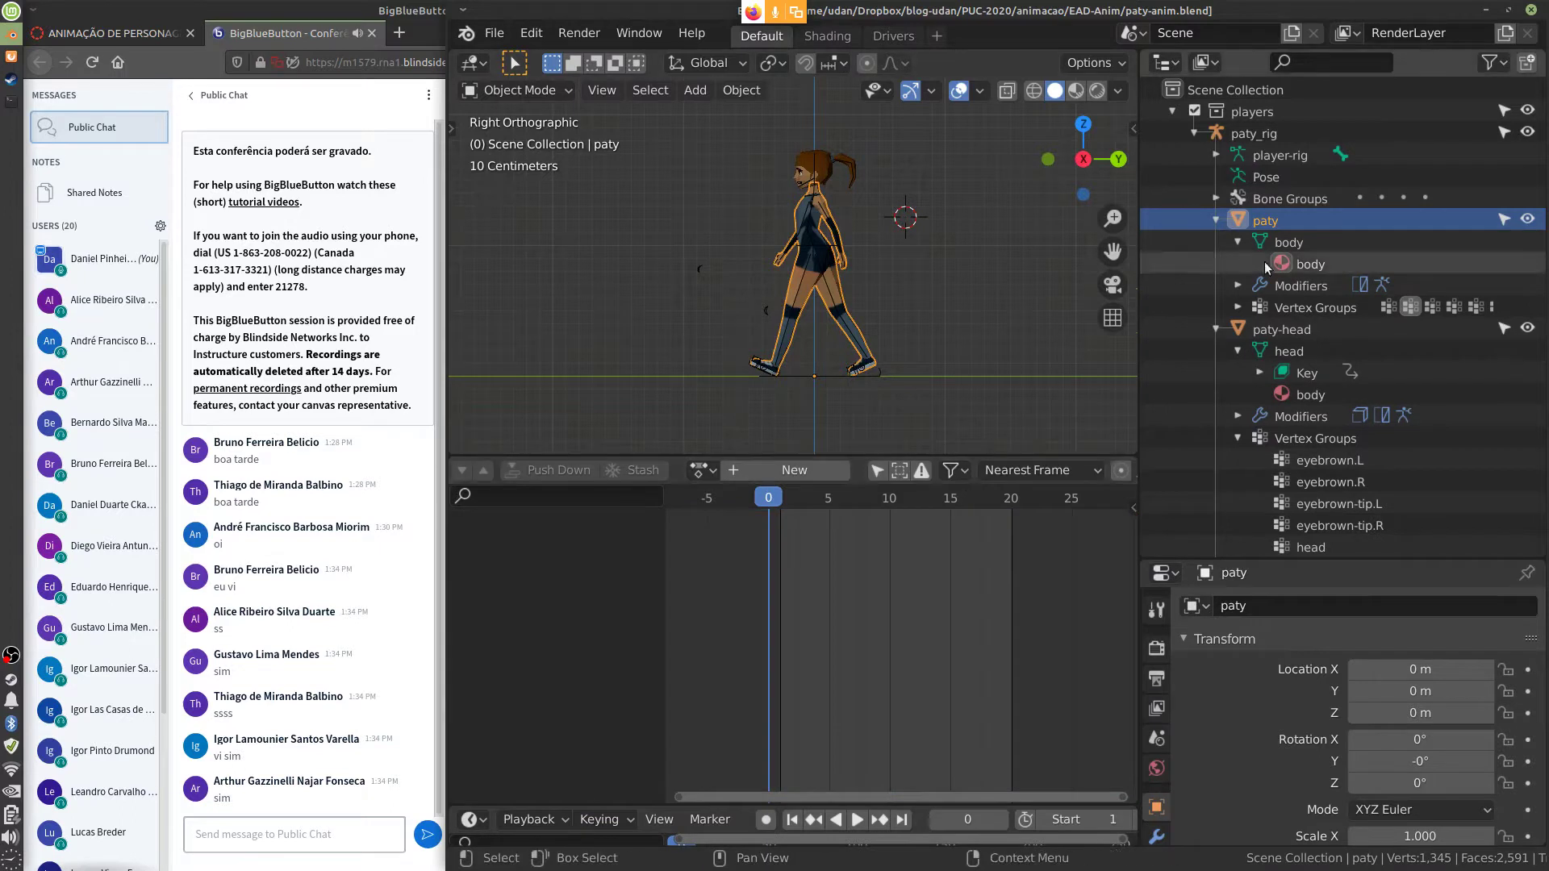
pyautogui.scroll(-3, 1452, 258)
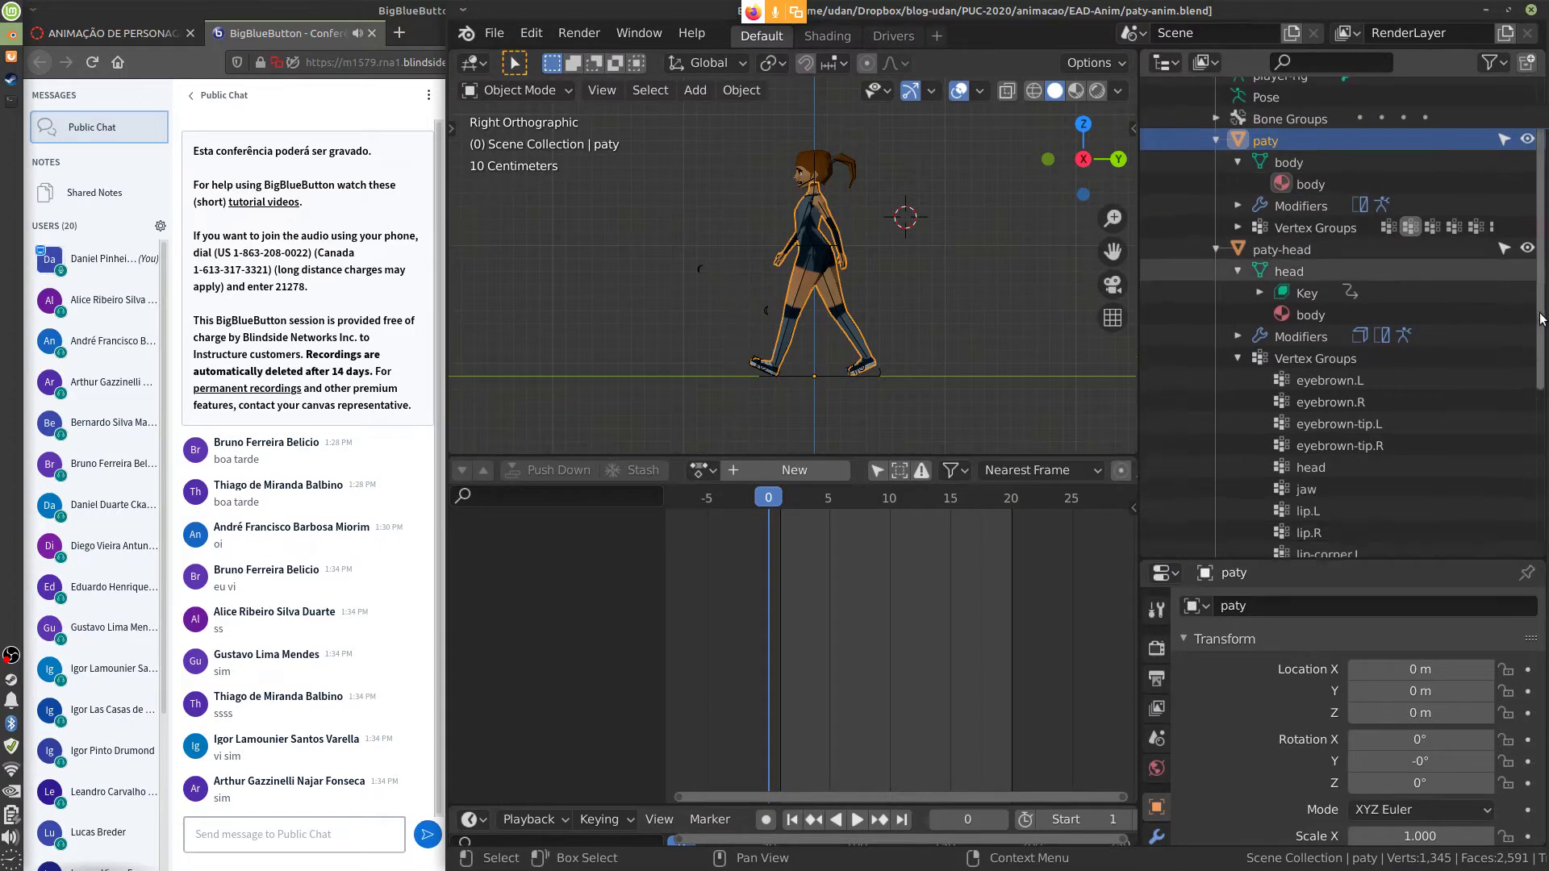
pyautogui.scroll(3, 1371, 225)
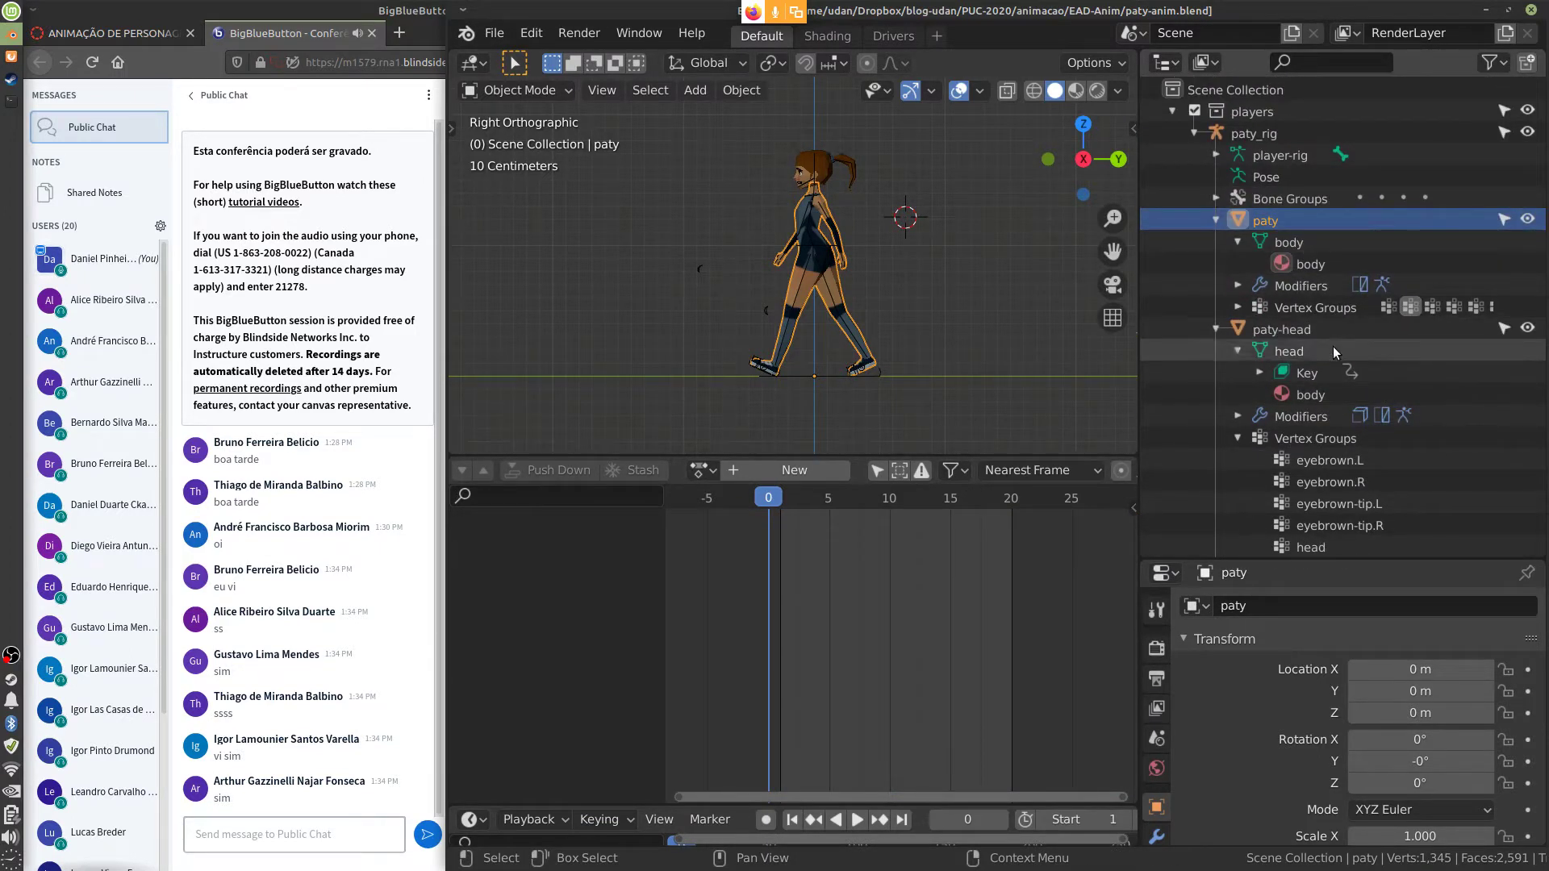
pyautogui.click(1238, 308)
pyautogui.click(1239, 307)
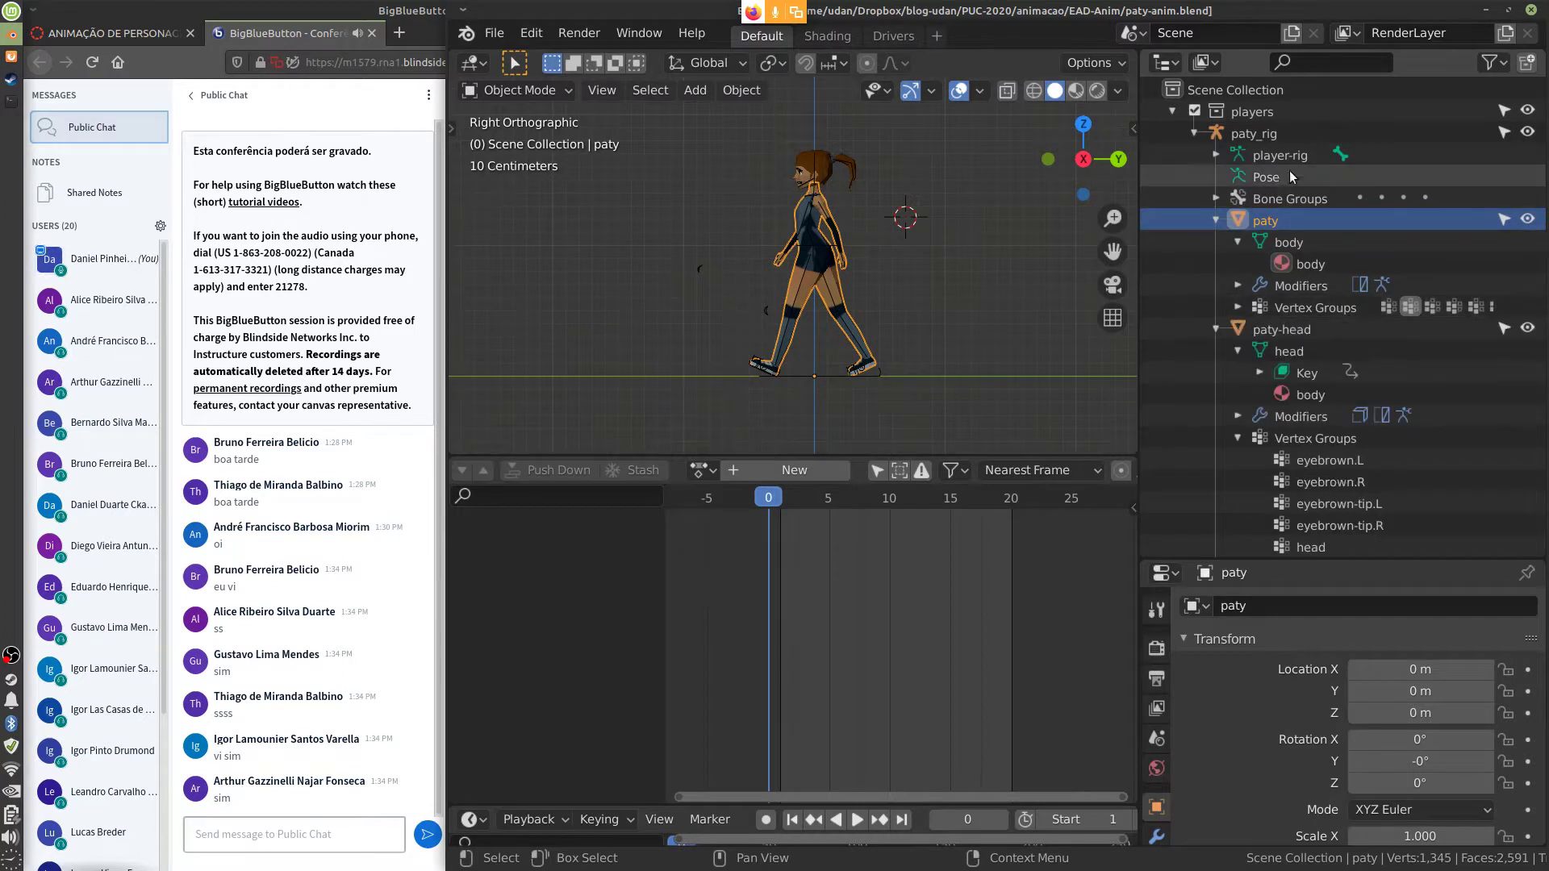
pyautogui.click(1215, 329)
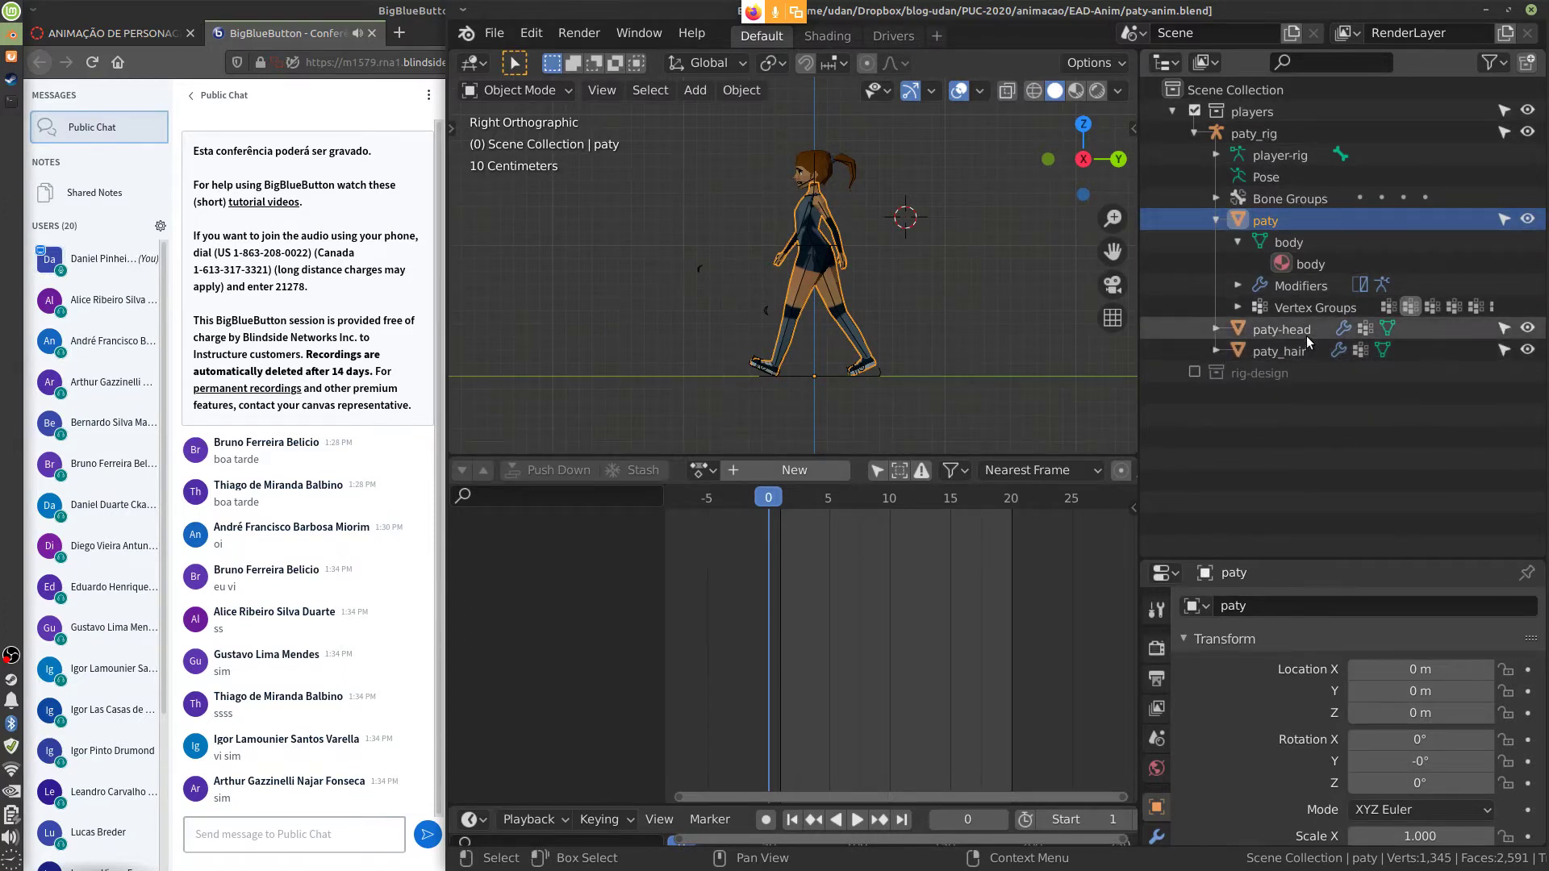
# Select paty_hair in the viewport and switch the animation area from the Action Editor to the Nonlinear Animation editor
pyautogui.click(852, 178)
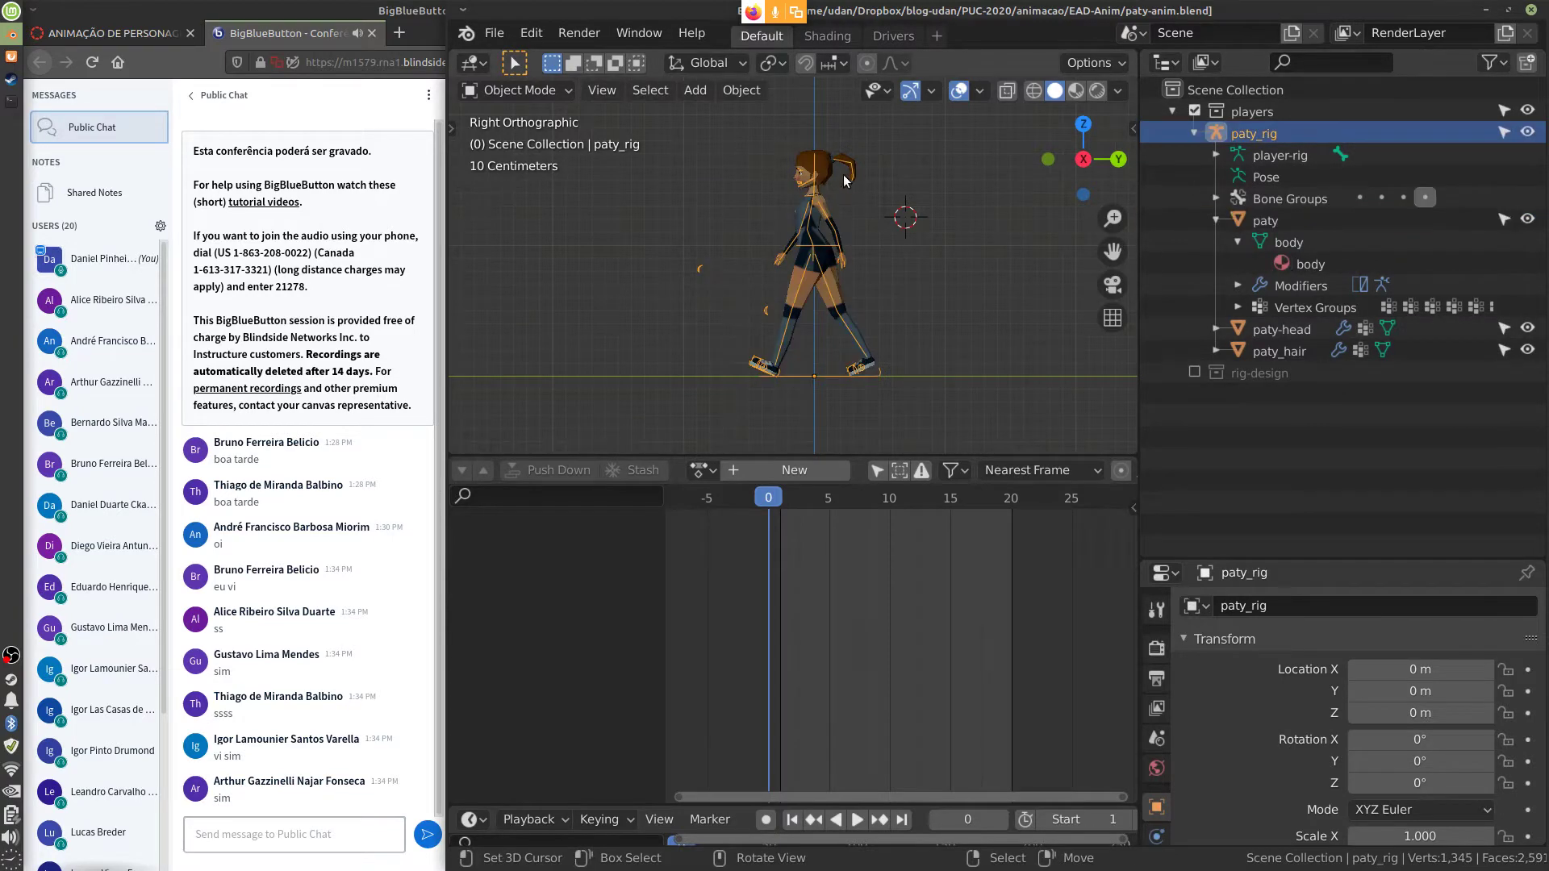
pyautogui.click(829, 172)
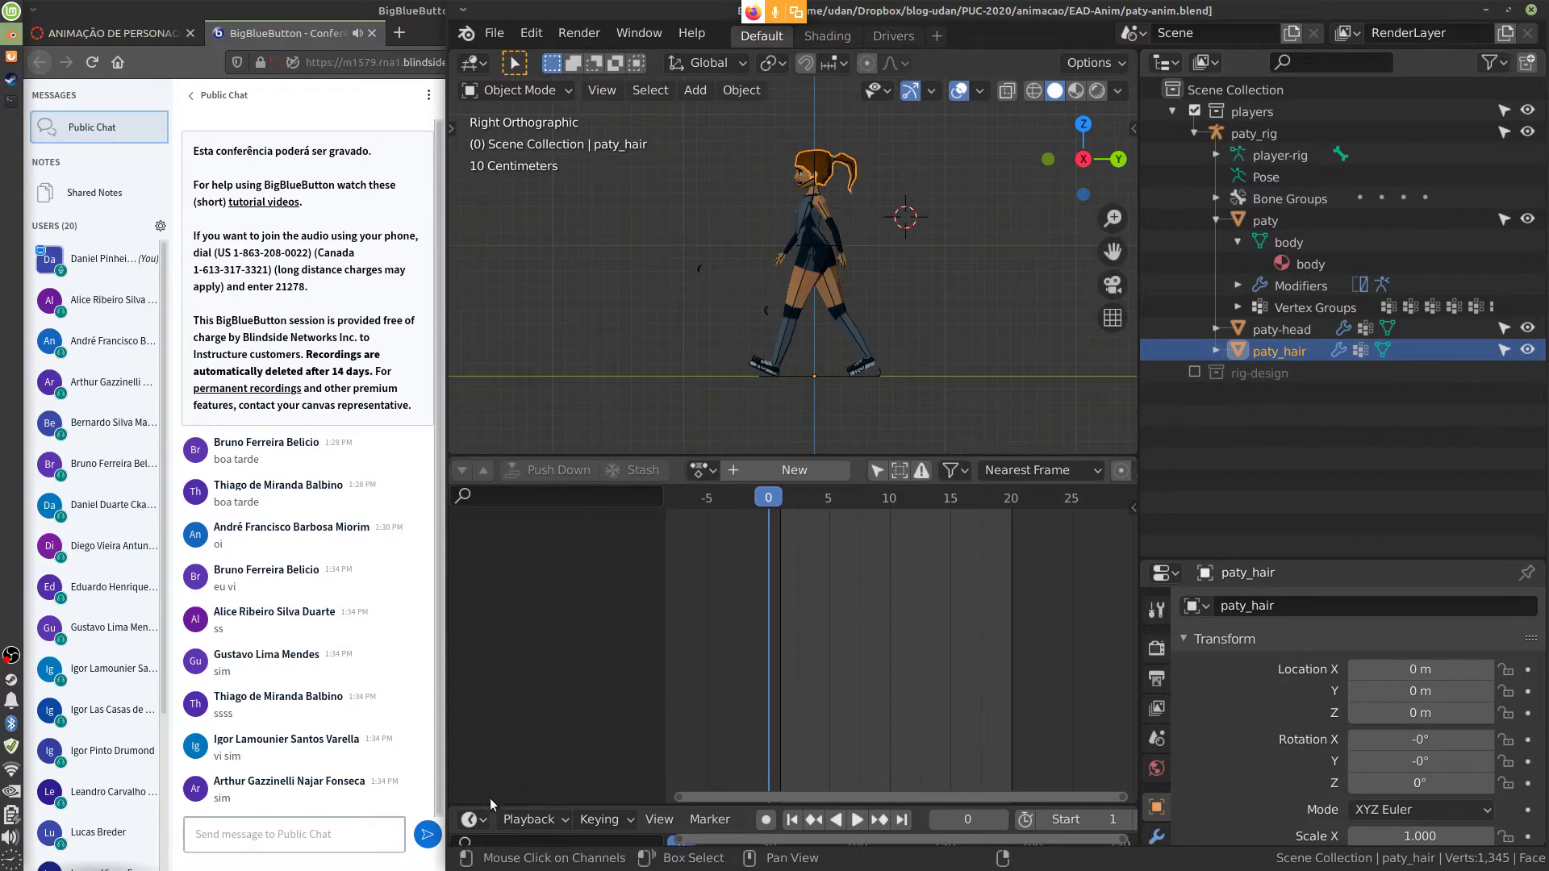
pyautogui.click(473, 820)
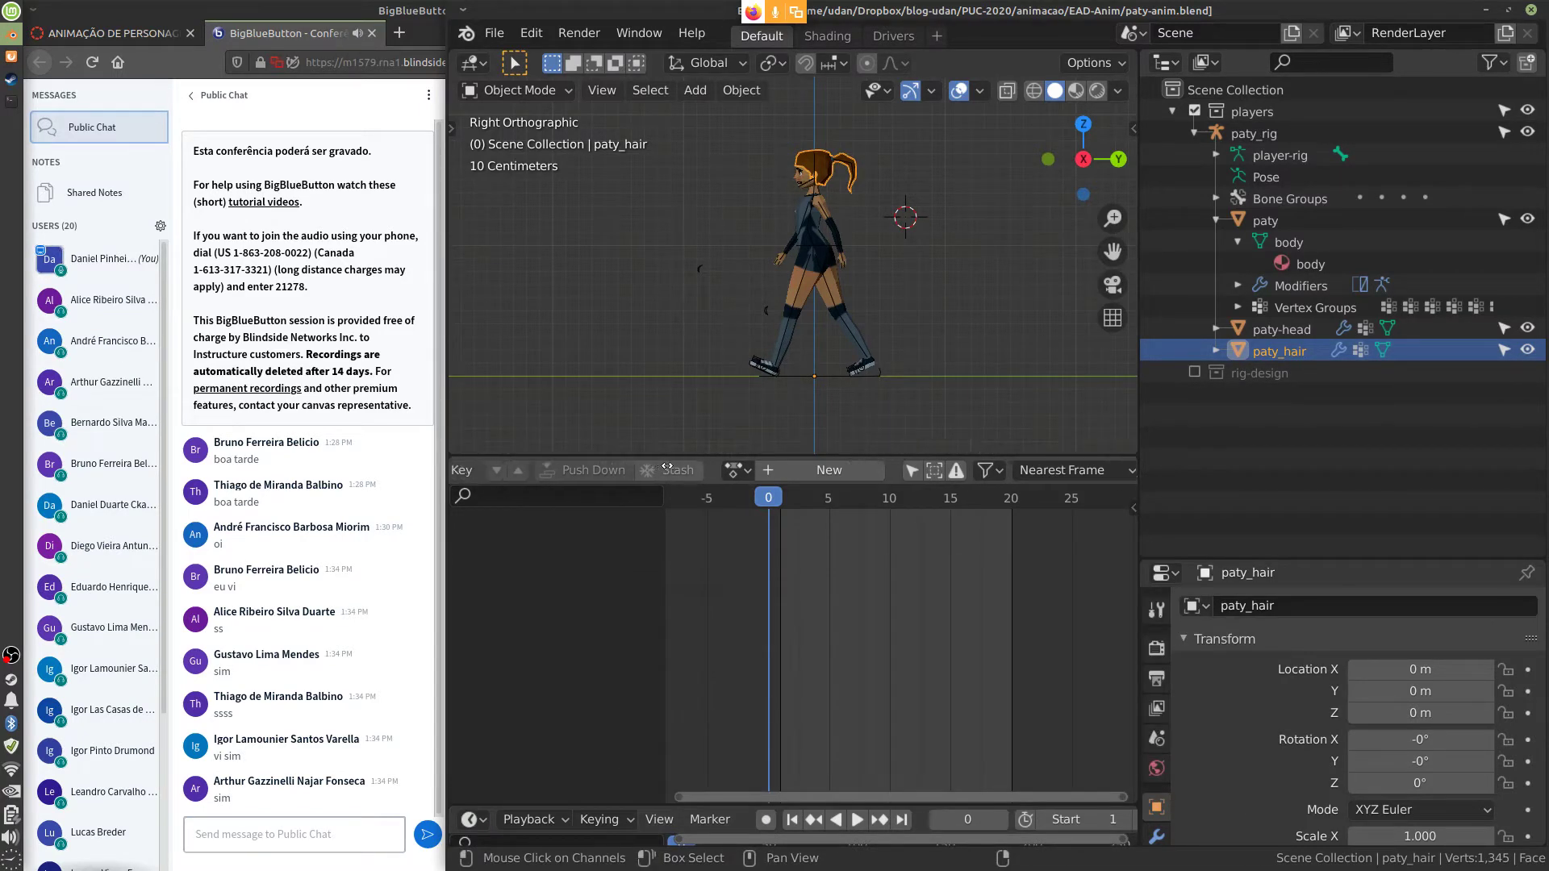
pyautogui.scroll(3, 621, 470)
pyautogui.click(472, 470)
pyautogui.click(565, 470)
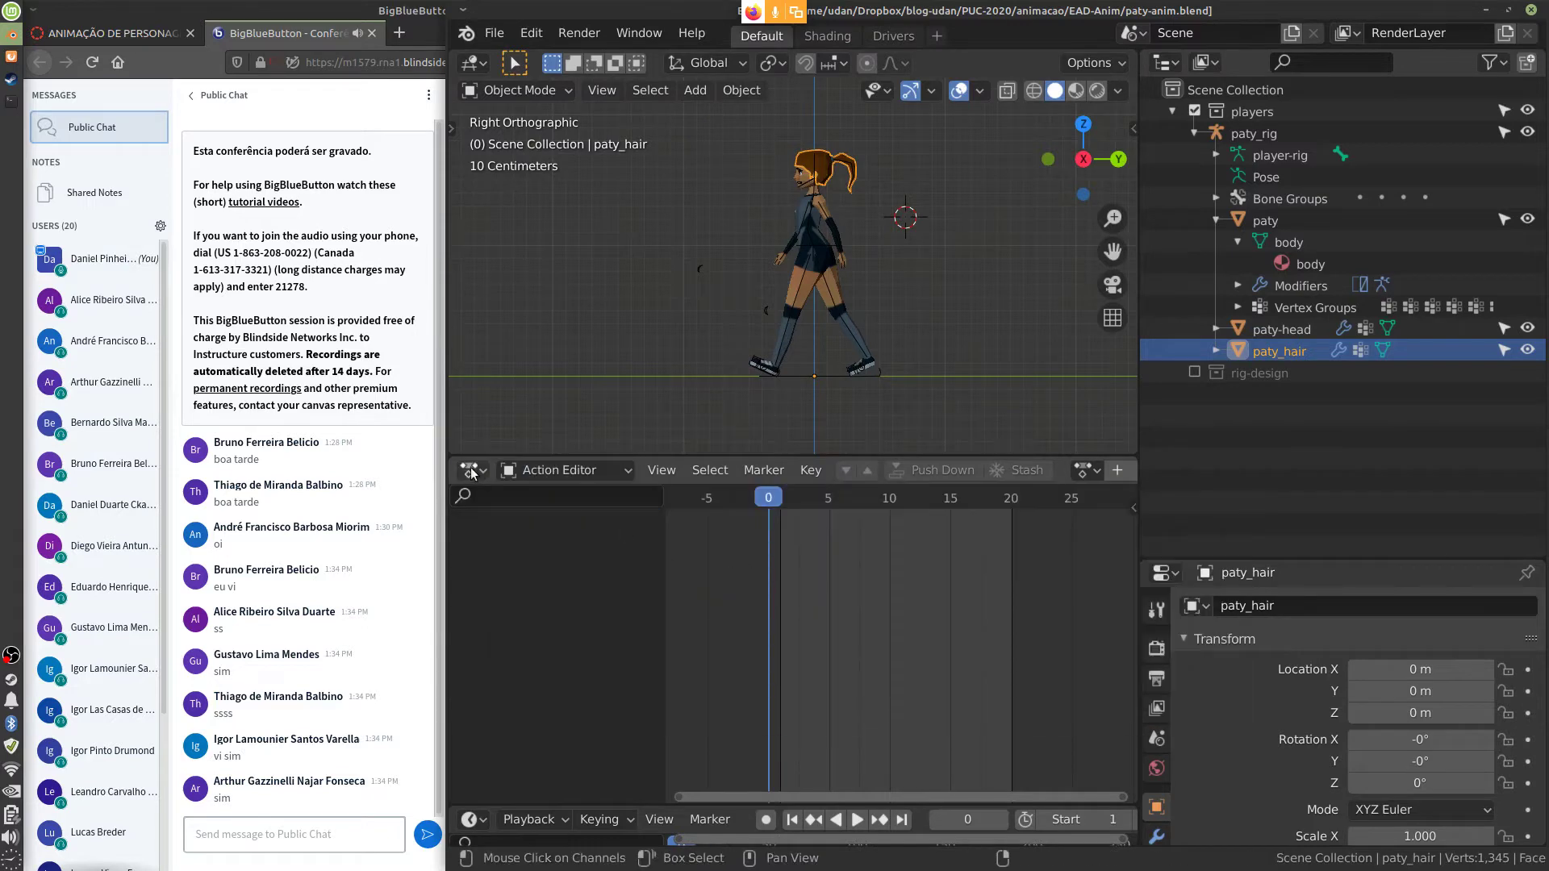
pyautogui.click(473, 471)
pyautogui.click(747, 644)
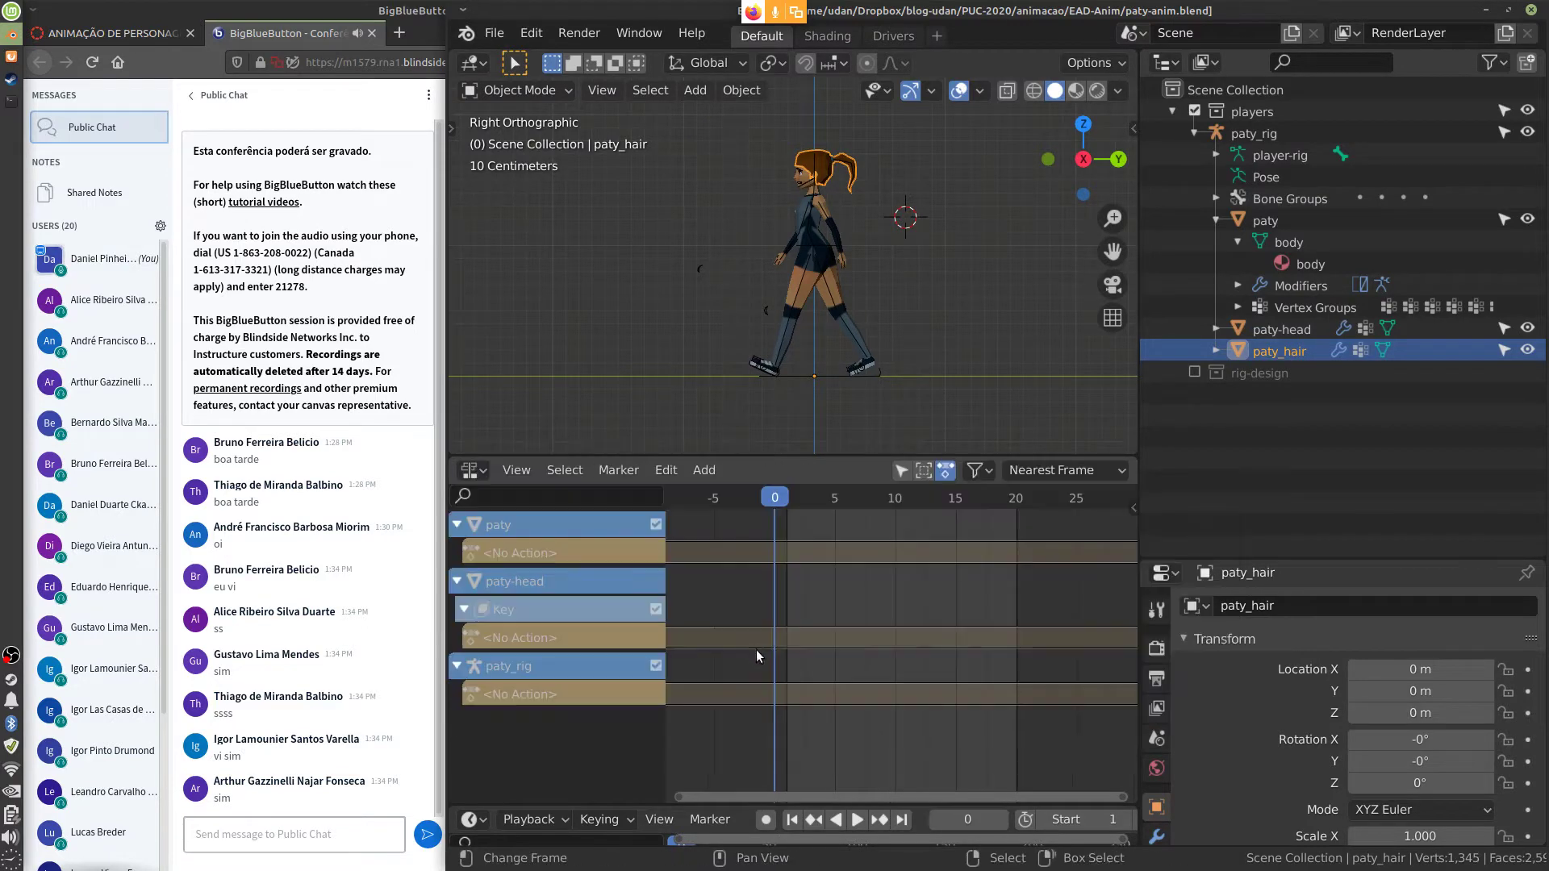
# Move the playhead to frame 1 and play the timeline to check the character without any assigned action
pyautogui.moveTo(805, 505); pyautogui.dragTo(787, 583)
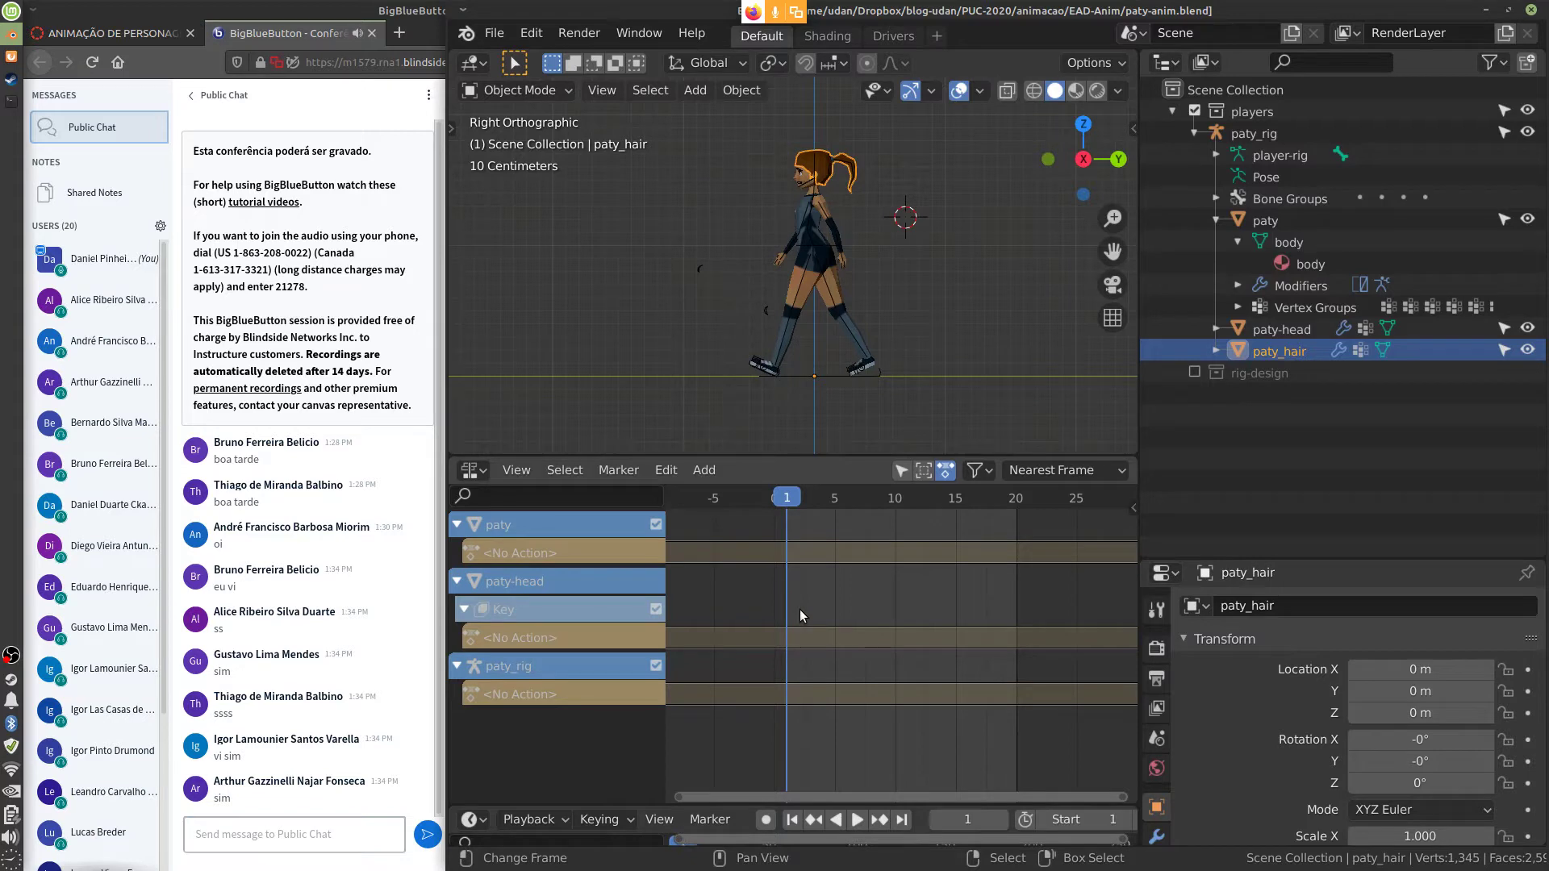
pyautogui.press('space')
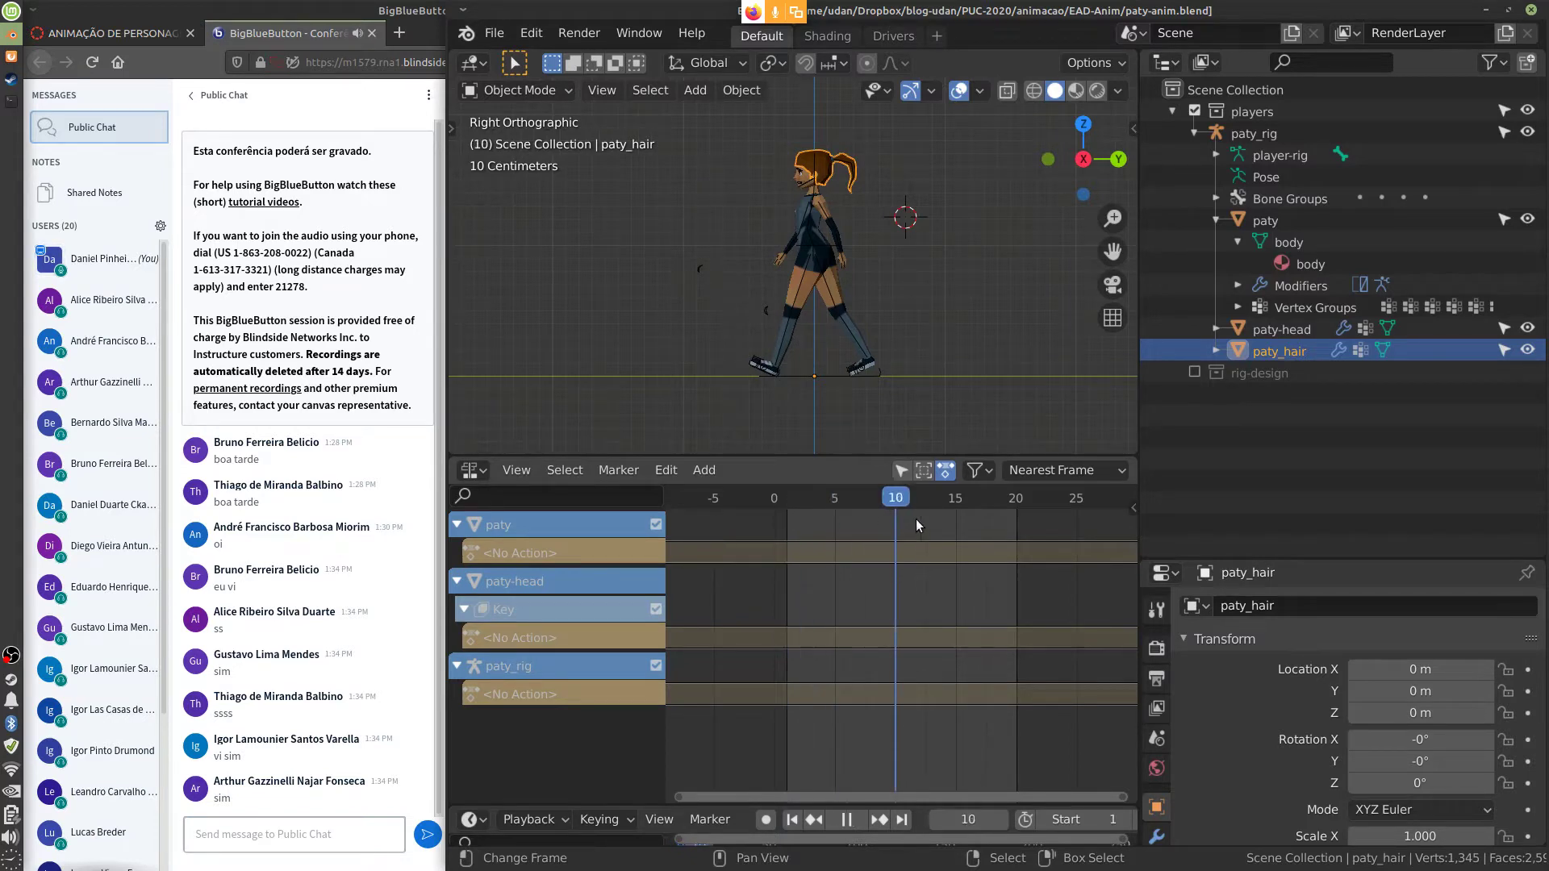
pyautogui.press('Escape')
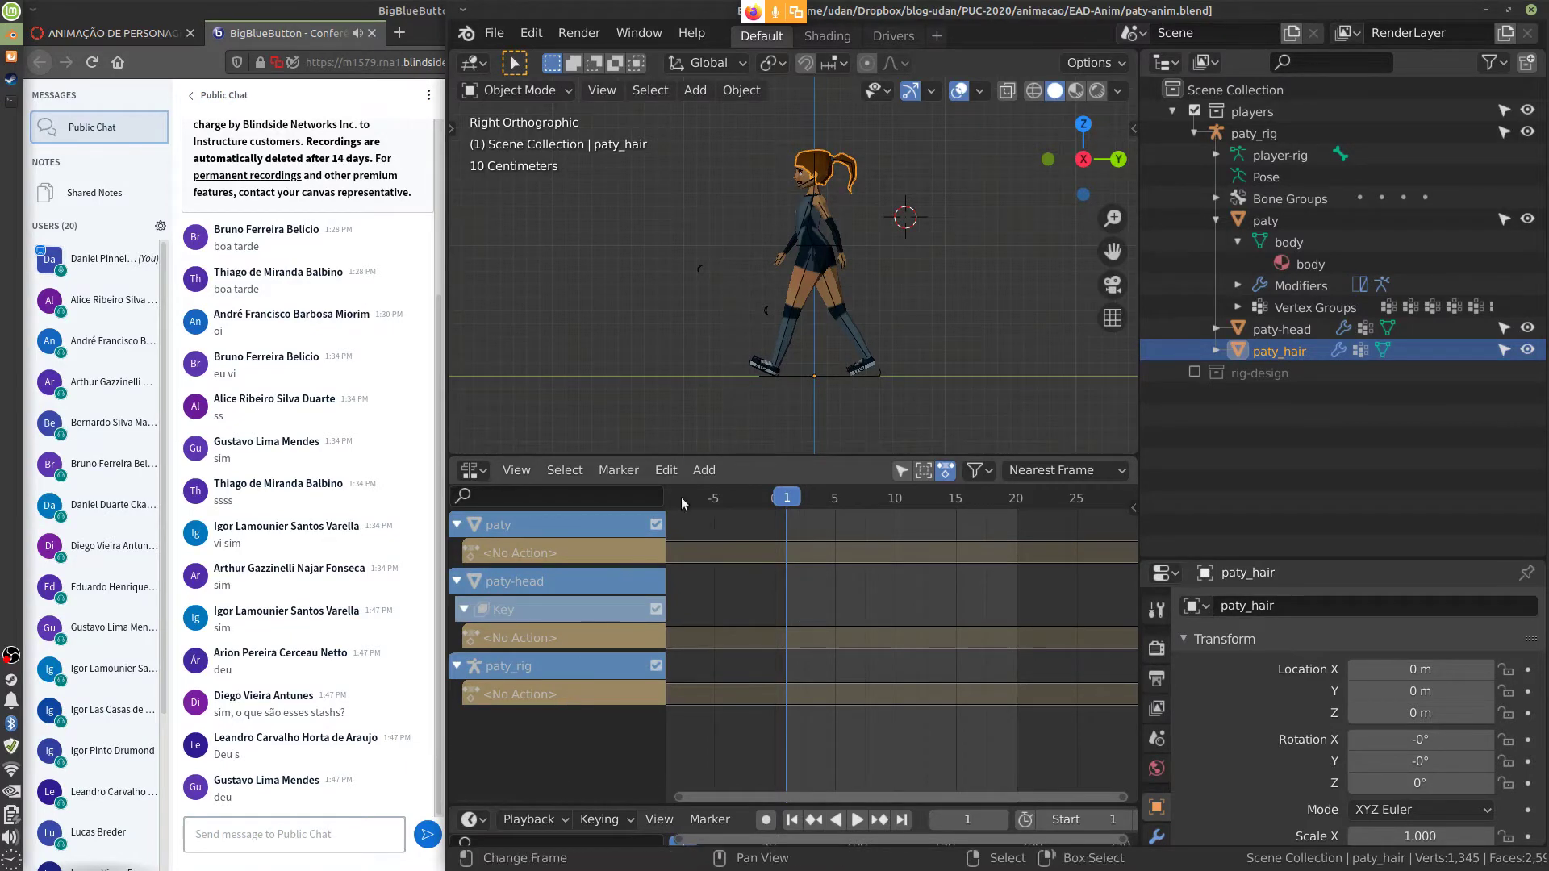
# Select paty_rig in the viewport and add a paty_angry action strip for it at frame 1
pyautogui.click(813, 274)
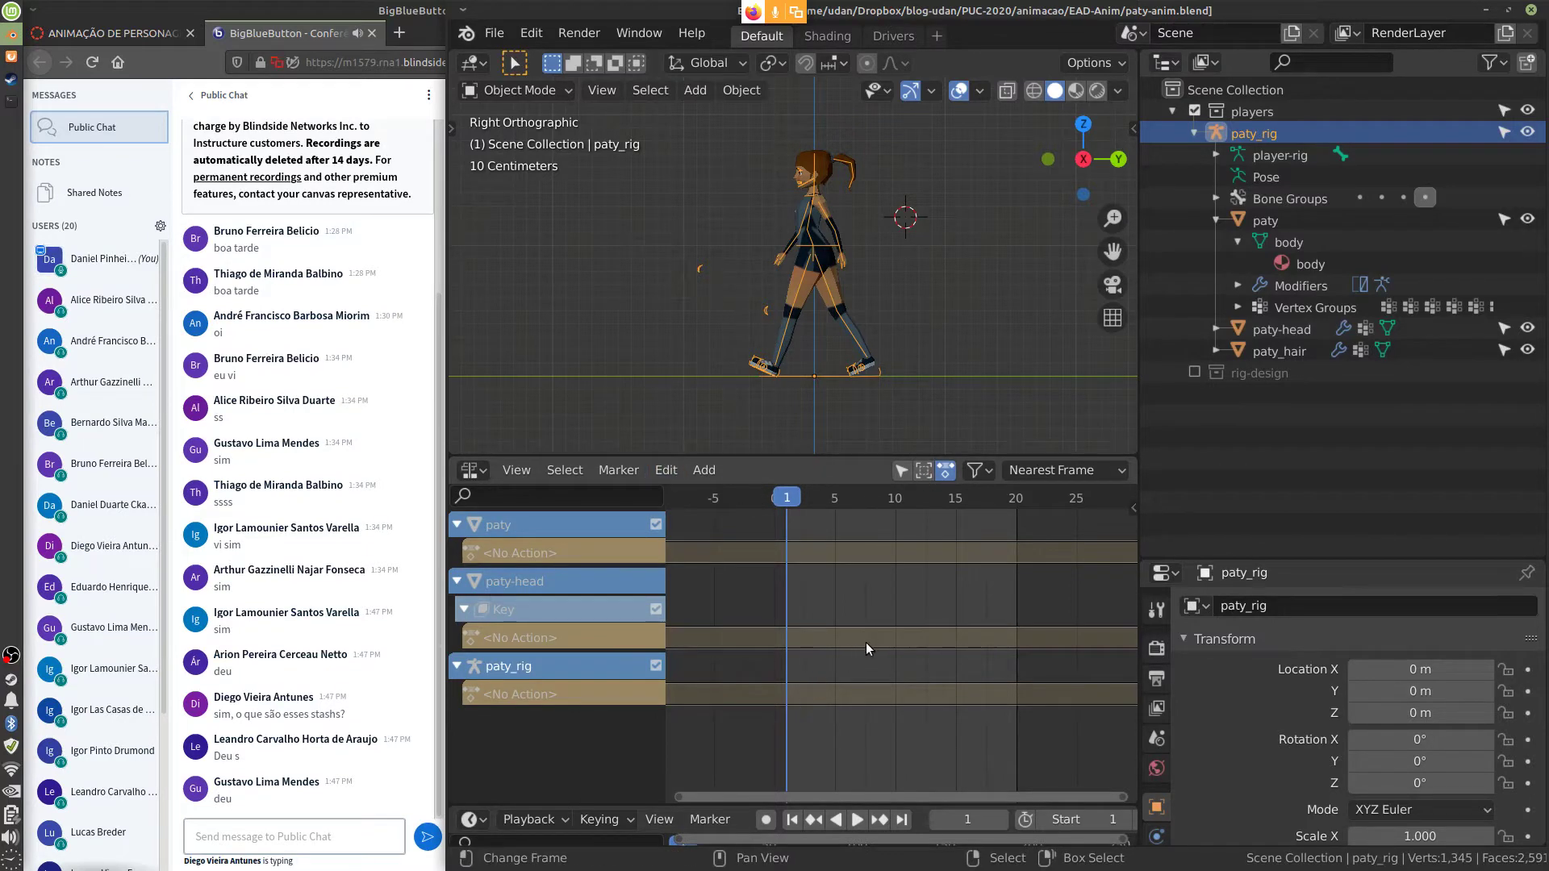
pyautogui.hotkey('shift', 'a')
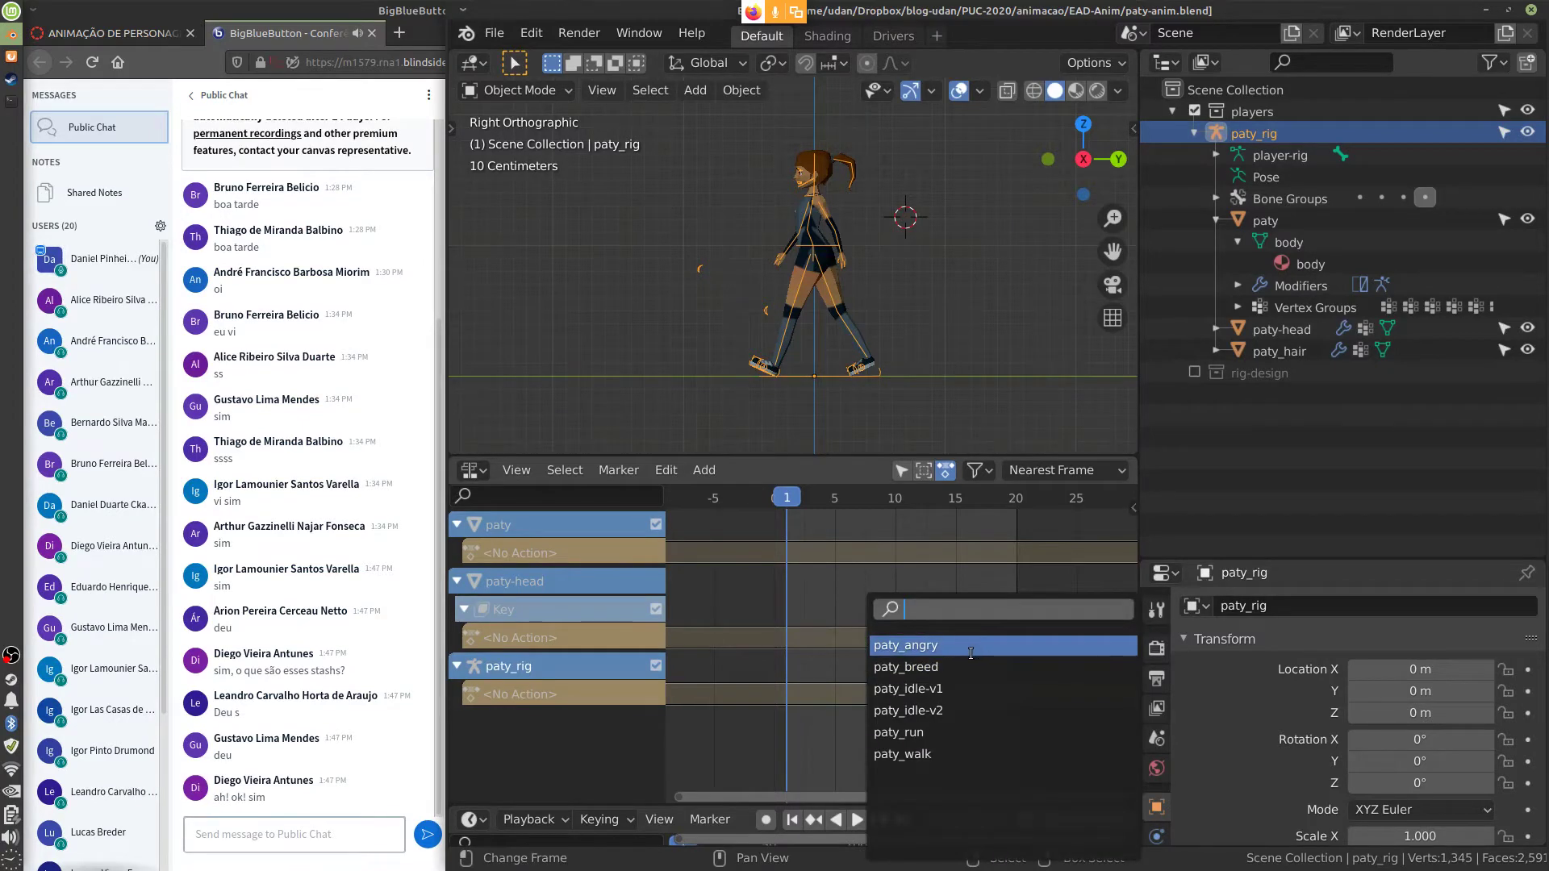
pyautogui.click(967, 650)
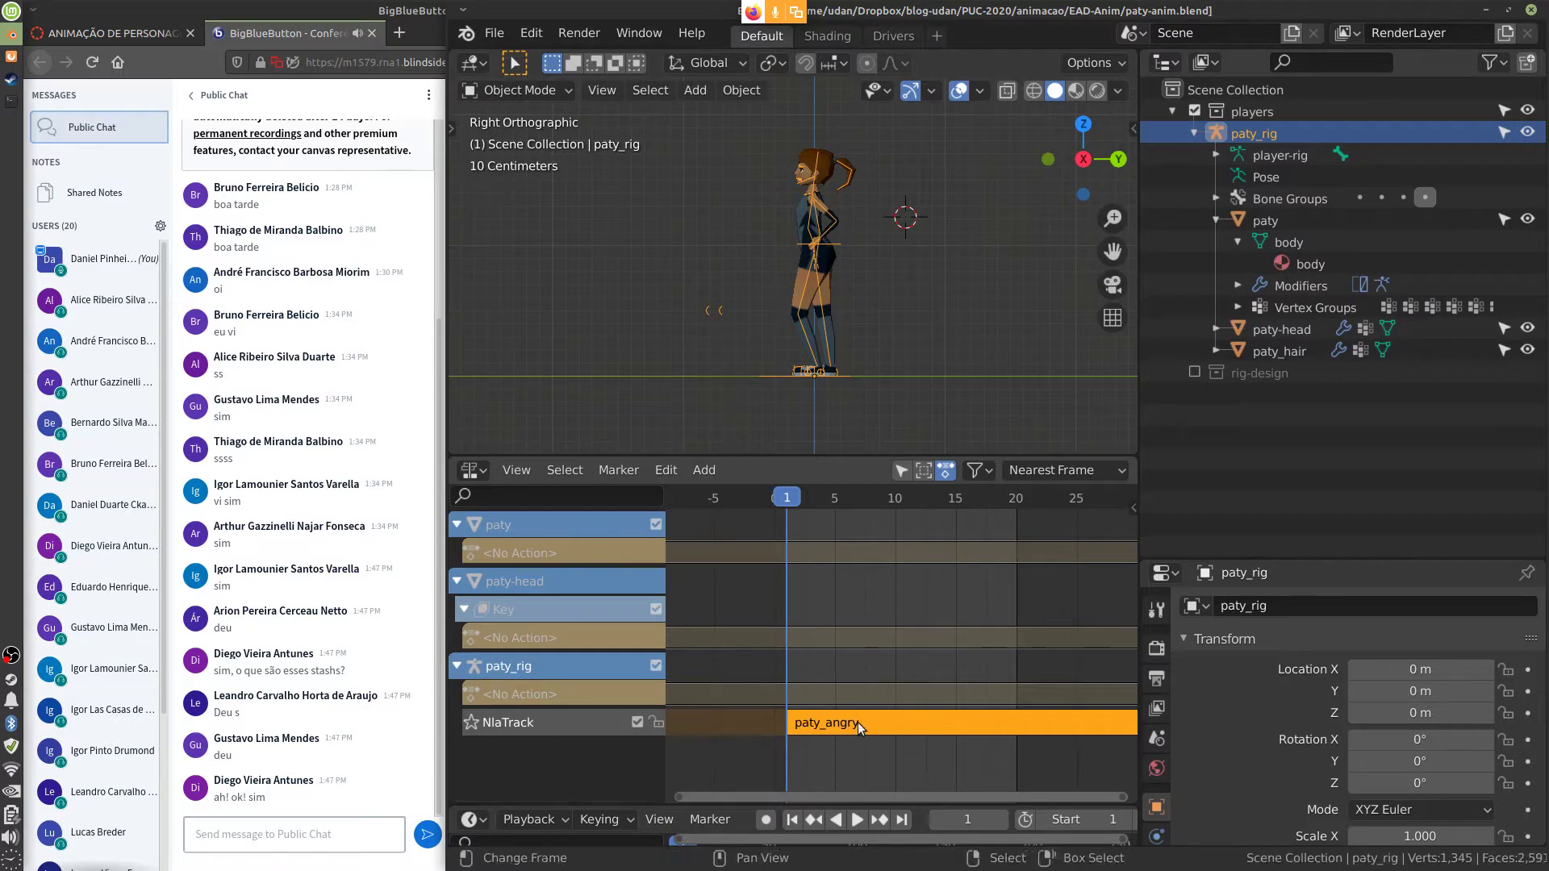
# Play the timeline to preview the paty_angry strip on paty_rig and examine the strip's full extent
pyautogui.press('space')
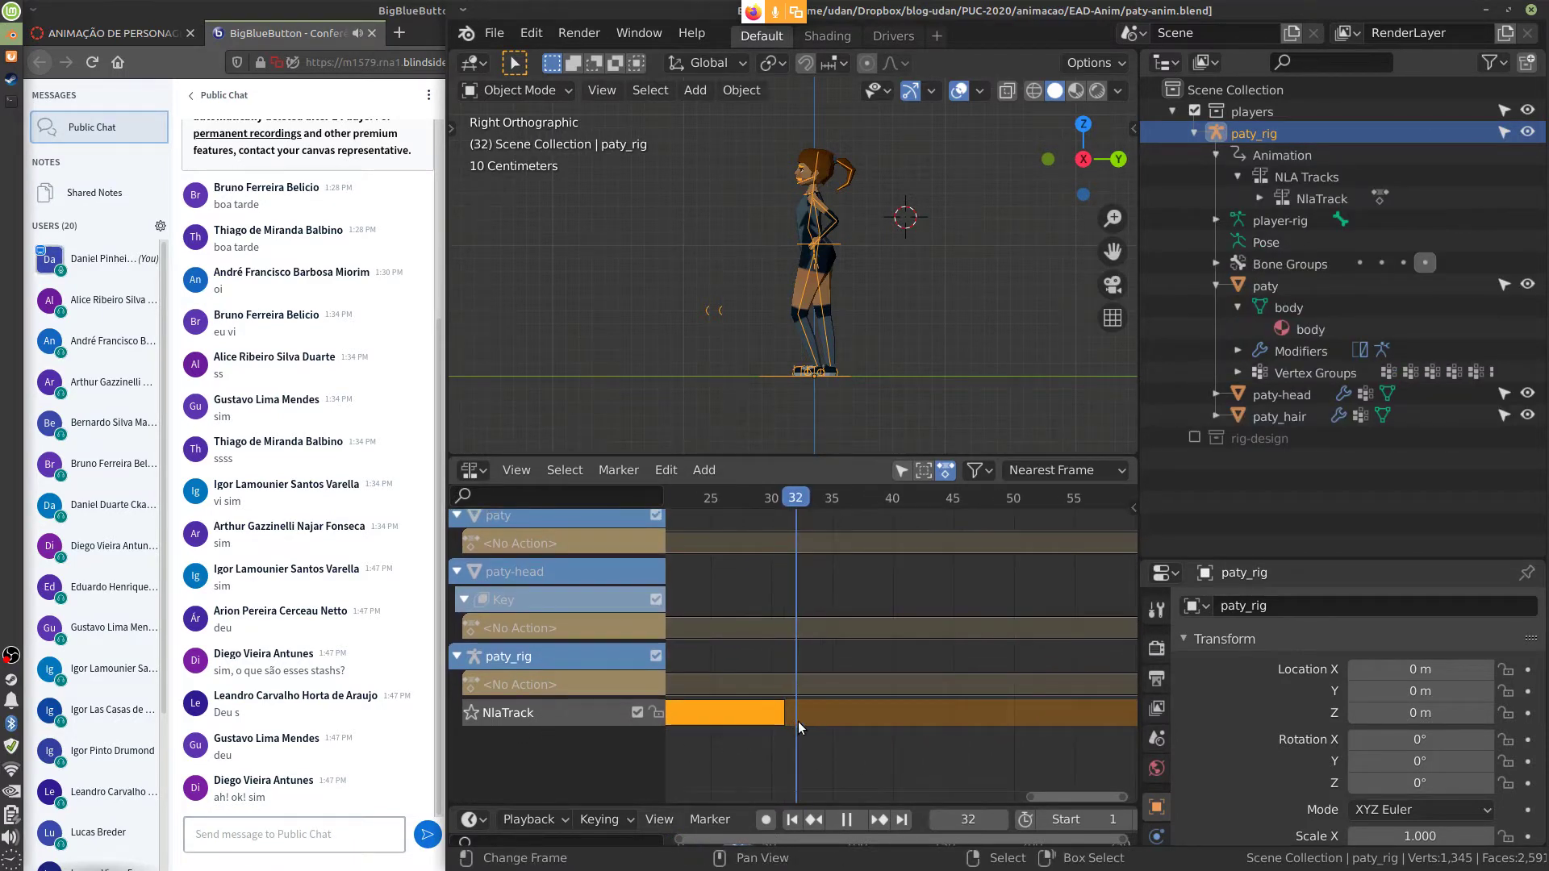
pyautogui.press('space')
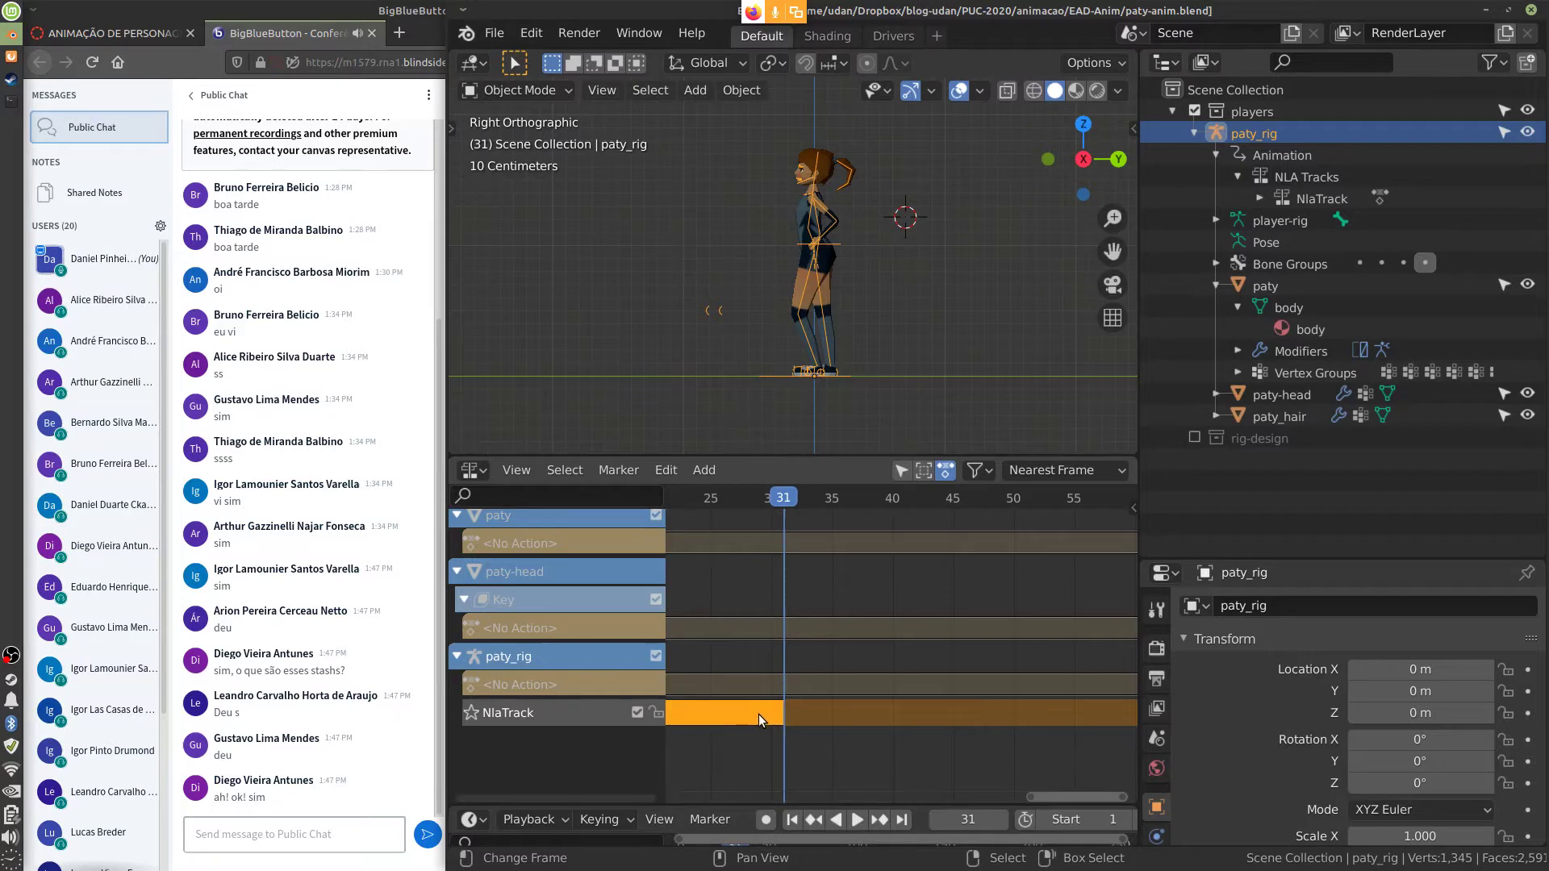
pyautogui.press('x')
pyautogui.click(807, 714)
pyautogui.hotkey('ctrl', 'z')
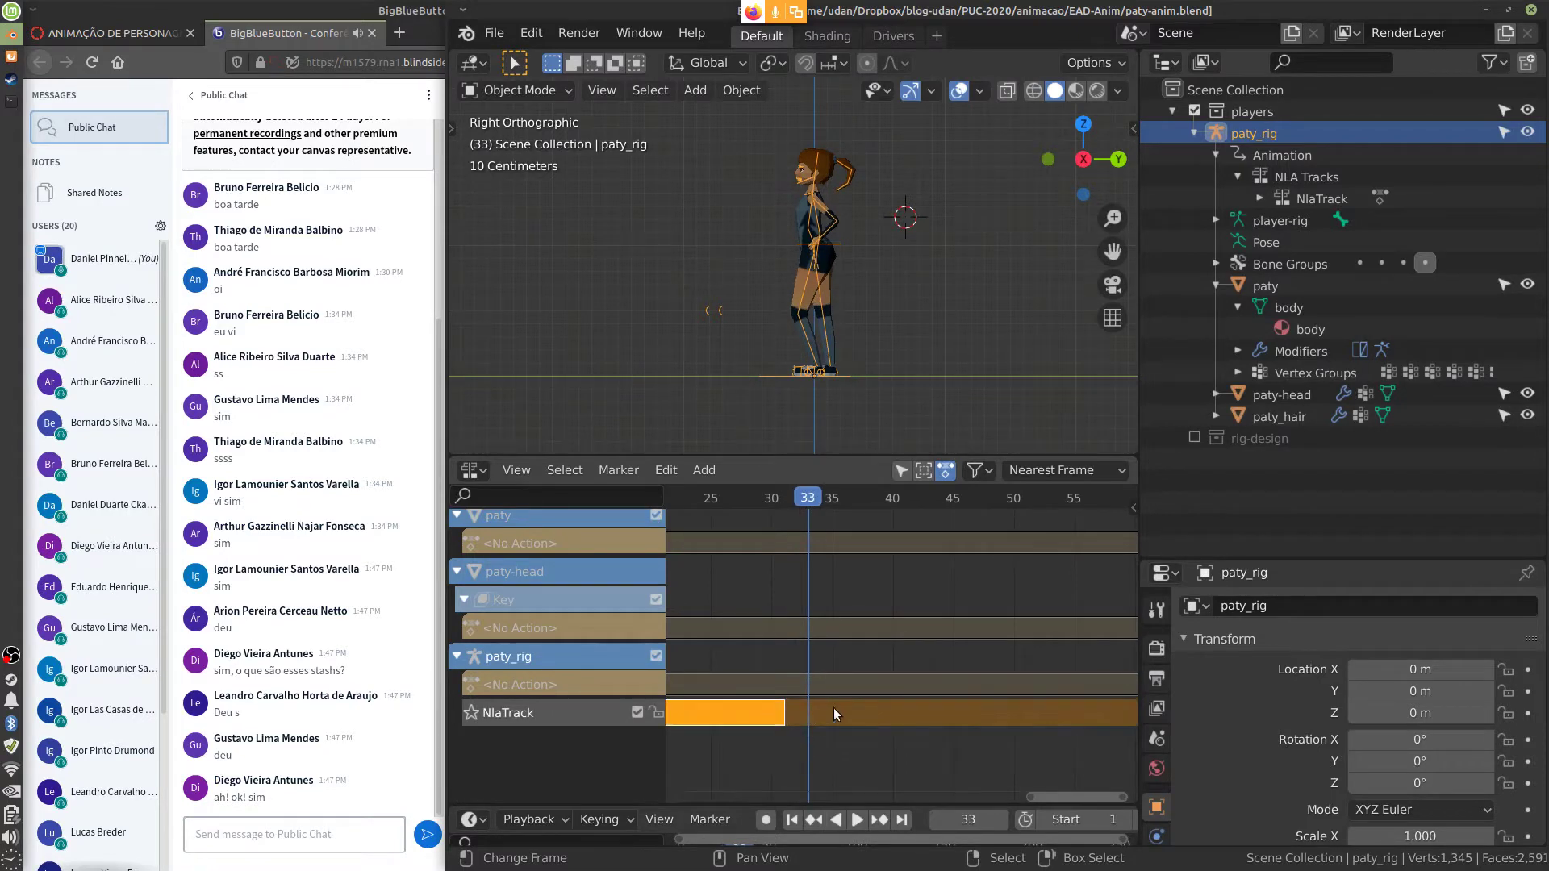
pyautogui.press('space')
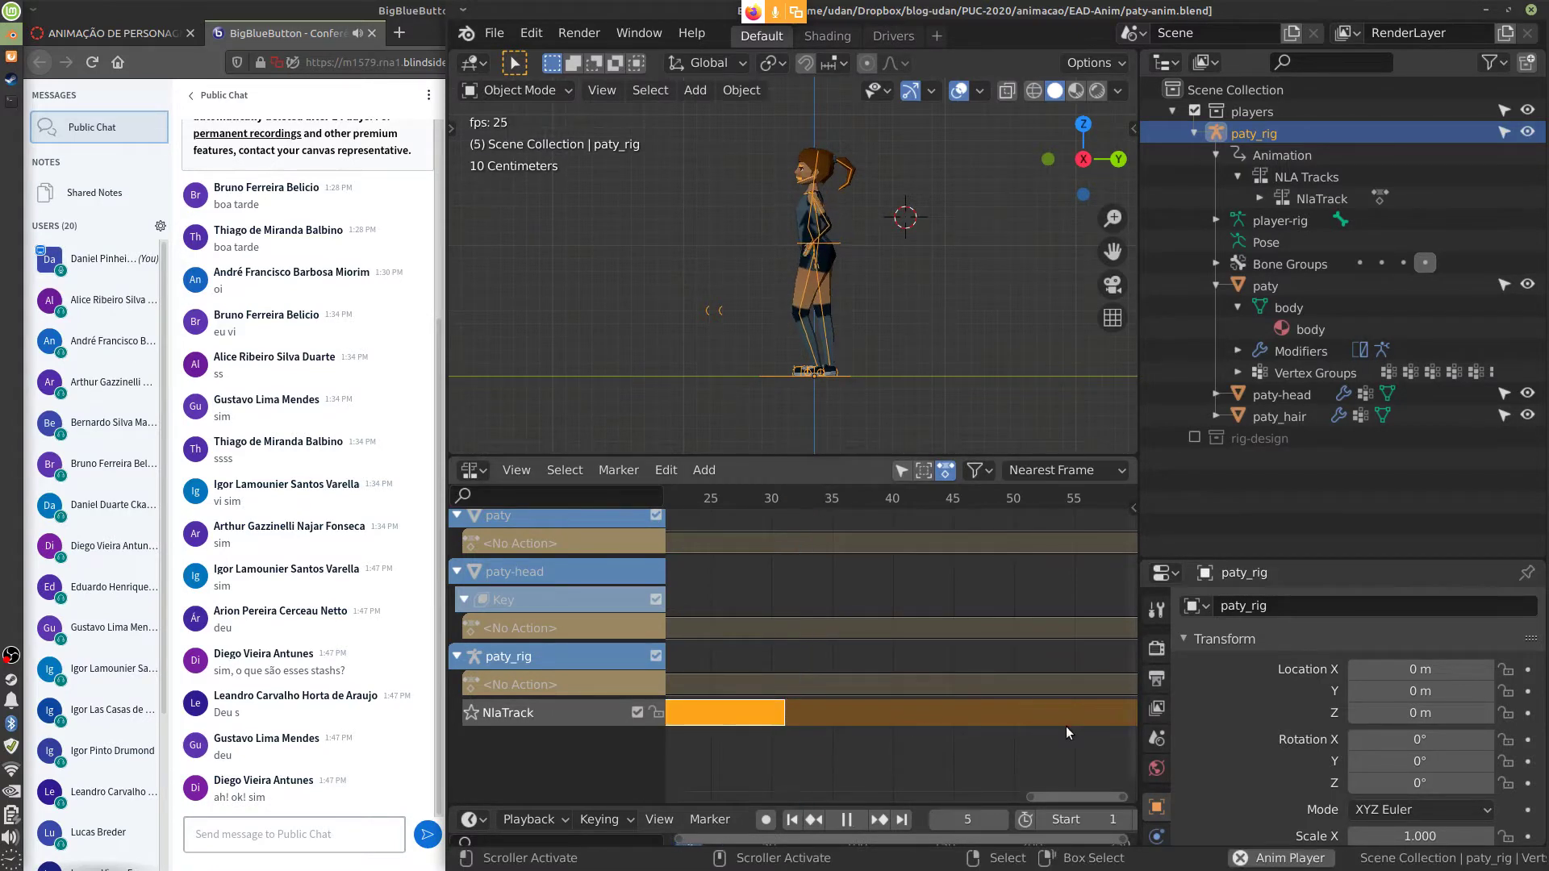
pyautogui.press('space')
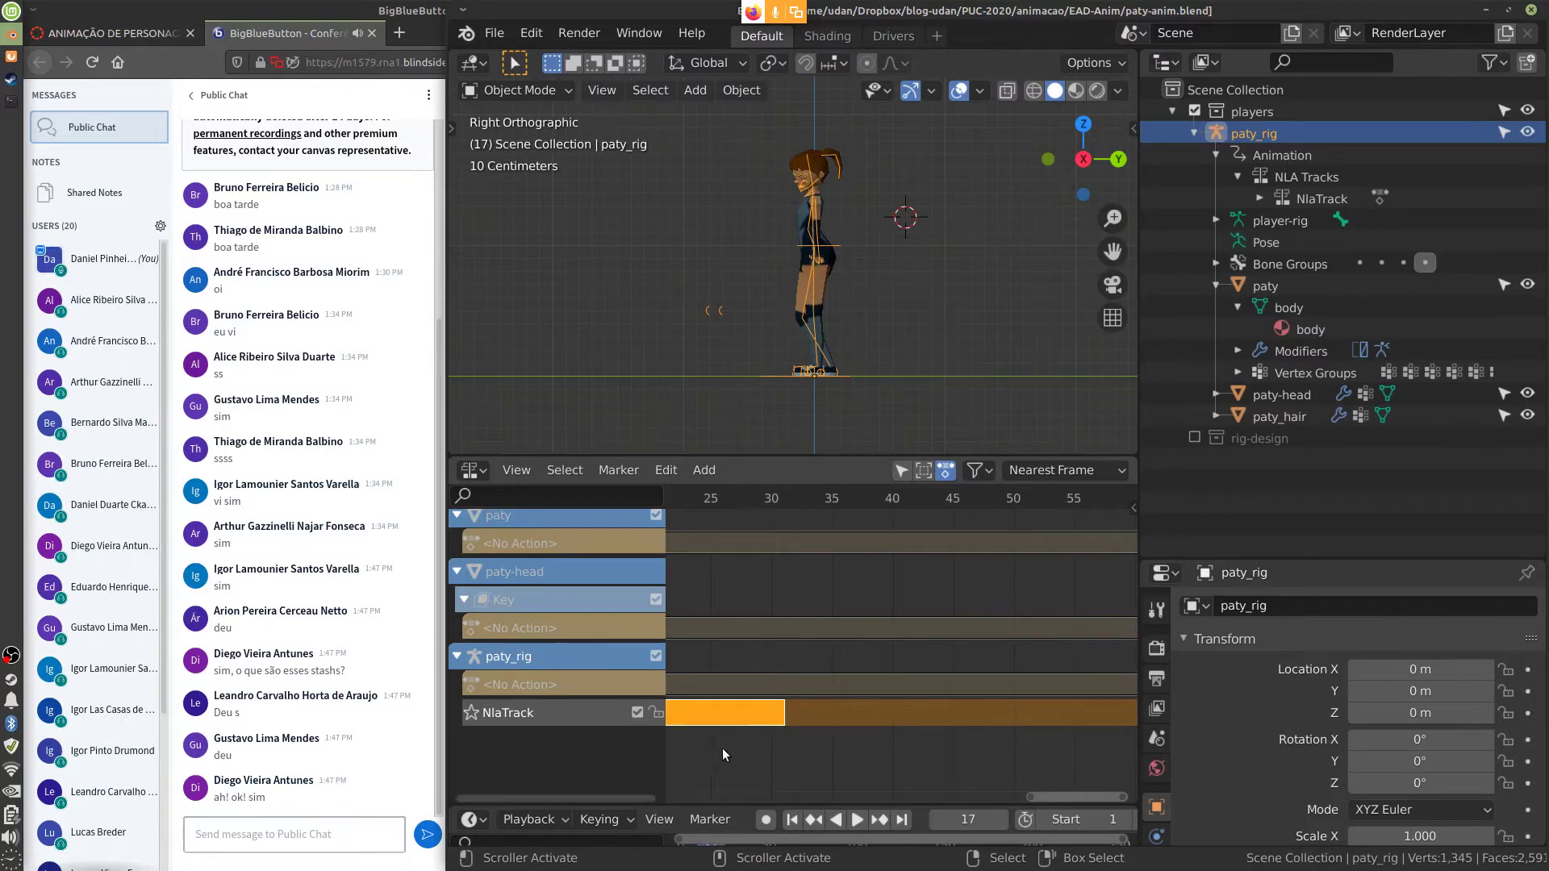
pyautogui.press('Home')
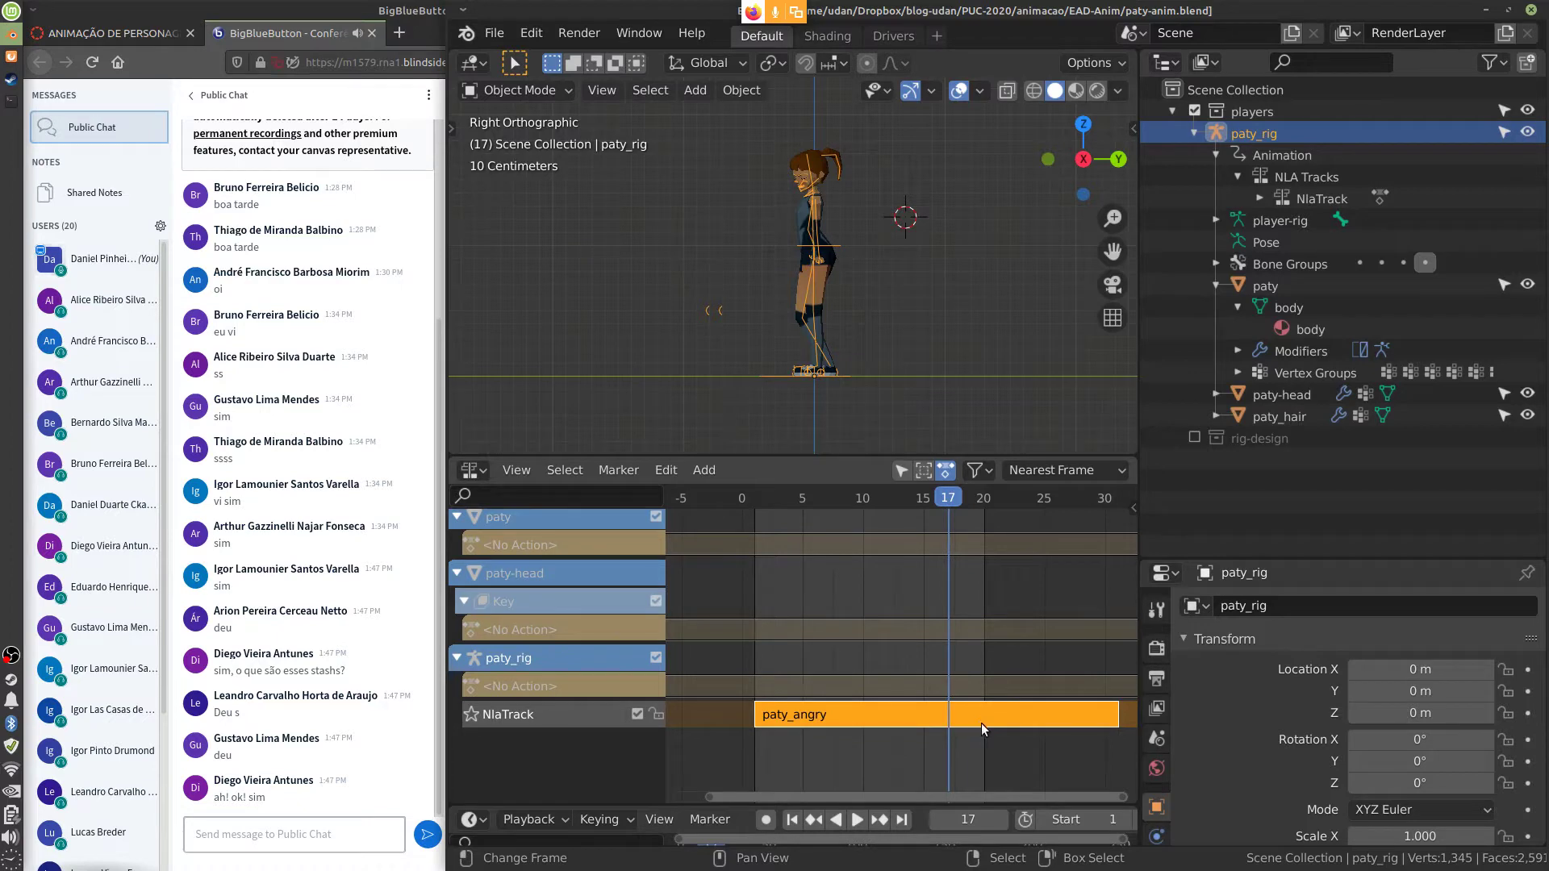
# Delete the paty_angry strip and its track from paty_rig, and return the playhead to frame 1
pyautogui.press('x')
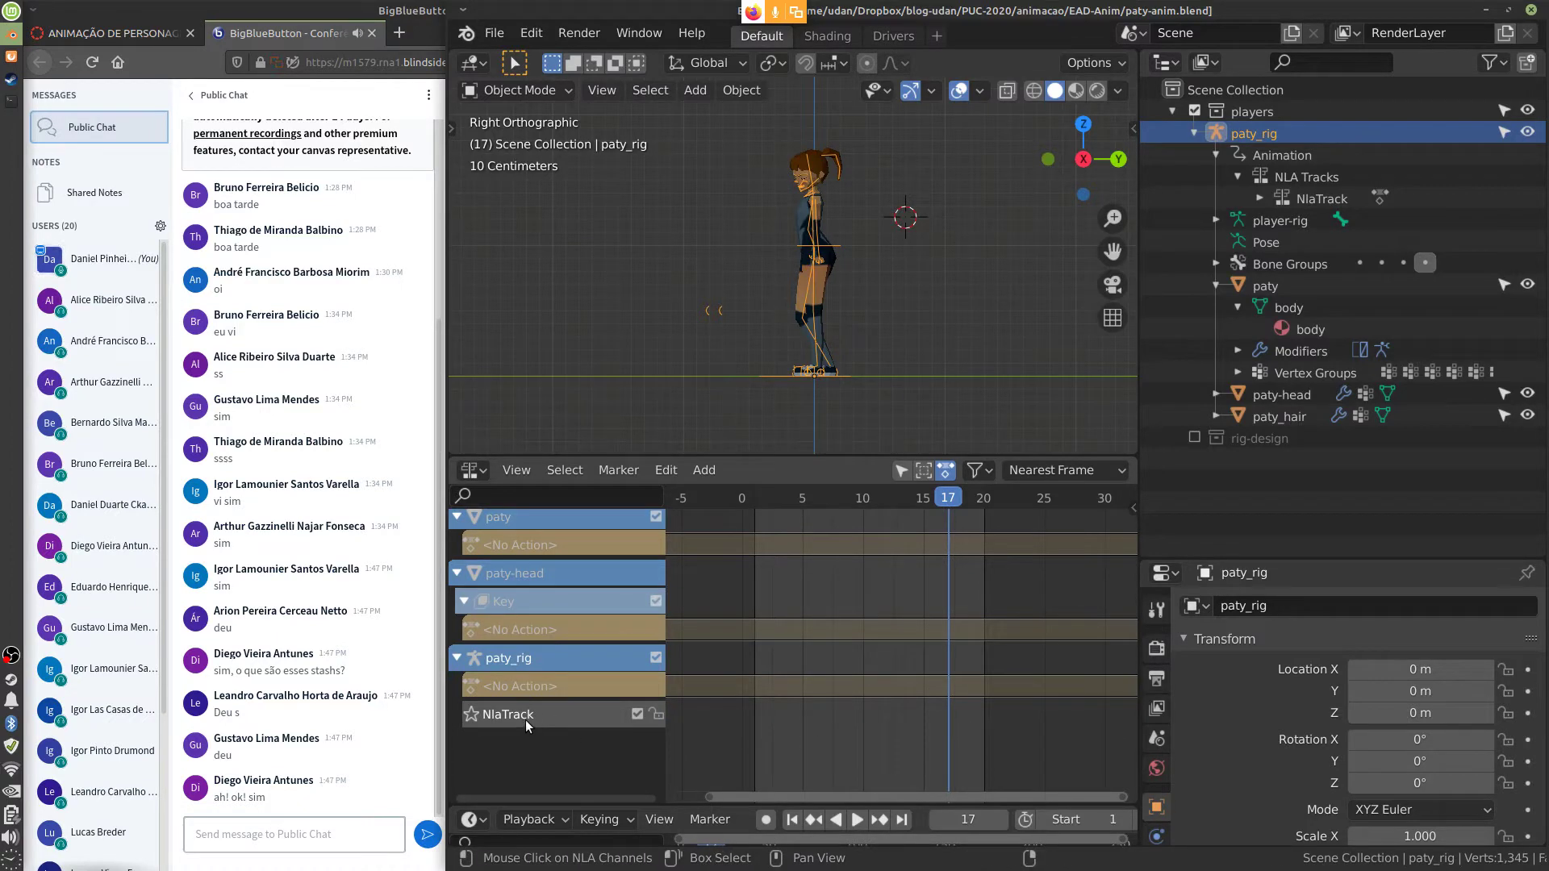
pyautogui.press('x')
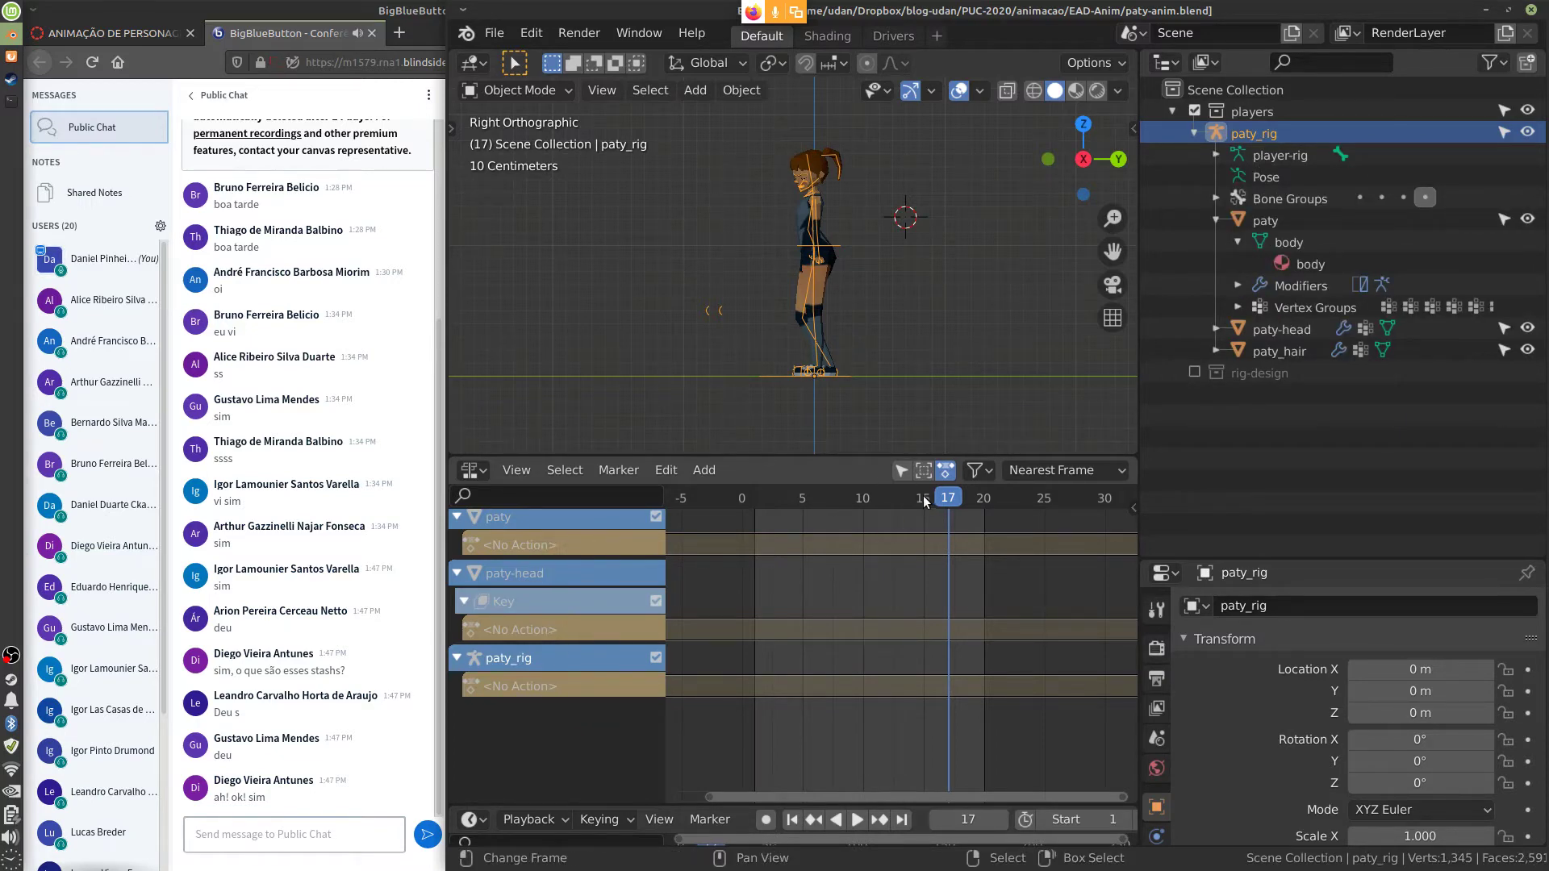
pyautogui.moveTo(928, 496); pyautogui.dragTo(755, 526)
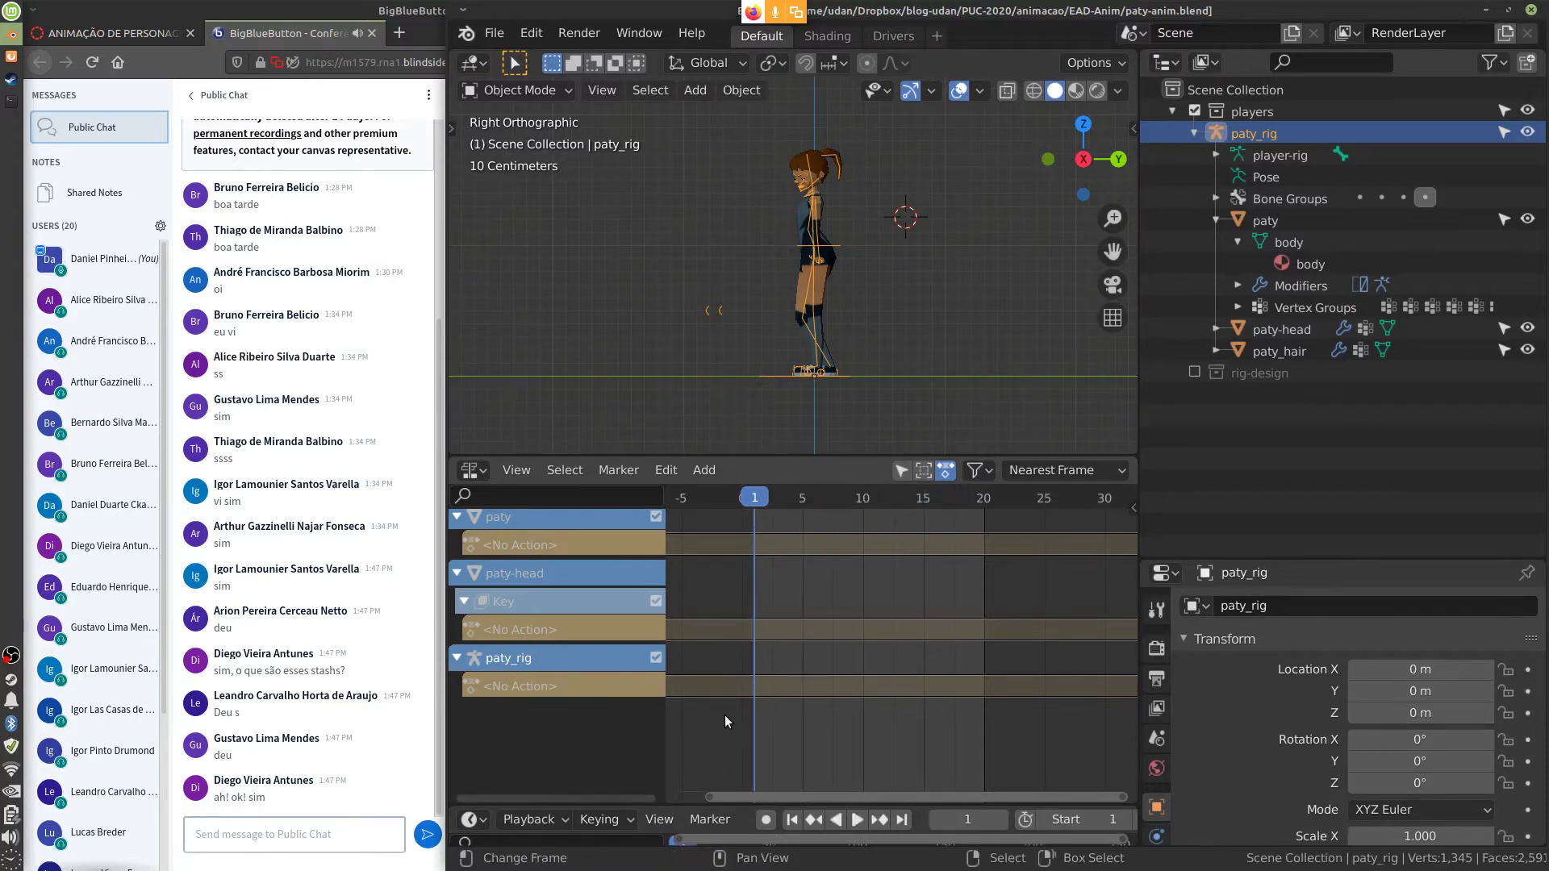
# Compare the Nonlinear Animation channels with the only-selected filter on and off, and play the timeline to check the rig
pyautogui.click(902, 470)
pyautogui.click(902, 469)
pyautogui.click(902, 469)
pyautogui.click(902, 470)
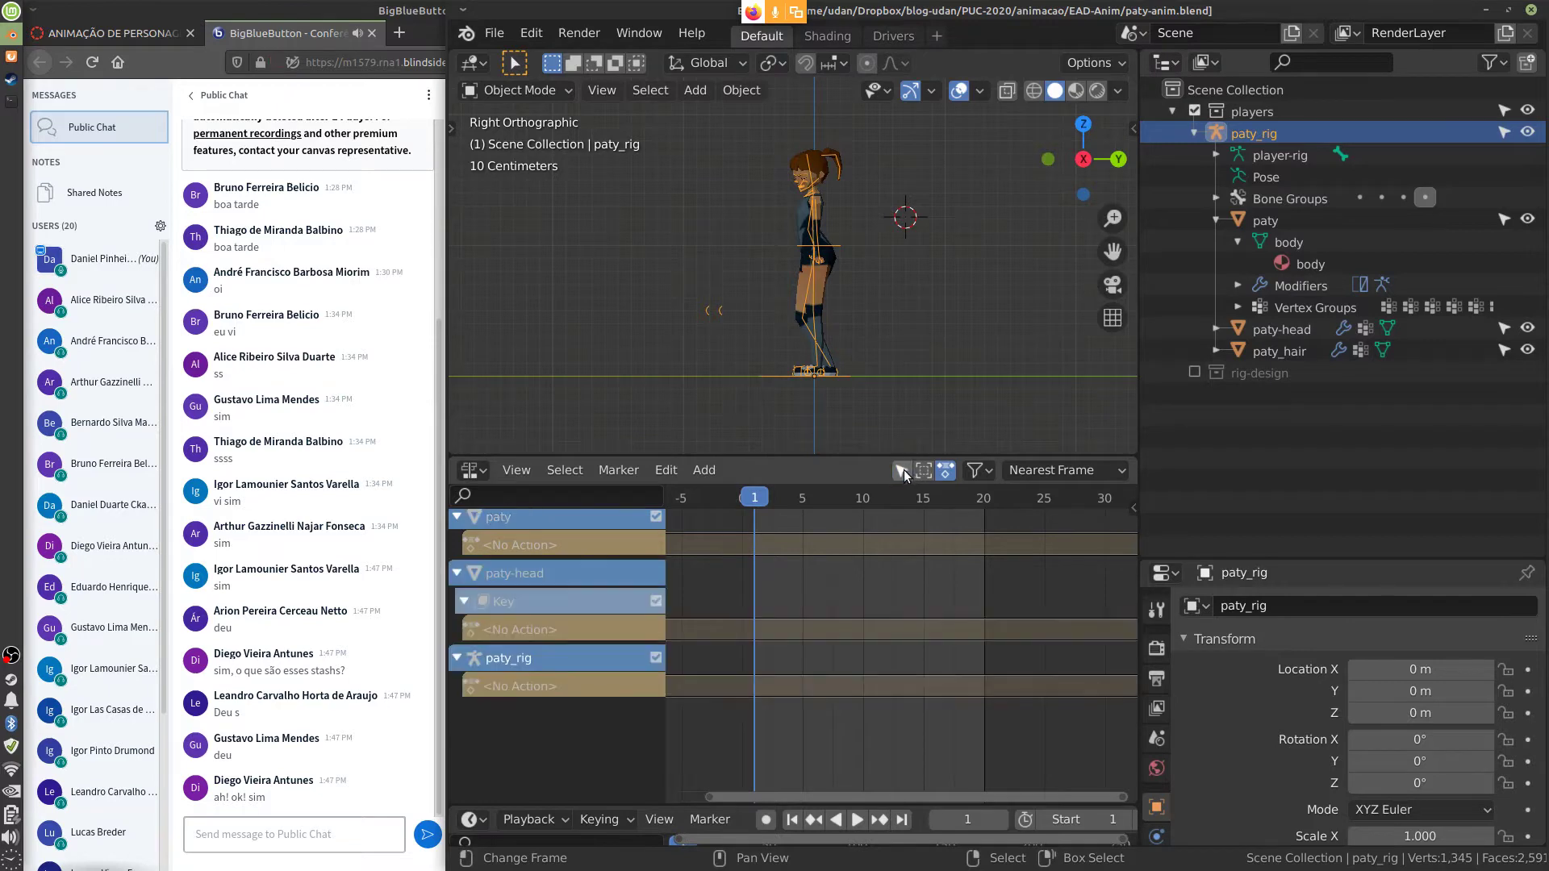
pyautogui.click(902, 470)
pyautogui.click(902, 470)
pyautogui.press('space')
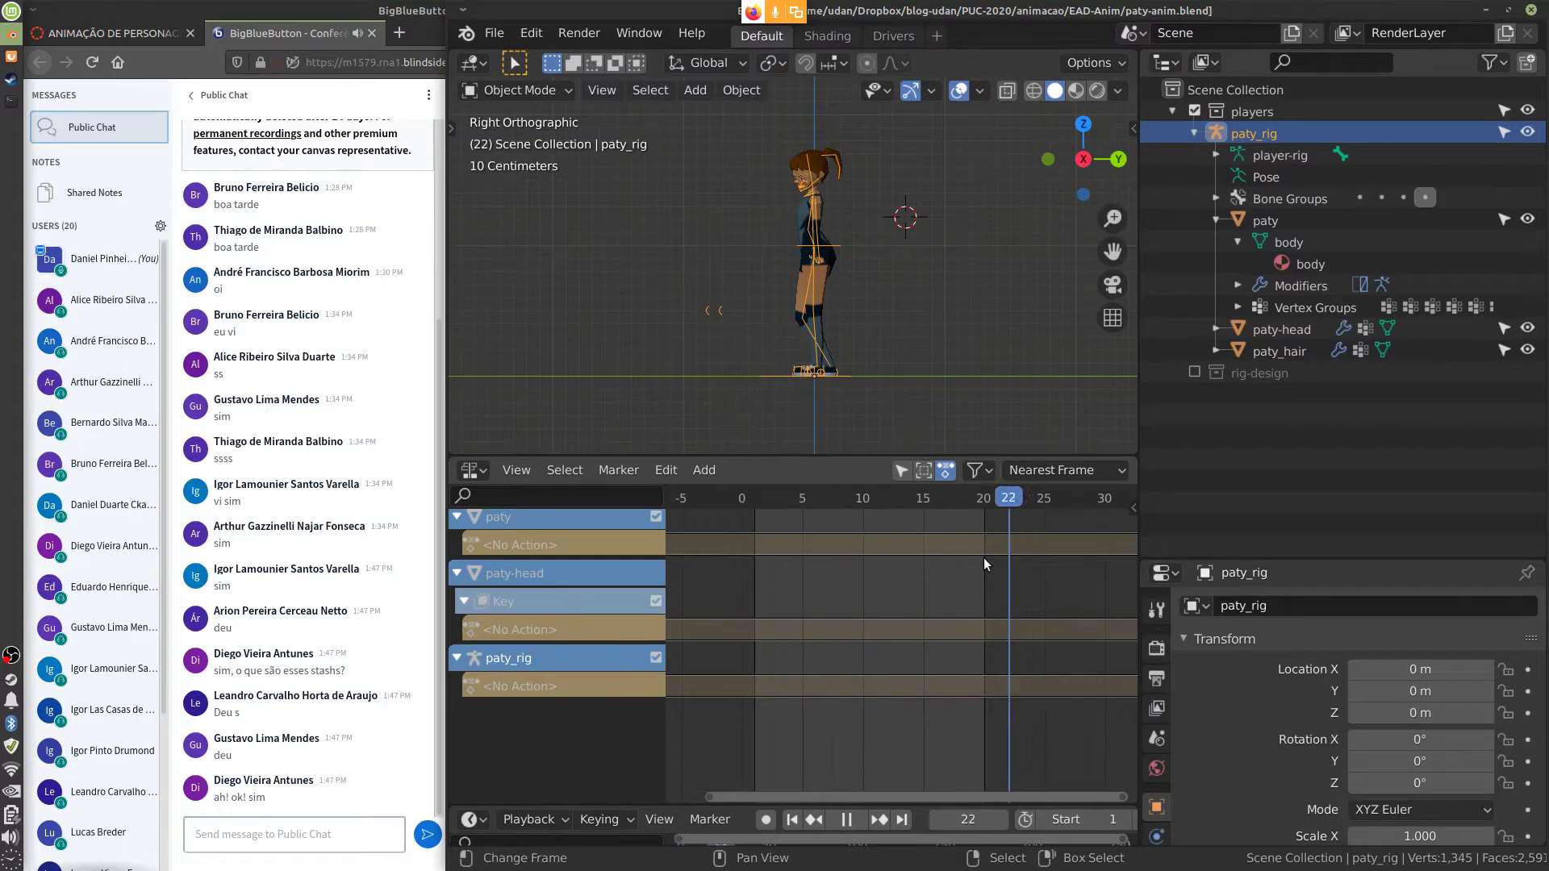
pyautogui.press('Escape')
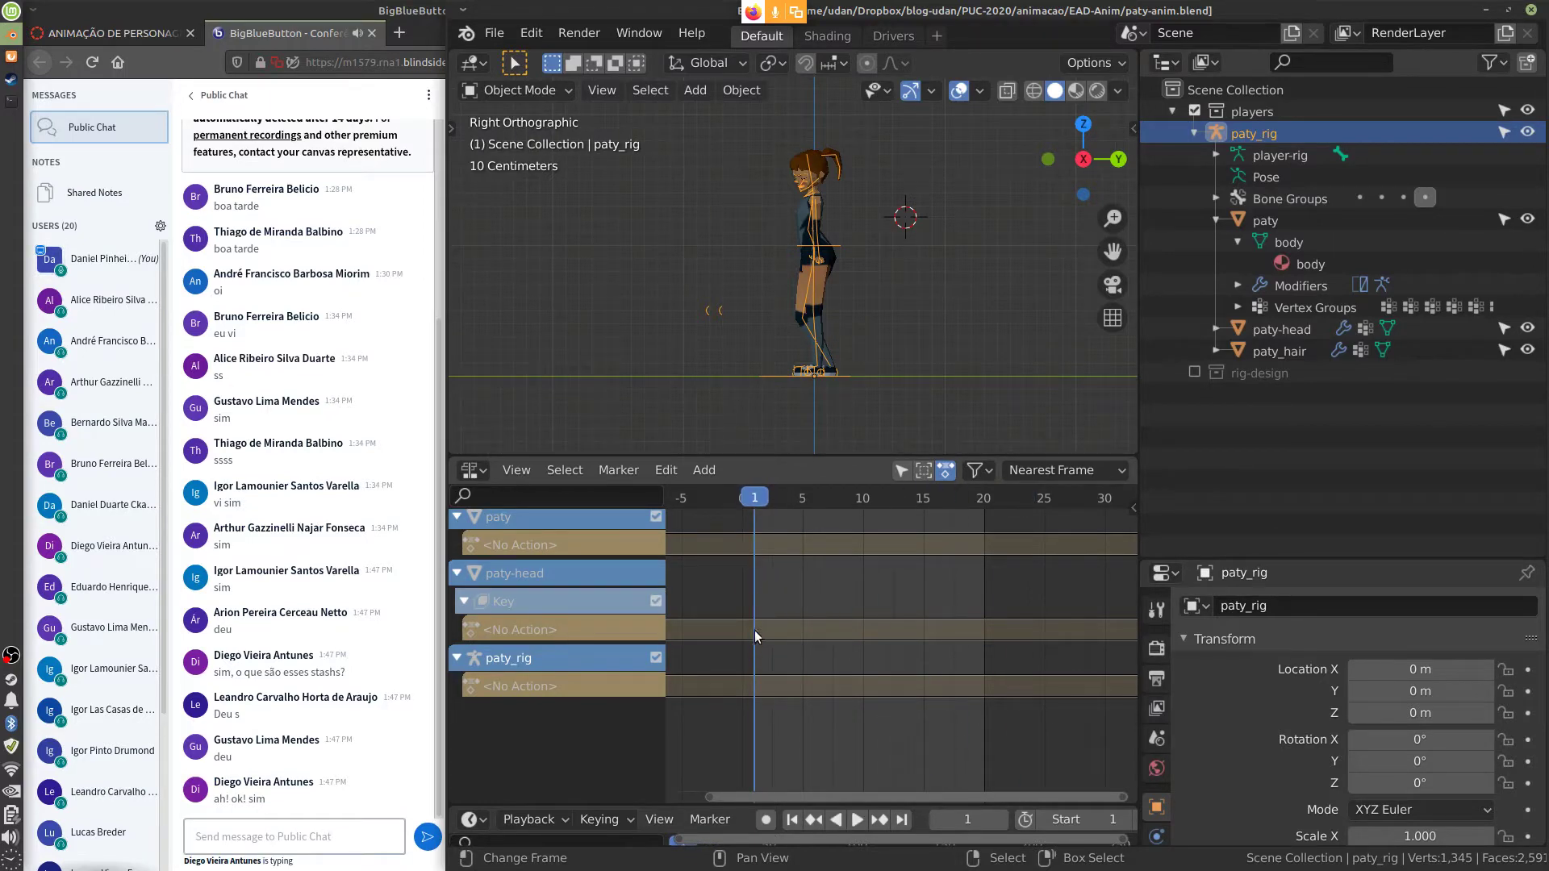
pyautogui.click(473, 470)
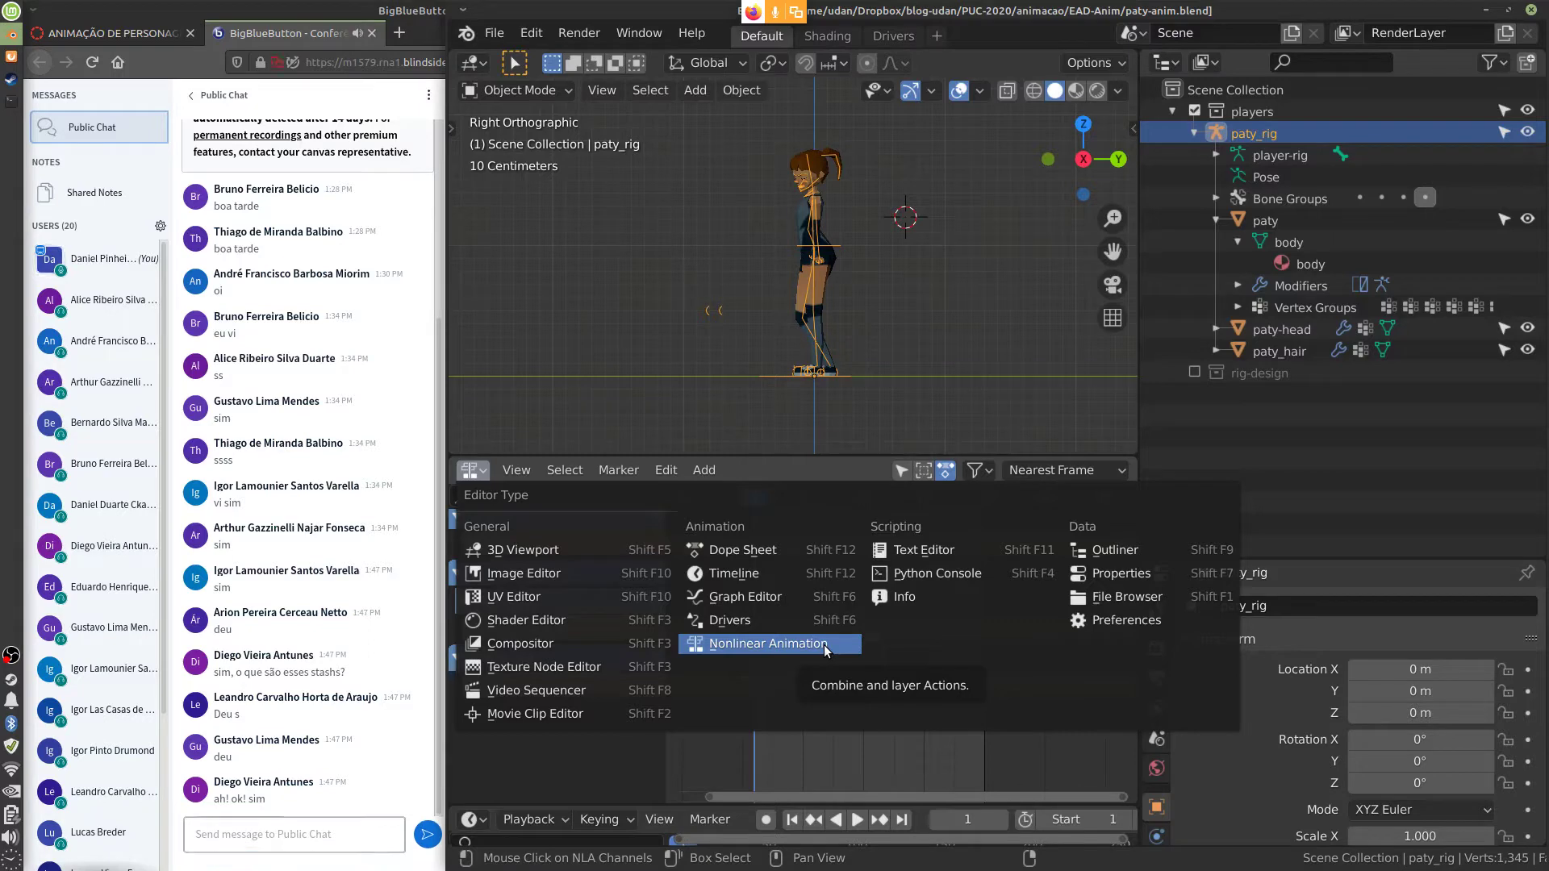
pyautogui.click(824, 645)
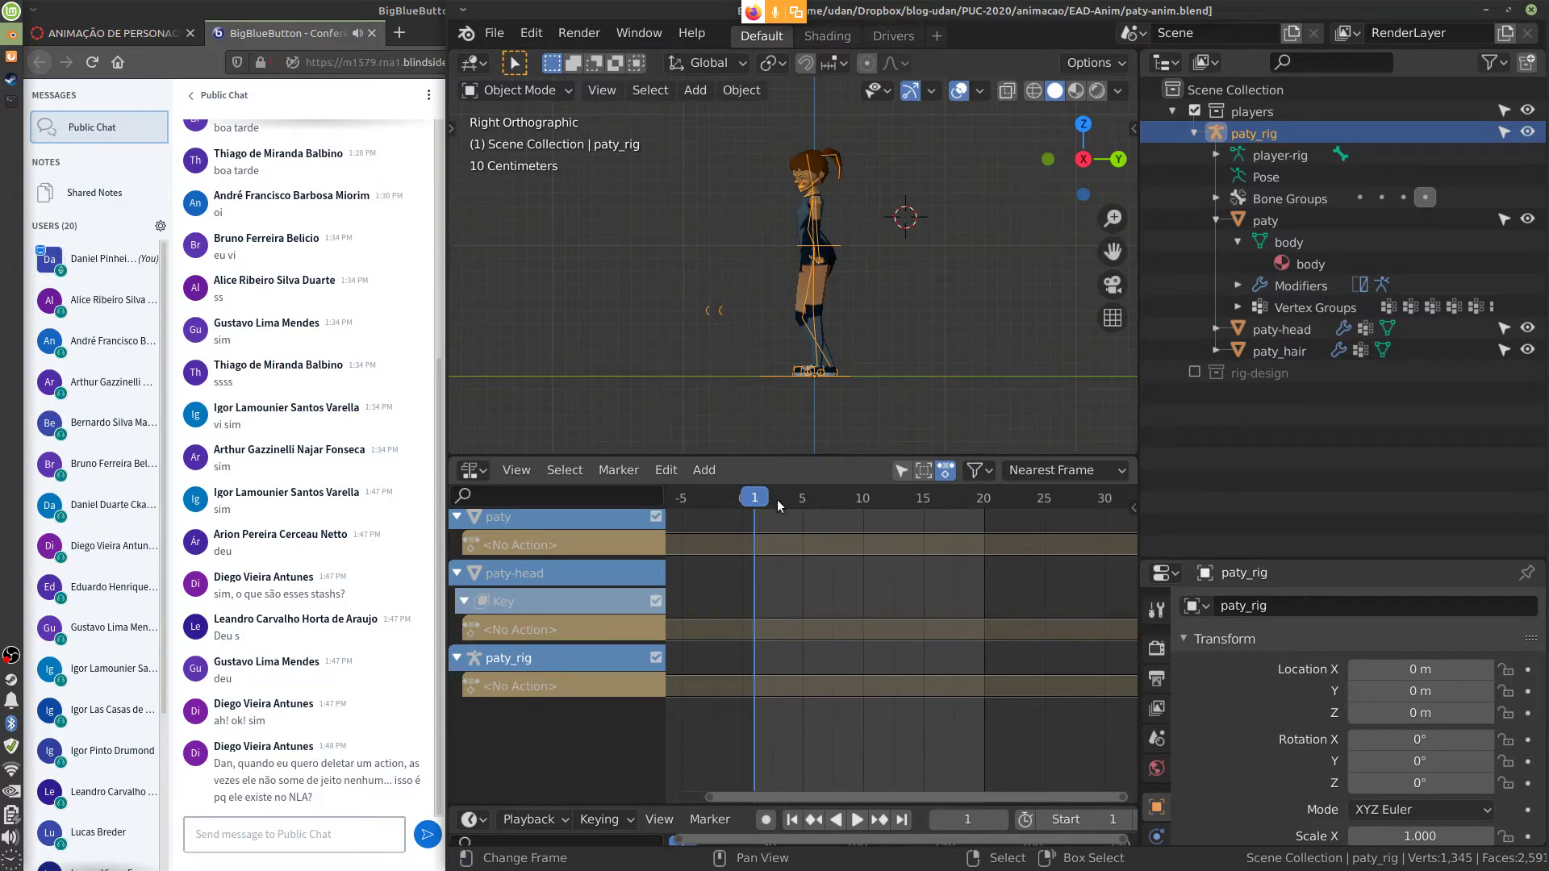
pyautogui.press('space')
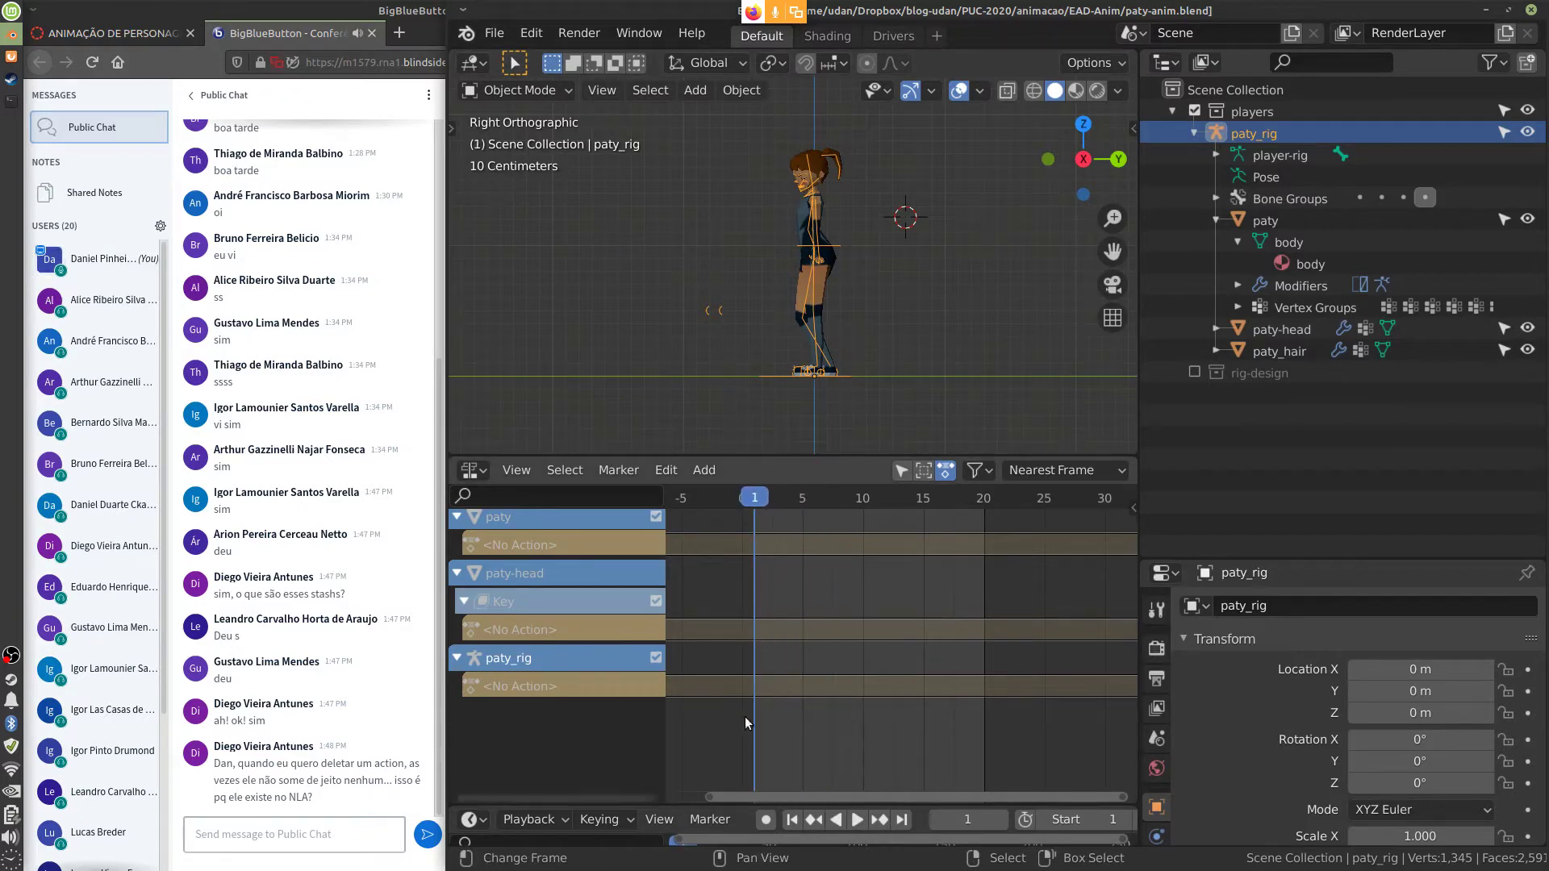
pyautogui.press('Escape')
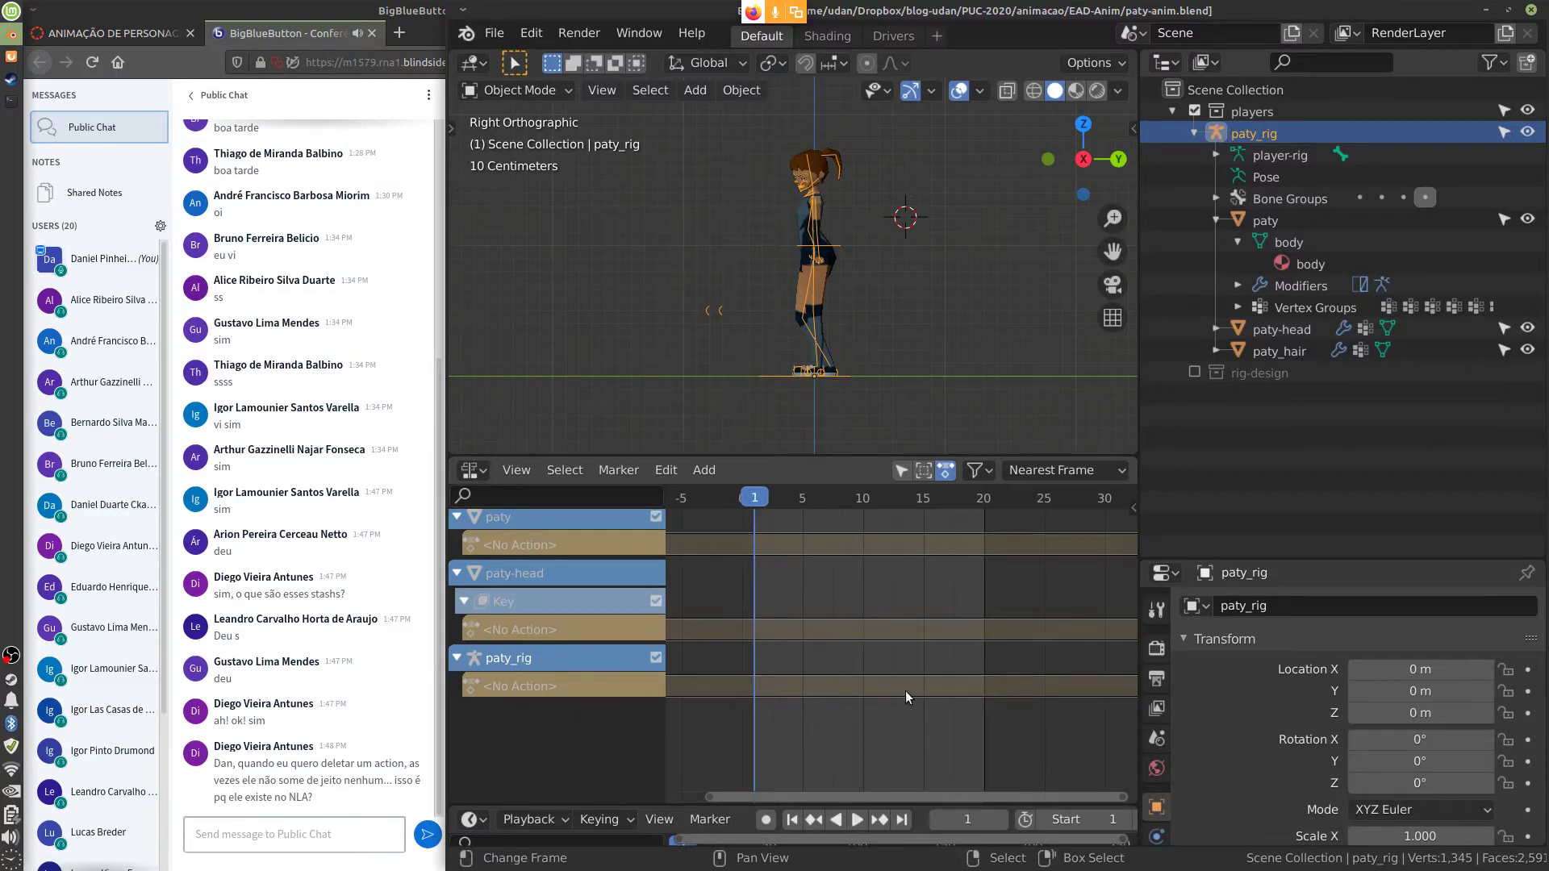
pyautogui.click(704, 823)
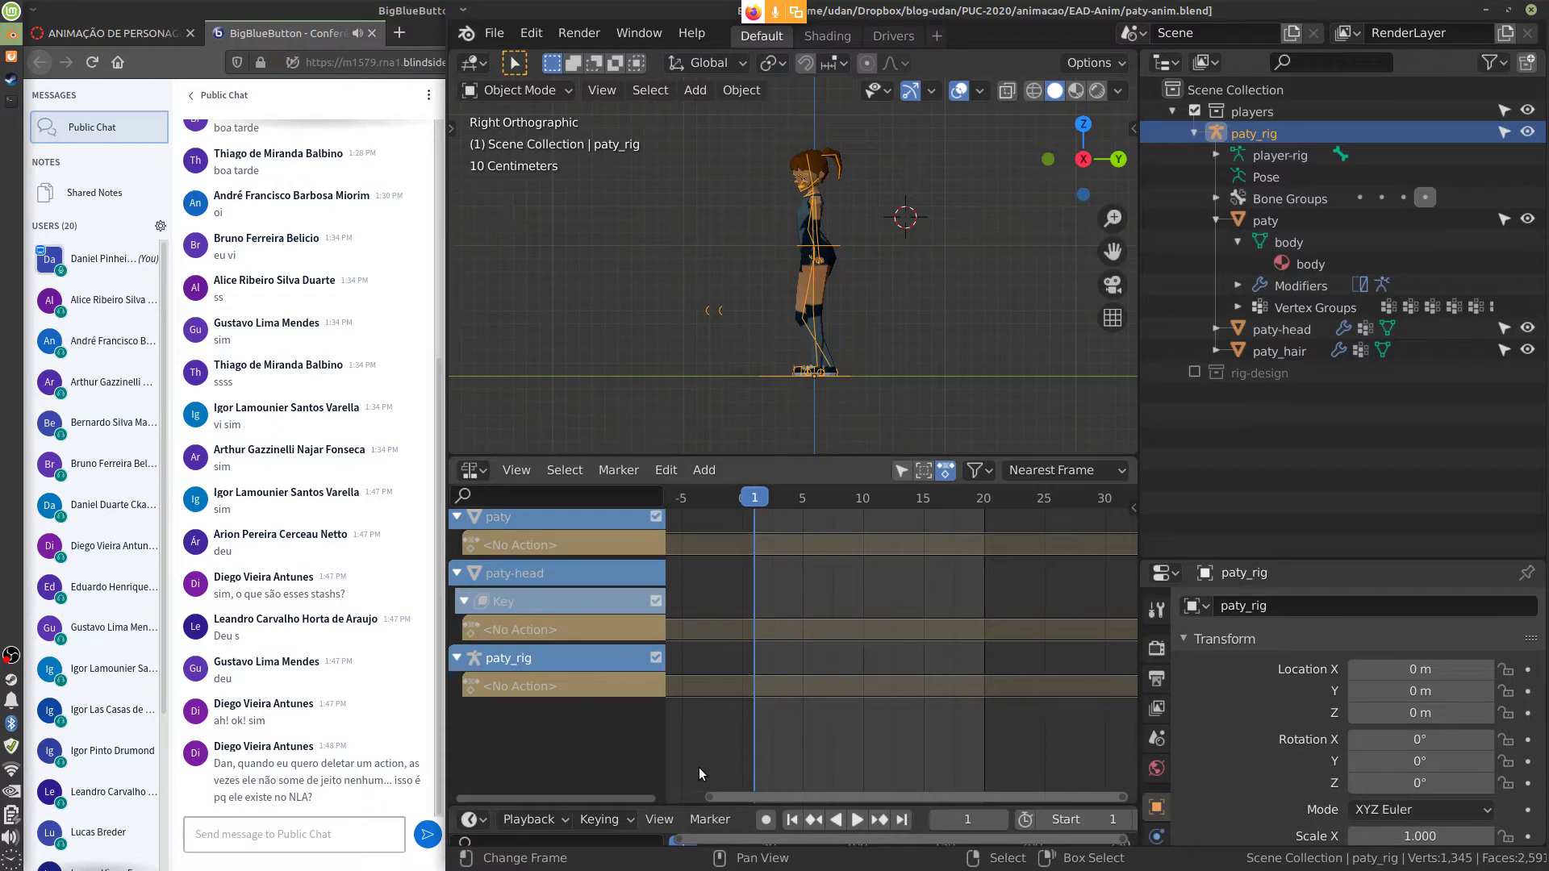
# Reopen the recent file paty-anim.blend, switch its Action Editor area to Nonlinear Animation and enlarge that area
pyautogui.click(494, 32)
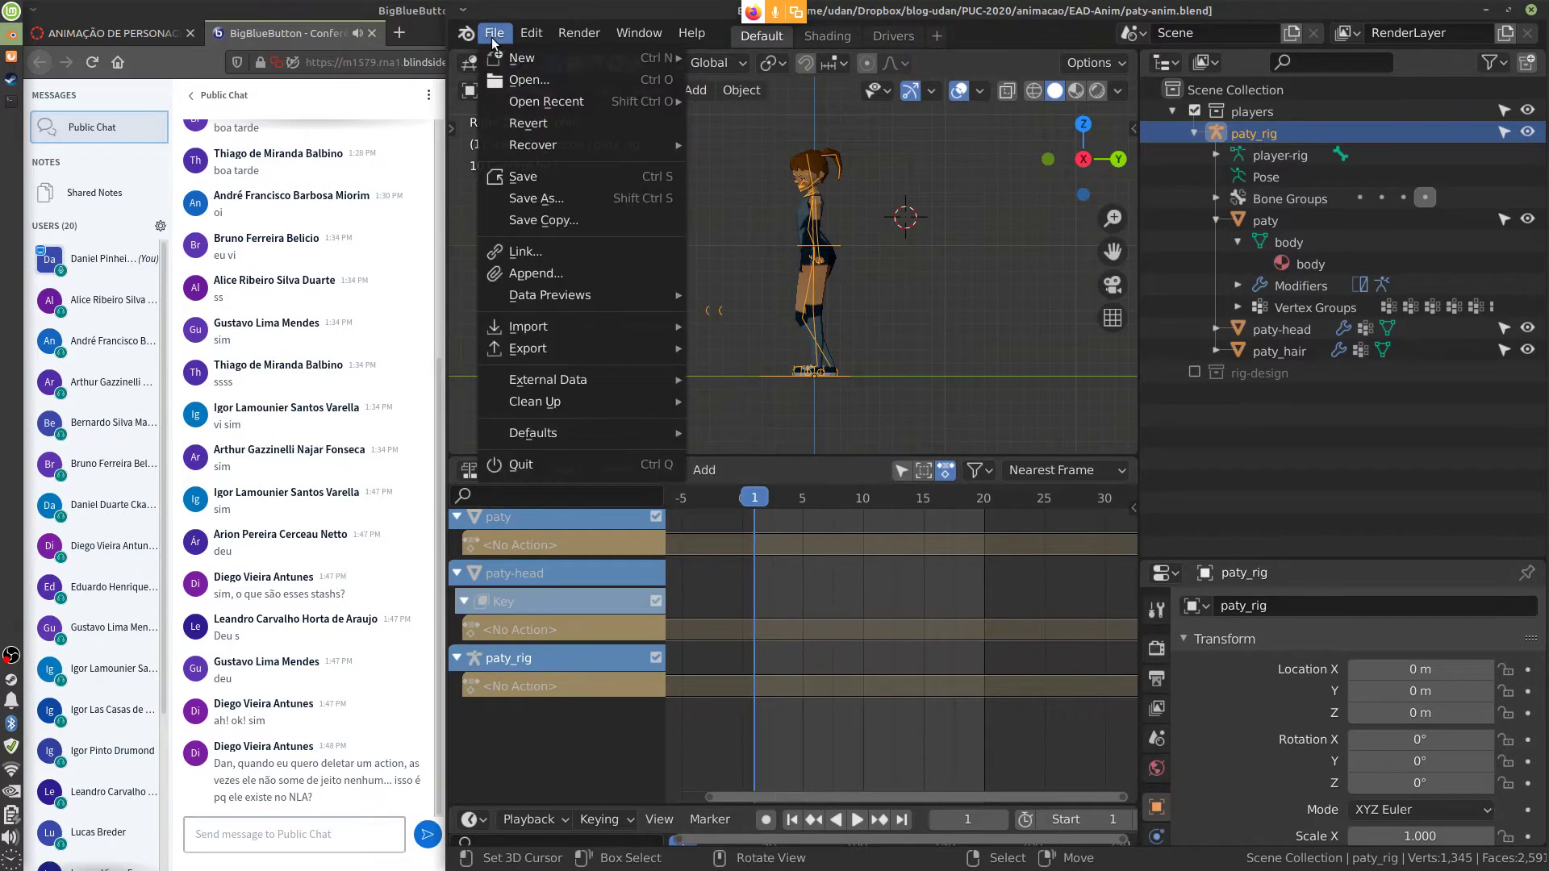
pyautogui.moveTo(541, 107)
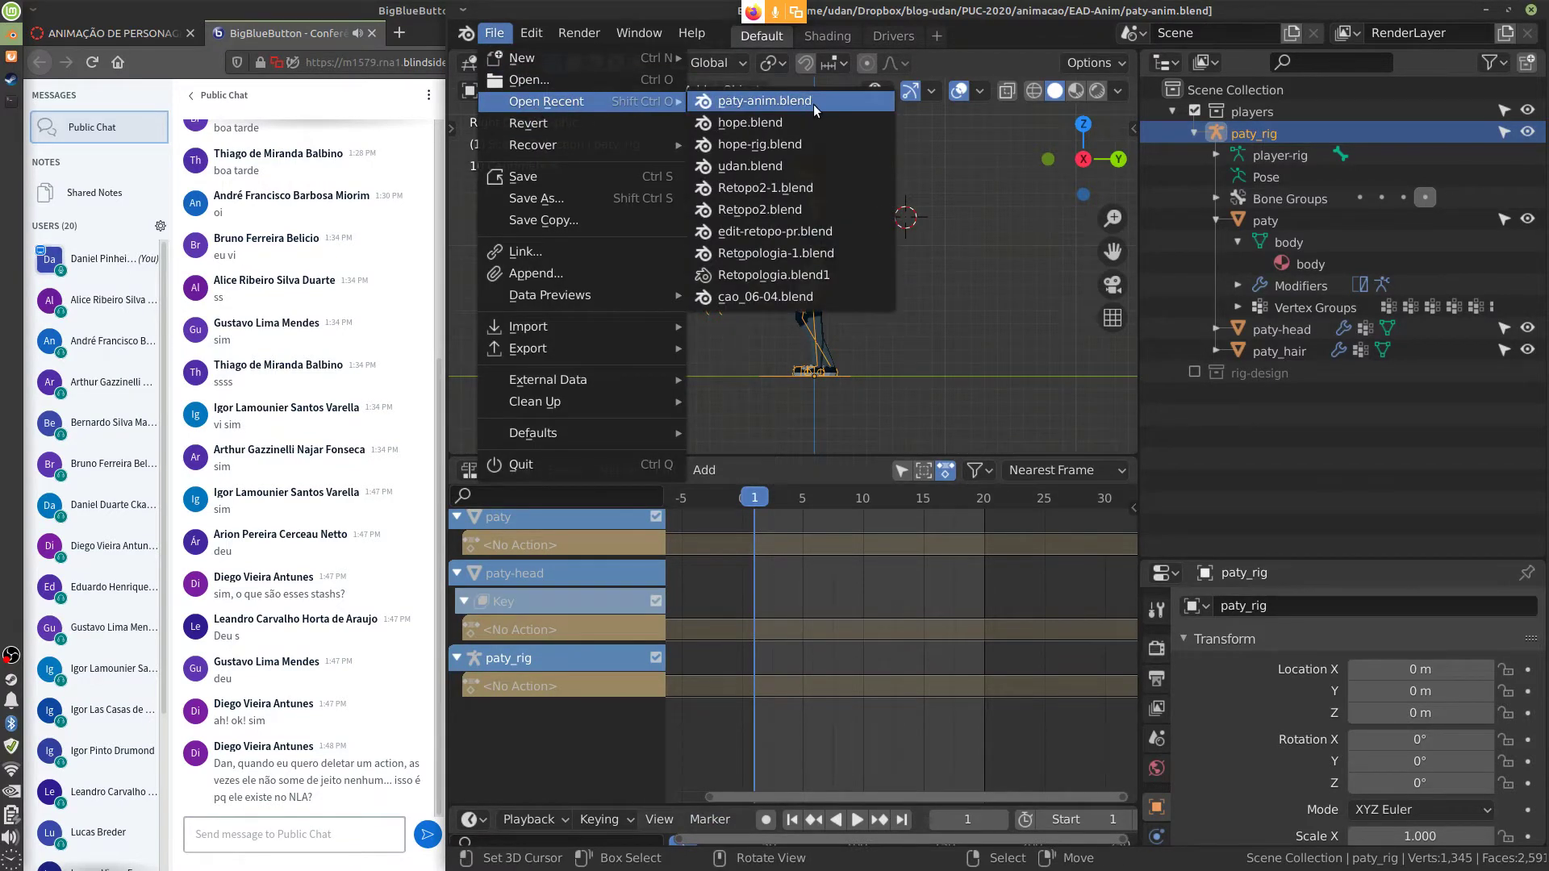
pyautogui.click(813, 101)
pyautogui.click(484, 578)
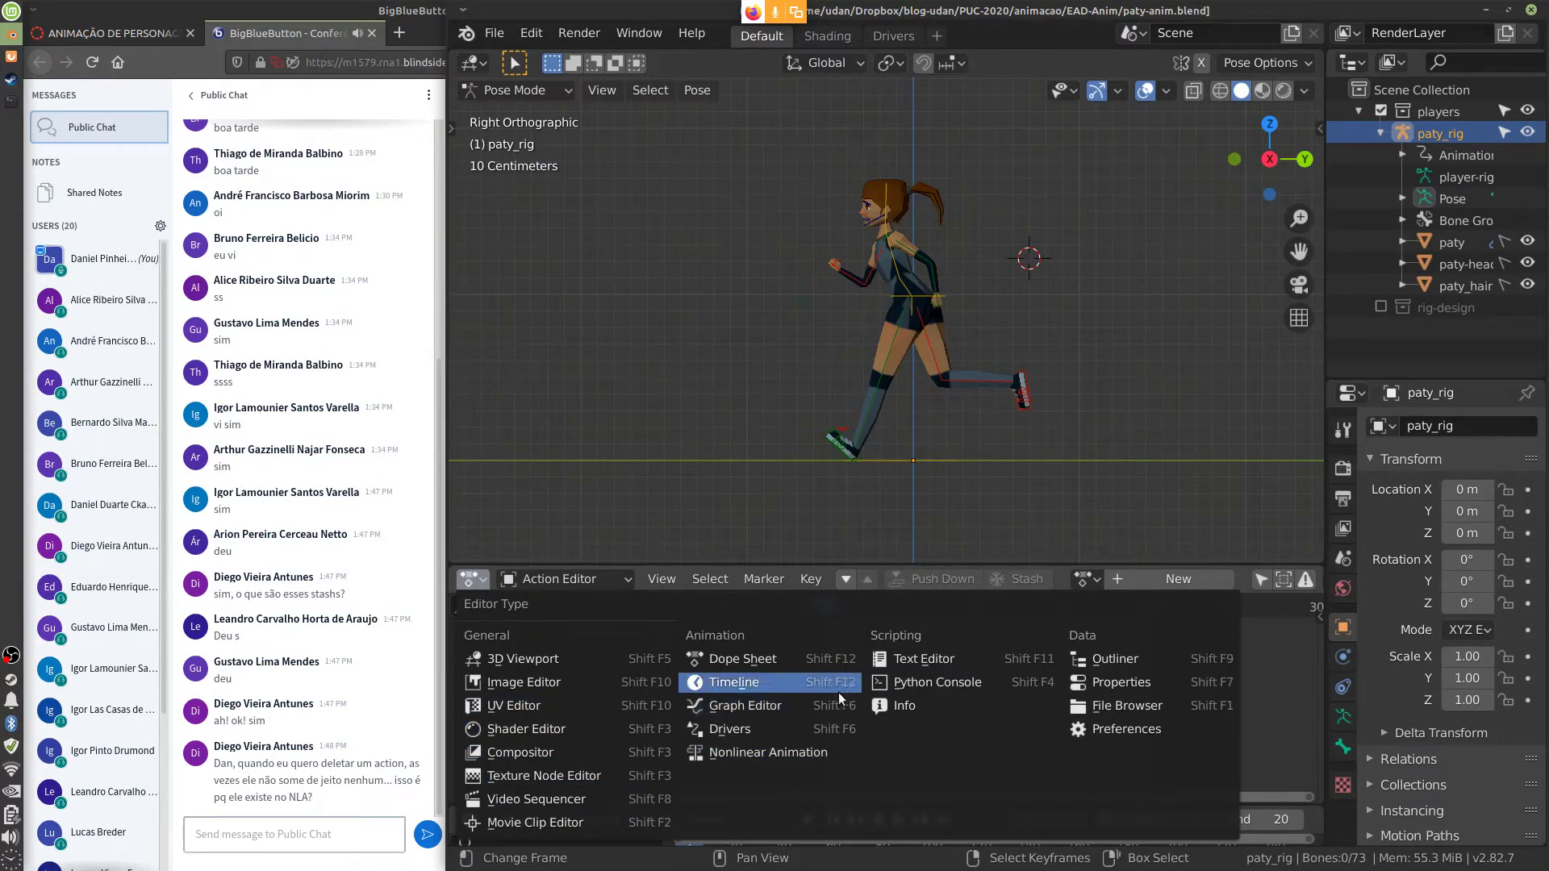
pyautogui.click(791, 754)
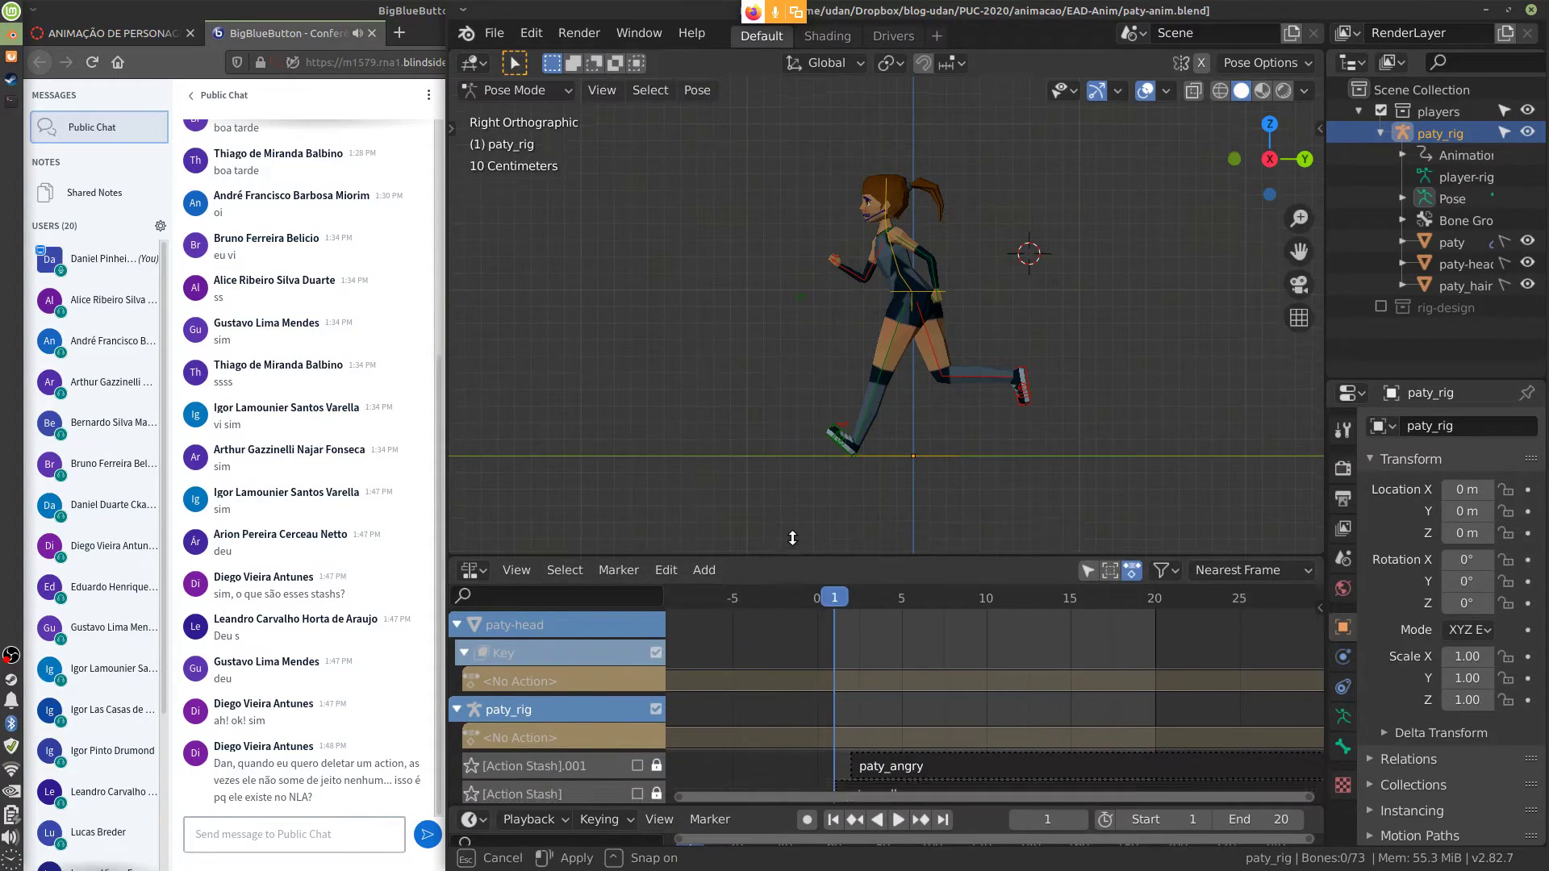
pyautogui.moveTo(792, 568); pyautogui.dragTo(782, 225)
# Select the stashed paty_angry and paty_walk strips of paty_rig in turn to compare them, and return the playhead to frame 1
pyautogui.click(592, 452)
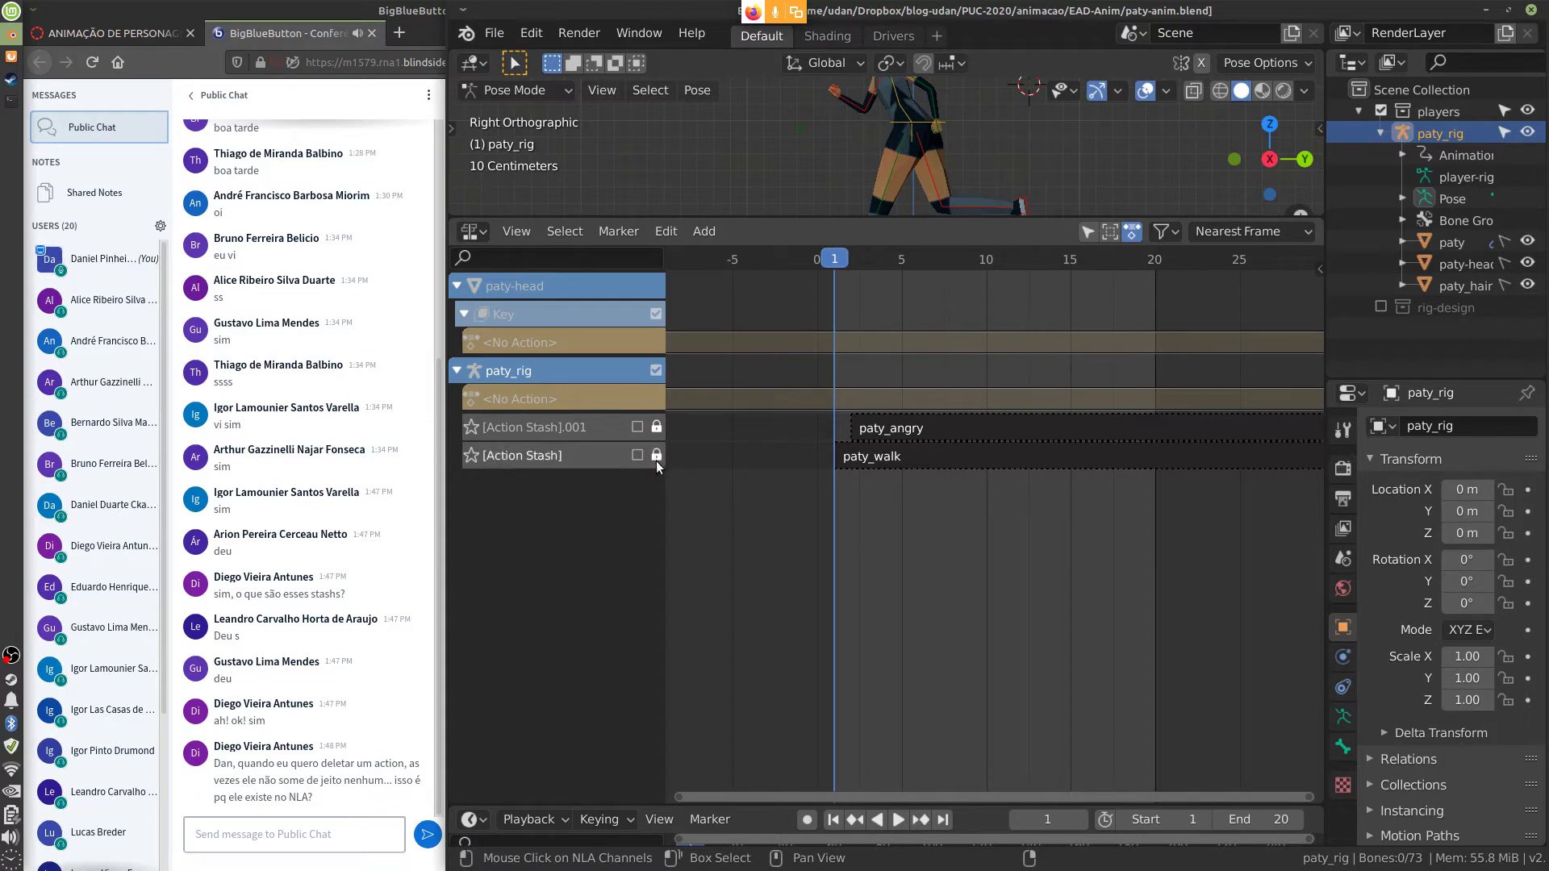
pyautogui.click(961, 429)
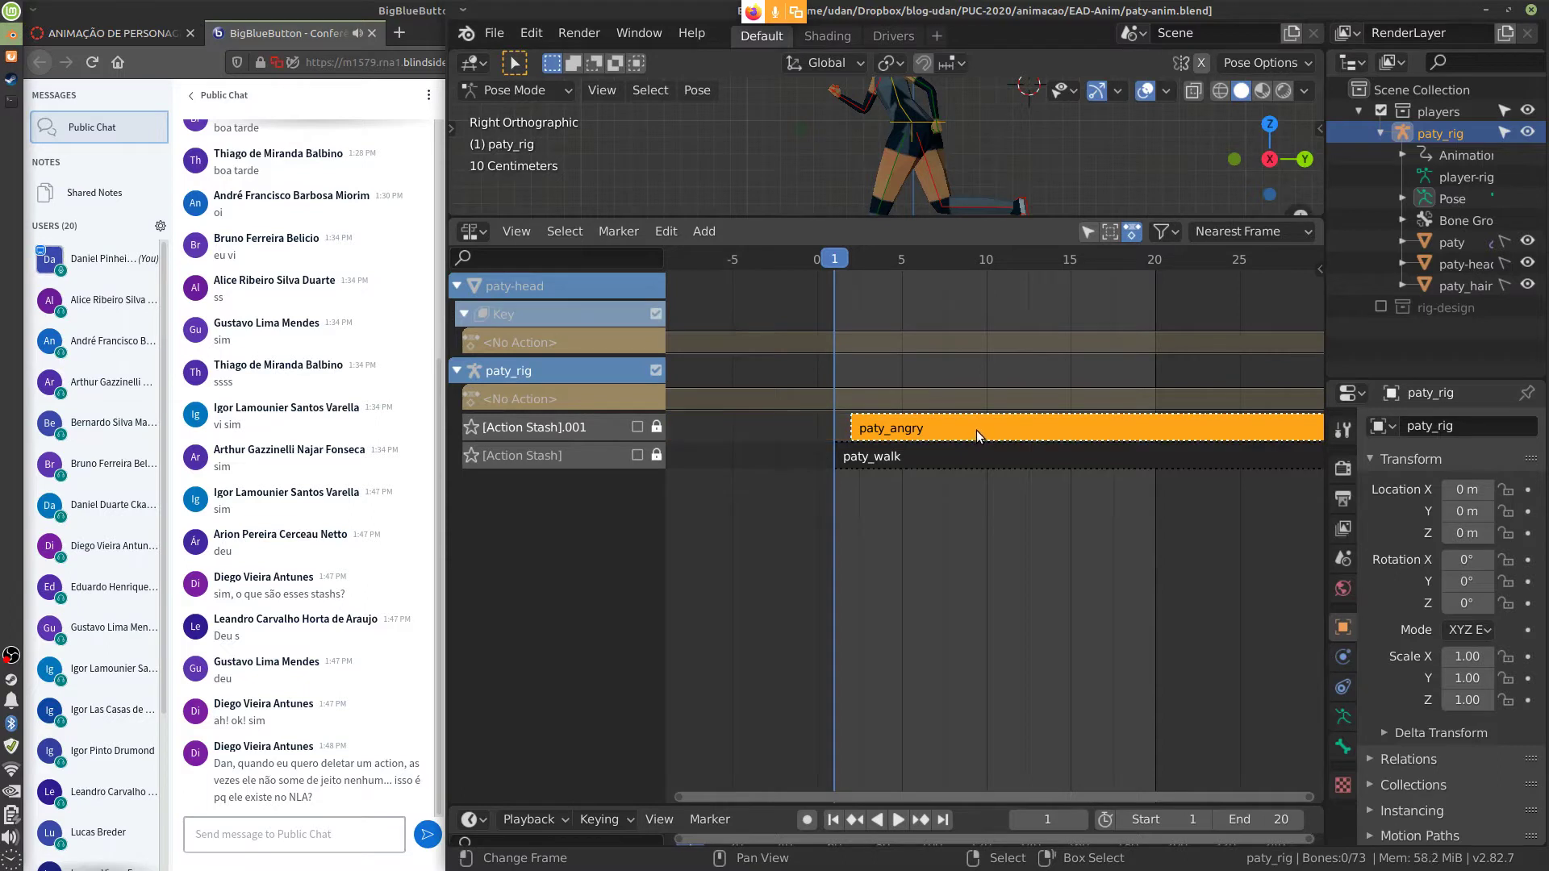
pyautogui.click(979, 453)
pyautogui.rightClick(979, 454)
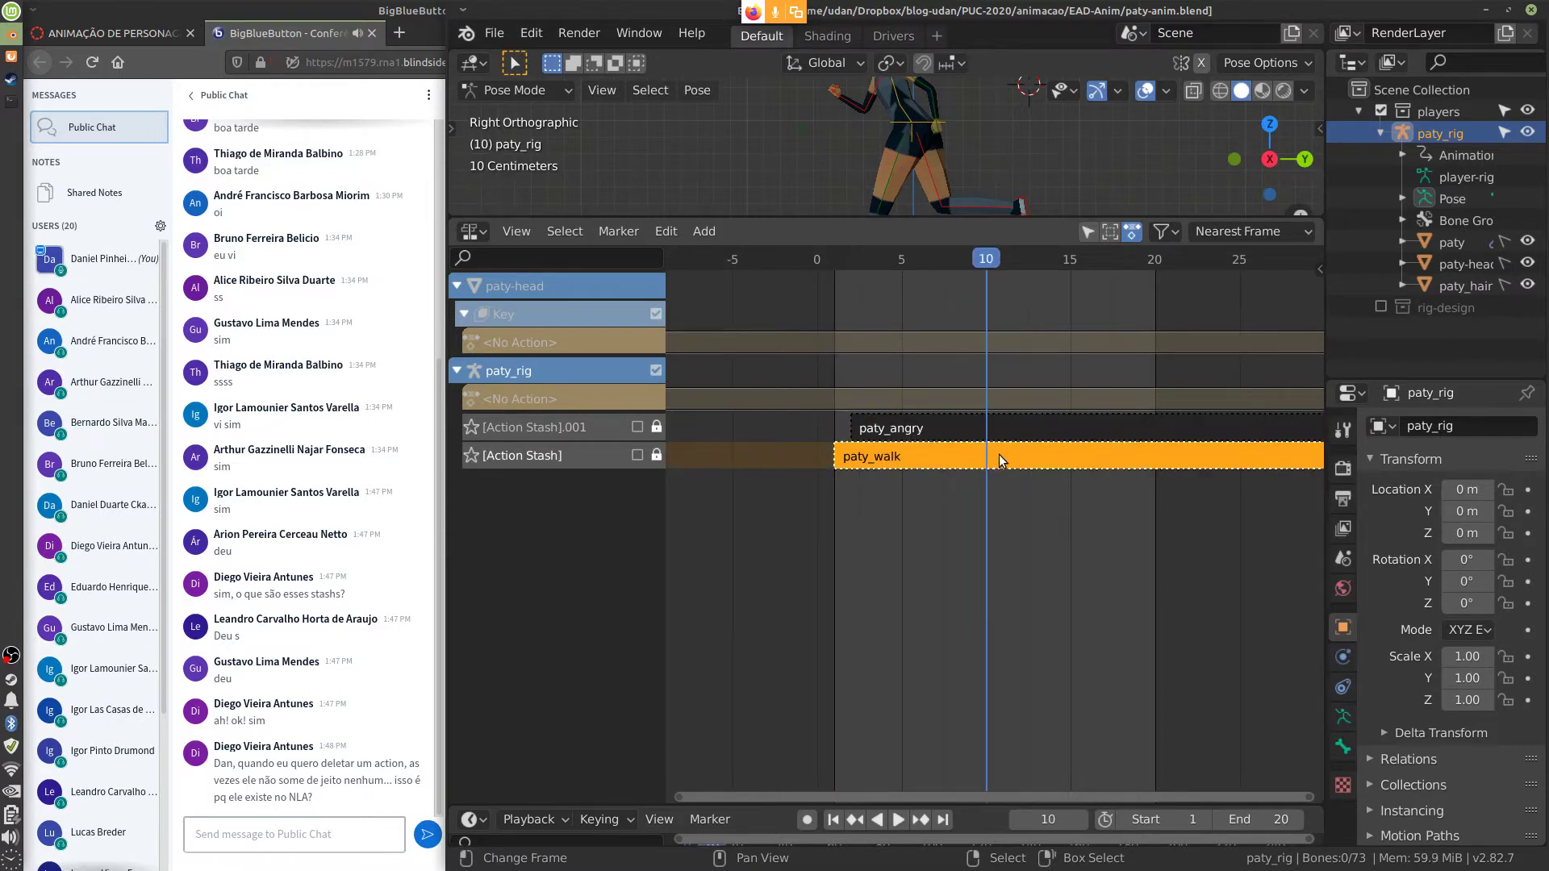
pyautogui.click(1008, 432)
pyautogui.click(1010, 455)
pyautogui.click(1013, 433)
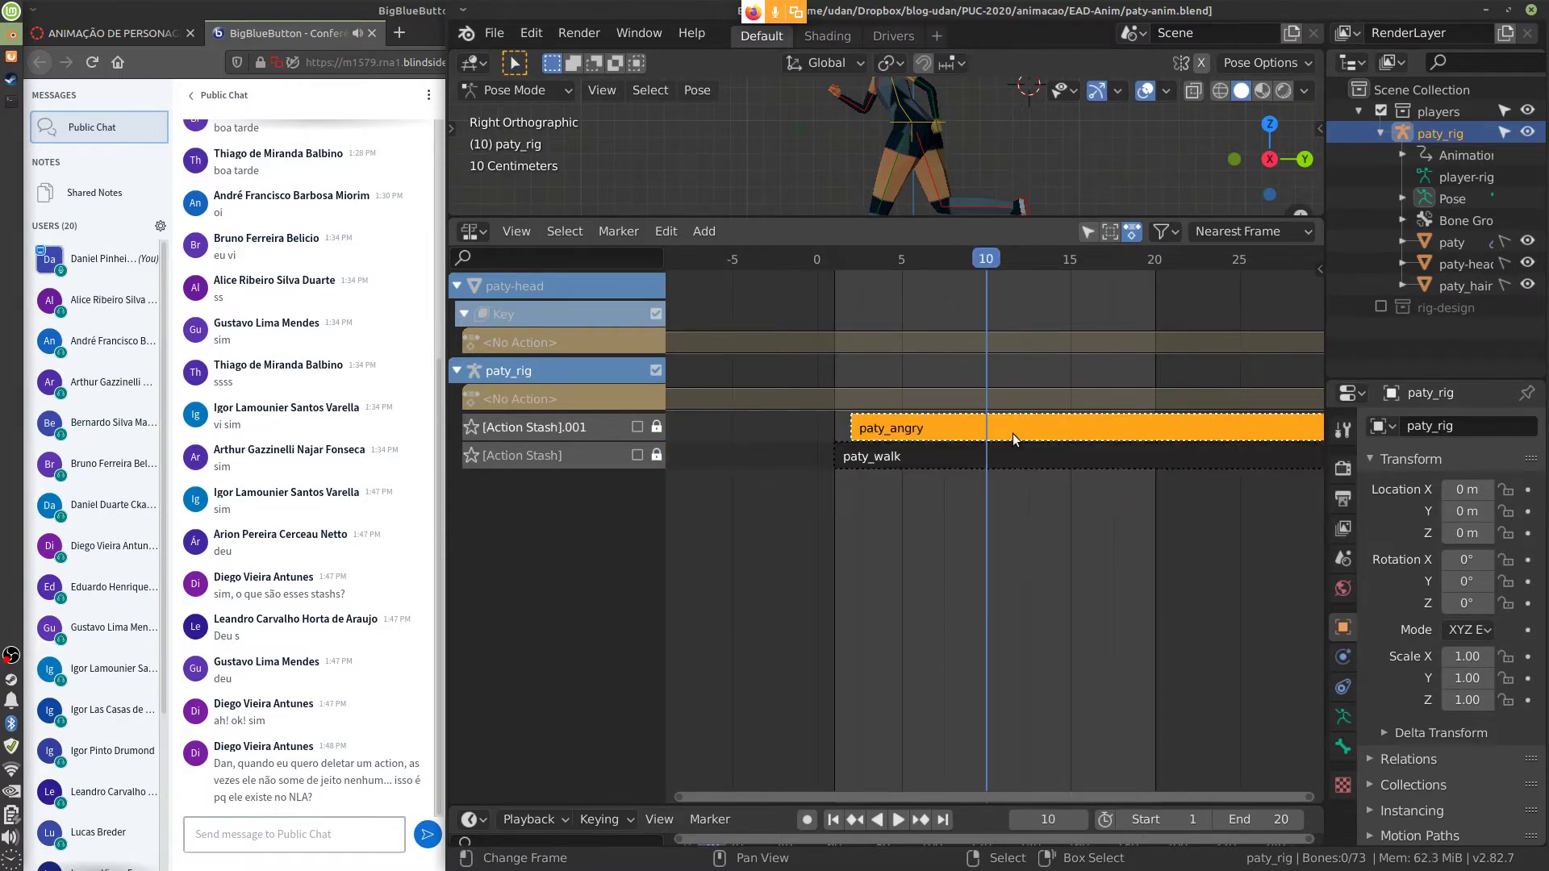
pyautogui.click(1011, 454)
pyautogui.click(1015, 434)
pyautogui.moveTo(936, 429); pyautogui.dragTo(918, 428)
pyautogui.moveTo(917, 264); pyautogui.dragTo(827, 278)
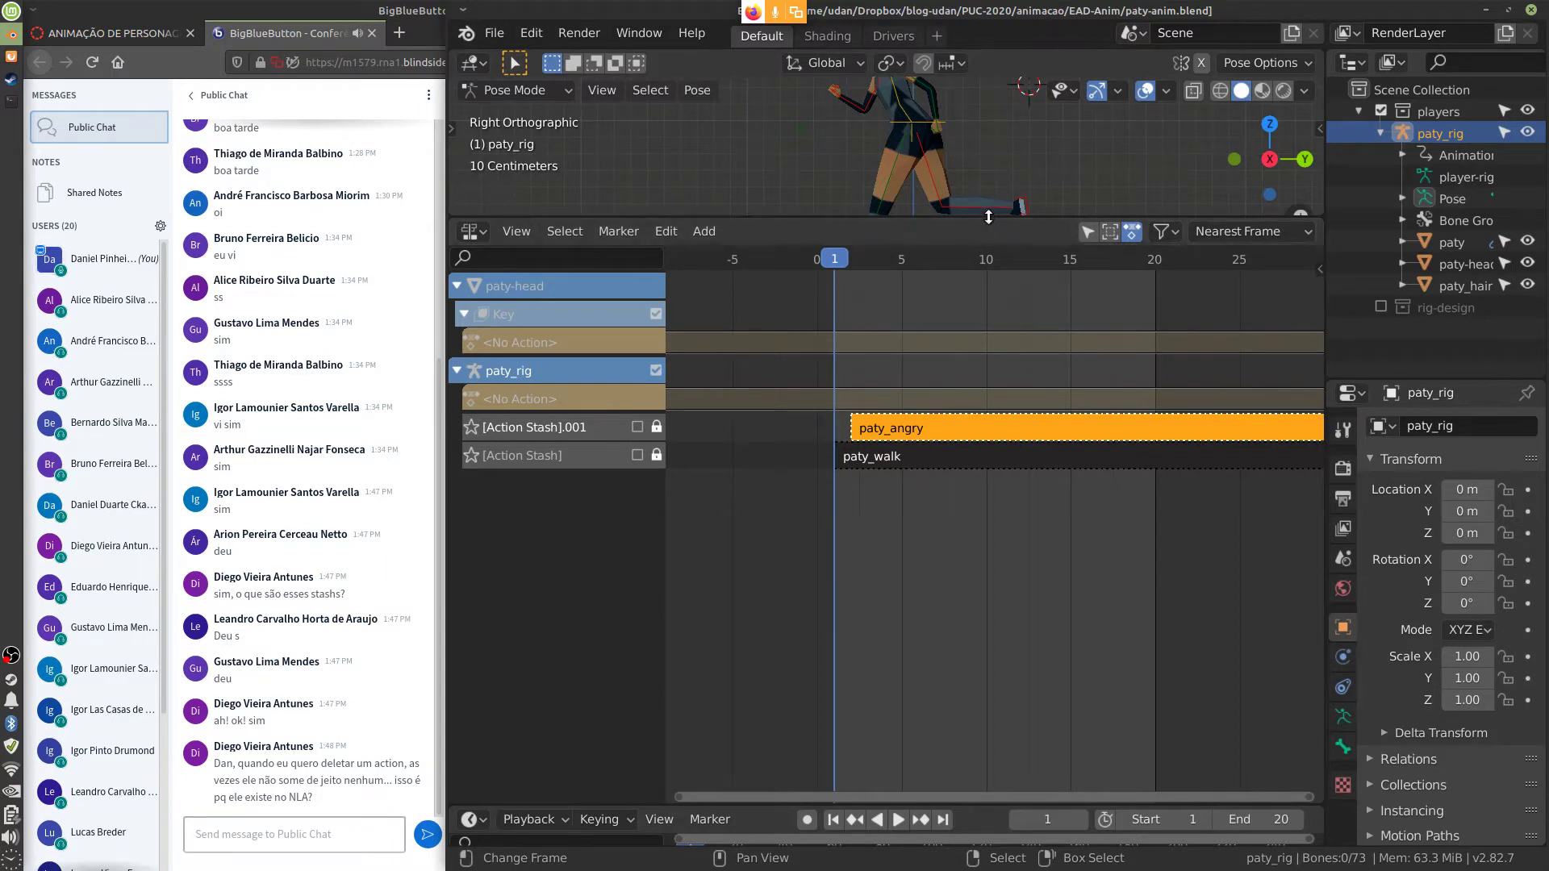
# Enlarge the 3D viewport to show the whole character, and alternate the selection between the stashed strips to check the pose
pyautogui.moveTo(987, 217); pyautogui.dragTo(978, 412)
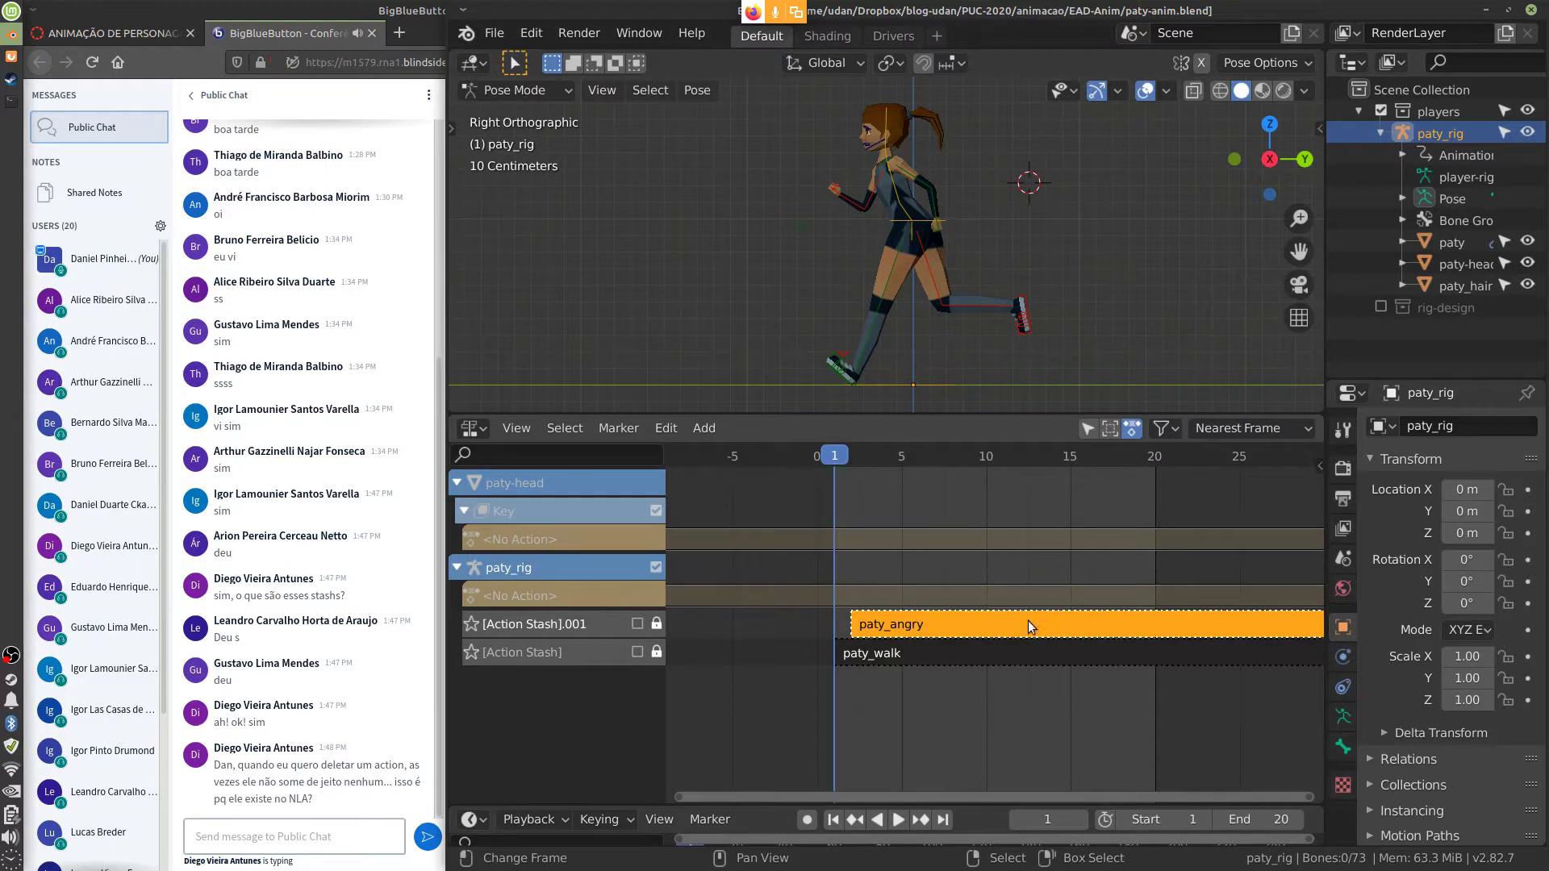
pyautogui.click(981, 654)
pyautogui.click(986, 631)
pyautogui.click(979, 653)
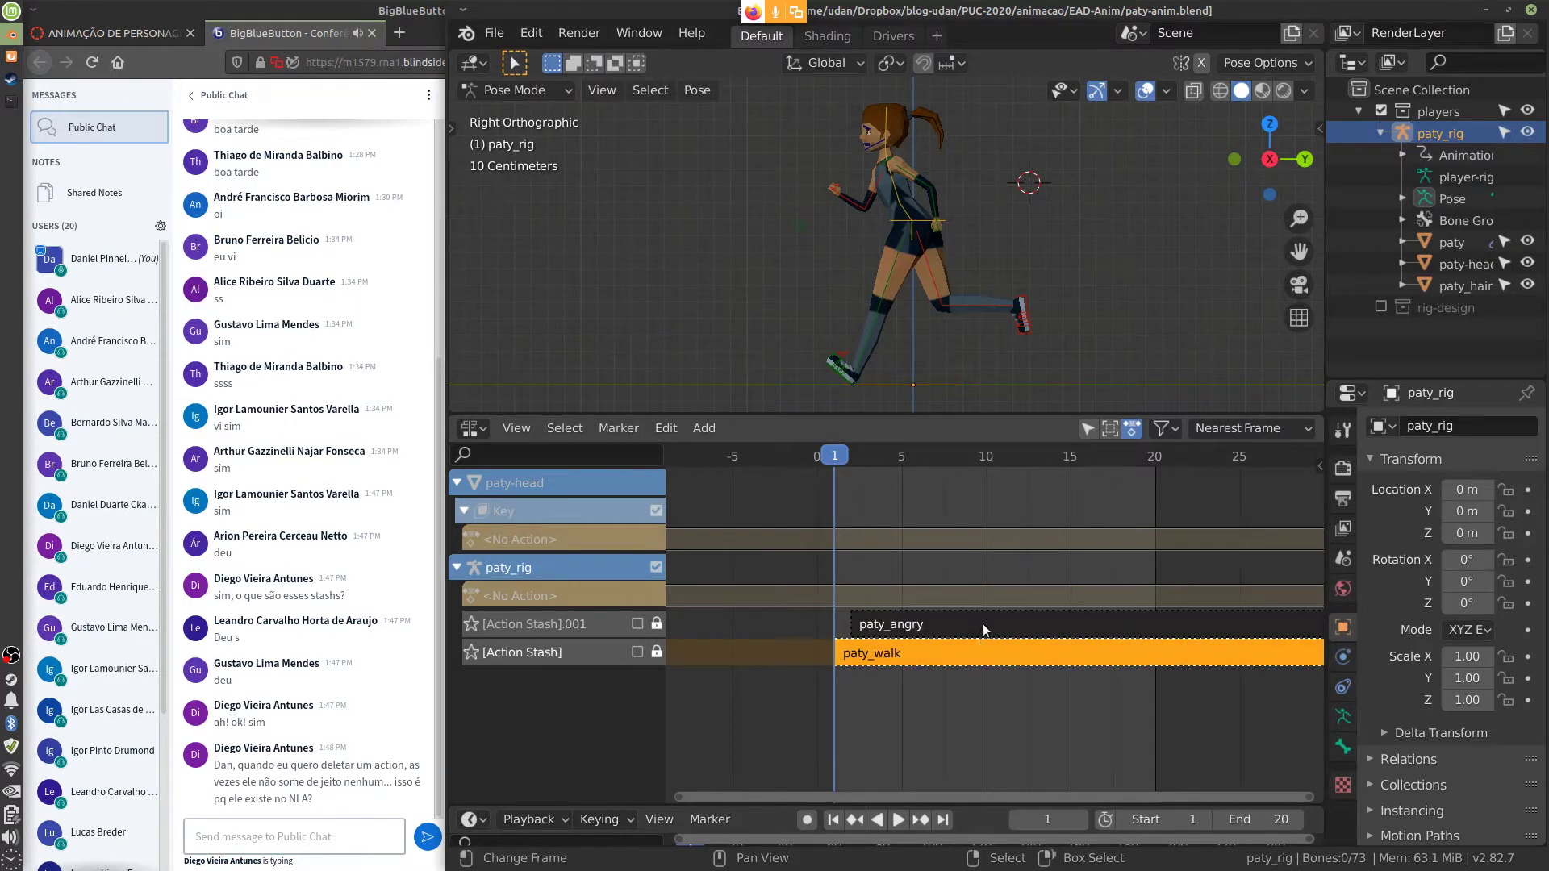
pyautogui.click(983, 627)
pyautogui.click(979, 654)
pyautogui.click(983, 627)
pyautogui.click(979, 653)
pyautogui.click(976, 630)
pyautogui.click(972, 652)
pyautogui.click(979, 634)
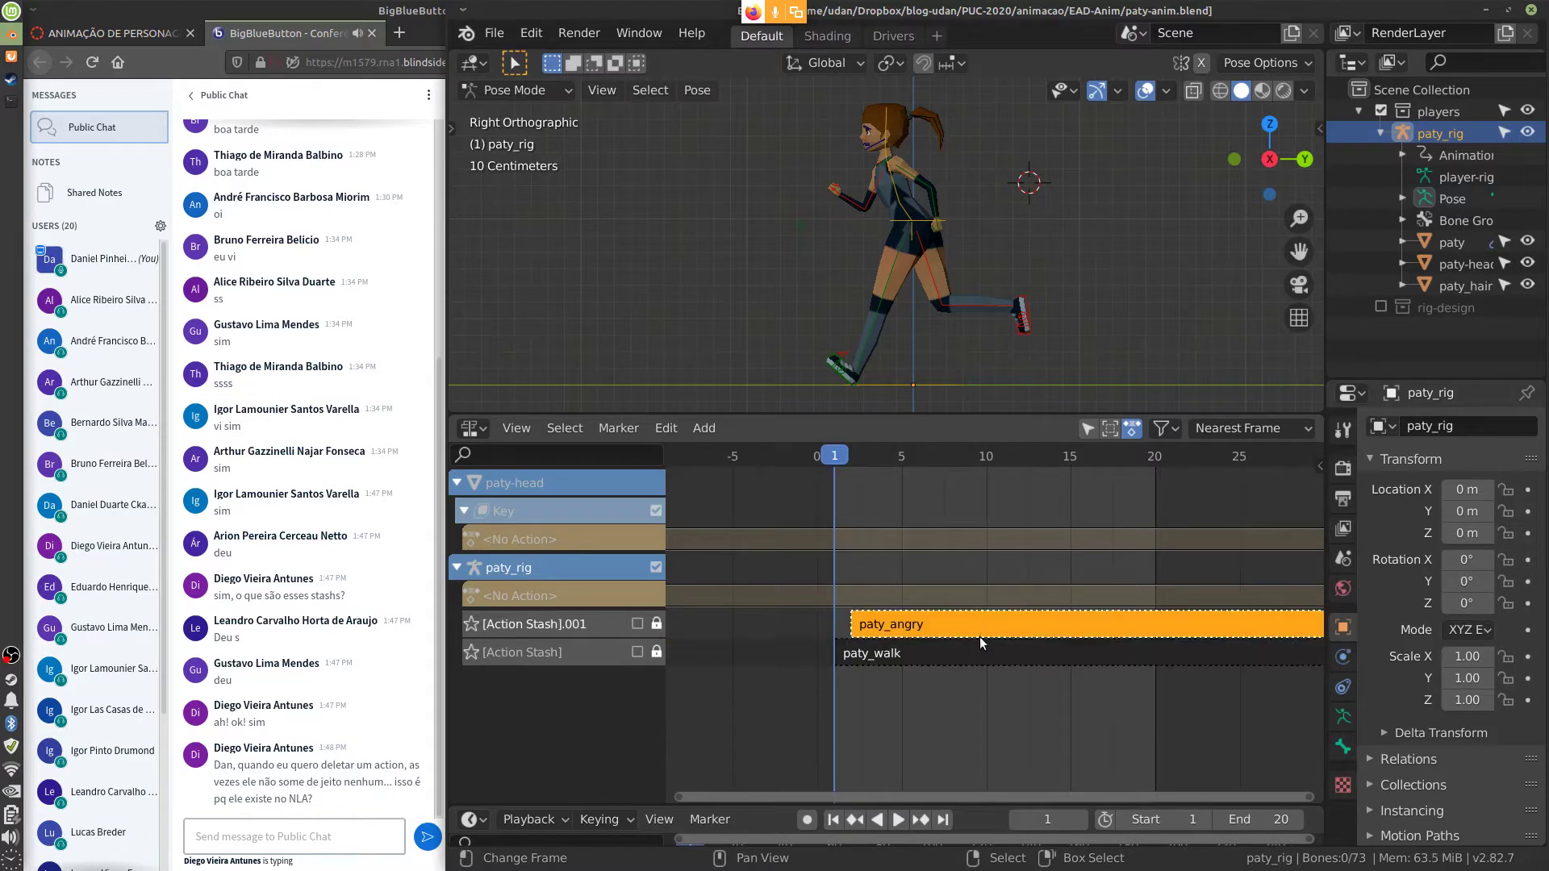
pyautogui.click(980, 650)
pyautogui.click(980, 629)
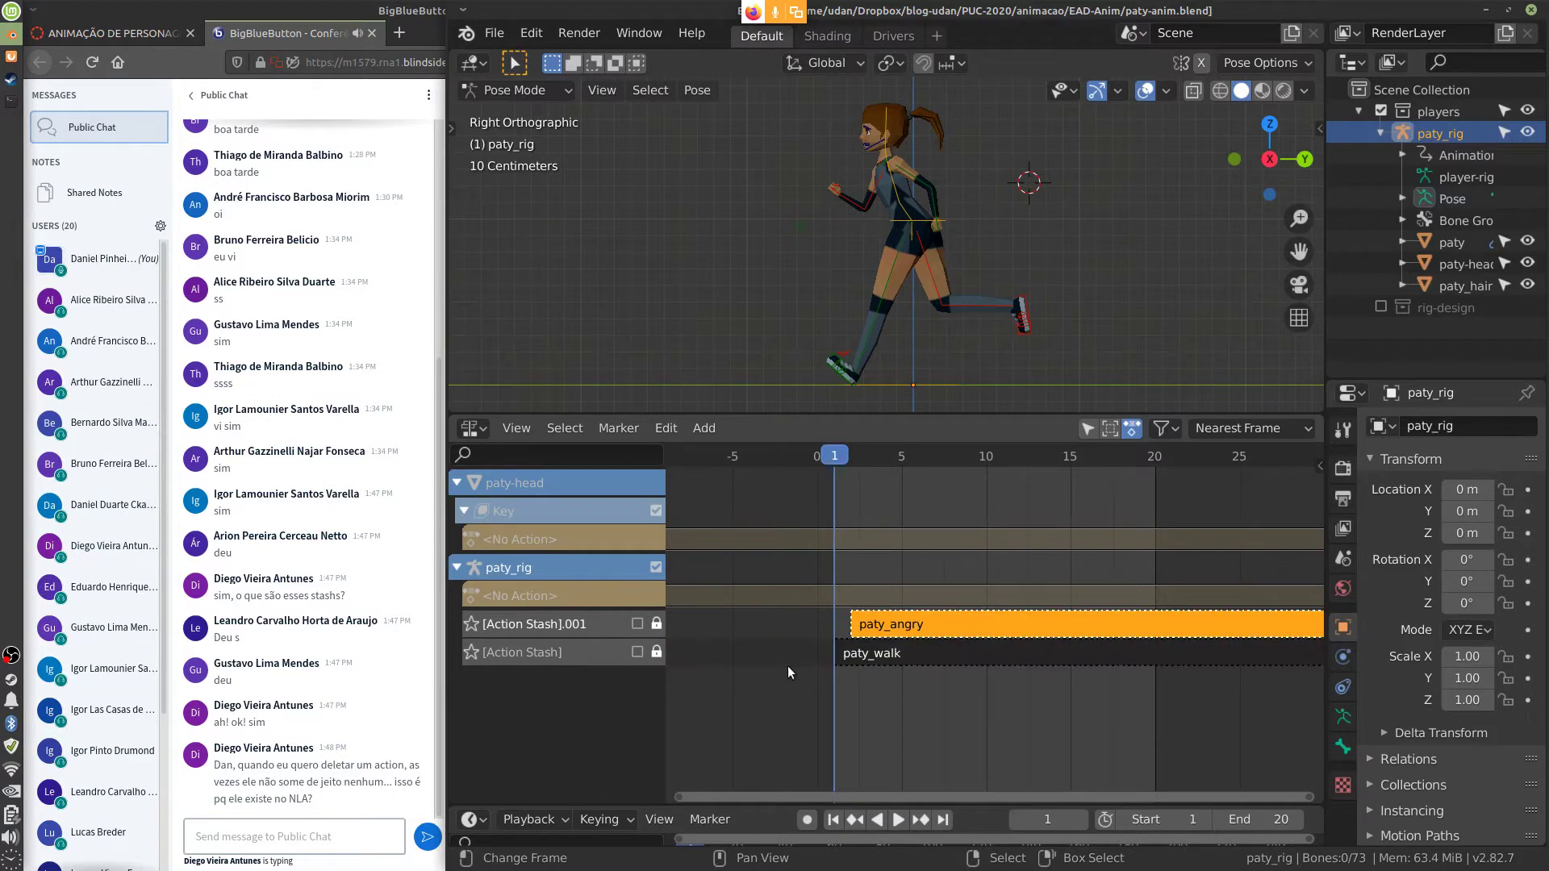
# Unlock both Action Stash tracks of paty_rig and delete the paty_angry strip
pyautogui.click(656, 625)
pyautogui.click(656, 651)
pyautogui.click(991, 650)
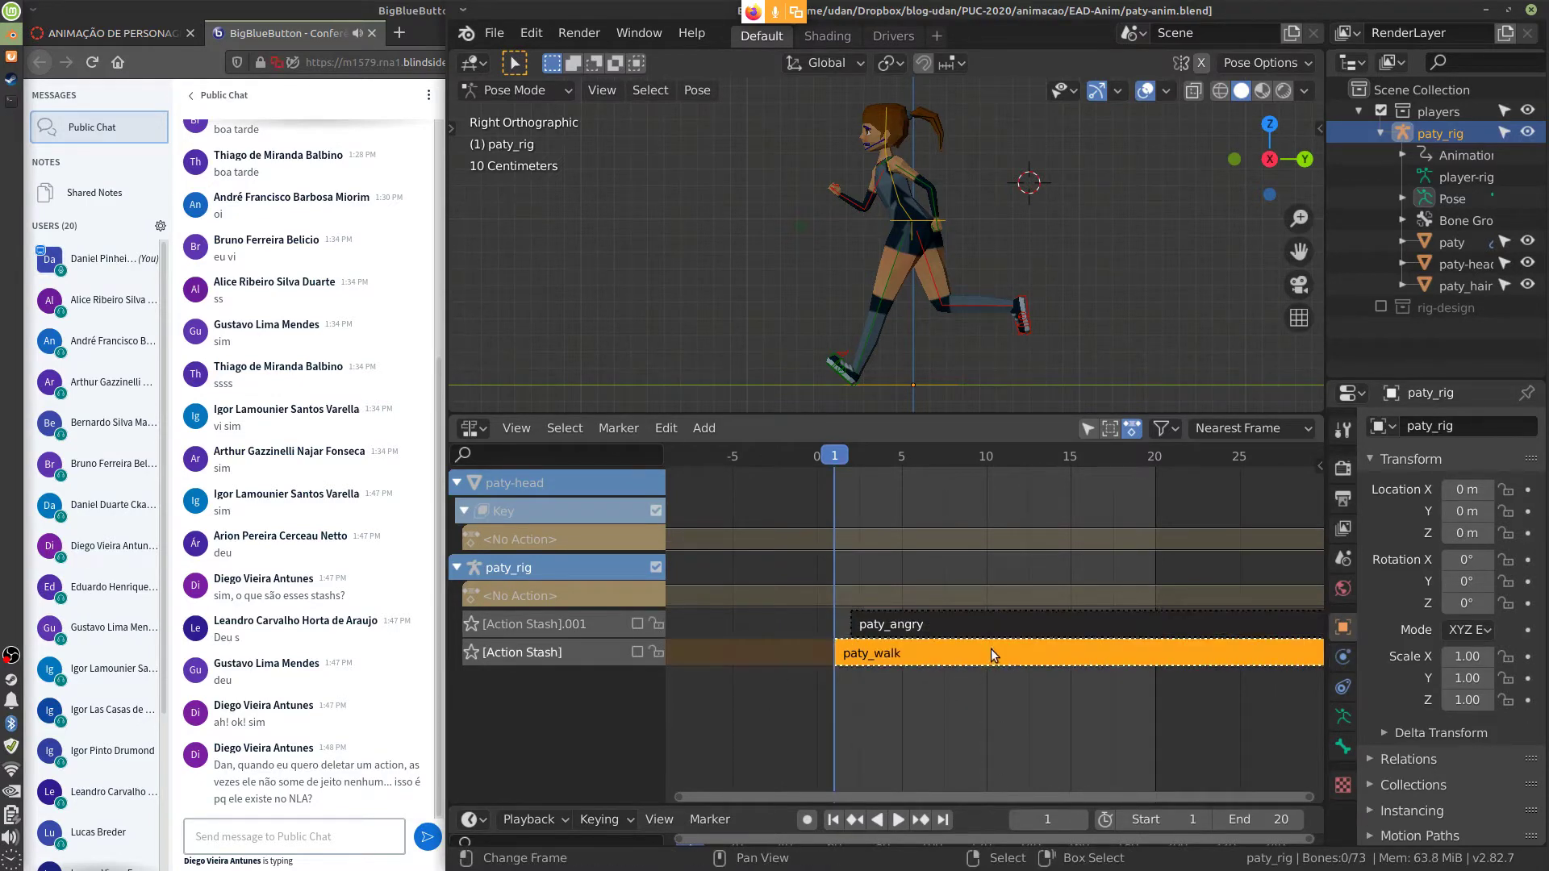
pyautogui.click(994, 632)
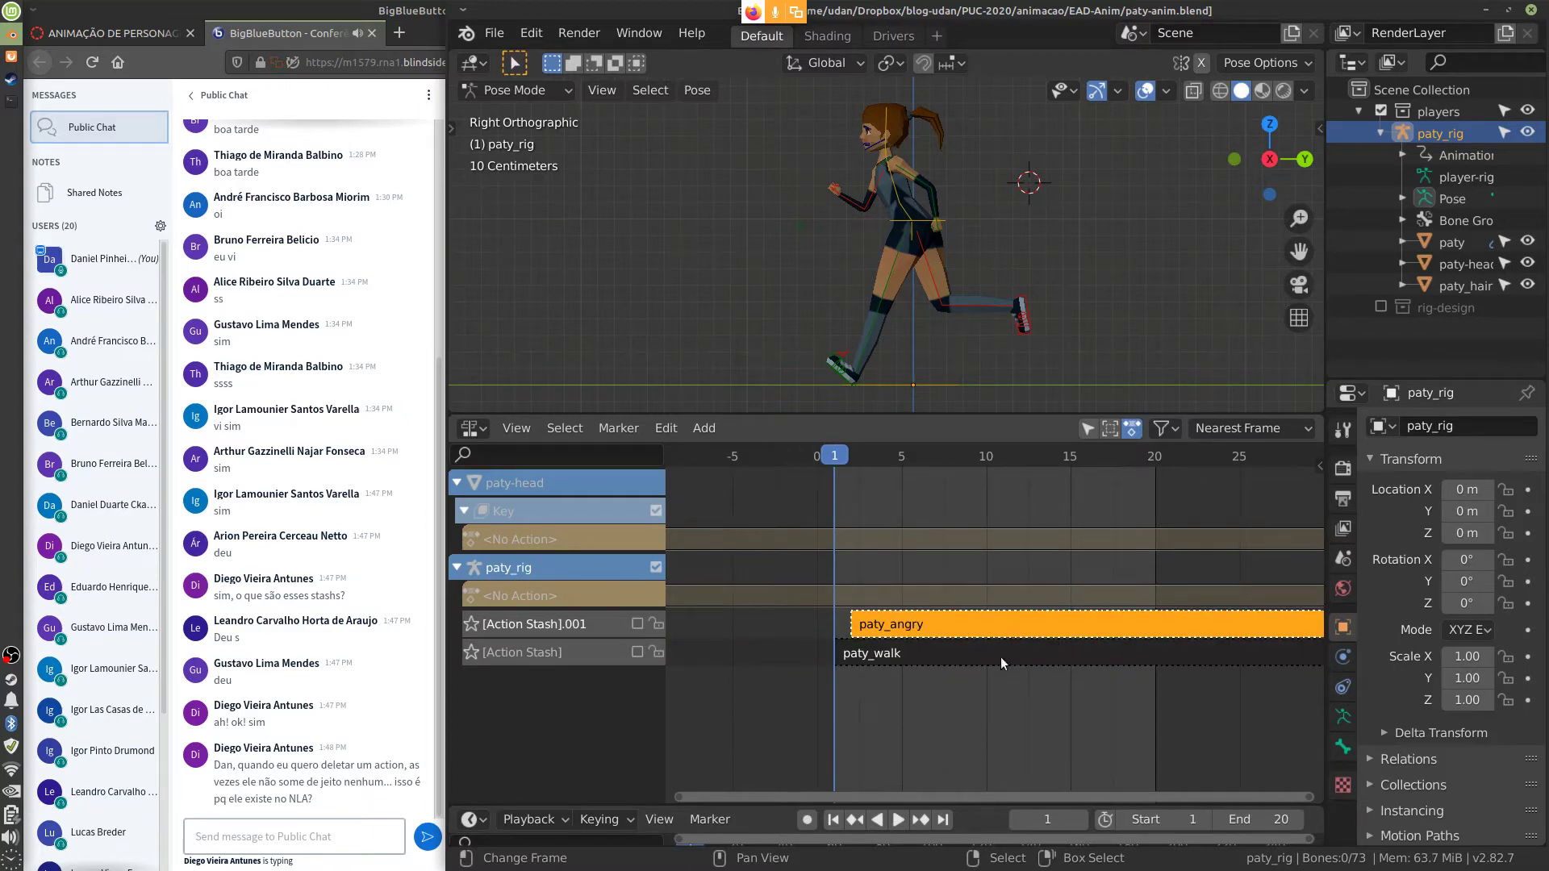
pyautogui.press('x')
# Delete the paty_walk strip from the Action Stash track and move the playhead to frame 2
pyautogui.click(1000, 659)
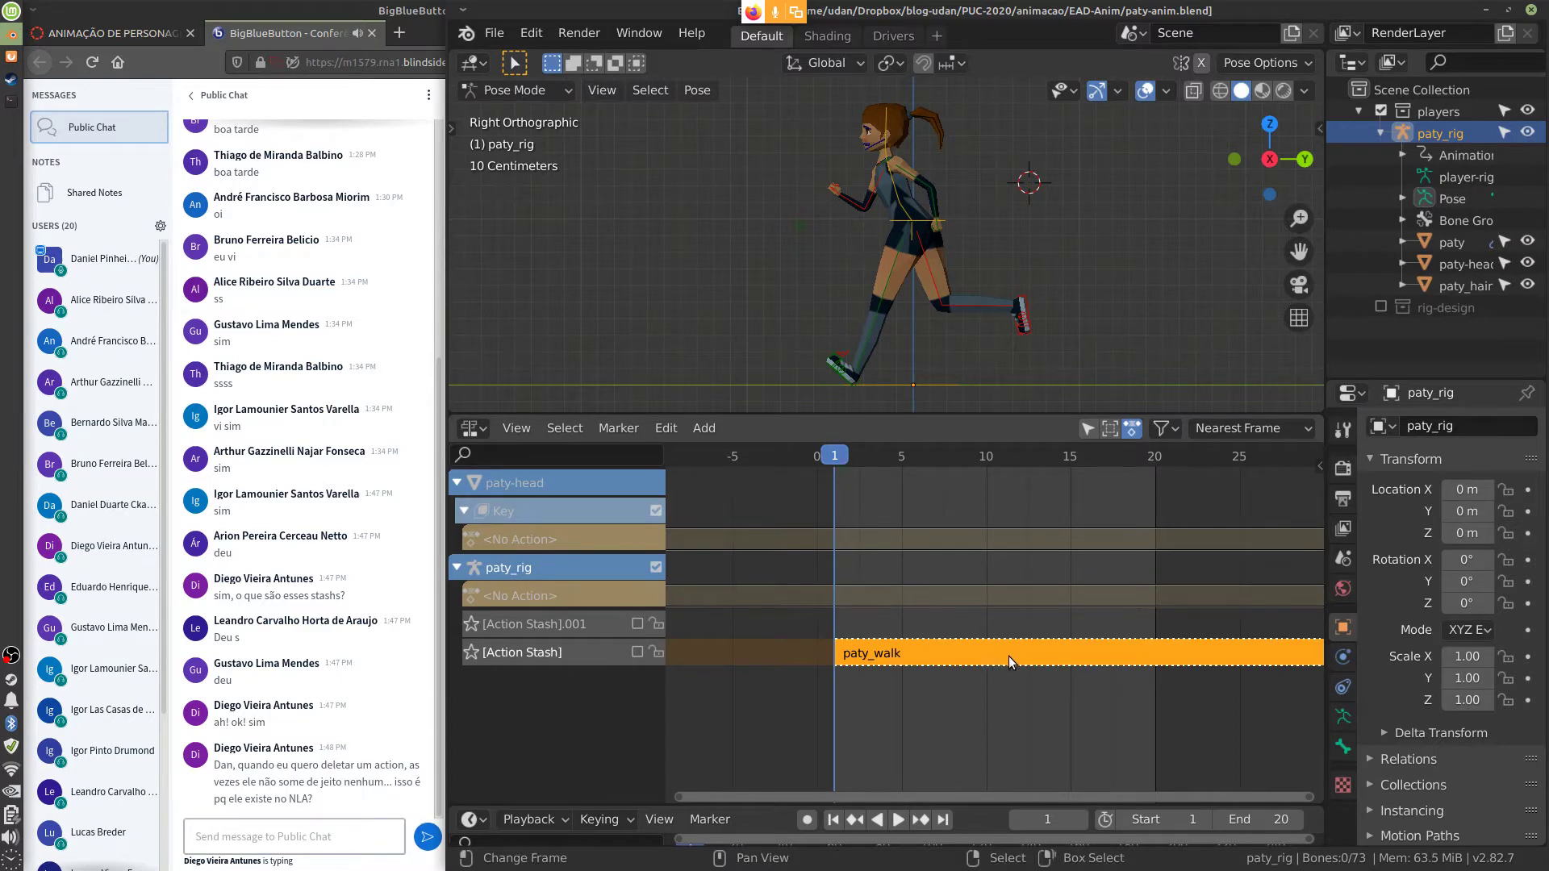
pyautogui.click(1009, 656)
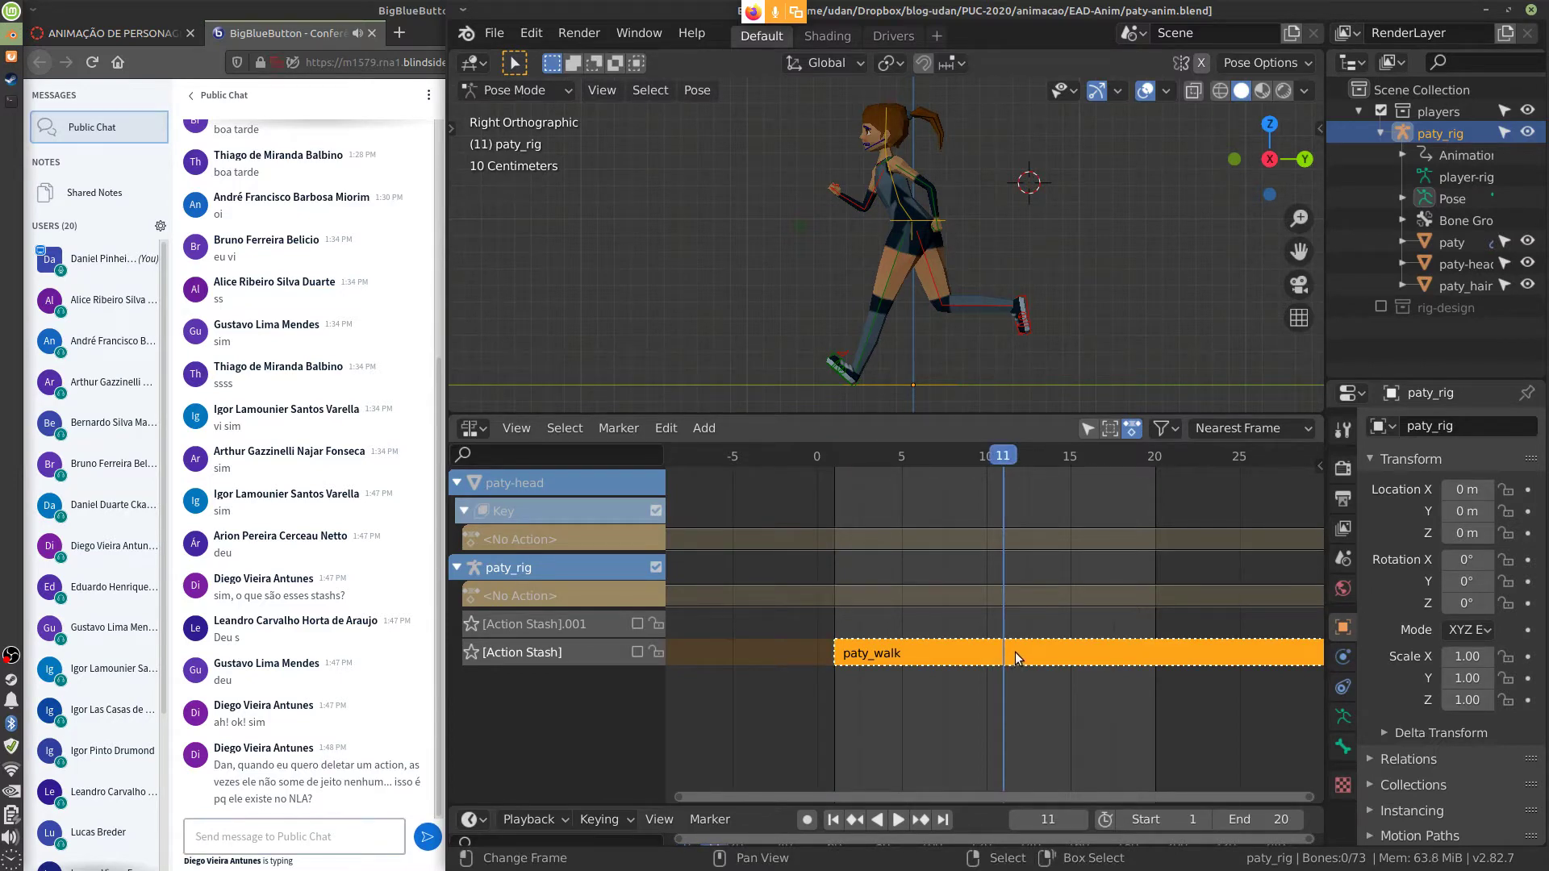
pyautogui.press('x')
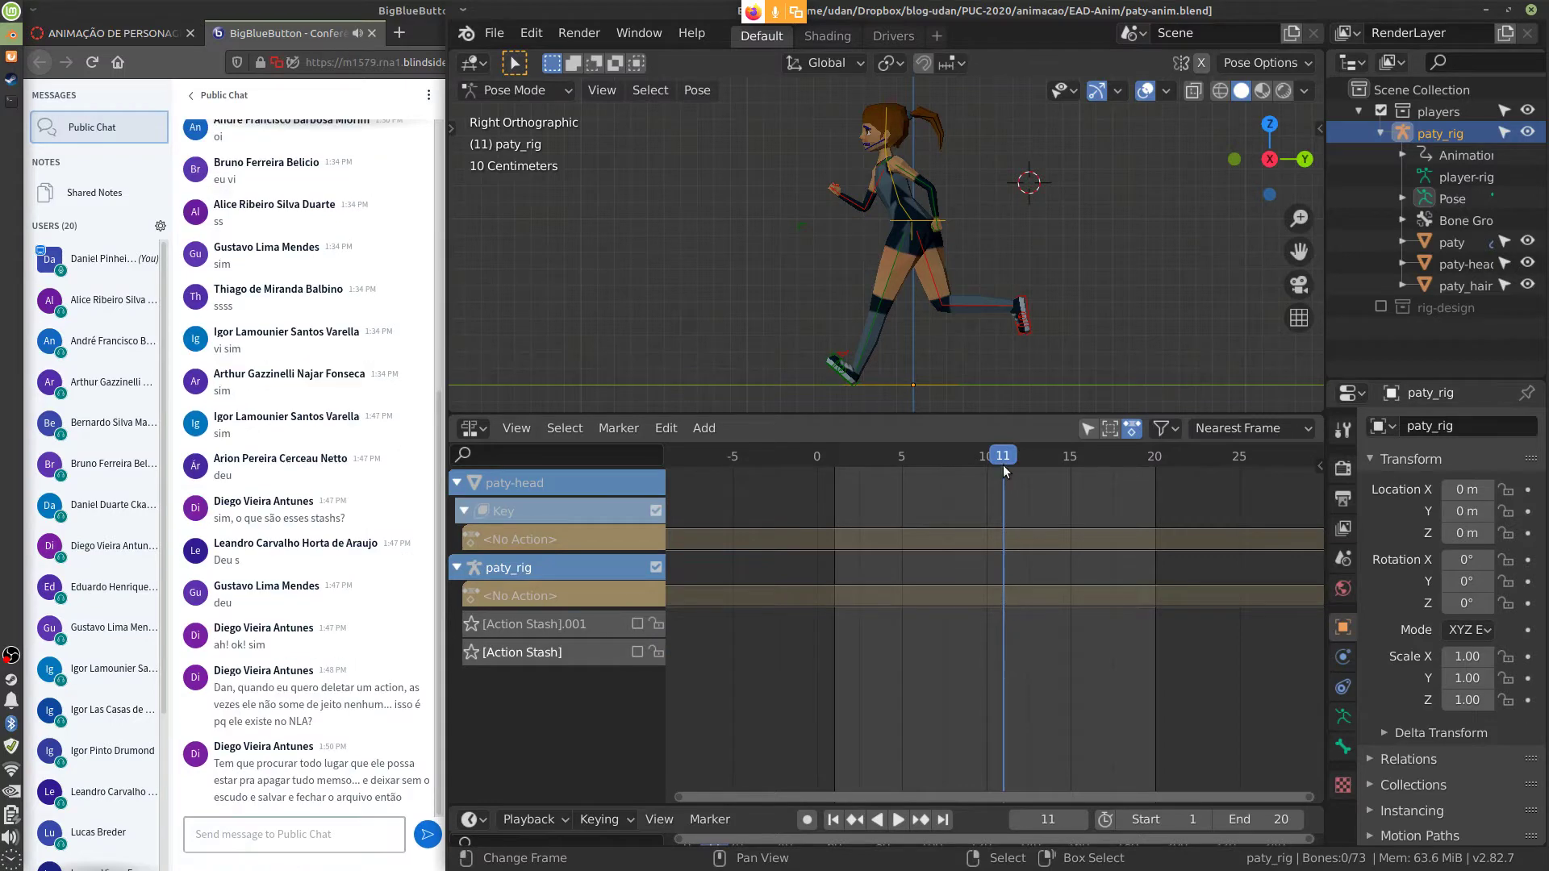
pyautogui.moveTo(1003, 465); pyautogui.dragTo(843, 491)
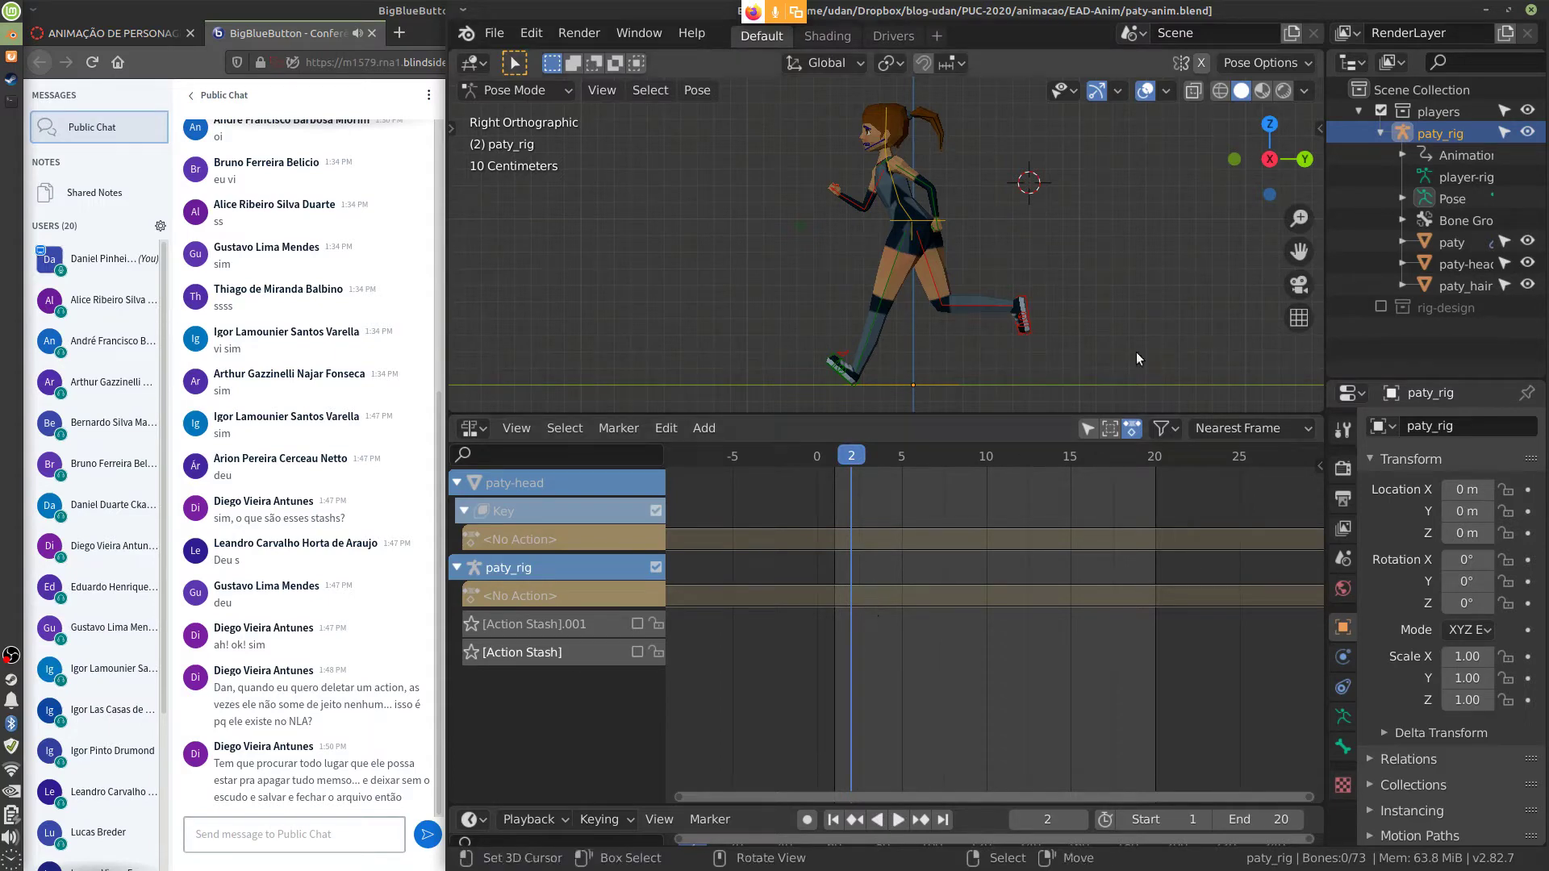
pyautogui.click(1387, 62)
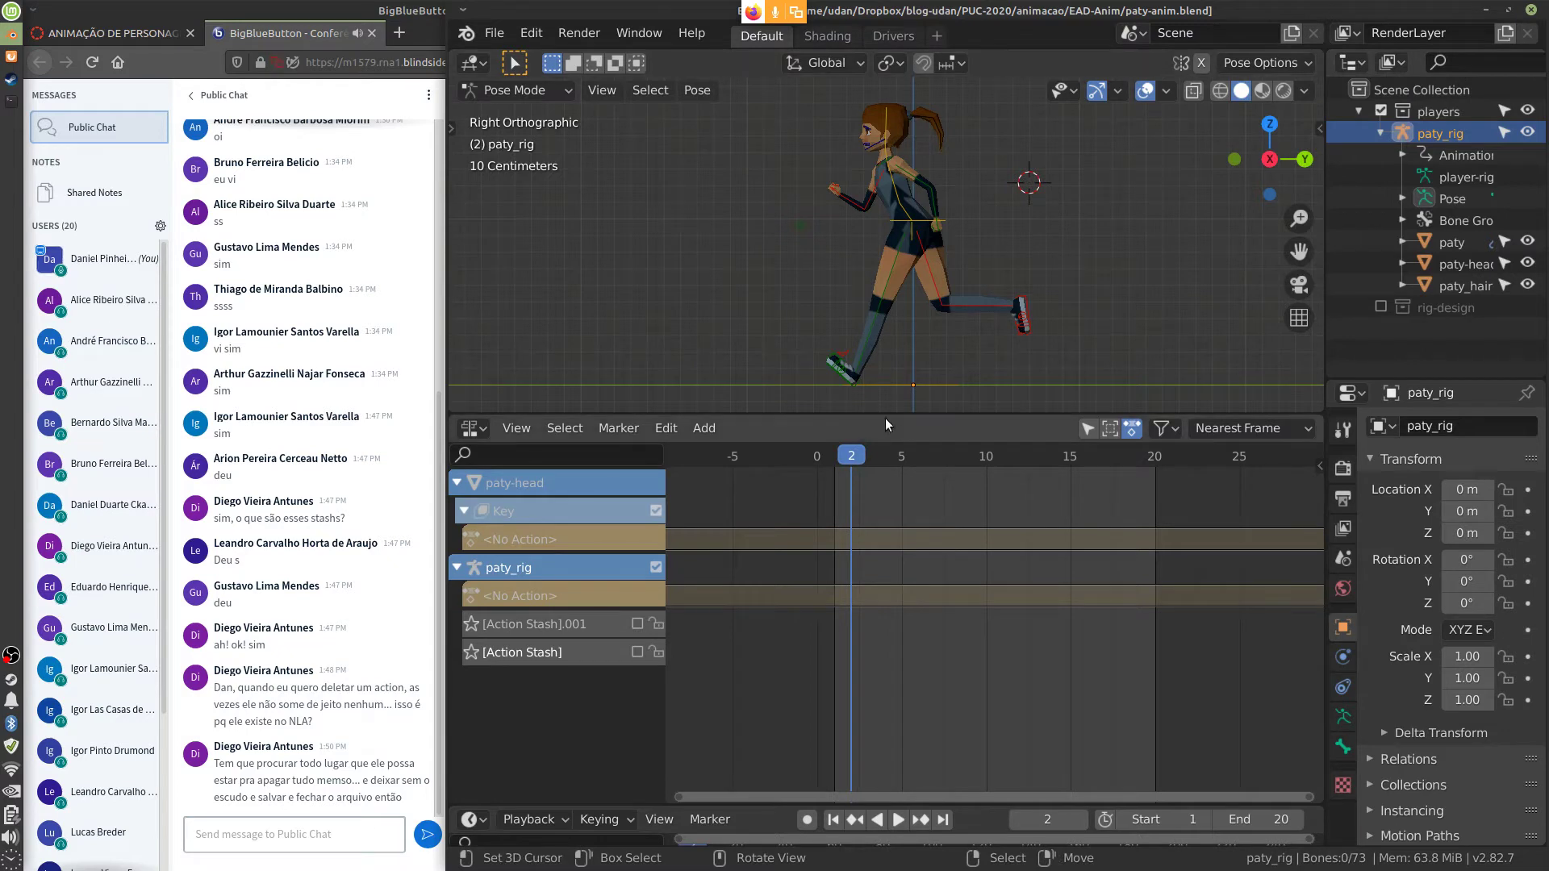
# Open the recent file hope.blend and hide the sidebar and the toolbar in its 3D viewport
pyautogui.click(494, 32)
pyautogui.moveTo(553, 106)
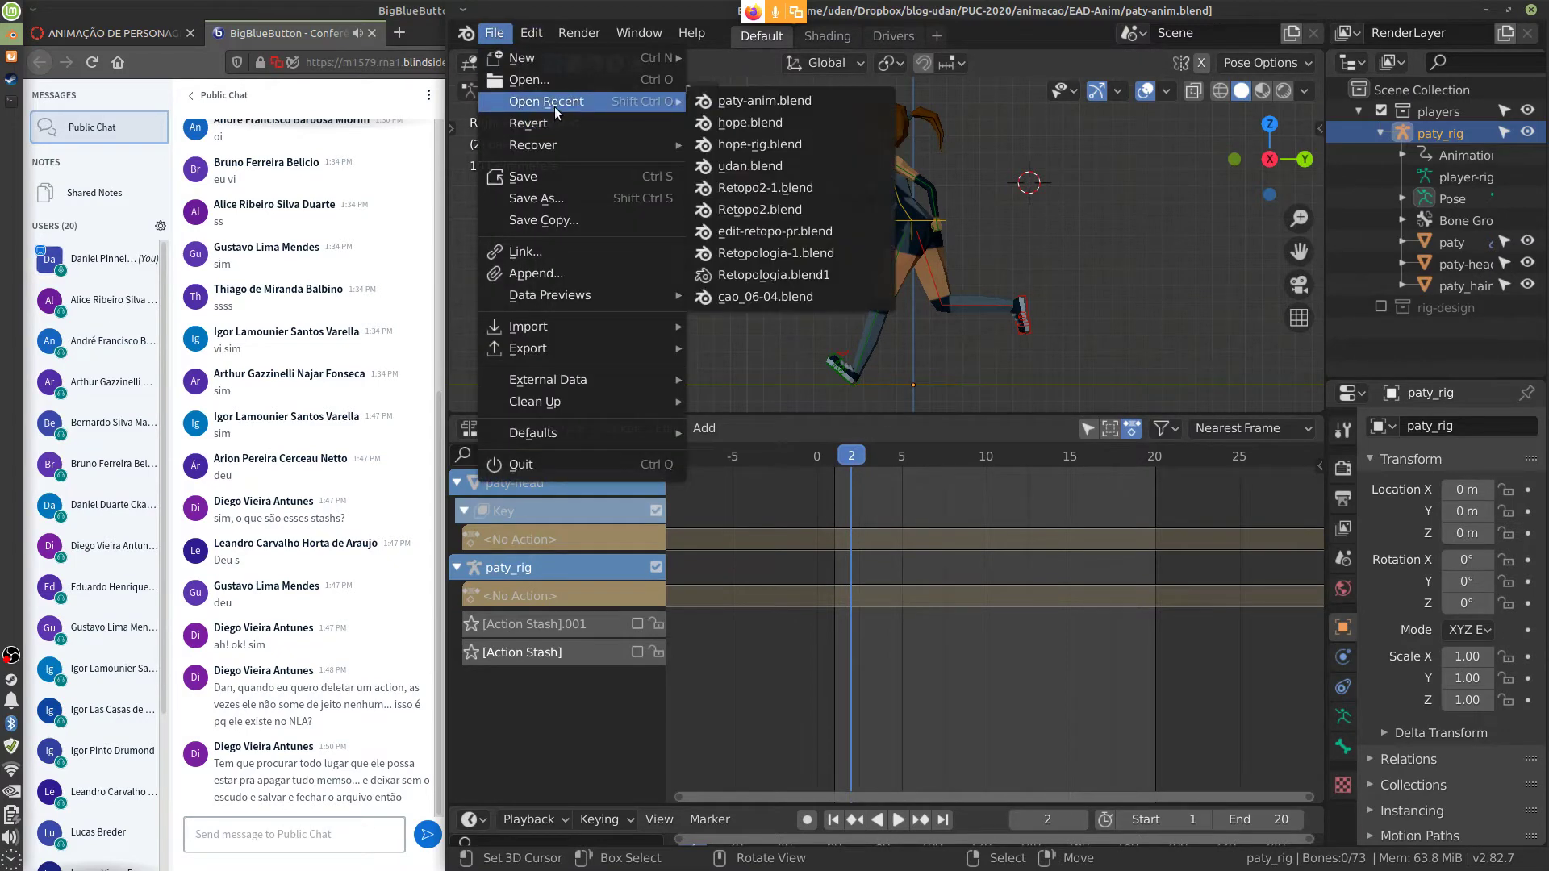
pyautogui.click(808, 123)
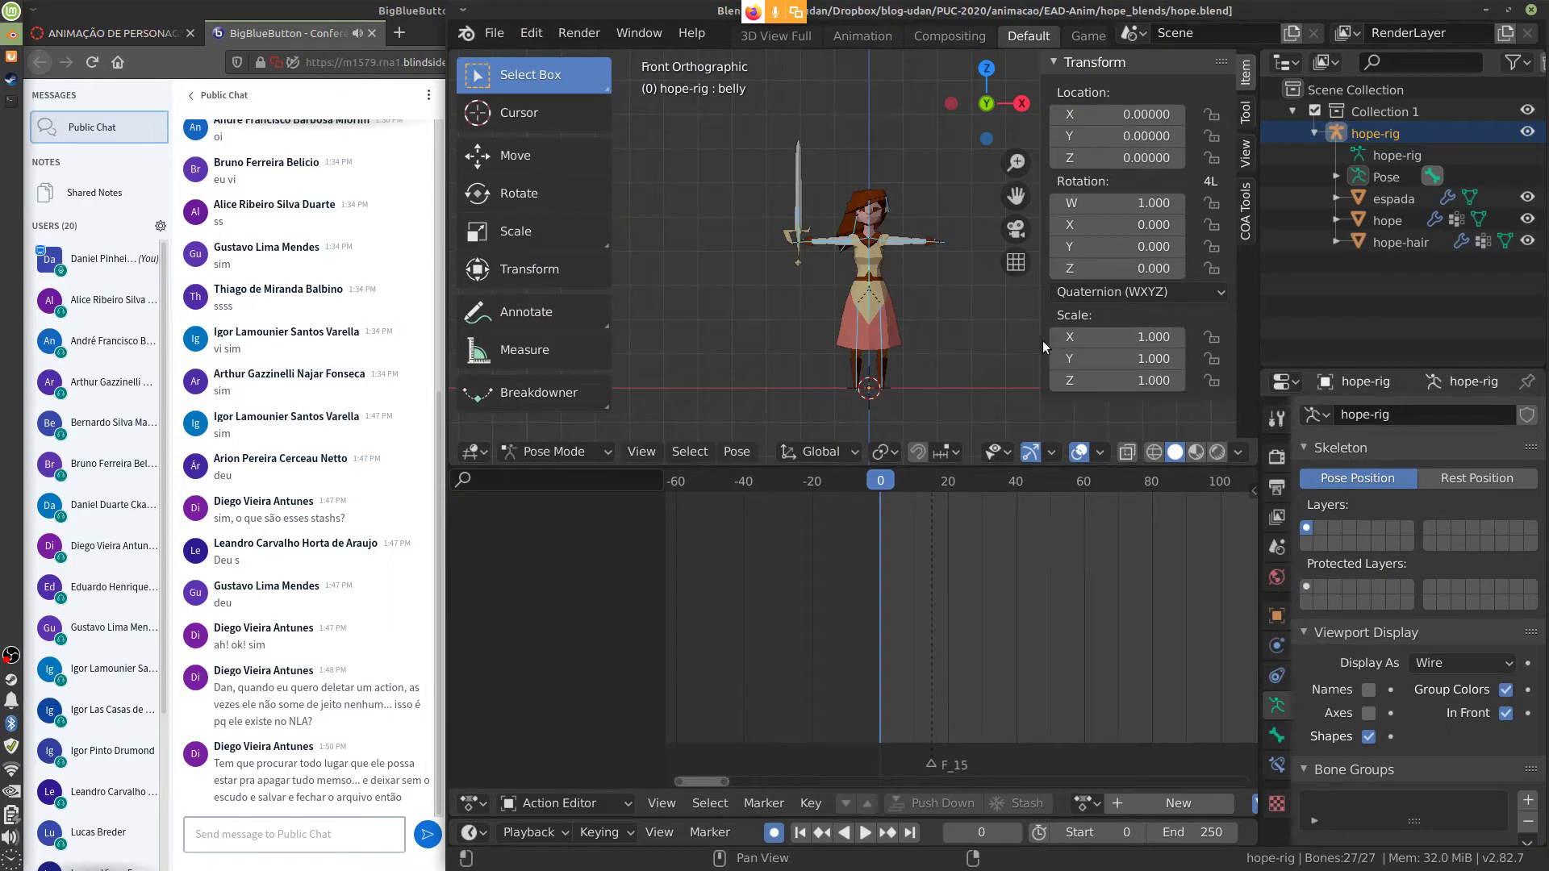
pyautogui.press('n')
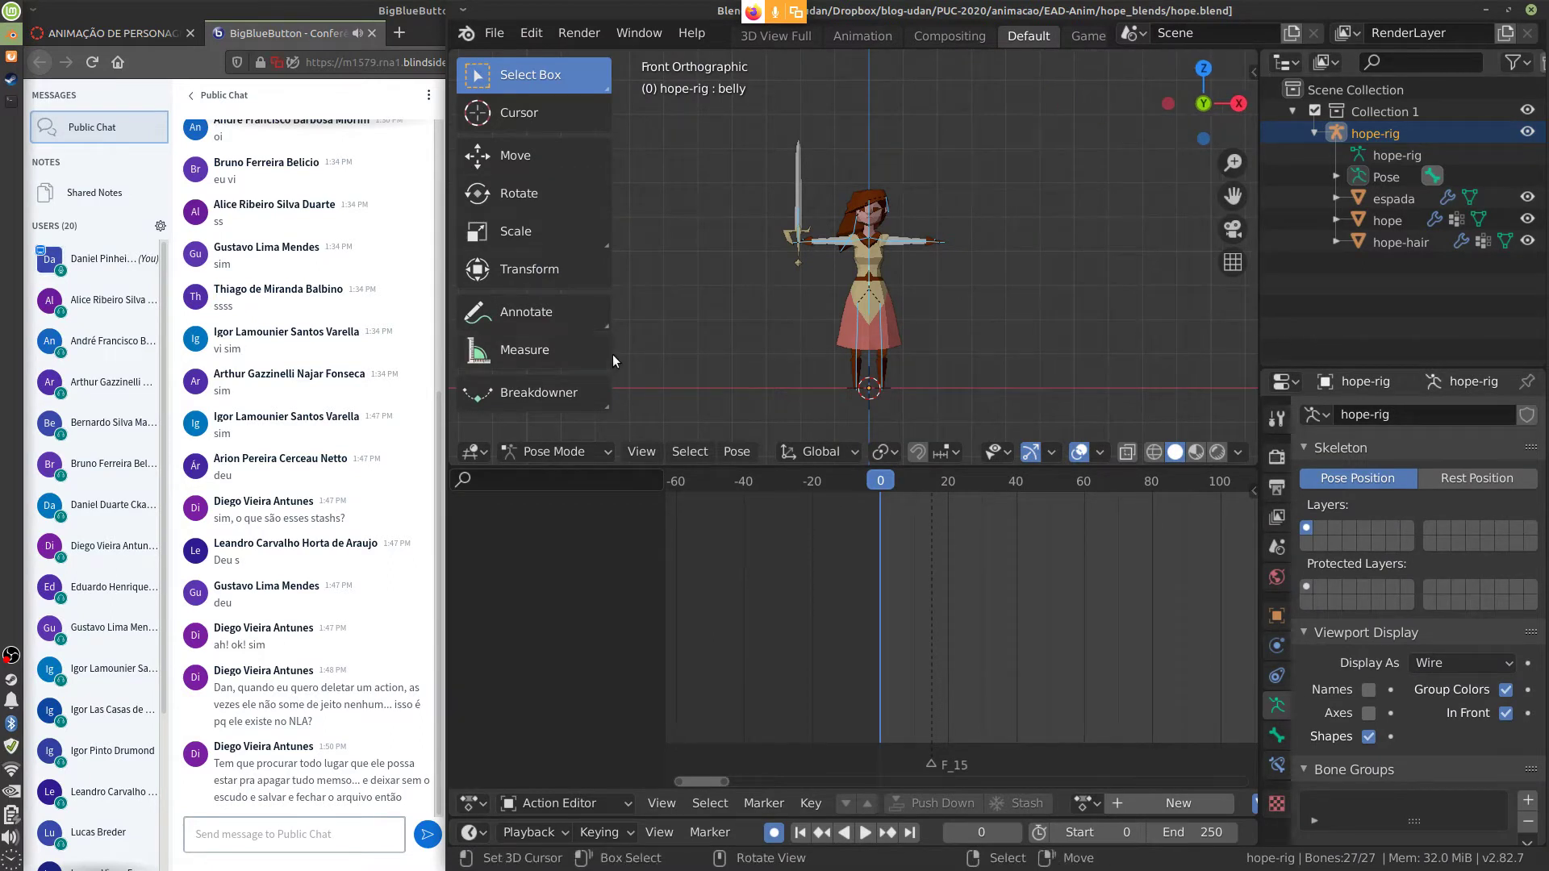
pyautogui.press('t')
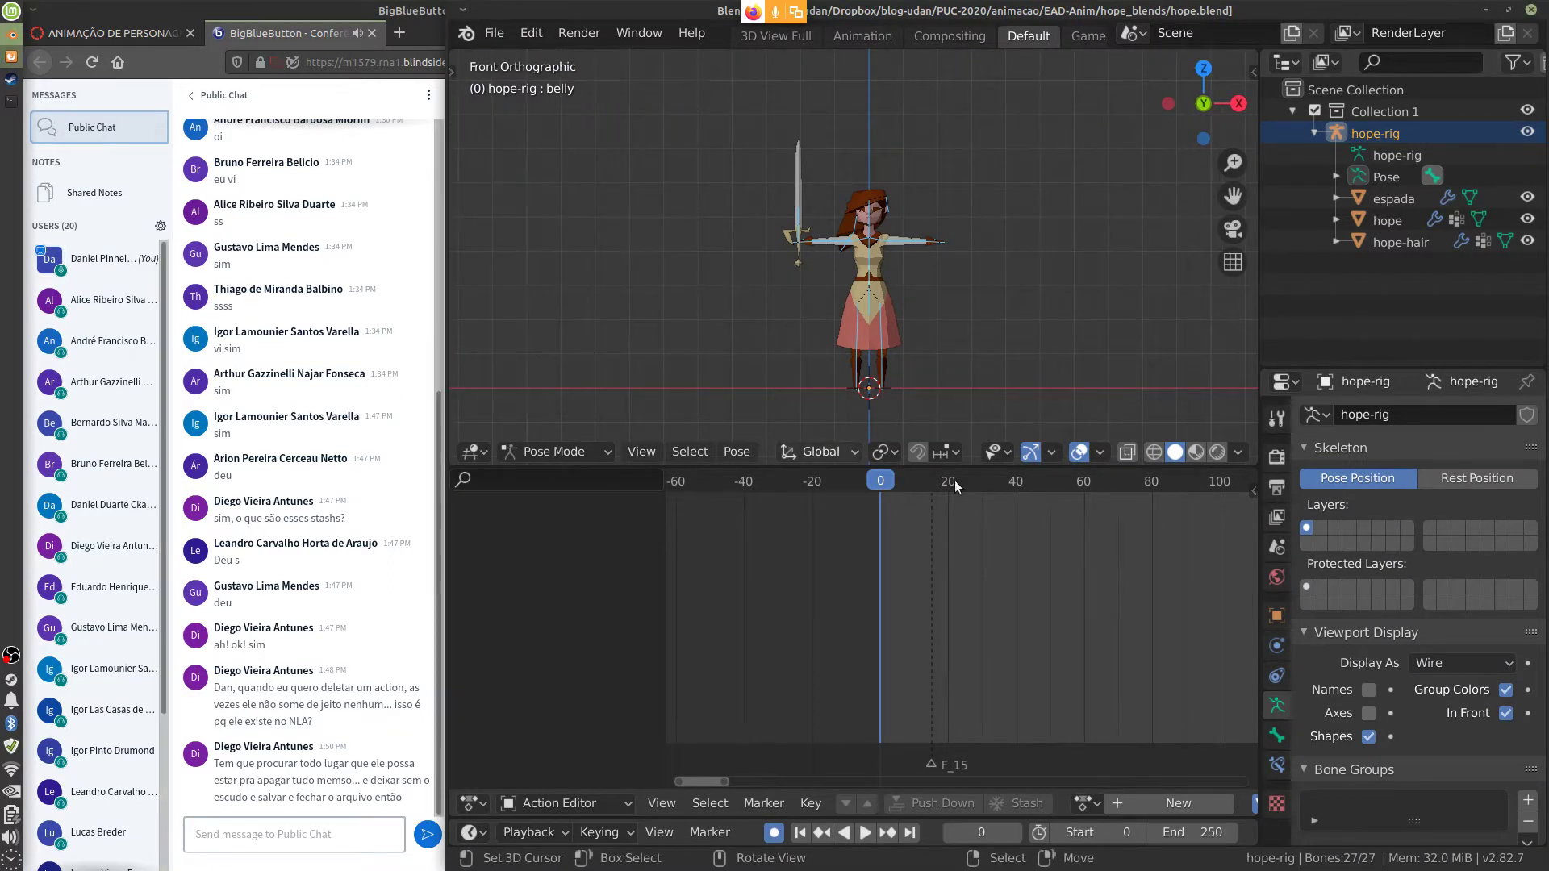
# Browse the available actions for hope-rig in the Action Editor and assign hope-jump-full
pyautogui.click(1088, 805)
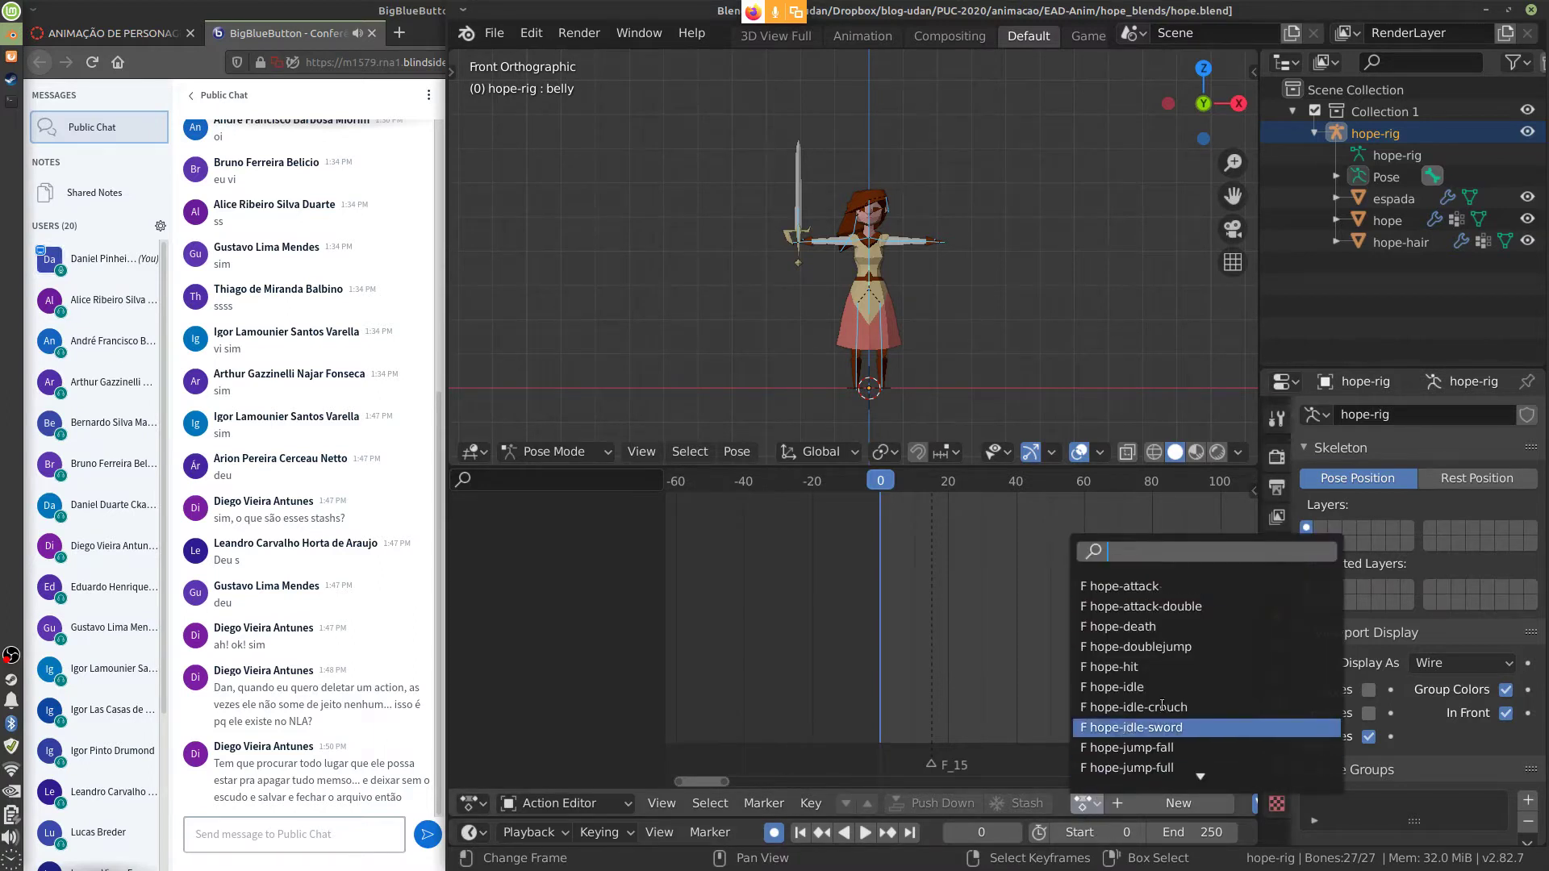
pyautogui.scroll(-20, 1250, 677)
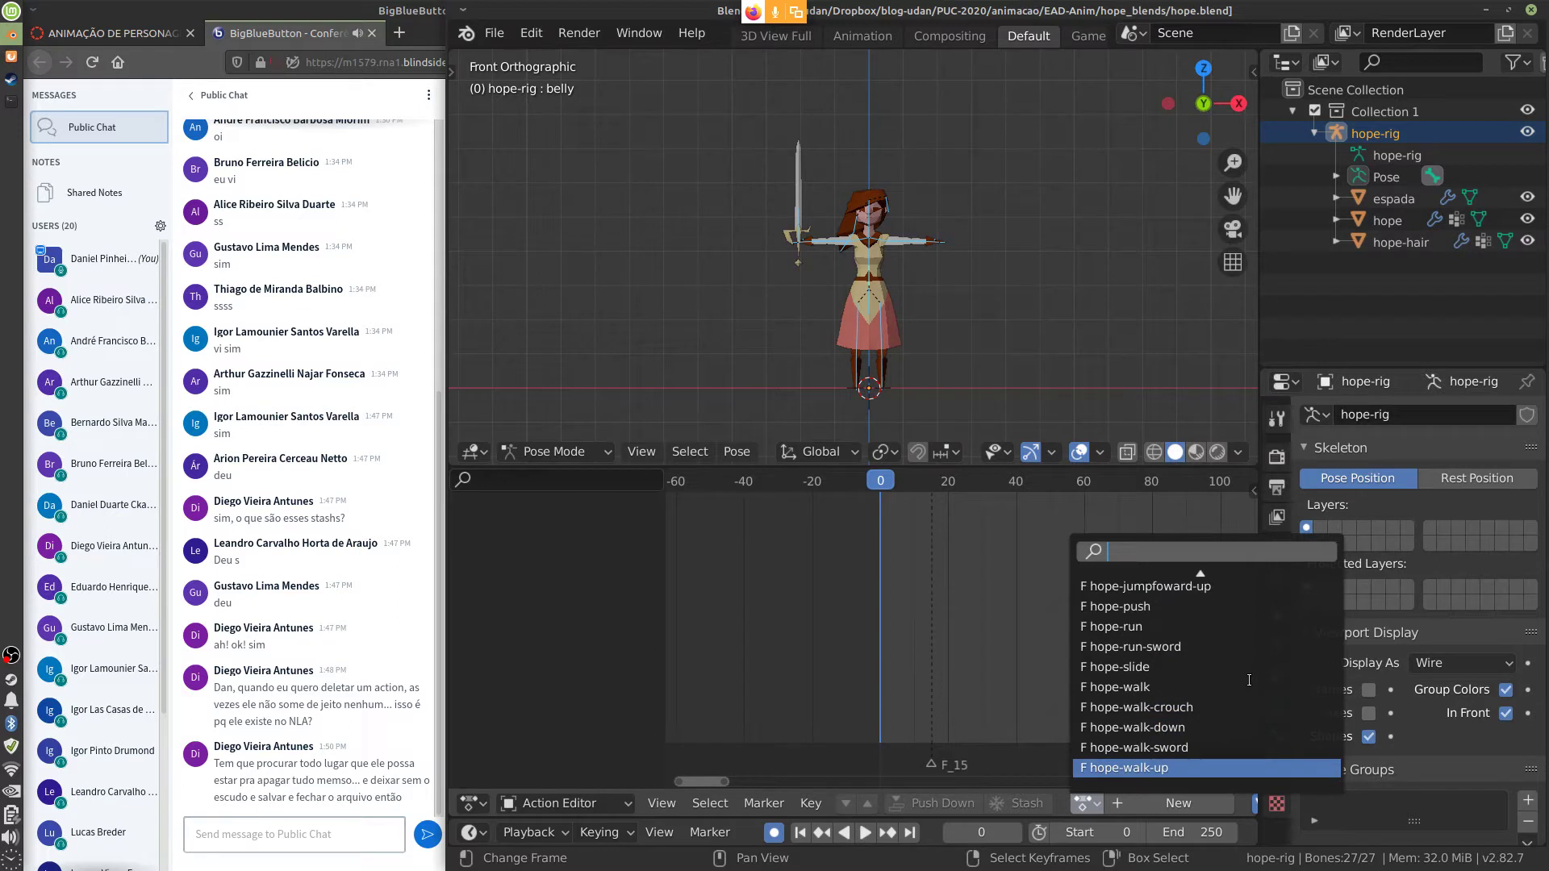
pyautogui.scroll(20, 1249, 680)
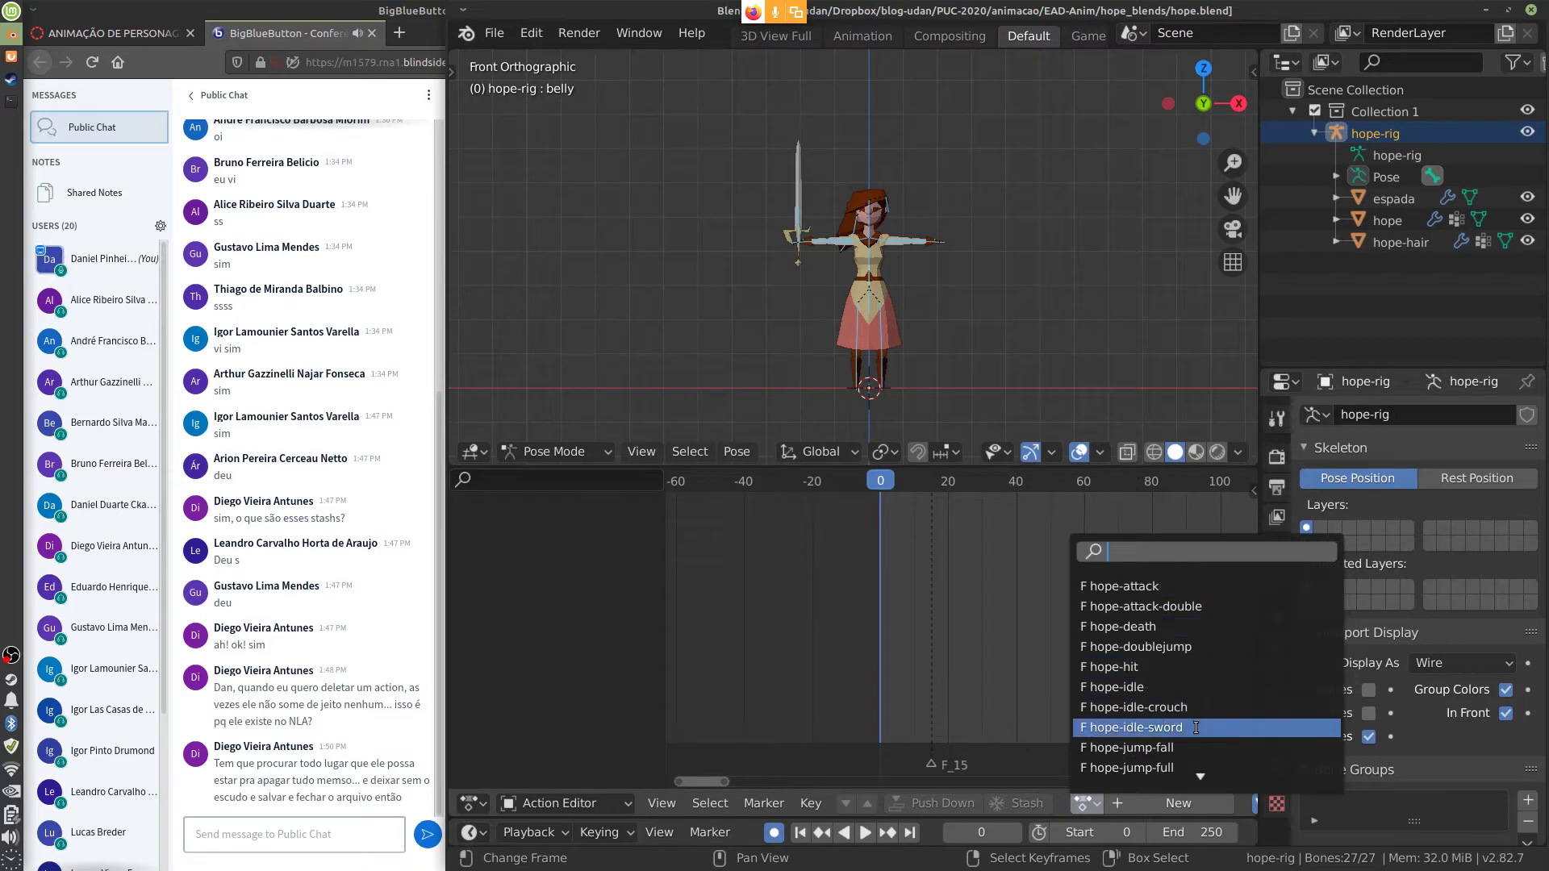
pyautogui.click(1164, 768)
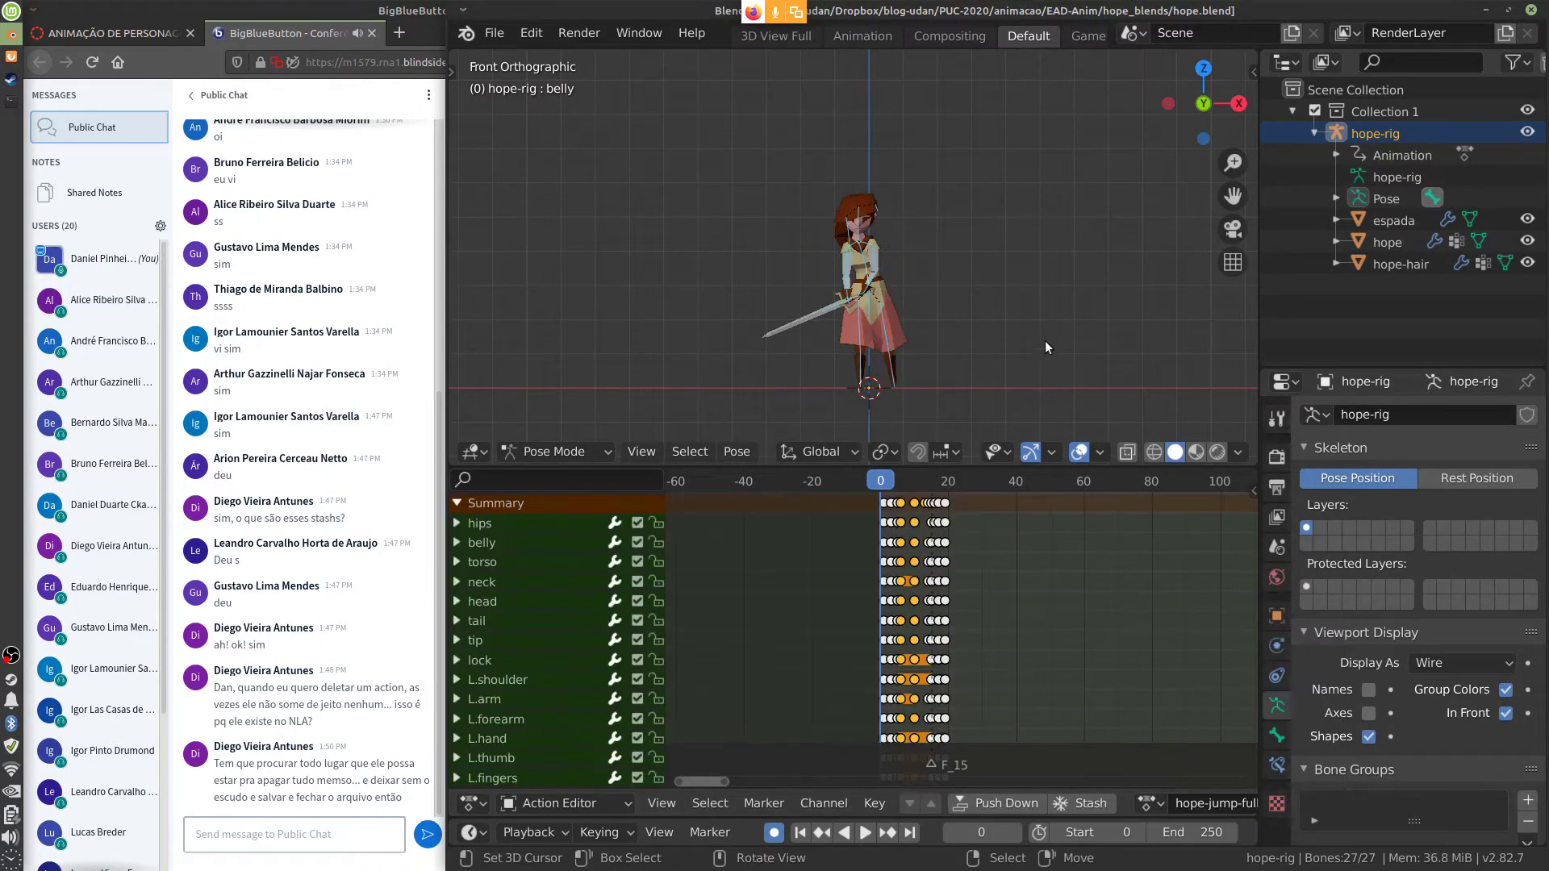
# Play the hope-jump-full action in right orthographic view to preview the jump, and stop playback
pyautogui.press('space')
pyautogui.press('KP_3')
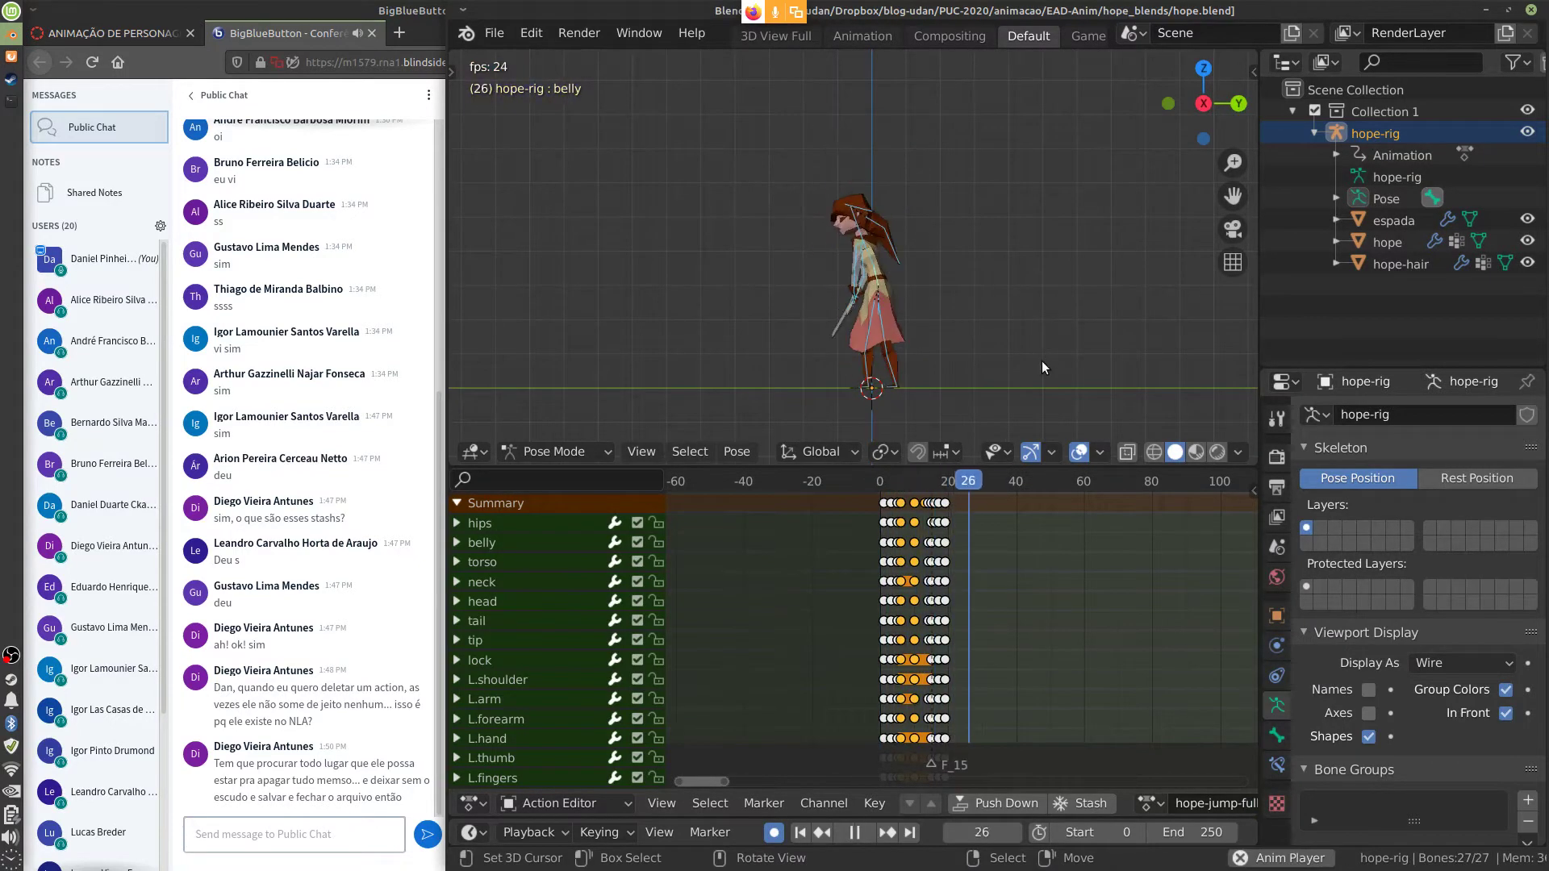
pyautogui.press('Escape')
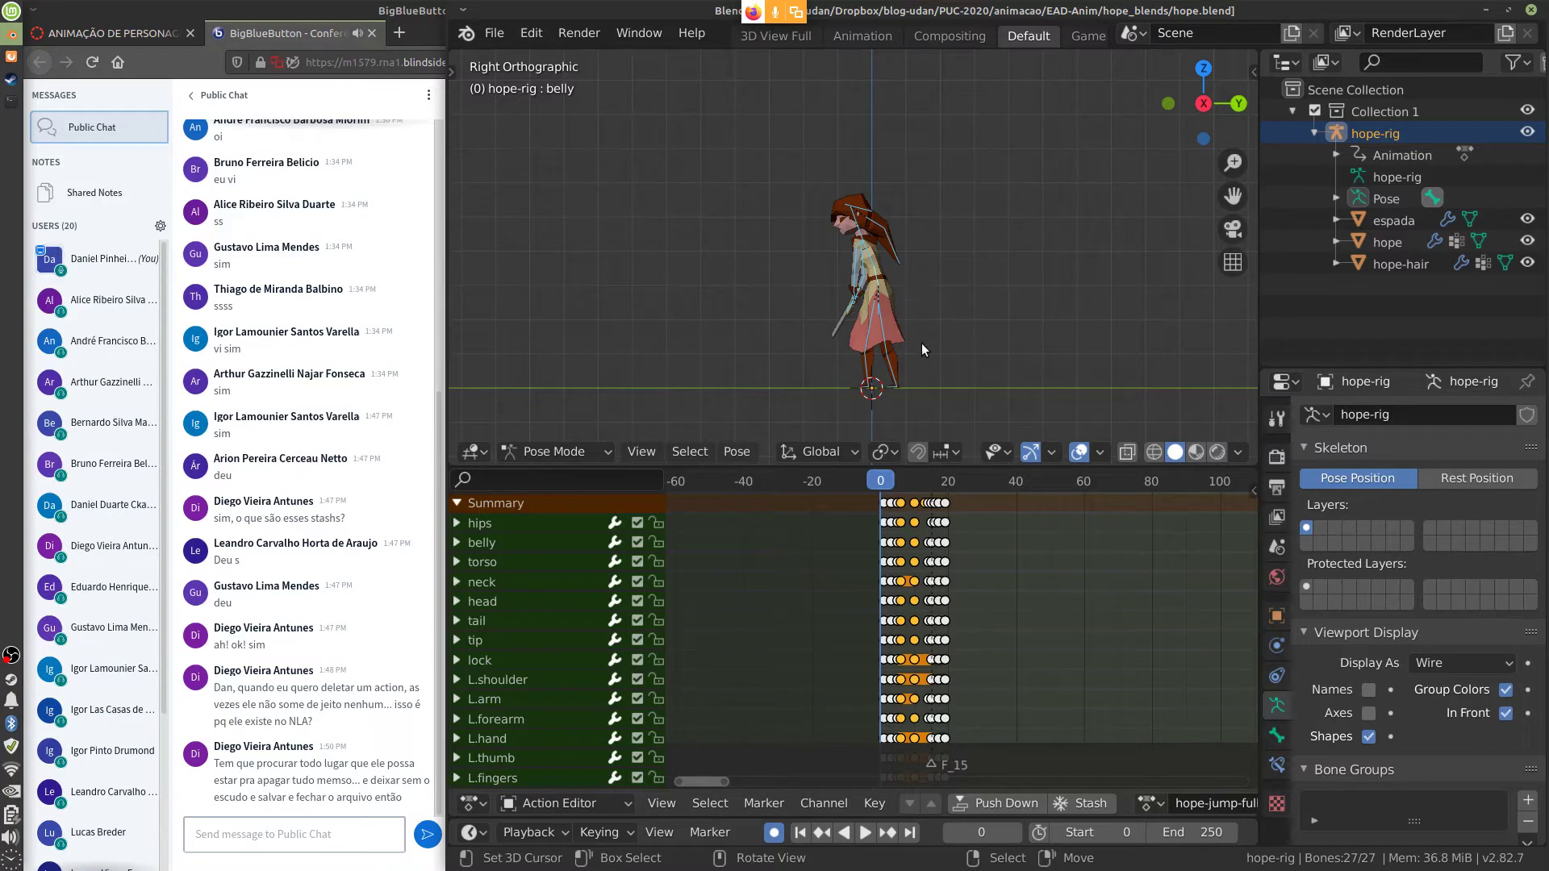
# Draw a freehand up-and-down jump arc annotation beside the character, and briefly play the hope-jump-full action
pyautogui.moveTo(912, 260); pyautogui.dragTo(920, 219)
pyautogui.press('space')
pyautogui.press('Escape')
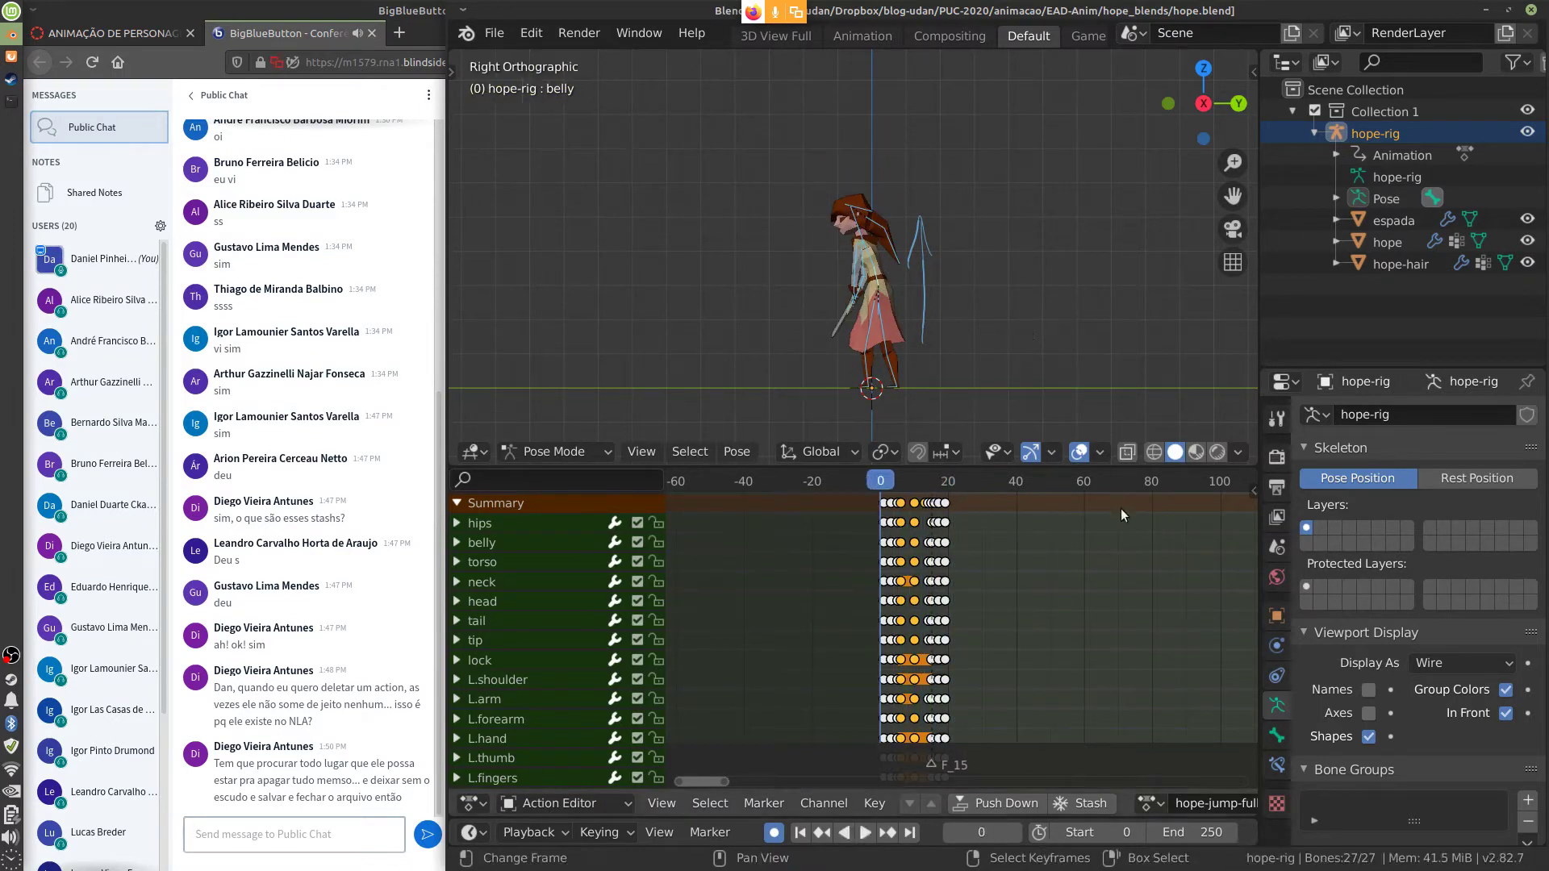
# Assign the hope-jump-start action to hope-rig and preview it by playing and scrubbing its keyframes
pyautogui.click(1149, 804)
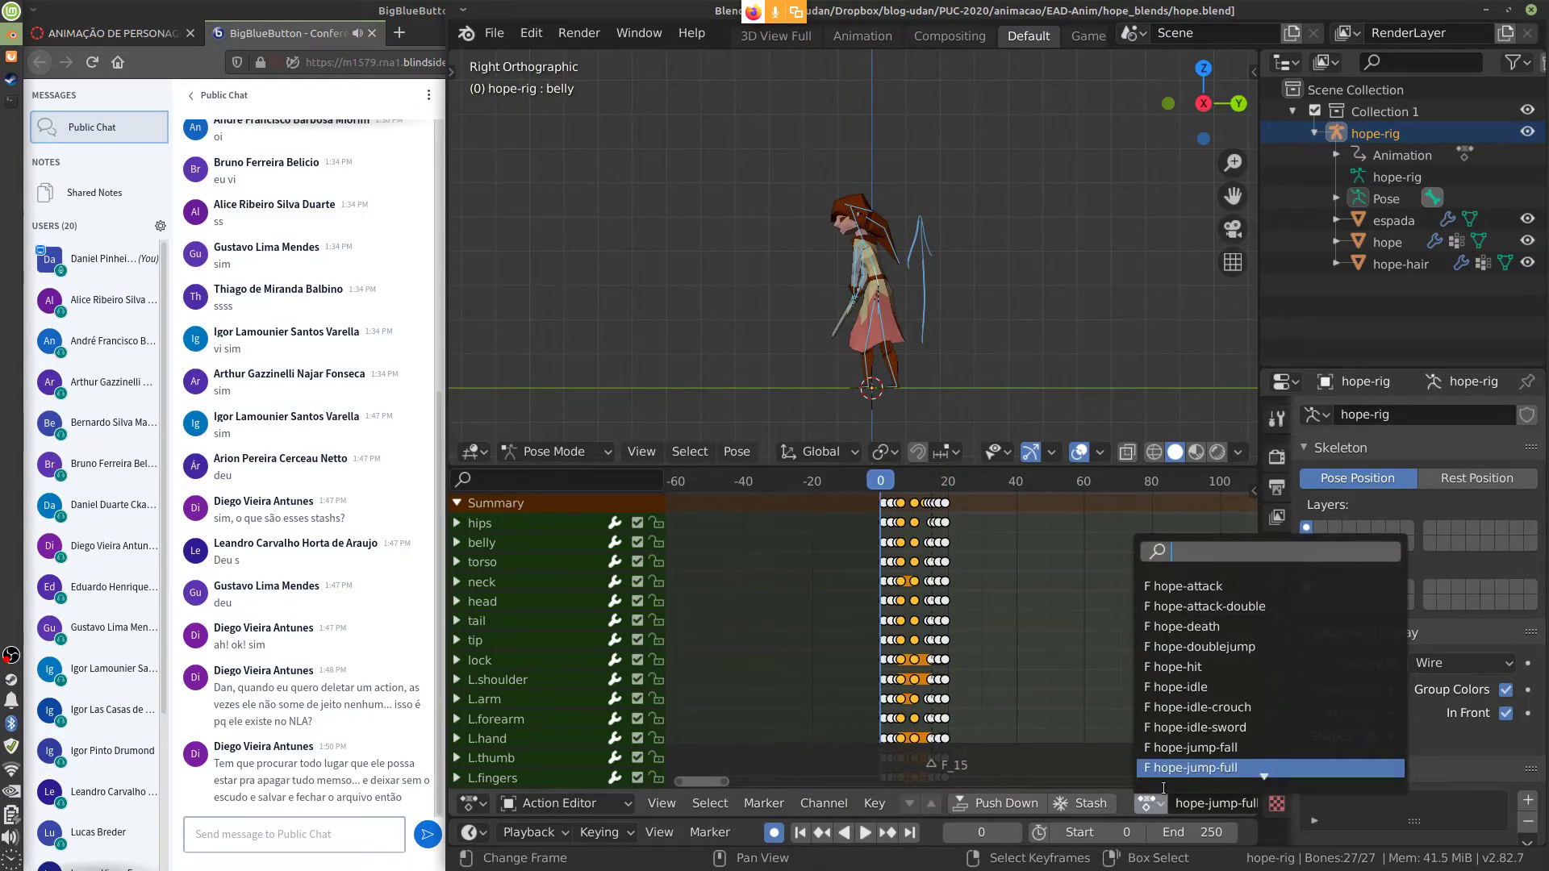
pyautogui.scroll(-4, 1245, 758)
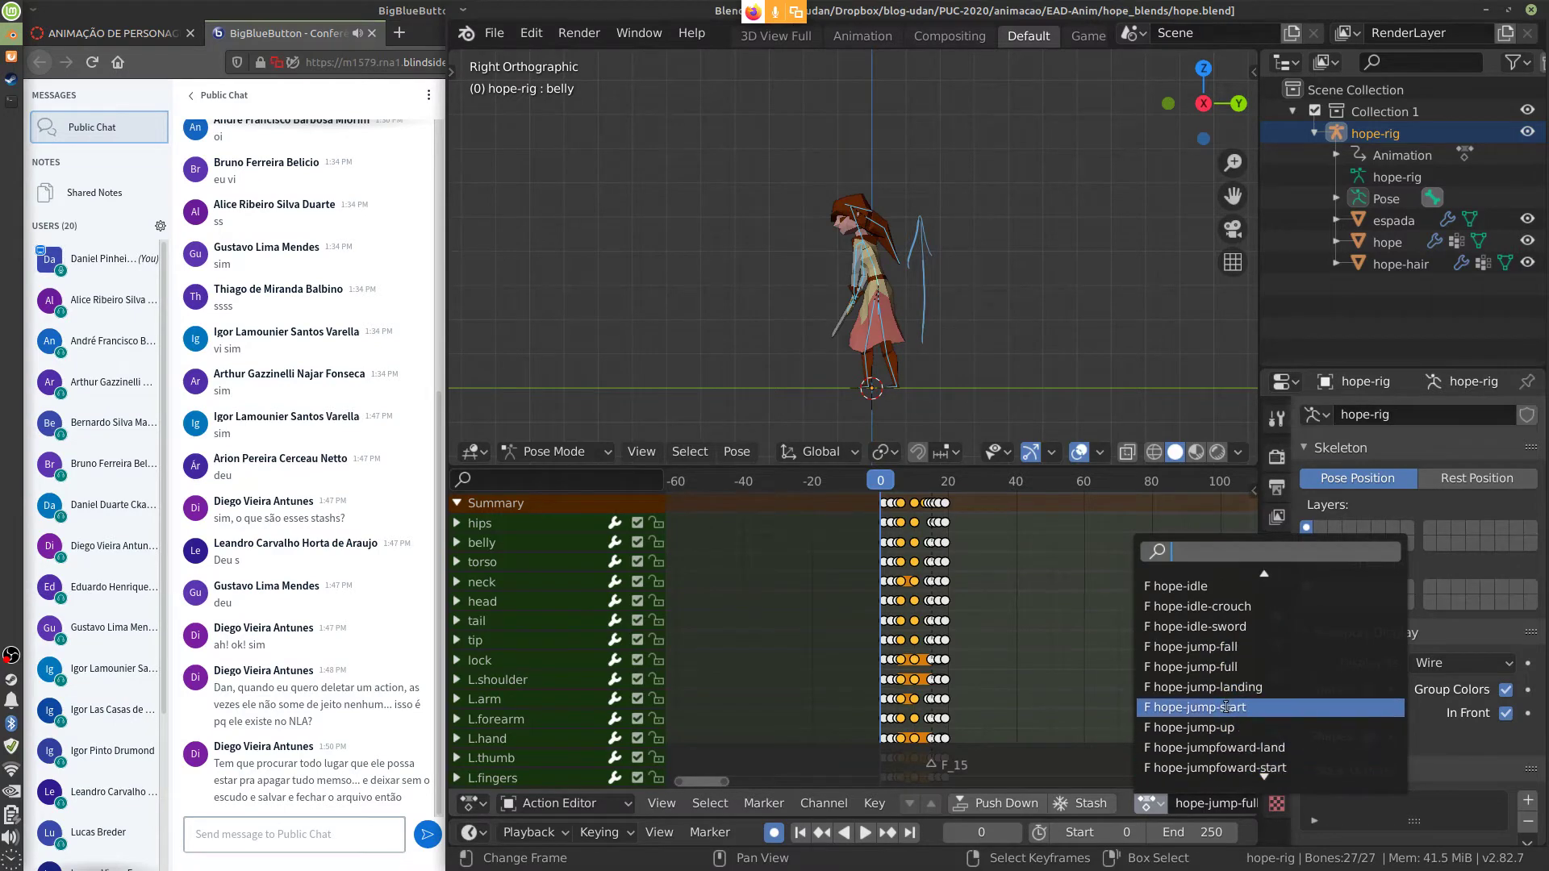
pyautogui.click(1222, 724)
pyautogui.press('space')
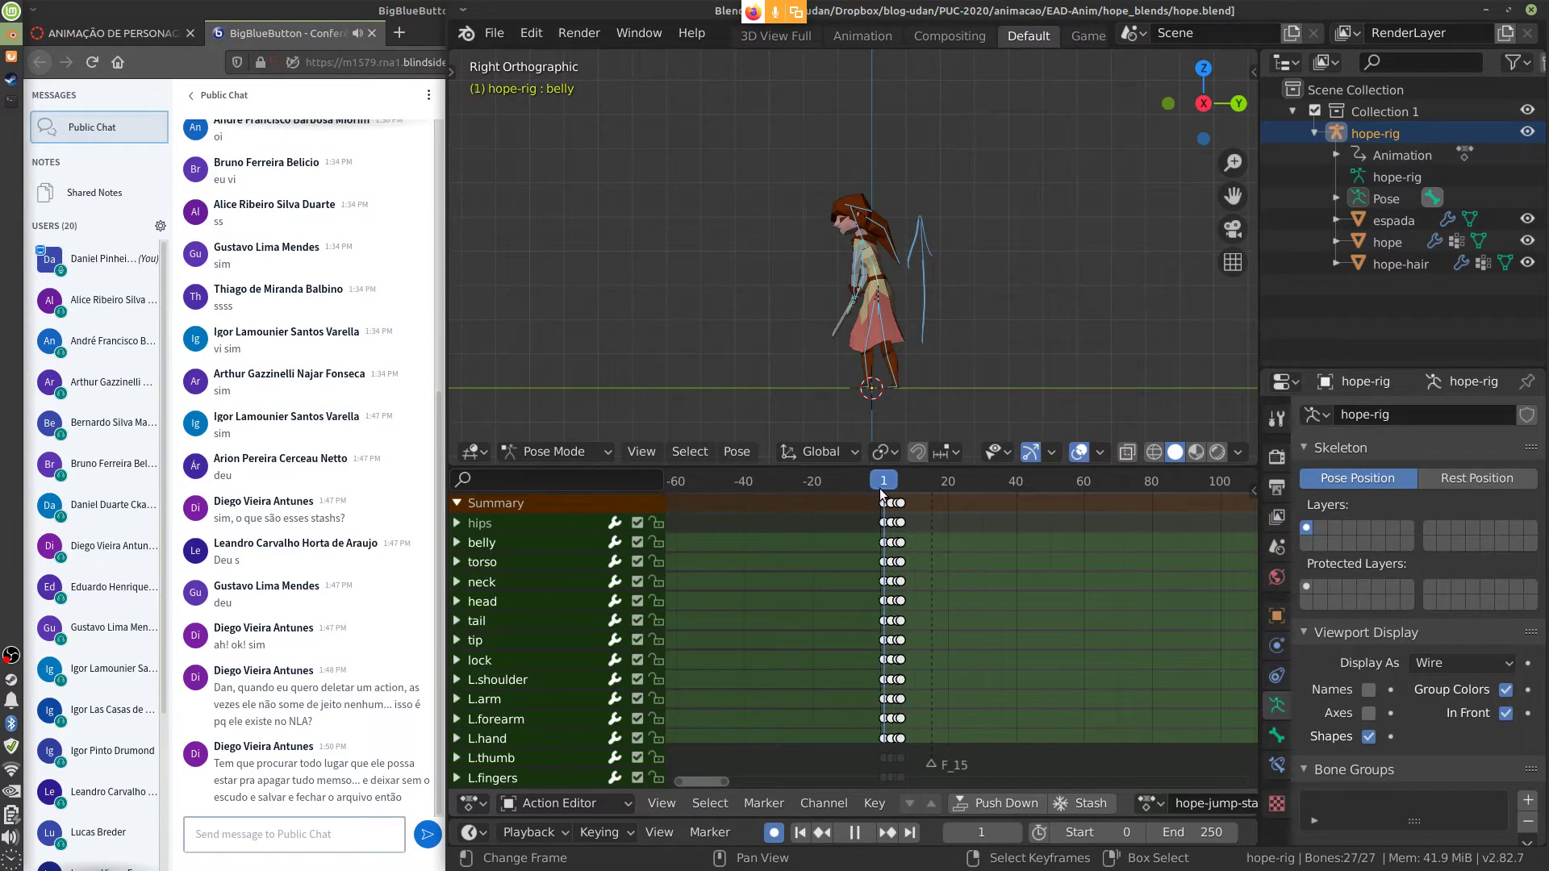
pyautogui.moveTo(909, 498); pyautogui.dragTo(884, 504)
pyautogui.press('Escape')
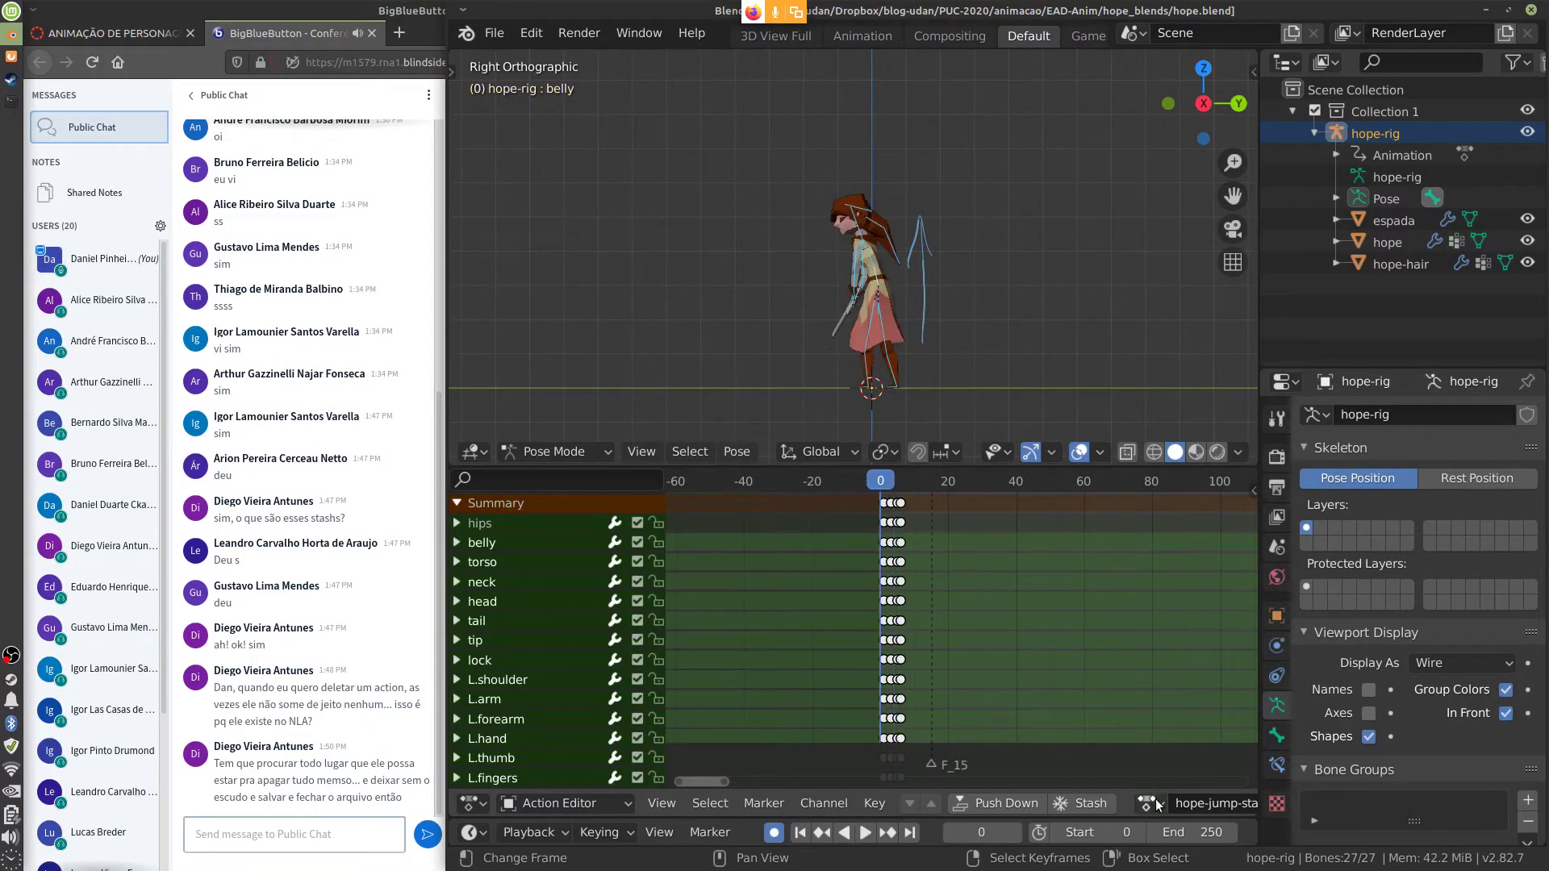
# Assign the hope-jump-up action to hope-rig, play it to preview the rise, and stop playback
pyautogui.click(1150, 803)
pyautogui.click(1165, 708)
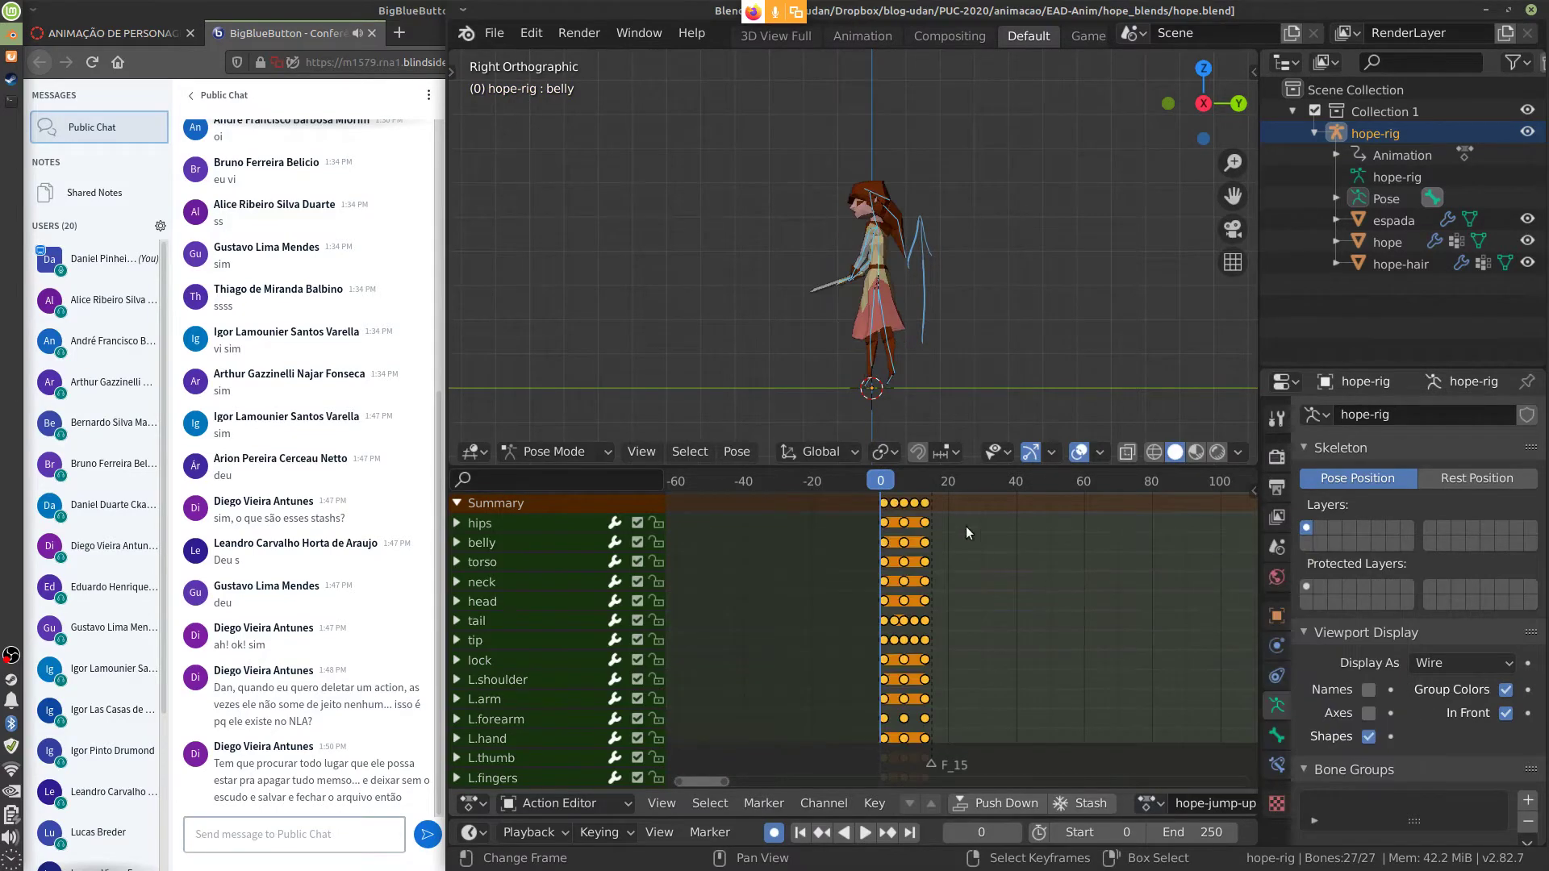
pyautogui.press('space')
pyautogui.press('Escape')
# Assign the hope-jump-fall action to hope-rig, play it to preview the fall, and stop playback
pyautogui.click(1150, 803)
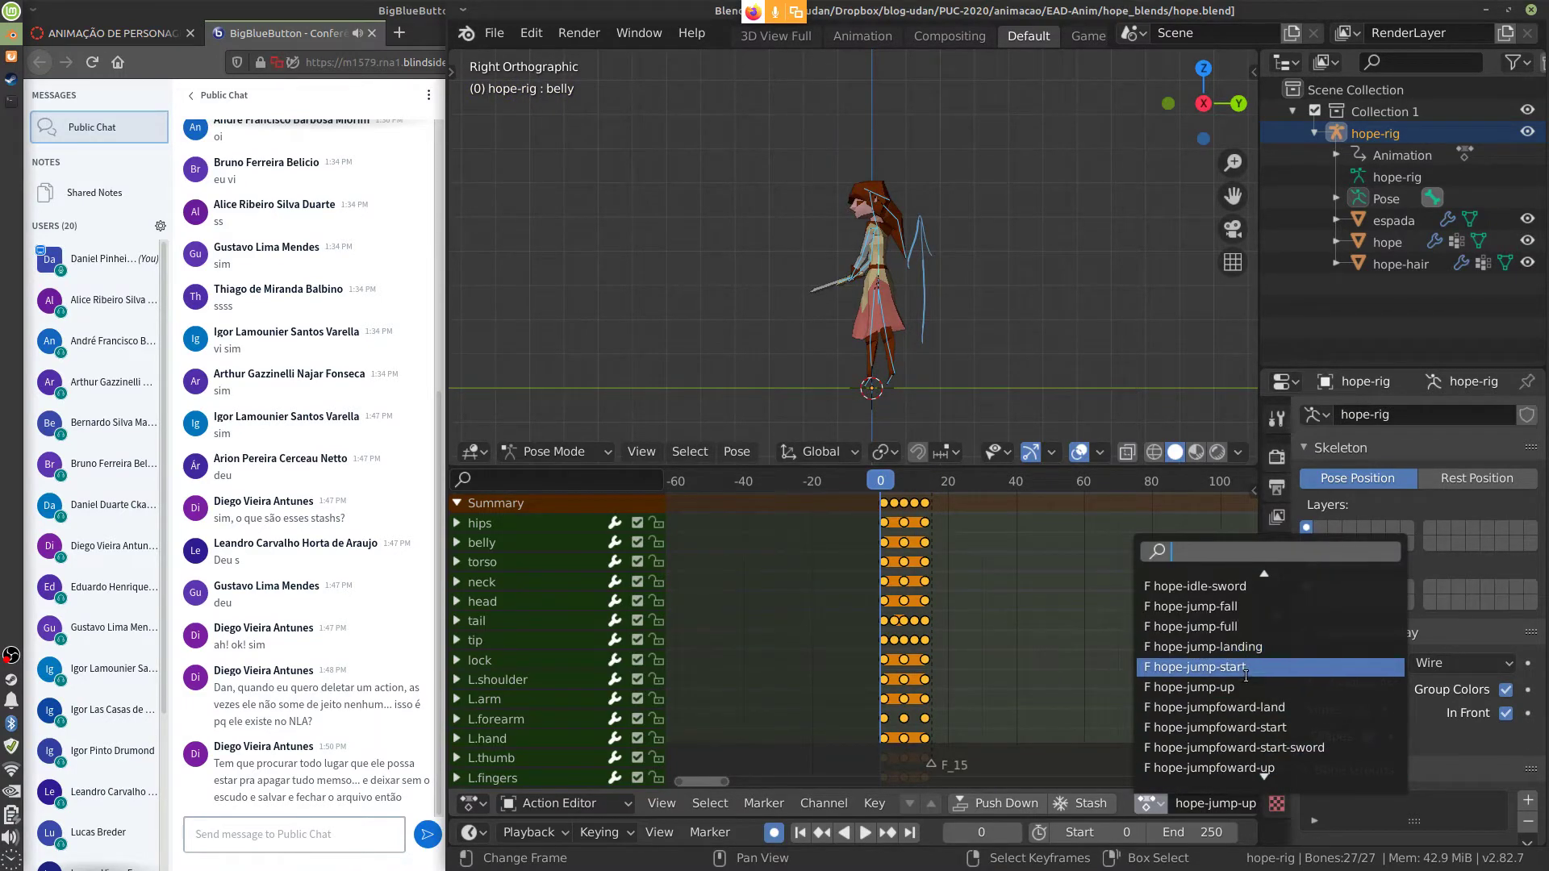
pyautogui.click(1246, 607)
pyautogui.press('space')
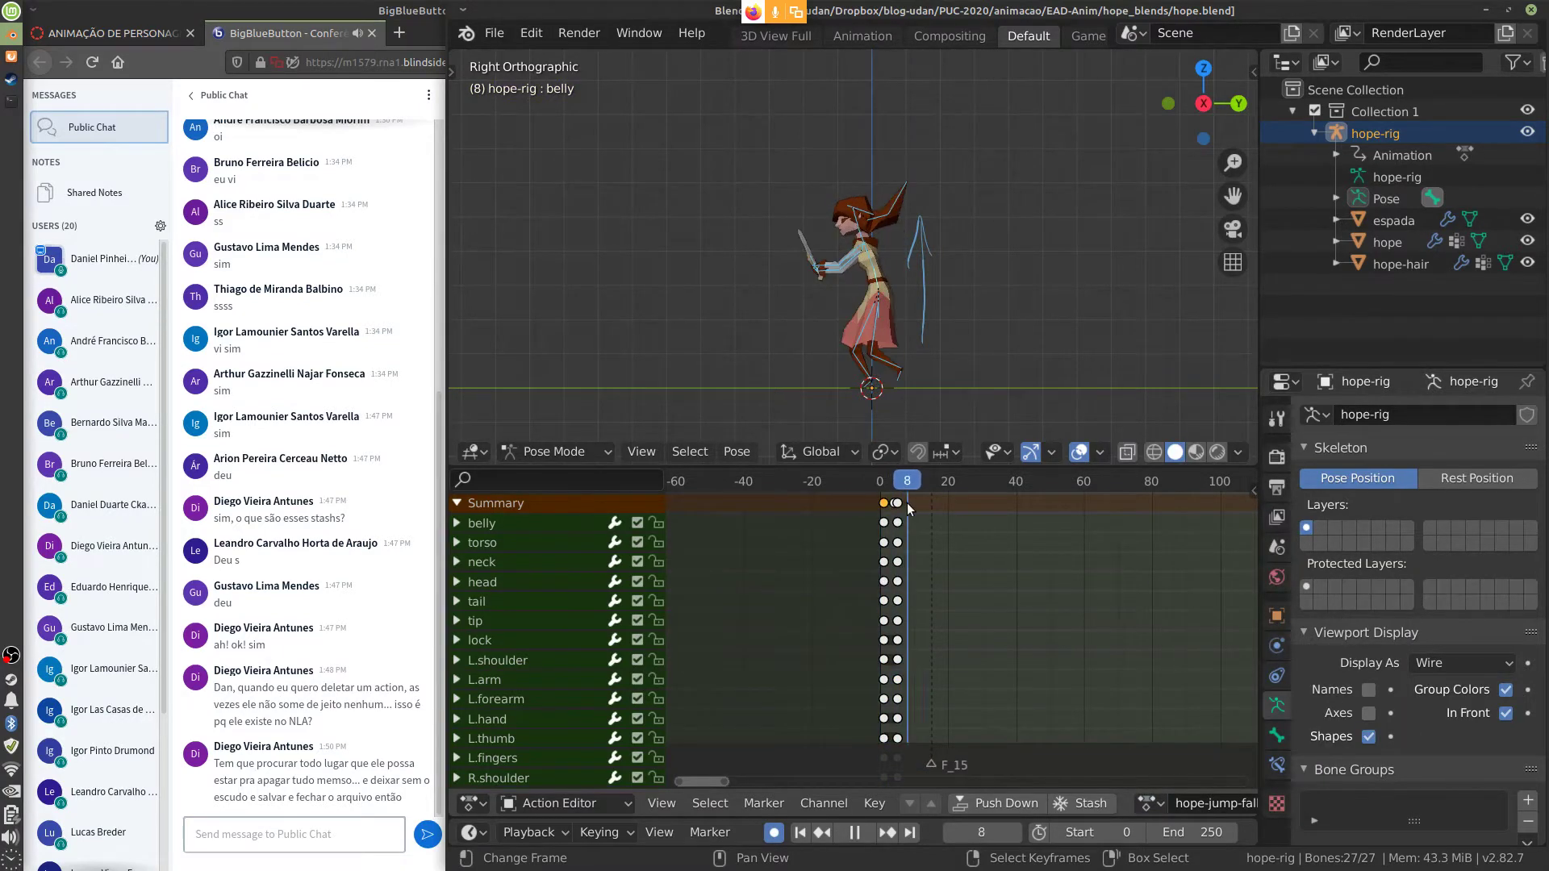
pyautogui.press('Escape')
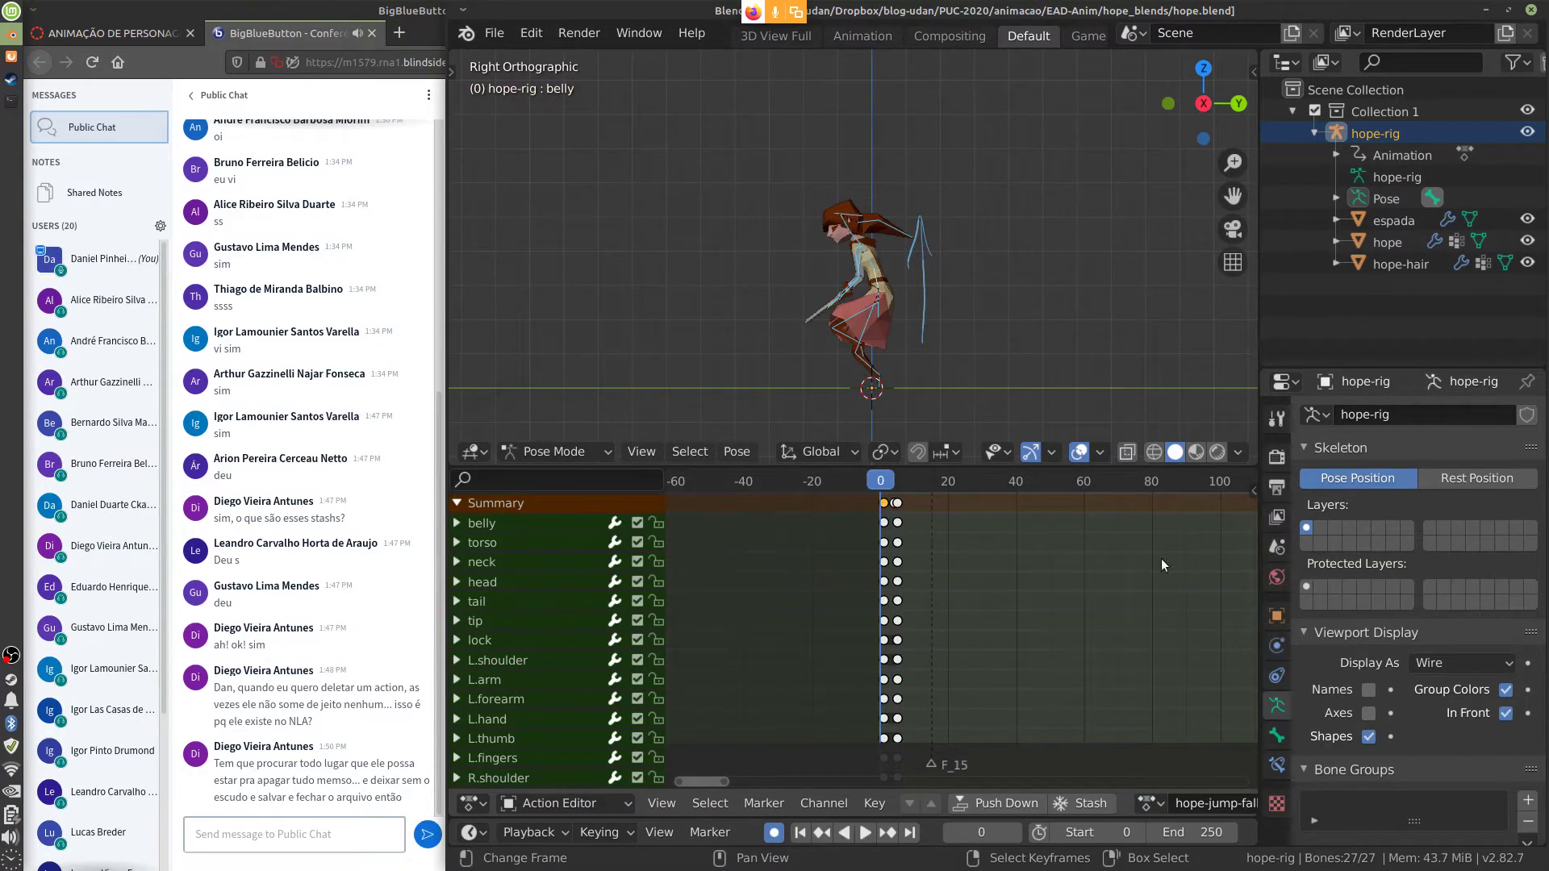
# Assign the hope-jump-landing action to hope-rig, preview the landing, and leave the playhead at frame 6
pyautogui.click(1149, 803)
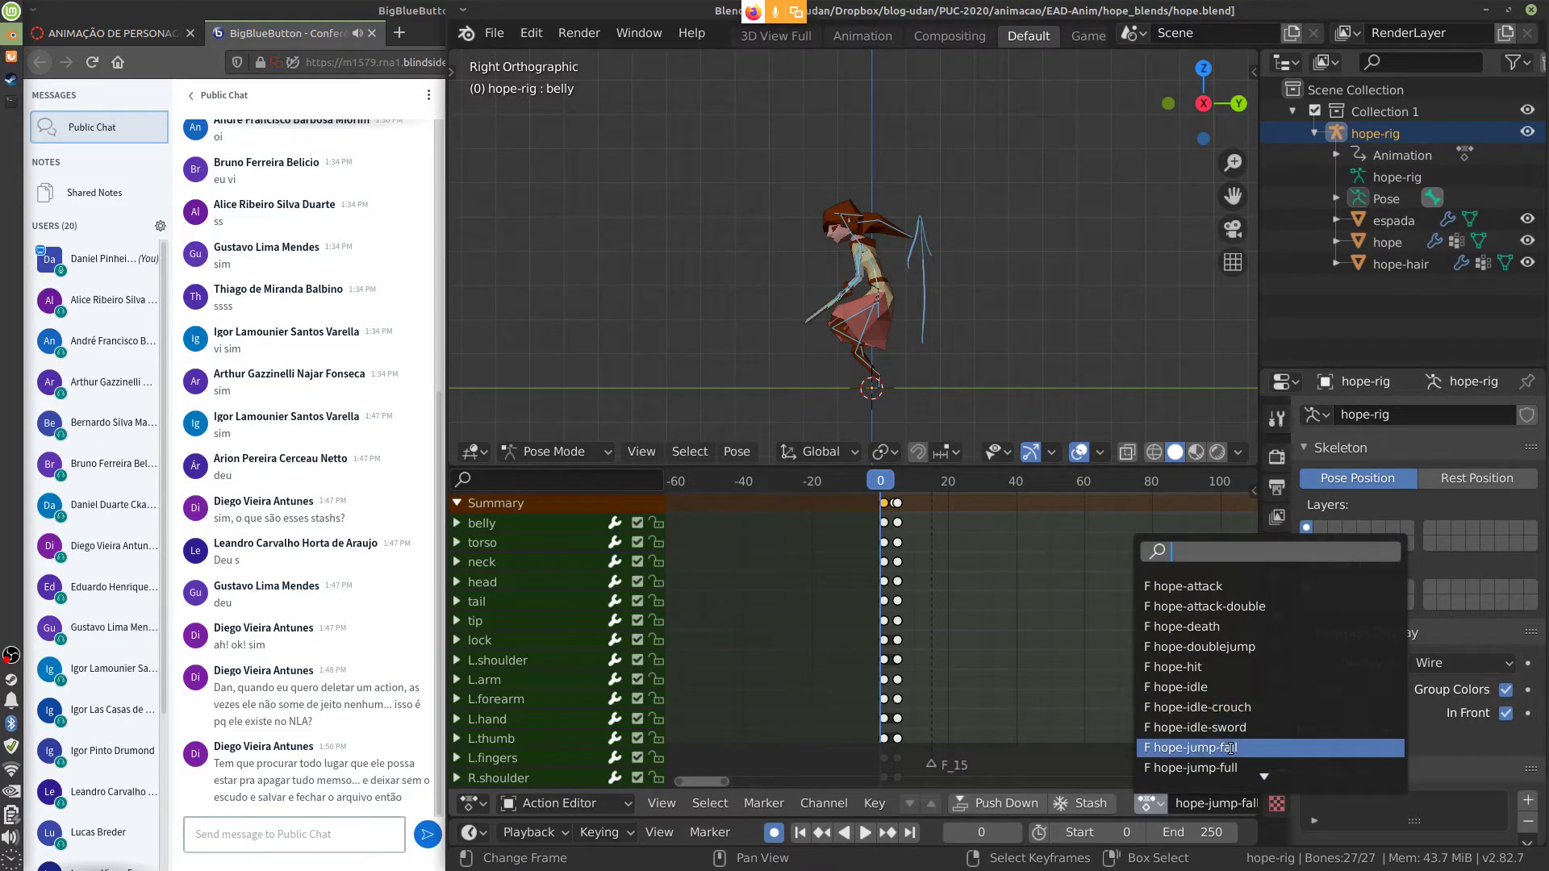
pyautogui.scroll(-3, 1232, 749)
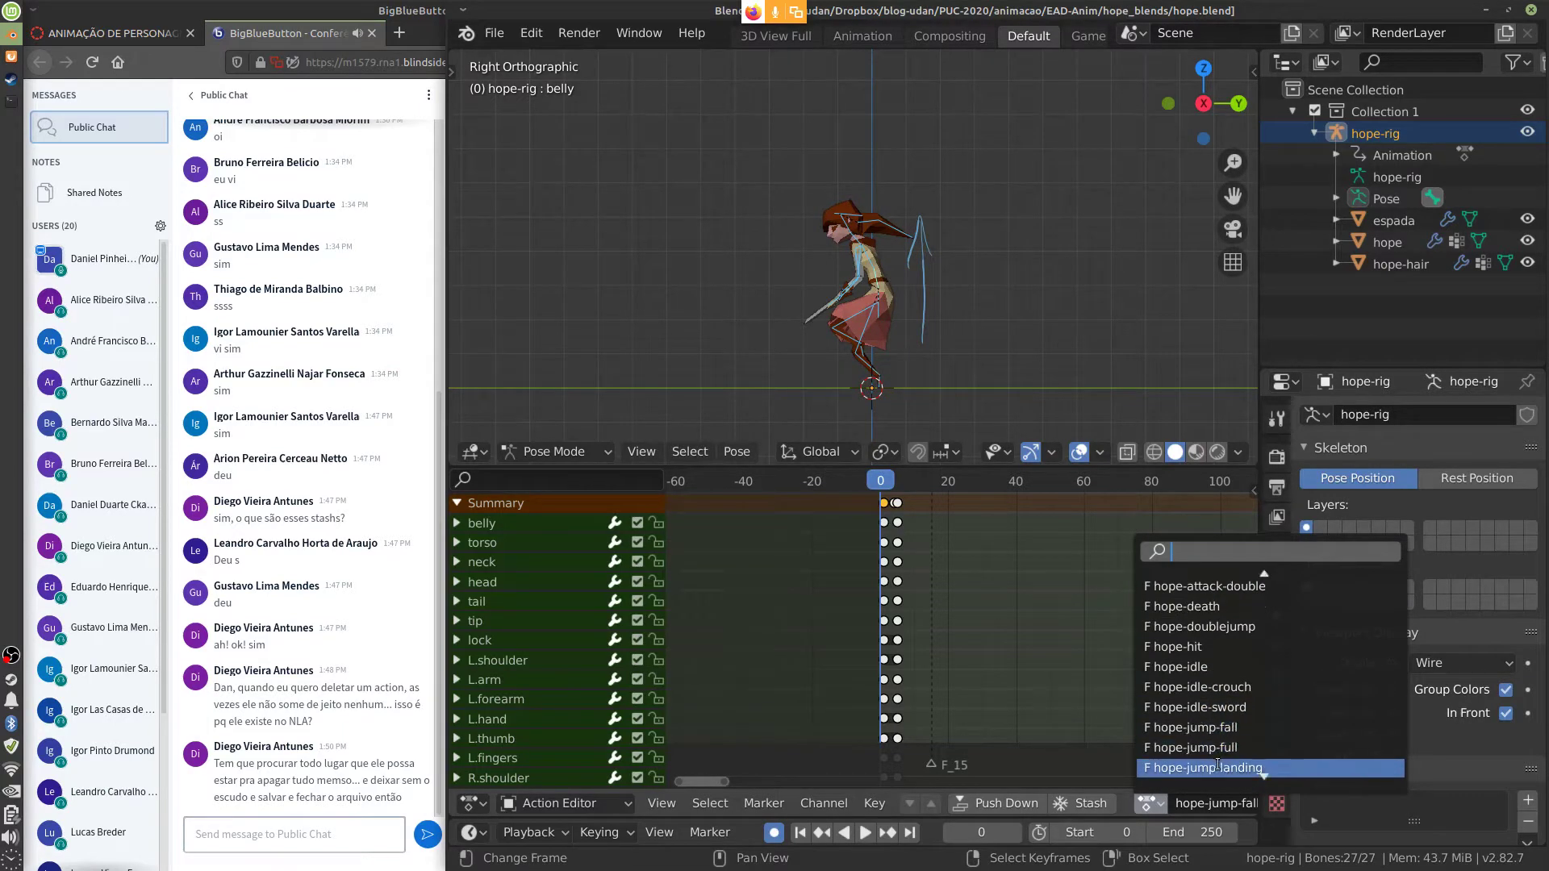
pyautogui.click(1232, 748)
pyautogui.press('space')
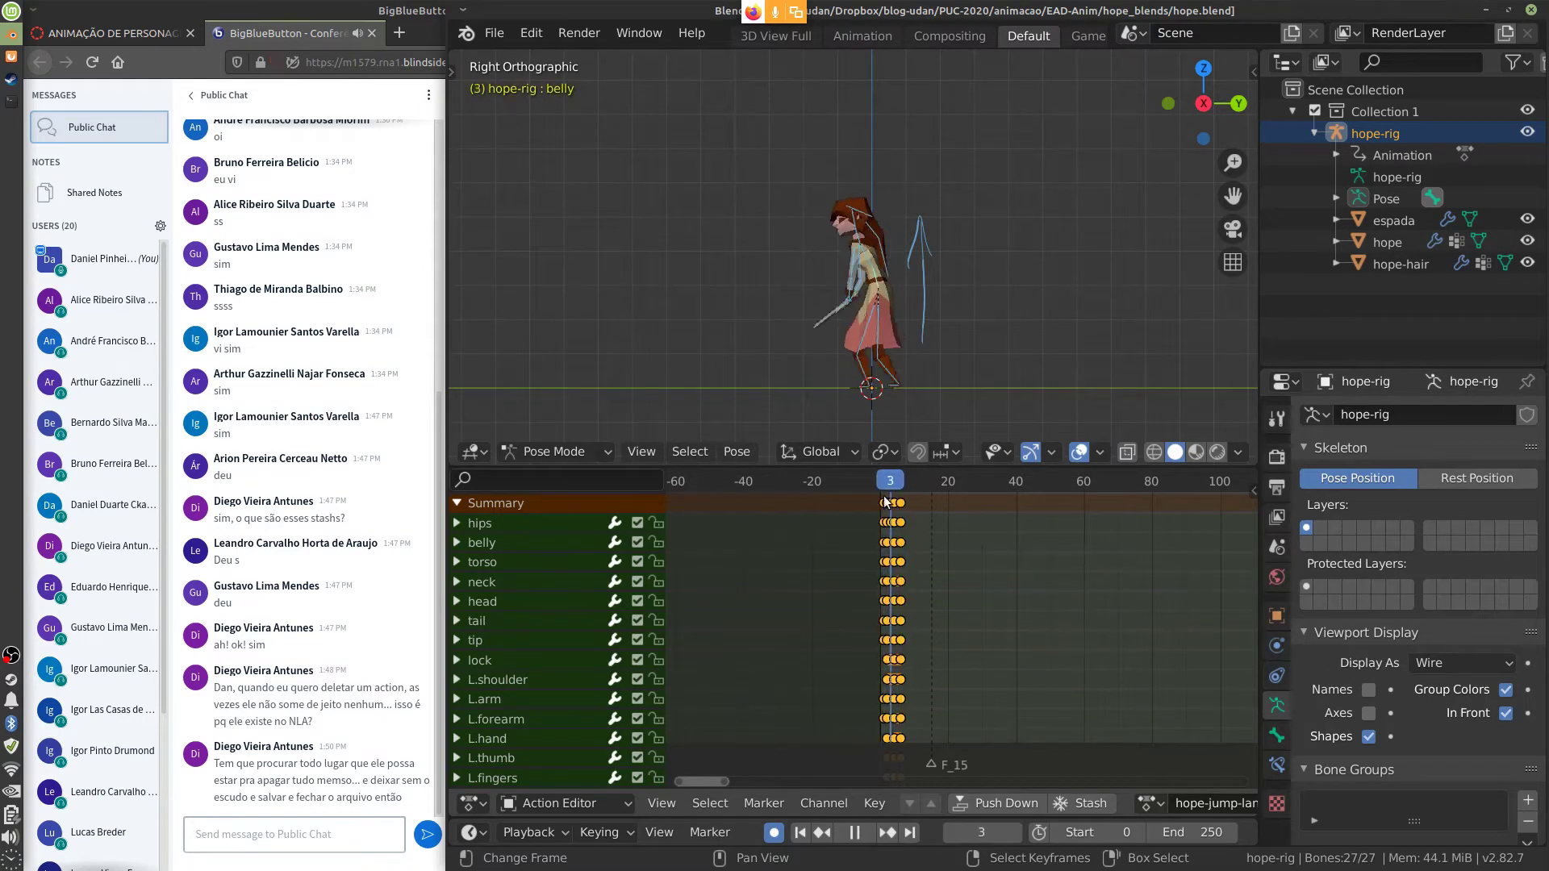
pyautogui.press('space')
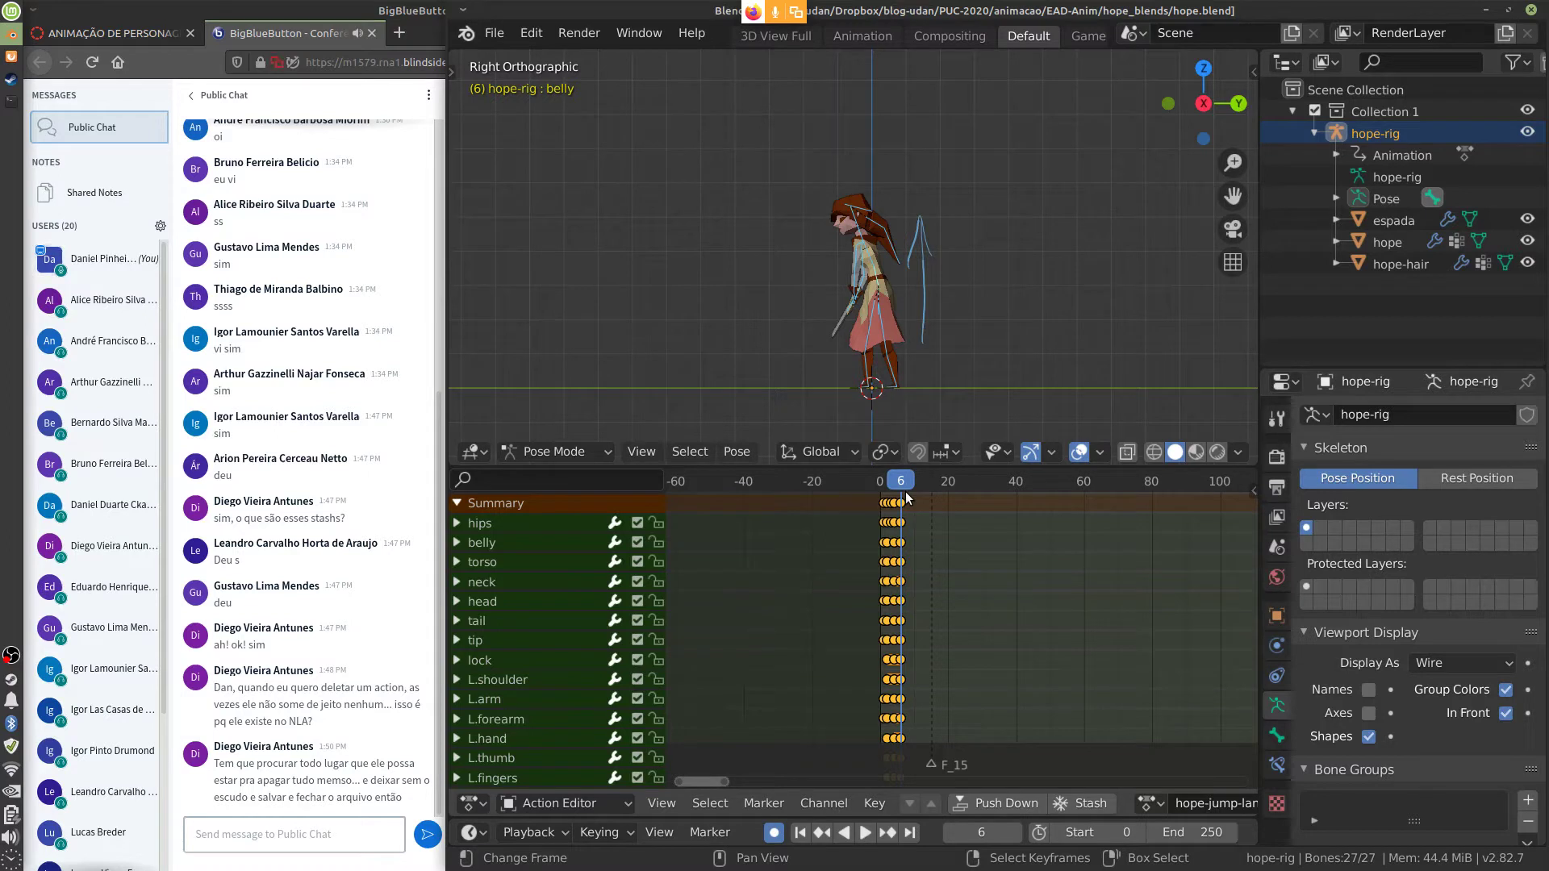
pyautogui.moveTo(907, 495)
pyautogui.mouseDown()
pyautogui.moveTo(882, 495)
pyautogui.moveTo(902, 496)
pyautogui.mouseUp()
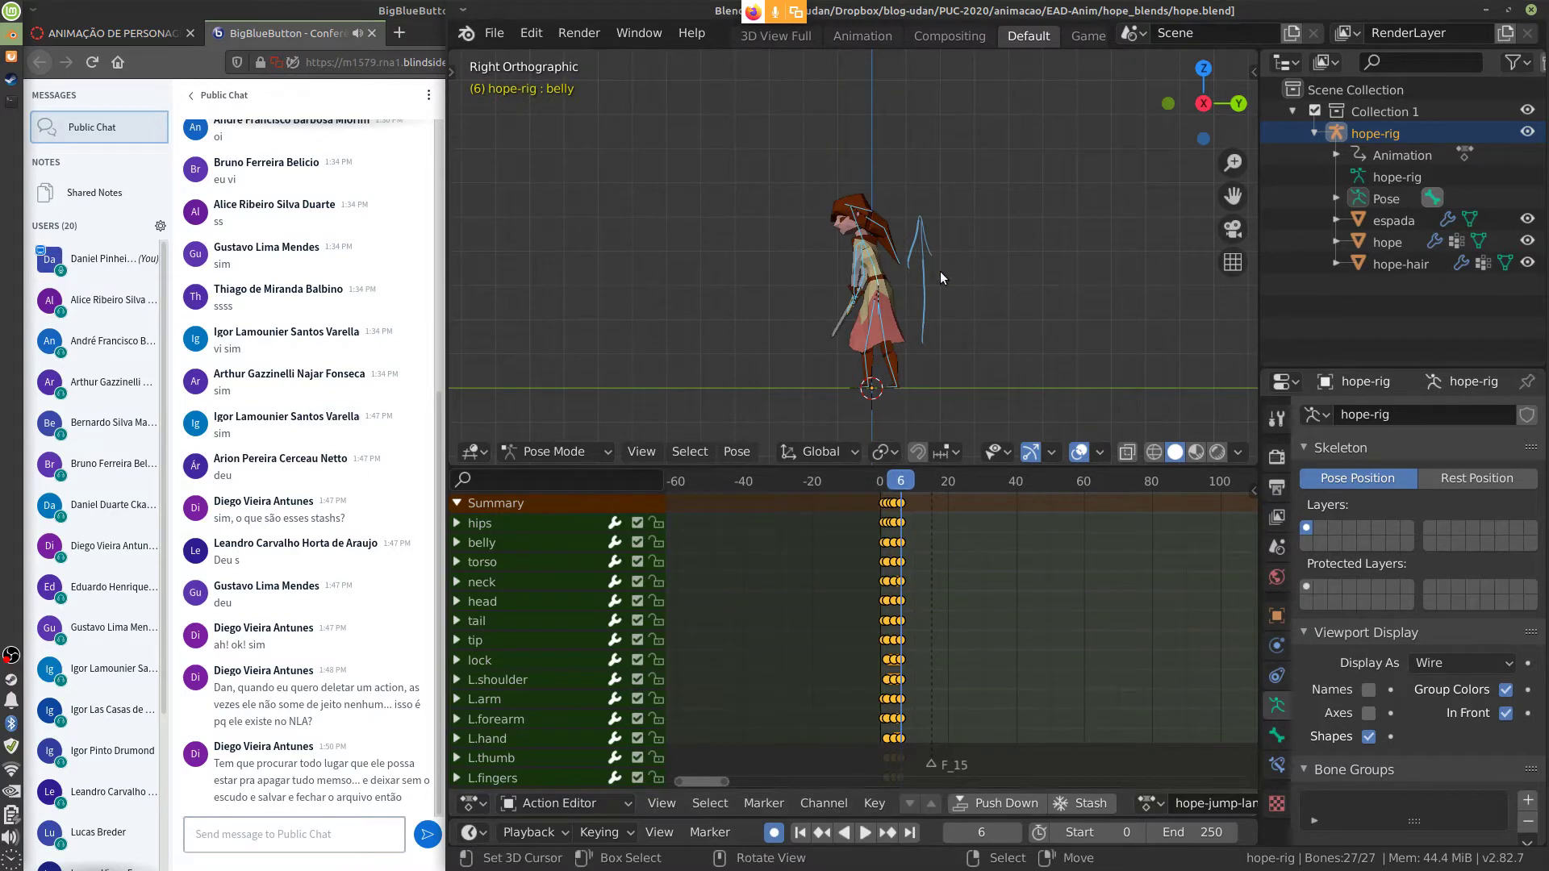
# Erase the jump arc annotation, assign hope-jump-full to hope-rig again, and preview its playback
pyautogui.moveTo(940, 253)
pyautogui.mouseDown(button='right')
pyautogui.moveTo(921, 230)
pyautogui.moveTo(926, 270)
pyautogui.mouseUp(button='right')
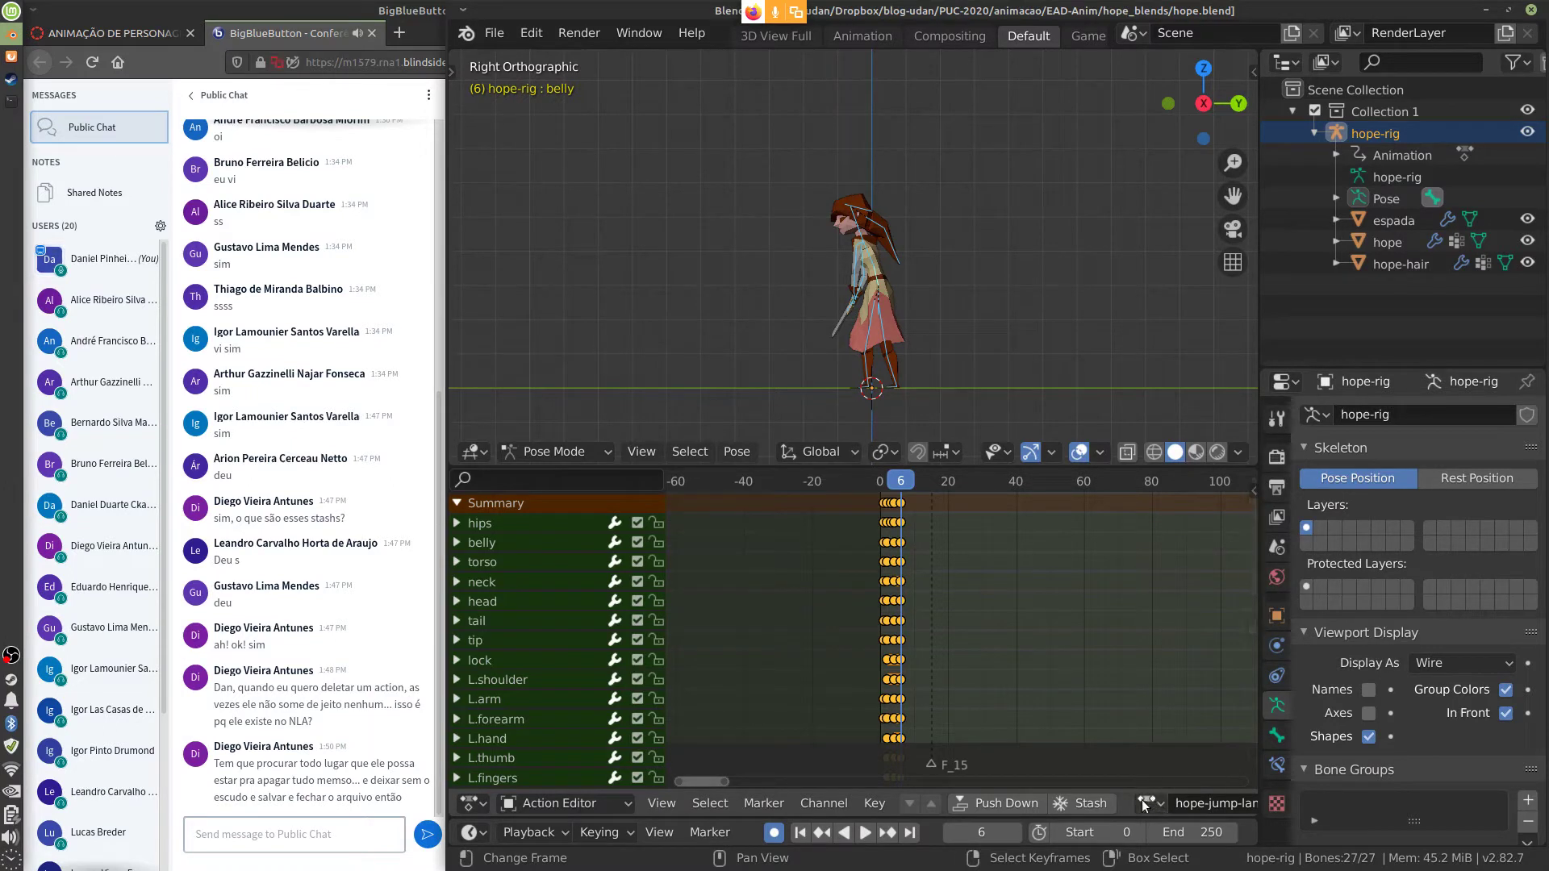
pyautogui.moveTo(1147, 802); pyautogui.dragTo(990, 803, button='middle')
pyautogui.click(991, 802)
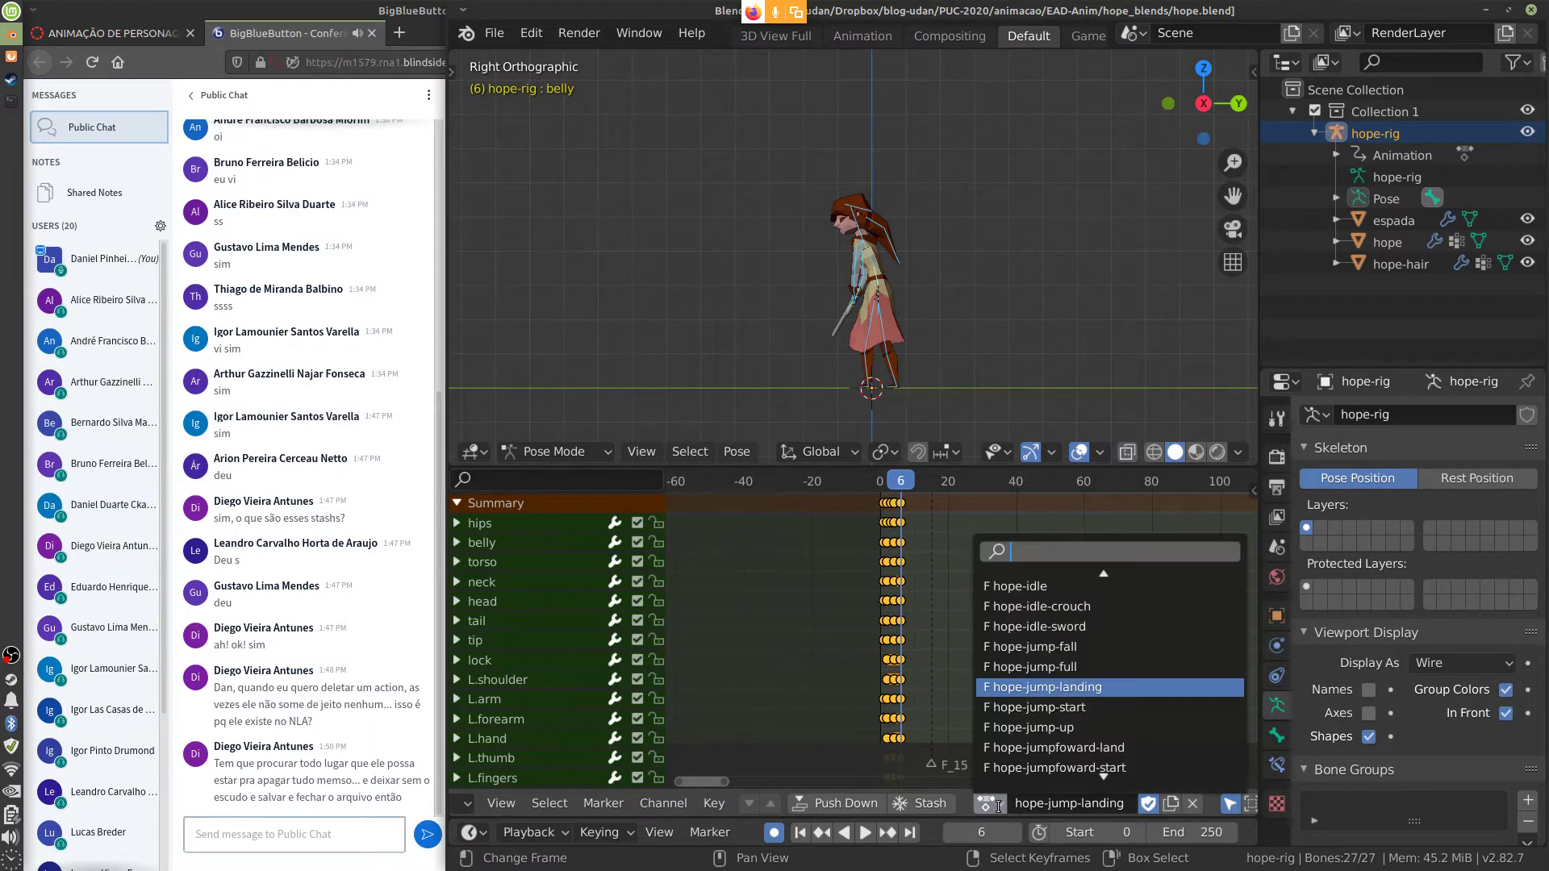
pyautogui.click(1070, 666)
pyautogui.press('space')
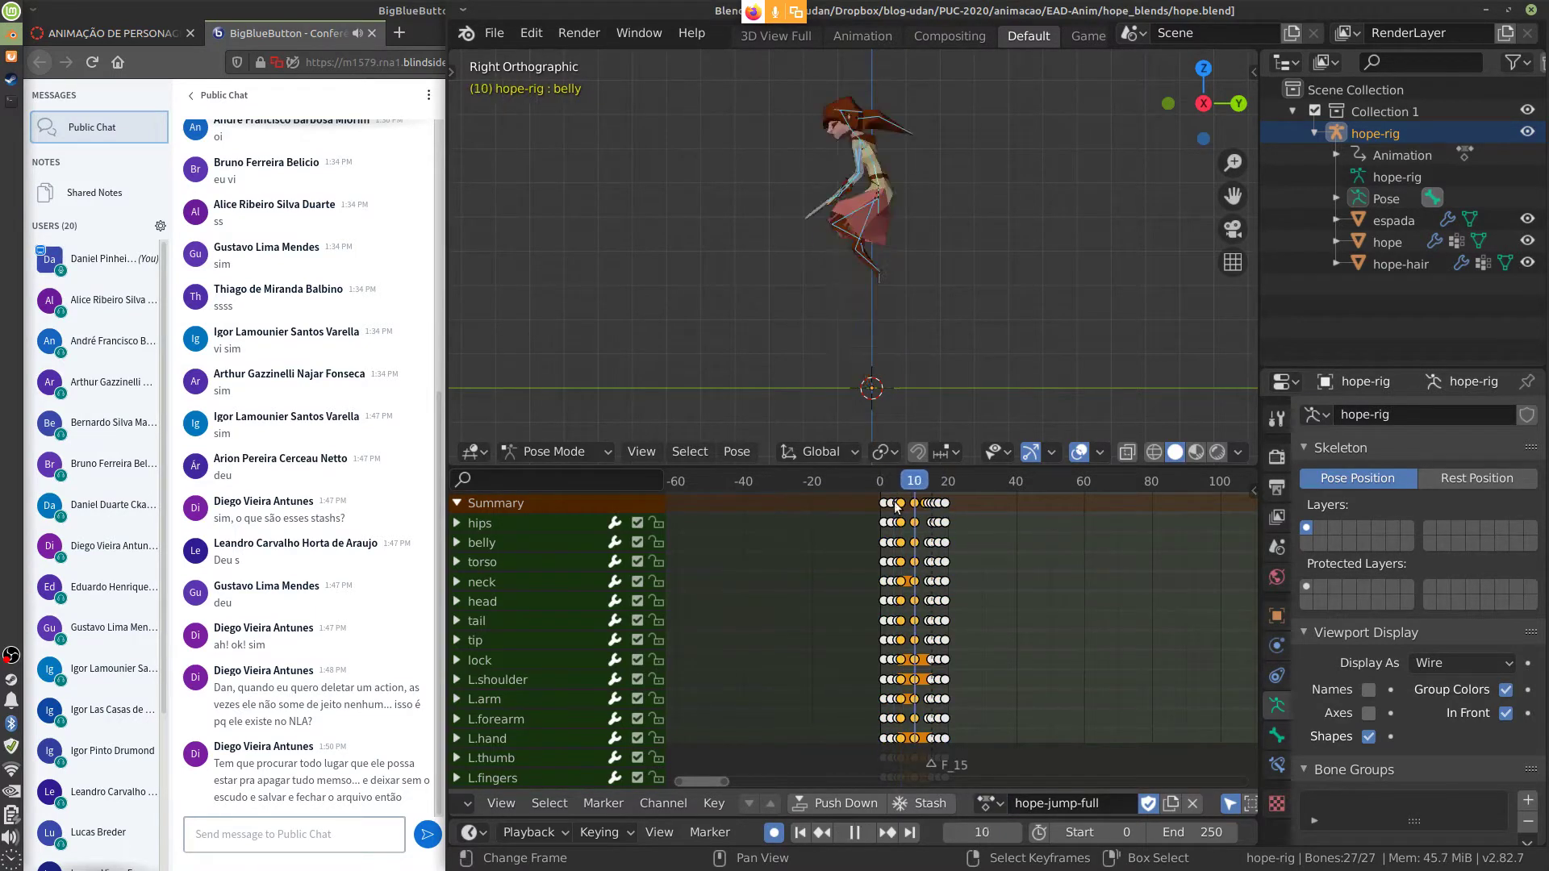
pyautogui.press('Escape')
# Deselect all keyframes of hope-jump-full and replay the action while scrubbing through the jump
pyautogui.hotkey('alt', 'a')
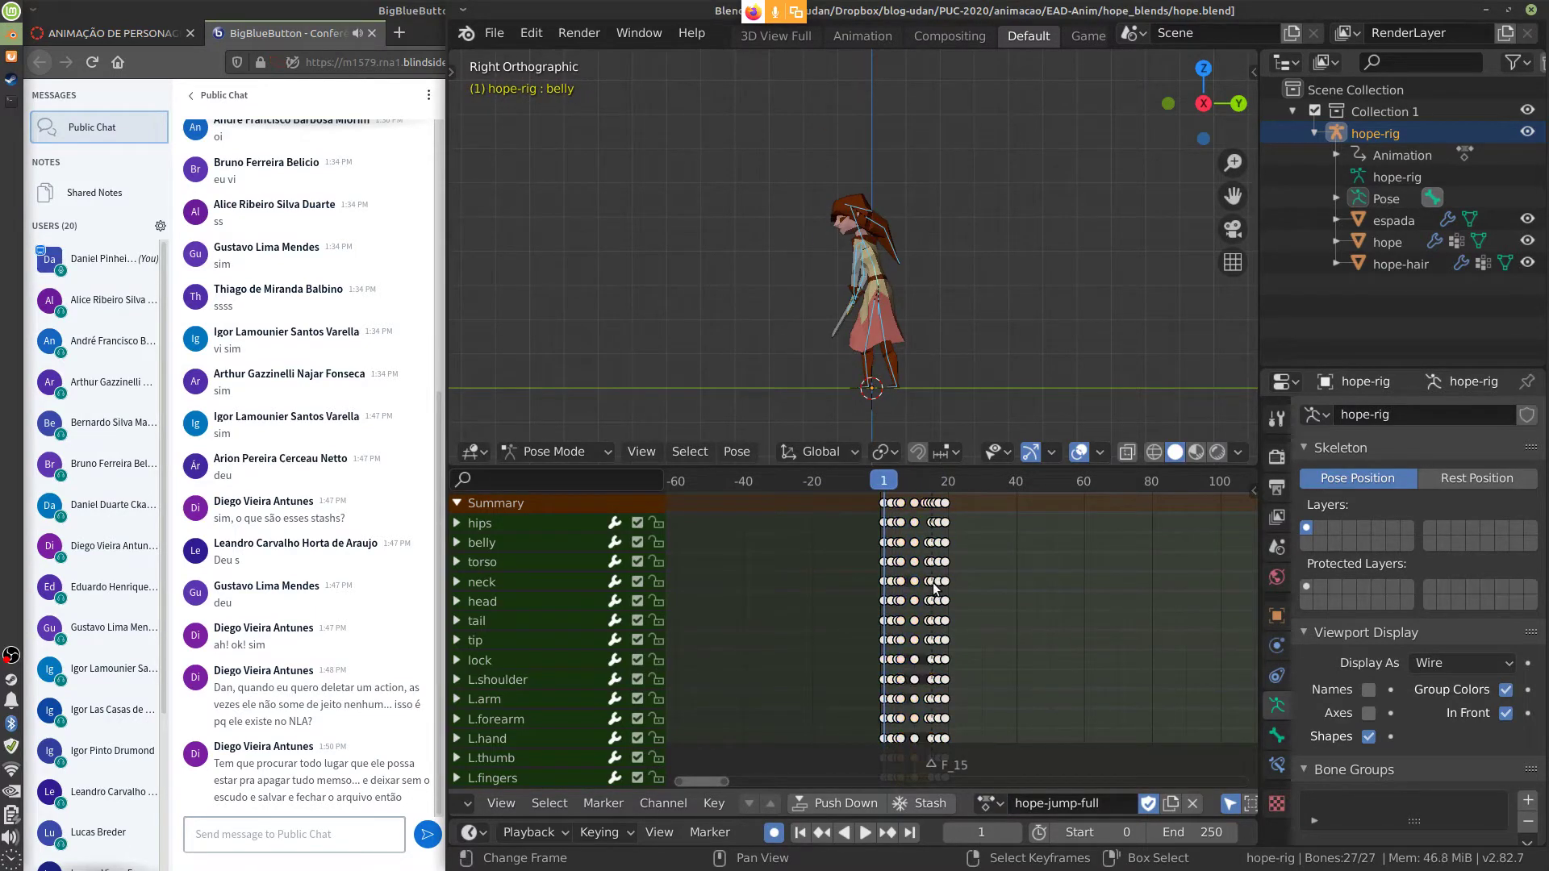
pyautogui.press('space')
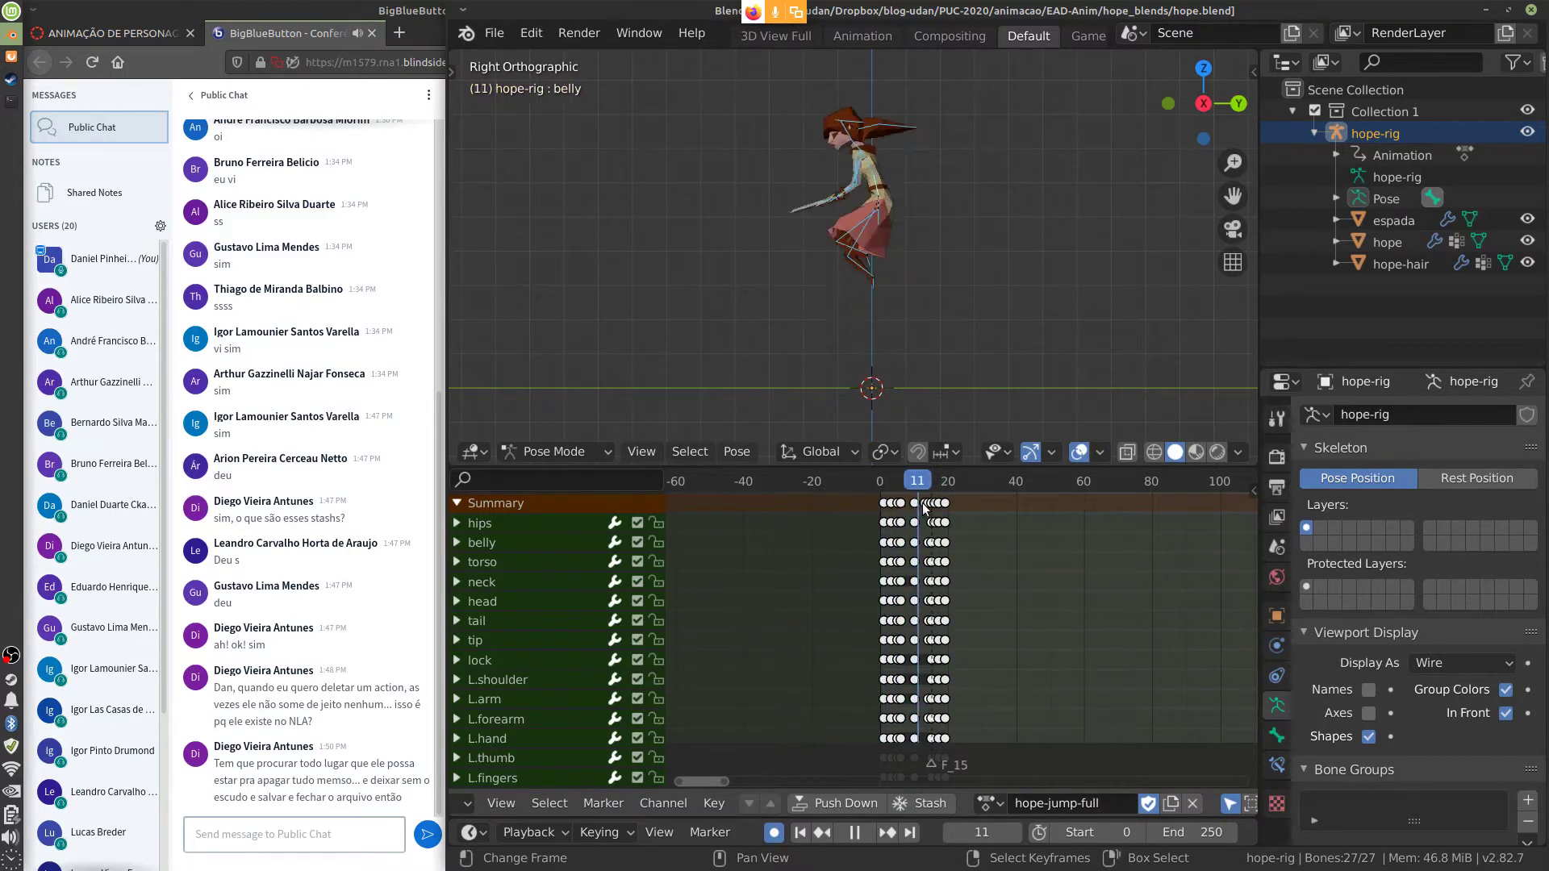
pyautogui.moveTo(923, 507); pyautogui.dragTo(889, 523)
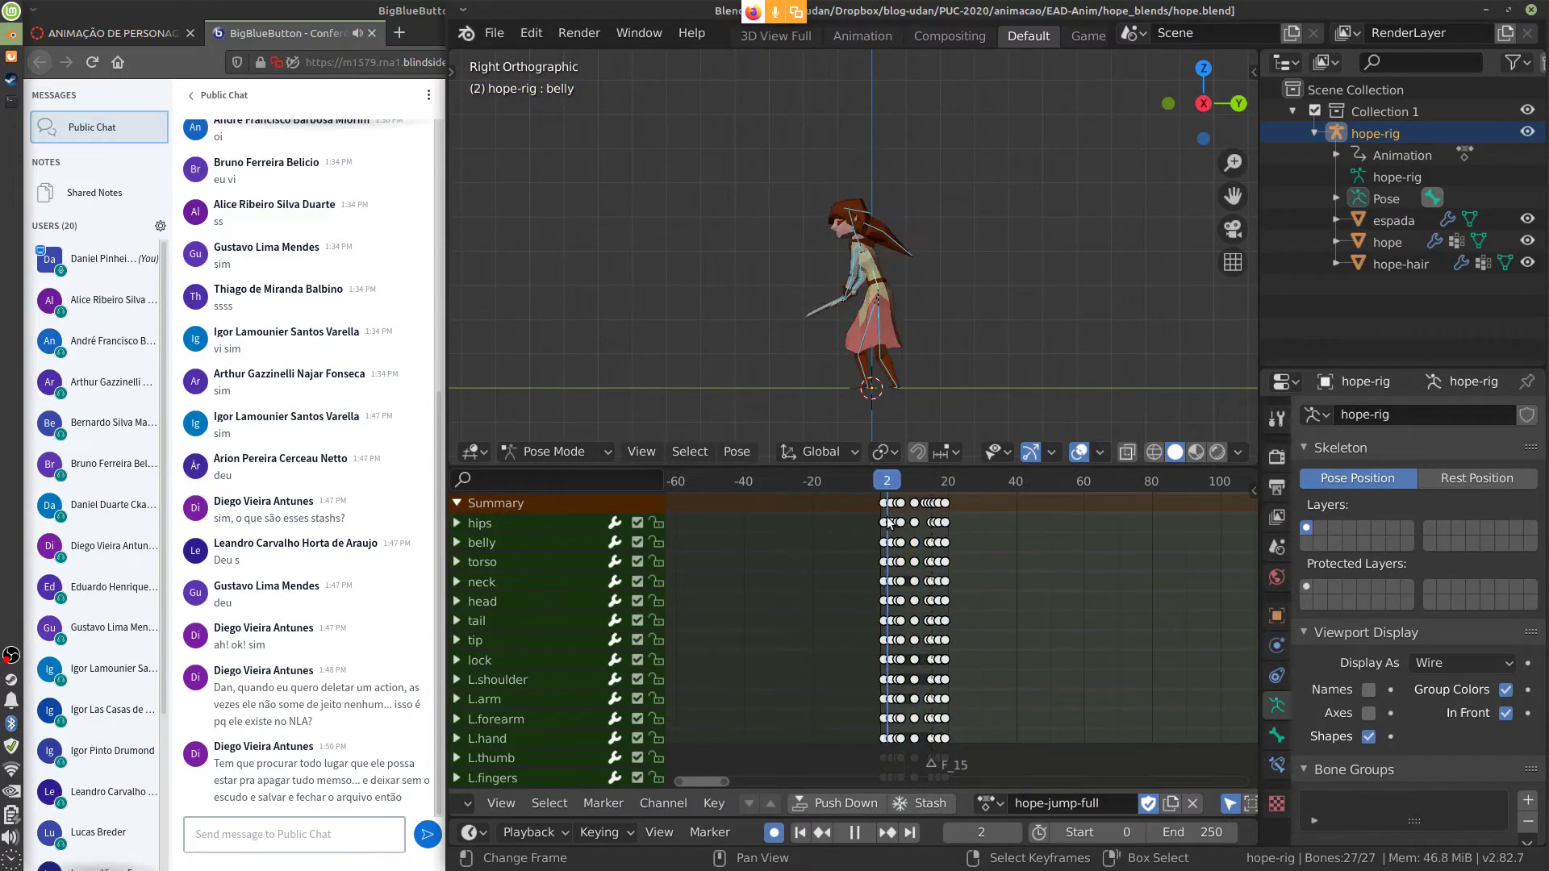
pyautogui.press('Escape')
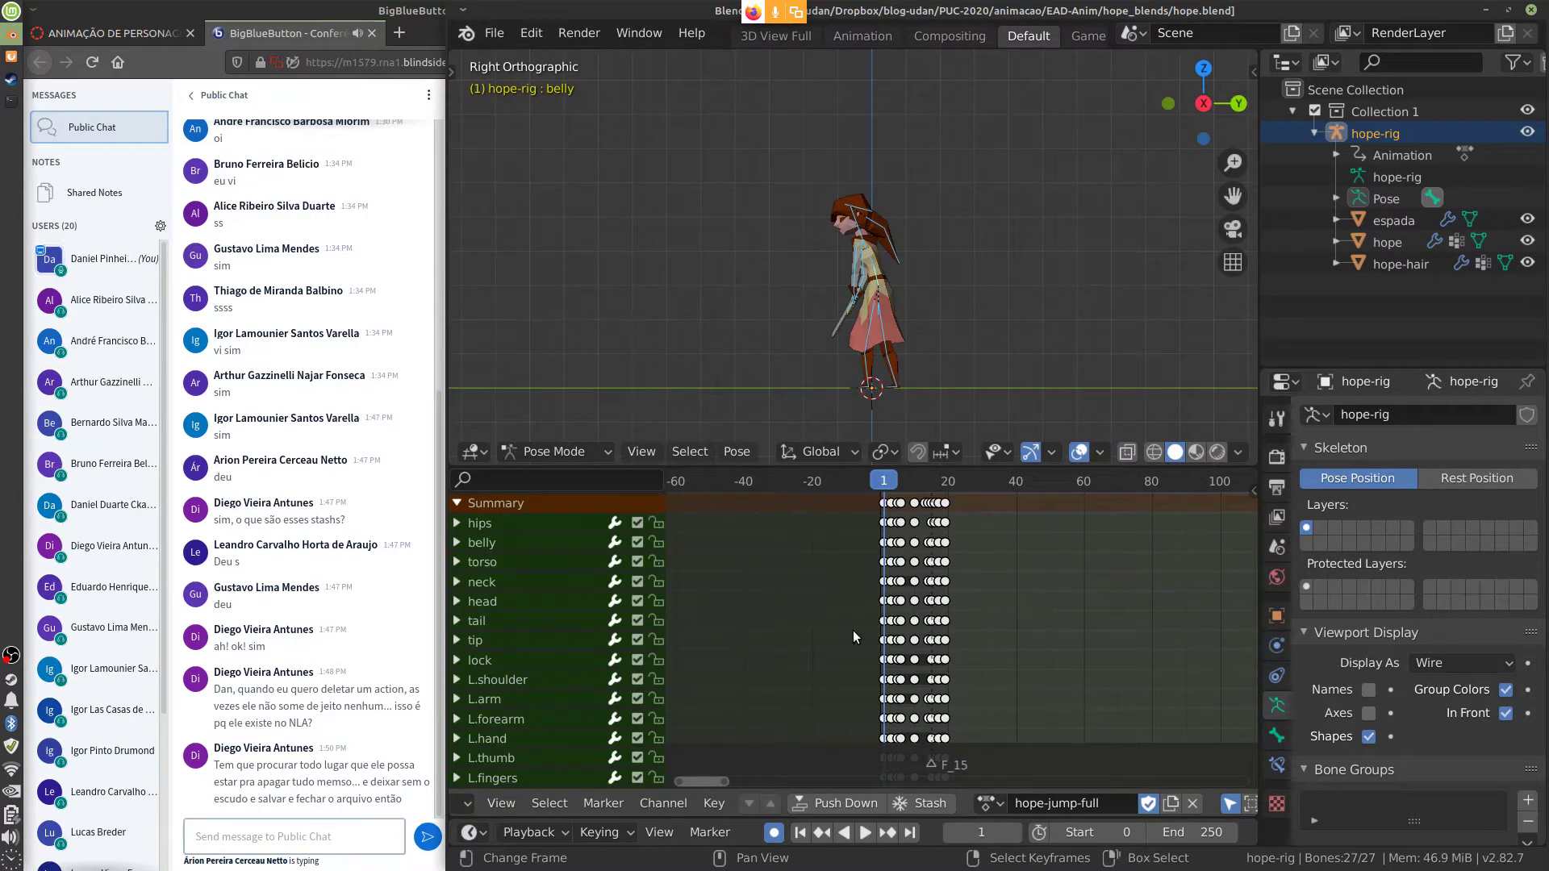
# Switch the Outliner to Blender File display mode and expand Actions to find hope-jump-full
pyautogui.click(1329, 61)
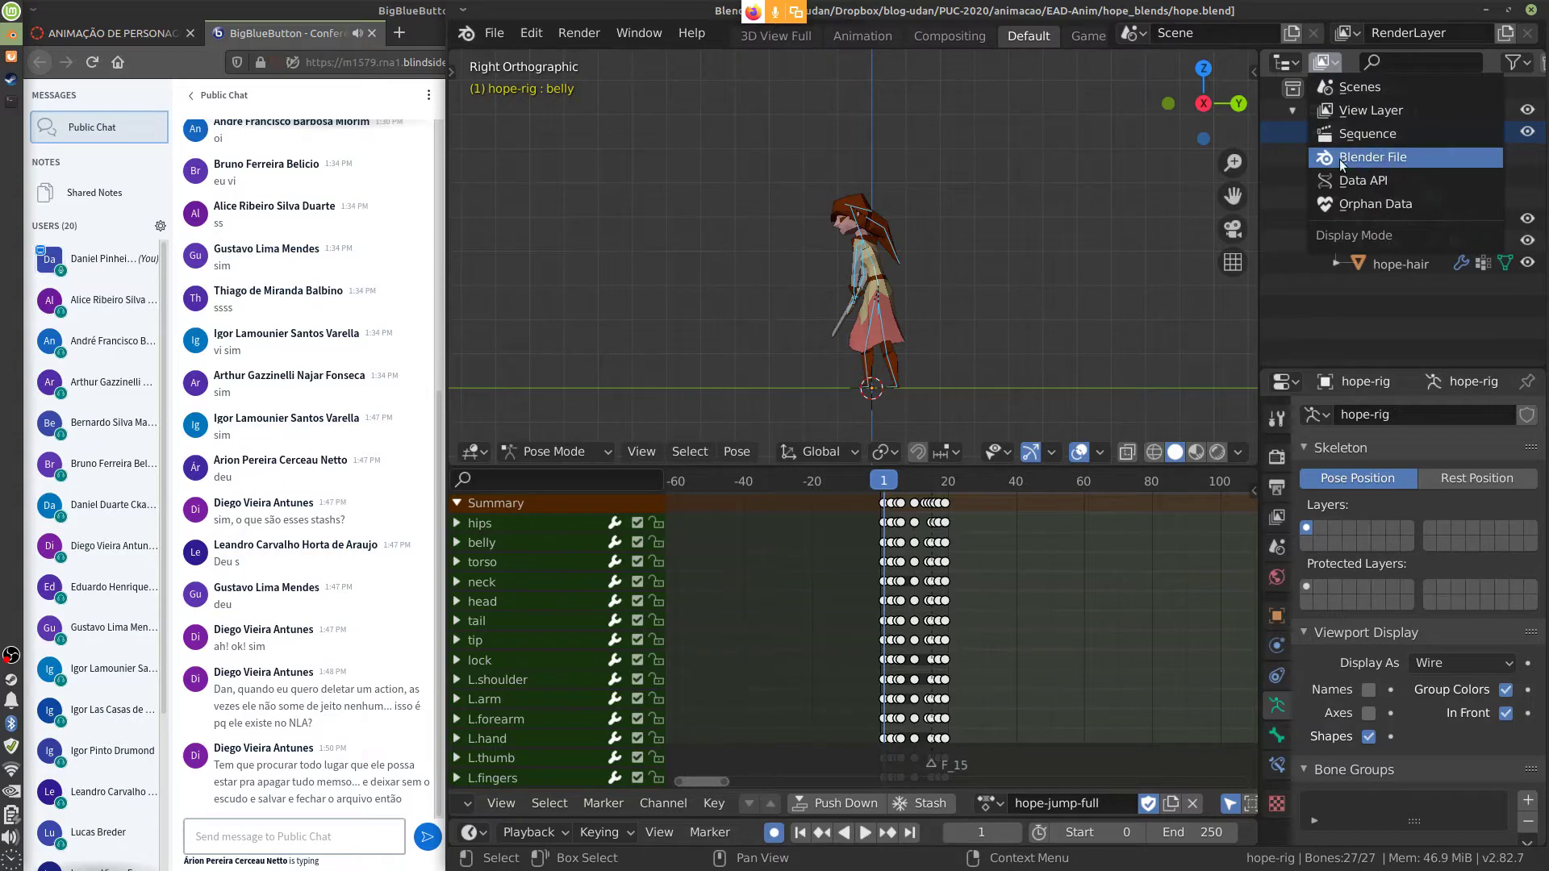
pyautogui.click(1405, 158)
pyautogui.click(1292, 112)
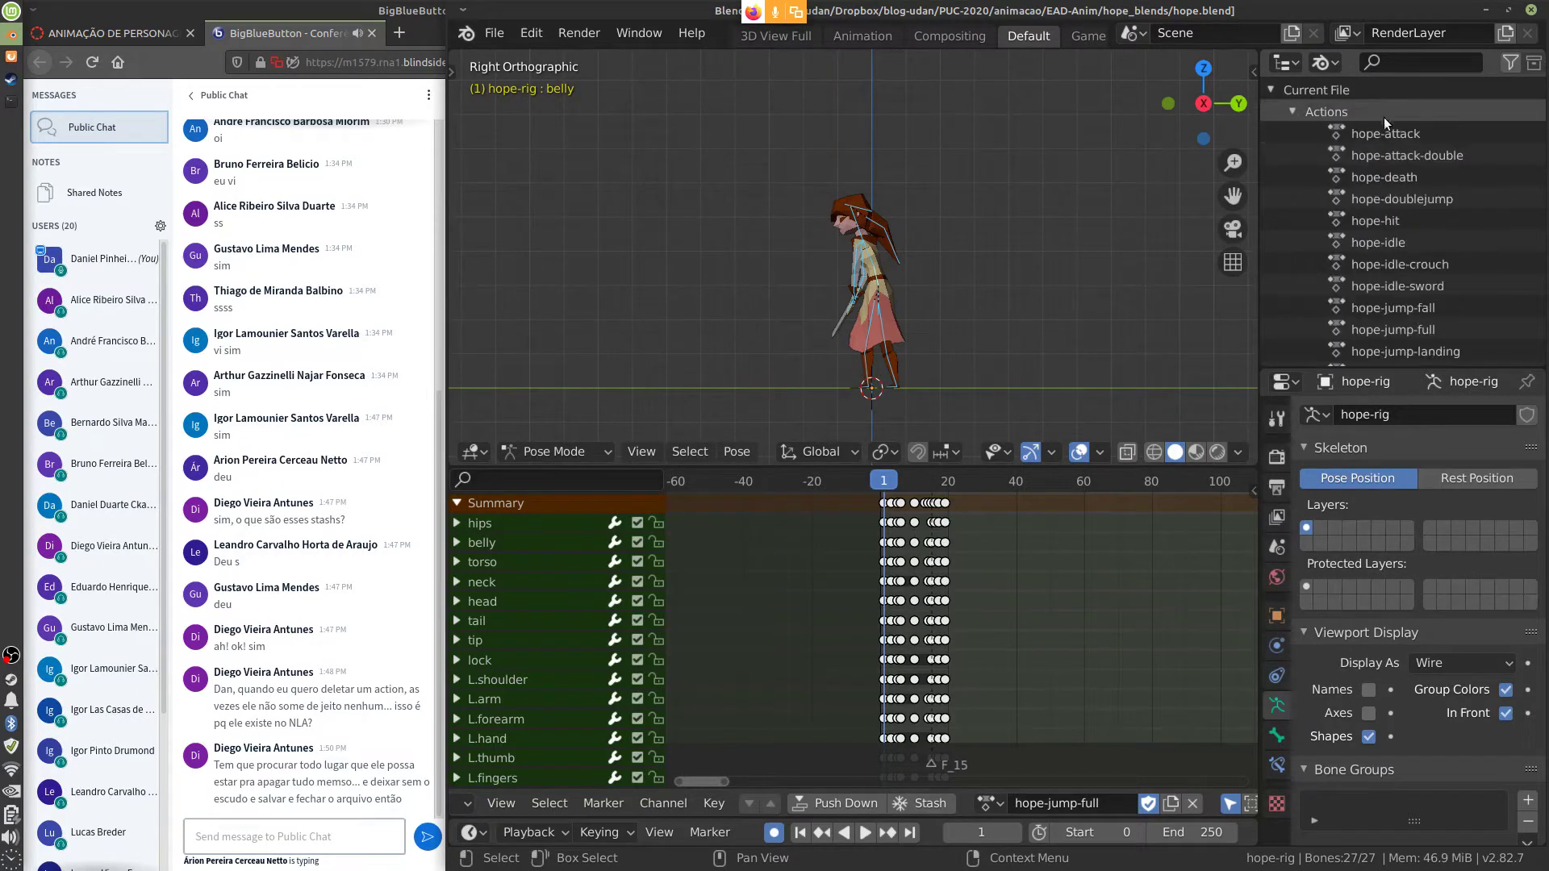
pyautogui.scroll(-5, 1535, 161)
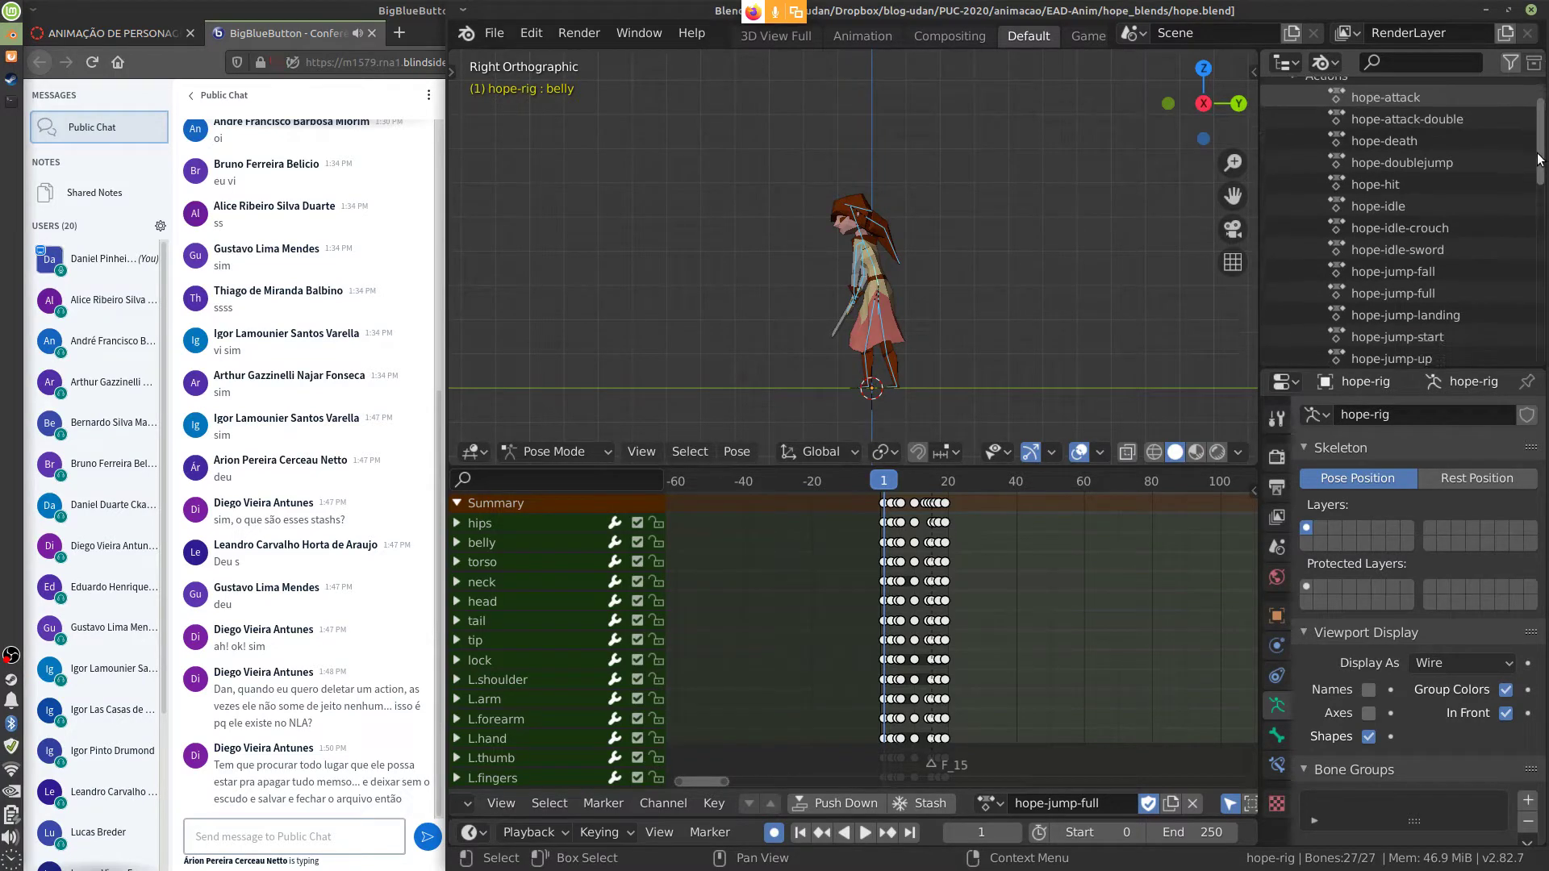
pyautogui.scroll(-1, 1531, 182)
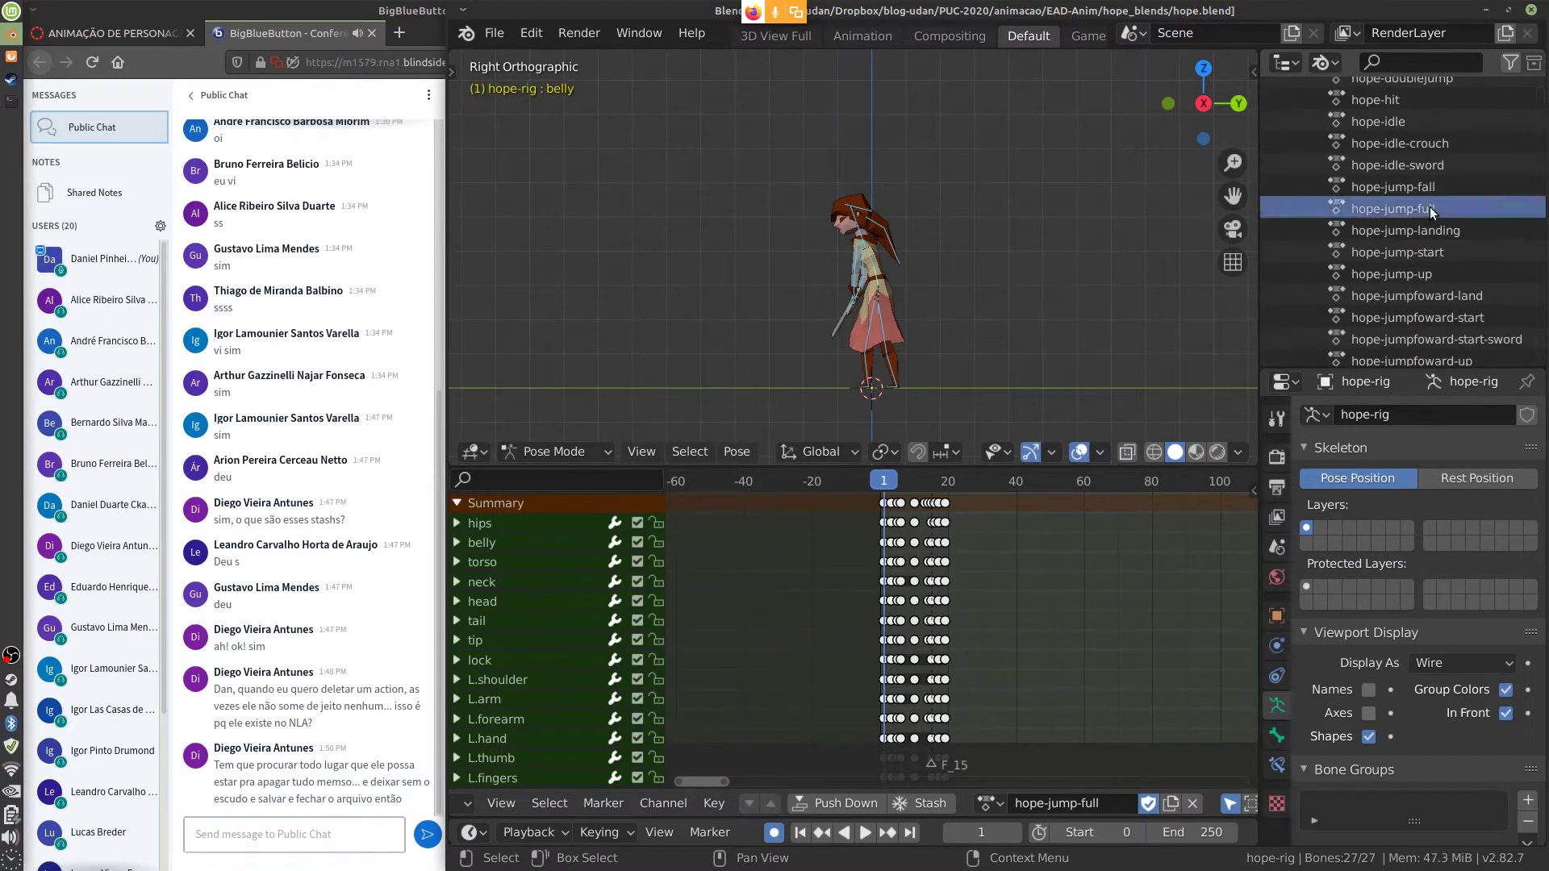
# Delete the hope-jump-full action from the file's data and look through the remaining actions
pyautogui.click(1430, 207)
pyautogui.rightClick(1408, 210)
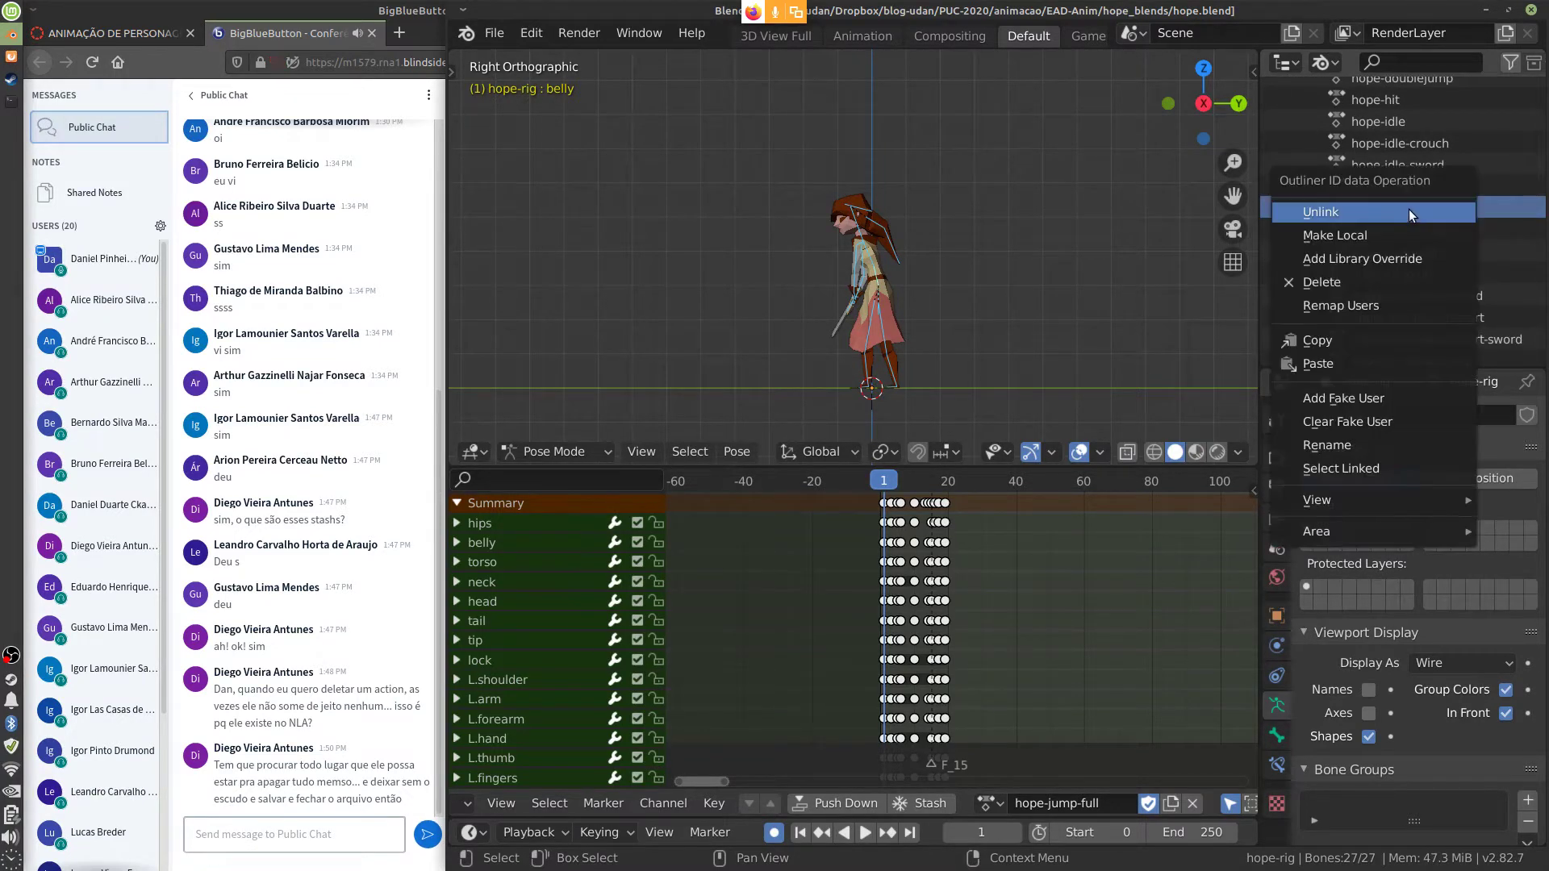
pyautogui.click(1339, 282)
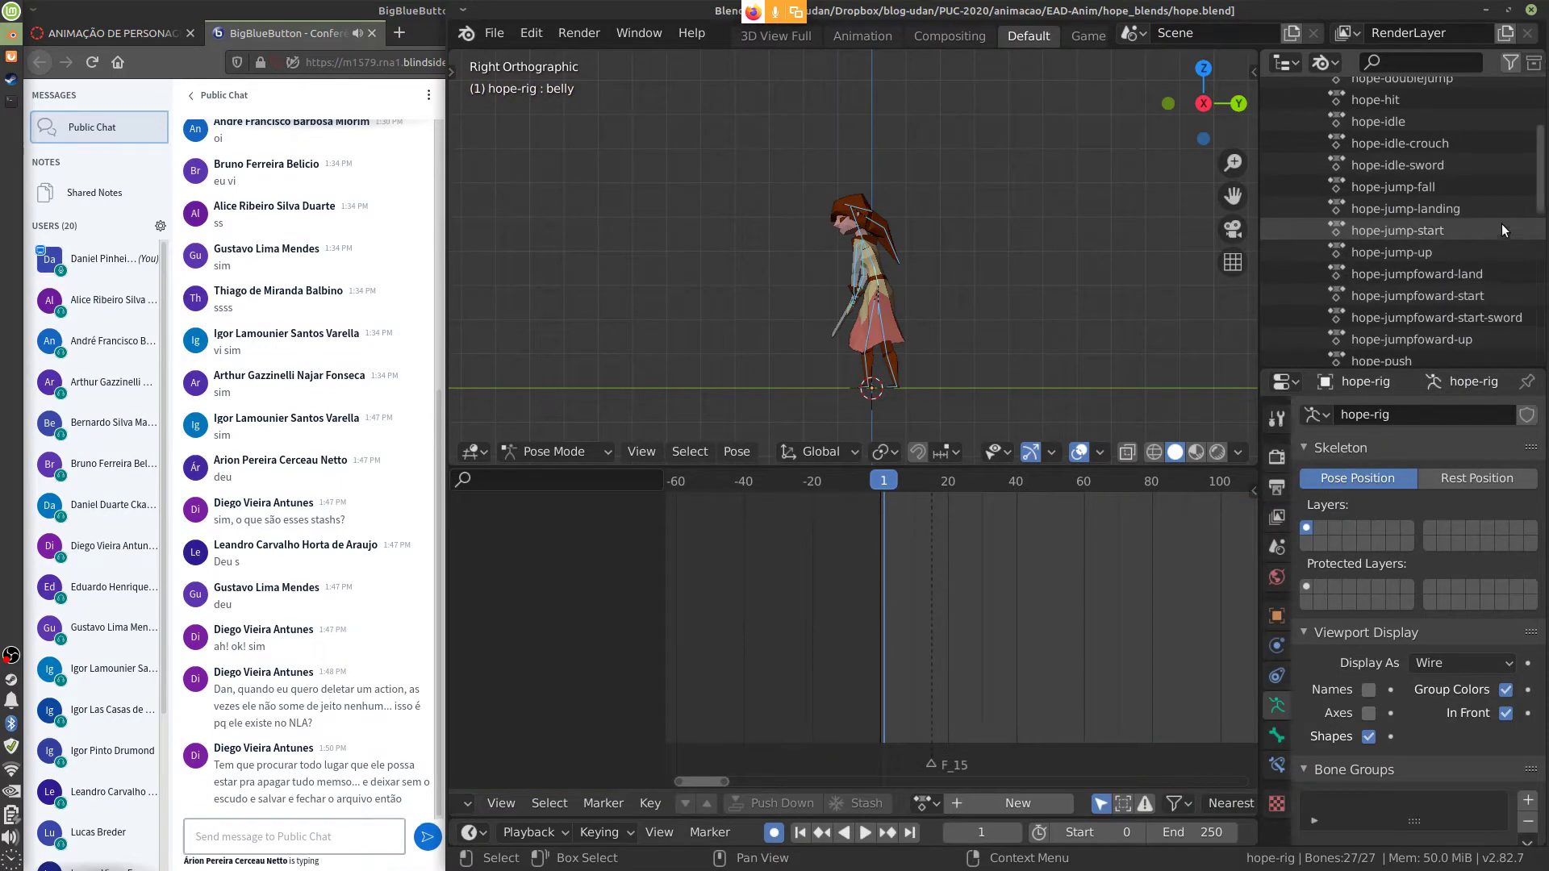
pyautogui.scroll(5, 1532, 134)
pyautogui.scroll(-5, 1516, 146)
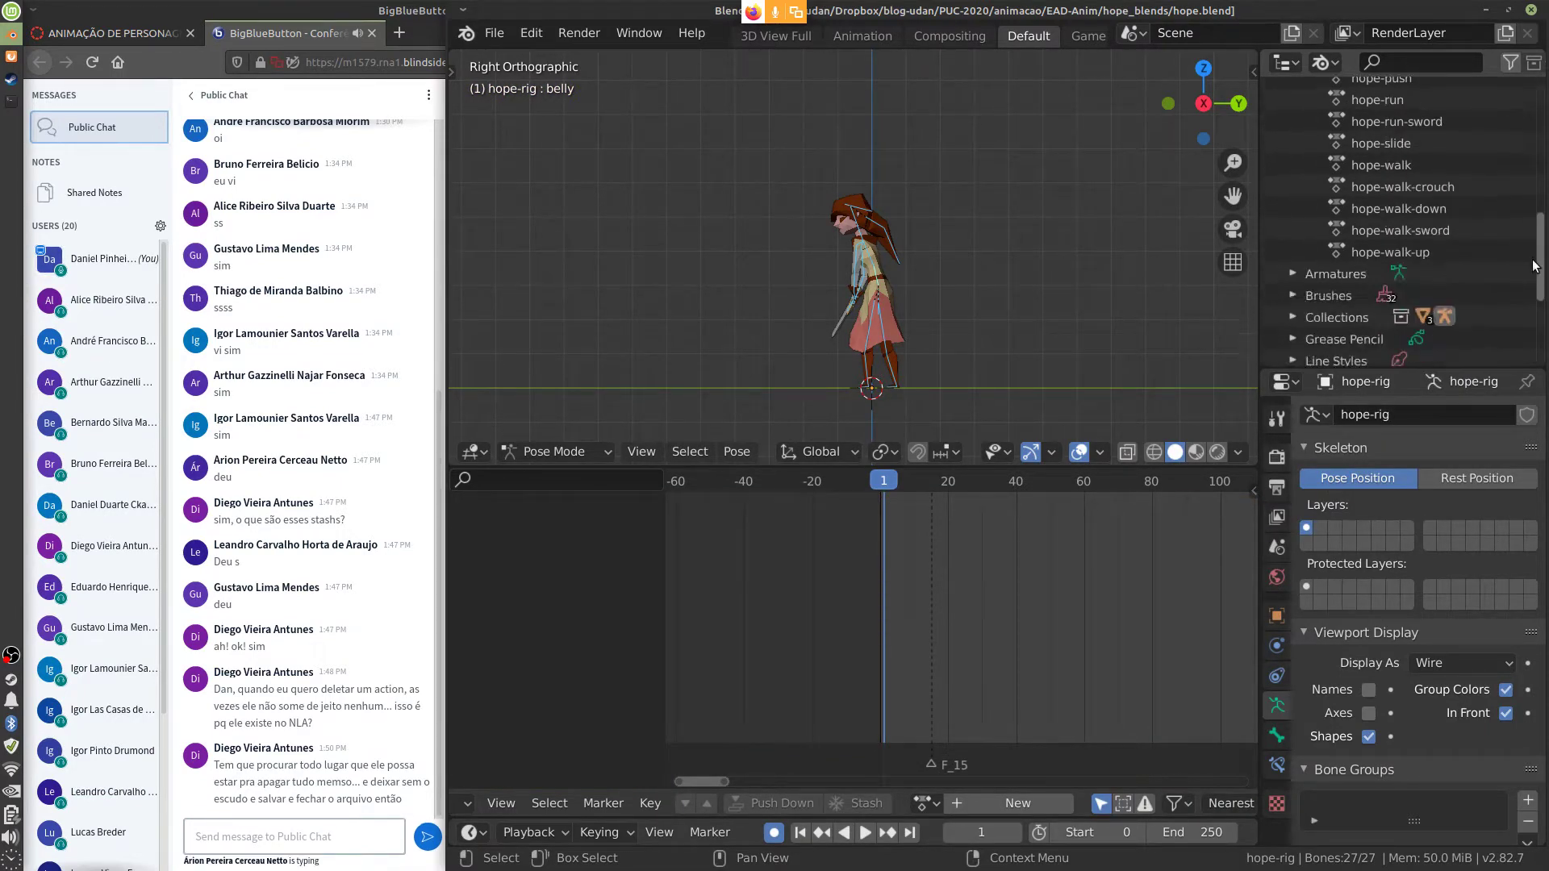
pyautogui.scroll(6, 1420, 194)
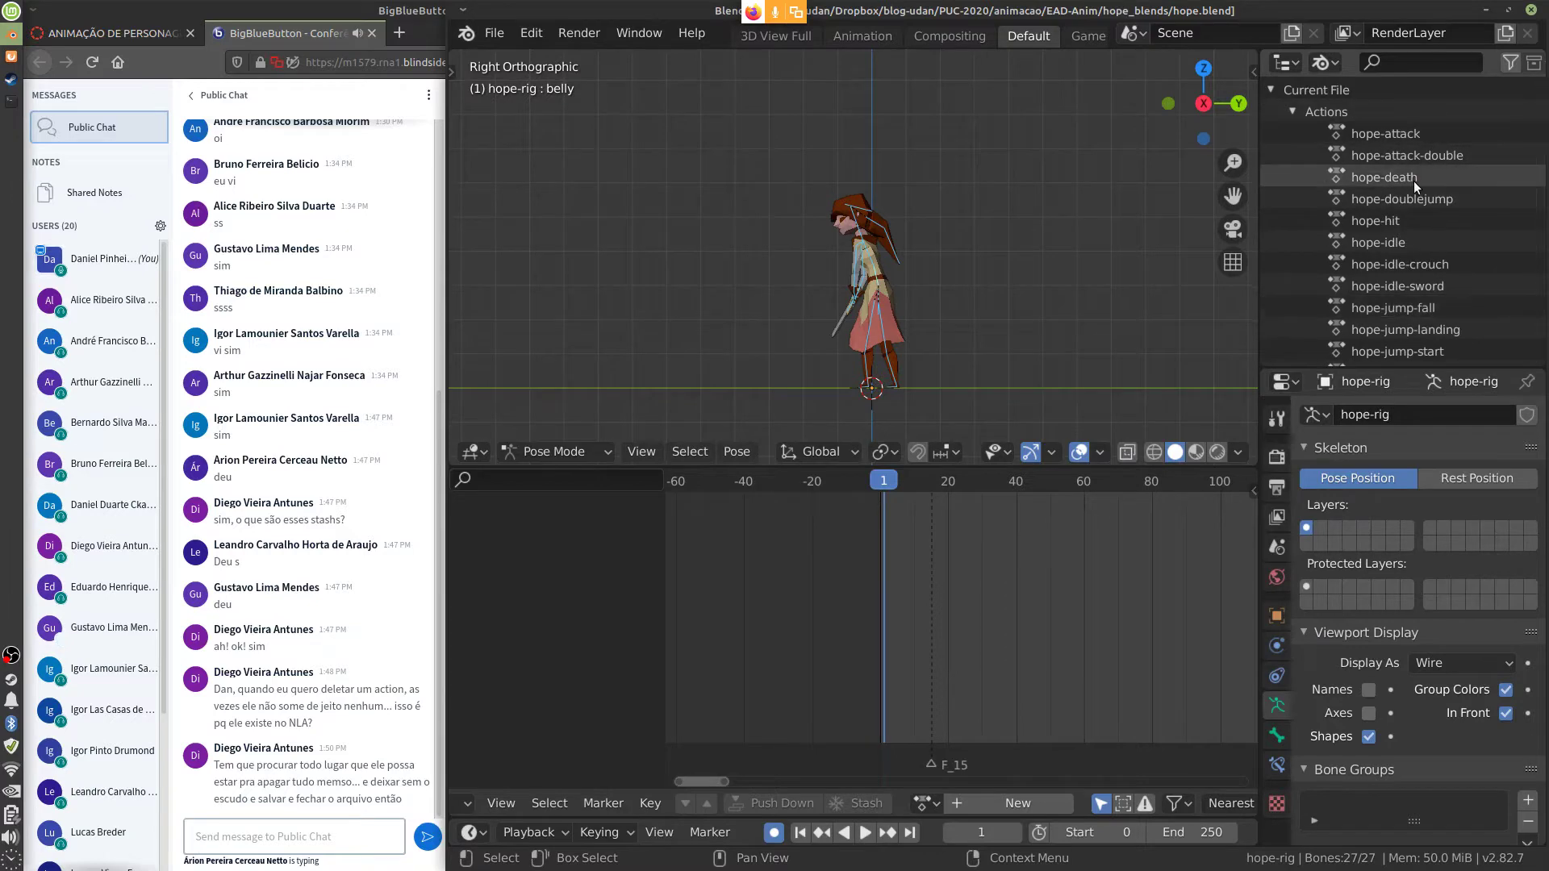
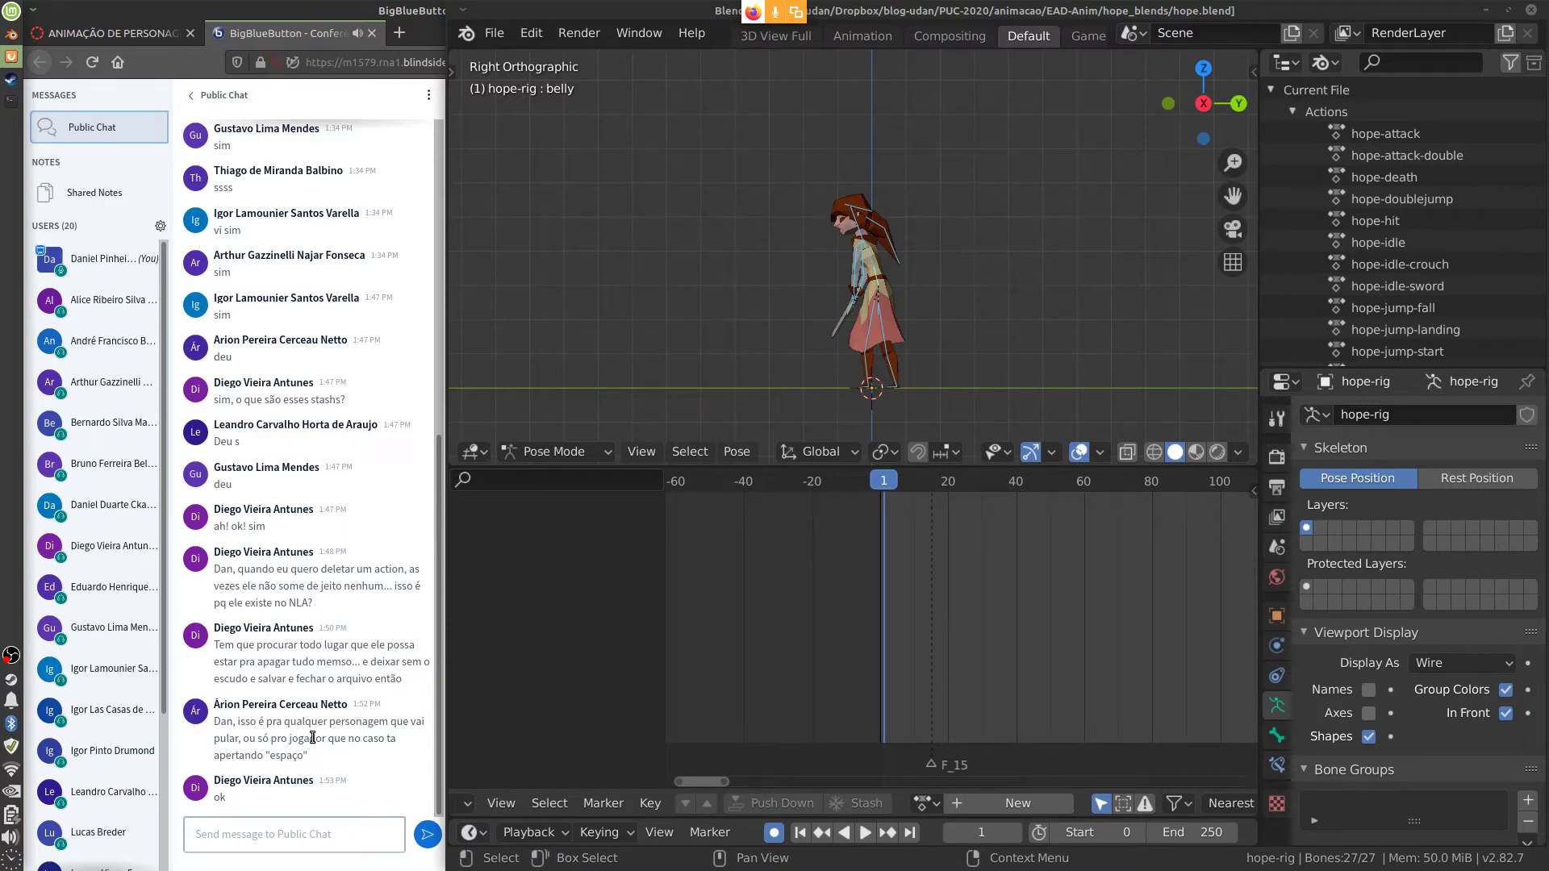
# Reopen the recent file hope.blend without saving, then briefly play the timeline and stop at frame 3
pyautogui.click(910, 482)
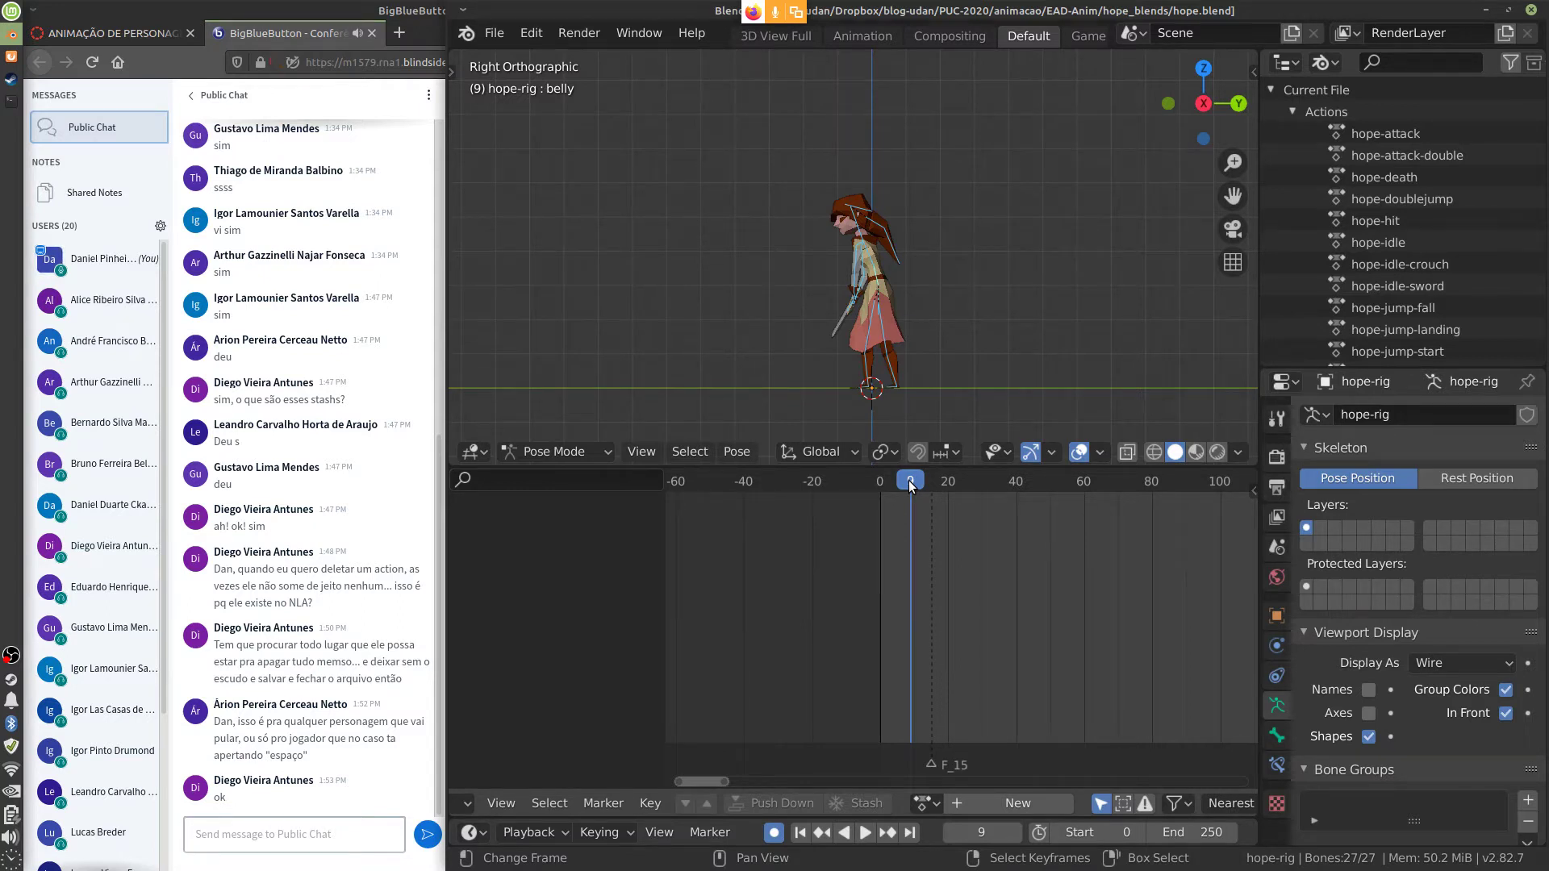
pyautogui.click(494, 32)
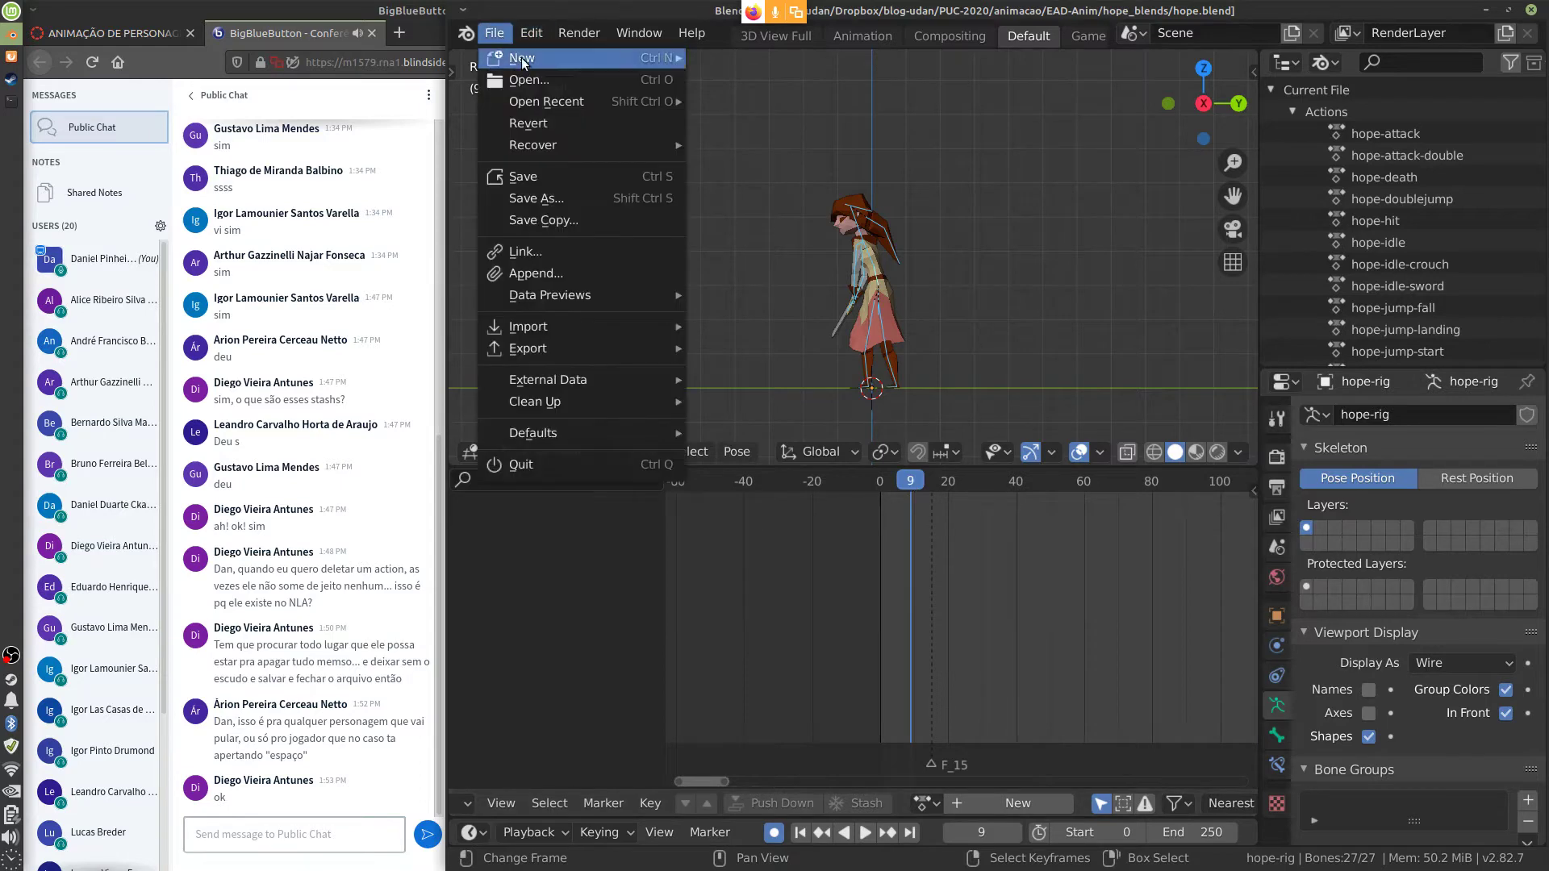
pyautogui.moveTo(578, 104)
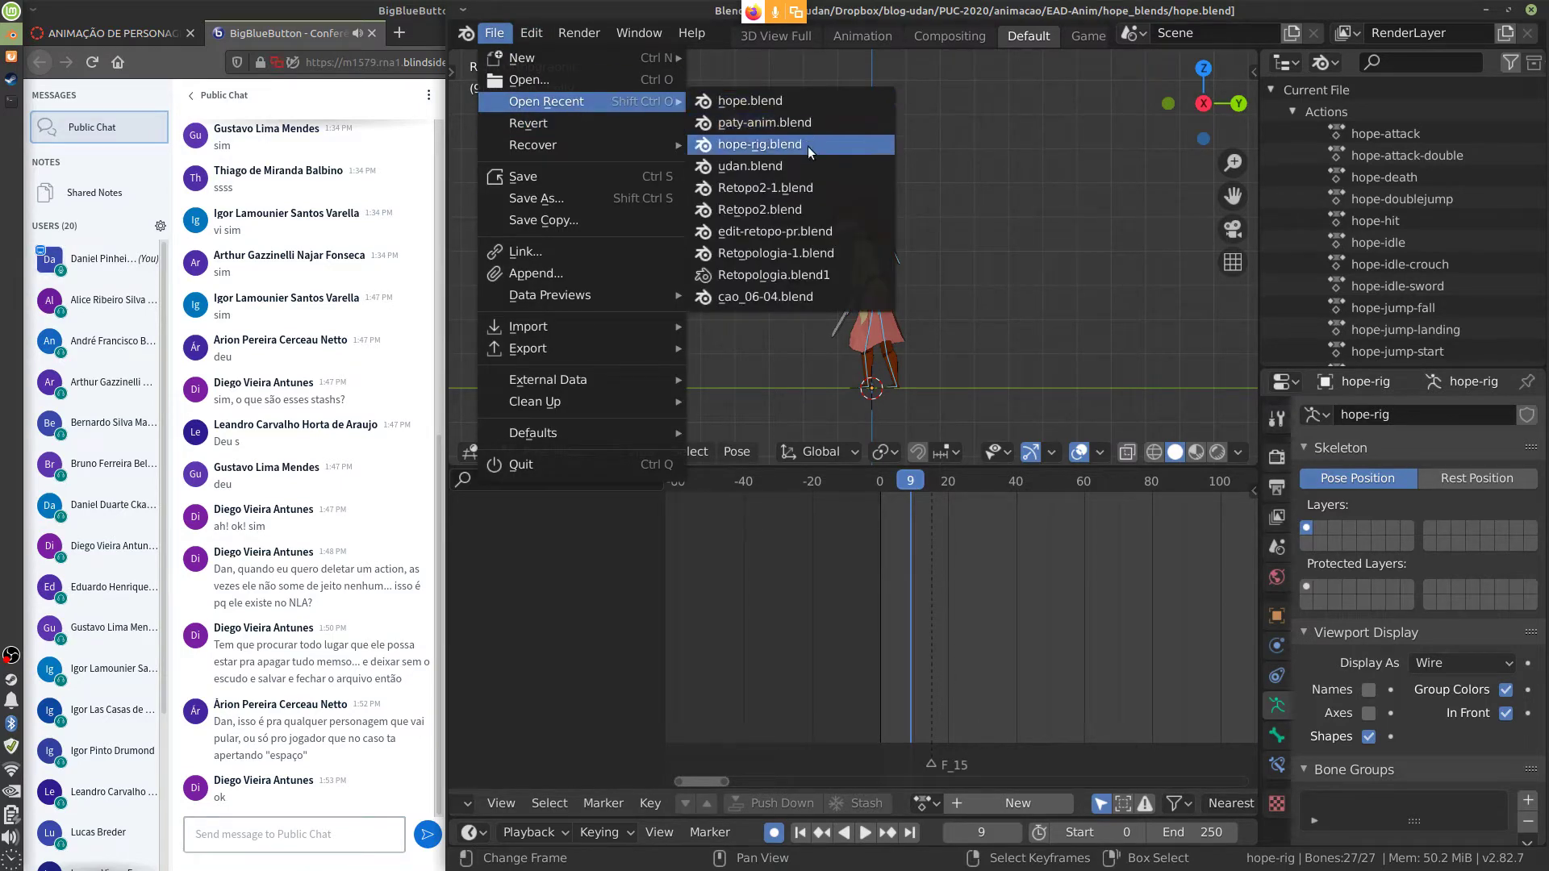
pyautogui.click(810, 104)
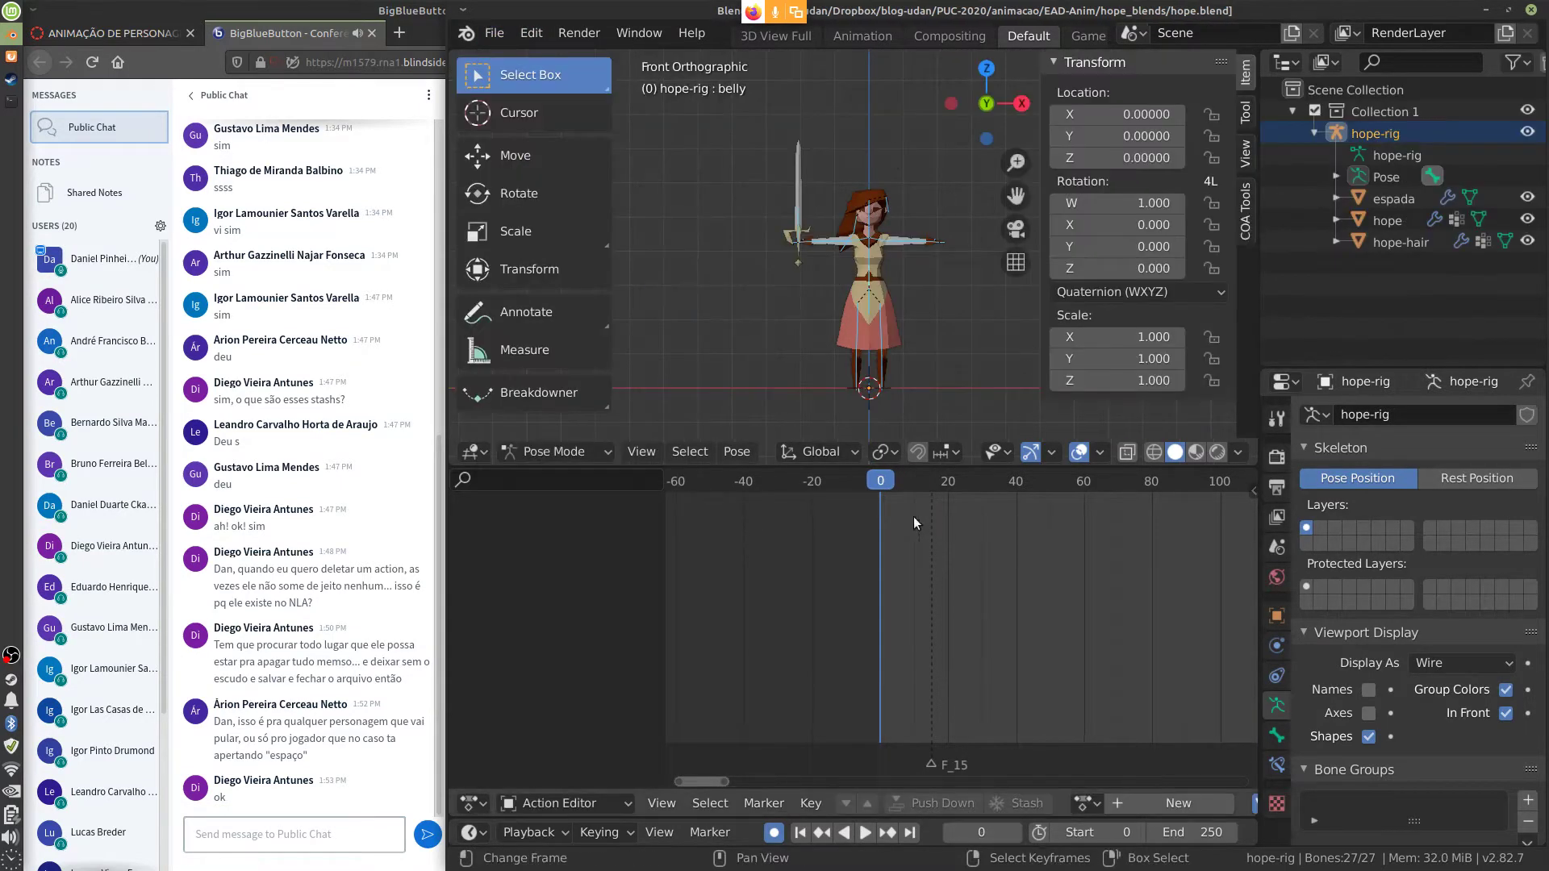
pyautogui.press('space')
pyautogui.press('Escape')
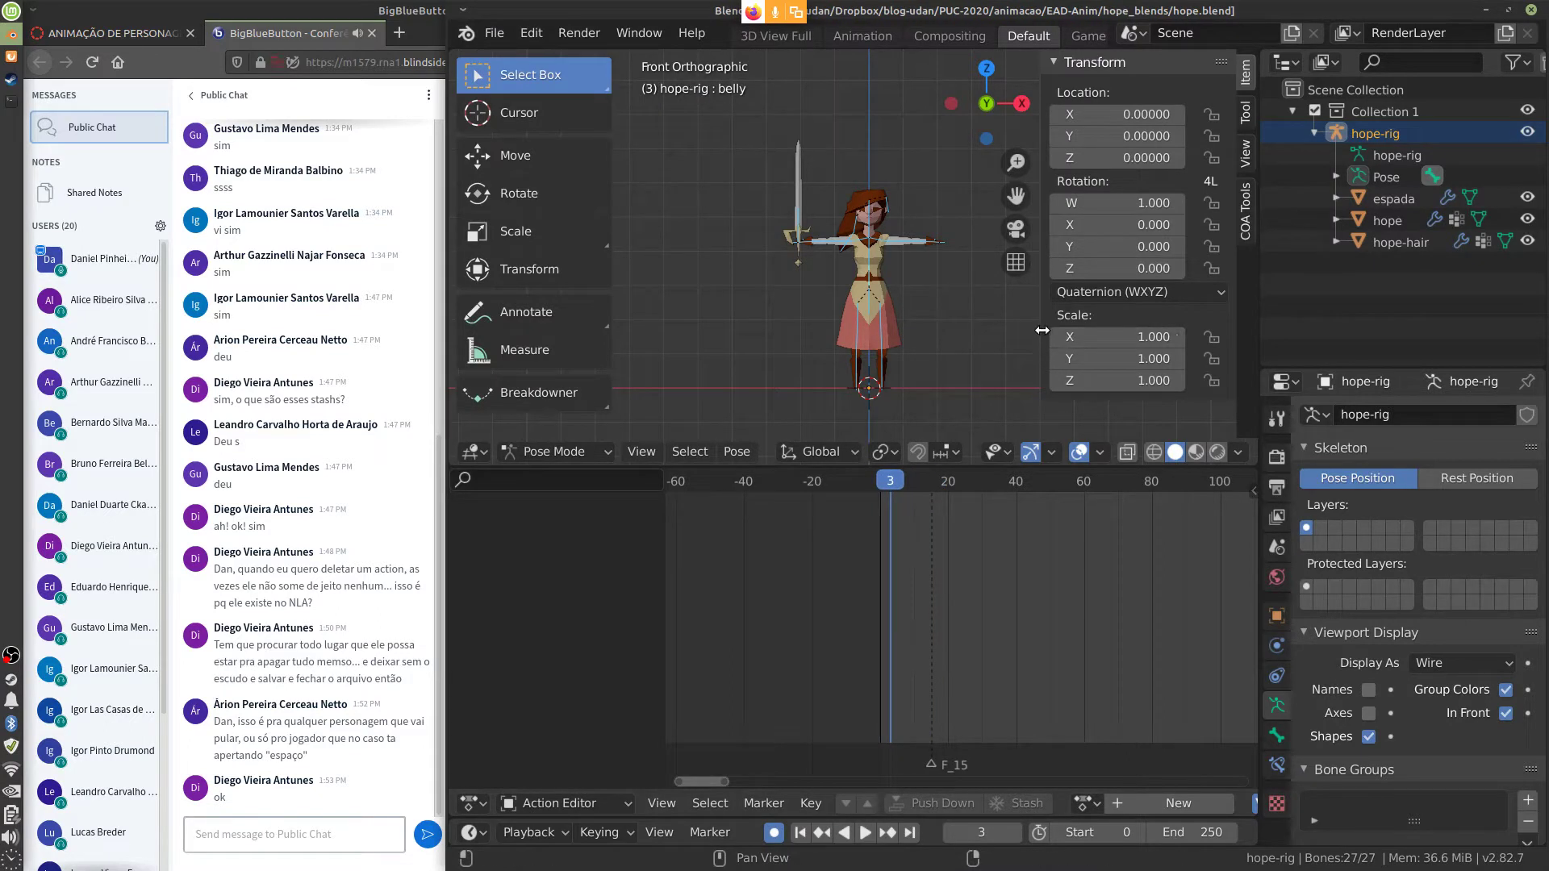
# Hide the 3D viewport's sidebar and toolbar, and move the current frame to 0
pyautogui.press('n')
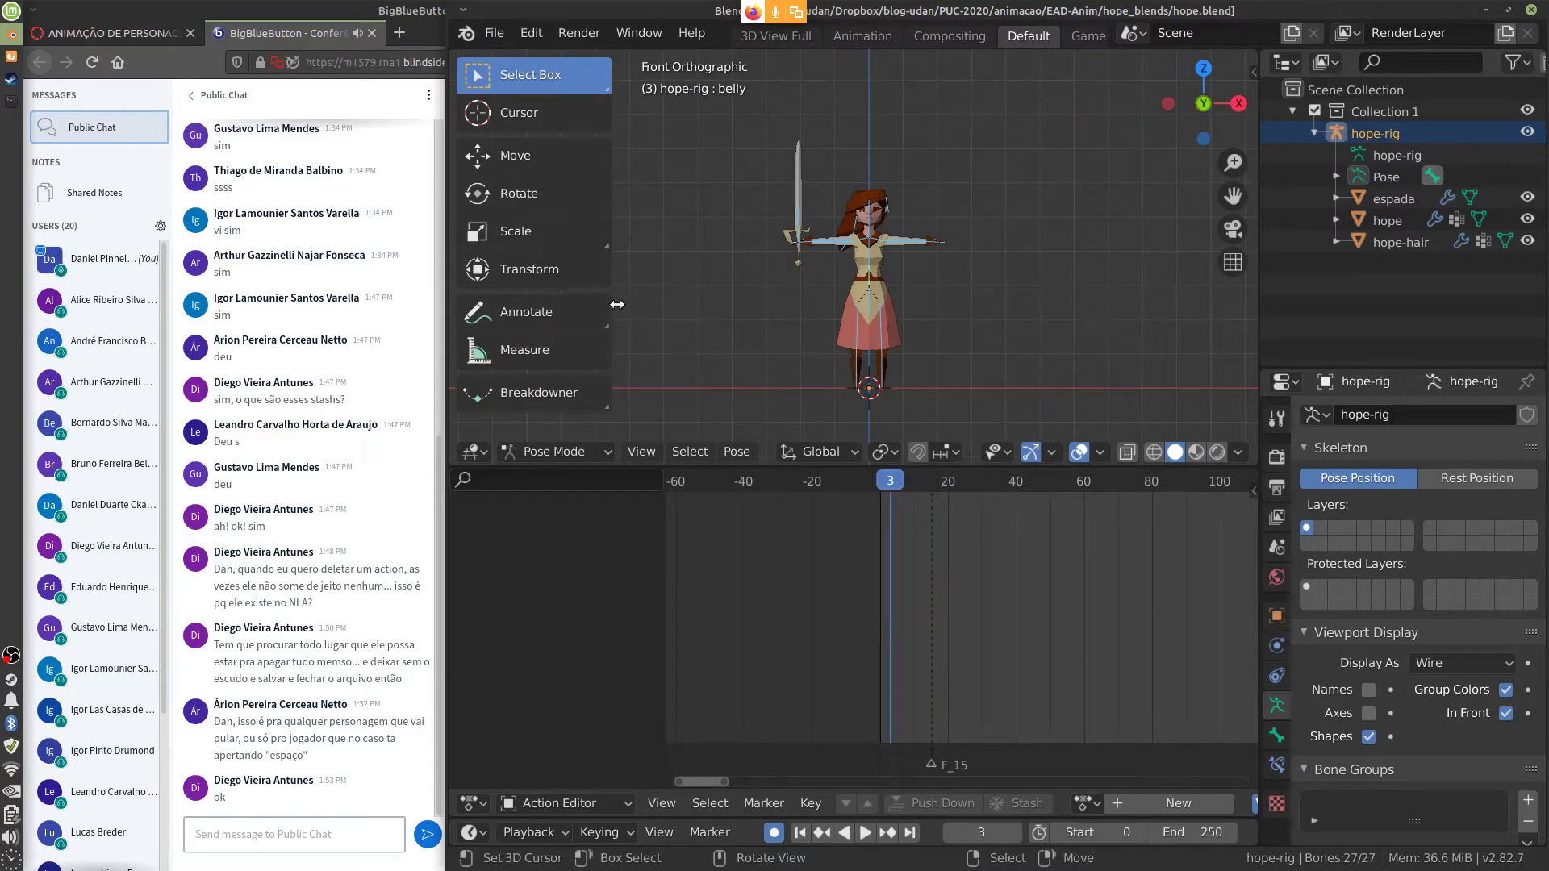
pyautogui.moveTo(619, 295); pyautogui.dragTo(476, 295)
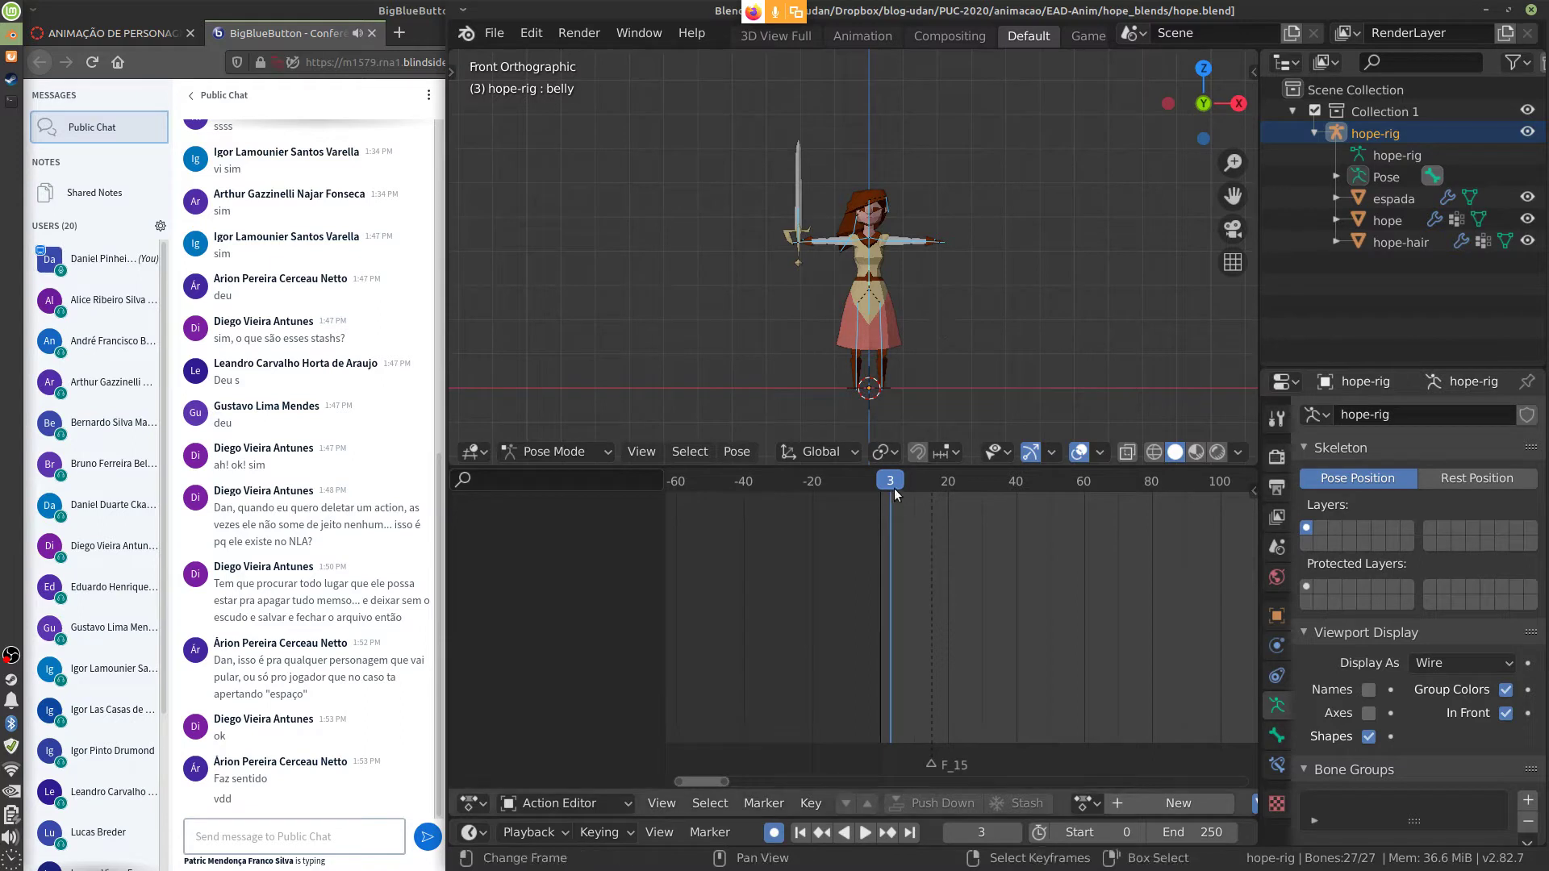
pyautogui.moveTo(894, 487)
pyautogui.mouseDown()
pyautogui.moveTo(955, 484)
pyautogui.moveTo(880, 504)
pyautogui.mouseUp()
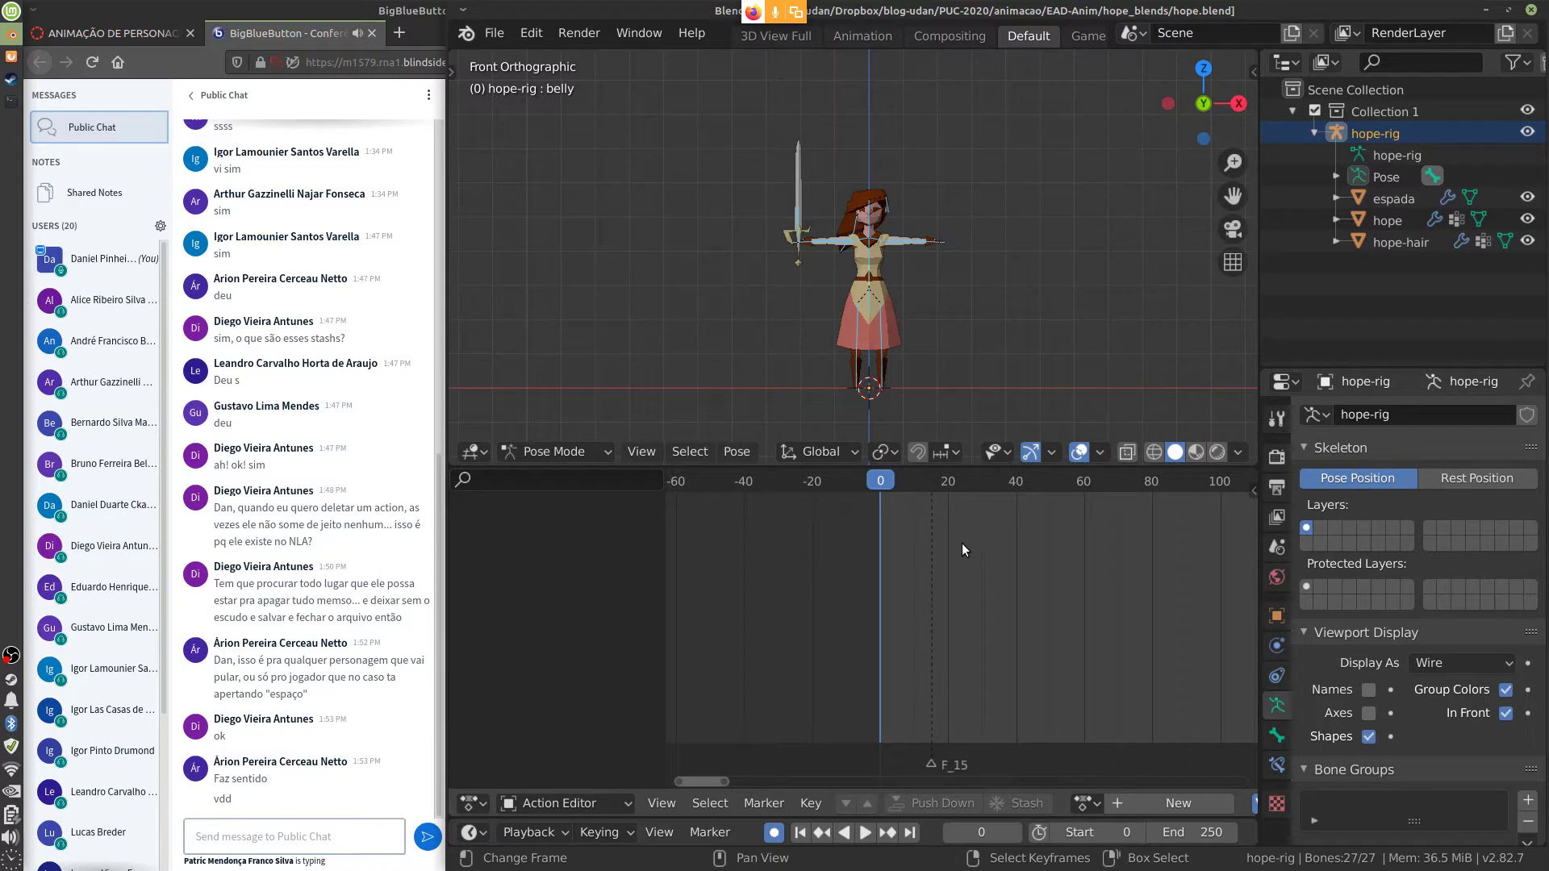
pyautogui.moveTo(893, 487)
pyautogui.mouseDown()
pyautogui.moveTo(941, 495)
pyautogui.moveTo(873, 506)
pyautogui.mouseUp()
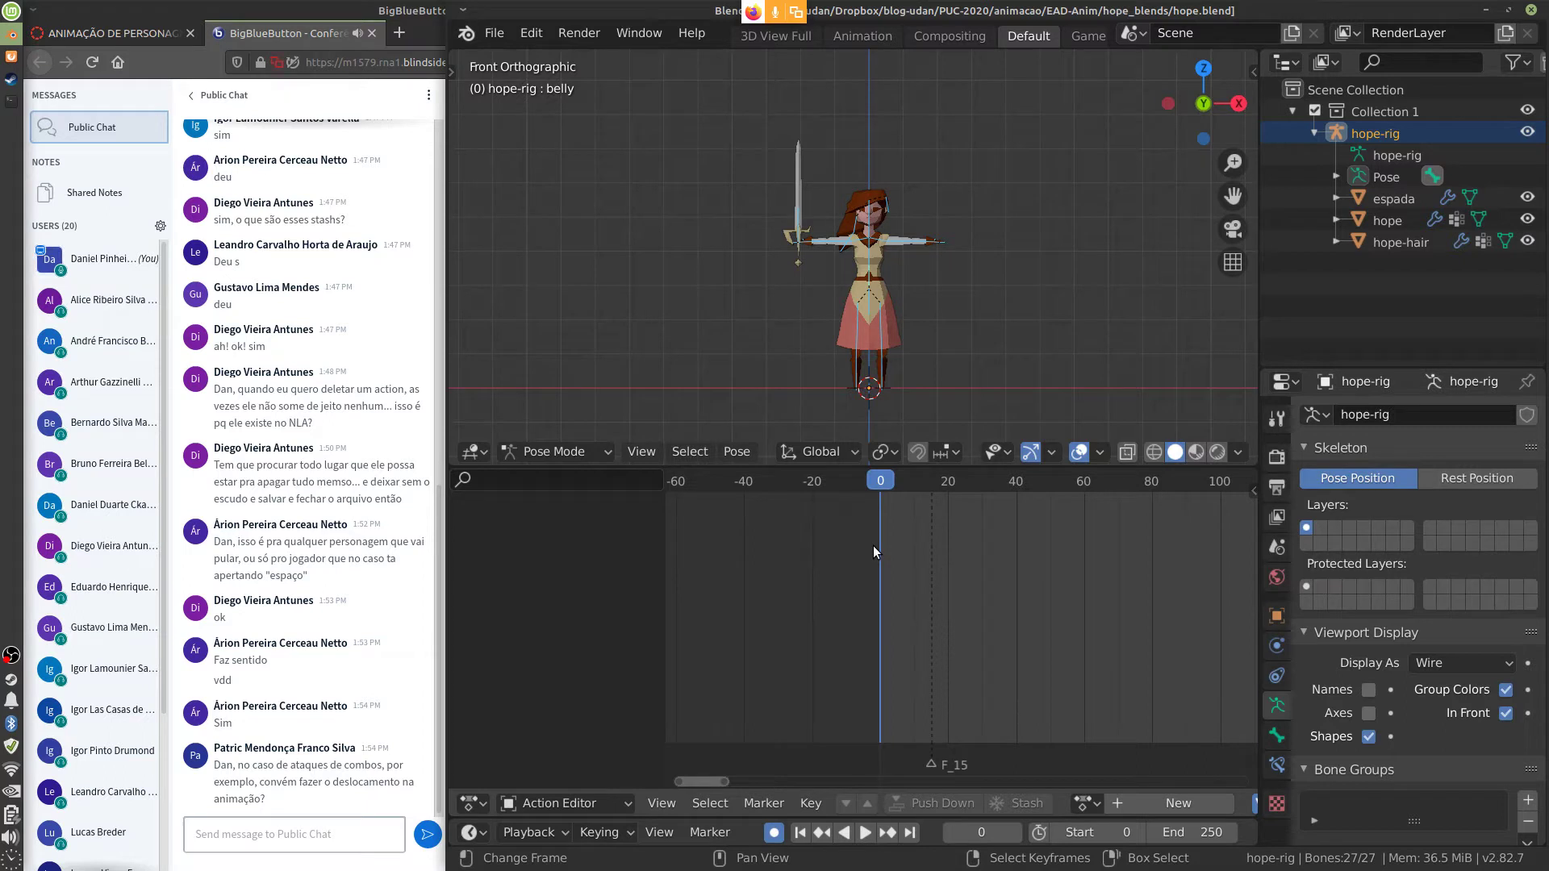
# In the right orthographic view, annotate forward and upward movement arrows around the character and a simple figure in front of her
pyautogui.press('KP_3')
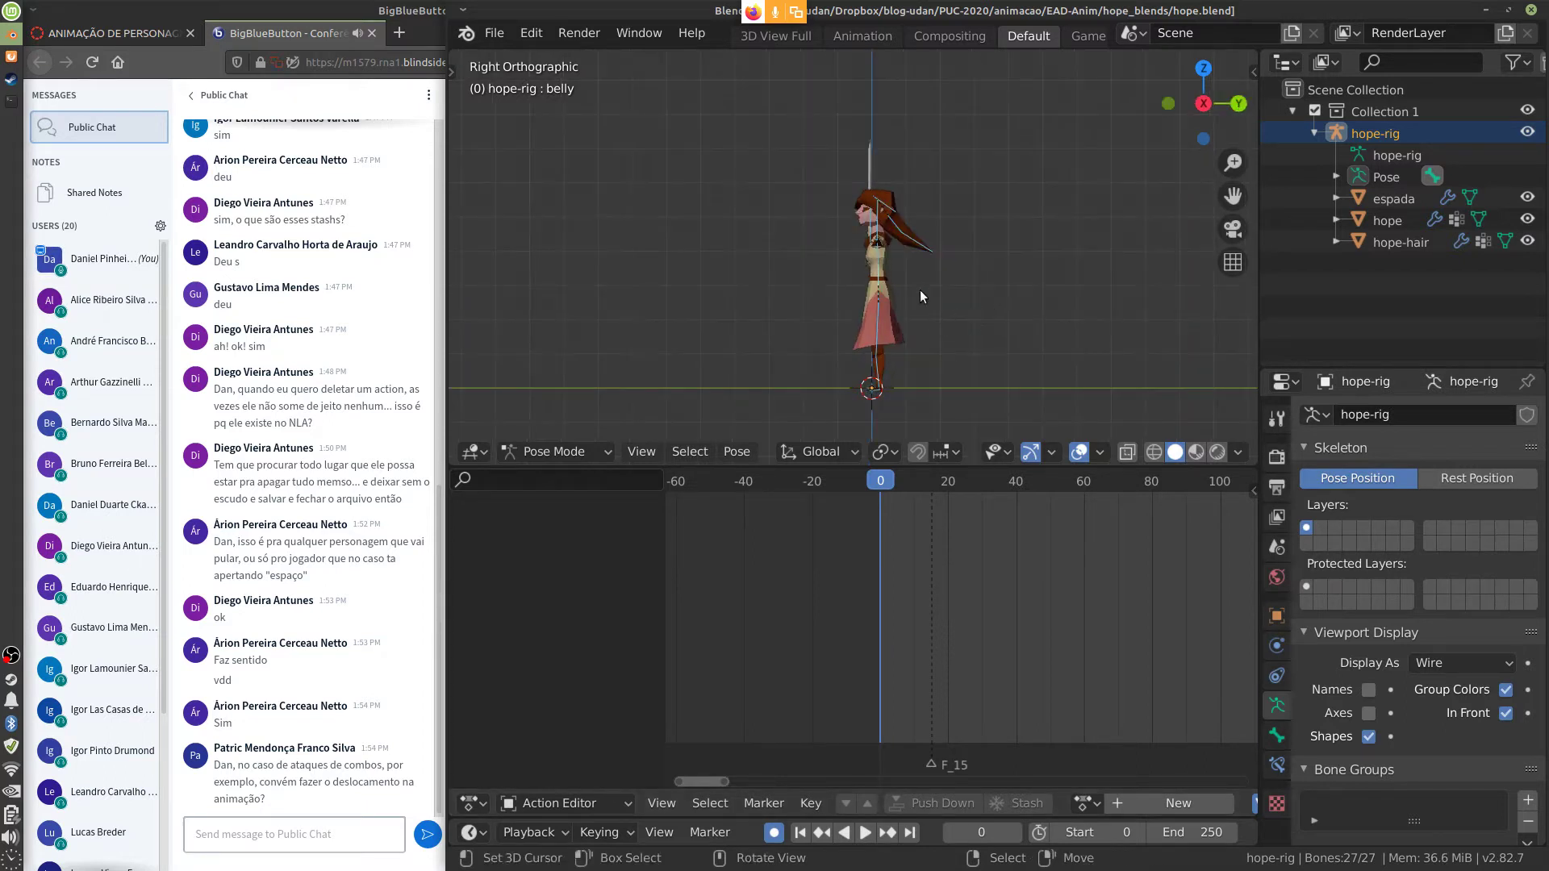
pyautogui.moveTo(879, 353)
pyautogui.mouseDown()
pyautogui.moveTo(754, 358)
pyautogui.moveTo(794, 362)
pyautogui.mouseUp()
pyautogui.moveTo(953, 309)
pyautogui.mouseDown()
pyautogui.moveTo(944, 144)
pyautogui.moveTo(957, 170)
pyautogui.mouseUp()
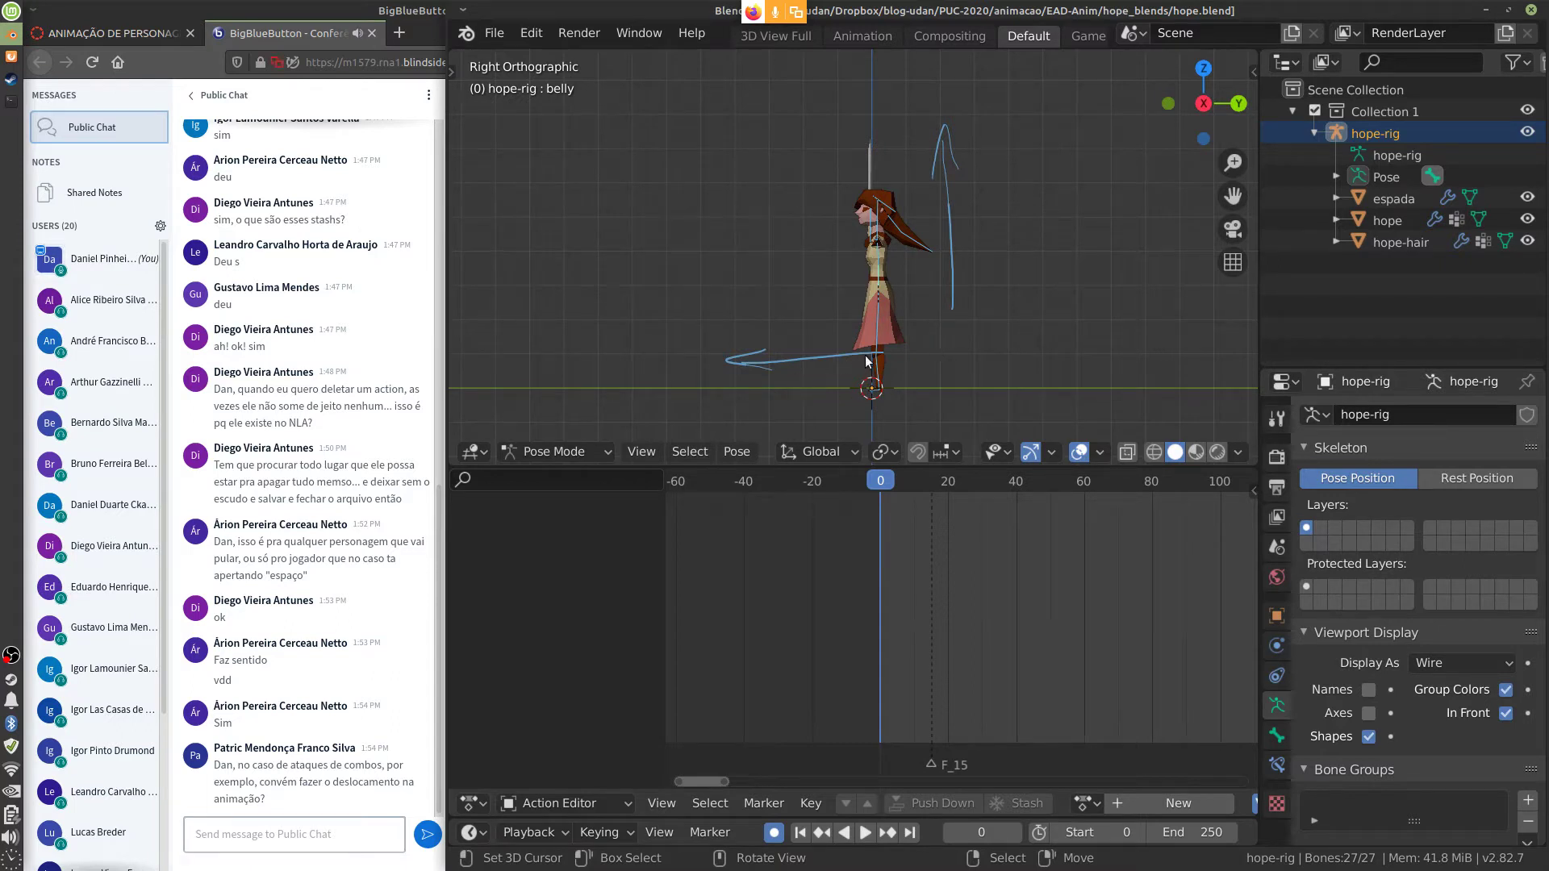
pyautogui.moveTo(876, 353)
pyautogui.mouseDown()
pyautogui.moveTo(569, 353)
pyautogui.moveTo(601, 363)
pyautogui.mouseUp()
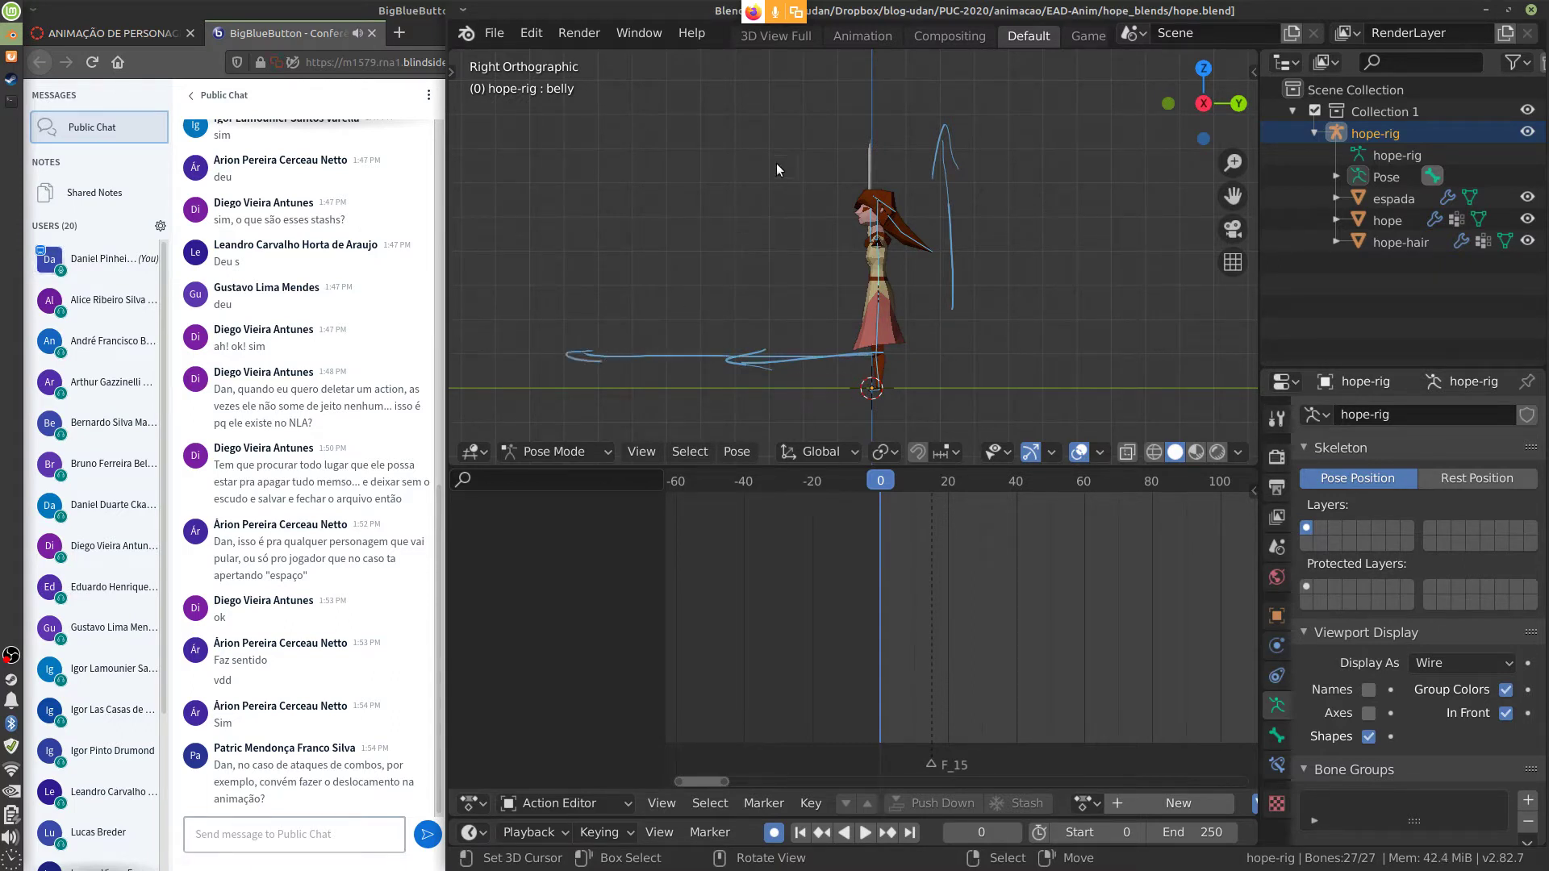
pyautogui.moveTo(718, 211)
pyautogui.mouseDown()
pyautogui.moveTo(713, 375)
pyautogui.moveTo(733, 369)
pyautogui.mouseUp()
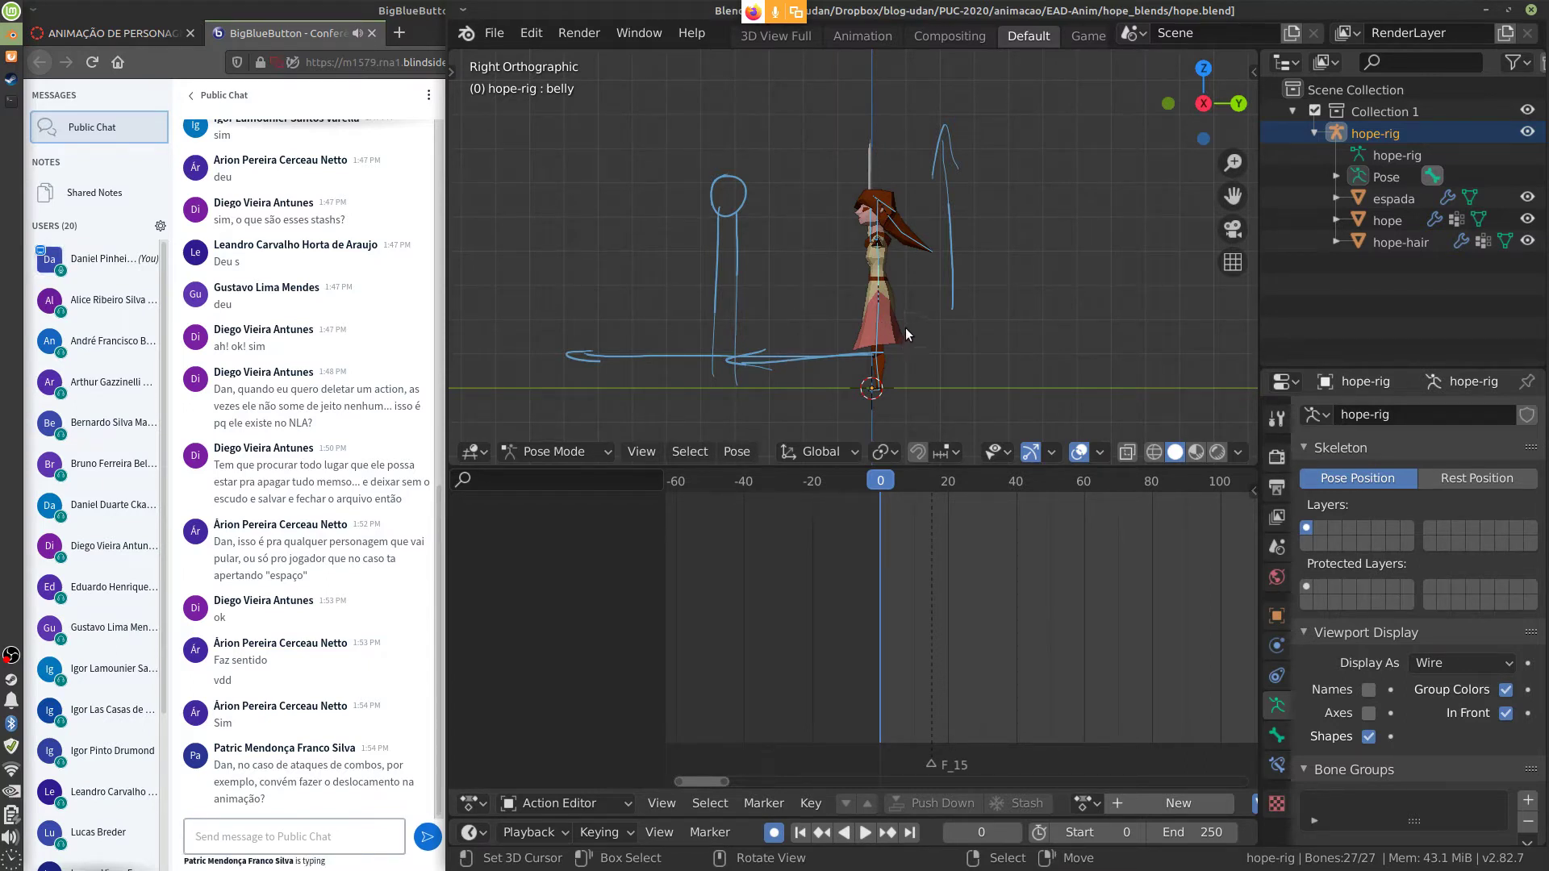
# Erase all the annotated arrows and the sketched figure around the character
pyautogui.moveTo(908, 343); pyautogui.dragTo(590, 362, button='right')
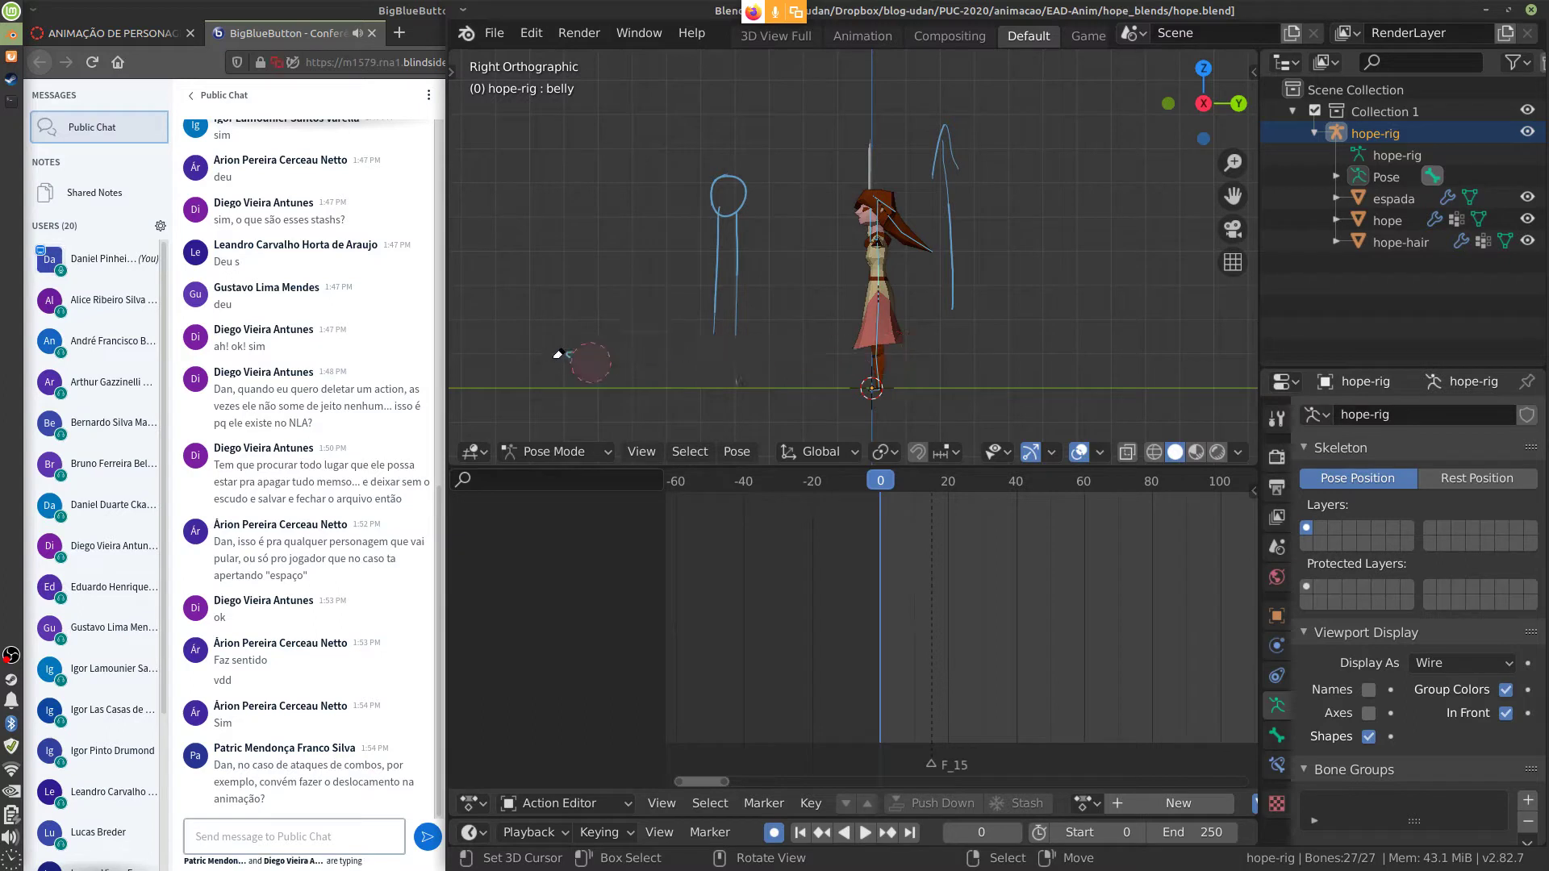
pyautogui.moveTo(734, 304)
pyautogui.mouseDown(button='right')
pyautogui.moveTo(723, 161)
pyautogui.moveTo(730, 399)
pyautogui.moveTo(743, 356)
pyautogui.moveTo(724, 216)
pyautogui.moveTo(716, 273)
pyautogui.mouseUp(button='right')
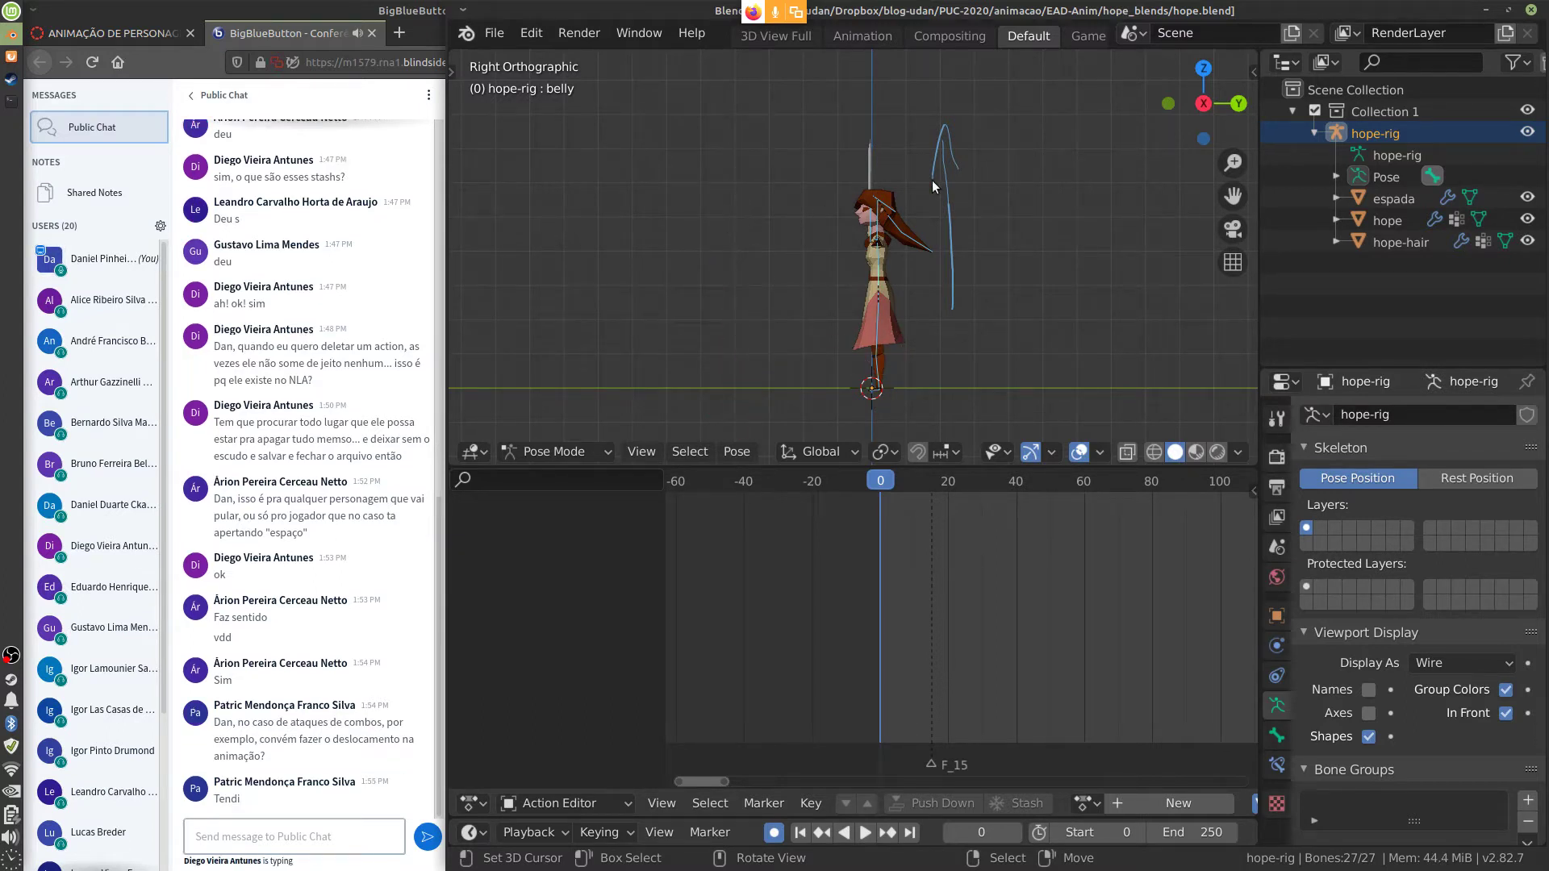
pyautogui.moveTo(936, 139); pyautogui.dragTo(950, 313, button='right')
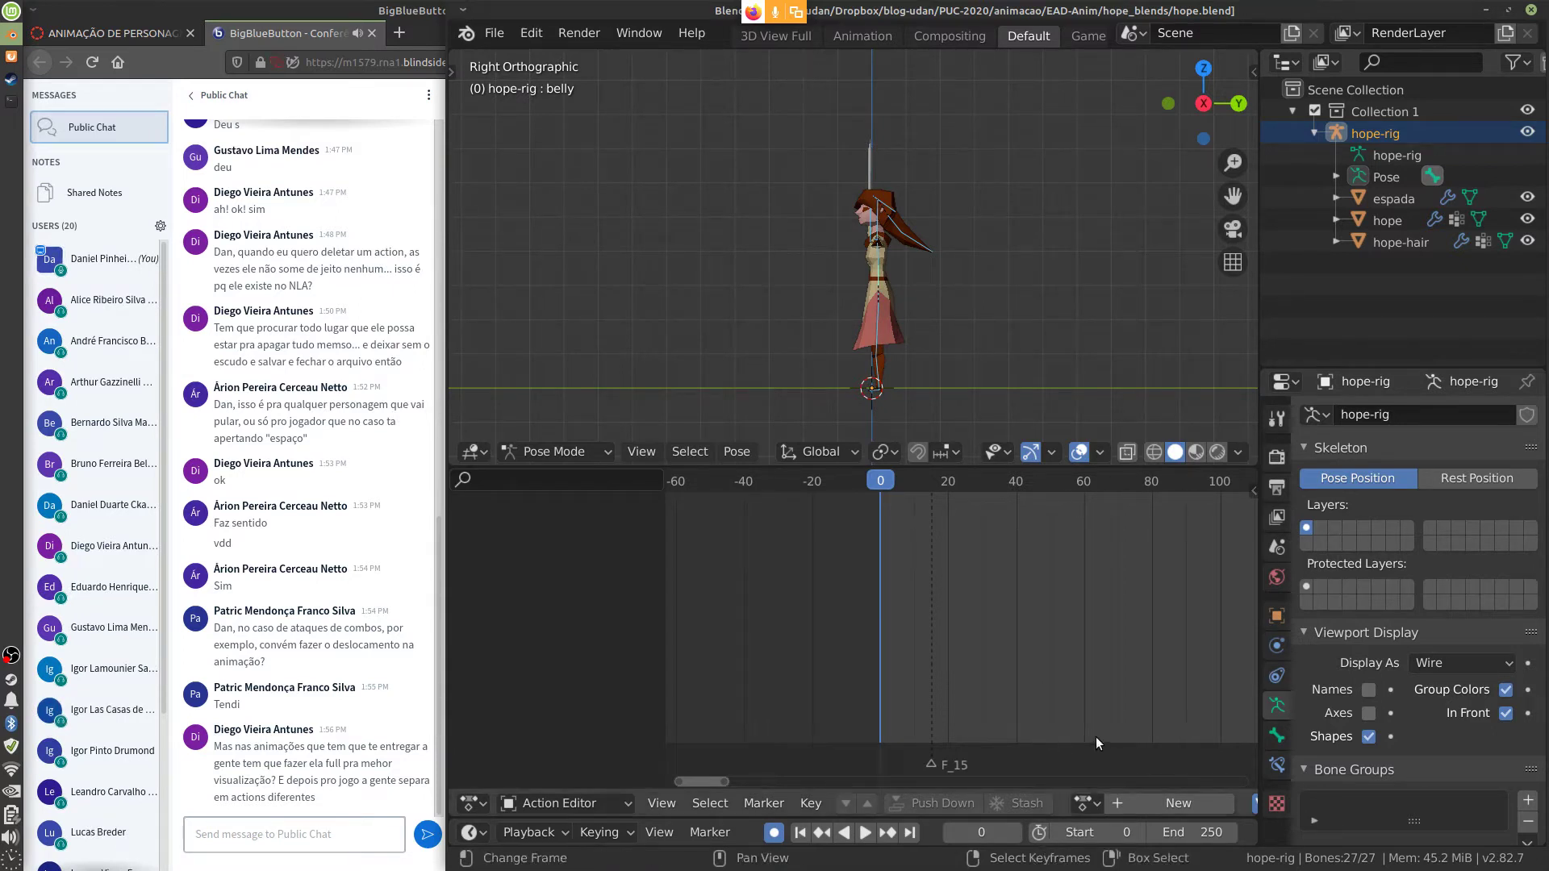
# Assign the hope-jump-full action to hope-rig and preview its playback
pyautogui.click(1088, 804)
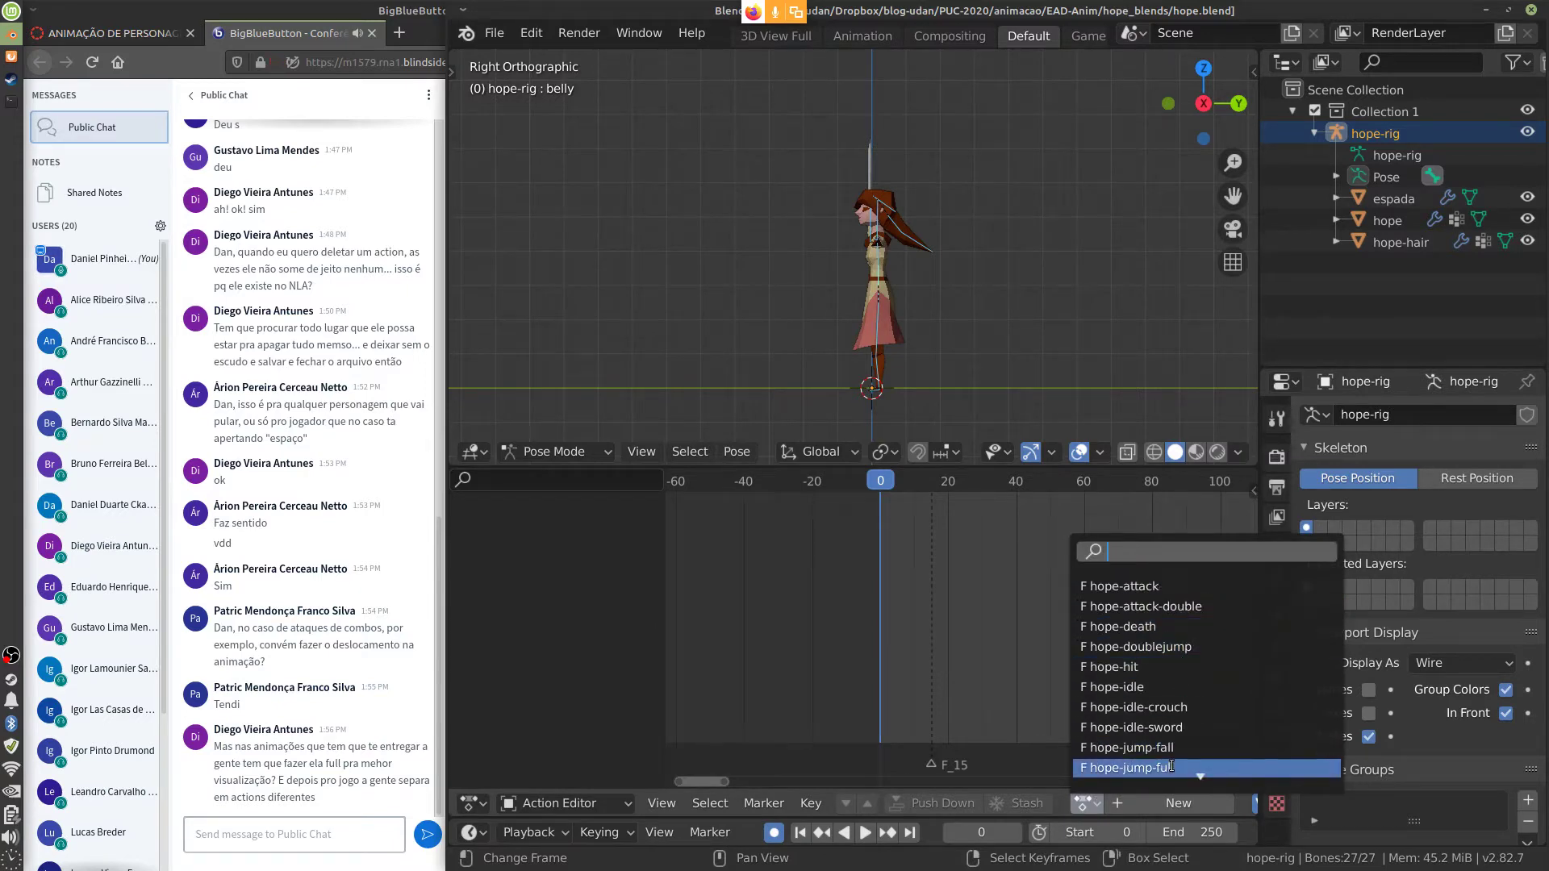
pyautogui.click(1171, 767)
pyautogui.press('space')
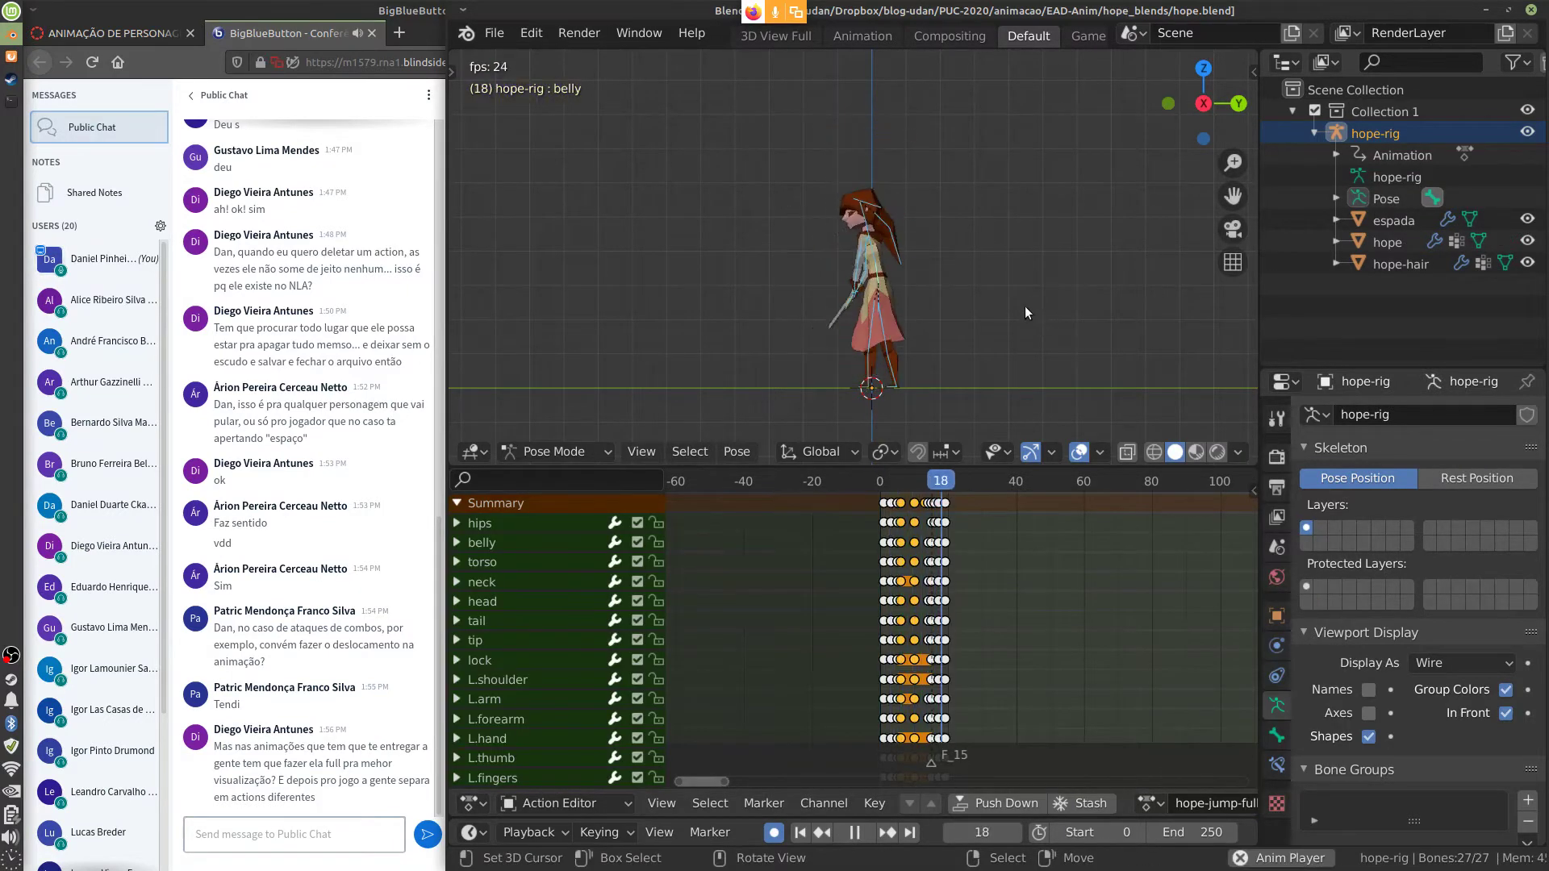
pyautogui.press('Escape')
# Select the hips bone and play the jump twice to examine the vertical movement, returning to the start each time
pyautogui.click(901, 283)
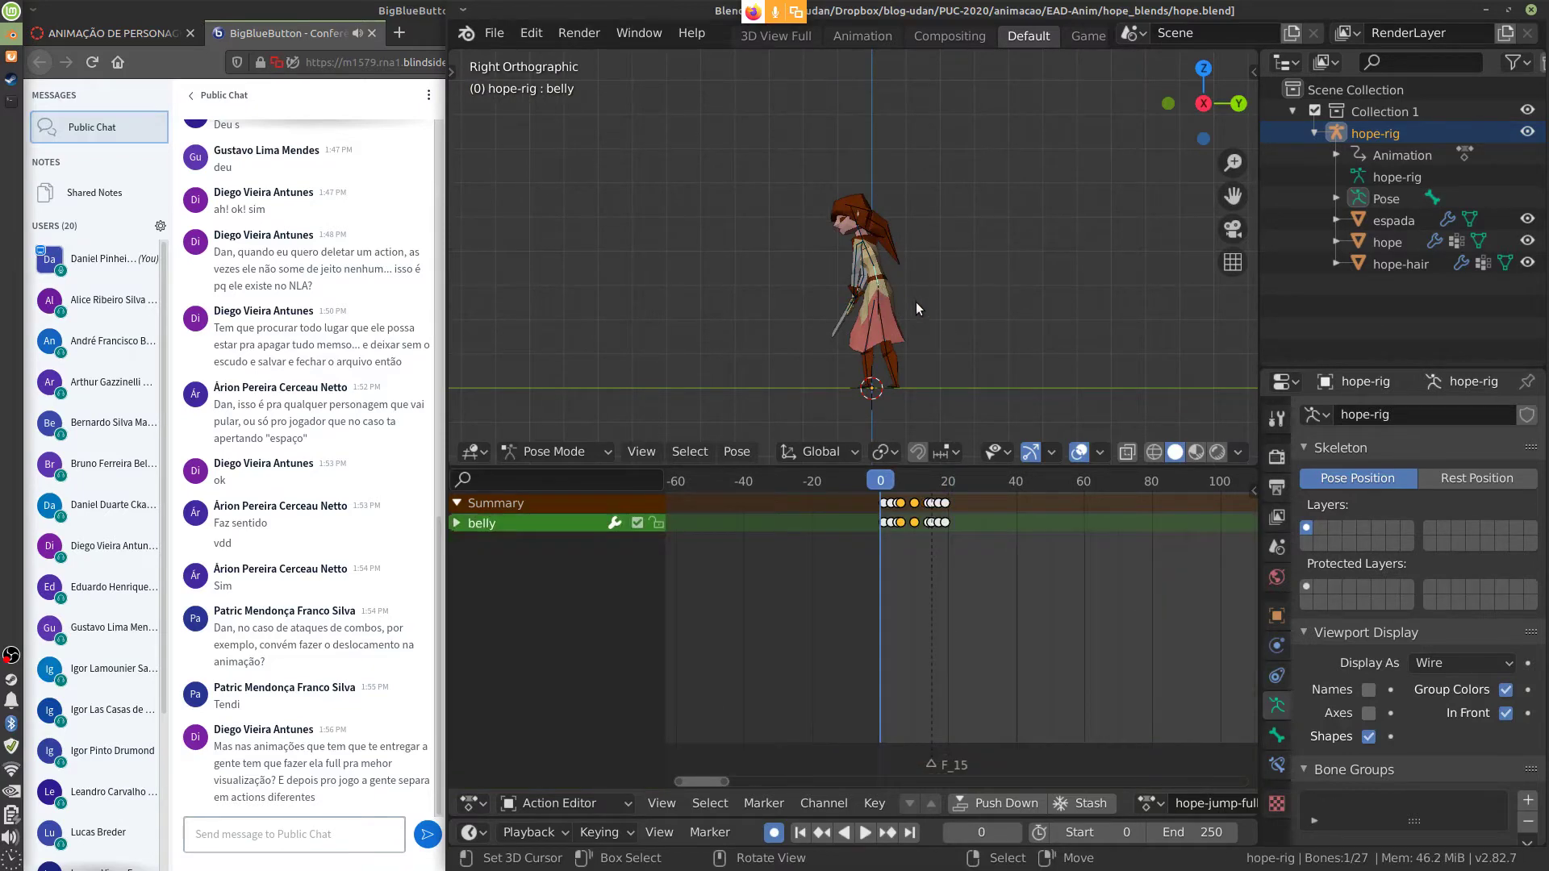
pyautogui.click(880, 300)
pyautogui.press('space')
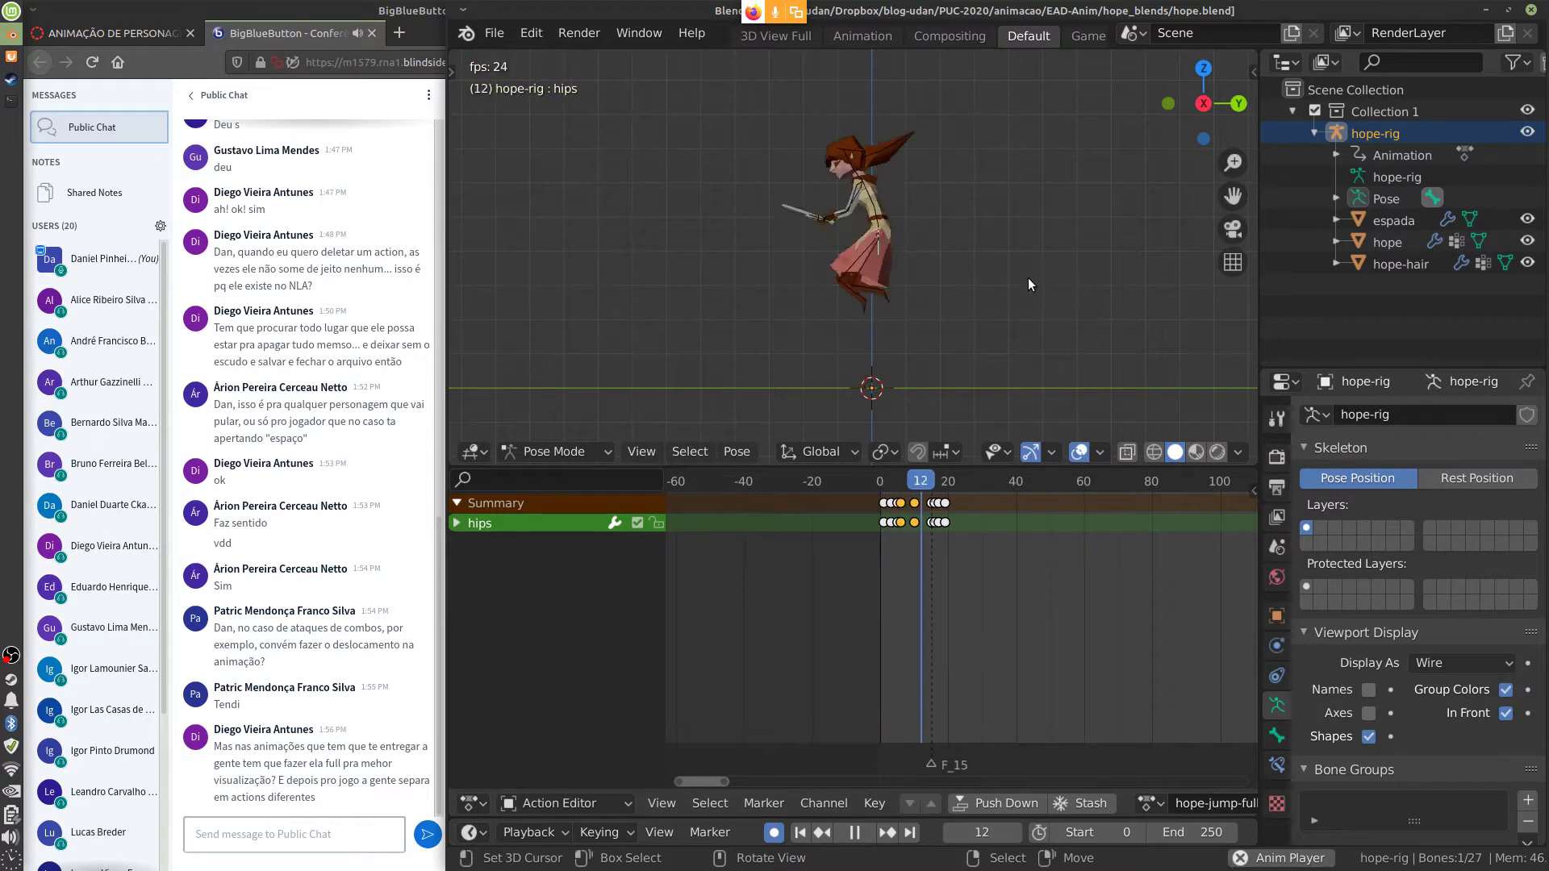
pyautogui.press('Escape')
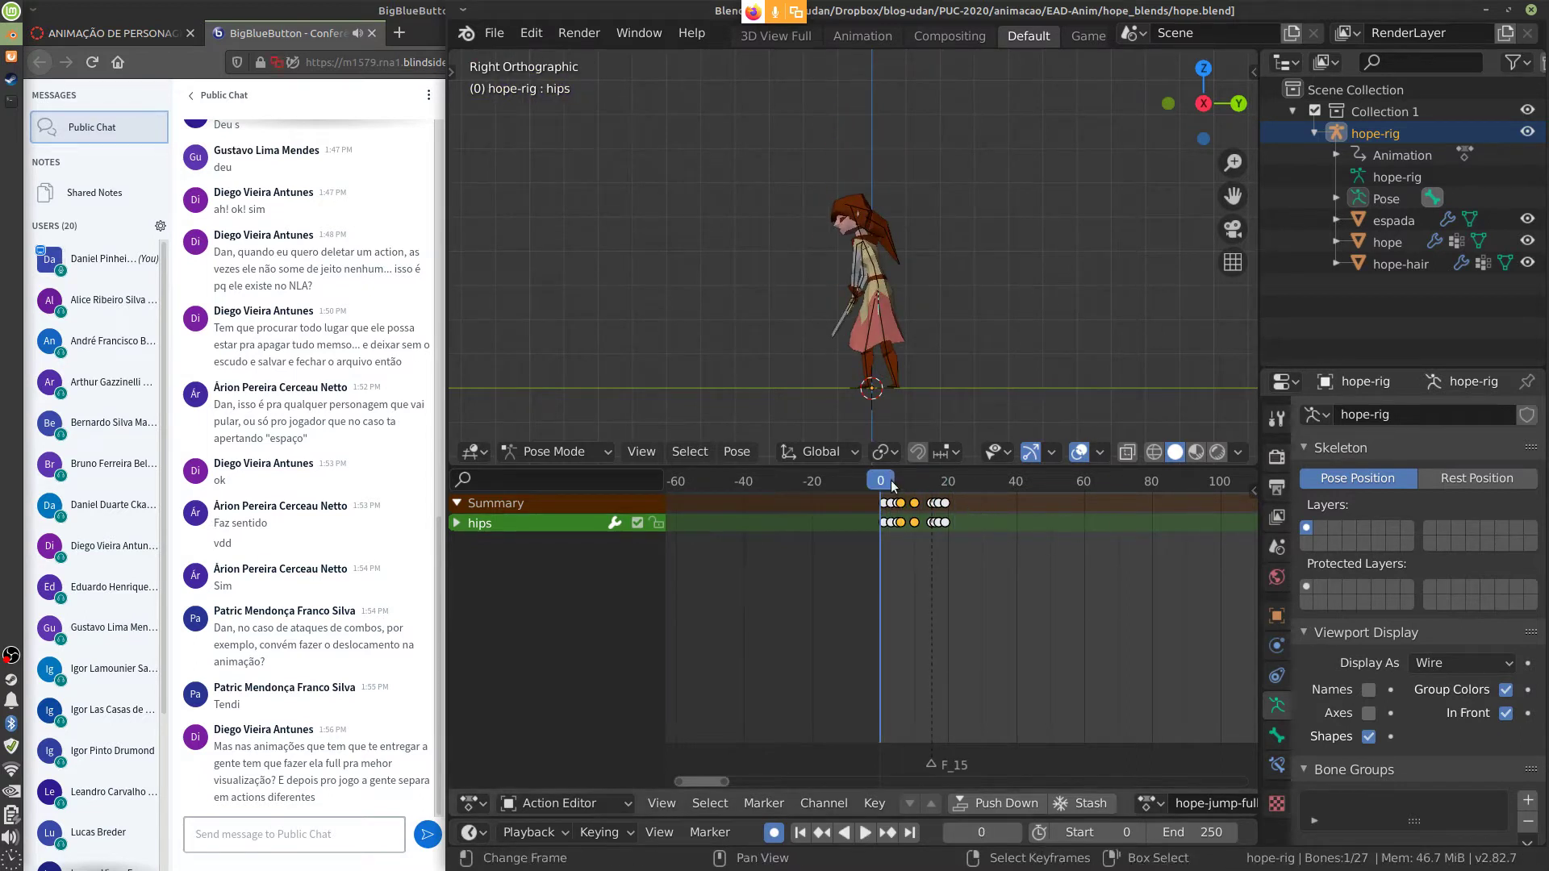
pyautogui.press('space')
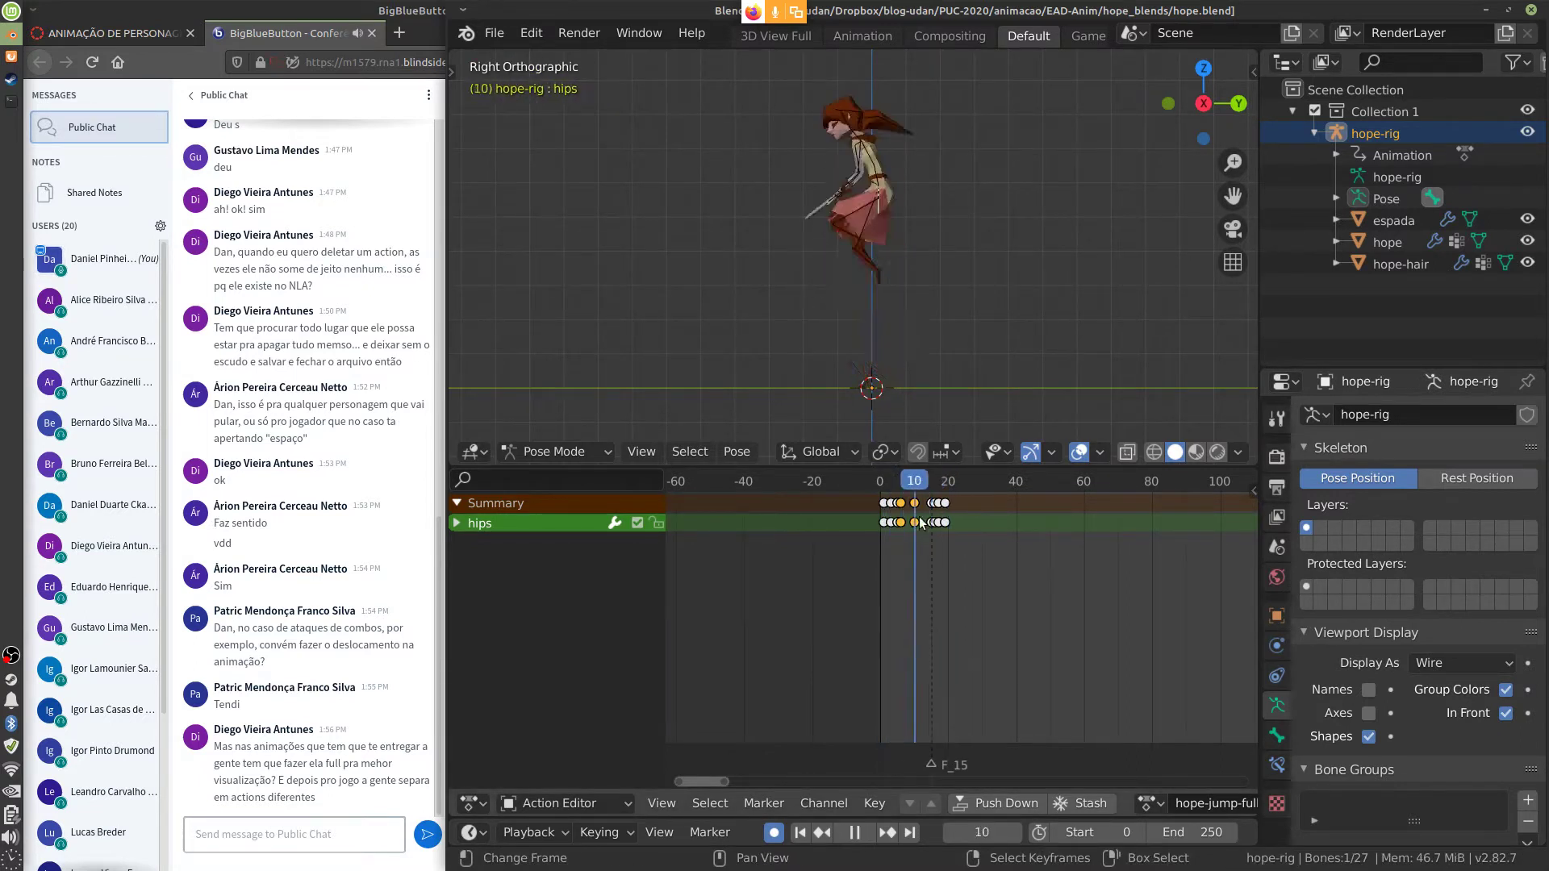
pyautogui.press('Escape')
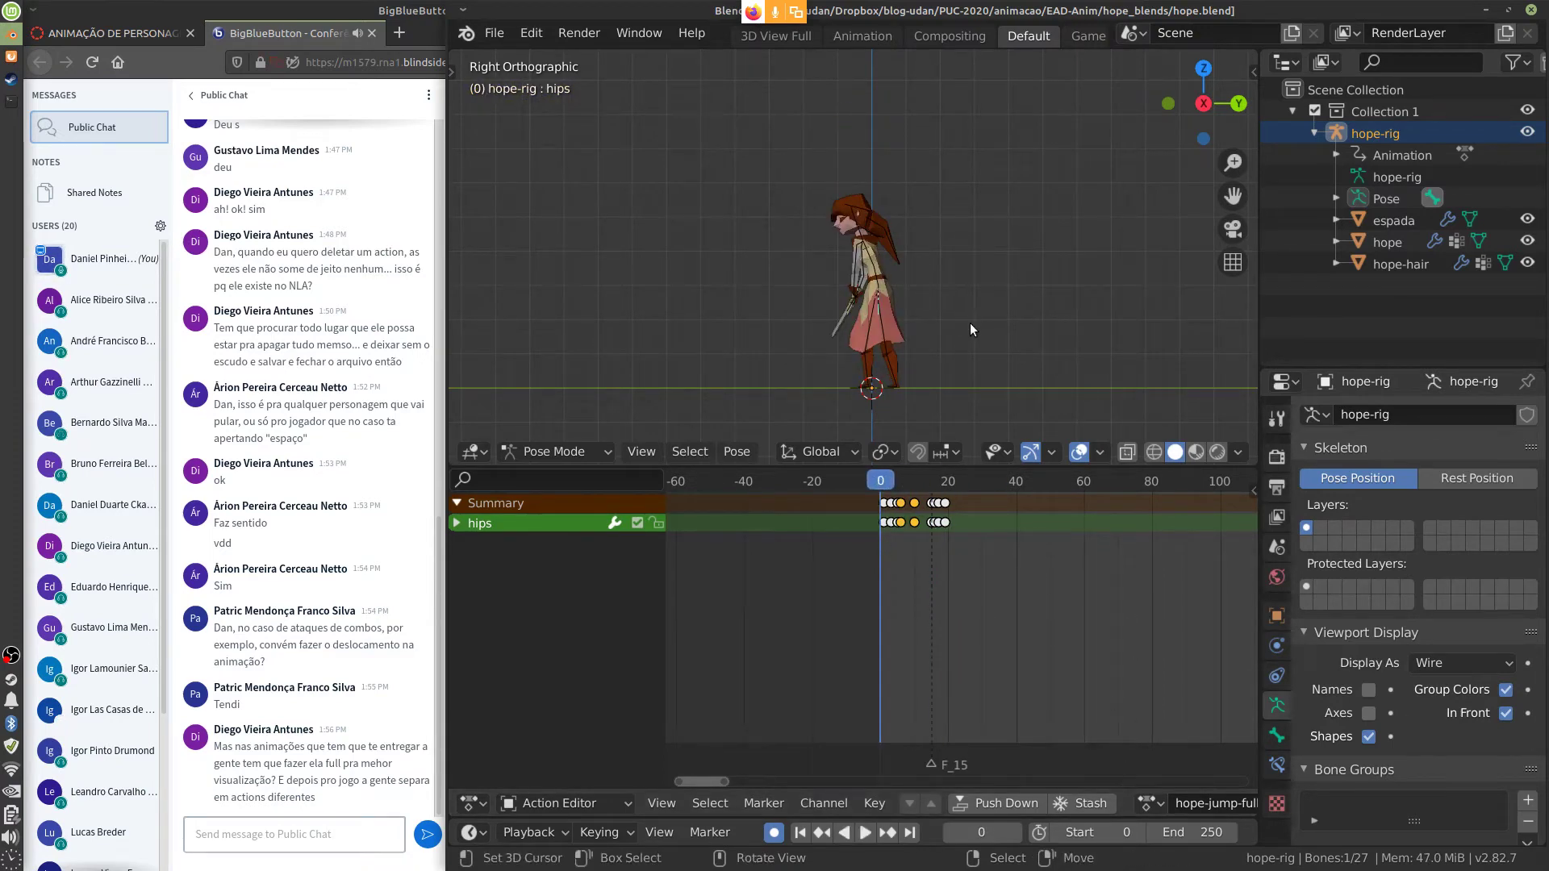
# Scrub the jump to the F_15 marker and expand hope-rig's animation data in the Outliner
pyautogui.moveTo(985, 322)
pyautogui.keyDown('shift'); pyautogui.mouseDown(button='middle')
pyautogui.moveTo(961, 309)
pyautogui.moveTo(963, 323)
pyautogui.mouseUp(button='middle'); pyautogui.keyUp('shift')
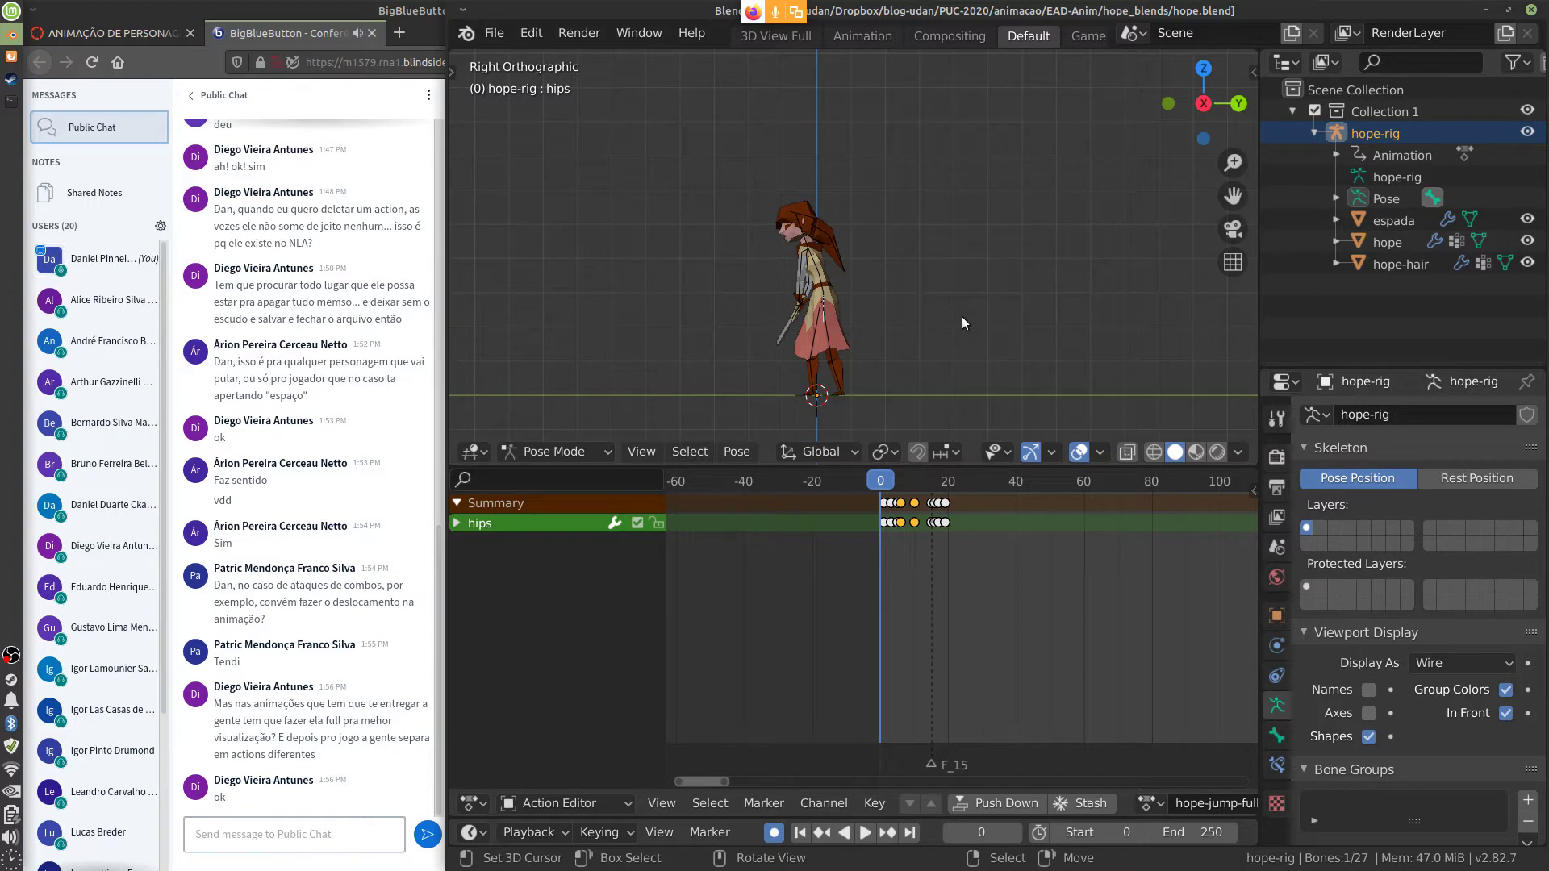
pyautogui.moveTo(877, 484); pyautogui.dragTo(976, 481)
pyautogui.press('space')
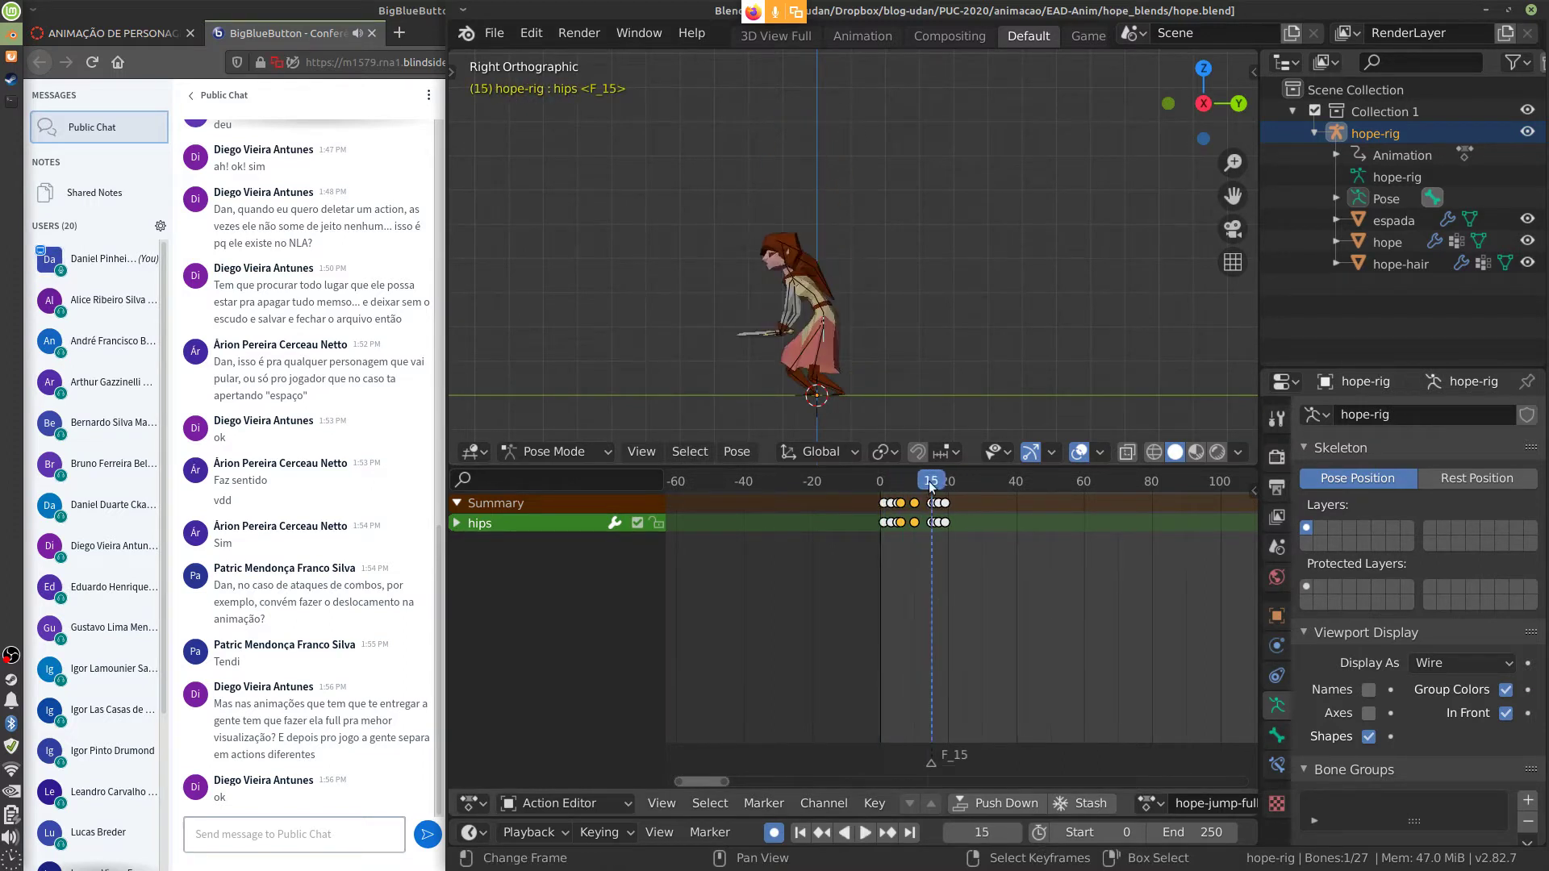
pyautogui.click(1335, 155)
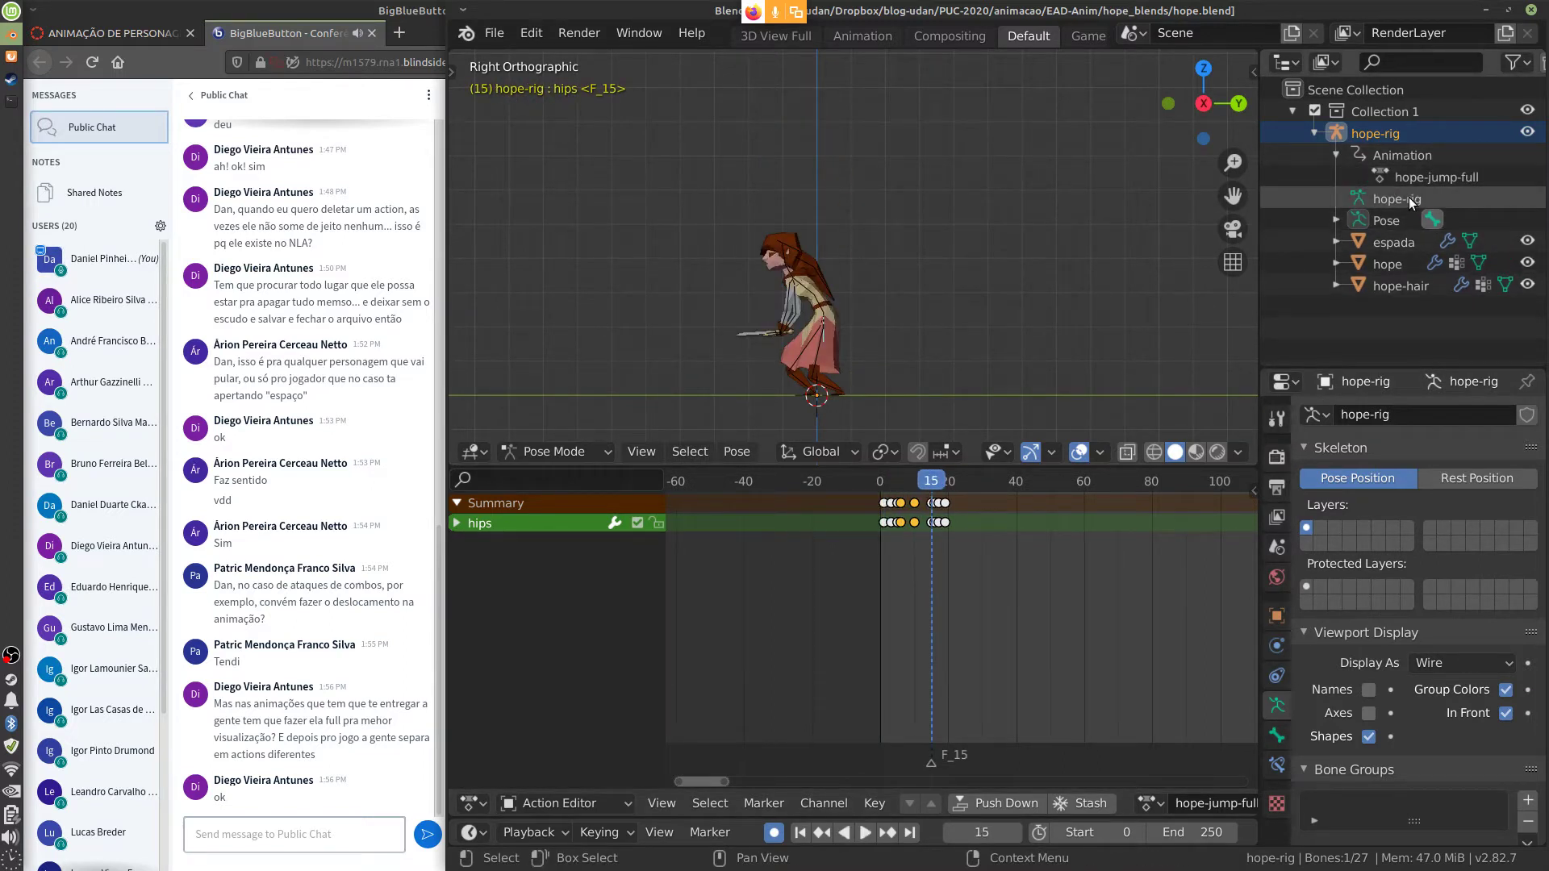
# Return to frame 0 and unlink the hope-jump-full action from hope-rig, leaving no other action assigned
pyautogui.hotkey('shift', 'Left')
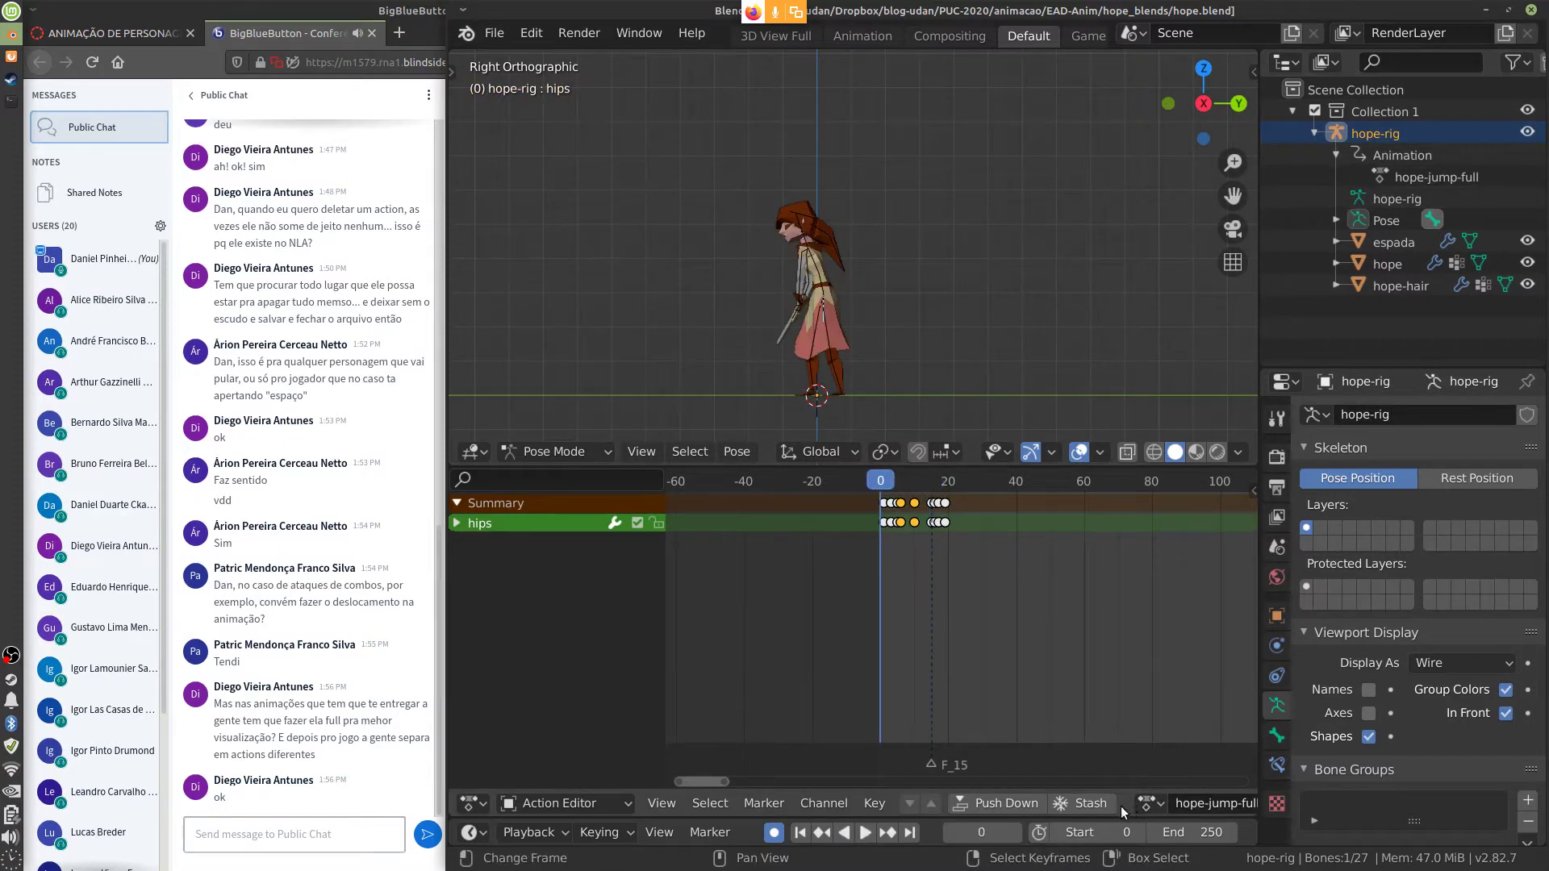
pyautogui.scroll(-5, 1137, 811)
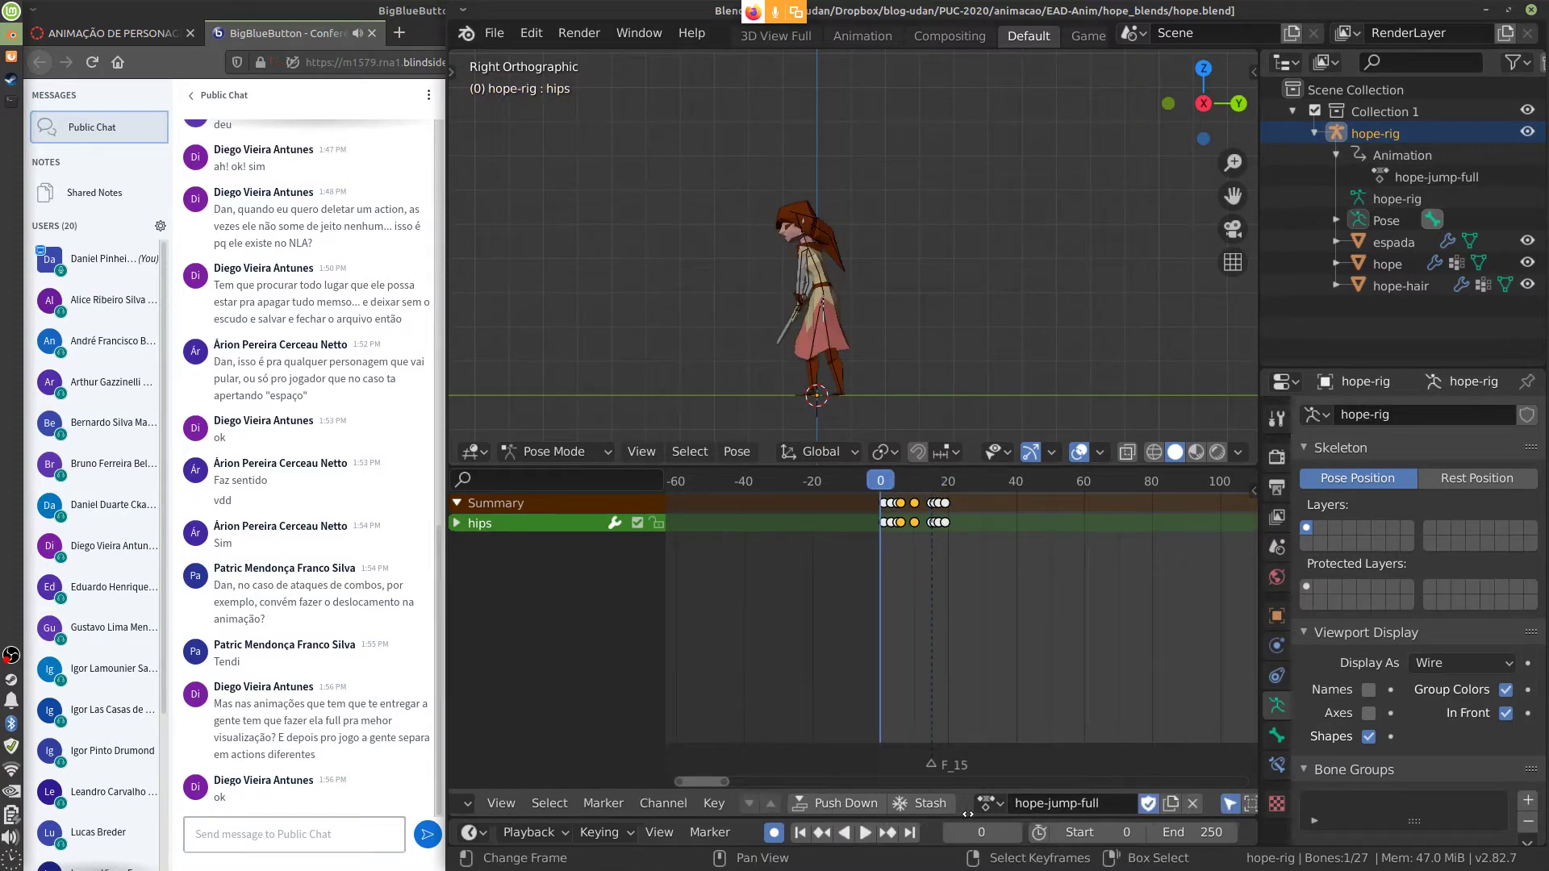
pyautogui.click(1184, 804)
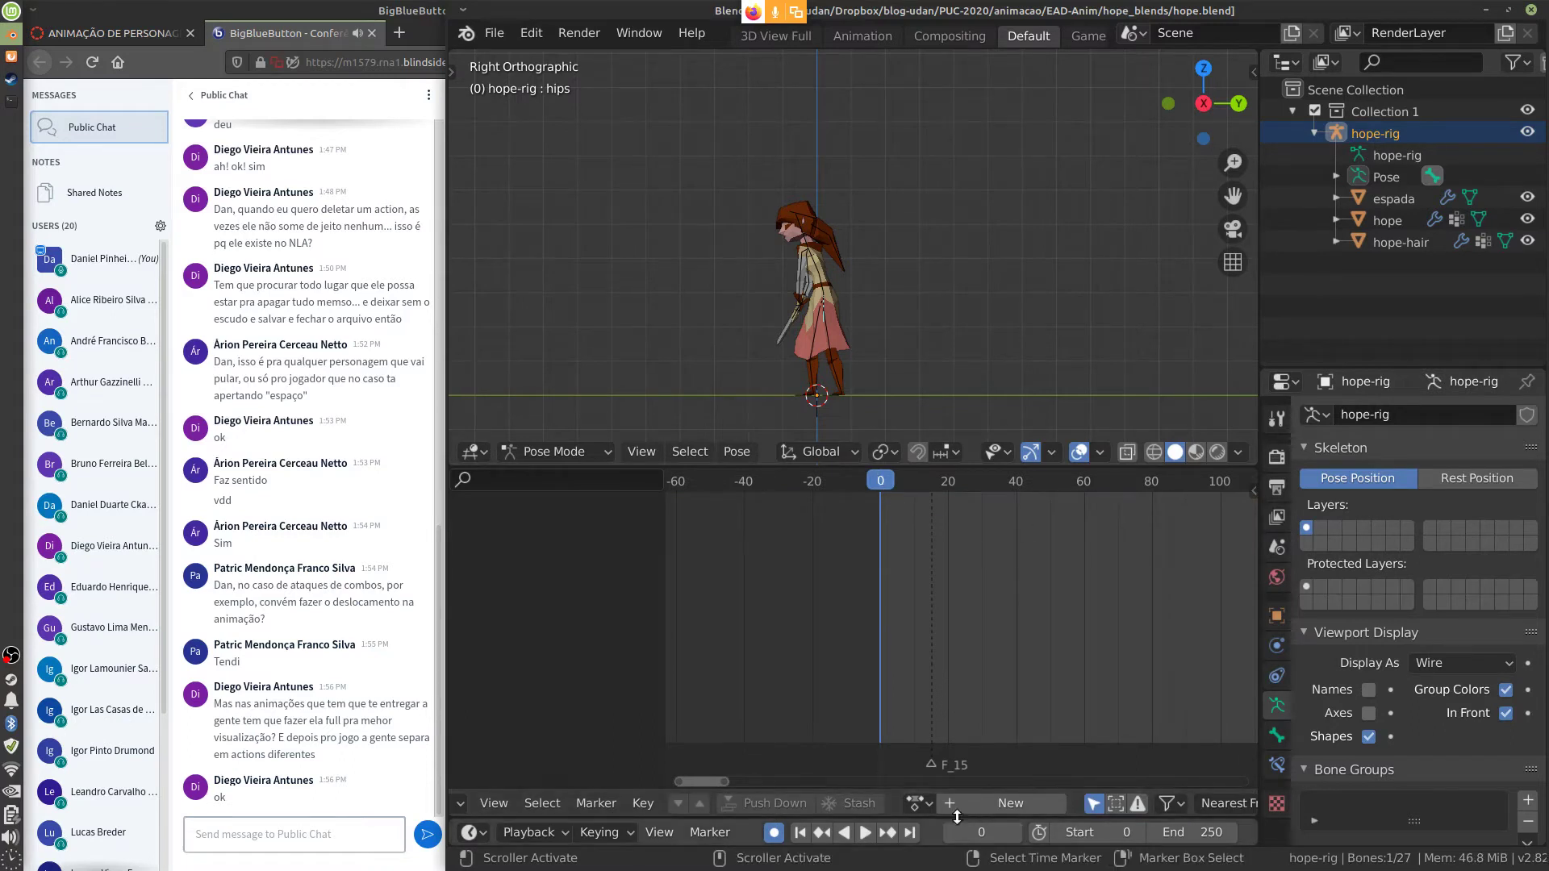
pyautogui.click(916, 803)
pyautogui.press('Escape')
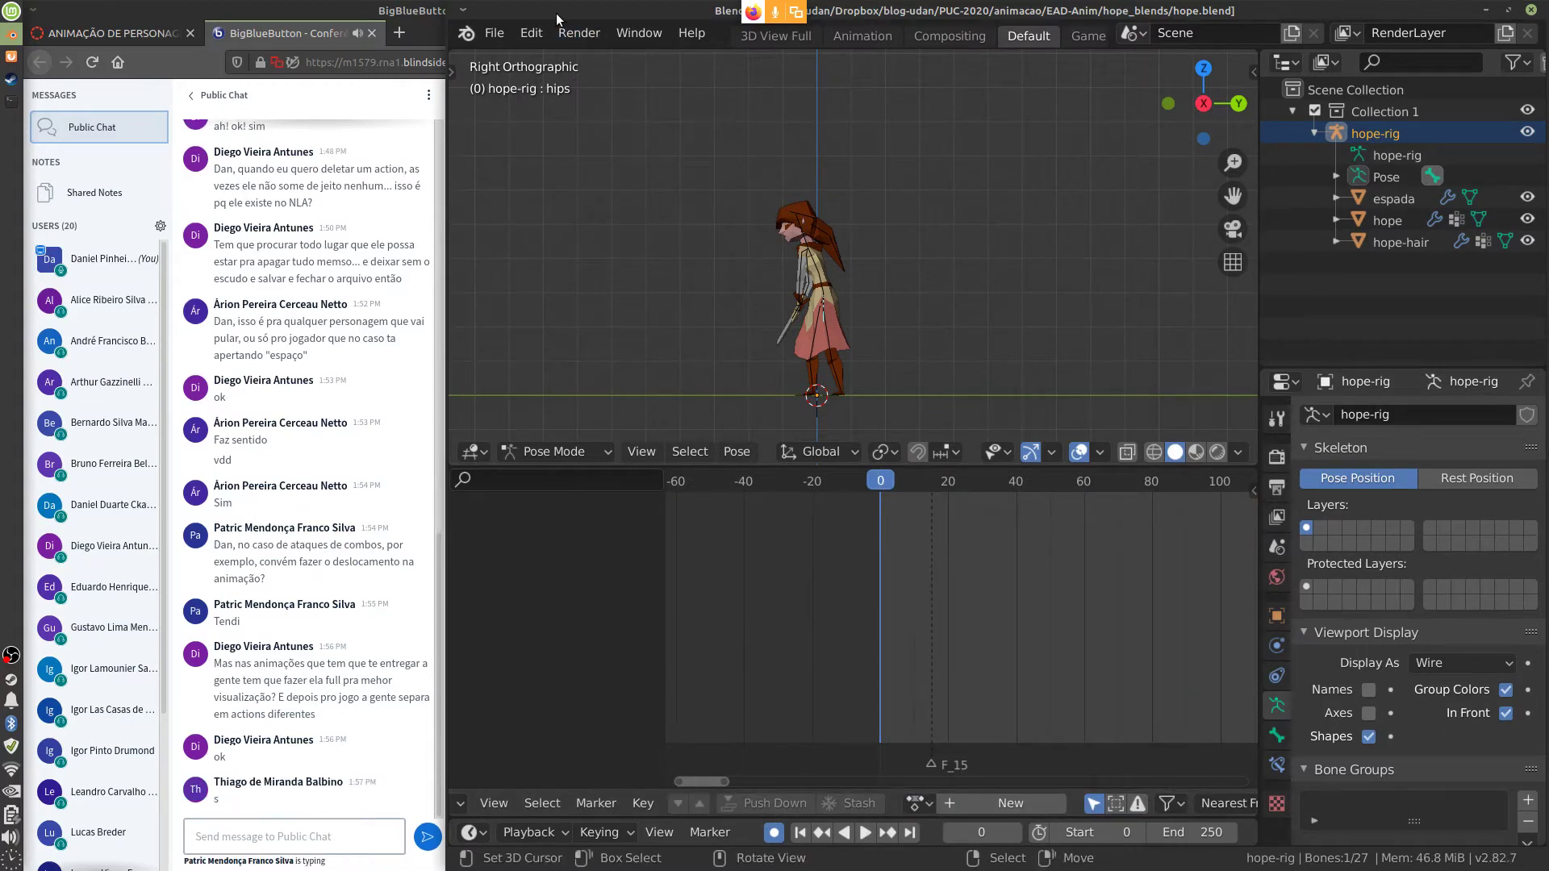
# Open the recent file paty-anim.blend
pyautogui.click(495, 33)
pyautogui.moveTo(531, 33)
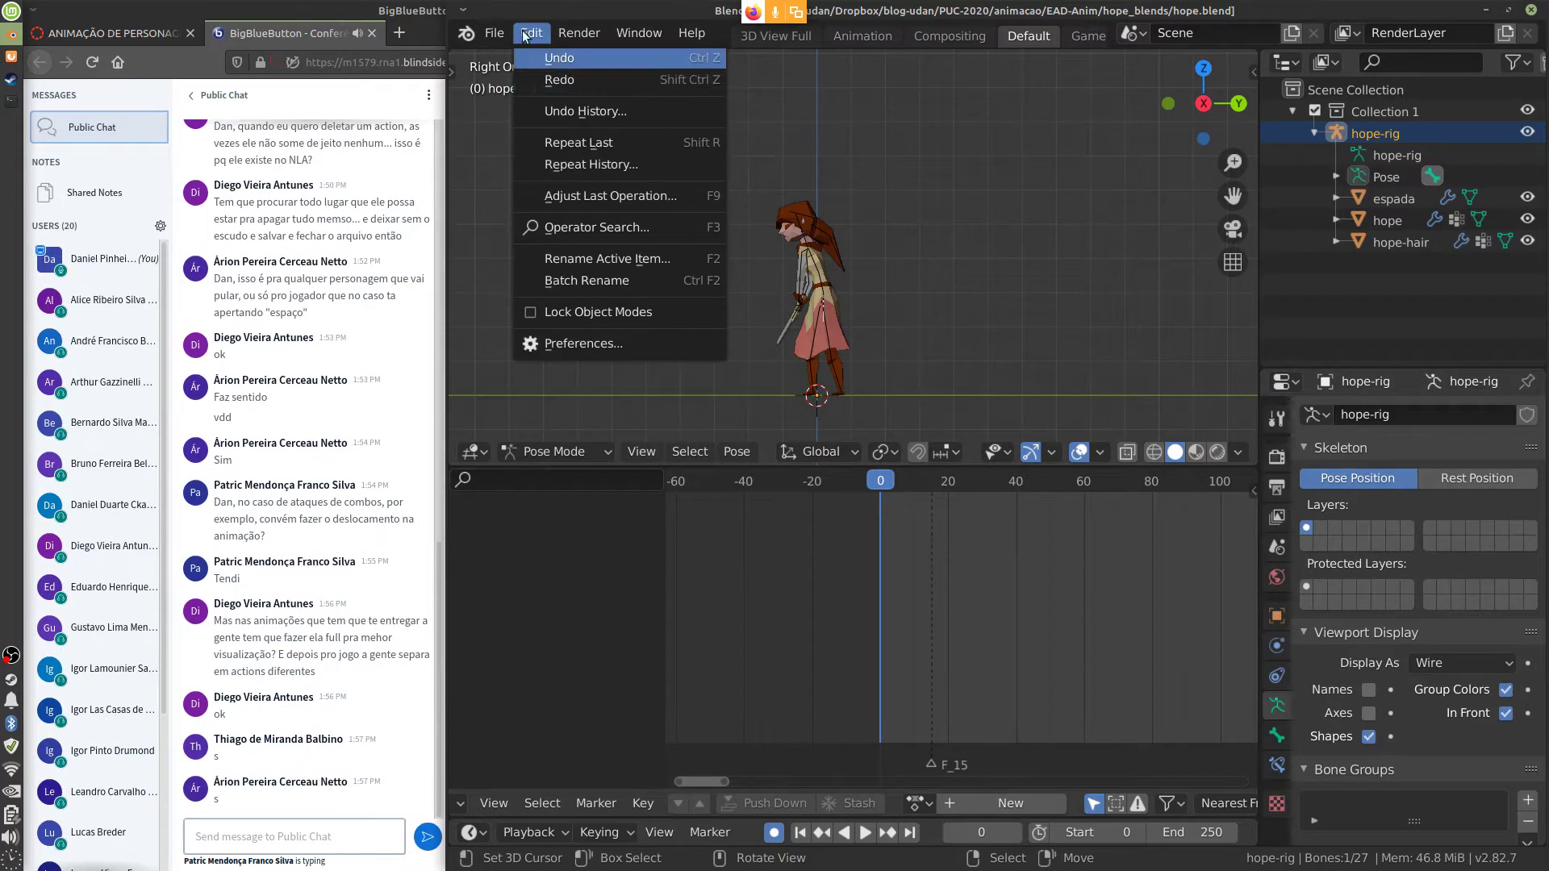
pyautogui.click(496, 37)
pyautogui.click(496, 37)
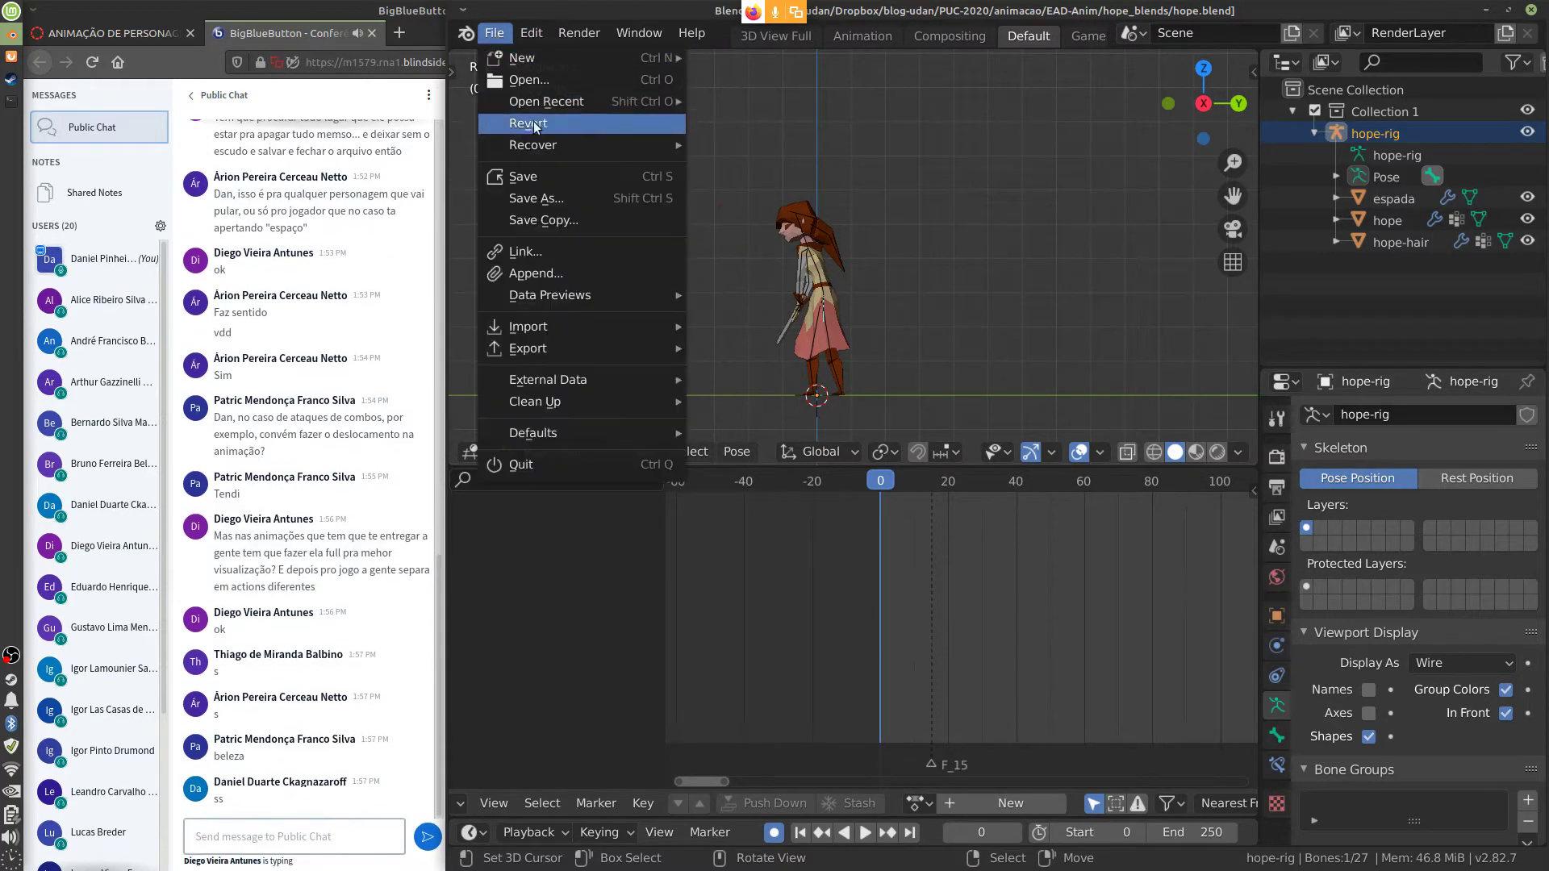
pyautogui.moveTo(564, 100)
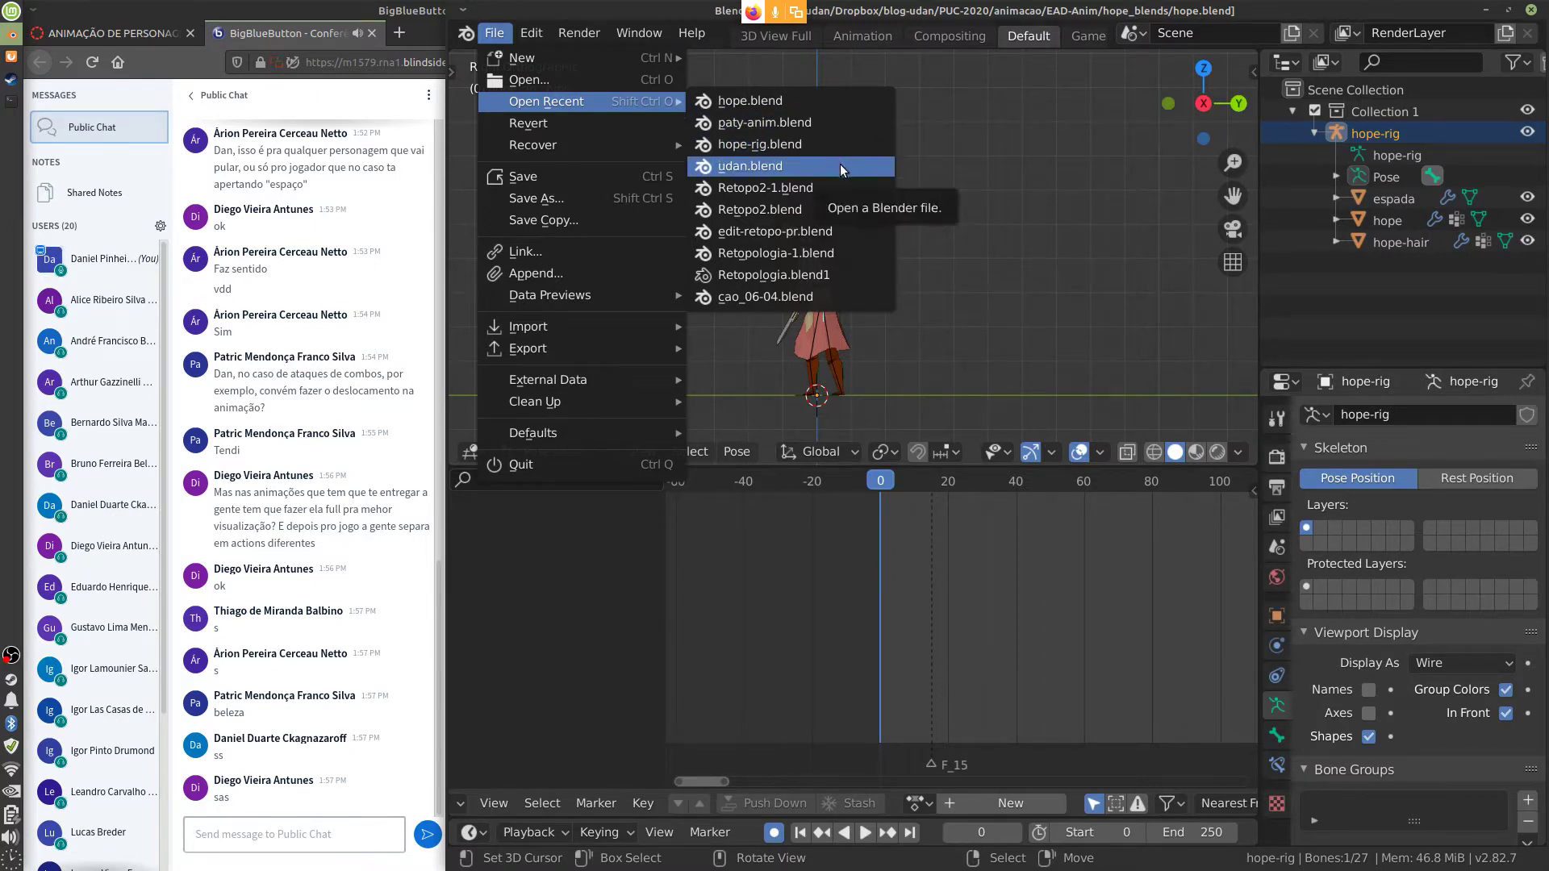
pyautogui.click(825, 122)
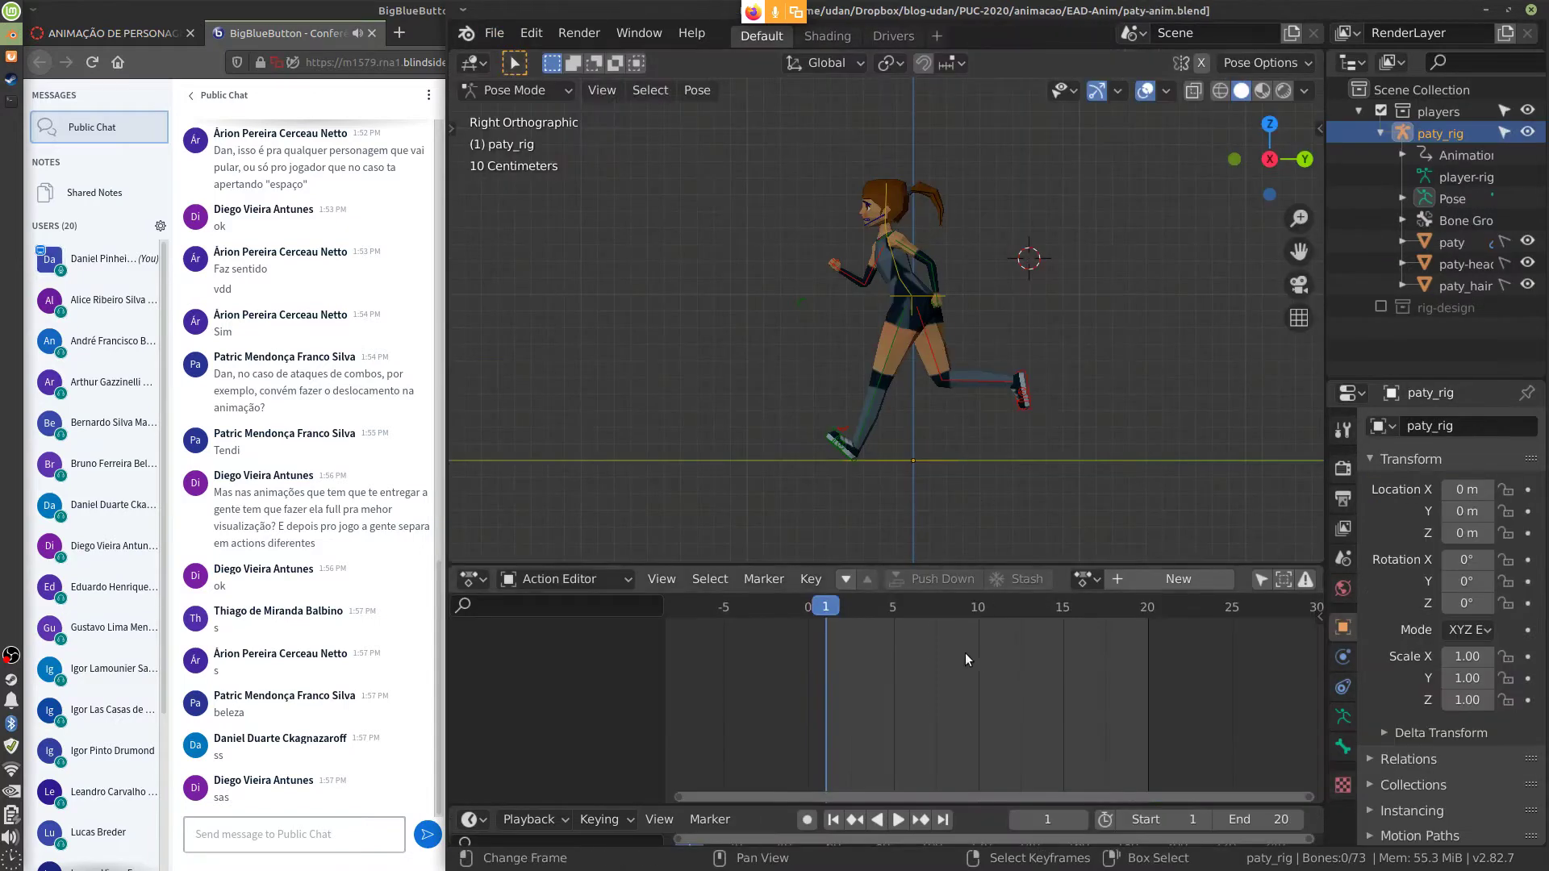
# Select paty_rig's left leg bone, briefly play the timeline and select all the rig's bones
pyautogui.moveTo(836, 619); pyautogui.dragTo(824, 655)
pyautogui.click(866, 429)
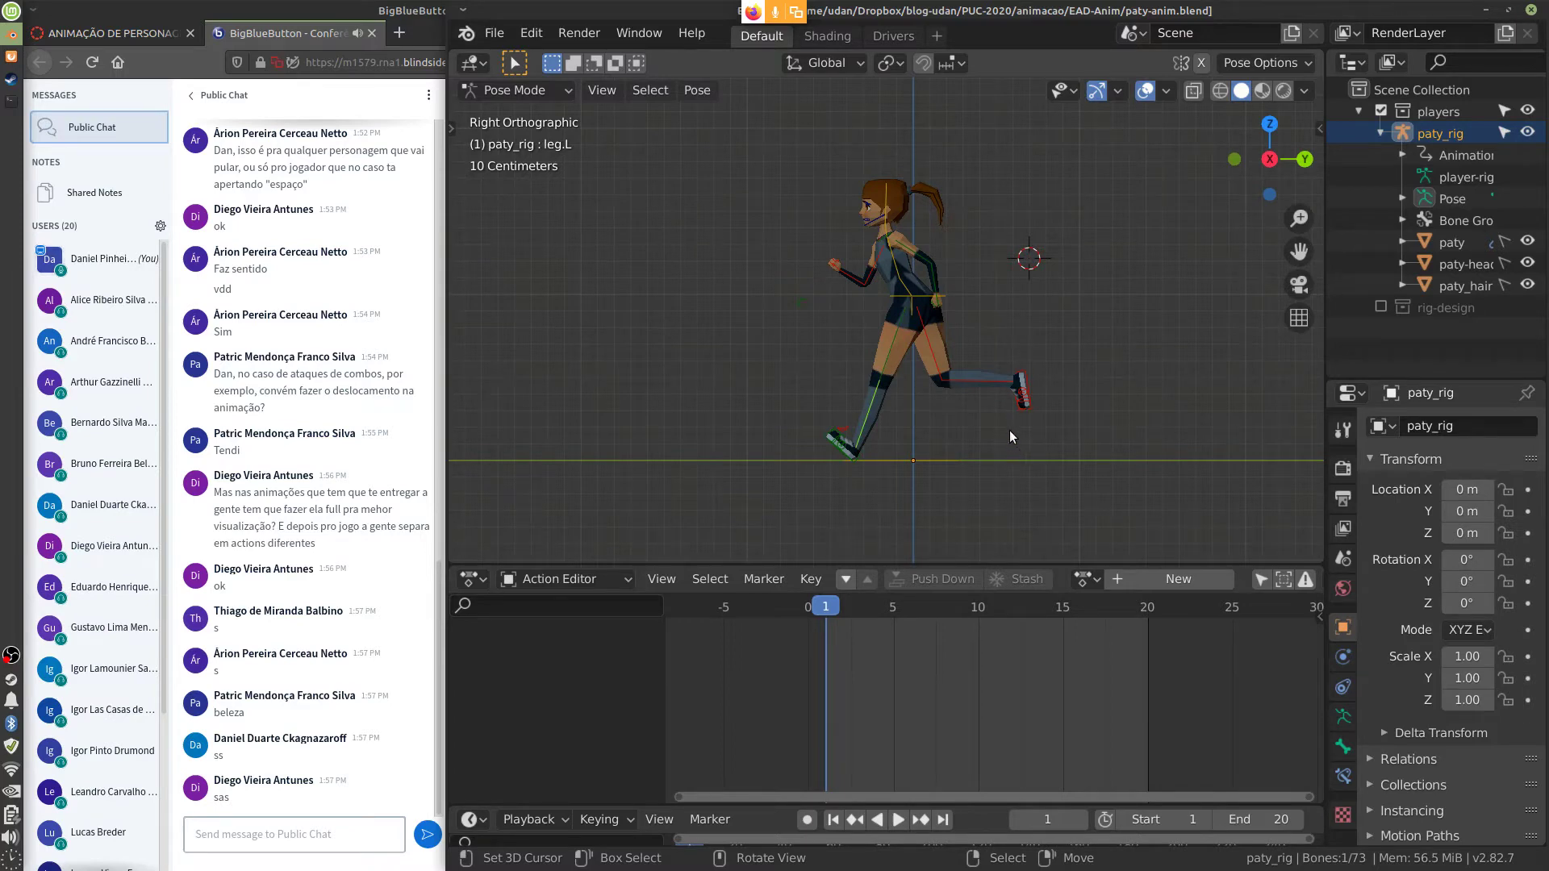
pyautogui.press('space')
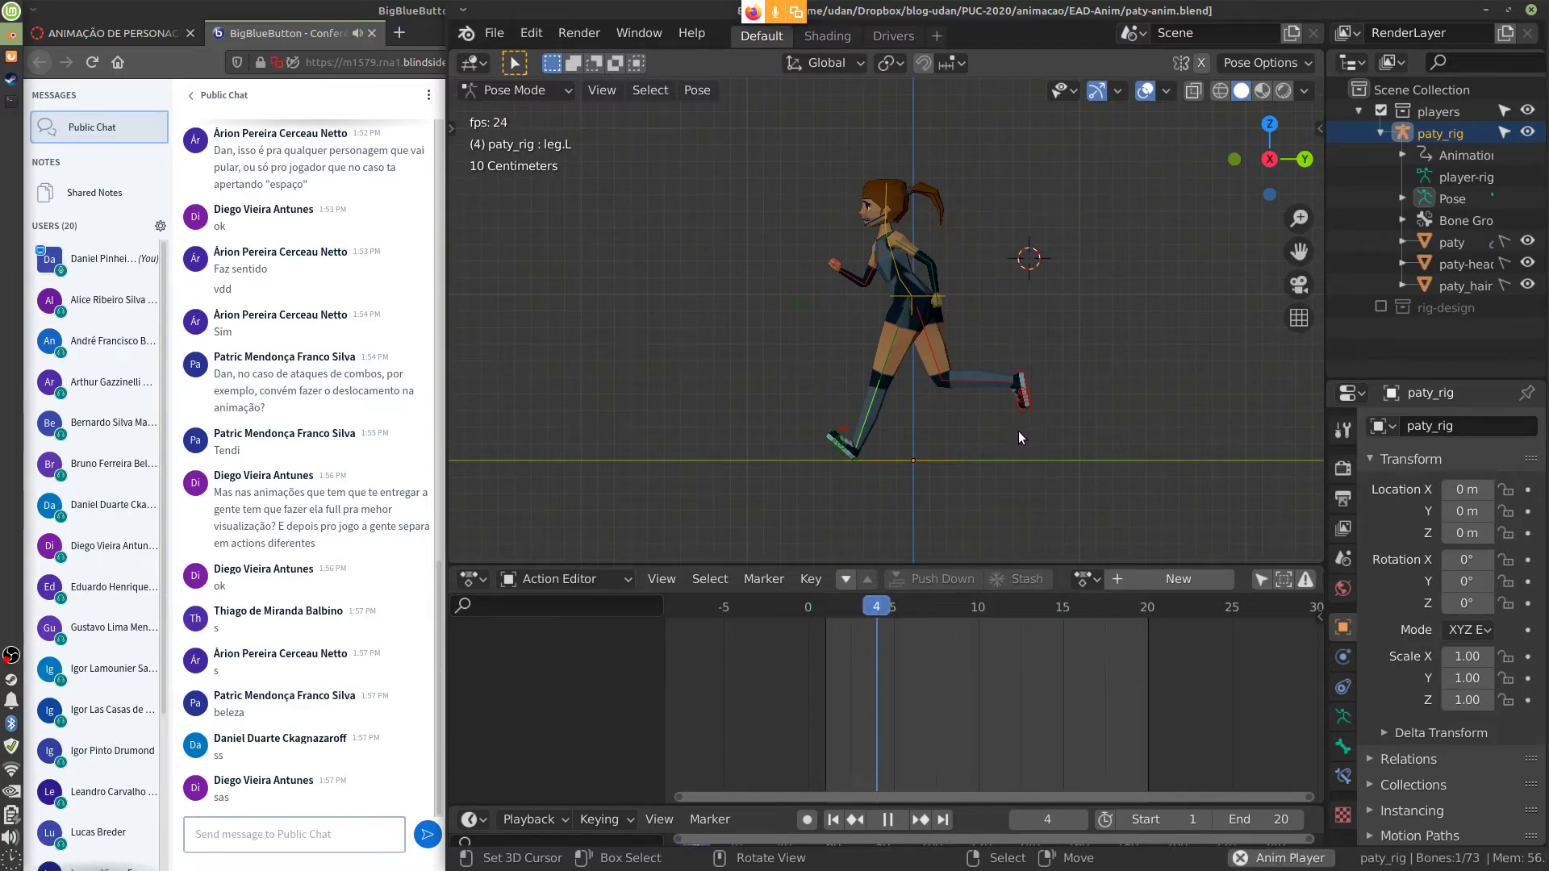
pyautogui.press('Escape')
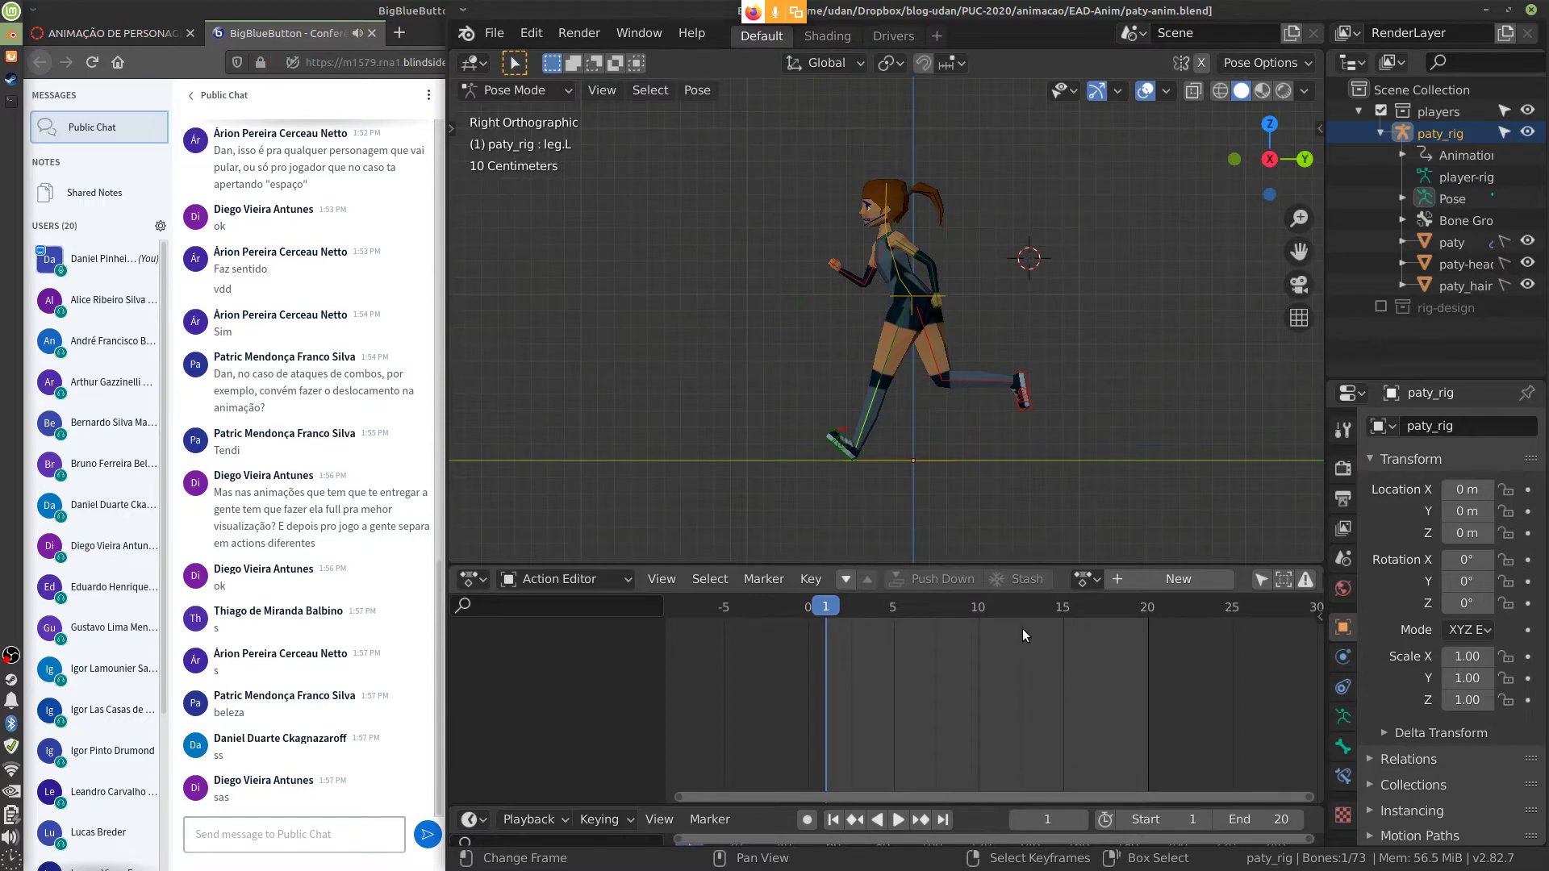
pyautogui.press('a')
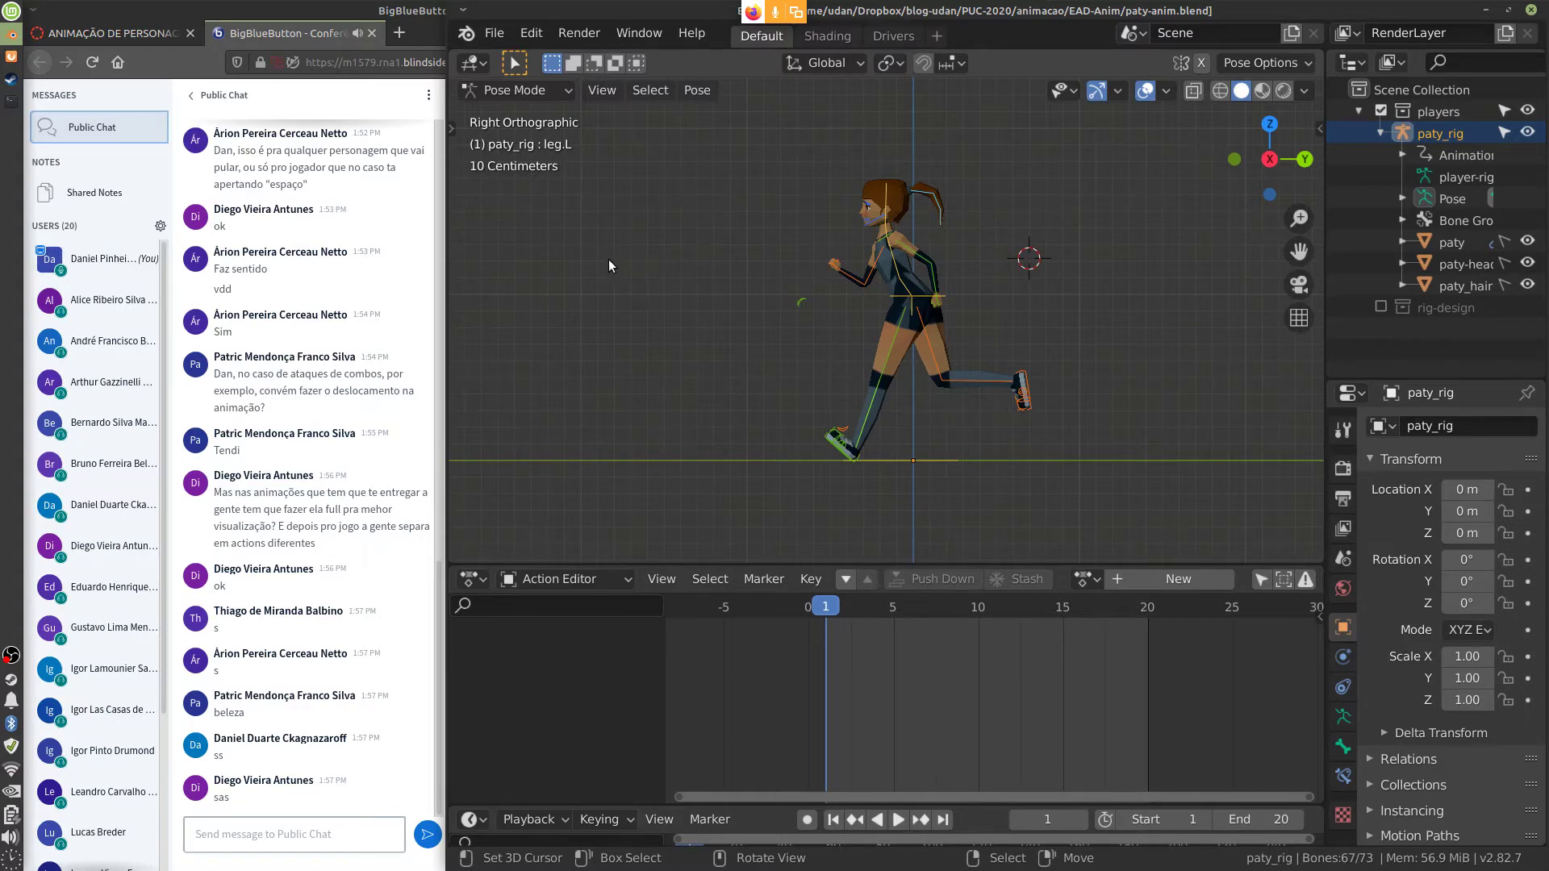
# Handwrite the annotation BAKE in the empty space beside the running character and erase it again
pyautogui.moveTo(595, 305)
pyautogui.mouseDown()
pyautogui.moveTo(594, 246)
pyautogui.moveTo(595, 303)
pyautogui.moveTo(641, 278)
pyautogui.moveTo(652, 299)
pyautogui.mouseUp()
pyautogui.moveTo(669, 246)
pyautogui.mouseDown()
pyautogui.moveTo(678, 273)
pyautogui.moveTo(675, 251)
pyautogui.moveTo(677, 277)
pyautogui.moveTo(697, 270)
pyautogui.moveTo(676, 252)
pyautogui.moveTo(704, 239)
pyautogui.mouseUp()
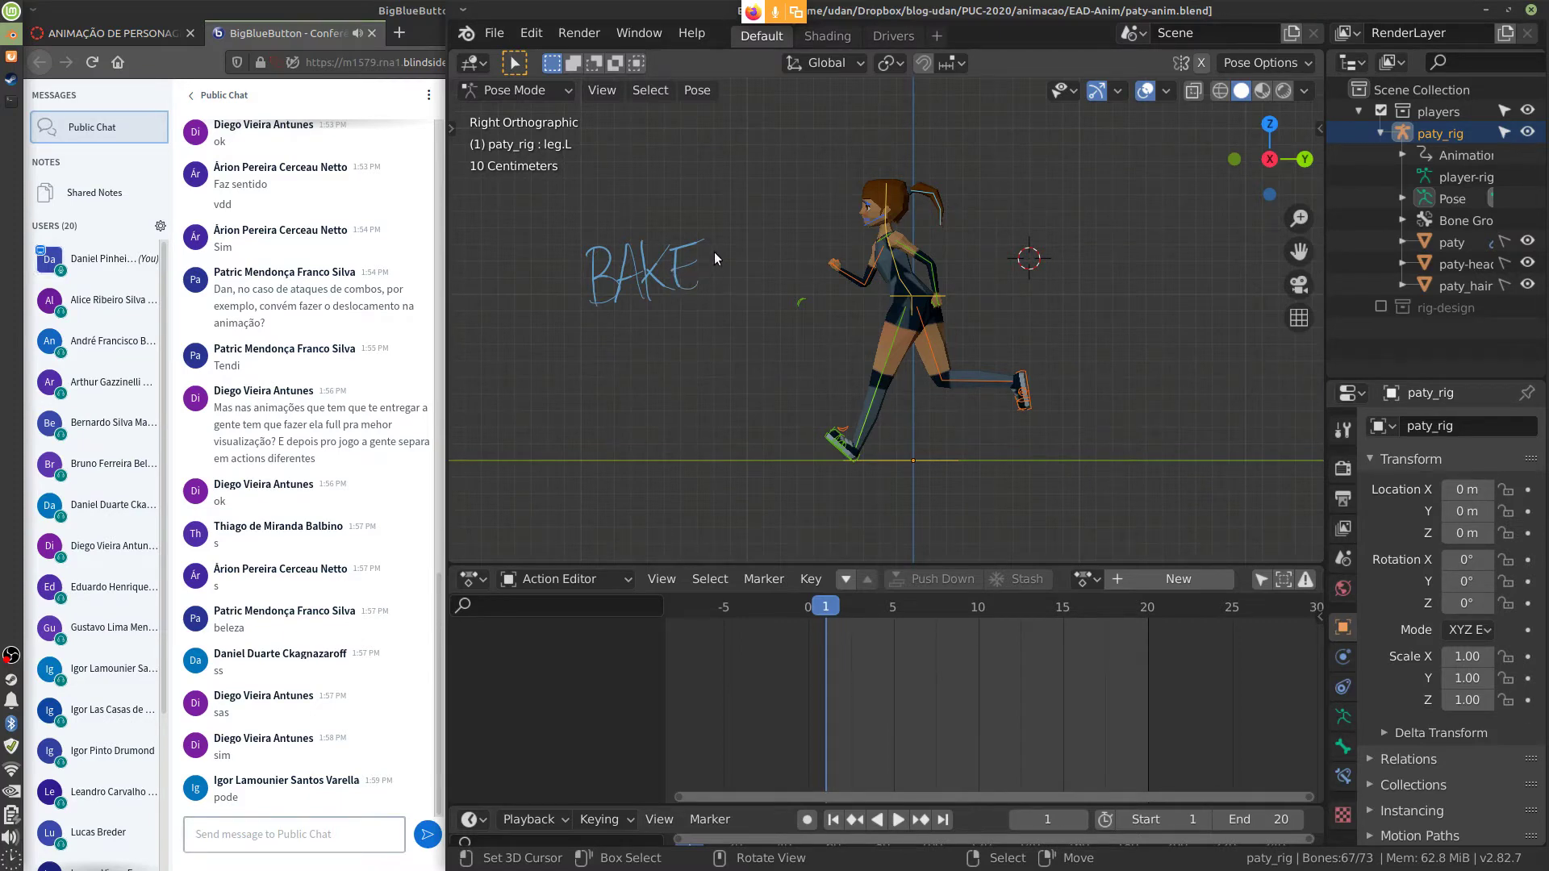
pyautogui.moveTo(715, 259)
pyautogui.mouseDown(button='right')
pyautogui.moveTo(577, 298)
pyautogui.moveTo(610, 272)
pyautogui.moveTo(730, 244)
pyautogui.mouseUp(button='right')
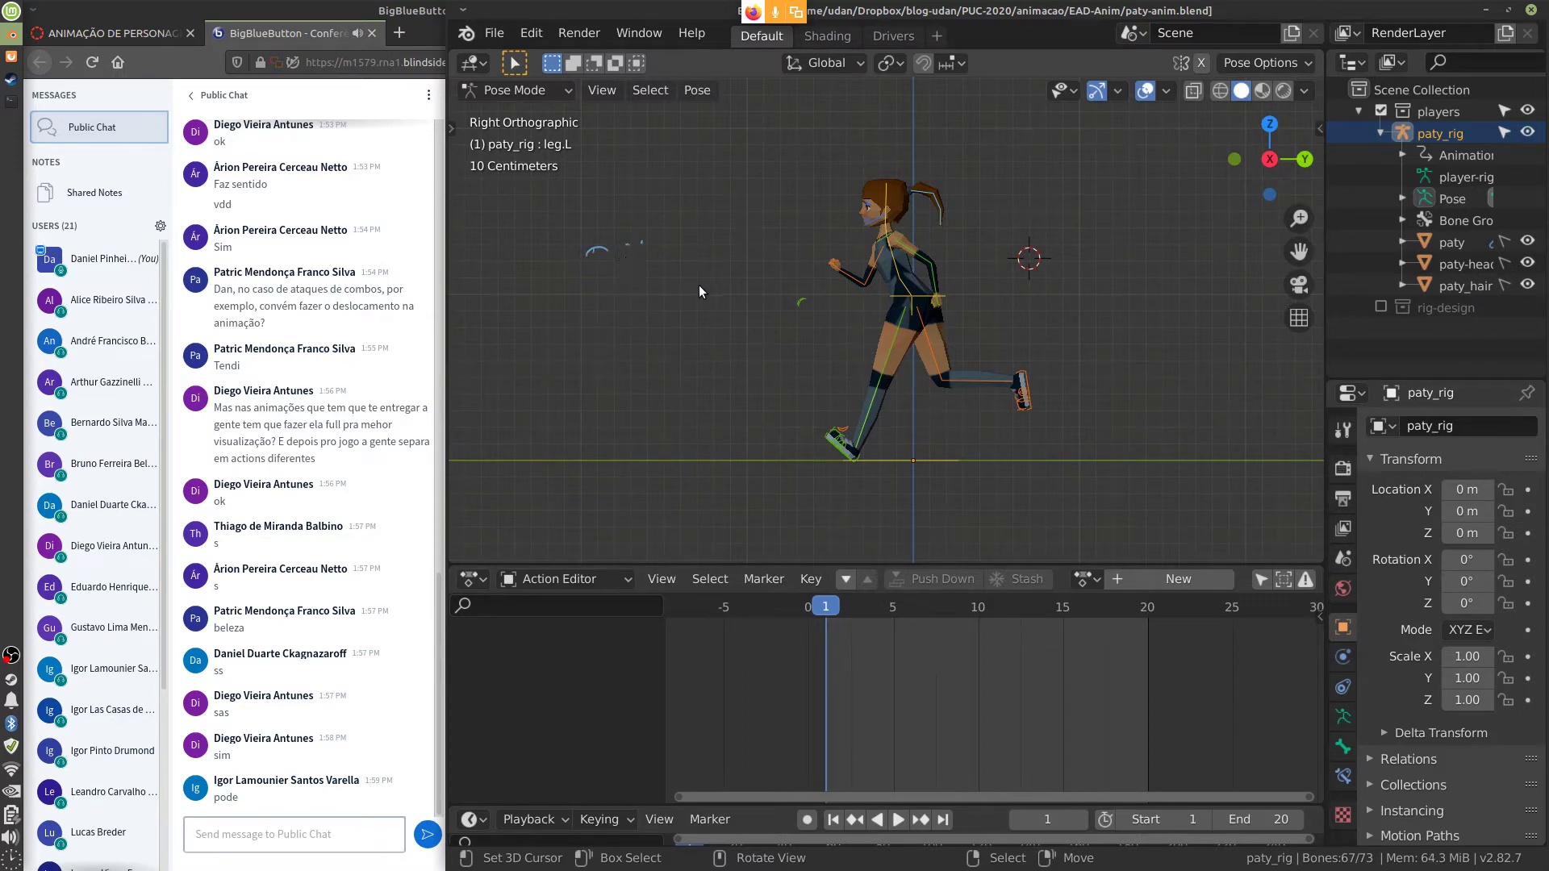
pyautogui.moveTo(655, 242); pyautogui.dragTo(591, 258, button='right')
# Launch Unity Hub, open the anim project in Unity and bring its editor window to the front
pyautogui.click(11, 33)
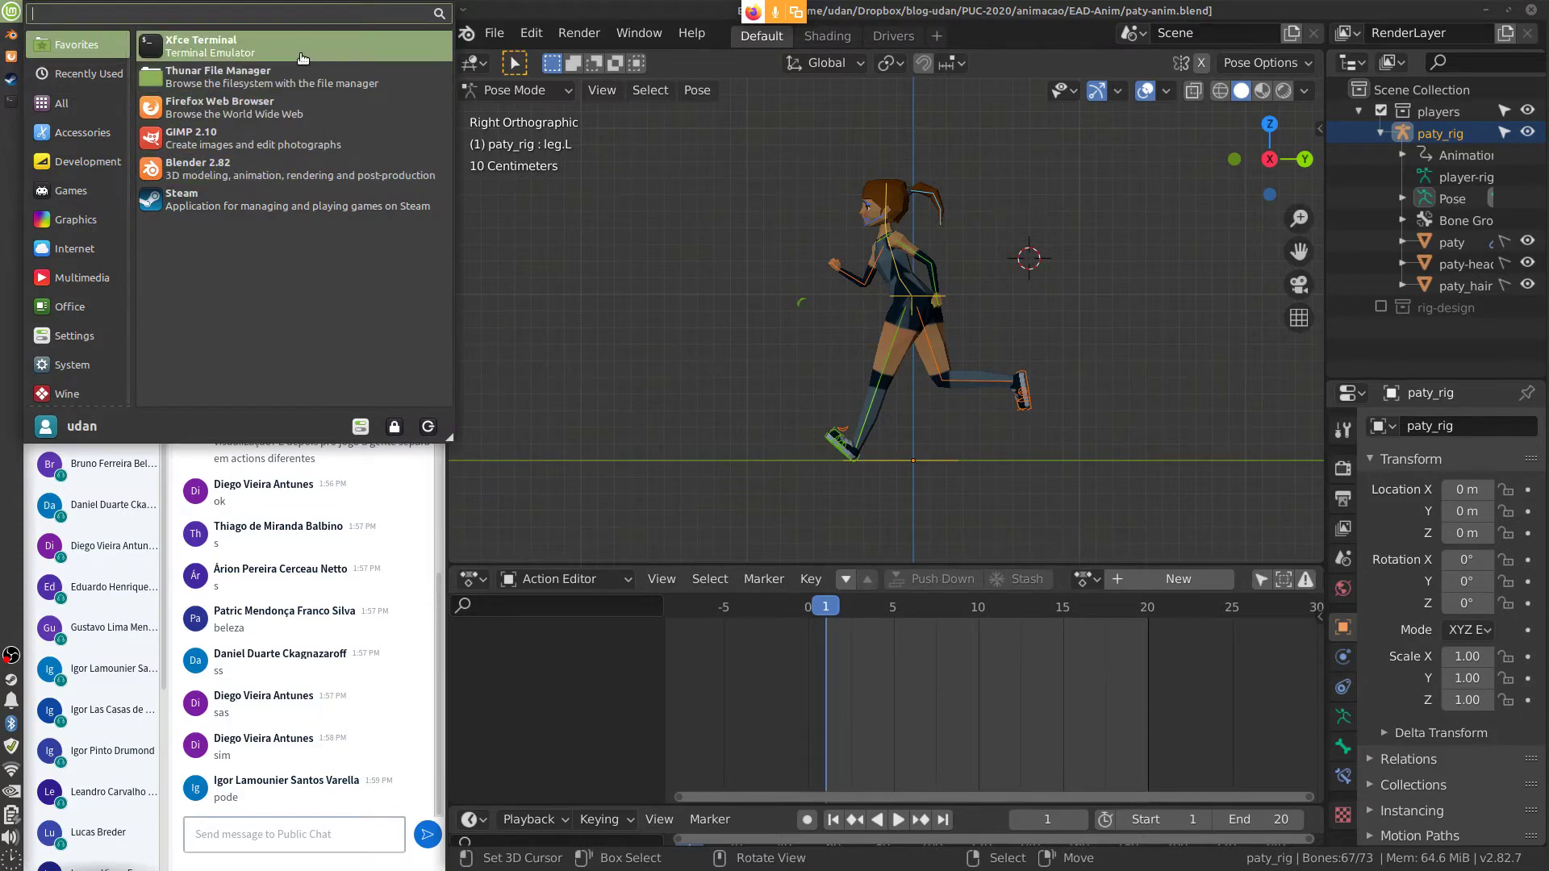
pyautogui.write('y')
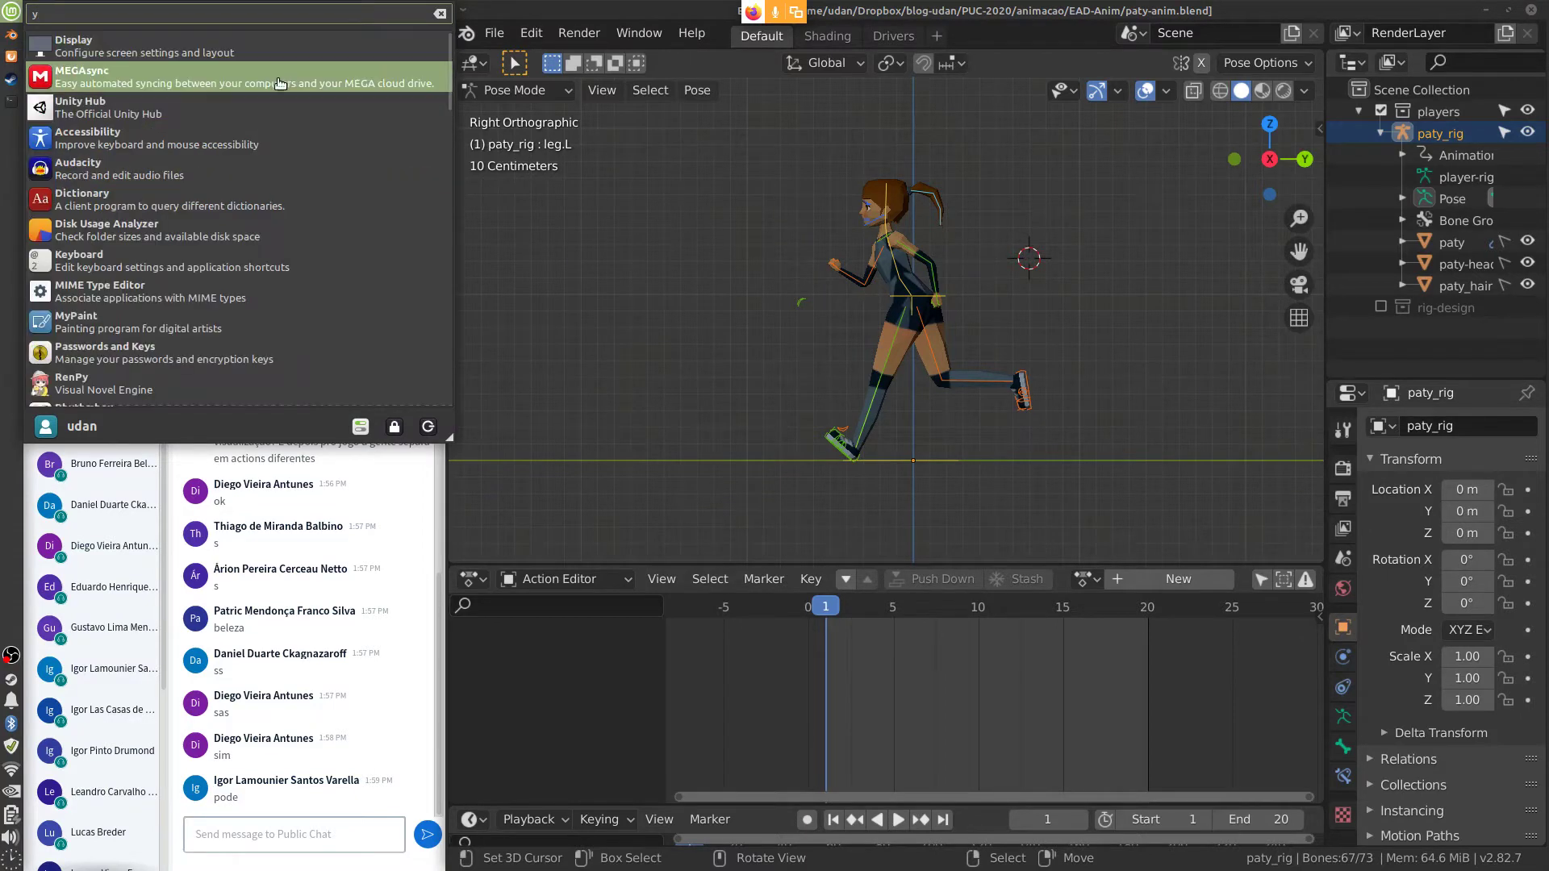
pyautogui.press('Escape')
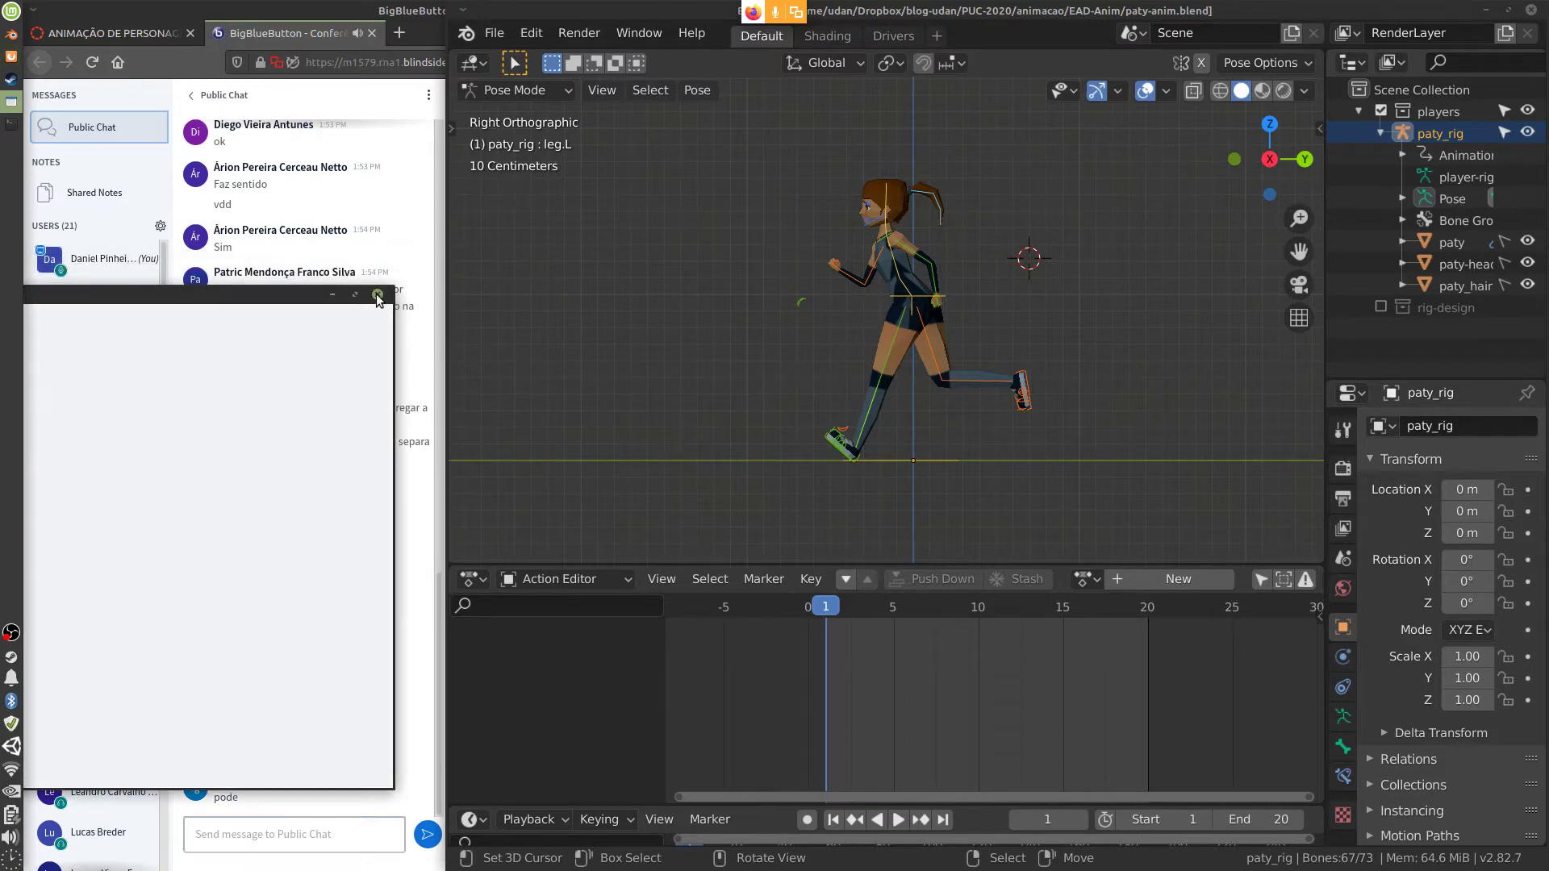
pyautogui.click(376, 294)
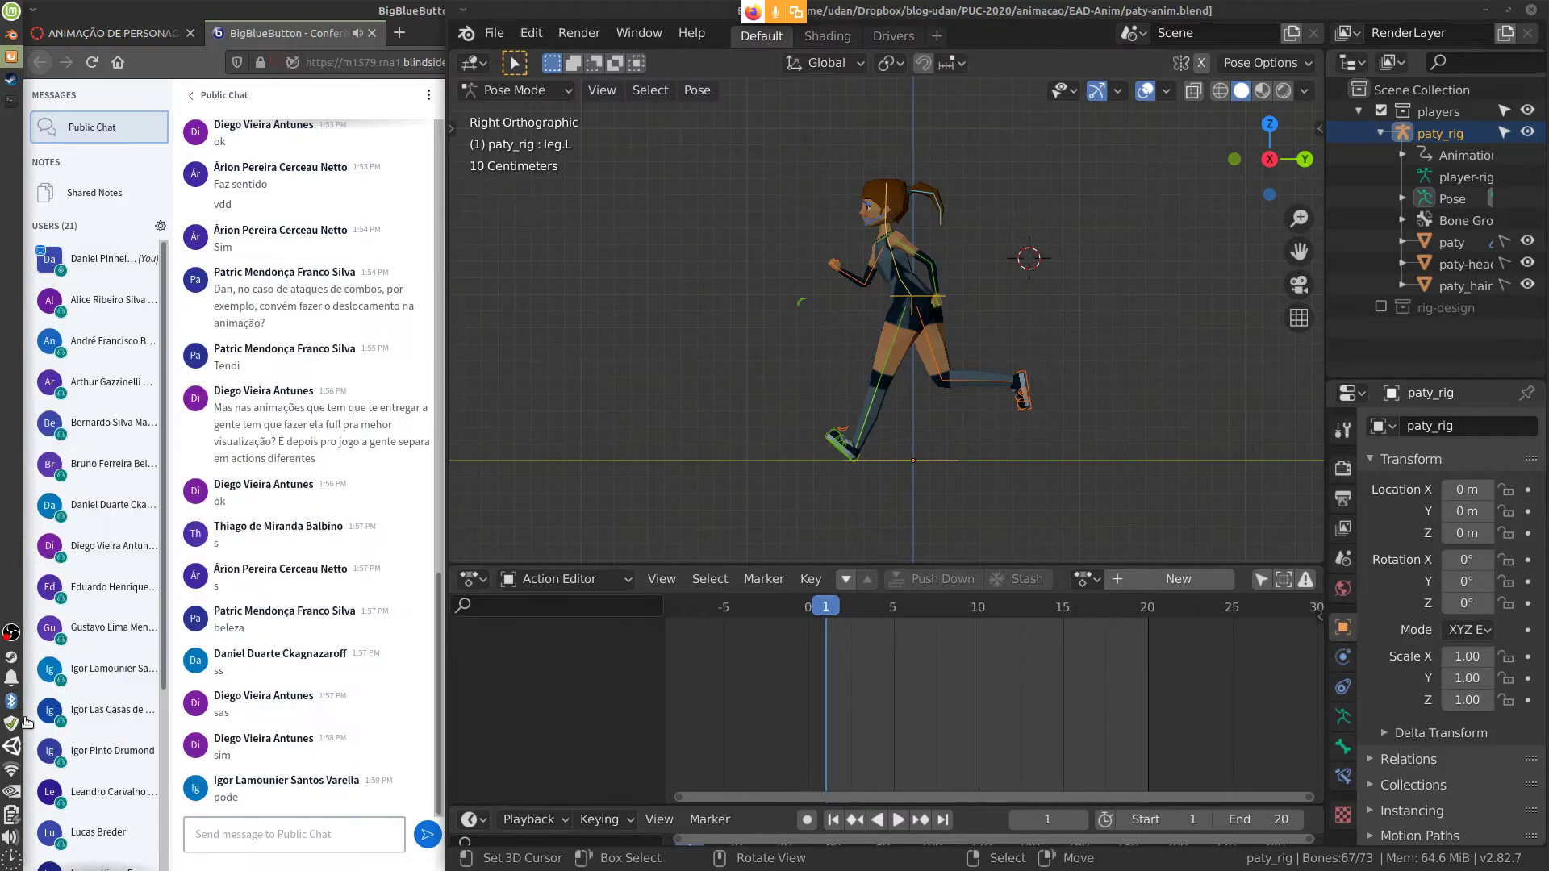
pyautogui.click(11, 746)
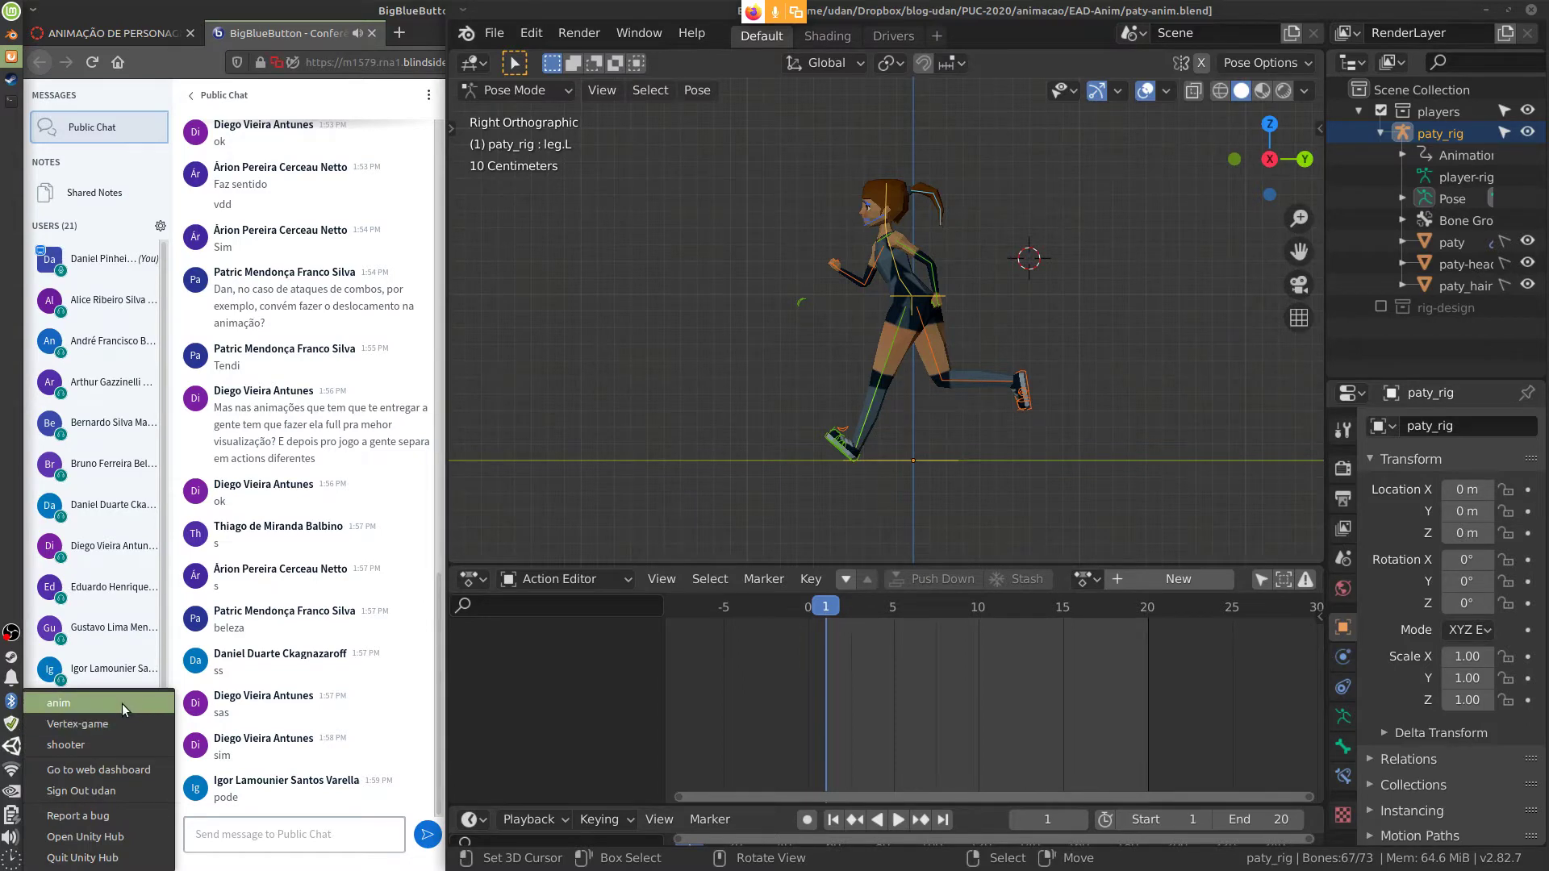
pyautogui.click(125, 703)
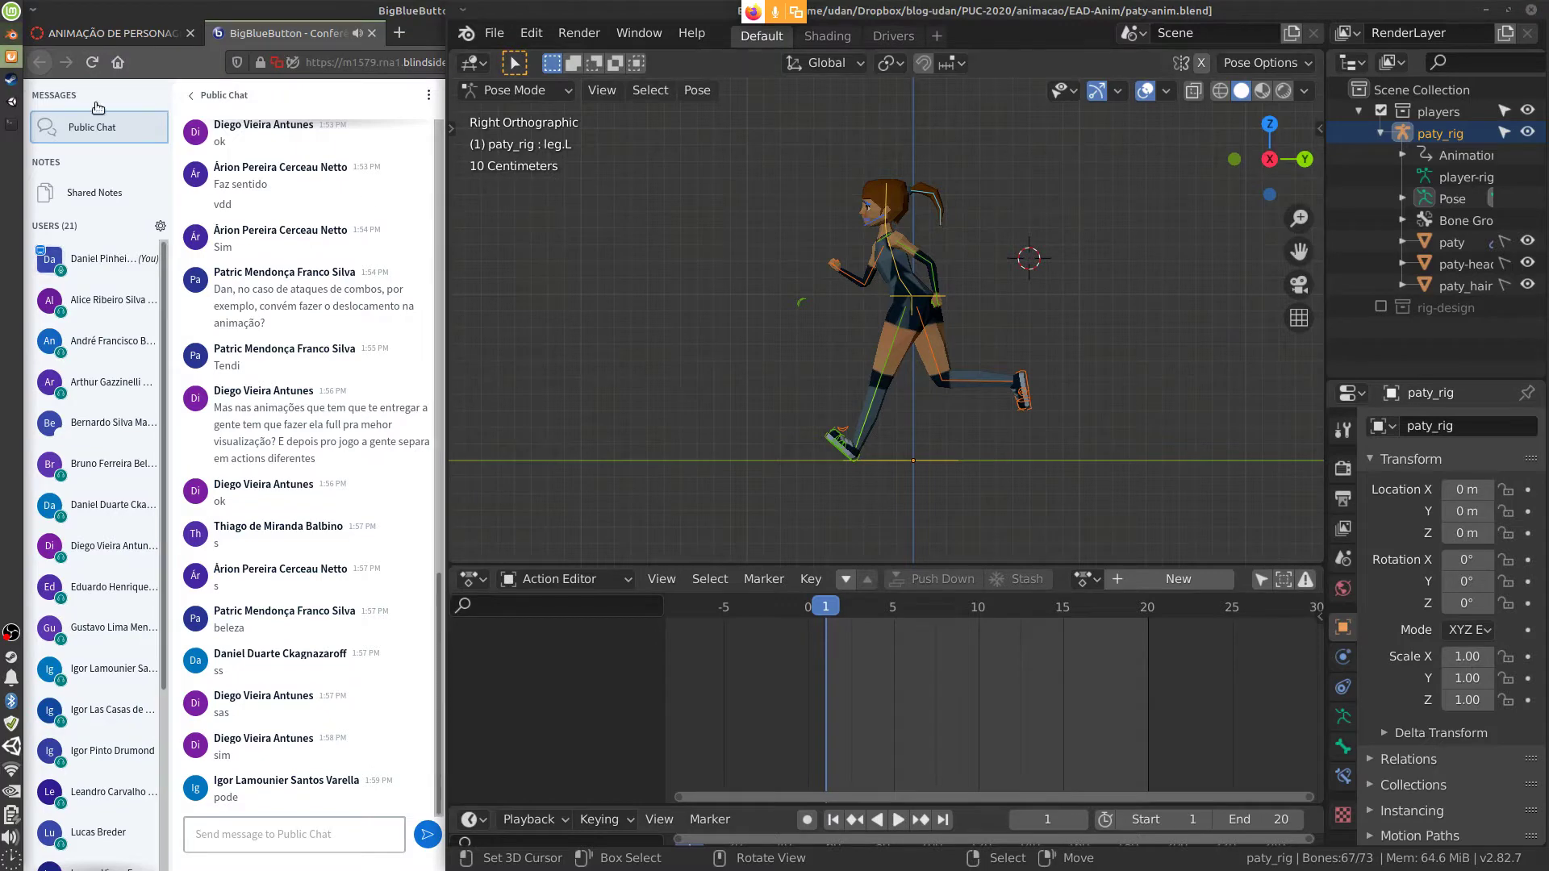
pyautogui.click(11, 104)
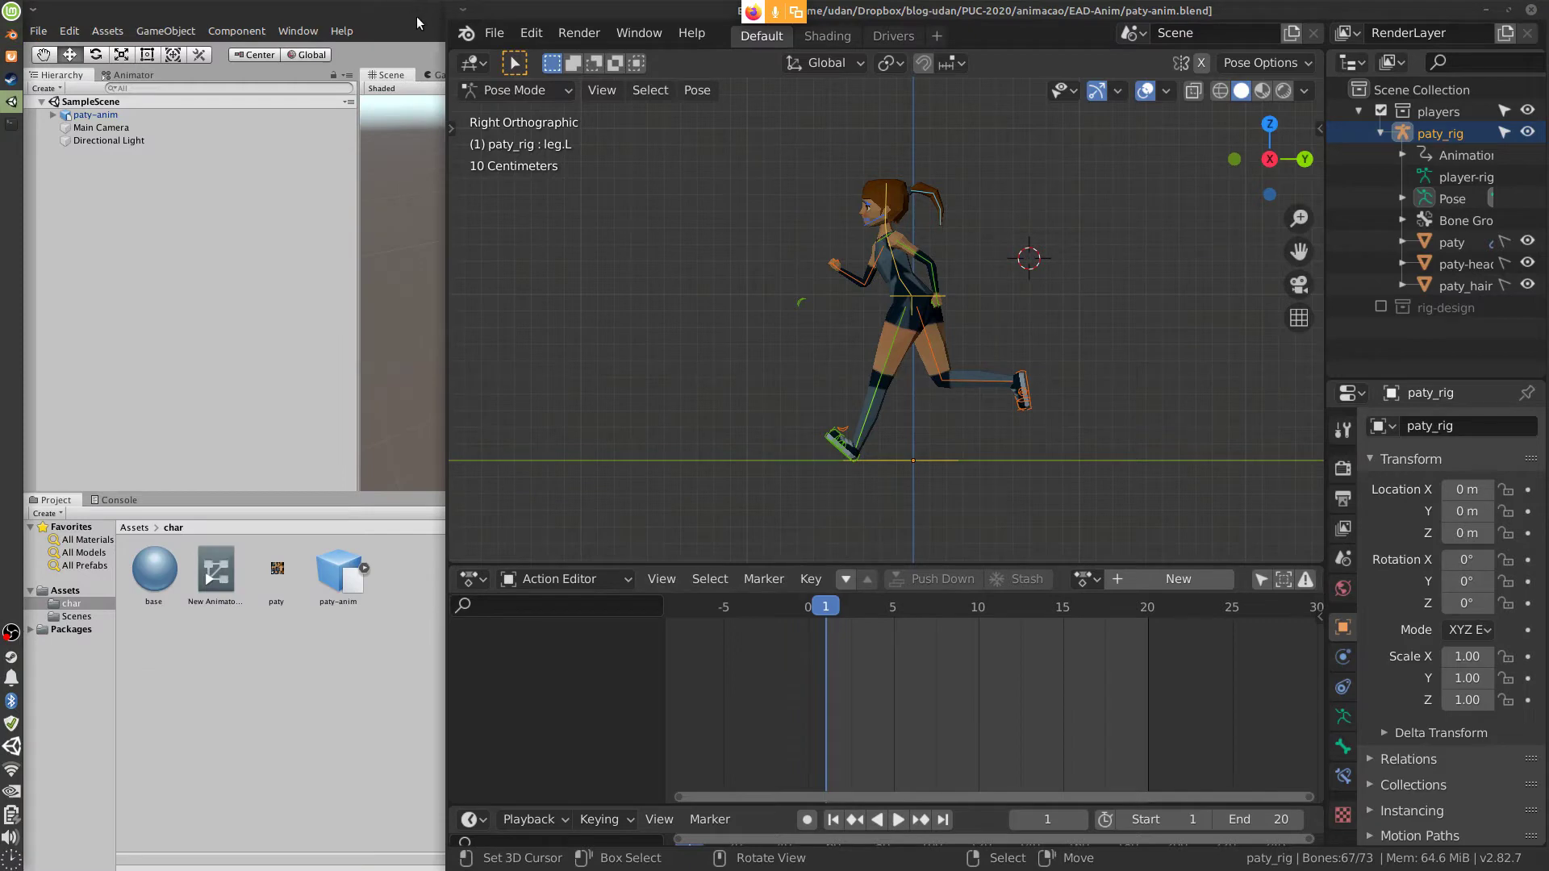
pyautogui.click(1484, 11)
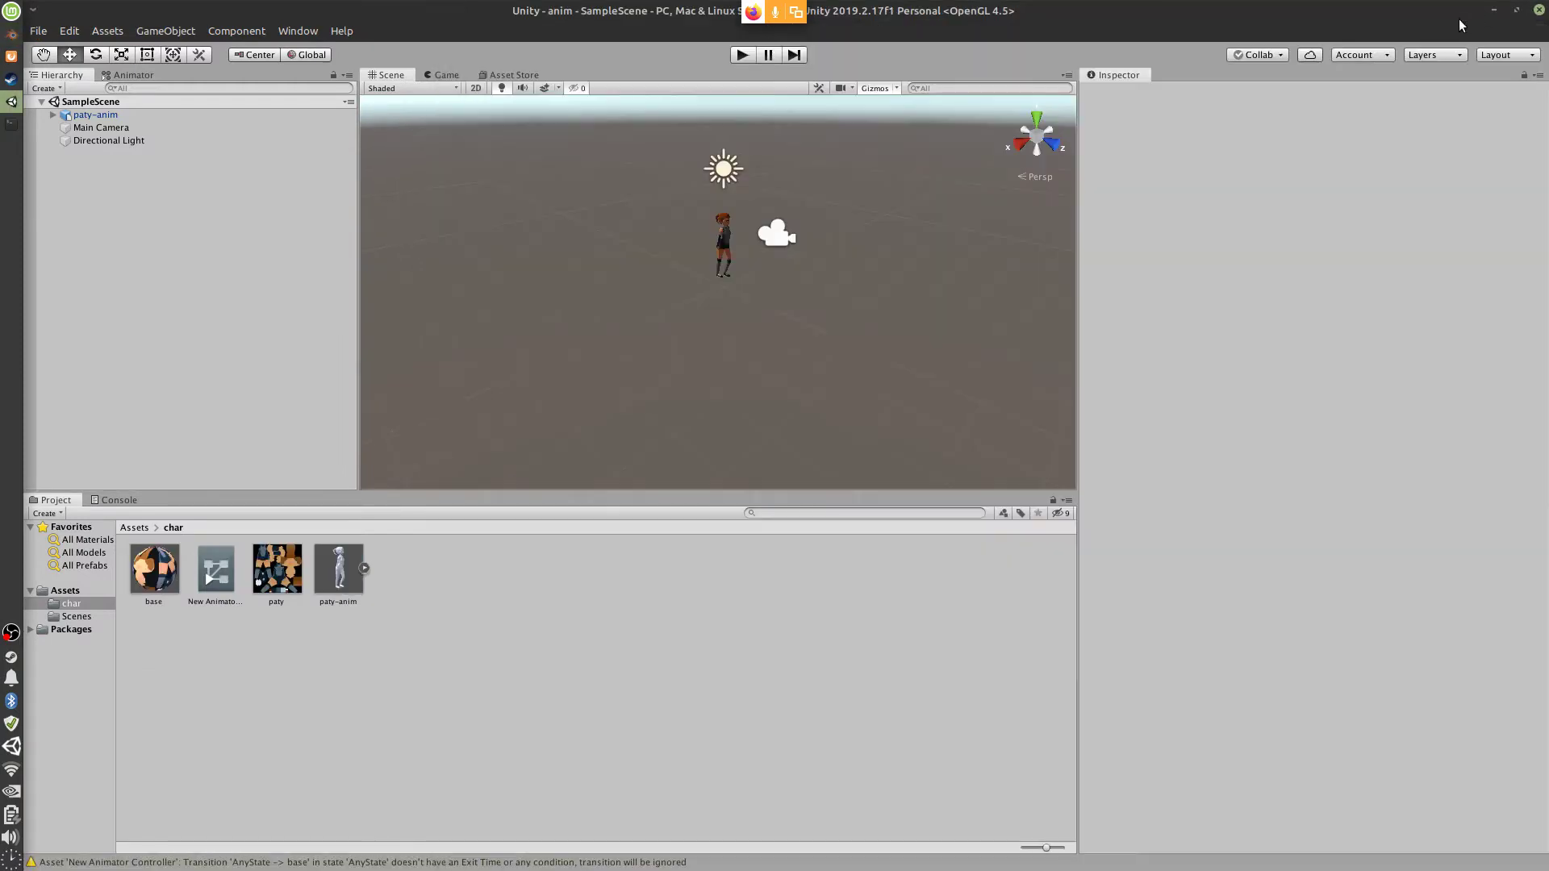
# Expand the paty-anim asset's contents in the char folder and frame the paty-anim character in the scene
pyautogui.click(364, 569)
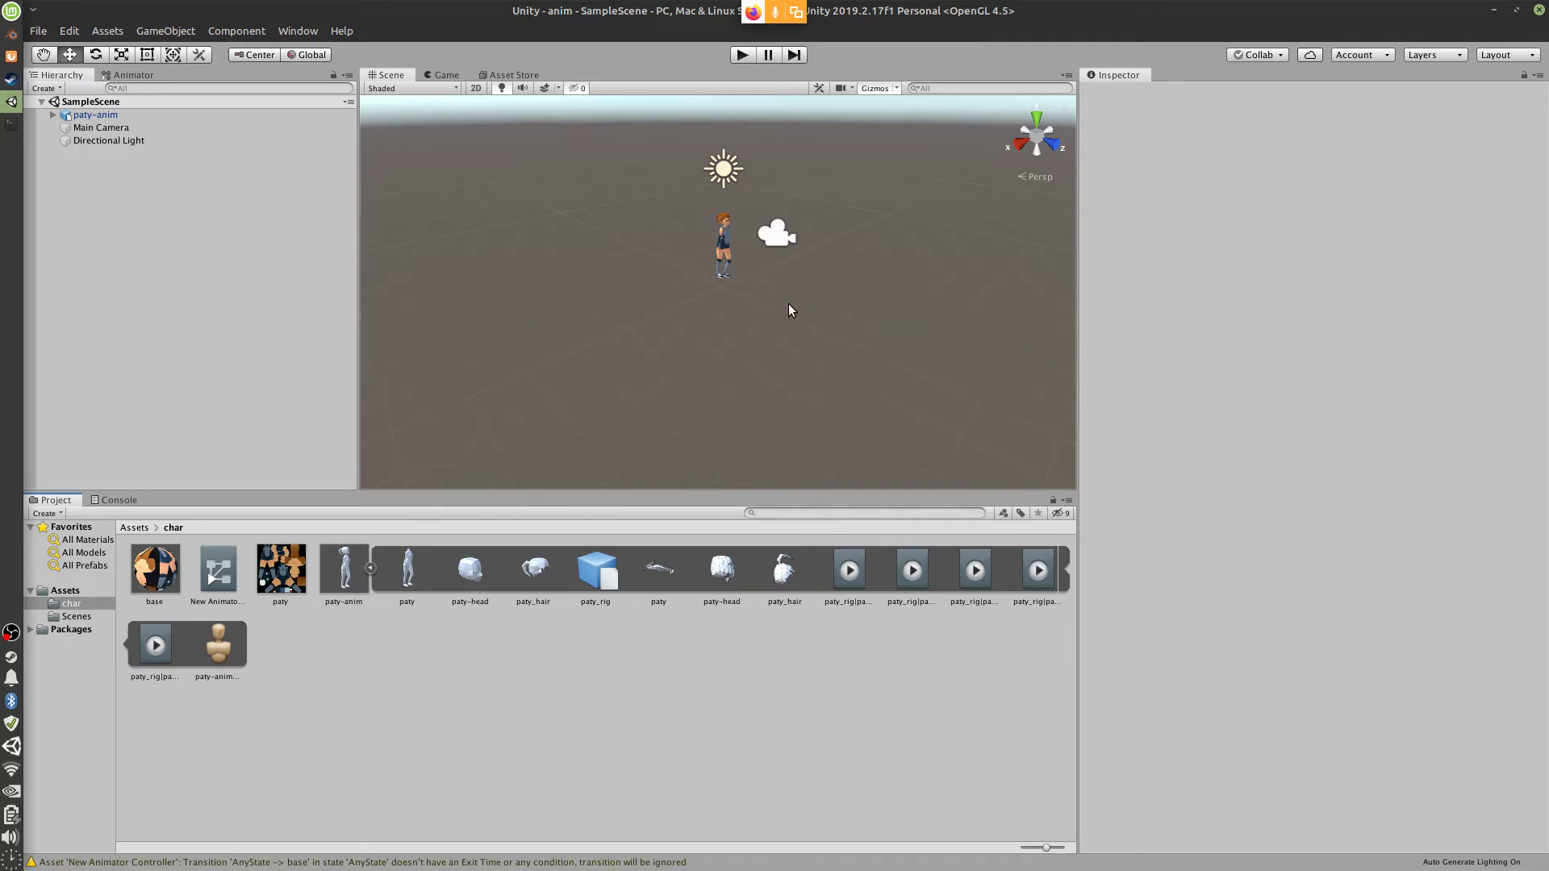
pyautogui.scroll(3, 787, 304)
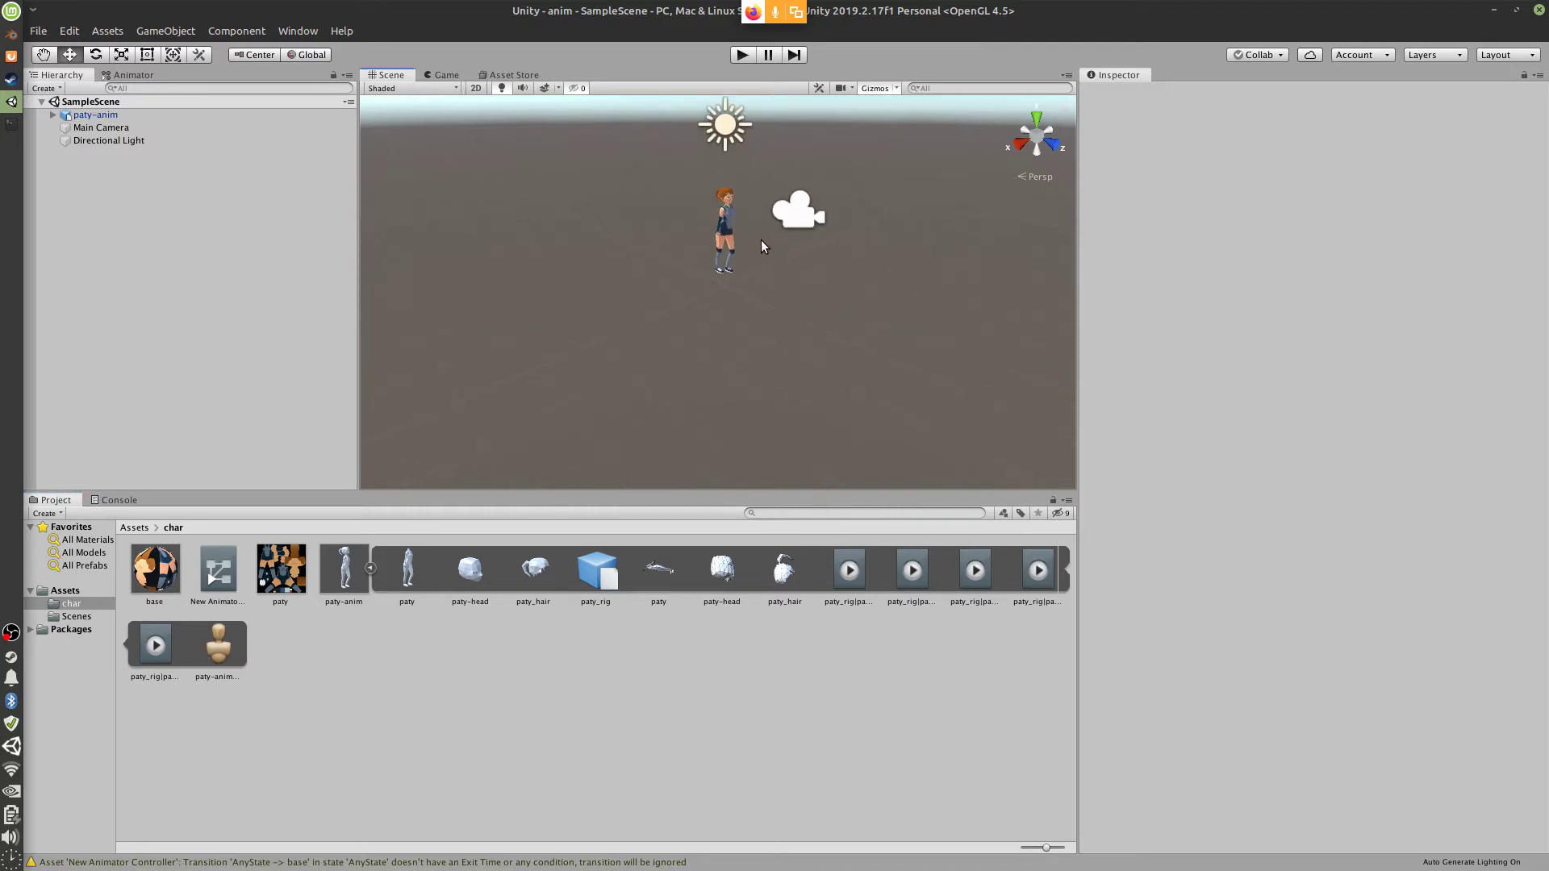
pyautogui.keyDown('alt'); pyautogui.moveTo(773, 259); pyautogui.dragTo(746, 284); pyautogui.keyUp('alt')
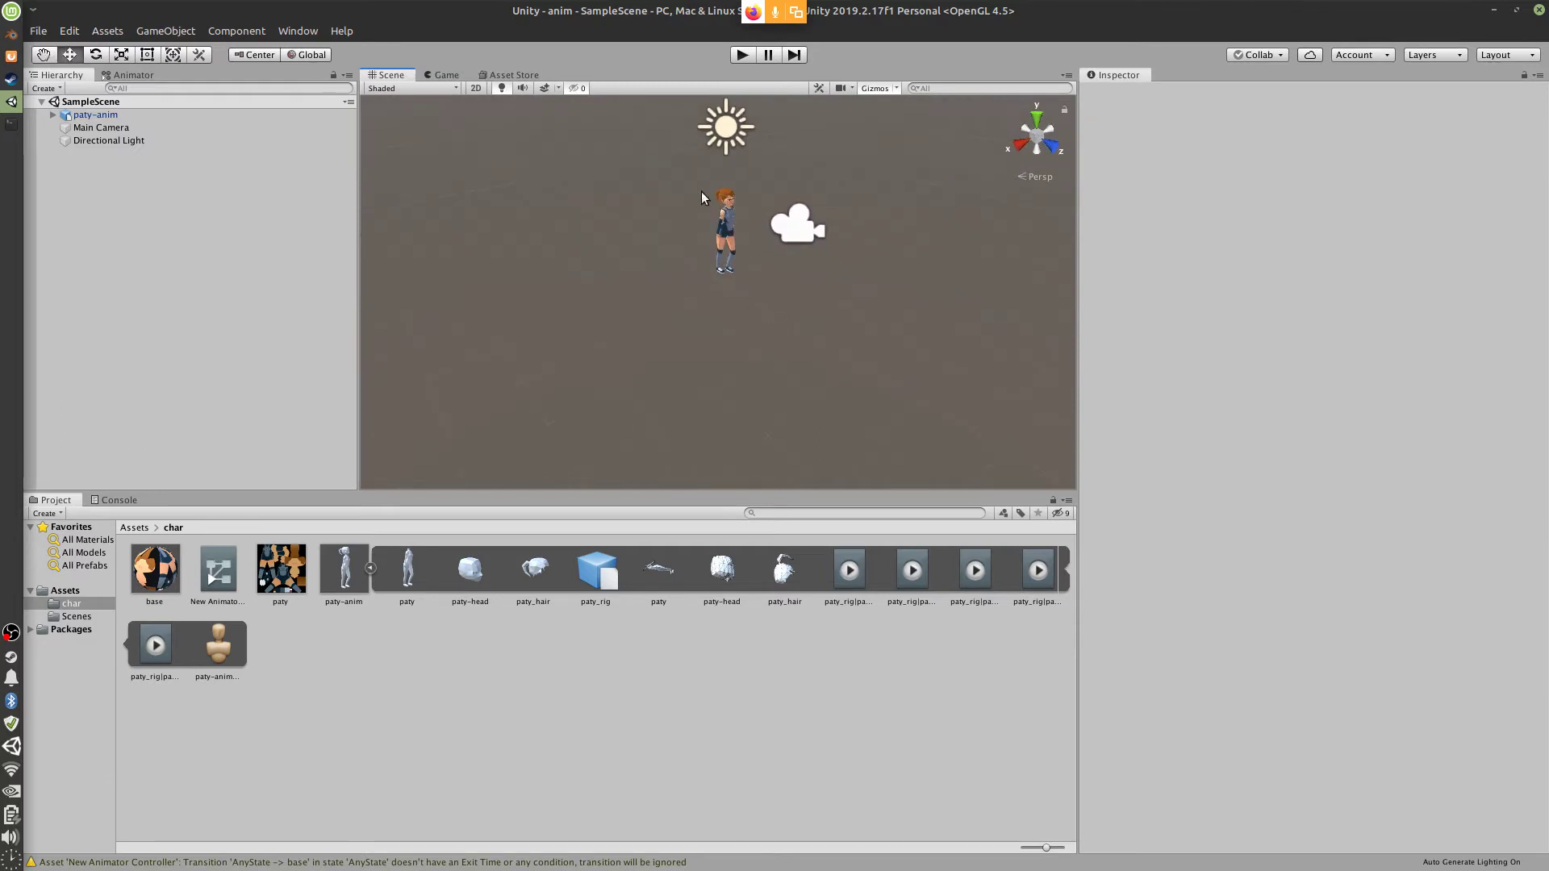
pyautogui.keyDown('alt'); pyautogui.moveTo(715, 201); pyautogui.dragTo(724, 234); pyautogui.keyUp('alt')
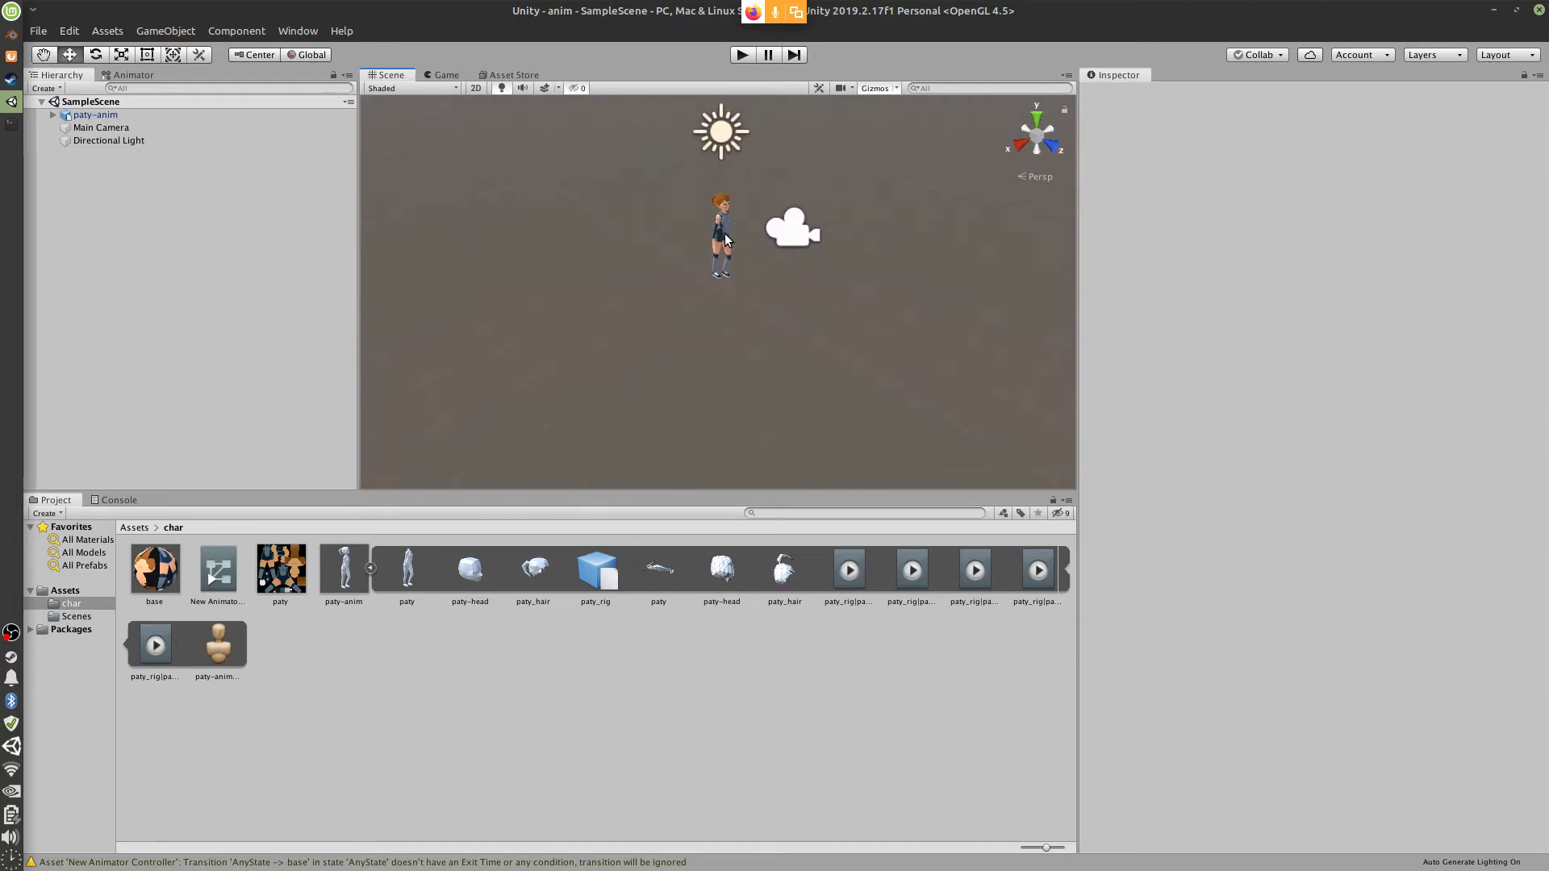
pyautogui.click(724, 234)
pyautogui.press('f')
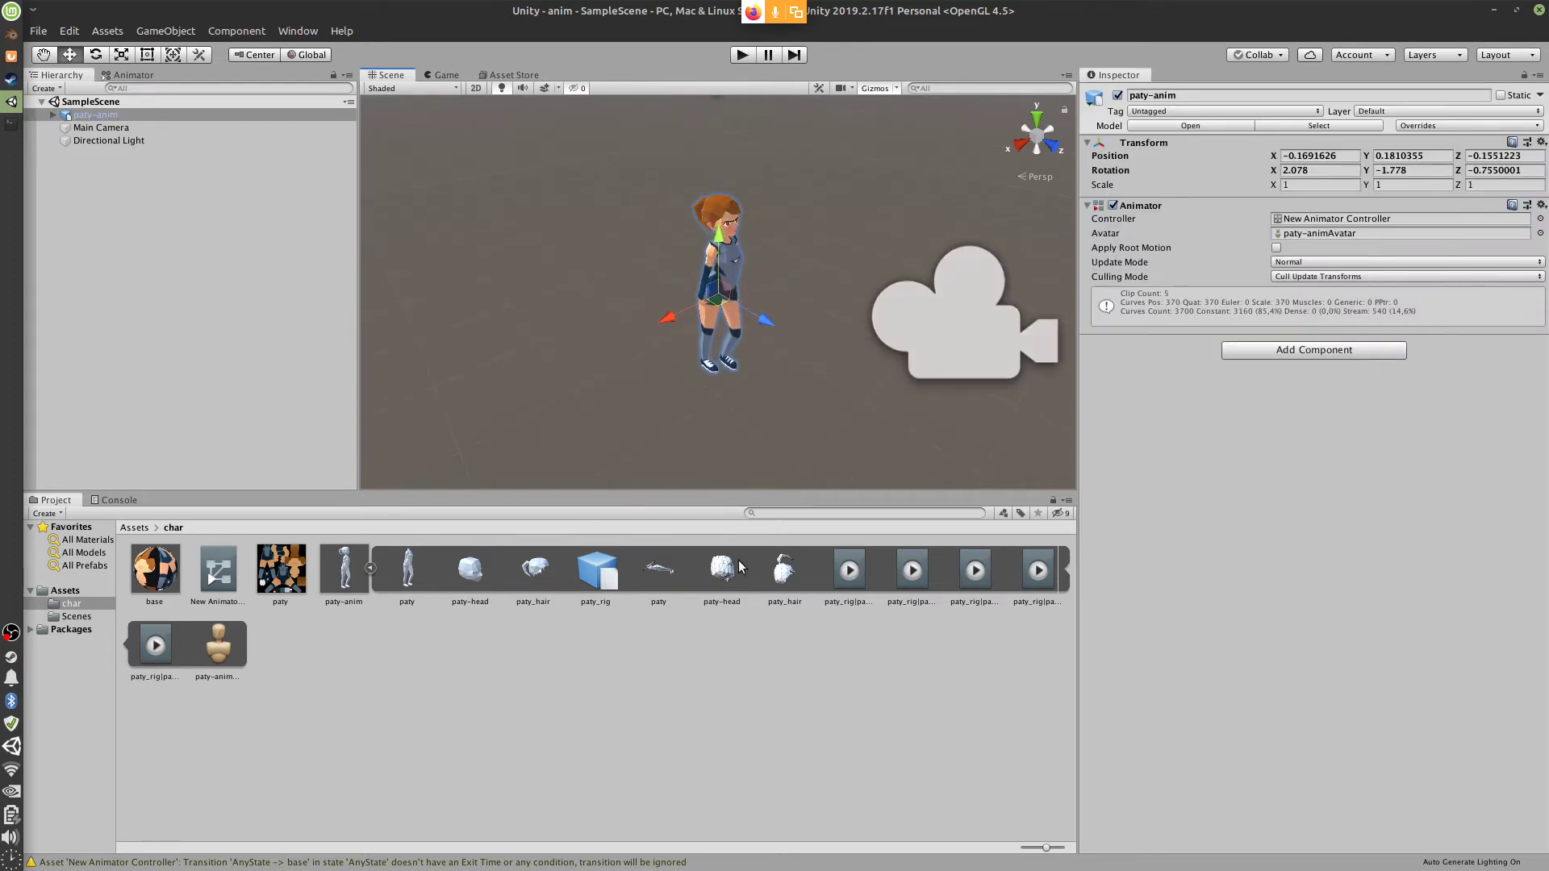
# Enlarge the paty-anim asset preview, check its avatar and play the paty_walk clip
pyautogui.click(349, 582)
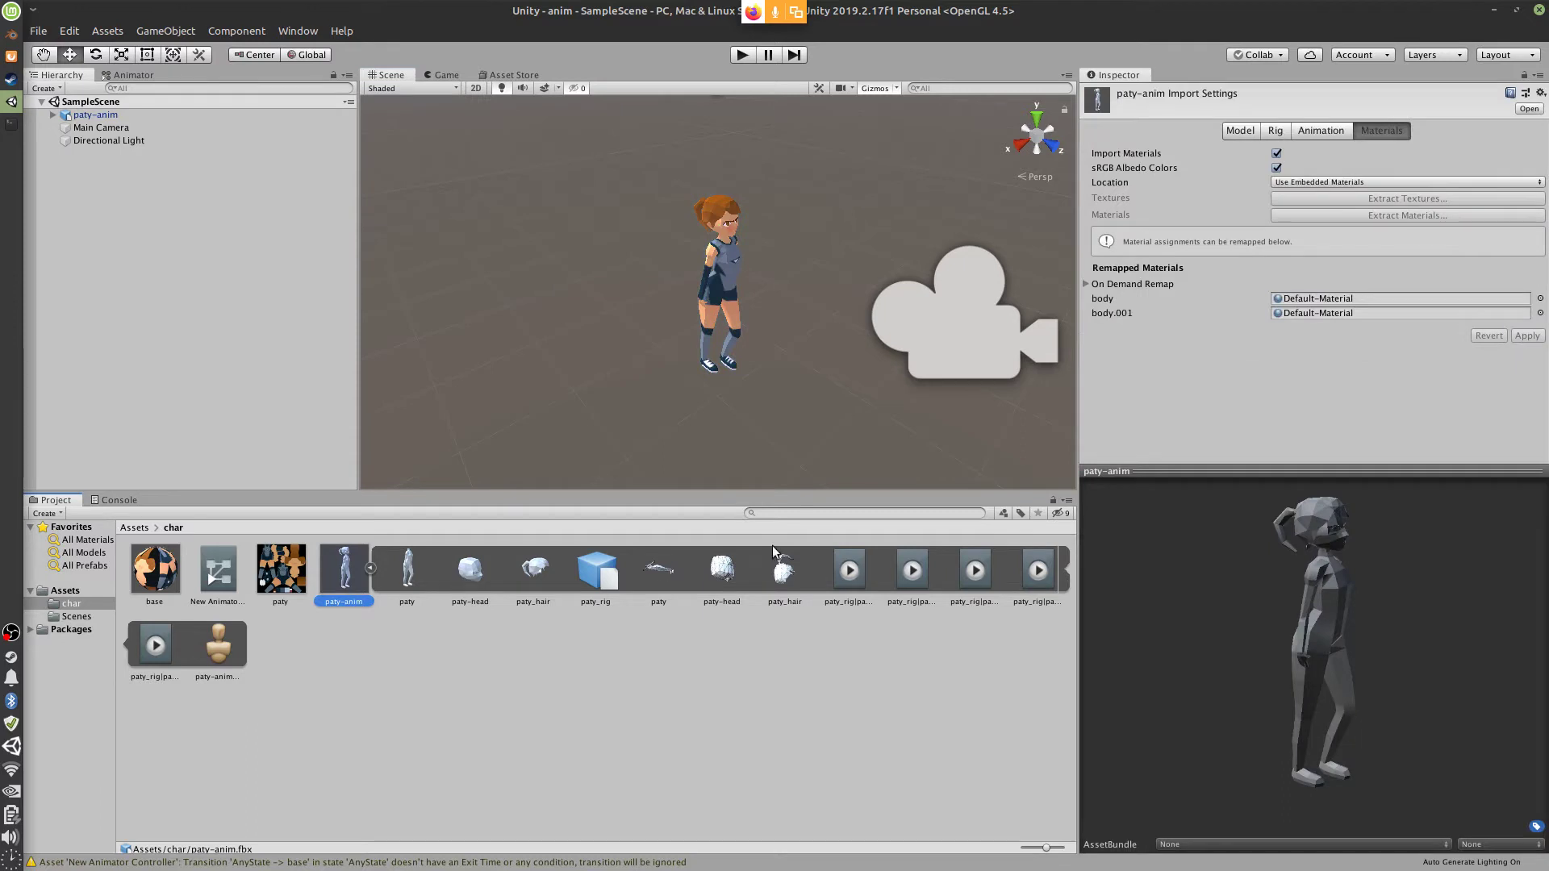
pyautogui.moveTo(1348, 470); pyautogui.dragTo(1351, 357)
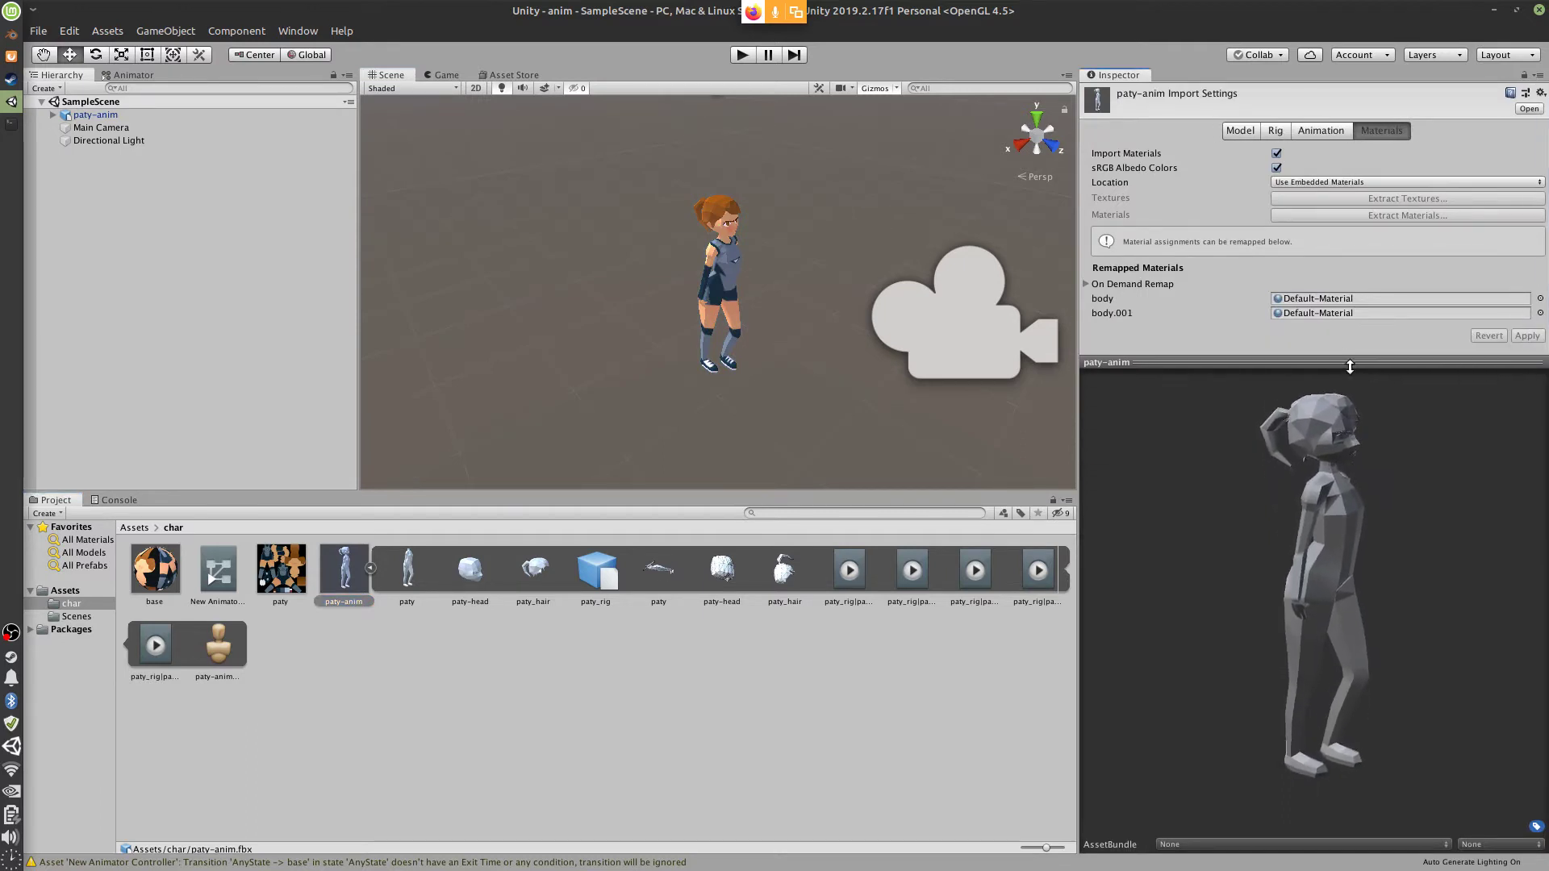
pyautogui.click(231, 644)
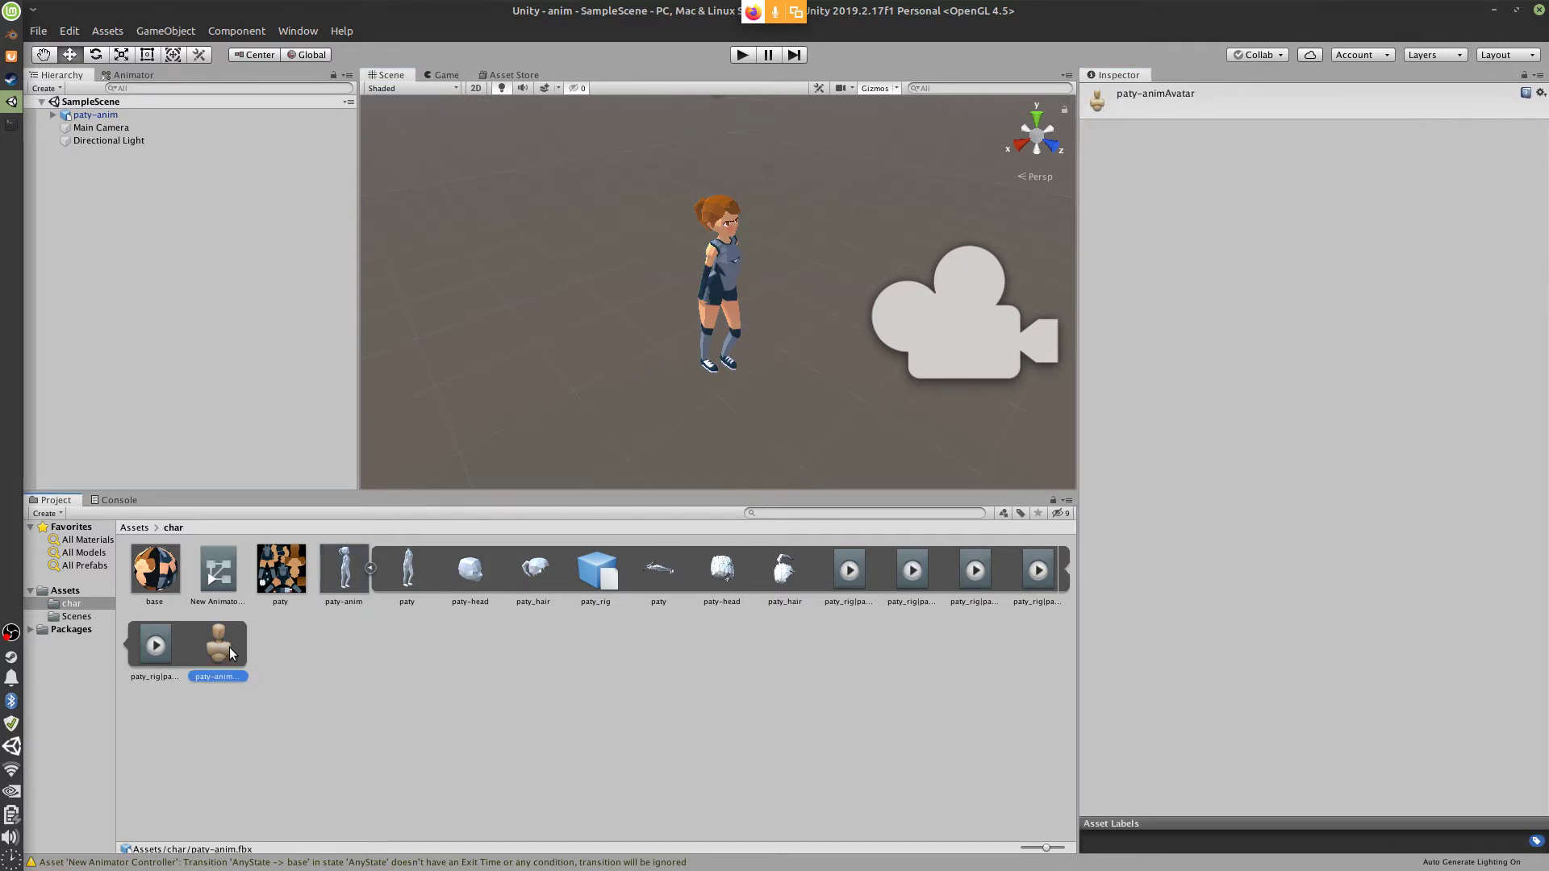
pyautogui.click(157, 652)
pyautogui.click(1095, 379)
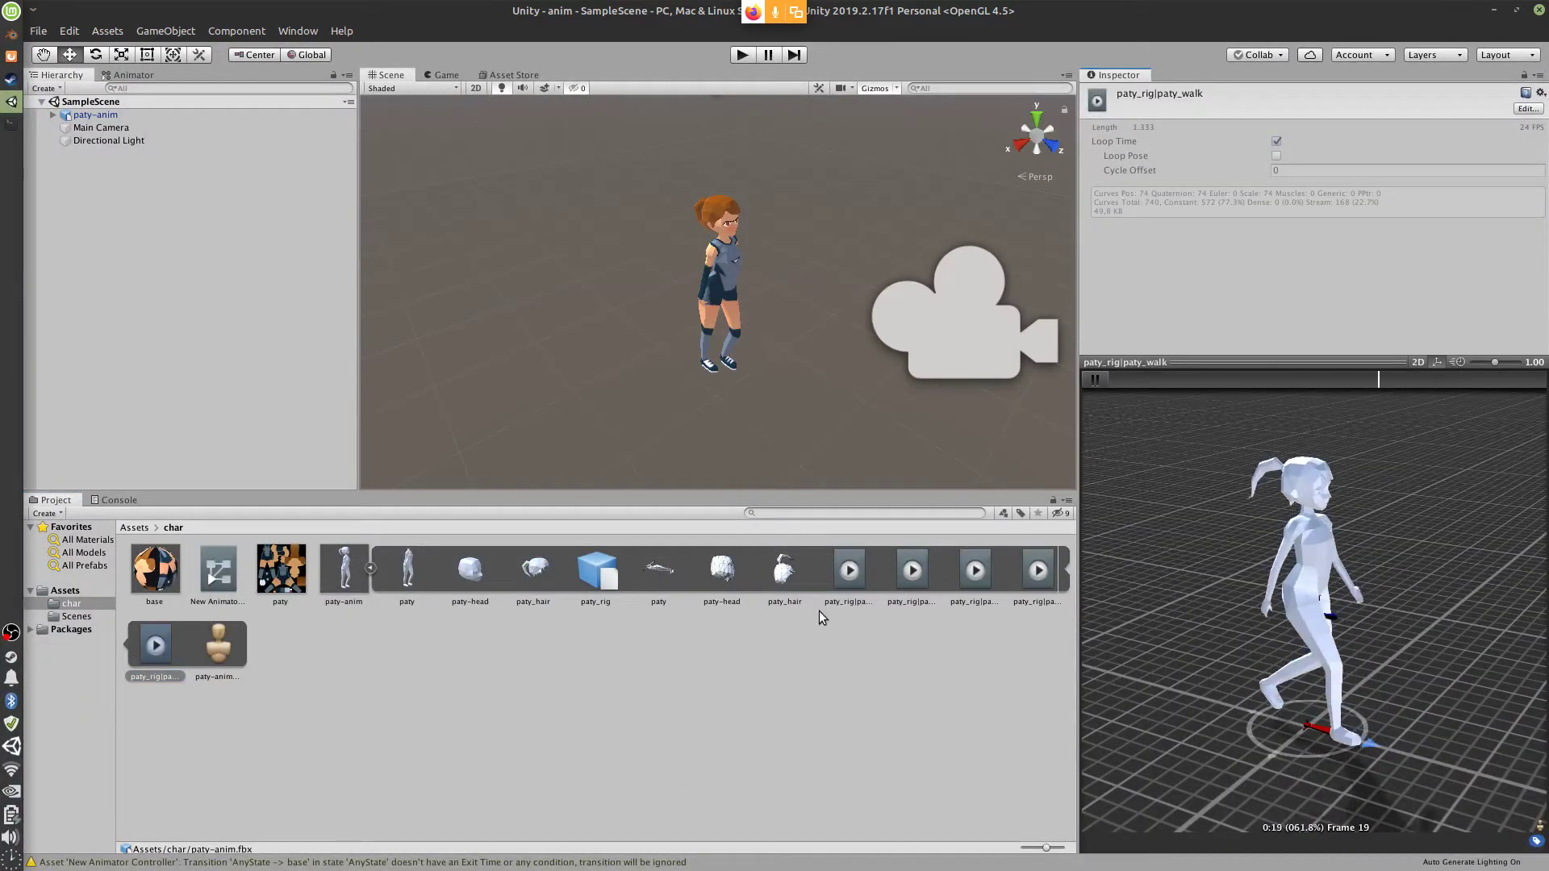
# Preview the paty_angry and paty_breed animation clips of the paty-anim asset
pyautogui.click(852, 584)
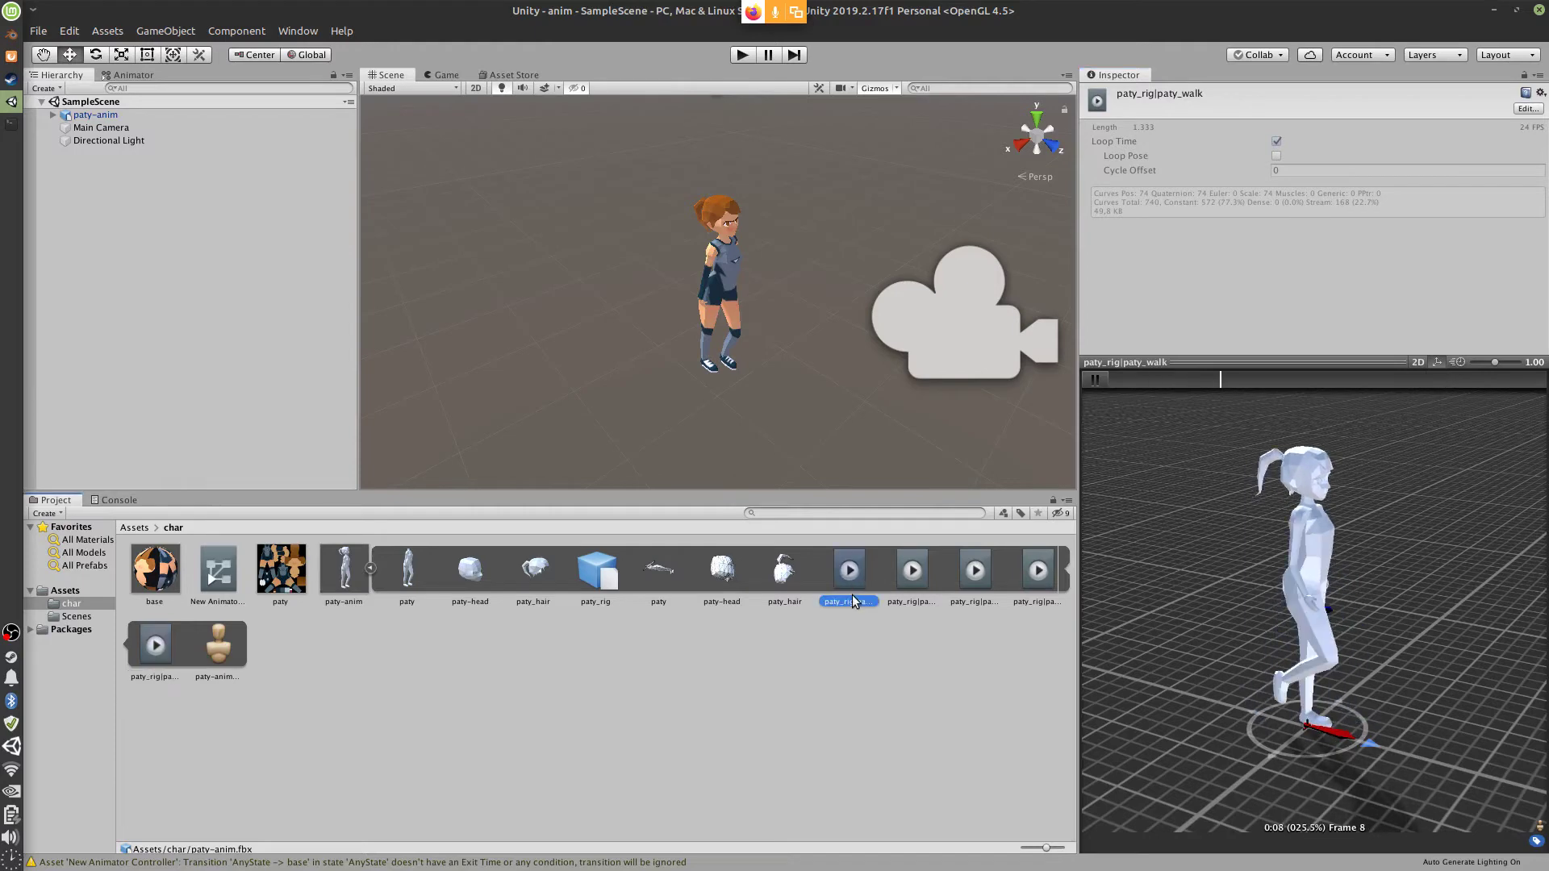
pyautogui.click(1097, 381)
pyautogui.click(898, 583)
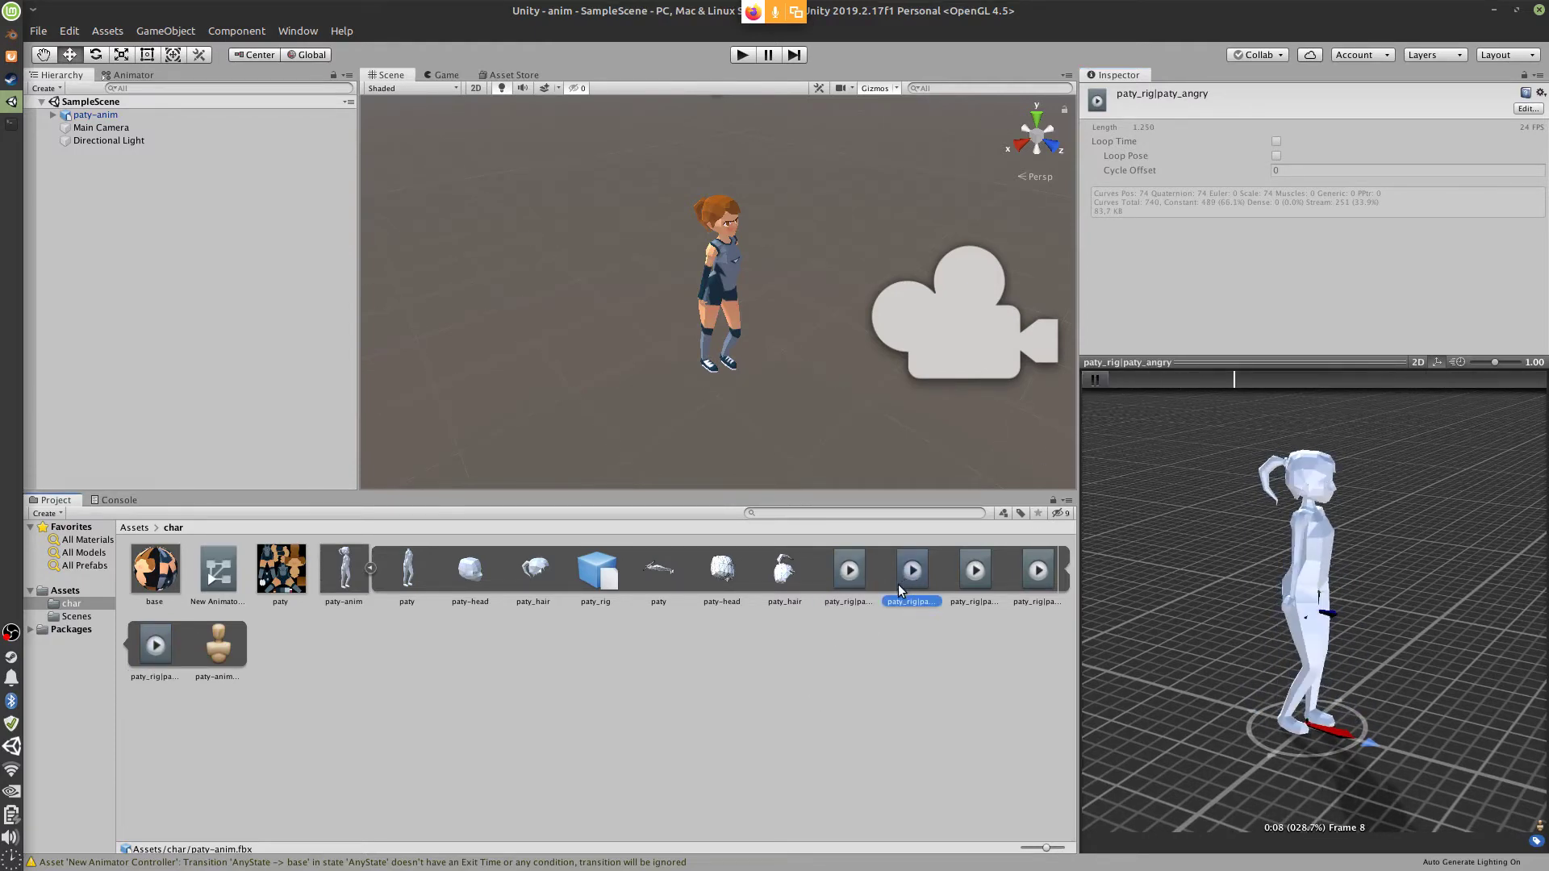
pyautogui.click(1096, 380)
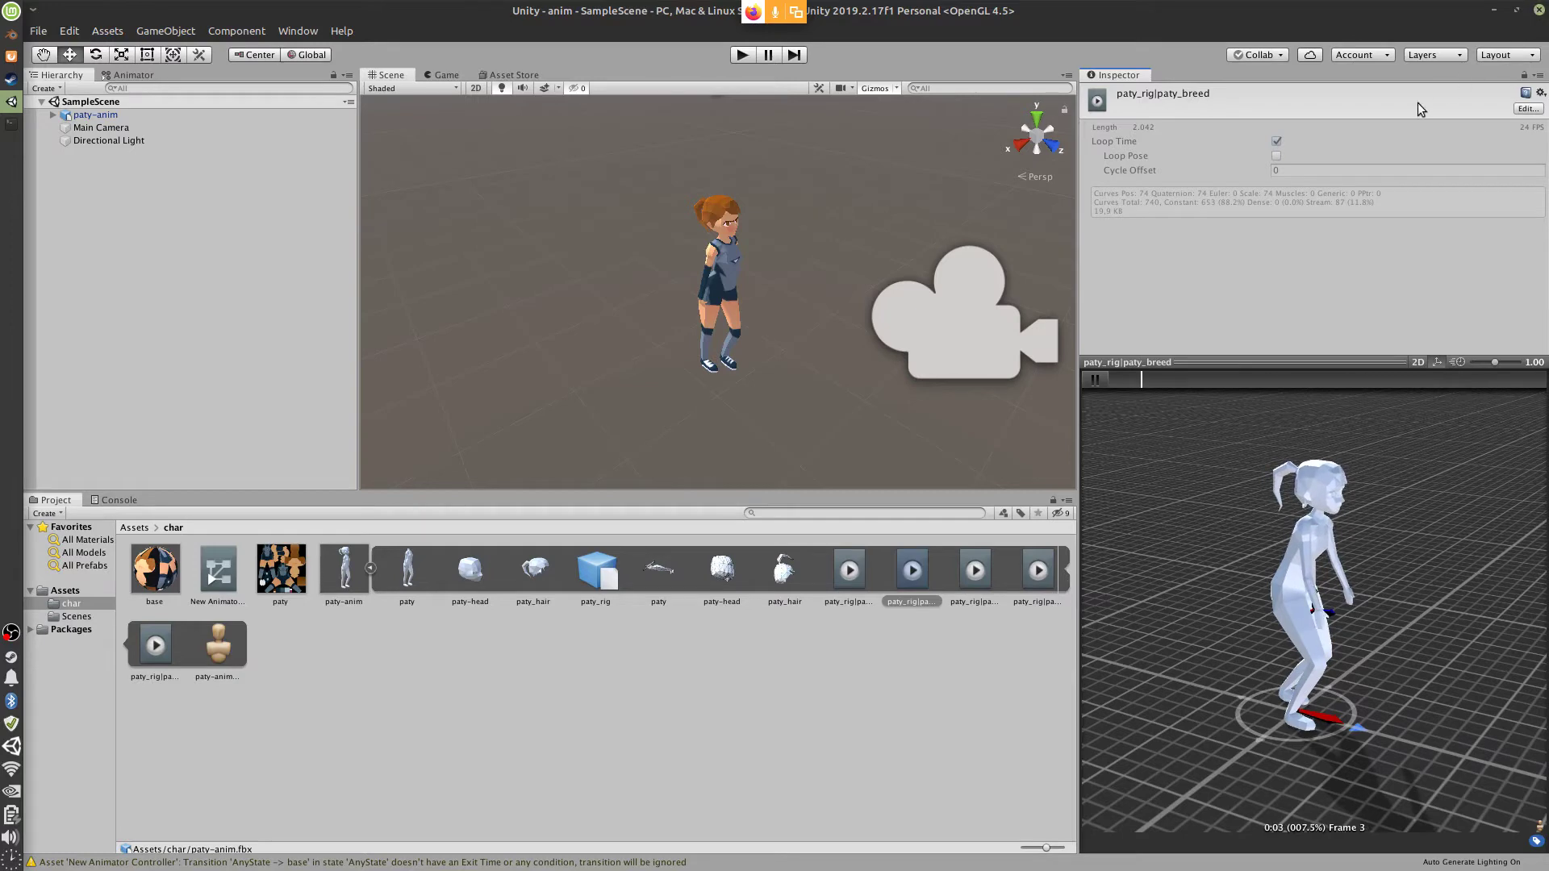
# Switch back to Blender and try to move paty_rig's knee.L control bone
pyautogui.hotkey('alt', 'Tab')
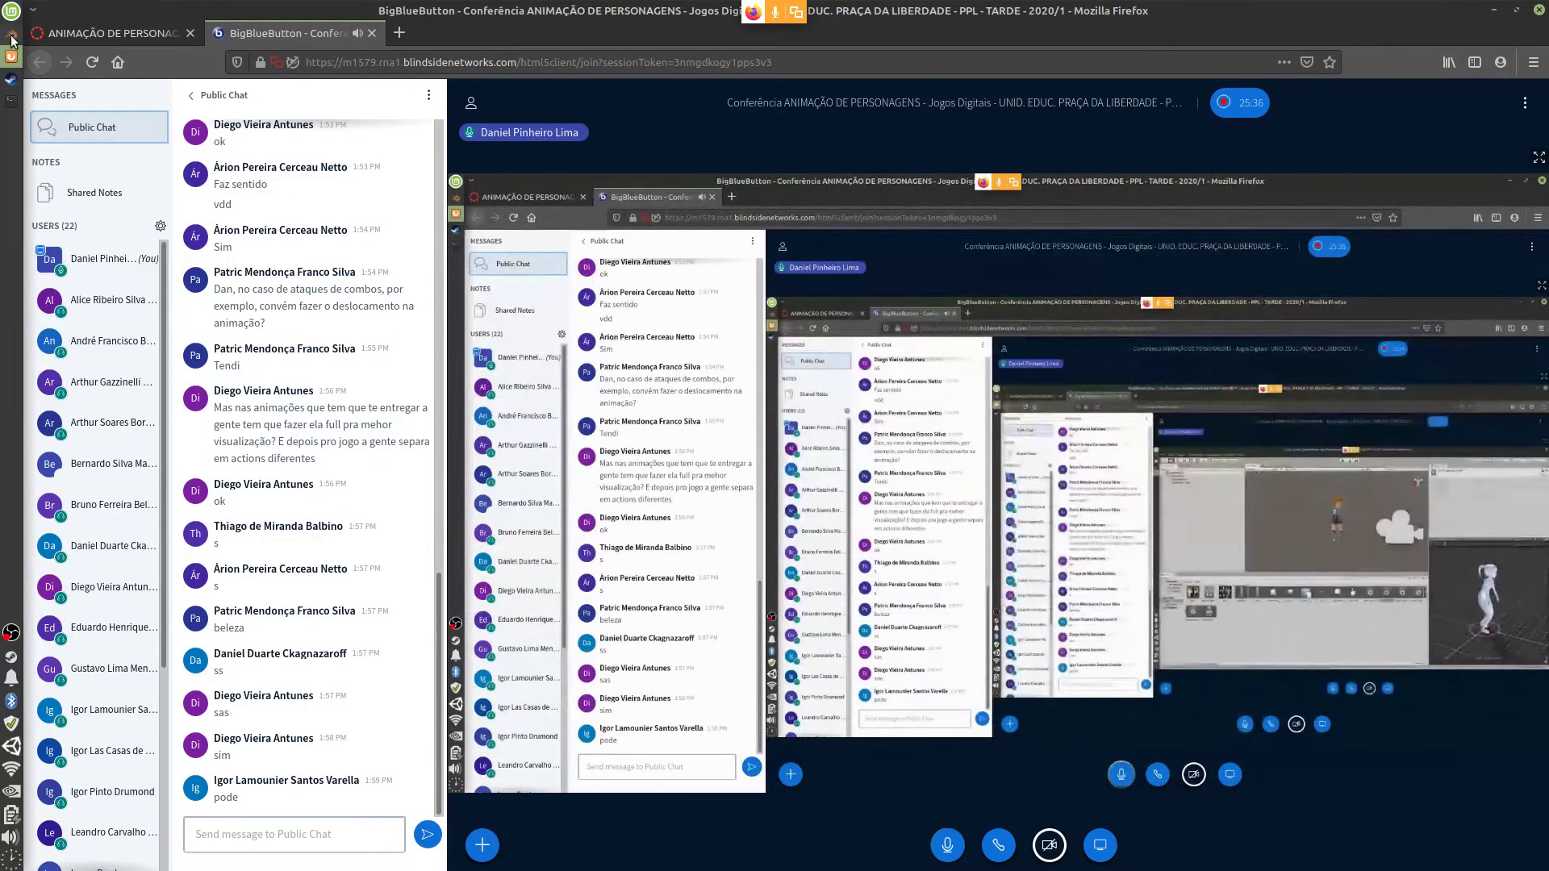
pyautogui.hotkey('alt', 'Tab')
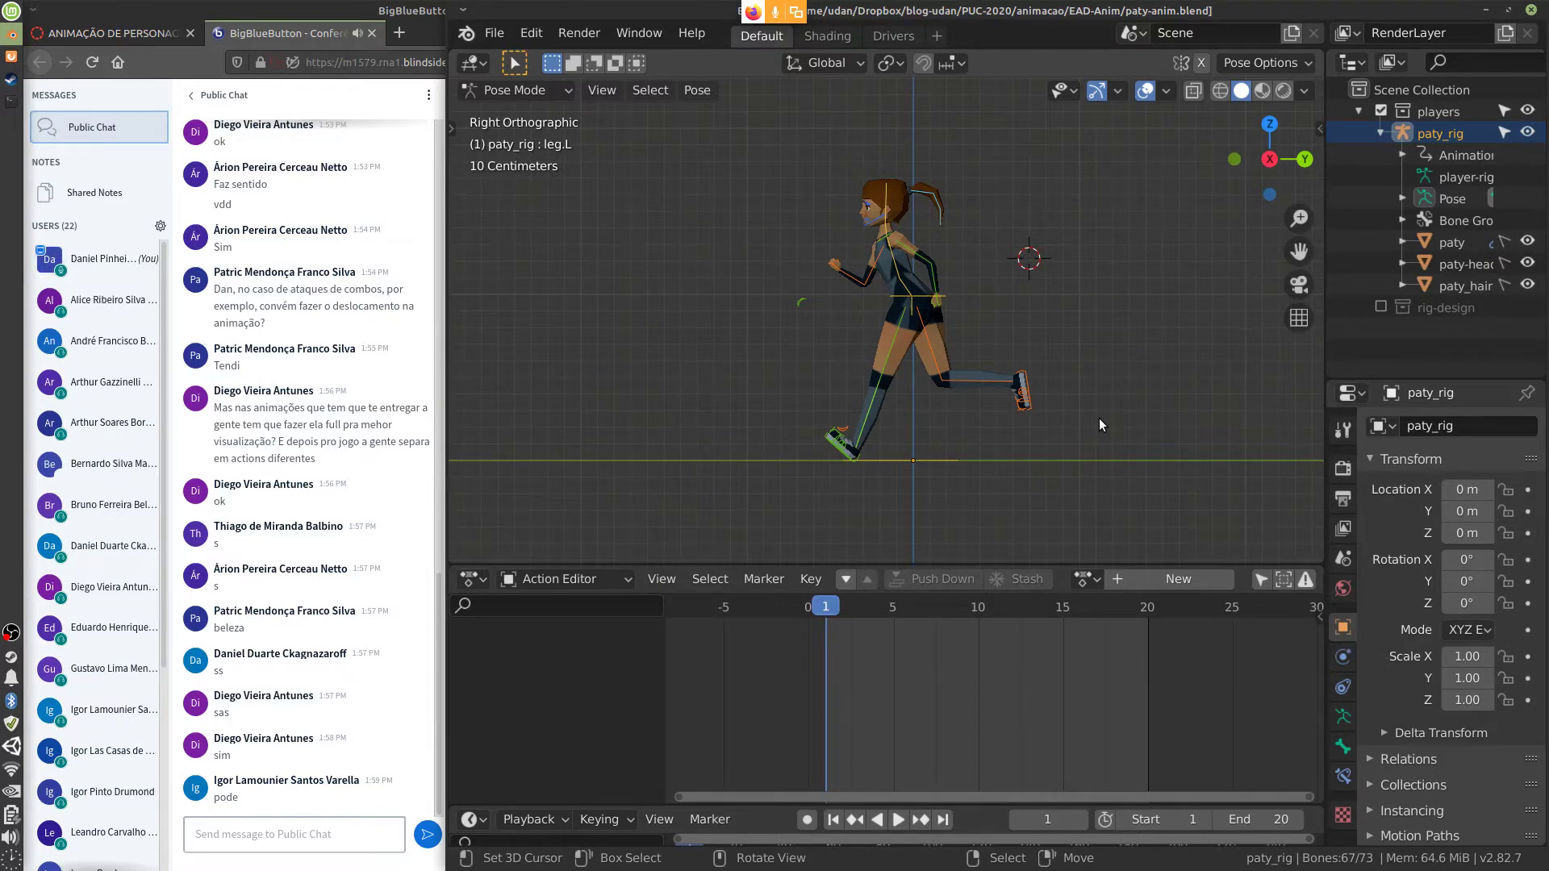
pyautogui.click(842, 440)
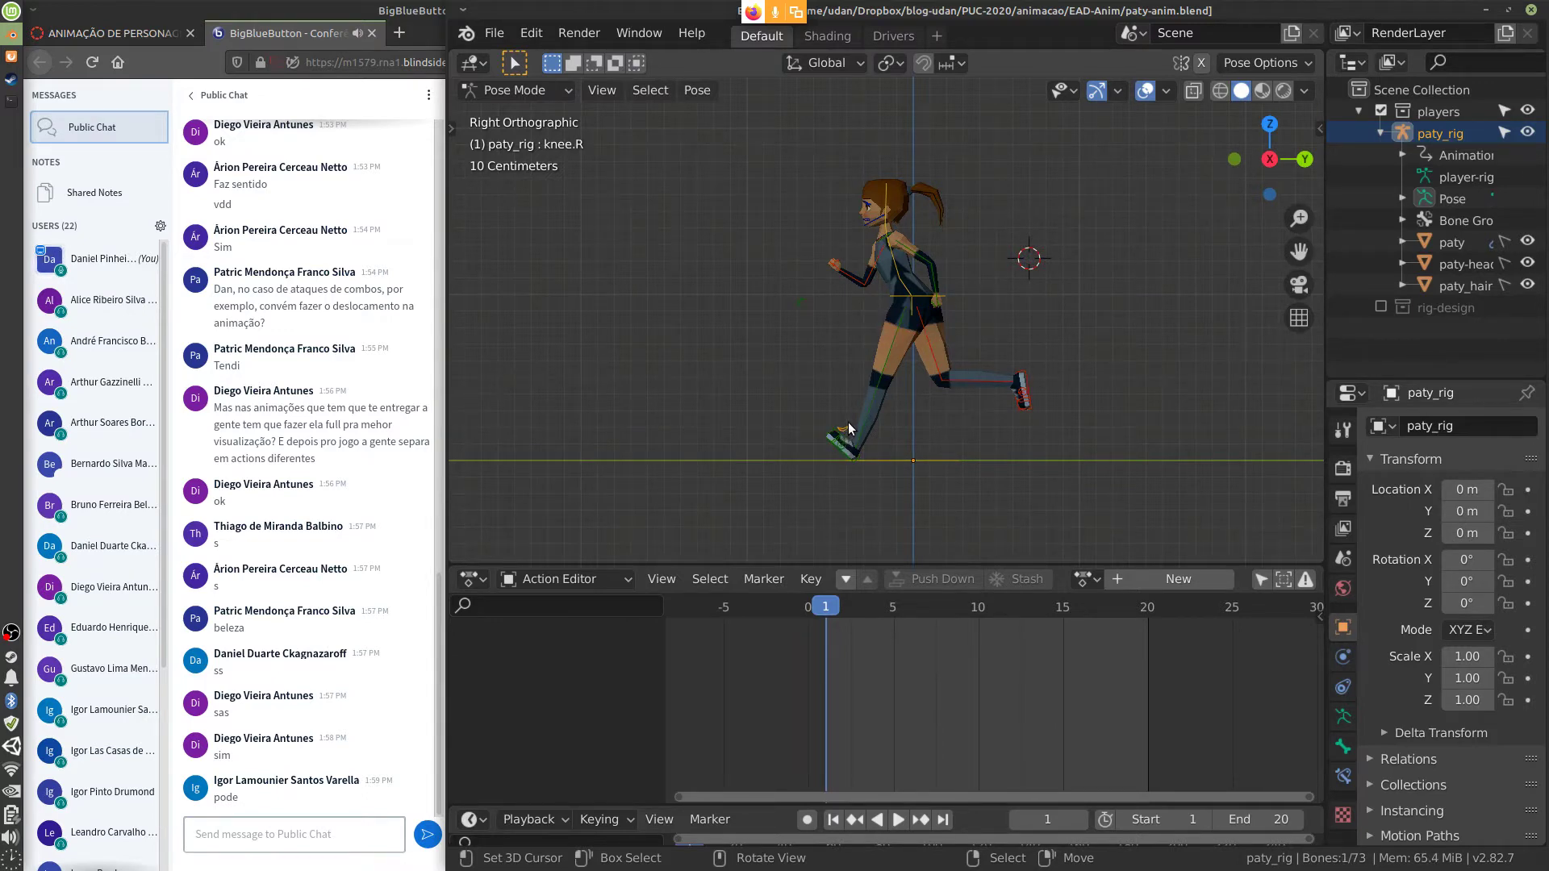
pyautogui.click(804, 307)
pyautogui.press('g')
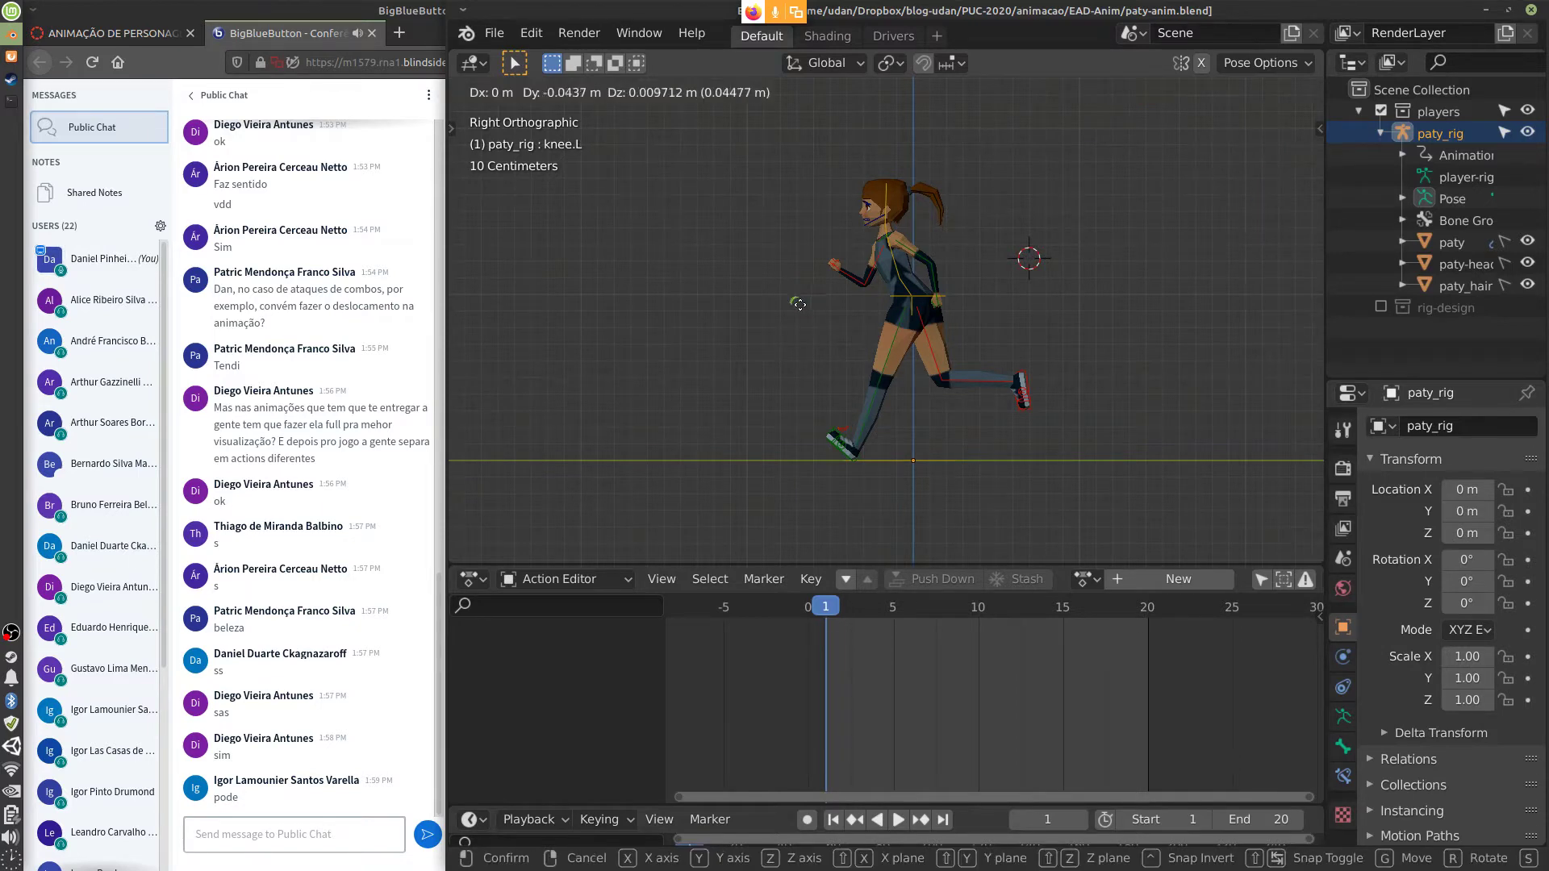
pyautogui.click(821, 323)
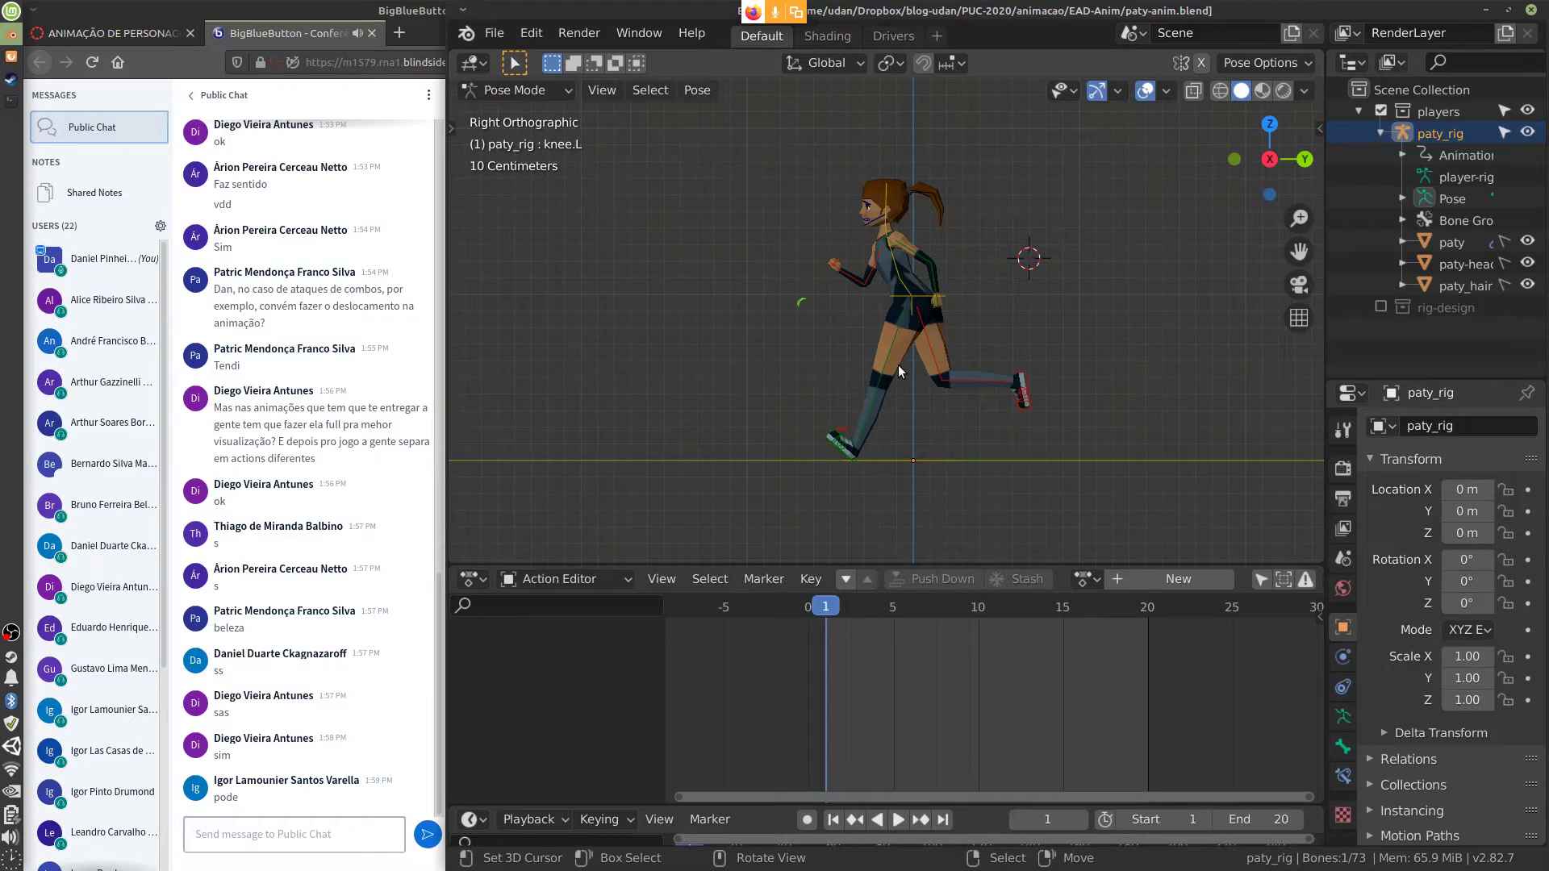
# Compare the paty mesh in Object Mode with paty_rig's thigh.L bone in Pose Mode
pyautogui.click(1451, 244)
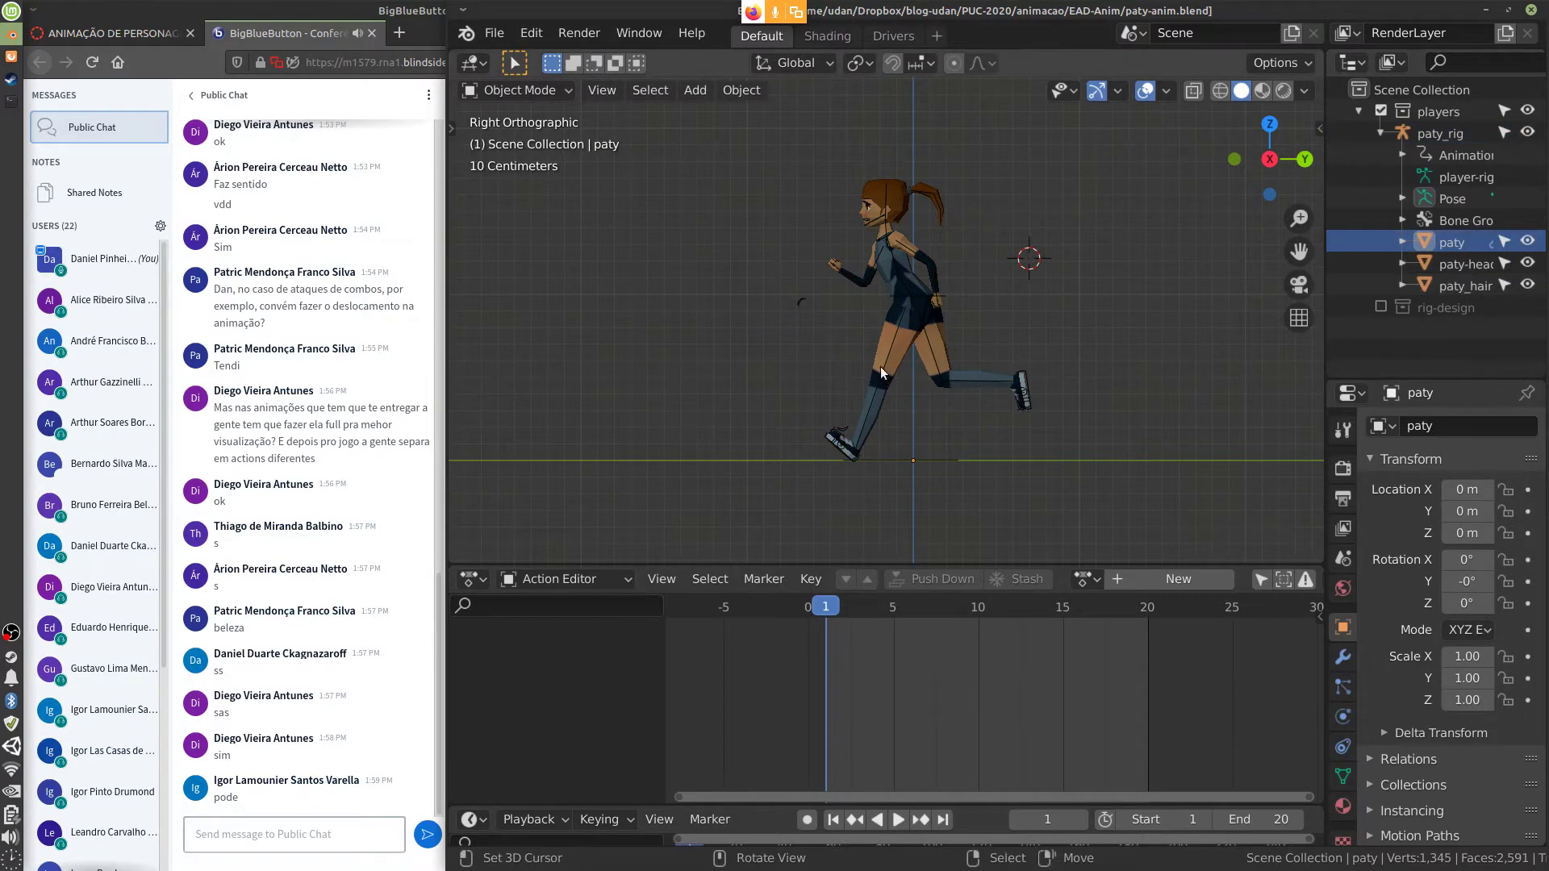
pyautogui.click(901, 370)
pyautogui.click(888, 347)
pyautogui.hotkey('ctrl', 'Tab')
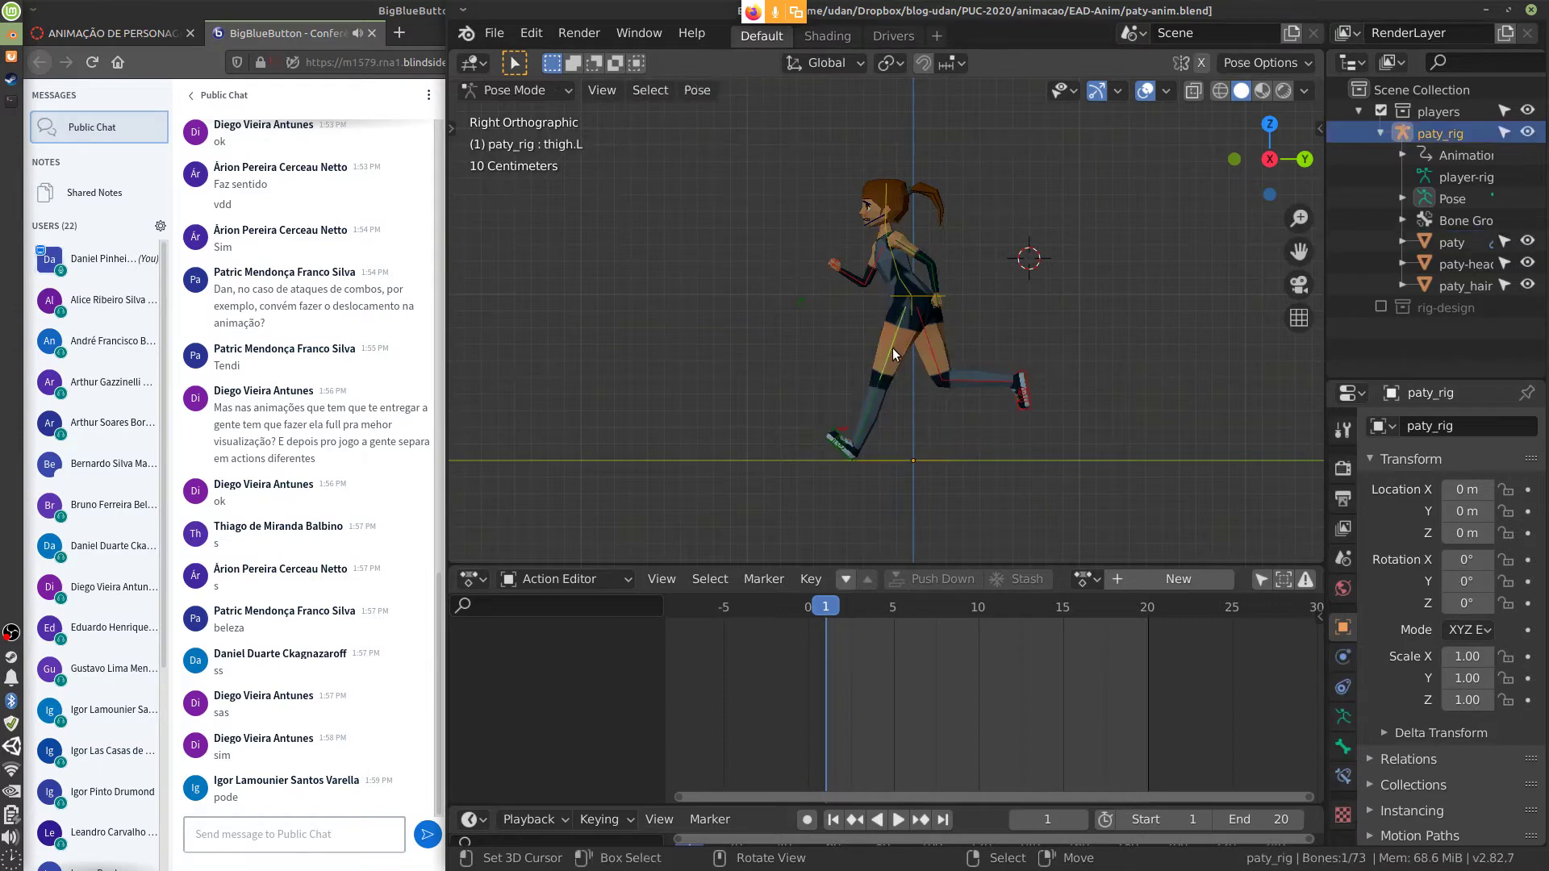
pyautogui.hotkey('ctrl', 'Tab')
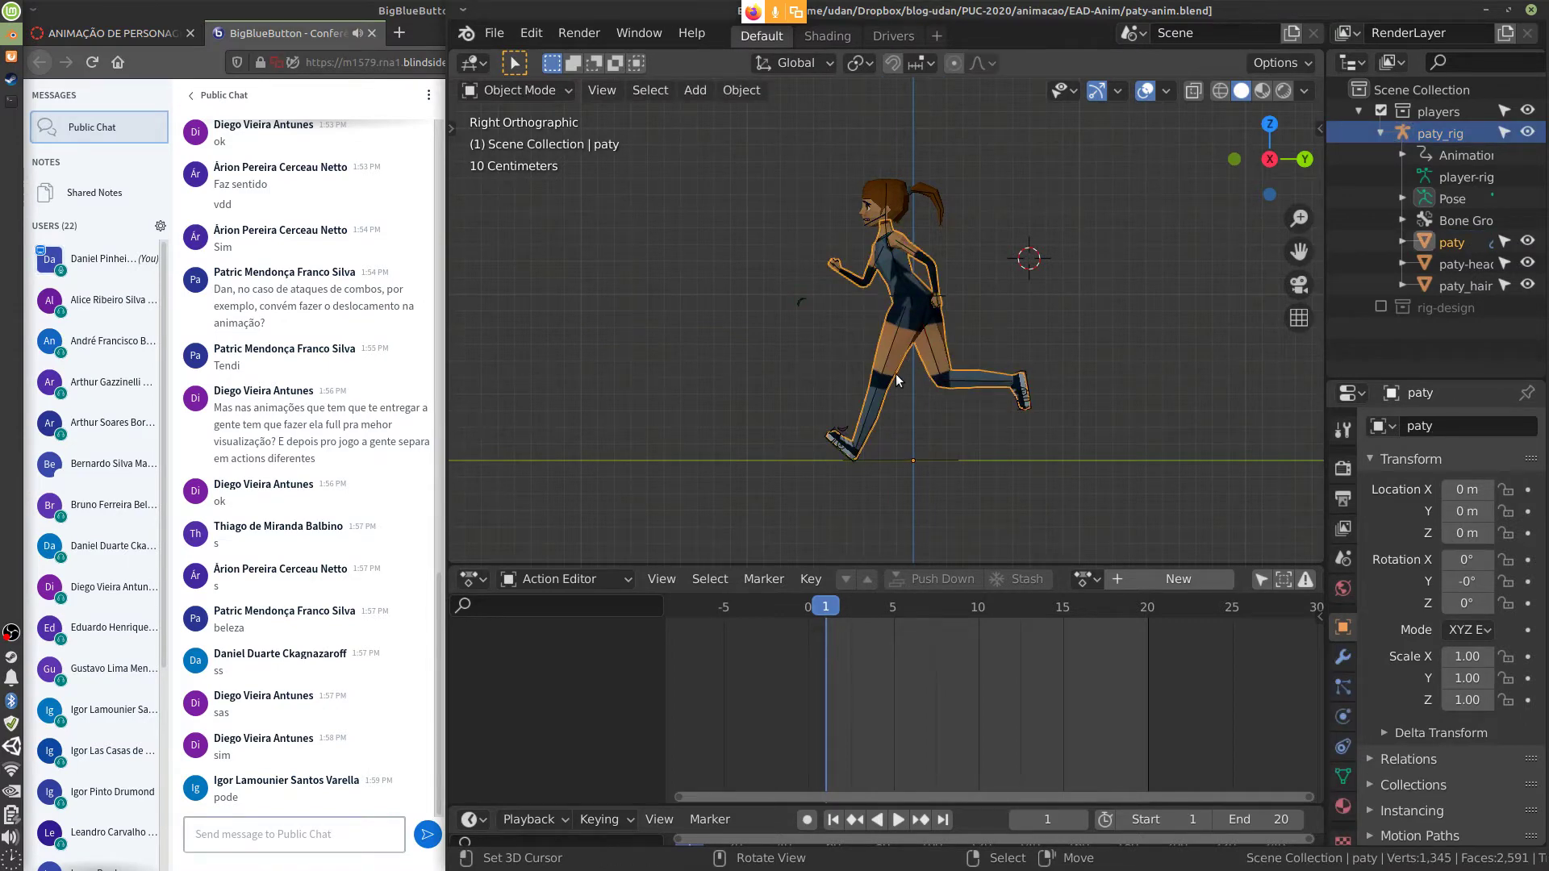
# Inspect paty_rig's MASTER bone in Pose Mode from the front and right, and select the thigh.L bone
pyautogui.click(905, 463)
pyautogui.hotkey('ctrl', 'Tab')
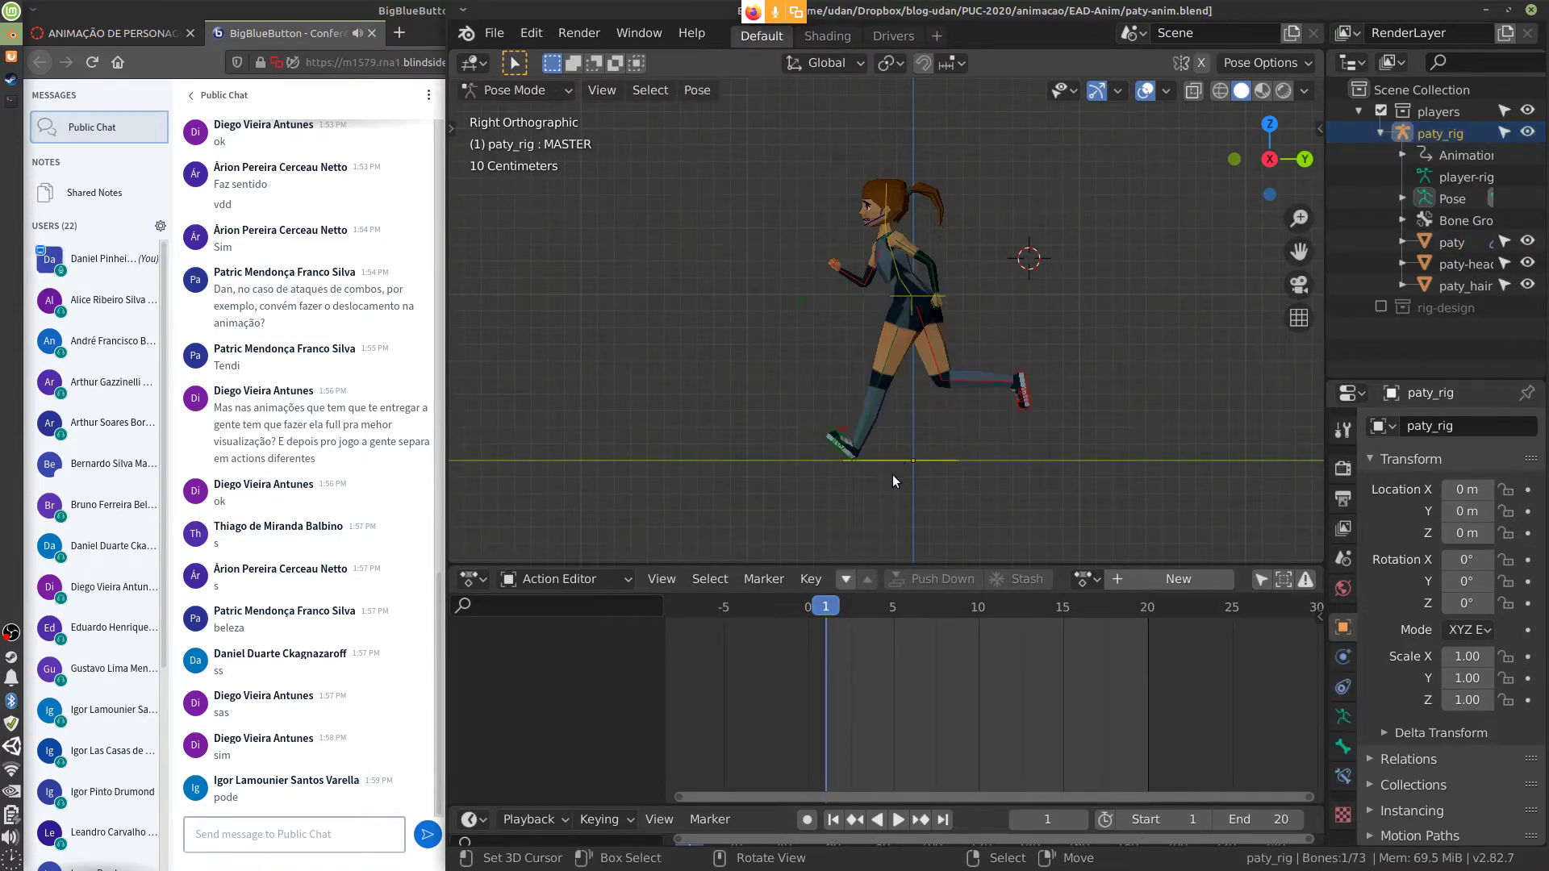
pyautogui.moveTo(902, 483); pyautogui.dragTo(941, 516, button='middle')
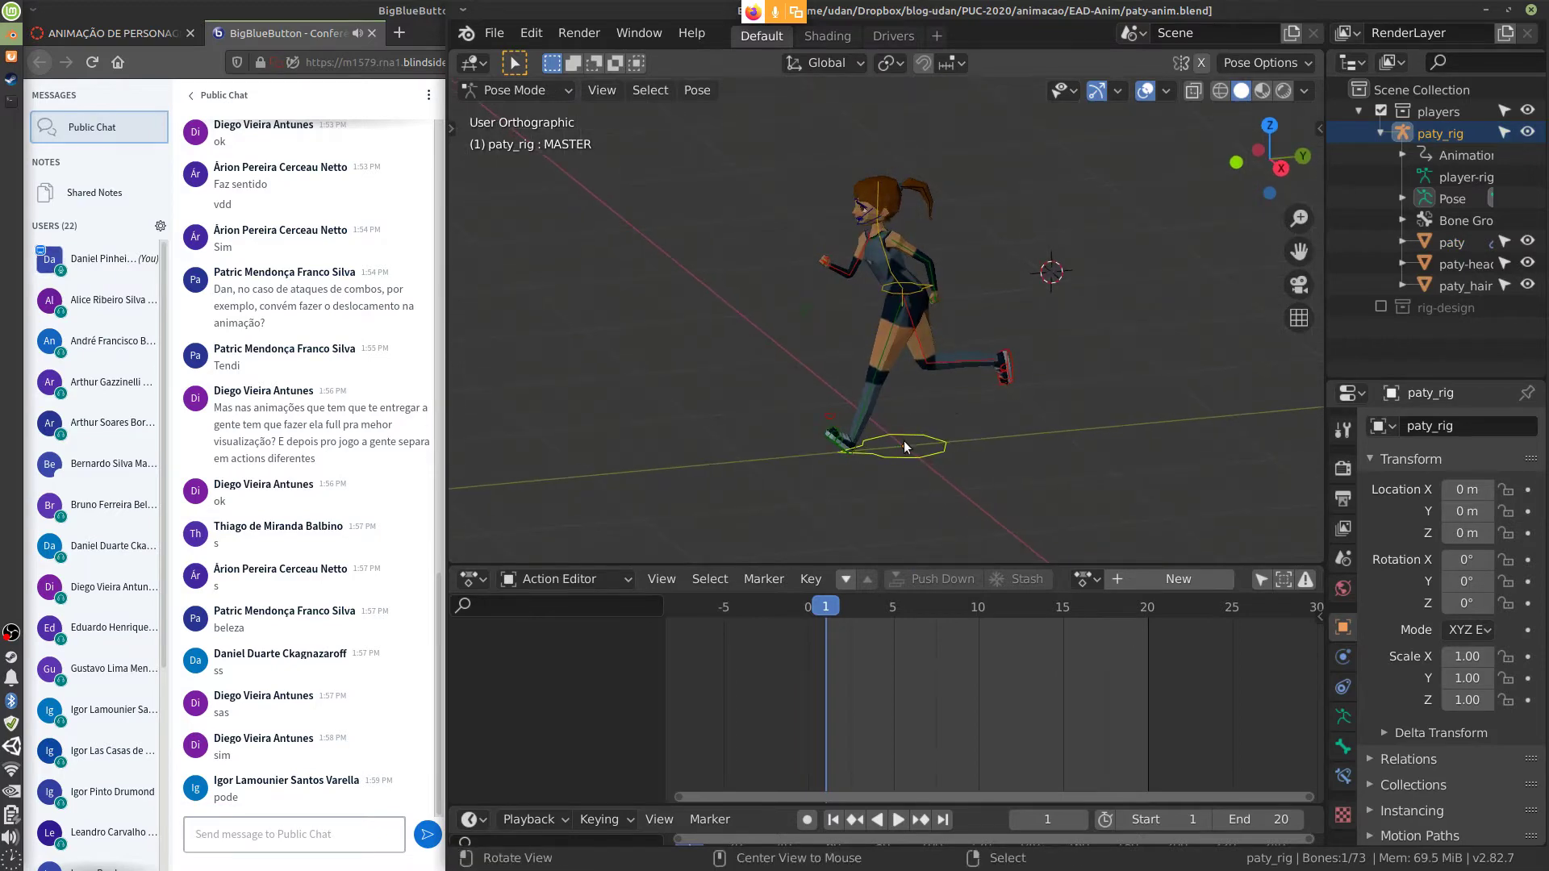
pyautogui.press('KP_1')
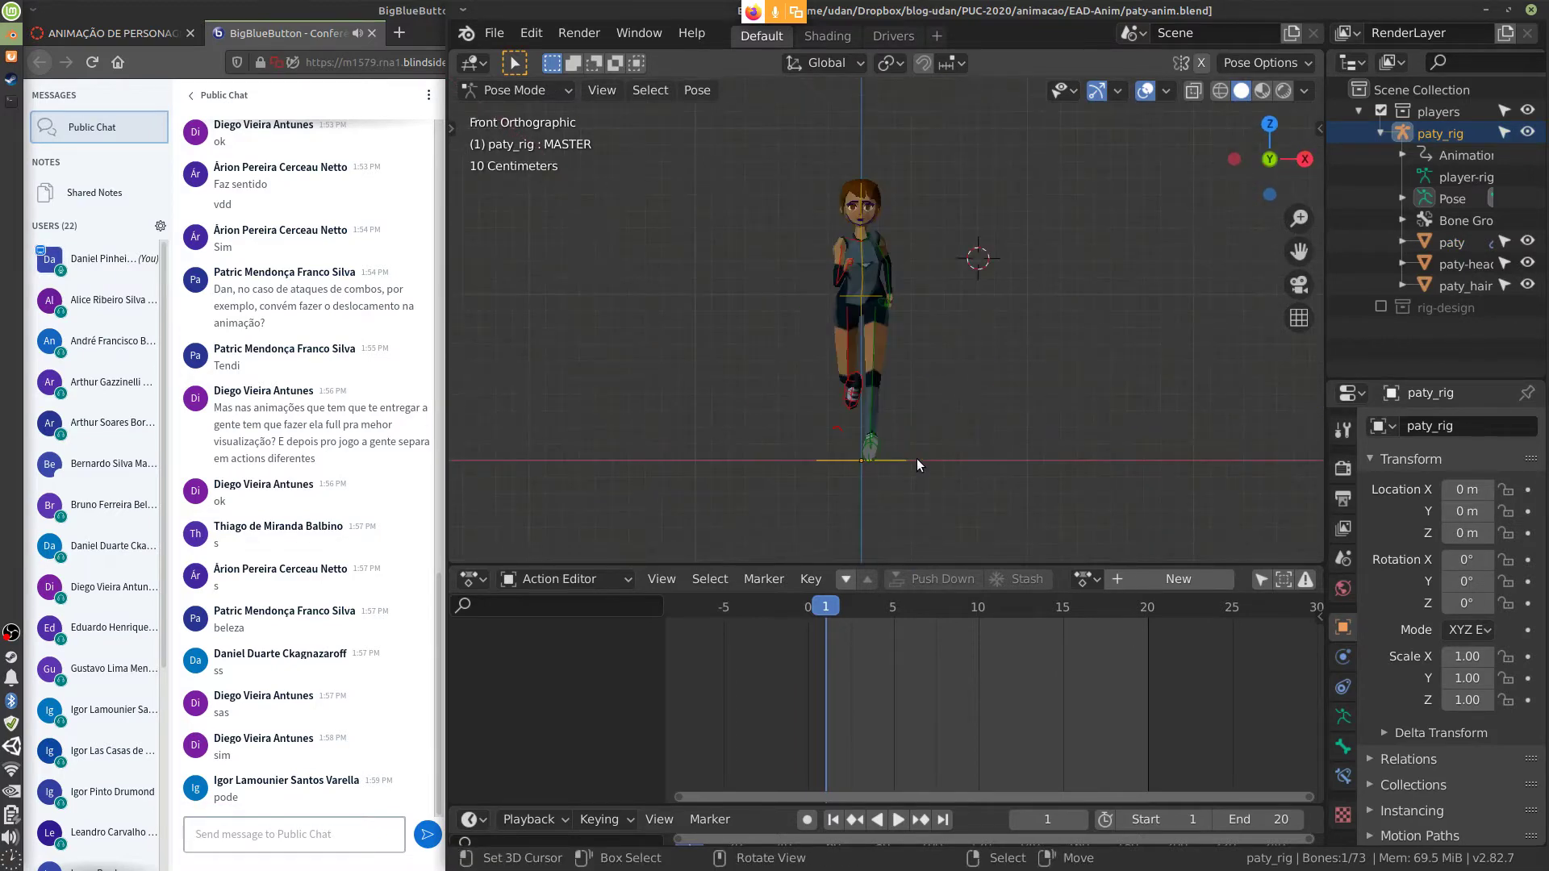
pyautogui.press('KP_3')
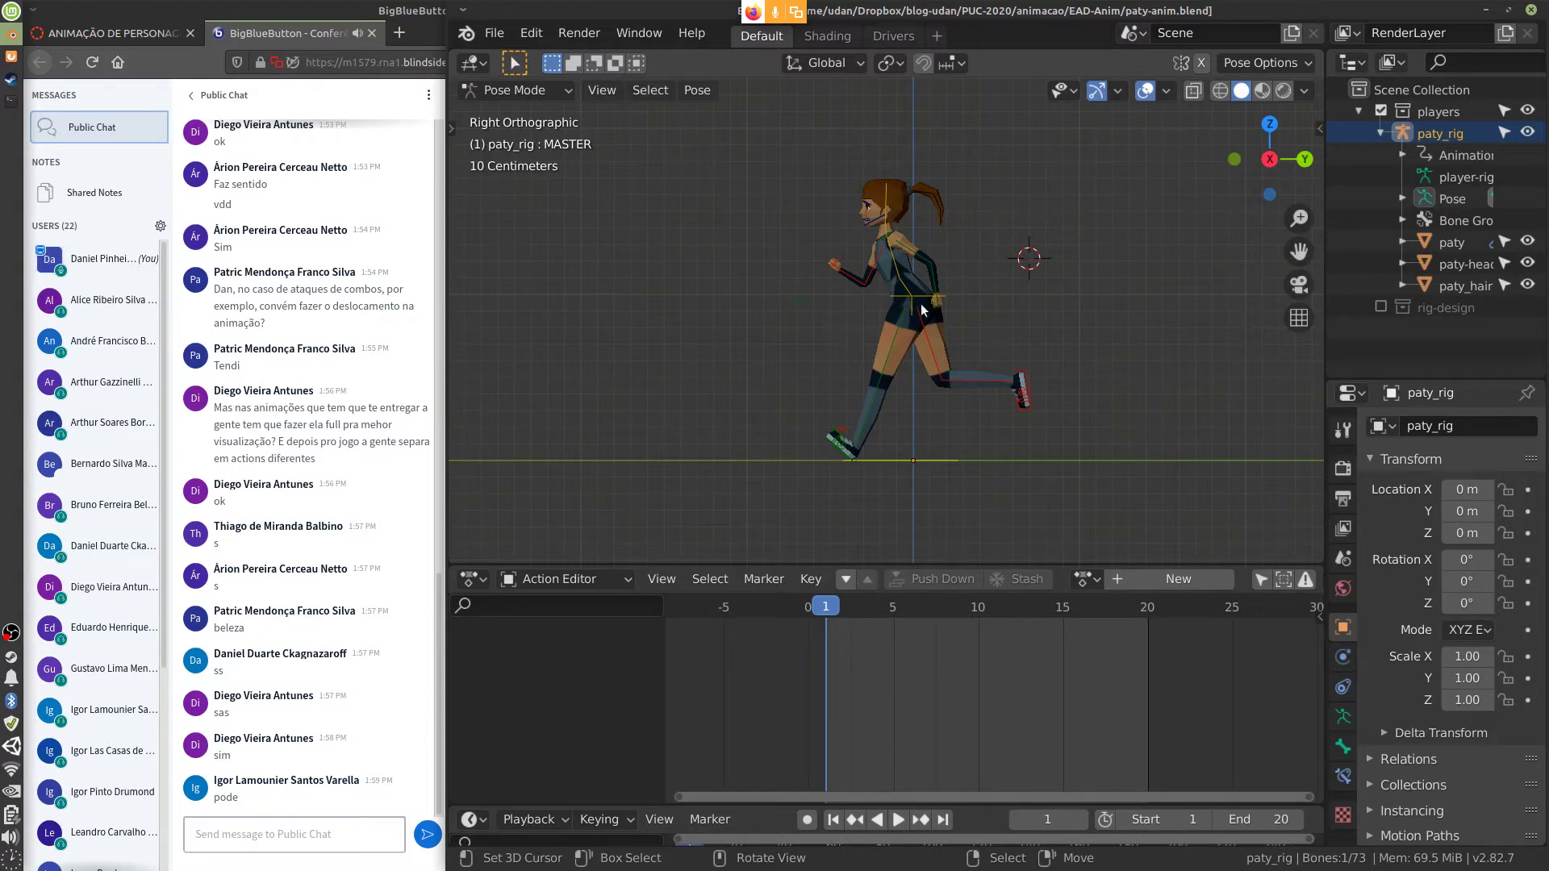
pyautogui.click(896, 343)
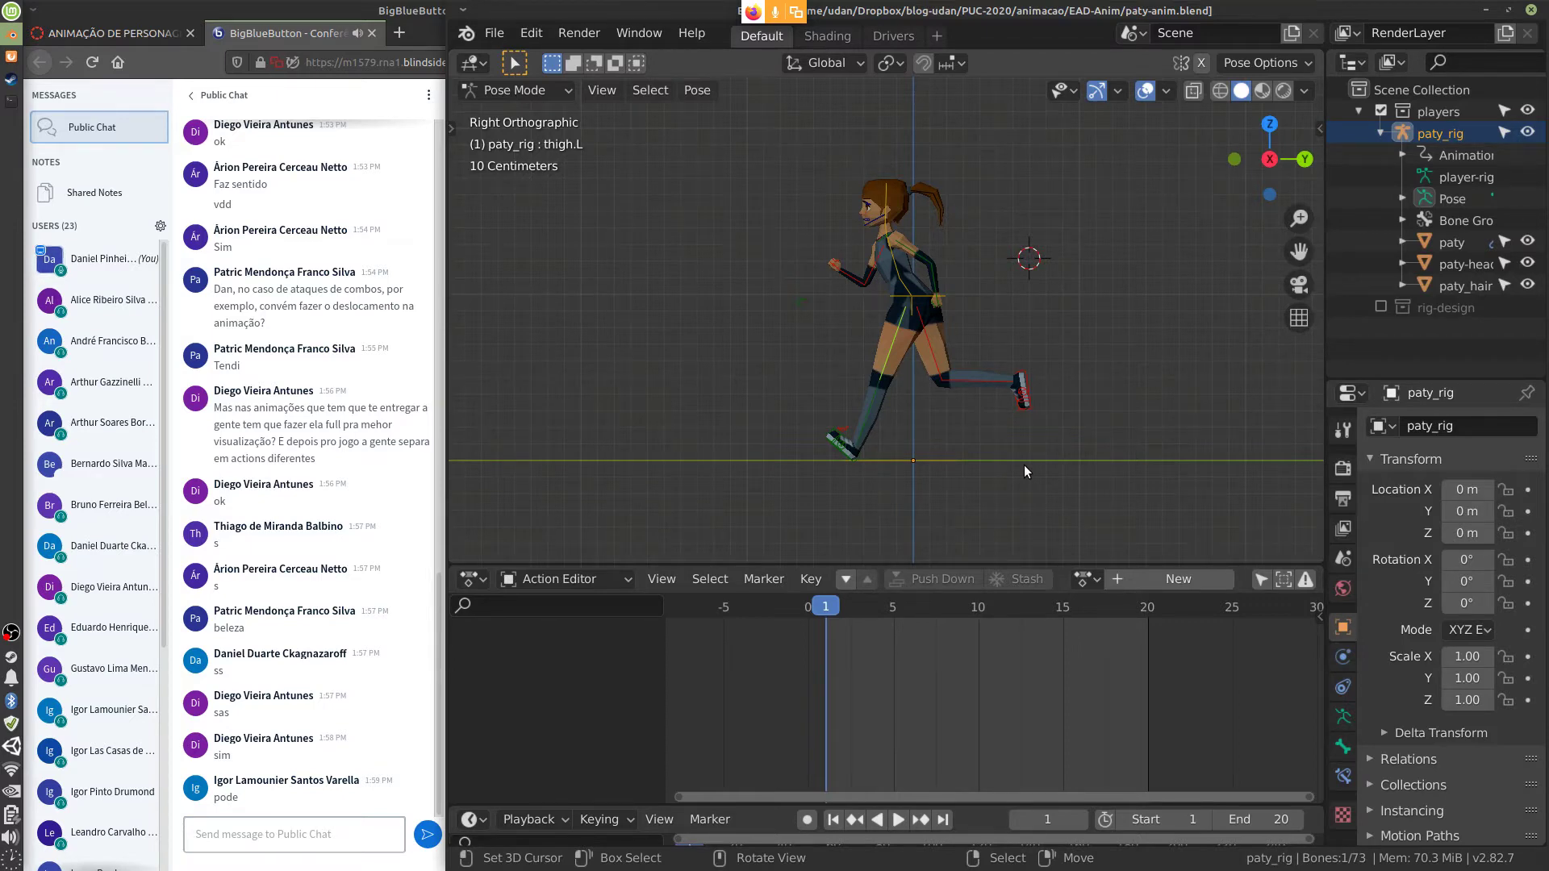
# Inspect paty_rig's body, knee.R and leg.L bones in Pose Mode by selecting them in turn
pyautogui.click(921, 303)
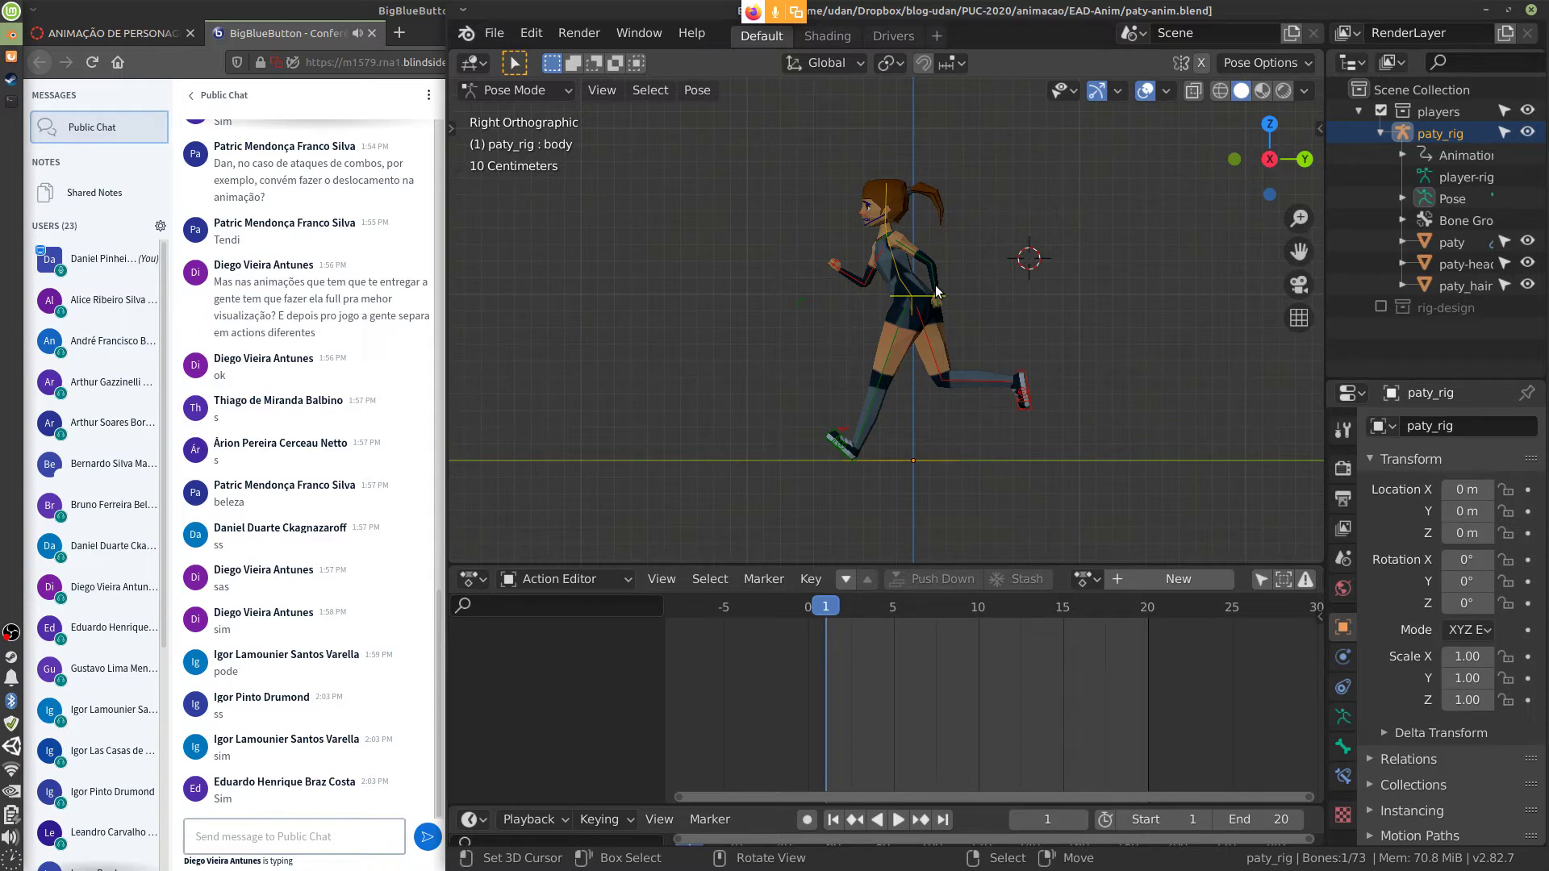
pyautogui.click(844, 436)
pyautogui.click(853, 442)
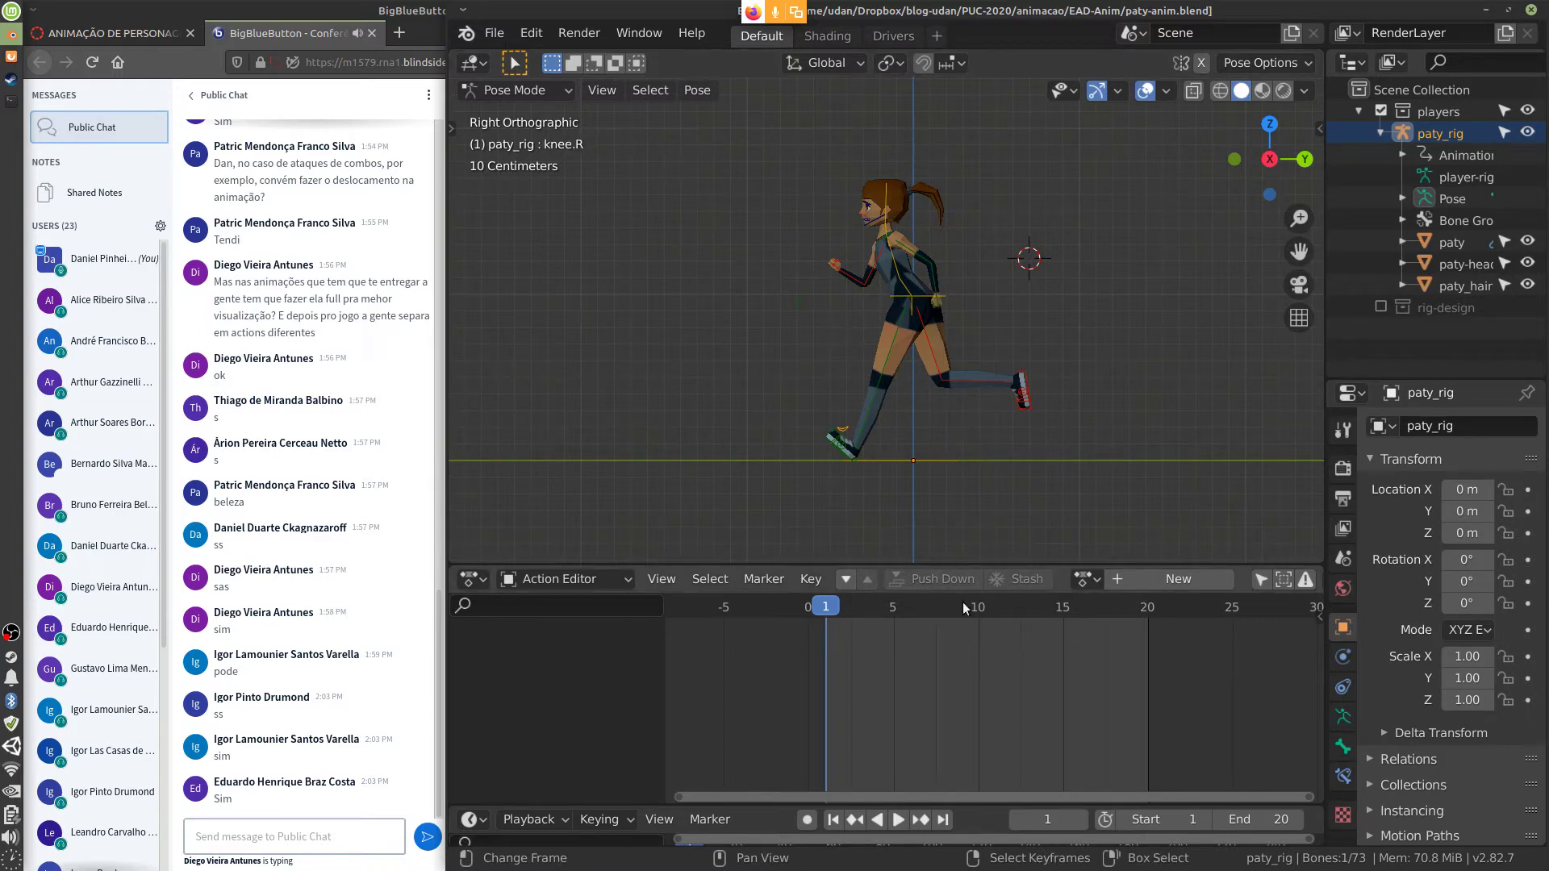
pyautogui.click(864, 439)
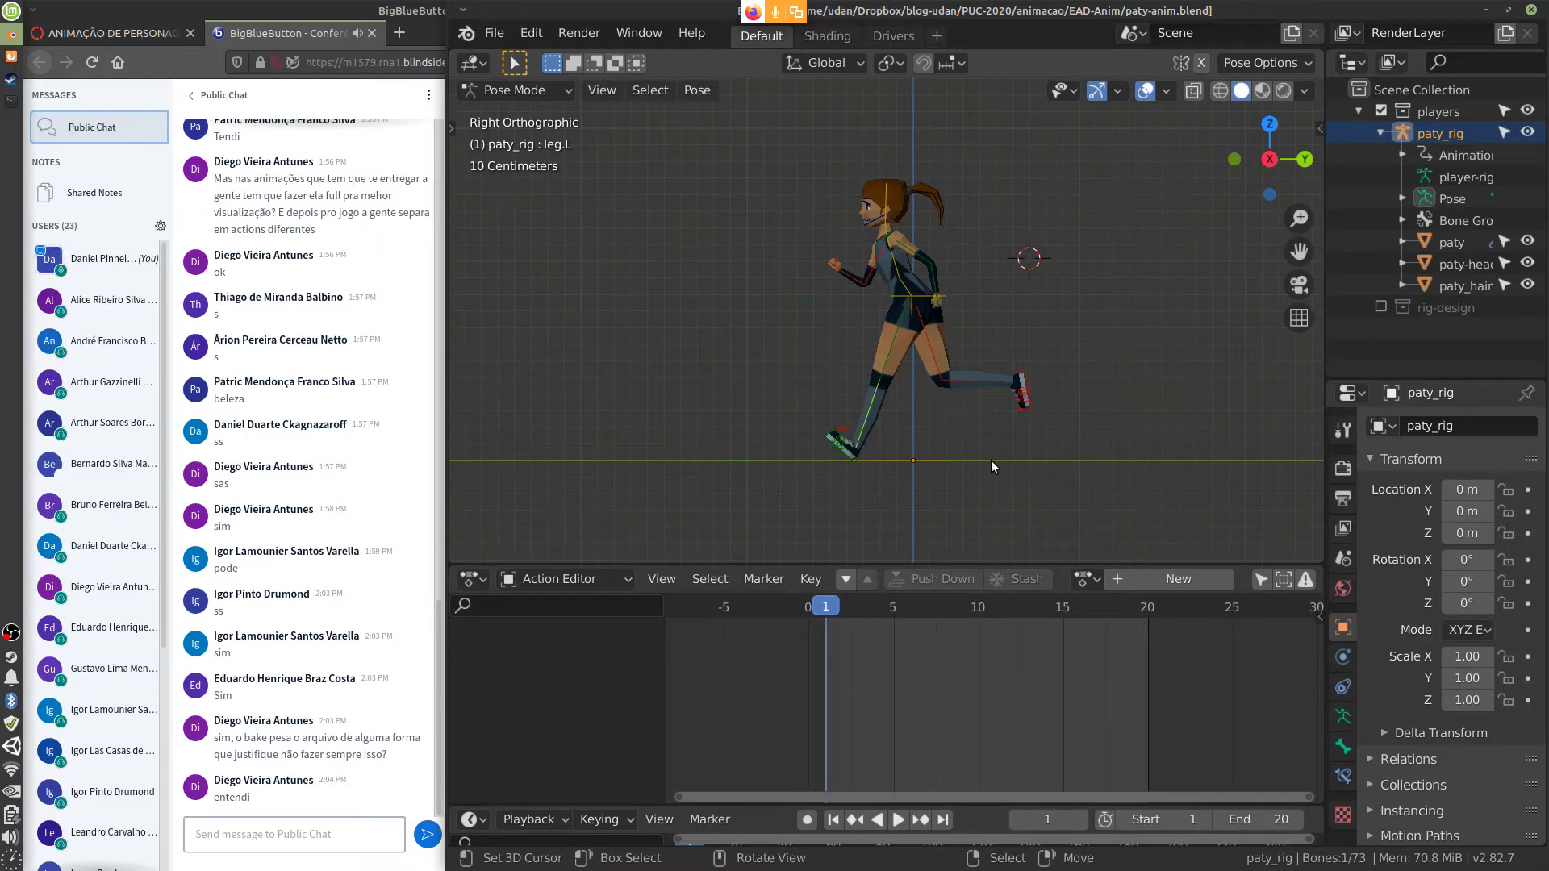
# Open the FBX export settings and examine the Bake Animation options with the Include and Transform sections collapsed
pyautogui.click(494, 33)
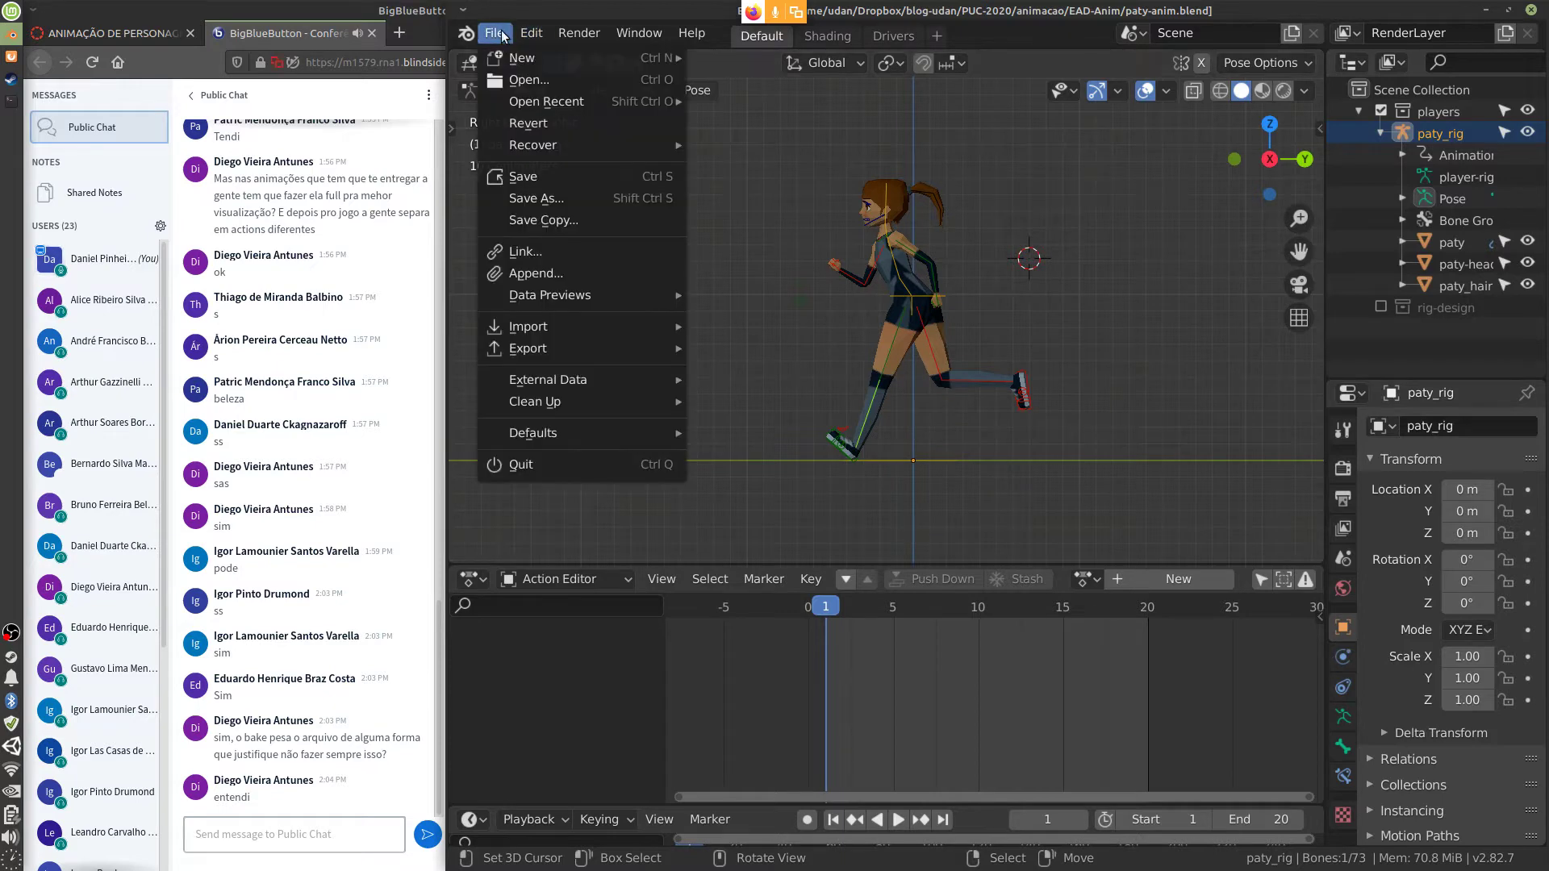
pyautogui.moveTo(591, 345)
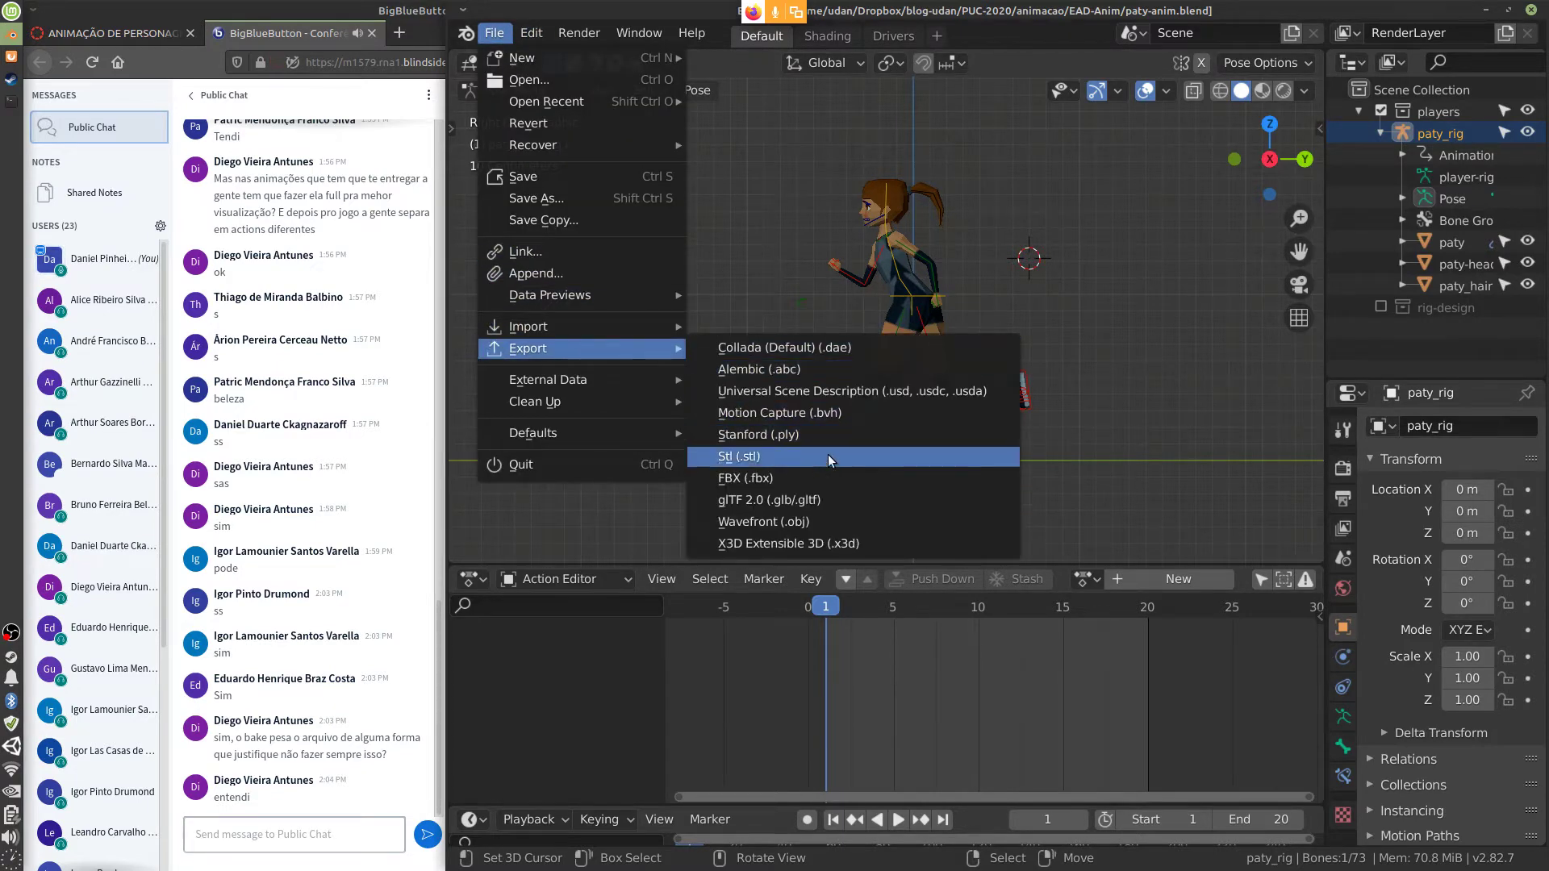
pyautogui.click(825, 478)
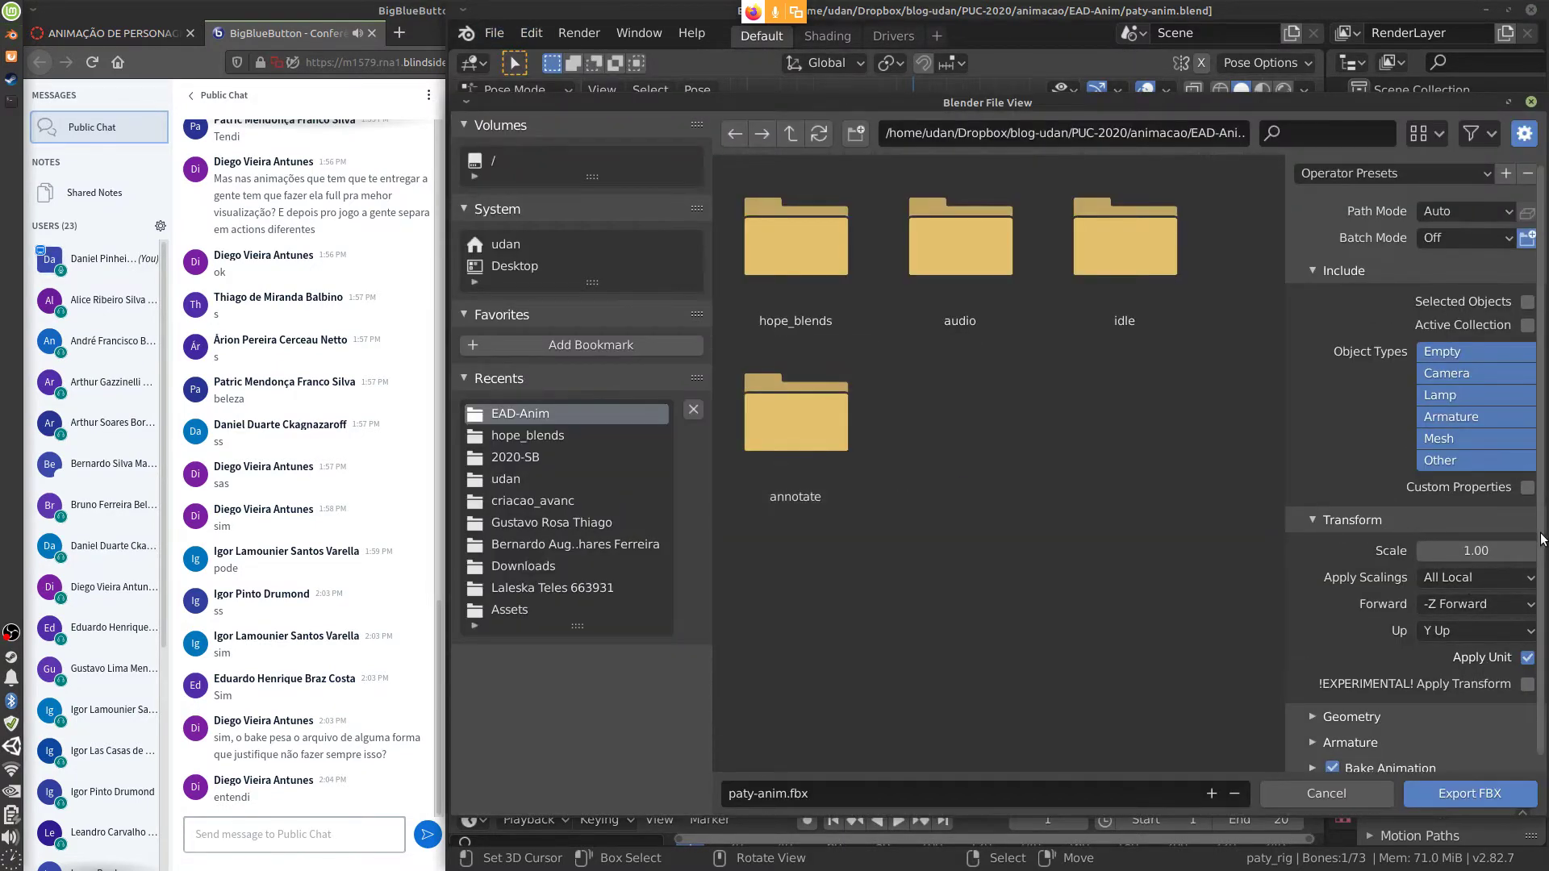
pyautogui.scroll(-1, 1543, 593)
pyautogui.click(1307, 262)
pyautogui.click(1304, 296)
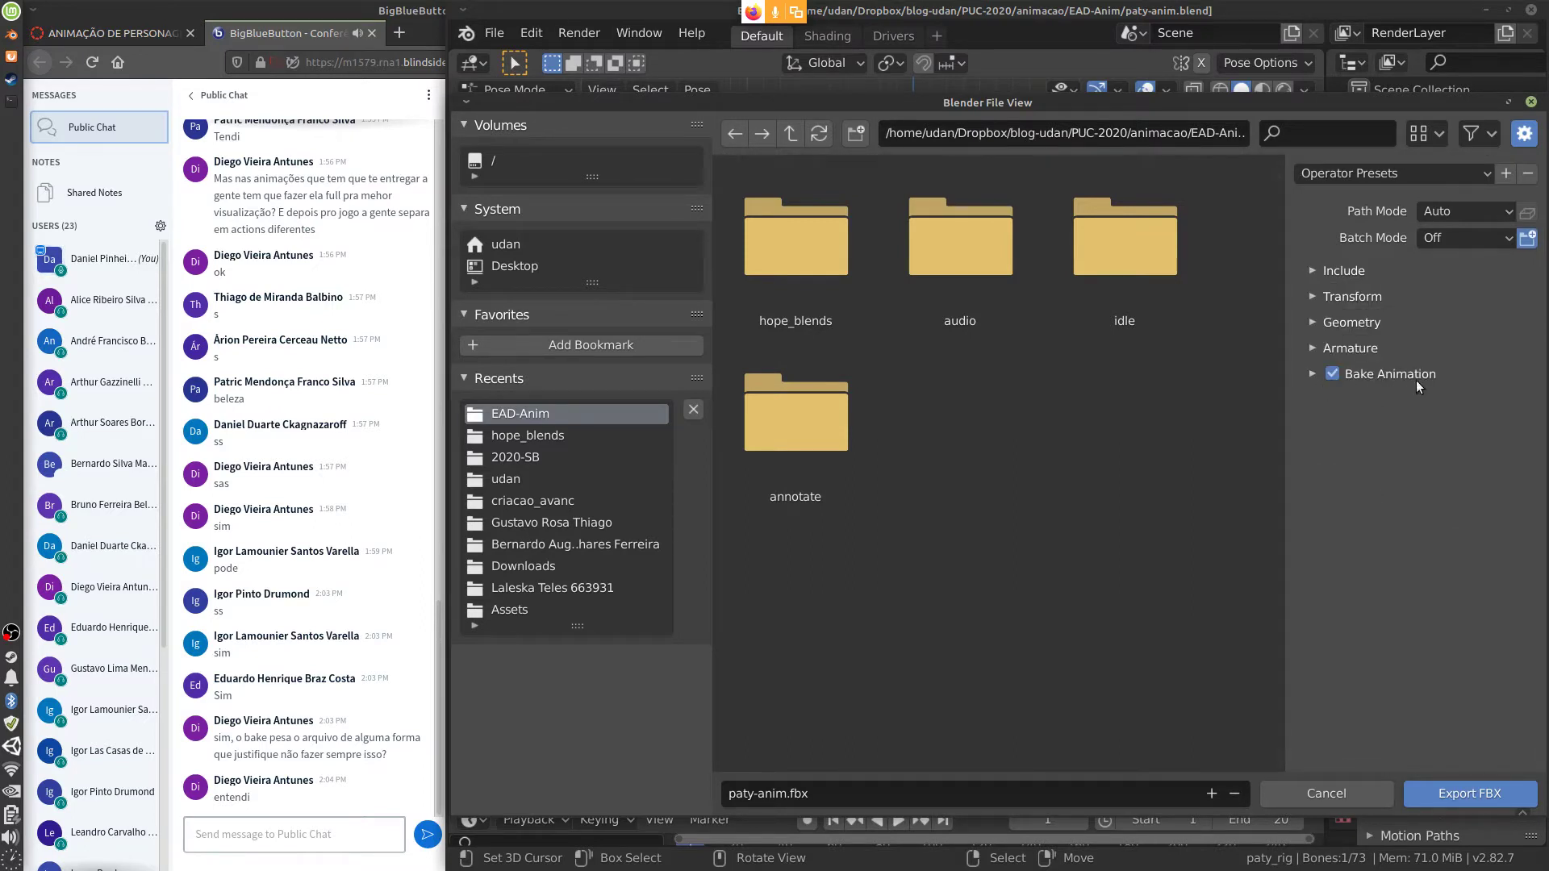
pyautogui.click(1310, 374)
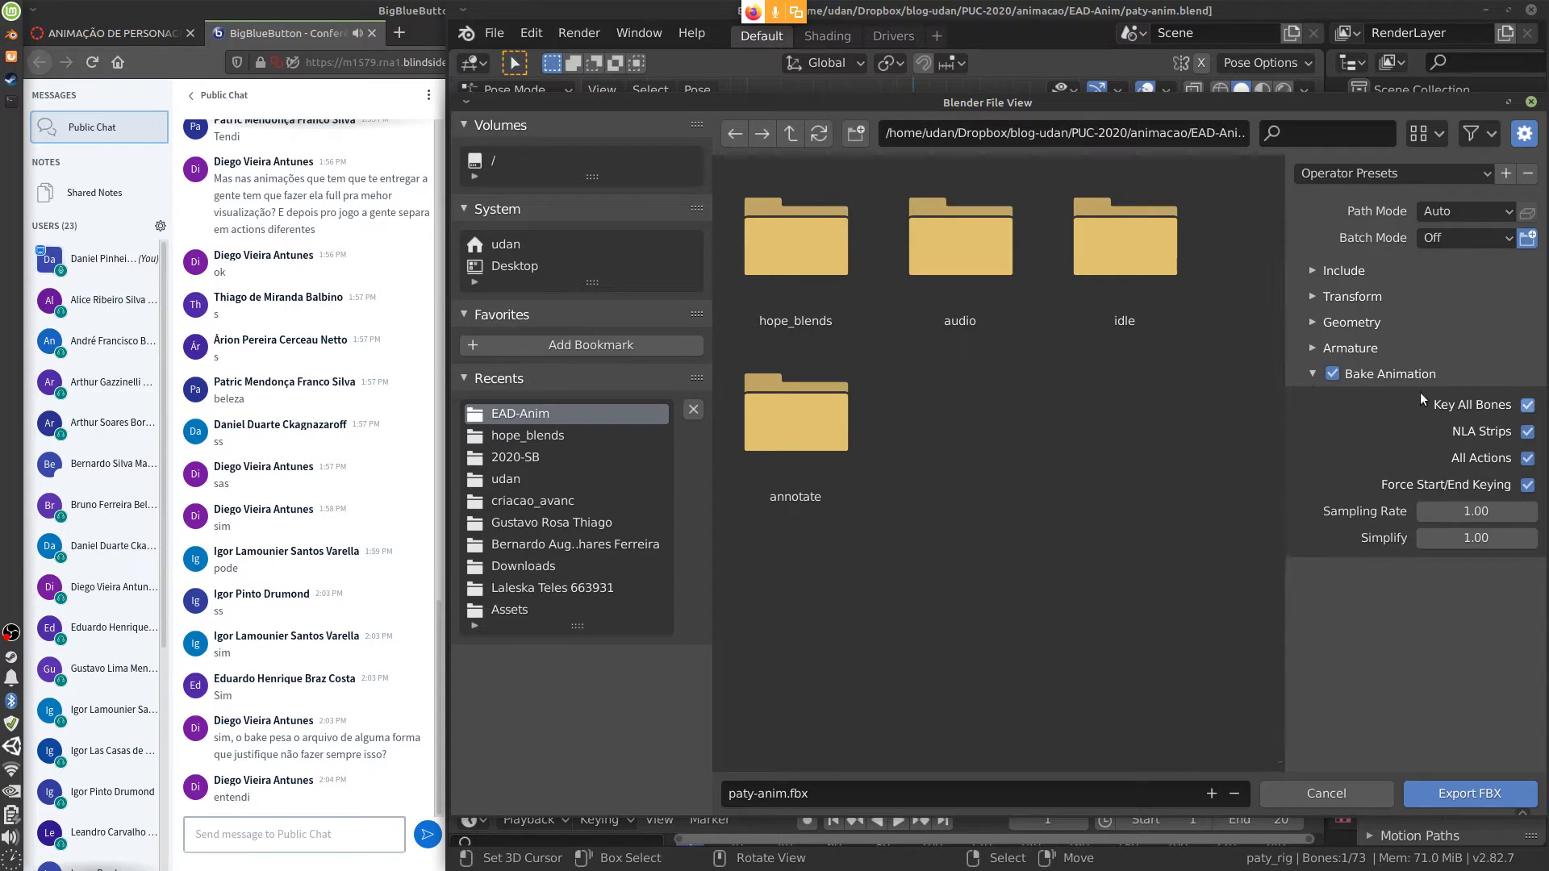
# Toggle Bake Animation off and on repeatedly, leave it enabled, and close the FBX export window without exporting
pyautogui.click(1333, 374)
pyautogui.click(1333, 374)
pyautogui.click(1332, 374)
pyautogui.click(1332, 374)
pyautogui.click(1333, 374)
pyautogui.click(1332, 375)
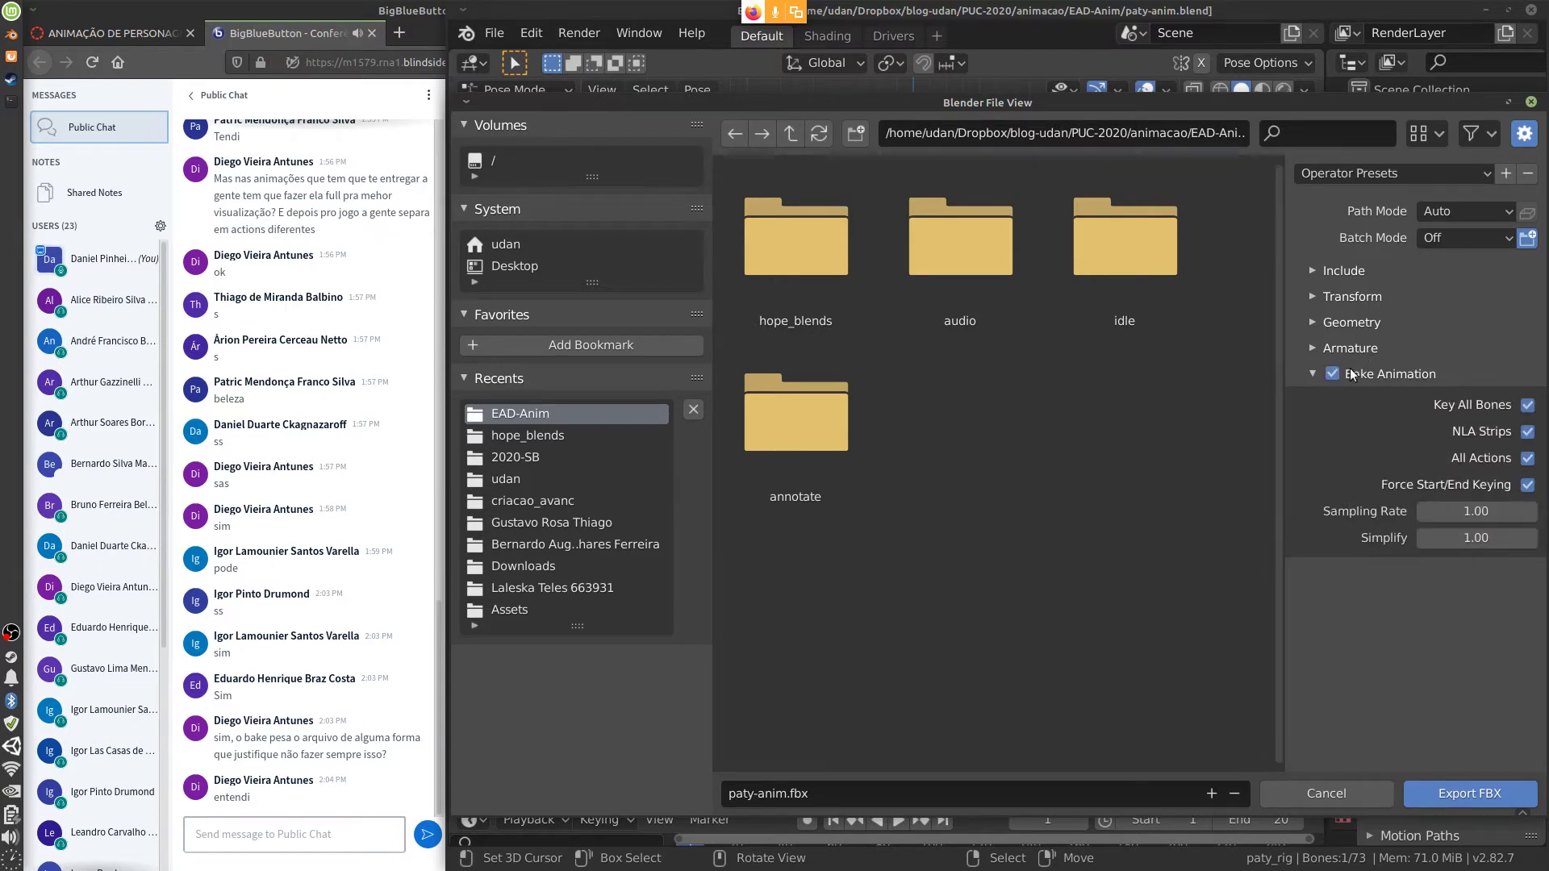
pyautogui.click(1333, 374)
pyautogui.click(1332, 374)
pyautogui.click(1332, 374)
pyautogui.click(1333, 374)
pyautogui.click(1332, 374)
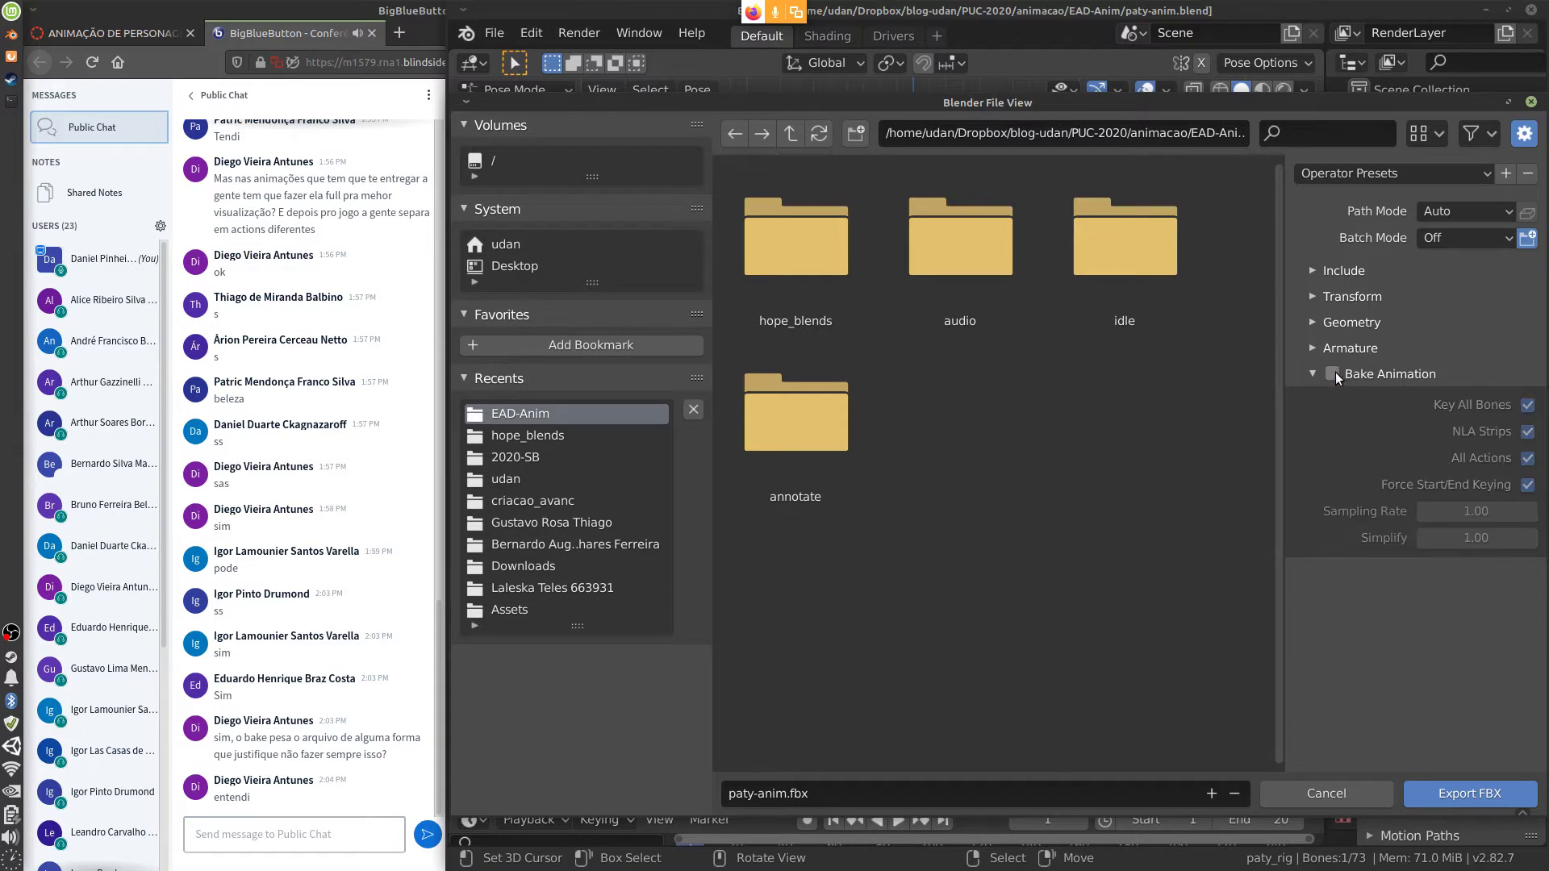
pyautogui.click(1333, 374)
pyautogui.click(1333, 374)
pyautogui.click(1333, 375)
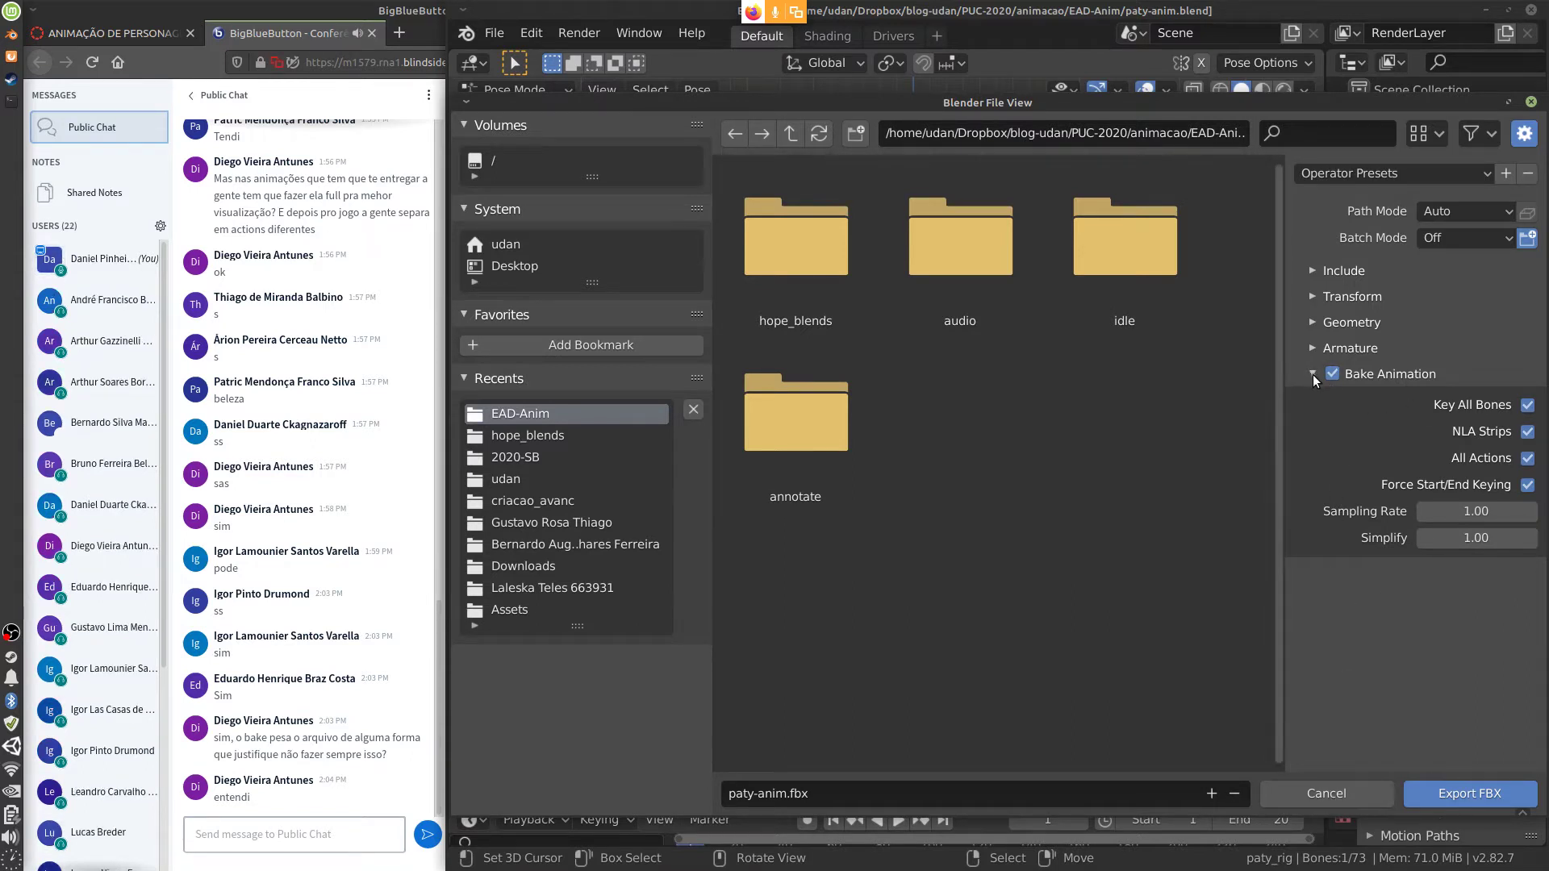
pyautogui.click(1530, 101)
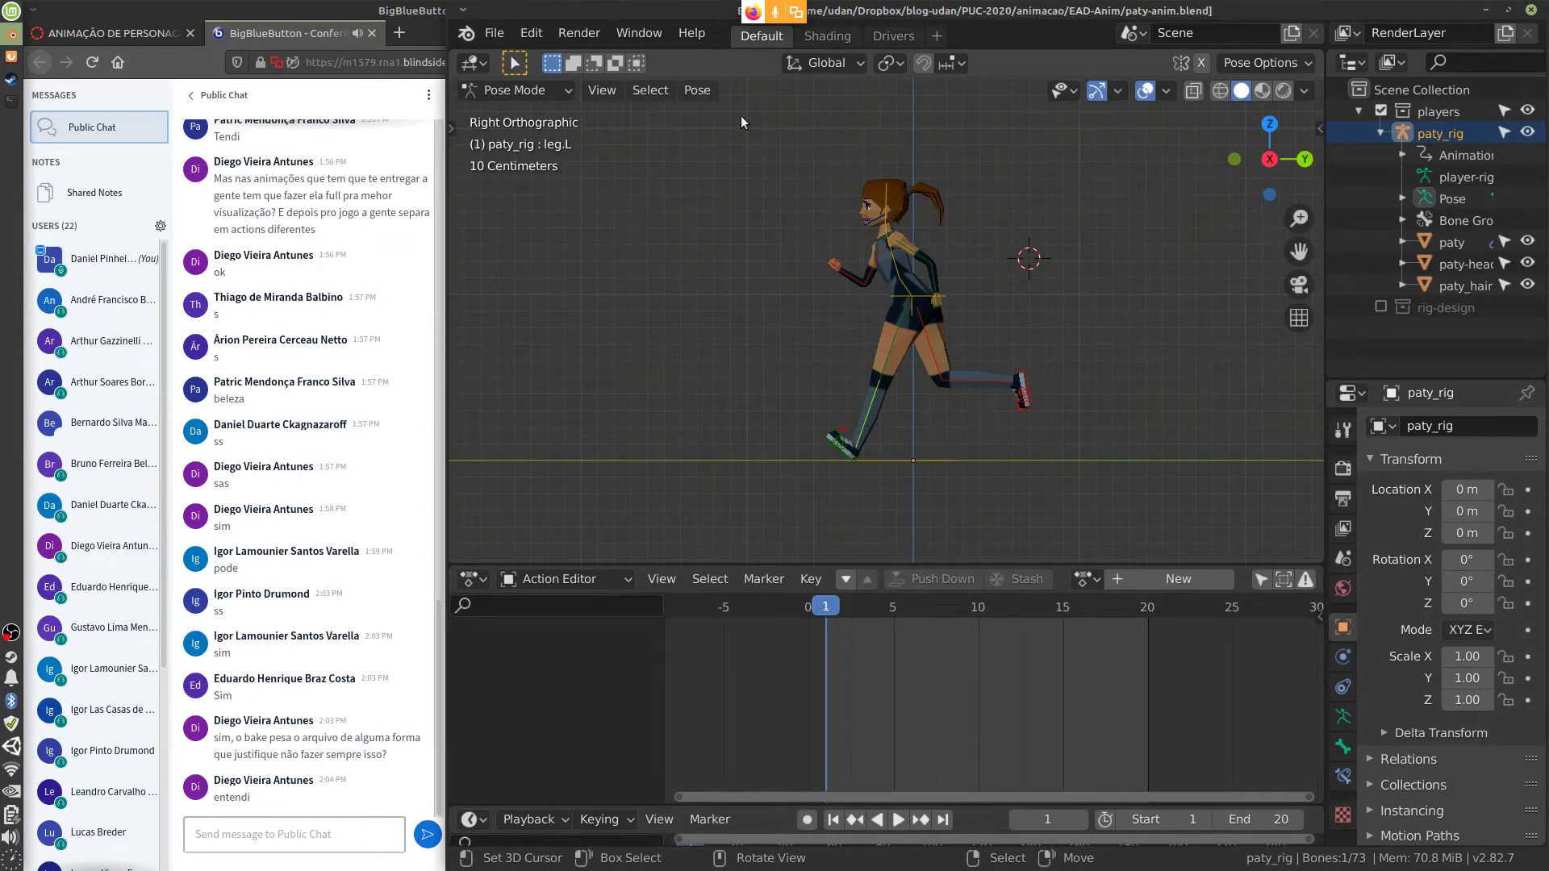
# Search the operators for bake, examine the Bake Action settings beside the character, and dismiss them without baking
pyautogui.click(698, 92)
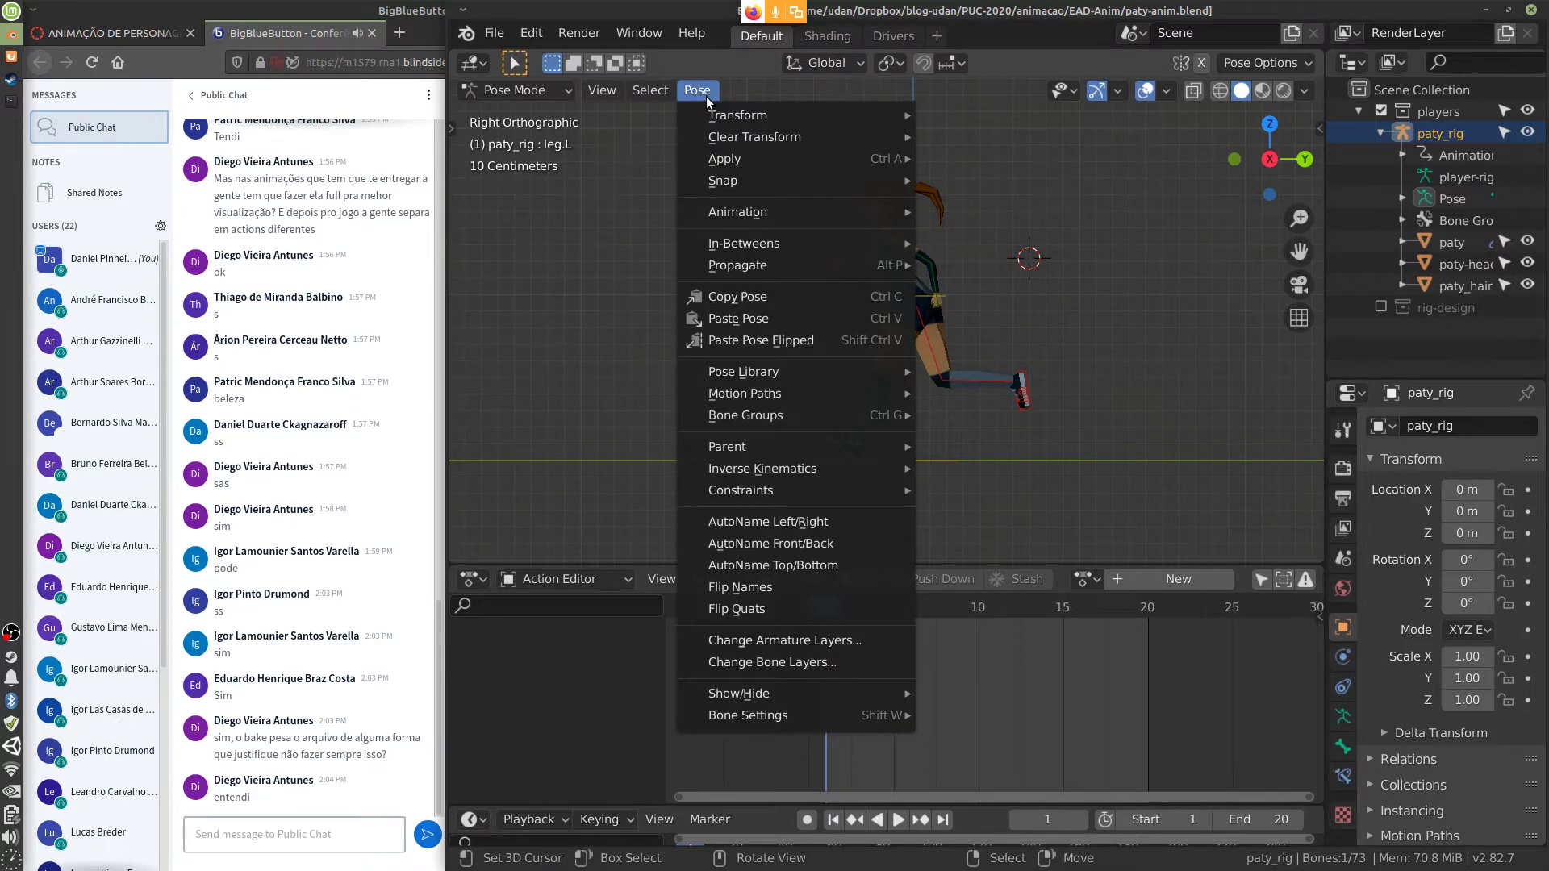
pyautogui.press('F3')
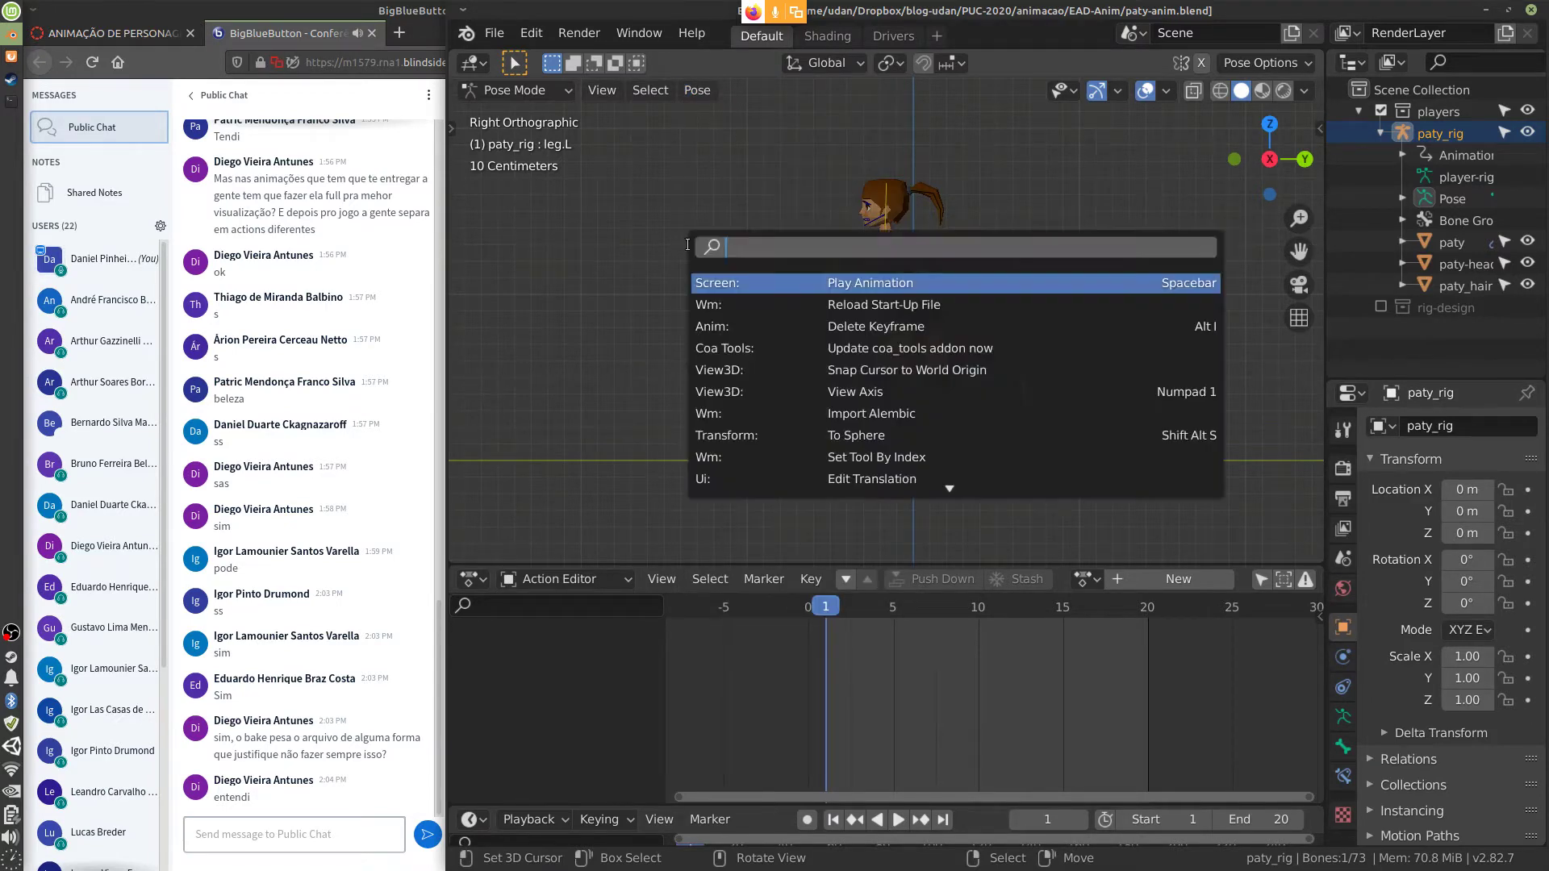
pyautogui.write('bake')
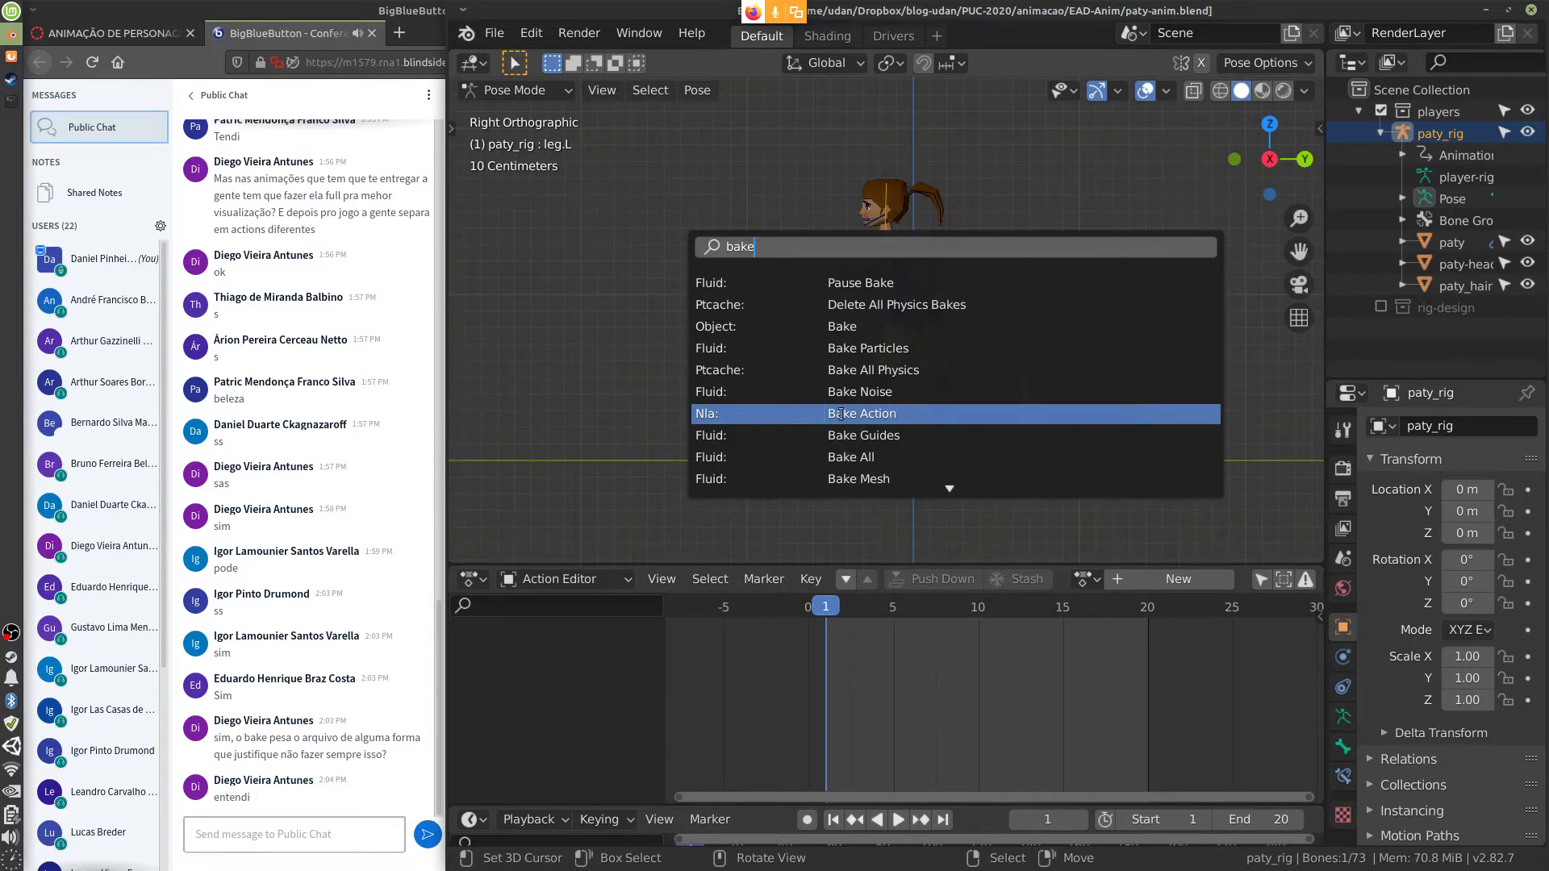
pyautogui.click(905, 414)
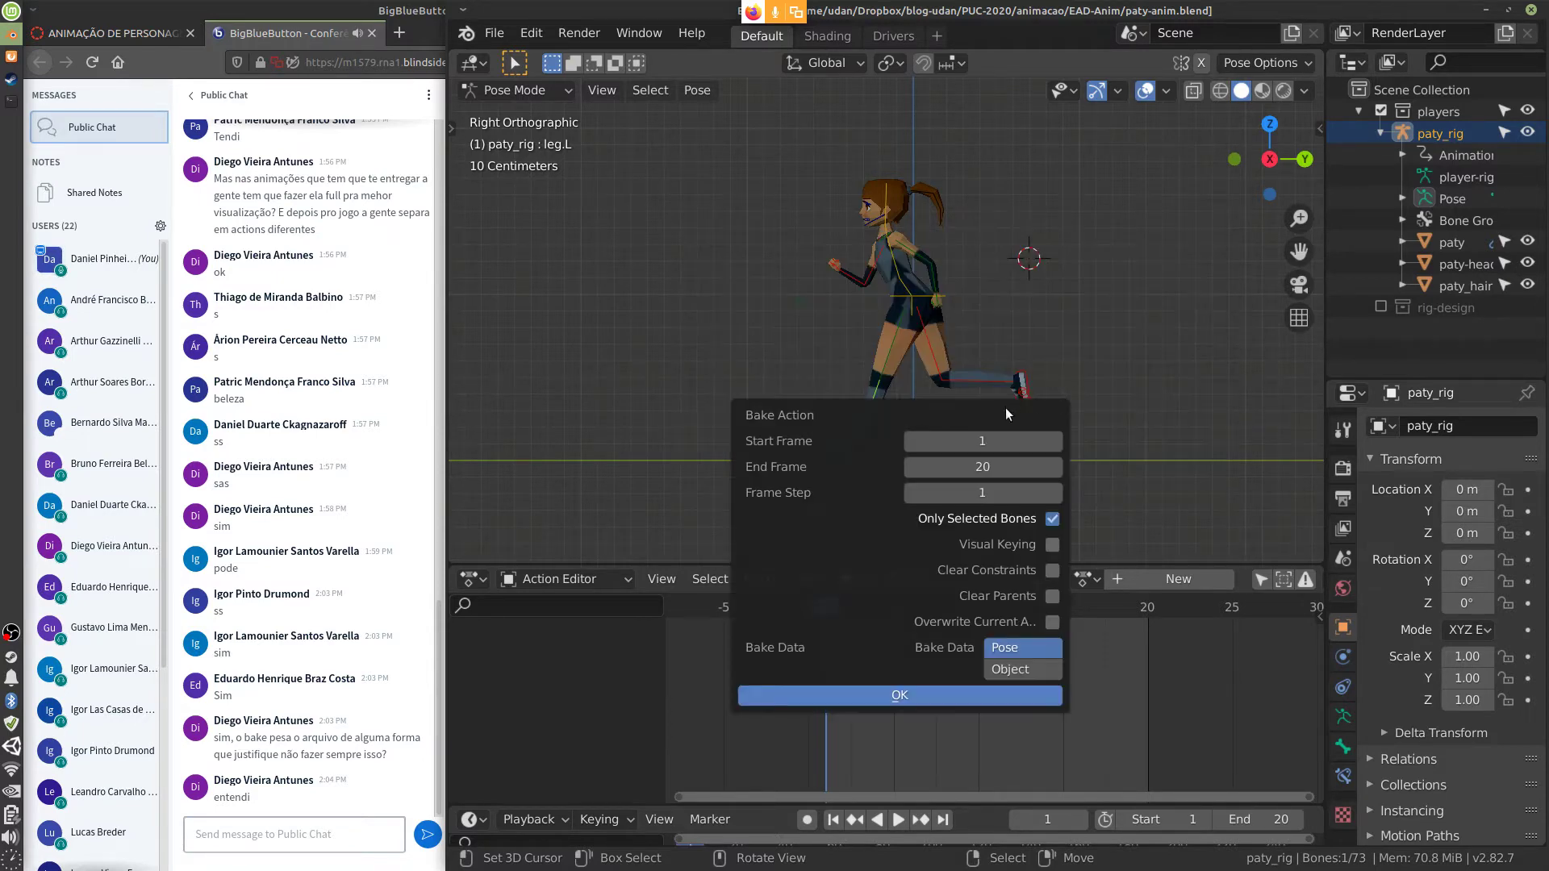
pyautogui.moveTo(1005, 408); pyautogui.dragTo(737, 201)
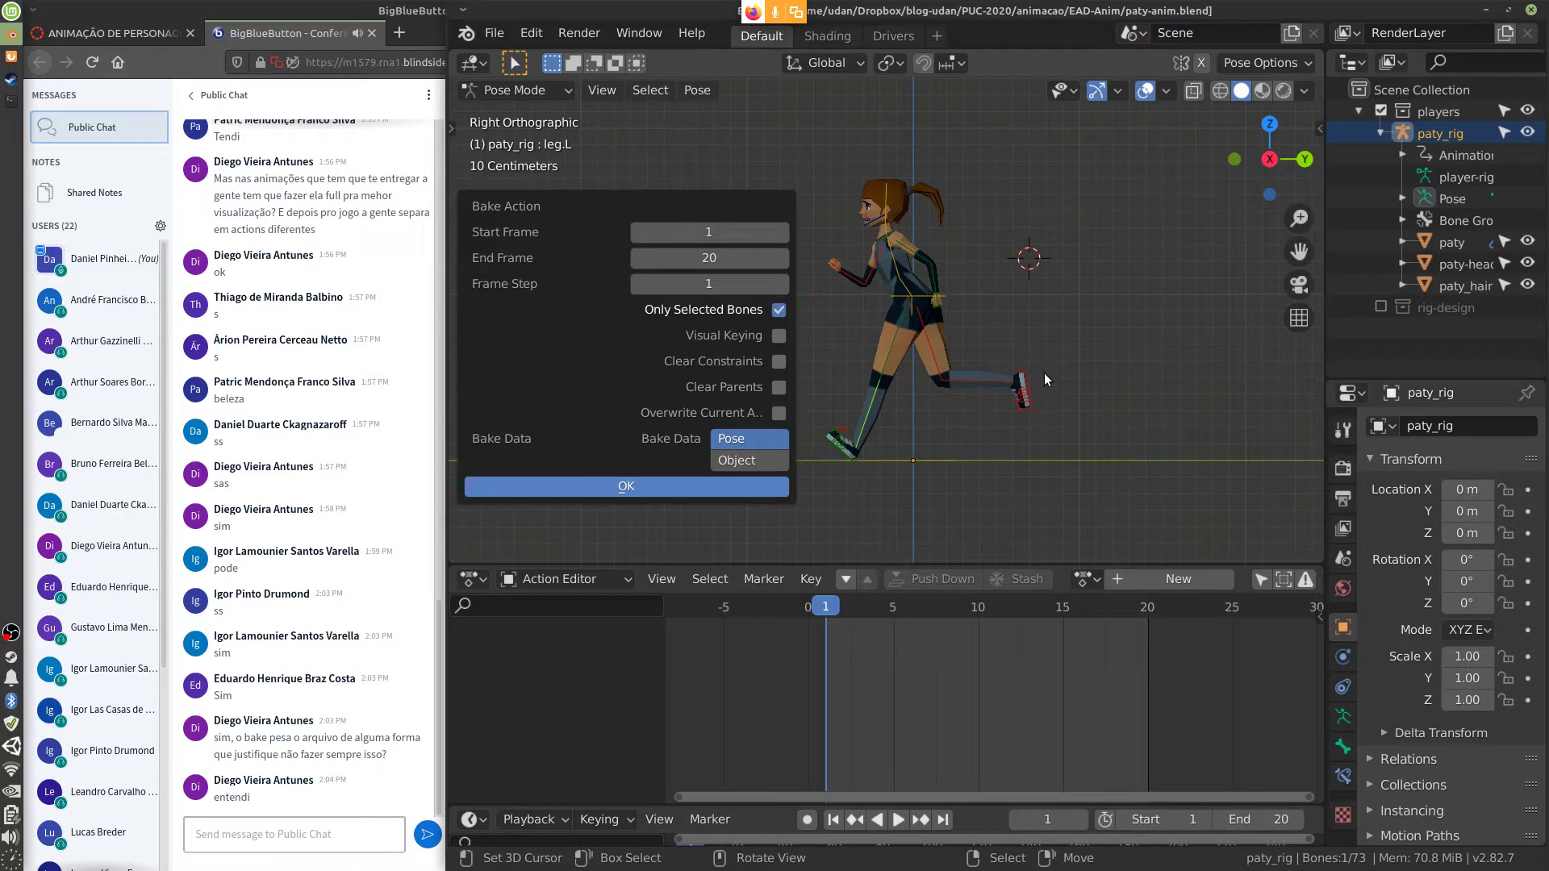
pyautogui.click(1112, 326)
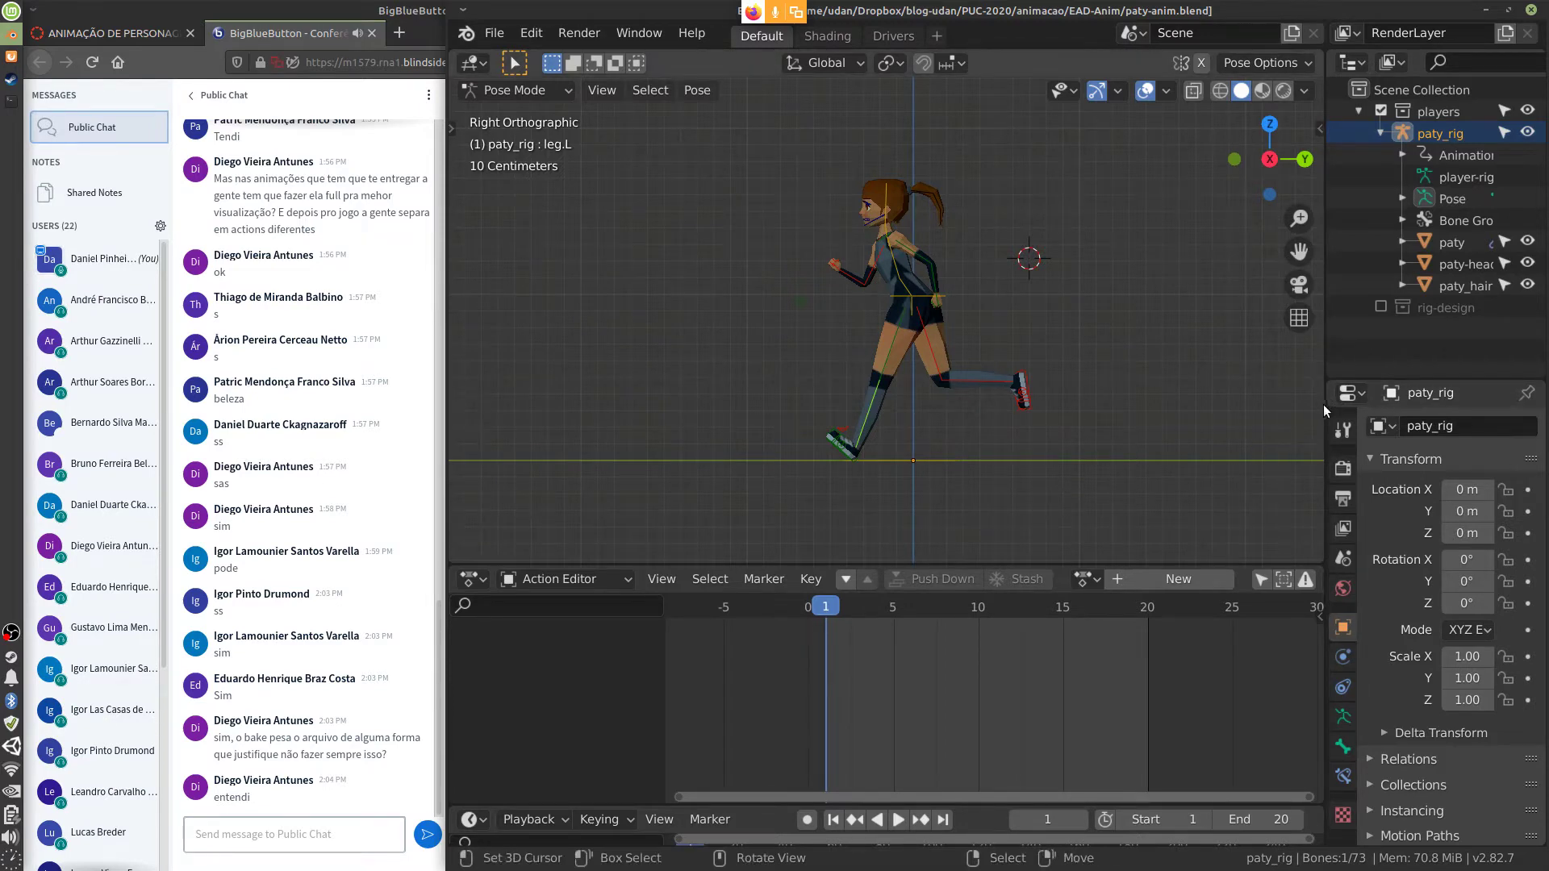
# Widen the properties area and show the IK bone constraint settings of paty_rig's leg.L bone
pyautogui.moveTo(1323, 404); pyautogui.dragTo(1253, 404)
pyautogui.click(855, 344)
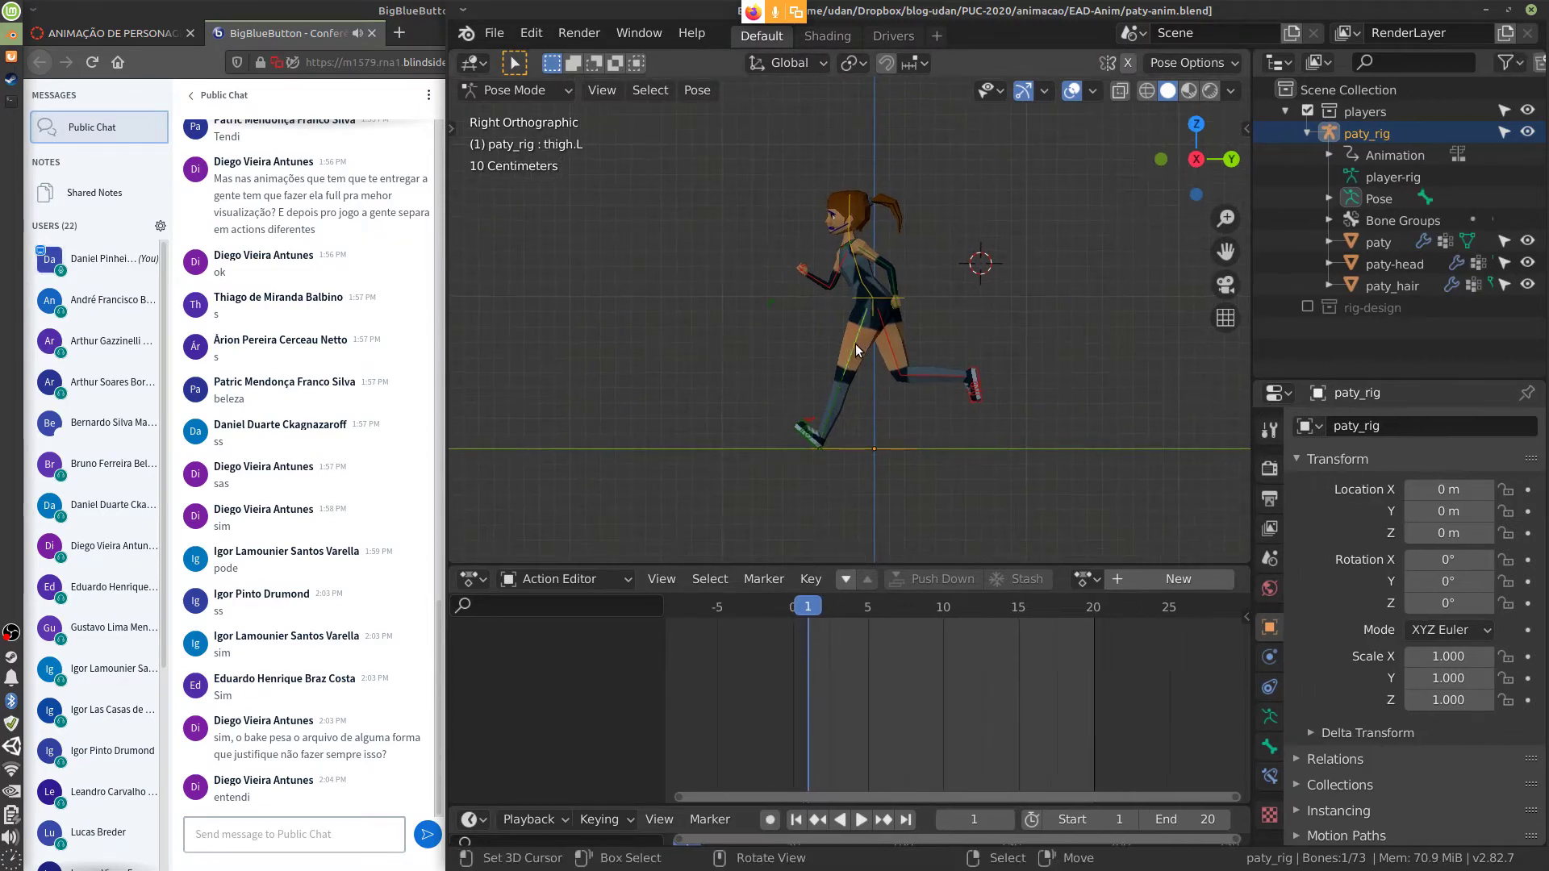
pyautogui.click(824, 418)
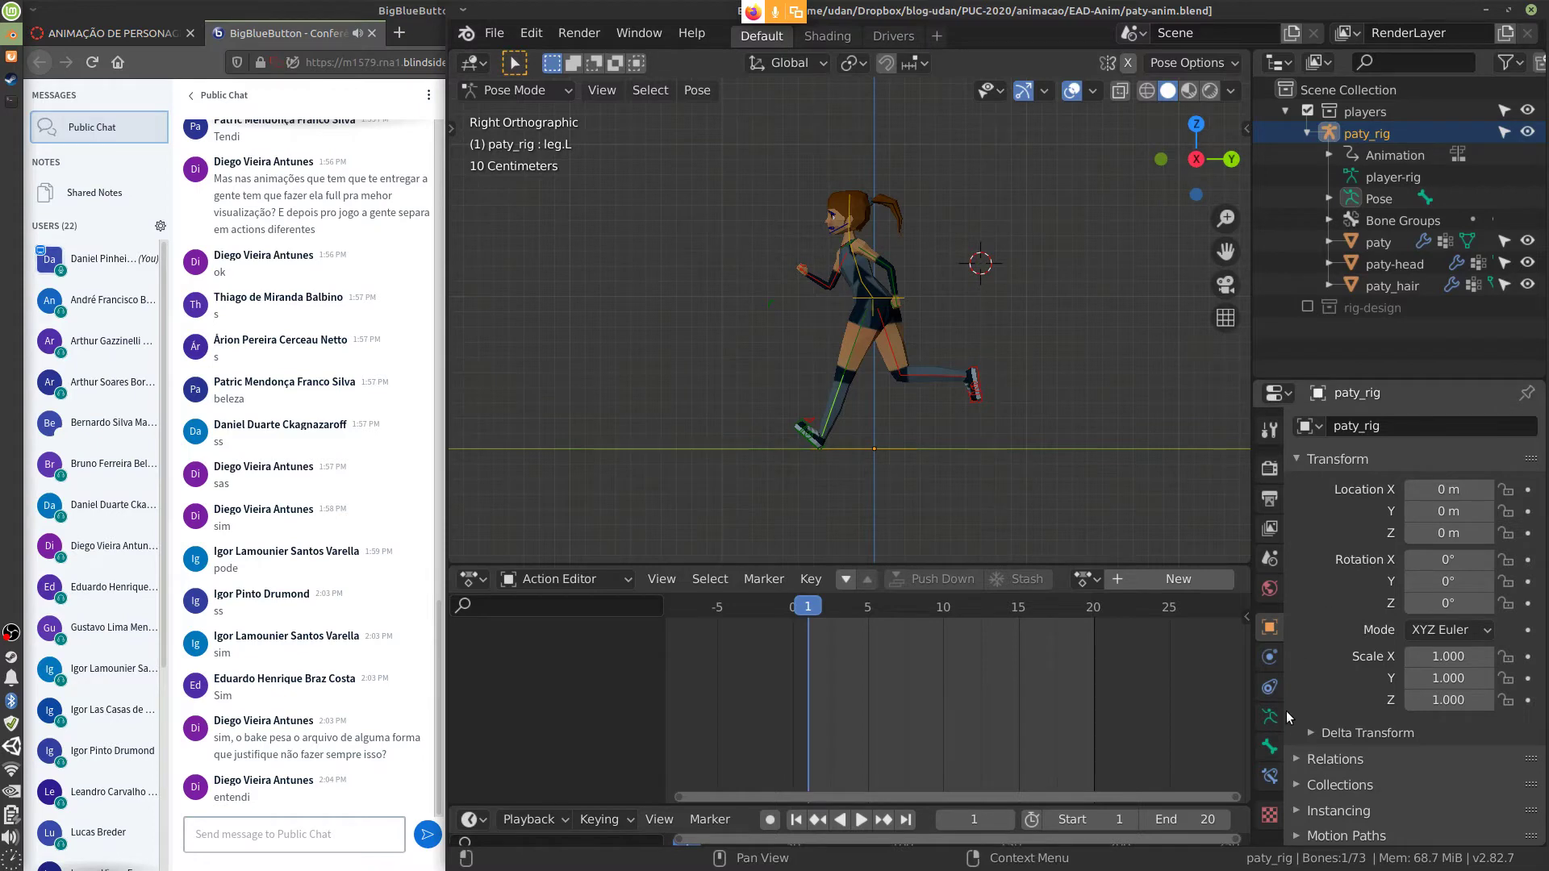
pyautogui.click(1271, 774)
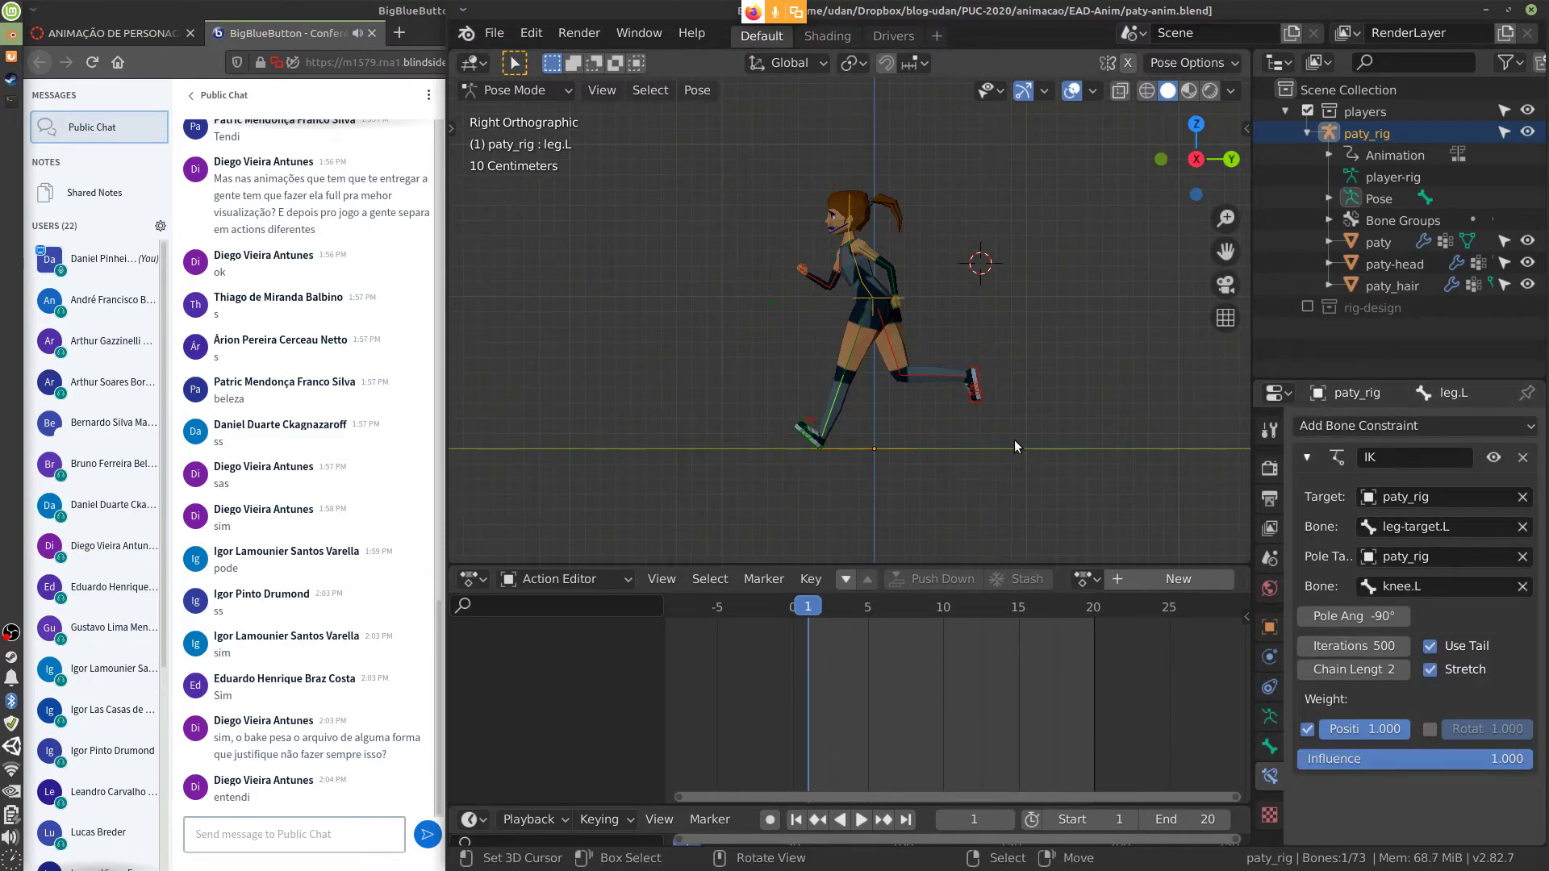
# Assign the paty_walk action to paty_rig and briefly play it back
pyautogui.moveTo(826, 607); pyautogui.dragTo(792, 607)
pyautogui.click(1086, 579)
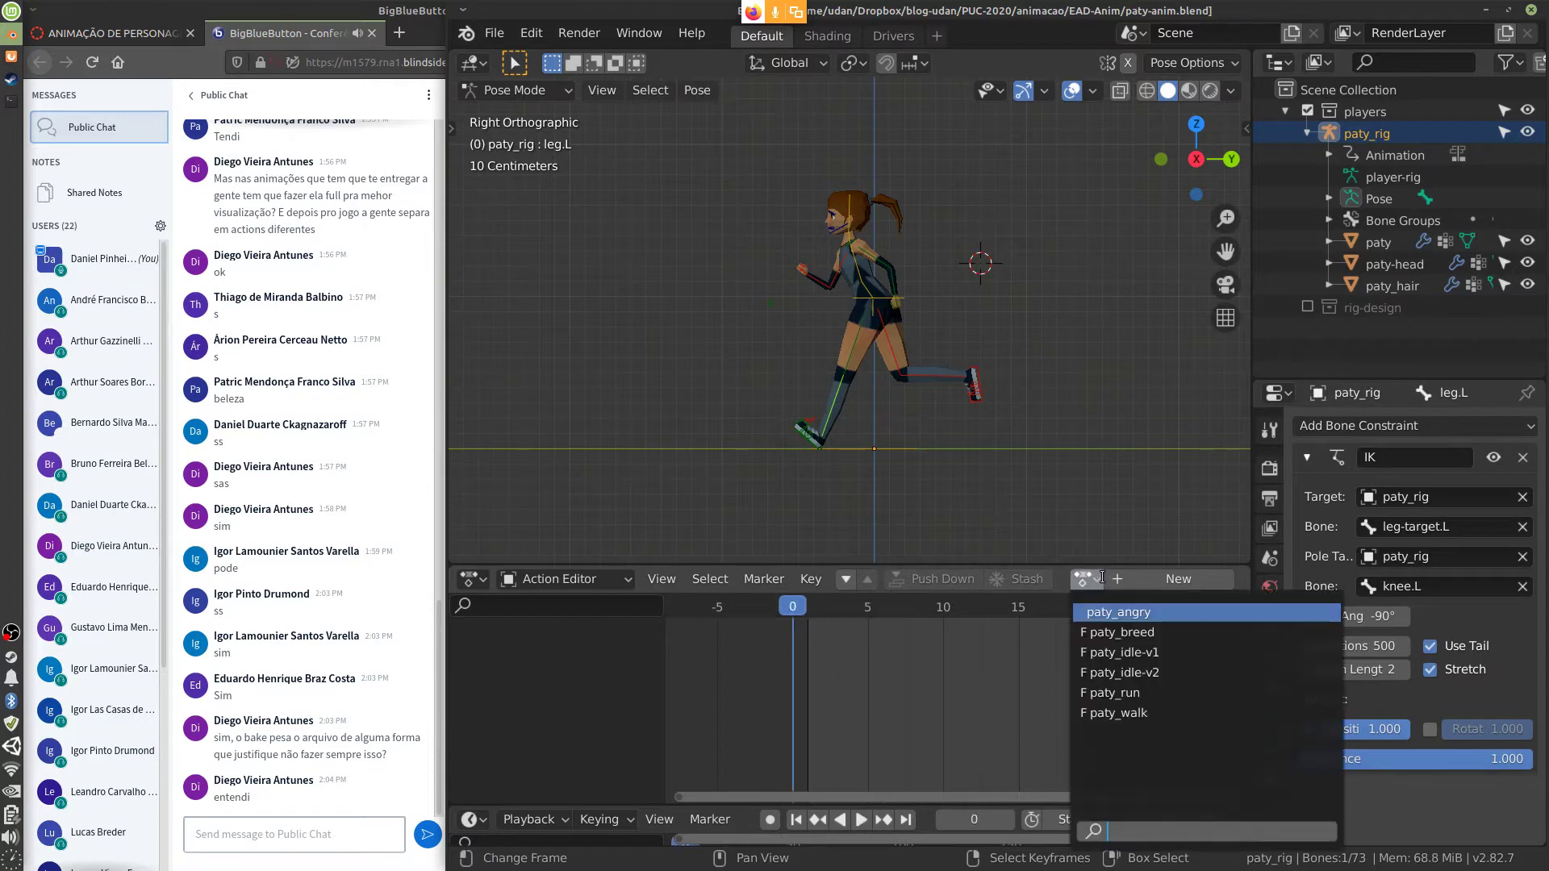
pyautogui.click(1114, 713)
pyautogui.press('space')
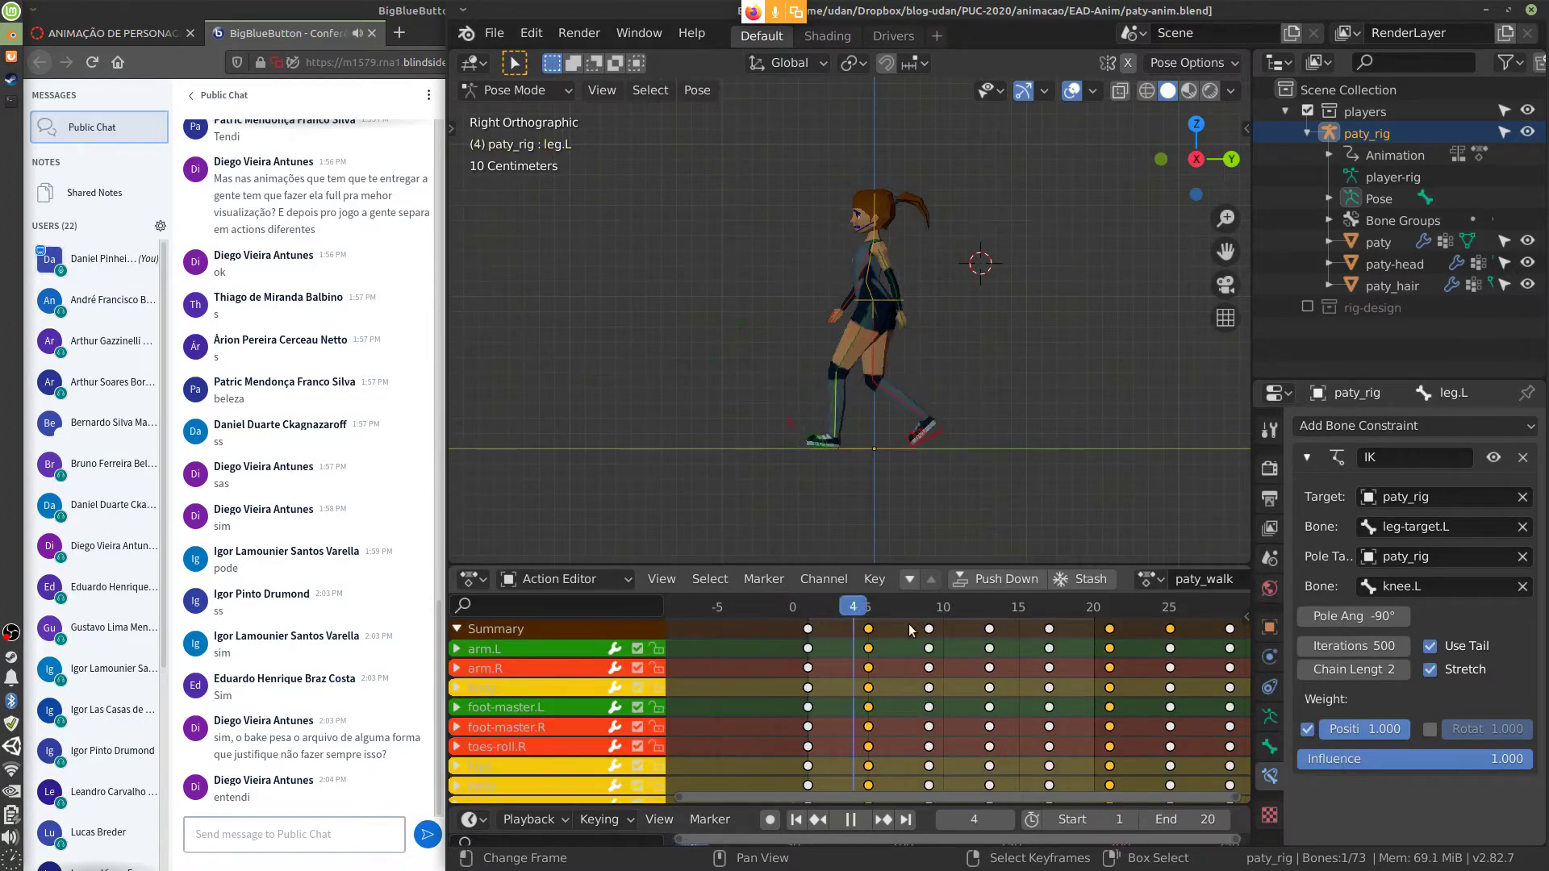
pyautogui.press('Escape')
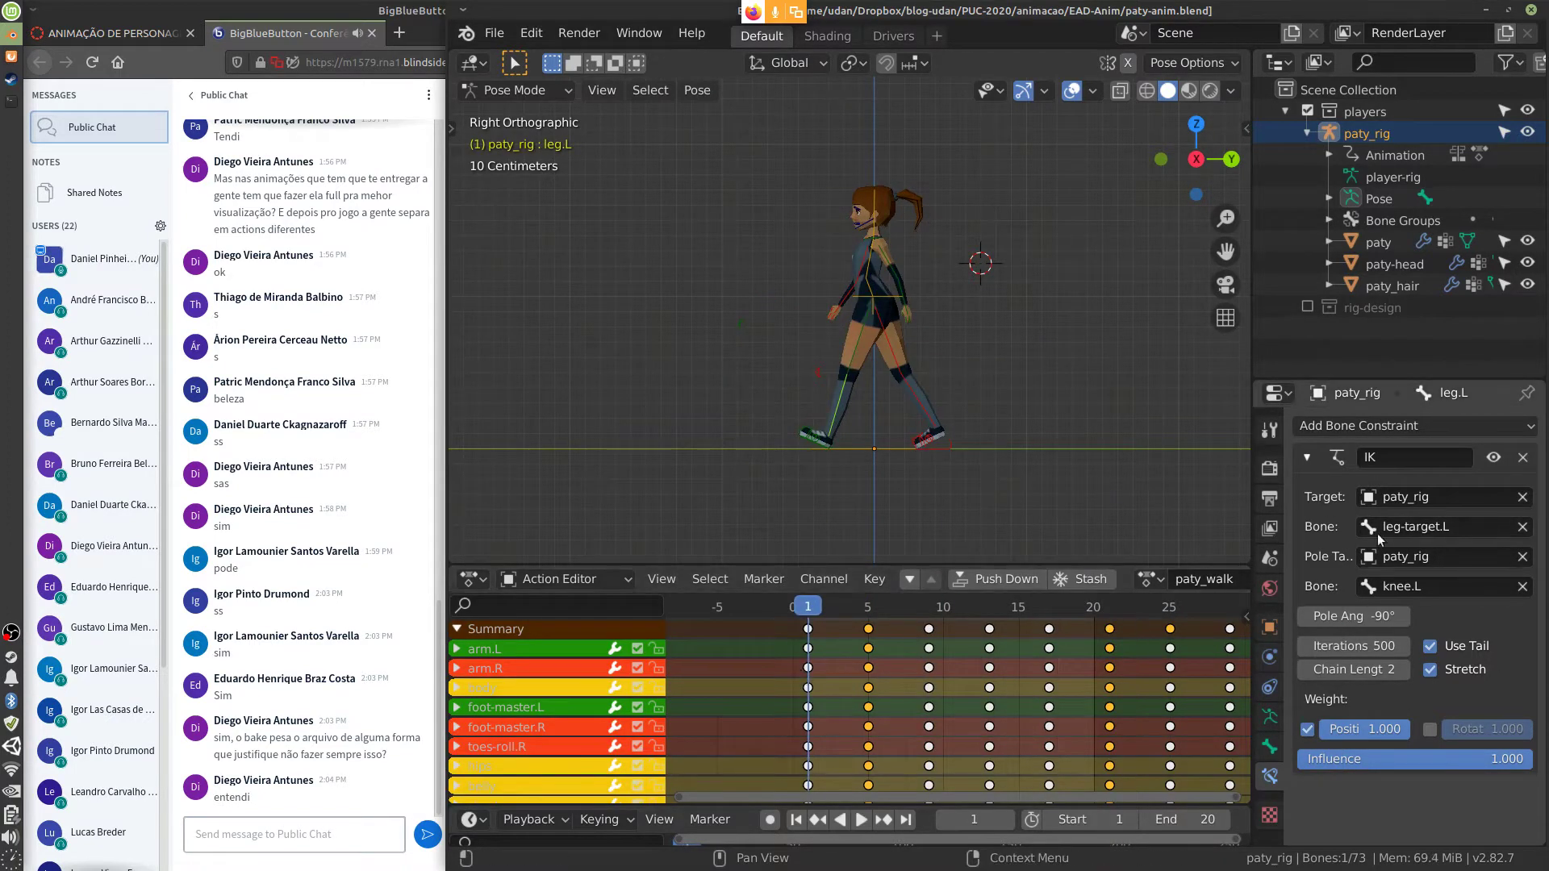
# Fit the preview range to the paty_walk action, frames 1 to 33, and play the walk animation
pyautogui.press('space')
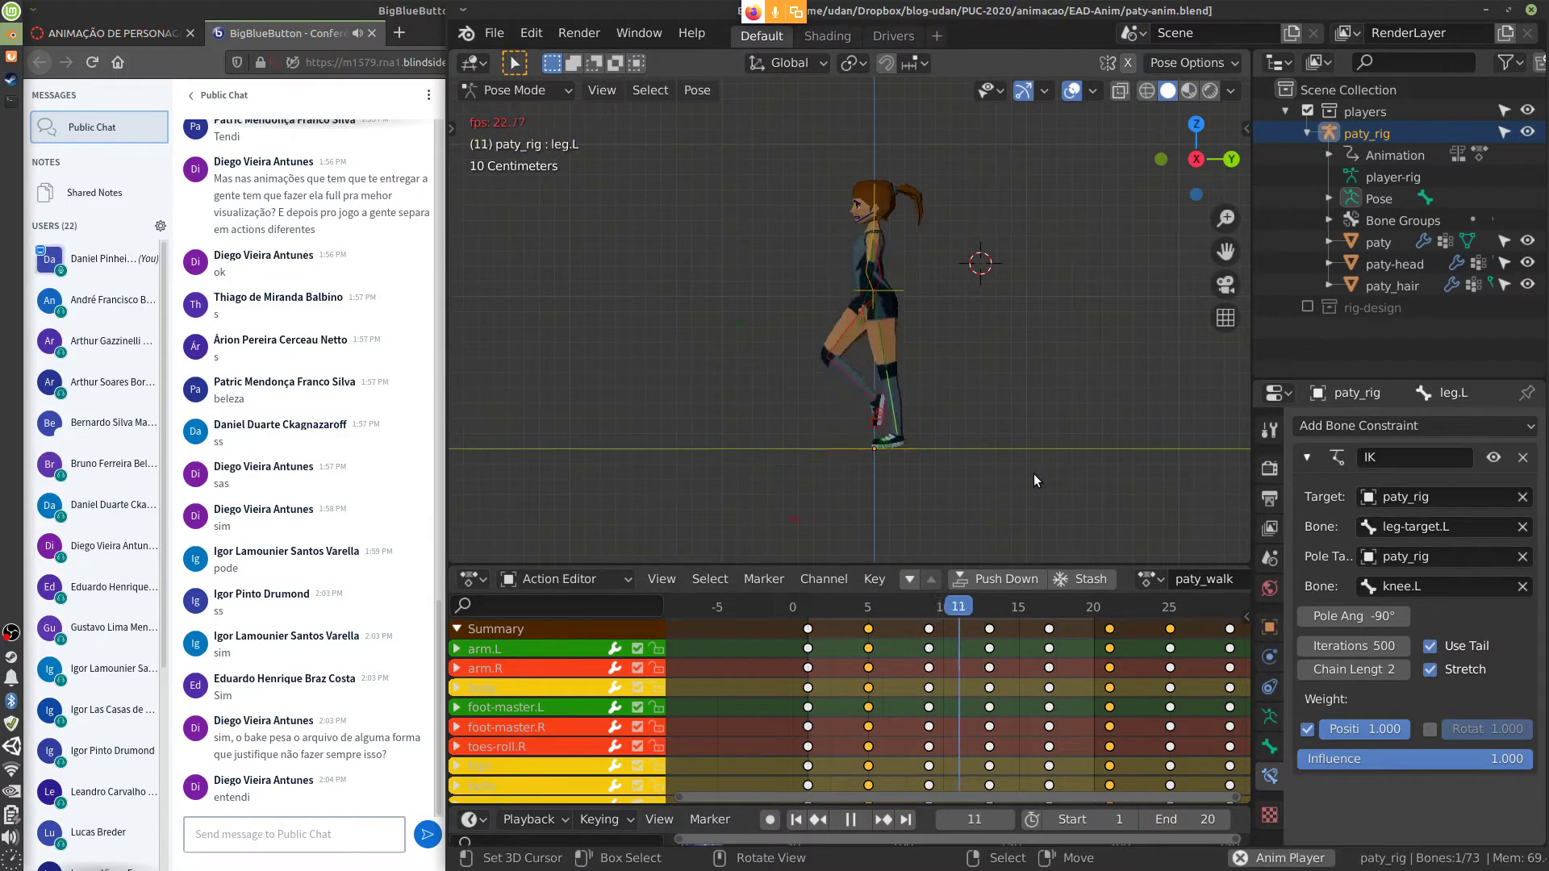
pyautogui.press('Escape')
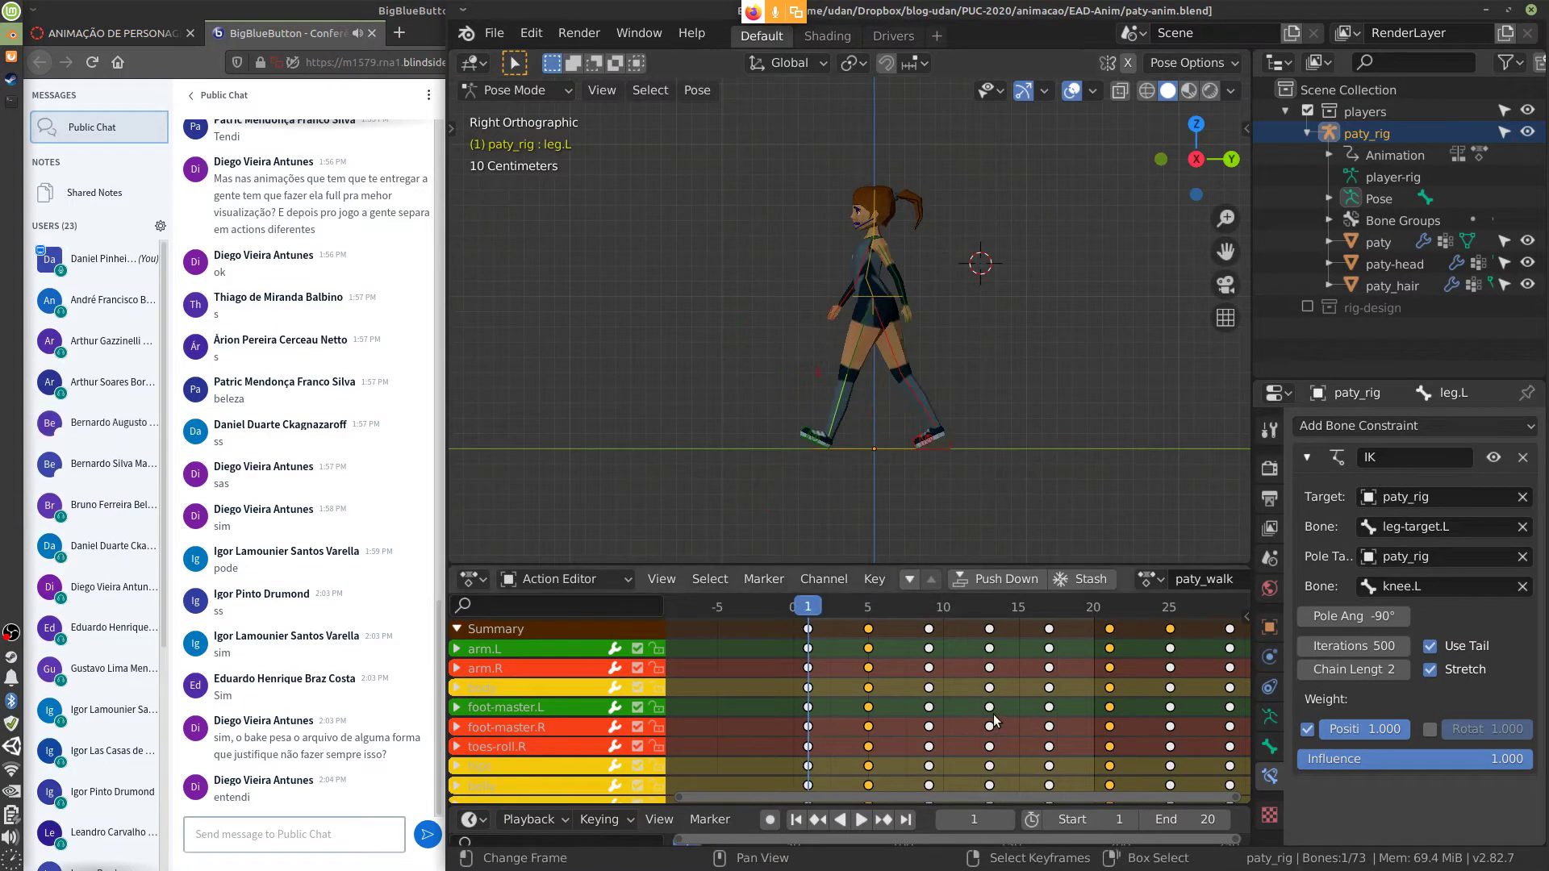
pyautogui.hotkey('ctrl', 'alt', 'p')
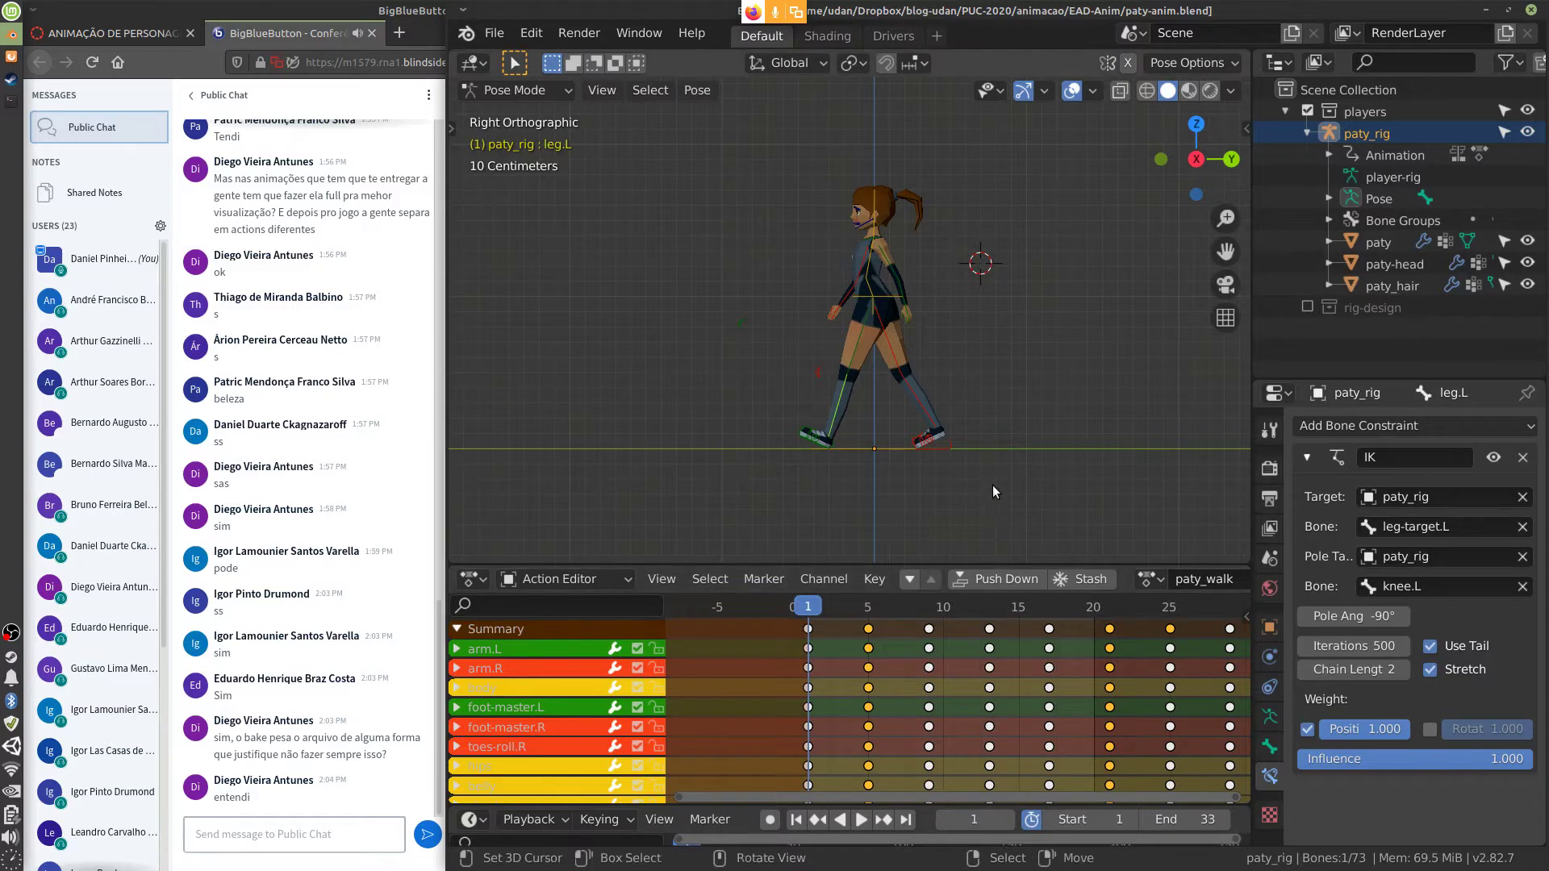
pyautogui.press('space')
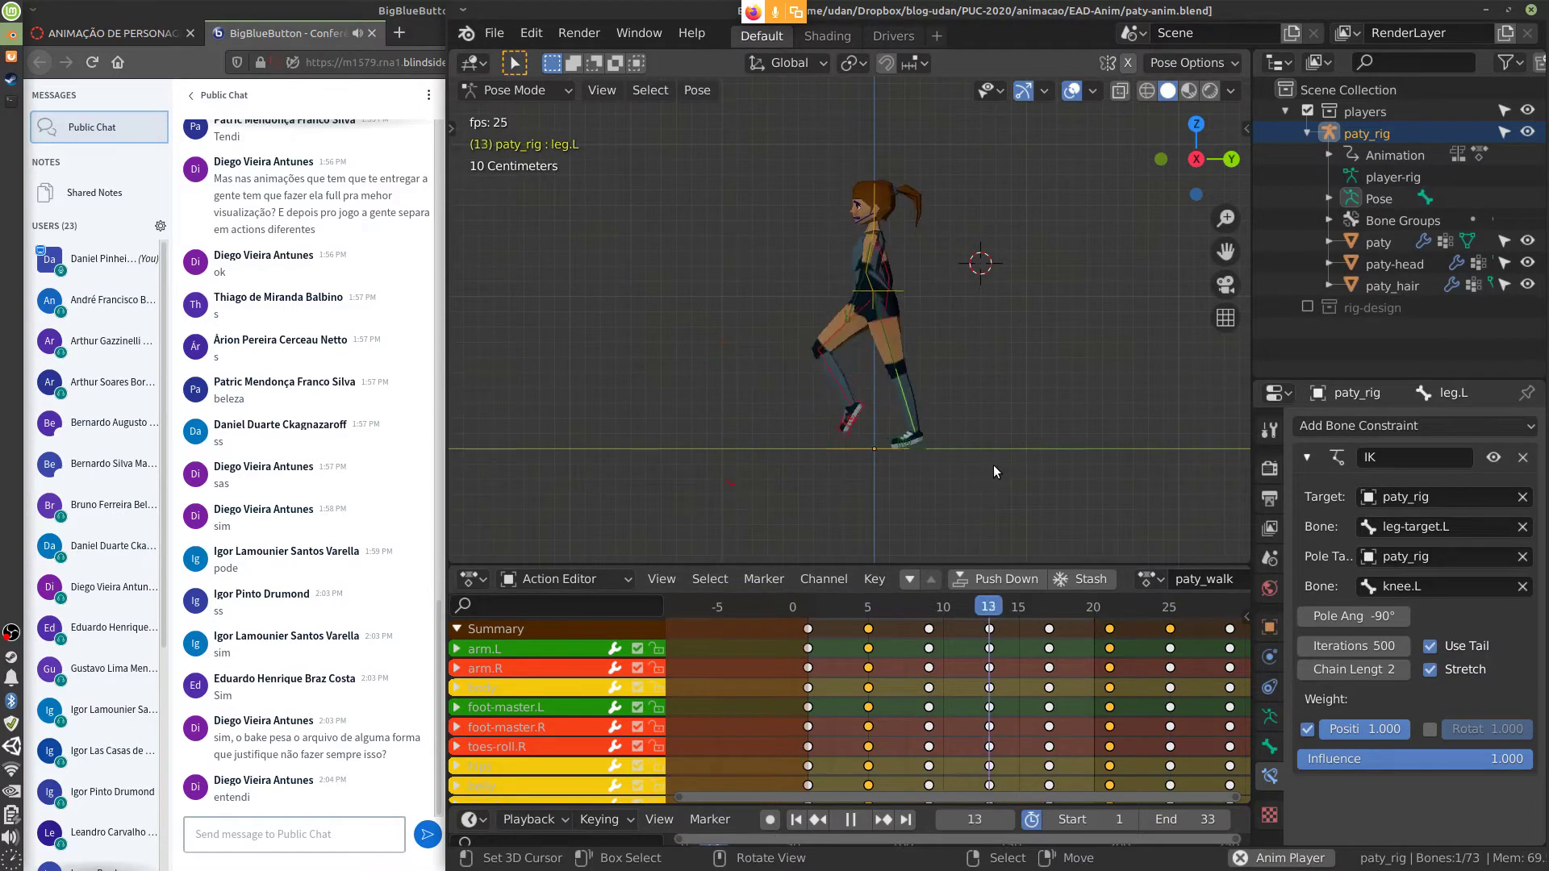
# Disable the IK constraint on leg.L during playback and inspect the legs up close in the right orthographic view
pyautogui.click(1494, 458)
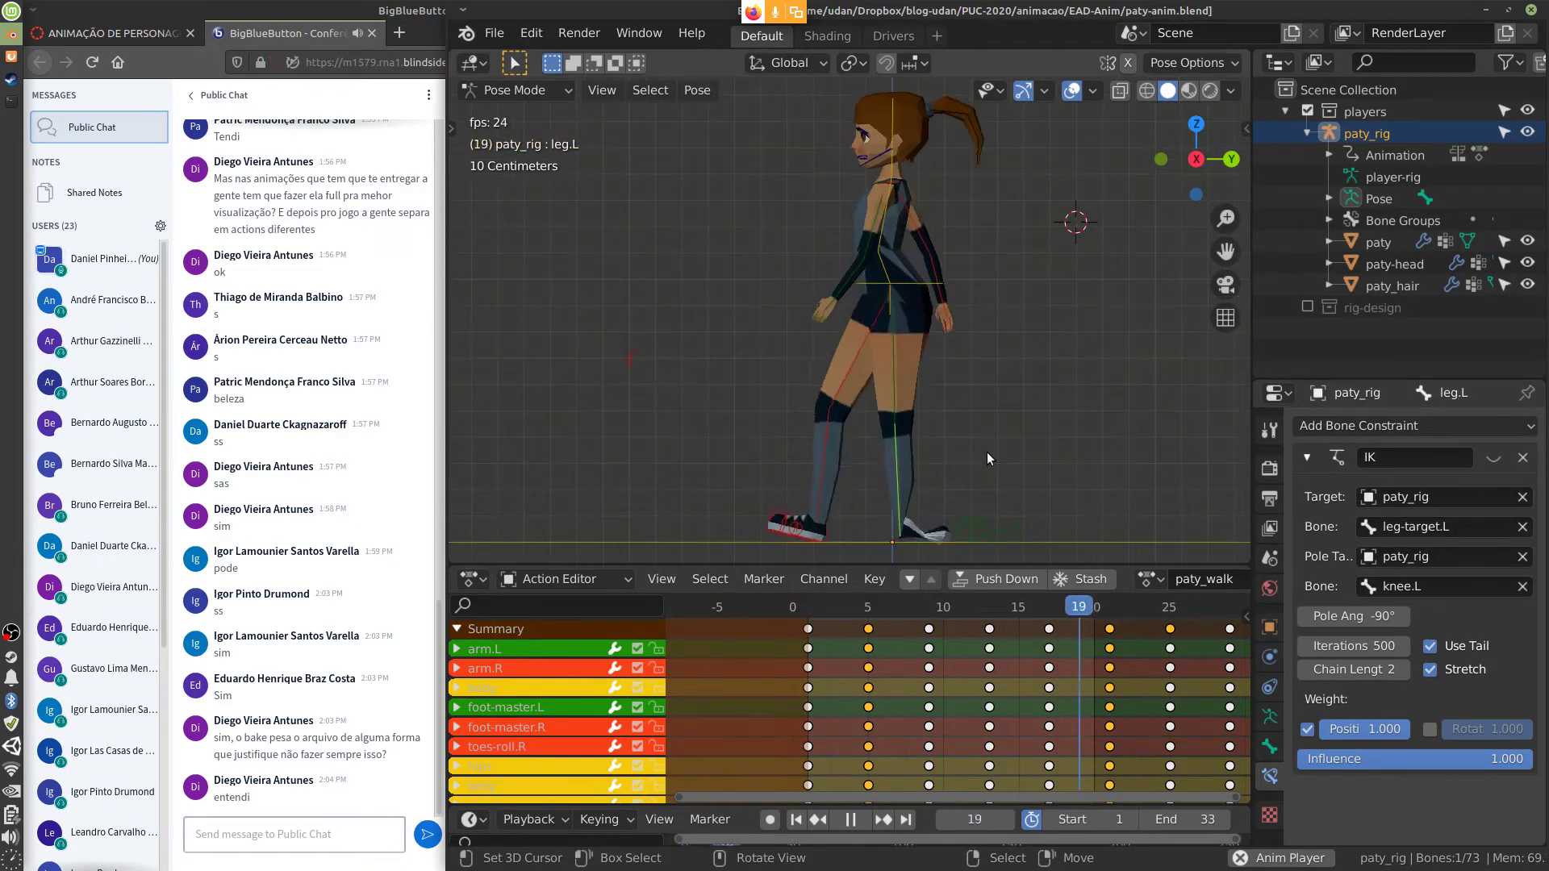
pyautogui.moveTo(1005, 451); pyautogui.dragTo(978, 431, button='middle')
pyautogui.press('KP_3')
pyautogui.scroll(3, 941, 312)
pyautogui.scroll(2, 941, 312)
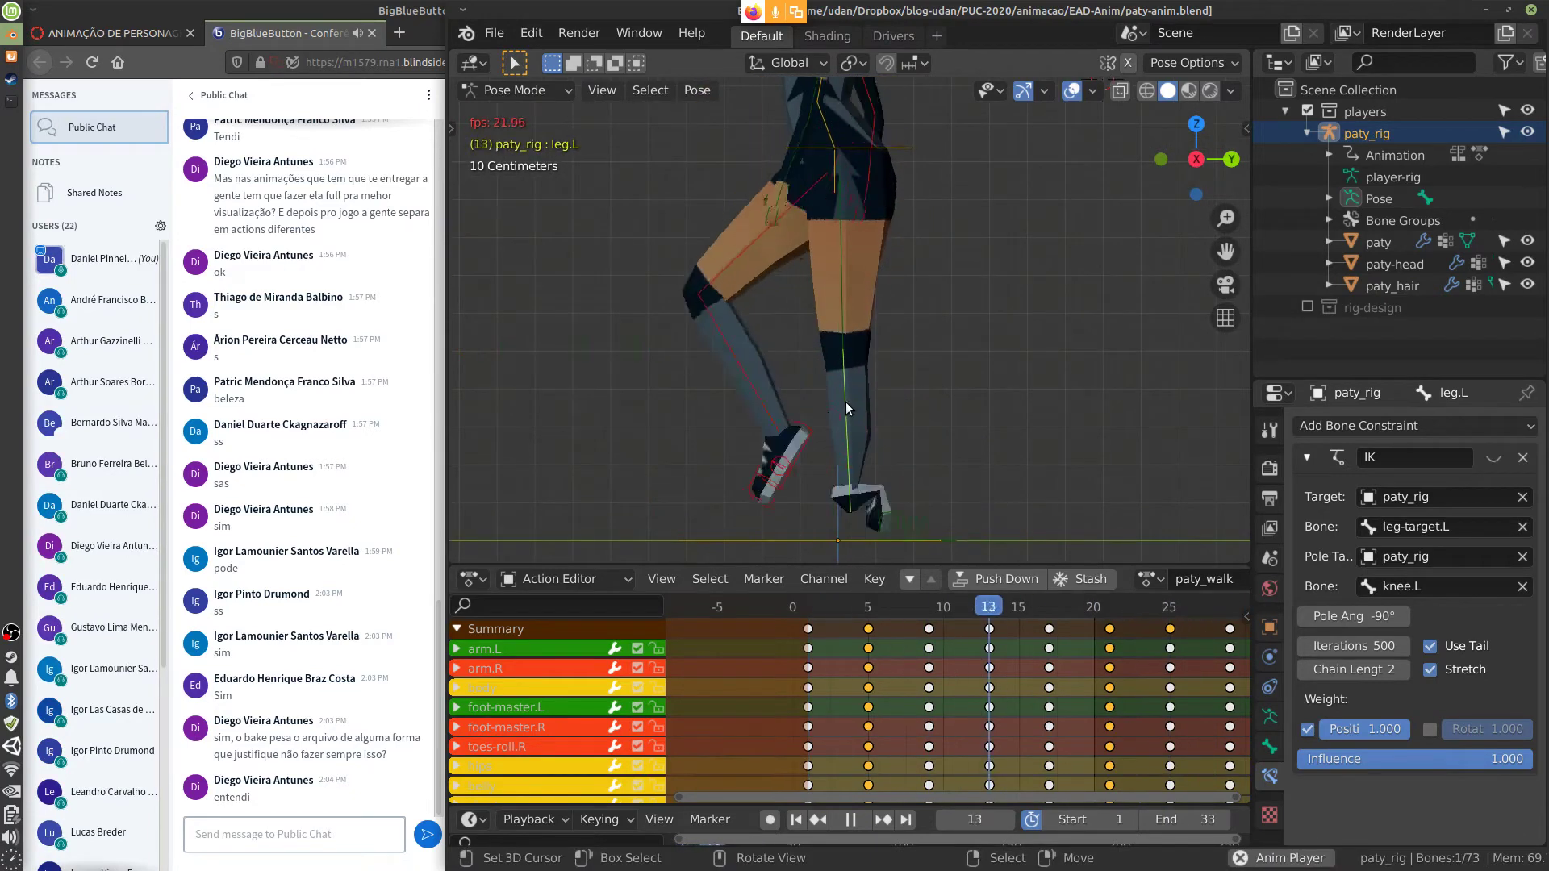
pyautogui.press('b')
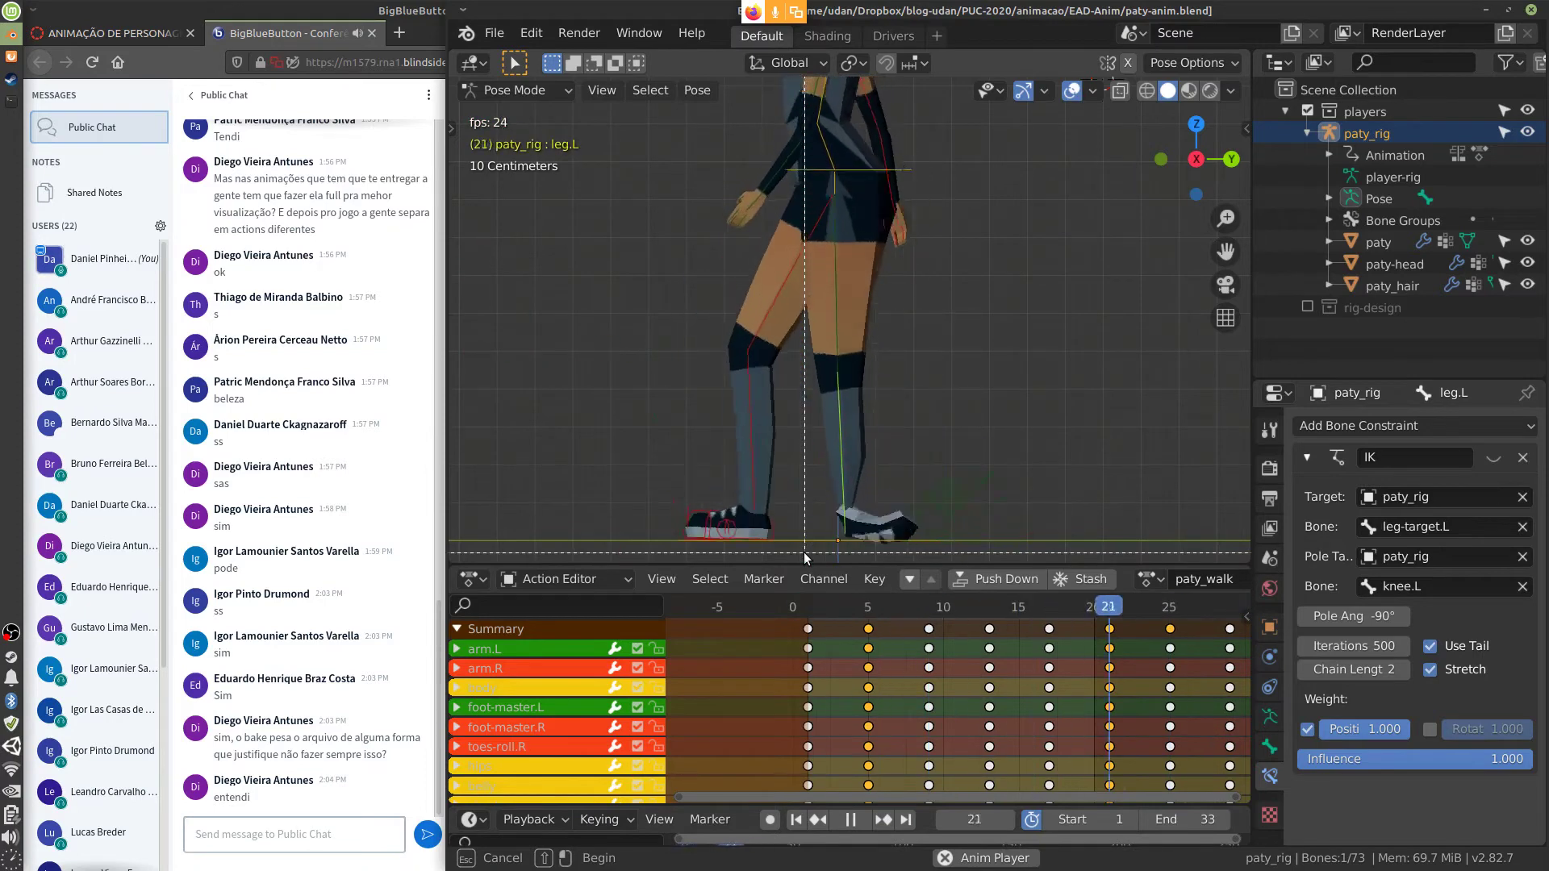
pyautogui.press('Escape')
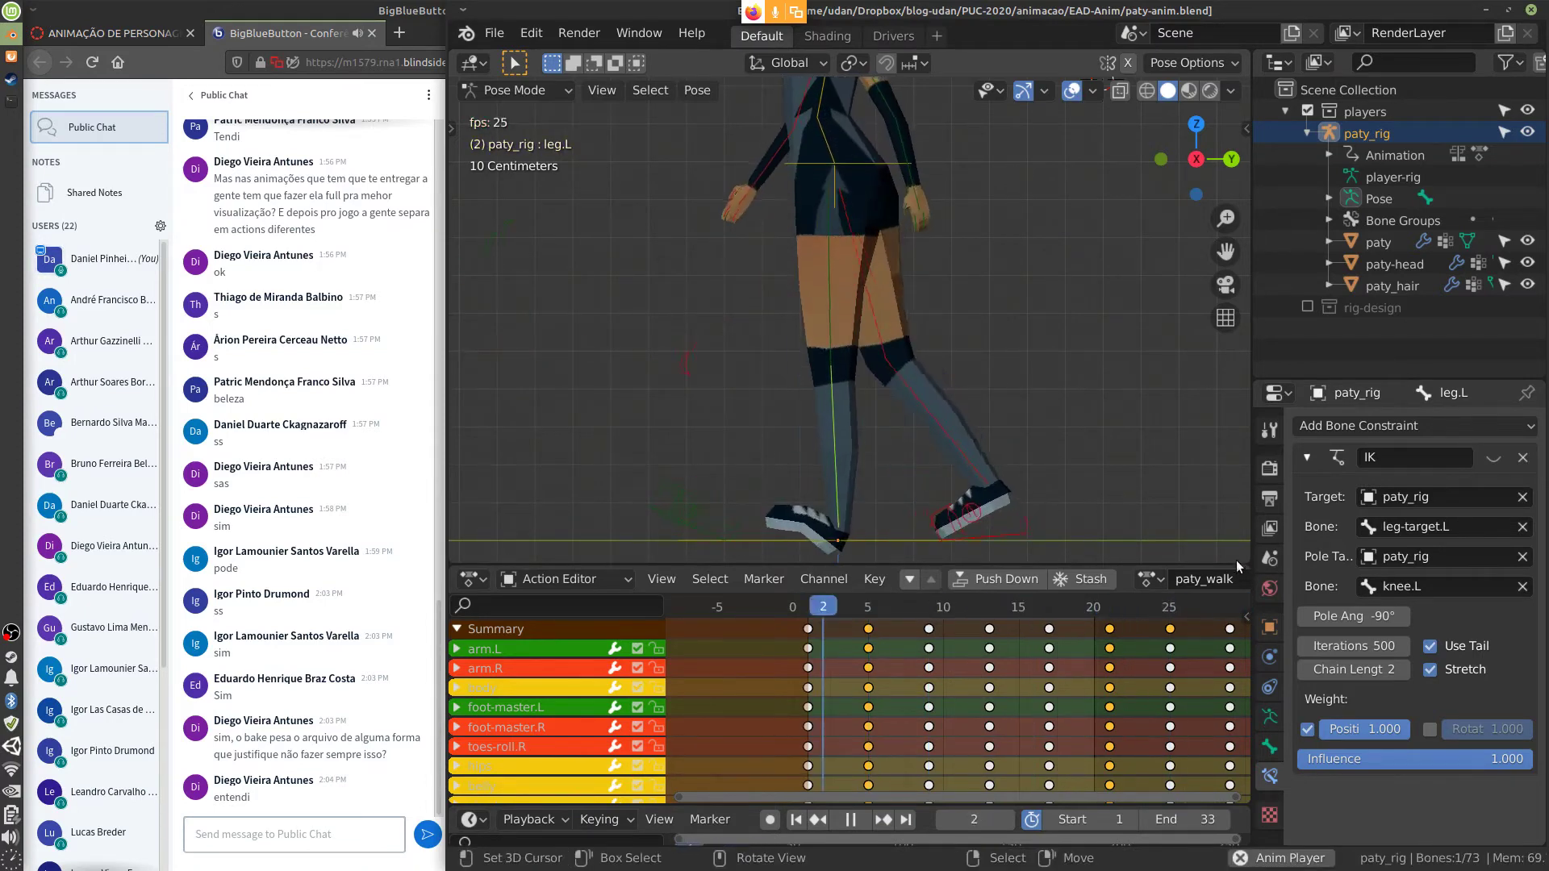
# Limit the Action Editor to the selected bone's channels and expand the leg.L group to show its keyframes
pyautogui.scroll(-1, 1079, 579)
pyautogui.scroll(-6, 1079, 579)
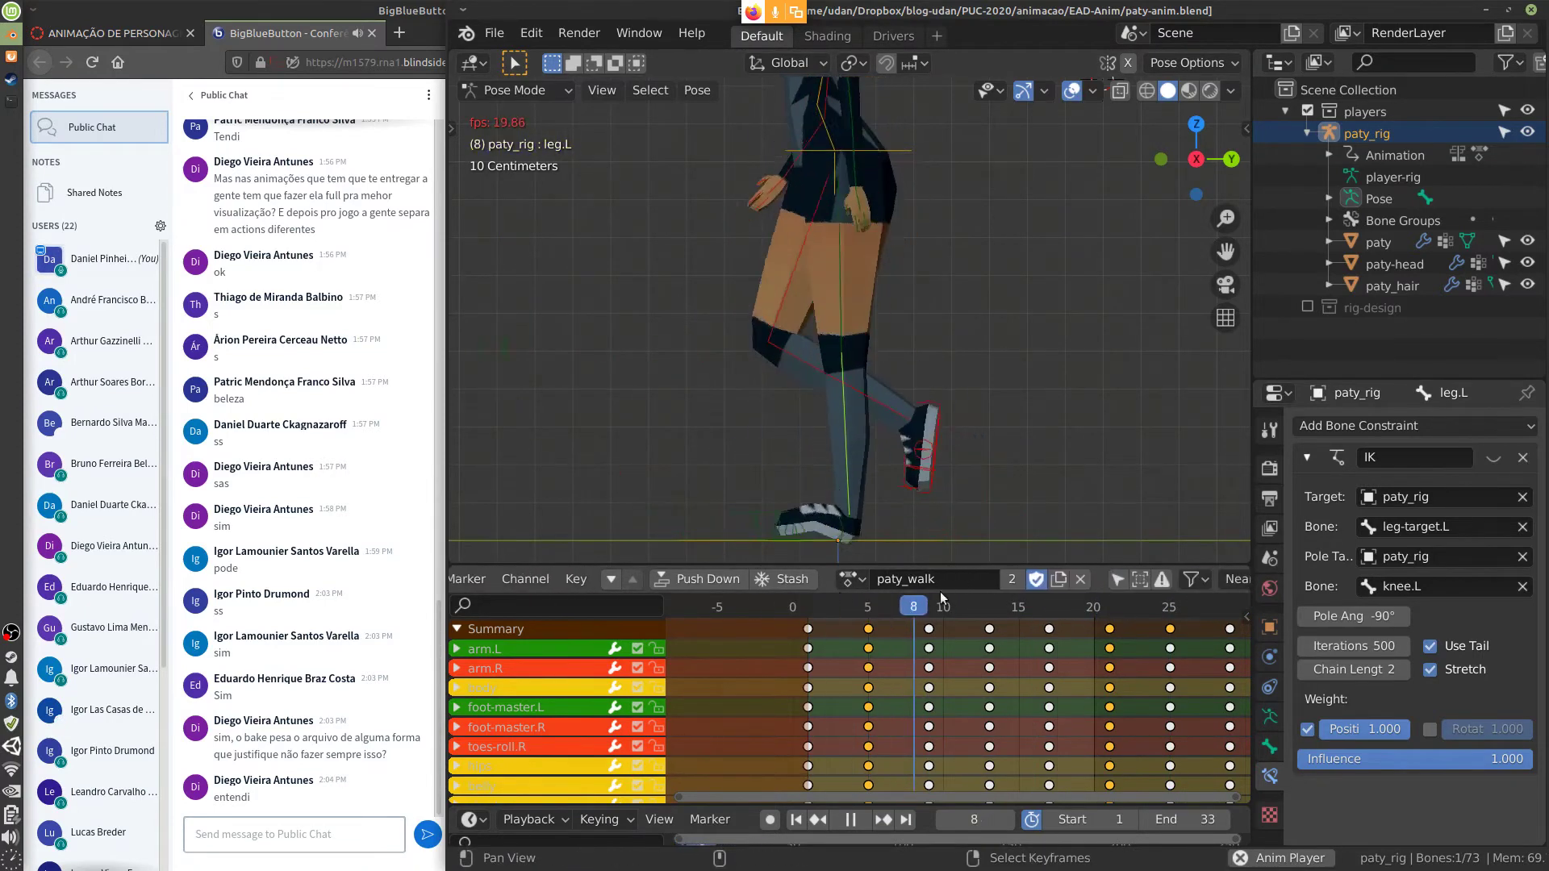
pyautogui.click(1119, 579)
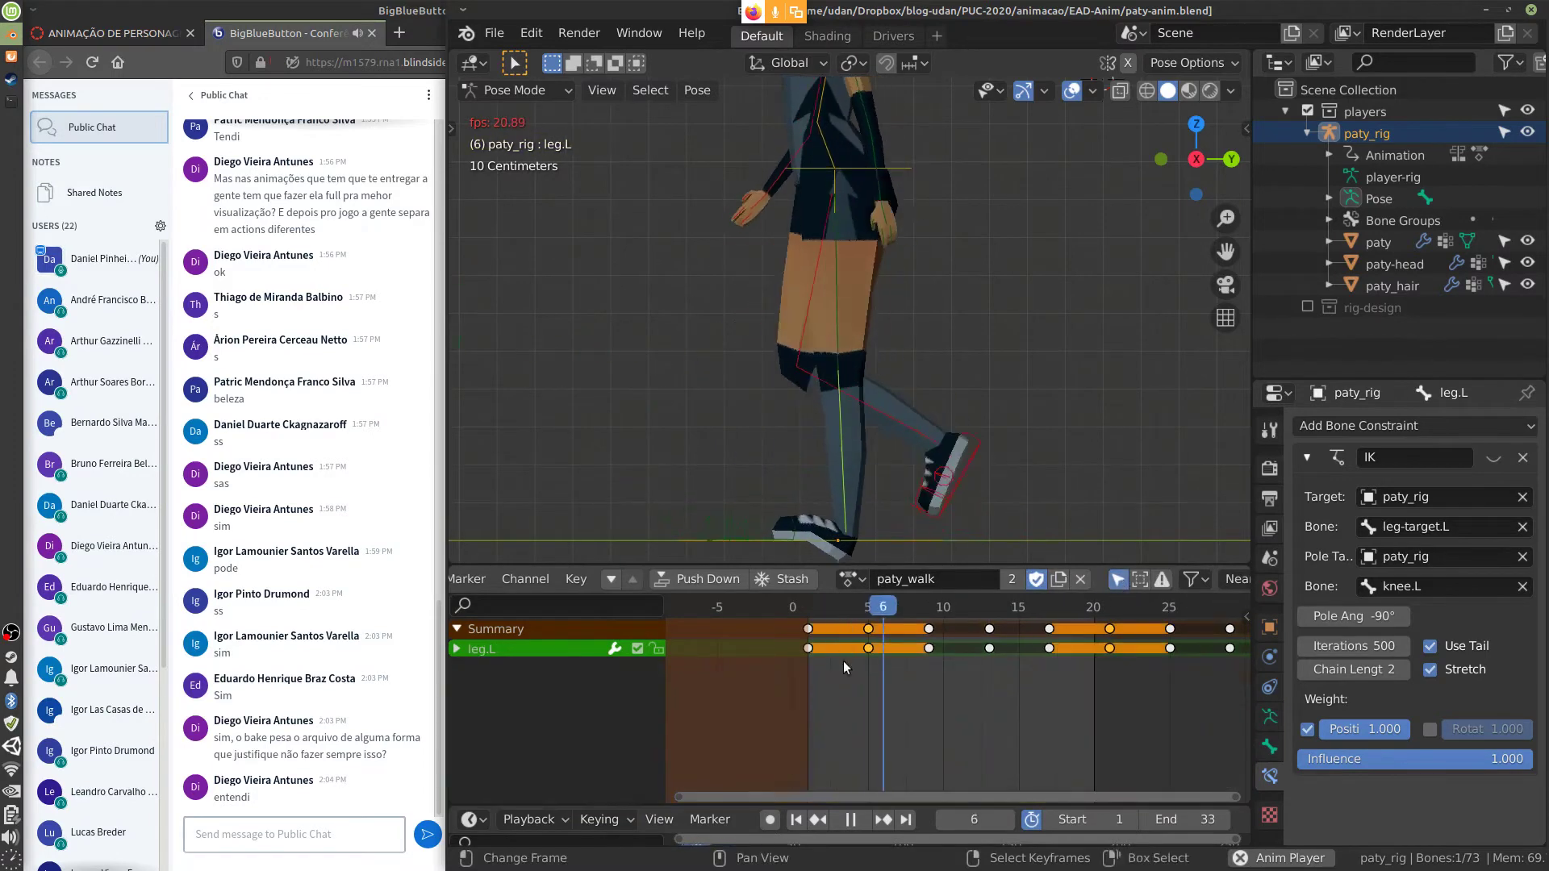
pyautogui.click(456, 648)
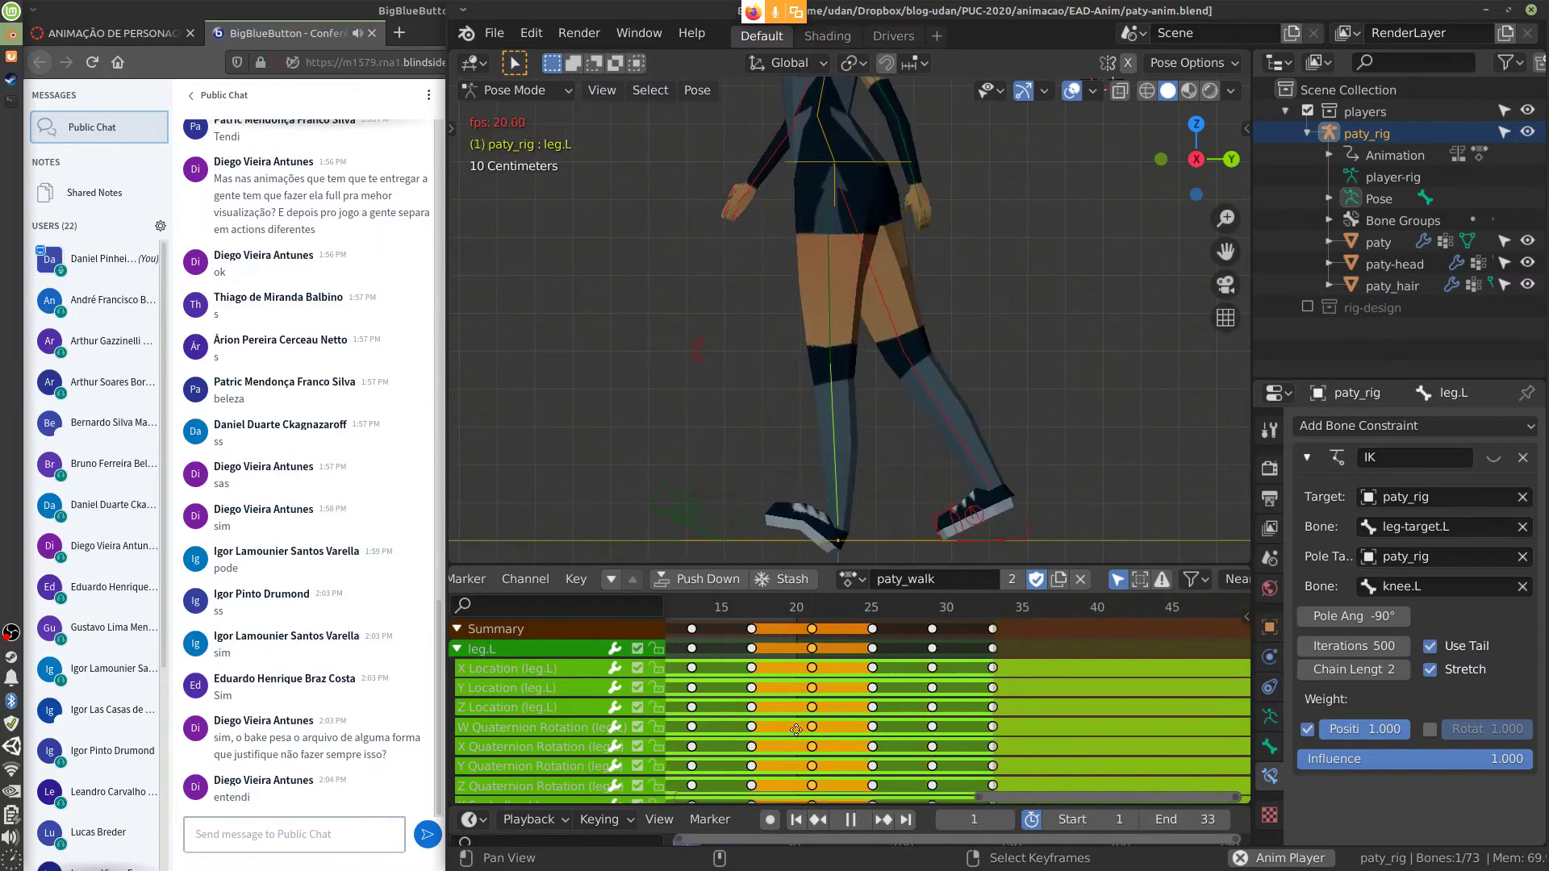
pyautogui.moveTo(1142, 706); pyautogui.dragTo(984, 723, button='middle')
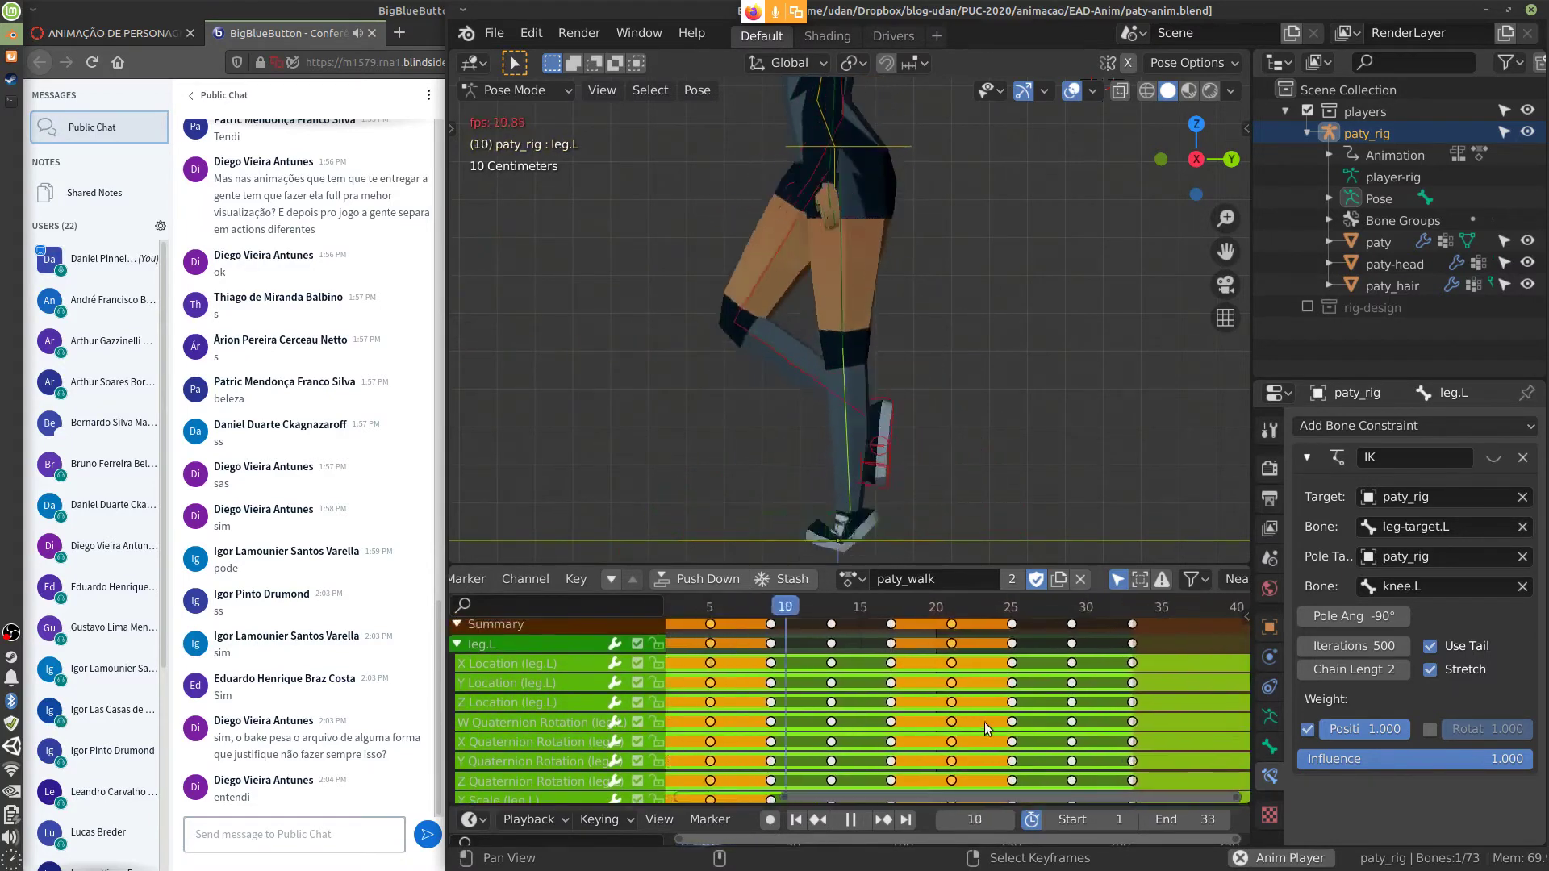
pyautogui.scroll(4, 860, 568)
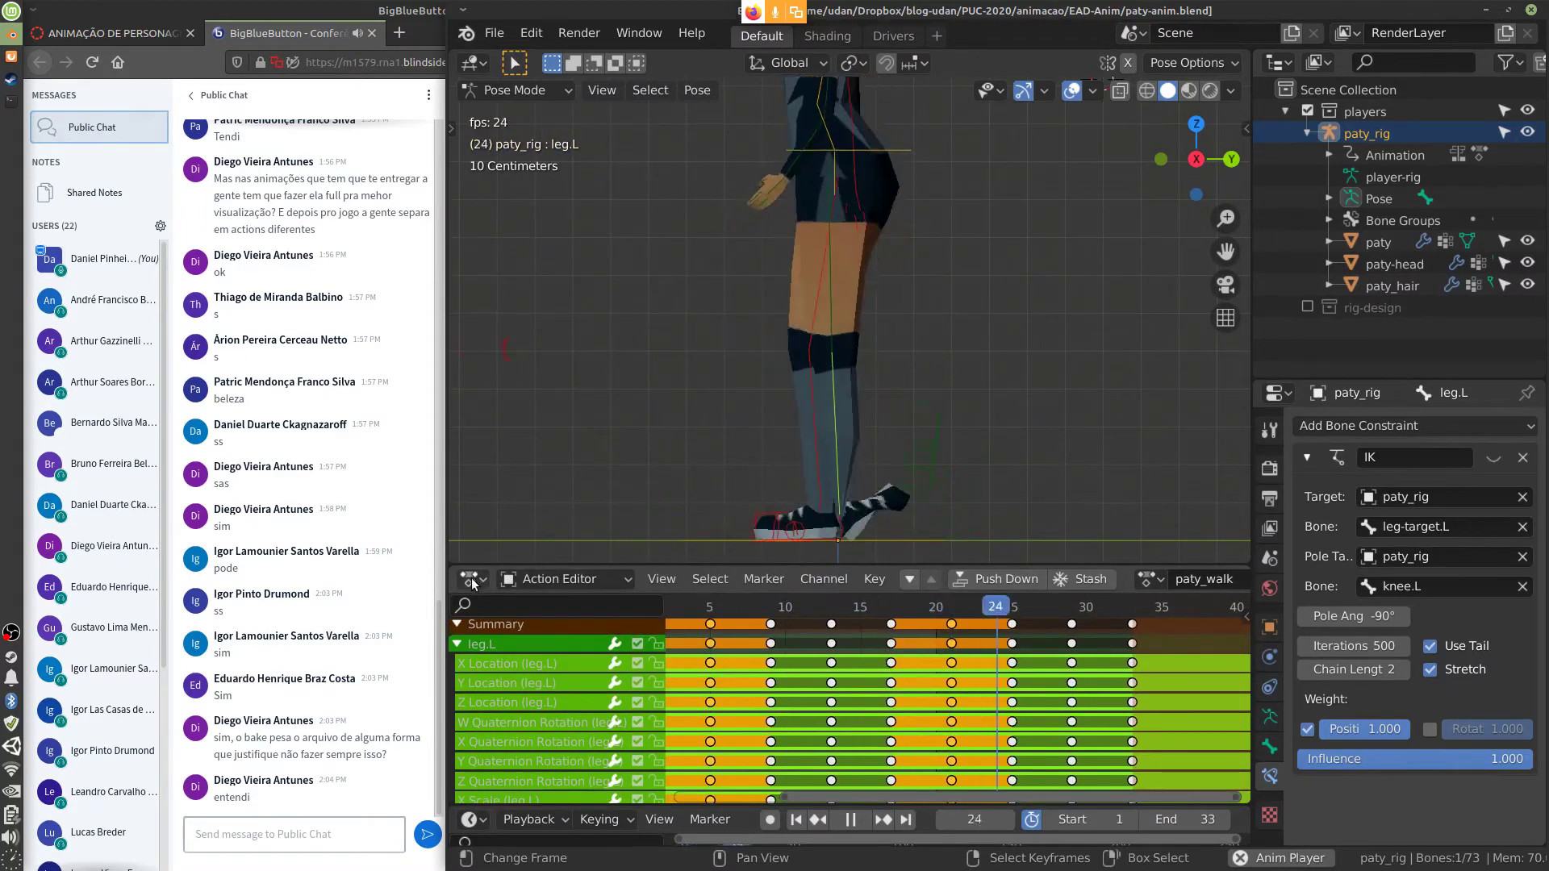
# Switch the Action Editor area to the Graph Editor and view the keyframe curves of leg.L
pyautogui.click(472, 579)
pyautogui.moveTo(477, 581)
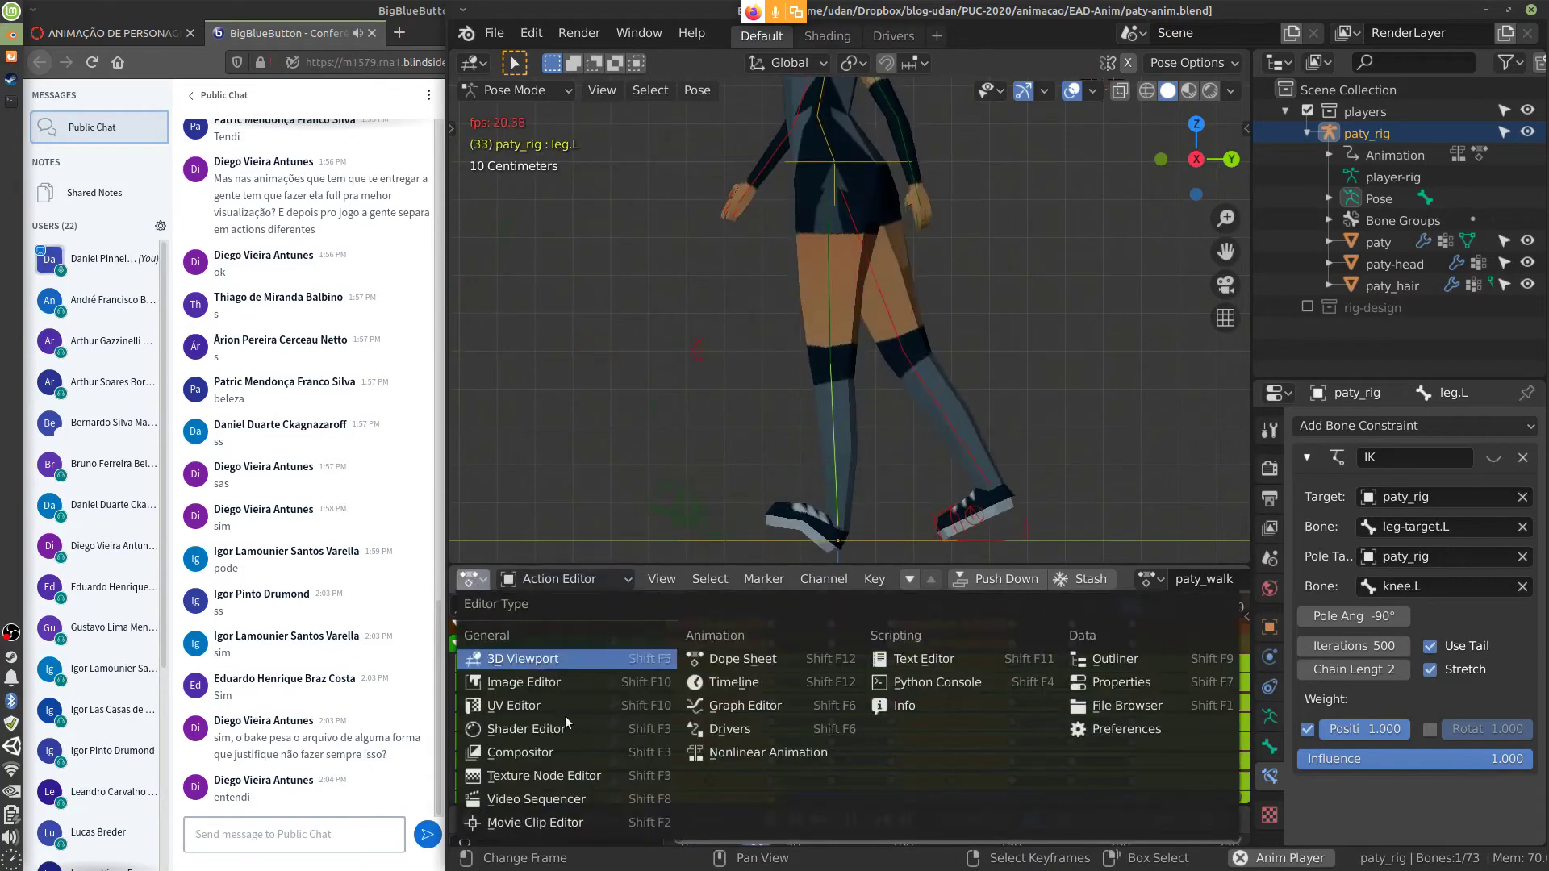
pyautogui.click(758, 706)
pyautogui.moveTo(1009, 752); pyautogui.dragTo(1161, 736, button='middle')
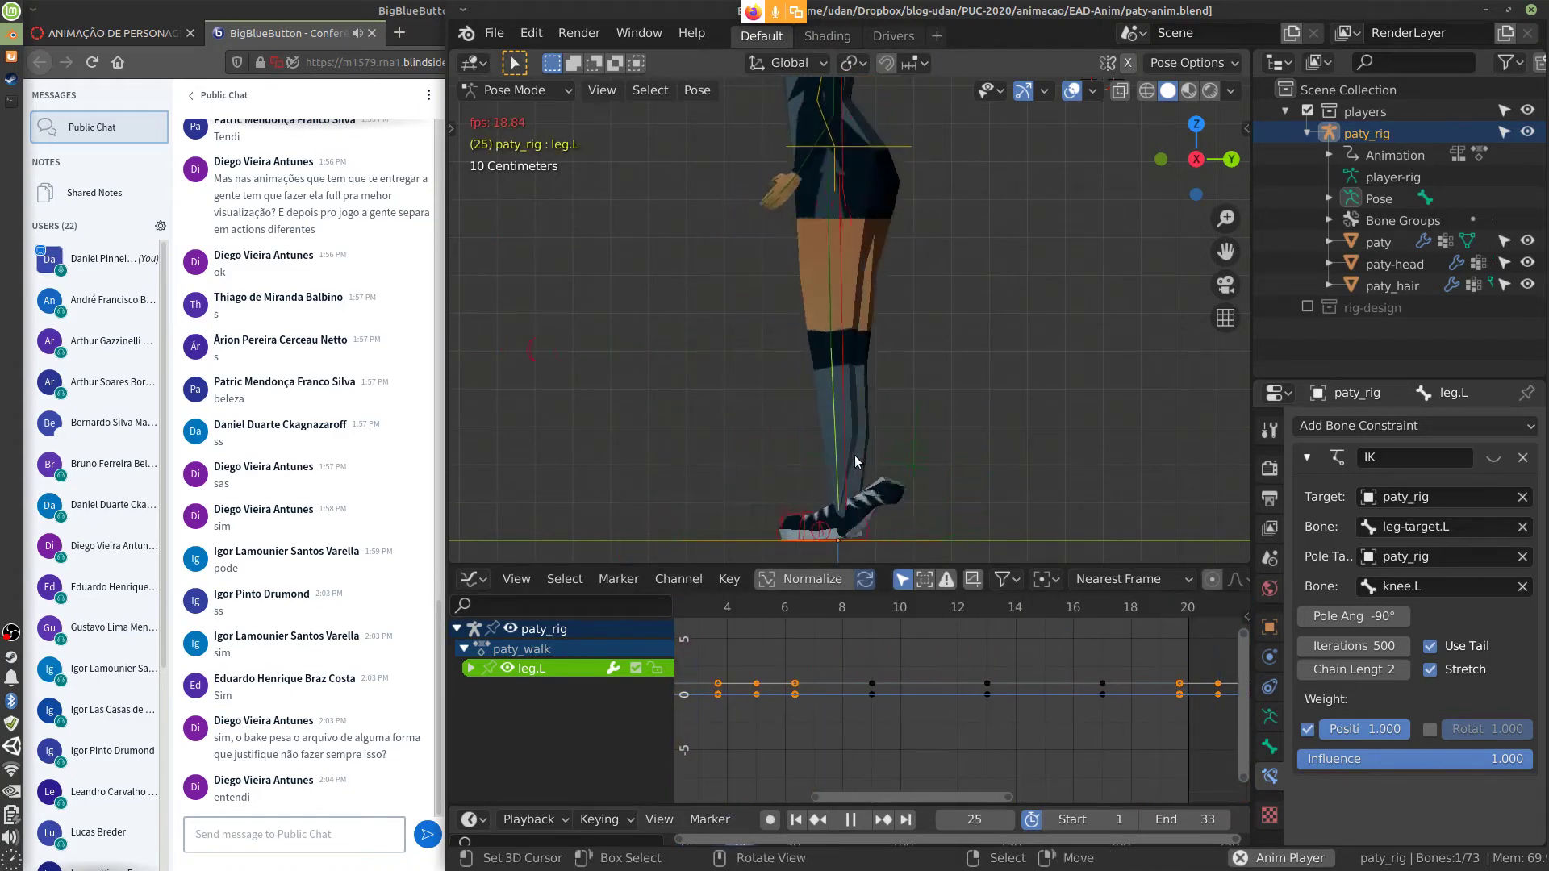
# Watch the whole character walk with the leg.L IK constraint disabled, and stop playback
pyautogui.scroll(-2, 908, 406)
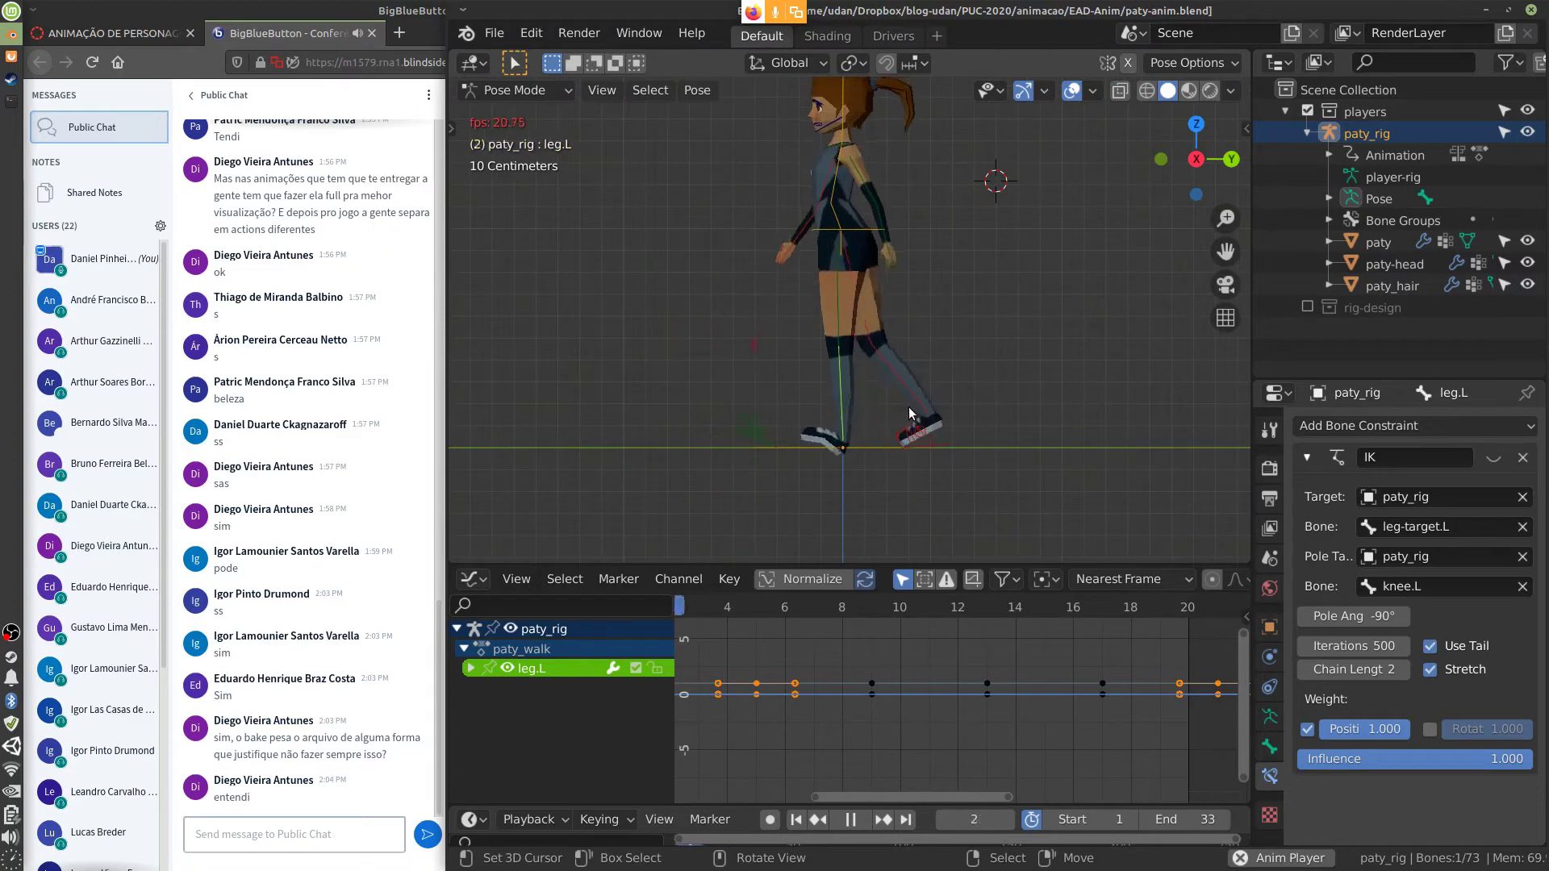
pyautogui.keyDown('shift'); pyautogui.moveTo(936, 398); pyautogui.dragTo(973, 432, button='middle'); pyautogui.keyUp('shift')
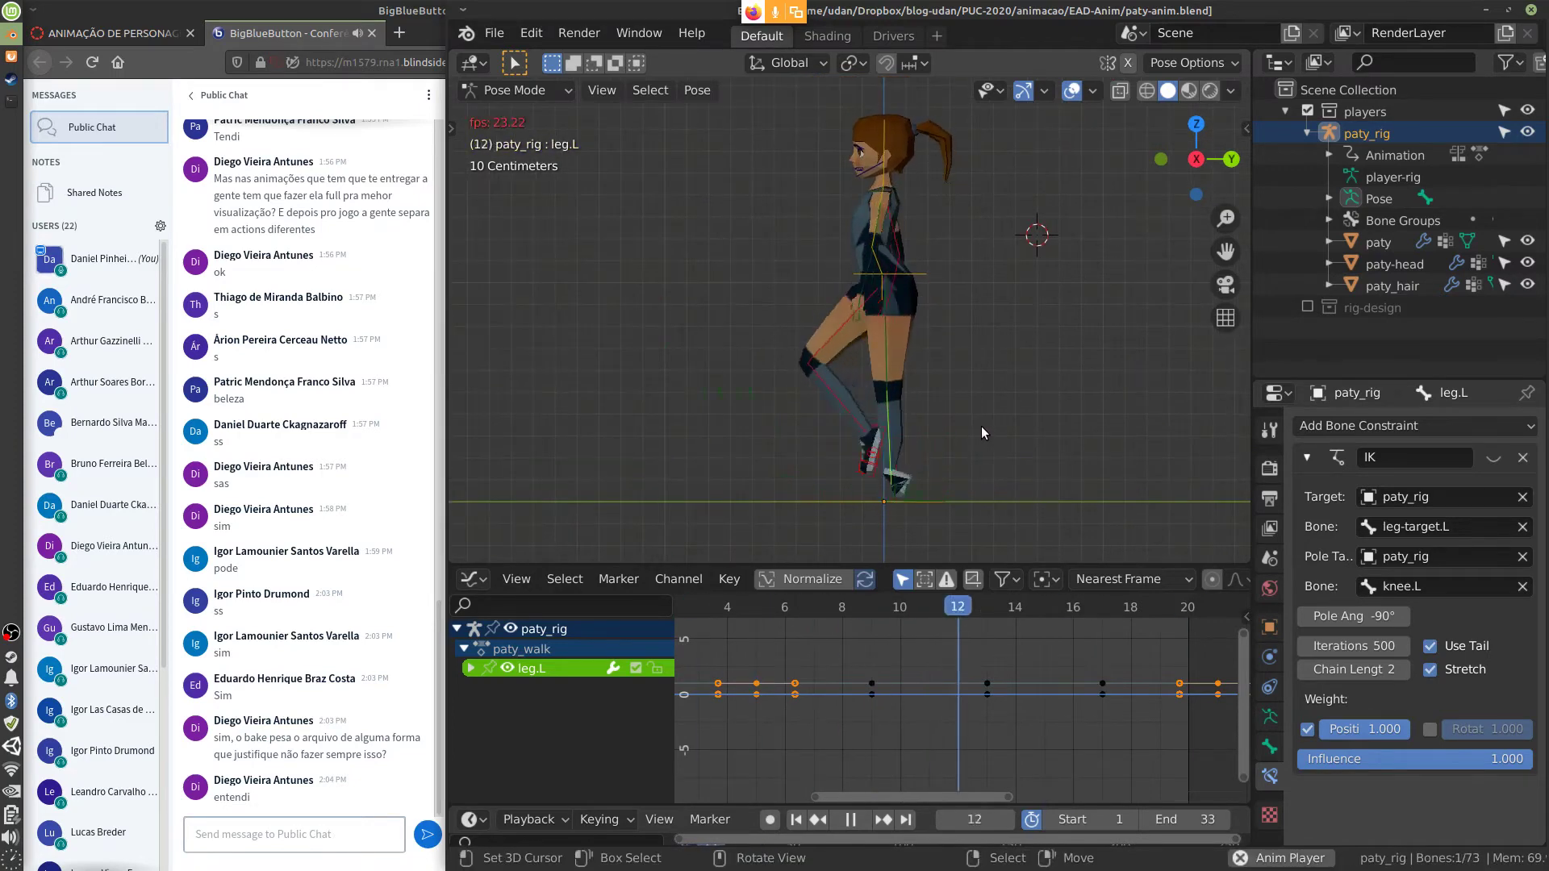
pyautogui.scroll(-1, 981, 426)
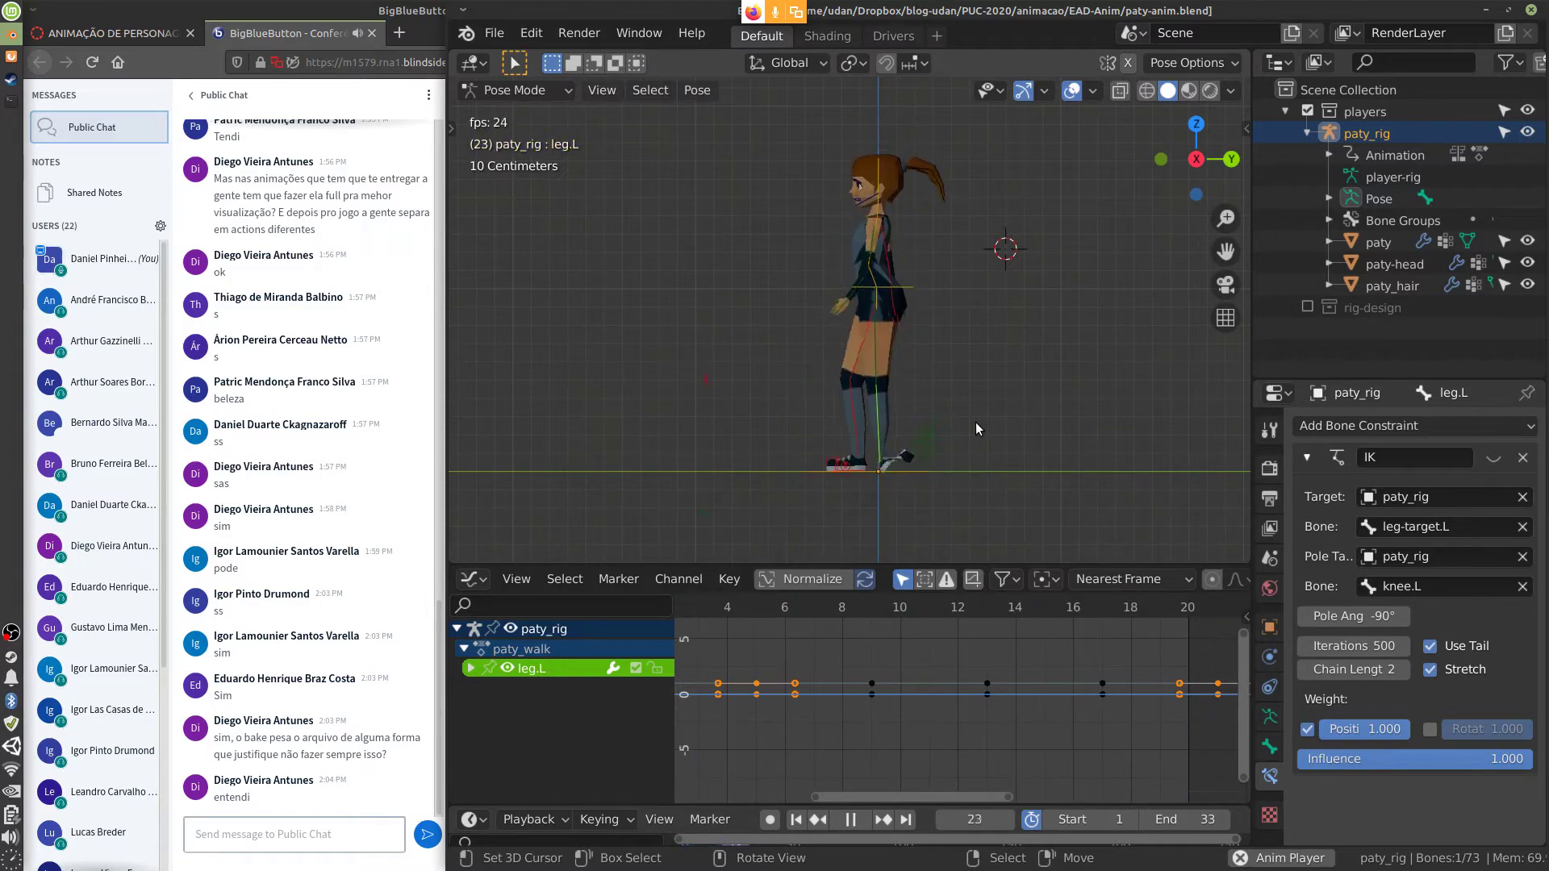
pyautogui.press('Escape')
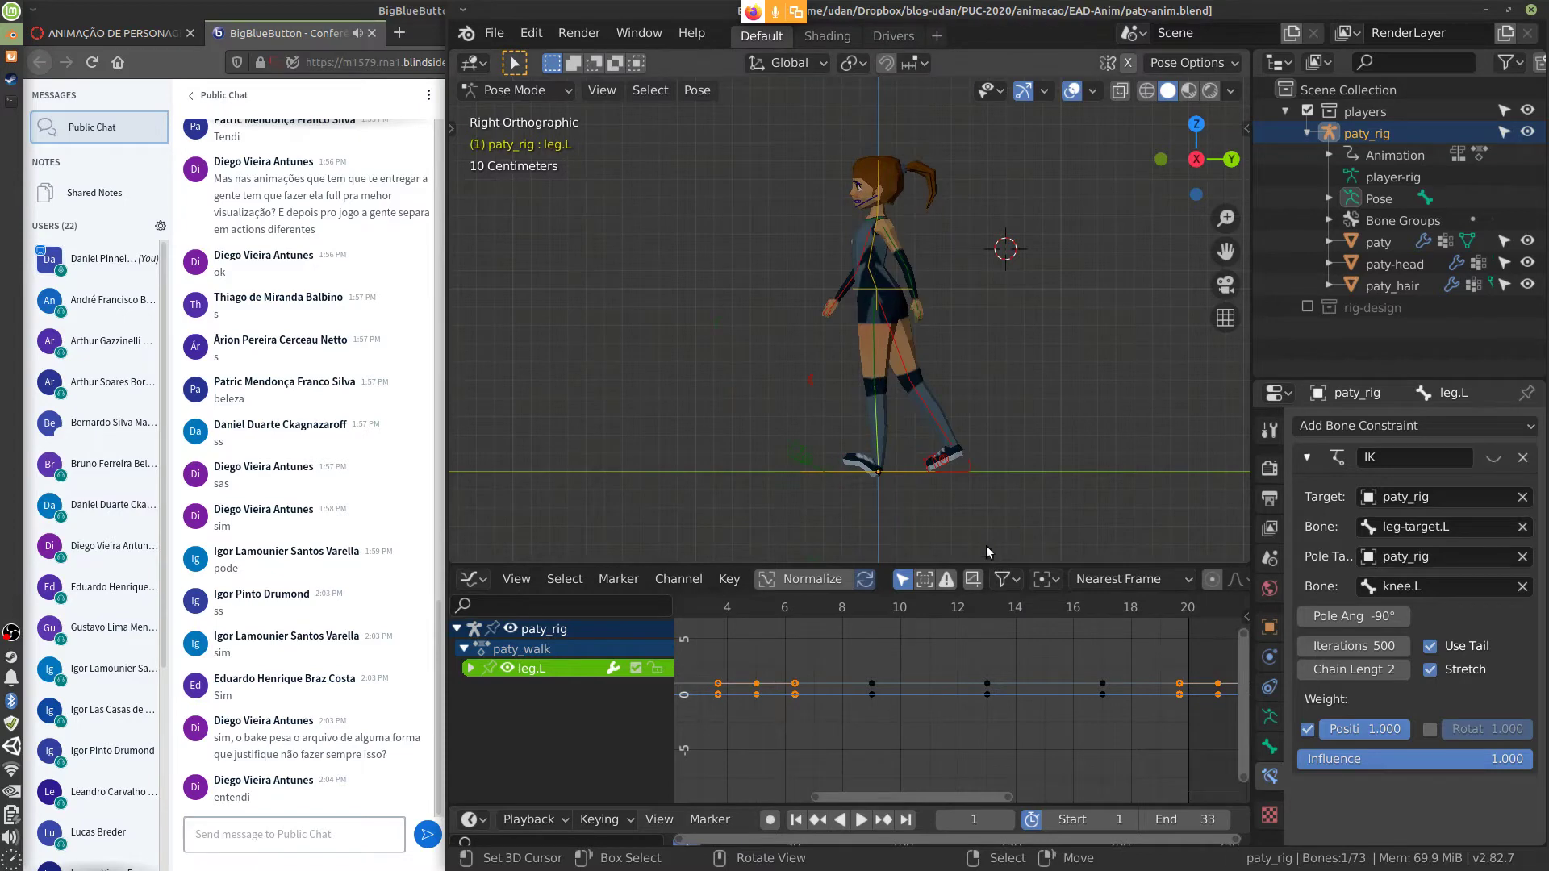
# Disable the IK constraint on leg.R and play the walk to check the legs without IK
pyautogui.click(808, 468)
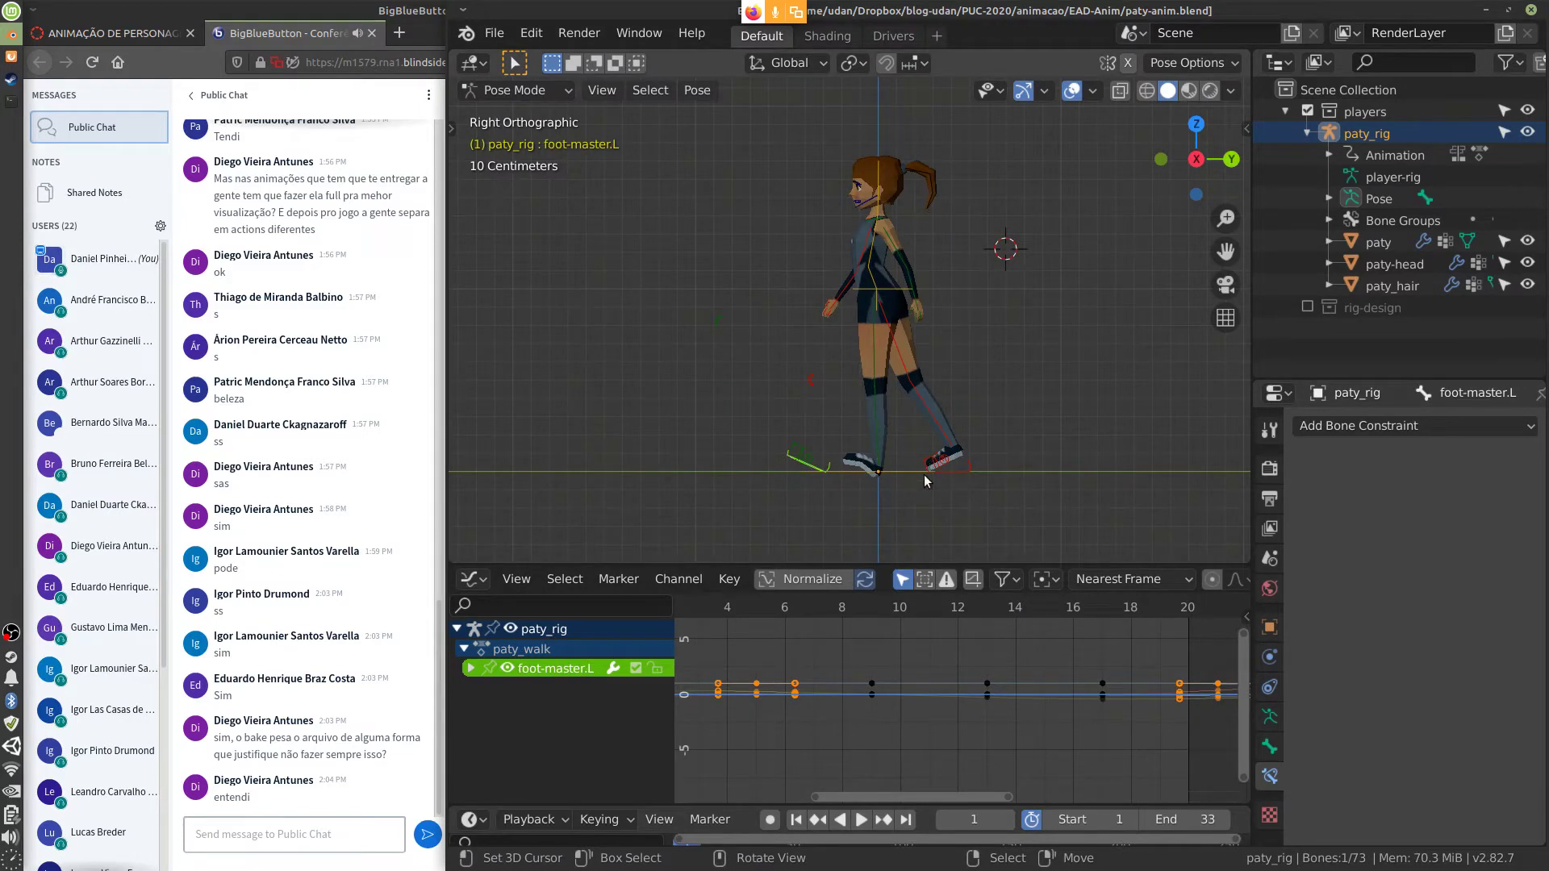
pyautogui.click(811, 465)
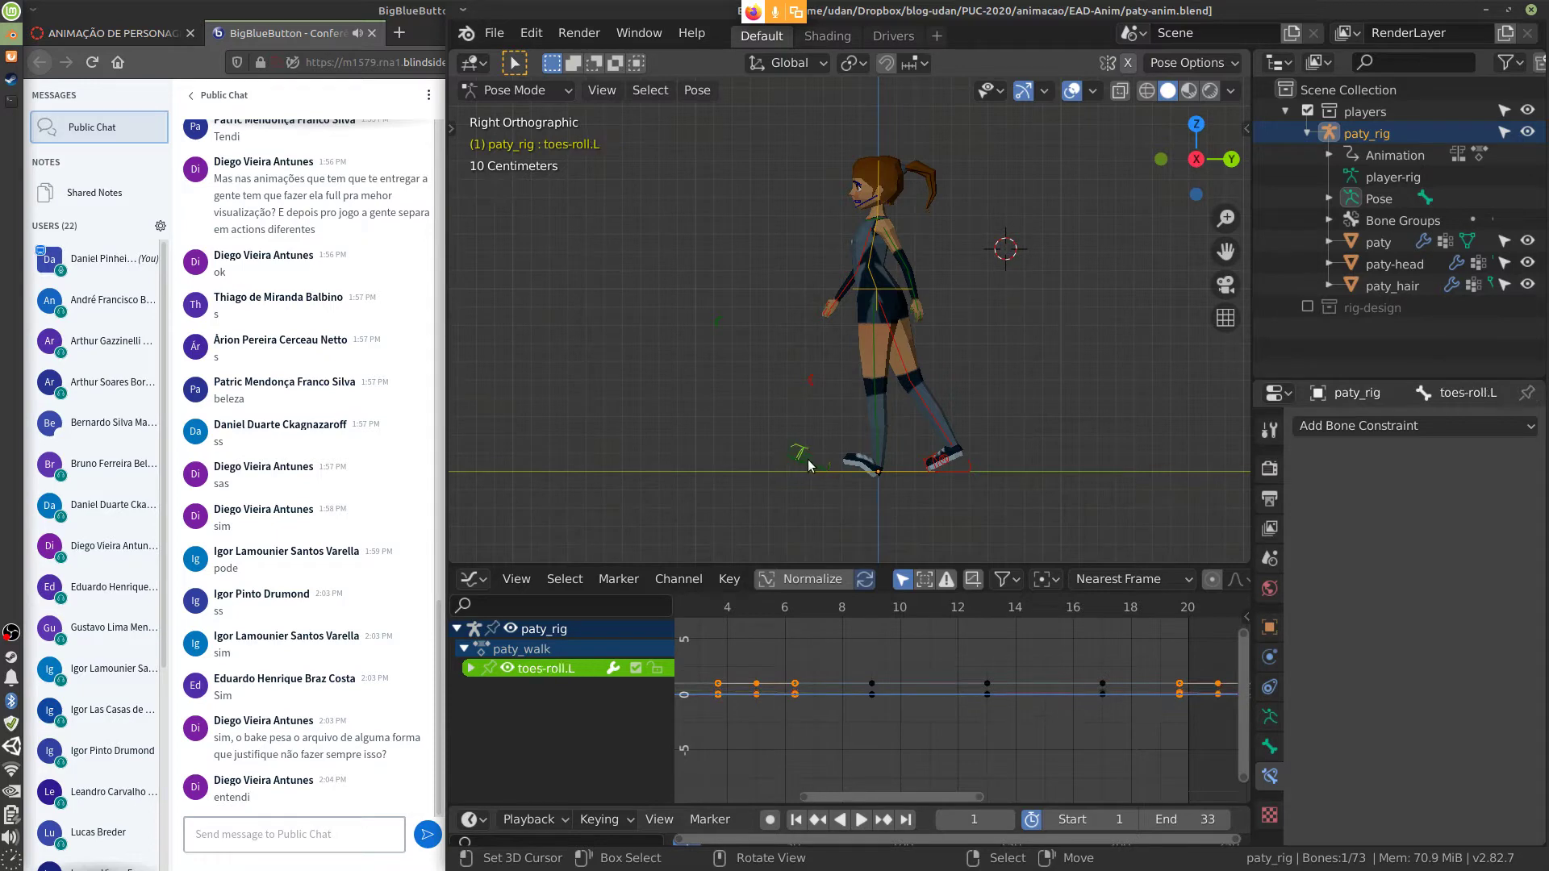
pyautogui.click(925, 435)
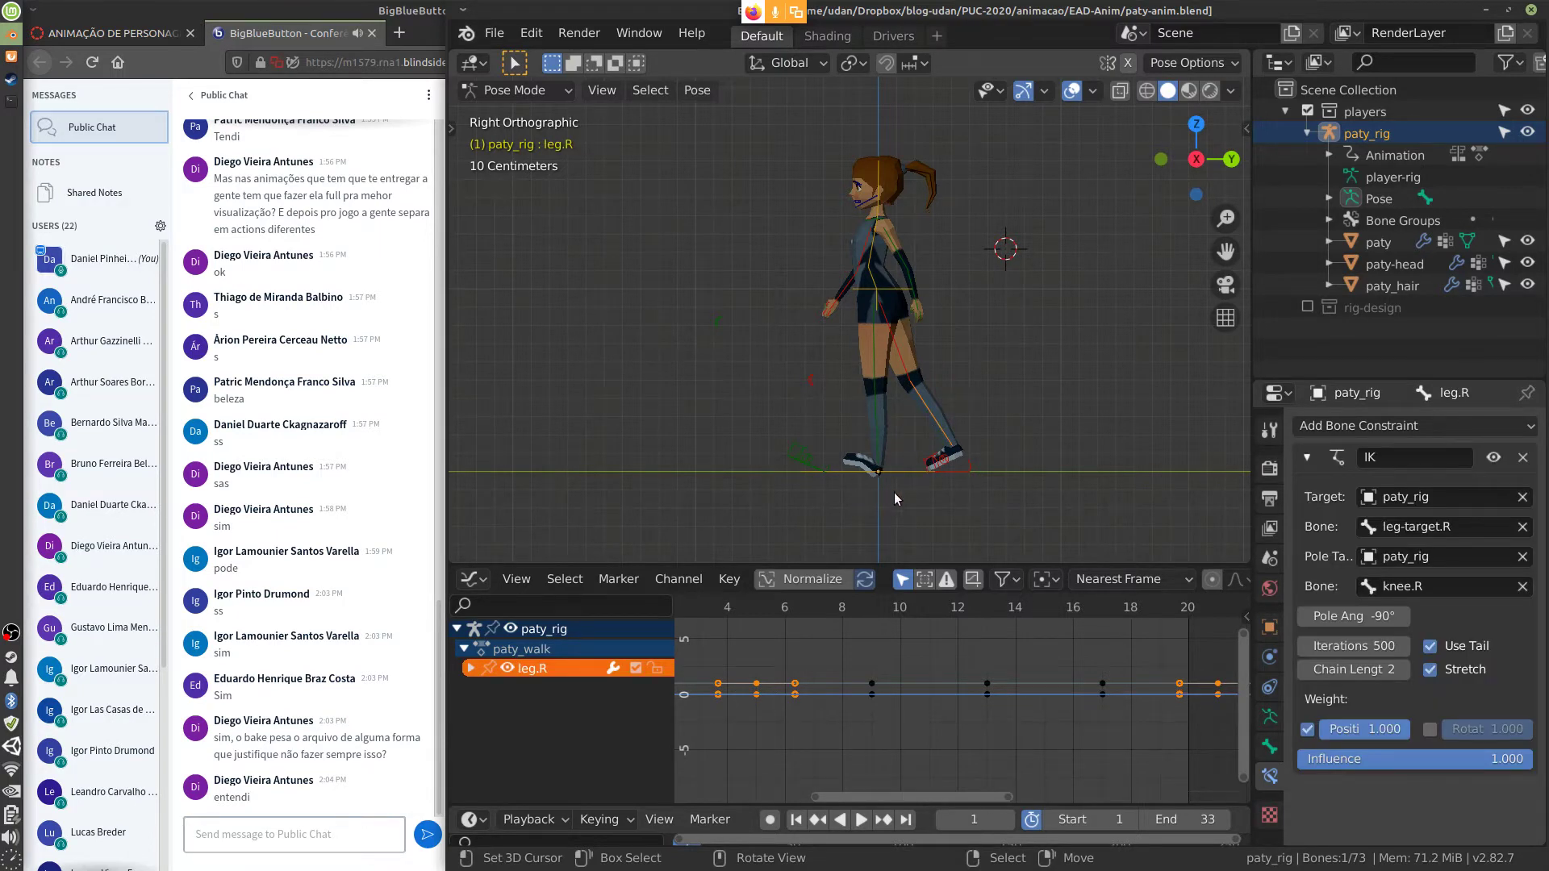
pyautogui.click(1493, 456)
pyautogui.press('space')
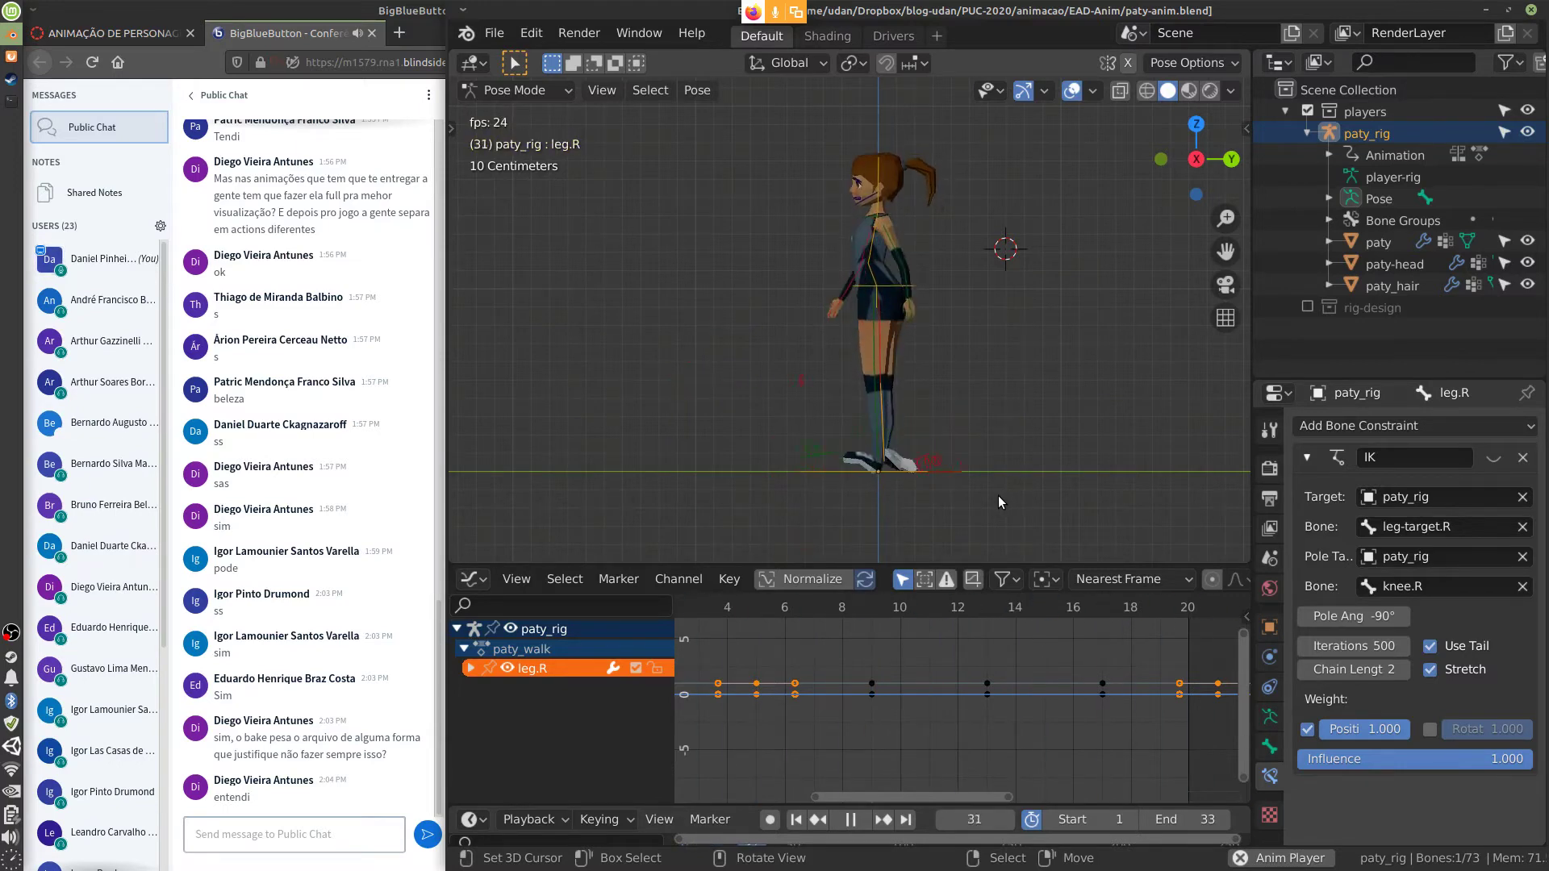
pyautogui.press('Escape')
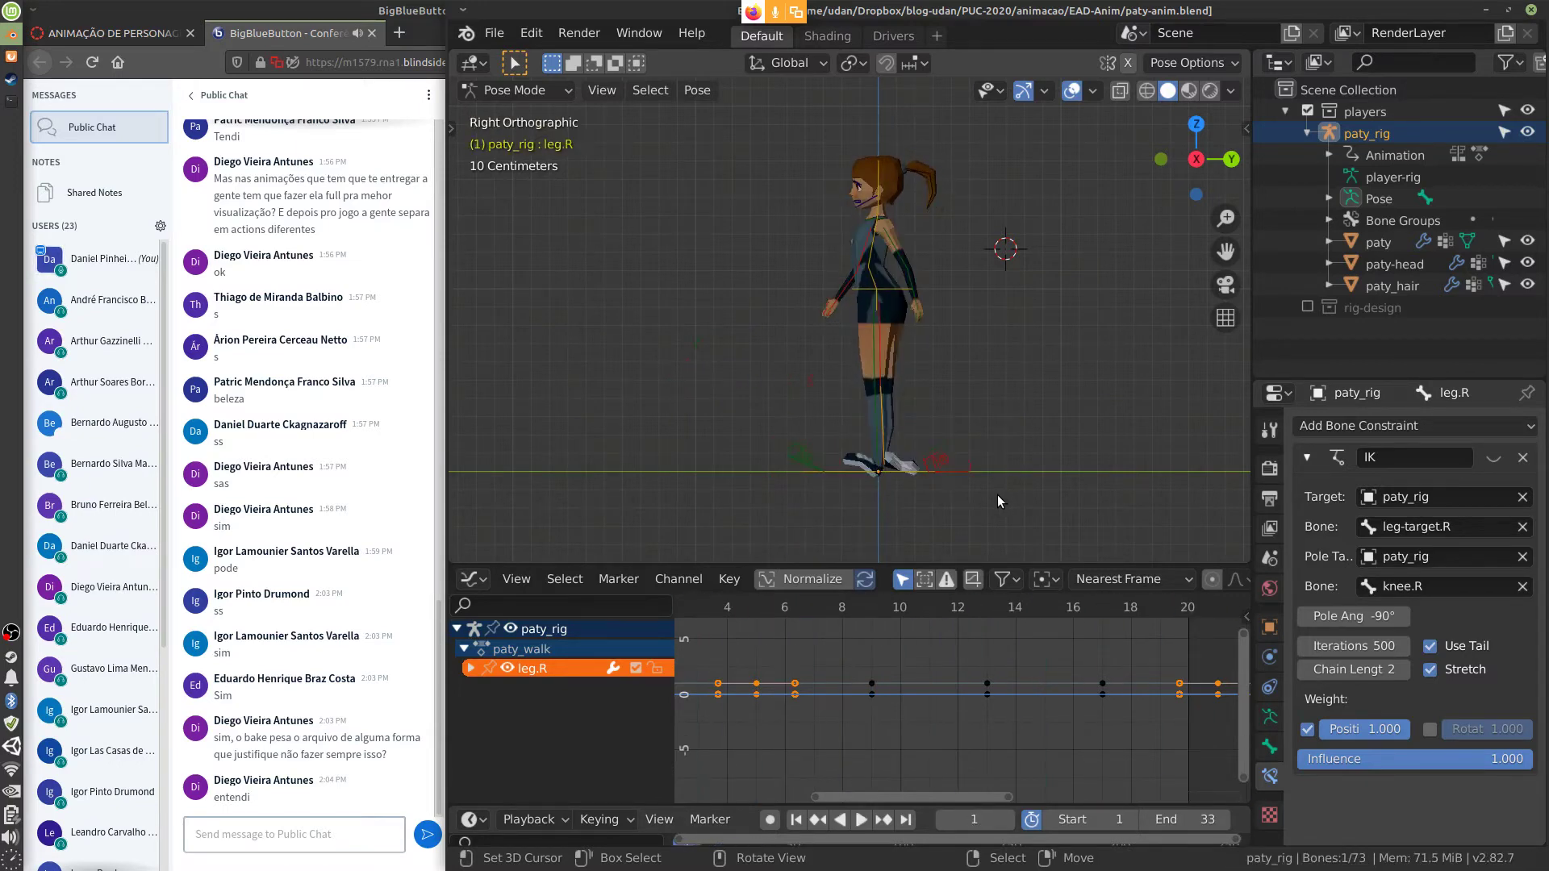
# Re-enable the IK constraints on leg.R and leg.L
pyautogui.click(1492, 457)
pyautogui.click(873, 425)
pyautogui.click(1492, 458)
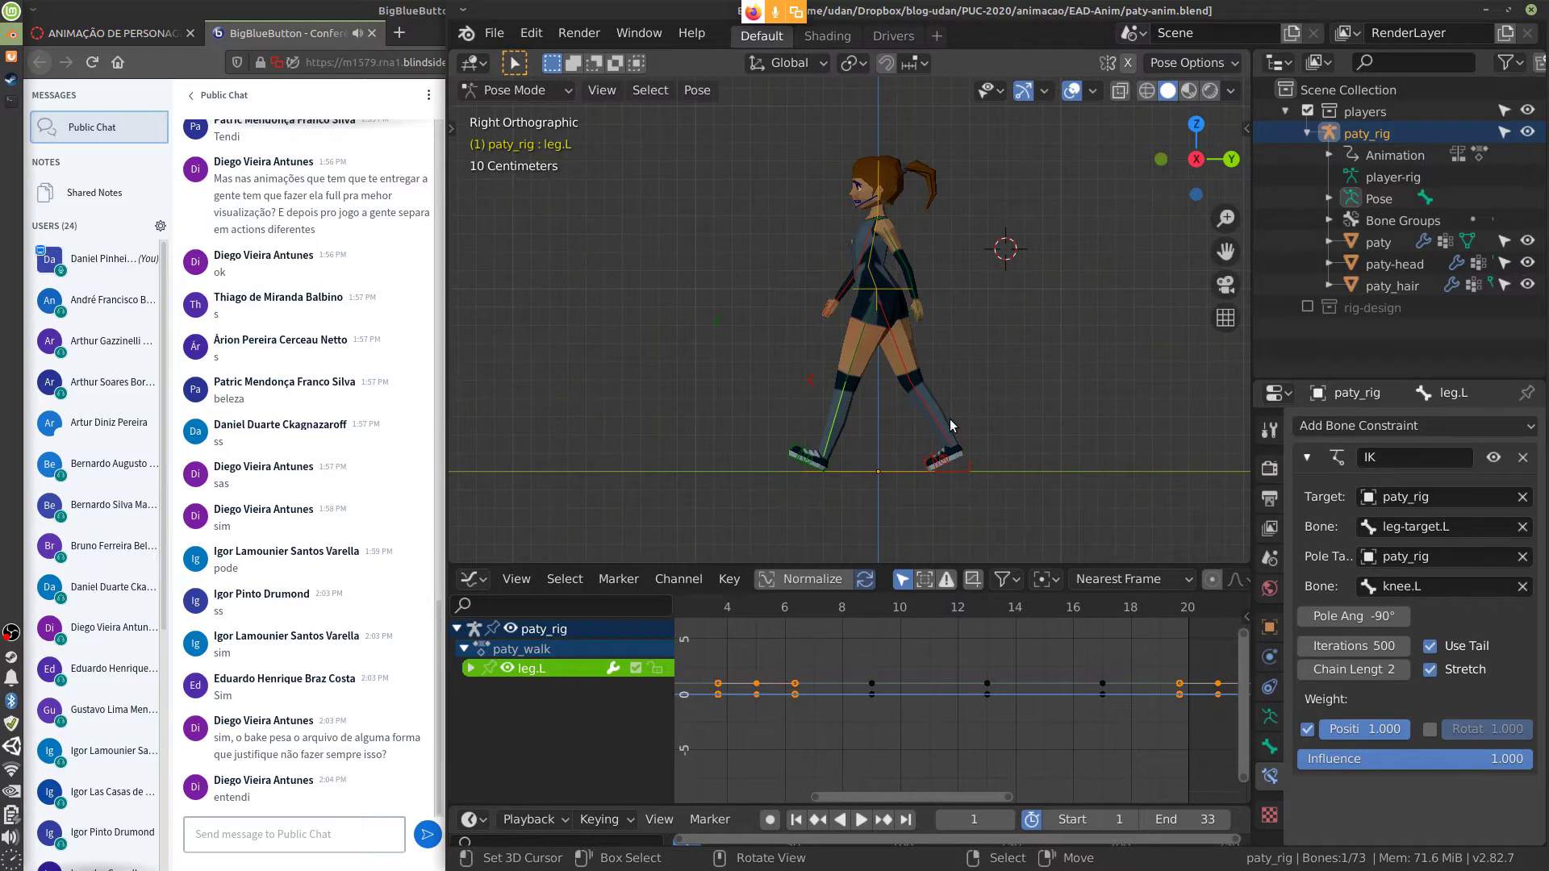
# Collapse the paty_walk channels in the Graph Editor and return the area to the Action Editor
pyautogui.click(464, 649)
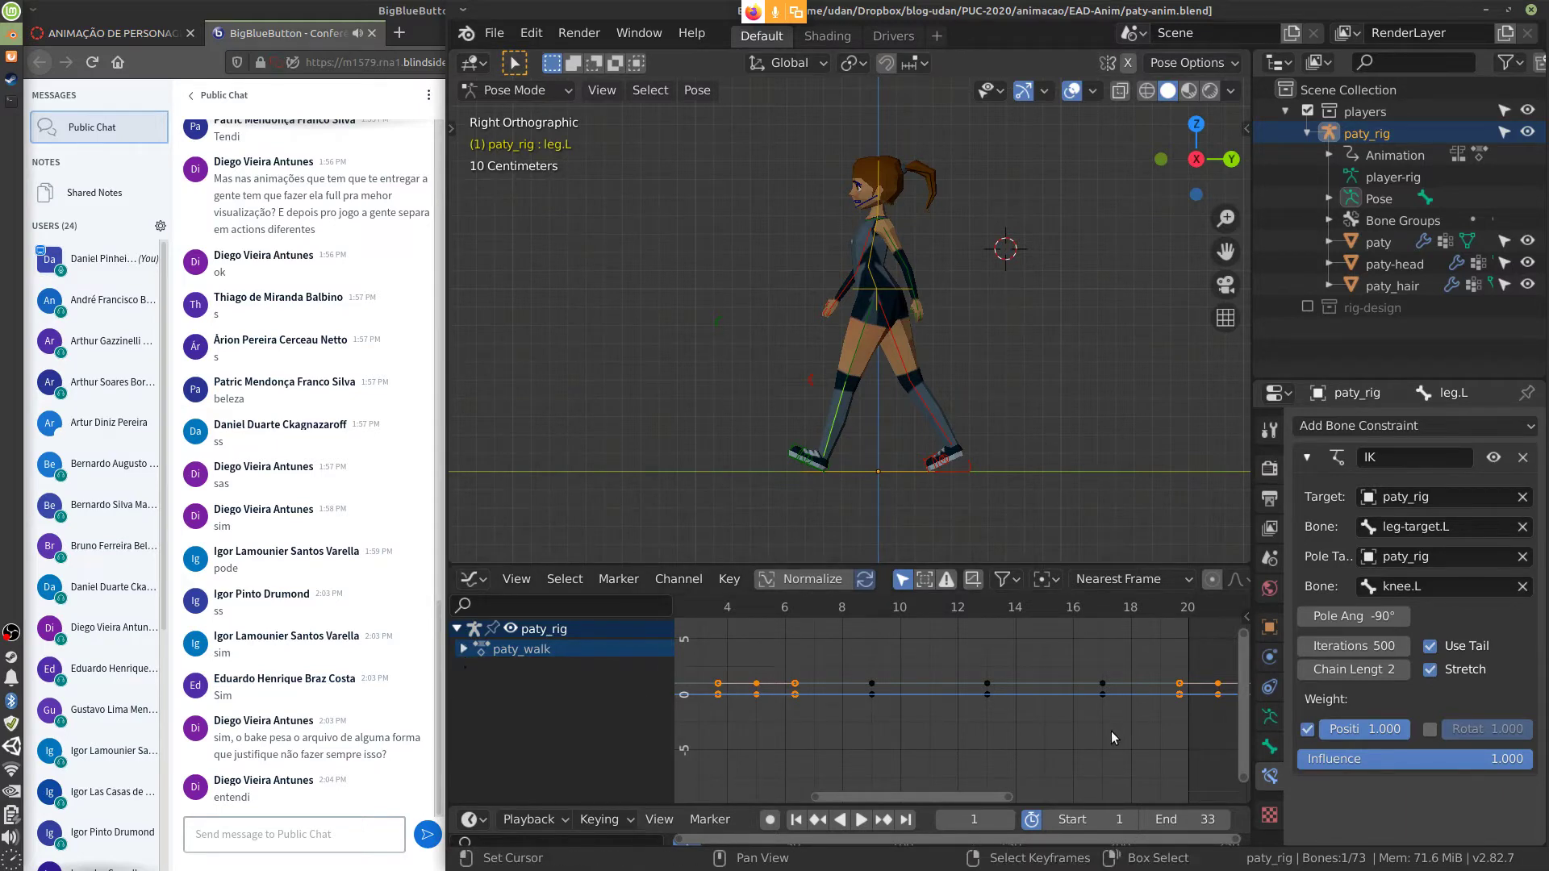
pyautogui.click(475, 580)
pyautogui.press('Escape')
pyautogui.click(472, 579)
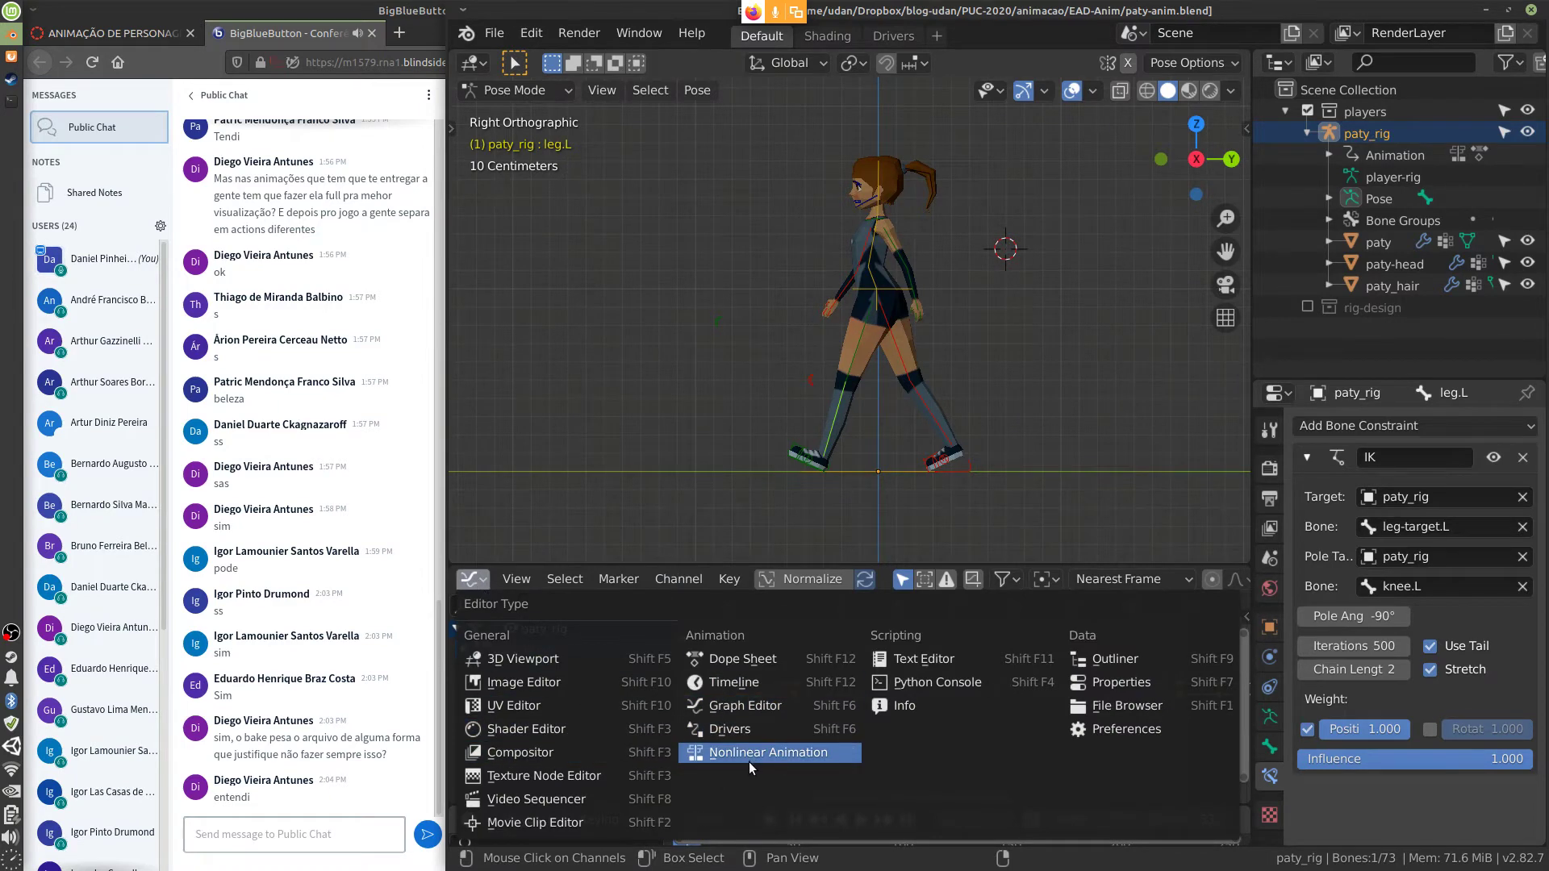
pyautogui.click(750, 658)
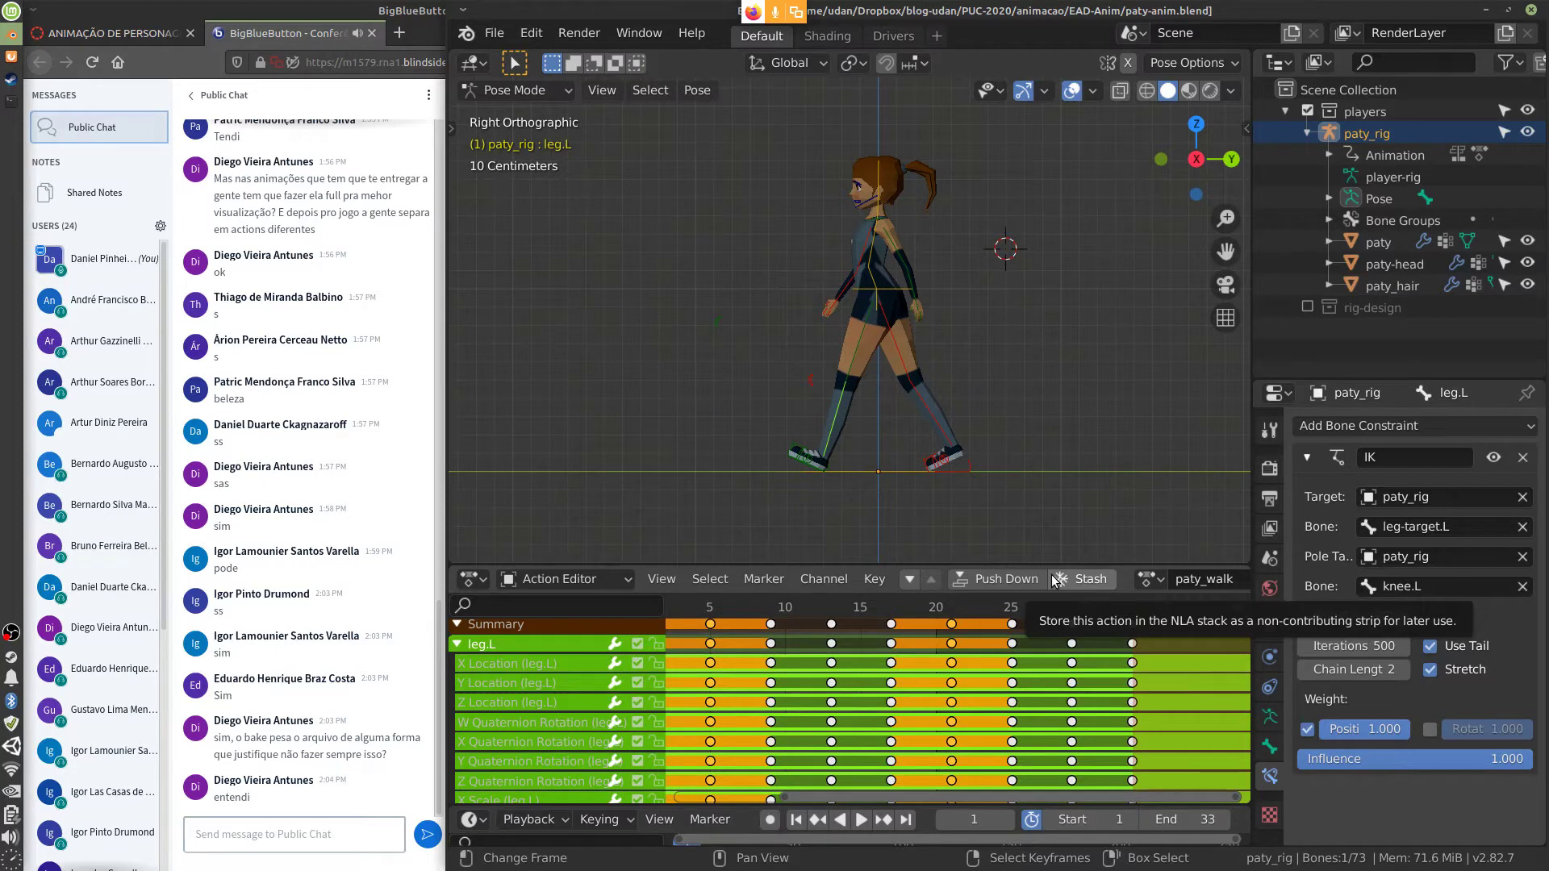
# Disable the IK constraint on leg.L, play the walk to compare the motion, and re-enable the constraint
pyautogui.click(1494, 457)
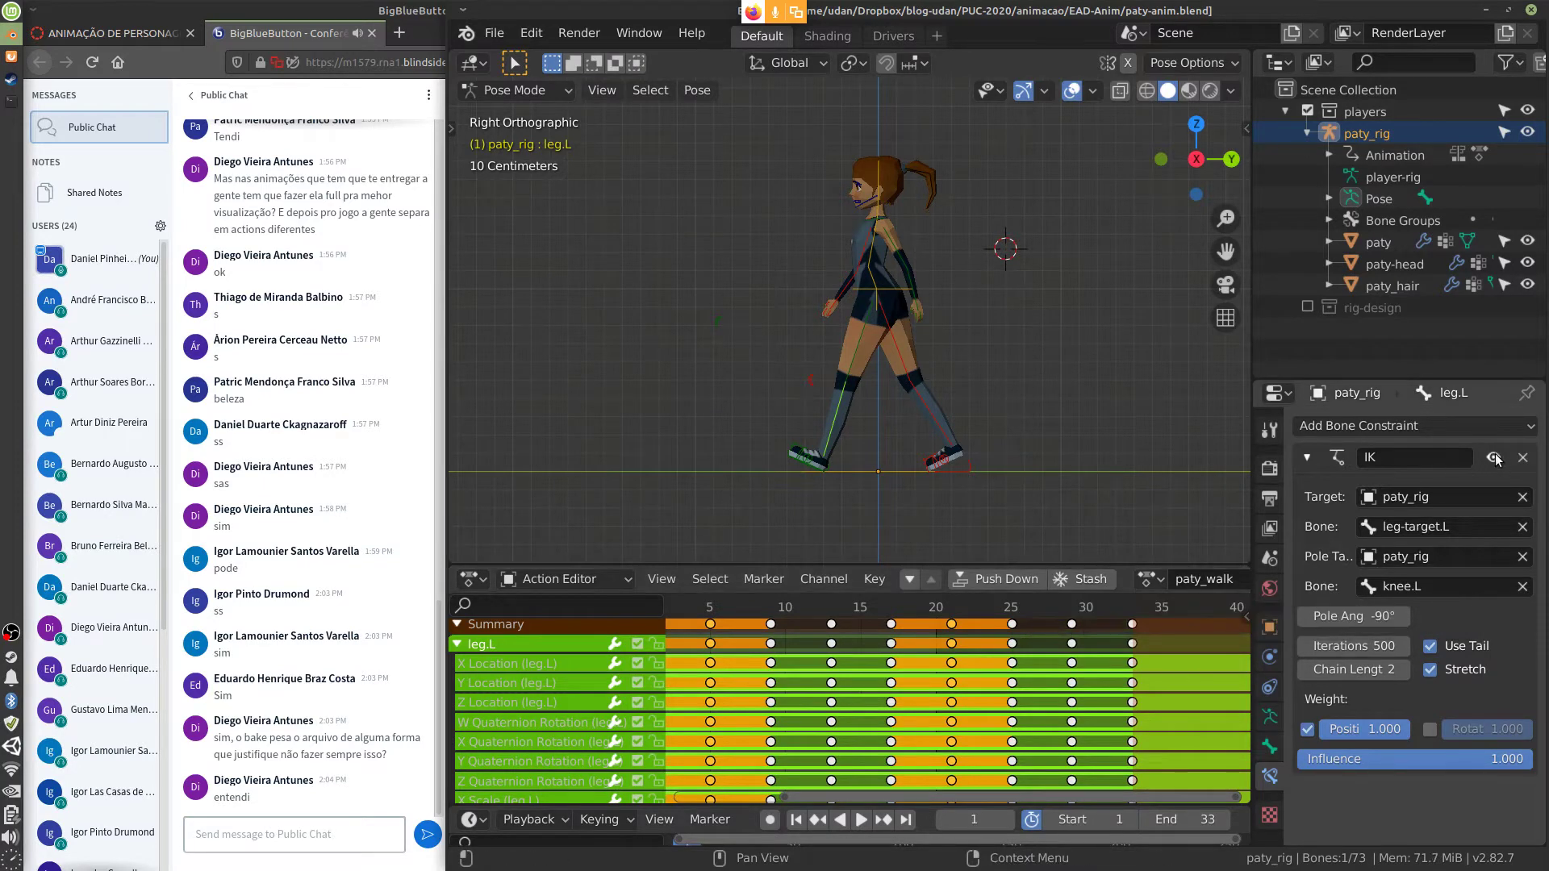
pyautogui.press('space')
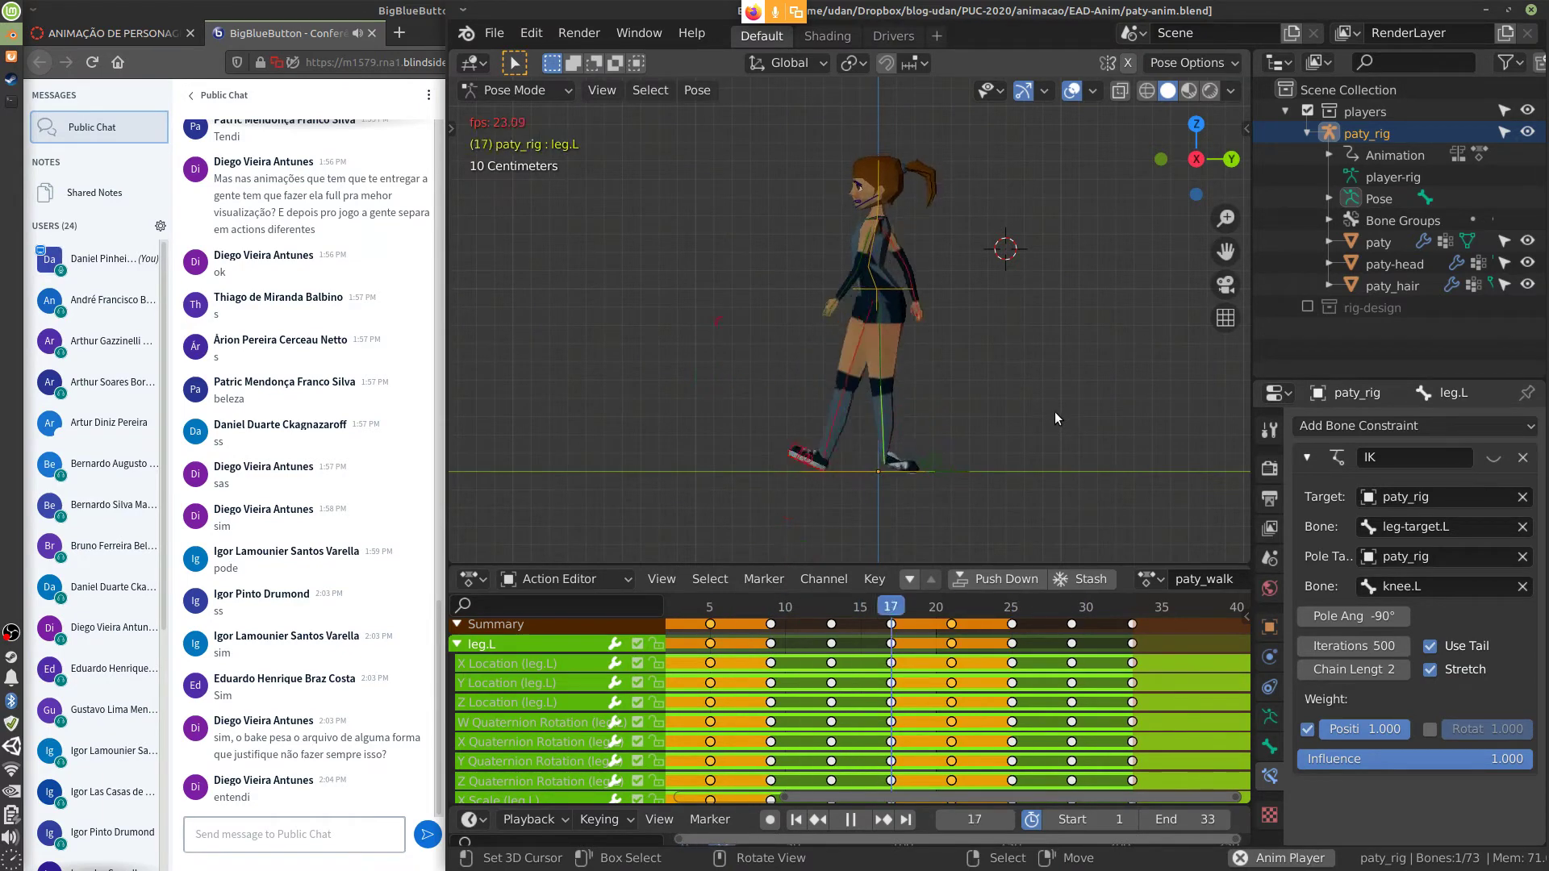
pyautogui.press('Escape')
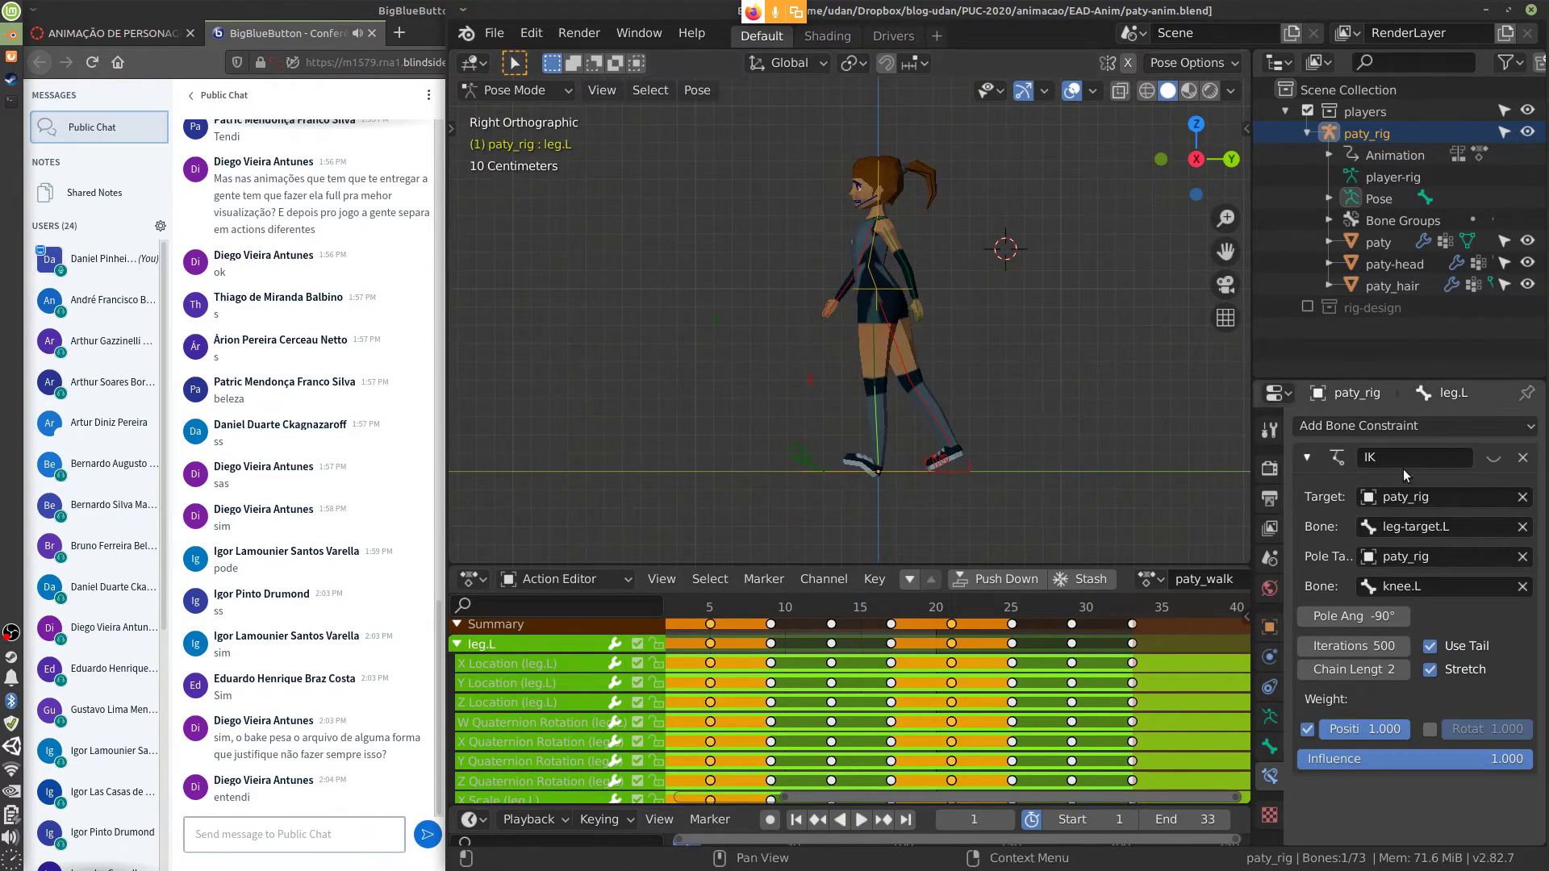
pyautogui.click(1493, 457)
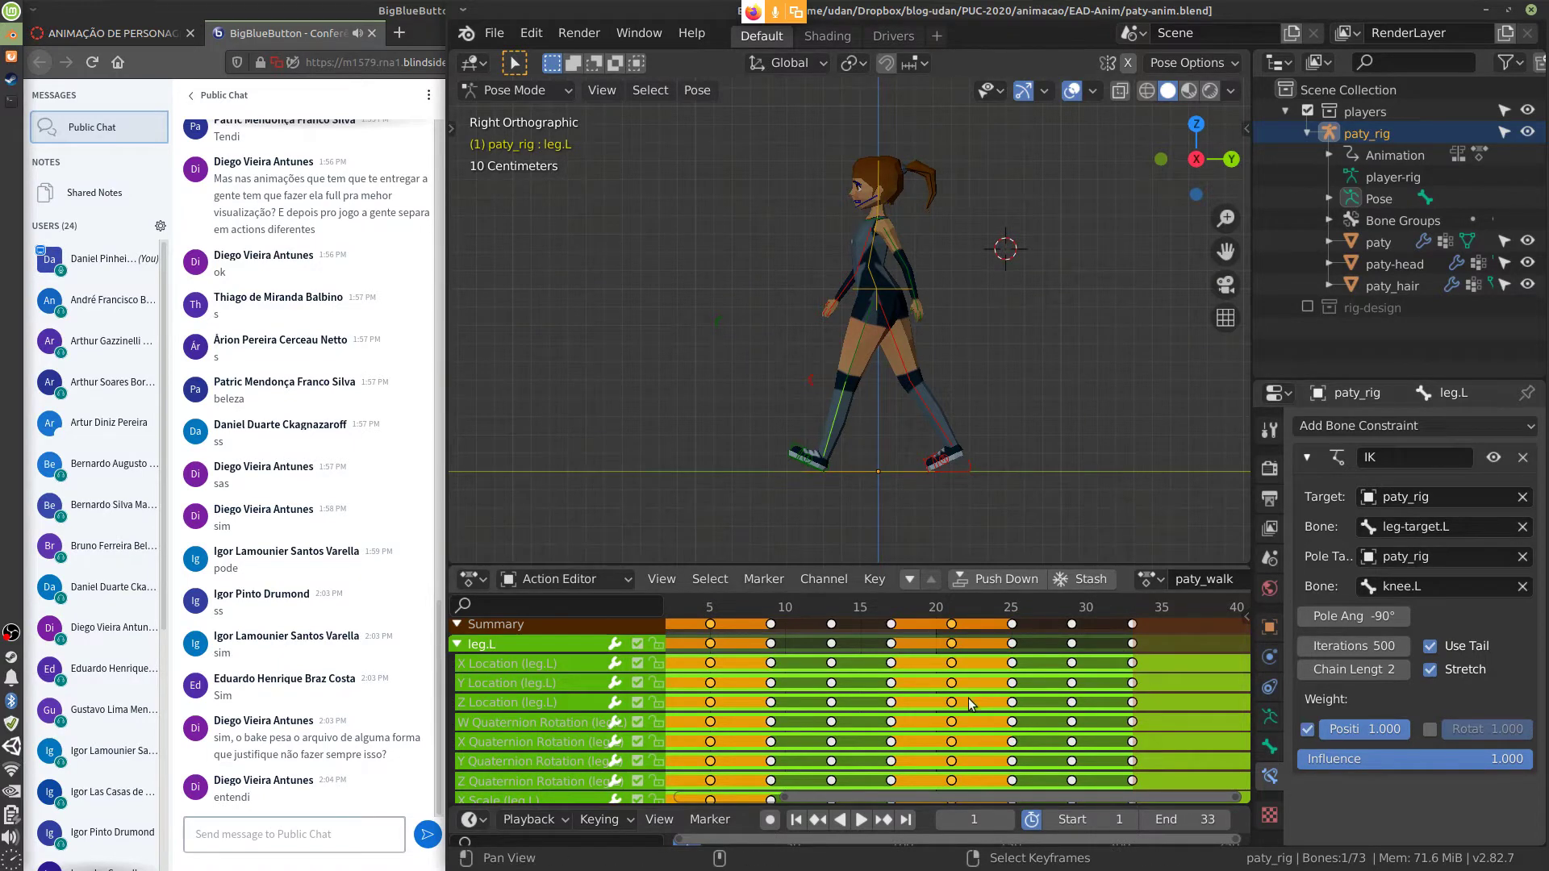
pyautogui.moveTo(968, 698); pyautogui.dragTo(1022, 716, button='middle')
pyautogui.keyDown('shift'); pyautogui.moveTo(1083, 486); pyautogui.dragTo(1040, 462, button='middle'); pyautogui.keyUp('shift')
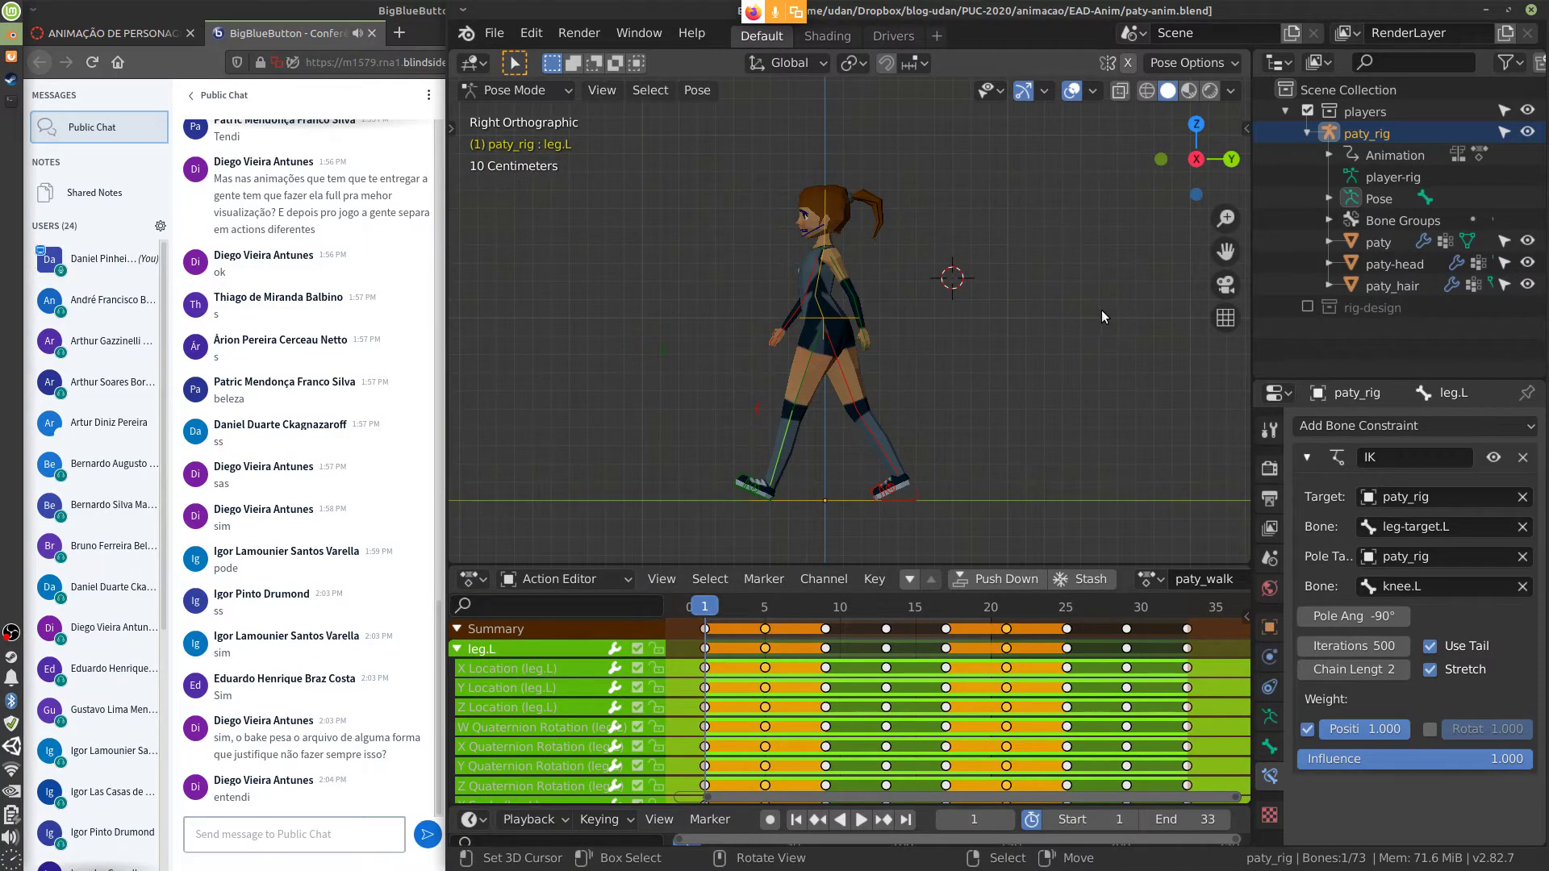
pyautogui.click(476, 580)
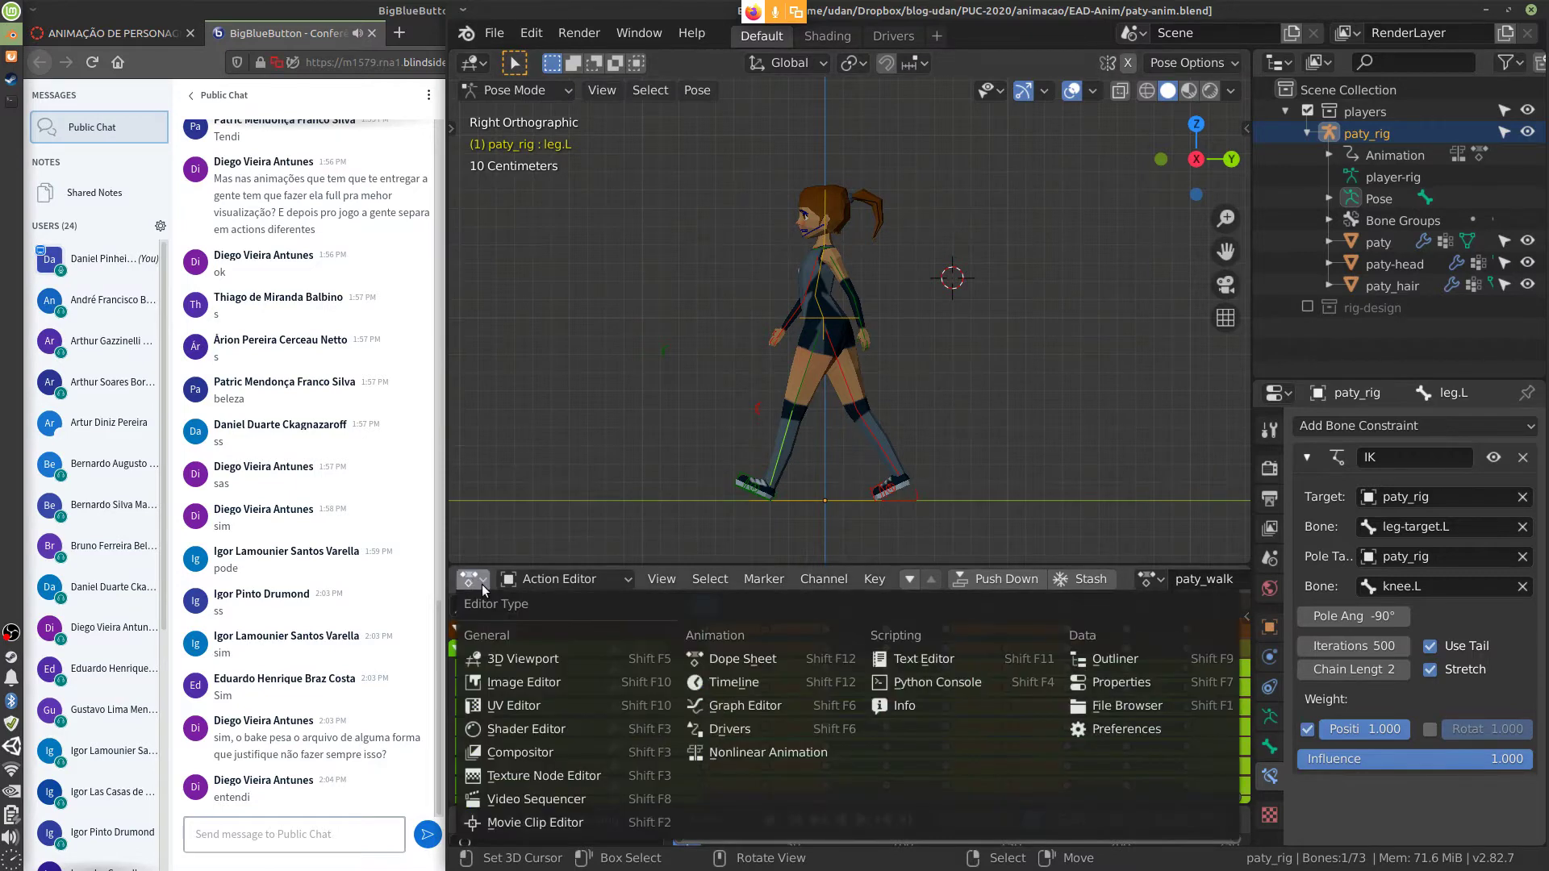
pyautogui.click(696, 89)
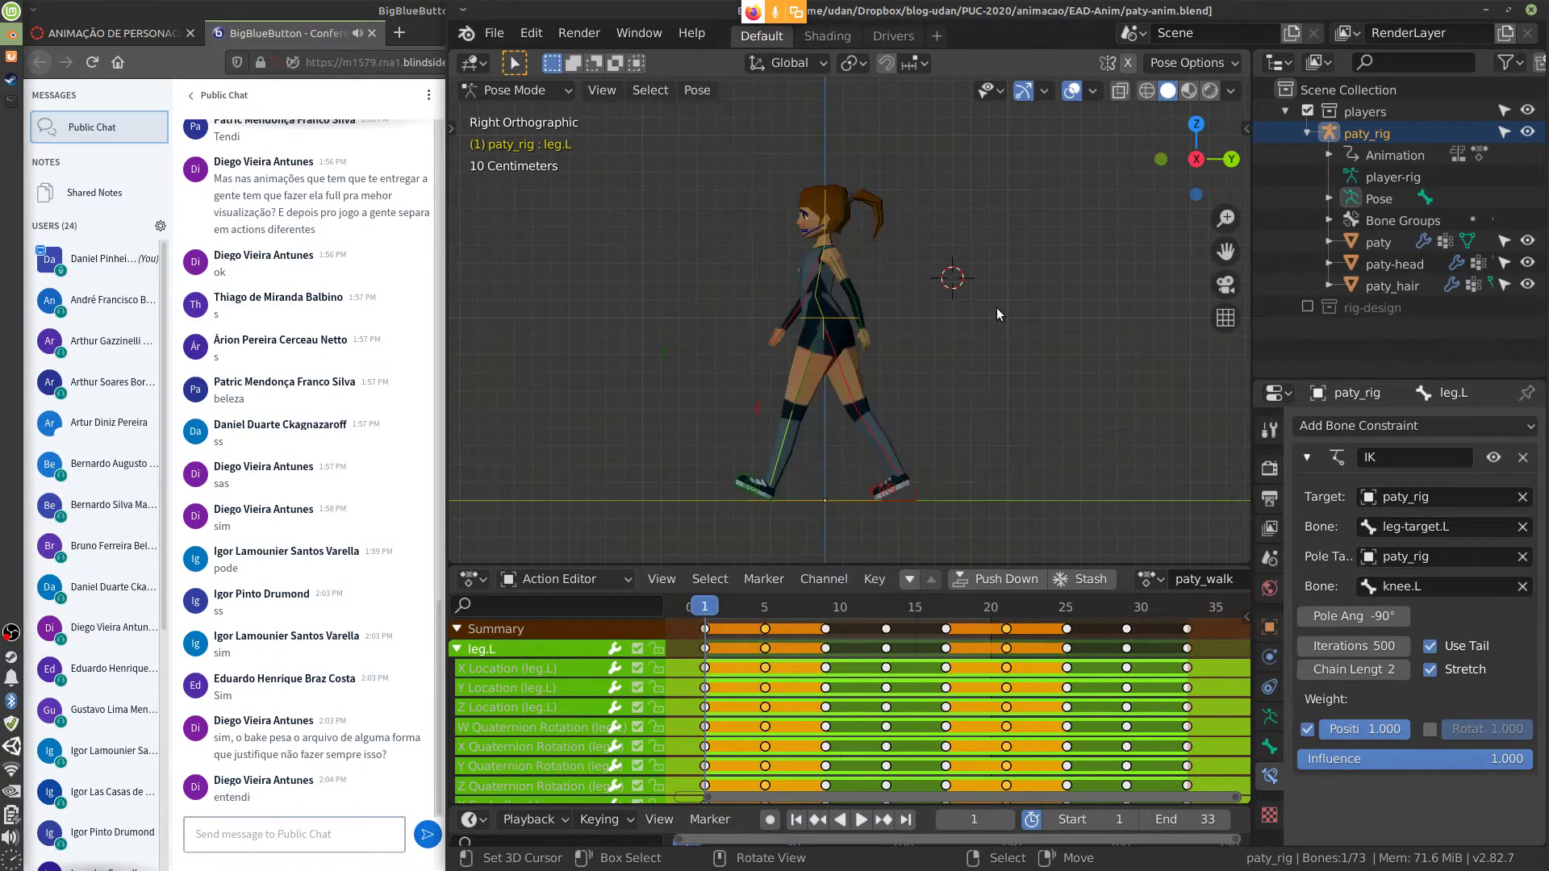
pyautogui.click(624, 580)
pyautogui.click(474, 580)
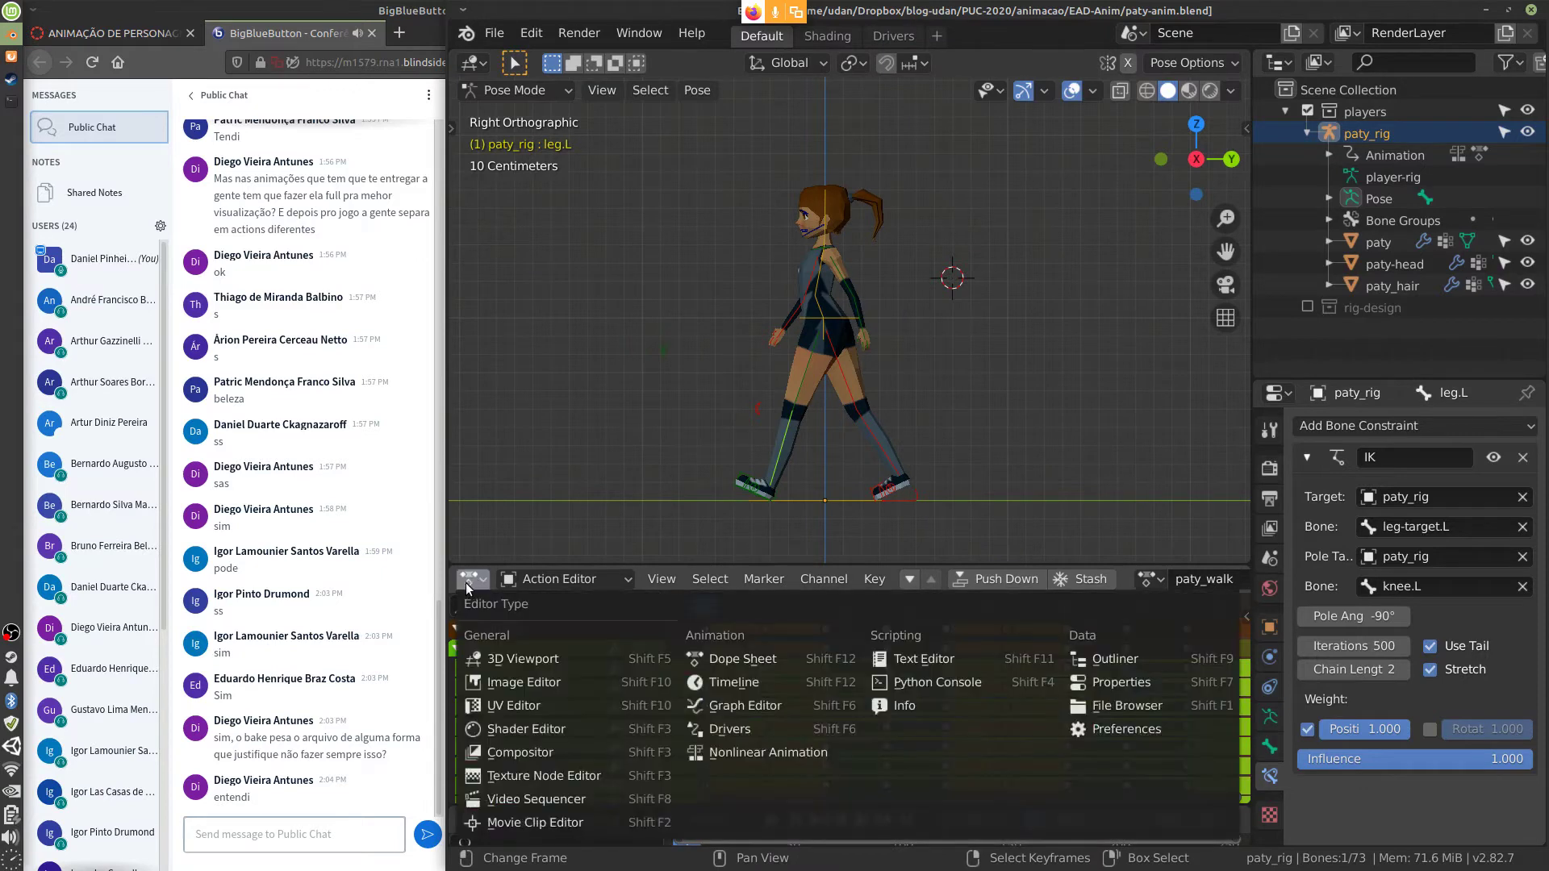
pyautogui.click(784, 750)
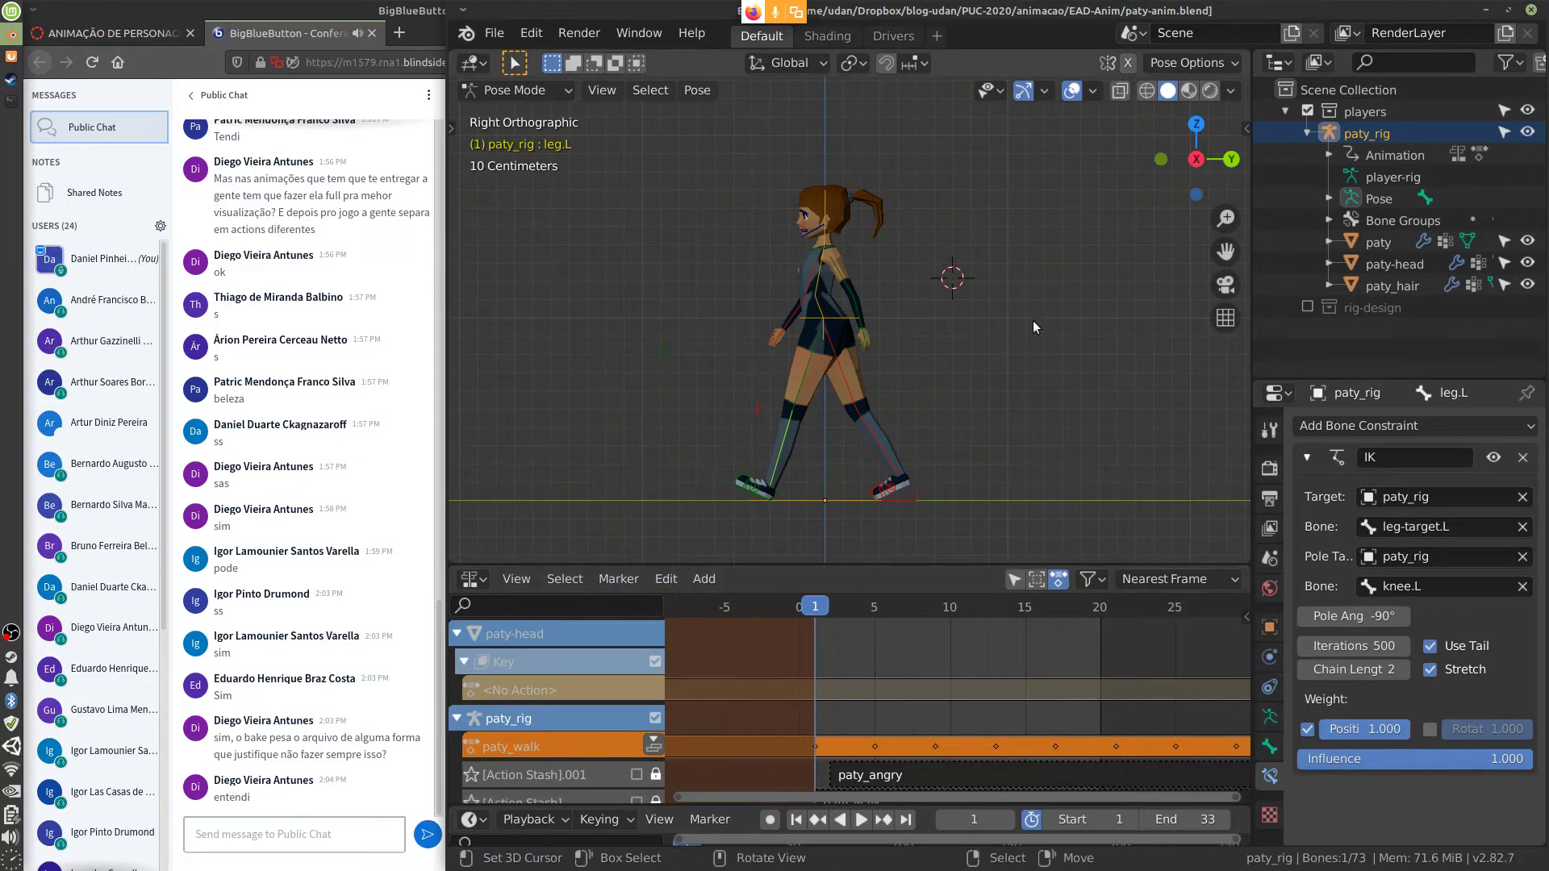
pyautogui.press('F3')
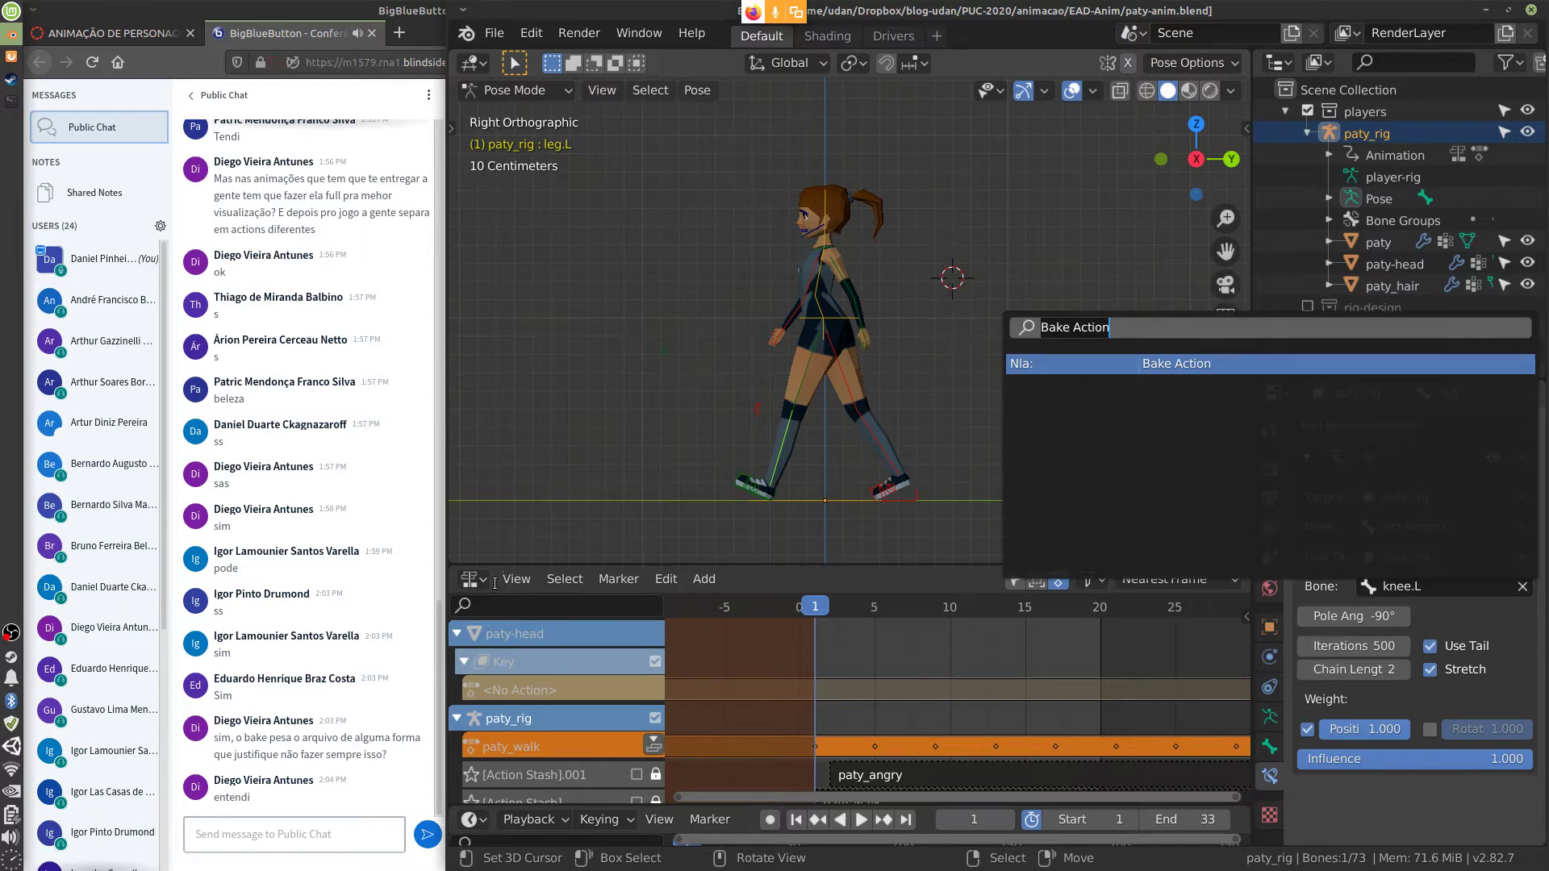
pyautogui.click(564, 578)
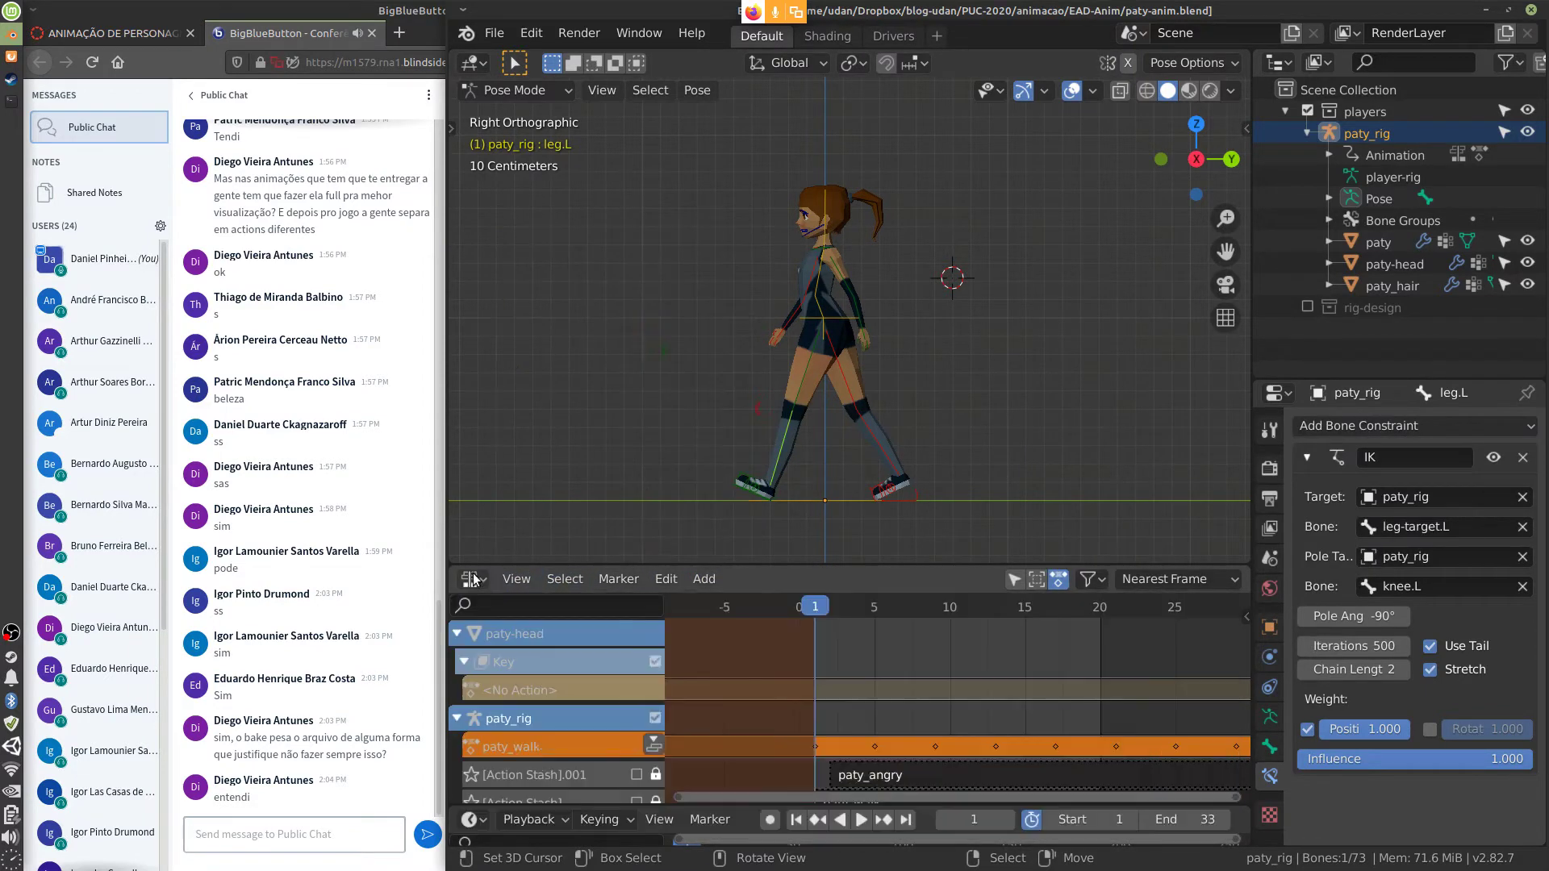
pyautogui.click(474, 578)
pyautogui.click(476, 579)
pyautogui.click(479, 580)
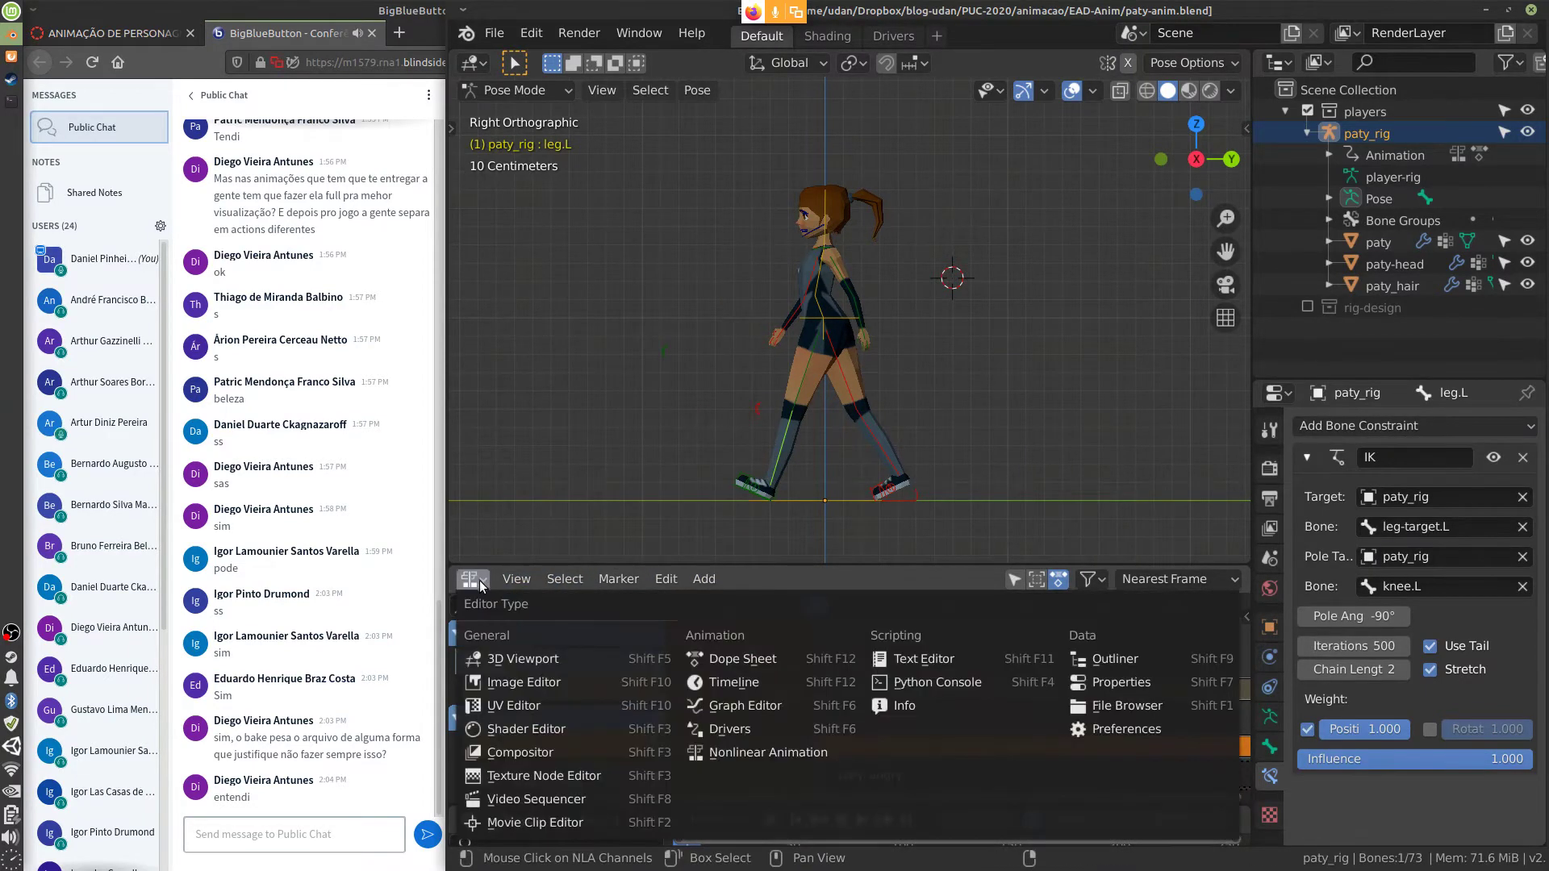
pyautogui.click(762, 660)
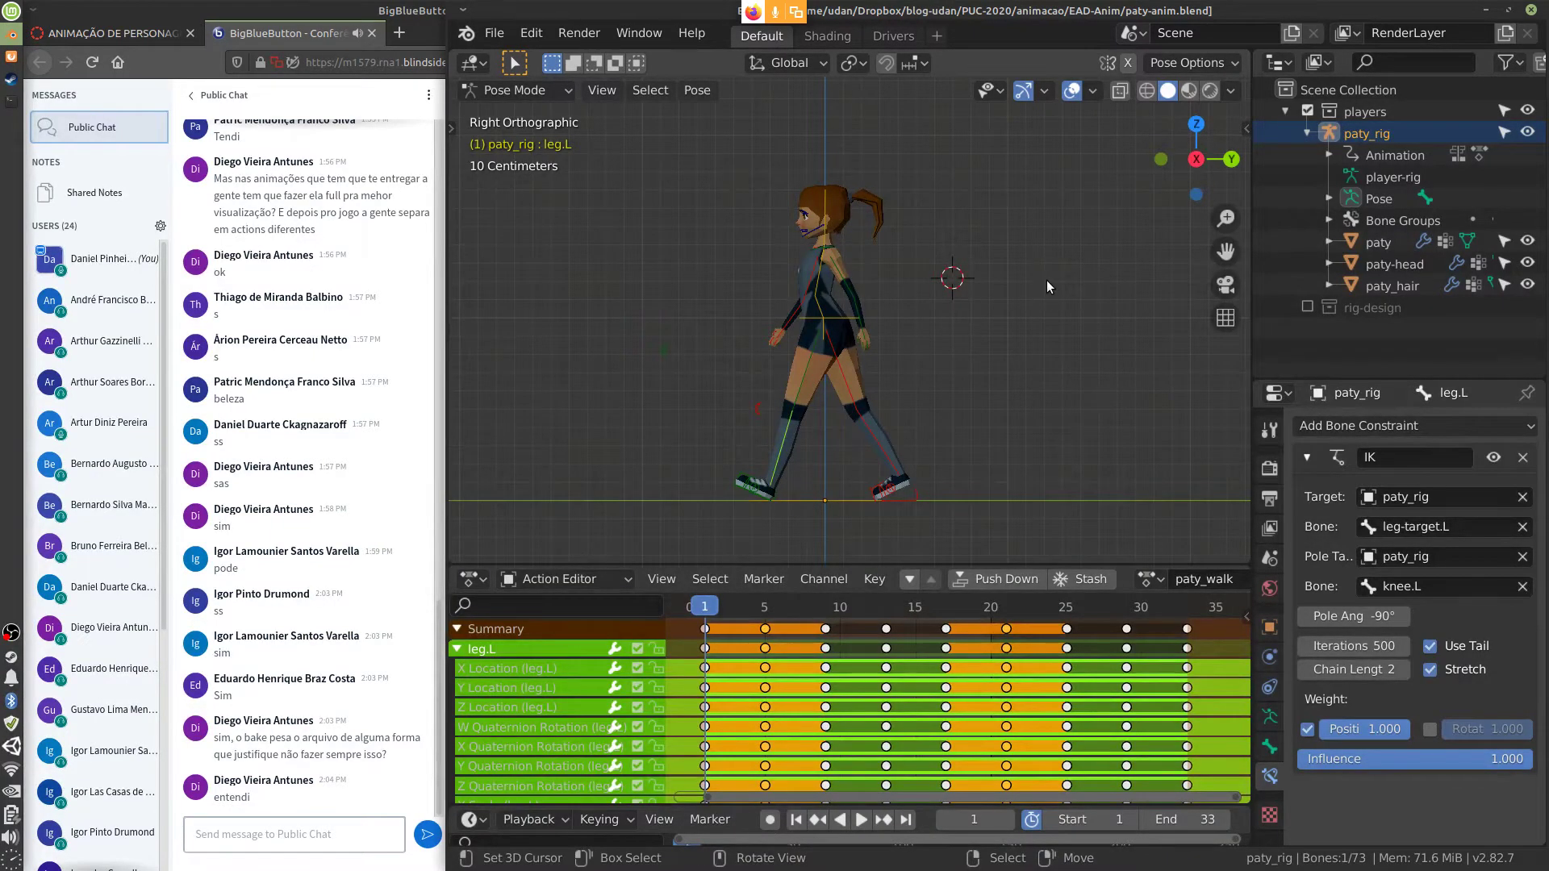
# Open the Bake Action settings for the paty_walk action and set the end frame to 33
pyautogui.press('F3')
pyautogui.write('Bake Action')
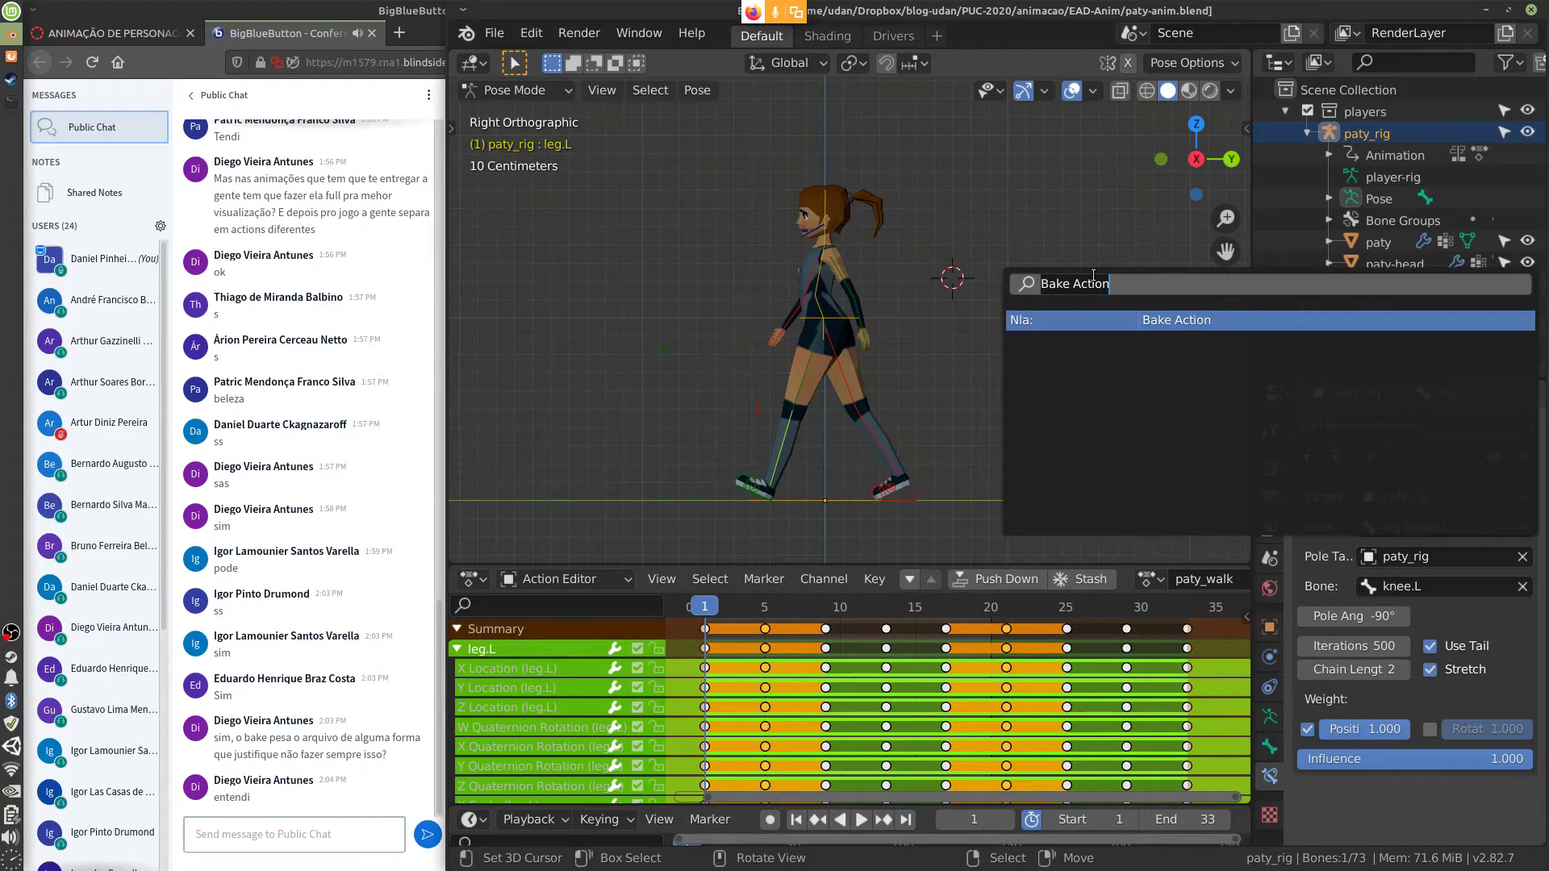
pyautogui.click(1180, 319)
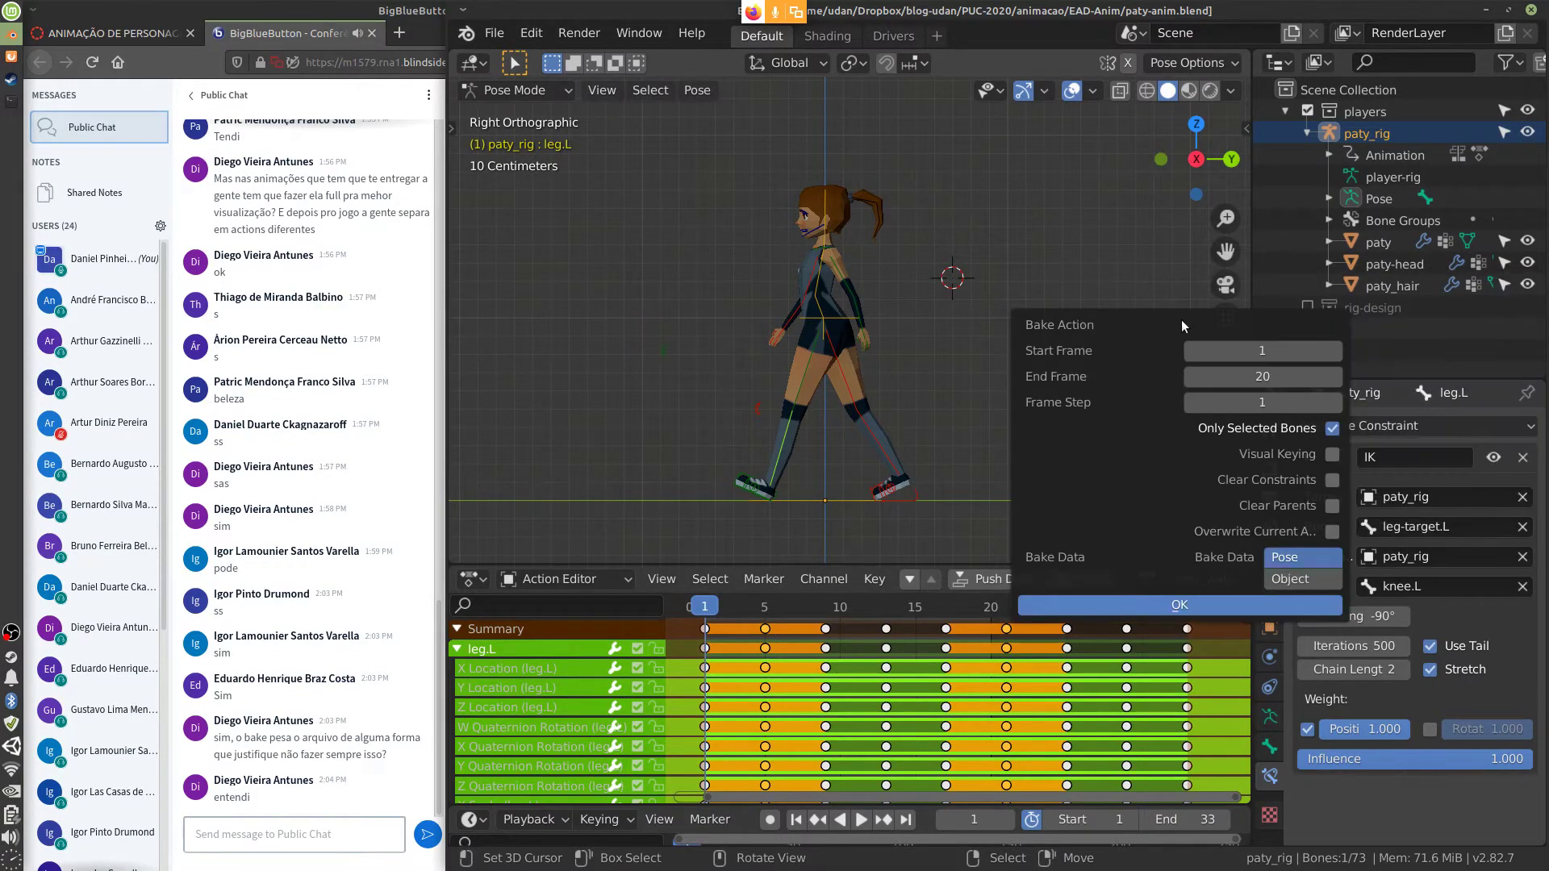
pyautogui.moveTo(1067, 216); pyautogui.dragTo(1082, 256)
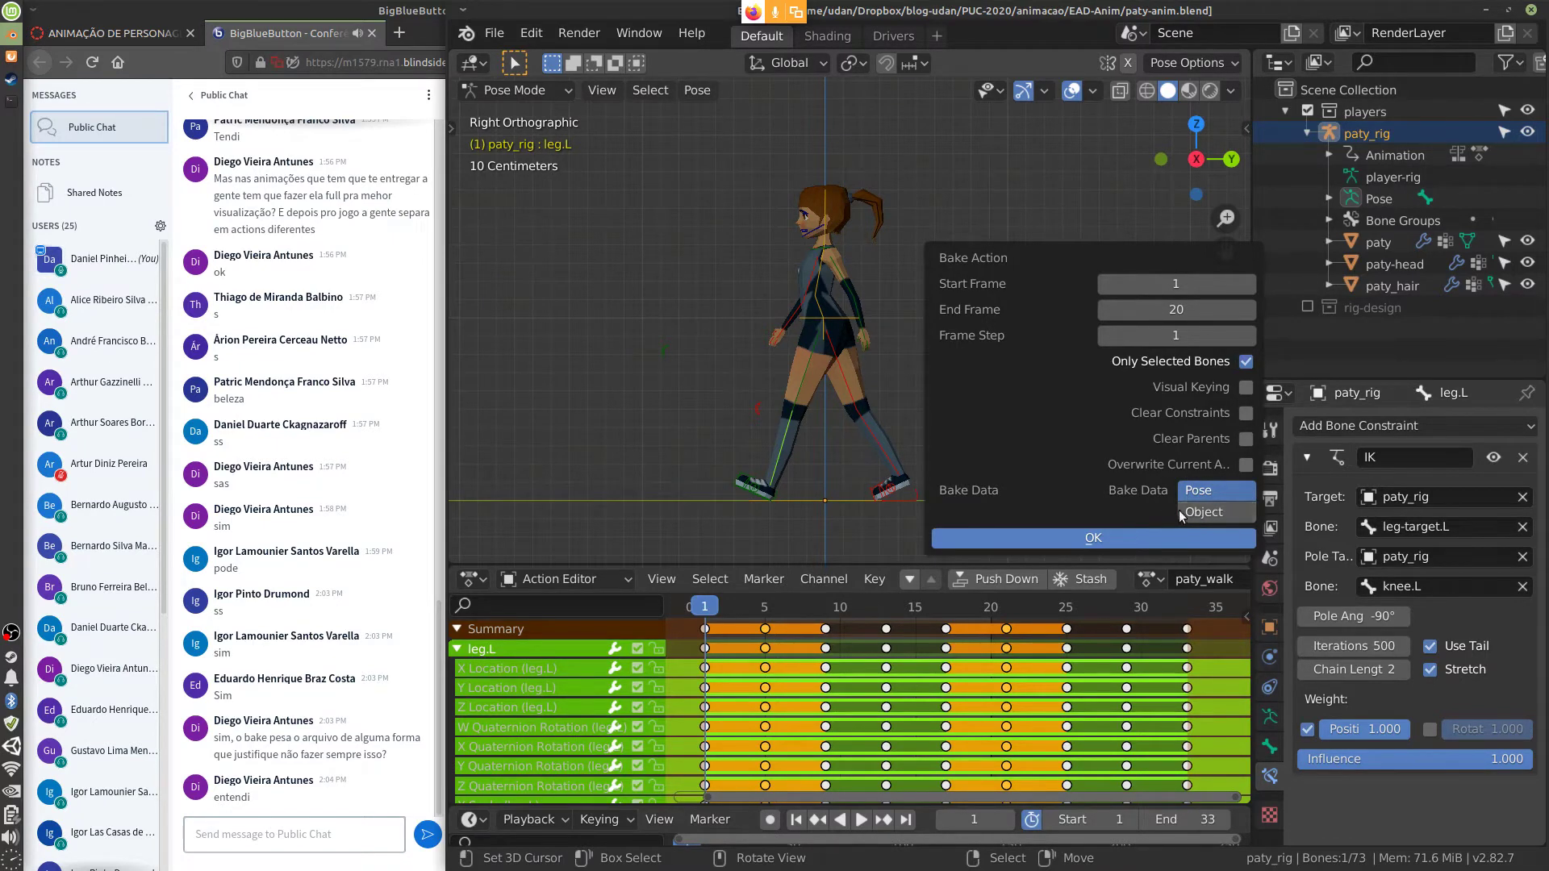
pyautogui.click(1188, 309)
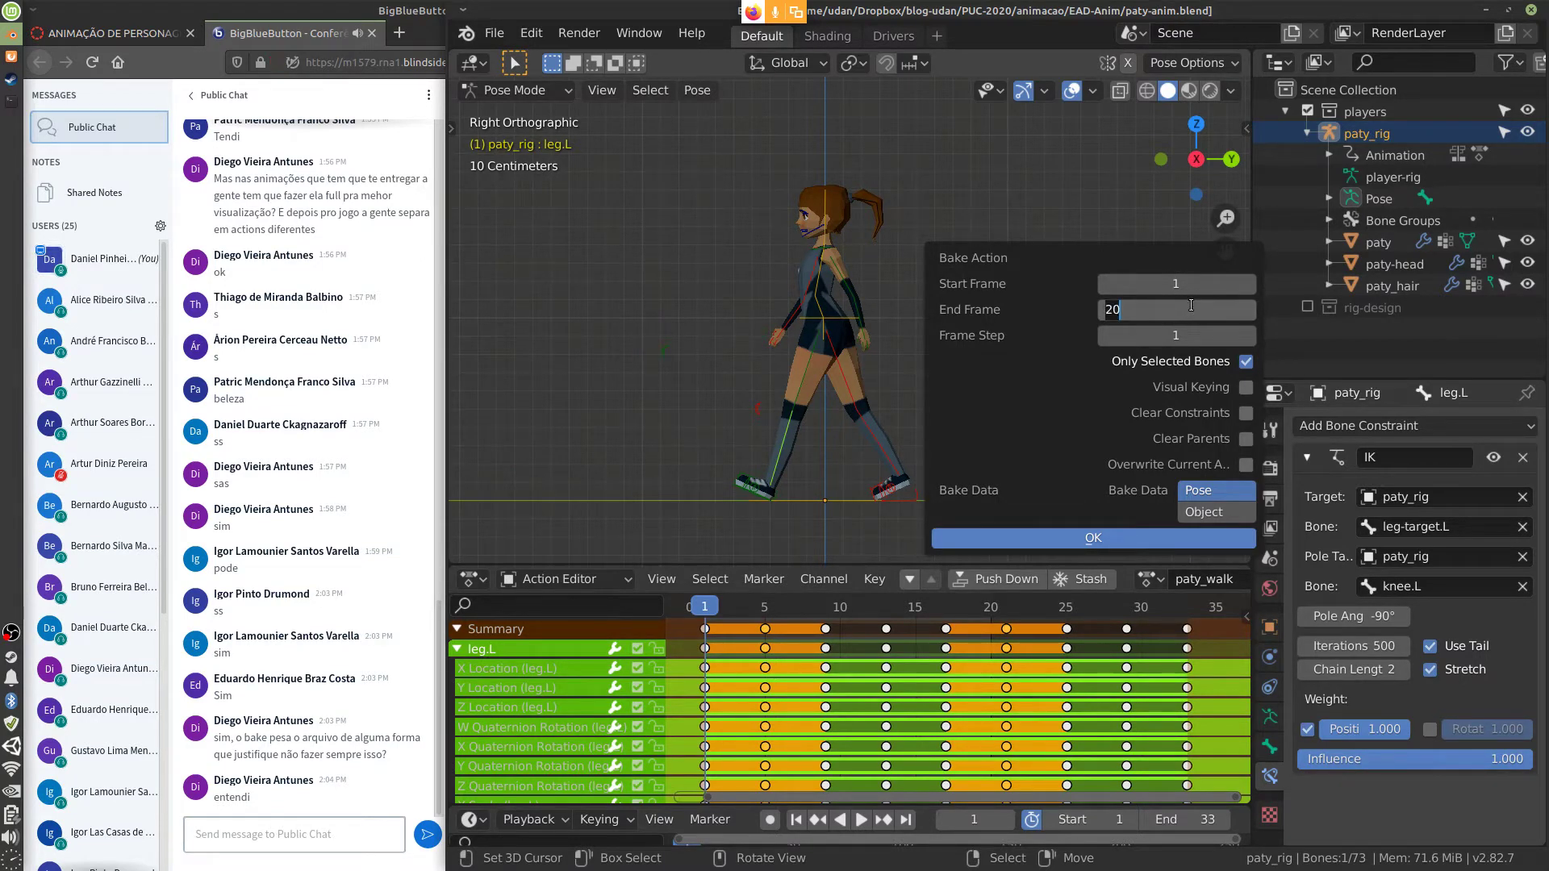
pyautogui.write('33')
pyautogui.press('Return')
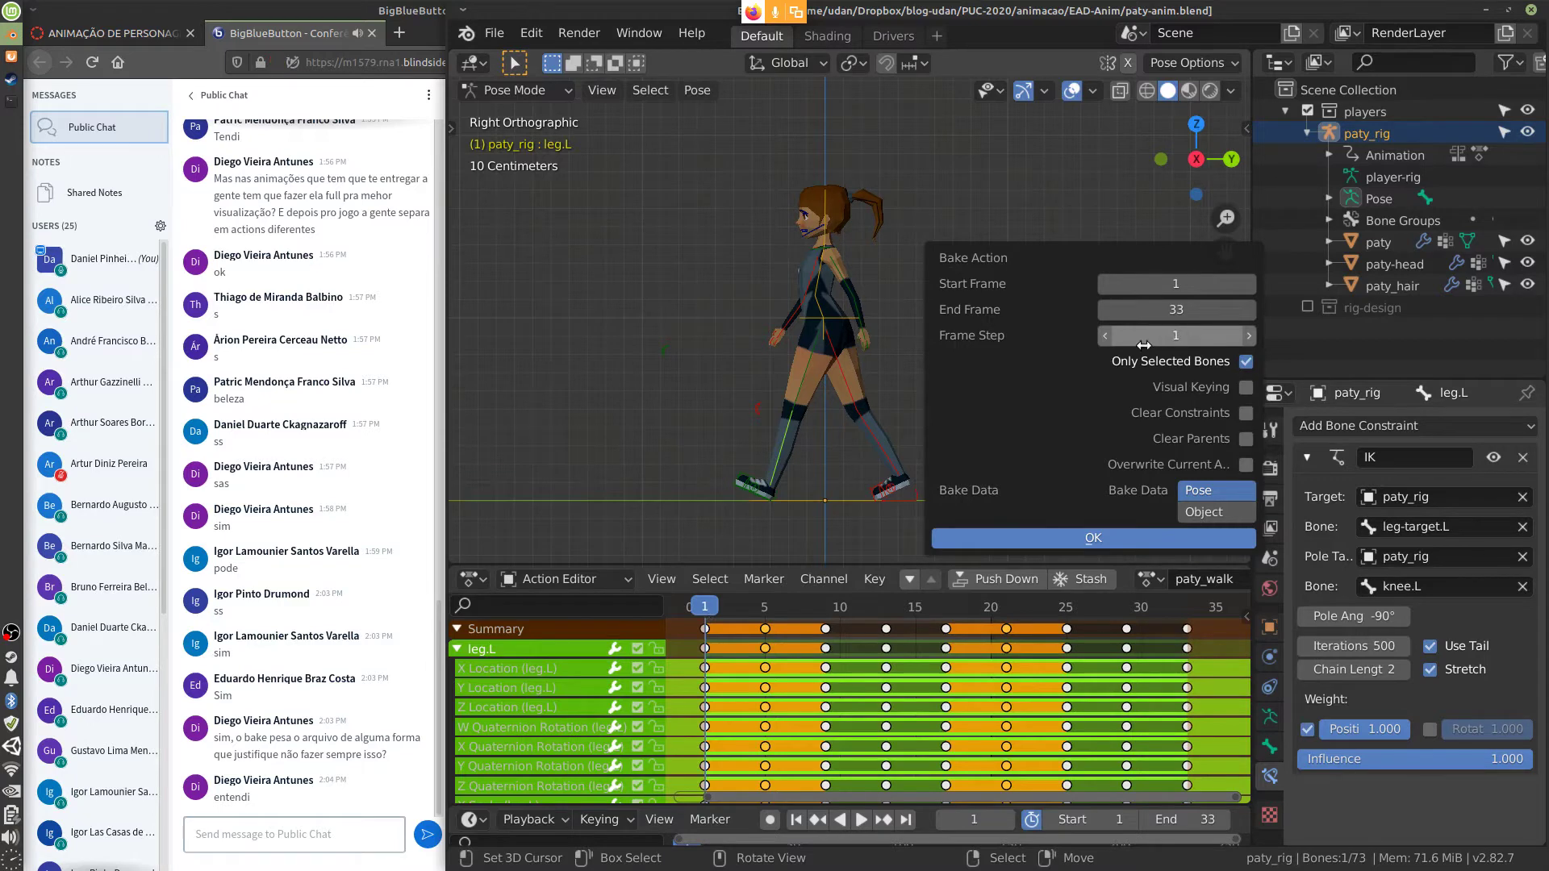
# Play the paty_walk action and scrub through its frames to review the range the bake must cover
pyautogui.click(704, 606)
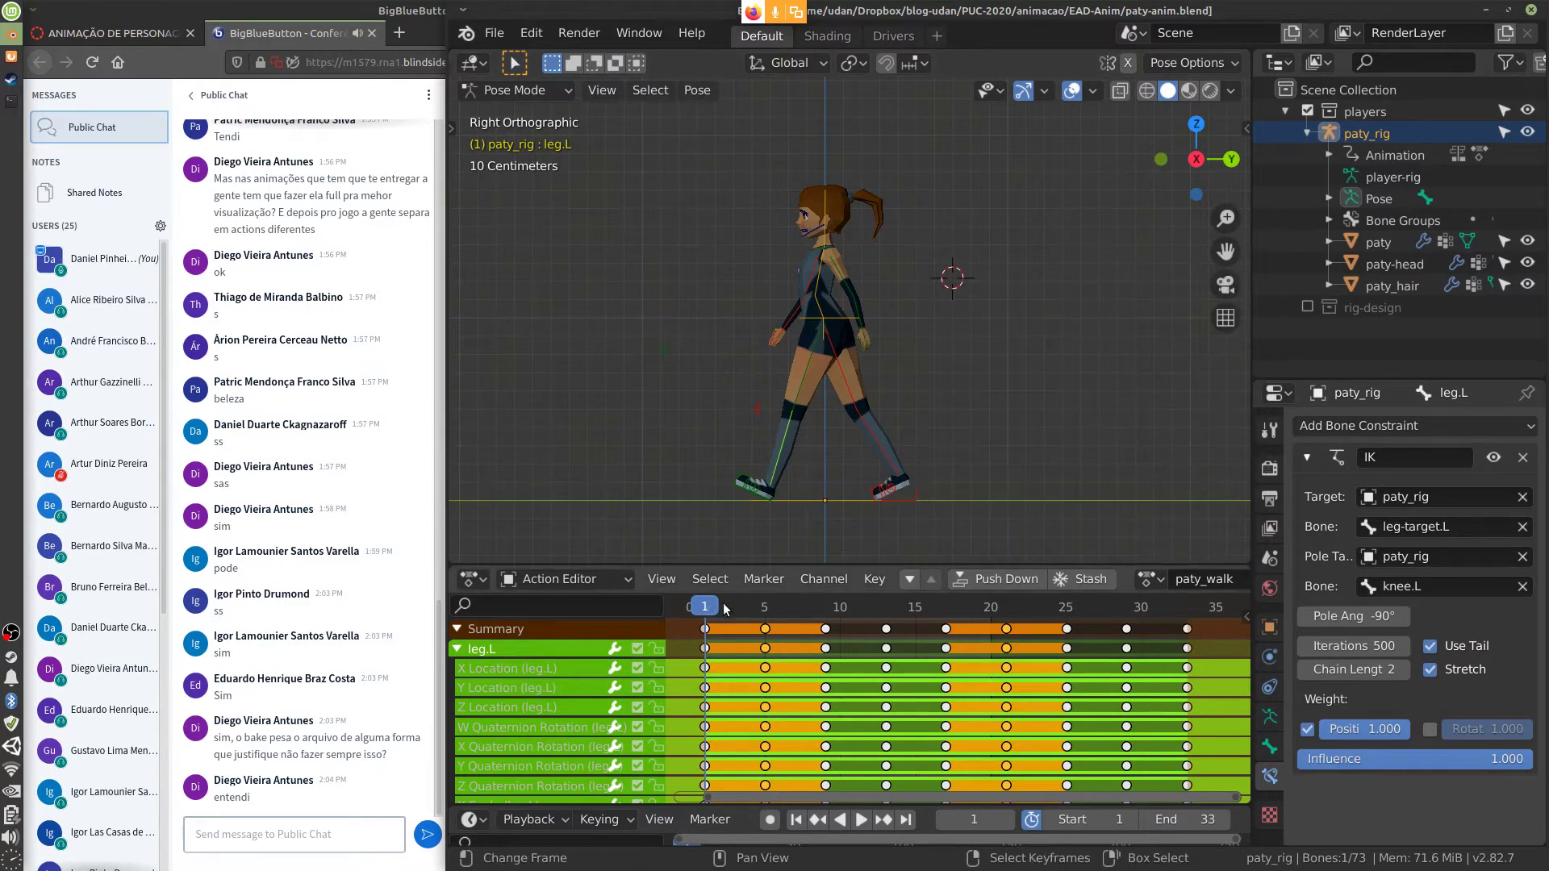
pyautogui.press('space')
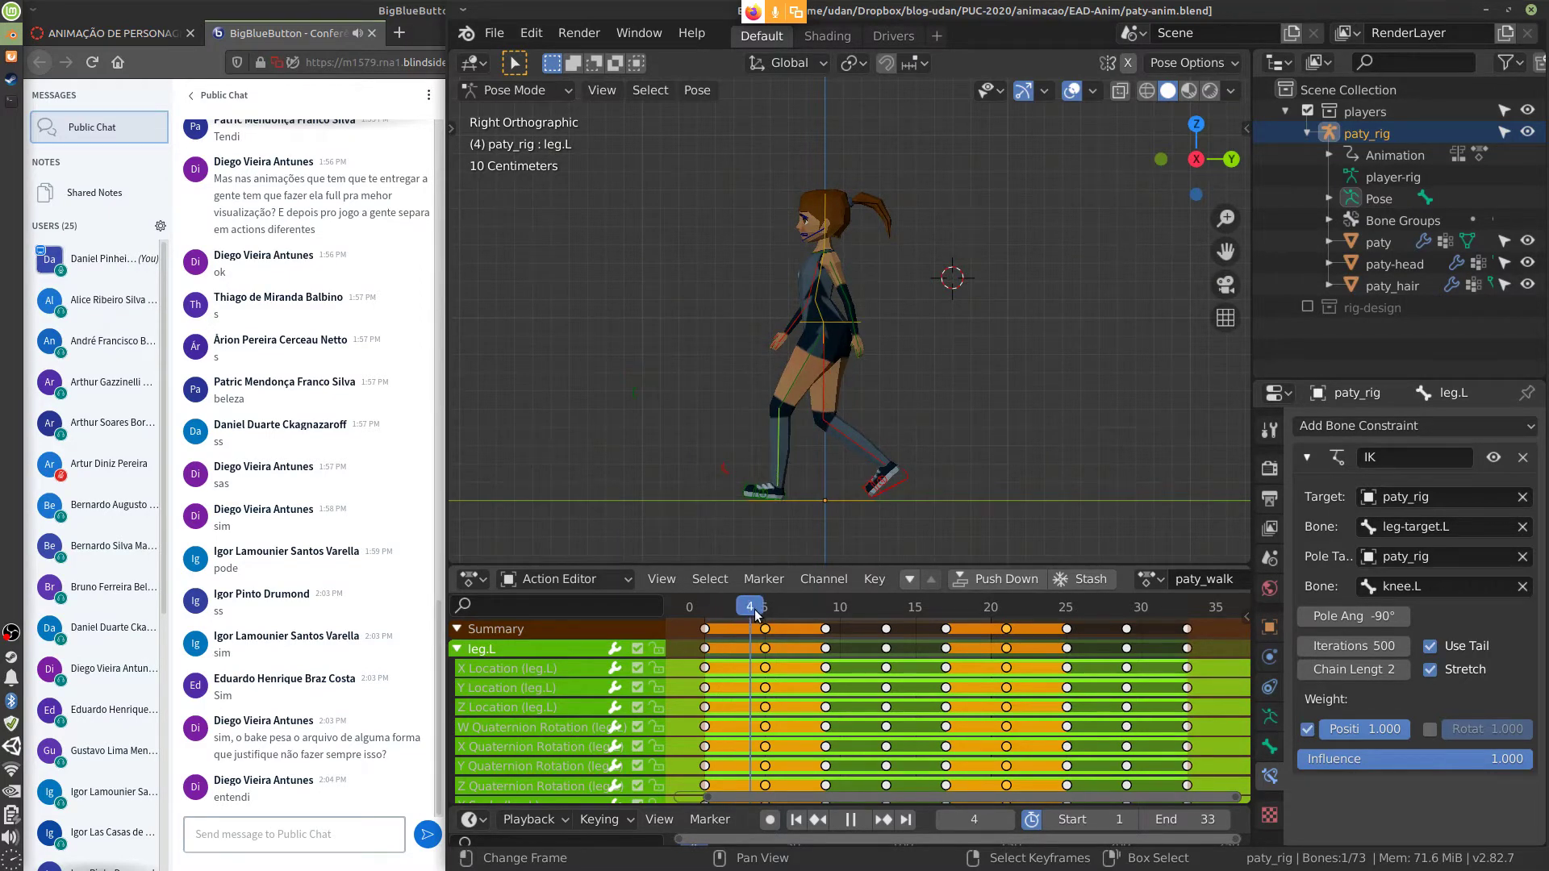
pyautogui.moveTo(756, 614); pyautogui.dragTo(1165, 680)
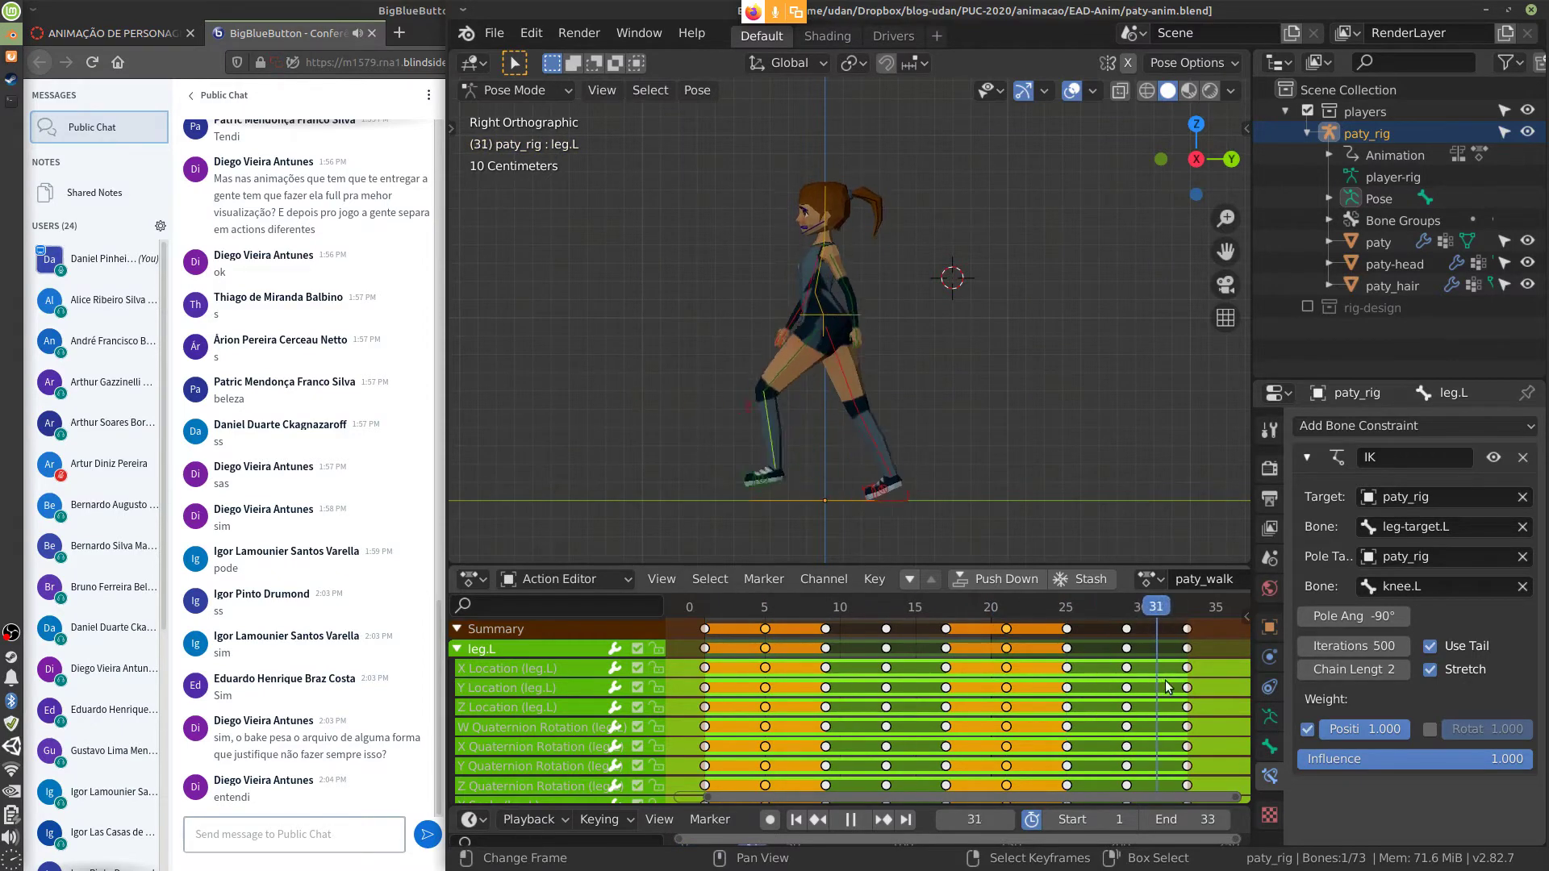
pyautogui.press('Escape')
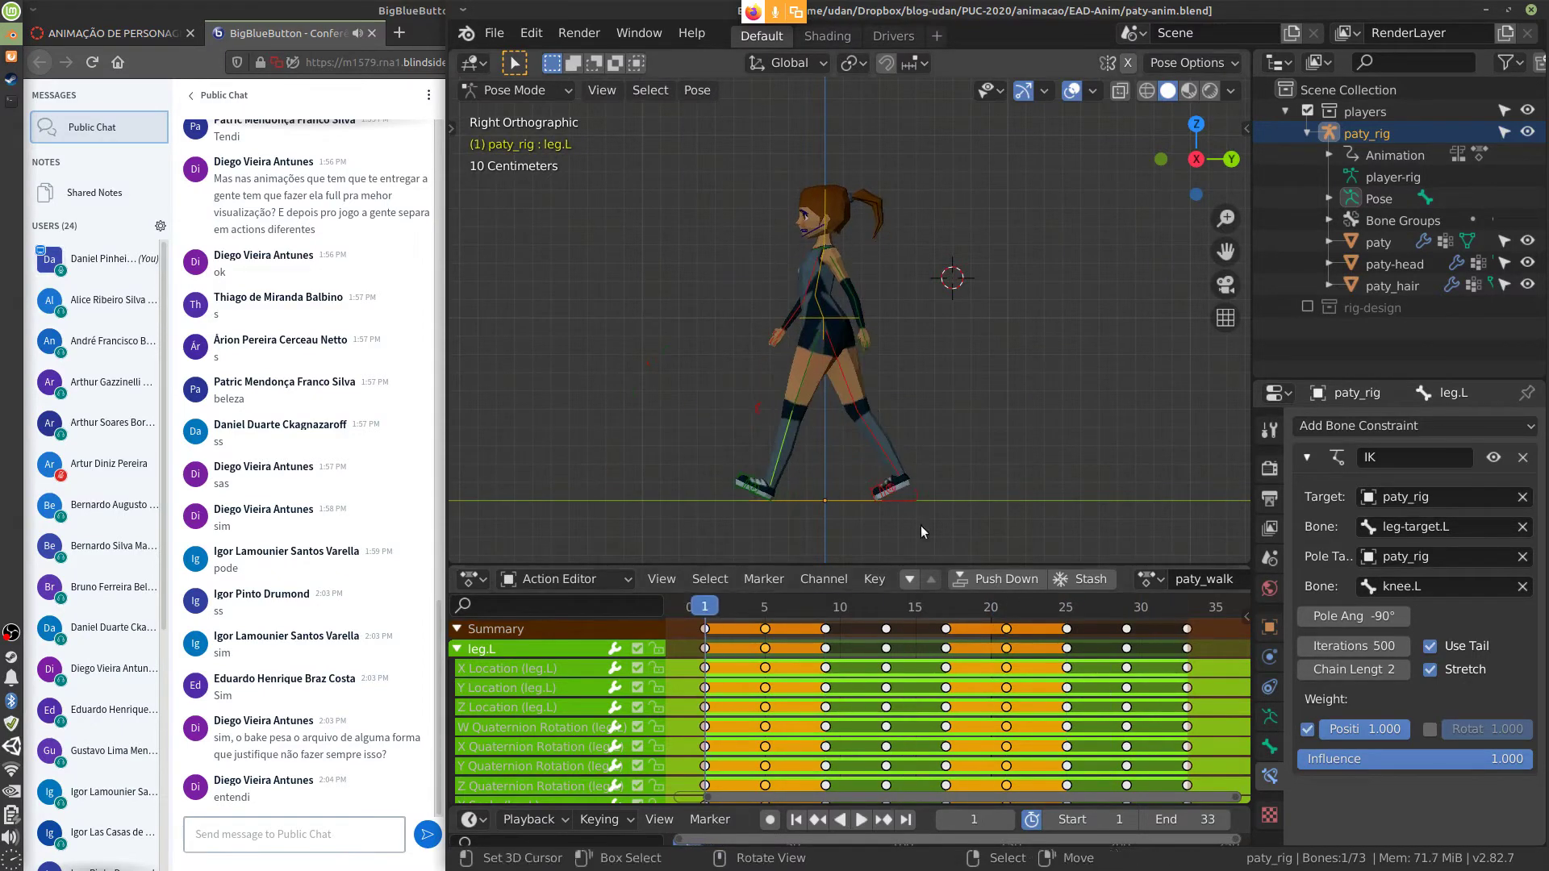
# Reopen the Bake Action settings and try a frame step of 2
pyautogui.press('F3')
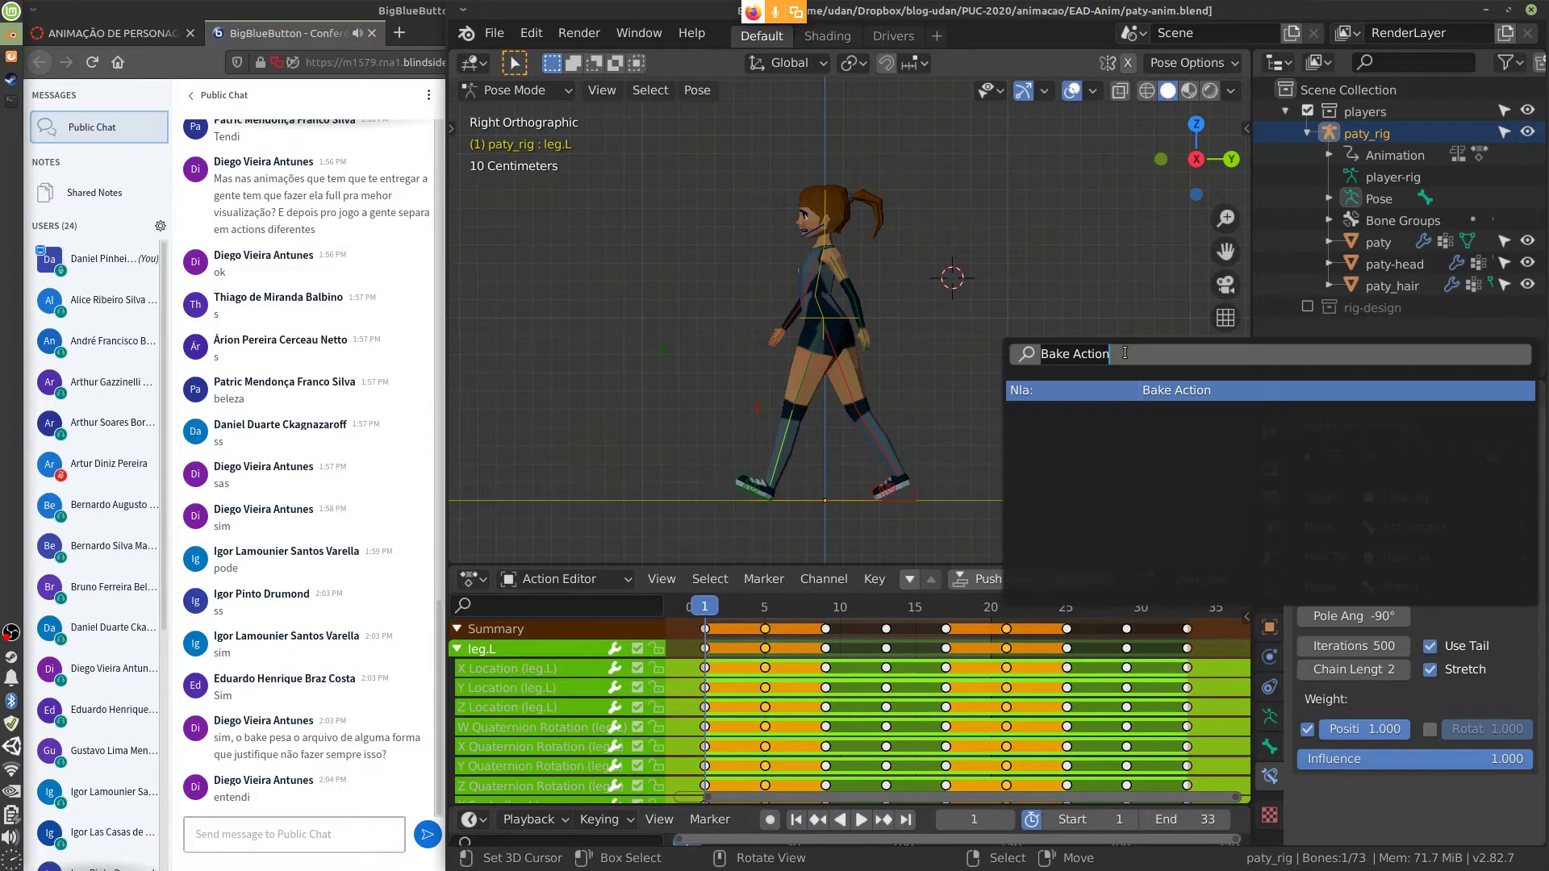
pyautogui.press('Return')
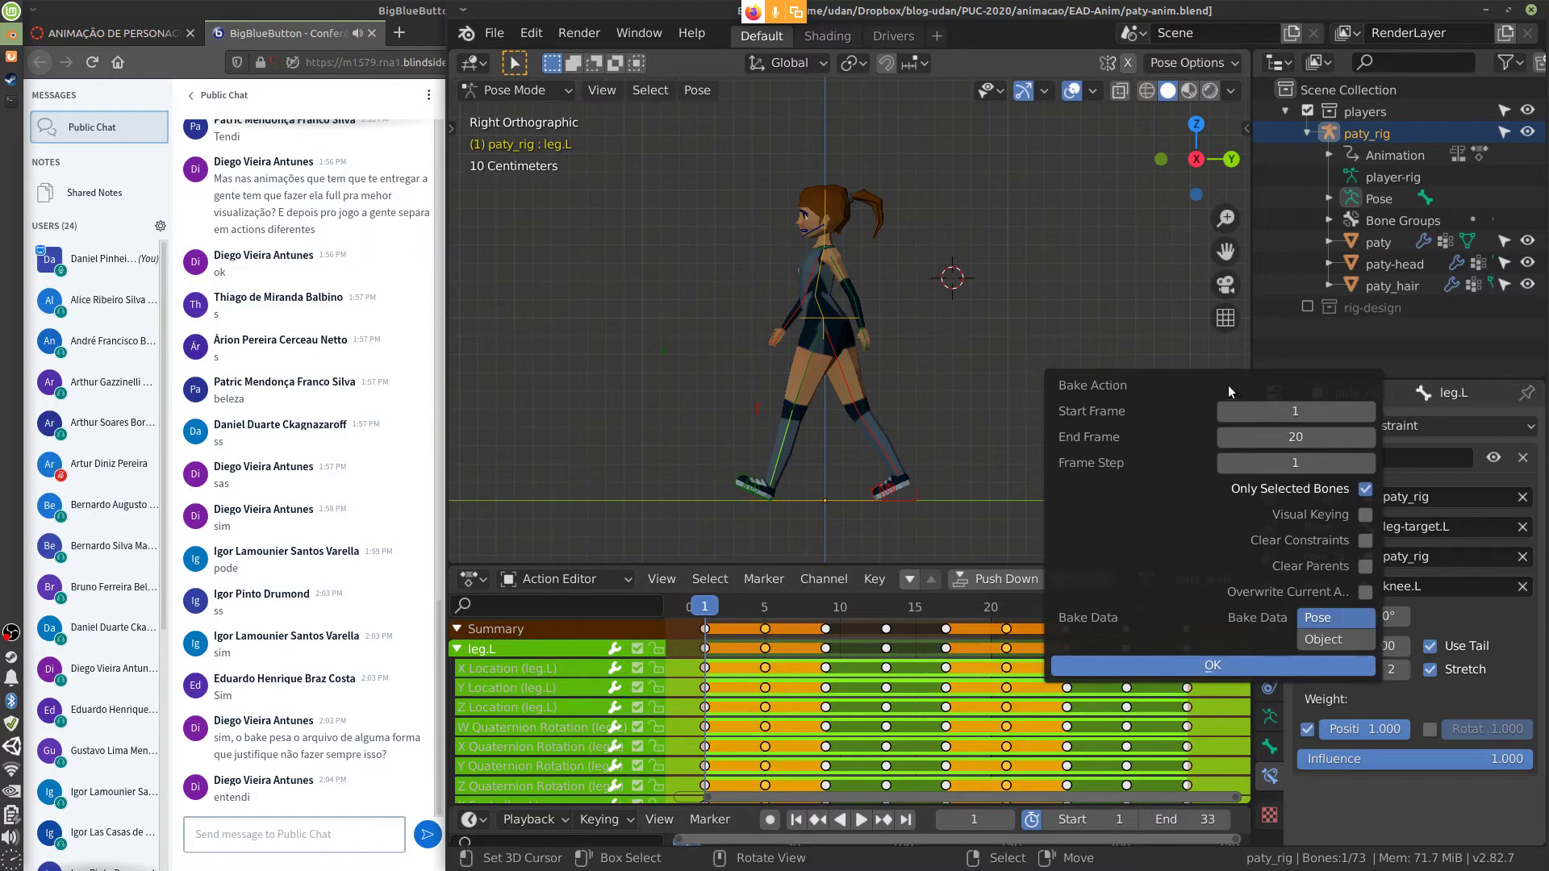
pyautogui.moveTo(1263, 392); pyautogui.dragTo(1140, 269)
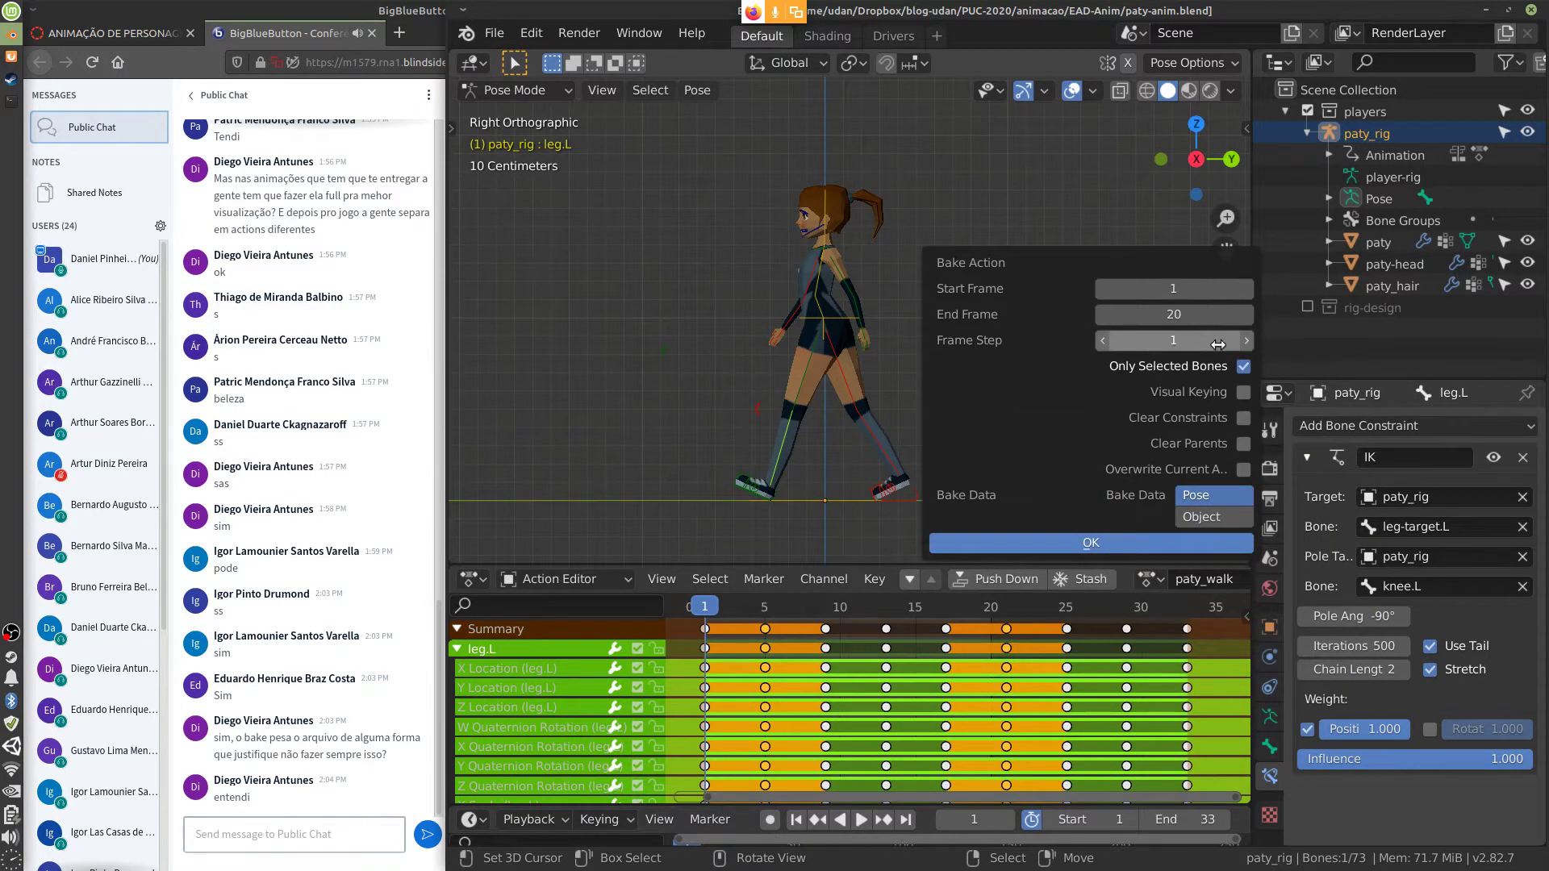
pyautogui.click(1245, 339)
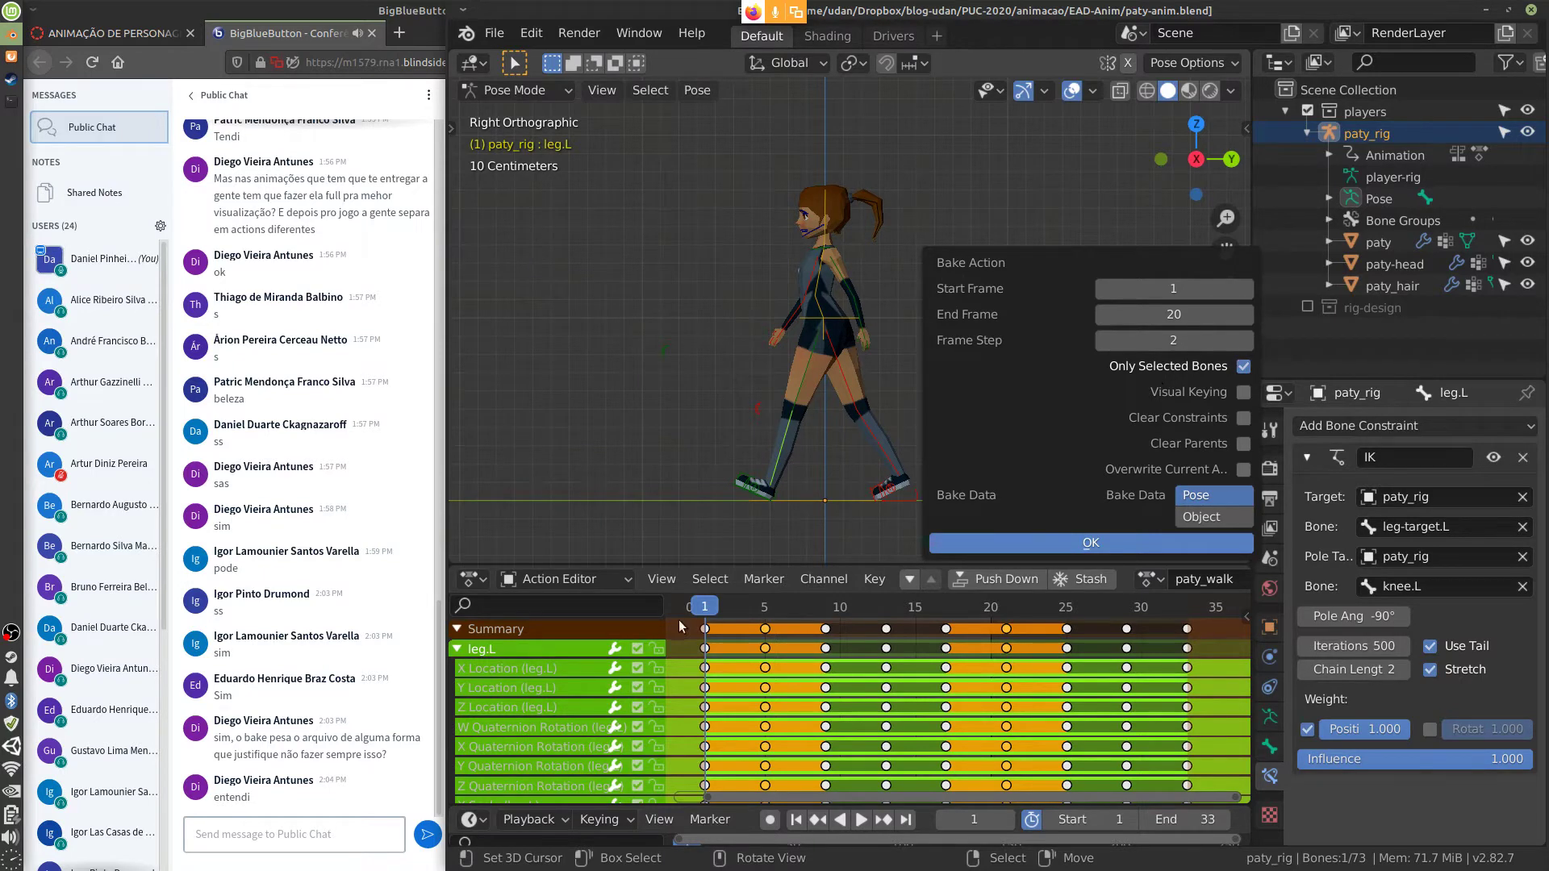
# Move from frame 1 to frame 3 and play through frame 33 to examine the walk at two-frame intervals
pyautogui.click(706, 613)
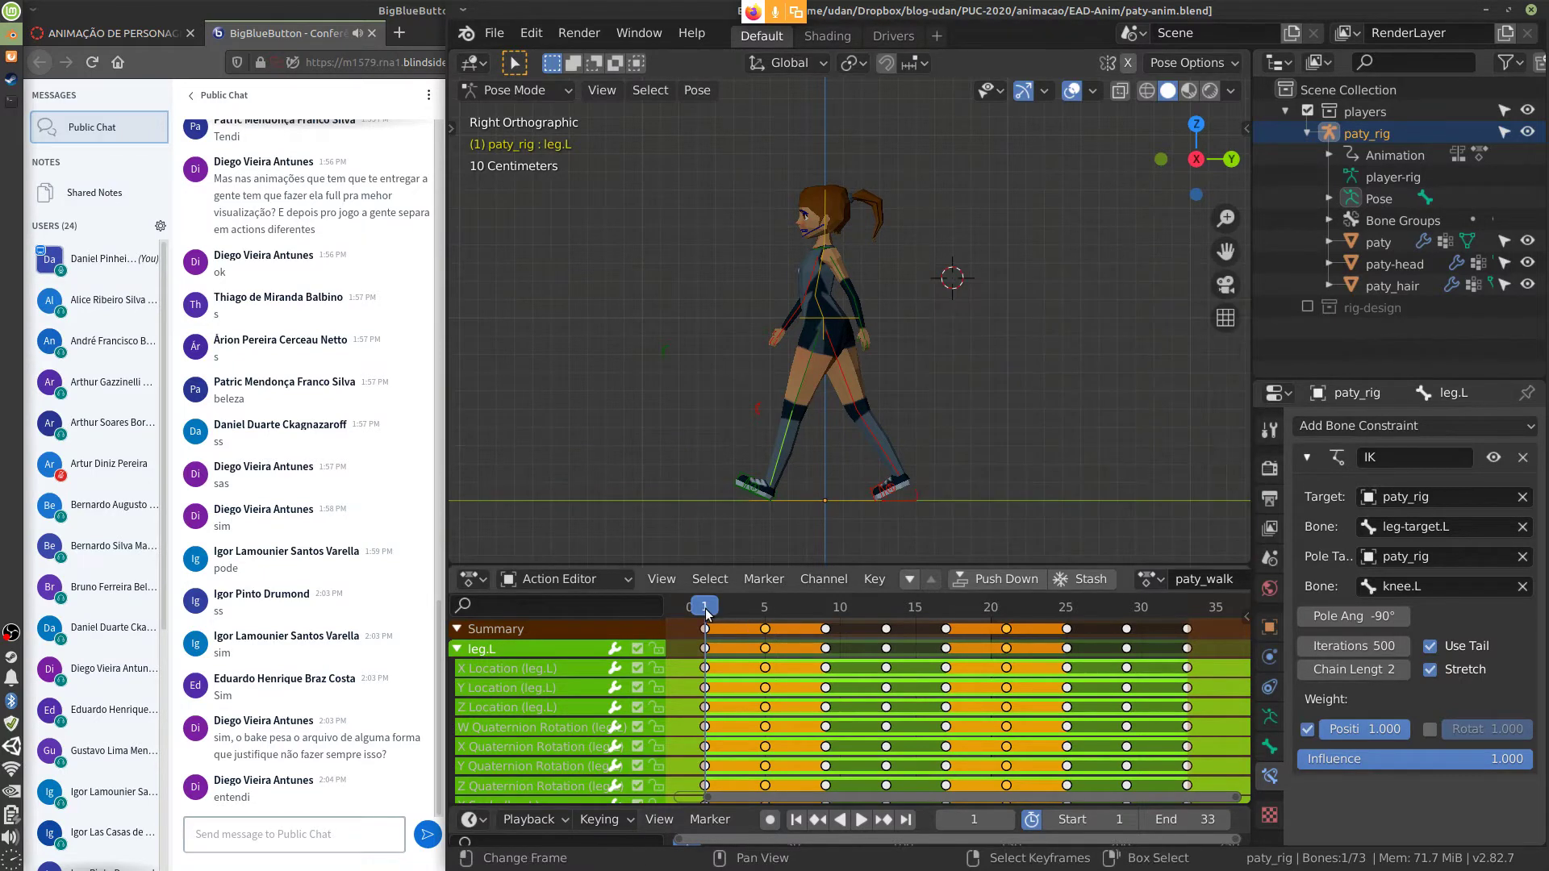
pyautogui.click(736, 612)
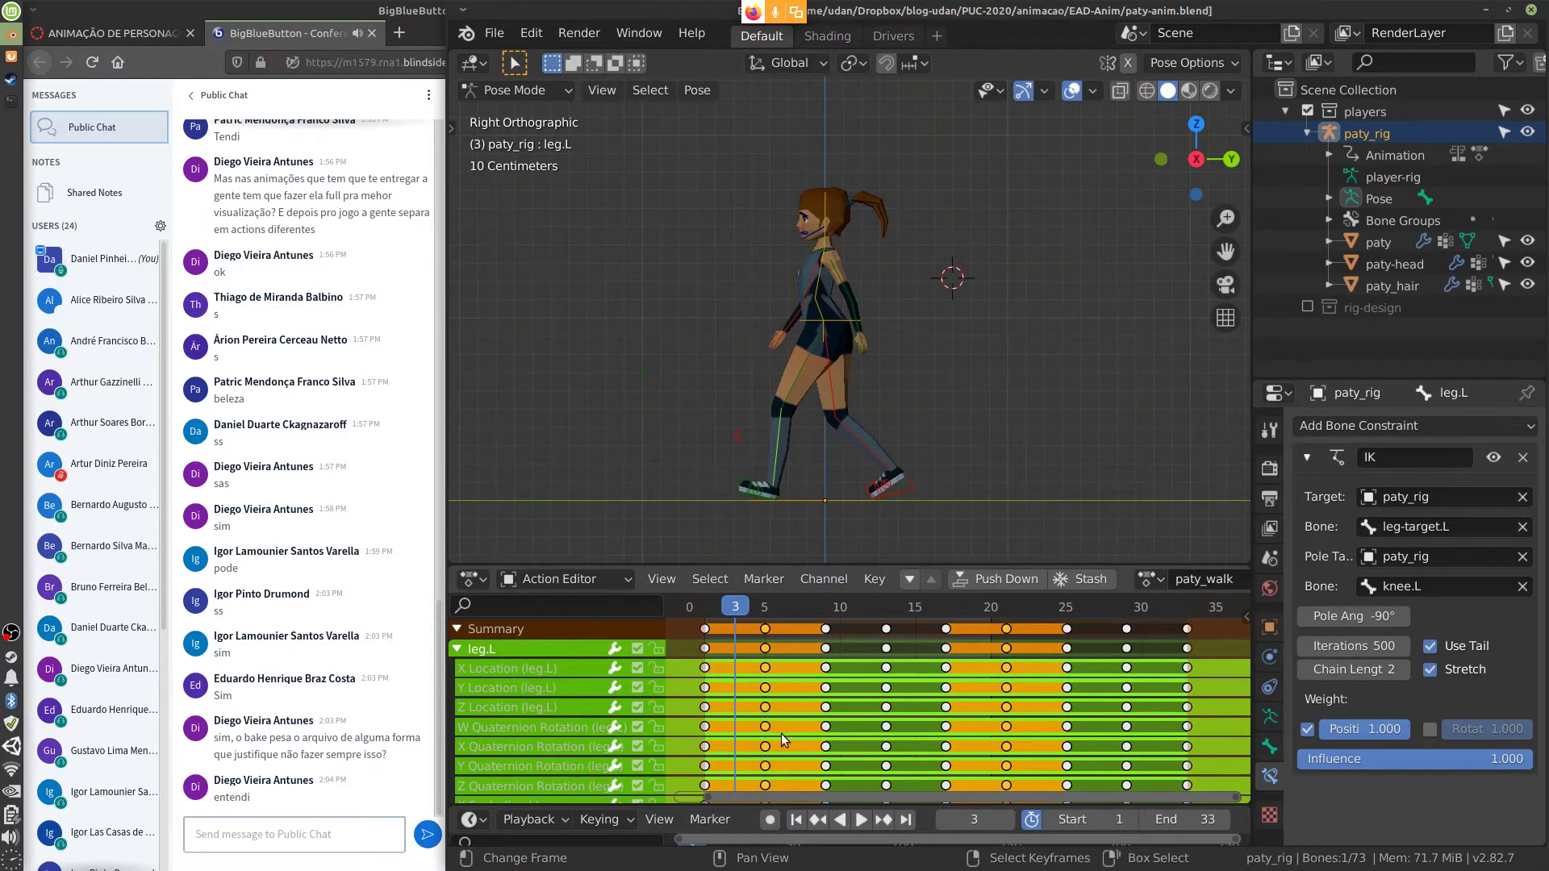
pyautogui.press('space')
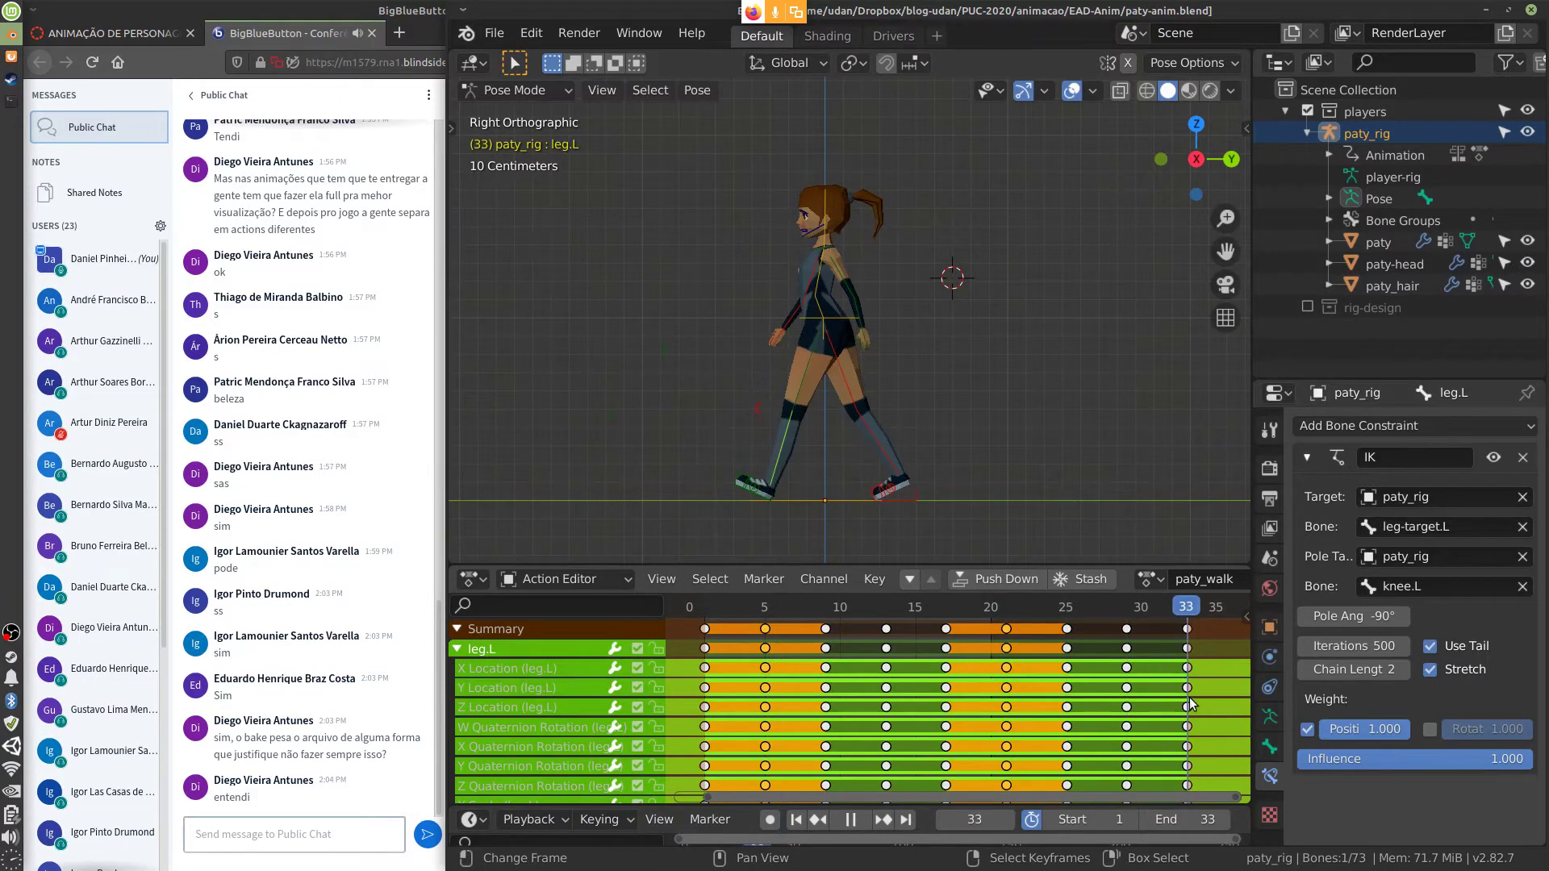
pyautogui.press('space')
pyautogui.press('space')
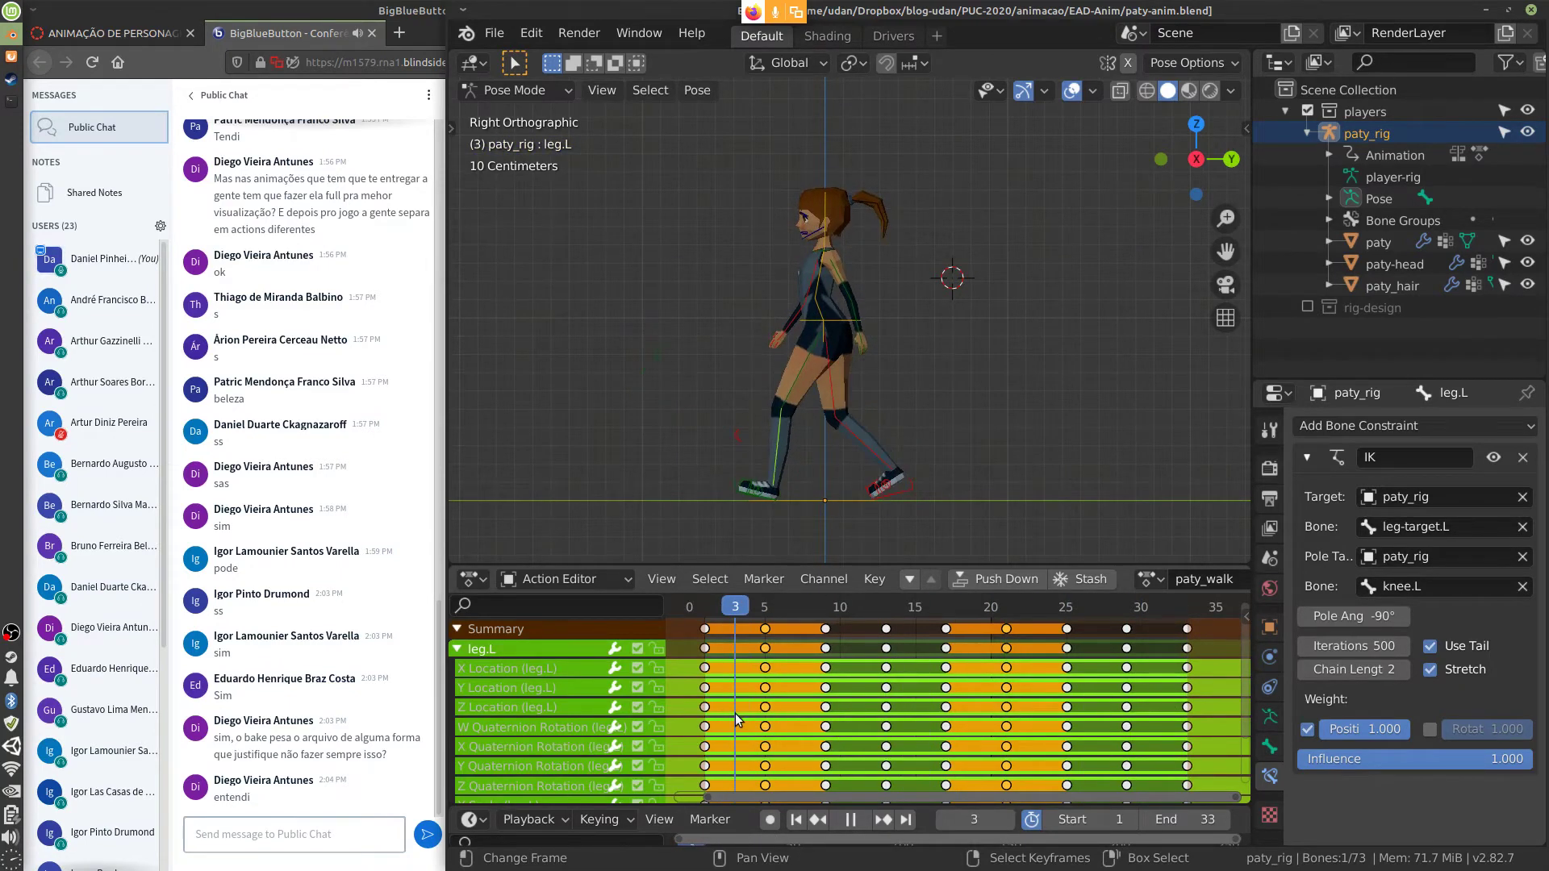
pyautogui.press('space')
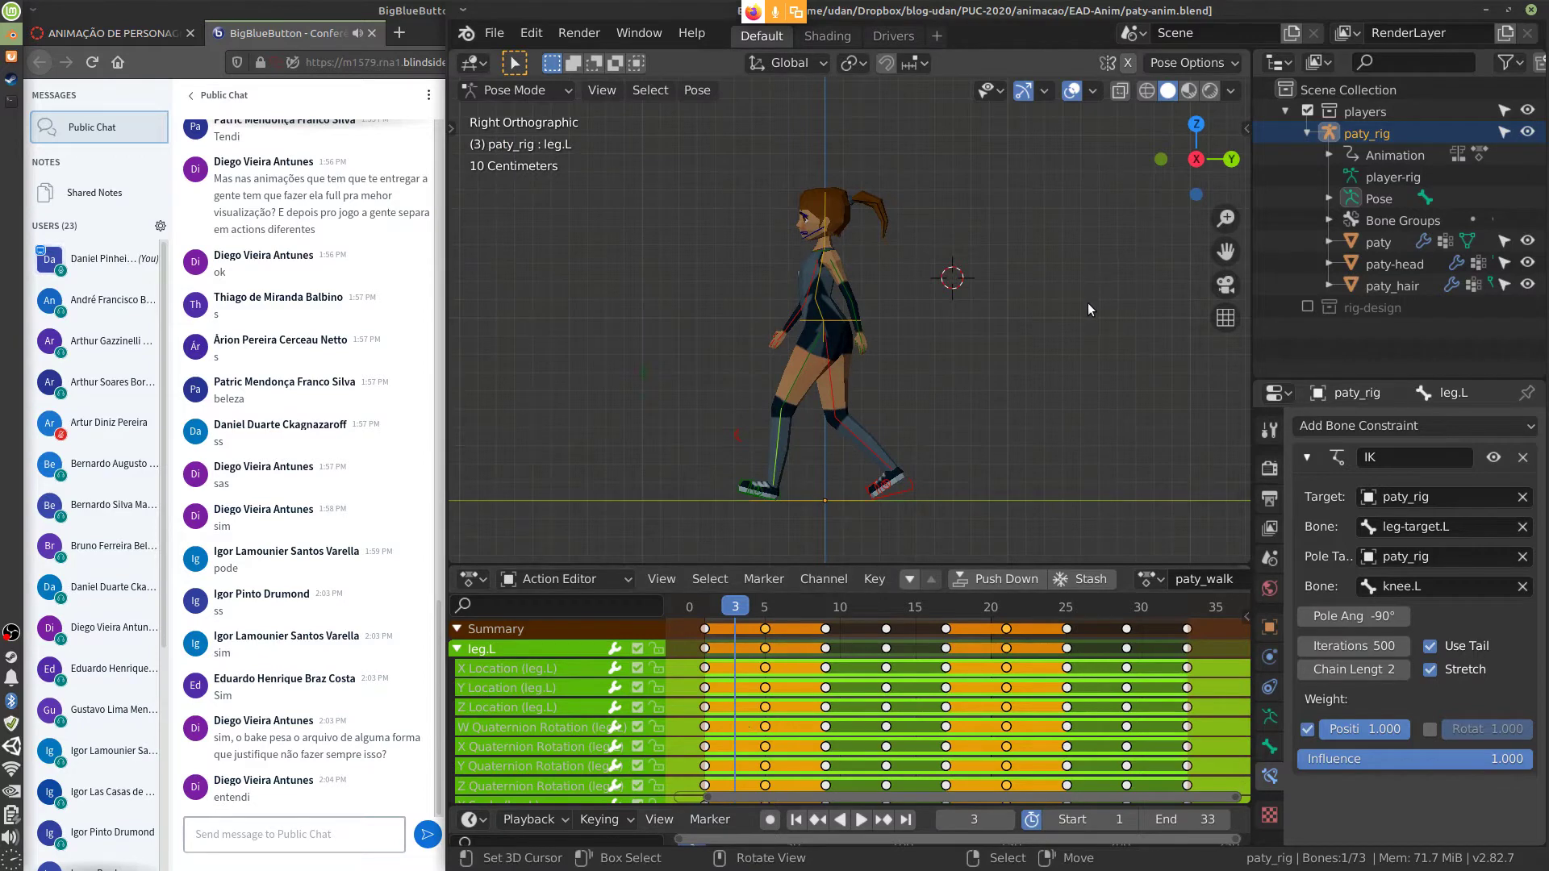
# Bake the pose from frame 1 to 33 with a frame step of 2, Only Selected Bones off and Visual Keying on
pyautogui.press('F3')
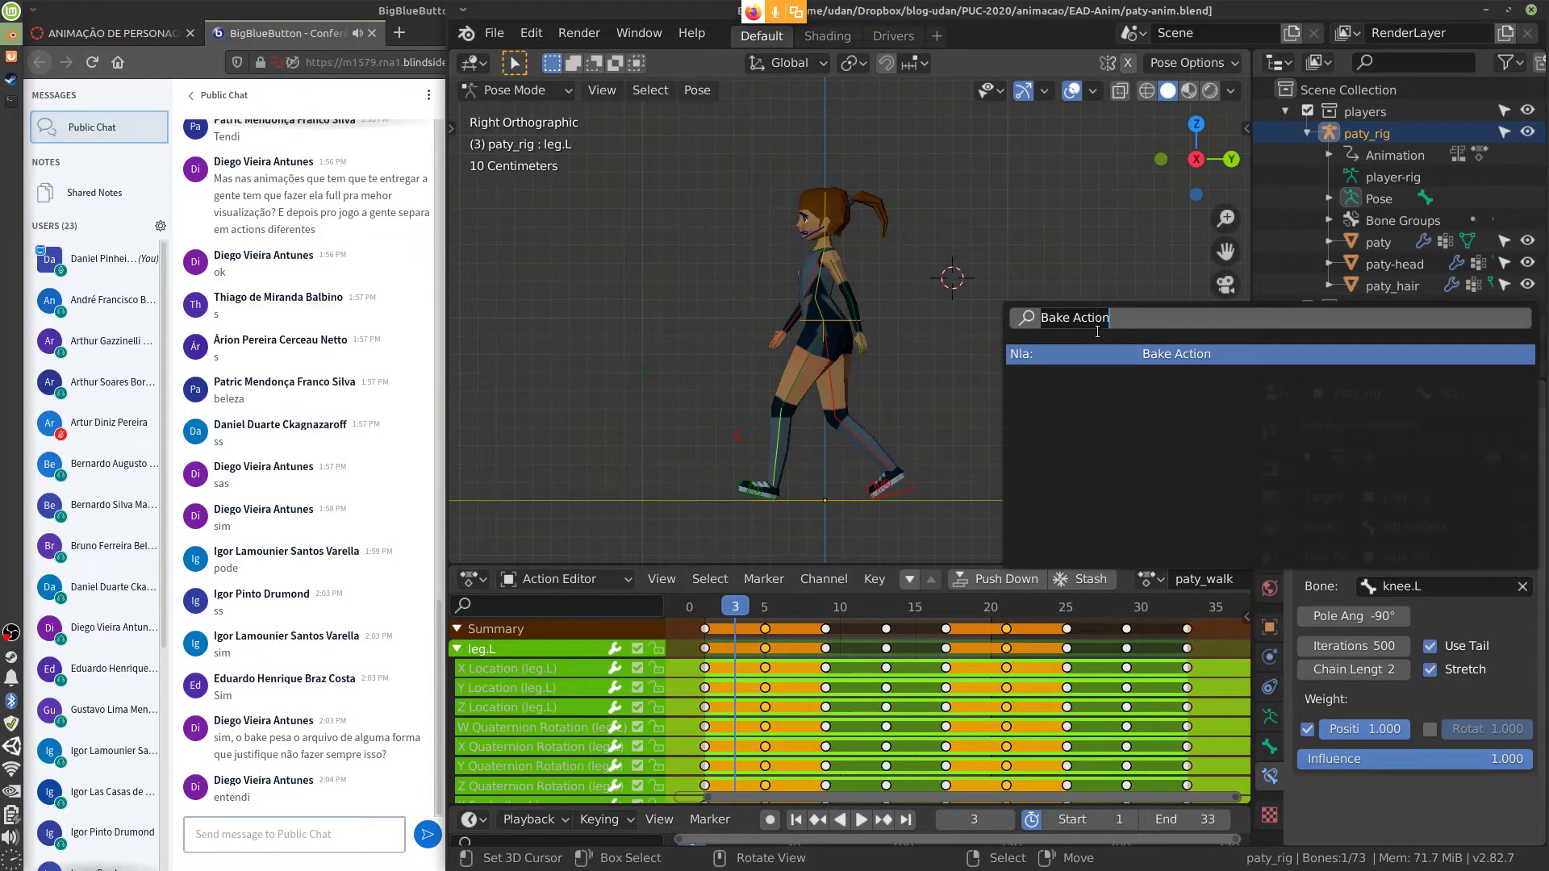
pyautogui.click(1167, 355)
pyautogui.moveTo(1171, 353); pyautogui.dragTo(1101, 217)
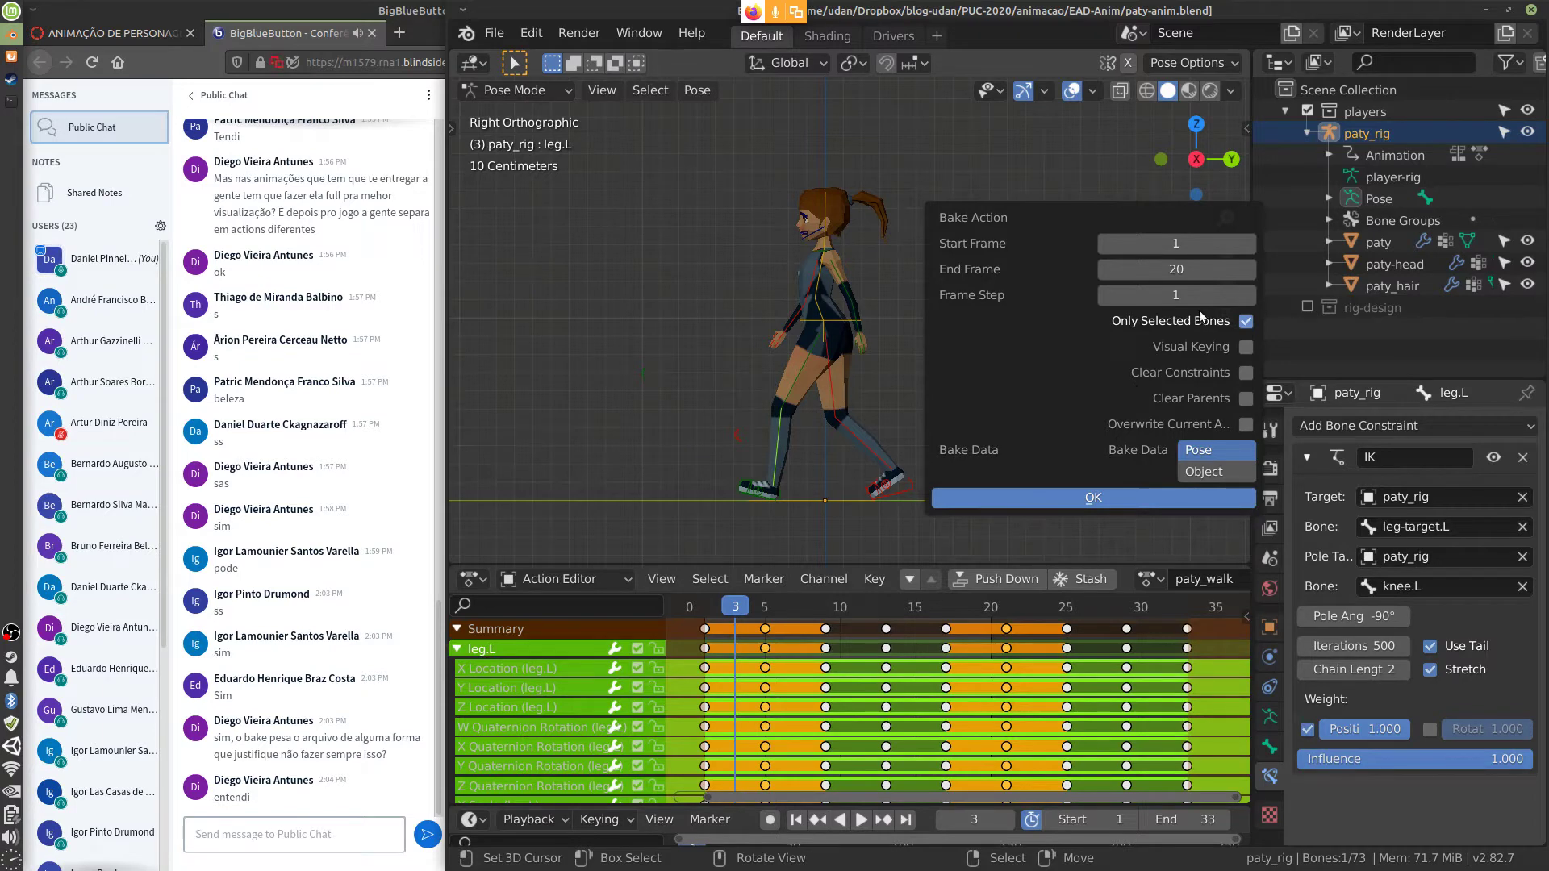
pyautogui.moveTo(1186, 295)
pyautogui.mouseDown()
pyautogui.moveTo(1212, 295)
pyautogui.moveTo(1177, 295)
pyautogui.mouseUp()
pyautogui.click(1243, 319)
pyautogui.click(1187, 268)
pyautogui.write('33')
pyautogui.press('Return')
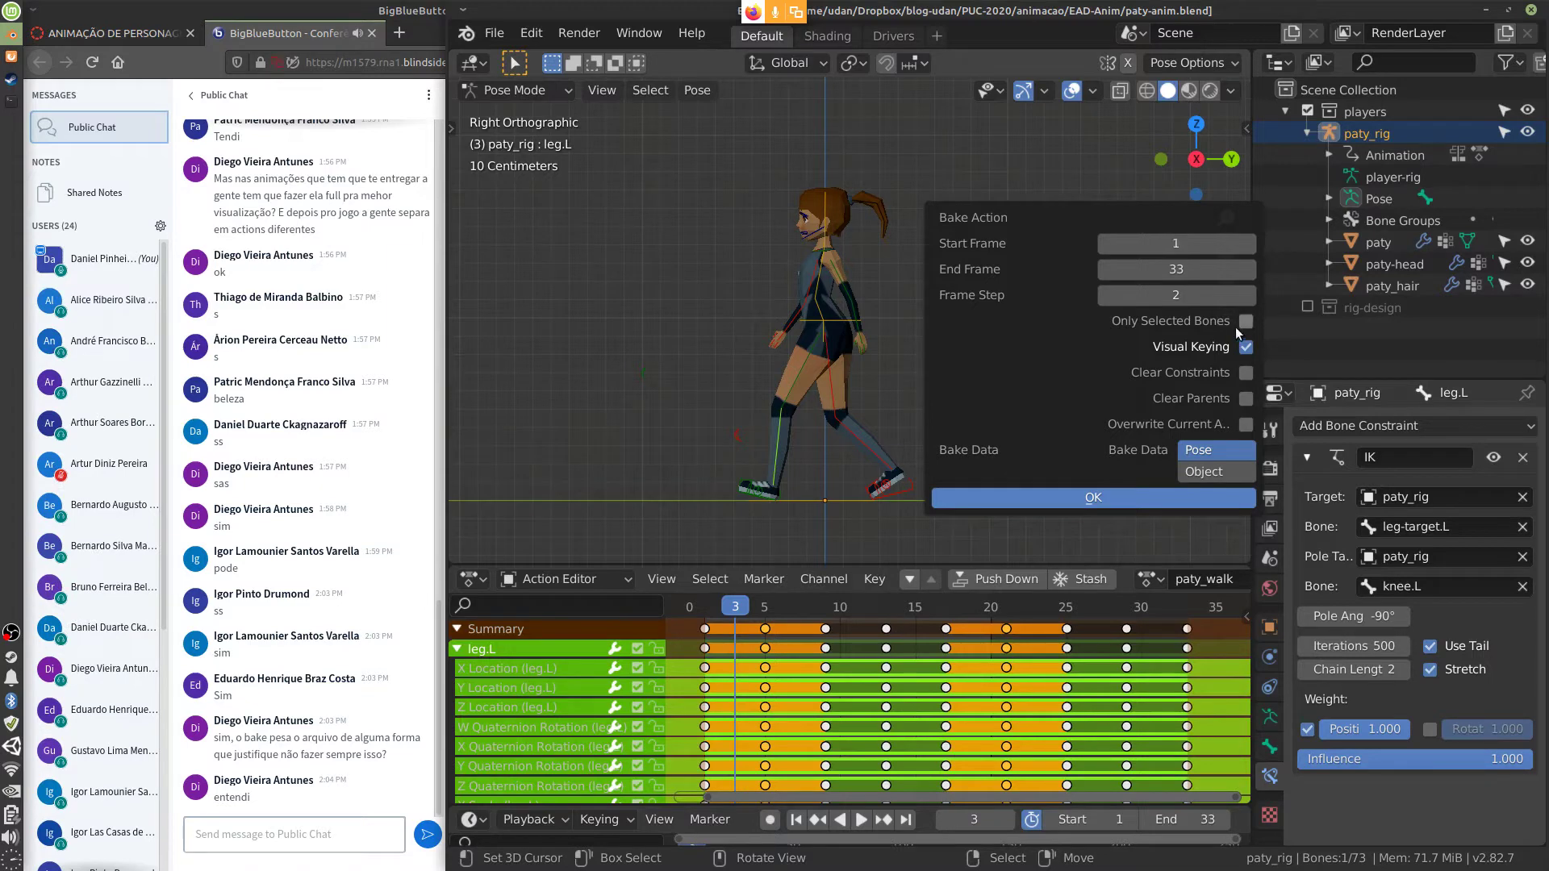
pyautogui.click(1092, 497)
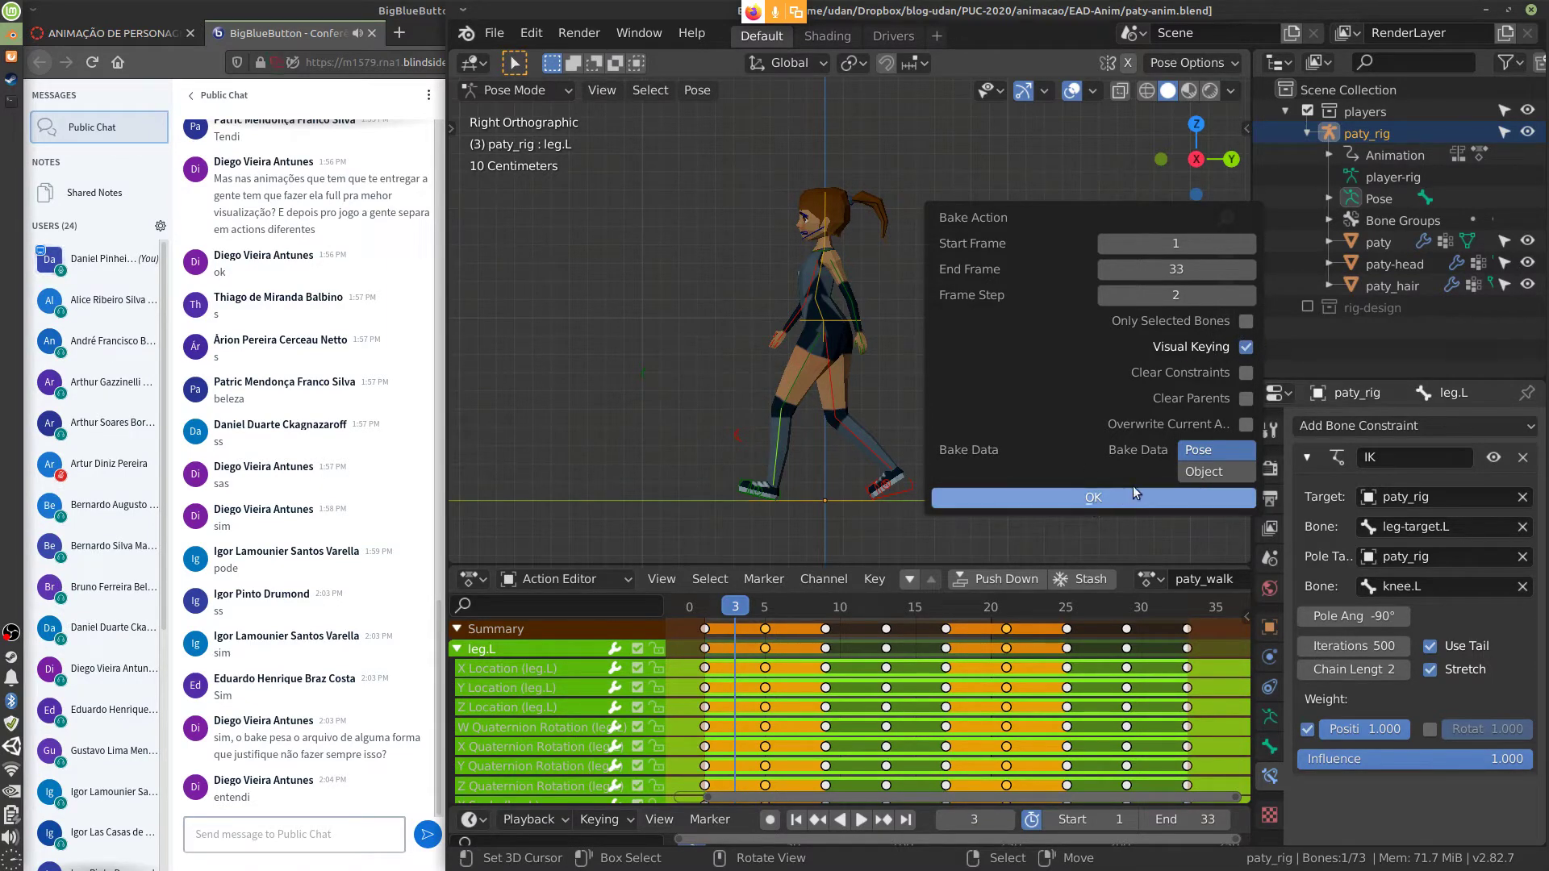
pyautogui.click(1093, 499)
pyautogui.click(1093, 499)
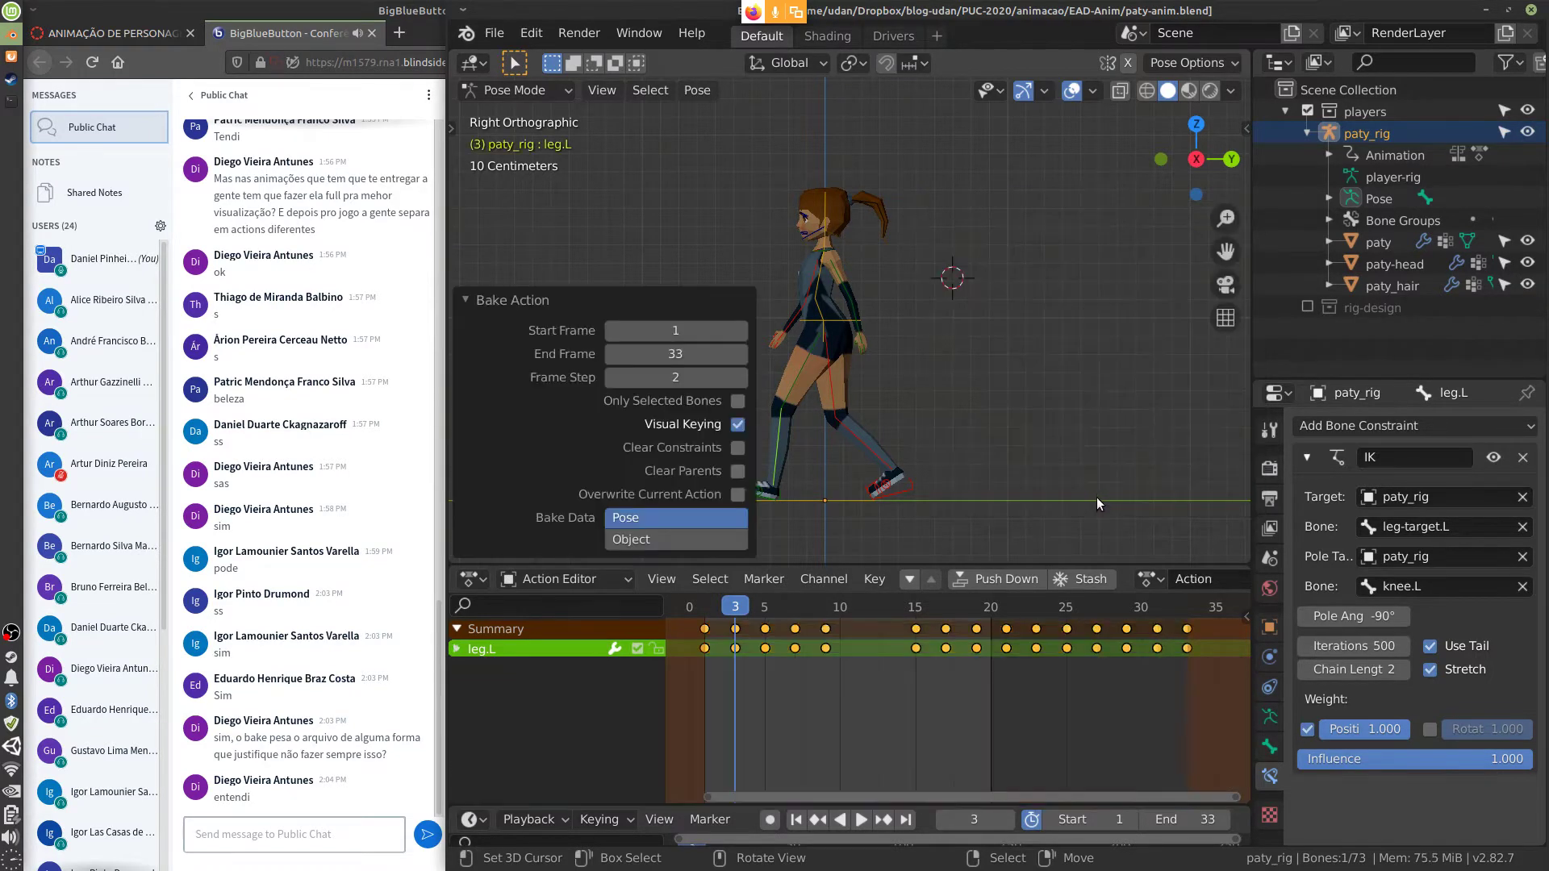
# Rename the newly baked action as bake-walk and give it a fake user
pyautogui.click(471, 302)
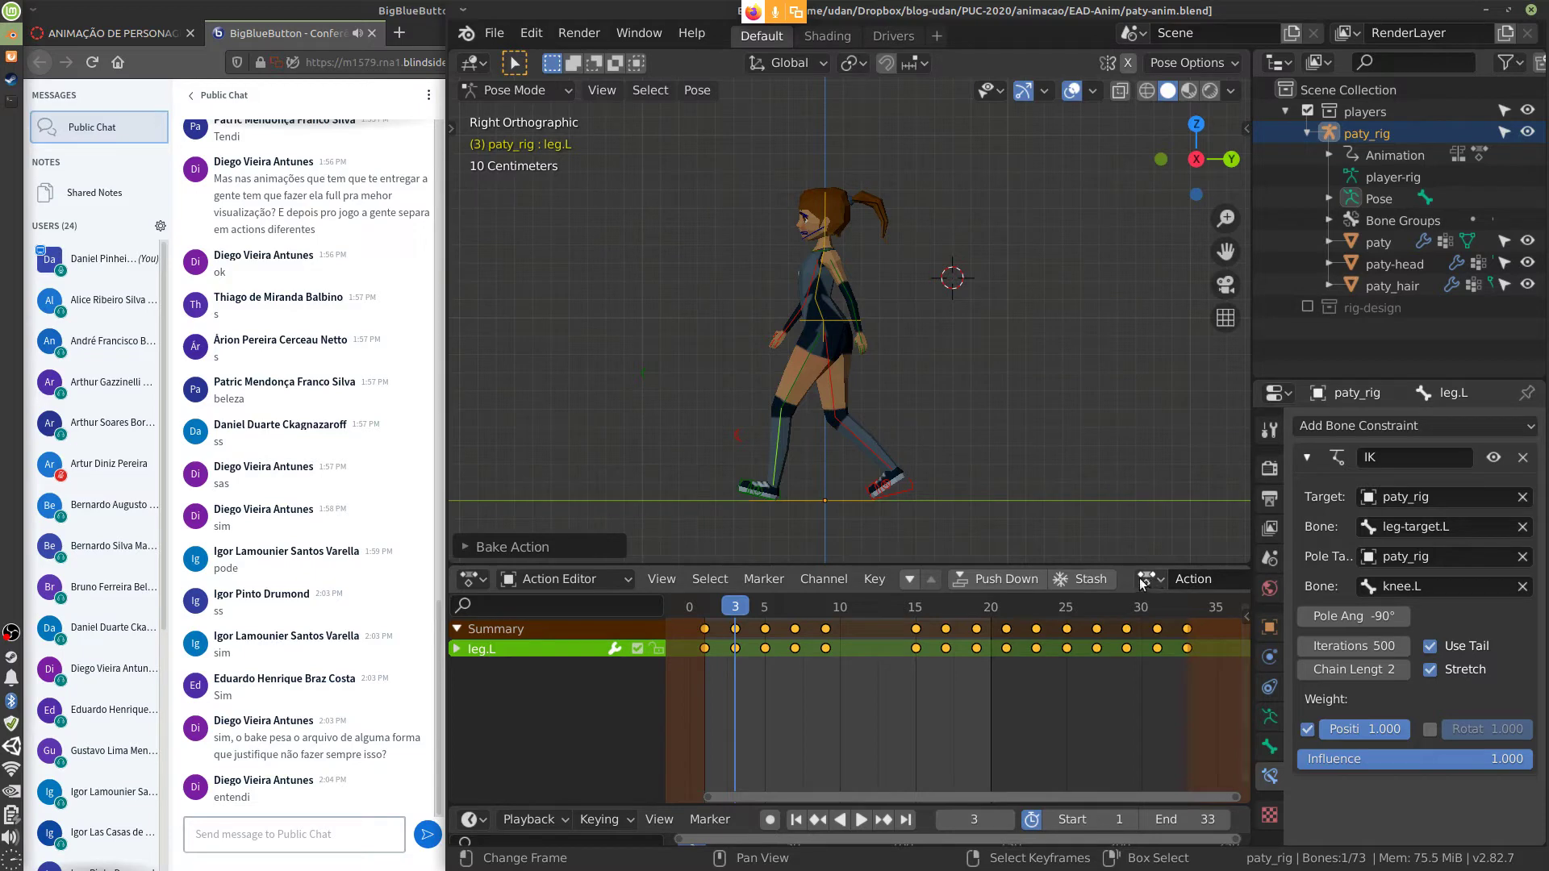
pyautogui.moveTo(1179, 573); pyautogui.dragTo(977, 601, button='middle')
pyautogui.click(1048, 579)
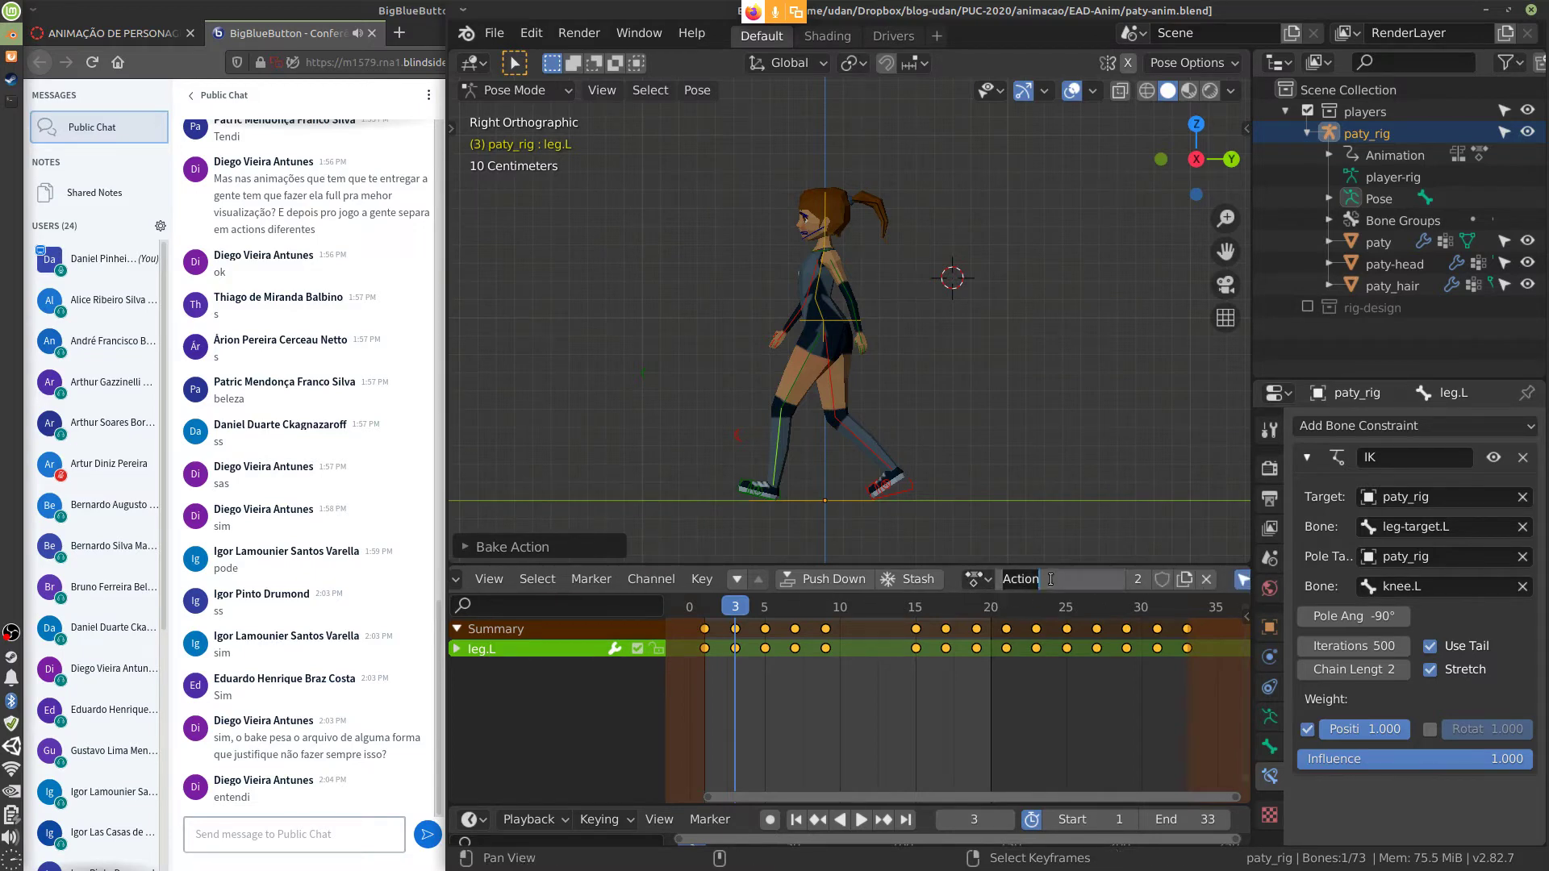
pyautogui.write('bake-walk')
pyautogui.press('Return')
pyautogui.click(1161, 579)
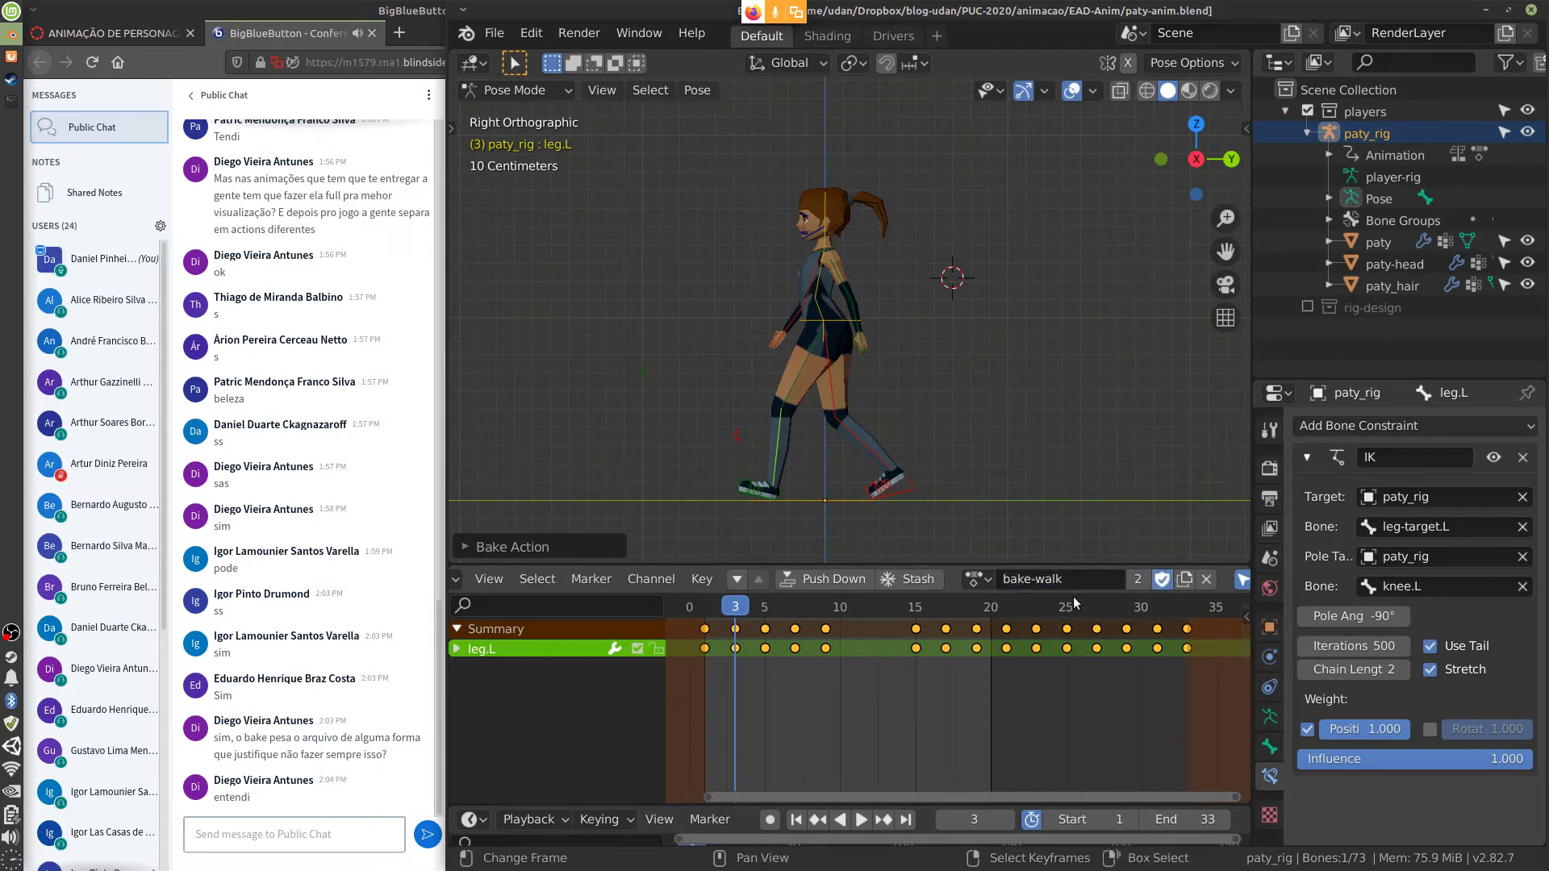
# Show the channels of all bones in the bake-walk action and play the baked walk to check it
pyautogui.click(1242, 581)
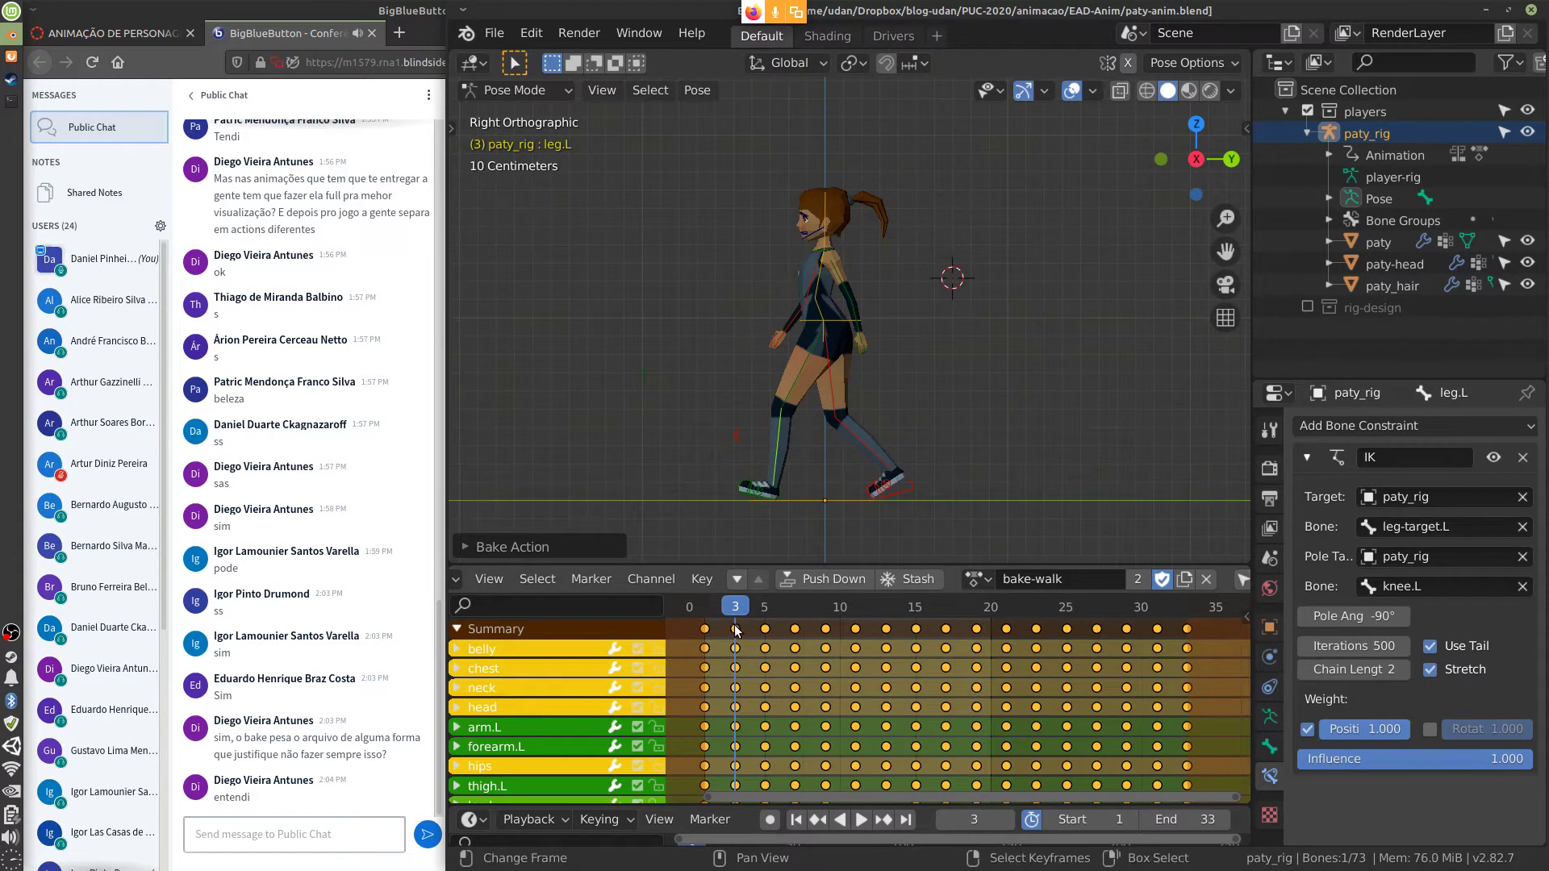
pyautogui.hotkey('shift', 'Left')
pyautogui.press('space')
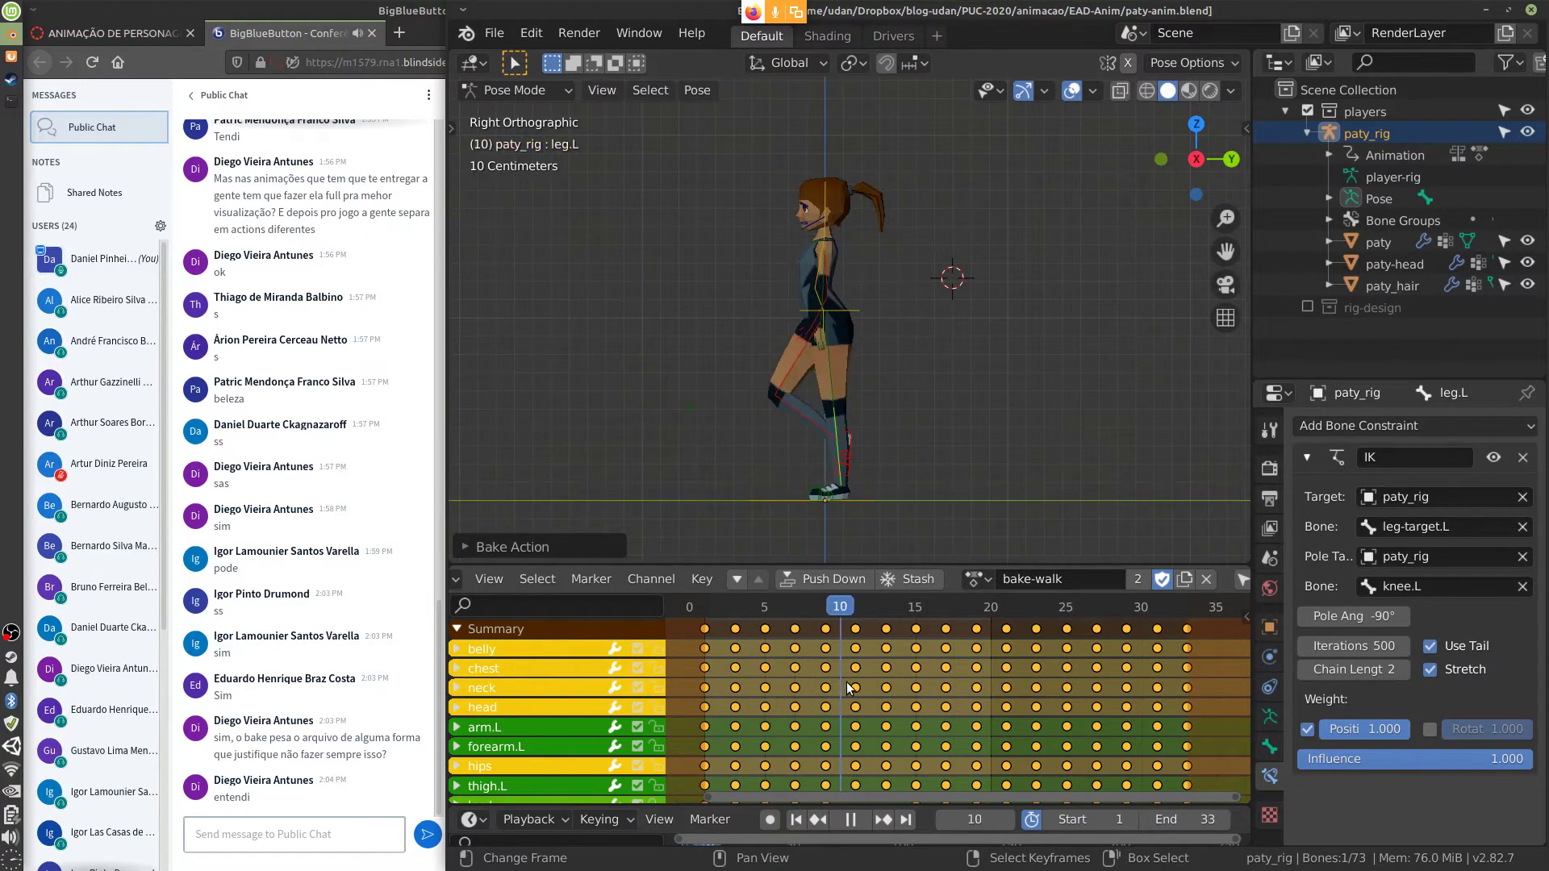
pyautogui.press('Escape')
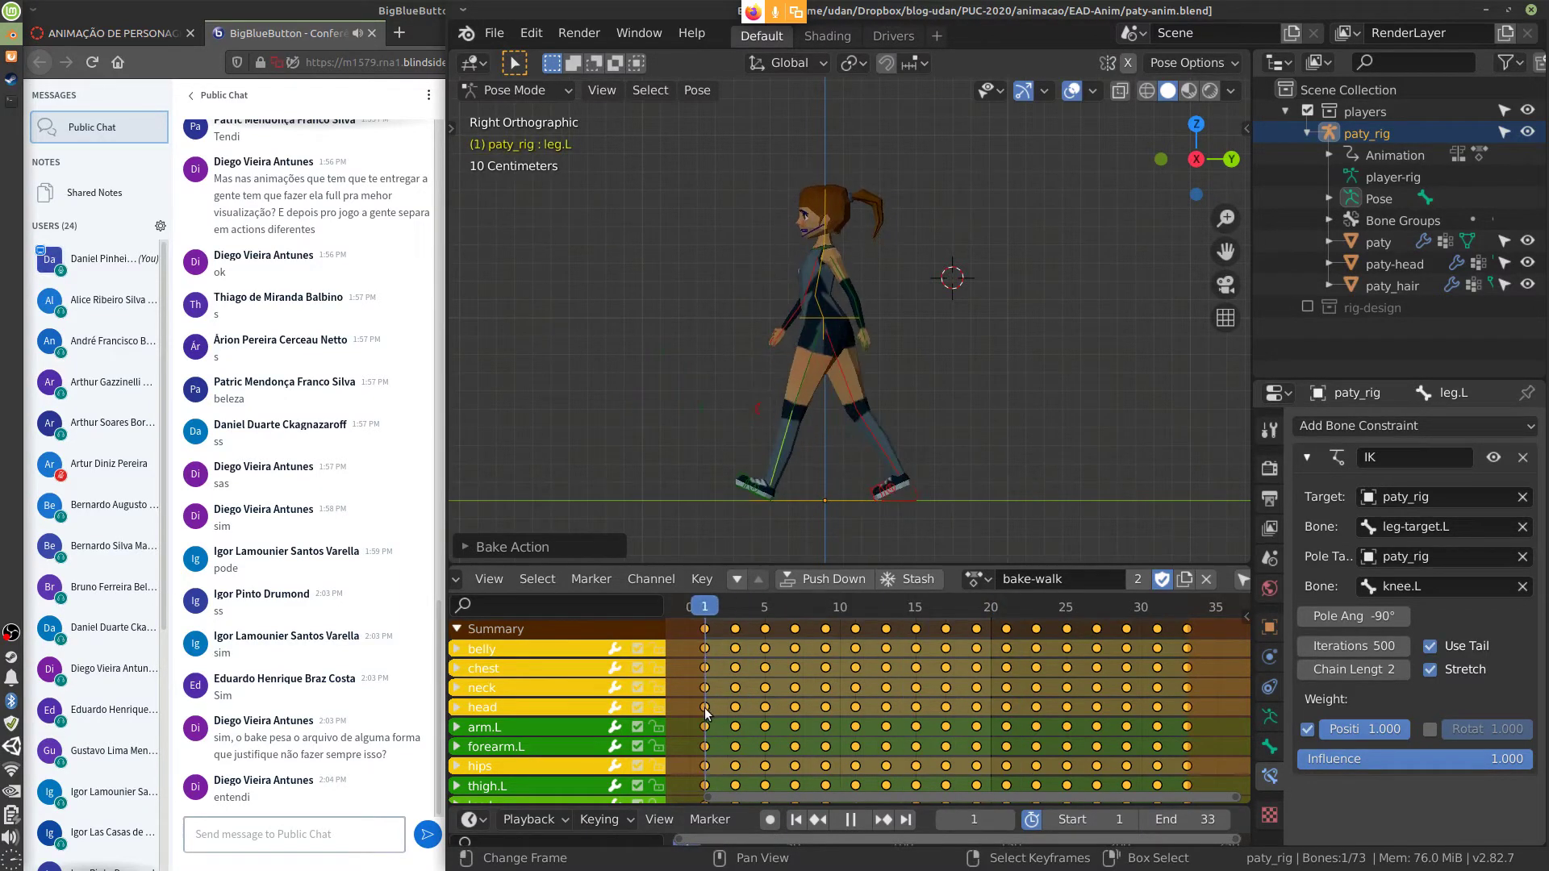
# Play the baked walk with leg.L's IK constraint muted, and again with the constraint re-enabled, to compare the motion
pyautogui.click(1493, 457)
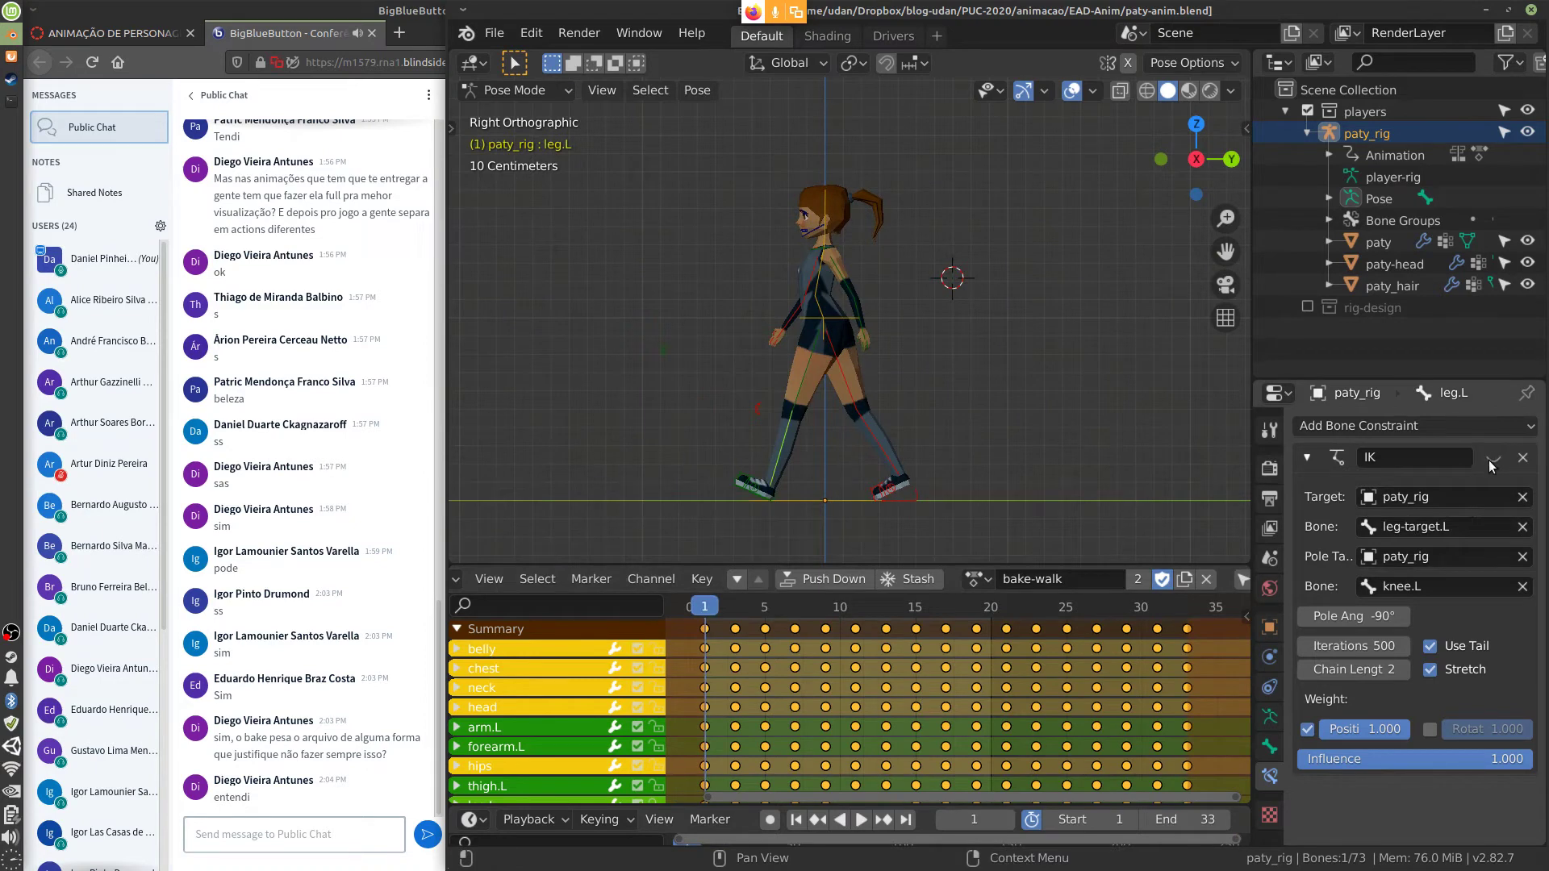
pyautogui.press('space')
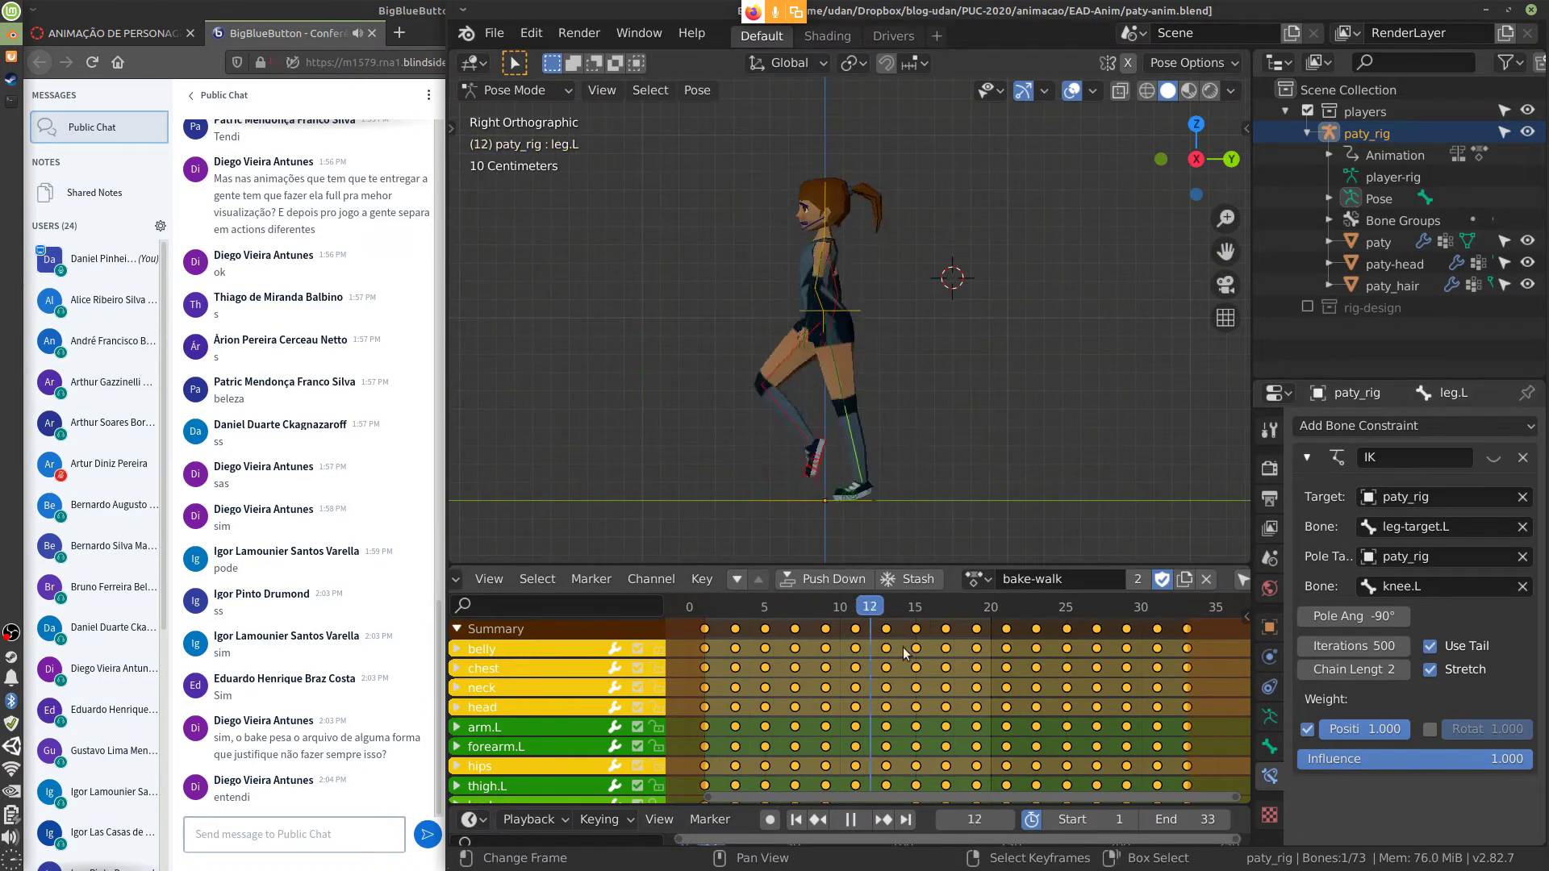
pyautogui.click(689, 660)
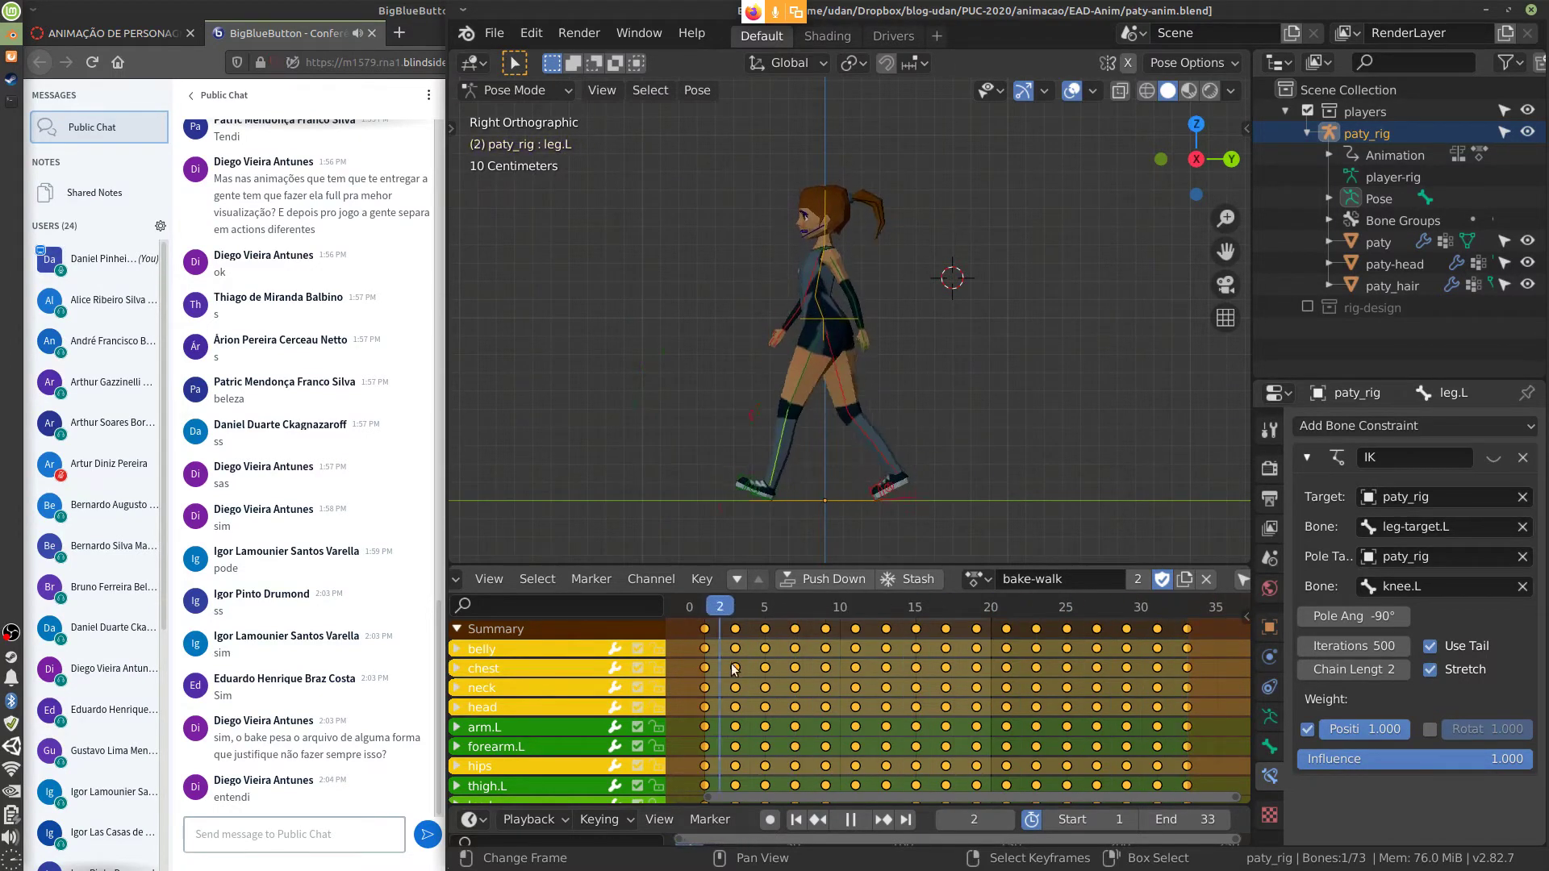
pyautogui.press('Escape')
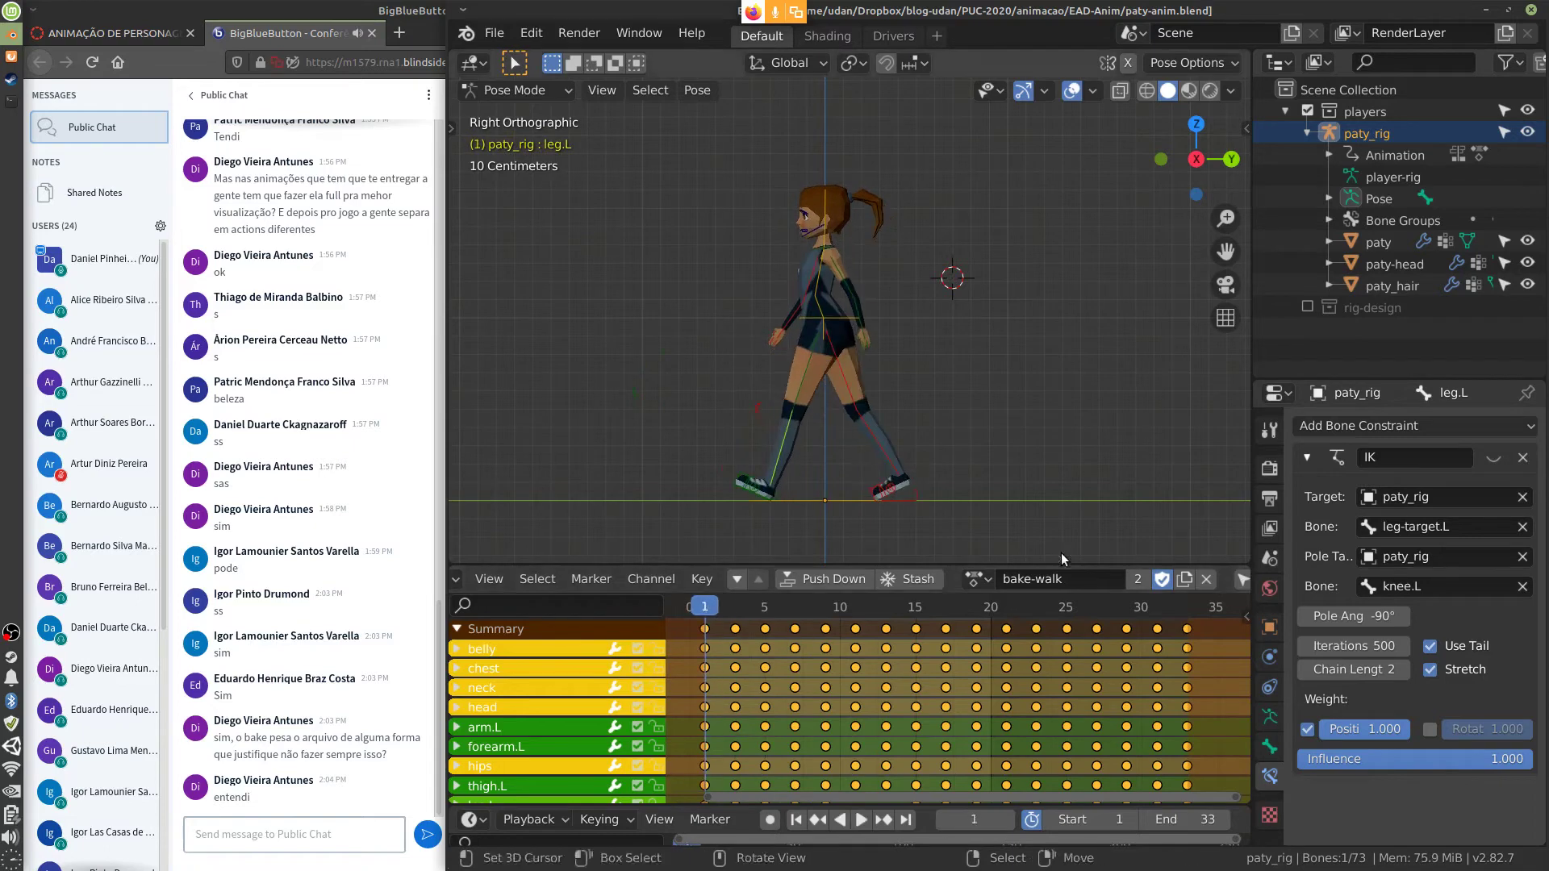
pyautogui.click(1493, 459)
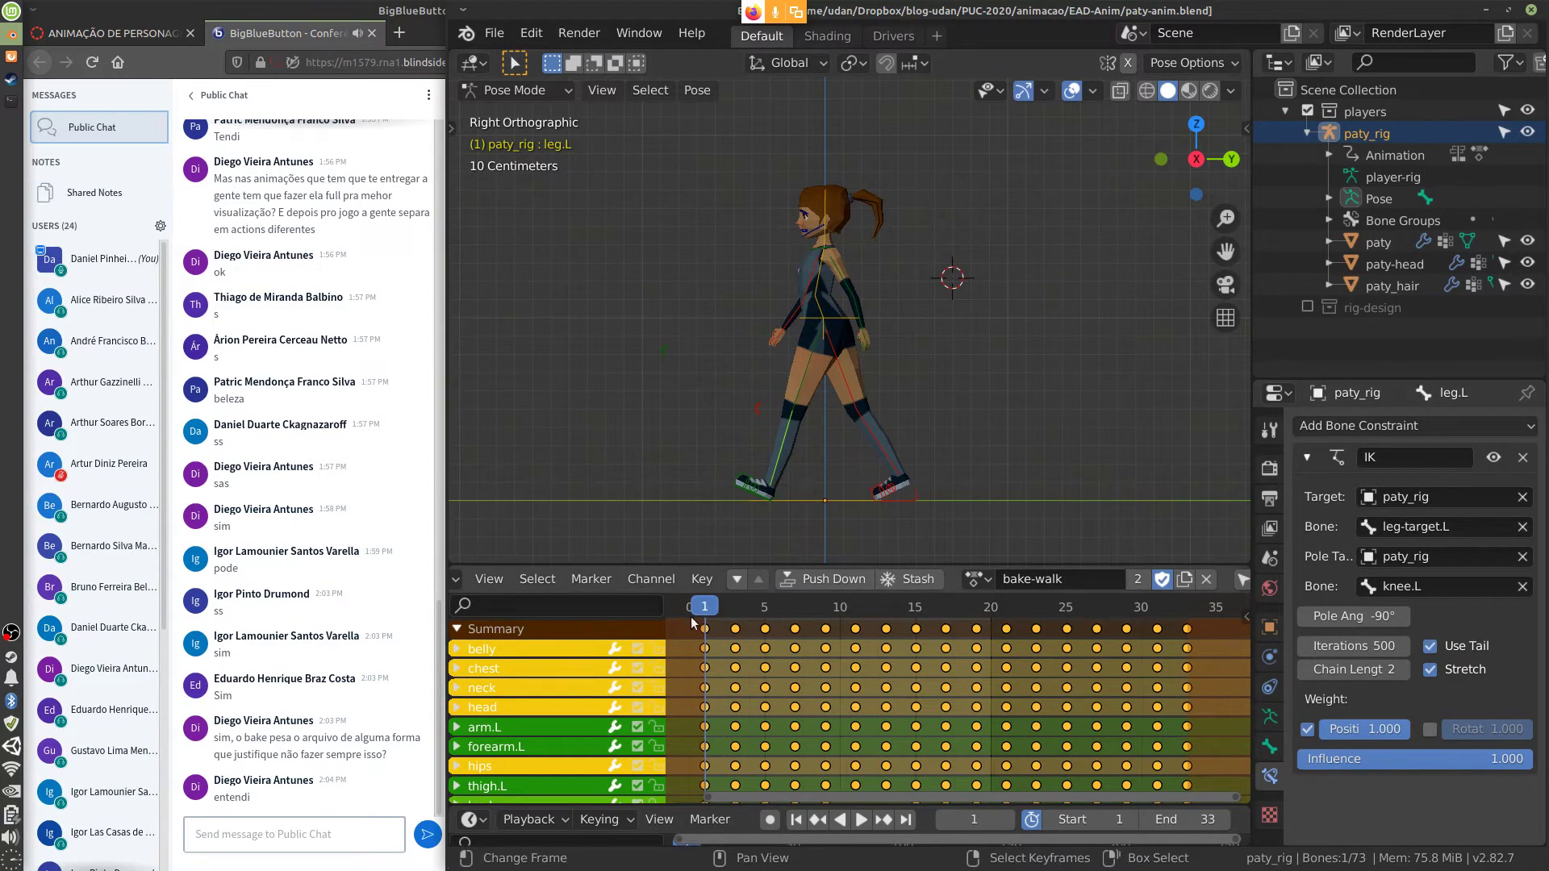
pyautogui.press('space')
pyautogui.press('Escape')
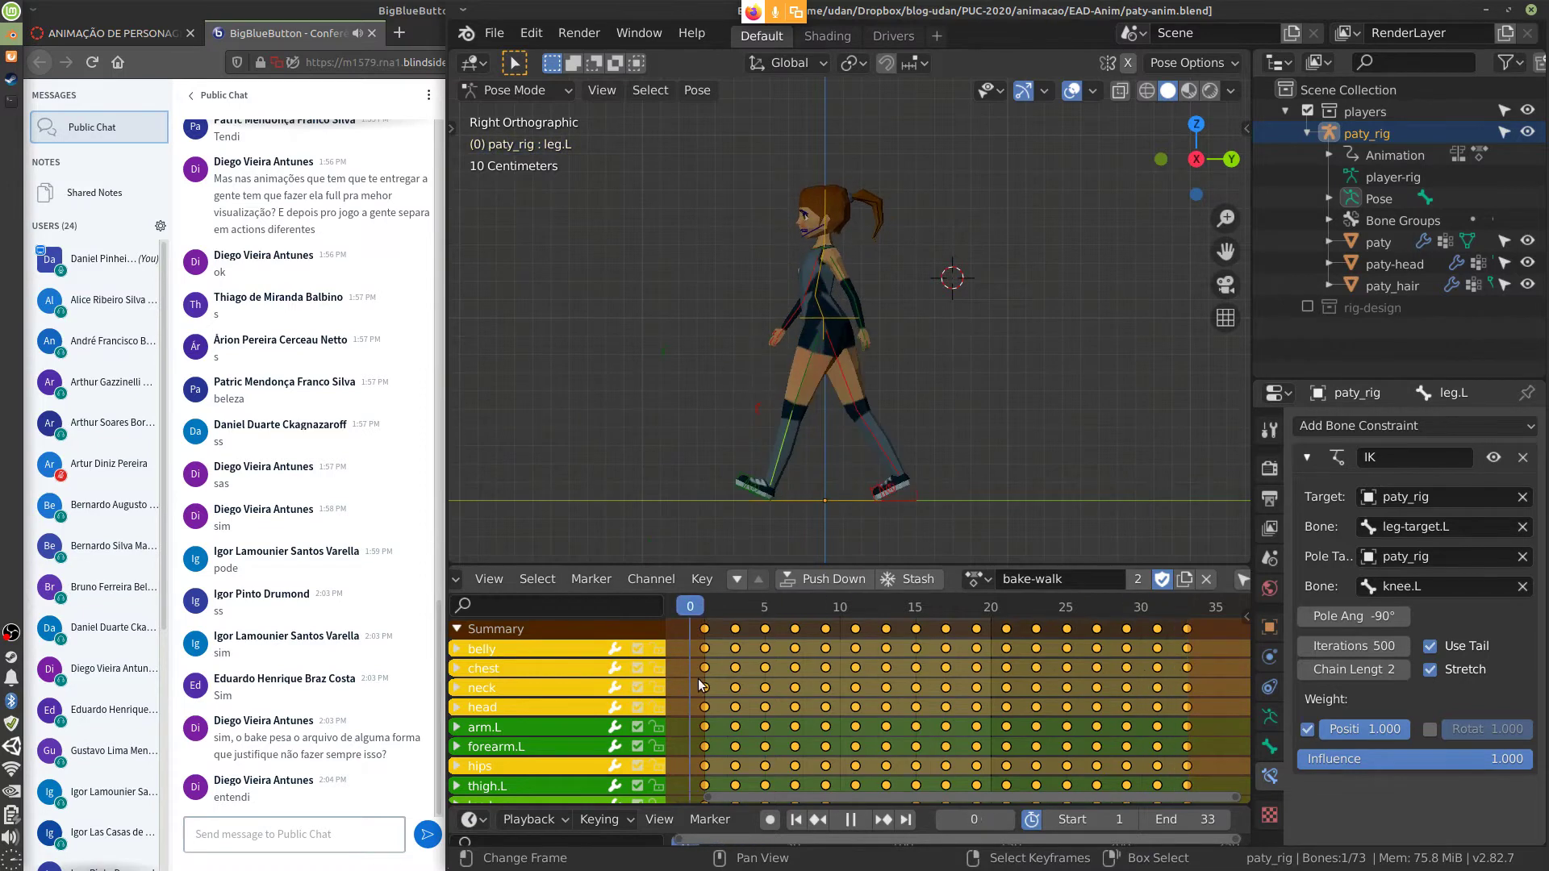
# Load the paty_angry action on the rig, give it a fake user and play it briefly
pyautogui.click(989, 578)
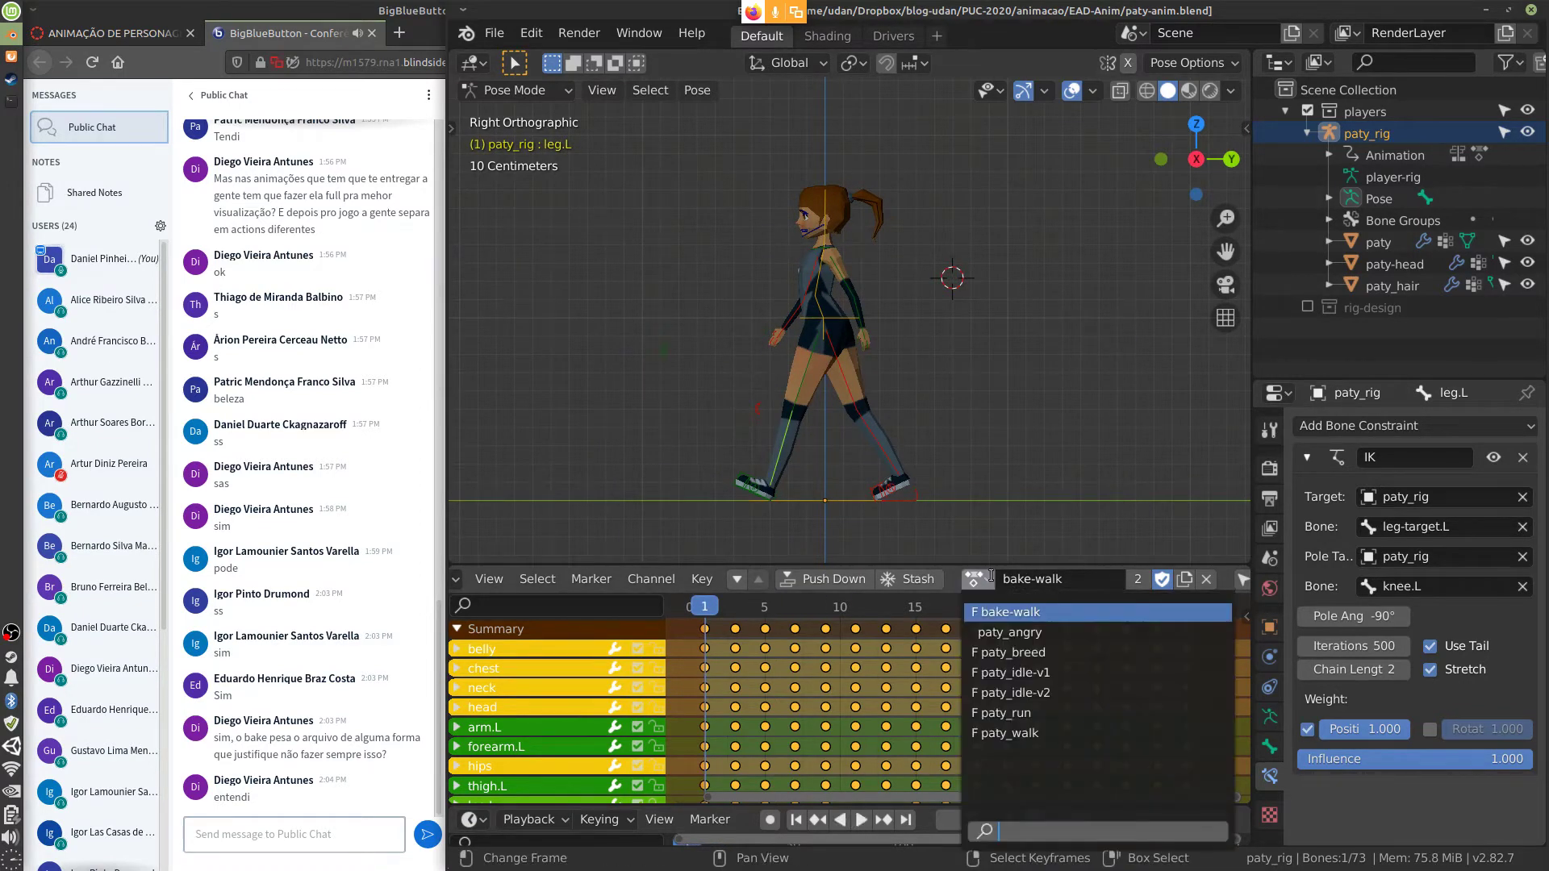
pyautogui.click(1002, 633)
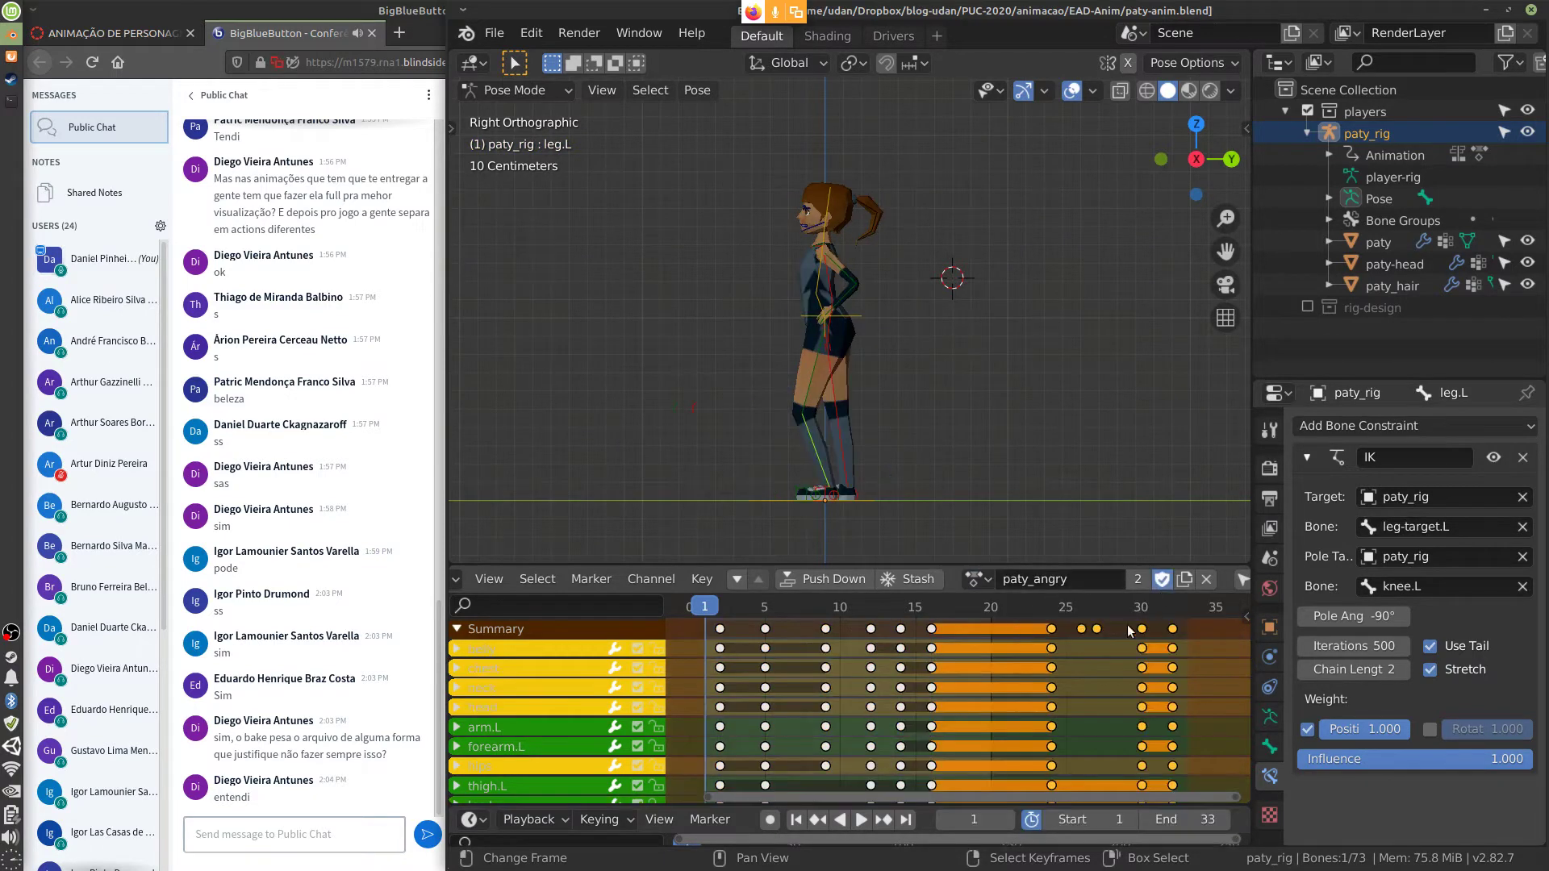
pyautogui.press('space')
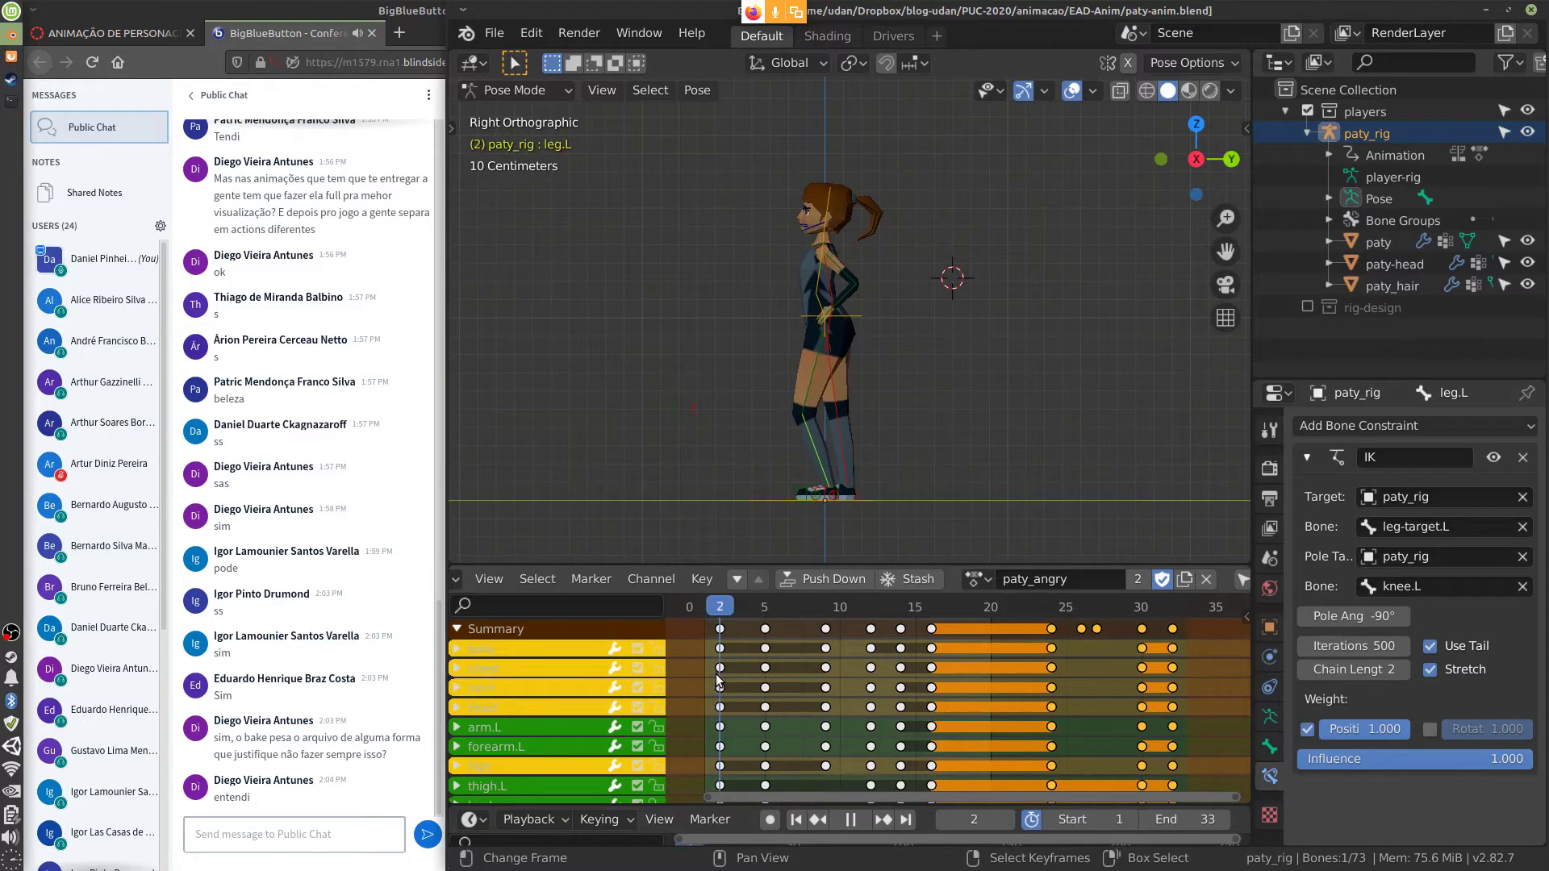
pyautogui.press('space')
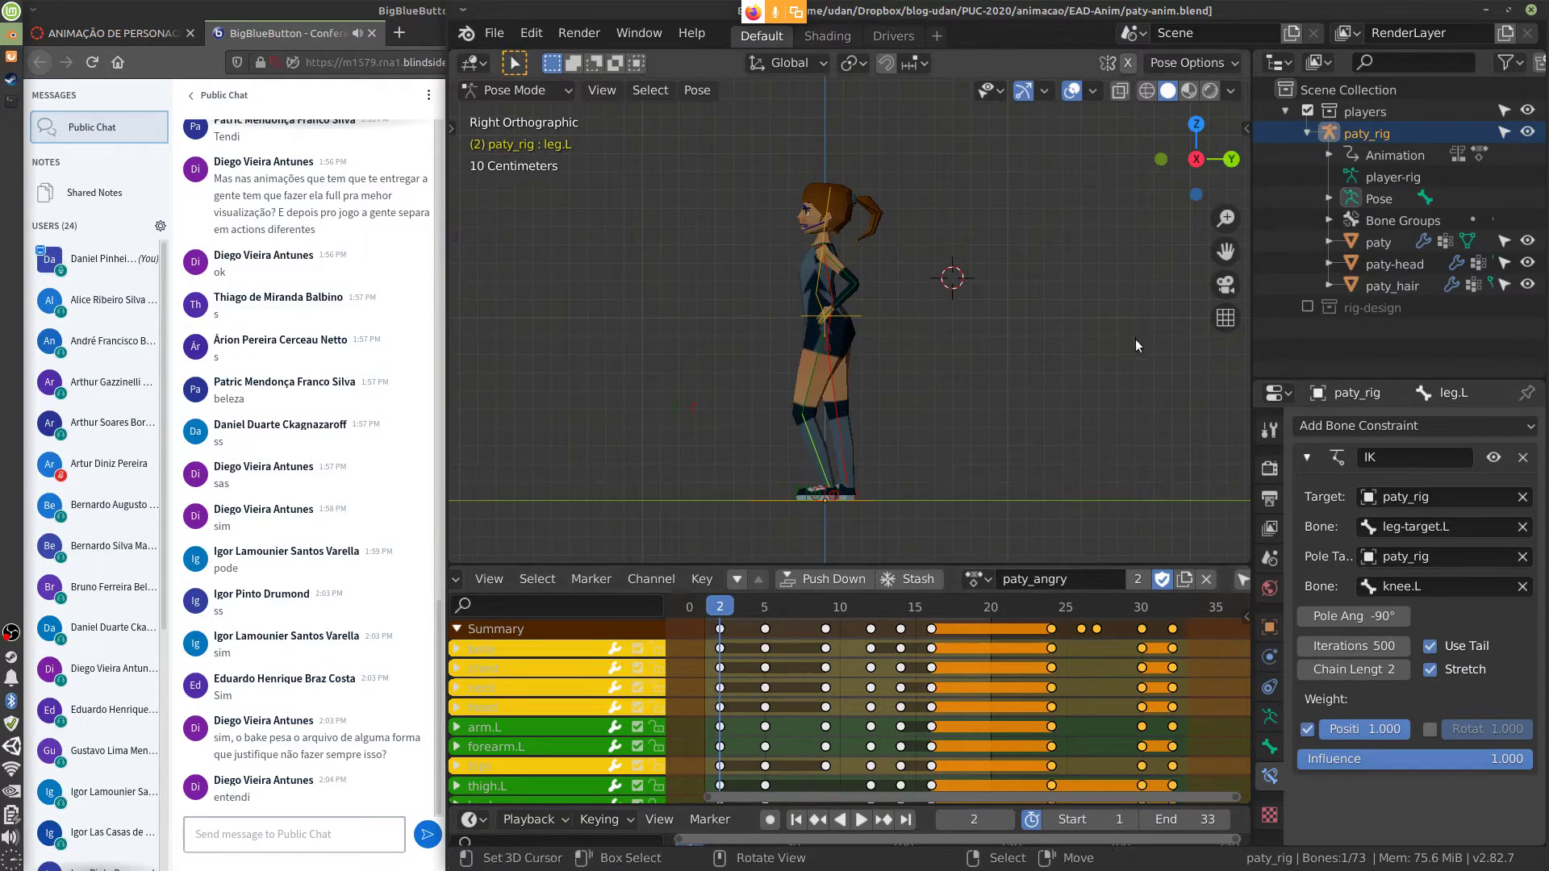
pyautogui.press('F3')
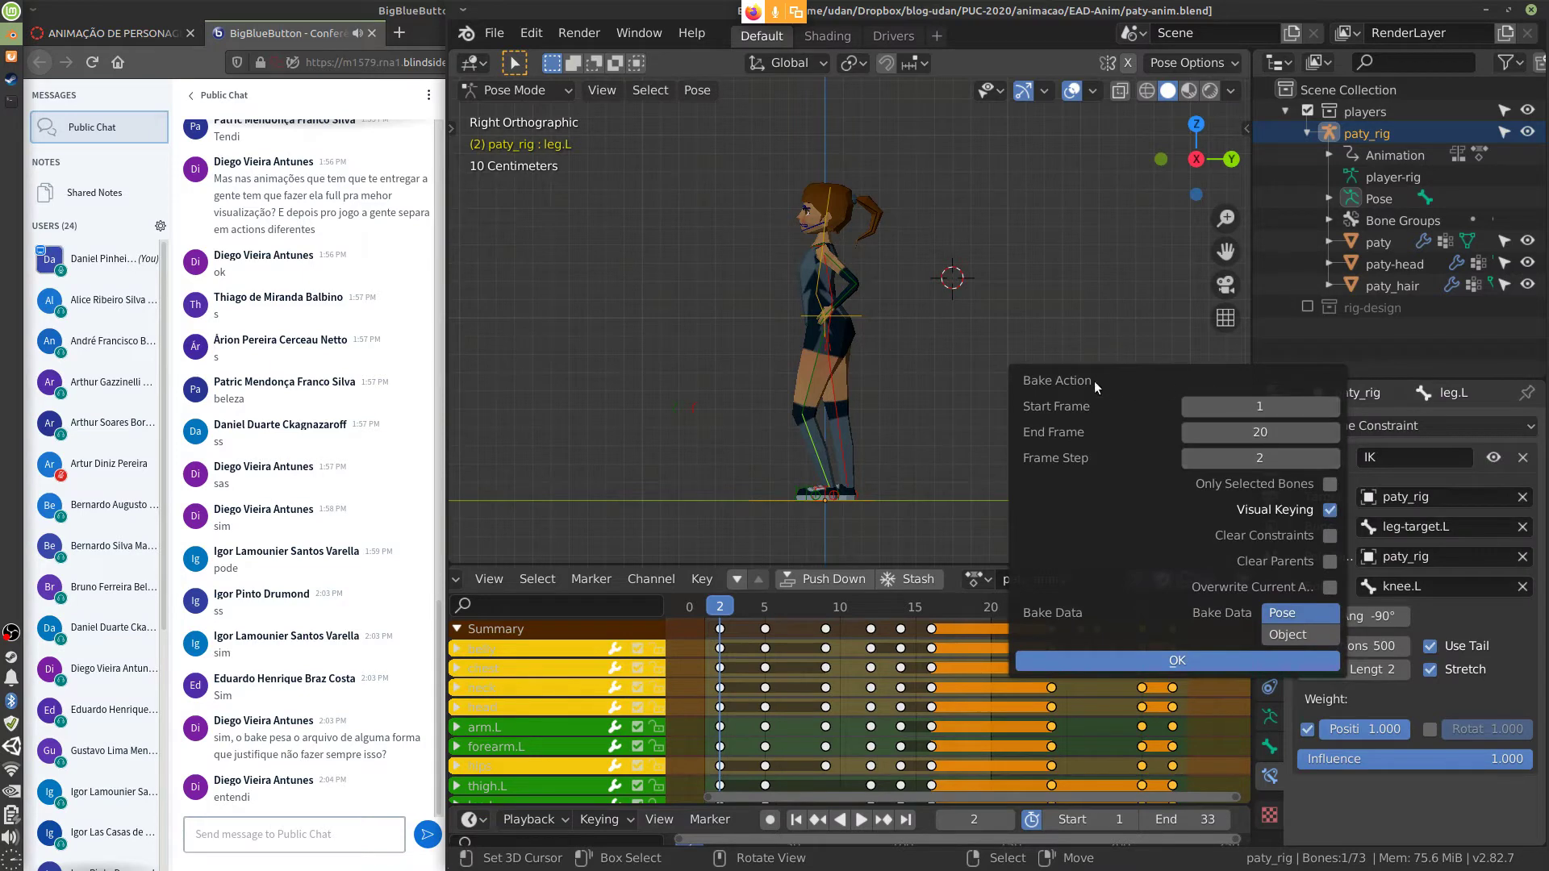
pyautogui.moveTo(1130, 386); pyautogui.dragTo(1072, 346)
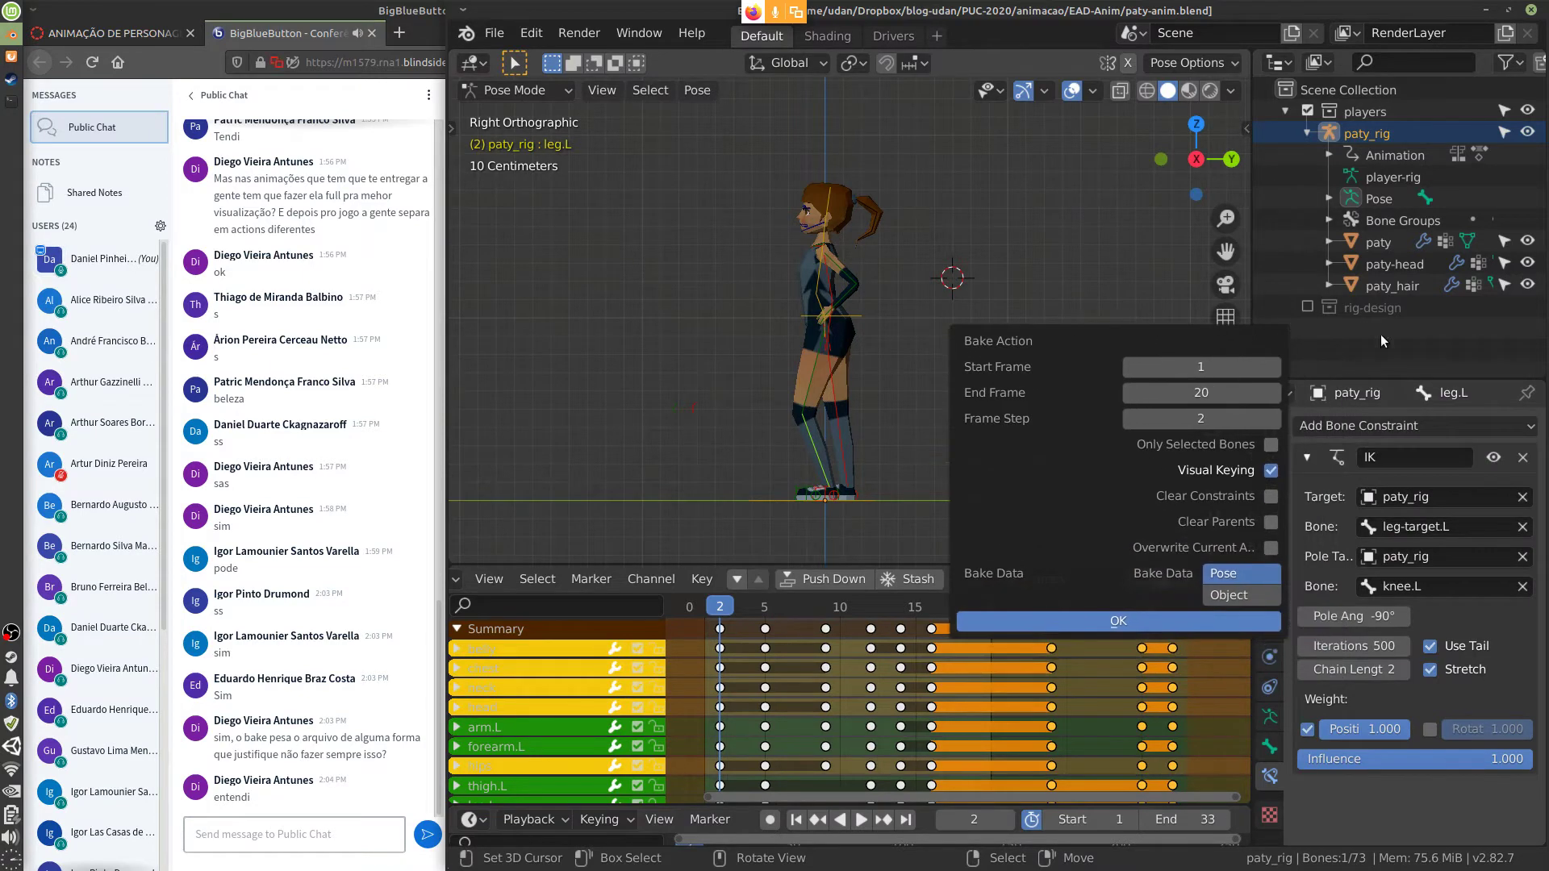
pyautogui.click(1176, 620)
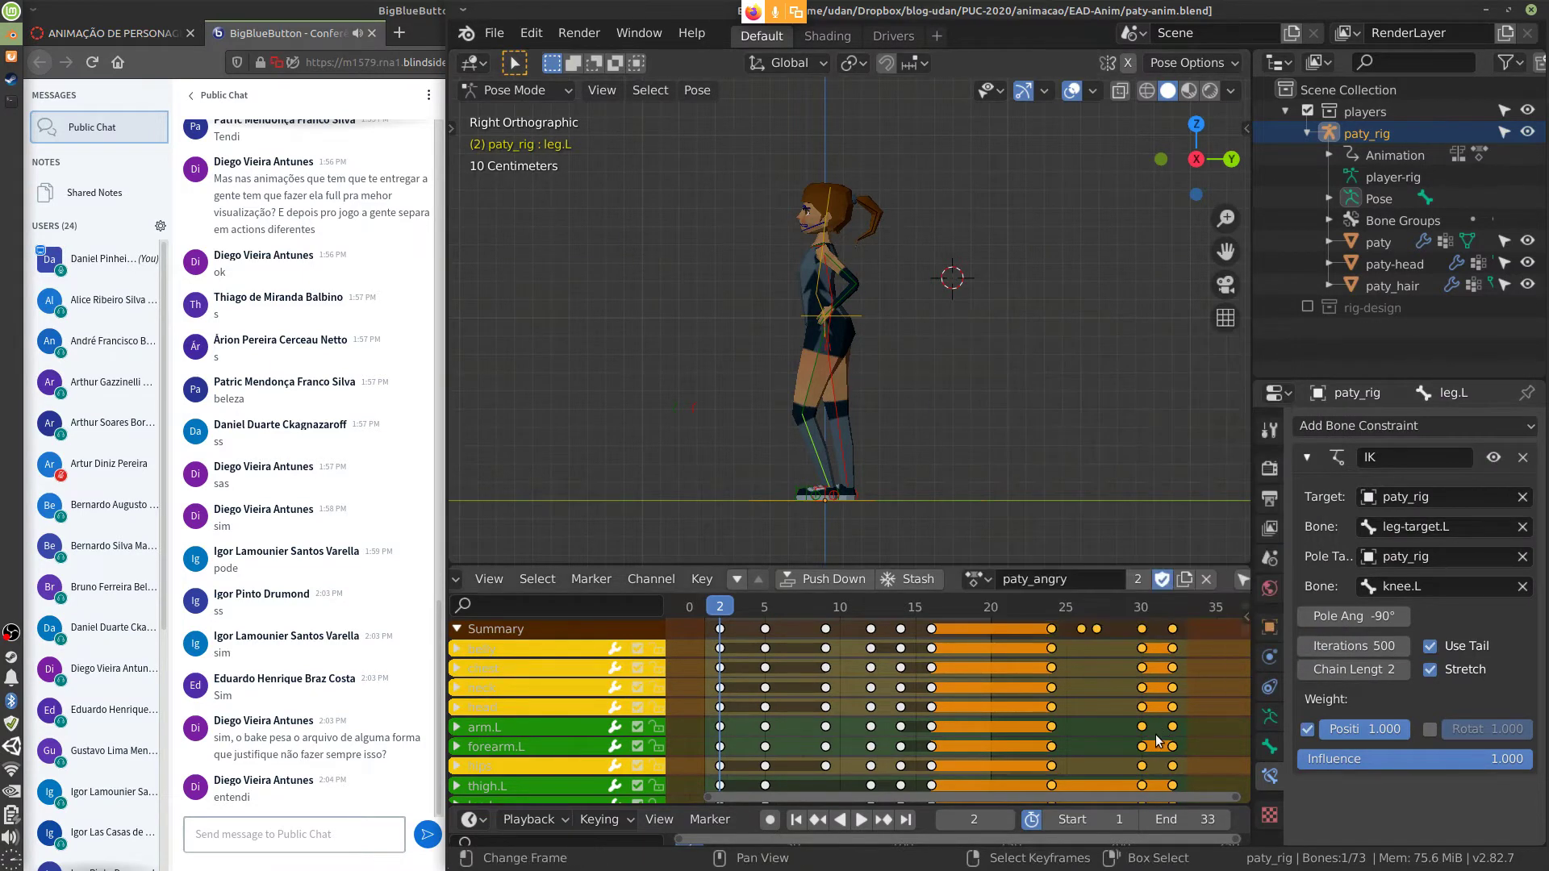
# Set the scene frame range to start at 2 and end at 32 to match the paty_angry keyframes
pyautogui.press('ctrl')
pyautogui.click(496, 584)
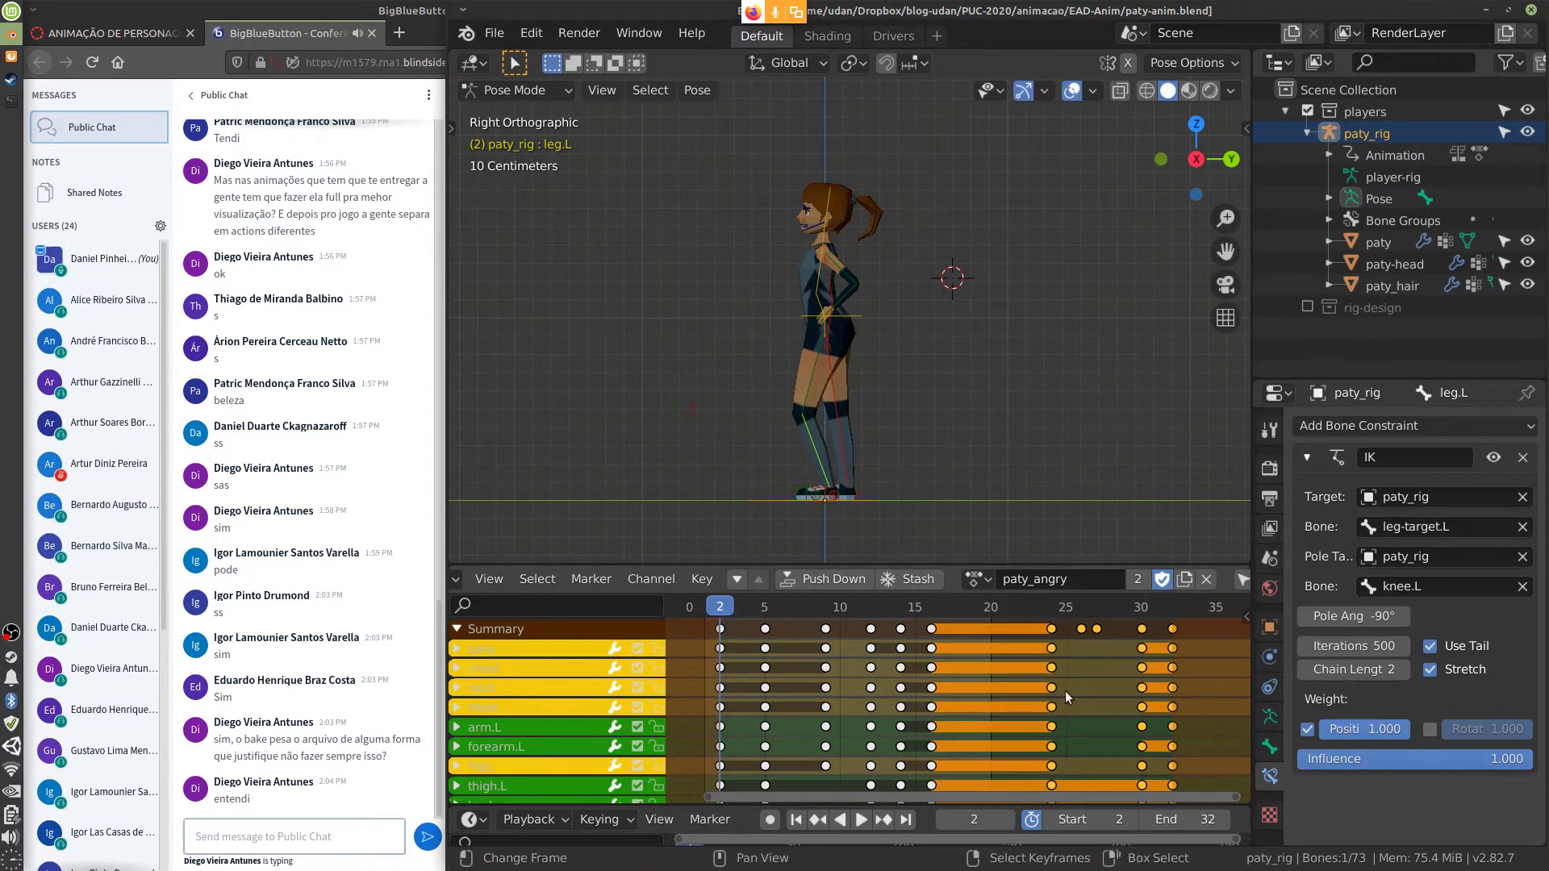
pyautogui.click(655, 820)
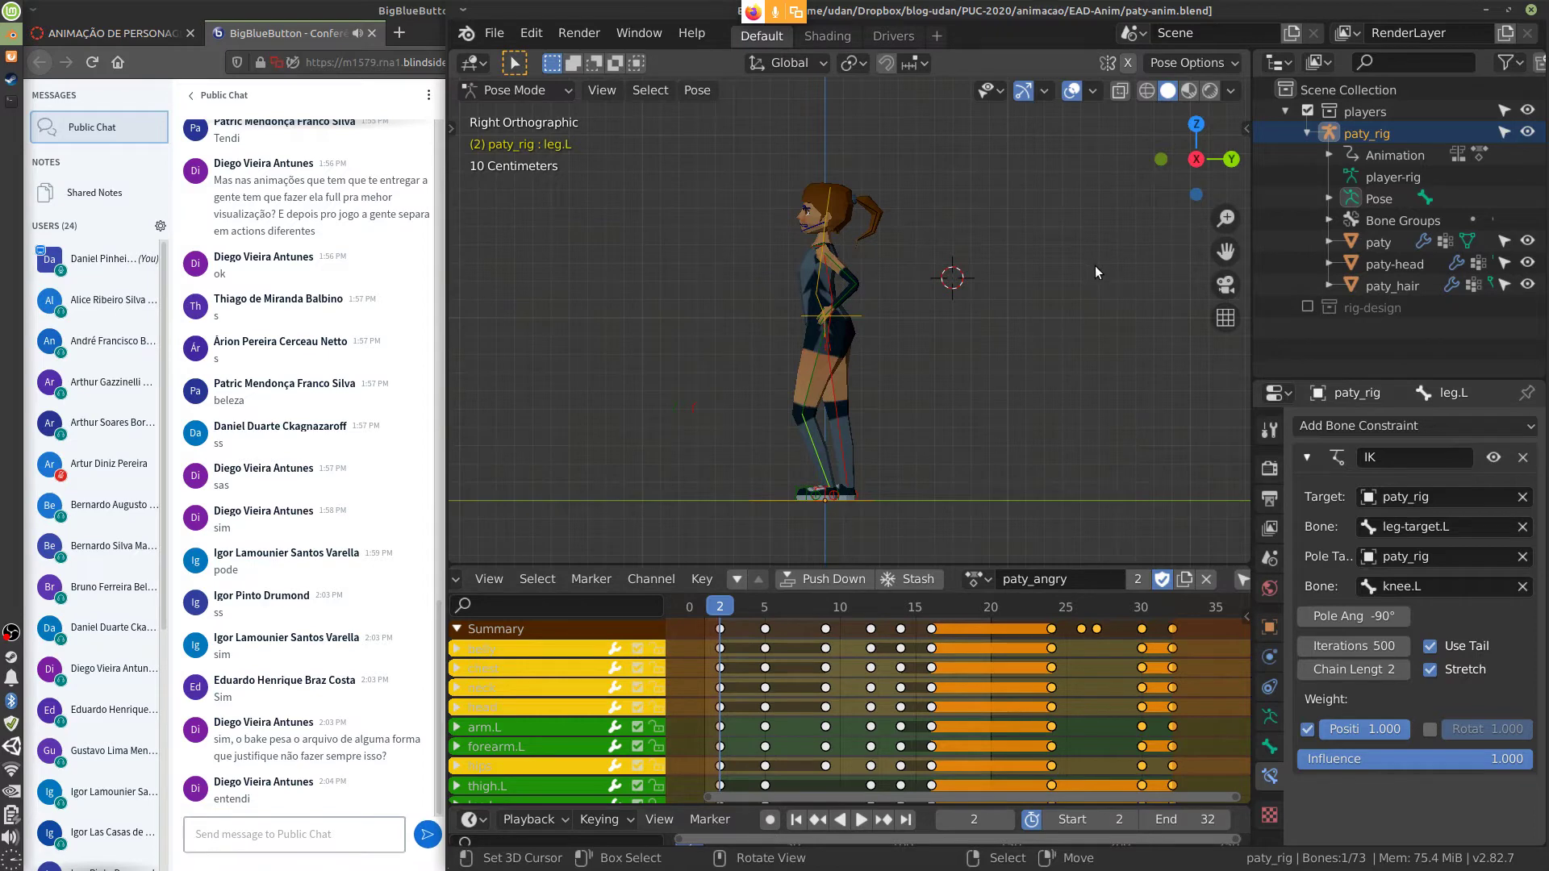
# Bake the paty_angry pose from frame 1 to 32 with a frame step of 1 and Visual Keying on
pyautogui.press('F3')
pyautogui.press('Return')
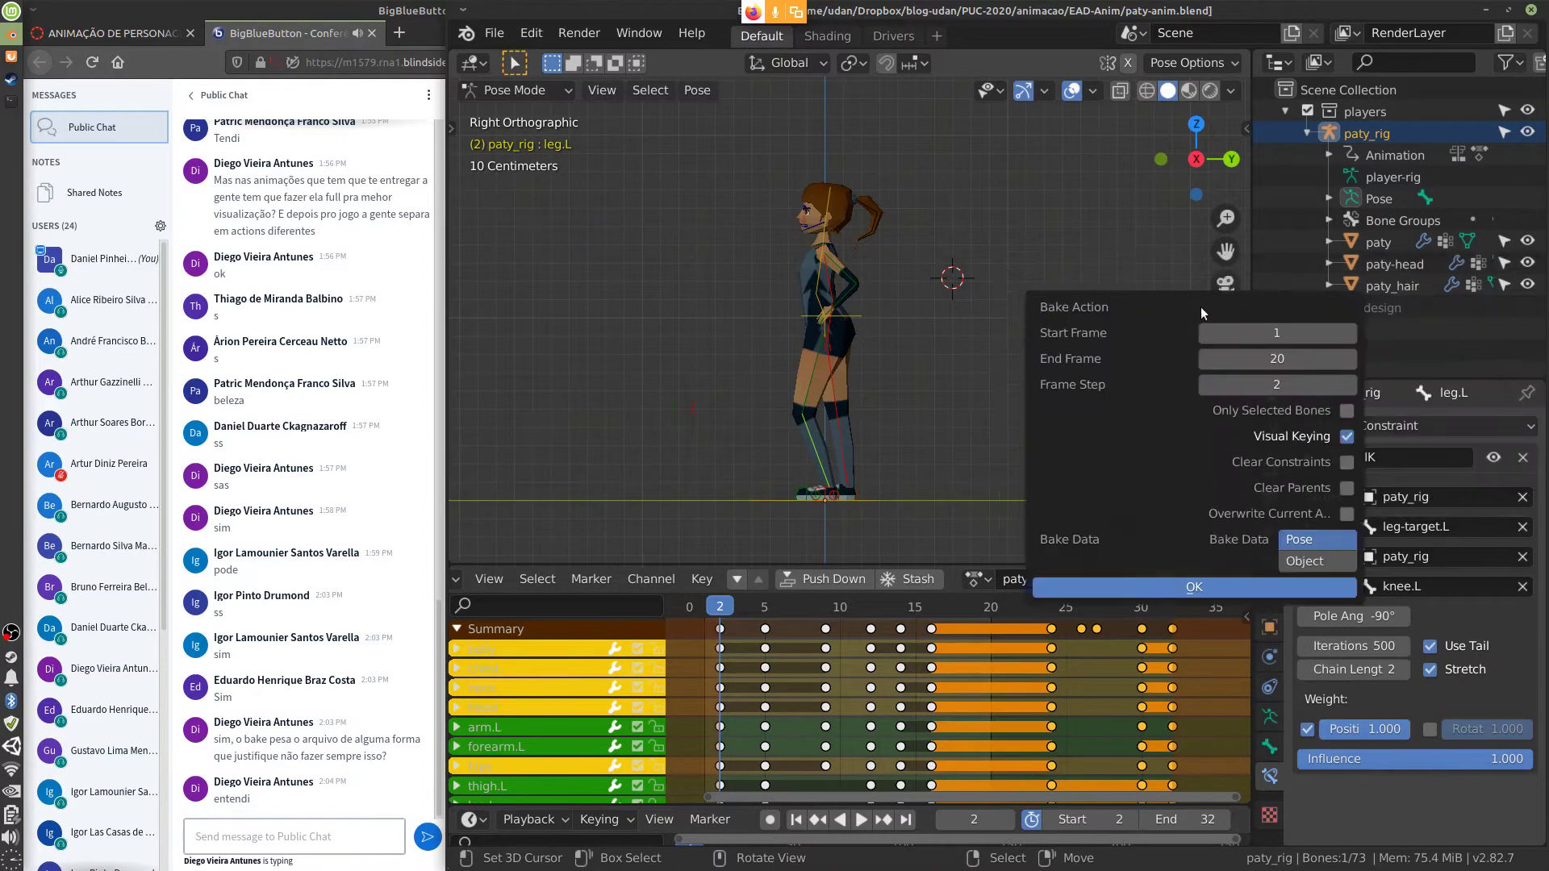
pyautogui.click(1291, 358)
pyautogui.write('32')
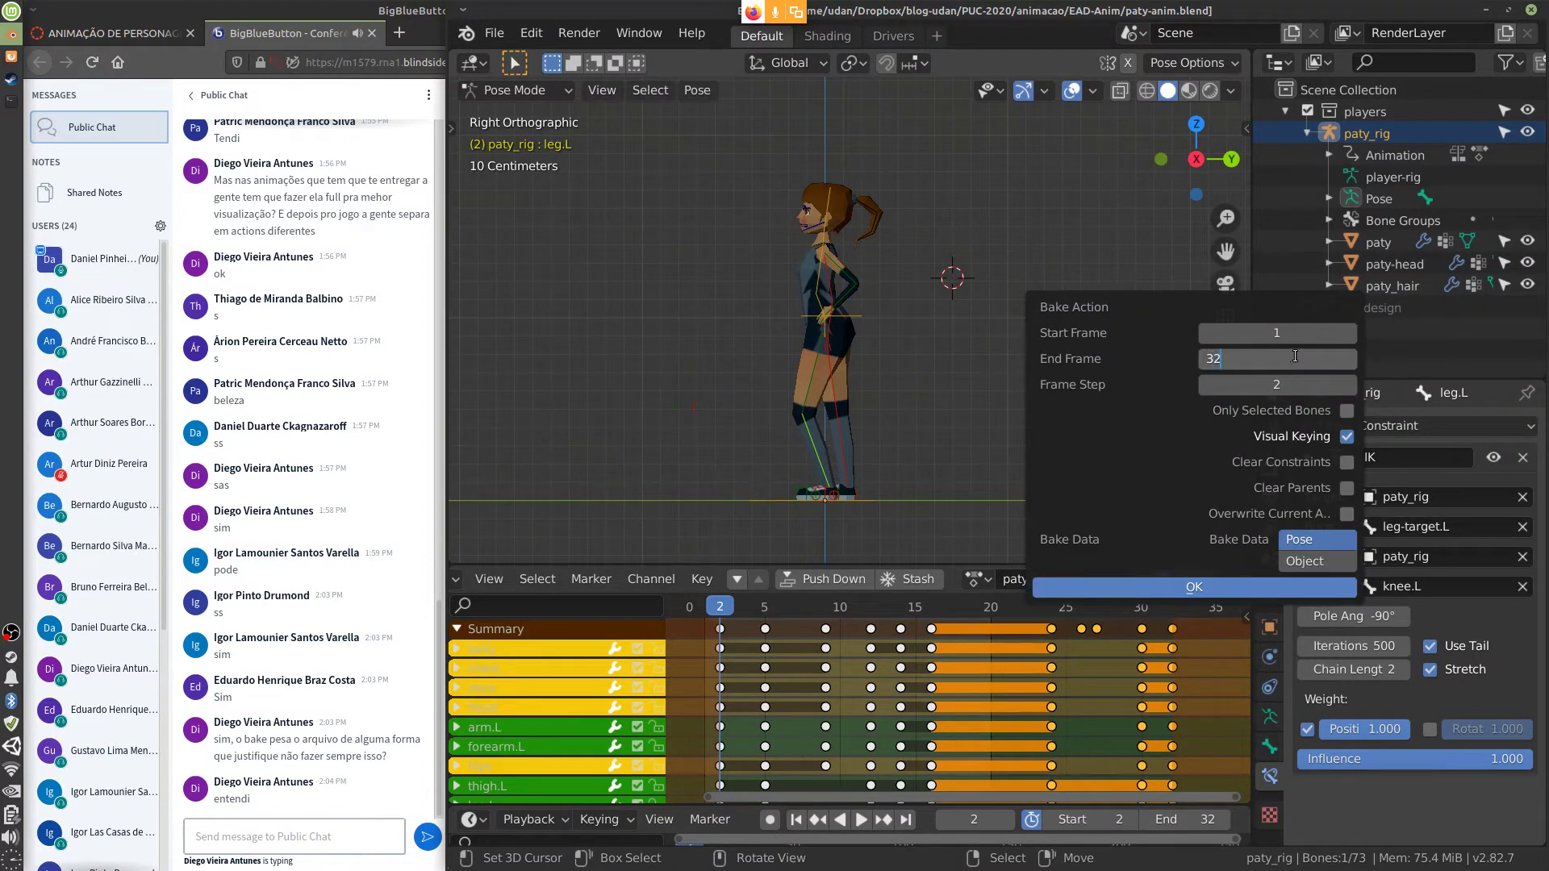
pyautogui.press('Return')
pyautogui.click(1208, 383)
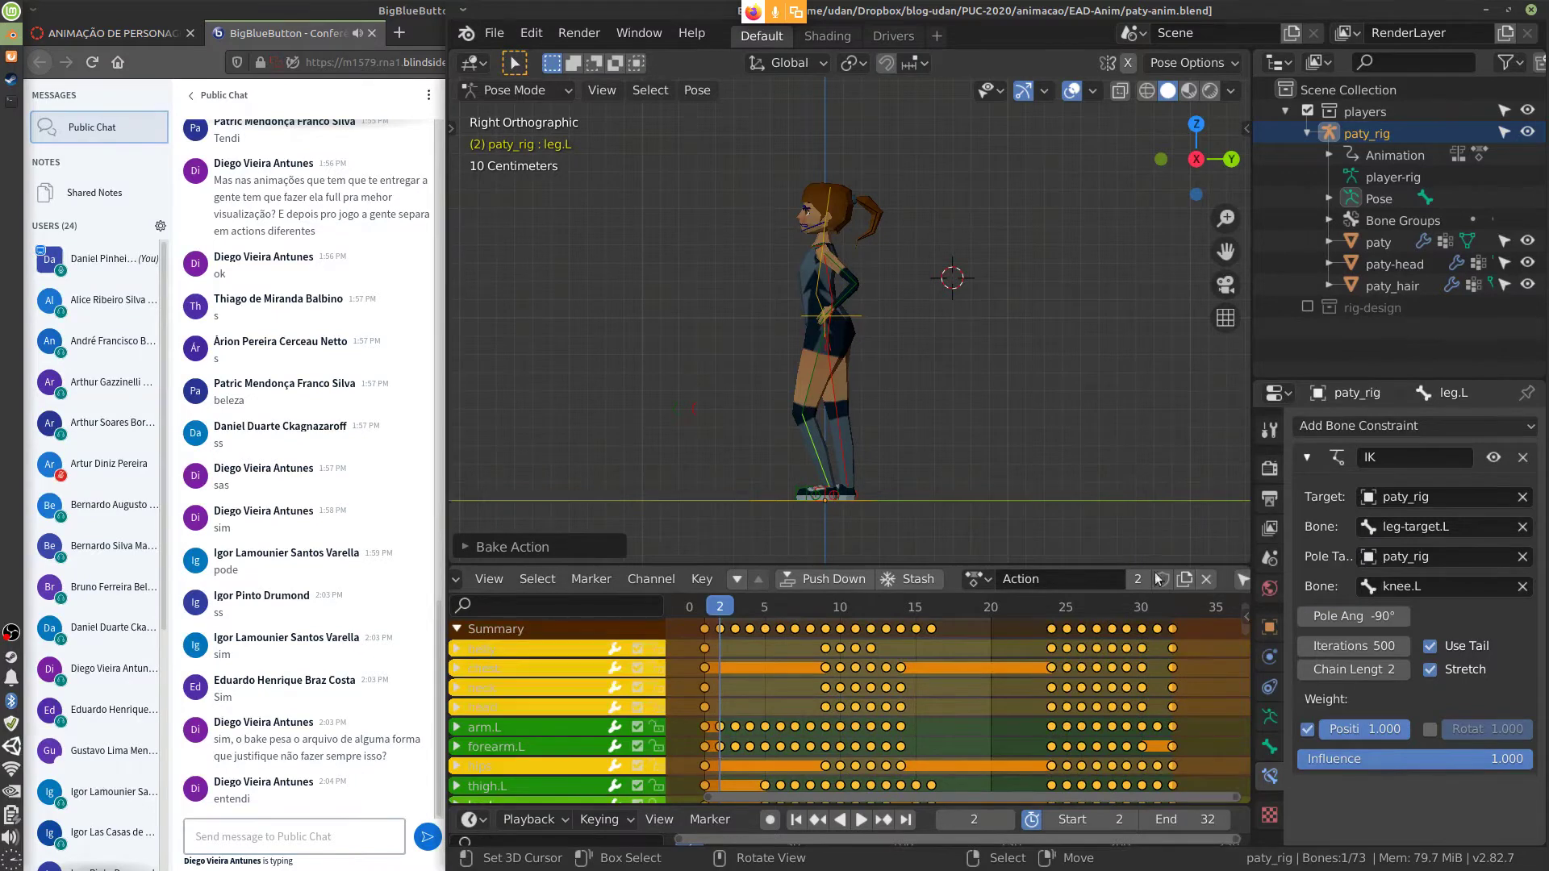
# Rename the newly baked action as bake-angry and give it a fake user
pyautogui.click(1054, 580)
pyautogui.write('bal')
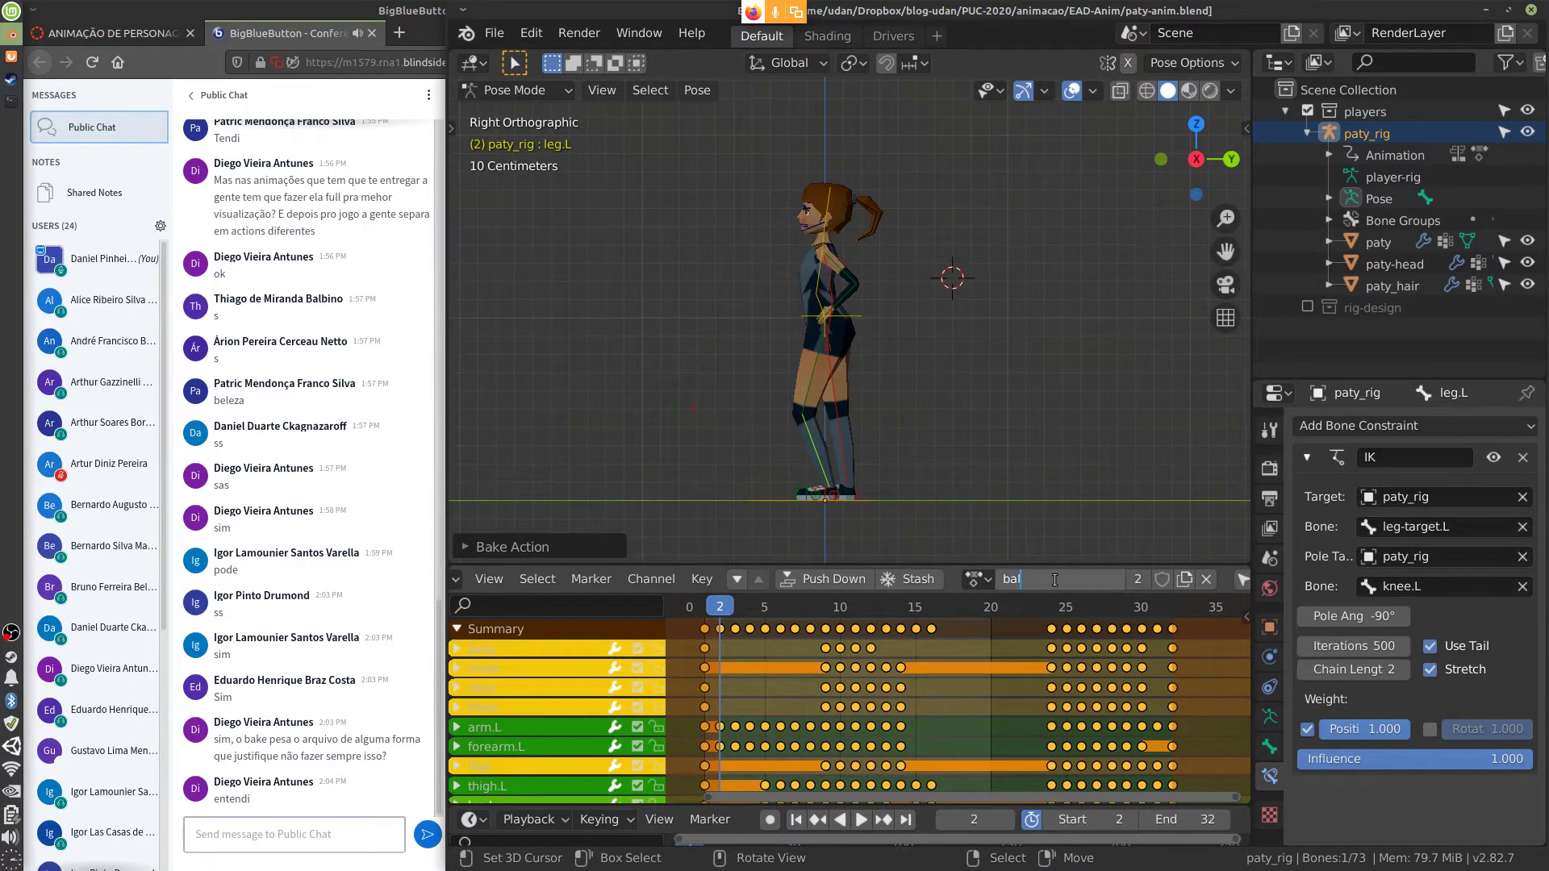
pyautogui.write('=k-ar')
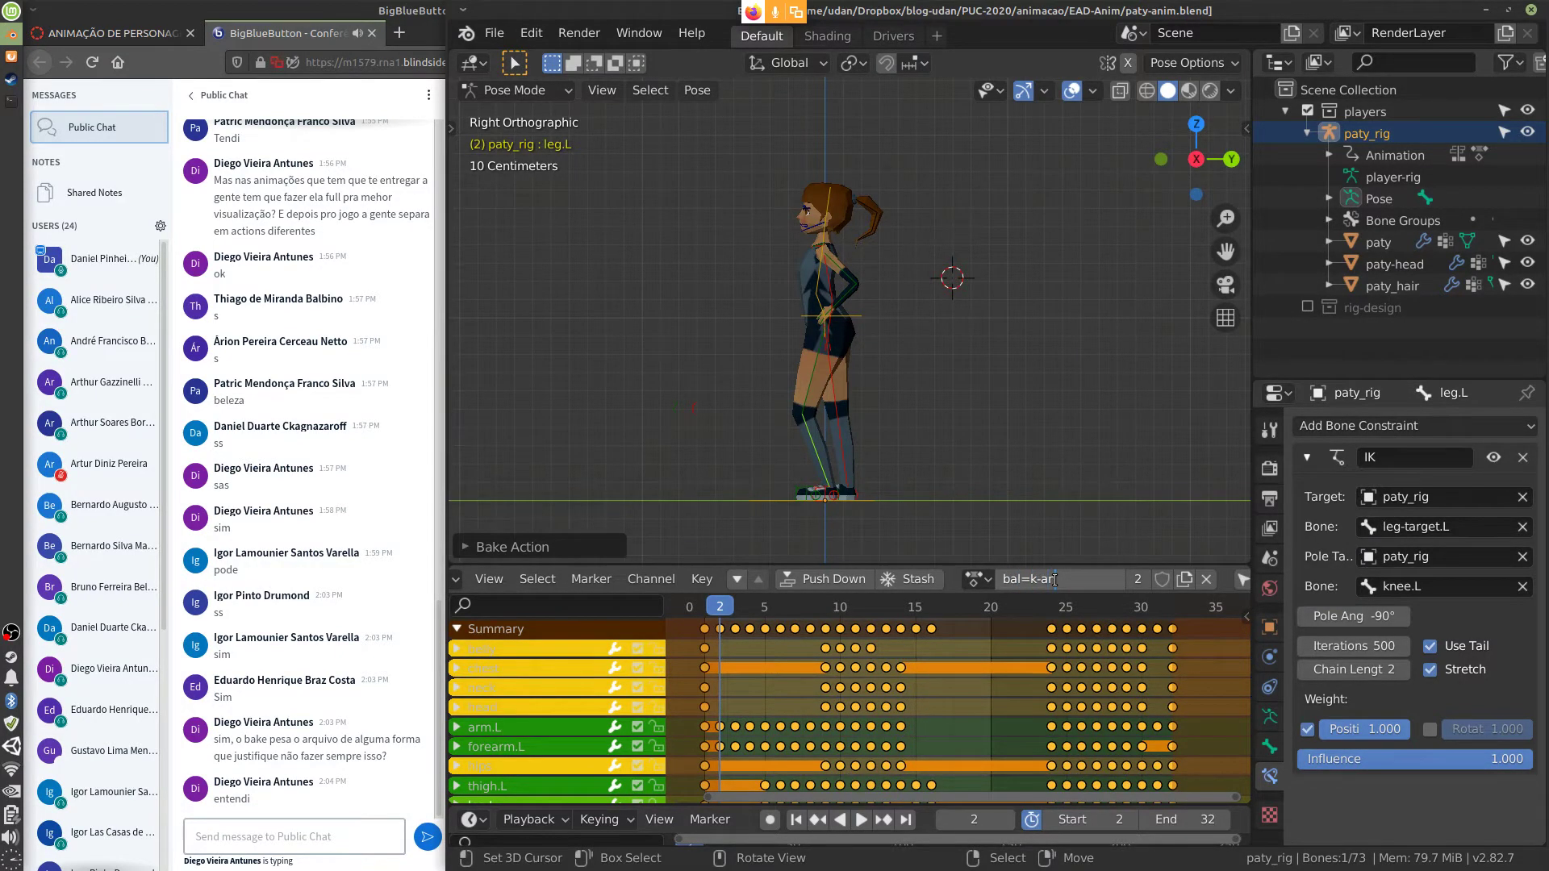
pyautogui.press('BackSpace')
pyautogui.write('ngry')
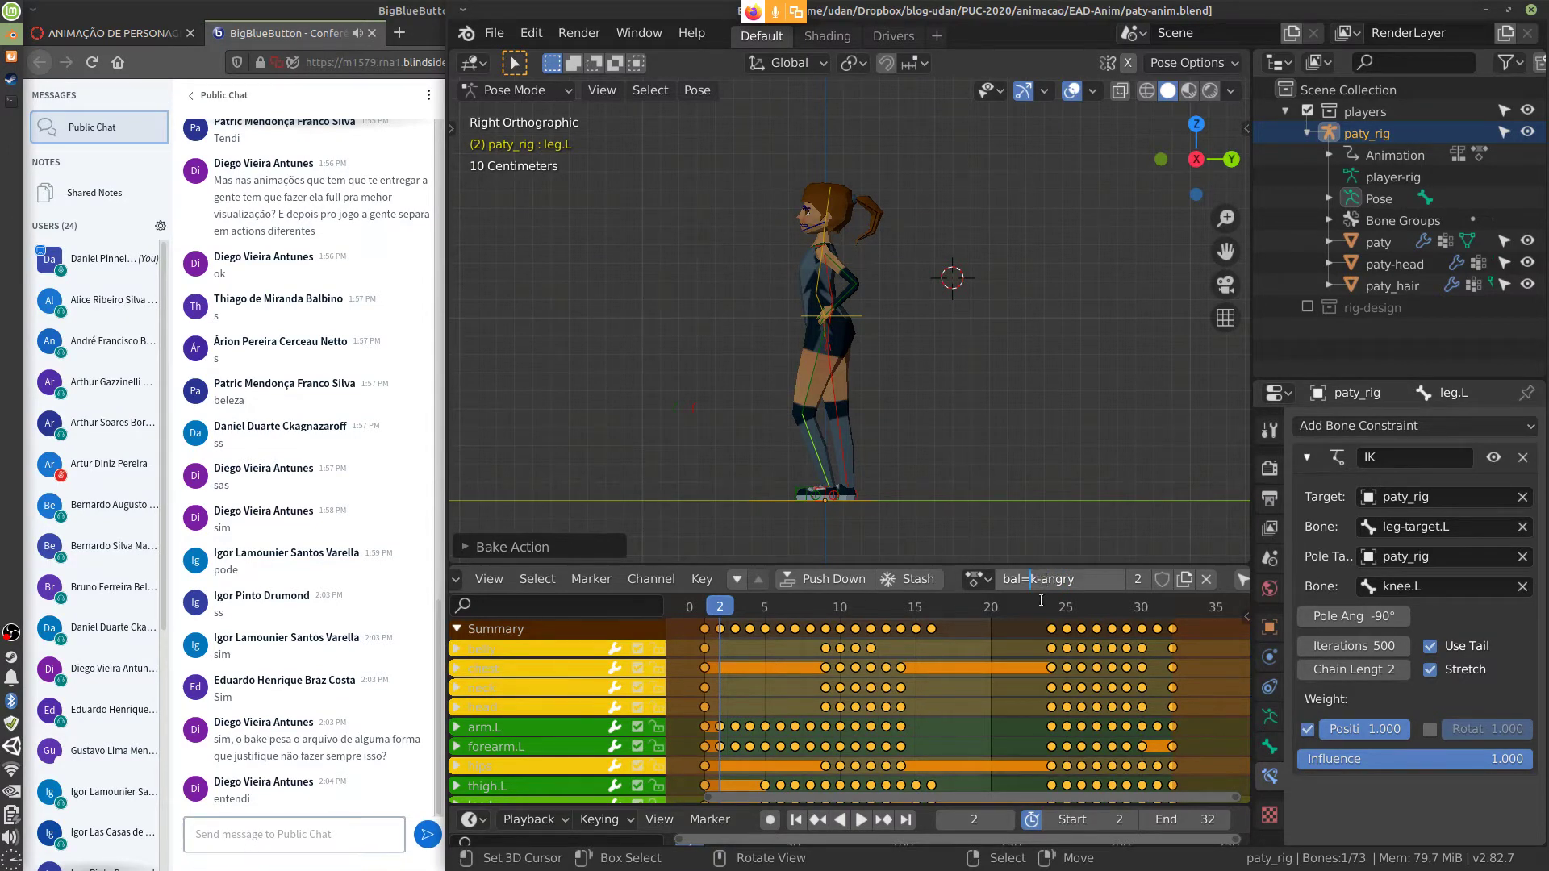
pyautogui.click(1033, 575)
pyautogui.press('Left')
pyautogui.press('BackSpace')
pyautogui.press('BackSpace')
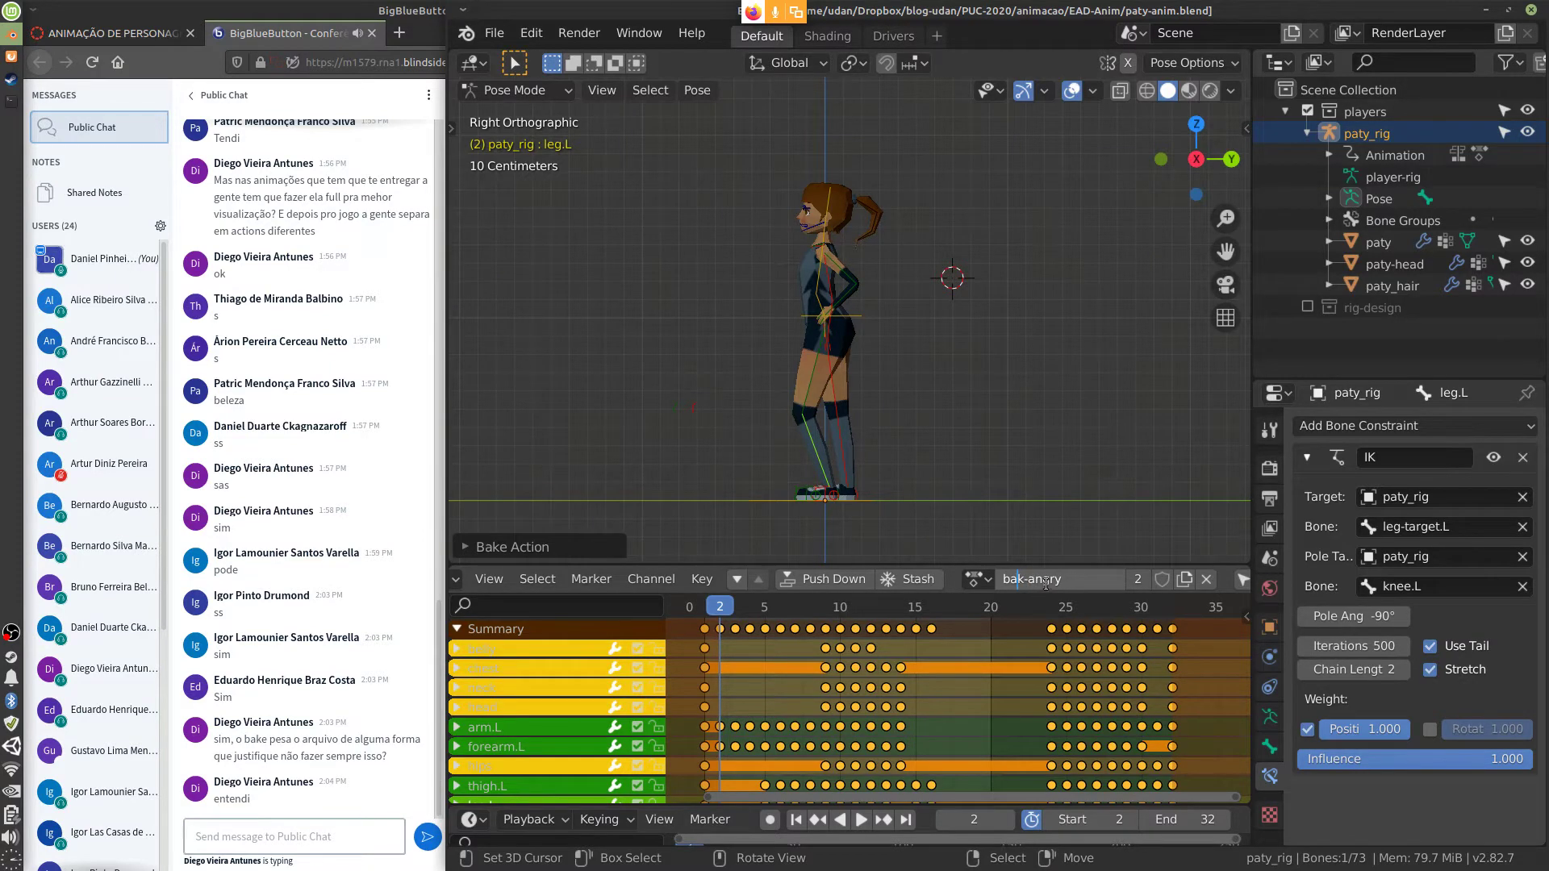
pyautogui.press('Right')
pyautogui.write('e')
pyautogui.press('Return')
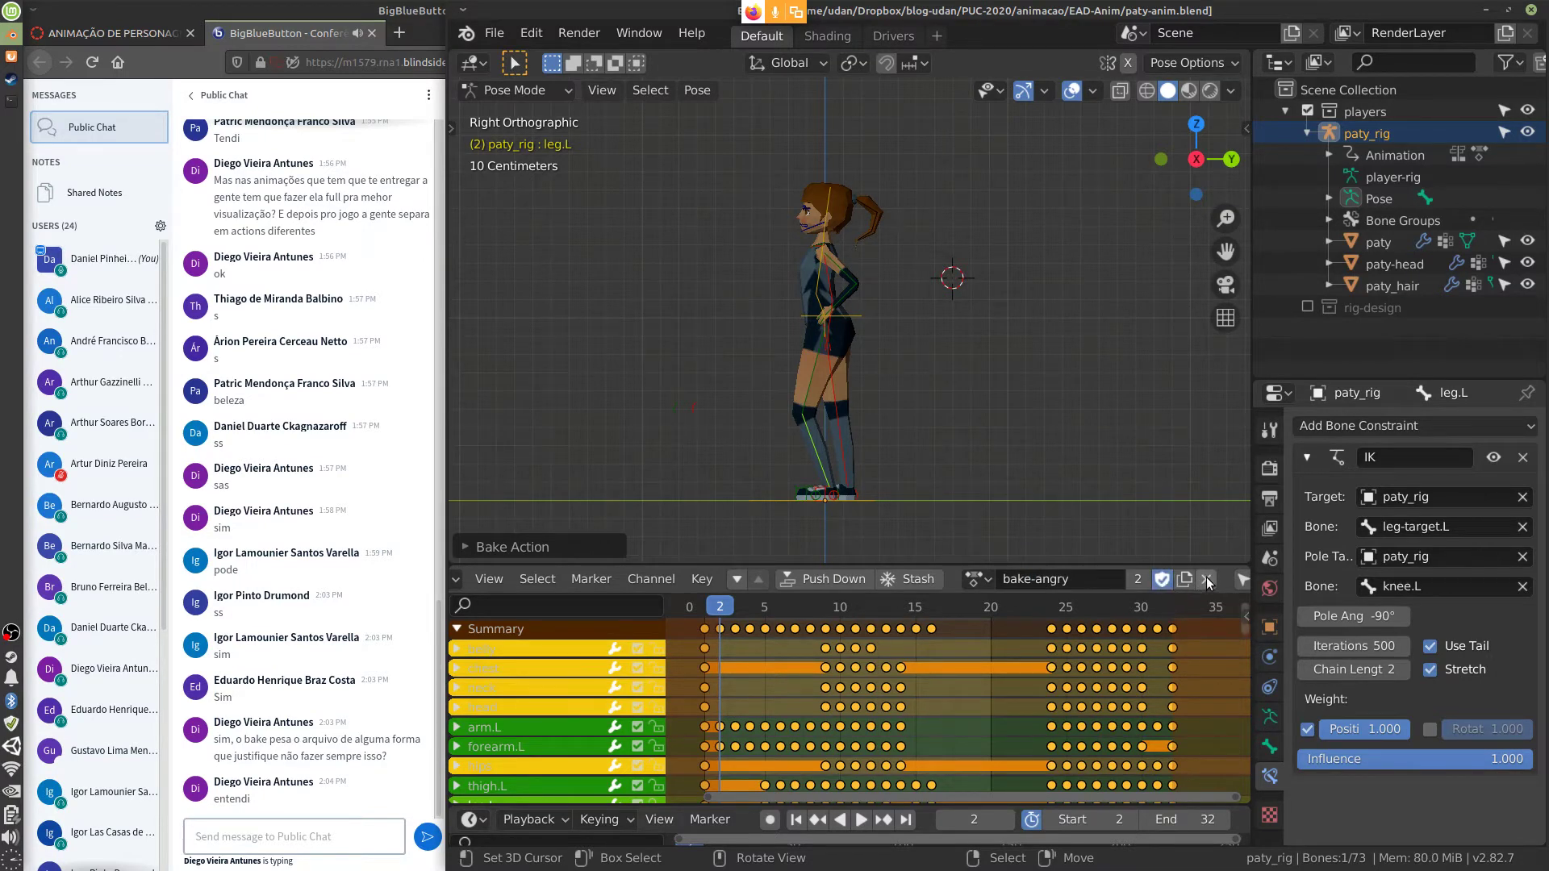
# Unlink bake-angry from the rig and load the paty_breed action in its place
pyautogui.click(1207, 578)
pyautogui.click(911, 579)
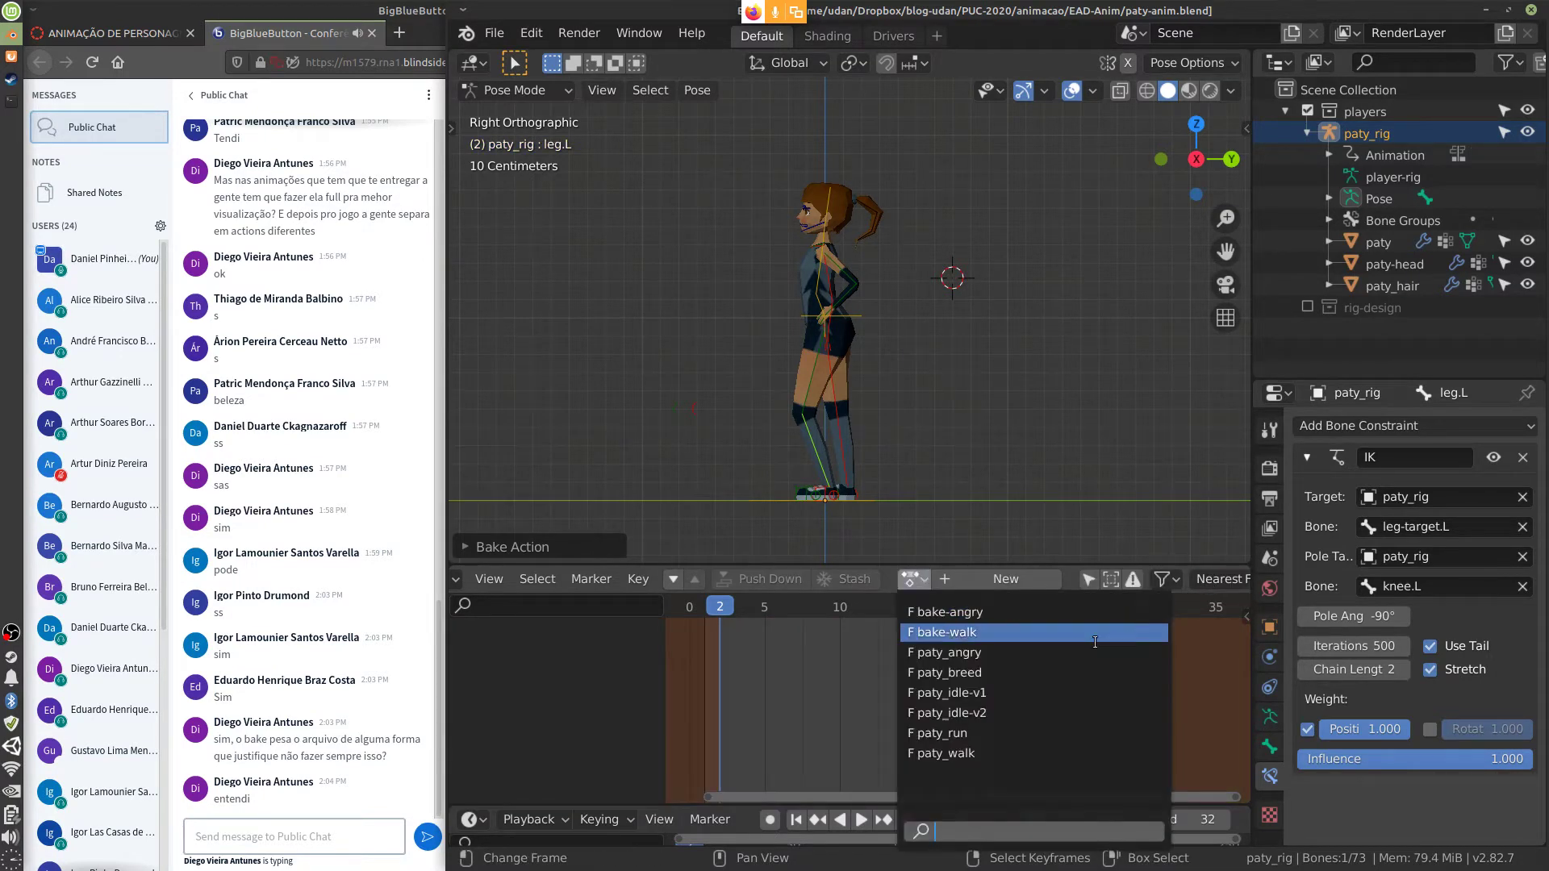
pyautogui.click(1008, 671)
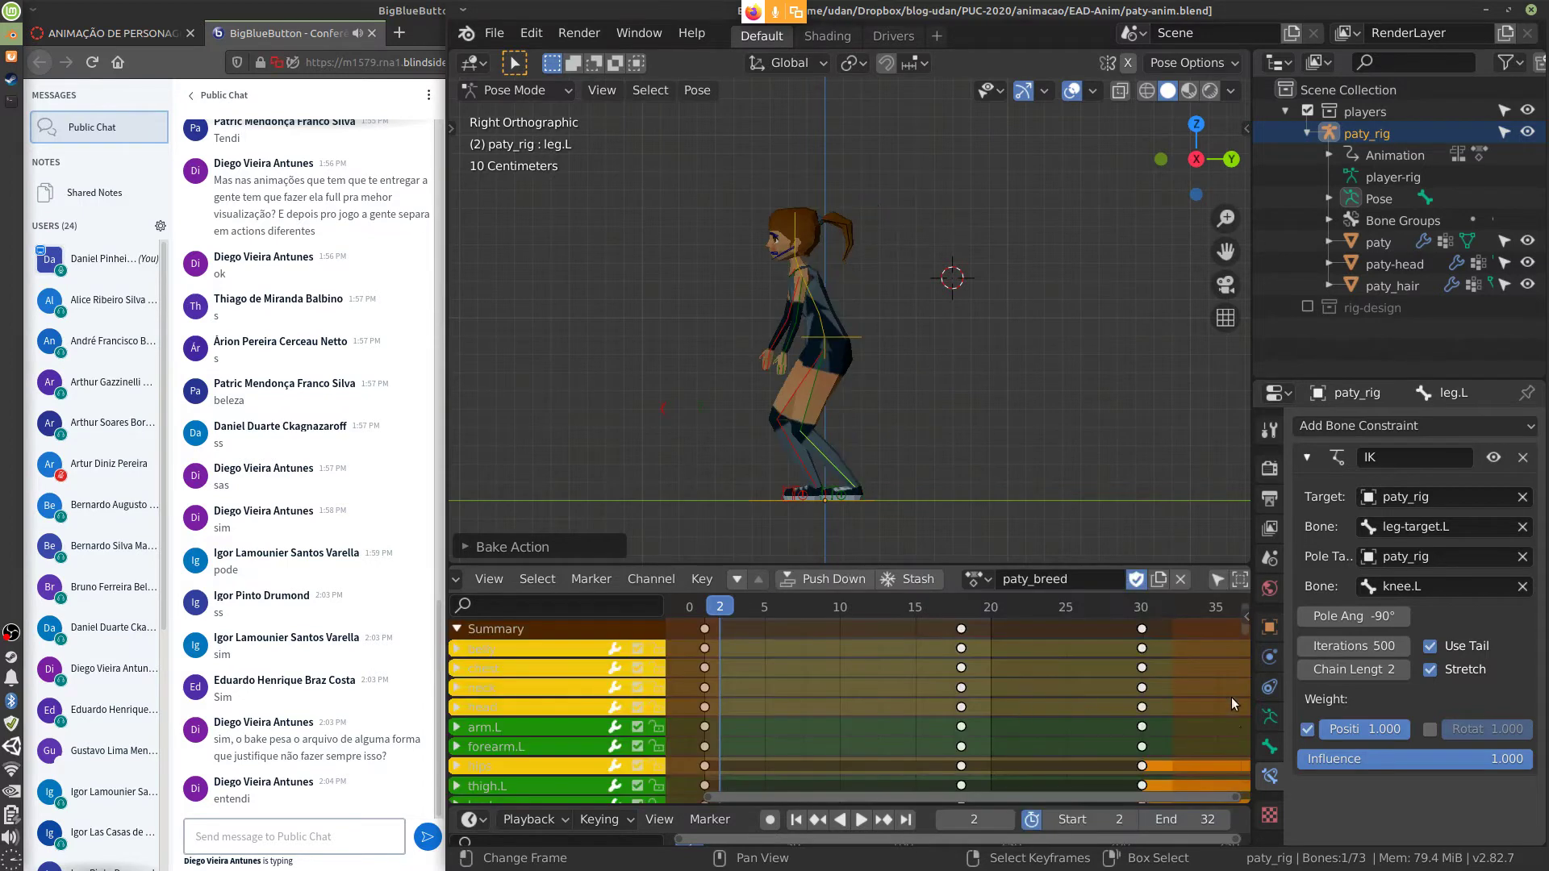
pyautogui.press('F3')
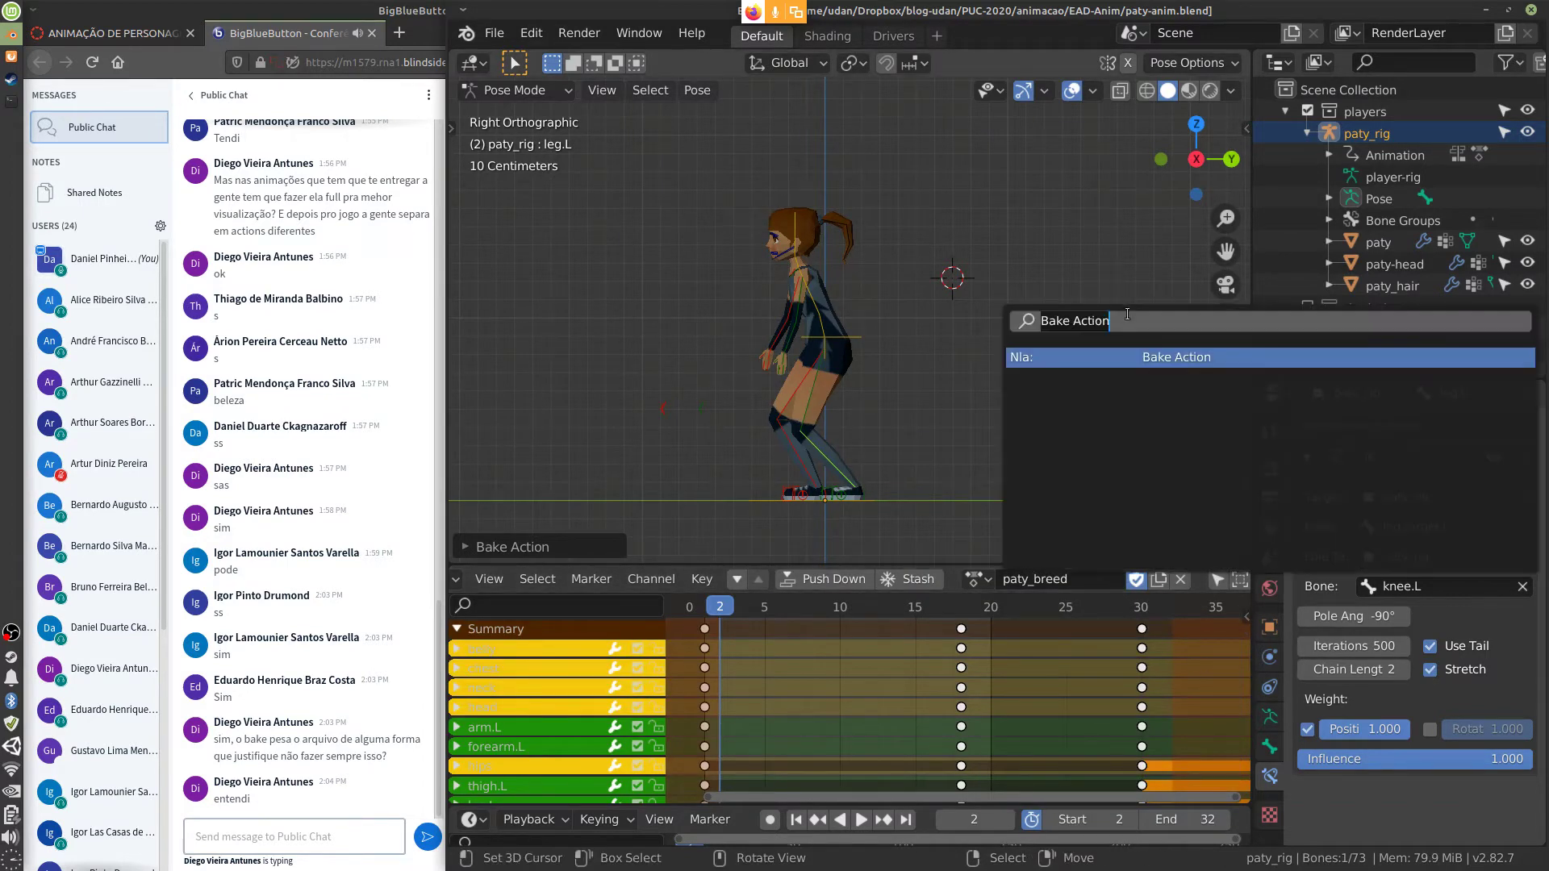
pyautogui.press('Return')
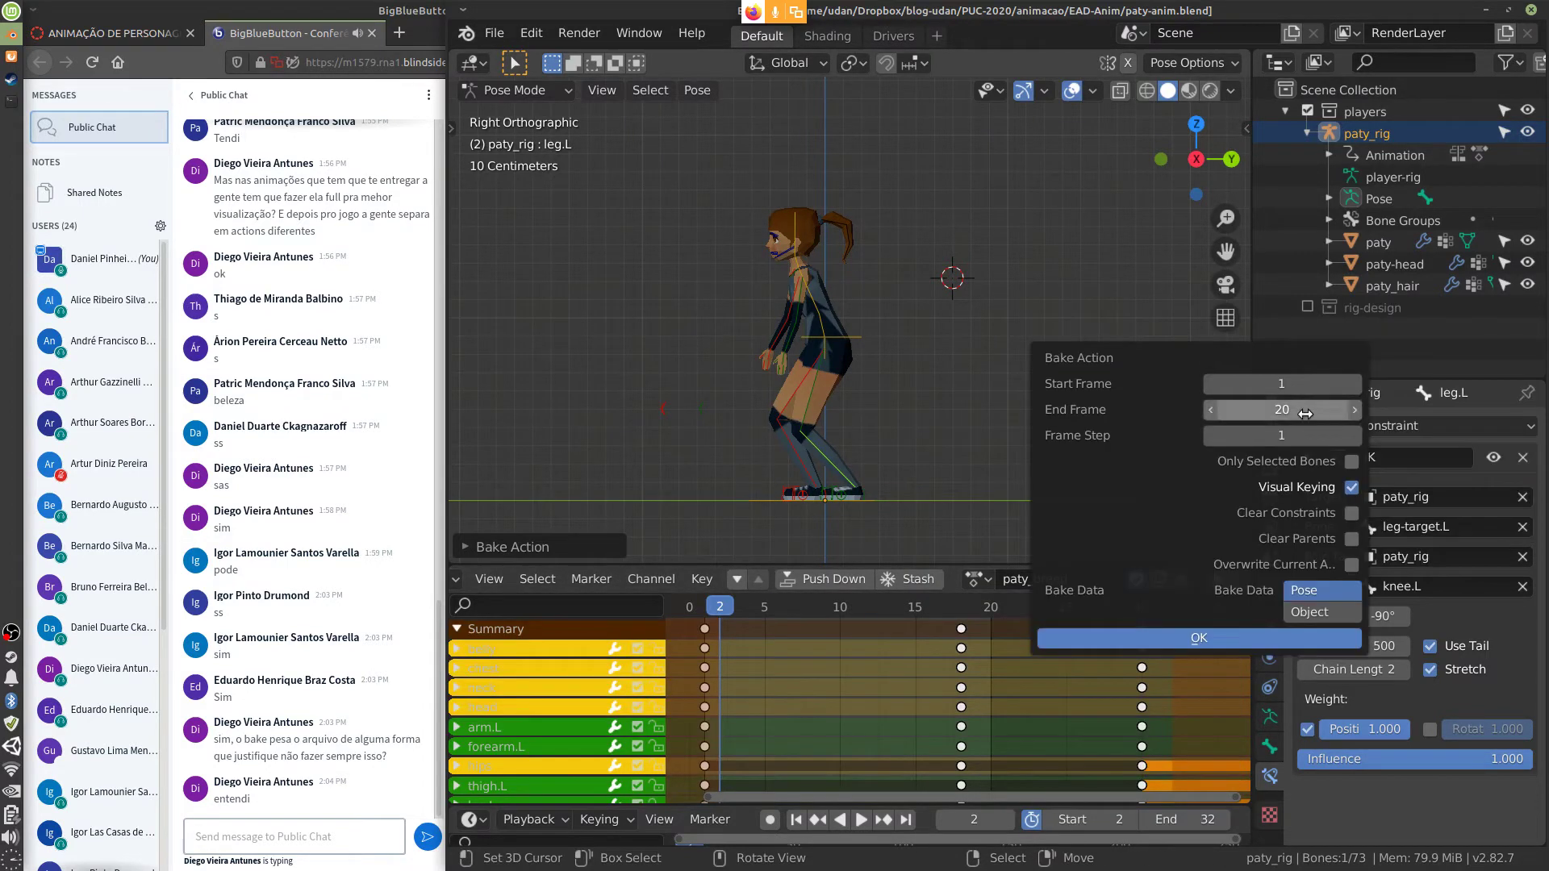
pyautogui.click(1009, 784)
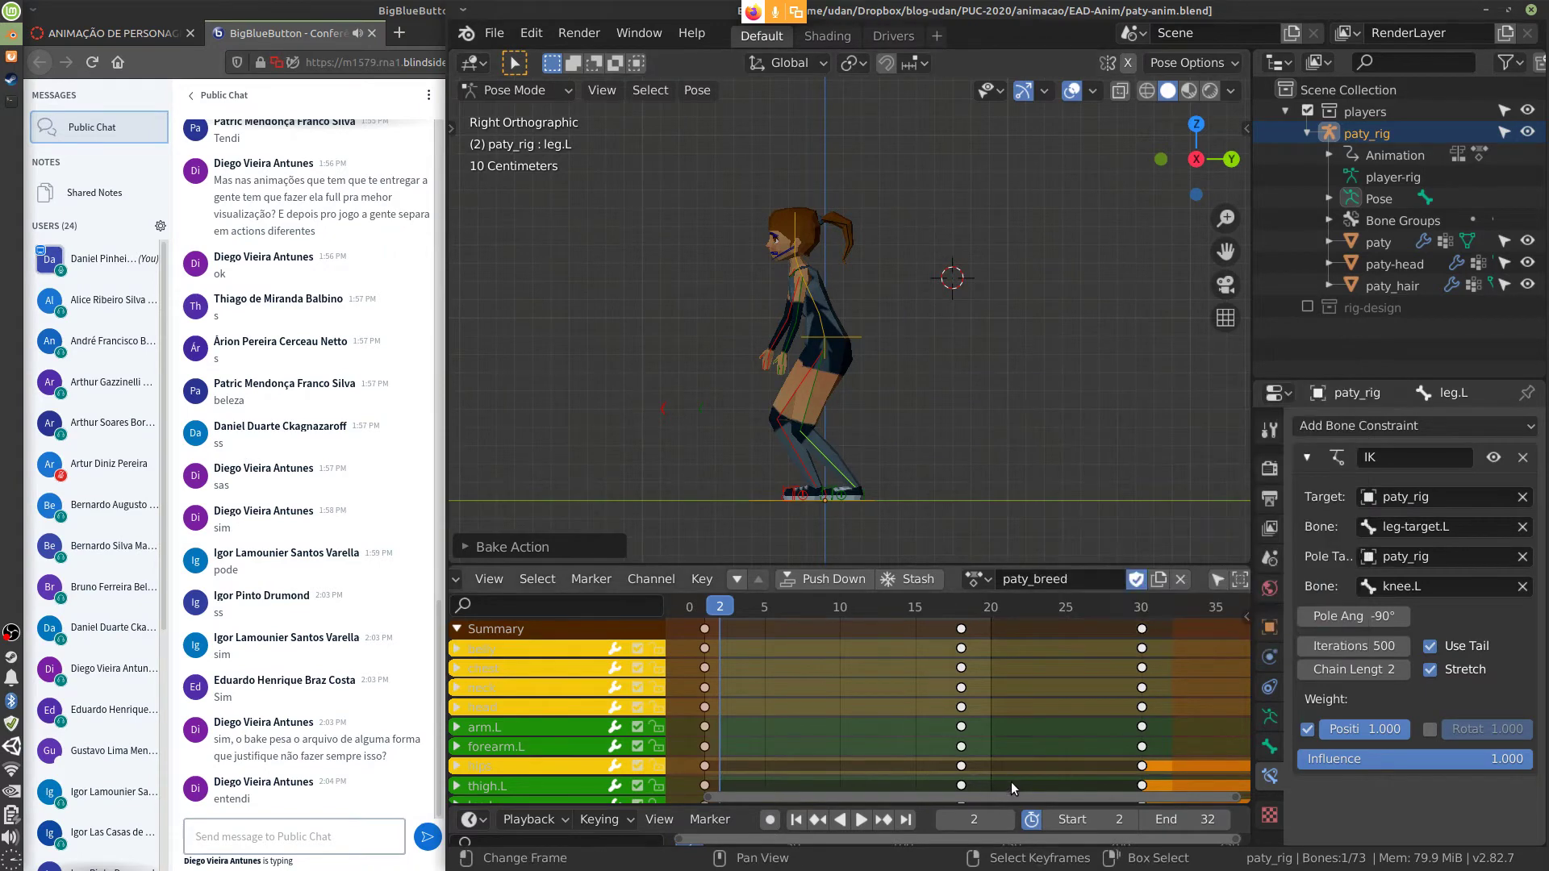
# Set the scene frame range to start at 1 and end at 50 to cover all paty_breed keyframes
pyautogui.moveTo(1012, 797); pyautogui.dragTo(1222, 789)
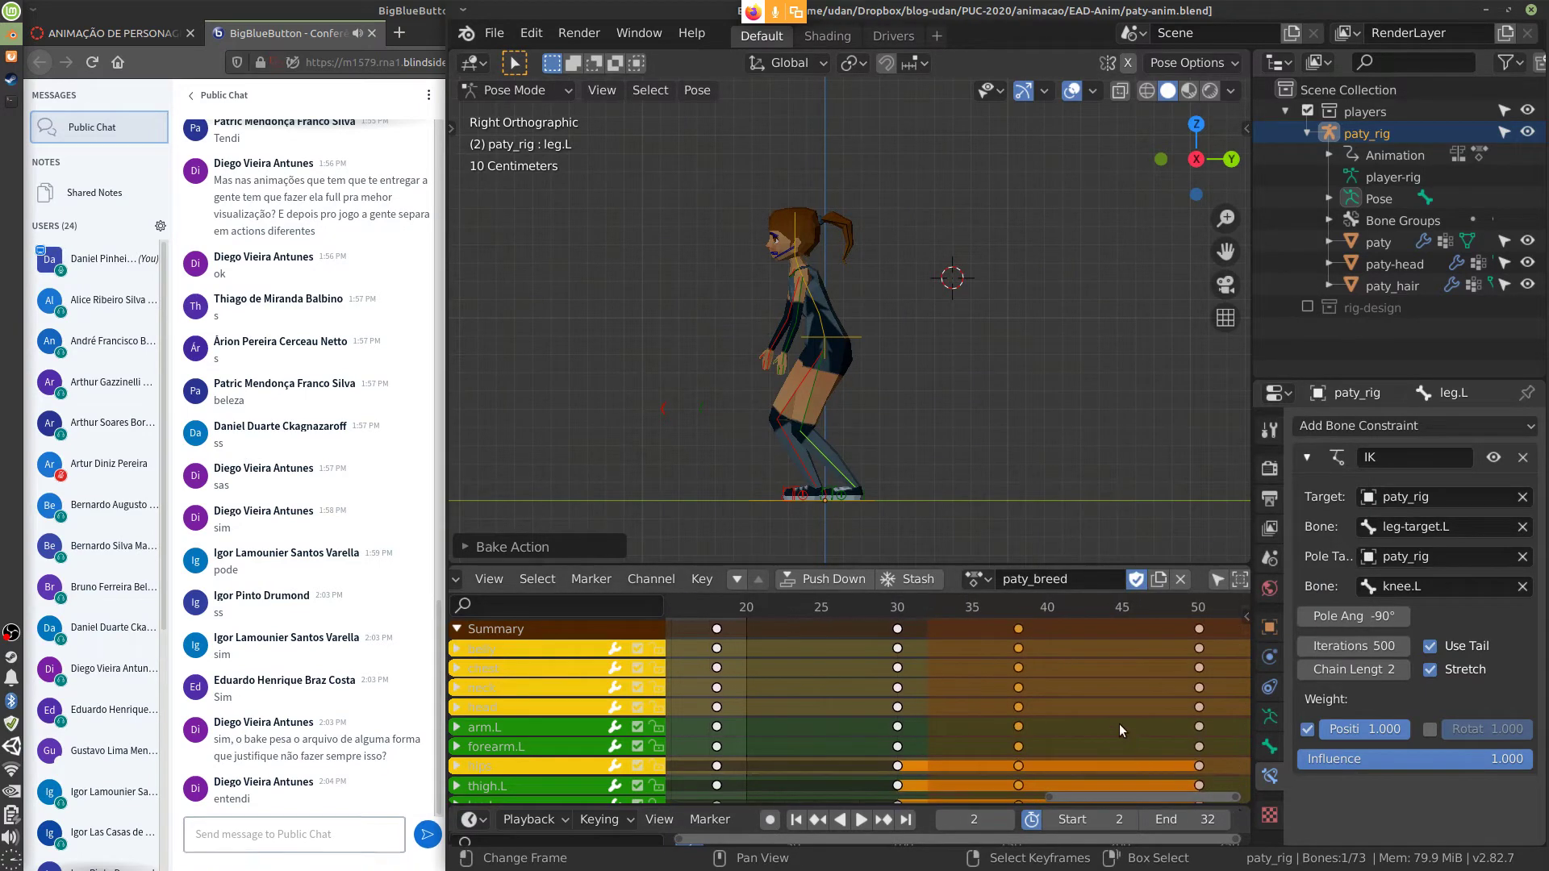
pyautogui.hotkey('ctrl', 'z')
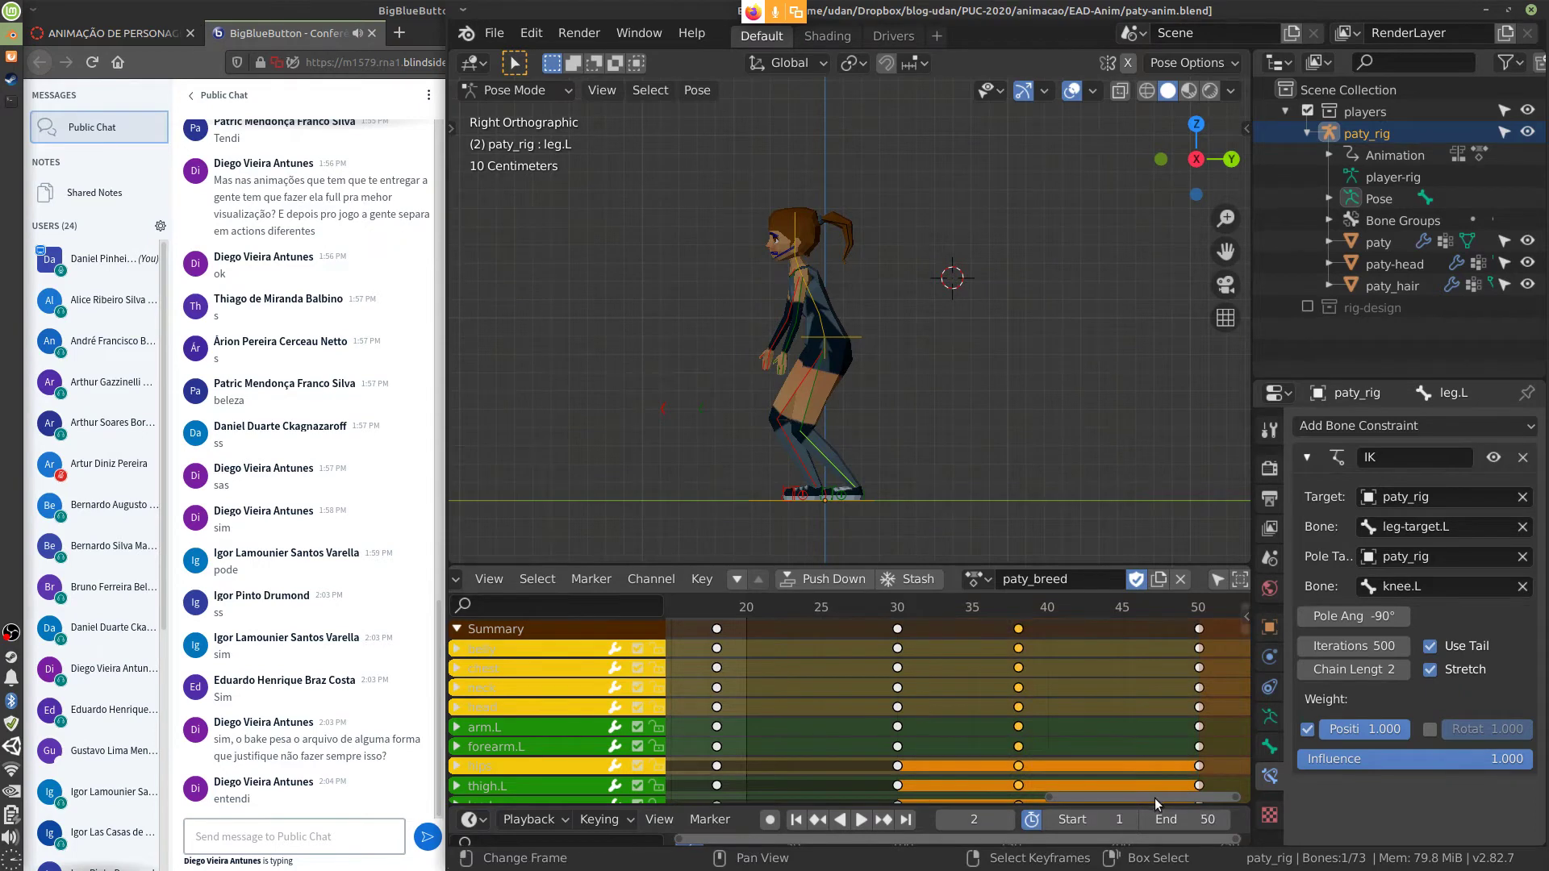
pyautogui.moveTo(1155, 797); pyautogui.dragTo(896, 803)
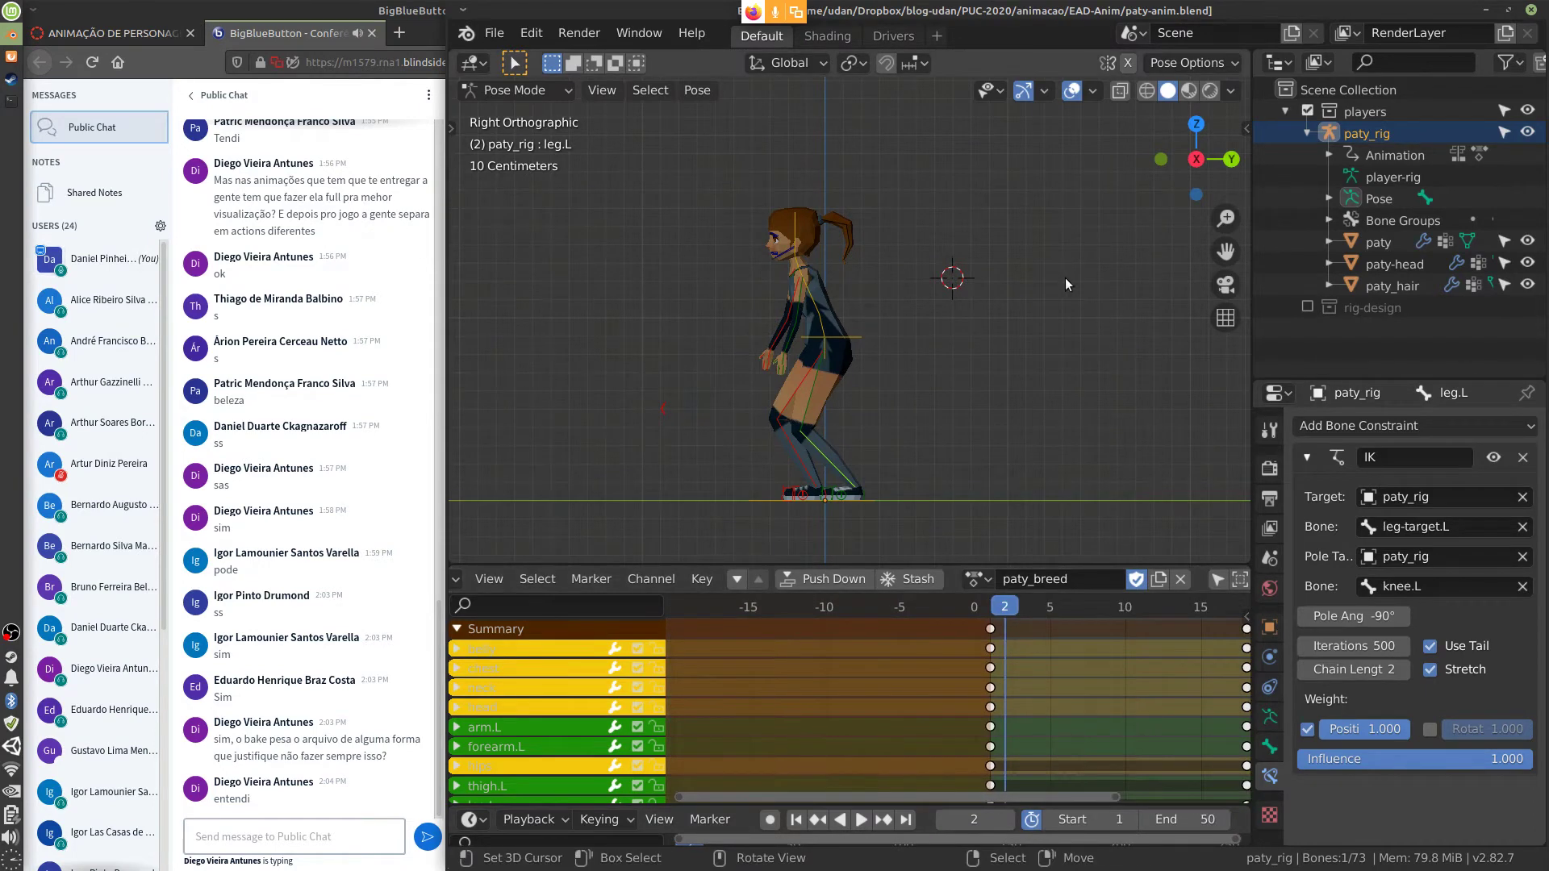
pyautogui.press('KP_0')
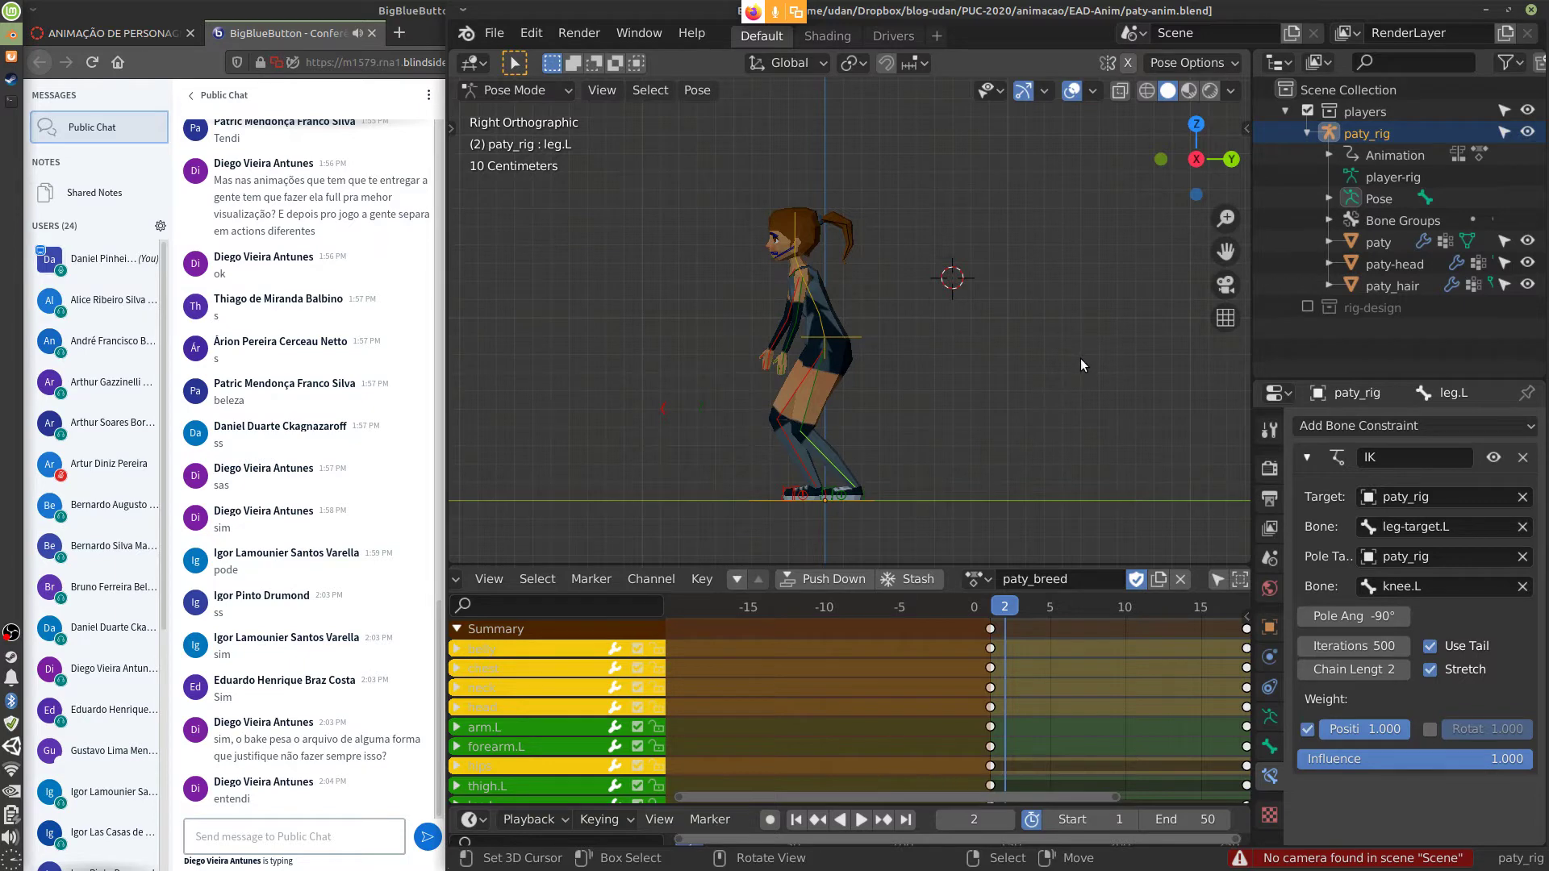
# Bake the paty_breed pose from frame 1 to 50 with a frame step of 2 and Visual Keying on
pyautogui.press('F3')
pyautogui.click(1200, 398)
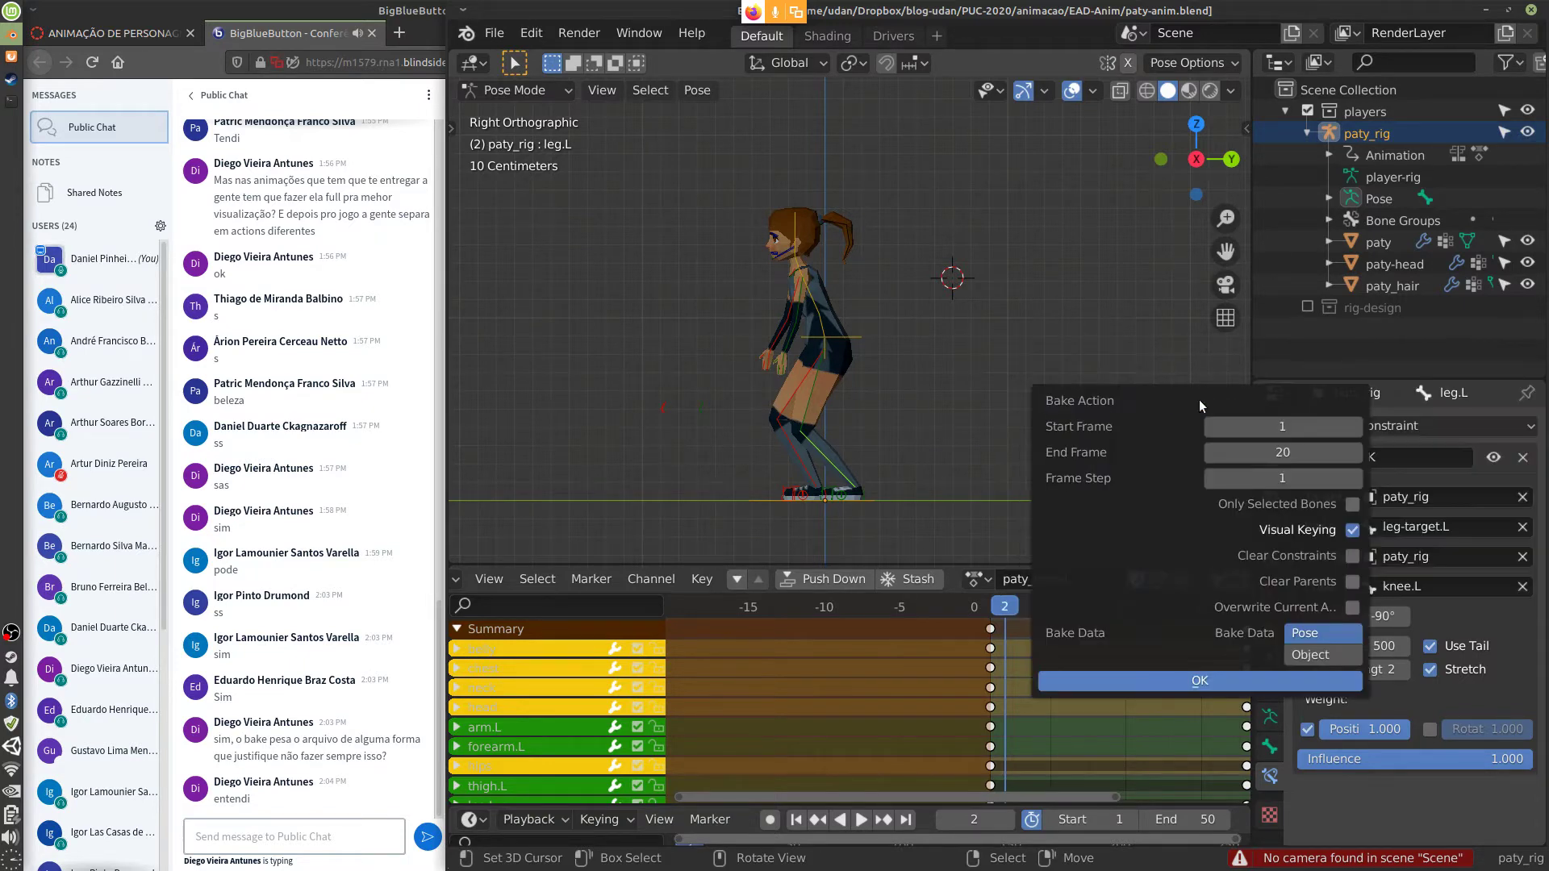
pyautogui.click(1288, 454)
pyautogui.write('50')
pyautogui.press('Return')
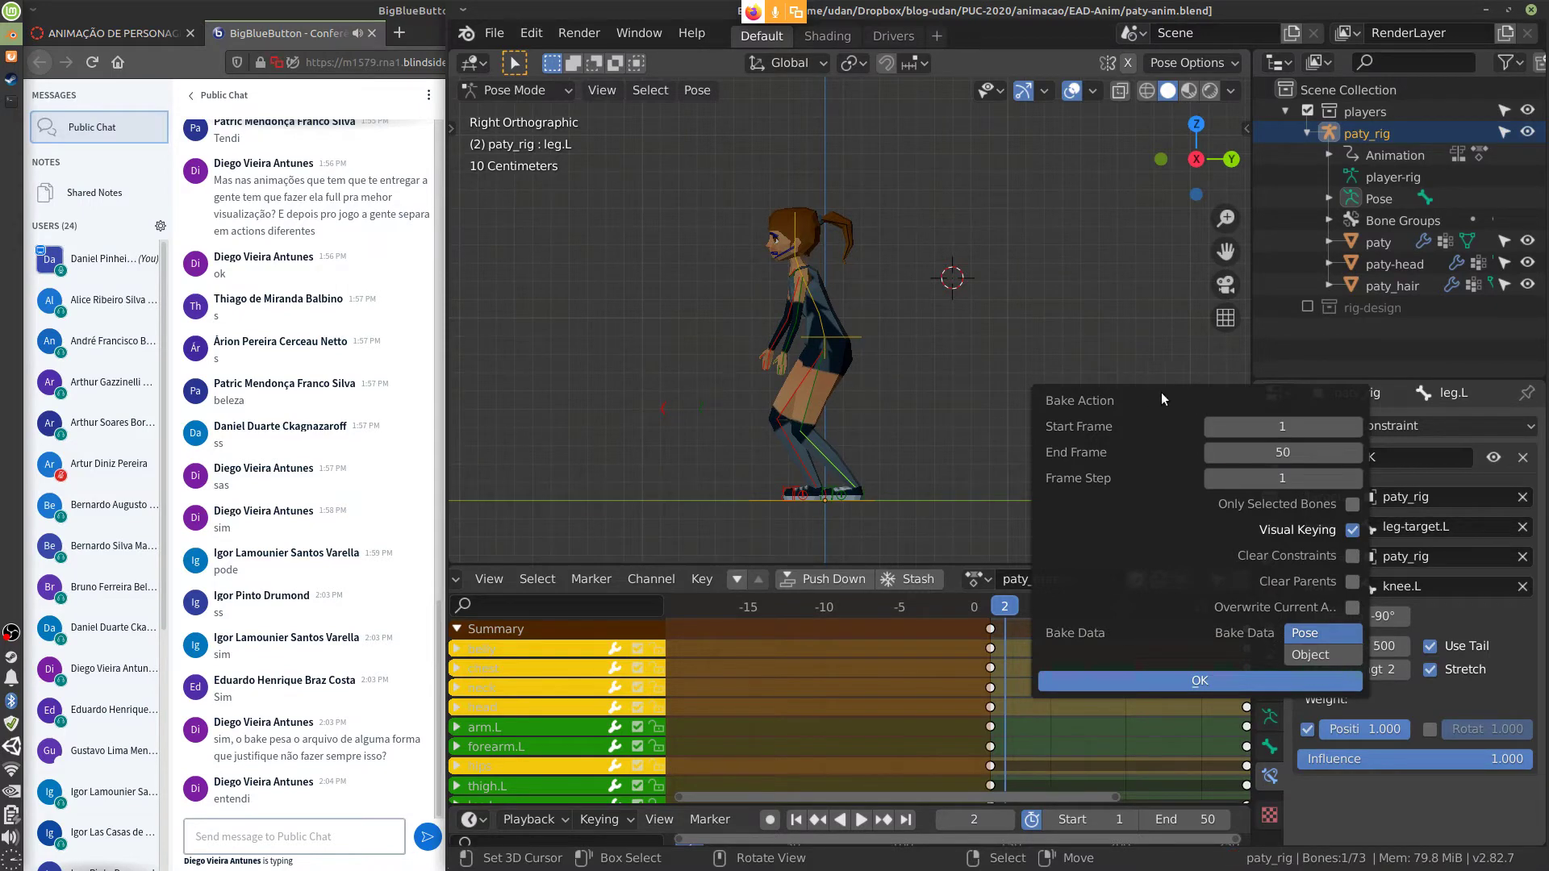
pyautogui.moveTo(1195, 403); pyautogui.dragTo(1070, 218)
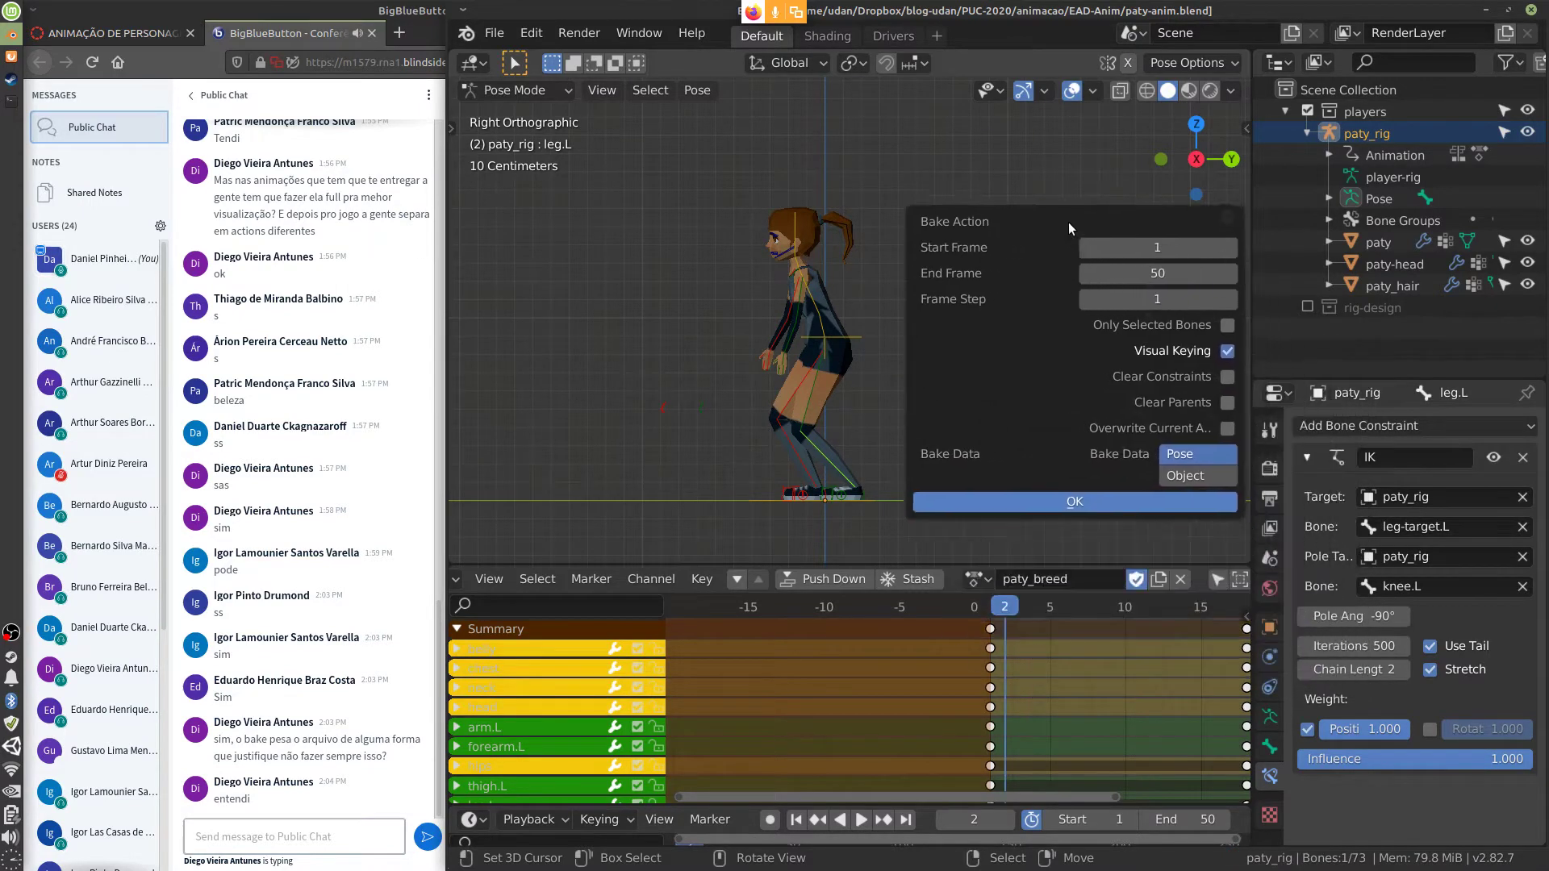
pyautogui.click(1230, 292)
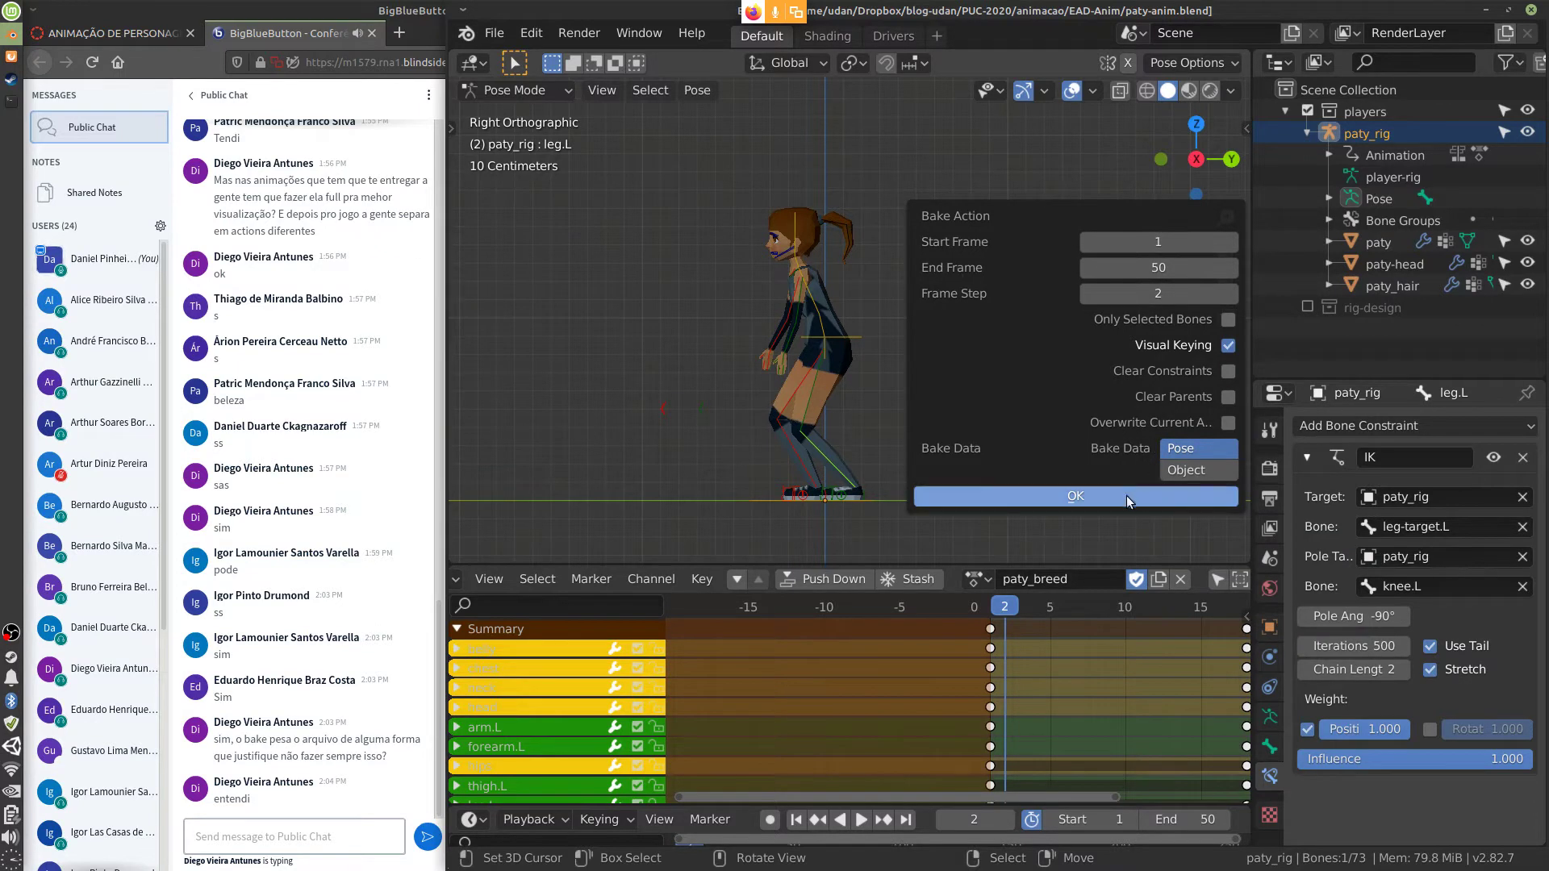
pyautogui.click(1086, 496)
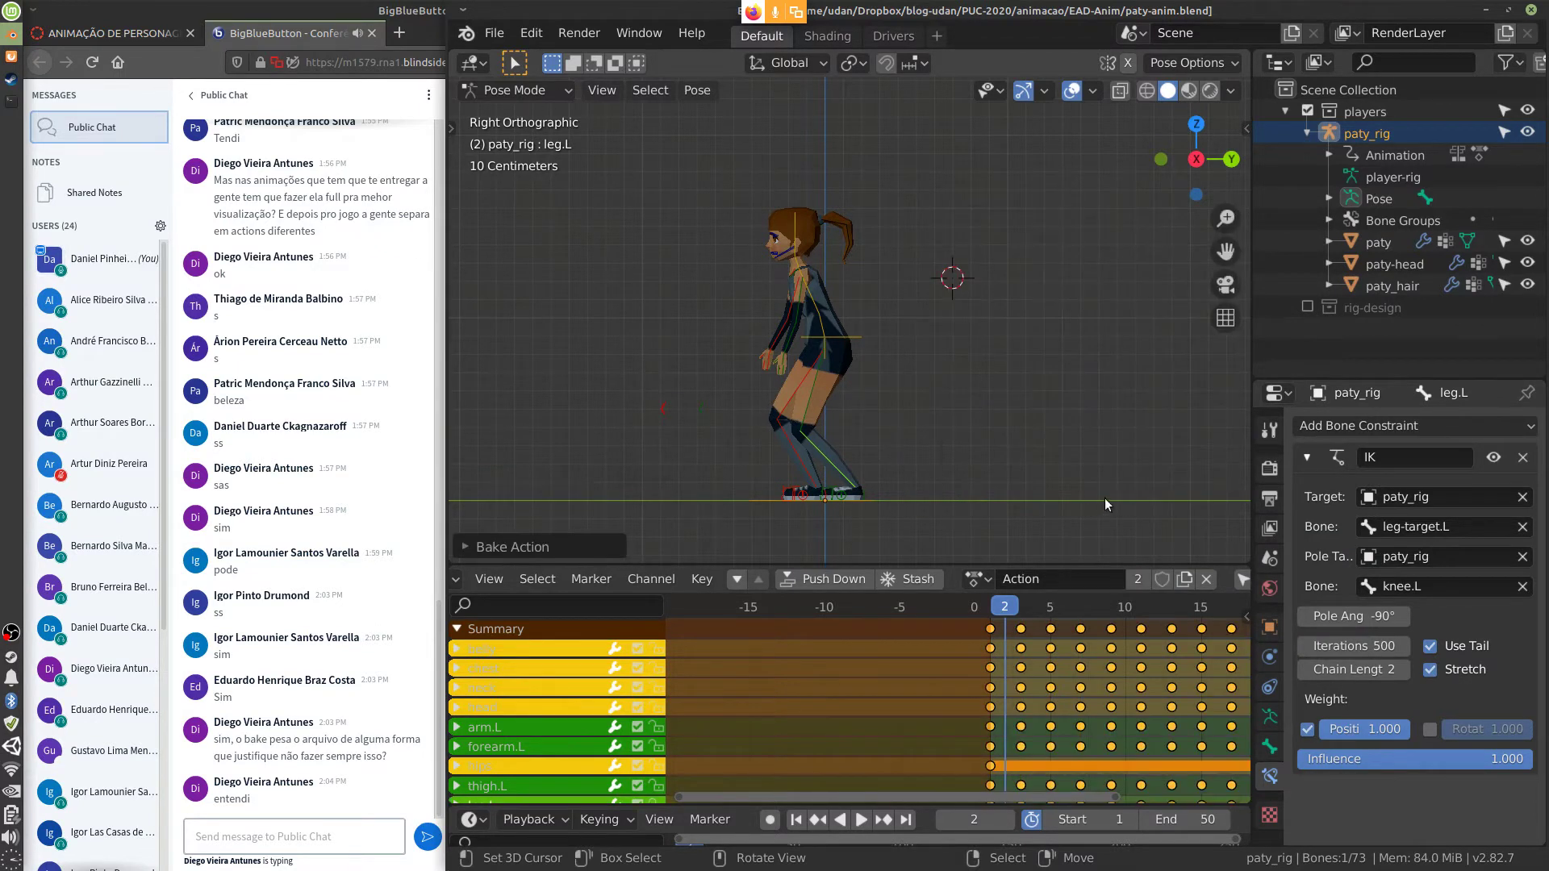
# Rename the newly baked action as bake-breed and give it a fake user
pyautogui.click(1051, 575)
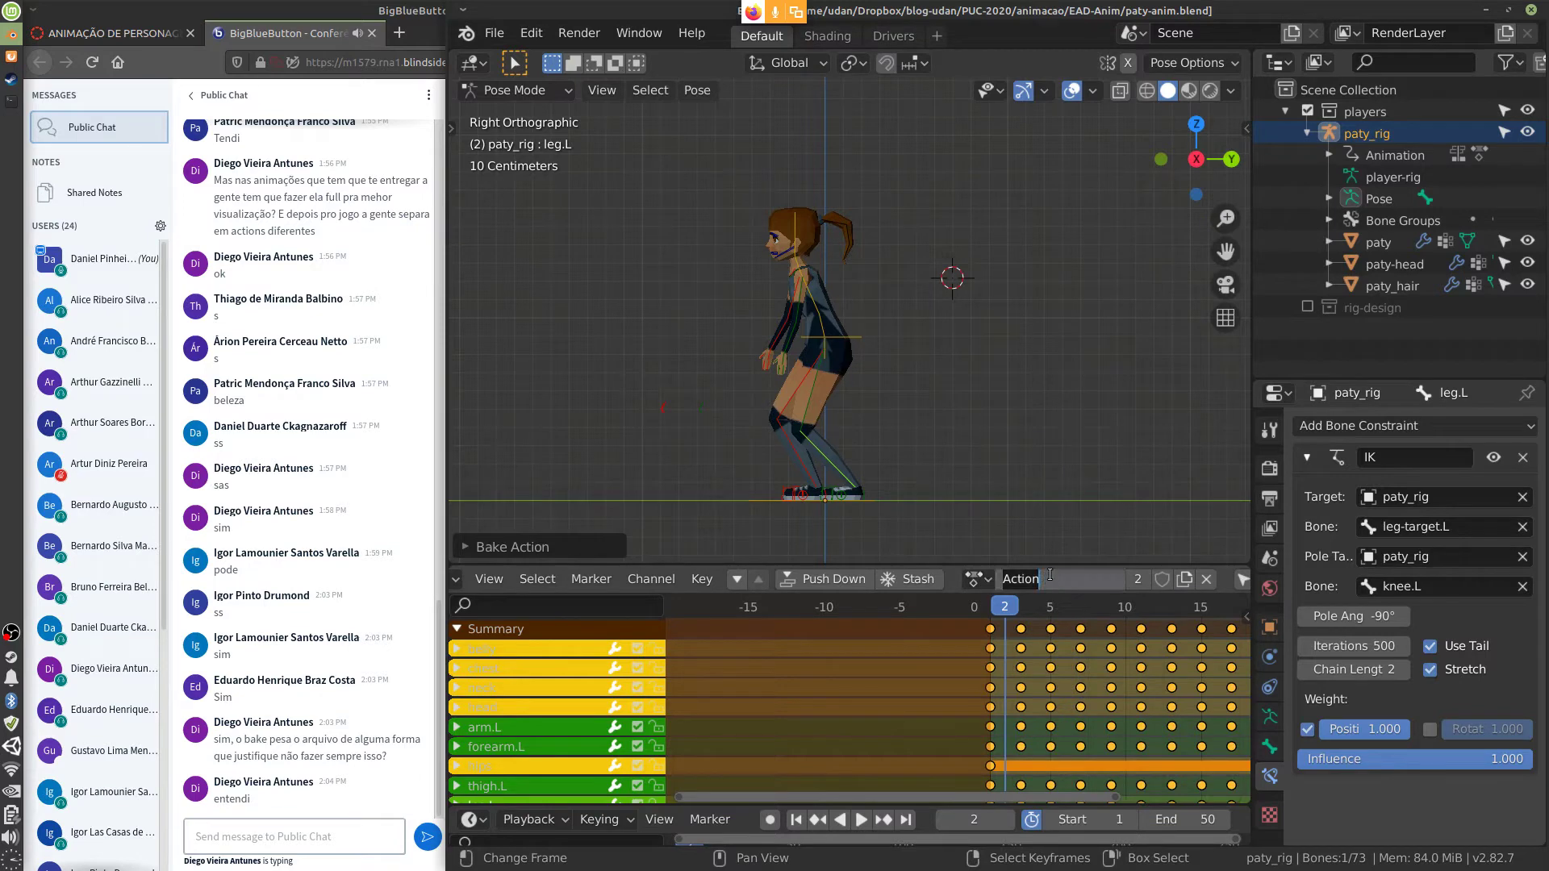
pyautogui.write('bake-breed')
pyautogui.press('Return')
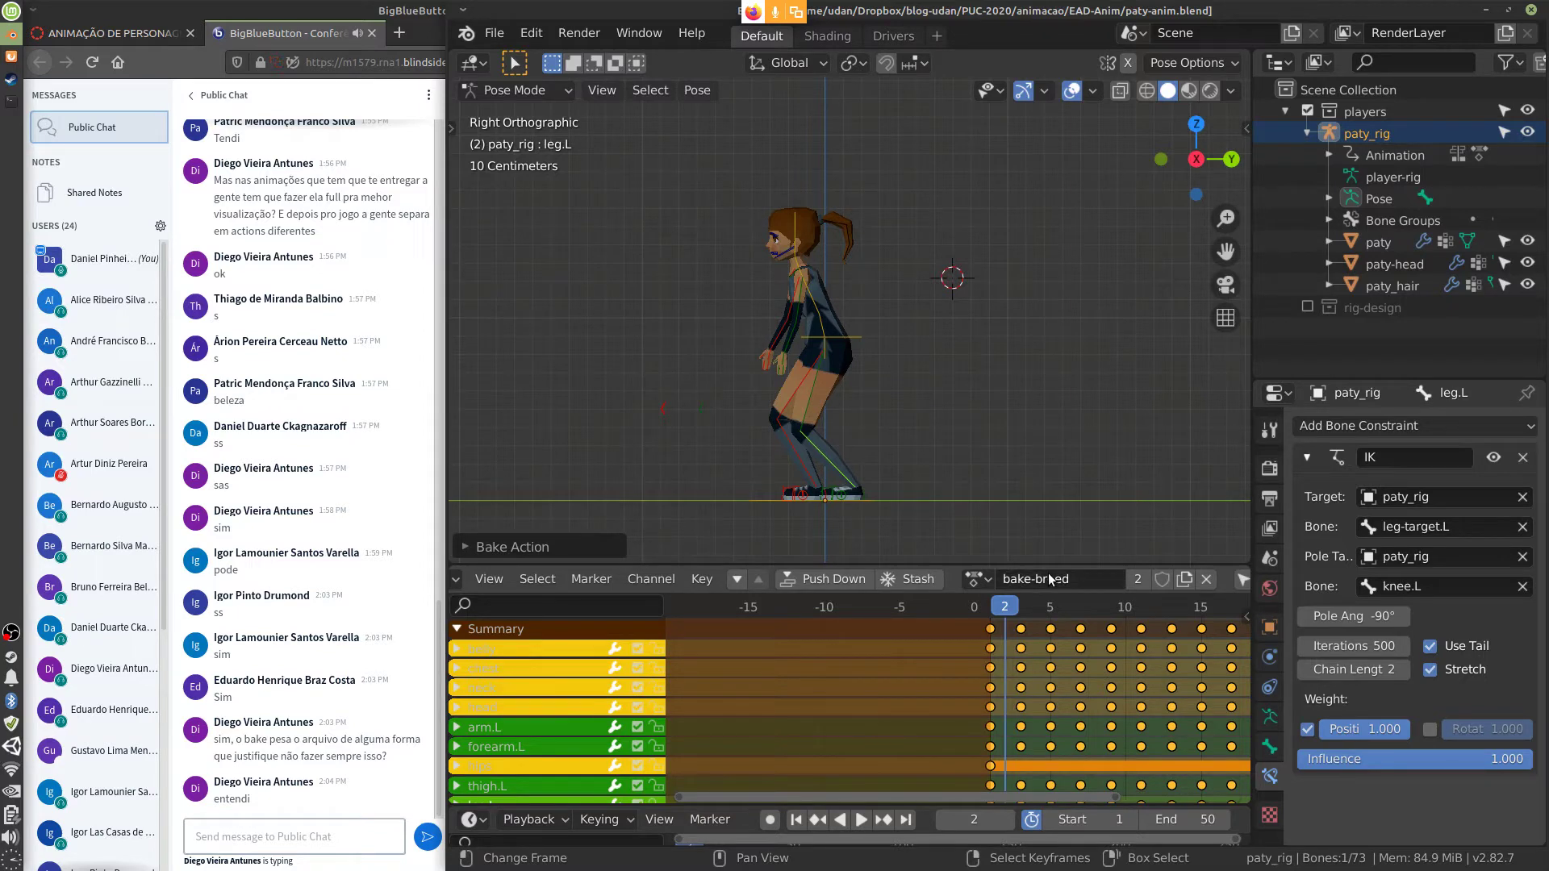
pyautogui.click(1161, 579)
# Load the paty_run action into the rig and open the Bake Action settings for it
pyautogui.click(985, 580)
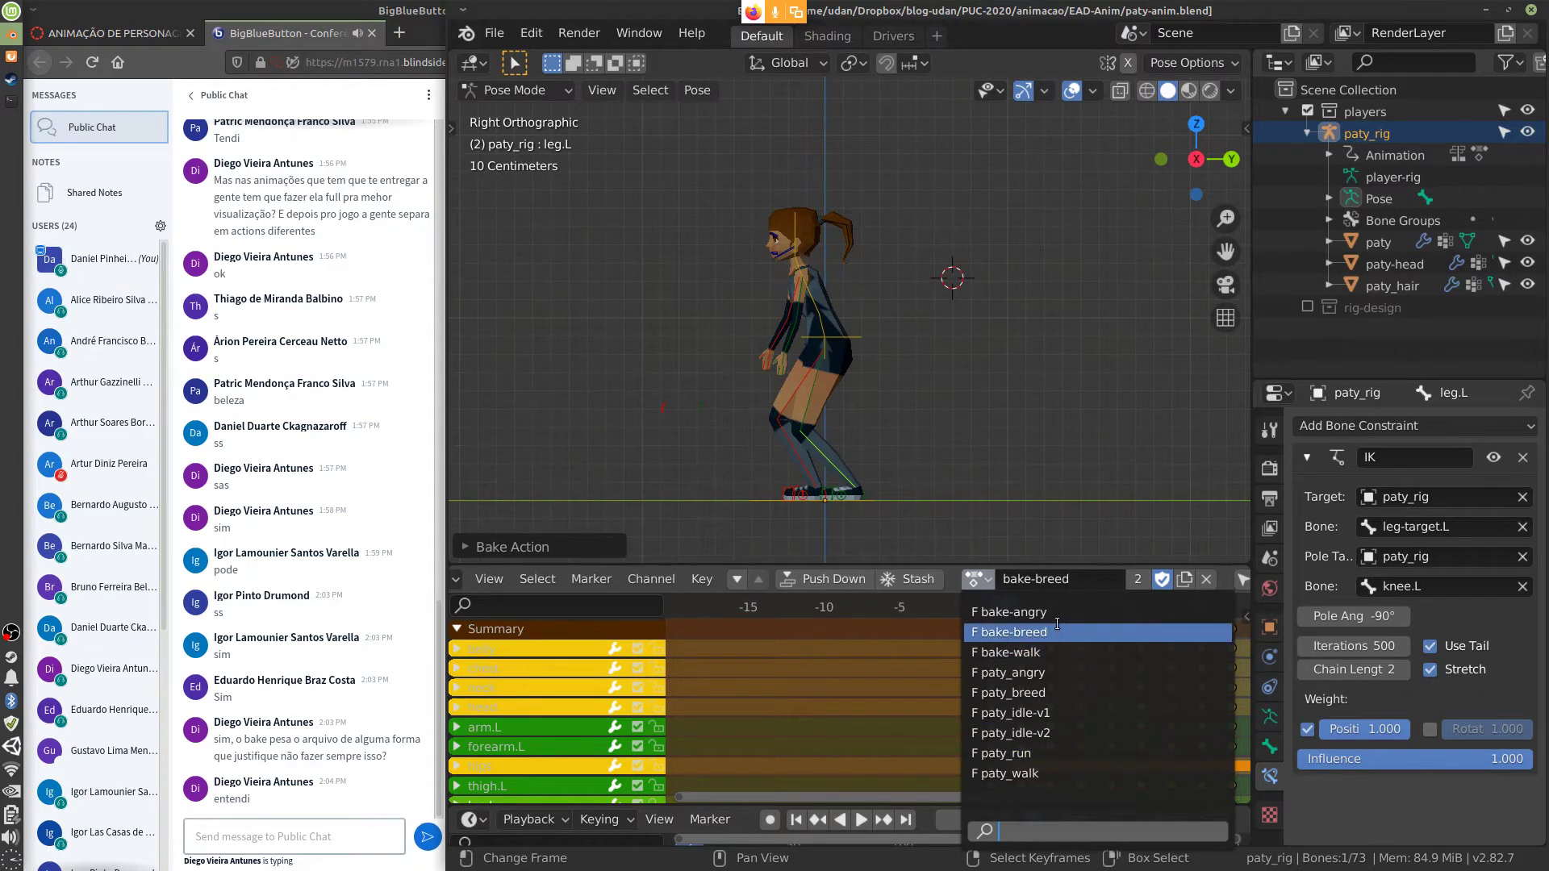
pyautogui.click(1053, 754)
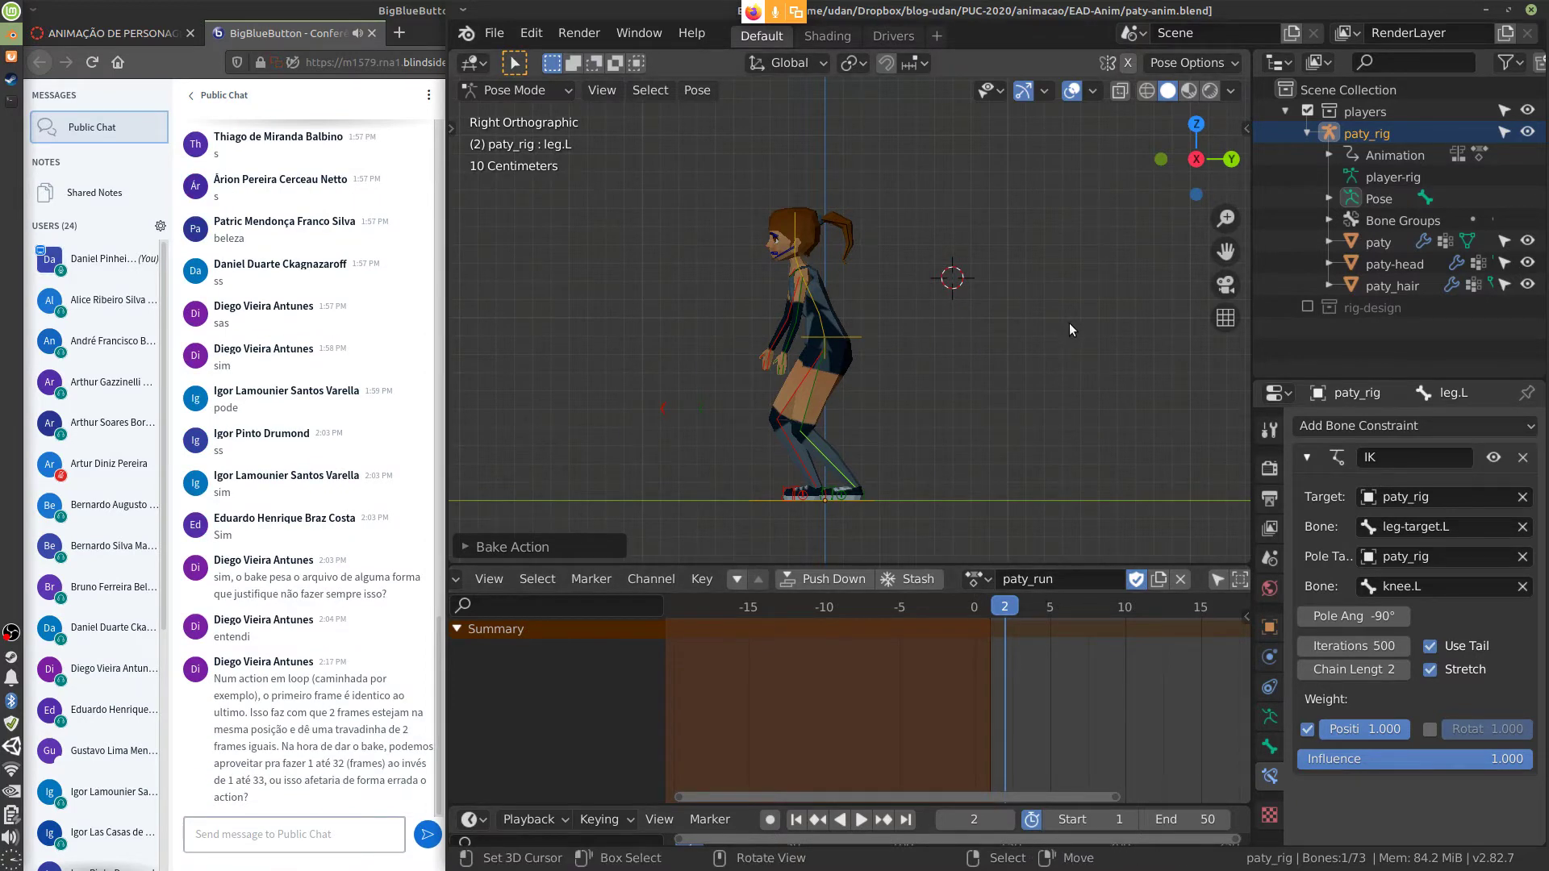
pyautogui.press('F3')
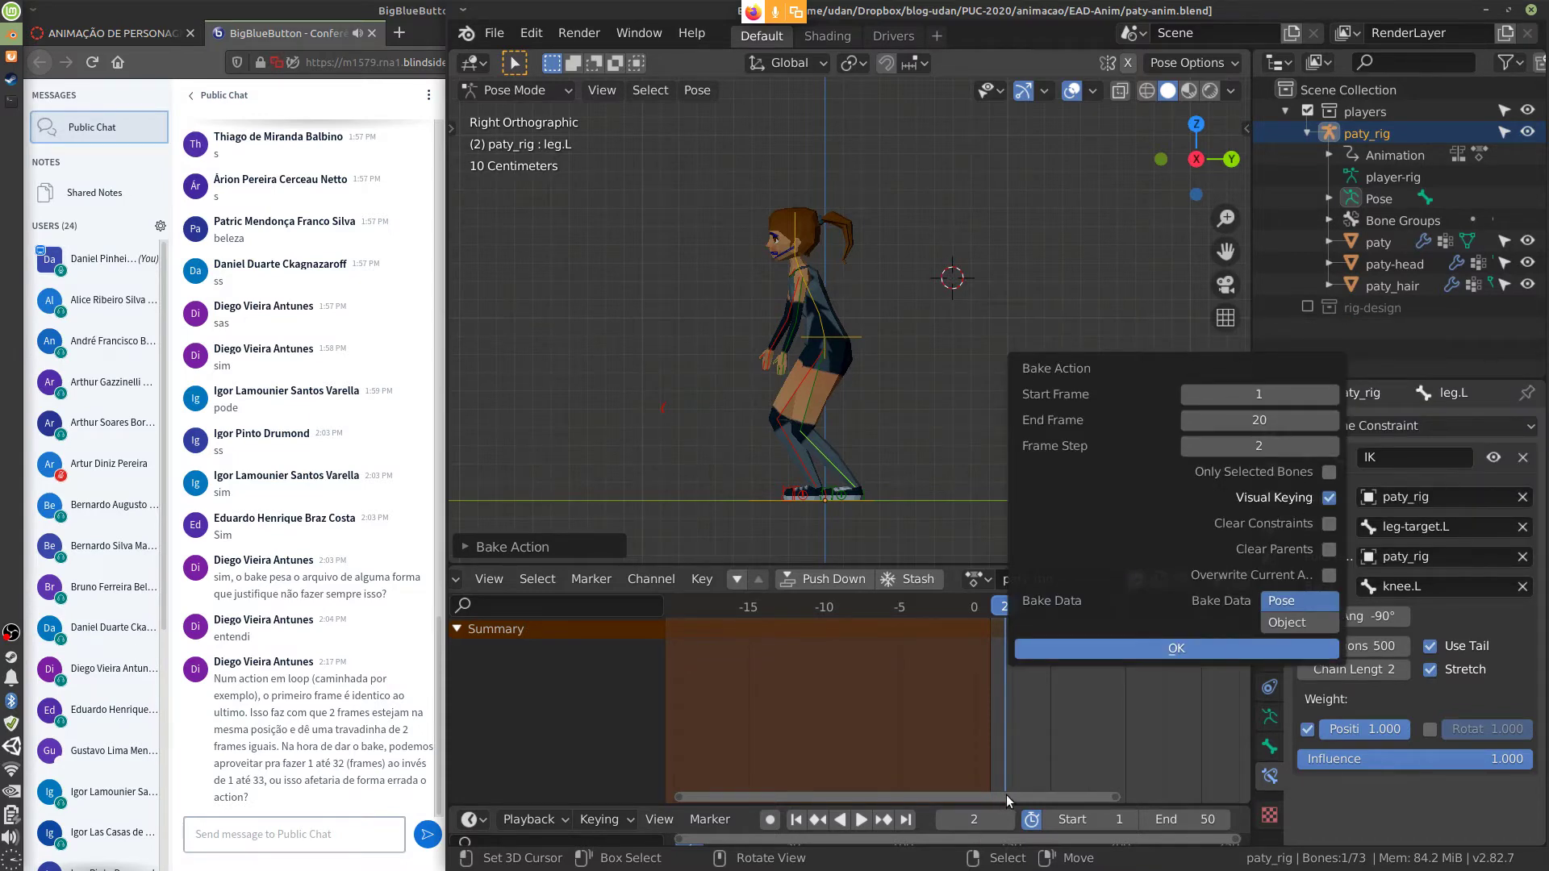
pyautogui.press('Return')
pyautogui.moveTo(1004, 792); pyautogui.dragTo(1146, 704)
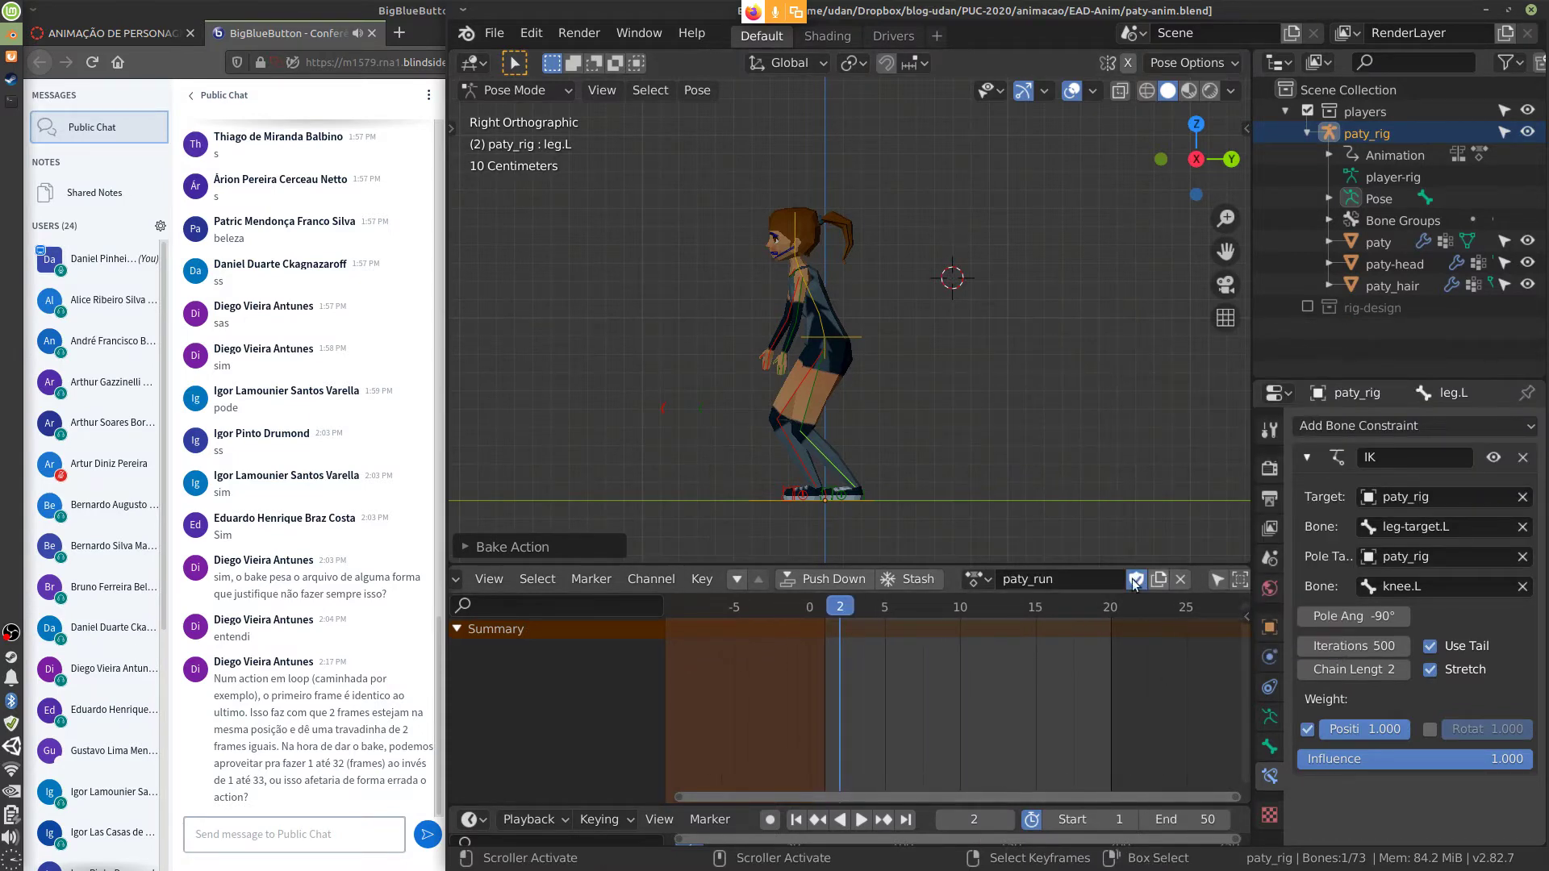
# Check the paty_run action for keyframes by selecting the rig's bones and moving through the frames
pyautogui.click(806, 415)
pyautogui.click(807, 387)
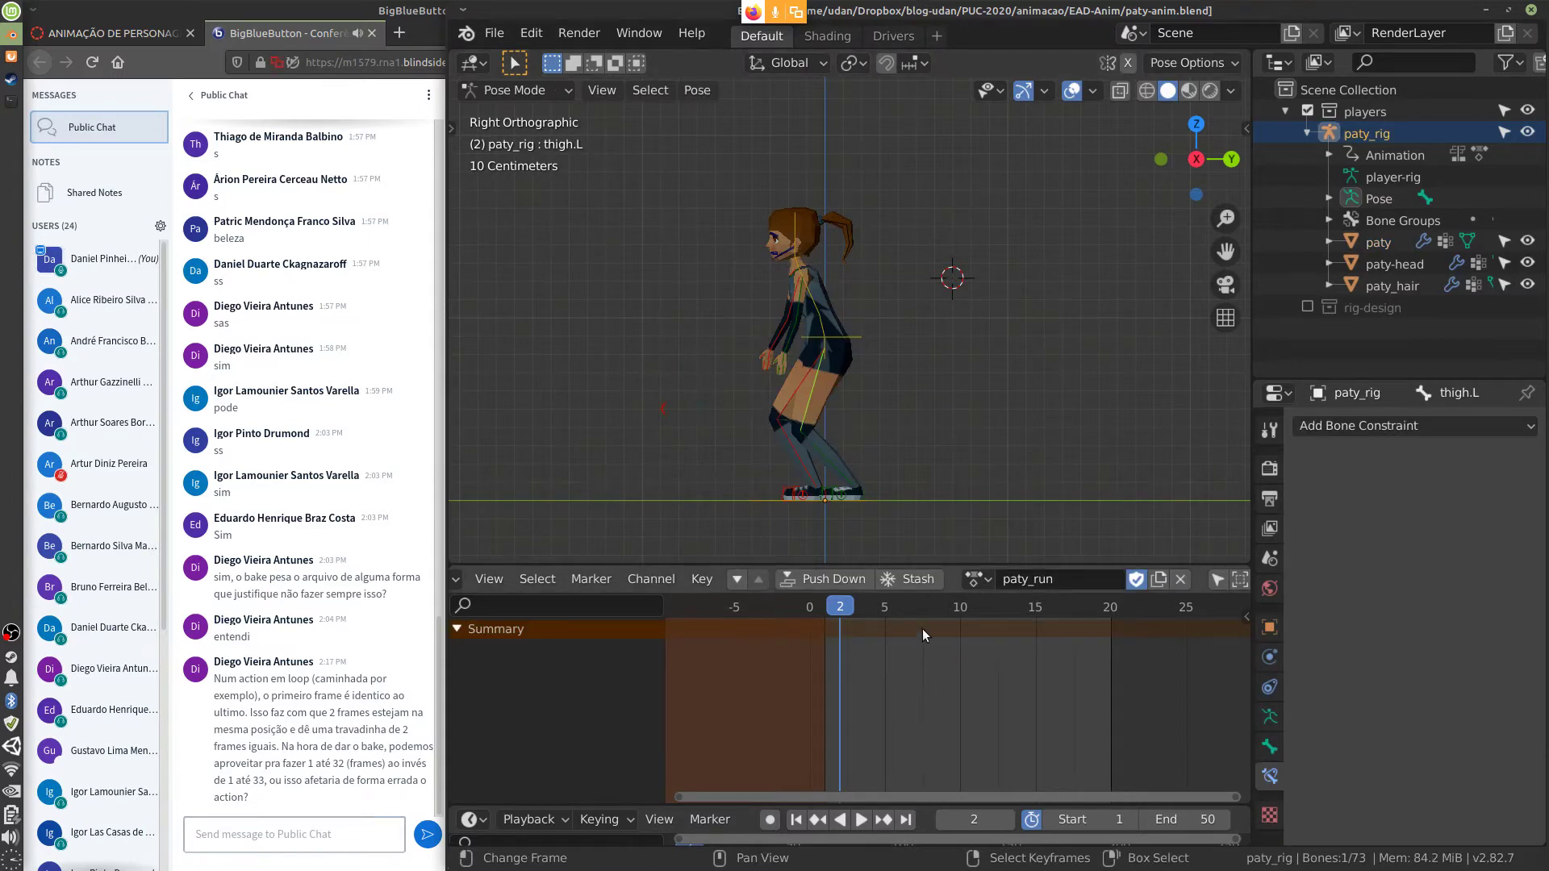
pyautogui.press('a')
pyautogui.click(978, 578)
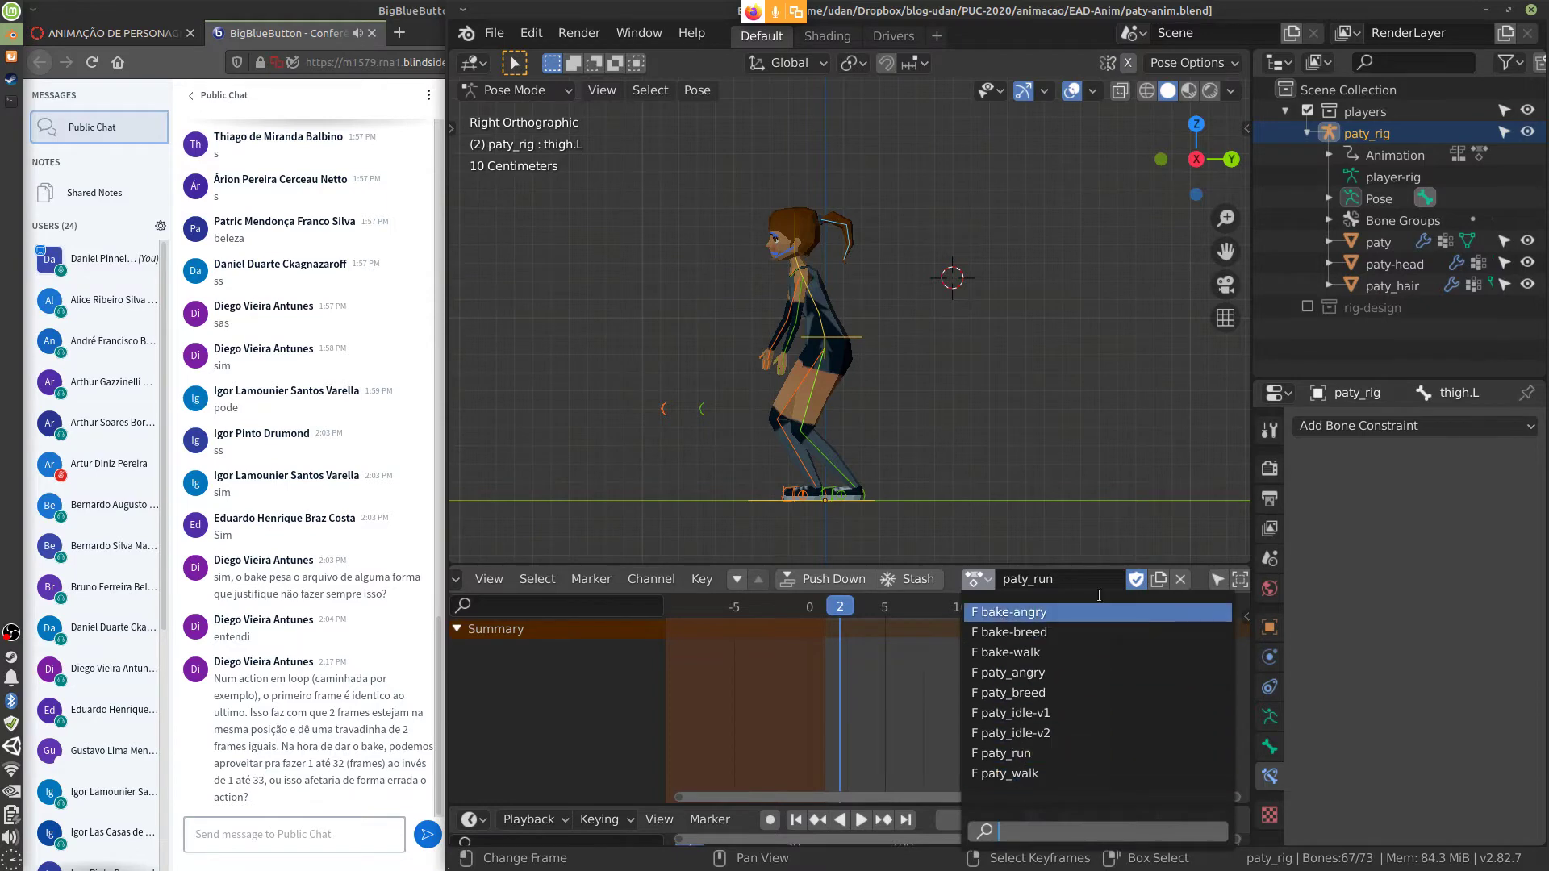
pyautogui.press('Left')
pyautogui.press('Right')
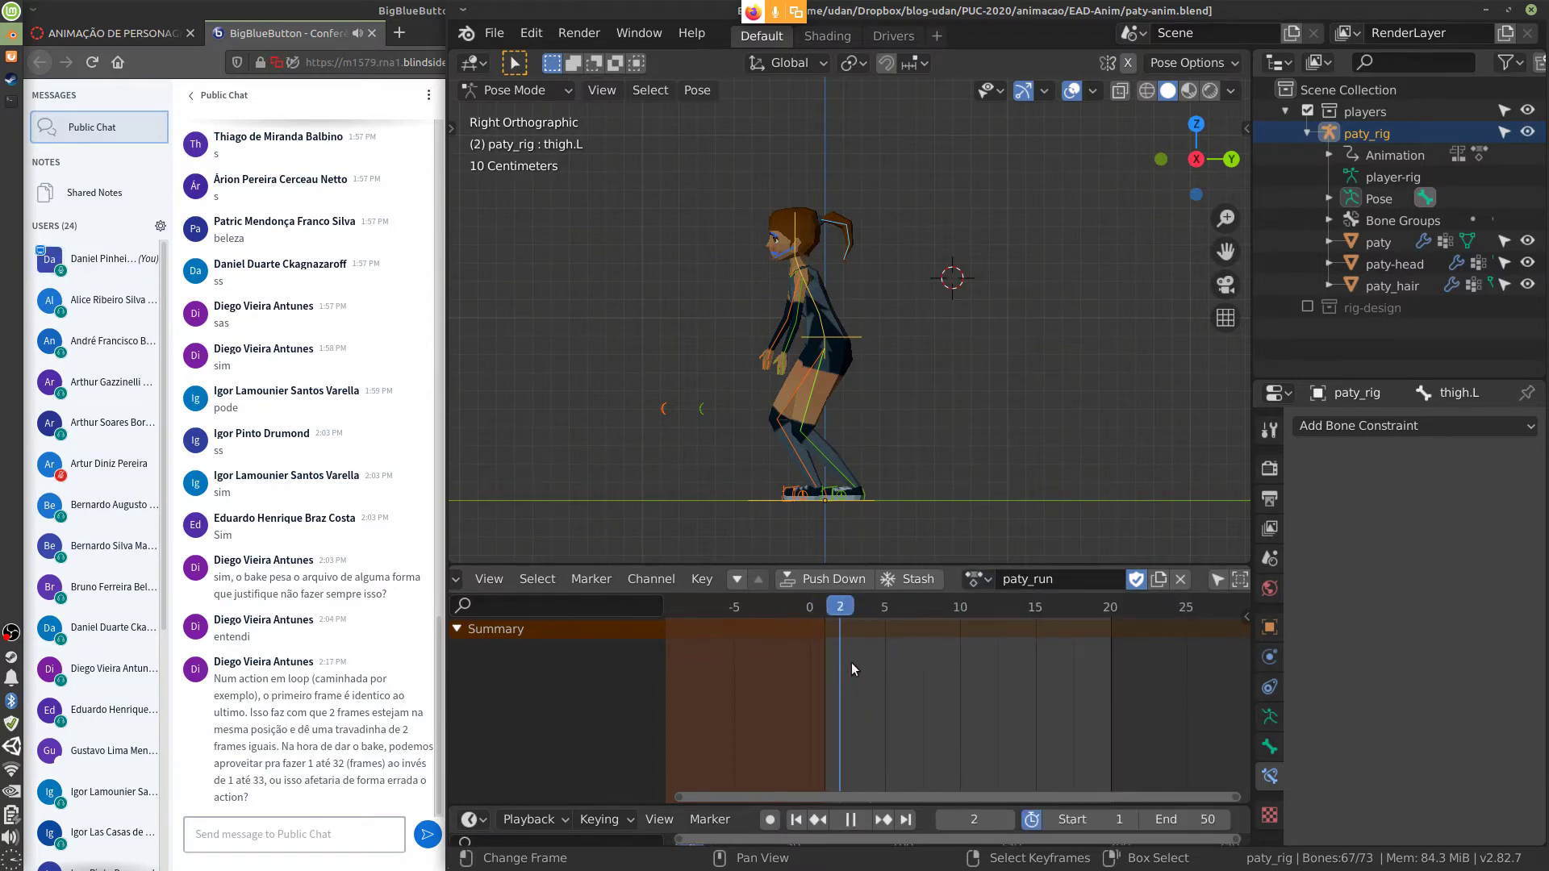
pyautogui.press('Right')
pyautogui.click(801, 419)
pyautogui.hotkey('ctrl', 'Tab')
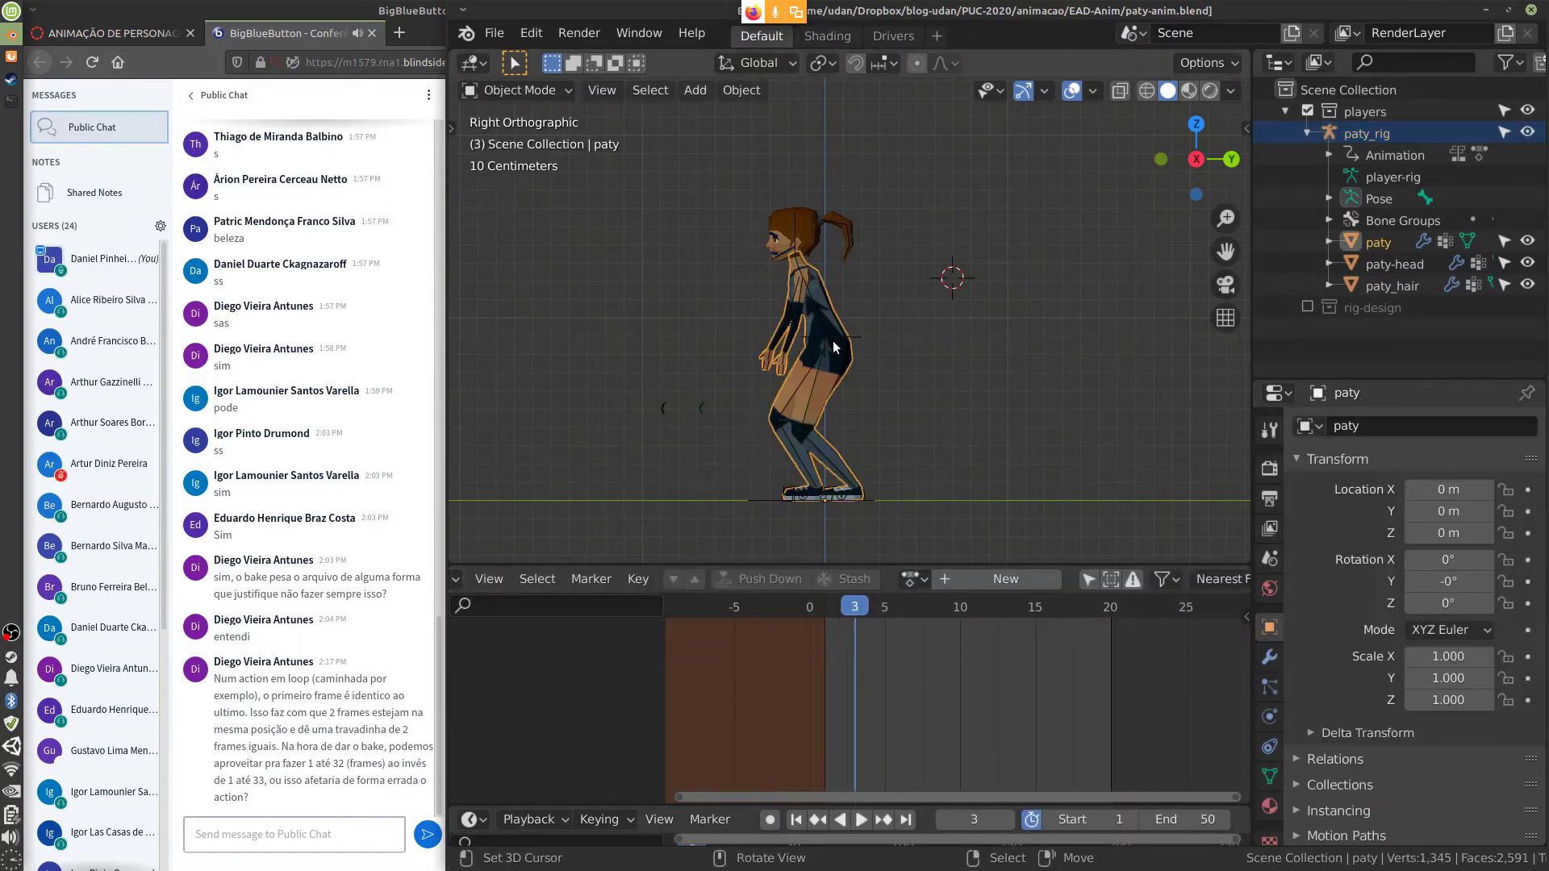
pyautogui.hotkey('ctrl', 'Tab')
pyautogui.click(842, 337)
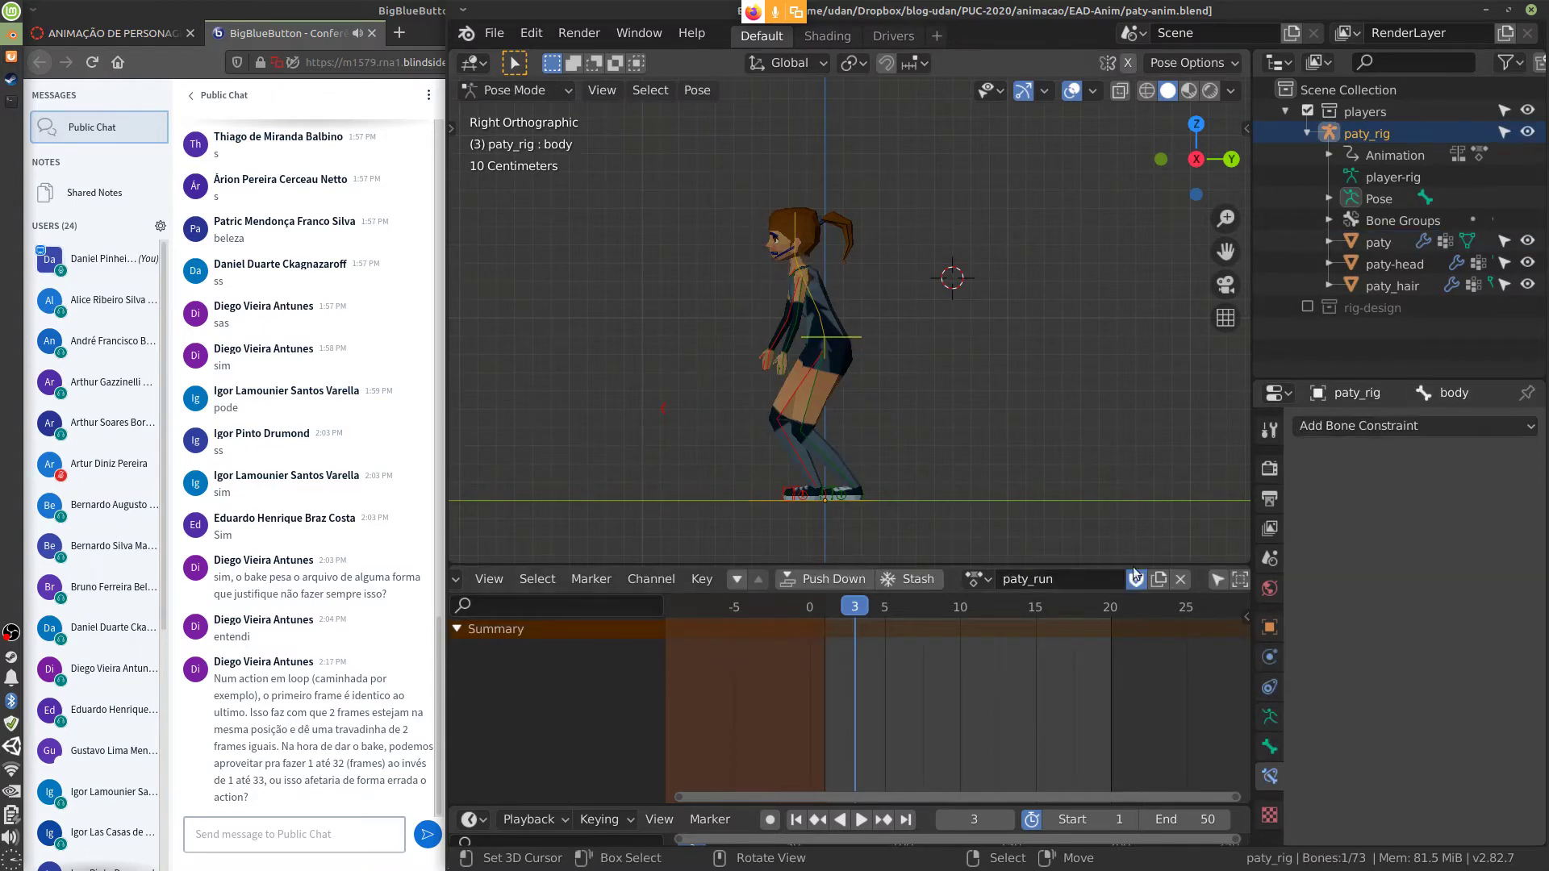
pyautogui.click(979, 579)
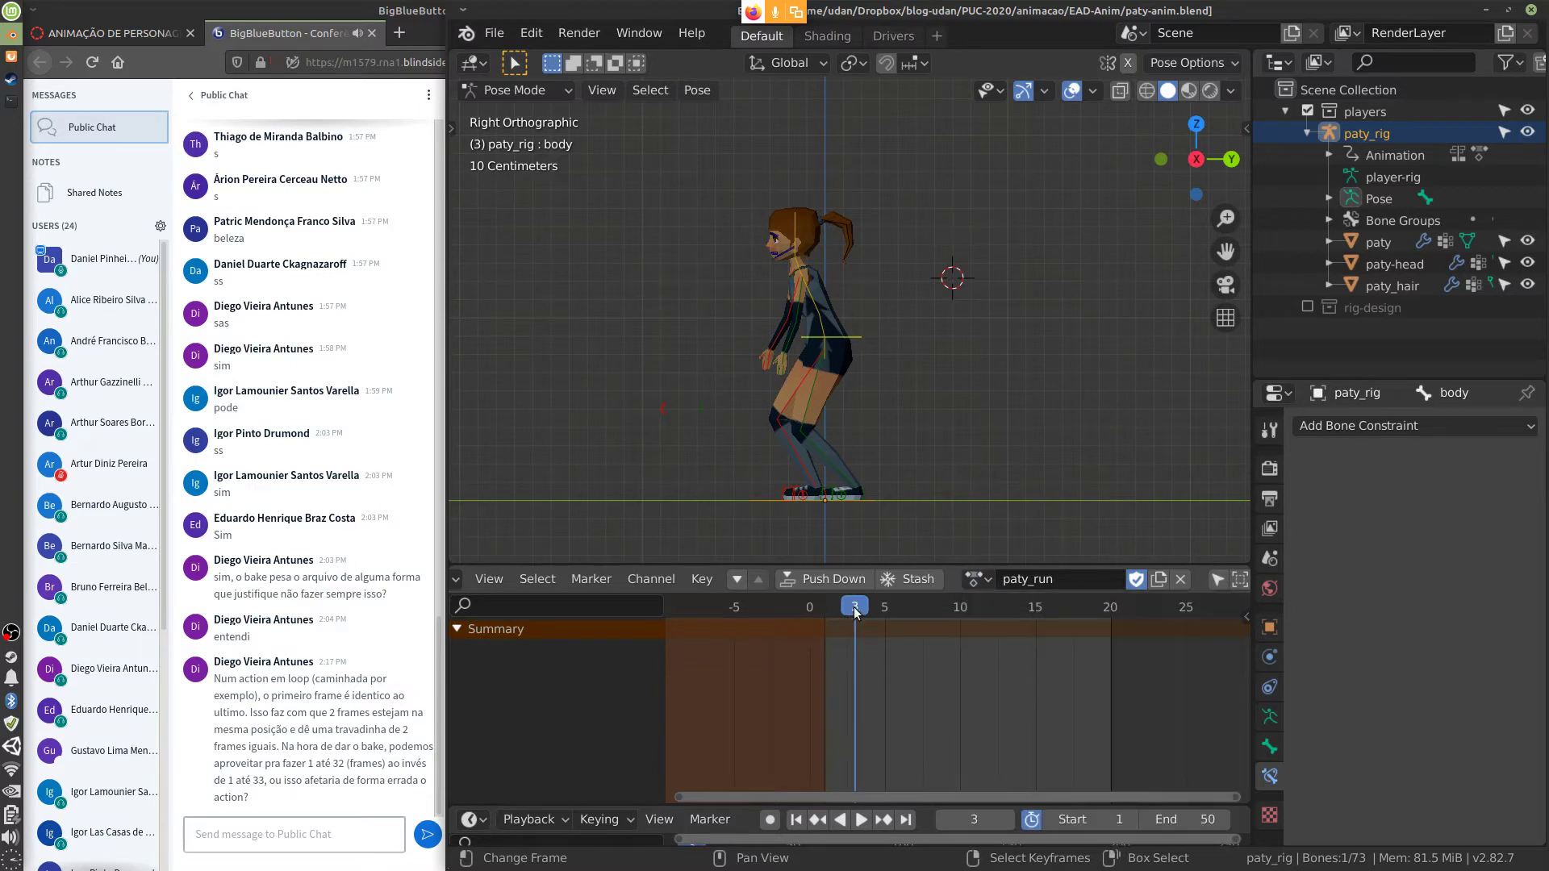
pyautogui.click(806, 650)
# Load the paty_idle-v1 action into the rig, preview its playback and return to frame 1
pyautogui.click(980, 579)
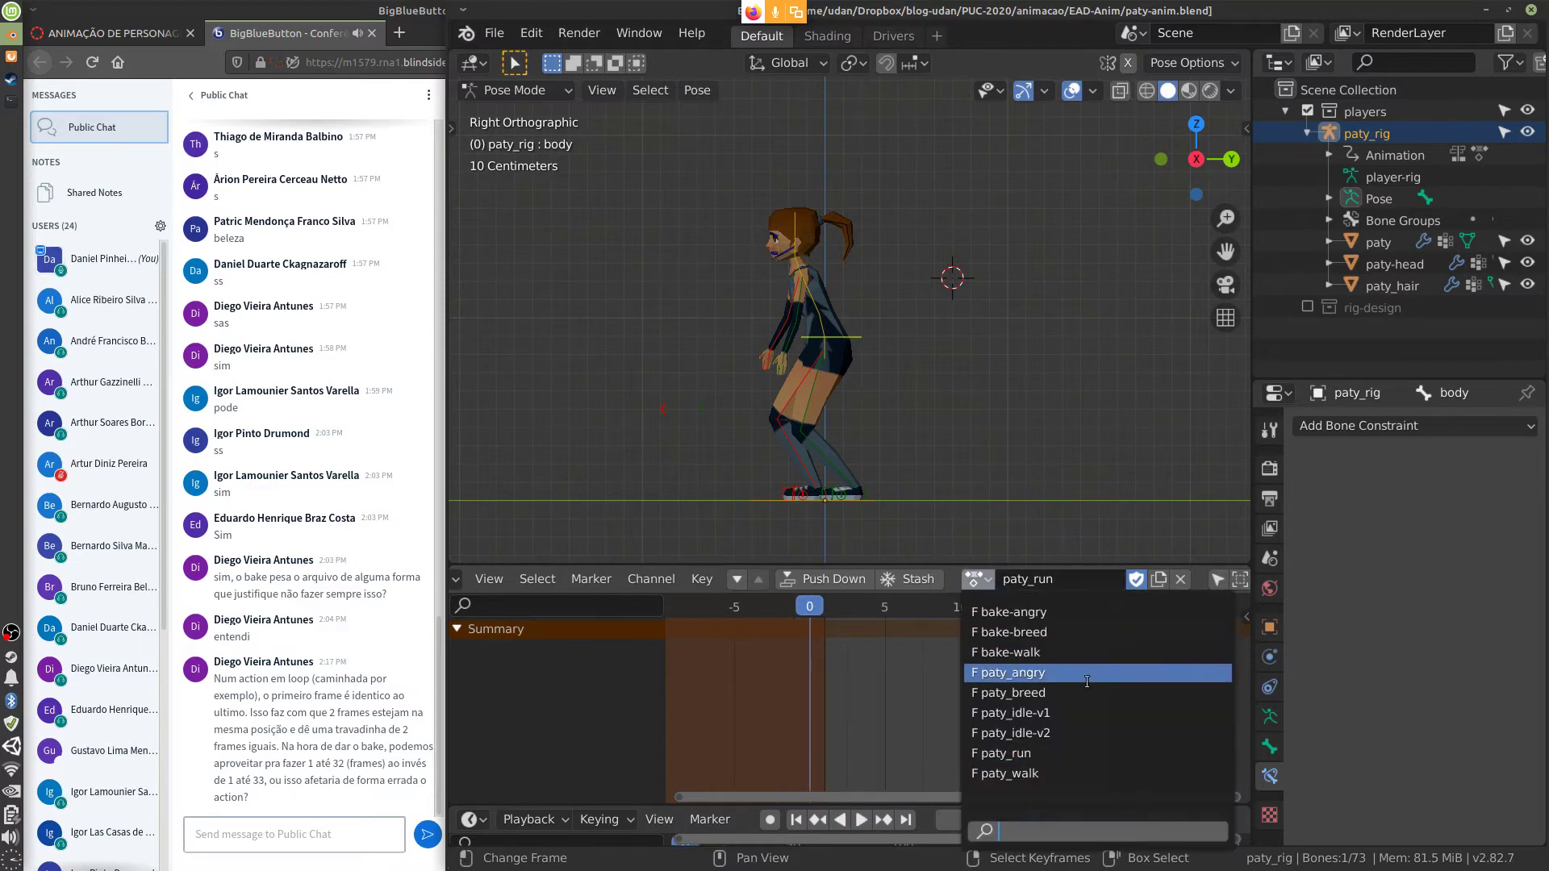
pyautogui.click(1048, 713)
pyautogui.press('space')
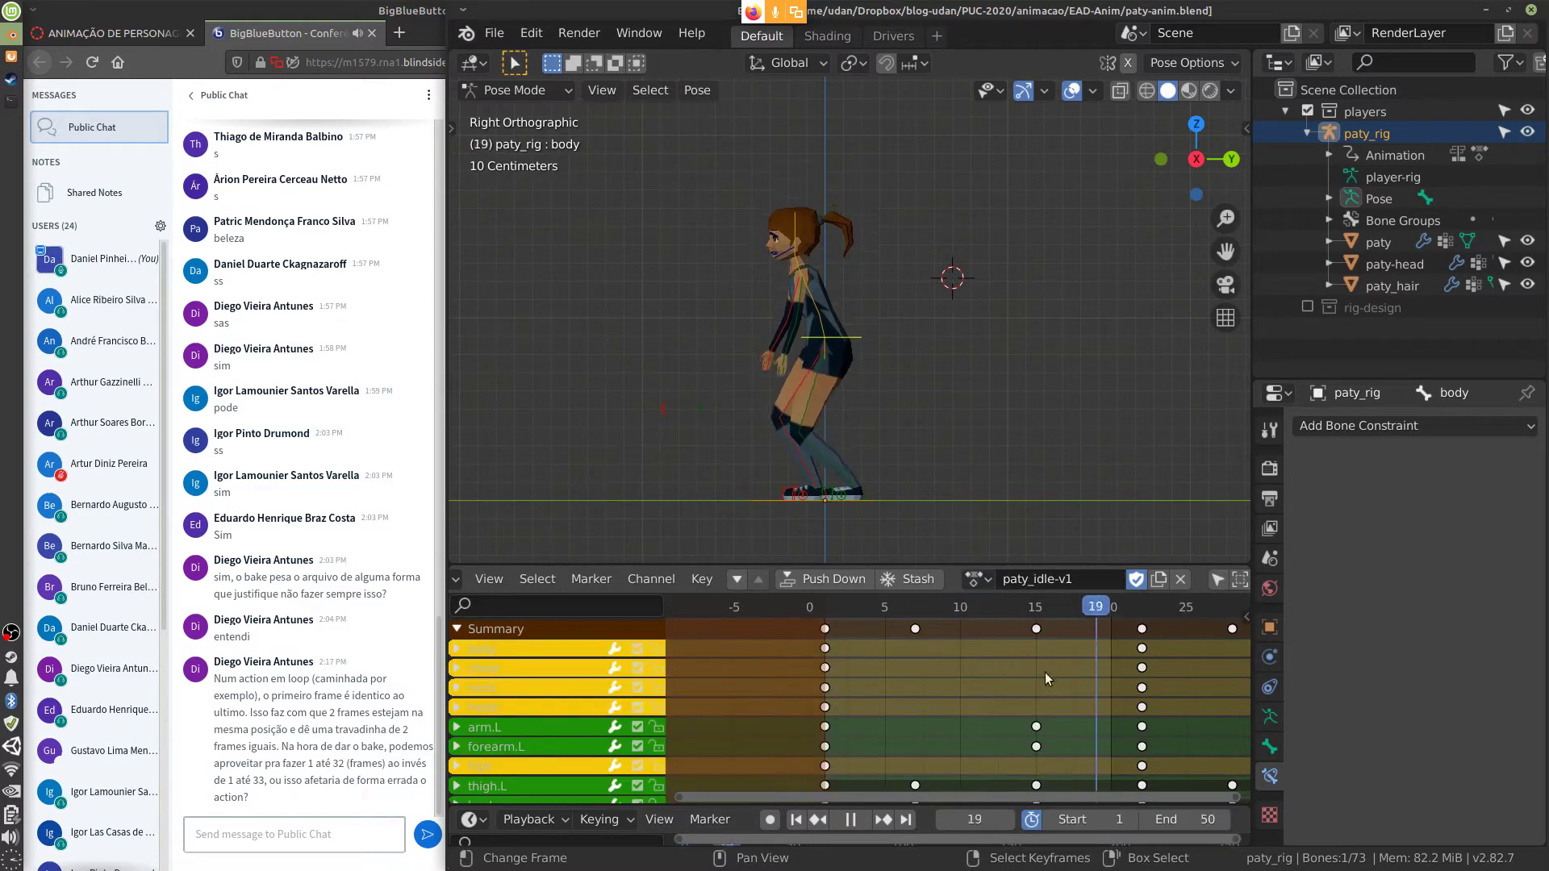
pyautogui.moveTo(818, 699); pyautogui.dragTo(826, 700)
pyautogui.press('space')
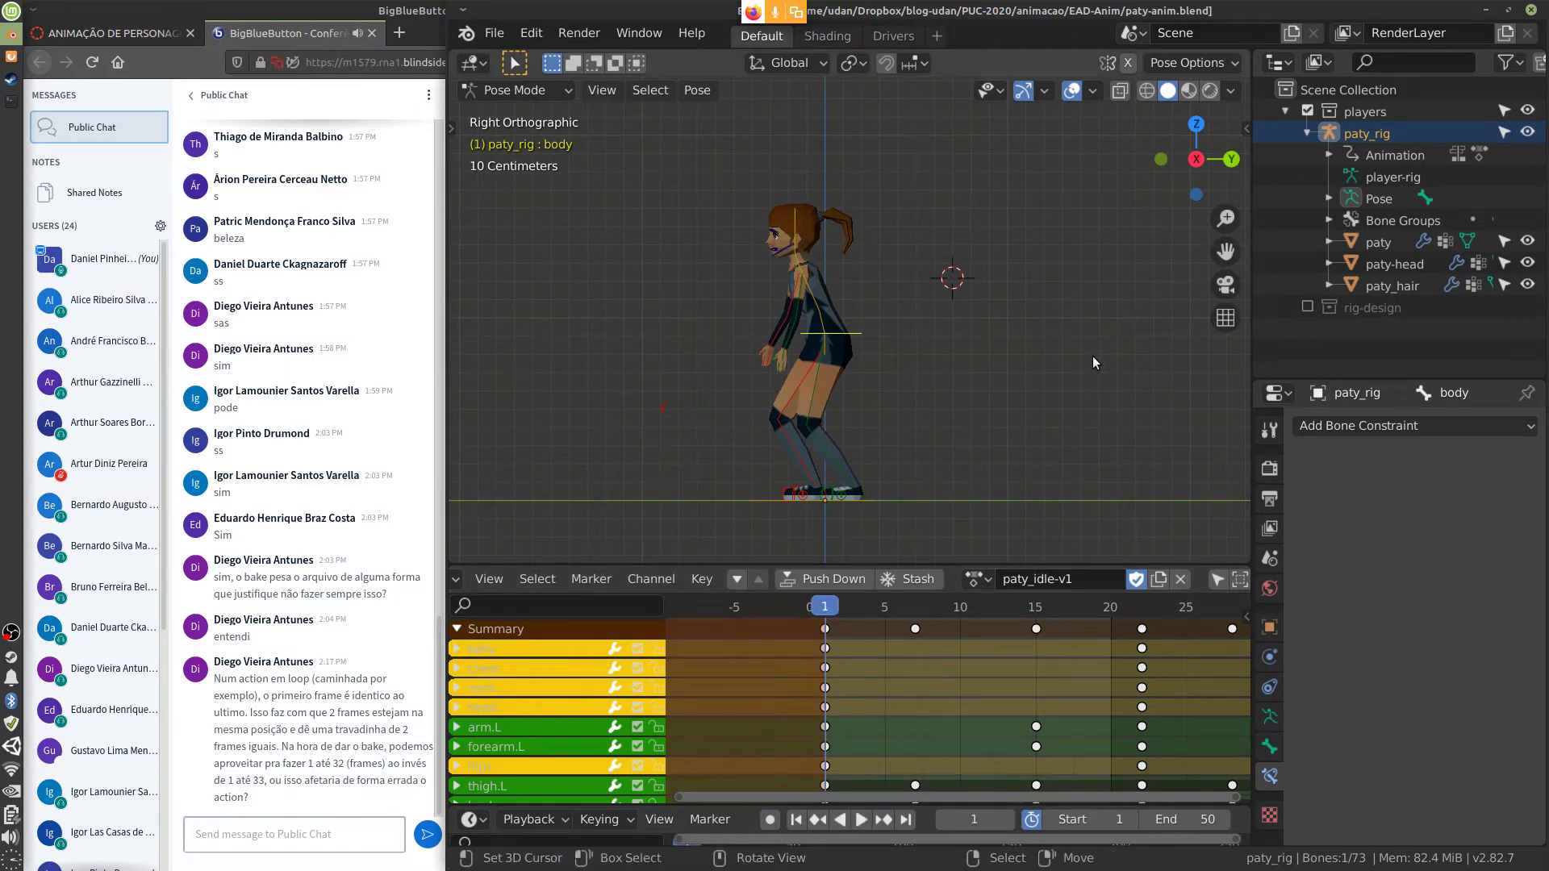
pyautogui.press('F3')
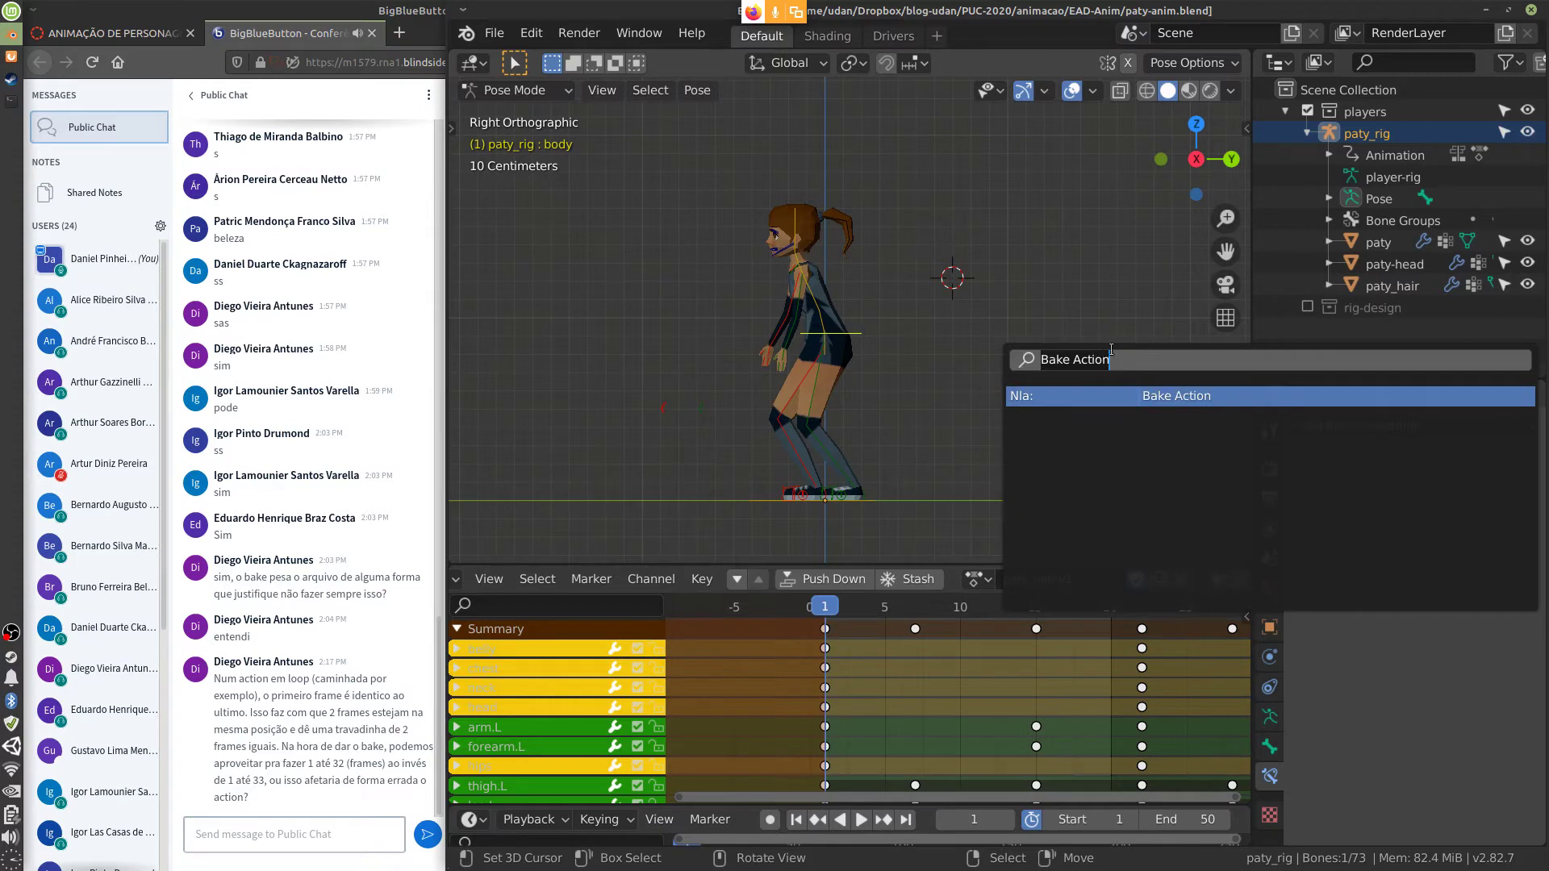
pyautogui.click(1189, 397)
pyautogui.press('Return')
# Set the scene end frame to 43 and bake paty_idle-v1 from frame 1 to 43 with a frame step of 2 and Visual Keying on
pyautogui.moveTo(943, 800); pyautogui.dragTo(1242, 805)
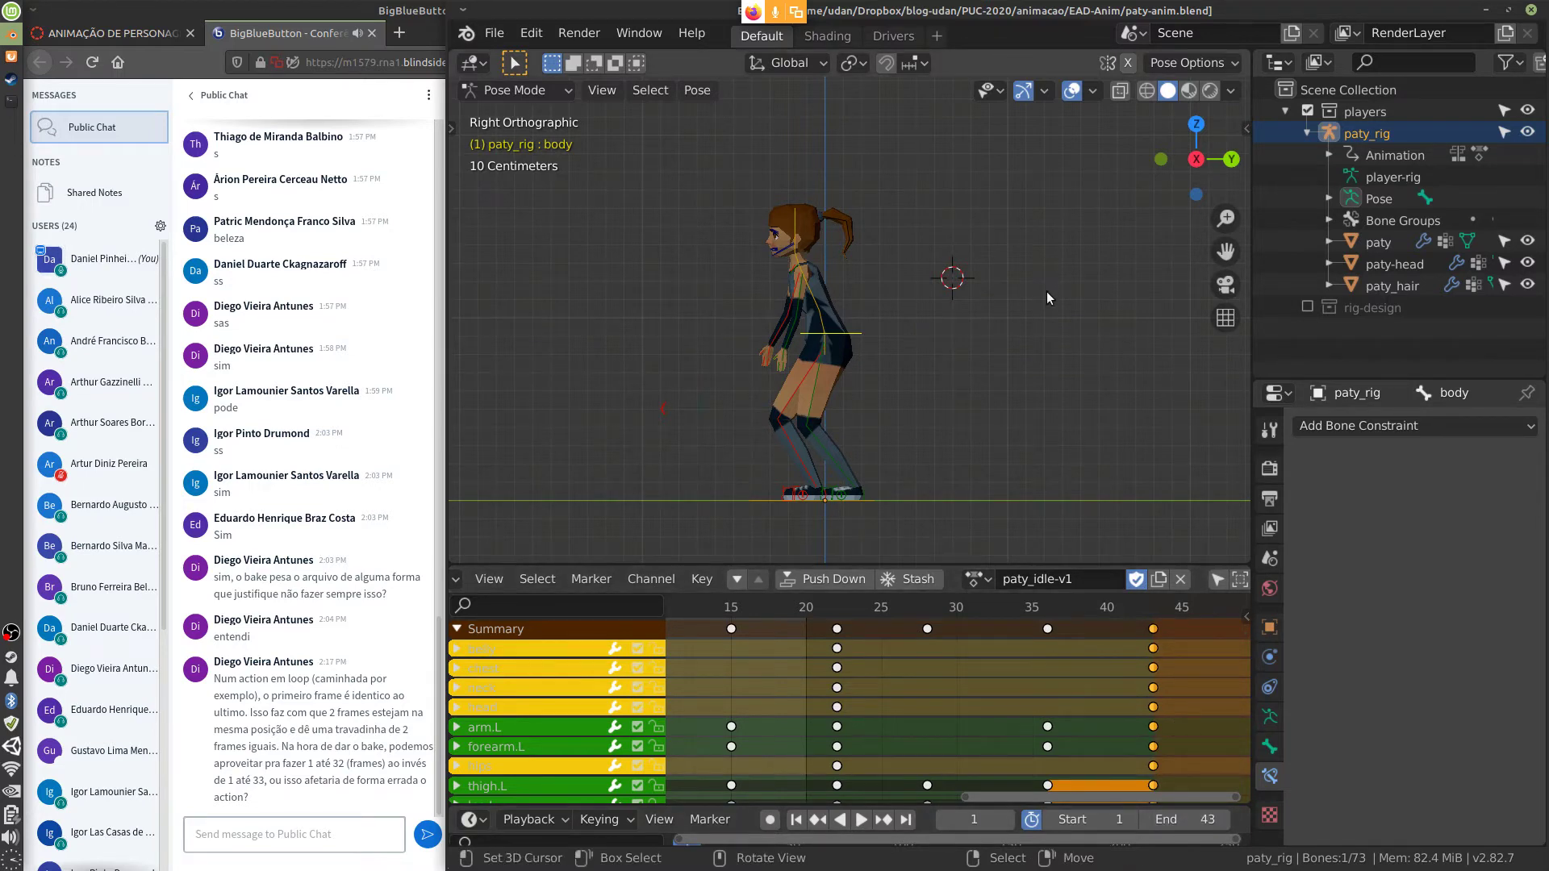
pyautogui.press('F3')
pyautogui.click(1163, 336)
pyautogui.click(1255, 388)
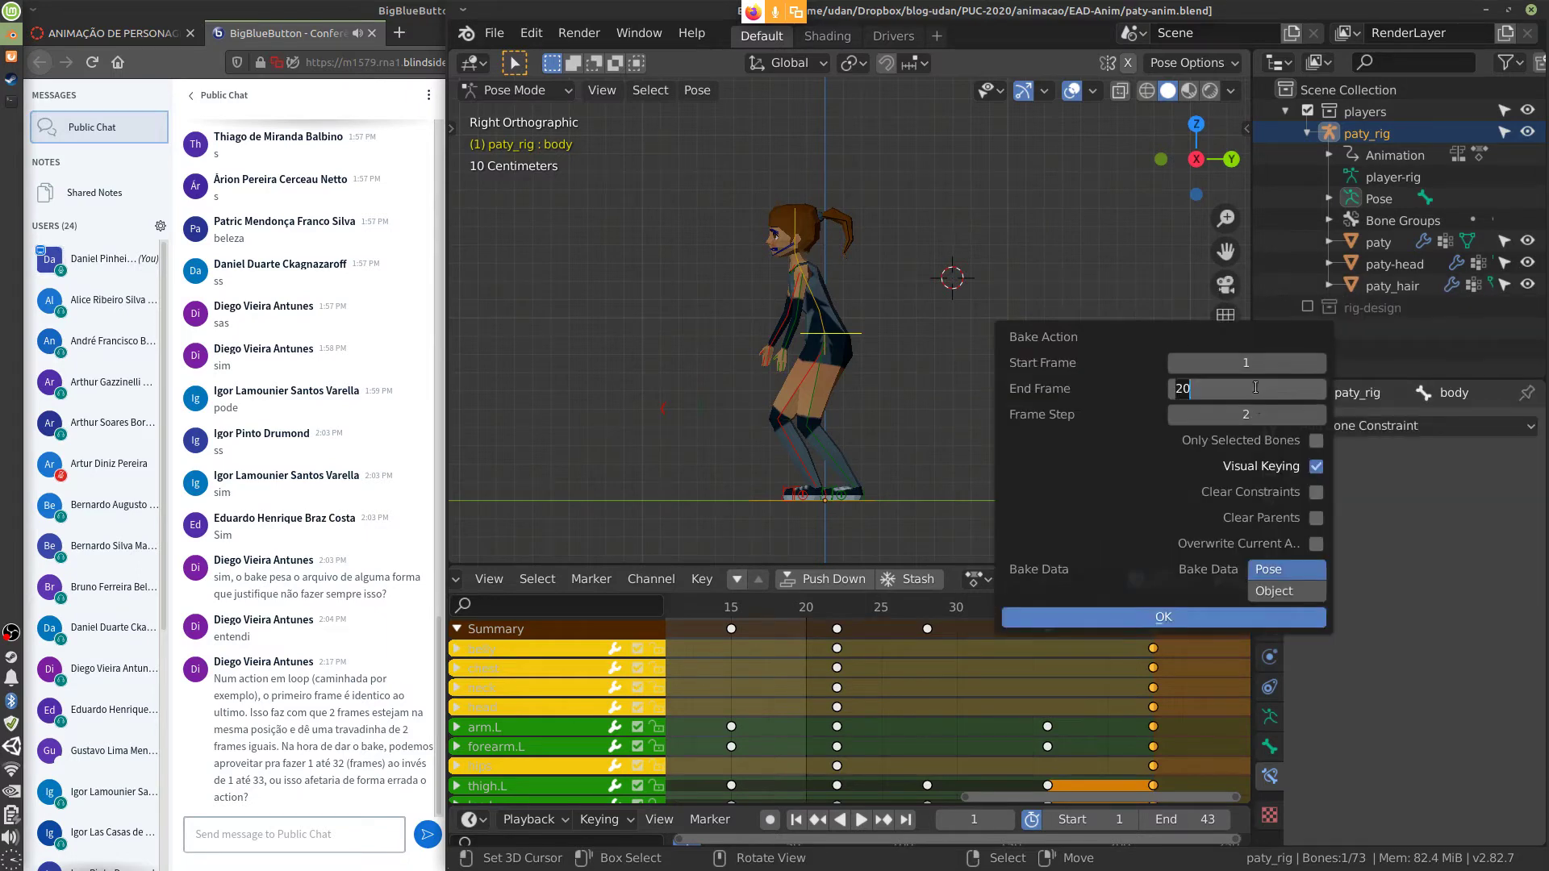
pyautogui.write('43')
pyautogui.press('Return')
pyautogui.click(1178, 617)
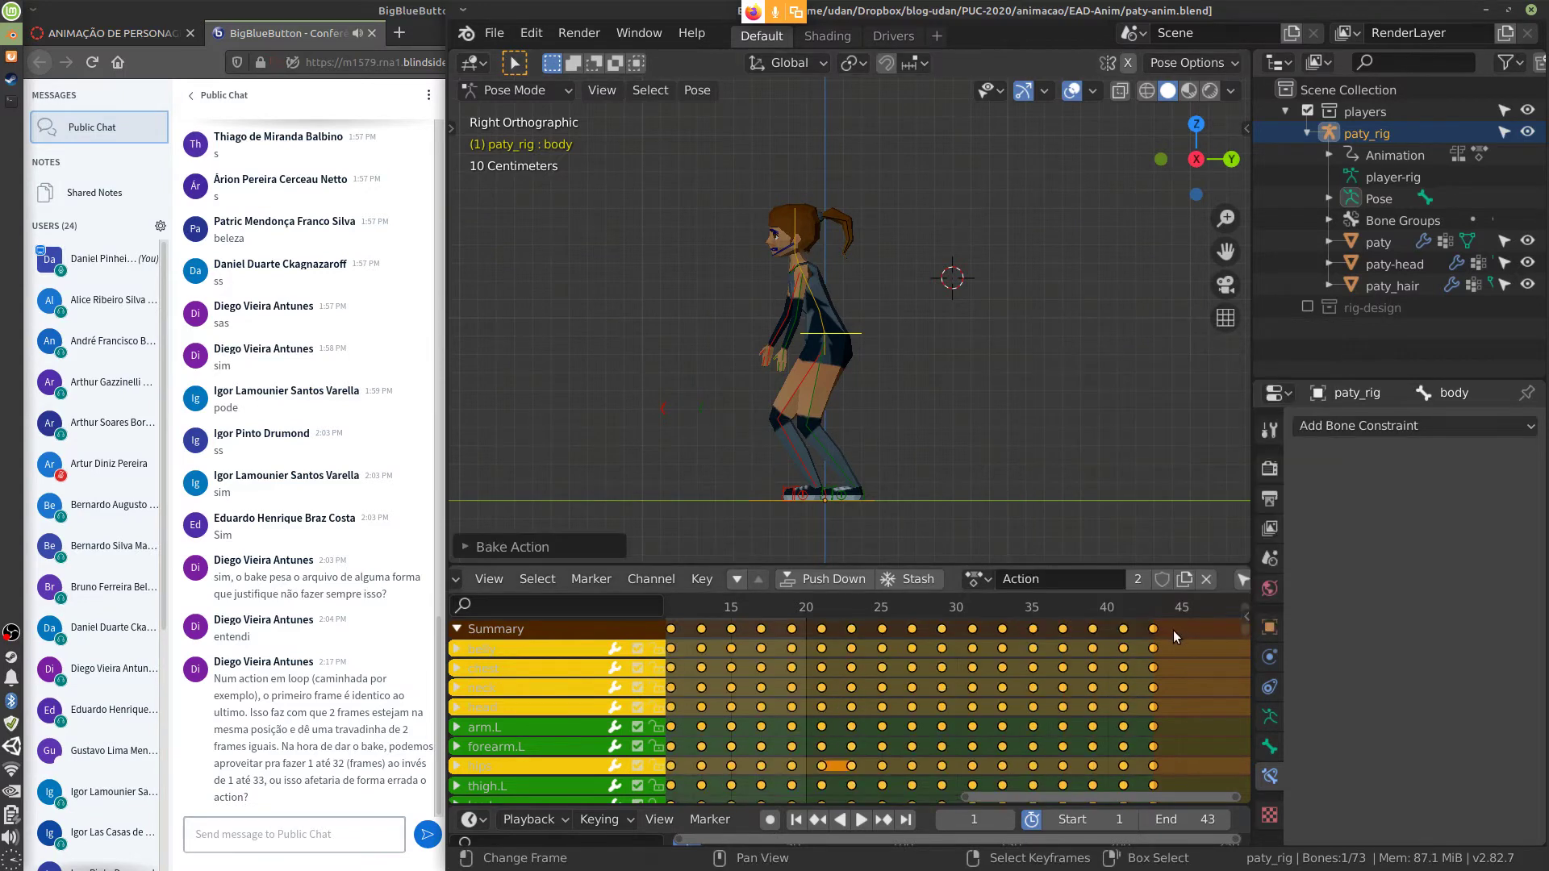
# Rename the newly baked action as bake-idle and give it a fake user
pyautogui.write('ba')
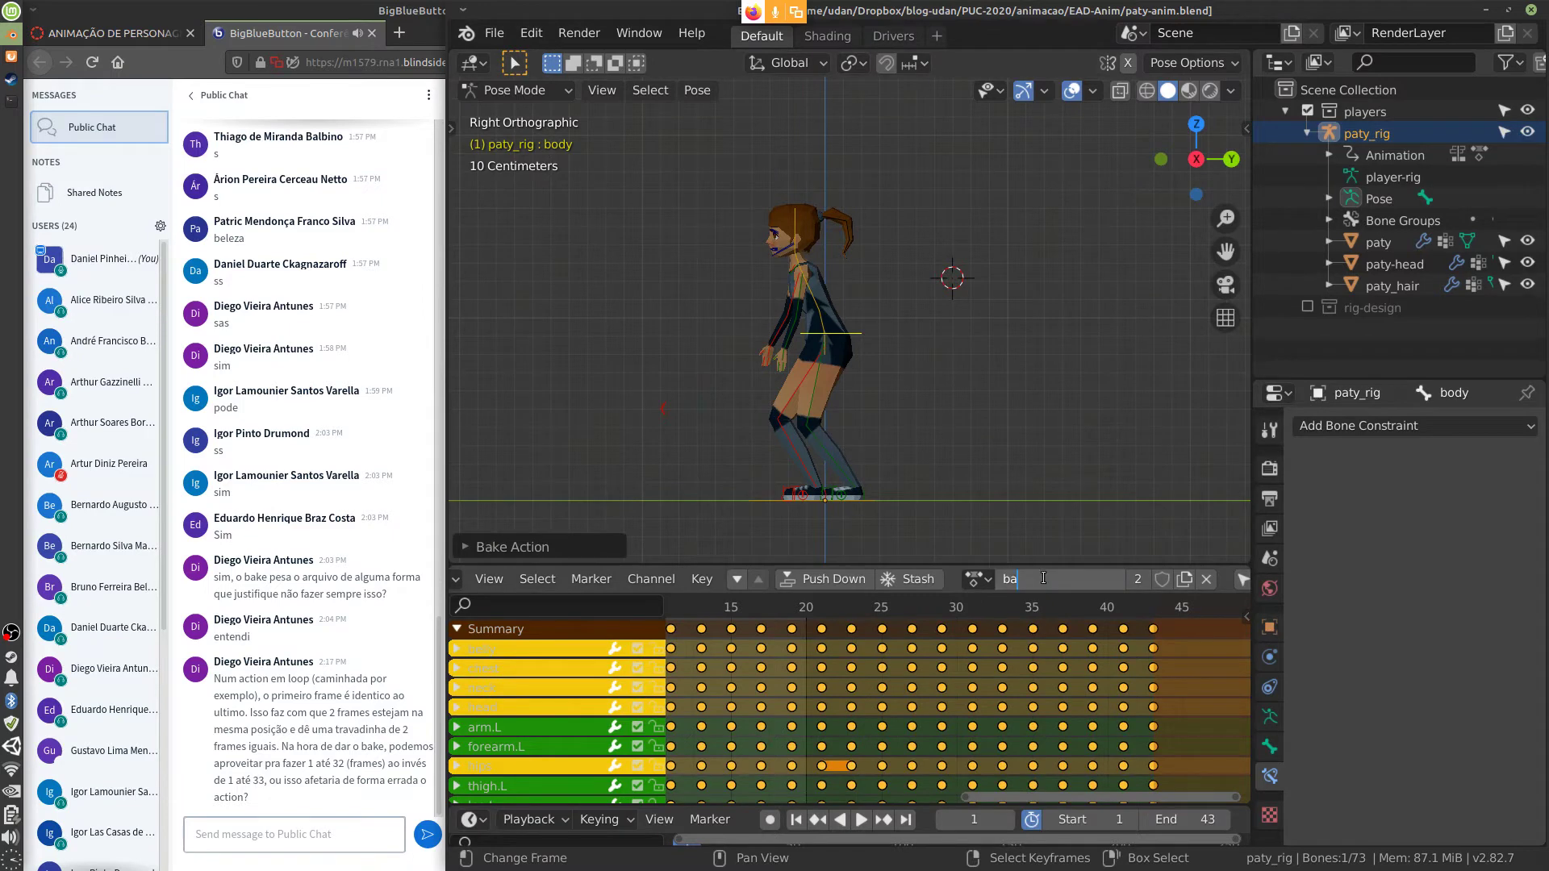
pyautogui.write('ke-idle')
pyautogui.press('Return')
pyautogui.click(1162, 579)
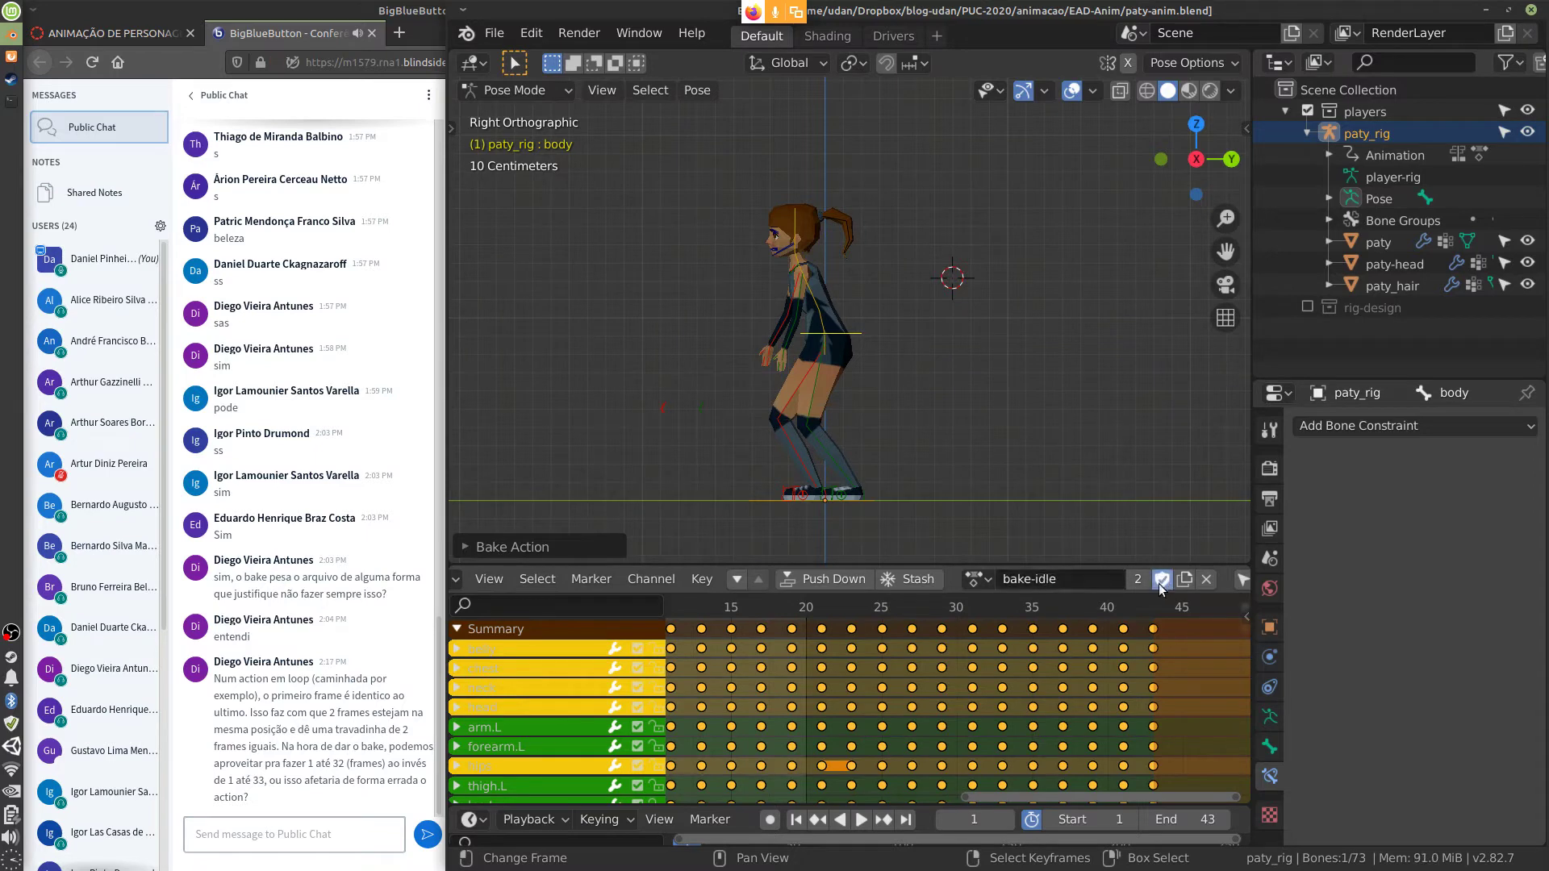
# Load the paty_idle-v2 action into the rig and preview its playback
pyautogui.click(976, 583)
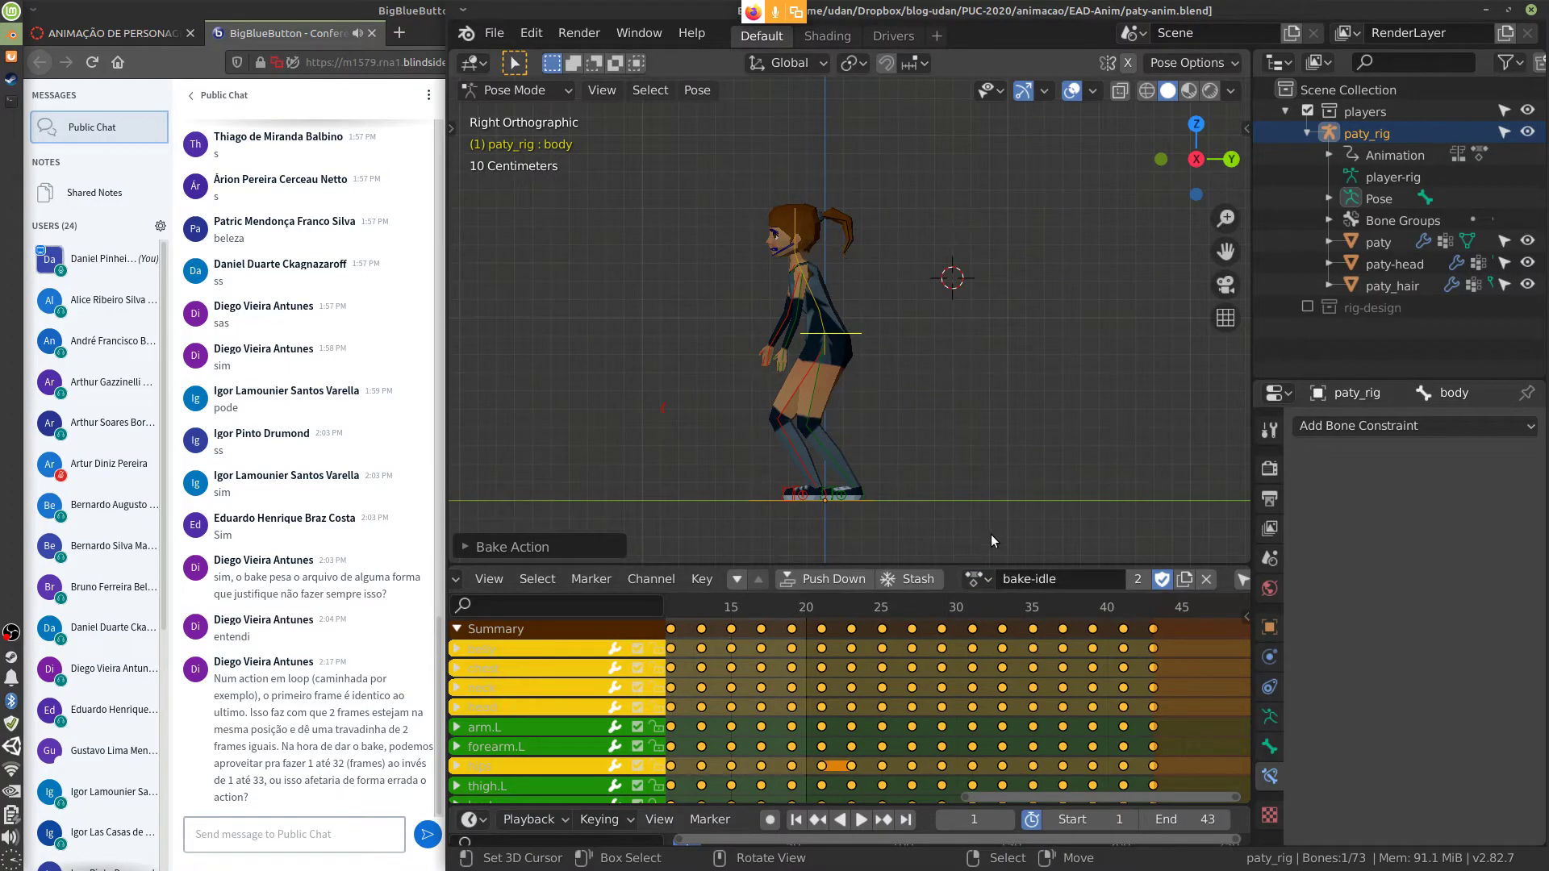
pyautogui.click(978, 578)
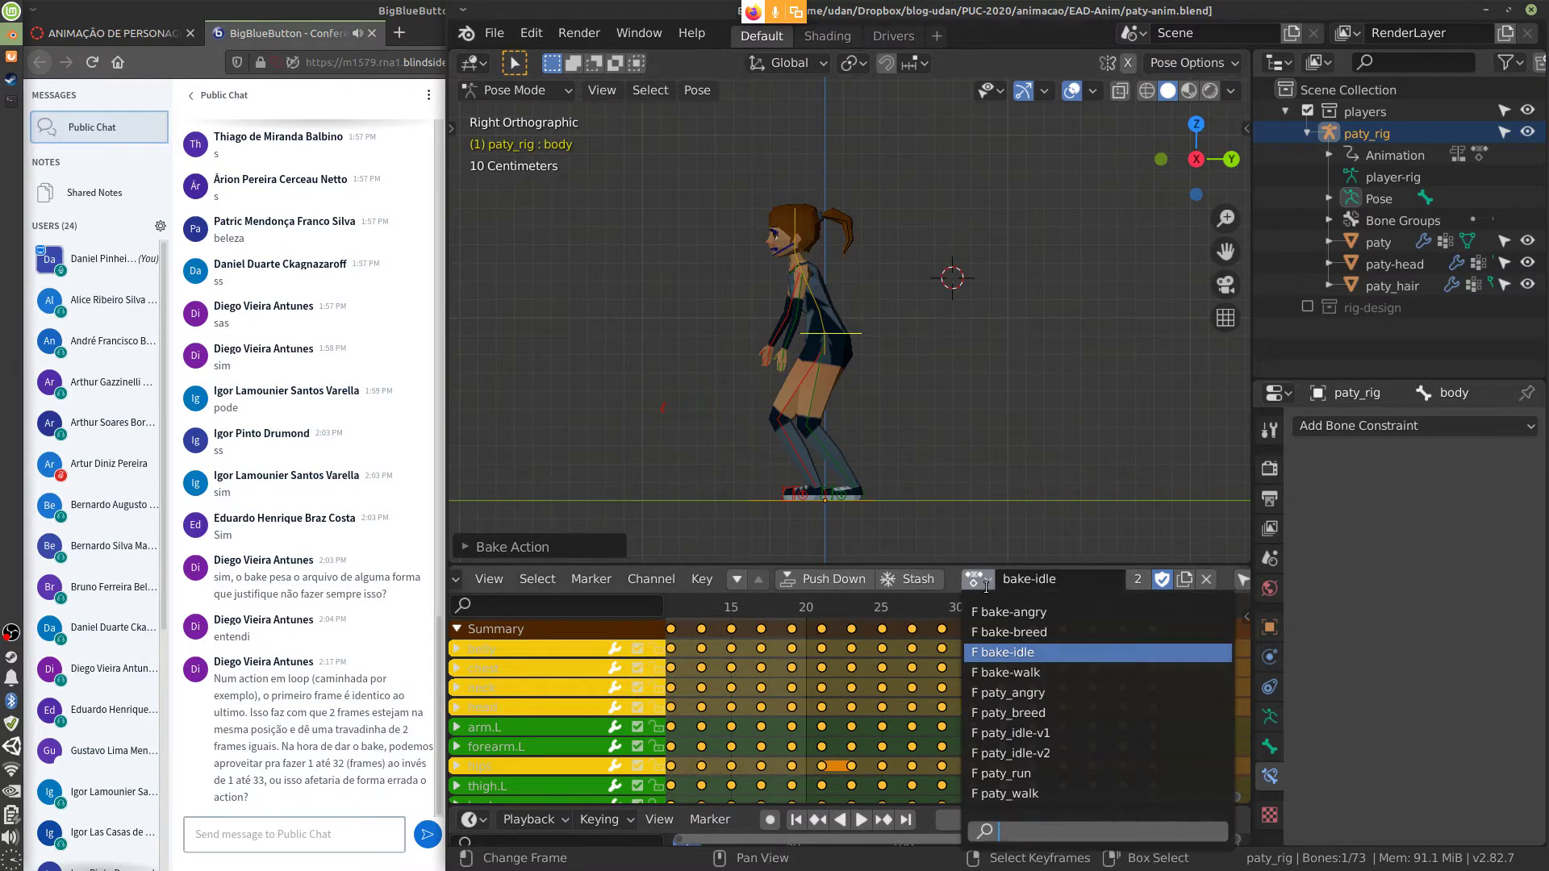
pyautogui.click(1033, 753)
pyautogui.press('space')
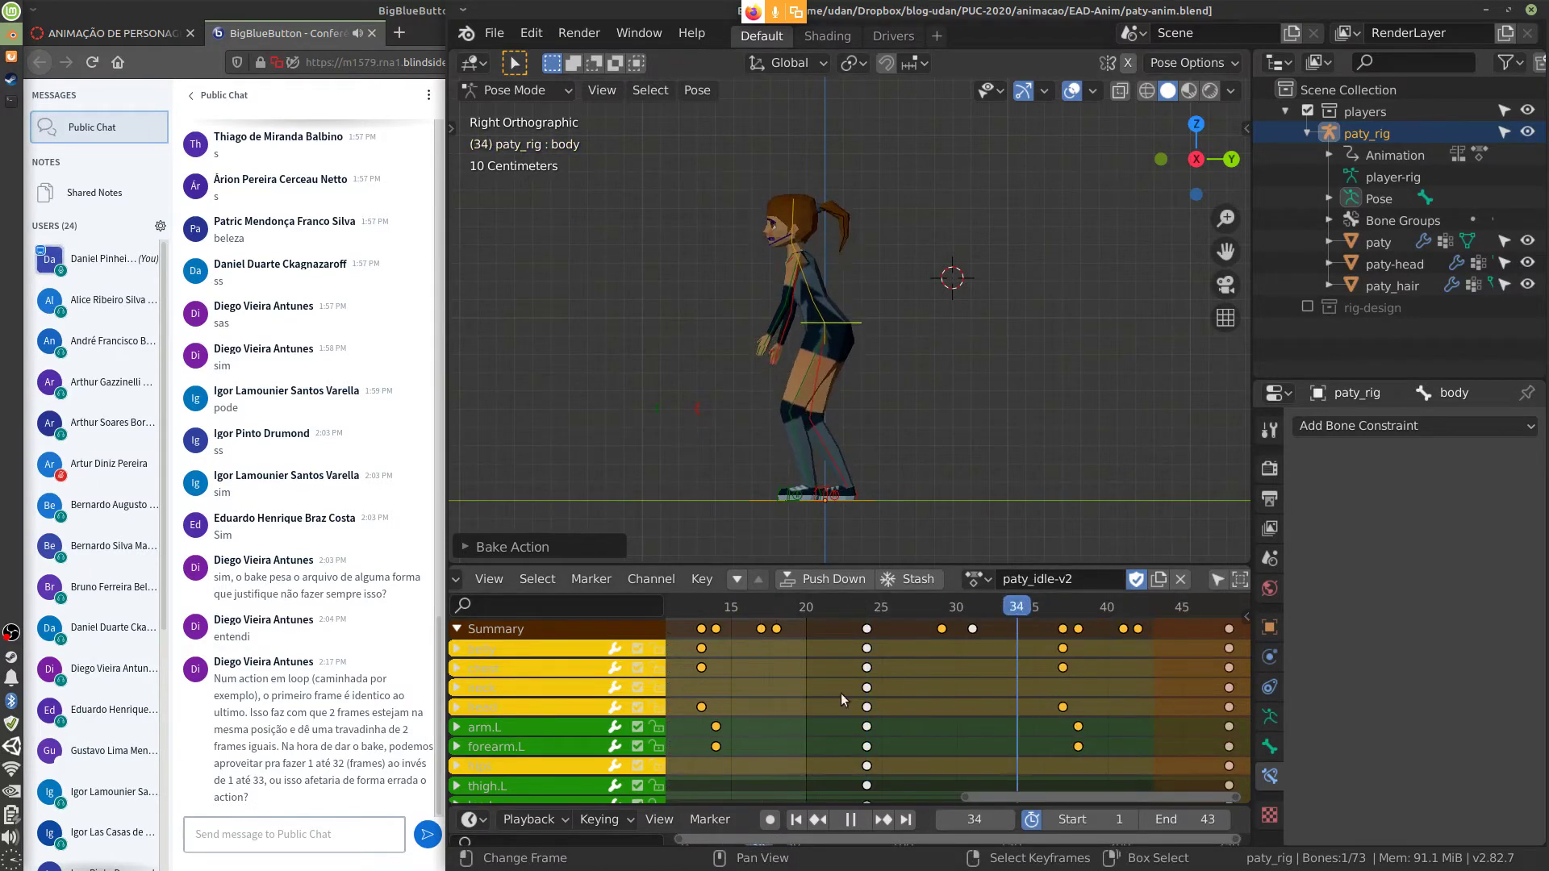
pyautogui.press('space')
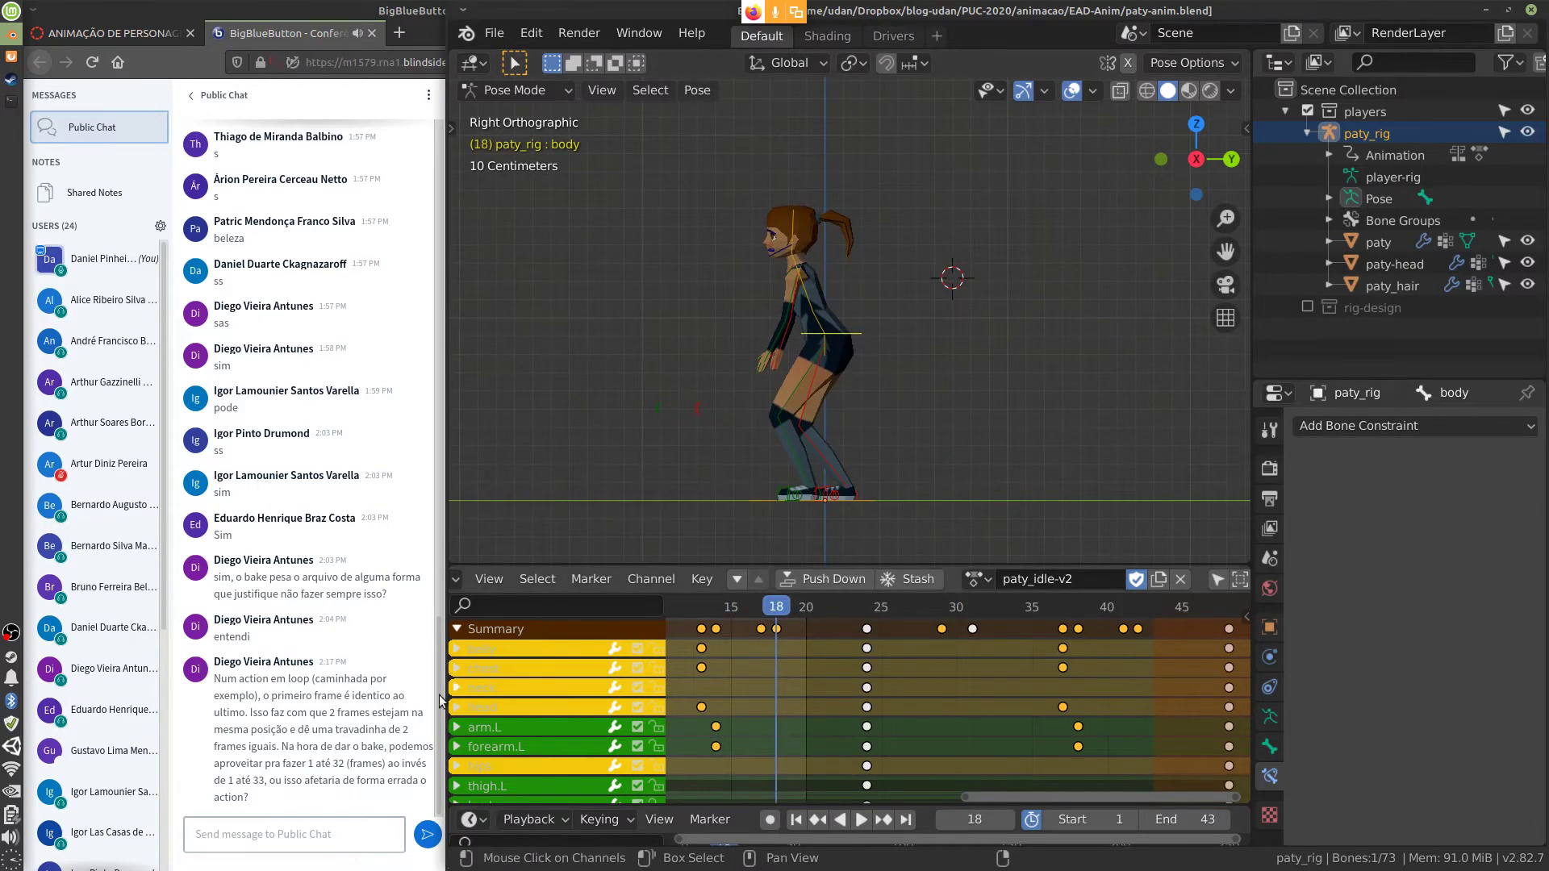
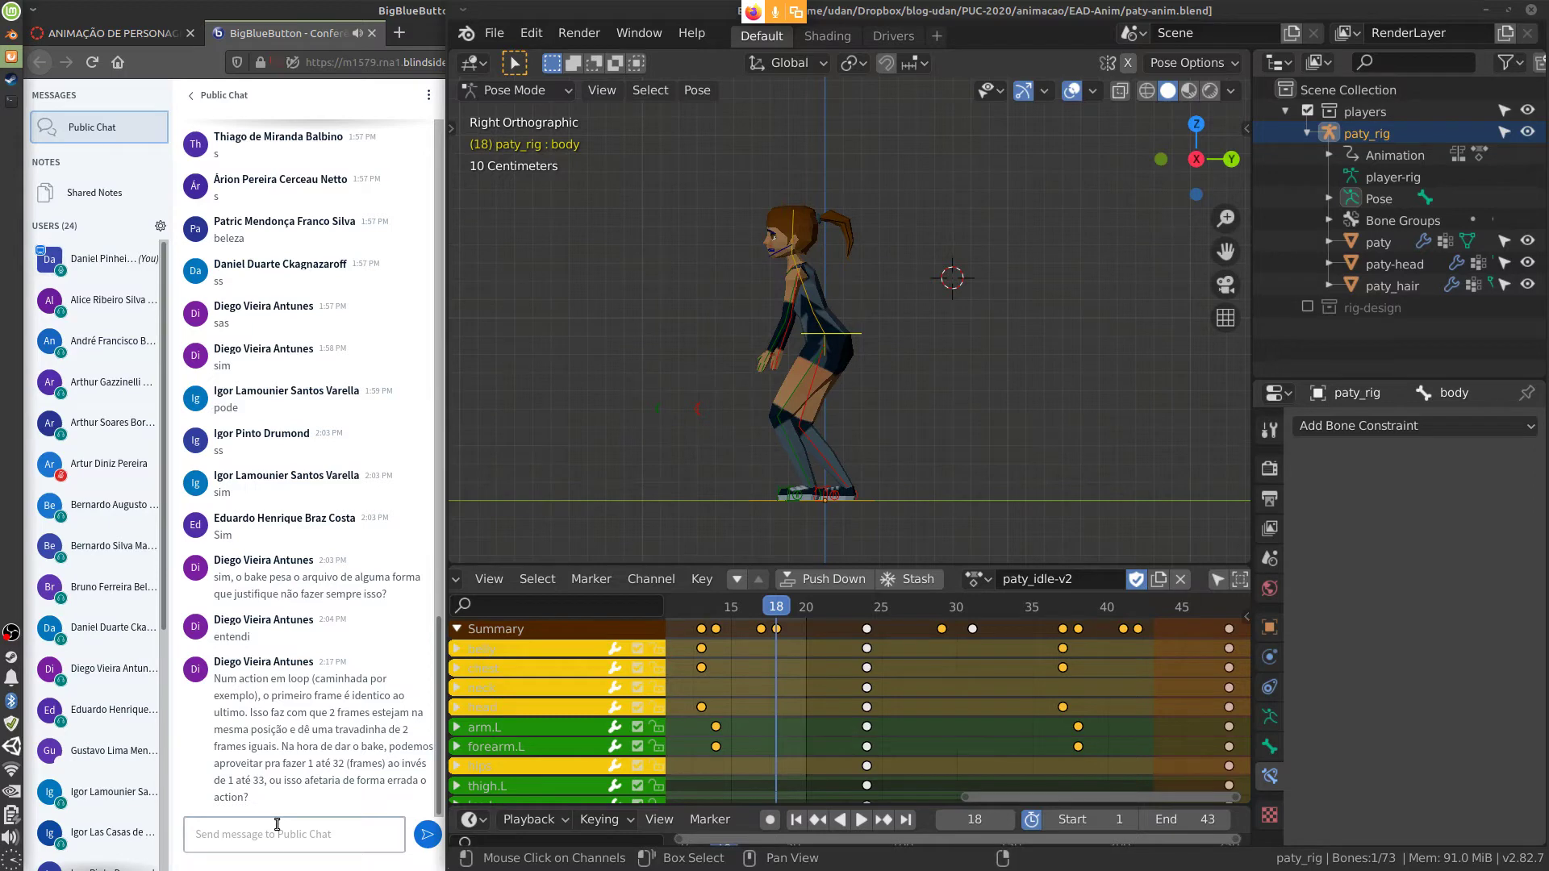
pyautogui.press('space')
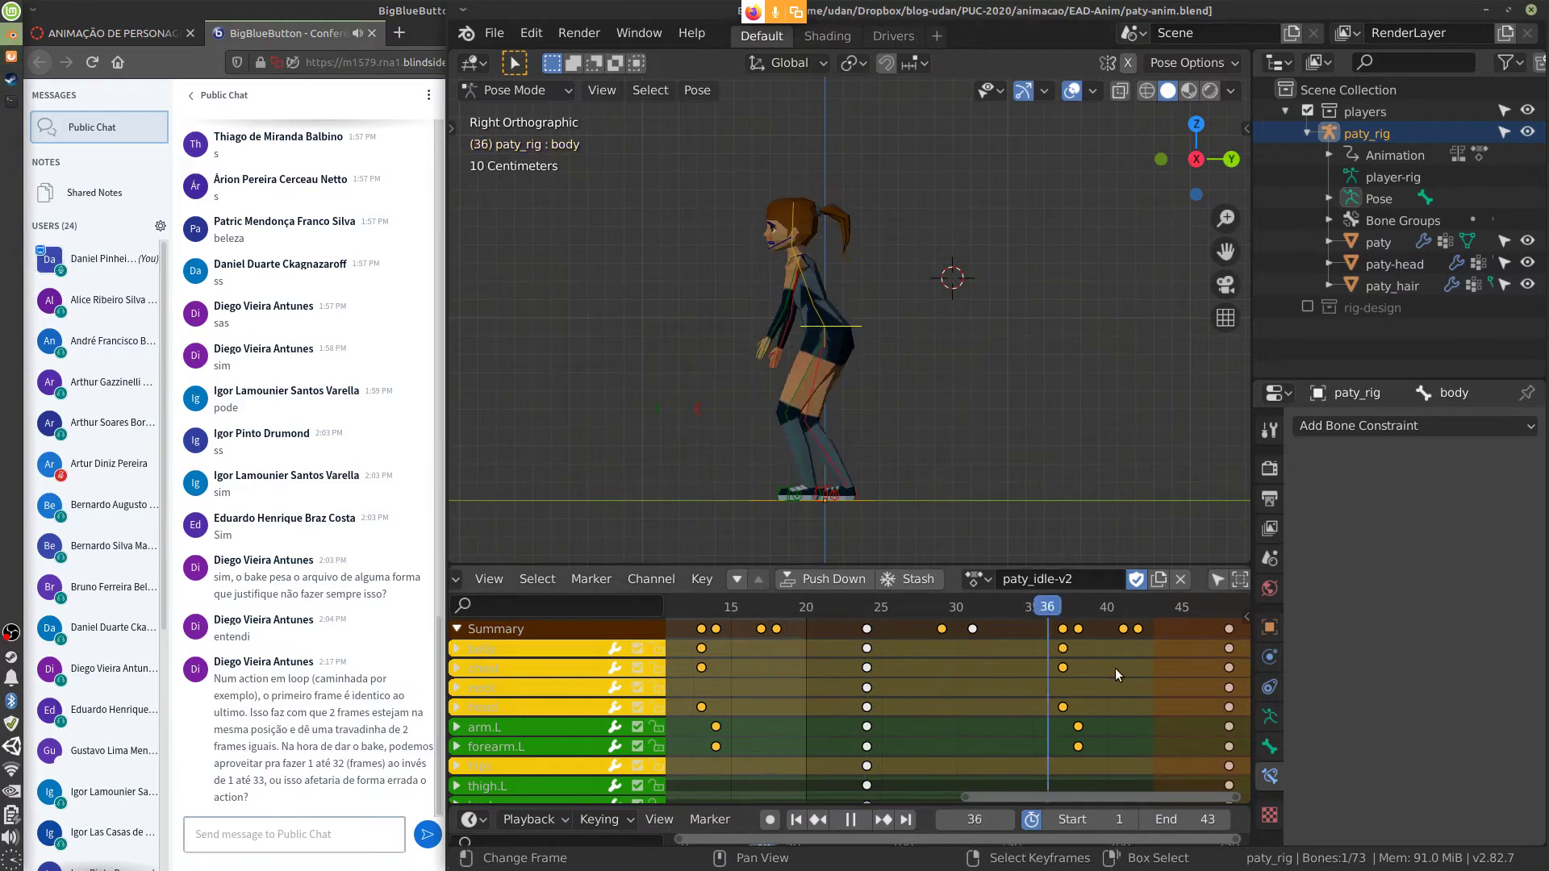
pyautogui.press('space')
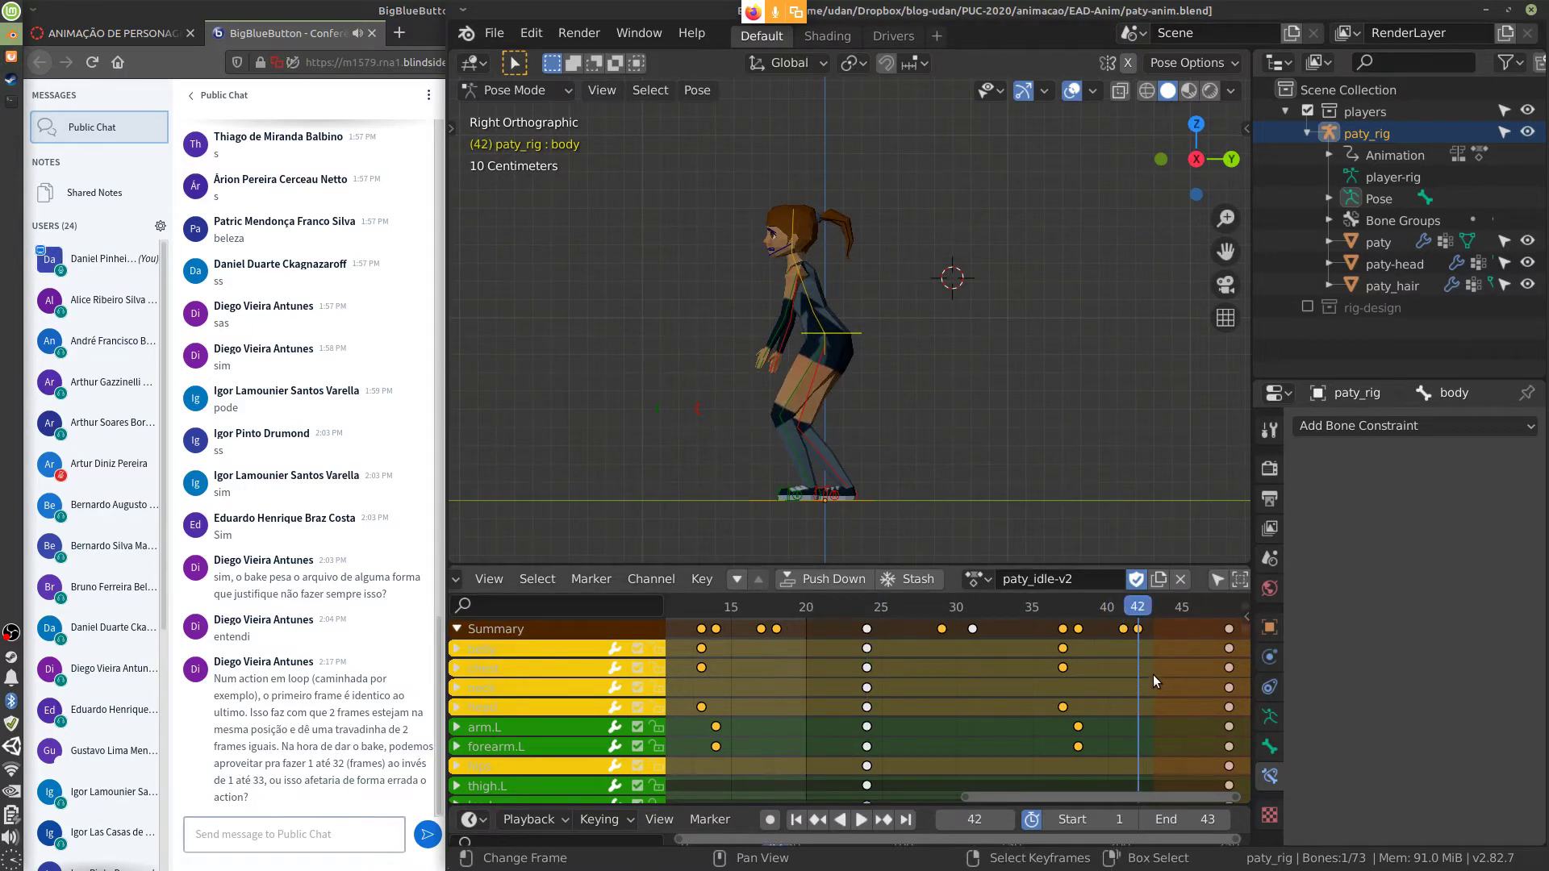
# Load the bake-angry action, insert keyframes on all channels at frame 31, and preview the playback
pyautogui.click(977, 579)
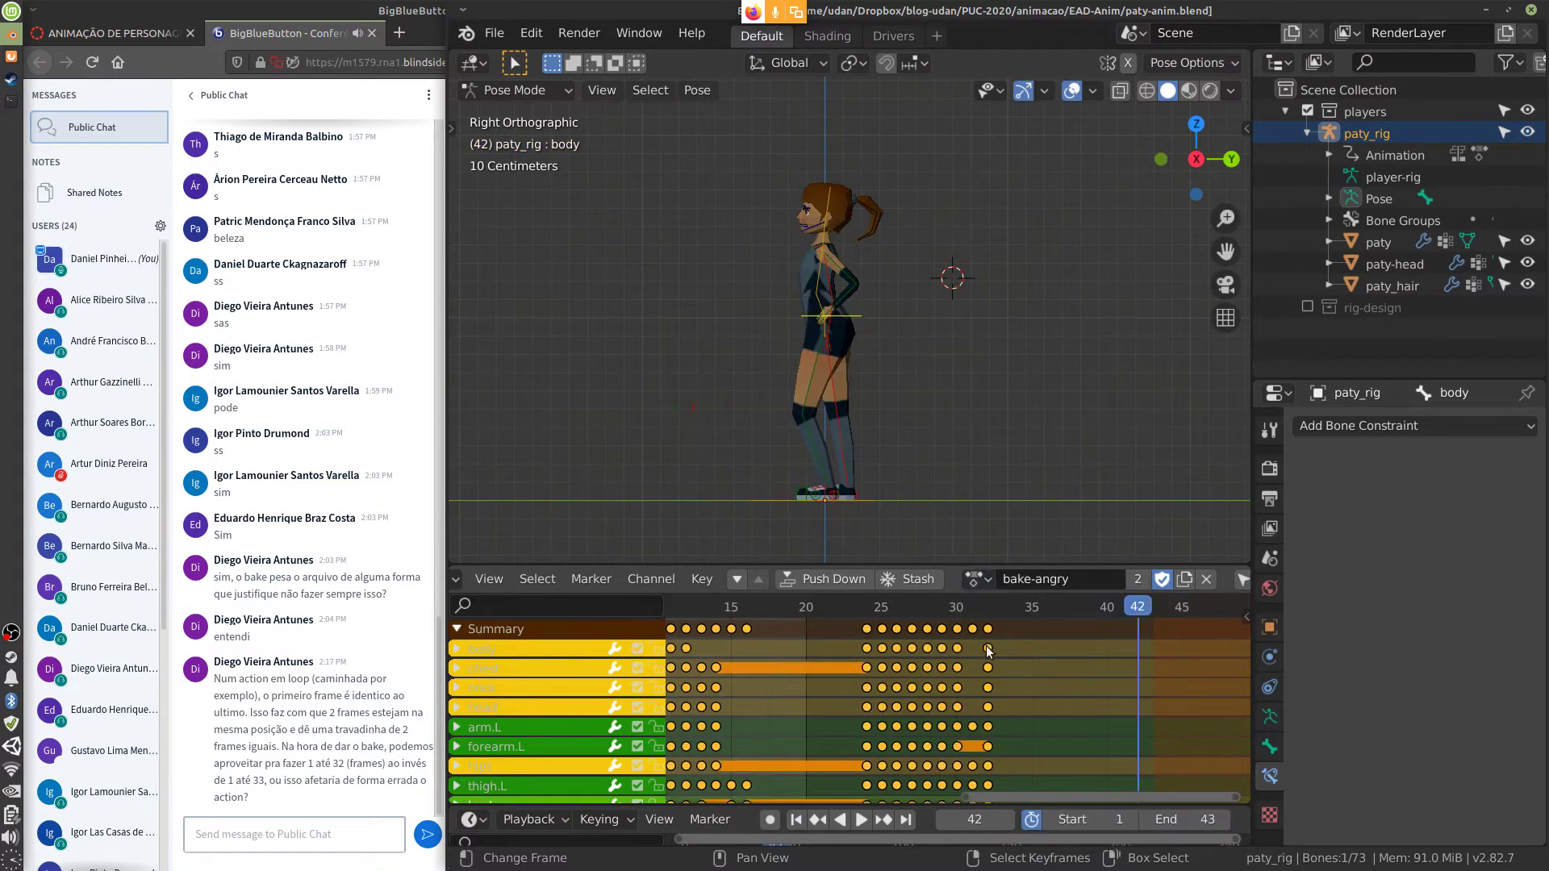
pyautogui.click(972, 655)
pyautogui.press('i')
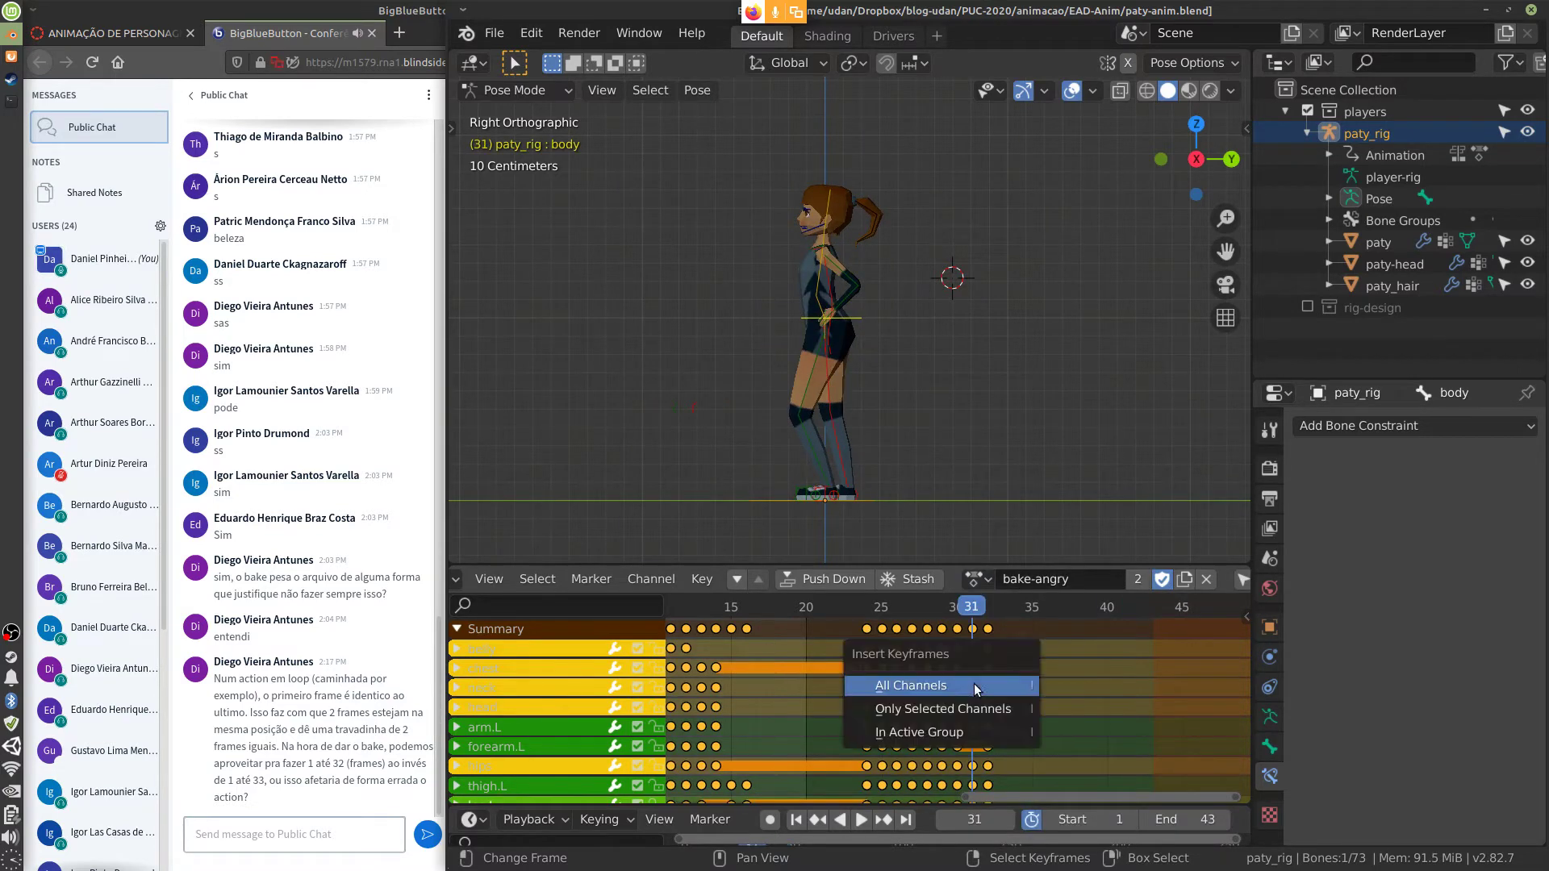
pyautogui.click(972, 689)
pyautogui.press('space')
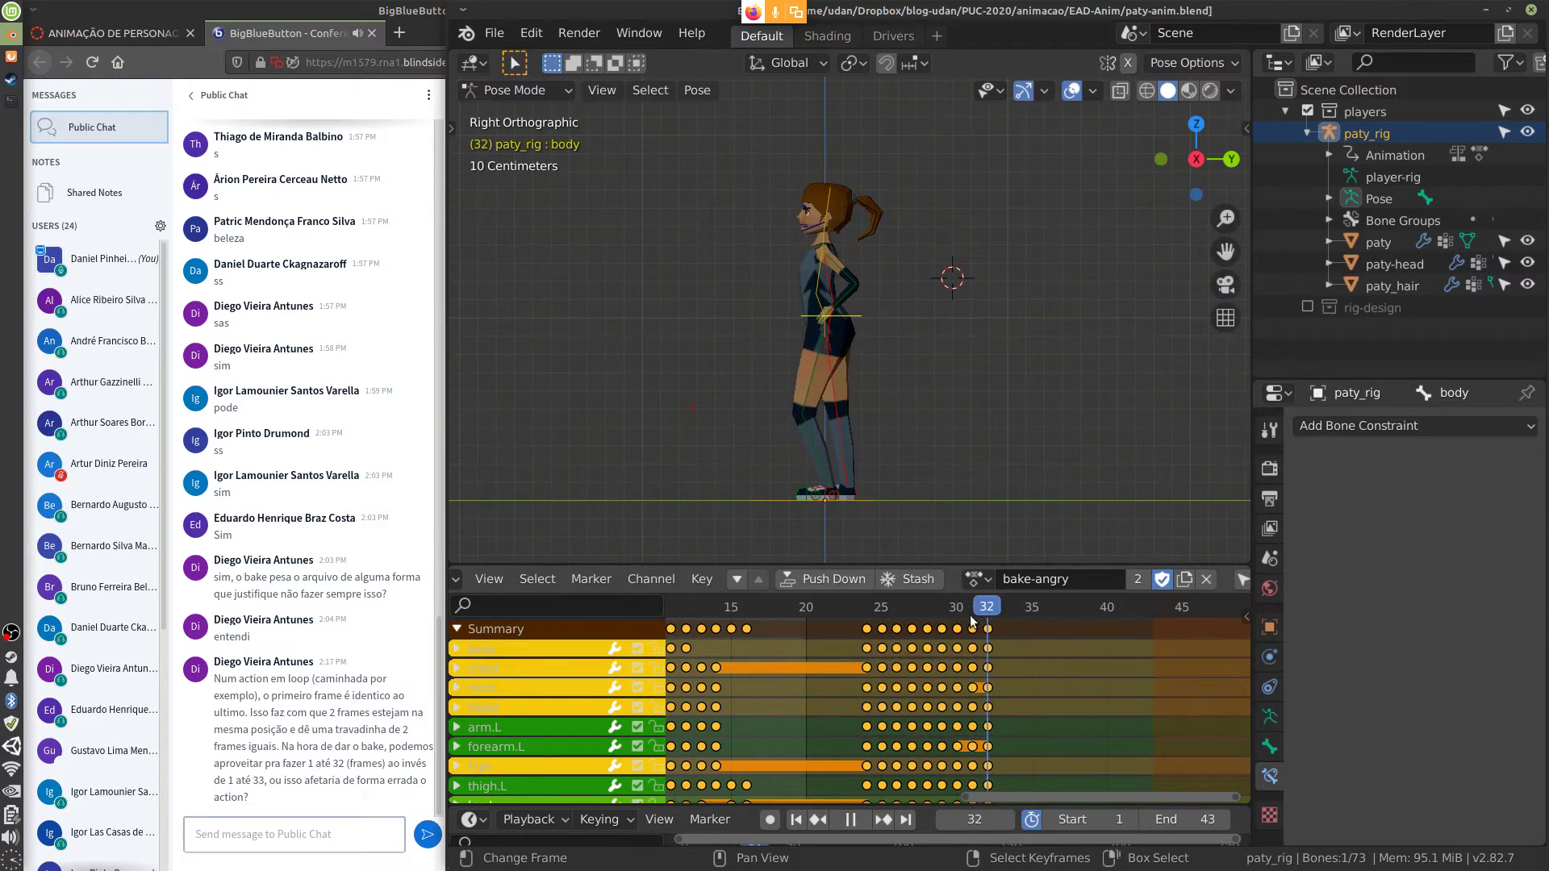
pyautogui.press('space')
# Move all keyframes at frame 32 of bake-angry 3 frames later and preview the playback
pyautogui.click(988, 628)
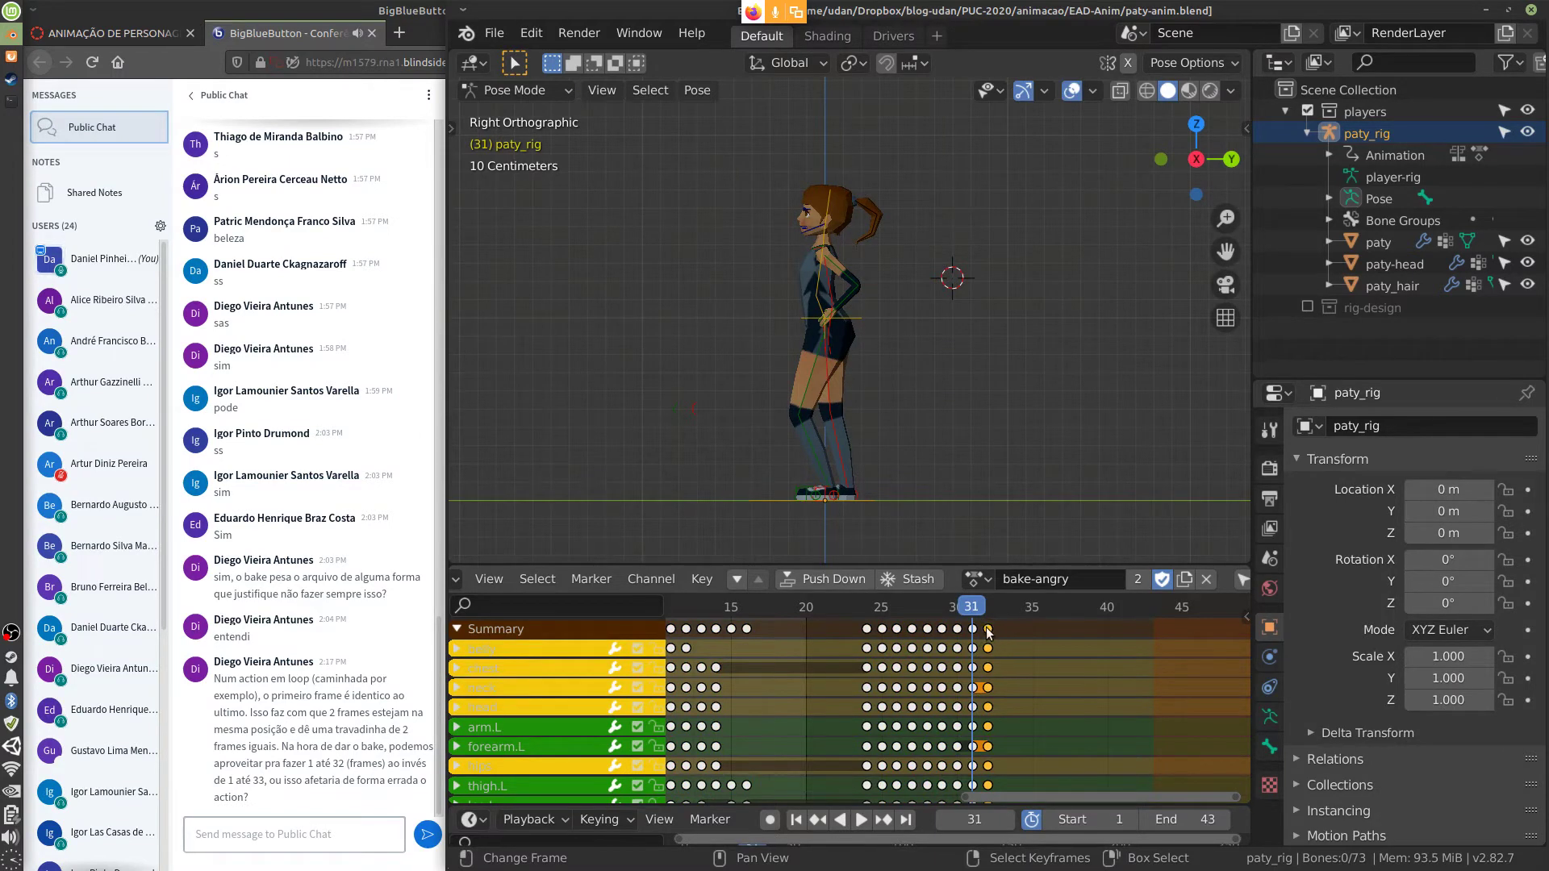
pyautogui.press('g')
pyautogui.press('3')
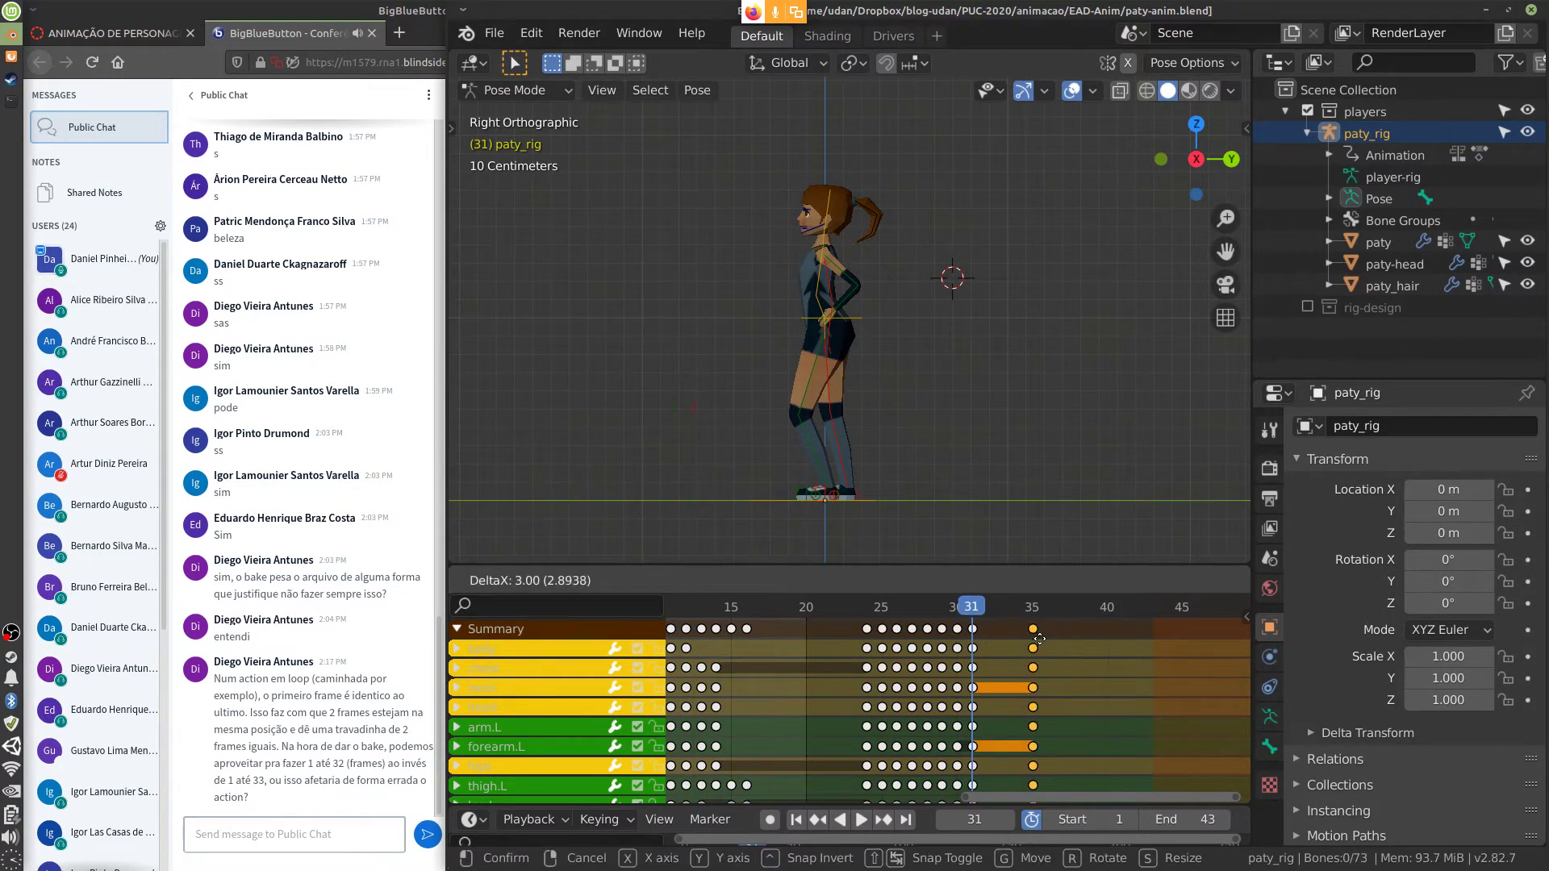
pyautogui.press('Return')
pyautogui.press('space')
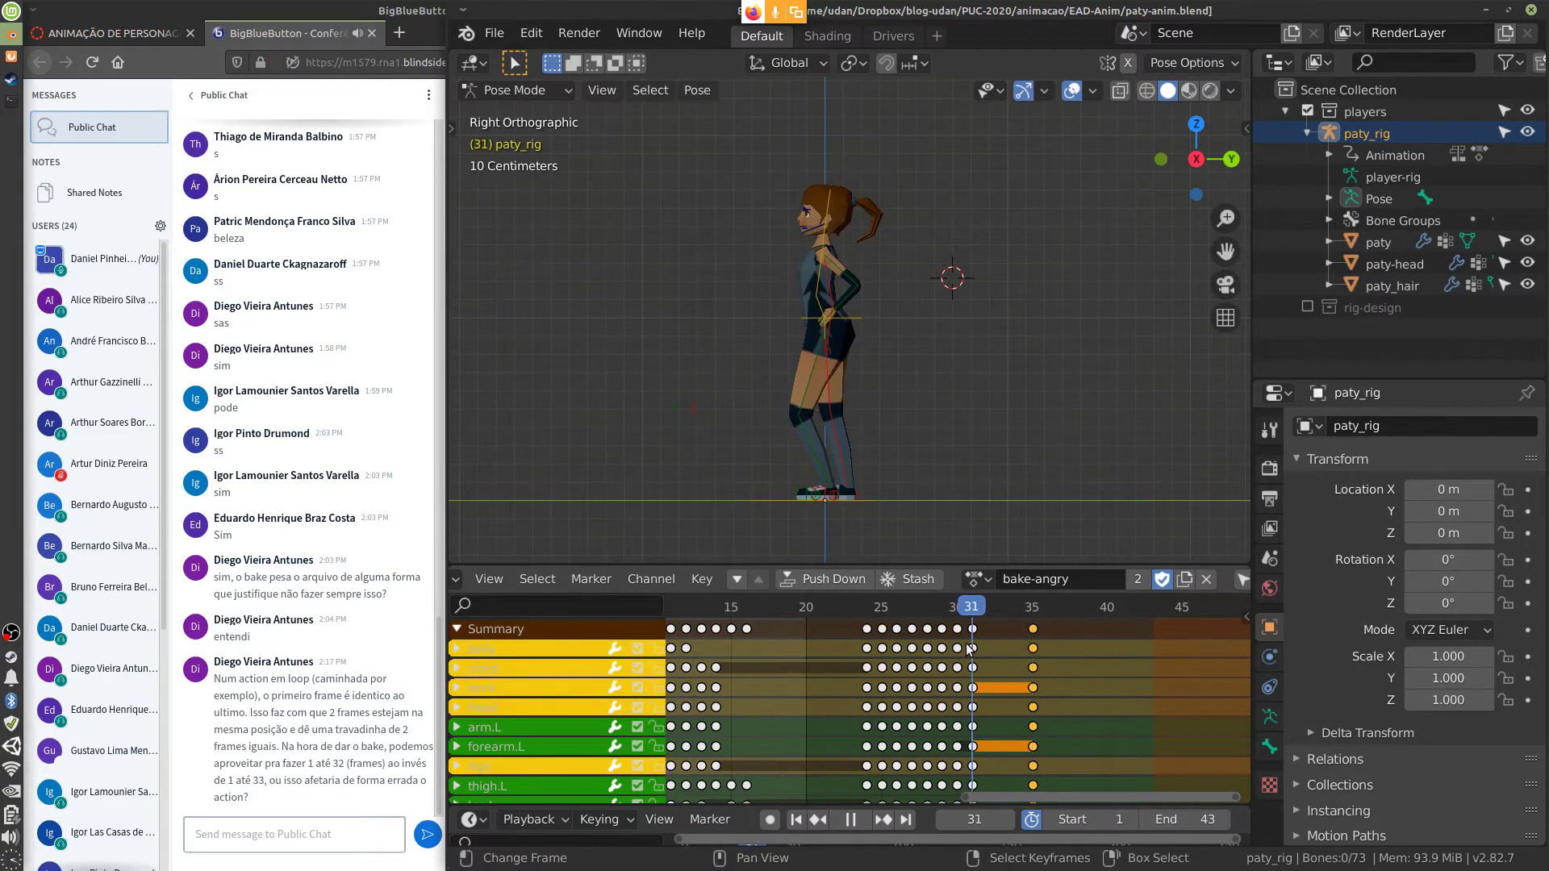
pyautogui.press('Escape')
# Return the shifted bake-angry keyframes to frame 32 and preview the playback
pyautogui.moveTo(1038, 629); pyautogui.dragTo(988, 652)
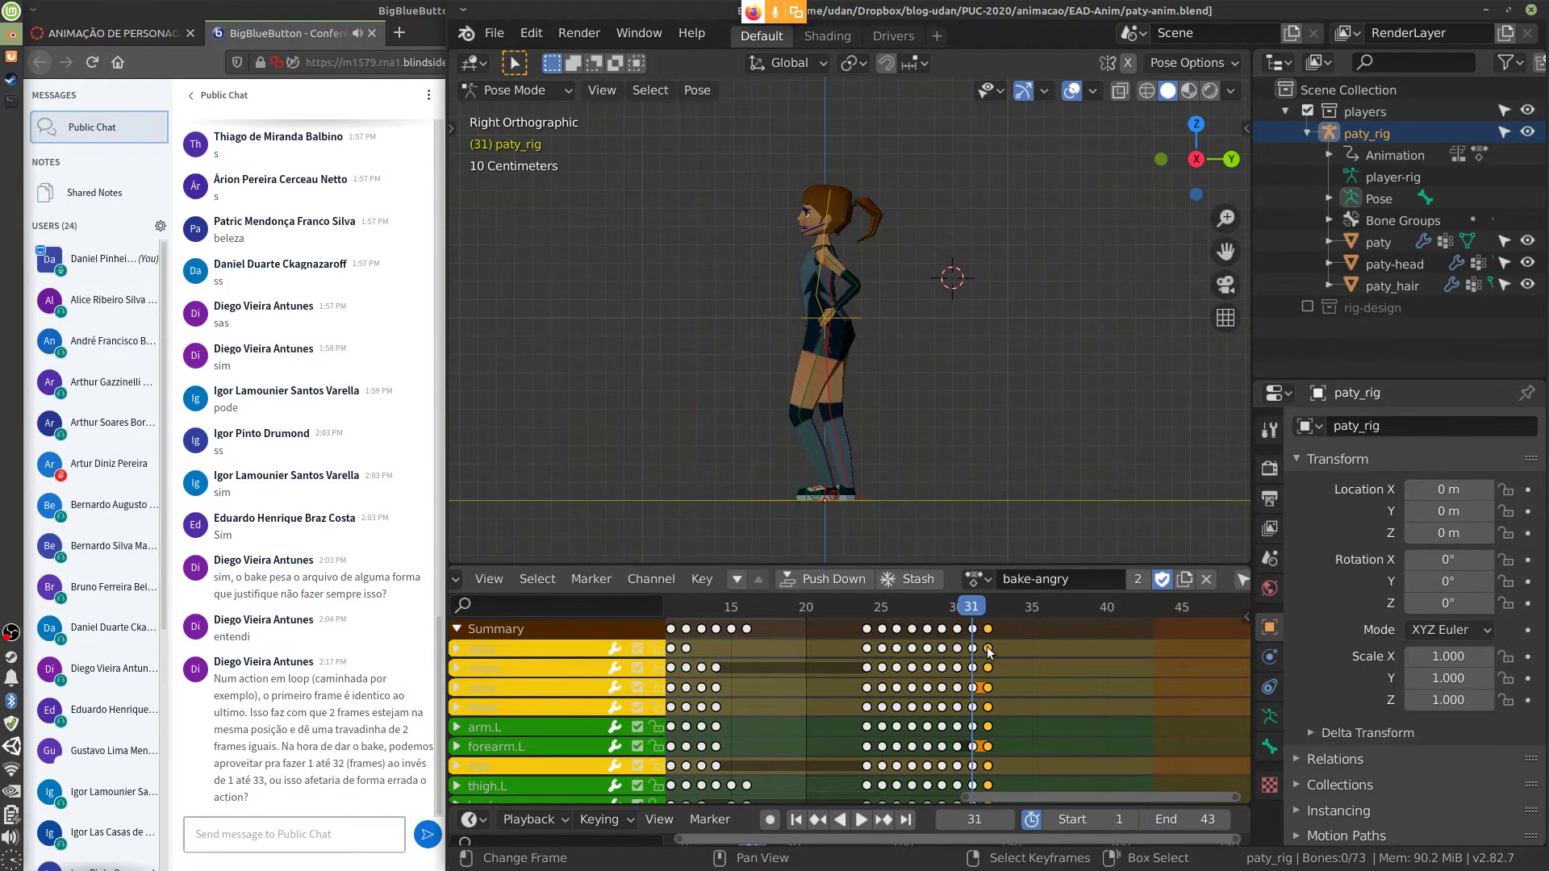
pyautogui.press('space')
pyautogui.press('Escape')
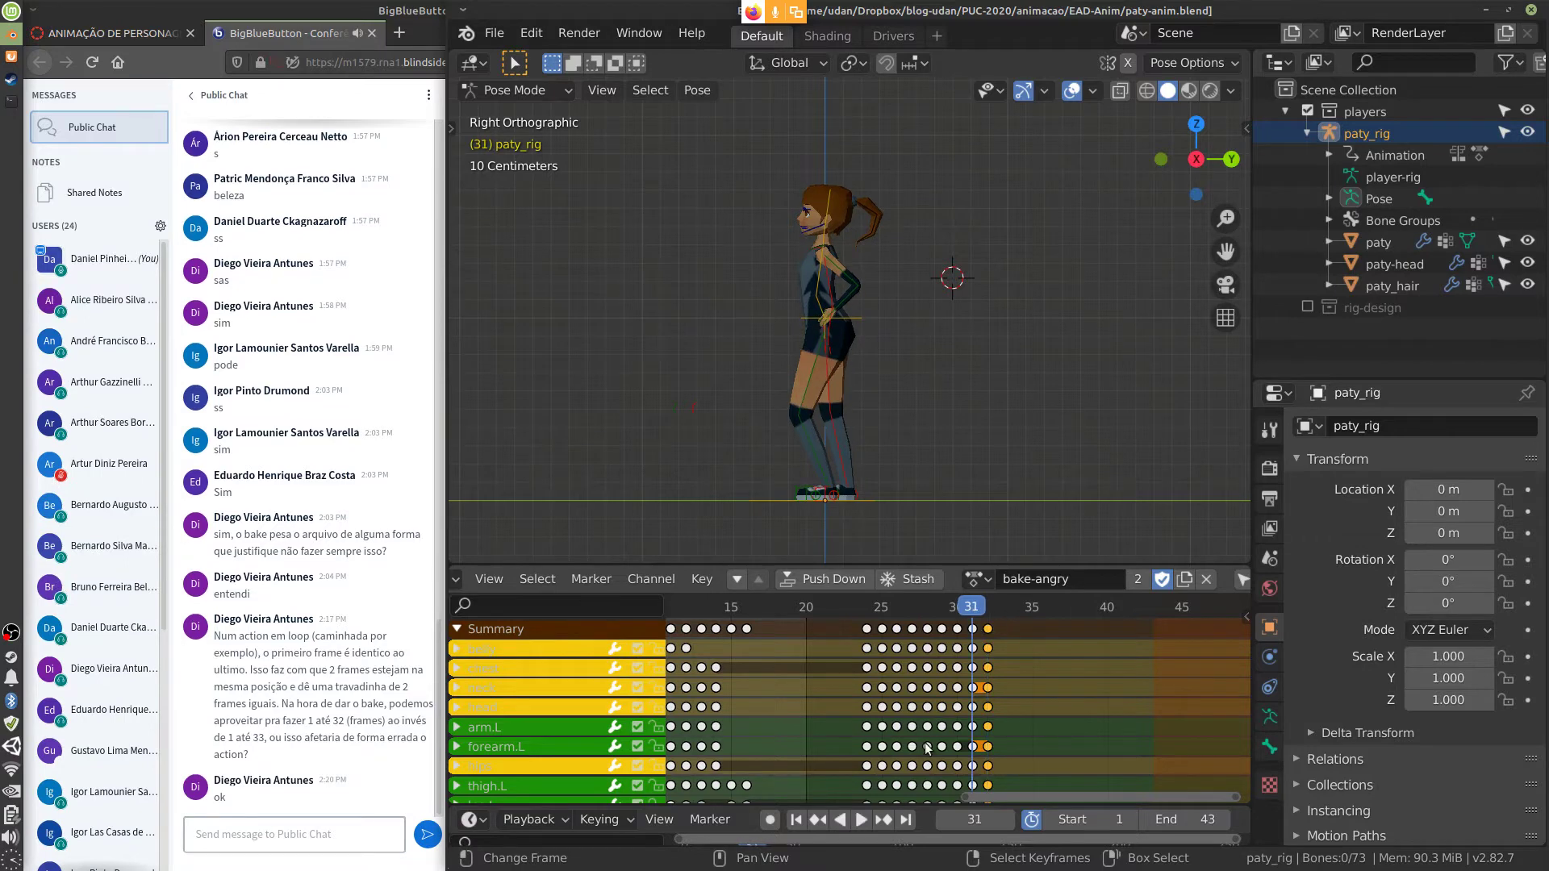
# Load and preview the paty_walk action, and remove the IK constraint from the leg.R bone
pyautogui.click(984, 580)
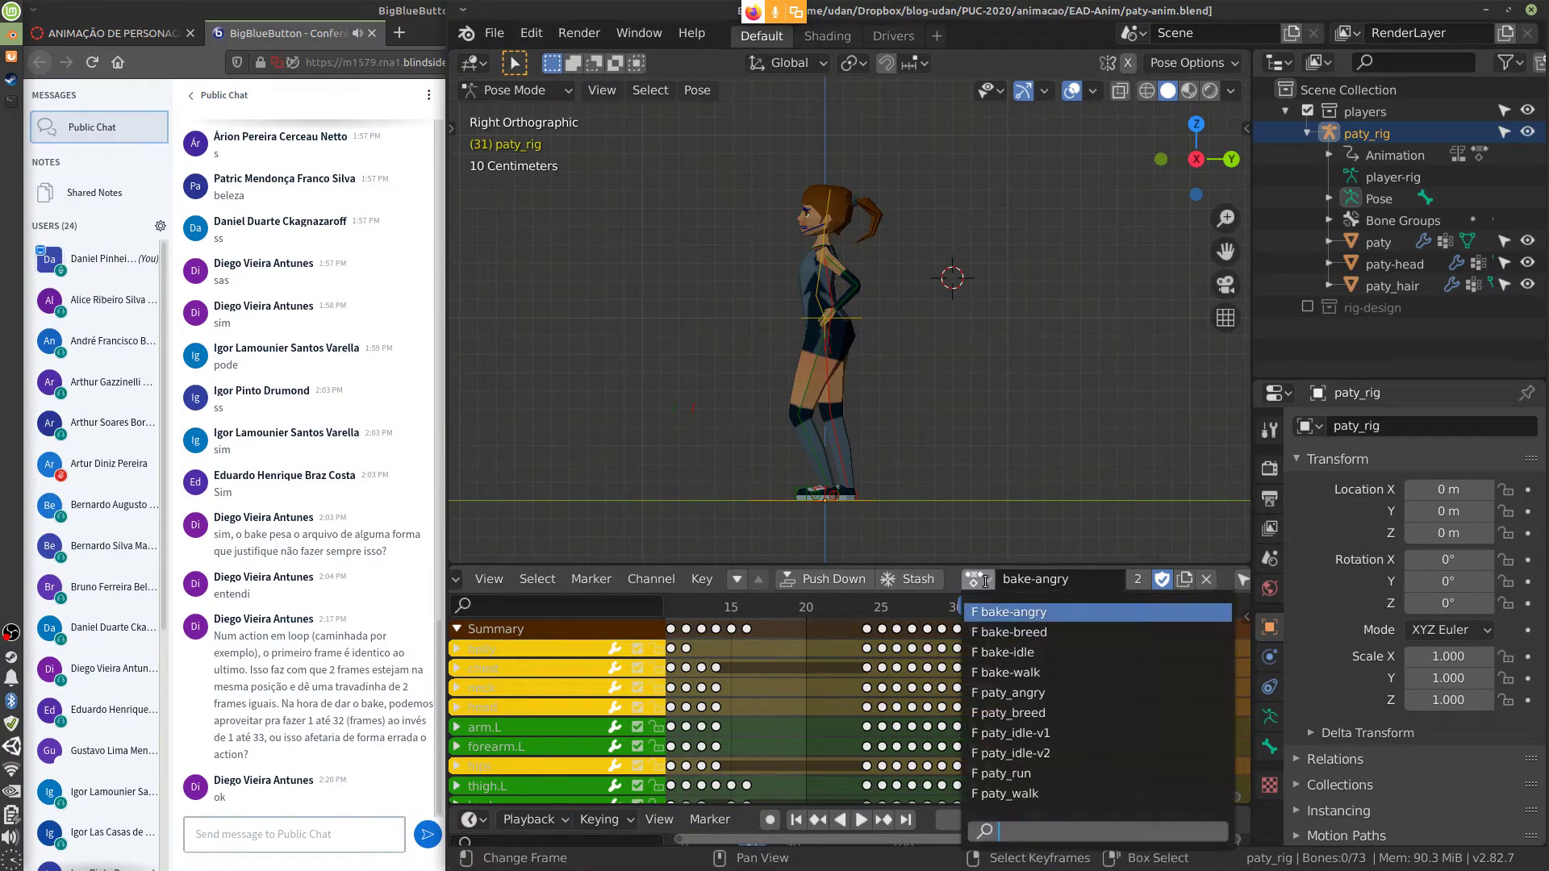
pyautogui.click(985, 578)
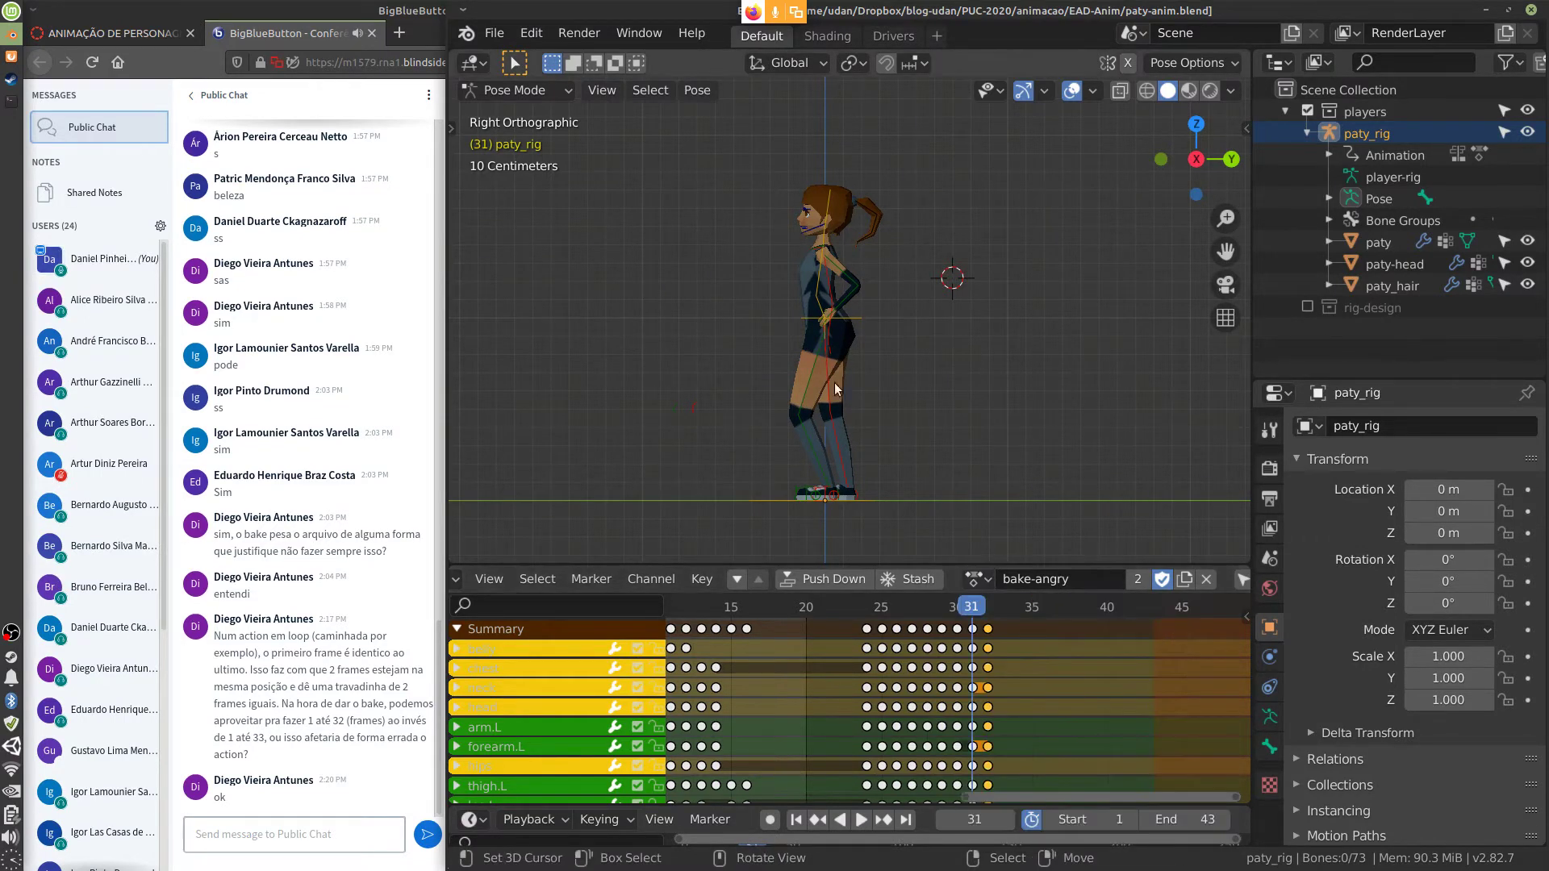
pyautogui.click(853, 426)
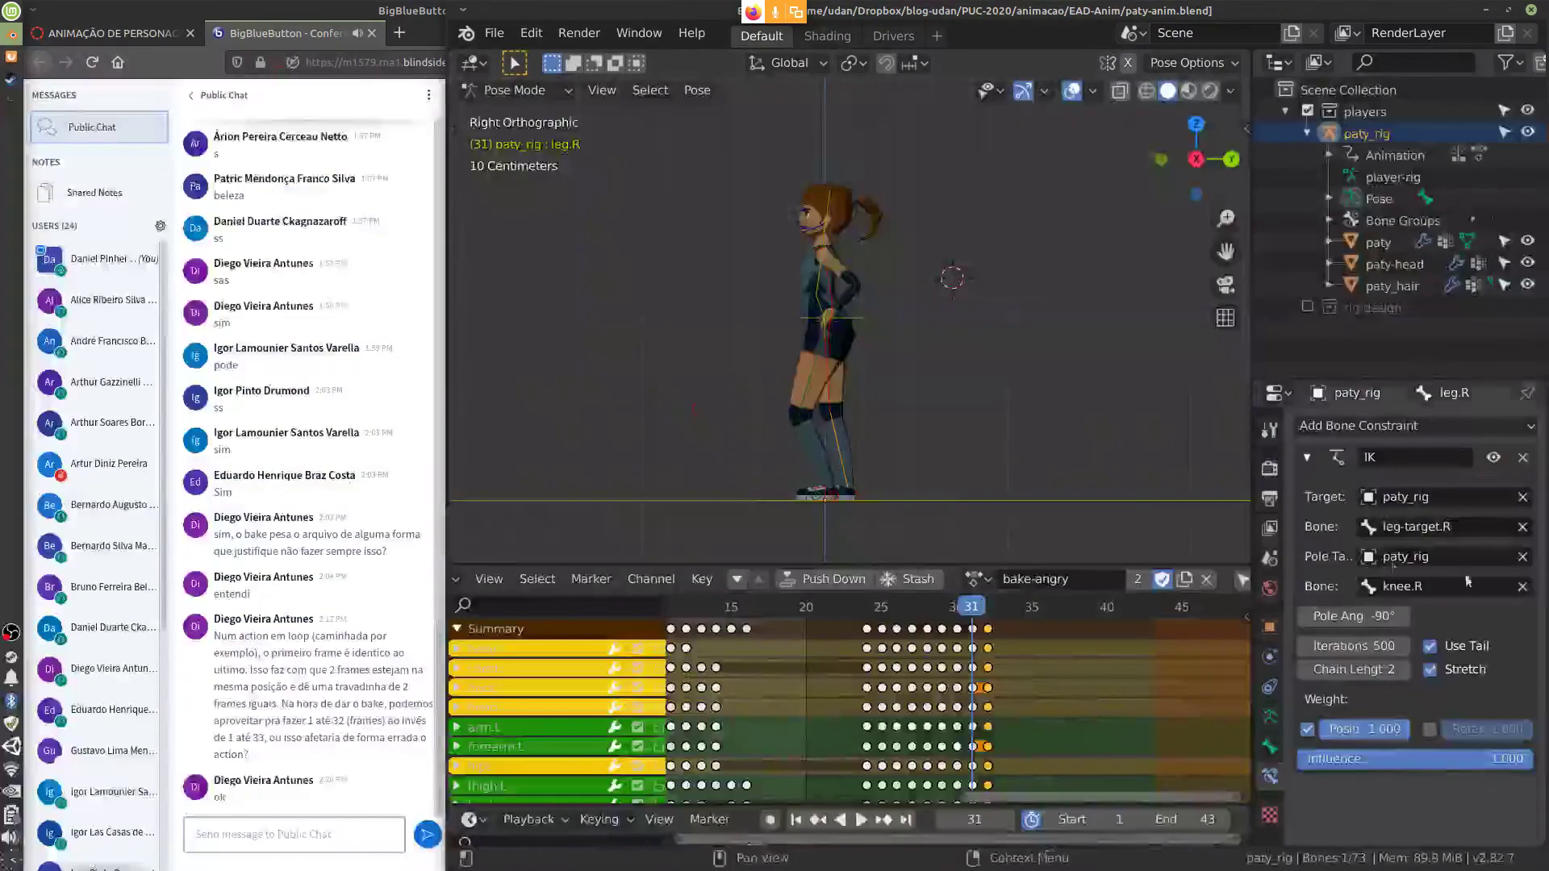
pyautogui.click(980, 581)
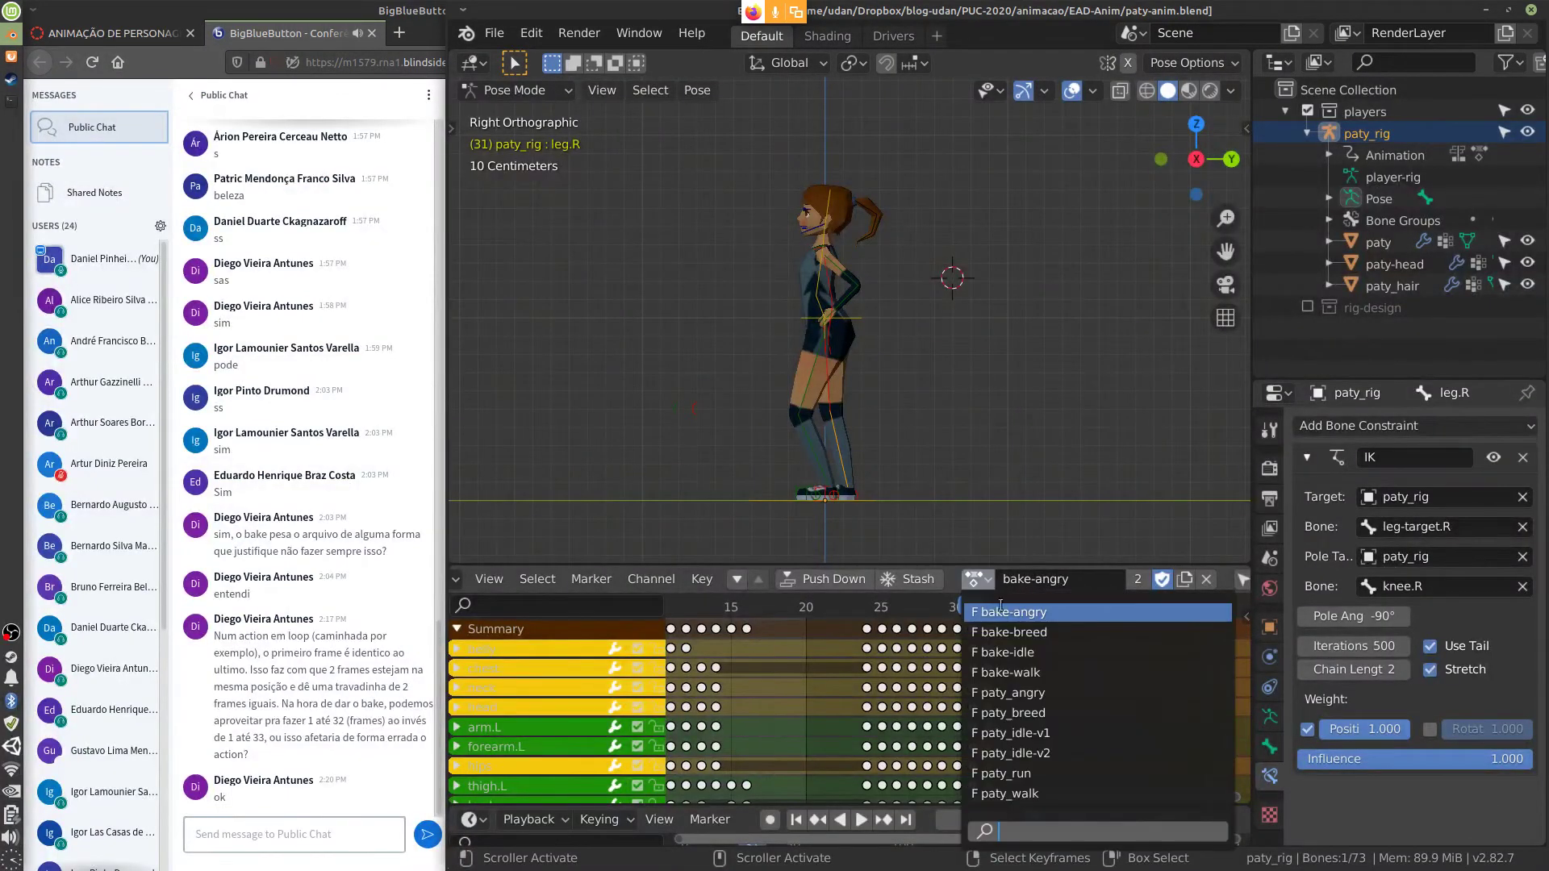
pyautogui.click(1044, 786)
pyautogui.press('space')
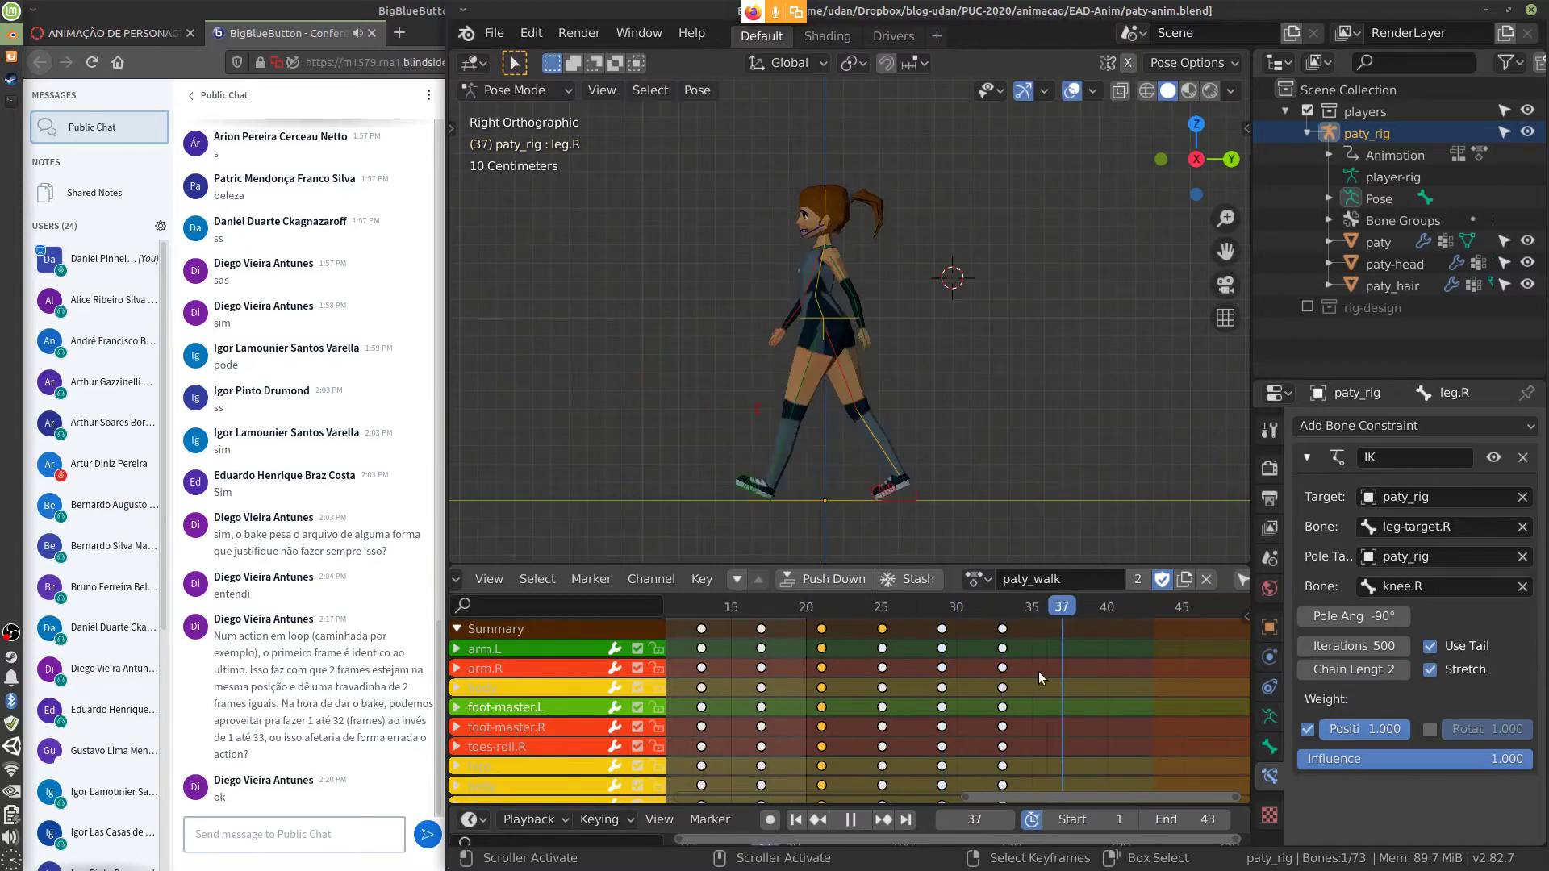
pyautogui.press('space')
pyautogui.click(1522, 457)
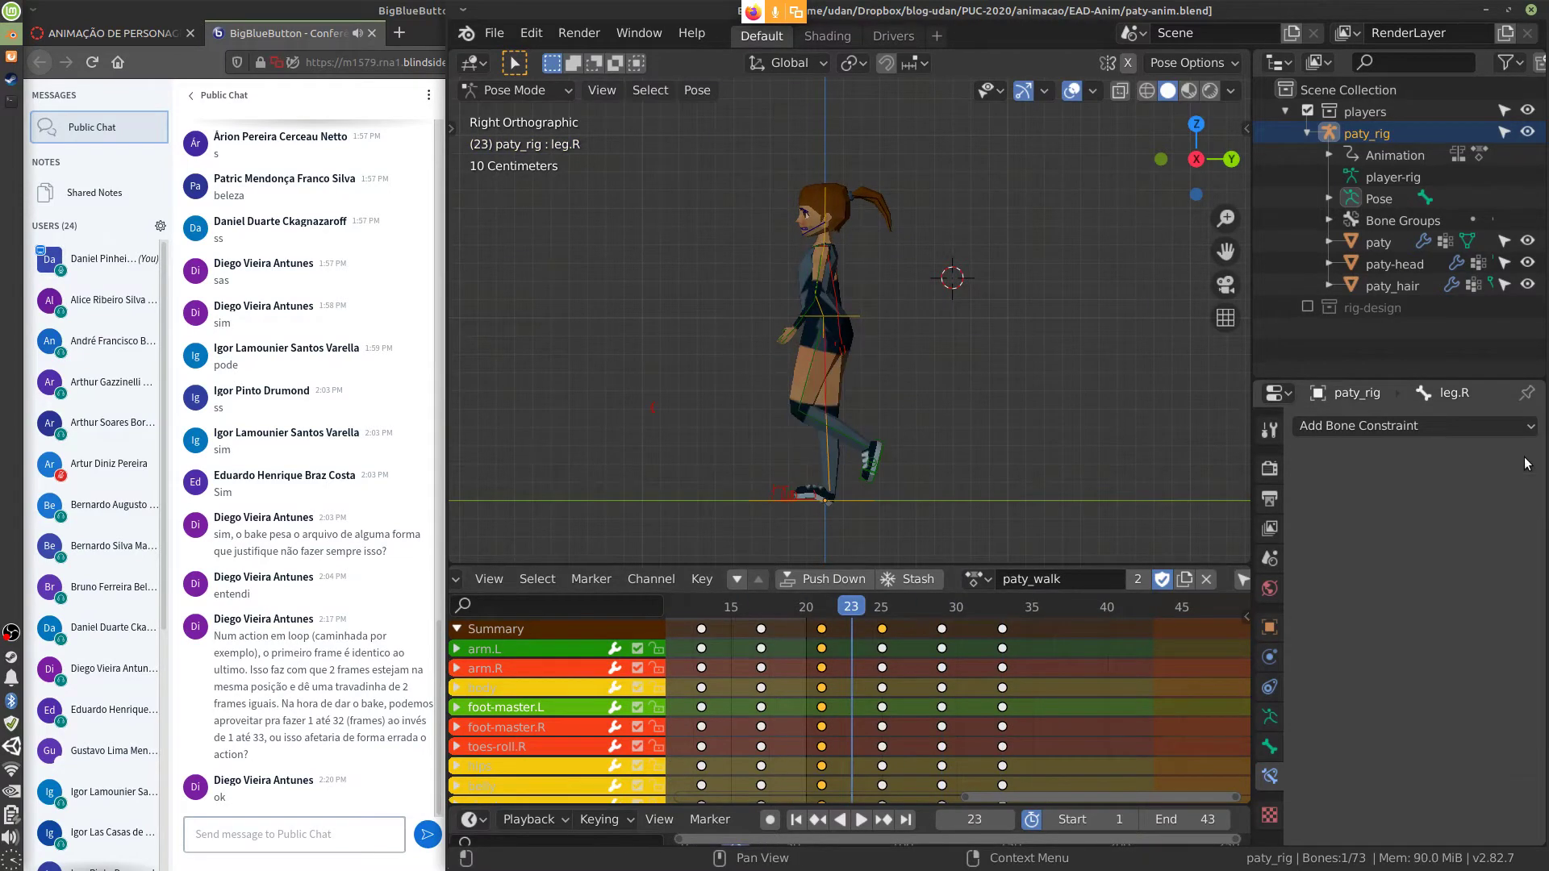
# Enable the remaining armature layers in the second row and remove the bone constraint from toes.R
pyautogui.click(803, 500)
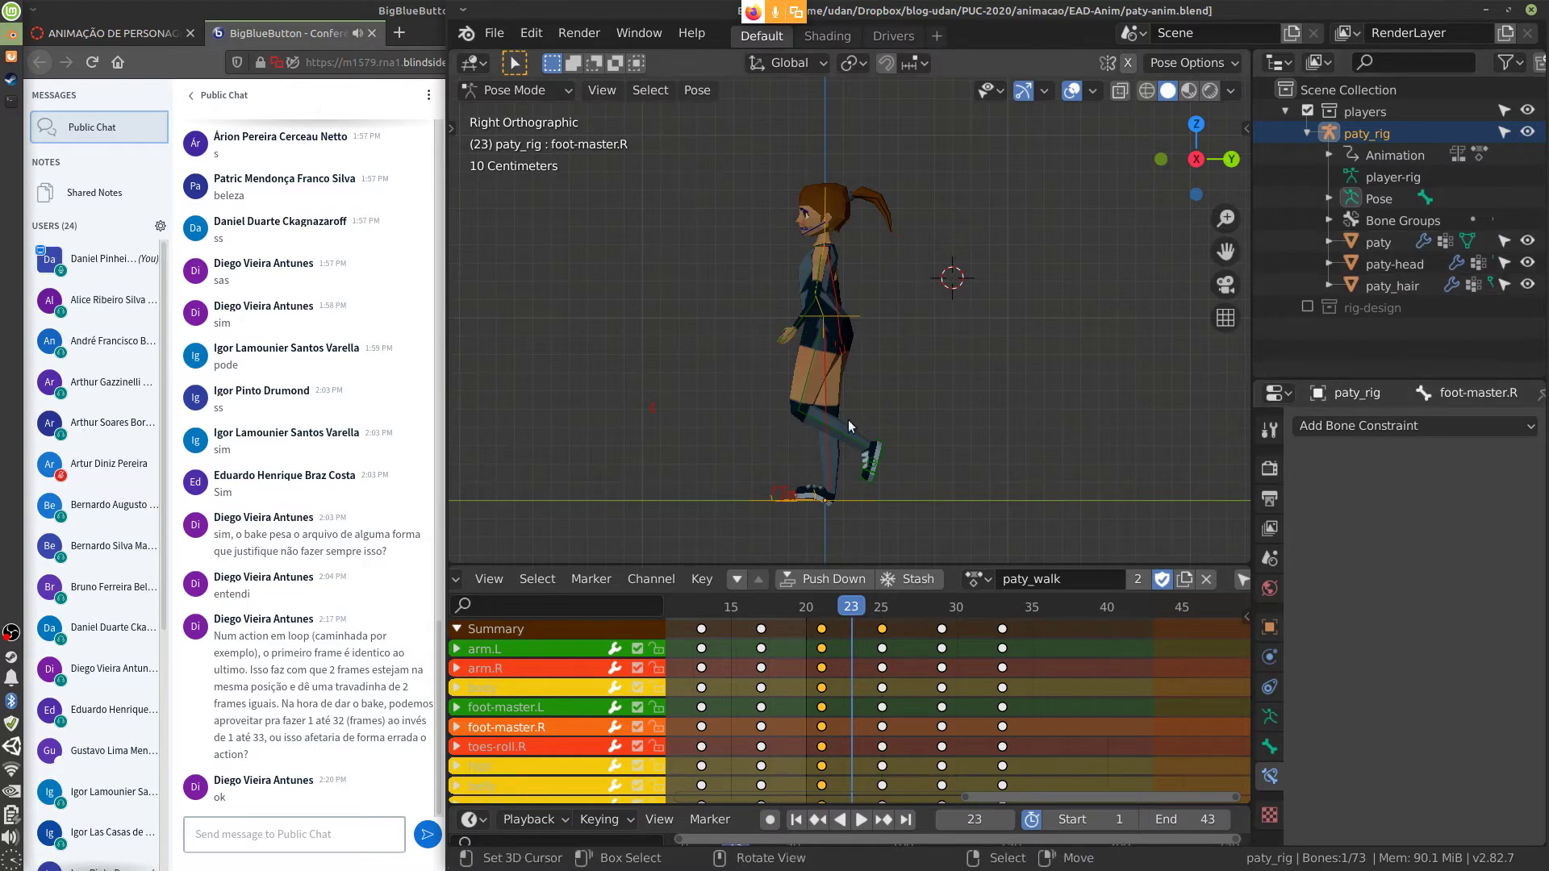
pyautogui.click(1269, 717)
pyautogui.keyDown('shift'); pyautogui.click(1298, 554); pyautogui.keyUp('shift')
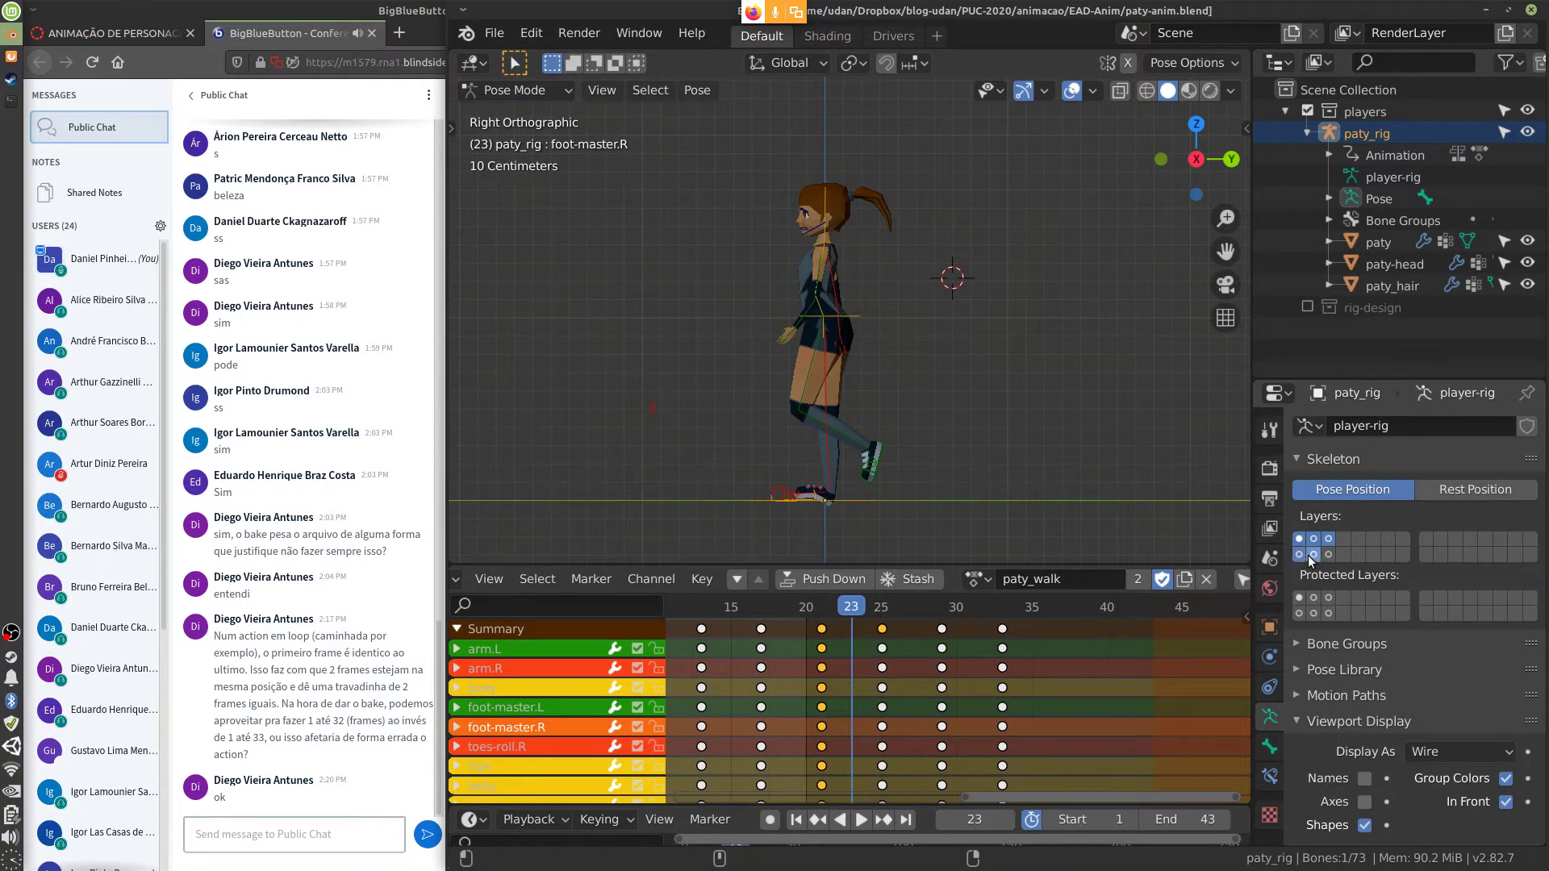
pyautogui.keyDown('shift'); pyautogui.click(1329, 554); pyautogui.keyUp('shift')
pyautogui.click(809, 503)
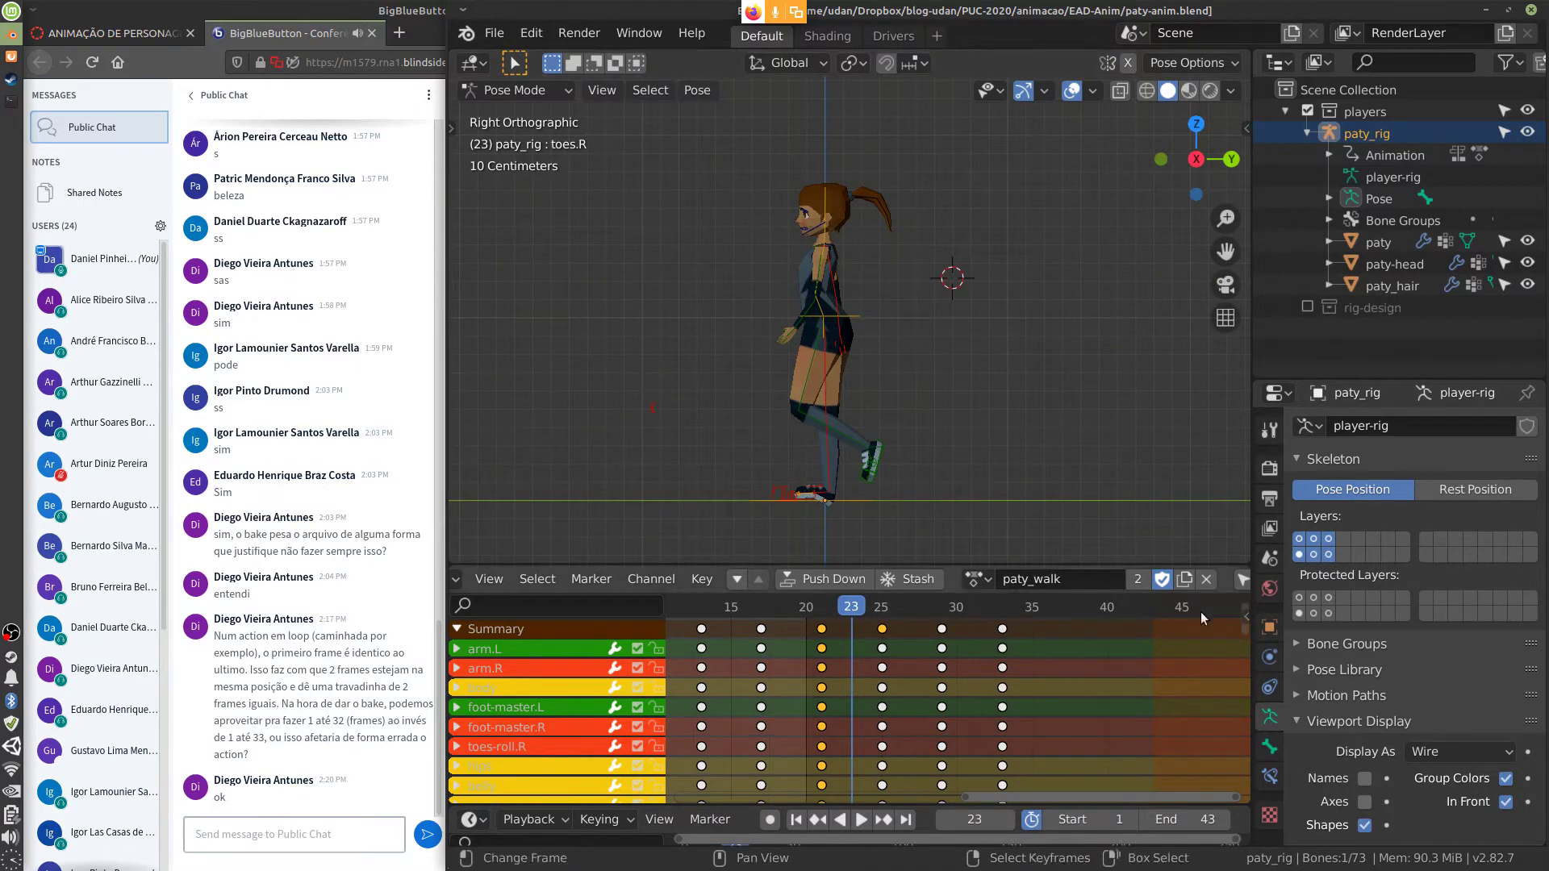
pyautogui.click(1270, 780)
pyautogui.click(1522, 456)
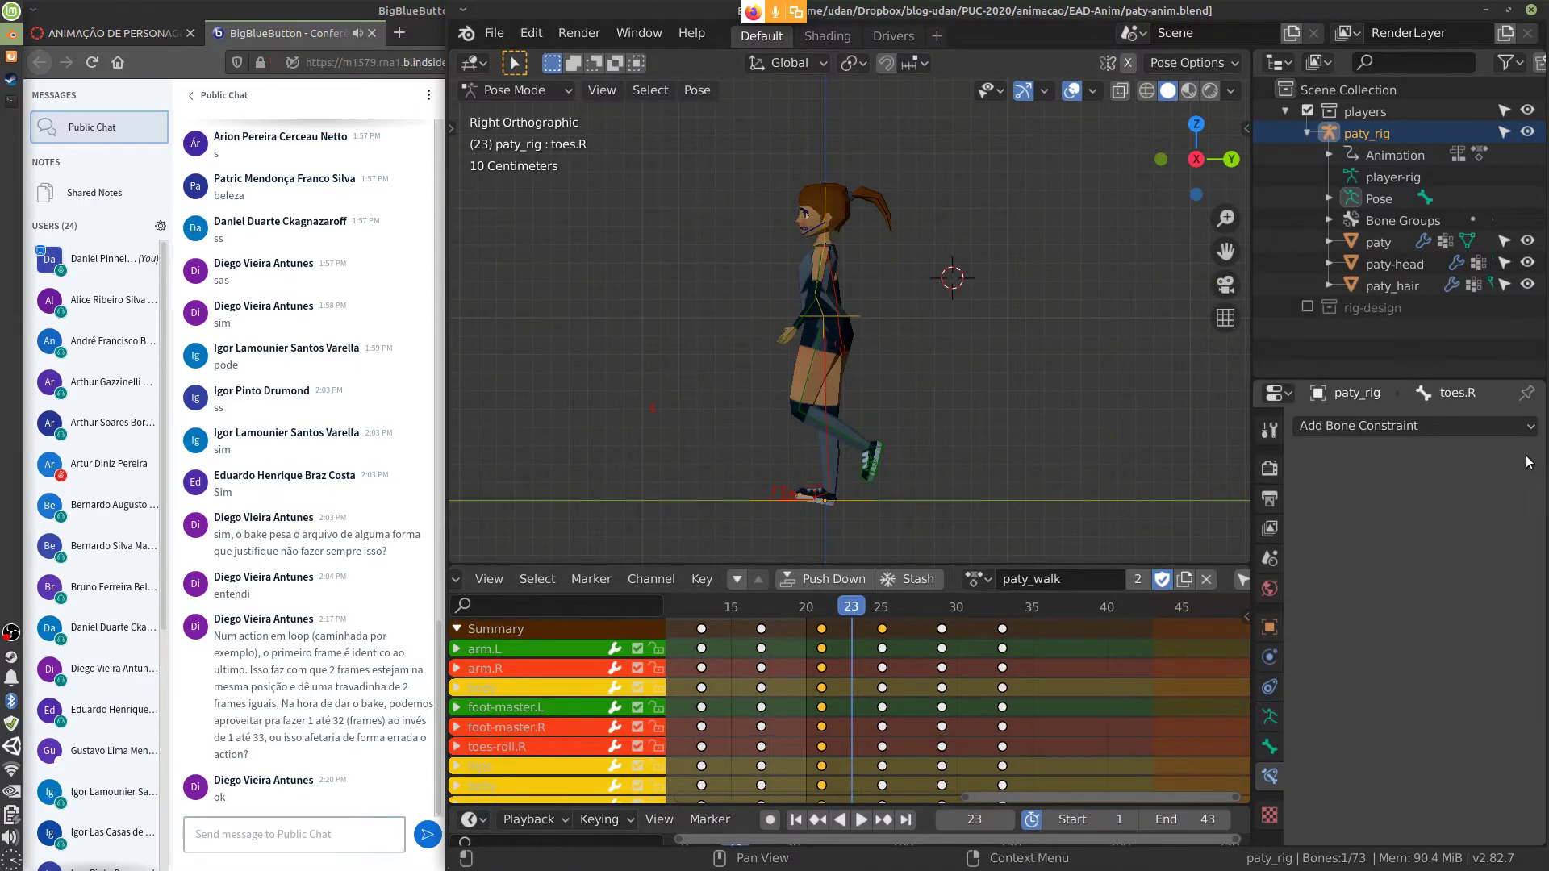
# Select the leg.L bone on the rig's raised leg and remove its IK constraint
pyautogui.click(874, 469)
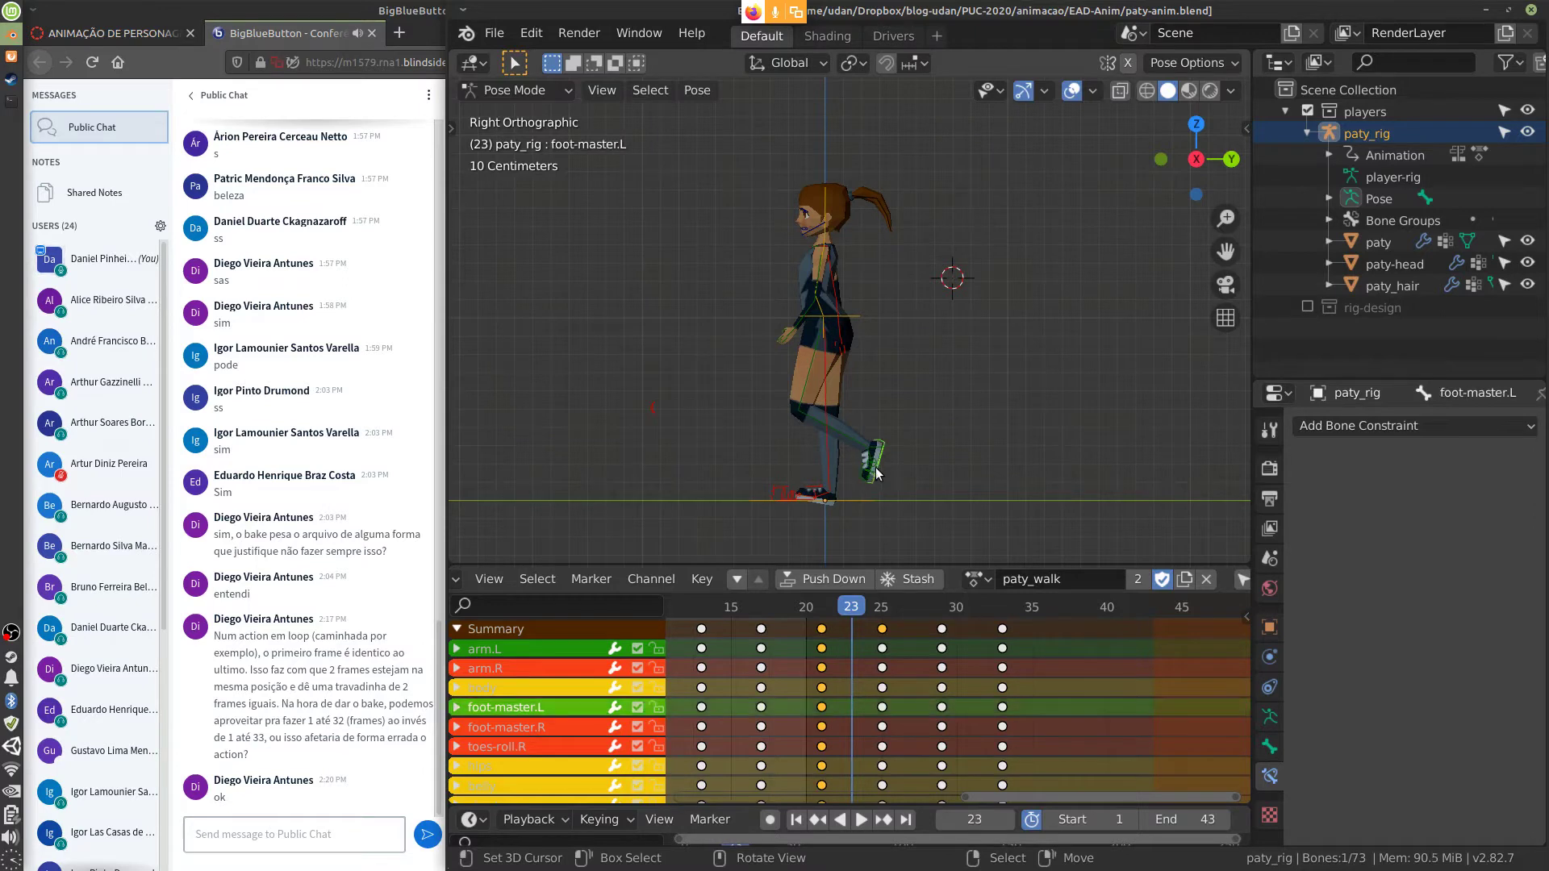
pyautogui.click(874, 470)
pyautogui.click(874, 469)
pyautogui.click(873, 470)
pyautogui.click(873, 470)
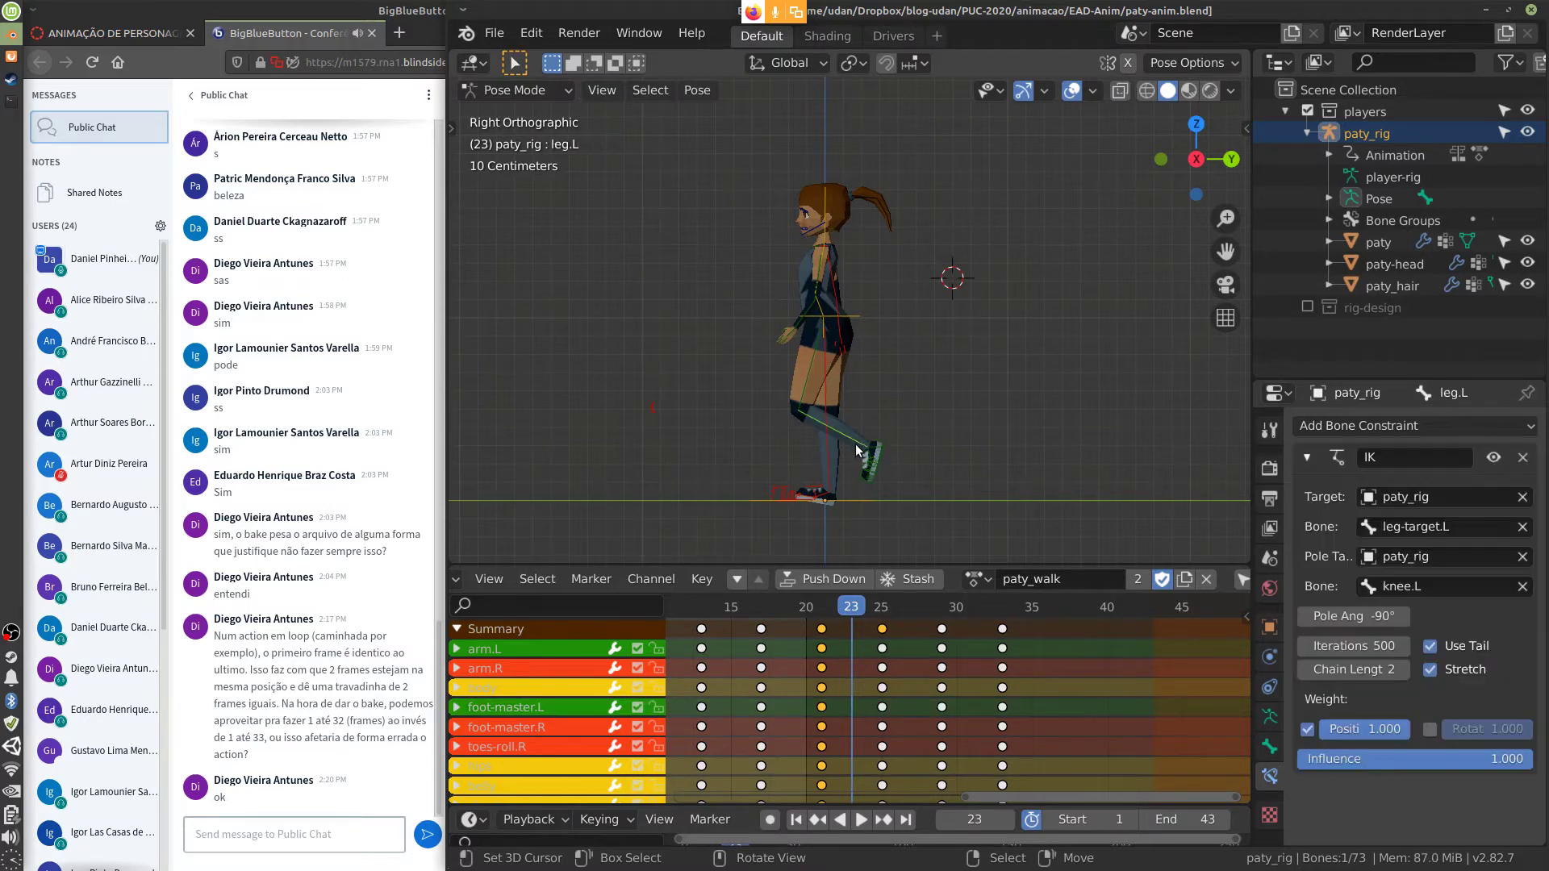
pyautogui.click(1522, 458)
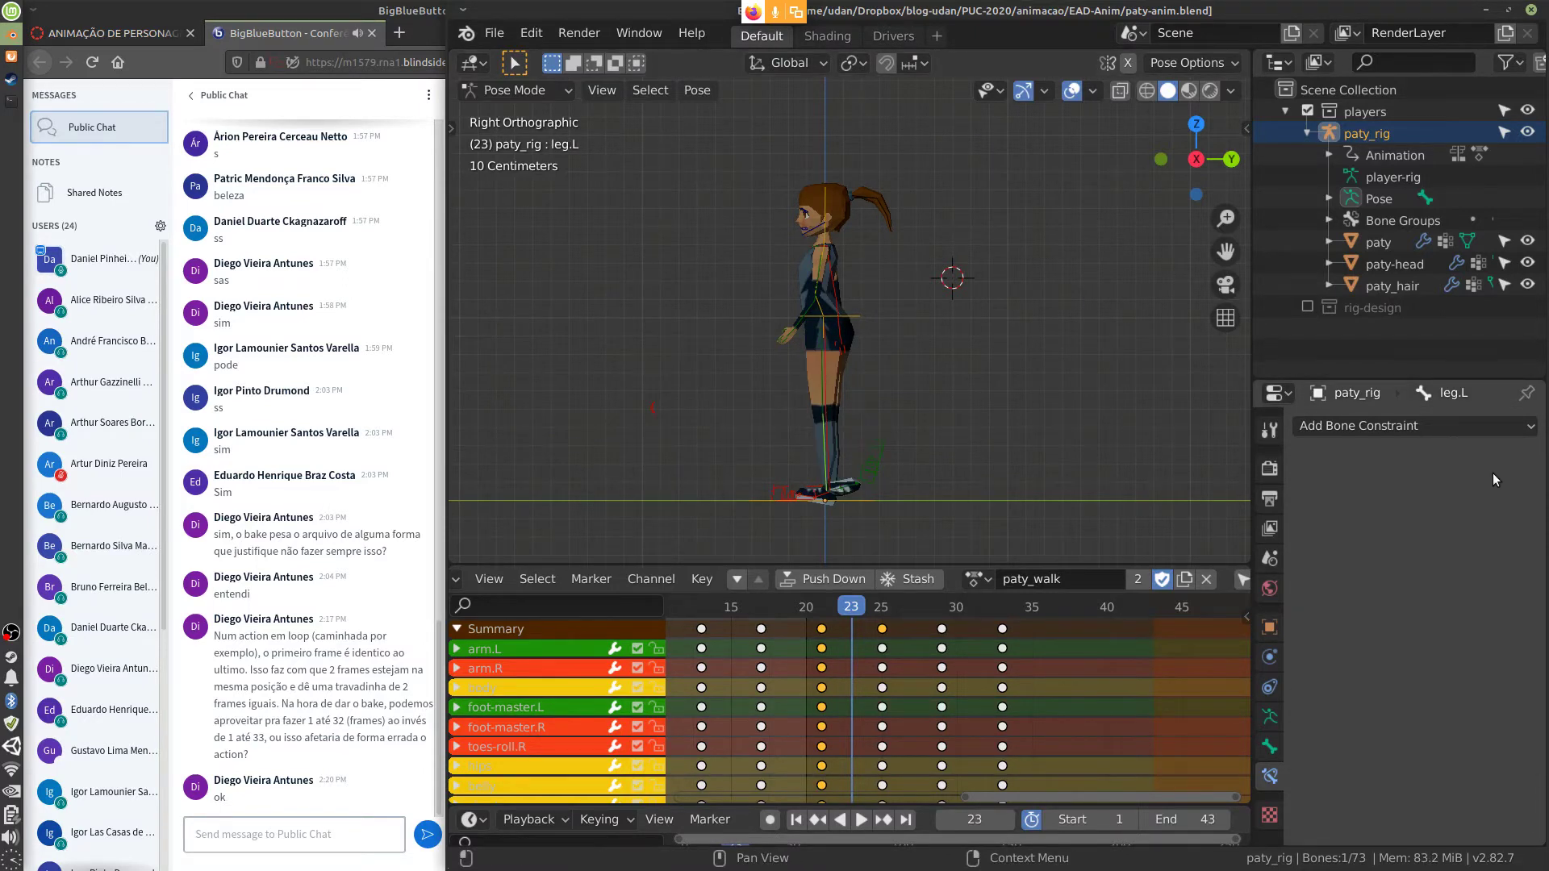
# Remove the bone constraint from toes.L and preview the paty_walk playback
pyautogui.scroll(1, 878, 535)
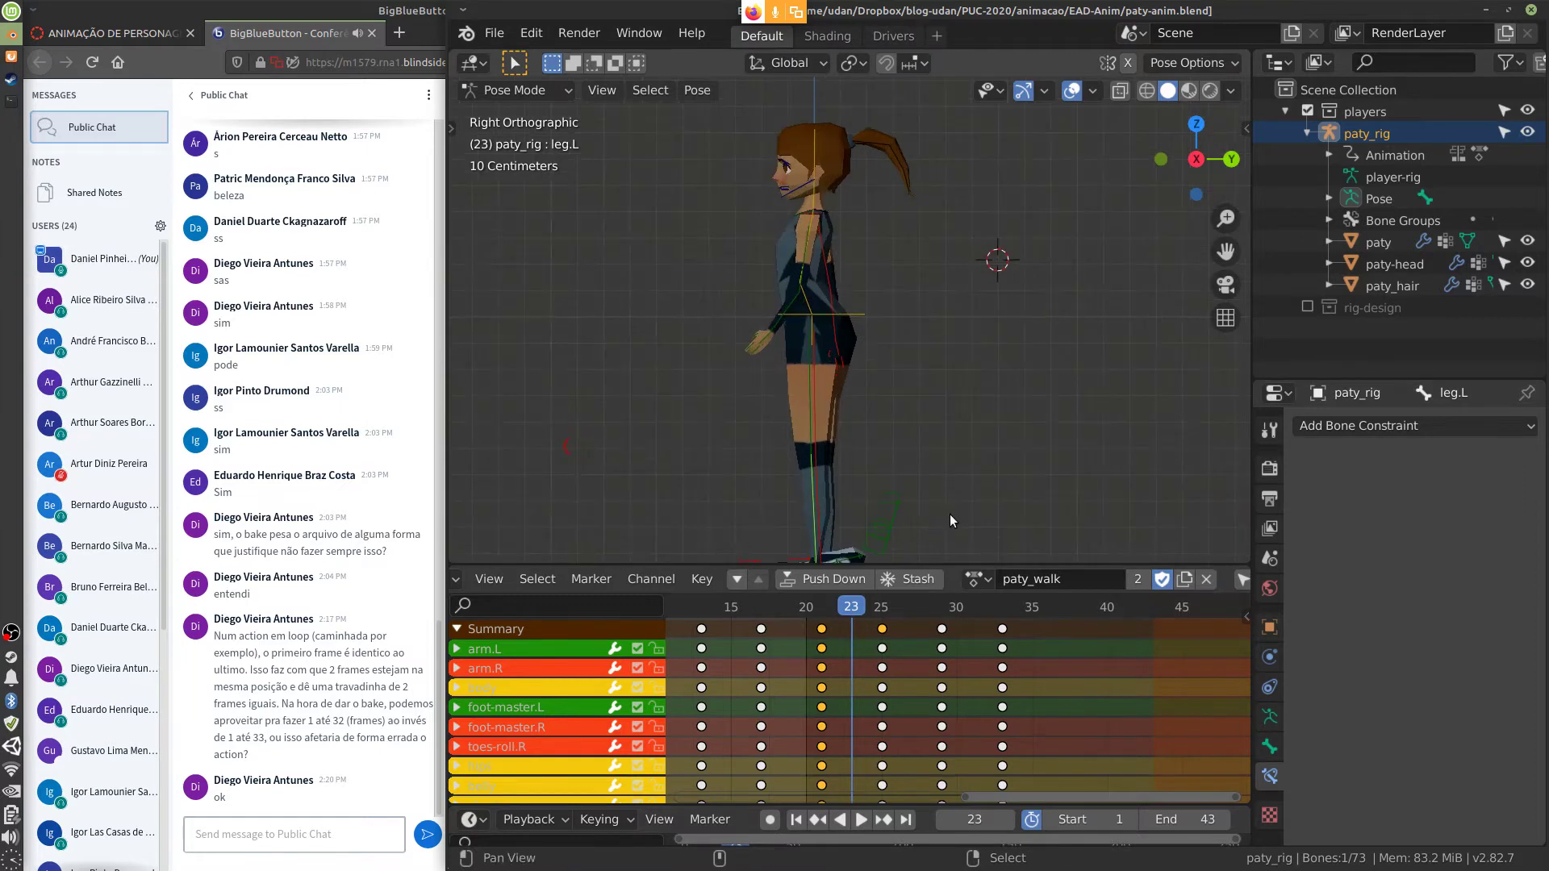
pyautogui.keyDown('shift'); pyautogui.moveTo(942, 510); pyautogui.dragTo(970, 348, button='middle'); pyautogui.keyUp('shift')
pyautogui.scroll(4, 965, 351)
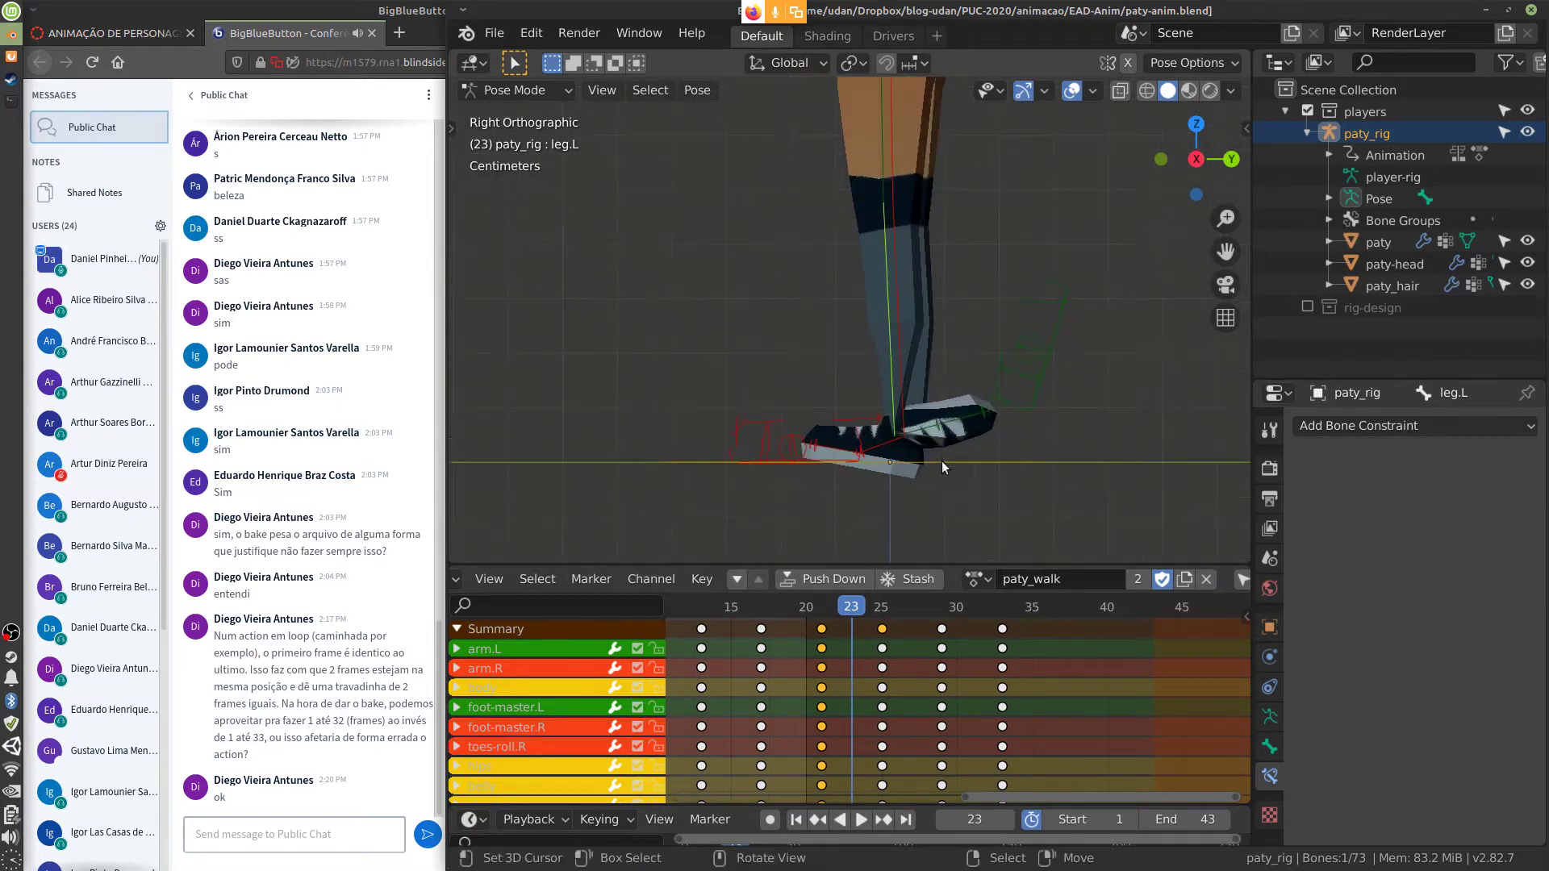
pyautogui.click(984, 442)
pyautogui.click(1522, 457)
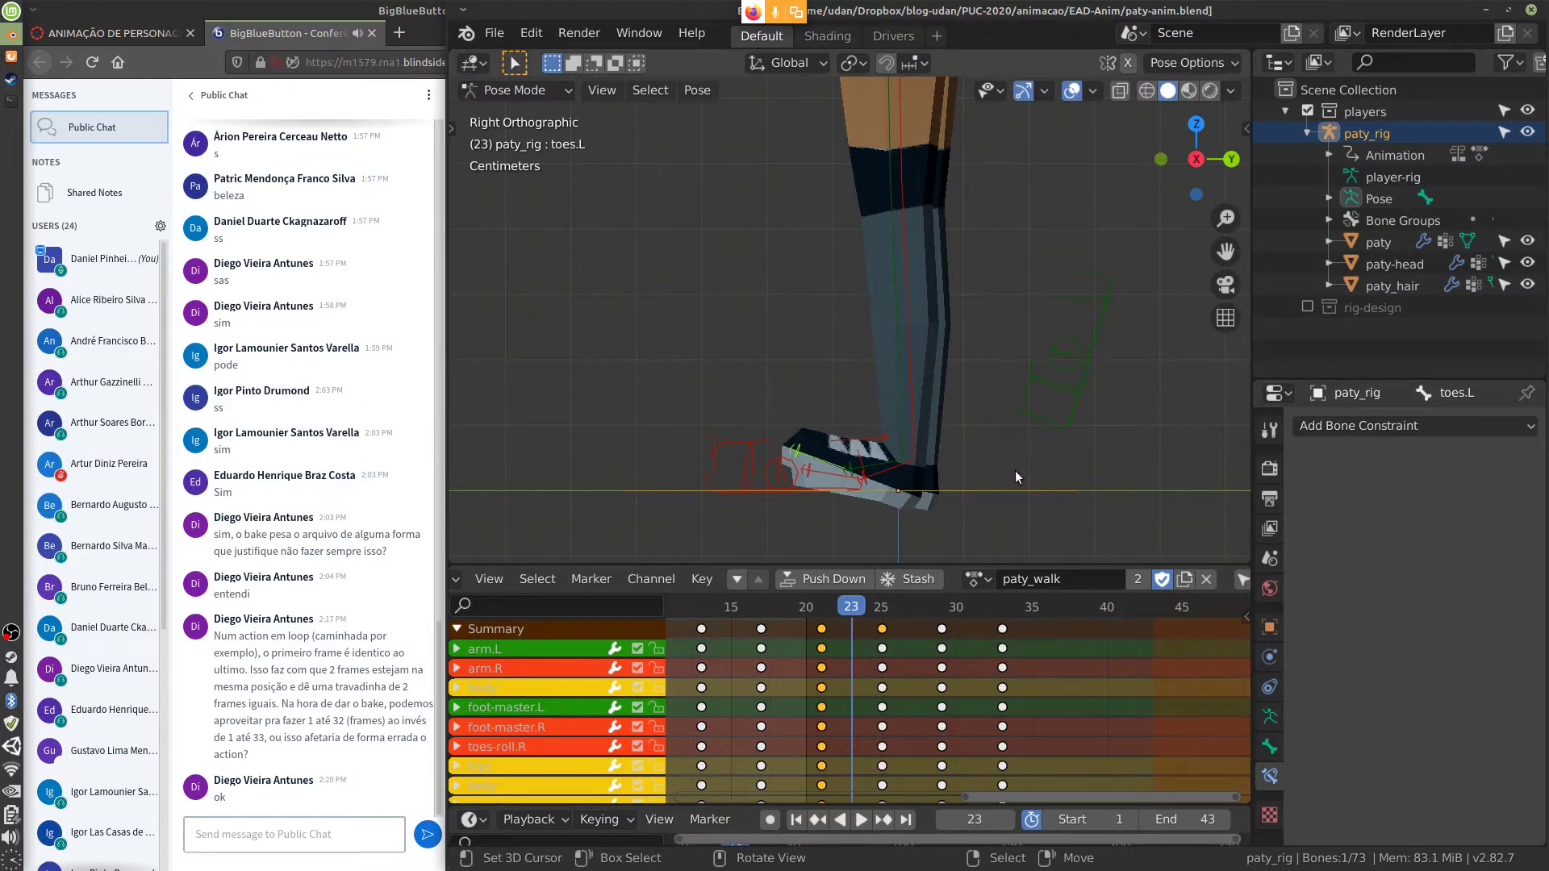
pyautogui.scroll(-3, 1014, 472)
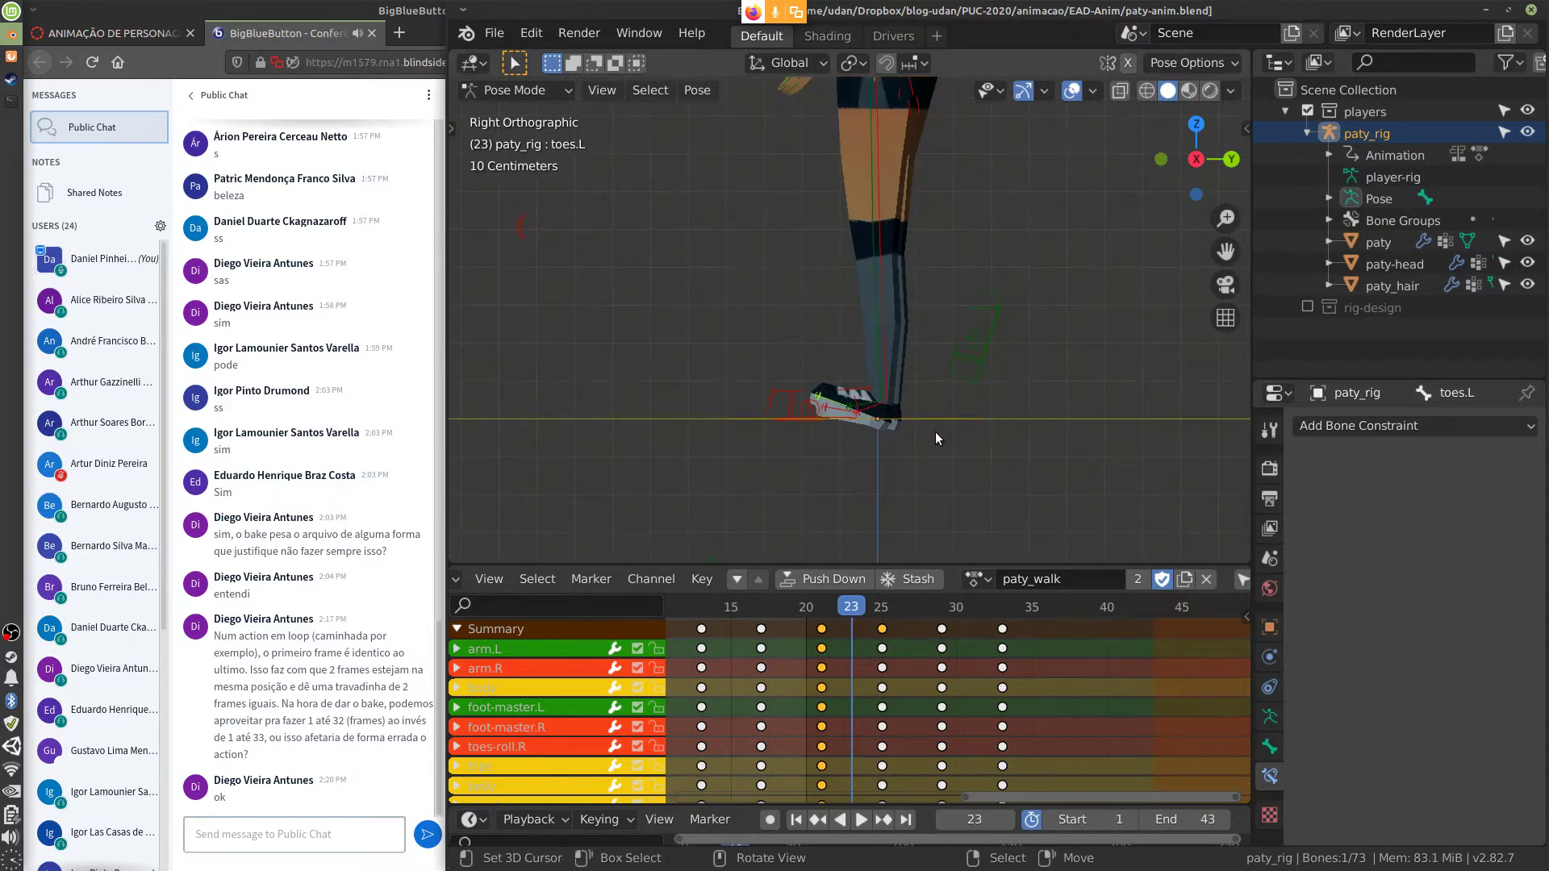
pyautogui.press('space')
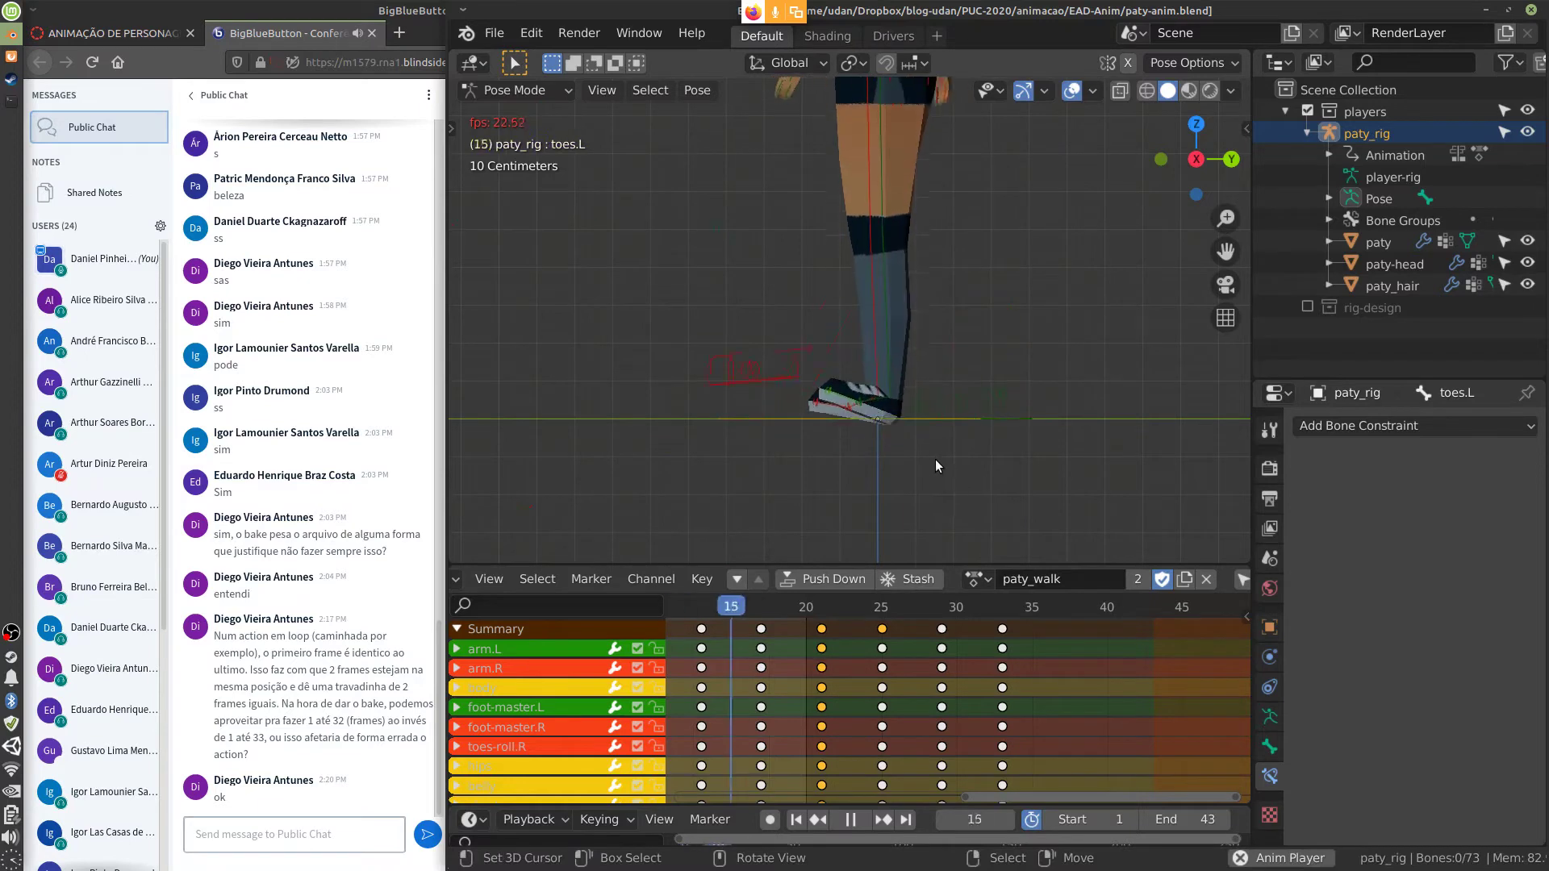
pyautogui.press('Escape')
# Enter Edit Mode and select both knee bones, both leg-target bones and both toes-target bones together
pyautogui.press('Tab')
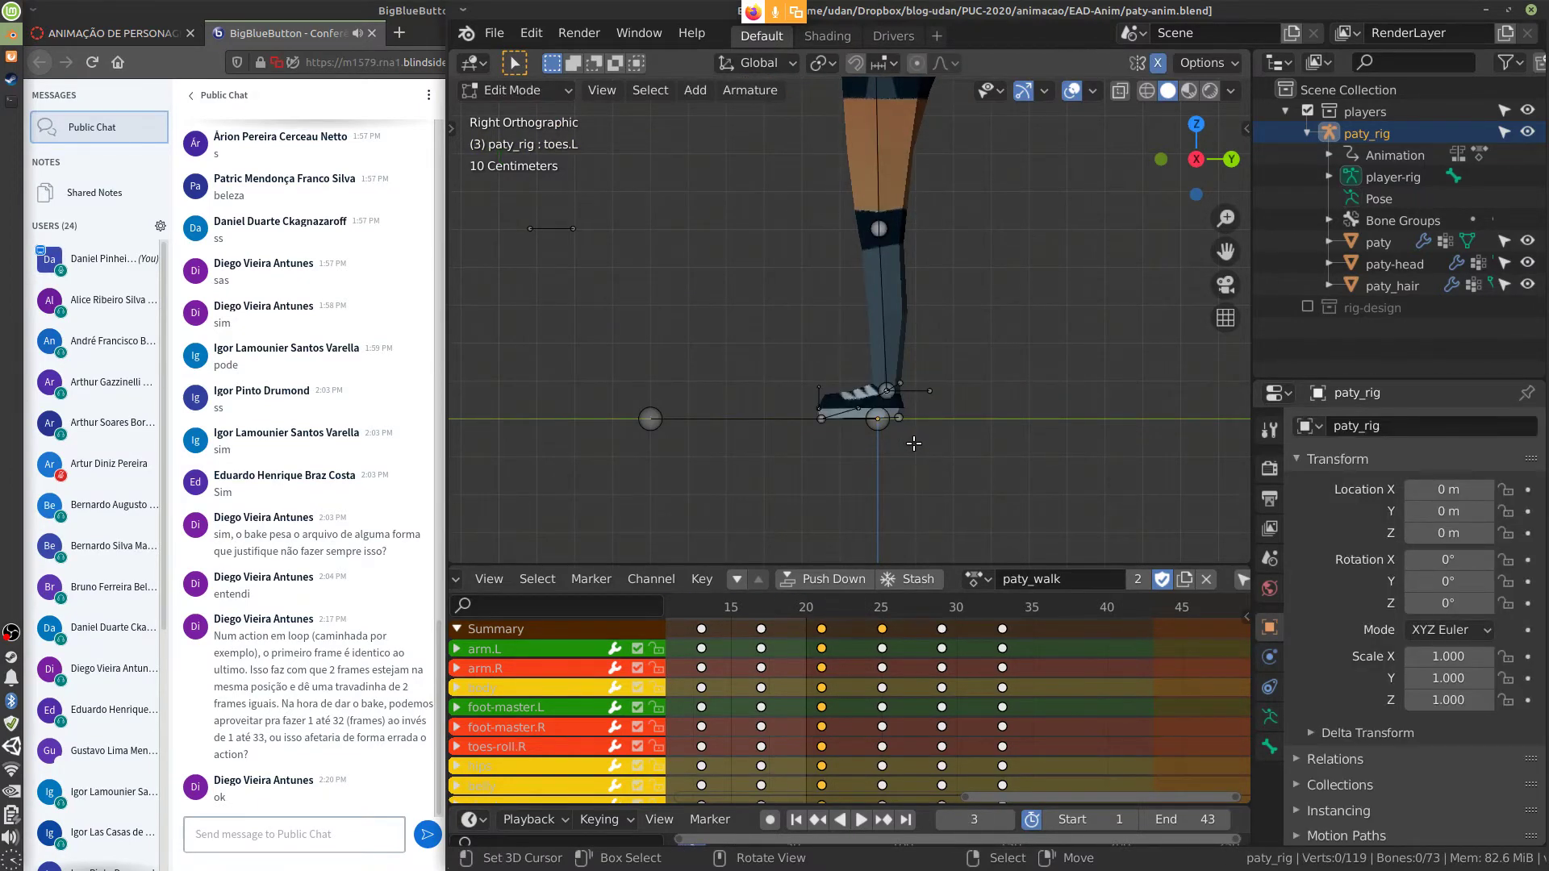
pyautogui.moveTo(911, 450); pyautogui.dragTo(600, 317, button='middle')
pyautogui.click(600, 317)
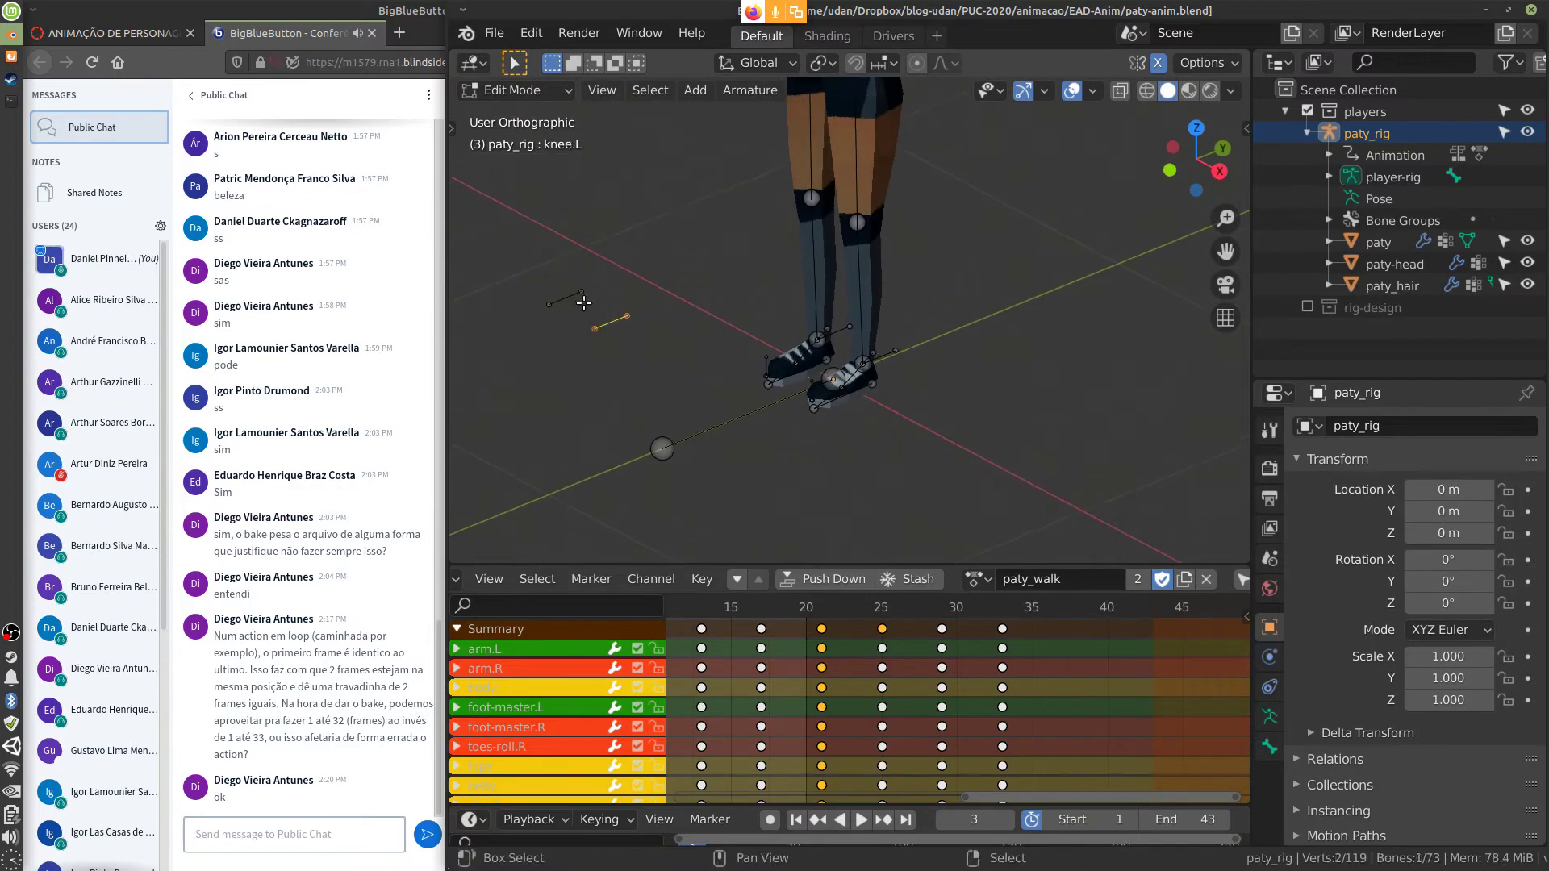
pyautogui.keyDown('shift'); pyautogui.click(565, 298); pyautogui.keyUp('shift')
pyautogui.keyDown('shift'); pyautogui.click(890, 354); pyautogui.keyUp('shift')
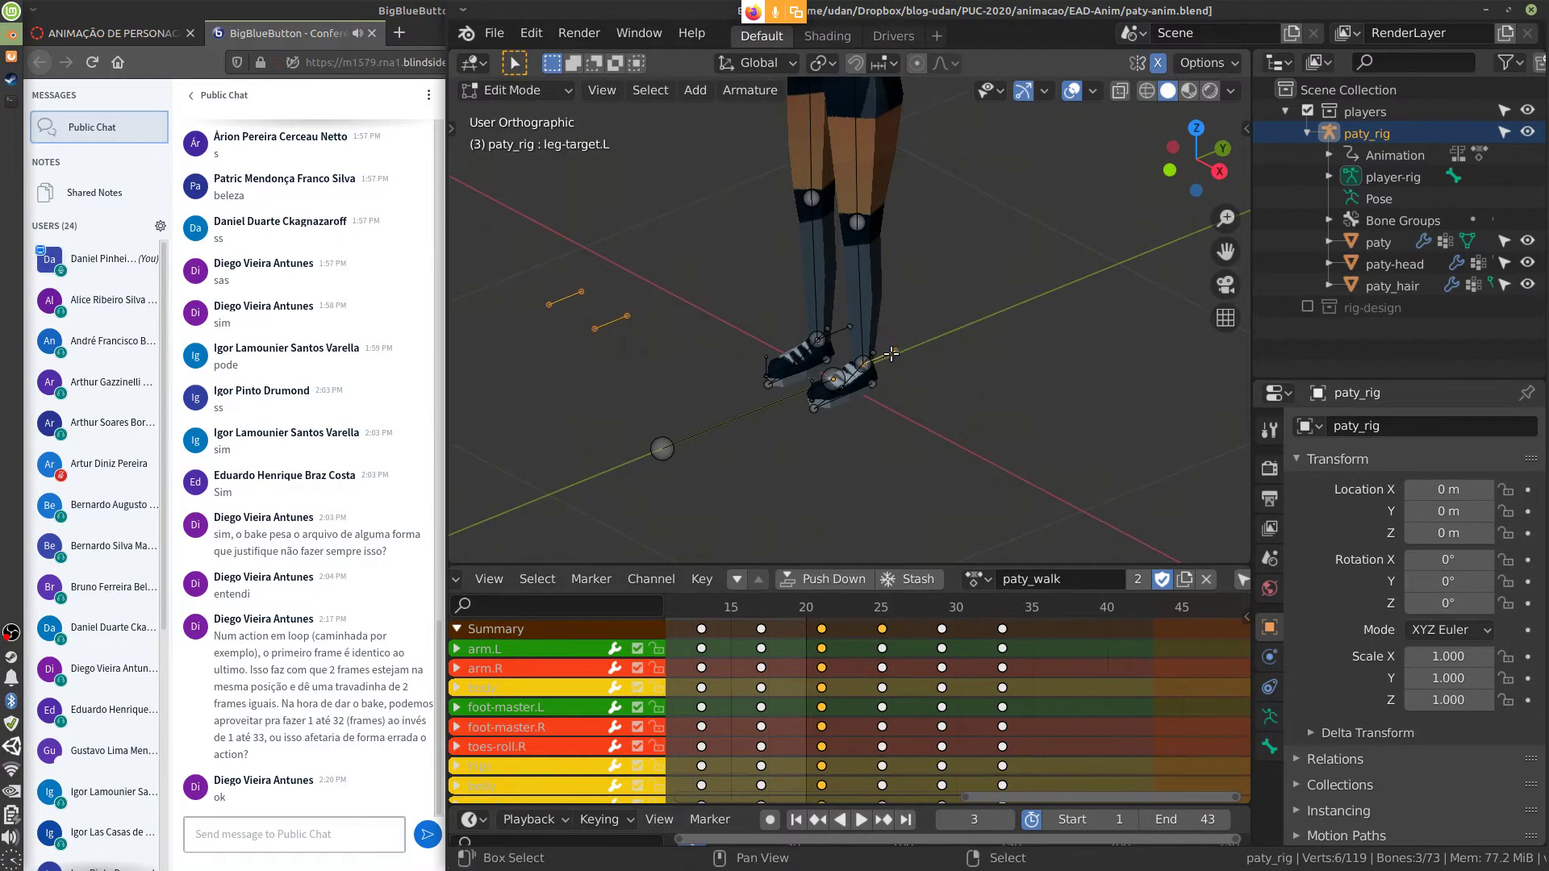
pyautogui.keyDown('shift'); pyautogui.click(847, 328); pyautogui.keyUp('shift')
pyautogui.keyDown('shift'); pyautogui.click(770, 367); pyautogui.keyUp('shift')
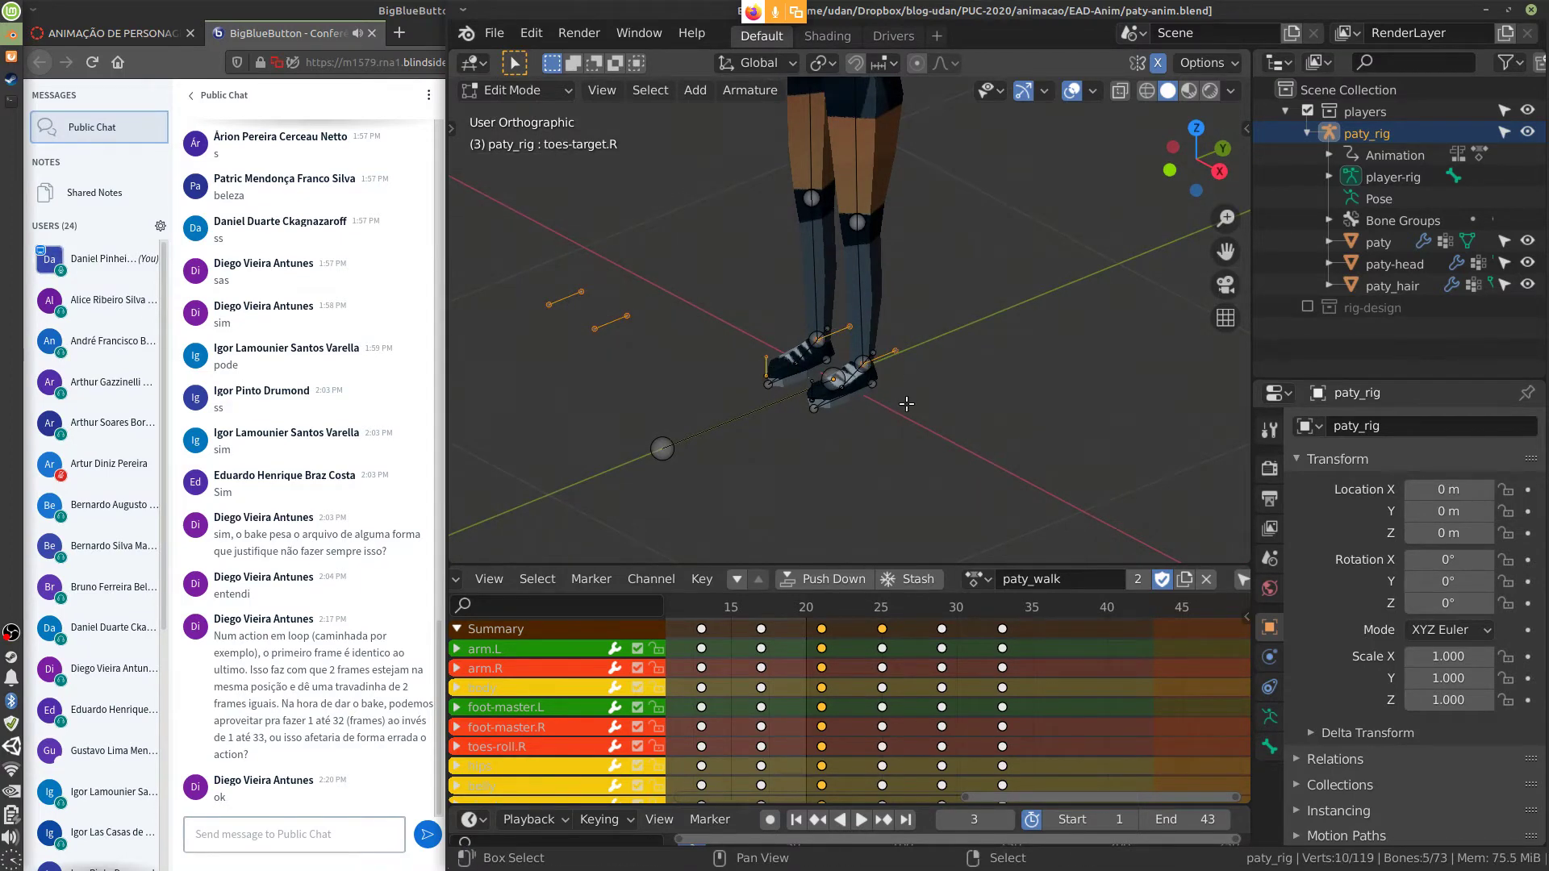
pyautogui.keyDown('shift'); pyautogui.click(813, 390); pyautogui.keyUp('shift')
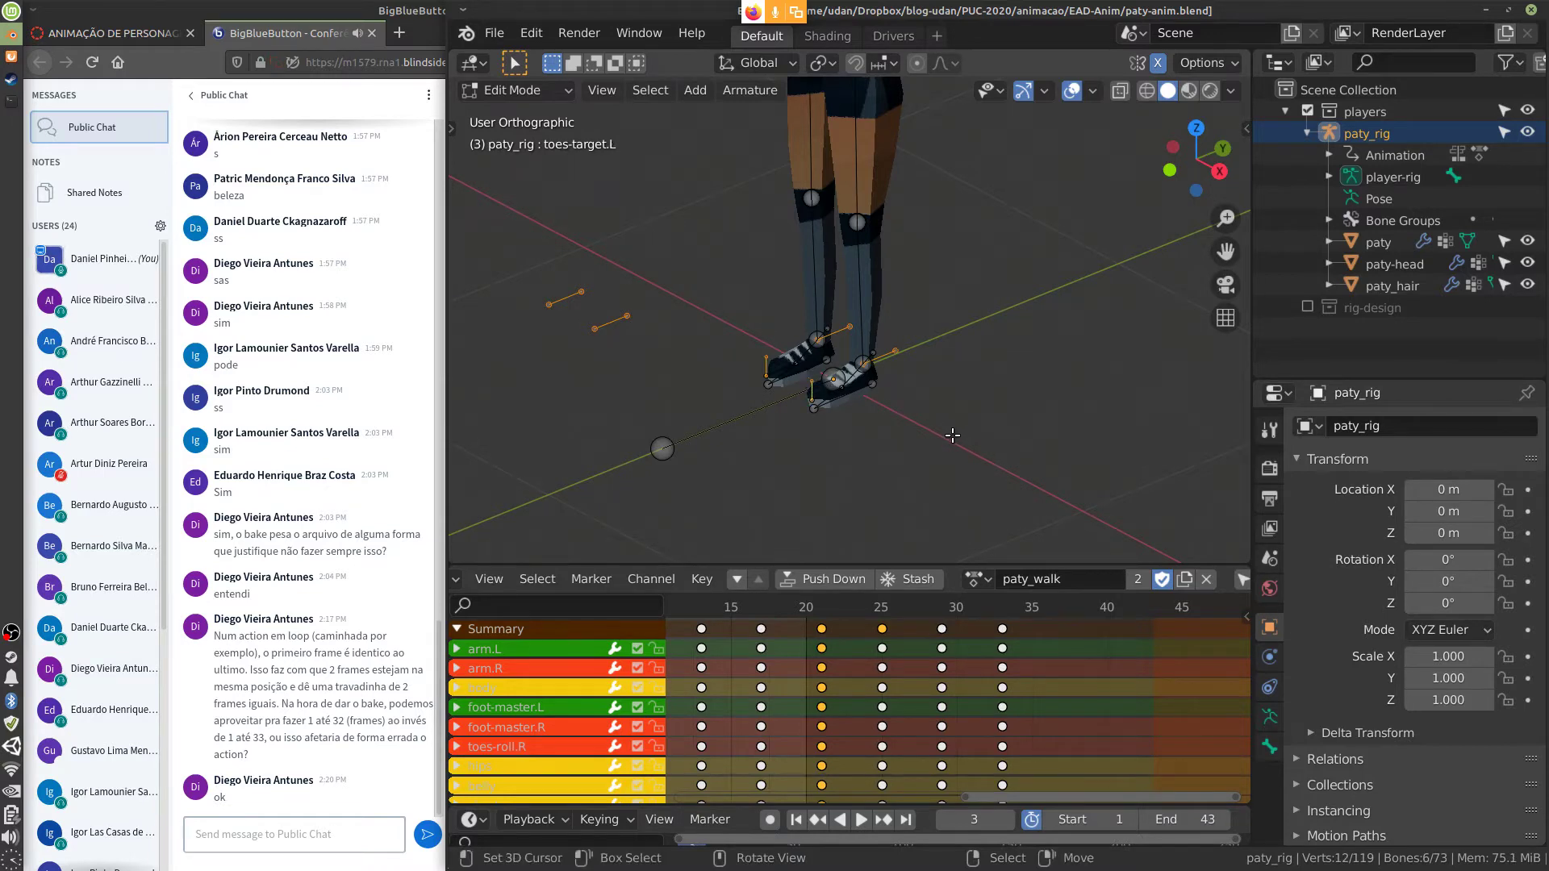
# Add the foot-master.L bone under the left foot to the current bone selection
pyautogui.scroll(4, 937, 453)
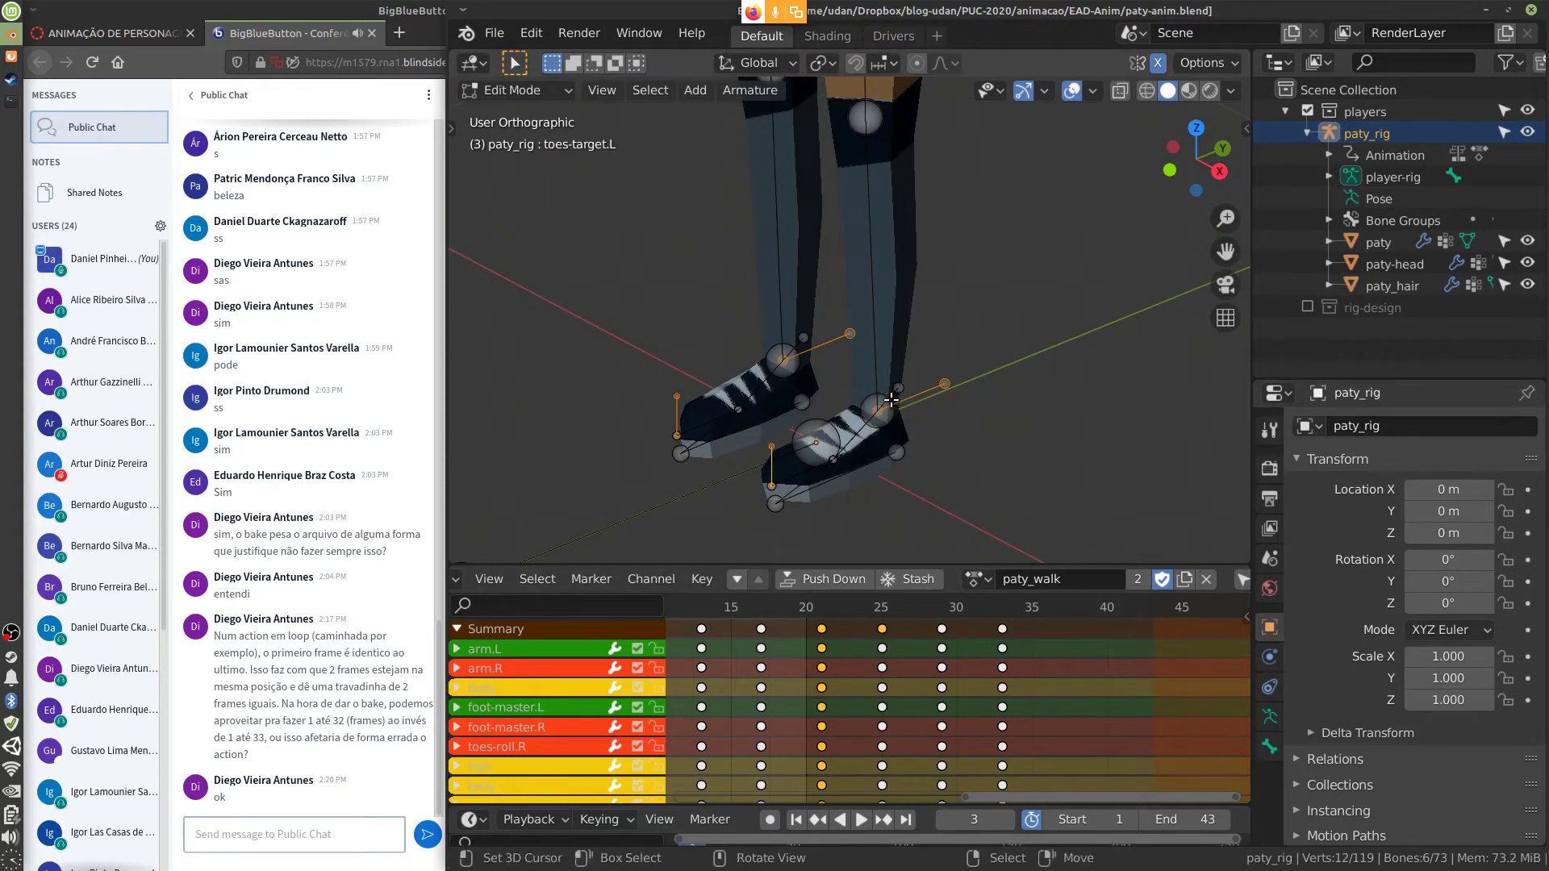
pyautogui.keyDown('shift'); pyautogui.click(865, 468); pyautogui.keyUp('shift')
pyautogui.keyDown('shift'); pyautogui.click(897, 390); pyautogui.keyUp('shift')
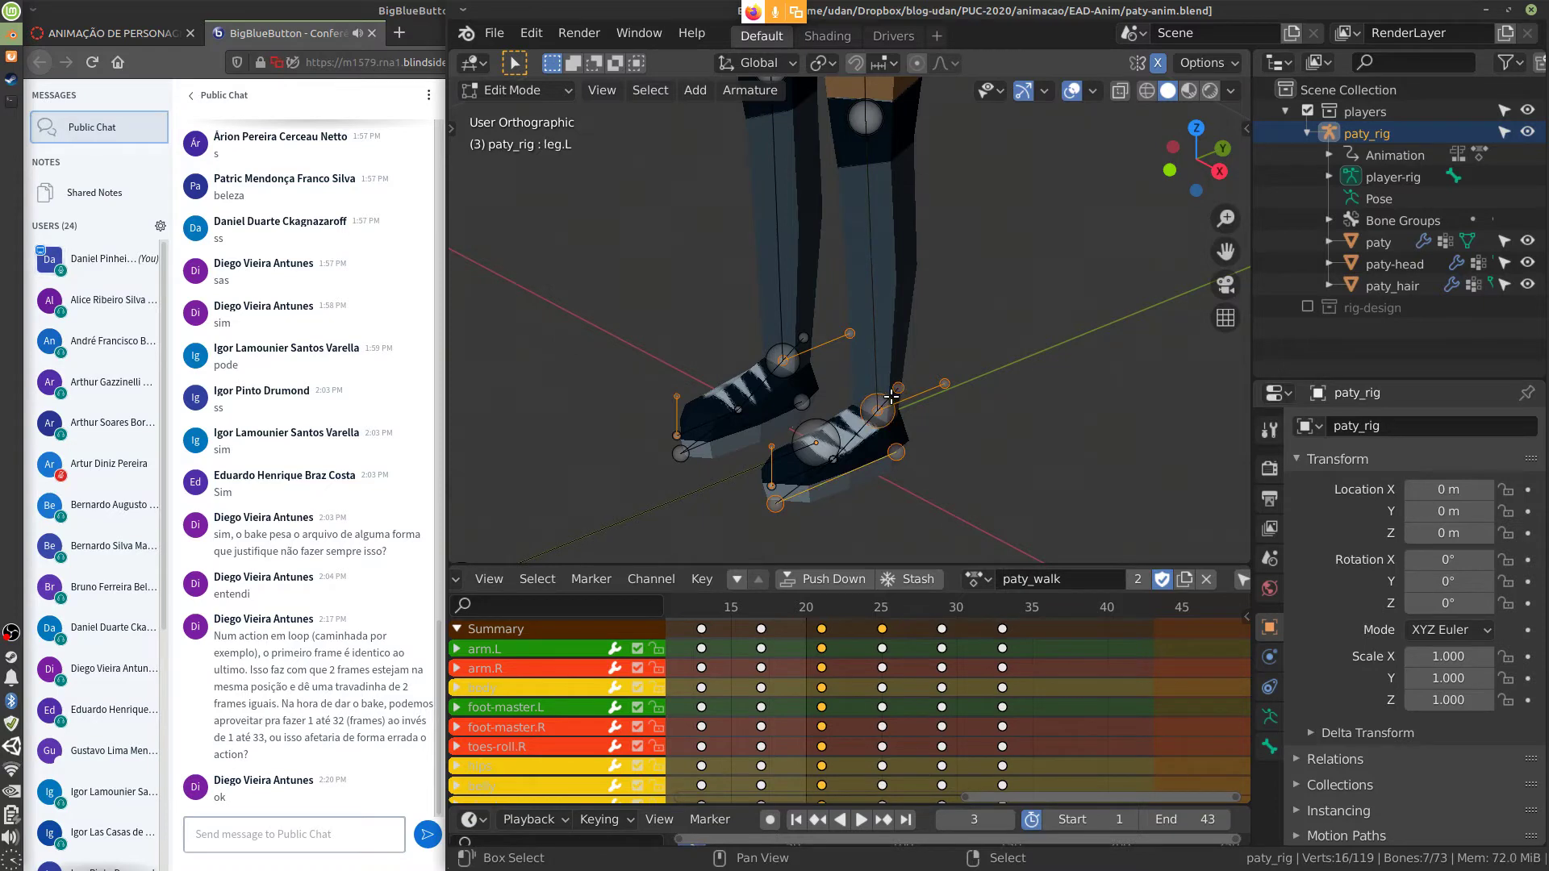
pyautogui.keyDown('shift'); pyautogui.click(901, 394); pyautogui.keyUp('shift')
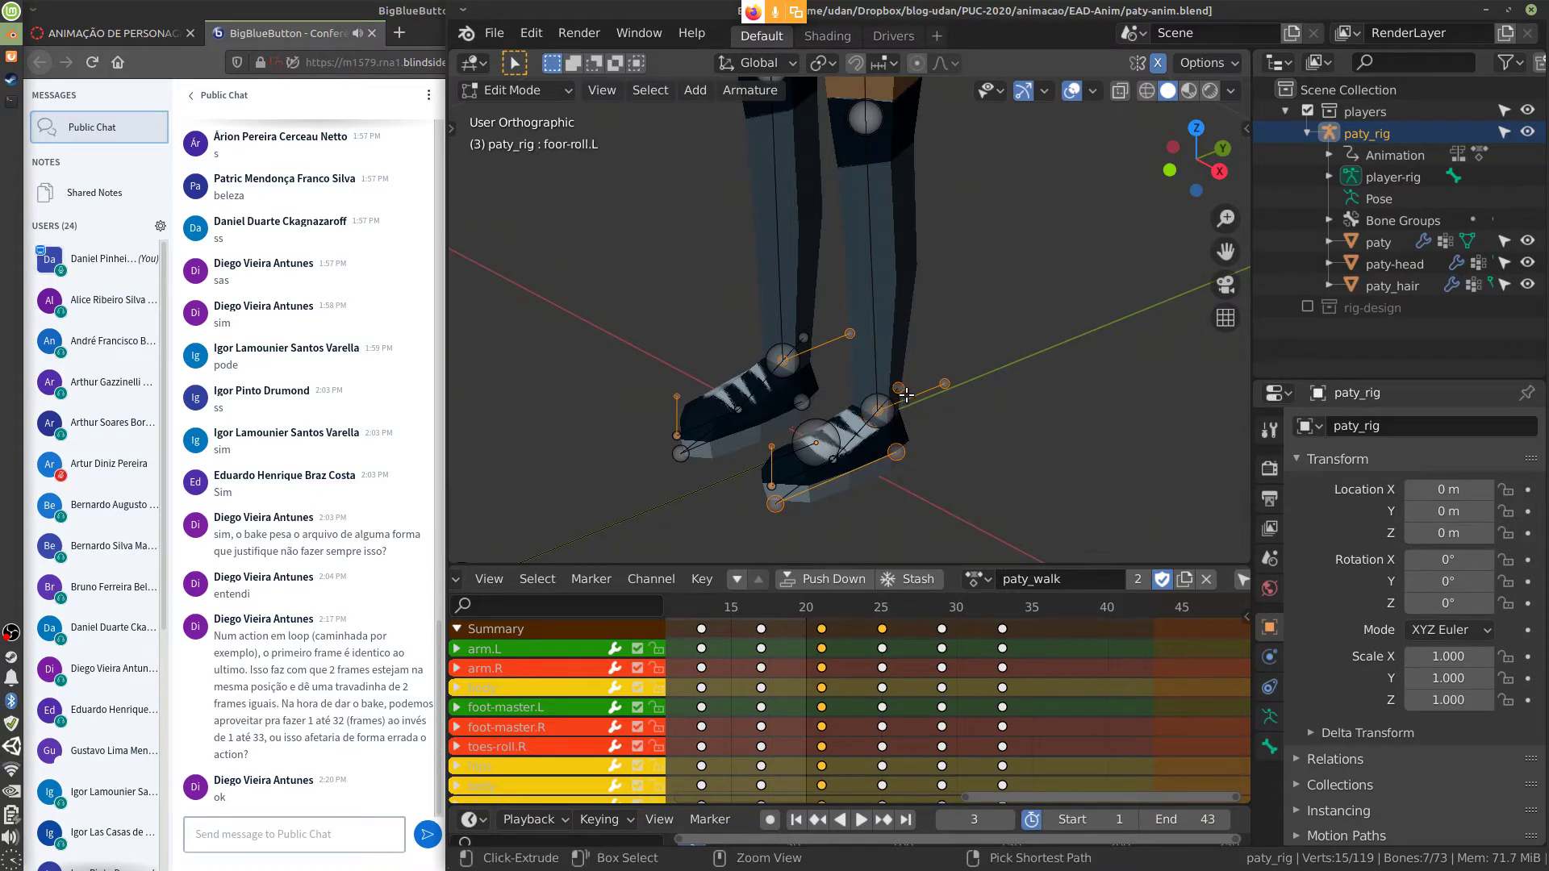
pyautogui.hotkey('ctrl', 'z')
pyautogui.hotkey('ctrl', 'z')
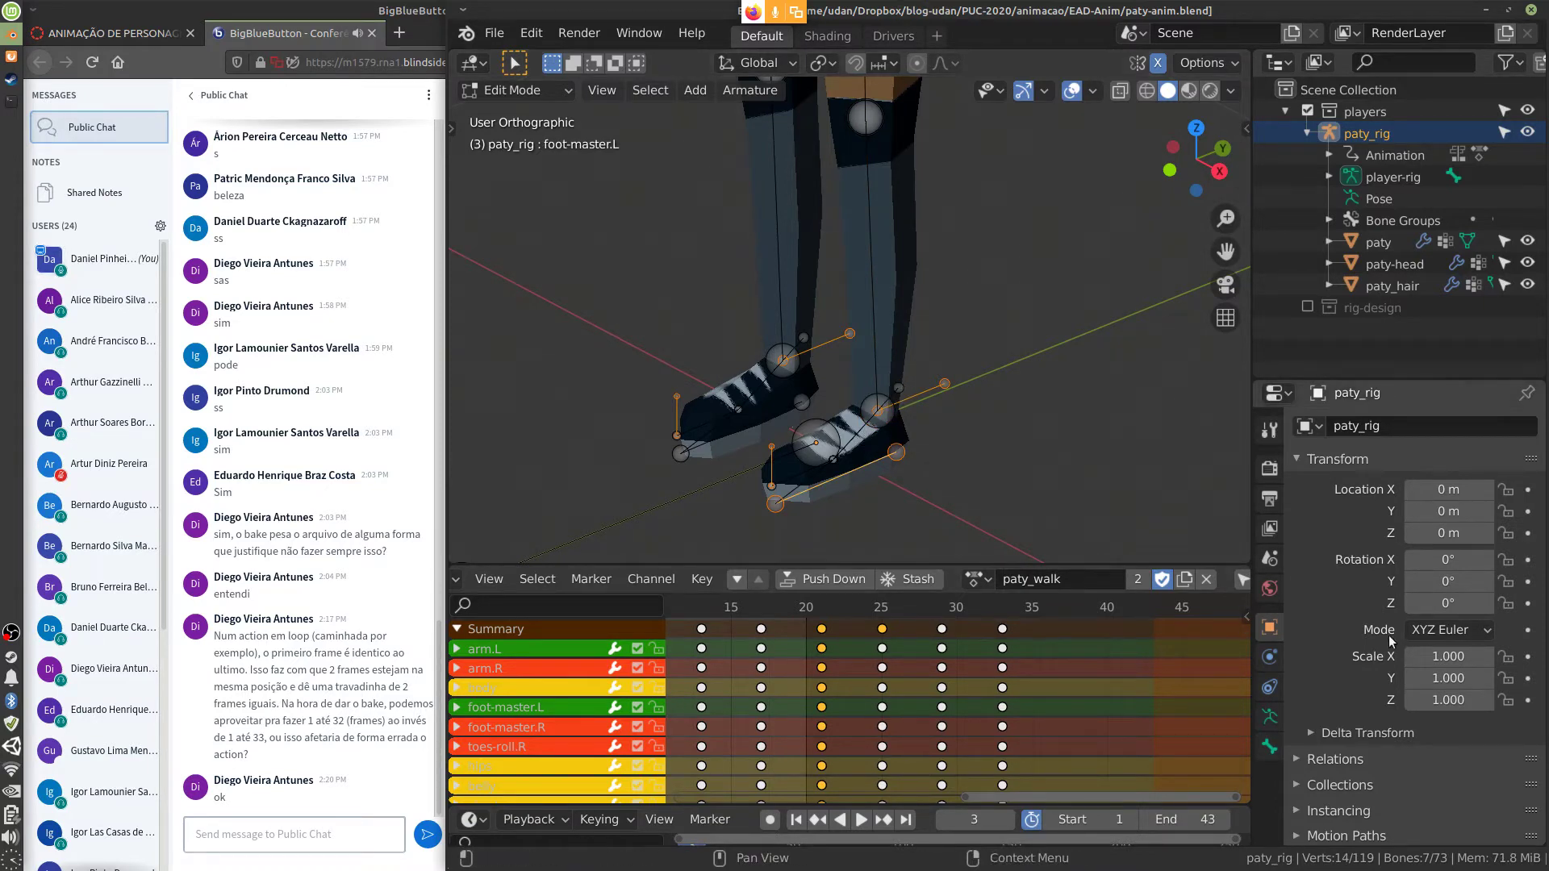
# Set the armature's viewport display type to Octahedral
pyautogui.scroll(-4, 1280, 722)
pyautogui.click(1270, 717)
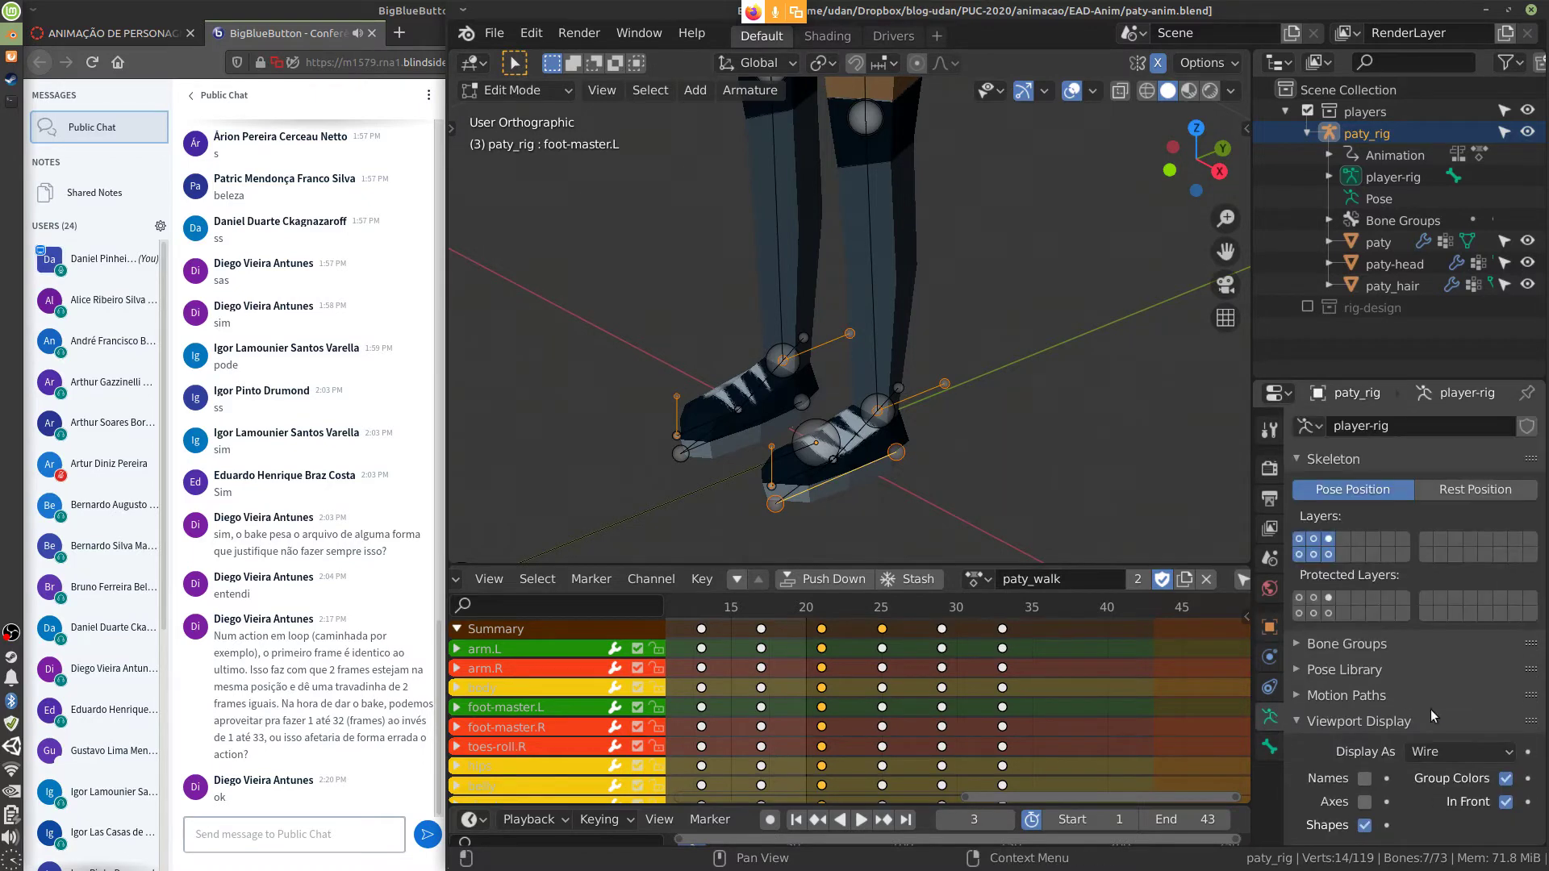
pyautogui.click(1473, 753)
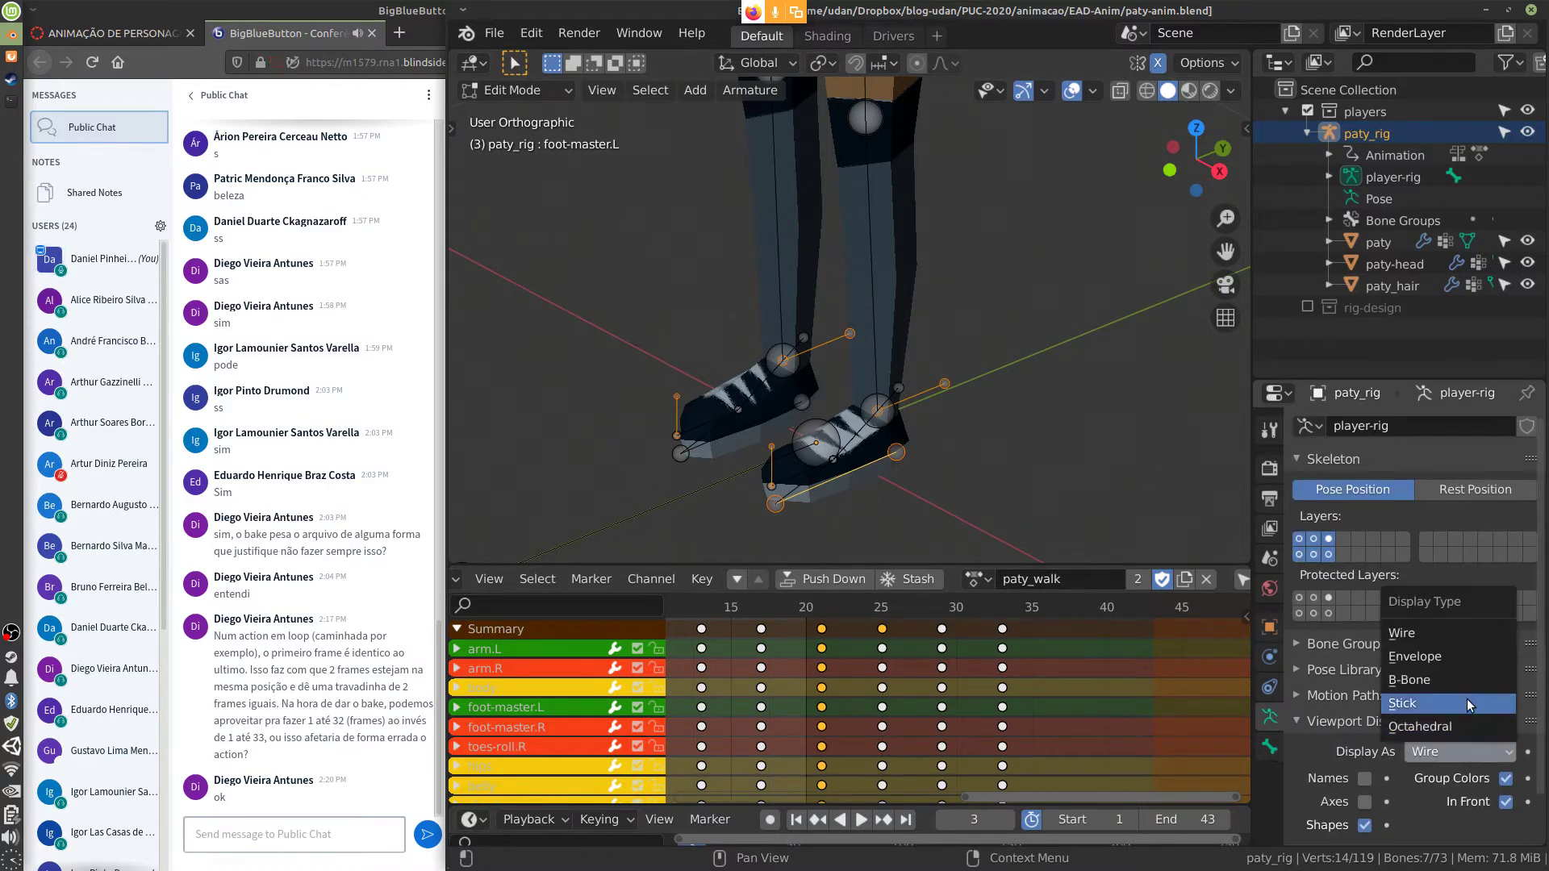
pyautogui.click(1467, 700)
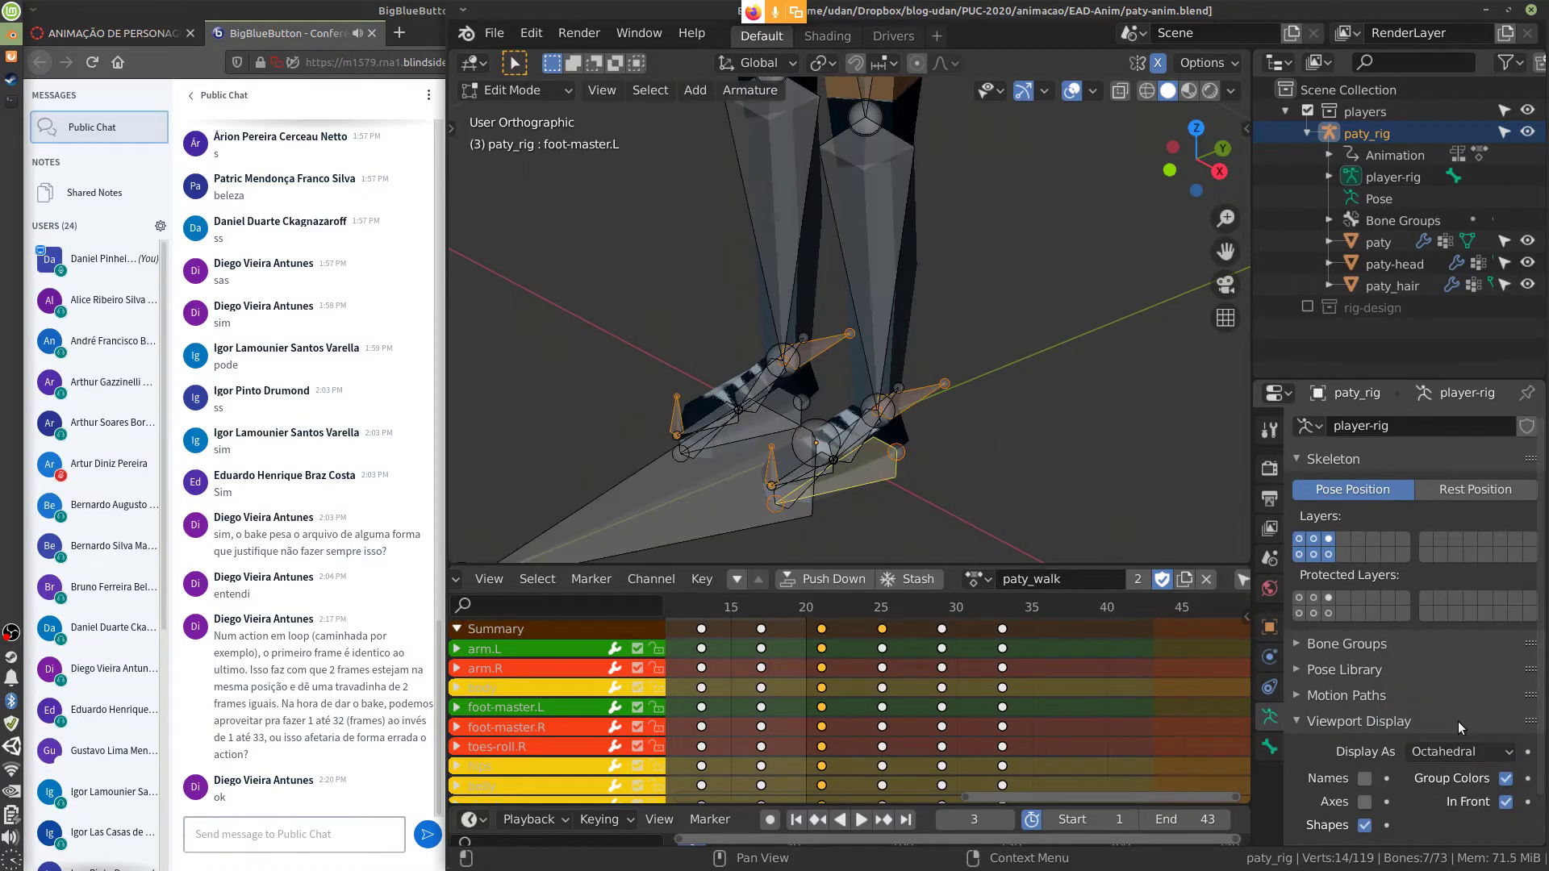
# Add the left foot's roll bones and foor-roll.R to the bone selection, keeping MASTER out of it
pyautogui.click(847, 432)
pyautogui.click(857, 459)
pyautogui.keyDown('shift'); pyautogui.click(855, 461); pyautogui.keyUp('shift')
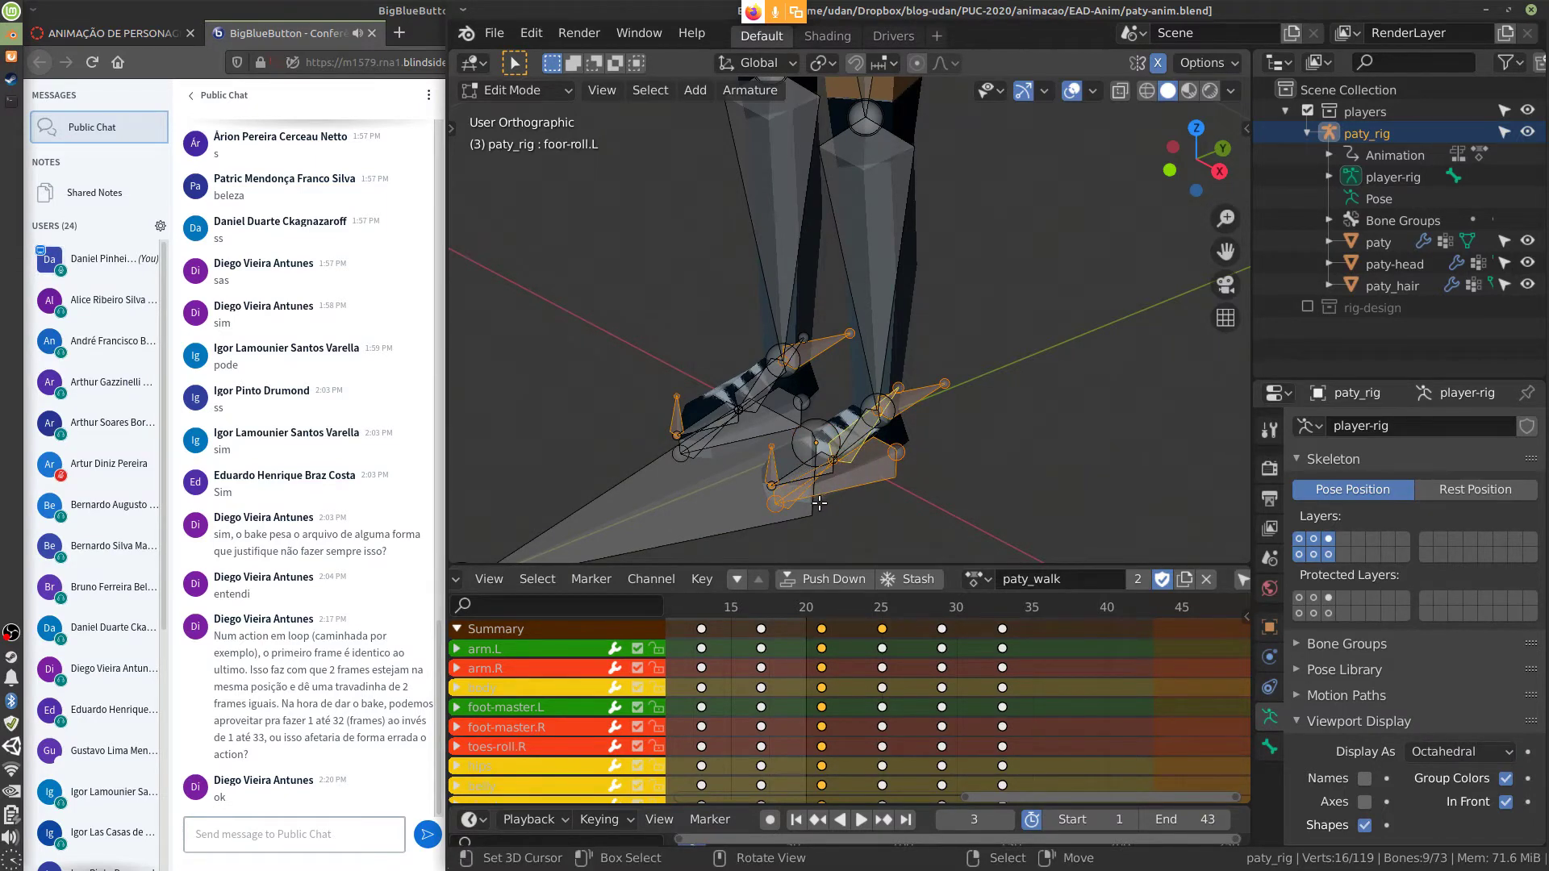
pyautogui.click(695, 457)
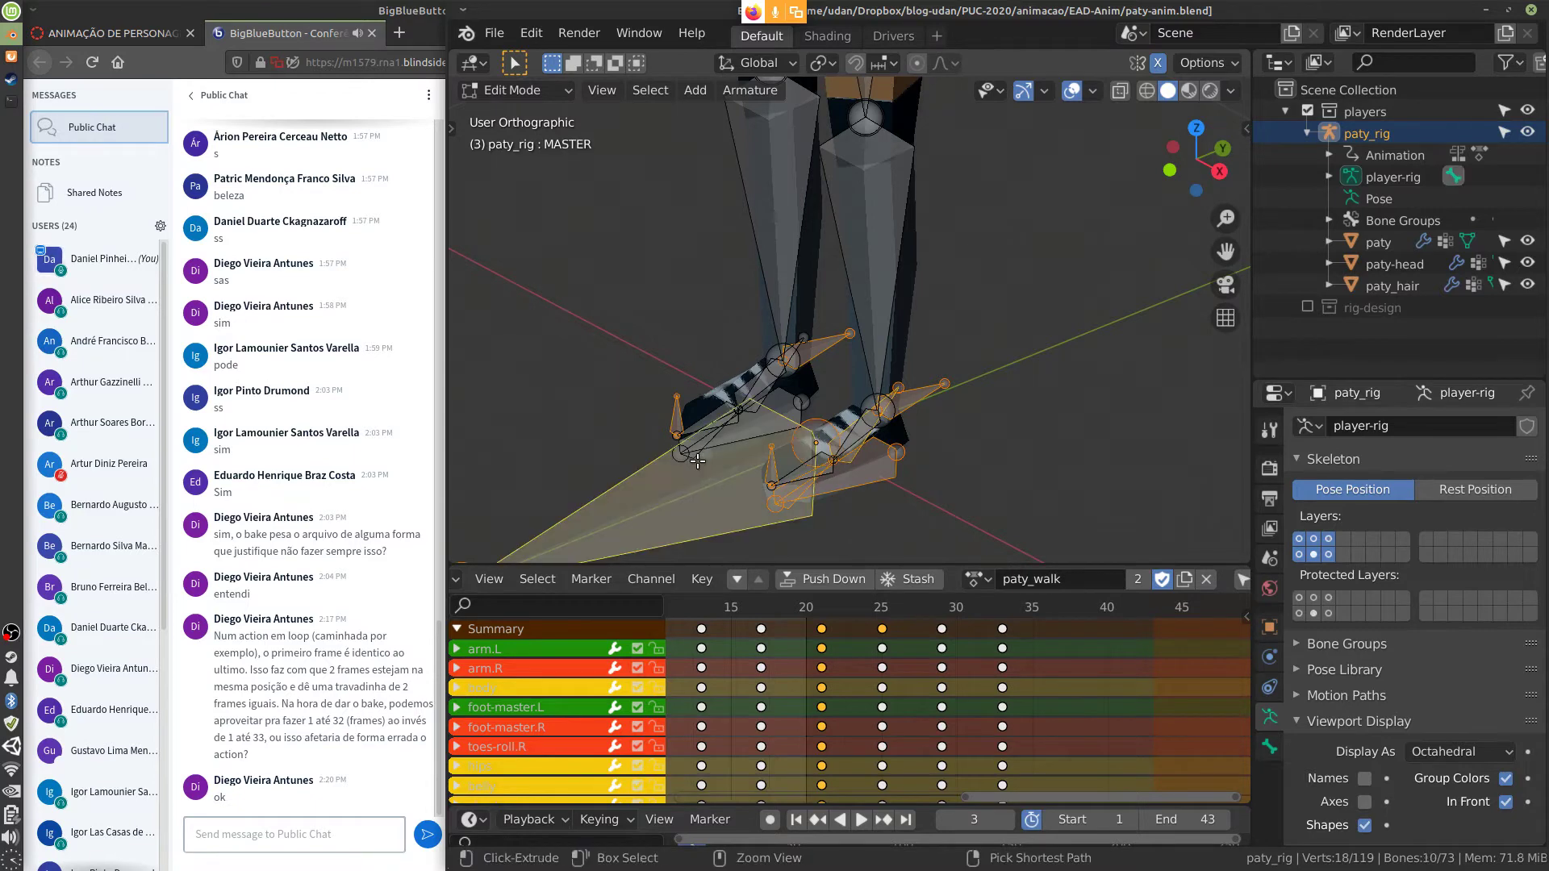
pyautogui.hotkey('ctrl', 'z')
pyautogui.keyDown('shift'); pyautogui.click(753, 389); pyautogui.keyUp('shift')
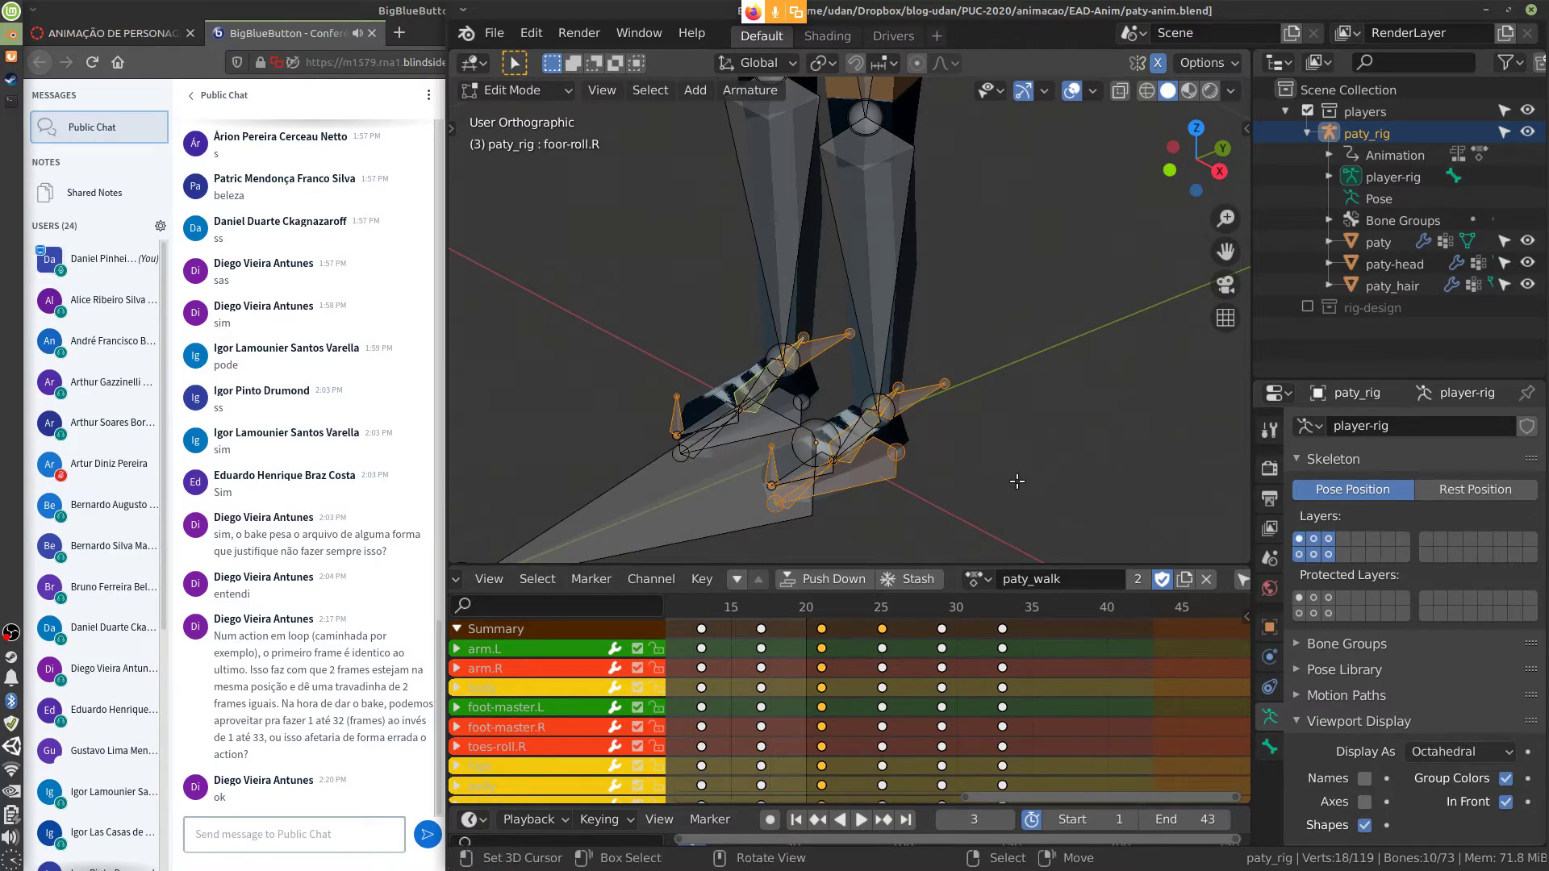
# Add the foot-master.R bone under the right foot to the selection without including MASTER
pyautogui.moveTo(972, 493); pyautogui.dragTo(765, 418, button='middle')
pyautogui.click(753, 417)
pyautogui.hotkey('ctrl', 'z')
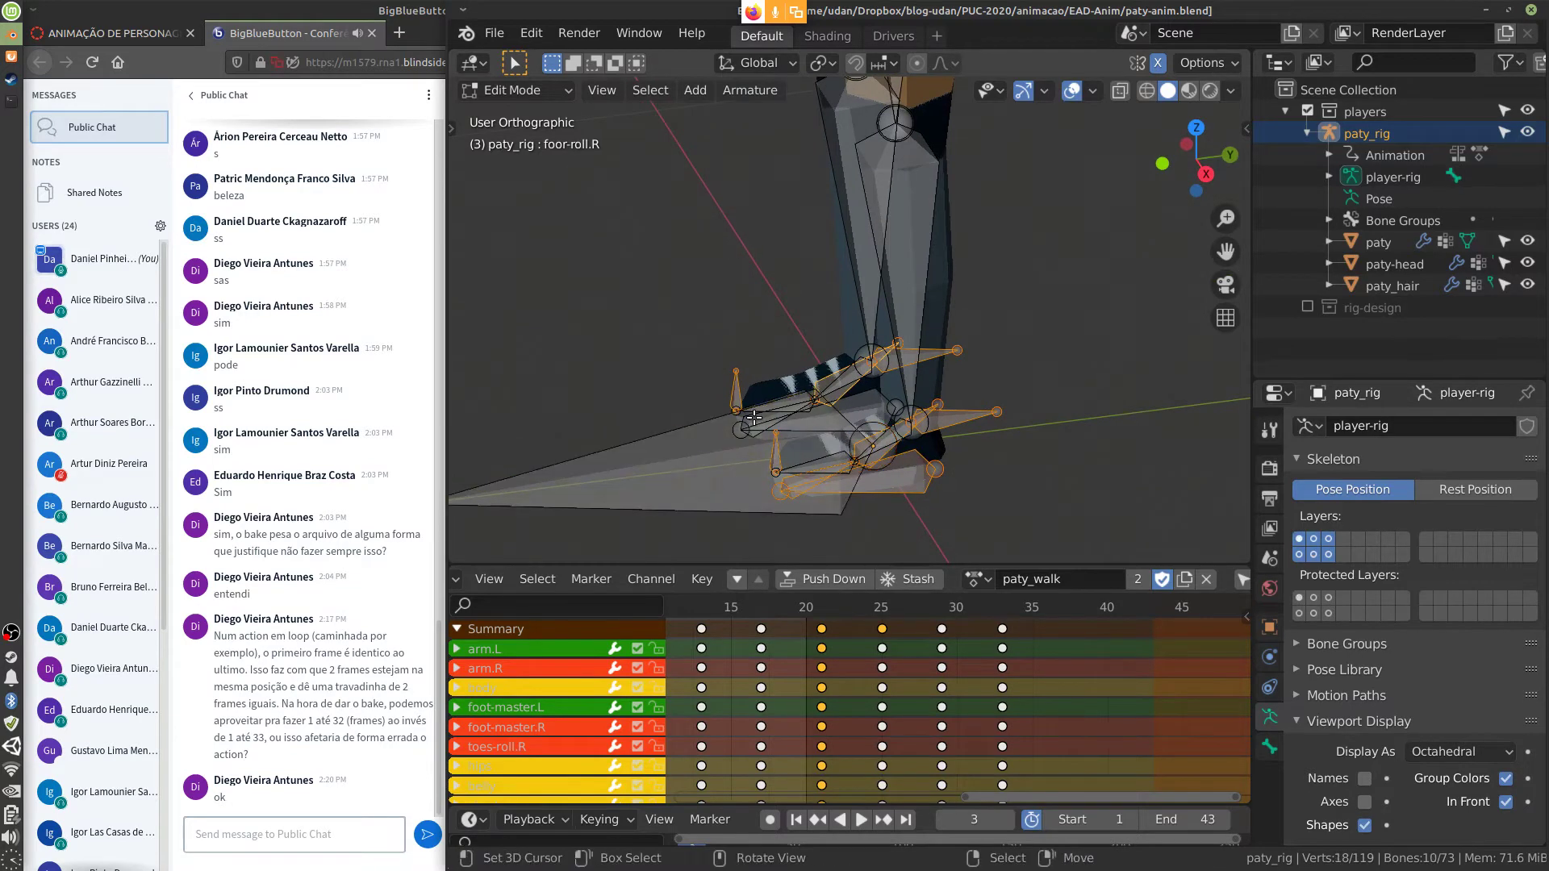
pyautogui.scroll(3, 759, 436)
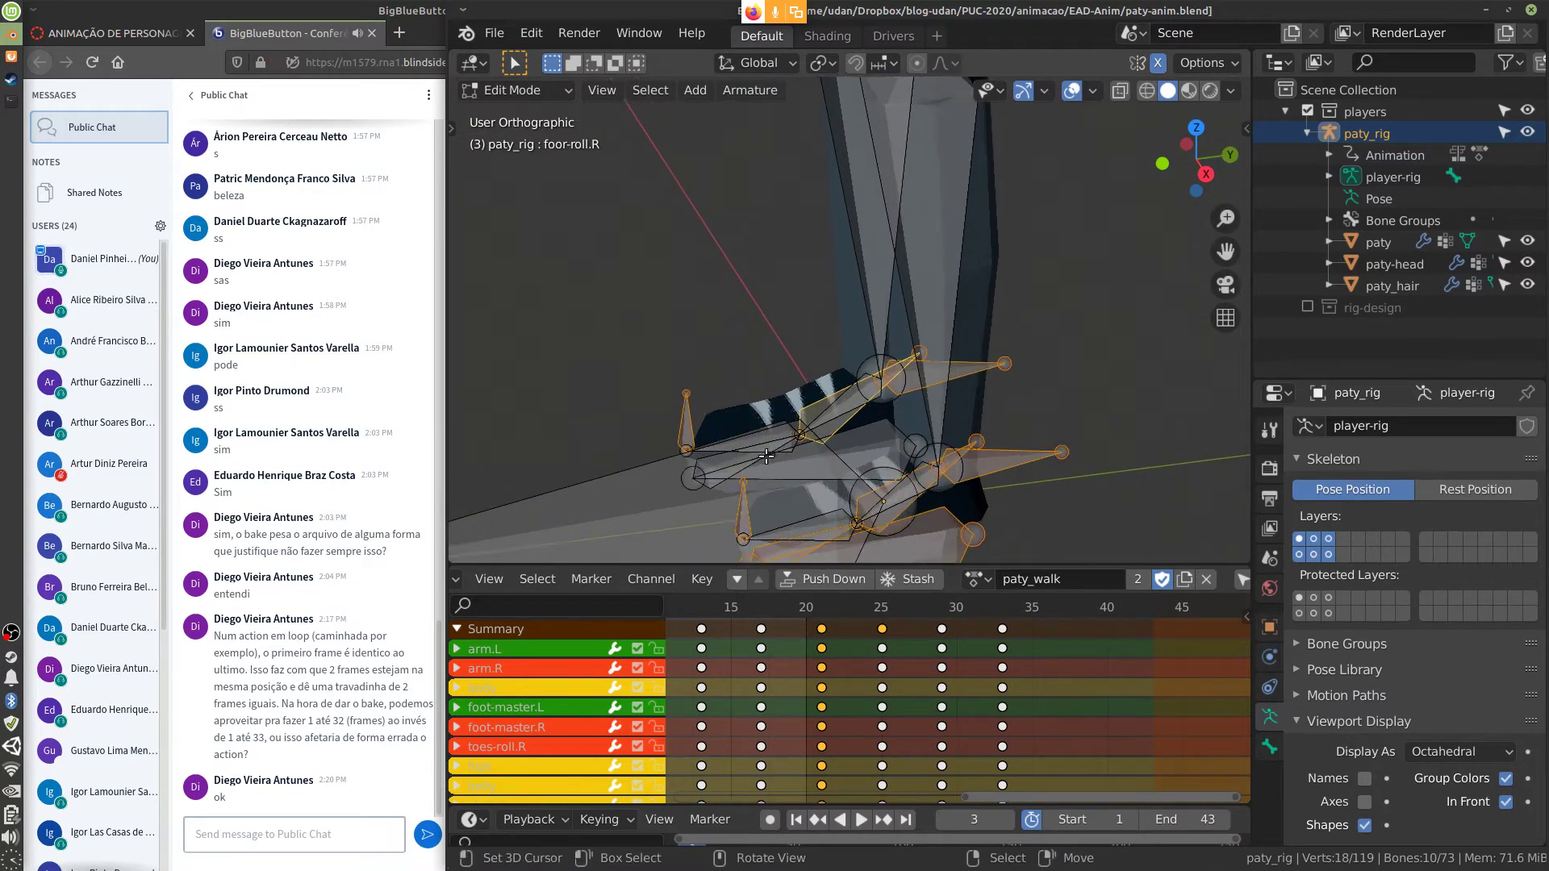
pyautogui.click(681, 485)
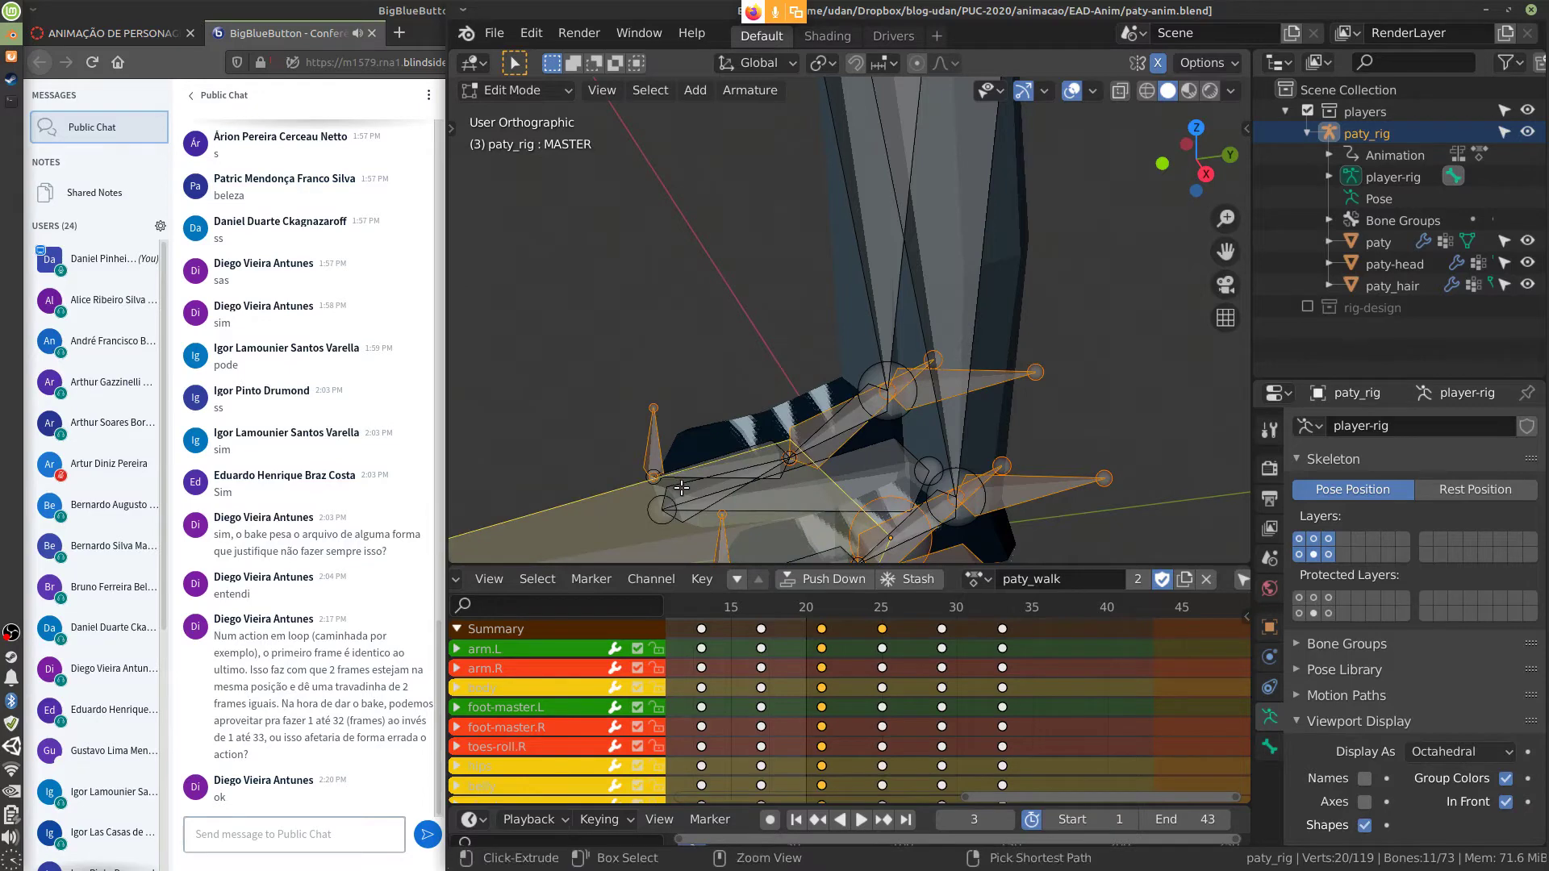
pyautogui.hotkey('ctrl', 'z')
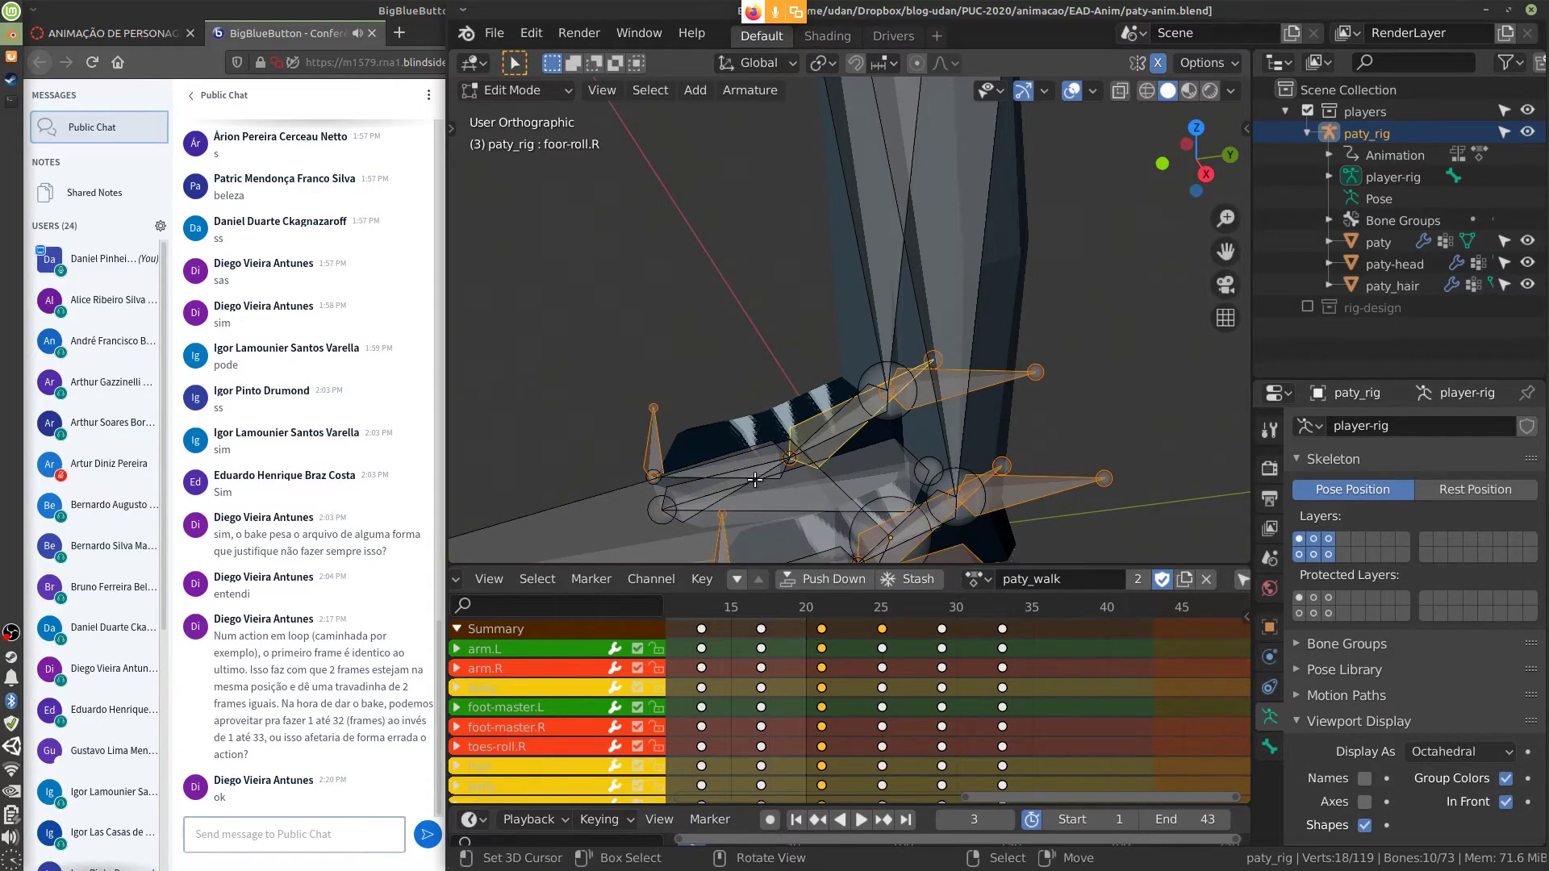
pyautogui.moveTo(755, 480); pyautogui.dragTo(548, 461, button='middle')
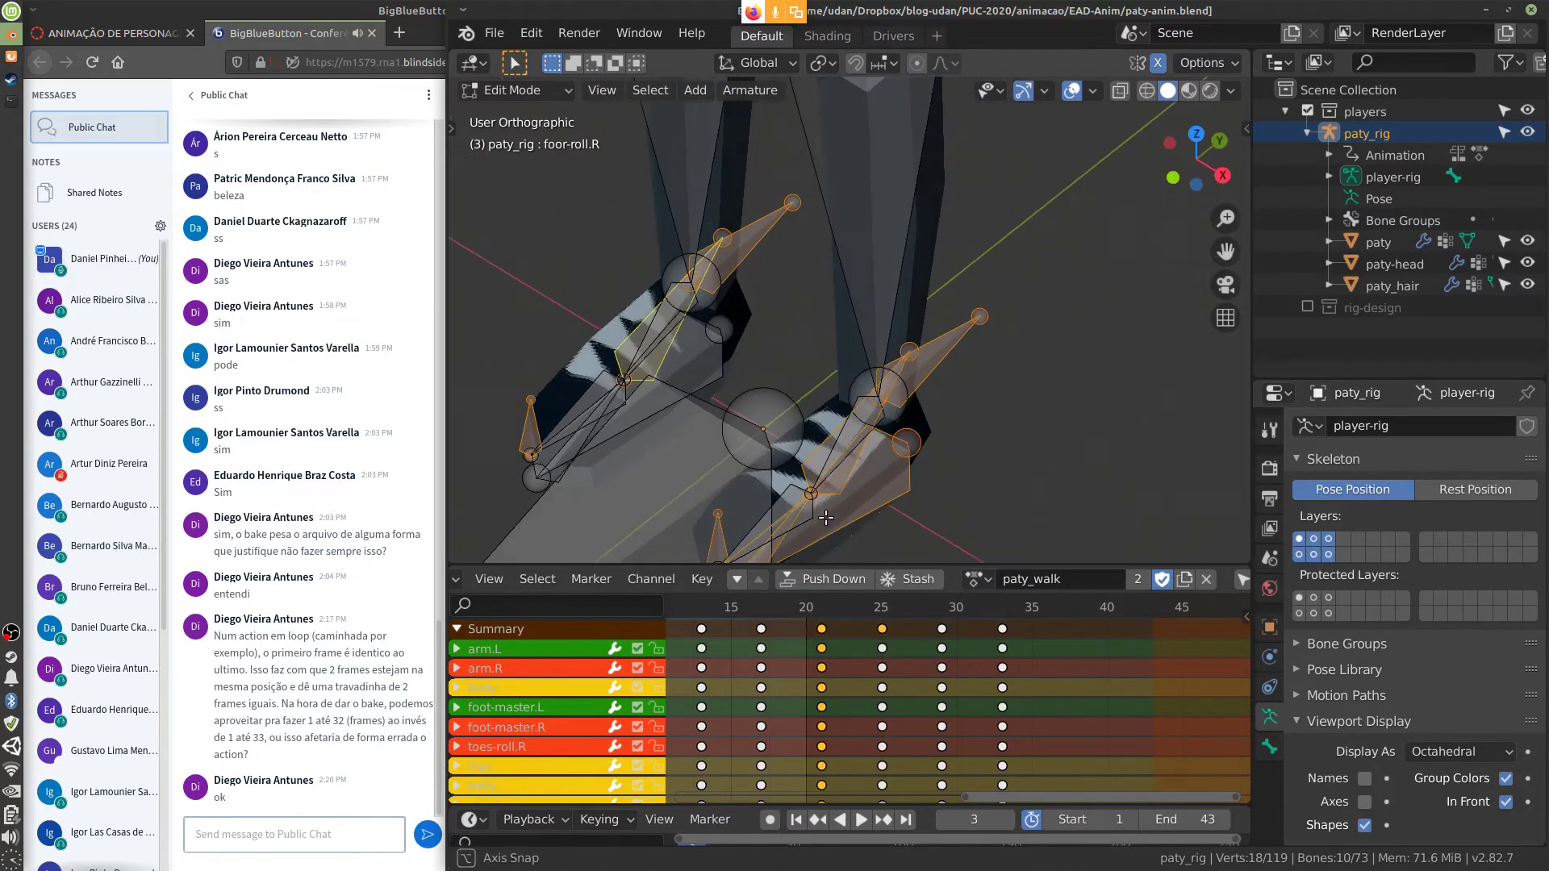
pyautogui.keyDown('shift'); pyautogui.click(552, 480); pyautogui.keyUp('shift')
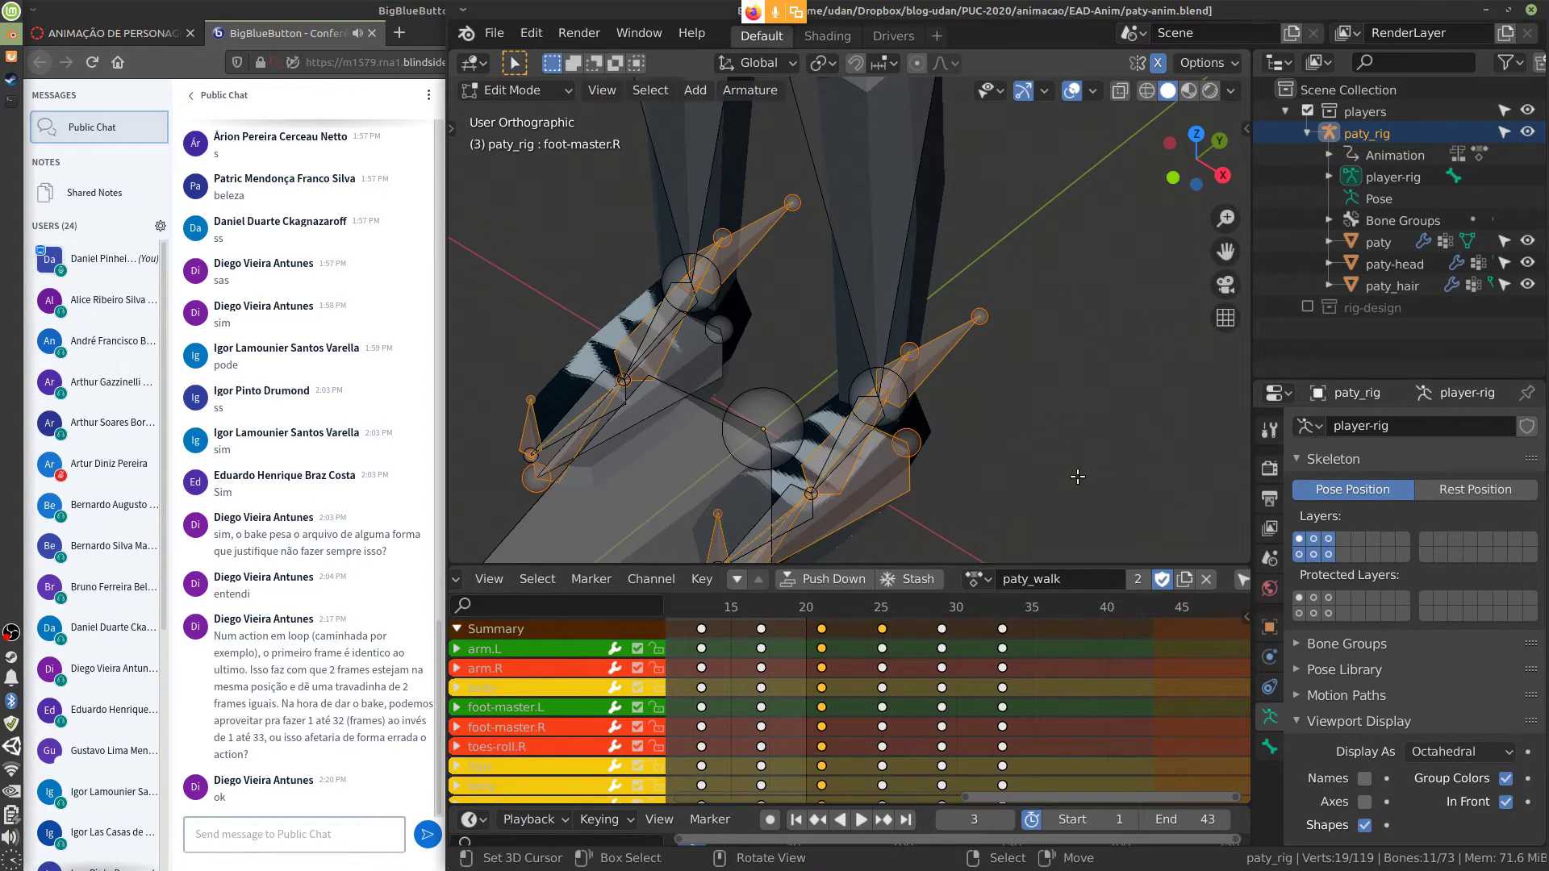
# Delete the selected leg and foot control bones, and delete the MASTER bone as well
pyautogui.scroll(-6, 1052, 484)
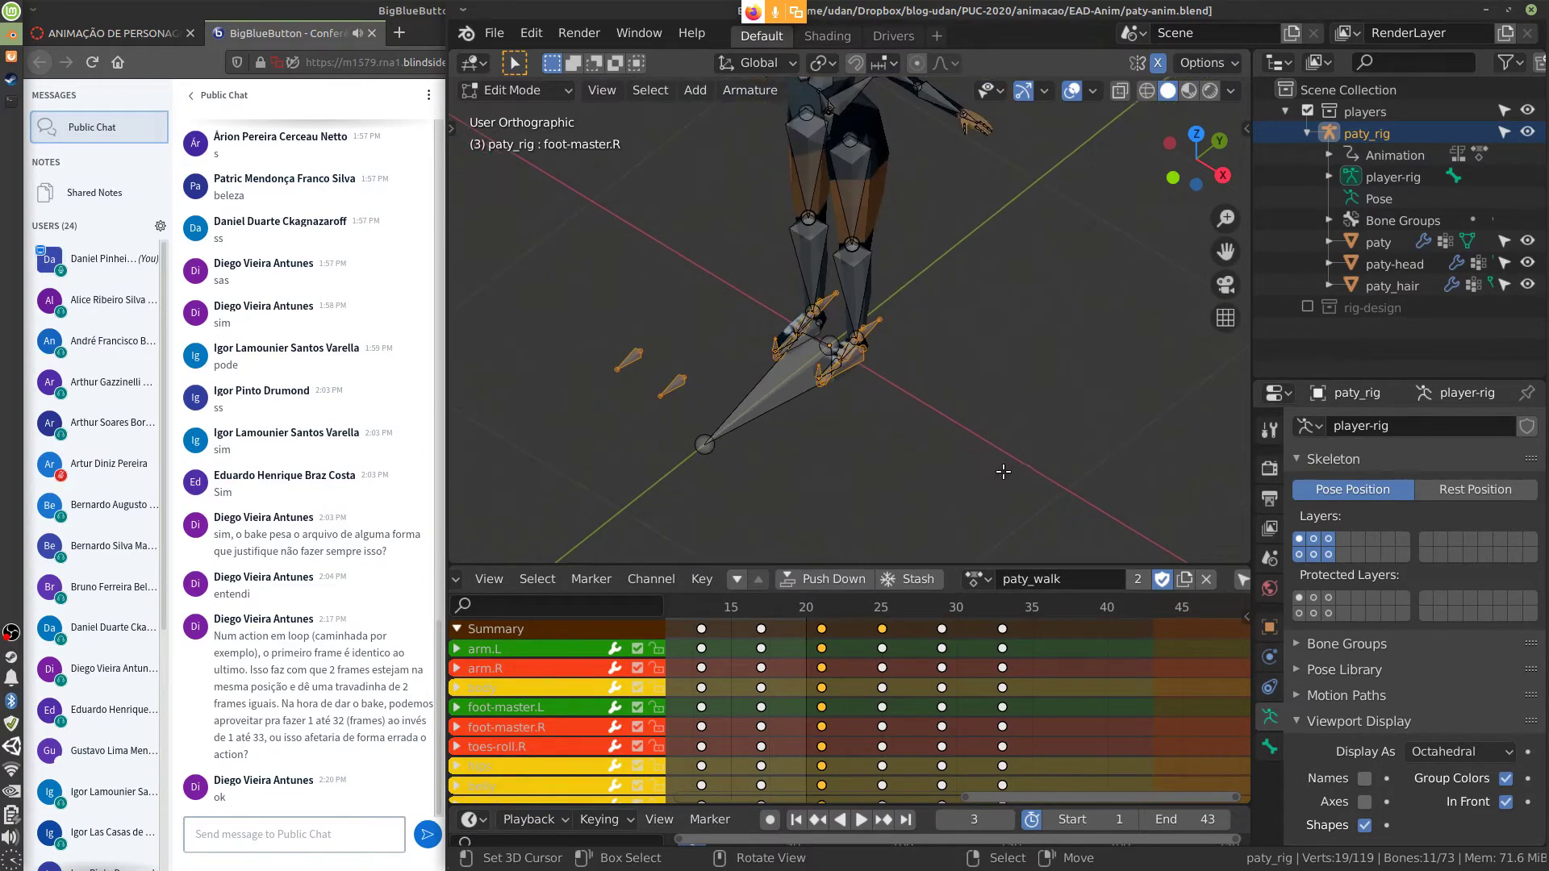
pyautogui.press('x')
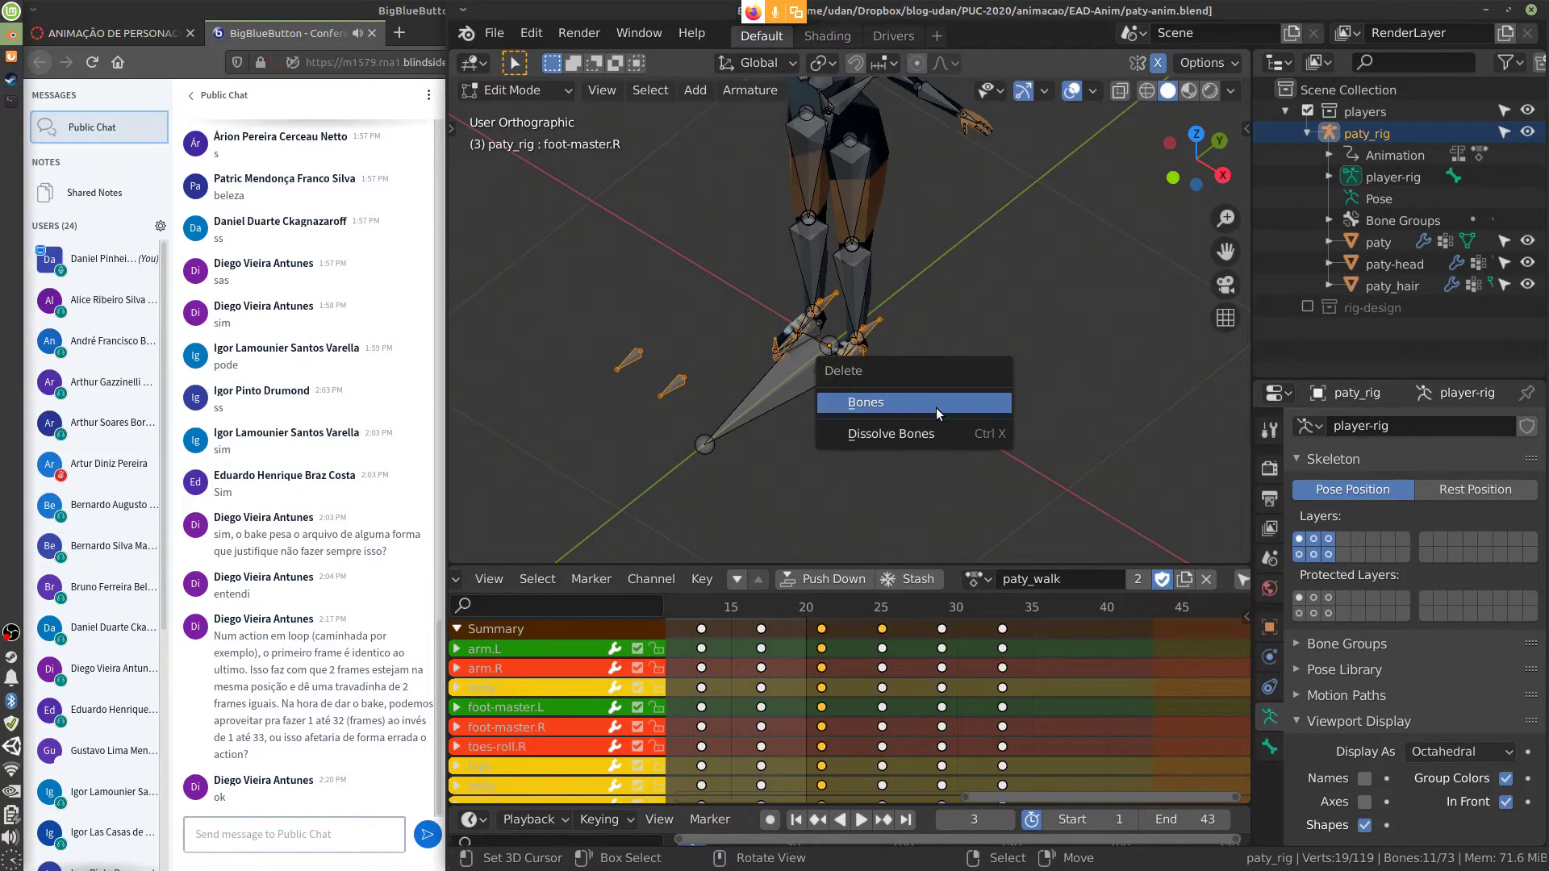
pyautogui.click(936, 408)
pyautogui.click(778, 392)
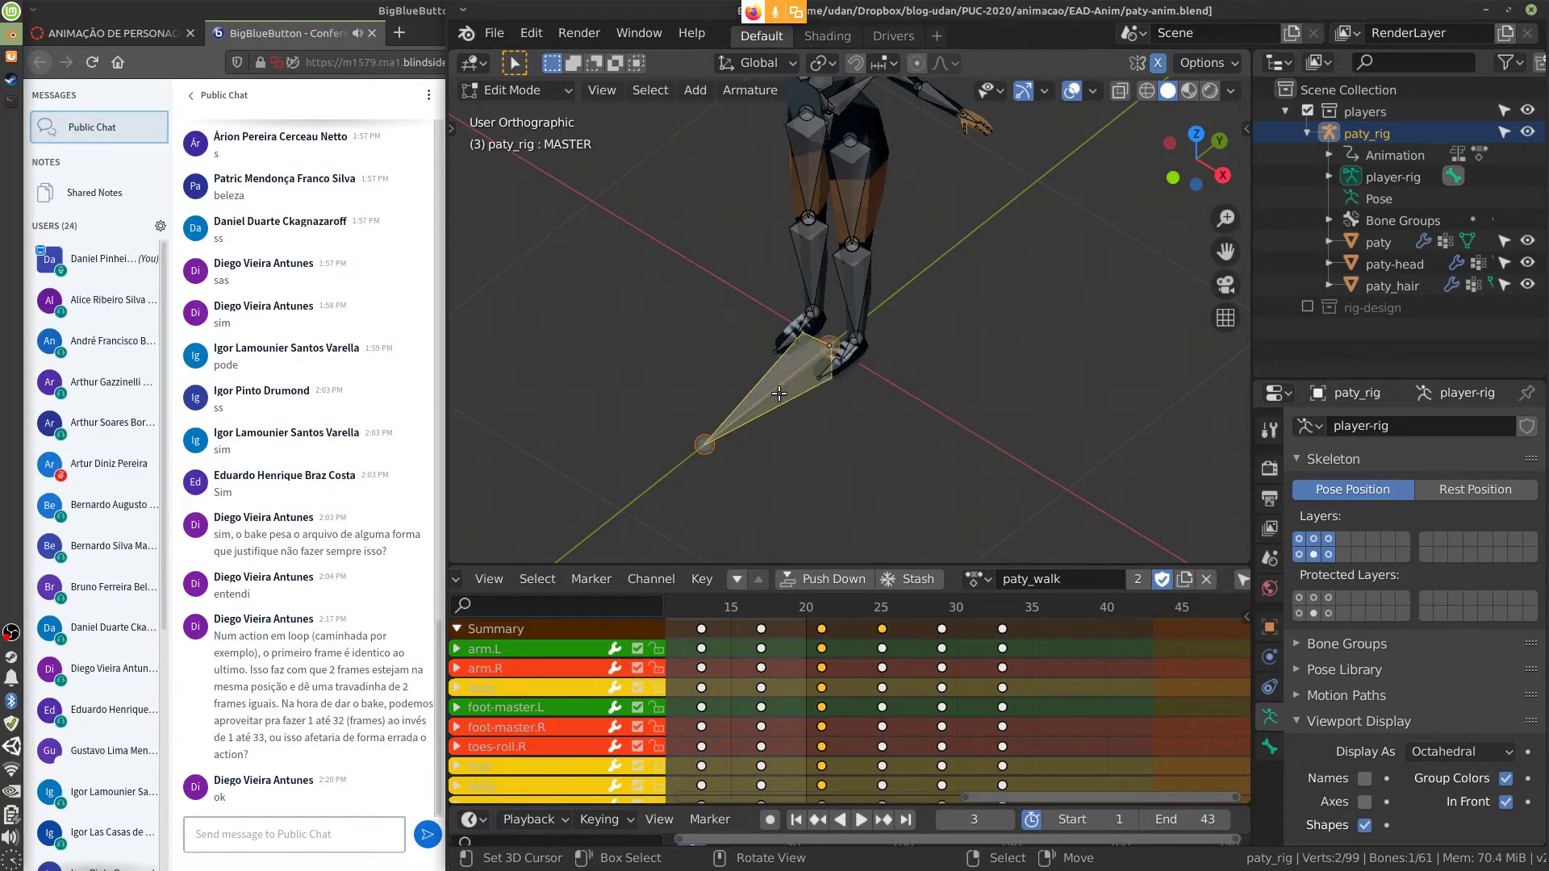
pyautogui.press('x')
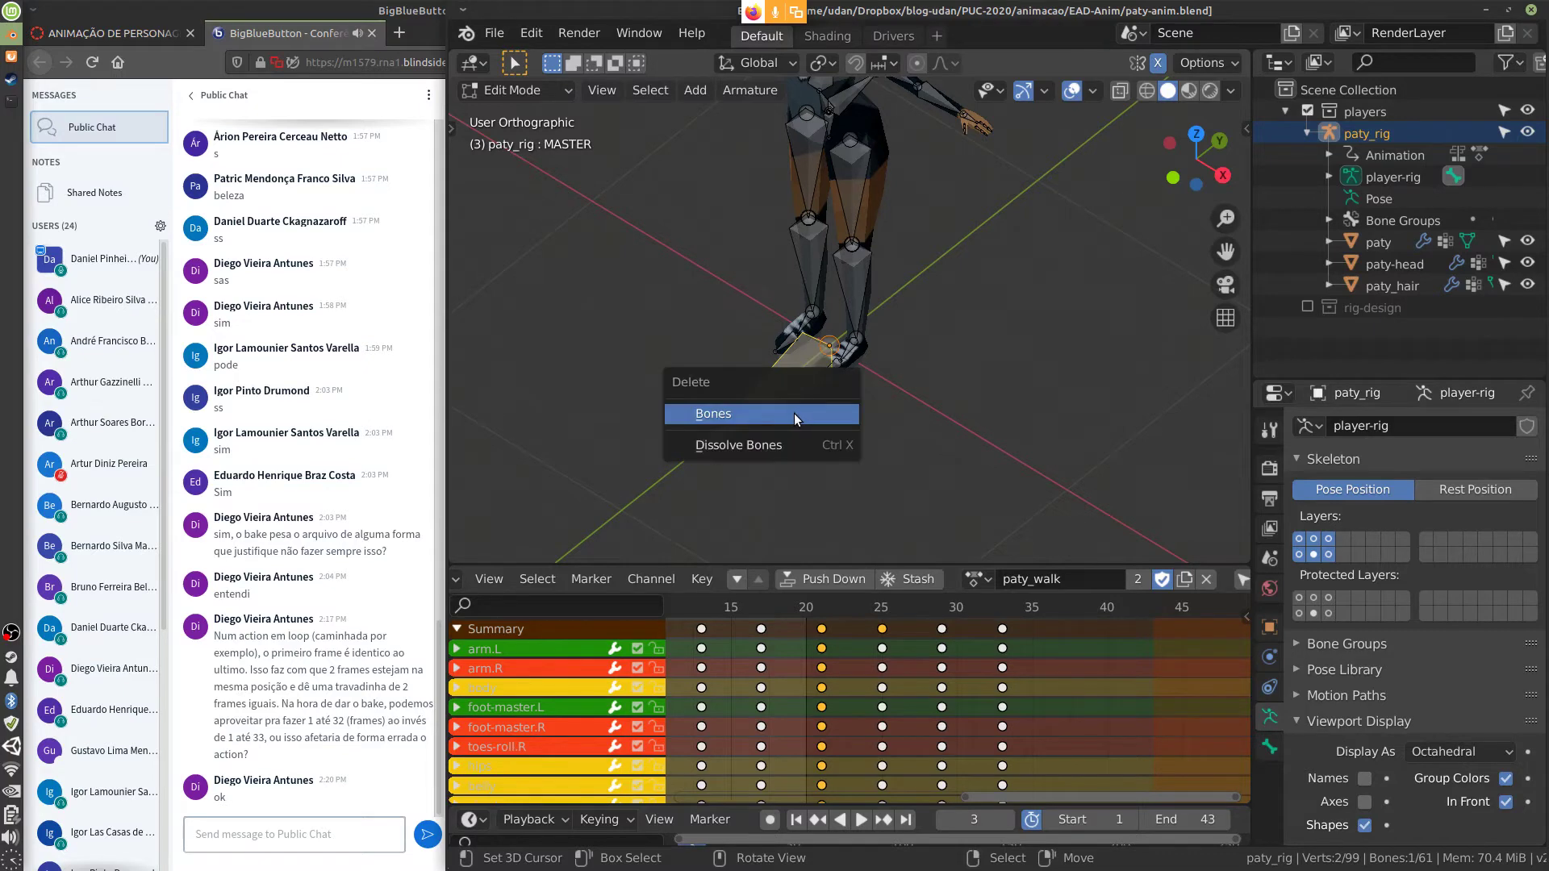
pyautogui.click(793, 418)
# Play the animation in Edit Mode and examine the remaining skeleton from the front and side
pyautogui.press('space')
pyautogui.moveTo(1040, 459); pyautogui.dragTo(994, 384)
pyautogui.press('Escape')
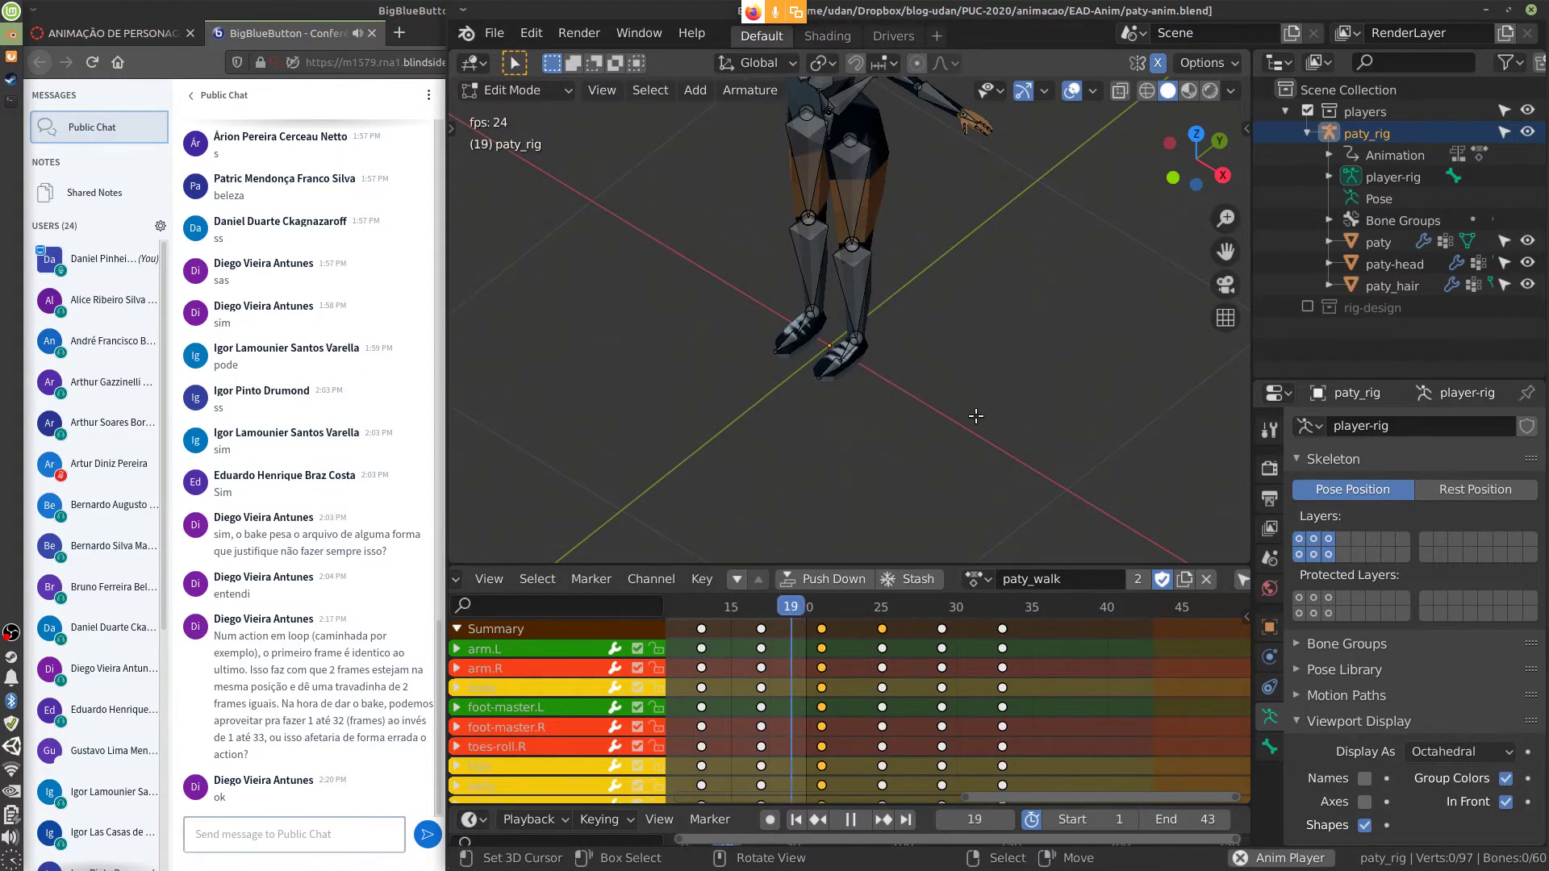
pyautogui.press('space')
pyautogui.moveTo(984, 433); pyautogui.dragTo(1013, 379, button='middle')
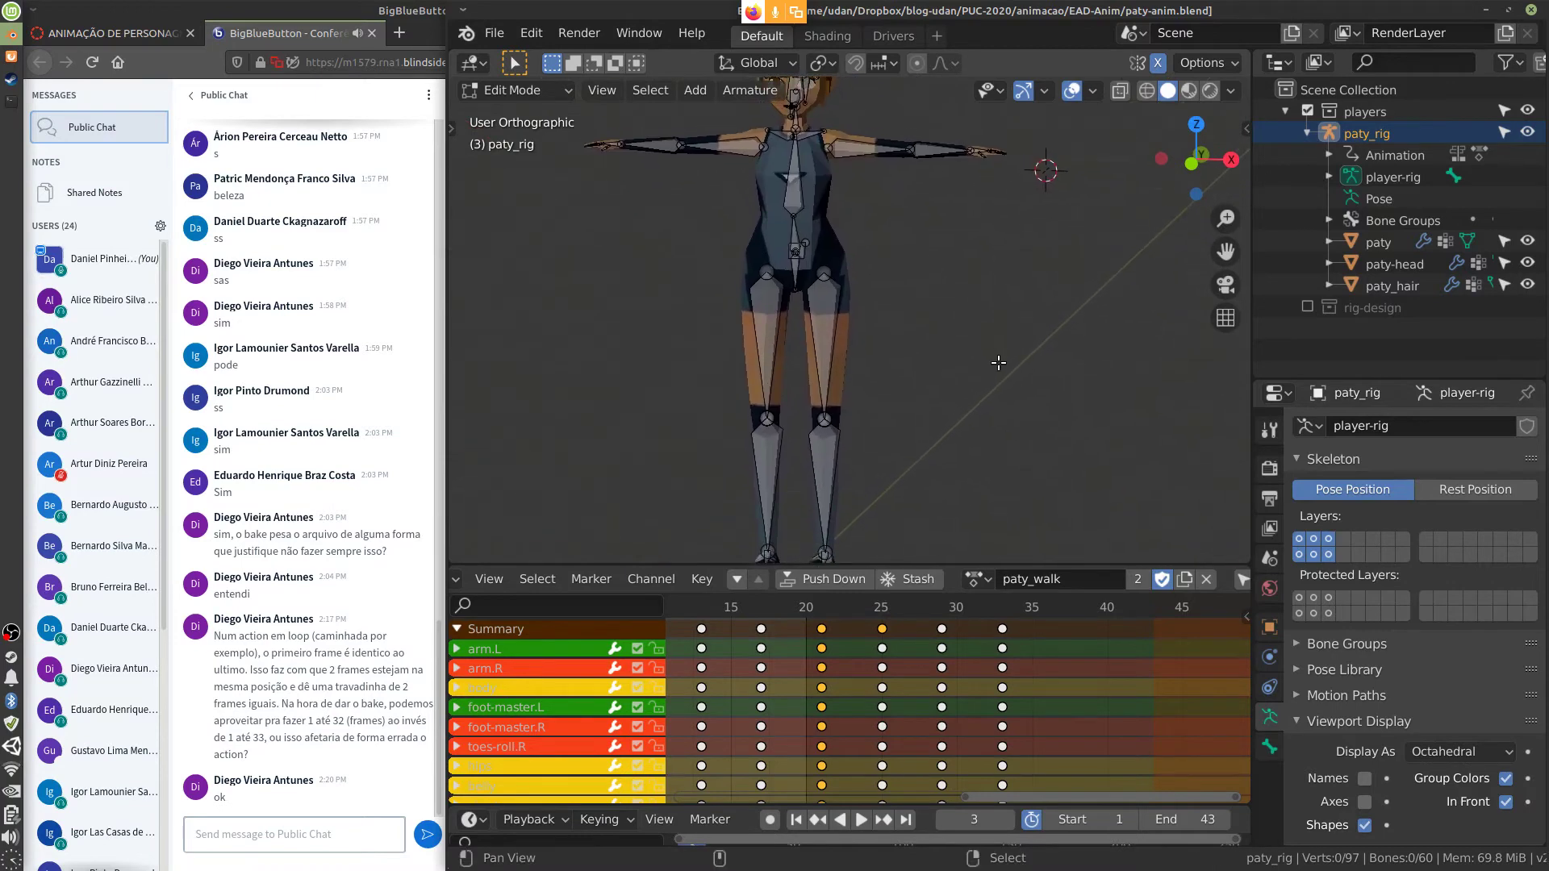
pyautogui.scroll(-1, 1004, 371)
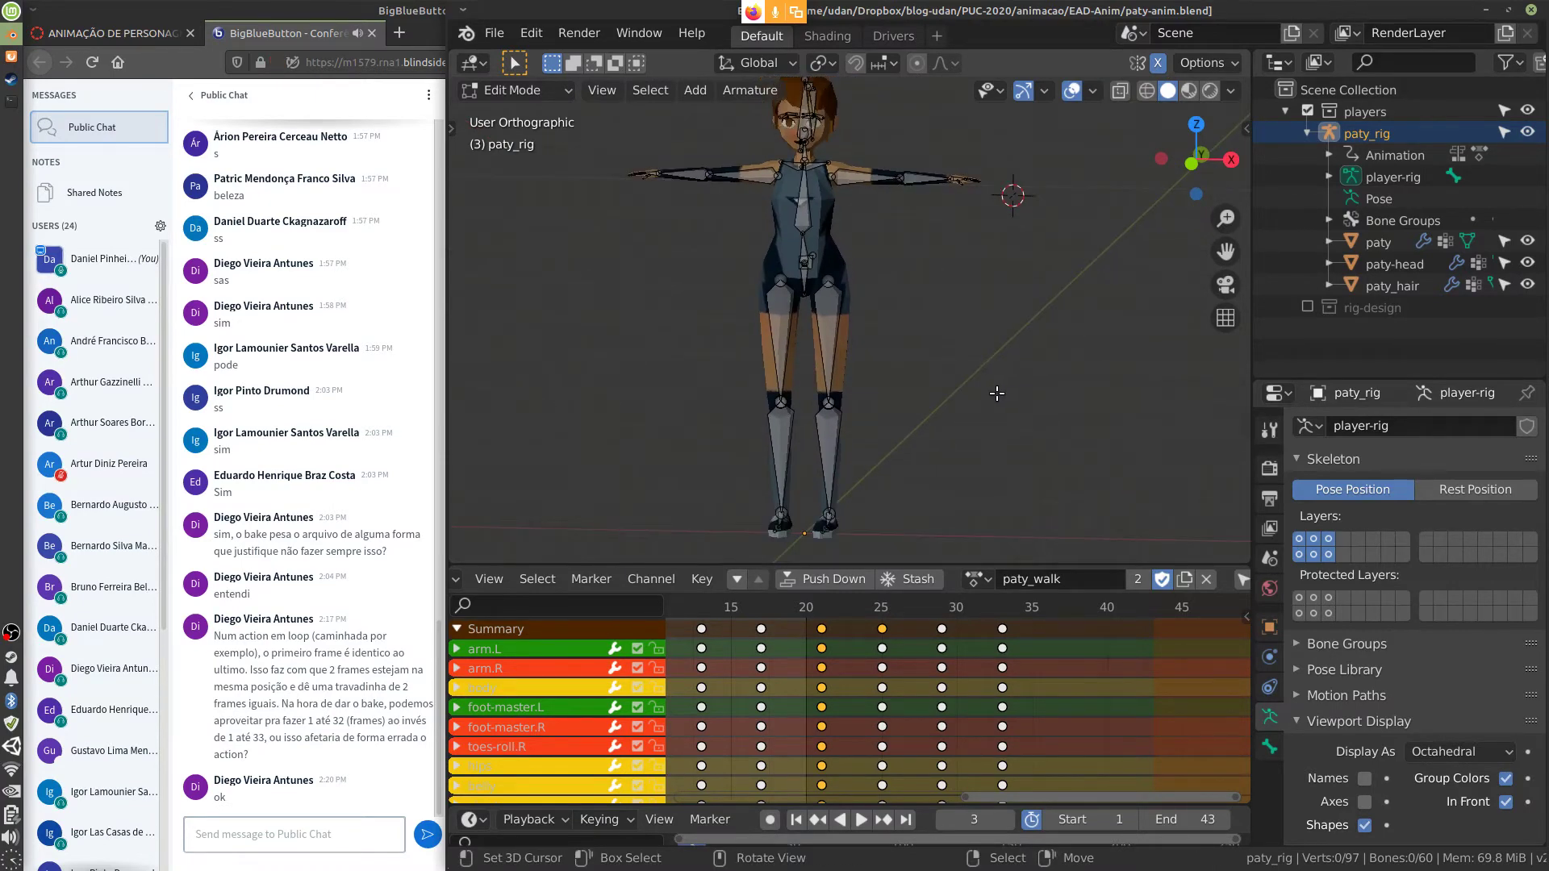
pyautogui.moveTo(1015, 385); pyautogui.dragTo(927, 387, button='middle')
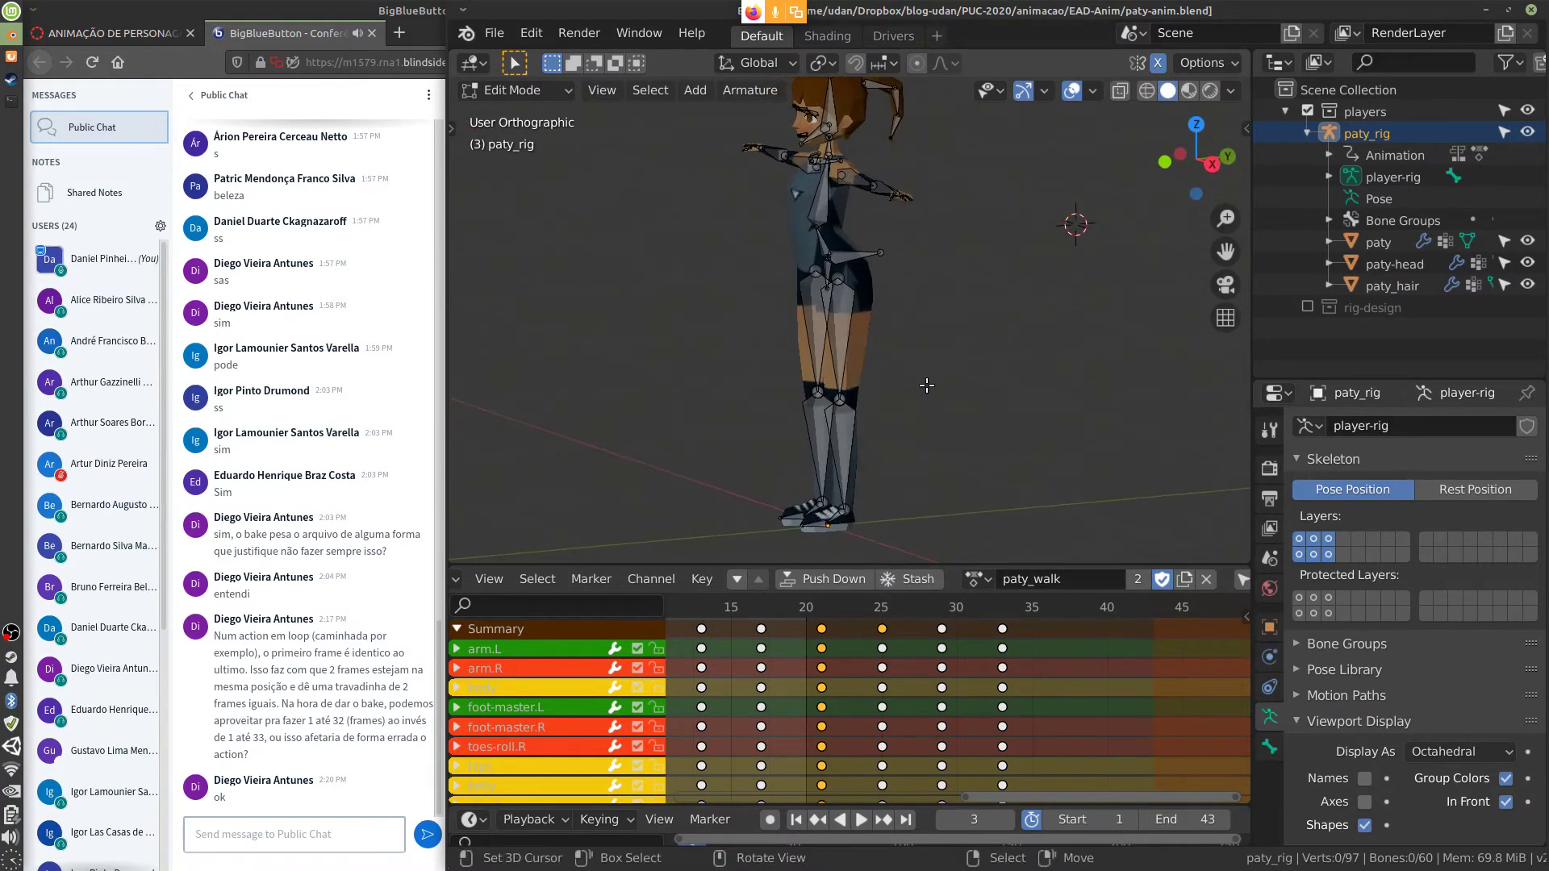
# Switch the rig to Pose Mode and preview the paty_walk action
pyautogui.hotkey('ctrl', 'Tab')
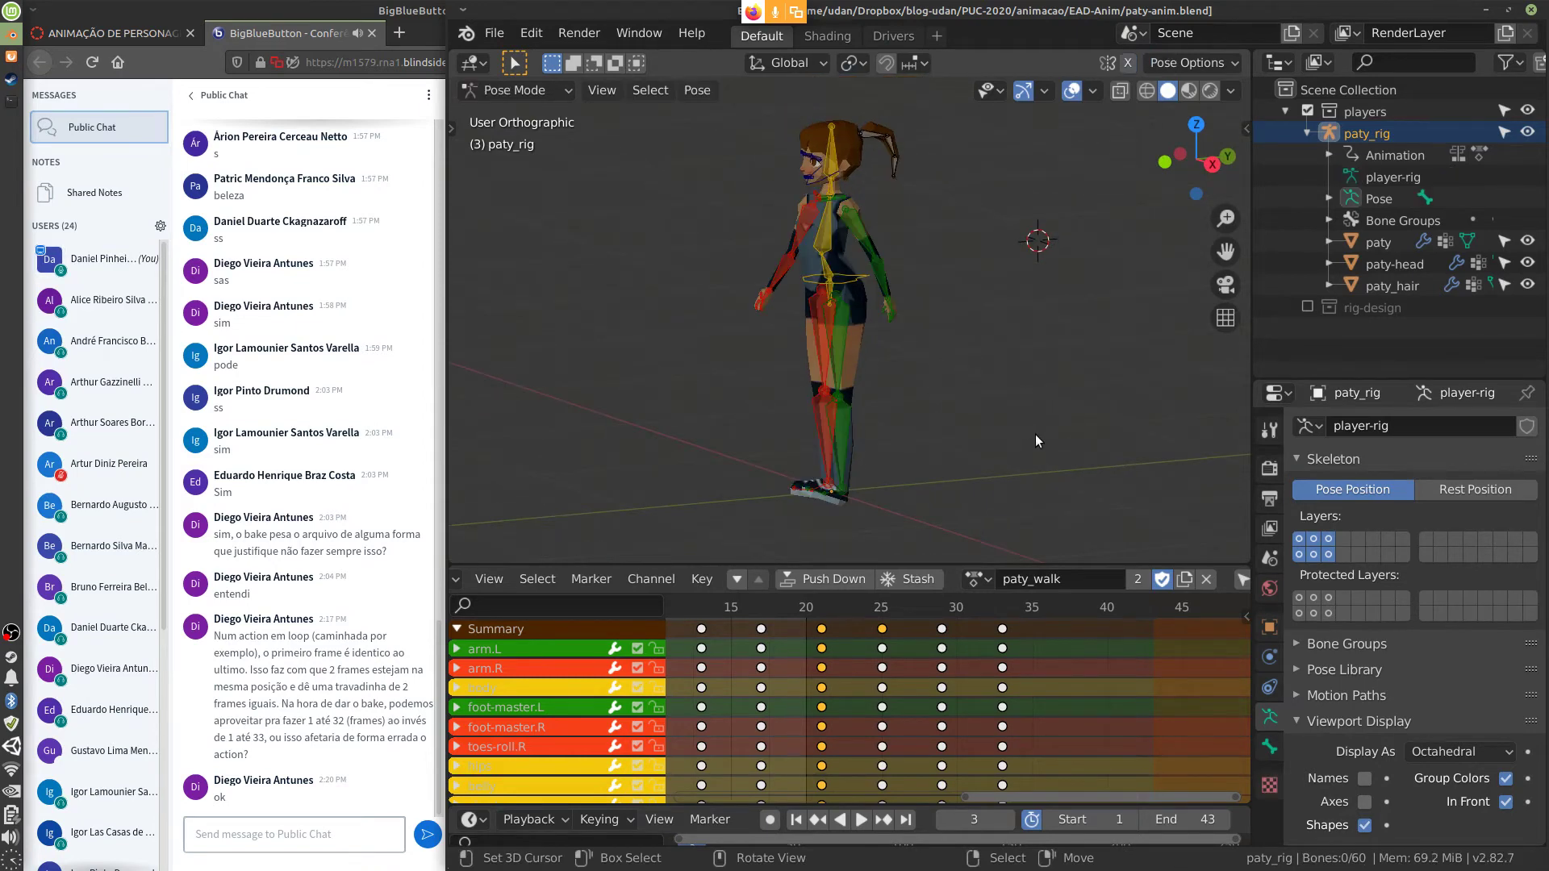
pyautogui.press('space')
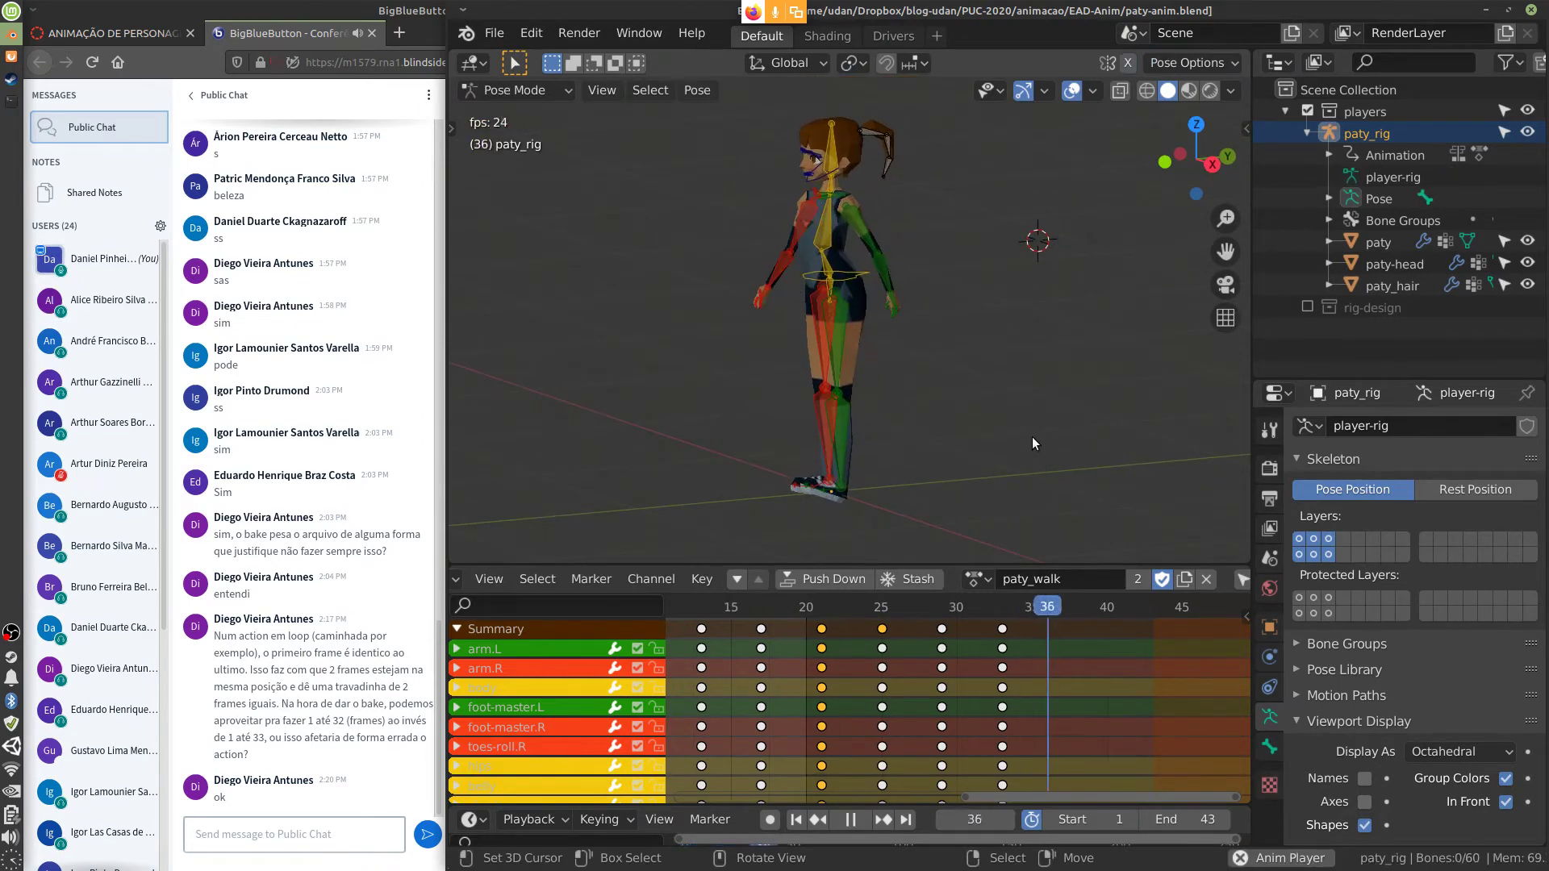
pyautogui.press('Escape')
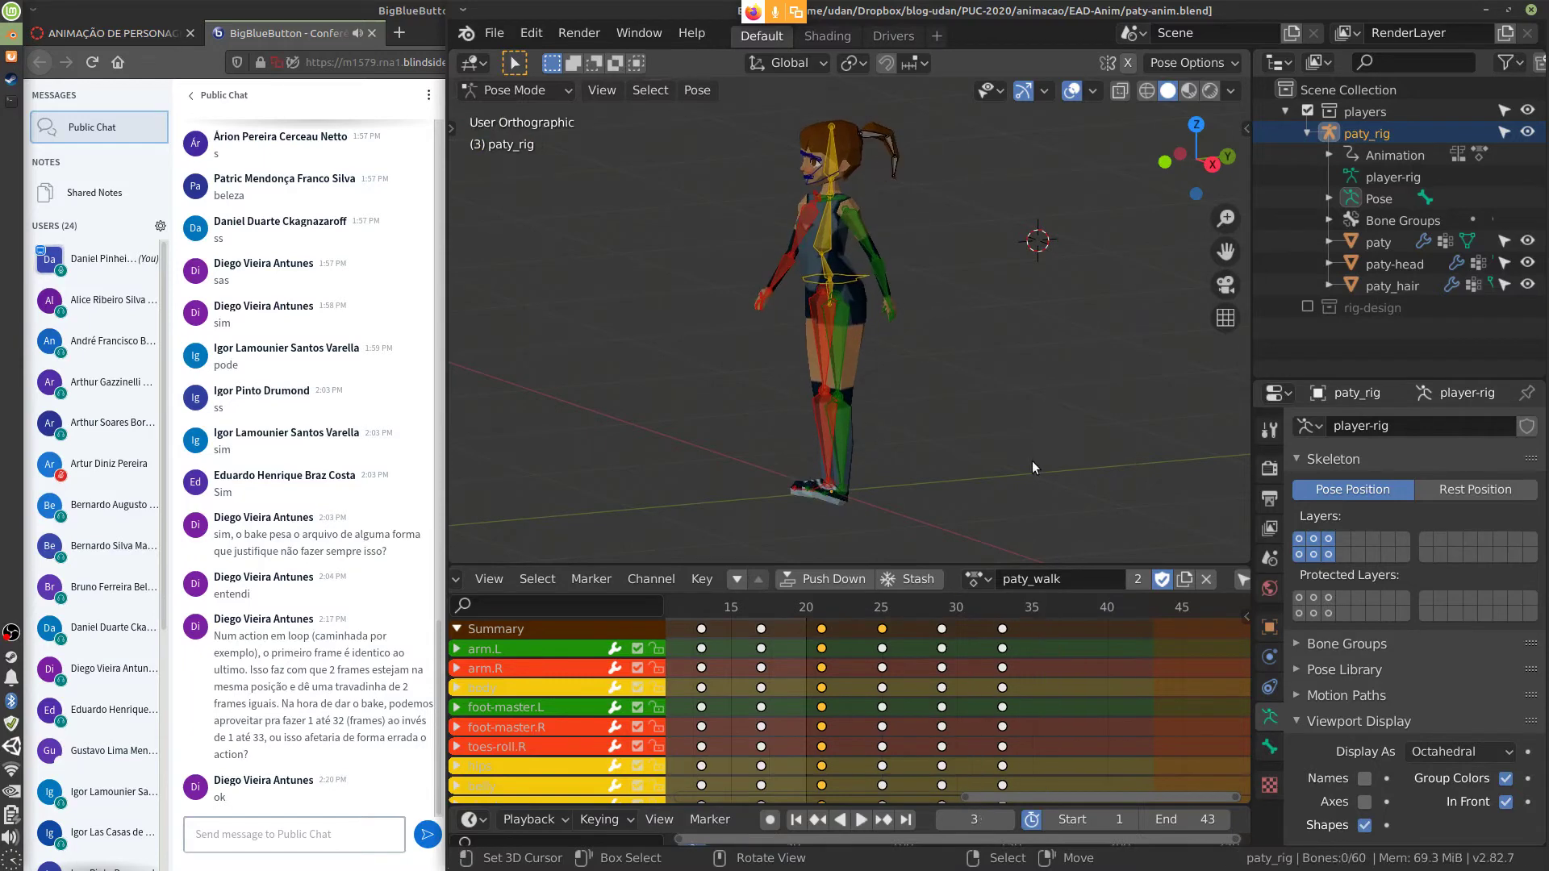
# Assign the bake-walk action to the rig and preview its playback
pyautogui.click(977, 578)
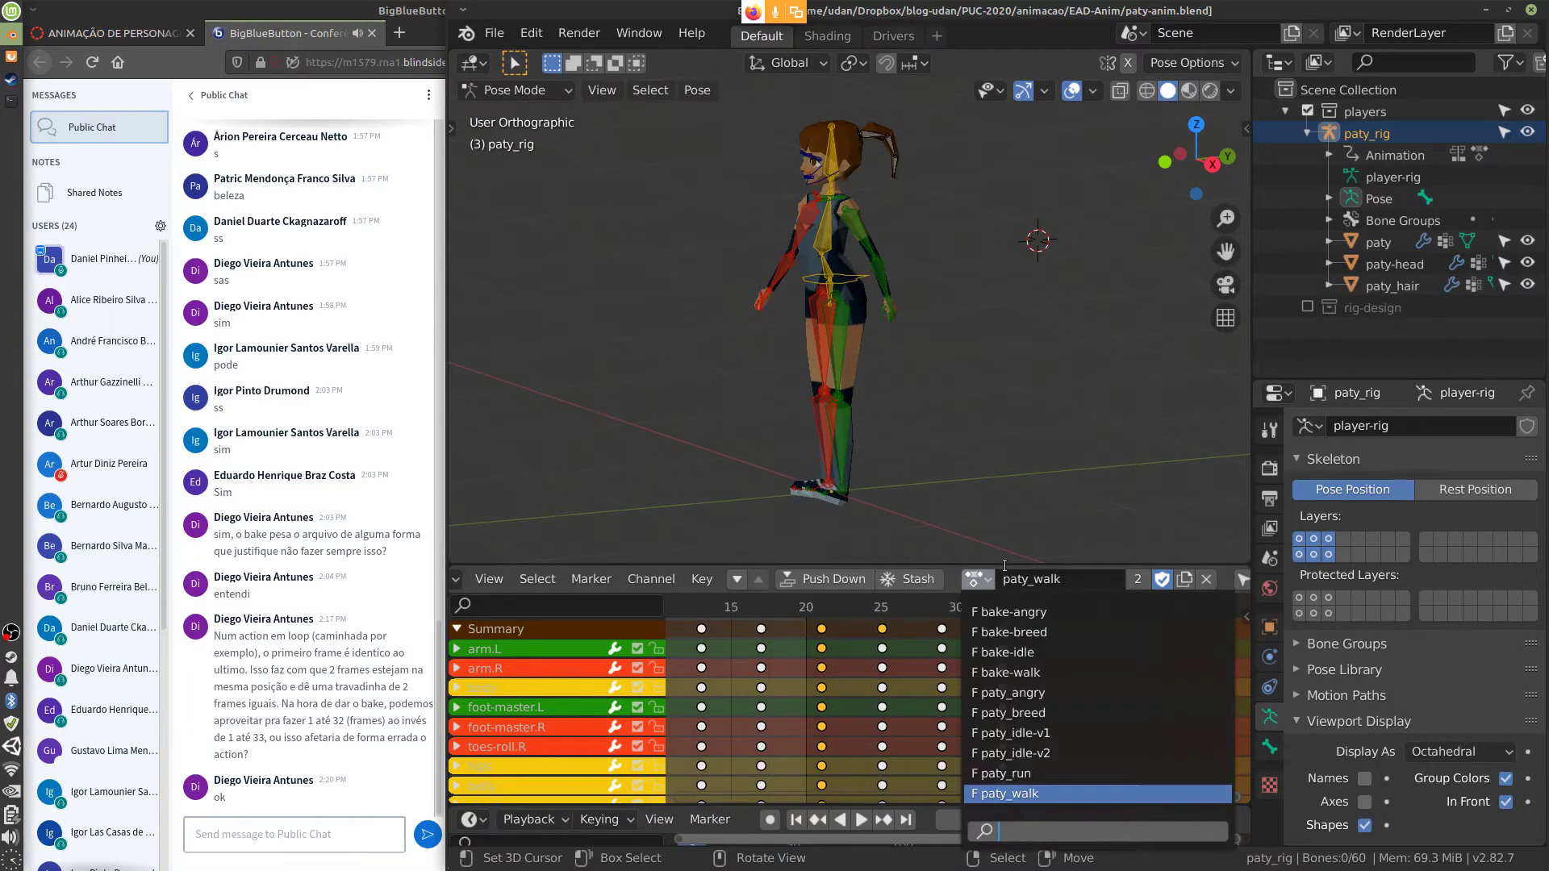
pyautogui.click(1042, 671)
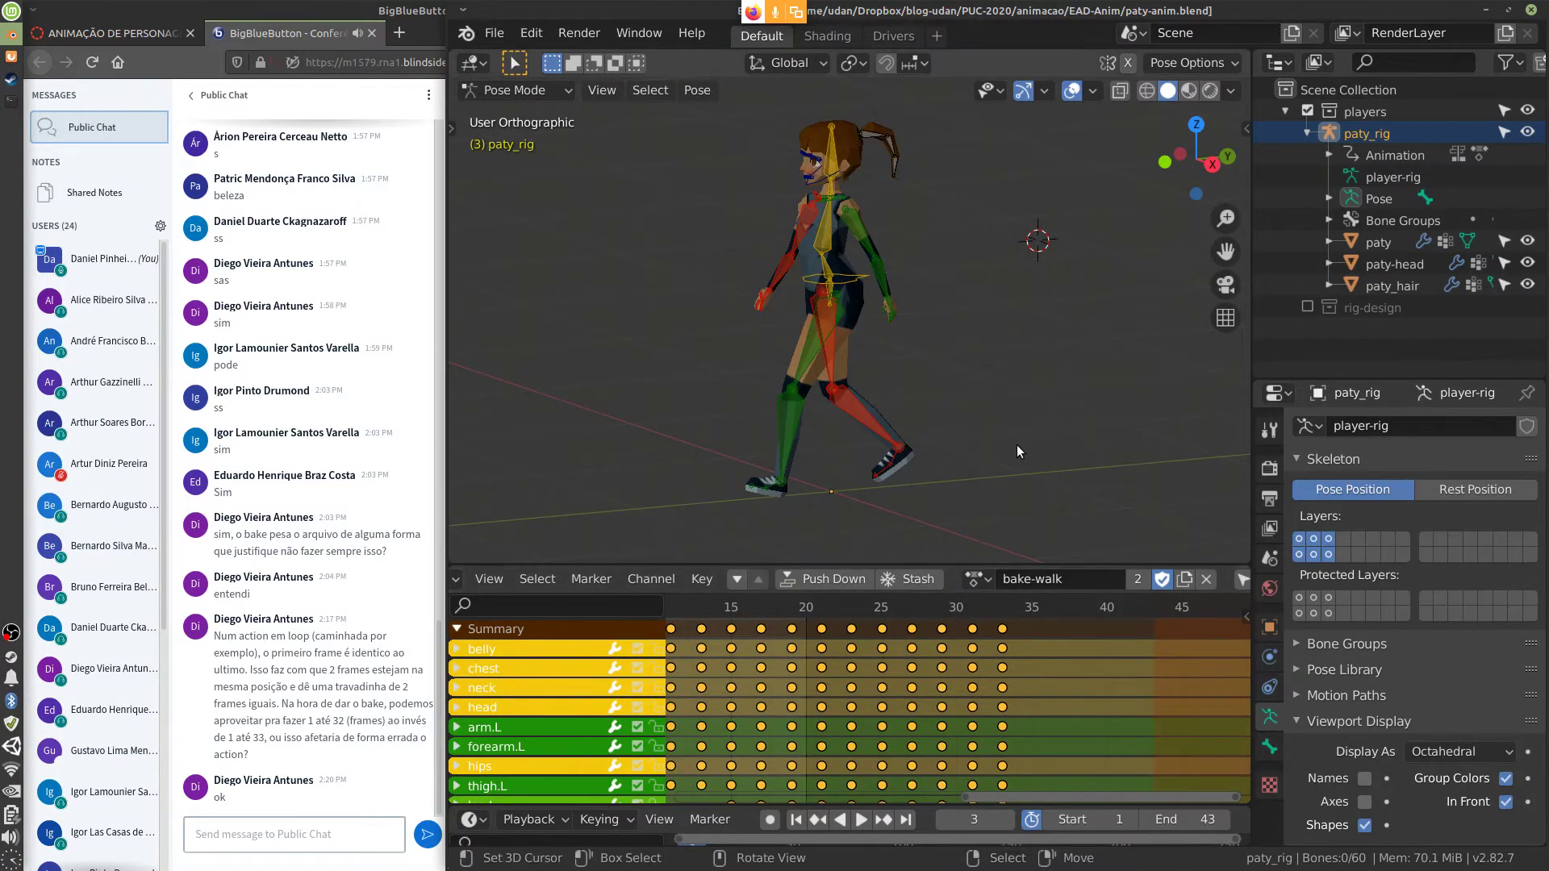
pyautogui.press('space')
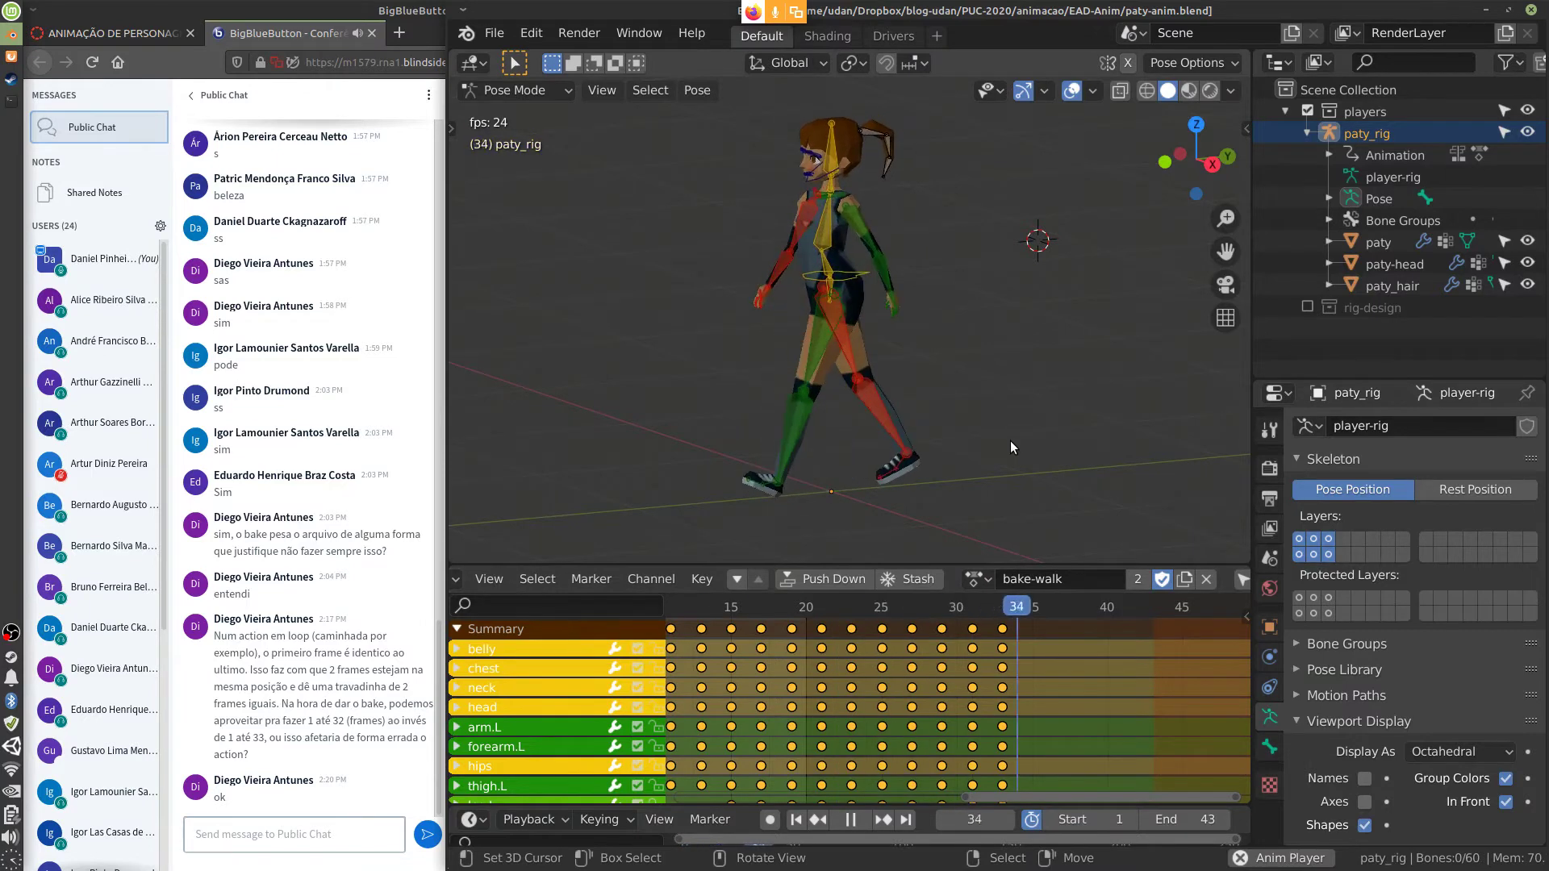
pyautogui.moveTo(1007, 421)
pyautogui.mouseDown(button='middle')
pyautogui.moveTo(1139, 416)
pyautogui.moveTo(1004, 424)
pyautogui.mouseUp(button='middle')
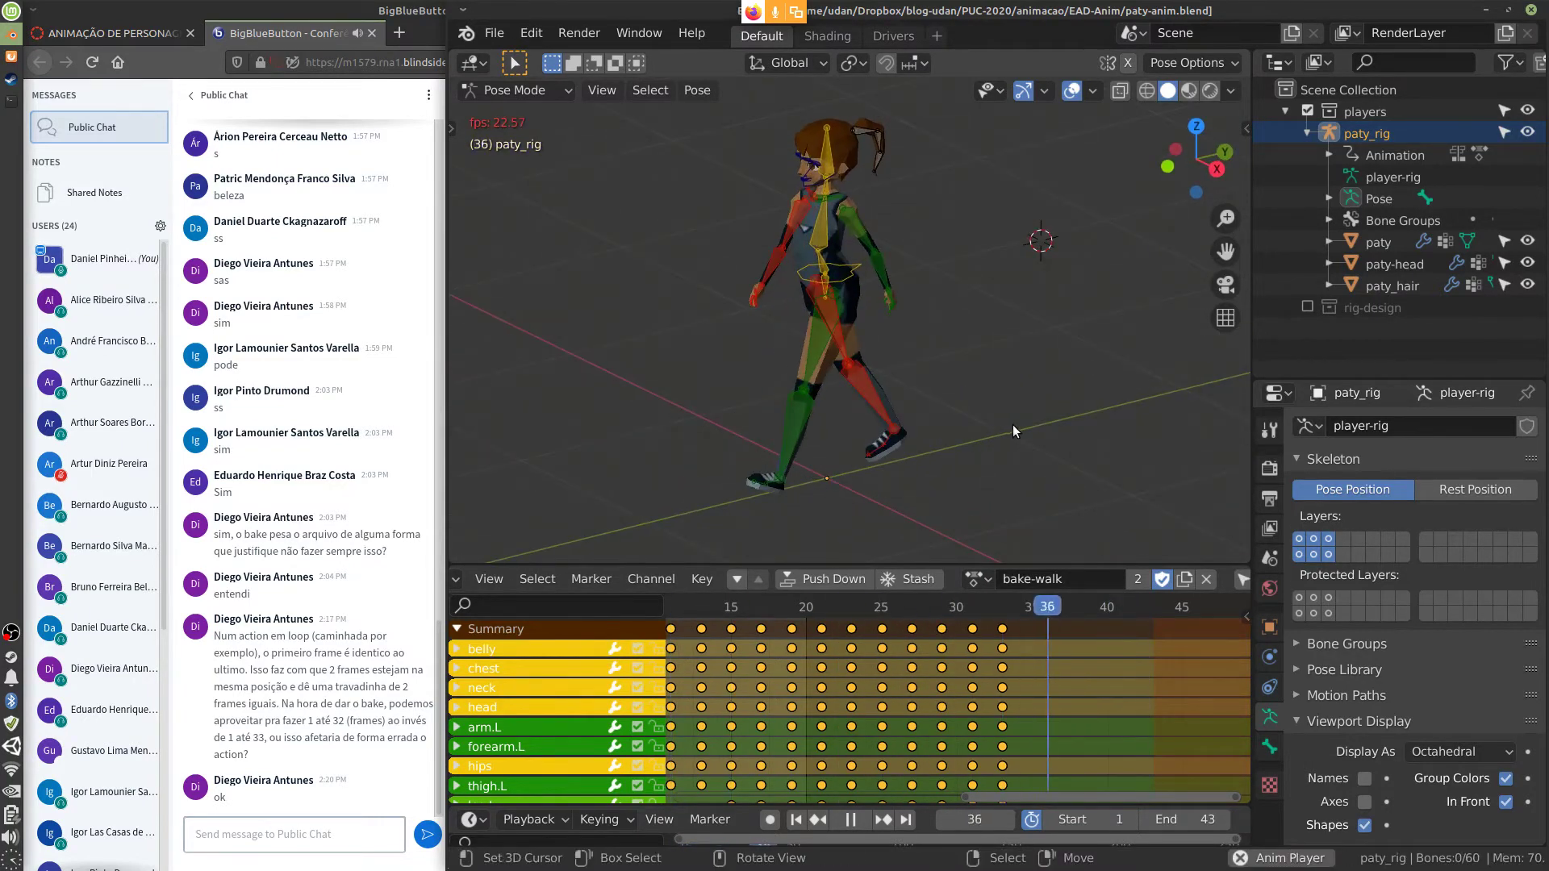
pyautogui.press('space')
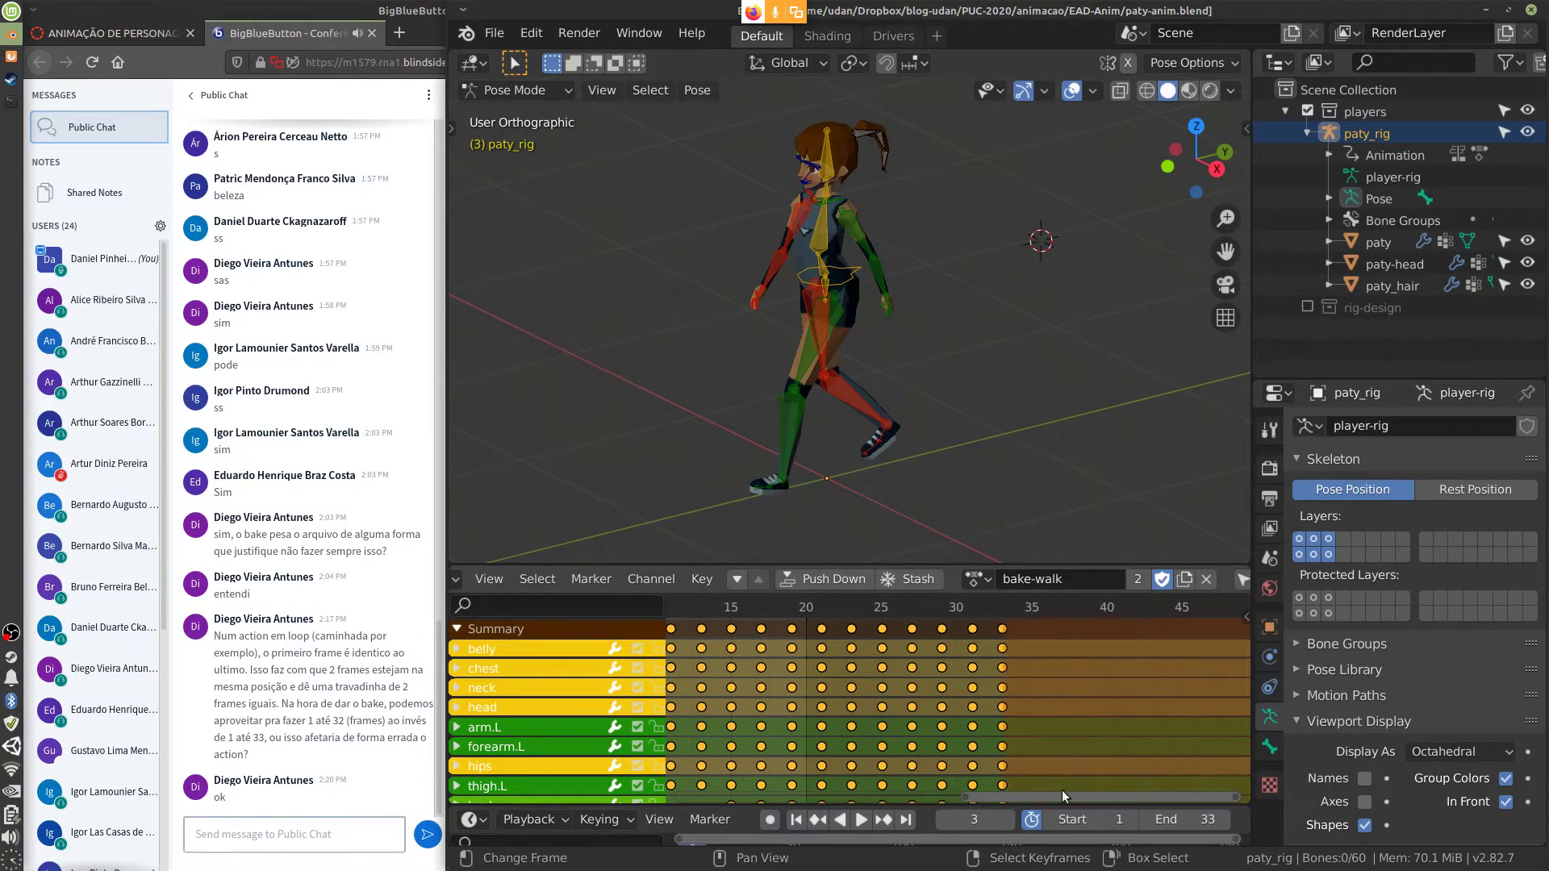
# Set the scene's end frame to 32 and play the bake-walk loop
pyautogui.click(1146, 817)
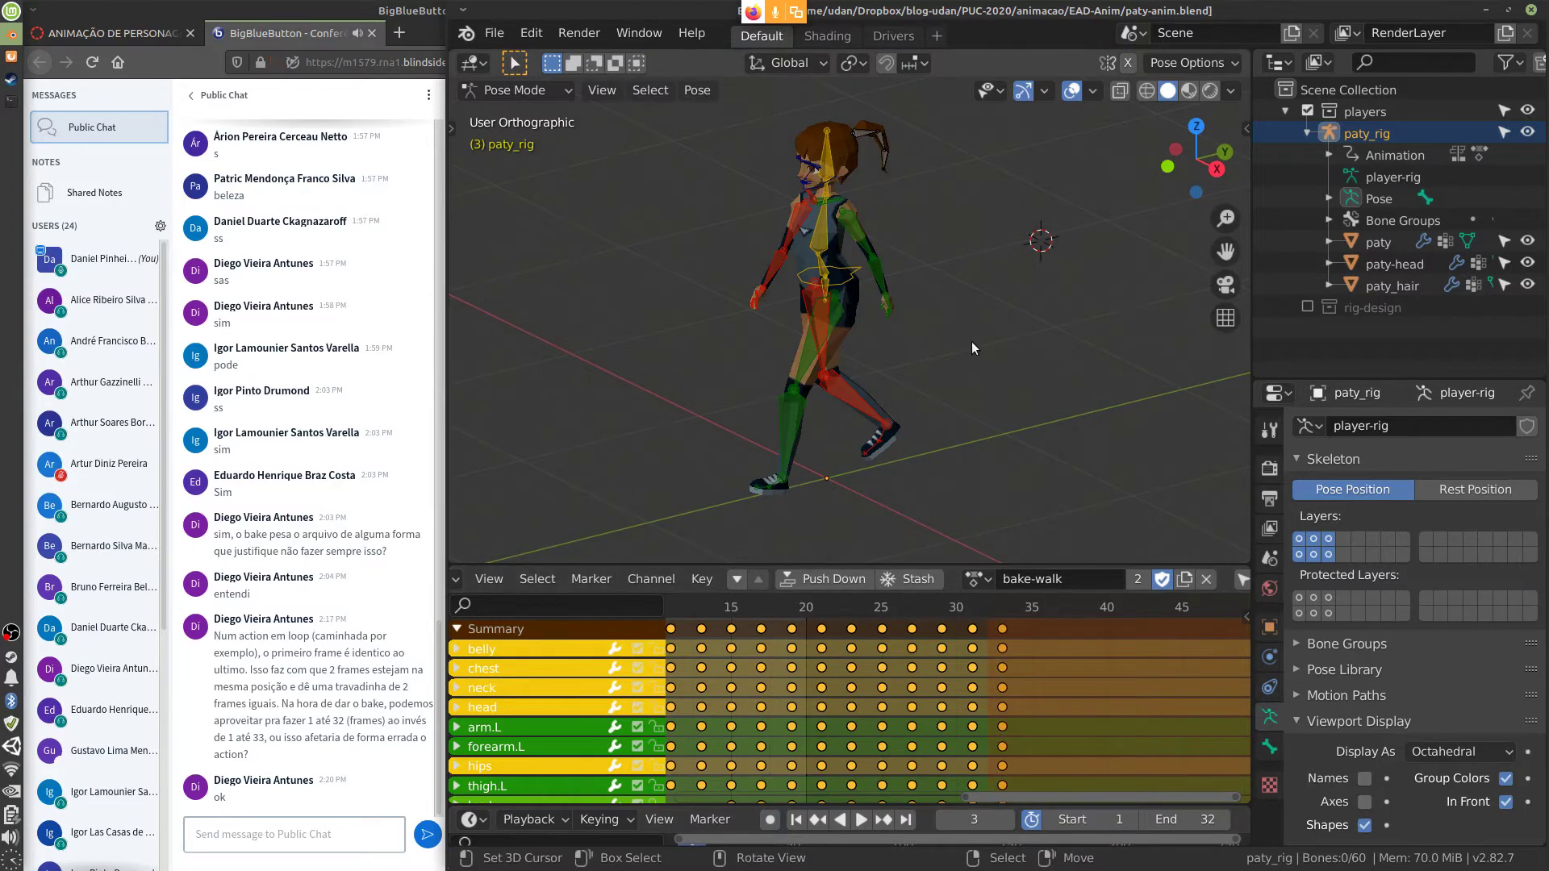
pyautogui.scroll(2, 972, 347)
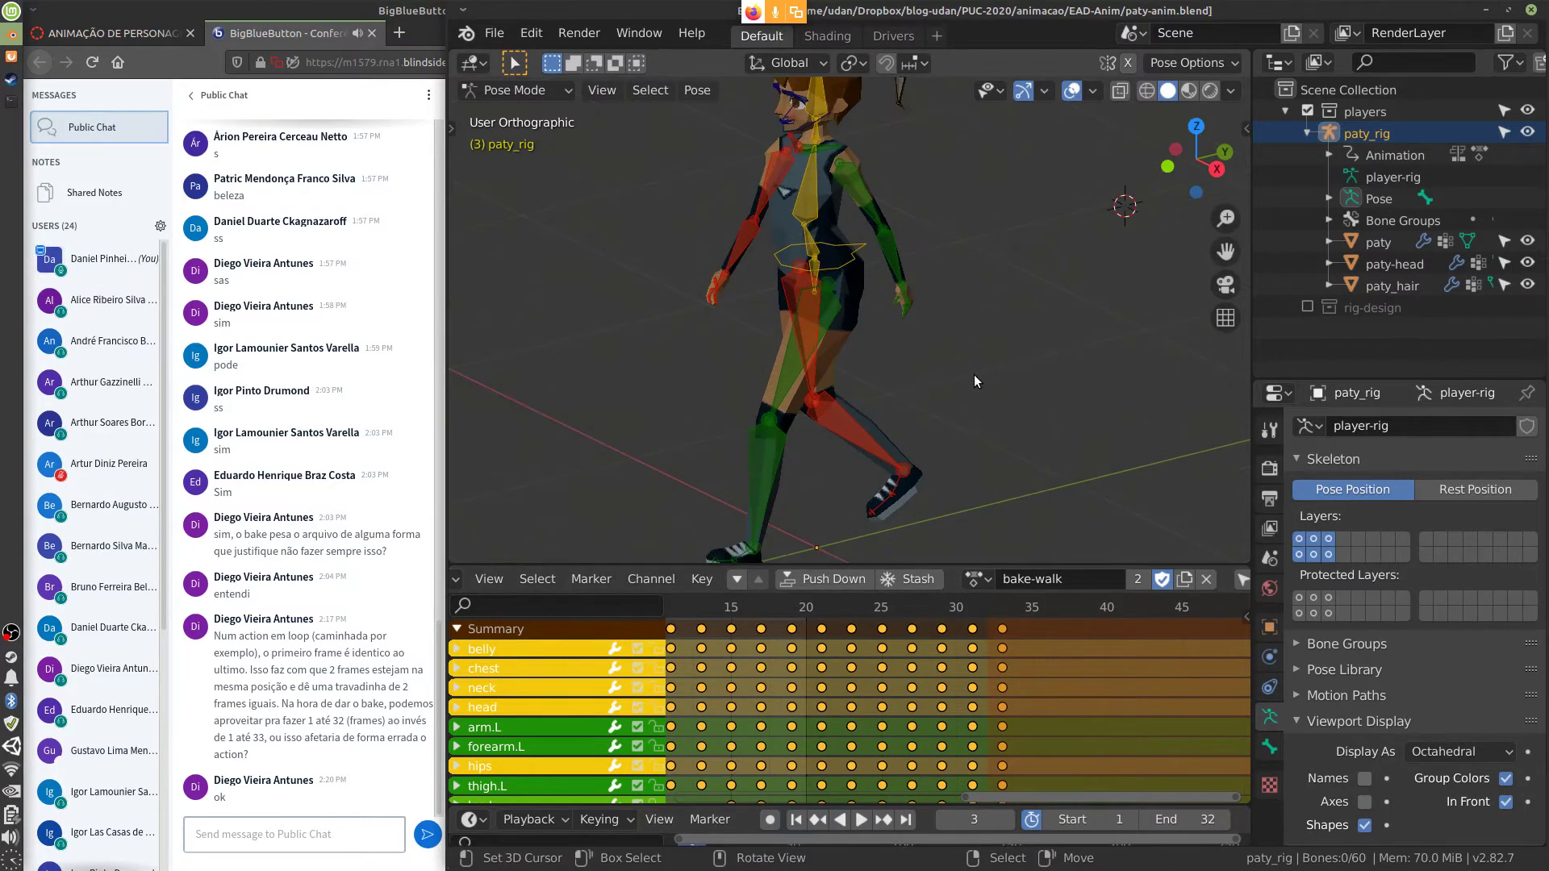
pyautogui.press('space')
pyautogui.scroll(-2, 981, 395)
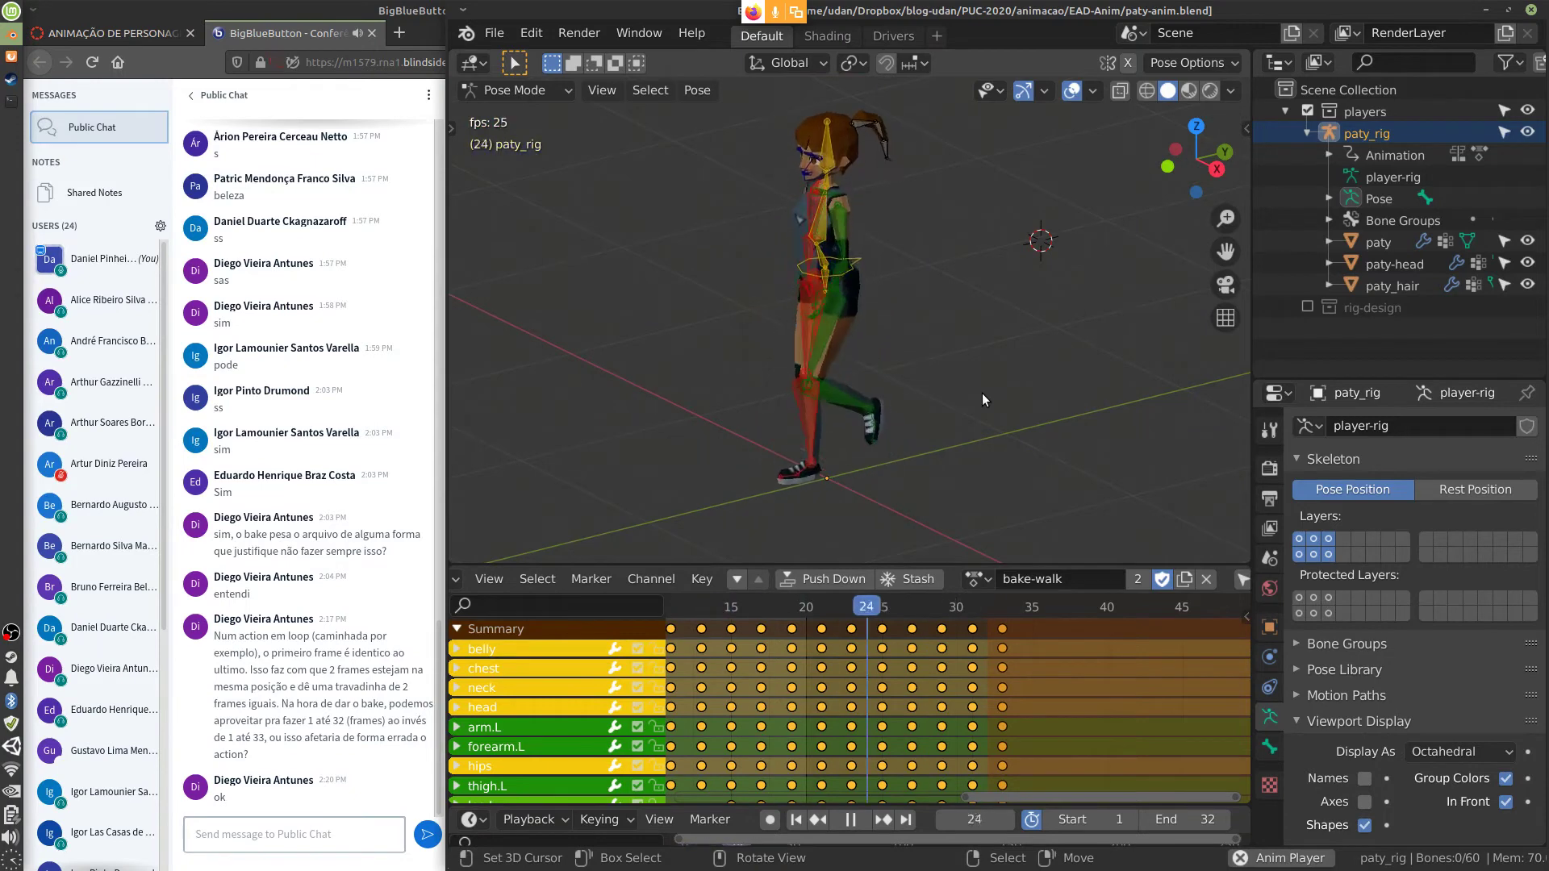
# Bring the whole bake-walk keyframe range into the Action Editor view and replay the loop to check it for hitches
pyautogui.press('Escape')
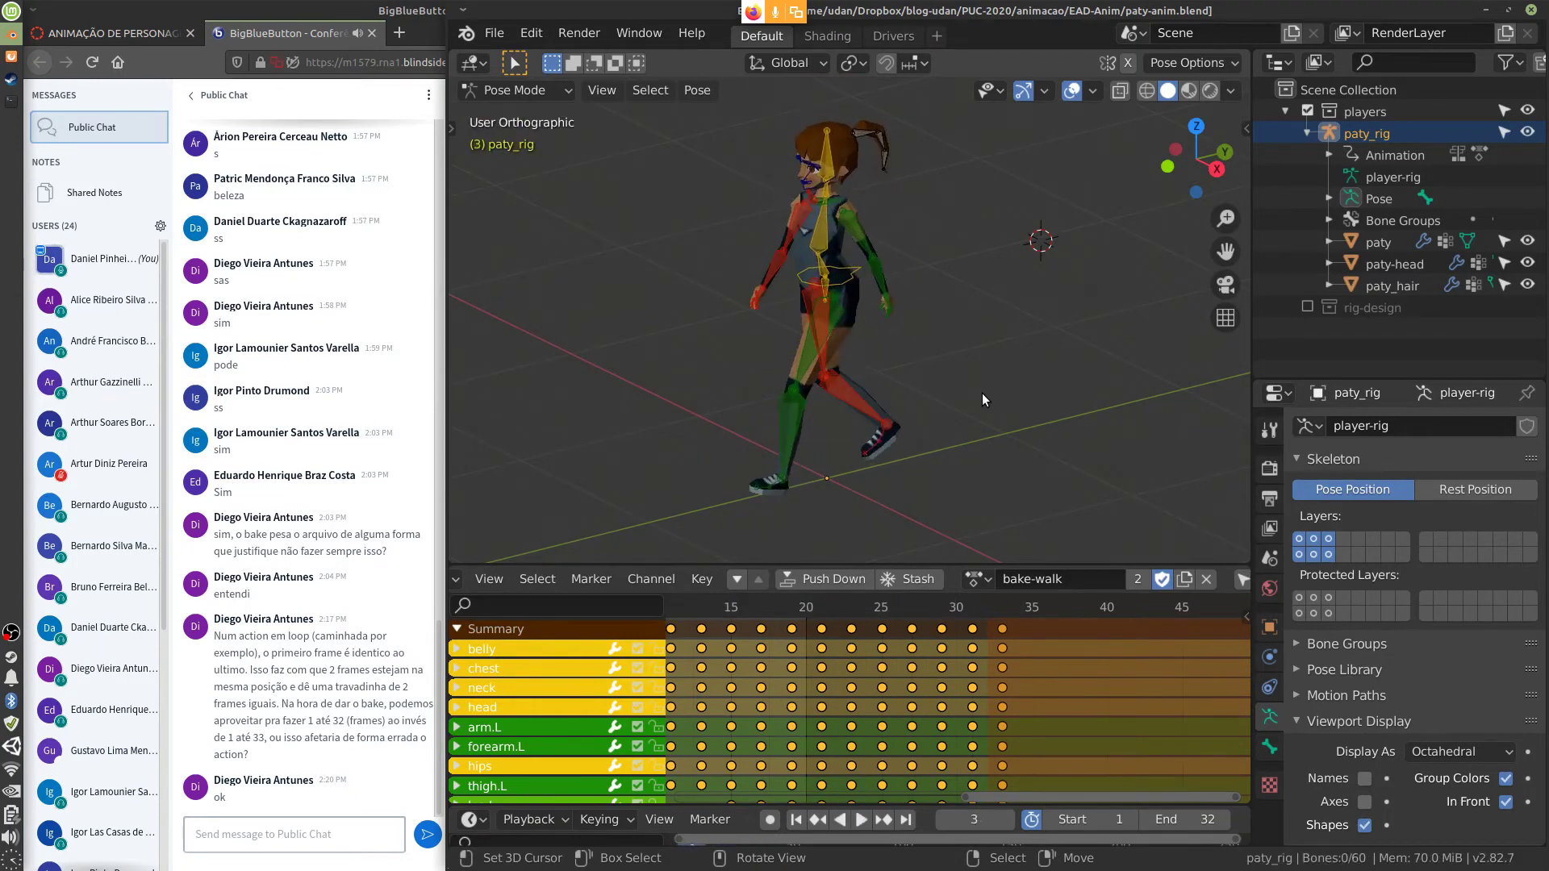
pyautogui.scroll(-2, 852, 707)
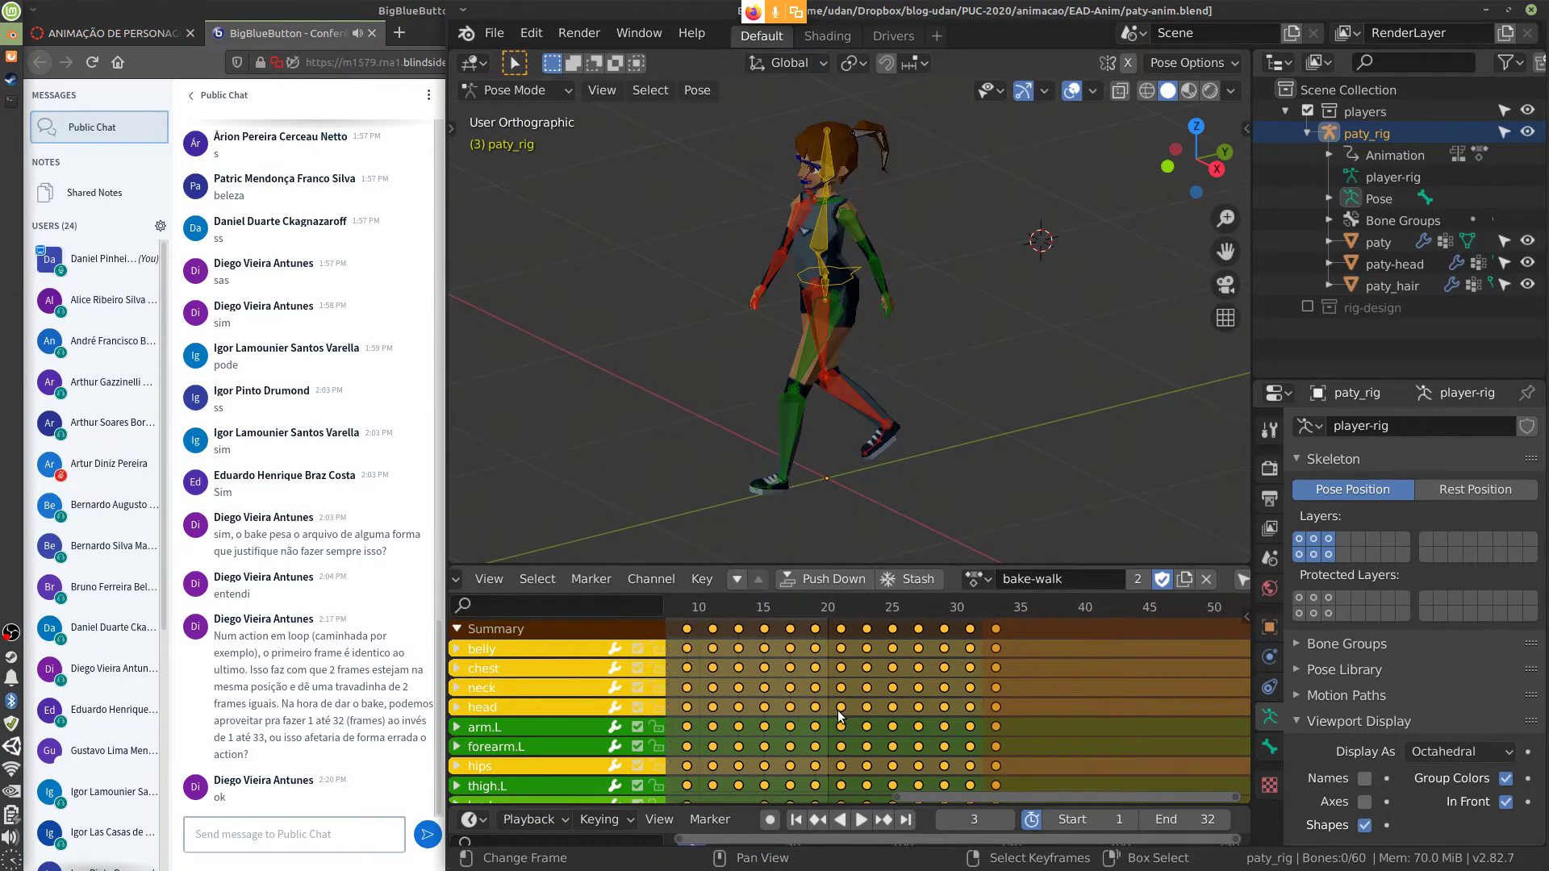
pyautogui.moveTo(836, 702); pyautogui.dragTo(1094, 706, button='middle')
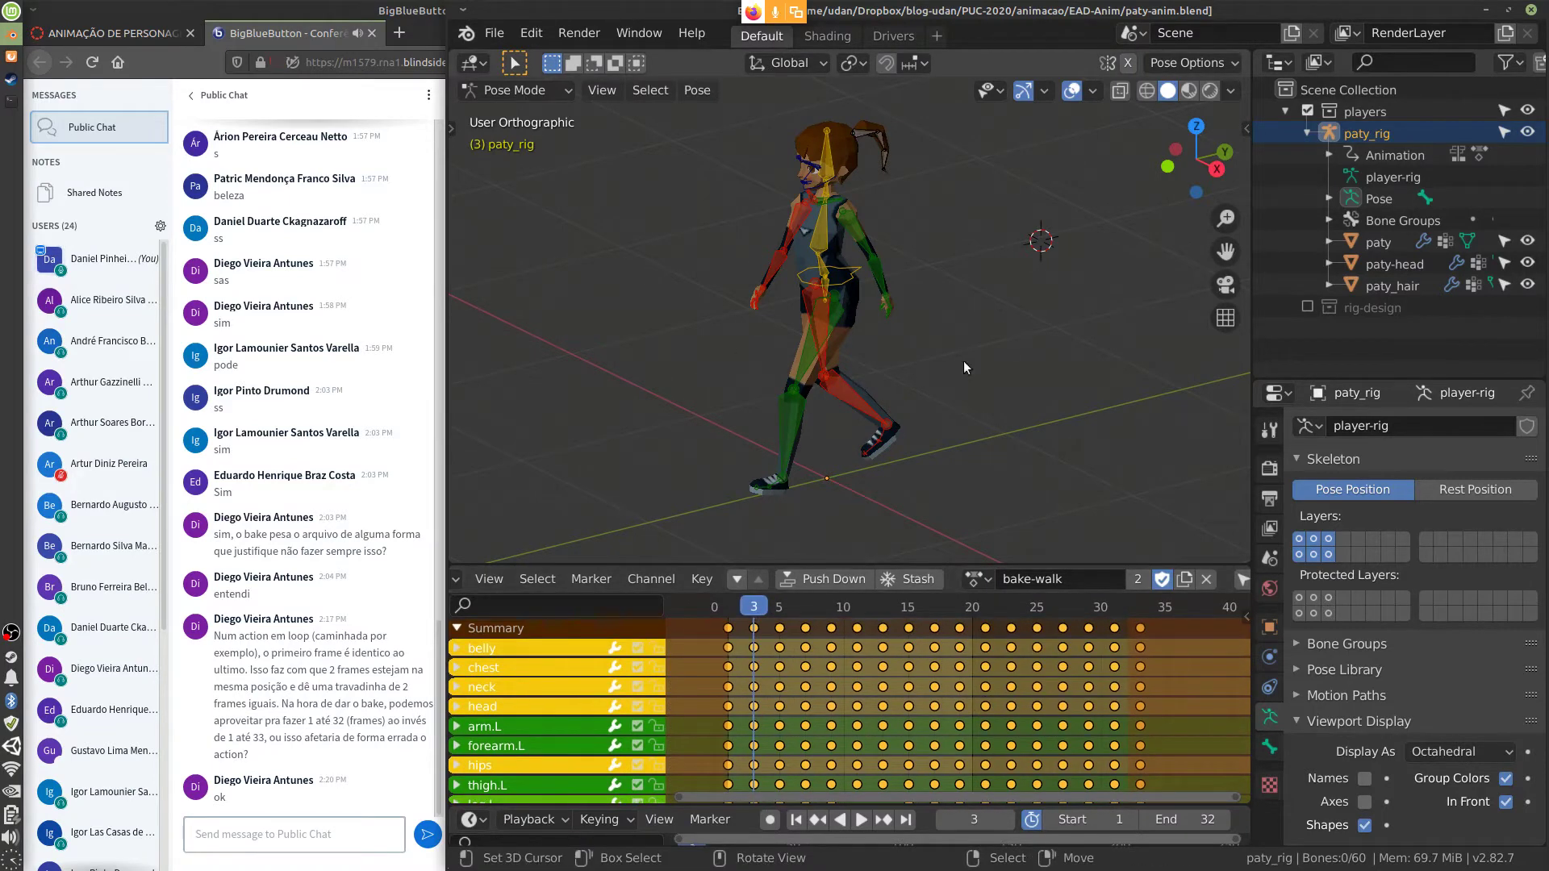
pyautogui.press('space')
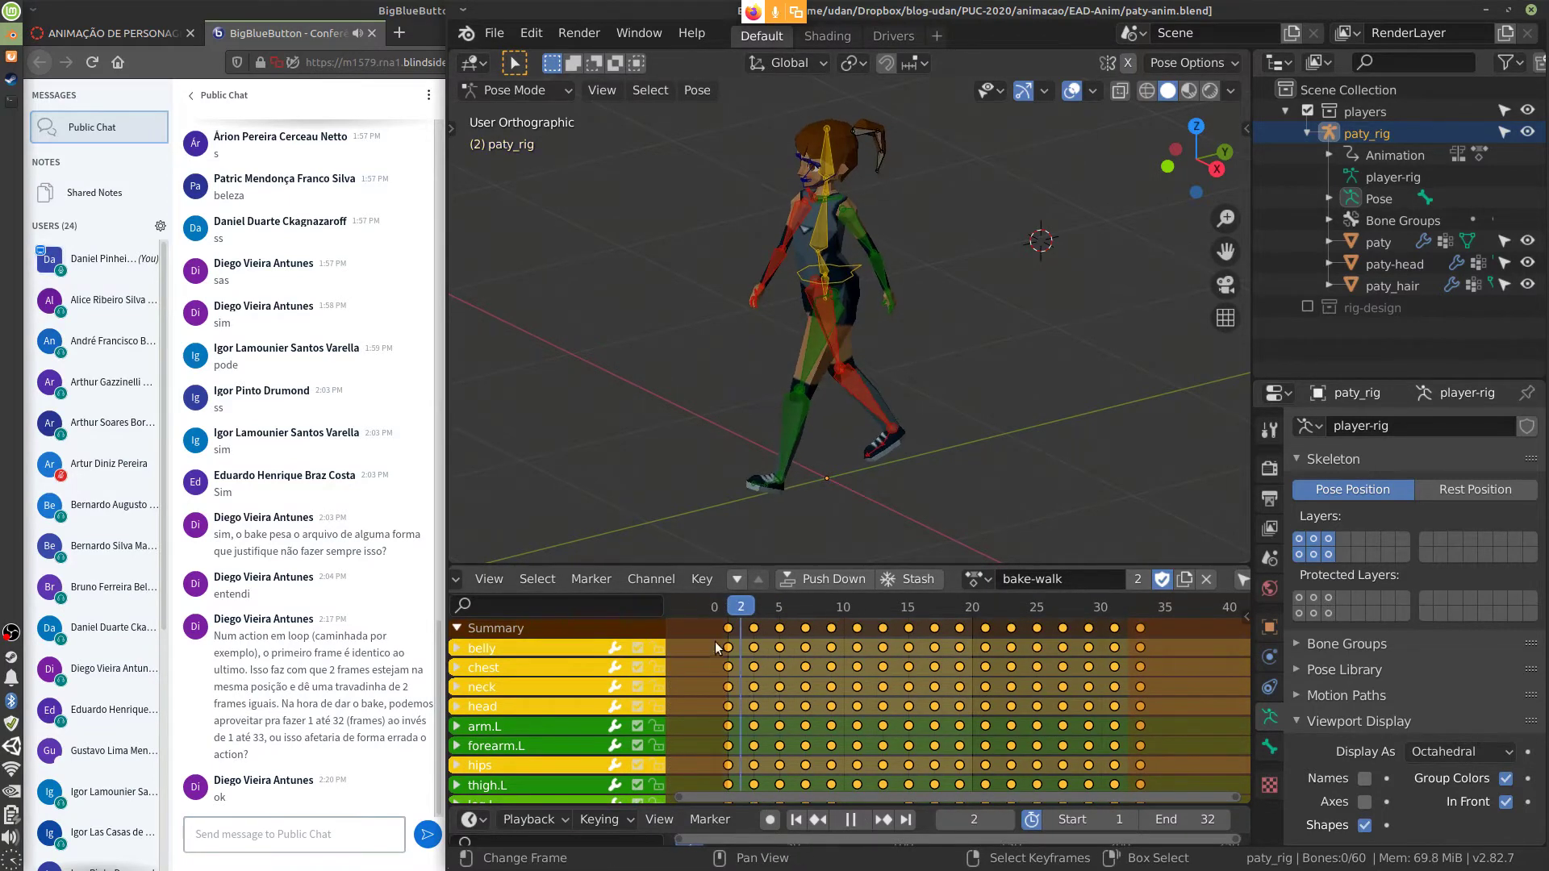
pyautogui.click(1150, 692)
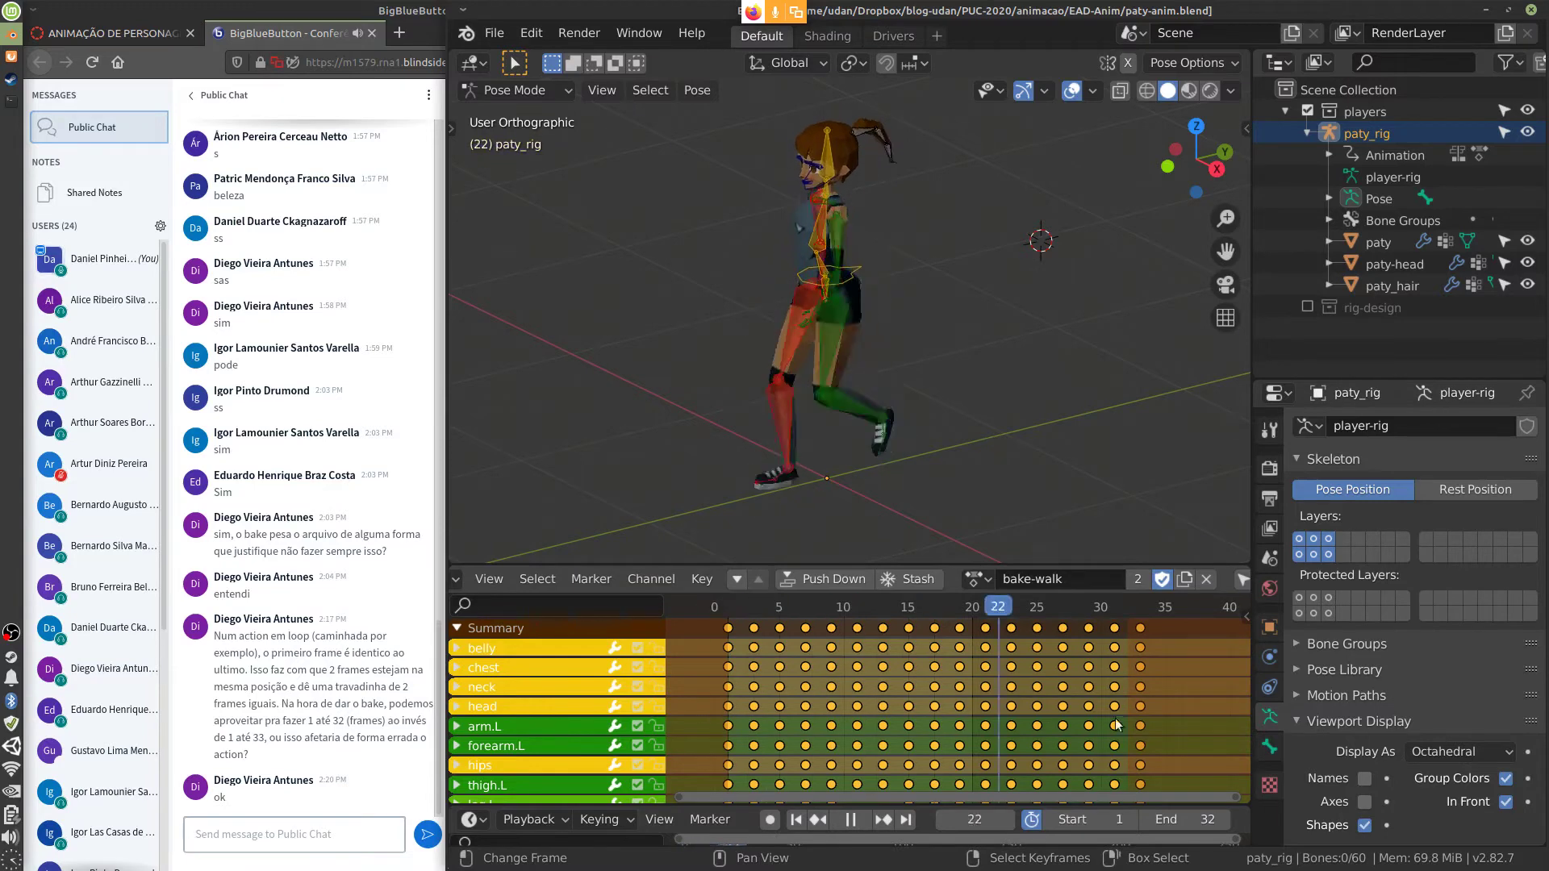
pyautogui.press('Escape')
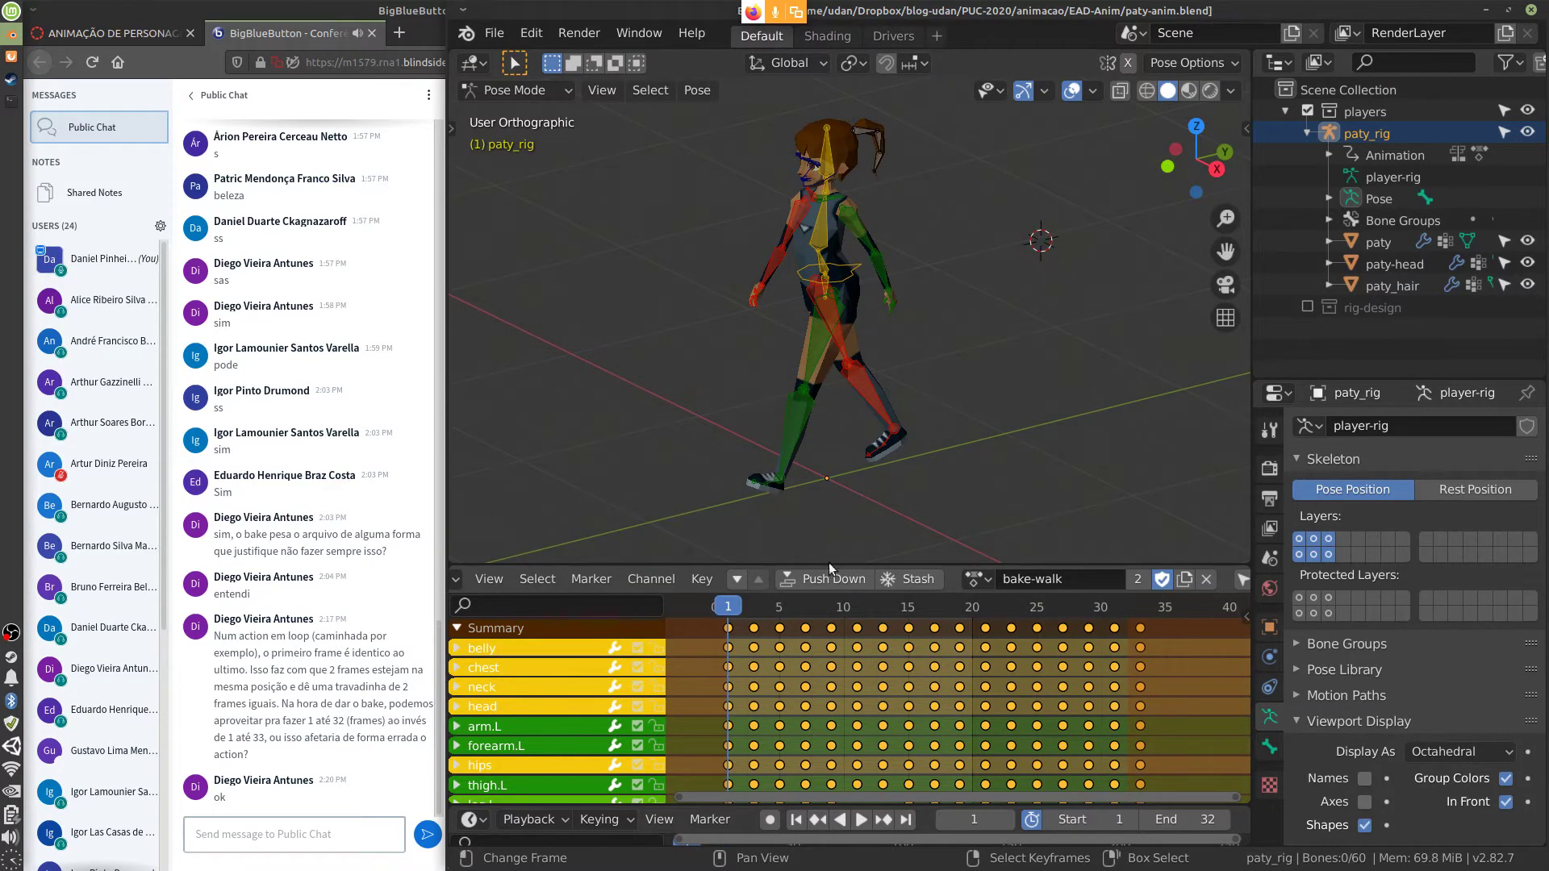
pyautogui.press('space')
pyautogui.press('Escape')
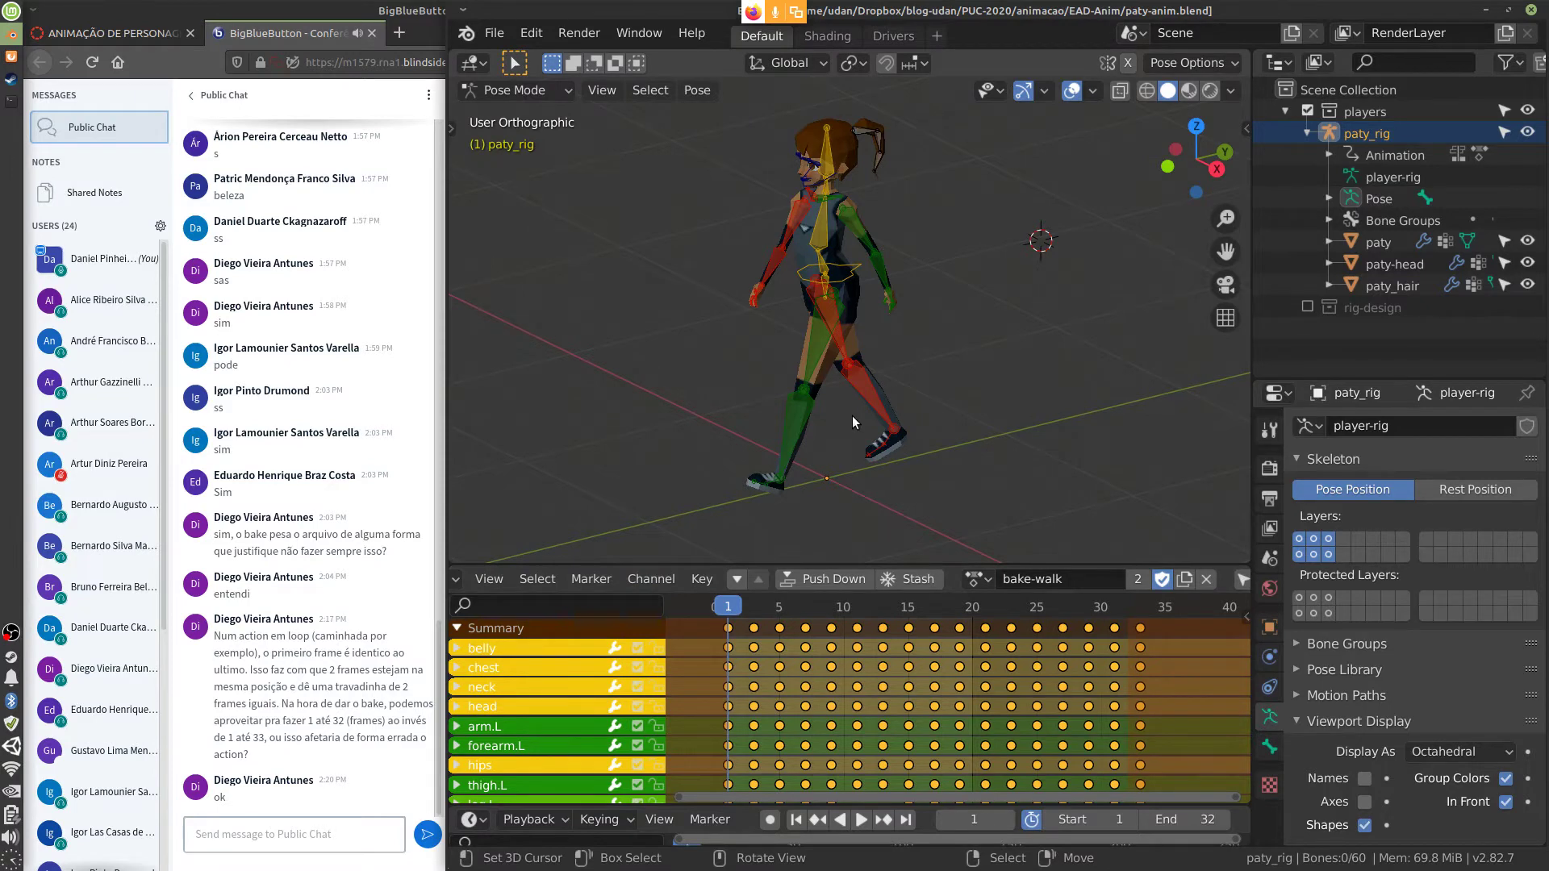
# Select the left thigh and right leg bones and replay bake-walk to examine the leg motion
pyautogui.click(824, 355)
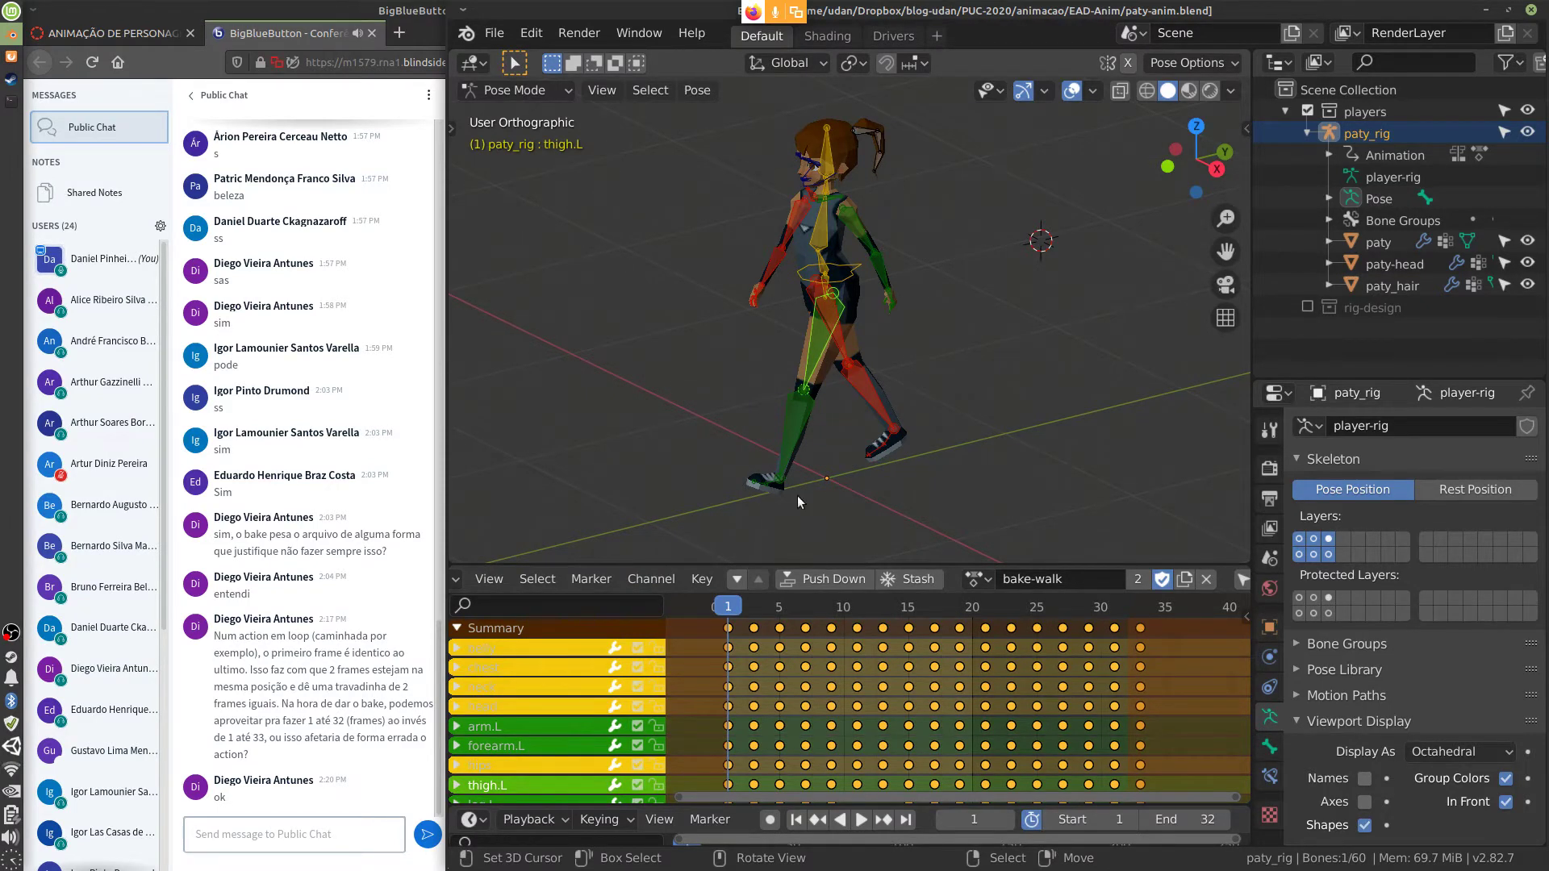
pyautogui.click(868, 379)
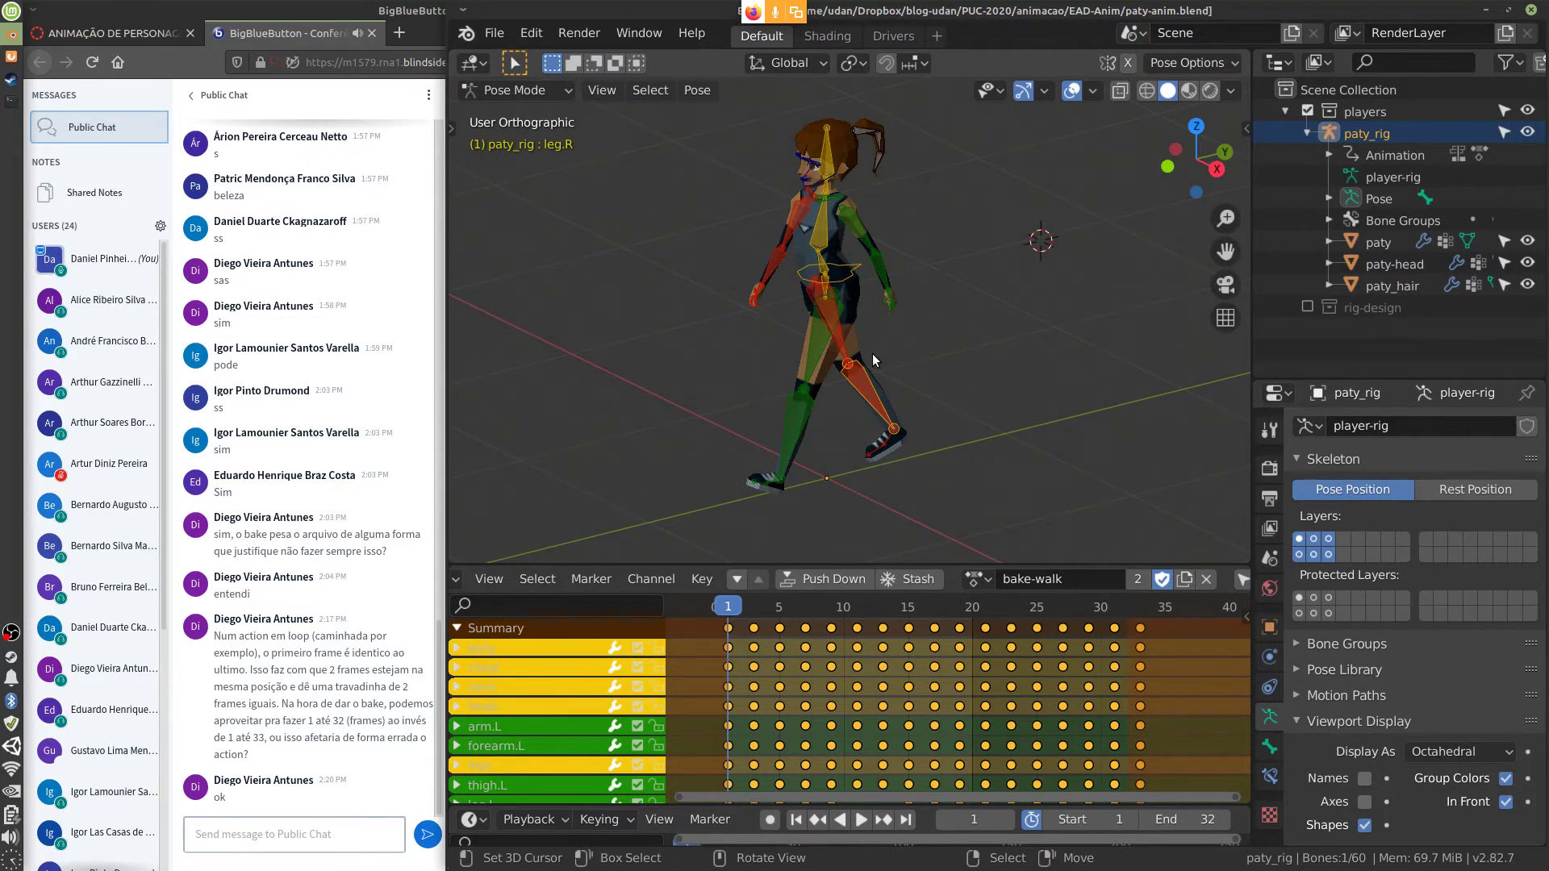
pyautogui.press('space')
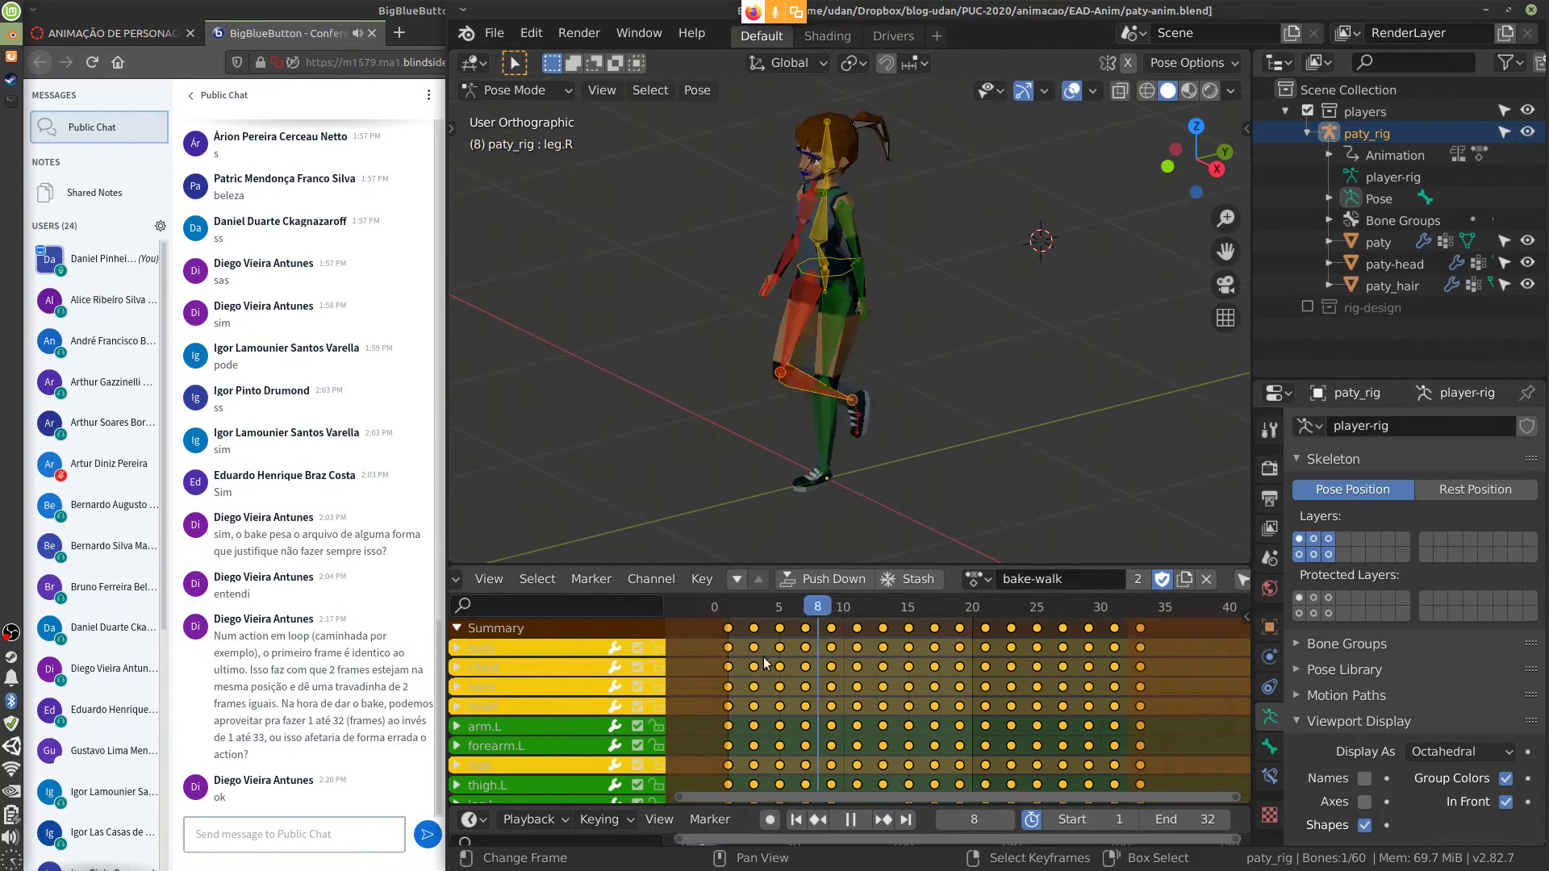
pyautogui.press('Escape')
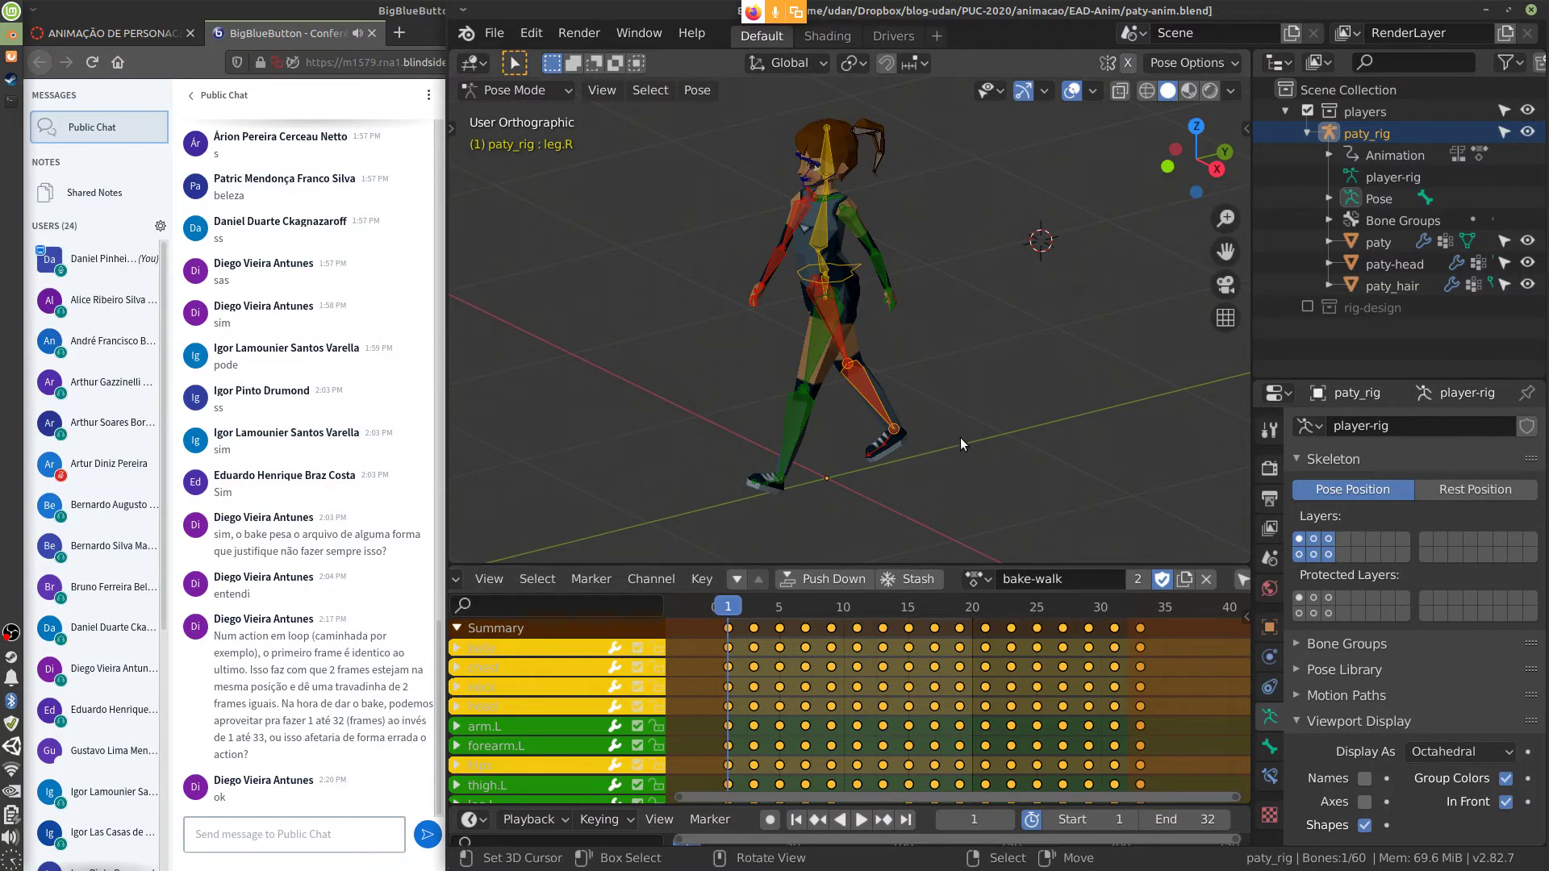
pyautogui.press('space')
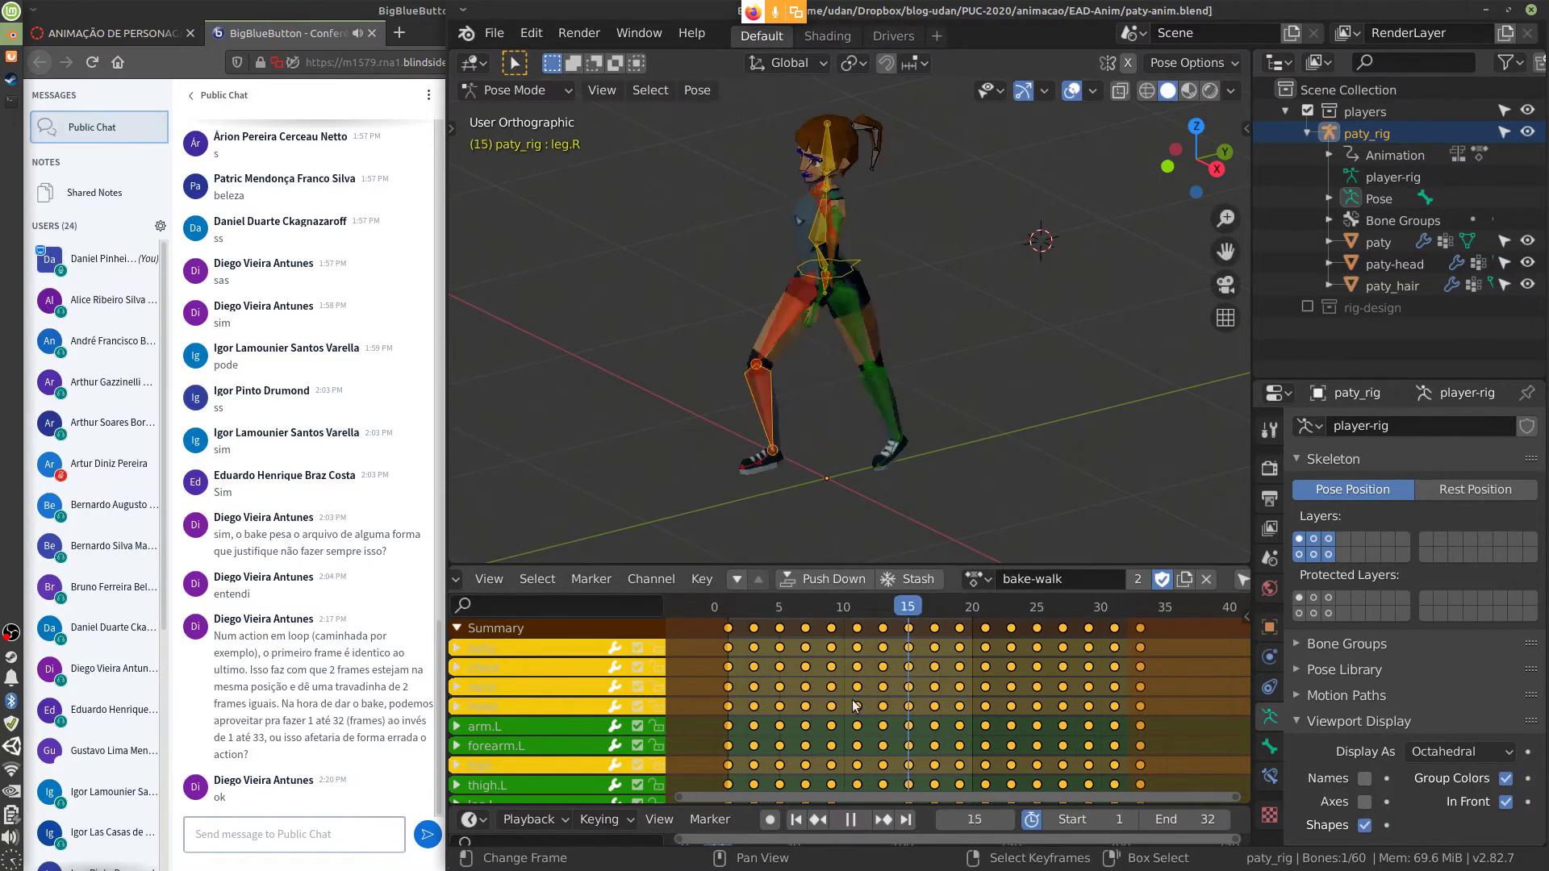
pyautogui.press('Escape')
# Try moving the body bone to see how the legs follow, and cancel the move
pyautogui.click(978, 579)
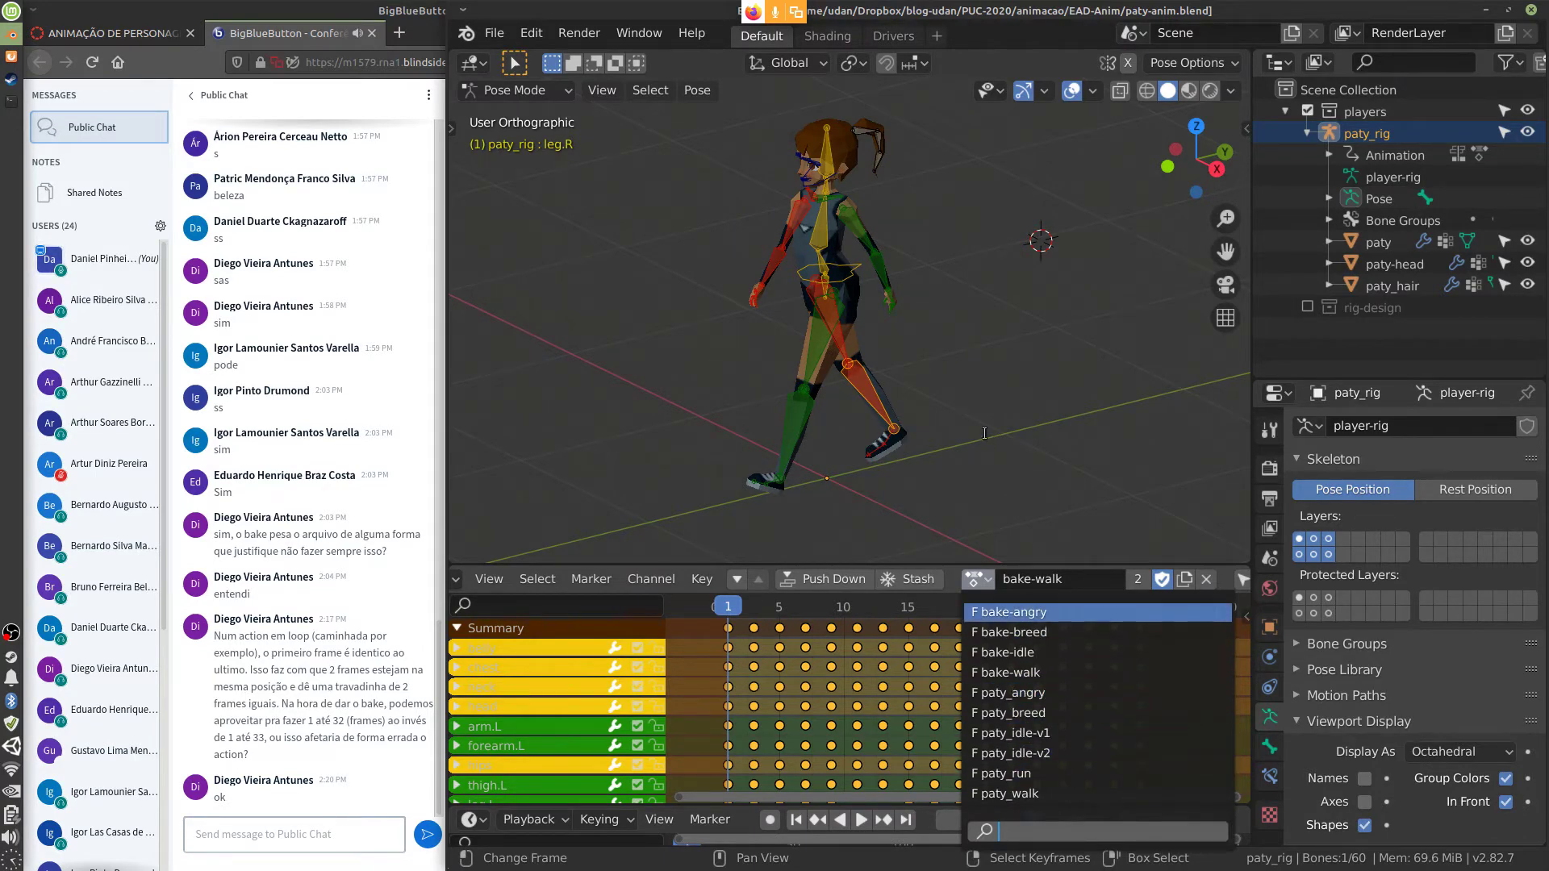
pyautogui.click(846, 288)
pyautogui.press('g')
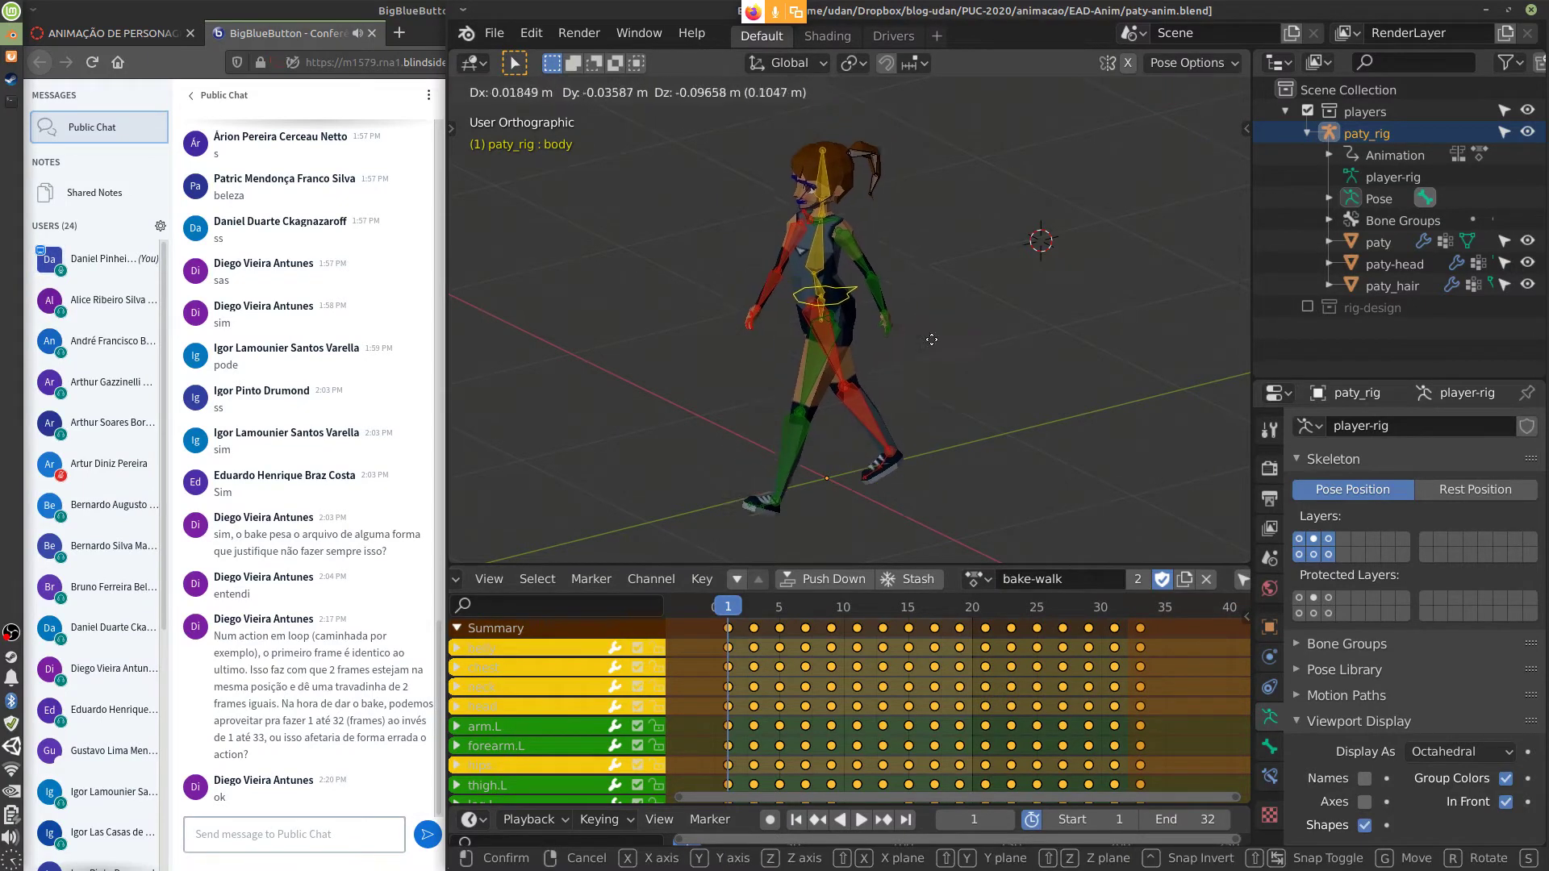
pyautogui.click(892, 359)
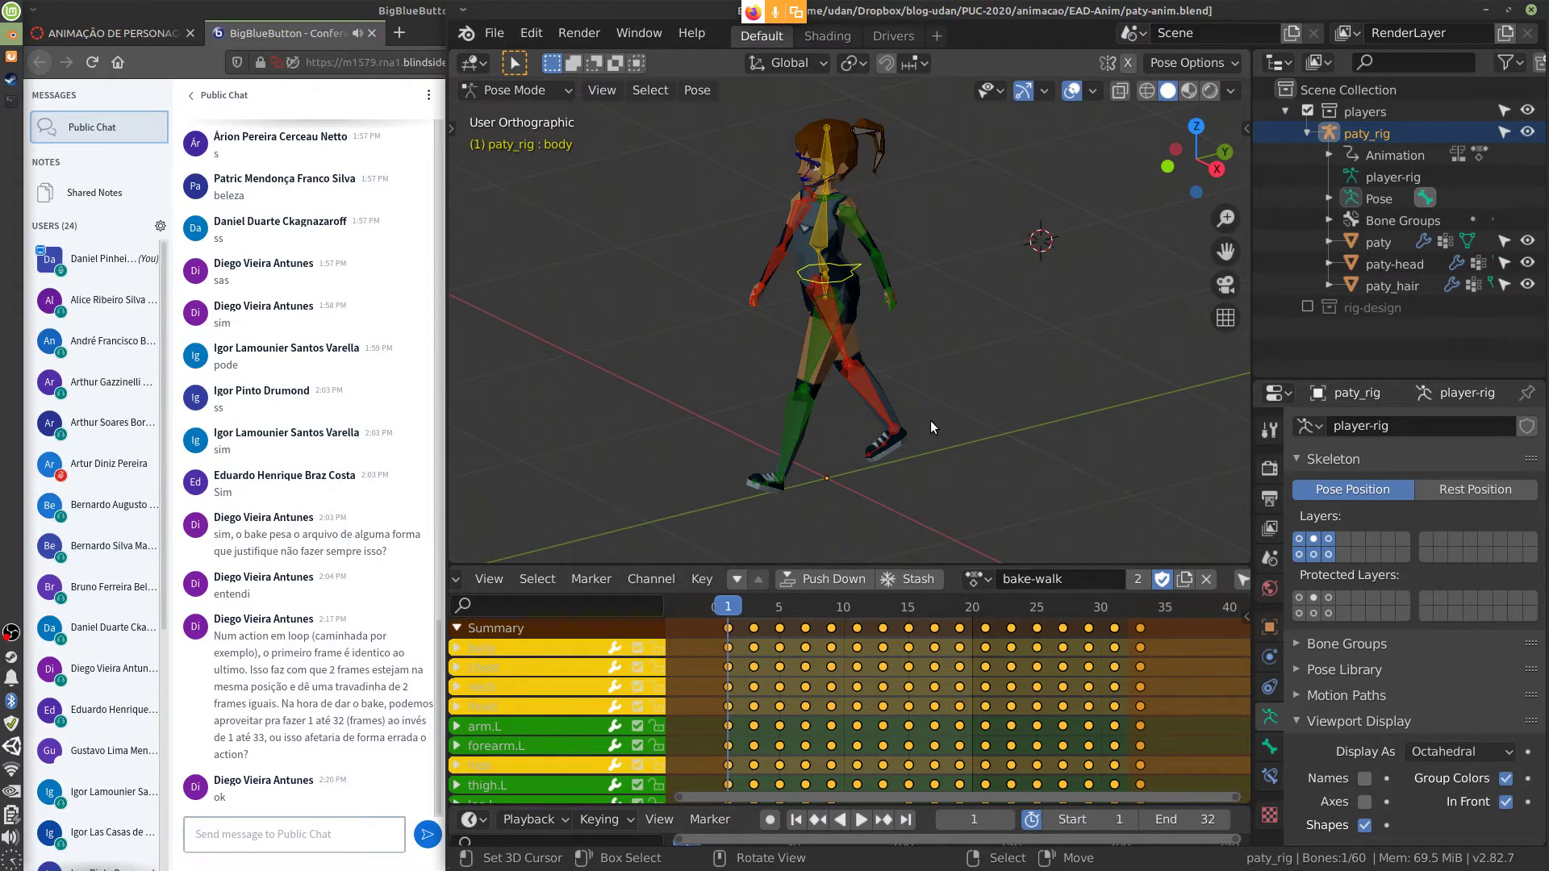
# Rotate the left upper arm and left forearm backward in the right side view
pyautogui.click(873, 242)
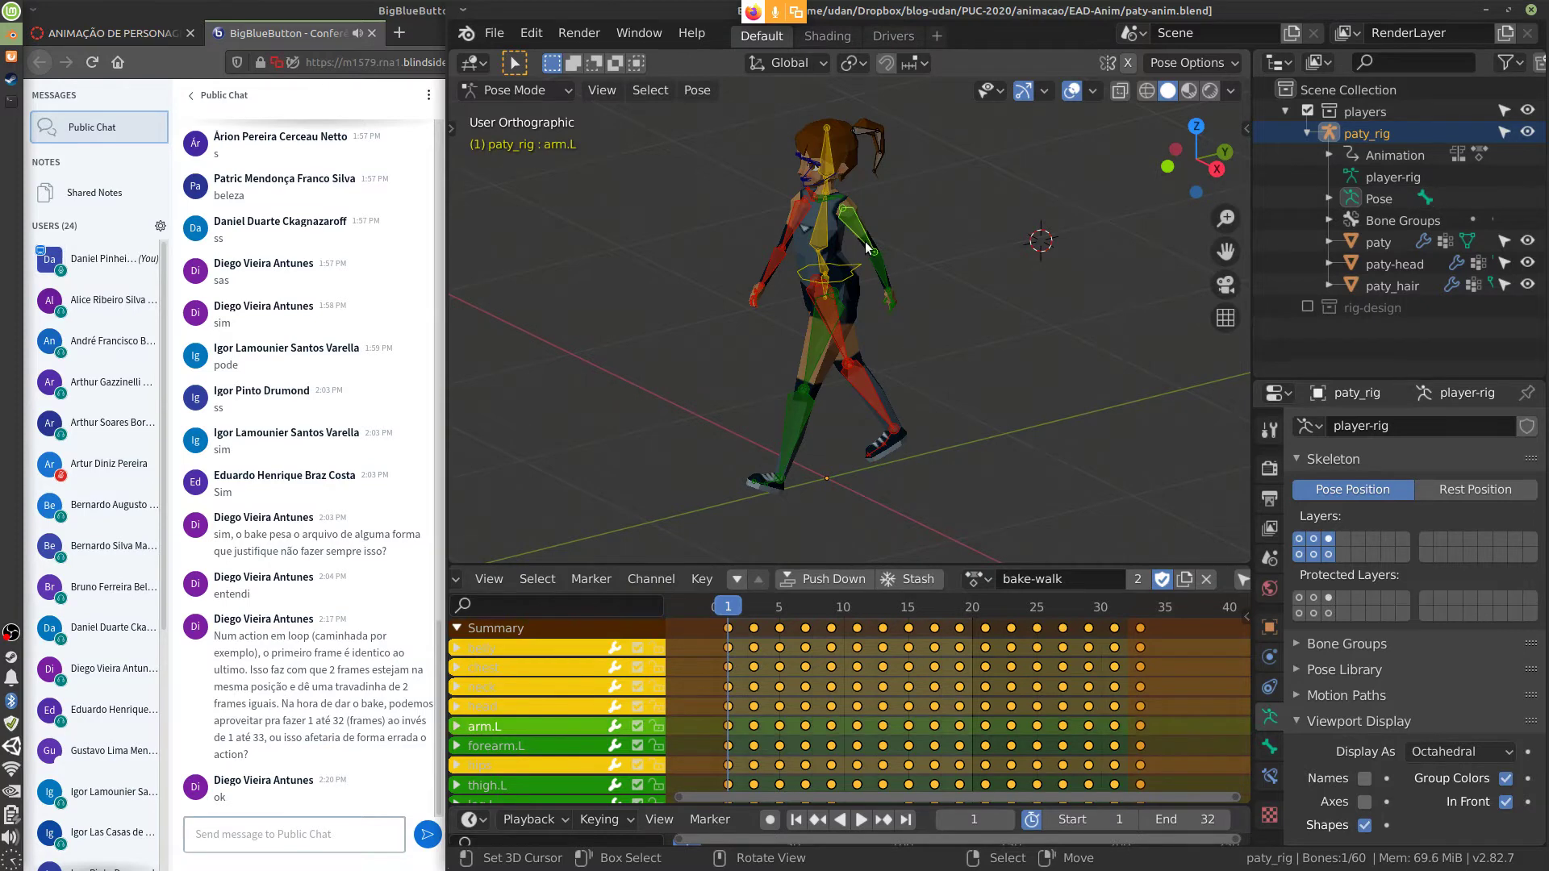
pyautogui.press('KP_3')
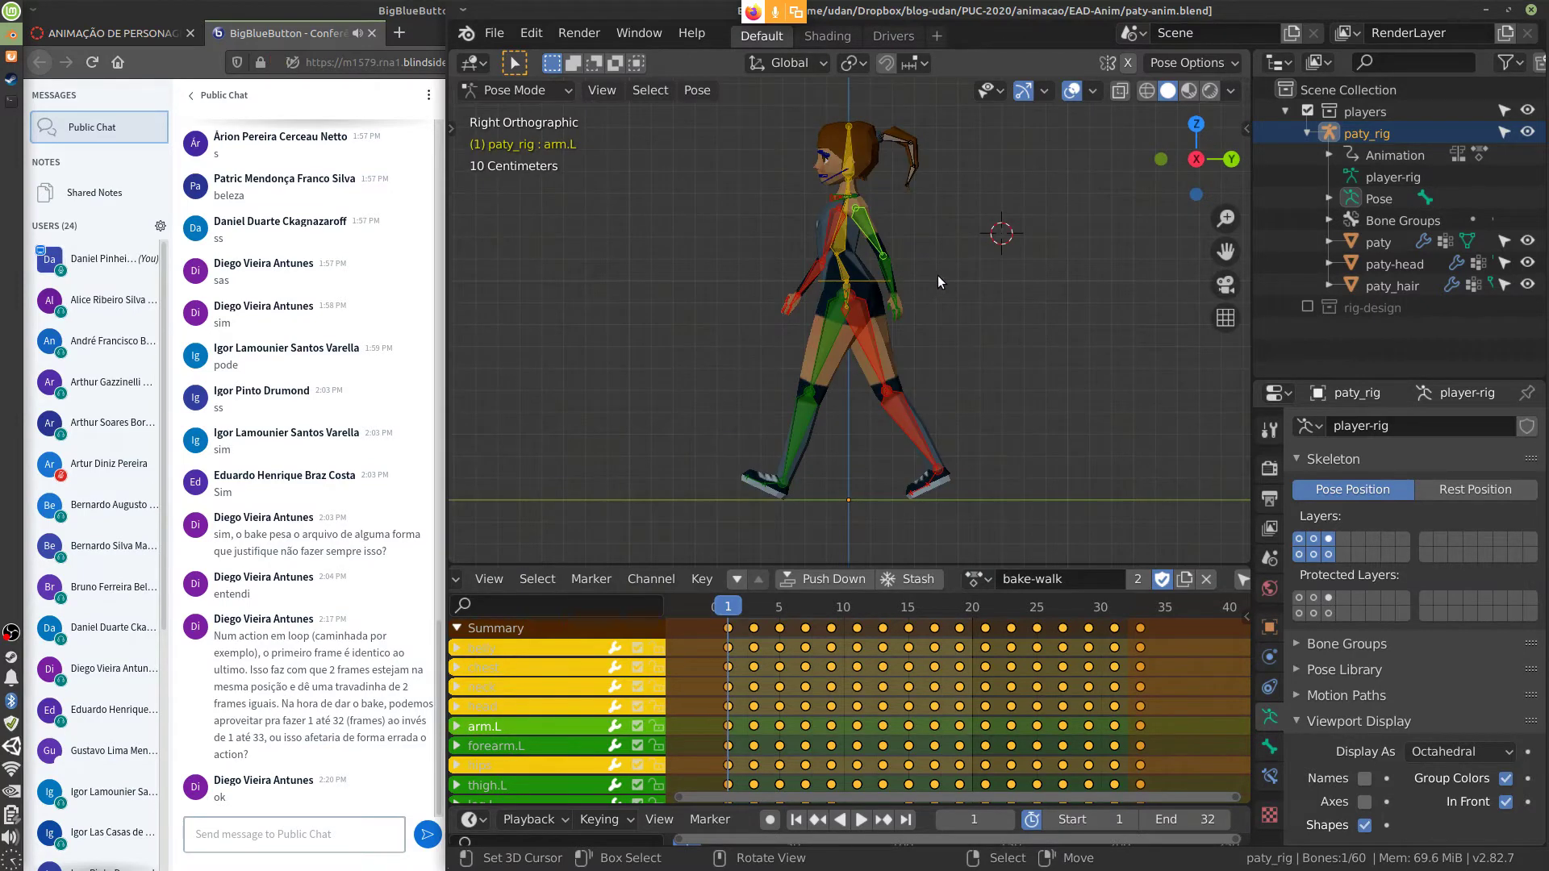
pyautogui.press('r')
pyautogui.click(960, 258)
pyautogui.click(902, 278)
pyautogui.press('r')
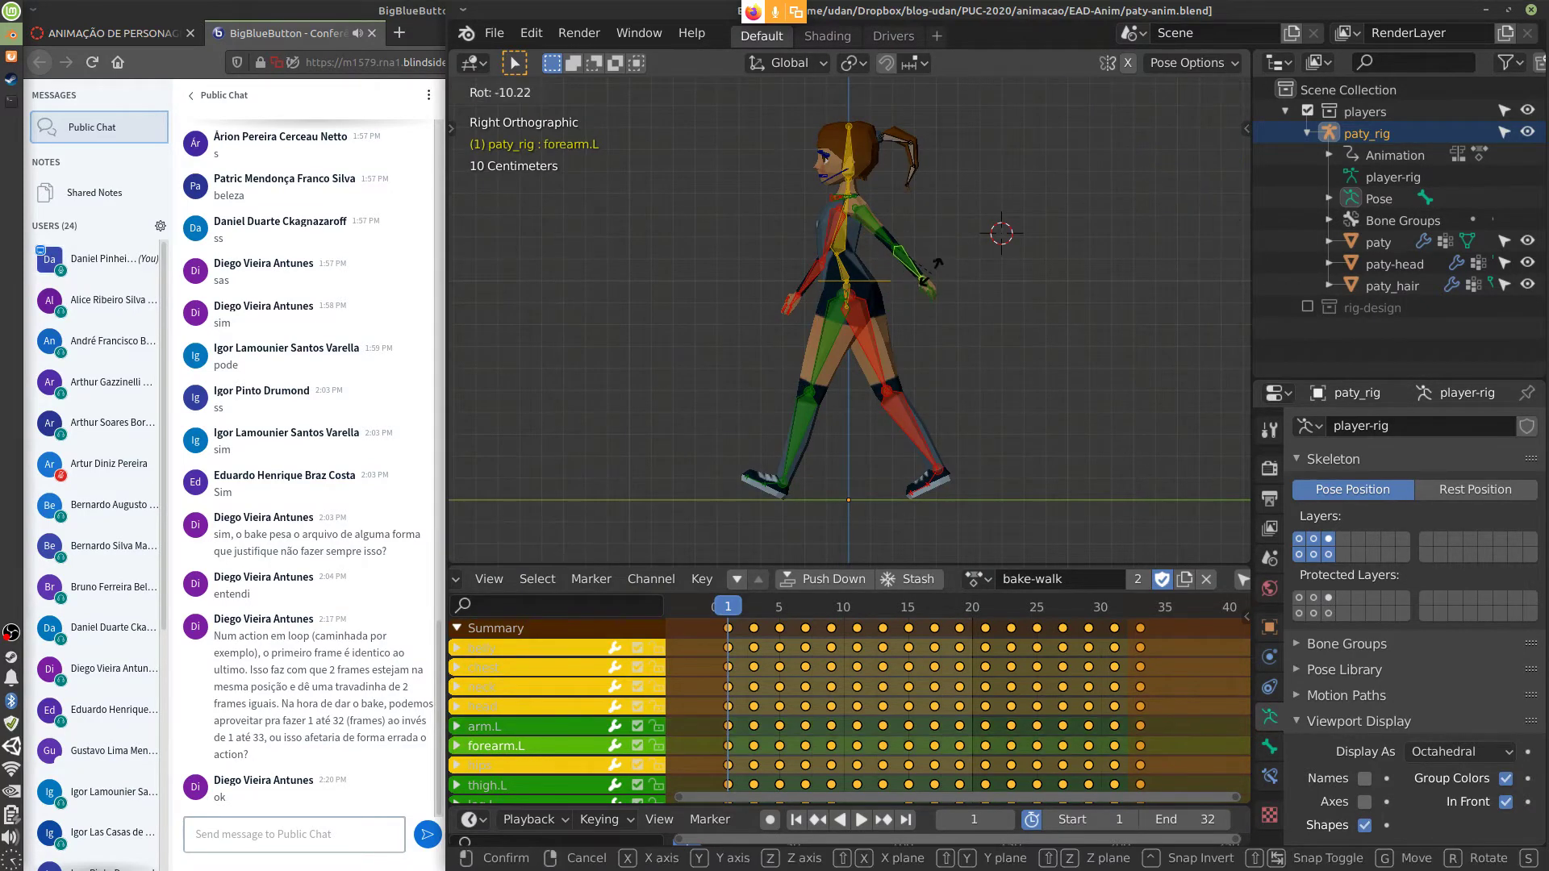
pyautogui.click(936, 263)
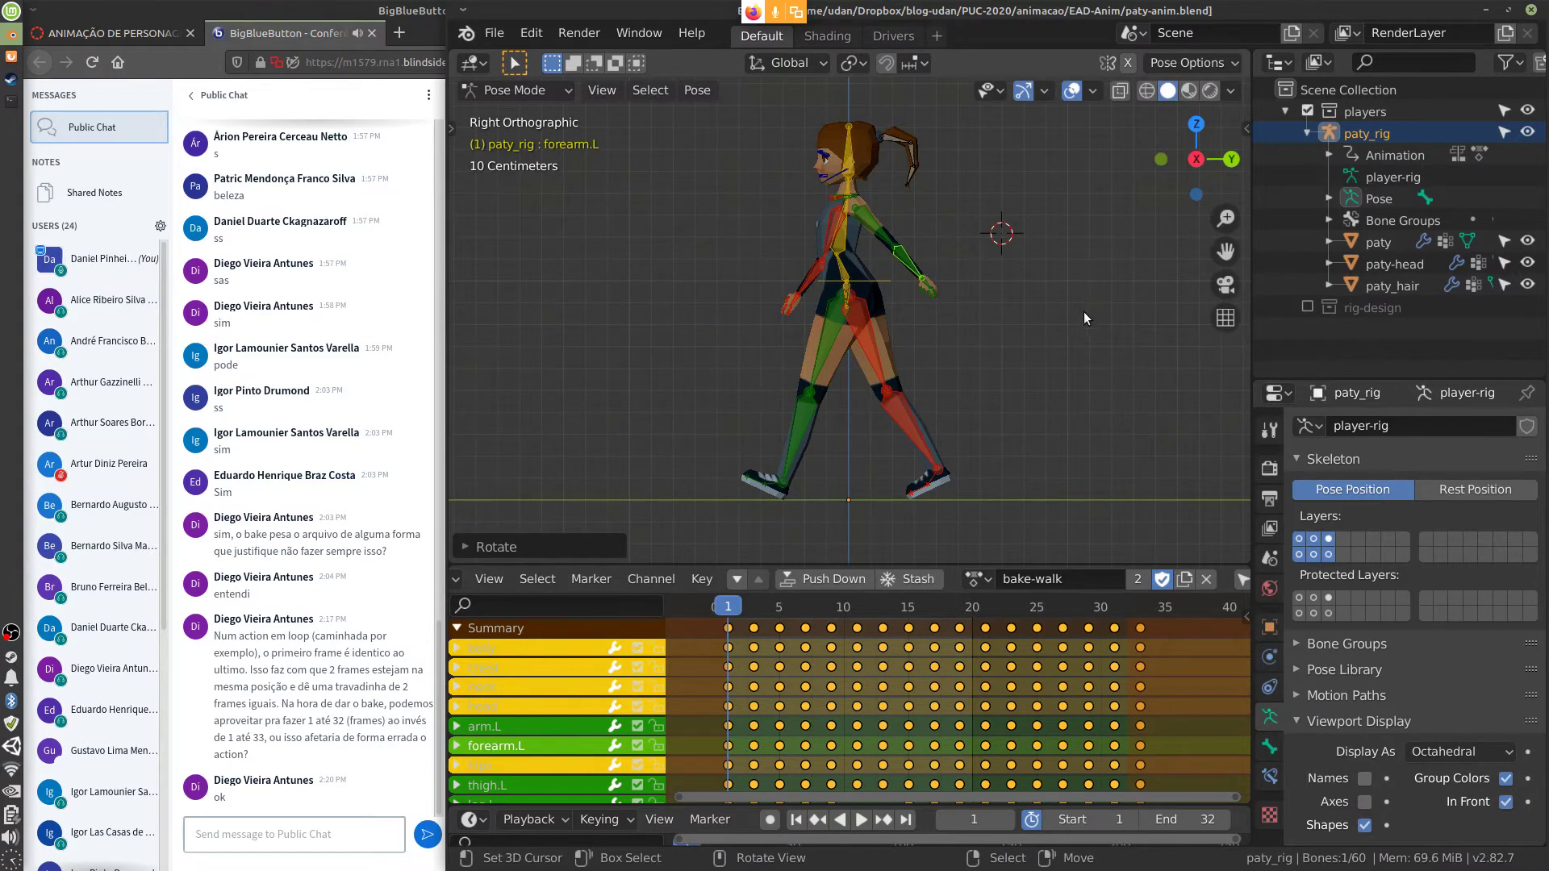
# Undo the test rotations of the left forearm and upper arm
pyautogui.hotkey('ctrl', 'z')
pyautogui.hotkey('ctrl', 'z')
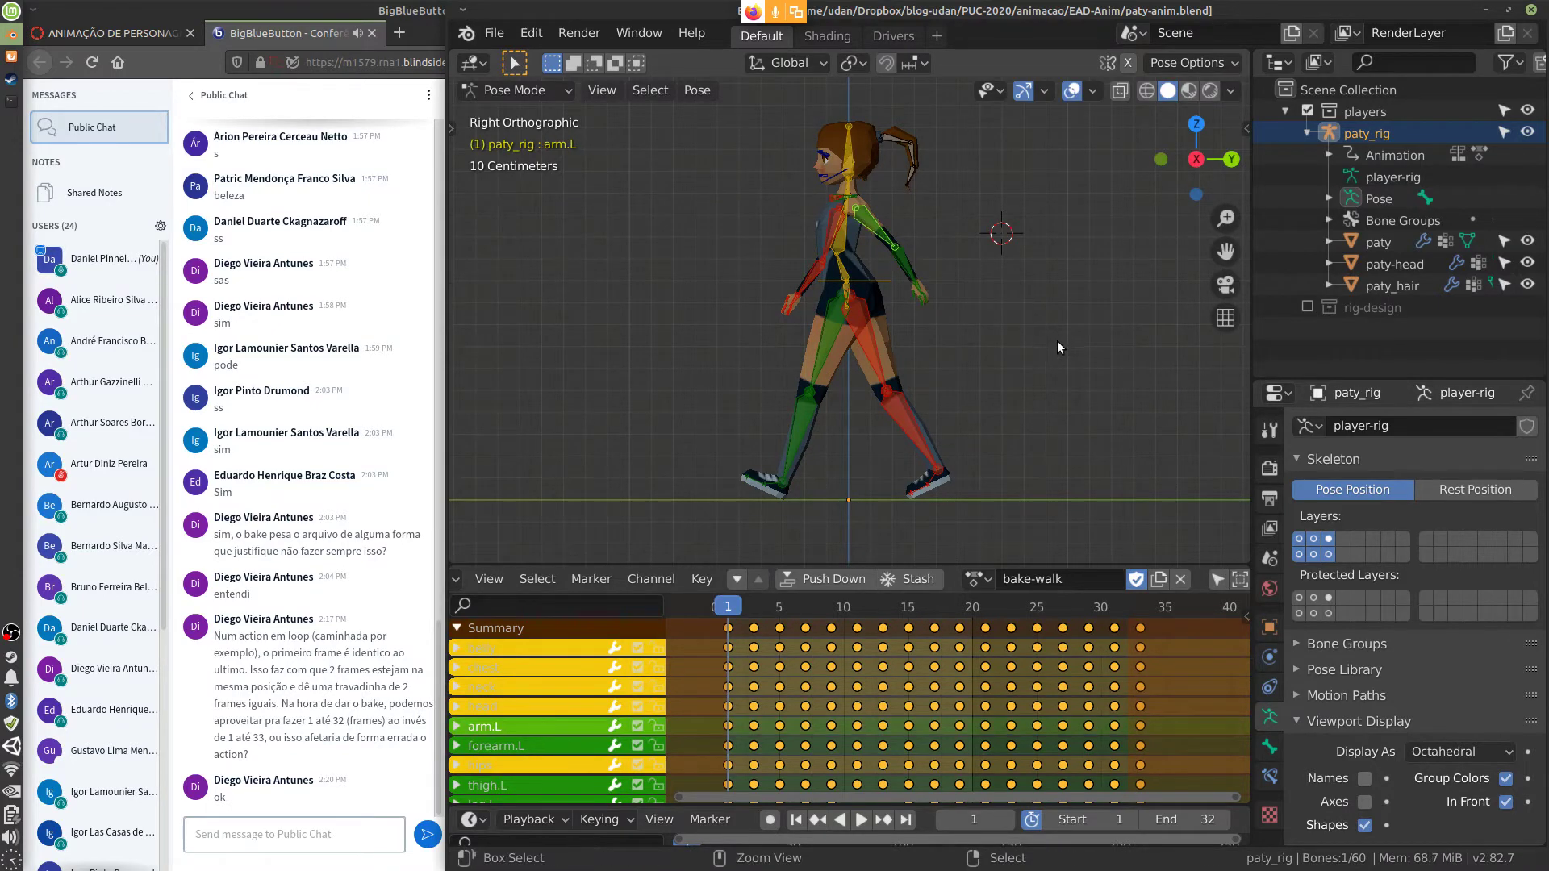
pyautogui.hotkey('ctrl', 'z')
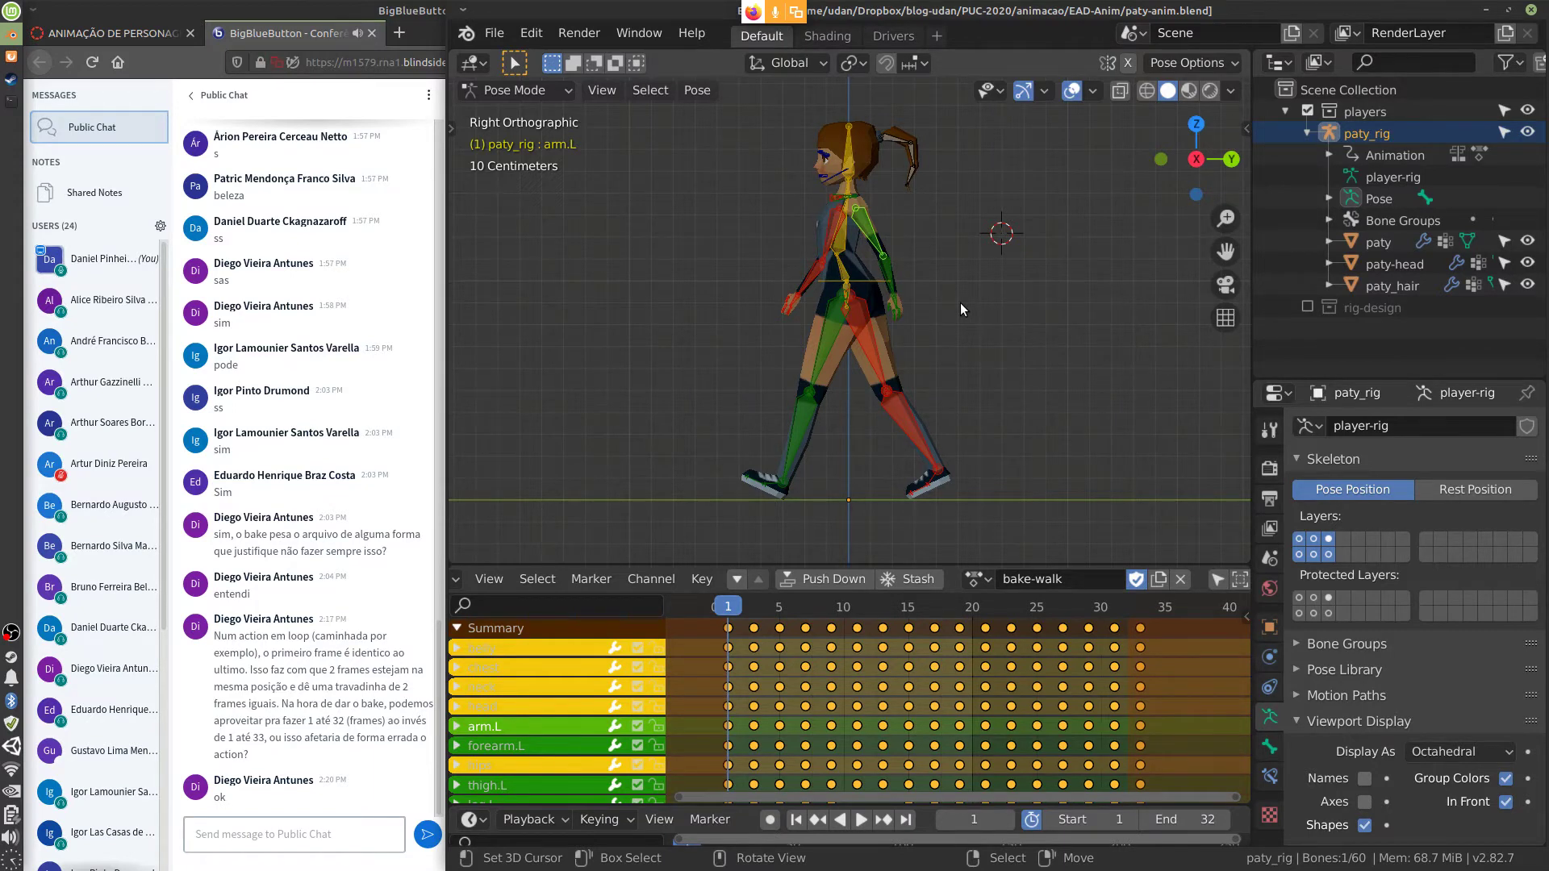
# Open the Bake Action settings to review the options, and dismiss them without baking
pyautogui.press('F3')
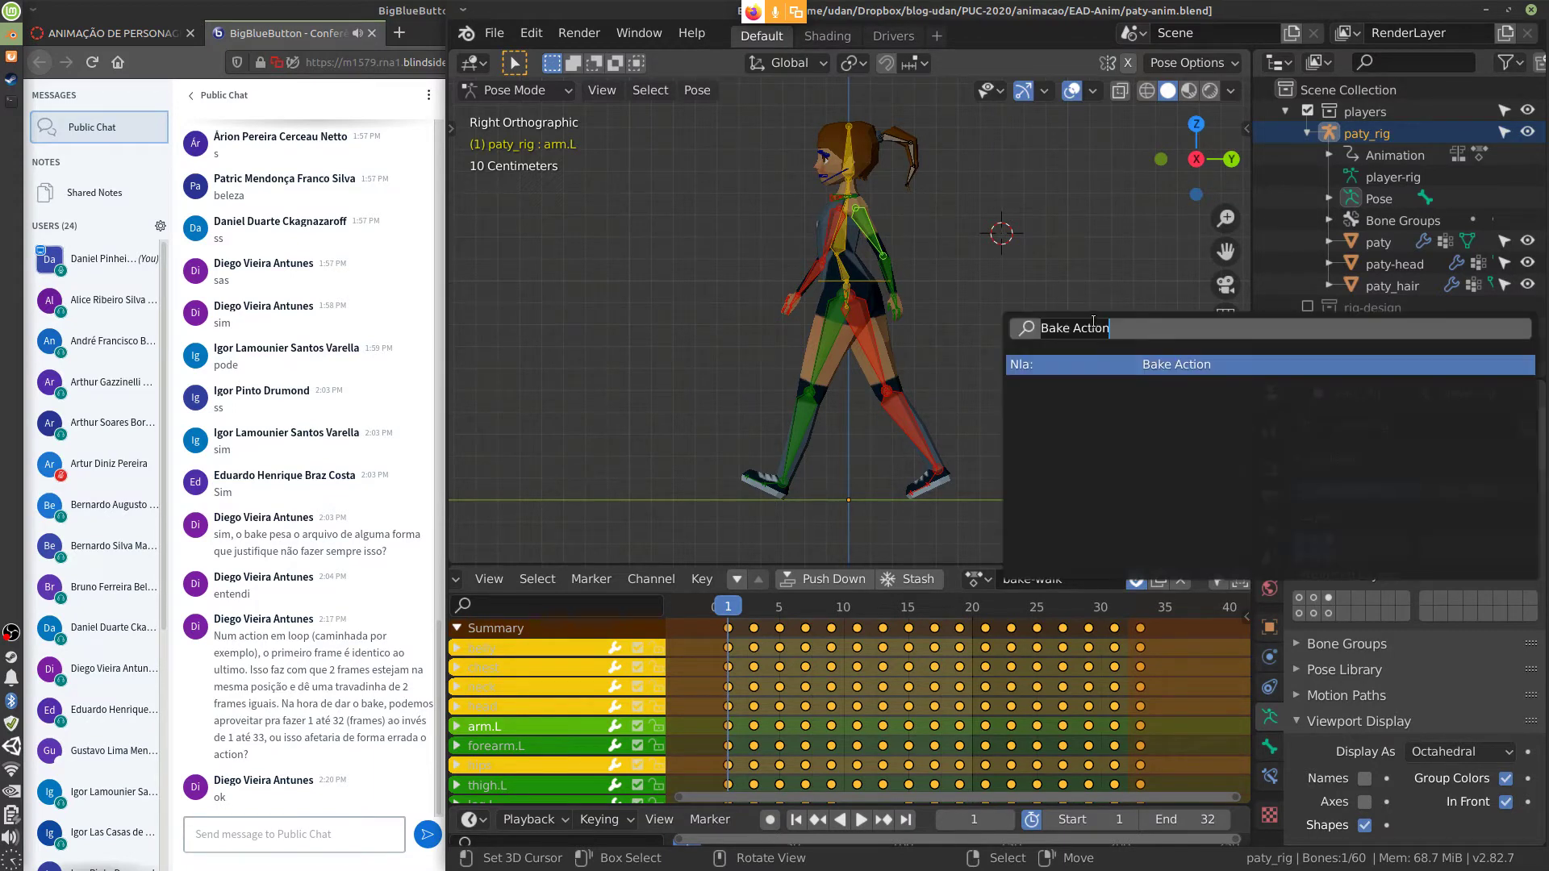
pyautogui.click(1189, 366)
pyautogui.moveTo(1189, 367); pyautogui.dragTo(1042, 212)
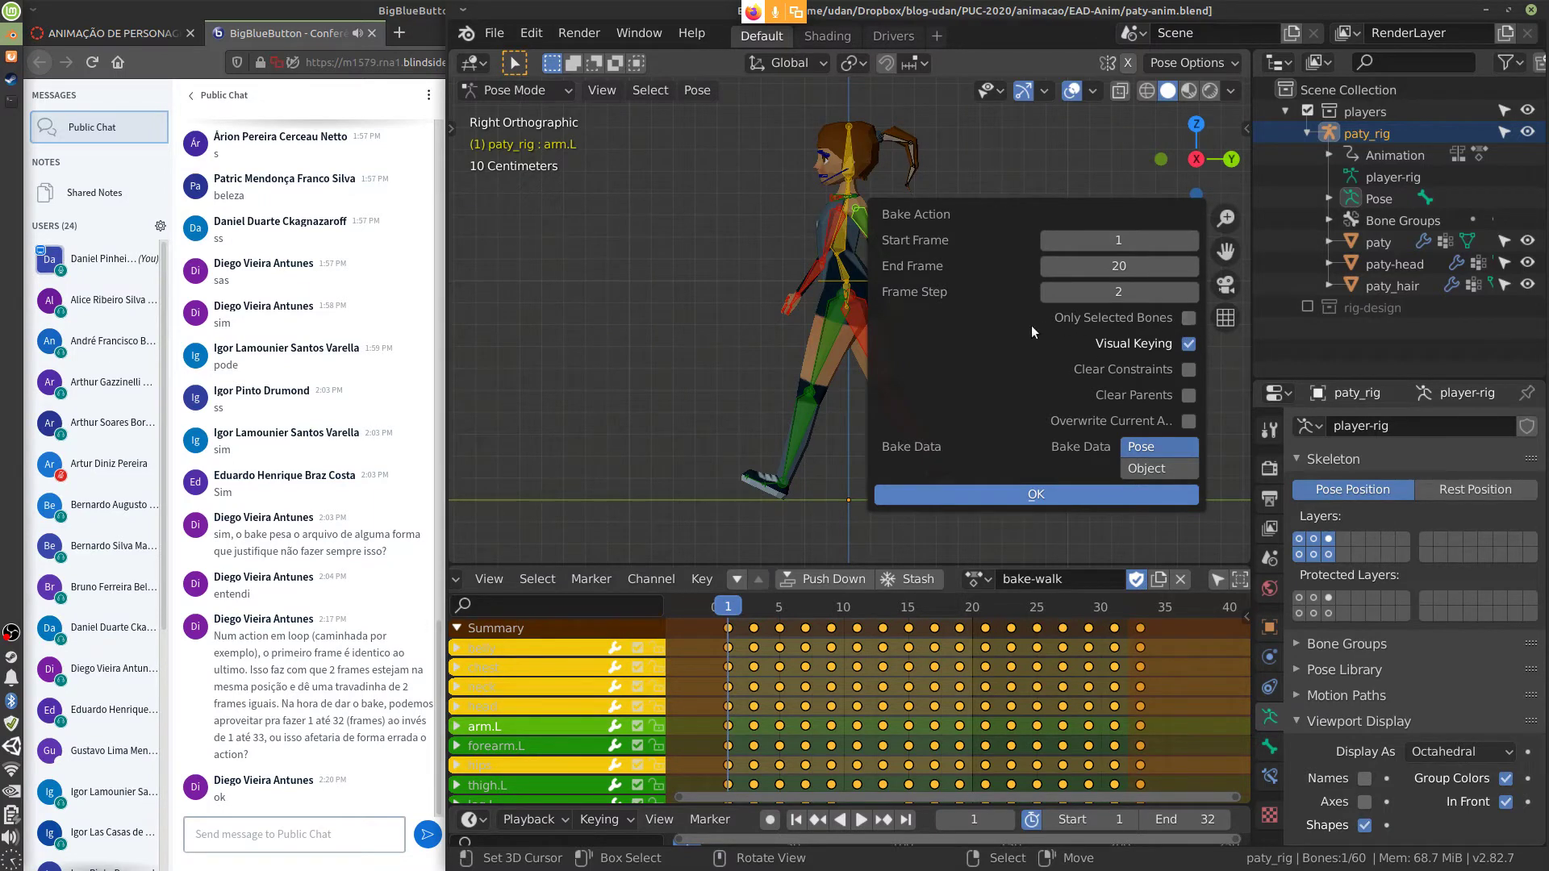
pyautogui.click(820, 521)
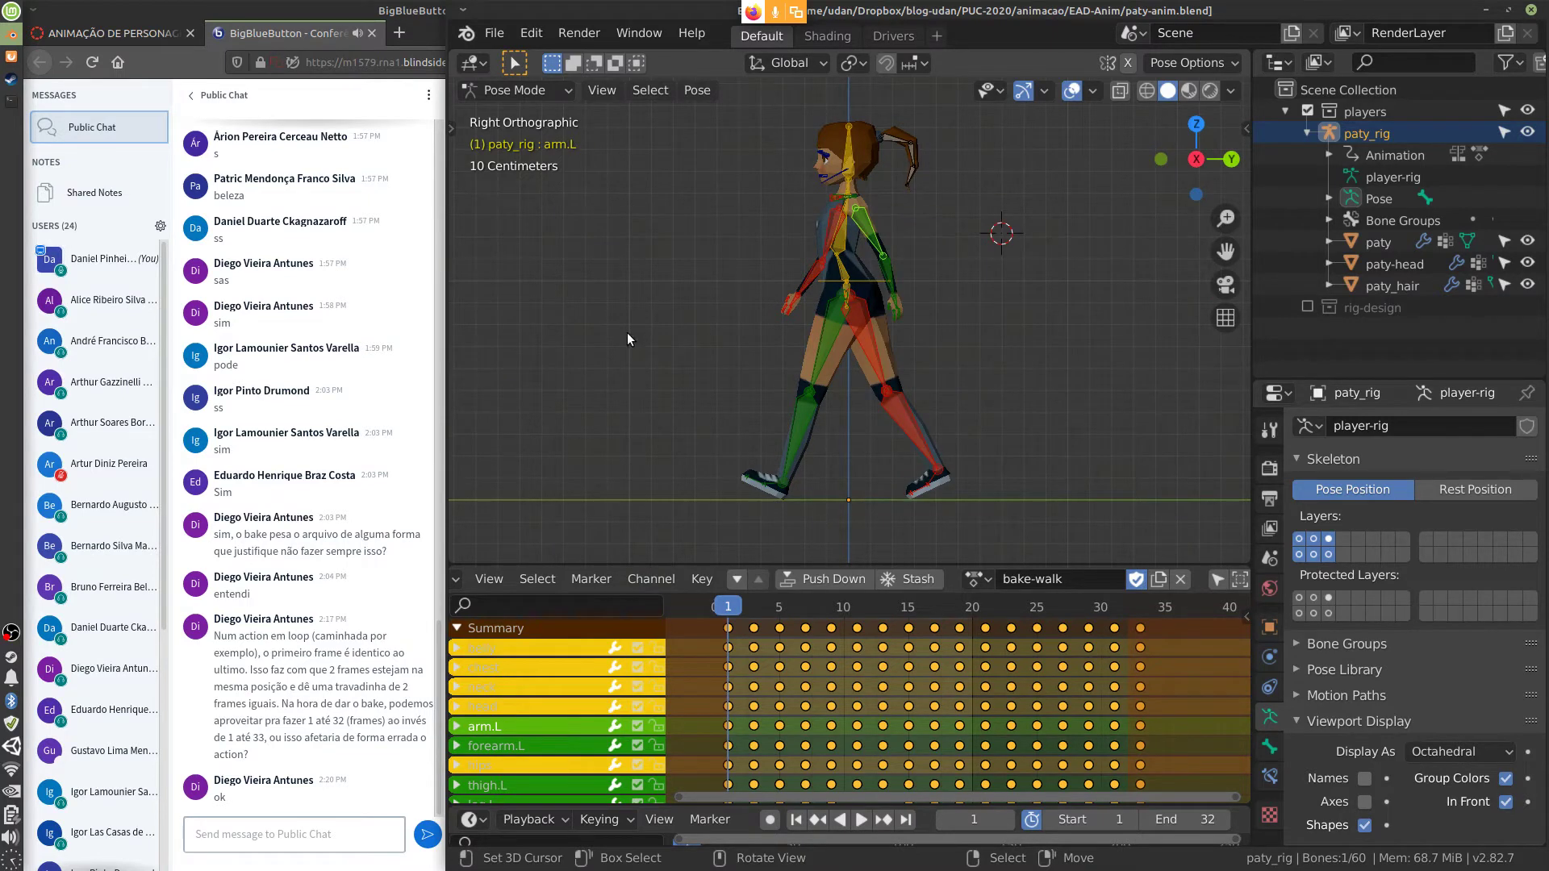
# Reload the saved paty-anim.blend file from the recent files
pyautogui.click(494, 33)
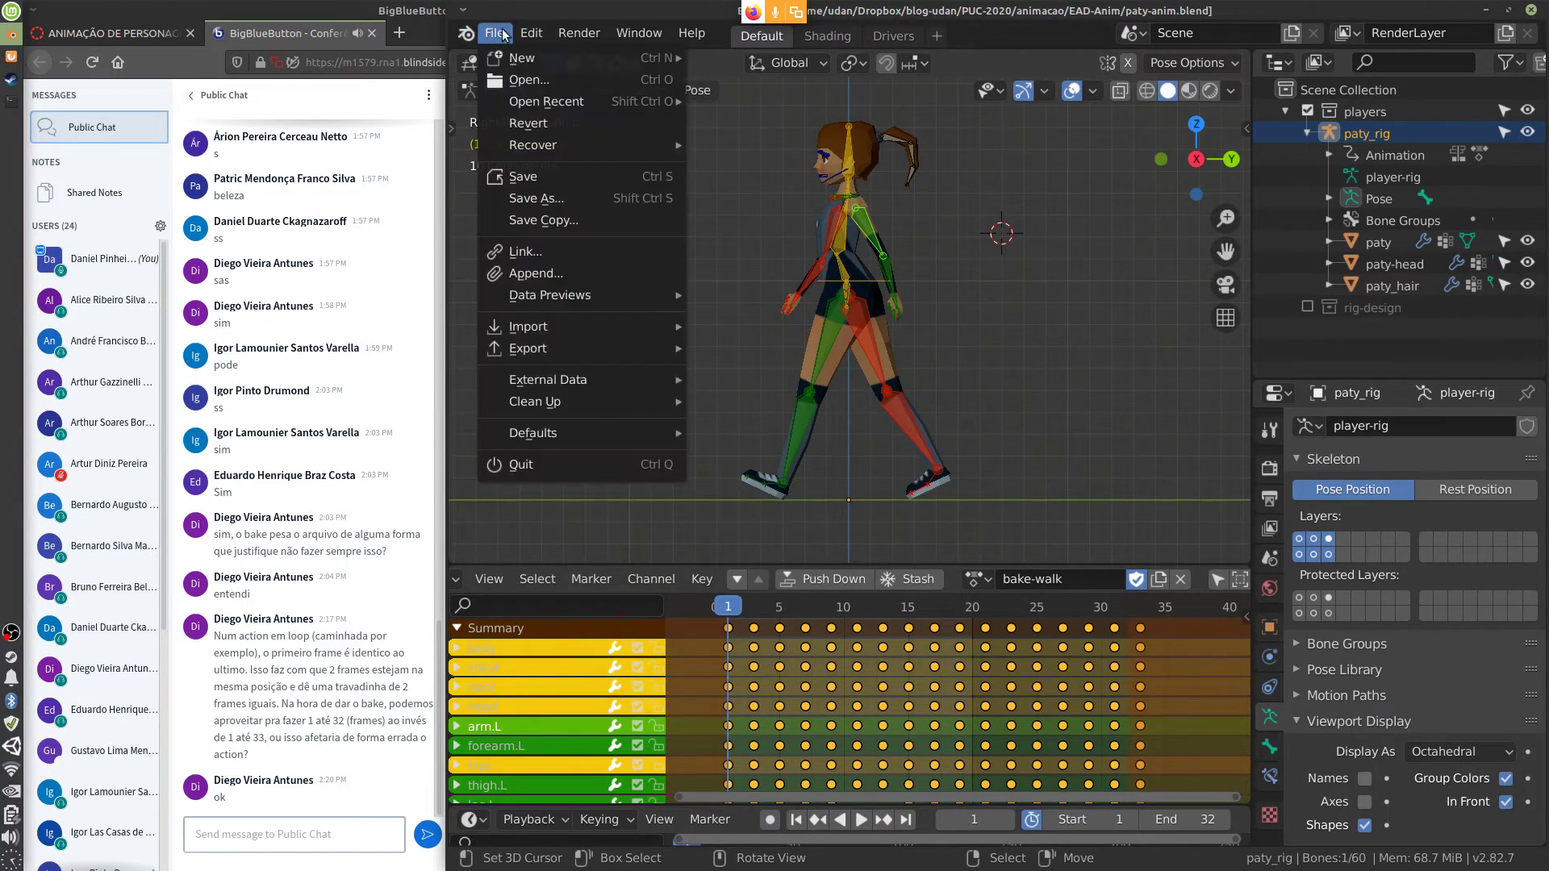
pyautogui.moveTo(587, 102)
pyautogui.click(797, 100)
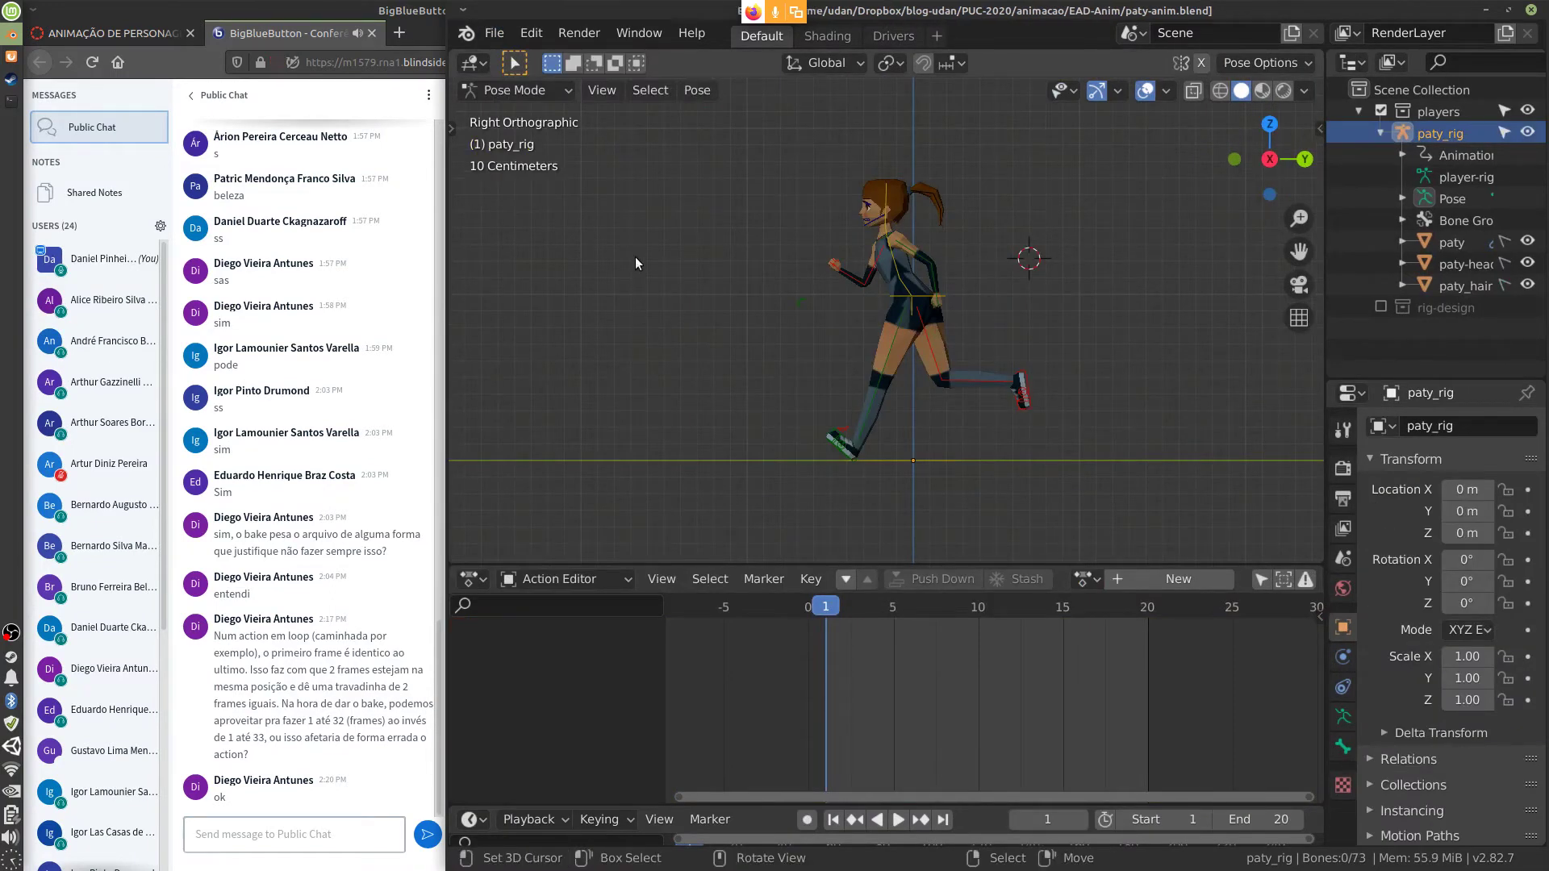
# Handwrite the annotation "BAKE ACTION" in the viewport beside the character
pyautogui.moveTo(633, 238)
pyautogui.mouseDown()
pyautogui.moveTo(633, 296)
pyautogui.moveTo(667, 238)
pyautogui.mouseUp()
pyautogui.moveTo(658, 238)
pyautogui.mouseDown()
pyautogui.moveTo(632, 276)
pyautogui.moveTo(668, 284)
pyautogui.moveTo(623, 309)
pyautogui.moveTo(682, 246)
pyautogui.moveTo(697, 305)
pyautogui.mouseUp()
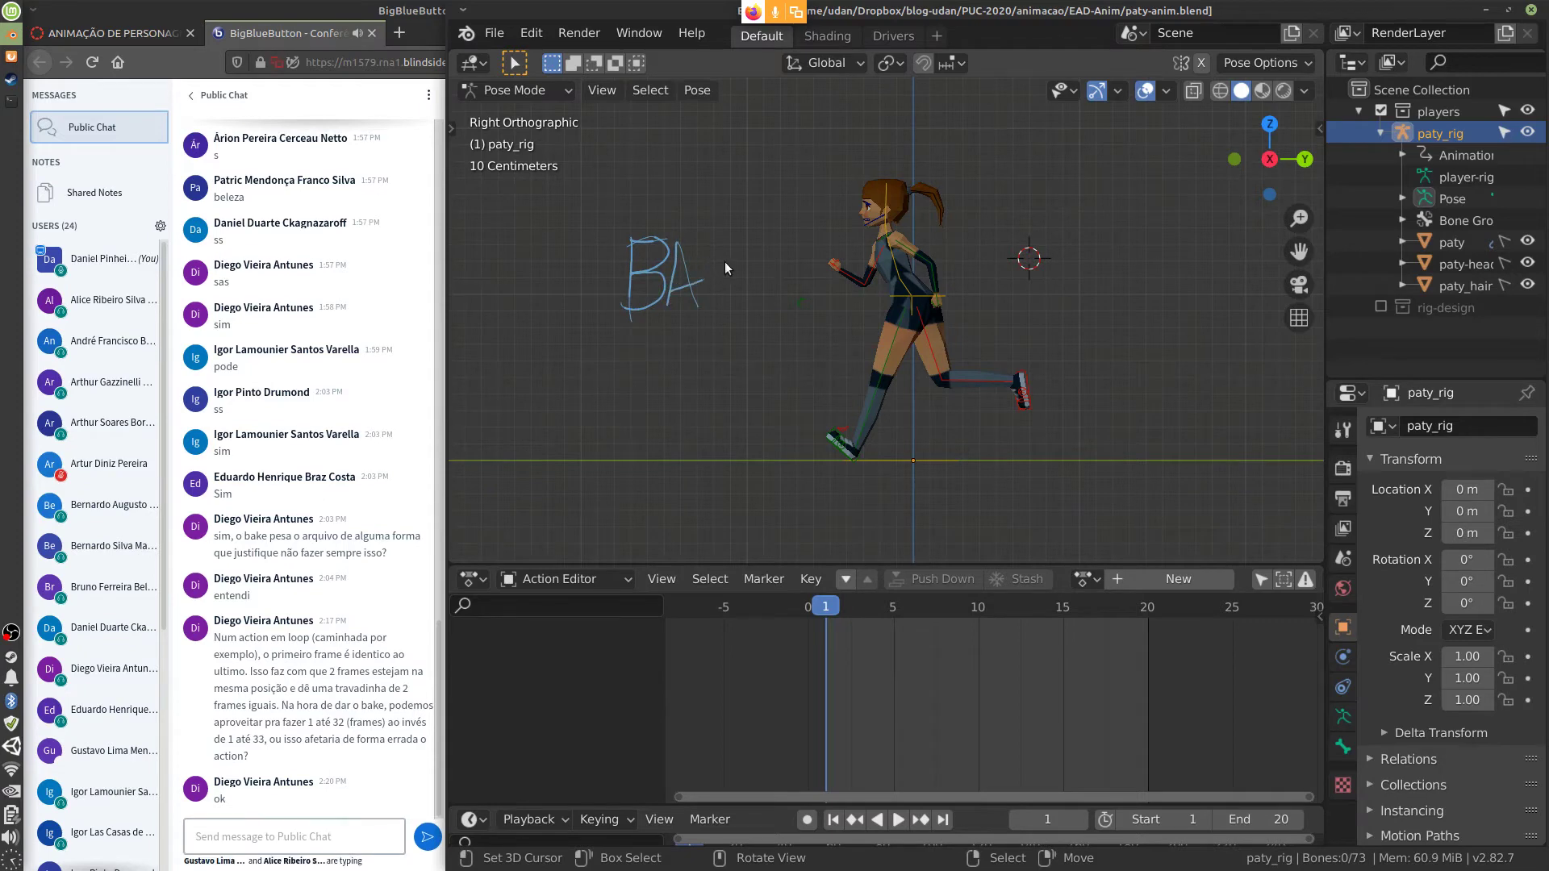
pyautogui.moveTo(700, 251); pyautogui.dragTo(716, 305)
pyautogui.moveTo(736, 237)
pyautogui.mouseDown()
pyautogui.moveTo(713, 278)
pyautogui.moveTo(720, 310)
pyautogui.moveTo(768, 301)
pyautogui.moveTo(738, 258)
pyautogui.moveTo(771, 240)
pyautogui.mouseUp()
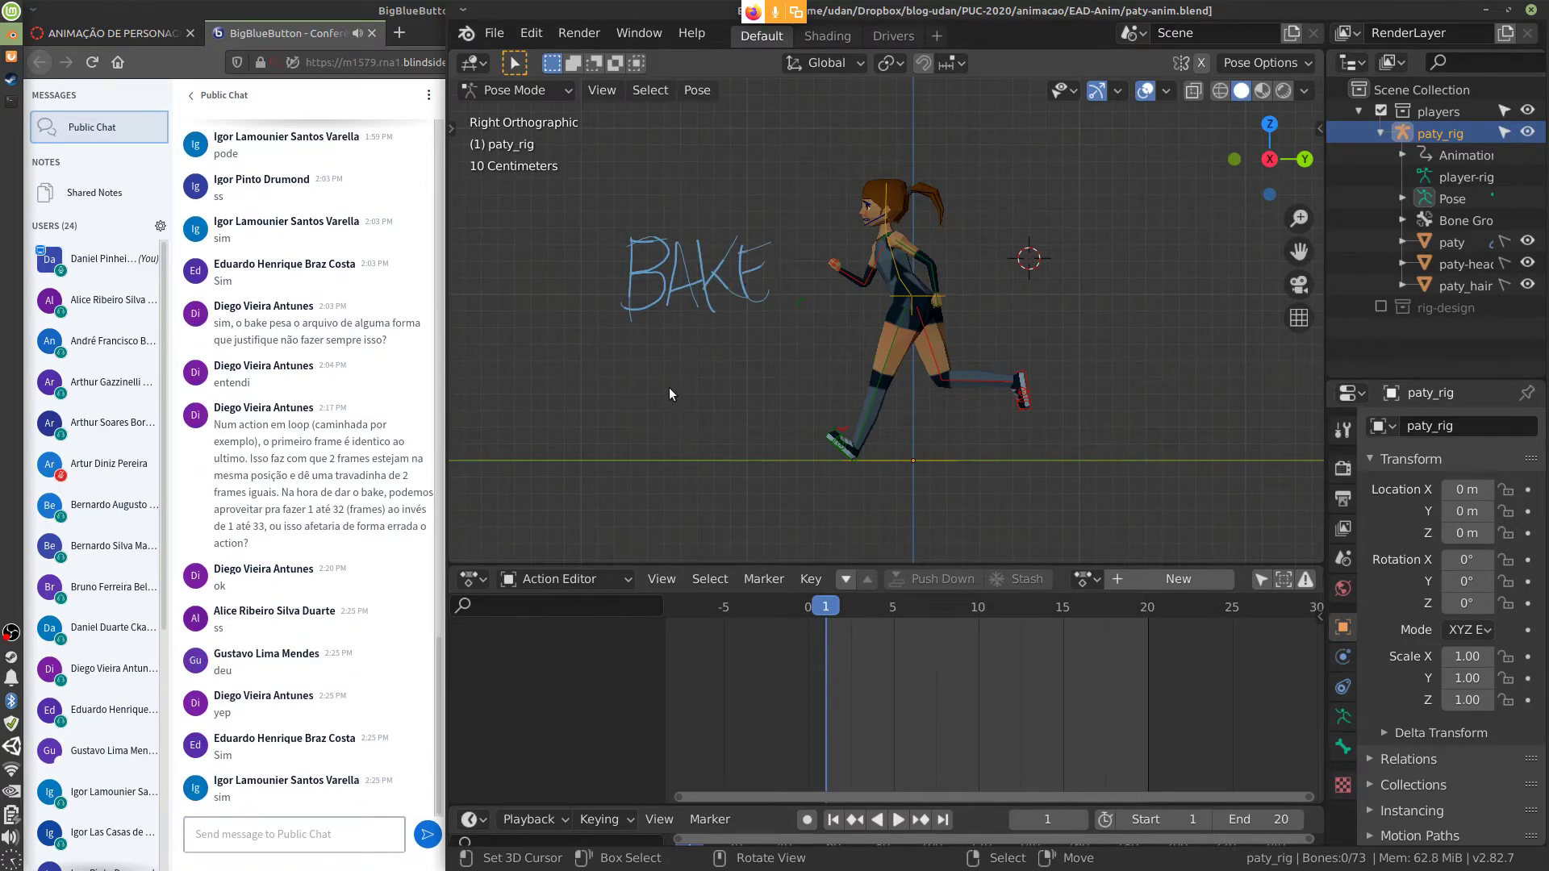
pyautogui.moveTo(643, 398)
pyautogui.mouseDown()
pyautogui.moveTo(658, 339)
pyautogui.moveTo(676, 395)
pyautogui.moveTo(679, 370)
pyautogui.moveTo(707, 387)
pyautogui.moveTo(718, 361)
pyautogui.mouseUp()
pyautogui.moveTo(724, 337)
pyautogui.mouseDown()
pyautogui.moveTo(723, 380)
pyautogui.moveTo(744, 382)
pyautogui.moveTo(764, 346)
pyautogui.moveTo(809, 369)
pyautogui.mouseUp()
pyautogui.click(744, 337)
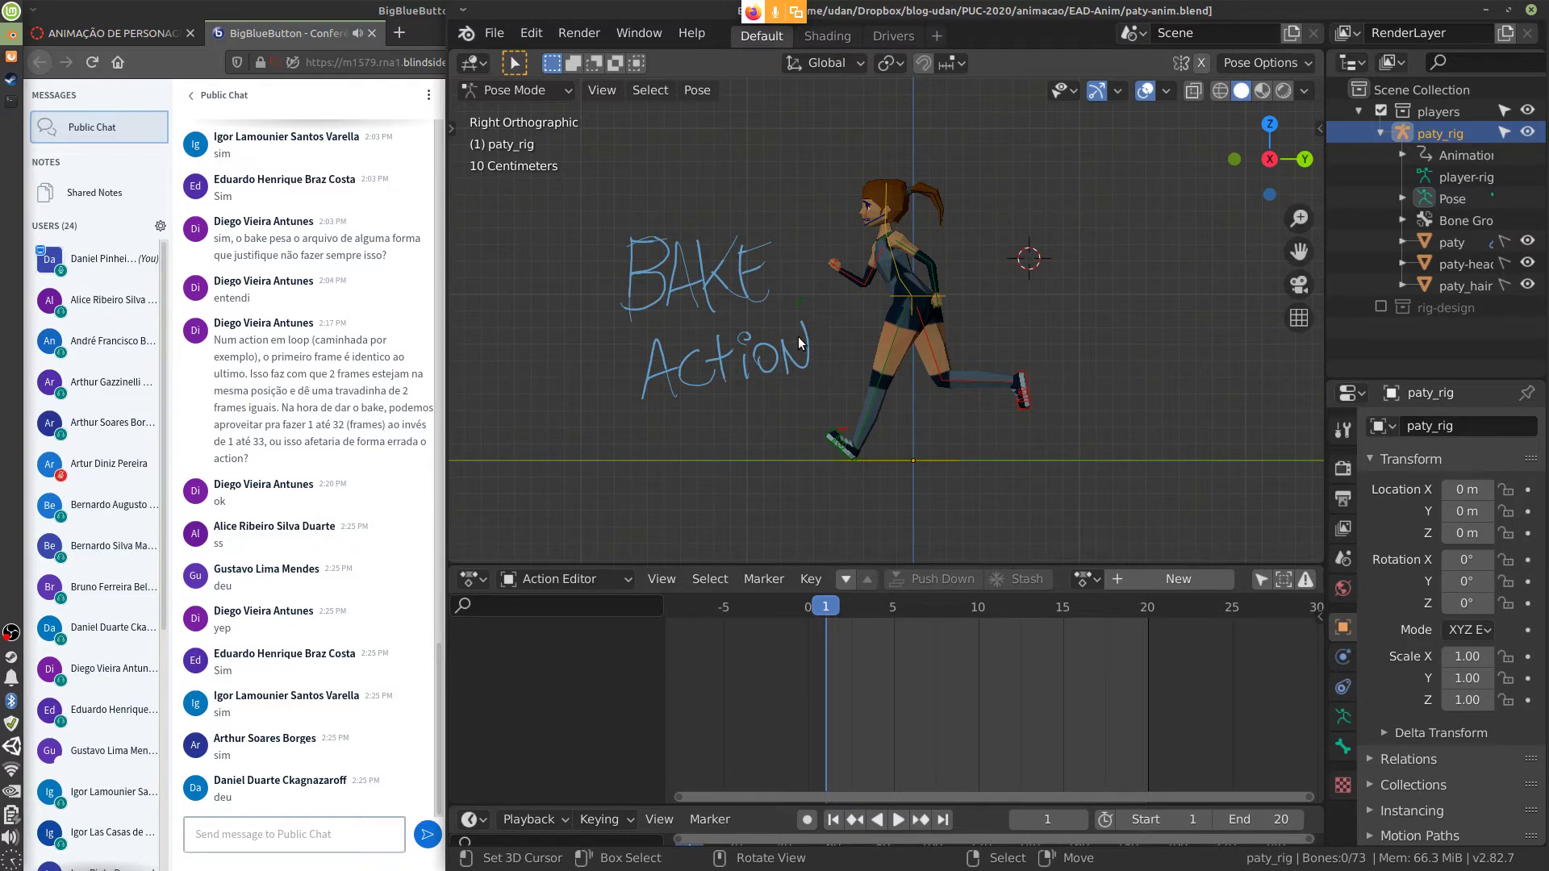
# Erase the handwritten annotation from the viewport
pyautogui.moveTo(804, 351)
pyautogui.keyDown('ctrl'); pyautogui.mouseDown()
pyautogui.moveTo(720, 393)
pyautogui.moveTo(627, 399)
pyautogui.mouseUp(); pyautogui.keyUp('ctrl')
pyautogui.moveTo(722, 349)
pyautogui.keyDown('ctrl'); pyautogui.mouseDown()
pyautogui.moveTo(824, 331)
pyautogui.moveTo(786, 318)
pyautogui.moveTo(643, 343)
pyautogui.mouseUp(); pyautogui.keyUp('ctrl')
pyautogui.moveTo(651, 282)
pyautogui.keyDown('ctrl'); pyautogui.mouseDown()
pyautogui.moveTo(650, 246)
pyautogui.moveTo(642, 345)
pyautogui.mouseUp(); pyautogui.keyUp('ctrl')
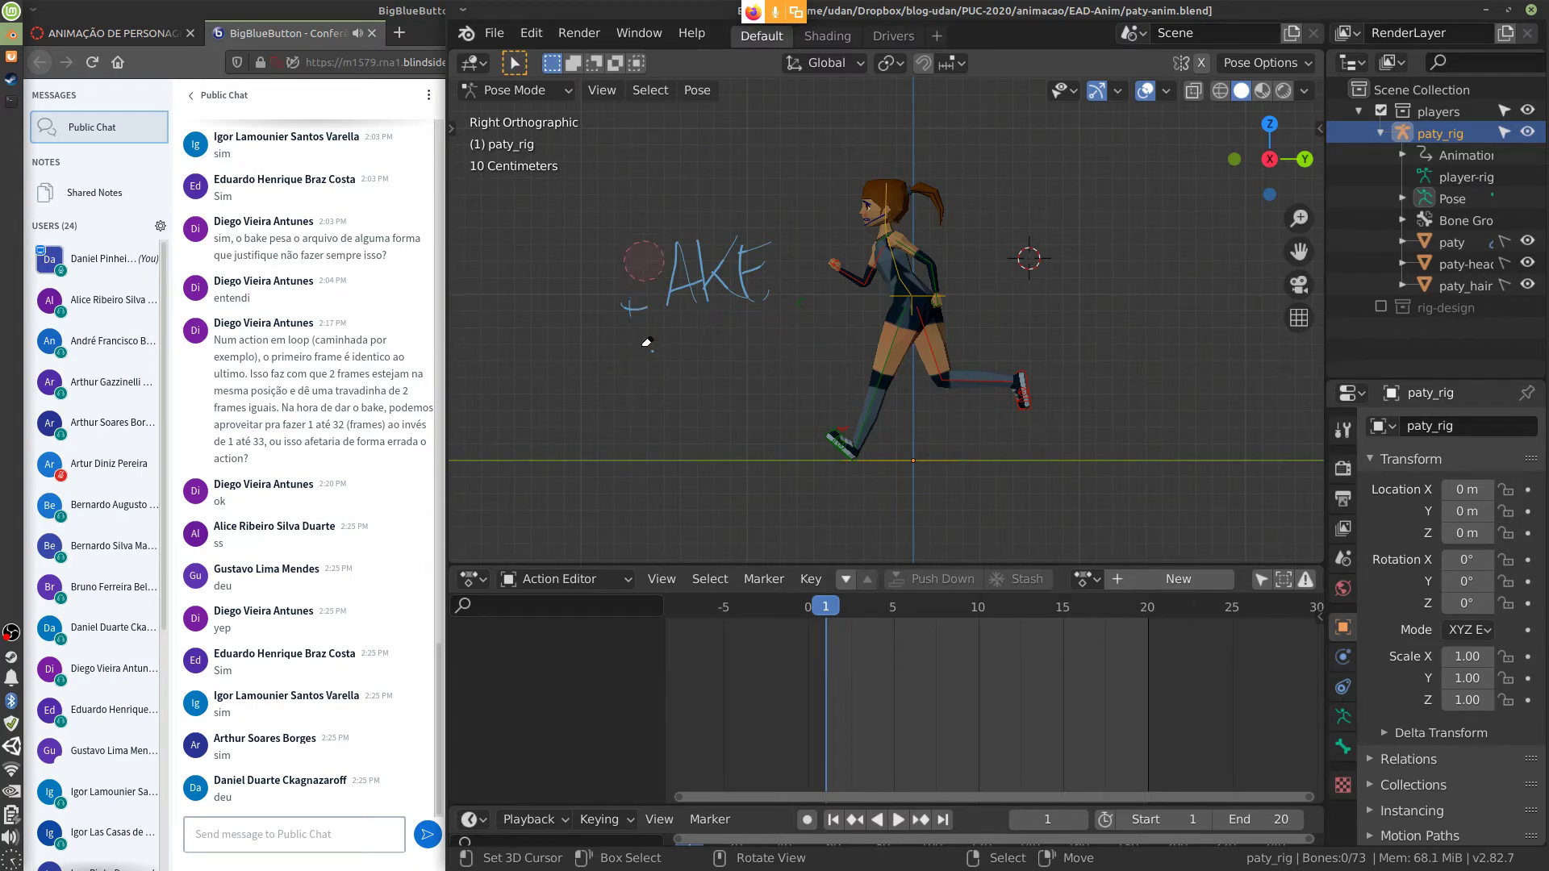
pyautogui.moveTo(680, 261)
pyautogui.keyDown('ctrl'); pyautogui.mouseDown()
pyautogui.moveTo(703, 216)
pyautogui.moveTo(685, 238)
pyautogui.moveTo(719, 309)
pyautogui.moveTo(746, 238)
pyautogui.moveTo(760, 246)
pyautogui.moveTo(761, 318)
pyautogui.mouseUp(); pyautogui.keyUp('ctrl')
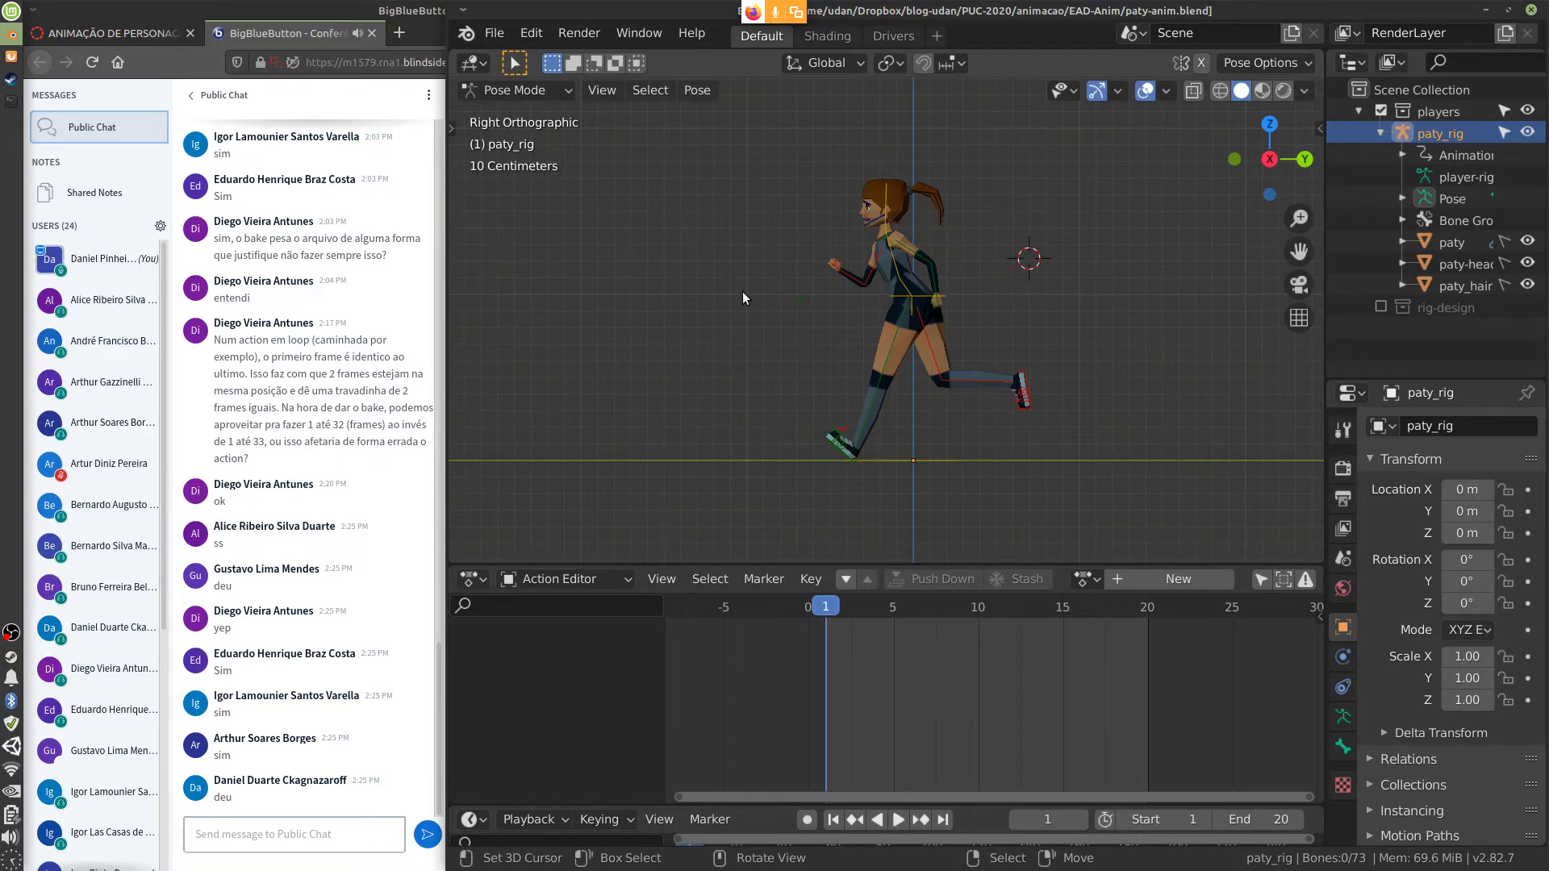
# Switch the paty_rig armature from Pose Mode to Object Mode
pyautogui.click(528, 90)
pyautogui.click(518, 162)
pyautogui.click(559, 92)
pyautogui.click(545, 112)
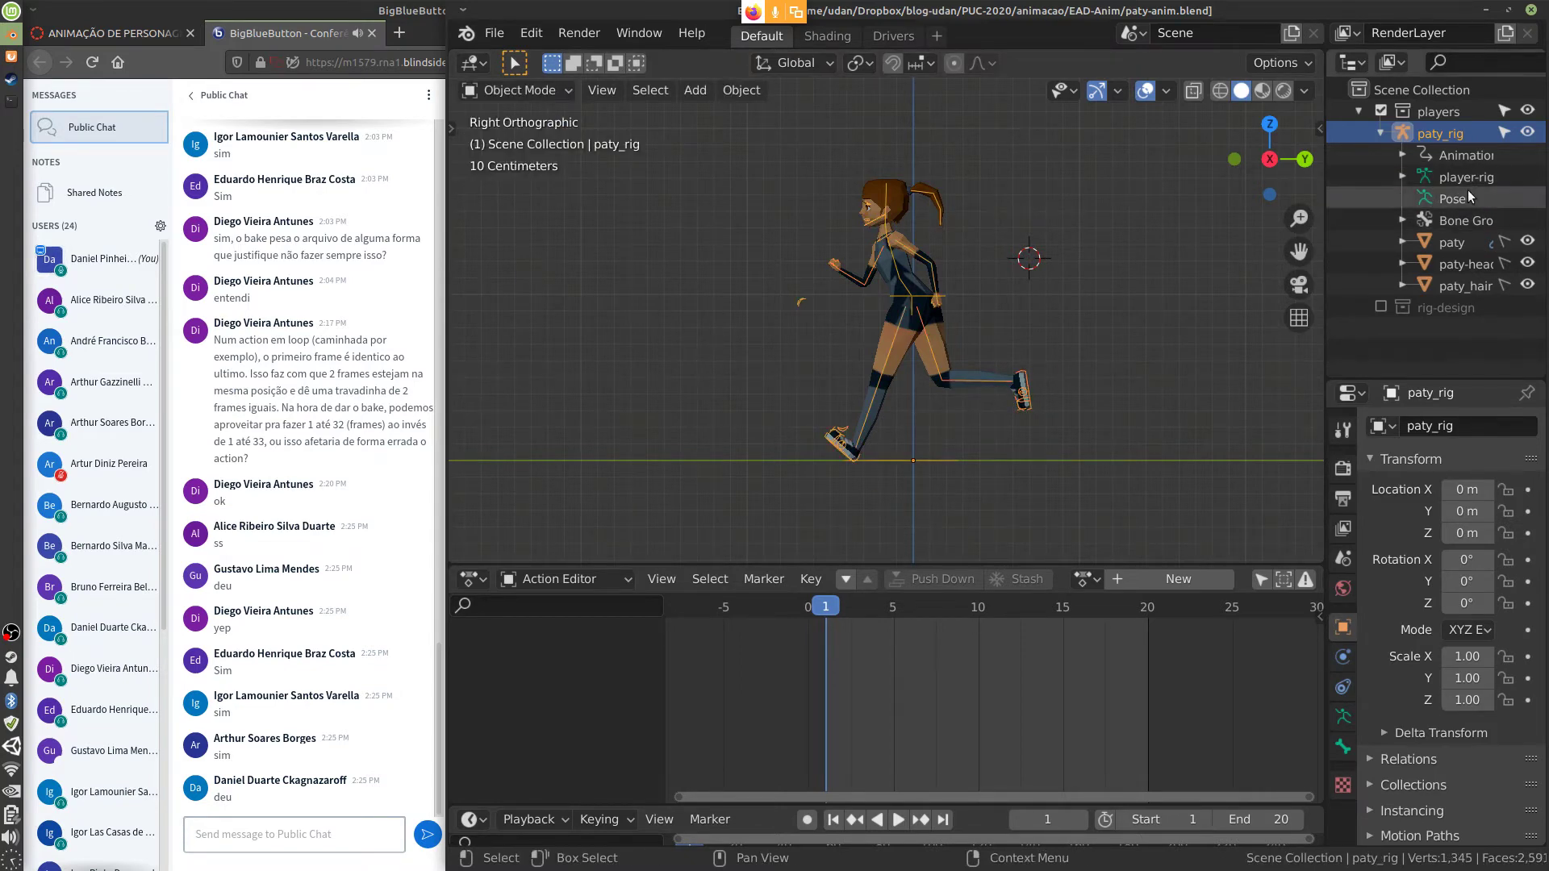
# Apply rotation and scale to the paty, paty-head and paty_hair meshes together with the paty_rig armature
pyautogui.moveTo(1503, 242); pyautogui.dragTo(1507, 287)
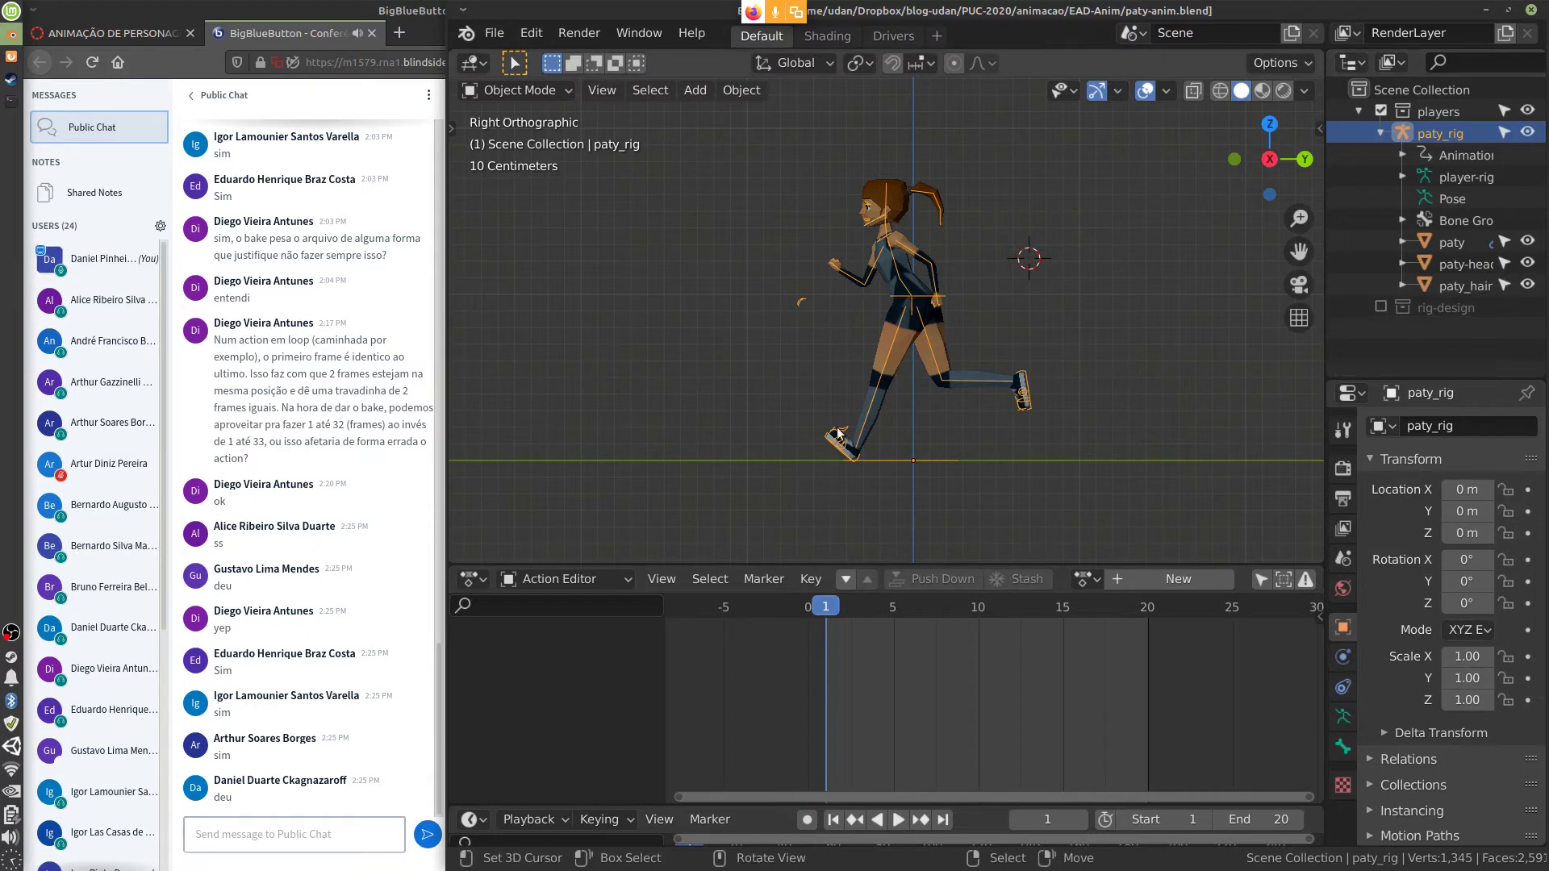
pyautogui.click(1426, 286)
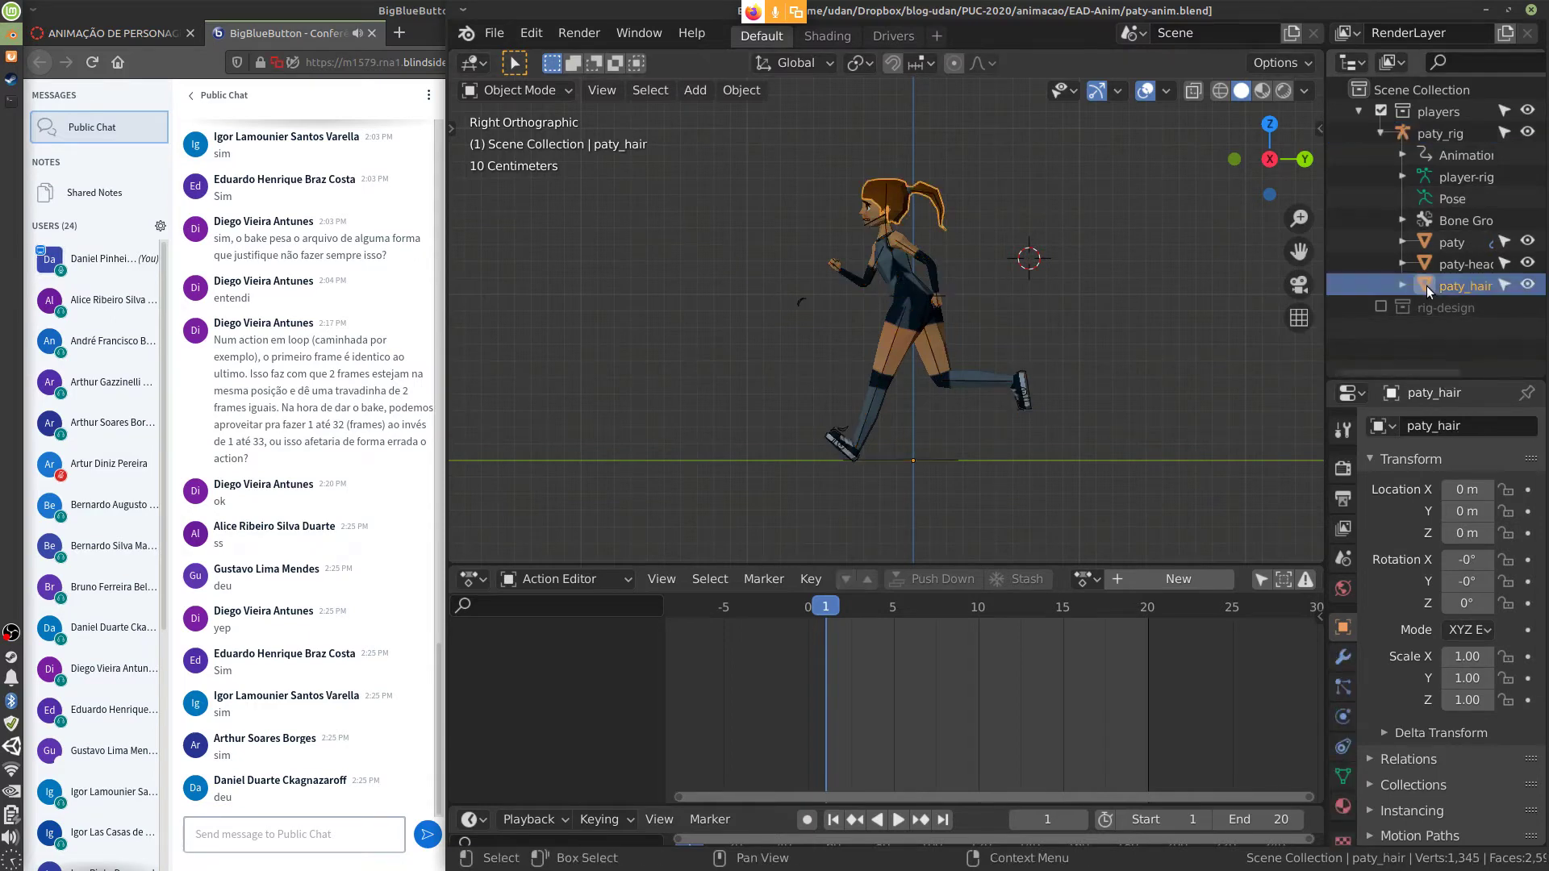
pyautogui.keyDown('shift'); pyautogui.click(1425, 241); pyautogui.keyUp('shift')
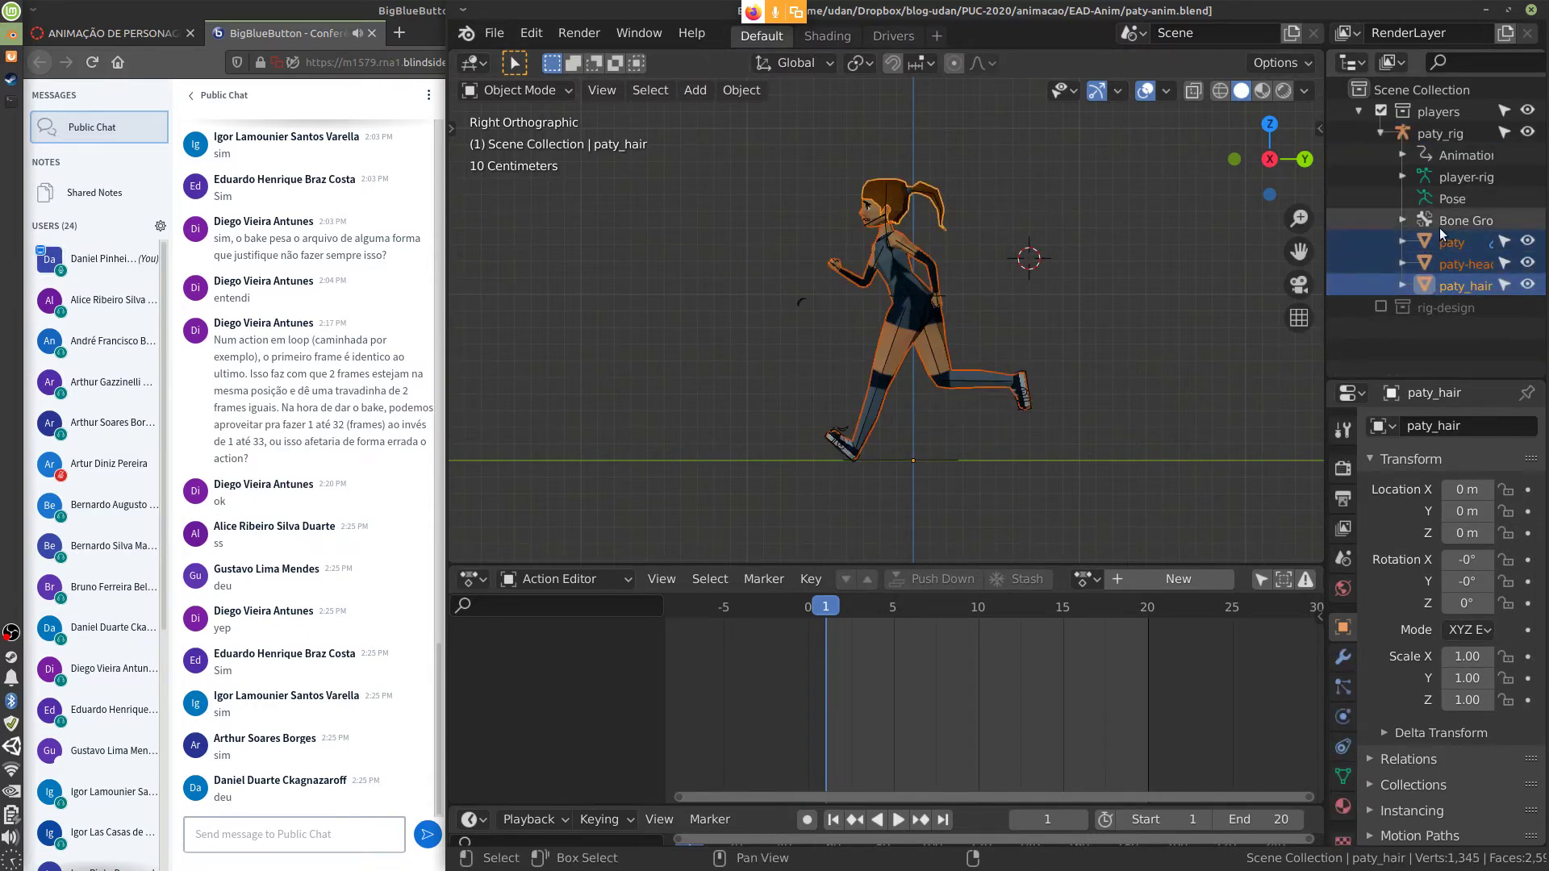
pyautogui.keyDown('shift'); pyautogui.click(1426, 135); pyautogui.keyUp('shift')
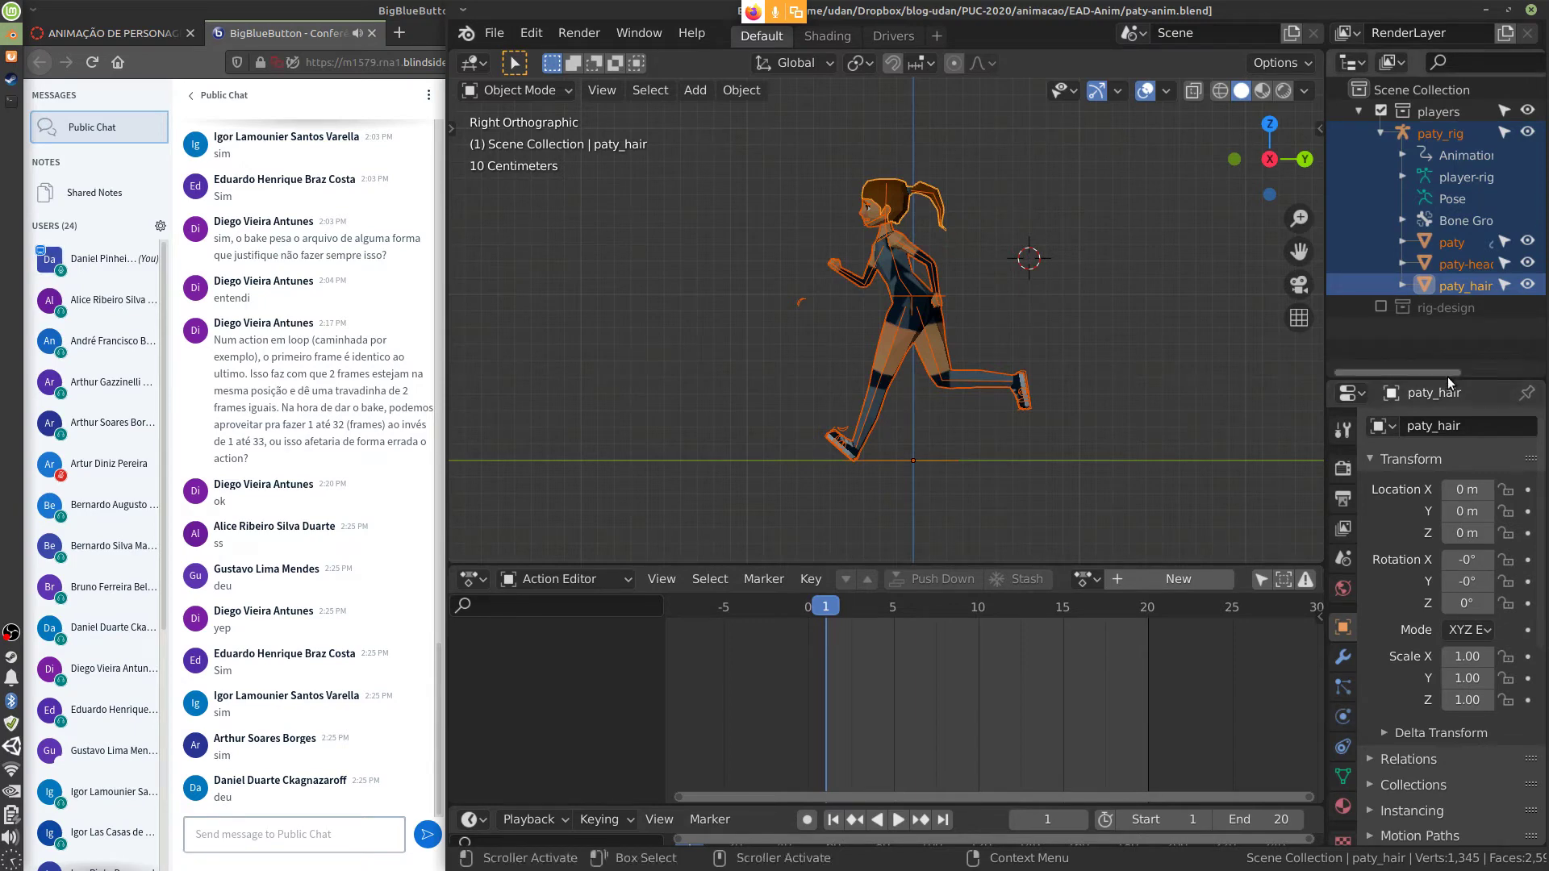
pyautogui.moveTo(1449, 375); pyautogui.dragTo(1449, 330)
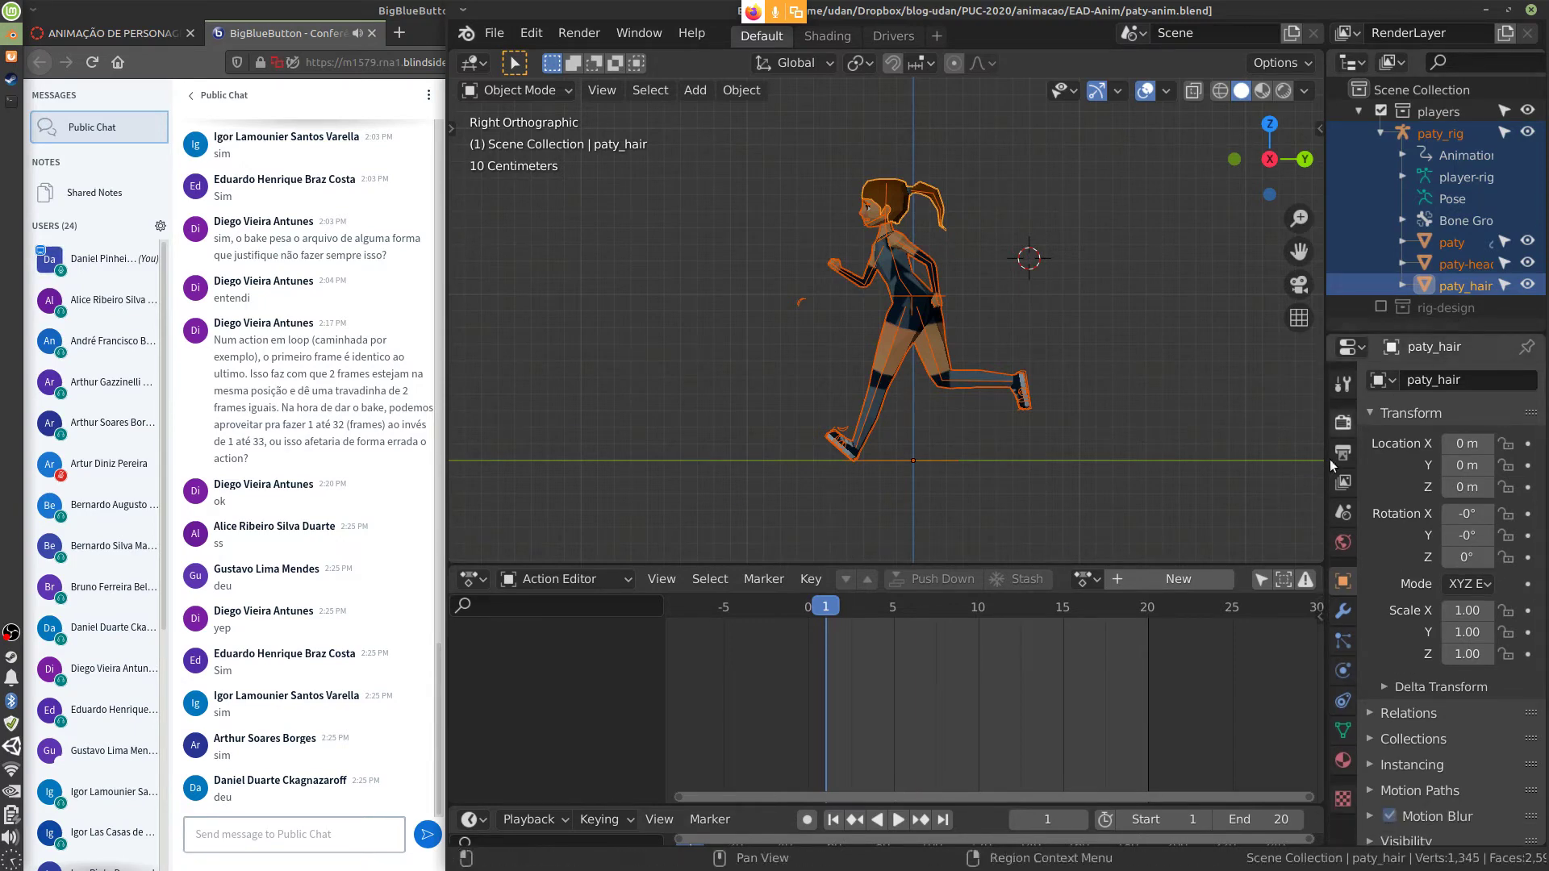
pyautogui.moveTo(1325, 473); pyautogui.dragTo(1223, 570)
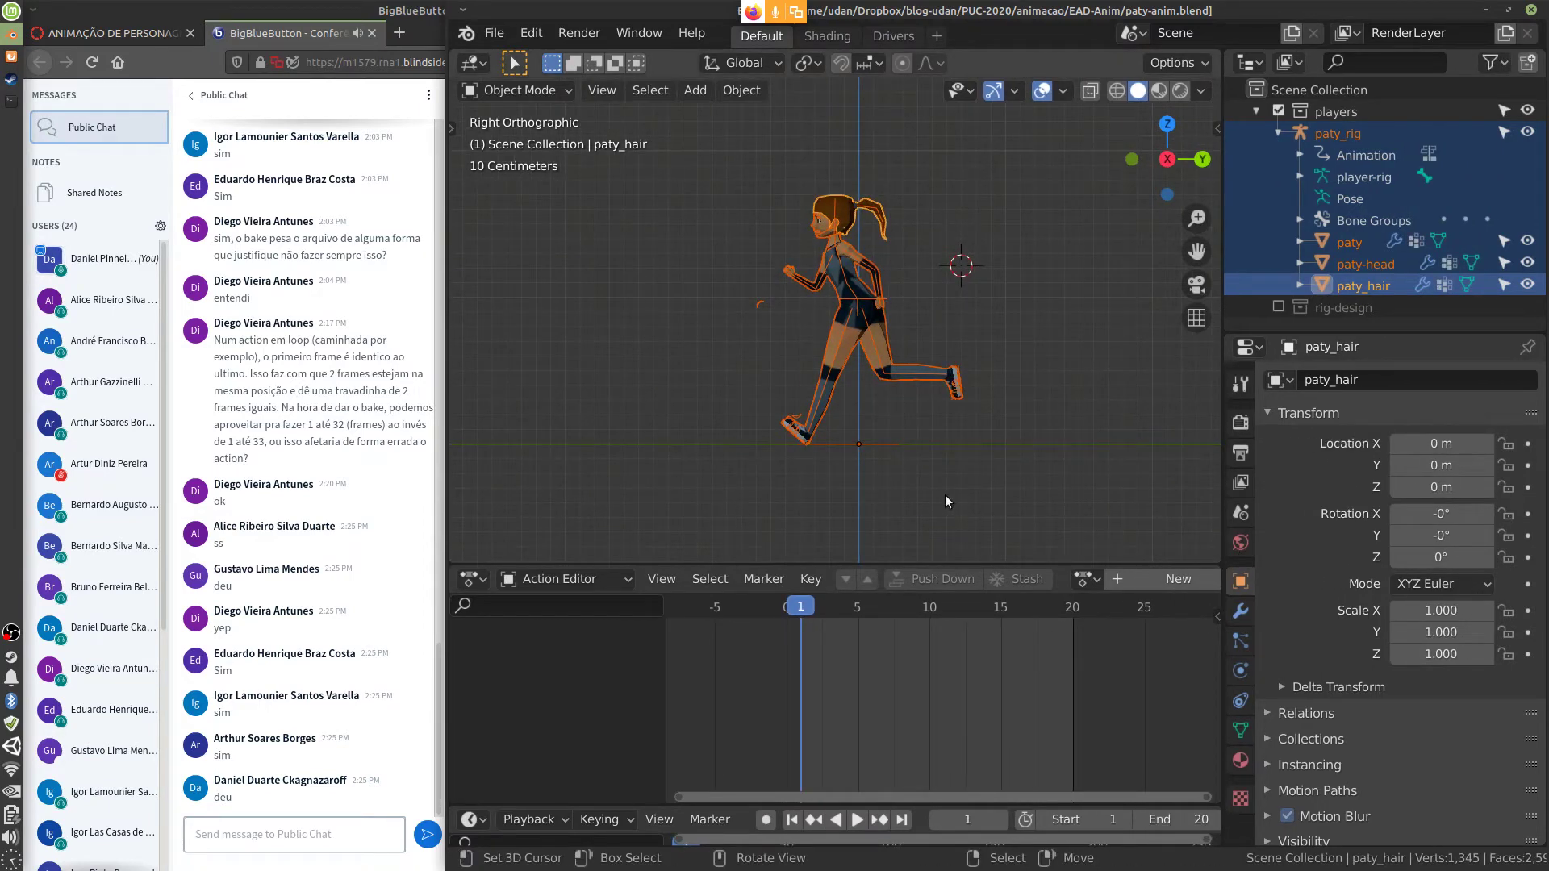
pyautogui.click(741, 89)
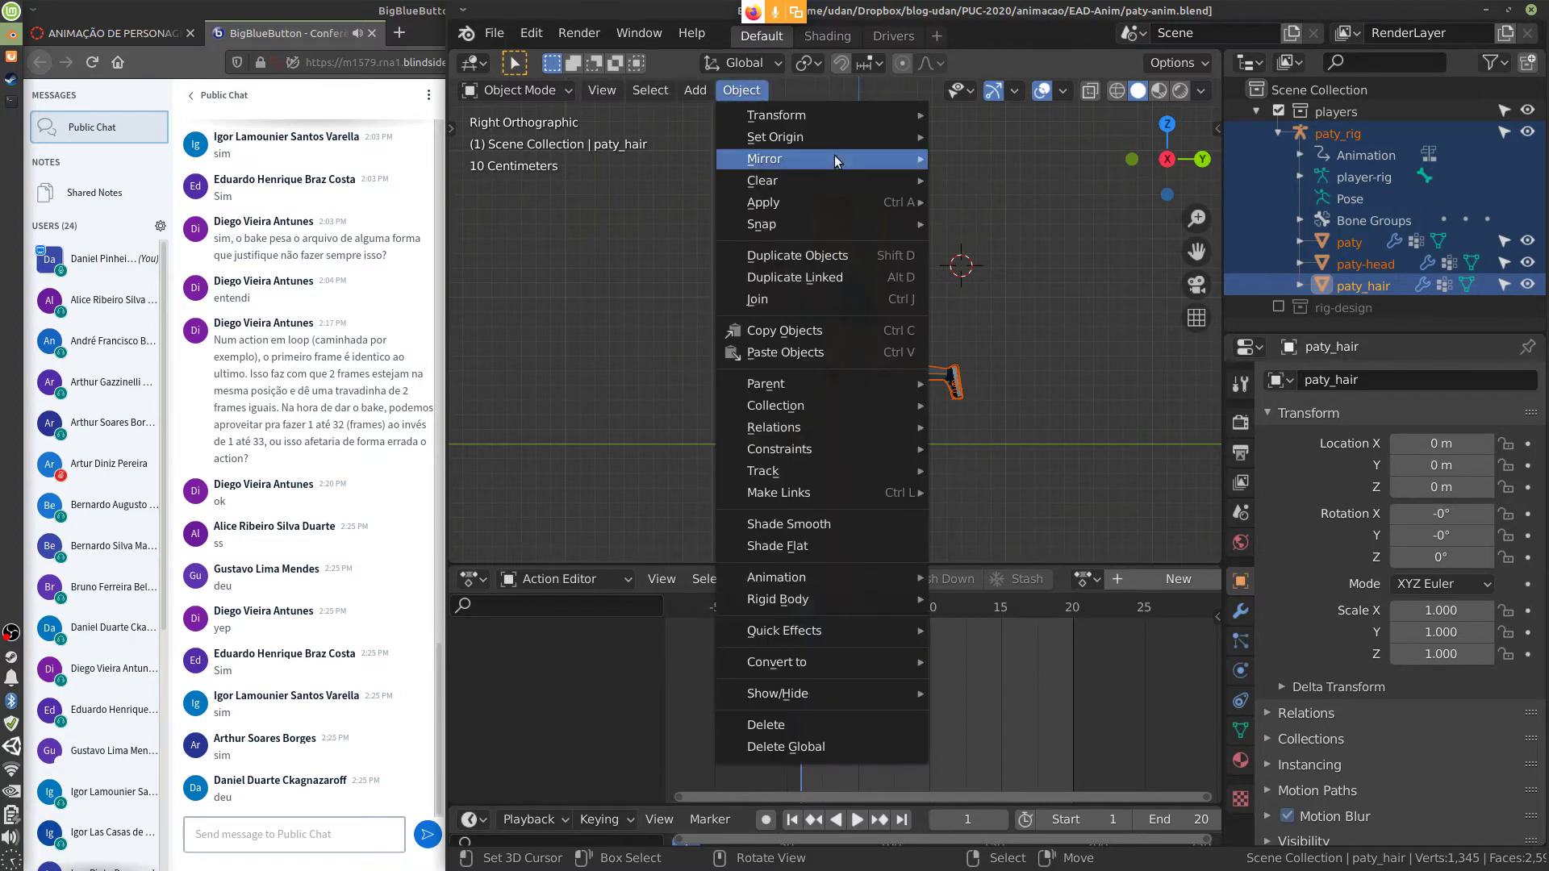
pyautogui.moveTo(791, 207)
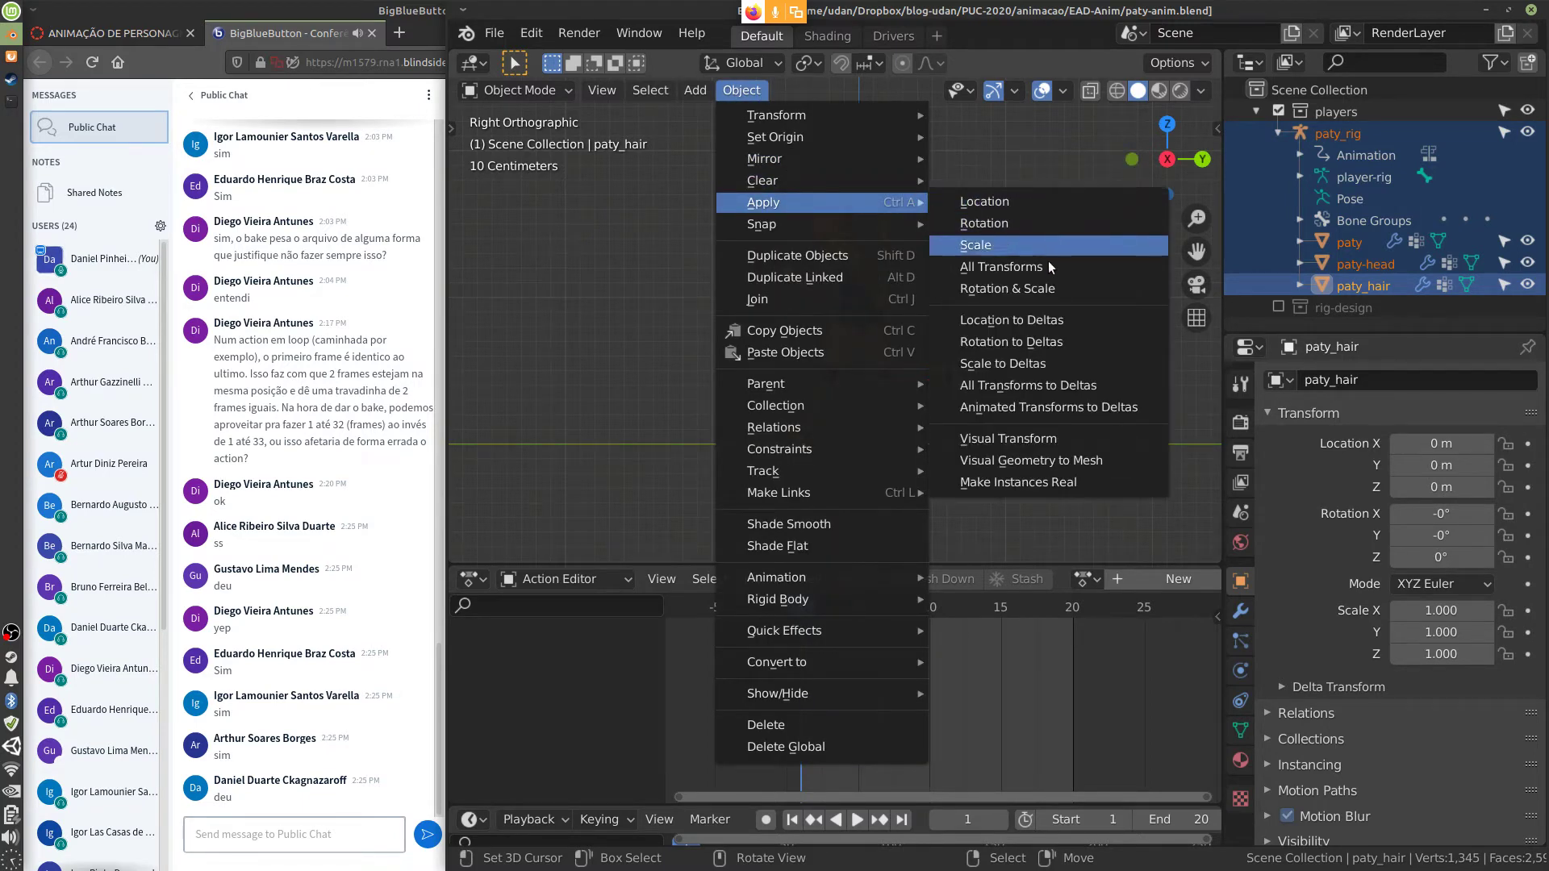
pyautogui.click(1043, 291)
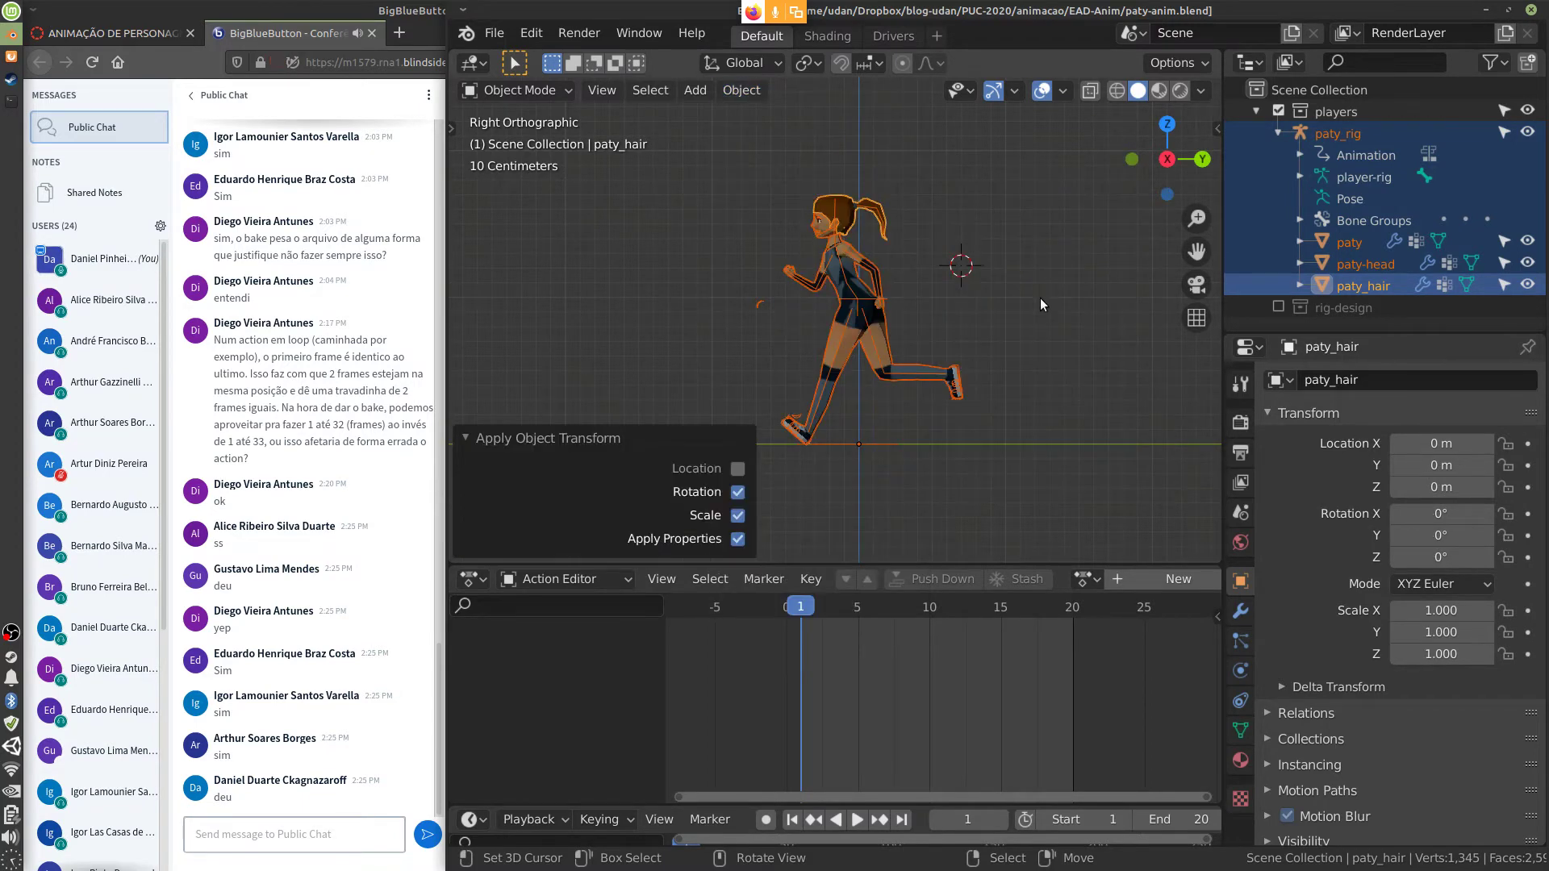
pyautogui.click(468, 441)
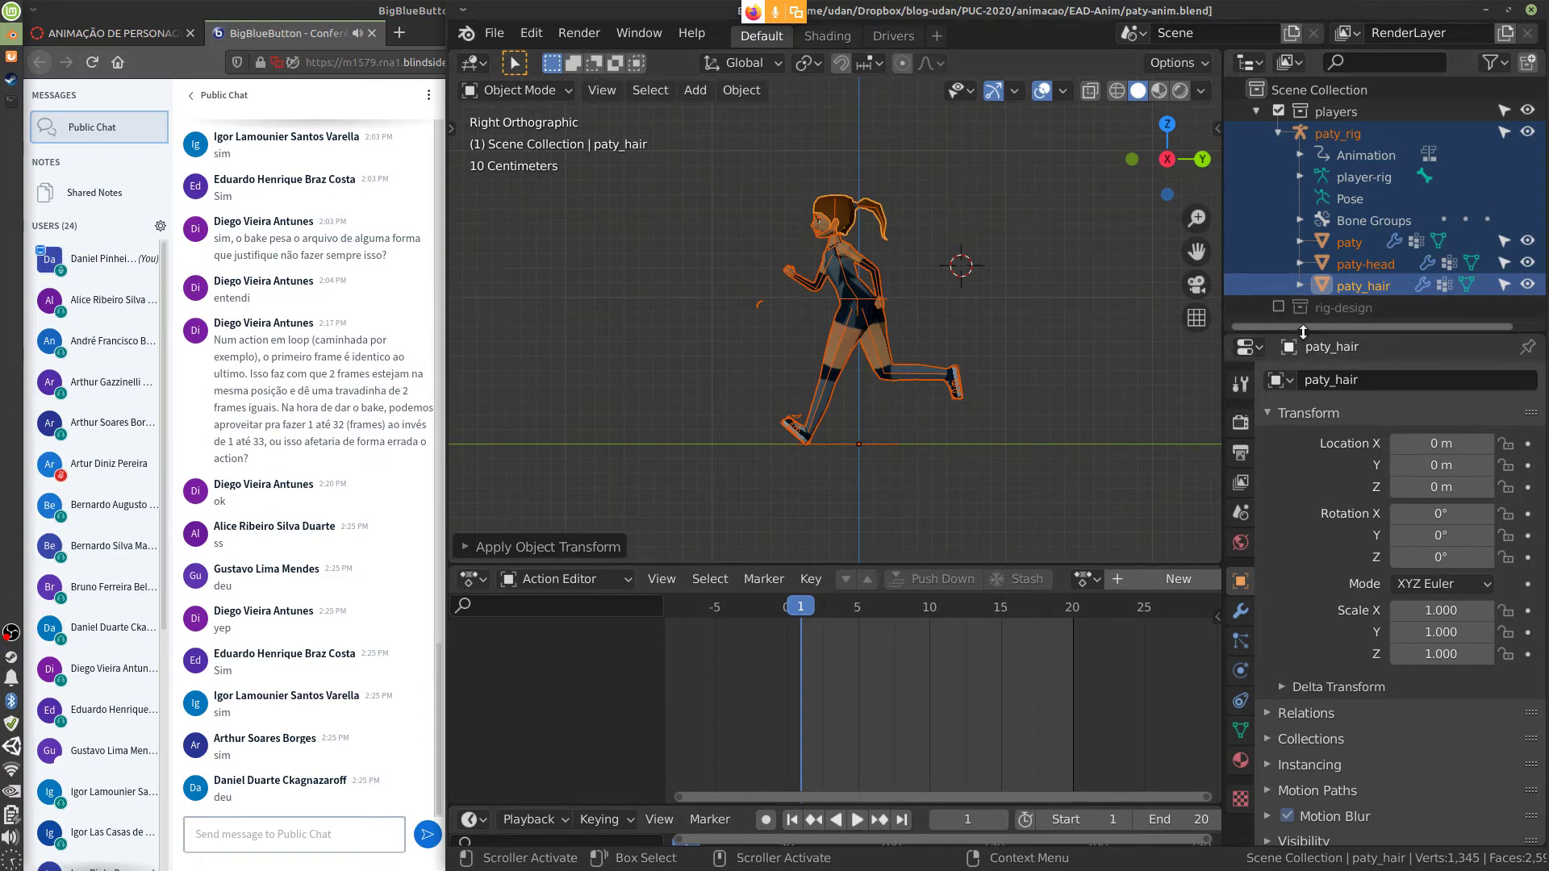
# Make paty_rig the active object, keeping the three meshes selected, and open the FBX export dialog
pyautogui.moveTo(1299, 333); pyautogui.dragTo(1282, 399)
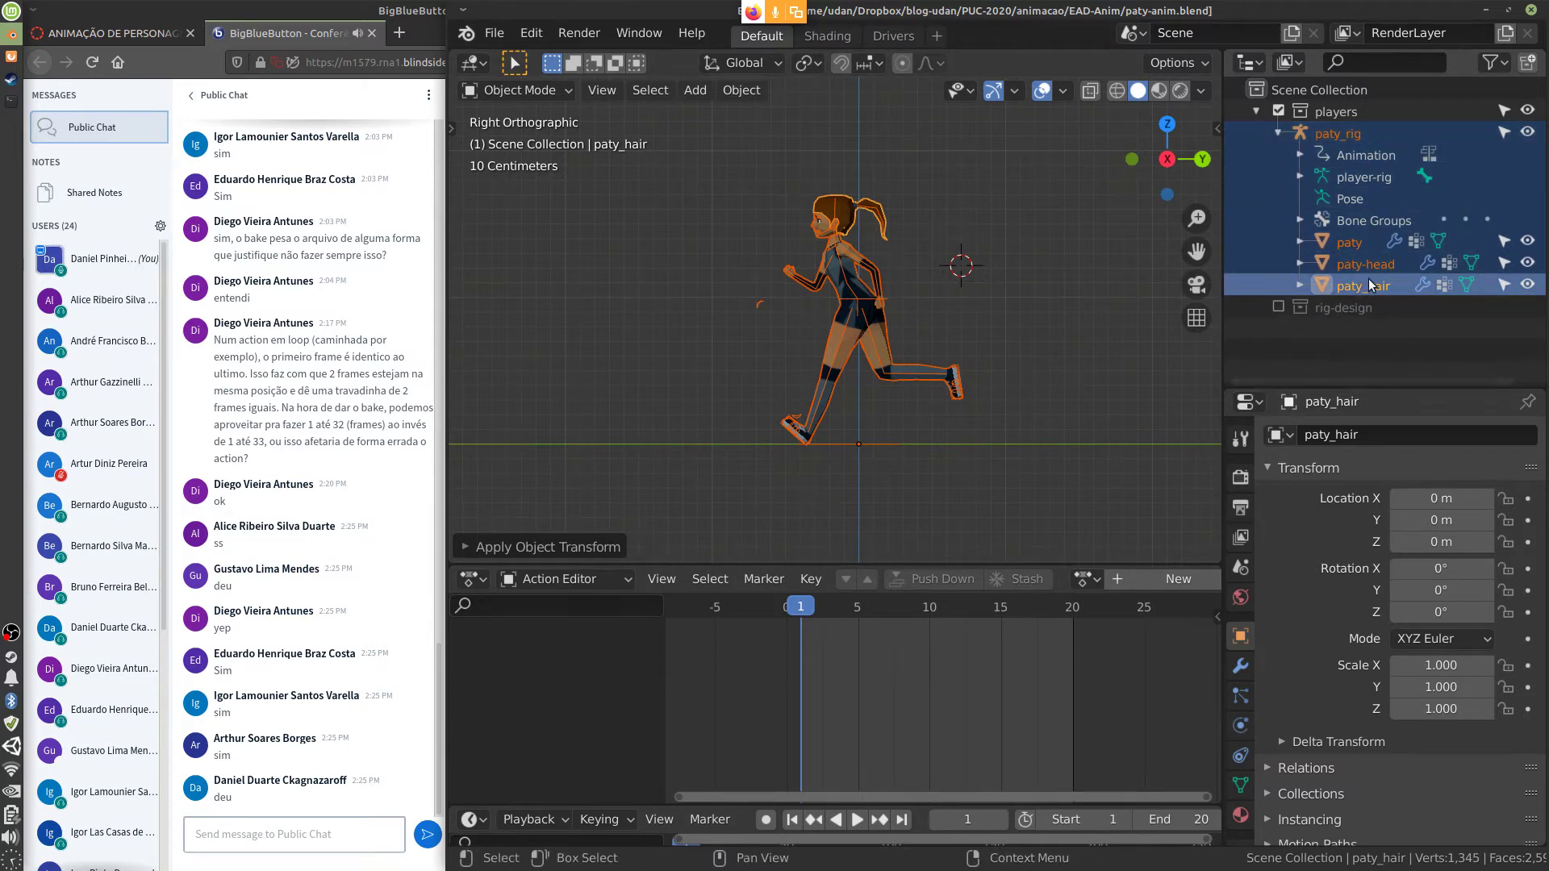
pyautogui.keyDown('ctrl'); pyautogui.click(1331, 135); pyautogui.keyUp('ctrl')
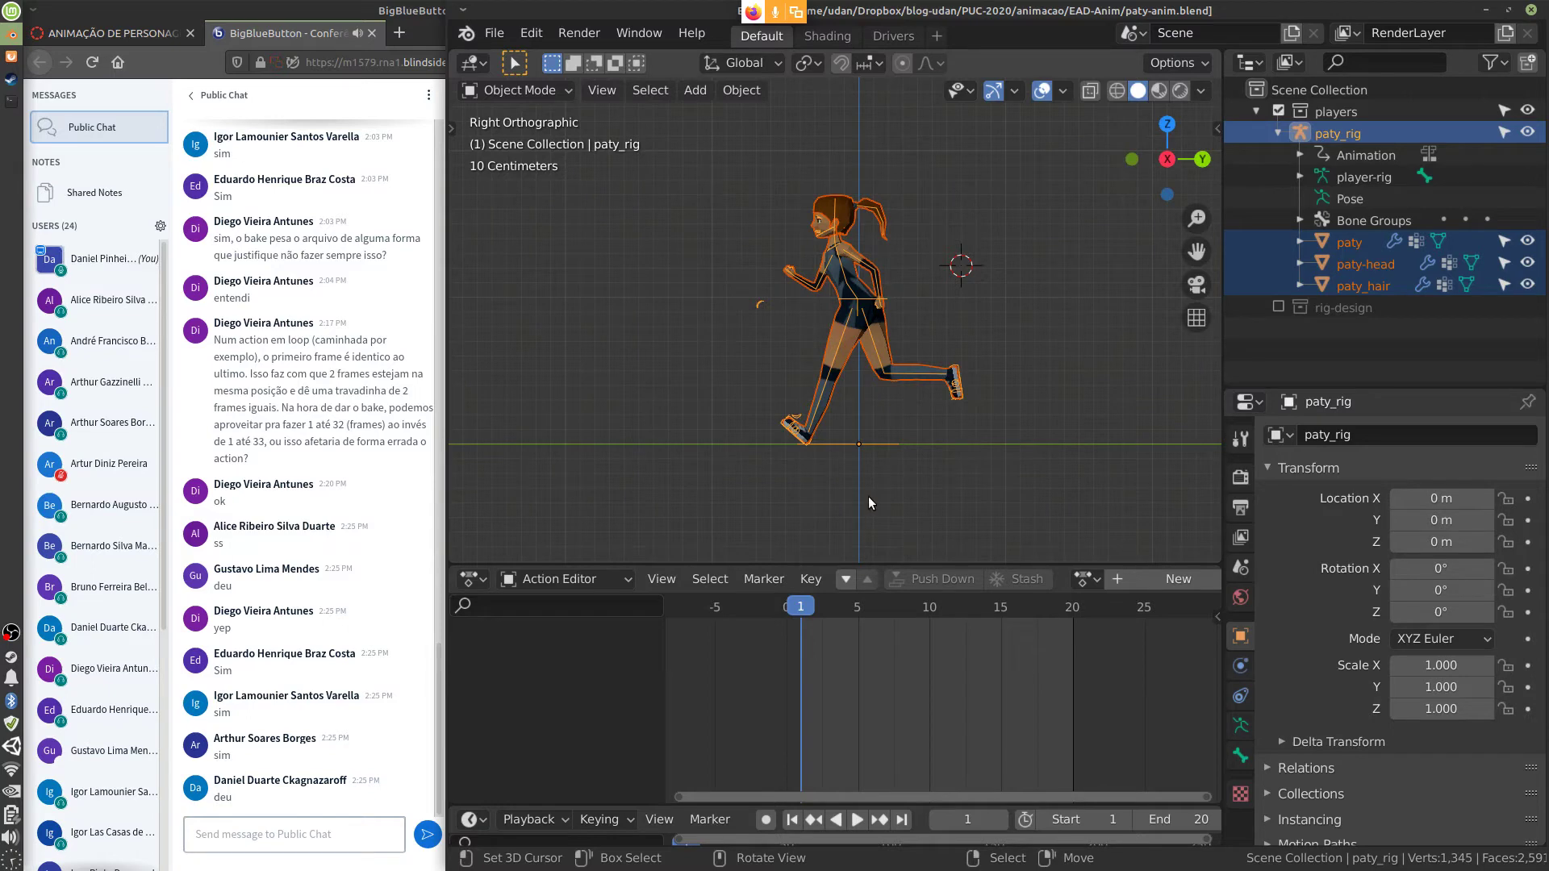
pyautogui.scroll(1, 888, 491)
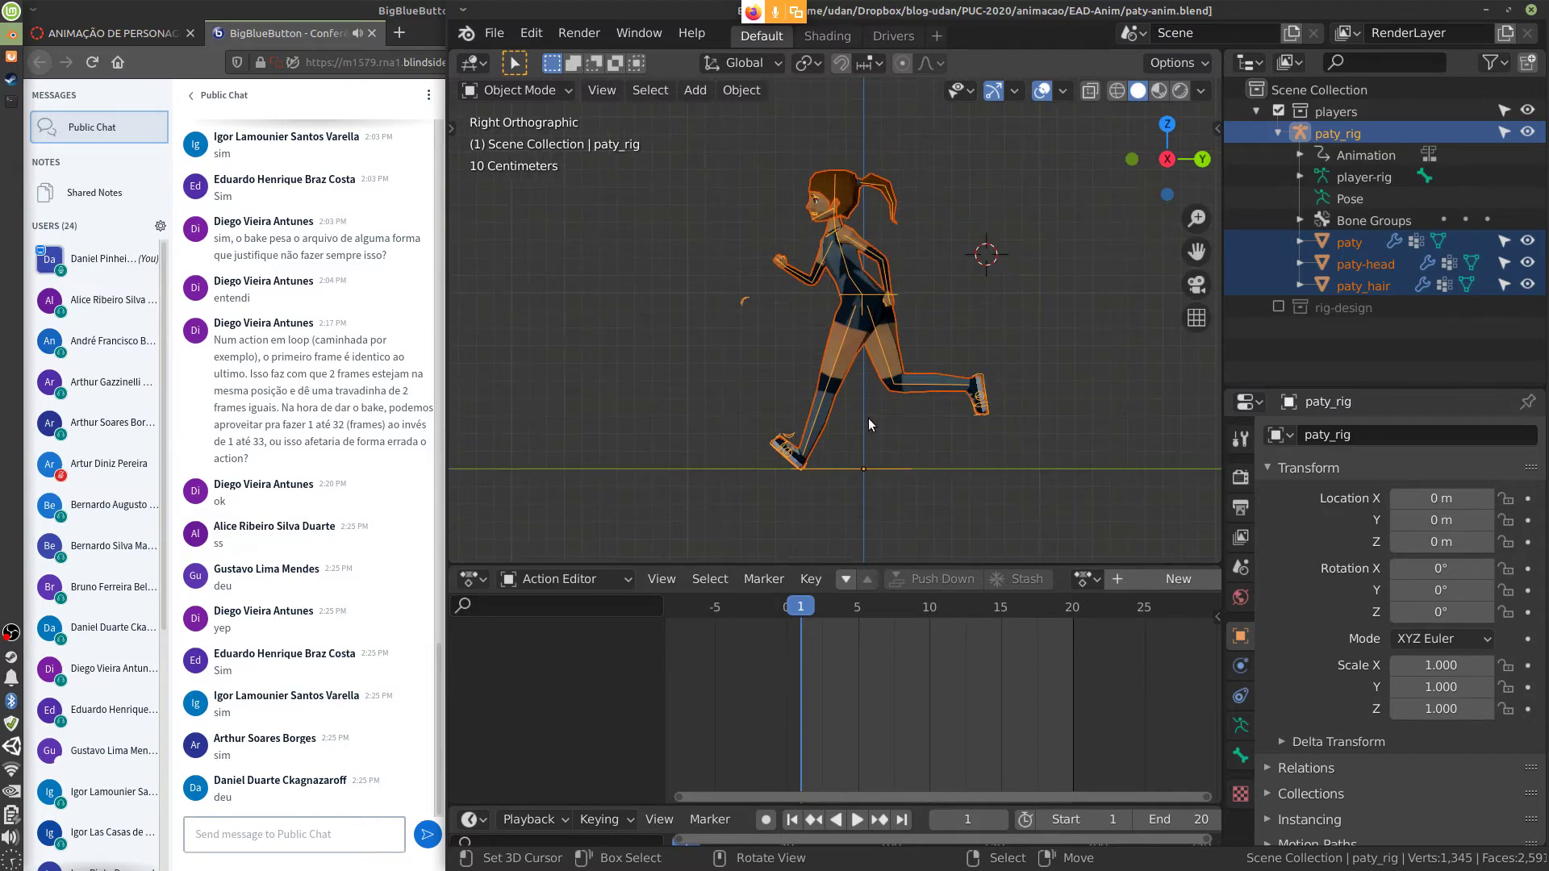
pyautogui.click(493, 34)
pyautogui.moveTo(616, 376)
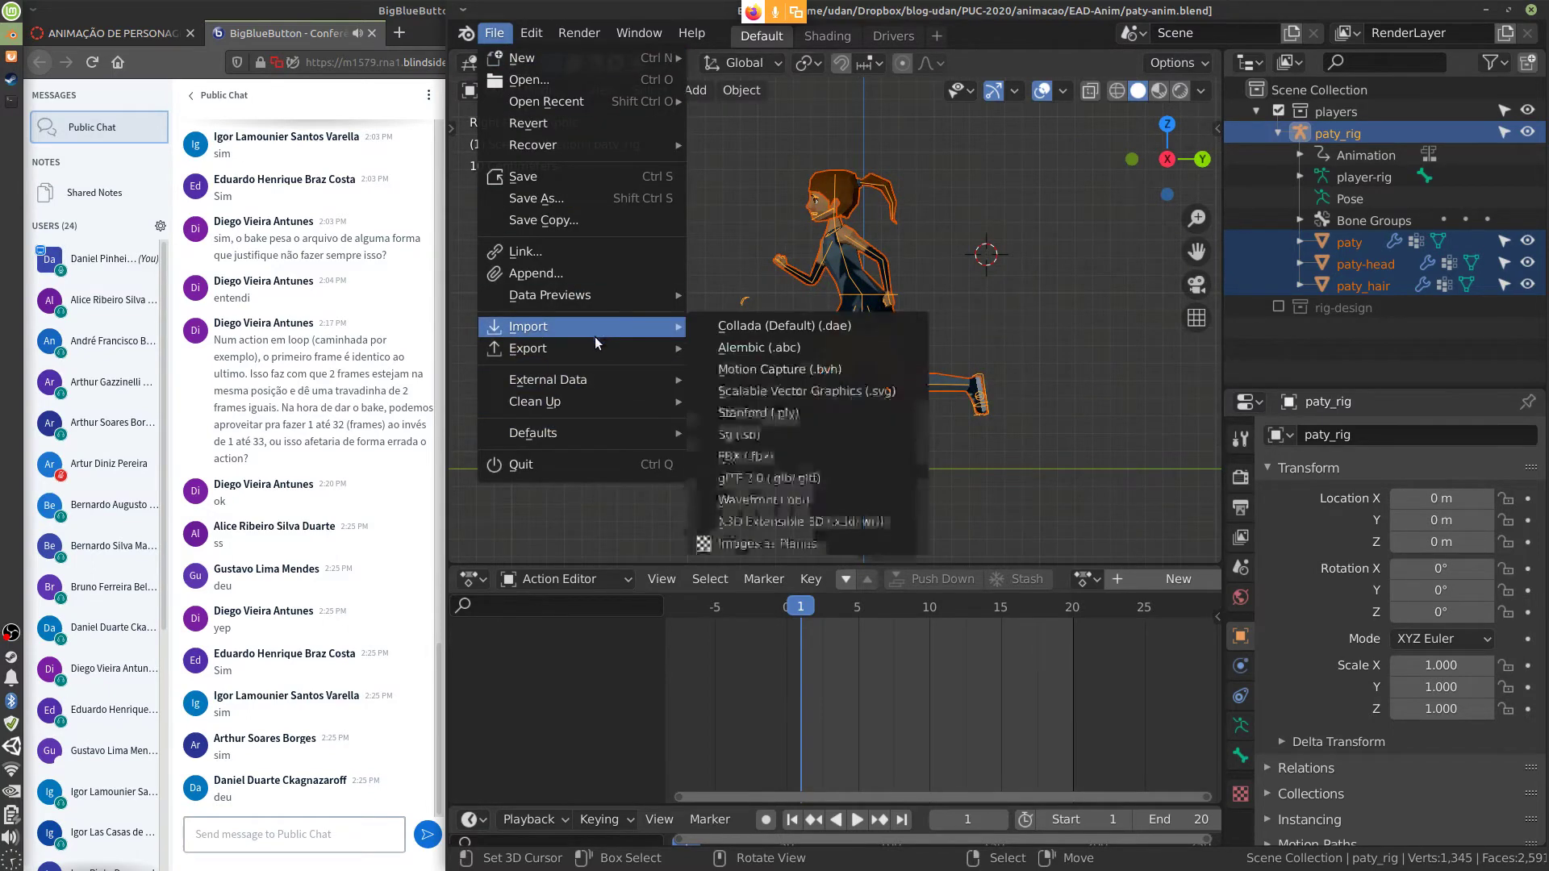
pyautogui.moveTo(594, 344)
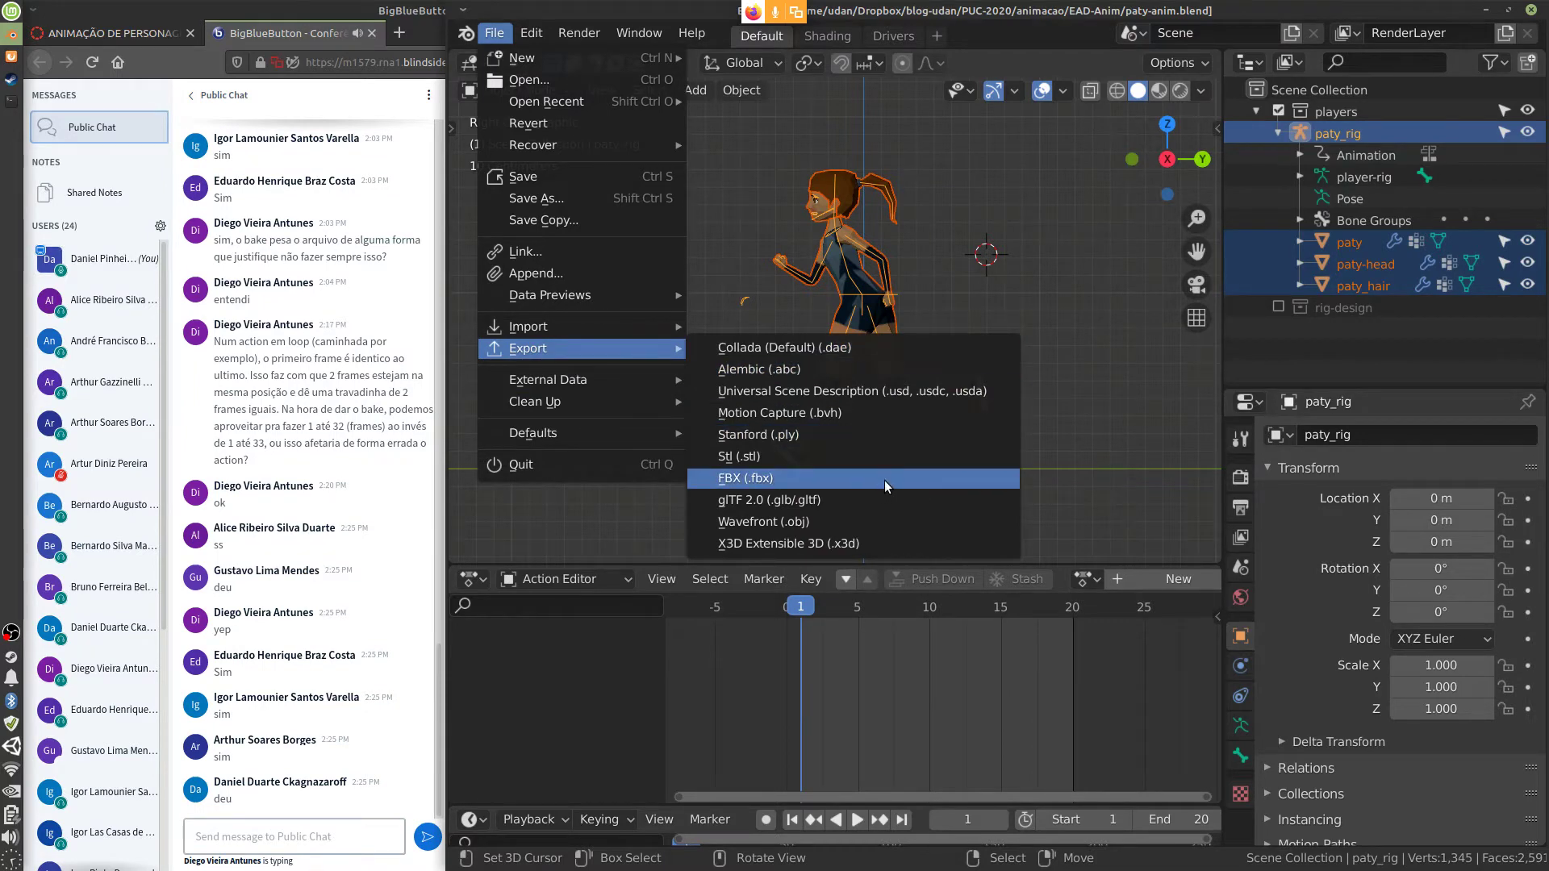
pyautogui.click(917, 477)
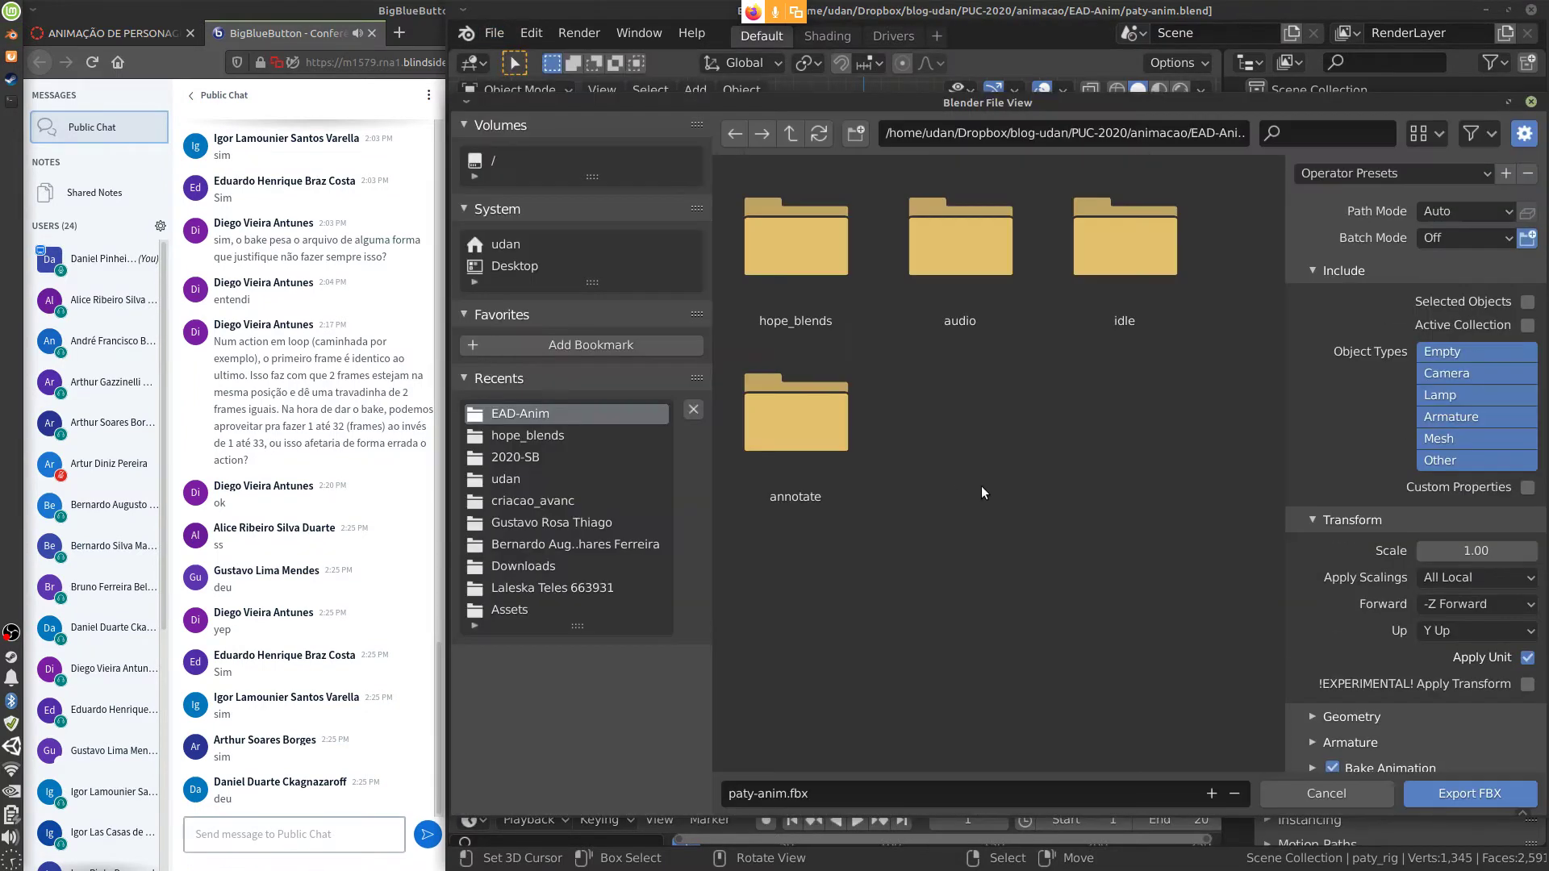
# Widen the FBX export settings area and collapse its Include and Transform sections
pyautogui.moveTo(1282, 504); pyautogui.dragTo(1182, 538)
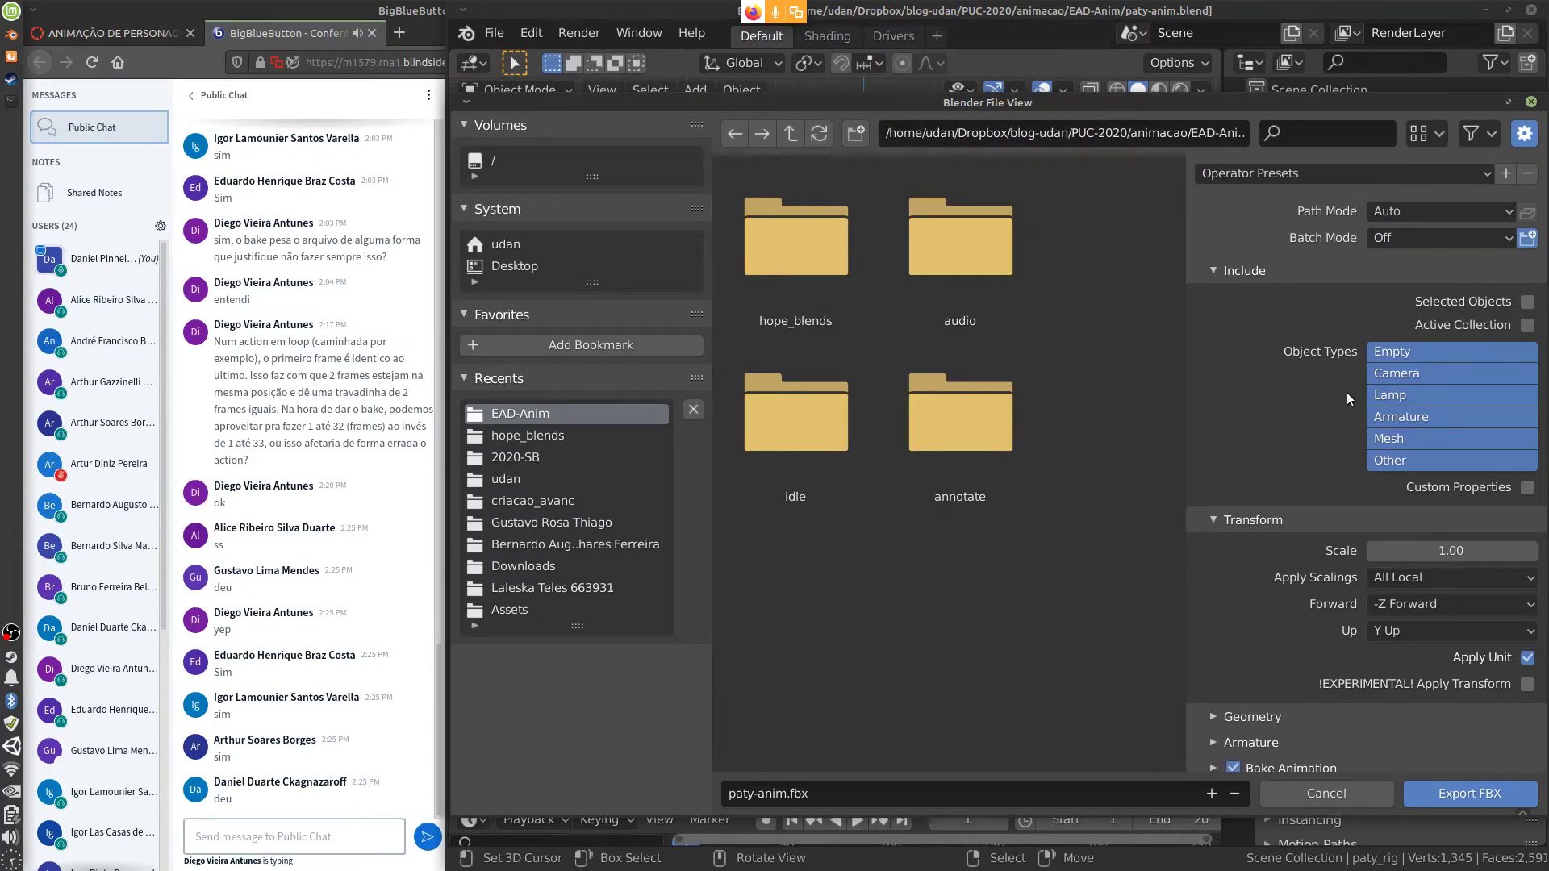
pyautogui.click(1236, 270)
pyautogui.click(1216, 296)
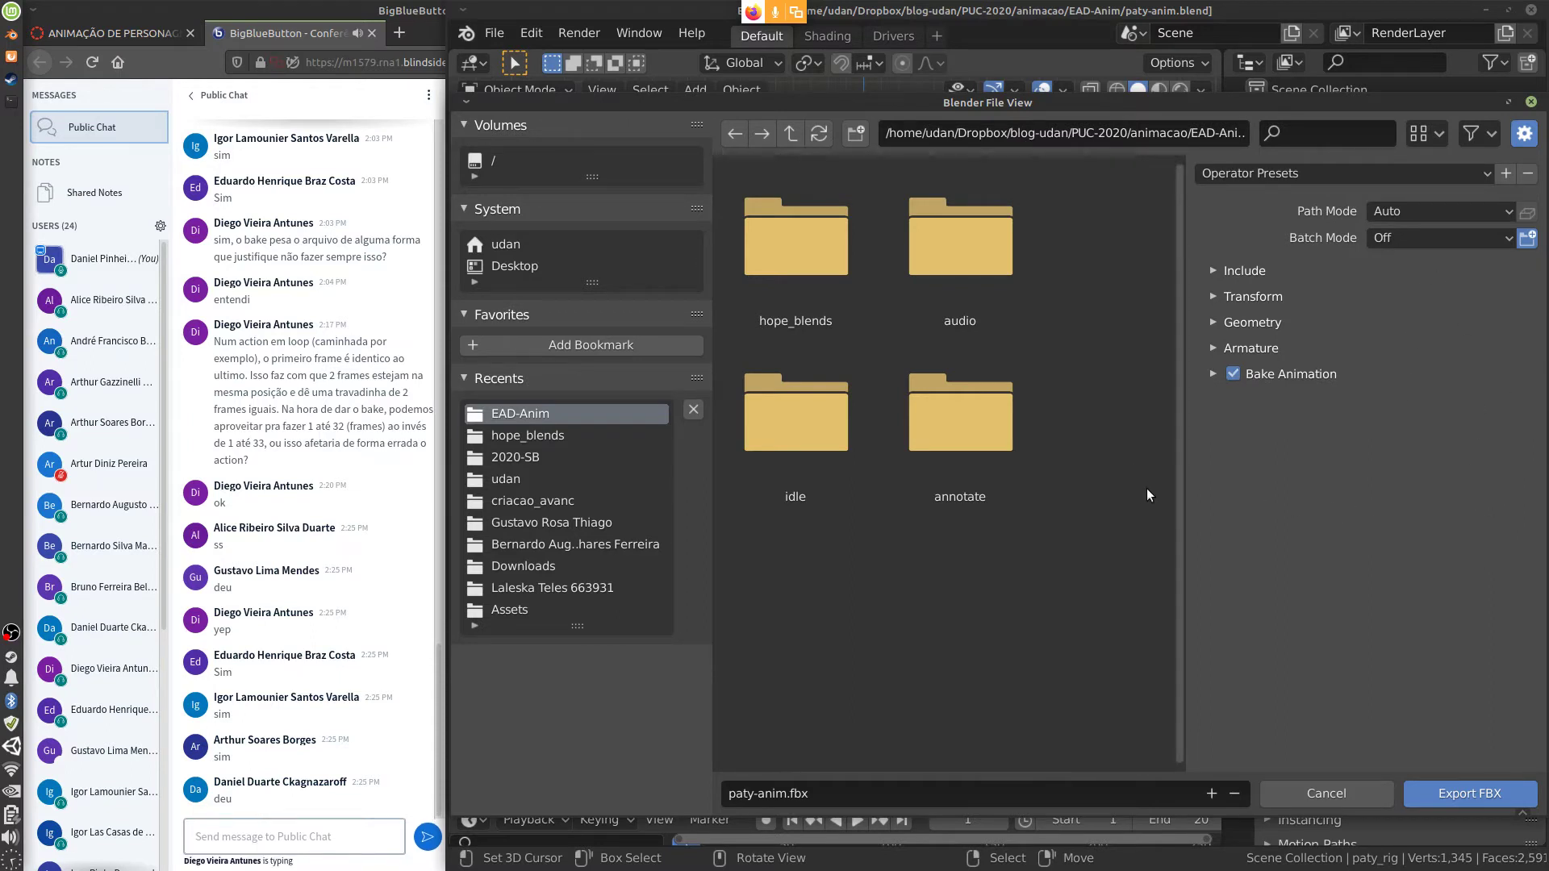
pyautogui.moveTo(1185, 466)
pyautogui.mouseDown()
pyautogui.moveTo(1200, 470)
pyautogui.moveTo(1191, 480)
pyautogui.mouseUp()
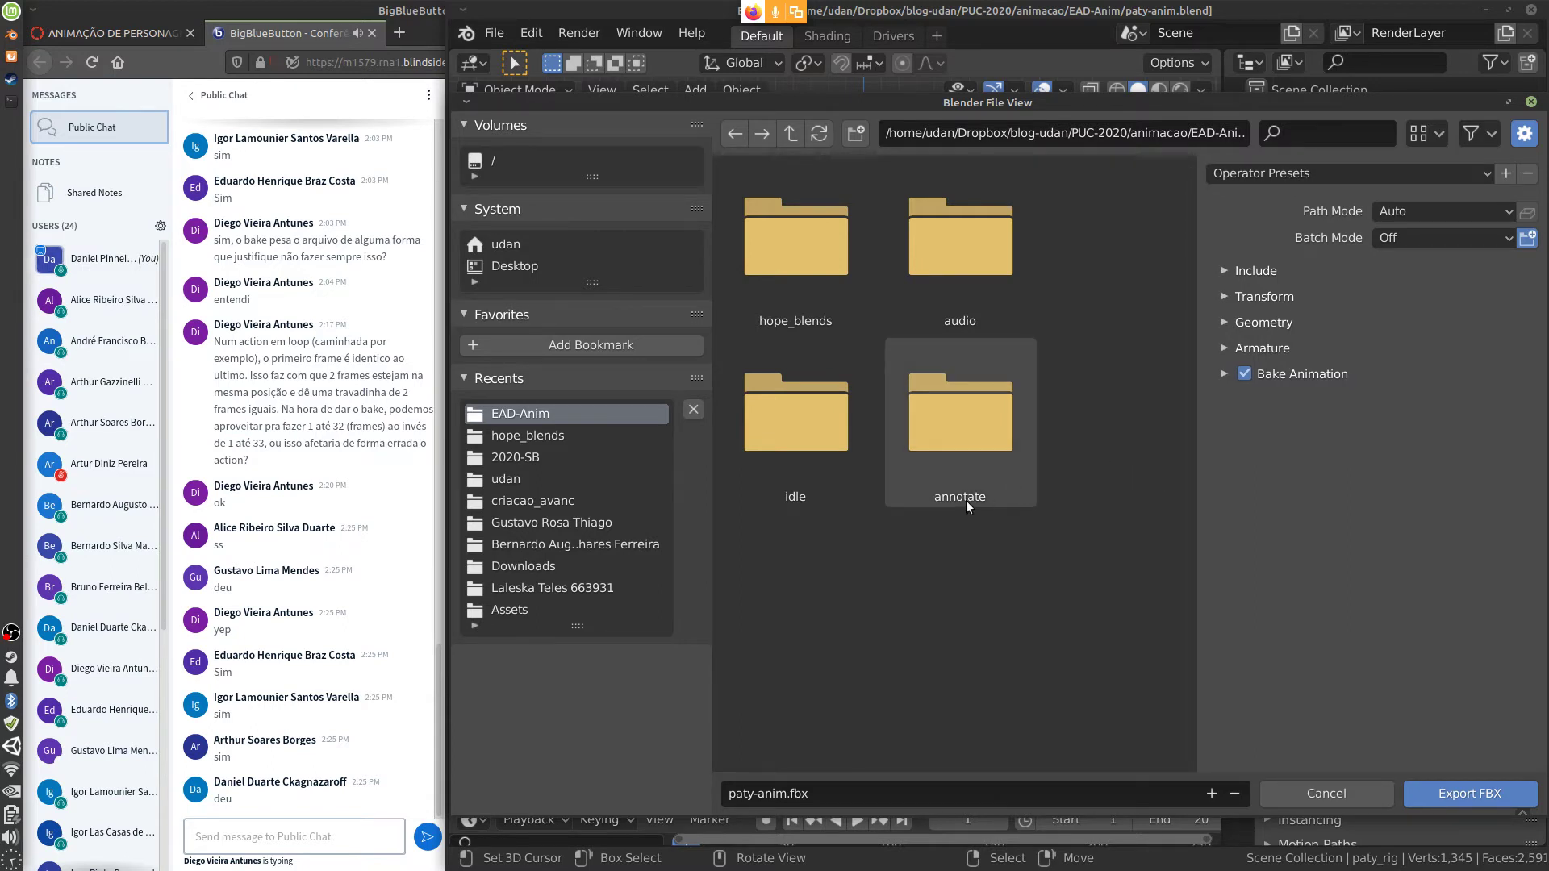
# Open the file manager and set its window to stay always on top of the FBX export dialog
pyautogui.click(12, 11)
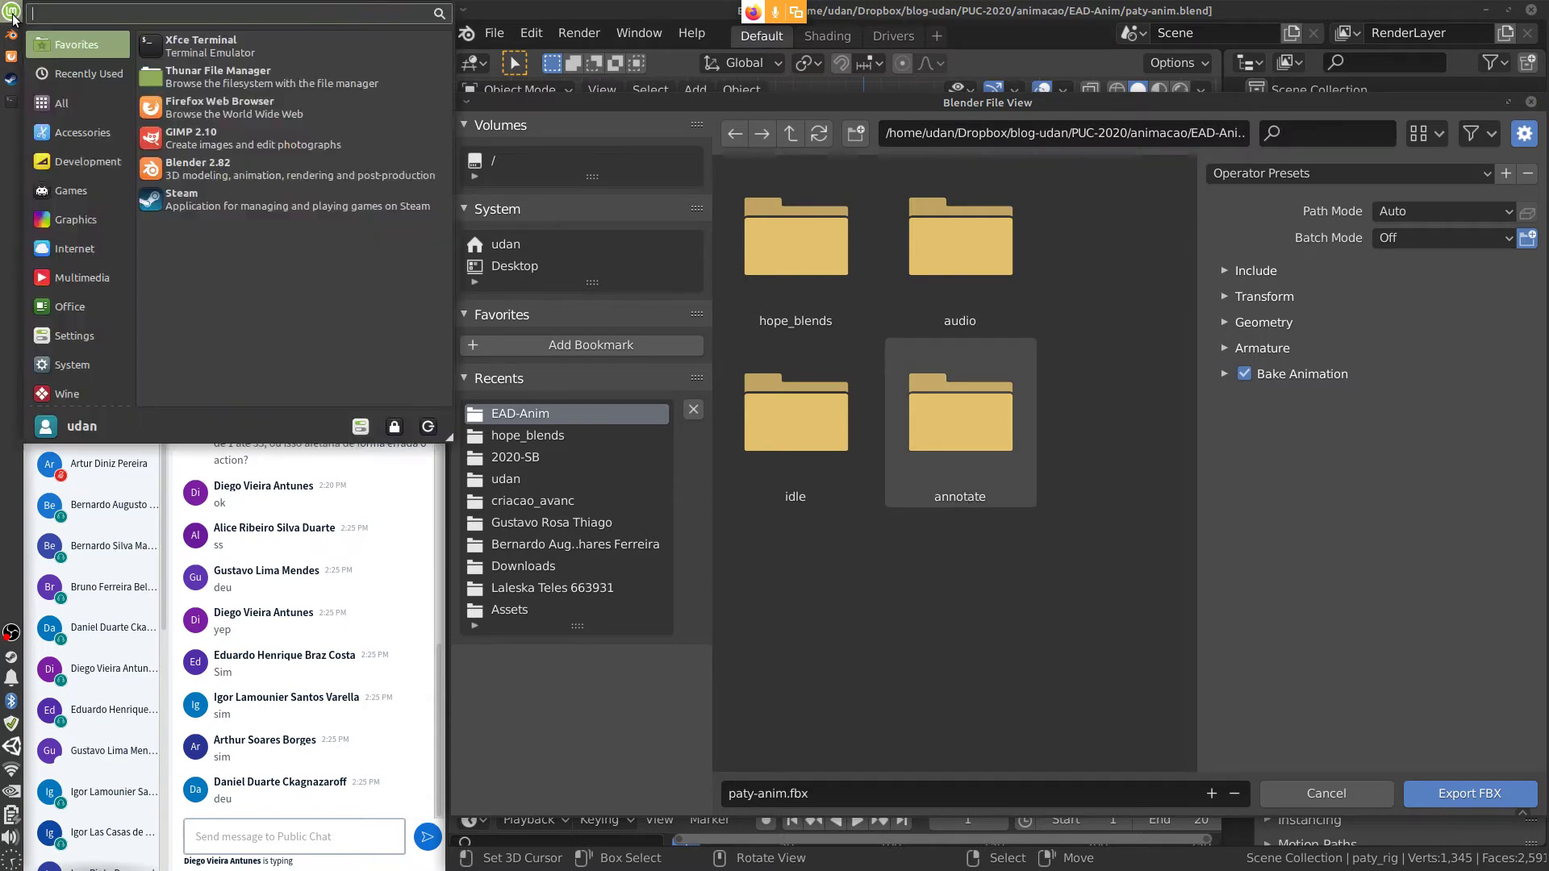
pyautogui.click(1075, 416)
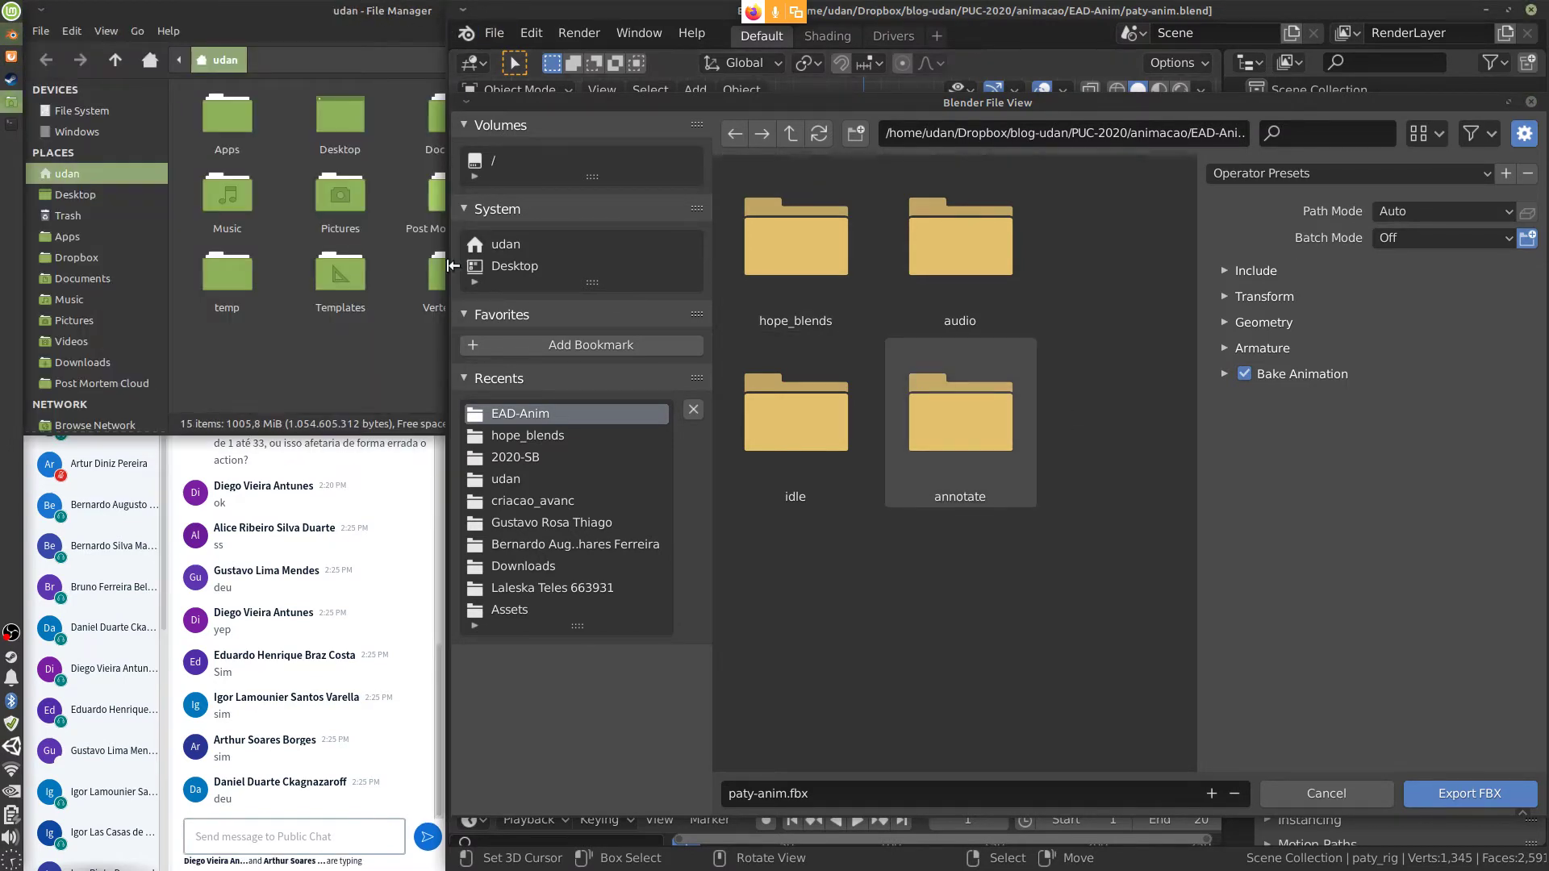
pyautogui.moveTo(353, 12); pyautogui.dragTo(360, 108)
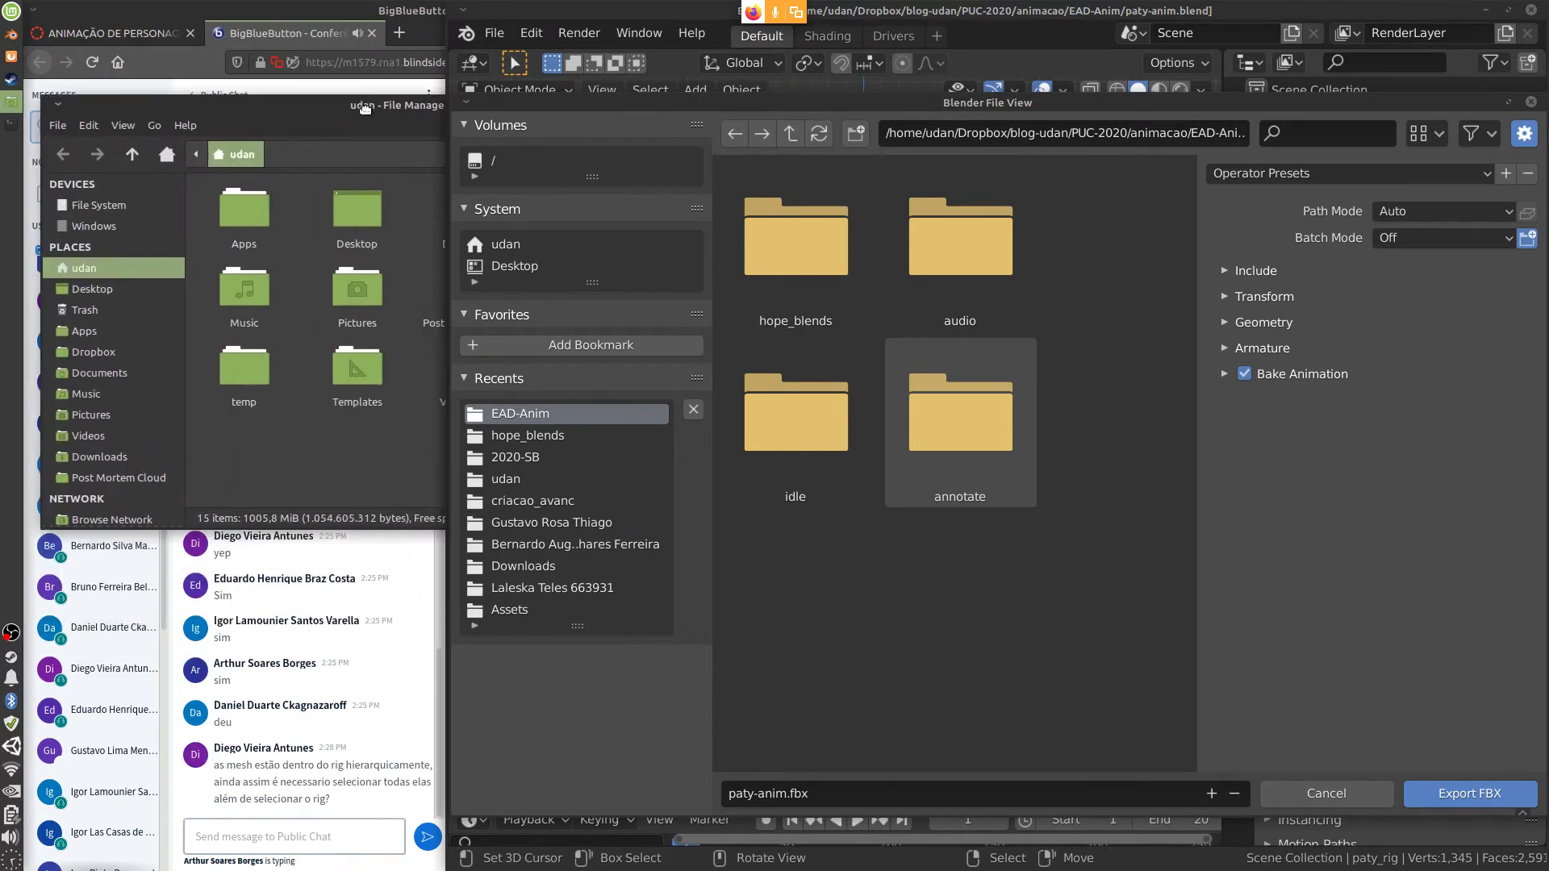
pyautogui.rightClick(360, 109)
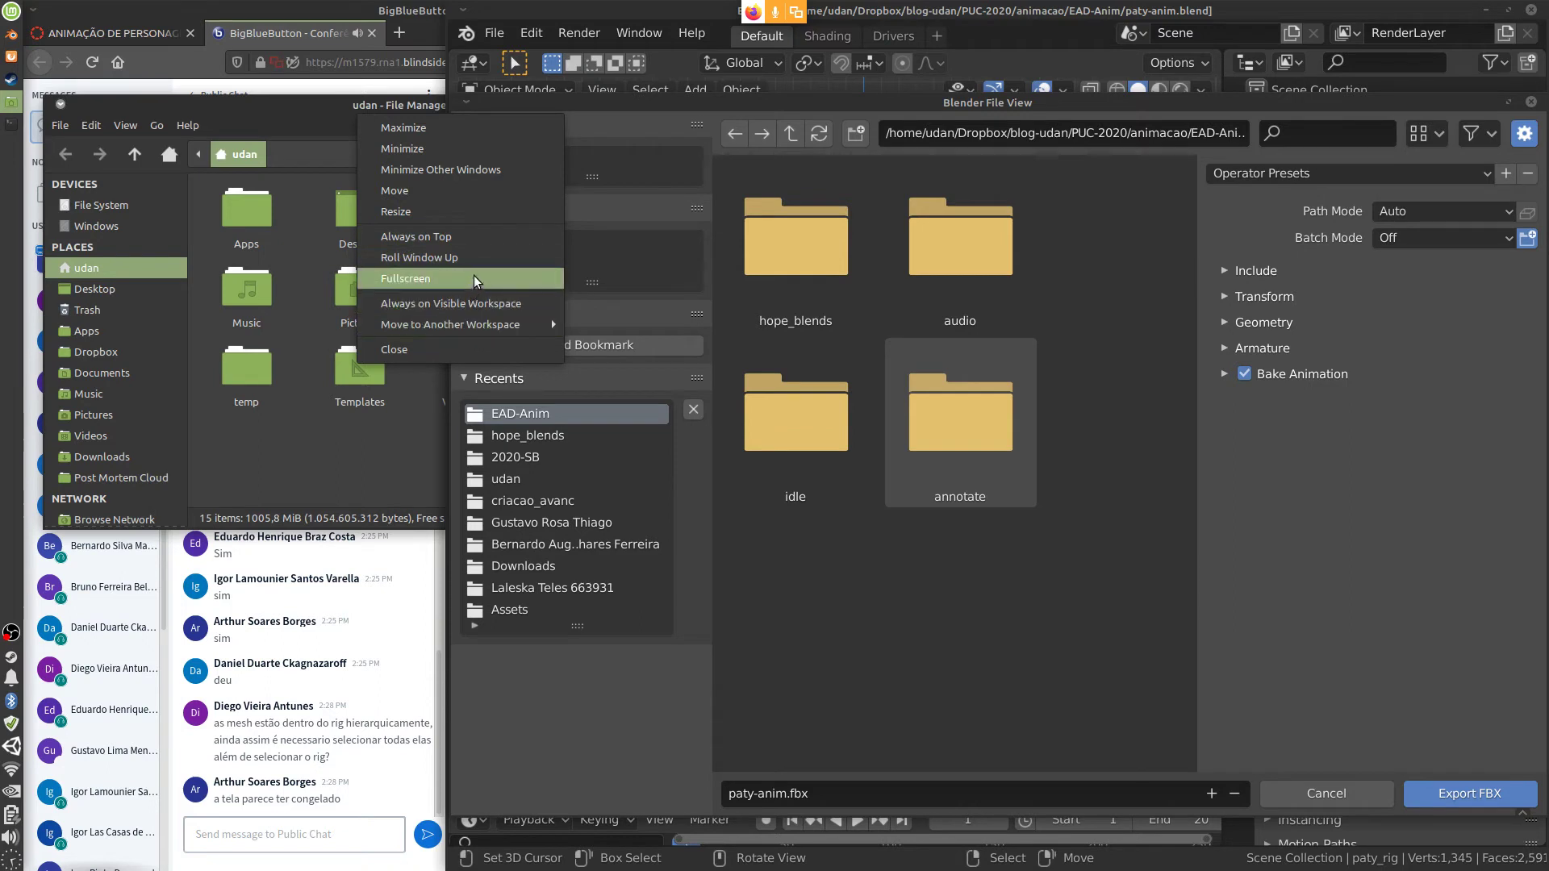
pyautogui.click(327, 111)
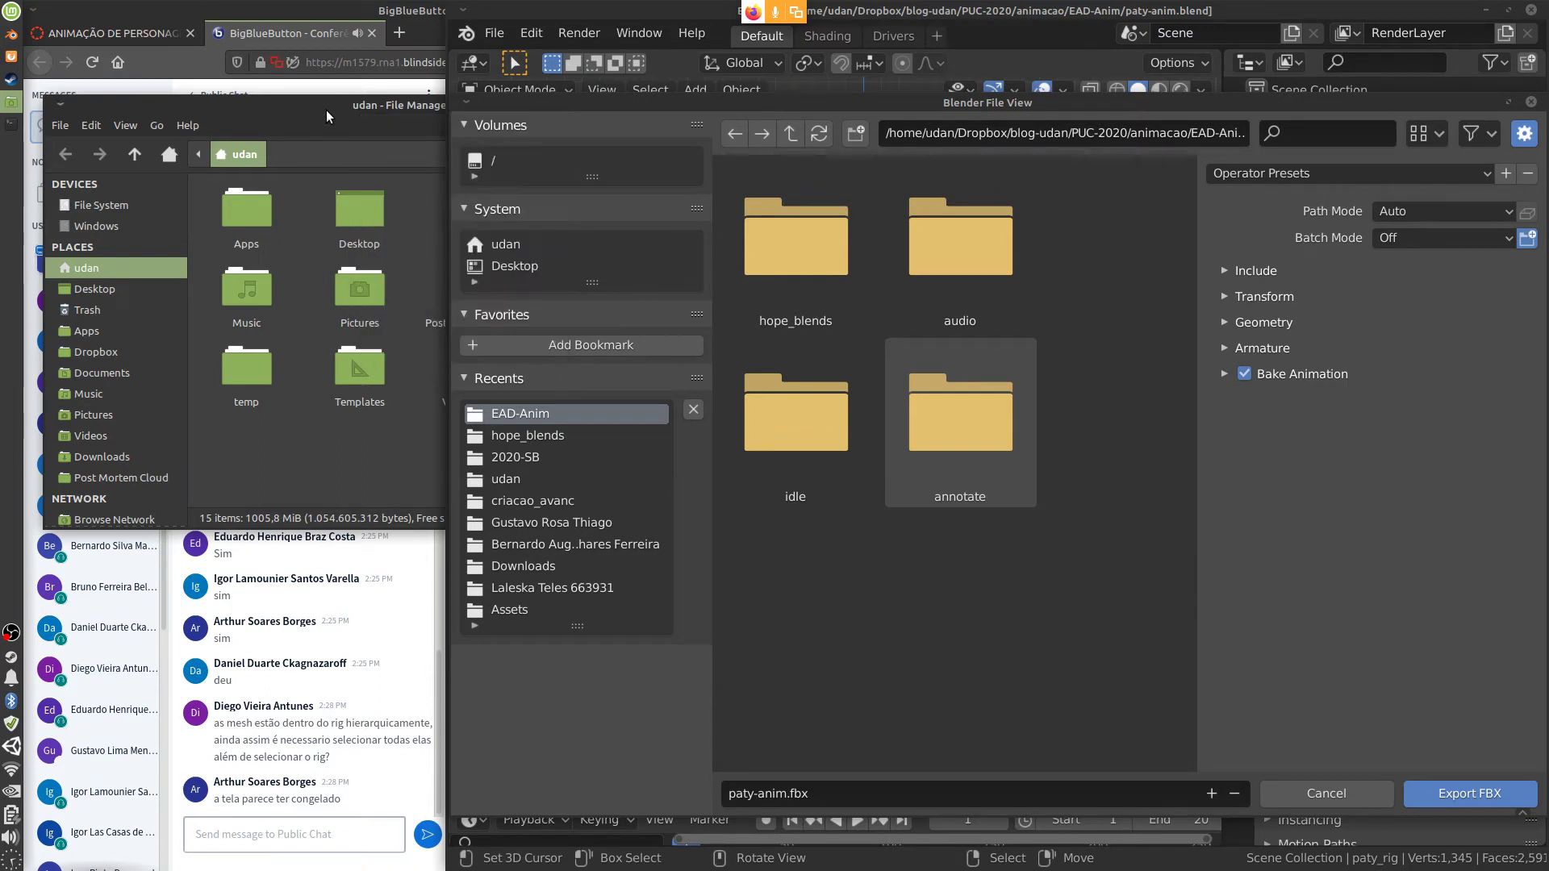
pyautogui.rightClick(328, 110)
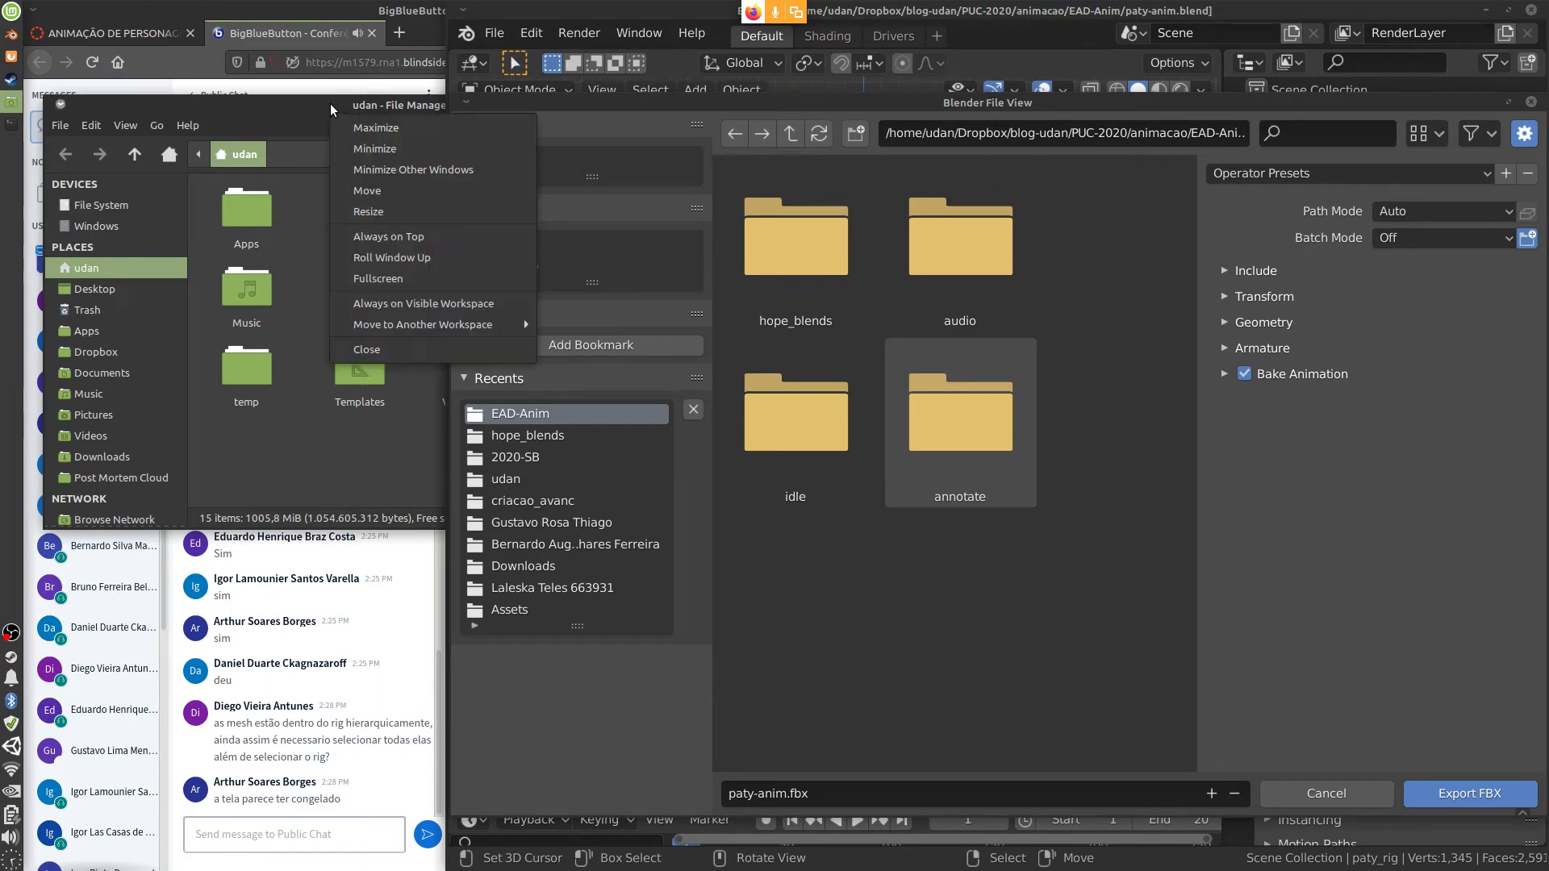
pyautogui.click(423, 237)
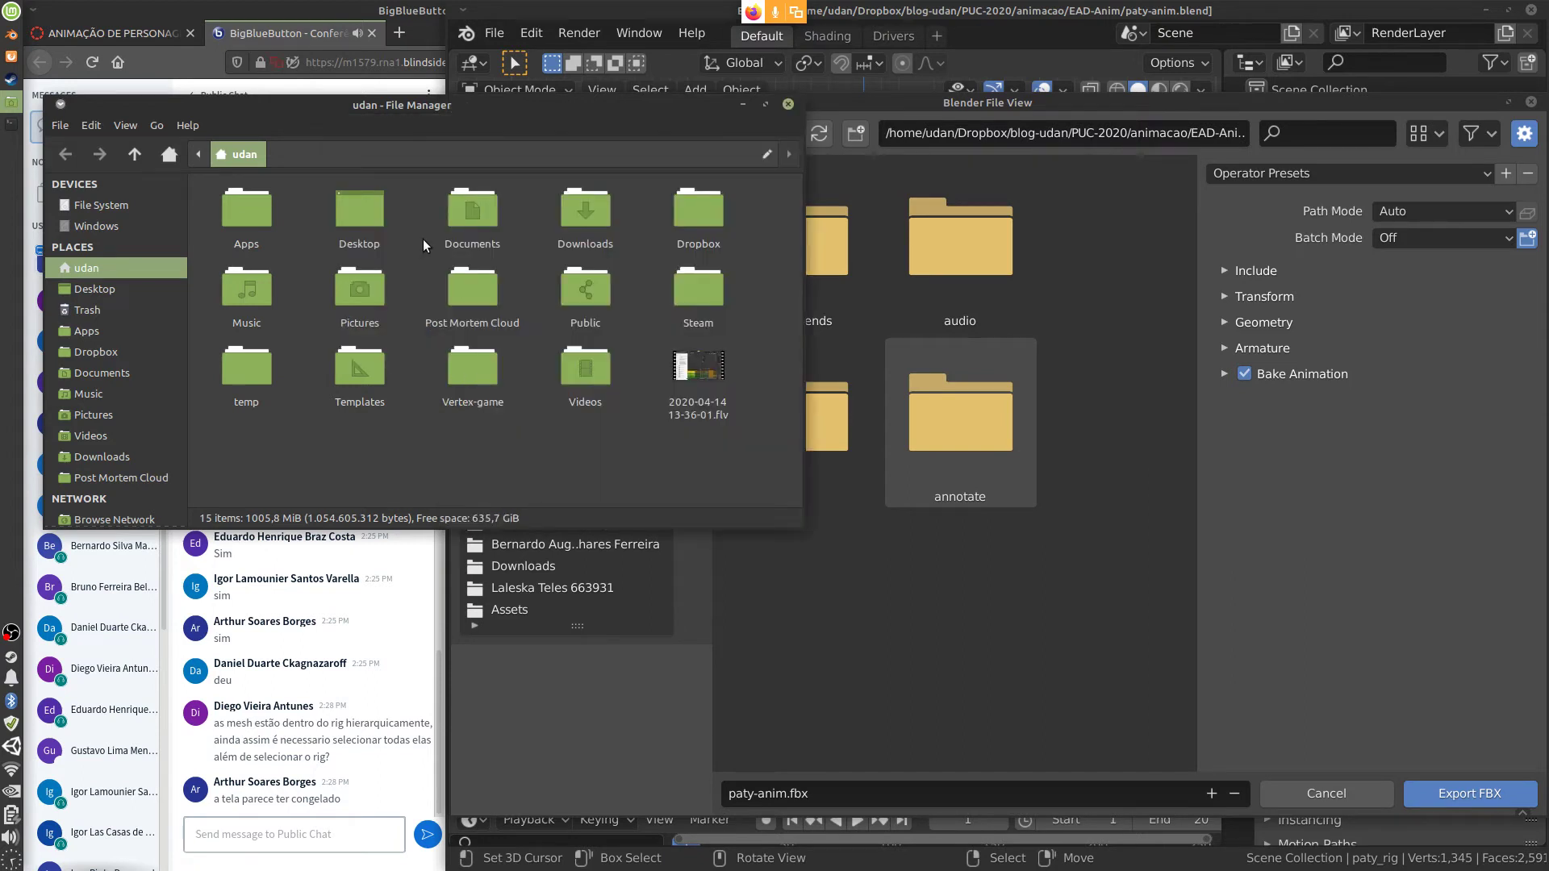
pyautogui.click(1003, 526)
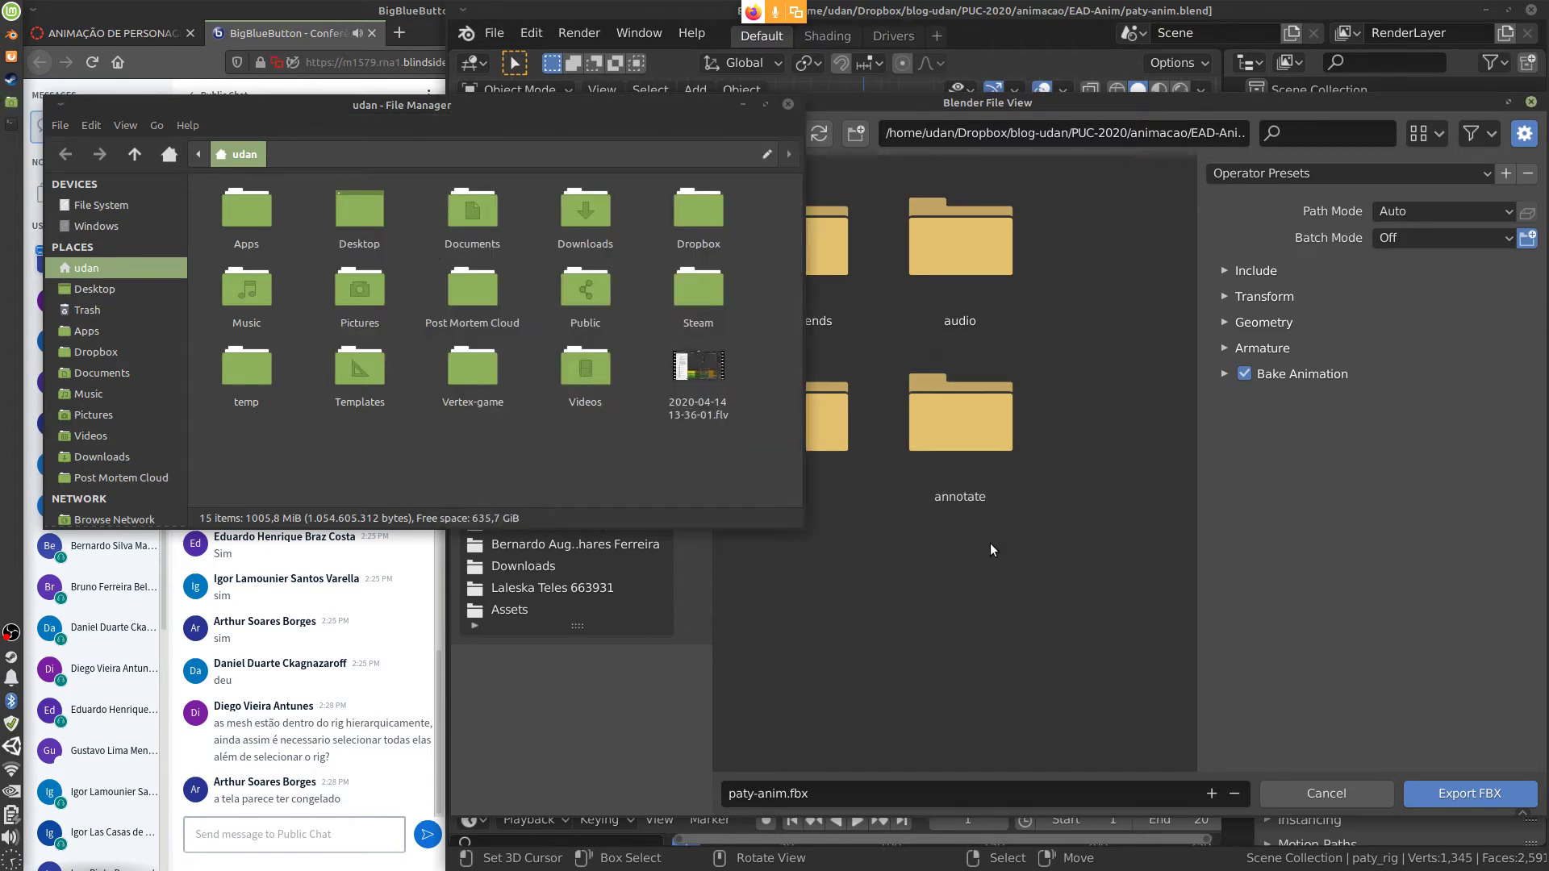
# Browse to the Public/anim/Assets/char folder to examine its files, and close the file manager
pyautogui.moveTo(637, 103); pyautogui.dragTo(646, 81)
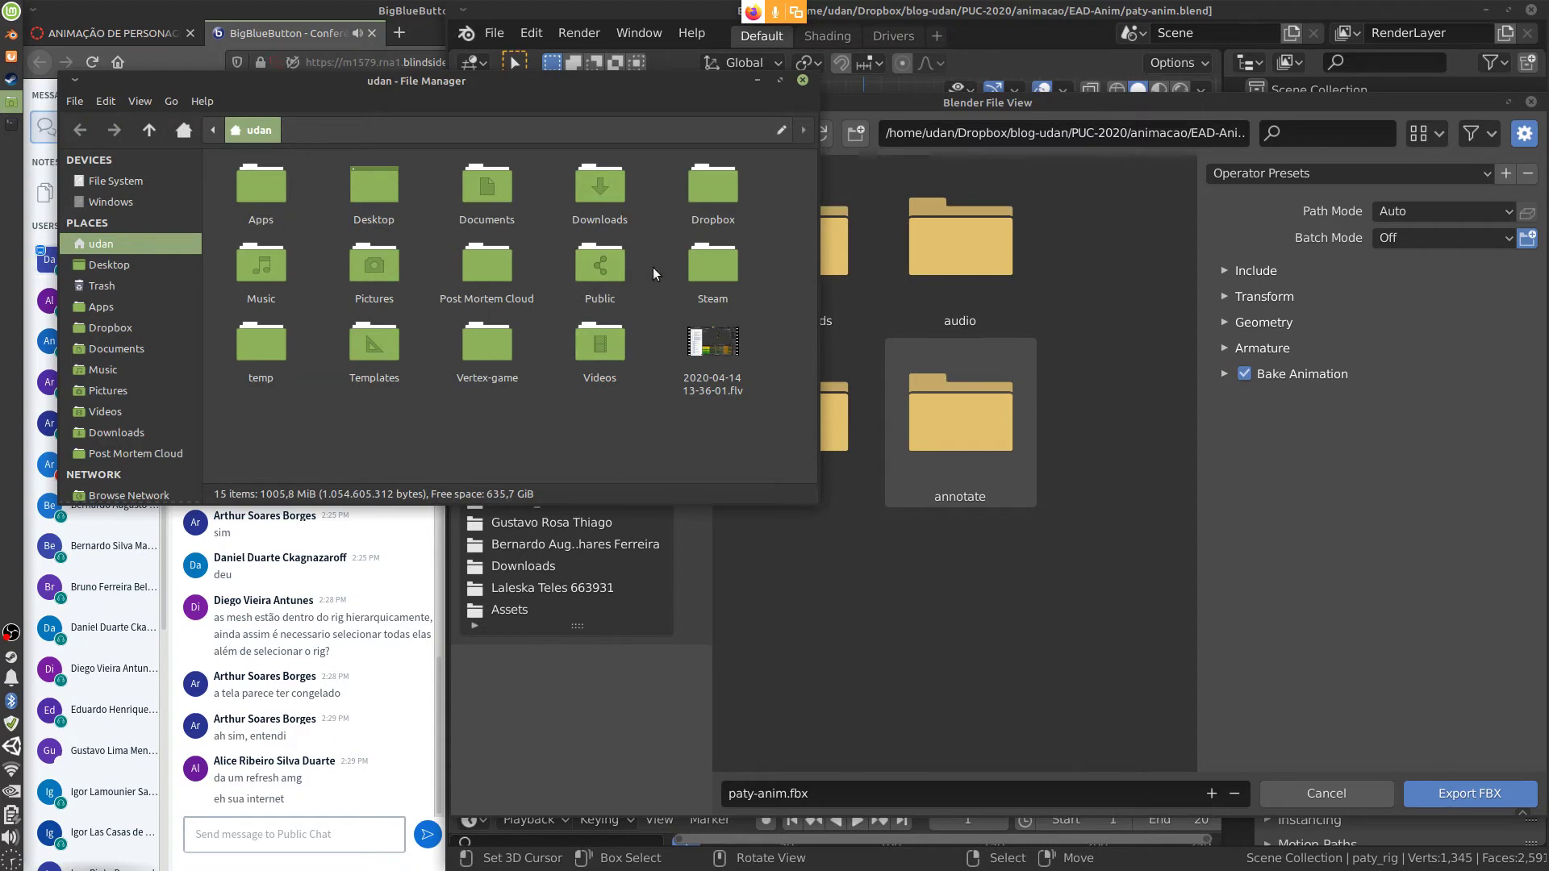
pyautogui.doubleClick(599, 269)
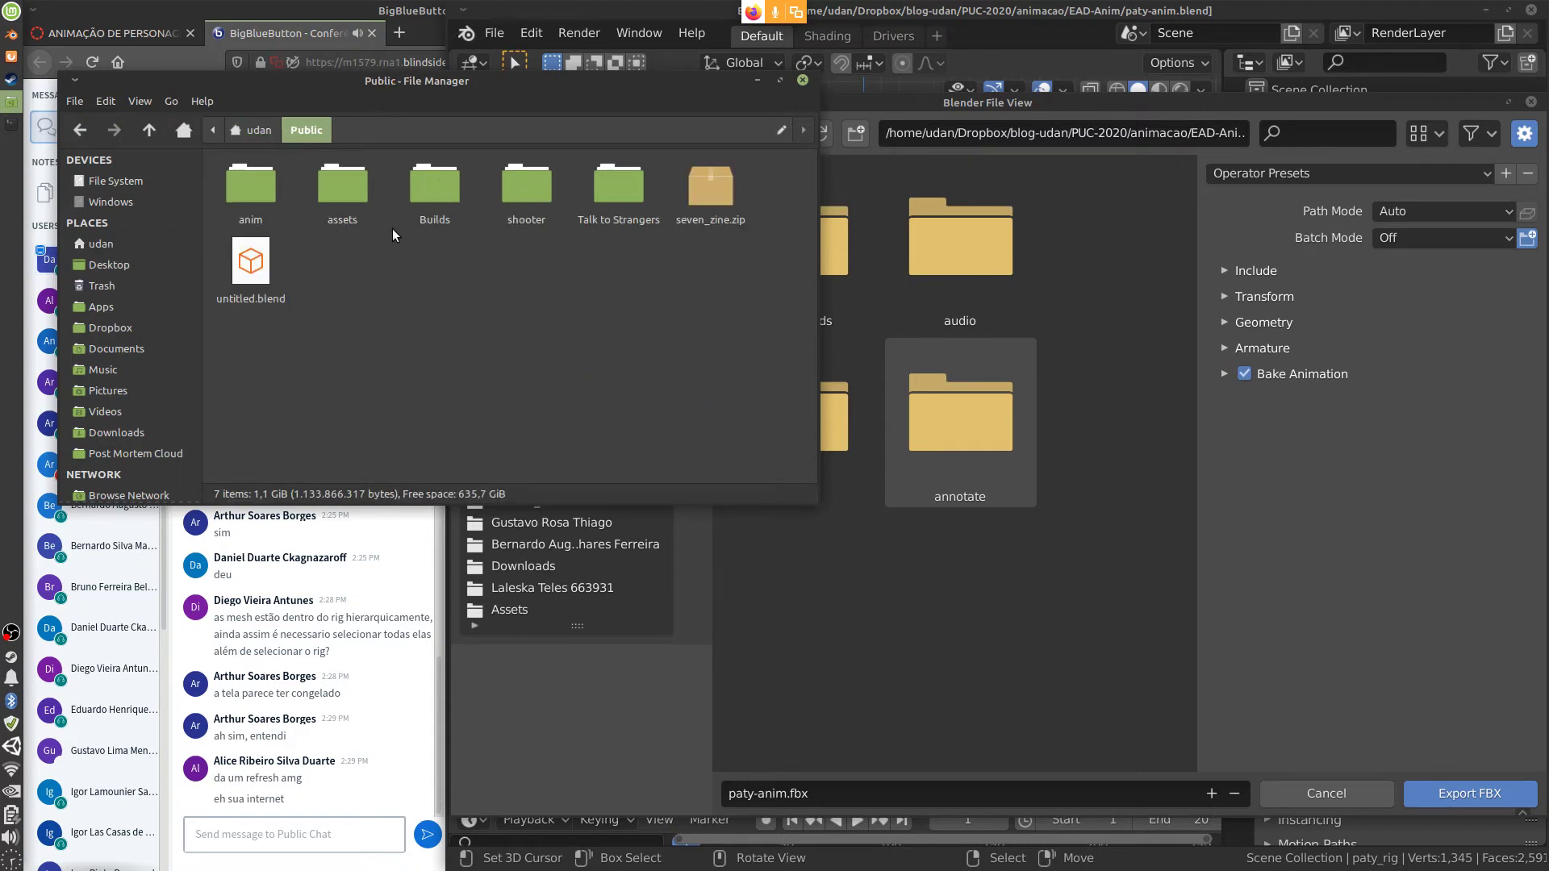
pyautogui.doubleClick(260, 192)
pyautogui.doubleClick(249, 200)
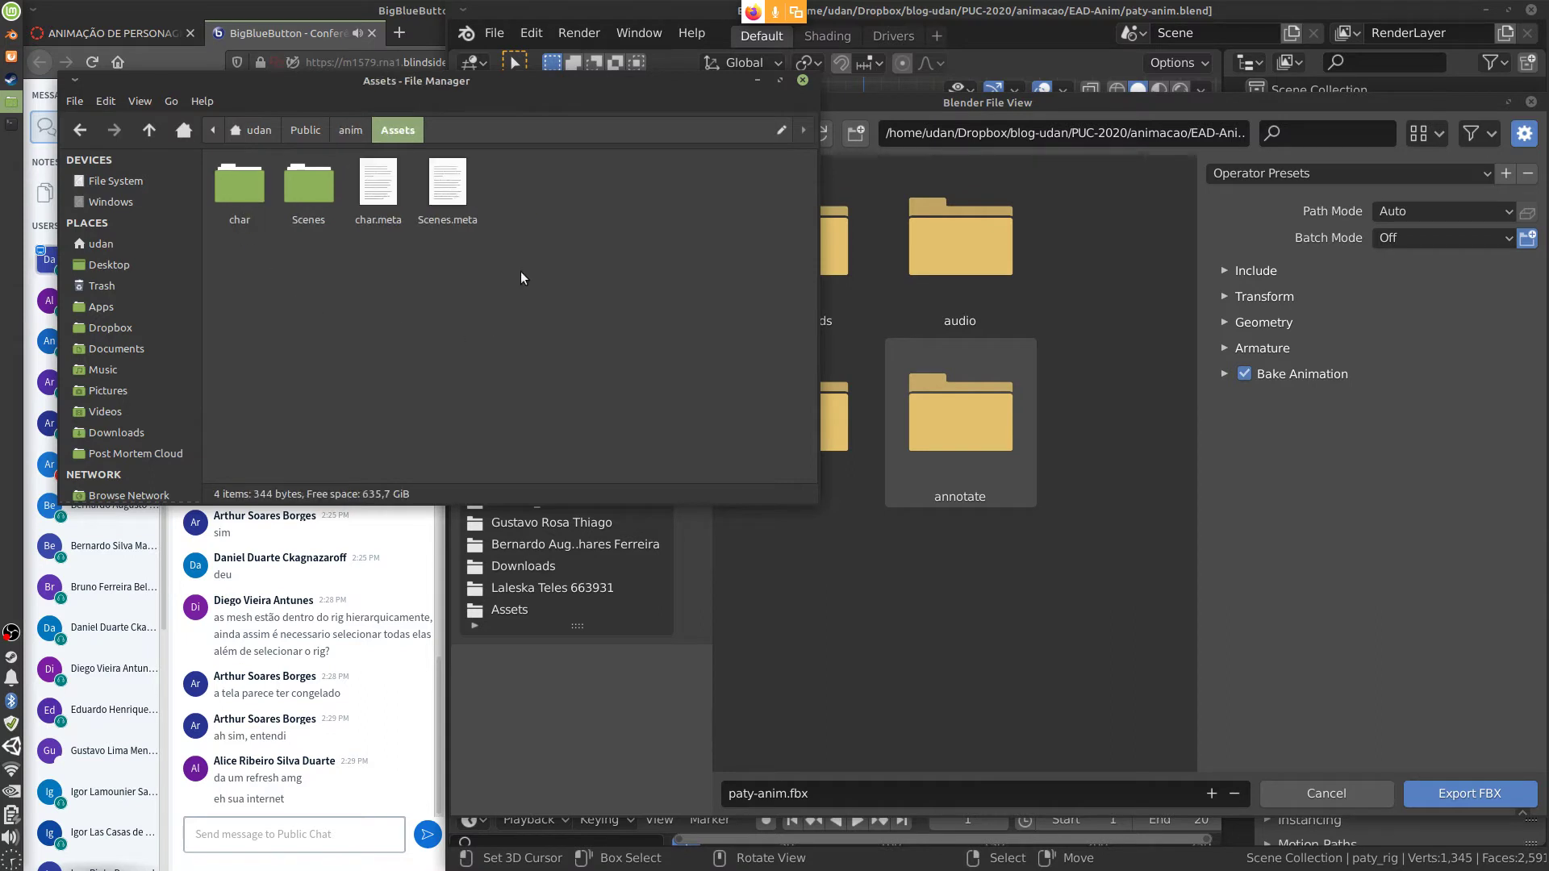
pyautogui.doubleClick(234, 190)
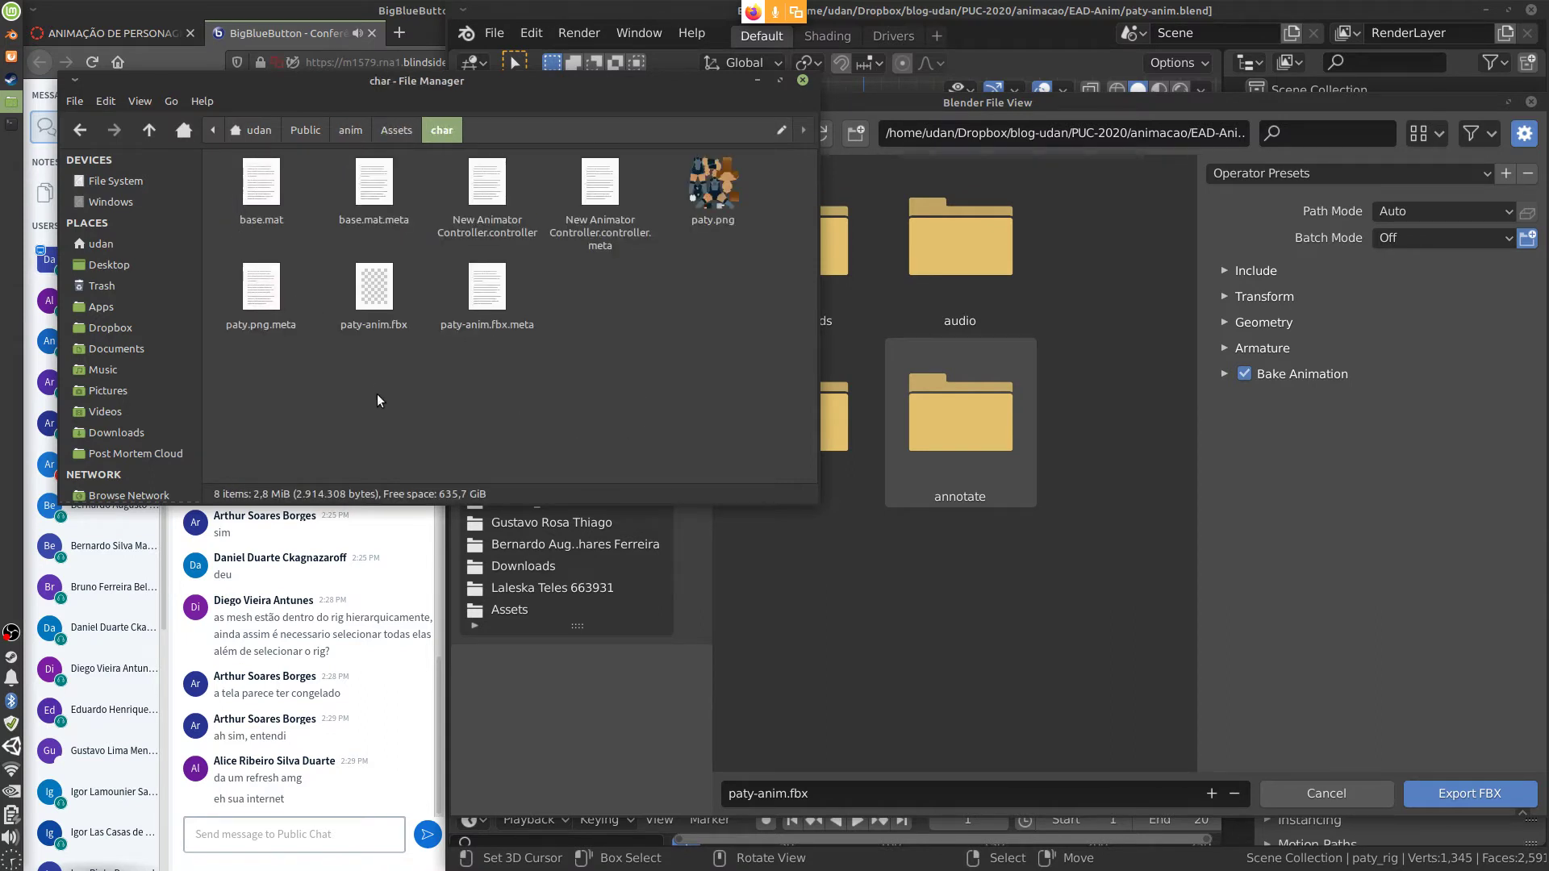
pyautogui.moveTo(378, 400); pyautogui.dragTo(646, 405)
pyautogui.moveTo(627, 83); pyautogui.dragTo(674, 55)
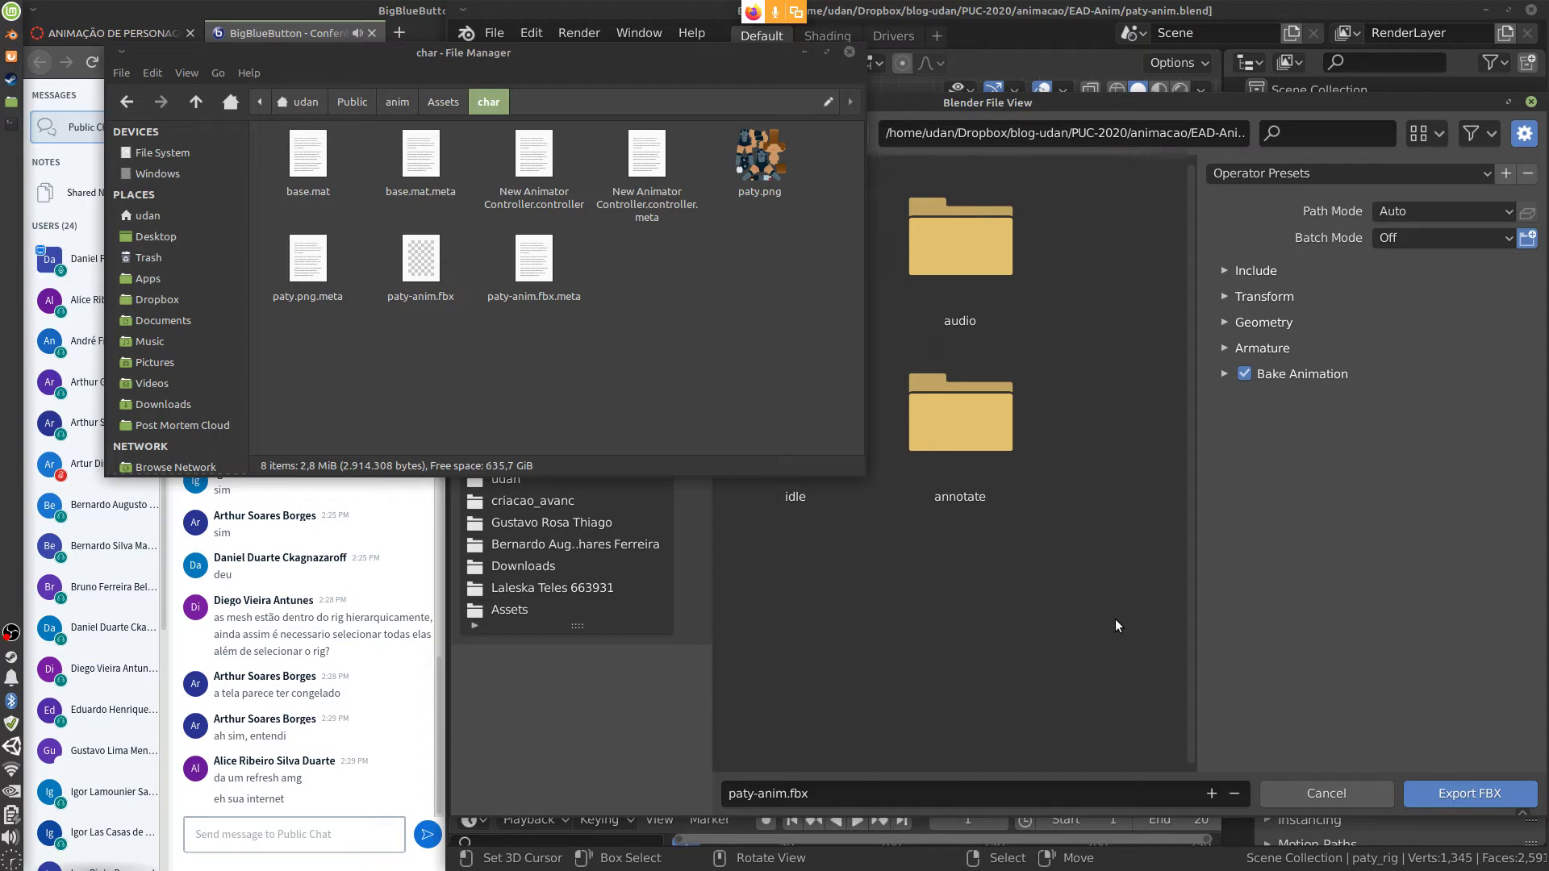
pyautogui.click(849, 52)
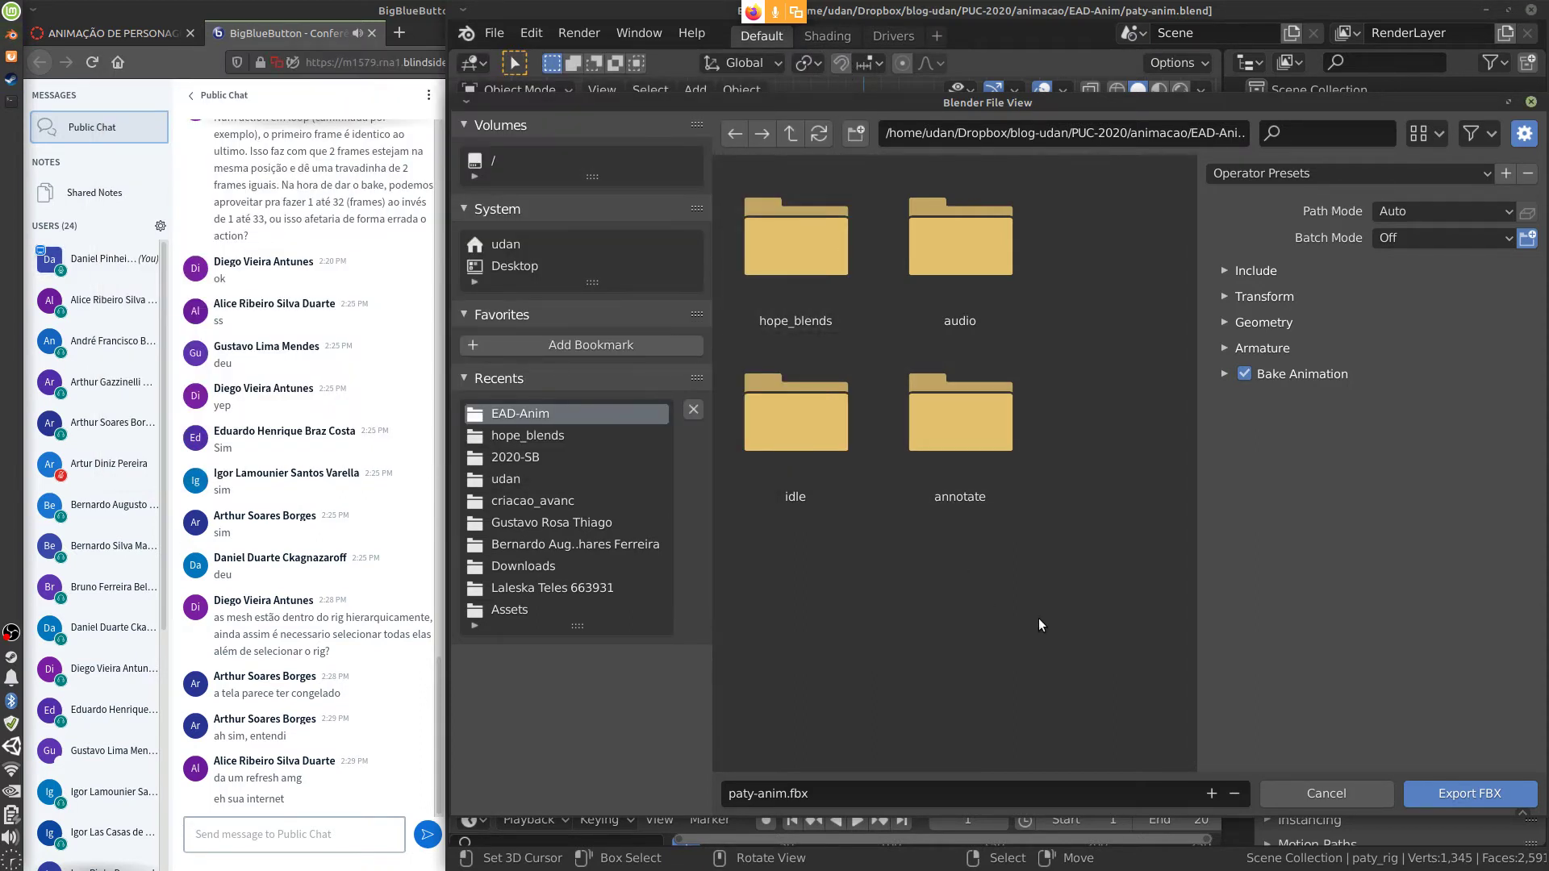
# Launch Meld and set its window to stay always on top of the FBX export dialog
pyautogui.press('super')
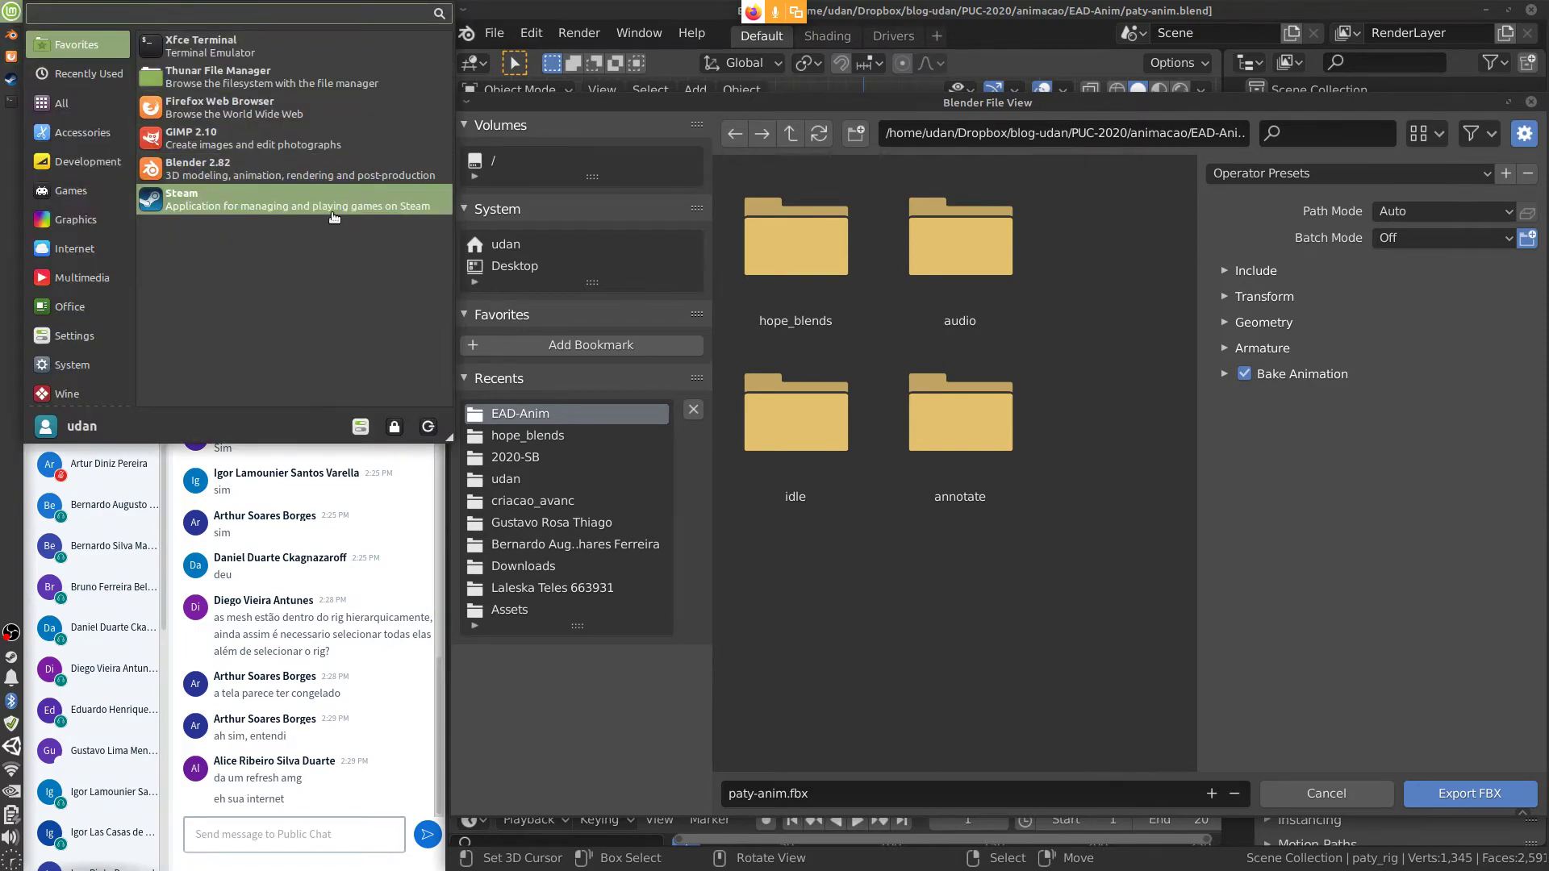
pyautogui.write('me')
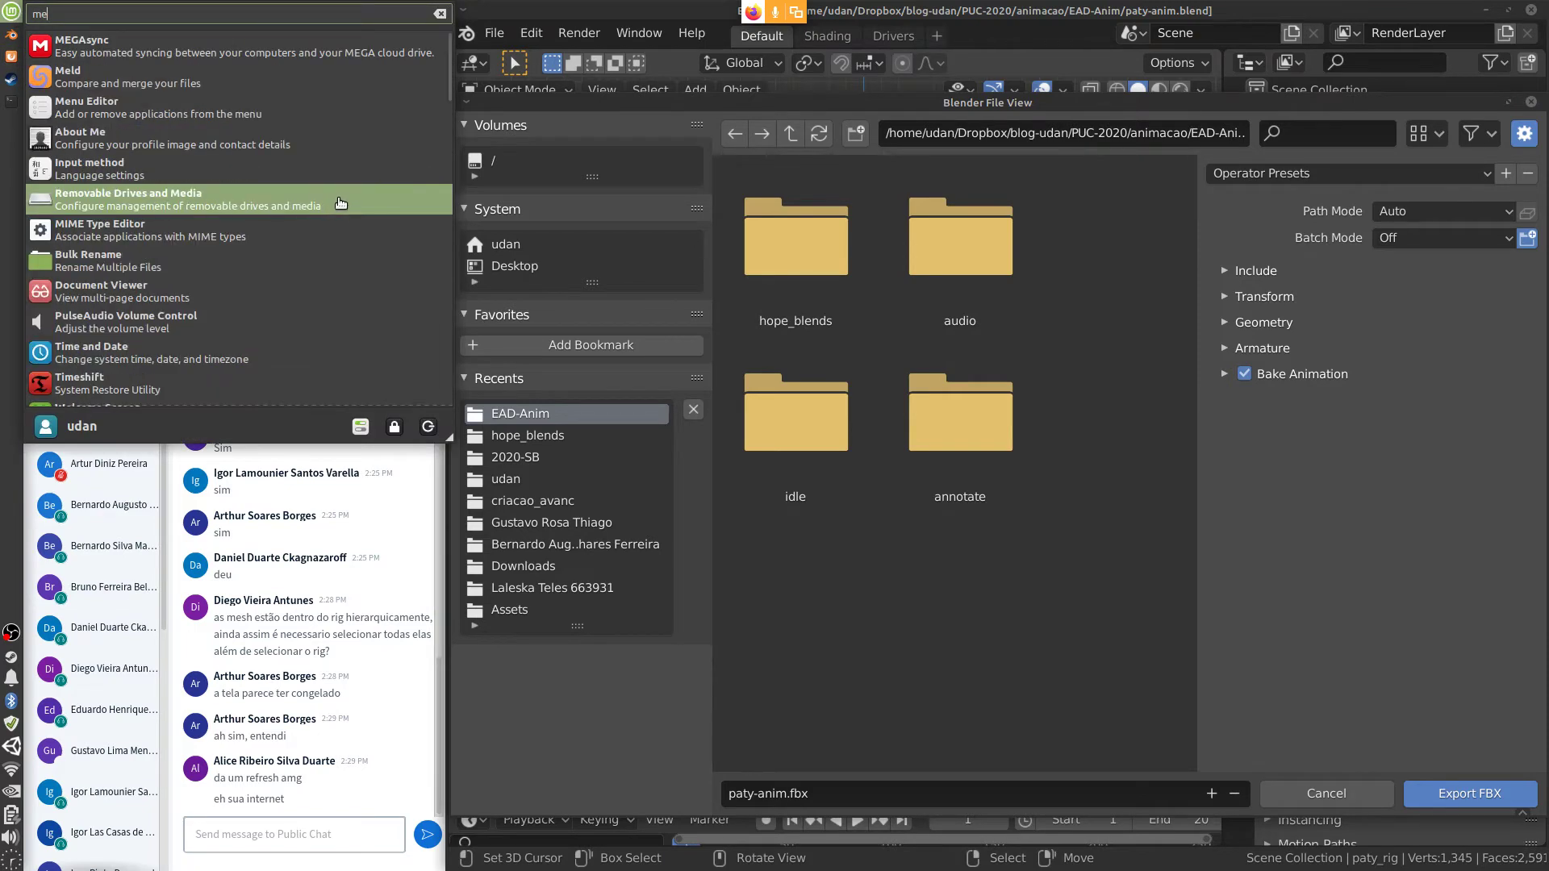
pyautogui.press('Escape')
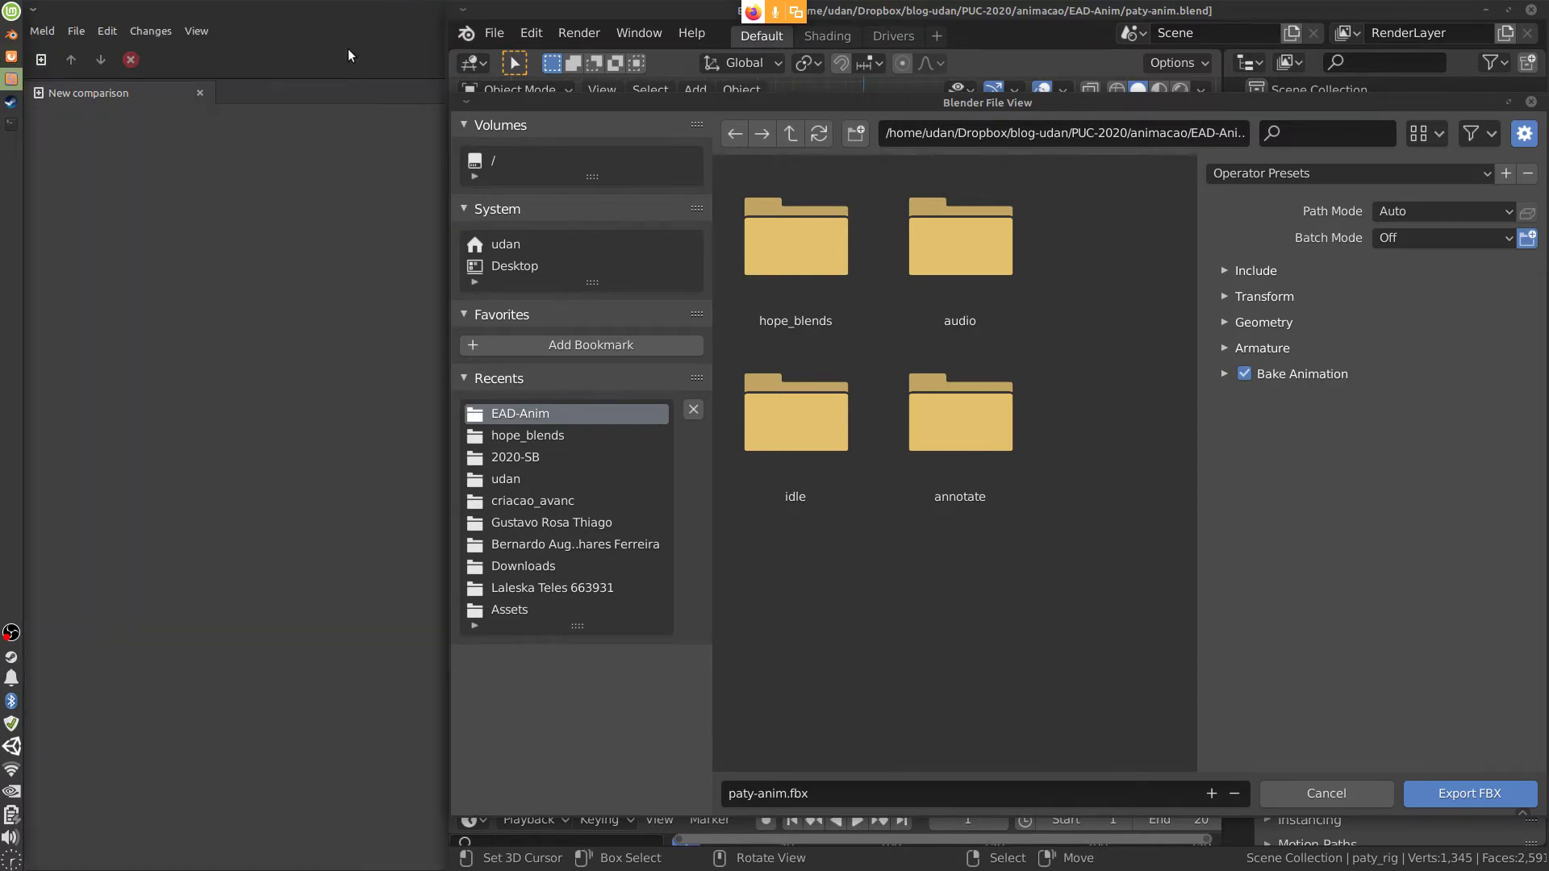
pyautogui.rightClick(337, 19)
pyautogui.click(428, 142)
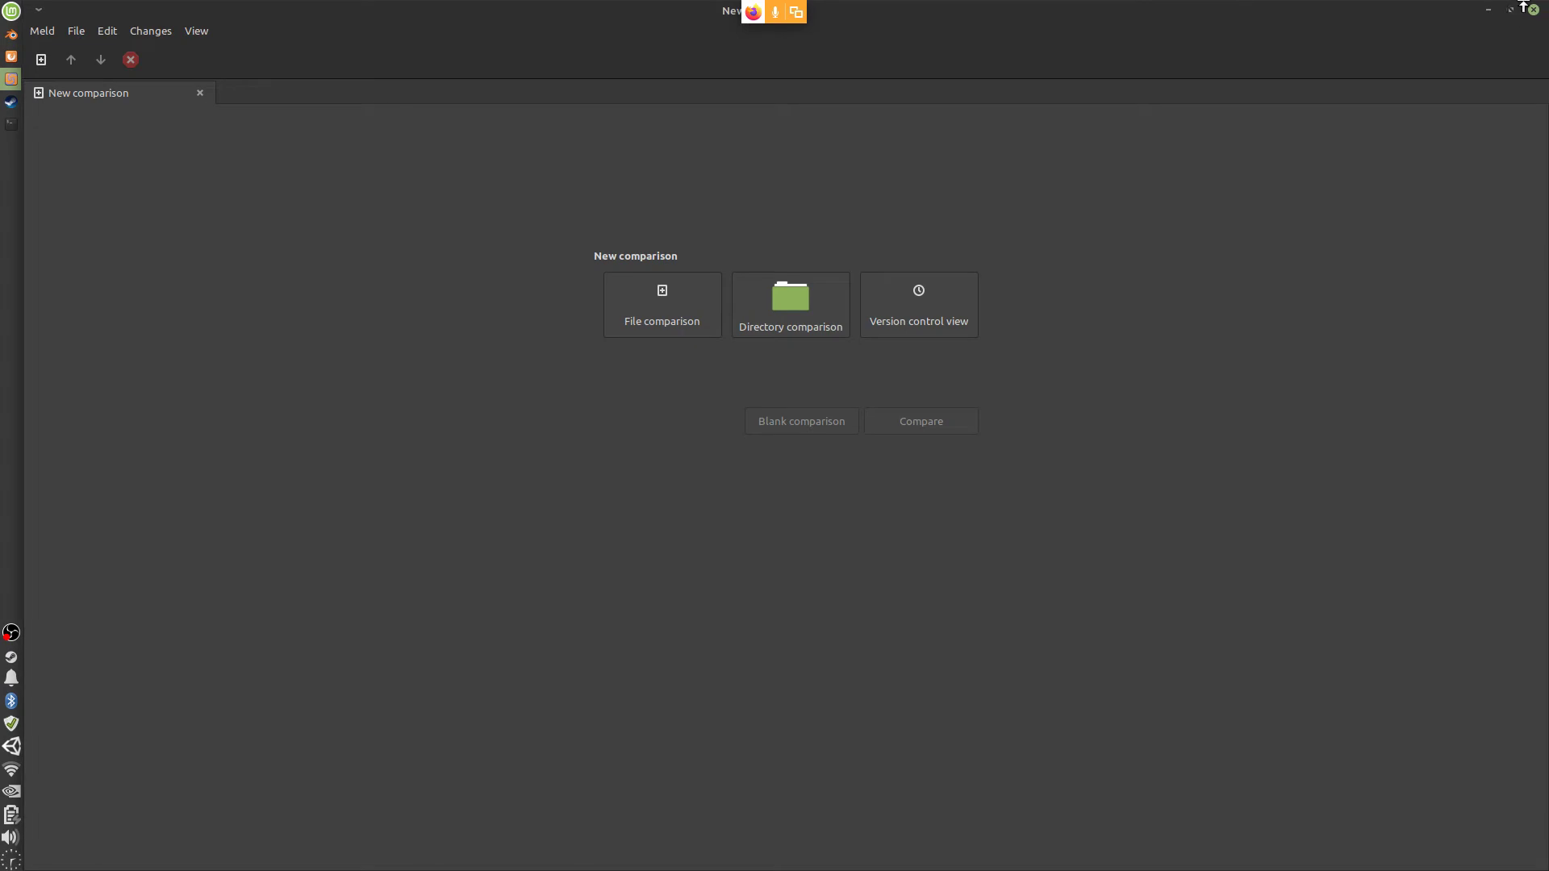
# Shrink the Meld window, set up a directory comparison between the Apps and Dropbox folders, and close Meld without comparing
pyautogui.moveTo(766, 10); pyautogui.dragTo(877, 64)
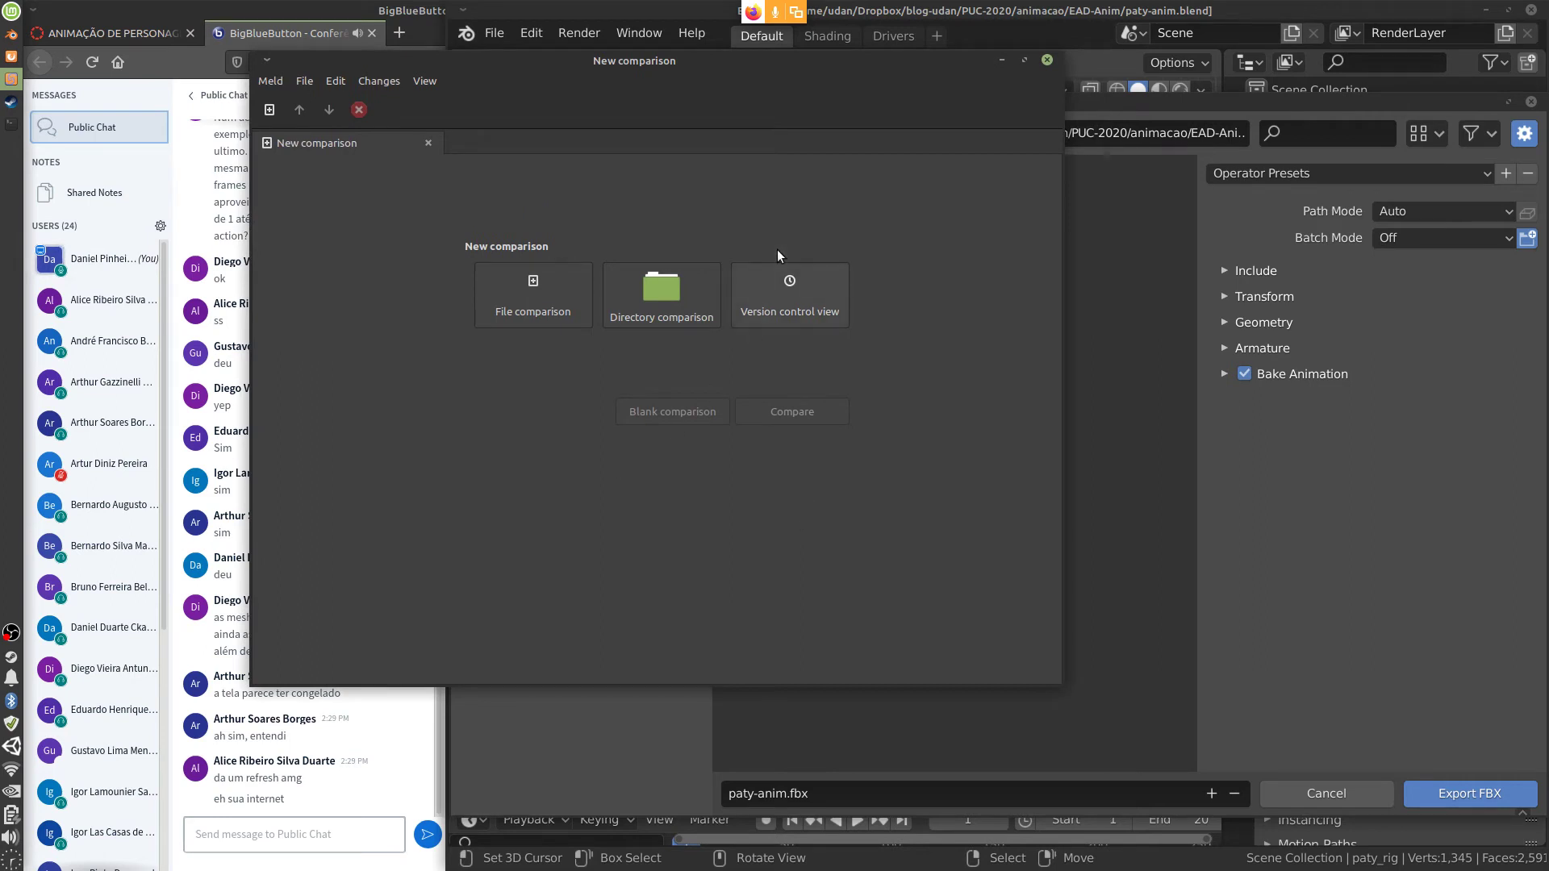
pyautogui.click(641, 313)
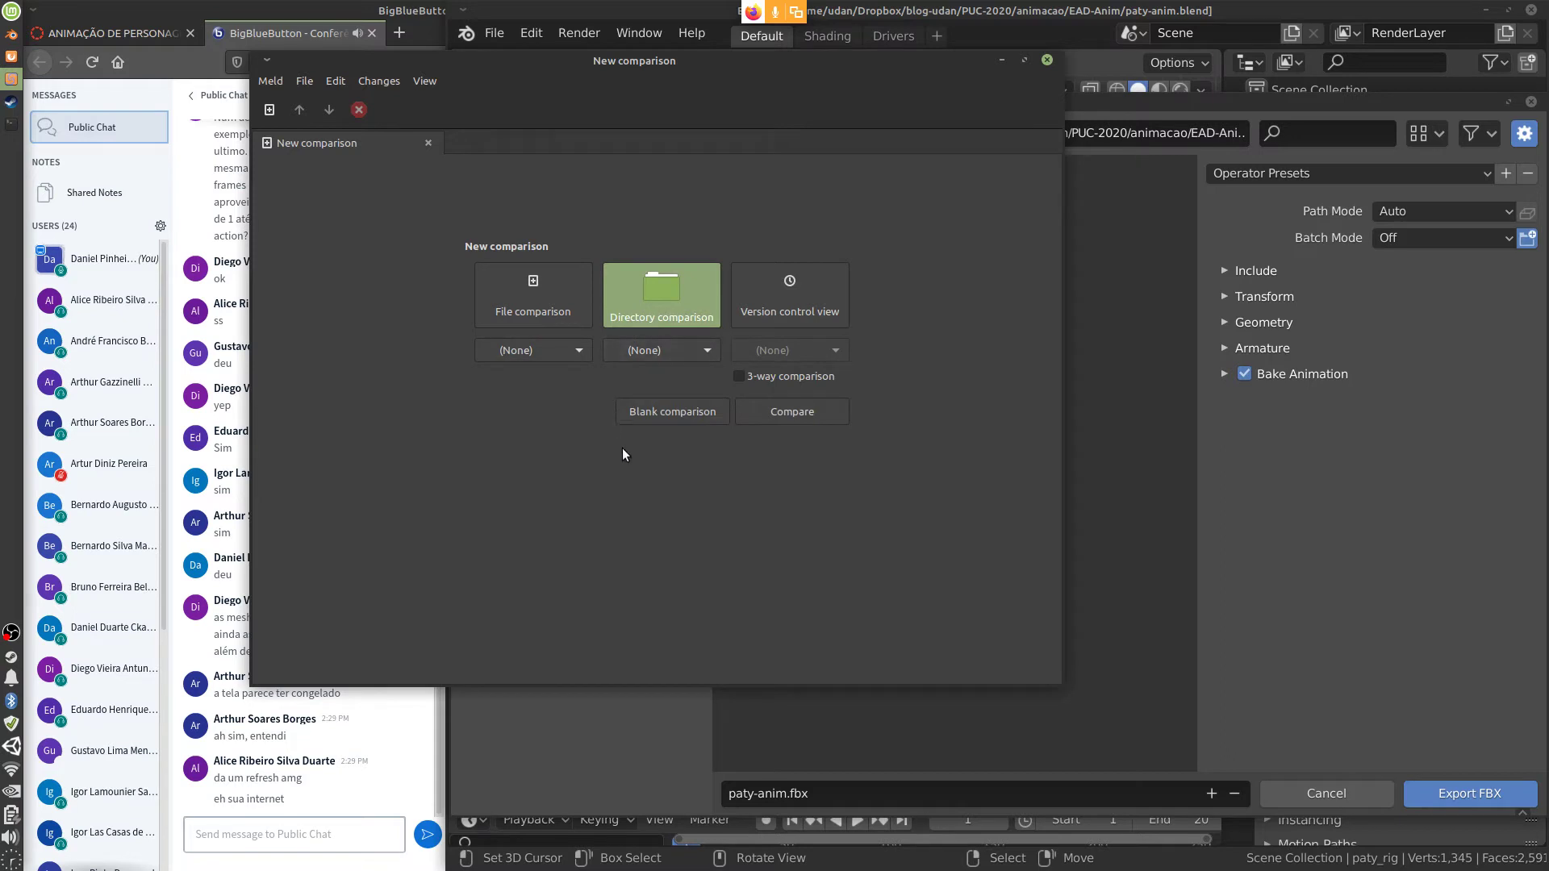
pyautogui.click(579, 352)
pyautogui.click(520, 135)
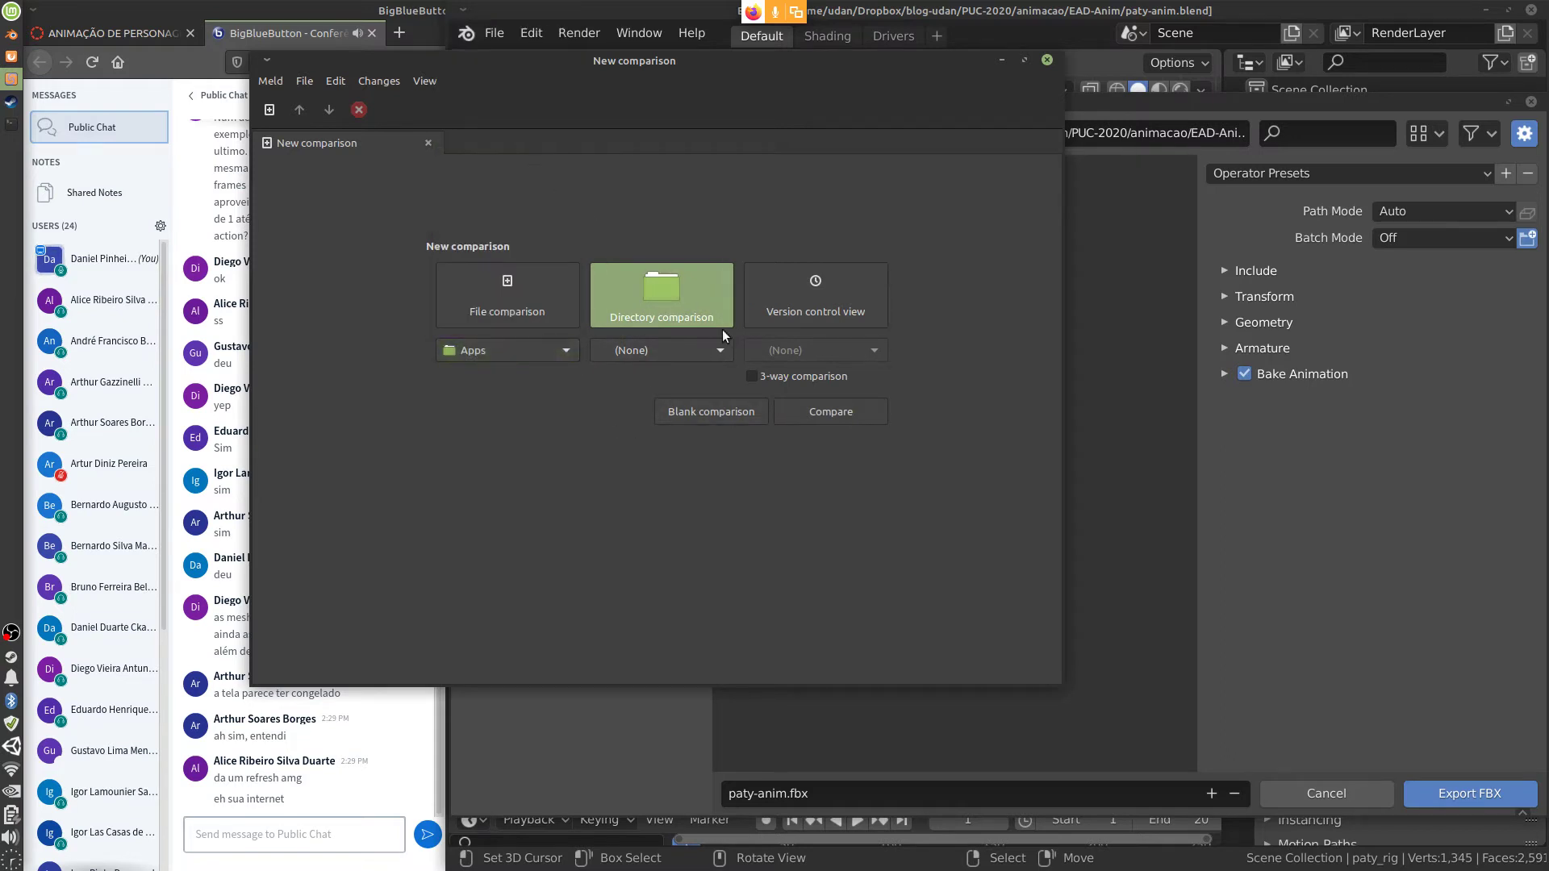
pyautogui.click(709, 349)
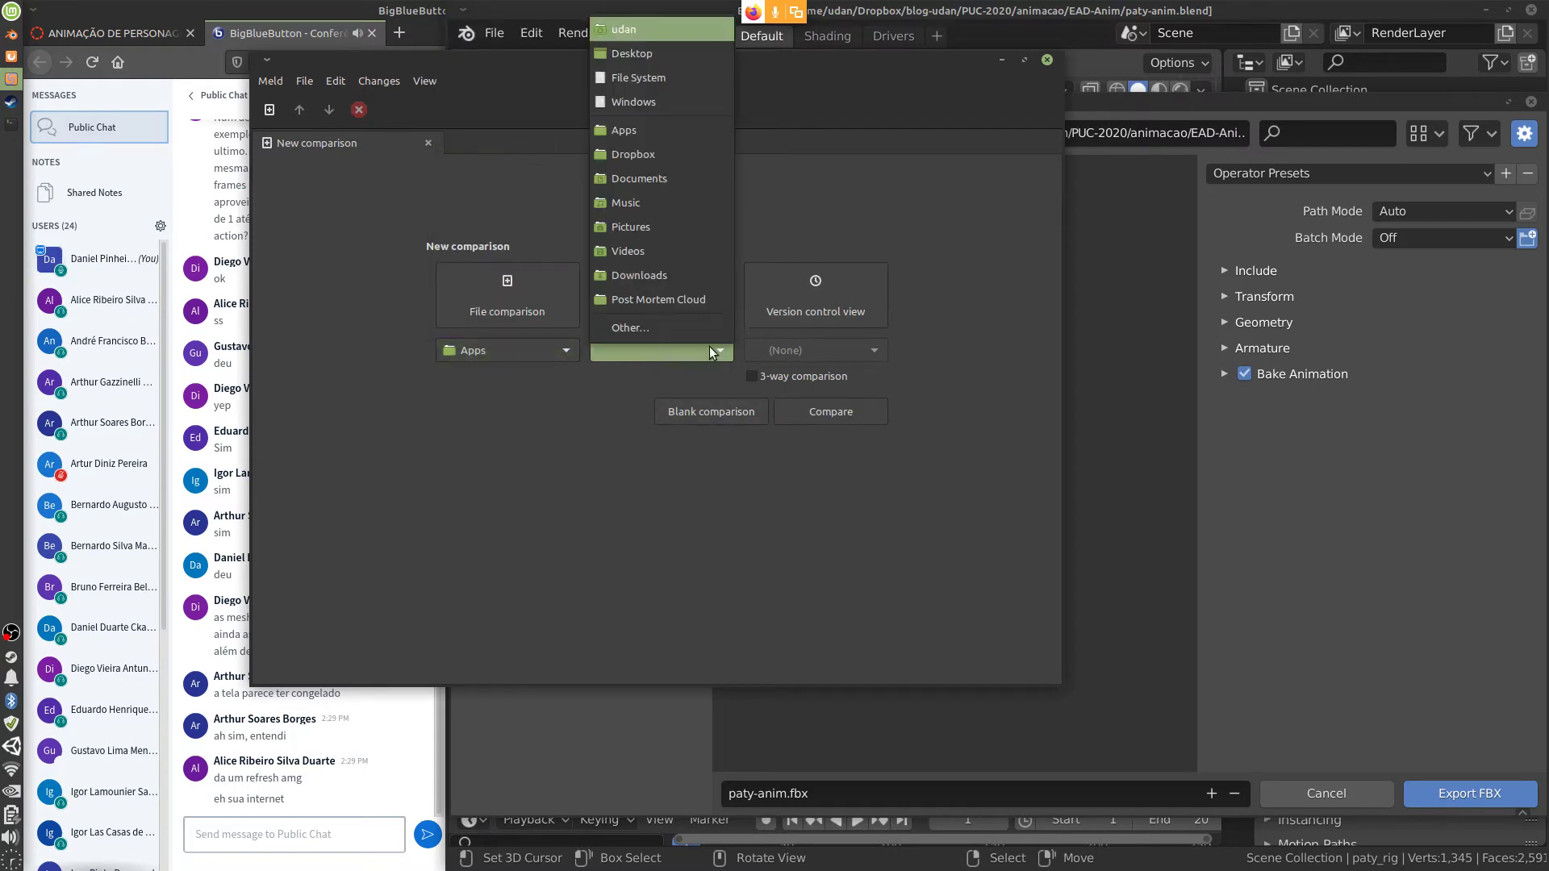
pyautogui.click(672, 152)
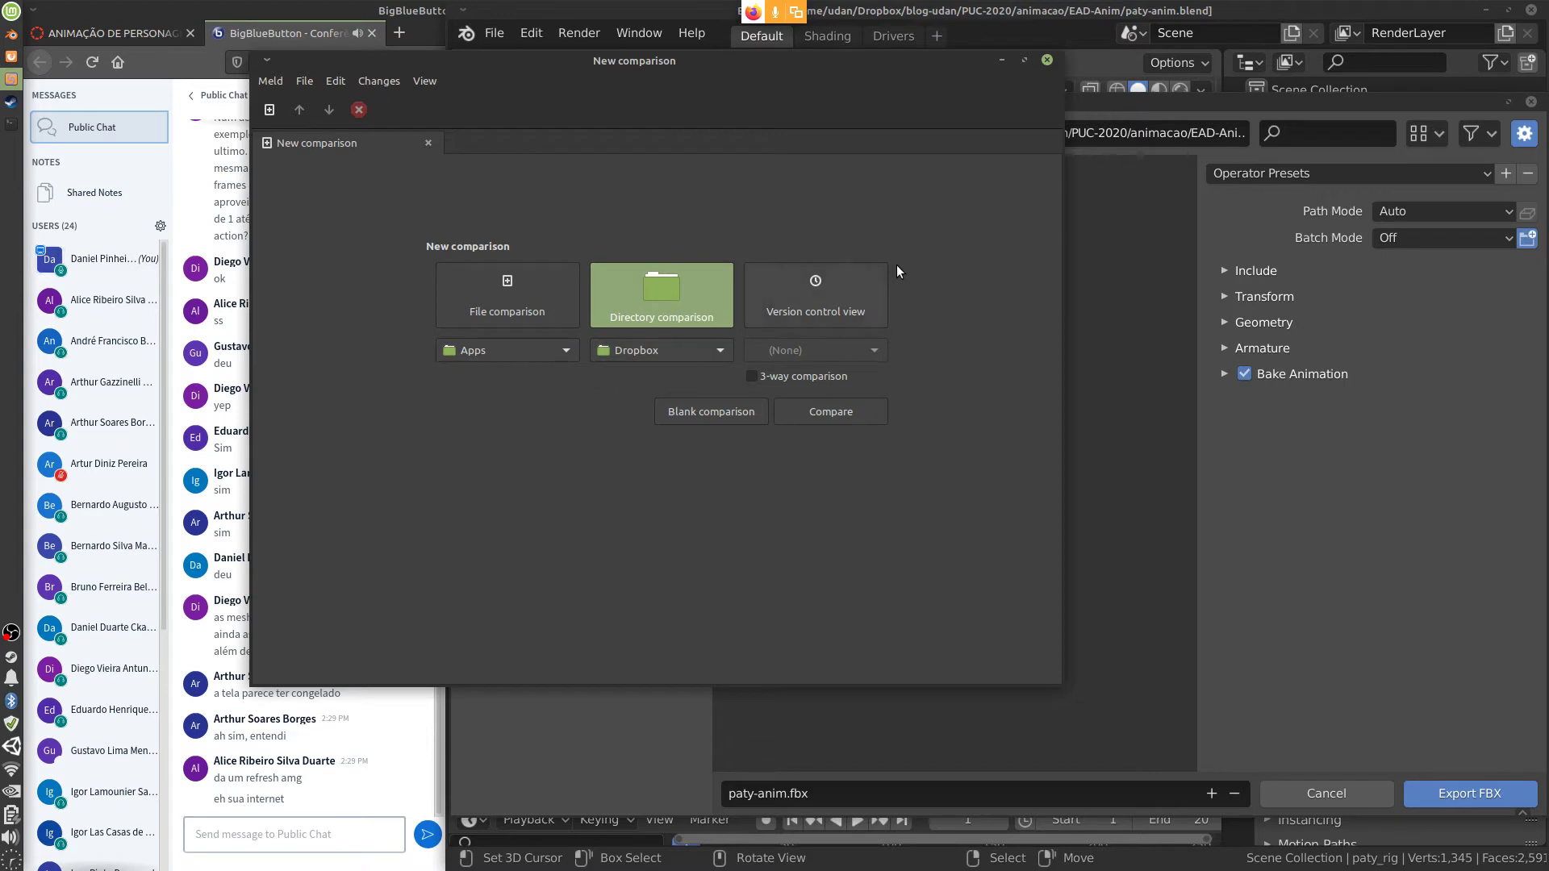
pyautogui.click(1047, 61)
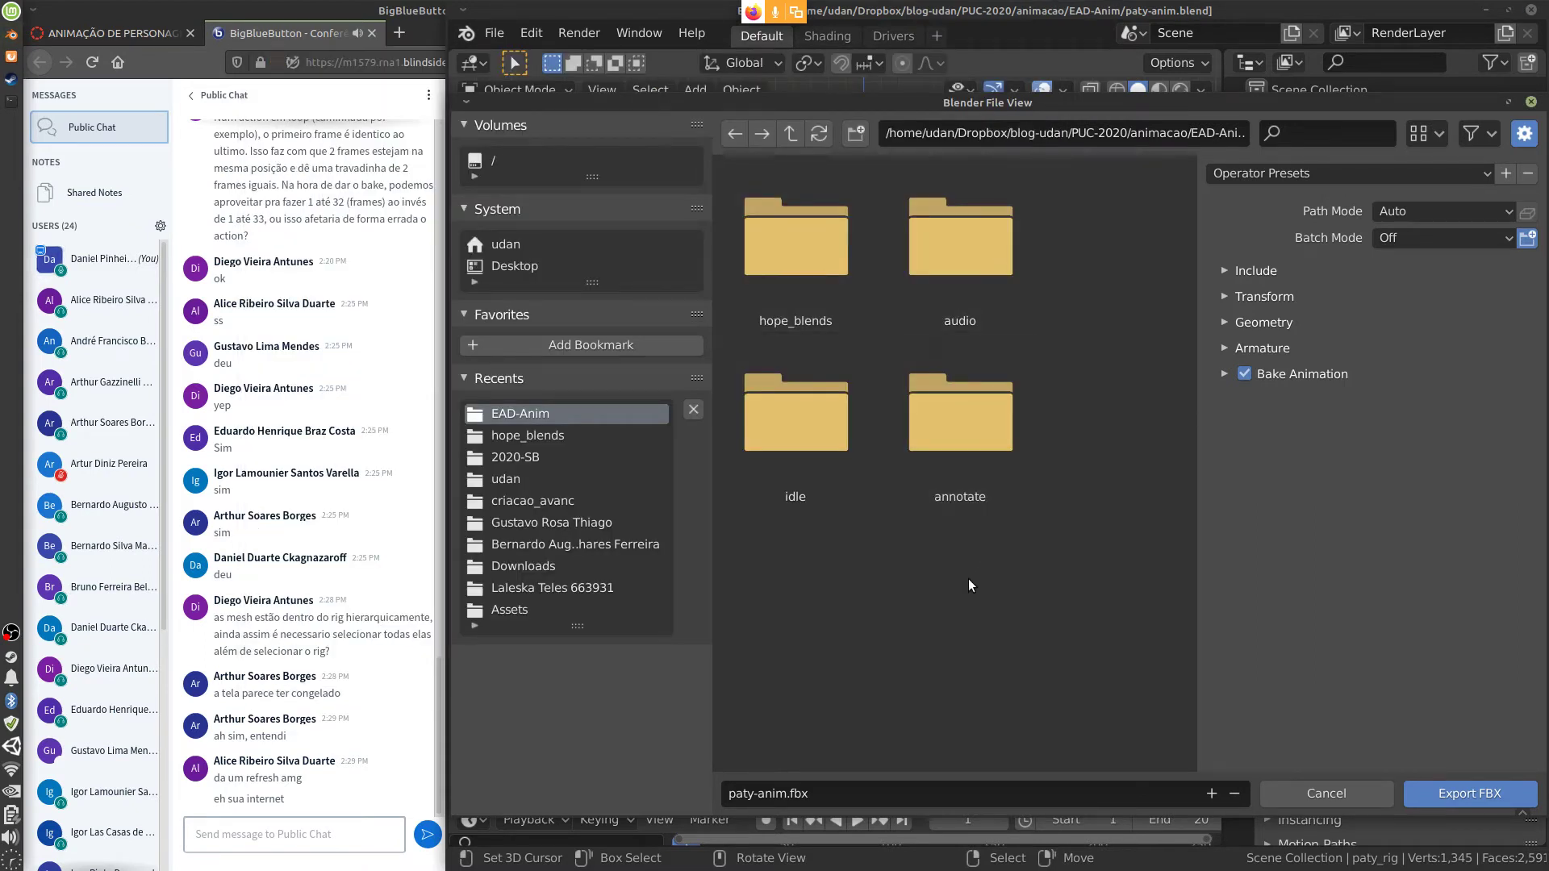
# Limit the FBX export to selected objects and to the Armature and Mesh object types
pyautogui.moveTo(1091, 100); pyautogui.dragTo(987, 67)
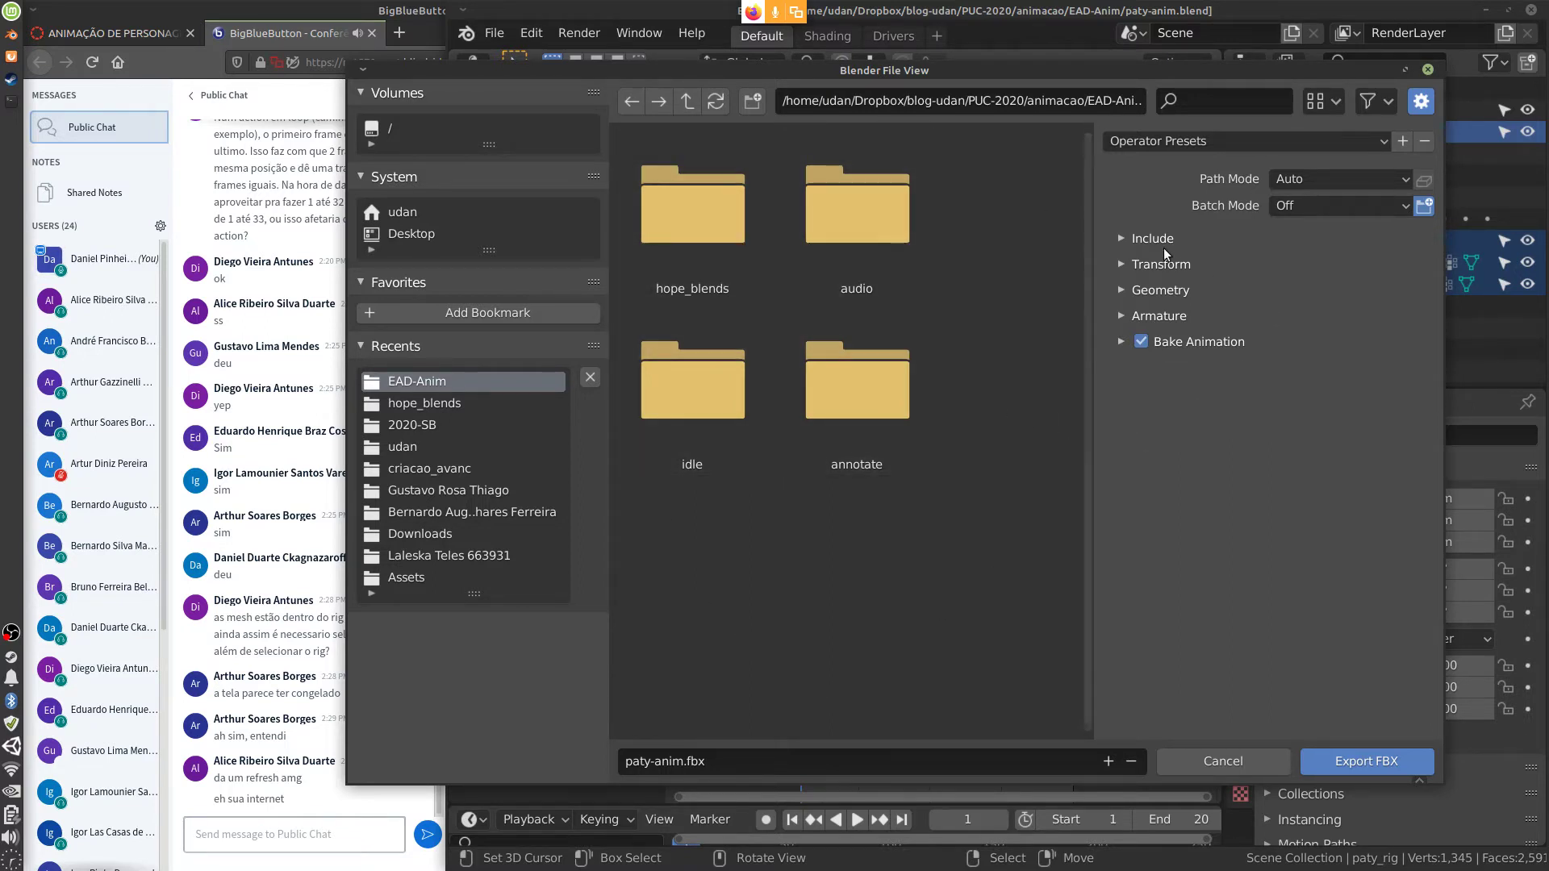
pyautogui.click(1125, 240)
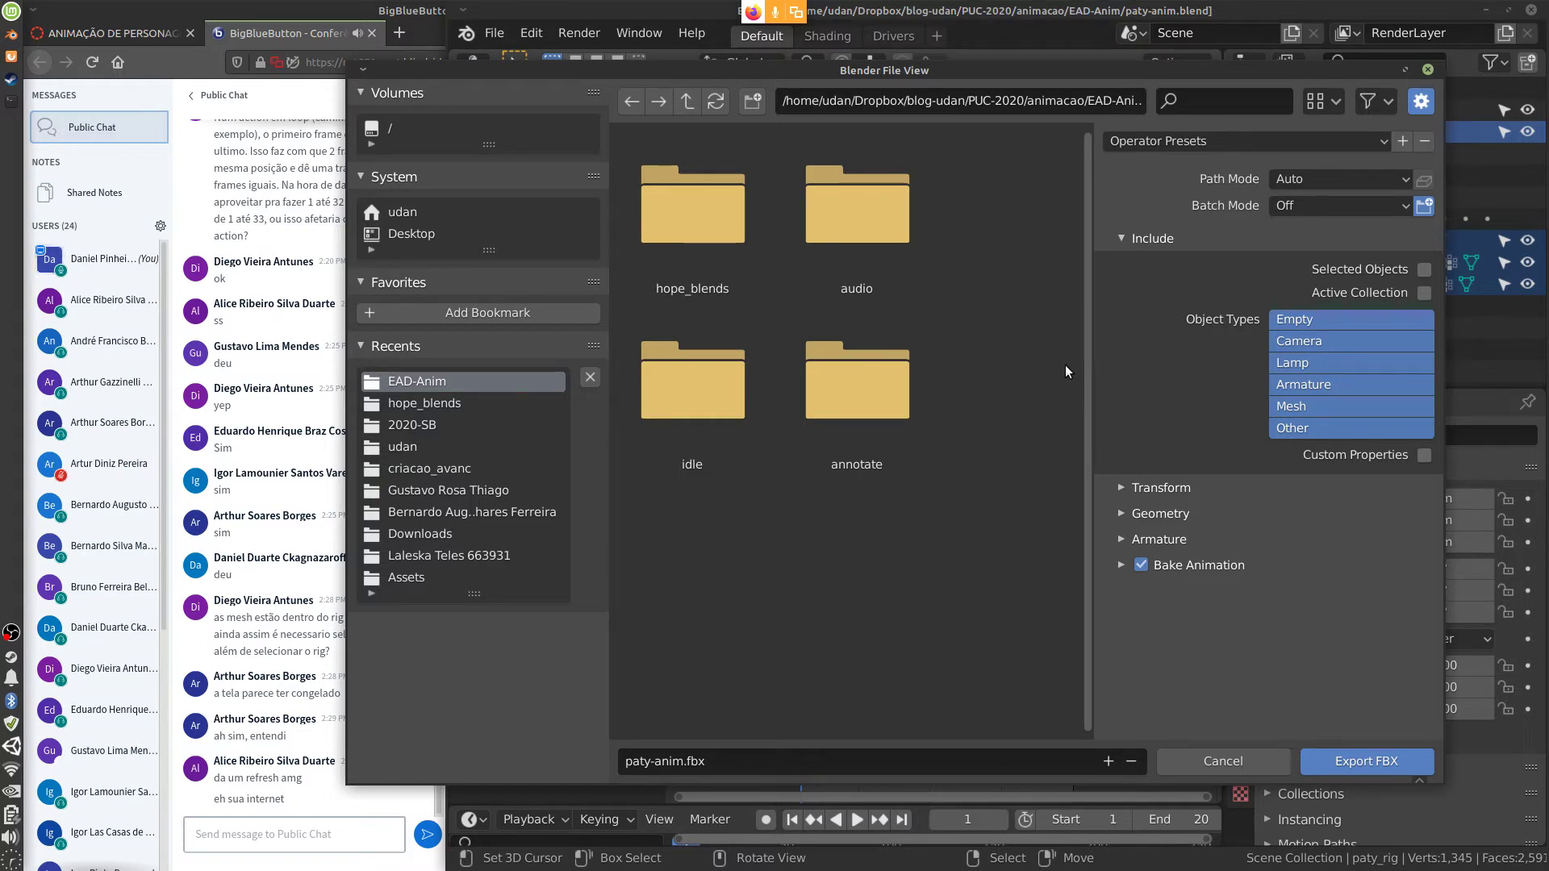
pyautogui.click(1423, 272)
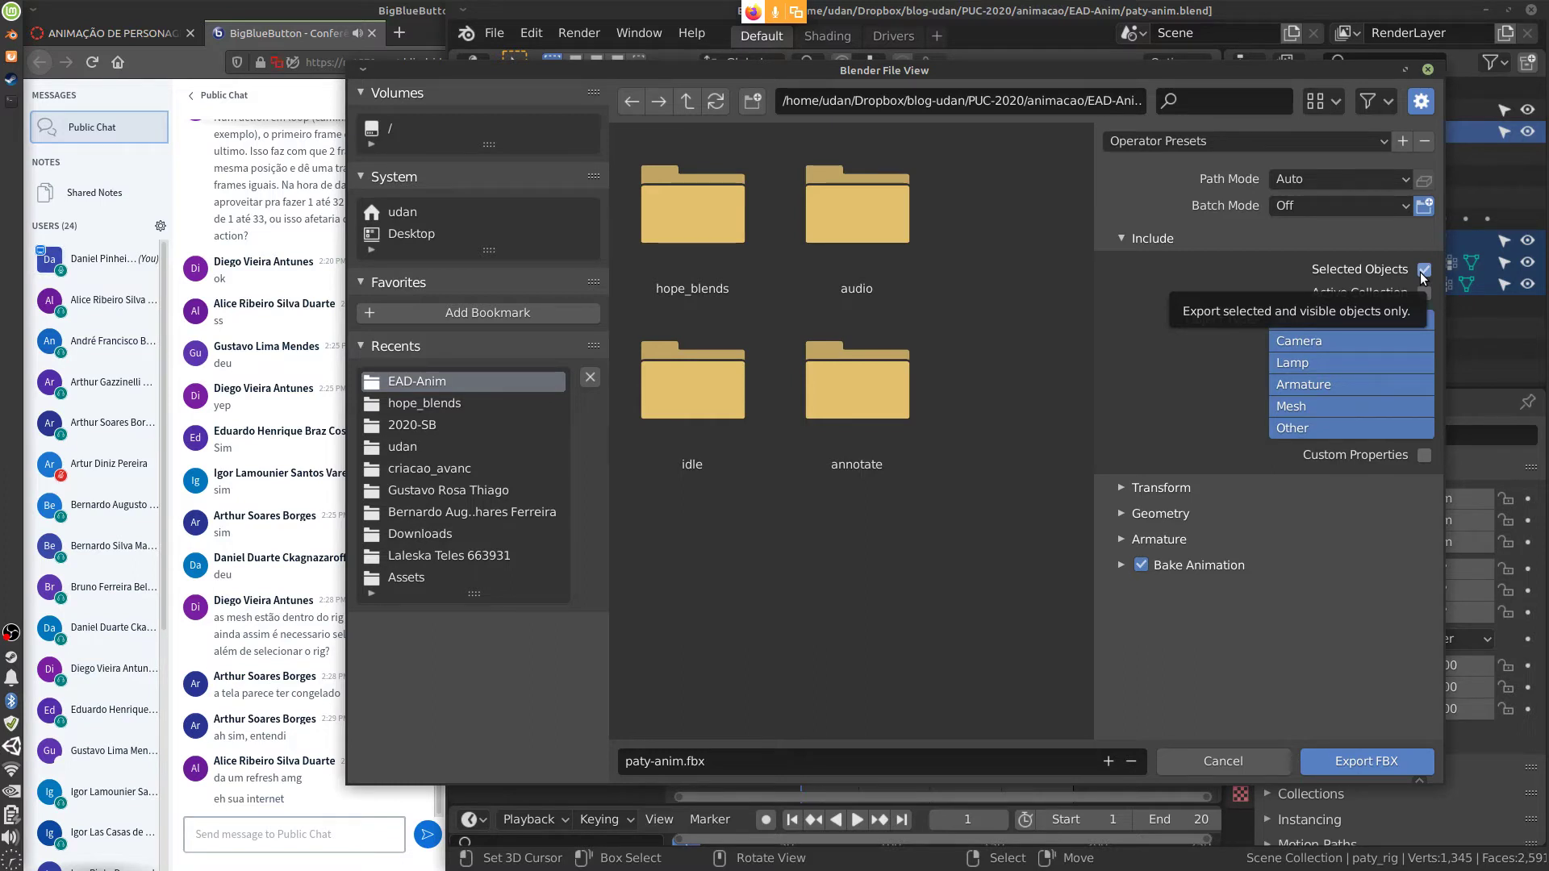
pyautogui.click(1342, 323)
pyautogui.click(1344, 340)
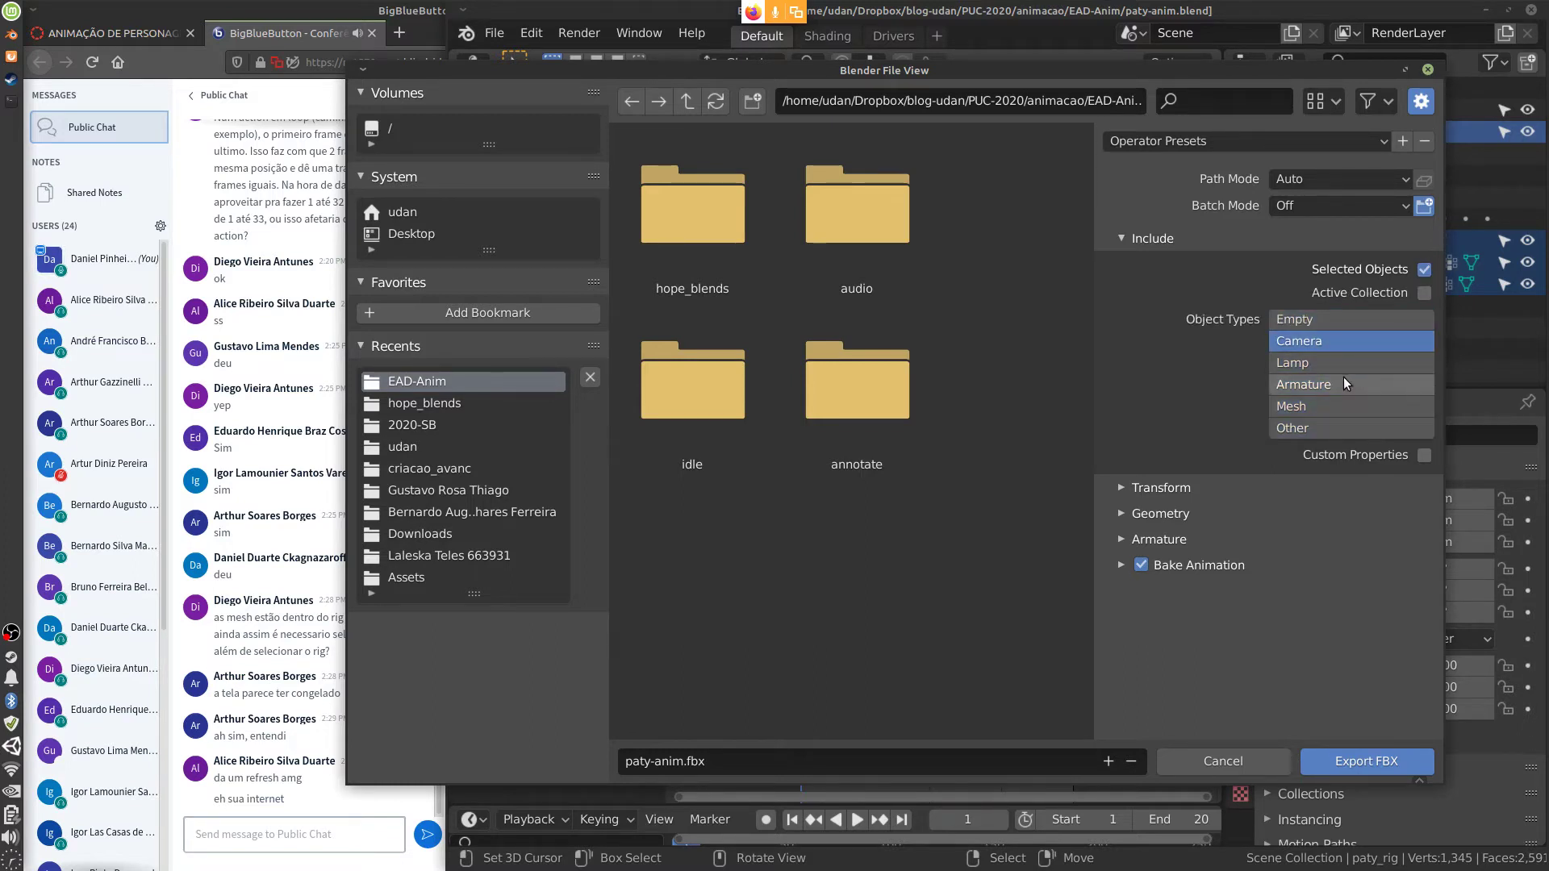
pyautogui.click(1345, 365)
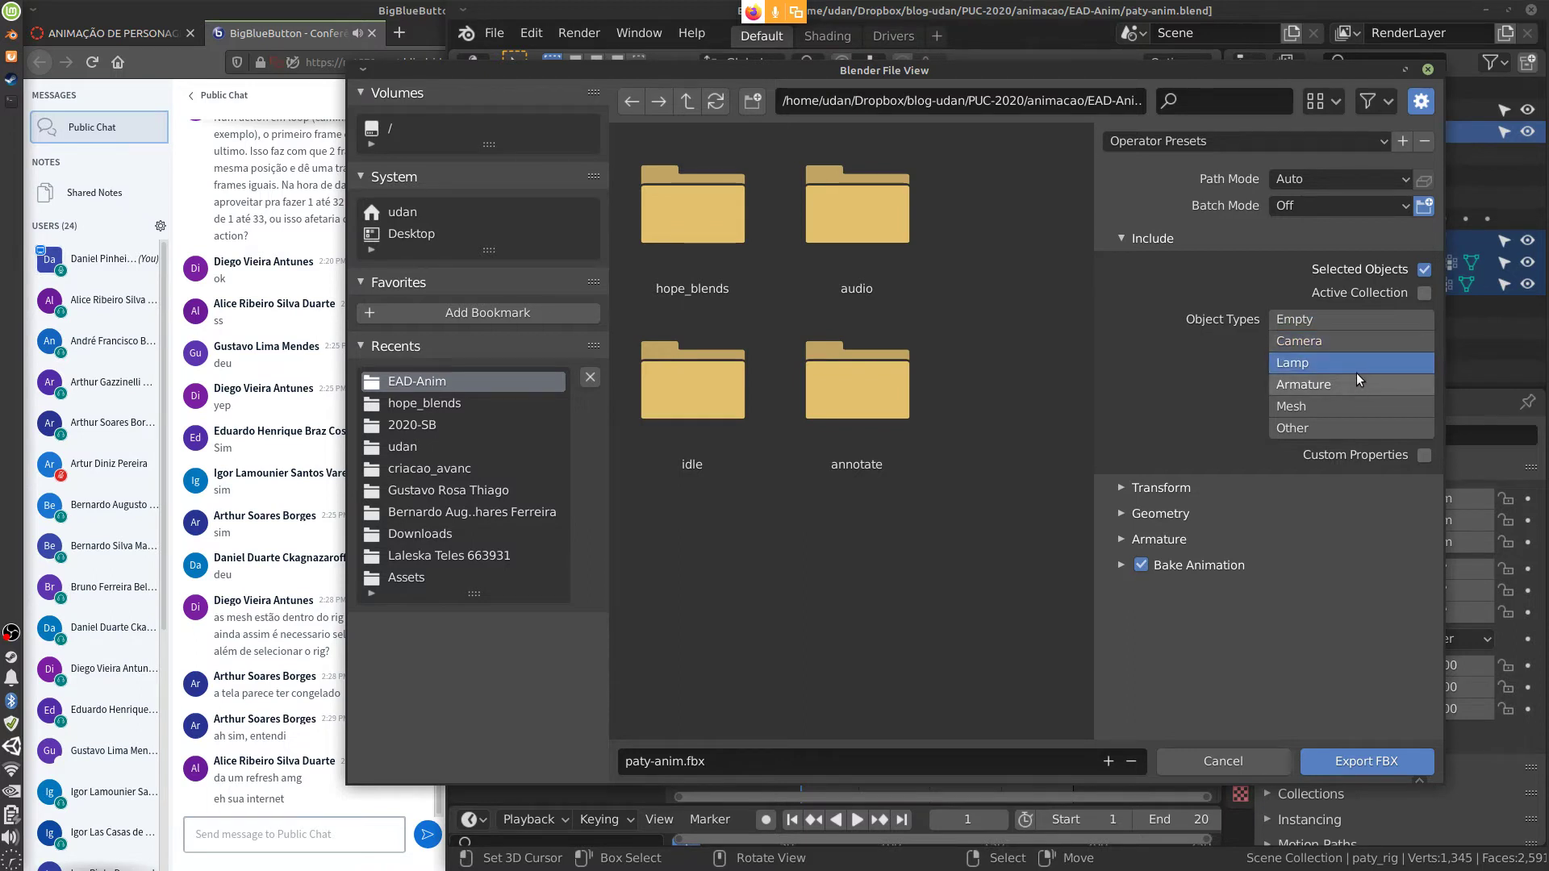
pyautogui.click(1351, 404)
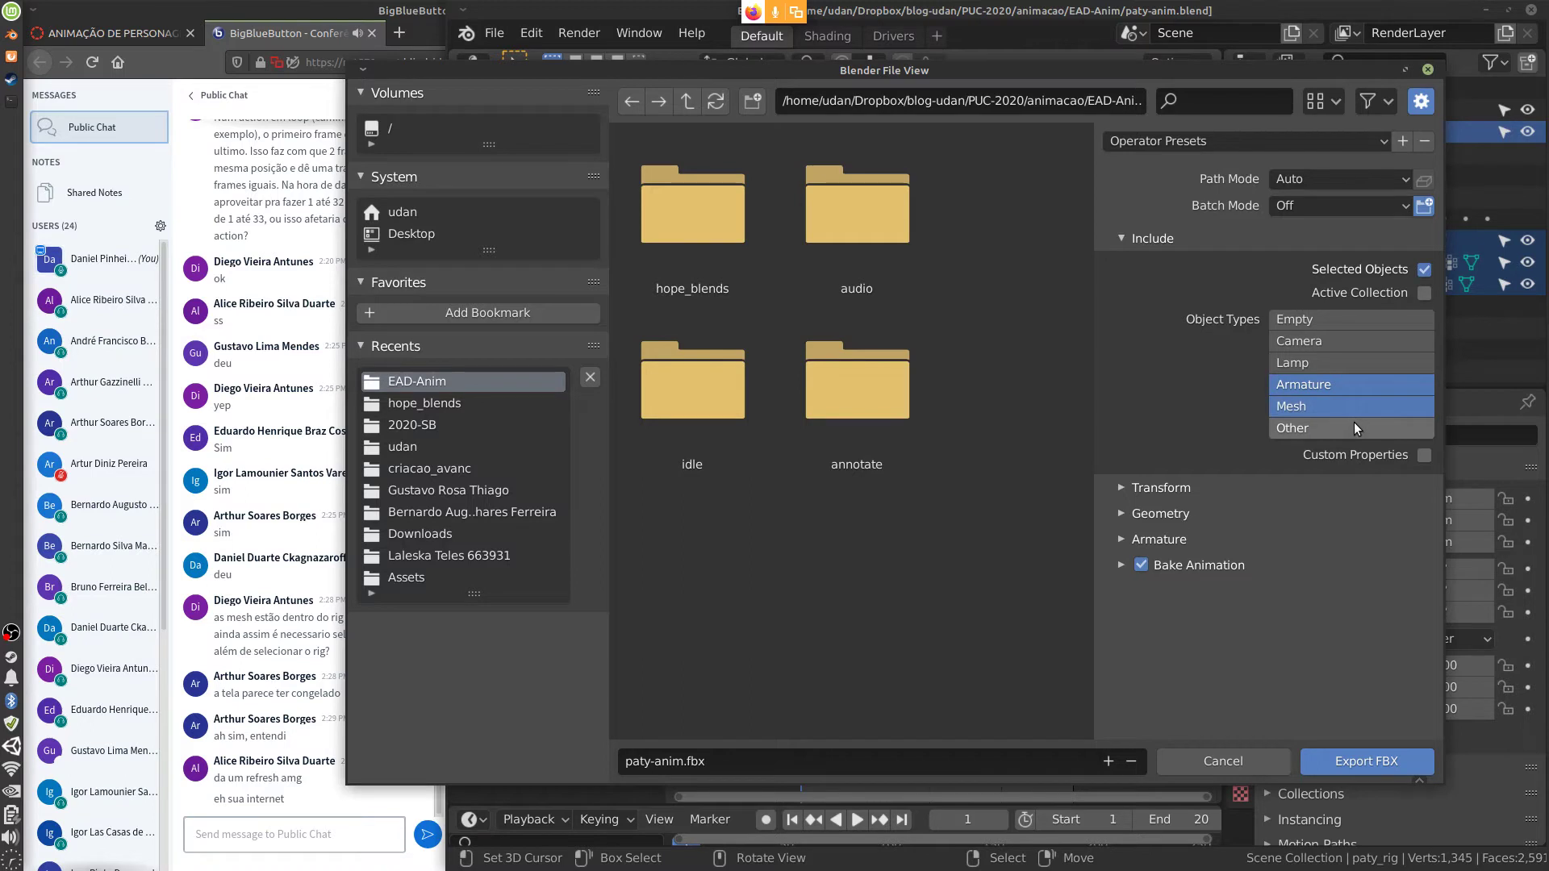
pyautogui.keyDown('shift'); pyautogui.click(1337, 384); pyautogui.keyUp('shift')
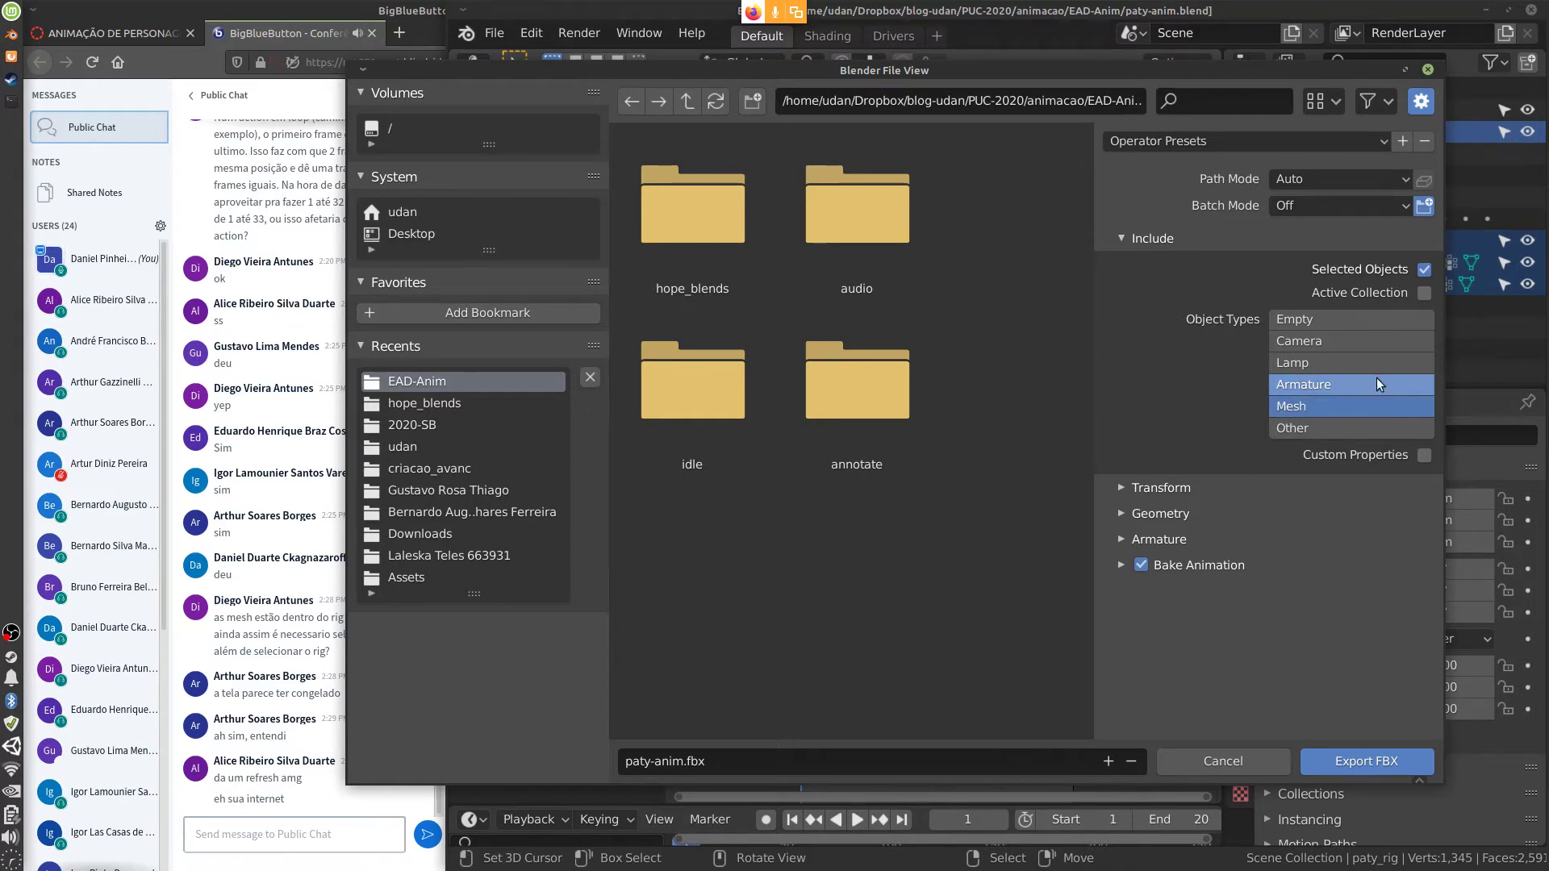
pyautogui.click(1121, 237)
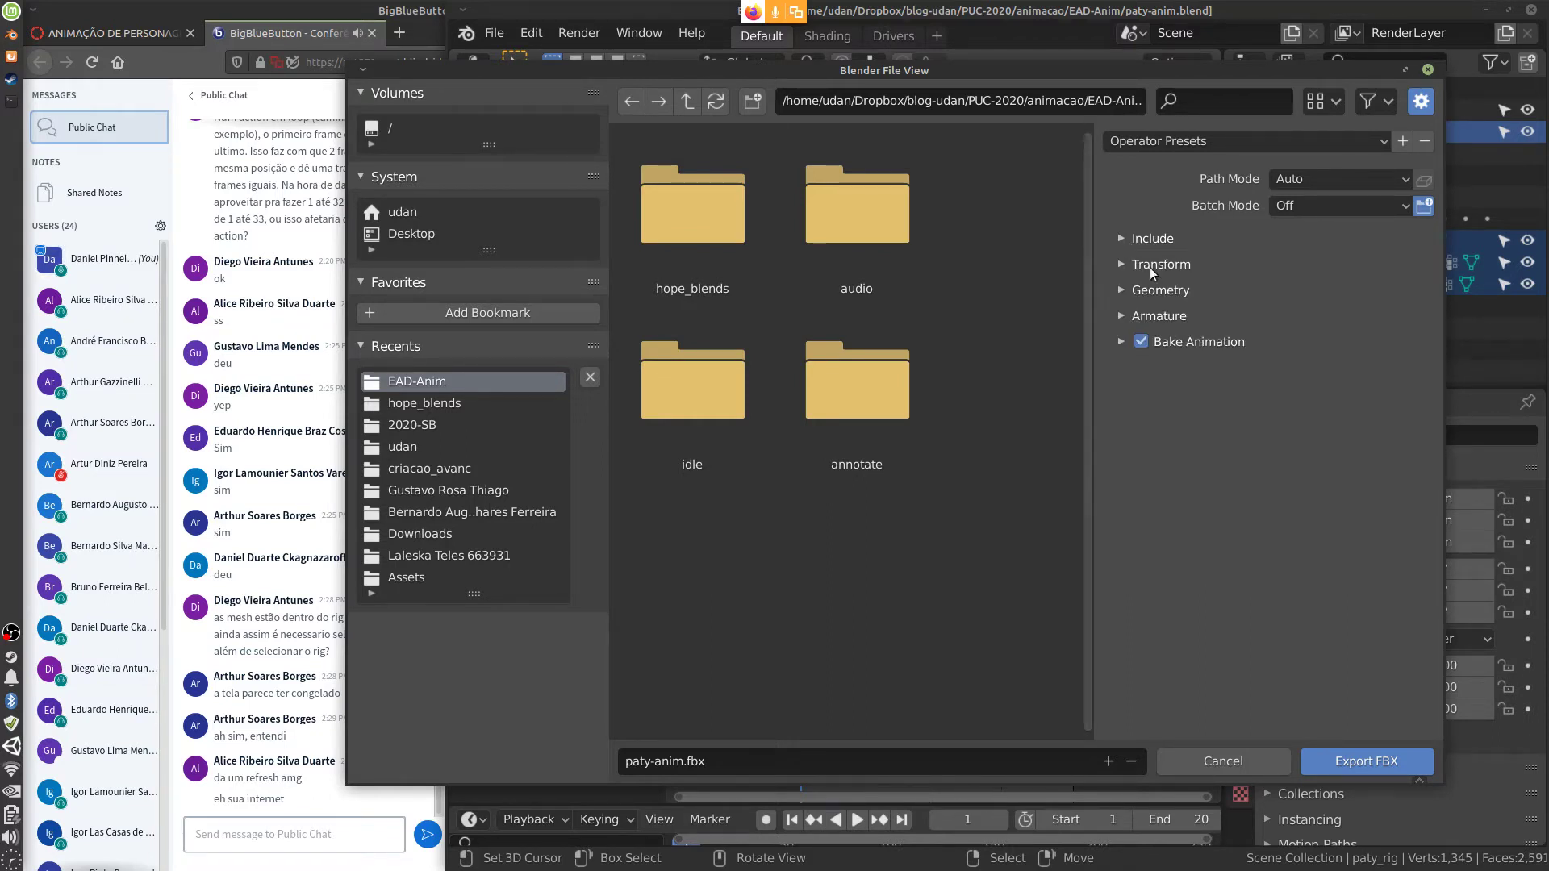
# Set the Forward axis in the FBX export's Transform settings to Z Forward
pyautogui.click(1123, 266)
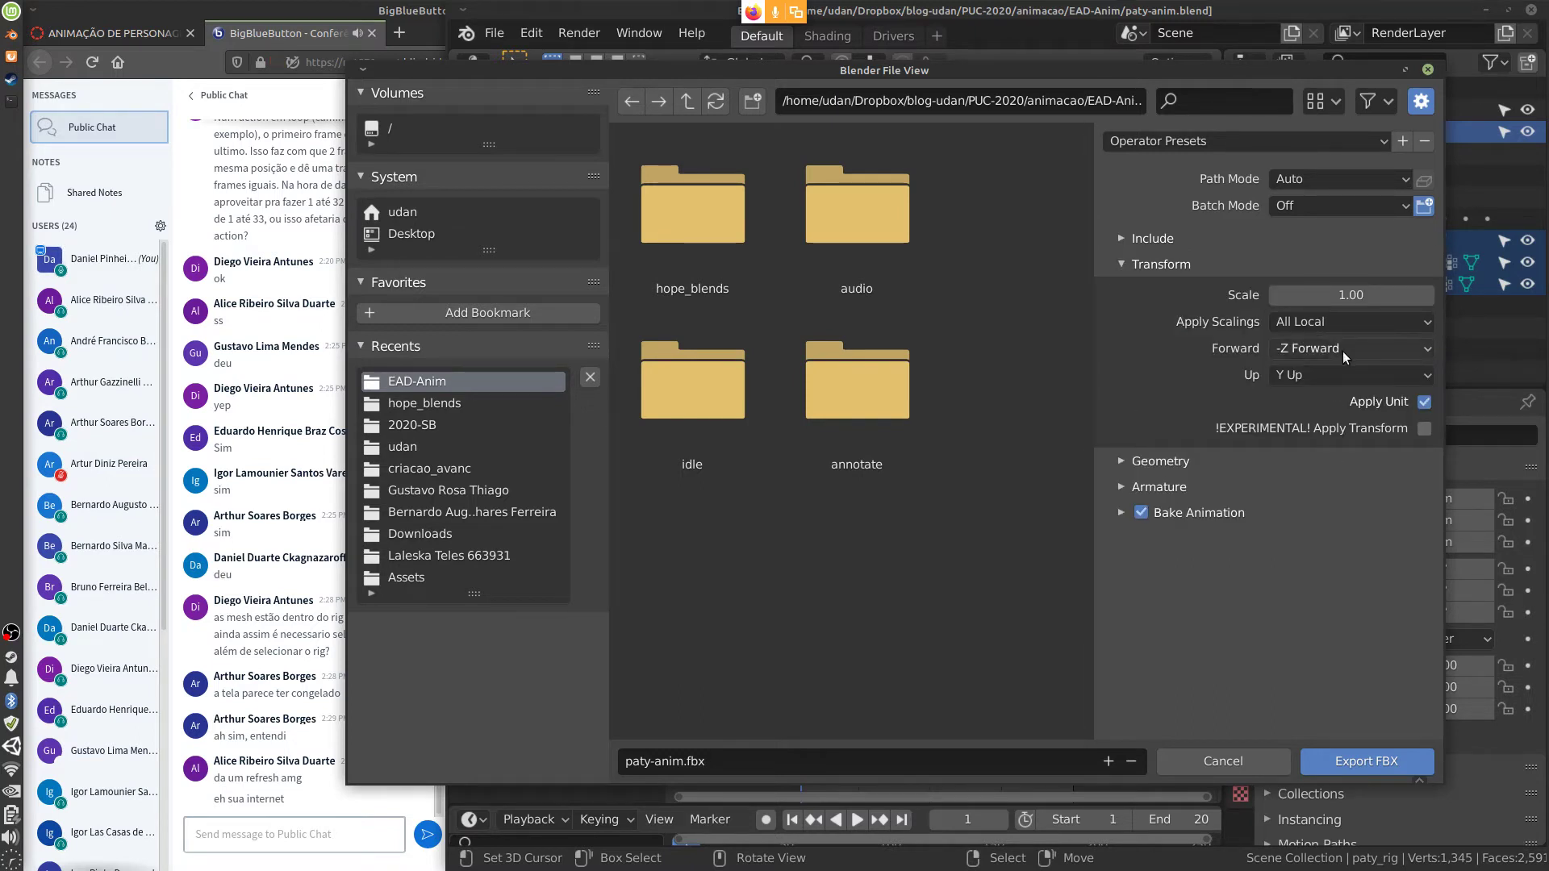
pyautogui.click(1399, 348)
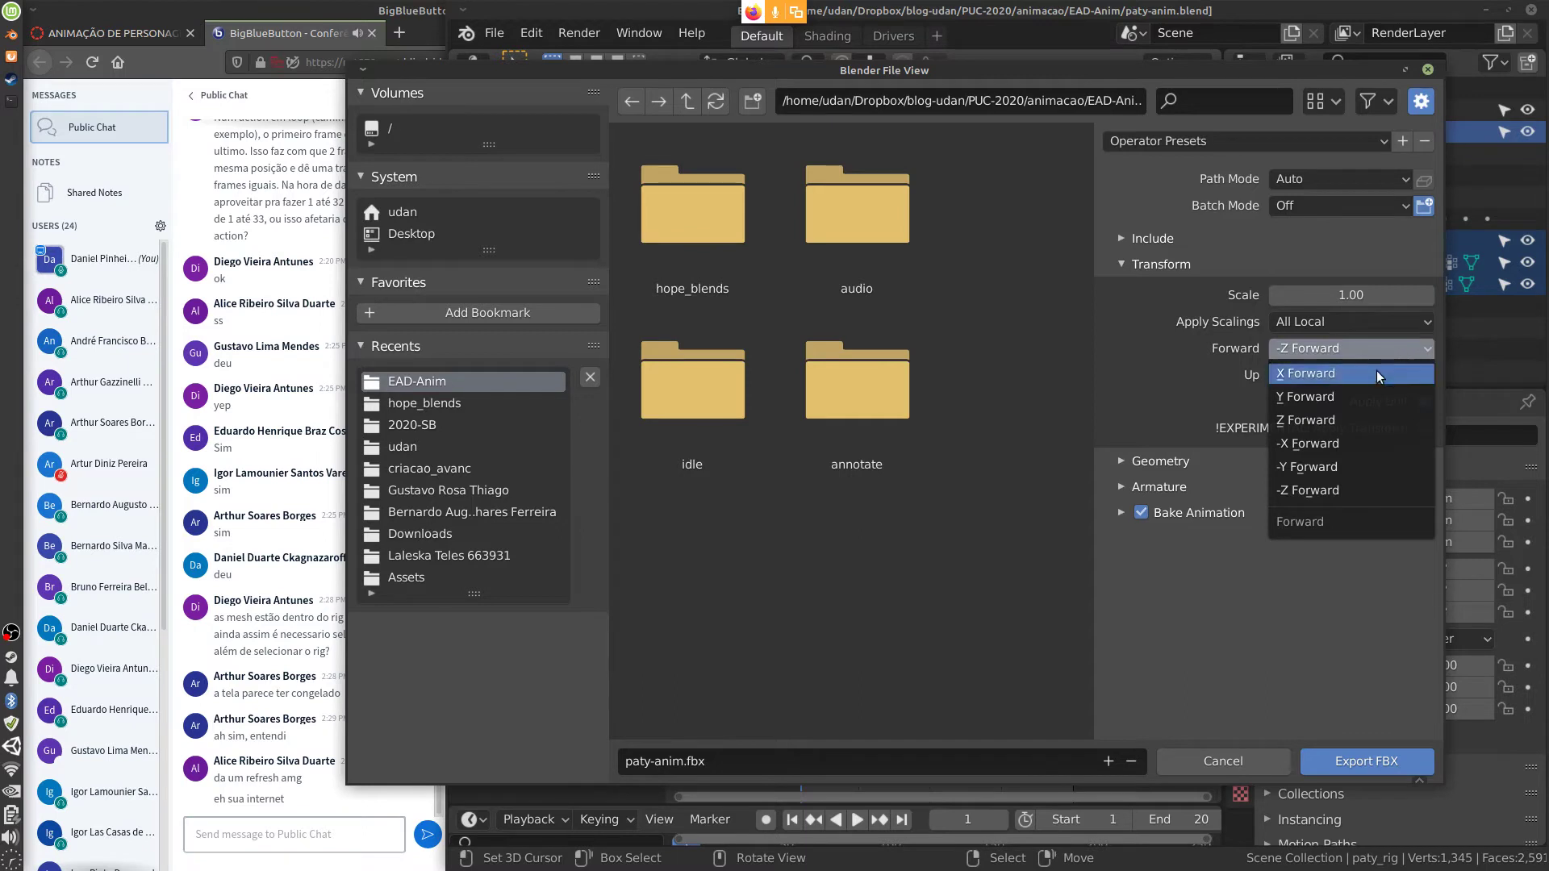
pyautogui.click(1332, 419)
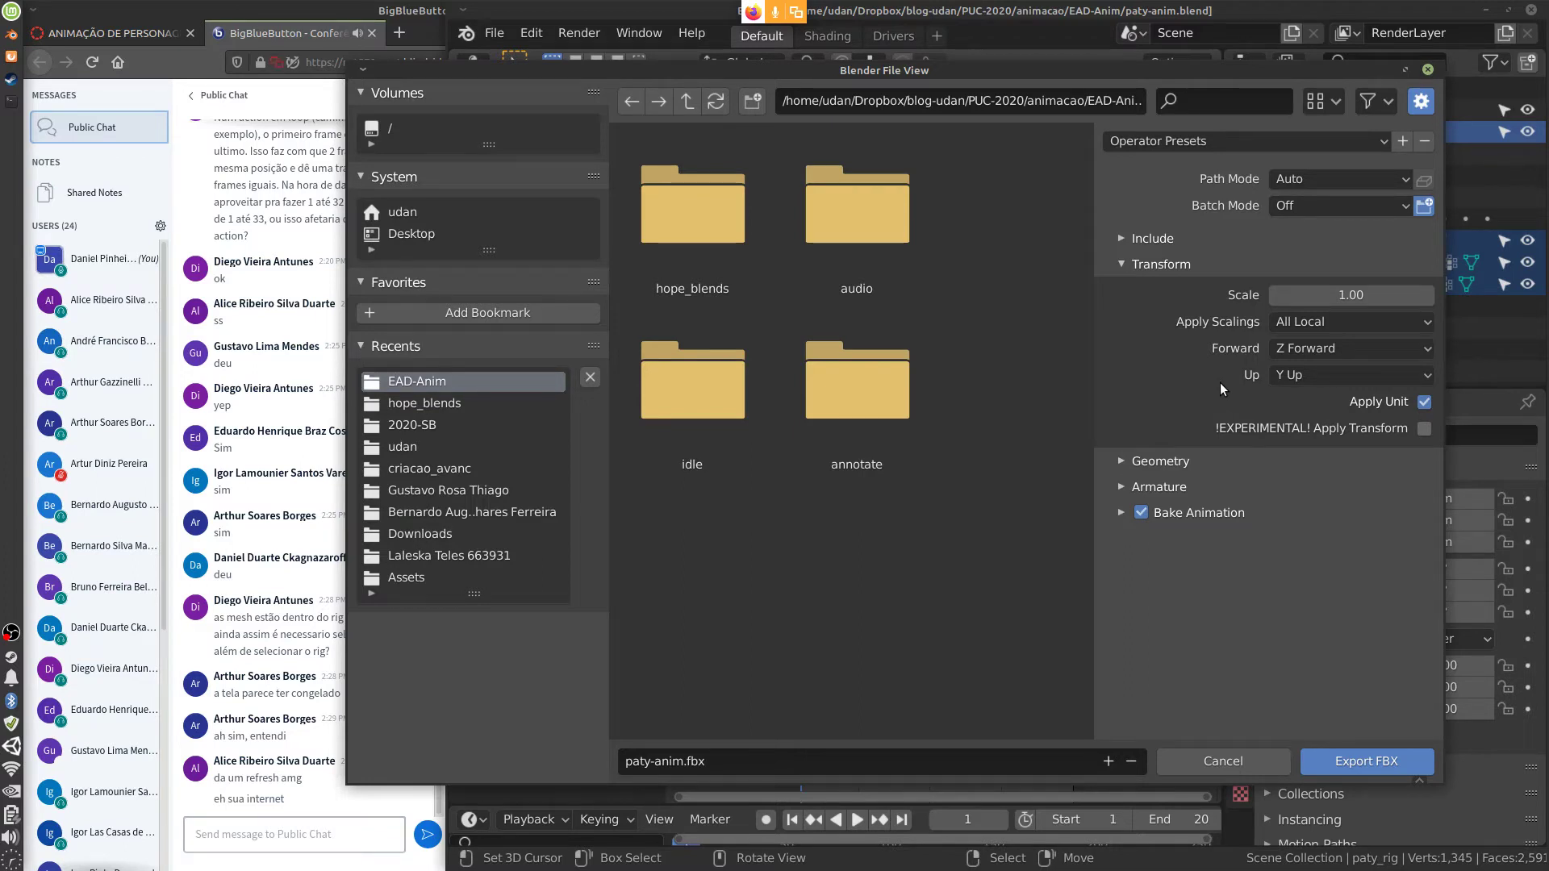
pyautogui.click(1310, 347)
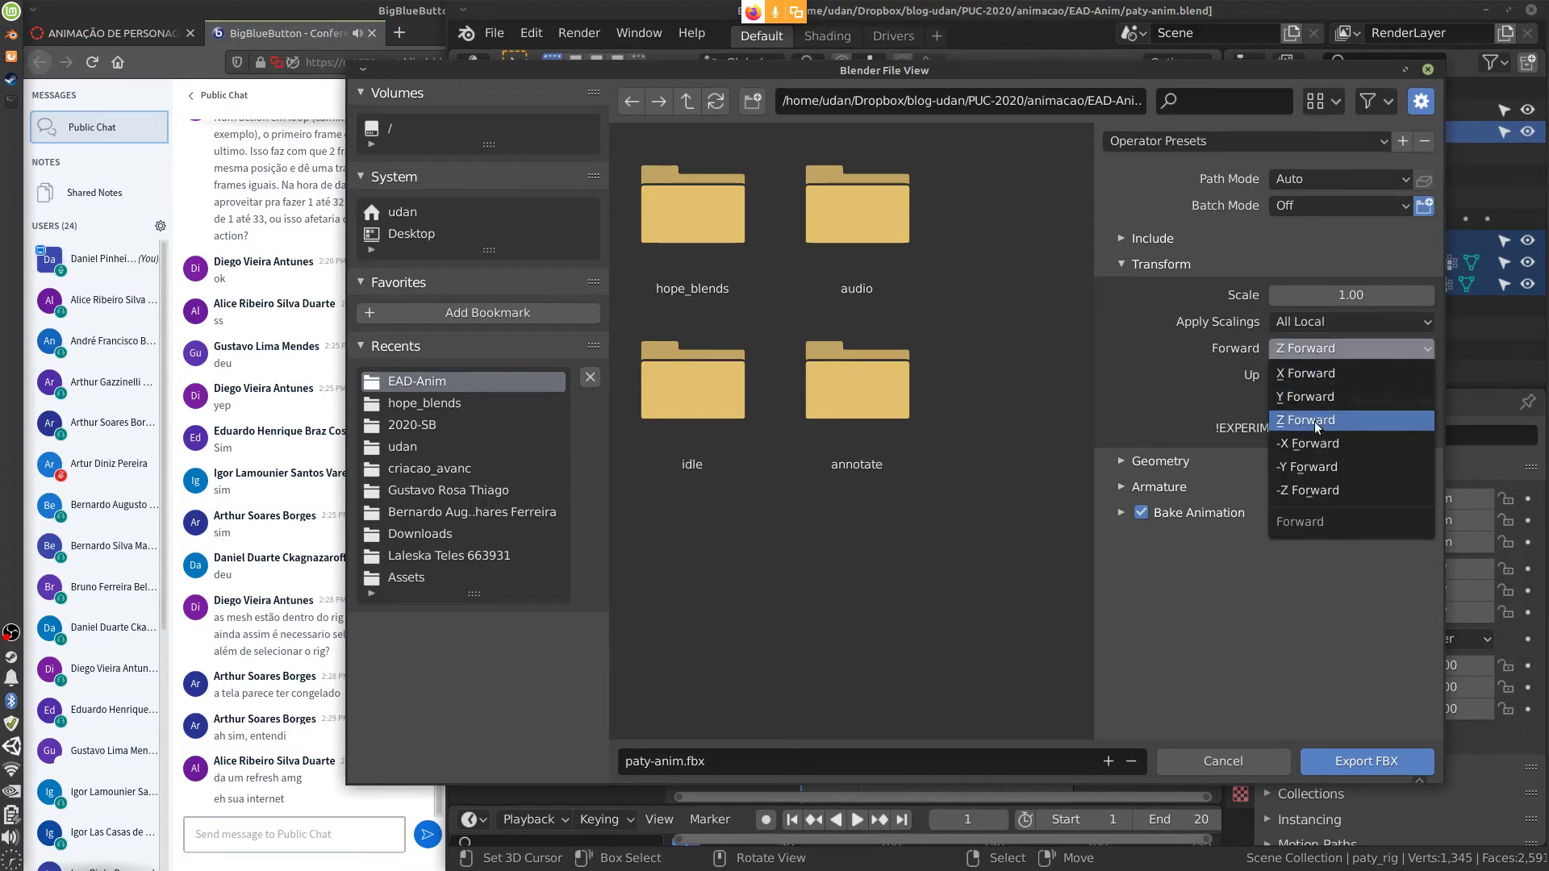
pyautogui.click(1296, 350)
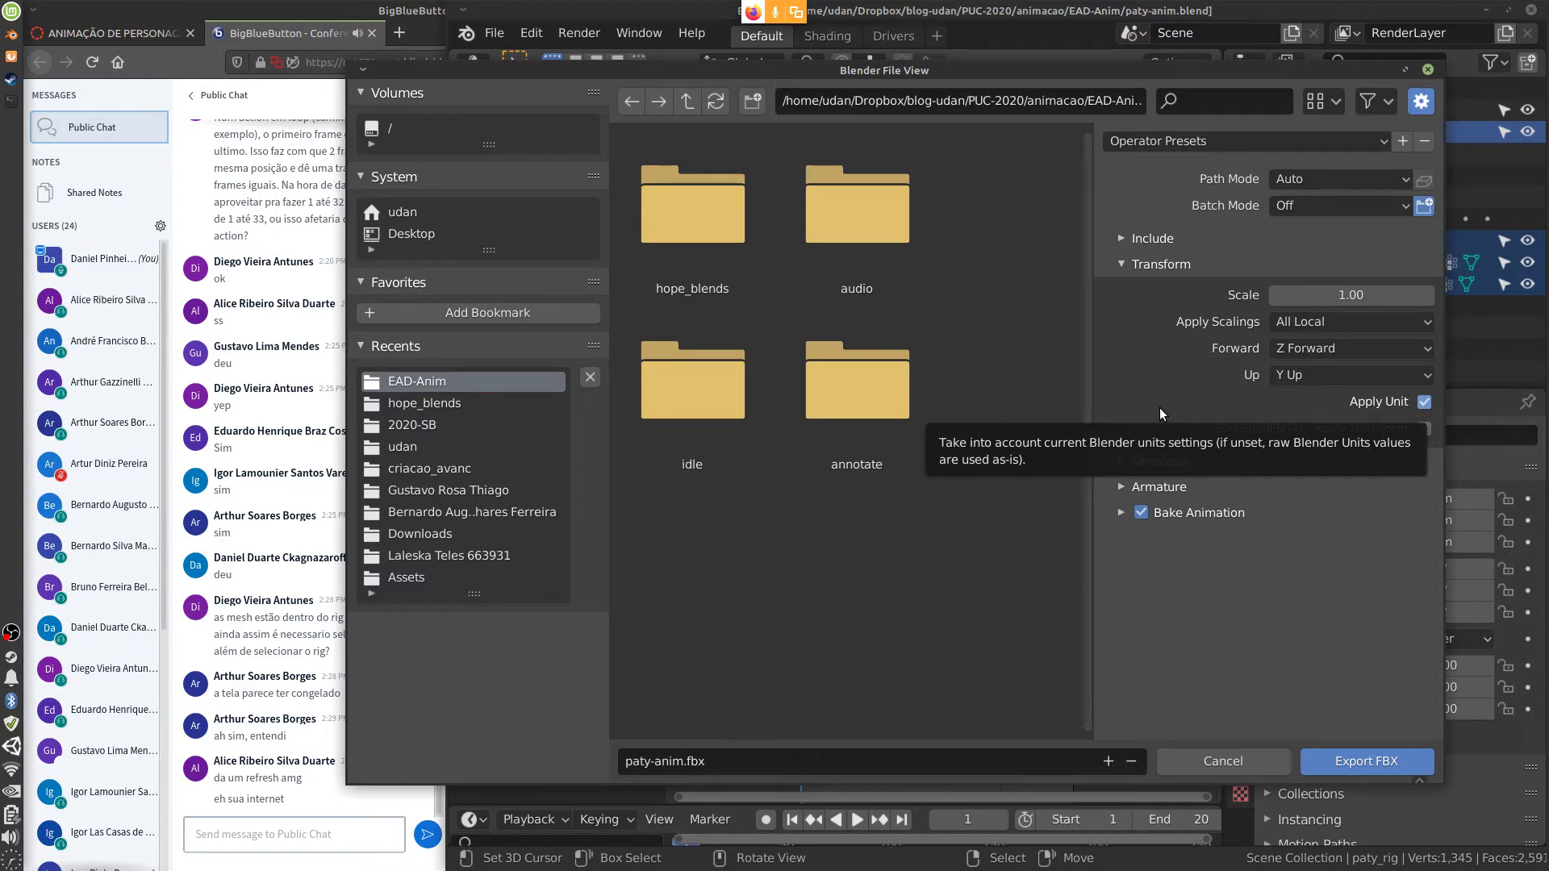
pyautogui.click(1371, 347)
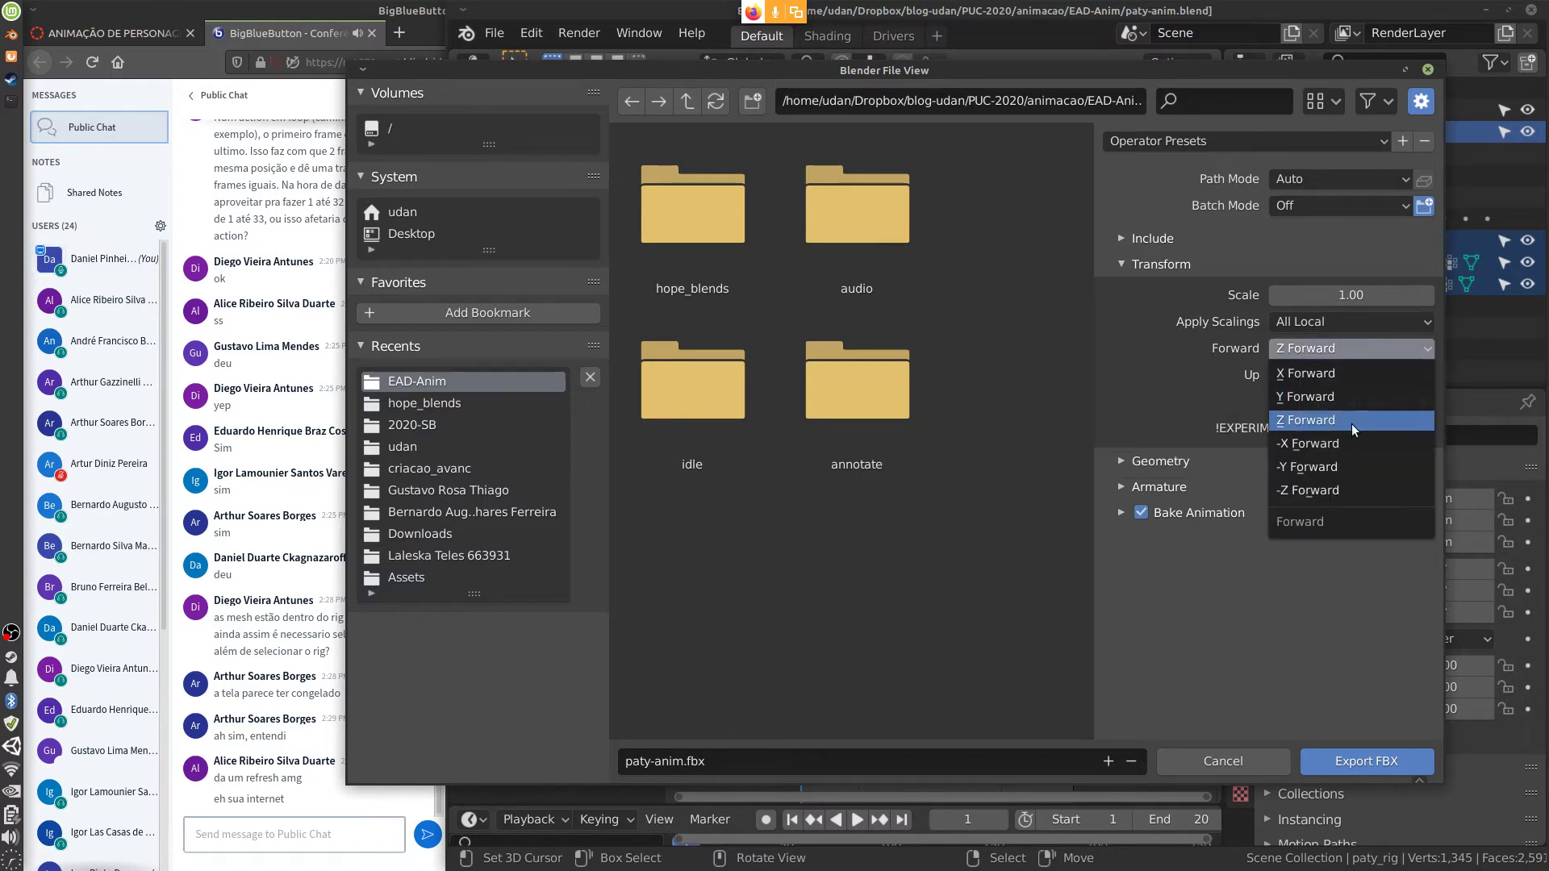
pyautogui.click(1329, 490)
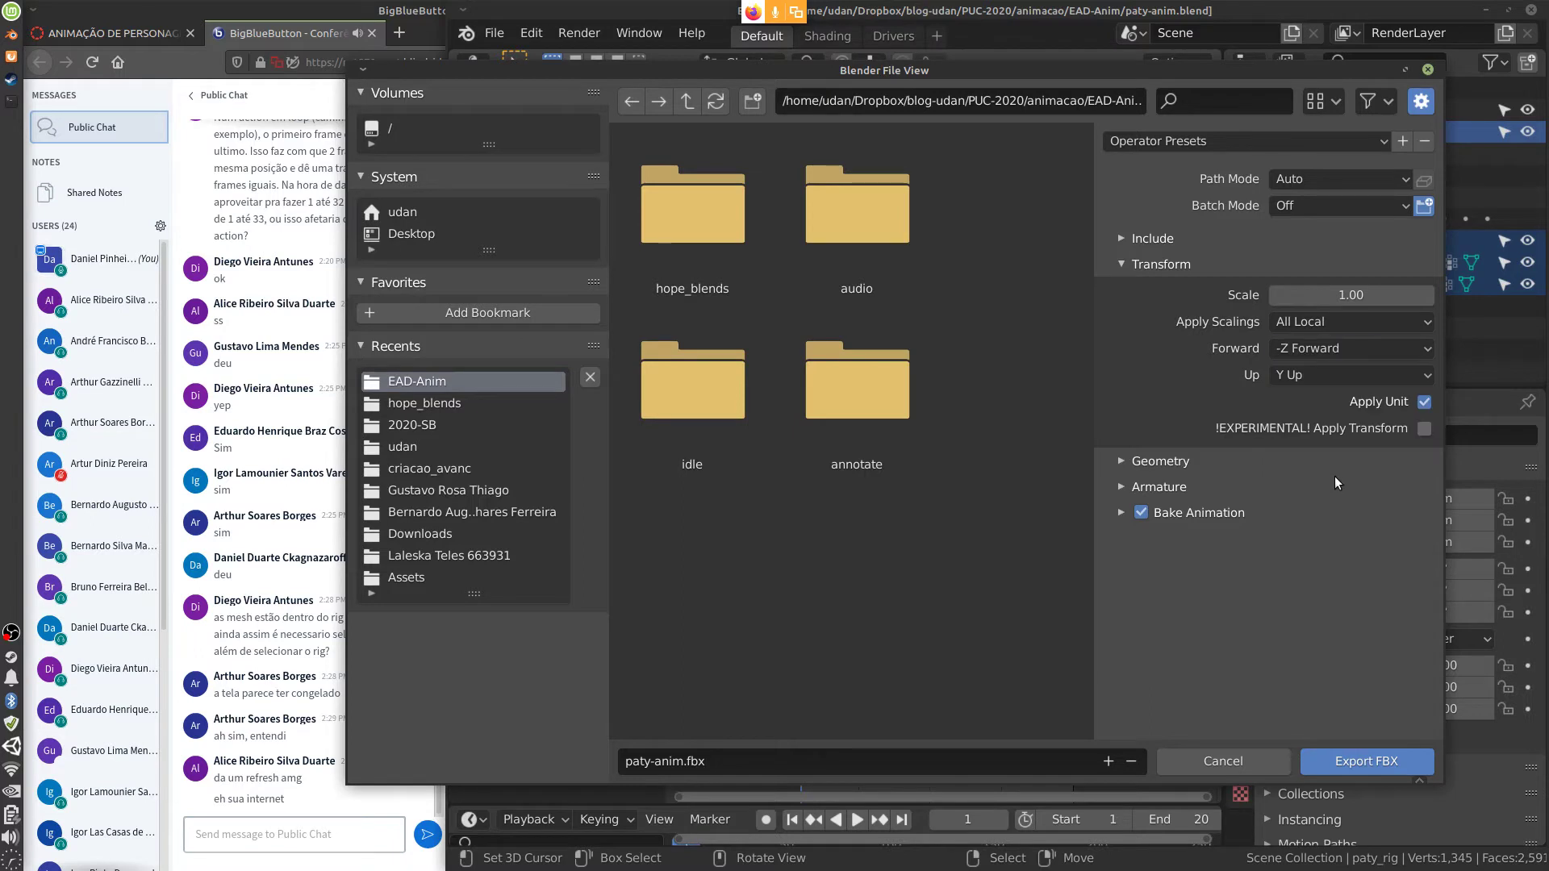
pyautogui.click(1347, 350)
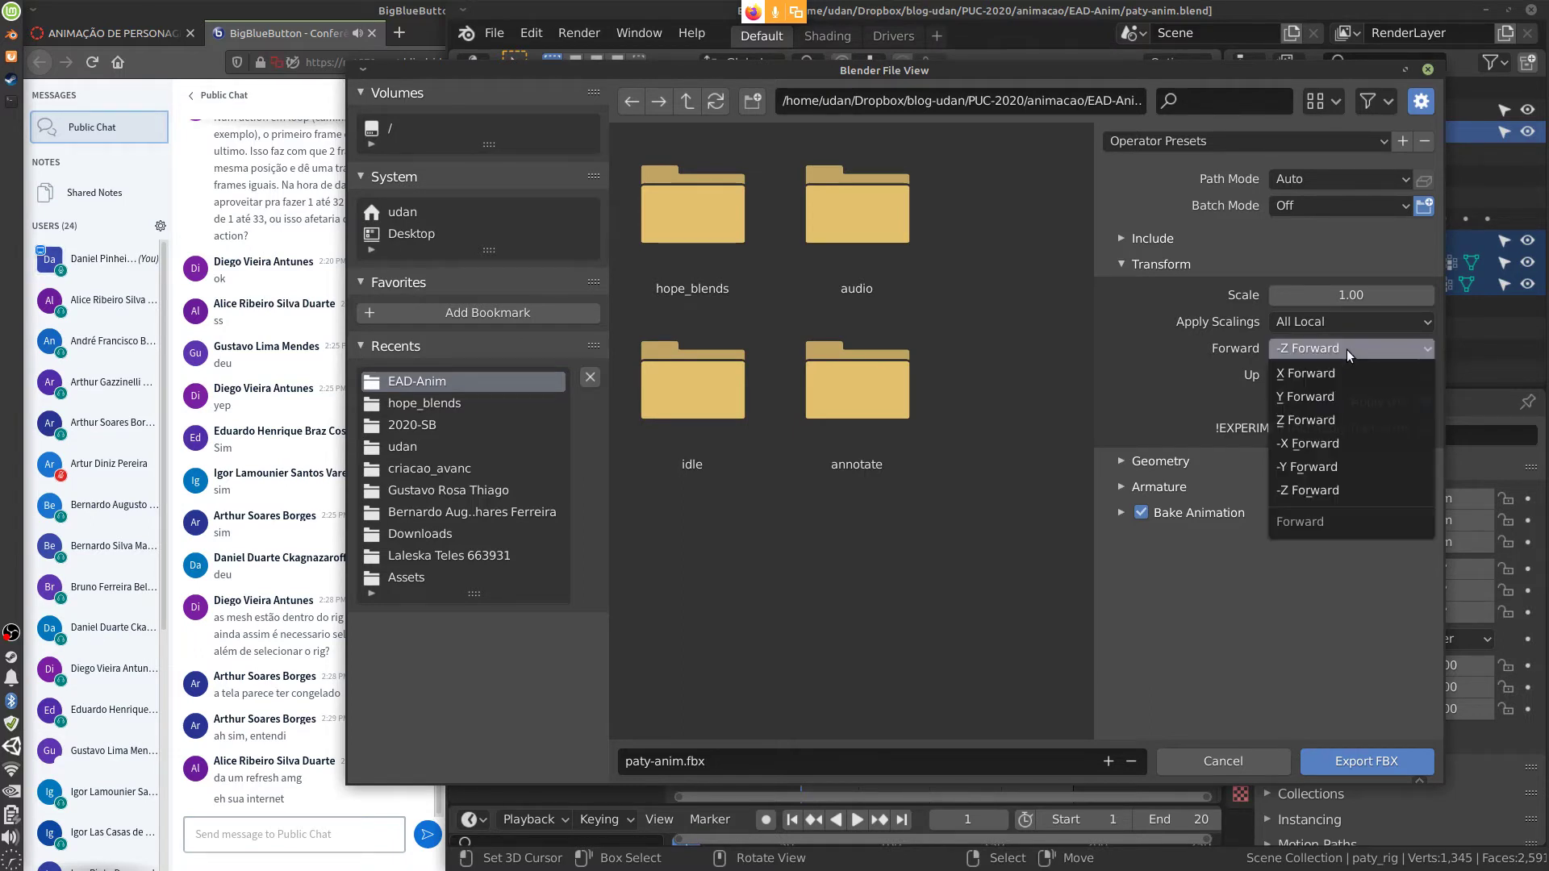
pyautogui.click(1319, 419)
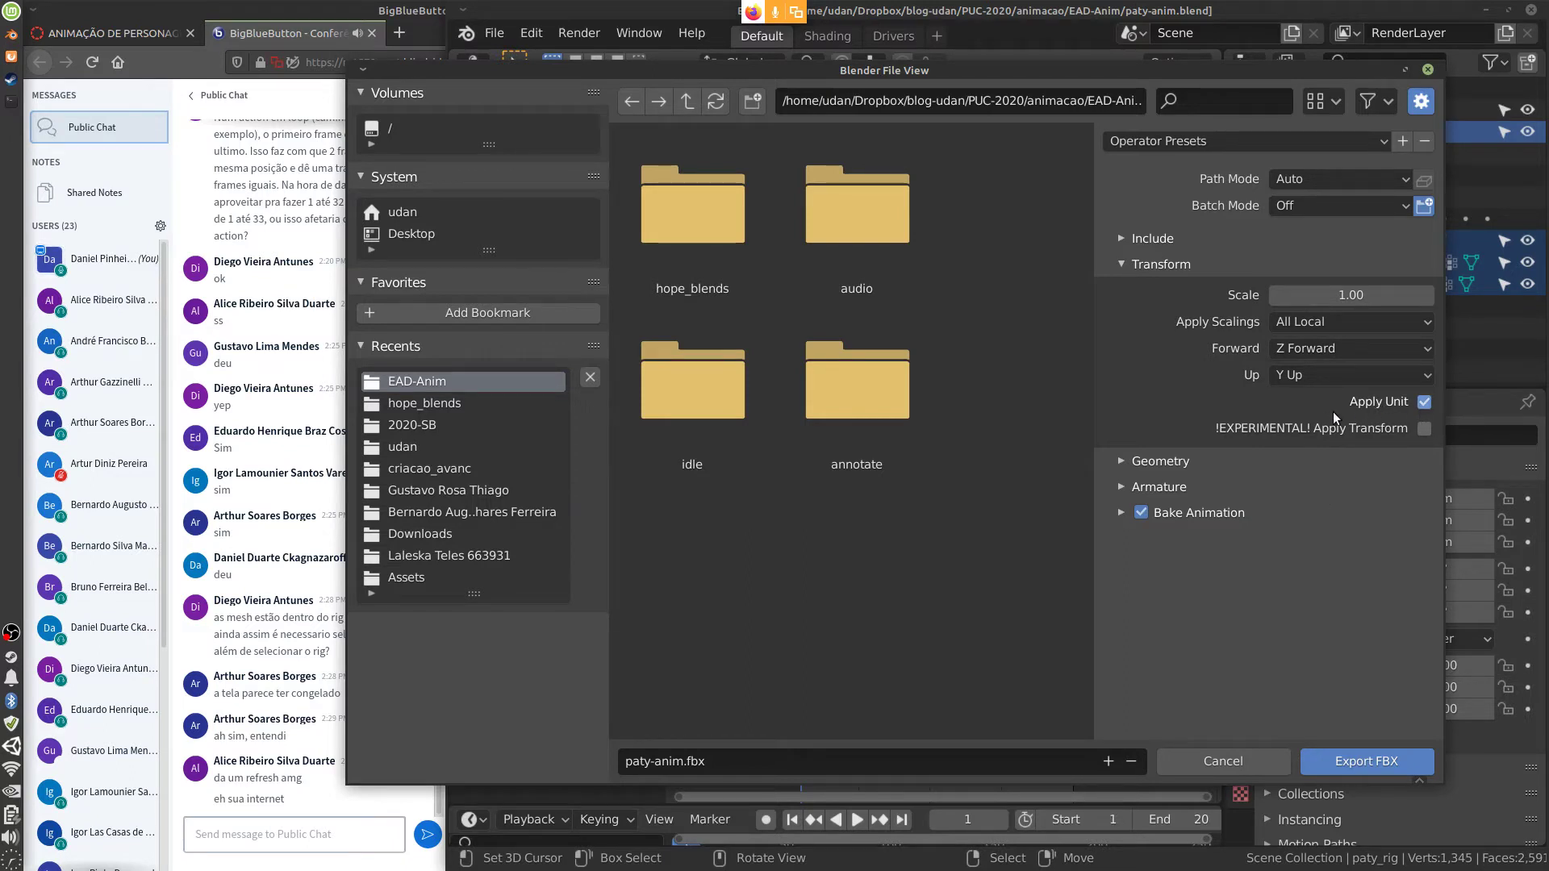
pyautogui.click(1121, 263)
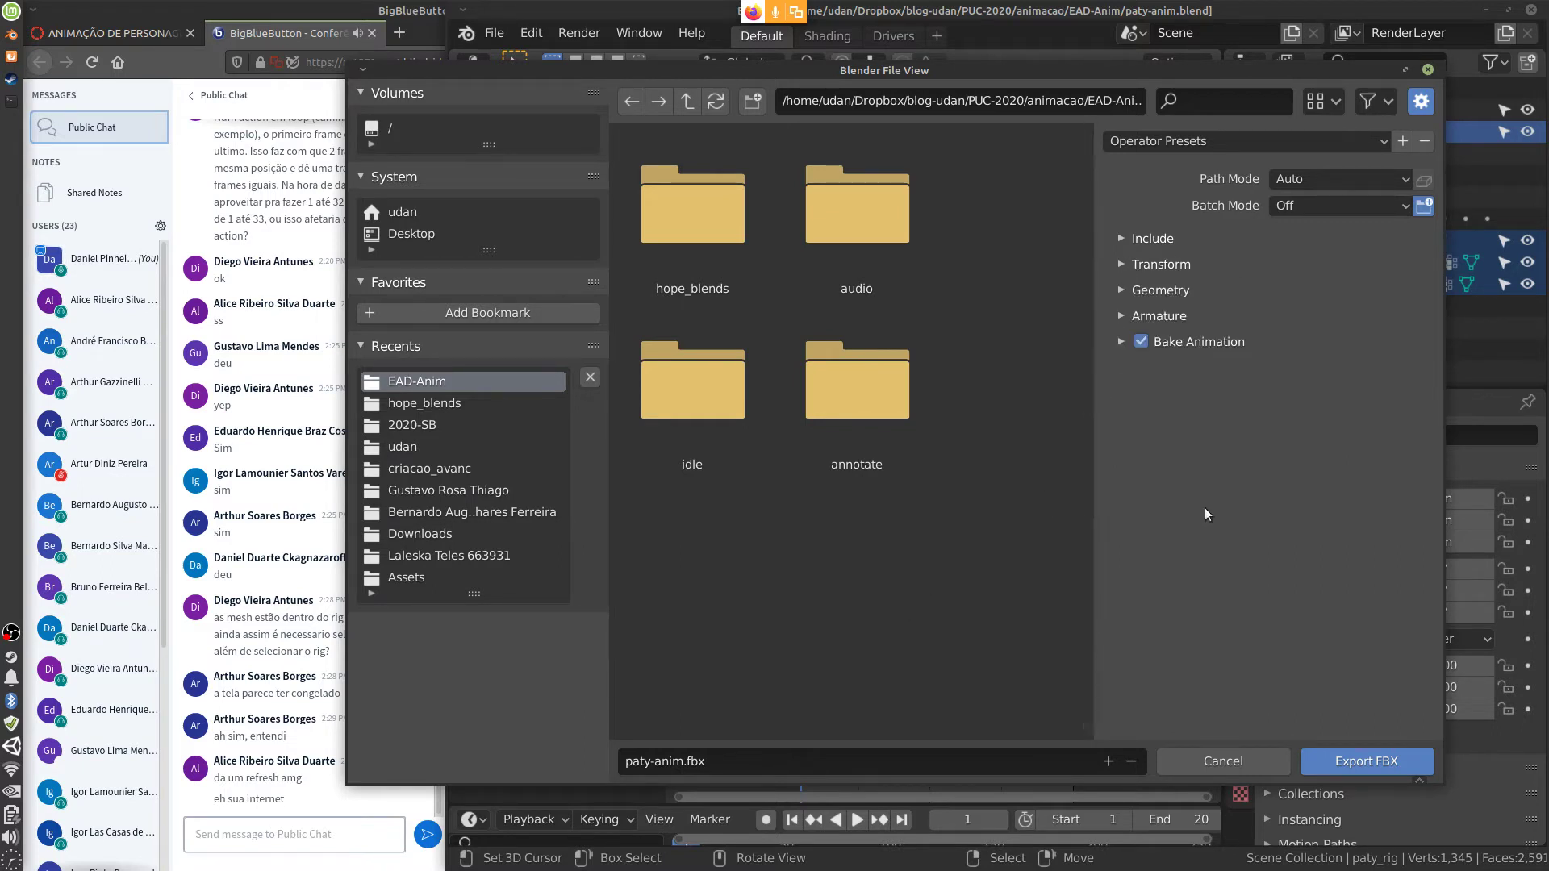
# Examine the Geometry and Armature export settings, and close the FBX export dialog without exporting
pyautogui.click(1120, 290)
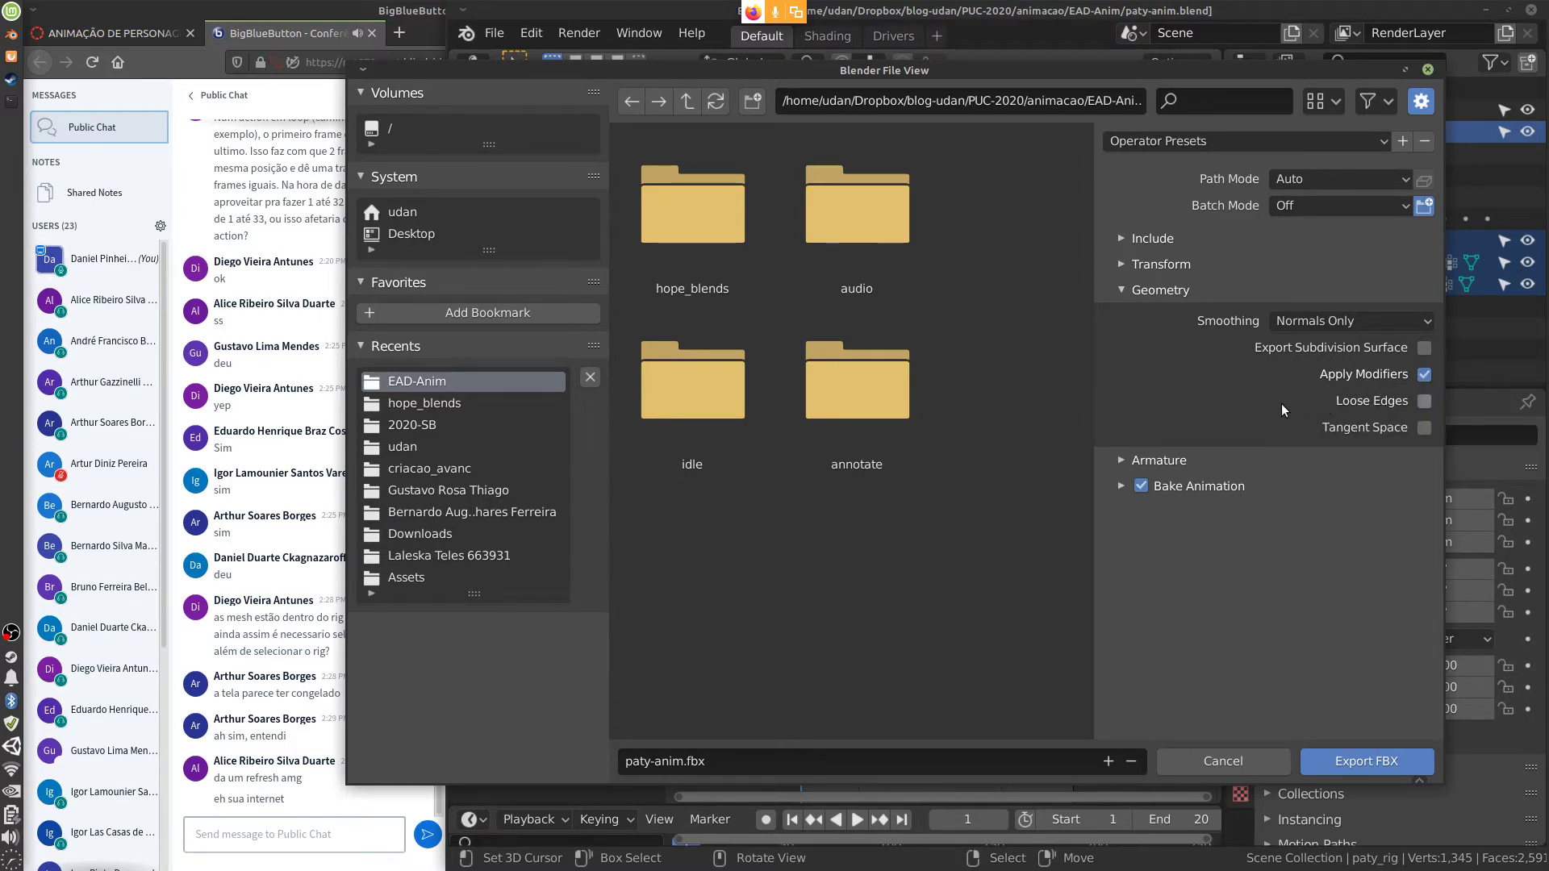
pyautogui.click(1121, 289)
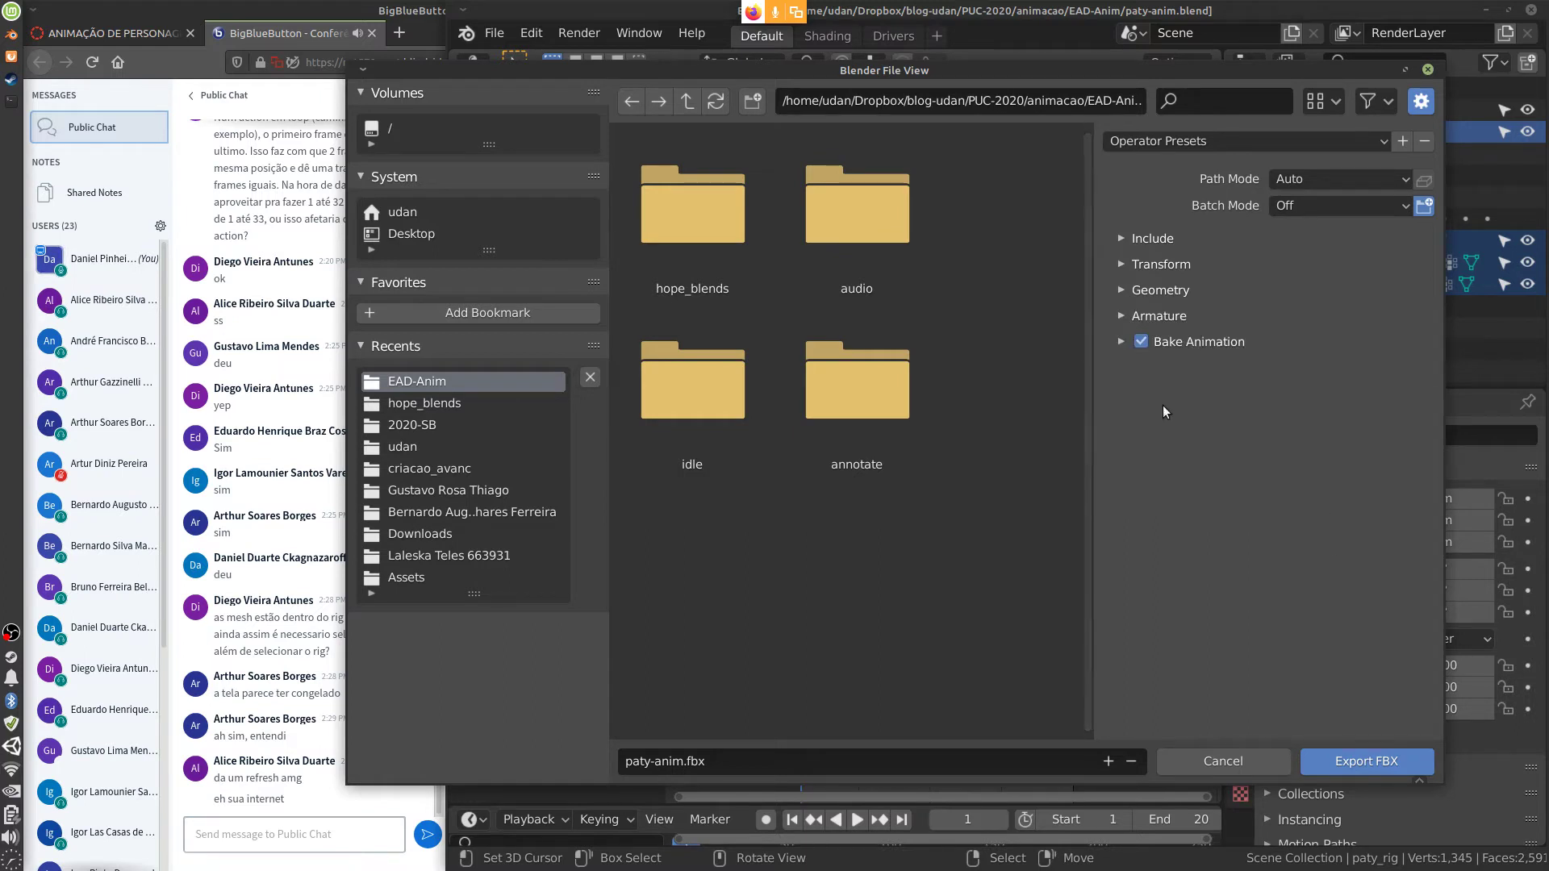
pyautogui.click(1121, 316)
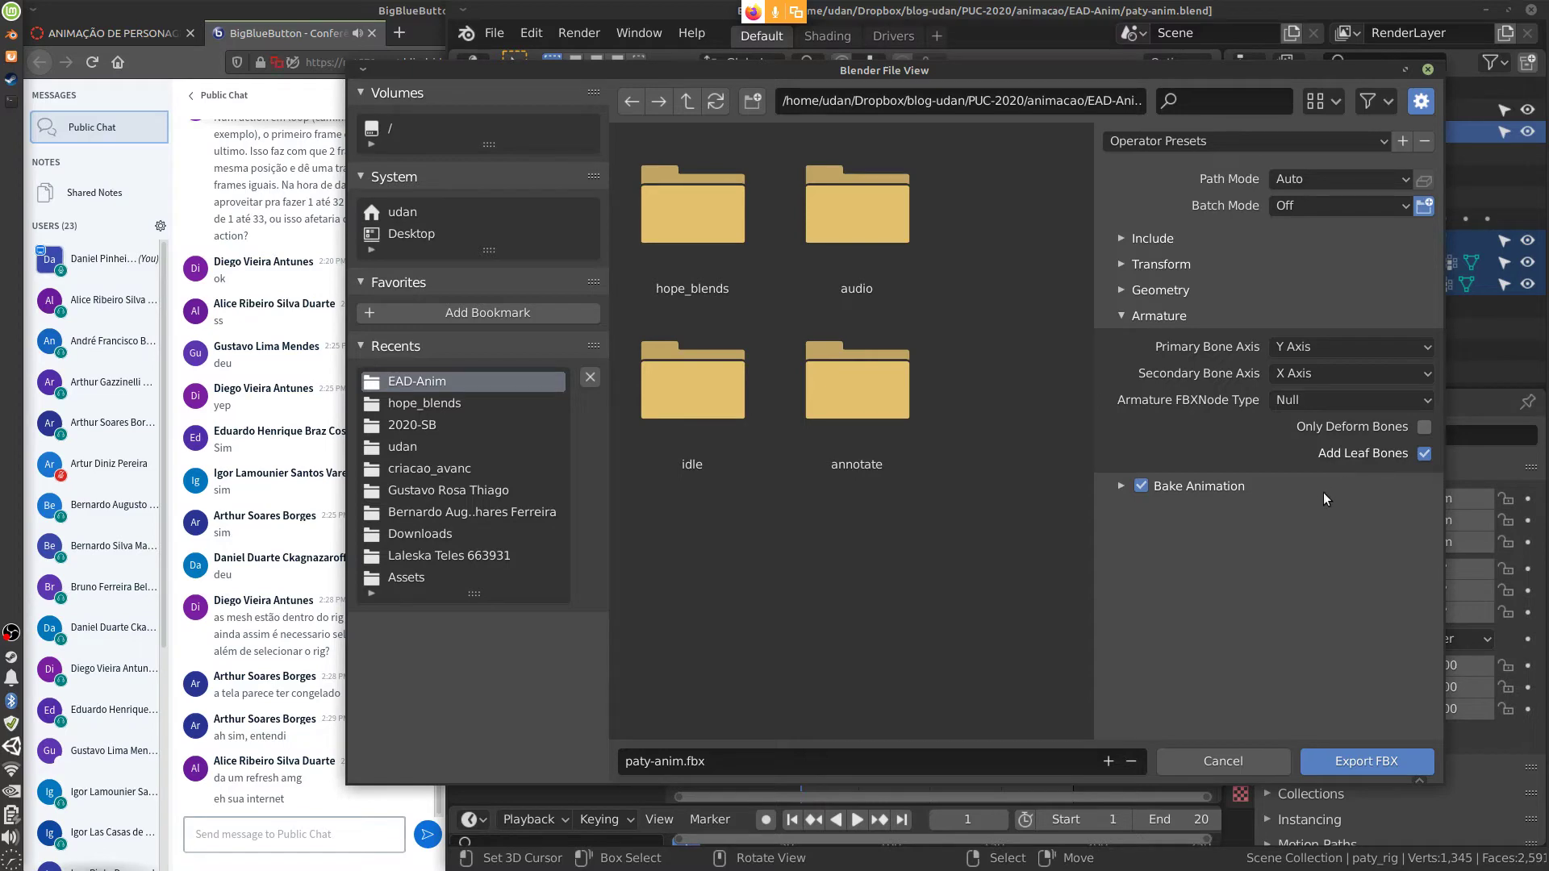
pyautogui.click(1406, 69)
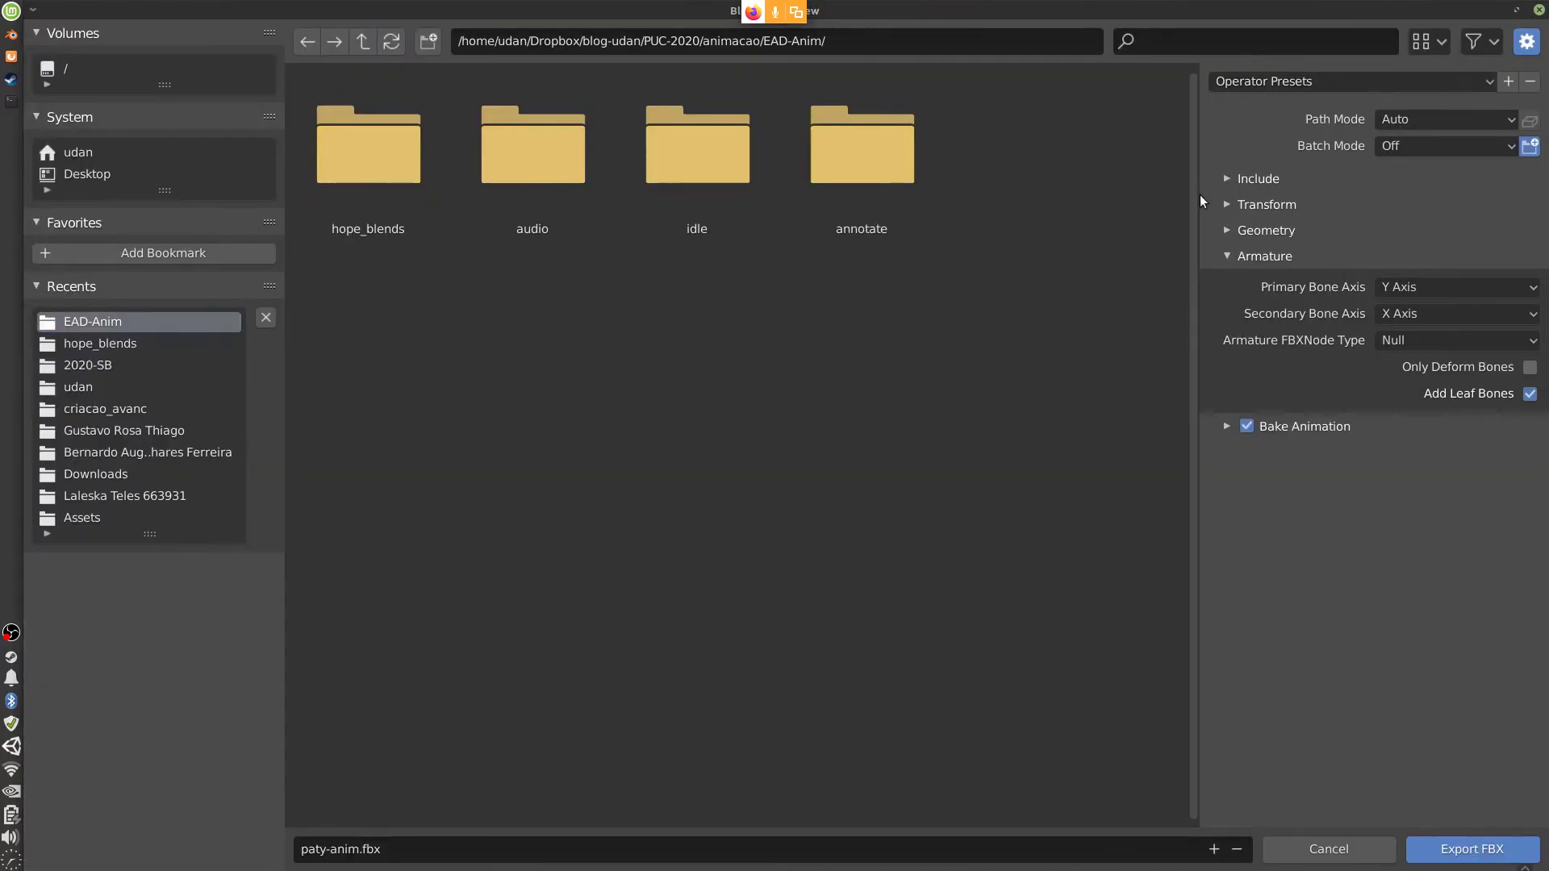
pyautogui.click(1516, 10)
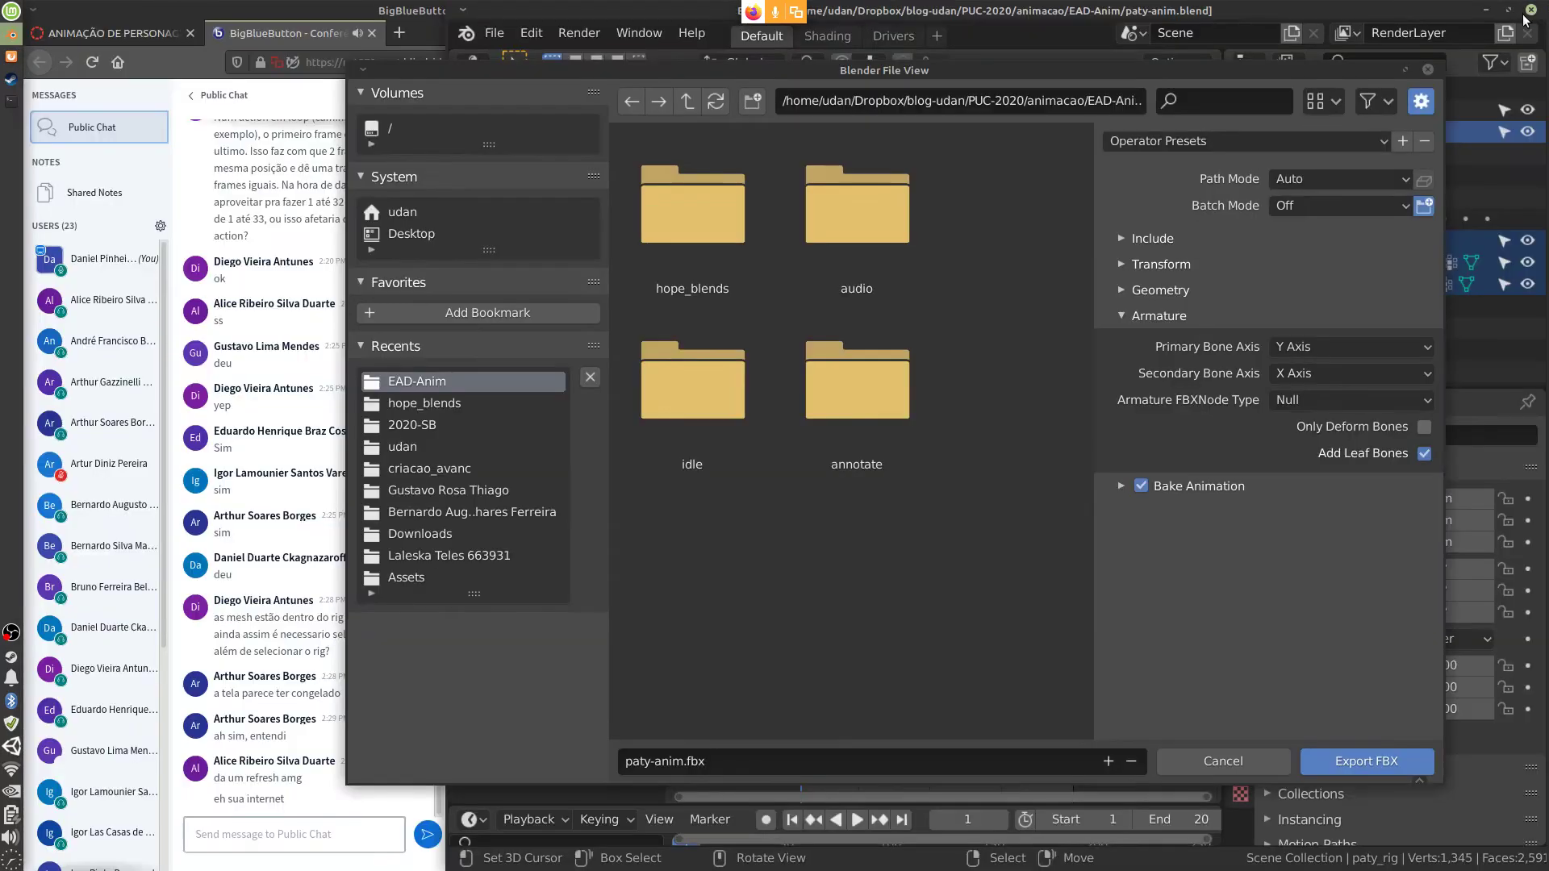
pyautogui.click(1429, 68)
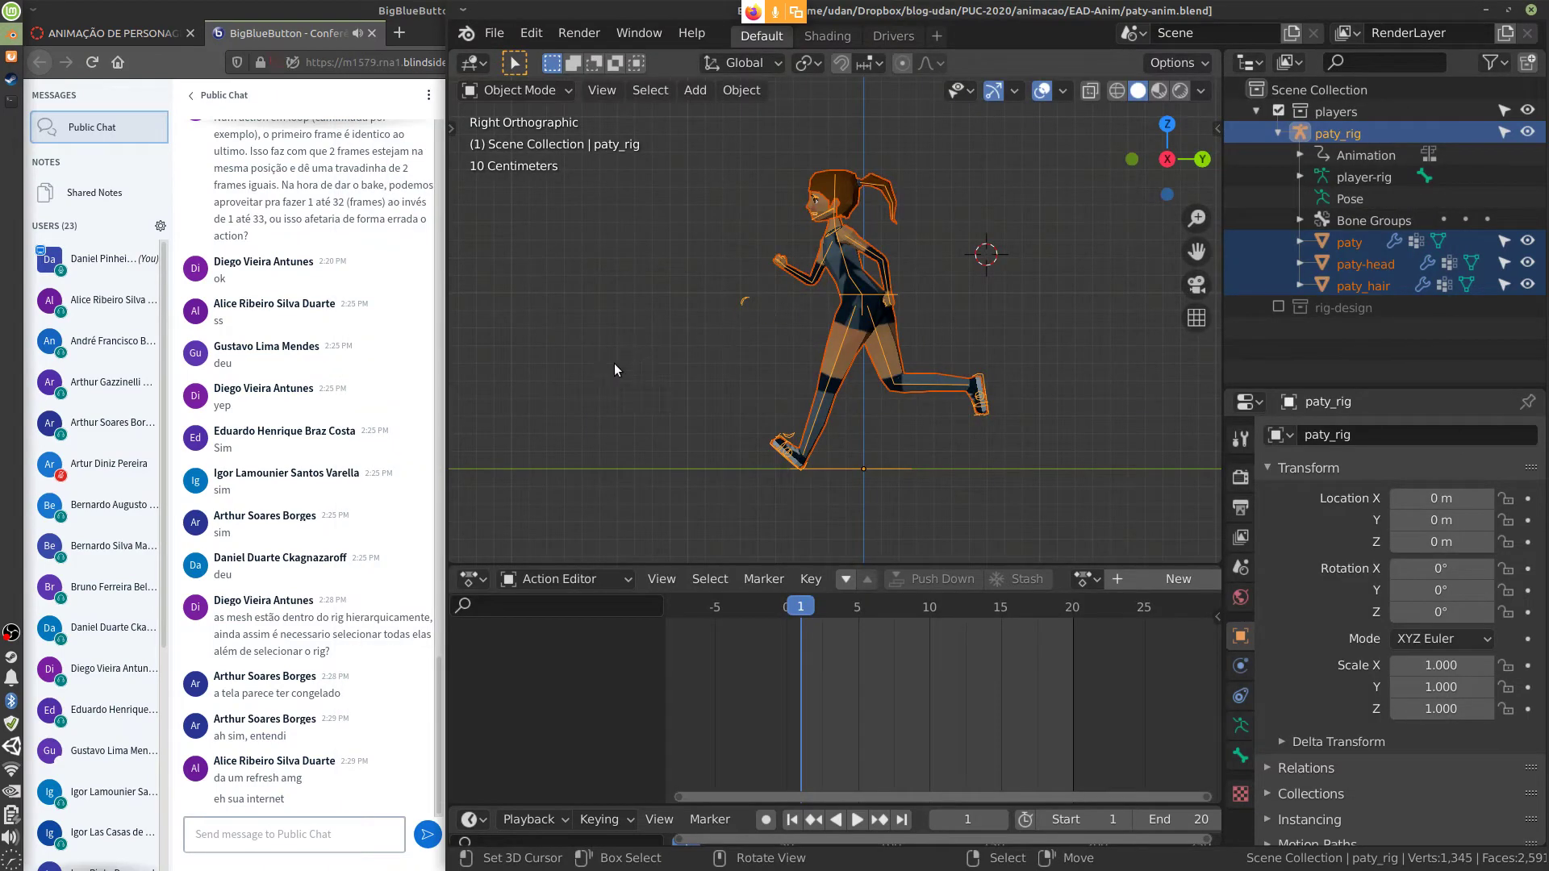
# Annotate two chained bones with circles at their joints in the empty space in front of the running character
pyautogui.moveTo(605, 380)
pyautogui.mouseDown()
pyautogui.moveTo(639, 403)
pyautogui.moveTo(597, 368)
pyautogui.moveTo(672, 298)
pyautogui.mouseUp()
pyautogui.moveTo(639, 409); pyautogui.dragTo(666, 291)
pyautogui.moveTo(648, 286)
pyautogui.mouseDown()
pyautogui.moveTo(684, 270)
pyautogui.moveTo(694, 286)
pyautogui.moveTo(668, 206)
pyautogui.mouseUp()
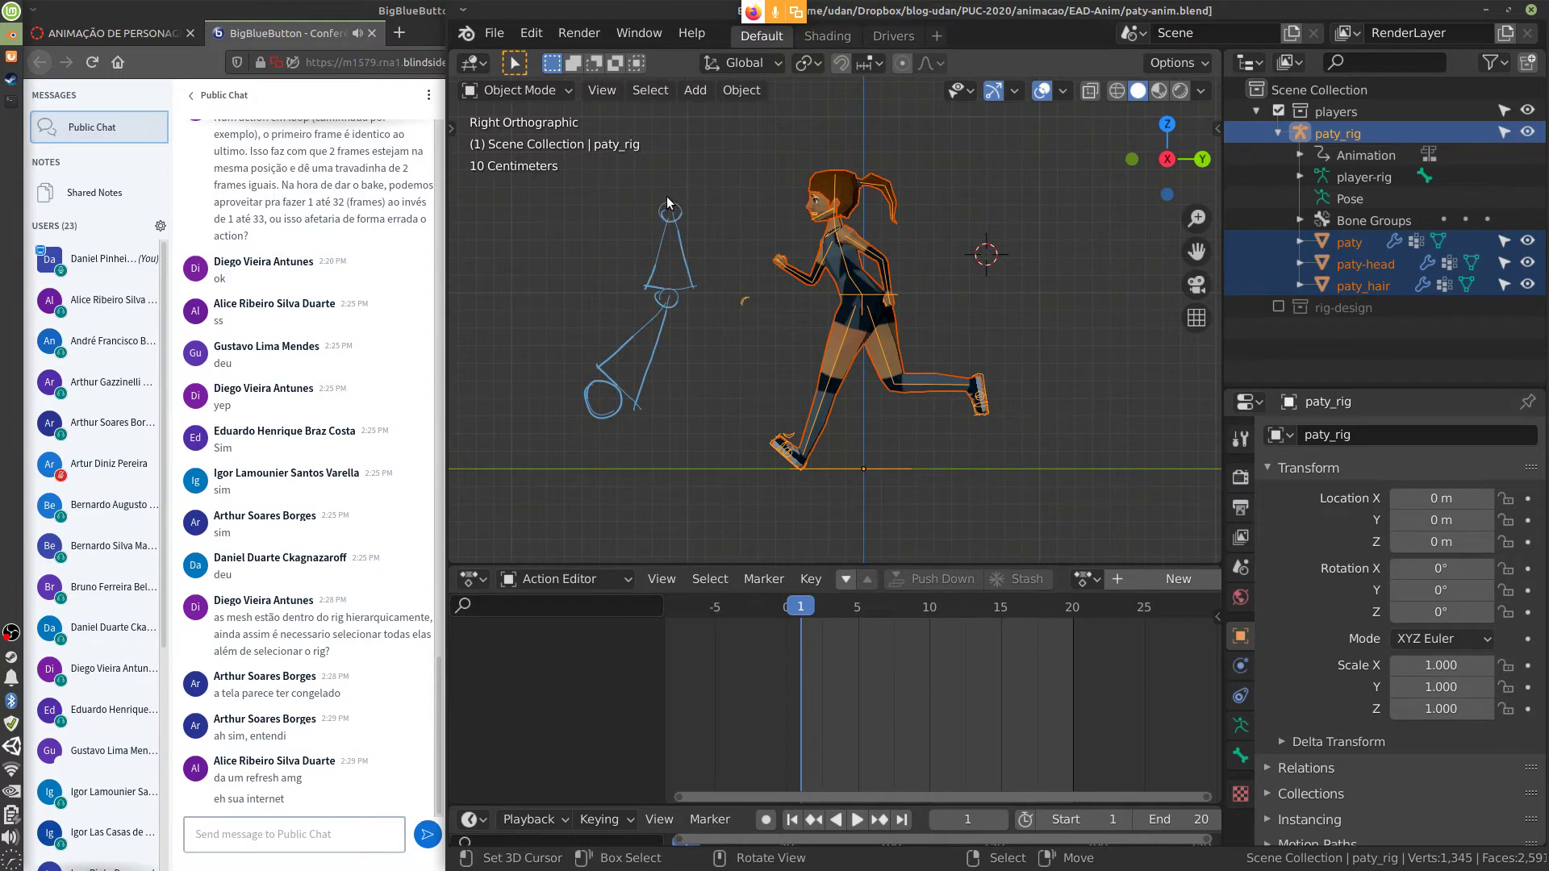
# Annotate a tiny extra leaf bone inside the circle at the tip of the sketched upper bone
pyautogui.scroll(5, 690, 191)
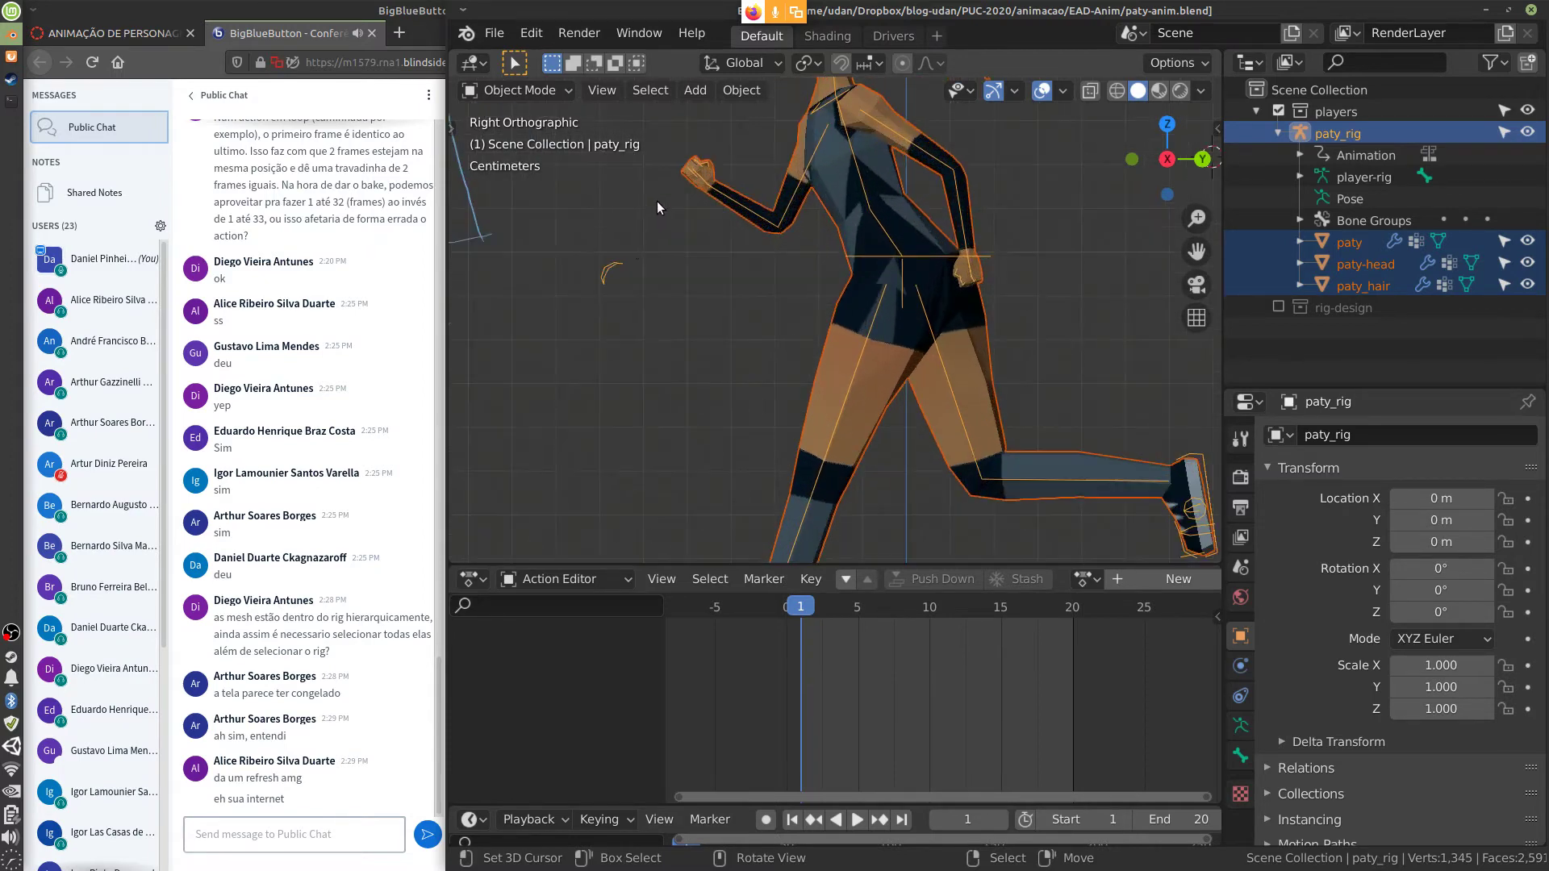
pyautogui.scroll(-4, 622, 215)
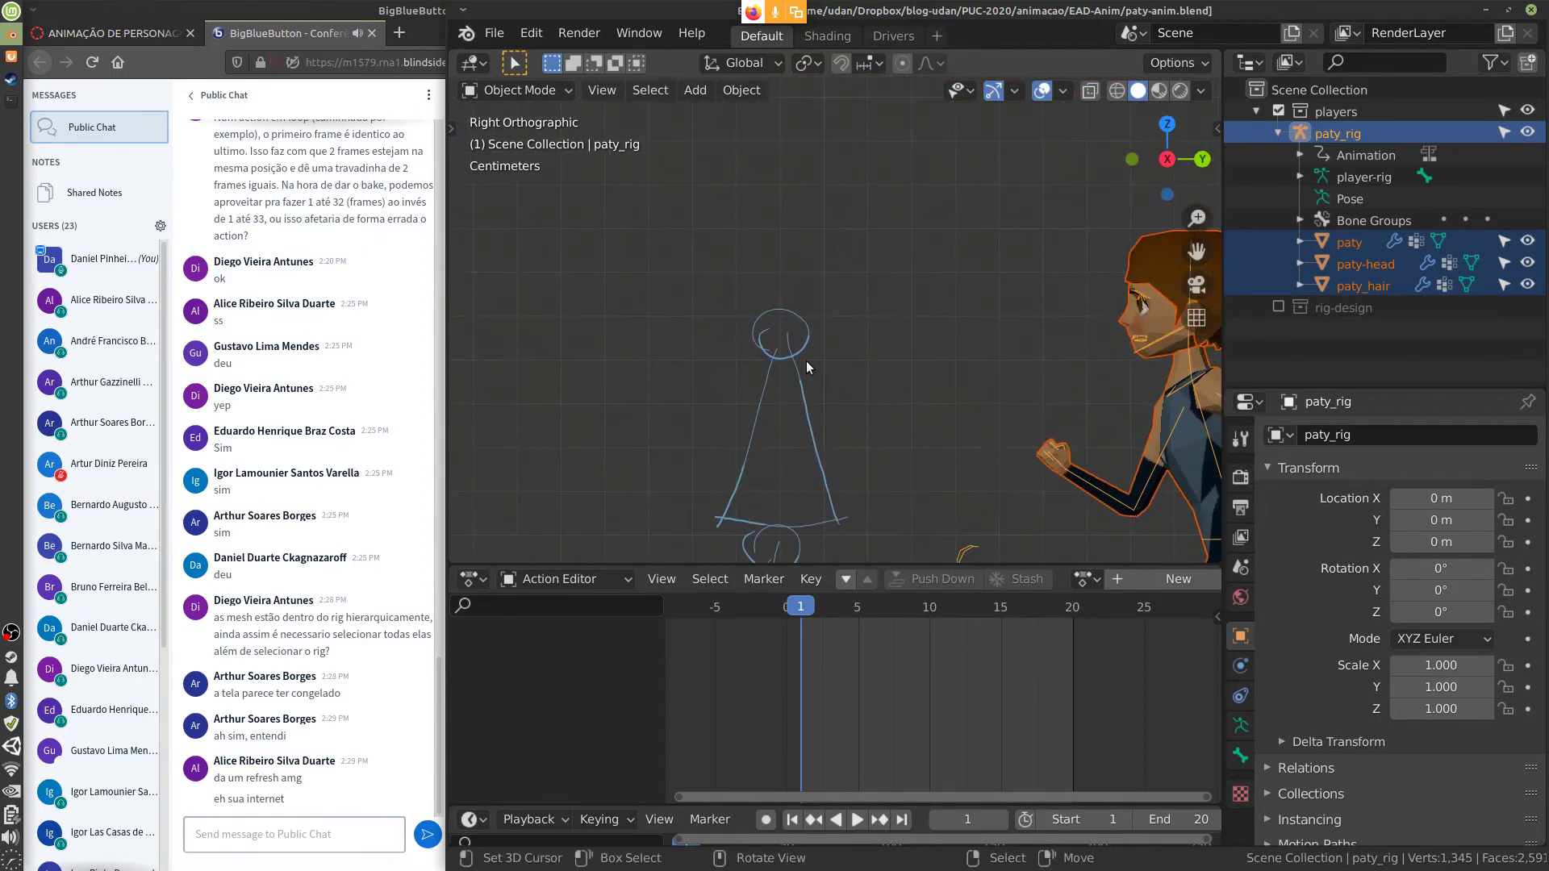
pyautogui.scroll(3, 807, 359)
pyautogui.scroll(3, 646, 355)
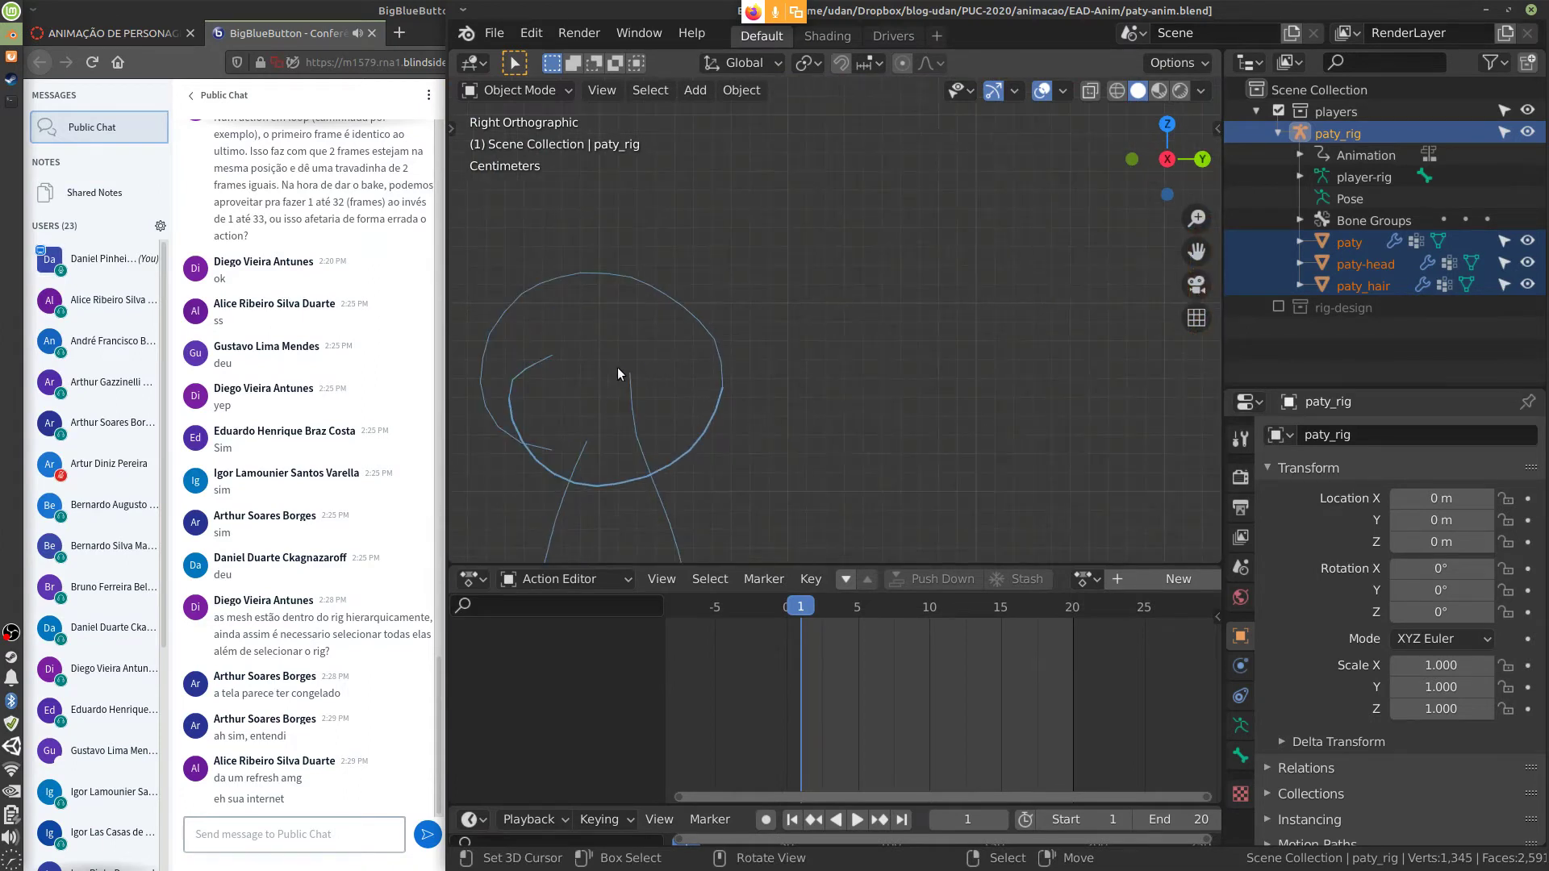
pyautogui.moveTo(596, 399)
pyautogui.mouseDown()
pyautogui.moveTo(613, 427)
pyautogui.moveTo(638, 382)
pyautogui.moveTo(570, 396)
pyautogui.moveTo(596, 305)
pyautogui.moveTo(626, 384)
pyautogui.mouseUp()
pyautogui.moveTo(599, 303)
pyautogui.mouseDown()
pyautogui.moveTo(583, 284)
pyautogui.moveTo(617, 300)
pyautogui.mouseUp()
pyautogui.scroll(-8, 854, 390)
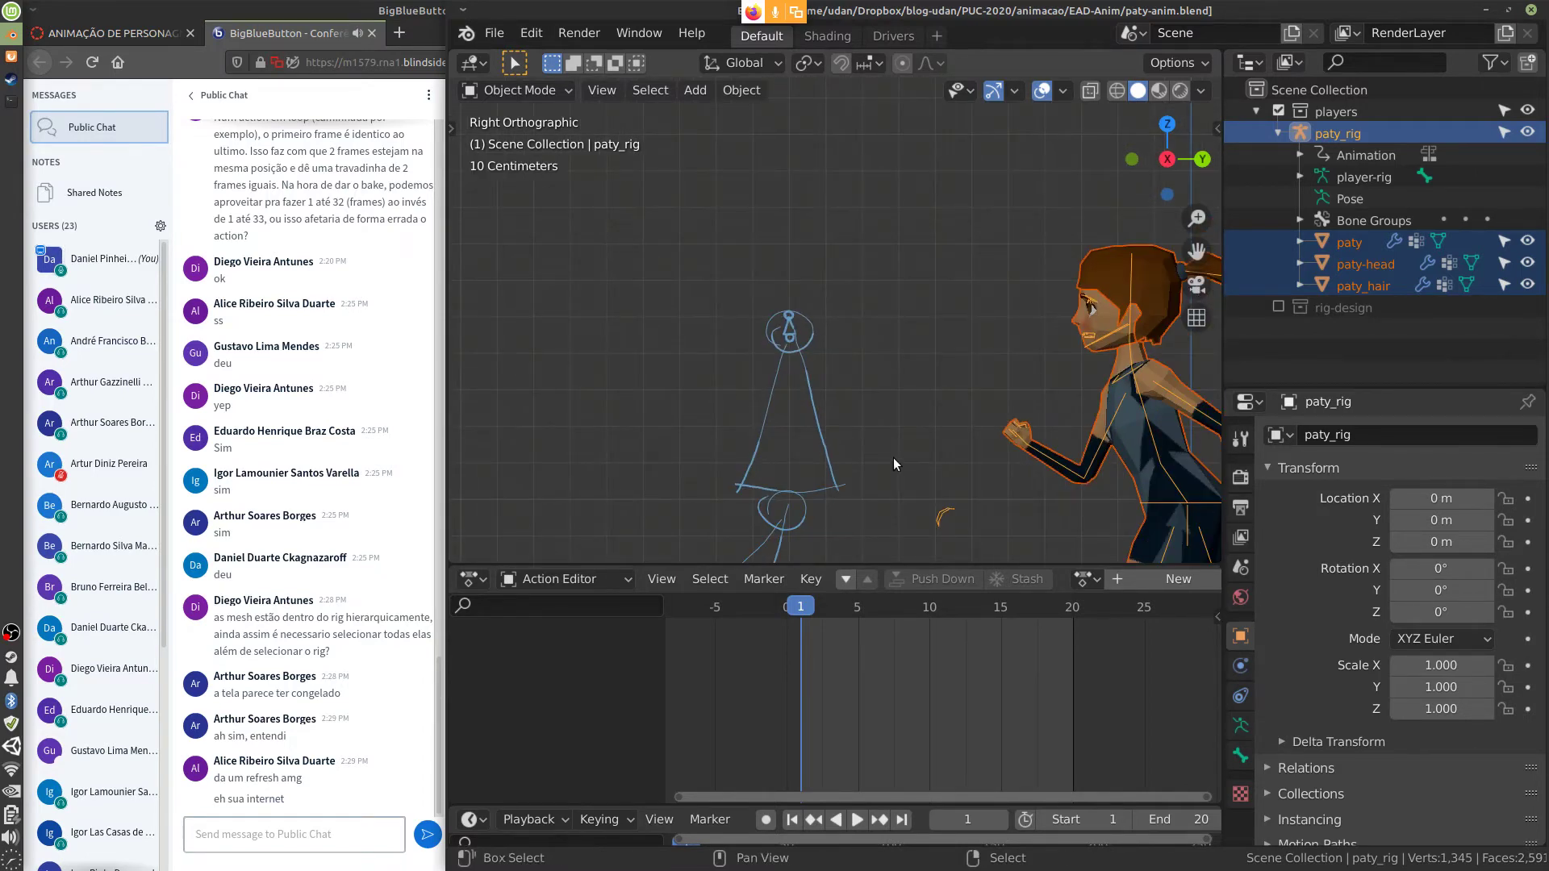
pyautogui.keyDown('shift'); pyautogui.moveTo(893, 458); pyautogui.dragTo(921, 299, button='middle'); pyautogui.keyUp('shift')
pyautogui.scroll(-4, 965, 322)
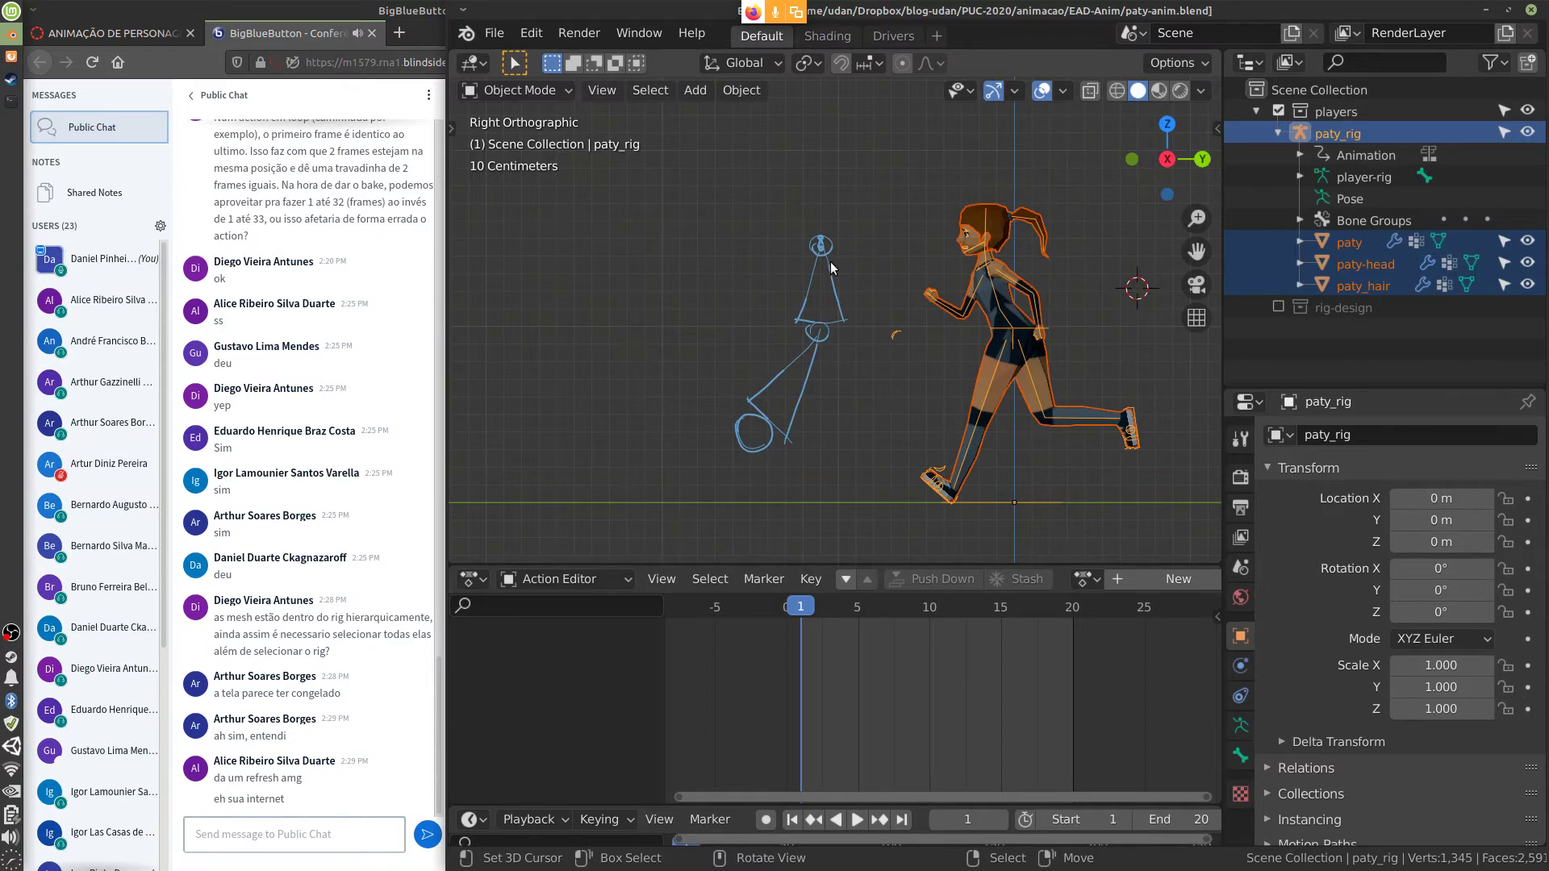
# Start an FBX export limited to selected objects and to the Armature and Mesh object types
pyautogui.click(493, 32)
pyautogui.moveTo(623, 334)
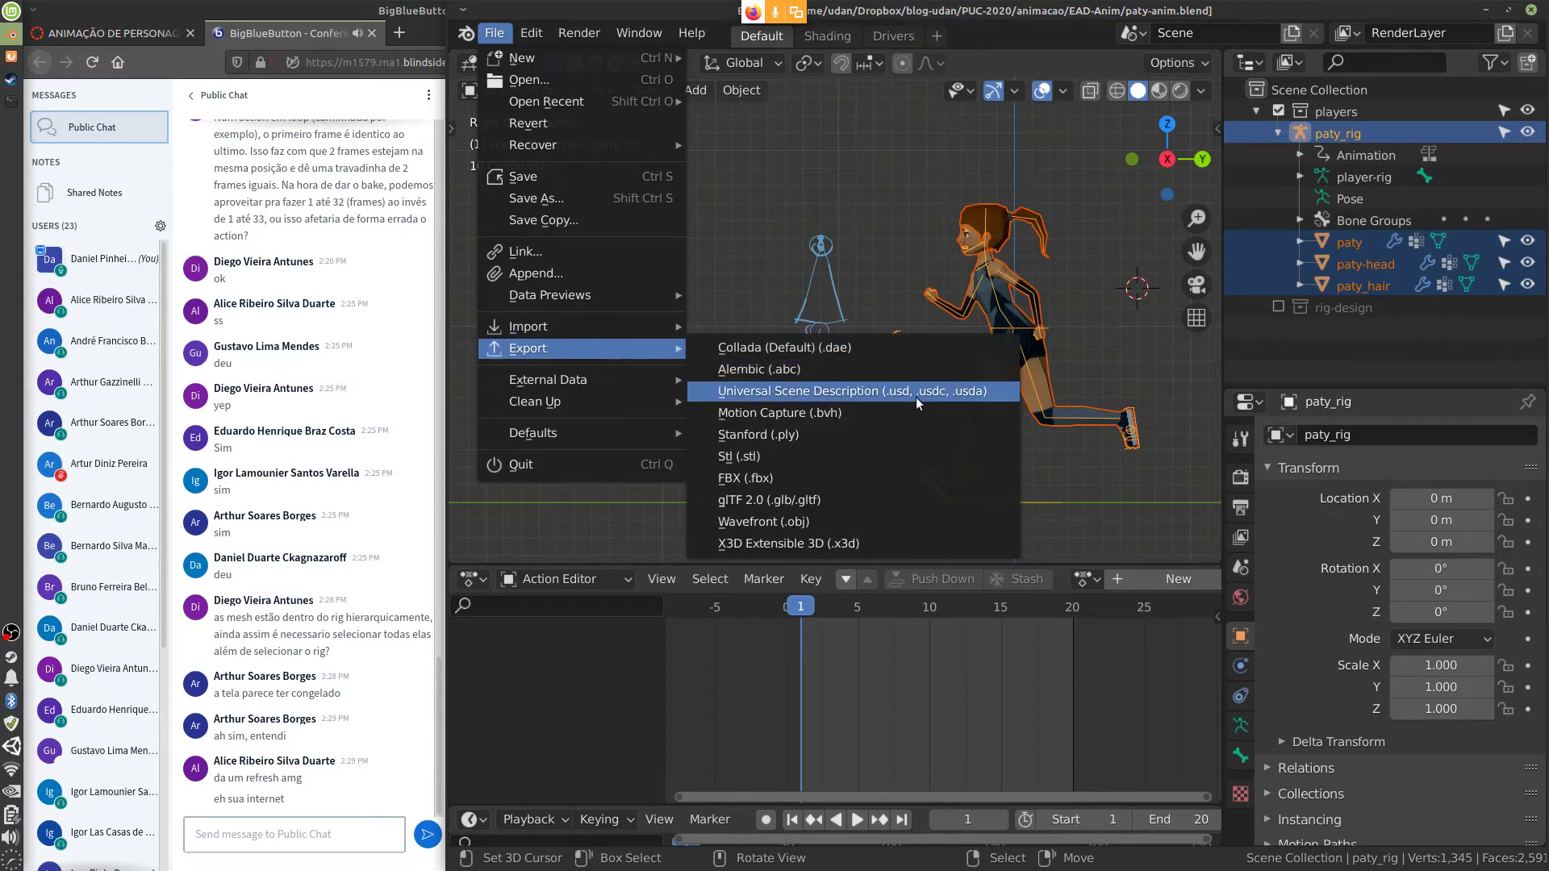
pyautogui.click(892, 474)
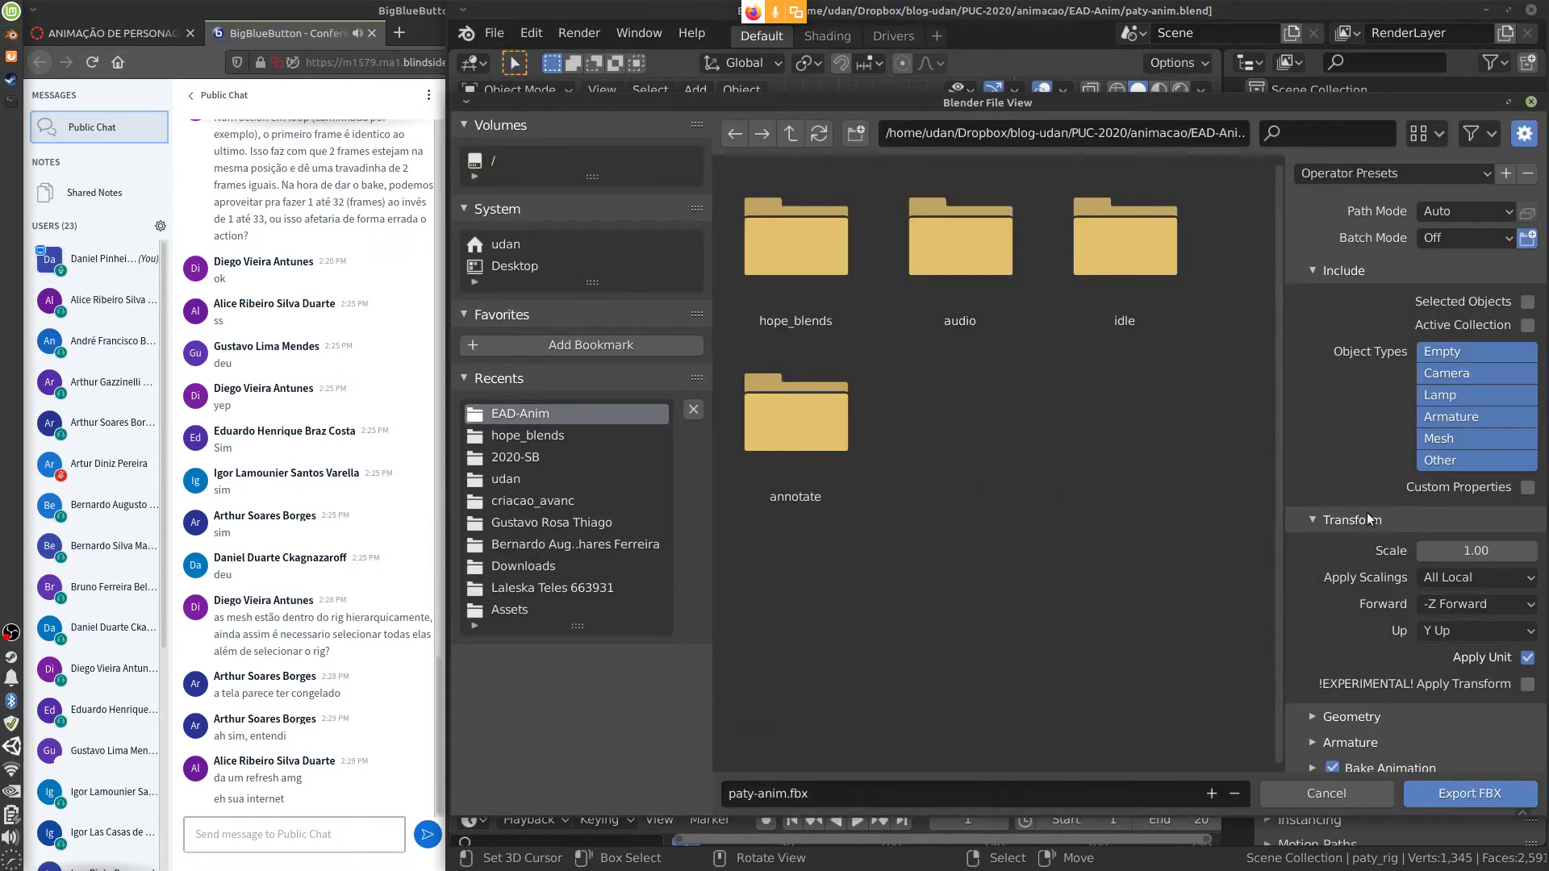
pyautogui.click(1526, 302)
pyautogui.click(1473, 348)
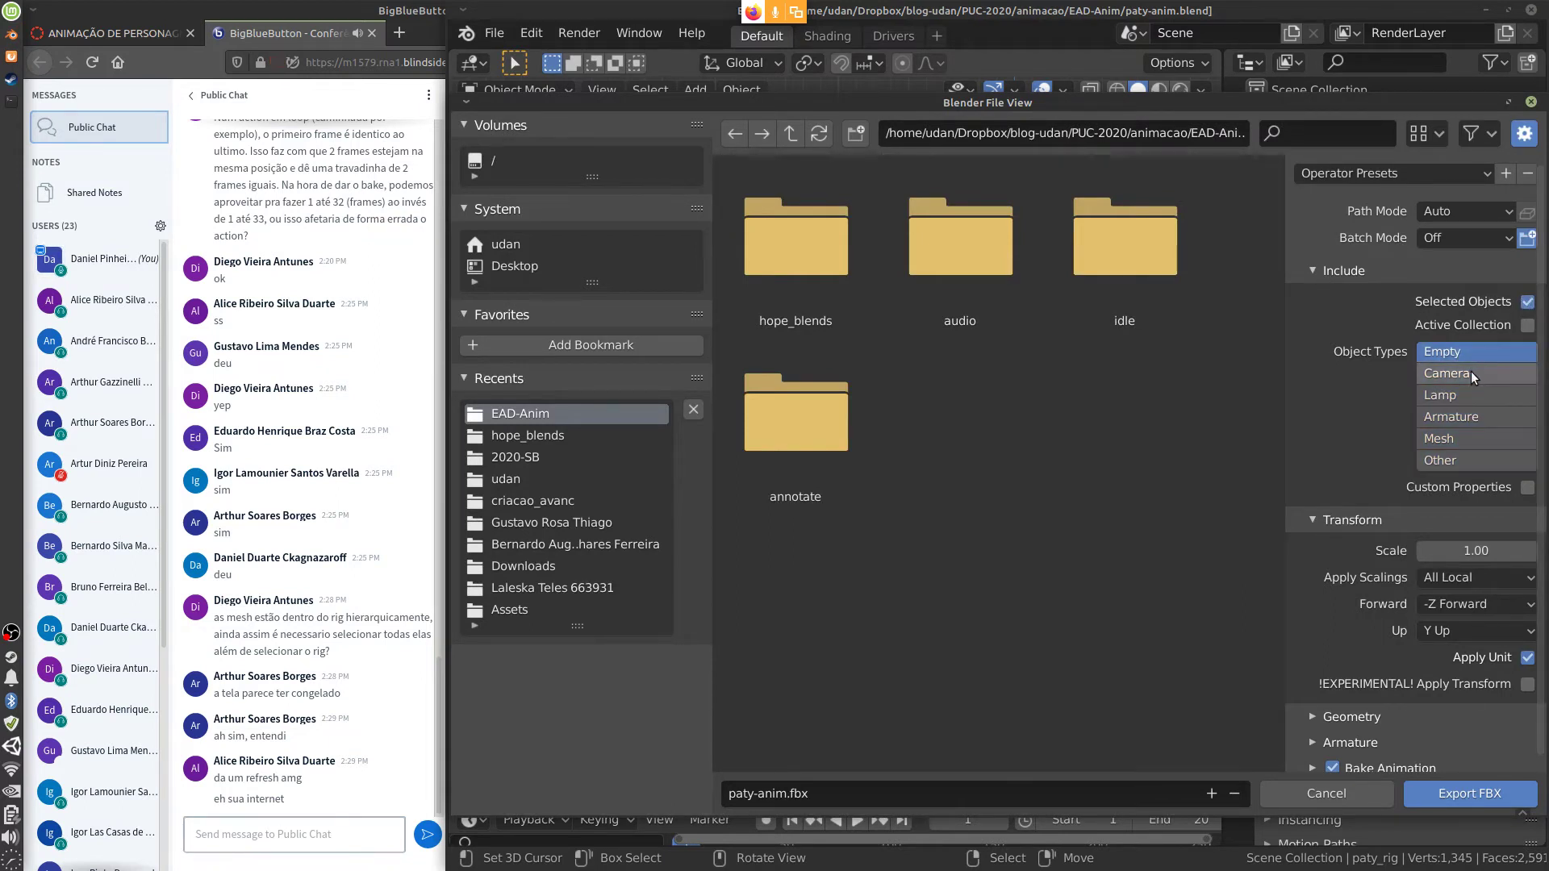
pyautogui.click(1469, 416)
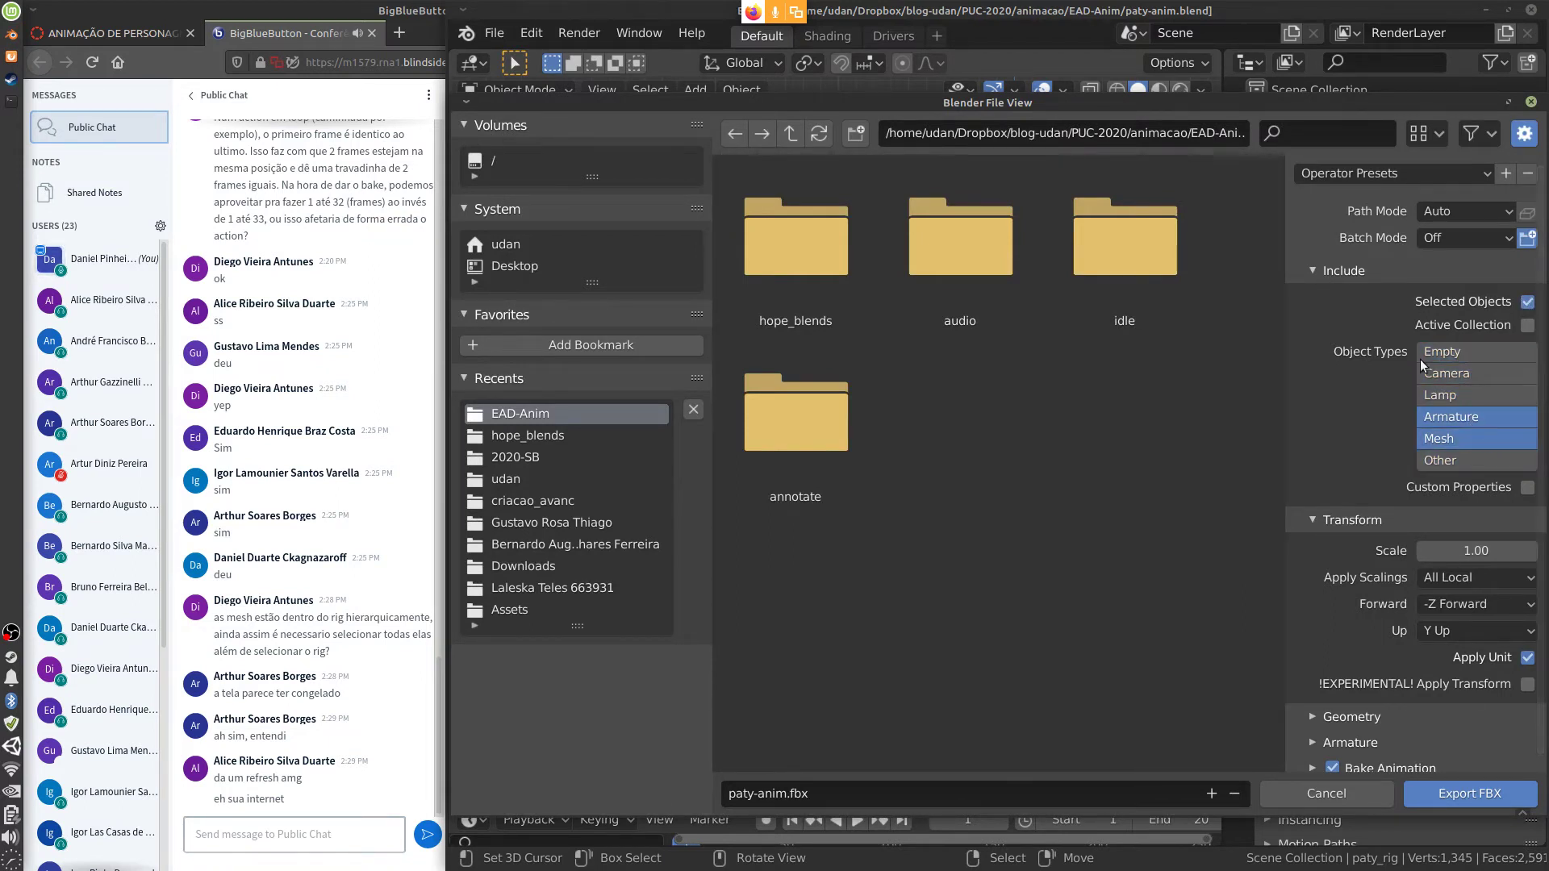
# Set the FBX export's Forward axis to Z Forward in the Transform settings
pyautogui.click(1314, 271)
pyautogui.click(1492, 375)
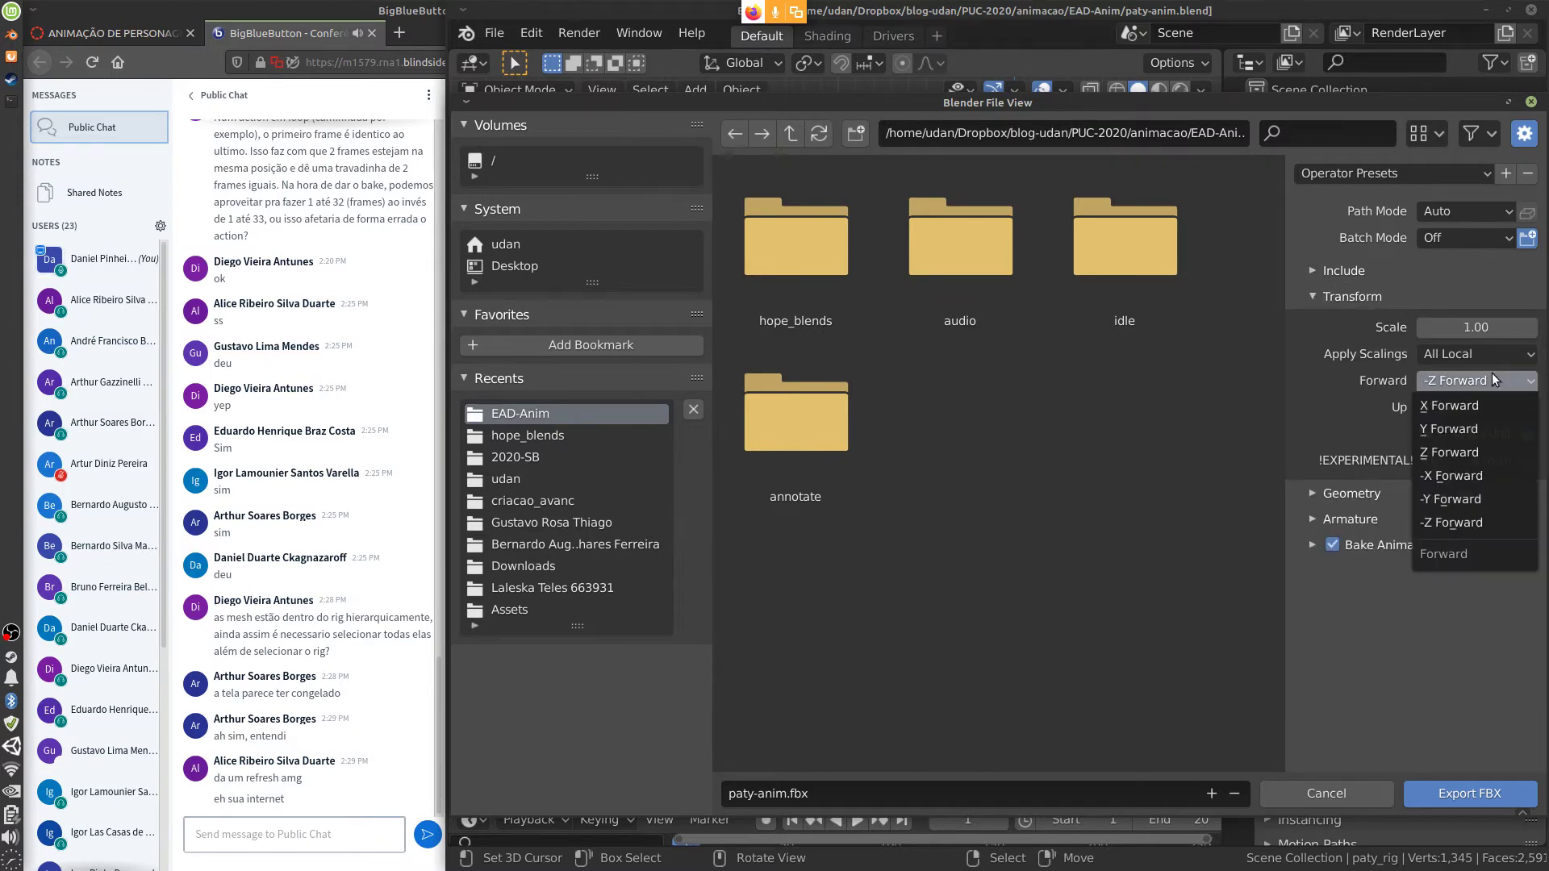
pyautogui.click(1489, 450)
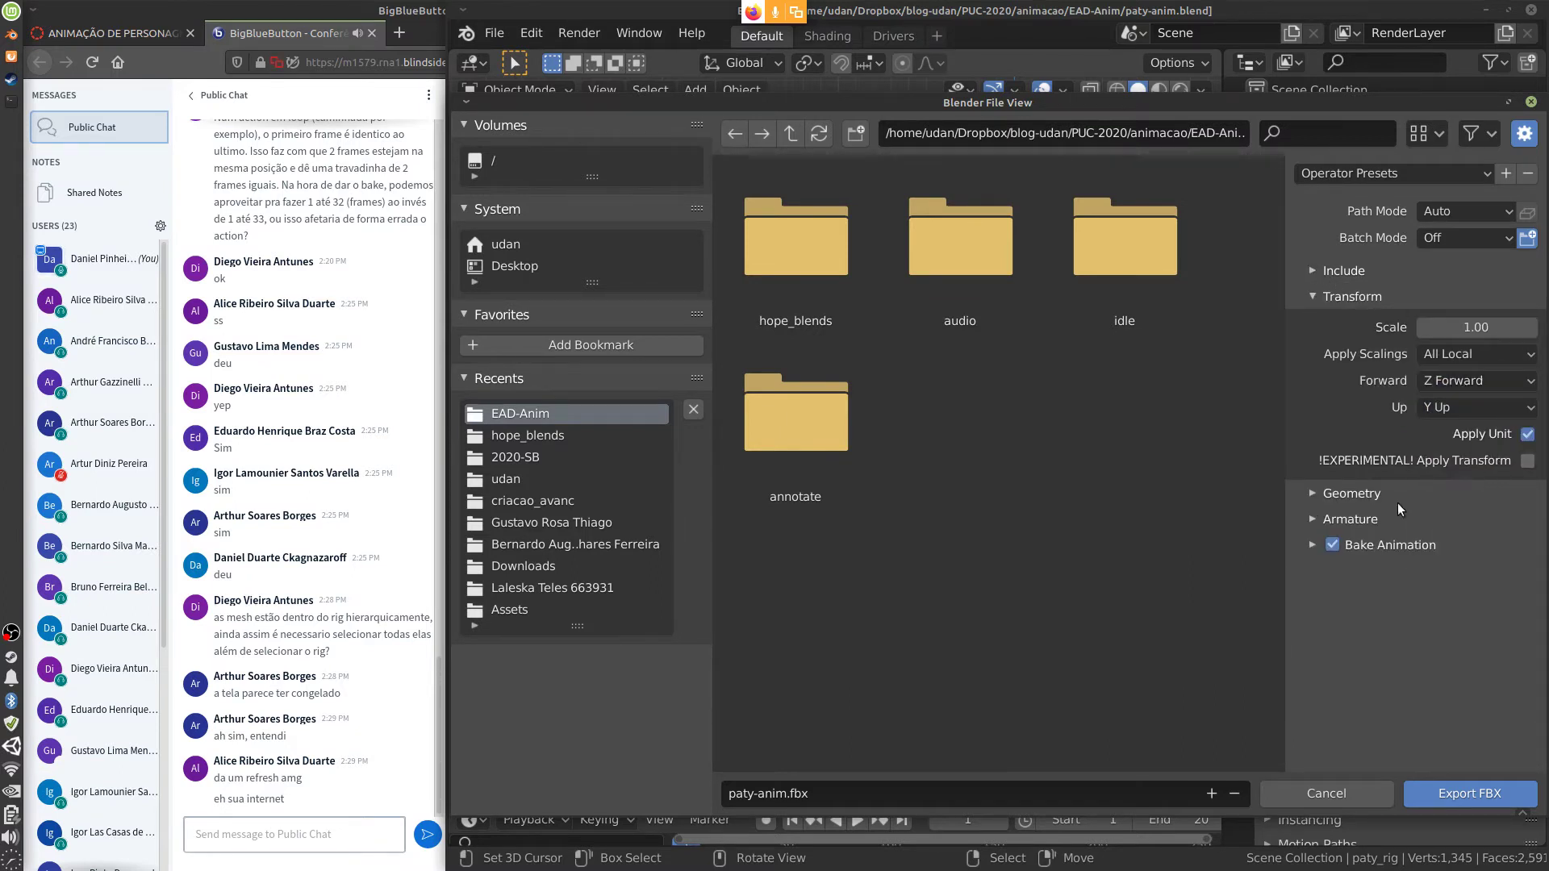
pyautogui.click(1313, 297)
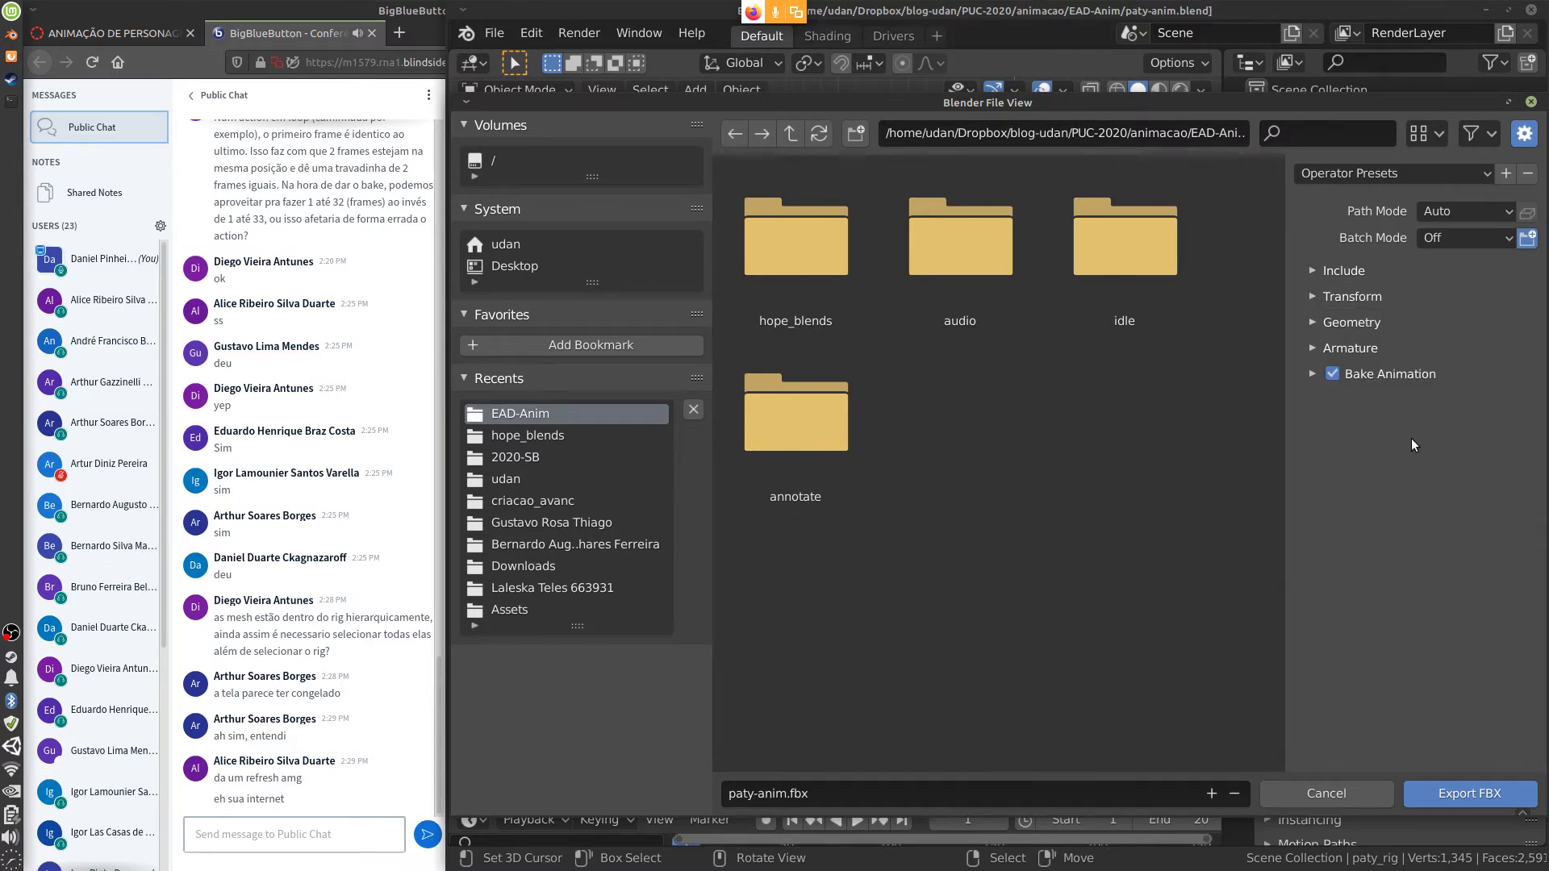
# Disable Add Leaf Bones in the FBX export's Armature settings
pyautogui.click(1312, 349)
pyautogui.click(1527, 487)
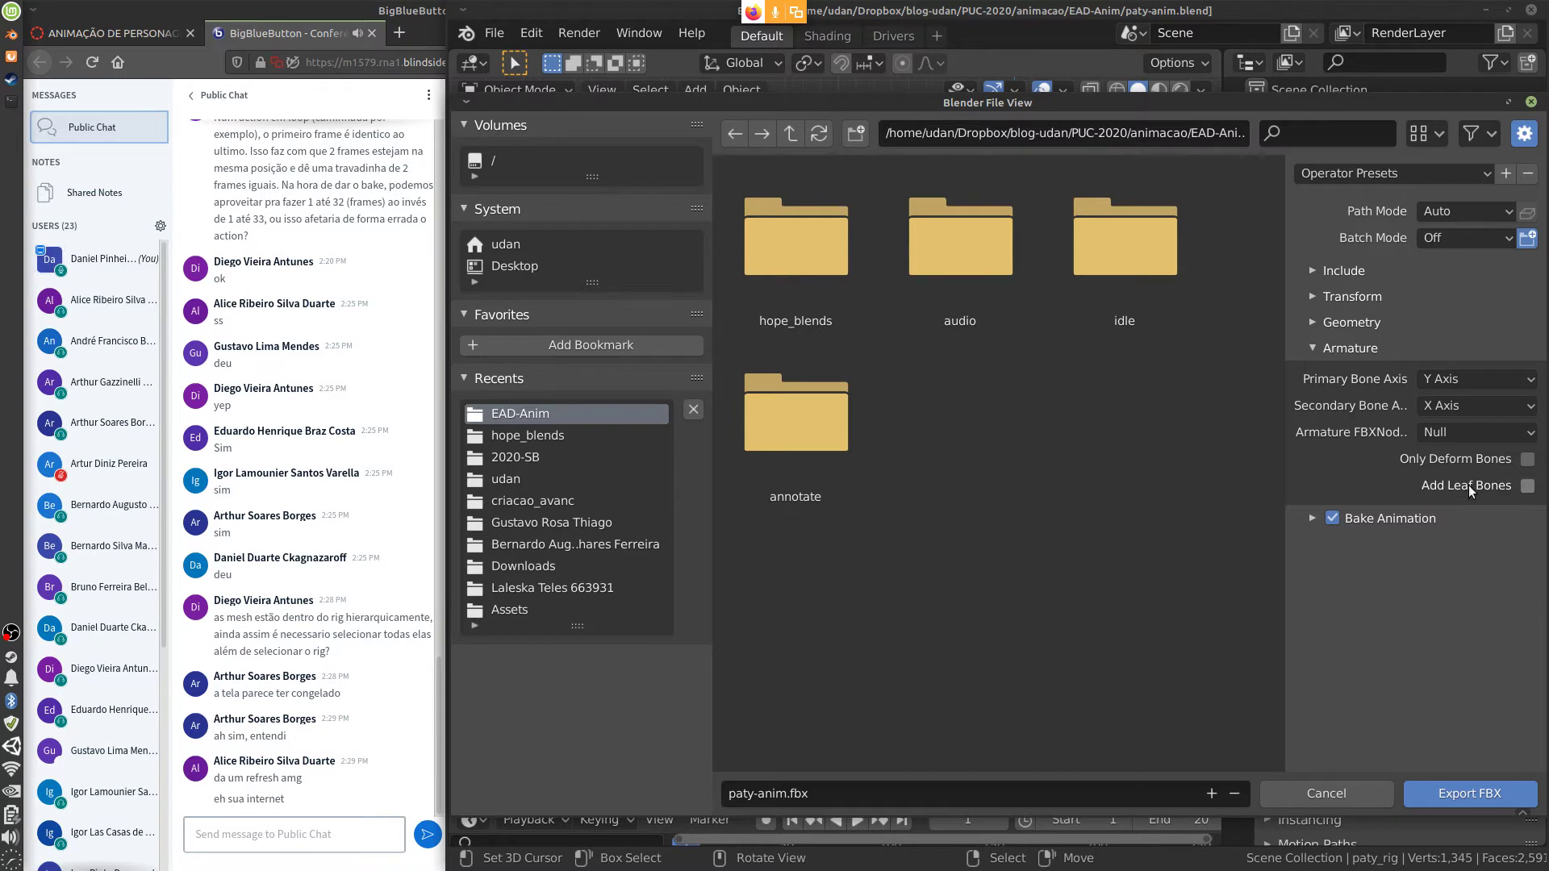
pyautogui.click(1312, 348)
# Disable NLA Strips in the Bake Animation settings and export the character as paty-anim.fbx
pyautogui.click(1311, 375)
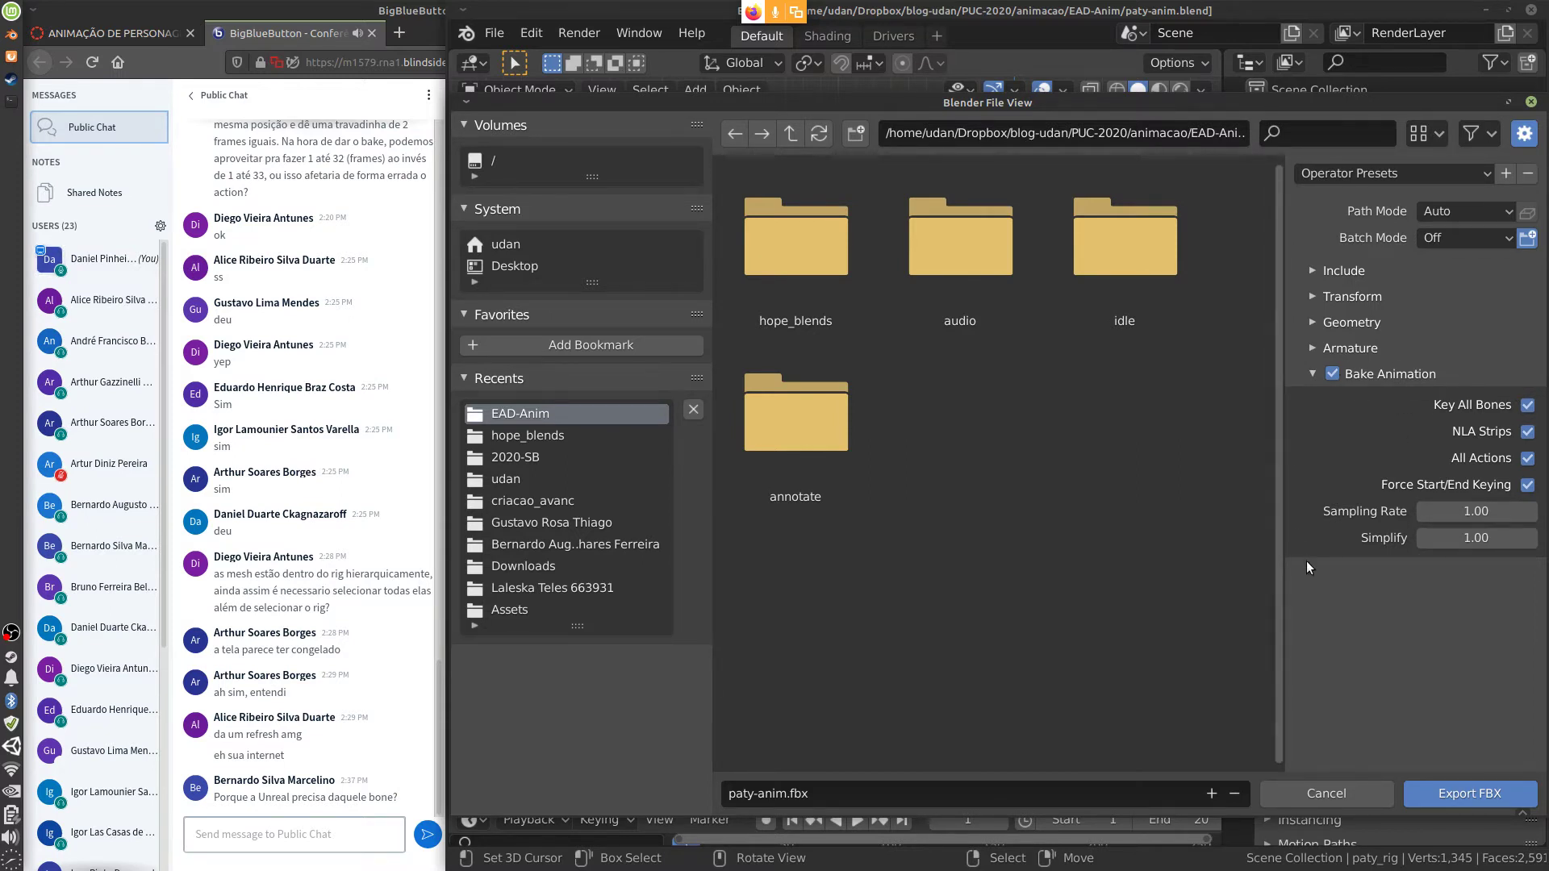
pyautogui.click(1528, 433)
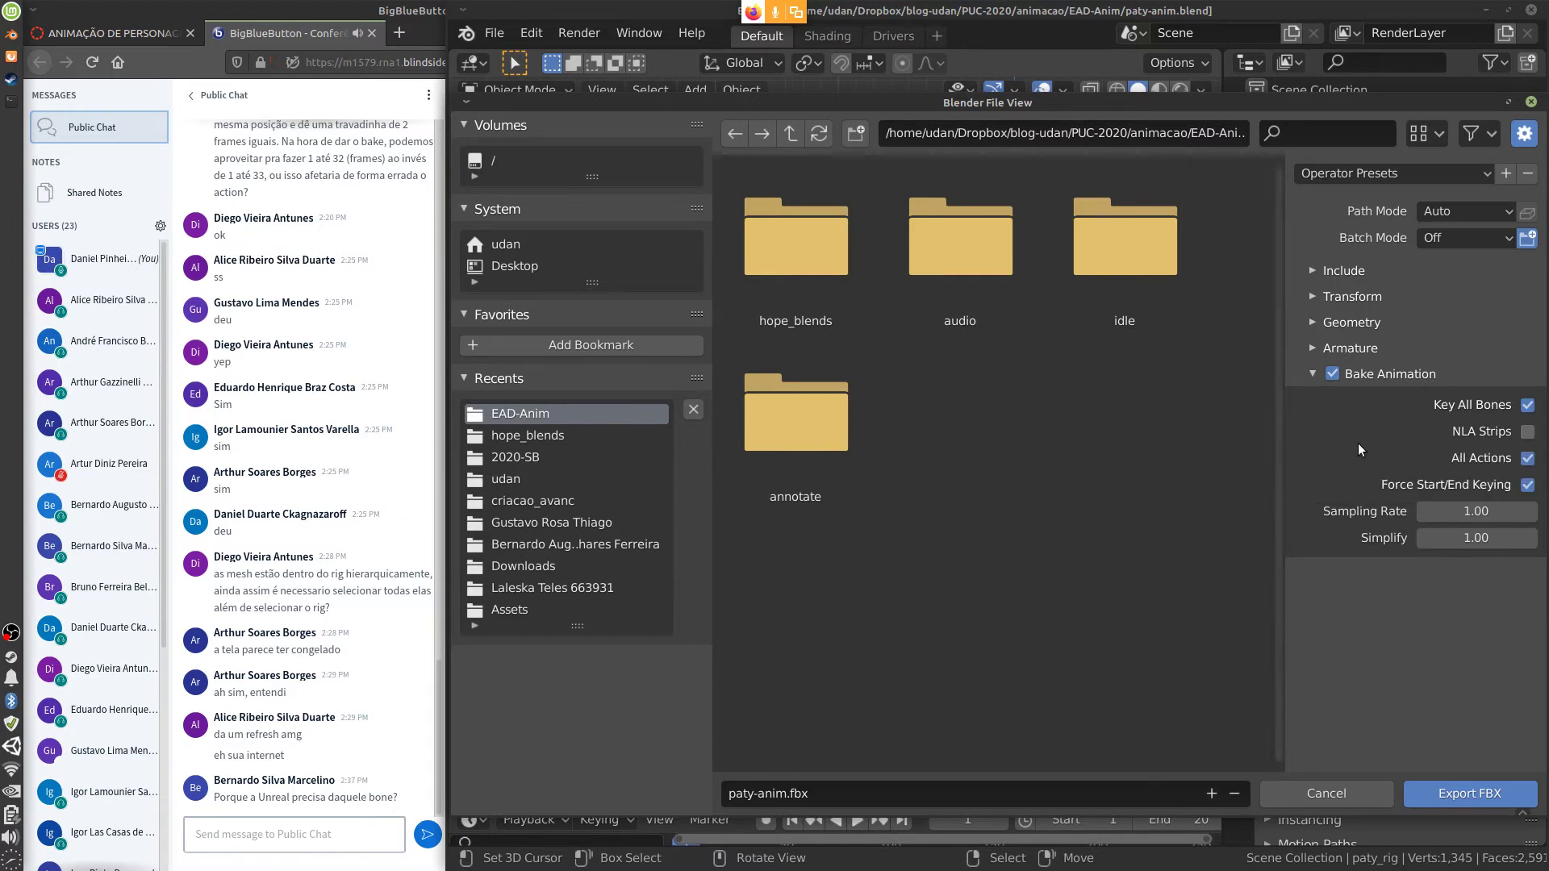
pyautogui.click(1527, 432)
pyautogui.click(1527, 432)
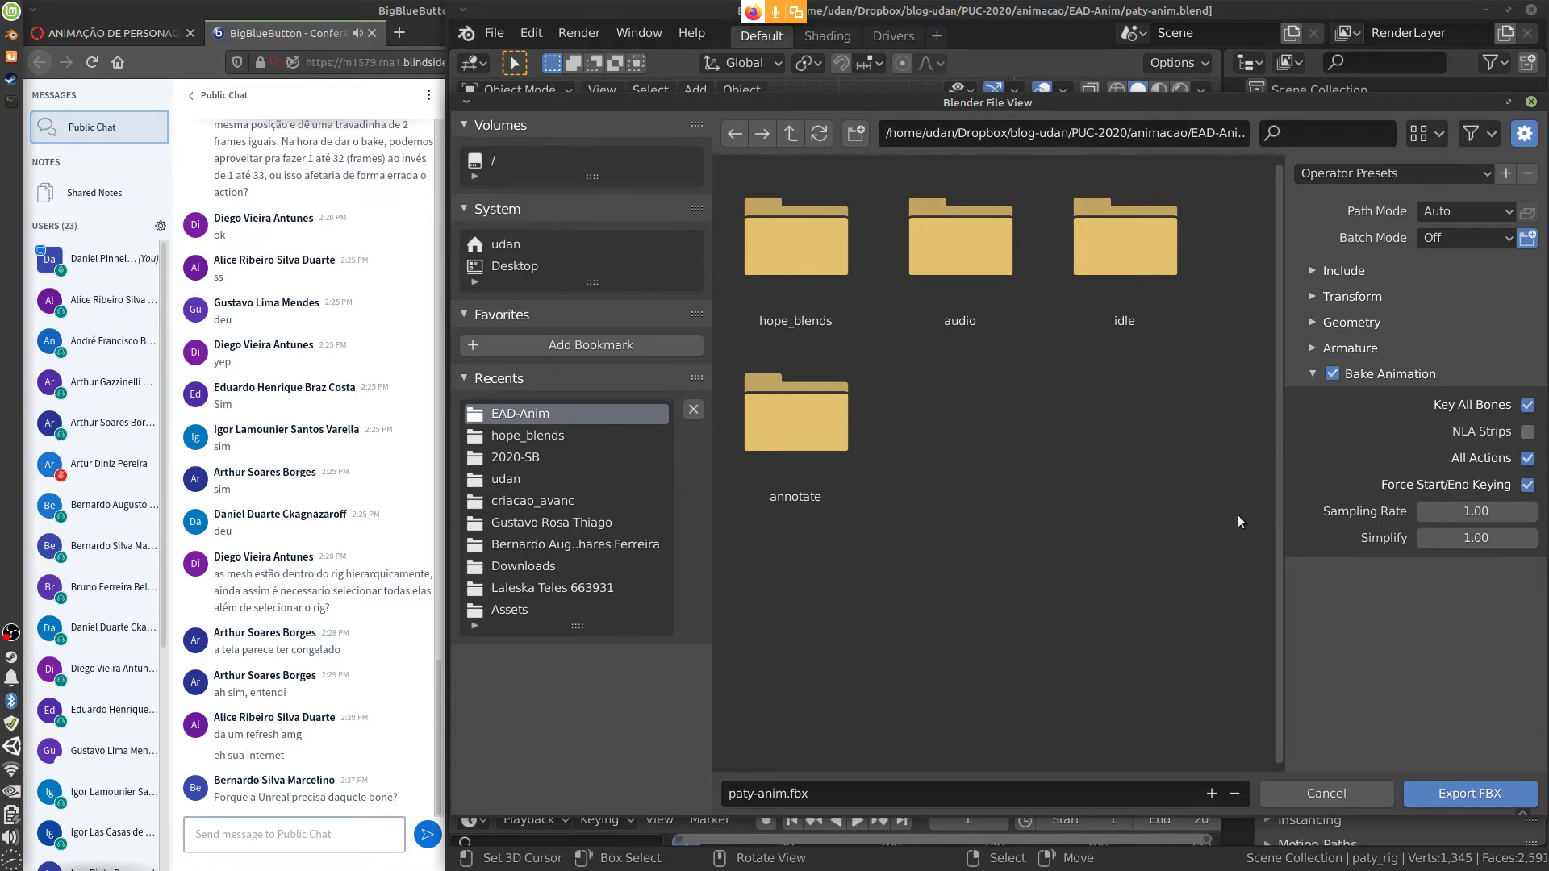
pyautogui.click(1527, 485)
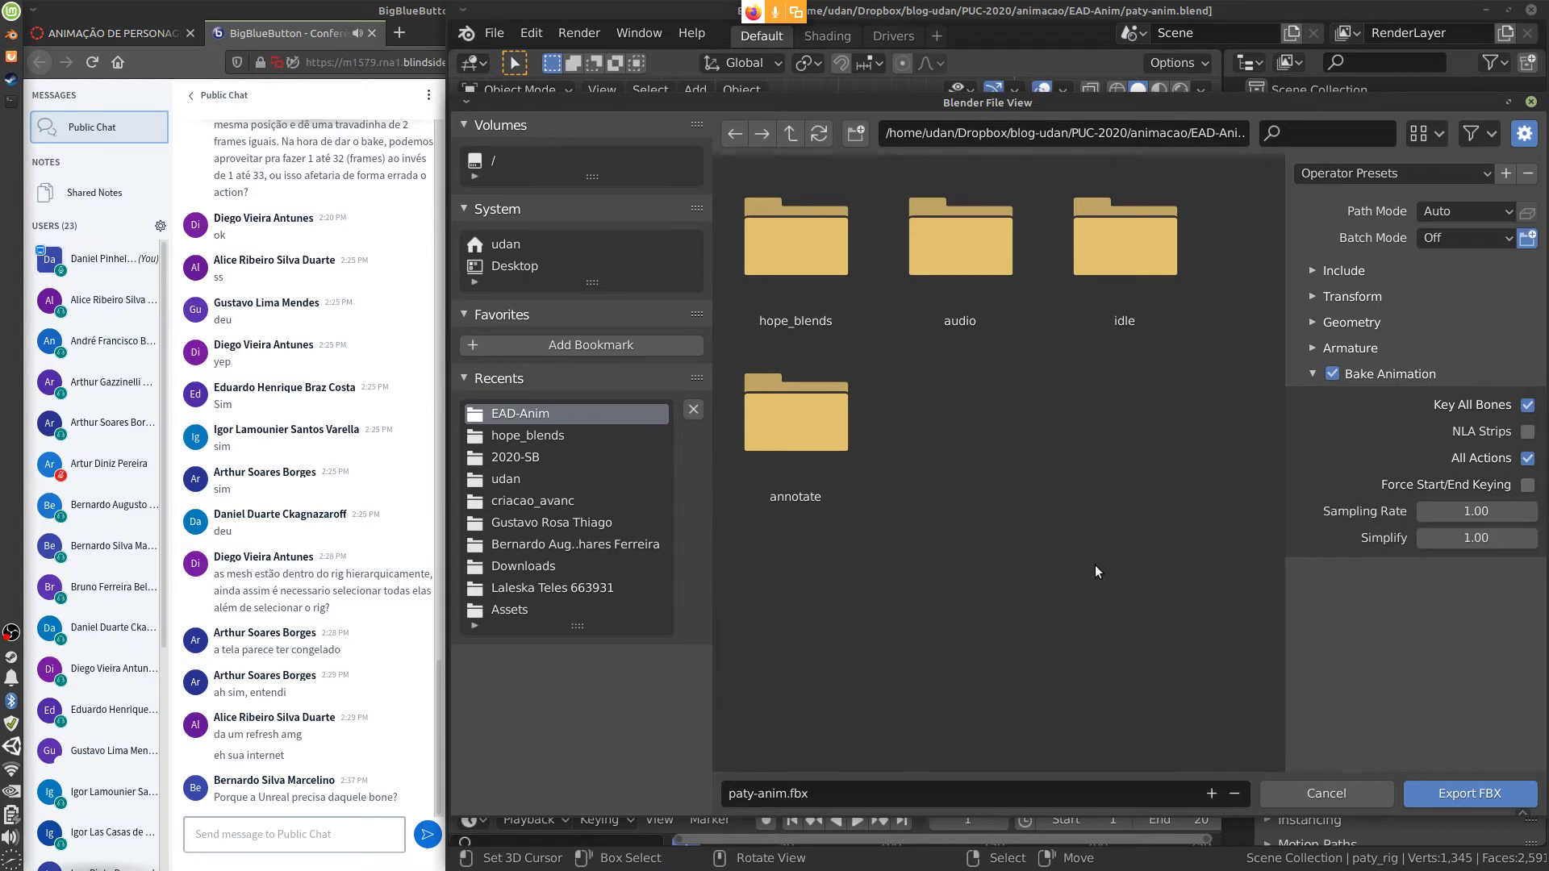
pyautogui.click(1527, 485)
pyautogui.click(1311, 373)
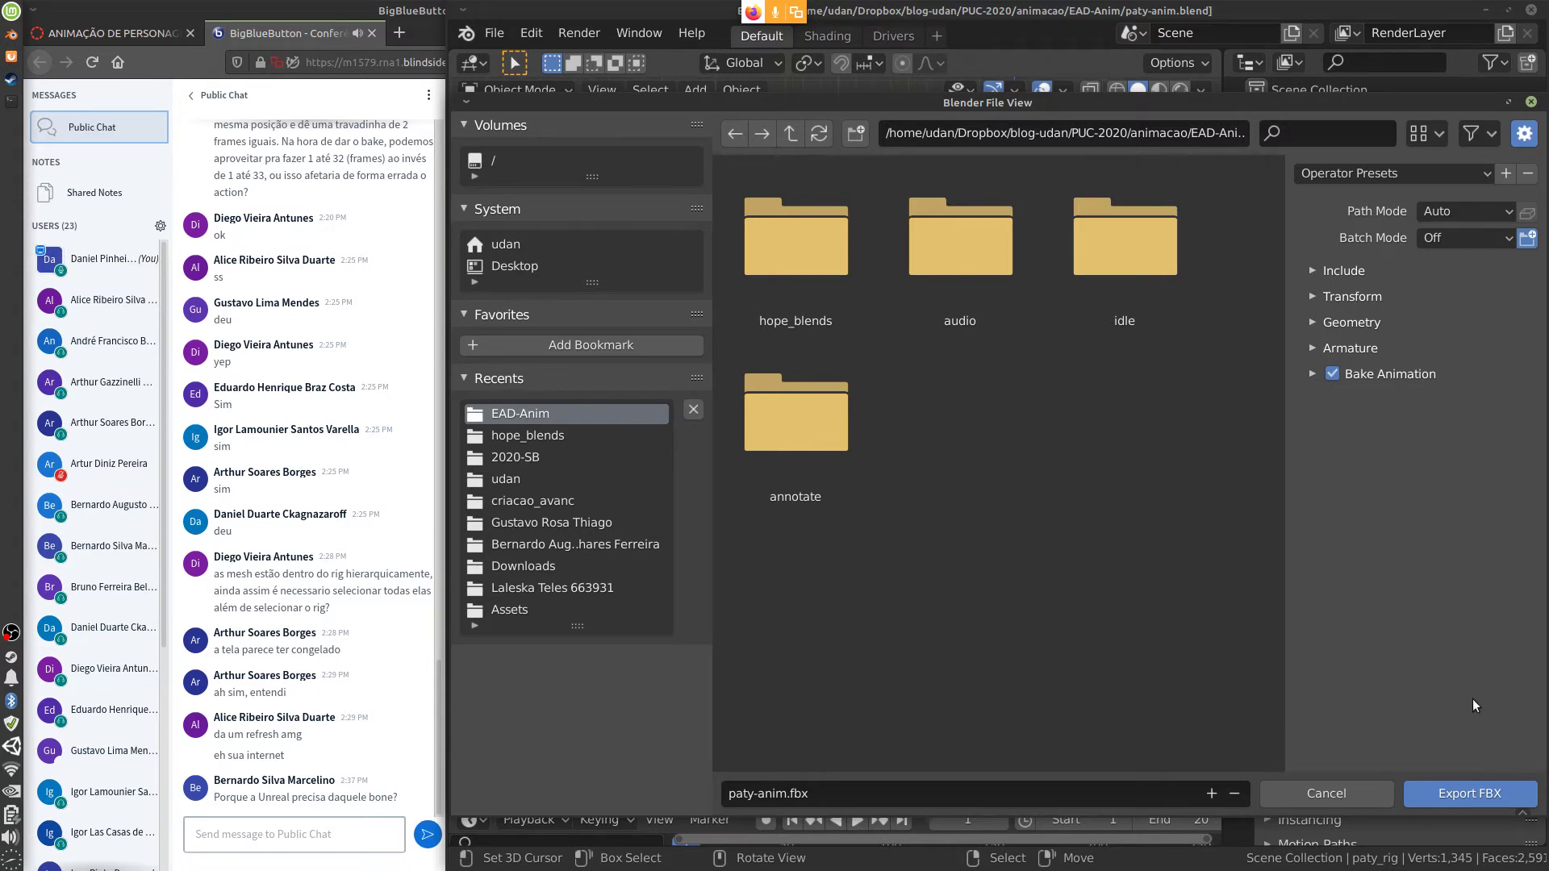
pyautogui.click(1472, 793)
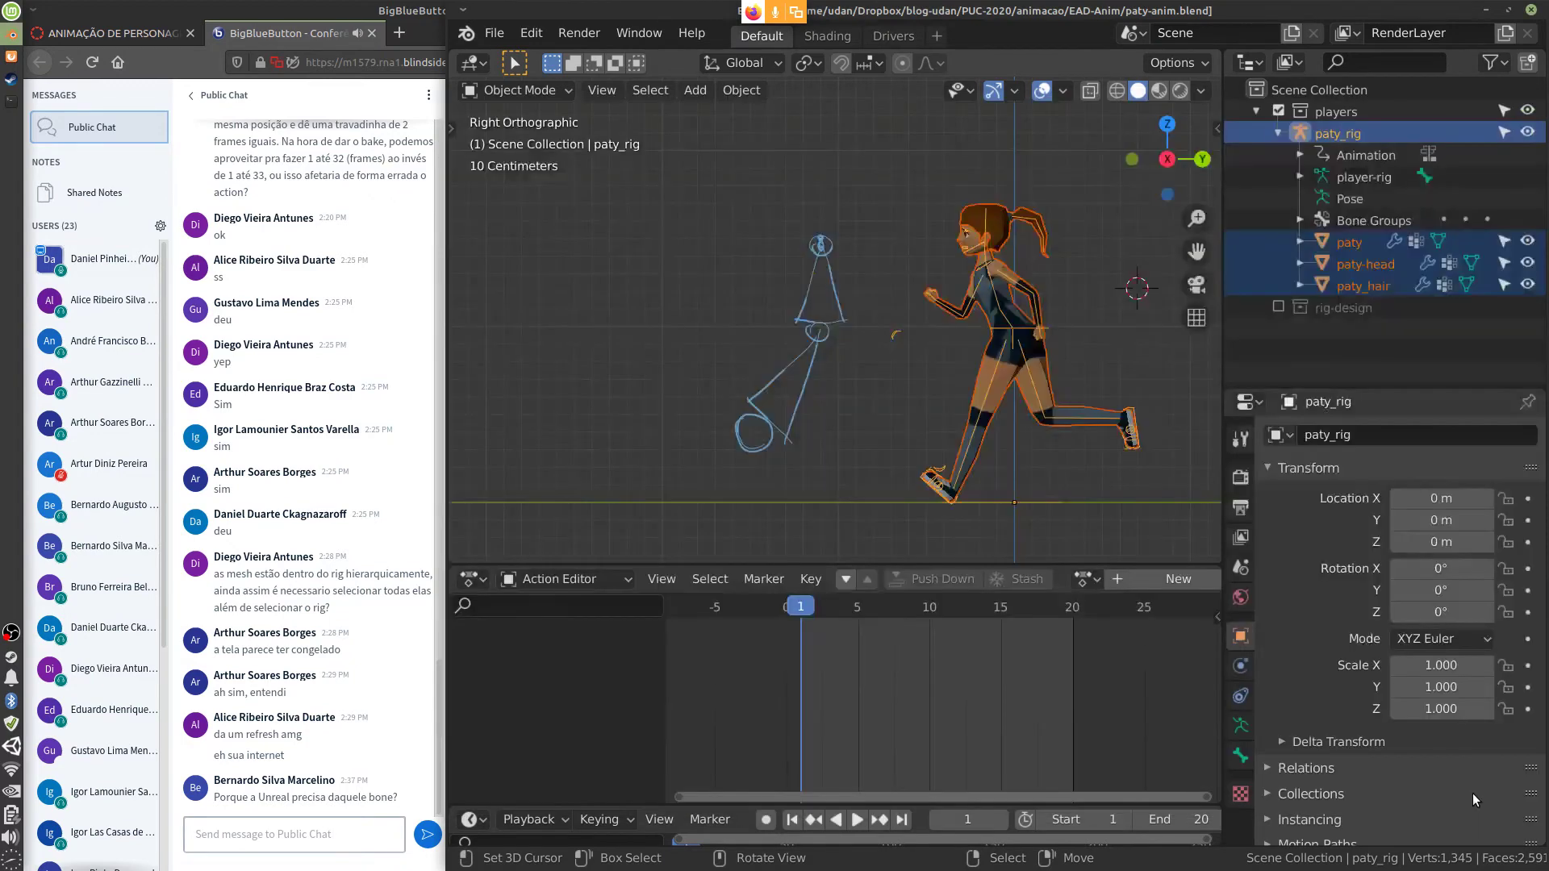
# Open the file manager and move its window over the Blender viewport
pyautogui.click(11, 10)
pyautogui.click(242, 53)
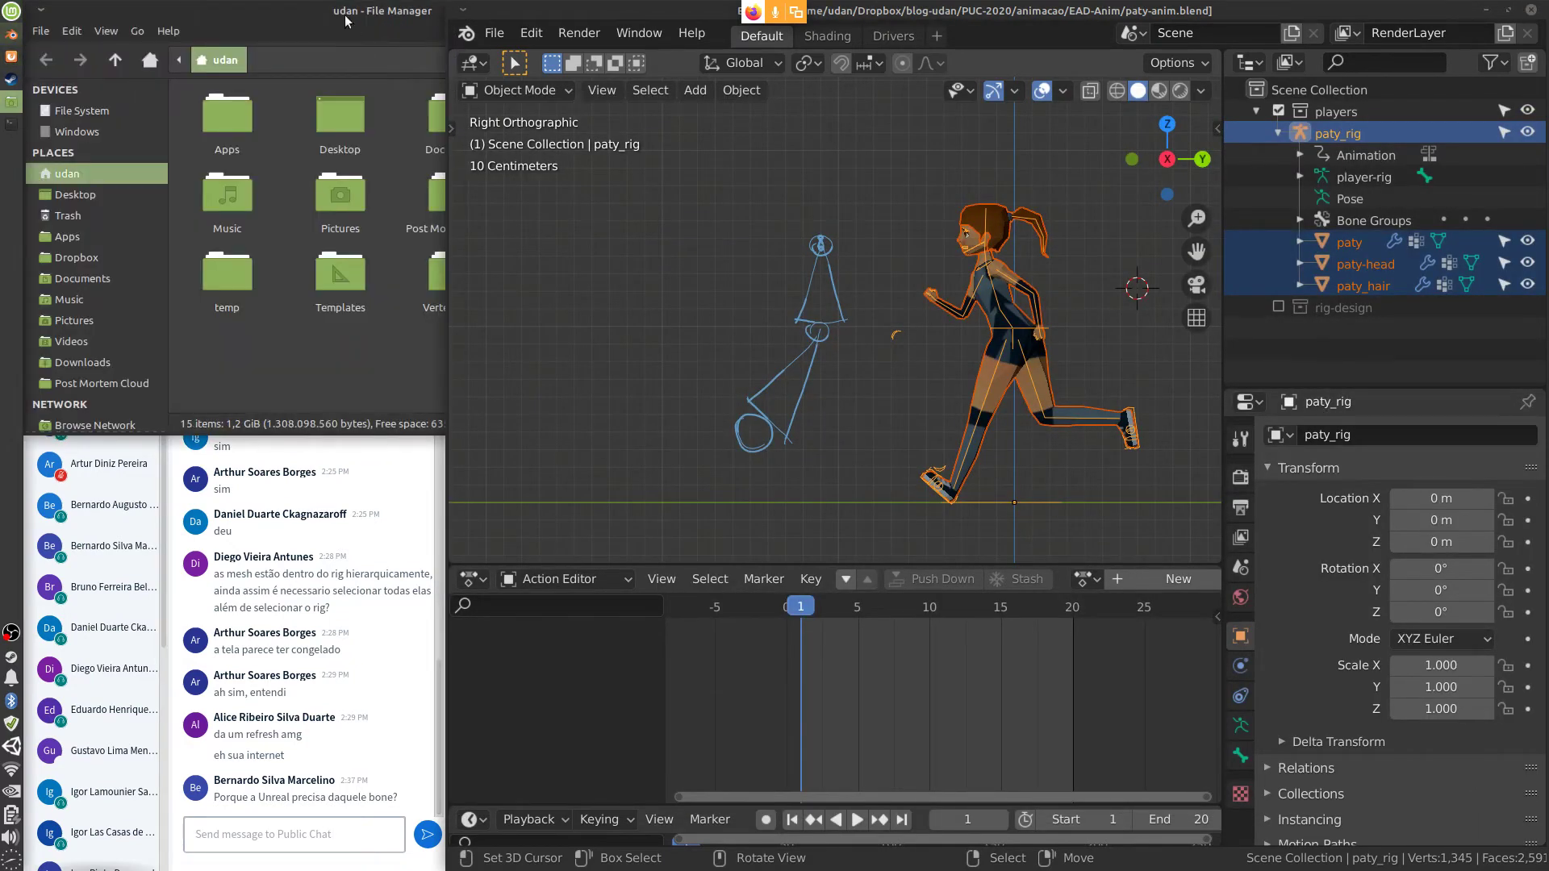
pyautogui.rightClick(344, 13)
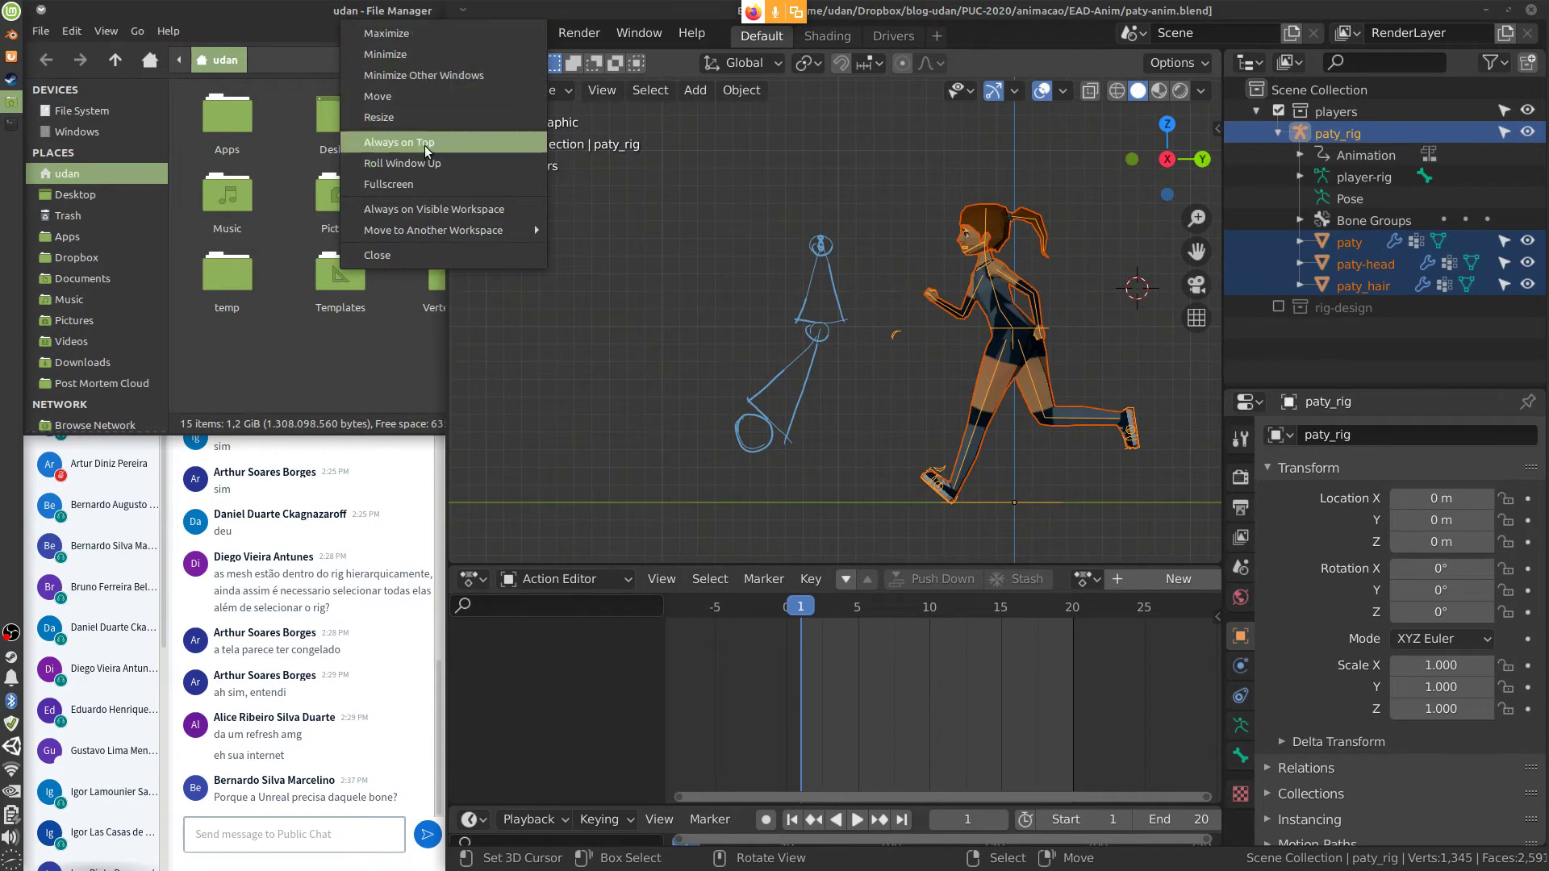
pyautogui.click(432, 95)
pyautogui.click(1128, 224)
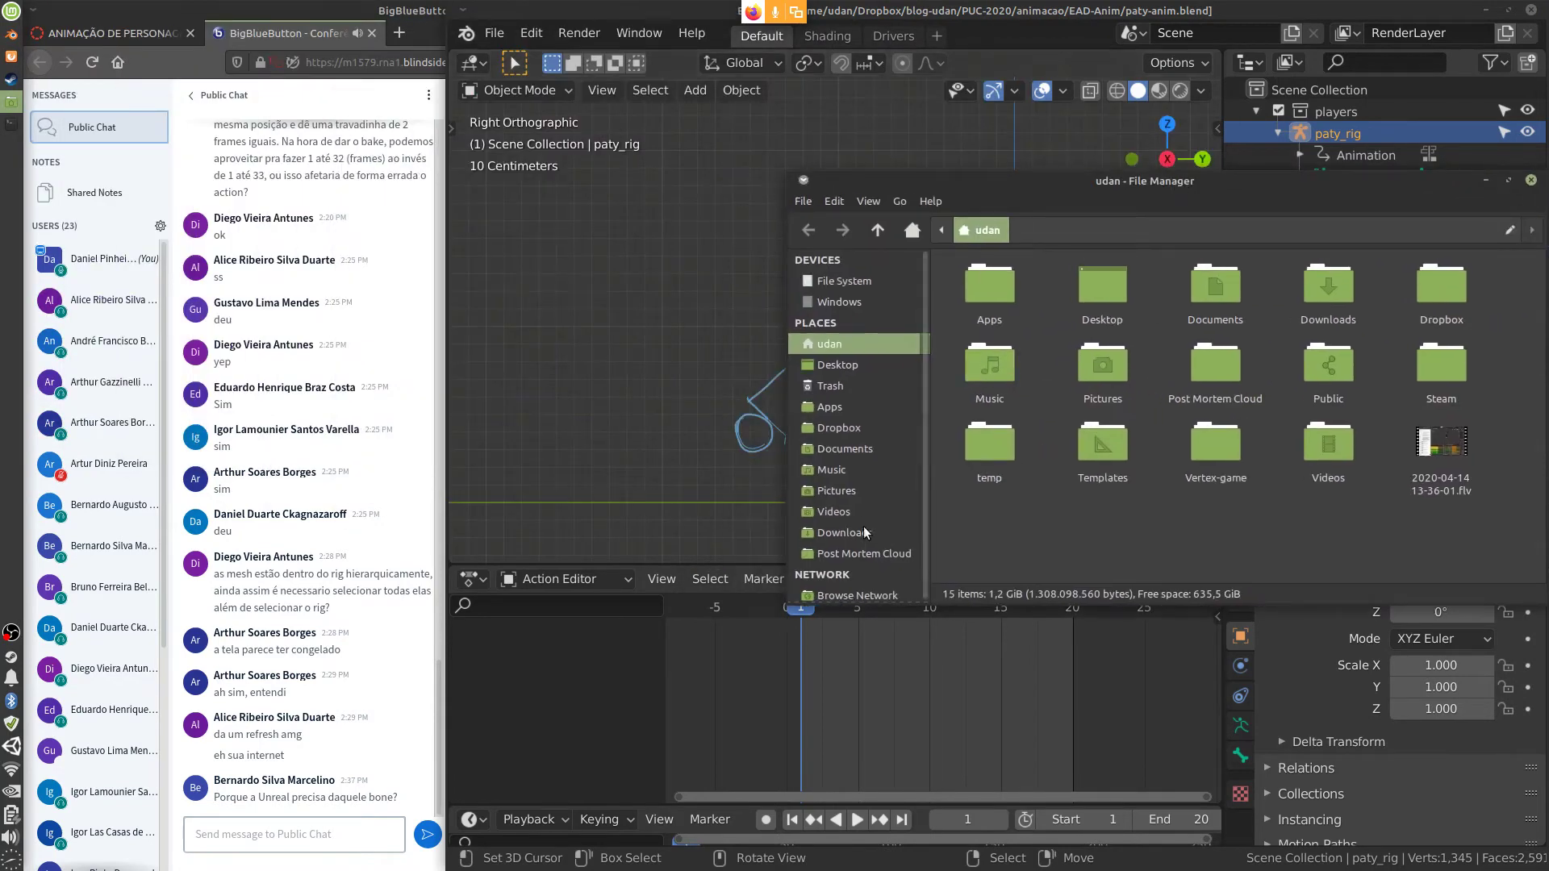
# Browse to the animacao folder inside Dropbox/blog-udan/PUC-2020
pyautogui.click(854, 430)
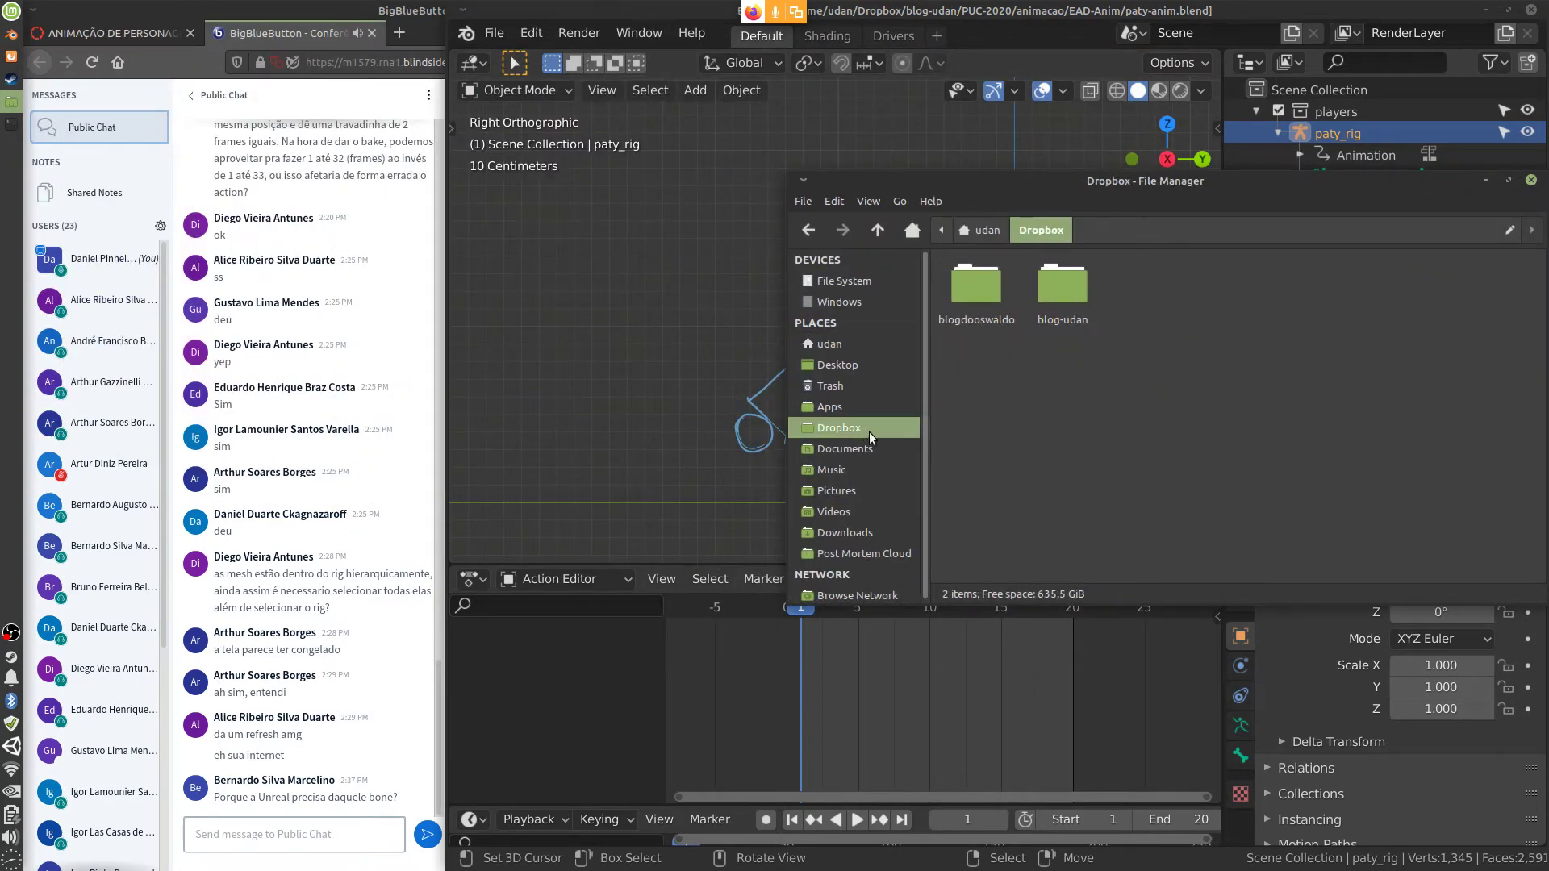
pyautogui.doubleClick(1066, 287)
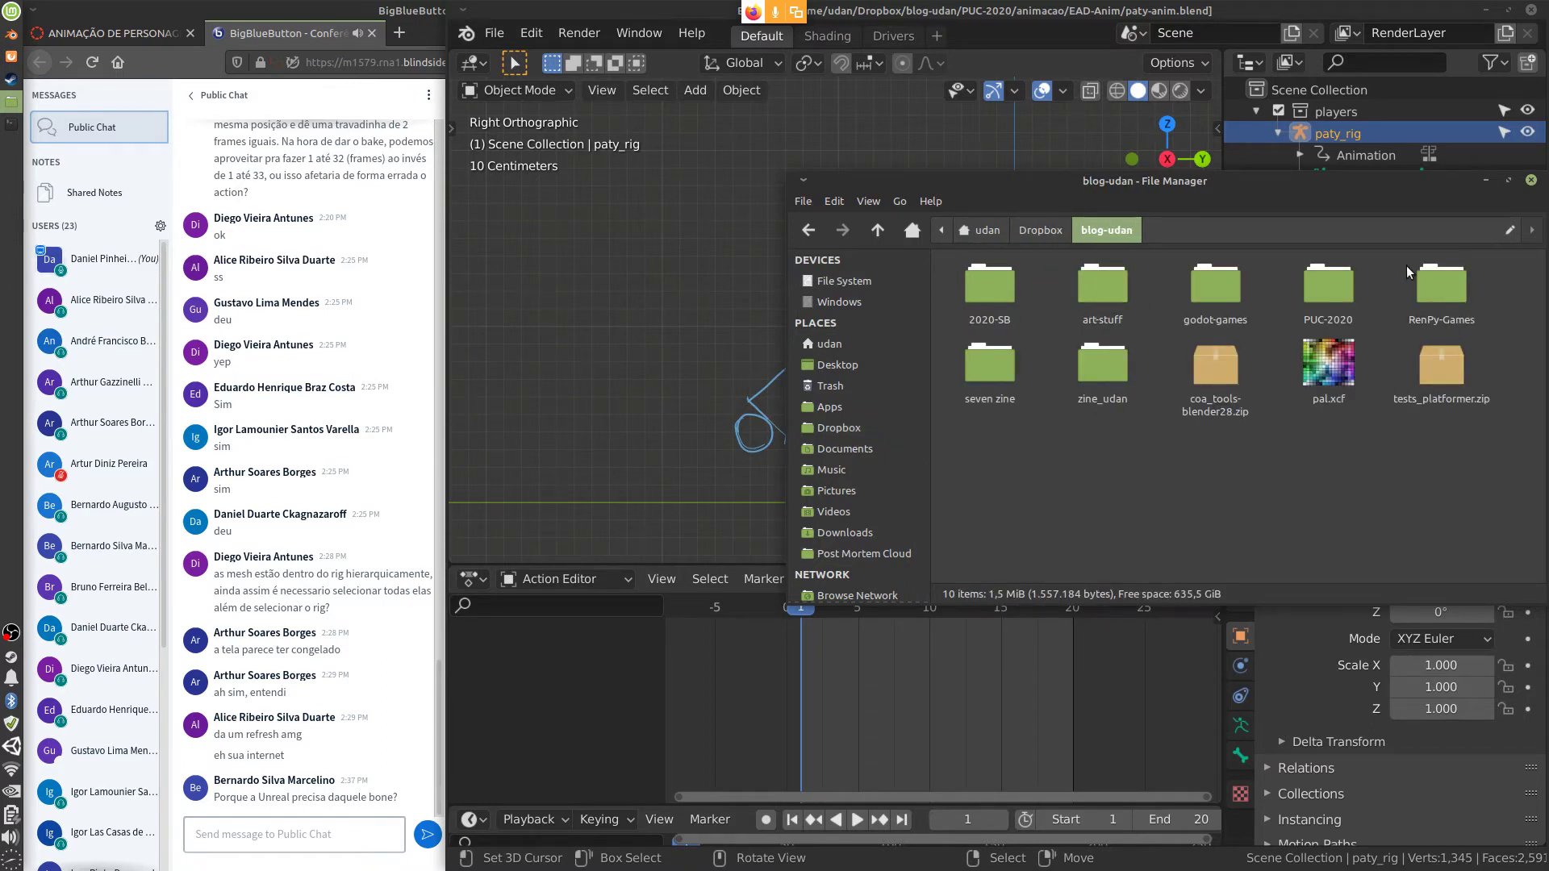
pyautogui.doubleClick(1327, 286)
pyautogui.doubleClick(1109, 292)
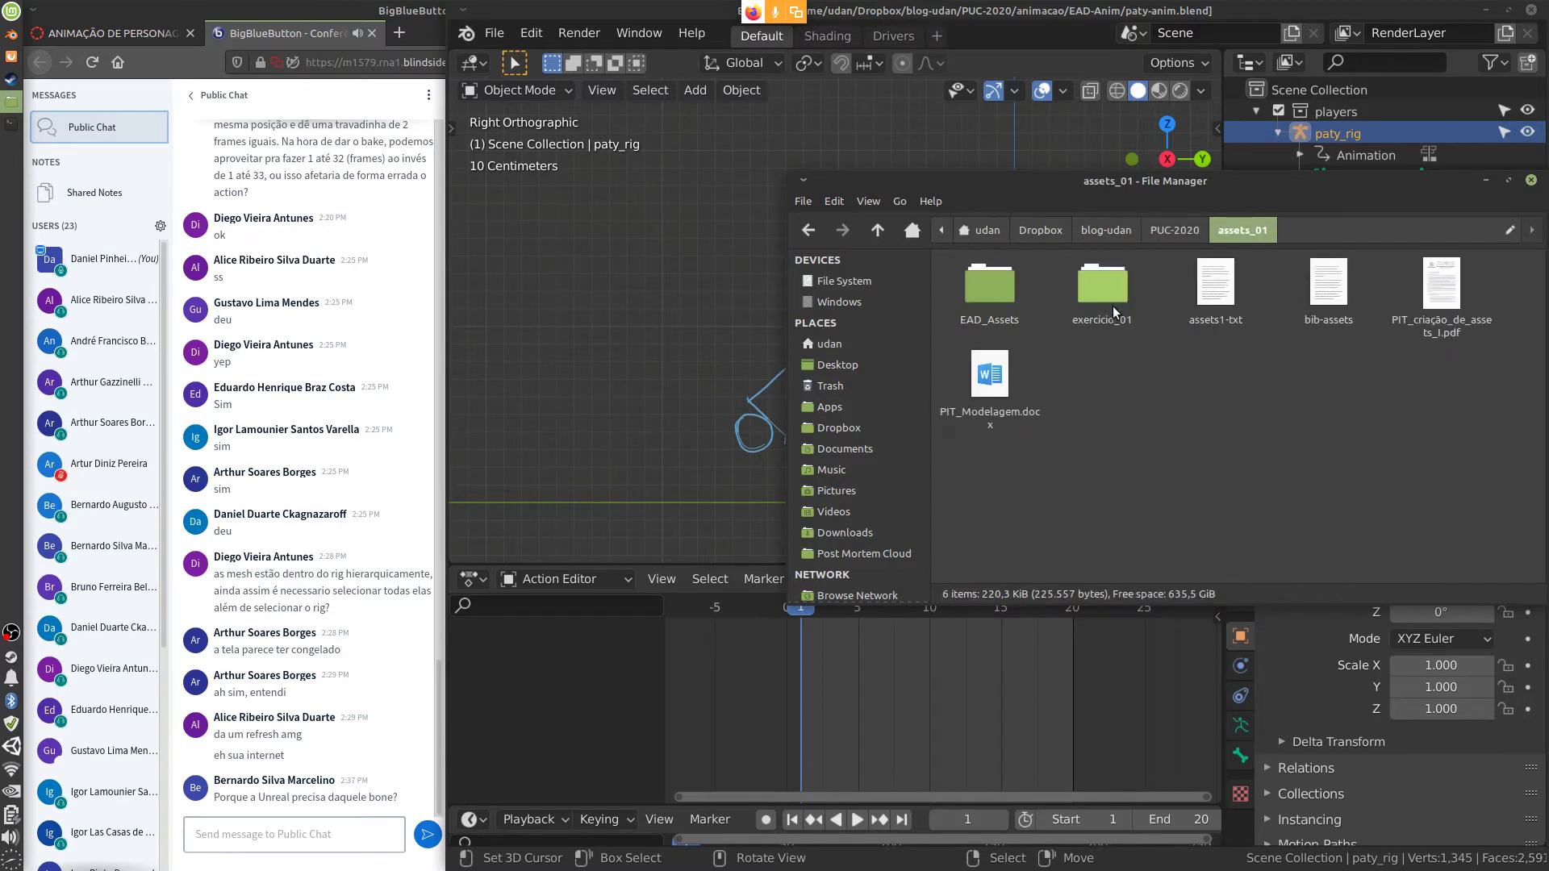
pyautogui.click(1177, 232)
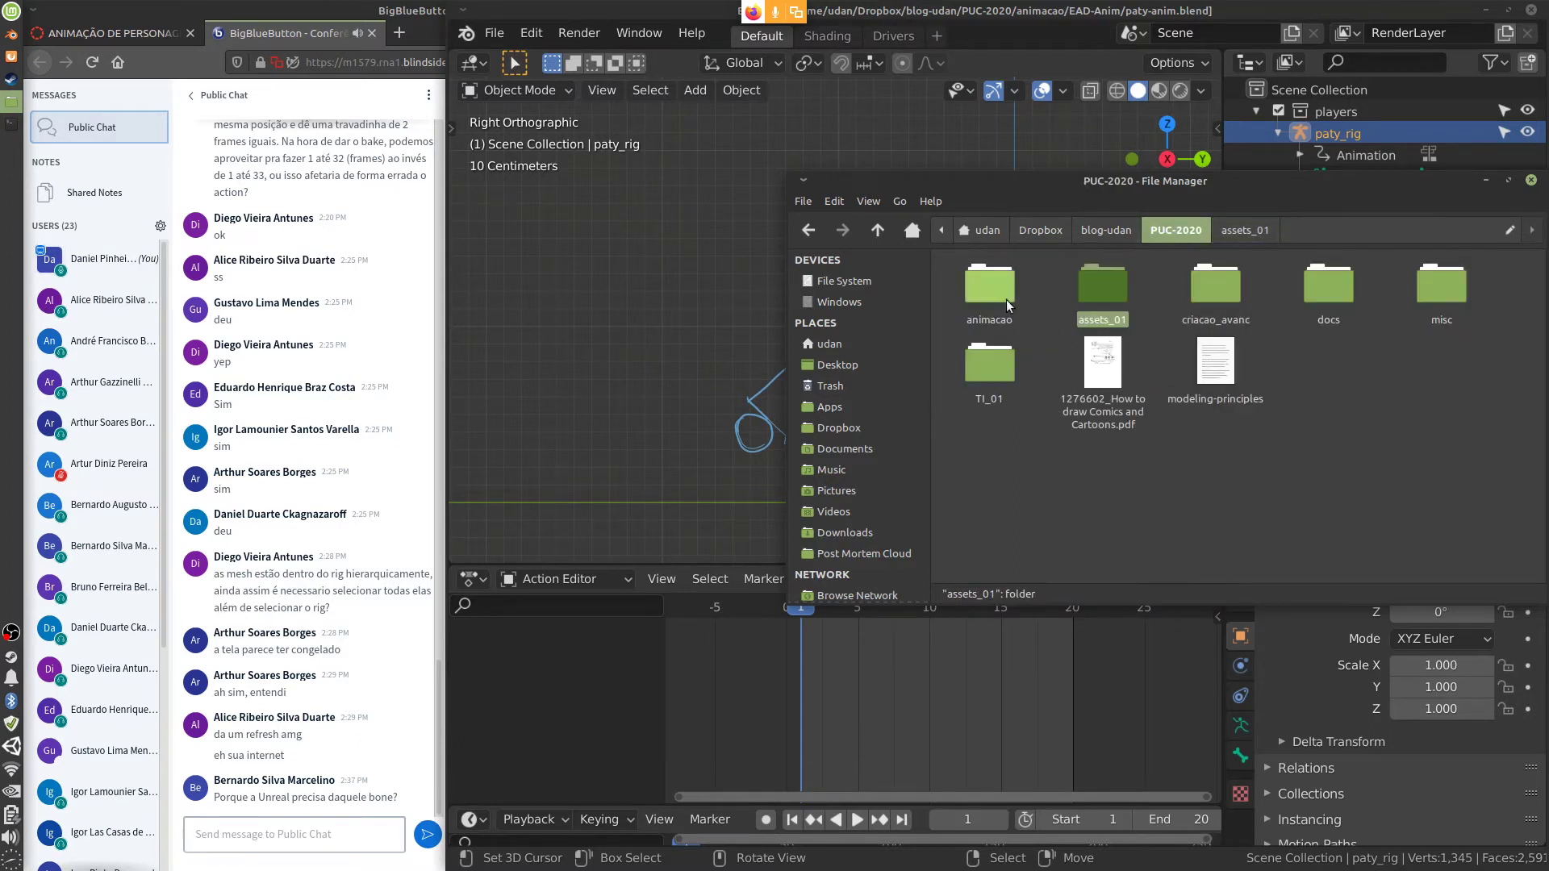
pyautogui.doubleClick(997, 290)
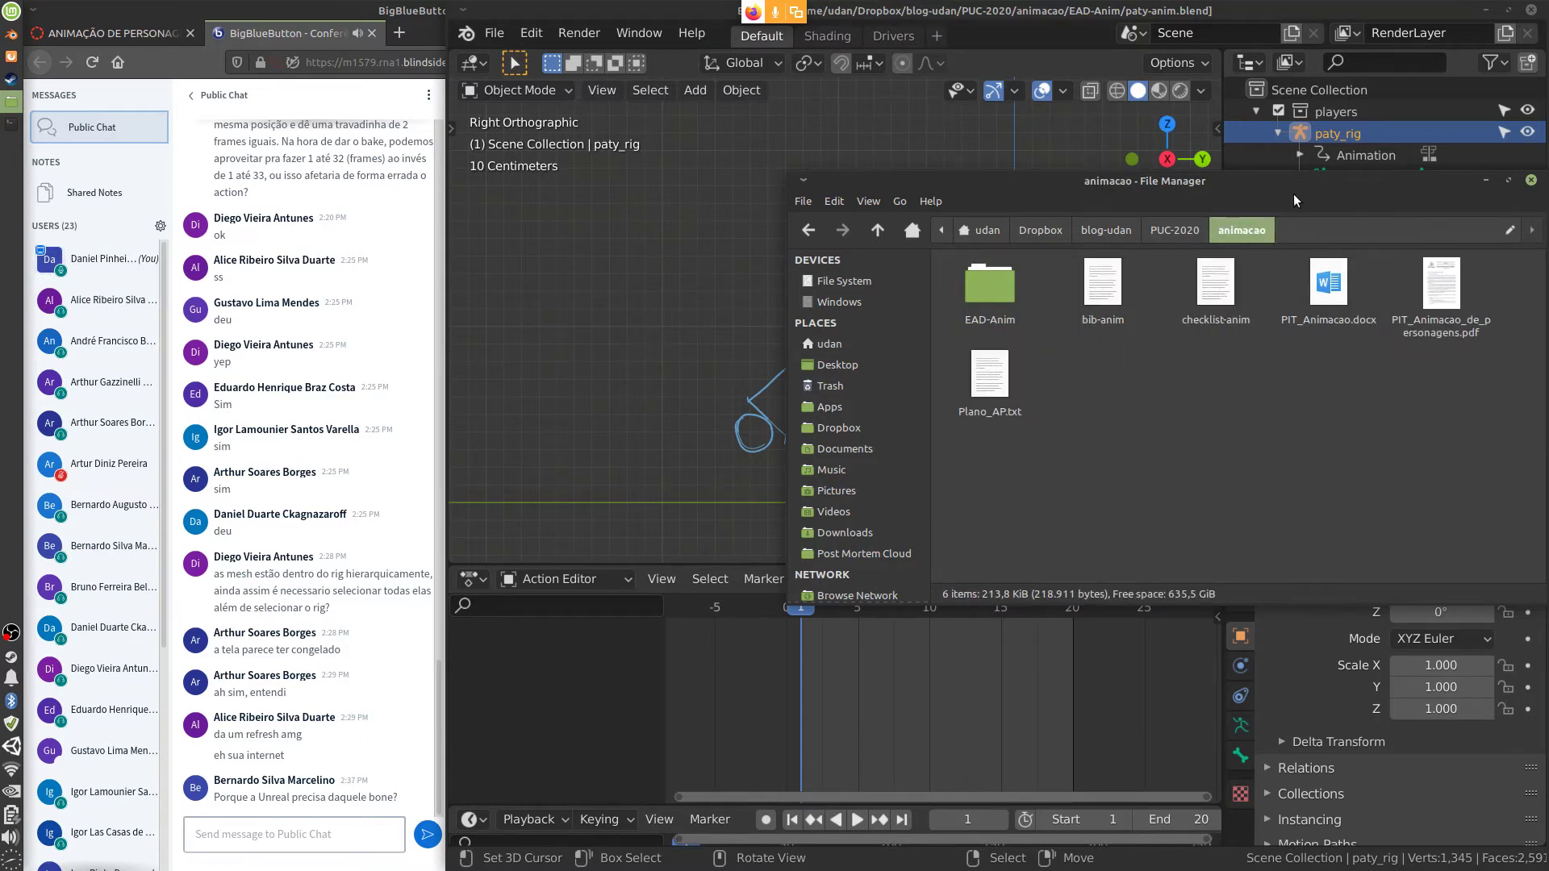
# Move the file manager window higher, open the EAD-Anim folder and select paty-anim.fbx
pyautogui.moveTo(1296, 191); pyautogui.dragTo(1214, 68)
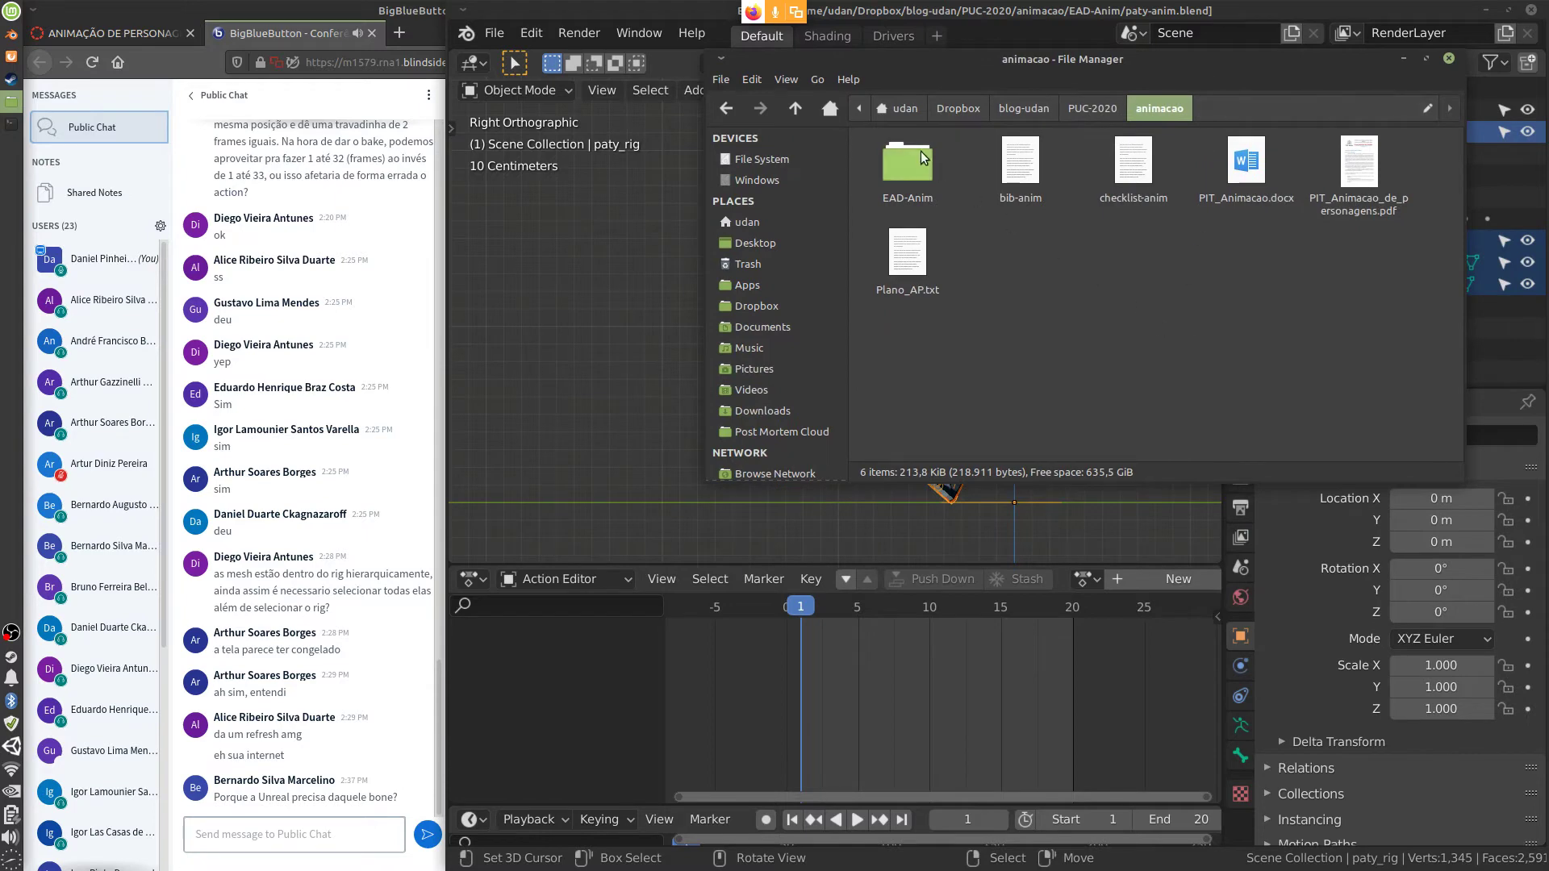
pyautogui.doubleClick(910, 169)
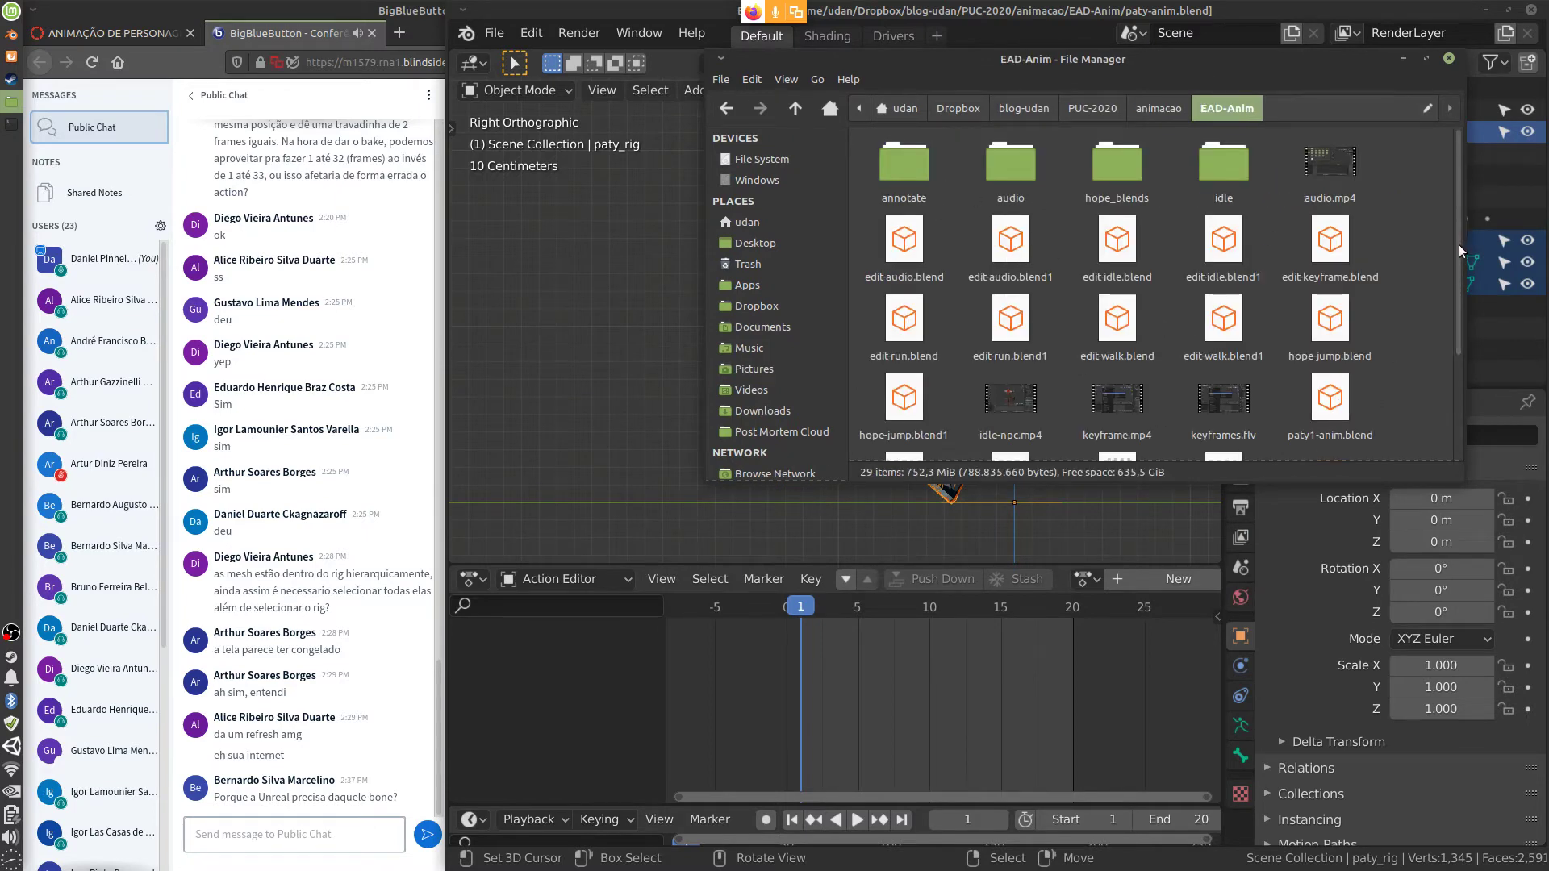
pyautogui.moveTo(1458, 244); pyautogui.dragTo(1456, 350)
pyautogui.click(1115, 331)
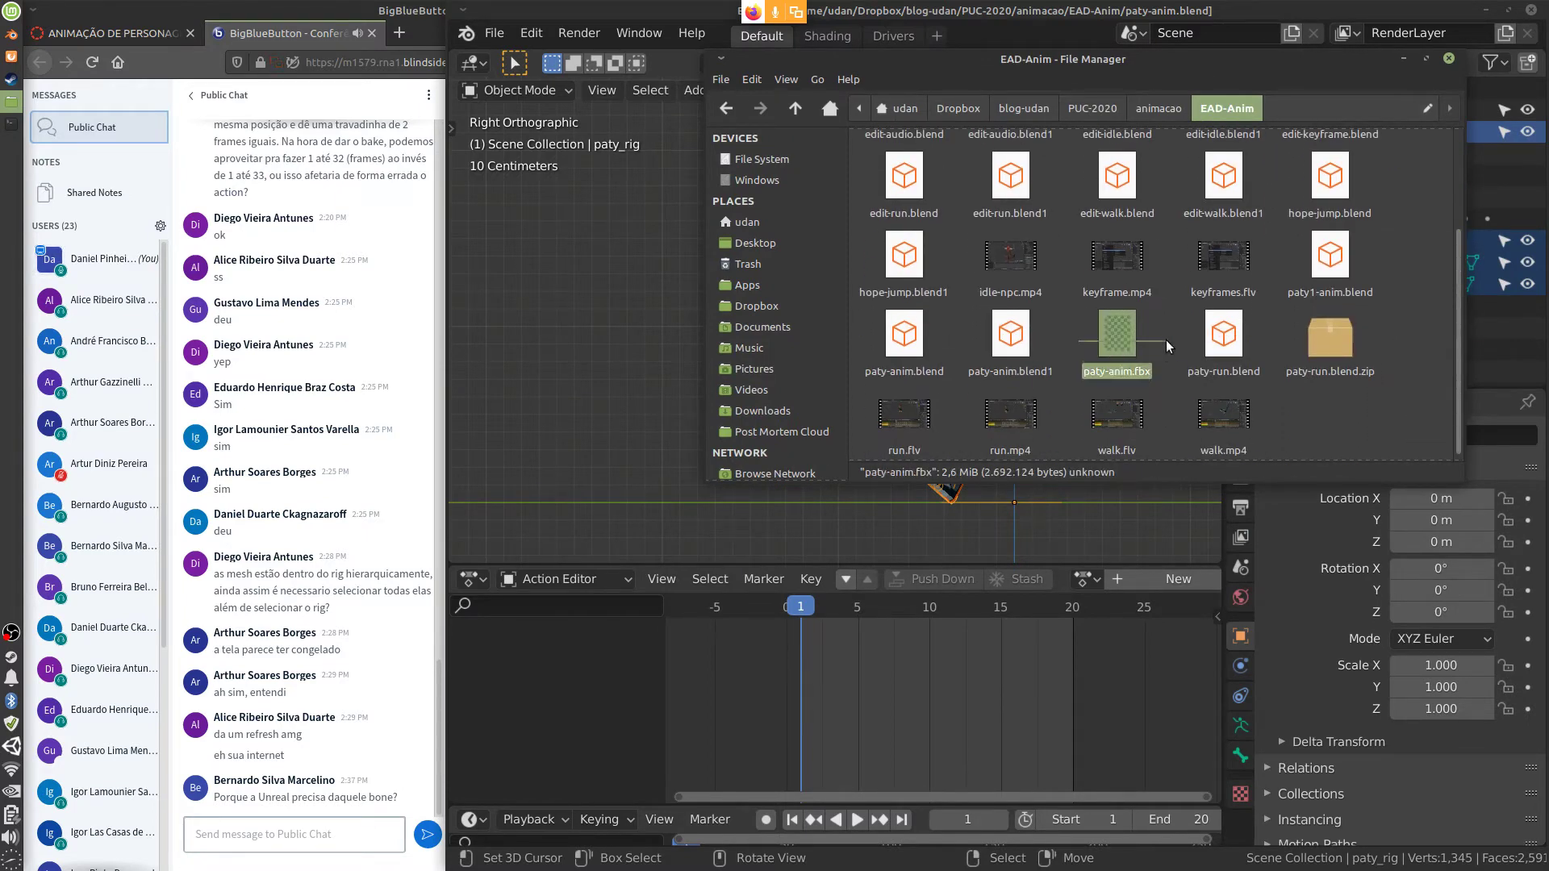
# Browse from the home folder to the char folder inside the anim project's Assets, under Public
pyautogui.click(747, 222)
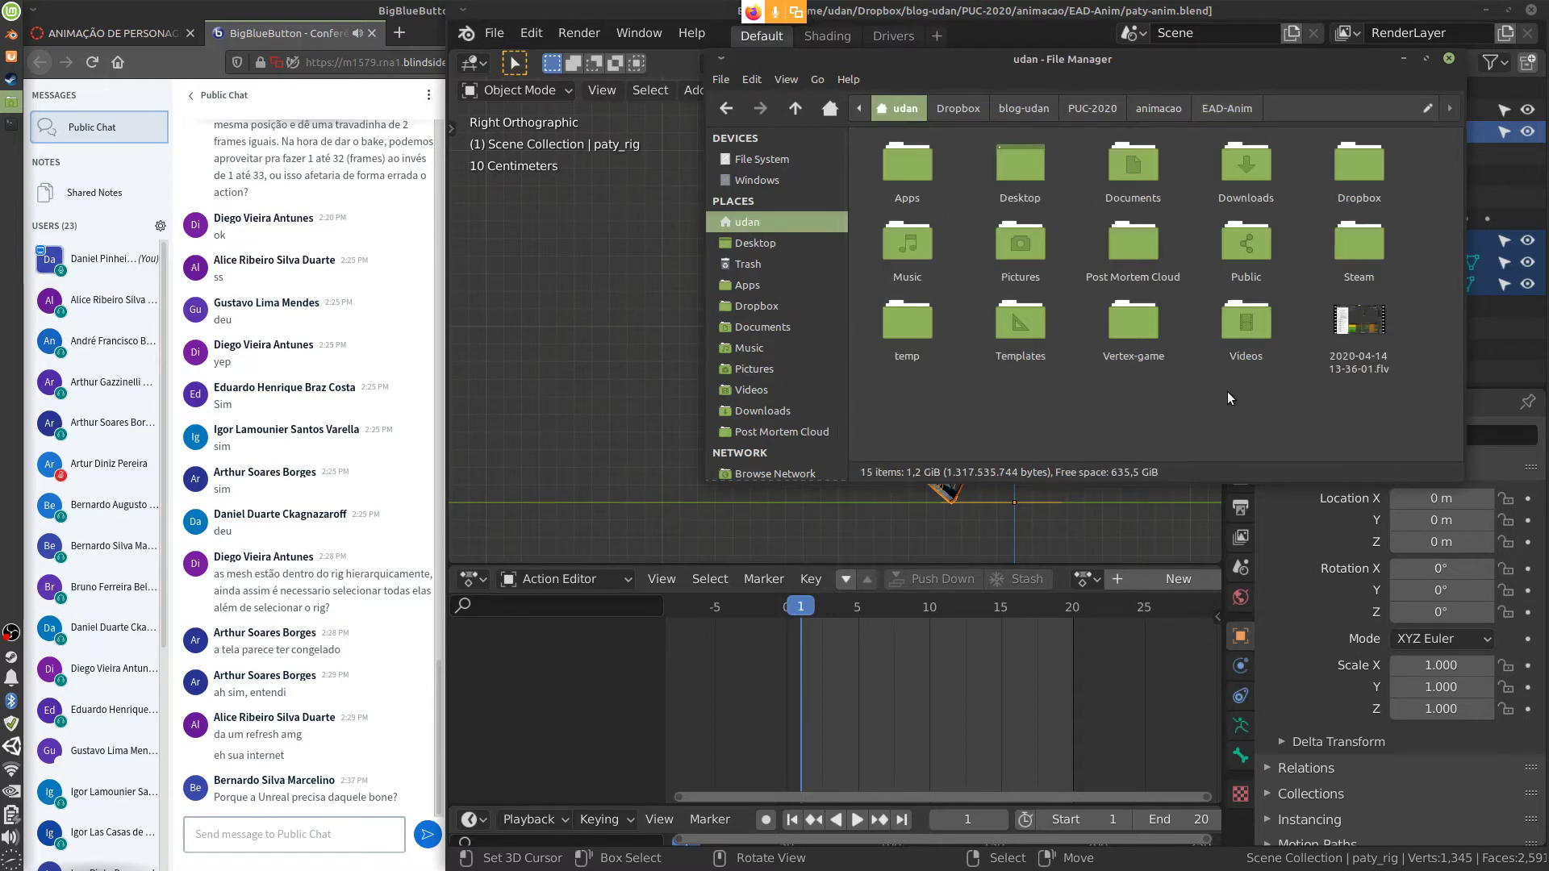
pyautogui.doubleClick(1242, 250)
pyautogui.doubleClick(990, 165)
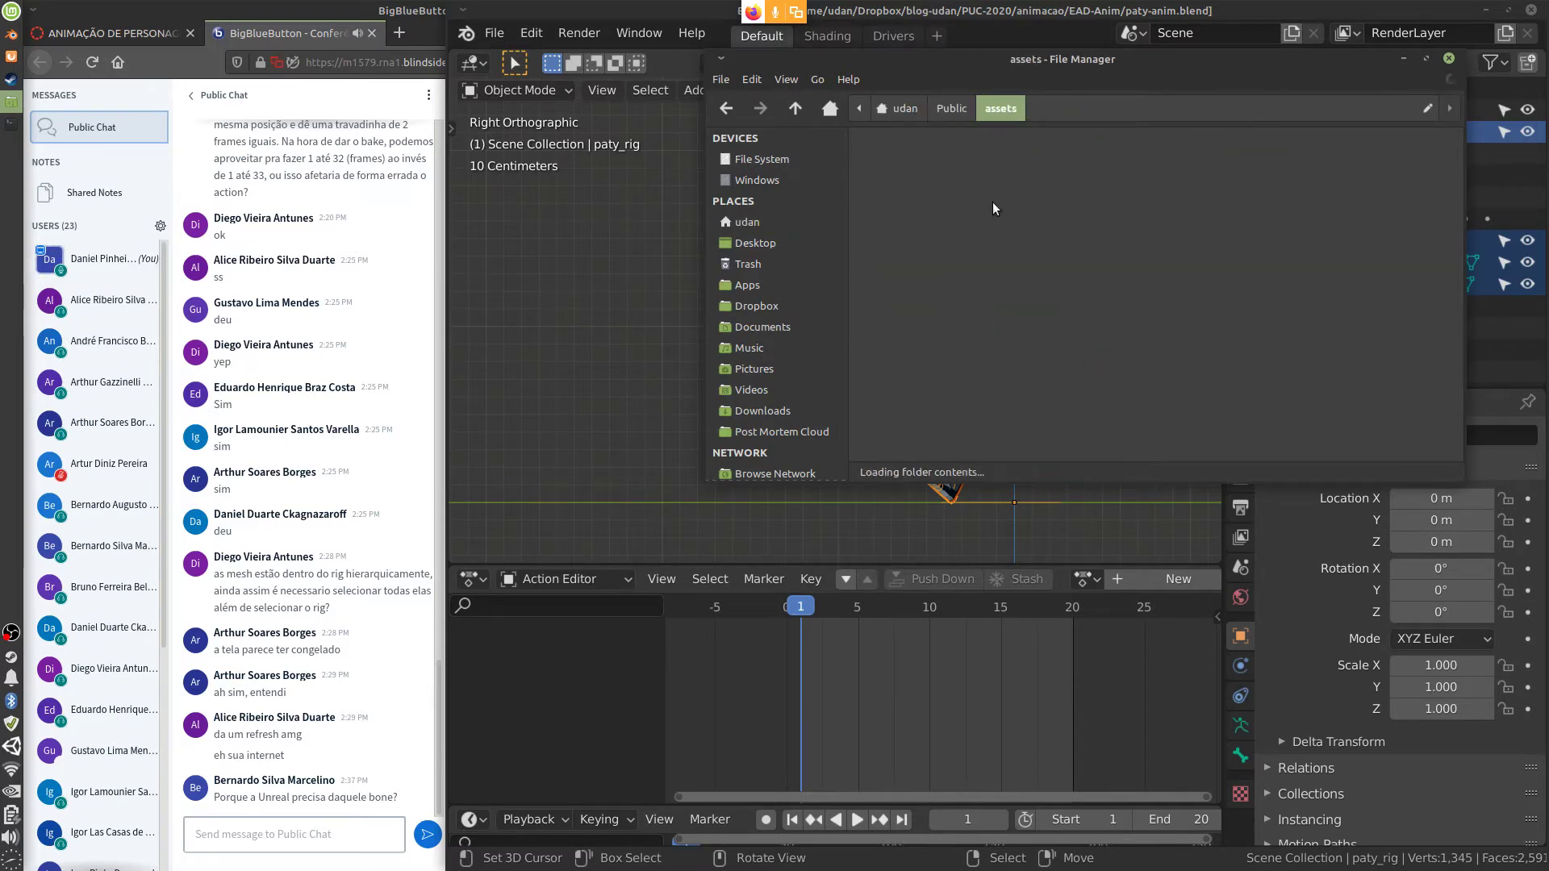
pyautogui.click(960, 110)
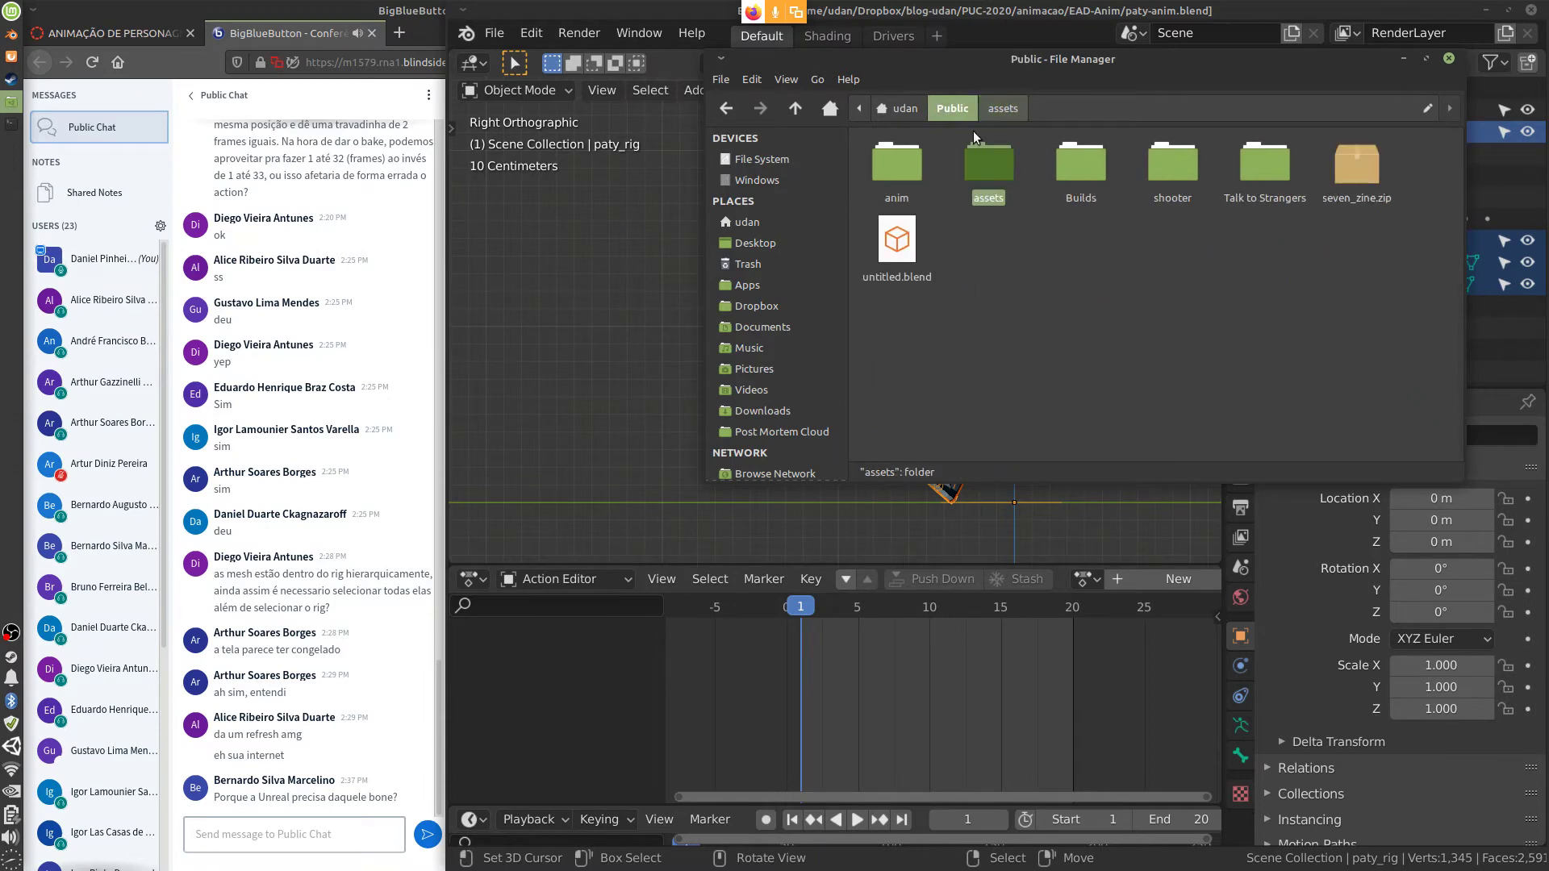
pyautogui.doubleClick(890, 165)
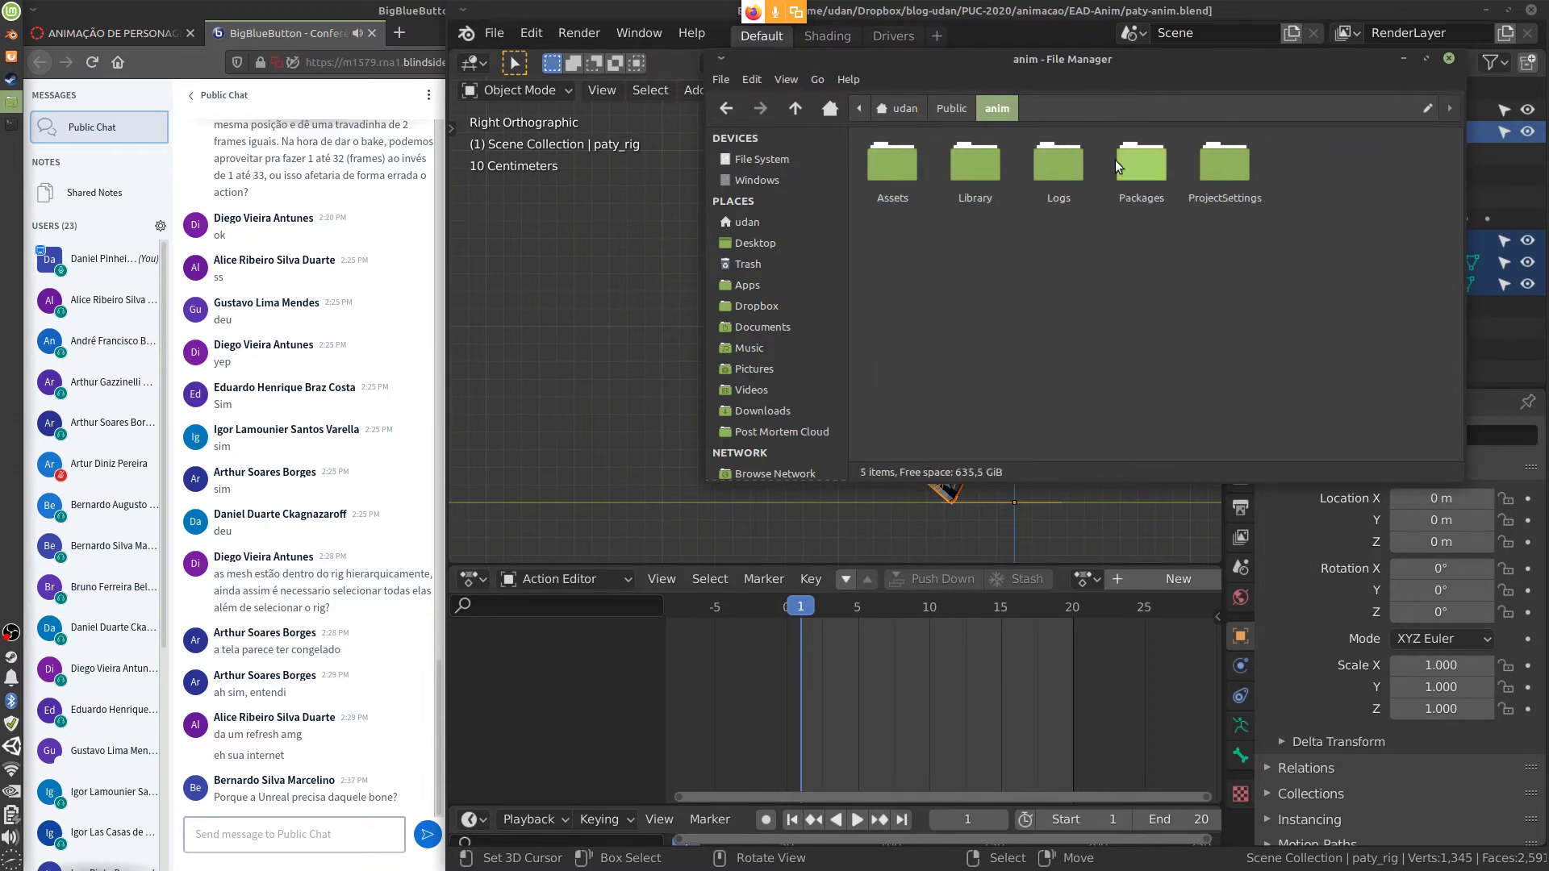
pyautogui.doubleClick(892, 165)
pyautogui.click(893, 168)
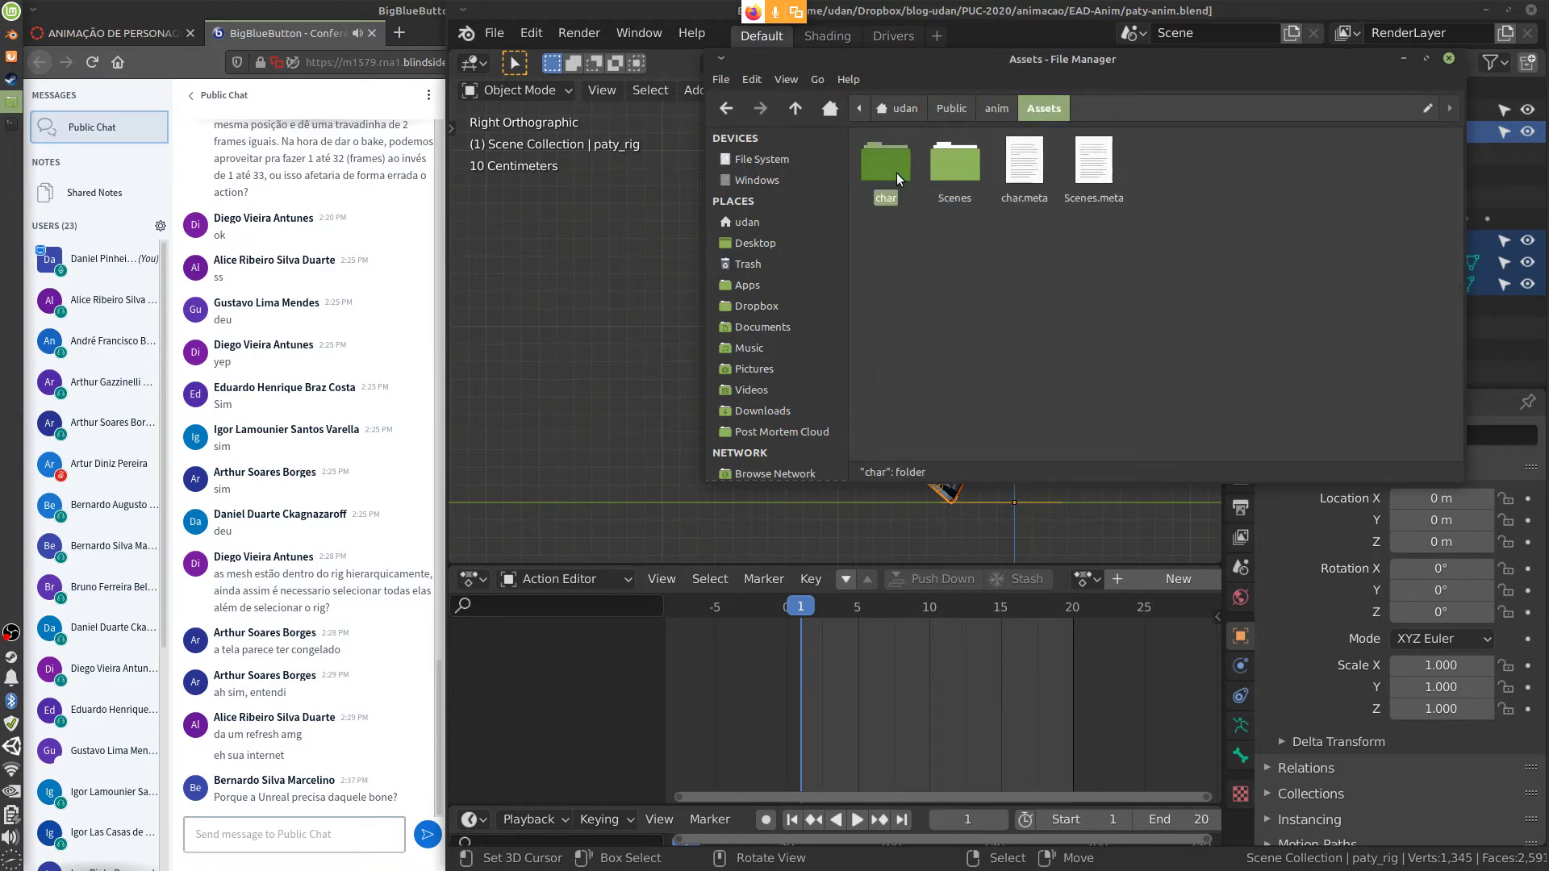
pyautogui.doubleClick(902, 165)
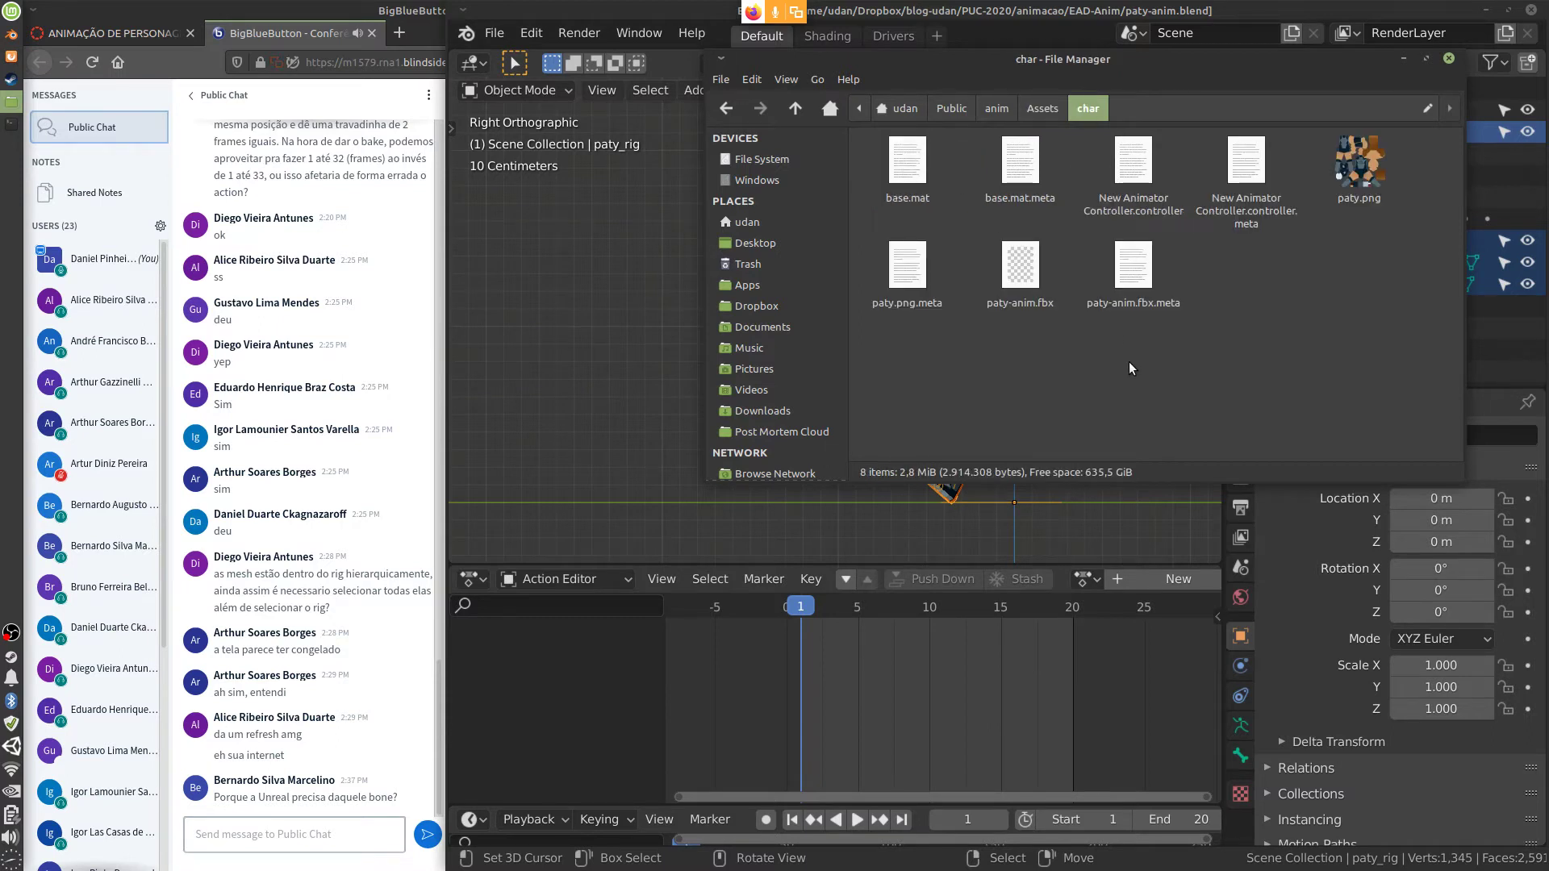
# Paste the copied paty-anim.fbx into the char folder, replacing the existing file, and close the file manager
pyautogui.hotkey('ctrl', 'v')
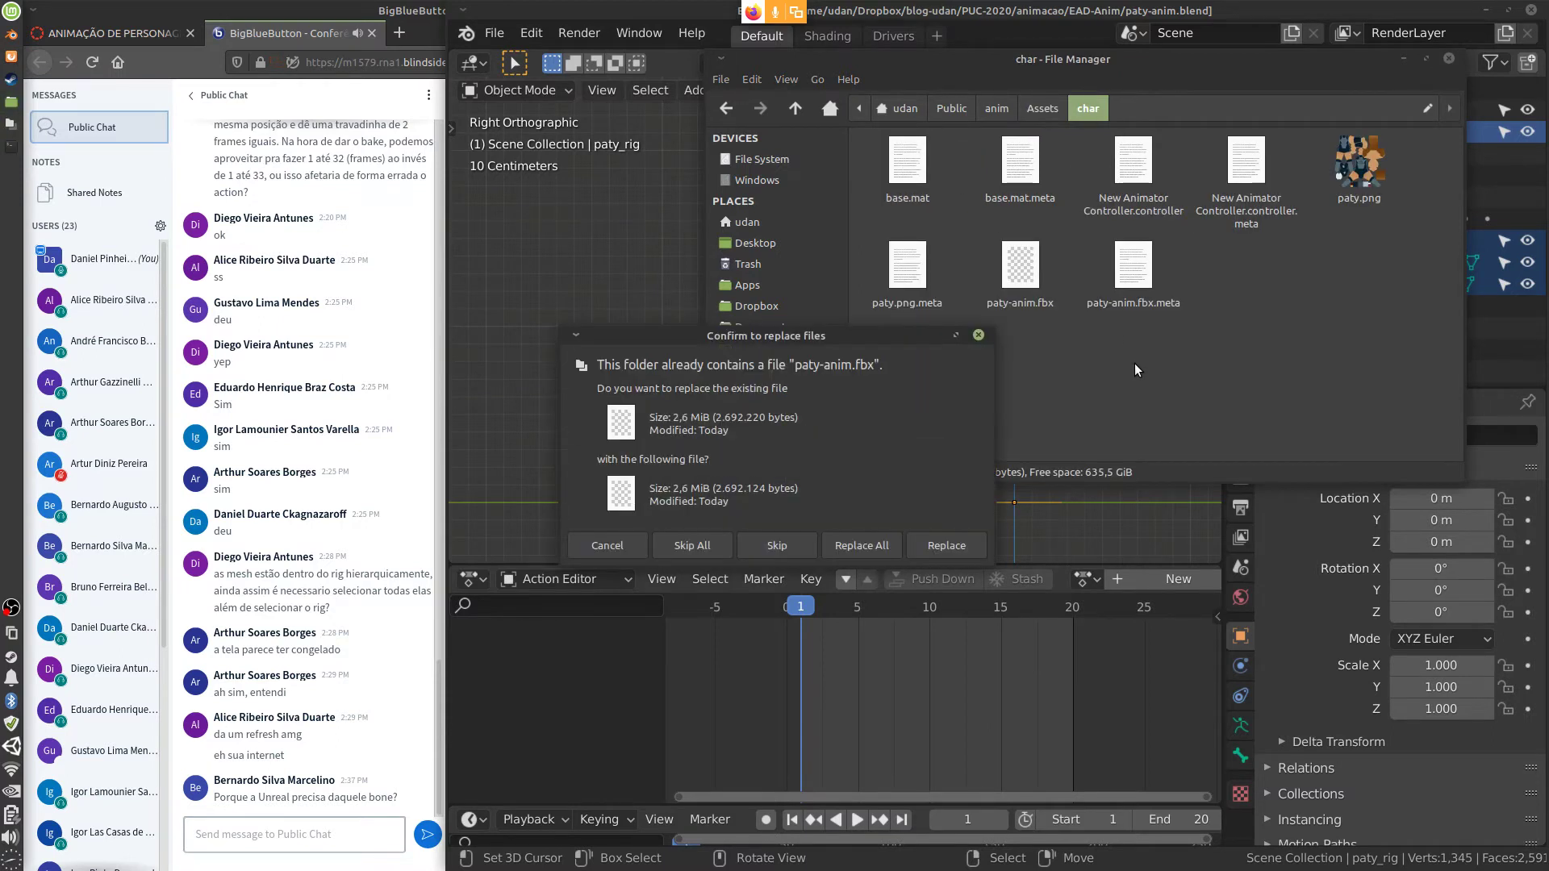
pyautogui.click(863, 543)
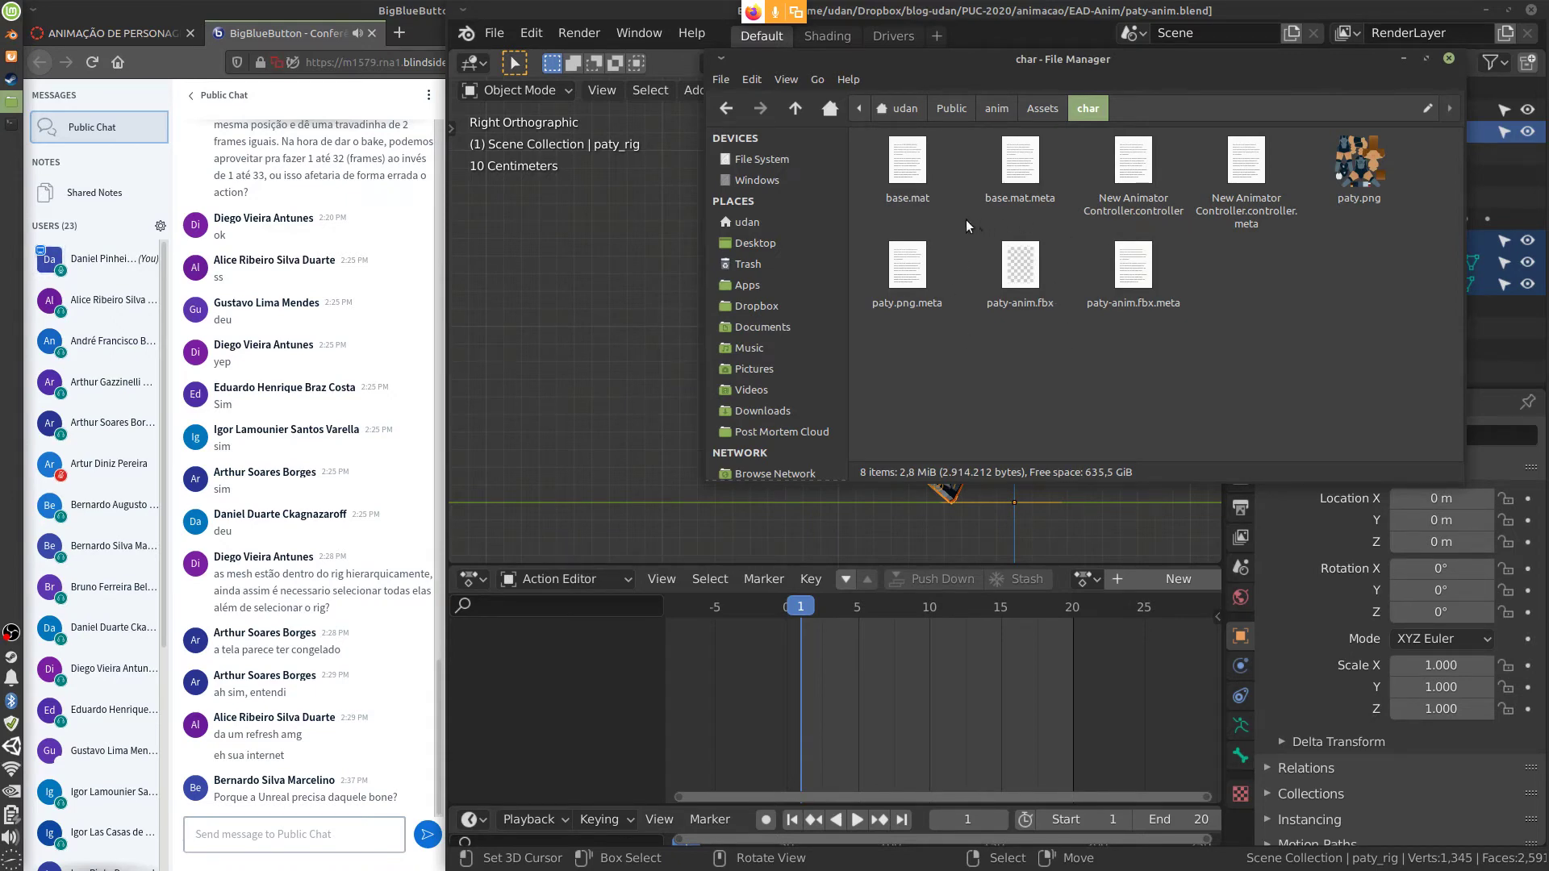
pyautogui.moveTo(966, 219); pyautogui.dragTo(1062, 388)
pyautogui.click(1063, 395)
pyautogui.click(1445, 56)
# Open hope-rig.blend from the hope_blends folder in Blender
pyautogui.click(494, 32)
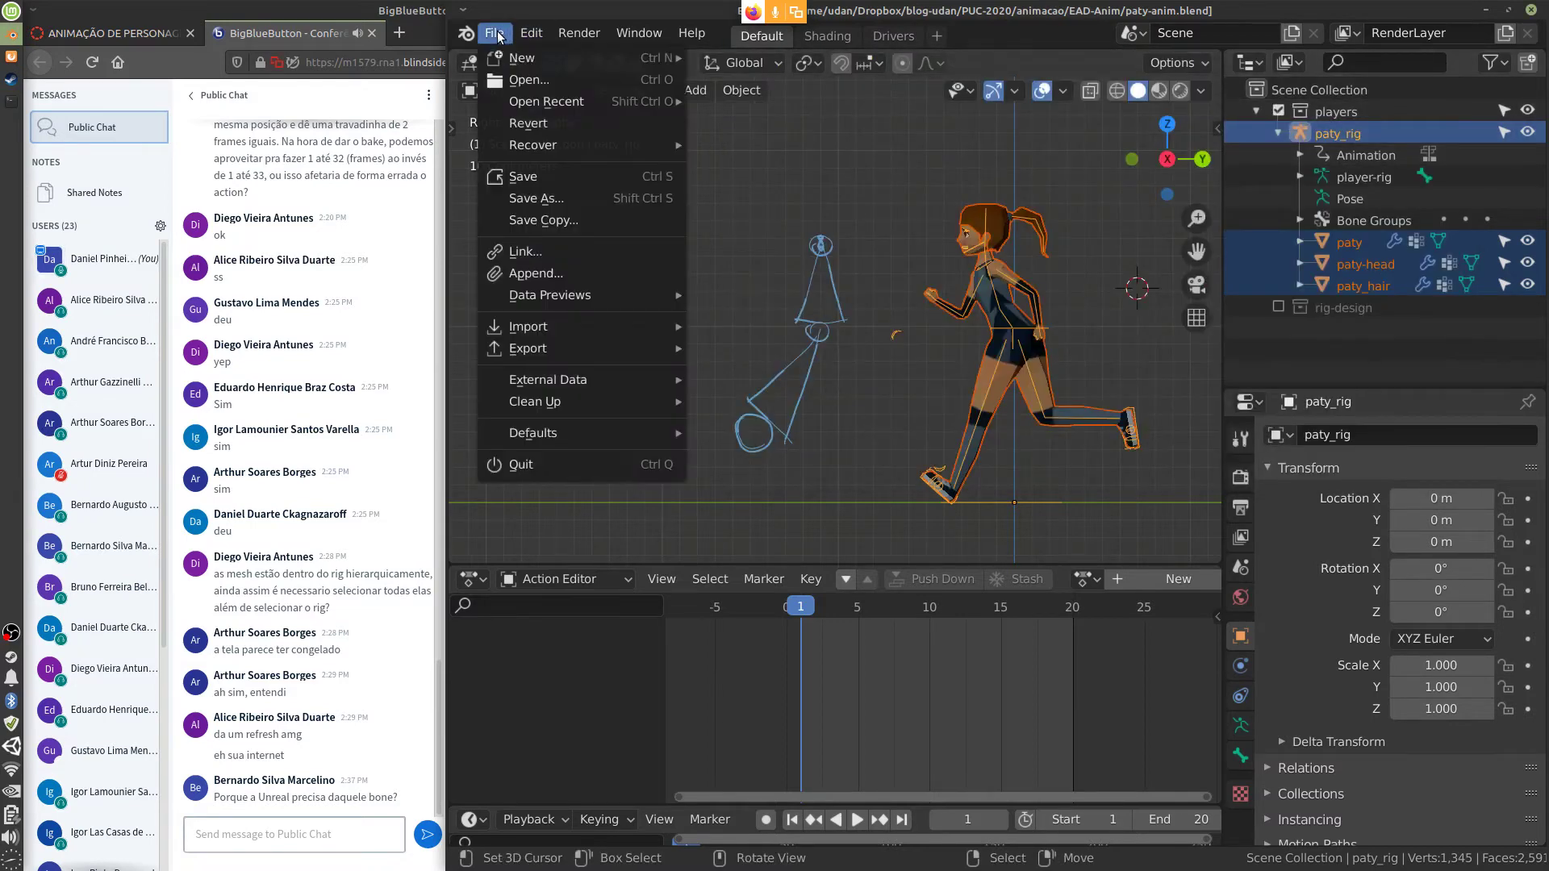
pyautogui.moveTo(565, 105)
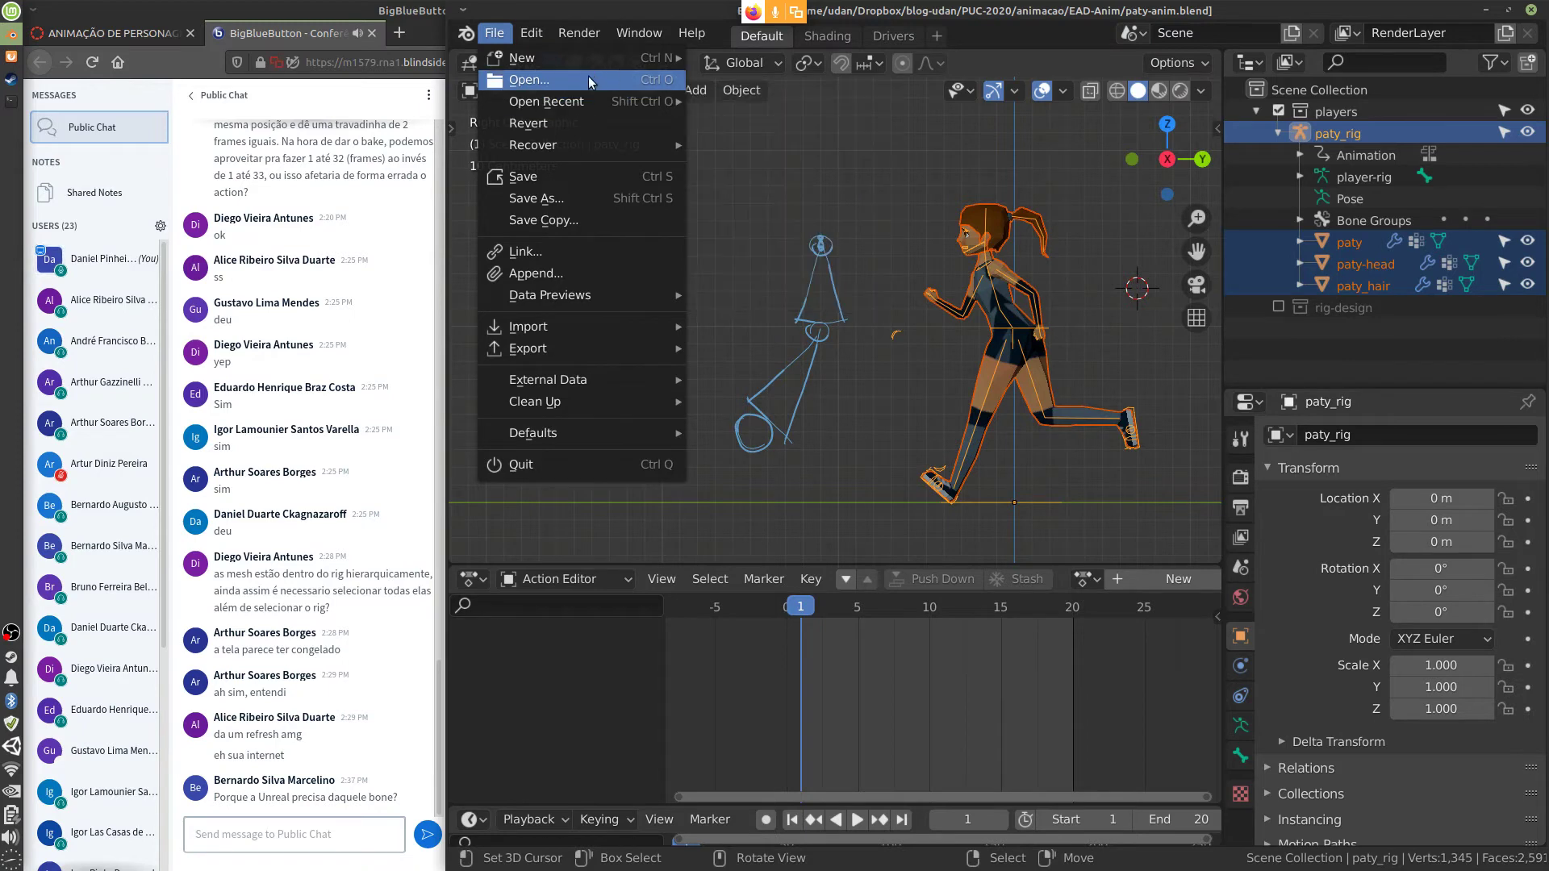
pyautogui.click(659, 81)
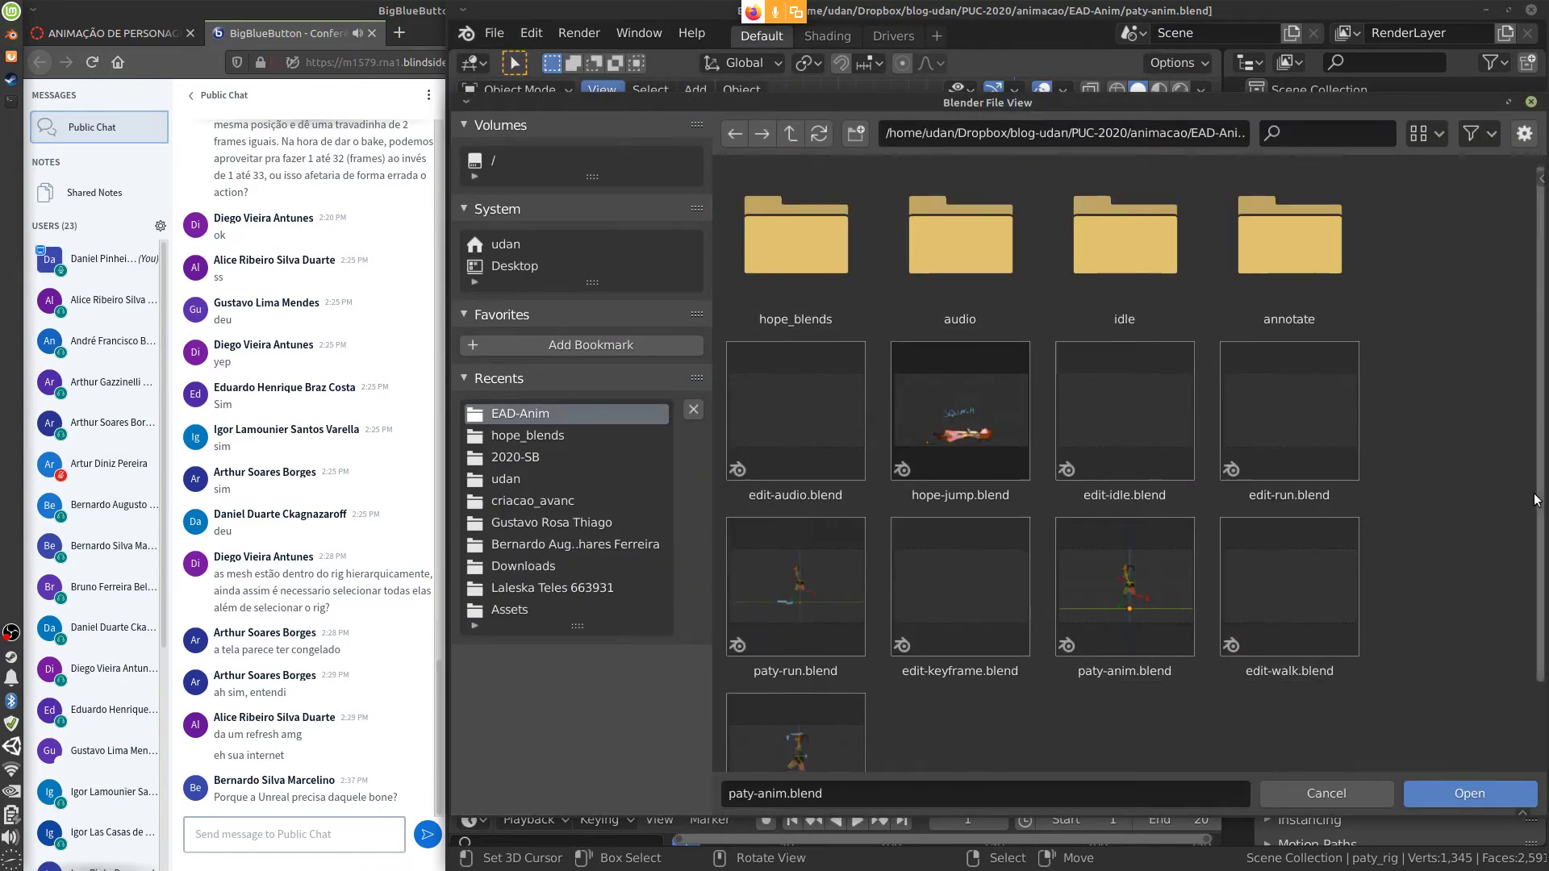
pyautogui.scroll(-1, 1513, 663)
pyautogui.scroll(1, 1507, 565)
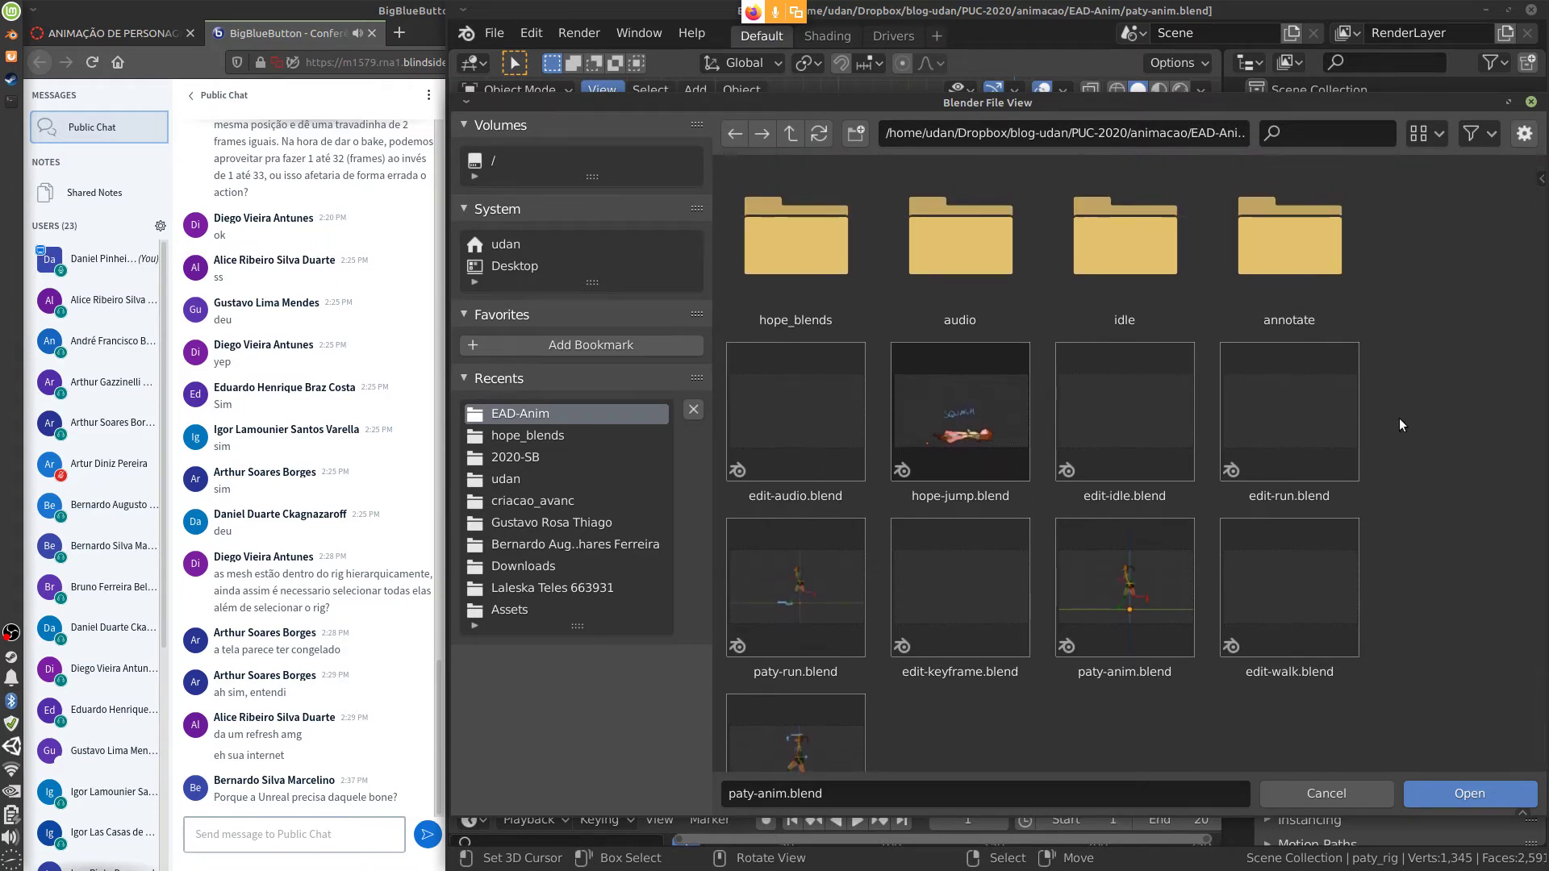
pyautogui.doubleClick(817, 253)
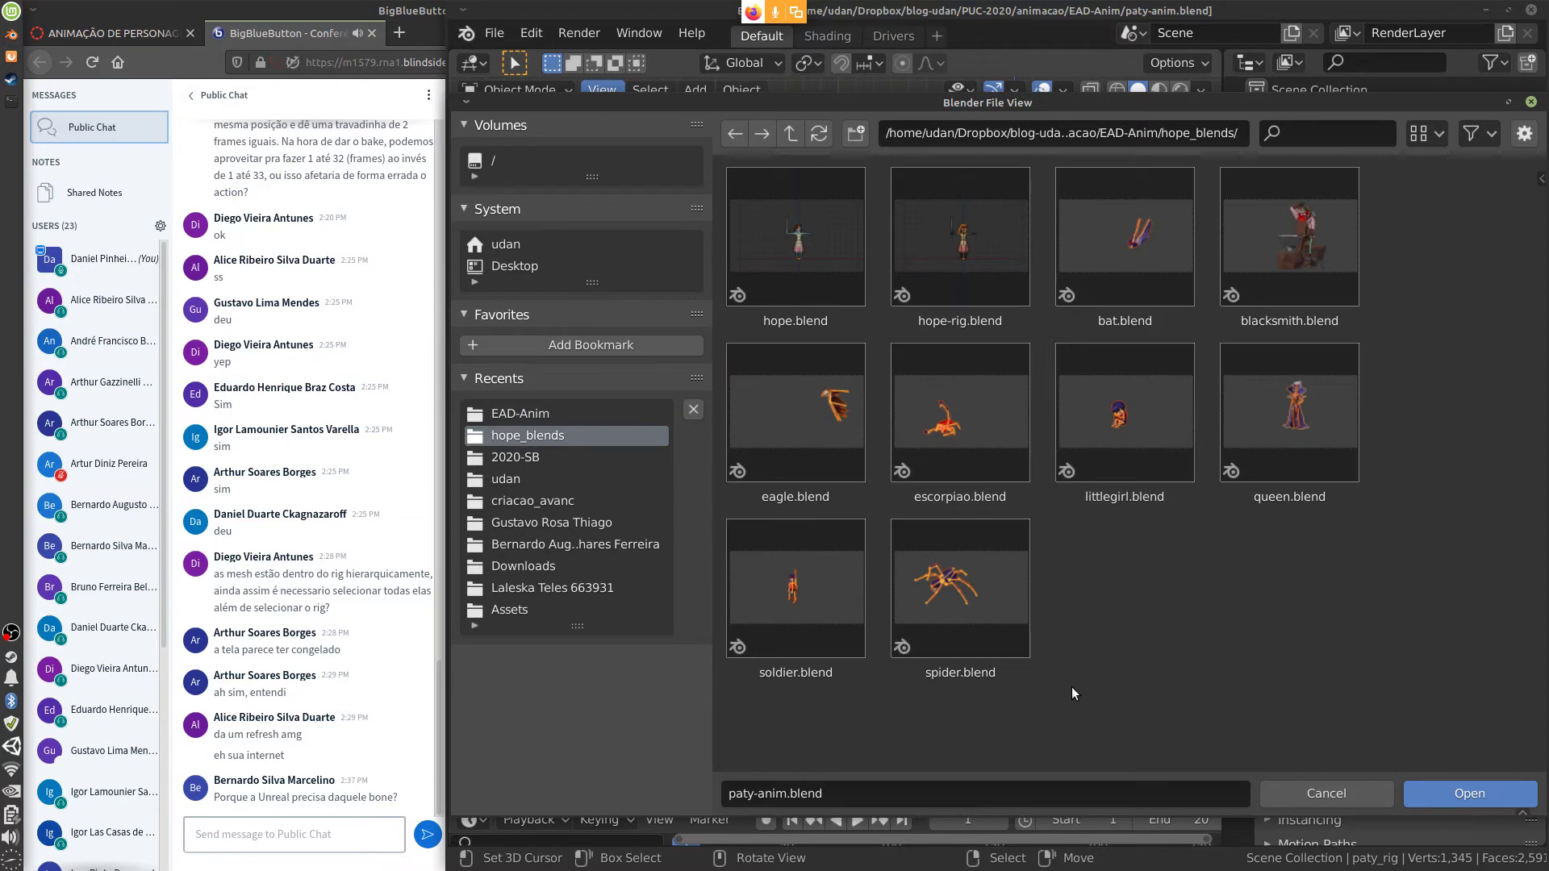
pyautogui.click(1018, 296)
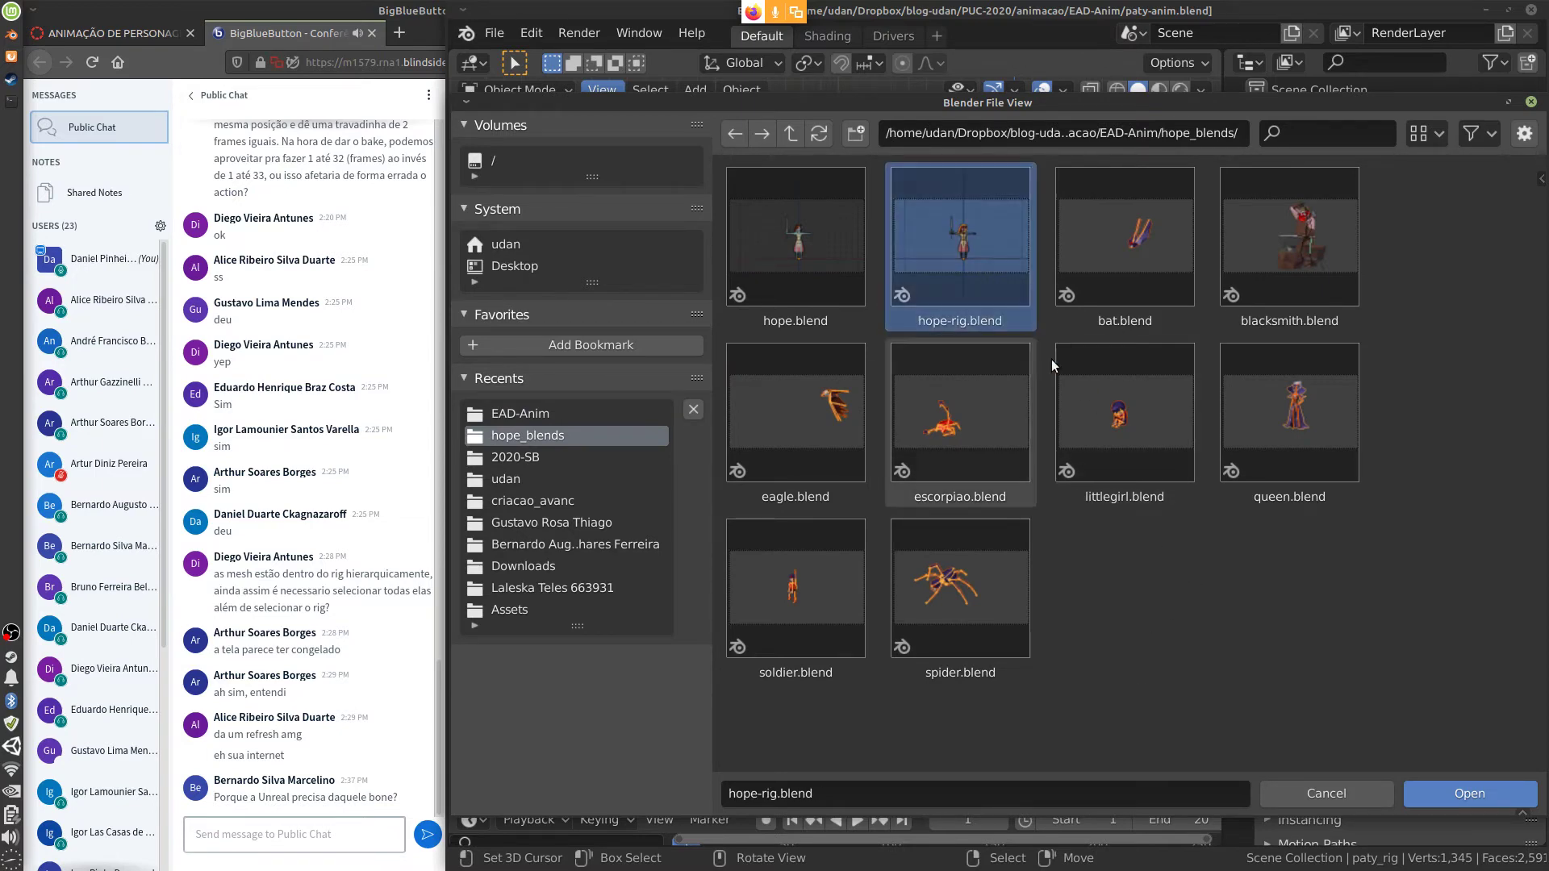
pyautogui.click(1469, 794)
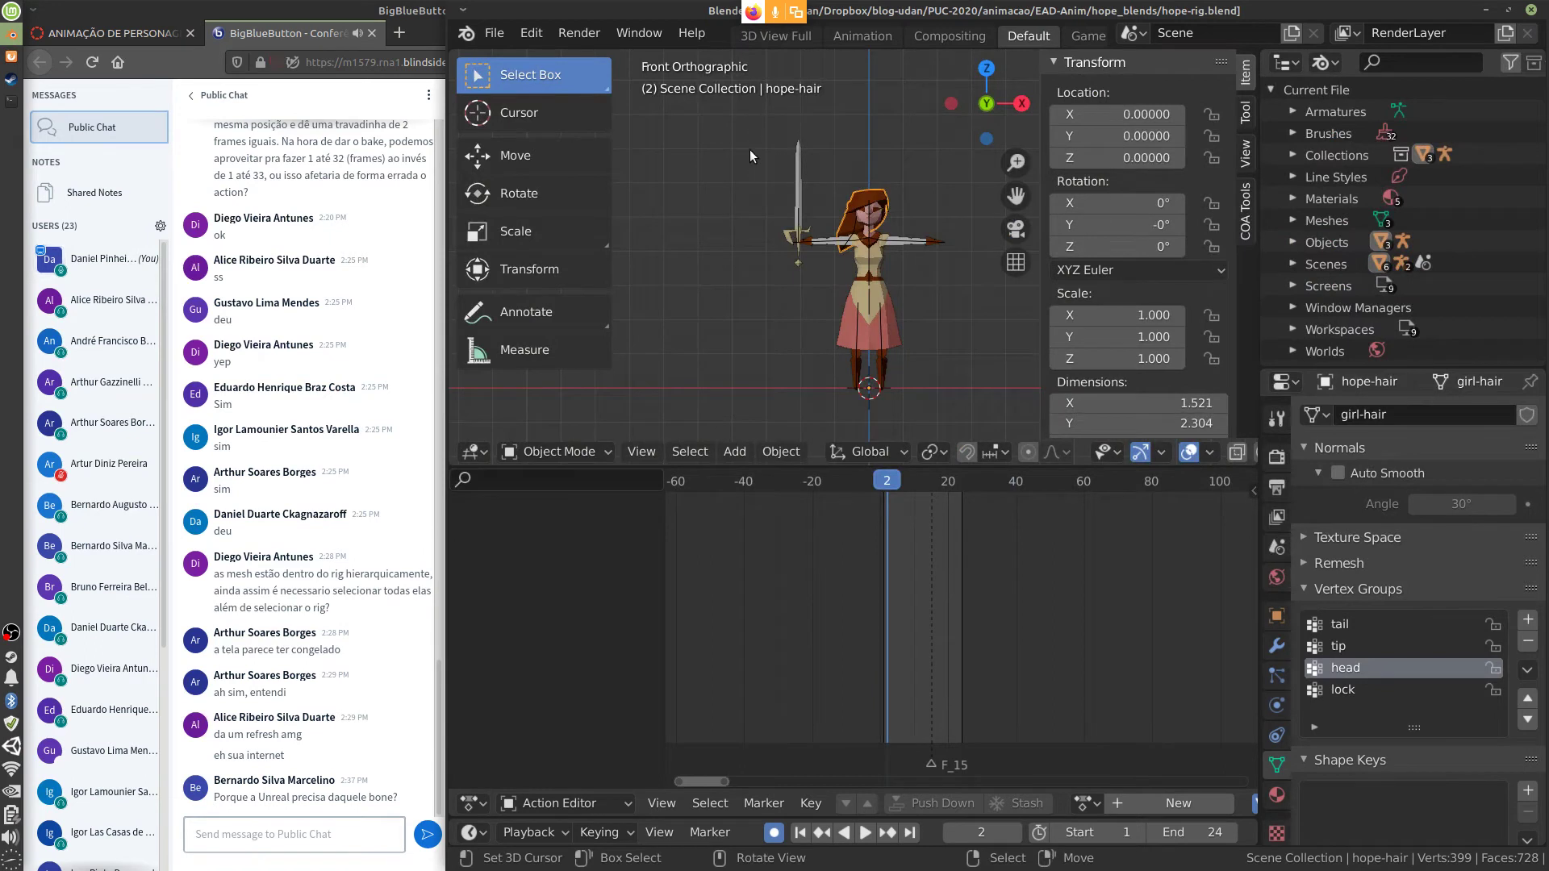
# Select all of the hope character's objects and list the actions available in the Action Editor
pyautogui.moveTo(749, 148); pyautogui.dragTo(1015, 439)
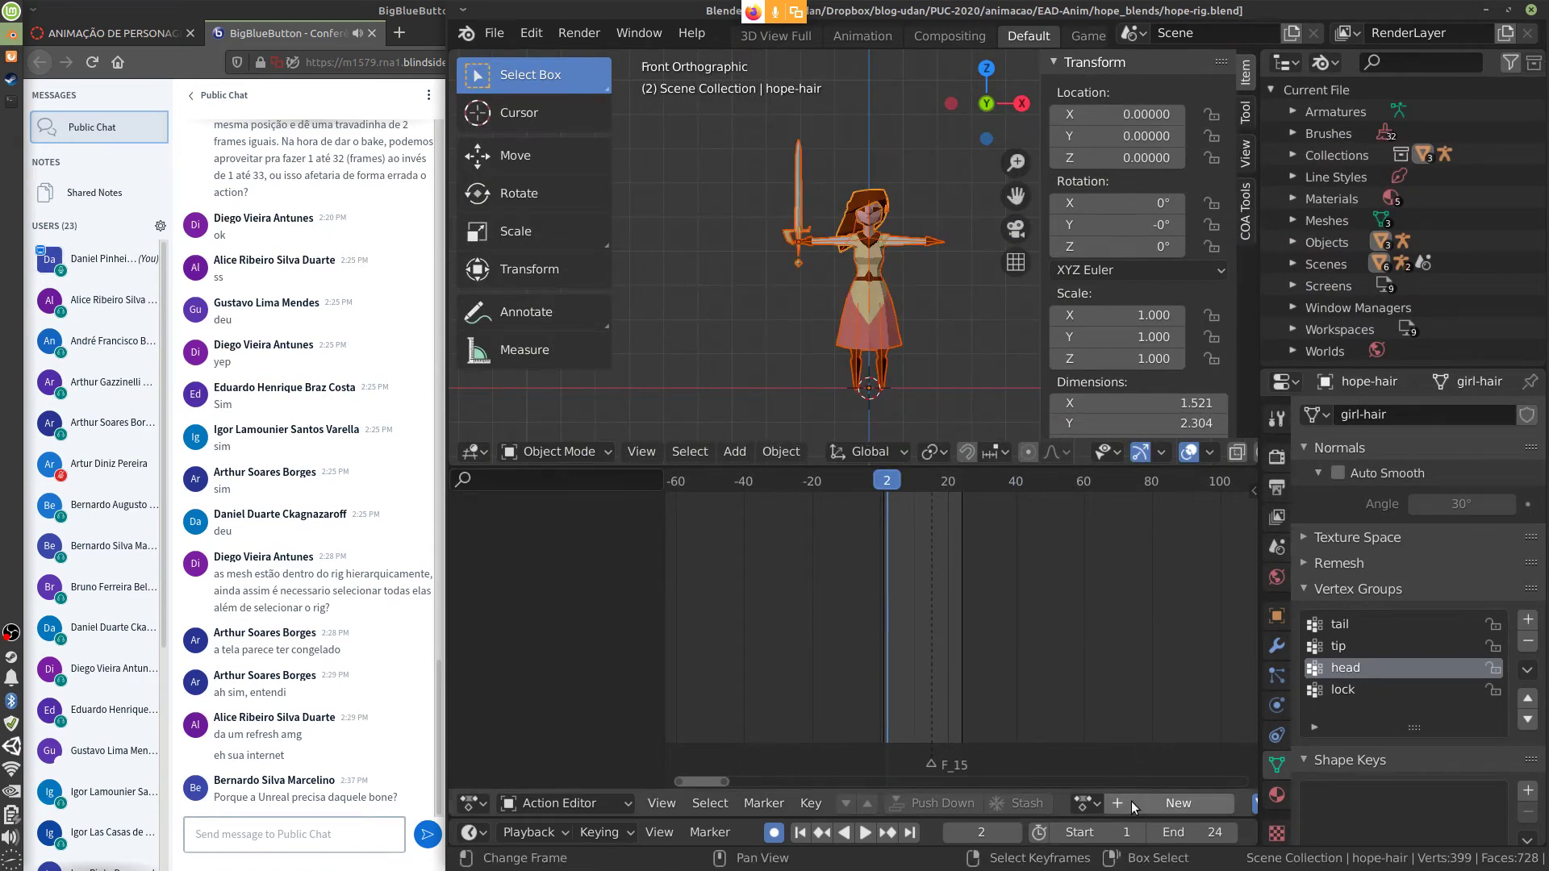
pyautogui.click(1086, 803)
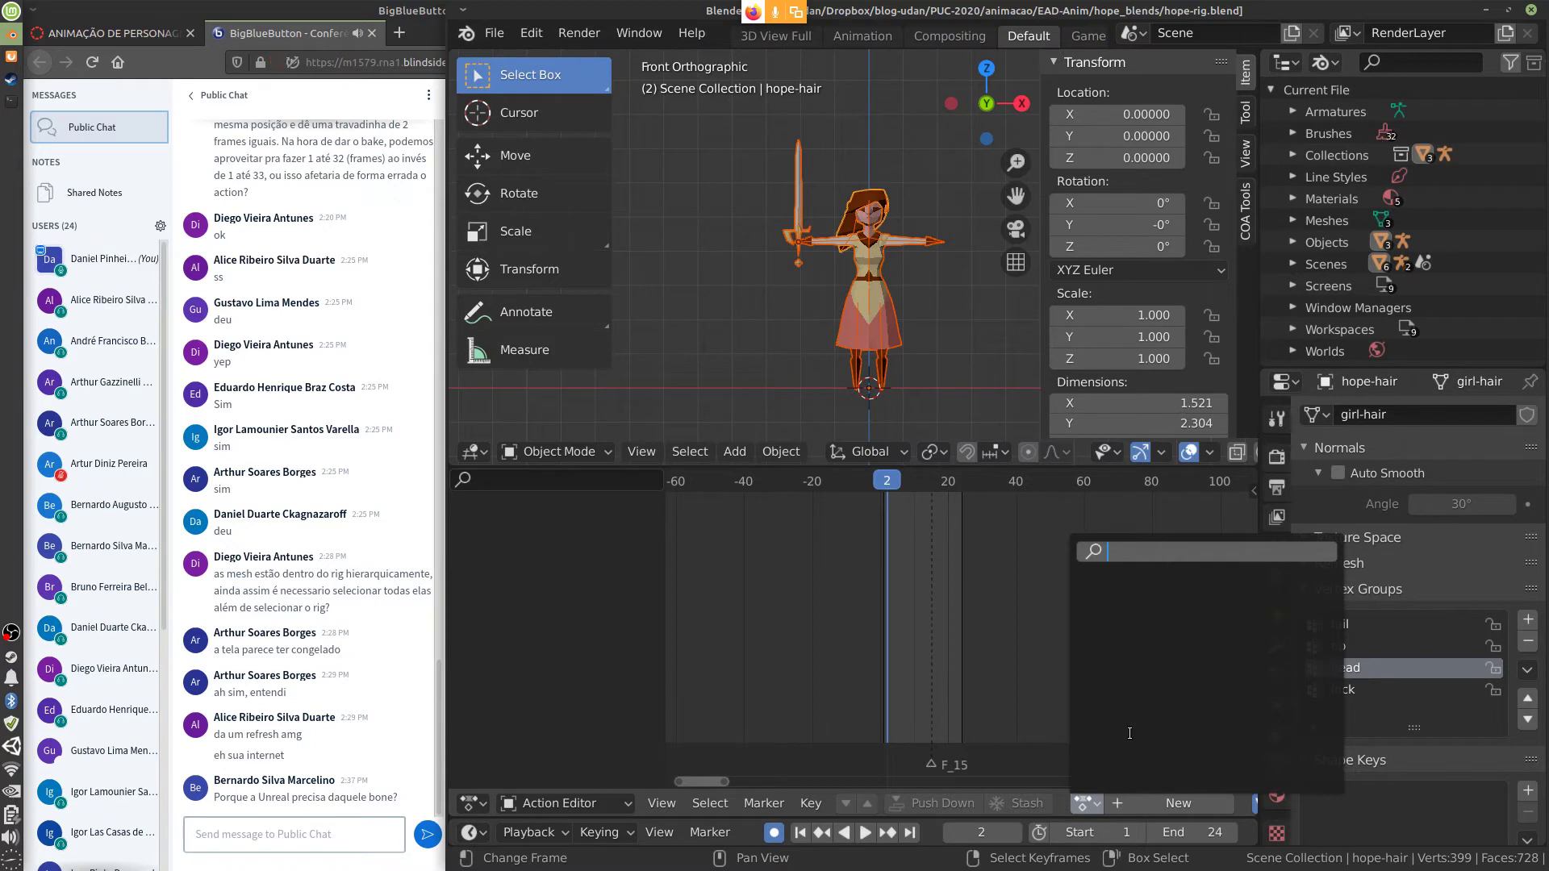
# Open the anim project in Unity and place its window beside the conference chat
pyautogui.click(11, 746)
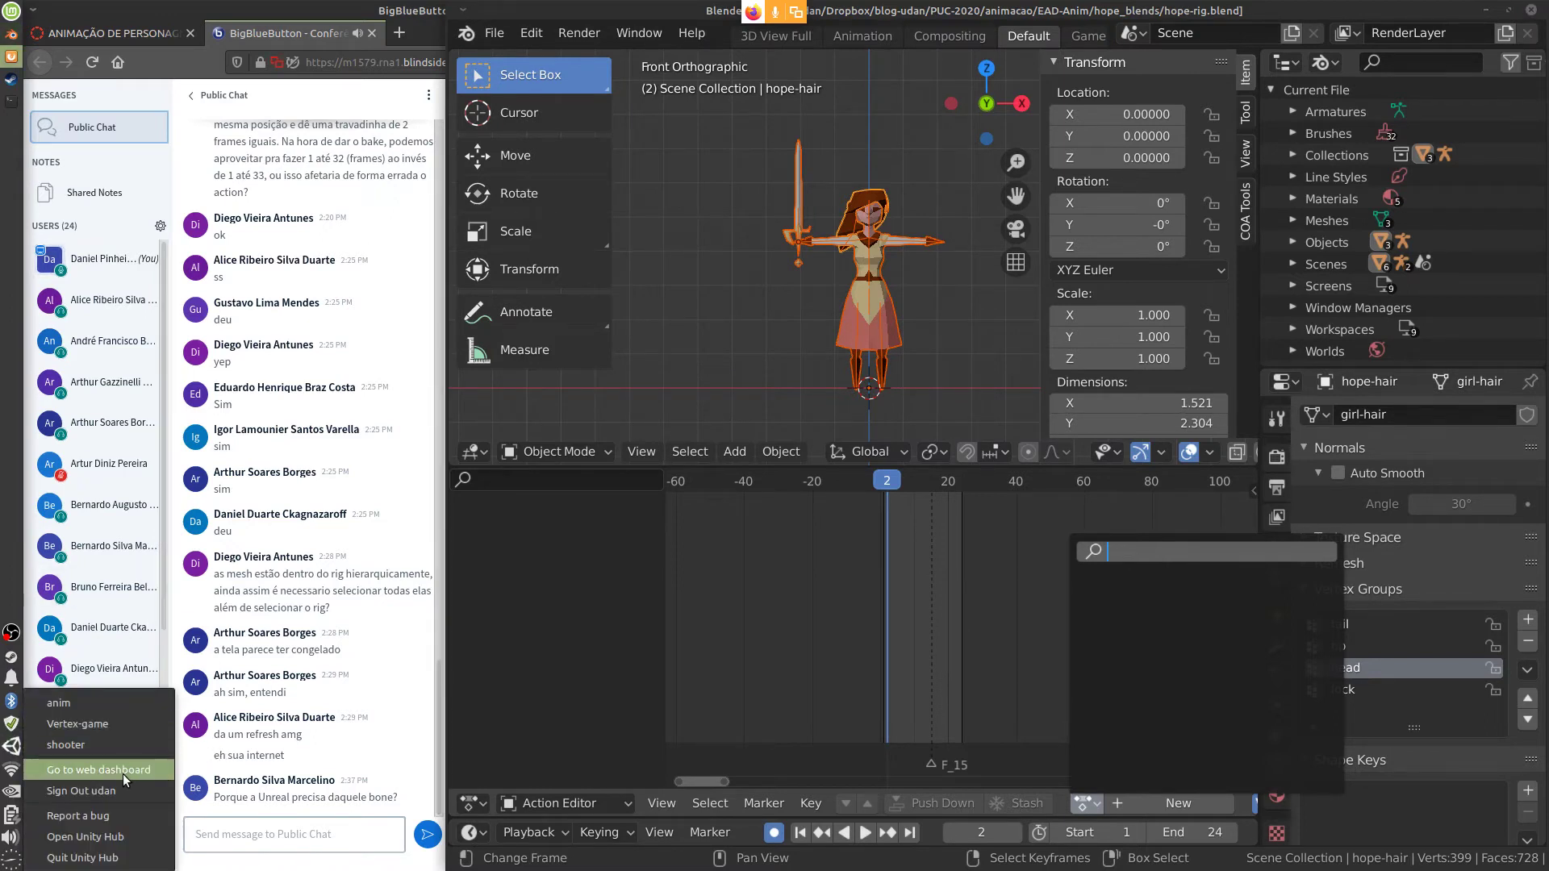
pyautogui.click(108, 705)
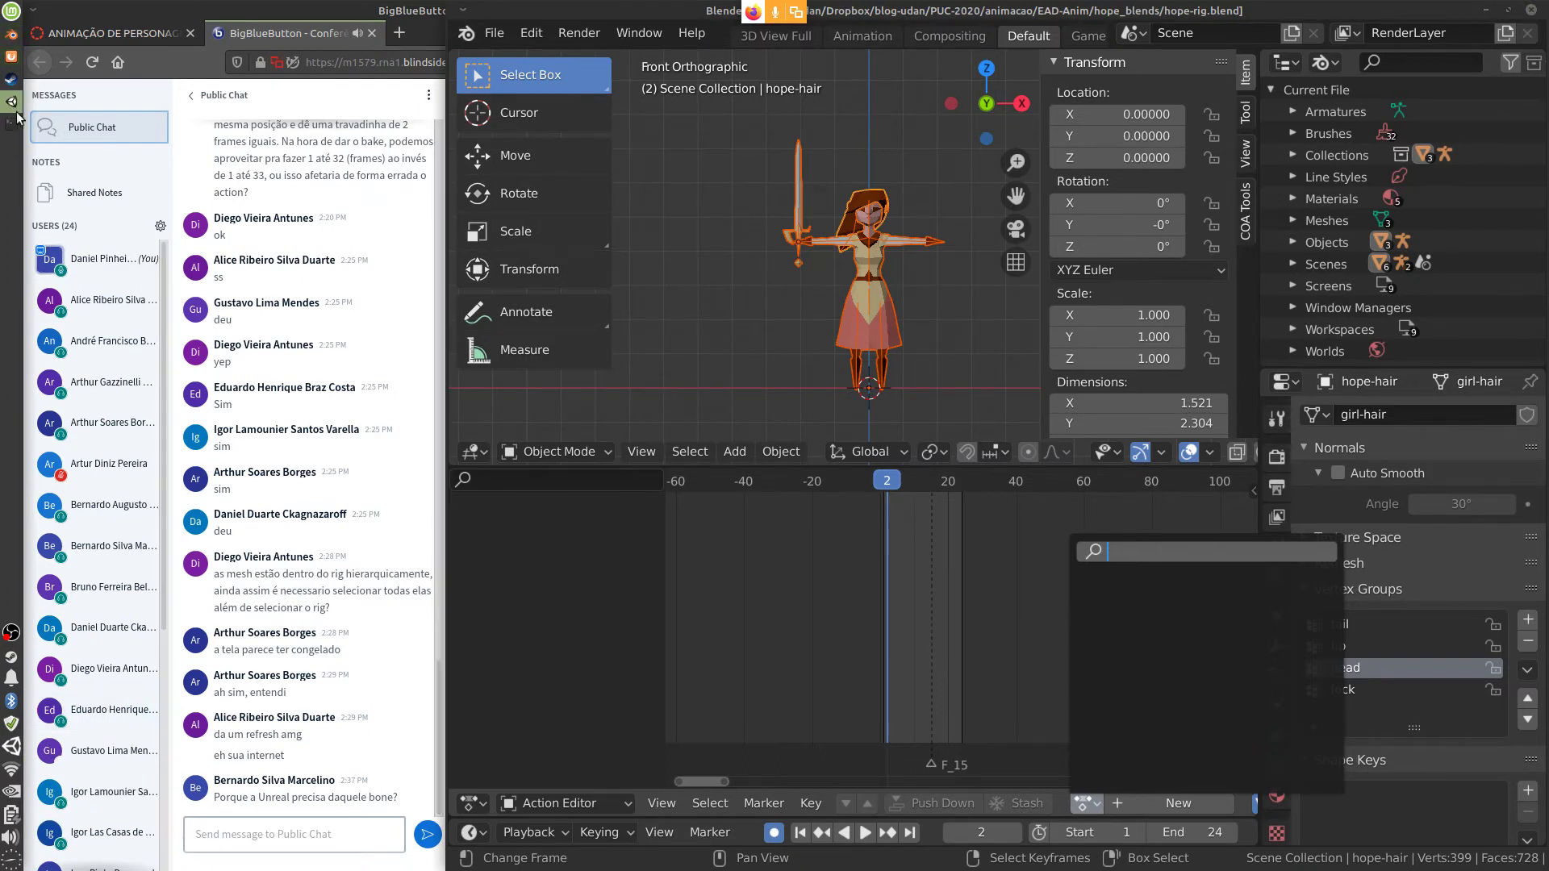
pyautogui.click(1486, 11)
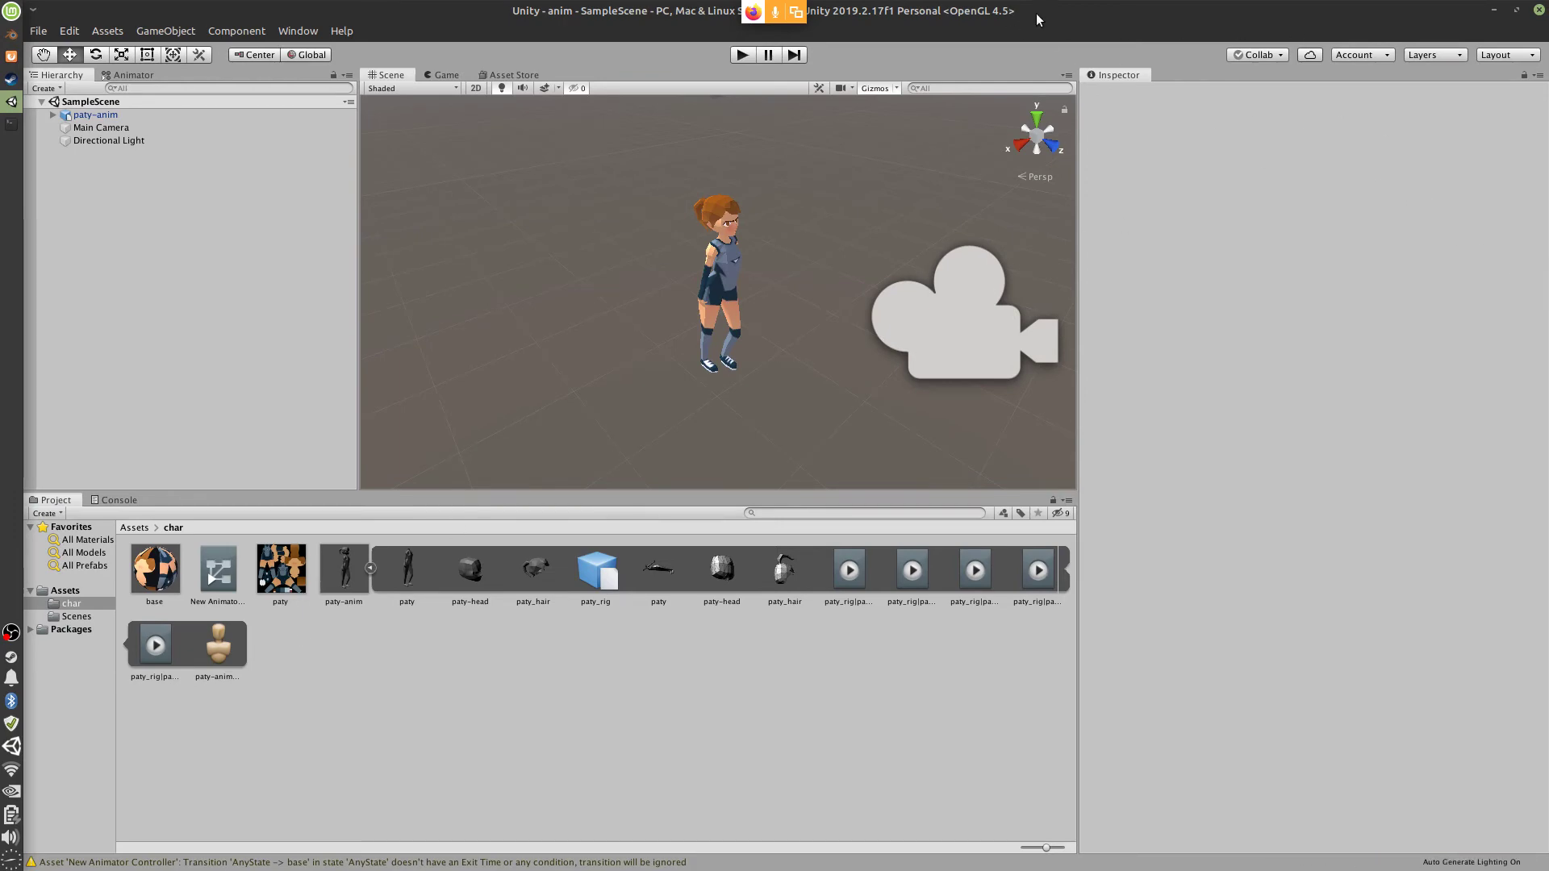
pyautogui.hotkey('alt', 'Tab')
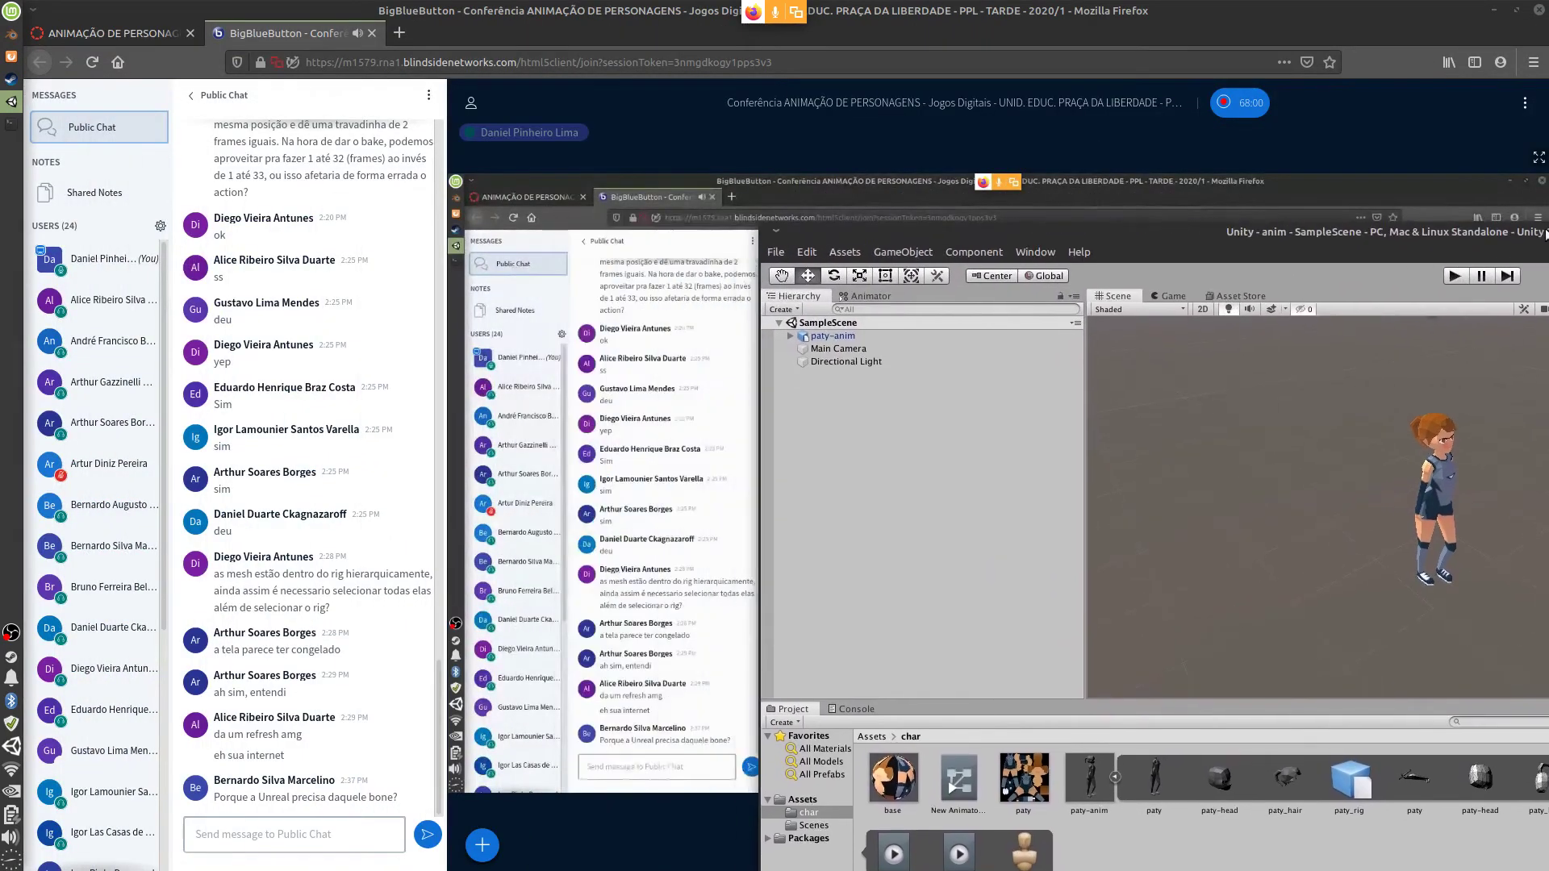
pyautogui.hotkey('alt', 'Tab')
pyautogui.moveTo(1535, 27); pyautogui.dragTo(1244, 27)
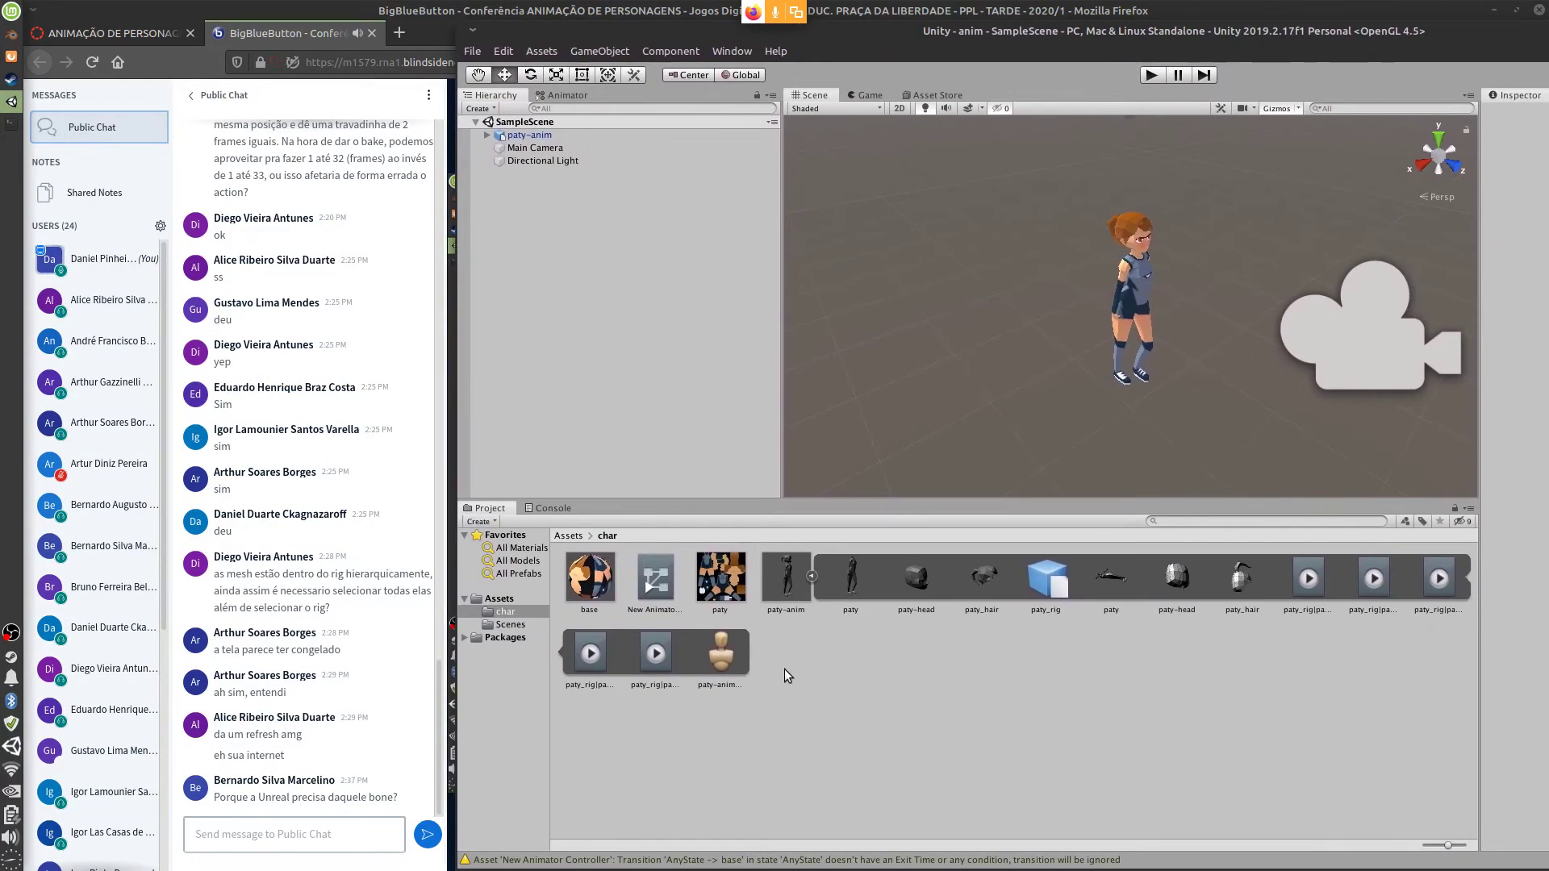
# Examine the animation clips imported with the paty-anim model, with the Inspector and clip preview fully in view
pyautogui.click(1308, 579)
pyautogui.click(1431, 589)
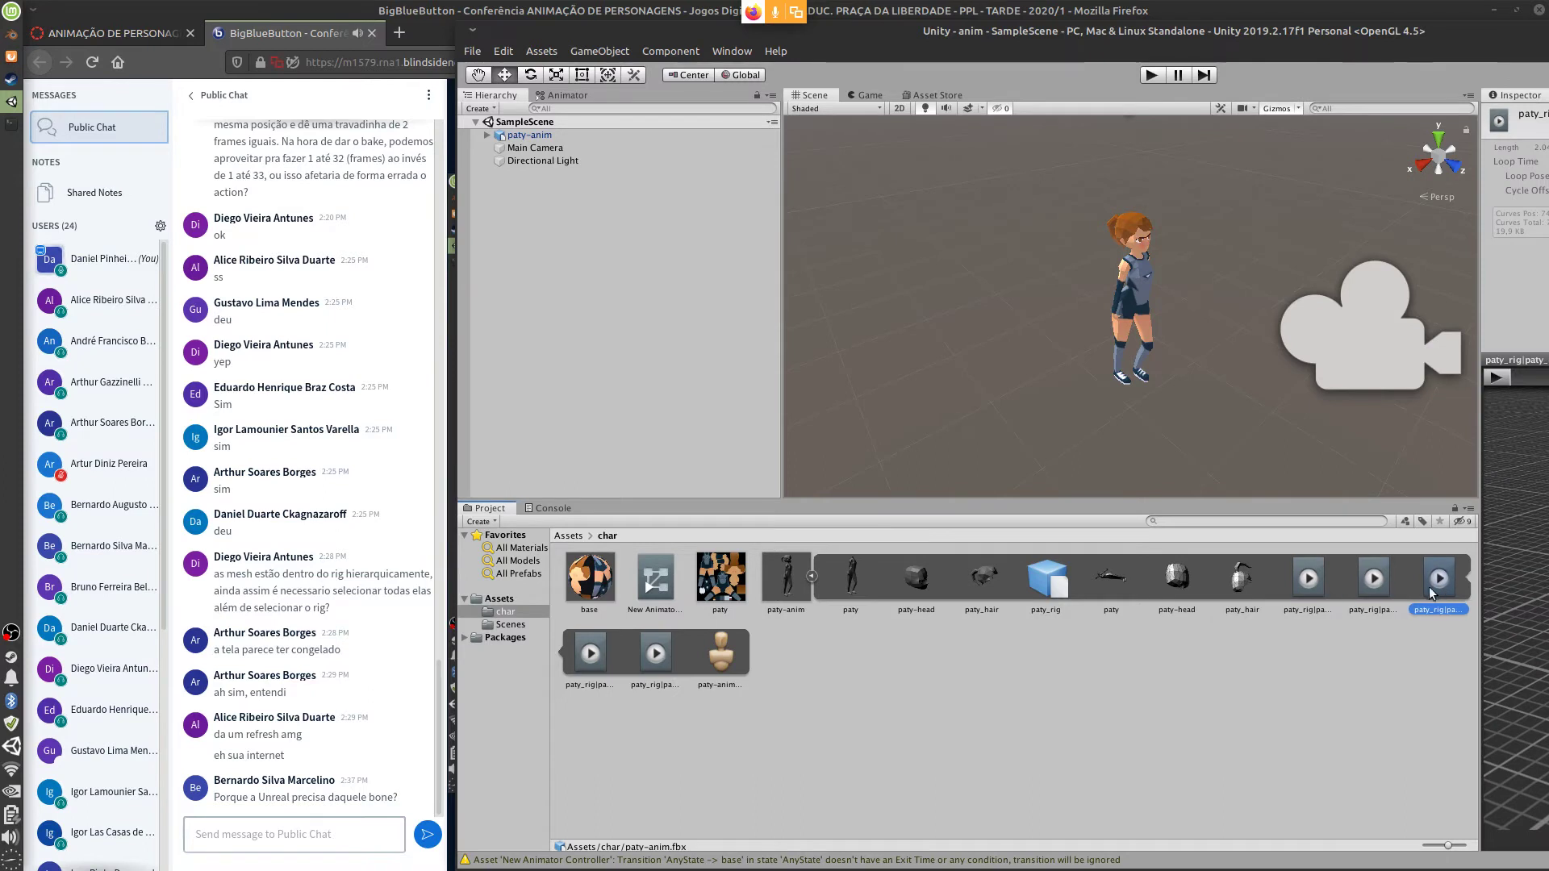
pyautogui.click(806, 573)
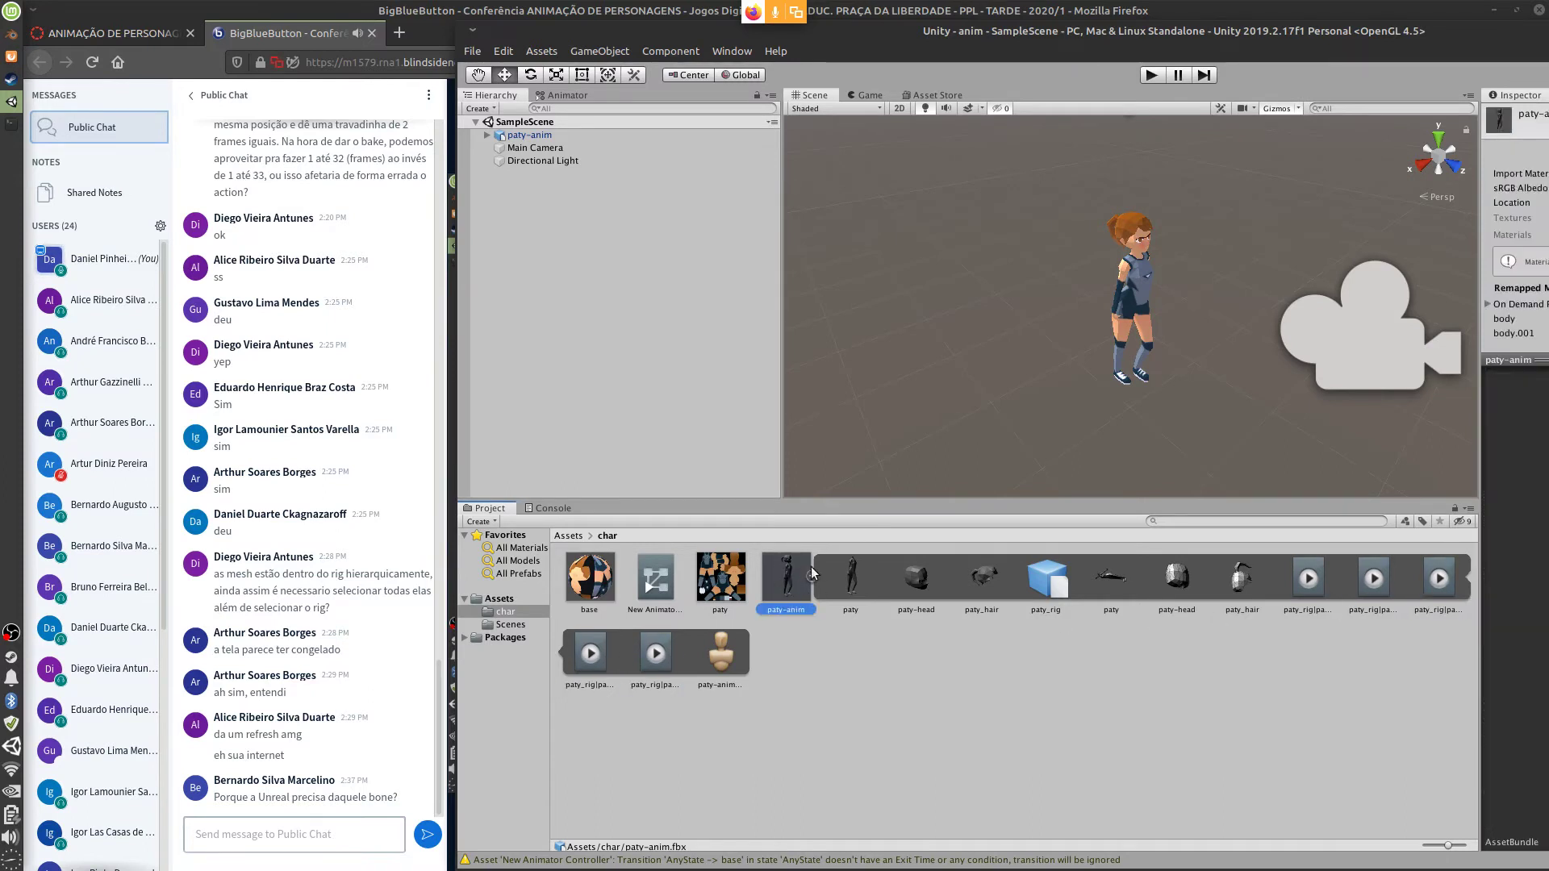
pyautogui.click(1314, 595)
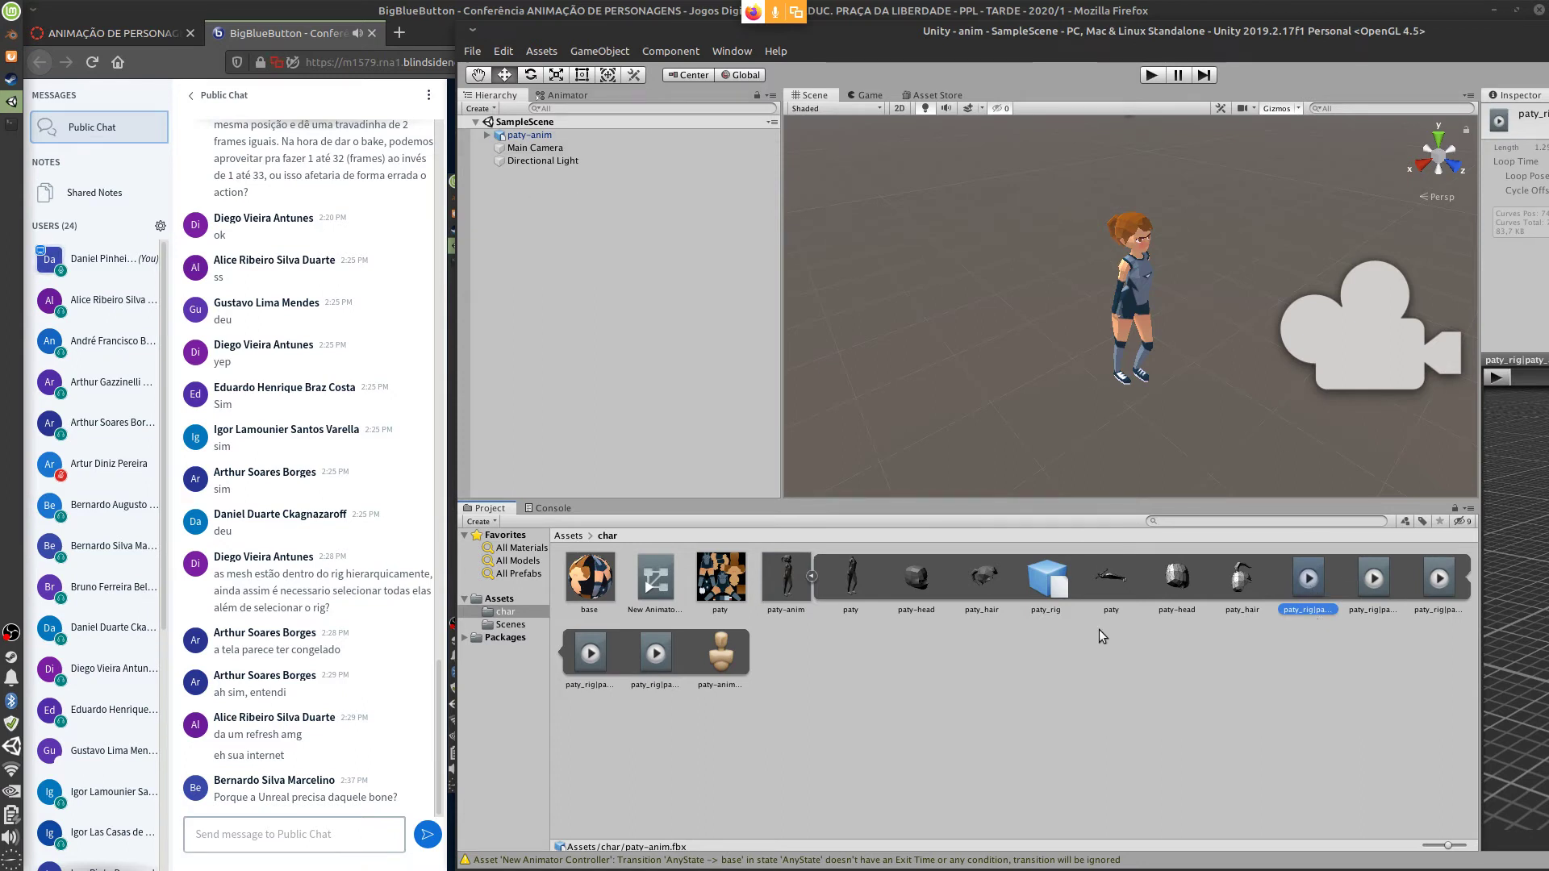
pyautogui.click(590, 655)
pyautogui.click(654, 655)
pyautogui.click(591, 655)
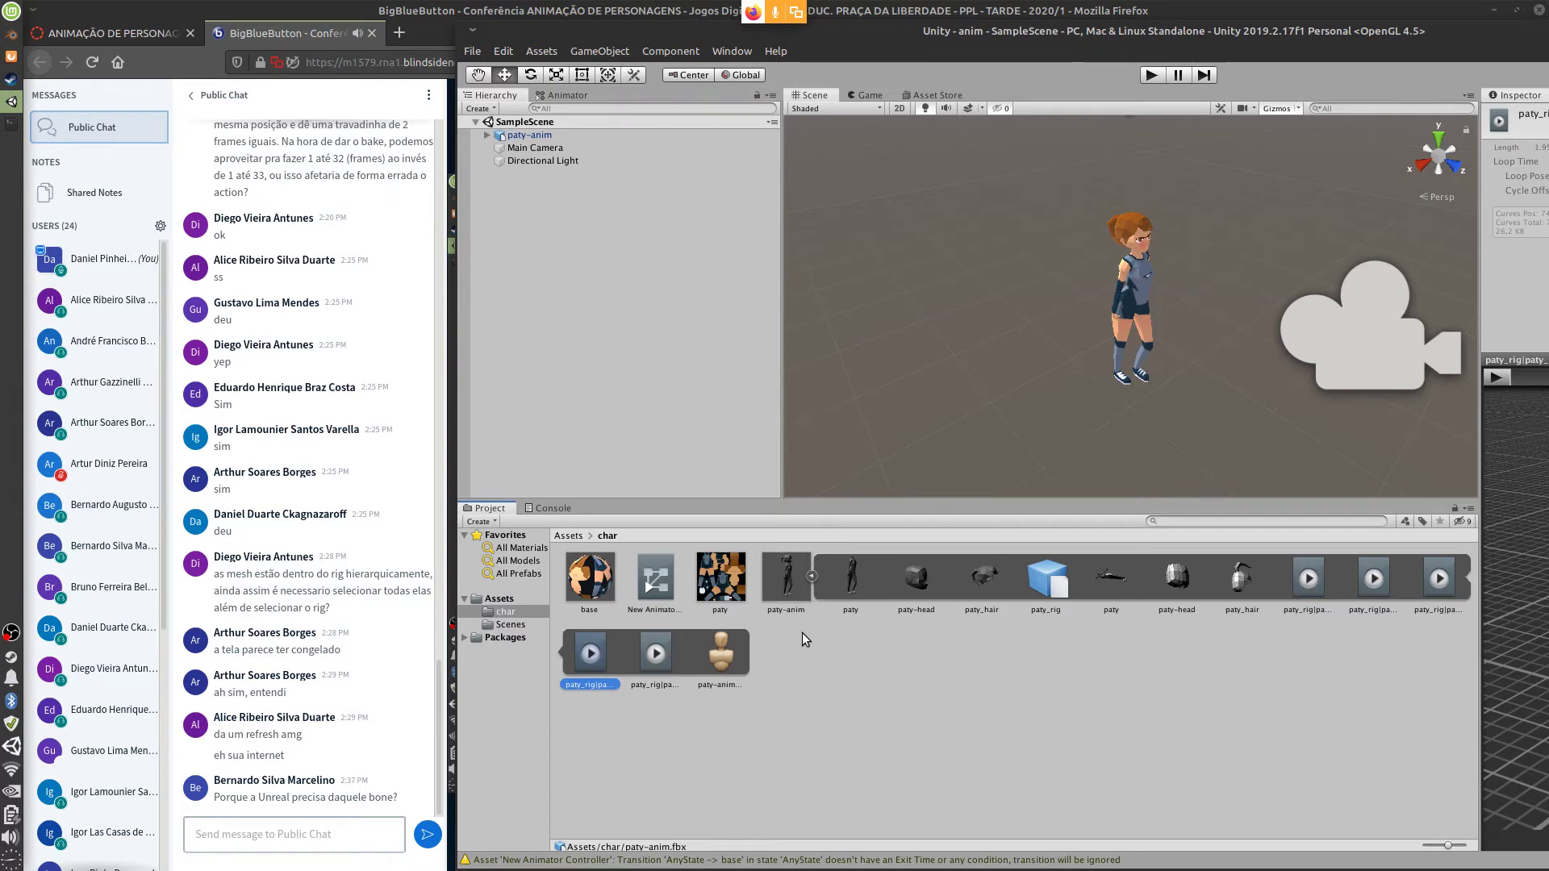
pyautogui.click(1304, 589)
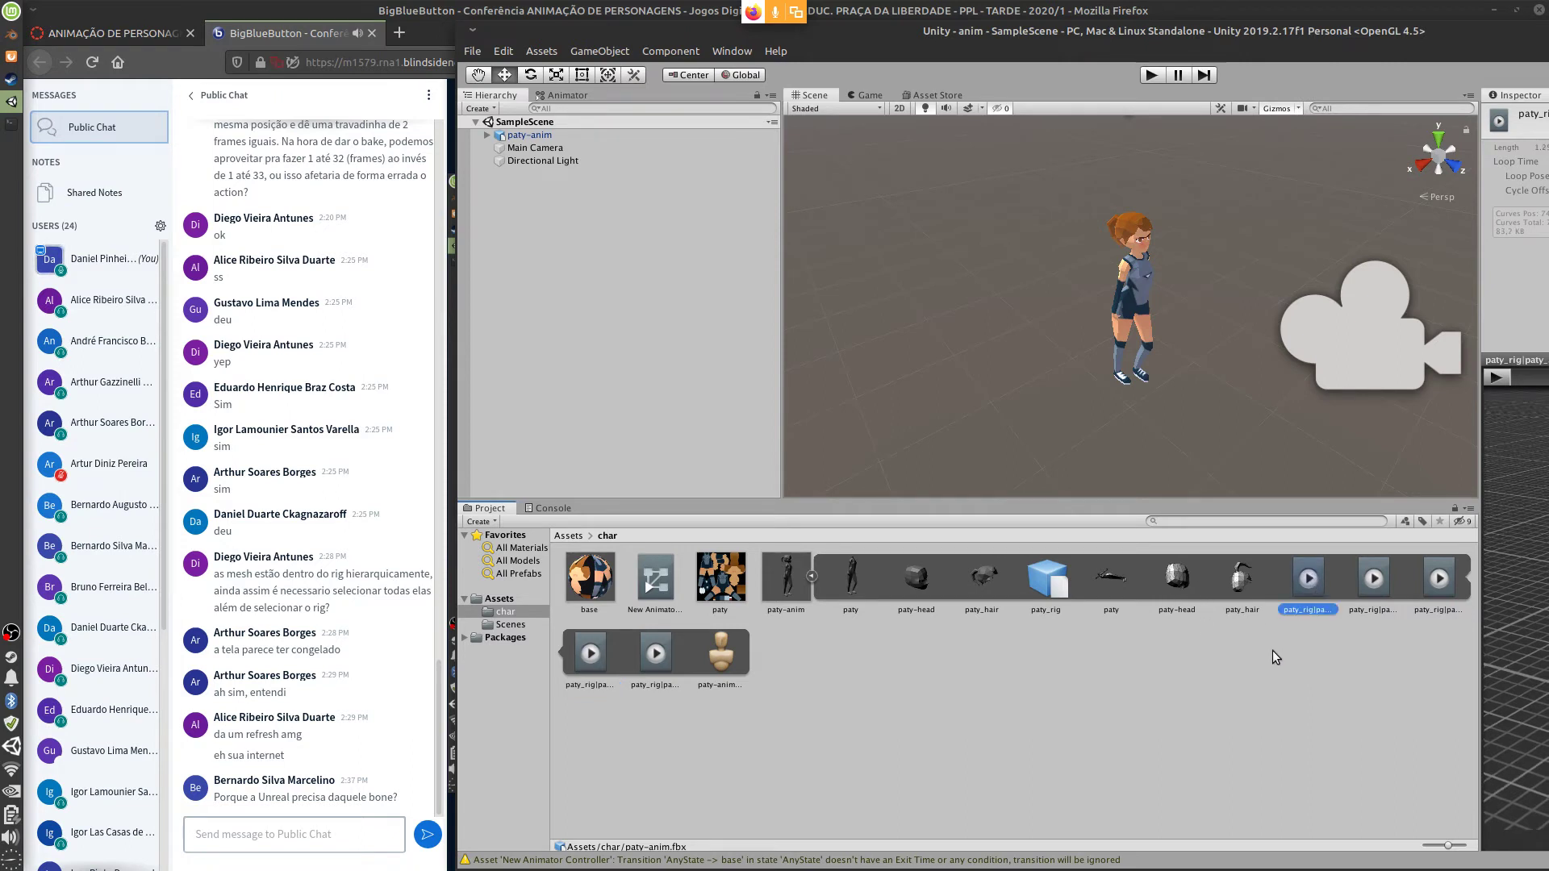
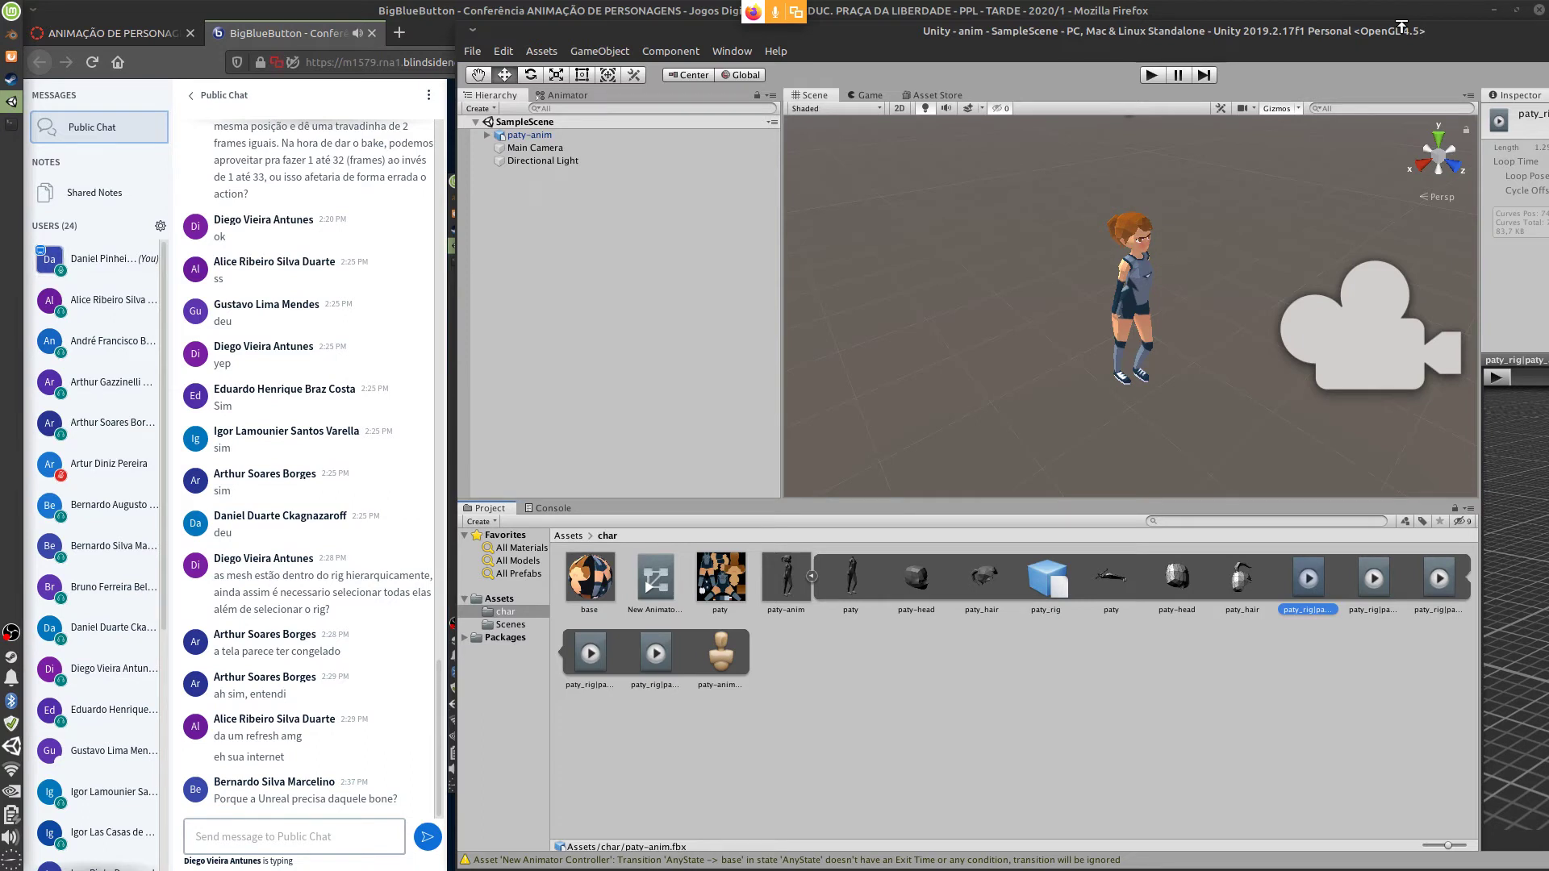
pyautogui.moveTo(1428, 31); pyautogui.dragTo(1343, 76)
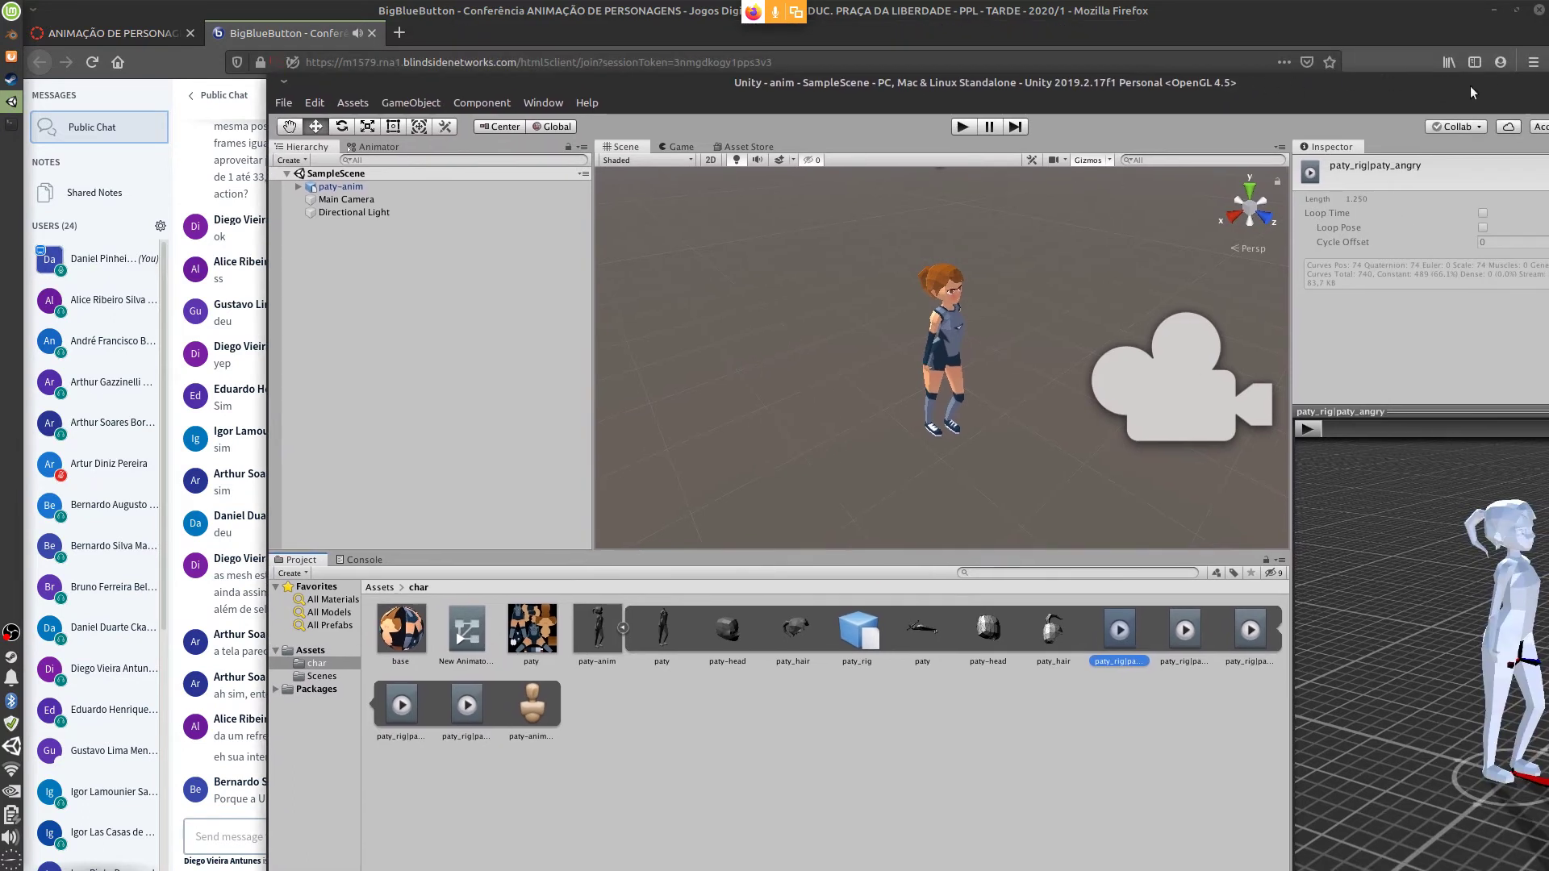
pyautogui.moveTo(1470, 87); pyautogui.dragTo(1269, 109)
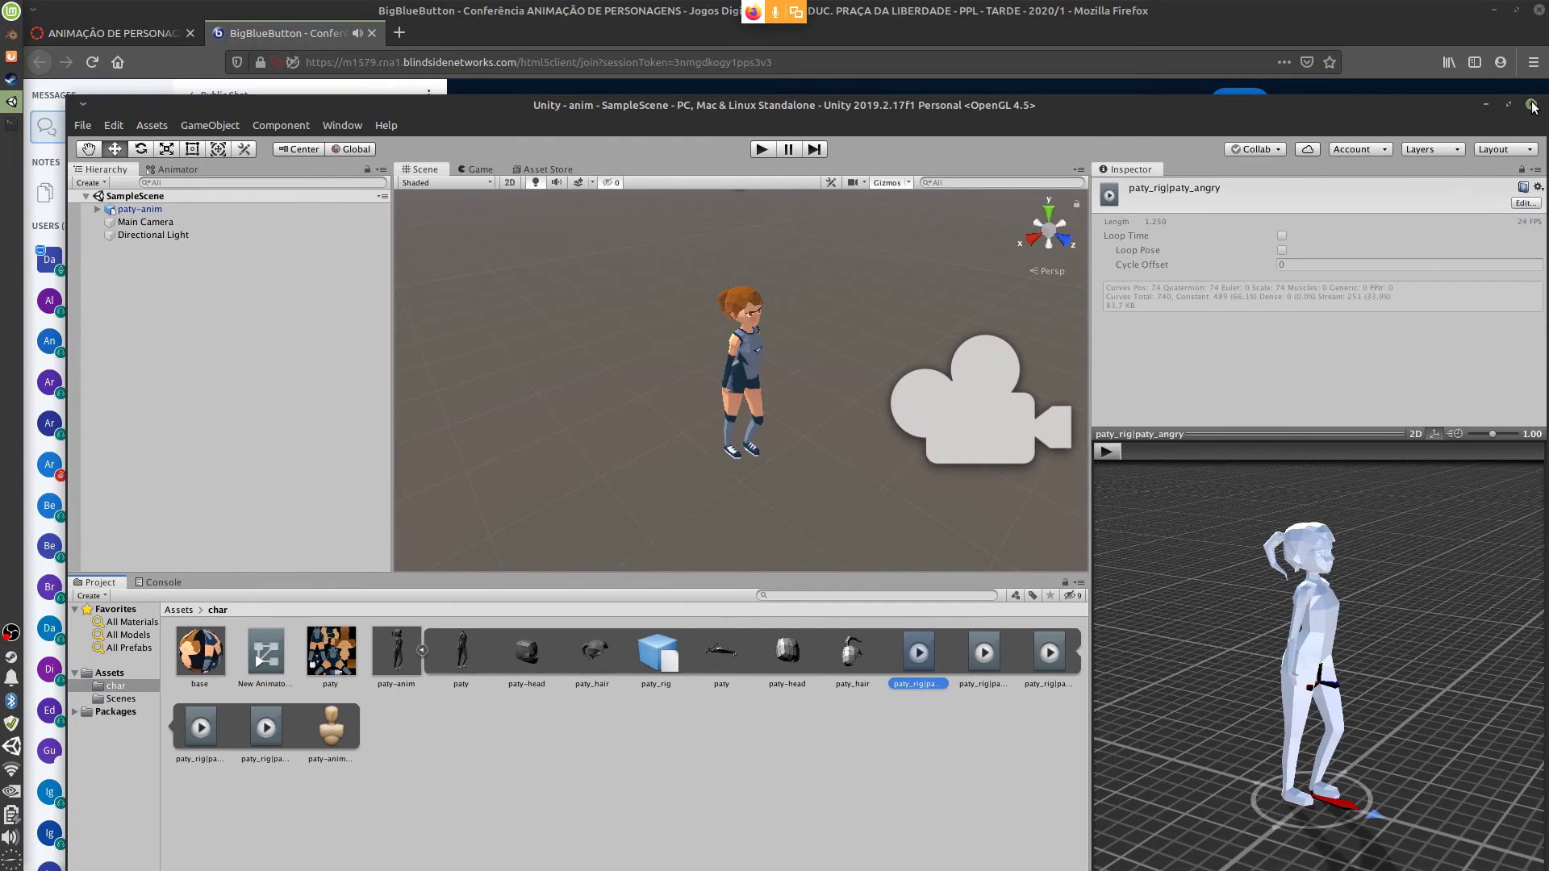
# Switch from the Unity project to the Blender window with hope-rig.blend
pyautogui.hotkey('alt', 'Tab')
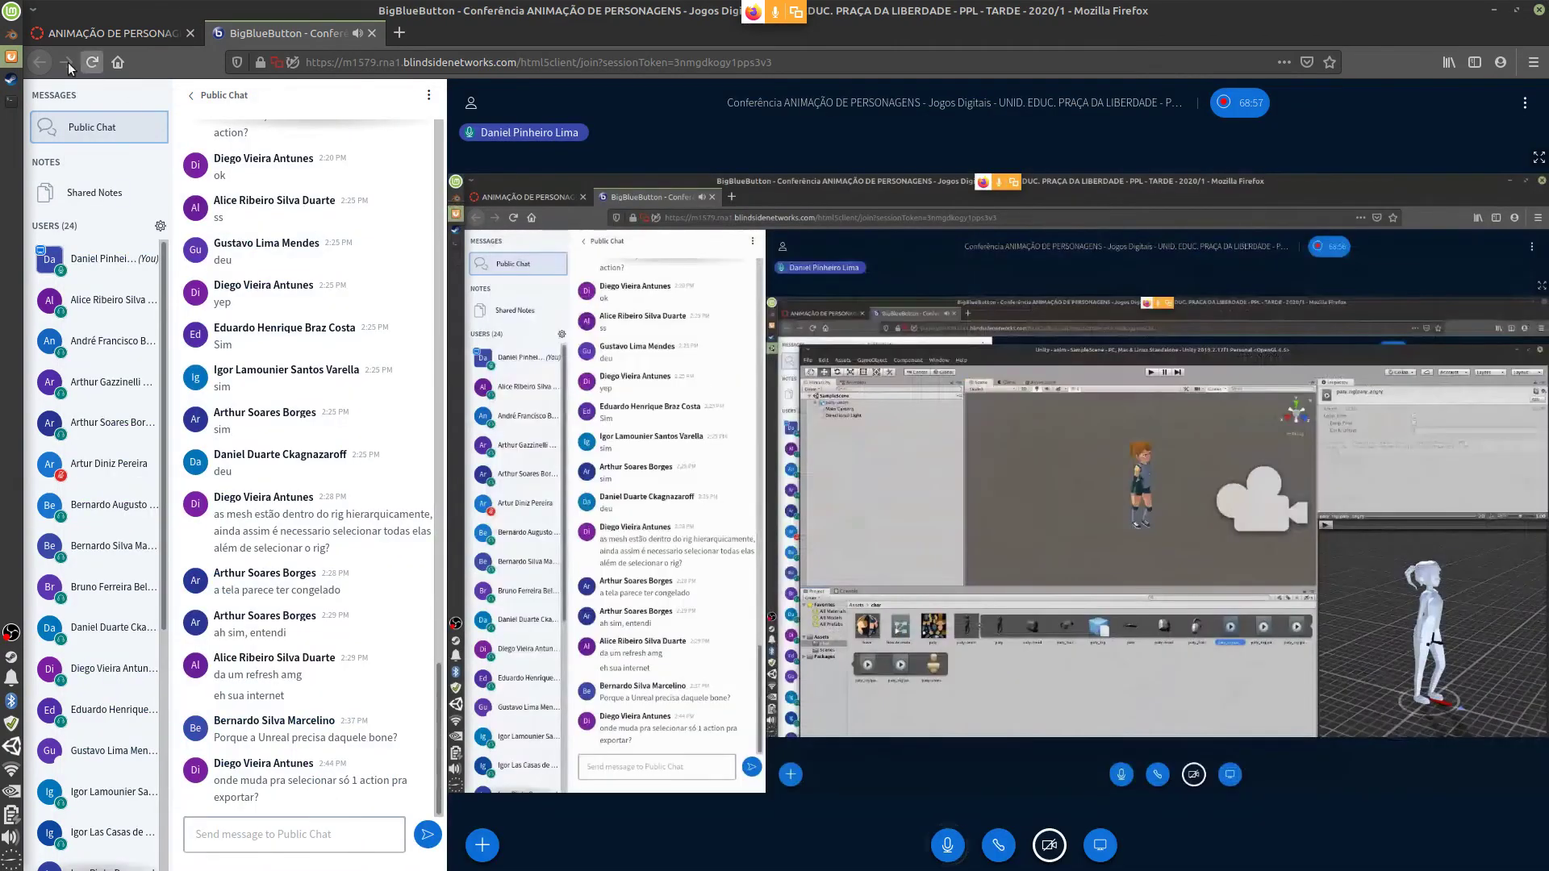
pyautogui.click(11, 40)
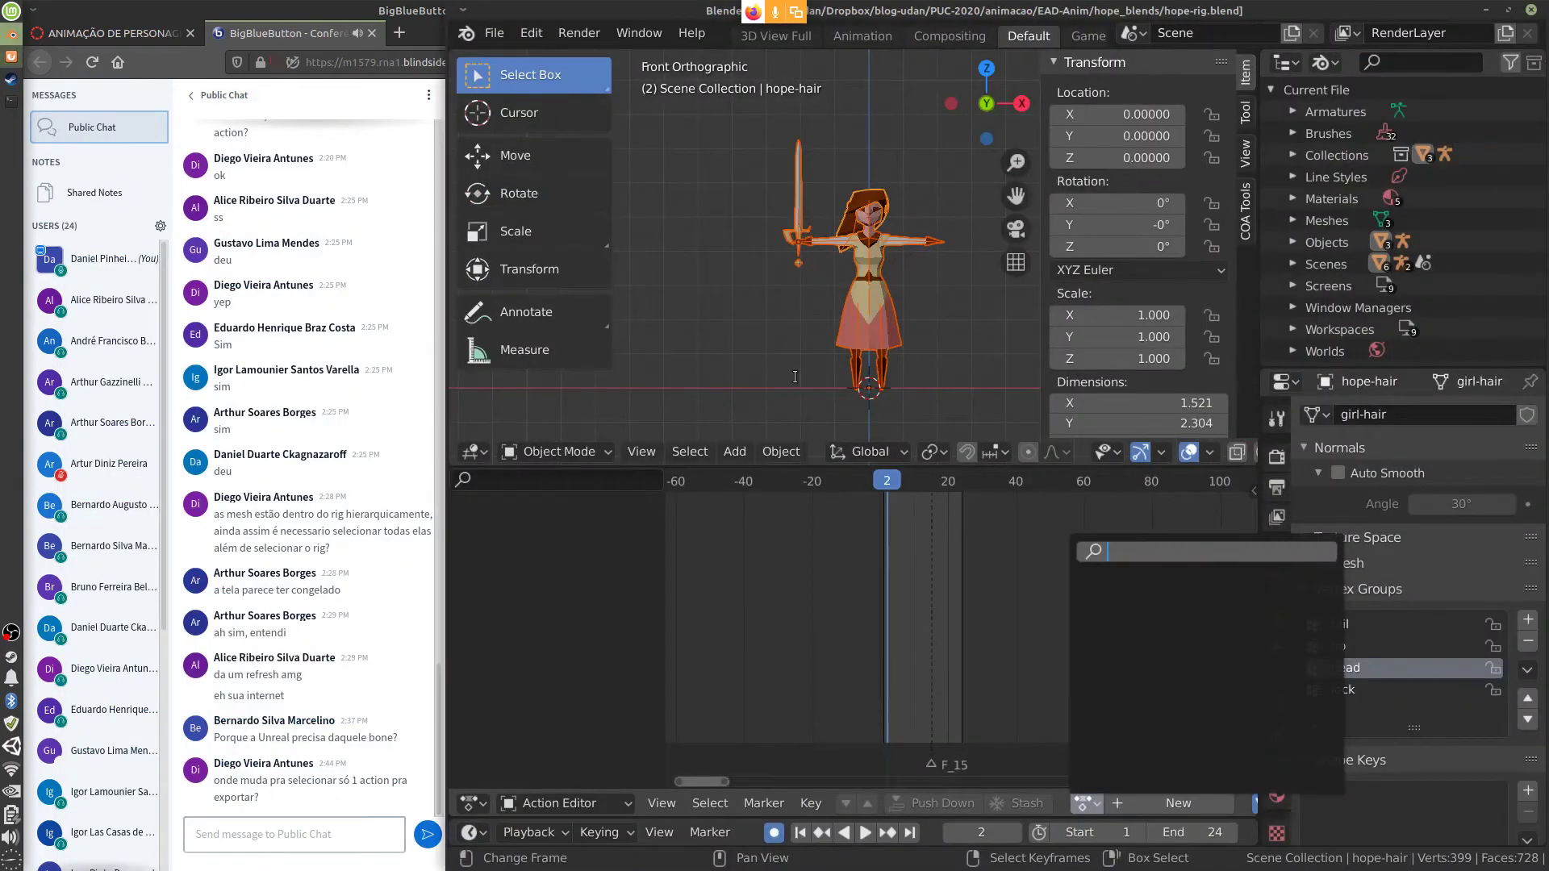
pyautogui.click(494, 34)
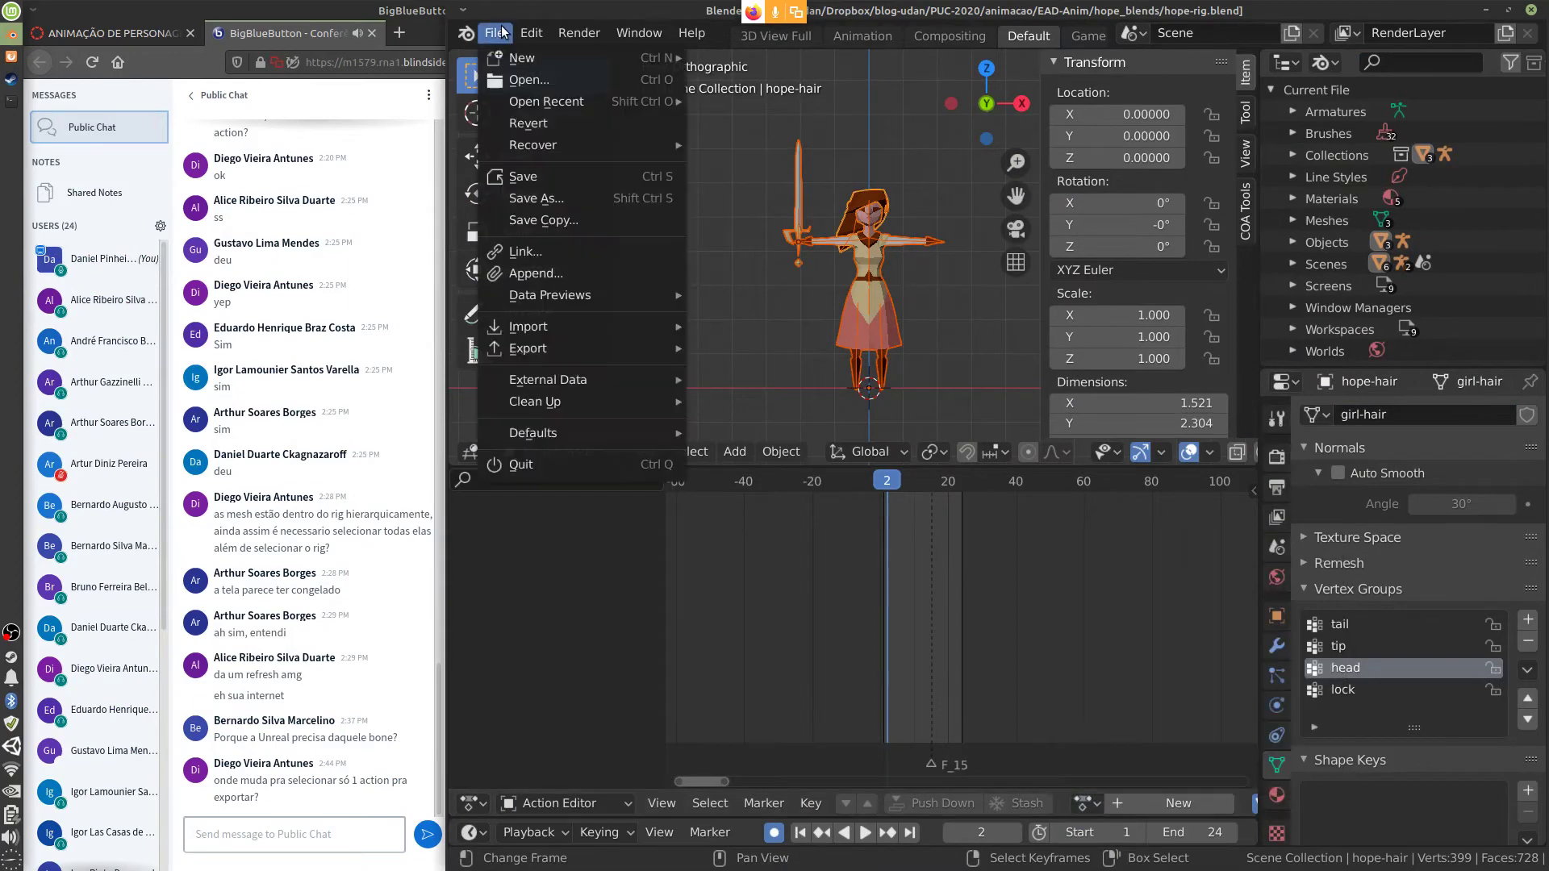
pyautogui.click(491, 34)
pyautogui.click(496, 33)
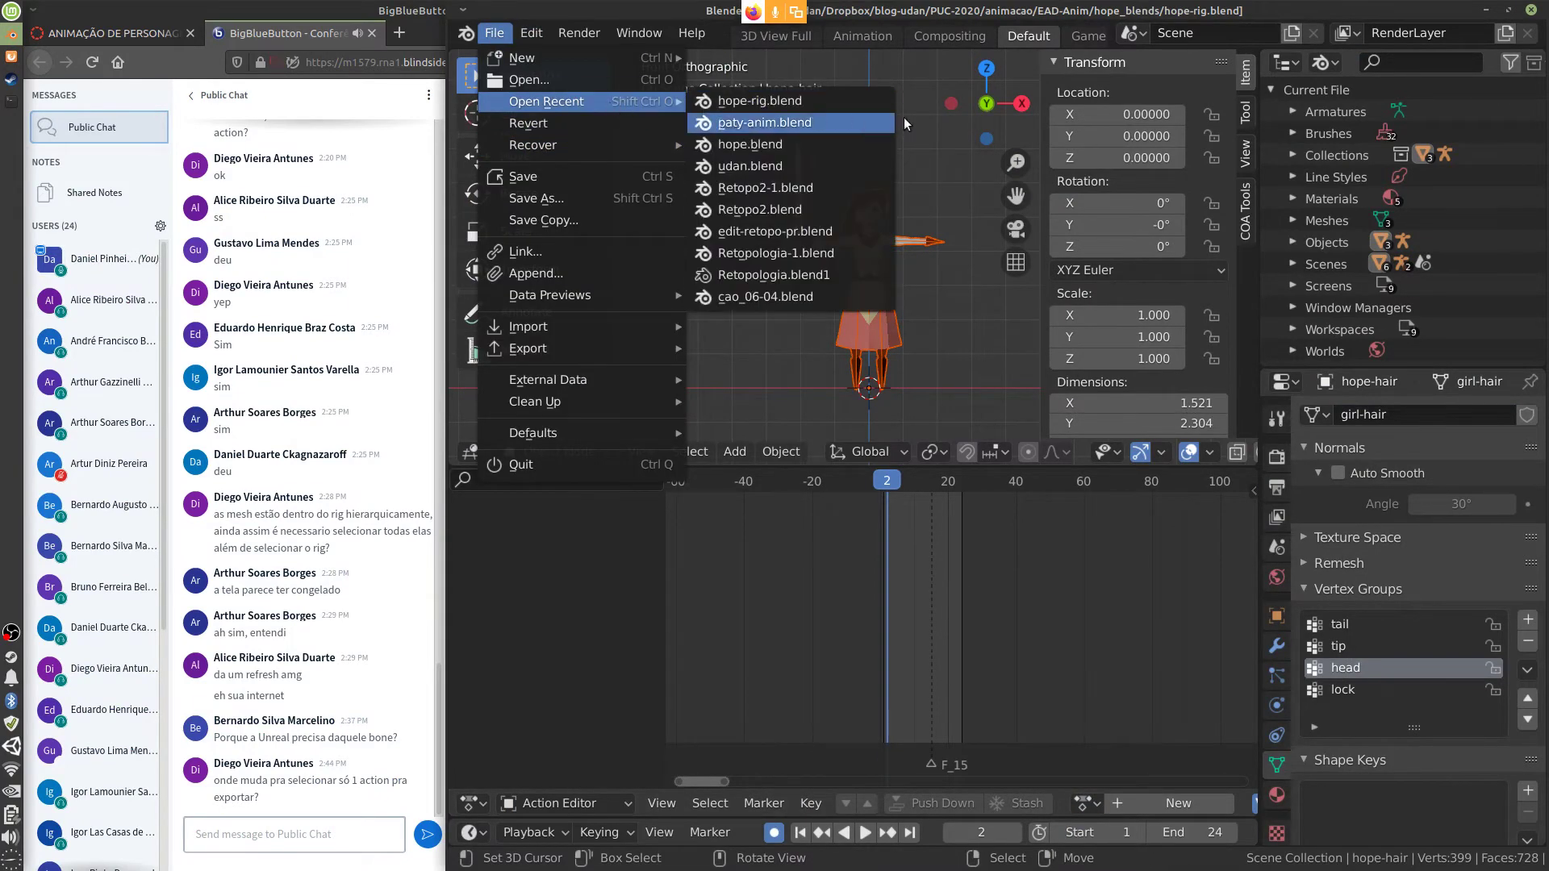
pyautogui.click(593, 80)
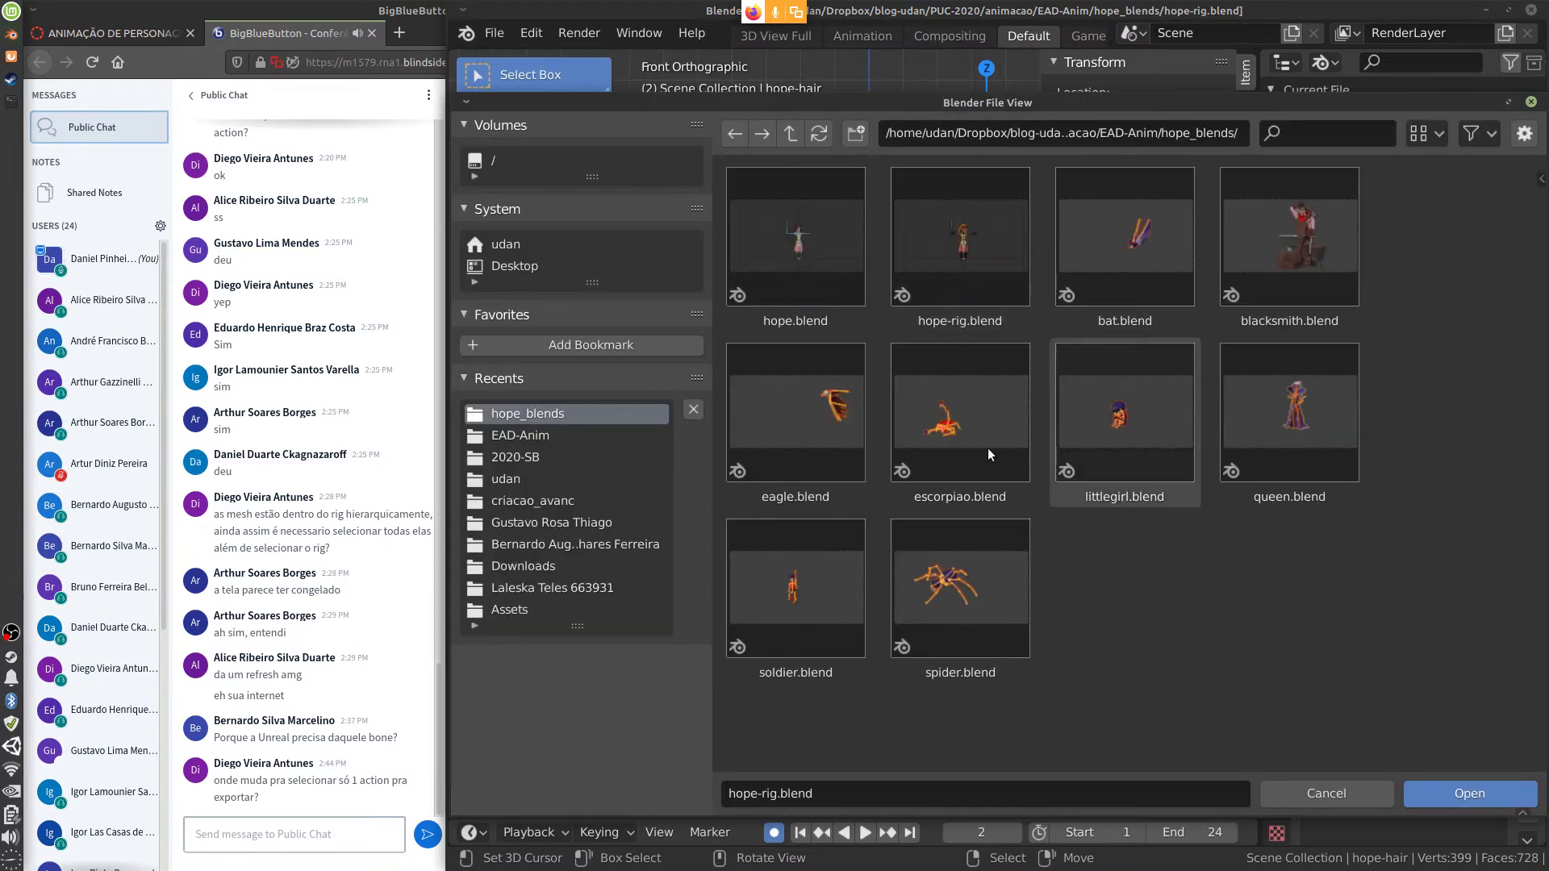
pyautogui.click(815, 274)
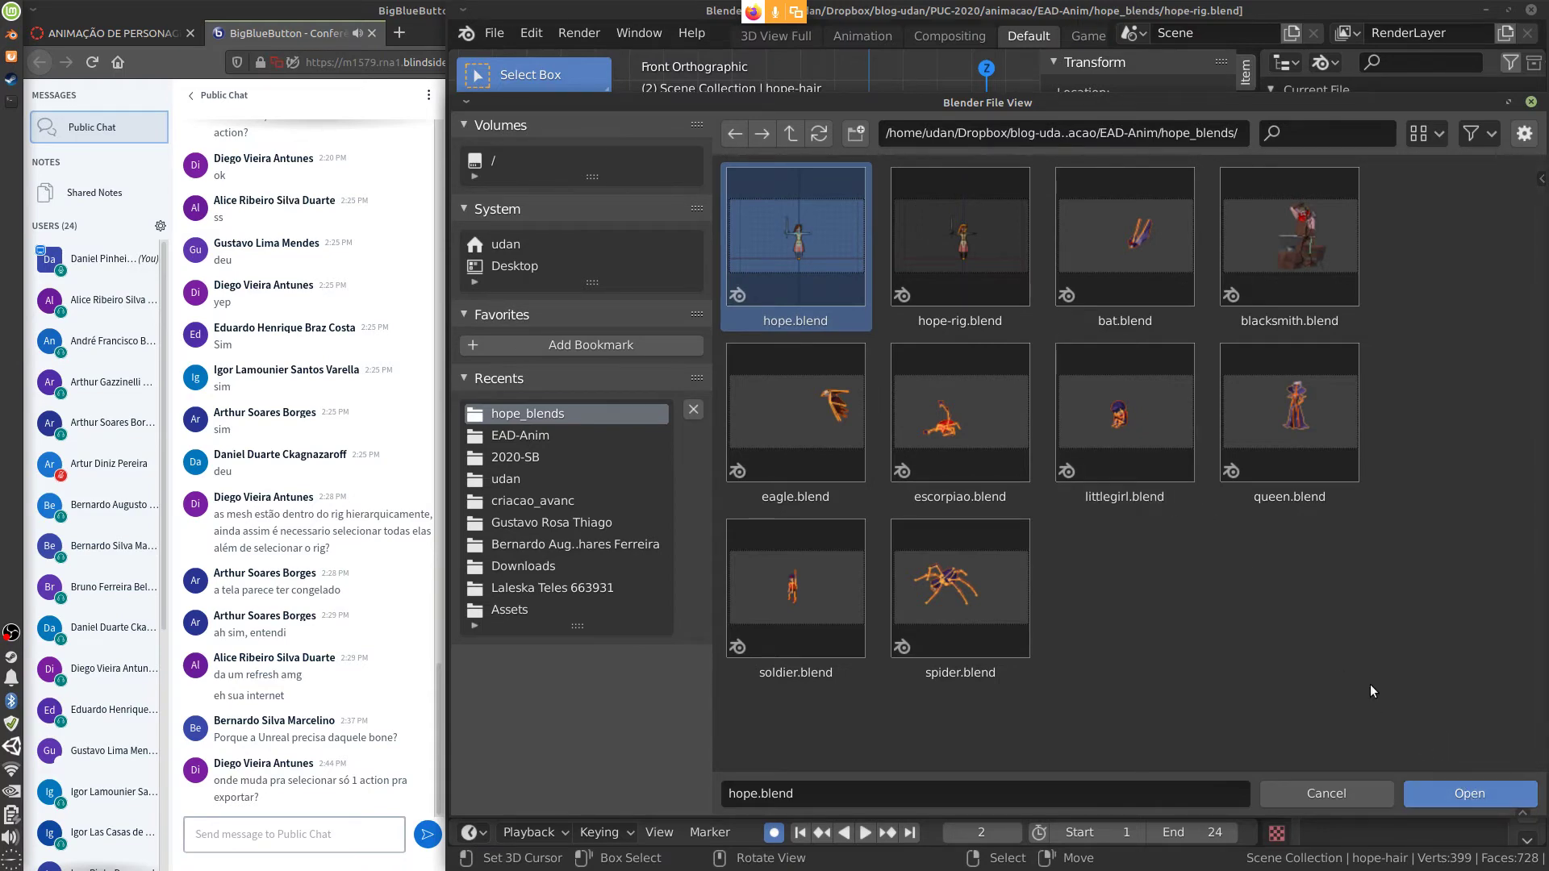
pyautogui.click(1112, 608)
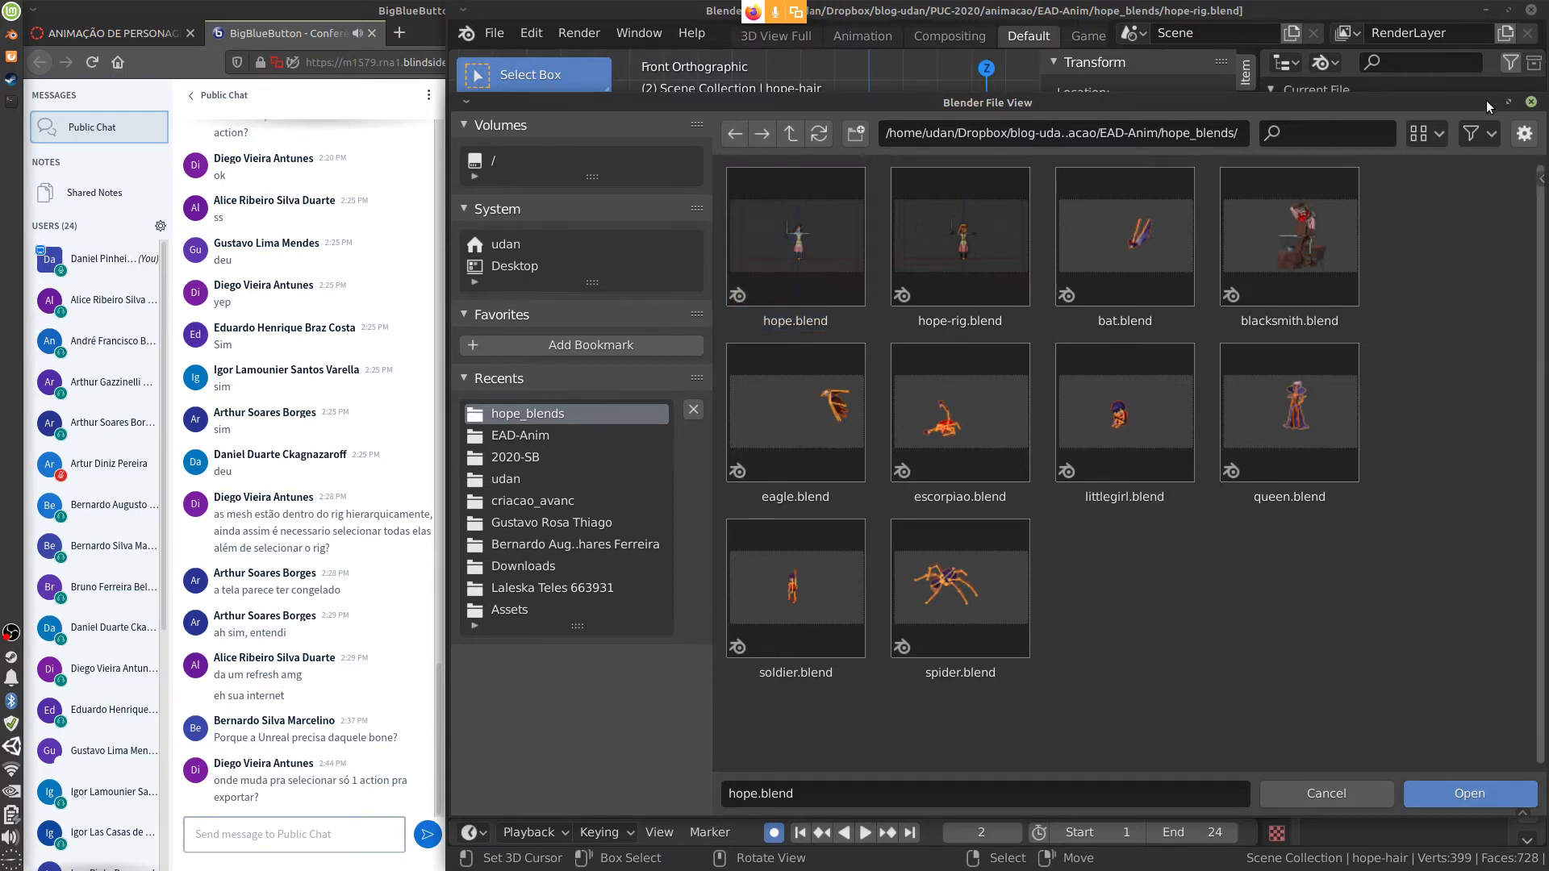
pyautogui.click(1530, 102)
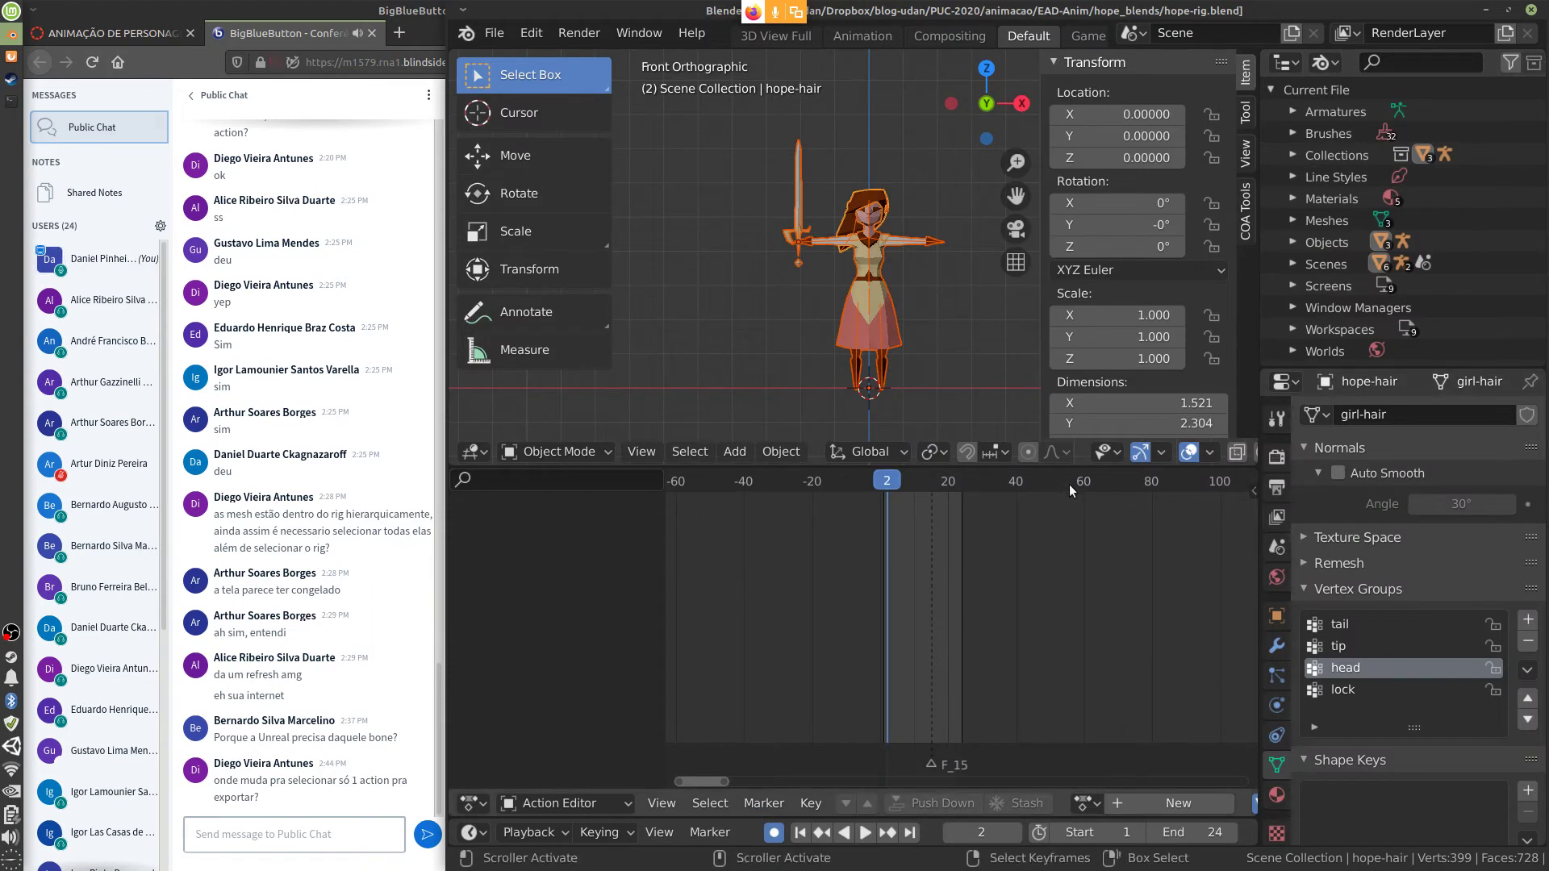
pyautogui.click(1085, 803)
pyautogui.click(1089, 801)
# Open hope.blend from the hope_blends folder and hide the 3D viewport's sidebar and toolbar
pyautogui.click(494, 33)
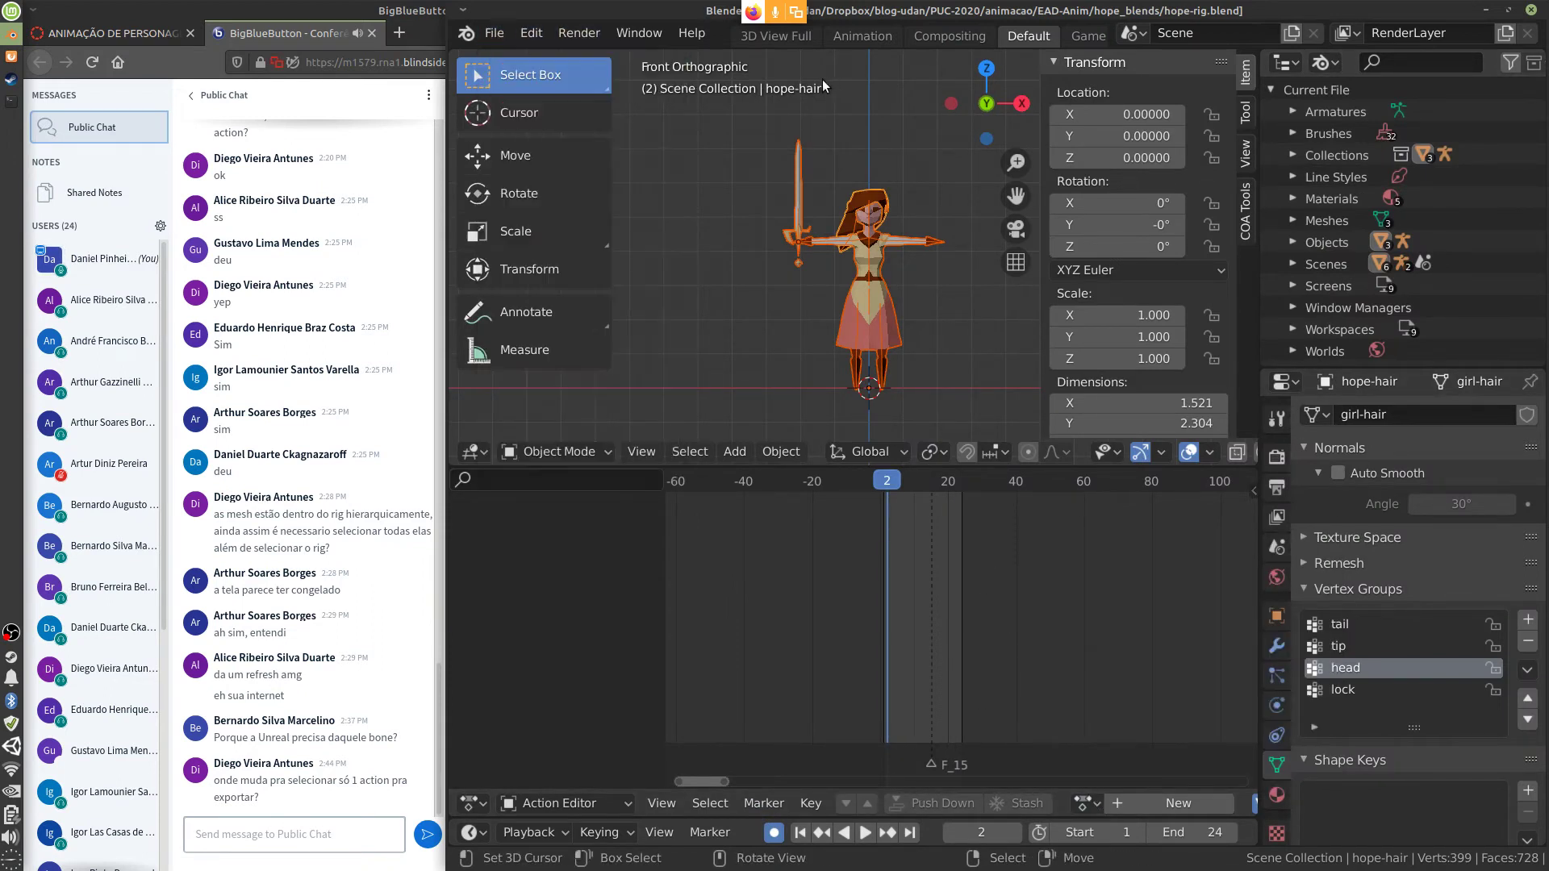
pyautogui.click(493, 33)
pyautogui.click(539, 81)
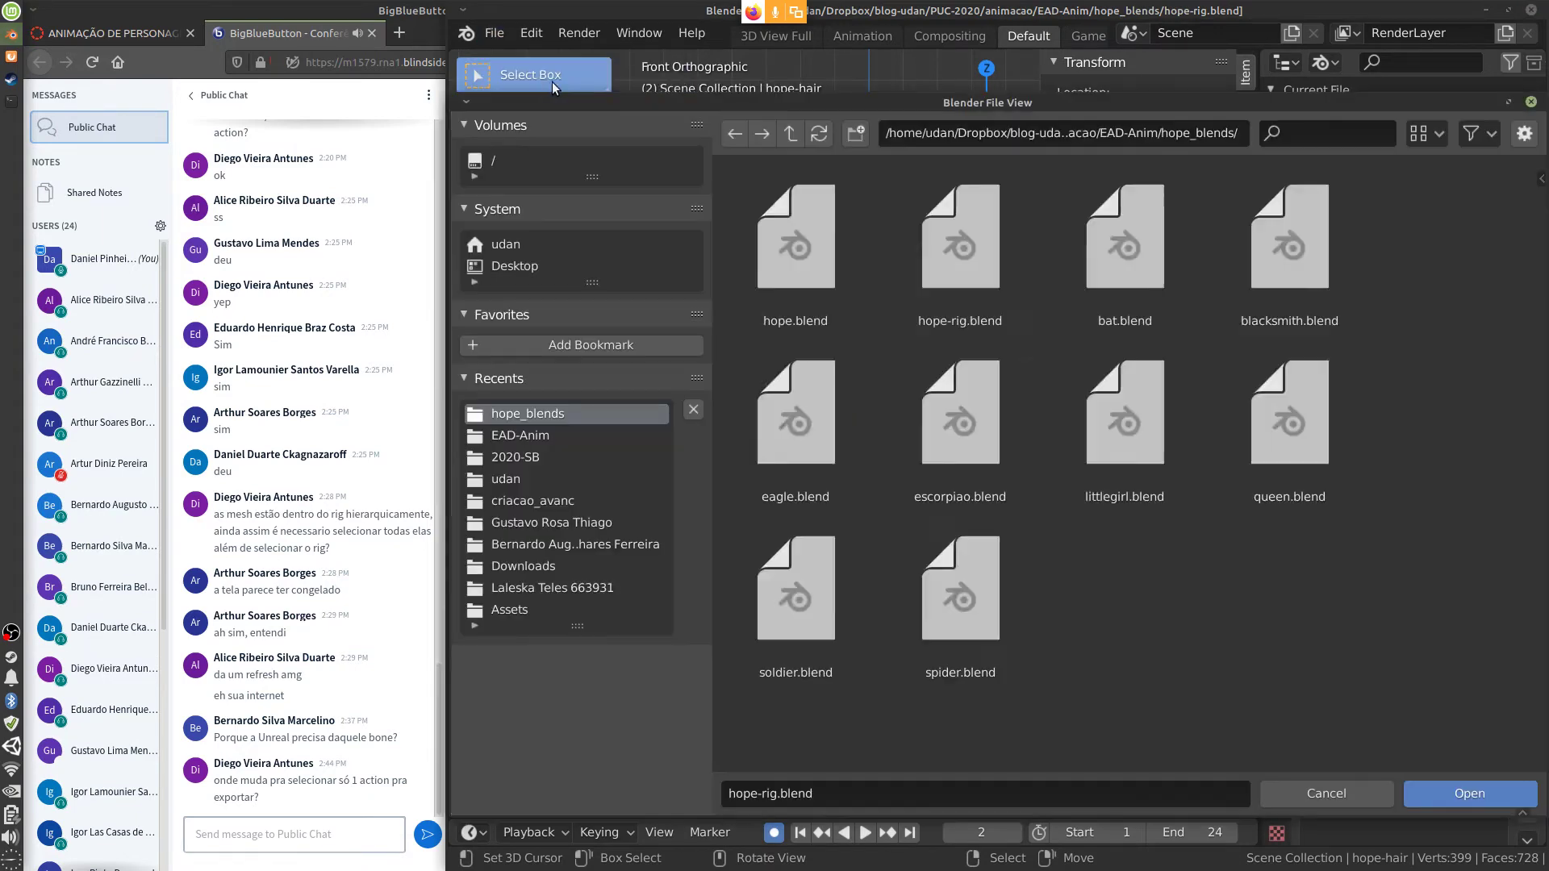
pyautogui.click(869, 297)
pyautogui.click(1470, 797)
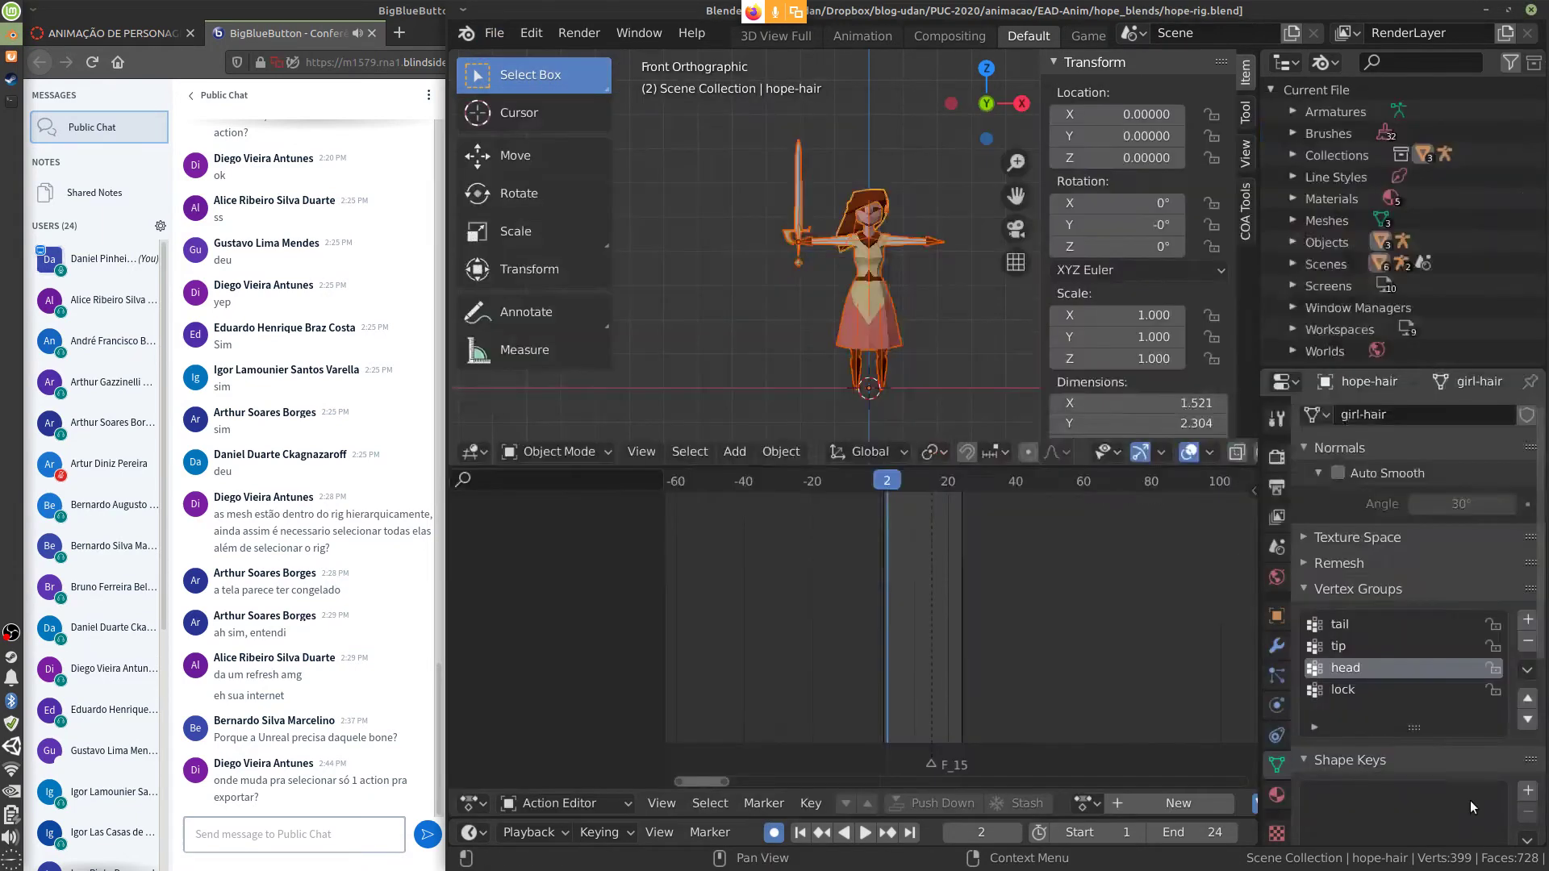
pyautogui.click(1085, 802)
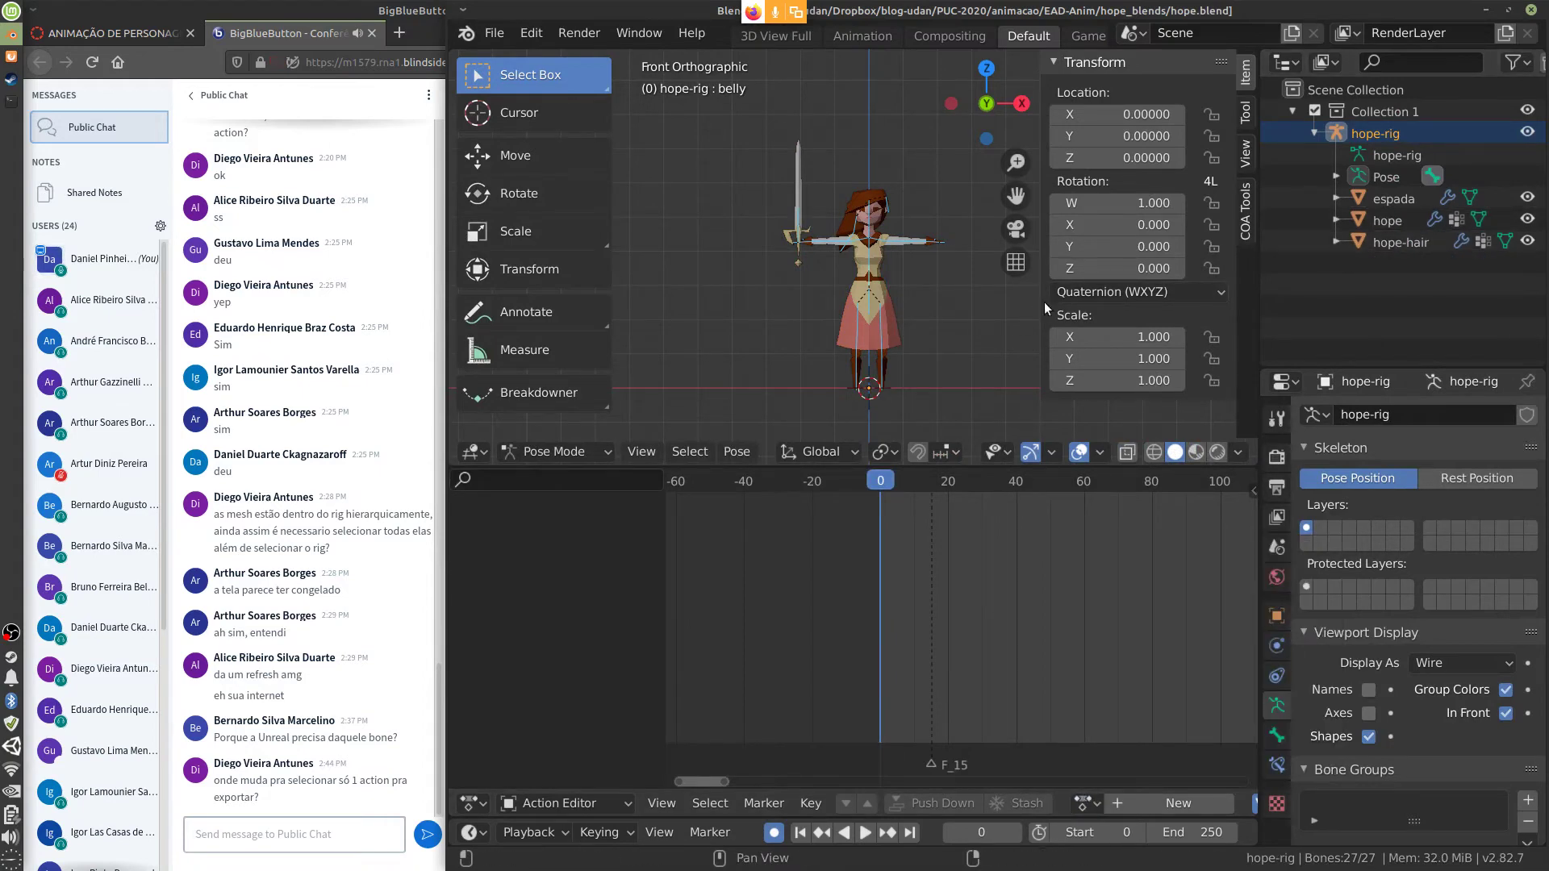
pyautogui.moveTo(1045, 308); pyautogui.dragTo(1230, 315)
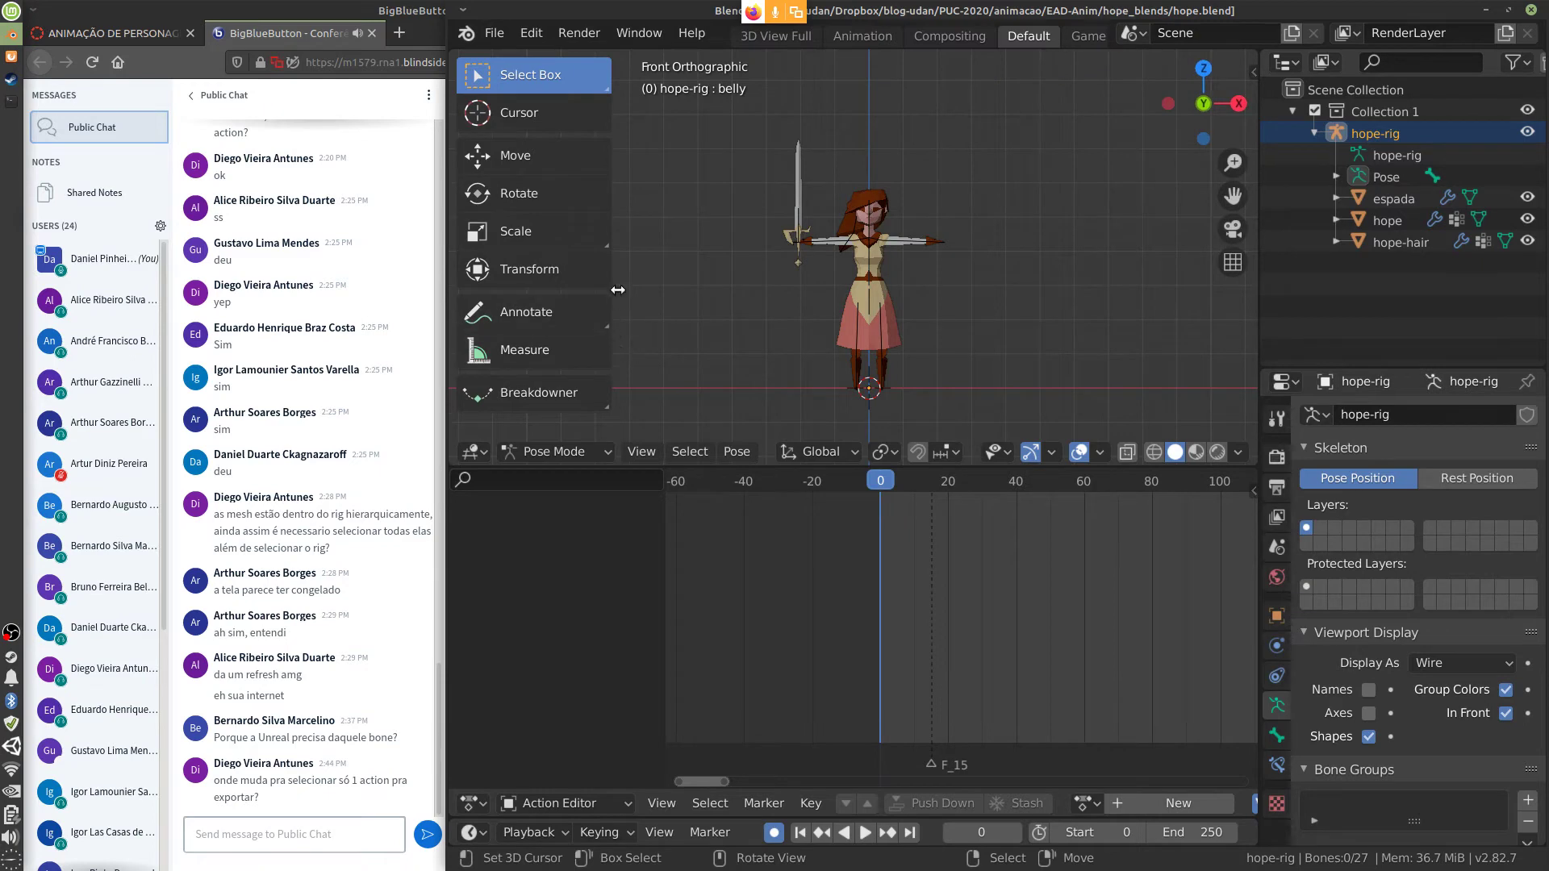
pyautogui.moveTo(618, 286); pyautogui.dragTo(500, 289)
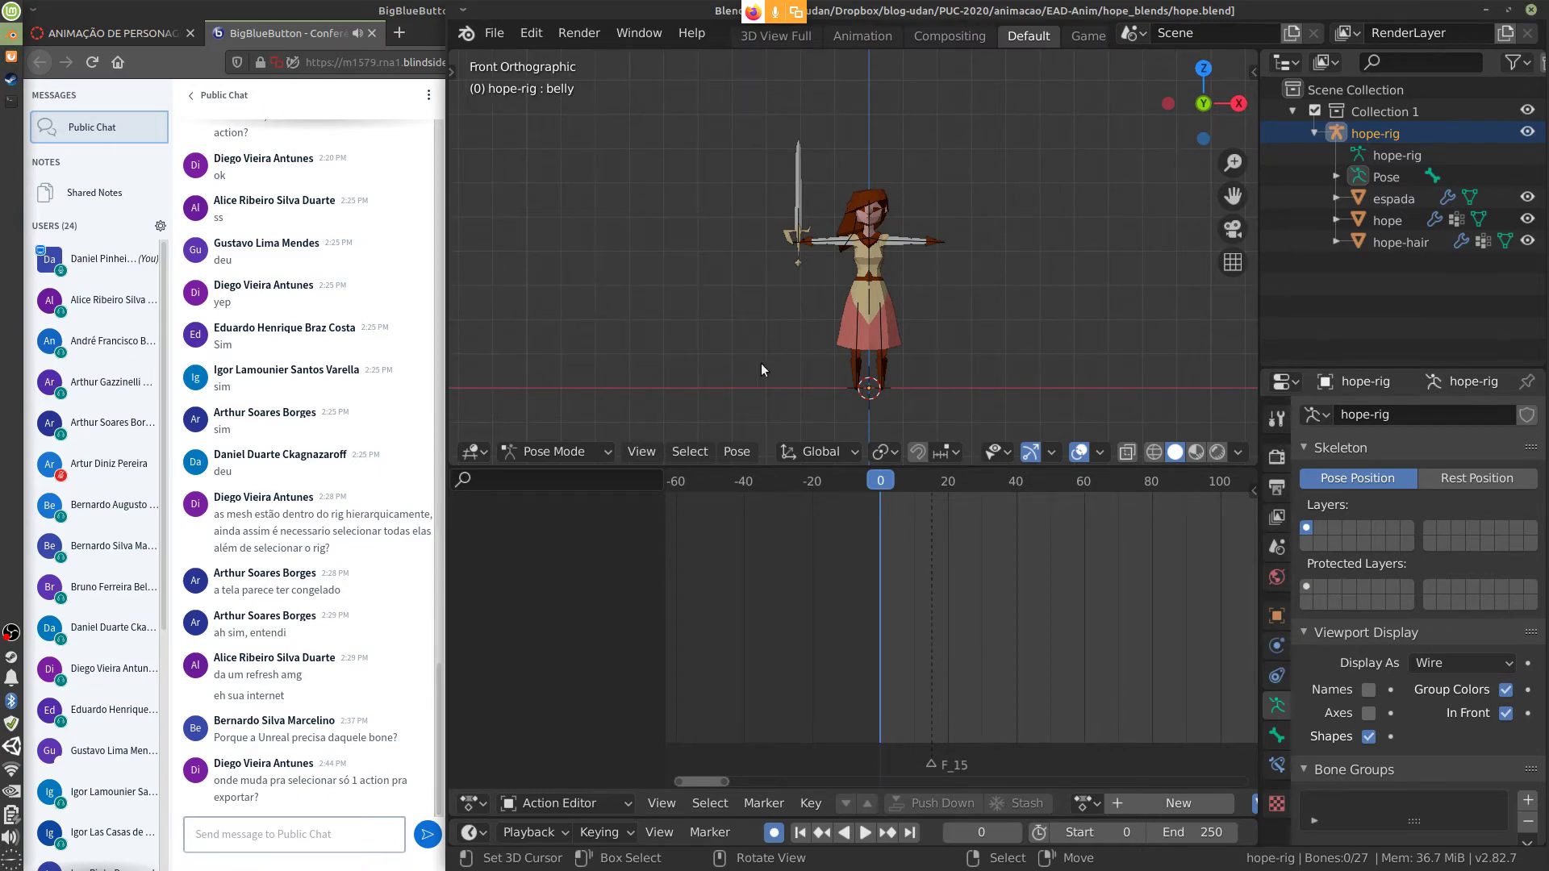
# Switch the hope rig from Pose Mode to Object Mode and delete all objects in the scene
pyautogui.click(587, 451)
pyautogui.click(595, 424)
pyautogui.press('a')
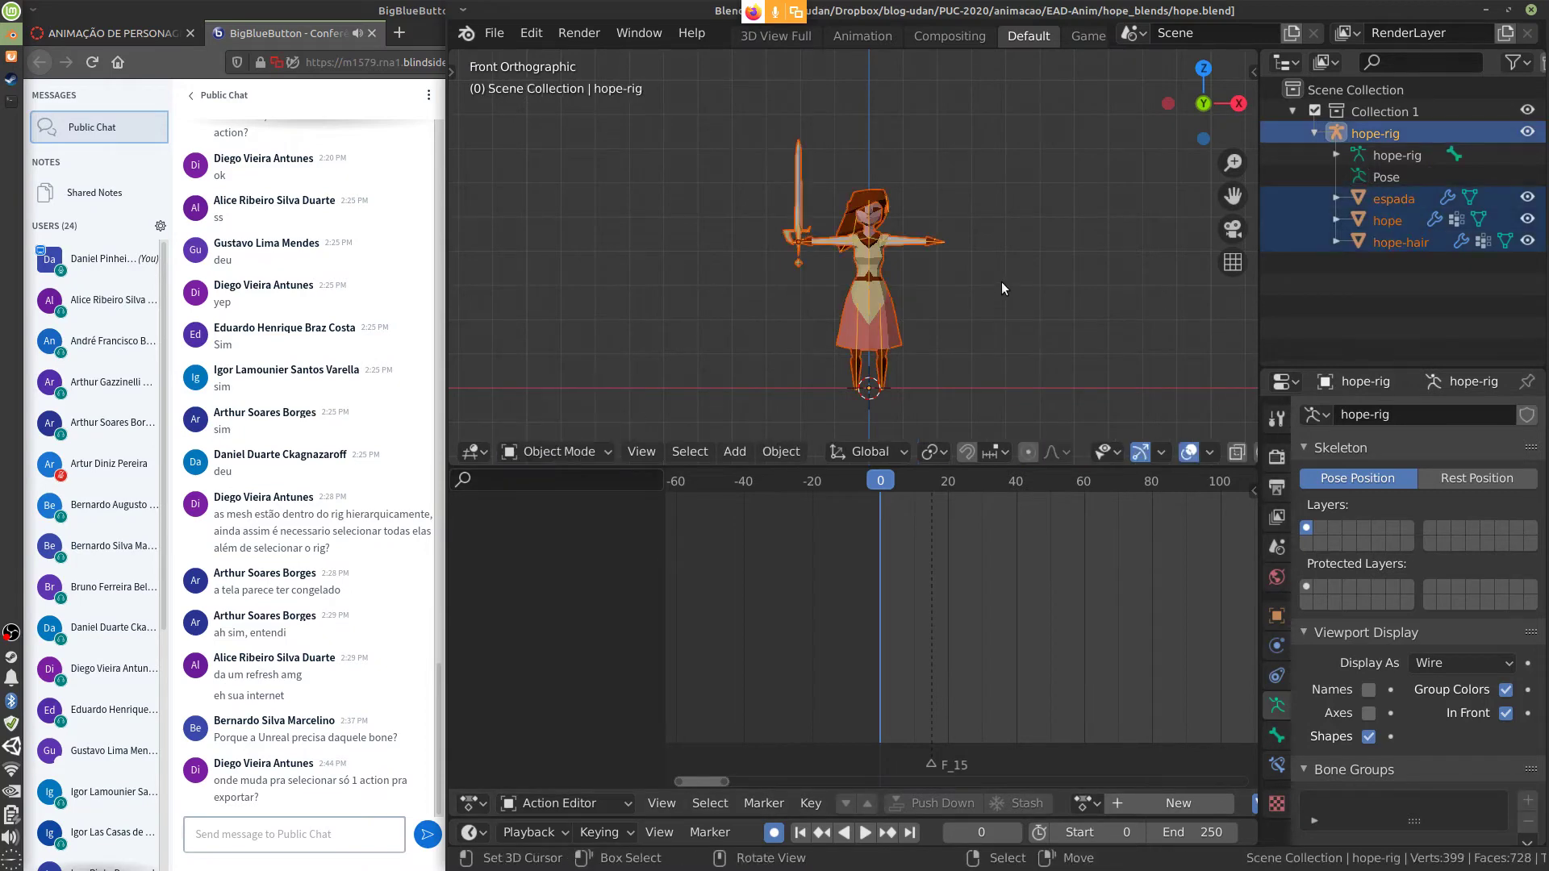
pyautogui.press('x')
pyautogui.click(994, 288)
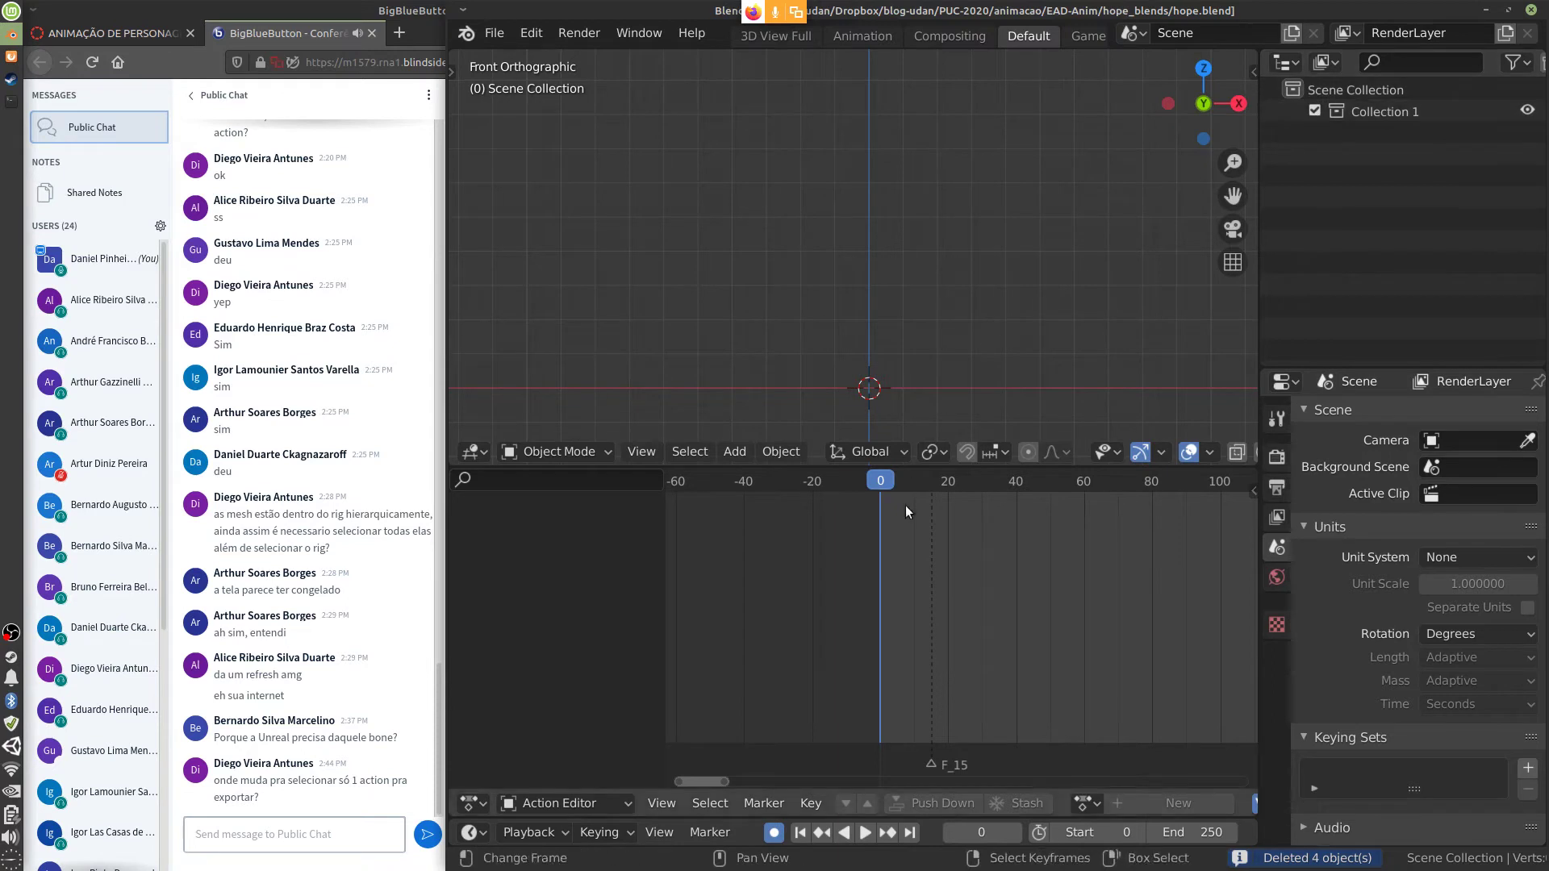
# List the file's stored actions in the Action Editor and try to assign hope-attack with the scene empty
pyautogui.click(1086, 805)
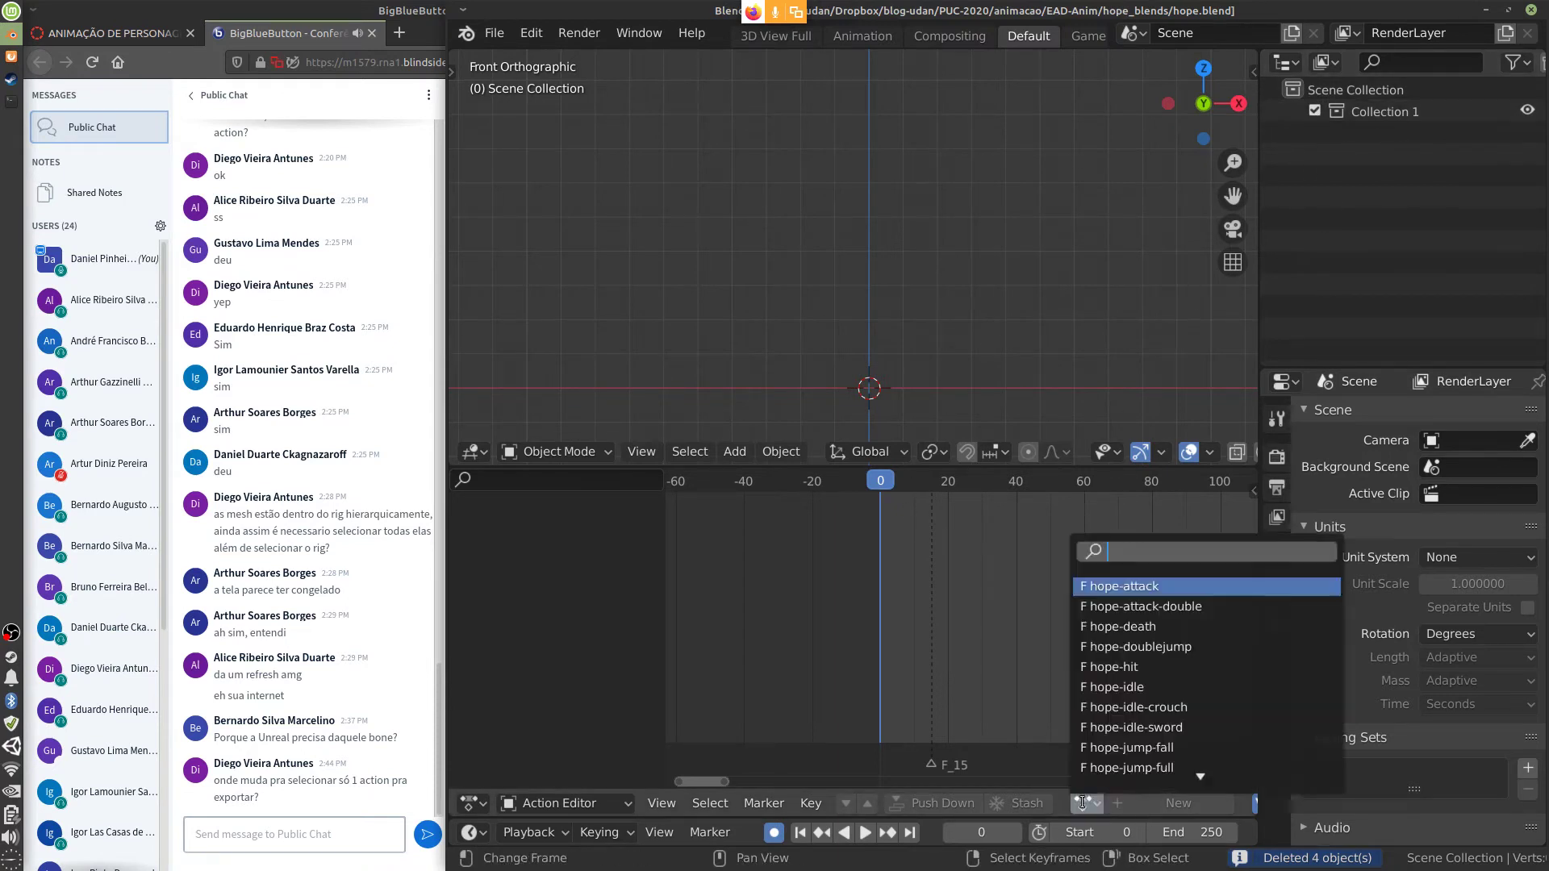
pyautogui.click(1124, 585)
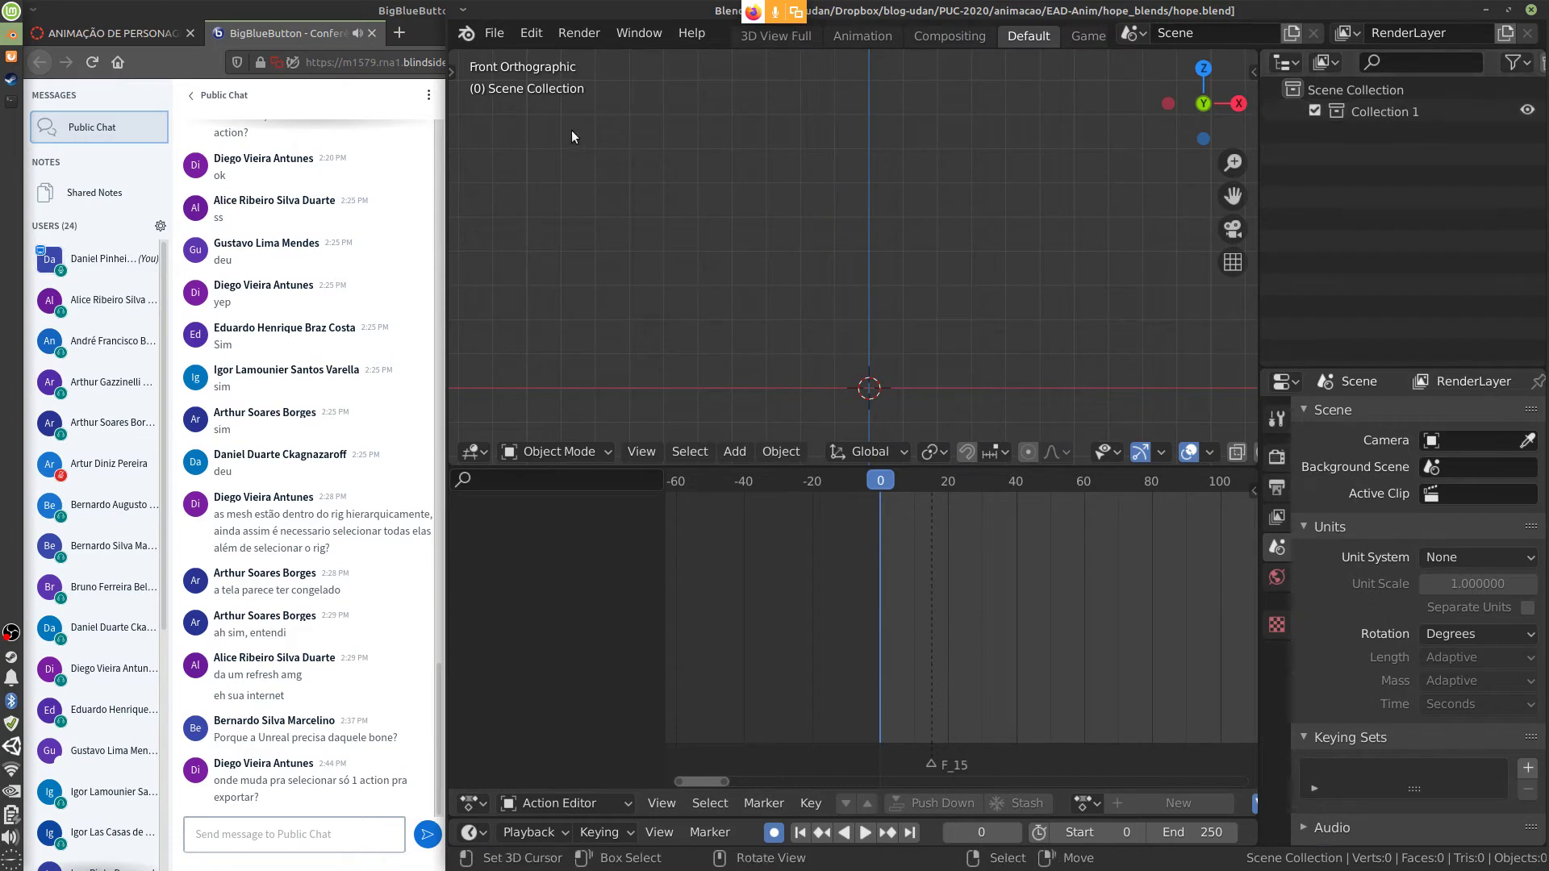
# Start an FBX export of the emptied scene and limit the exported object types to Other
pyautogui.click(495, 33)
pyautogui.moveTo(607, 404)
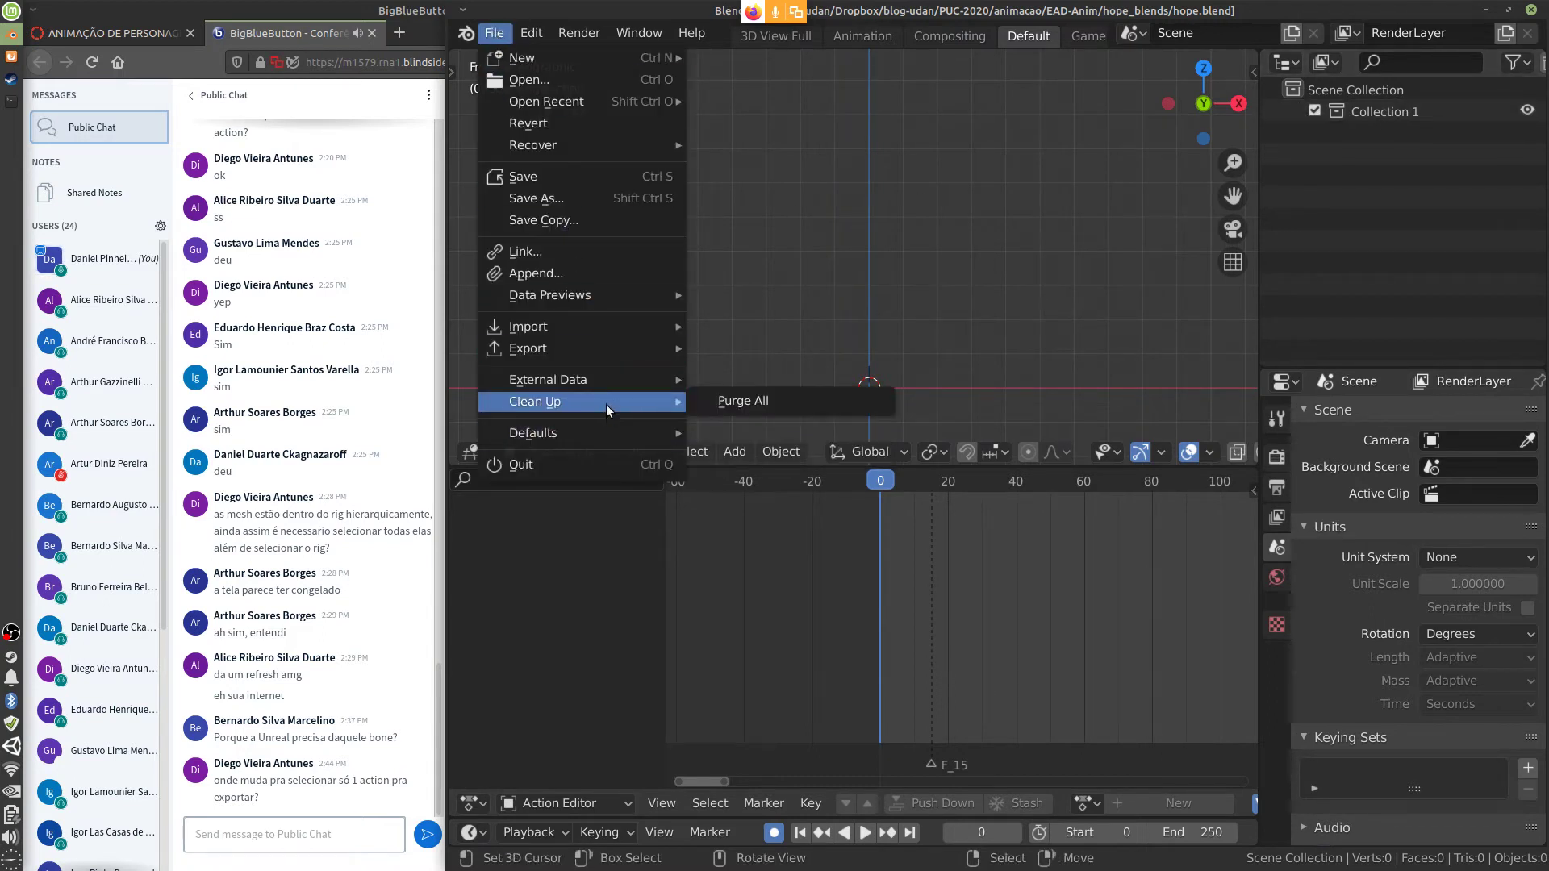
pyautogui.moveTo(610, 312)
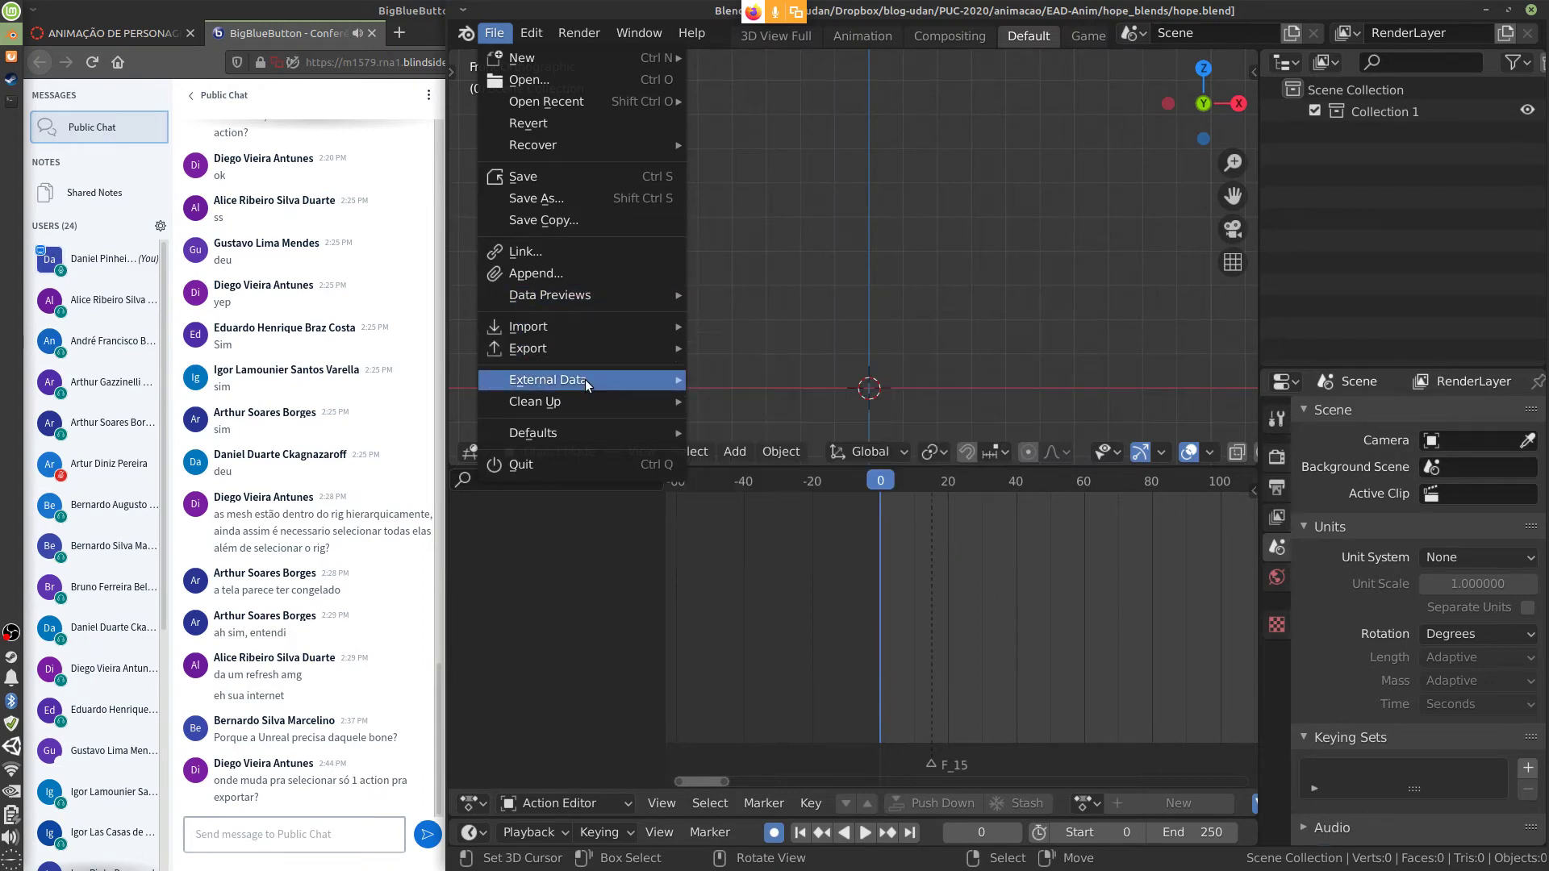
pyautogui.moveTo(584, 351)
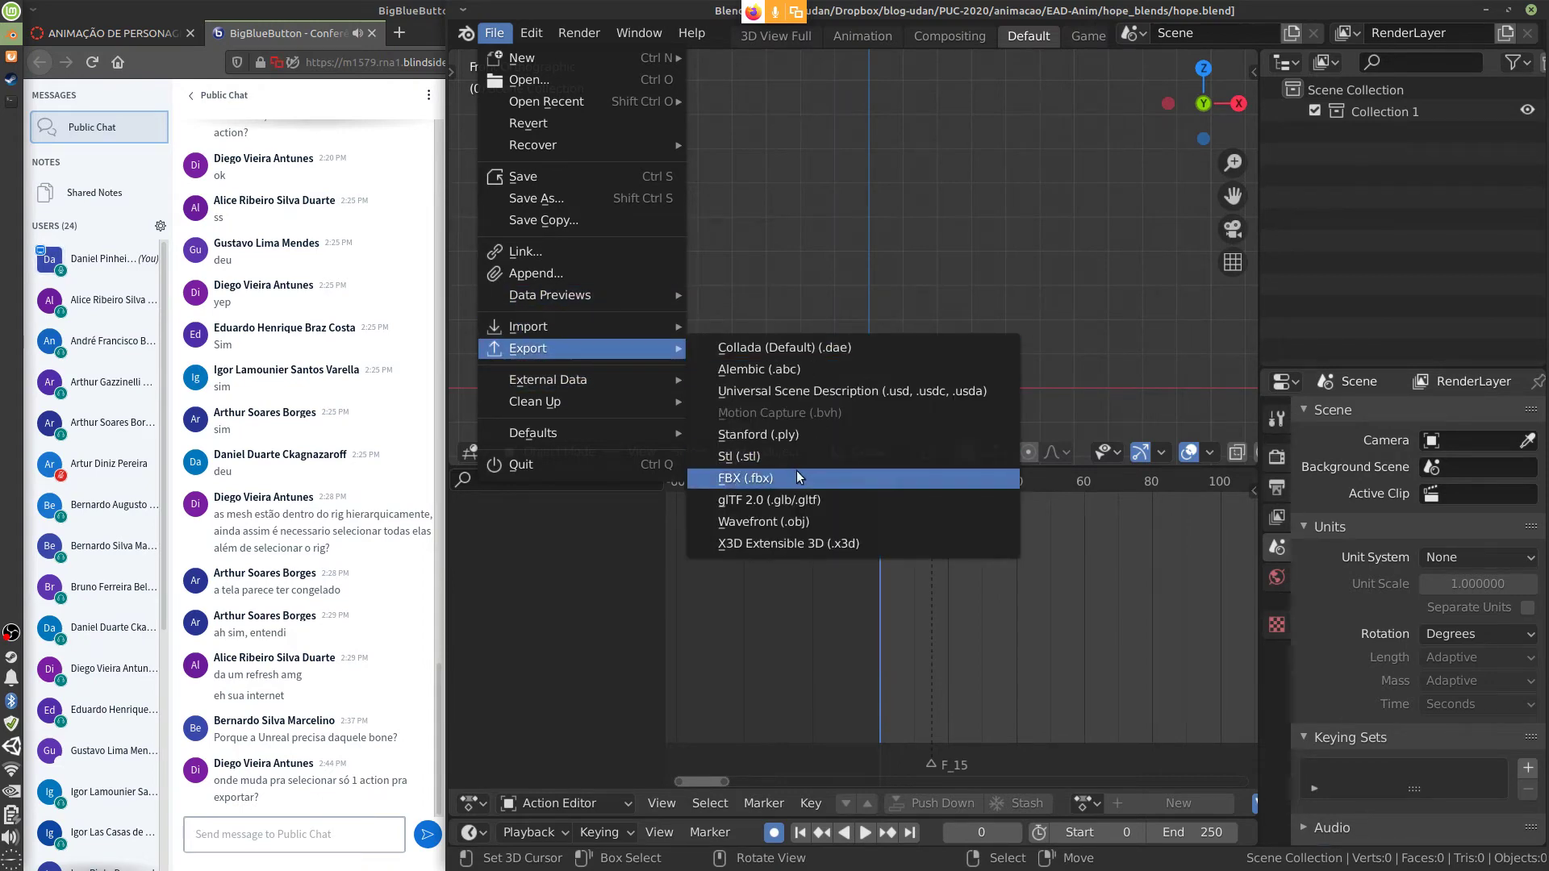
pyautogui.click(796, 474)
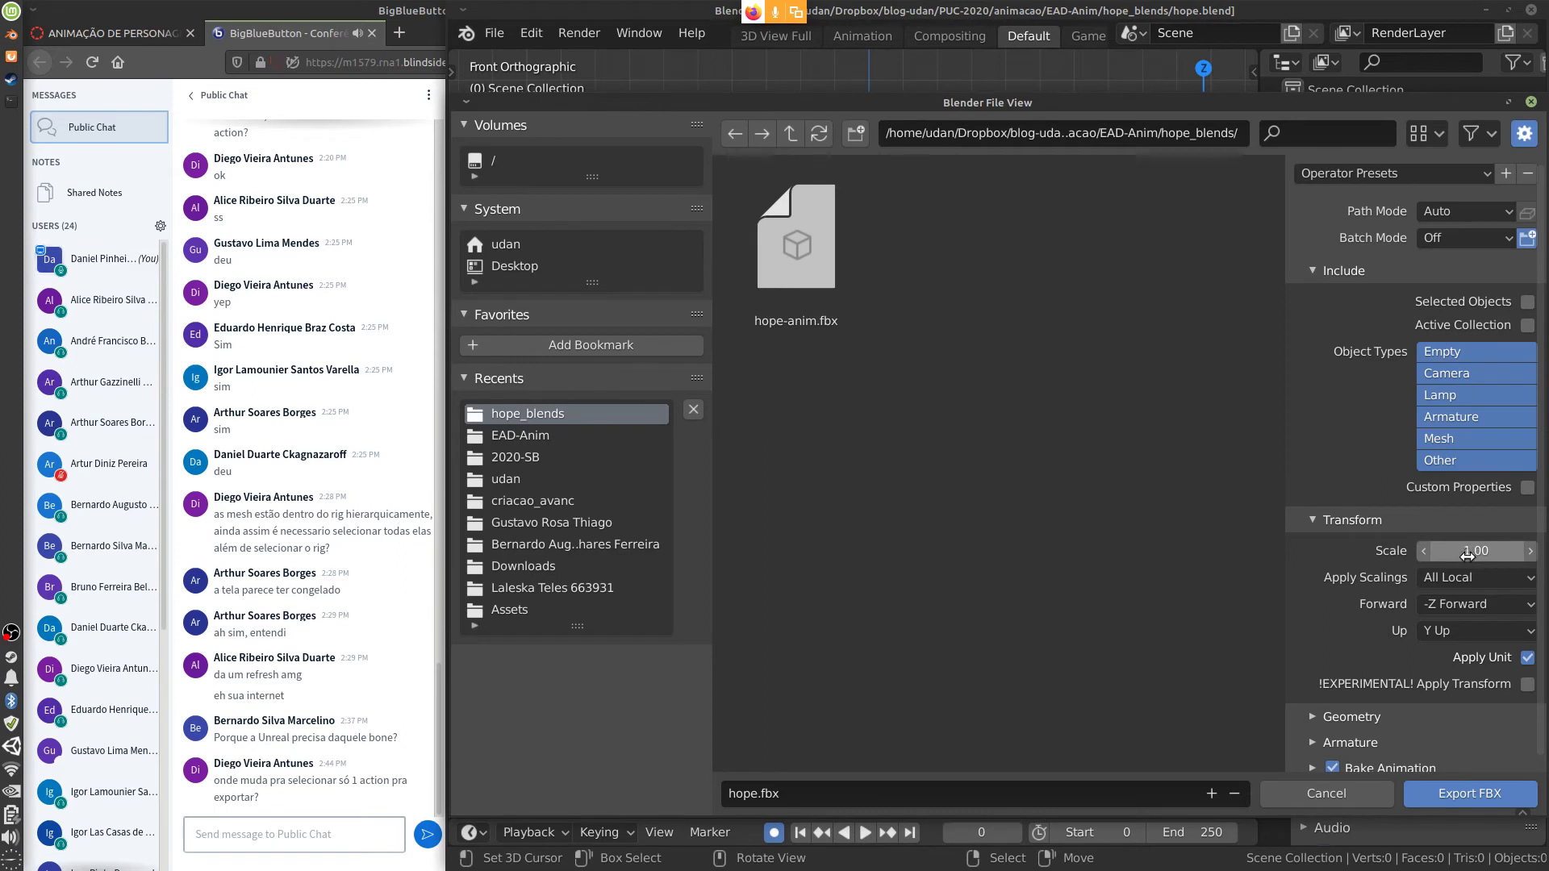
pyautogui.click(839, 805)
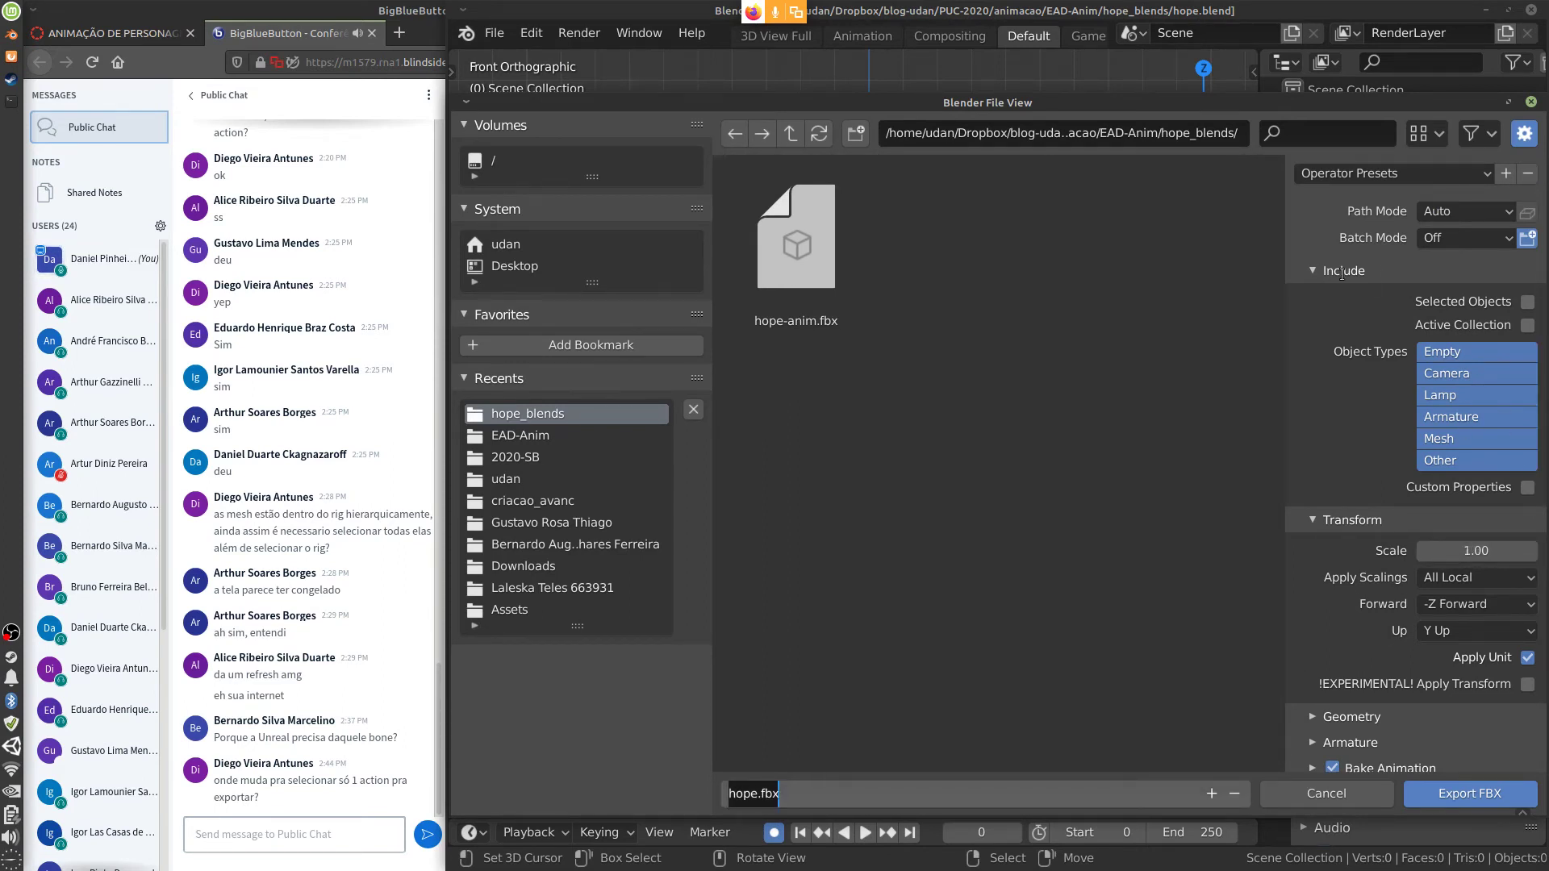
pyautogui.click(1445, 348)
pyautogui.click(1466, 378)
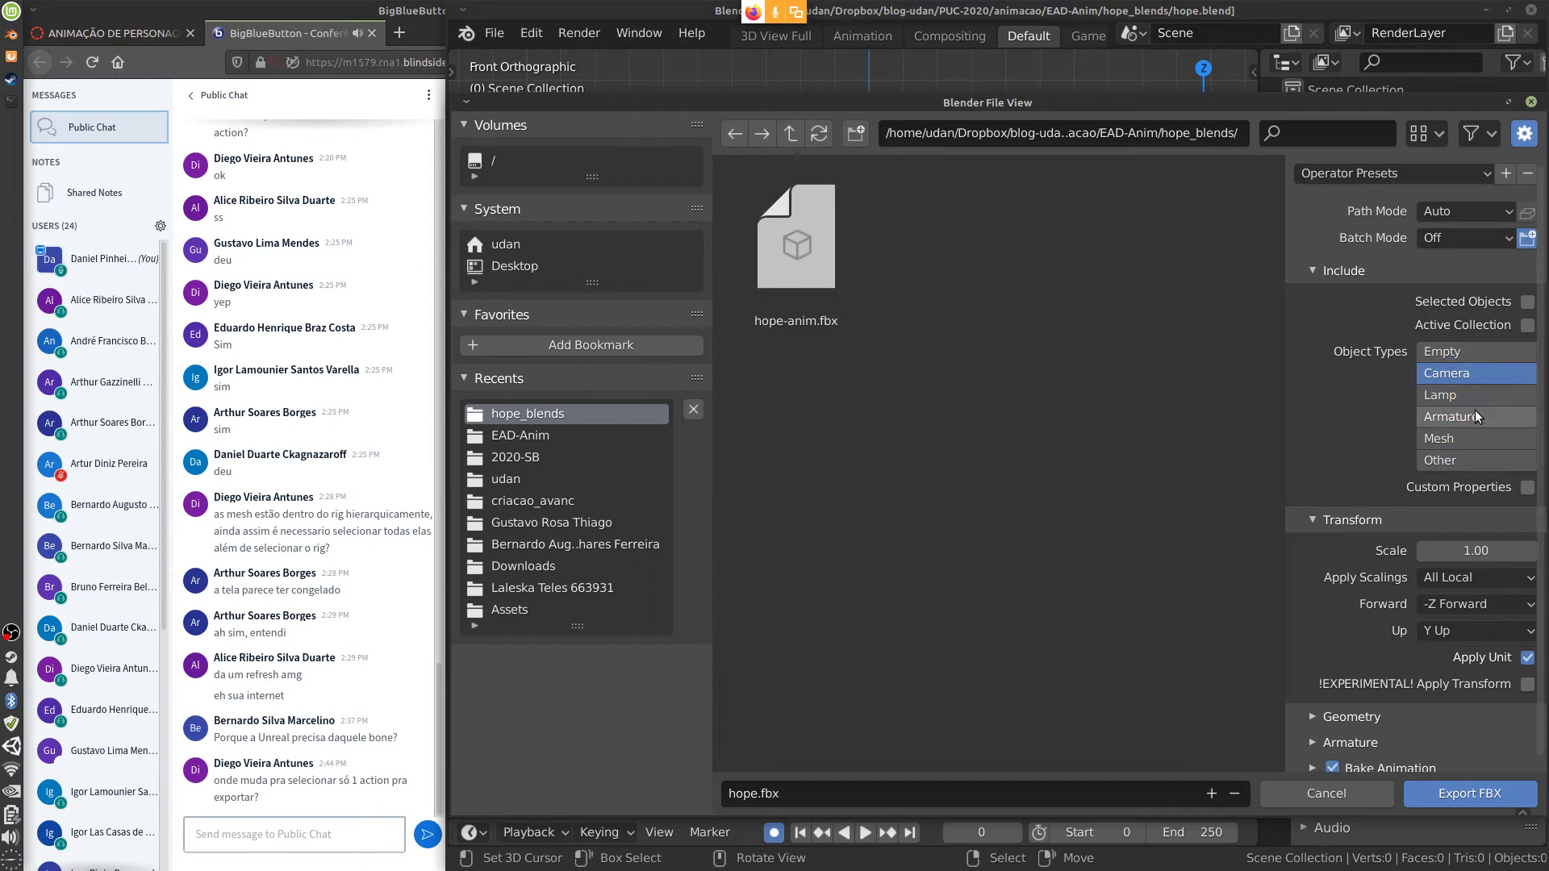
pyautogui.click(1469, 458)
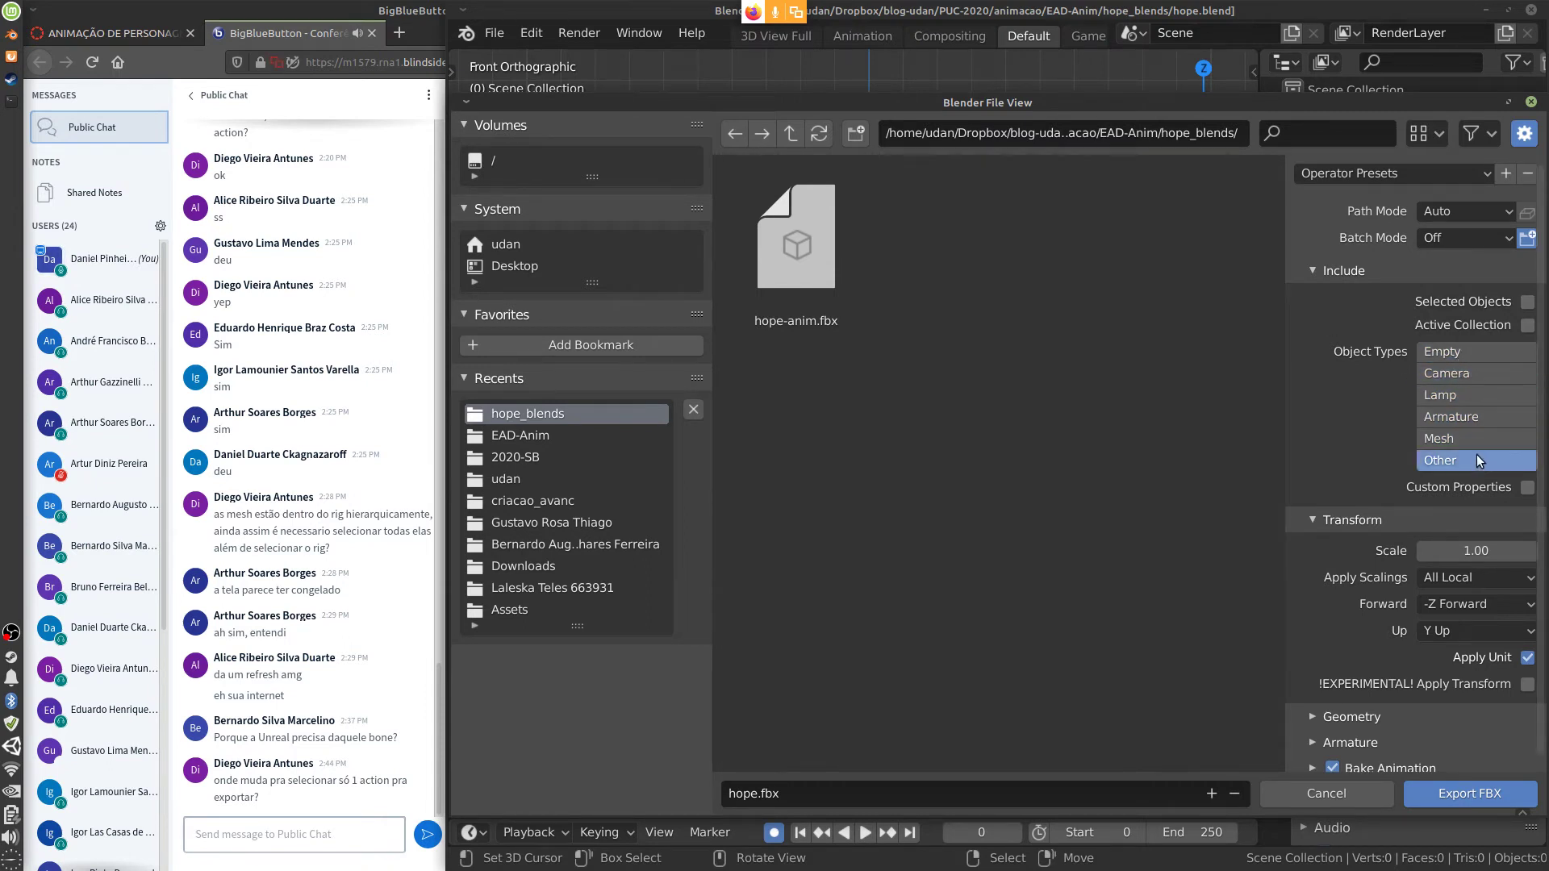
# Disable Key All Bones, NLA Strips and All Actions under Bake Animation, keep Force Start/End Keying enabled, and close the dialog without exporting
pyautogui.click(1307, 270)
pyautogui.click(1346, 519)
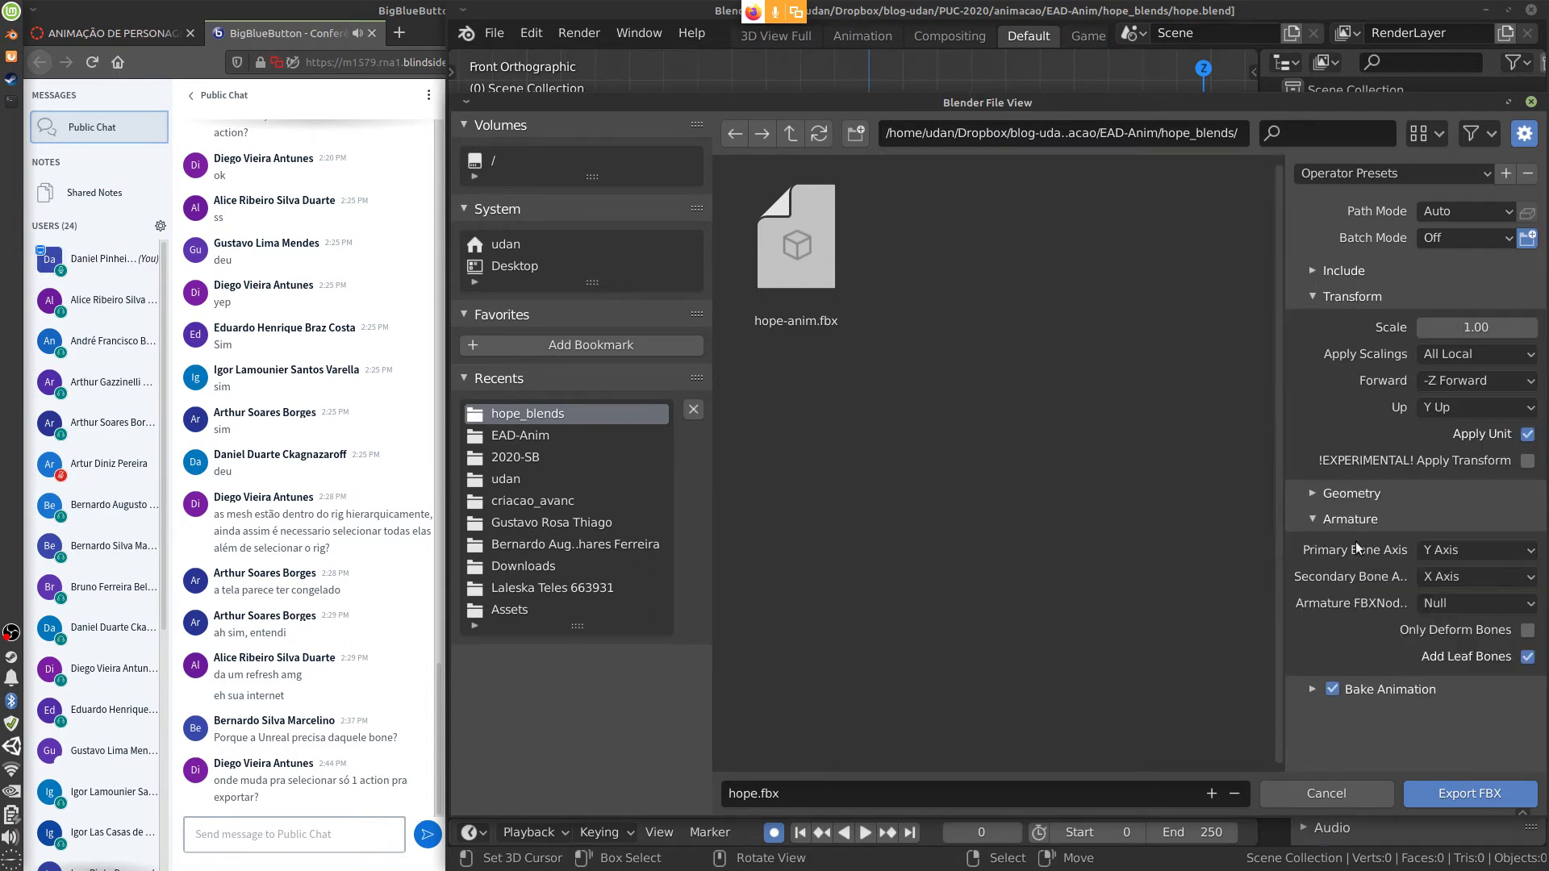
pyautogui.click(1307, 520)
pyautogui.click(1313, 545)
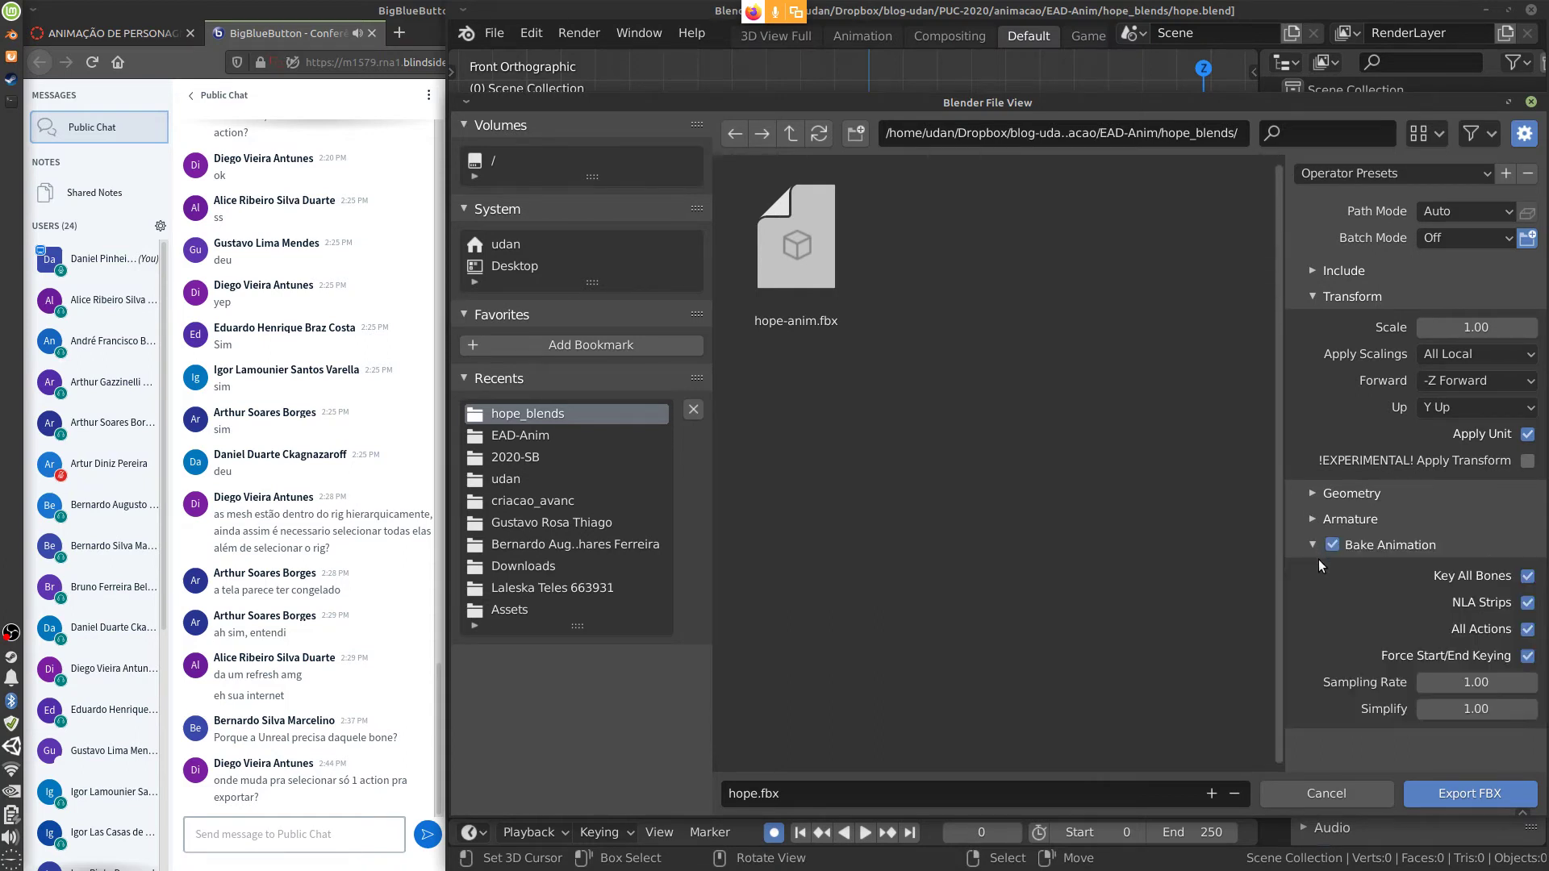
pyautogui.click(1527, 656)
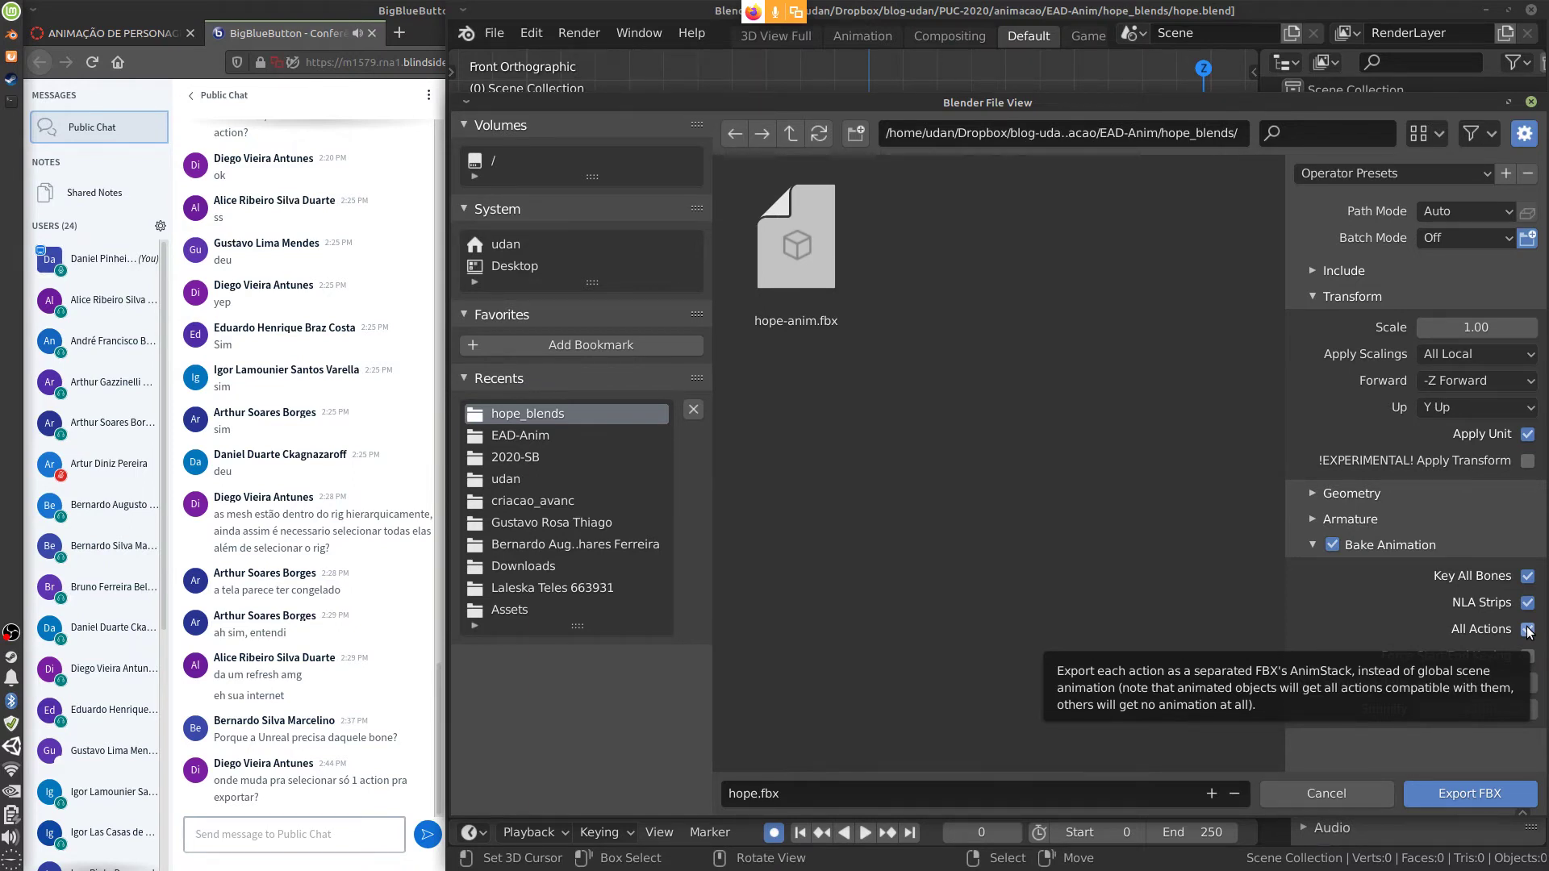
pyautogui.click(1527, 629)
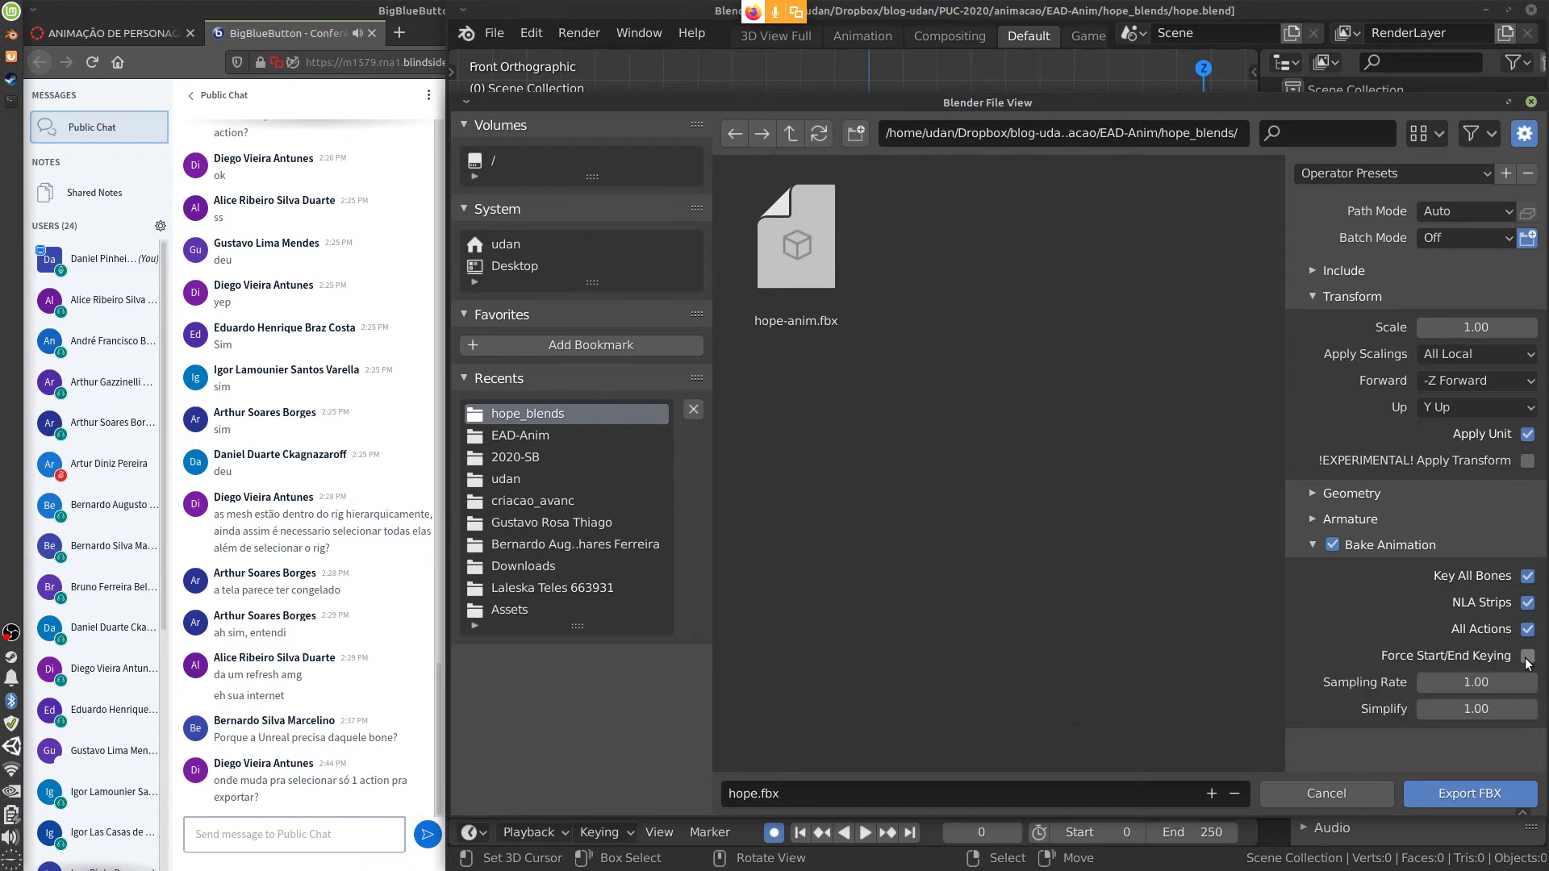
pyautogui.click(1526, 603)
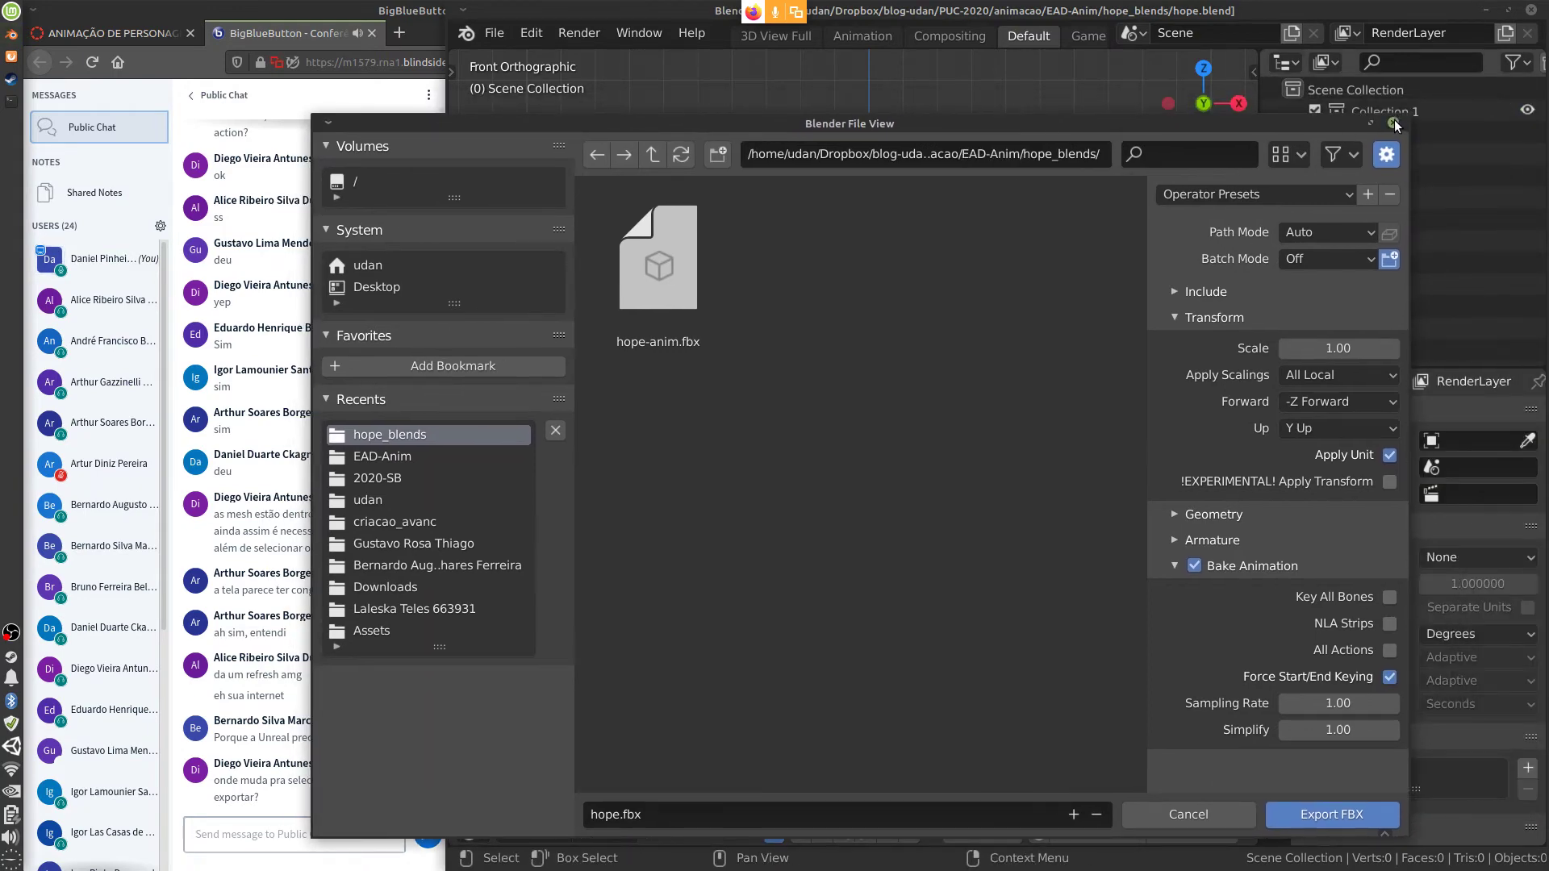
pyautogui.click(1393, 120)
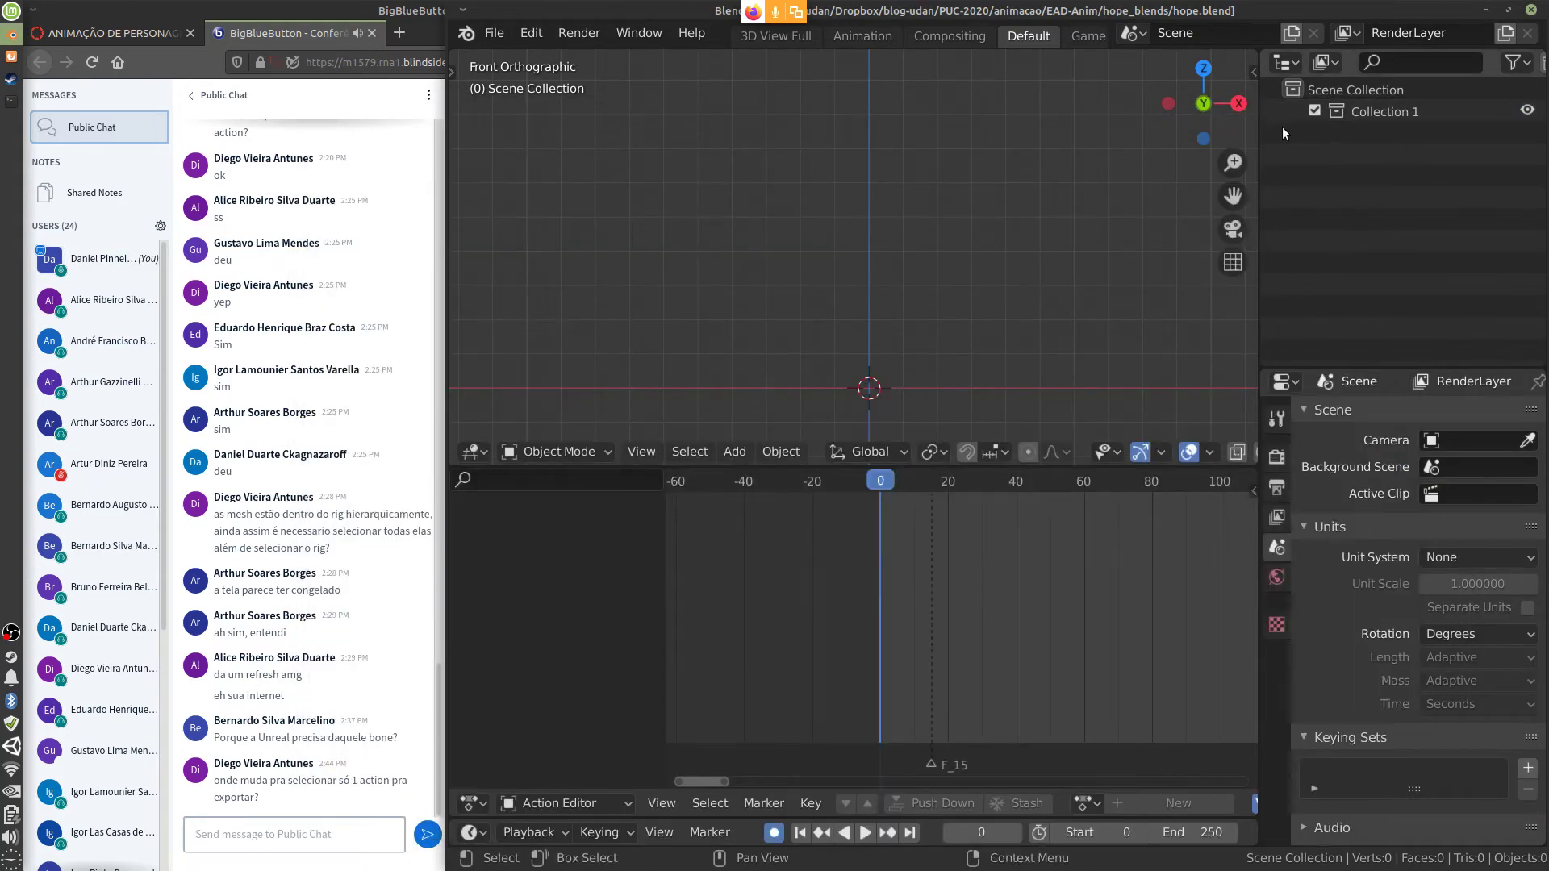
# Add a Plain Axes empty and assign the hope-attack action to it in the Action Editor
pyautogui.hotkey('shift', 'a')
pyautogui.moveTo(908, 381)
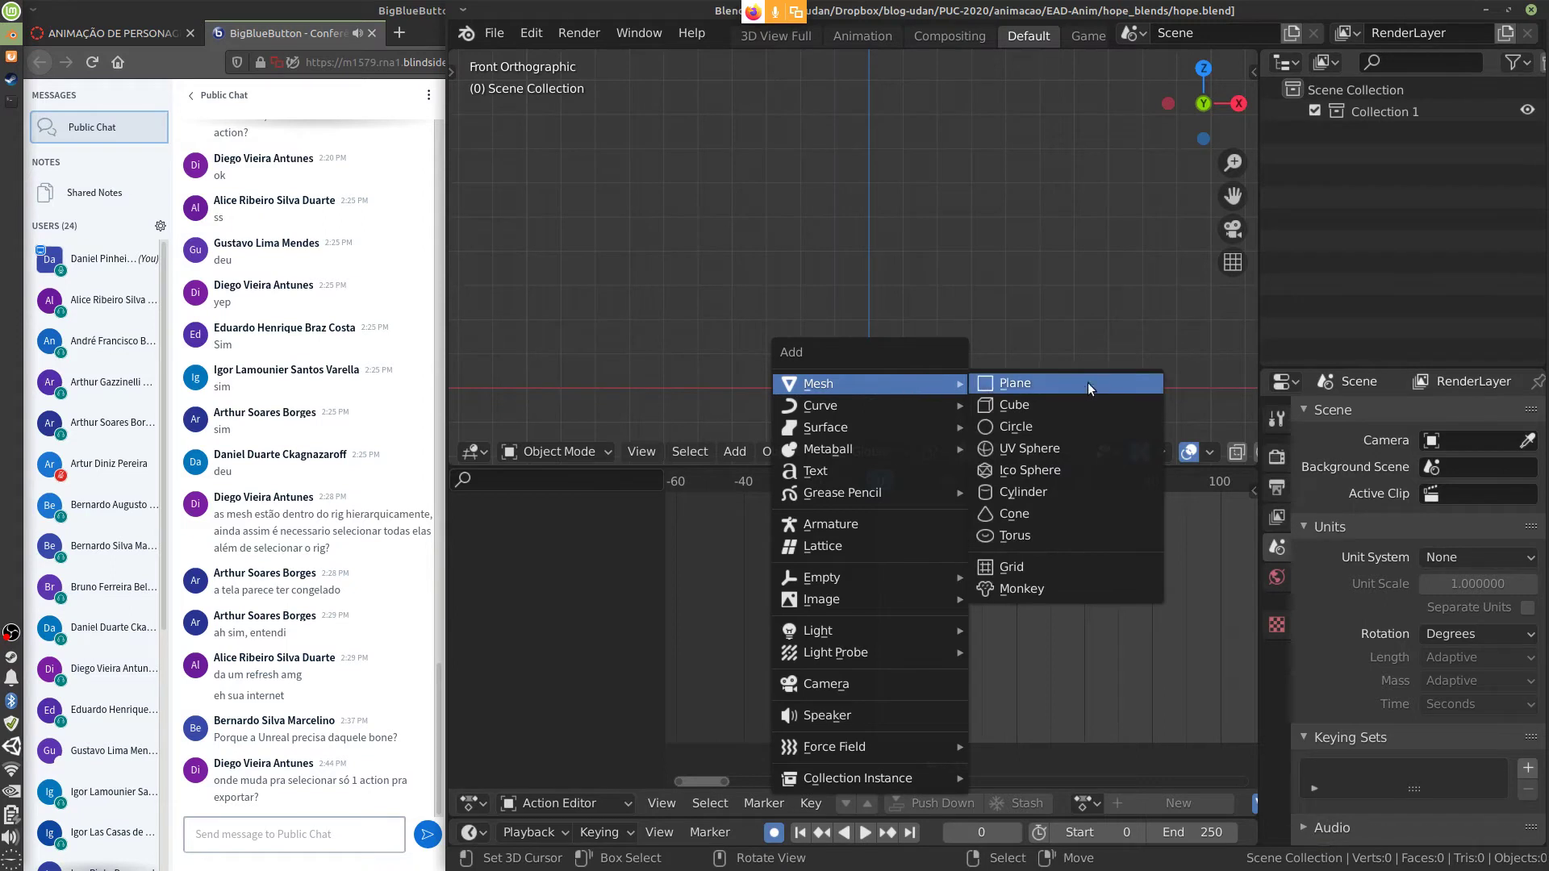
pyautogui.moveTo(884, 576)
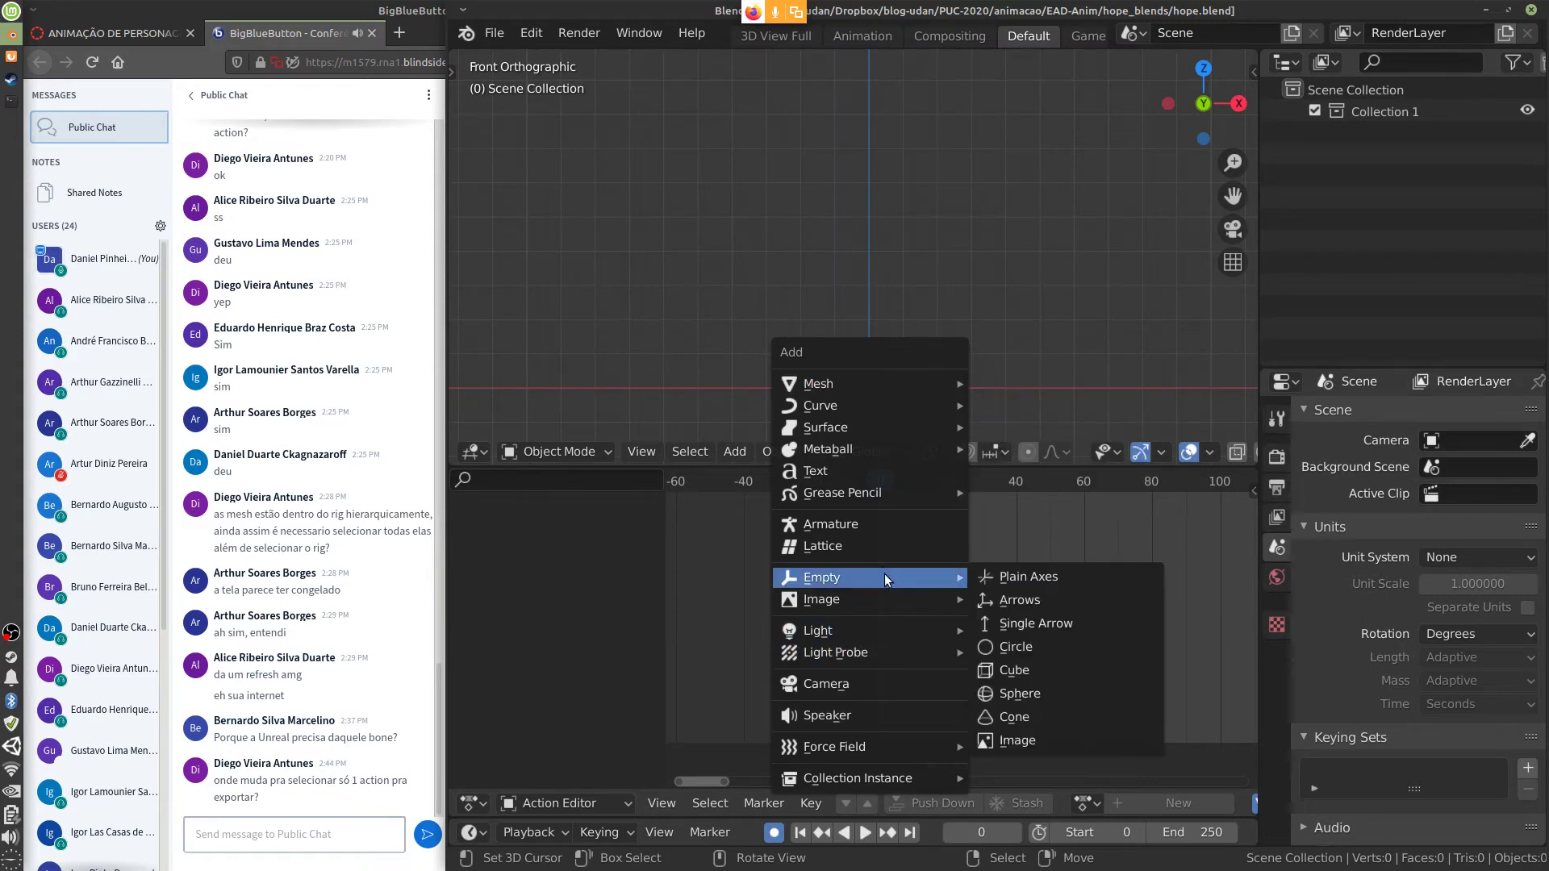
pyautogui.click(1016, 578)
pyautogui.click(1089, 803)
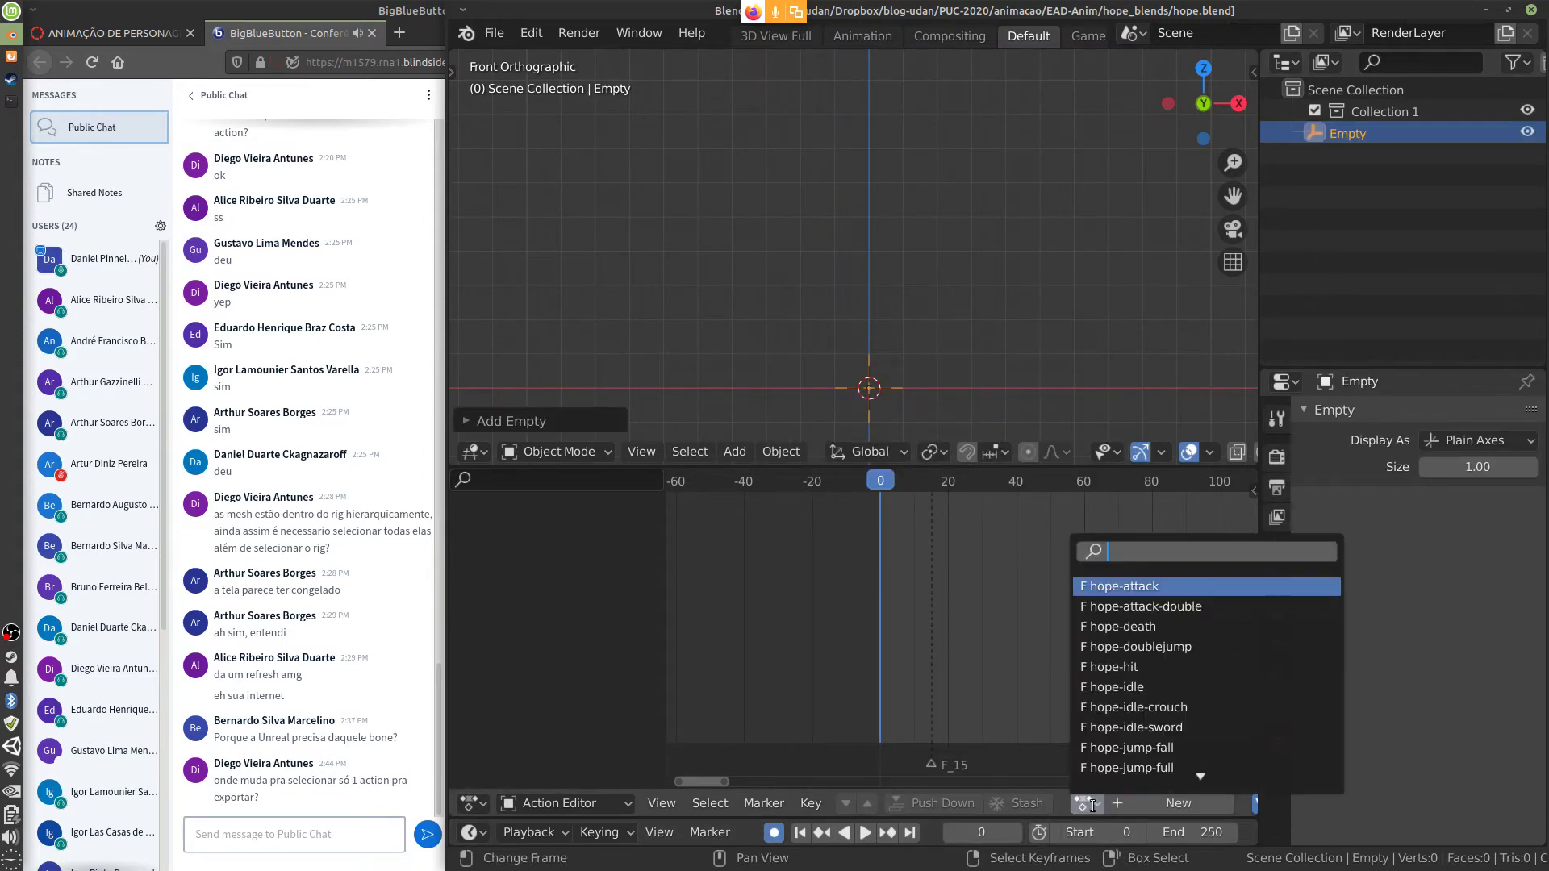
pyautogui.click(1149, 584)
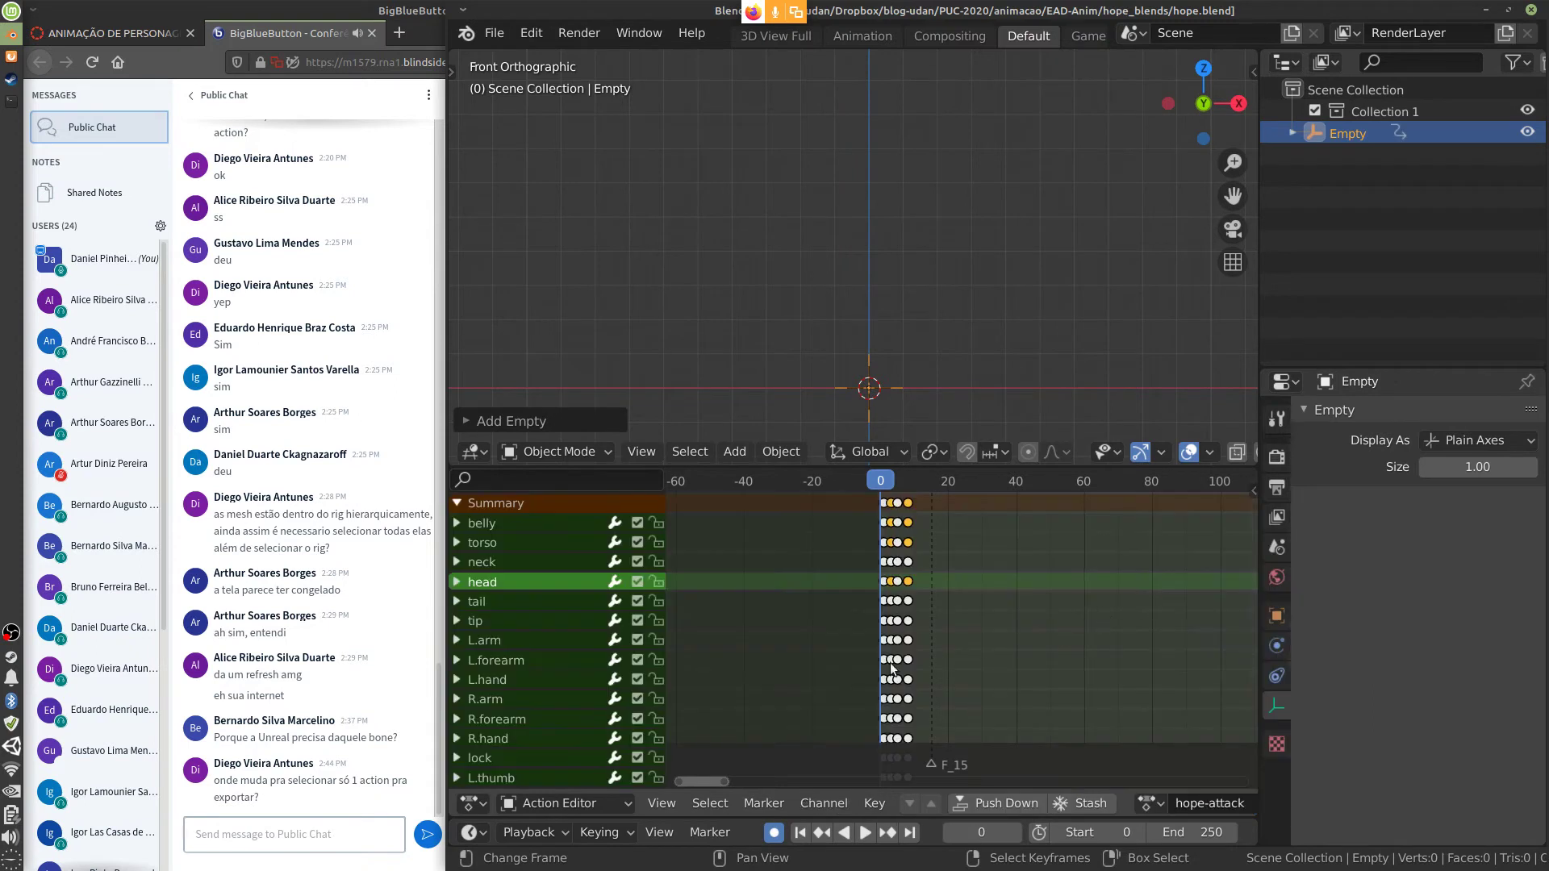
# Start an FBX export of the empty and disable NLA Strips and All Actions under Bake Animation
pyautogui.click(494, 33)
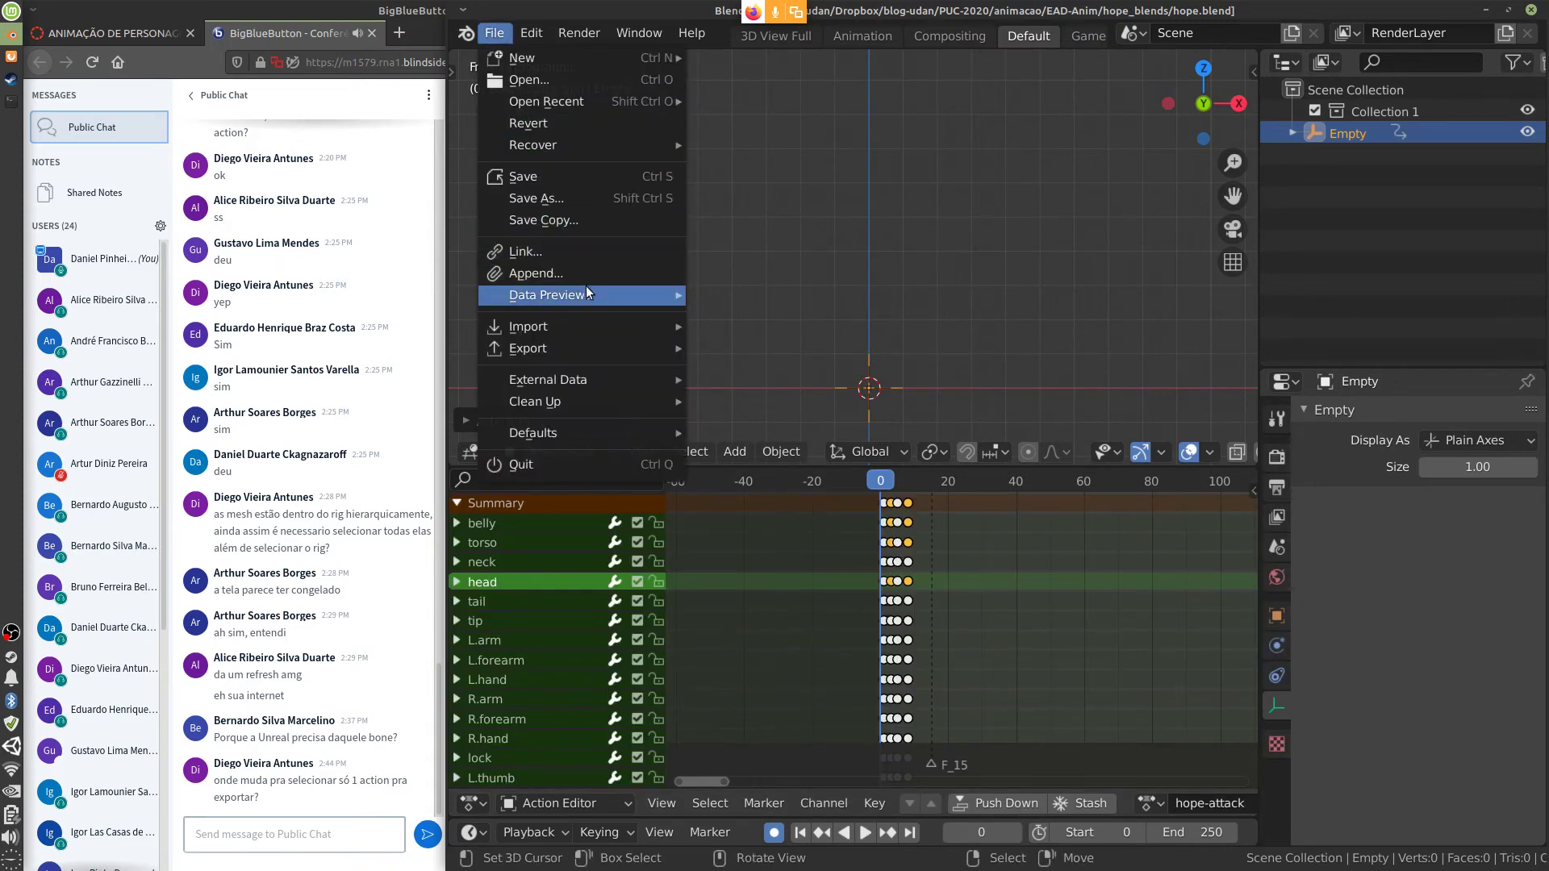
pyautogui.moveTo(562, 342)
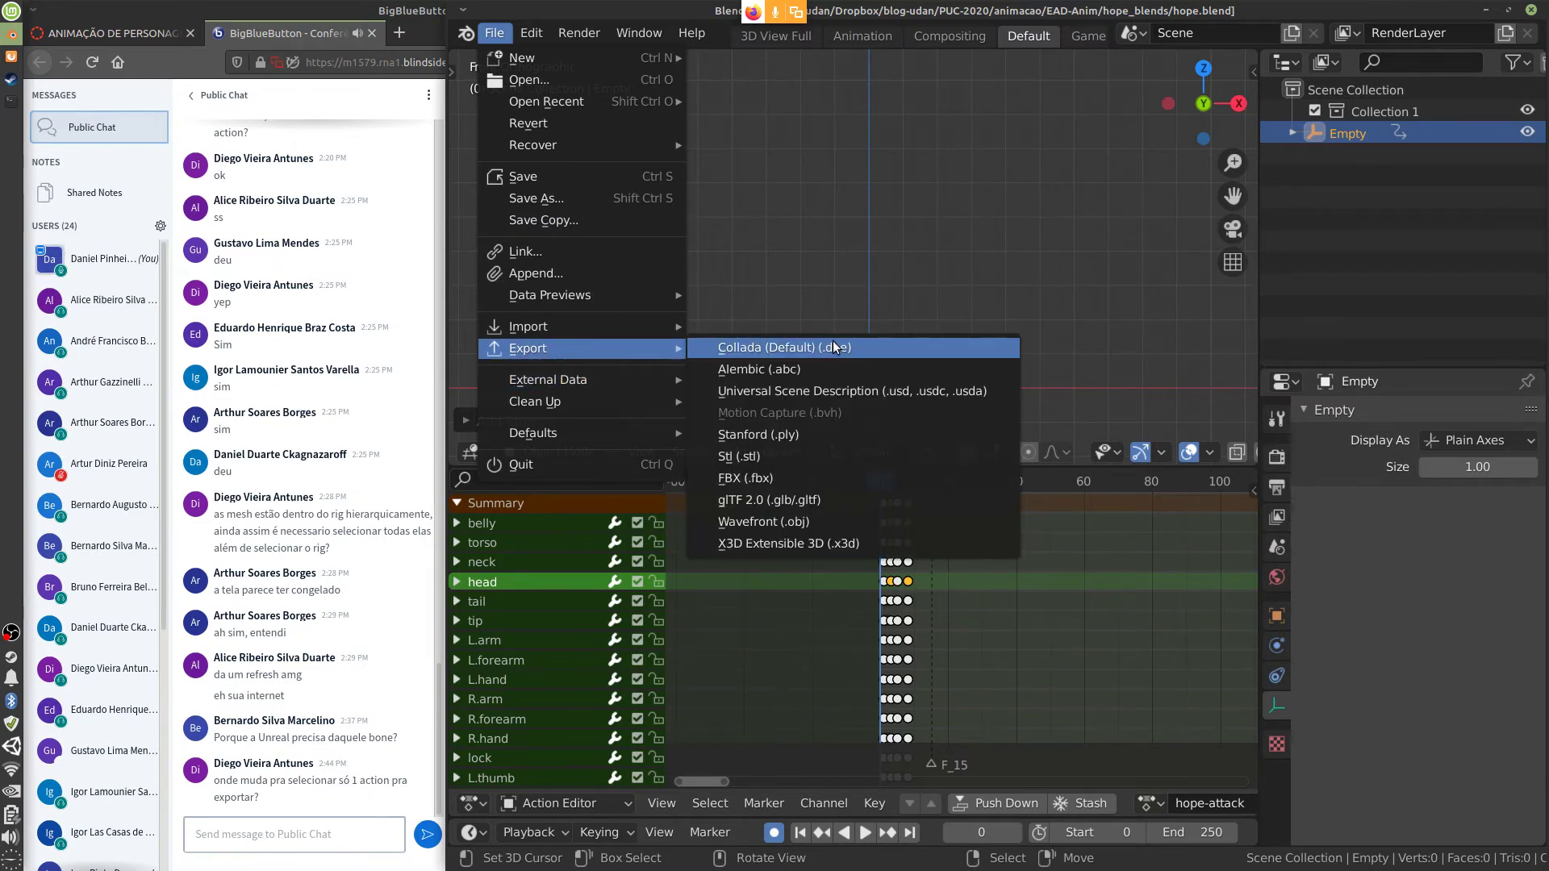
pyautogui.click(831, 477)
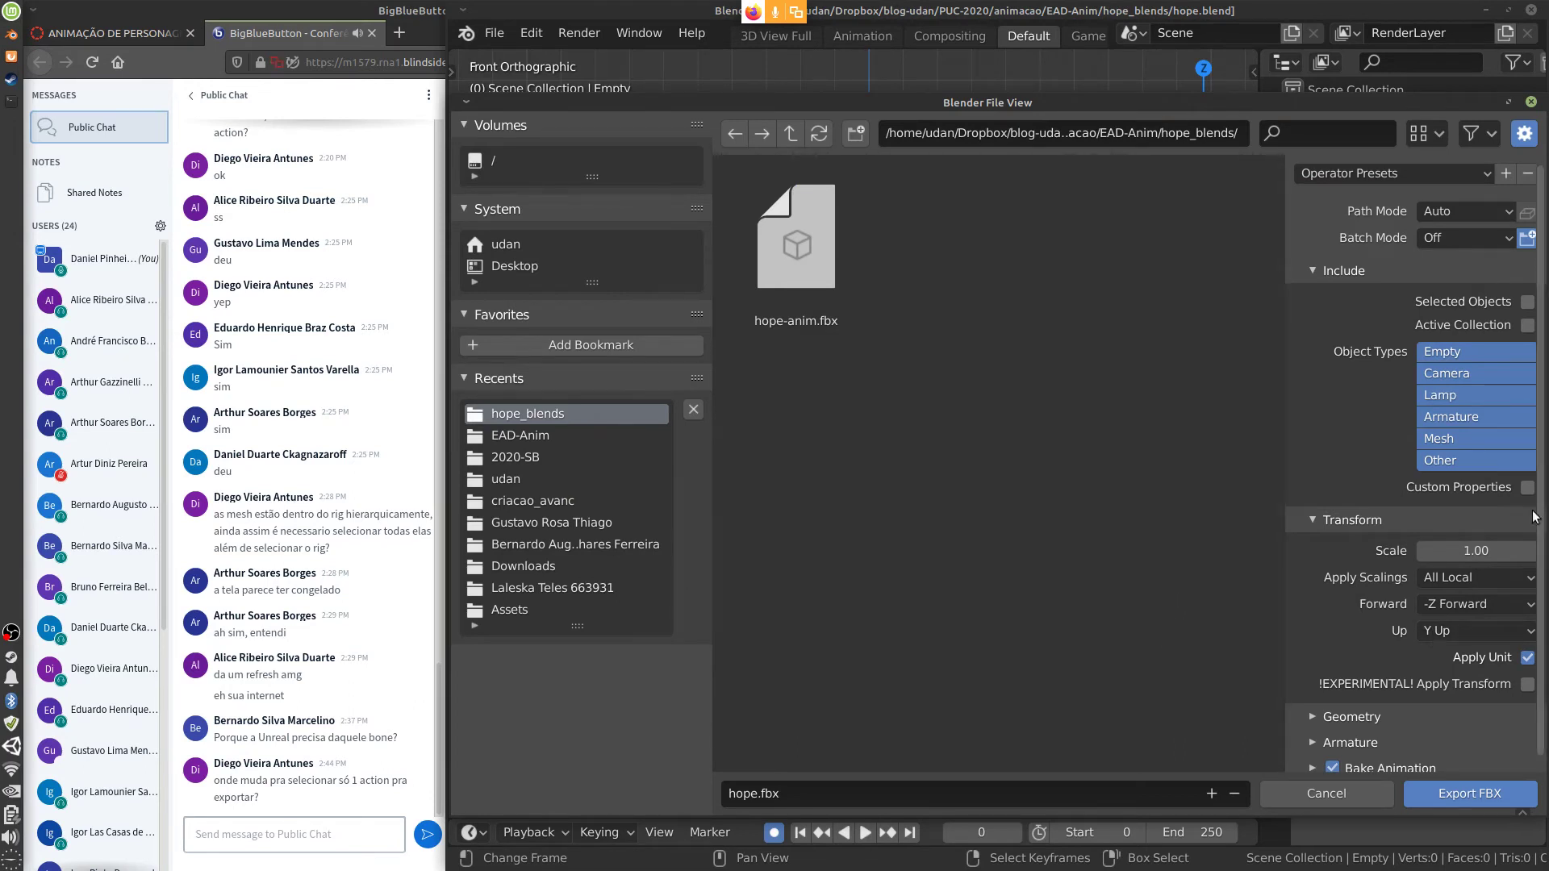
pyautogui.click(1343, 271)
pyautogui.click(1394, 520)
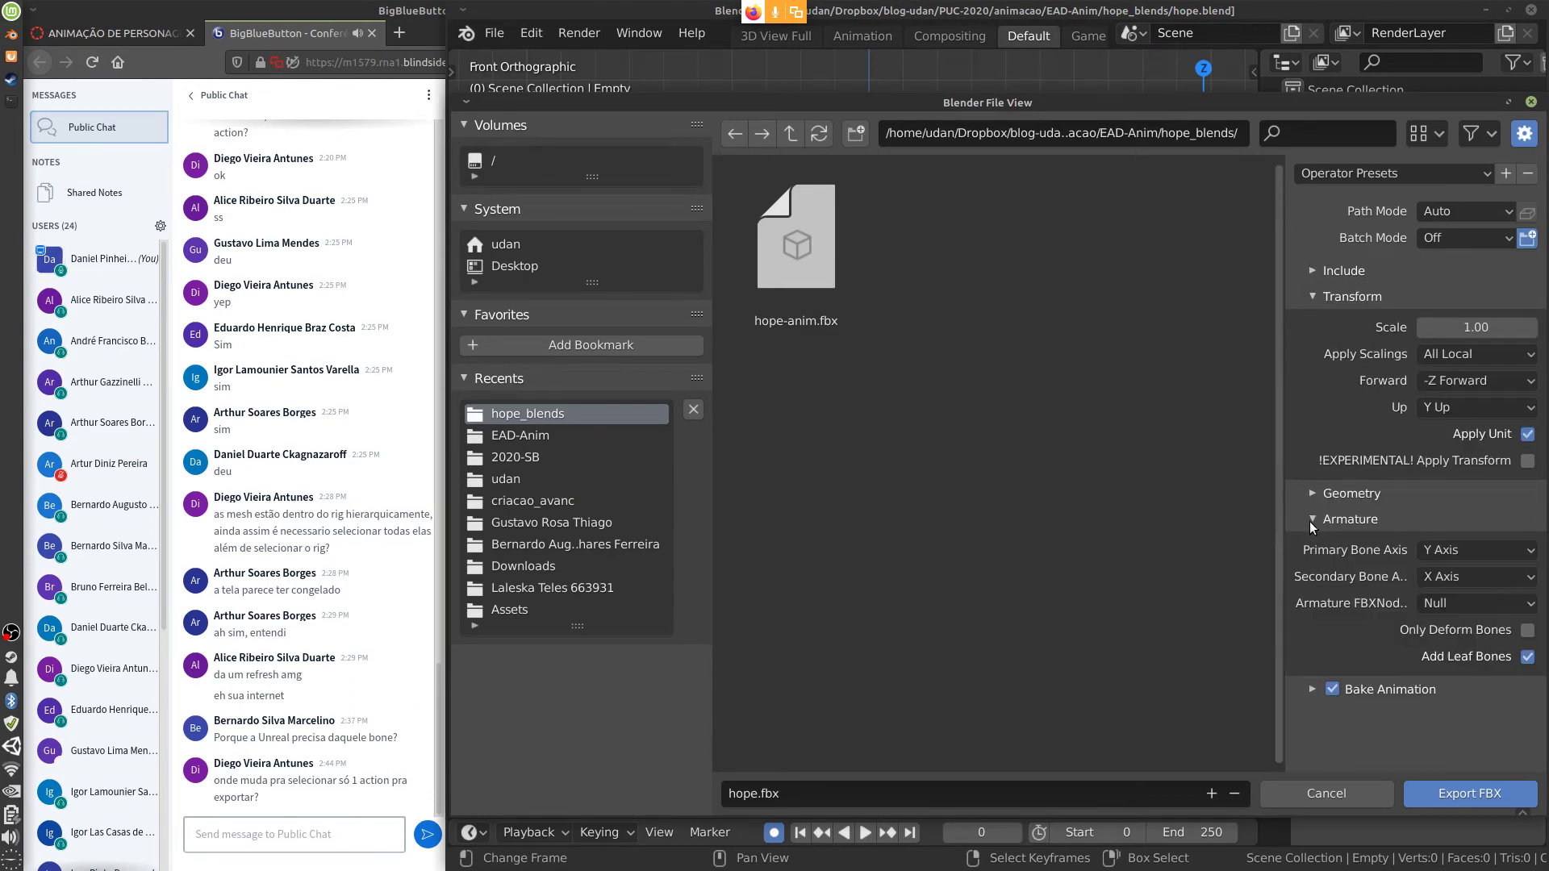
pyautogui.click(1372, 492)
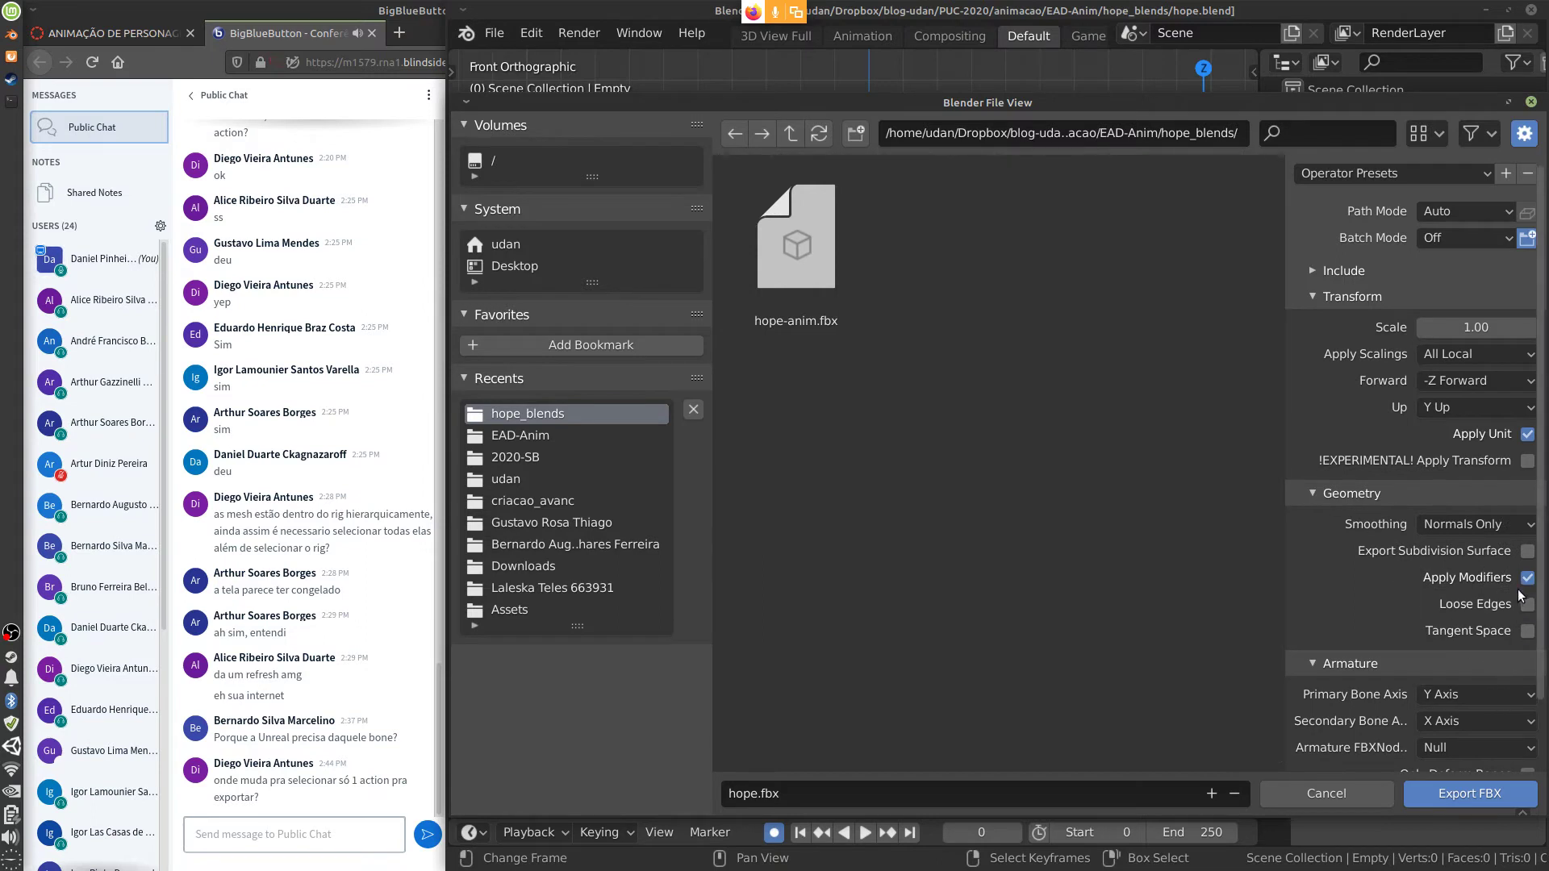
pyautogui.click(1345, 493)
pyautogui.click(1309, 297)
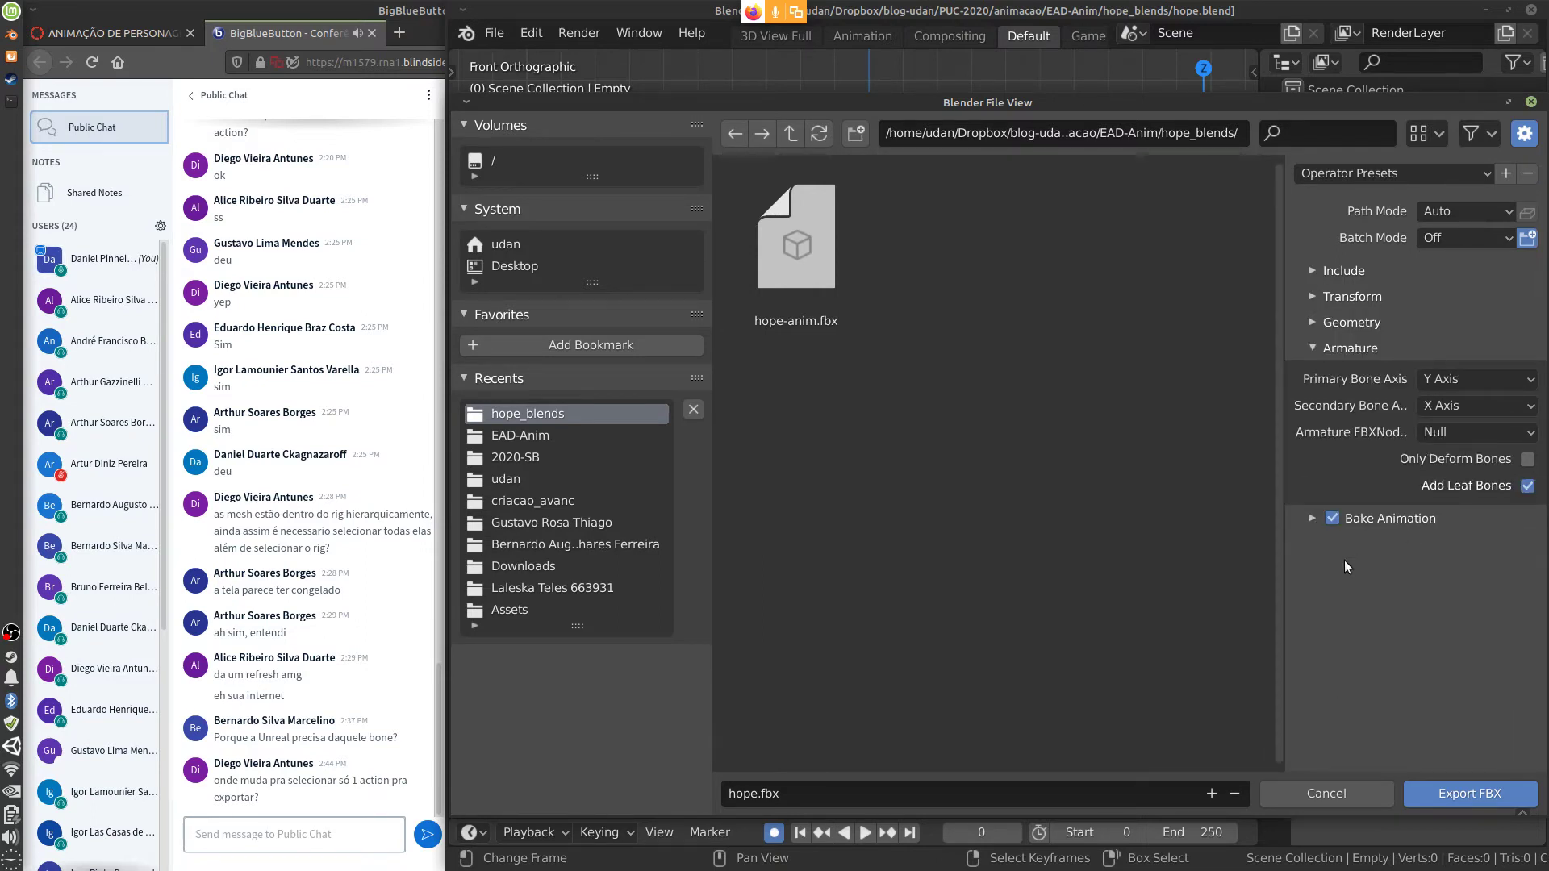
pyautogui.click(1313, 519)
pyautogui.click(1527, 576)
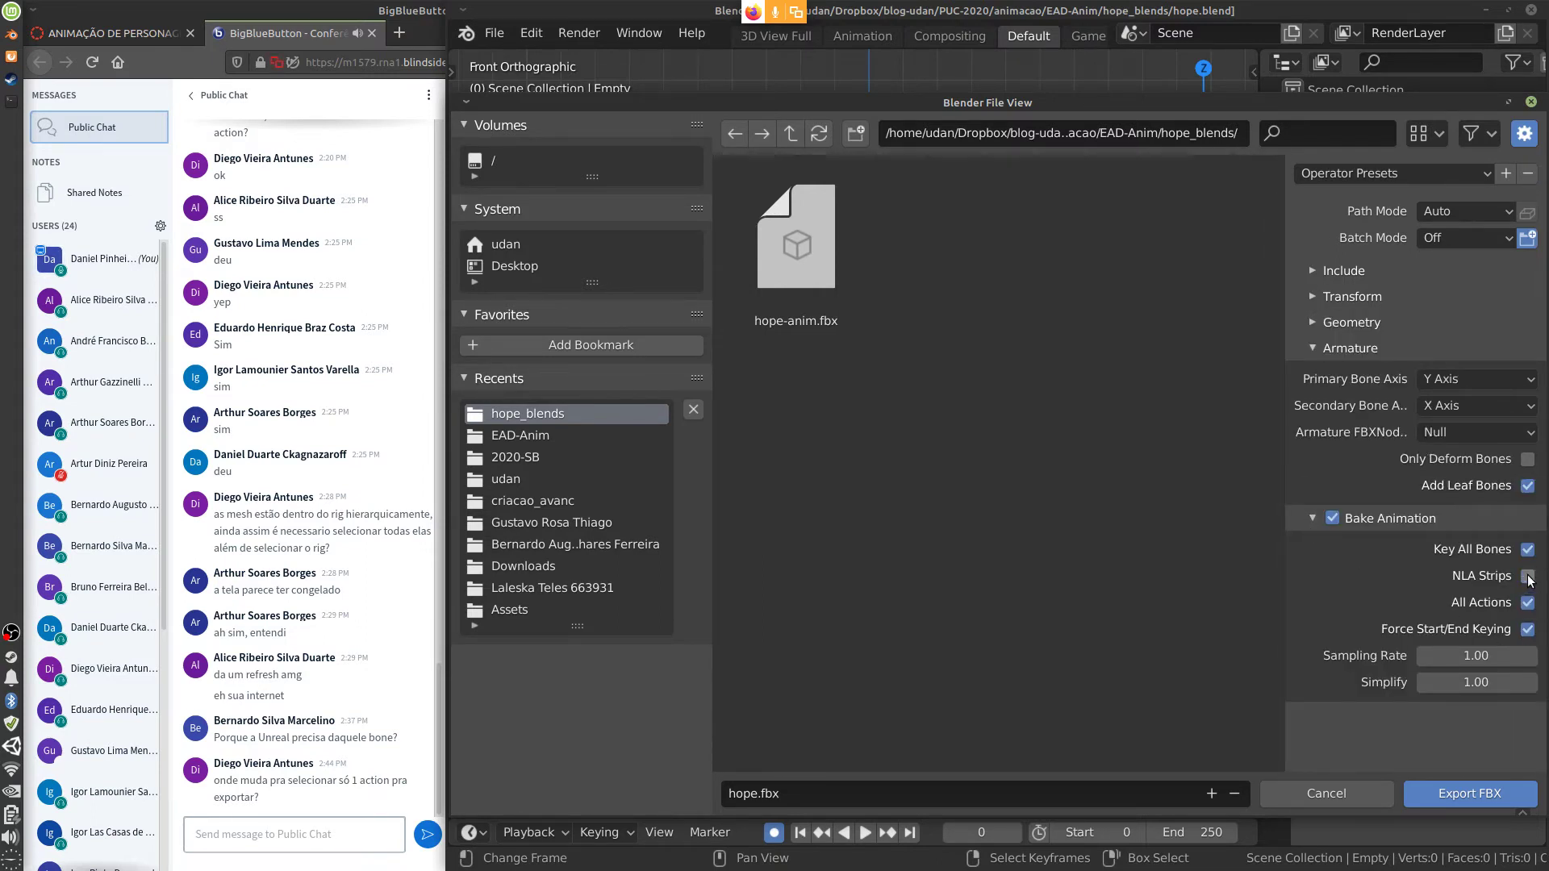
pyautogui.click(1527, 603)
# Name the export file attack.fbx and export it to the hope_blends folder
pyautogui.click(753, 797)
pyautogui.moveTo(760, 796); pyautogui.dragTo(715, 796)
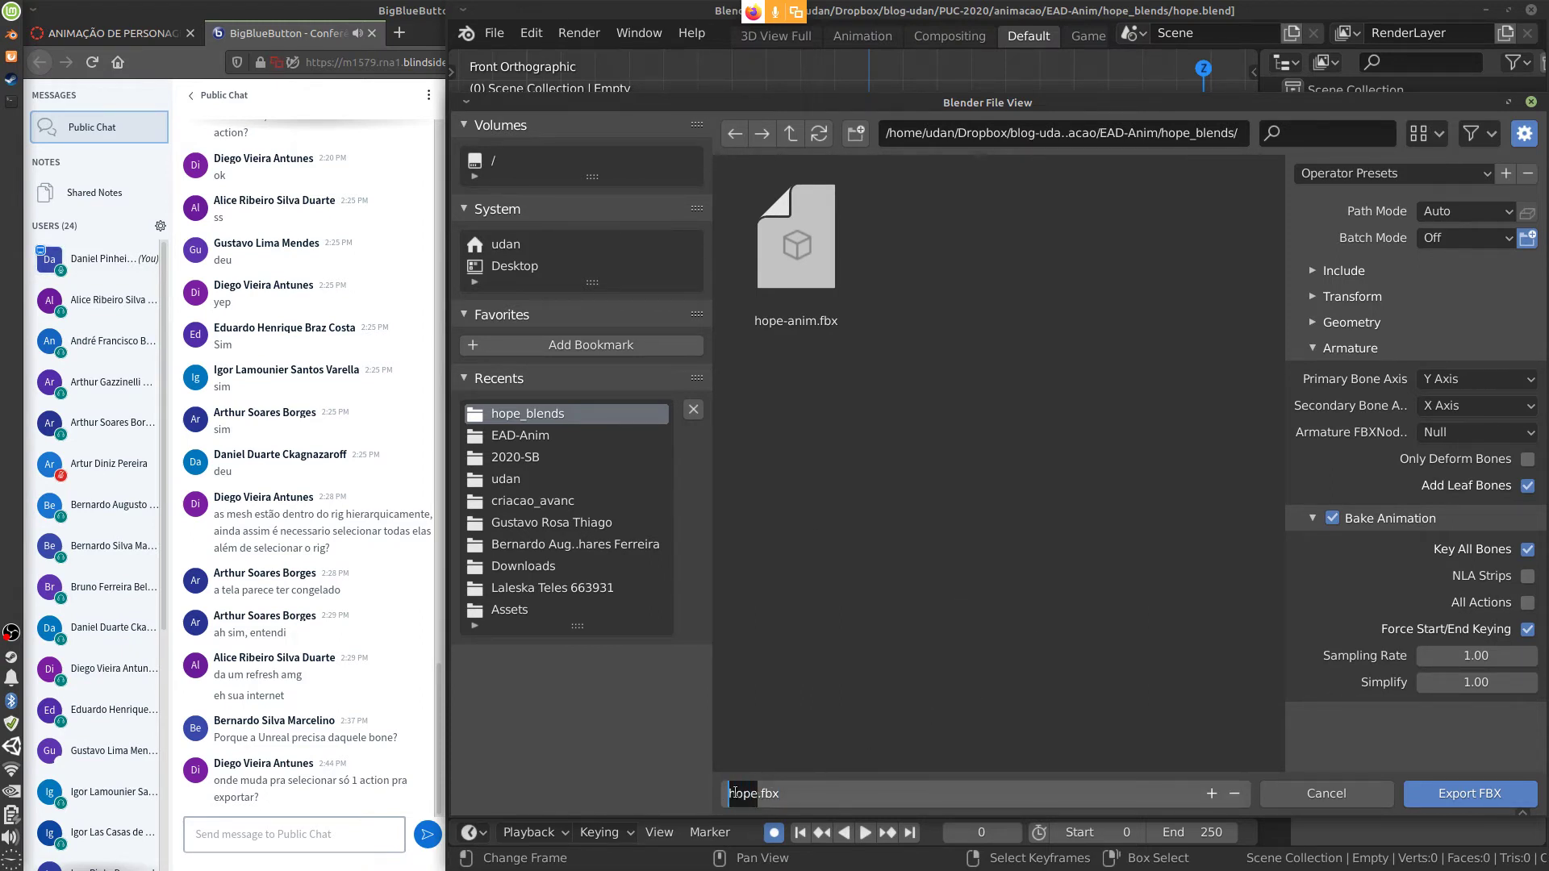
pyautogui.press('BackSpace')
pyautogui.write('ck')
pyautogui.click(1460, 792)
pyautogui.click(1461, 794)
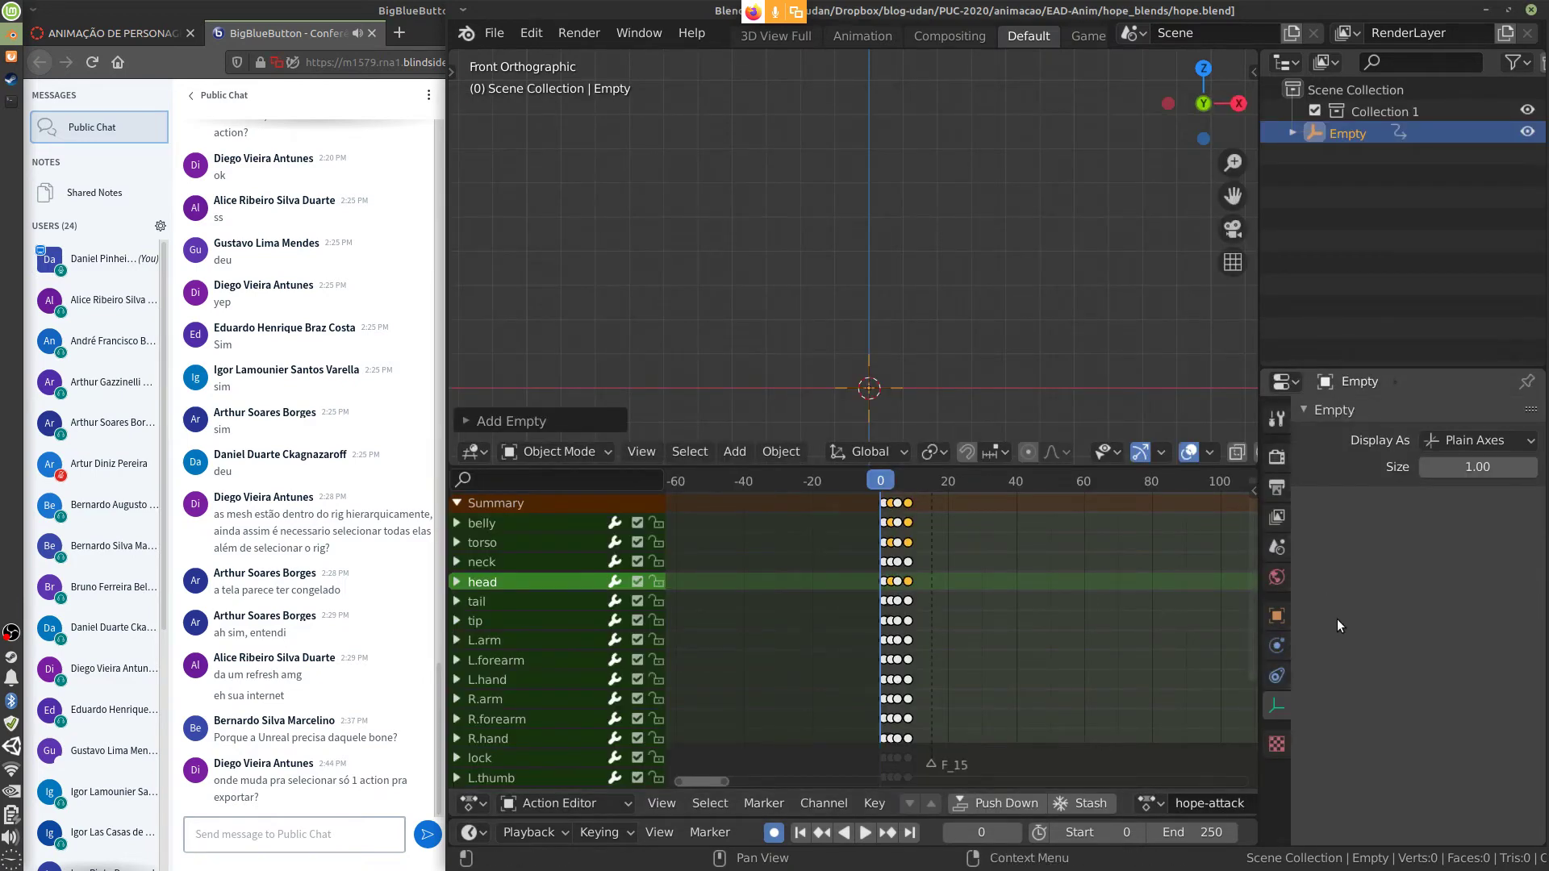
# Open a file manager window, set it to stay always on top, and move it over Blender
pyautogui.click(11, 11)
pyautogui.click(287, 79)
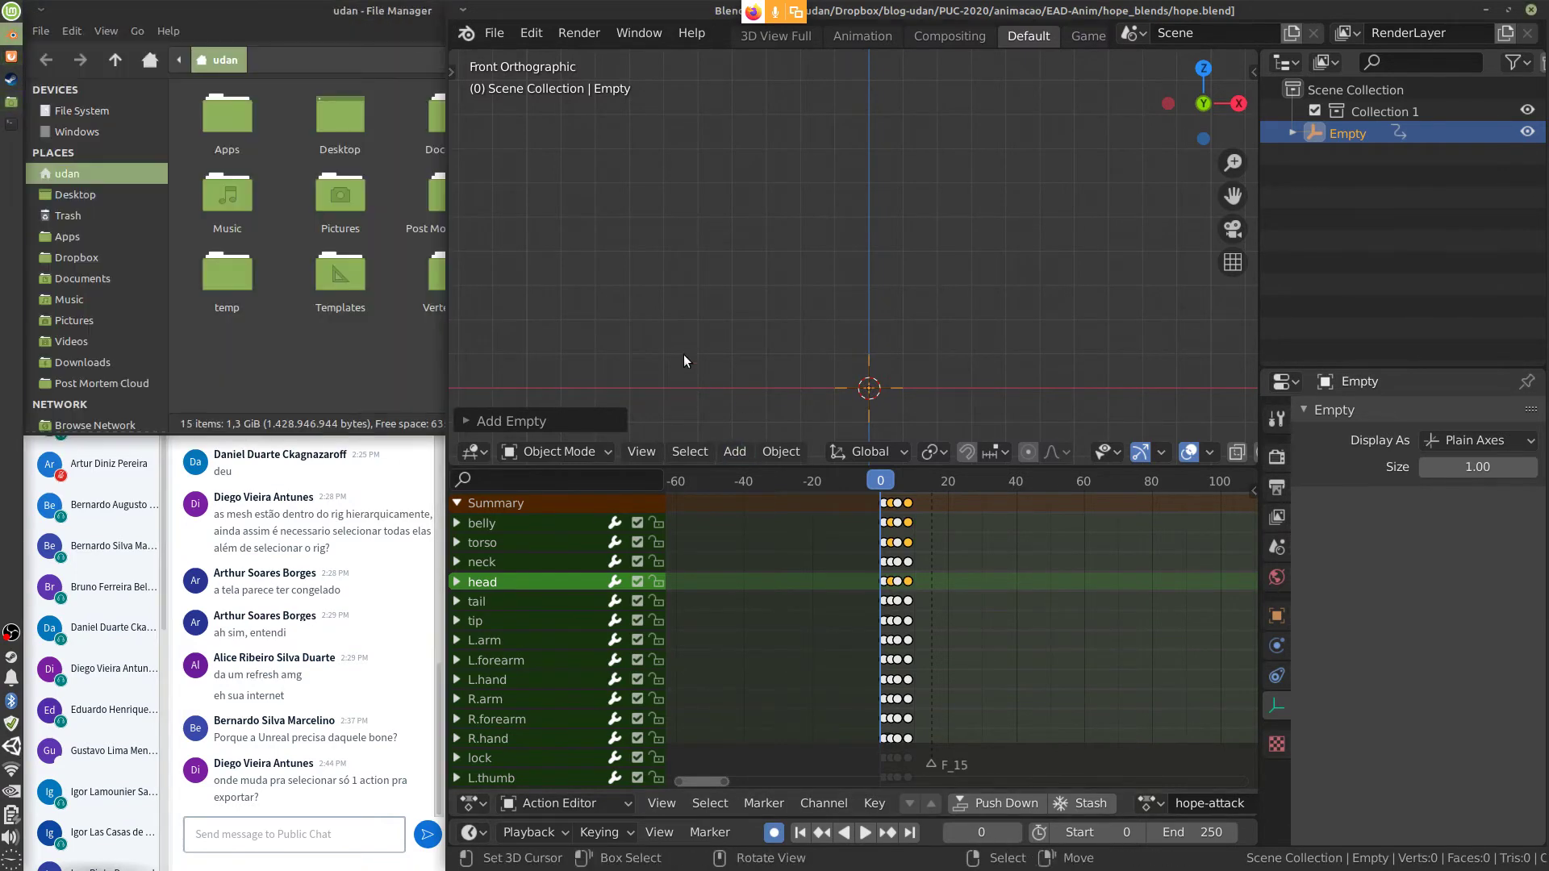
pyautogui.moveTo(377, 21); pyautogui.dragTo(476, 74)
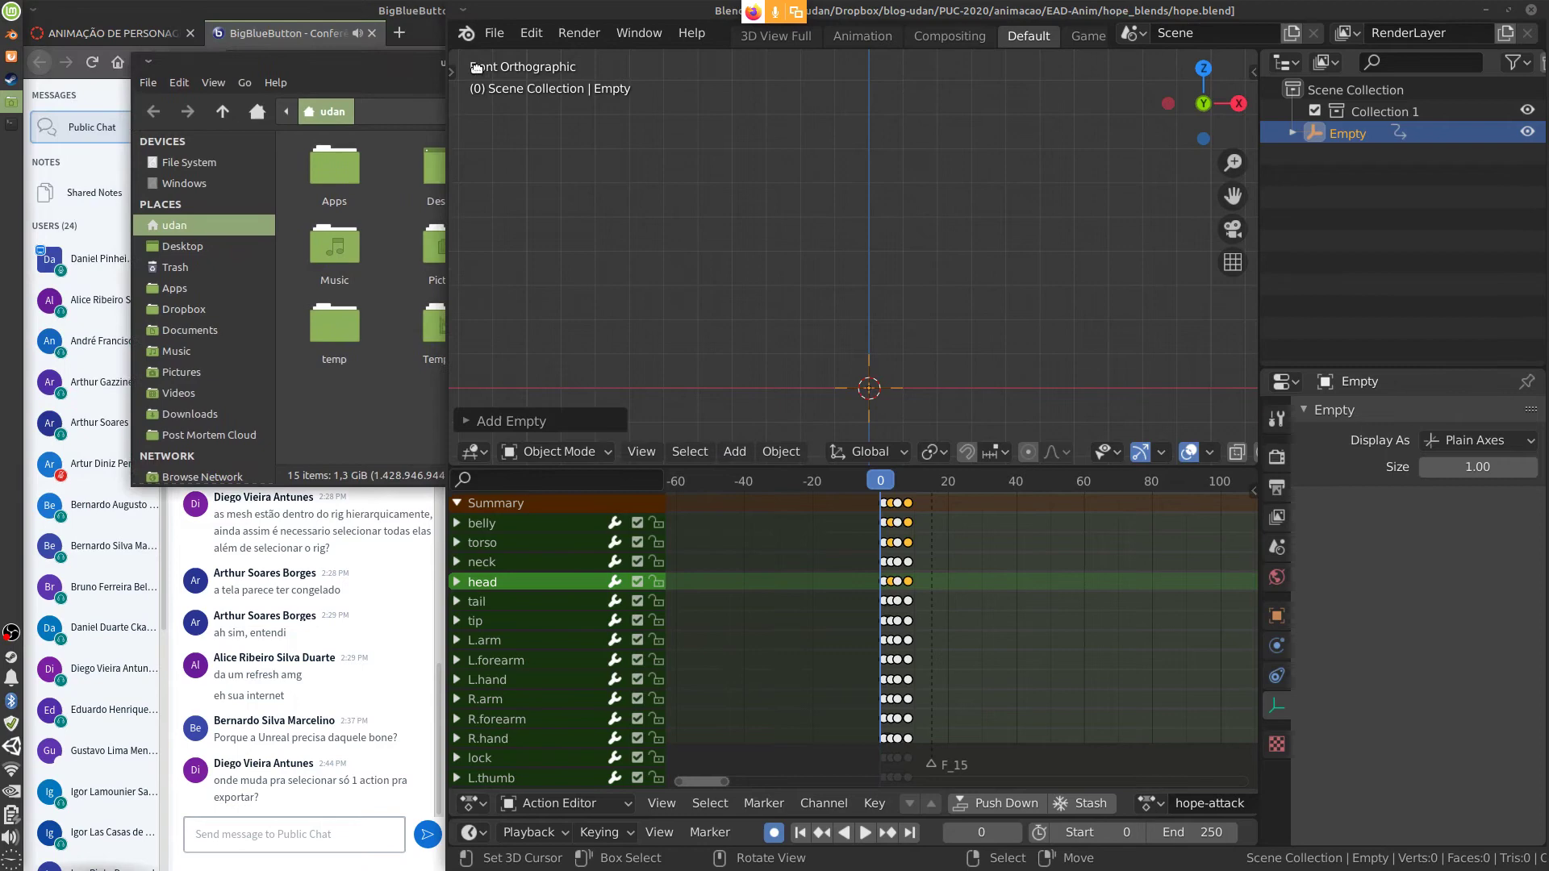
pyautogui.rightClick(422, 62)
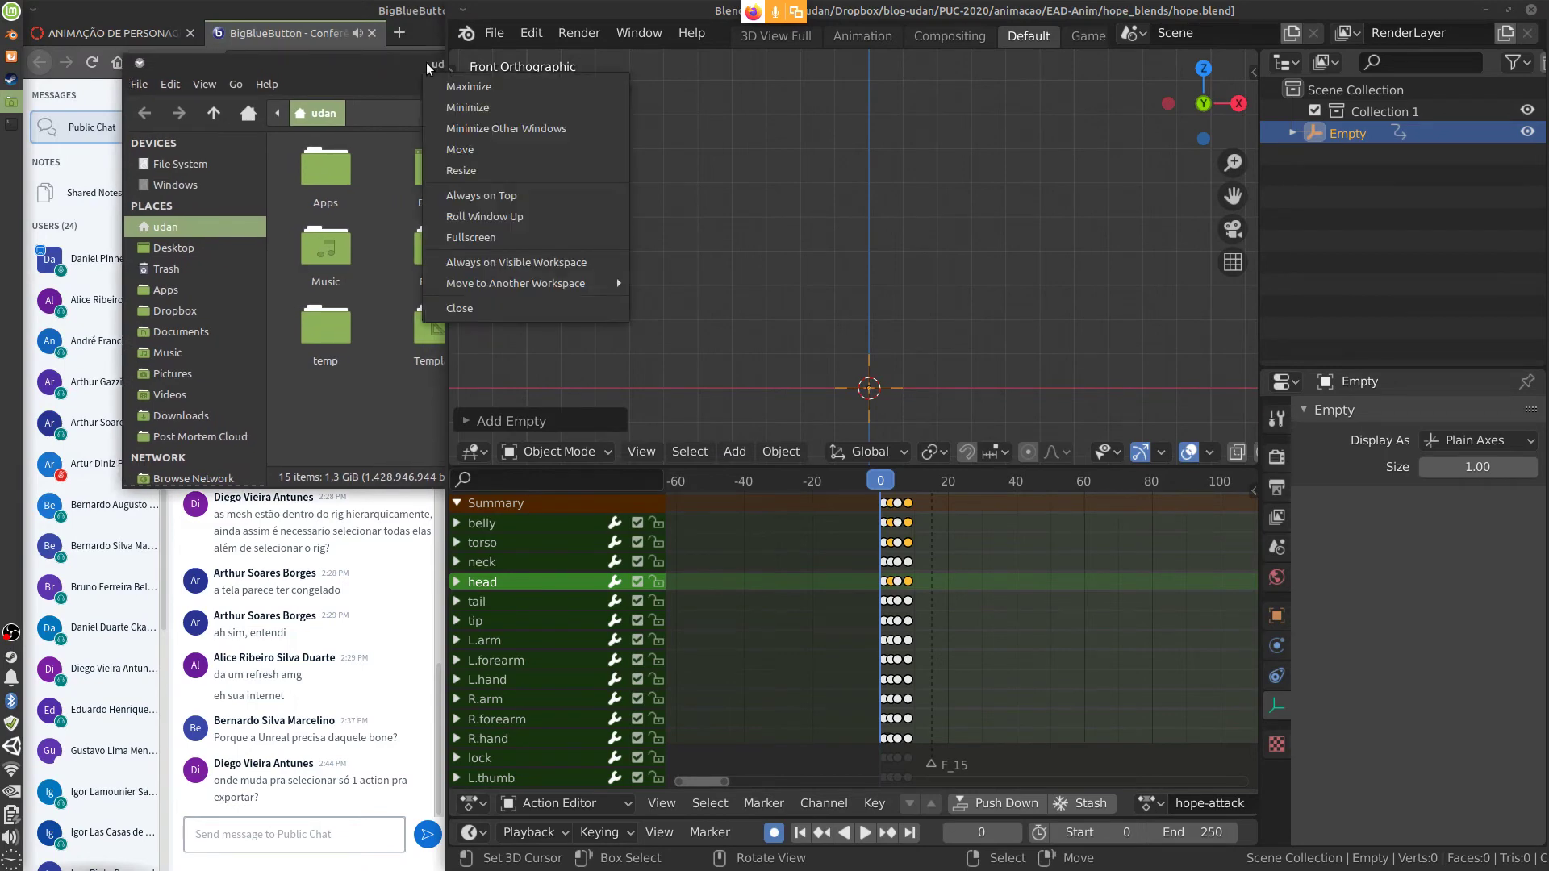
pyautogui.click(502, 194)
pyautogui.moveTo(812, 75); pyautogui.dragTo(1211, 87)
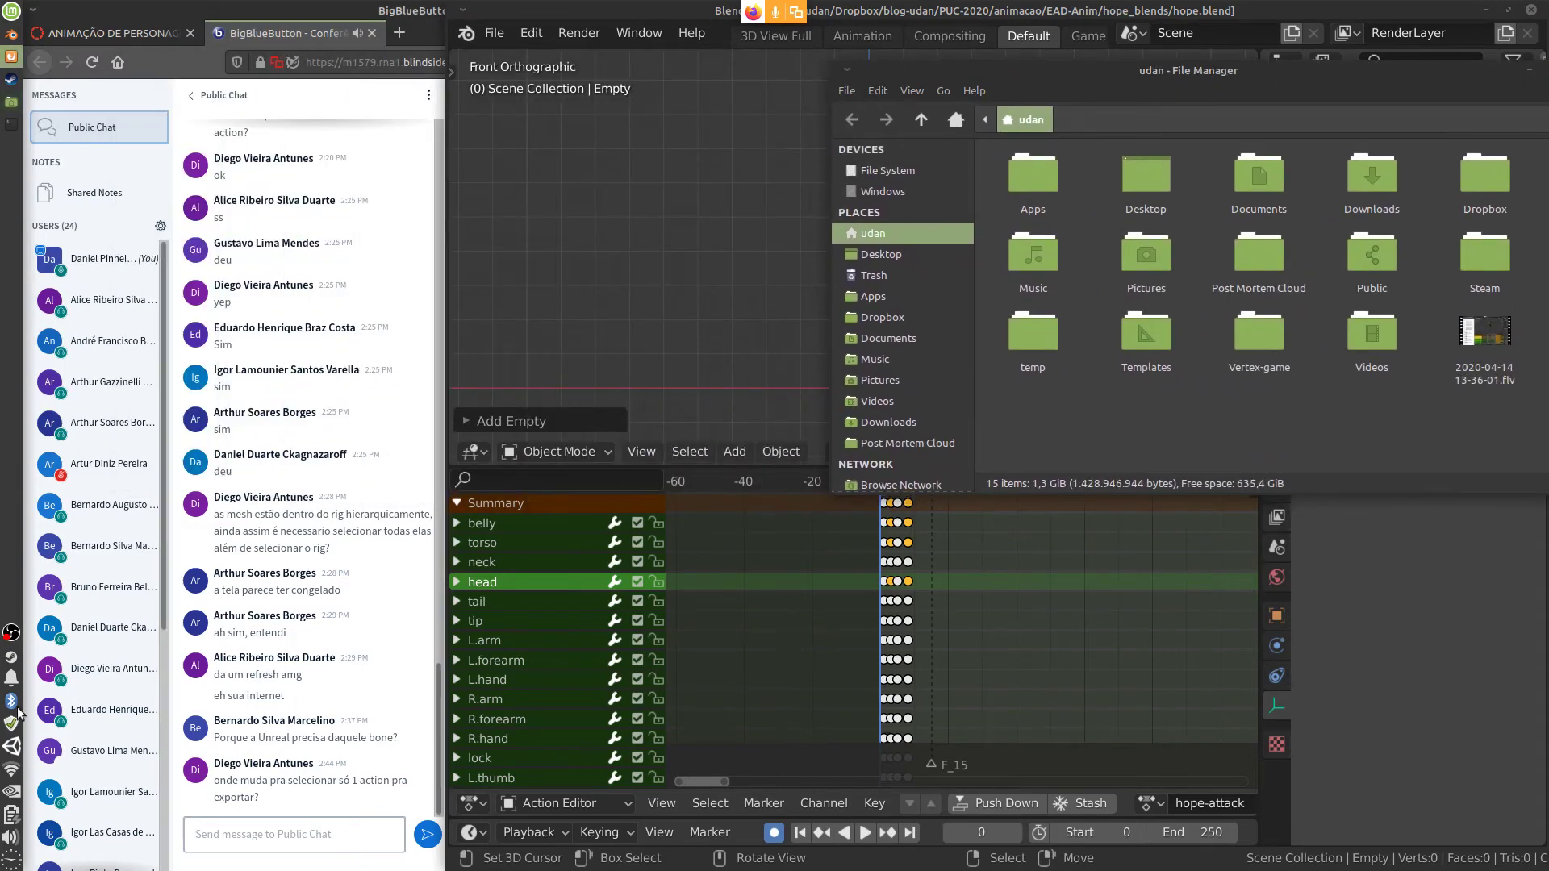
# Launch the character animation project from Unity Hub and reposition the file manager window fully on screen
pyautogui.click(10, 750)
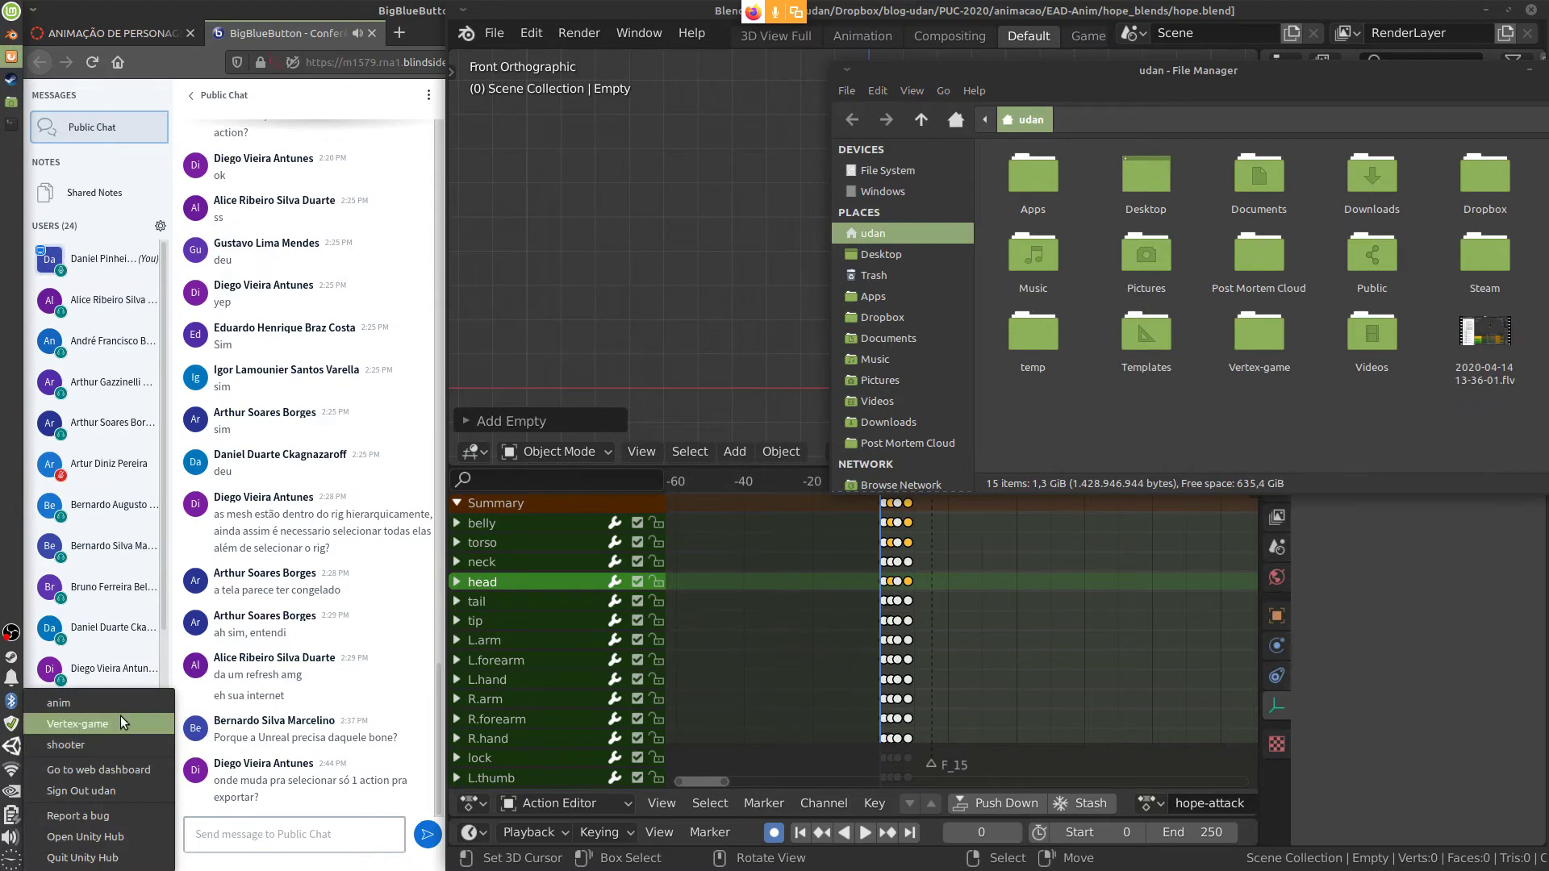
pyautogui.press('Escape')
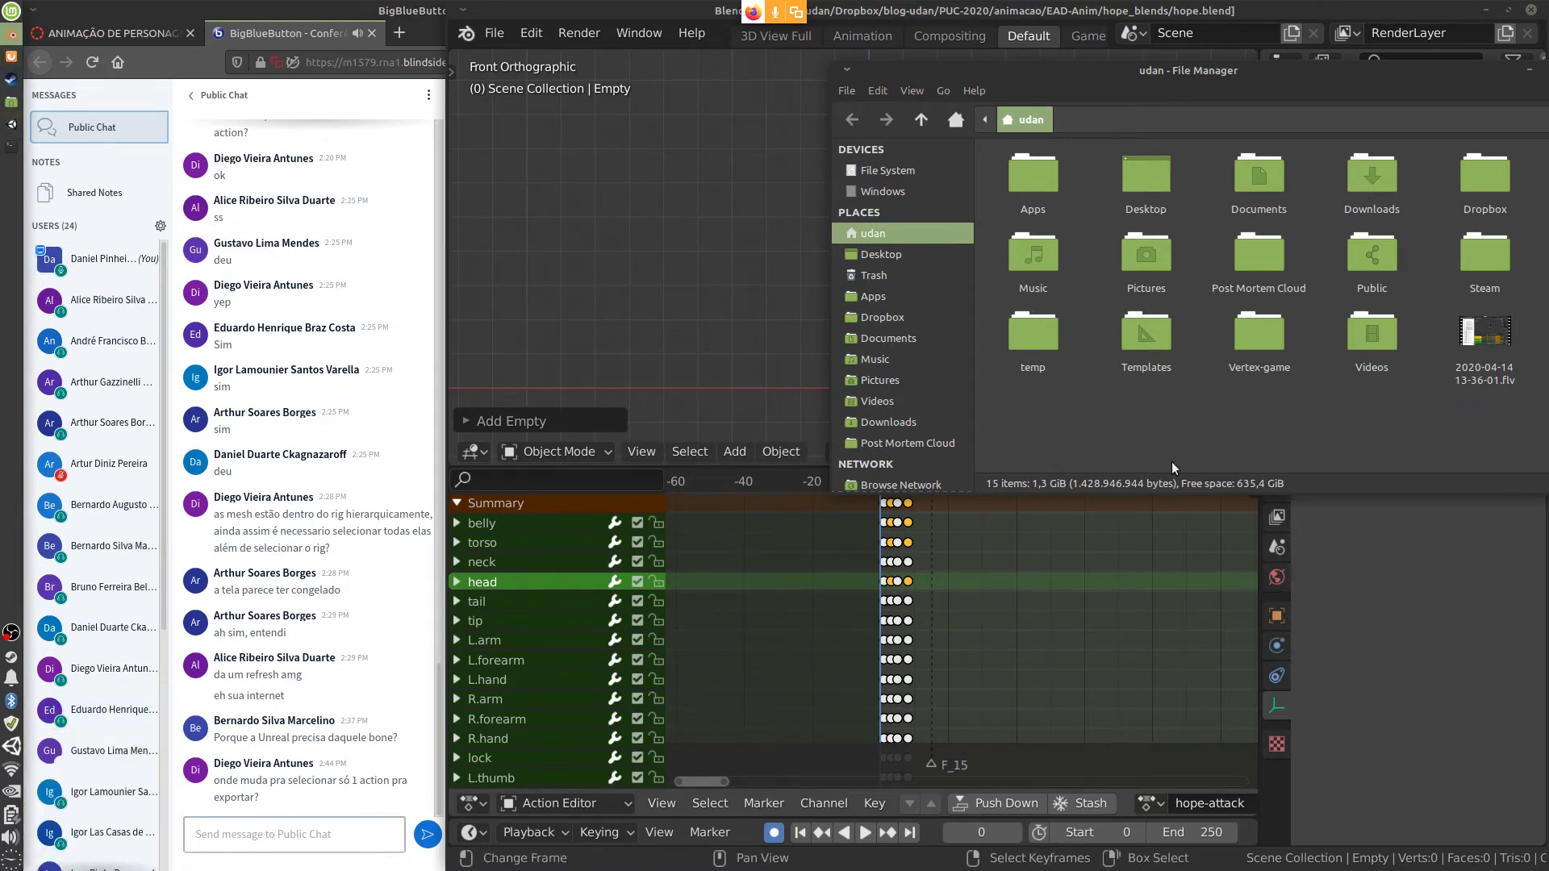
pyautogui.moveTo(1314, 70); pyautogui.dragTo(1250, 65)
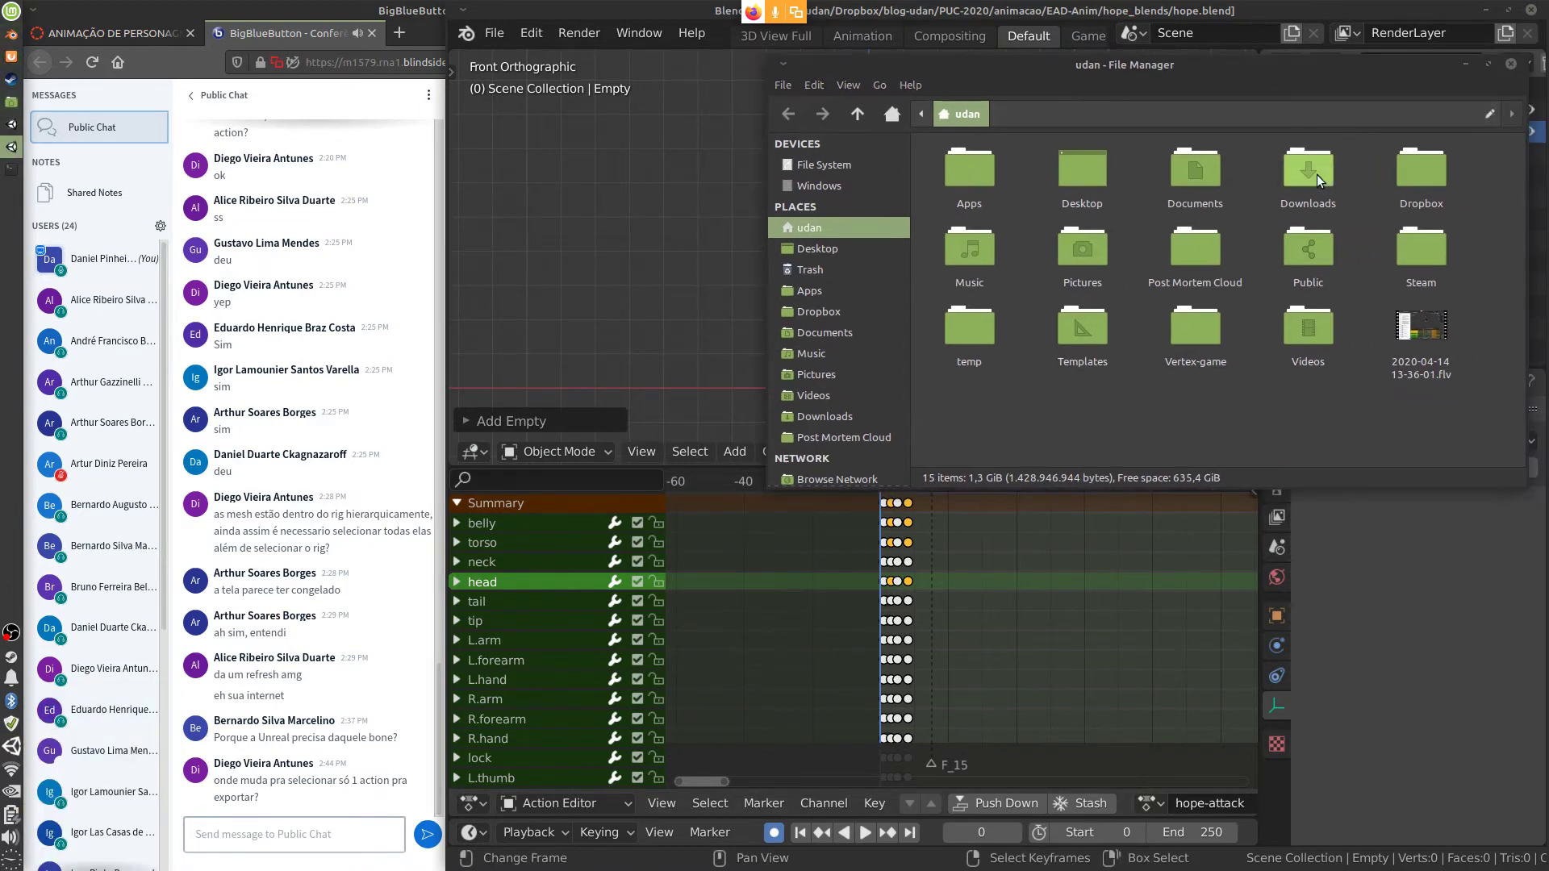
# Browse the file manager through Dropbox, PUC-2020, animacao and EAD-Anim to hope_blends, and select the exported attack.fbx
pyautogui.doubleClick(1422, 173)
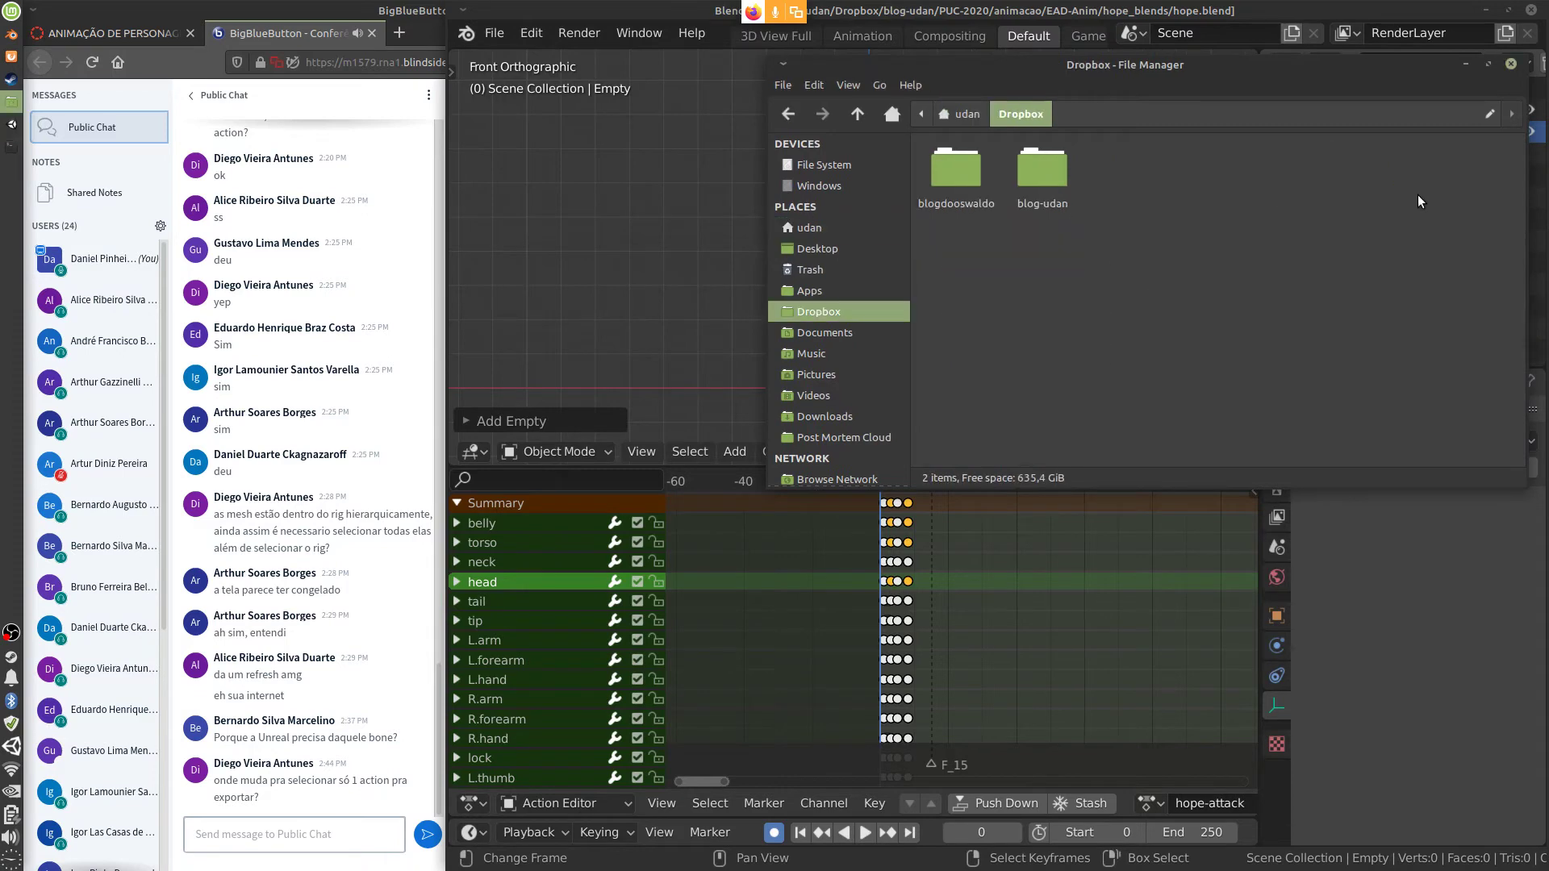
pyautogui.doubleClick(1051, 172)
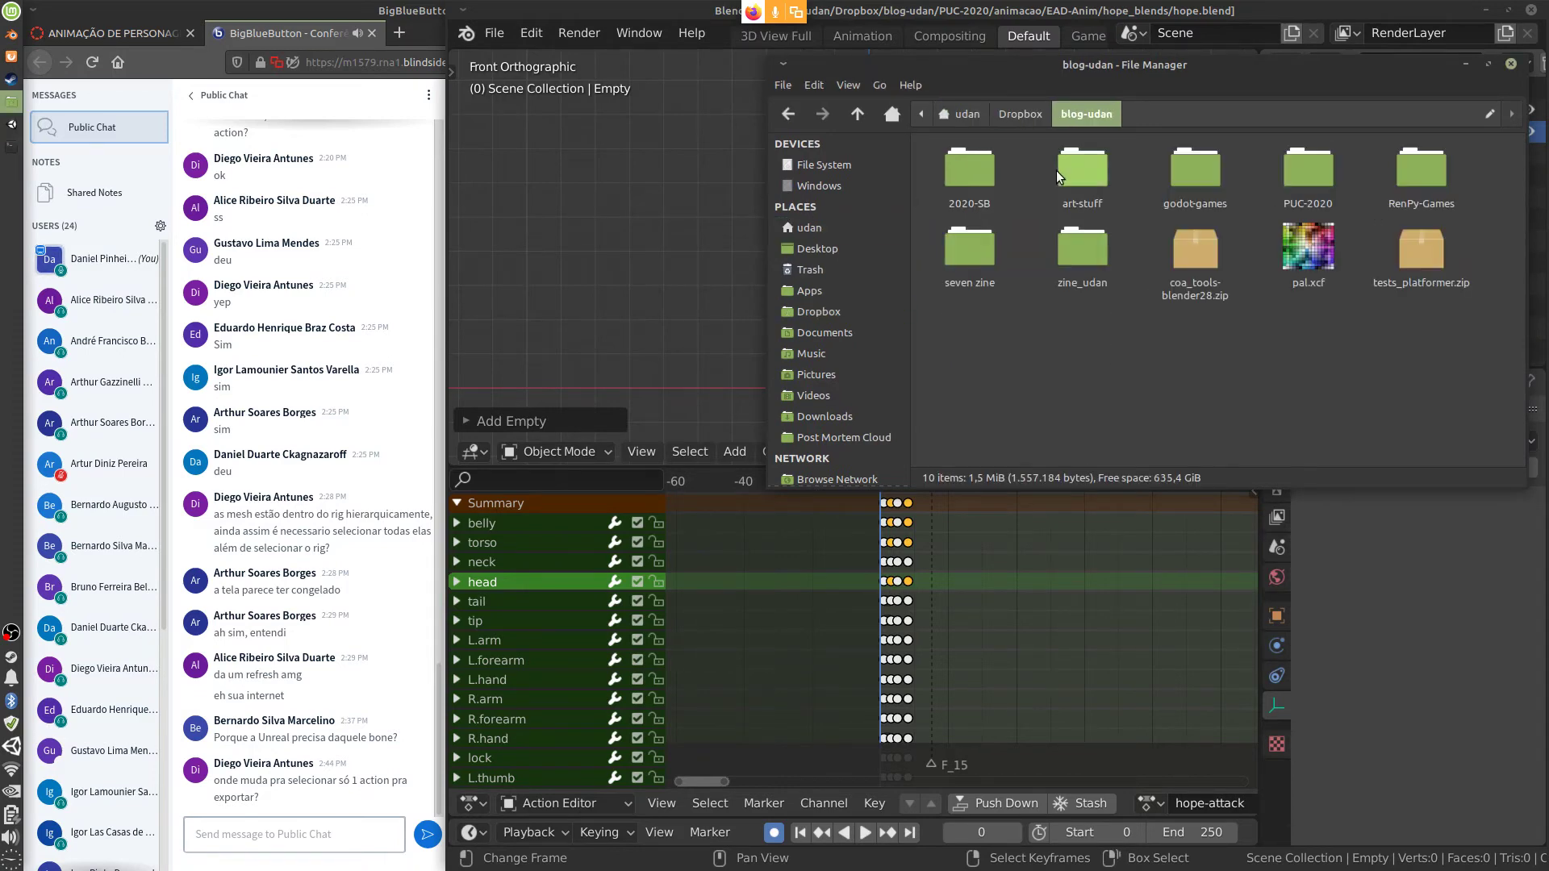
pyautogui.doubleClick(1308, 171)
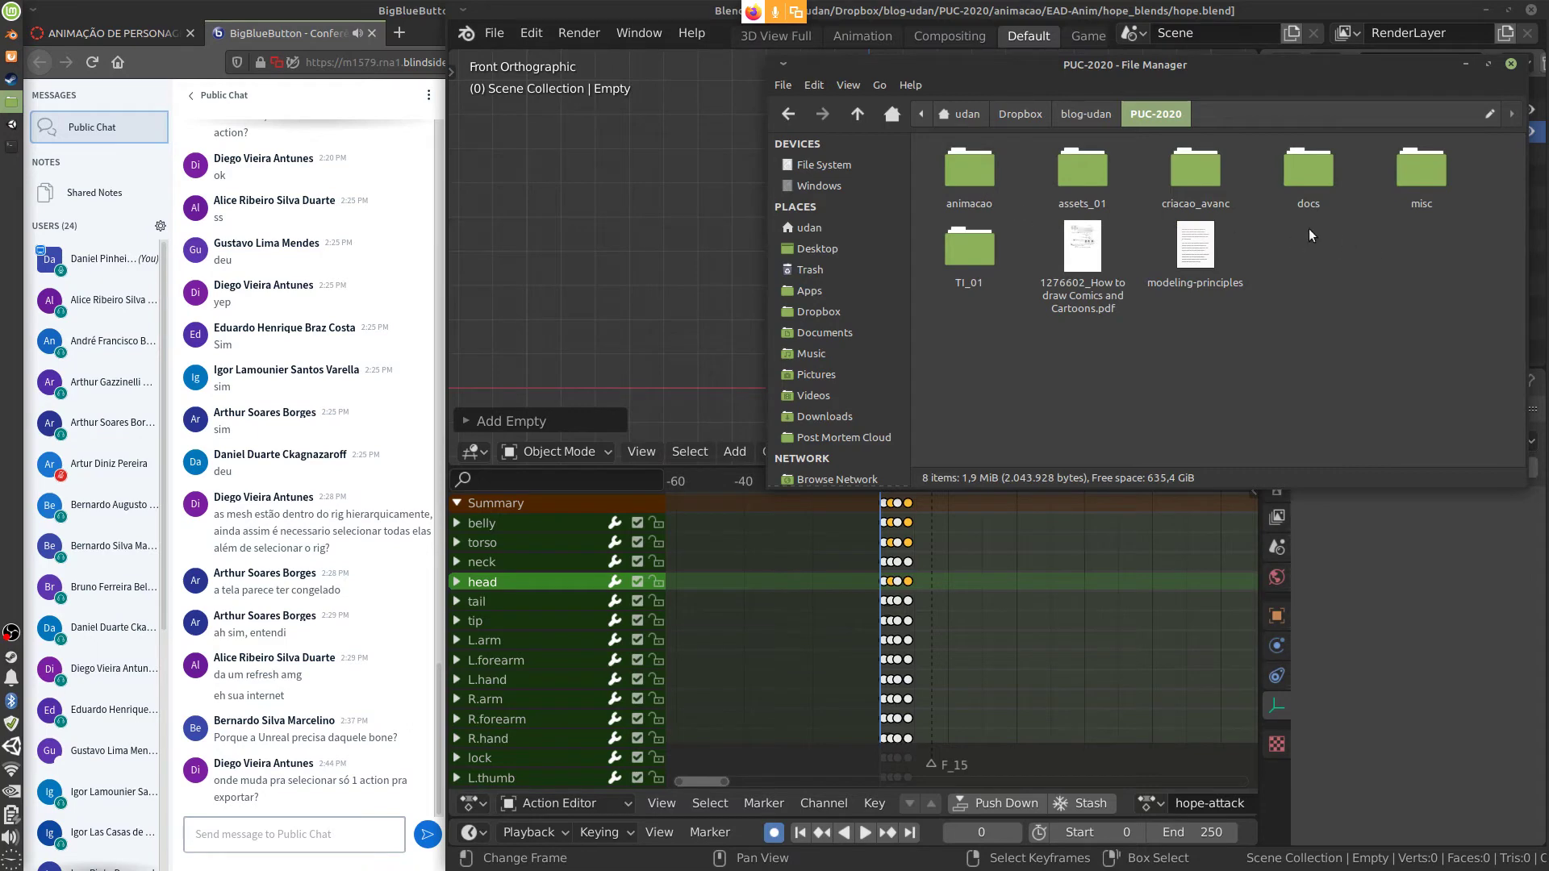
pyautogui.click(982, 186)
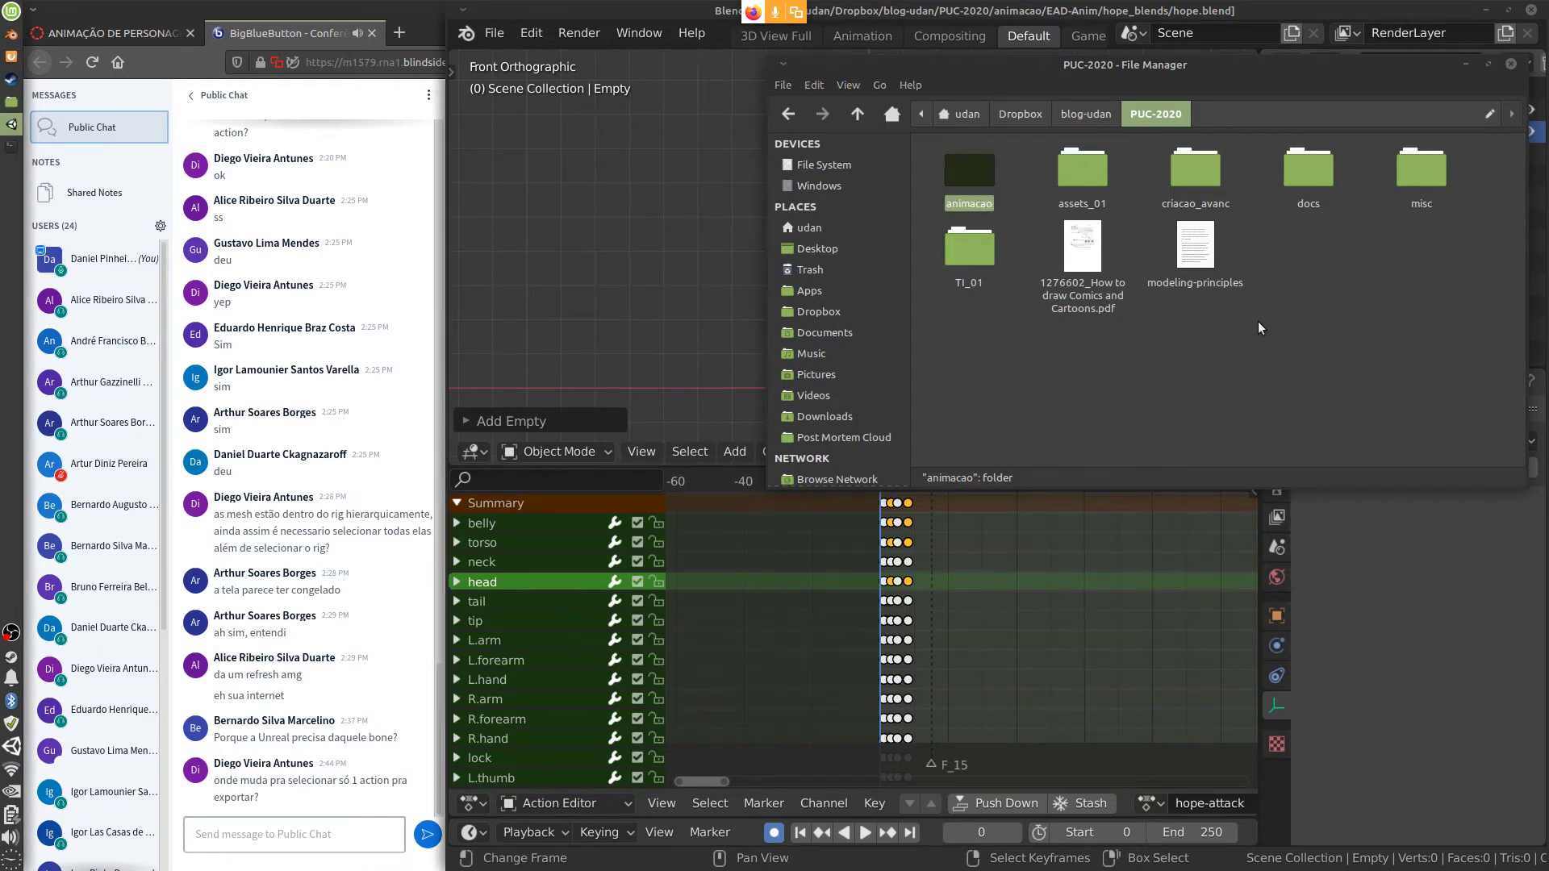
pyautogui.press('Return')
pyautogui.doubleClick(969, 171)
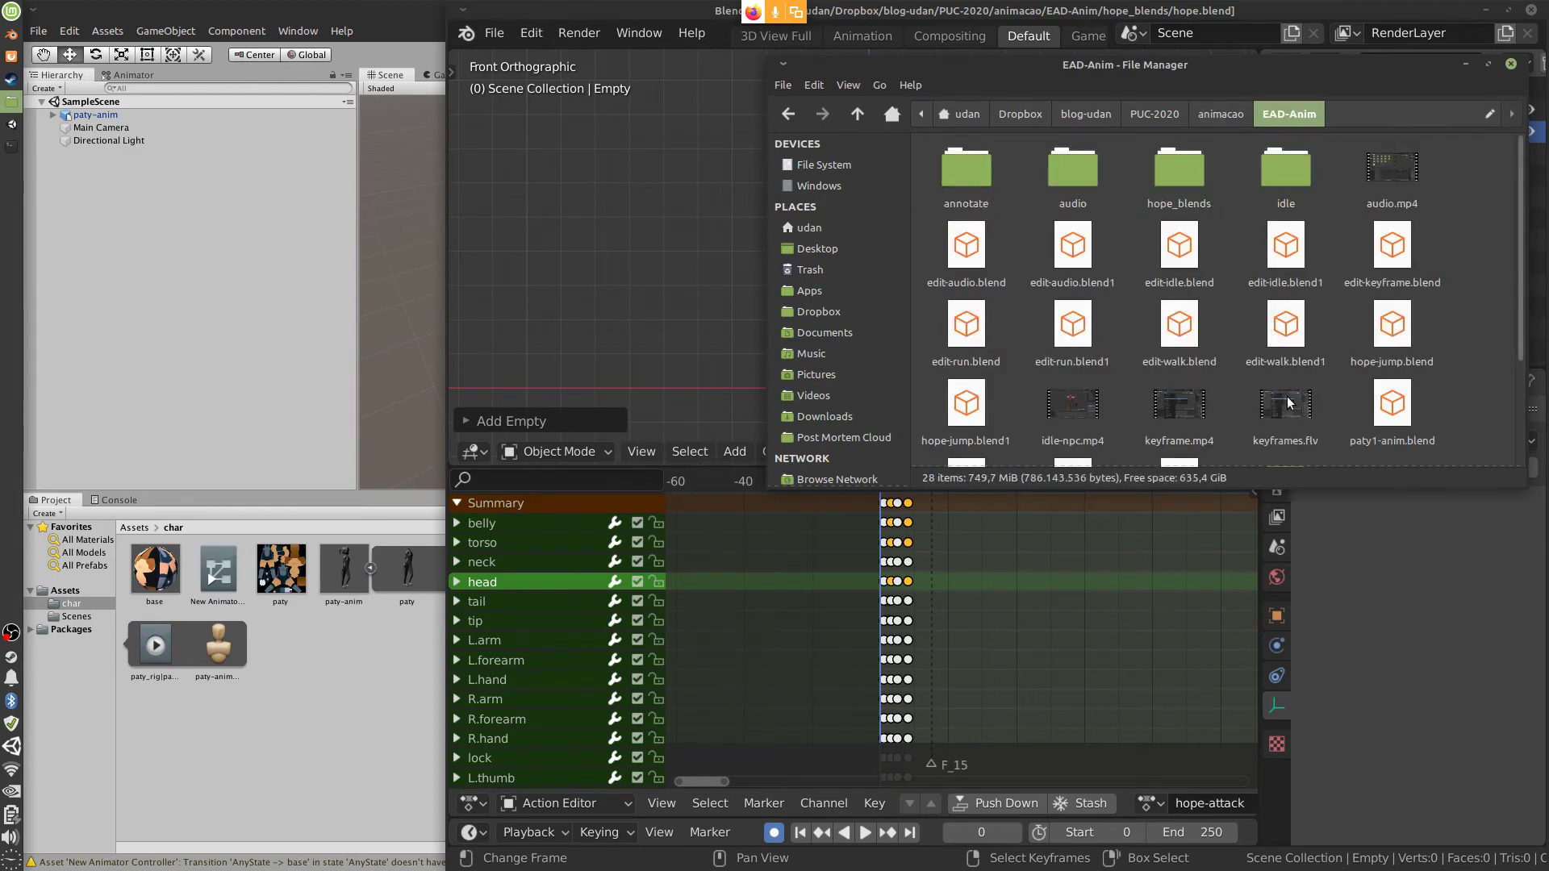
pyautogui.scroll(-2, 1452, 355)
pyautogui.scroll(2, 1258, 242)
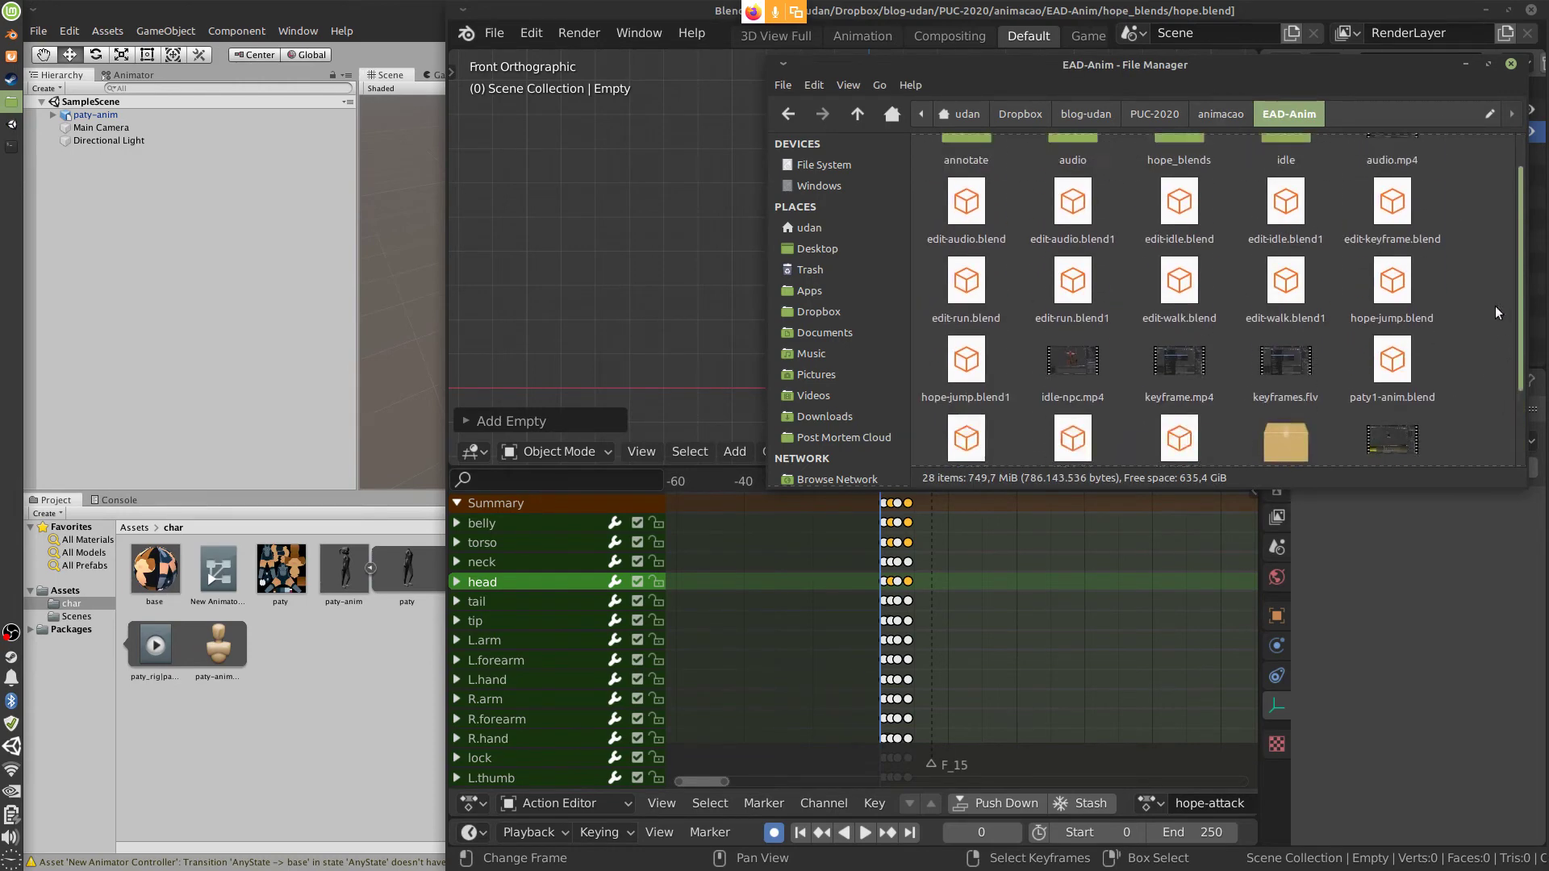
pyautogui.doubleClick(1201, 169)
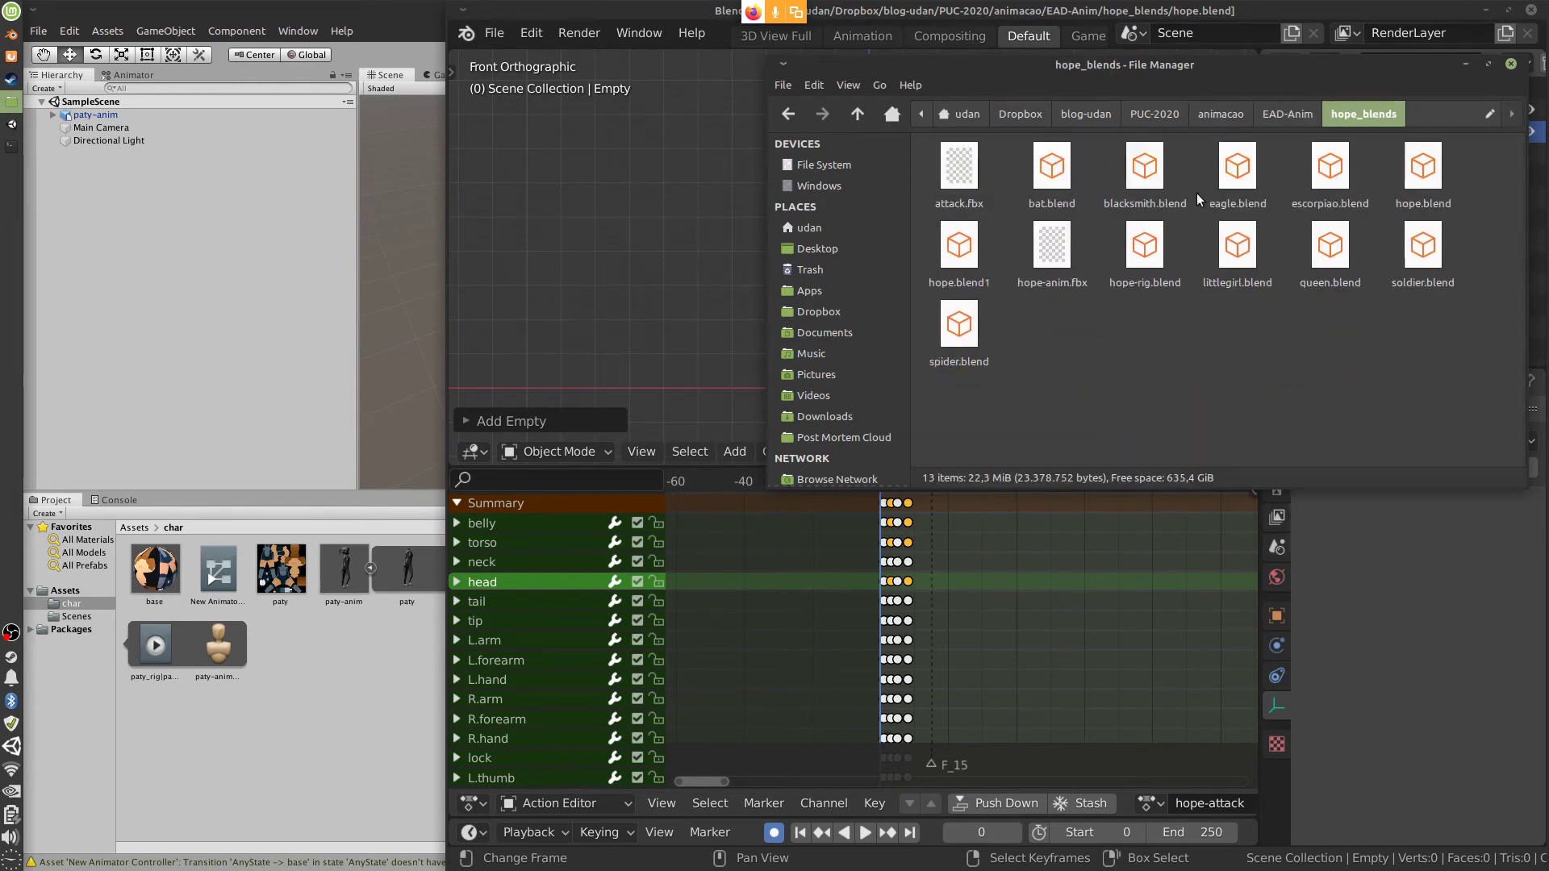
pyautogui.click(1051, 246)
pyautogui.click(959, 167)
# Switch back to Blender and open hope-rig.blend from the recent files
pyautogui.click(639, 32)
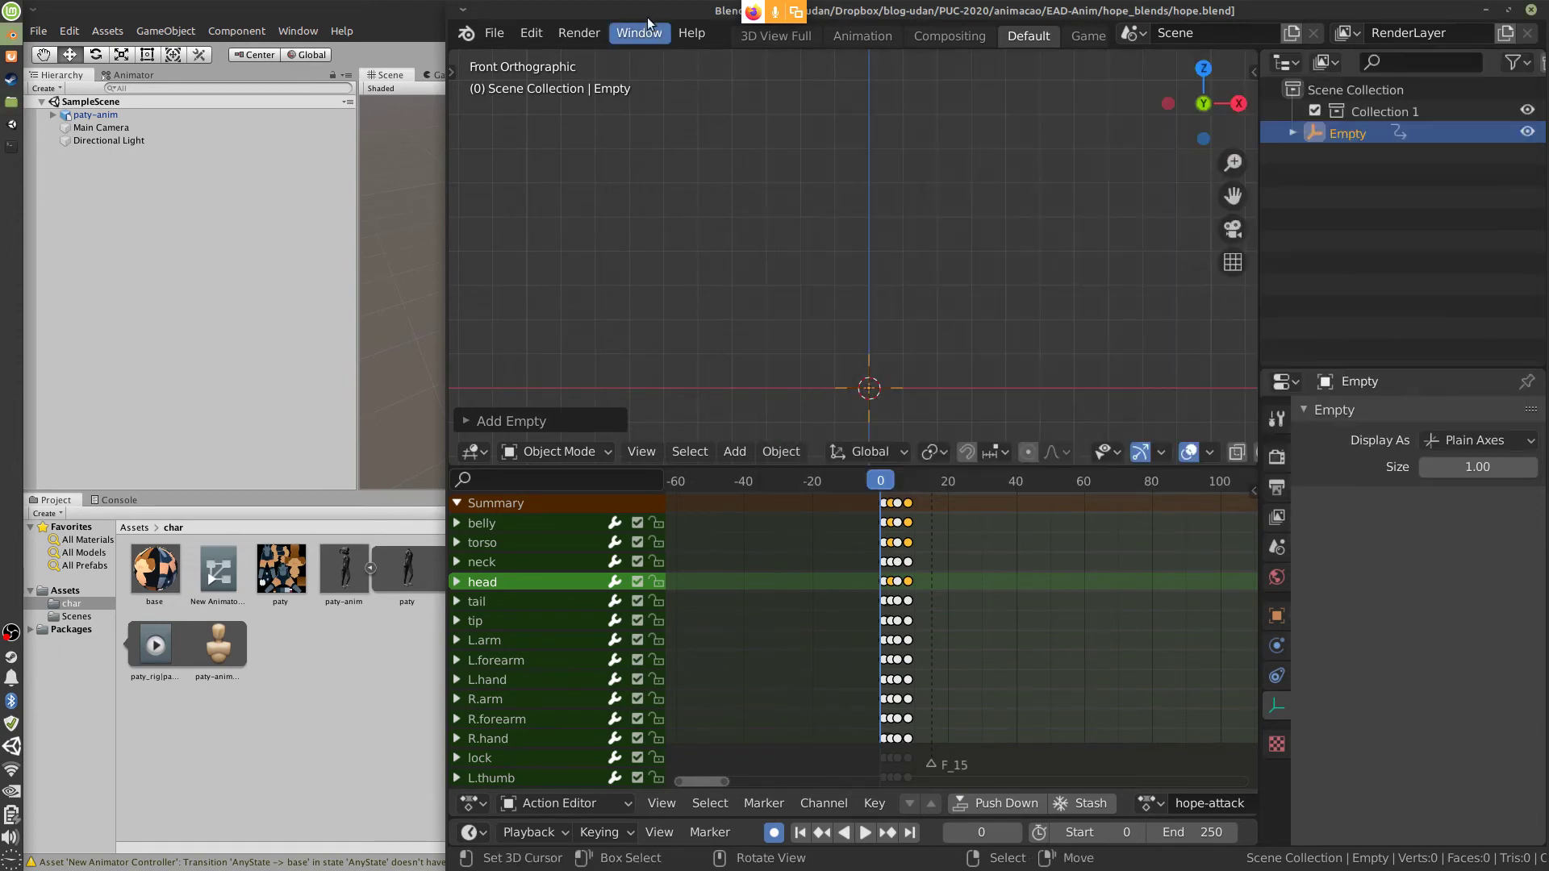
pyautogui.click(493, 32)
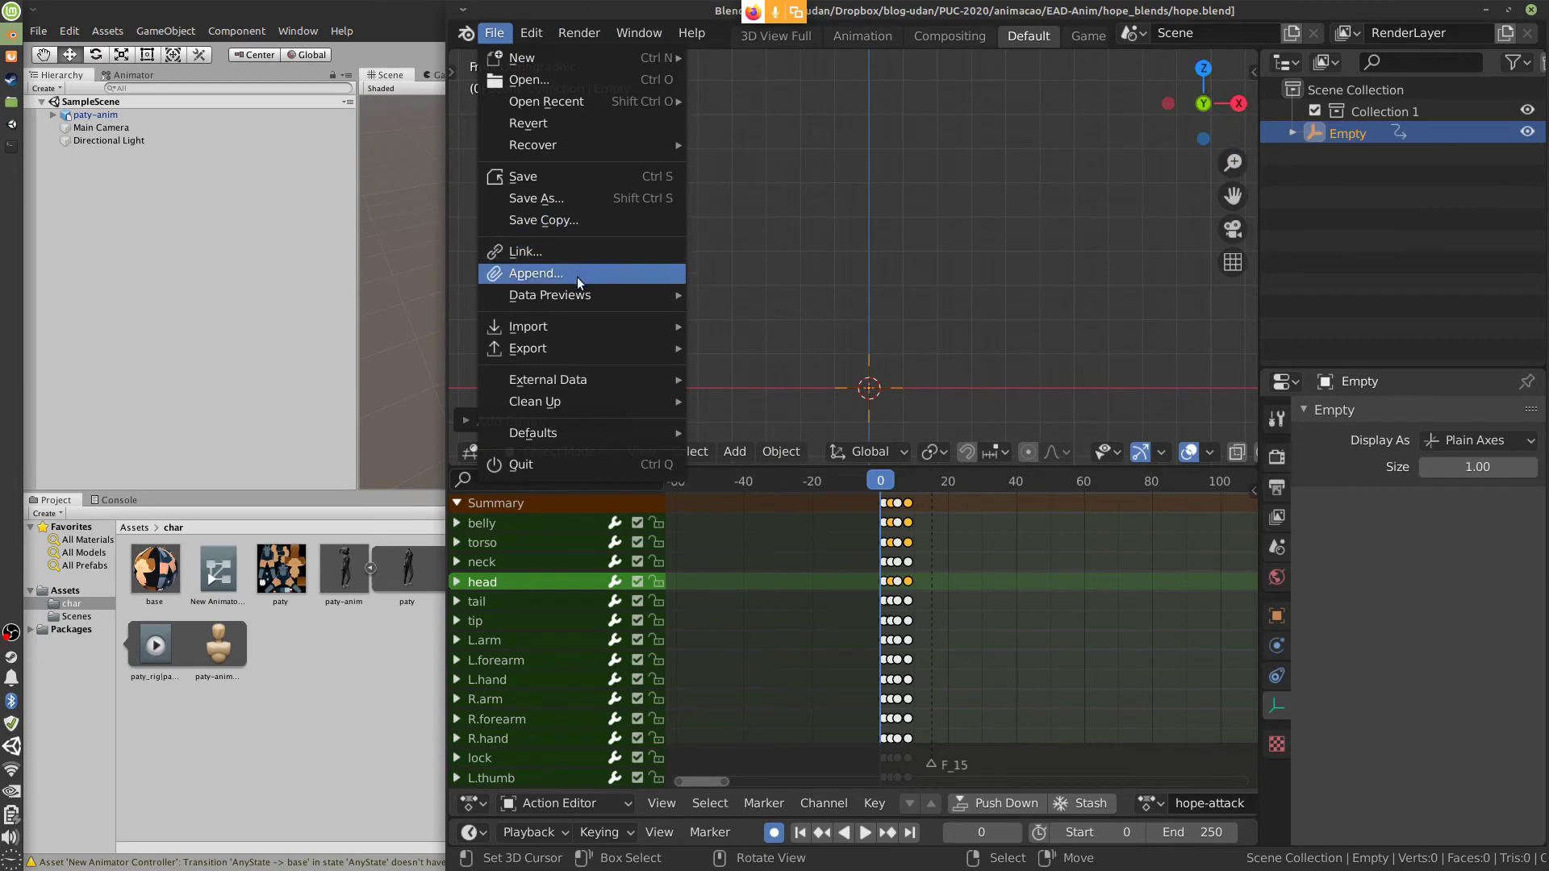
pyautogui.click(497, 34)
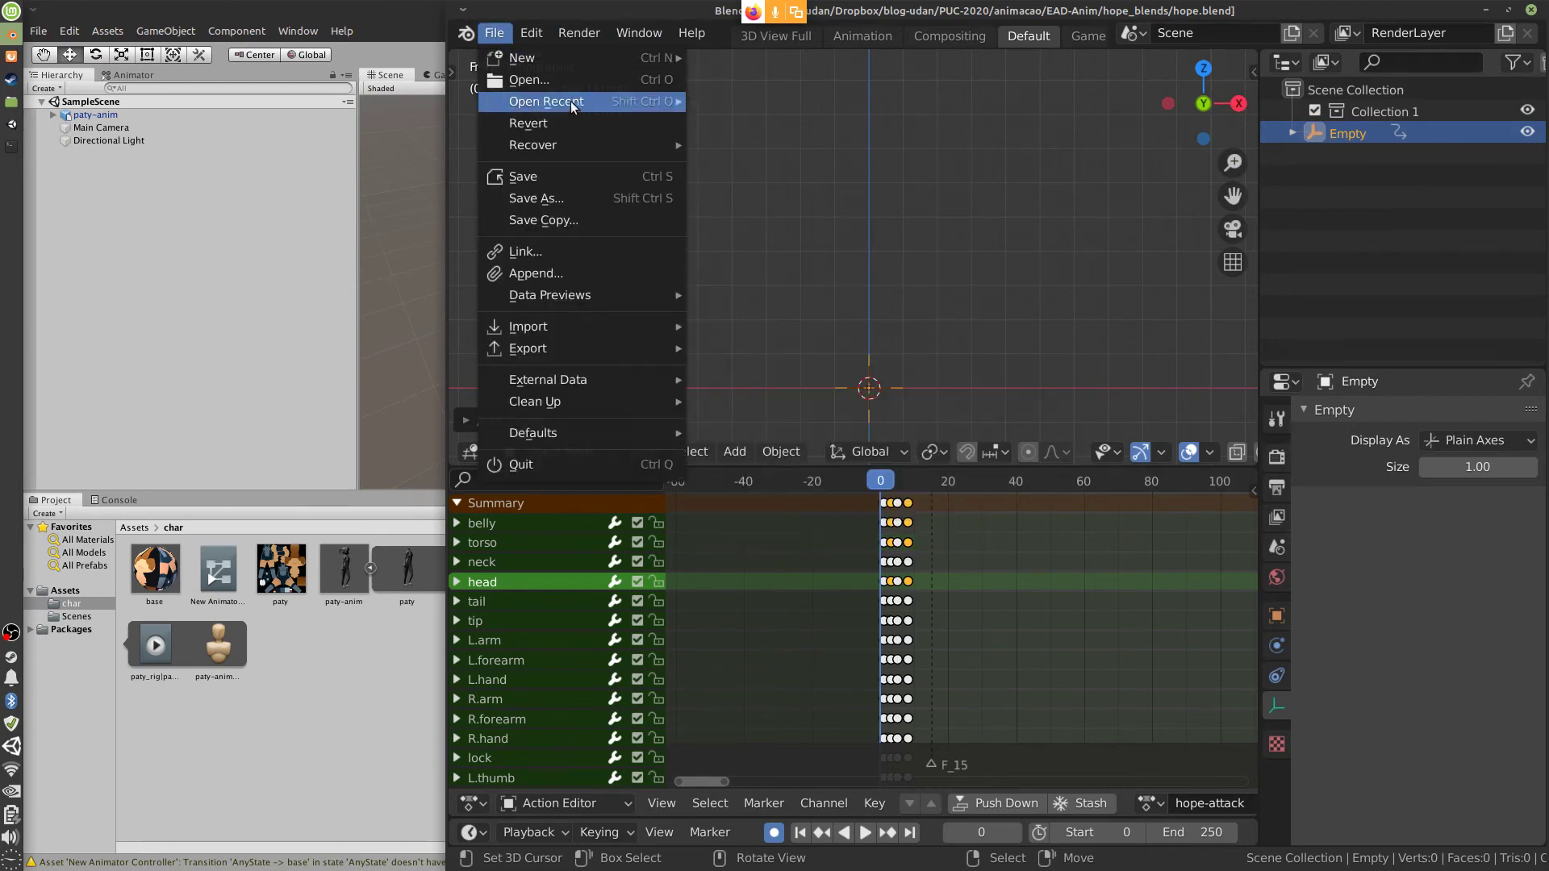
pyautogui.moveTo(569, 100)
pyautogui.click(830, 124)
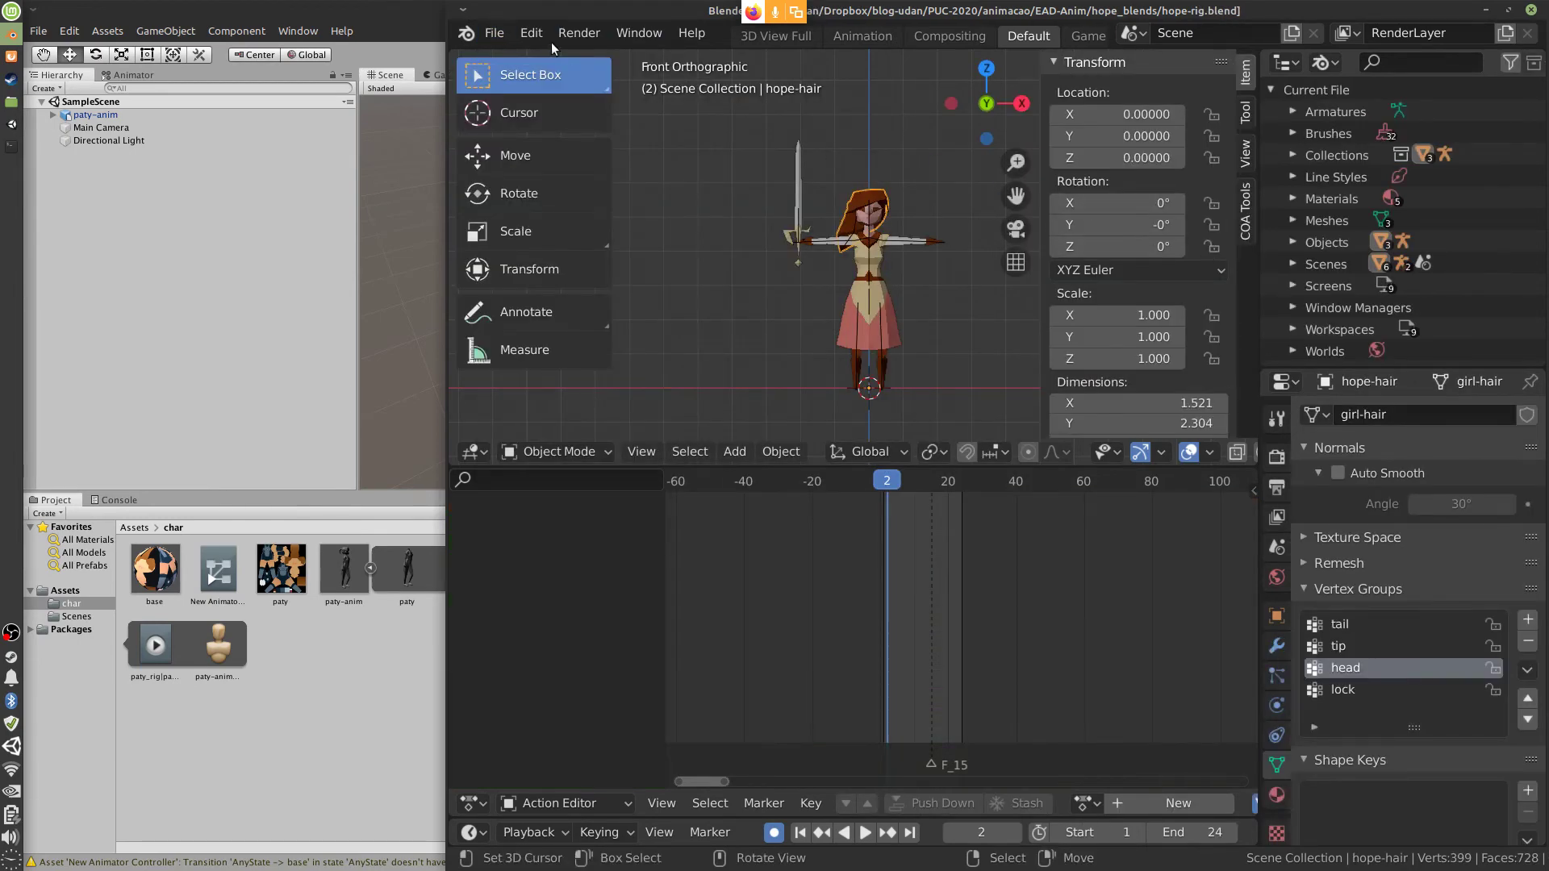
# Demonstrate switching hope-rig between Pose Mode and Object Mode, ending in Object Mode
pyautogui.click(882, 329)
pyautogui.hotkey('ctrl', 'Tab')
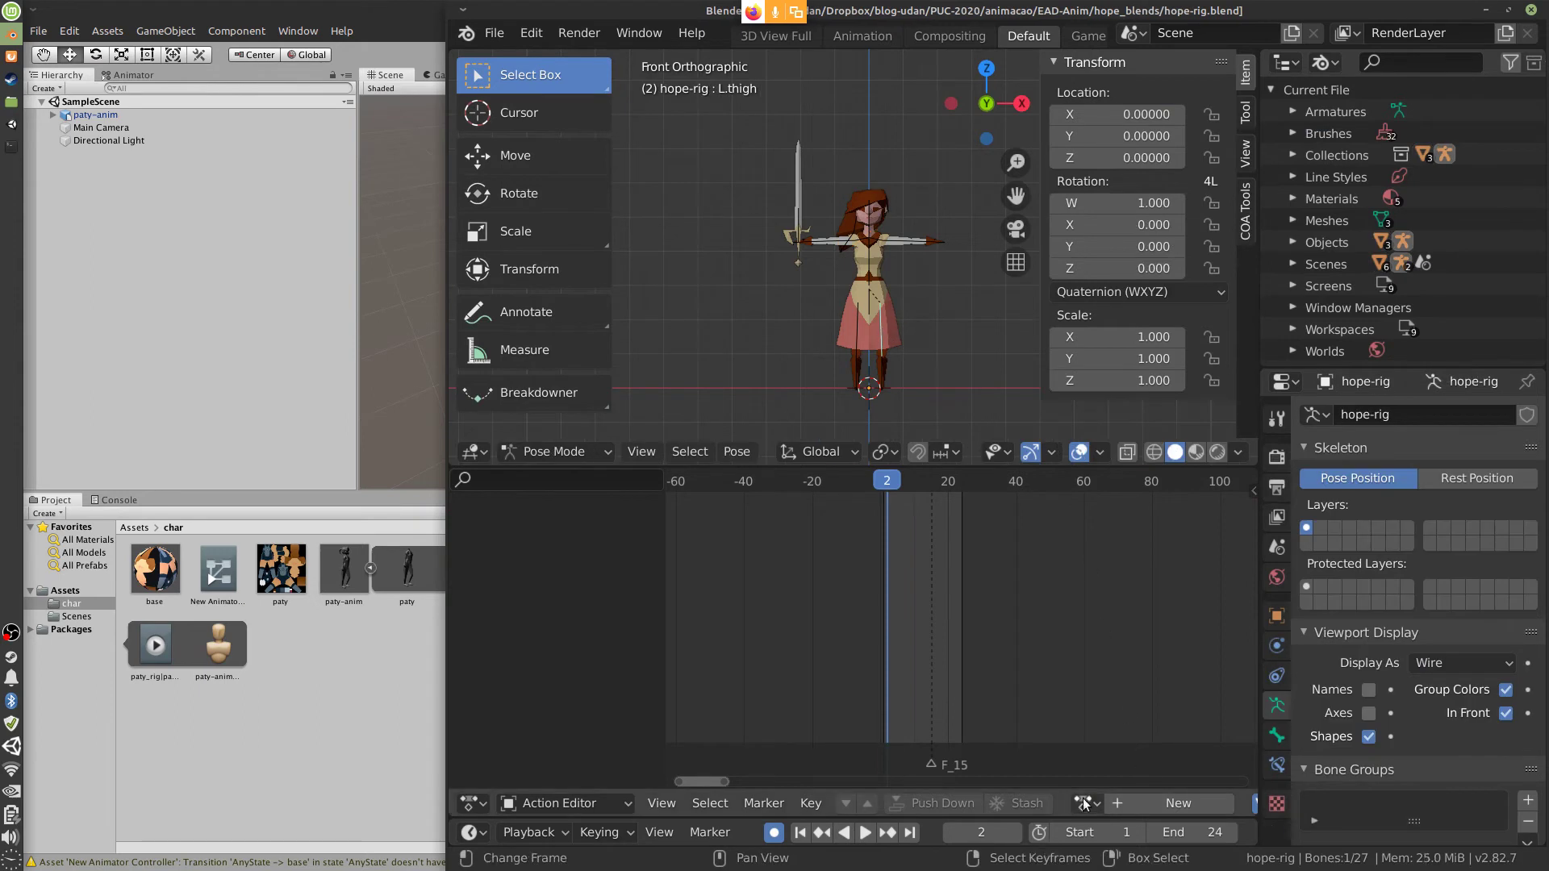
pyautogui.hotkey('ctrl', 'Tab')
pyautogui.click(888, 303)
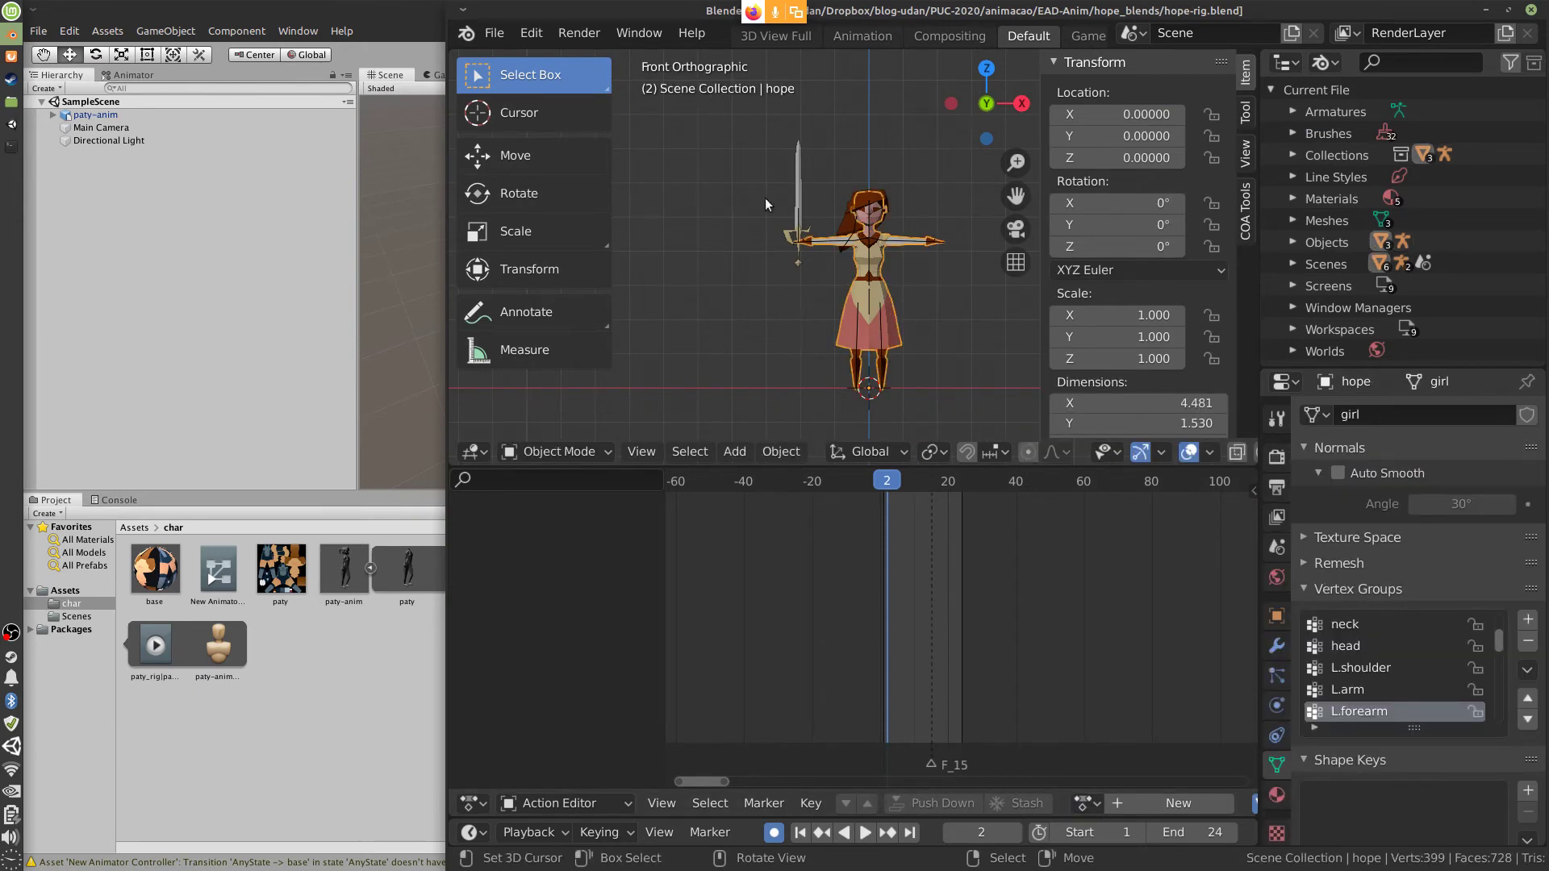
pyautogui.click(565, 451)
pyautogui.click(569, 424)
pyautogui.click(855, 335)
pyautogui.hotkey('ctrl', 'Tab')
pyautogui.hotkey('ctrl', 'Tab')
pyautogui.click(881, 326)
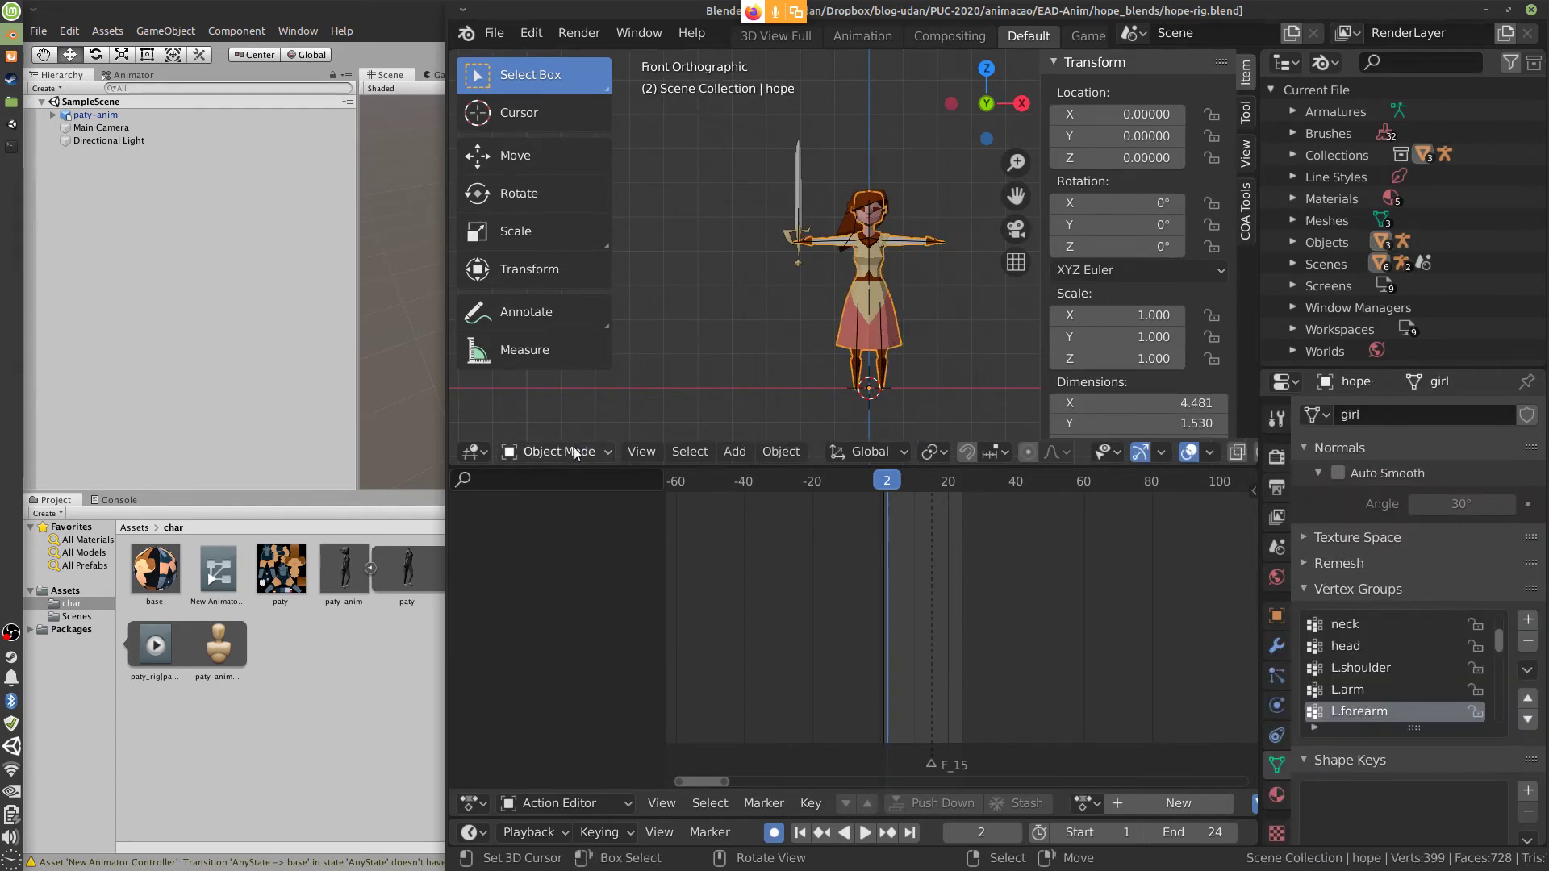
pyautogui.click(881, 334)
pyautogui.hotkey('ctrl', 'Tab')
pyautogui.click(581, 452)
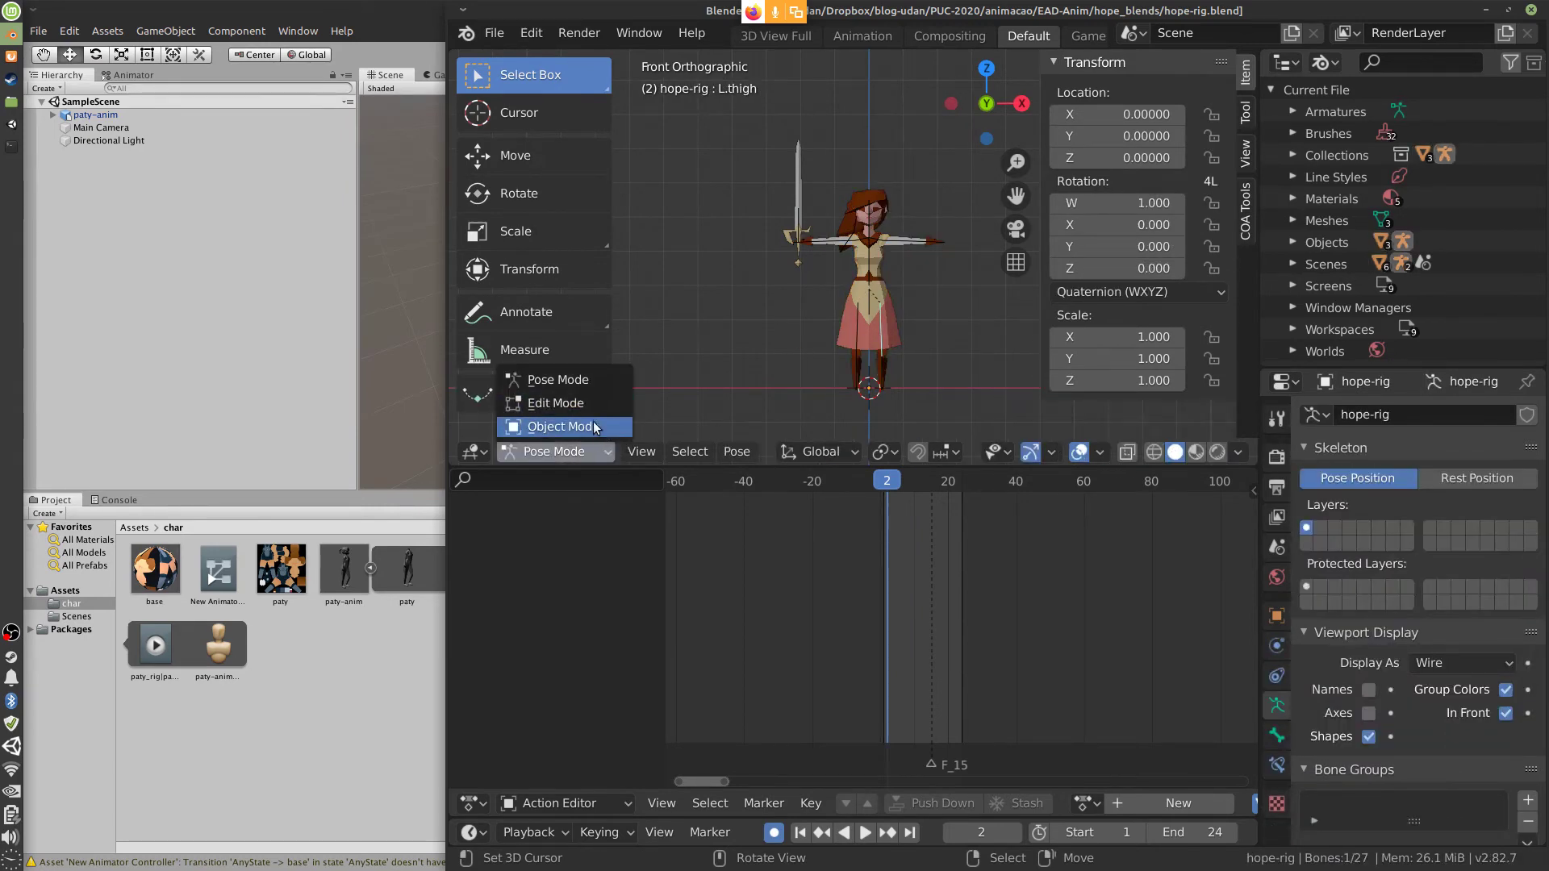
pyautogui.click(565, 425)
# Select the hope body, hair and sword meshes together with hope-rig, making the rig the active object
pyautogui.click(898, 327)
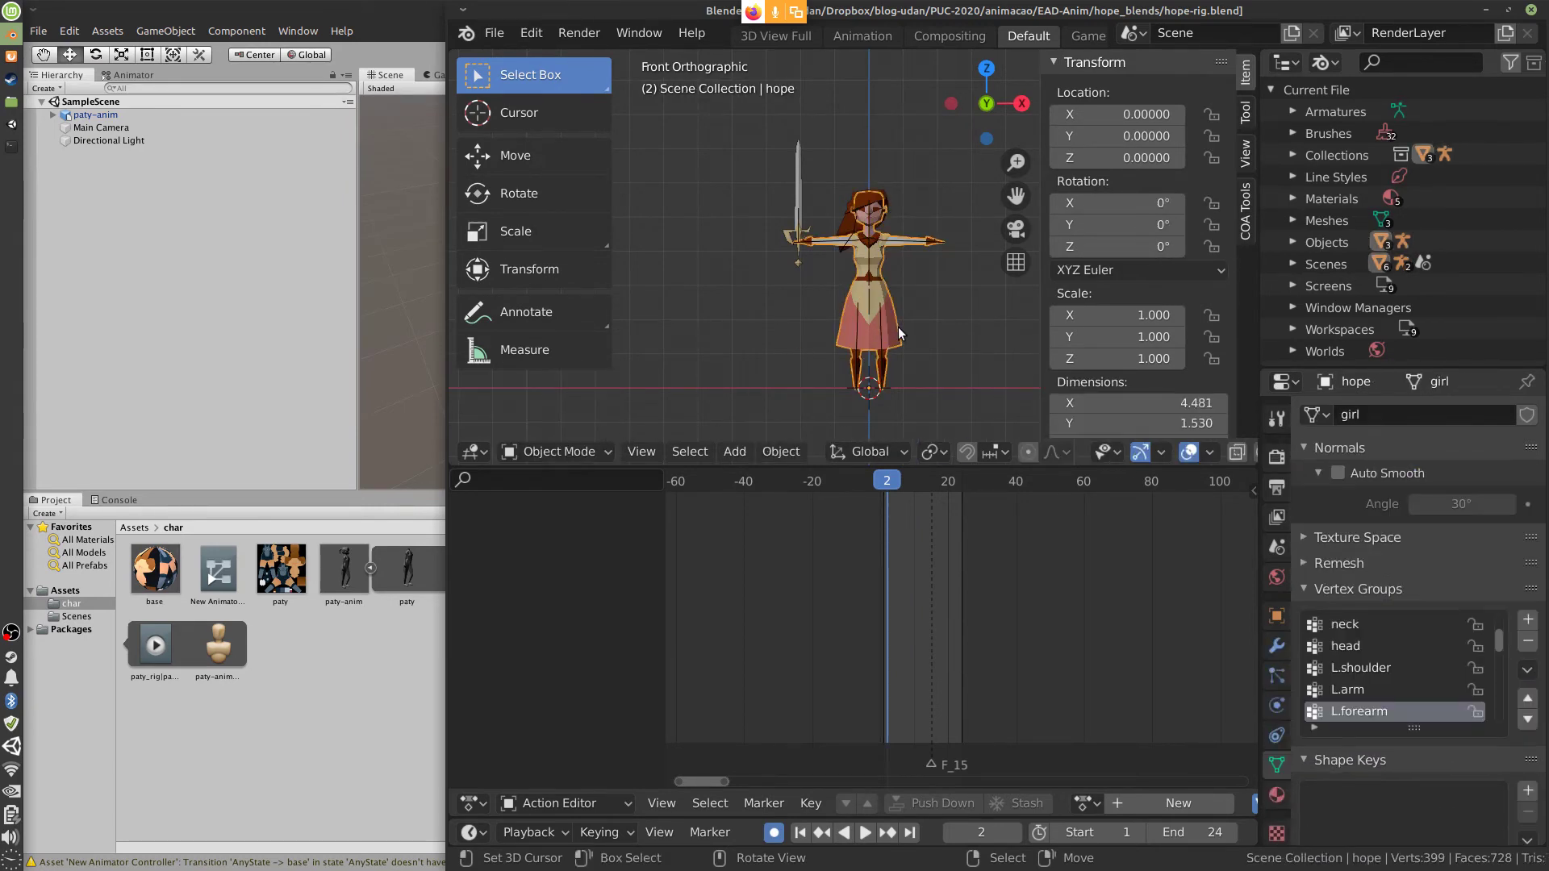
pyautogui.click(843, 229)
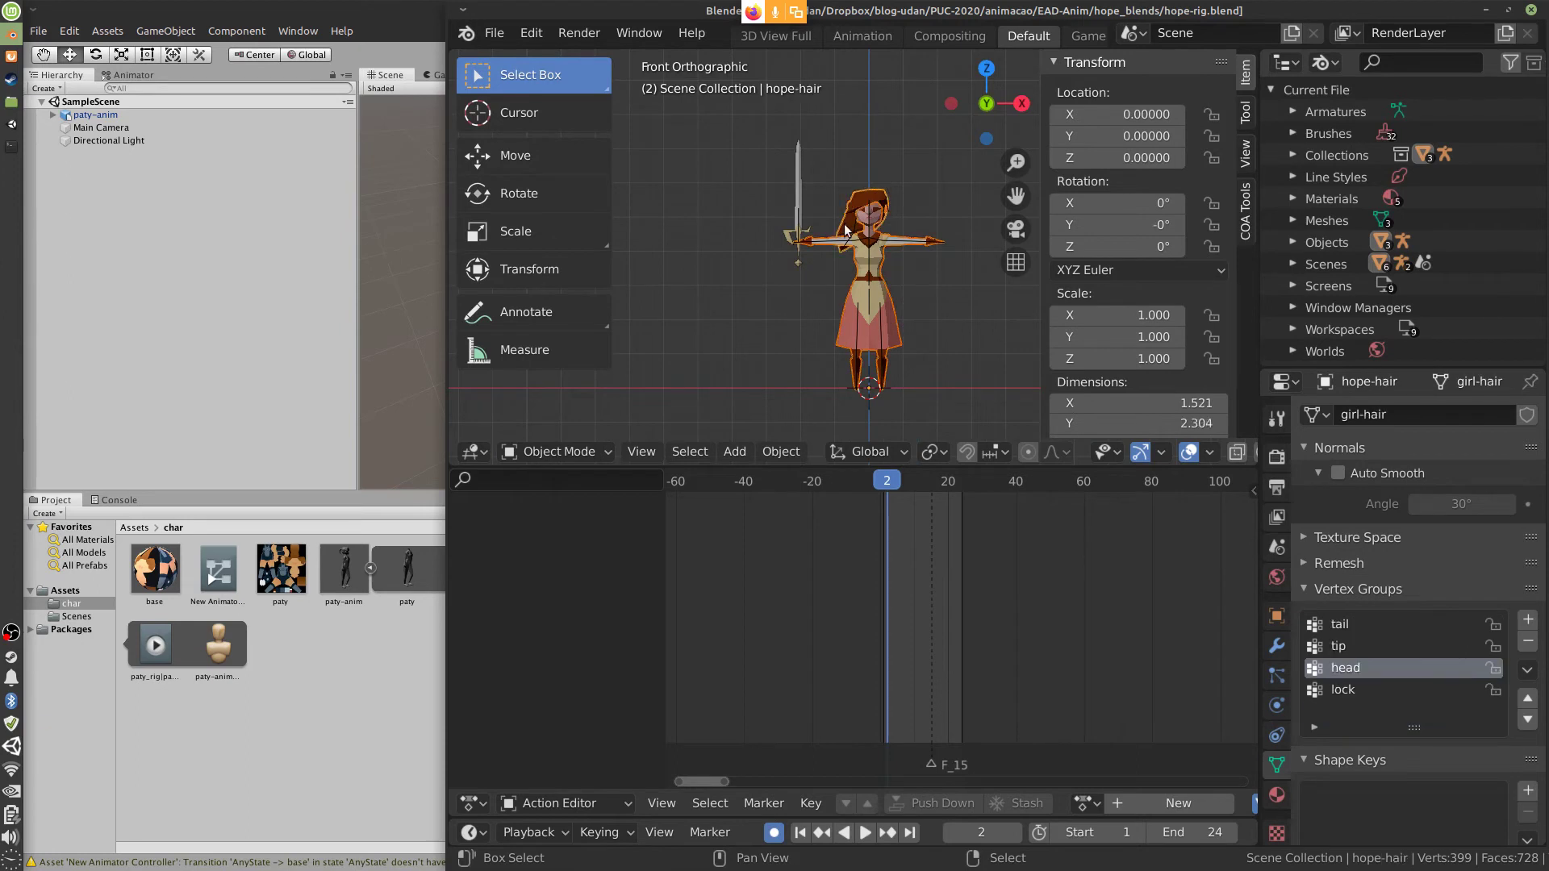
pyautogui.click(873, 312)
# Export the hope character with its rig as hope-rig.fbx in FBX format to the hope_blends folder
pyautogui.click(494, 33)
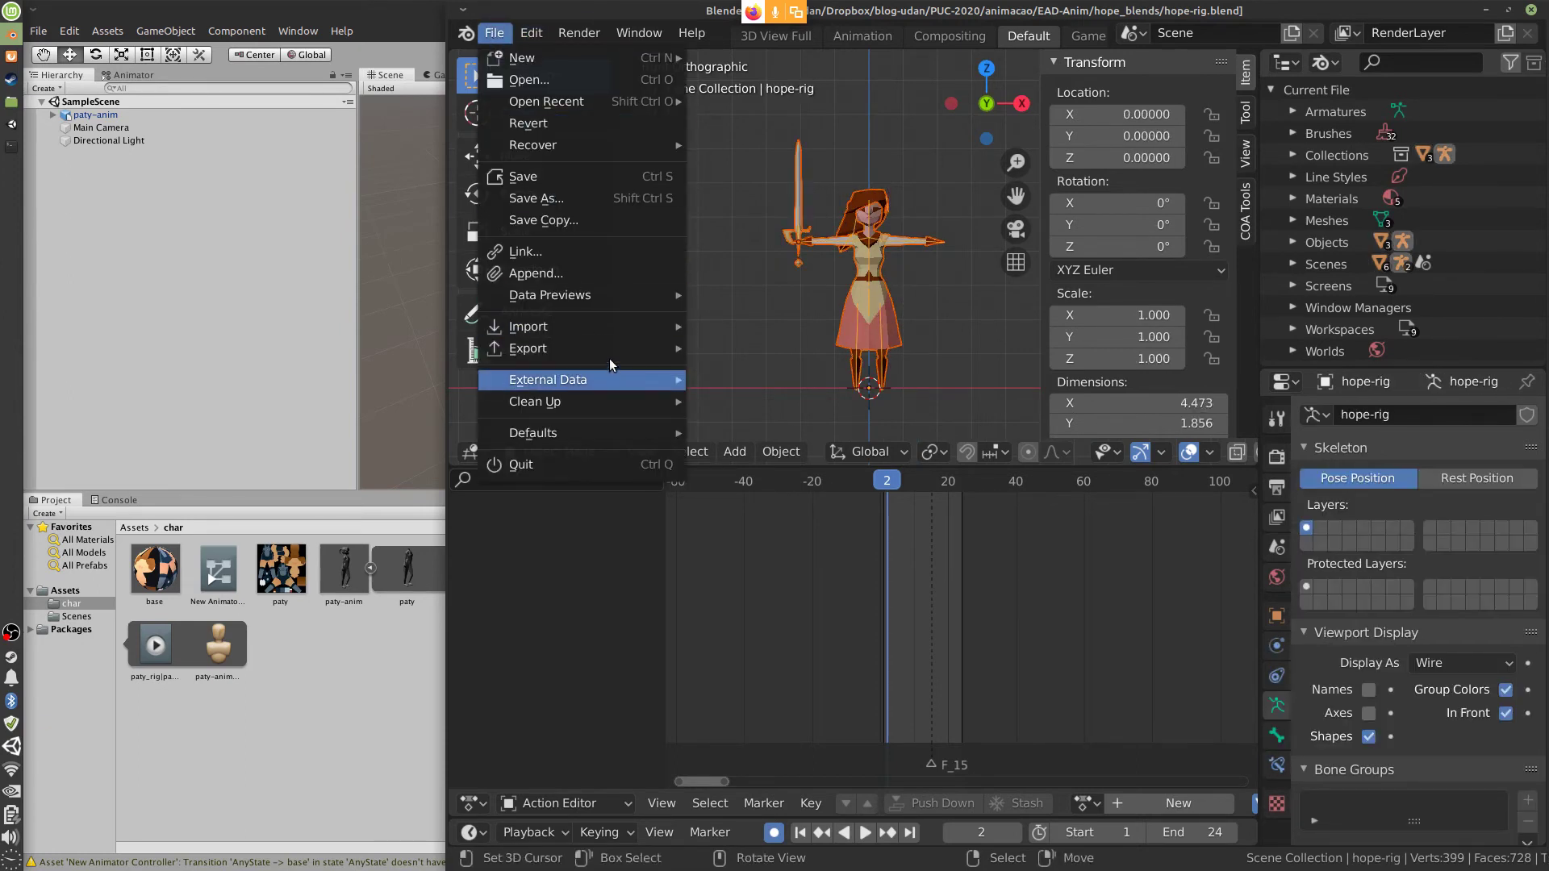
pyautogui.moveTo(603, 349)
pyautogui.click(843, 479)
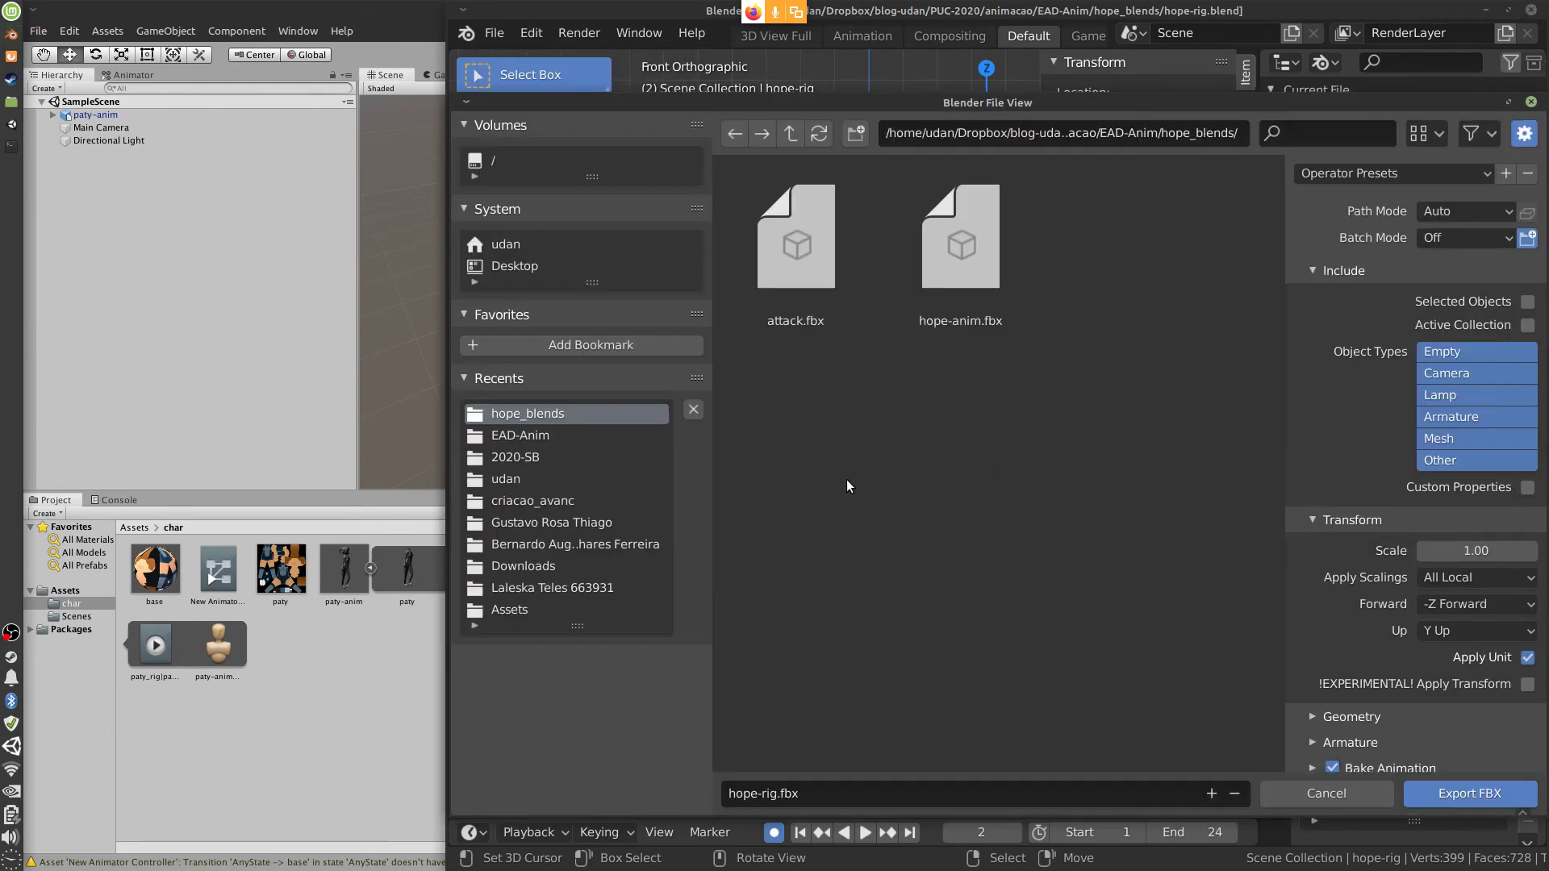
pyautogui.click(1453, 795)
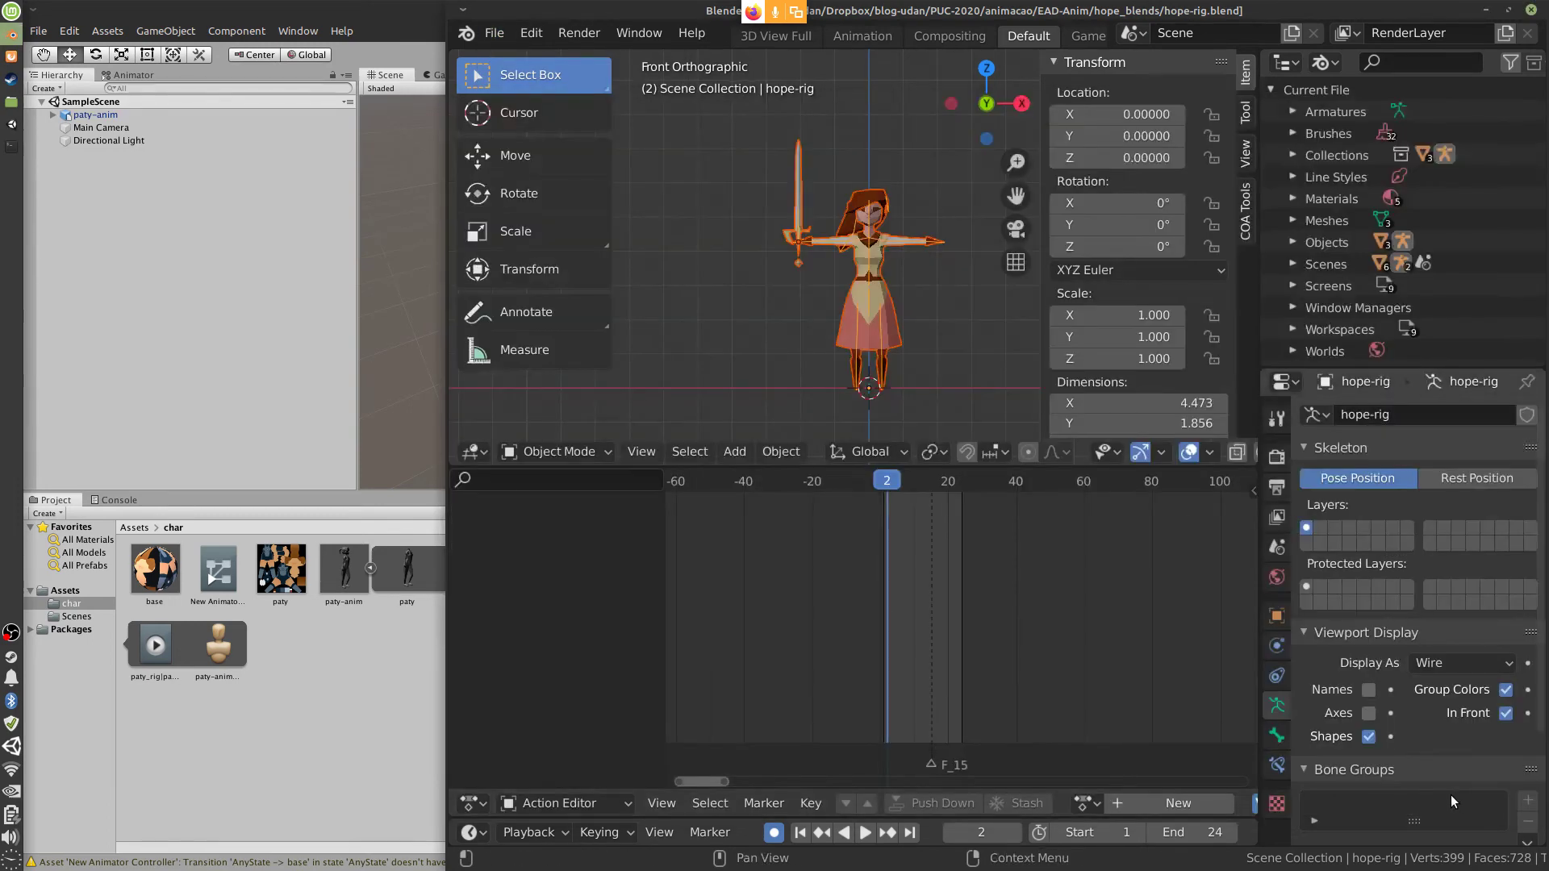
# Add hope-rig.fbx and attack.fbx from the hope_blends folder to the char assets folder of the Unity project
pyautogui.click(11, 102)
pyautogui.click(1255, 388)
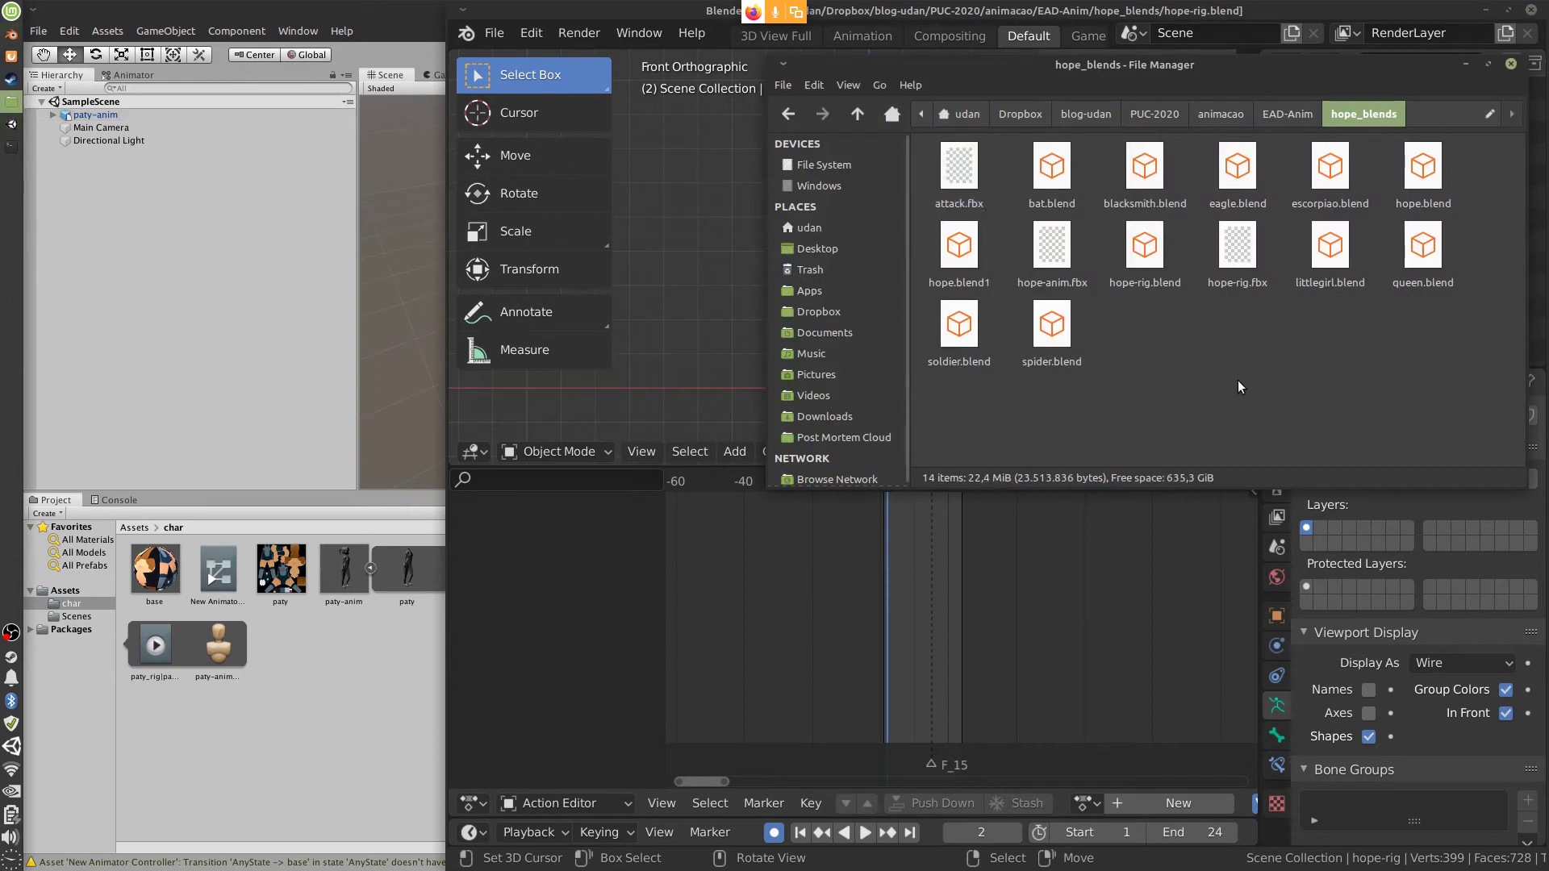
pyautogui.click(1249, 265)
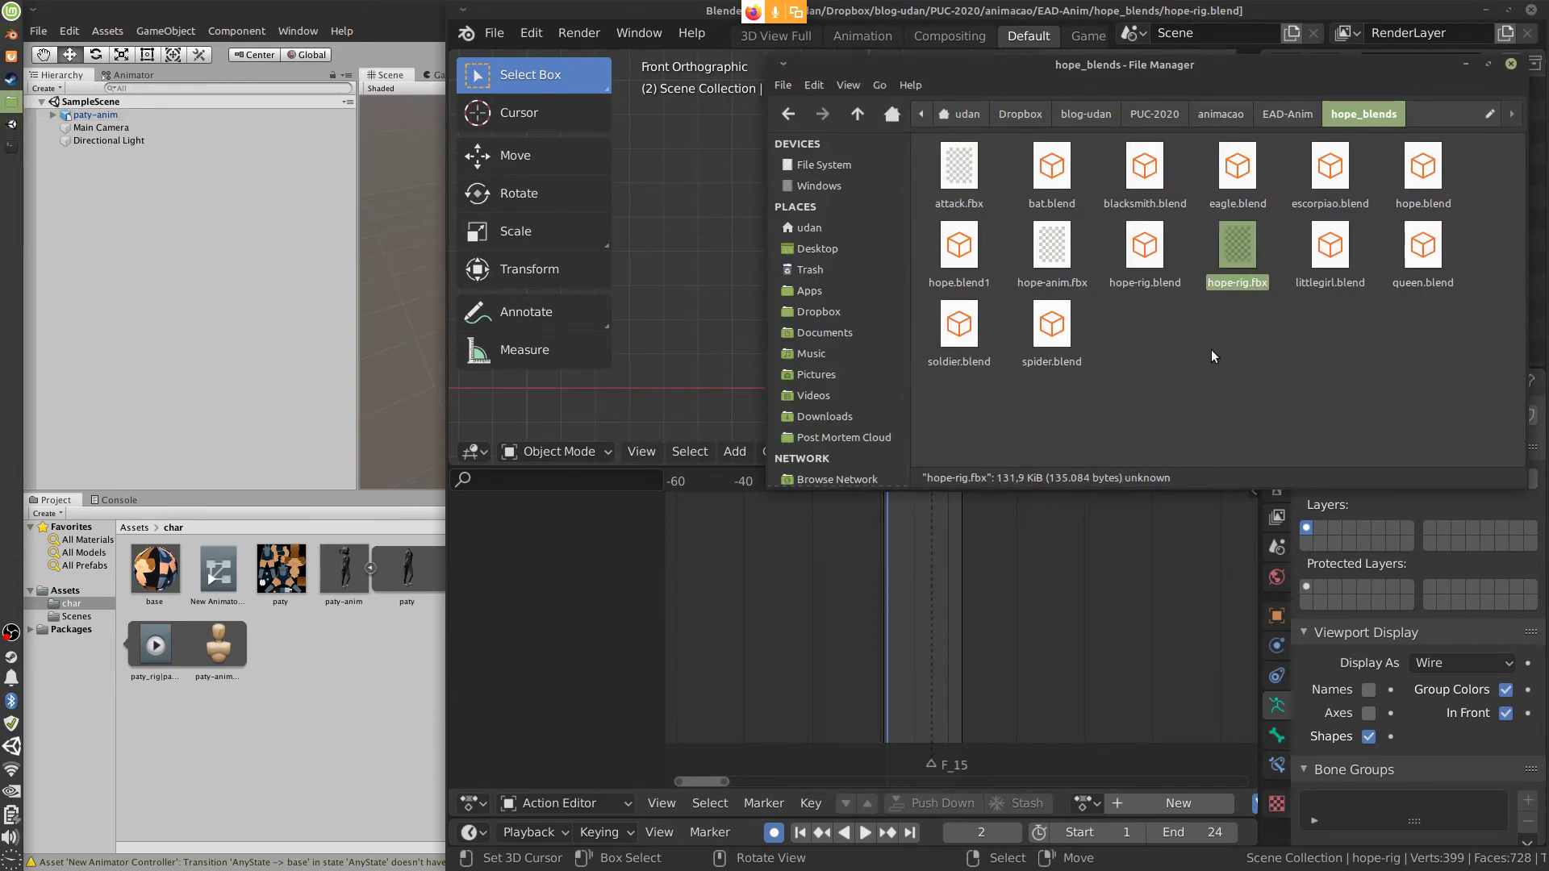
pyautogui.keyDown('ctrl'); pyautogui.click(959, 167); pyautogui.keyUp('ctrl')
pyautogui.moveTo(1239, 248); pyautogui.dragTo(205, 758)
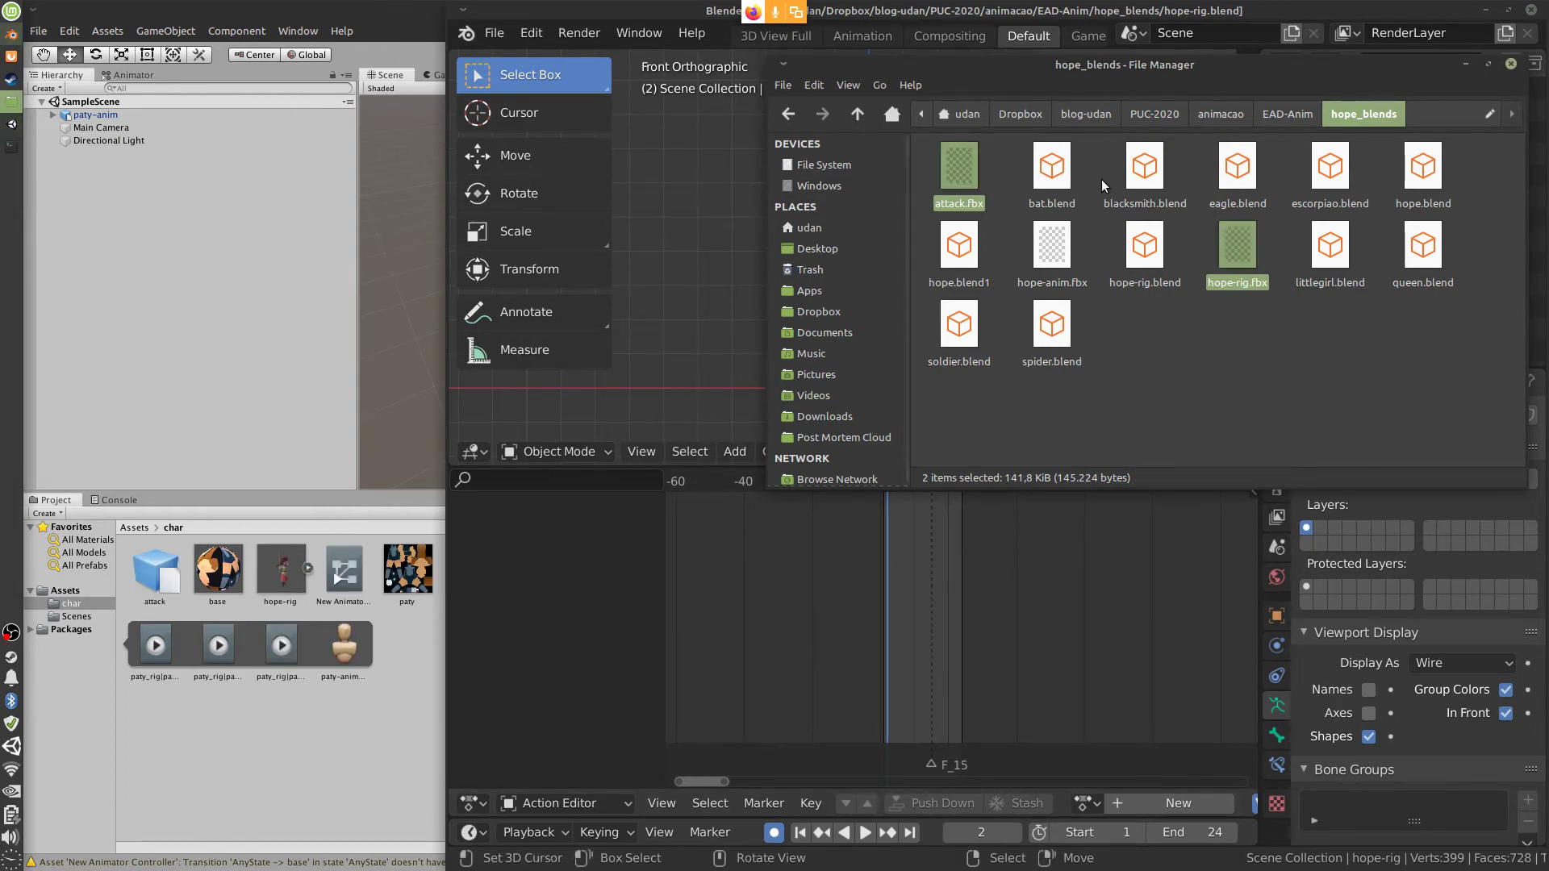
# Bring Unity to the front and inspect the import settings of the hope-rig and attack assets
pyautogui.click(1485, 10)
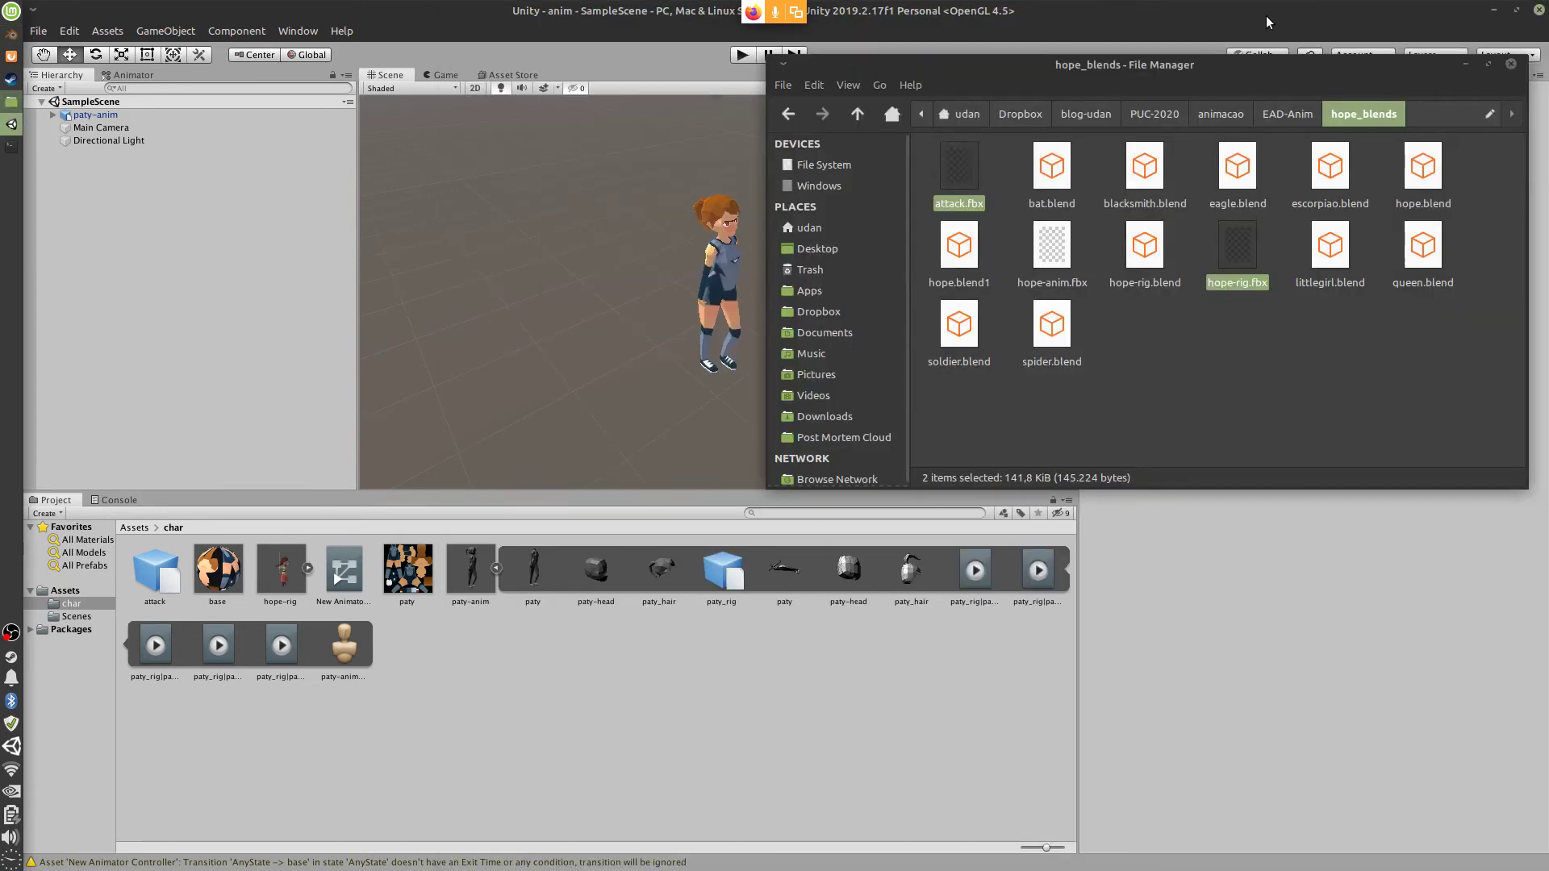
pyautogui.moveTo(1235, 87); pyautogui.dragTo(1211, 273)
pyautogui.click(1455, 250)
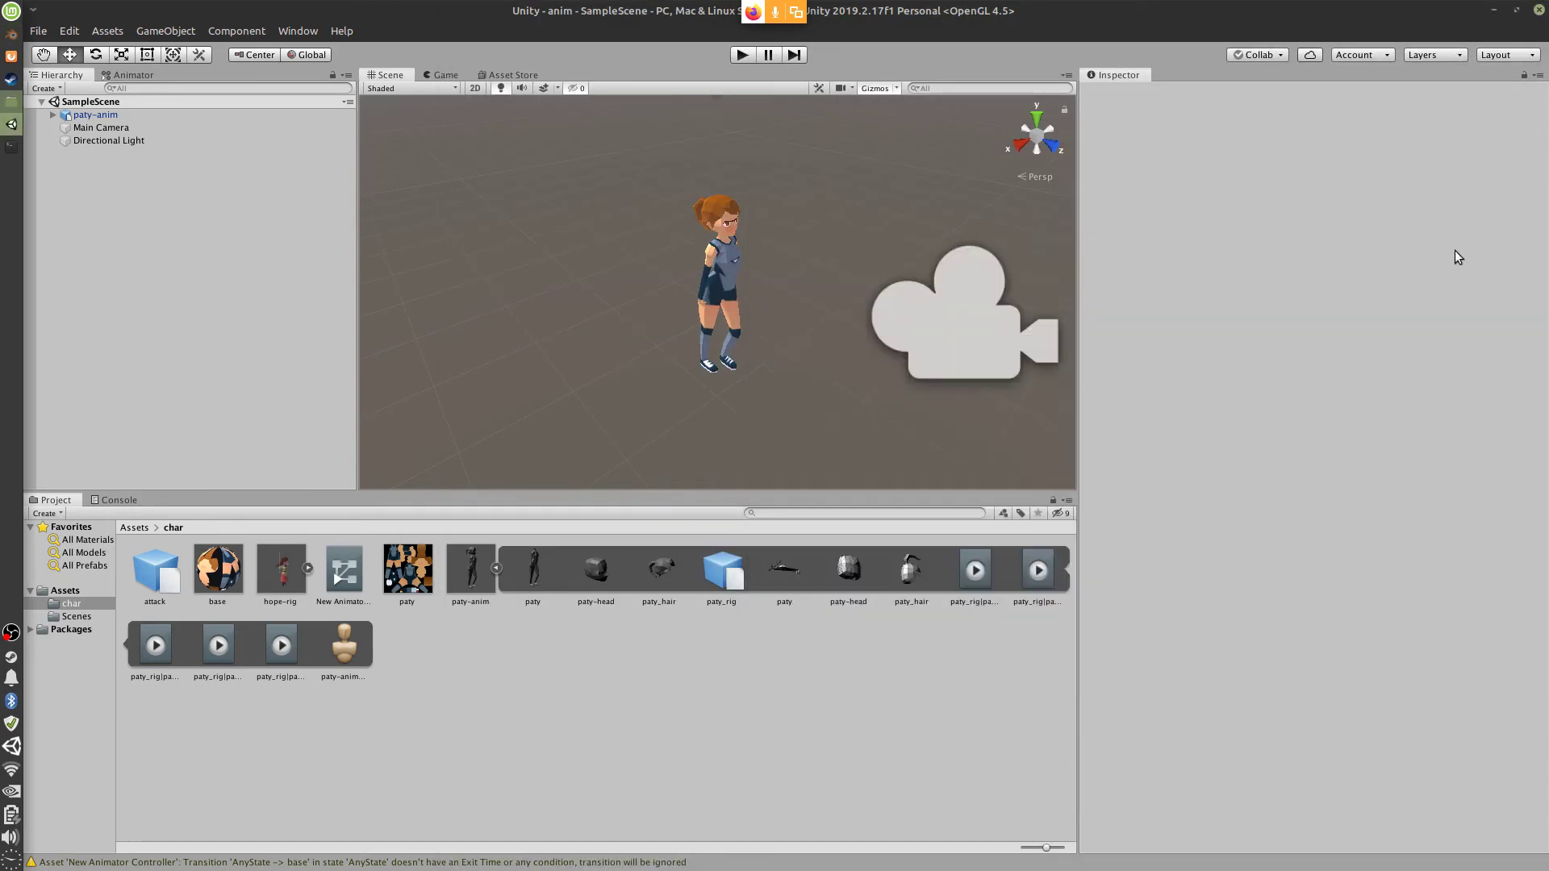
pyautogui.click(283, 595)
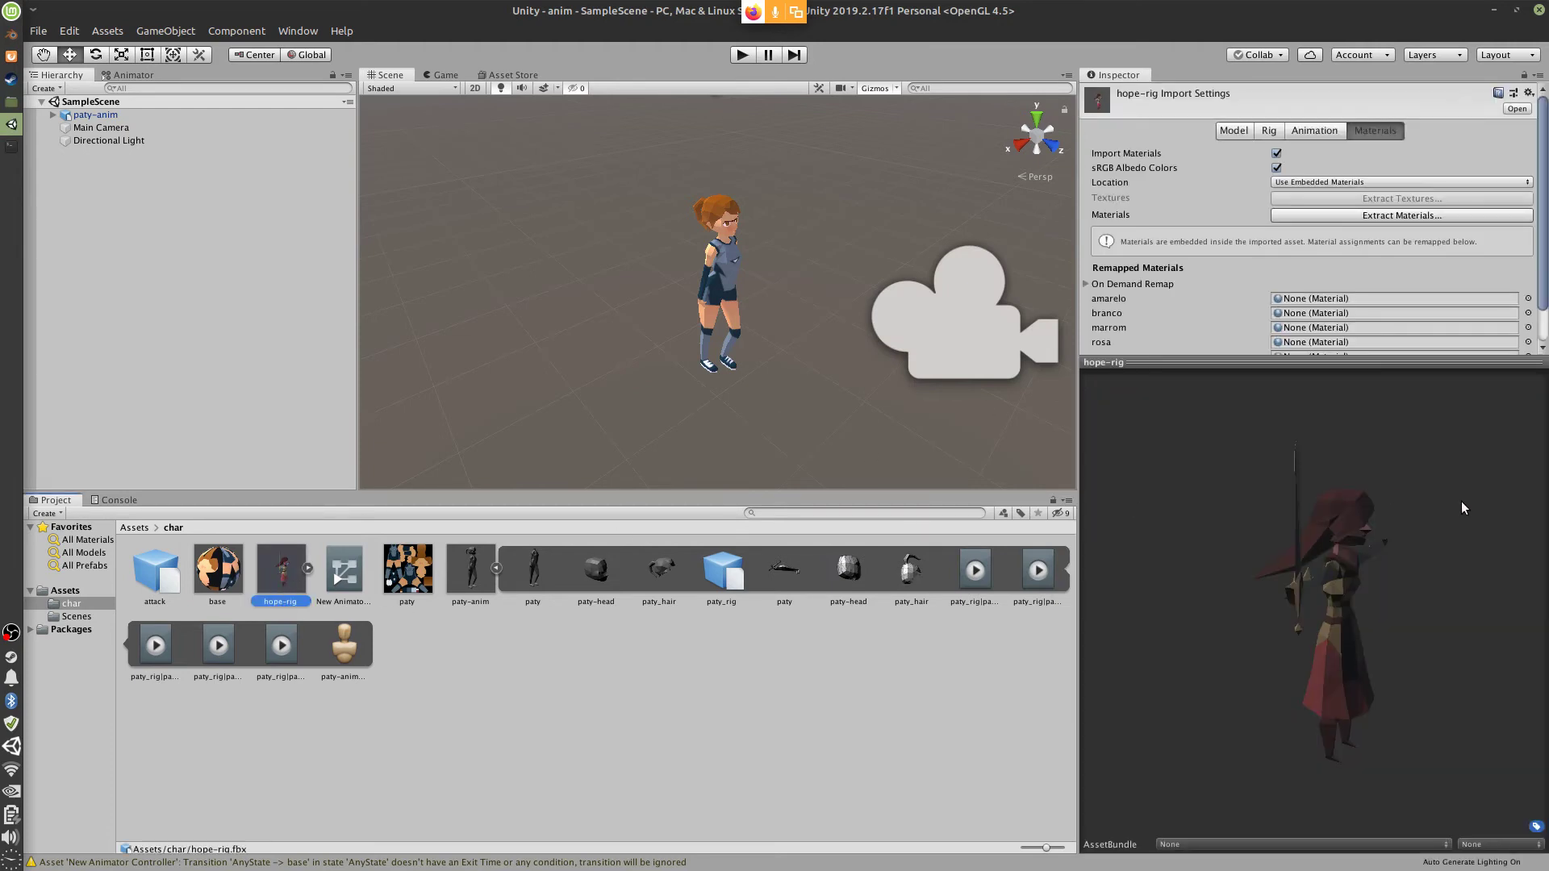
pyautogui.click(156, 573)
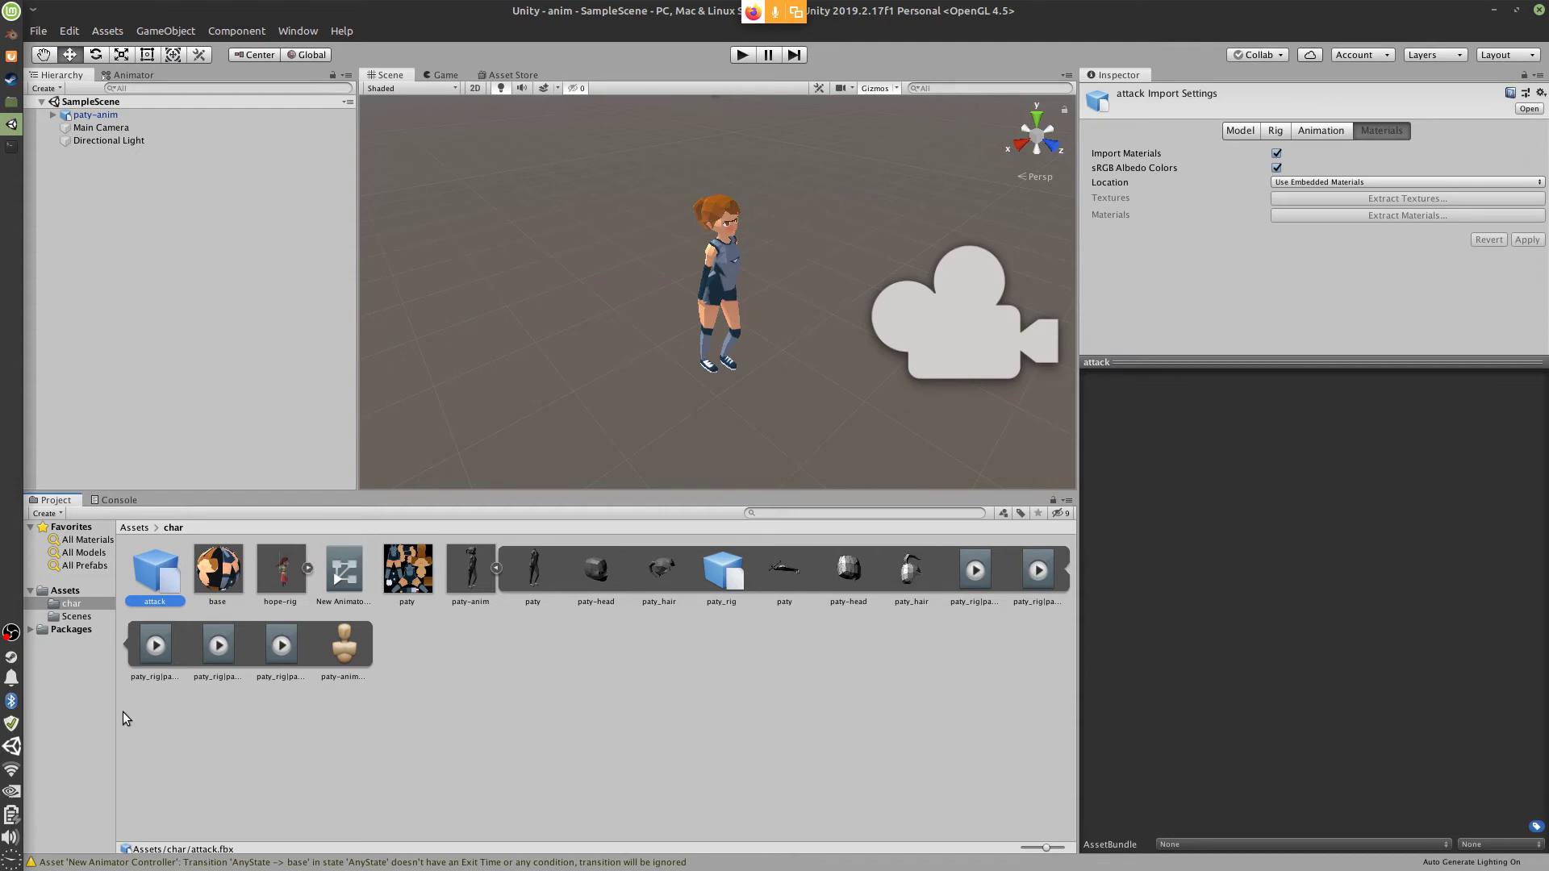
pyautogui.click(283, 583)
pyautogui.click(155, 572)
# Compare the Animation import settings and previews of the attack and hope-rig assets
pyautogui.click(1344, 131)
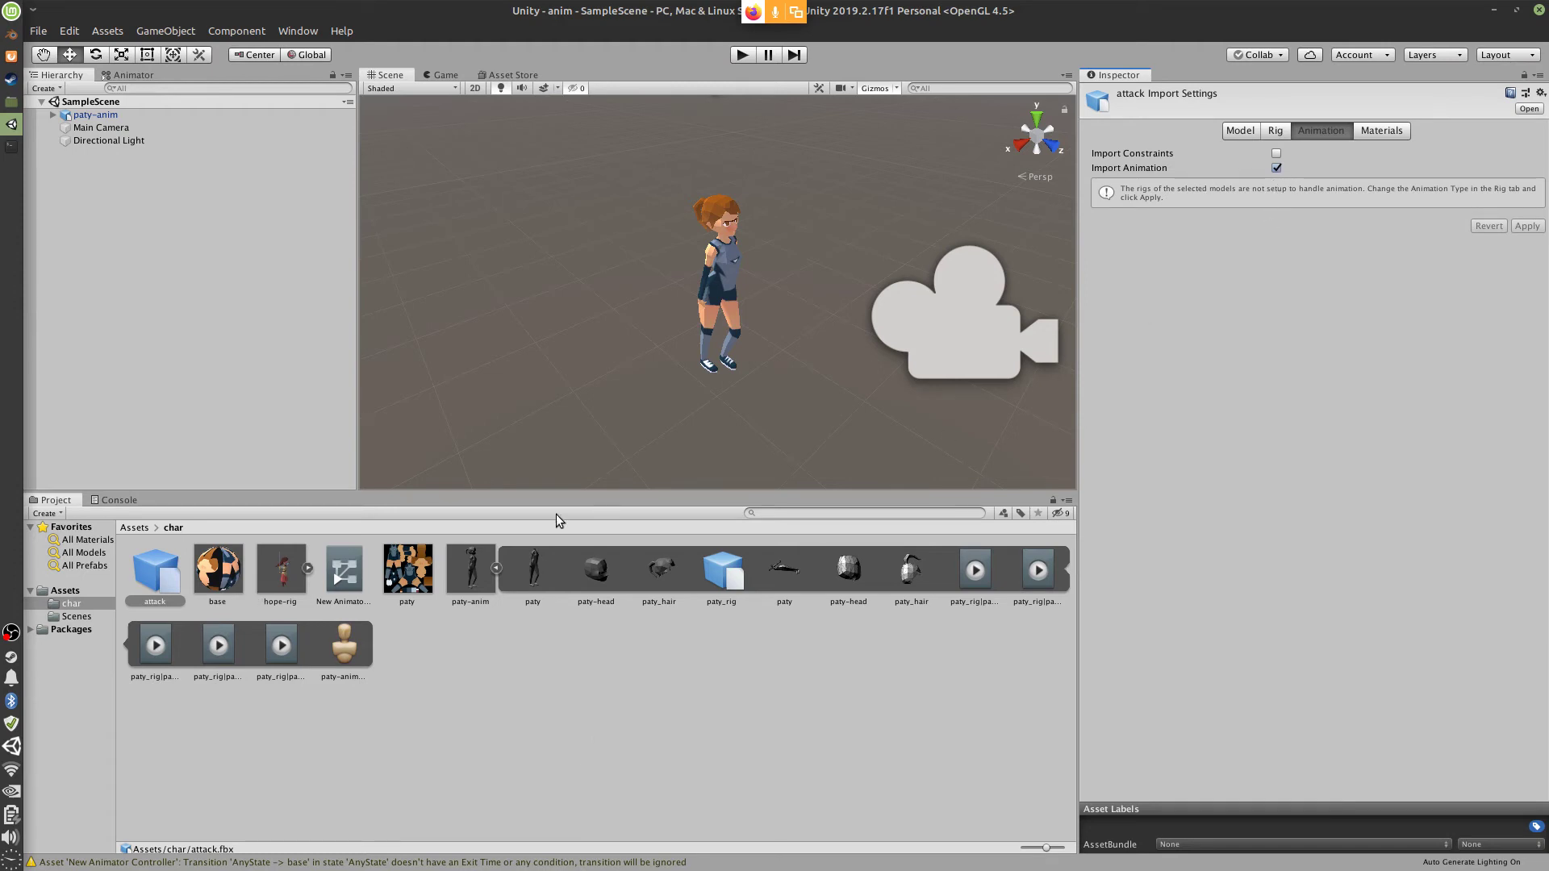
pyautogui.click(1389, 804)
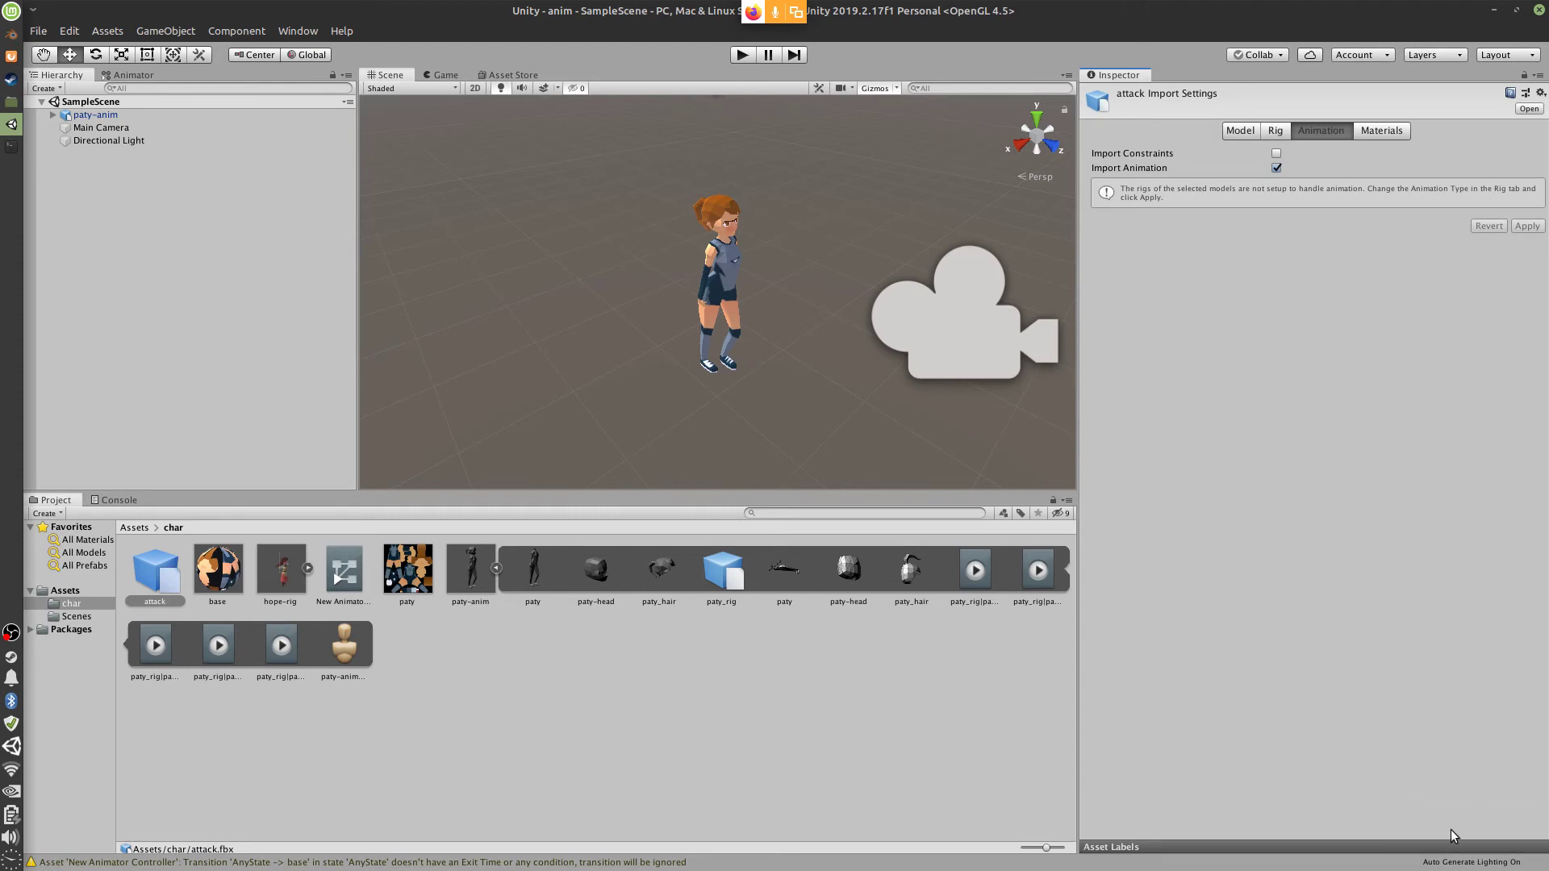
pyautogui.click(1136, 847)
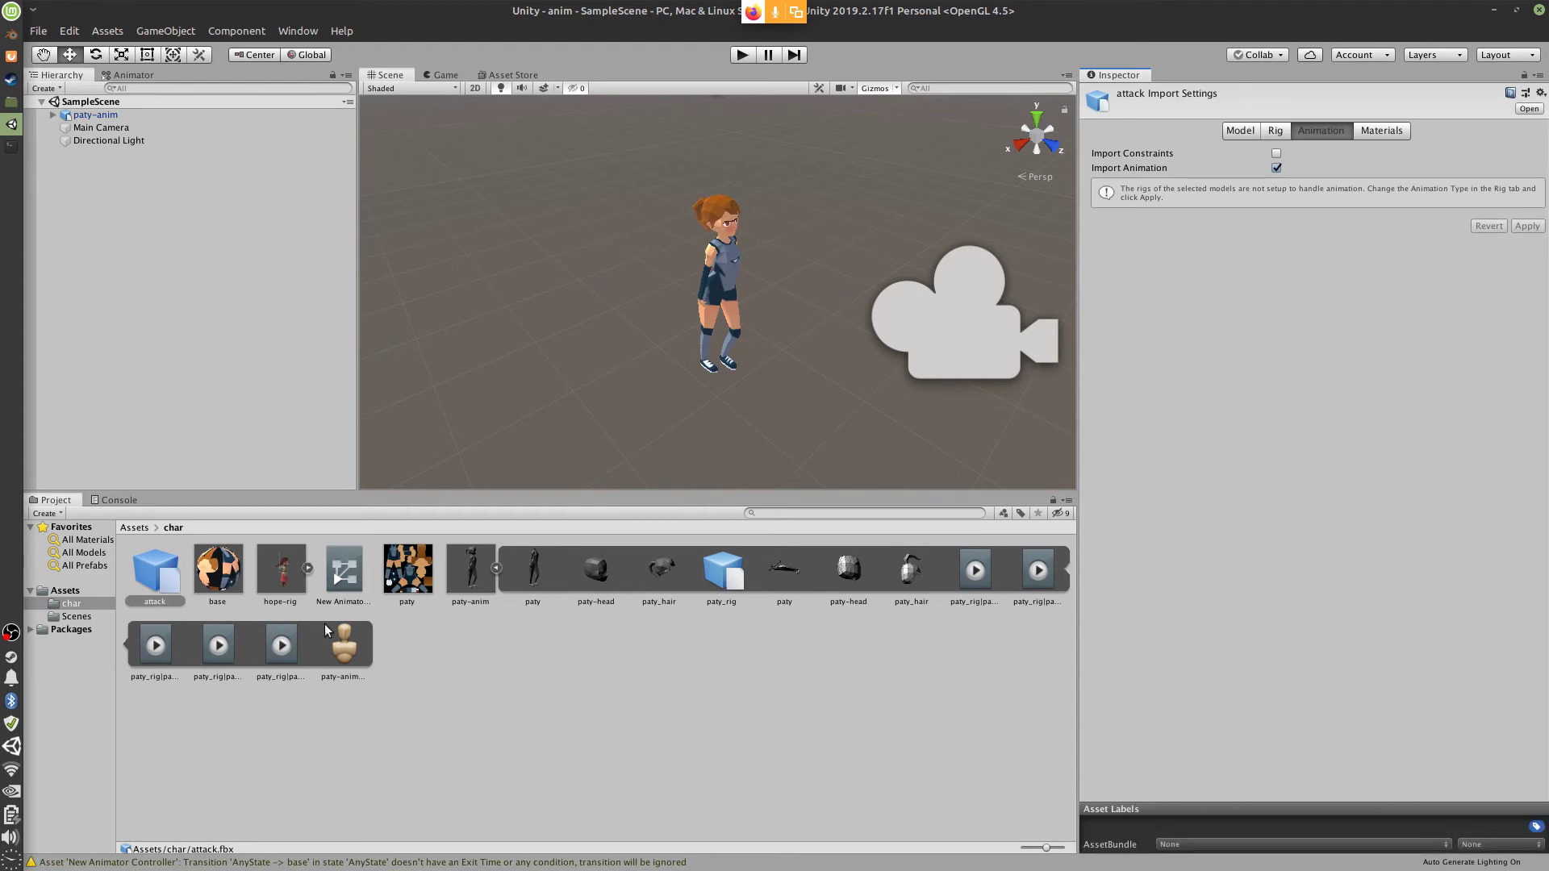
pyautogui.click(159, 582)
pyautogui.click(284, 577)
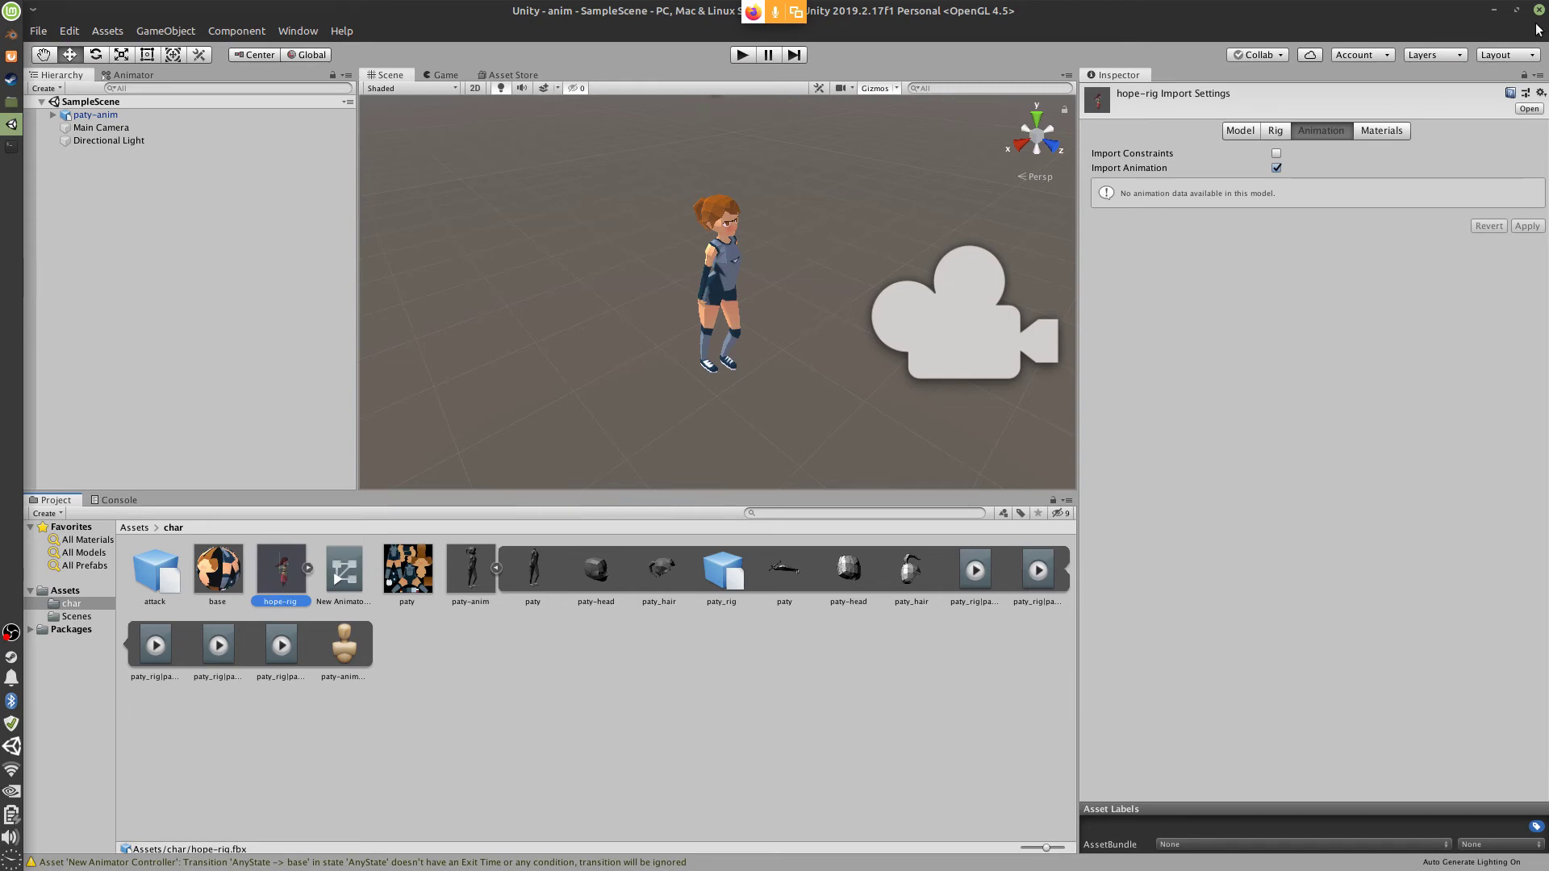
# Switch back to Blender over the video-conference window, keeping the public chat visible beside it
pyautogui.click(1493, 10)
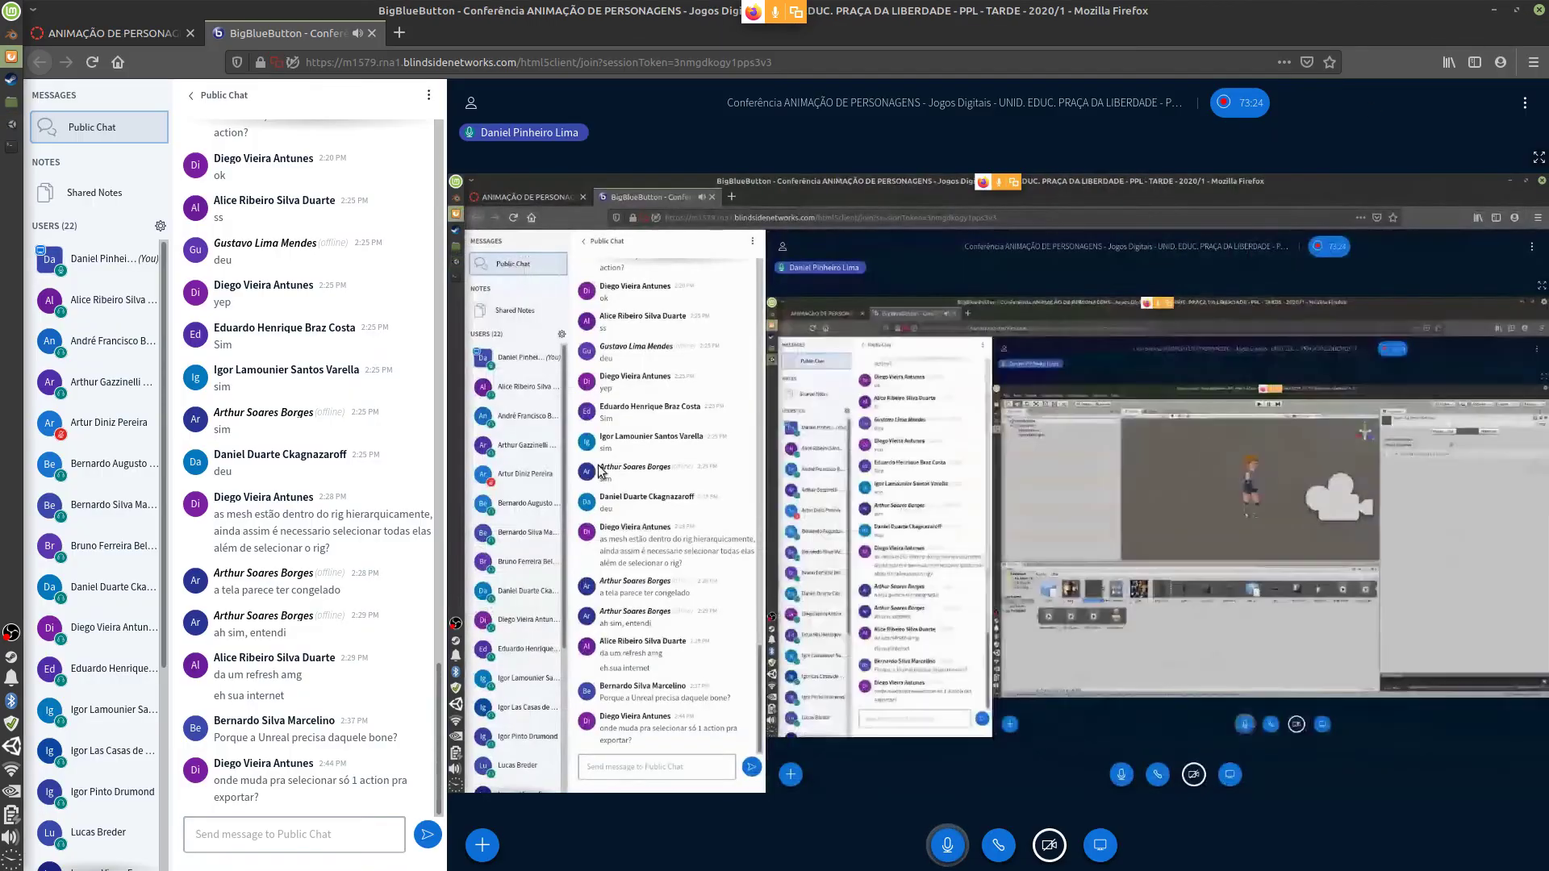
pyautogui.click(11, 33)
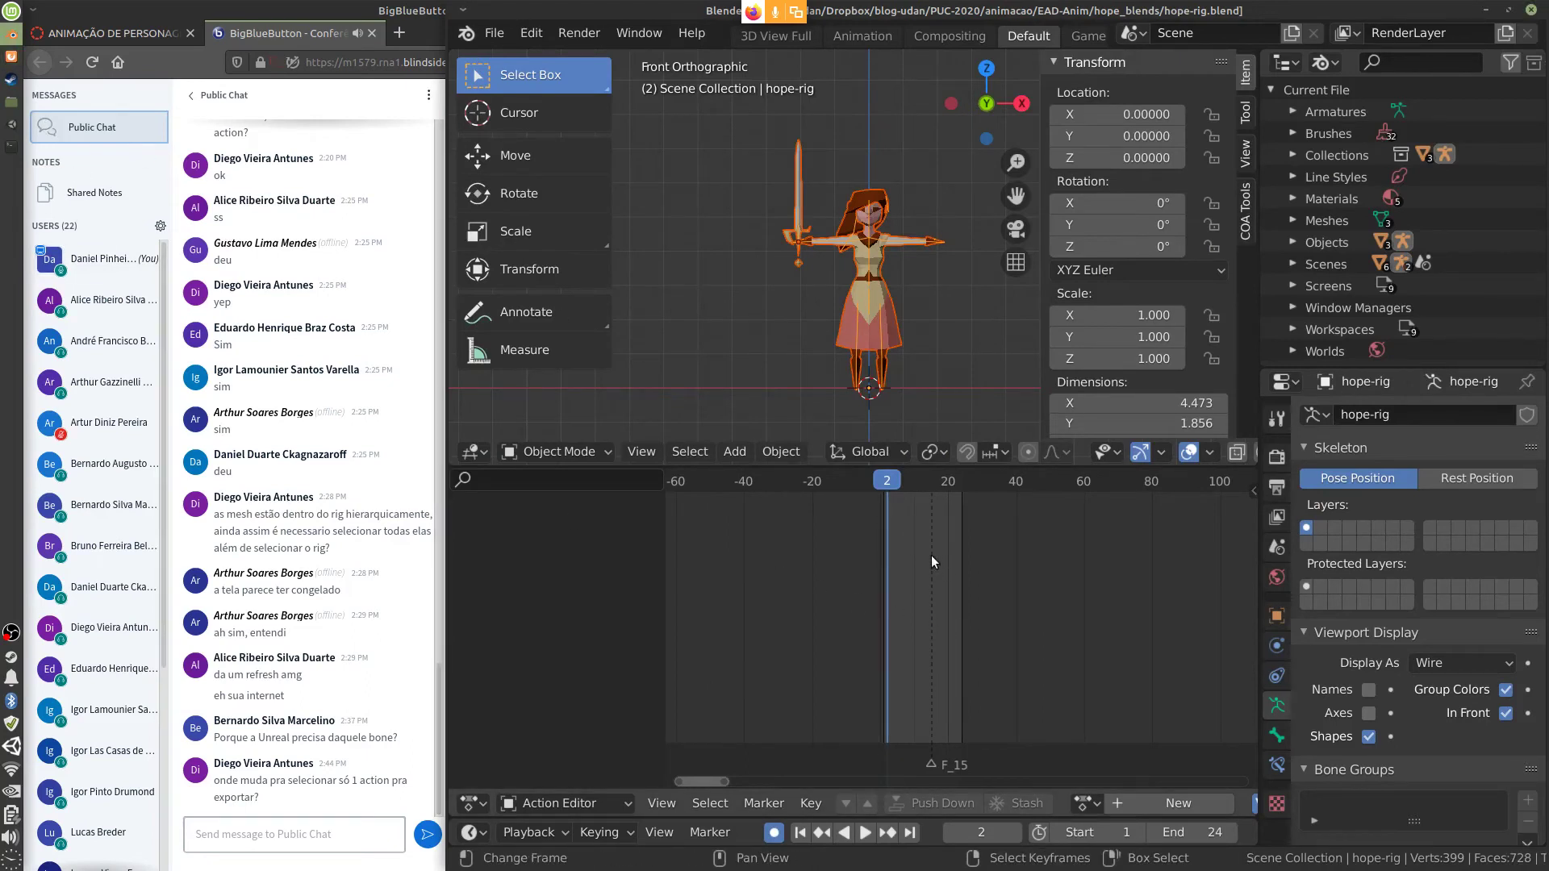
pyautogui.click(11, 32)
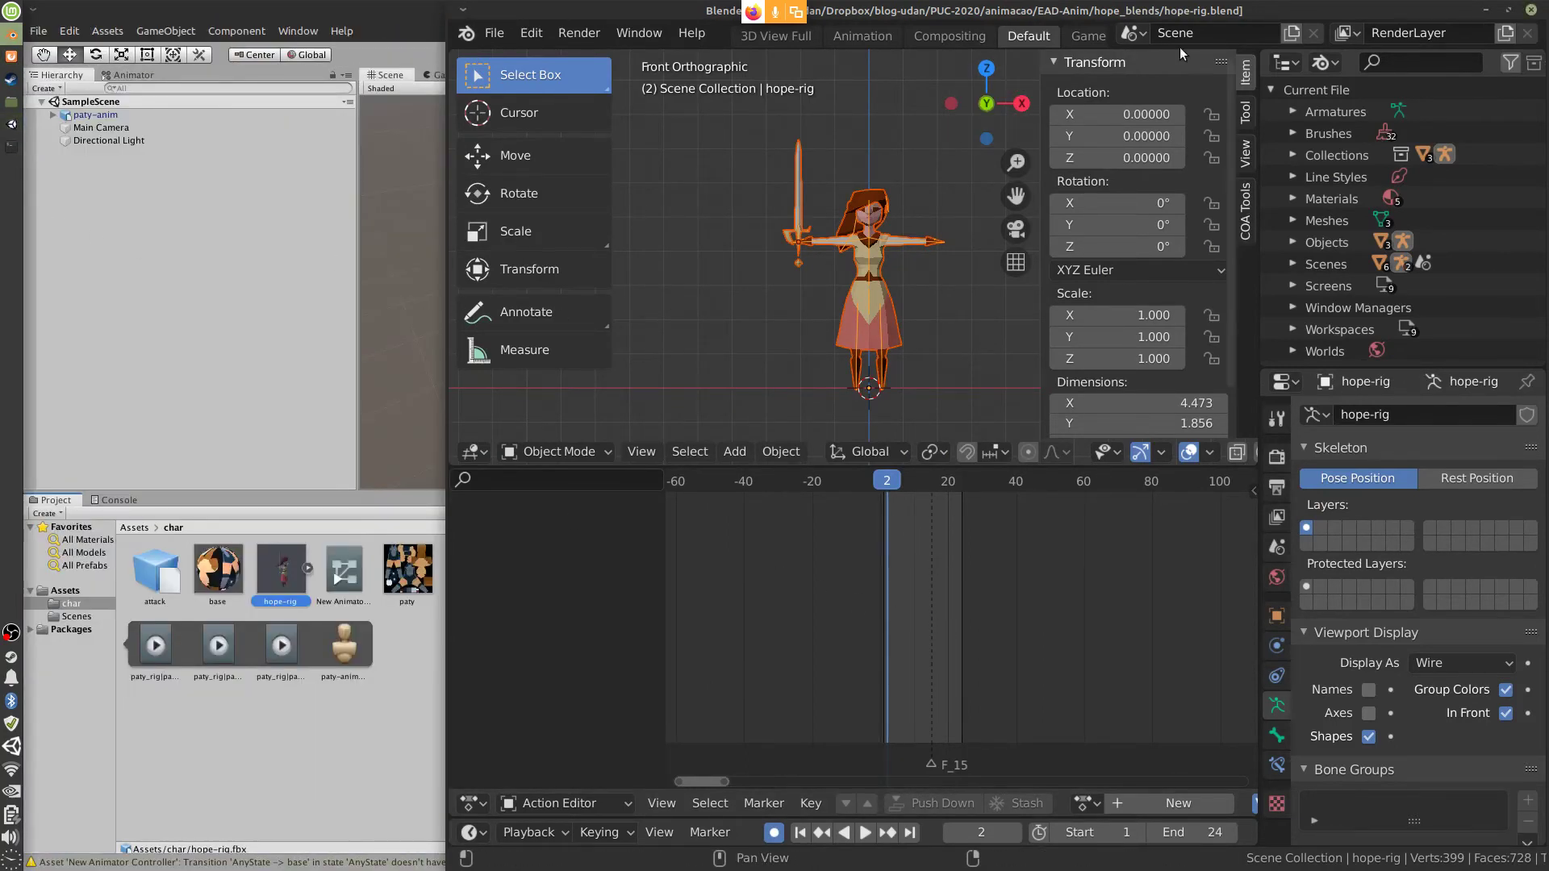
pyautogui.click(1507, 10)
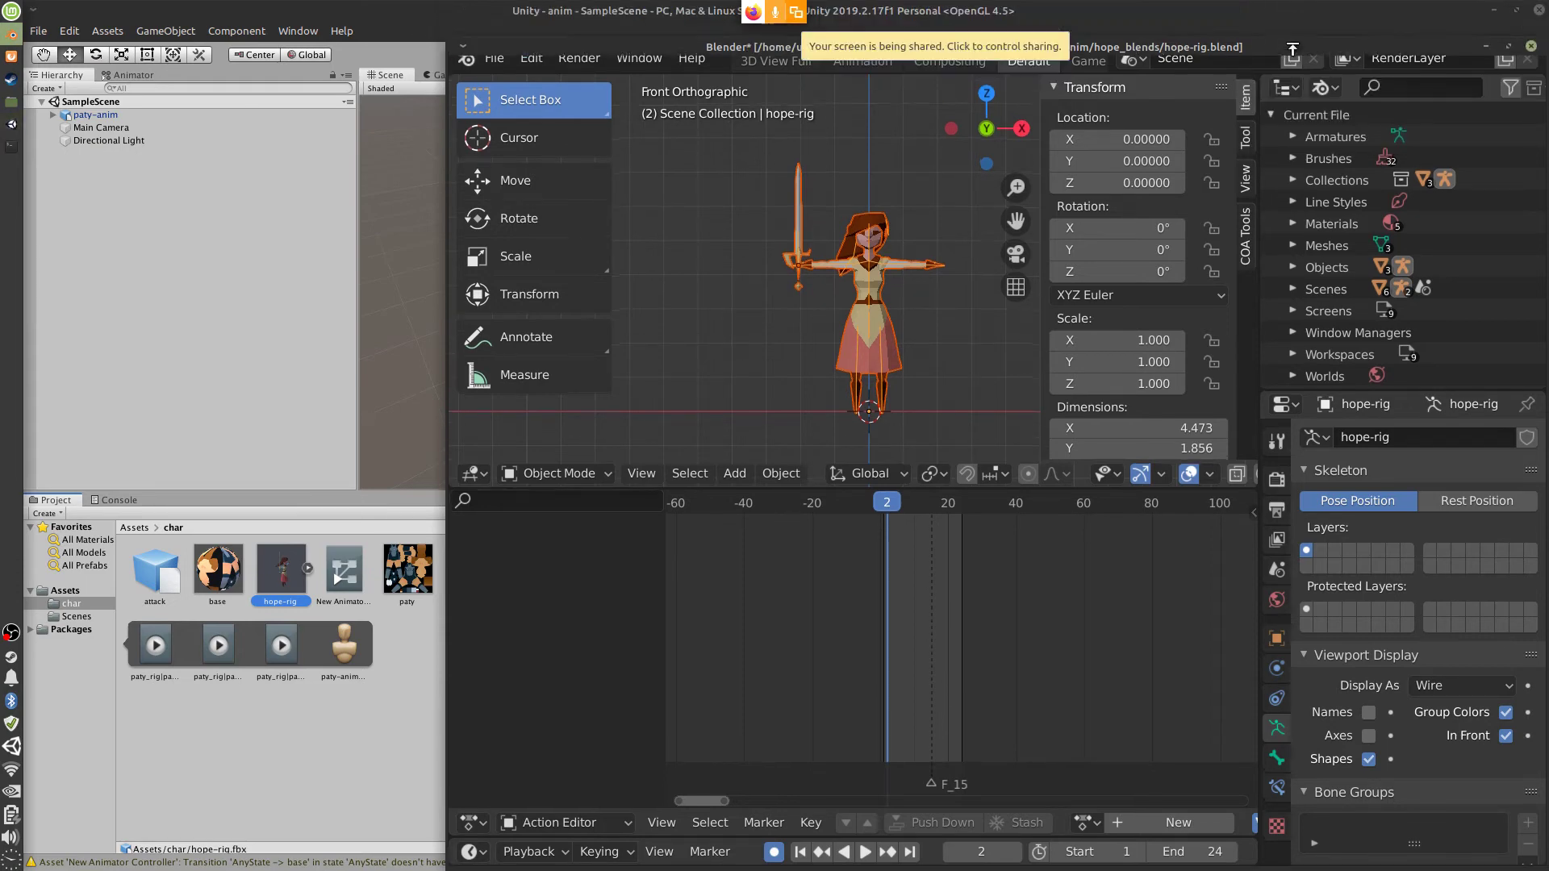
pyautogui.click(1494, 11)
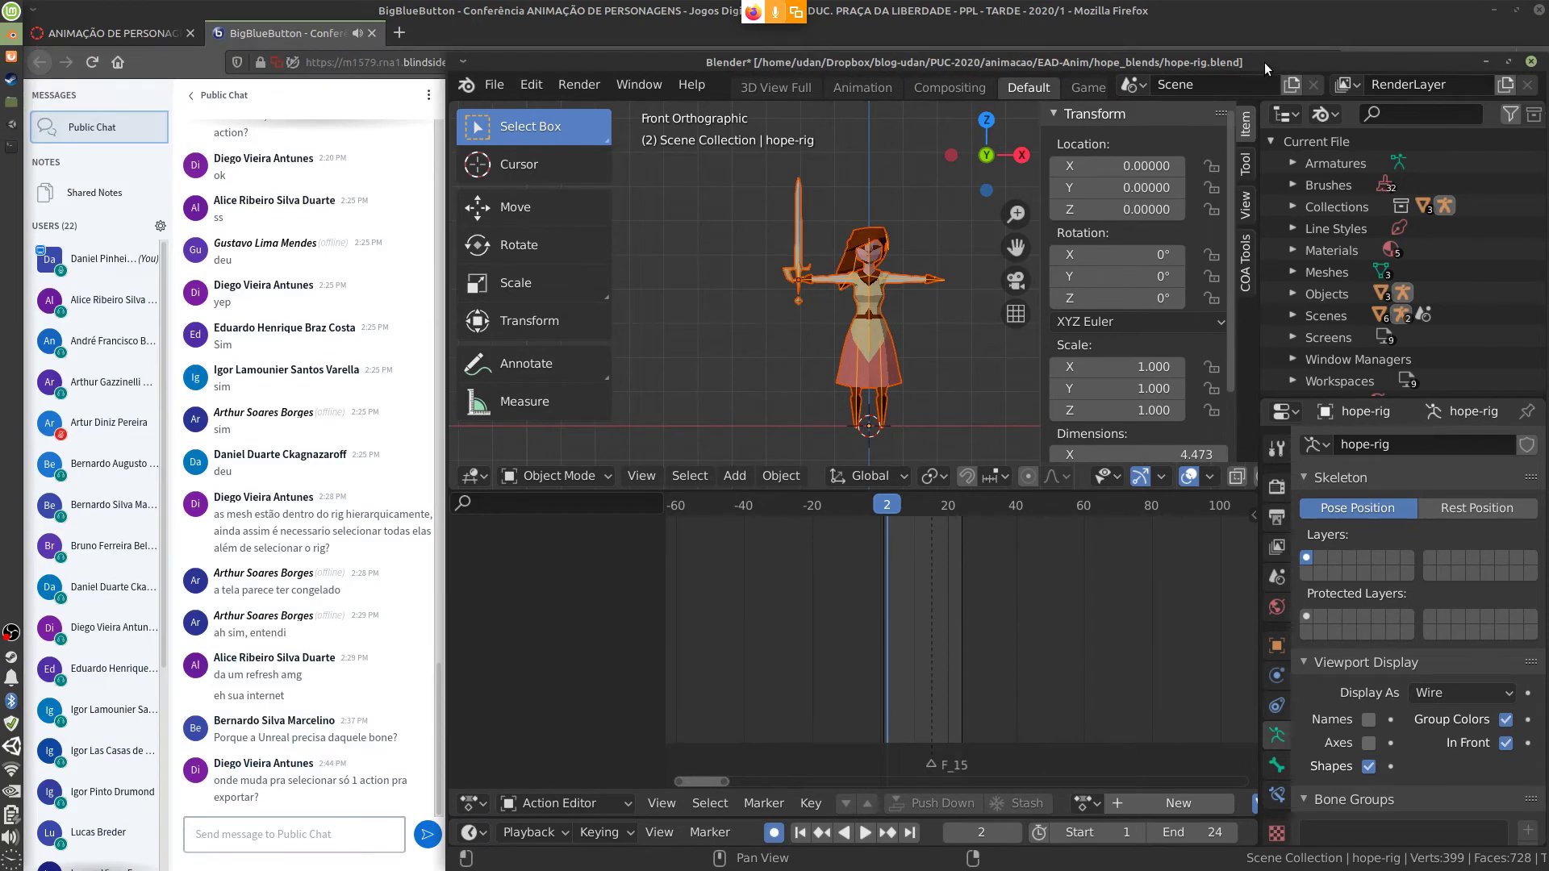
pyautogui.moveTo(1265, 61); pyautogui.dragTo(1256, 10)
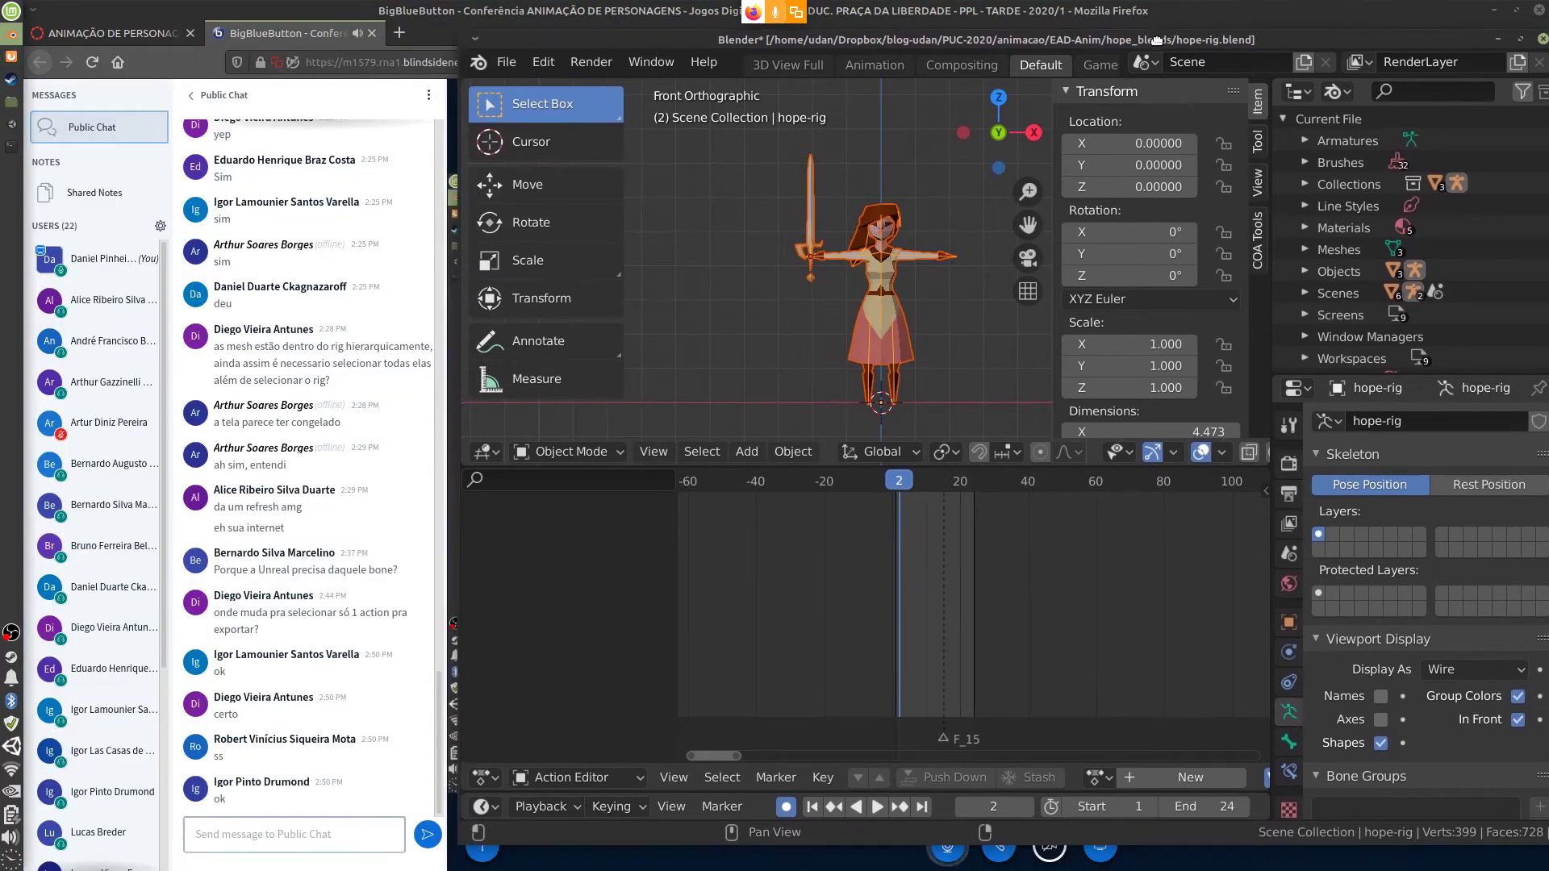
pyautogui.moveTo(1155, 40); pyautogui.dragTo(1152, 20)
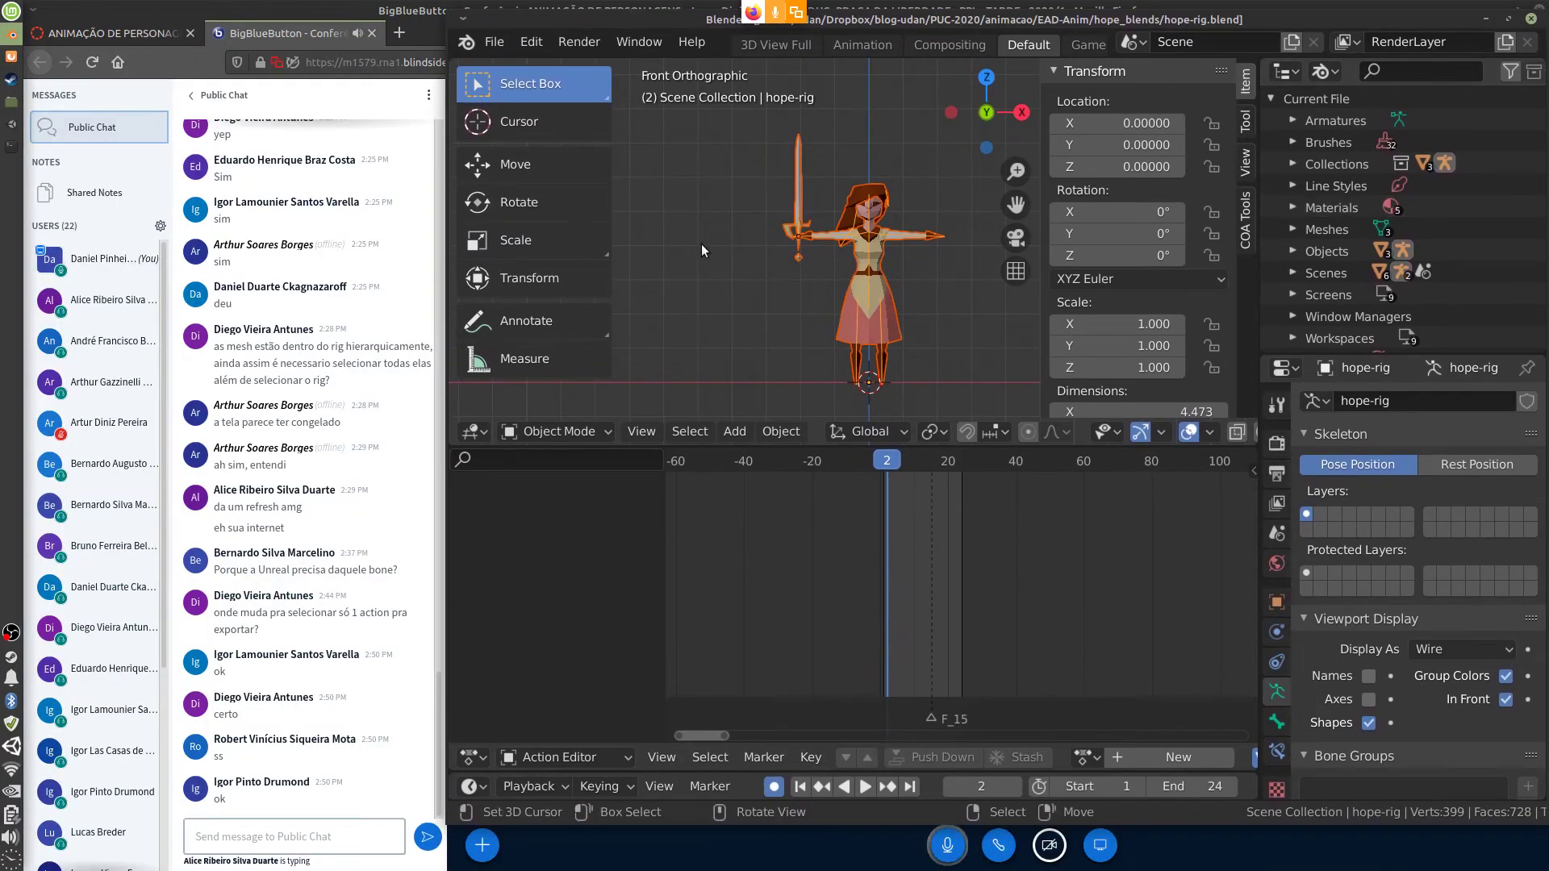
# Annotate the viewport with a handwritten "THE END!" beside the hope character's sword
pyautogui.moveTo(657, 214)
pyautogui.mouseDown()
pyautogui.moveTo(658, 257)
pyautogui.moveTo(684, 258)
pyautogui.moveTo(657, 235)
pyautogui.moveTo(691, 215)
pyautogui.moveTo(717, 250)
pyautogui.moveTo(713, 194)
pyautogui.moveTo(727, 244)
pyautogui.mouseUp()
pyautogui.click(727, 202)
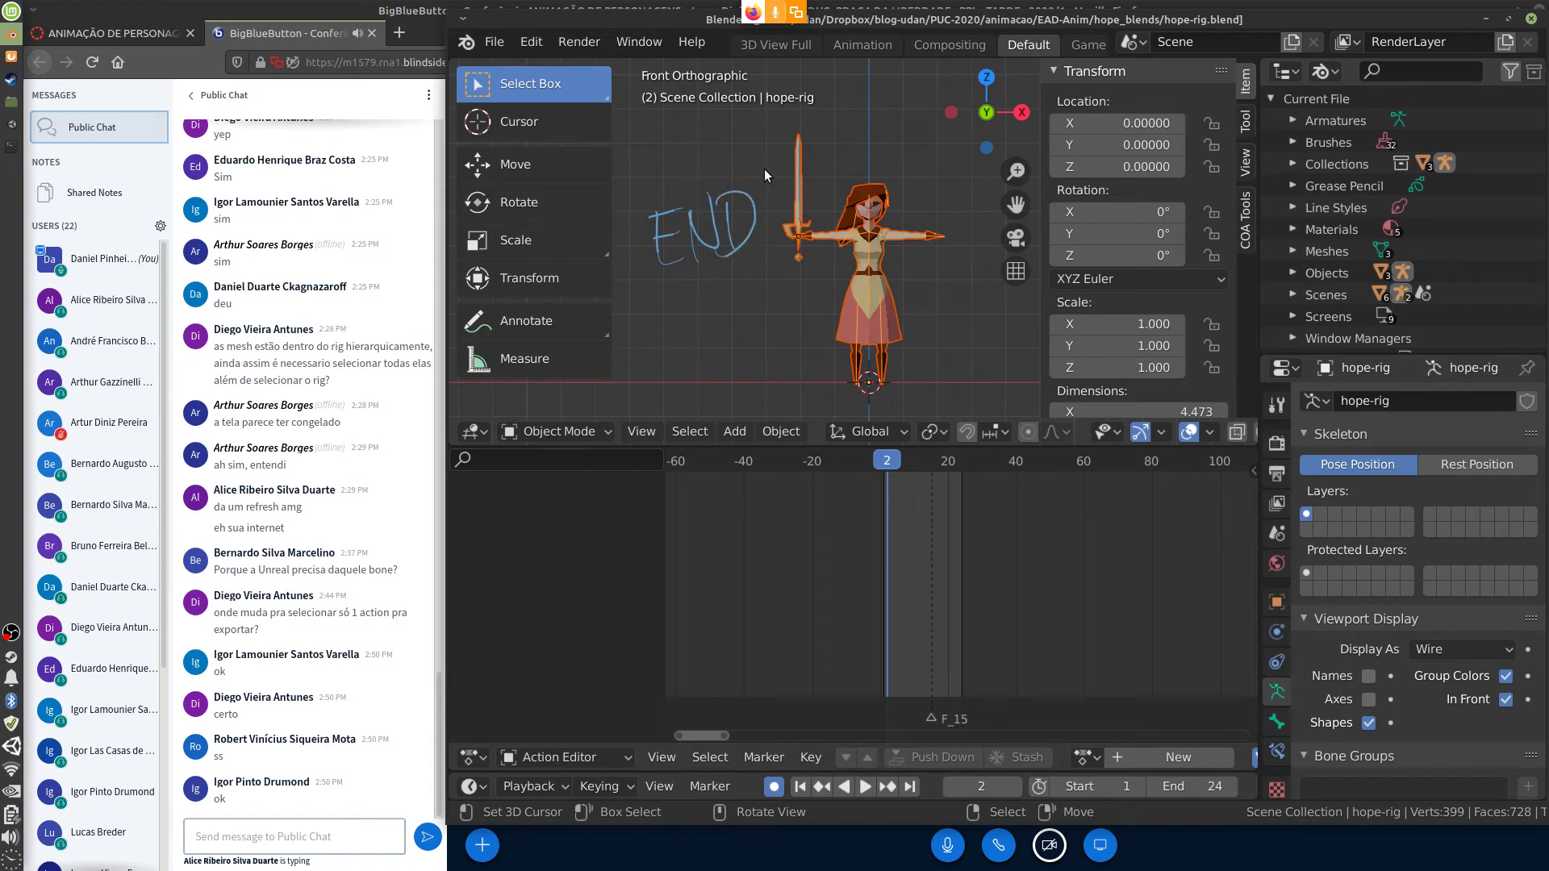
pyautogui.moveTo(768, 167); pyautogui.dragTo(763, 238)
pyautogui.click(764, 250)
pyautogui.moveTo(645, 127)
pyautogui.mouseDown()
pyautogui.moveTo(652, 190)
pyautogui.moveTo(684, 137)
pyautogui.moveTo(679, 182)
pyautogui.mouseUp()
pyautogui.moveTo(696, 127)
pyautogui.mouseDown()
pyautogui.moveTo(705, 164)
pyautogui.moveTo(702, 138)
pyautogui.moveTo(735, 163)
pyautogui.moveTo(701, 135)
pyautogui.moveTo(736, 128)
pyautogui.mouseUp()
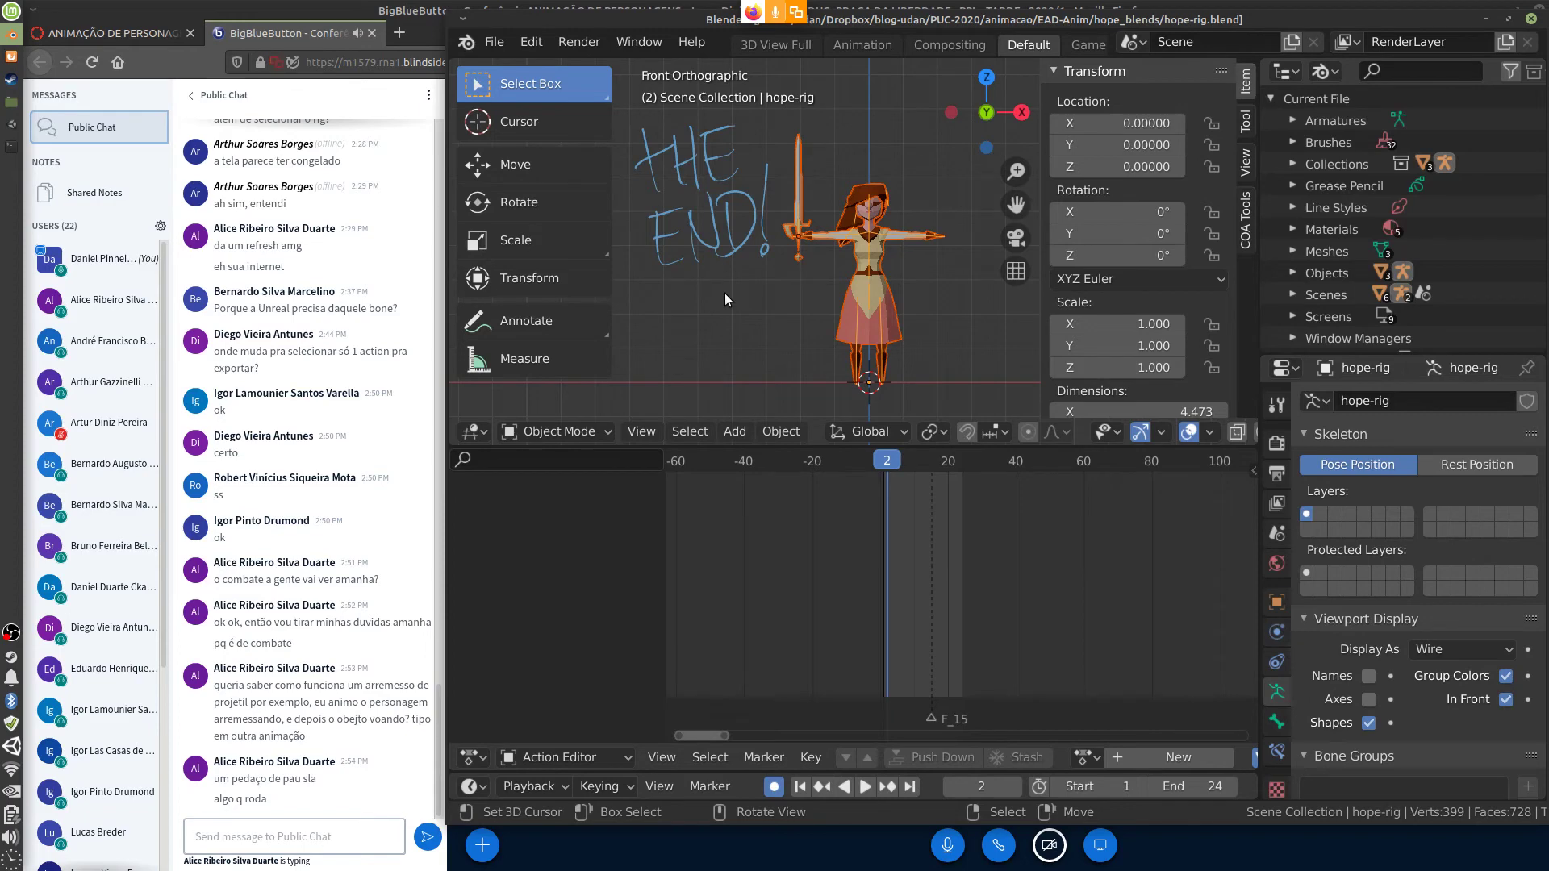
# Hide the viewport sidebar and open queen.blend from the hope_blends folder
pyautogui.moveTo(1048, 303); pyautogui.dragTo(1256, 300)
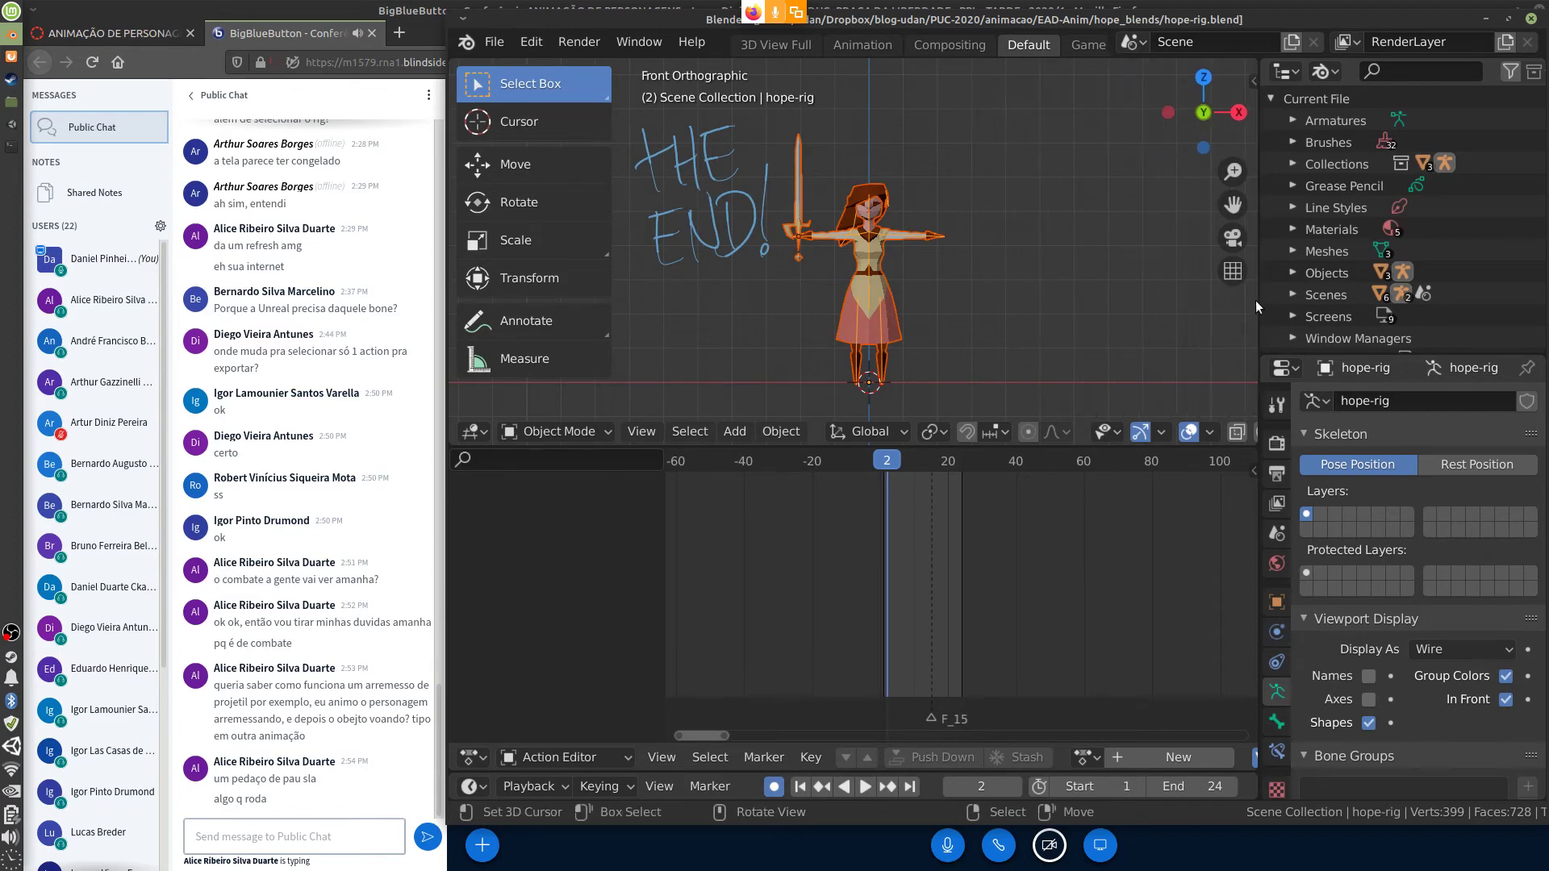
pyautogui.click(493, 44)
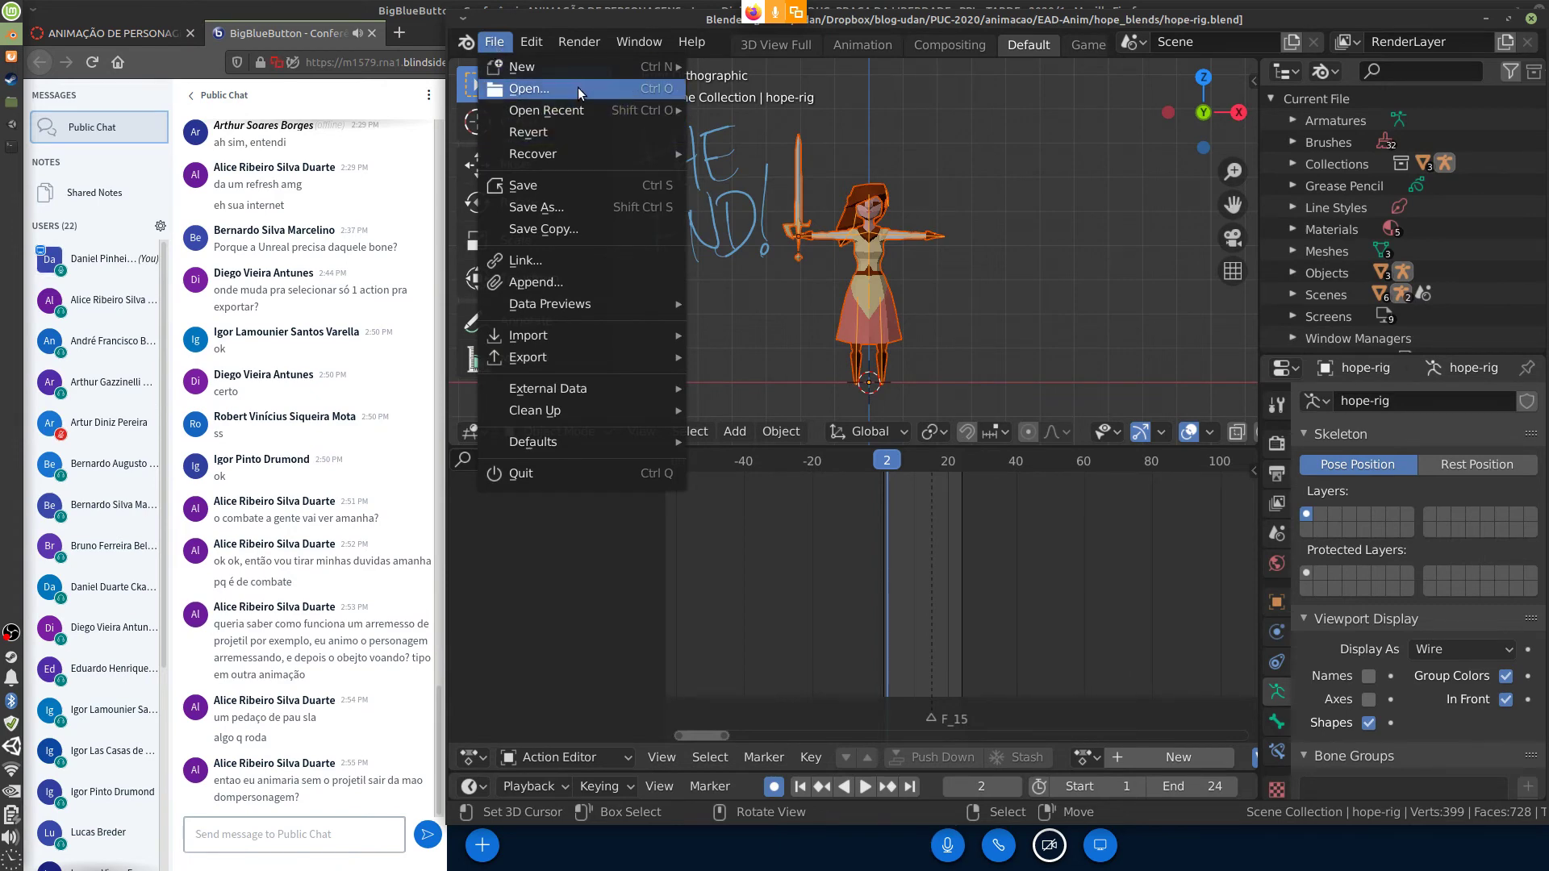
pyautogui.click(579, 90)
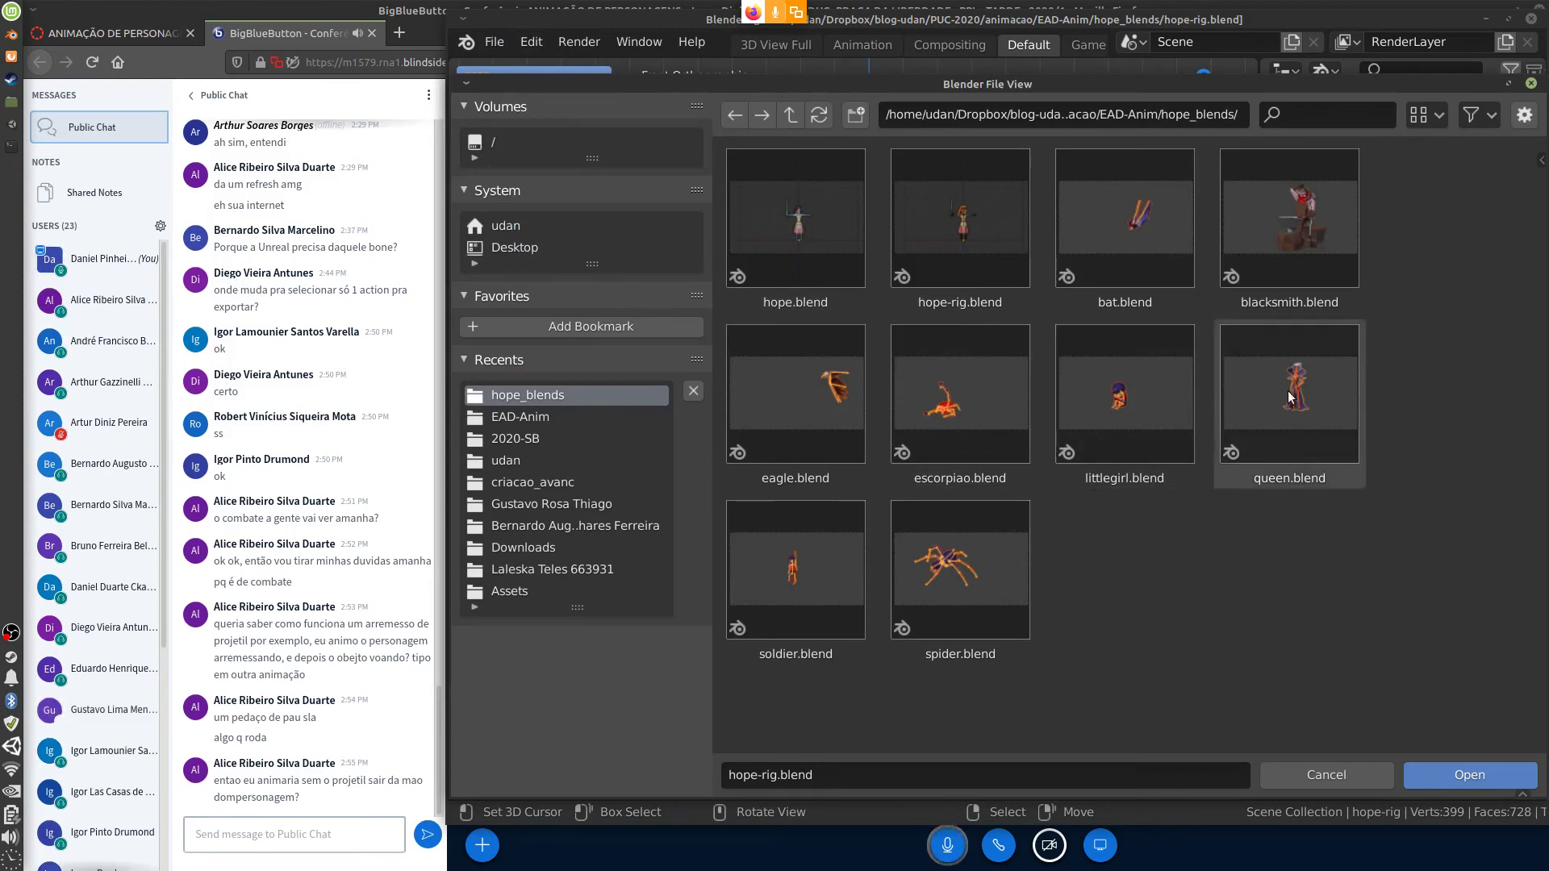
pyautogui.click(1294, 418)
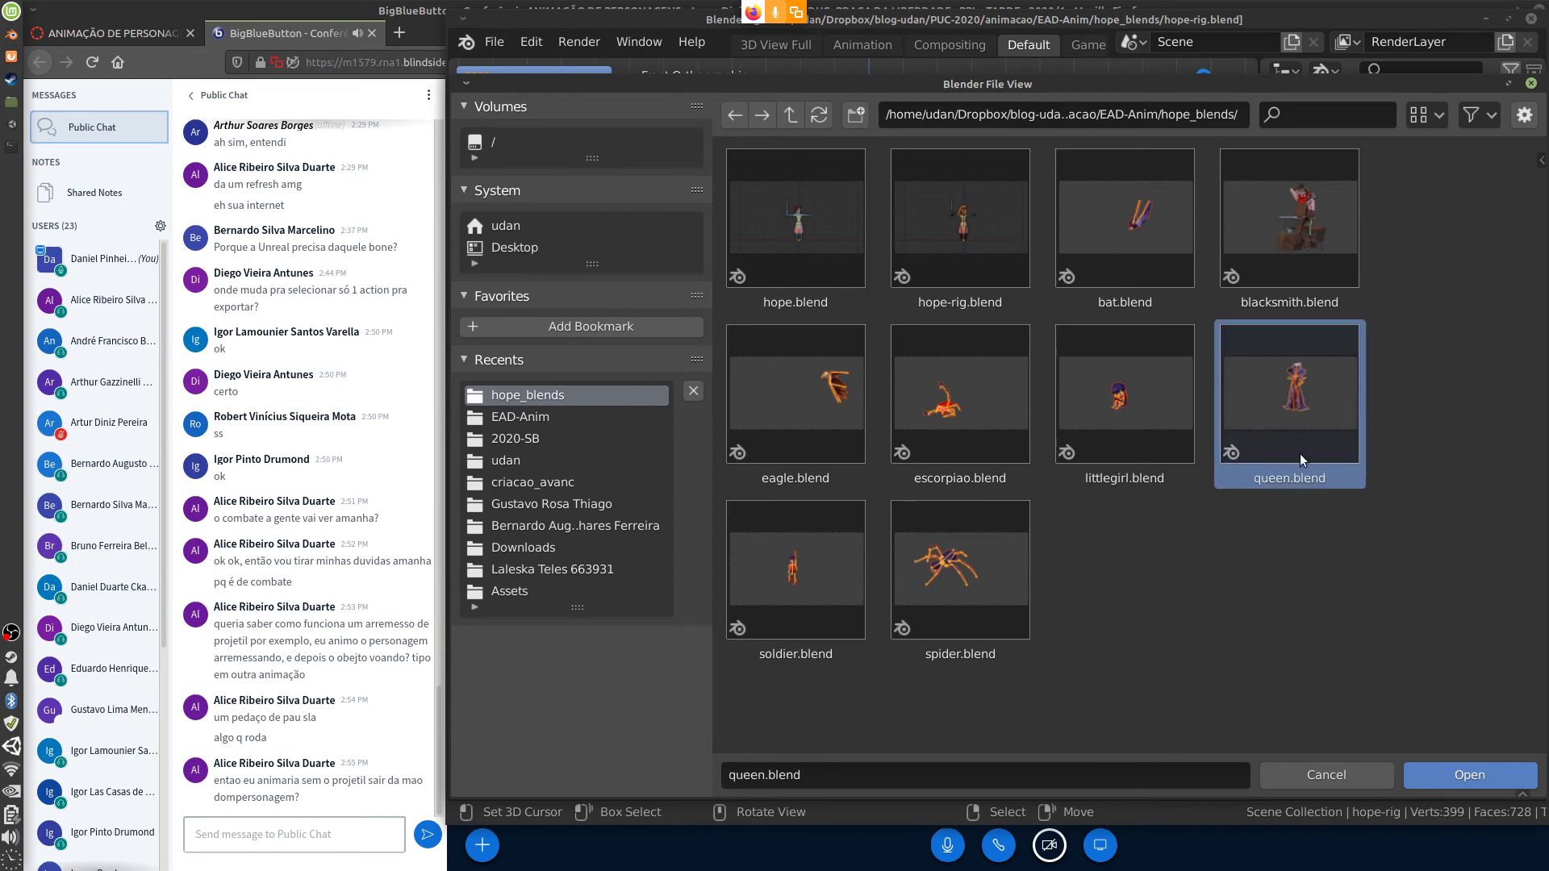
pyautogui.click(1475, 778)
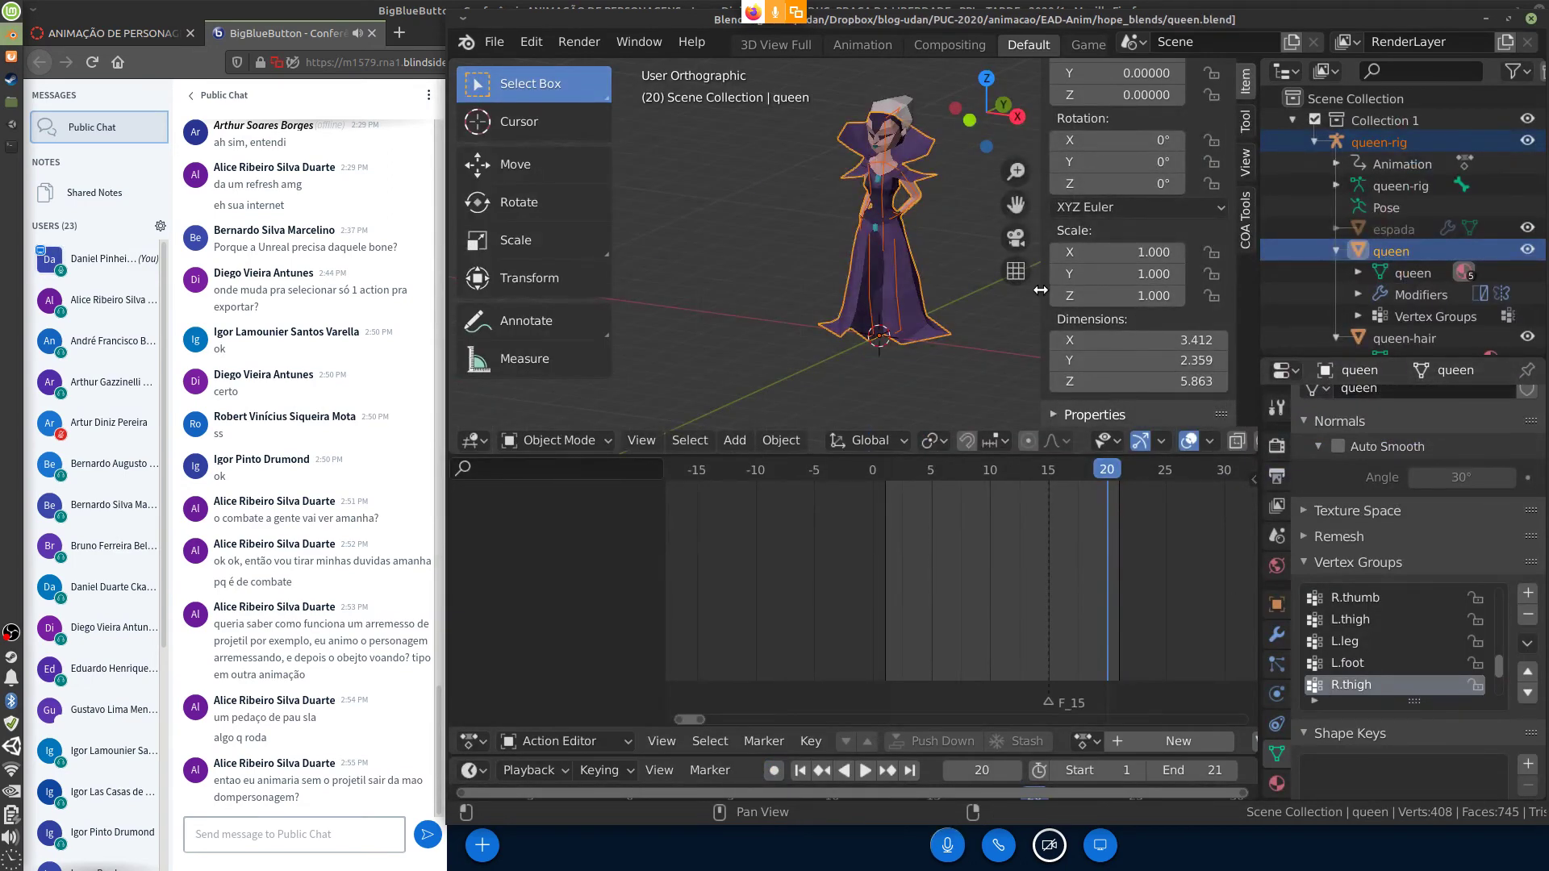
# Collapse the viewport sidebar, then assign the queen-attack-strong action to the queen mesh and preview its playback
pyautogui.moveTo(1042, 287); pyautogui.dragTo(1194, 290)
pyautogui.click(1085, 740)
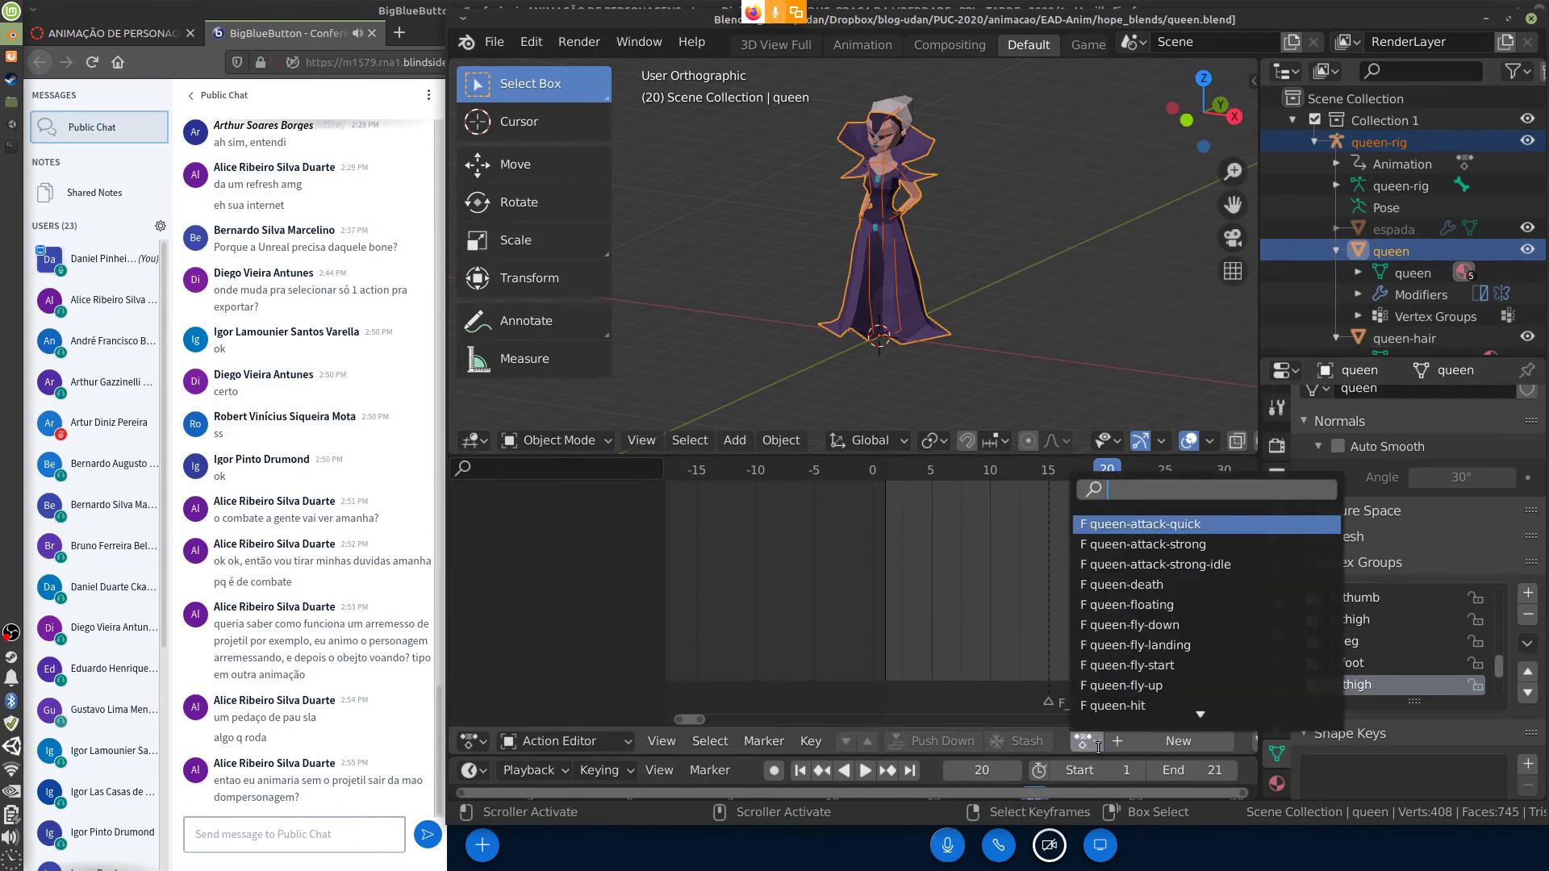
pyautogui.click(1214, 546)
pyautogui.press('space')
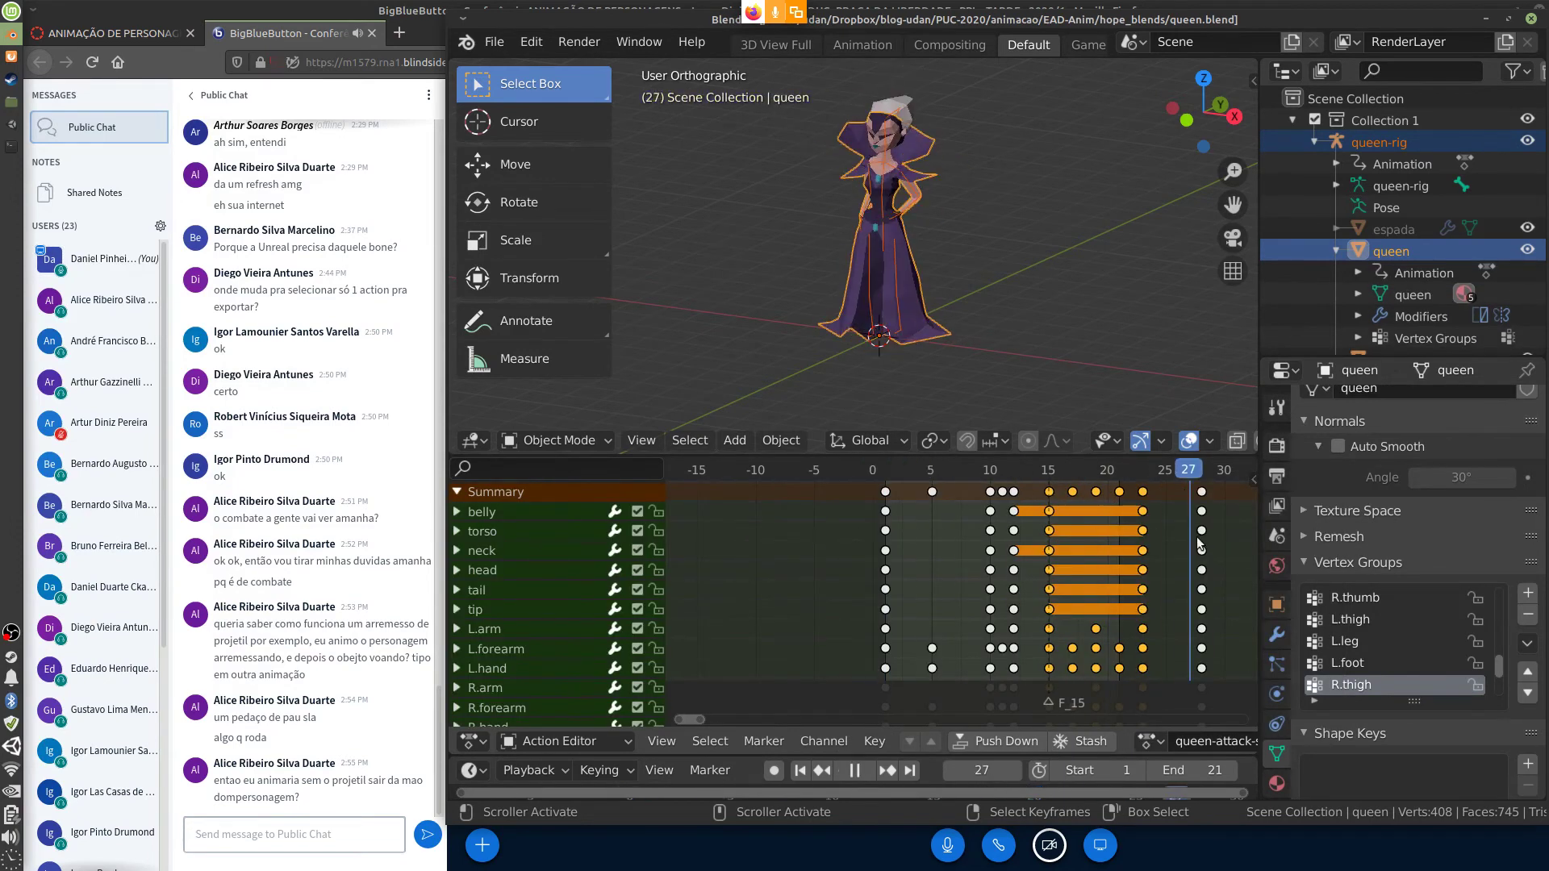
pyautogui.click(877, 586)
pyautogui.press('space')
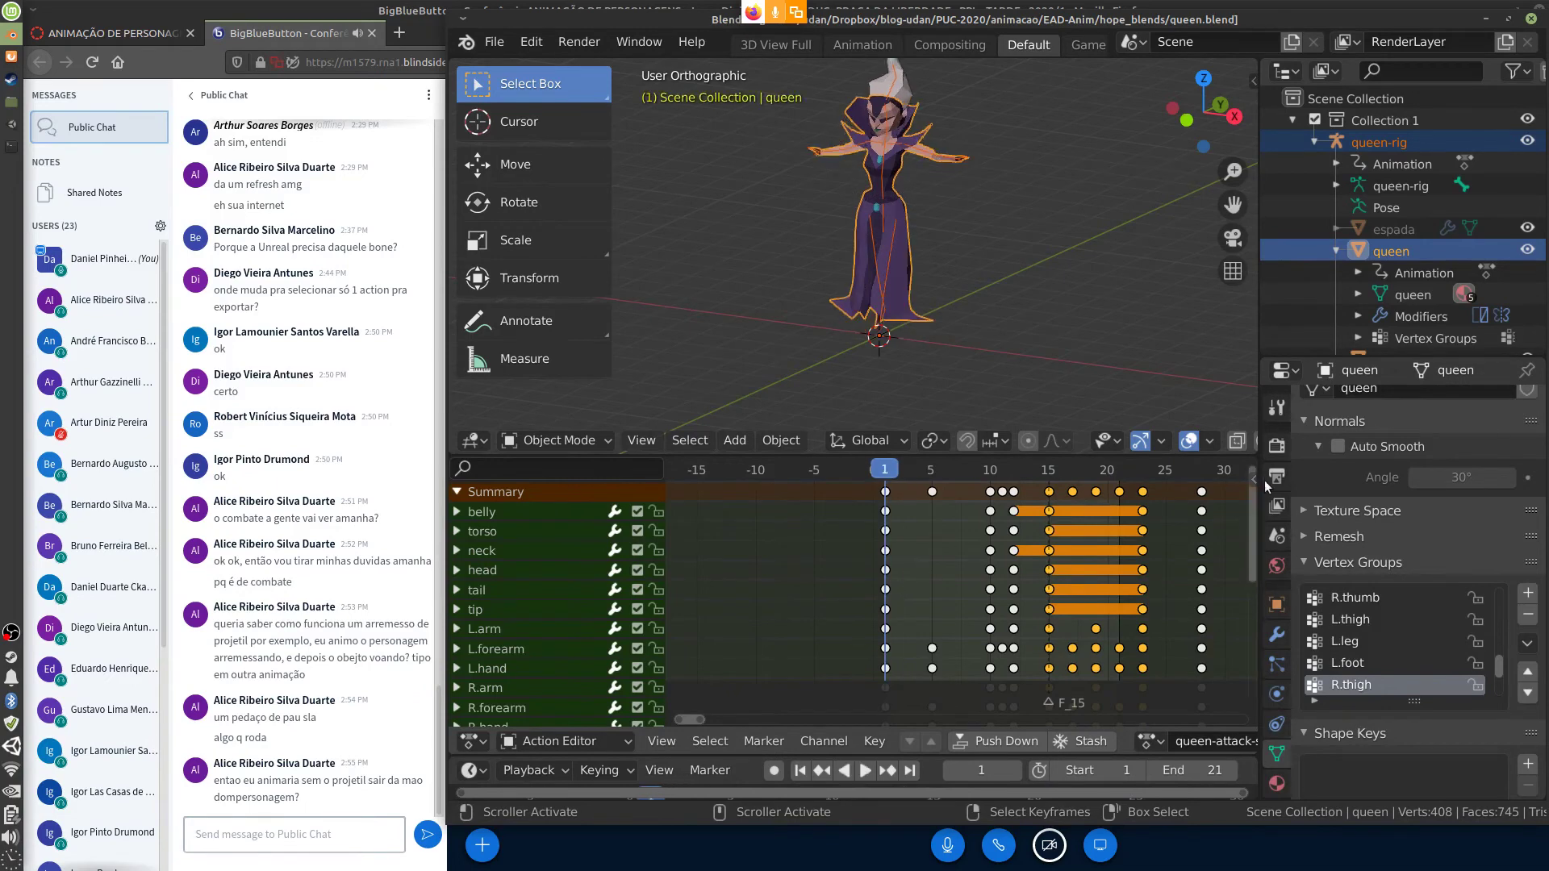
# Switch the queen mesh to the queen-attack-quick action and preview its playback
pyautogui.click(1150, 742)
pyautogui.click(1149, 742)
pyautogui.click(1149, 743)
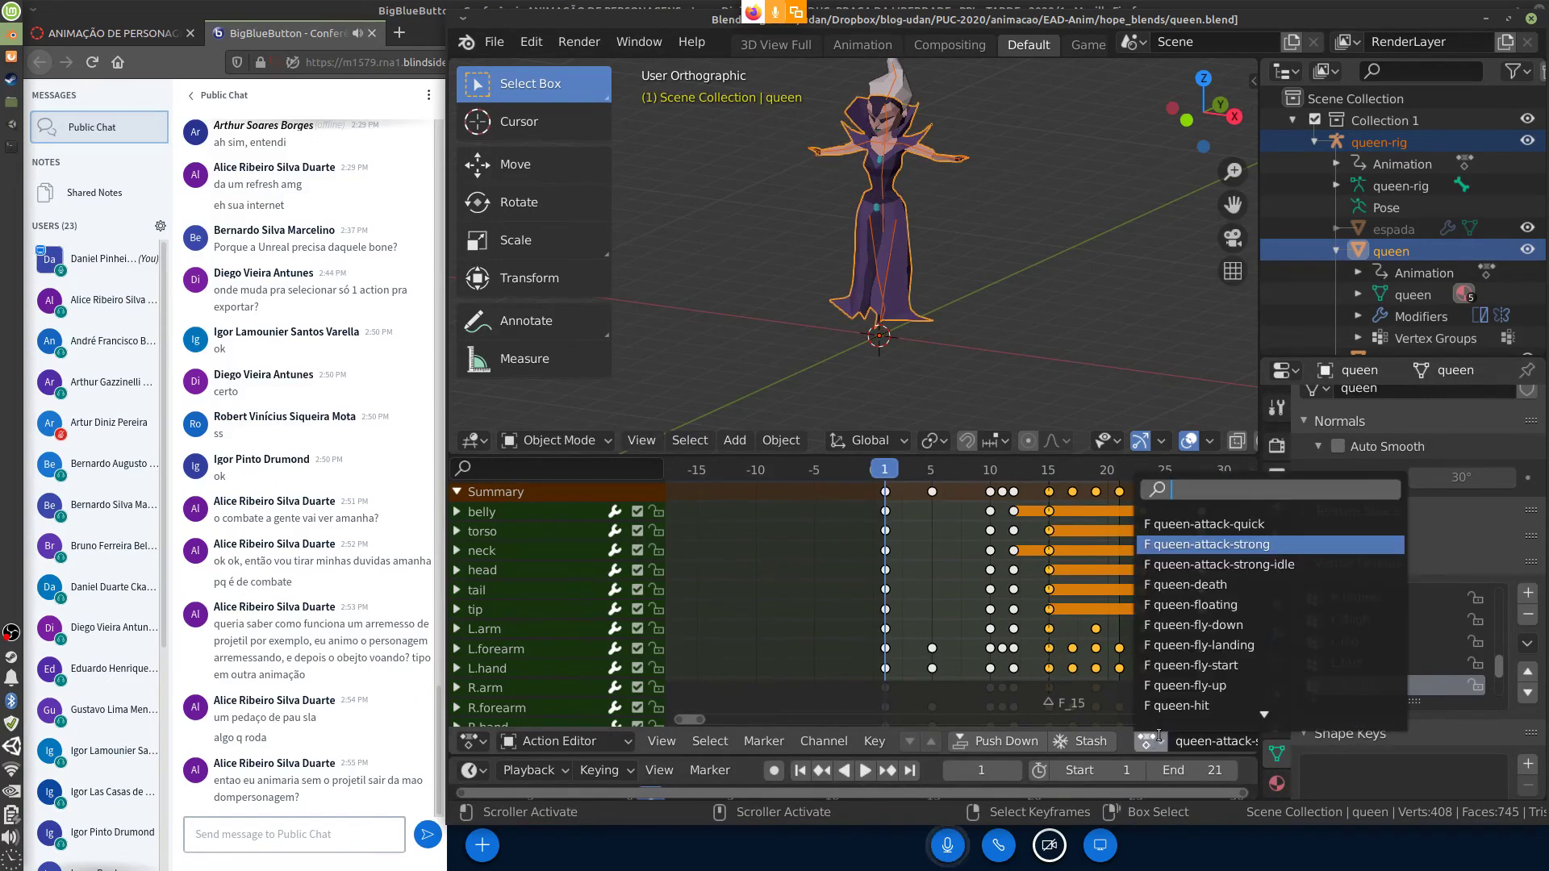
pyautogui.click(1256, 522)
pyautogui.press('space')
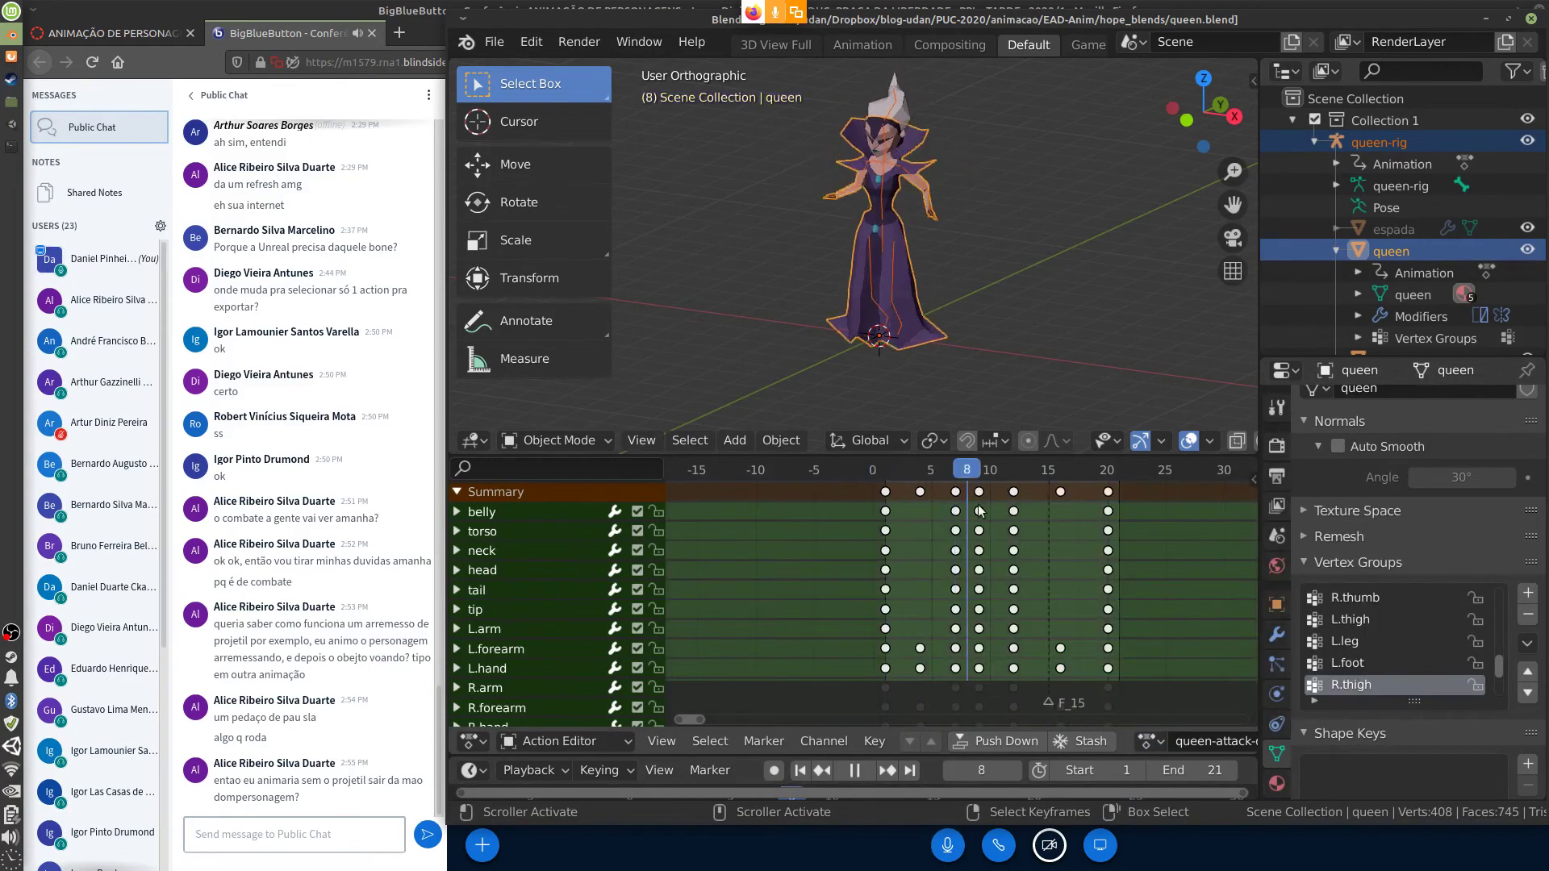
pyautogui.press('Escape')
# Select the queen rig and assign the queen-attack-strong action to it
pyautogui.click(1150, 742)
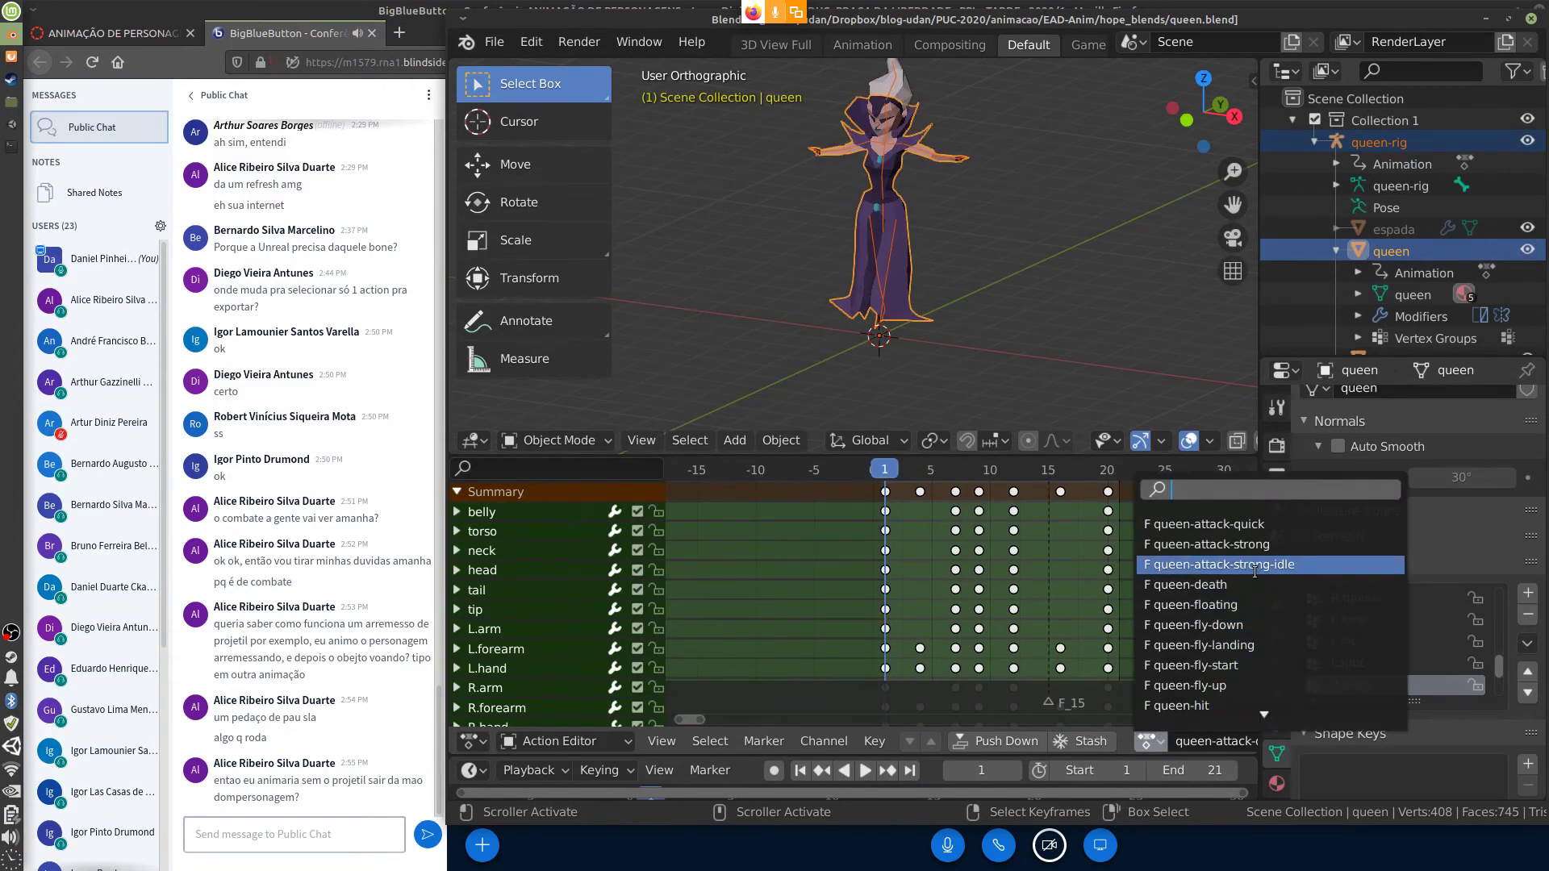
pyautogui.click(887, 224)
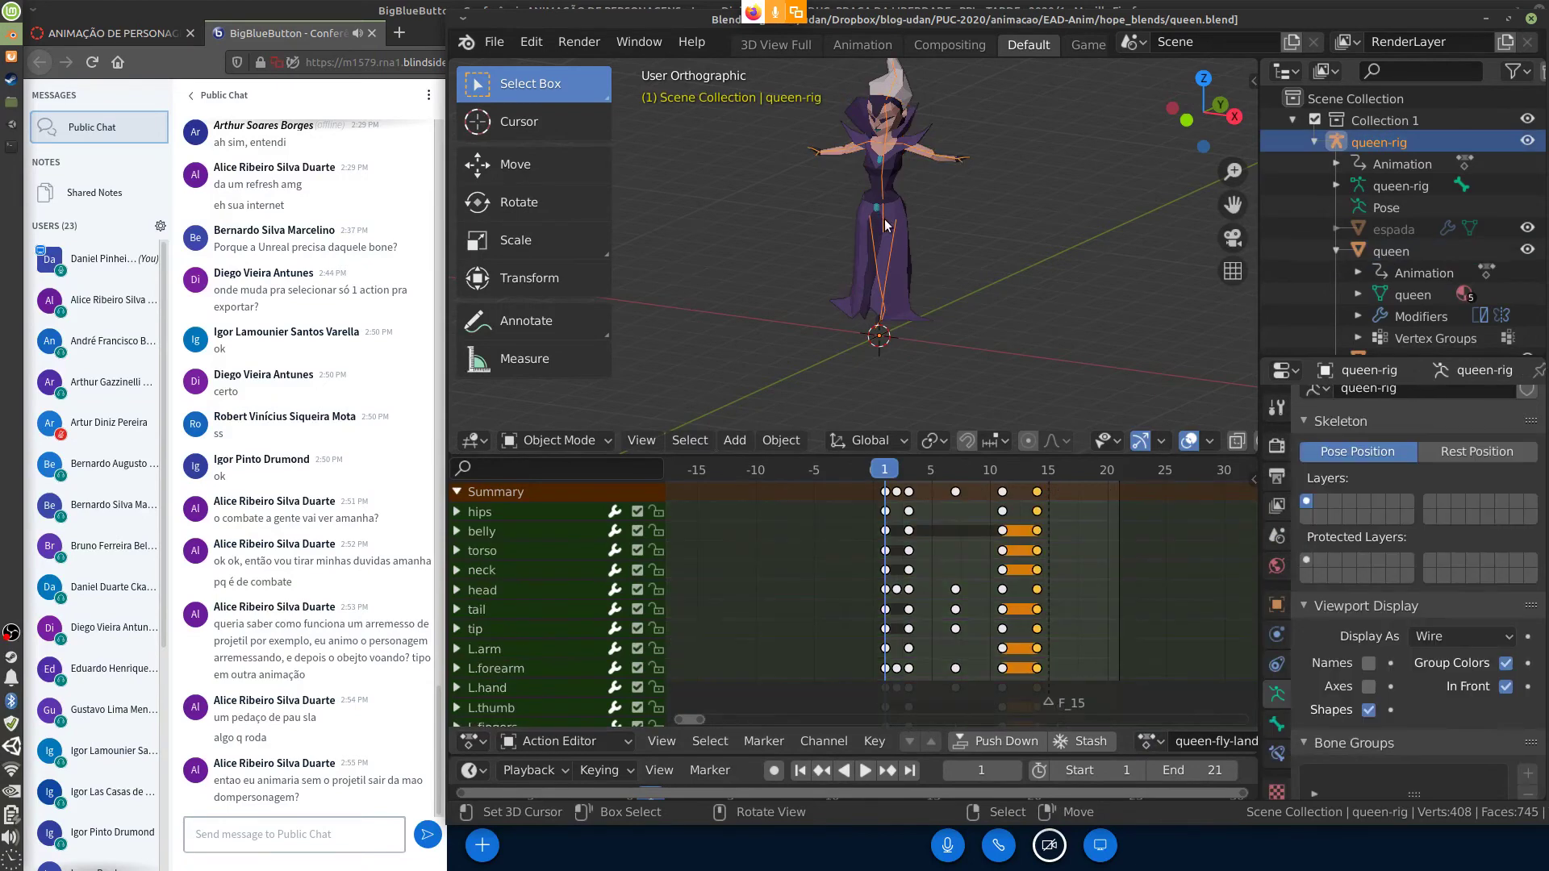
pyautogui.click(1149, 740)
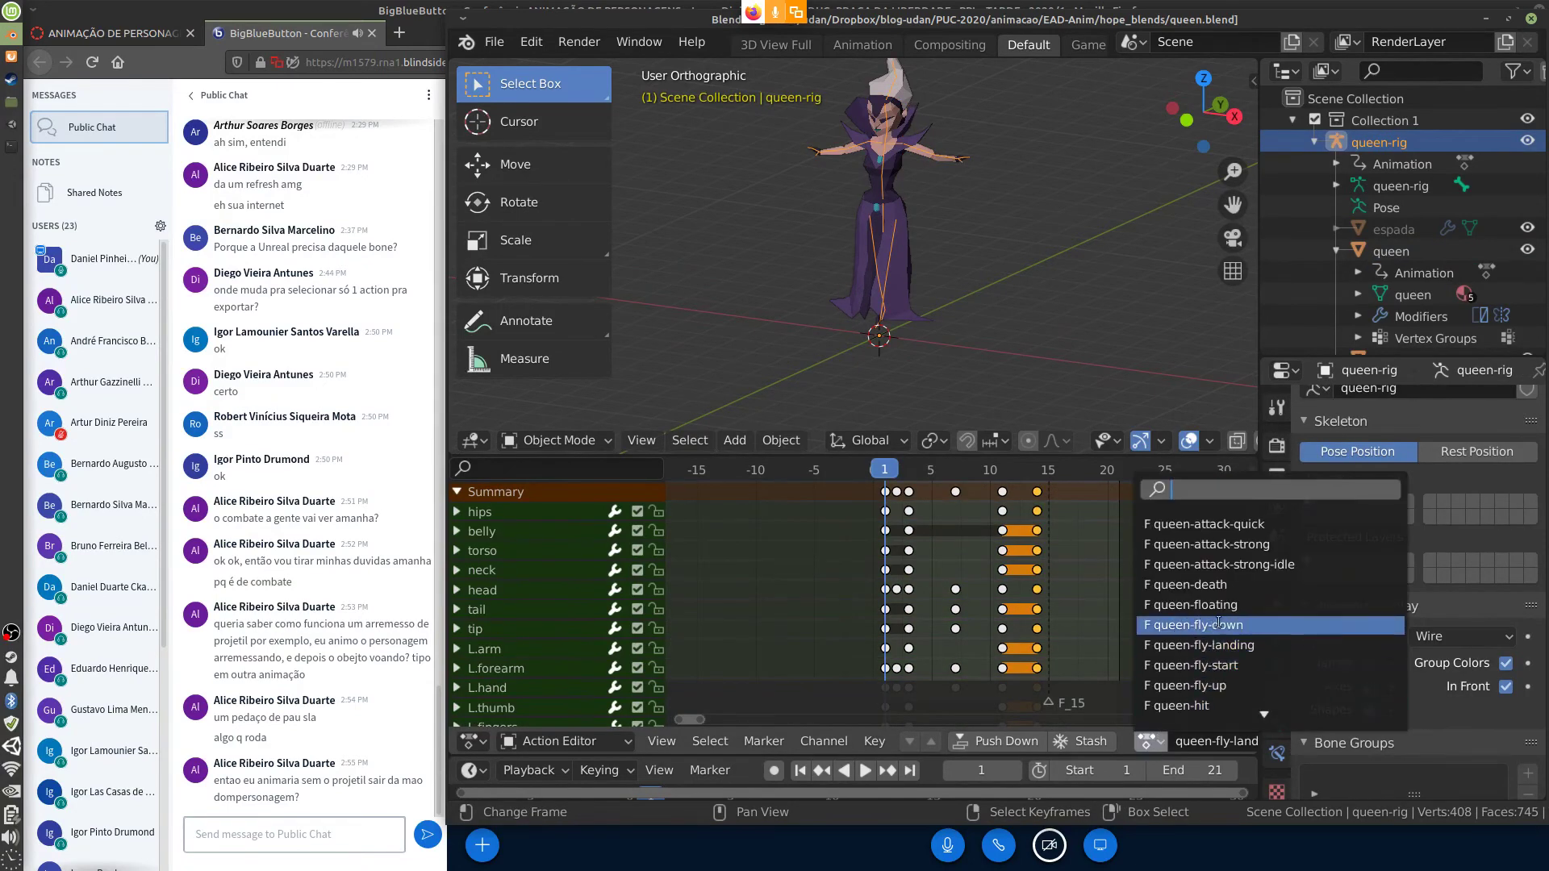
pyautogui.click(1236, 542)
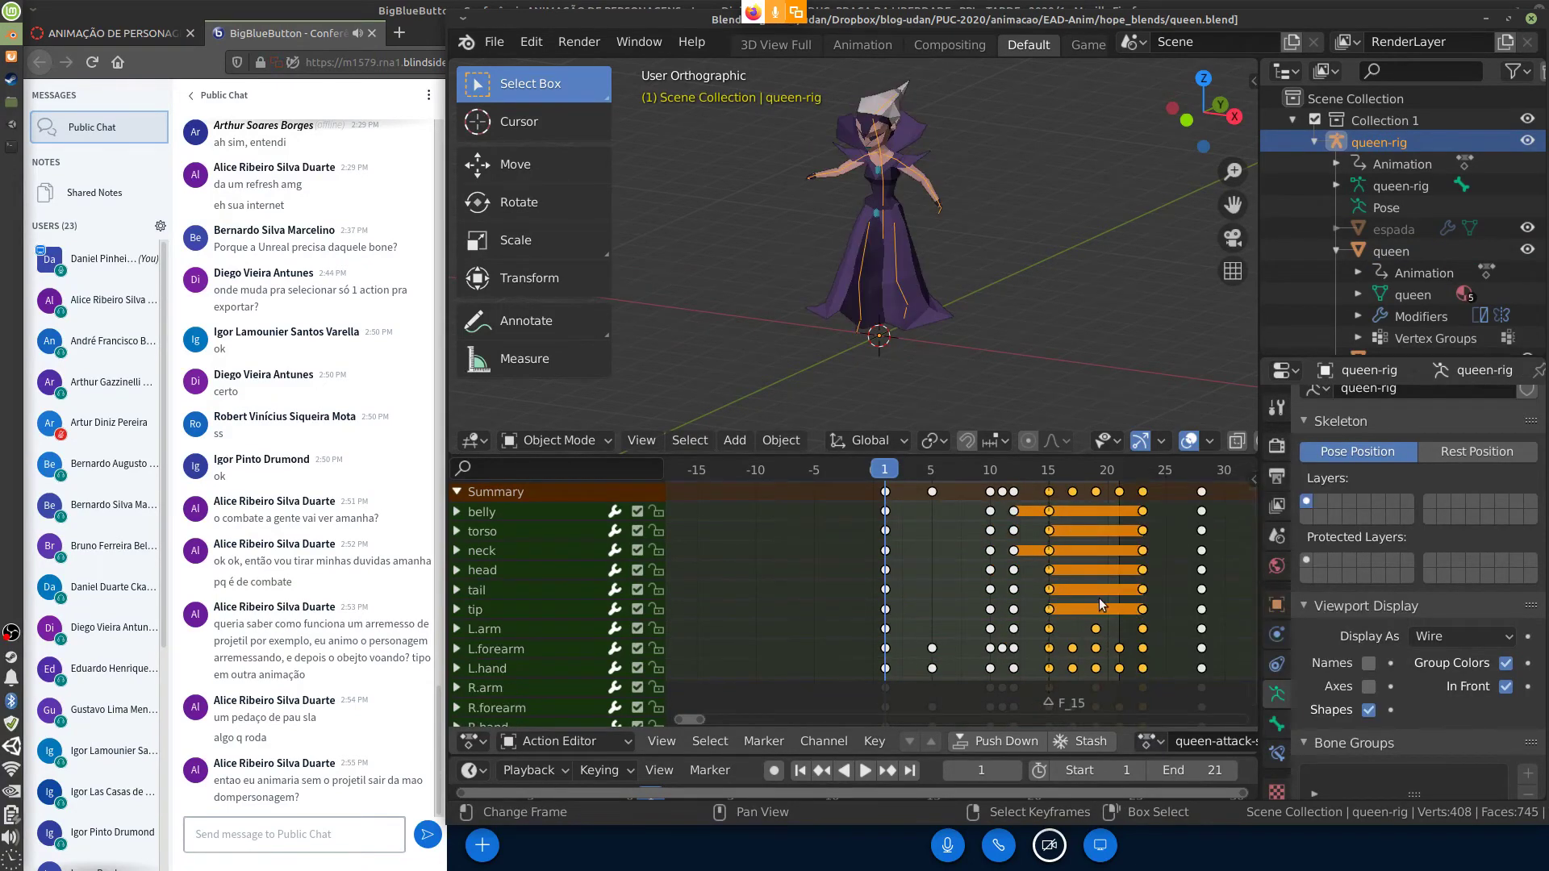
# Preview the rig's strong attack from the side and stop playback on frame 12
pyautogui.moveTo(1052, 326); pyautogui.dragTo(989, 323, button='middle')
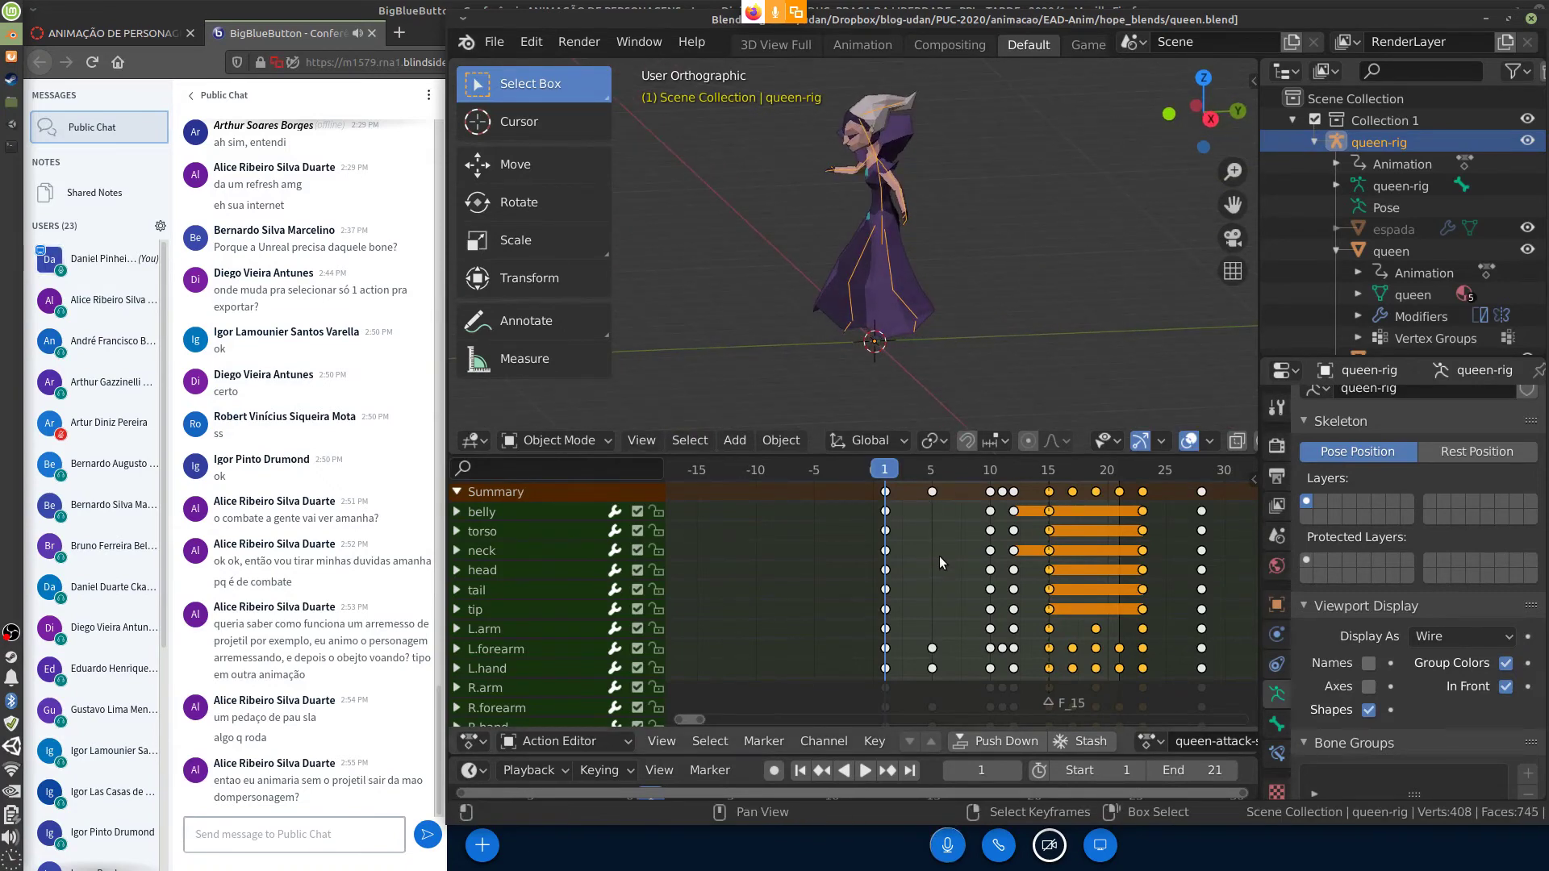
pyautogui.moveTo(928, 595); pyautogui.dragTo(823, 595, button='middle')
pyautogui.press('space')
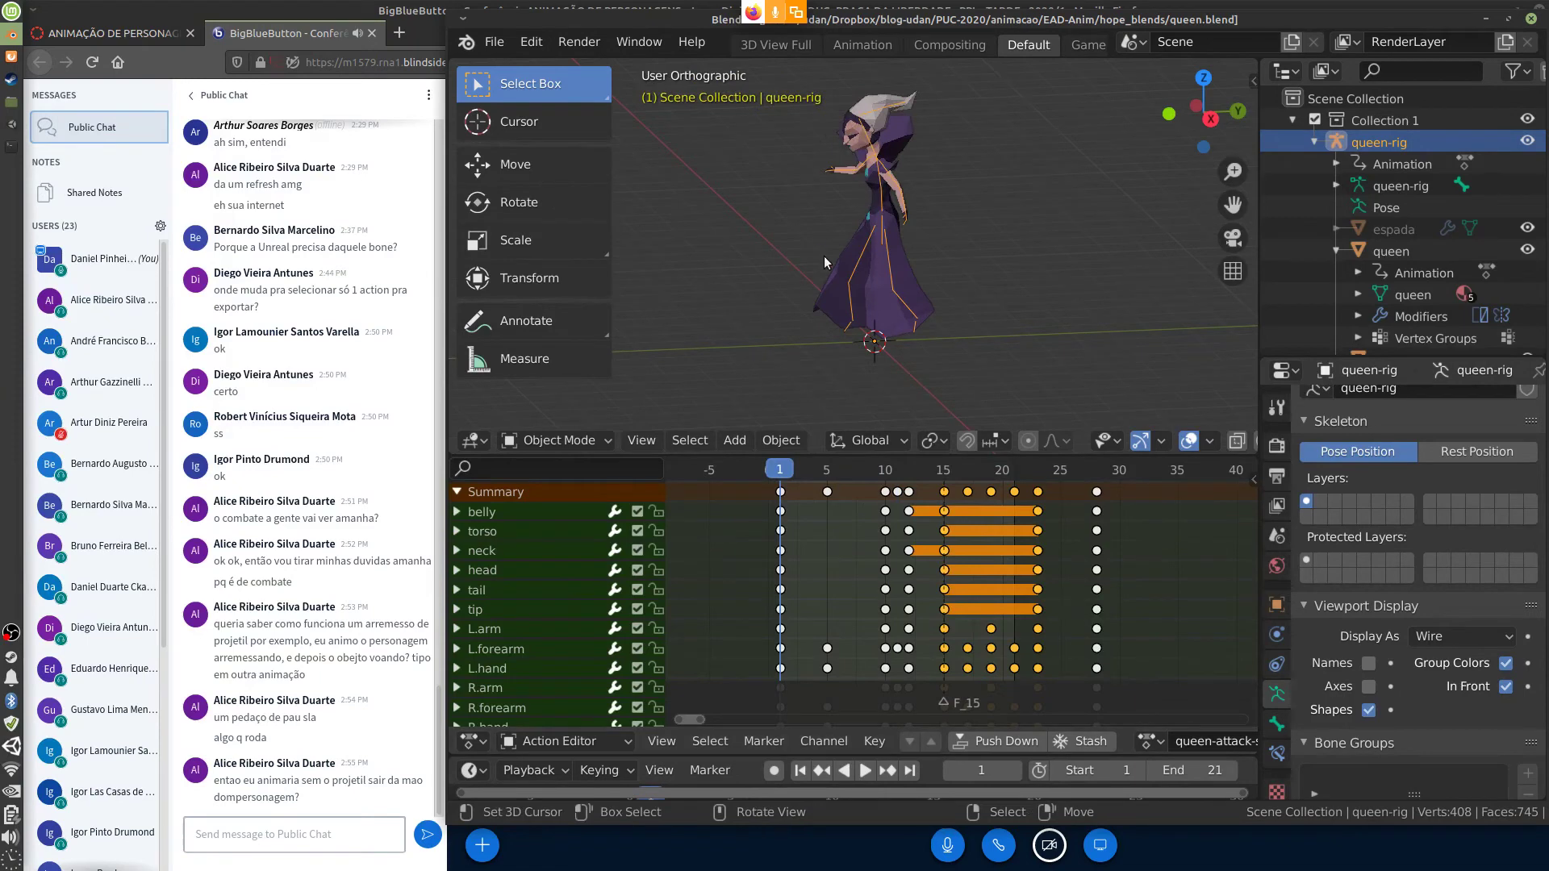
pyautogui.press('space')
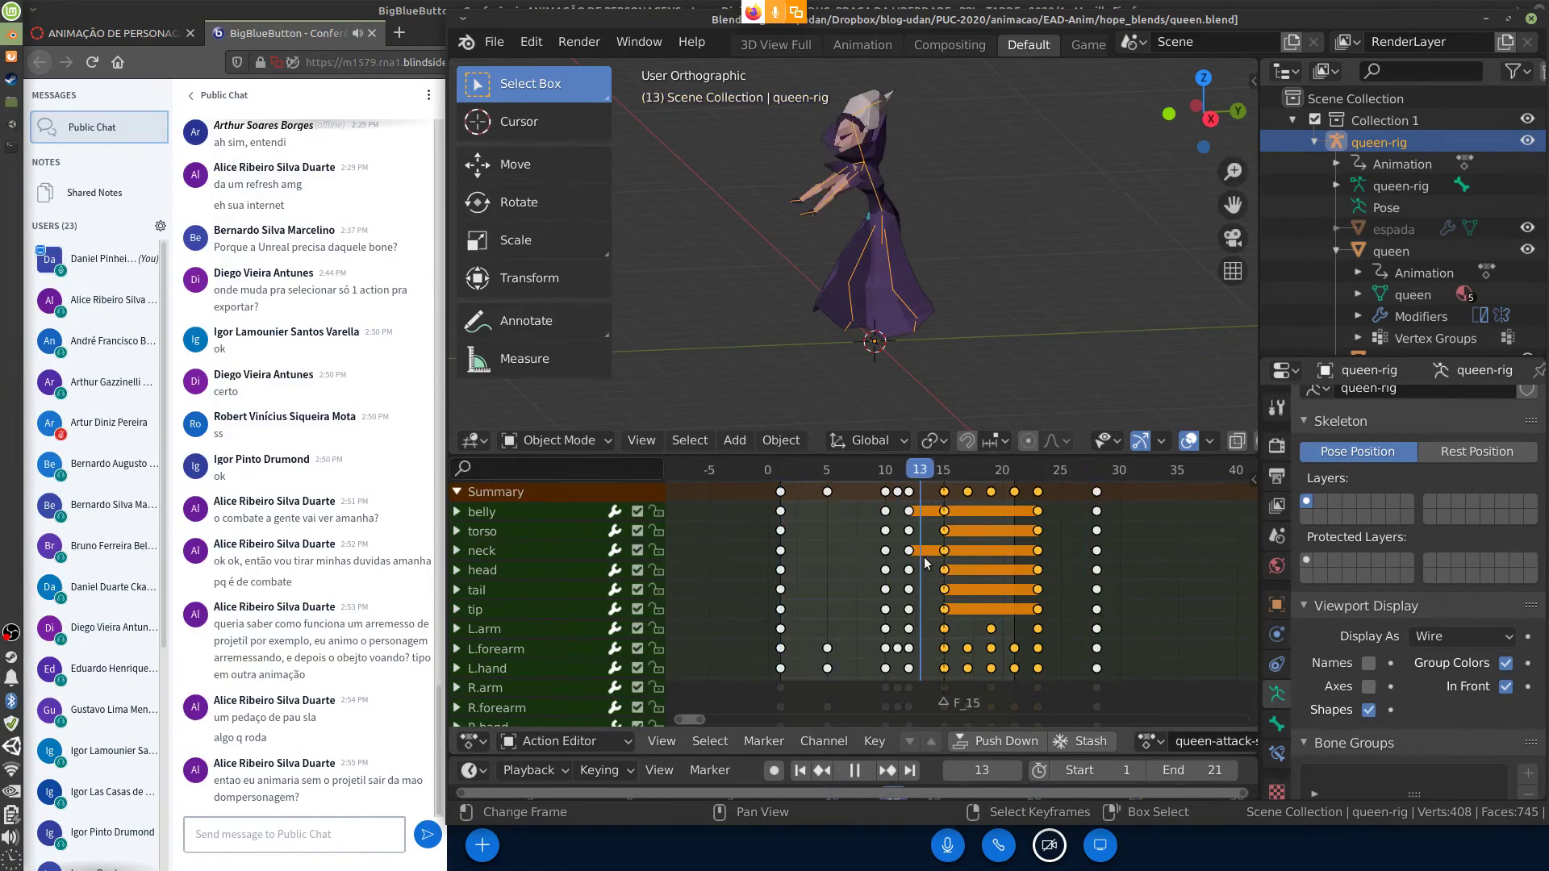
pyautogui.press('space')
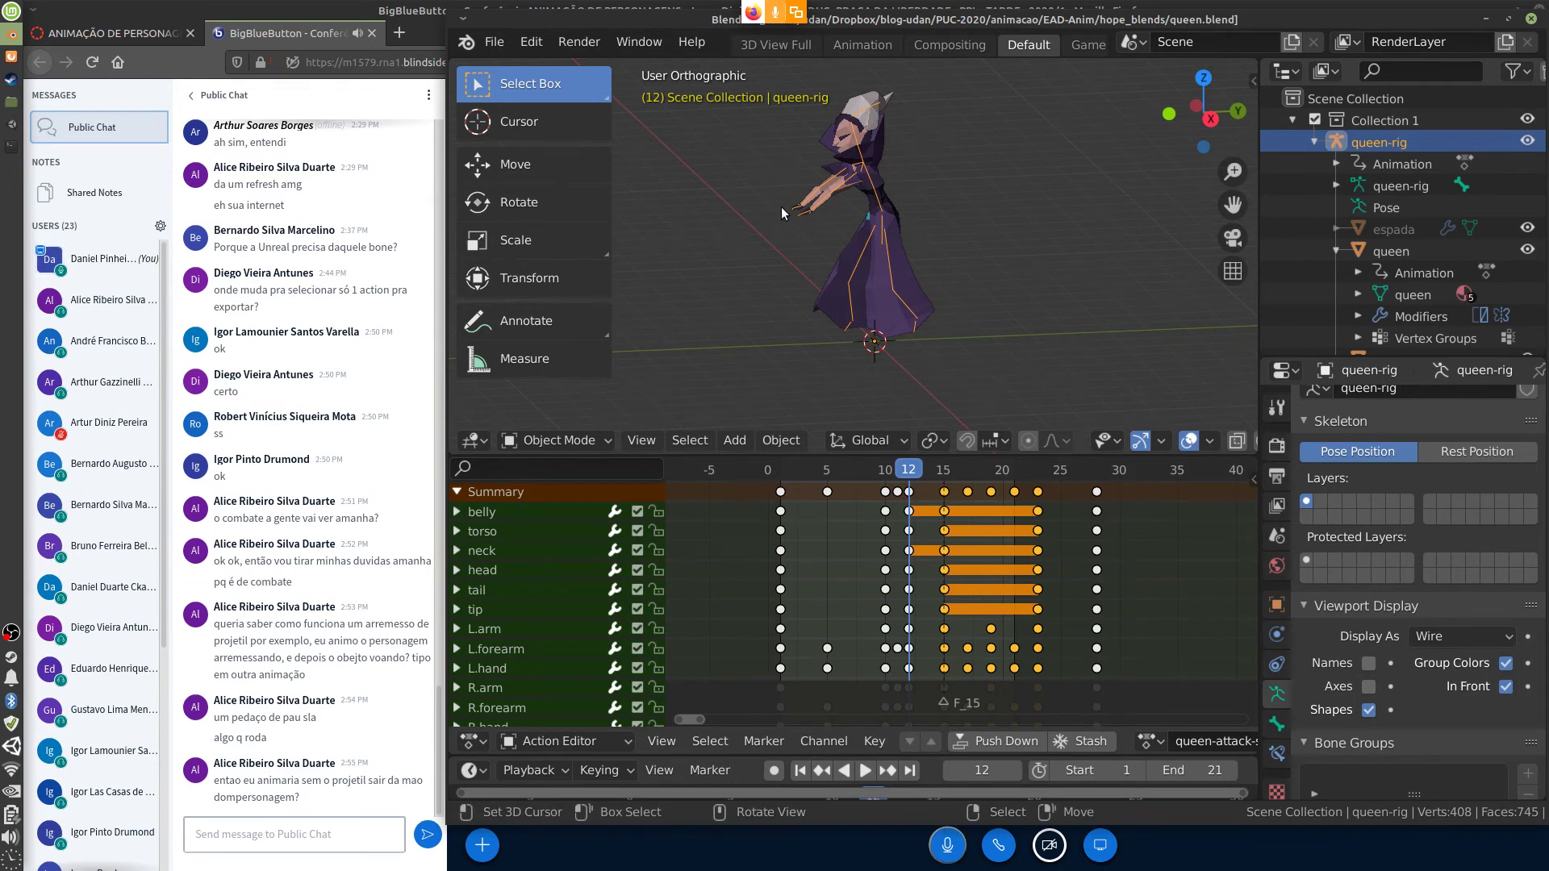
# Annotate a cross at the queen's hands and an arrow pointing forward along the projectile's path, and preview the playback
pyautogui.moveTo(773, 187); pyautogui.dragTo(791, 238)
pyautogui.press('space')
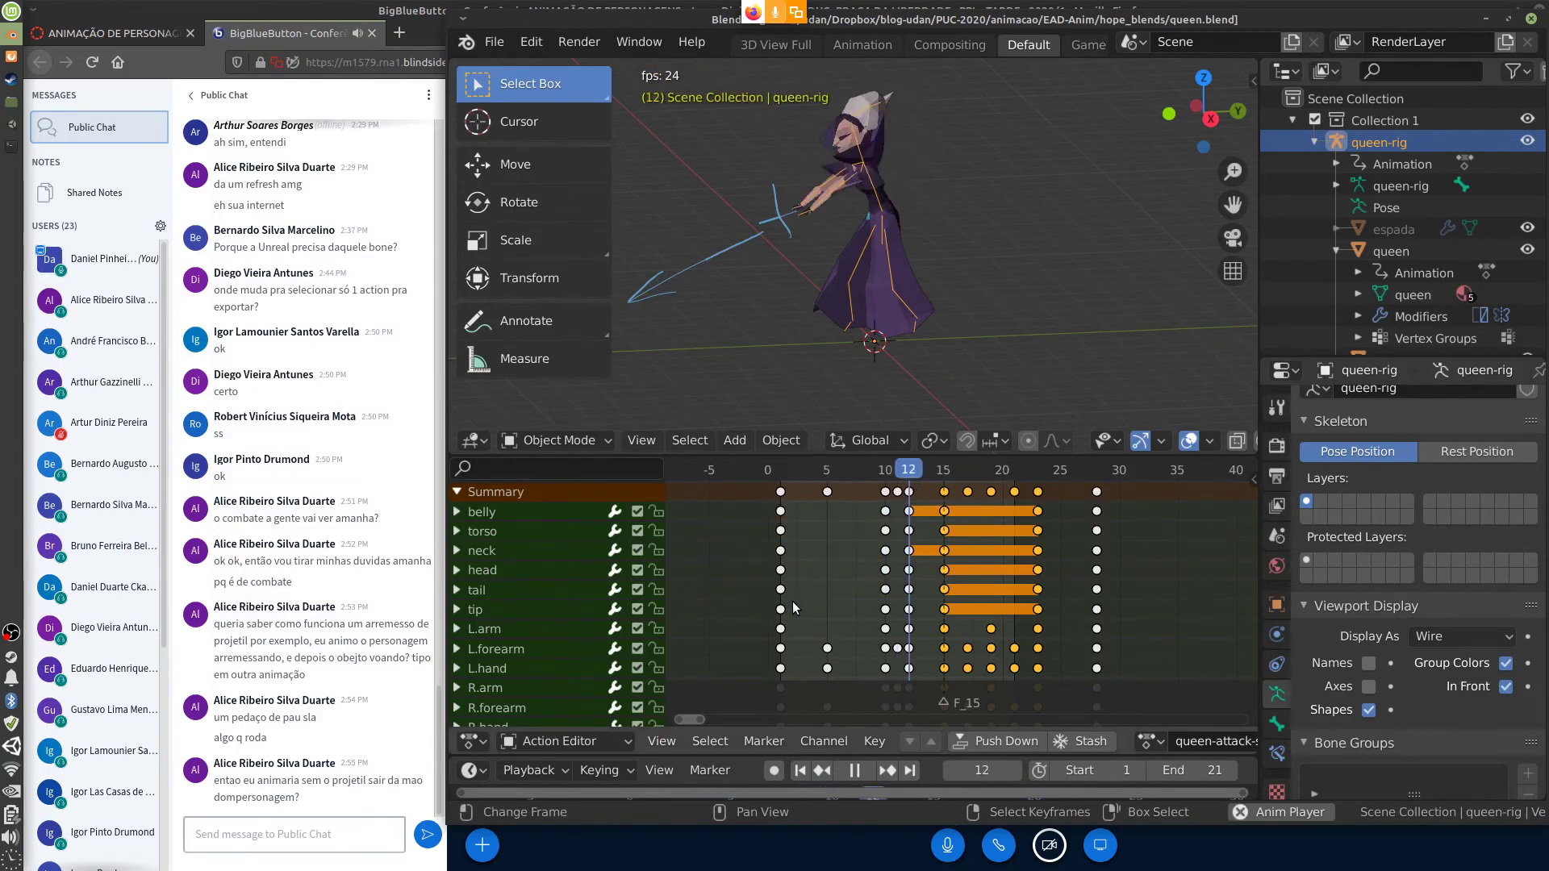
pyautogui.press('Escape')
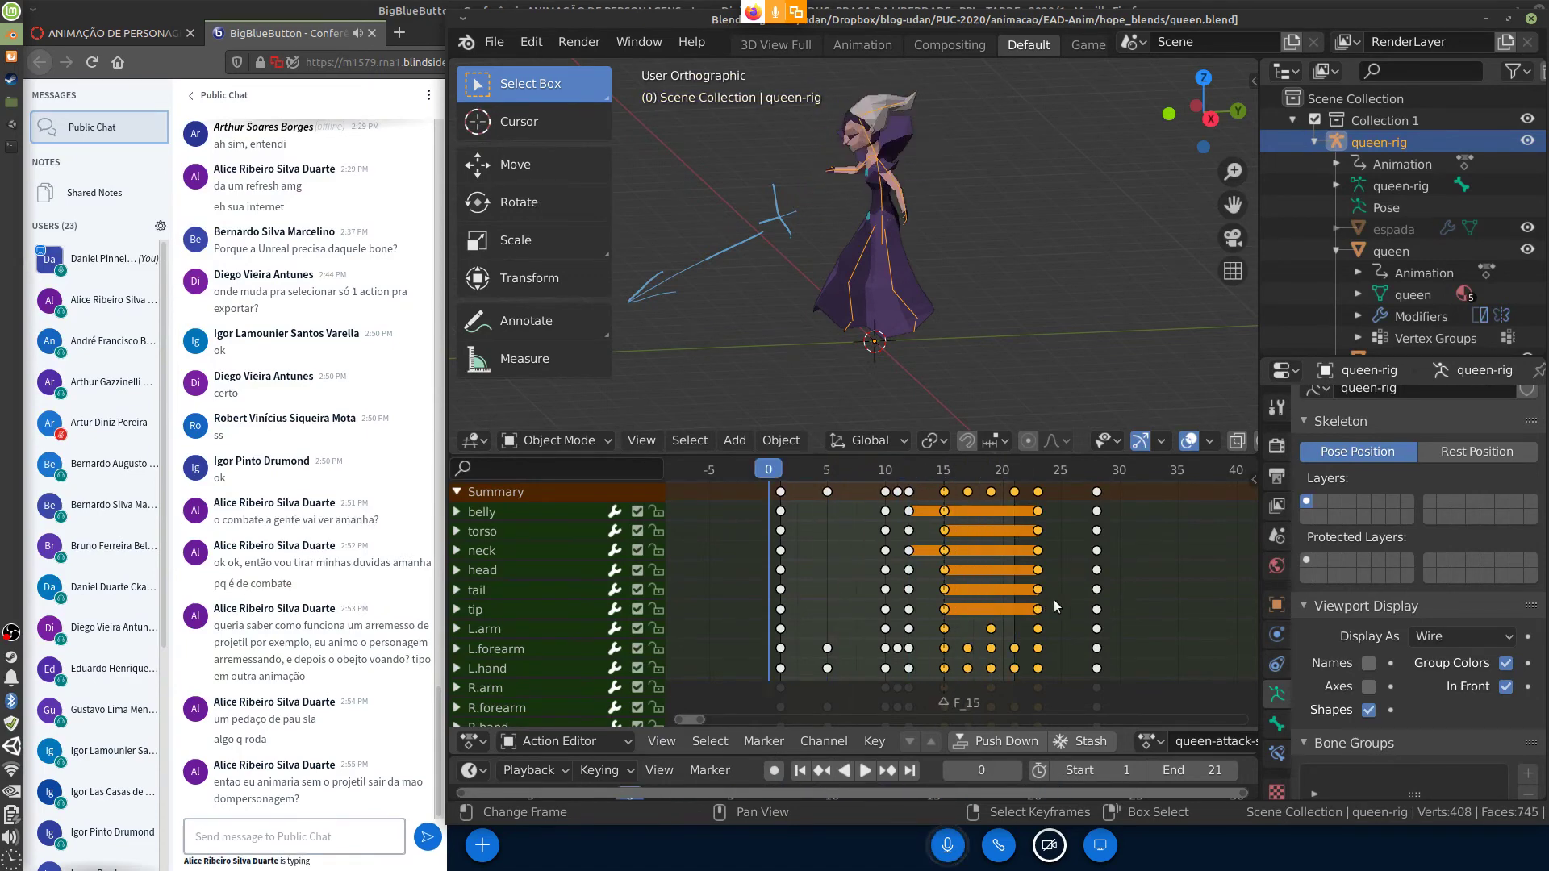
# Set the preview range to the action's keyframes, ending at frame 28, and play and scrub through the attack
pyautogui.hotkey('ctrl', 'alt', 'p')
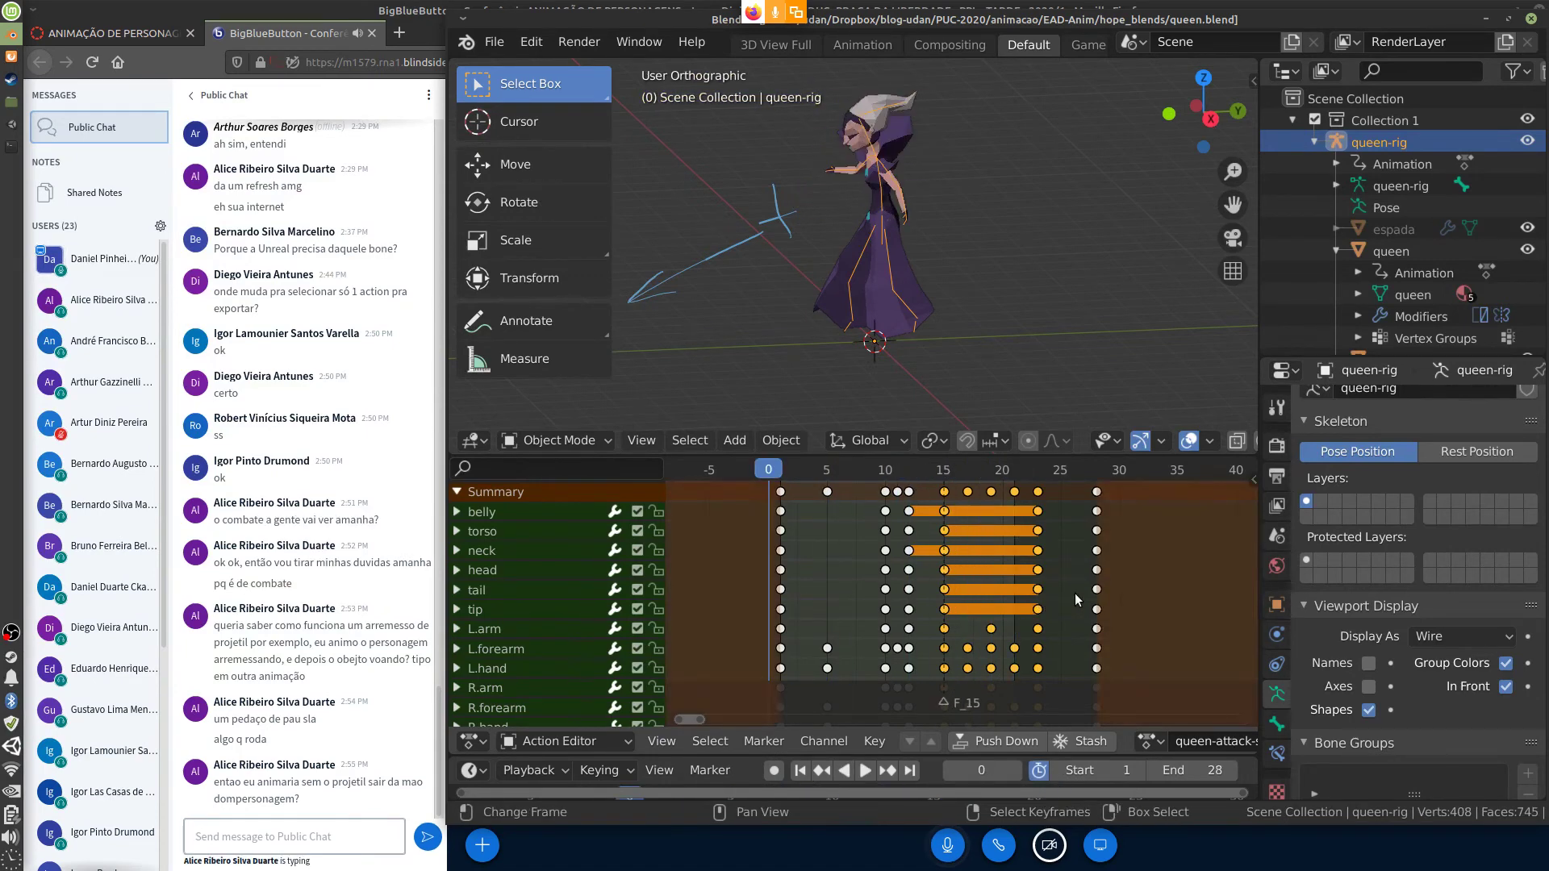
pyautogui.press('space')
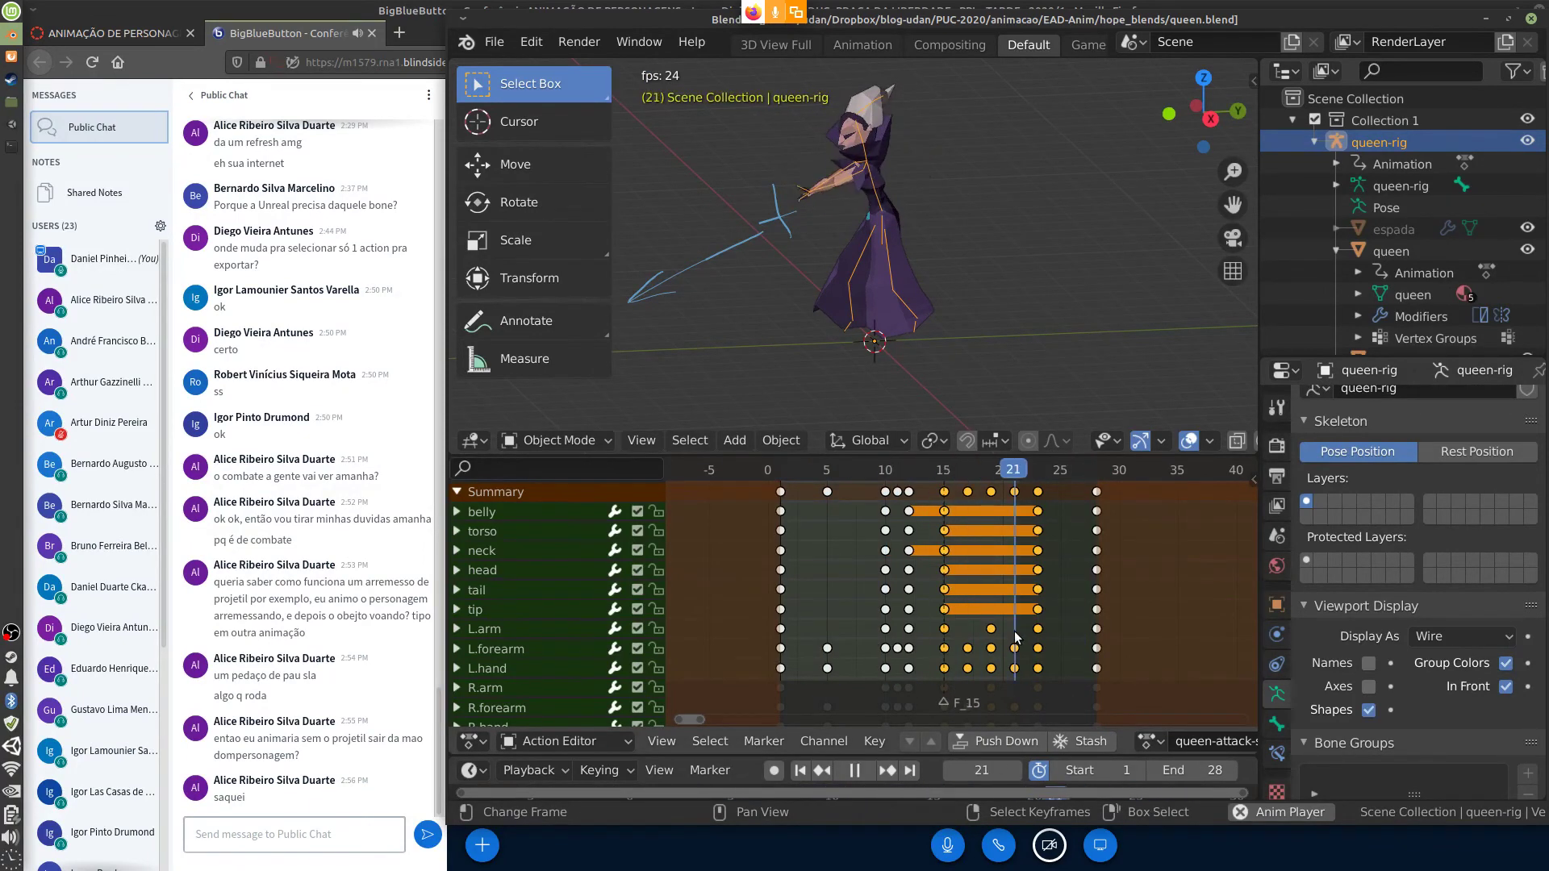
pyautogui.press('Escape')
pyautogui.press('space')
pyautogui.click(980, 557)
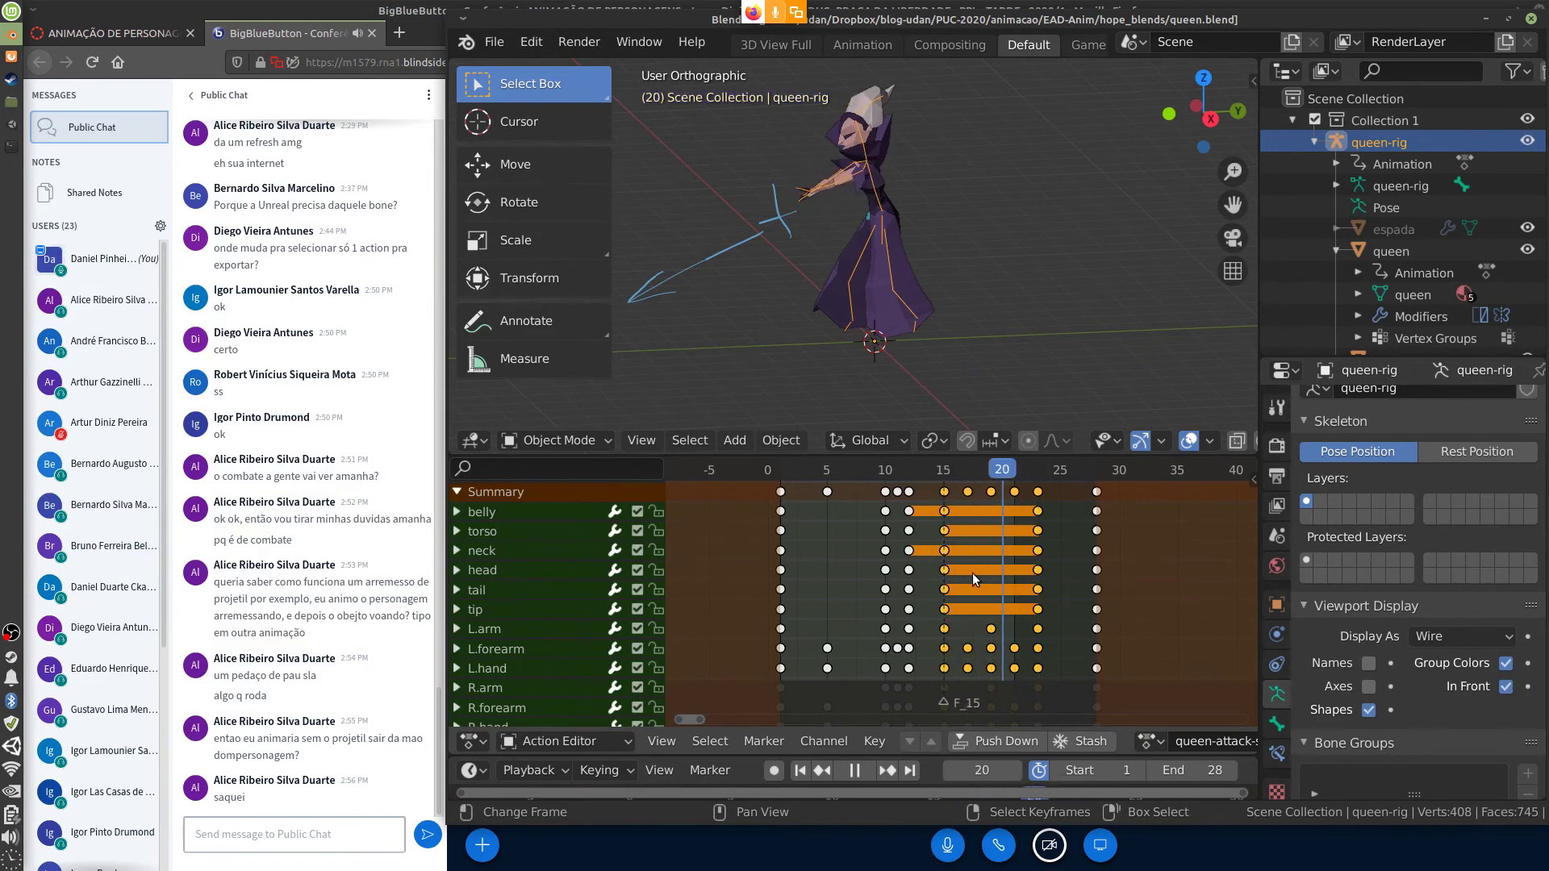
pyautogui.moveTo(973, 577); pyautogui.dragTo(777, 594)
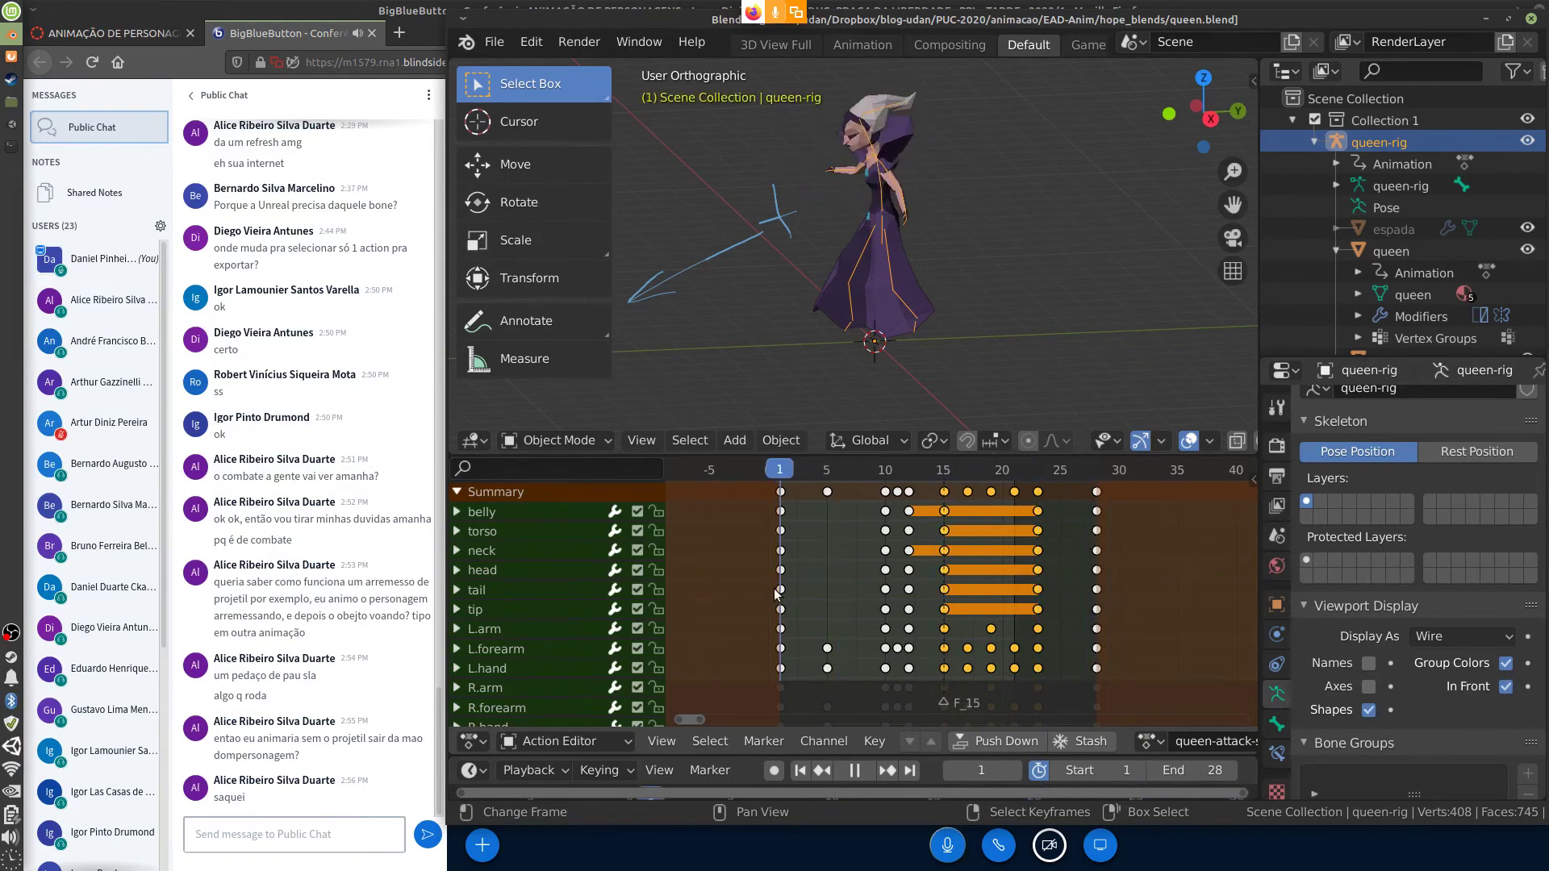
# Look through the viewport sidebar for the Annotations layer settings, and hide the sidebar again
pyautogui.click(1252, 81)
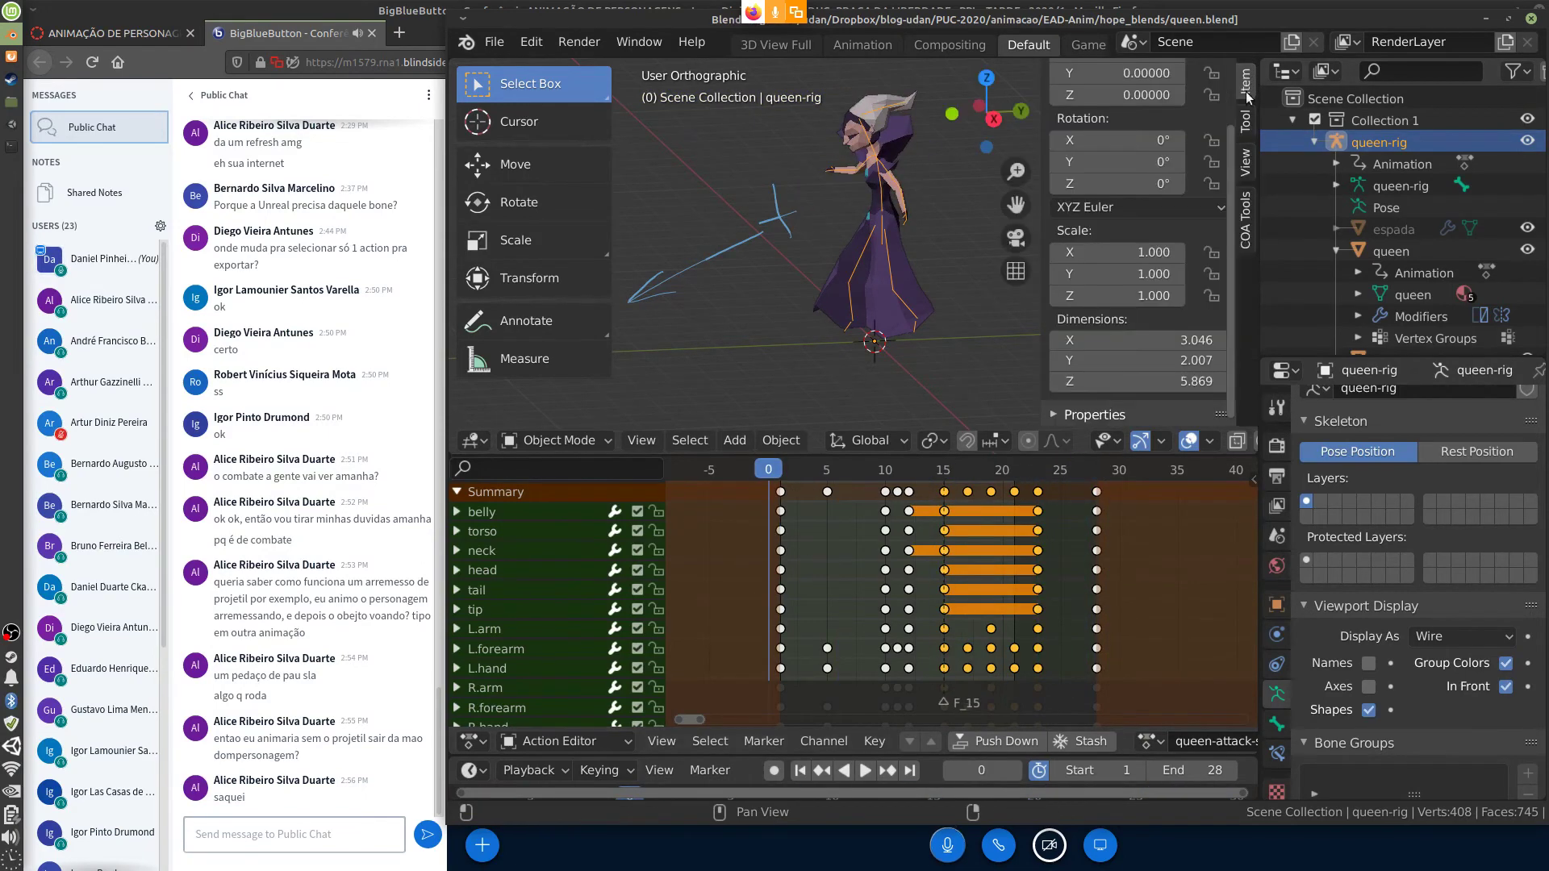
pyautogui.click(1247, 123)
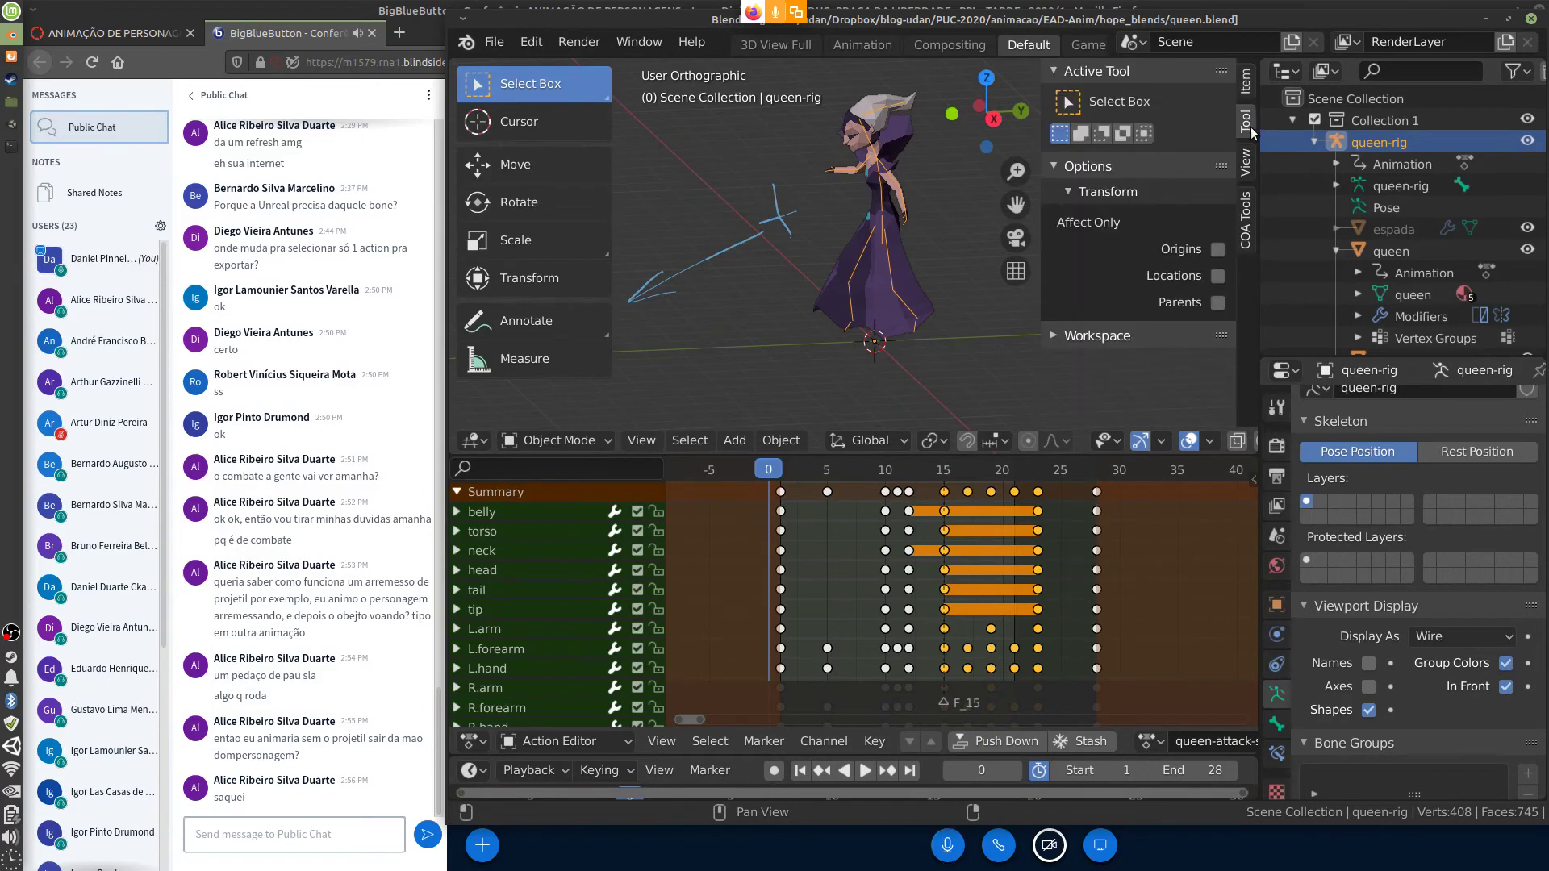
pyautogui.click(1247, 81)
pyautogui.scroll(-5, 1233, 245)
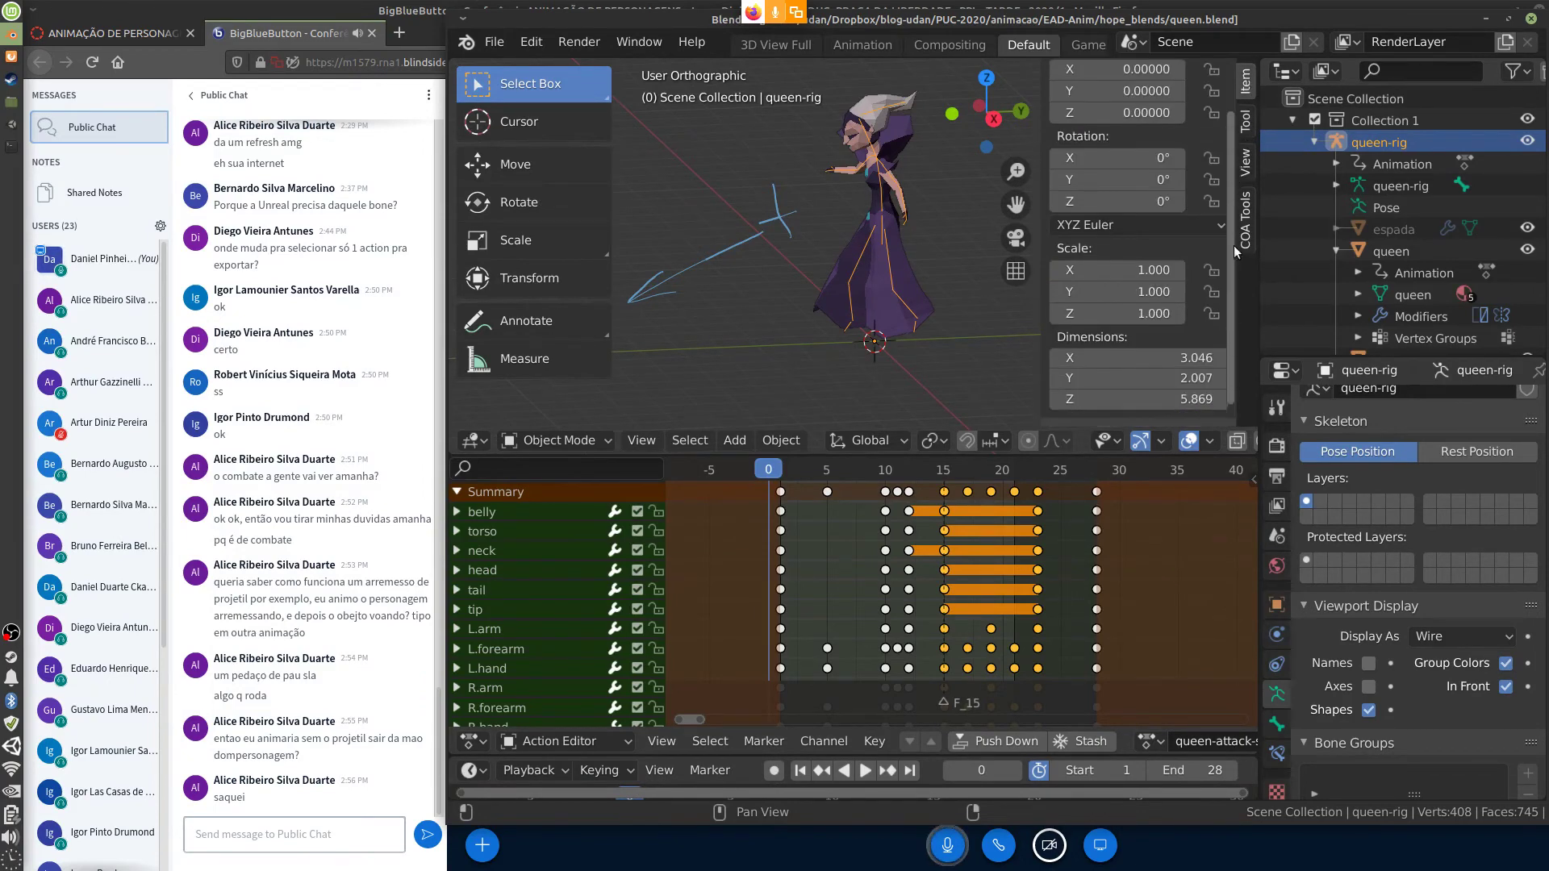
pyautogui.scroll(5, 1237, 289)
pyautogui.click(1246, 163)
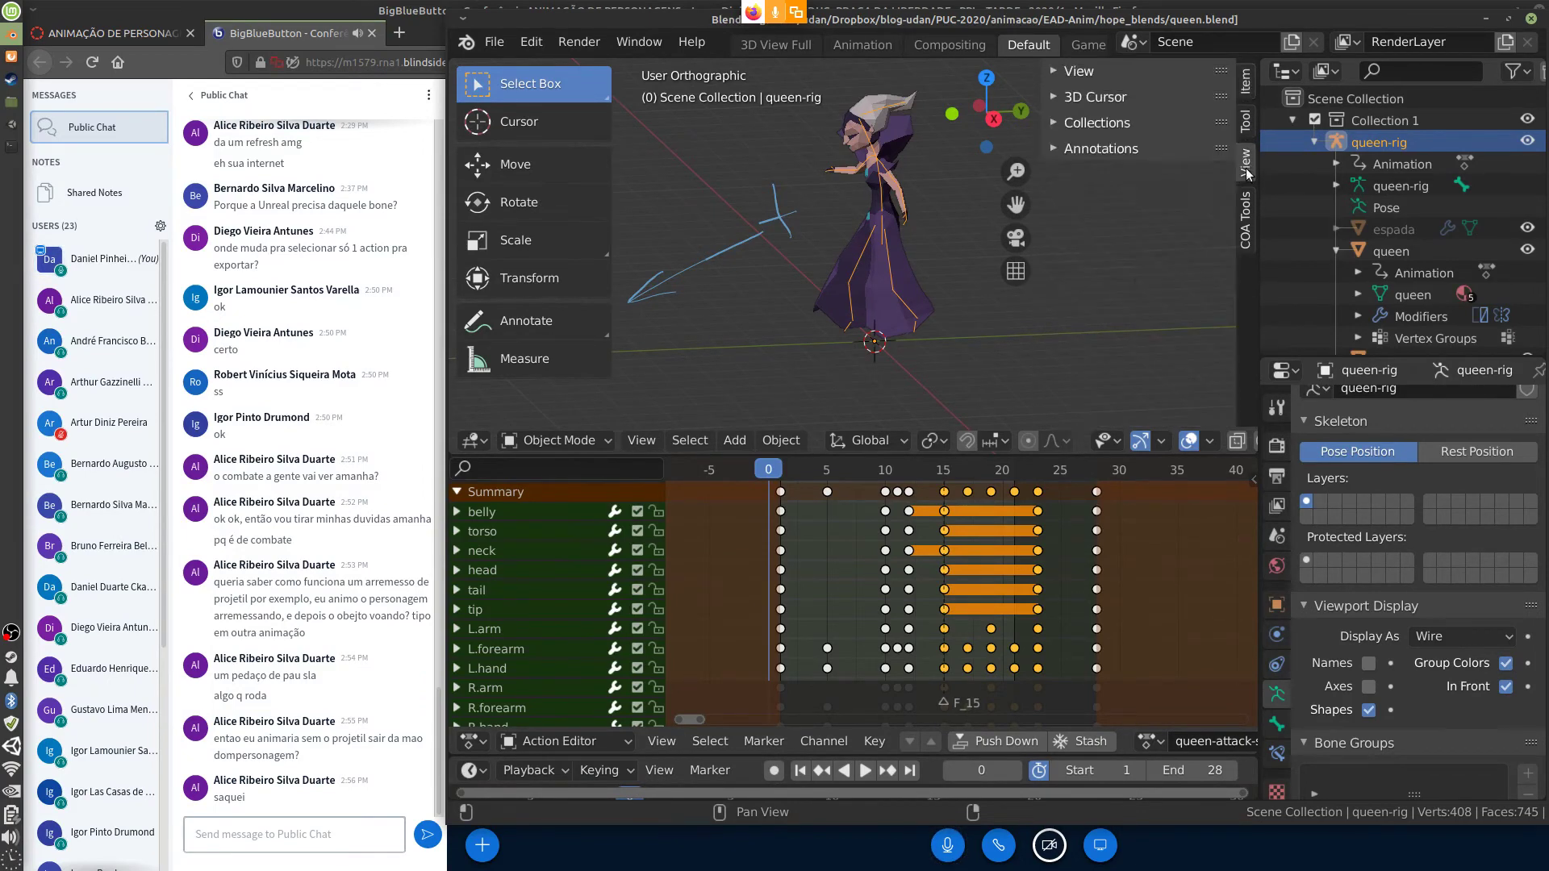
pyautogui.click(1134, 150)
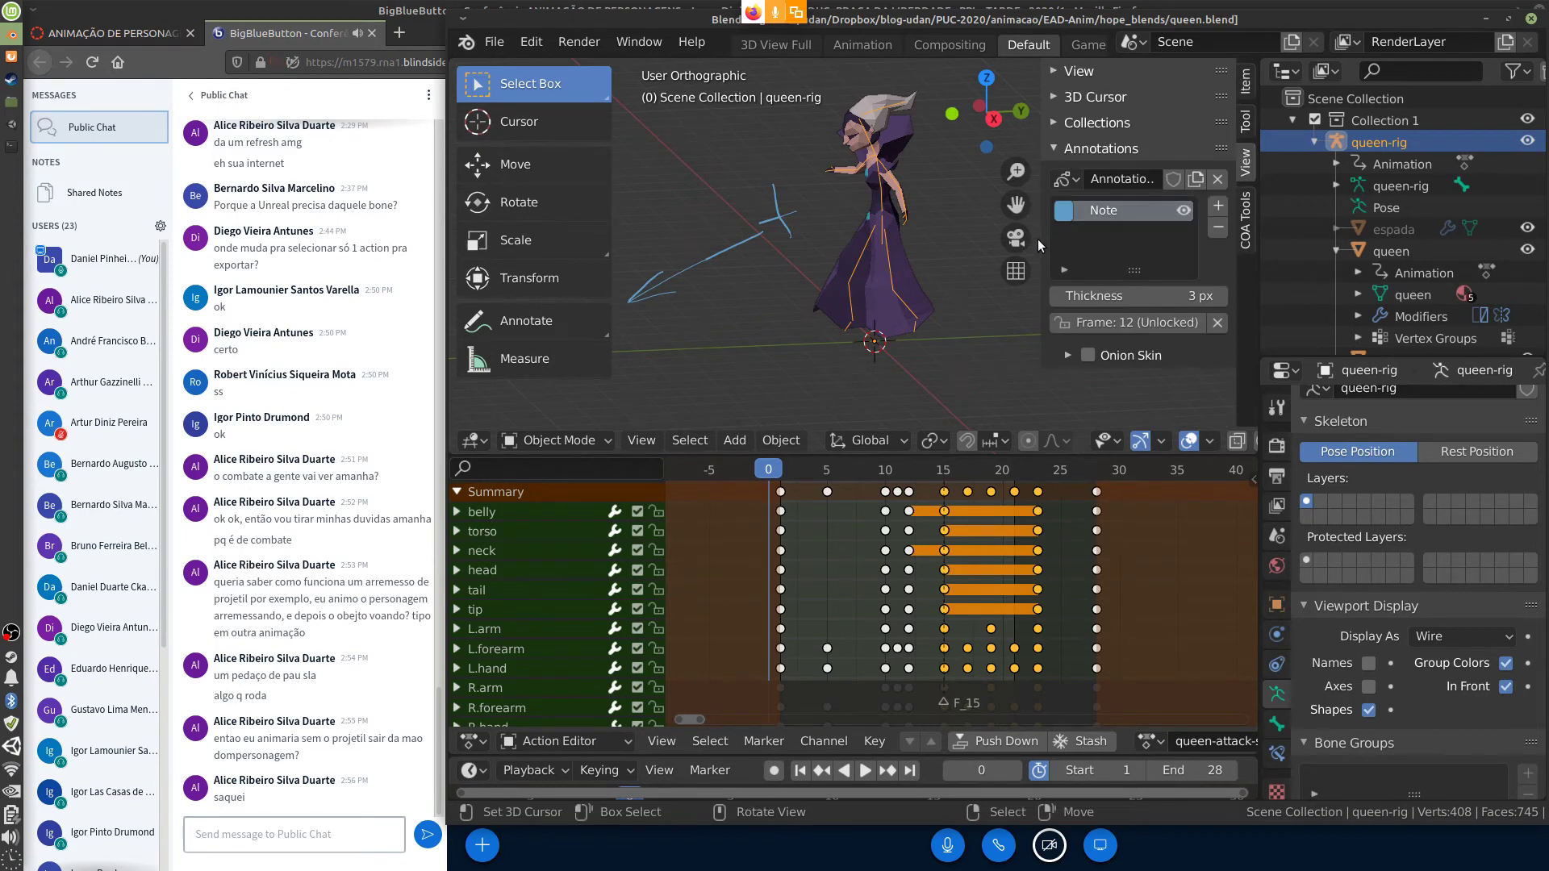
pyautogui.moveTo(1044, 237); pyautogui.dragTo(1242, 355)
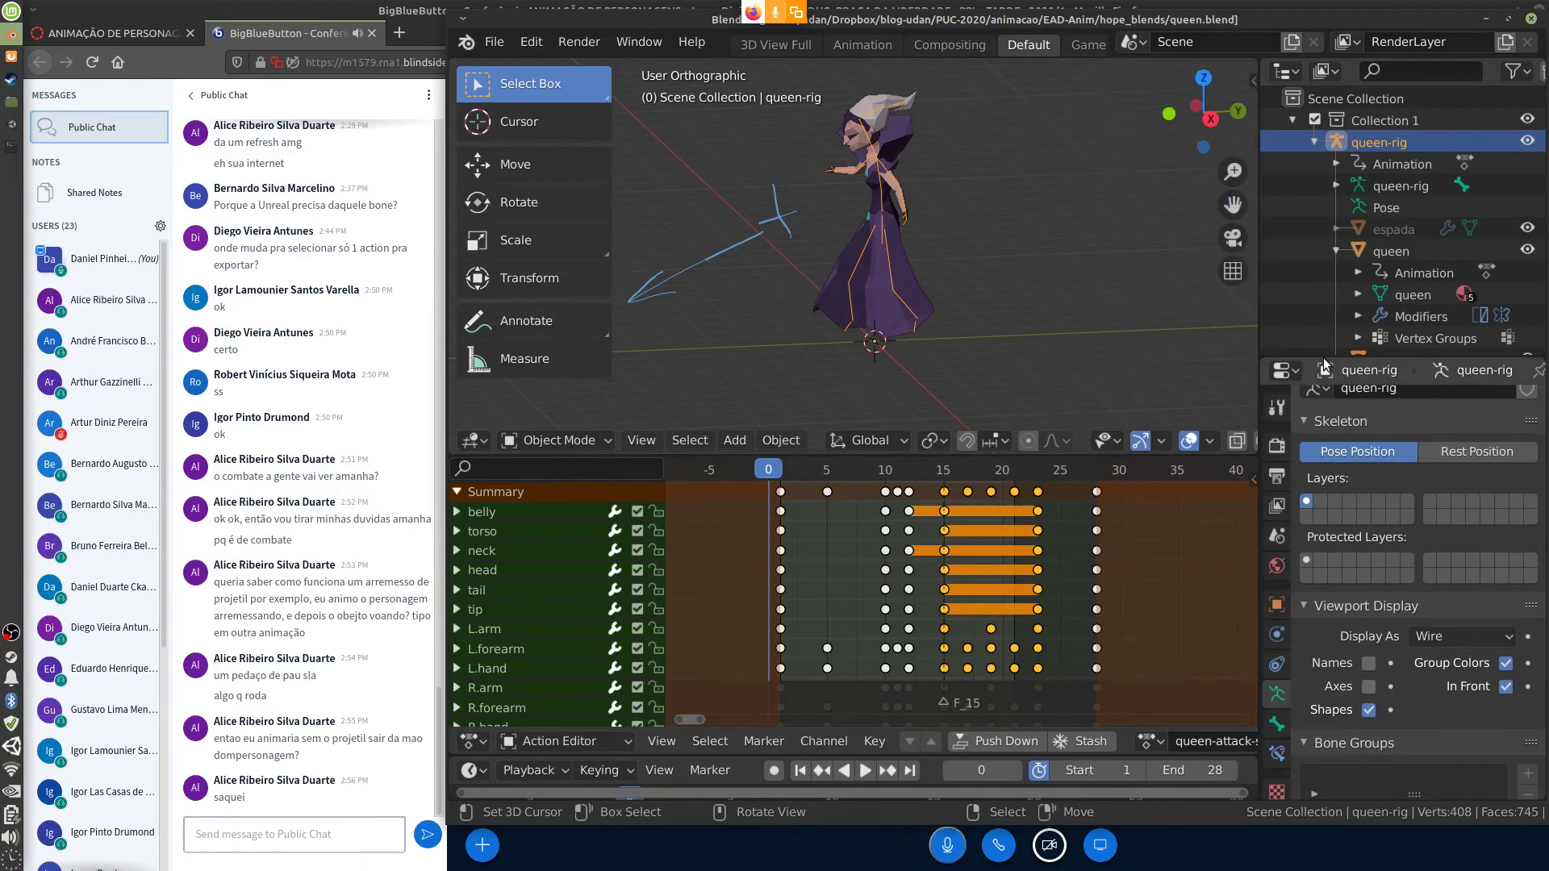
# Switch the Action Editor to Grease Pencil mode and preview the attack against the annotation keyframes
pyautogui.click(560, 447)
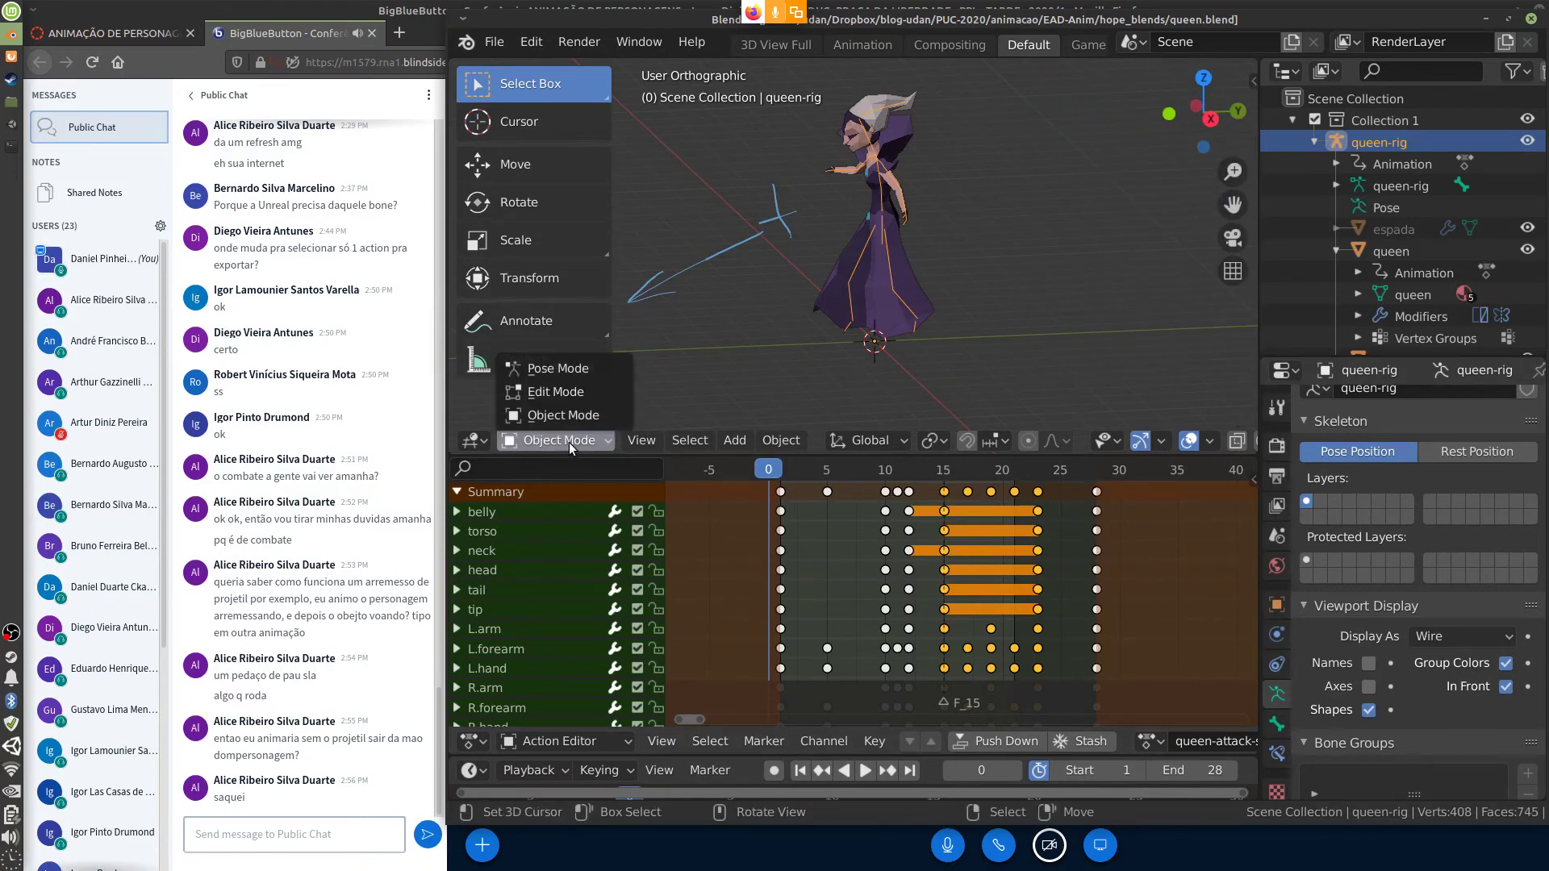
pyautogui.click(534, 448)
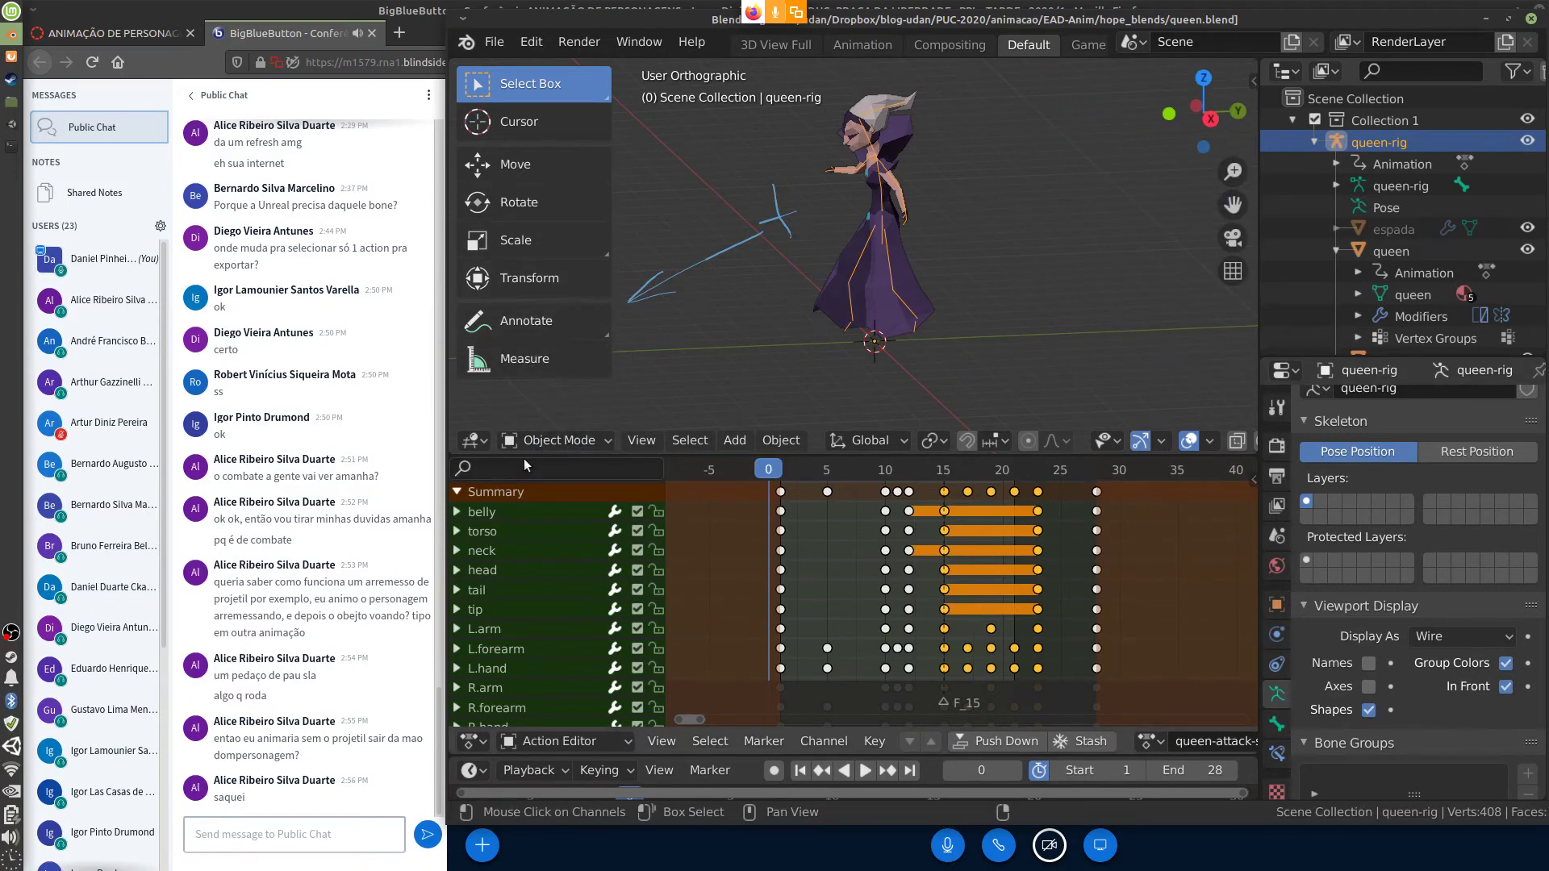
pyautogui.click(548, 742)
pyautogui.click(594, 653)
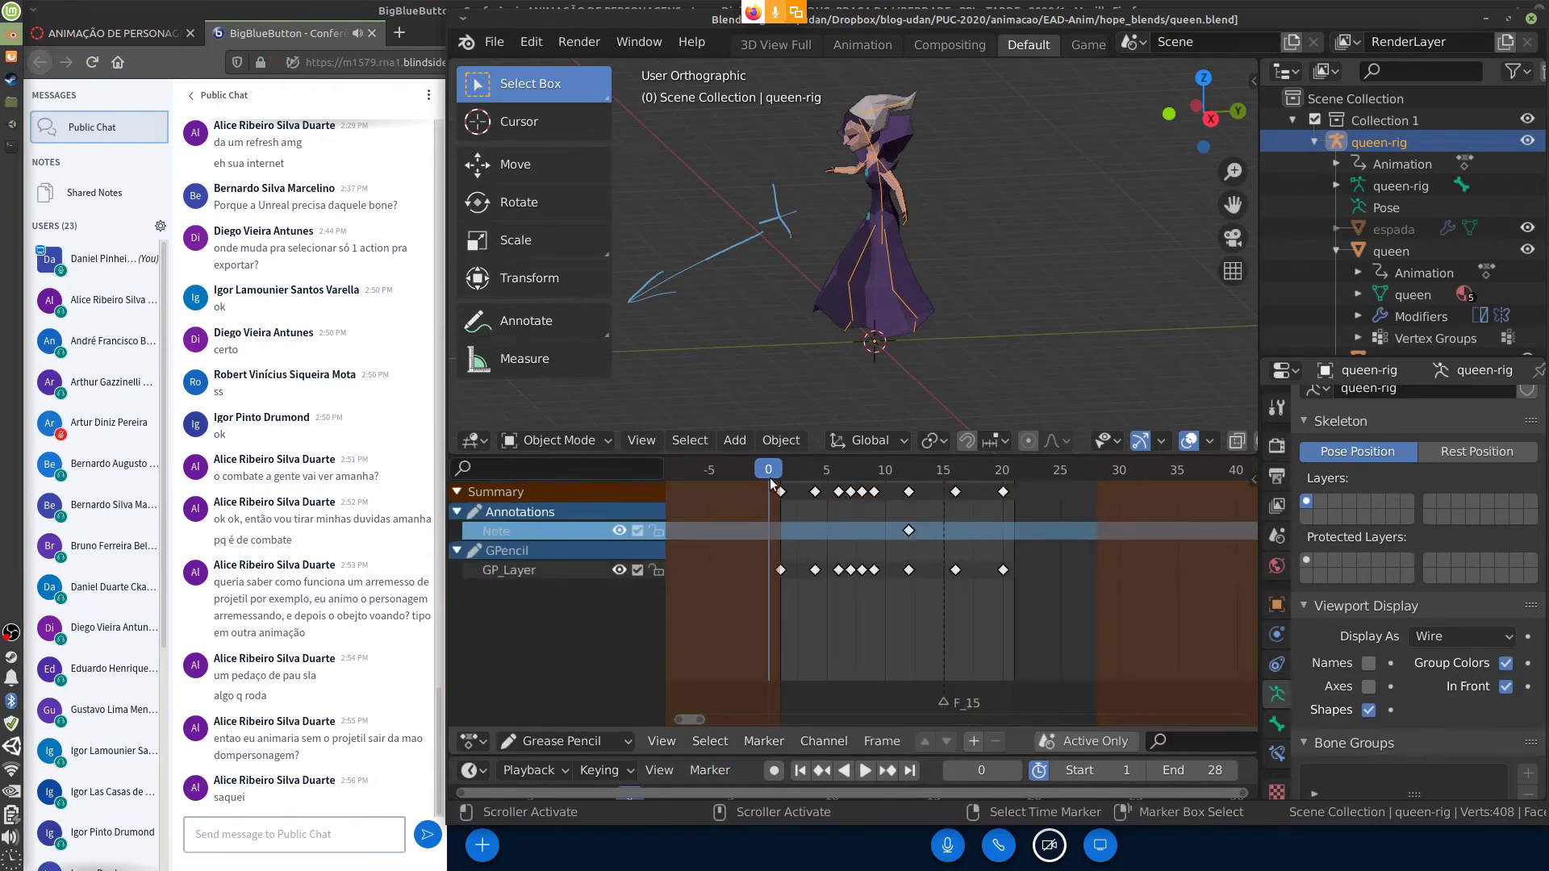
pyautogui.press('space')
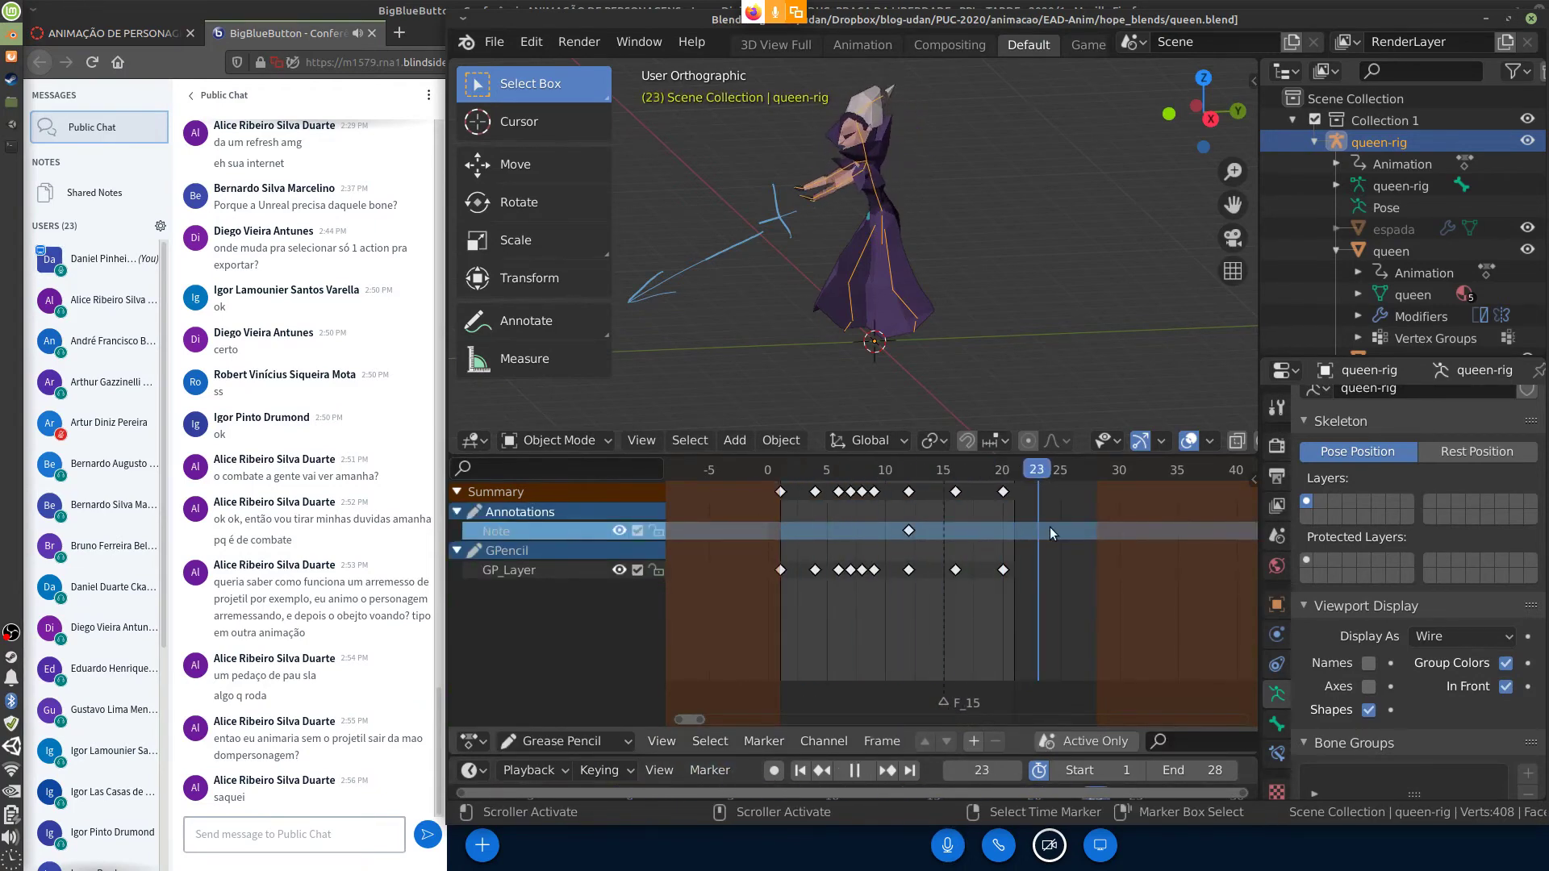
pyautogui.press('Escape')
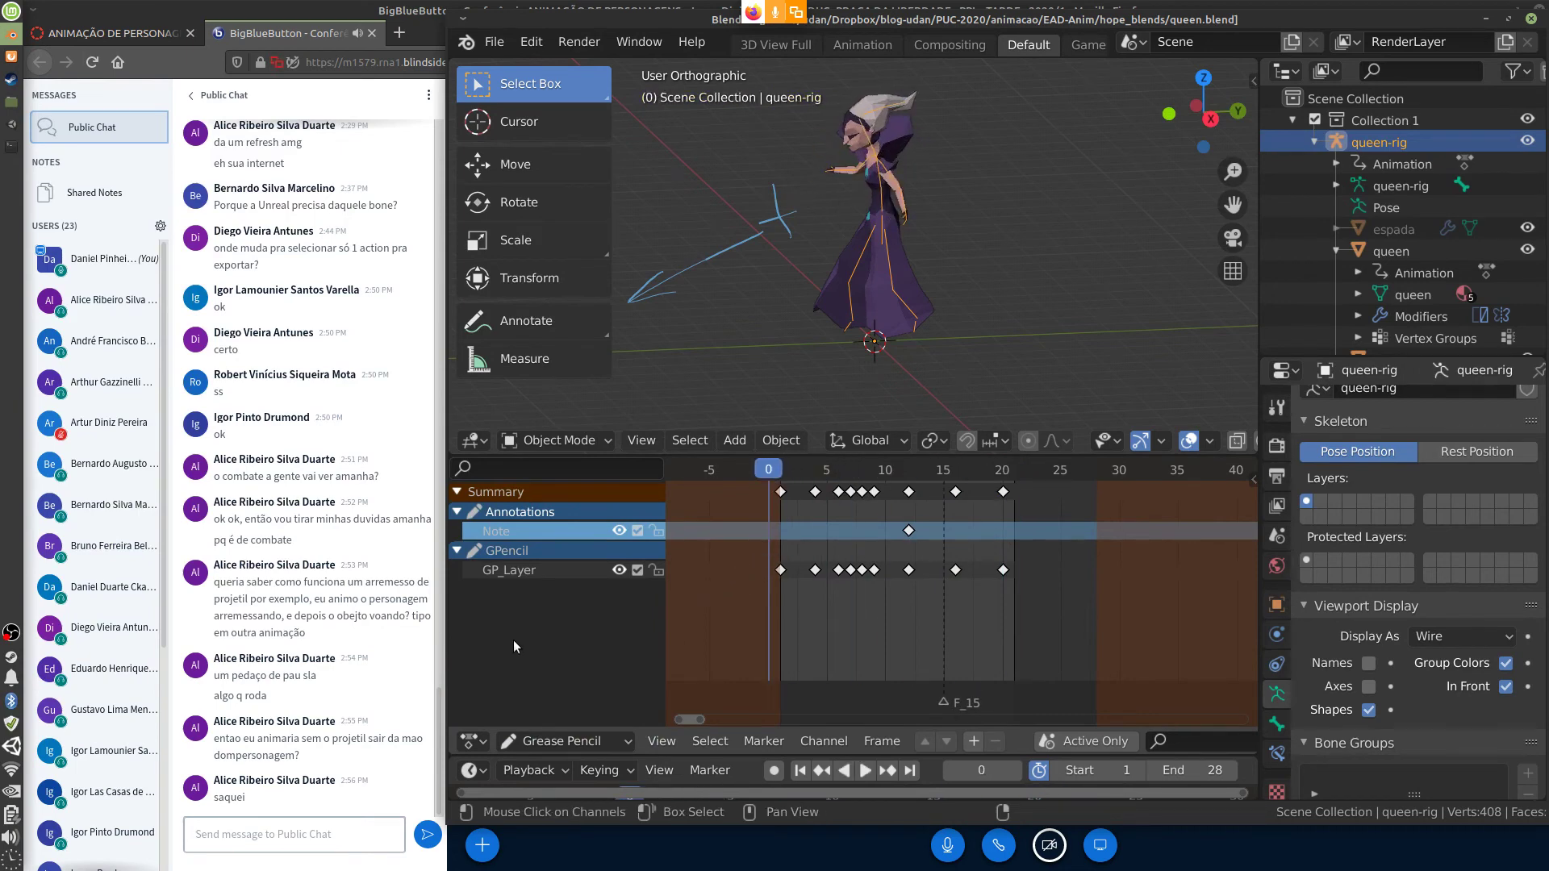
# Select the GP_Layer channel and replay the attack with the annotation, moving the playhead to the start
pyautogui.click(562, 569)
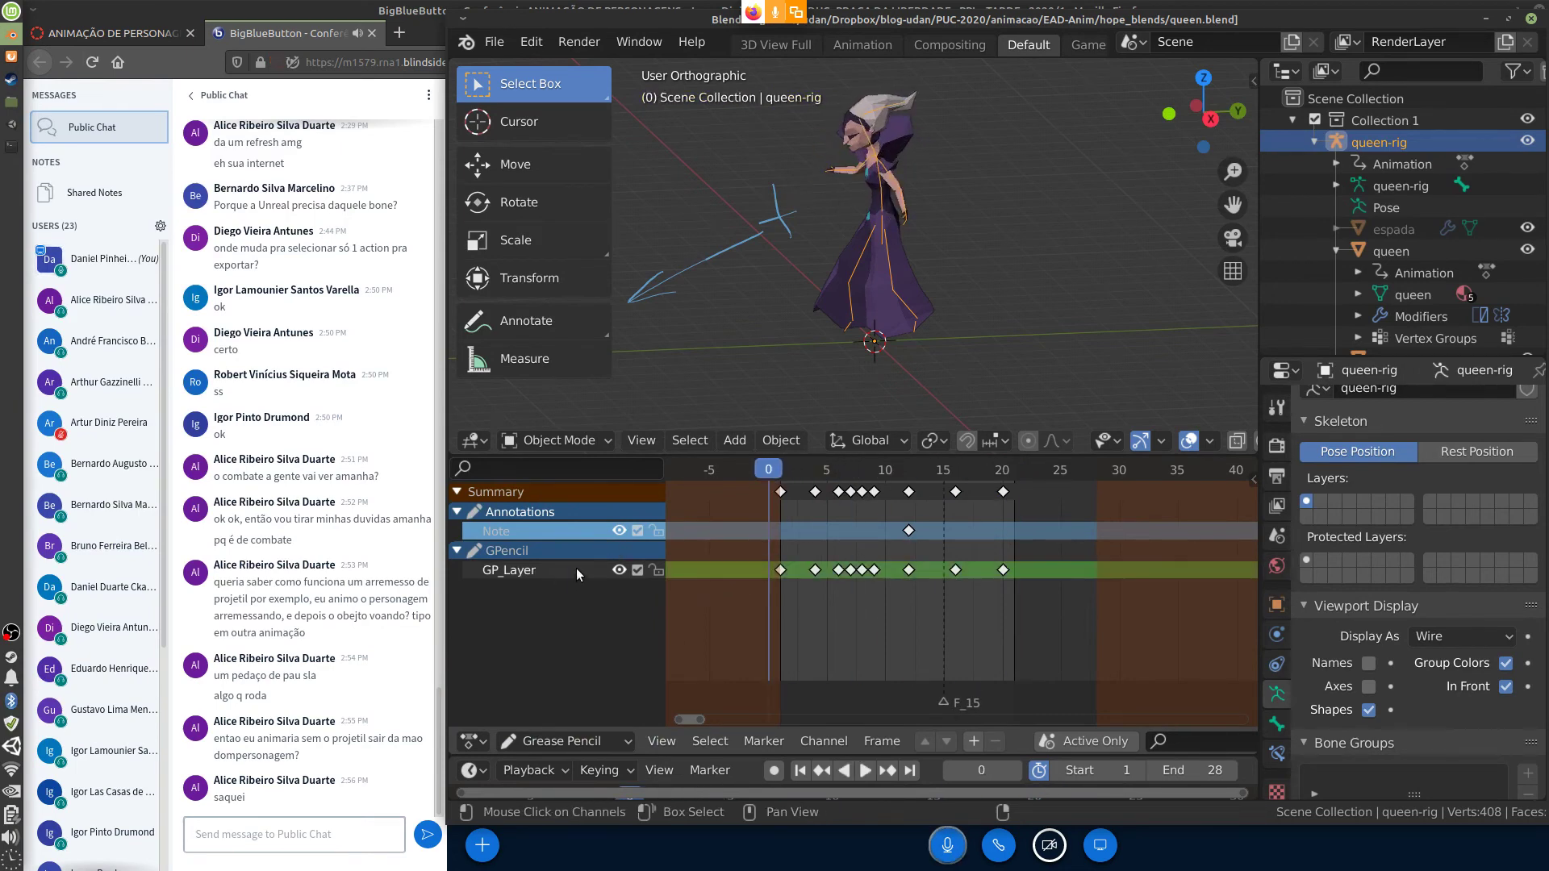
pyautogui.press('space')
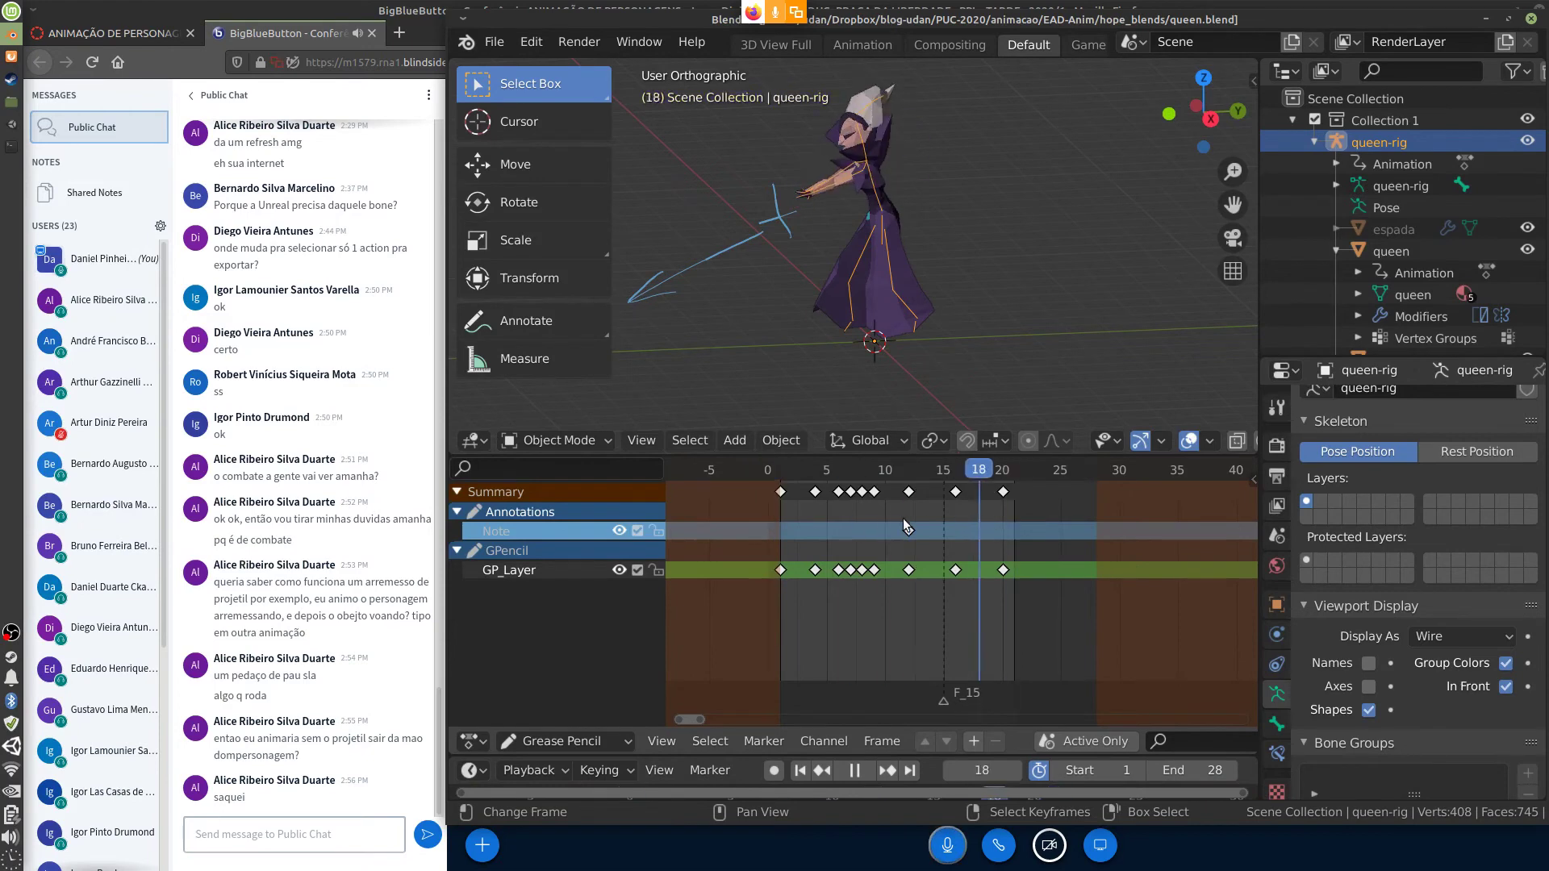
pyautogui.press('Escape')
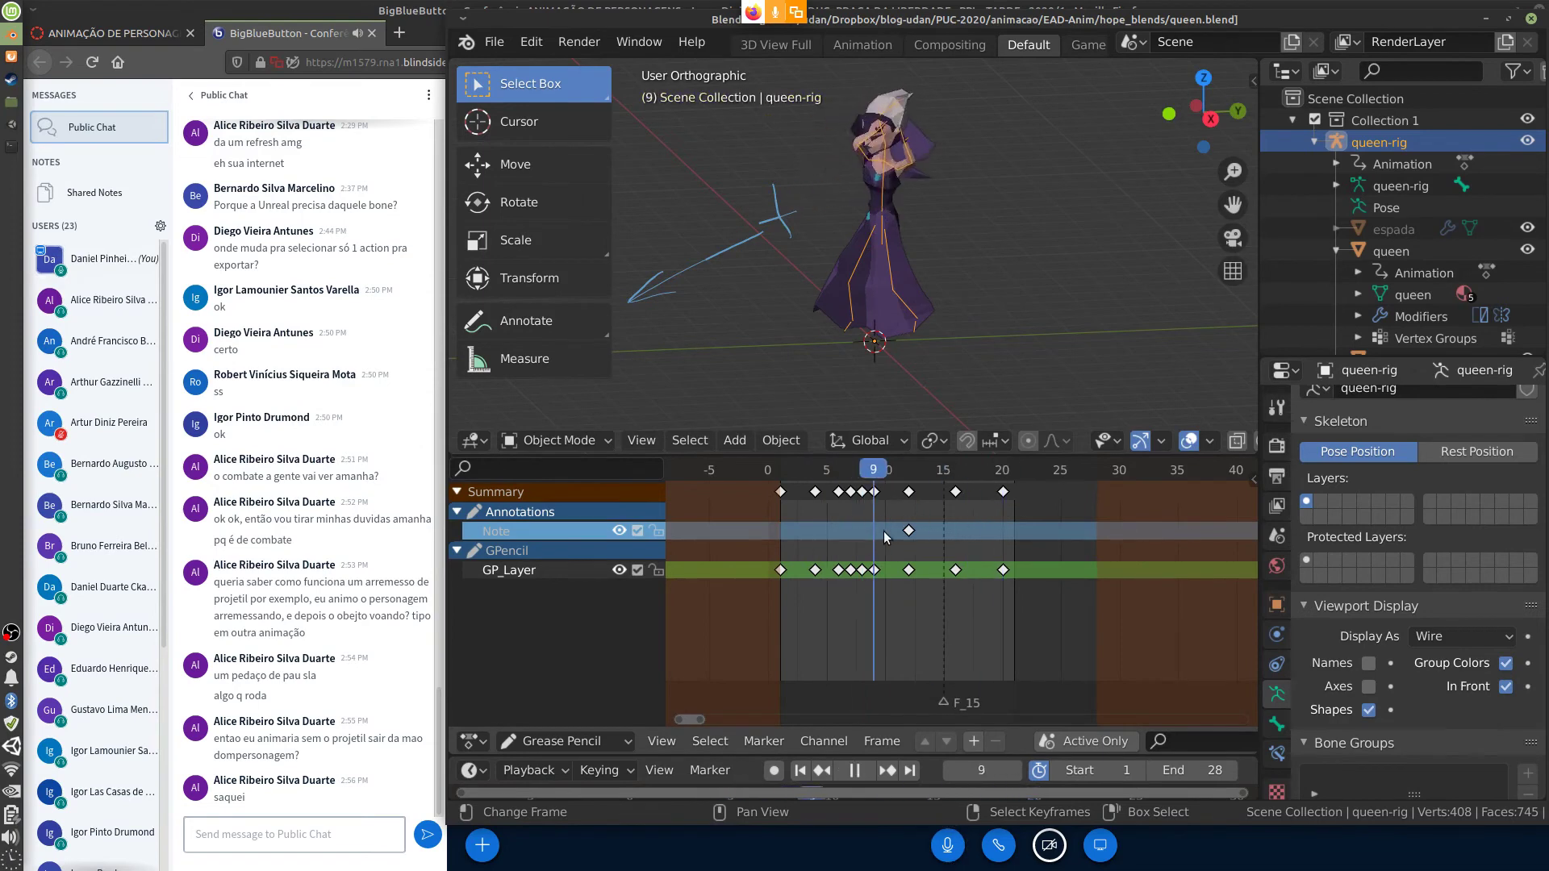
pyautogui.click(787, 540)
pyautogui.press('space')
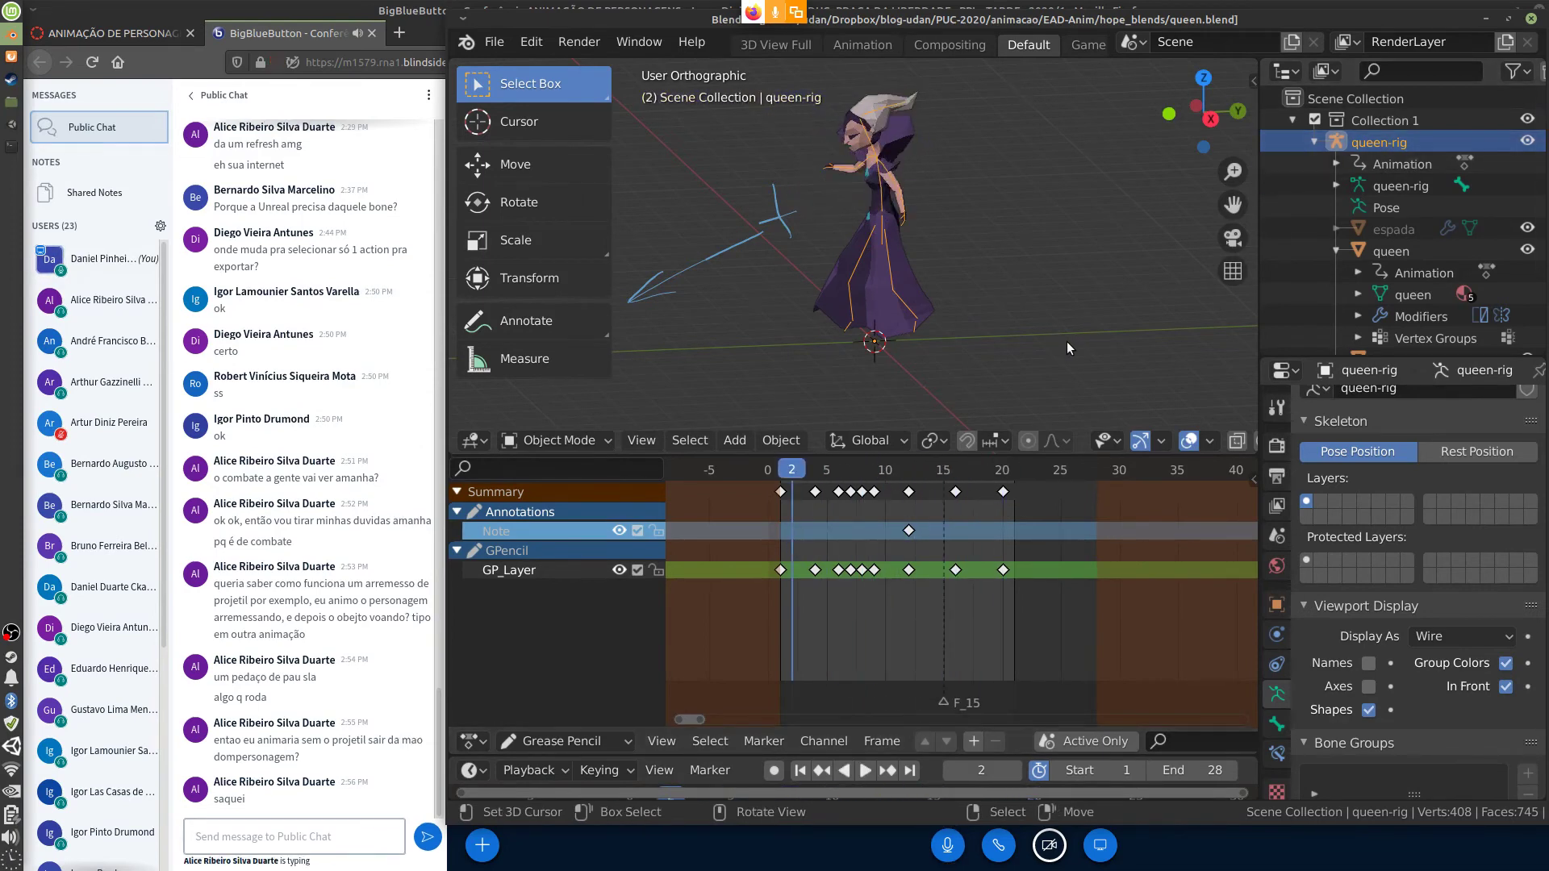
# Close the queen.blend window and launch Blender 2.79
pyautogui.click(1530, 19)
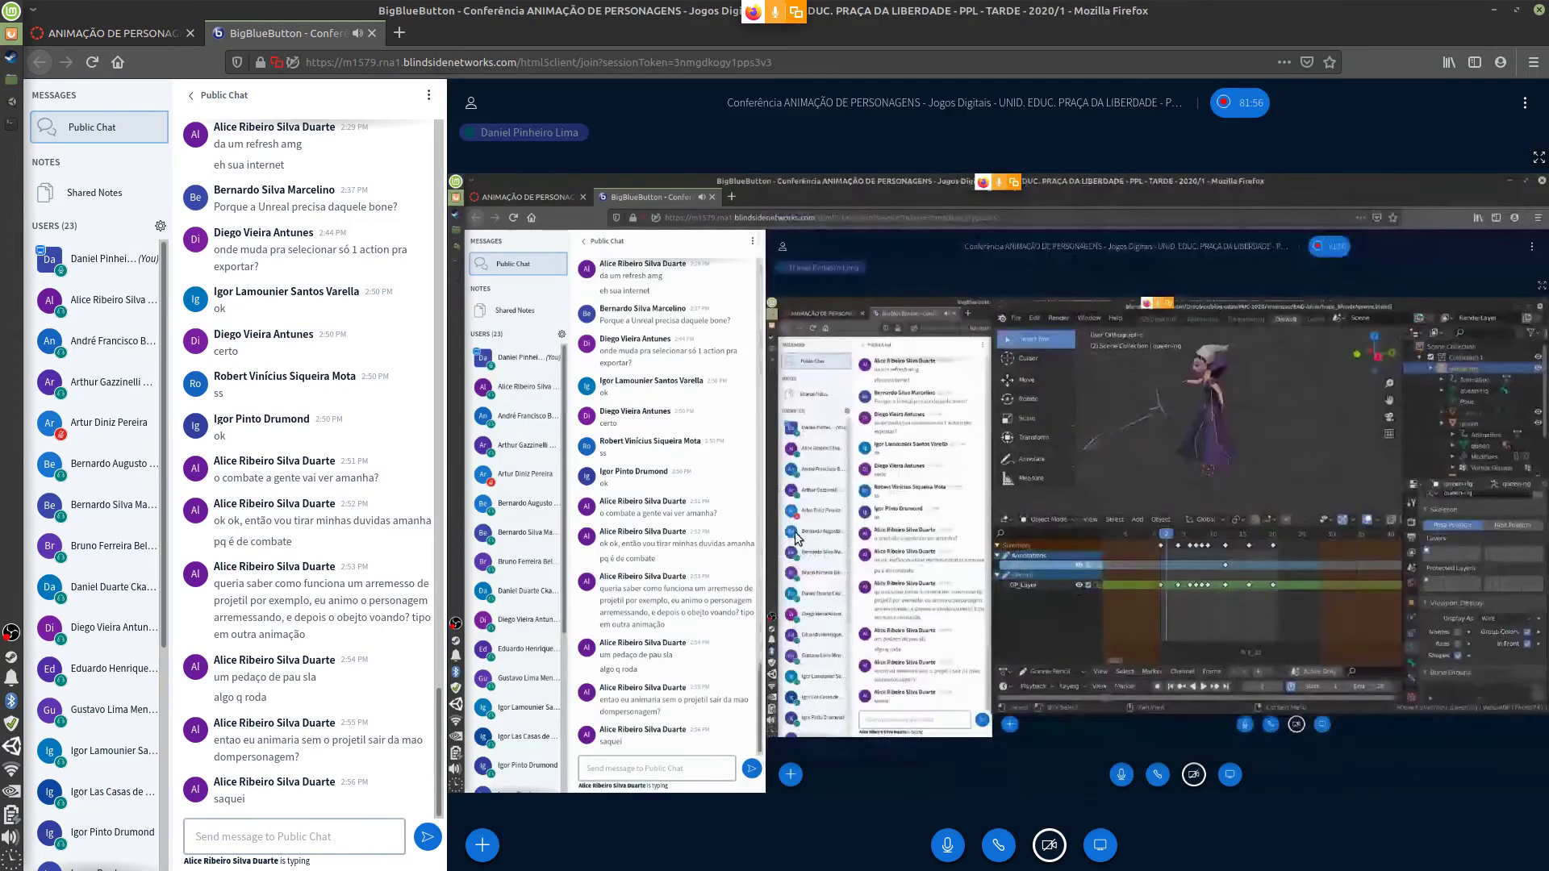
pyautogui.click(12, 11)
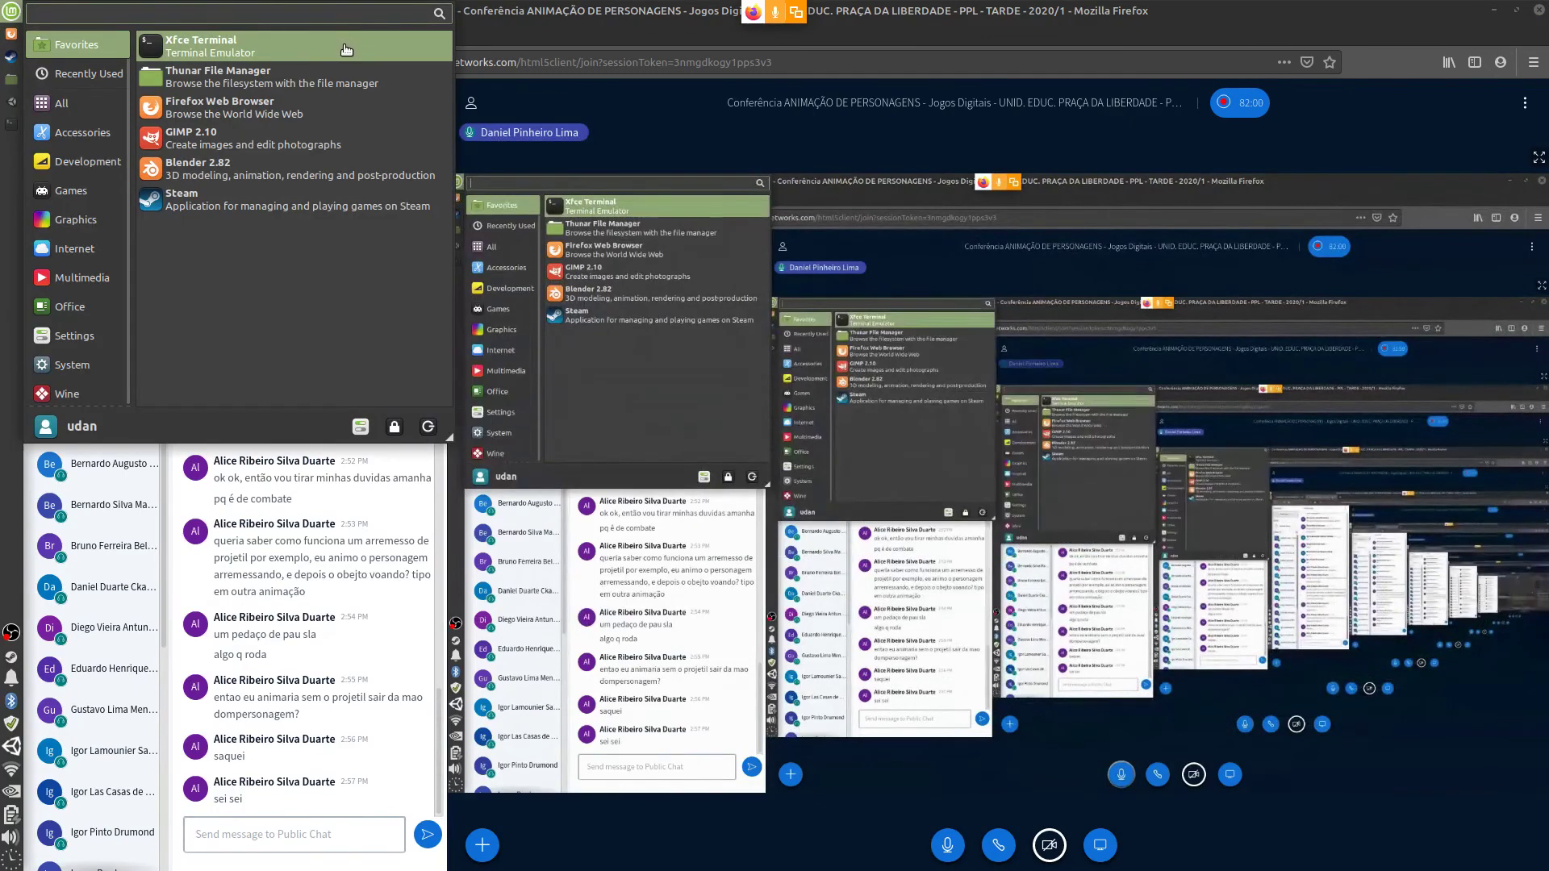
pyautogui.click(1099, 303)
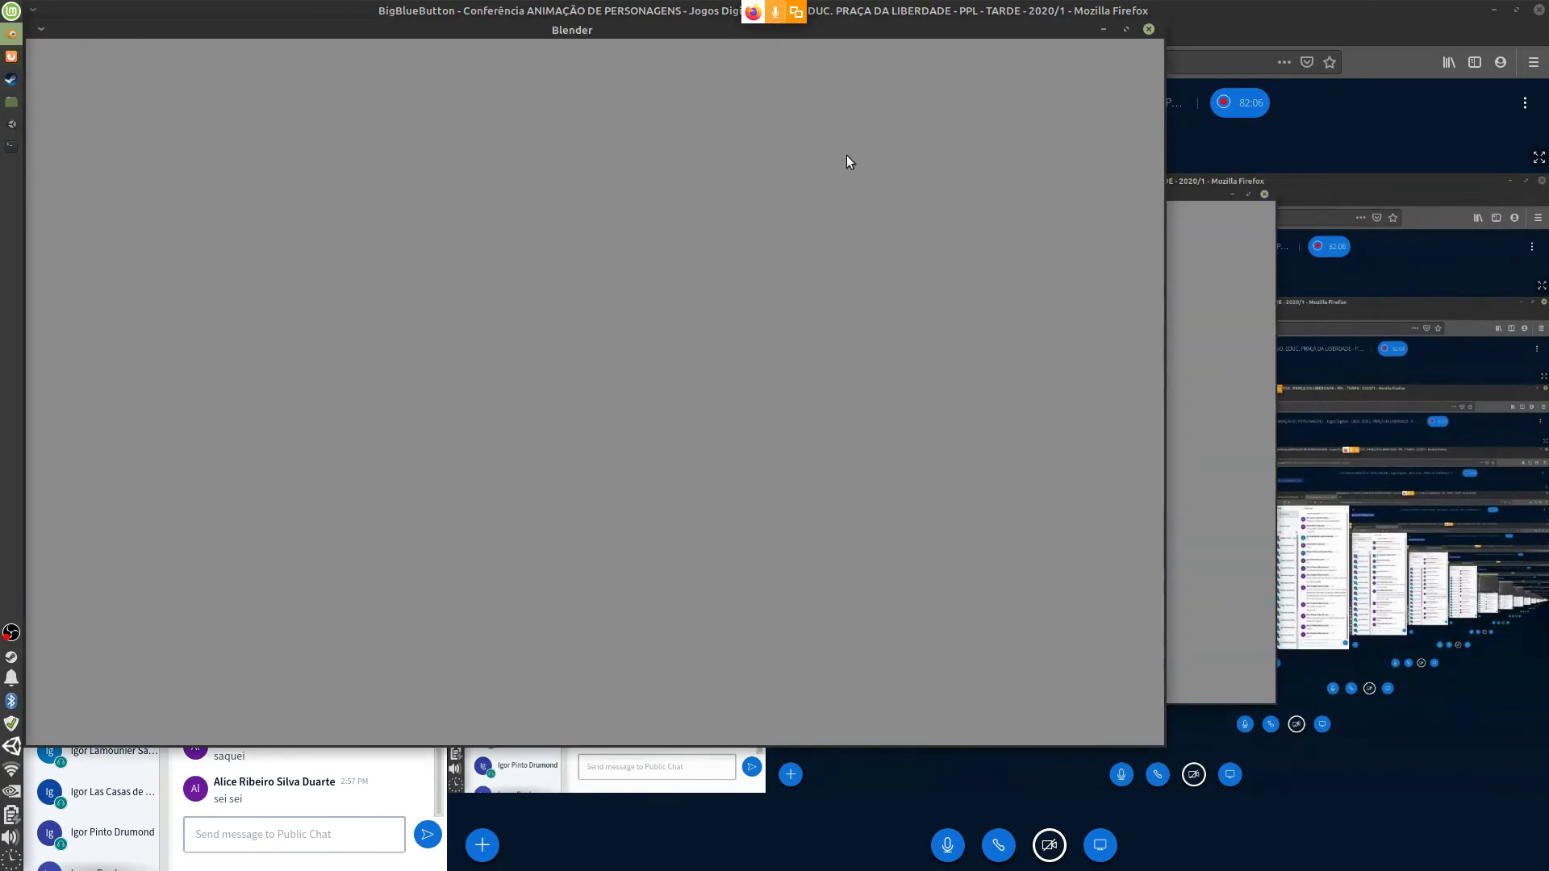
# Keep the Blender 2.79 window always on top and enlarge it to fill the area beside the chat, dismissing the splash screen
pyautogui.moveTo(673, 25); pyautogui.dragTo(1541, 158)
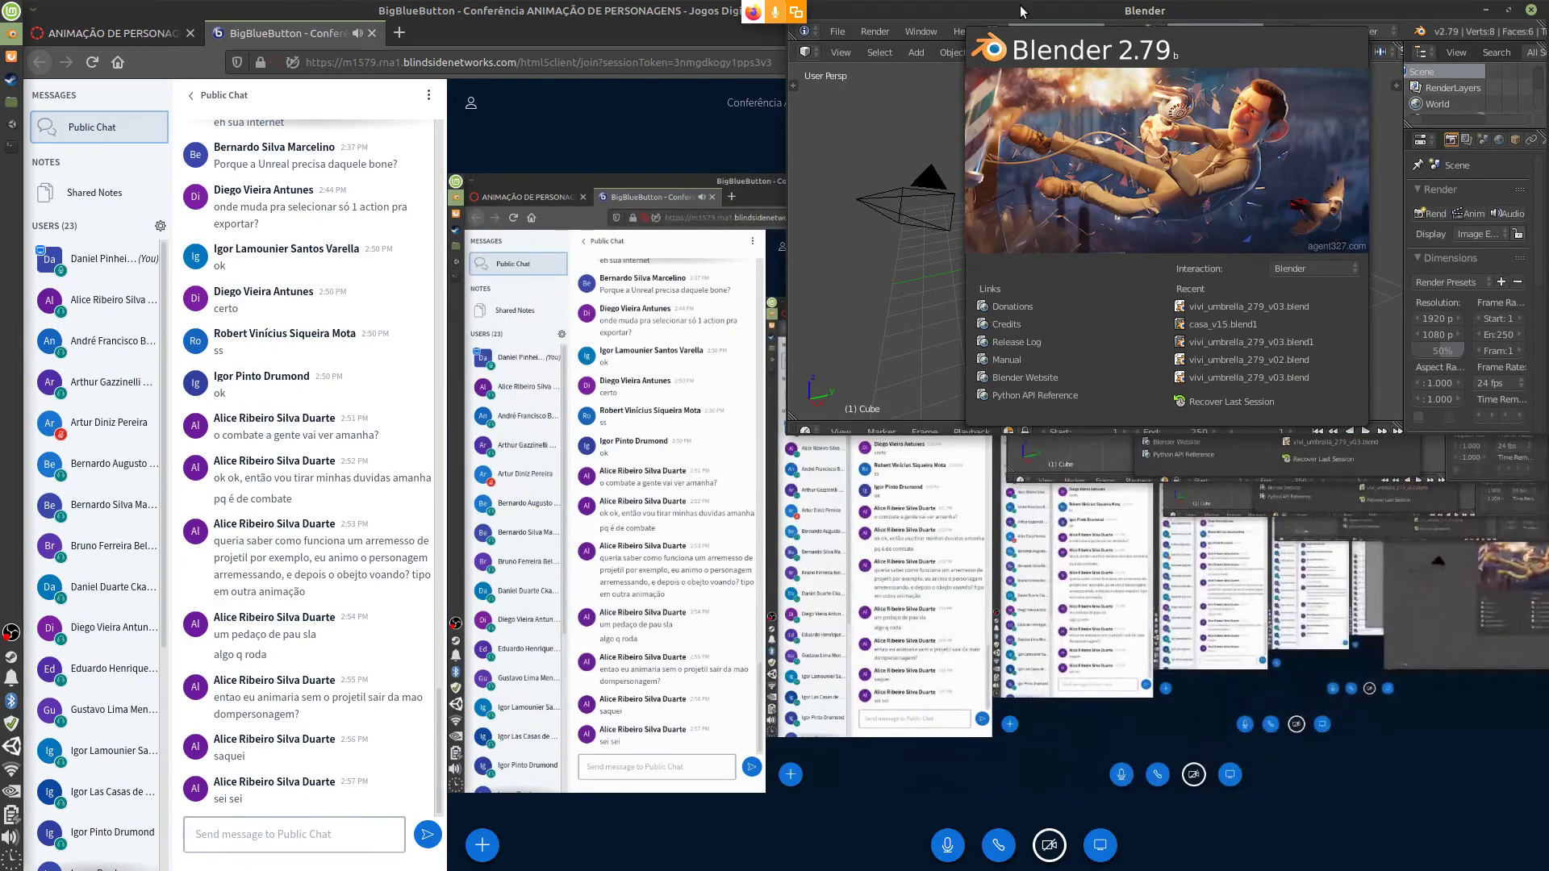
pyautogui.rightClick(1026, 11)
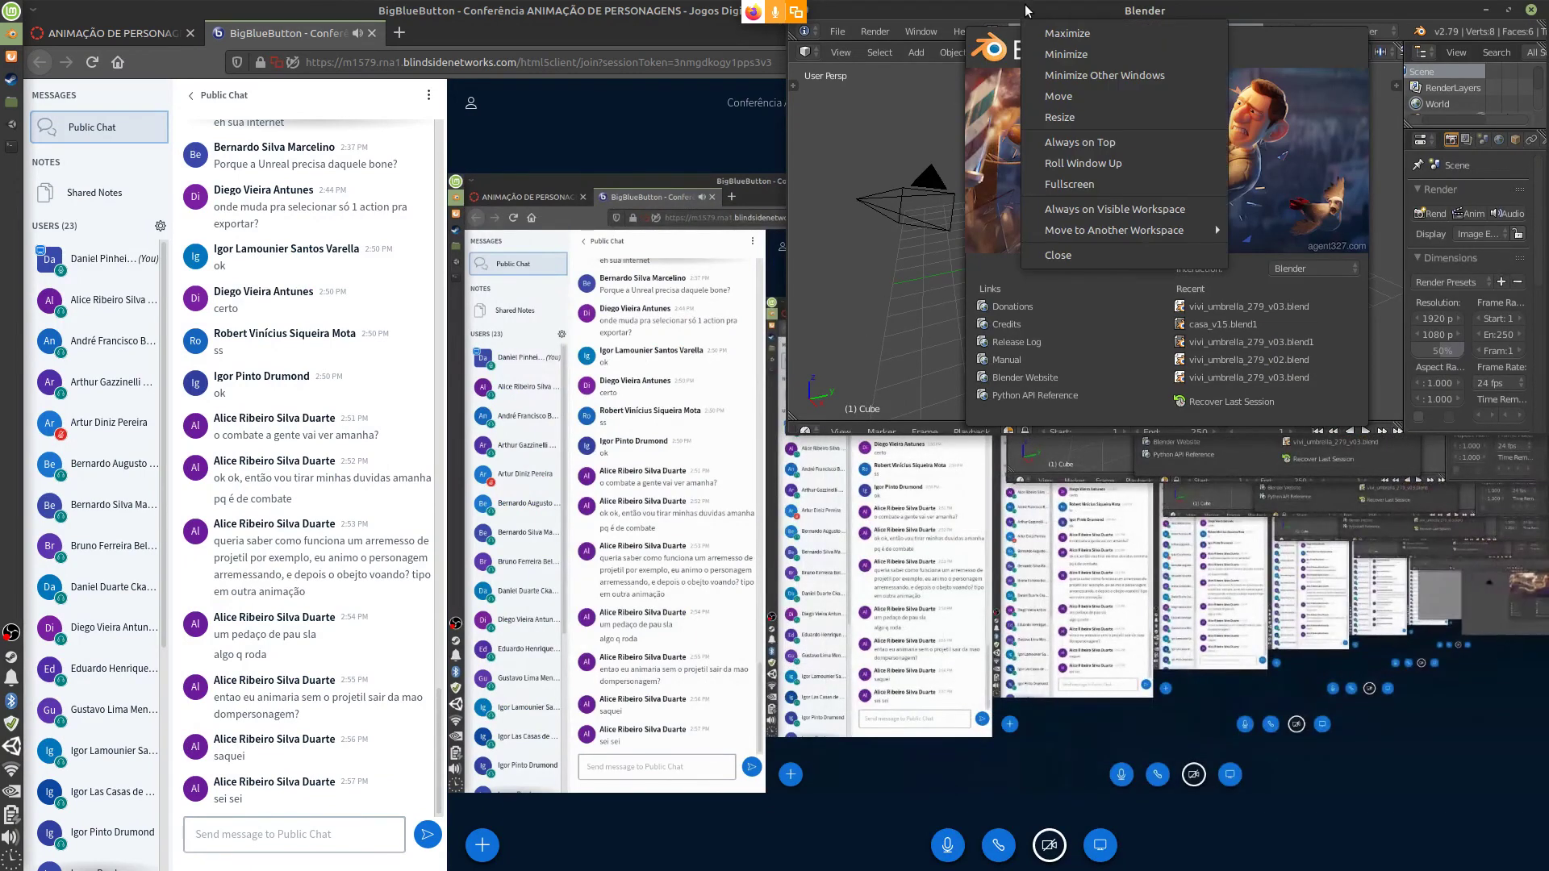
pyautogui.click(1130, 142)
pyautogui.moveTo(788, 433); pyautogui.dragTo(443, 433)
pyautogui.moveTo(658, 427); pyautogui.dragTo(710, 809)
pyautogui.click(563, 104)
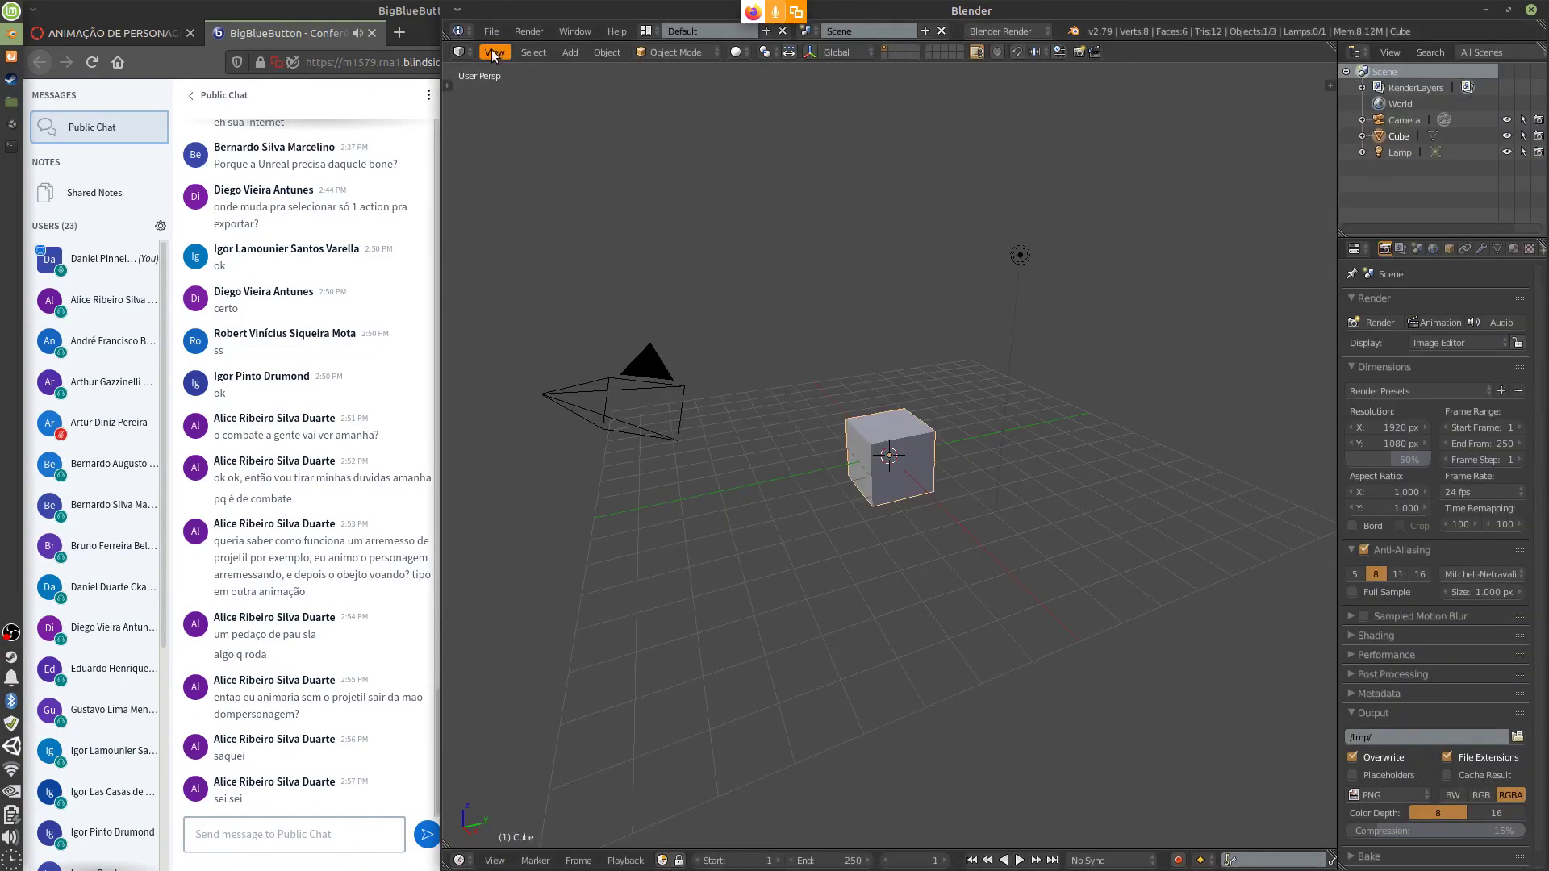
# Browse for a file to open, going from the recent vivi folder up to the parent folder that contains PUC-2020
pyautogui.click(492, 31)
pyautogui.click(520, 66)
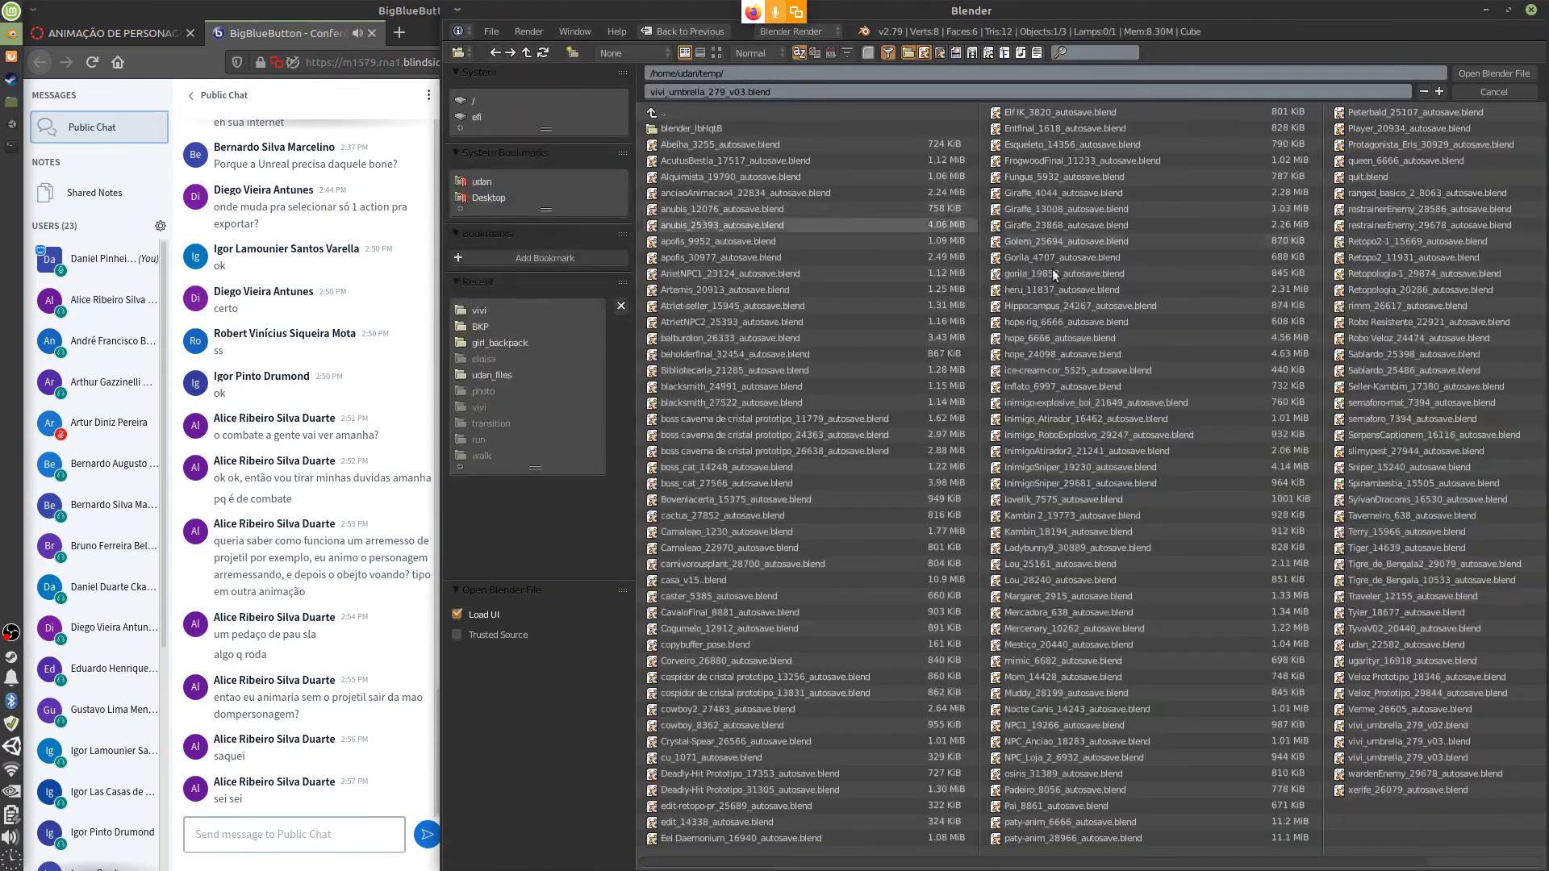
pyautogui.click(532, 311)
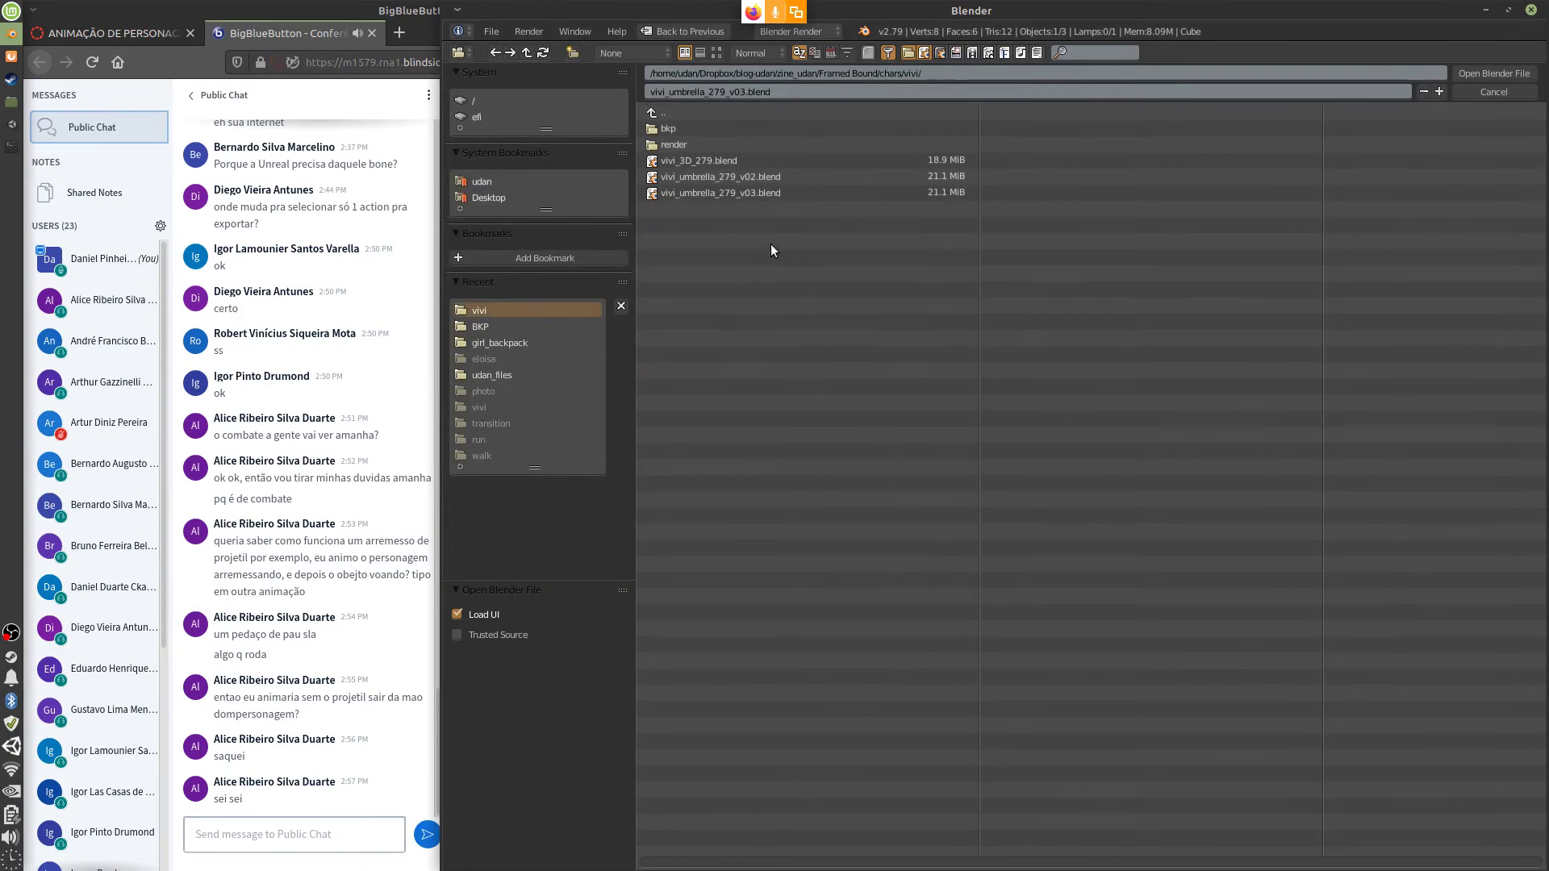
pyautogui.click(721, 113)
pyautogui.click(728, 114)
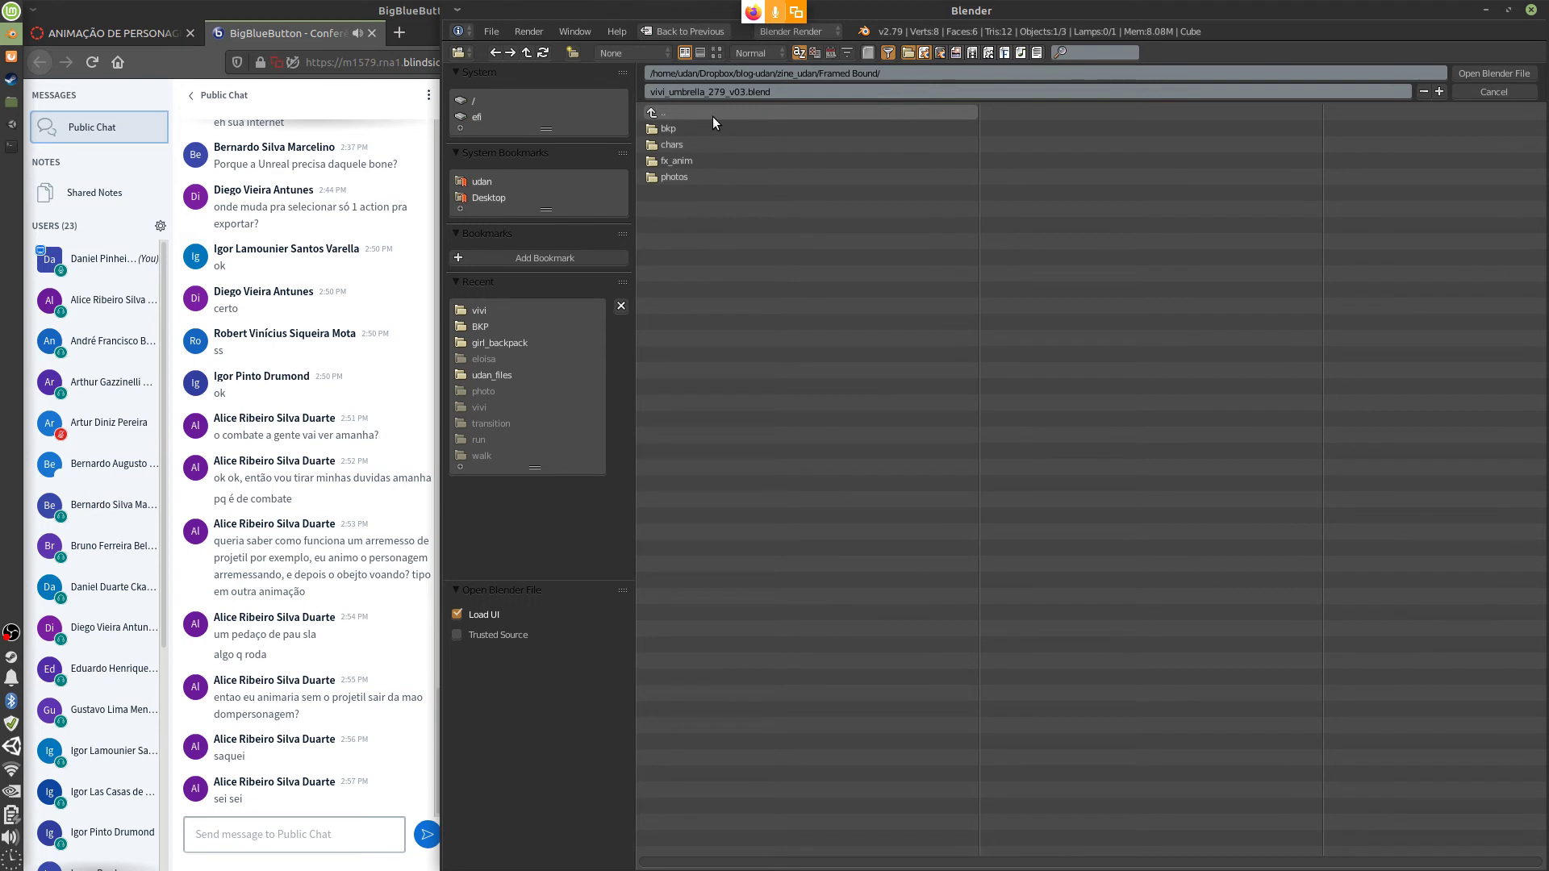
pyautogui.click(713, 115)
pyautogui.click(717, 113)
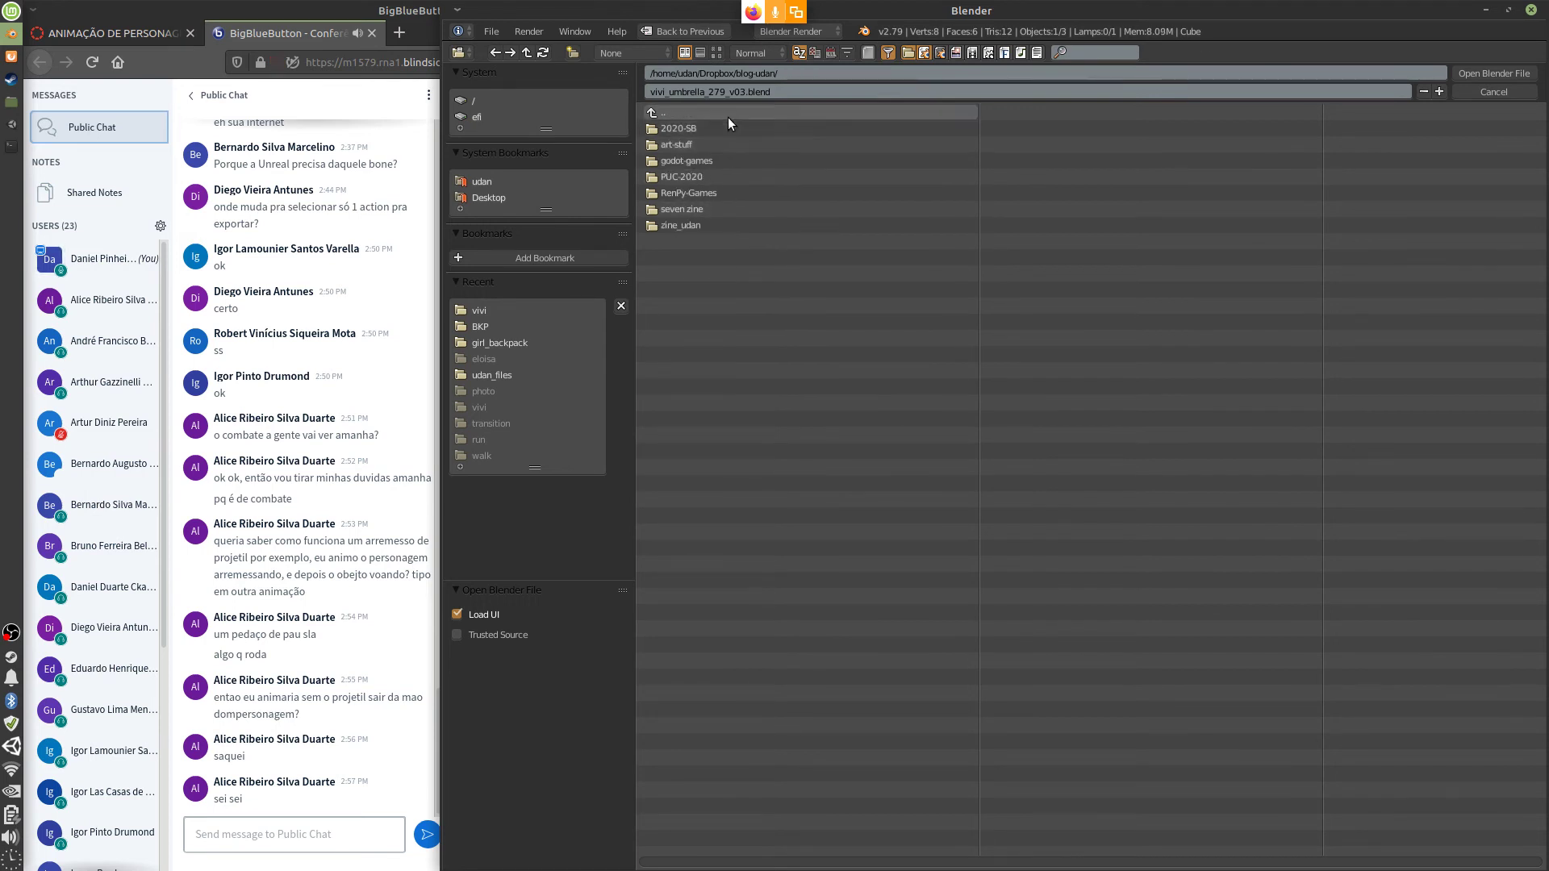
# Open queen.blend from the PUC-2020/animacao/EAD-Anim/hope_blends folder
pyautogui.click(715, 177)
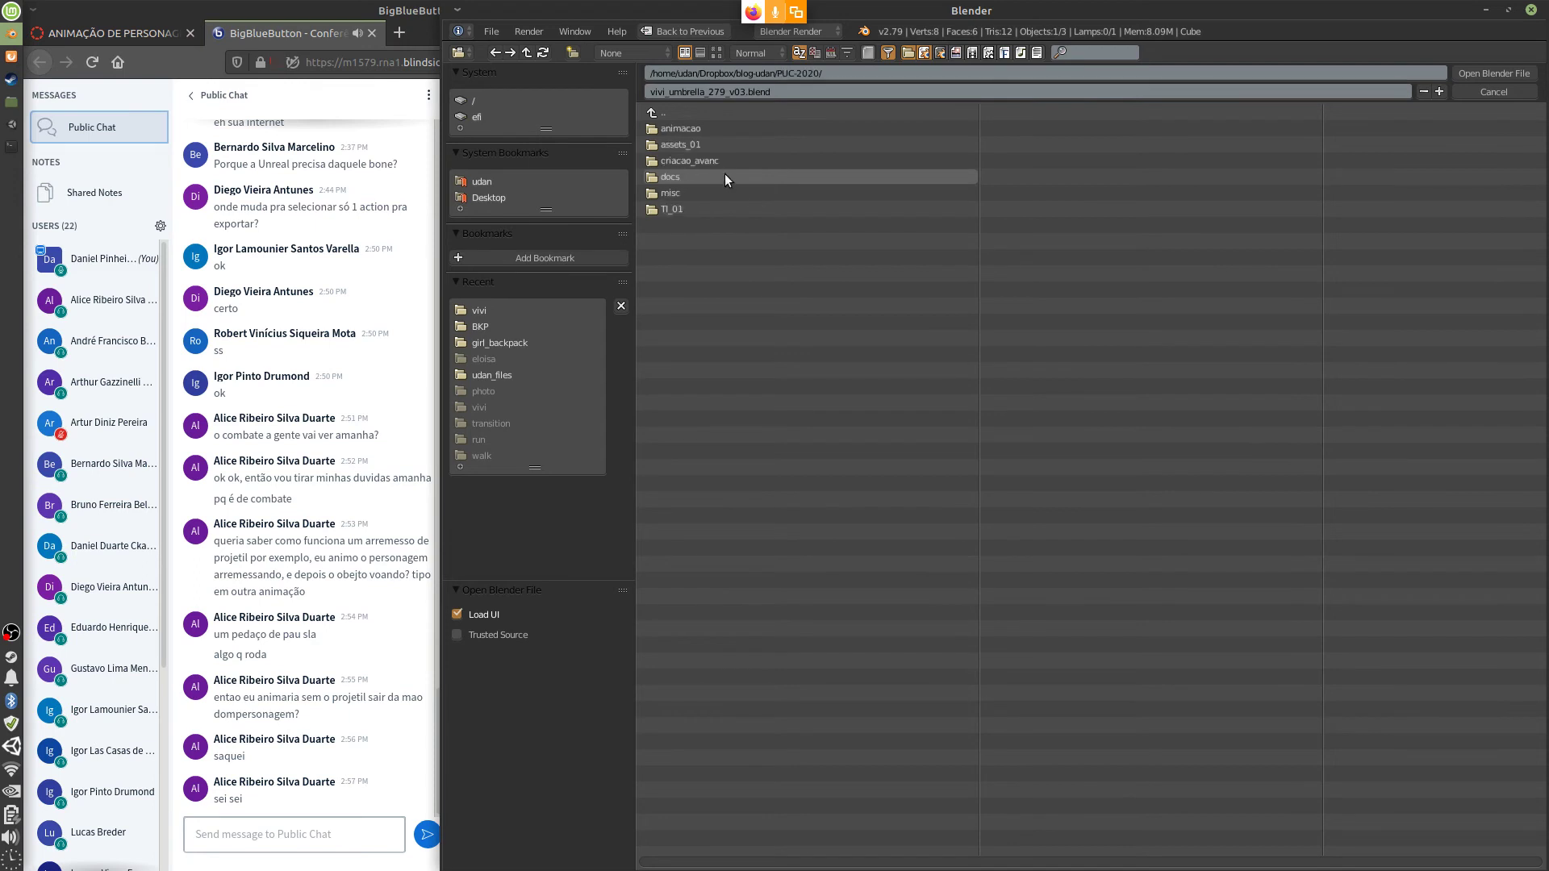
pyautogui.click(719, 128)
pyautogui.click(716, 128)
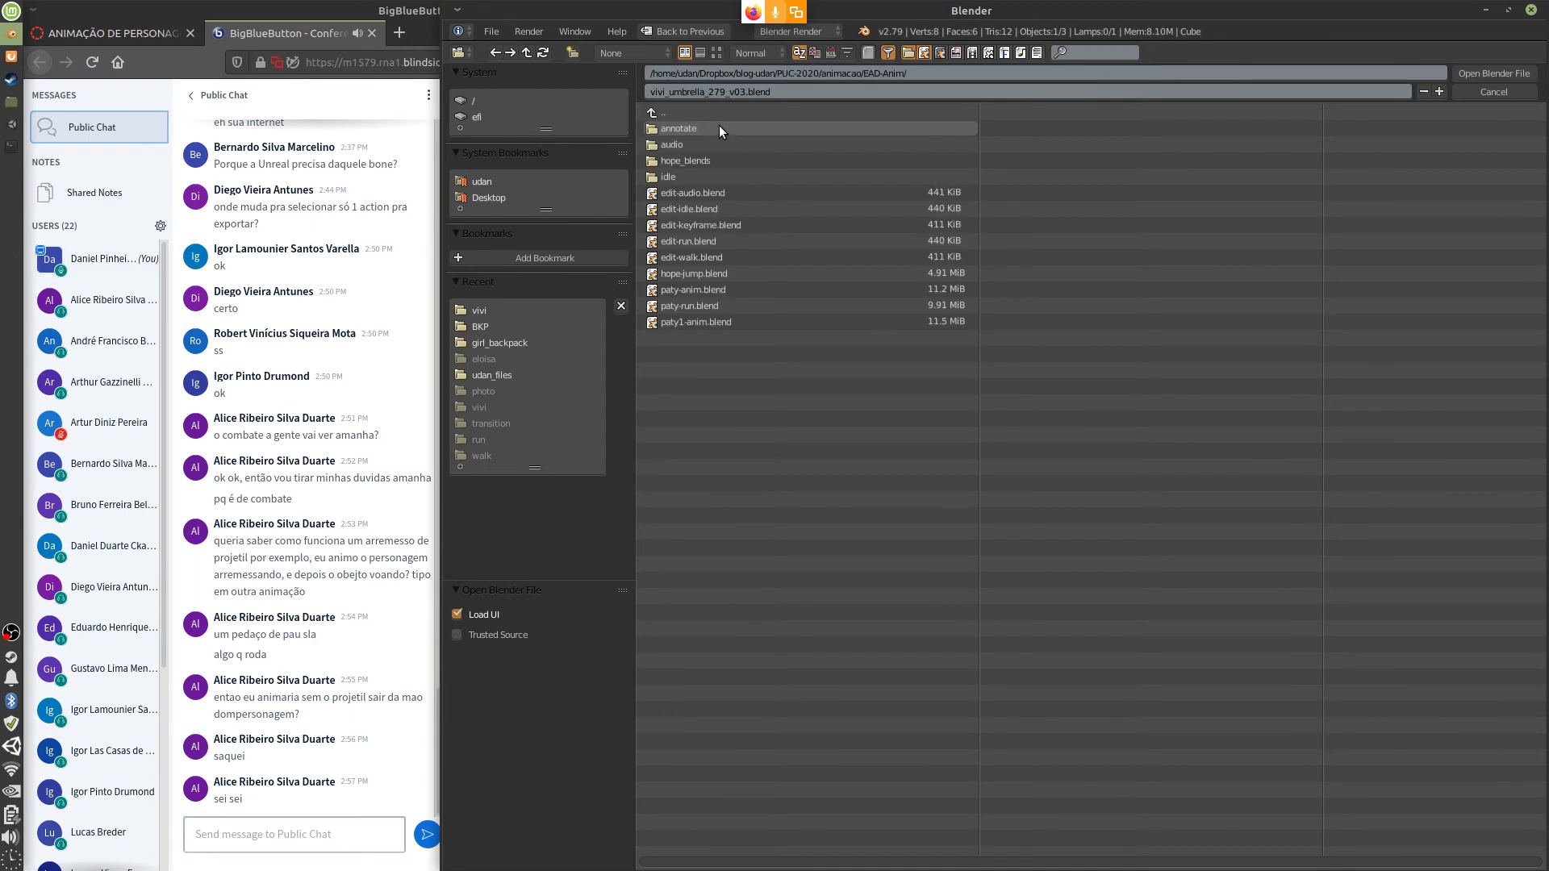
pyautogui.click(736, 160)
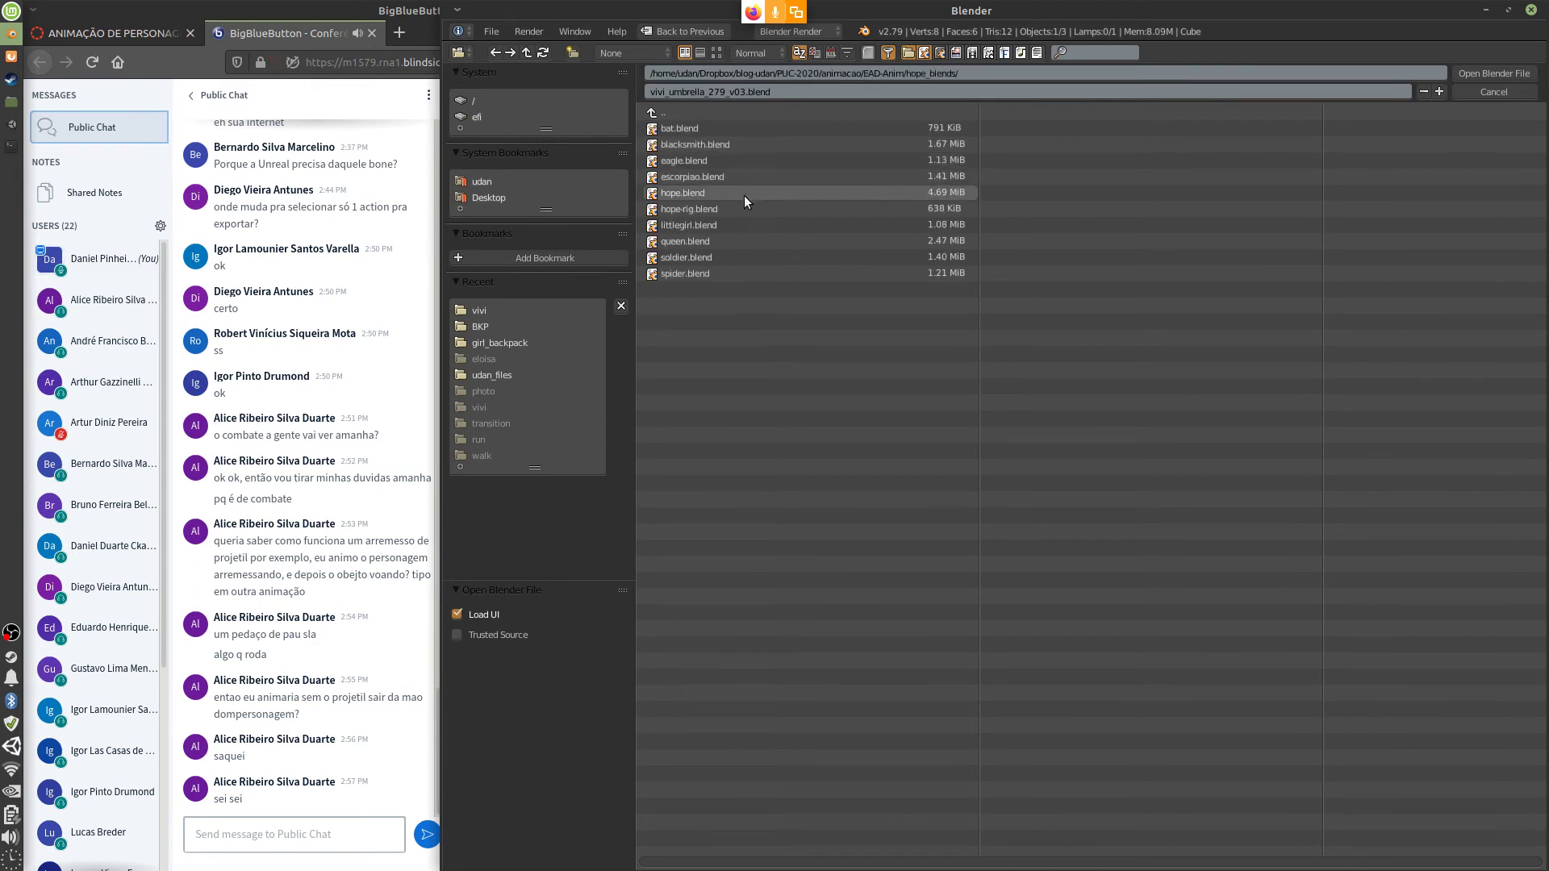
pyautogui.click(724, 240)
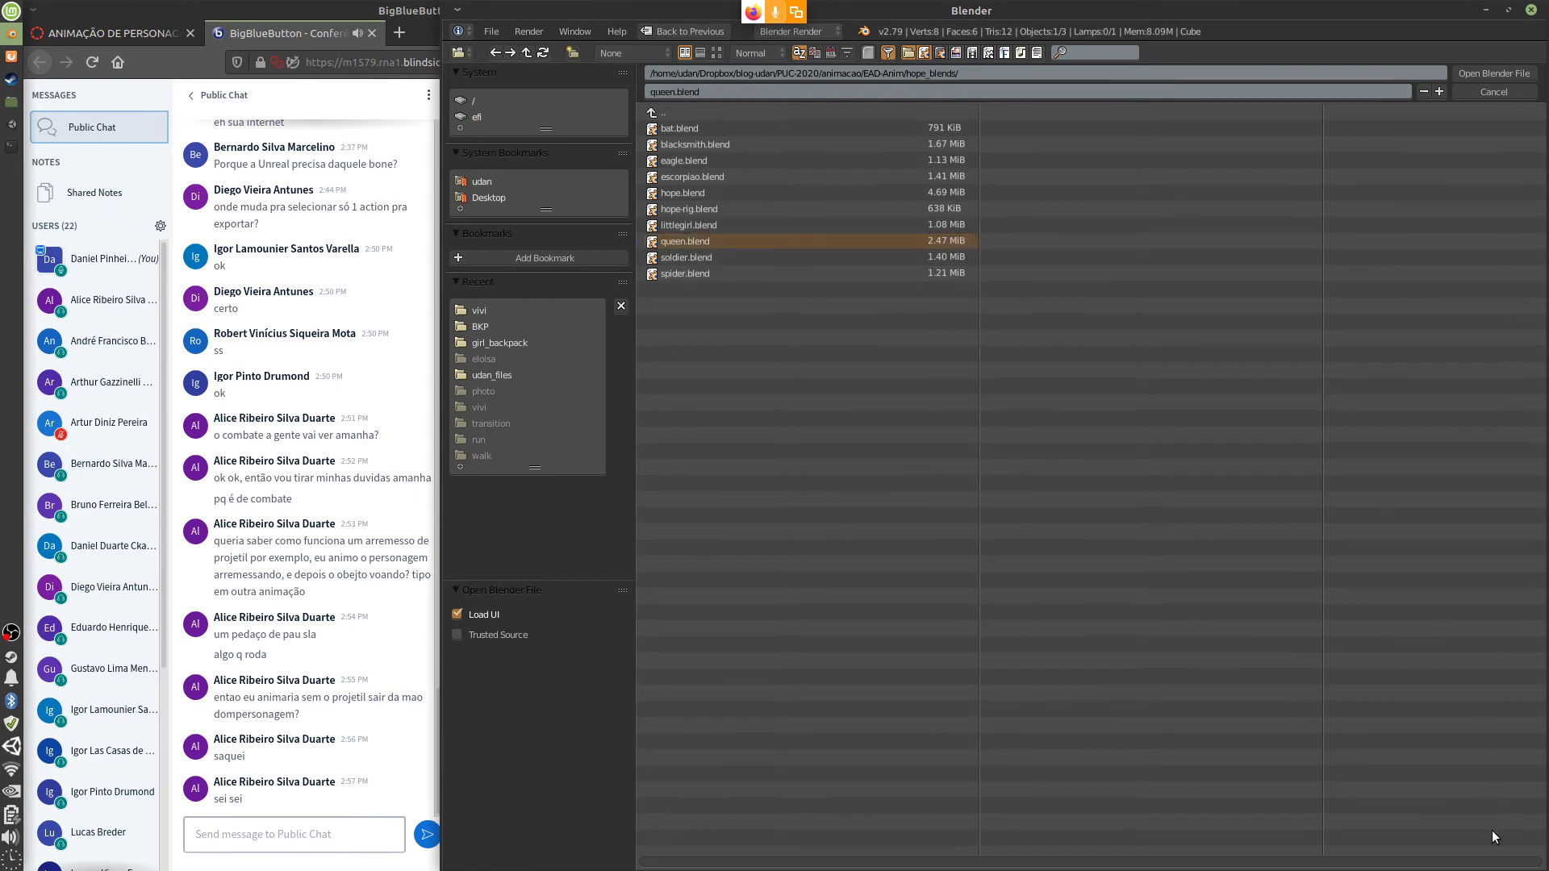
pyautogui.click(1489, 74)
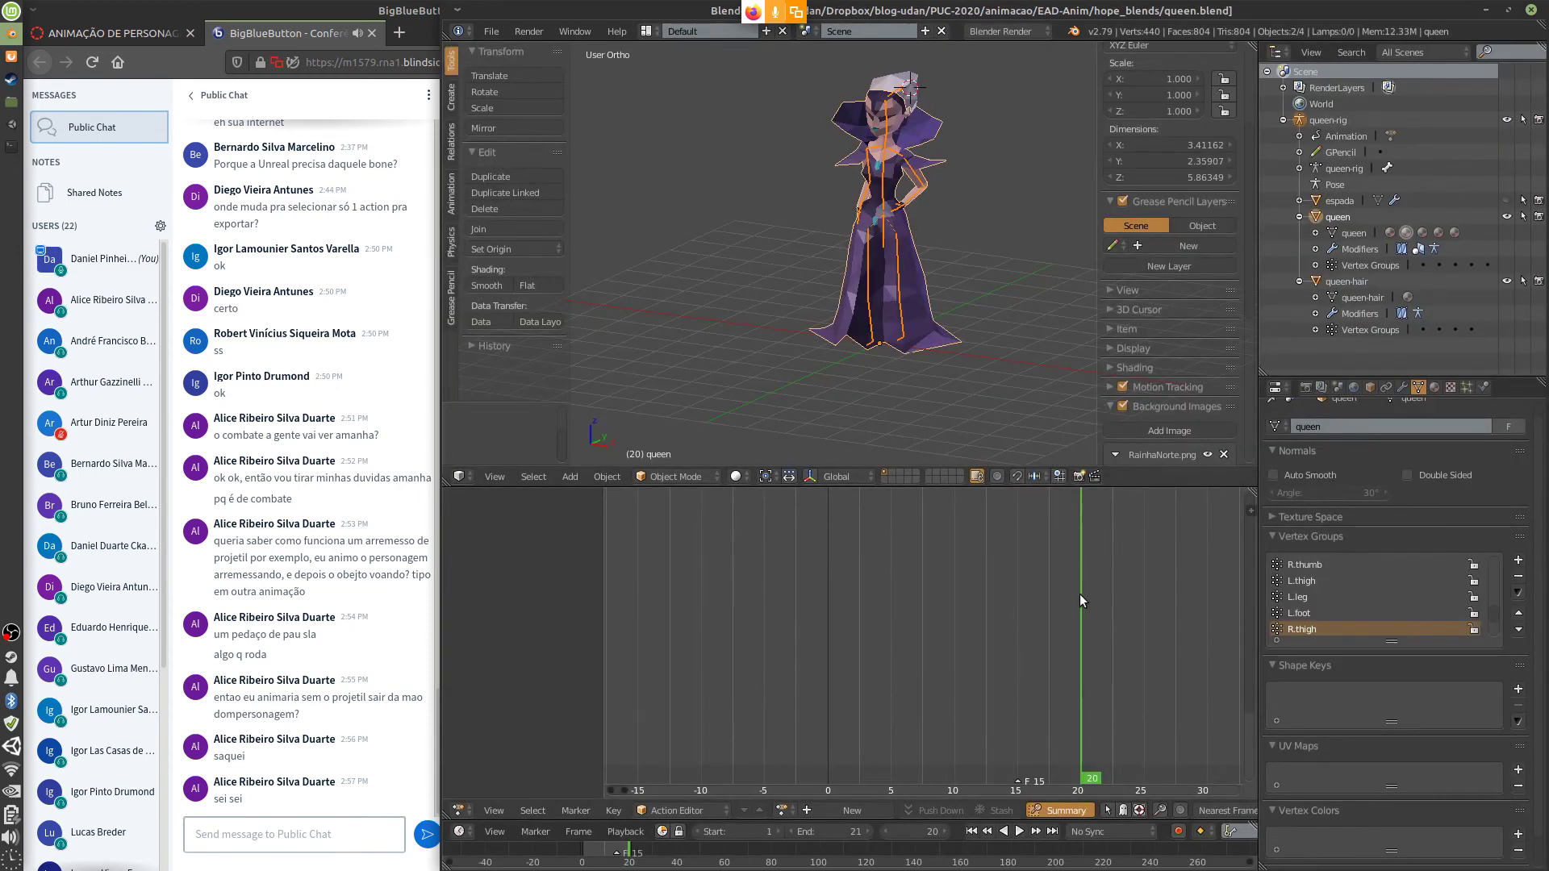
# Select the queen's rig in a side-on view and assign it the queen-attack-strong action
pyautogui.hotkey('alt', 'a')
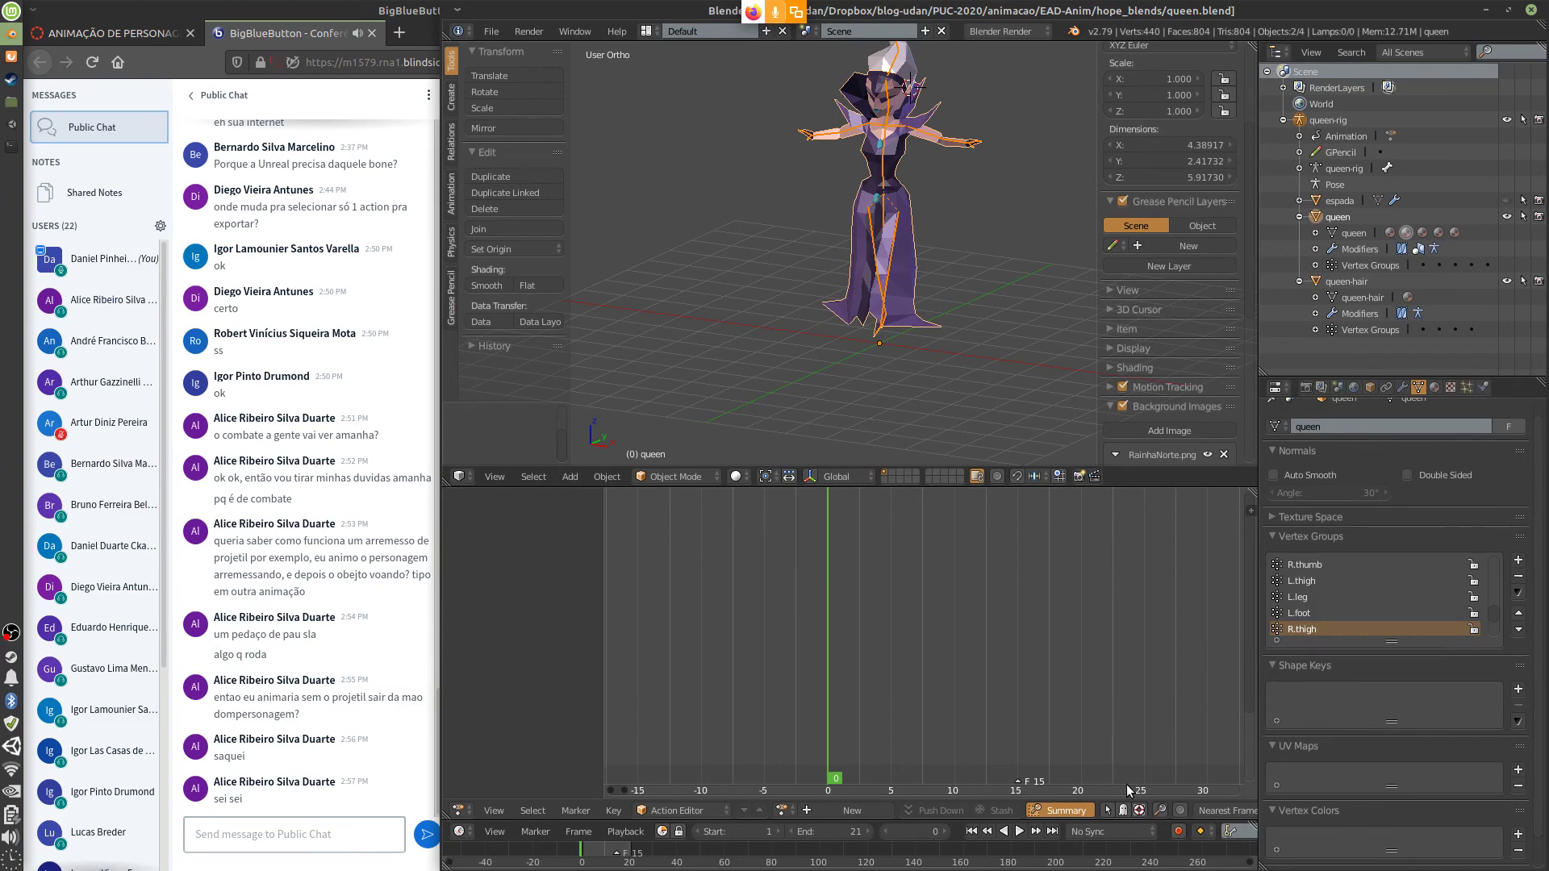
pyautogui.moveTo(1010, 328); pyautogui.dragTo(908, 347, button='middle')
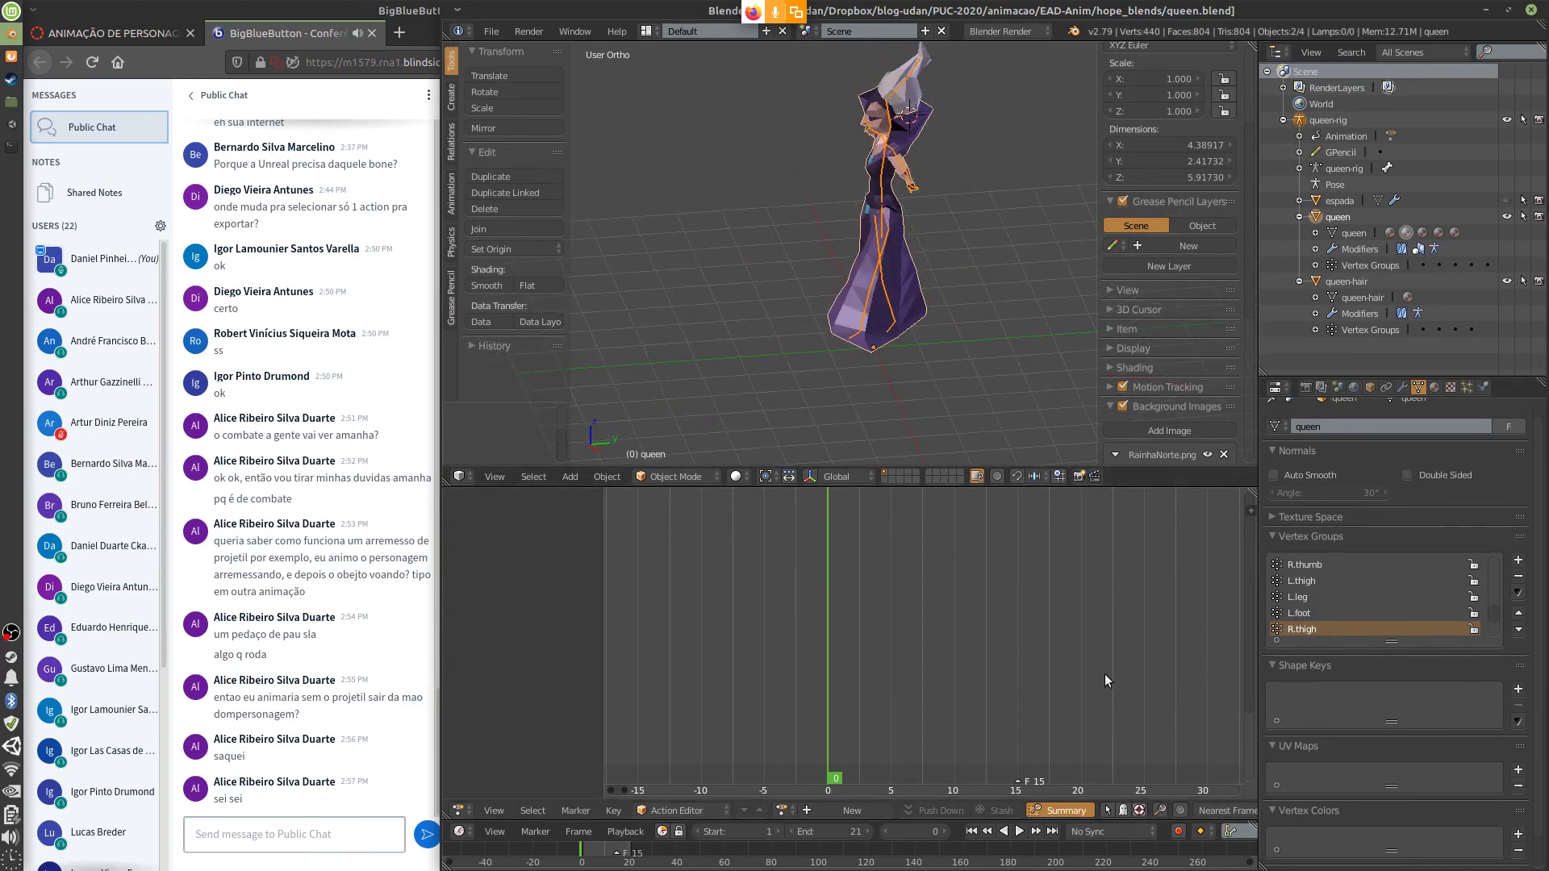
pyautogui.rightClick(887, 279)
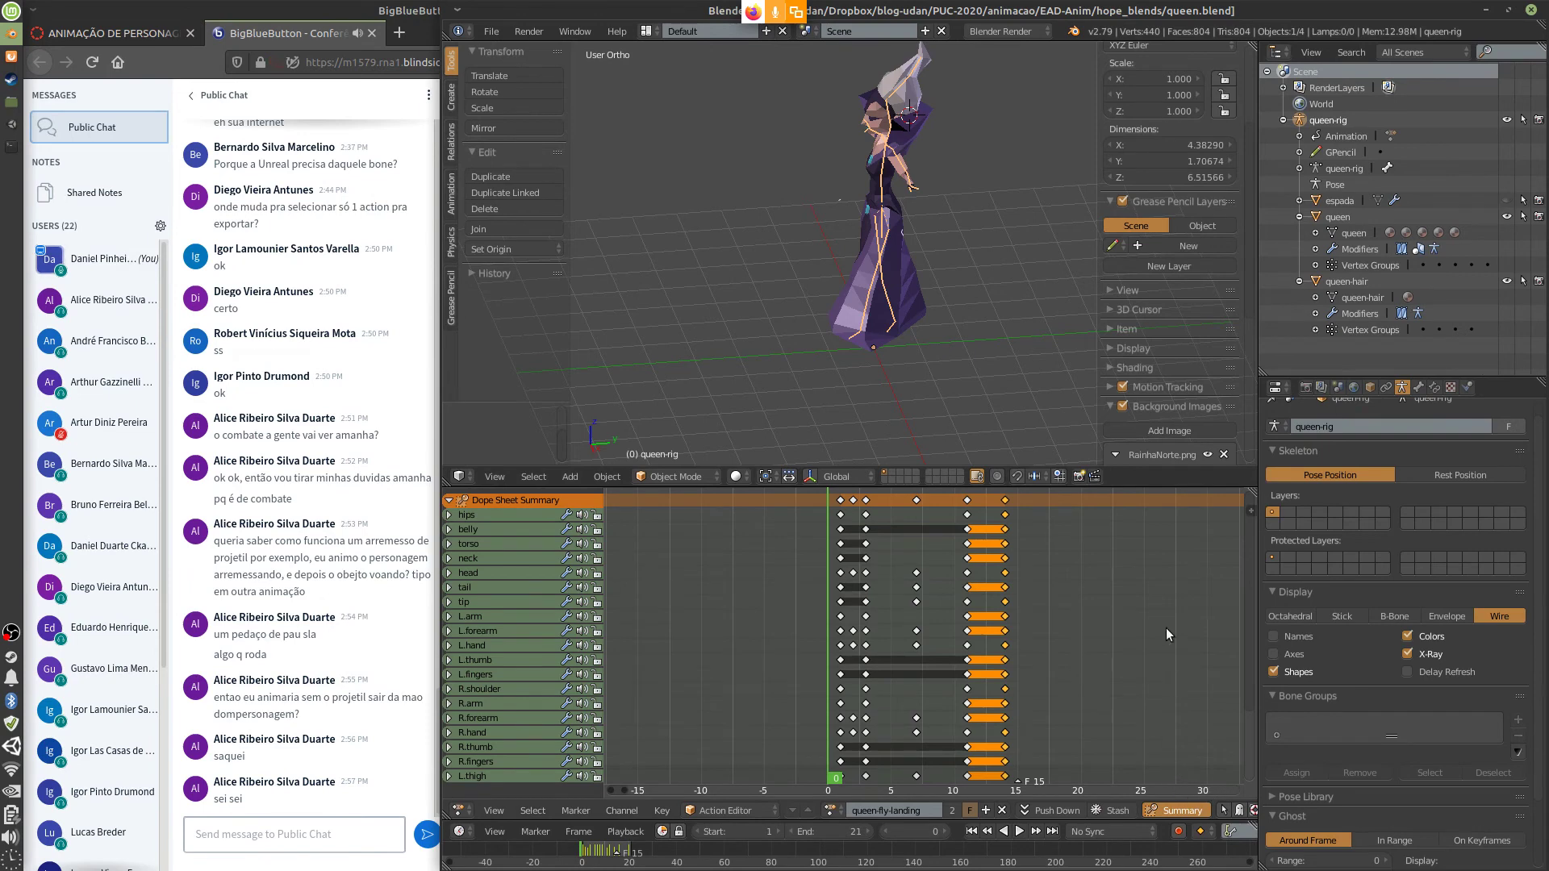
pyautogui.click(831, 810)
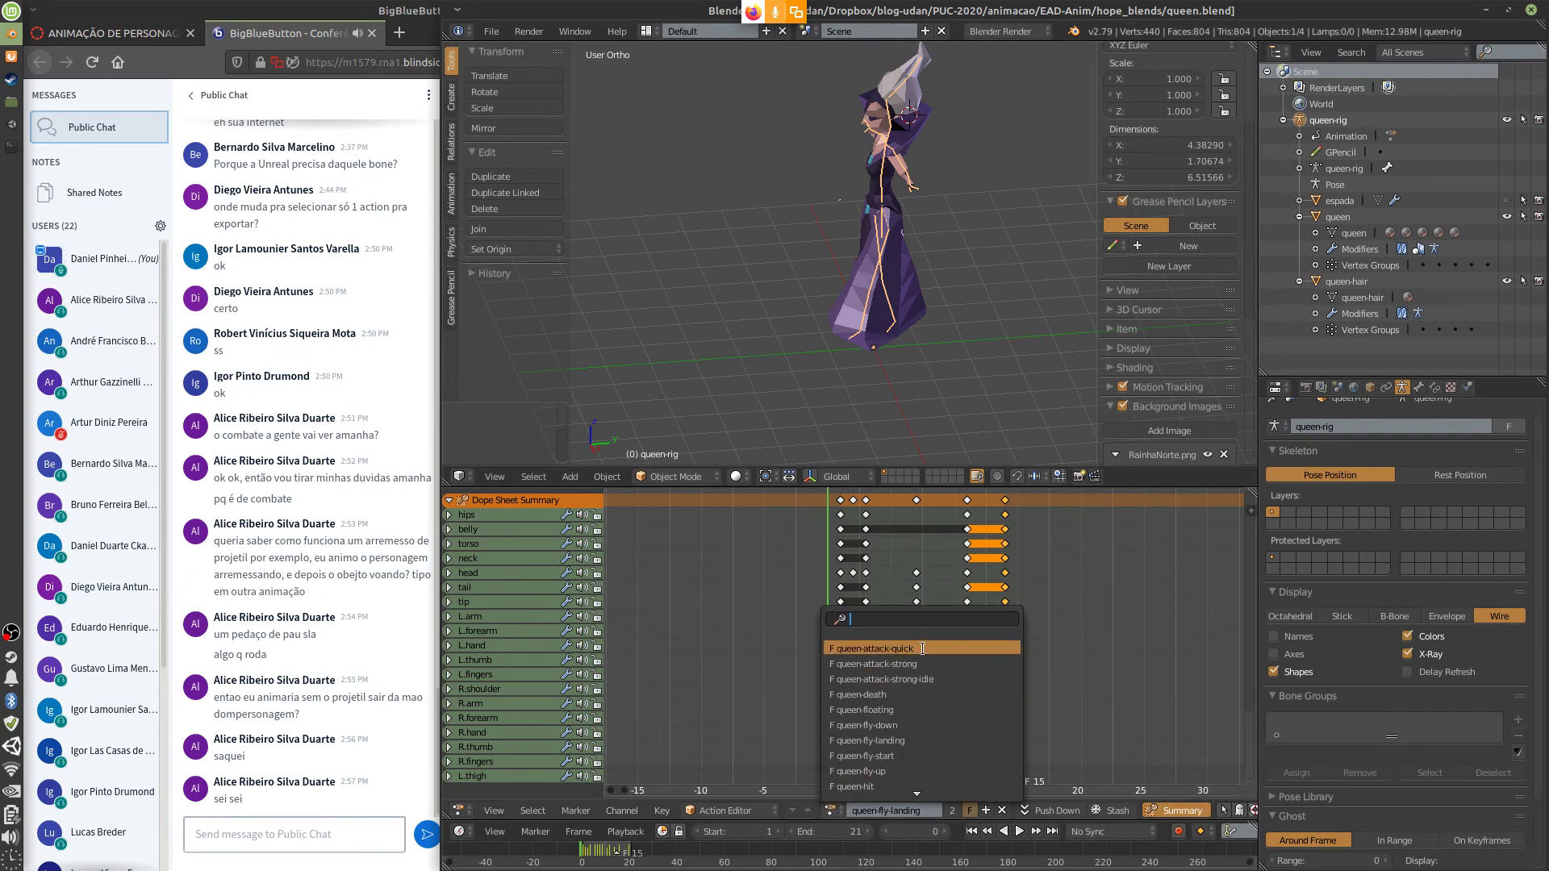
pyautogui.click(877, 663)
# Play the queen-attack-strong action, rewind it to frame 0 and preview it again
pyautogui.hotkey('alt', 'a')
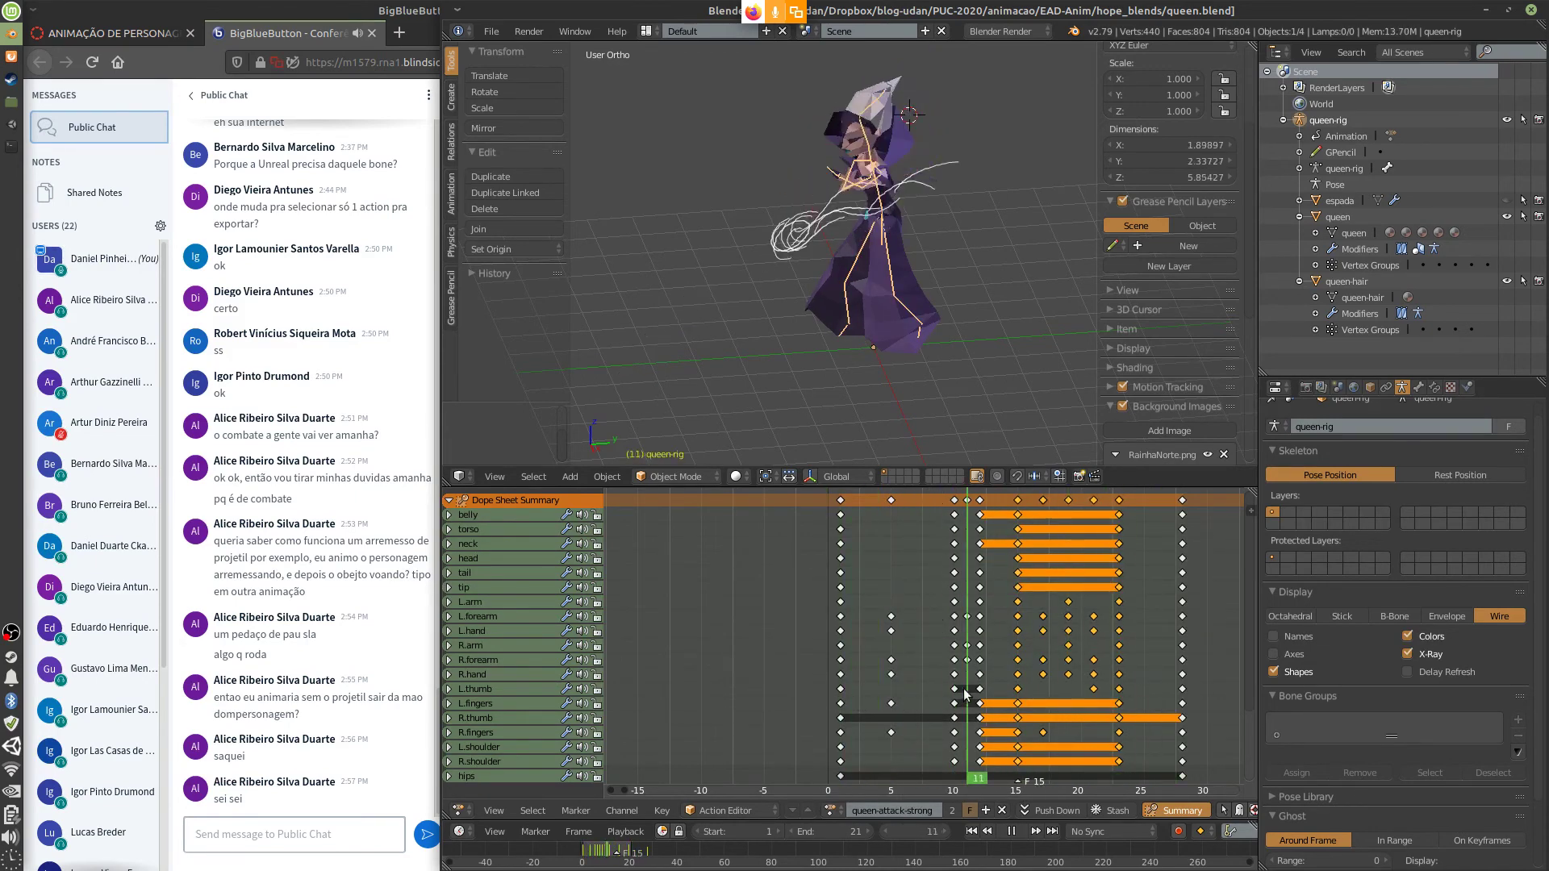
pyautogui.moveTo(965, 693); pyautogui.dragTo(805, 728)
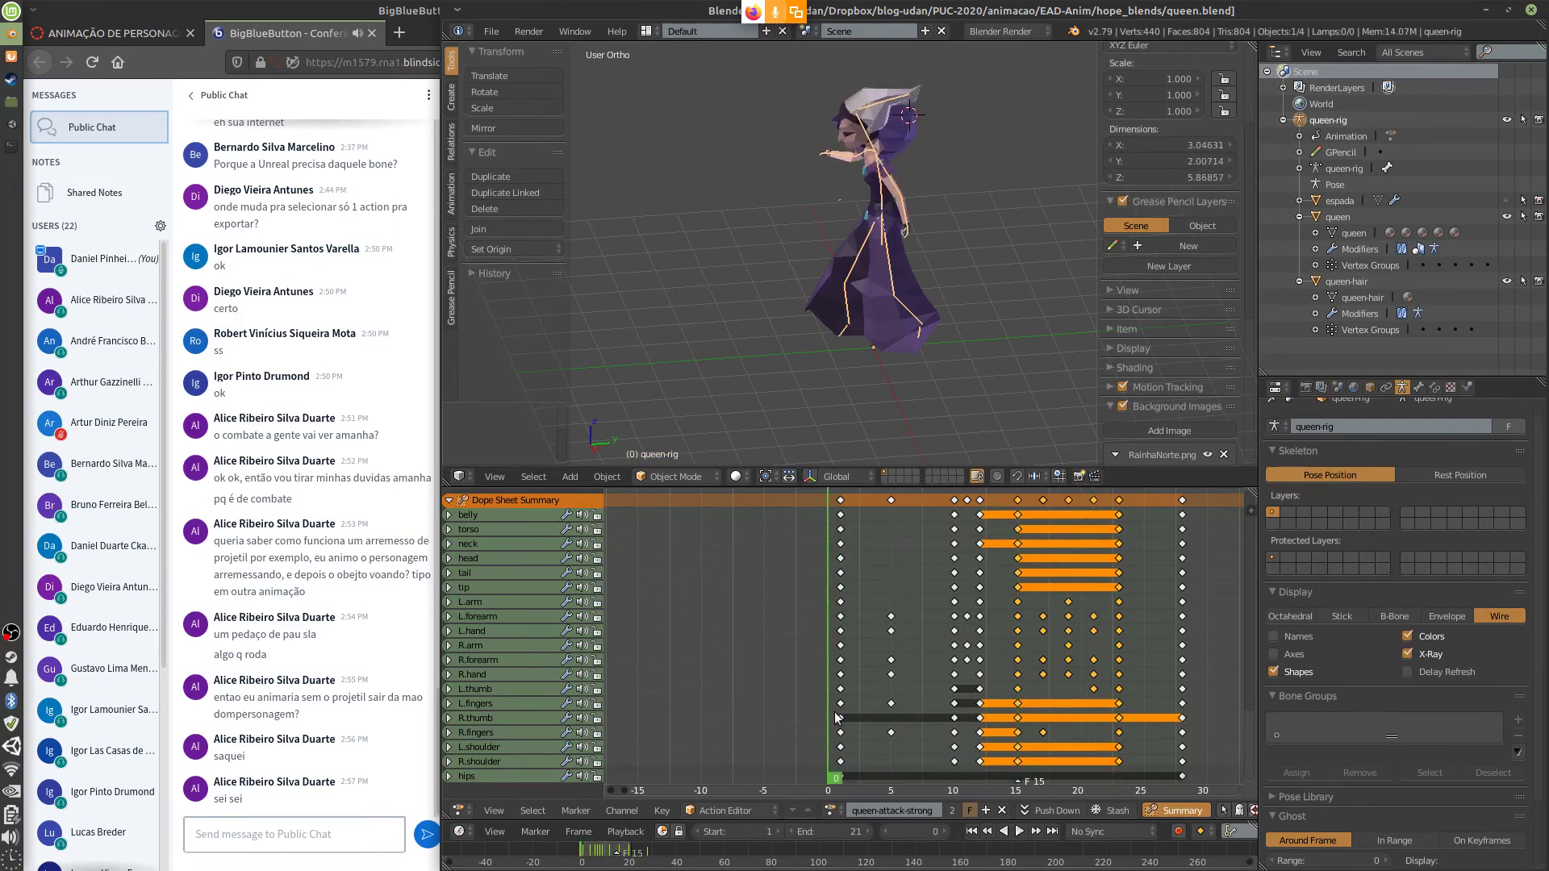
pyautogui.hotkey('alt', 'a')
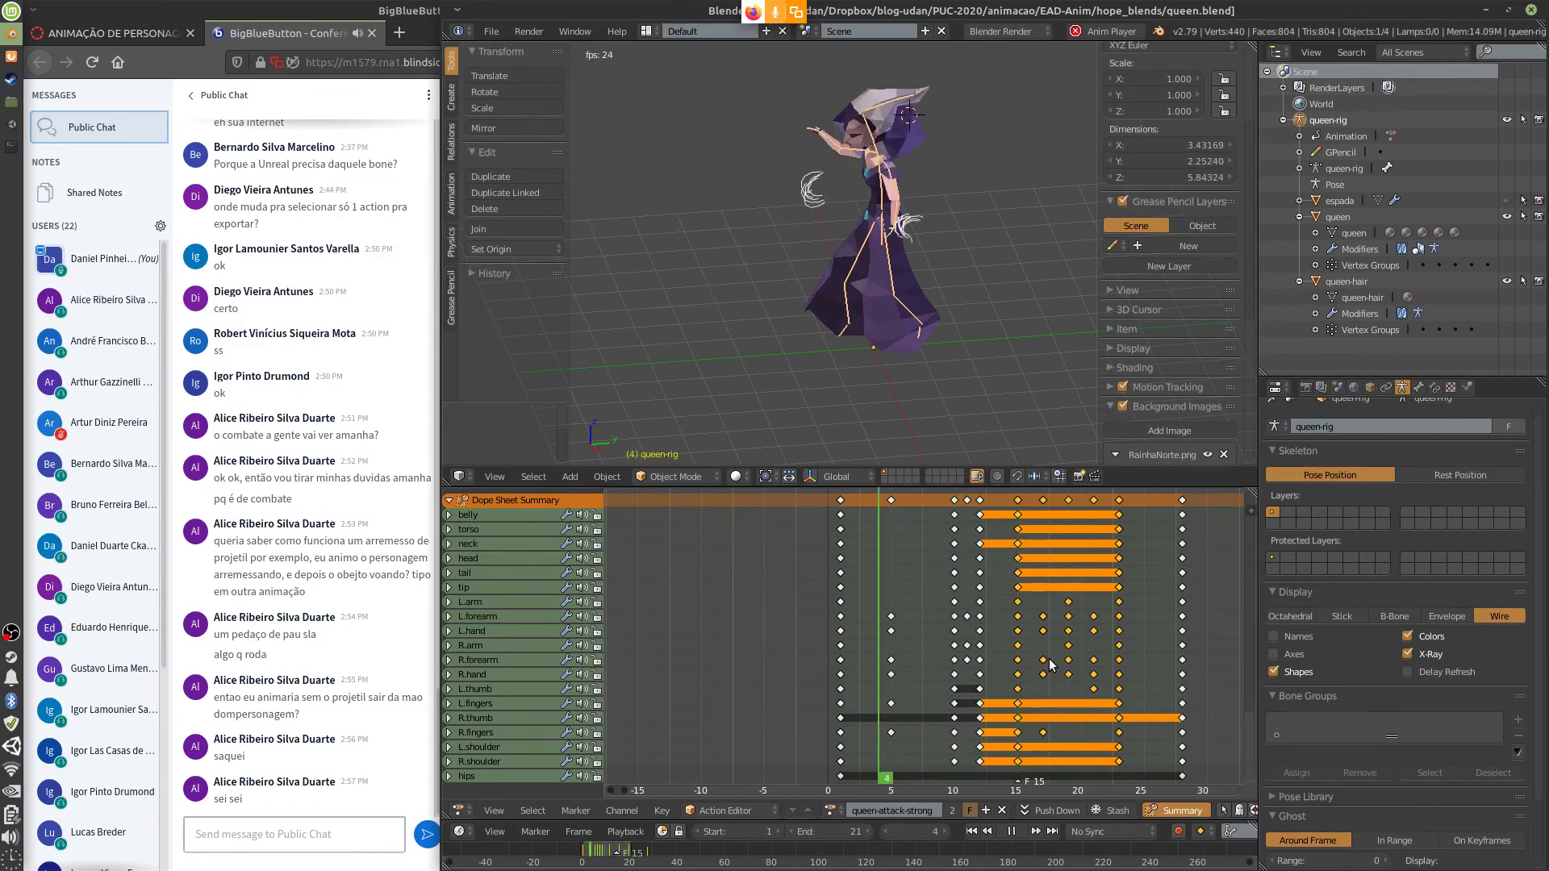
pyautogui.press('Escape')
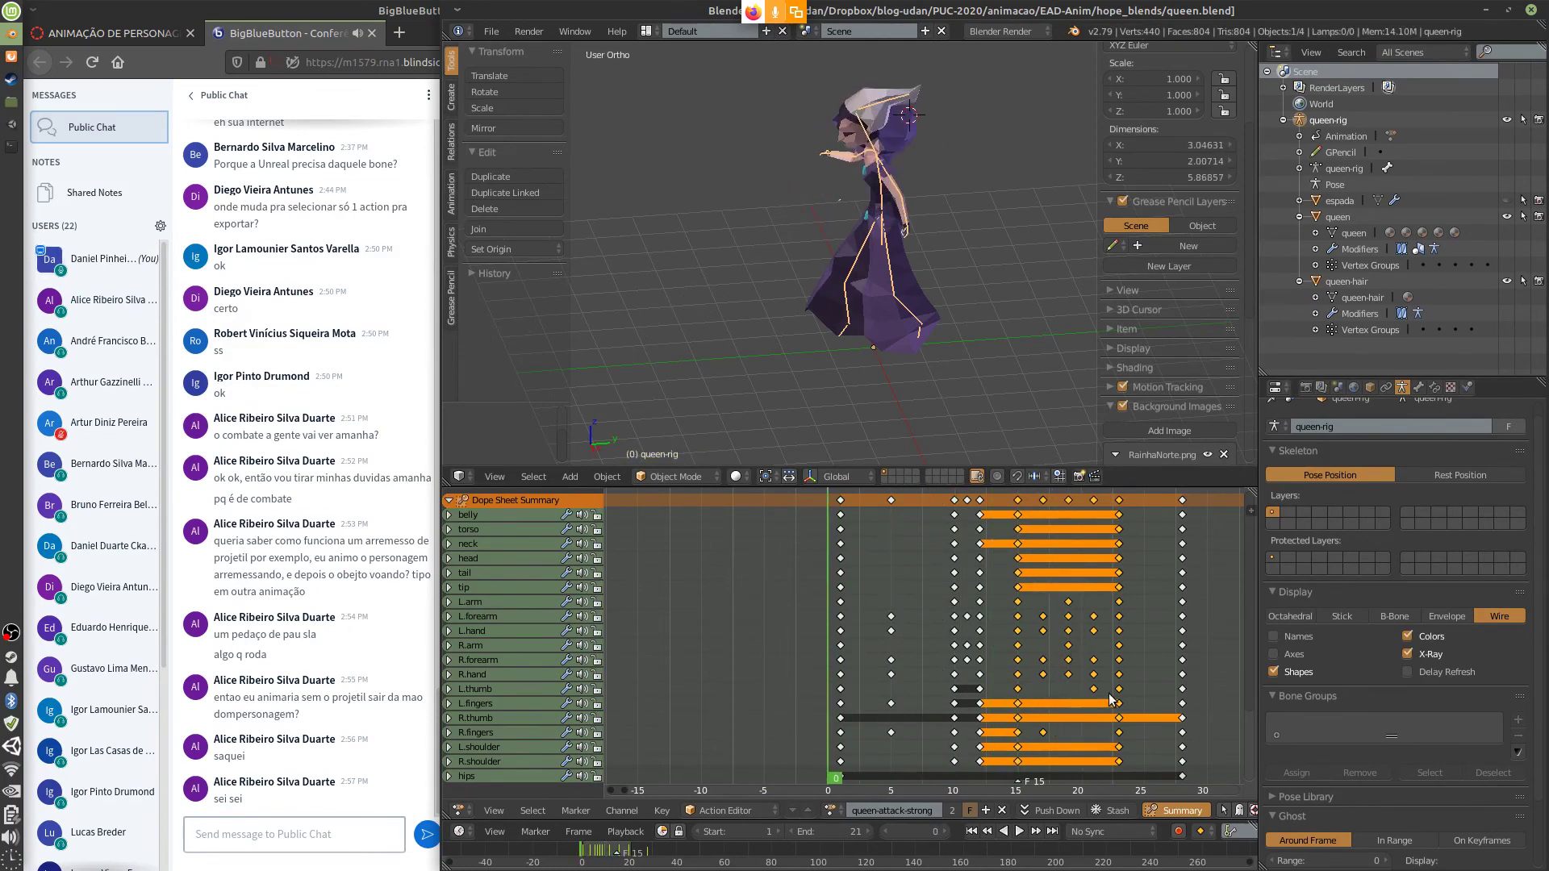
# Switch the queen's rig to the queen-attack-quick action and preview its projectile throw repeatedly
pyautogui.click(849, 813)
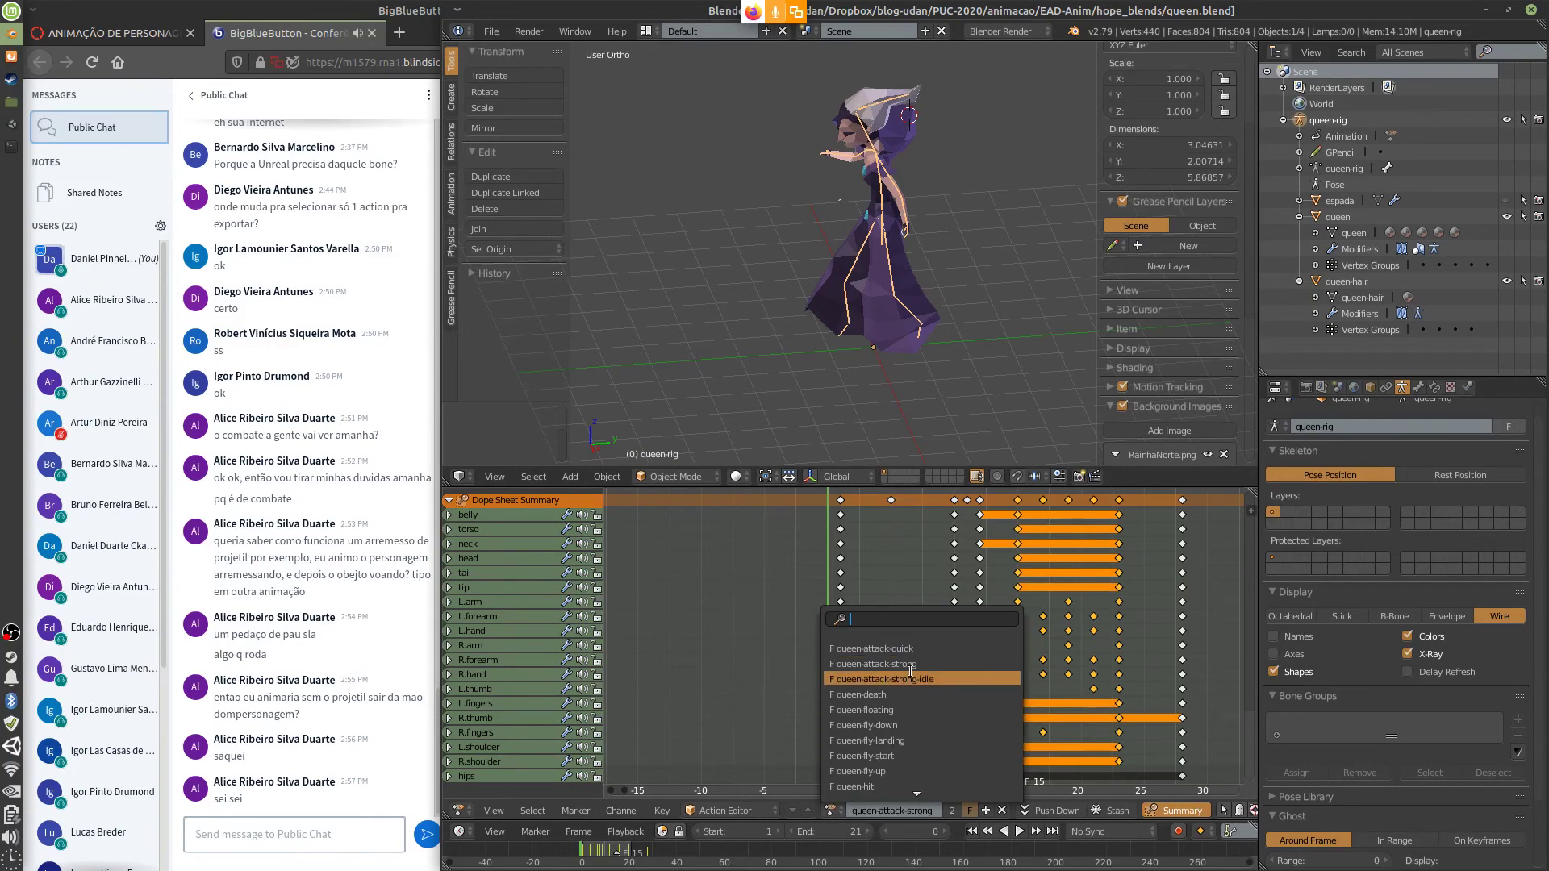
pyautogui.click(919, 649)
pyautogui.hotkey('alt', 'a')
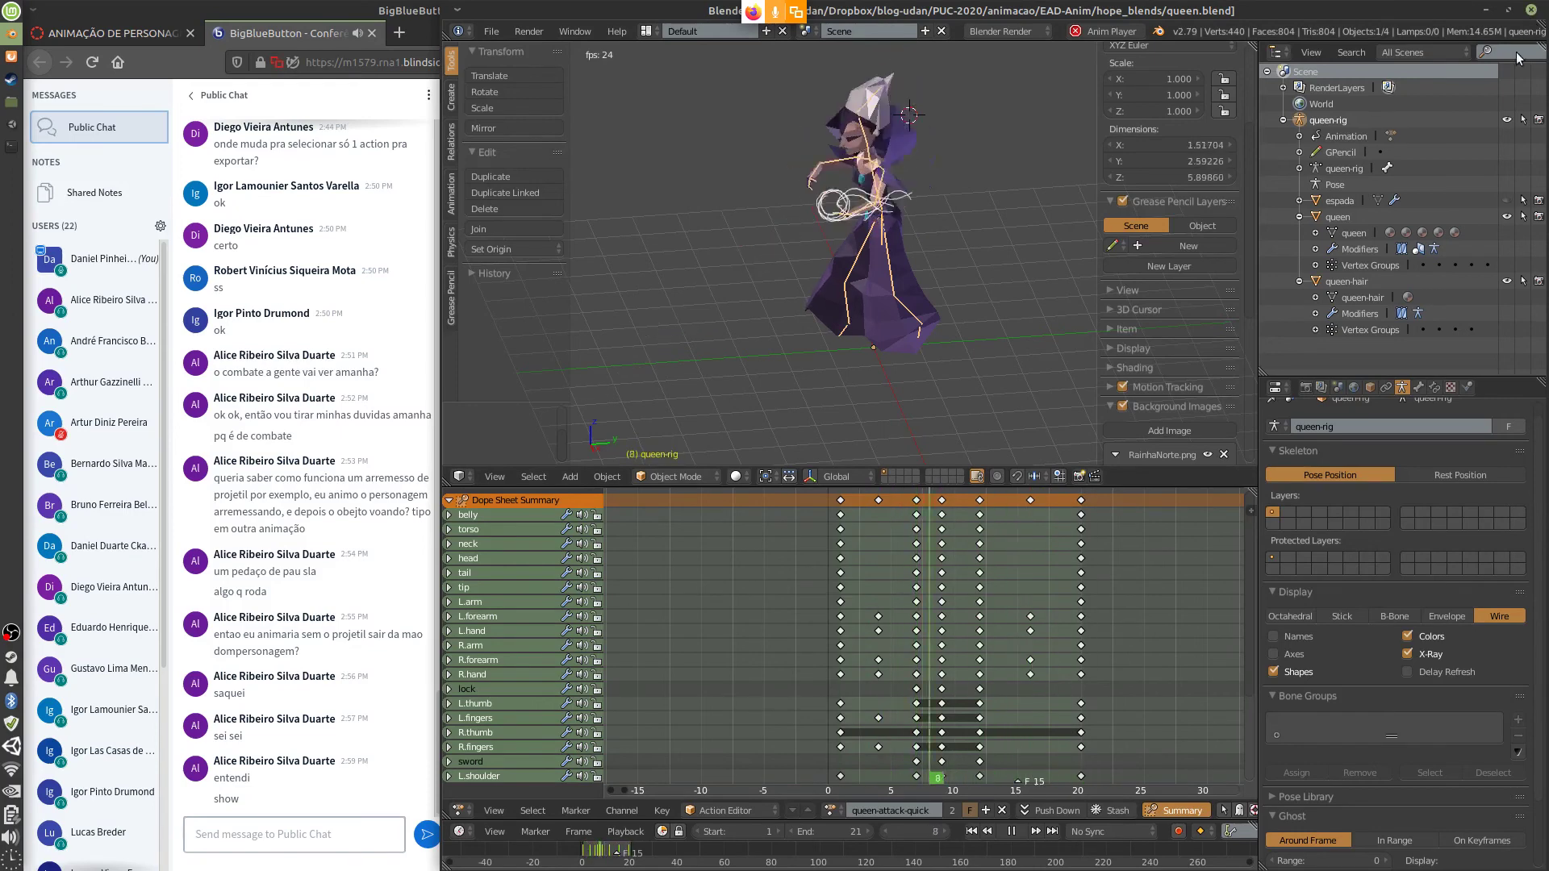
pyautogui.press('Escape')
pyautogui.hotkey('alt', 'a')
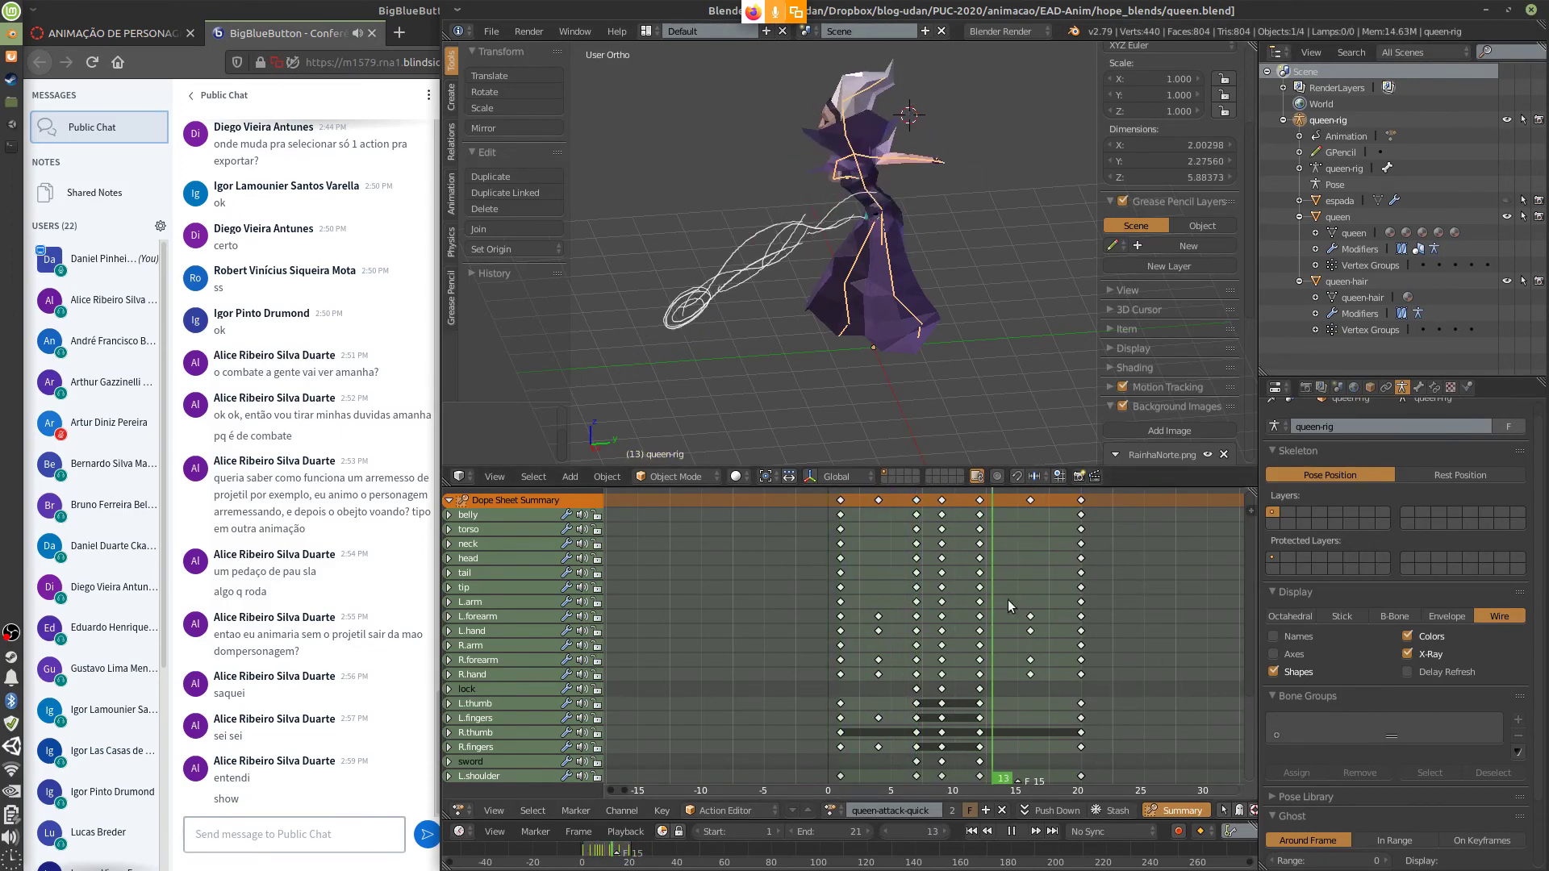
pyautogui.hotkey('alt', 'a')
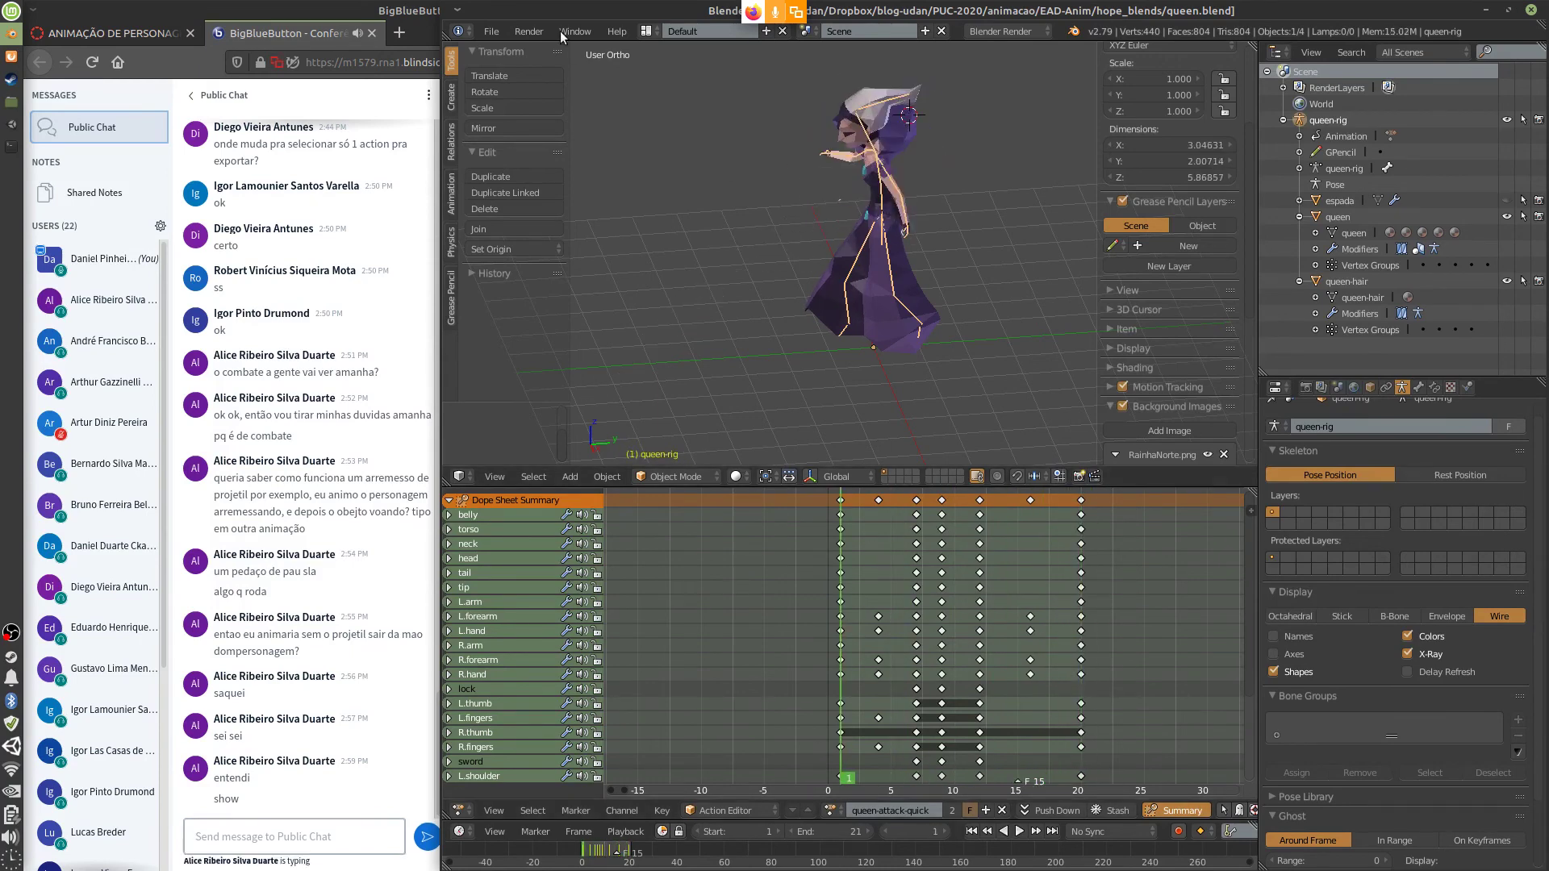
# Close the Blender 2.79 window containing queen.blend
pyautogui.click(497, 31)
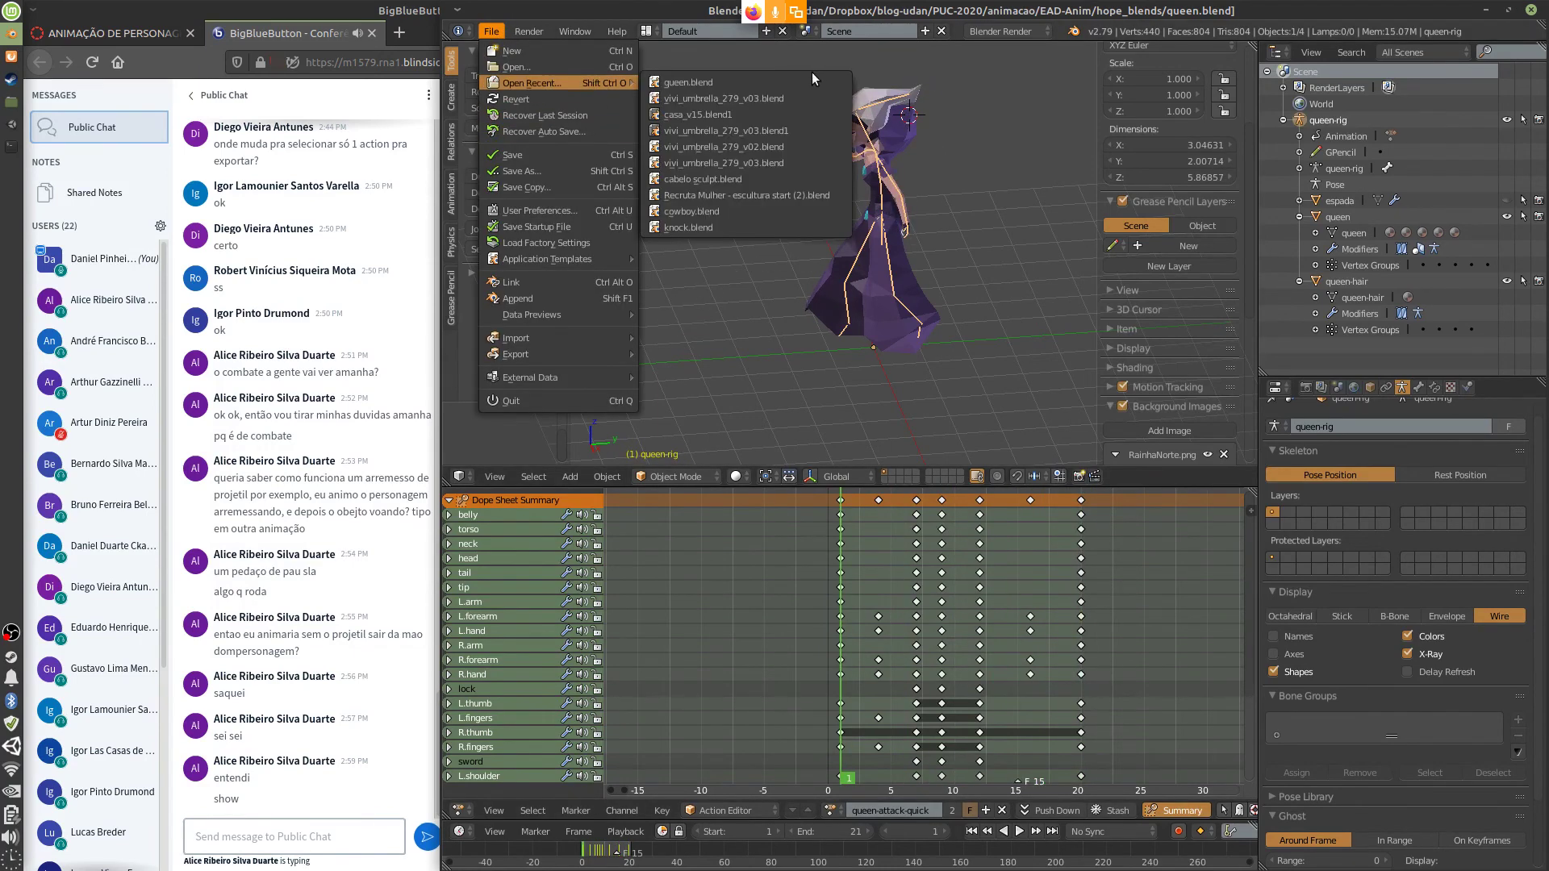
pyautogui.click(564, 67)
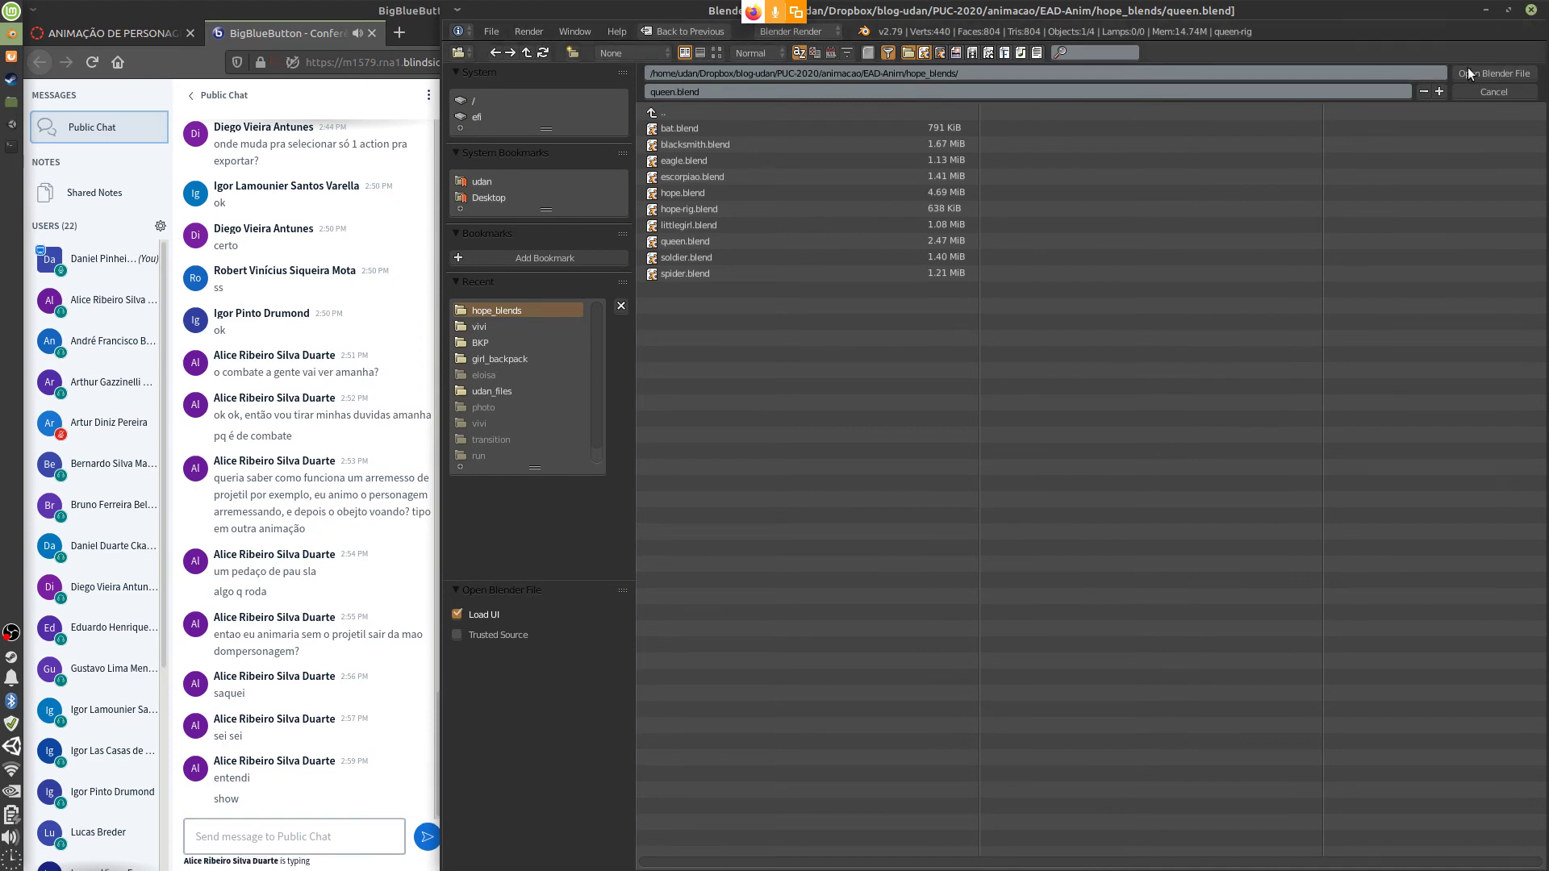
pyautogui.click(1533, 12)
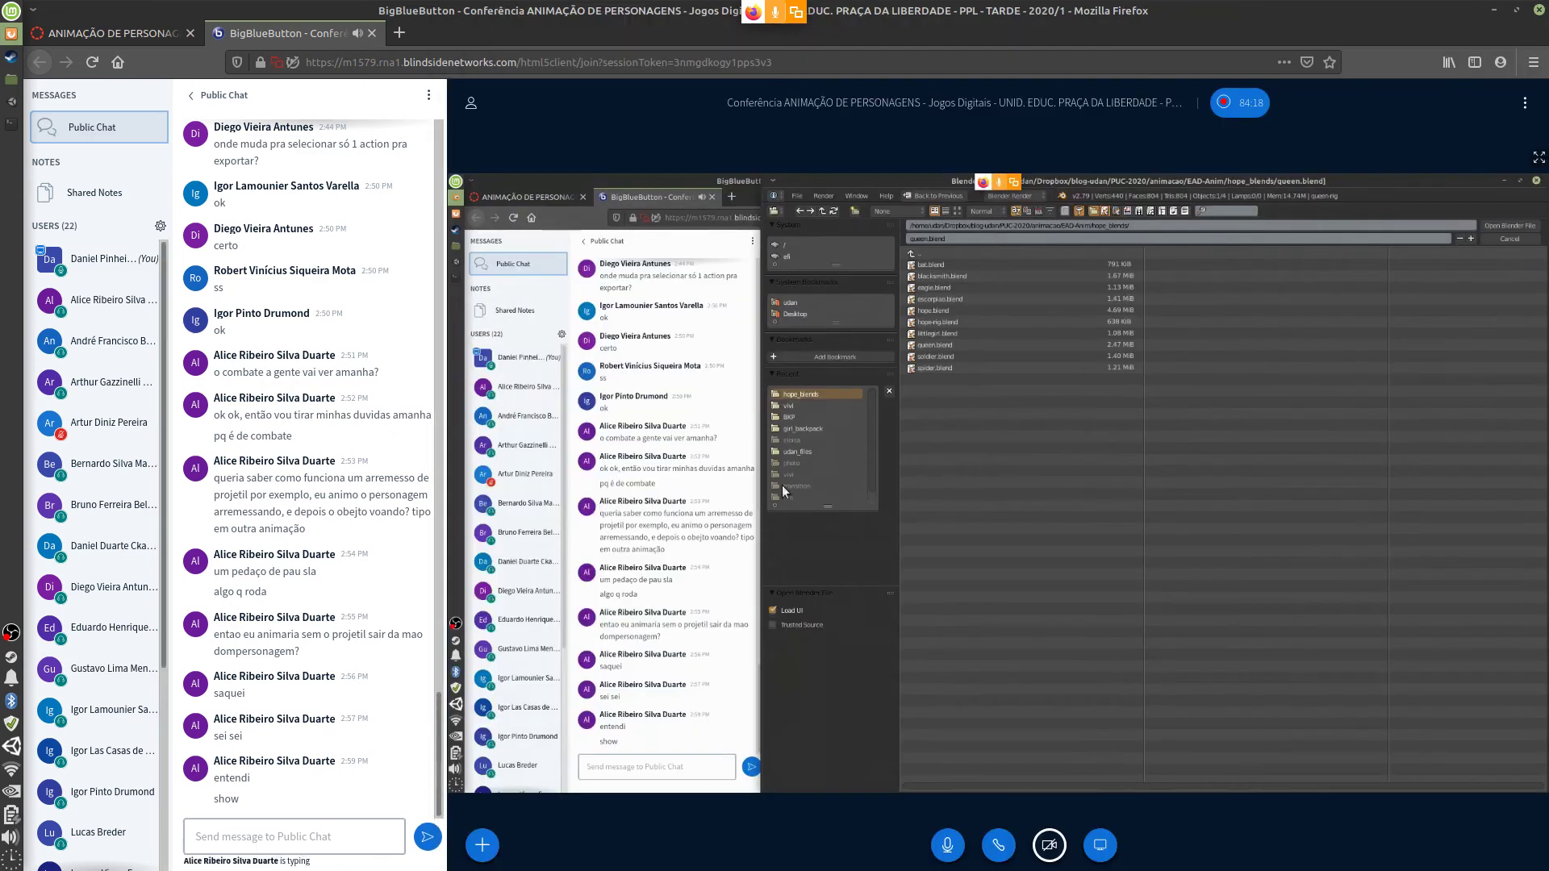
# Launch Blender 2.82 and enlarge its window to fill the area beside the chat, dismissing the splash screen
pyautogui.click(11, 11)
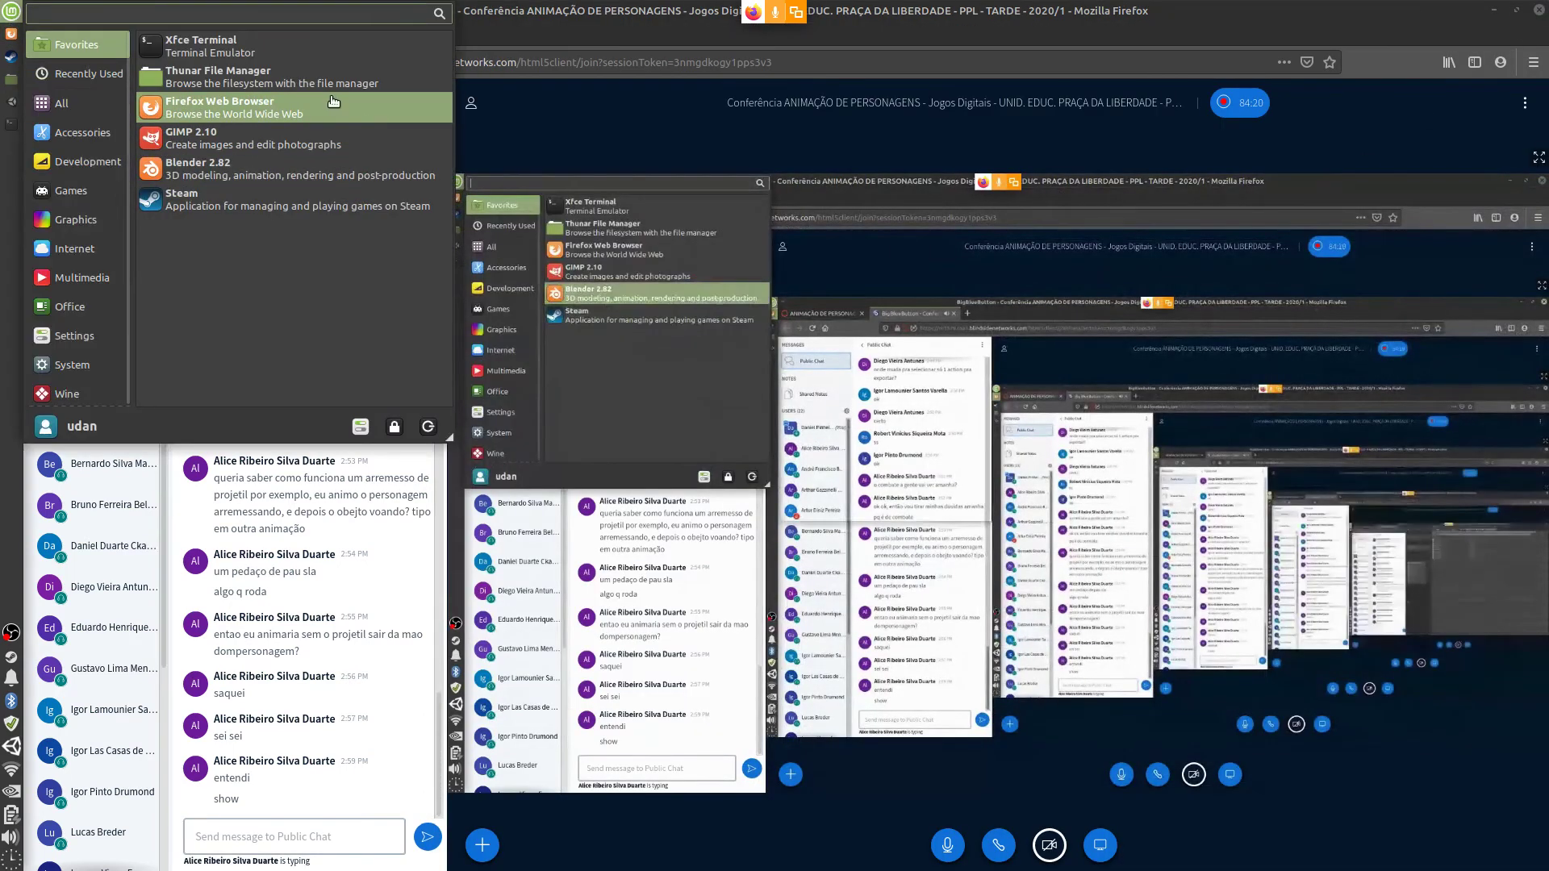
pyautogui.click(322, 168)
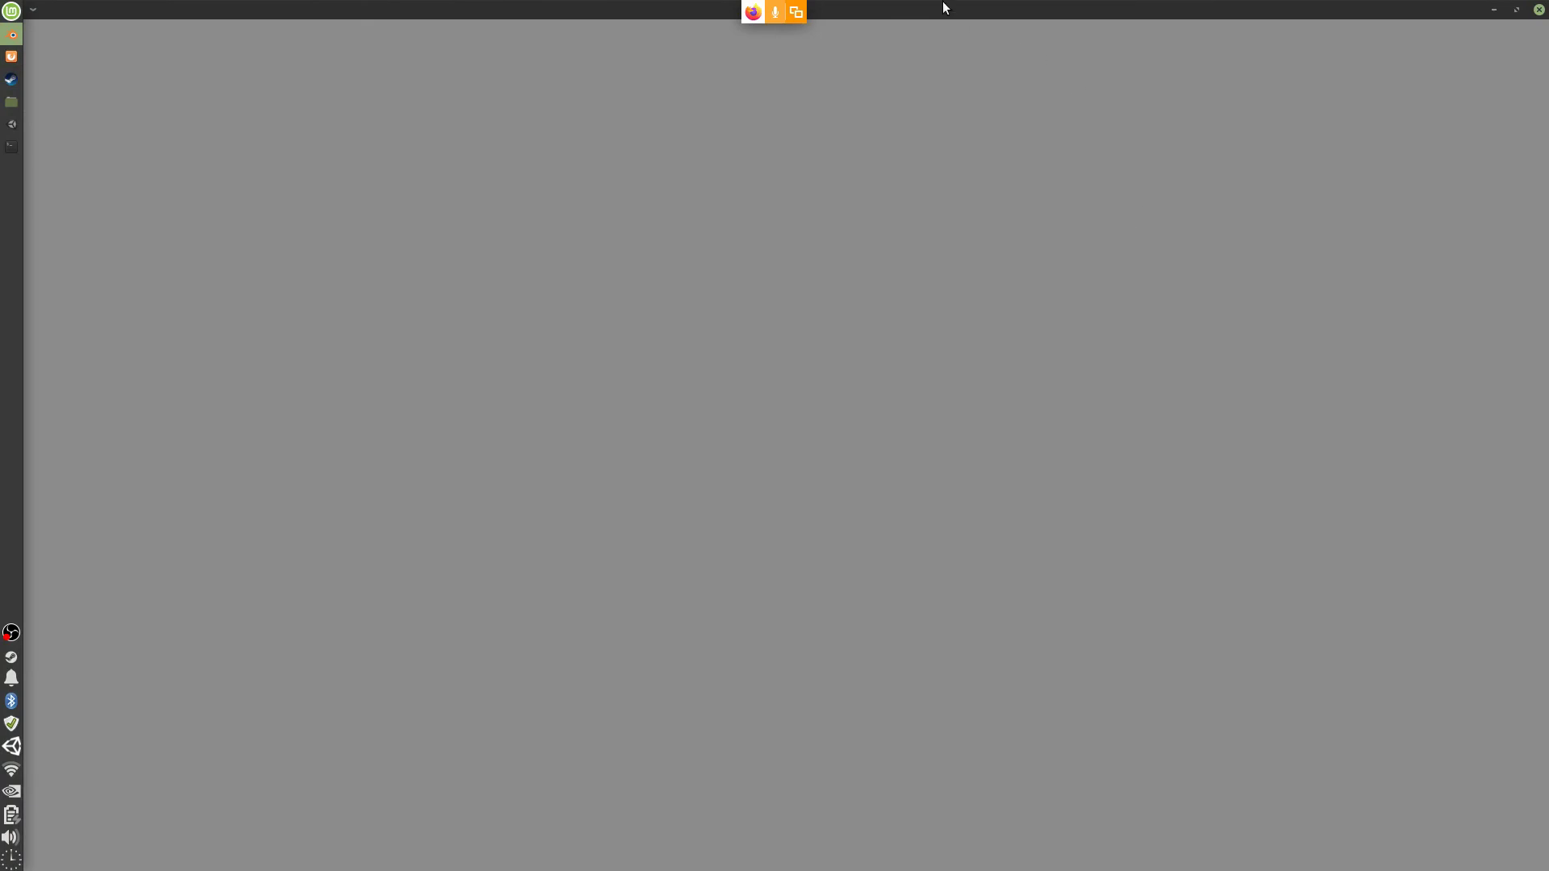
pyautogui.hotkey('alt', 'Tab')
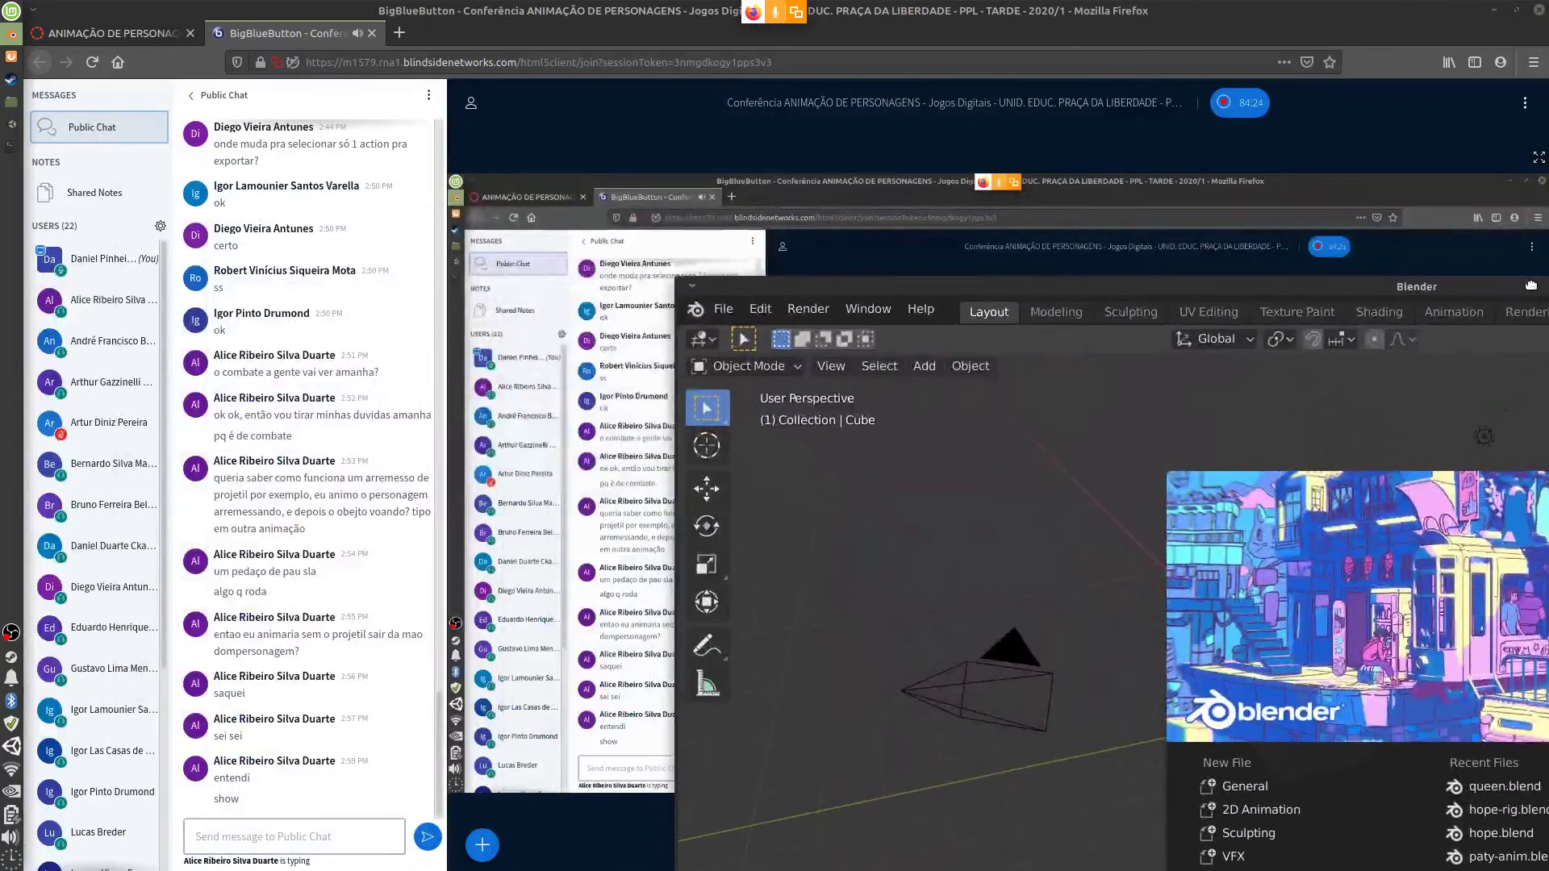
pyautogui.moveTo(1530, 285); pyautogui.dragTo(1540, 270)
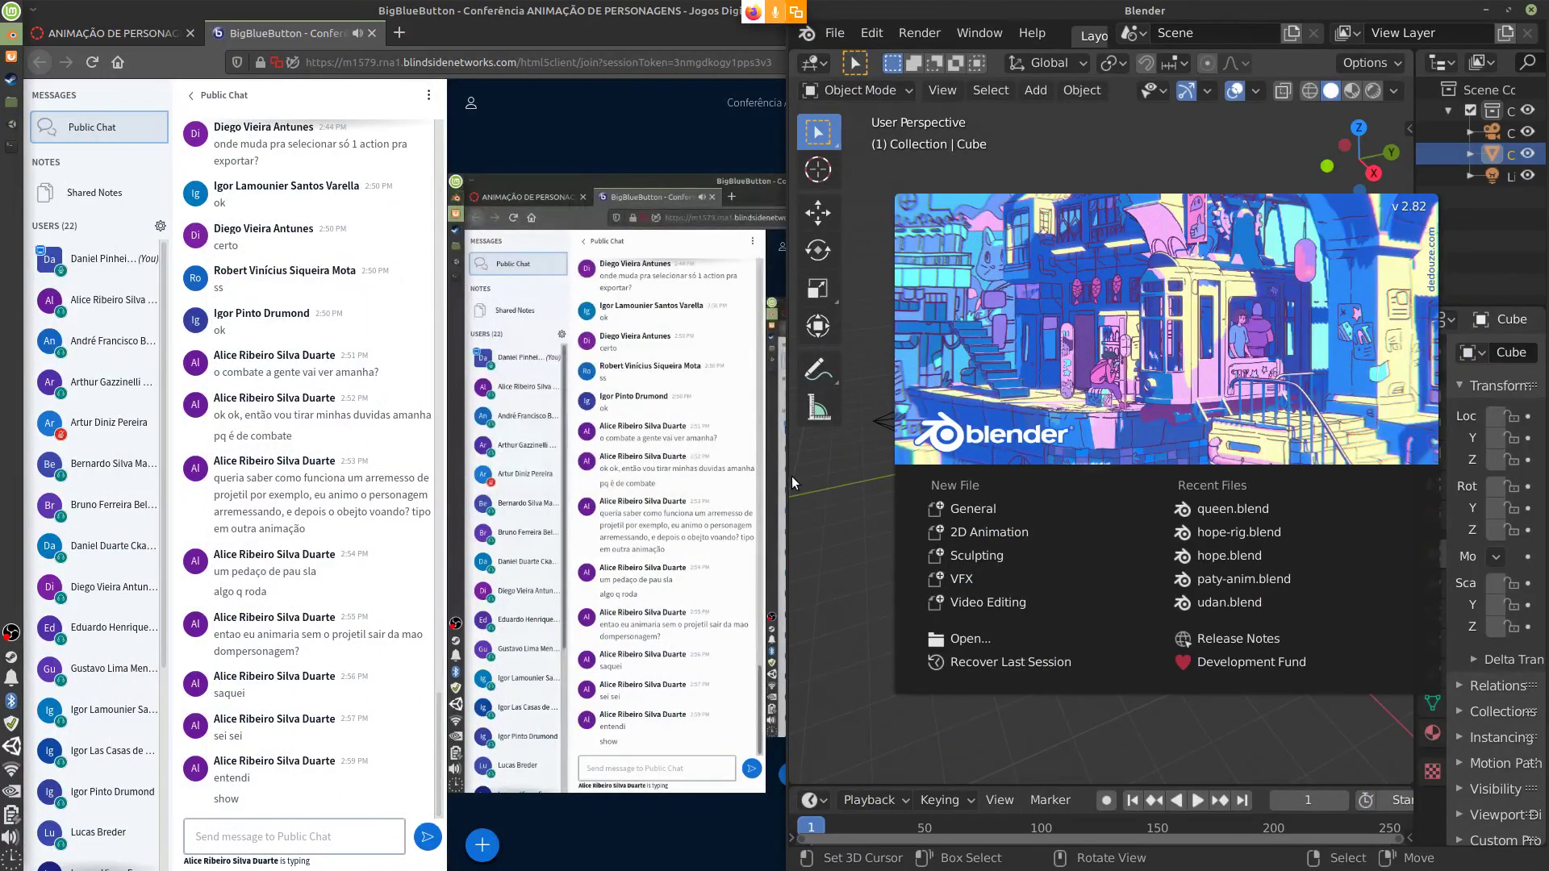
pyautogui.moveTo(790, 478); pyautogui.dragTo(452, 548)
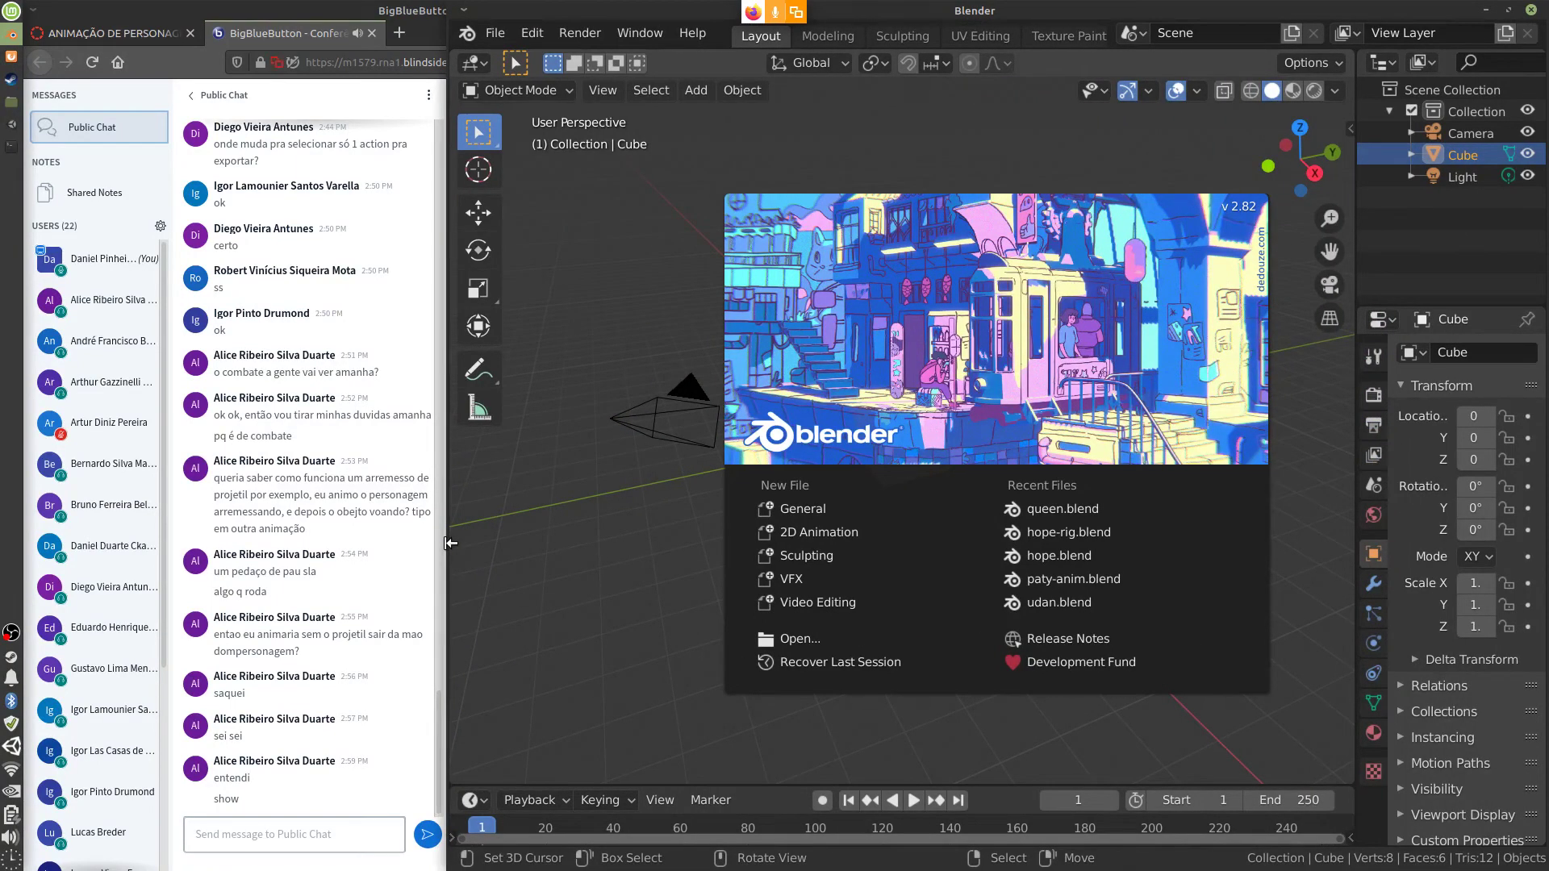
pyautogui.click(693, 595)
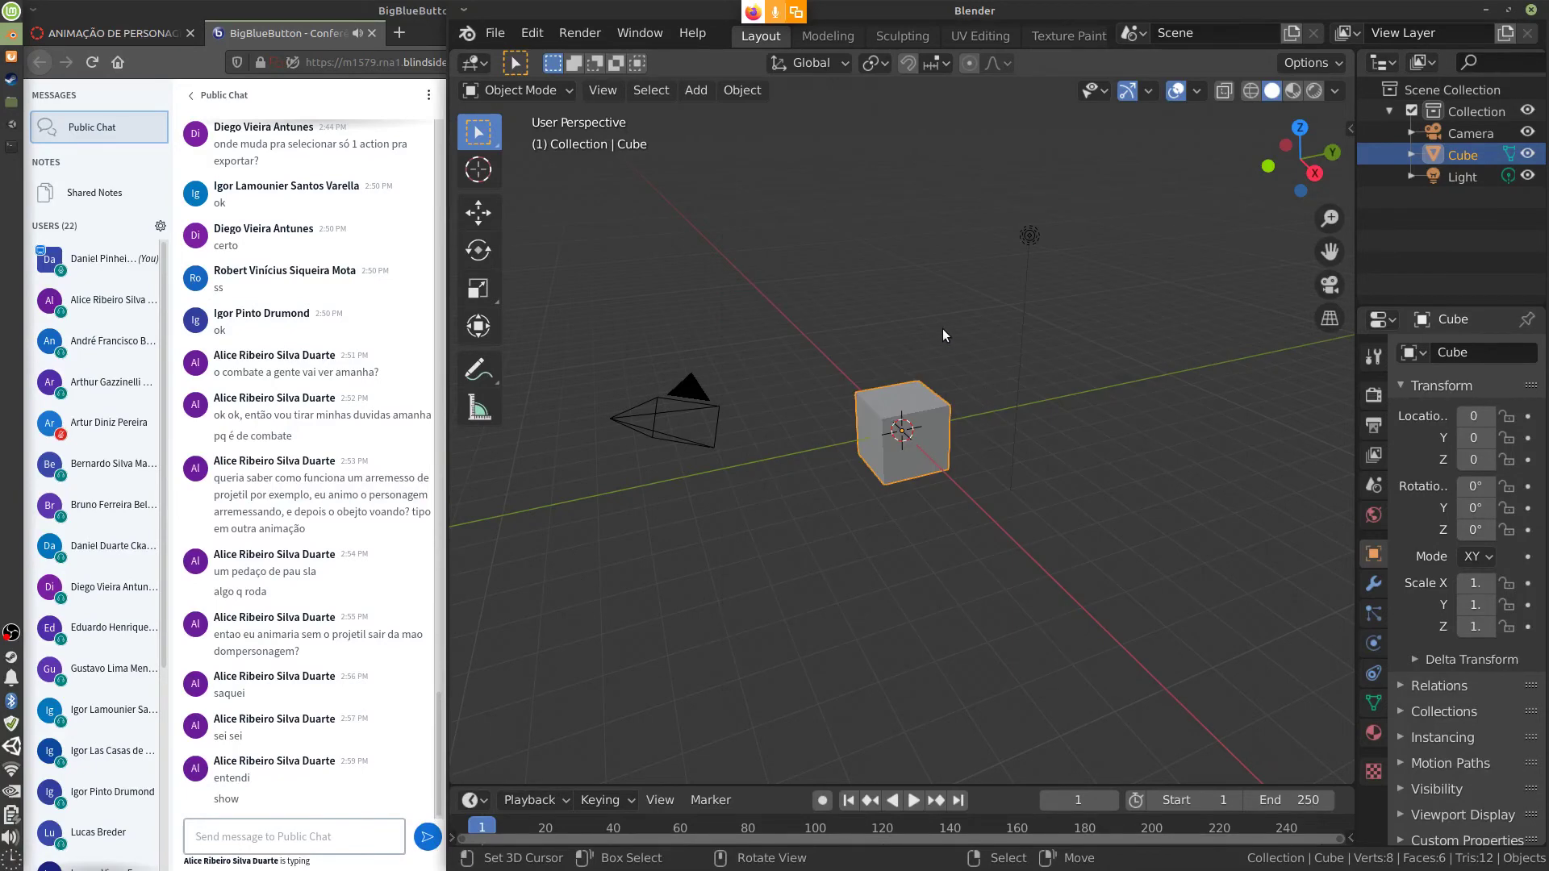
# Open the recent file hope.blend and assign the hope-hit action to hope-rig
pyautogui.click(494, 32)
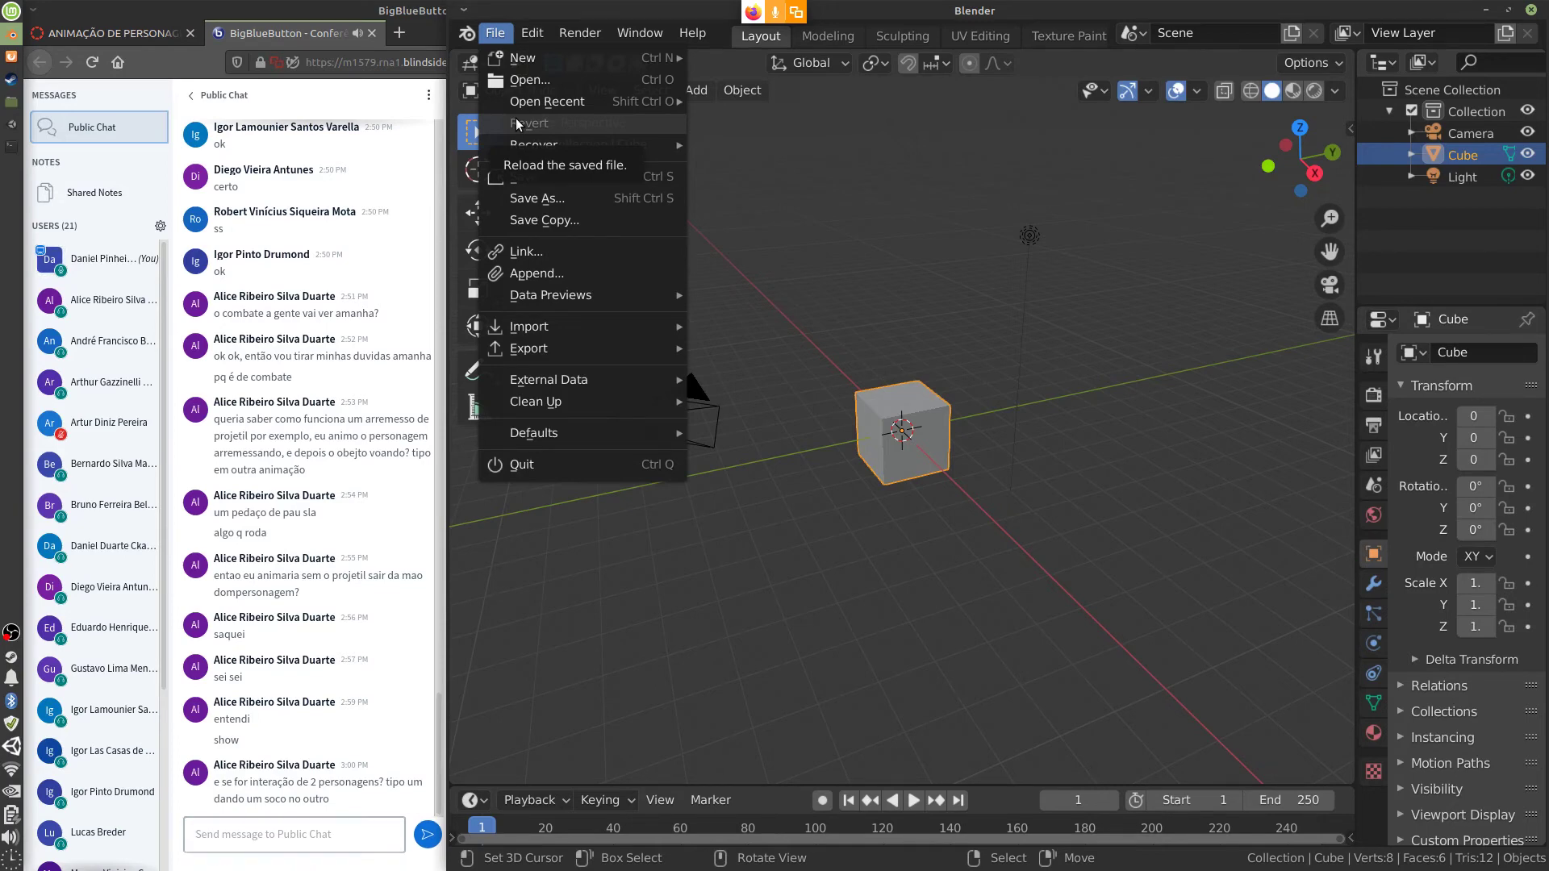
pyautogui.moveTo(650, 98)
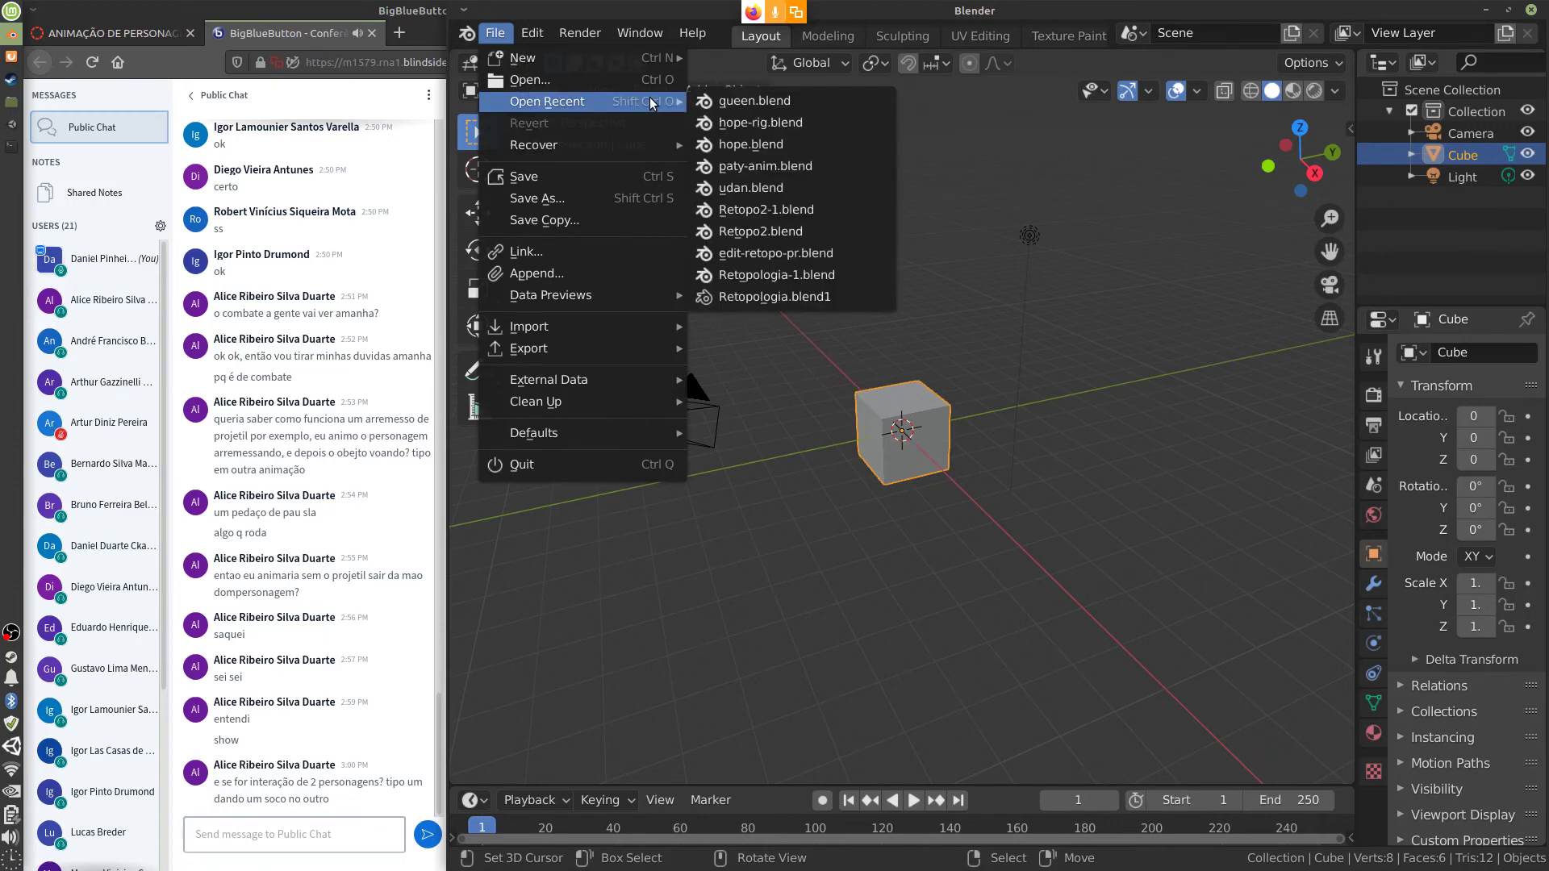
pyautogui.click(809, 146)
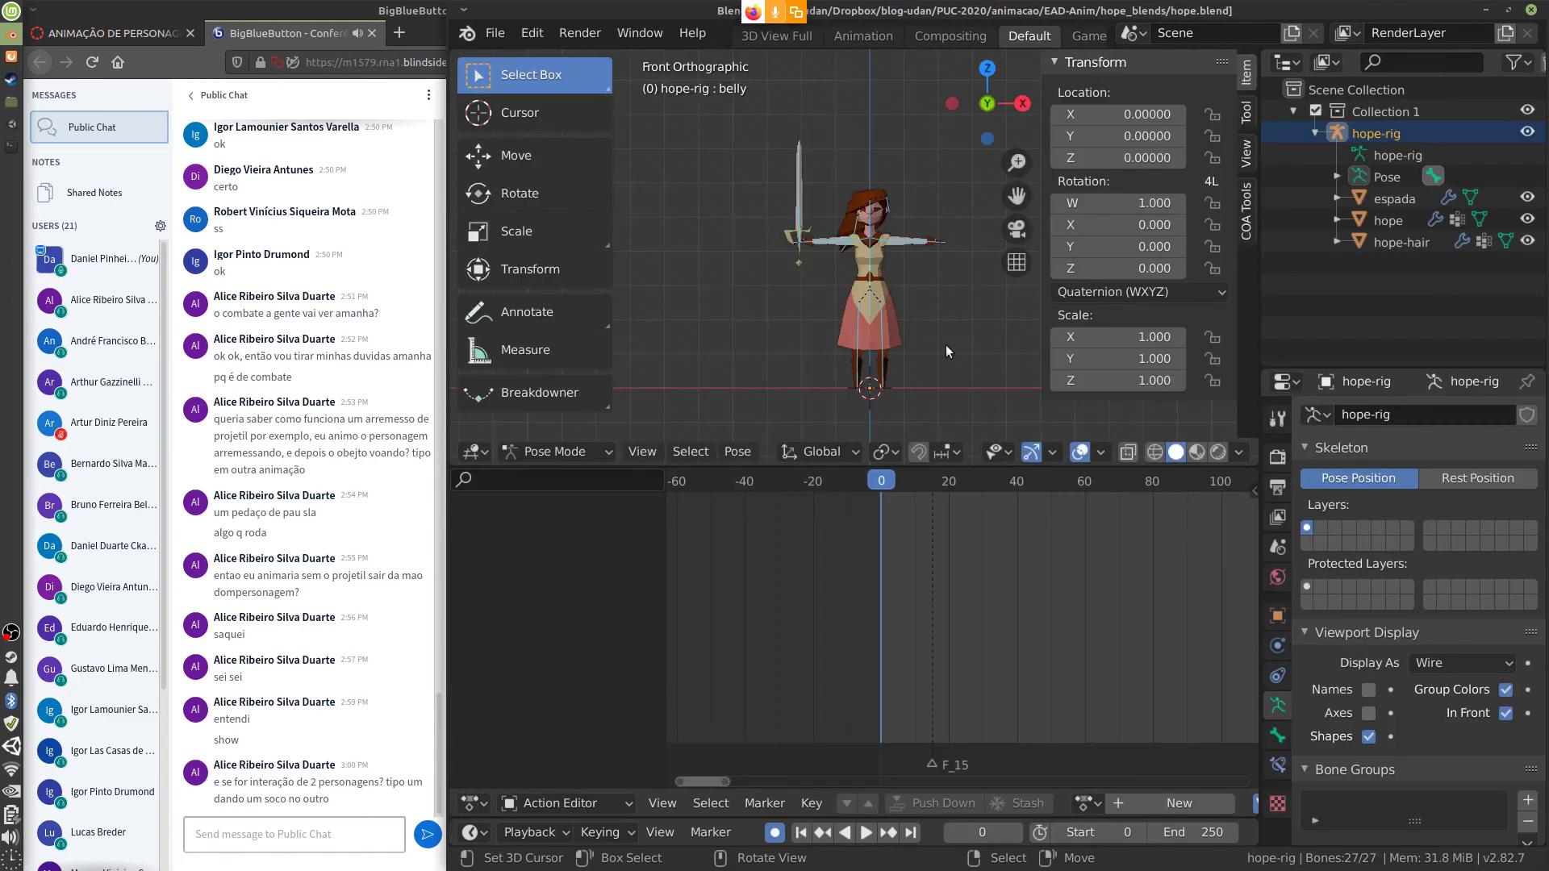
pyautogui.click(1093, 802)
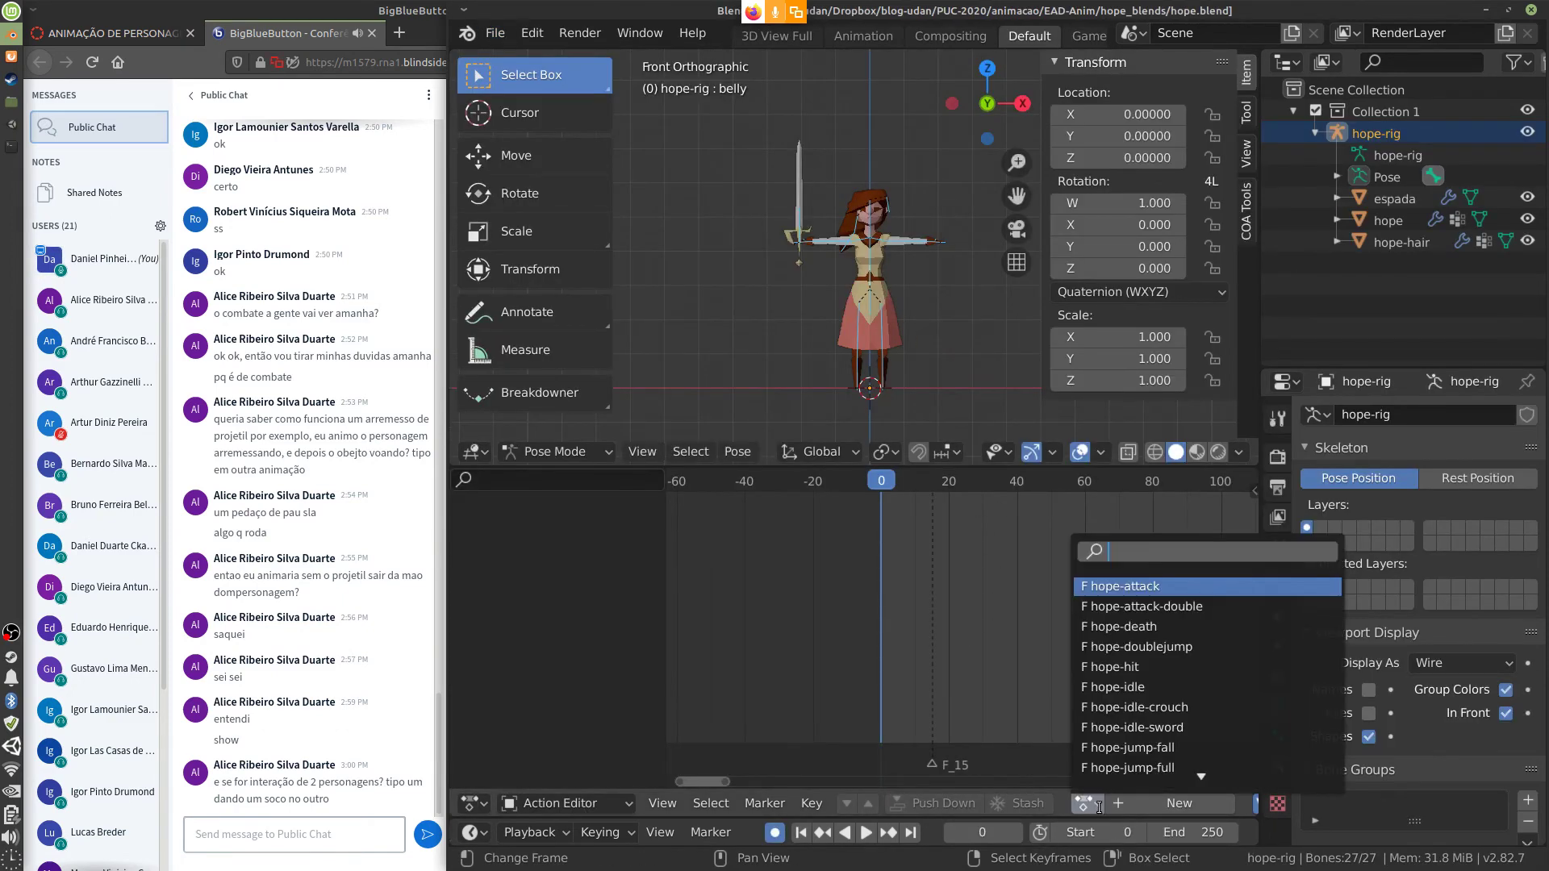
pyautogui.click(1210, 666)
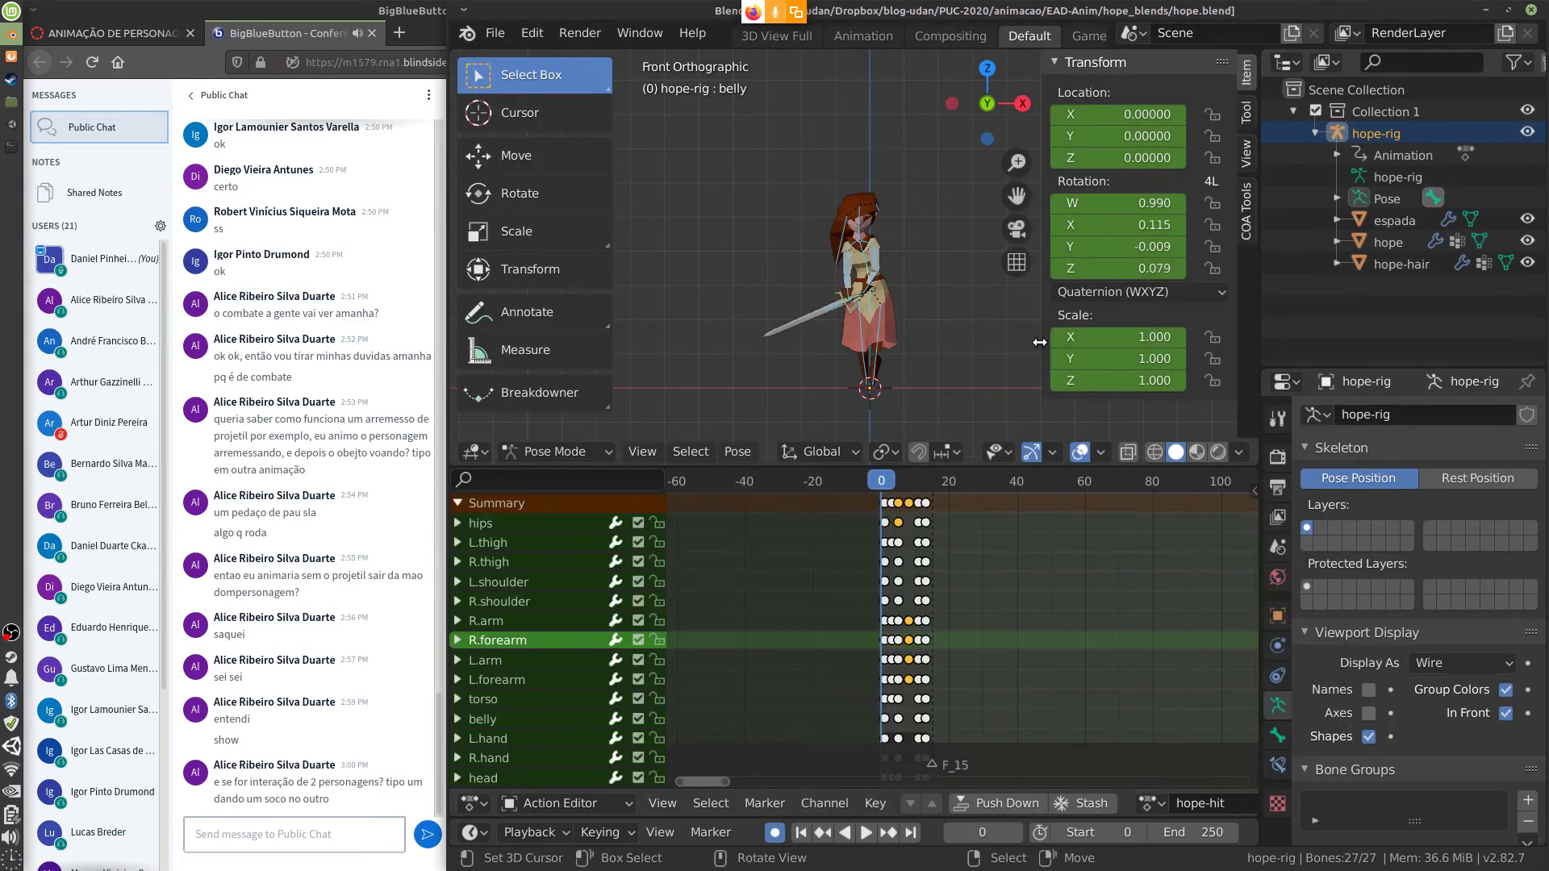
# Hide the viewport's sidebar and tool shelf, and enlarge the 3D viewport around the hope character seen from the side
pyautogui.moveTo(1043, 339); pyautogui.dragTo(1210, 340)
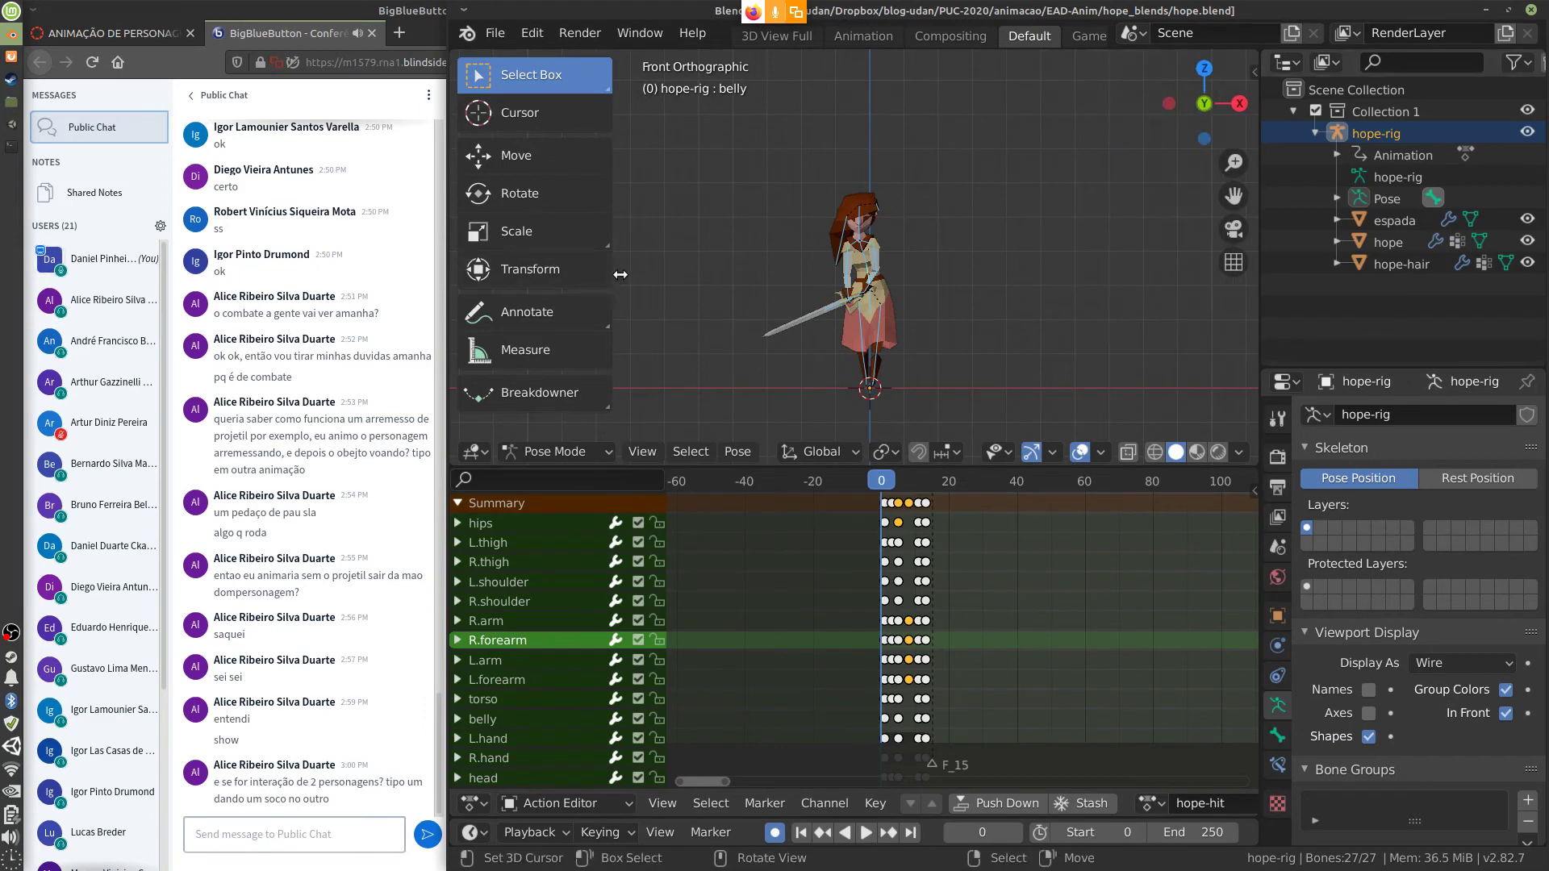
pyautogui.moveTo(619, 273); pyautogui.dragTo(463, 273)
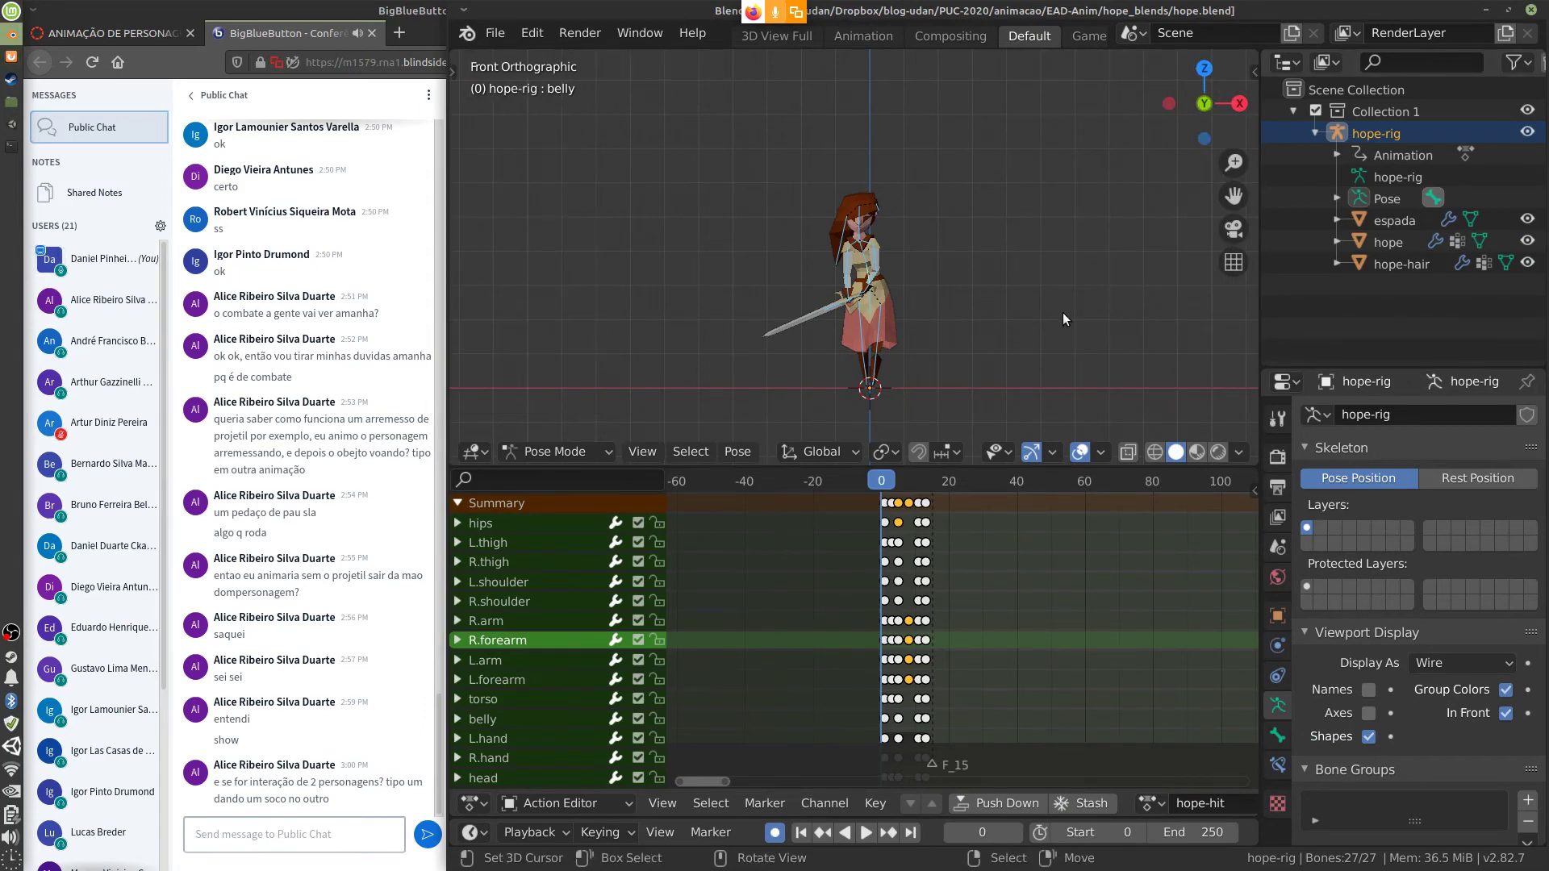
pyautogui.scroll(2, 1062, 314)
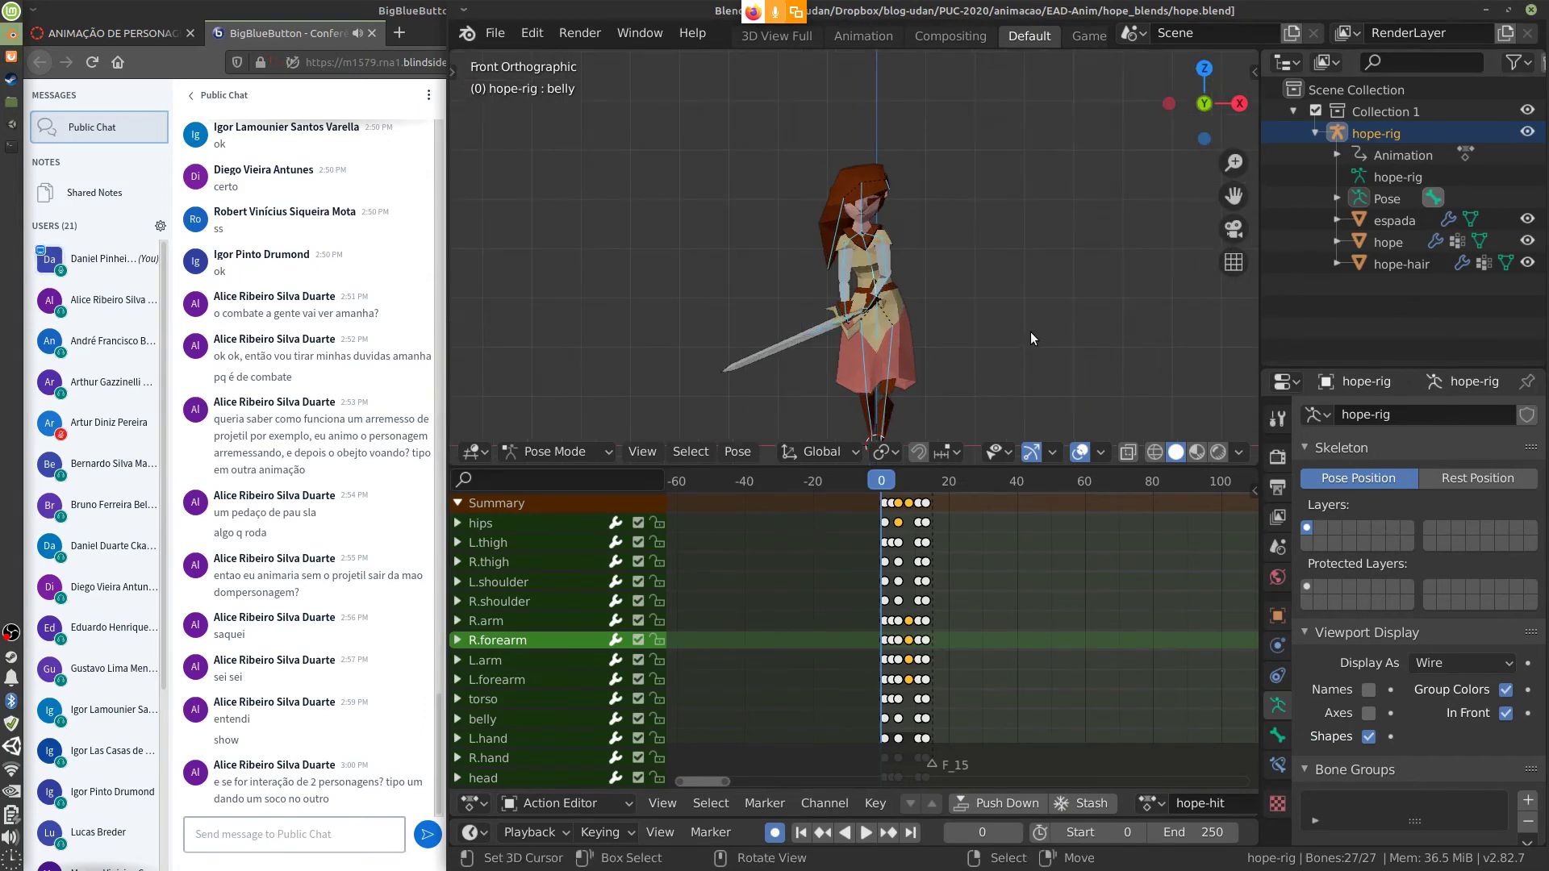
pyautogui.moveTo(1030, 332)
pyautogui.mouseDown(button='middle')
pyautogui.moveTo(1042, 316)
pyautogui.moveTo(926, 313)
pyautogui.moveTo(1044, 263)
pyautogui.moveTo(941, 296)
pyautogui.moveTo(1013, 294)
pyautogui.moveTo(1017, 323)
pyautogui.mouseUp(button='middle')
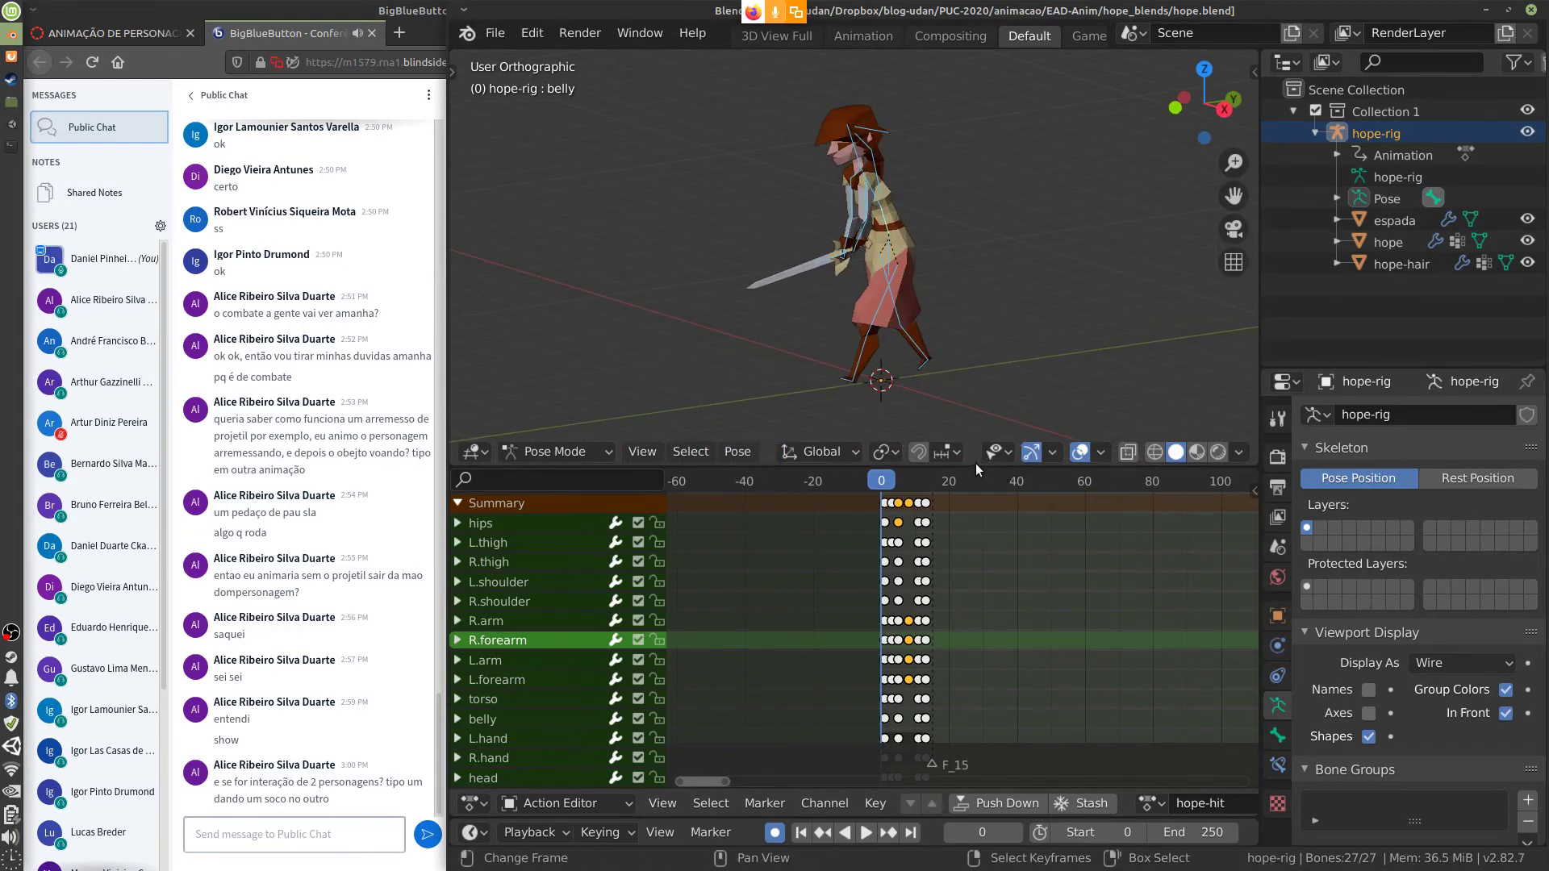
pyautogui.moveTo(974, 467); pyautogui.dragTo(980, 684)
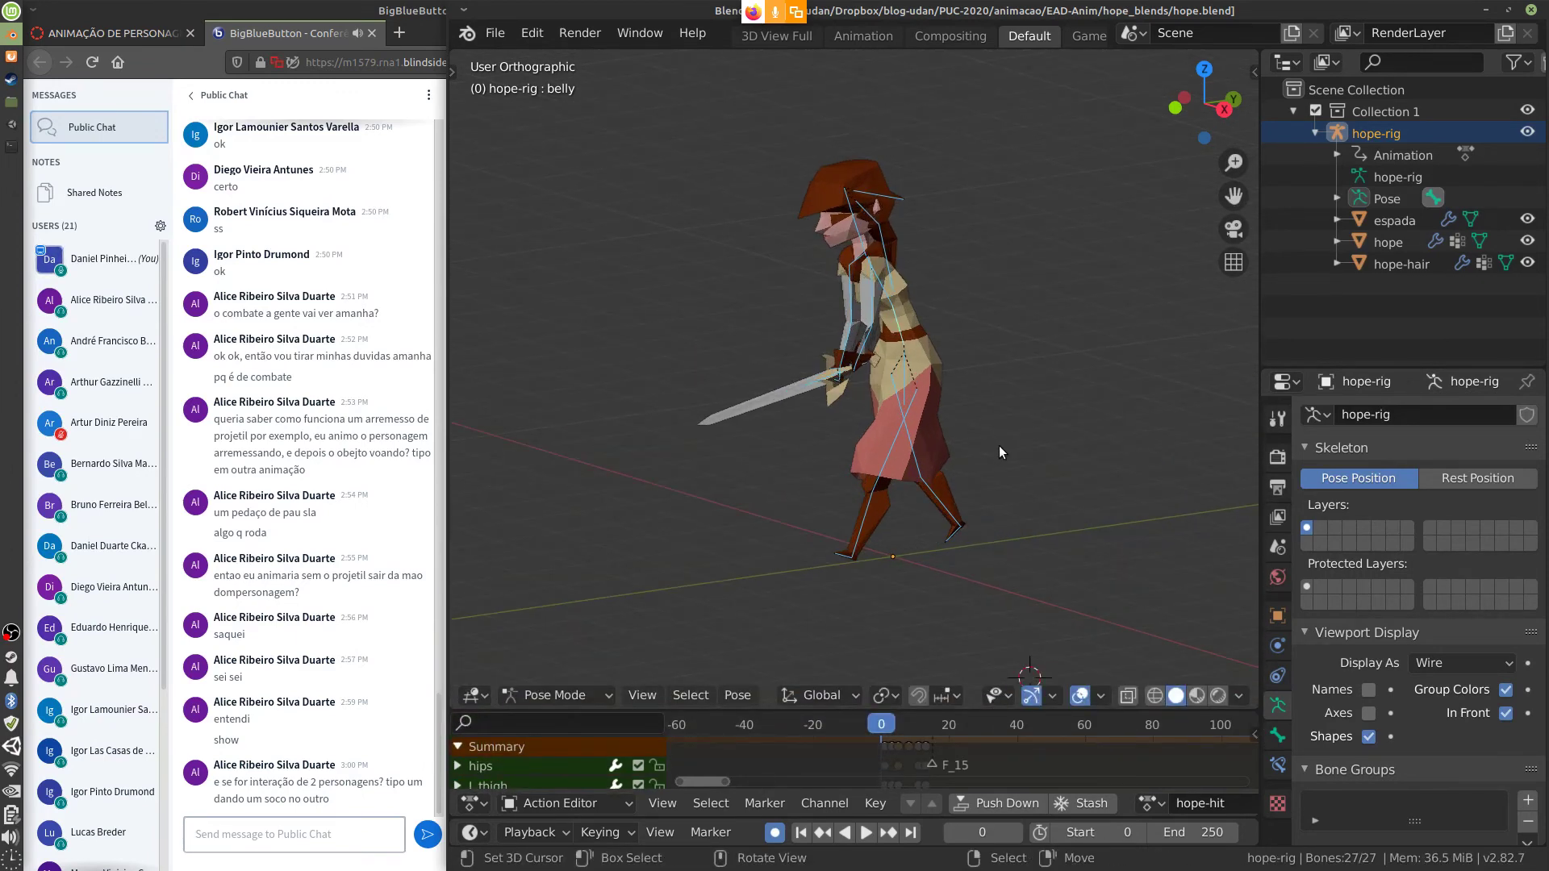
# Preview the hope-hit action repeatedly from its start and return the playhead to frame 0
pyautogui.press('space')
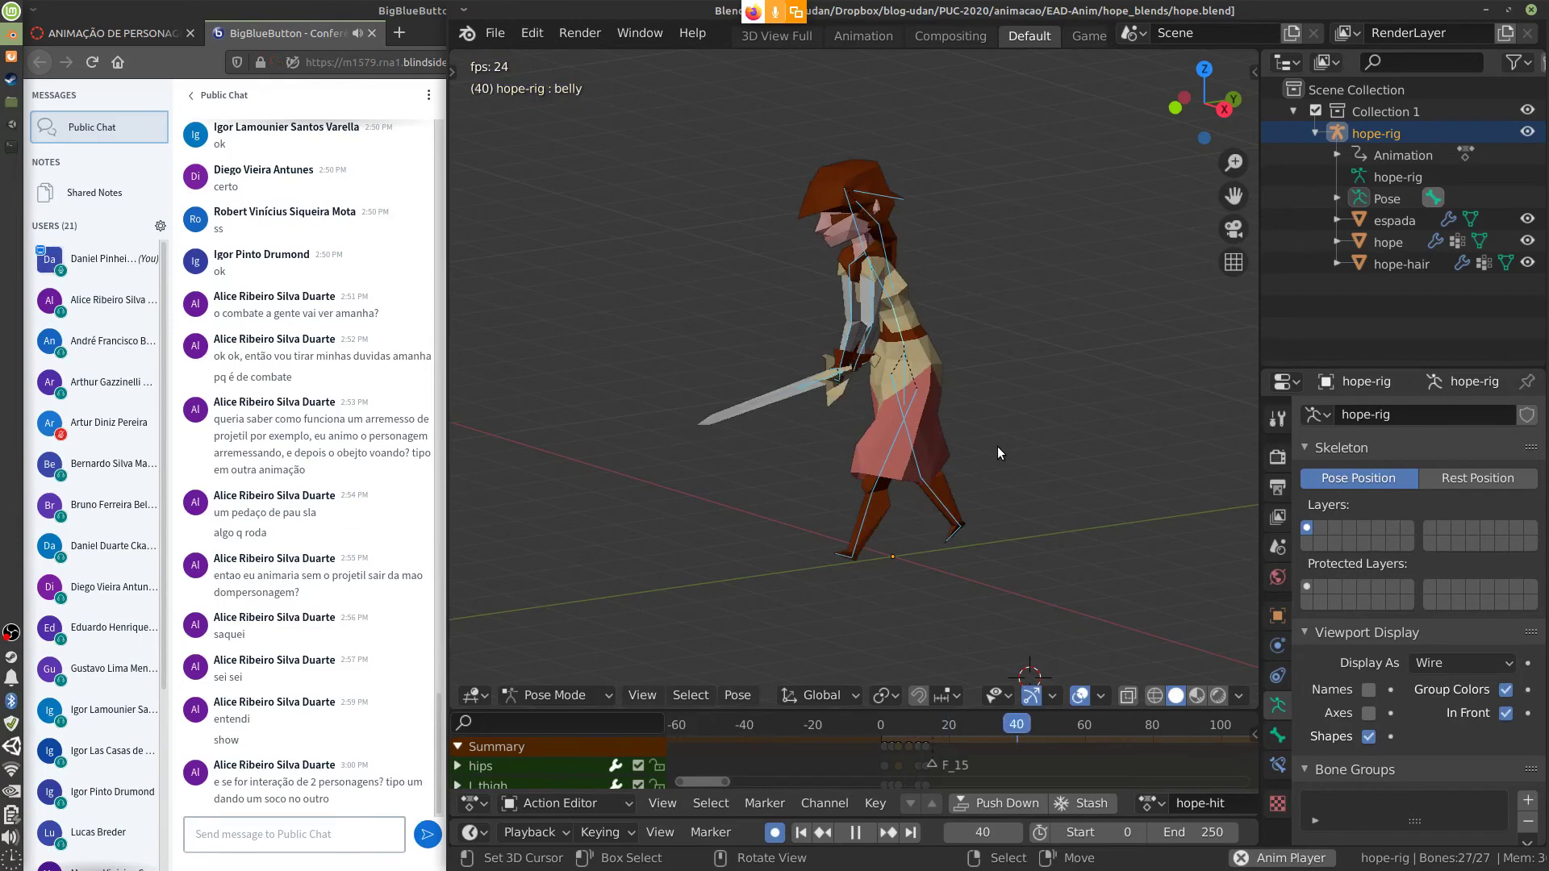
pyautogui.press('Escape')
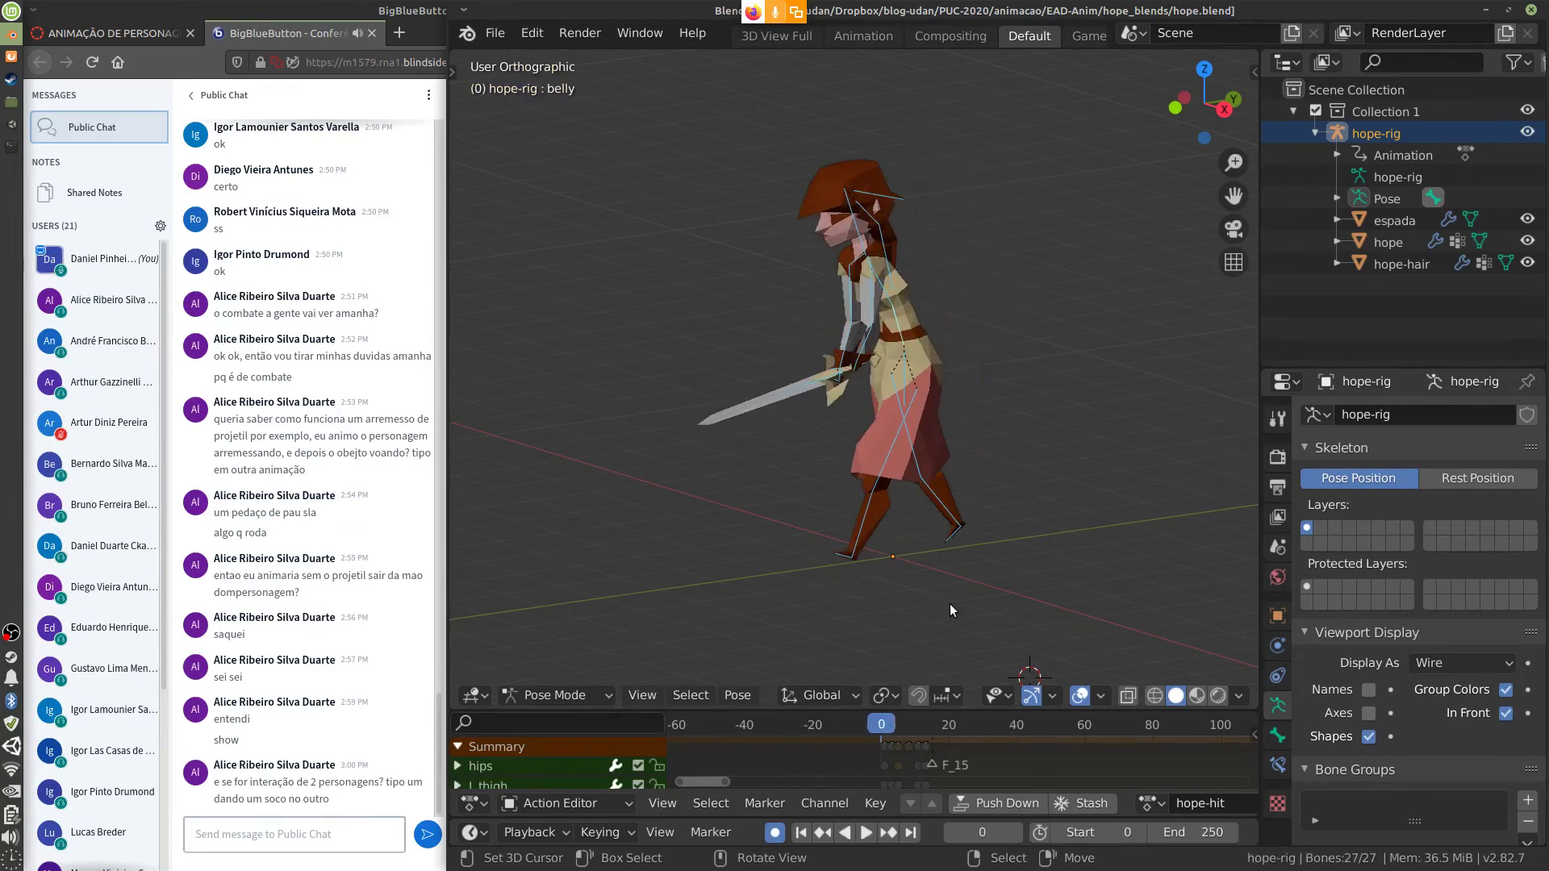
pyautogui.press('space')
pyautogui.press('Escape')
pyautogui.press('space')
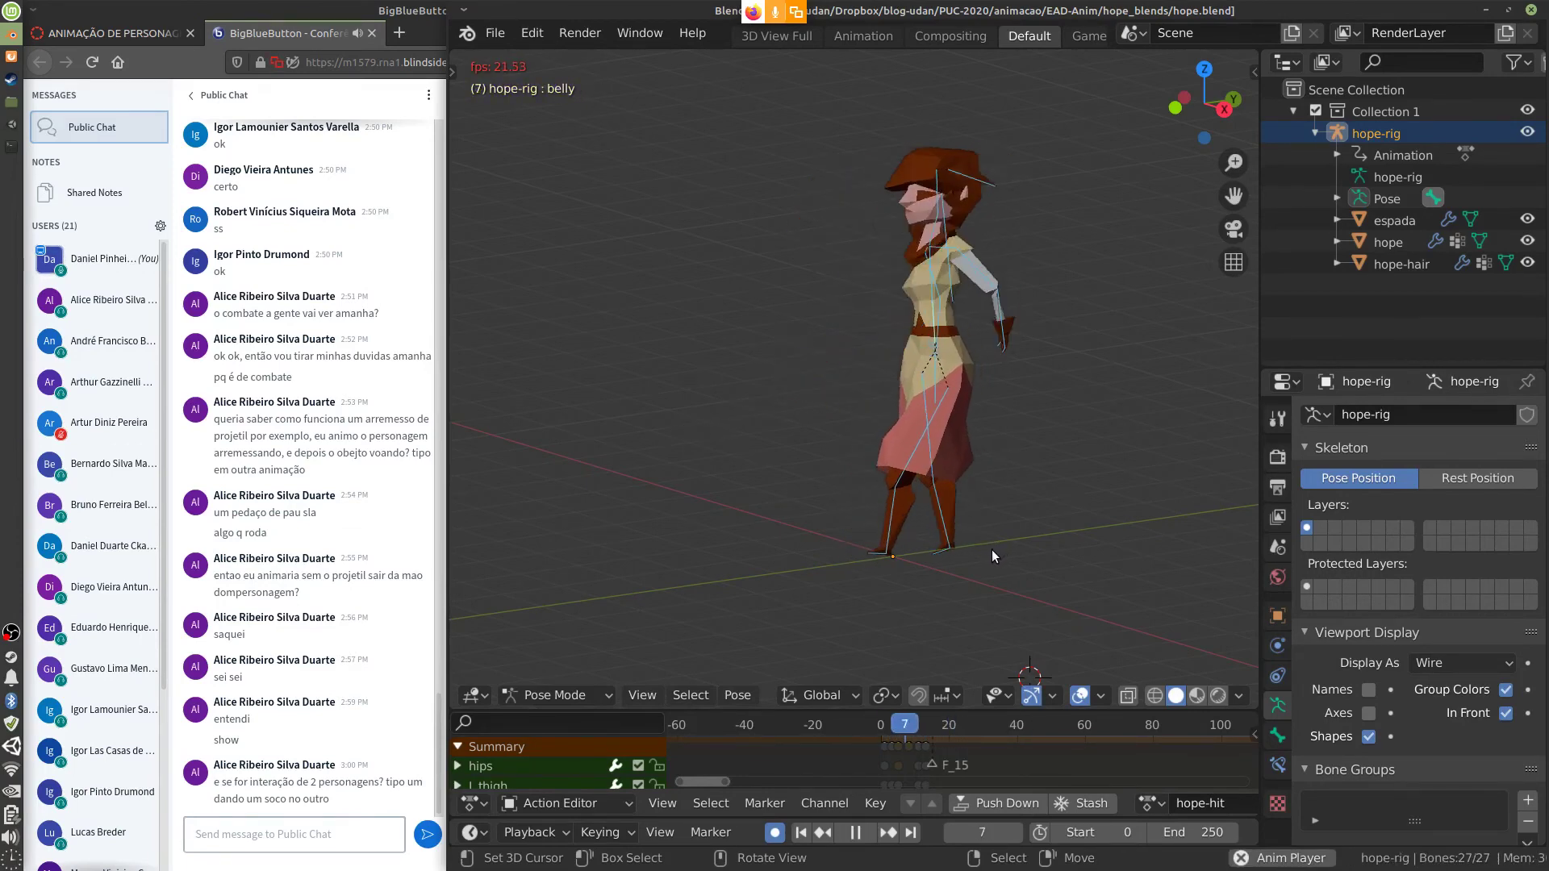
pyautogui.press('Escape')
pyautogui.press('space')
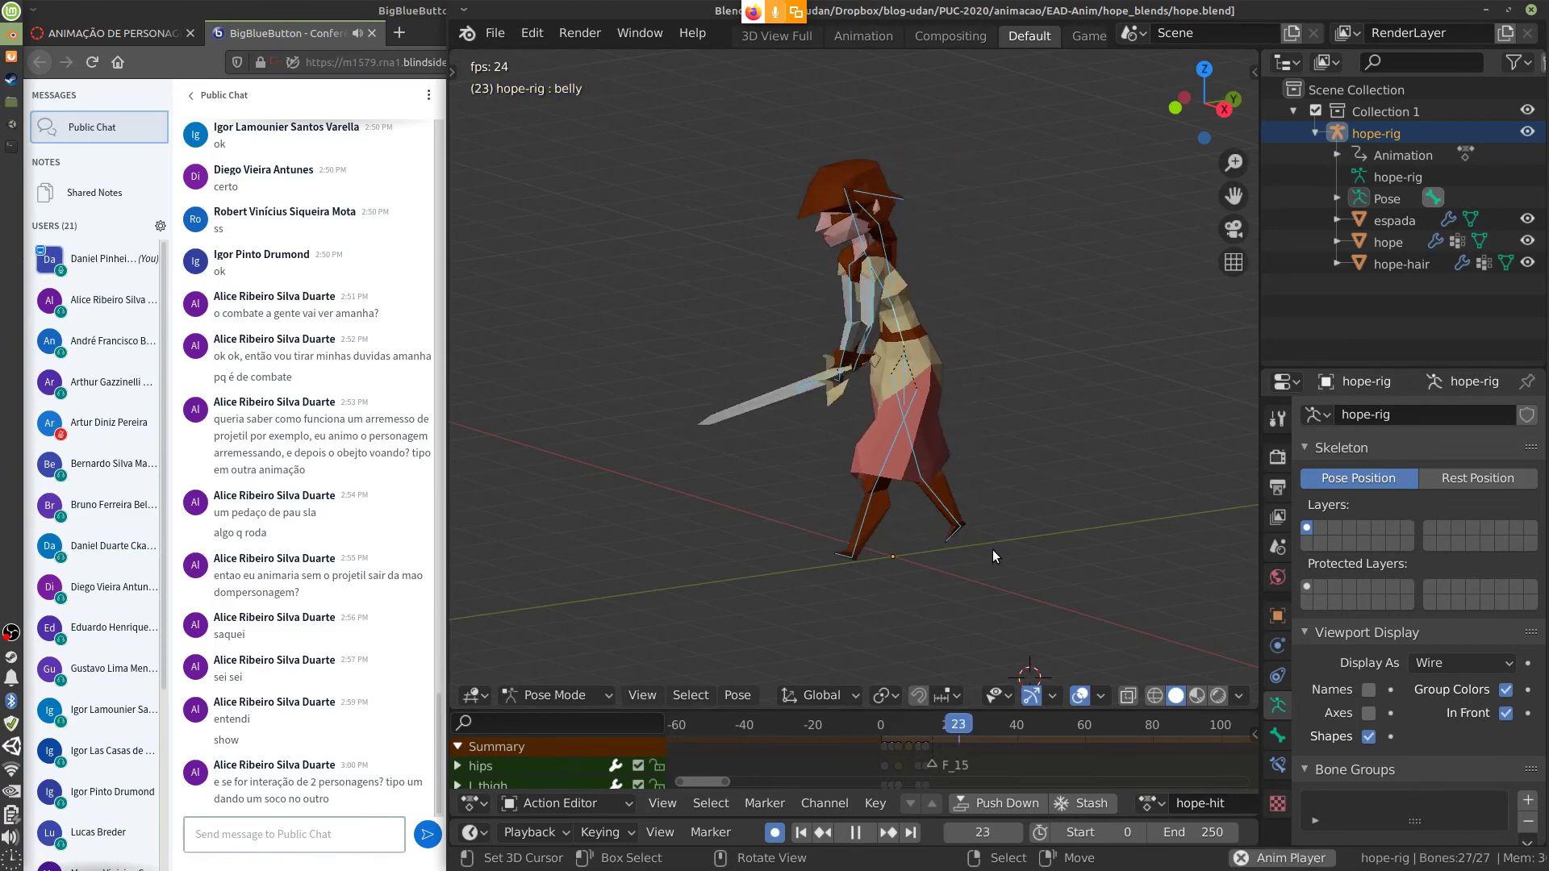
pyautogui.press('space')
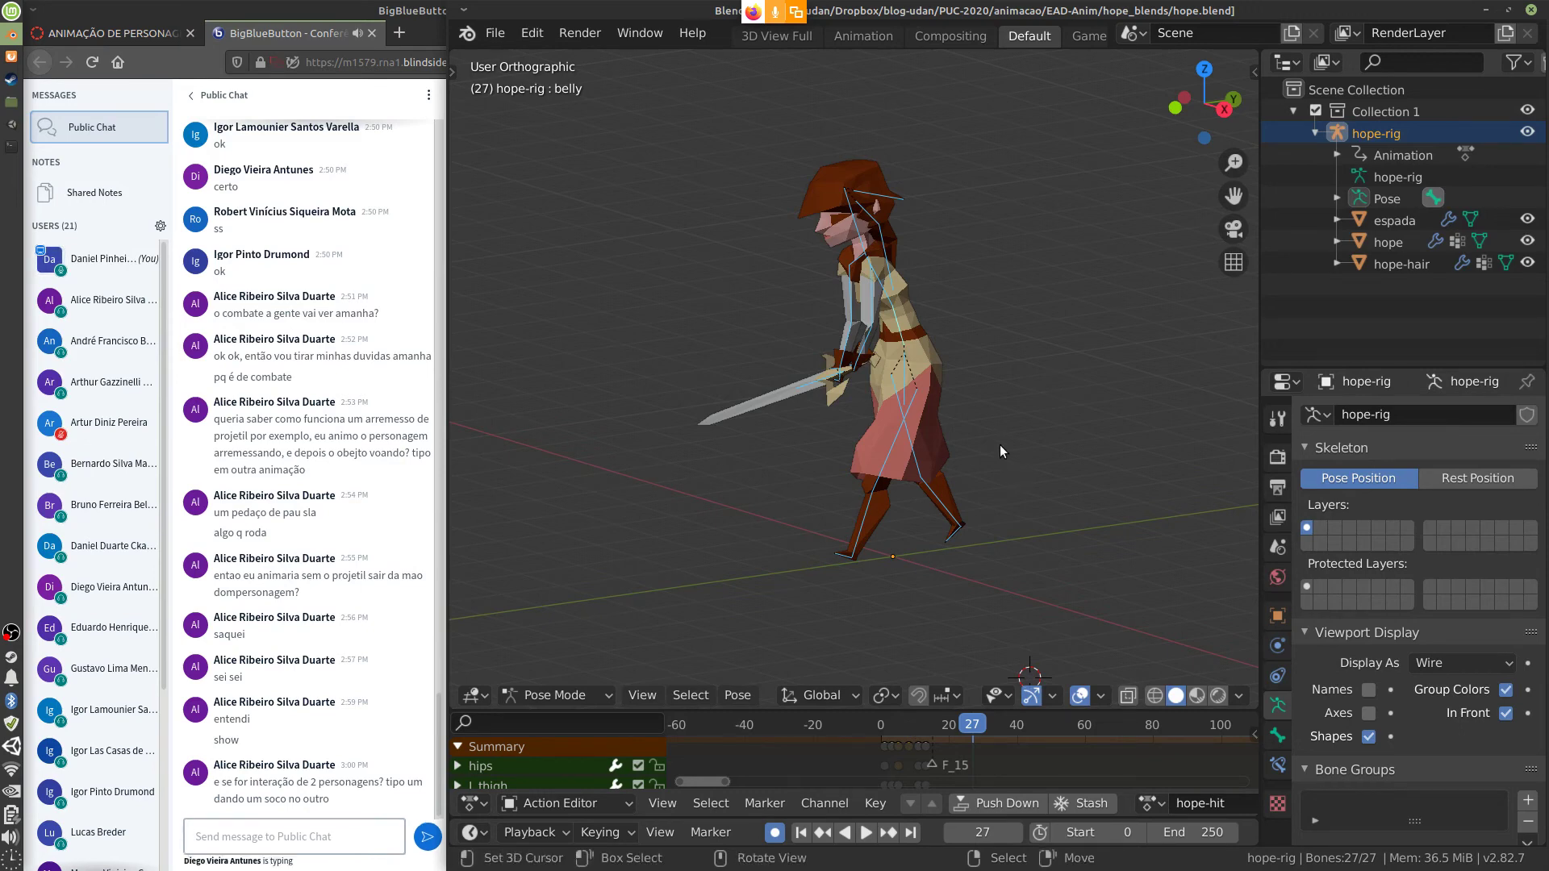
pyautogui.hotkey('shift', 'Left')
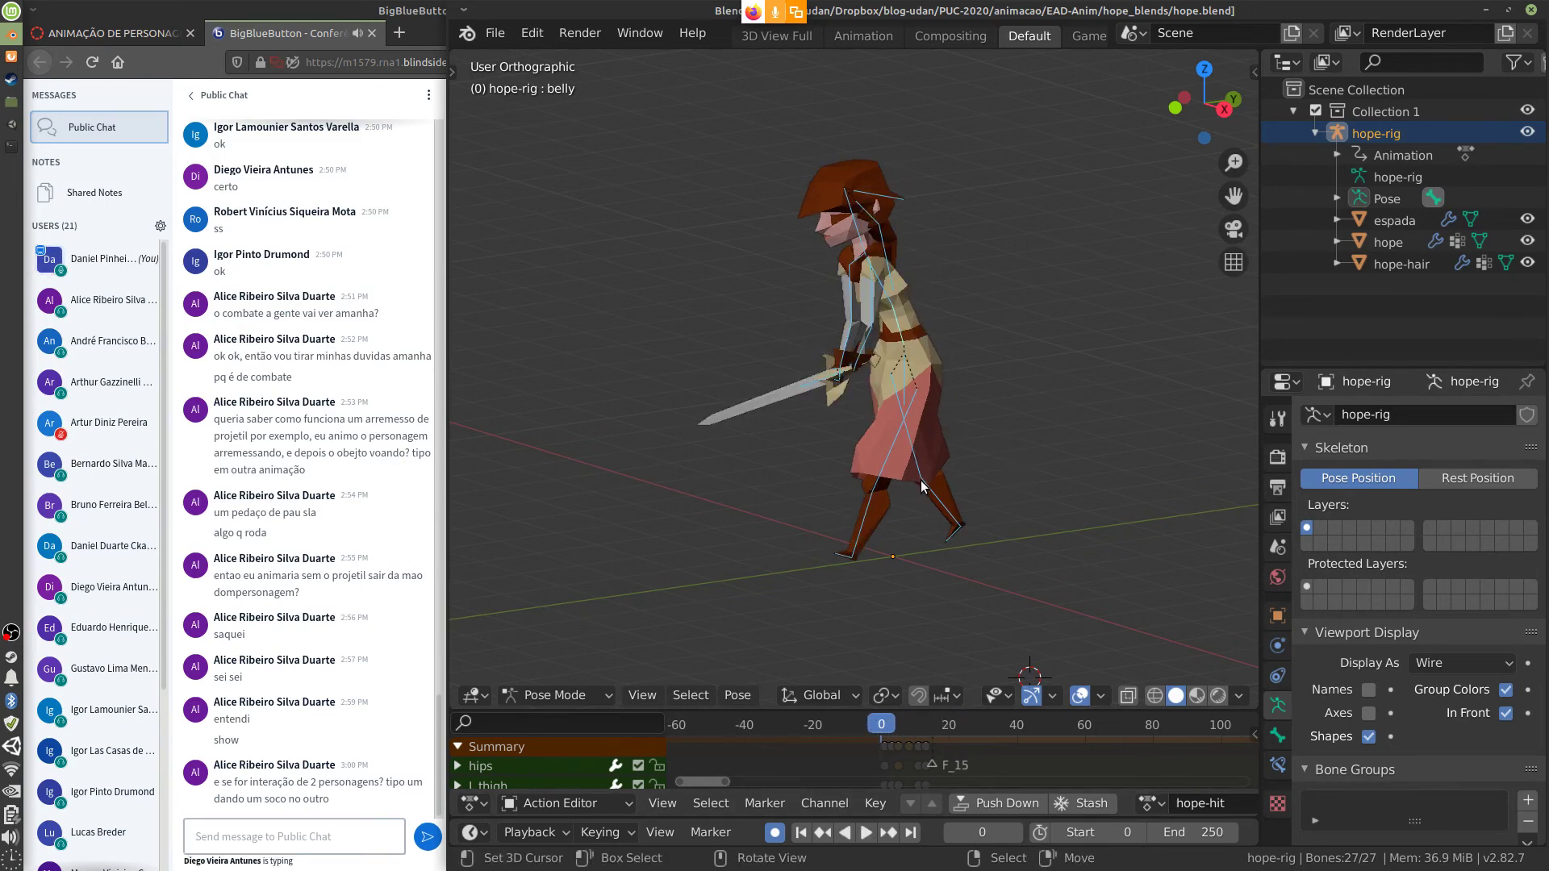
# Select the belly bone, turn off automatic keyframing, and try rotating the bone
pyautogui.moveTo(937, 464); pyautogui.dragTo(1068, 424, button='middle')
pyautogui.click(887, 318)
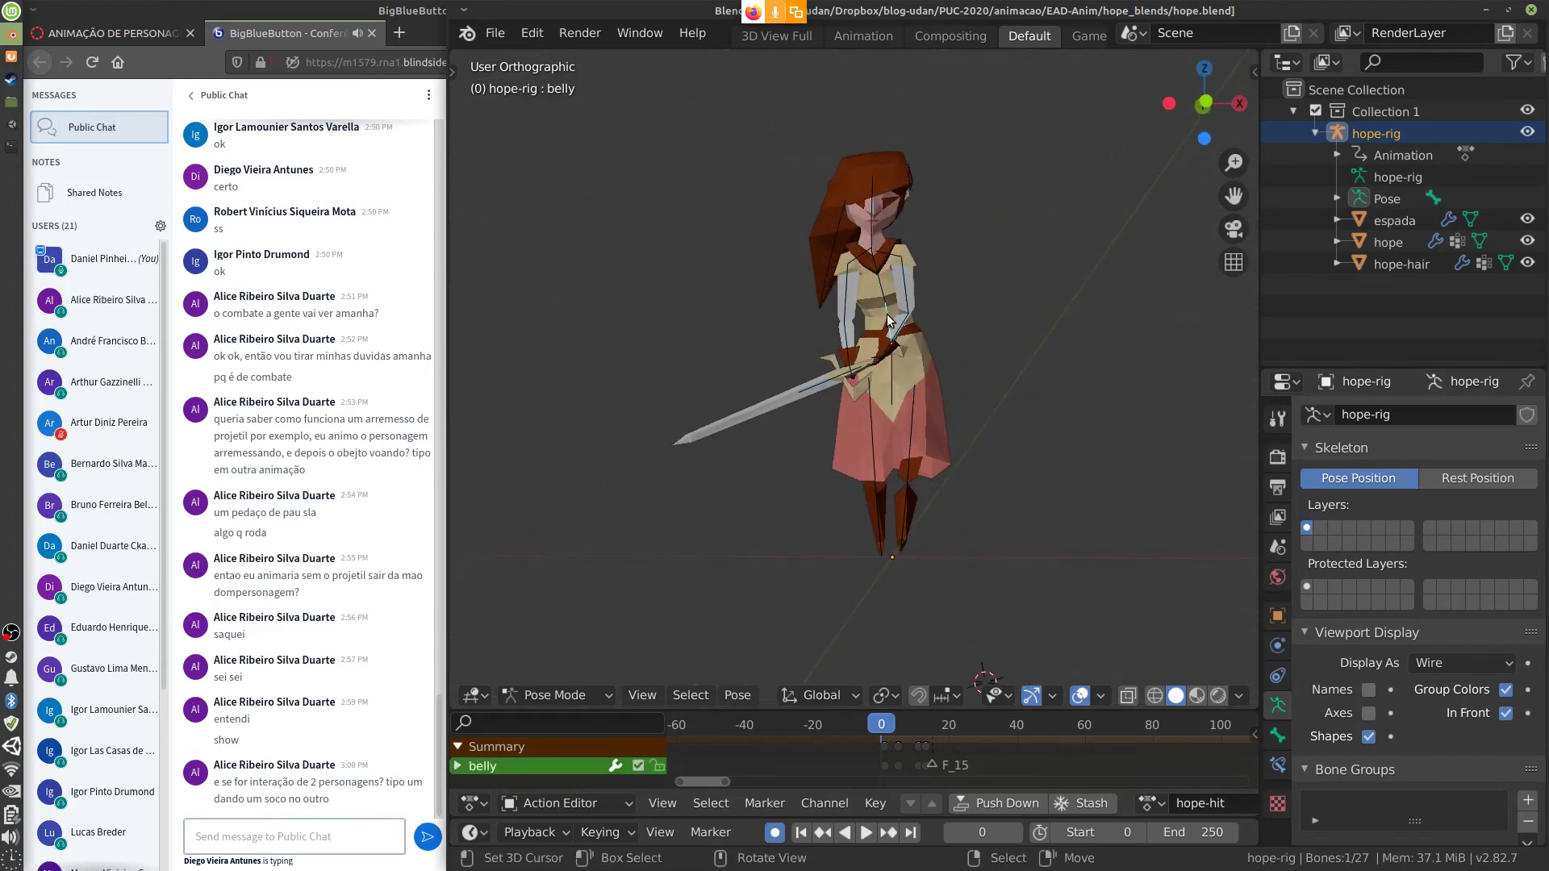
pyautogui.click(774, 832)
pyautogui.press('r')
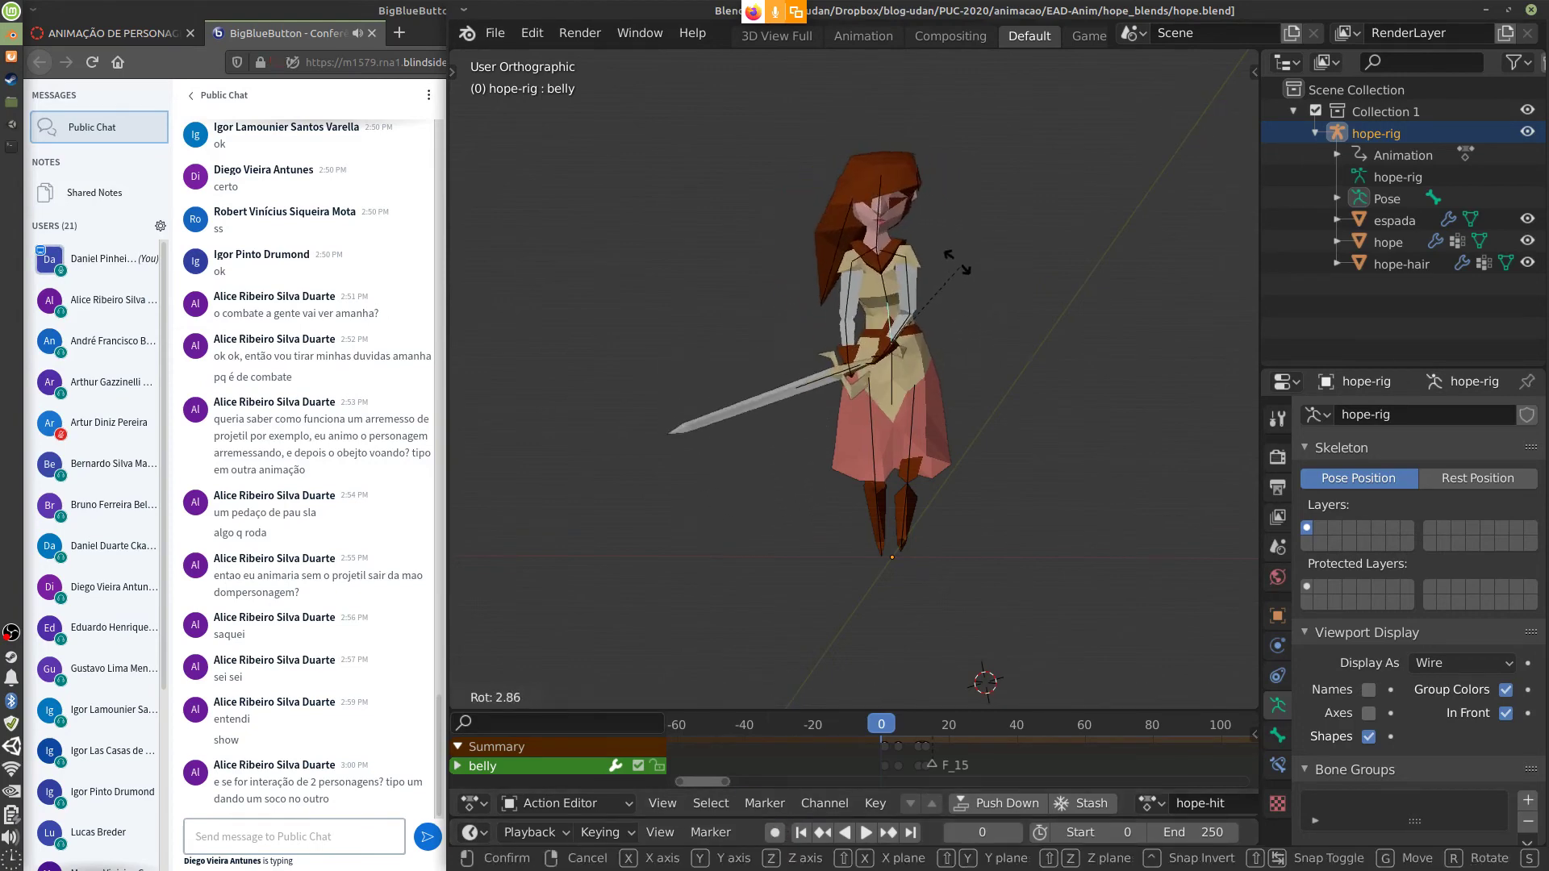
pyautogui.press('Escape')
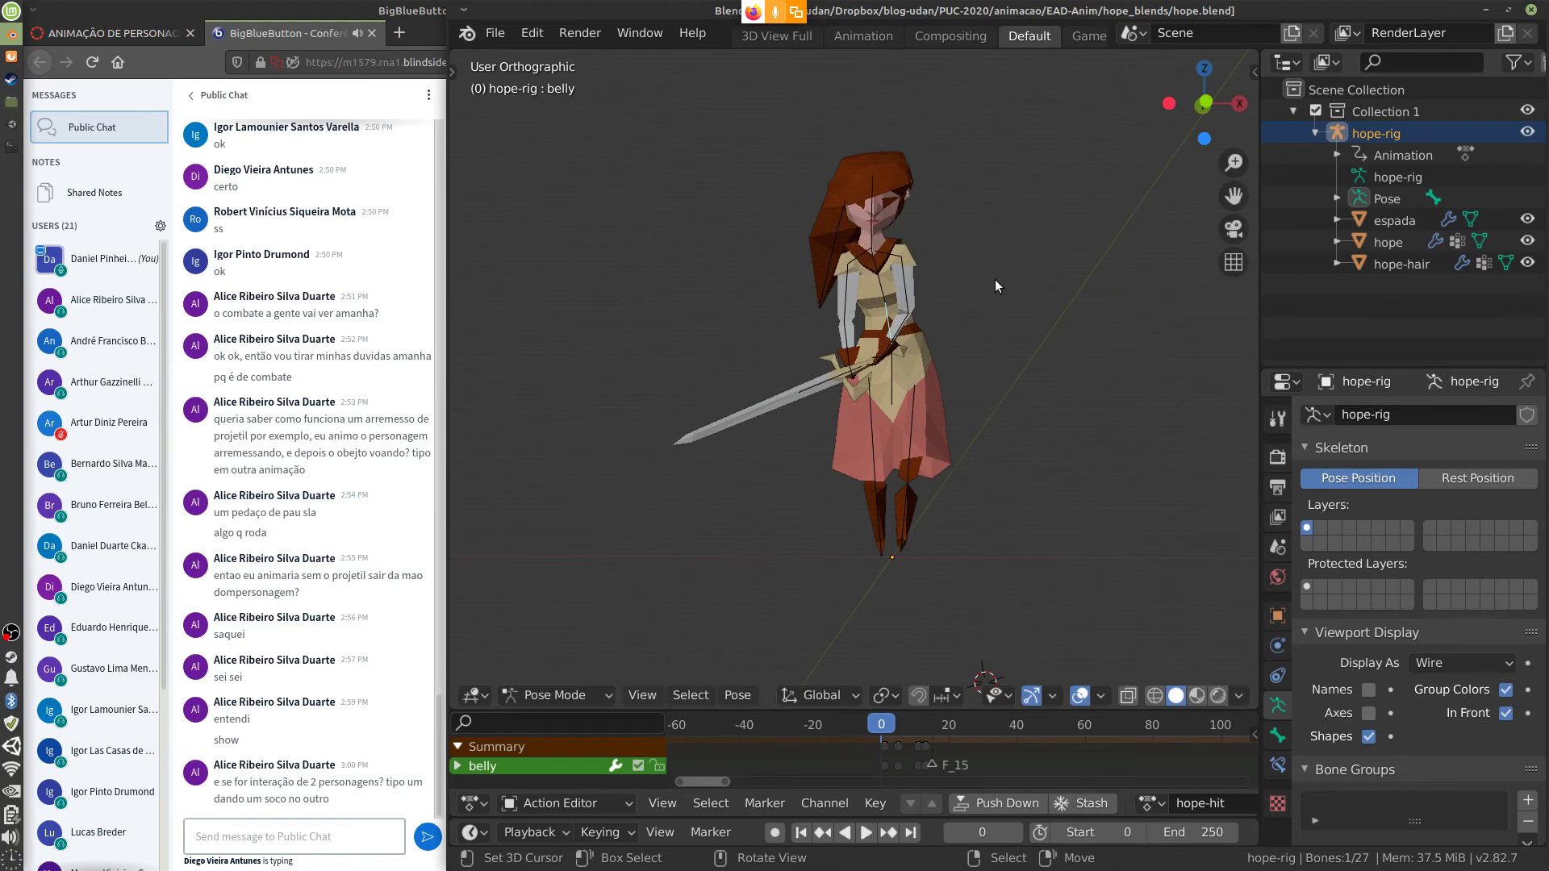
# Sketch an annotation arrow coming down onto the character's head and try bending the belly bone forward
pyautogui.moveTo(1011, 362); pyautogui.dragTo(931, 321, button='middle')
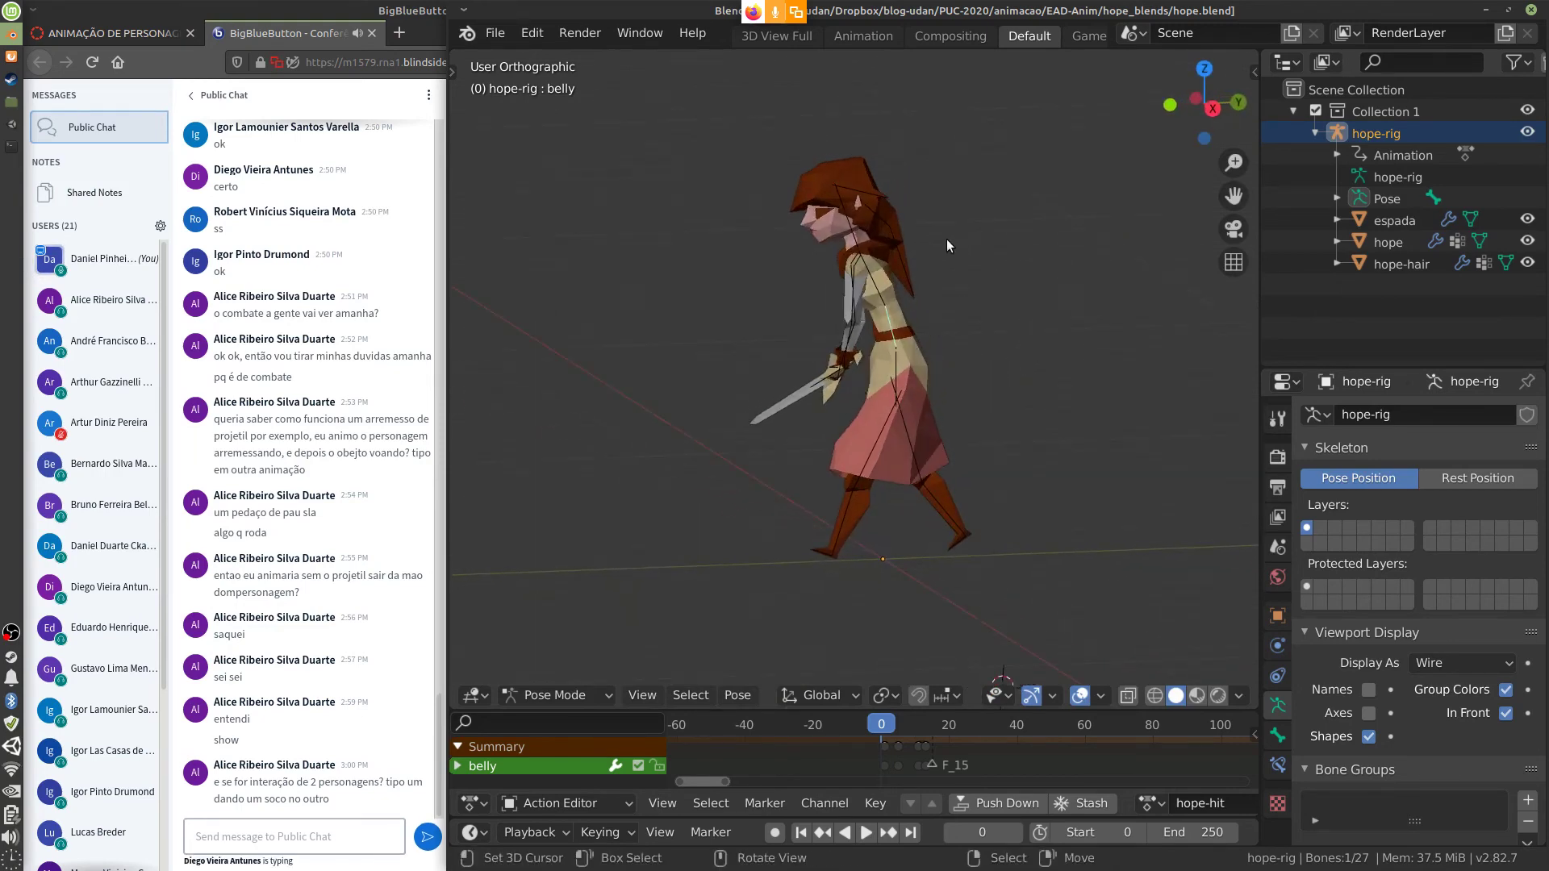
pyautogui.moveTo(700, 73); pyautogui.dragTo(800, 153)
pyautogui.press('r')
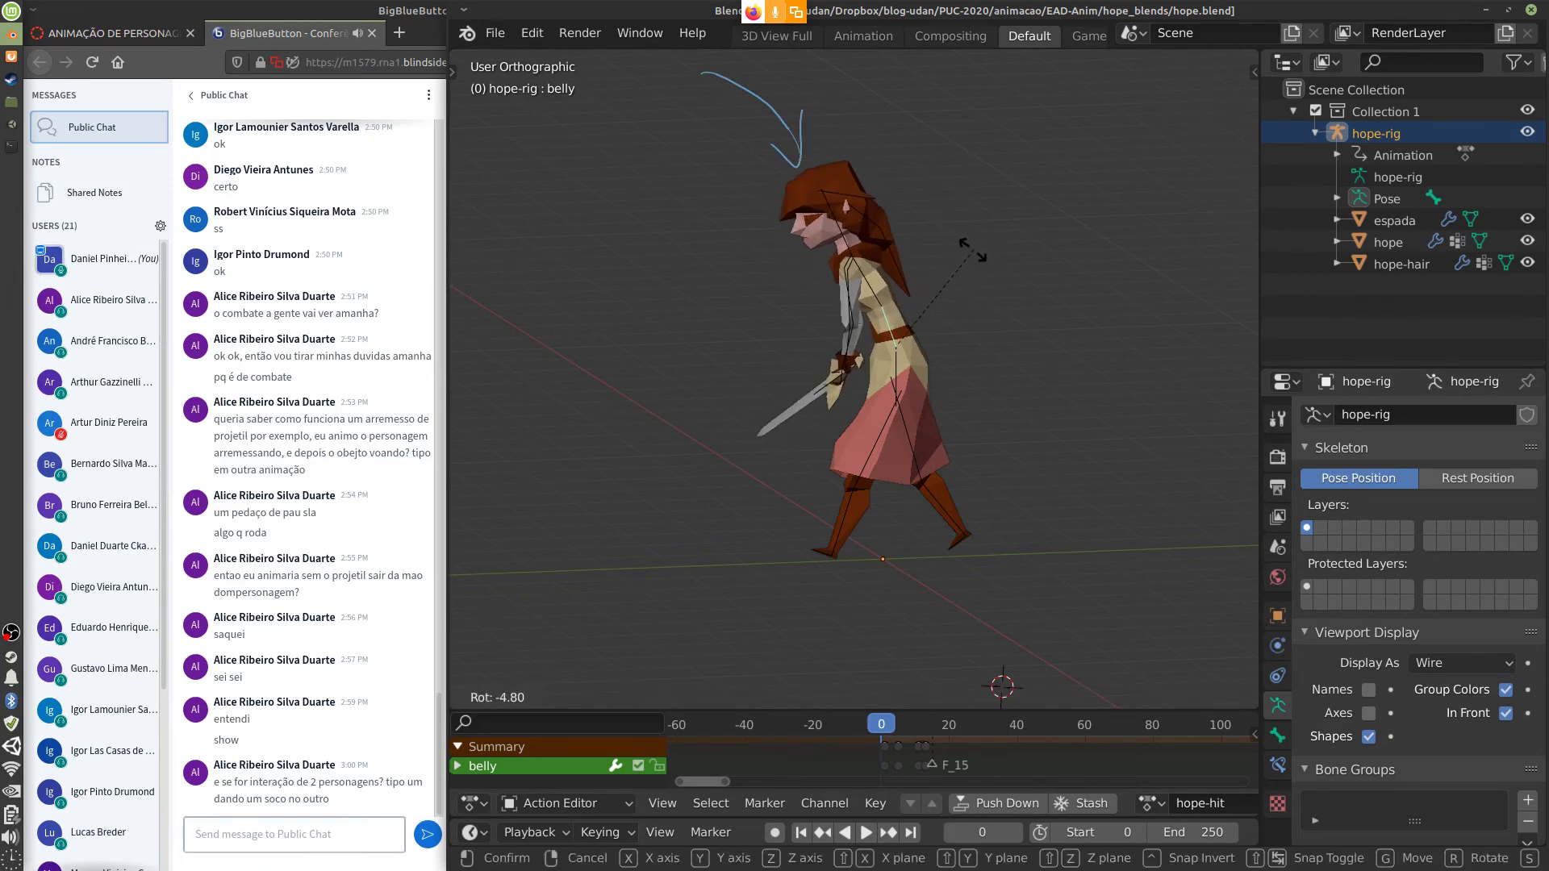
pyautogui.click(960, 254)
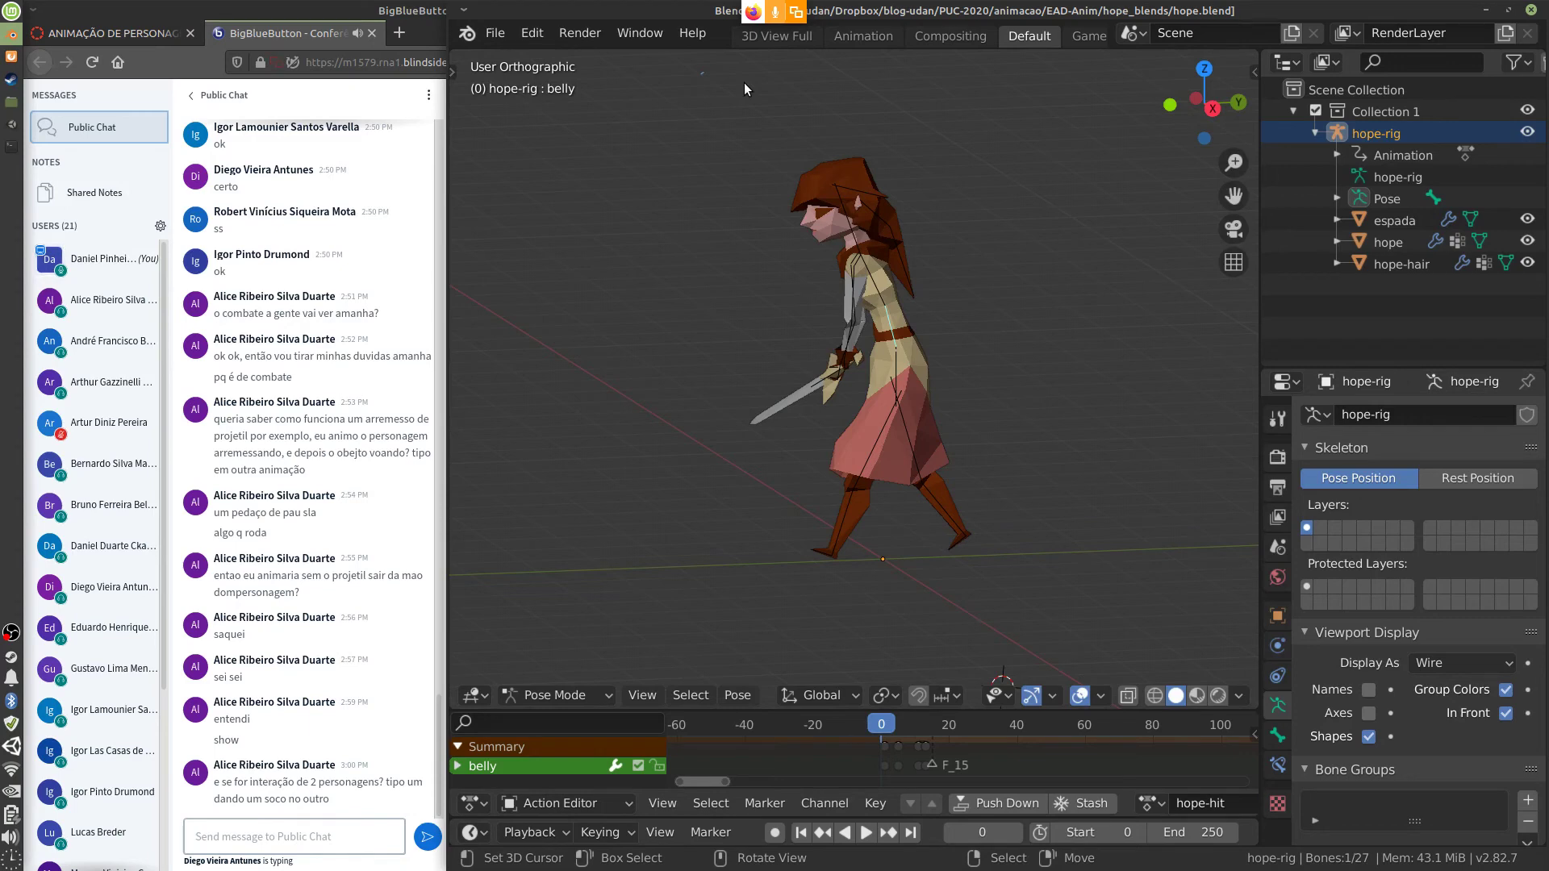
# Set the scene's end frame to 30 to shorten the hope-hit playback loop
pyautogui.press('space')
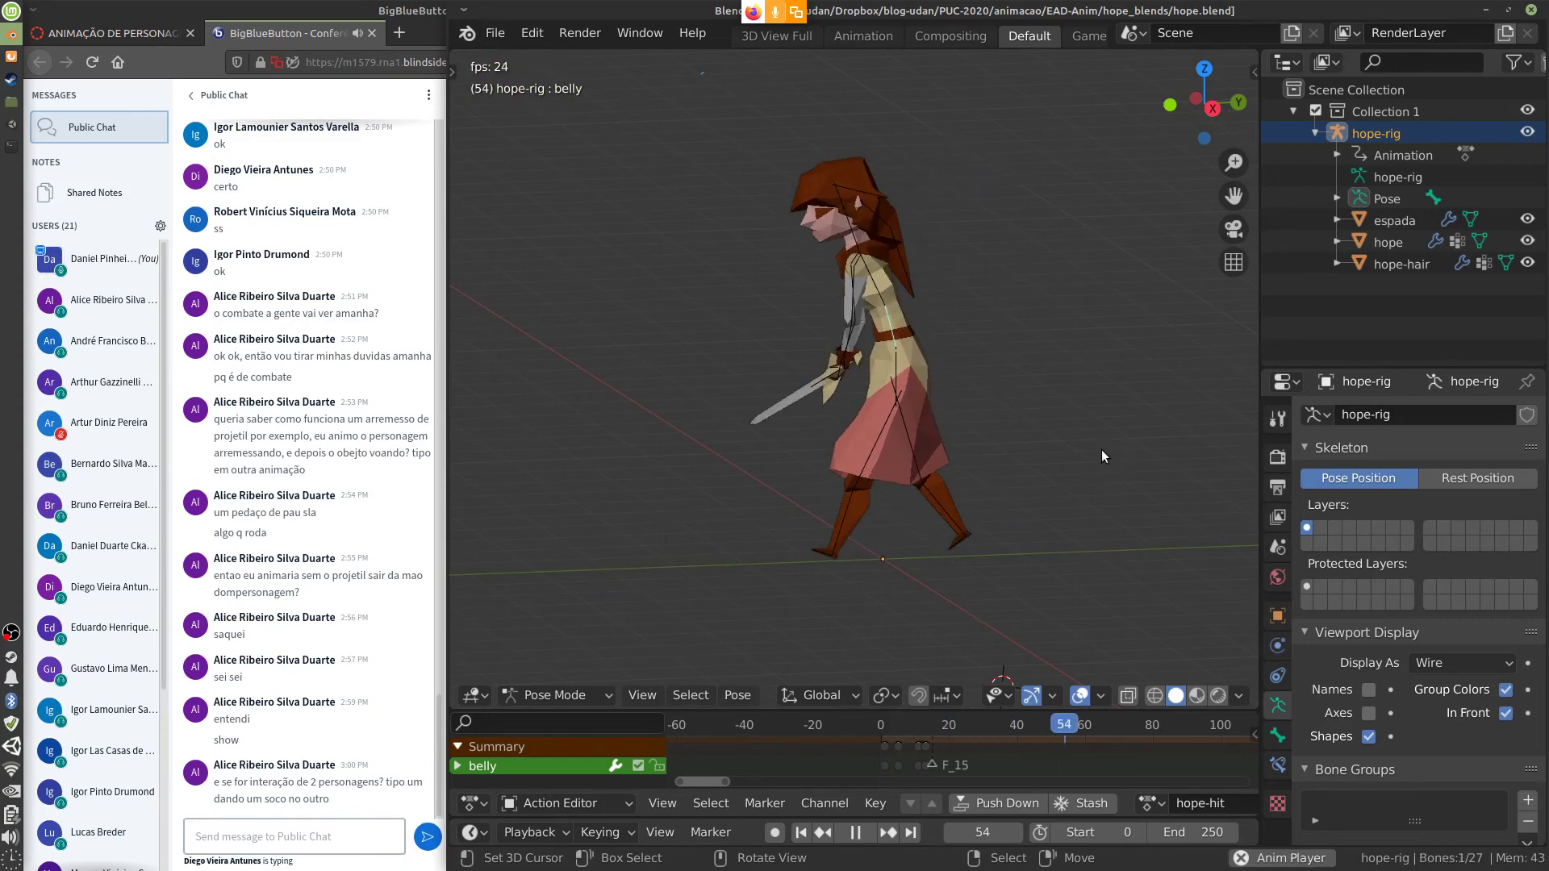
pyautogui.press('Escape')
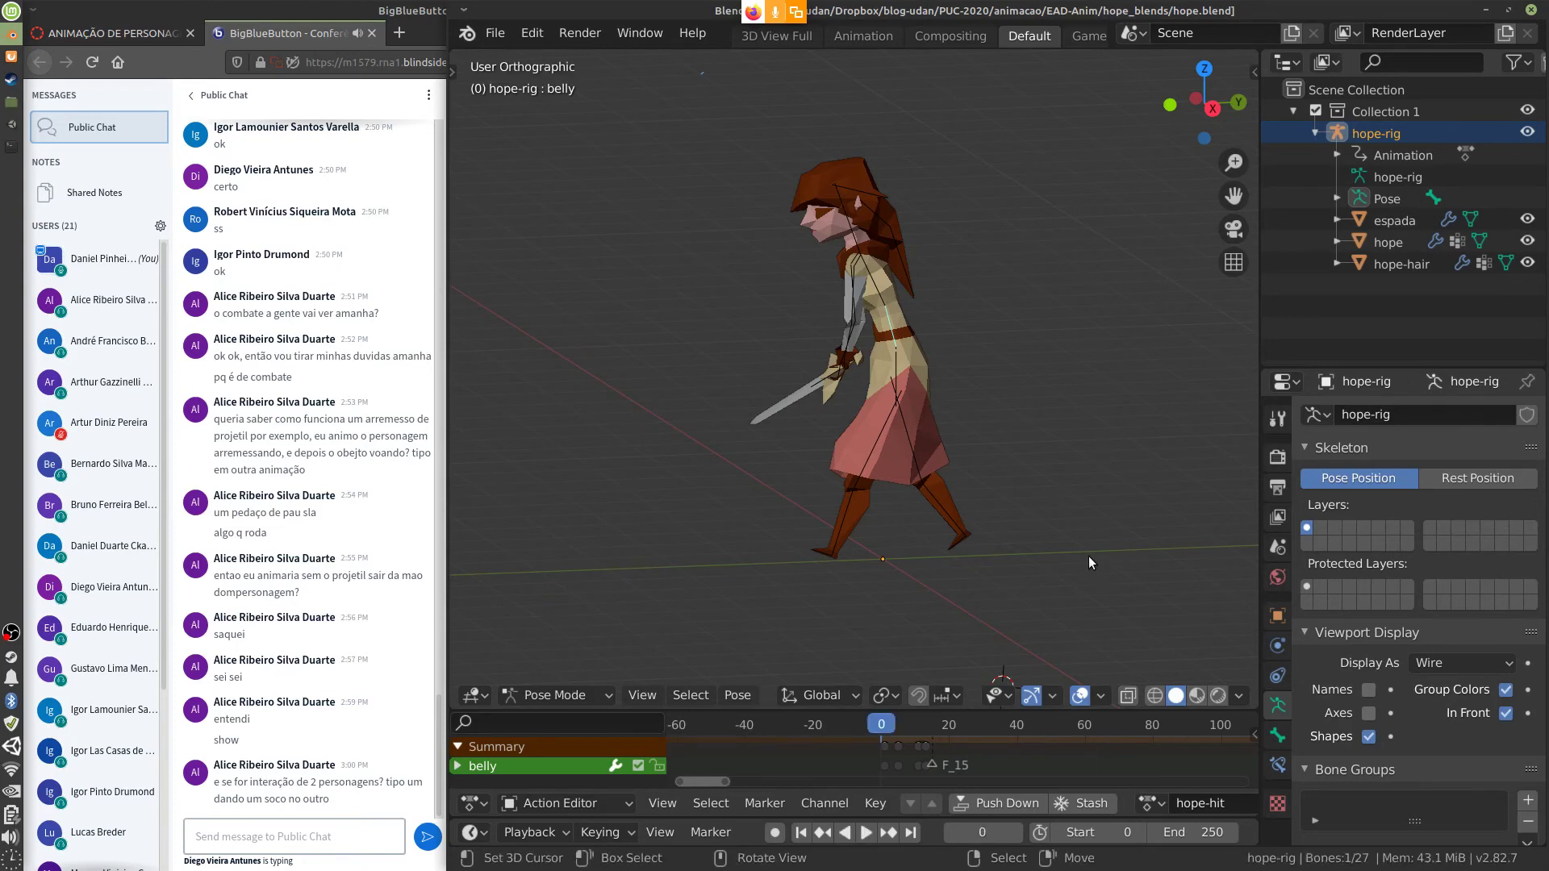
pyautogui.click(1202, 826)
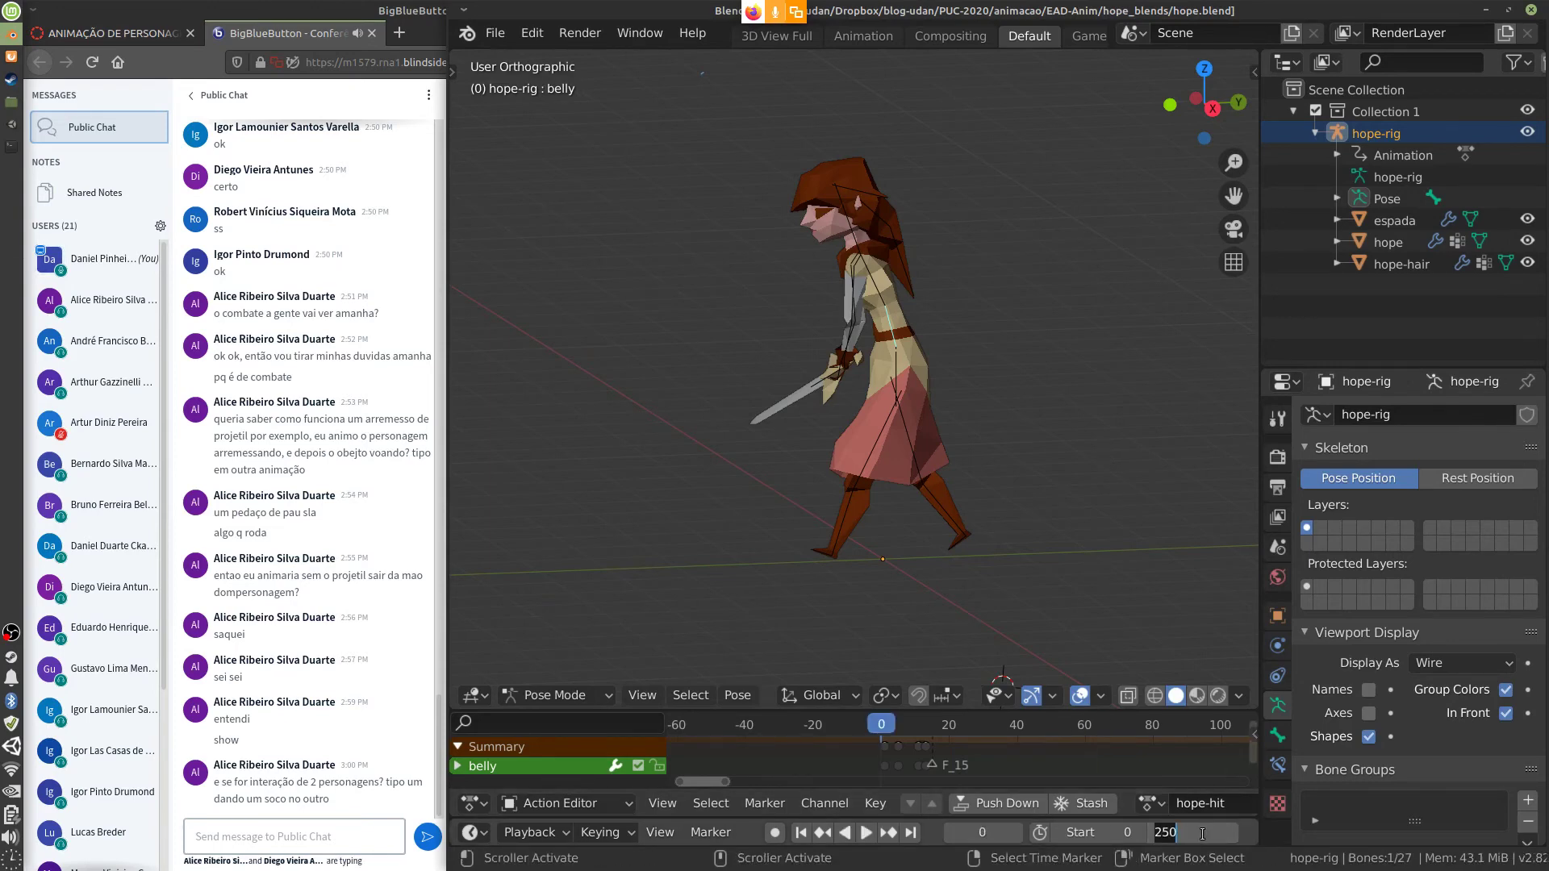
pyautogui.write('30')
pyautogui.press('Return')
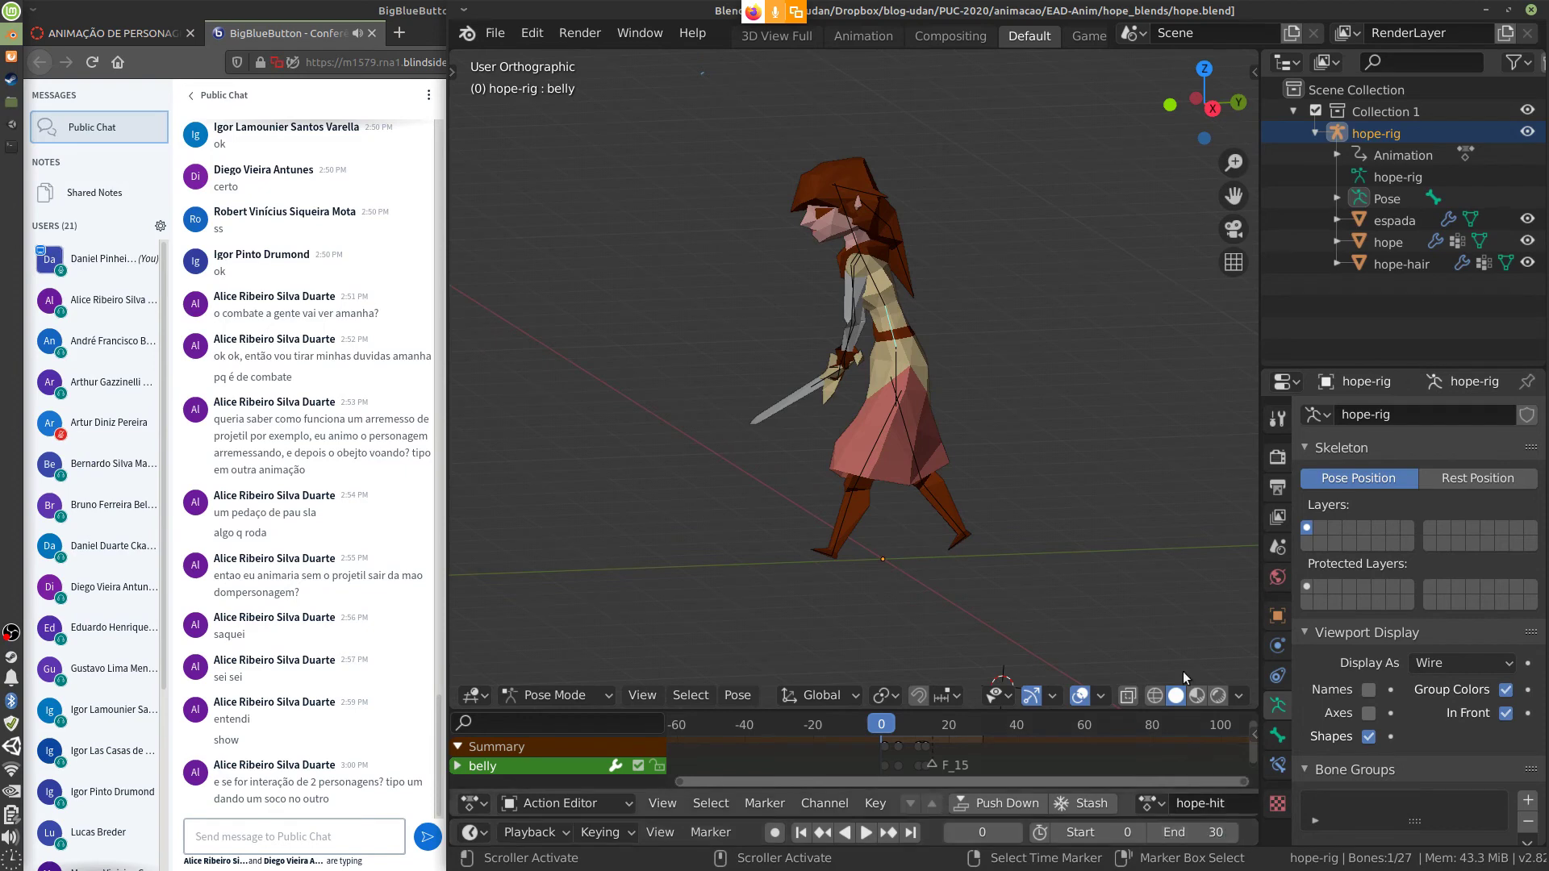
# Preview the looping hope-hit action and handwrite a "Hit!" annotation in front of the character
pyautogui.press('space')
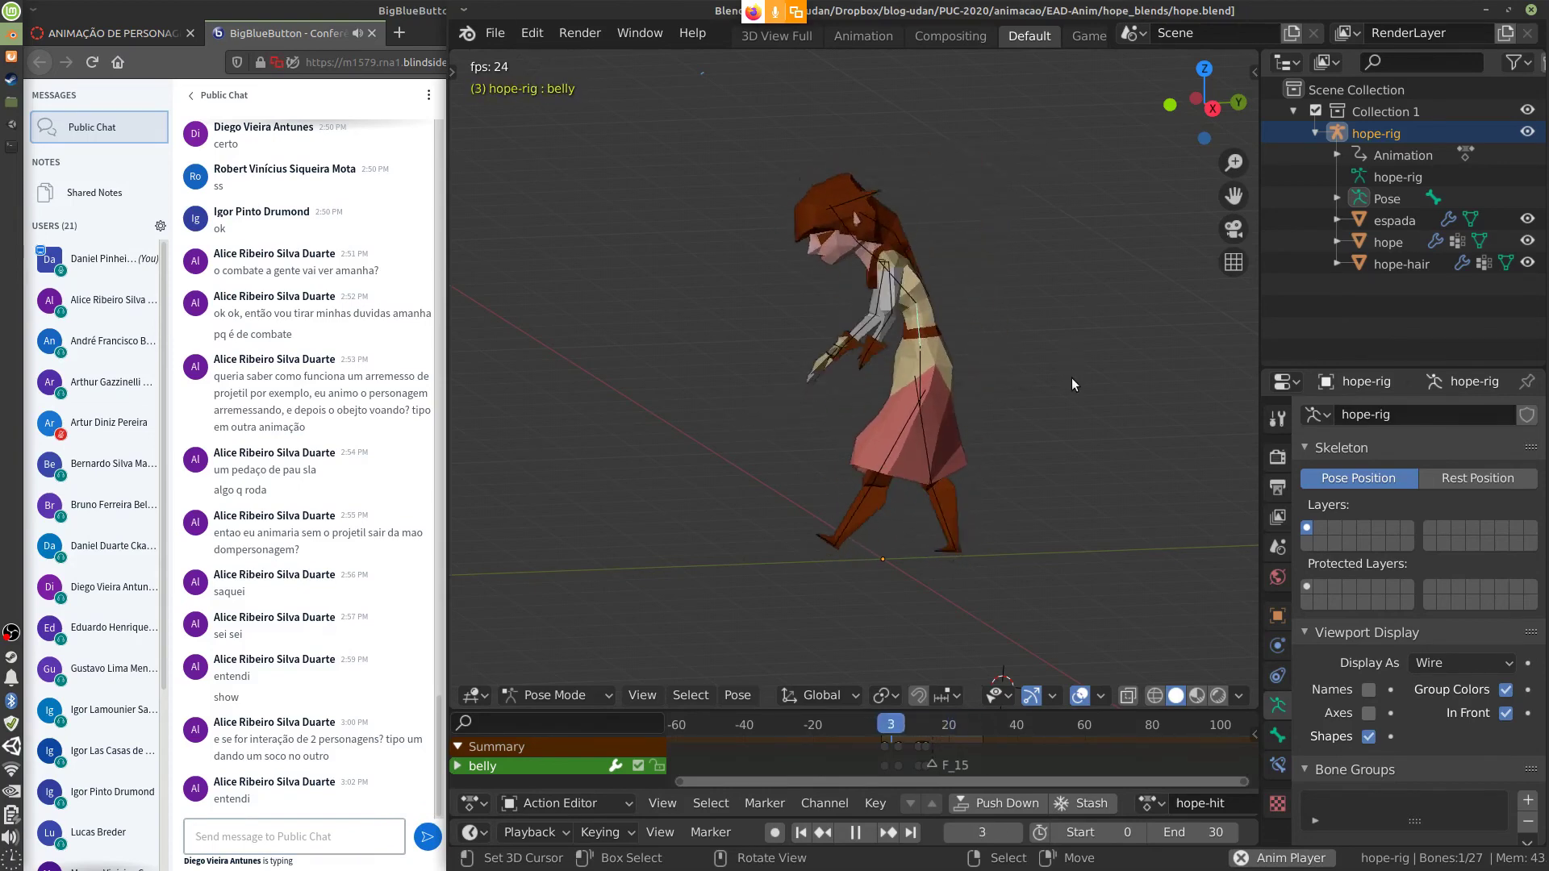
pyautogui.press('Escape')
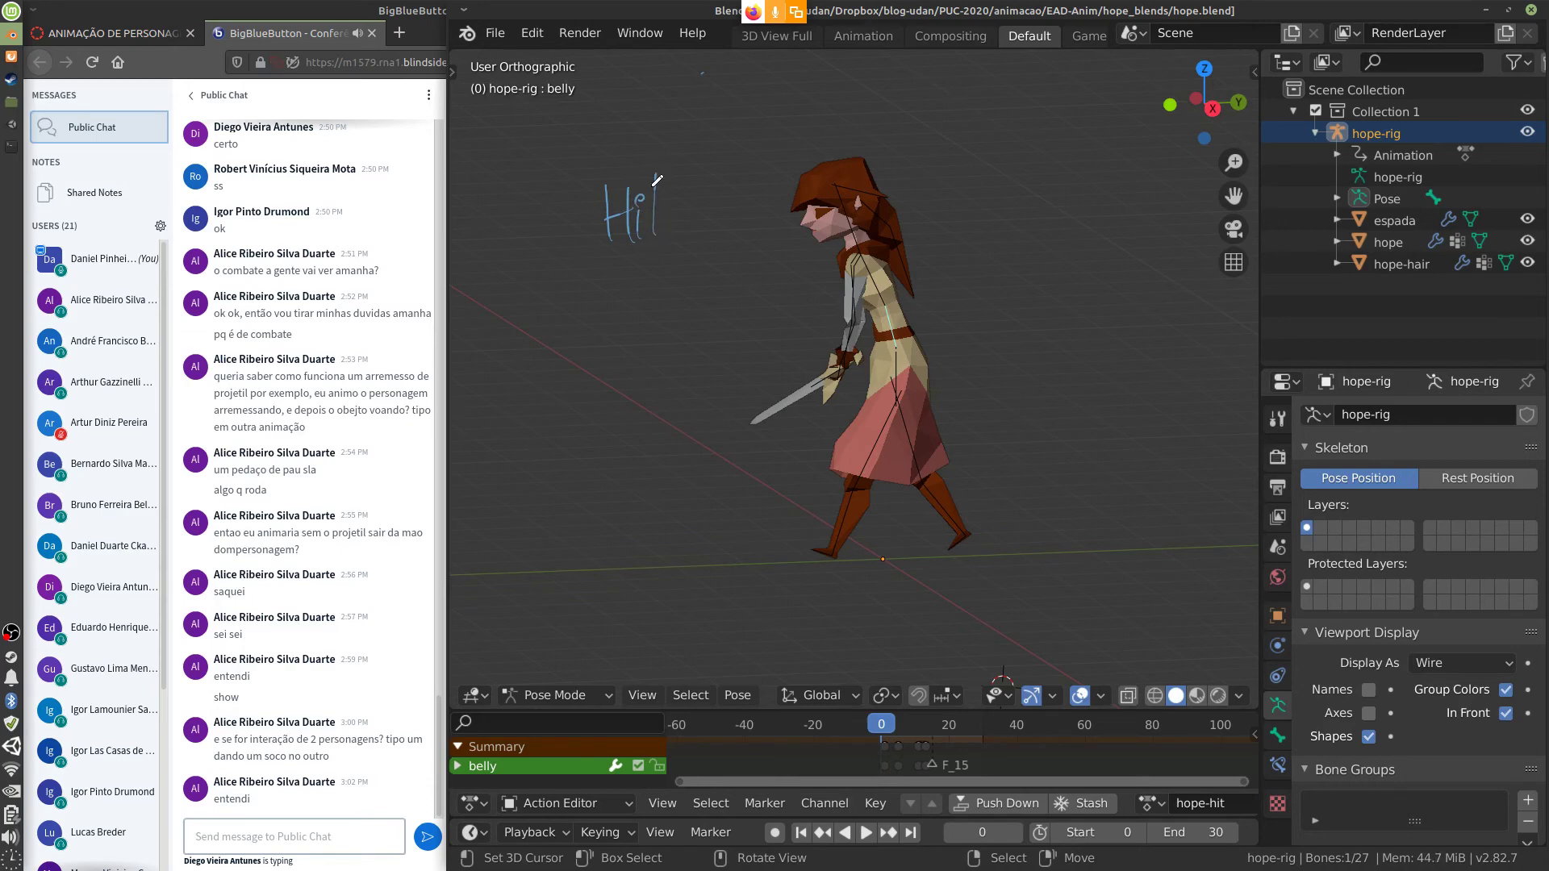
pyautogui.press('space')
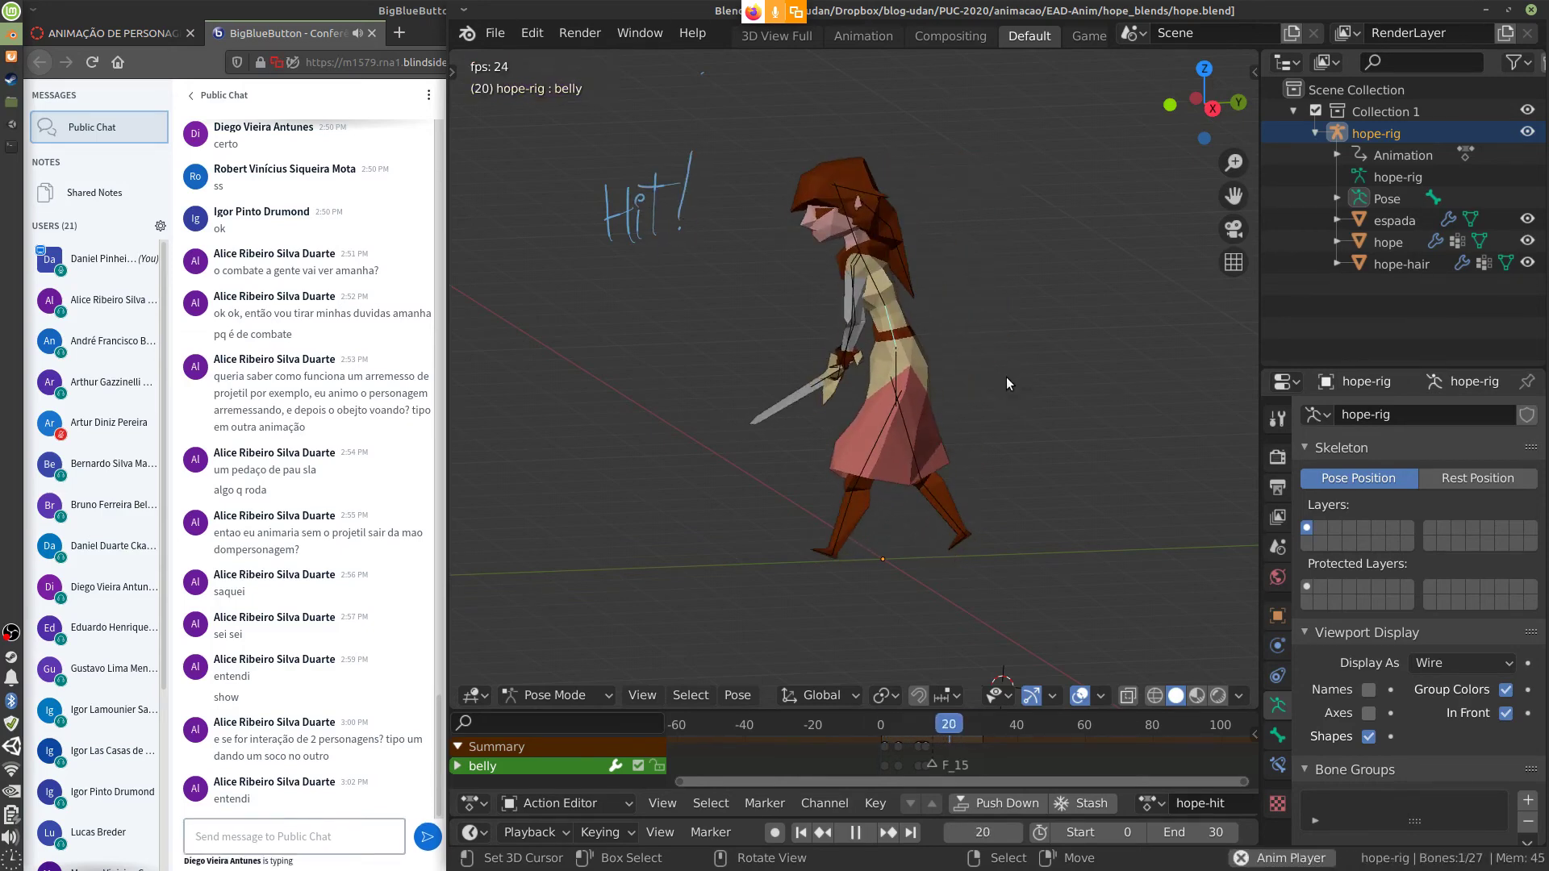
pyautogui.press('Escape')
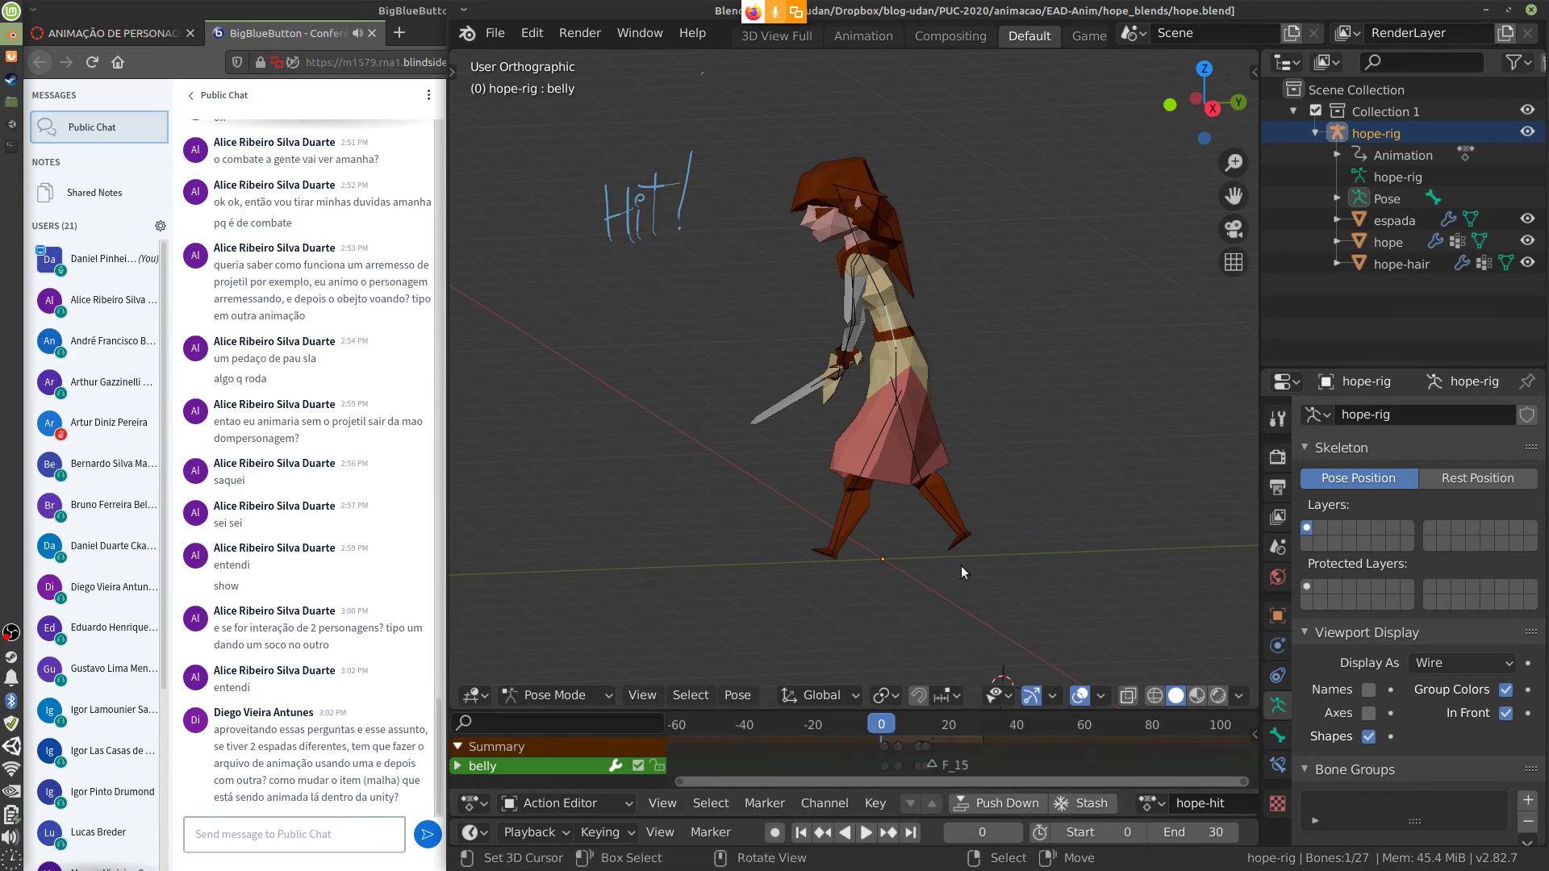
# Assign the hope-idle-sword action to hope-rig and preview it
pyautogui.click(1152, 803)
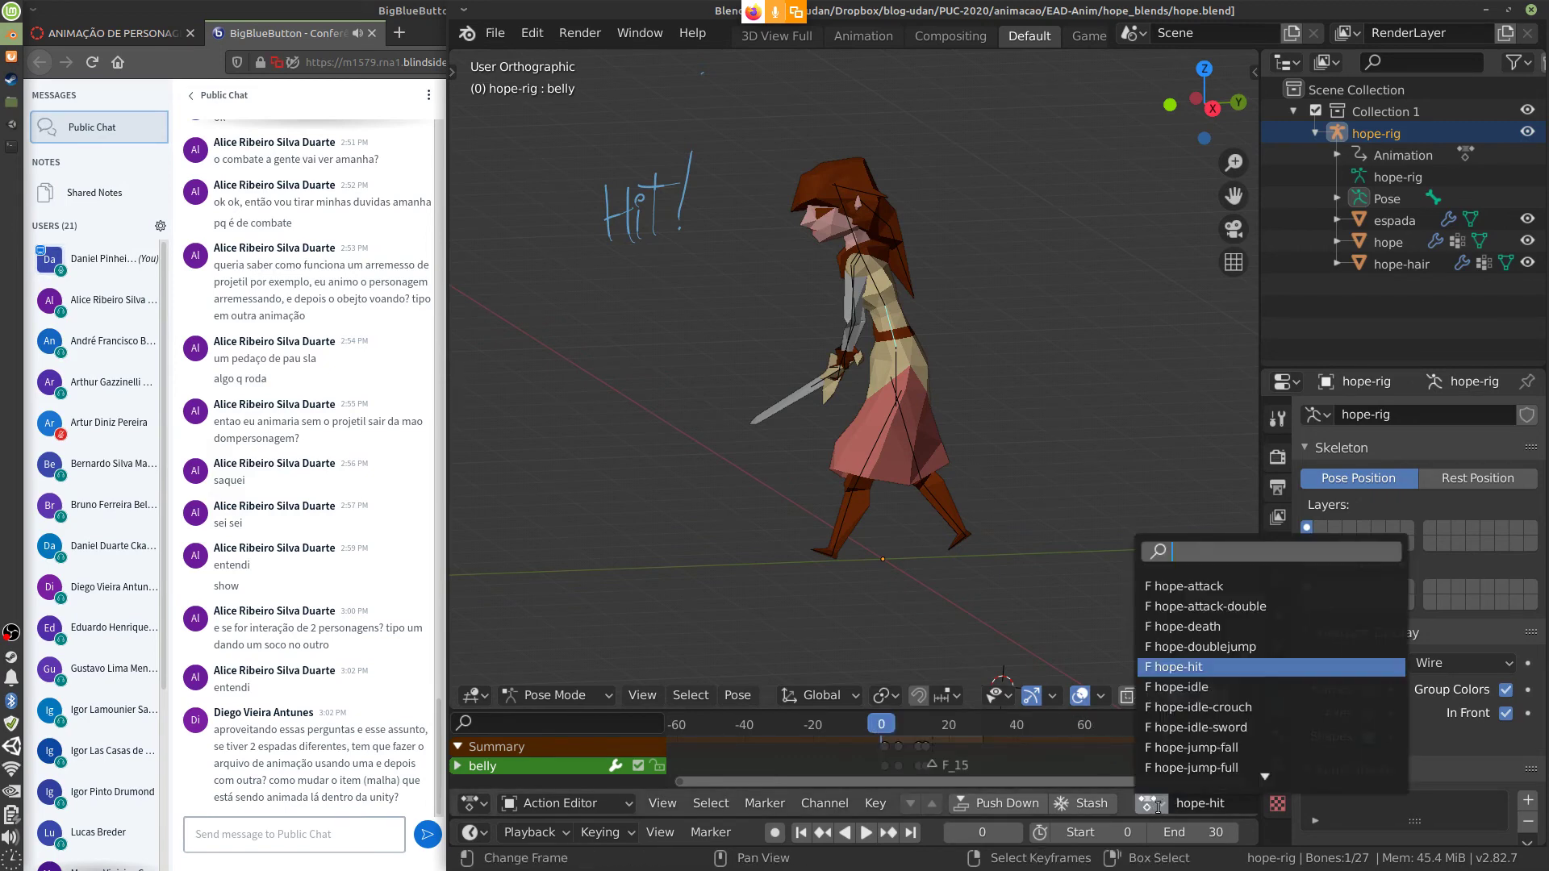
pyautogui.click(1246, 730)
pyautogui.click(998, 444)
pyautogui.press('space')
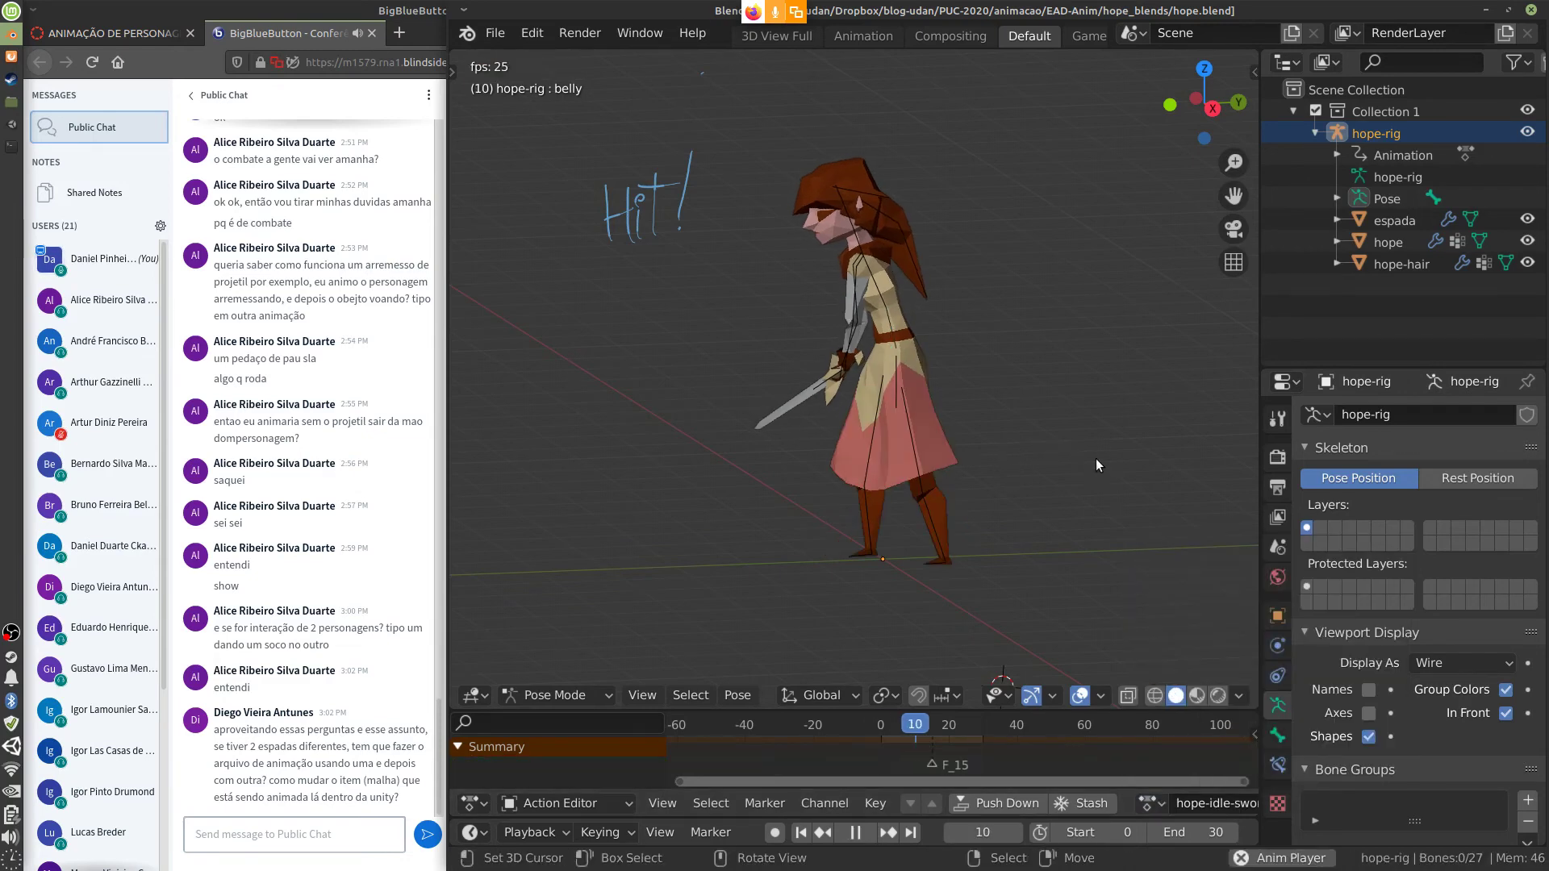
pyautogui.press('Escape')
# Turn on the preview range from frame 0 to 30 and replay the sword idle from a three-quarter angle
pyautogui.moveTo(984, 408)
pyautogui.keyDown('shift'); pyautogui.mouseDown(button='middle')
pyautogui.moveTo(890, 355)
pyautogui.moveTo(936, 376)
pyautogui.moveTo(995, 363)
pyautogui.moveTo(974, 348)
pyautogui.mouseUp(button='middle'); pyautogui.keyUp('shift')
pyautogui.press('space')
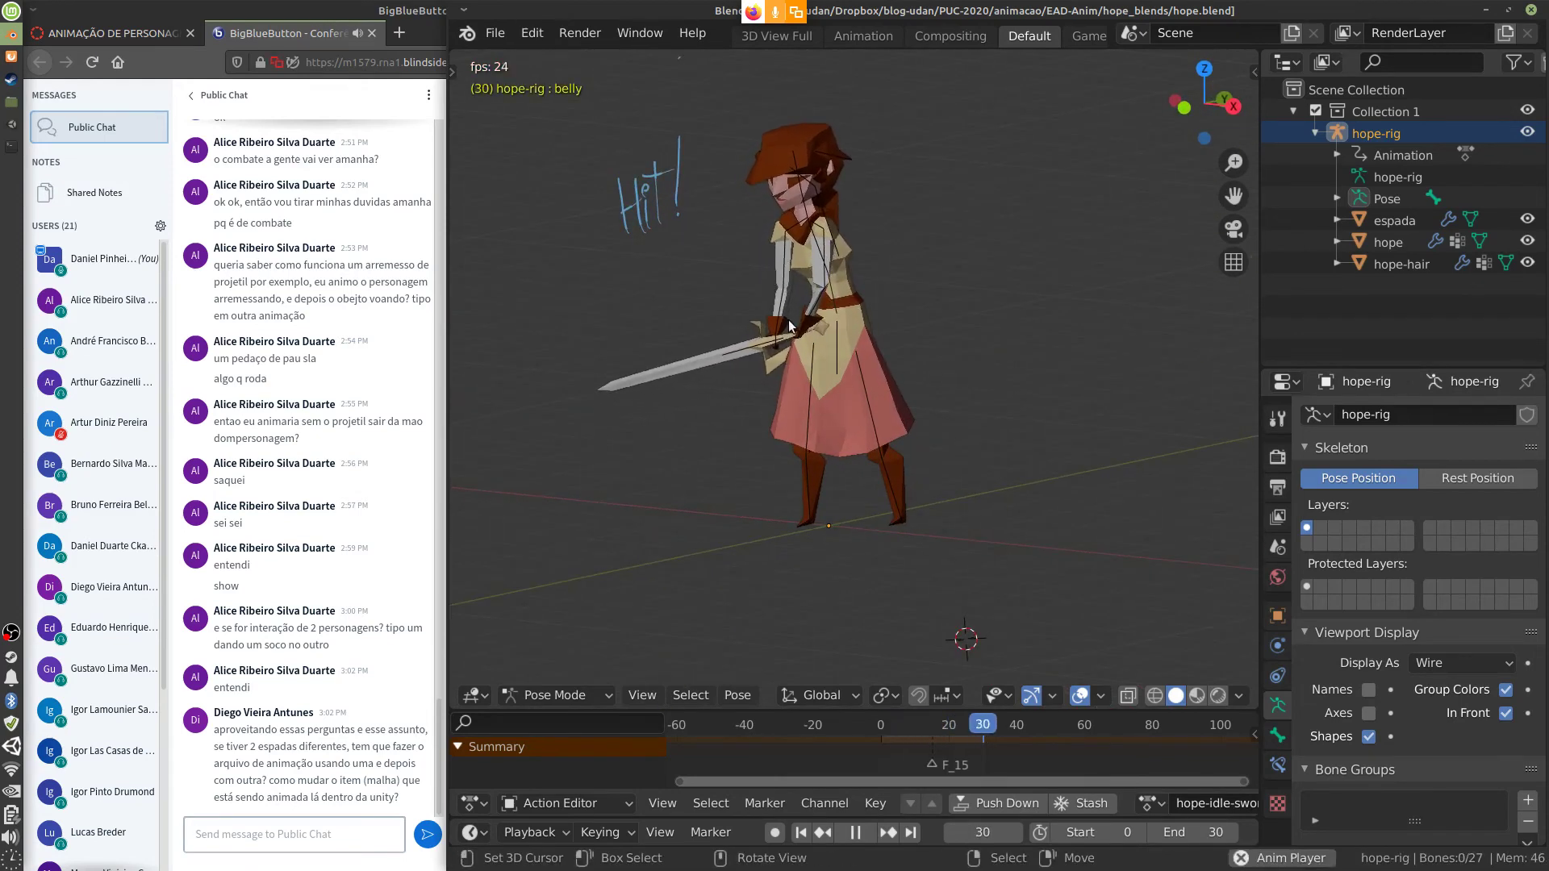
pyautogui.press('Escape')
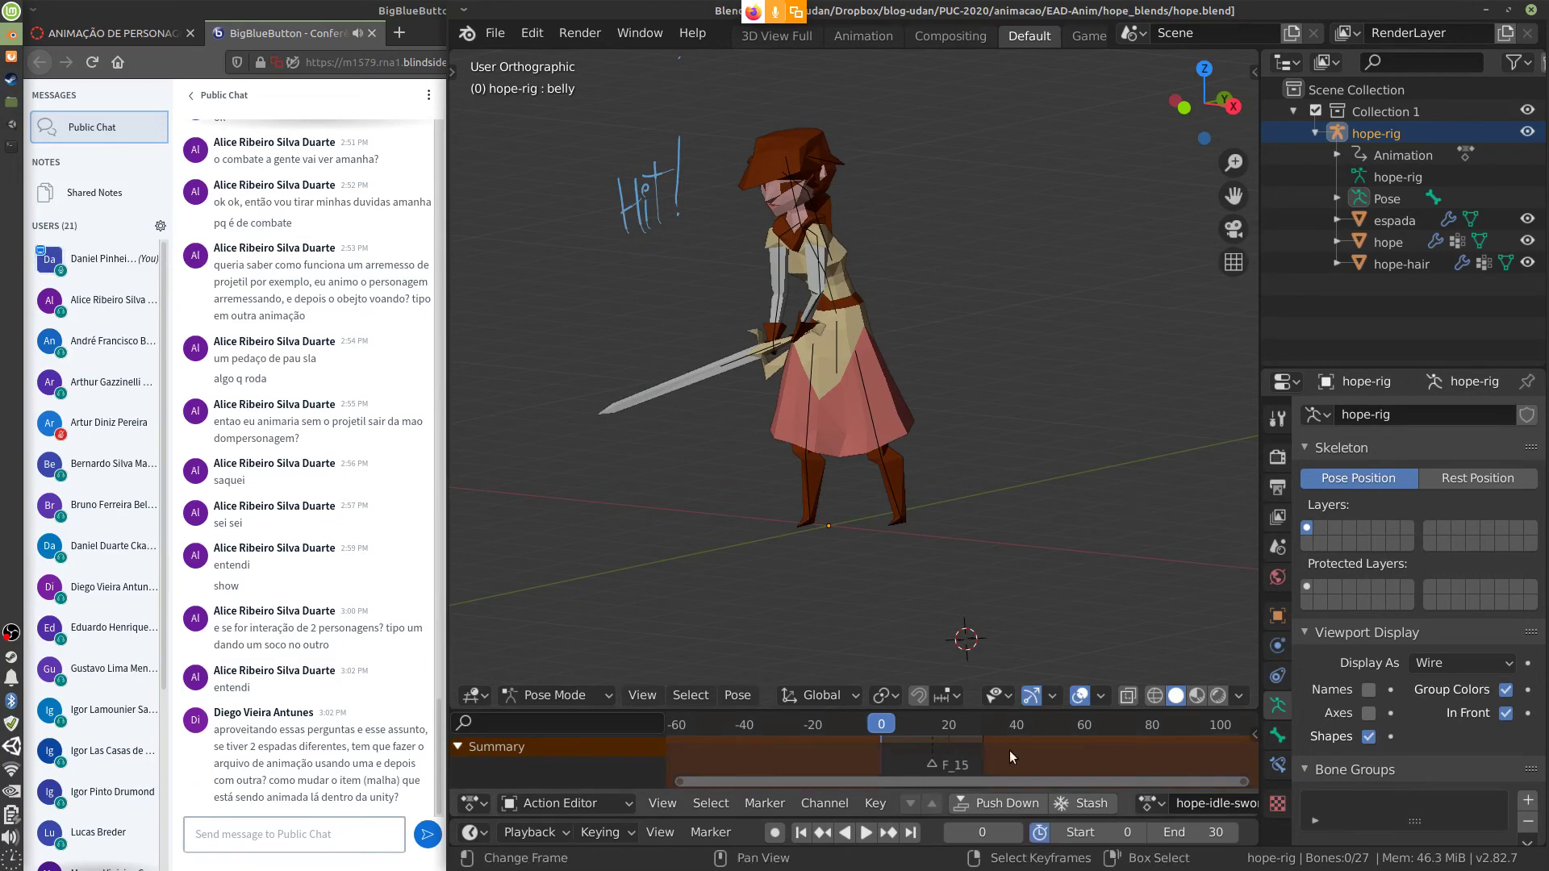
pyautogui.press('space')
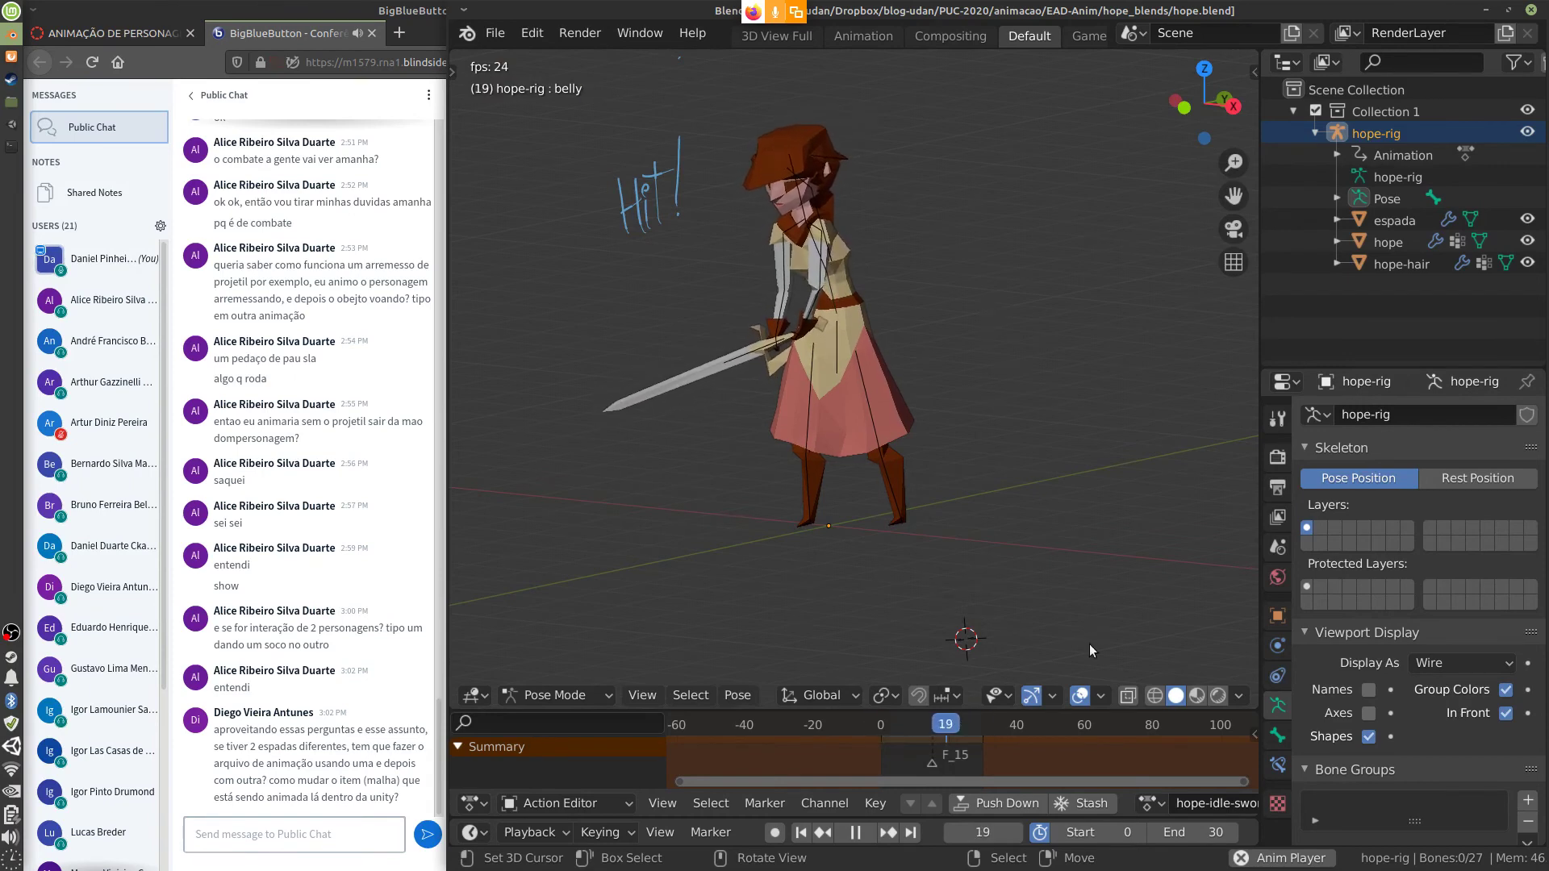
pyautogui.press('Escape')
# Enlarge the Action Editor to show all bones' keyframes, and preview hope-idle-sword over frames 1 to 50
pyautogui.moveTo(1106, 709); pyautogui.dragTo(1116, 515)
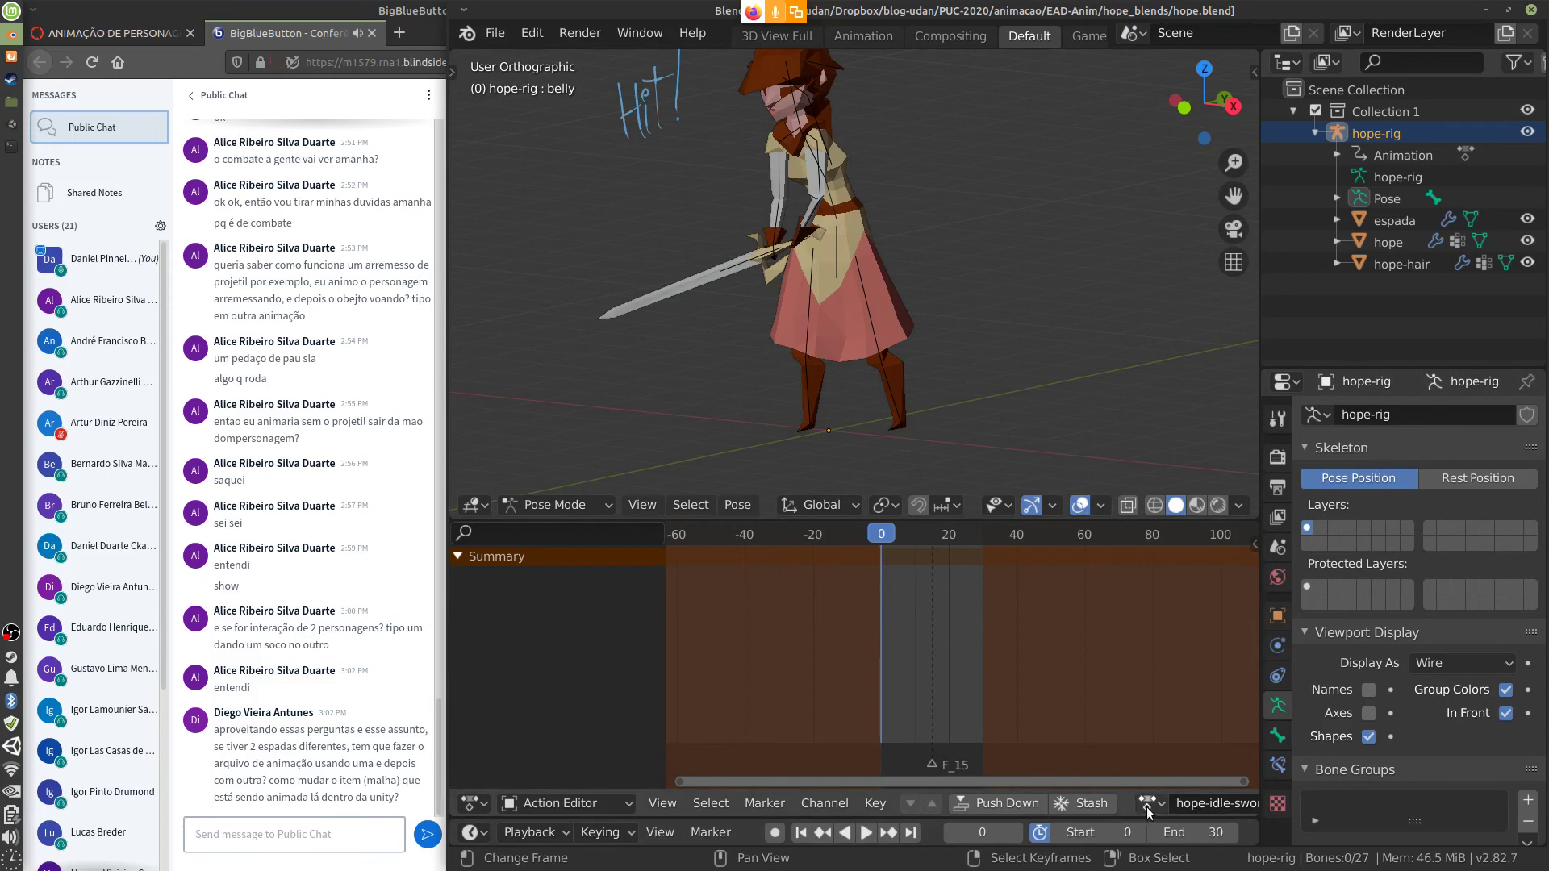
pyautogui.scroll(-5, 1129, 809)
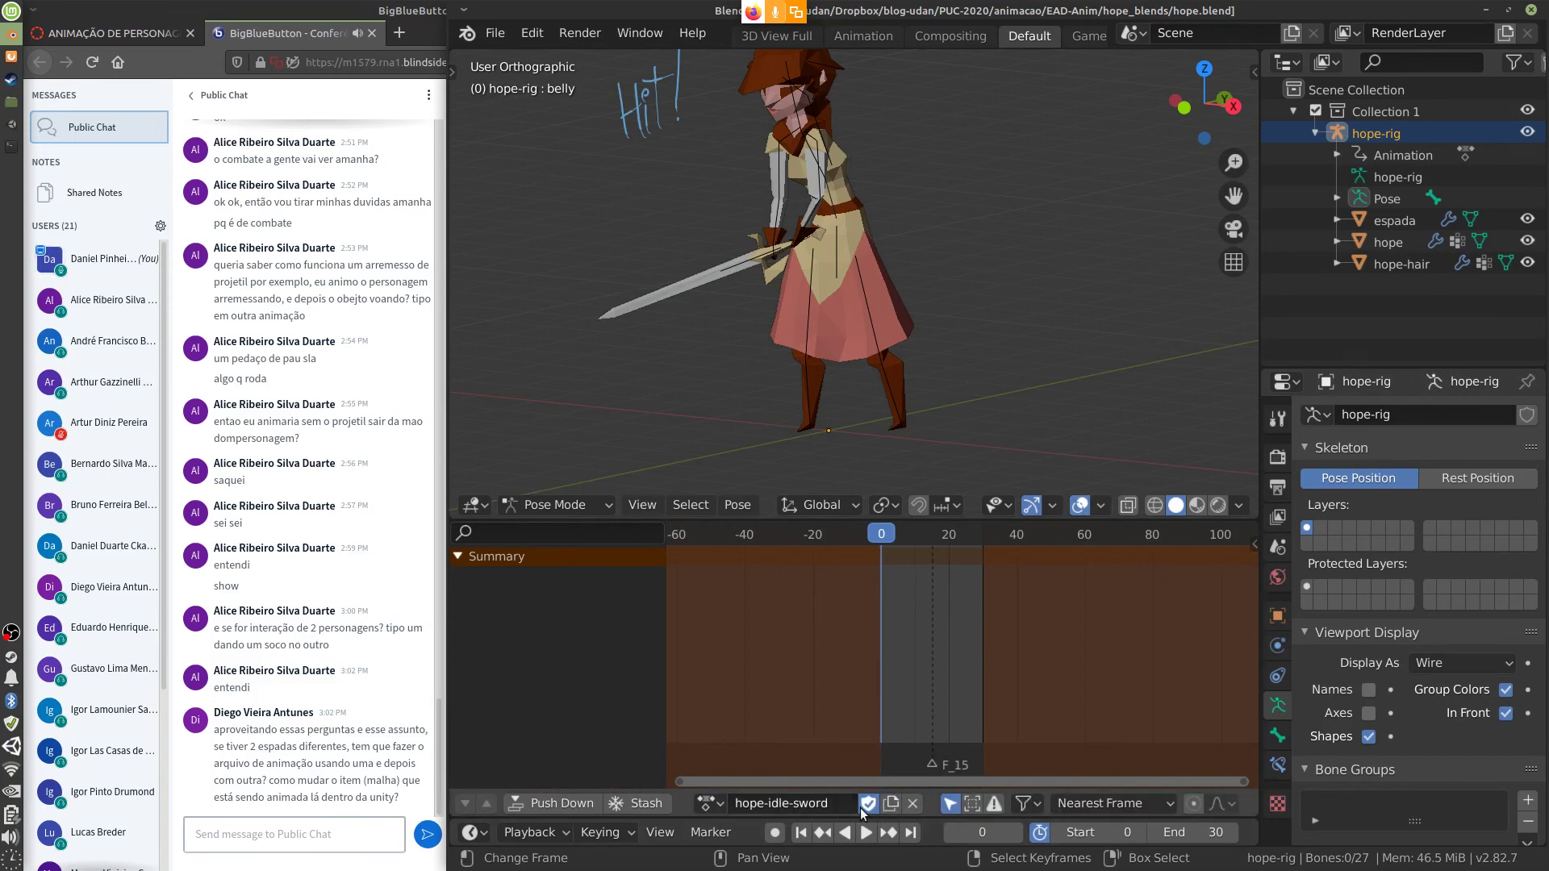
pyautogui.click(950, 803)
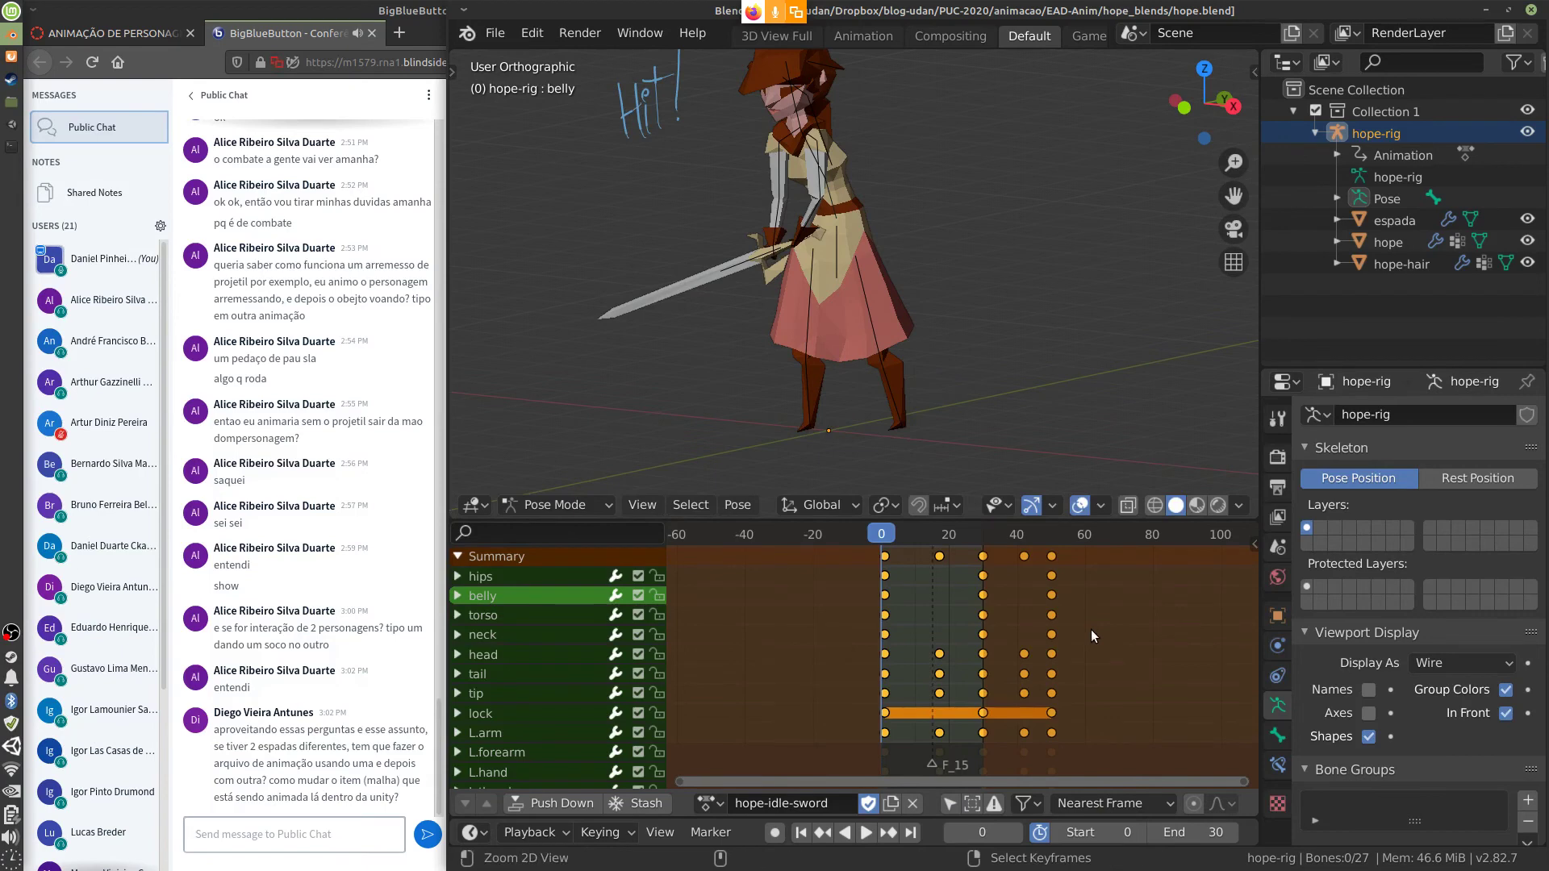
pyautogui.press('space')
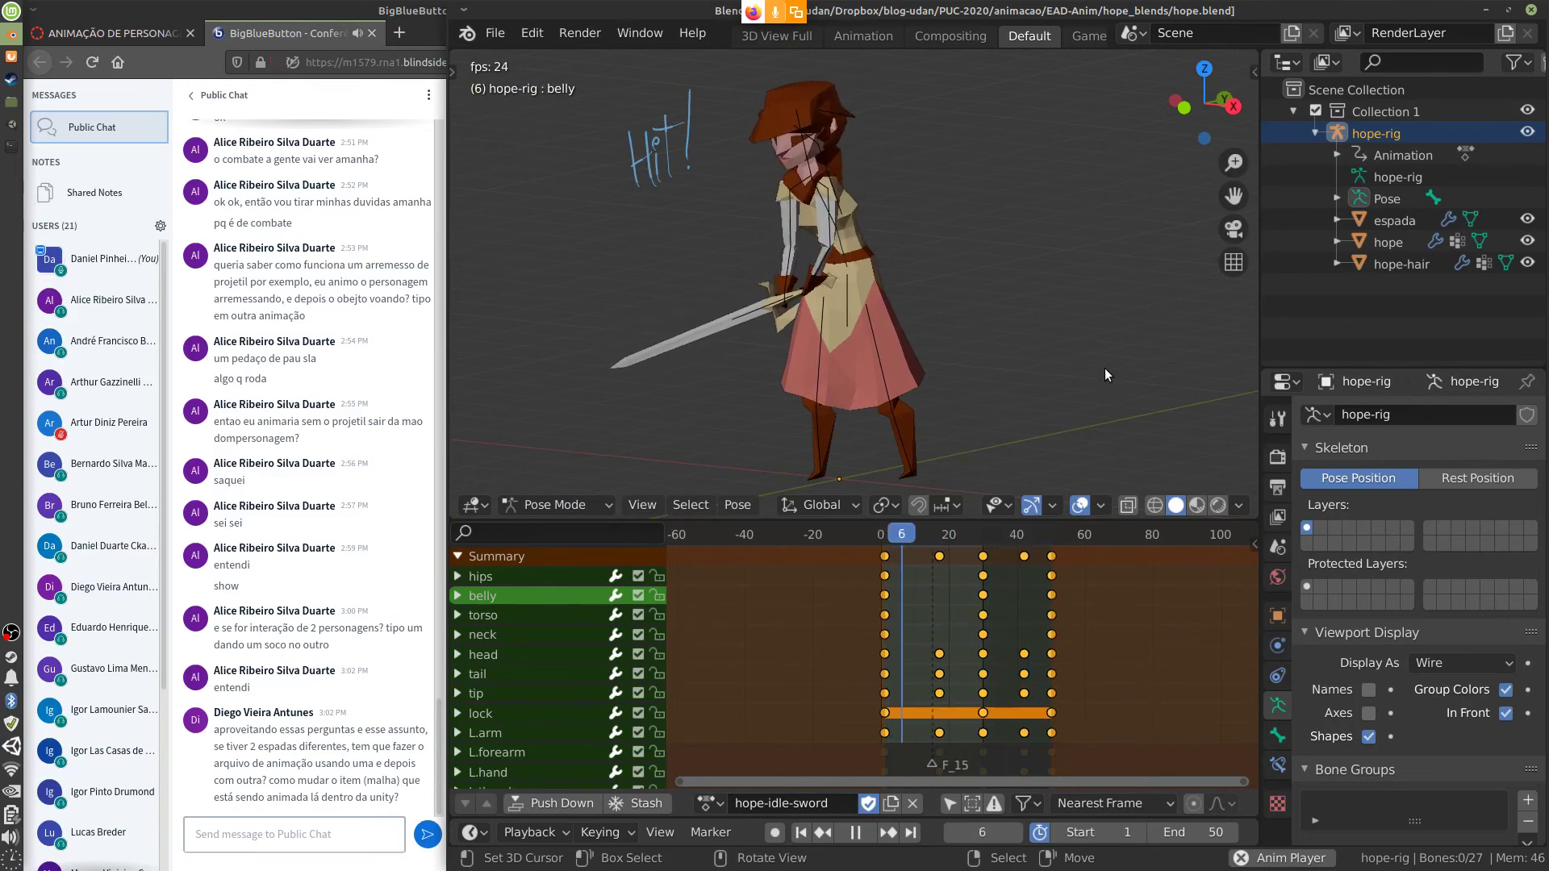
pyautogui.press('Escape')
# Assign the hope-idle action to hope-rig and hide the espada sword in the viewport
pyautogui.click(708, 804)
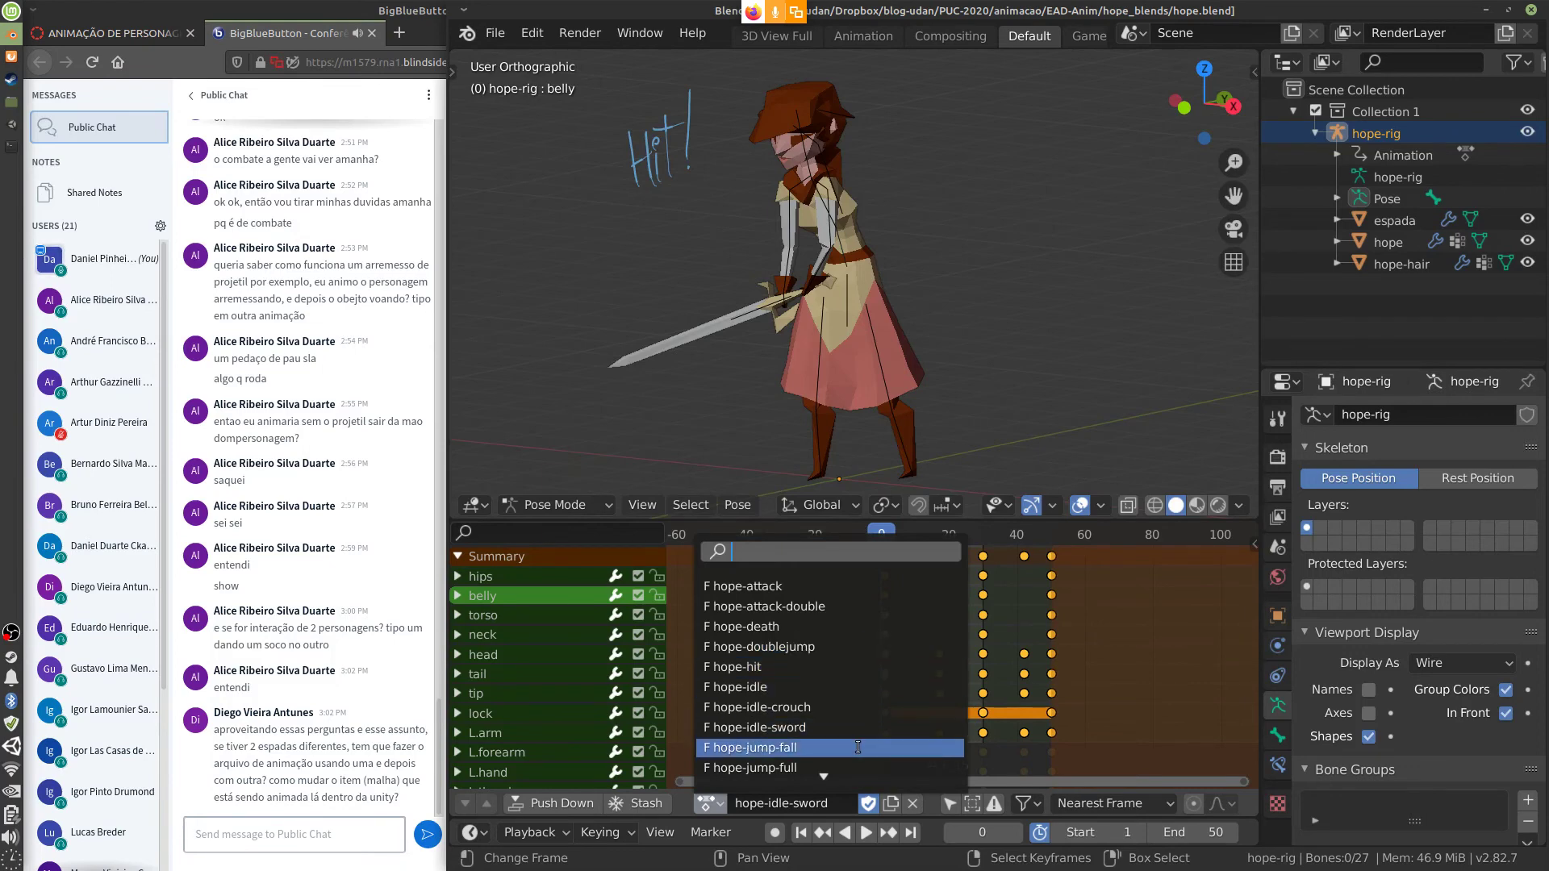
pyautogui.click(845, 688)
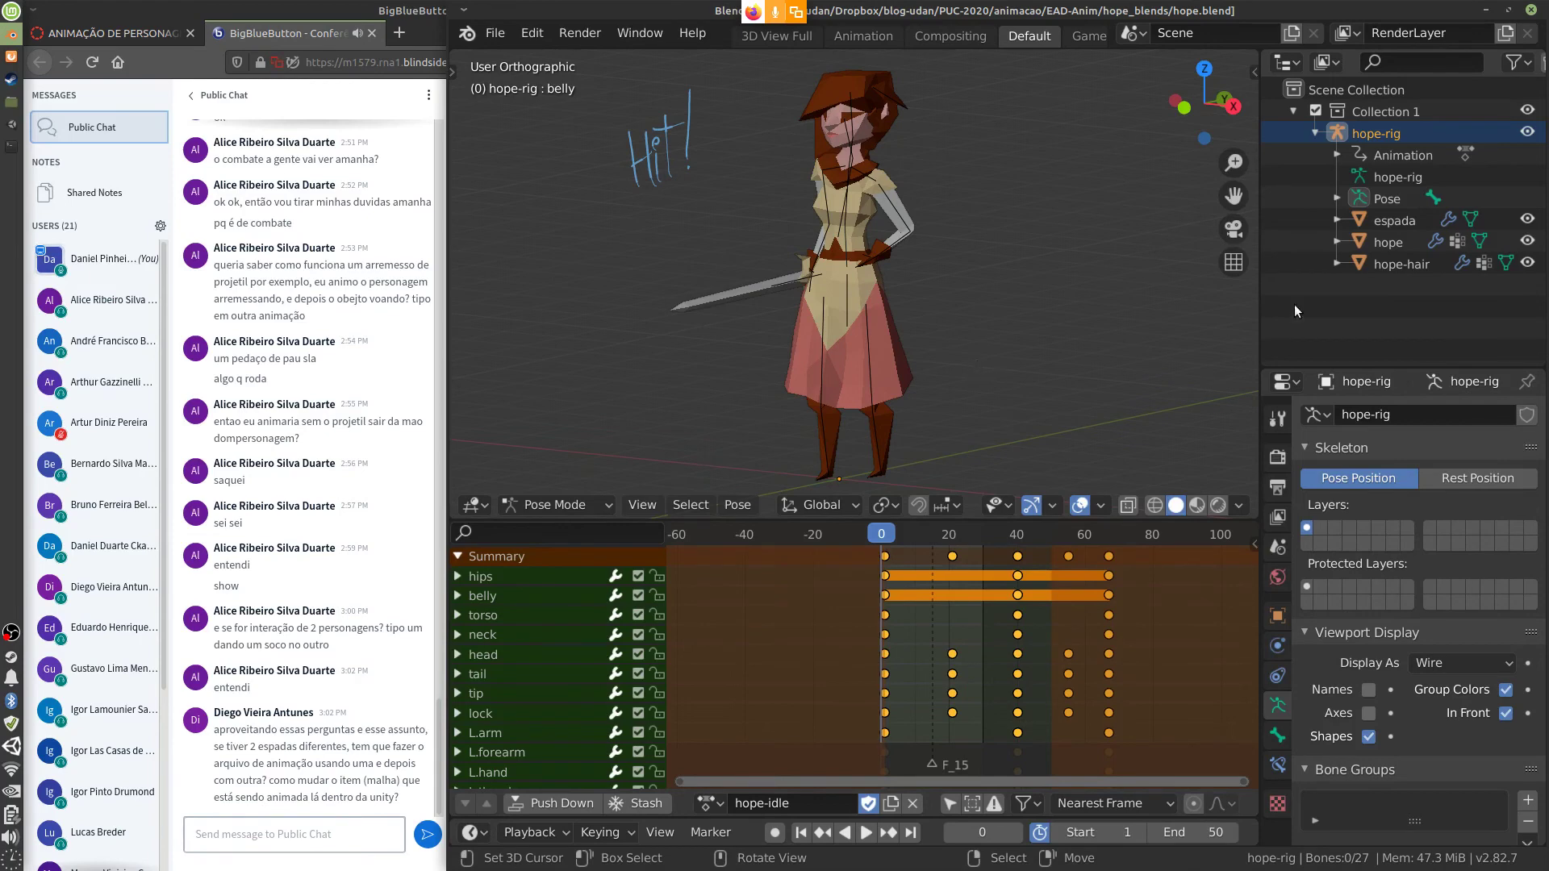
pyautogui.click(1527, 220)
# Preview the swordless hope-idle action, extending the playback range's end to frame 67
pyautogui.press('space')
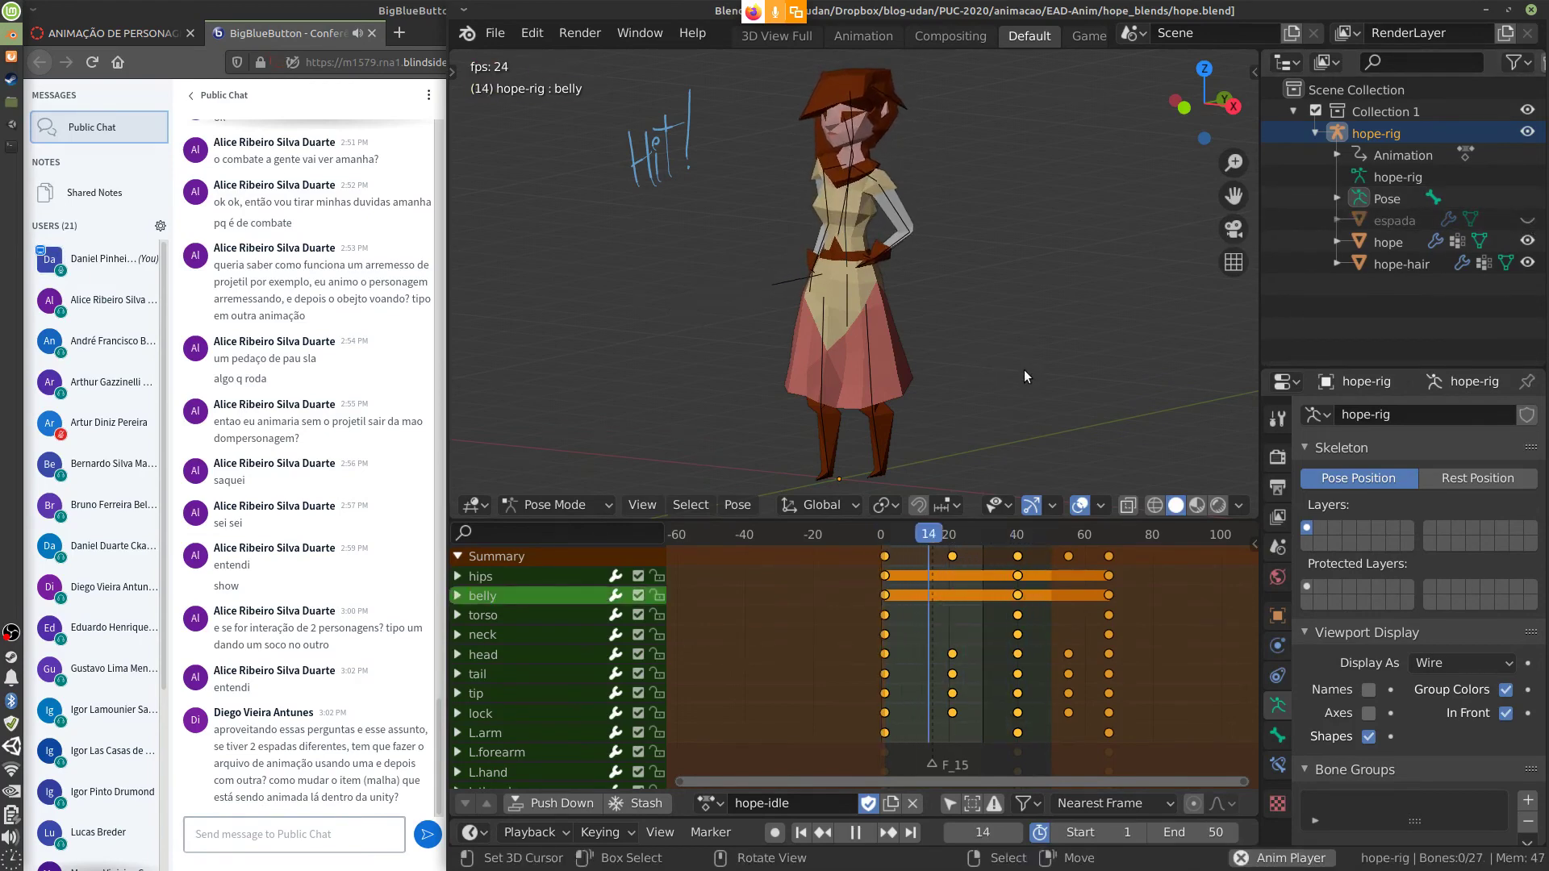
pyautogui.press('Escape')
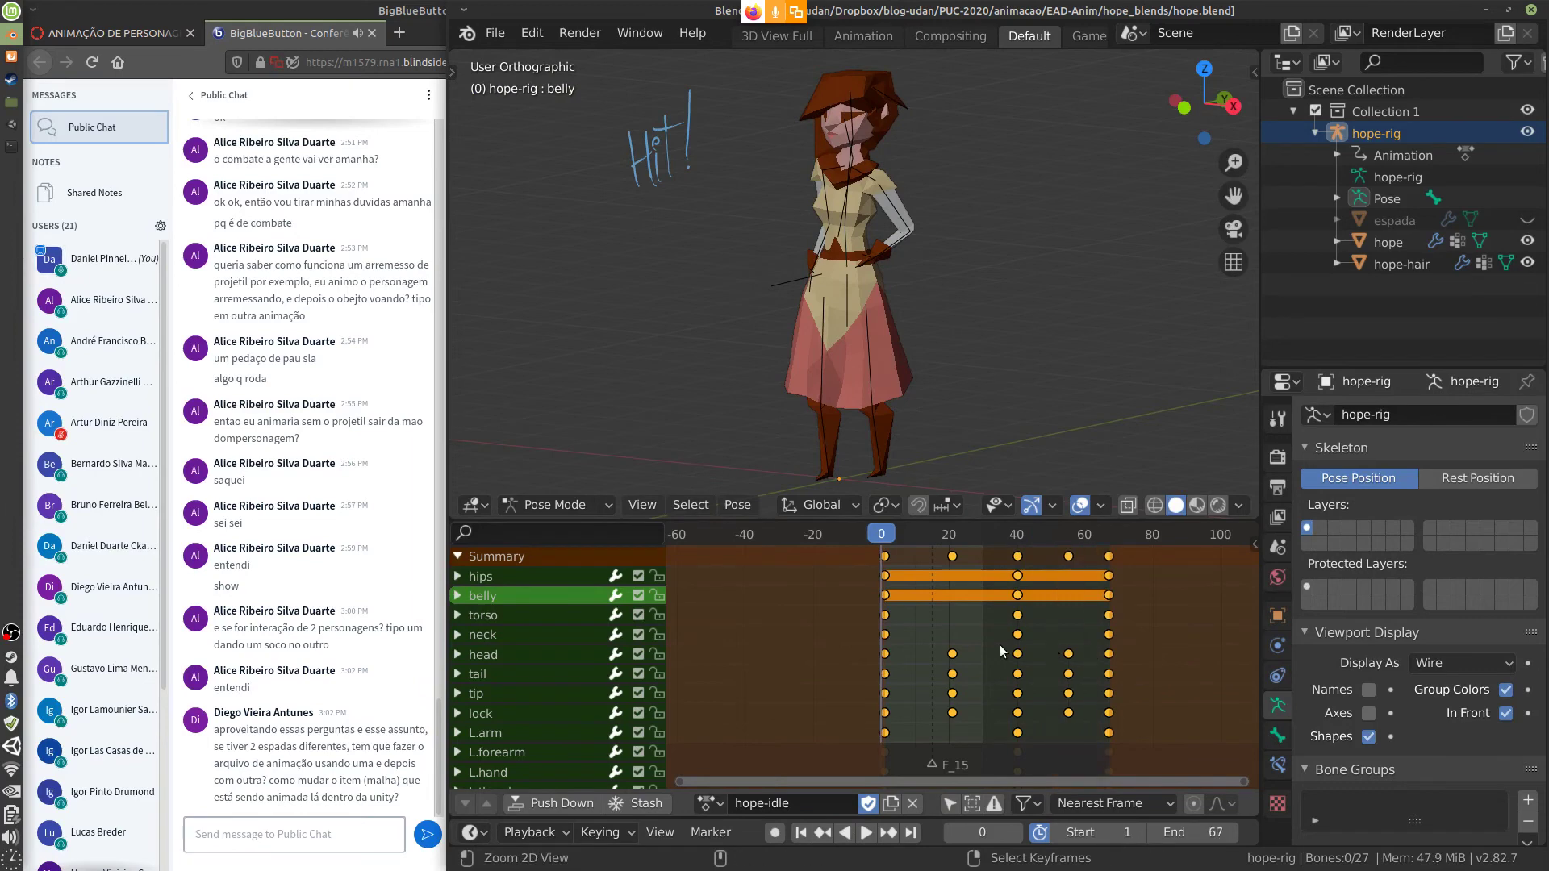
pyautogui.press('space')
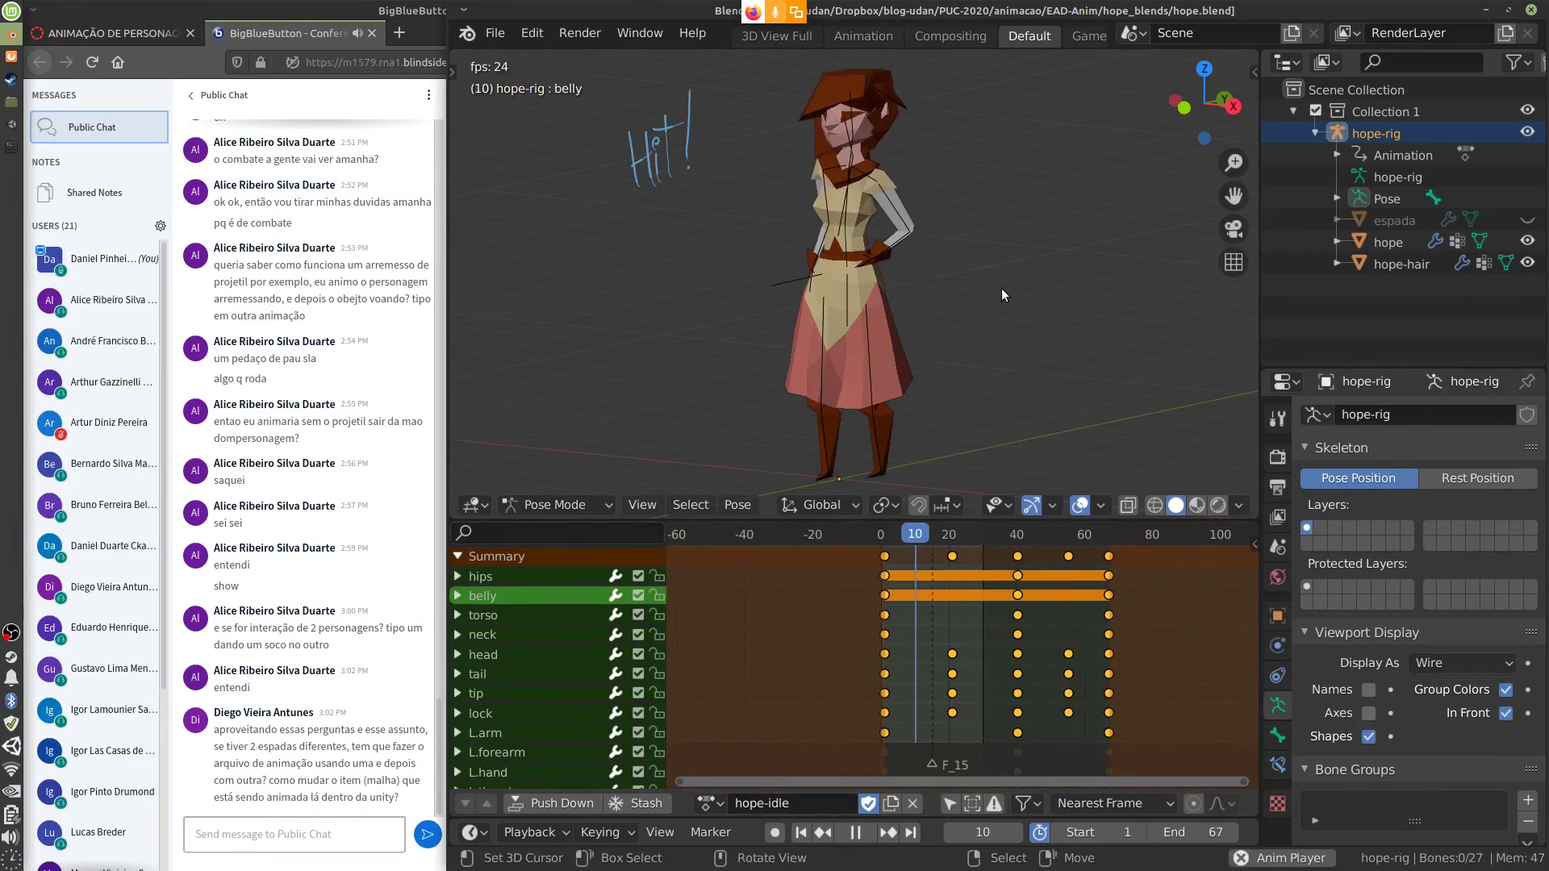
pyautogui.press('Escape')
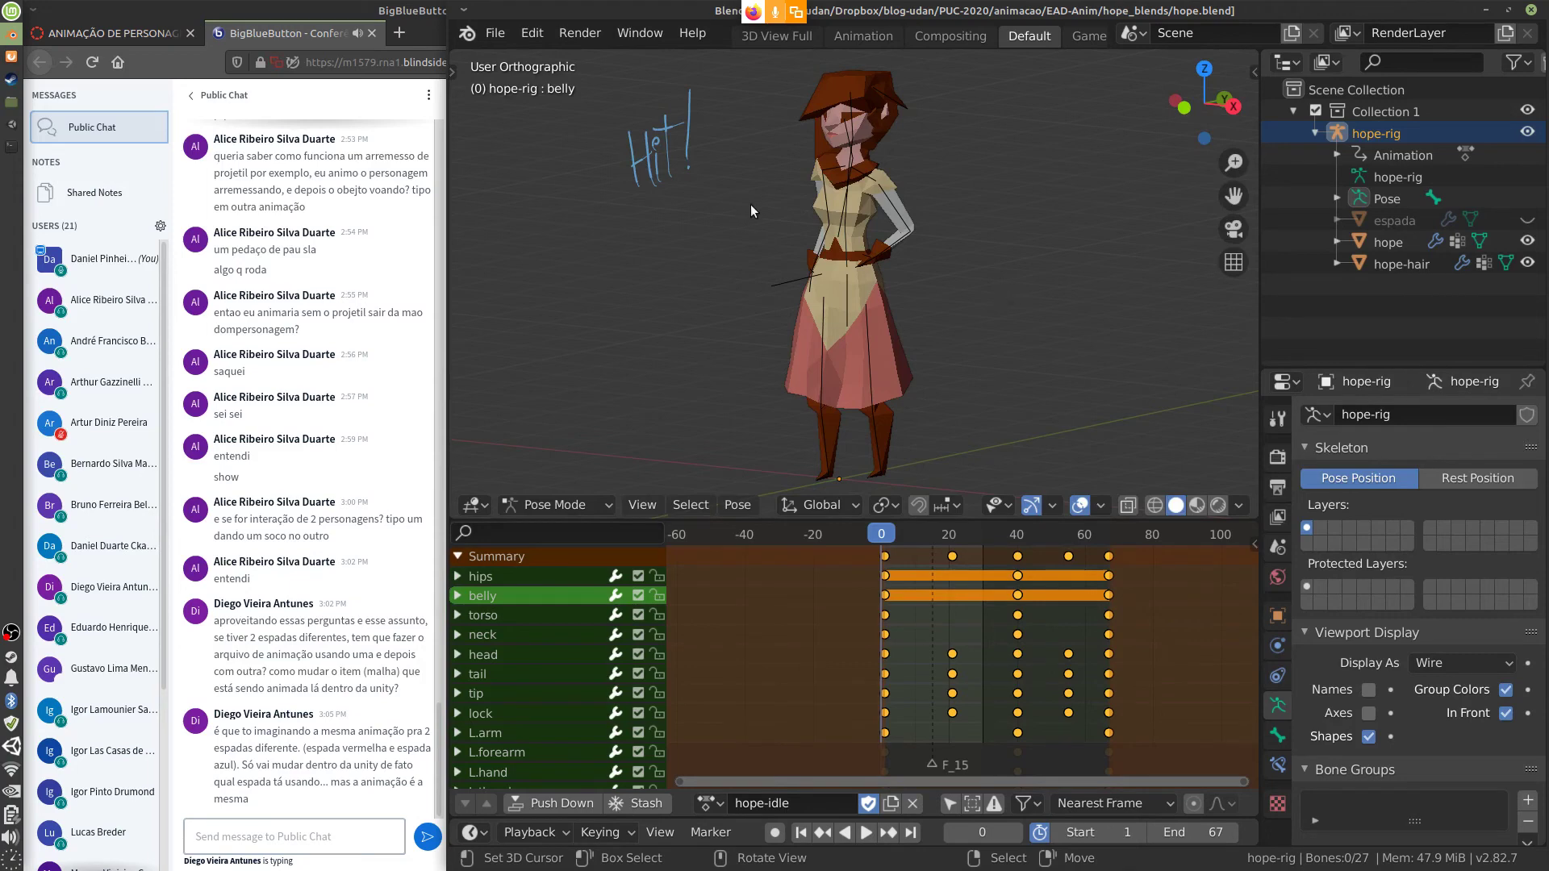
# Erase most of the handwritten "Hit!" annotation and toggle the espada sword's viewport visibility repeatedly, leaving it shown
pyautogui.moveTo(721, 159)
pyautogui.mouseDown()
pyautogui.moveTo(643, 149)
pyautogui.moveTo(667, 127)
pyautogui.moveTo(636, 146)
pyautogui.mouseUp()
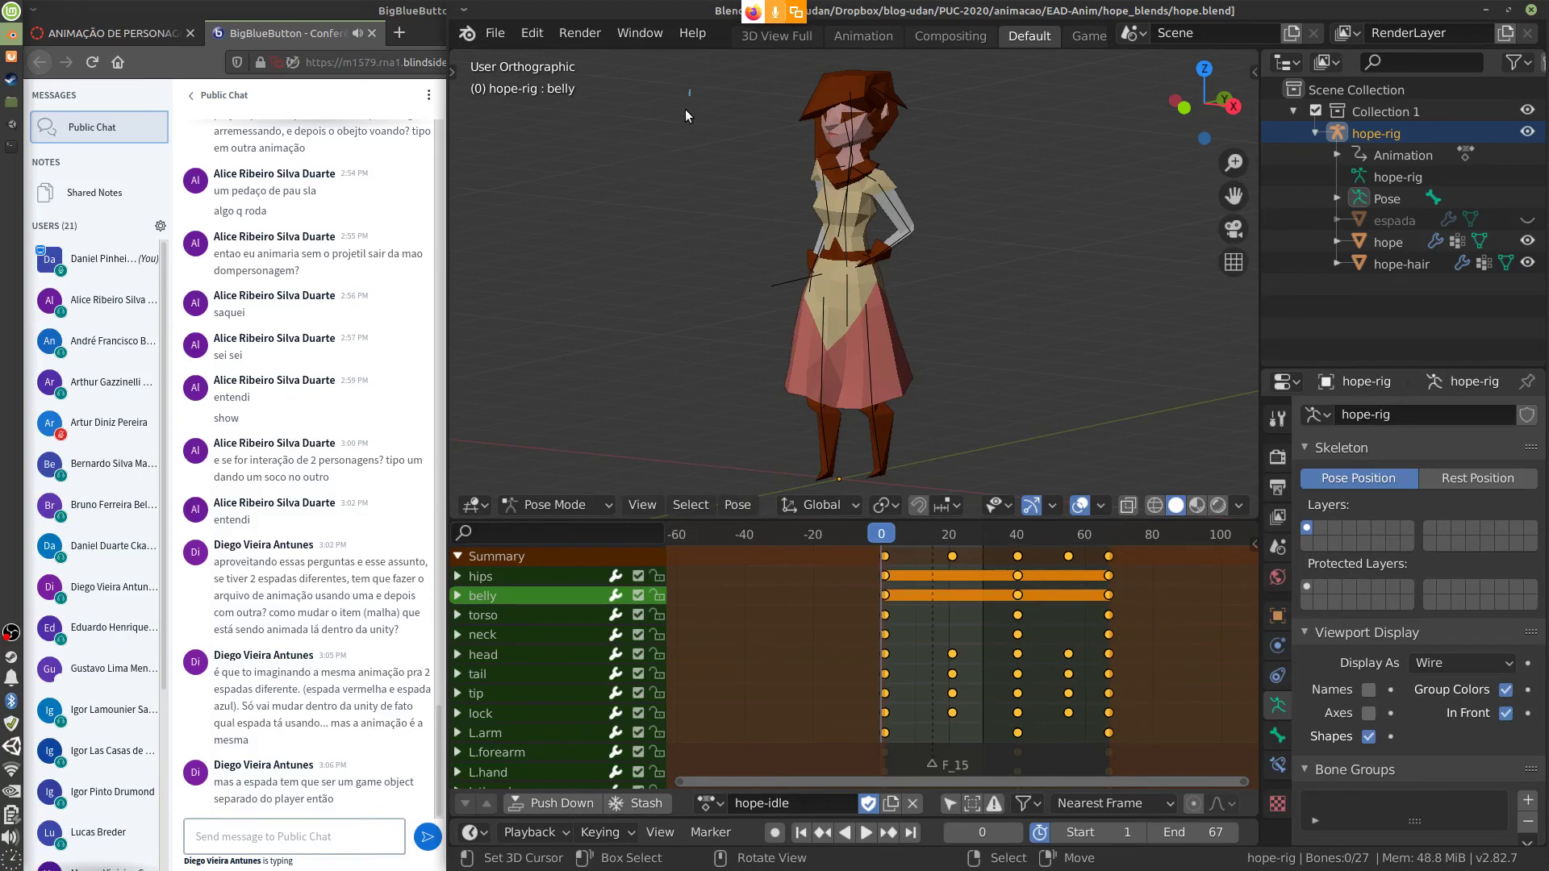
pyautogui.click(1527, 221)
pyautogui.click(1527, 221)
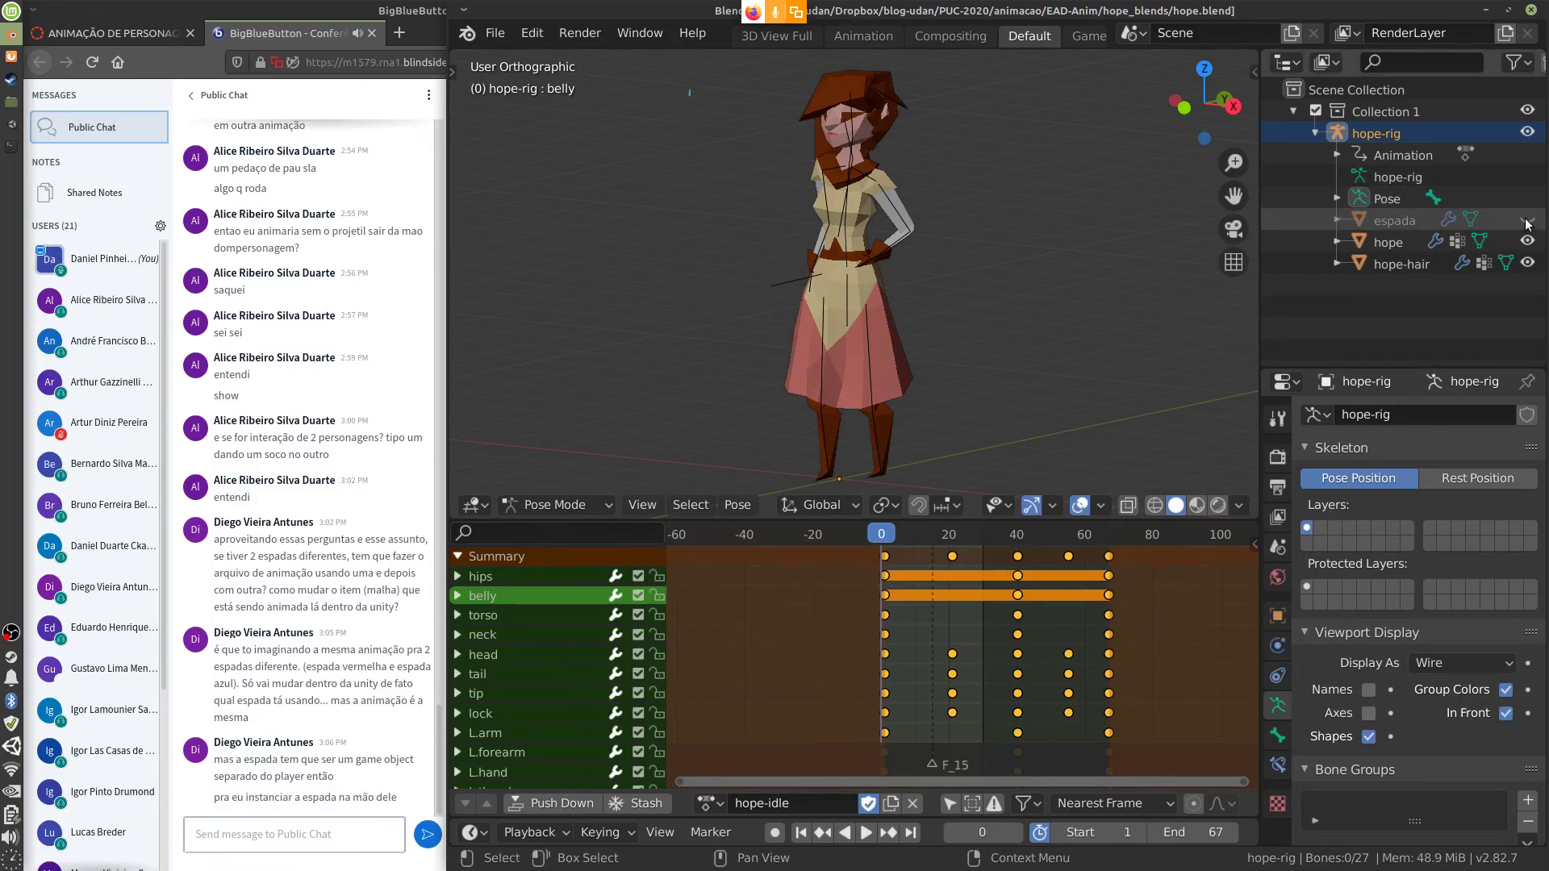
pyautogui.click(1527, 220)
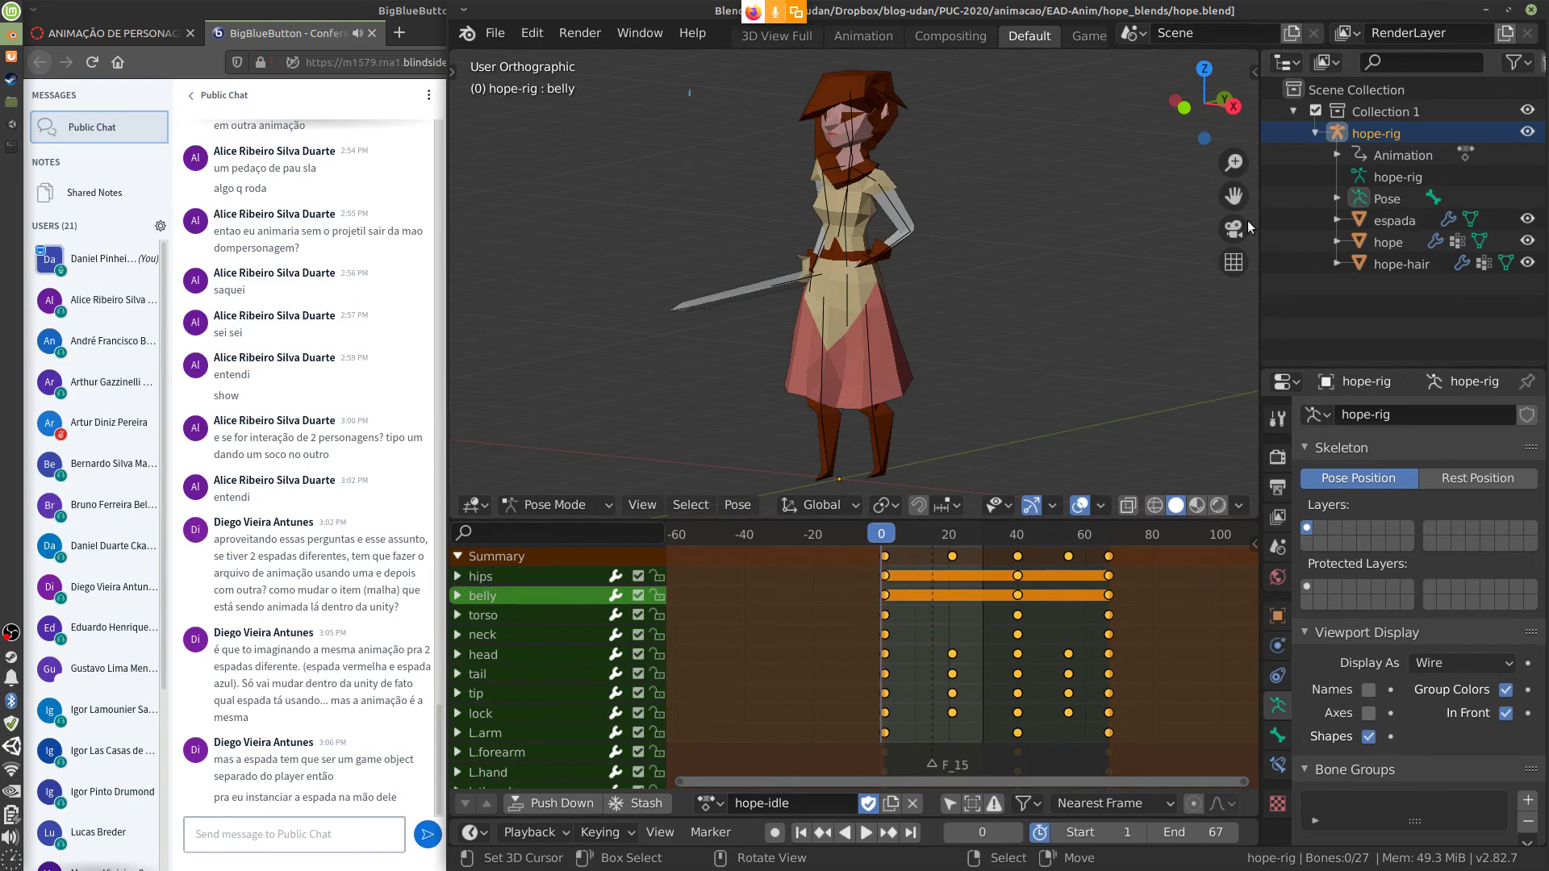
pyautogui.click(1527, 220)
pyautogui.click(1527, 220)
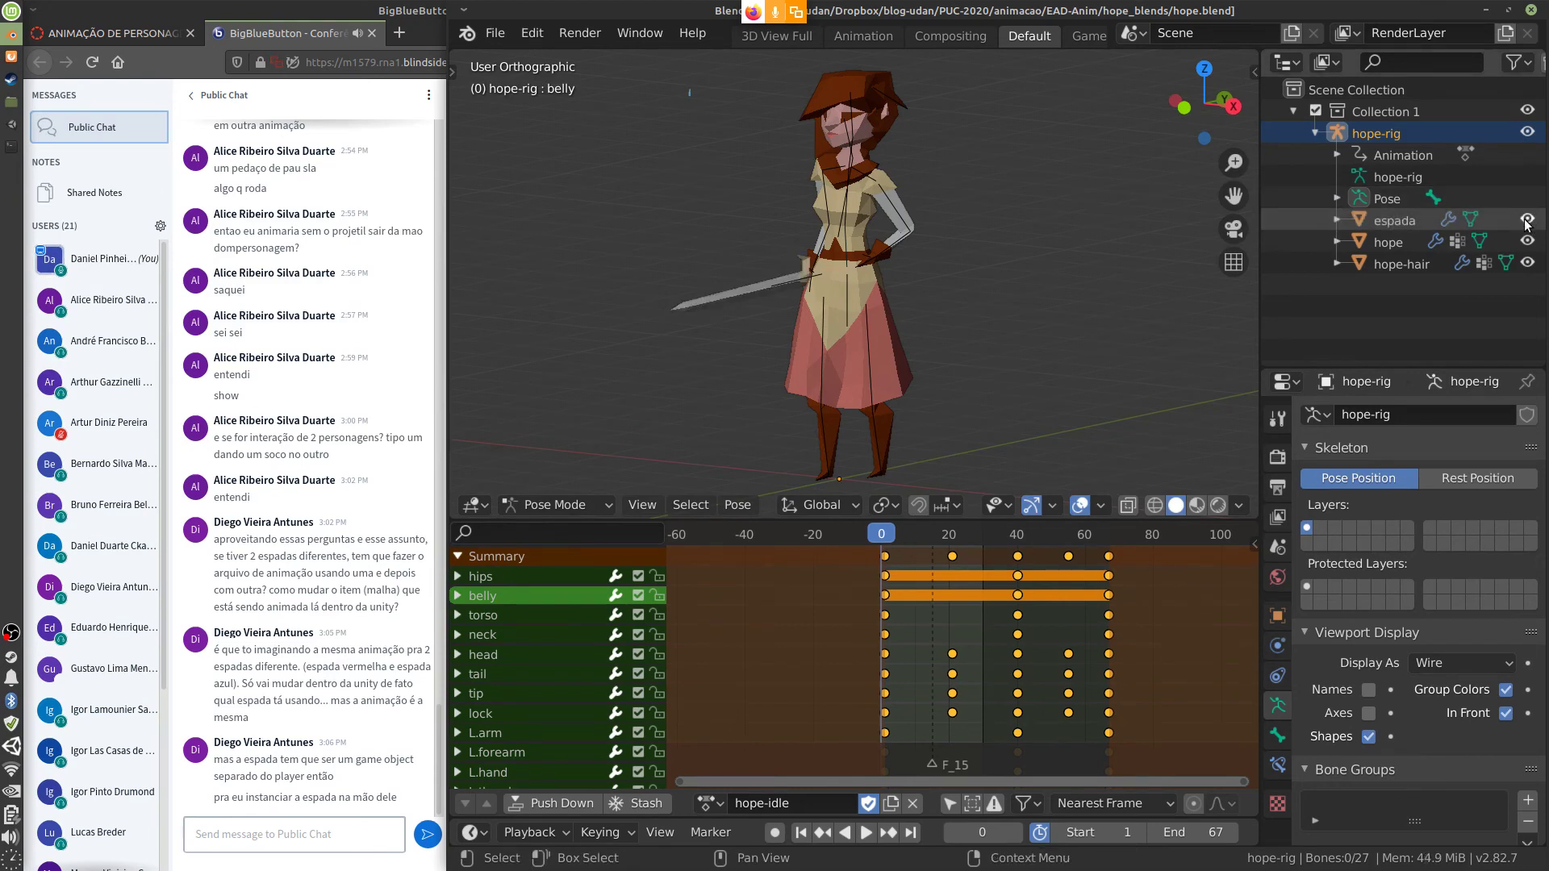
pyautogui.click(1527, 221)
pyautogui.click(1527, 220)
pyautogui.click(1527, 220)
pyautogui.click(1527, 220)
pyautogui.click(1527, 220)
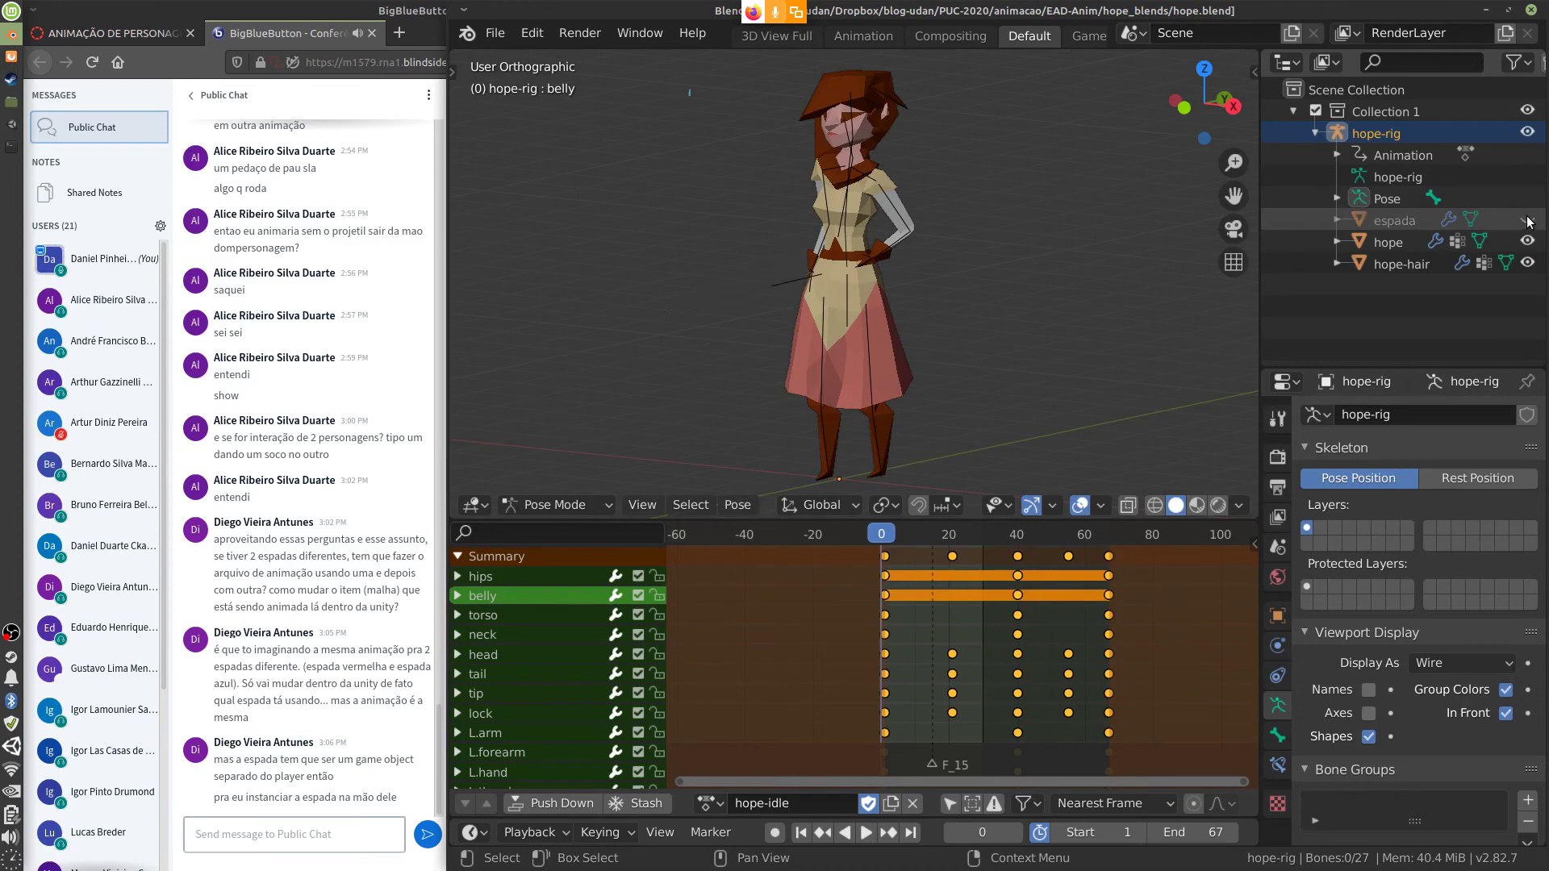
pyautogui.click(1526, 220)
pyautogui.click(1527, 221)
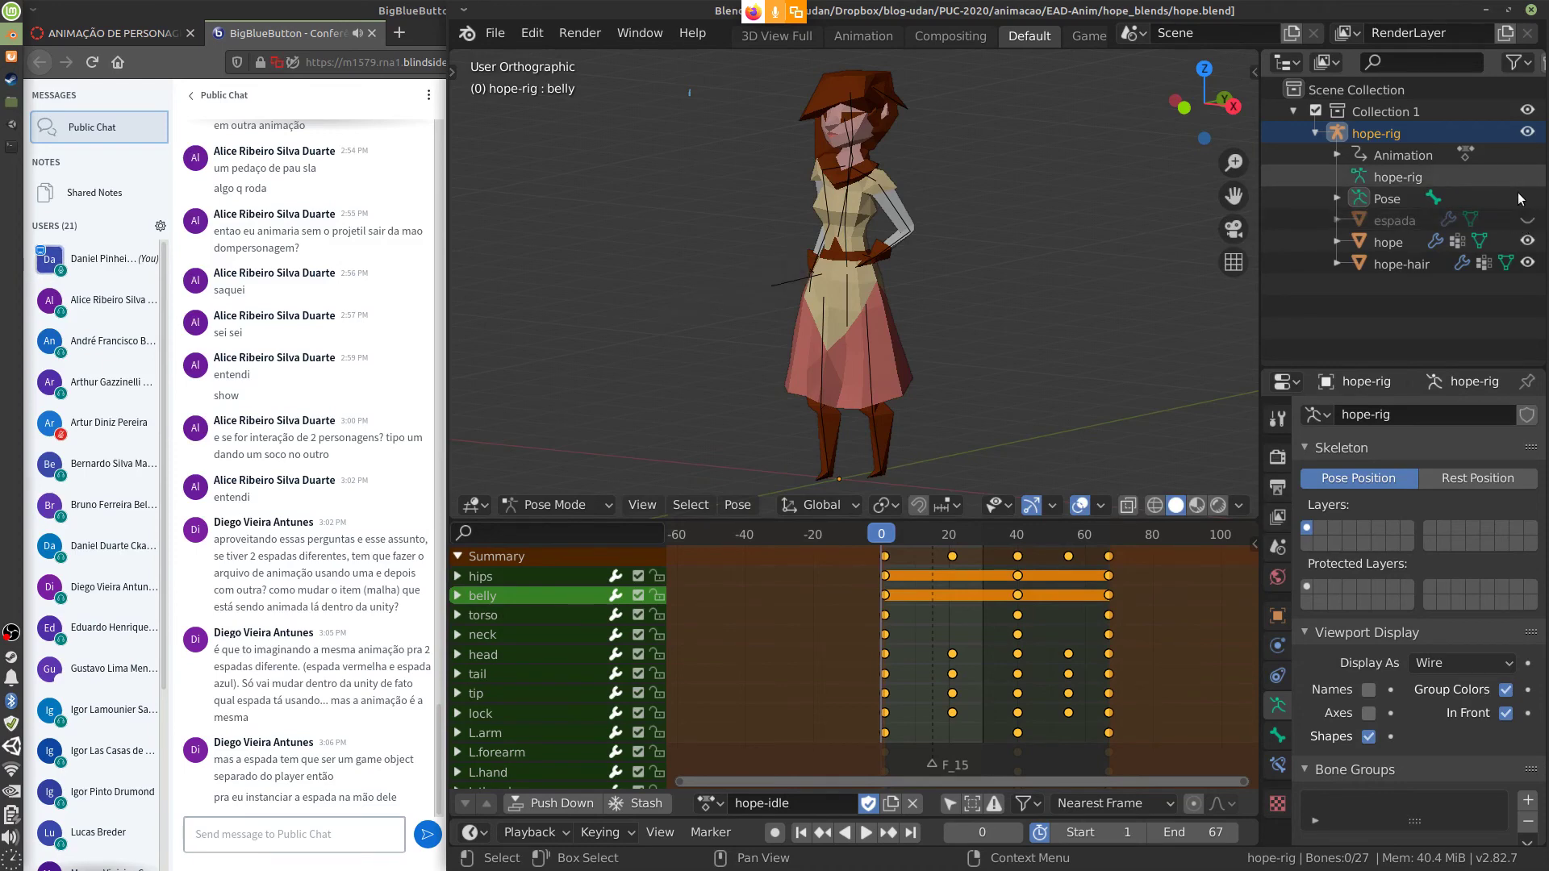
pyautogui.click(1527, 220)
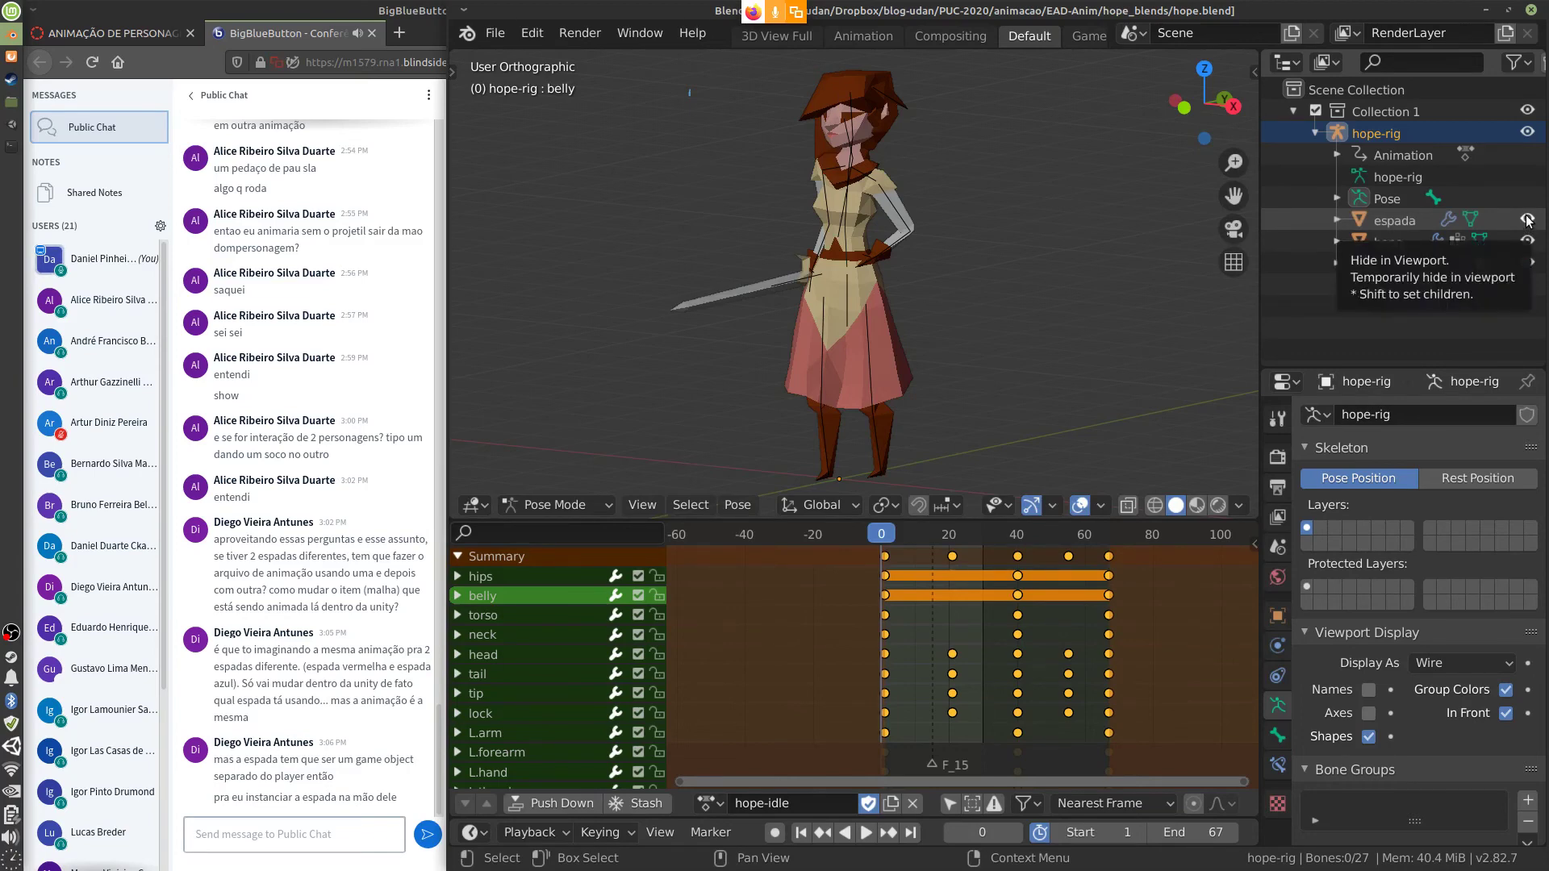
pyautogui.click(1528, 220)
pyautogui.click(1528, 220)
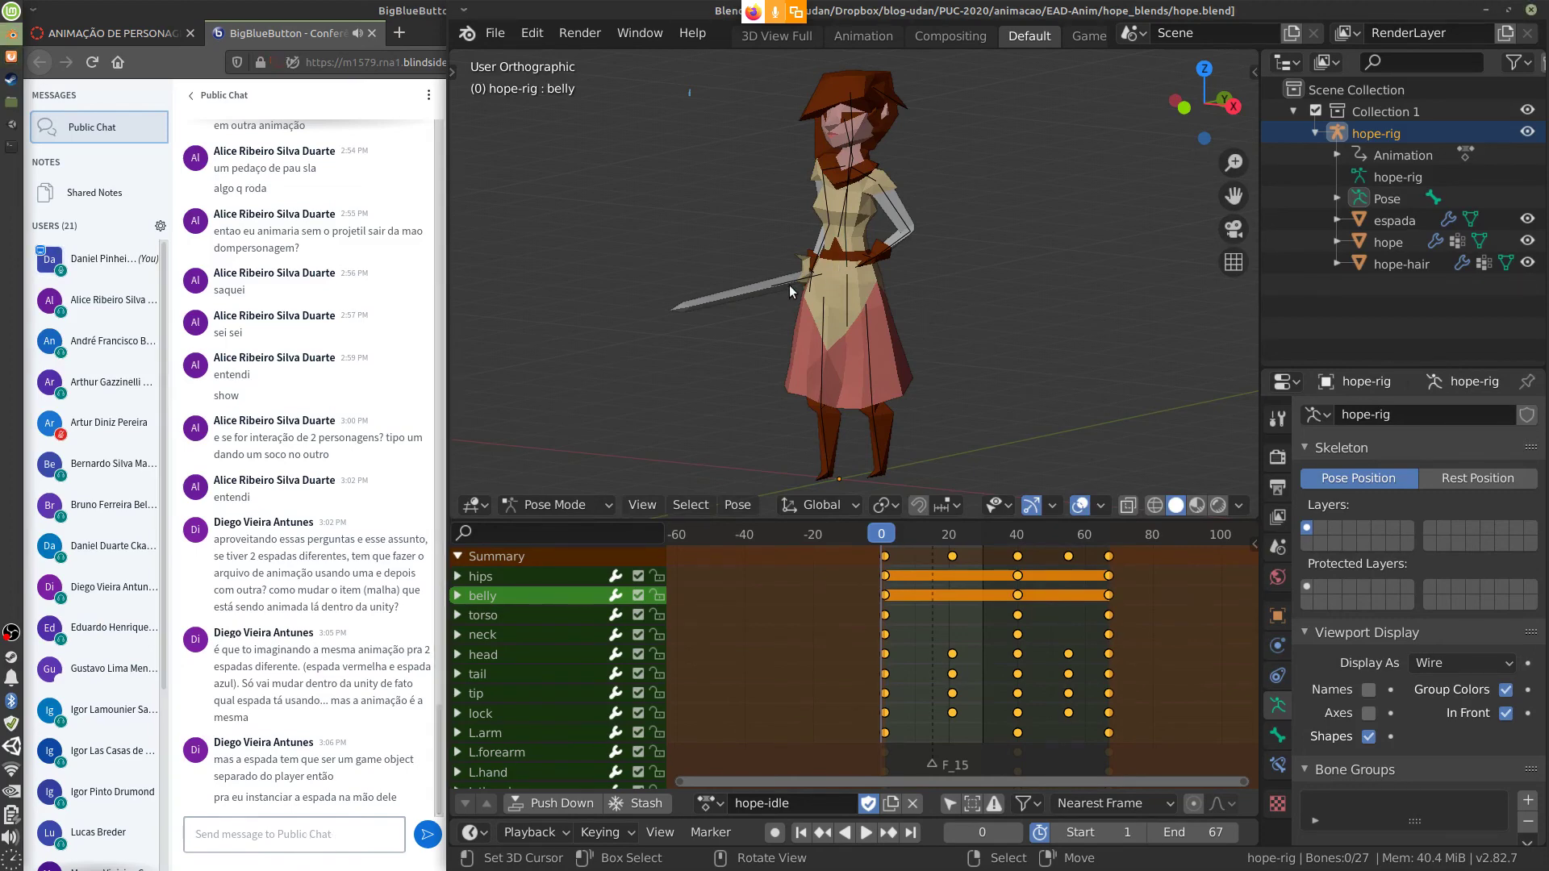
# Select the espada sword and toggle its viewport visibility repeatedly, leaving it hidden
pyautogui.click(708, 304)
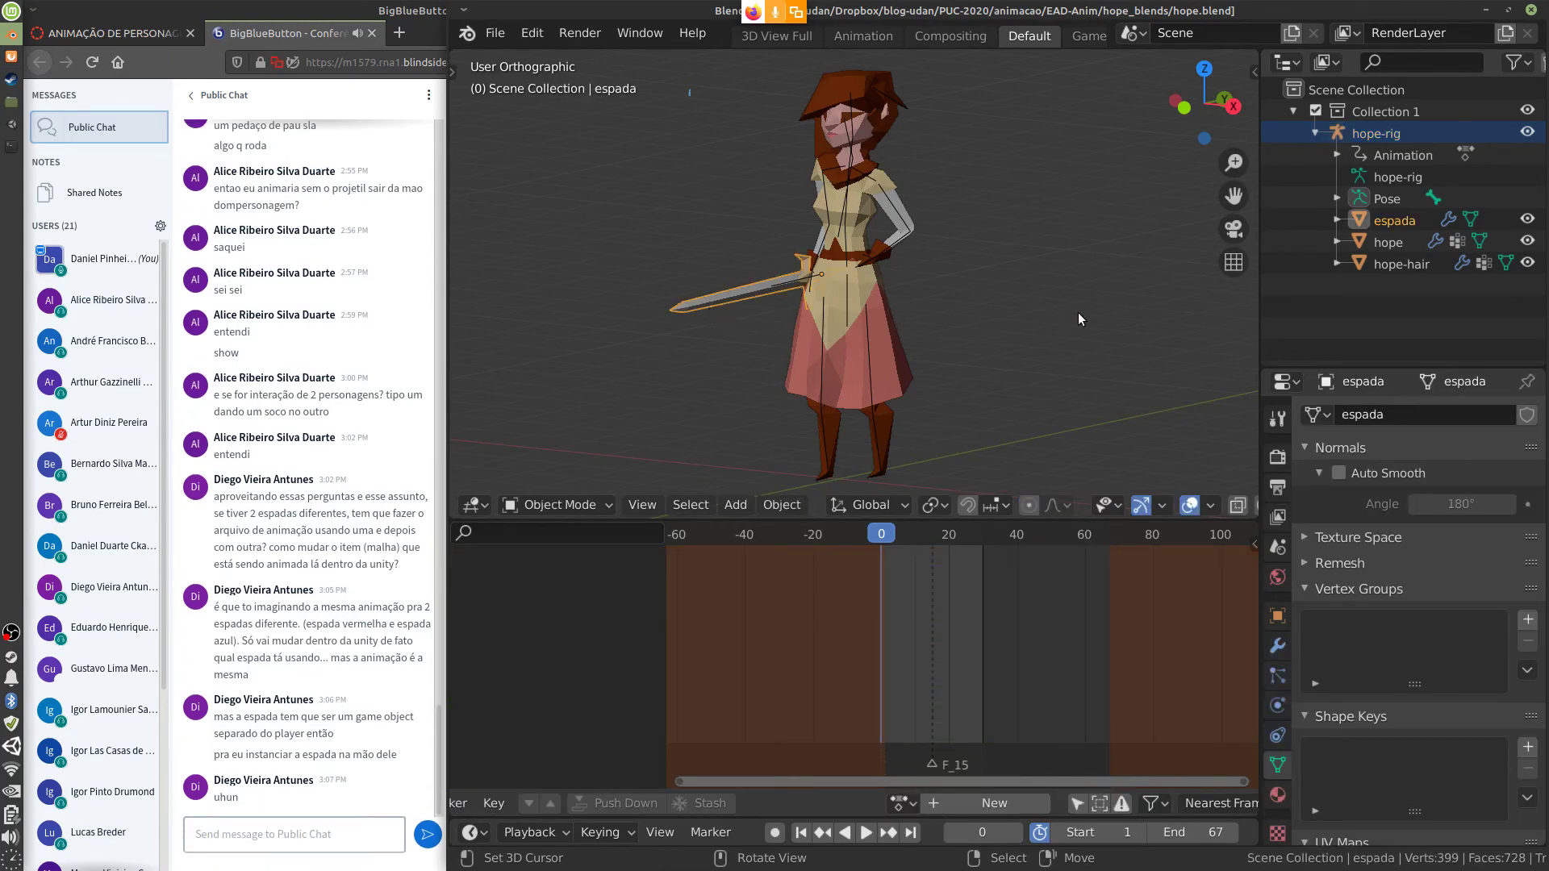
pyautogui.click(1528, 219)
pyautogui.click(1528, 219)
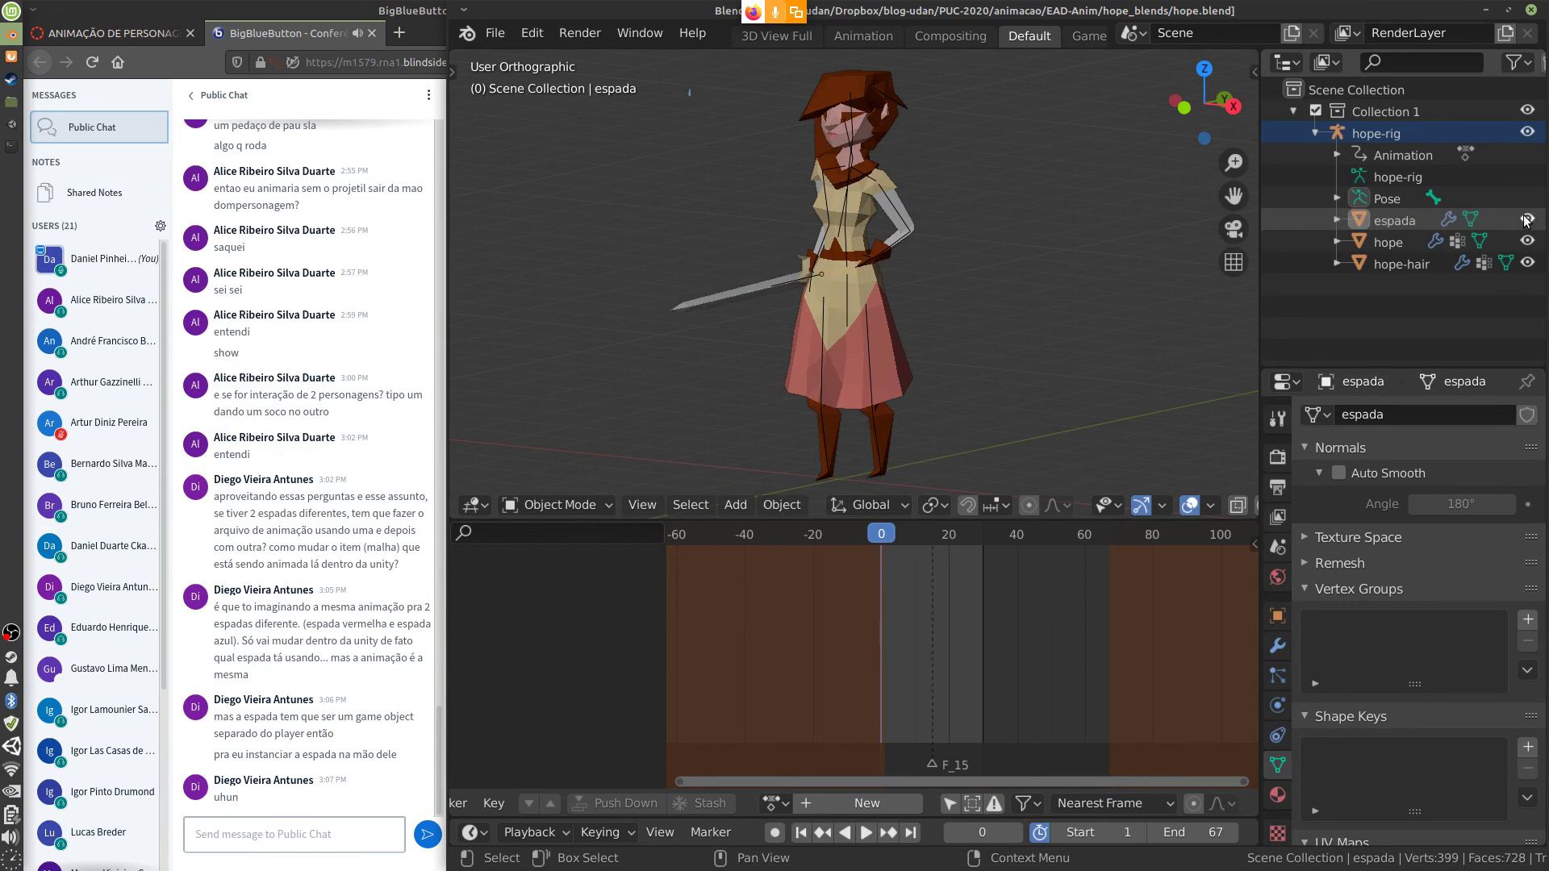
pyautogui.click(1528, 220)
pyautogui.click(1527, 220)
pyautogui.click(1528, 219)
pyautogui.click(1528, 220)
pyautogui.click(1529, 220)
pyautogui.click(1528, 220)
pyautogui.click(1528, 219)
pyautogui.click(1528, 219)
pyautogui.click(1527, 220)
pyautogui.click(1526, 220)
pyautogui.click(1527, 220)
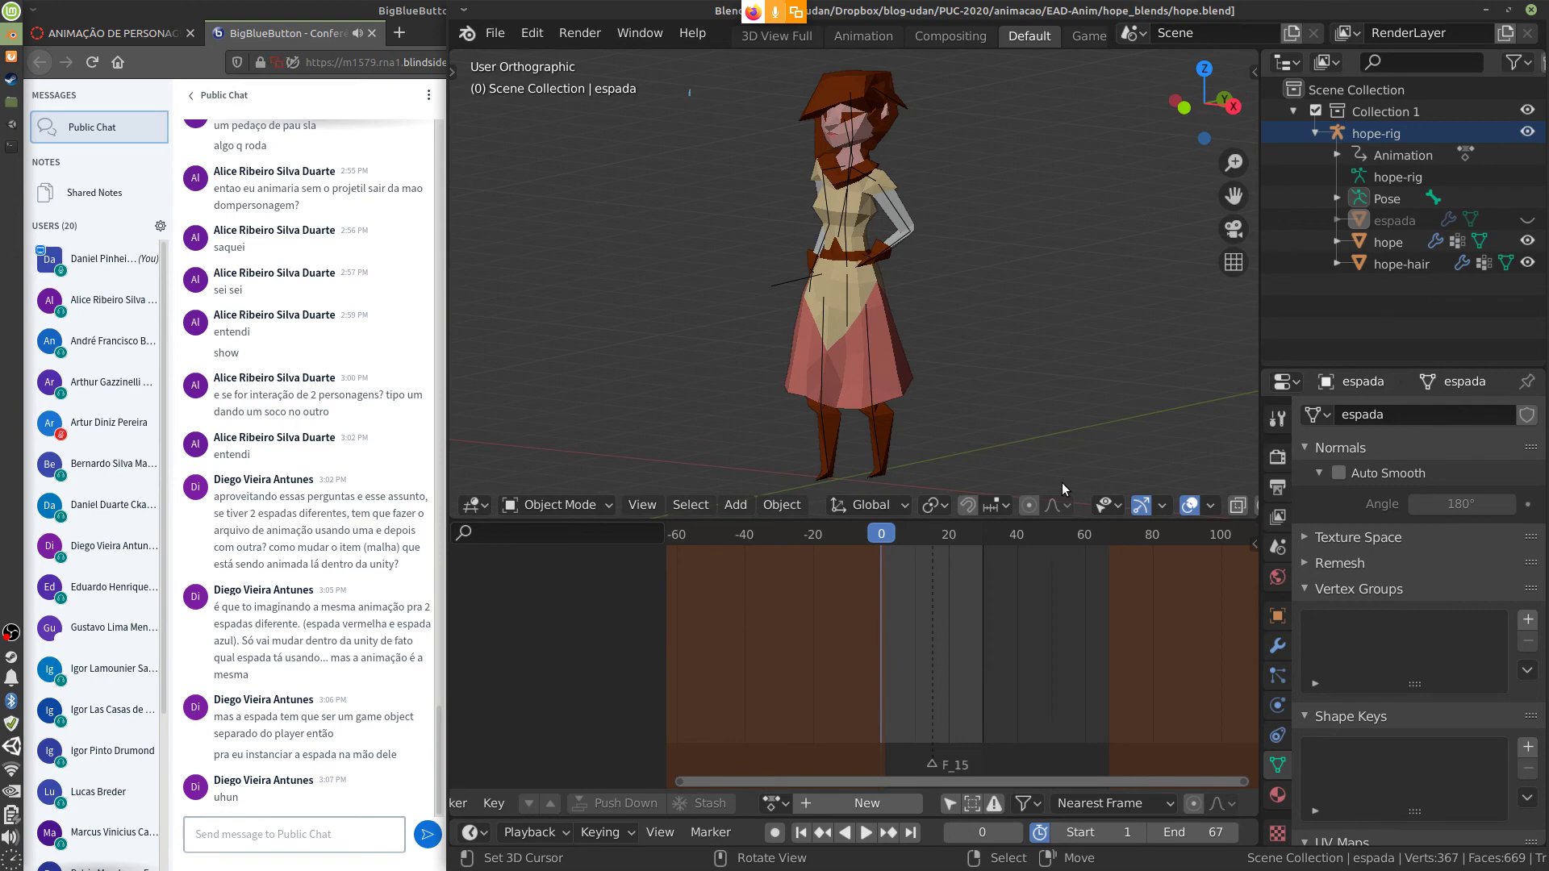
pyautogui.moveTo(1183, 1)
pyautogui.mouseDown()
pyautogui.moveTo(1184, 179)
pyautogui.moveTo(1164, 6)
pyautogui.mouseUp()
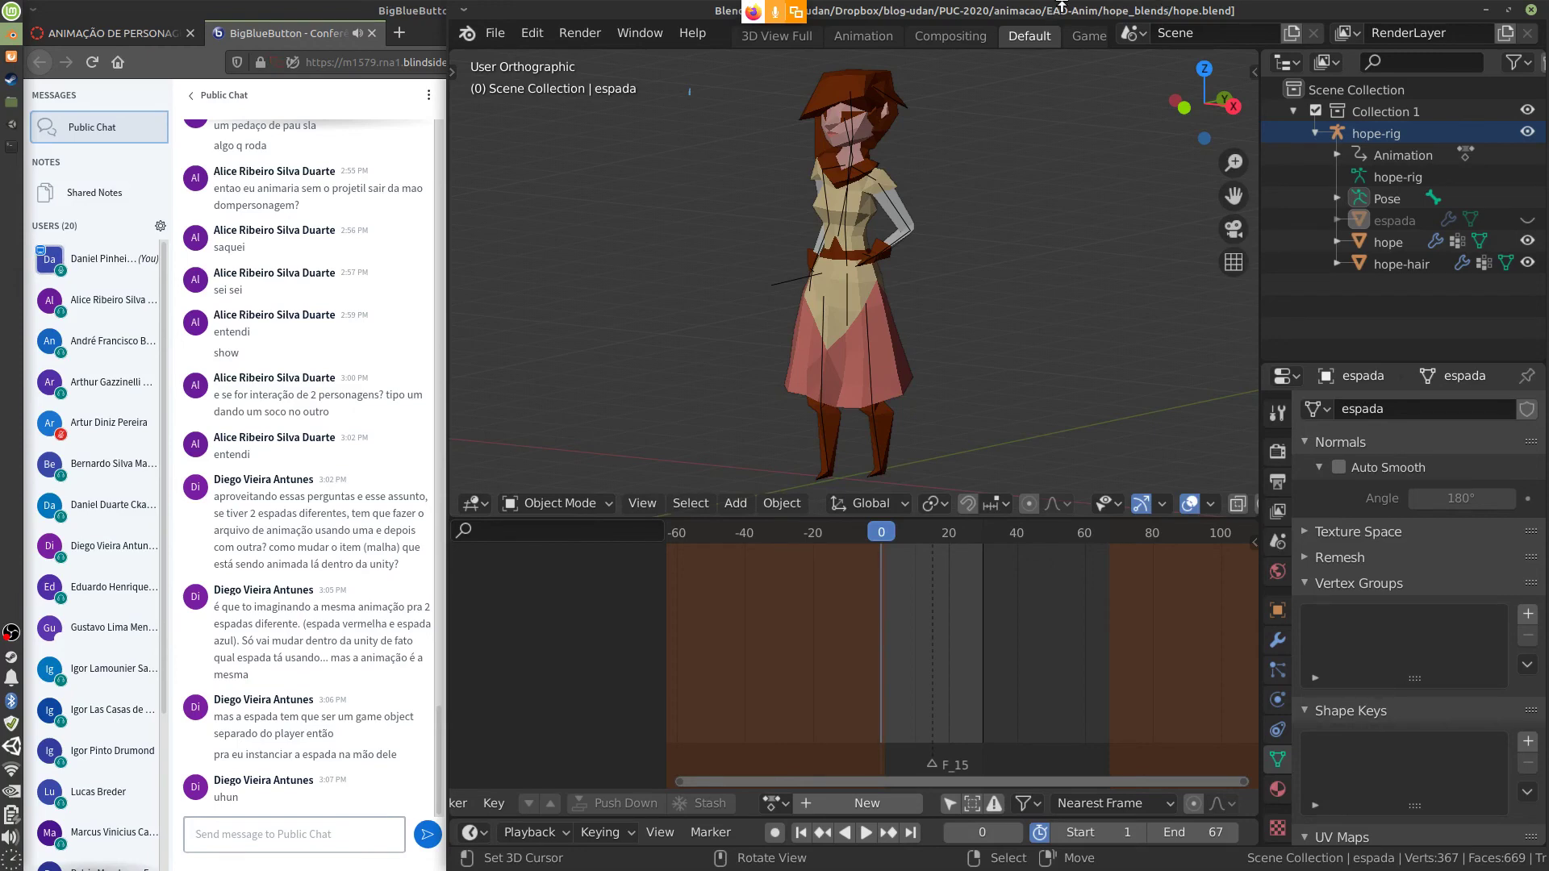
pyautogui.moveTo(1060, 8)
pyautogui.mouseDown()
pyautogui.moveTo(1062, 190)
pyautogui.moveTo(1052, 8)
pyautogui.mouseUp()
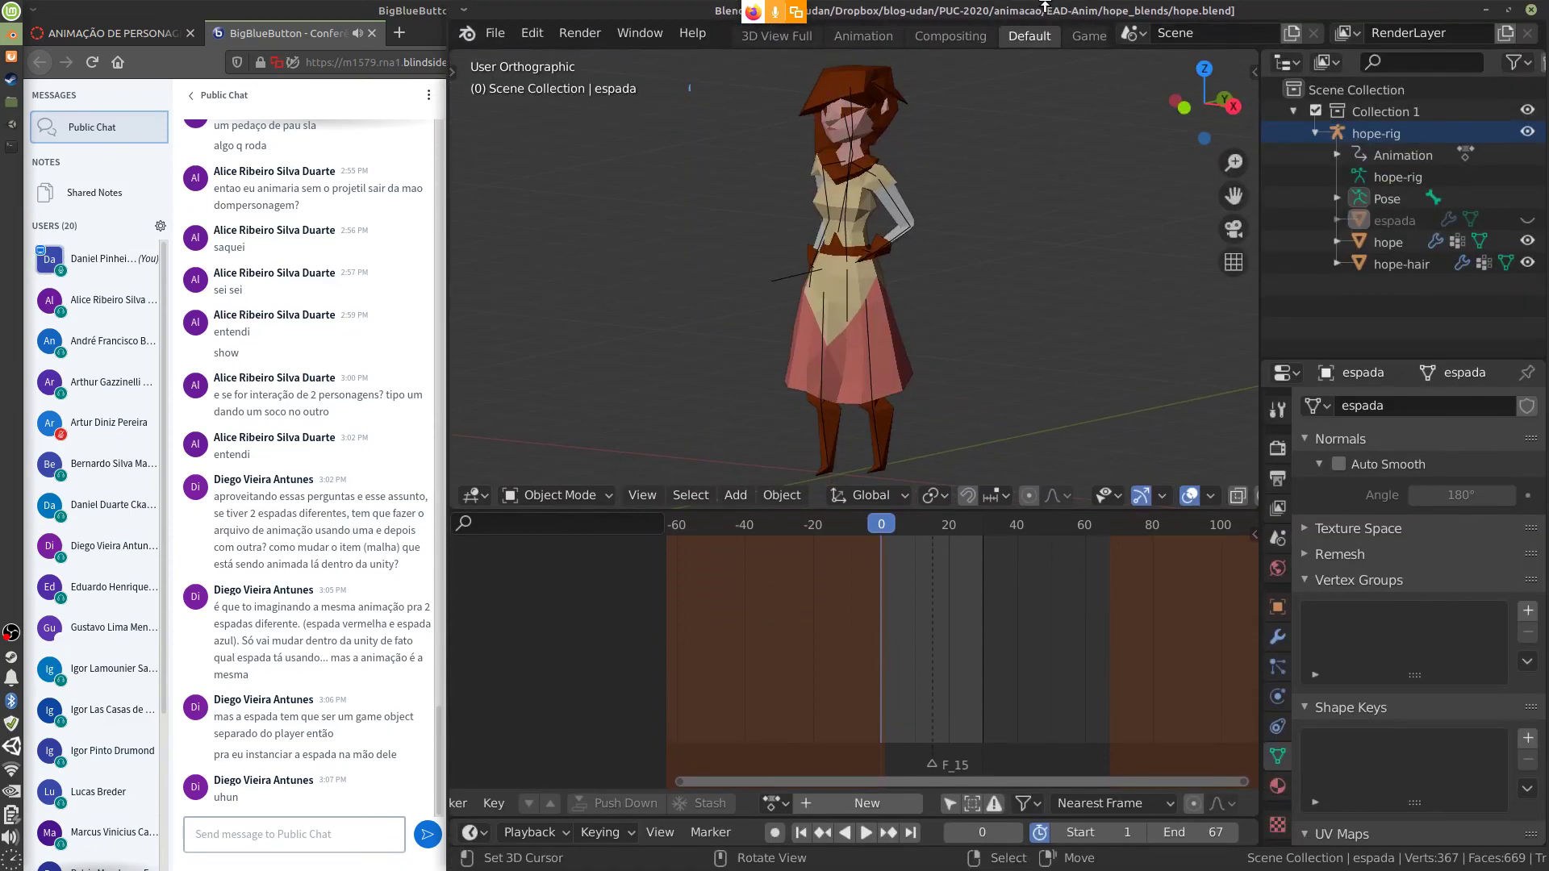
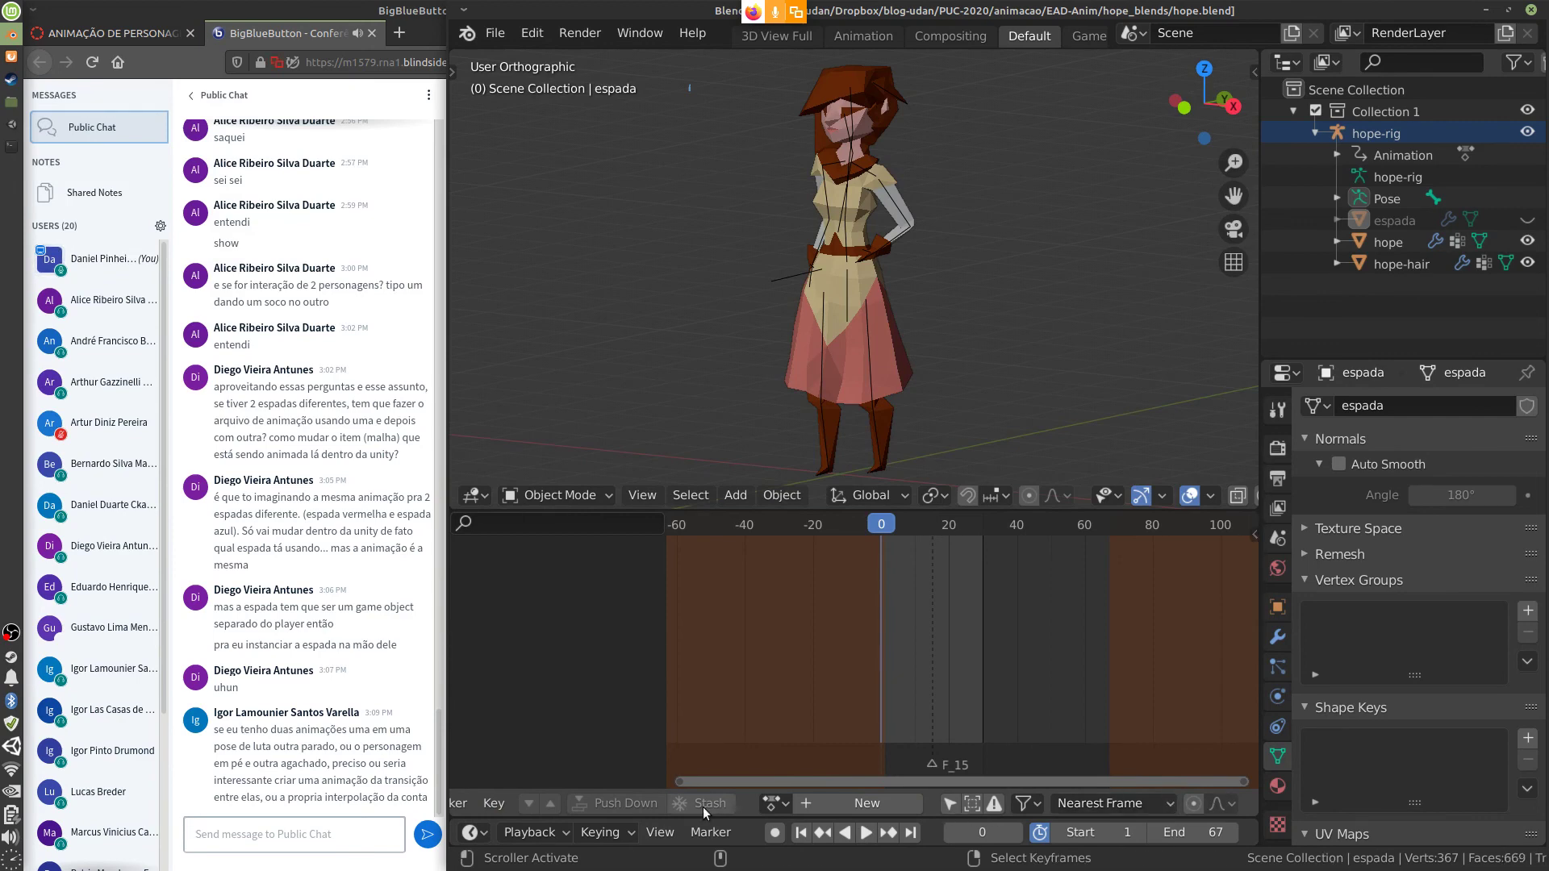
# Switch the Action Editor area to Nonlinear Animation, push hope-idle down into an NLA strip and preview it
pyautogui.hscroll(-5, 1081, 801)
pyautogui.click(465, 808)
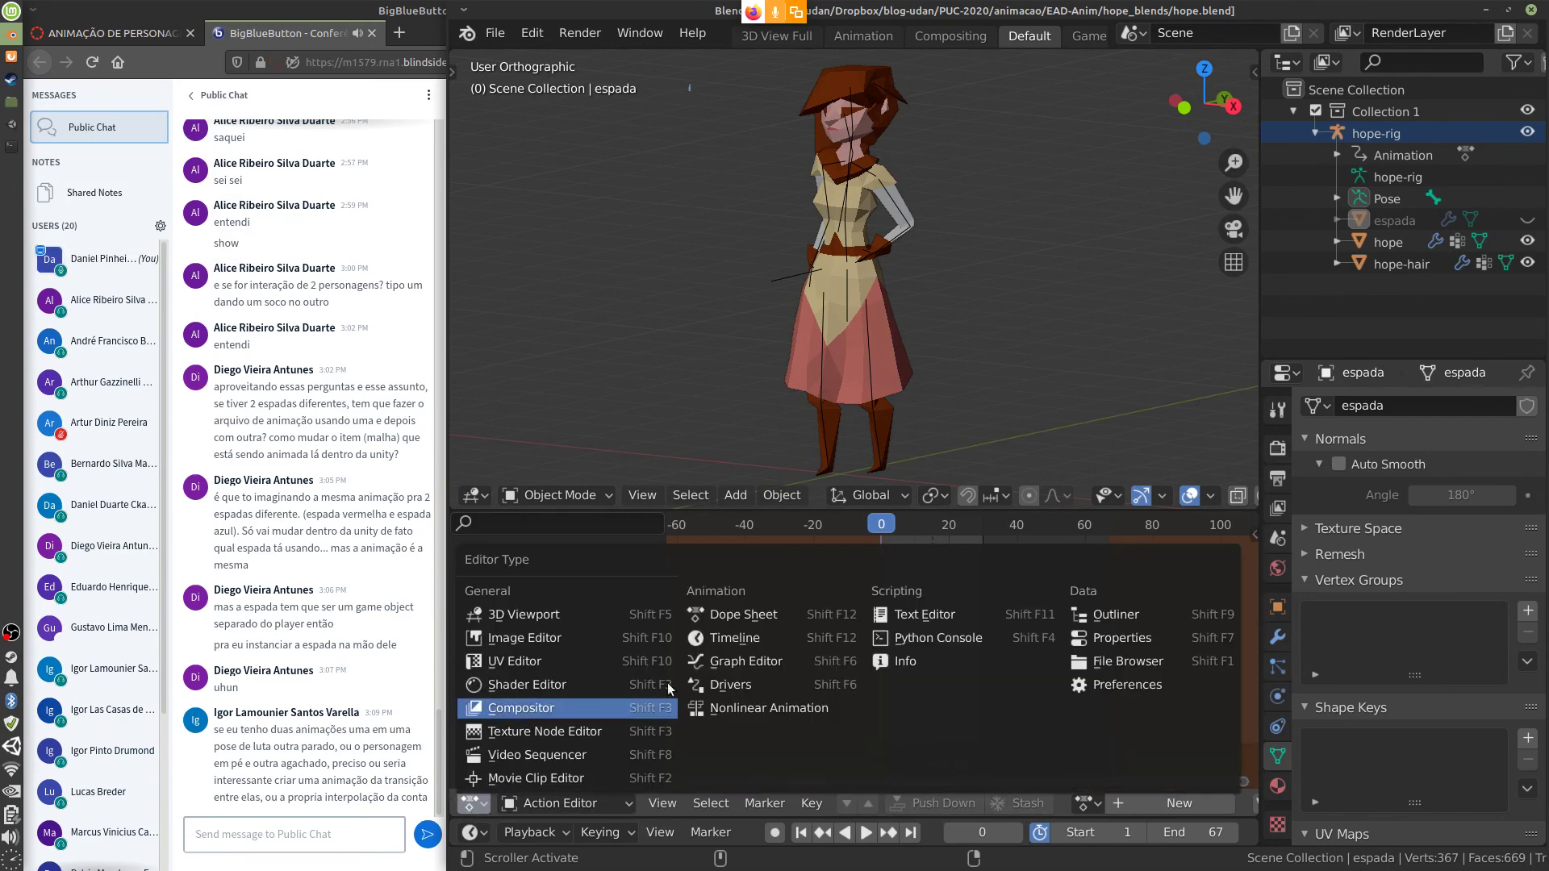
pyautogui.click(776, 707)
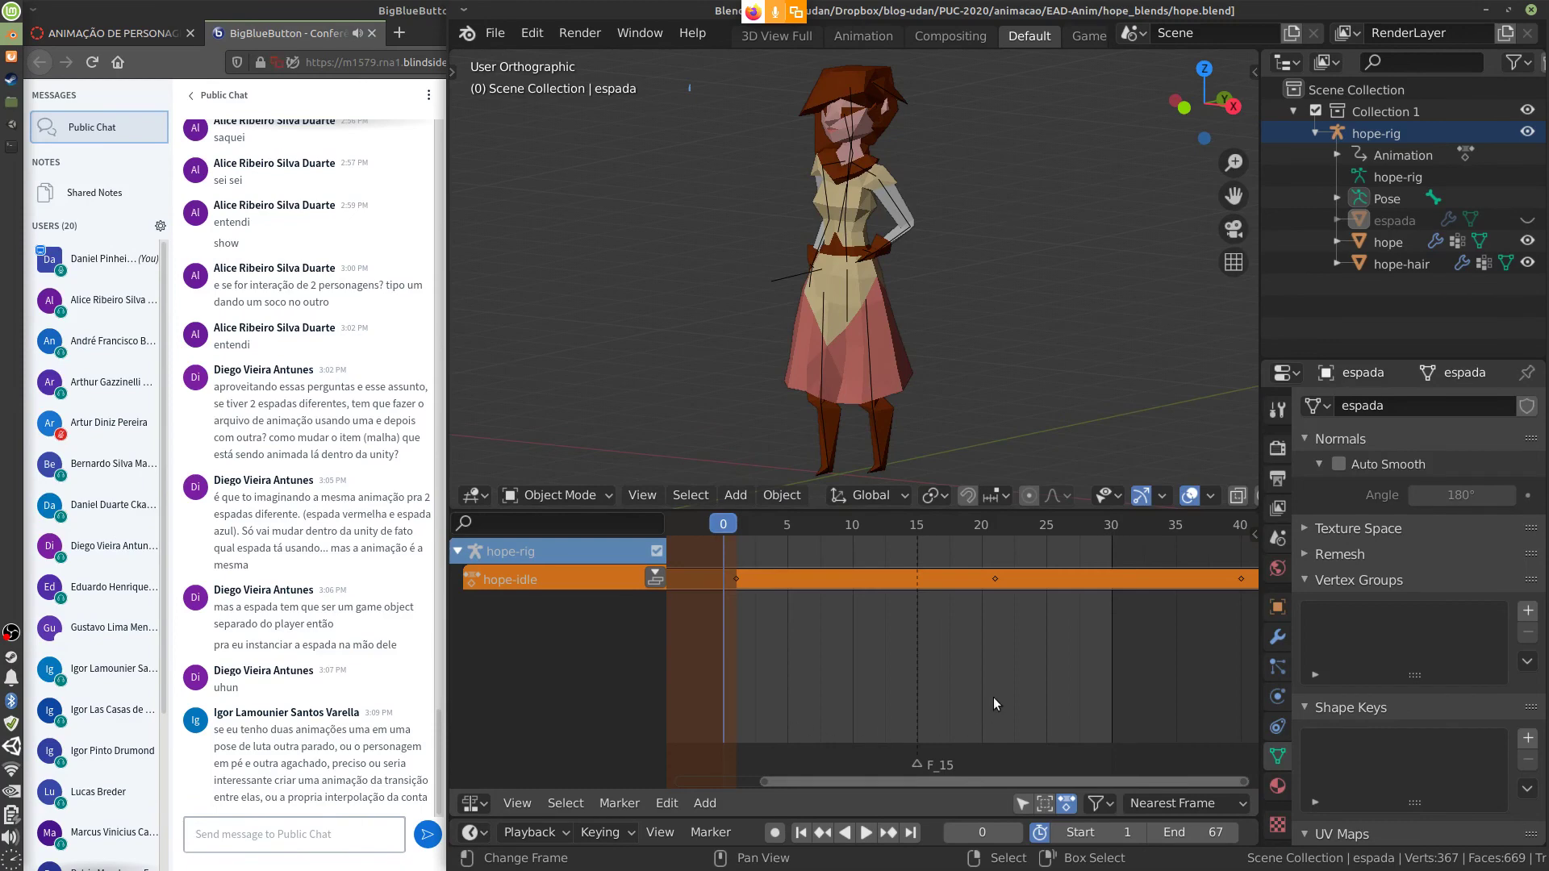
pyautogui.click(654, 577)
pyautogui.press('space')
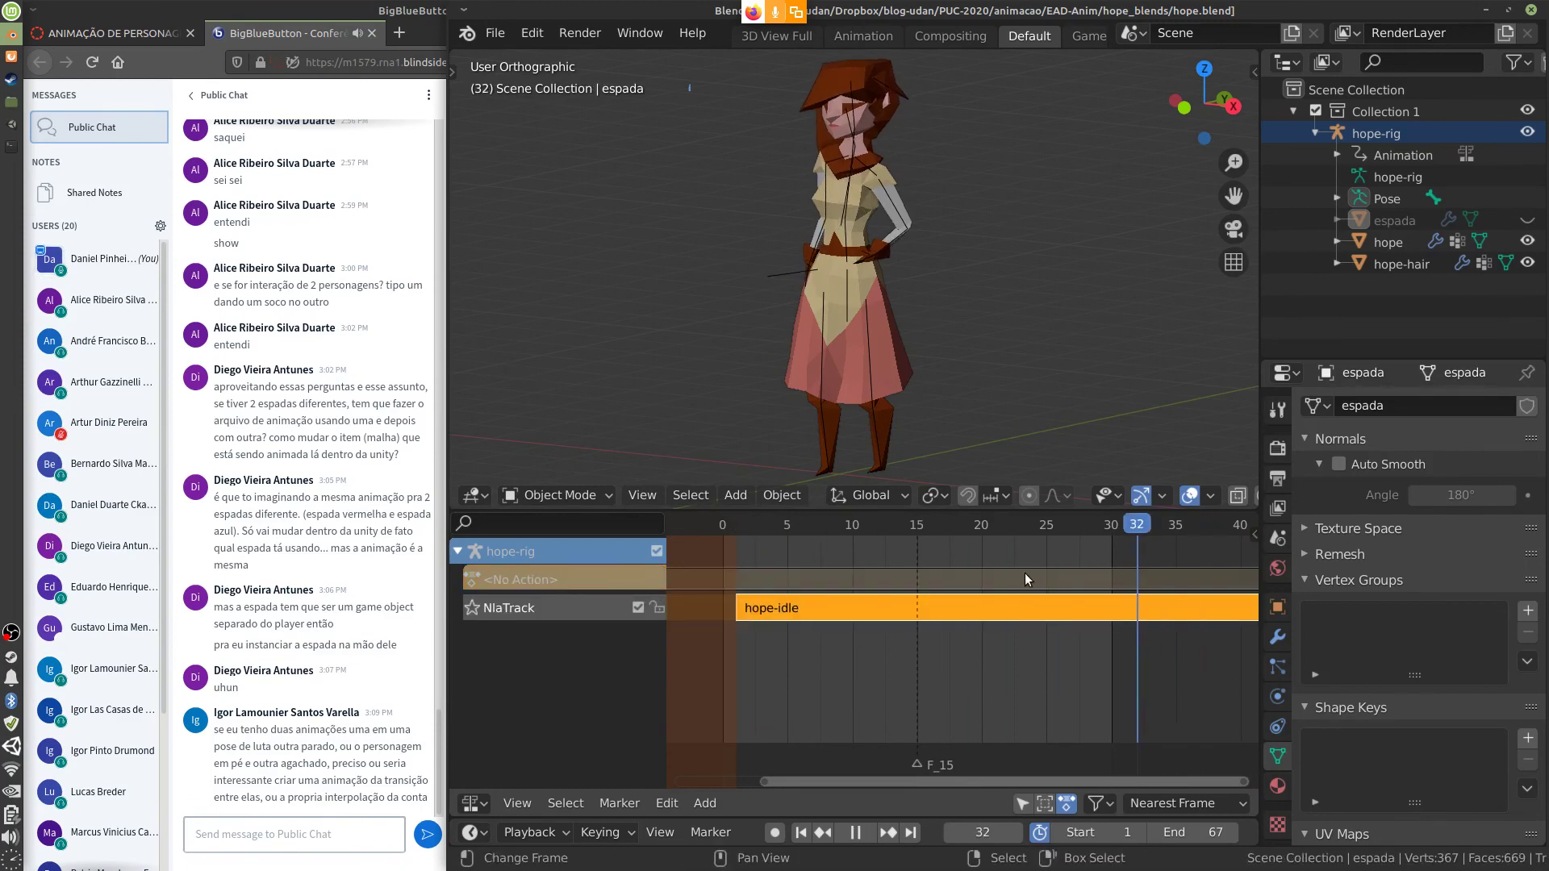
pyautogui.press('space')
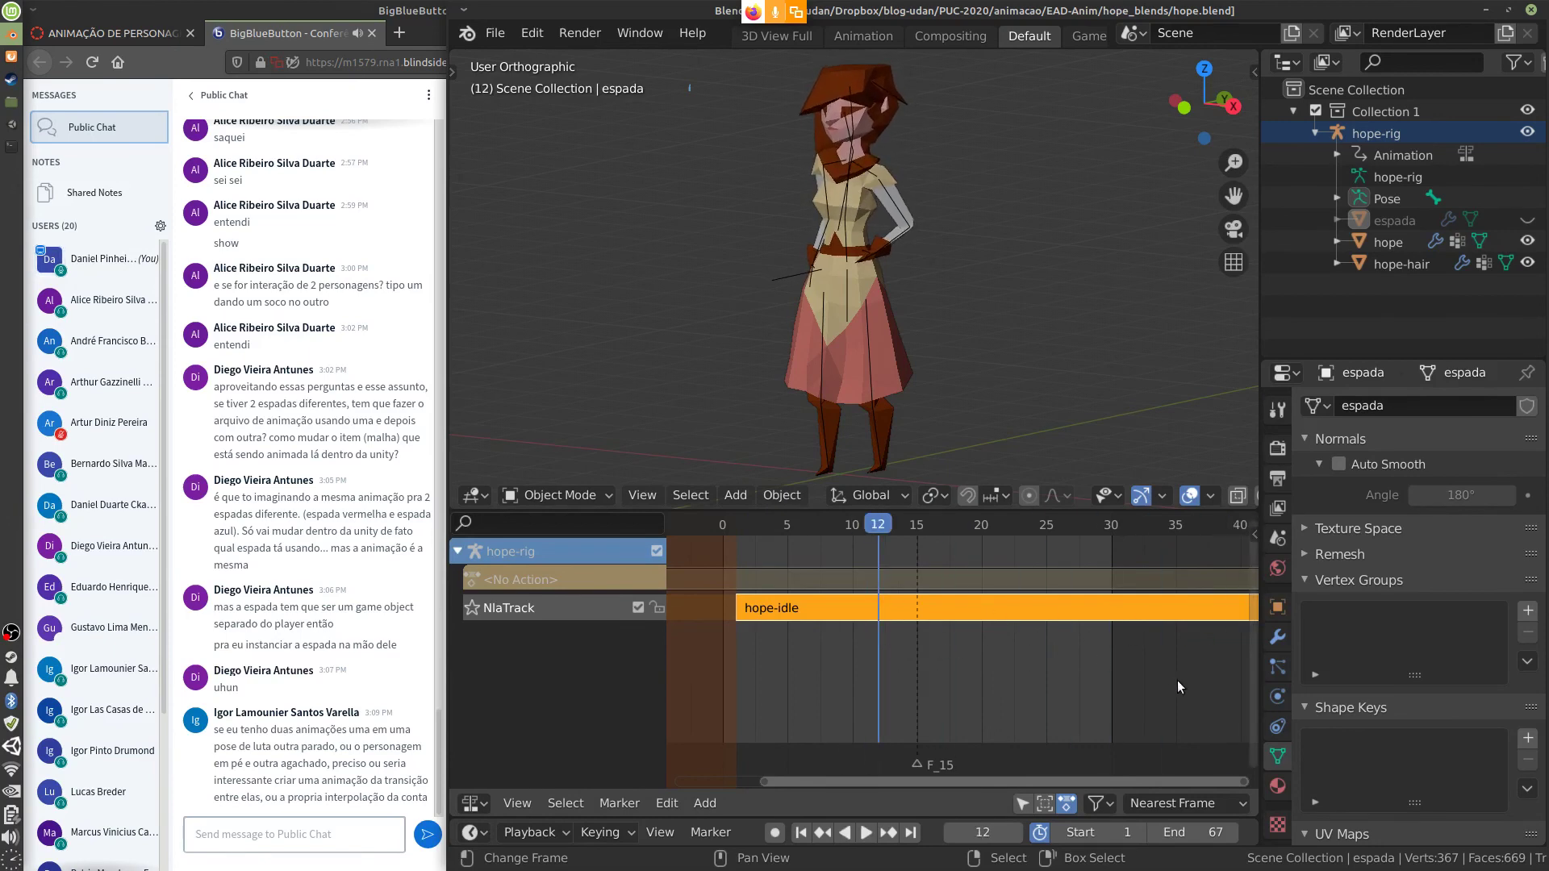
# Clear the preview range and add a hope-idle-crouch strip at frame 58, overlapping the end of the hope-idle strip
pyautogui.keyDown('ctrl'); pyautogui.scroll(-10, 1159, 686); pyautogui.keyUp('ctrl')
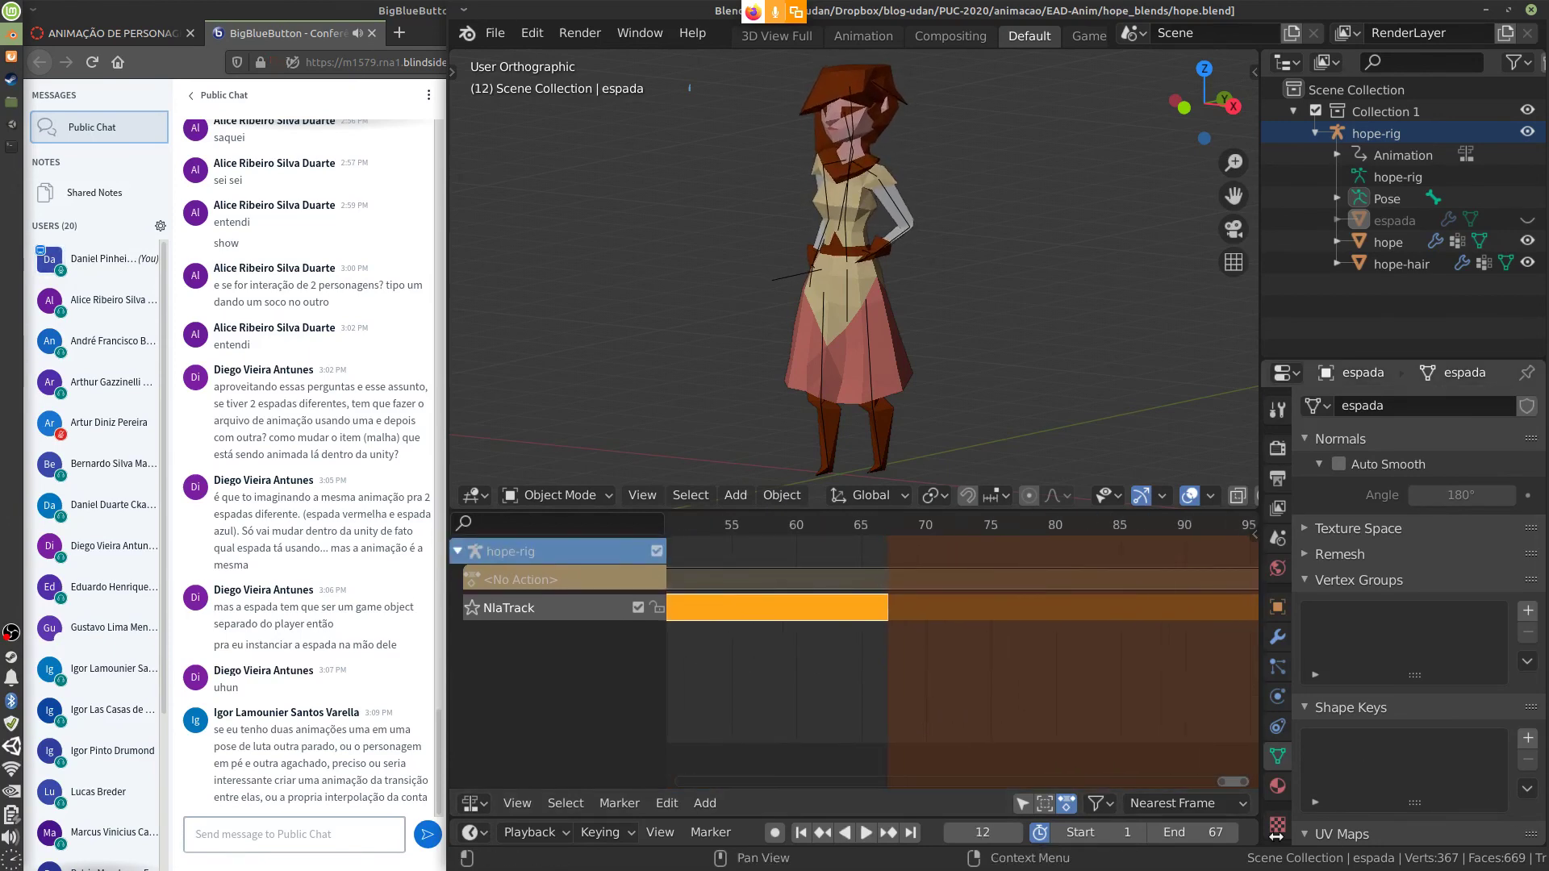
pyautogui.hotkey('alt', 'p')
pyautogui.moveTo(860, 664); pyautogui.dragTo(786, 675)
pyautogui.hotkey('shift', 'a')
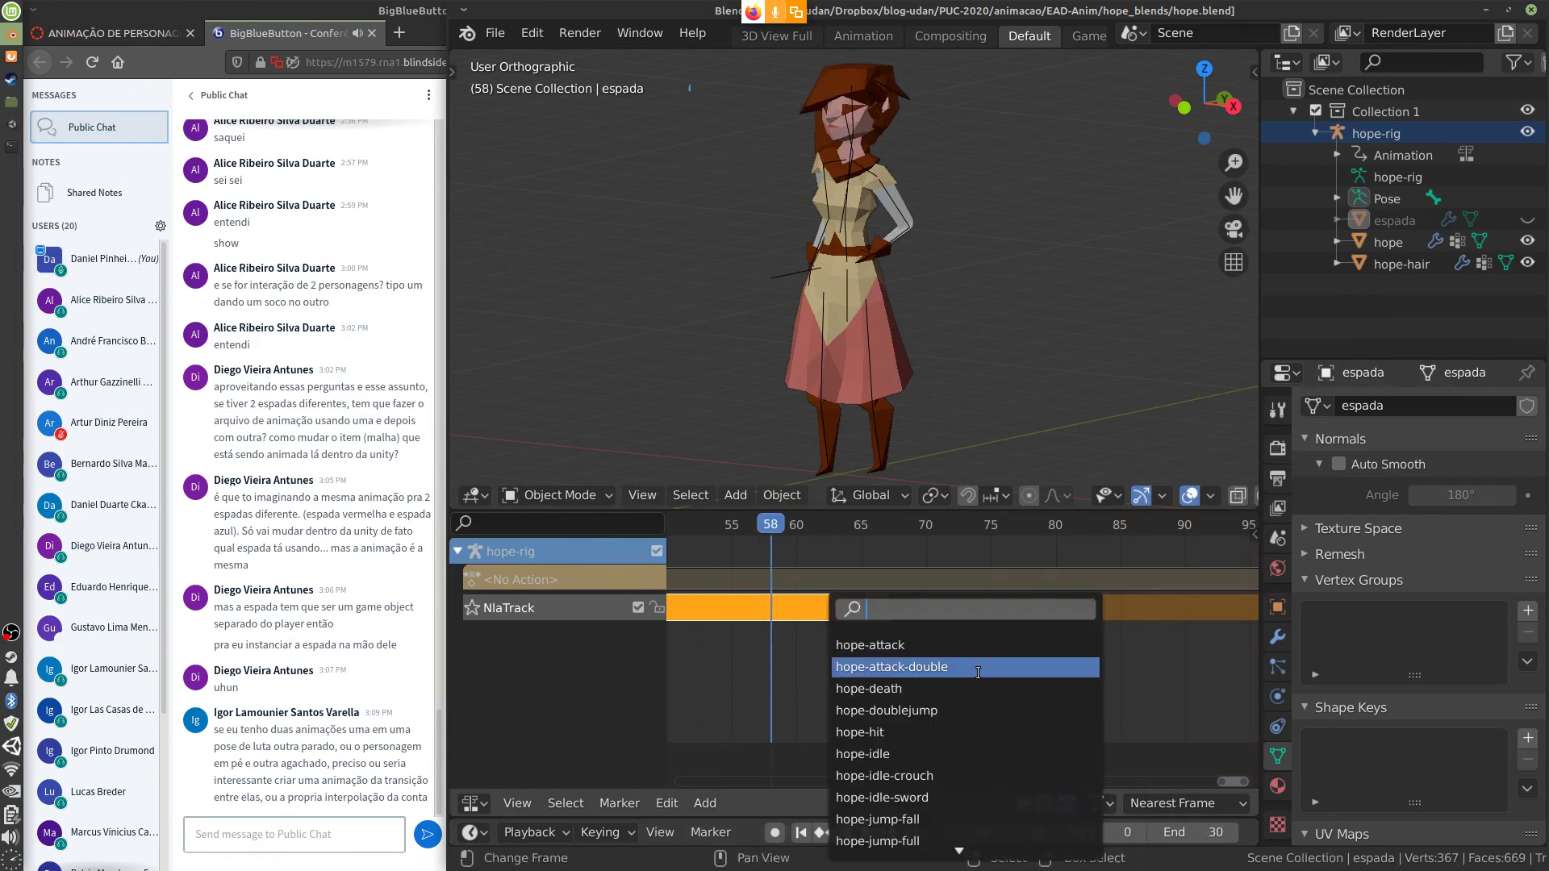
pyautogui.click(960, 775)
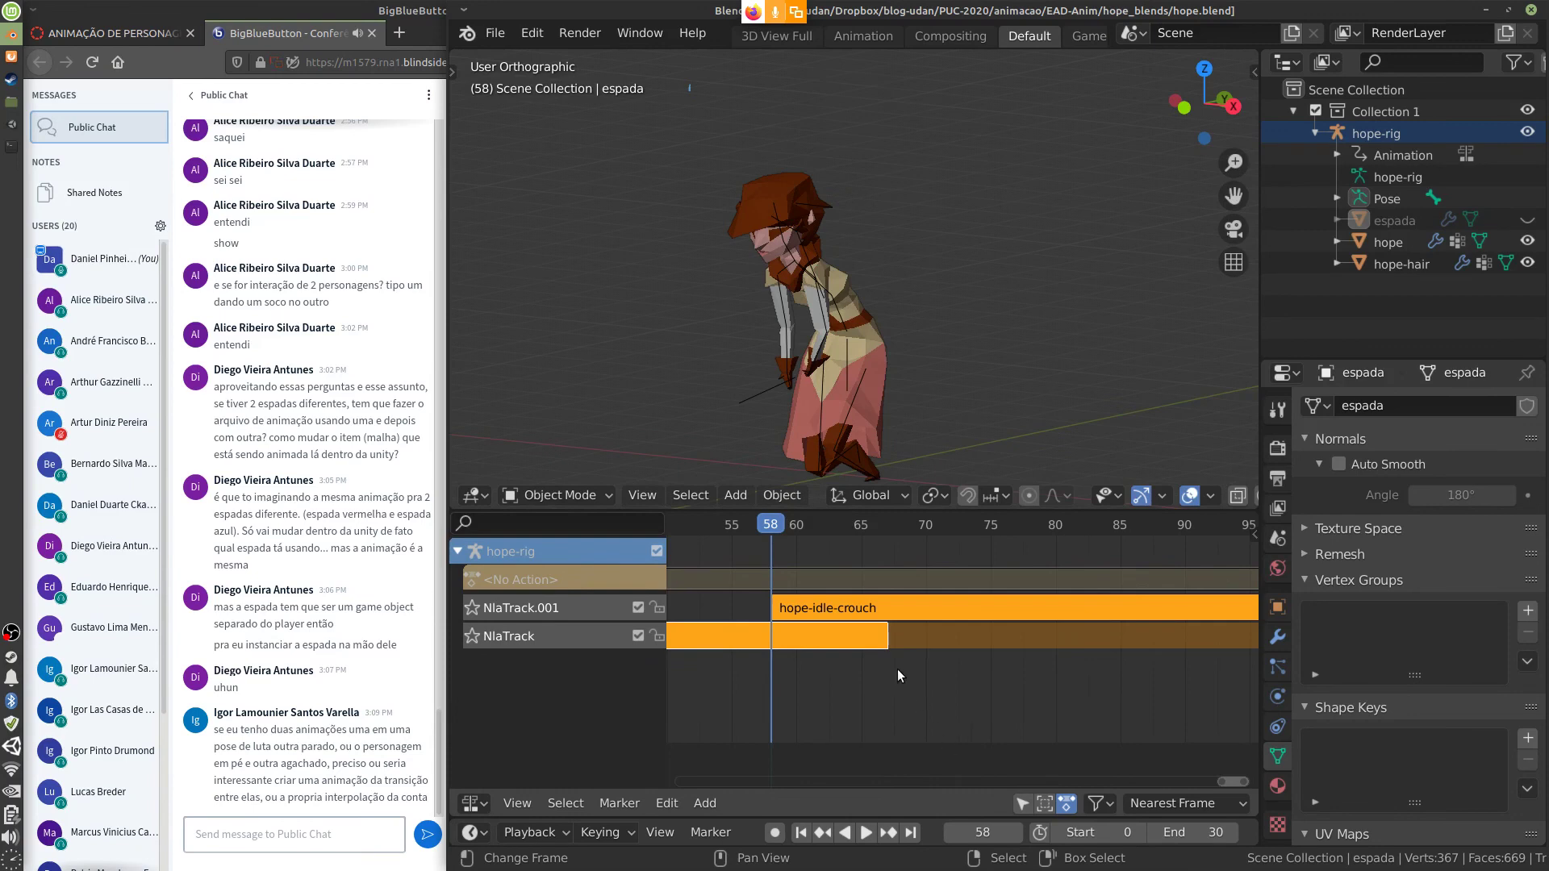
pyautogui.moveTo(751, 569); pyautogui.dragTo(784, 617)
pyautogui.click(841, 608)
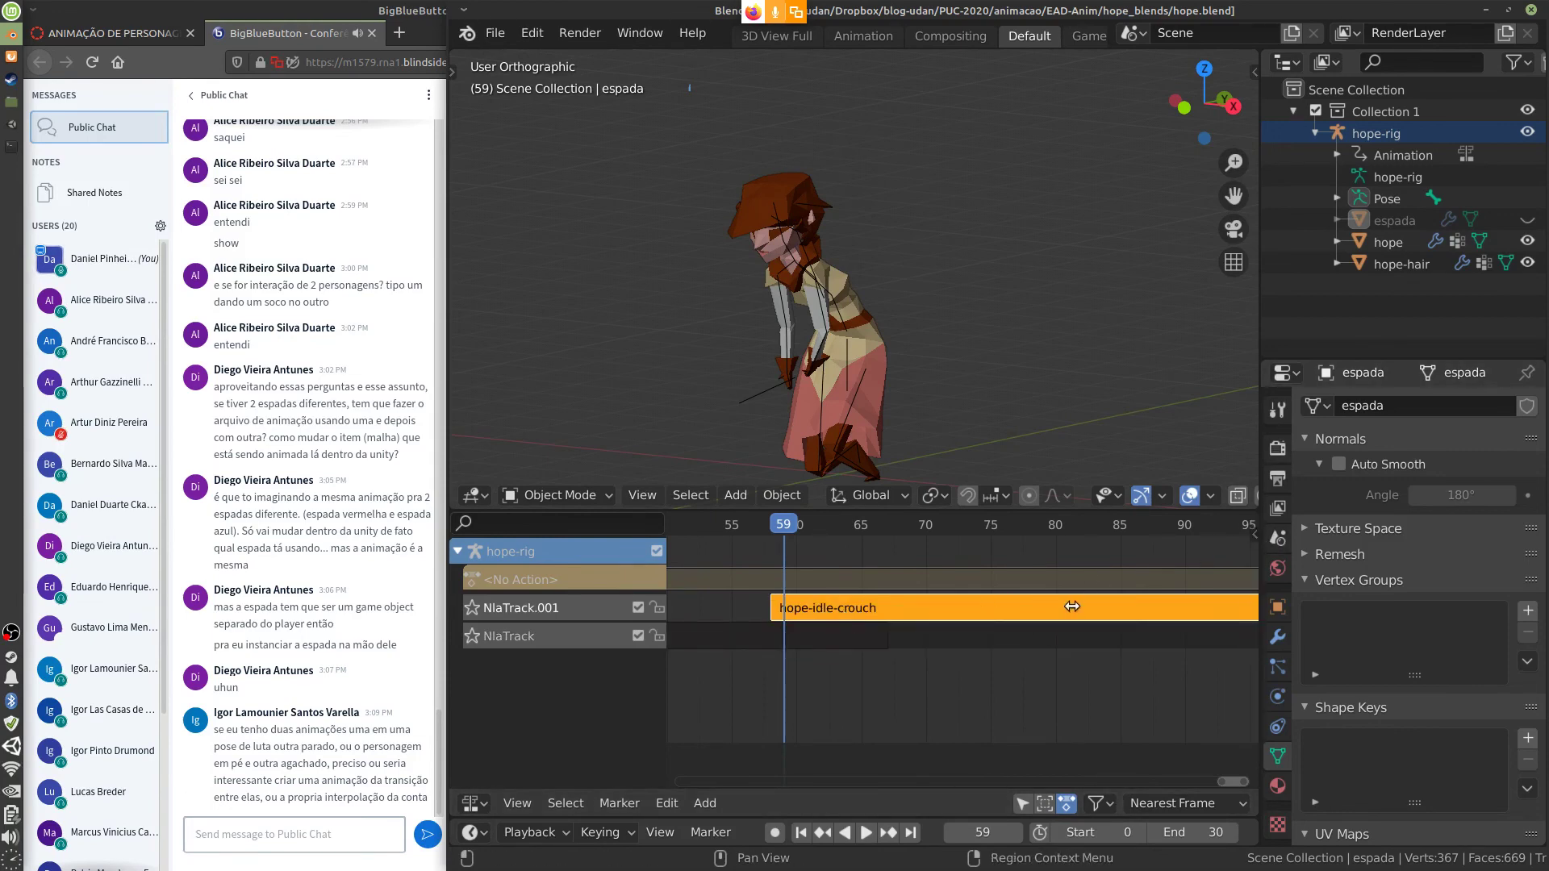
# Enable Auto Blend In/Out on the hope-idle-crouch strip and preview the transition from standing idle to crouch
pyautogui.press('n')
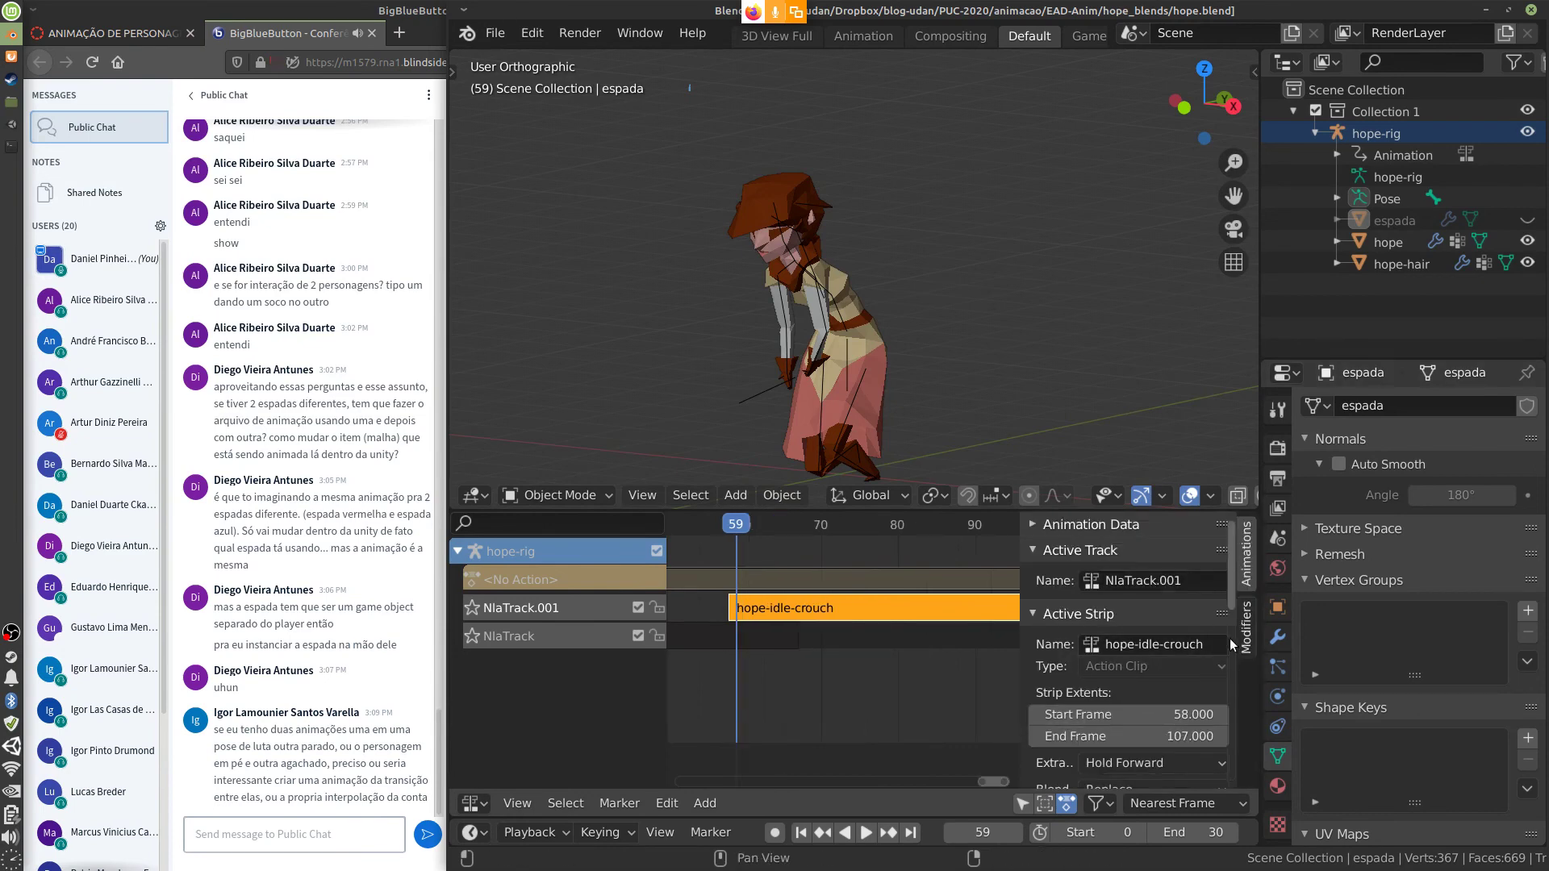
pyautogui.click(1064, 550)
pyautogui.click(1056, 576)
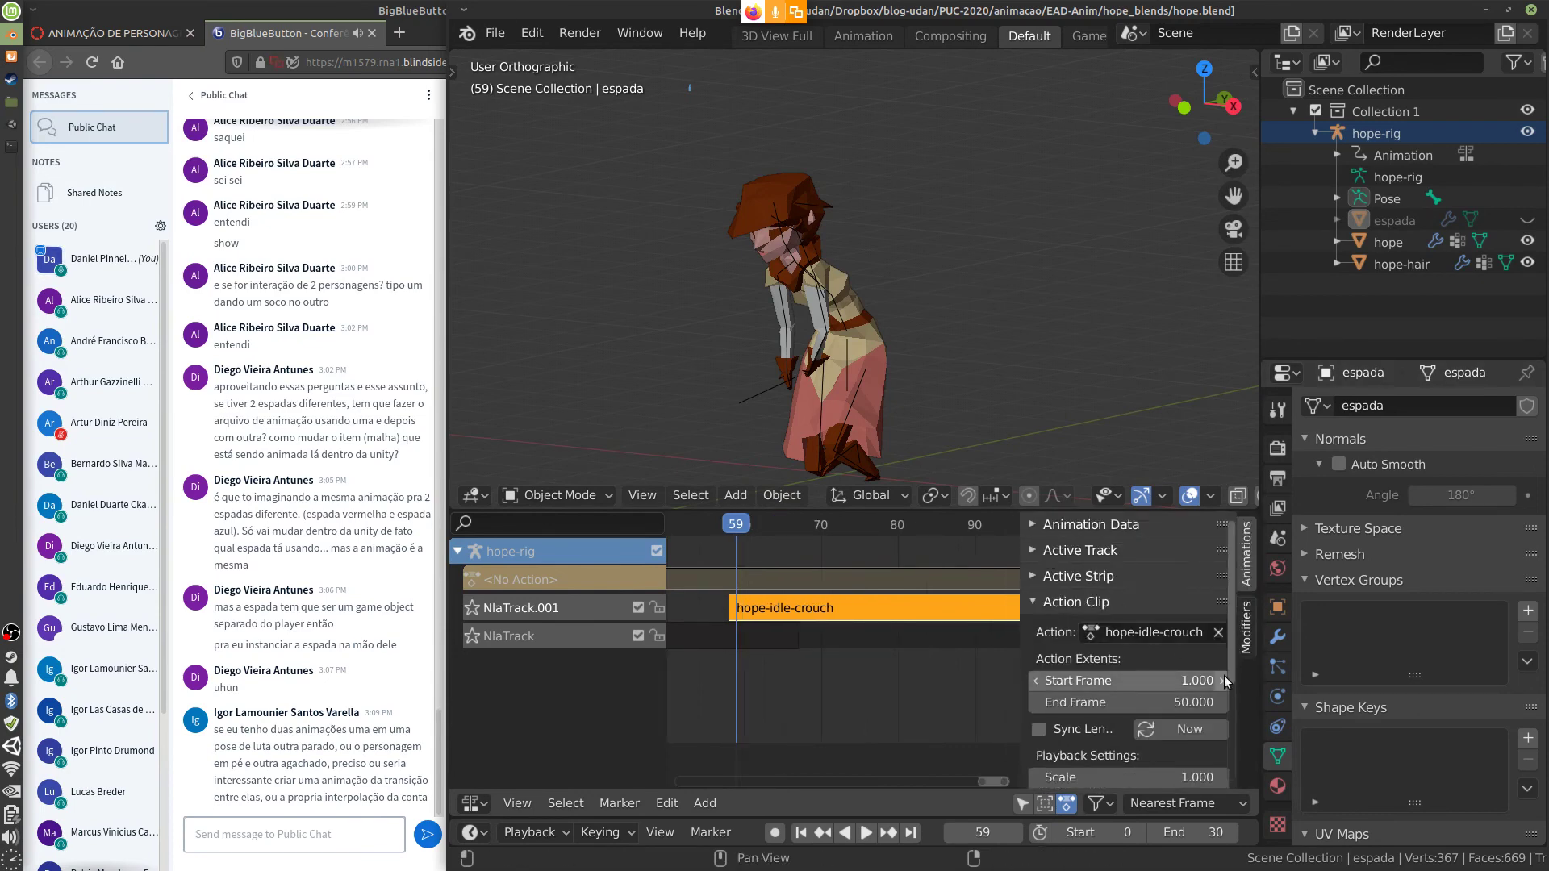
pyautogui.scroll(-5, 1231, 663)
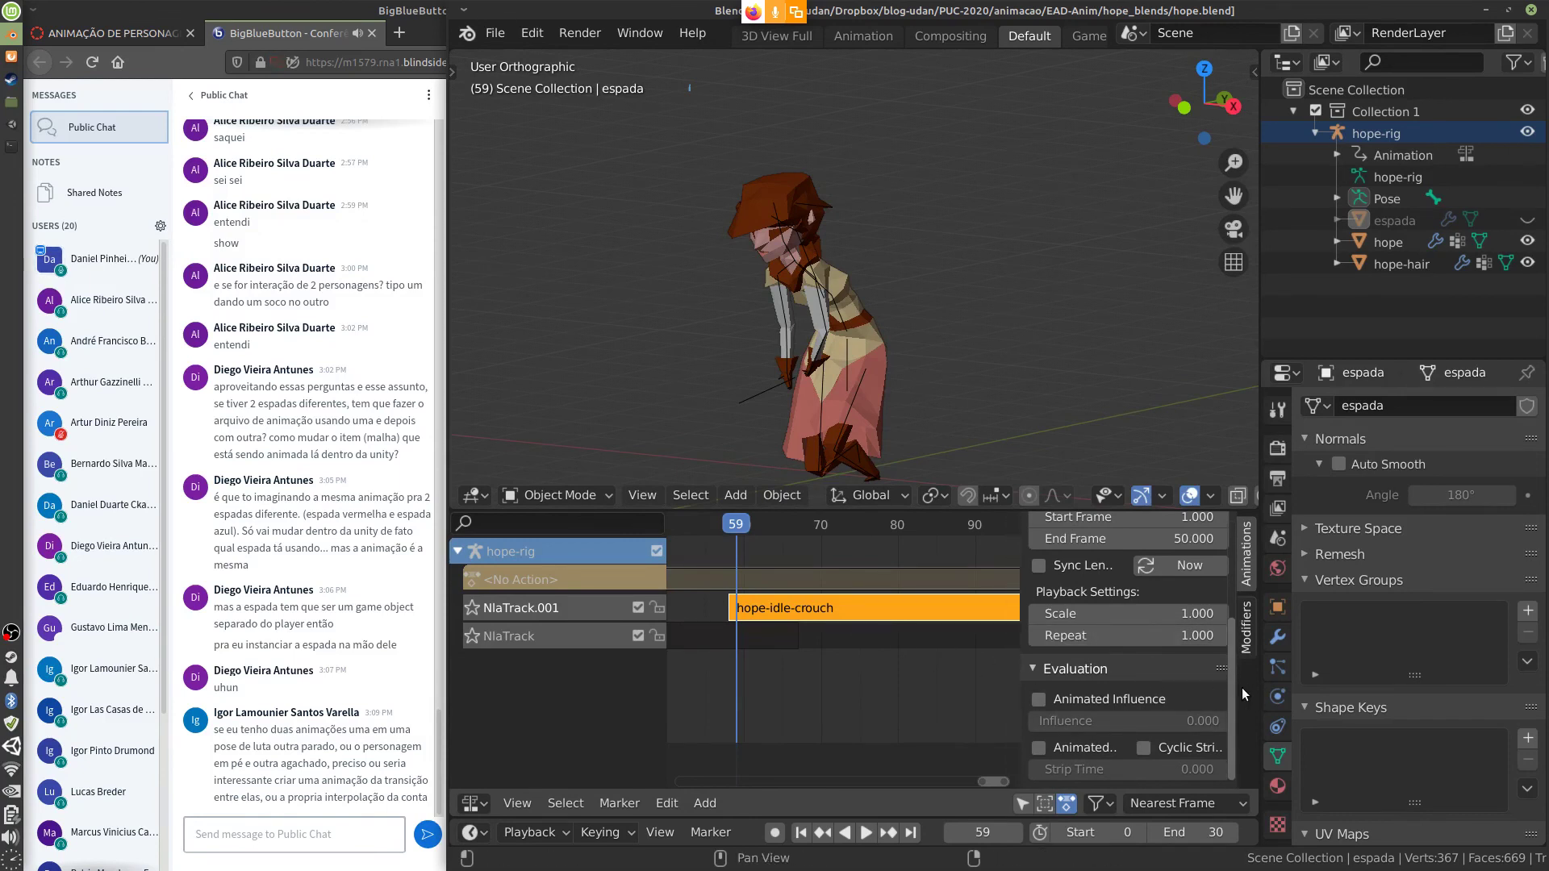
pyautogui.scroll(5, 1234, 677)
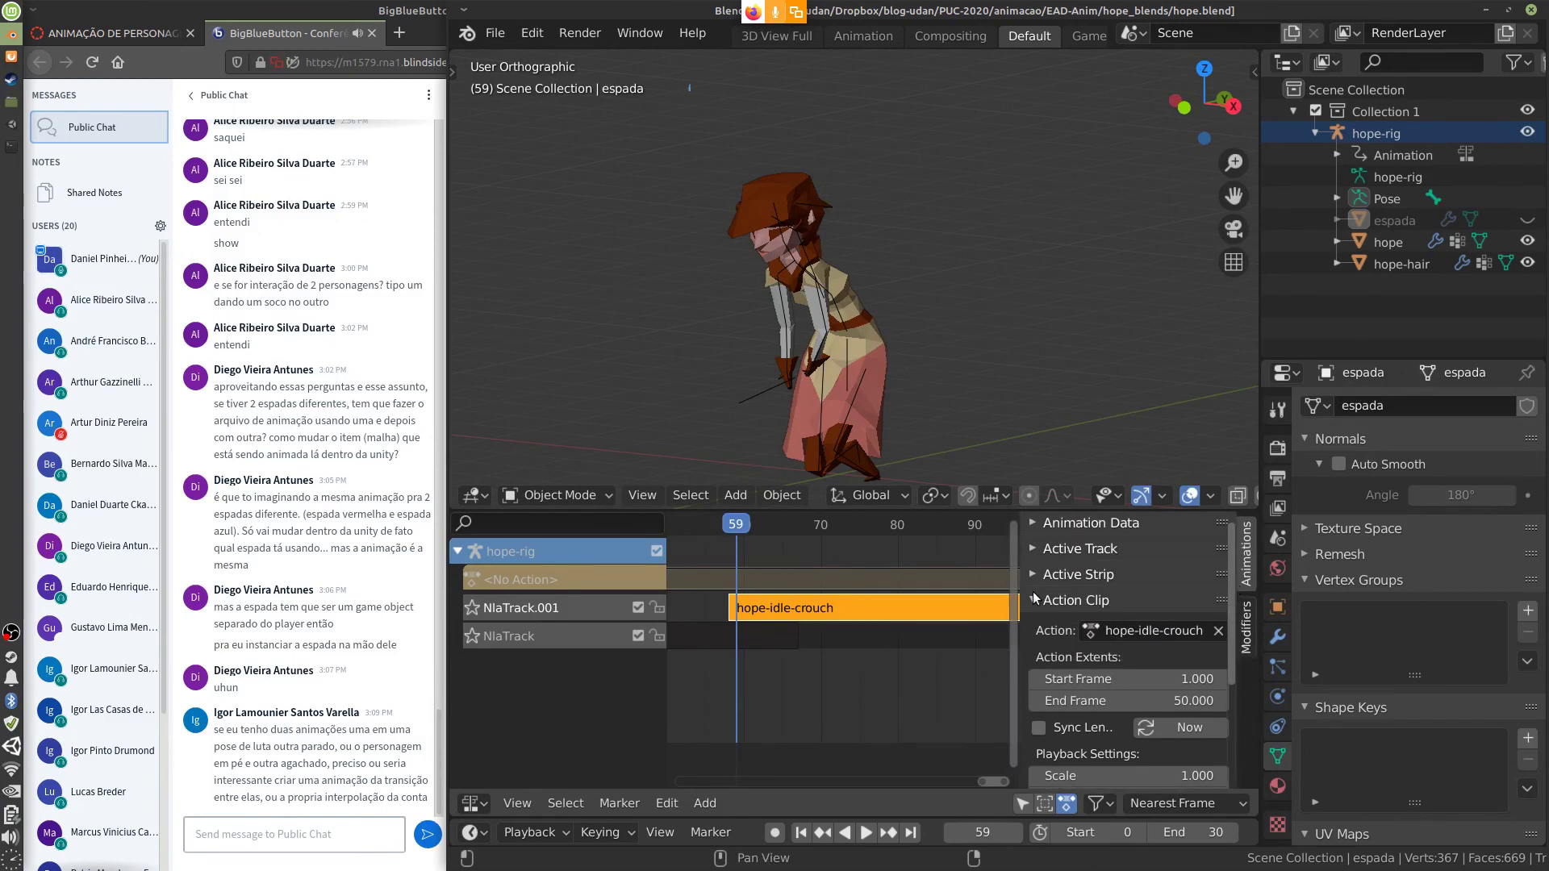
pyautogui.click(1058, 576)
pyautogui.scroll(-4, 1218, 653)
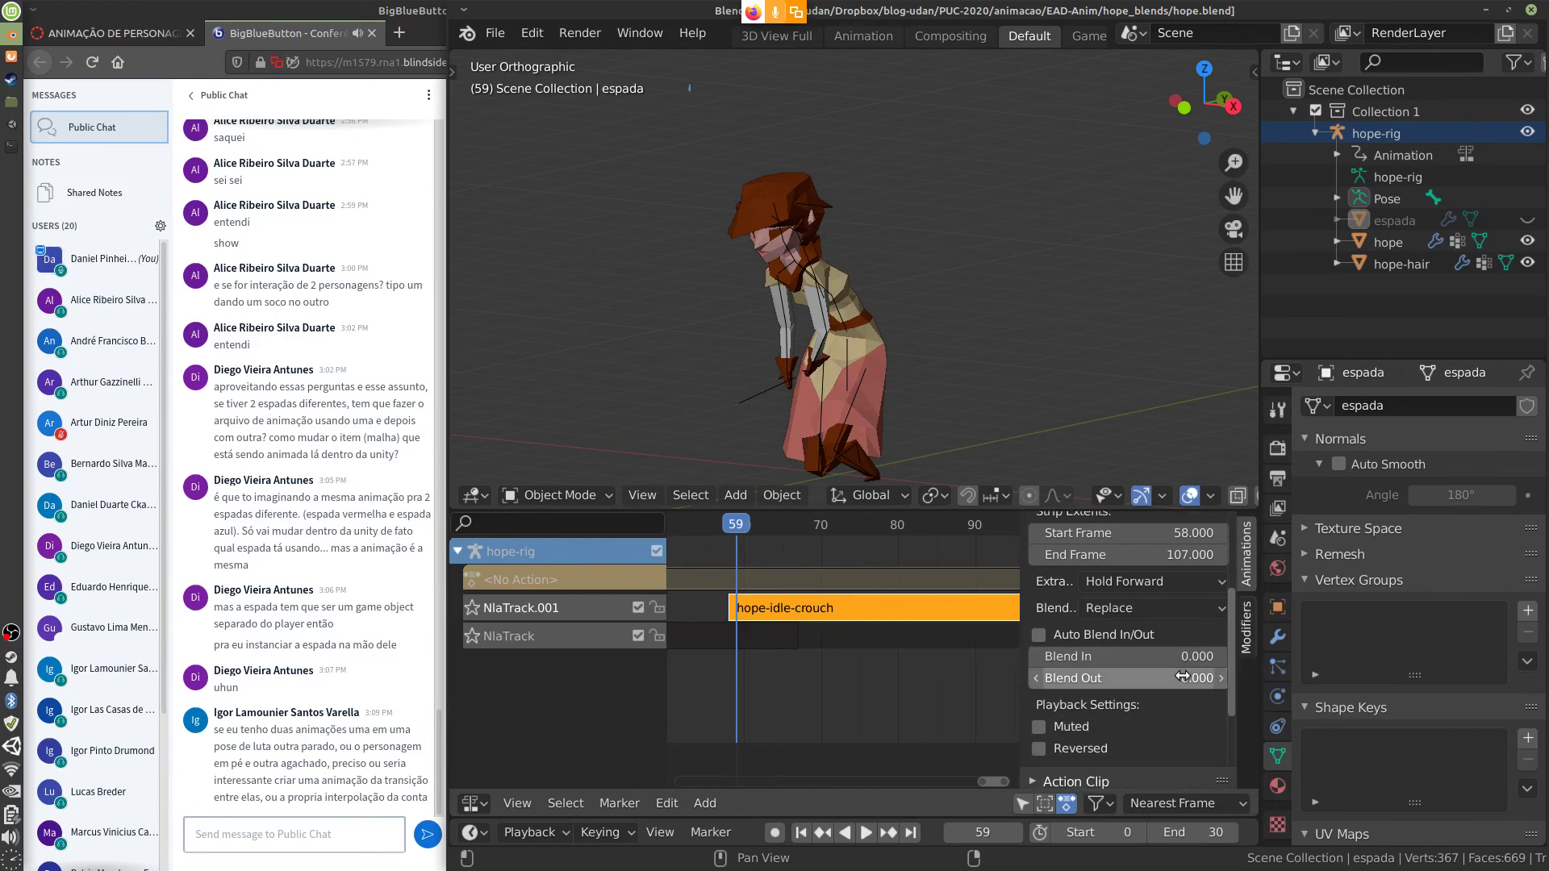
pyautogui.click(1038, 634)
pyautogui.press('space')
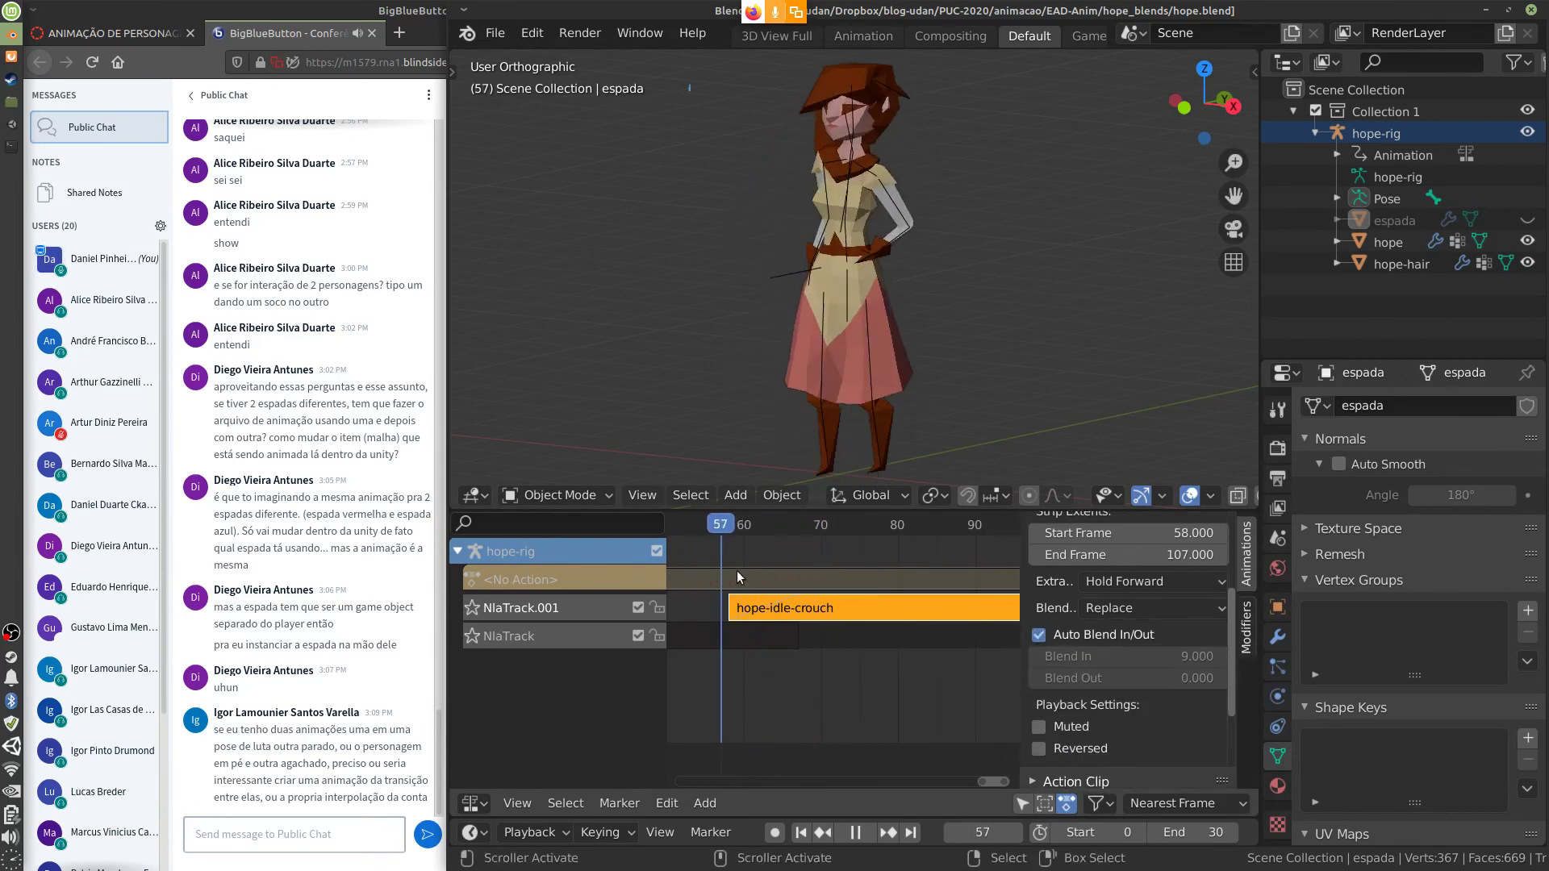
pyautogui.moveTo(795, 582); pyautogui.dragTo(738, 574)
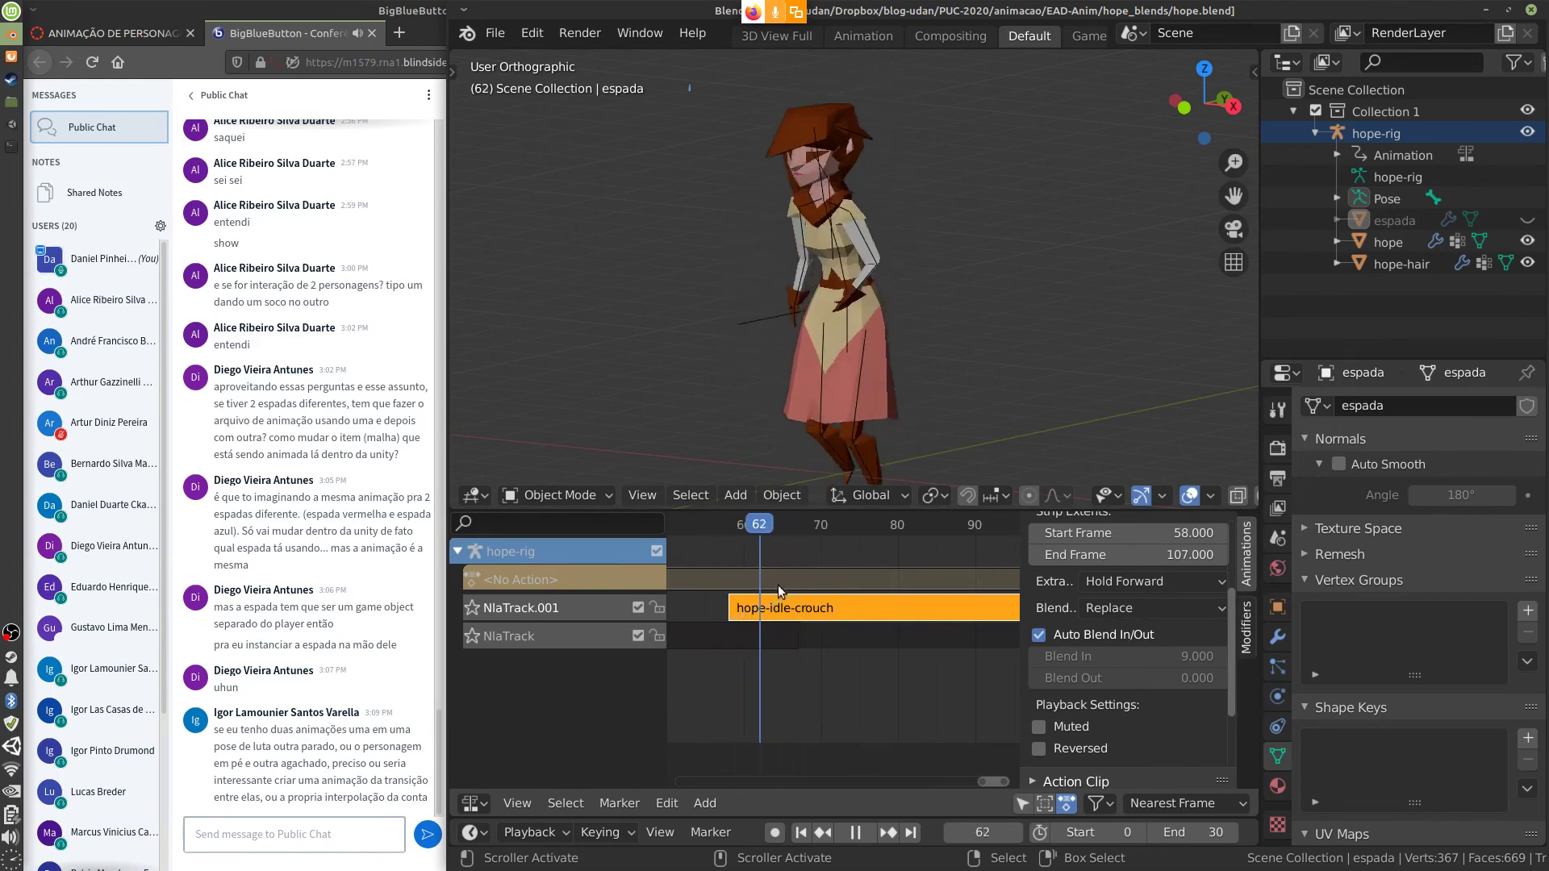
# Select the hope-idle and hope-idle-crouch strips, collapse the NLA sidebar, and examine their overlap around frame 63
pyautogui.press('space')
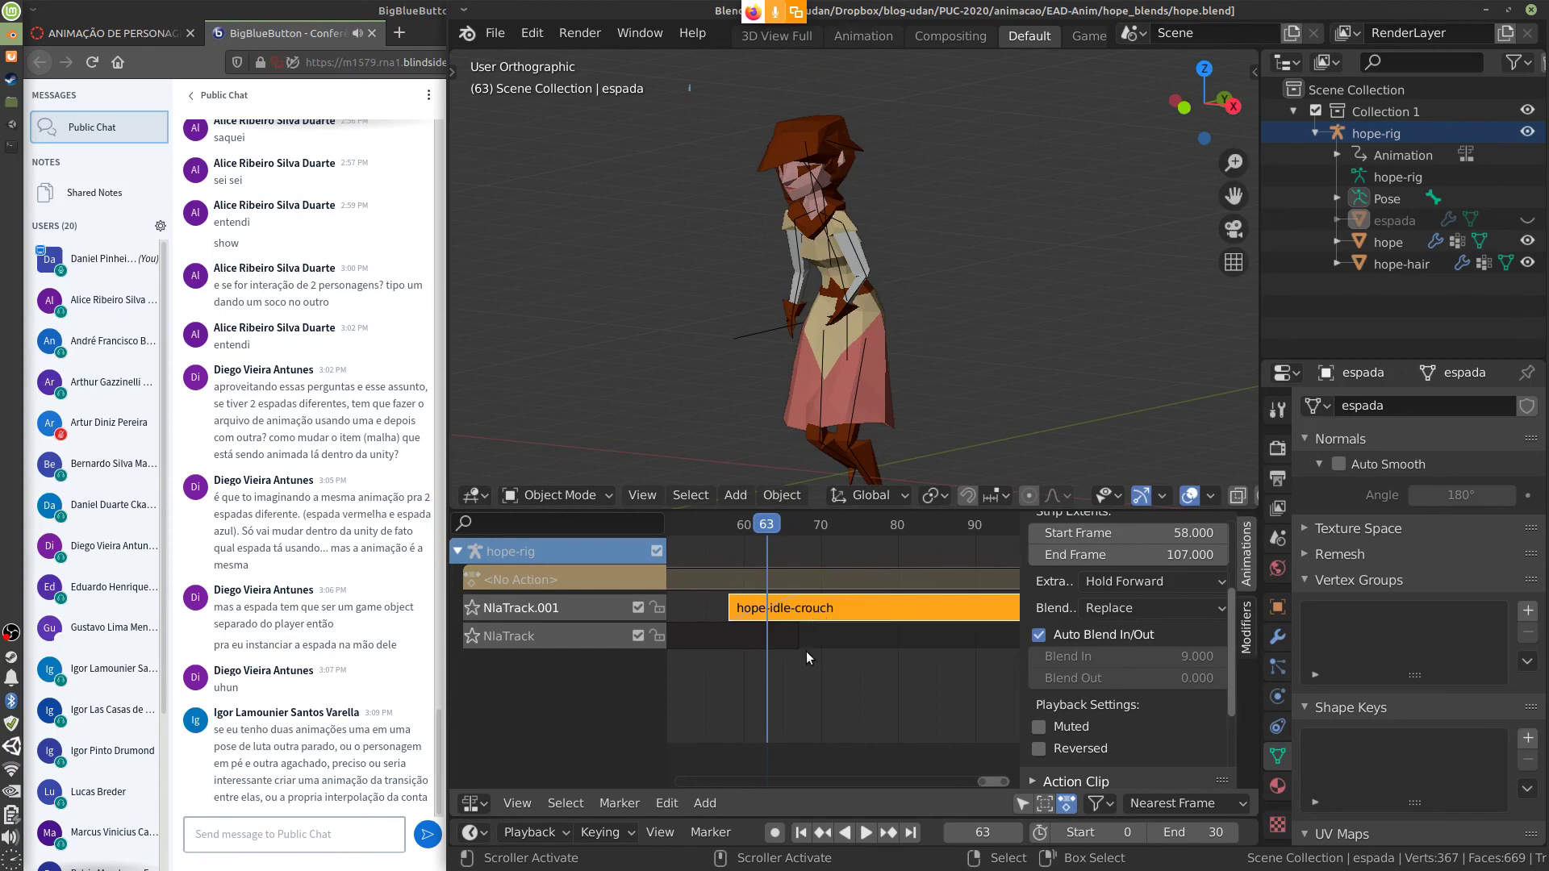
pyautogui.click(728, 638)
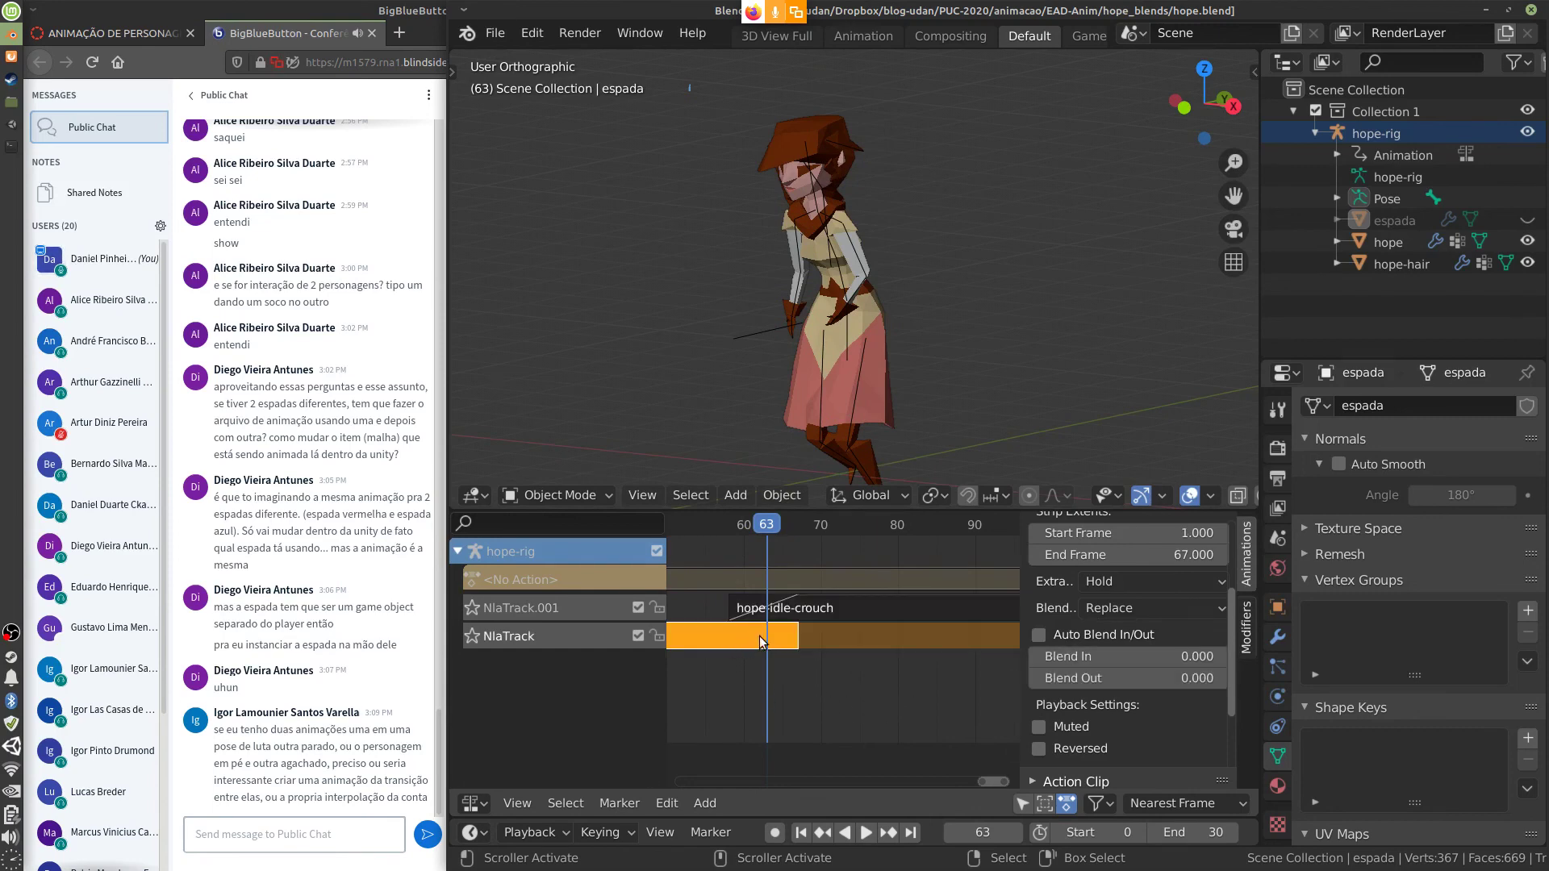
pyautogui.keyDown('shift'); pyautogui.click(875, 611); pyautogui.keyUp('shift')
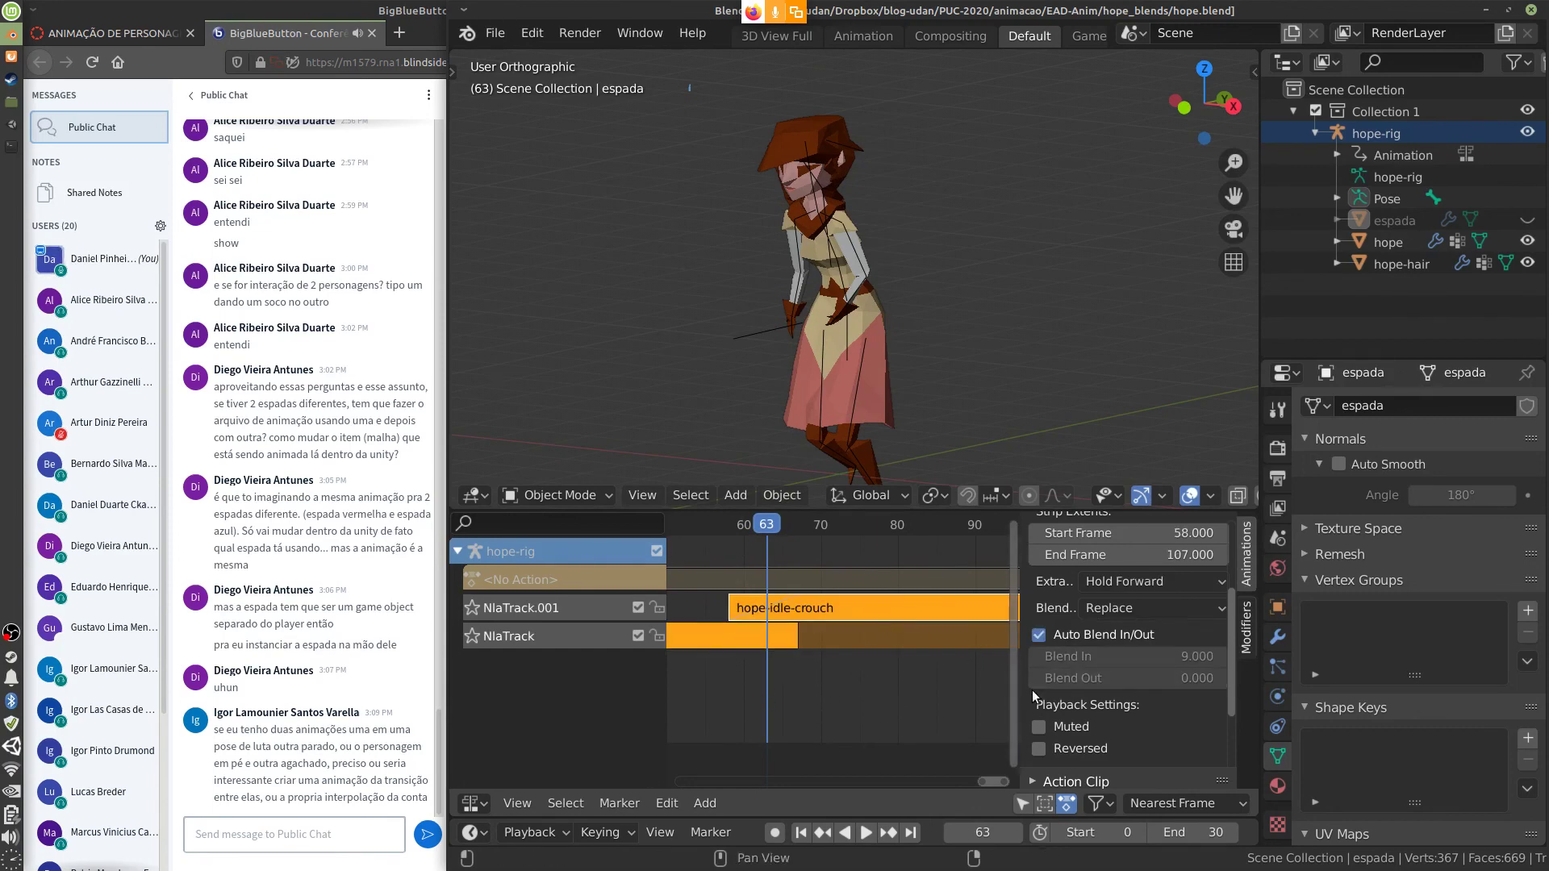
pyautogui.moveTo(1021, 694); pyautogui.dragTo(1074, 682)
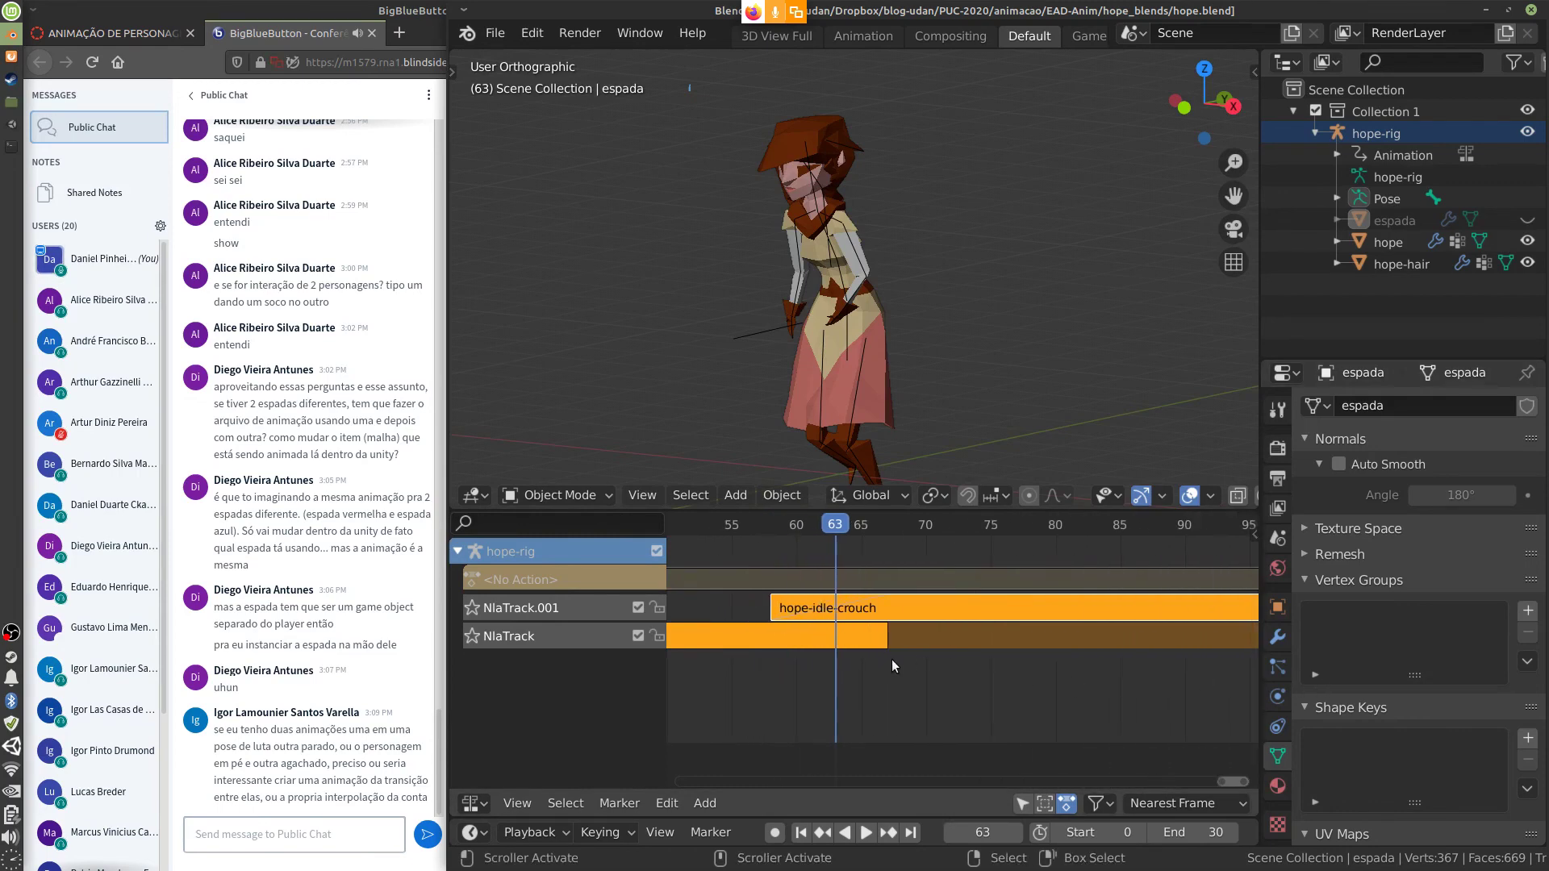
pyautogui.scroll(3, 889, 659)
pyautogui.moveTo(843, 682); pyautogui.dragTo(1015, 679, button='middle')
pyautogui.scroll(2, 1013, 681)
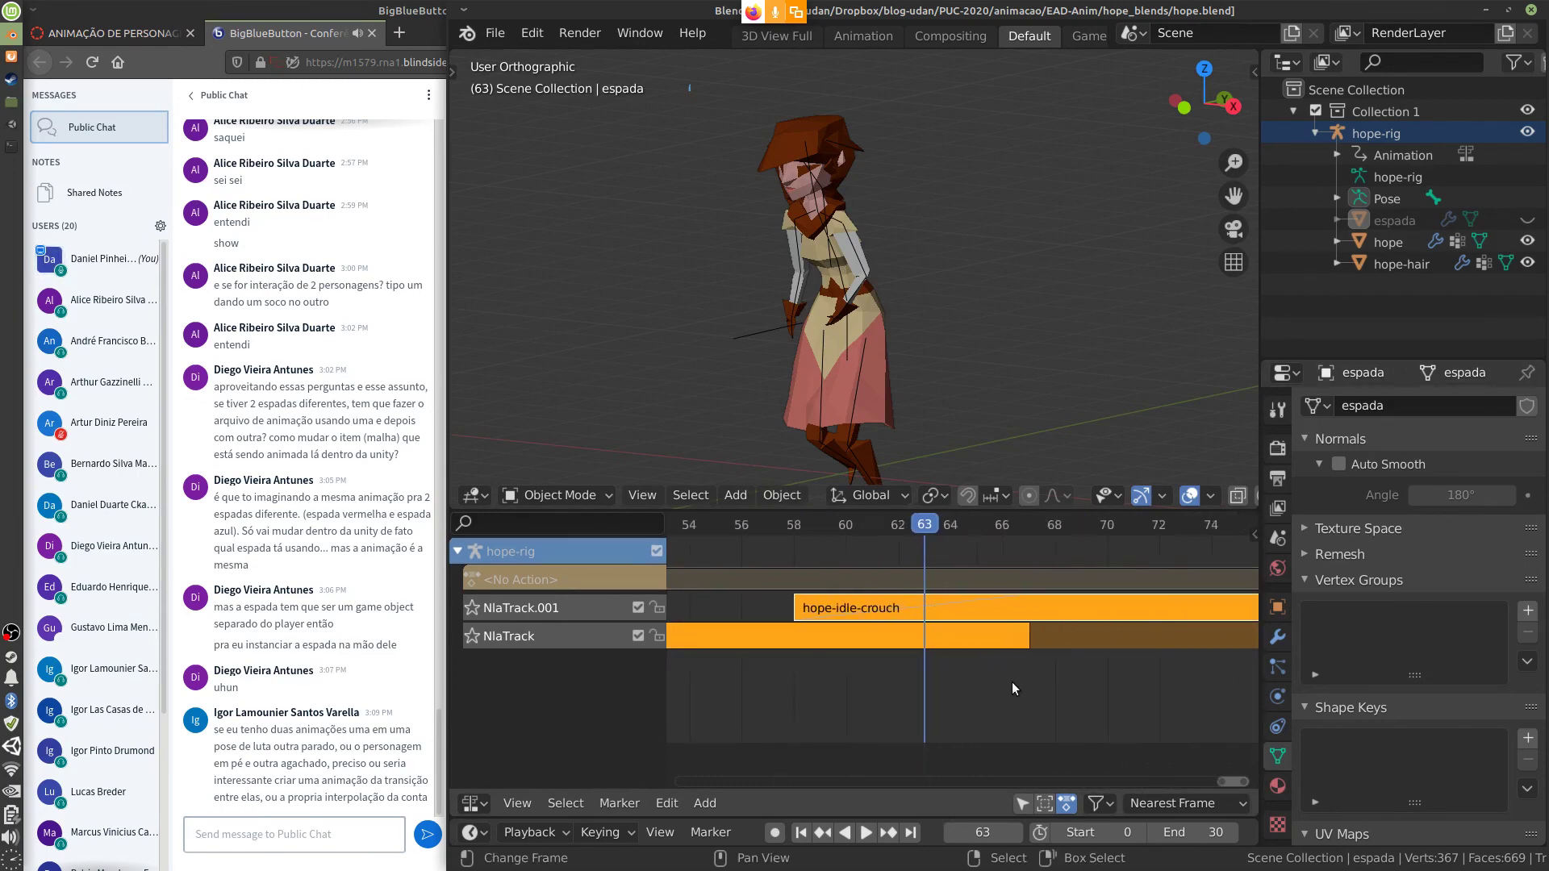
pyautogui.scroll(1, 1012, 681)
pyautogui.moveTo(930, 527); pyautogui.dragTo(919, 643)
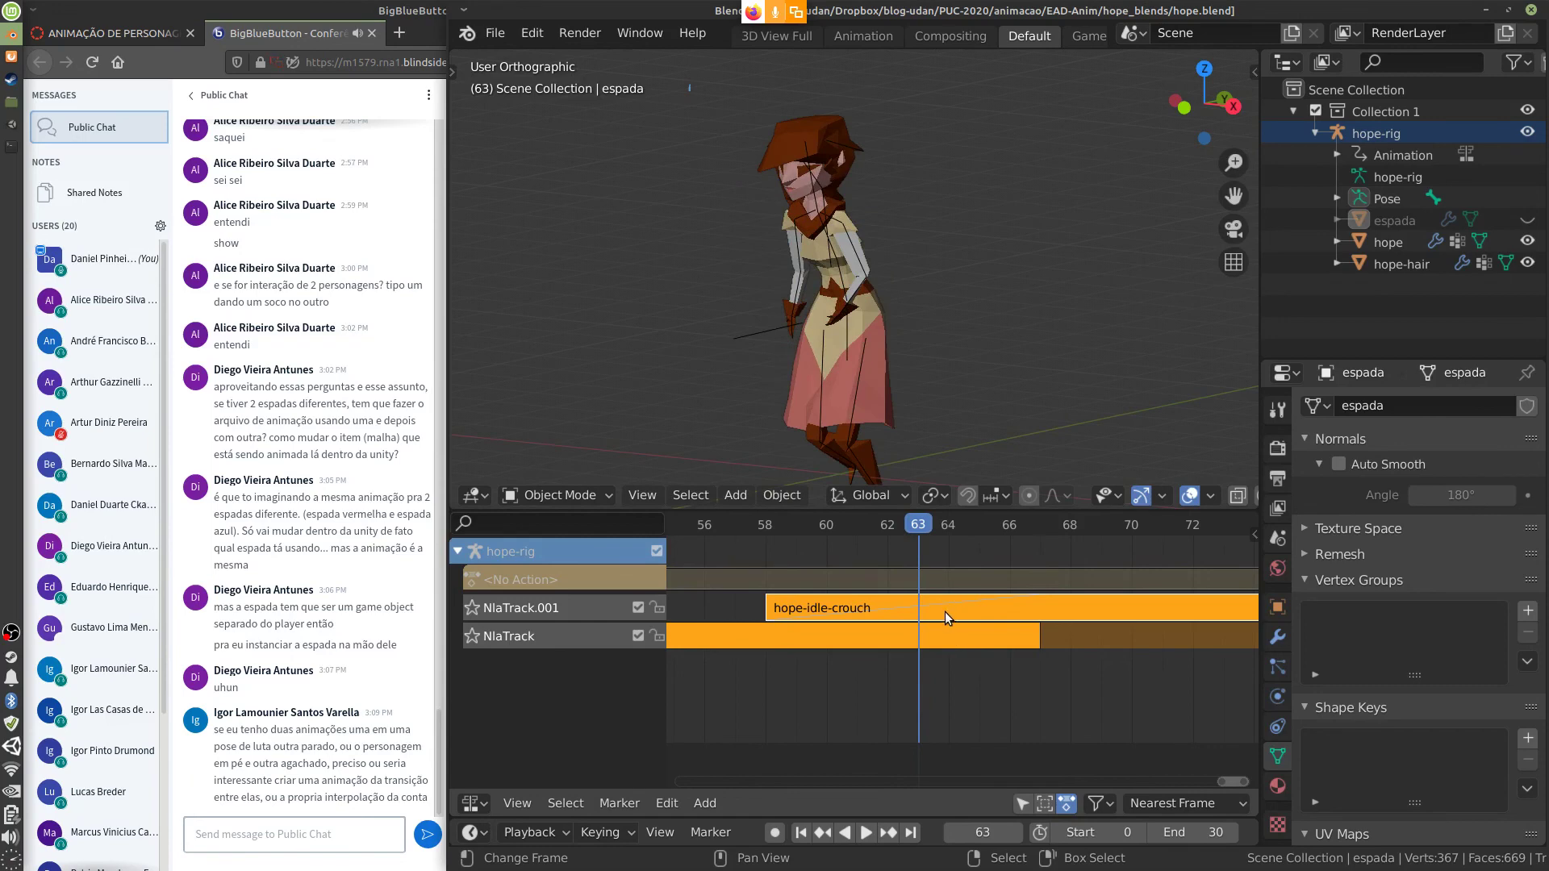
# Move the hope-idle-crouch strip to start at frame 62 and preview the shortened overlap
pyautogui.click(946, 611)
pyautogui.press('g')
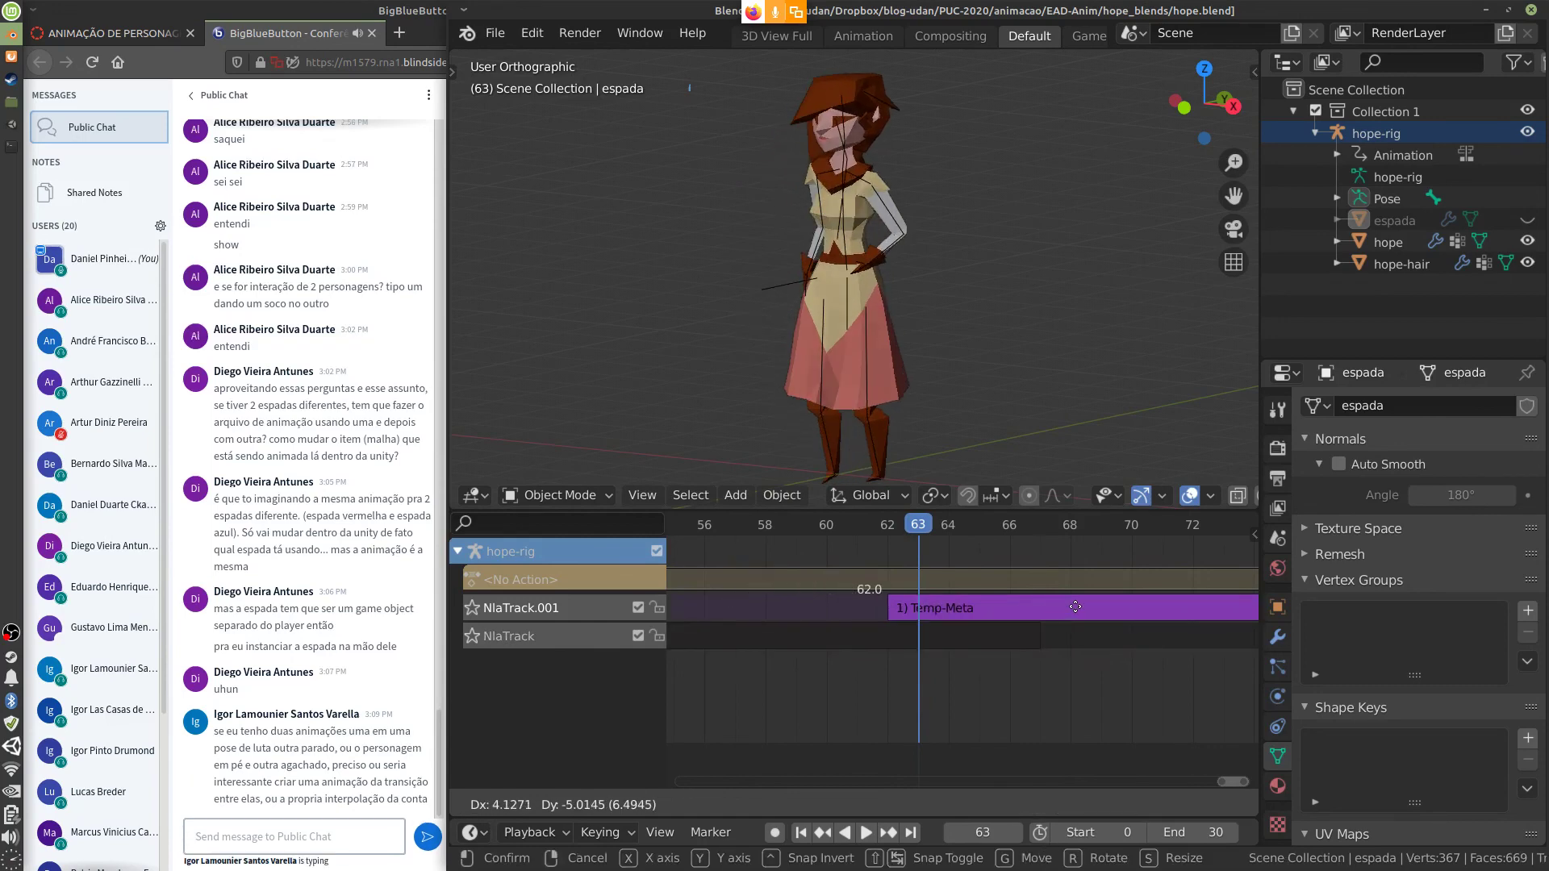
pyautogui.click(1069, 602)
pyautogui.press('space')
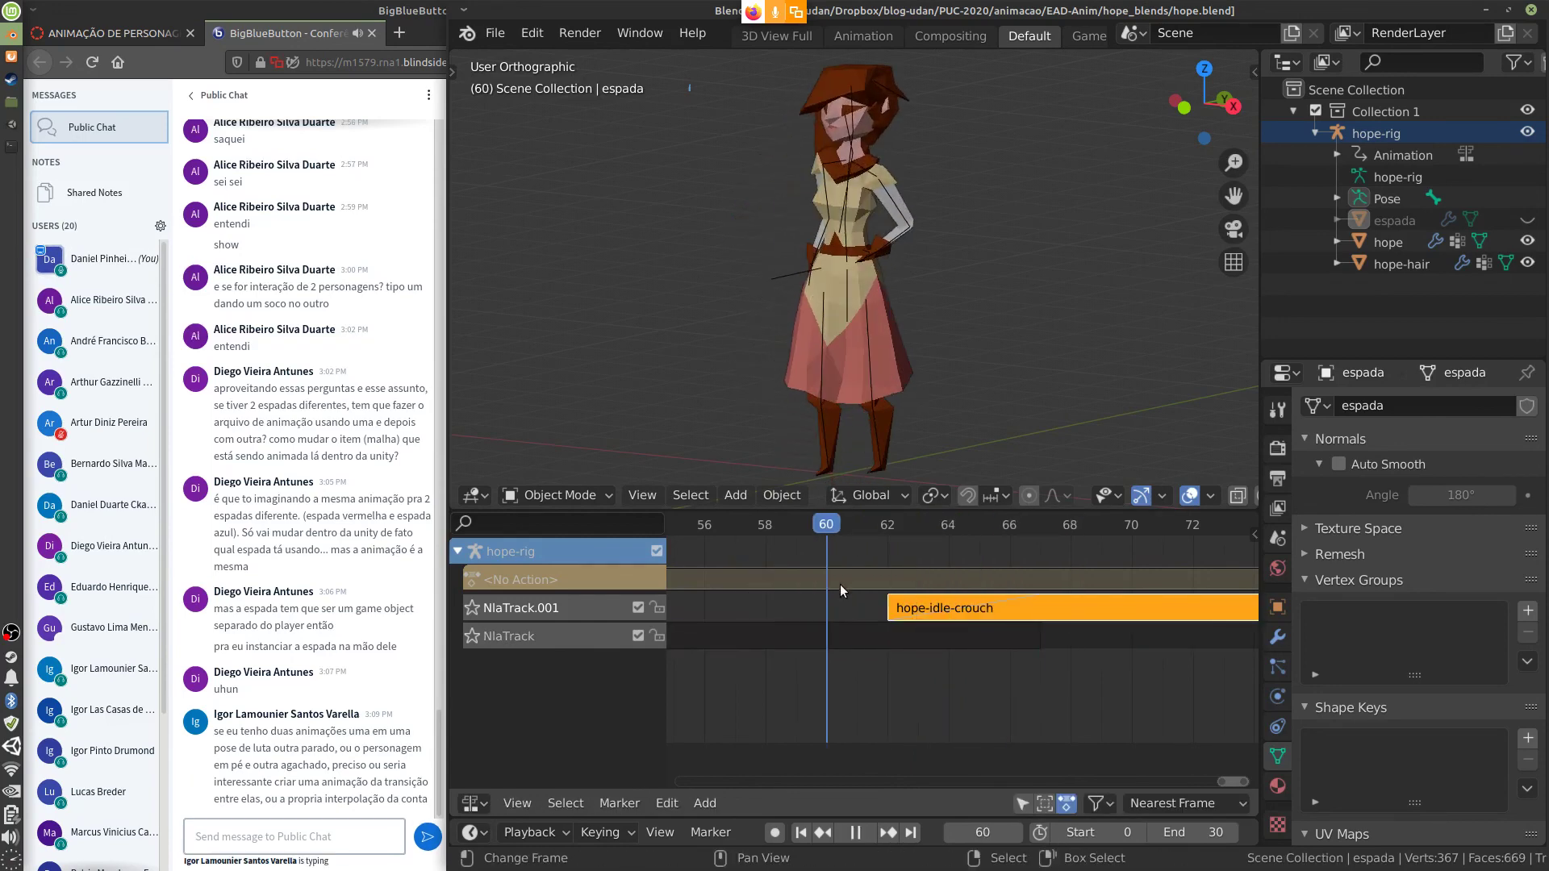
pyautogui.press('space')
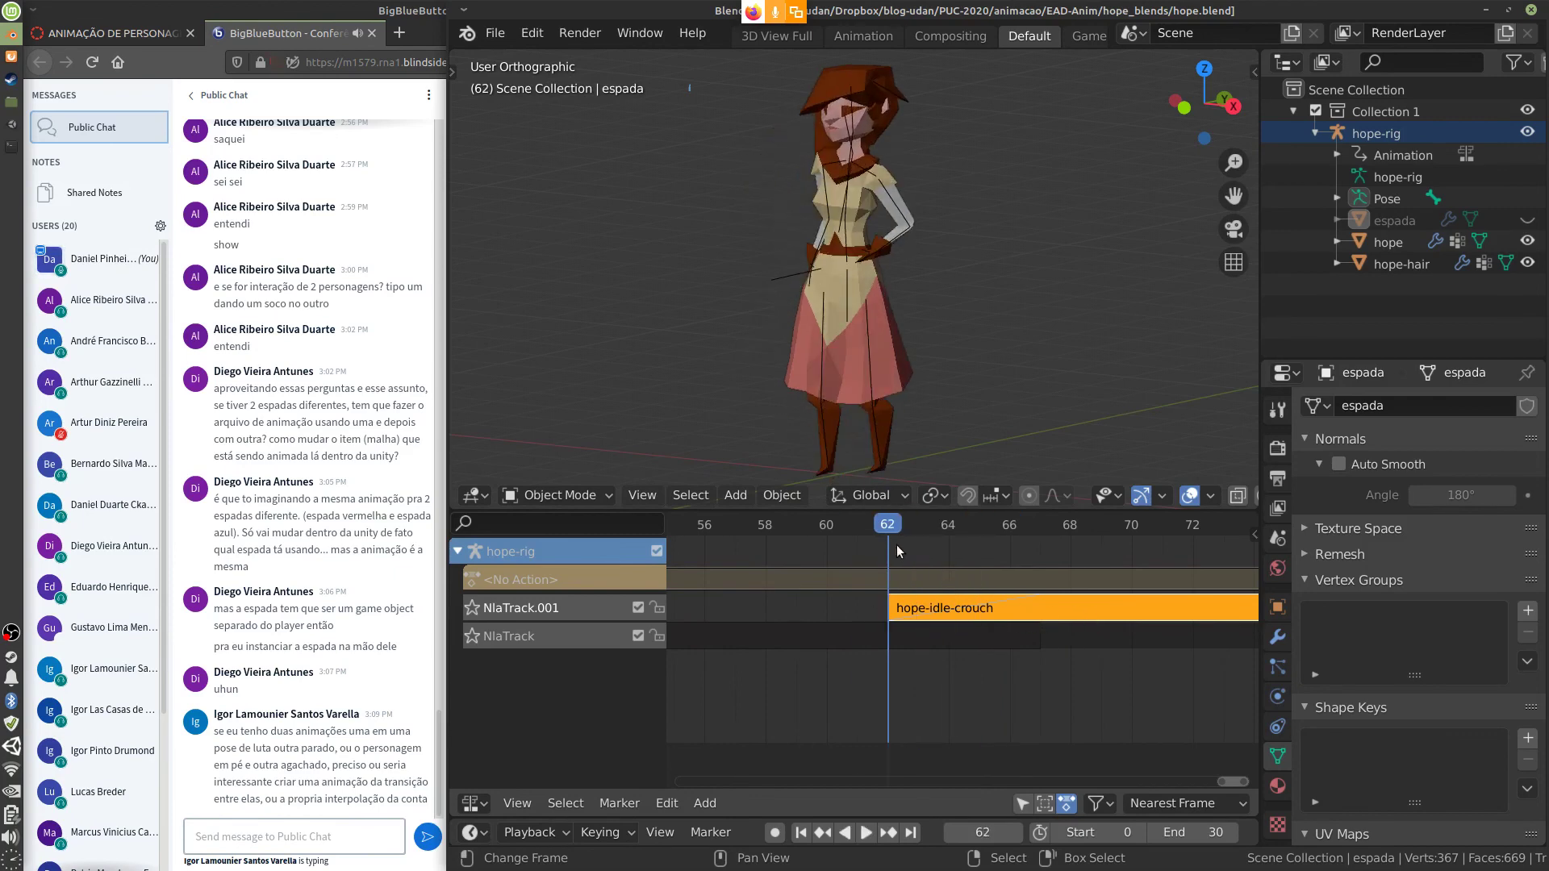
pyautogui.moveTo(897, 544); pyautogui.dragTo(829, 709)
pyautogui.press('space')
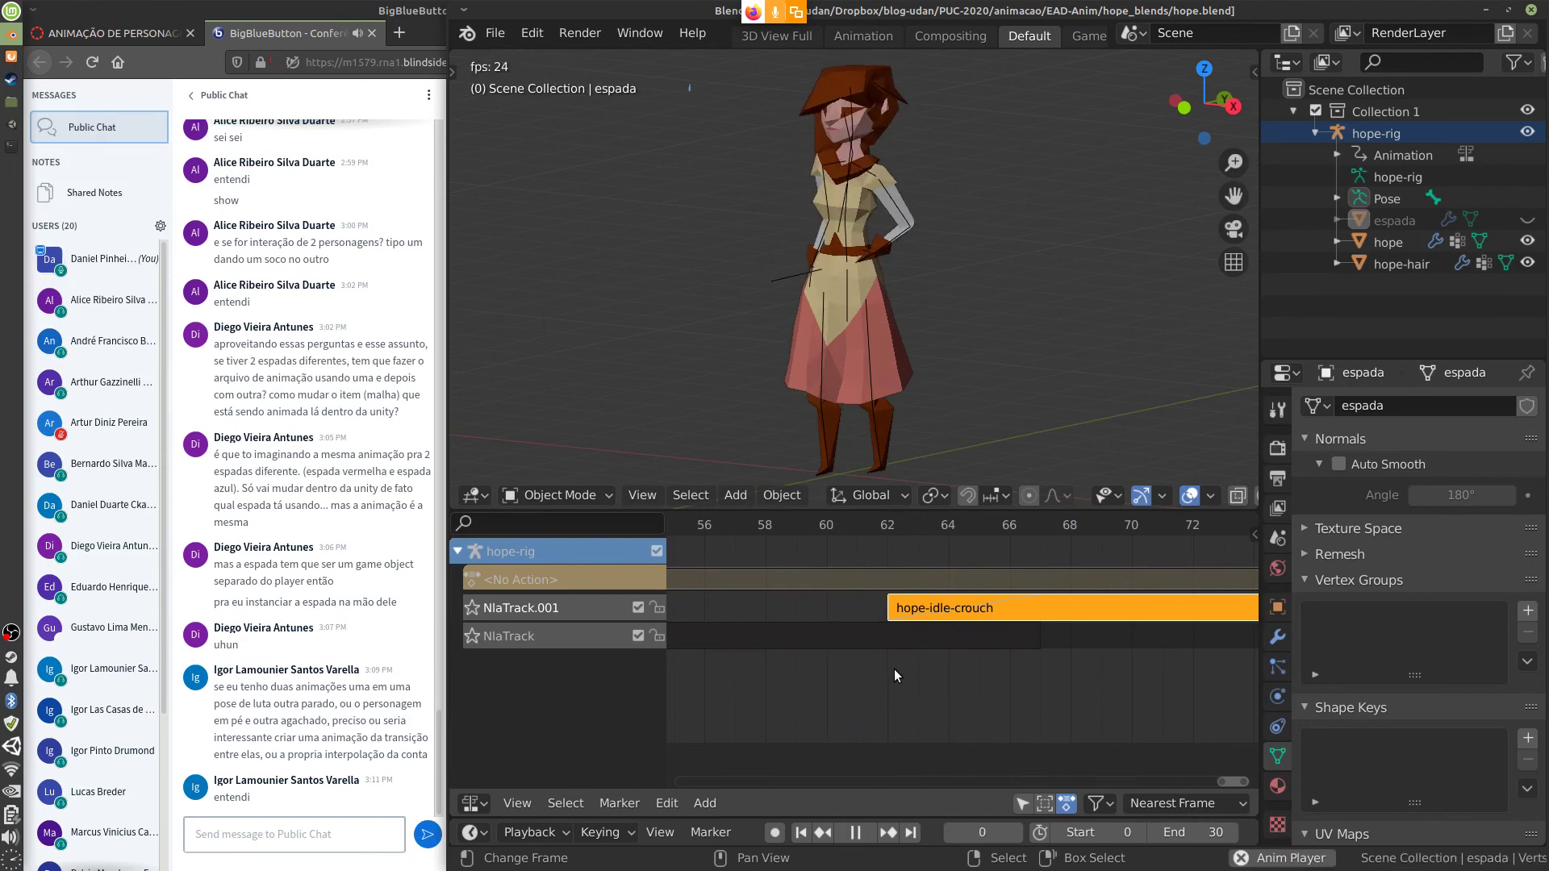
pyautogui.press('Escape')
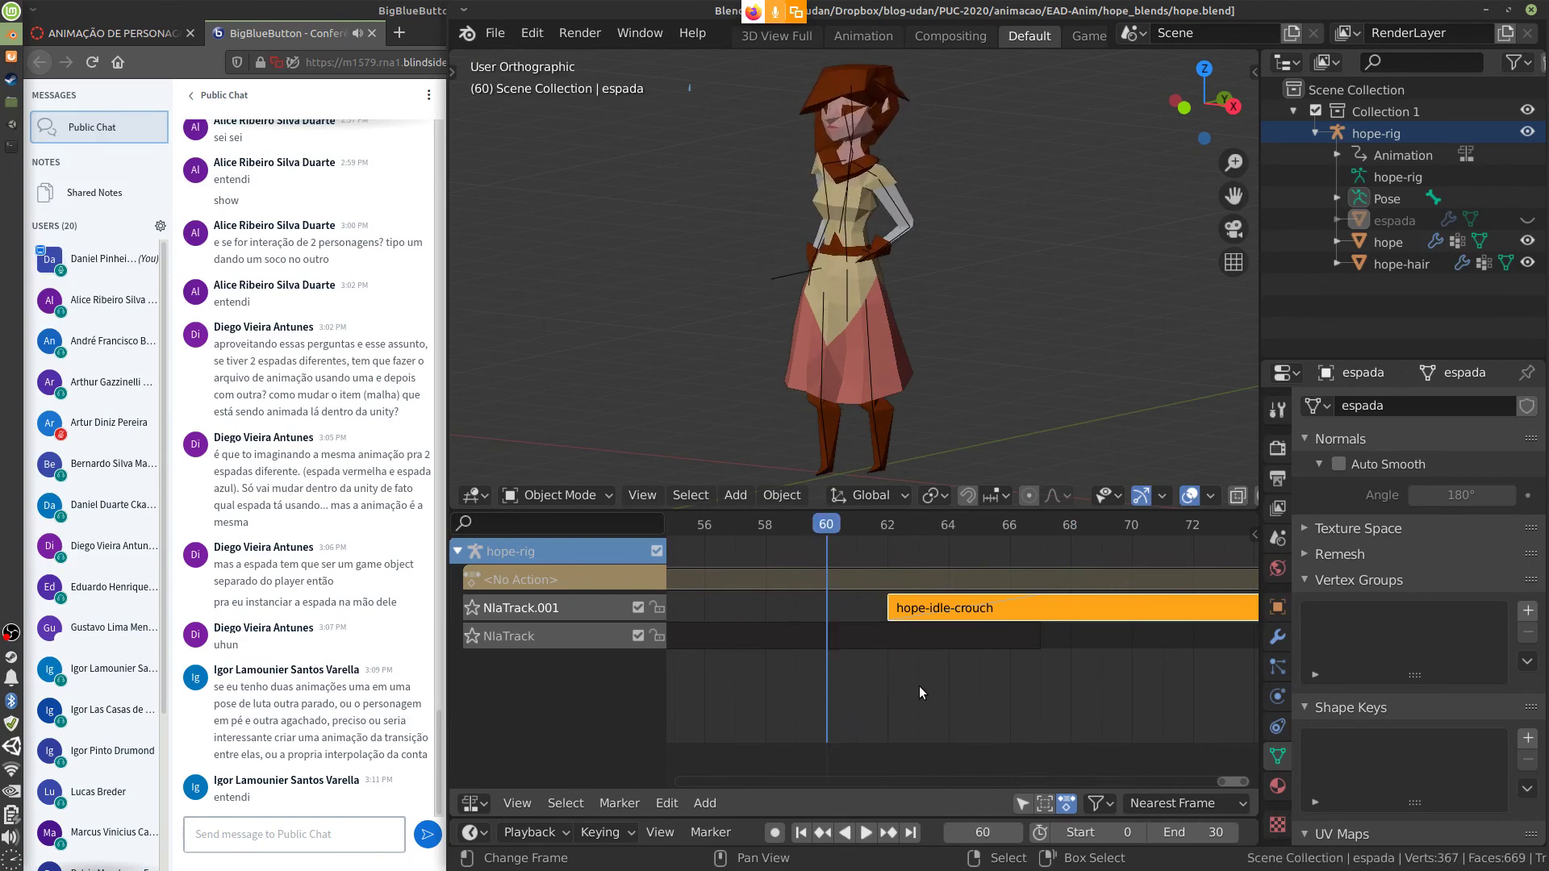
# Set the scene's end frame to 200 and preview the transition from standing idle to crouch
pyautogui.click(1198, 833)
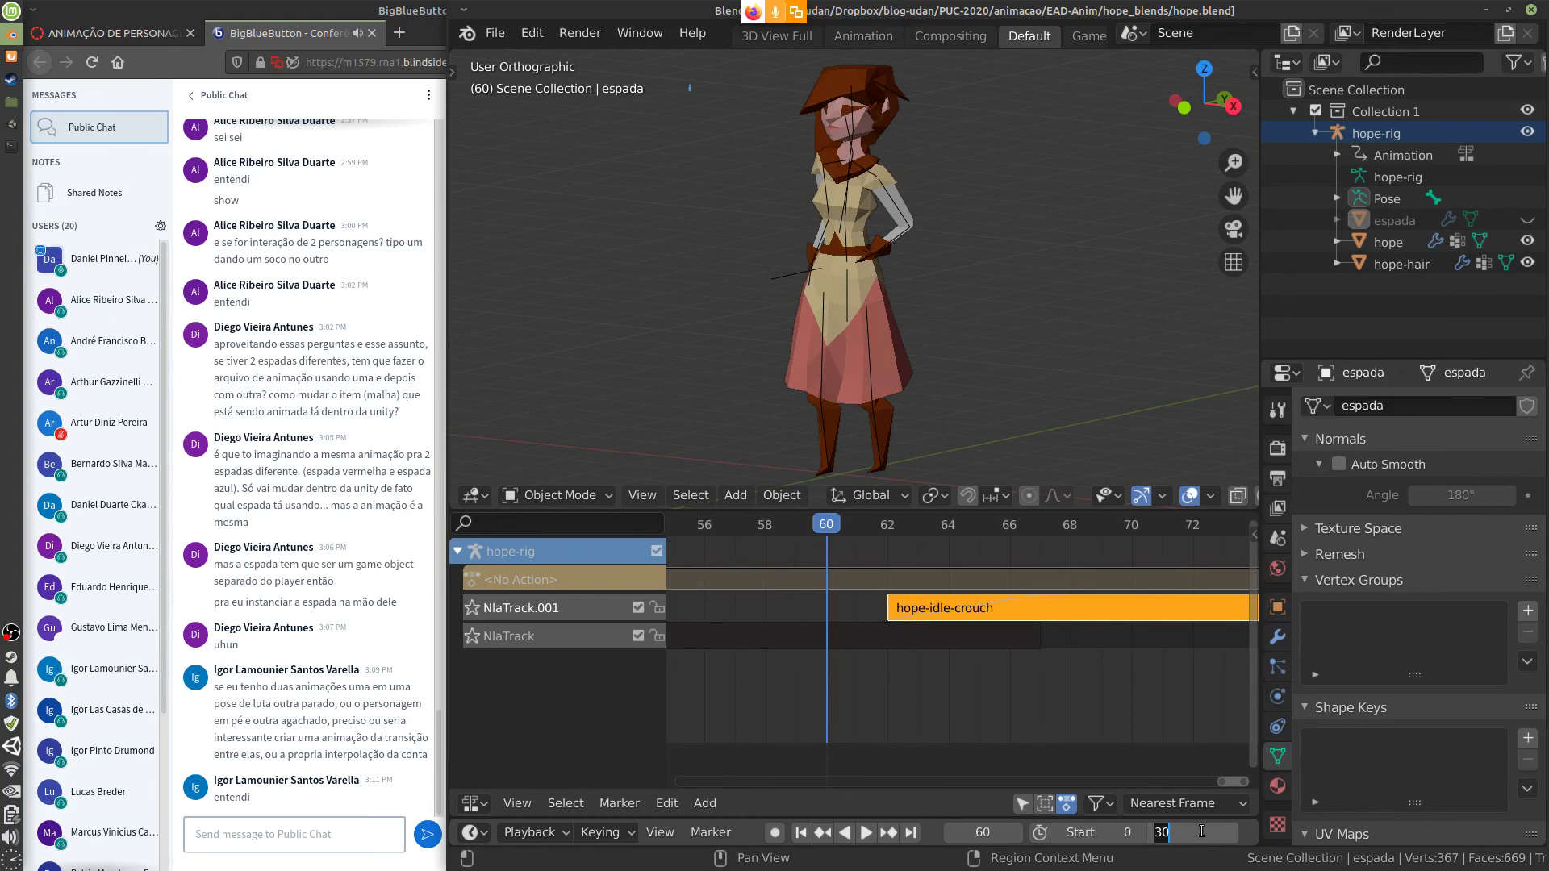
pyautogui.write('2000')
pyautogui.press('BackSpace')
pyautogui.press('Return')
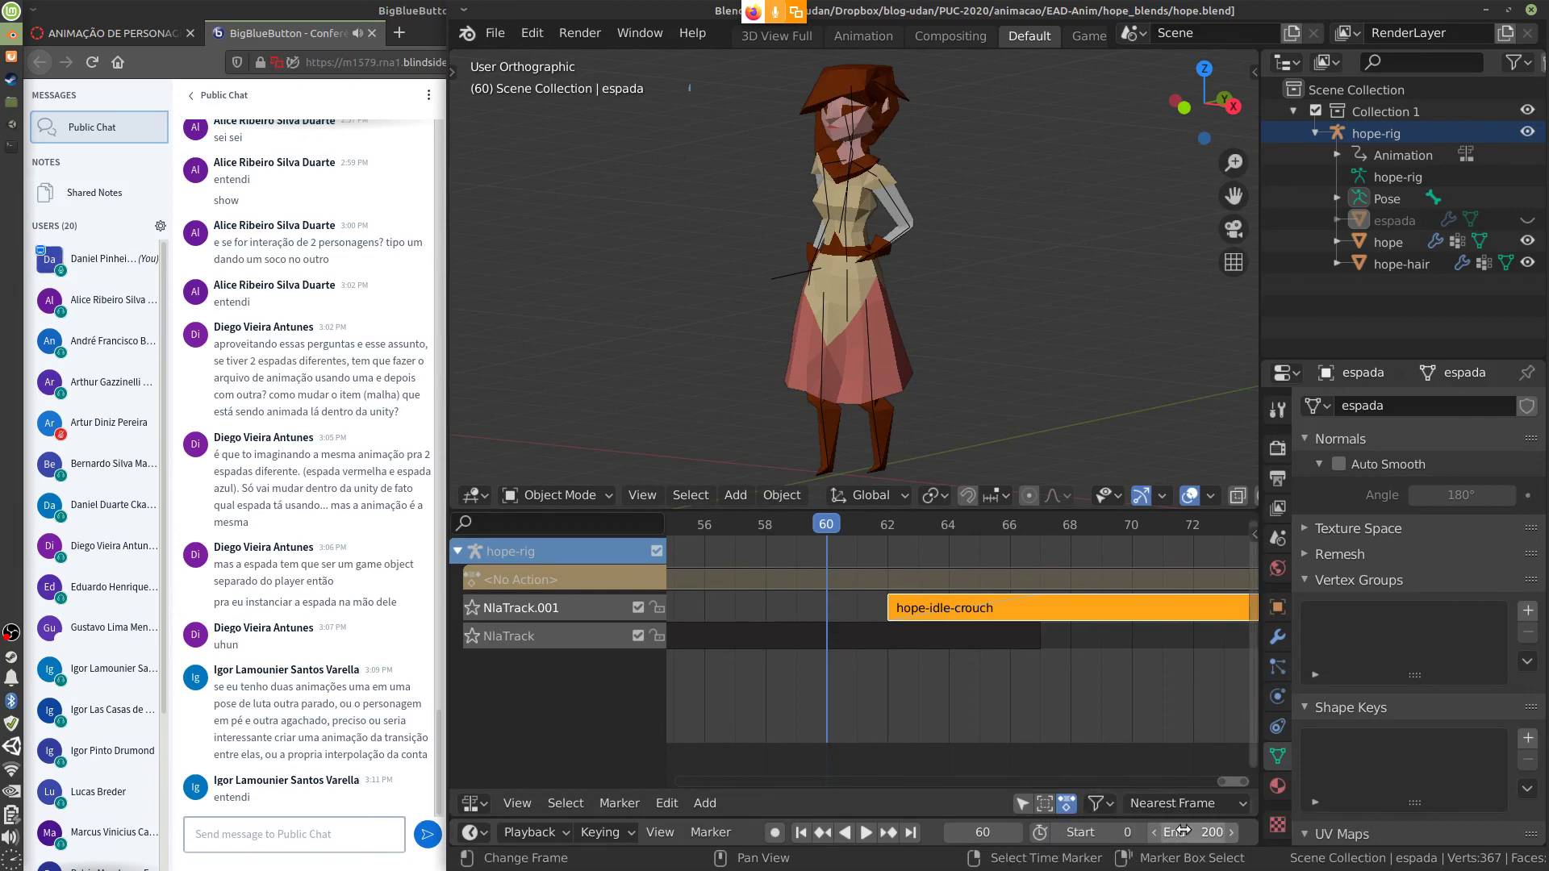
pyautogui.press('space')
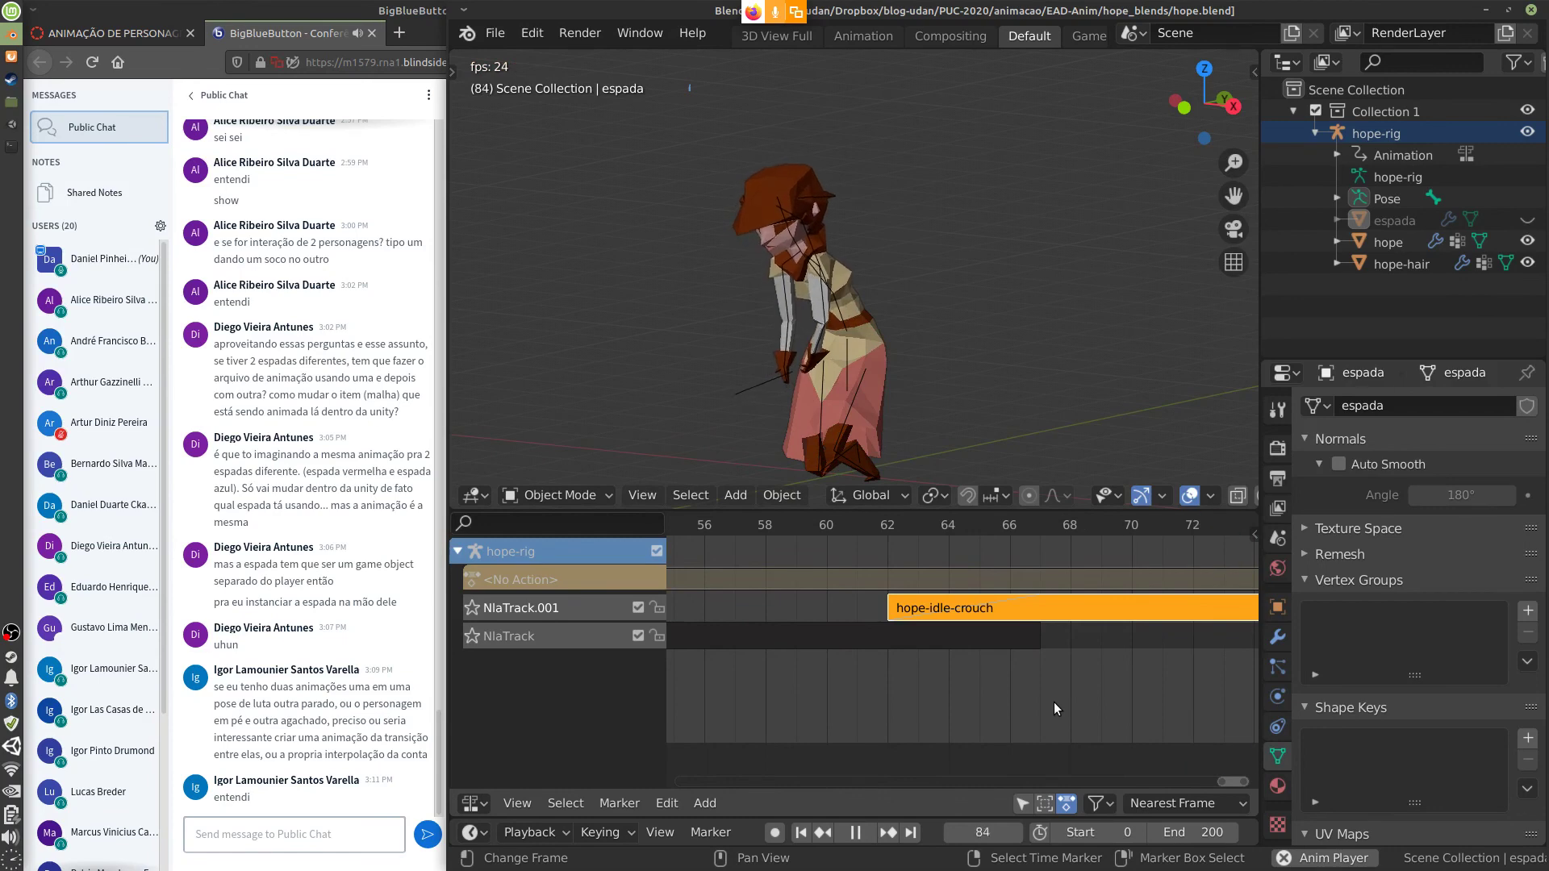
pyautogui.press('Escape')
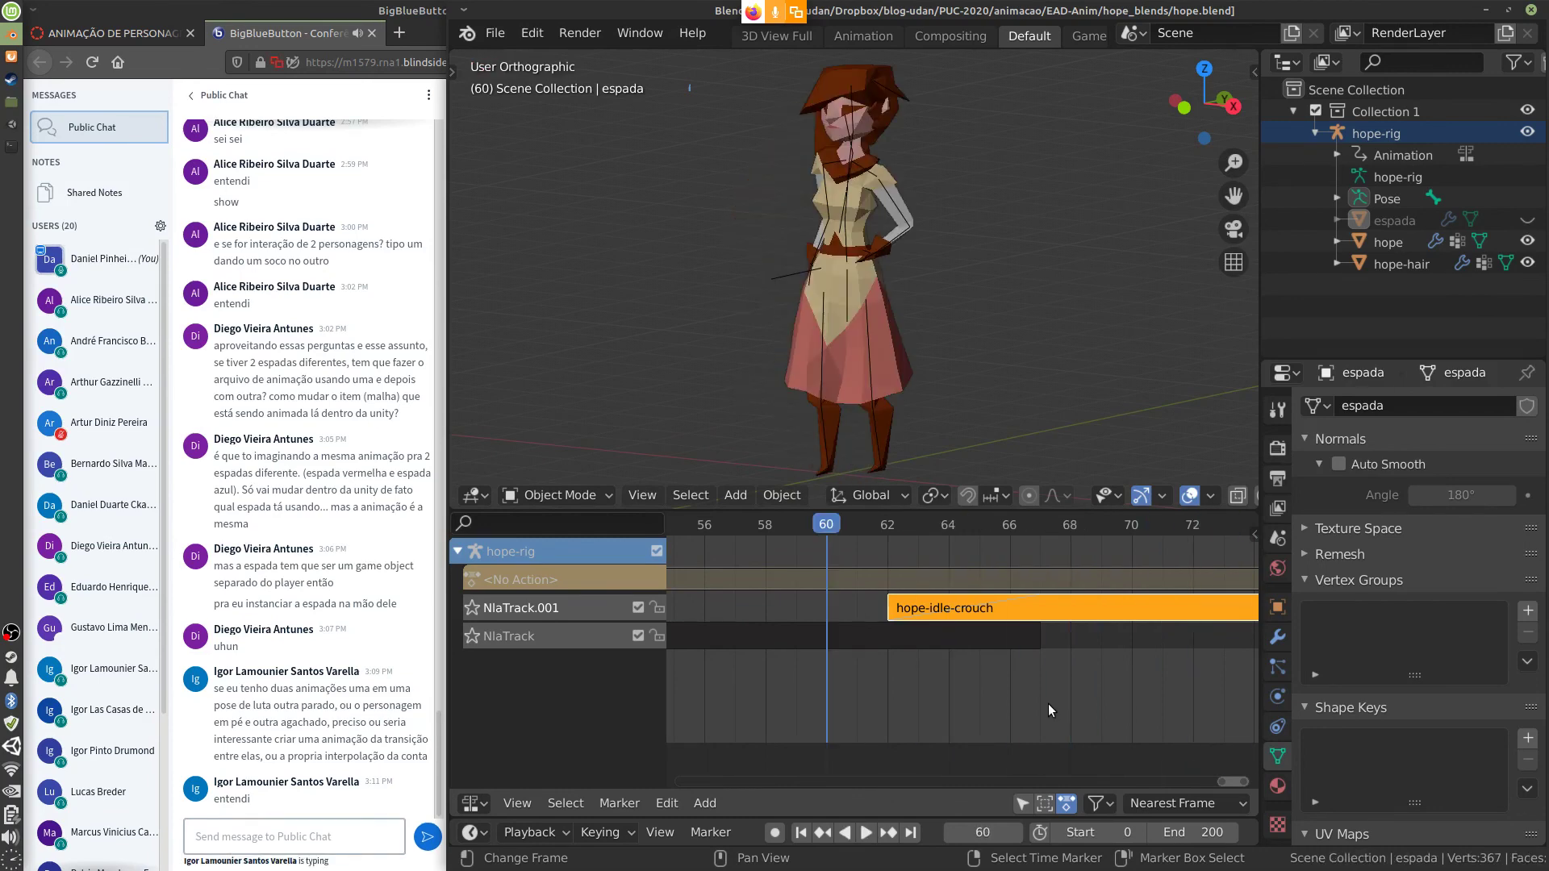
pyautogui.press('space')
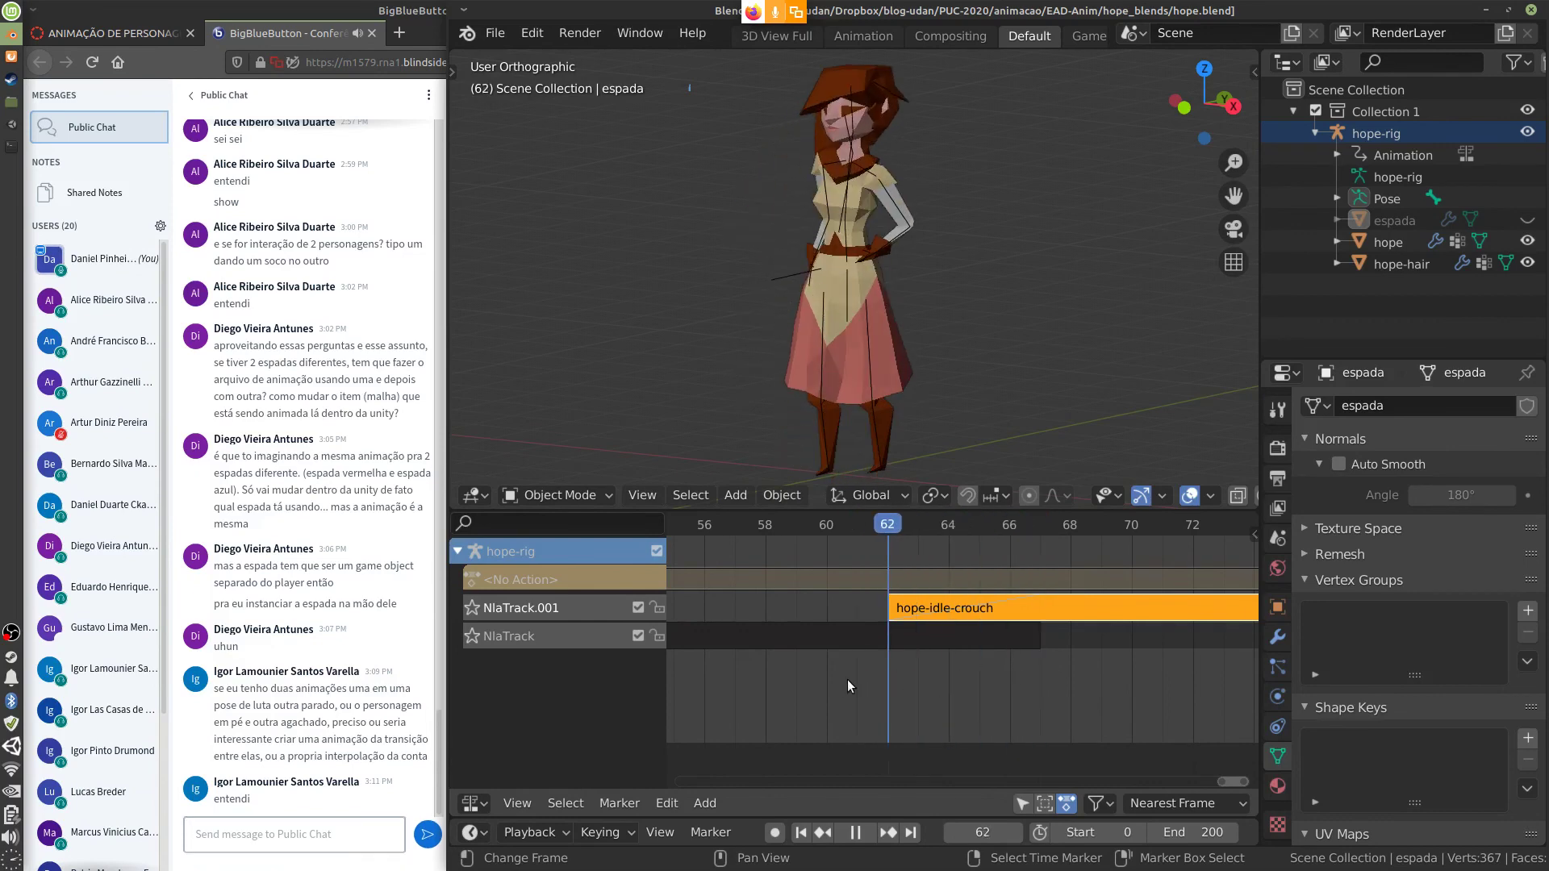
pyautogui.press('space')
# Move the hope-idle-crouch strip back to start at frame 58 and preview the longer transition several times
pyautogui.moveTo(1148, 594); pyautogui.dragTo(1026, 597)
pyautogui.press('space')
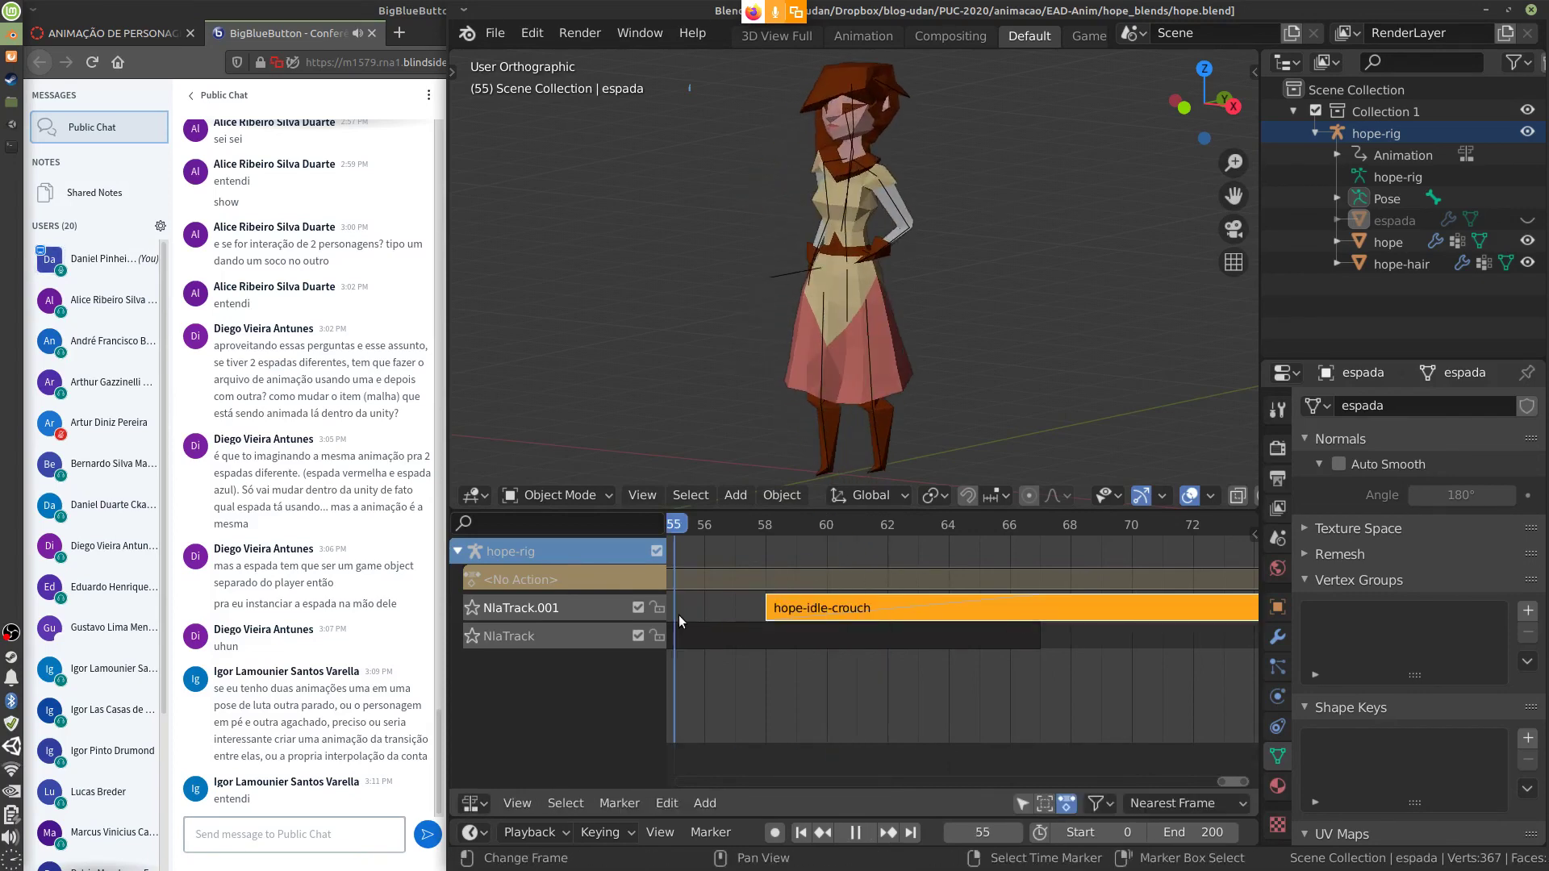
pyautogui.press('Escape')
pyautogui.press('space')
pyautogui.press('Escape')
pyautogui.press('space')
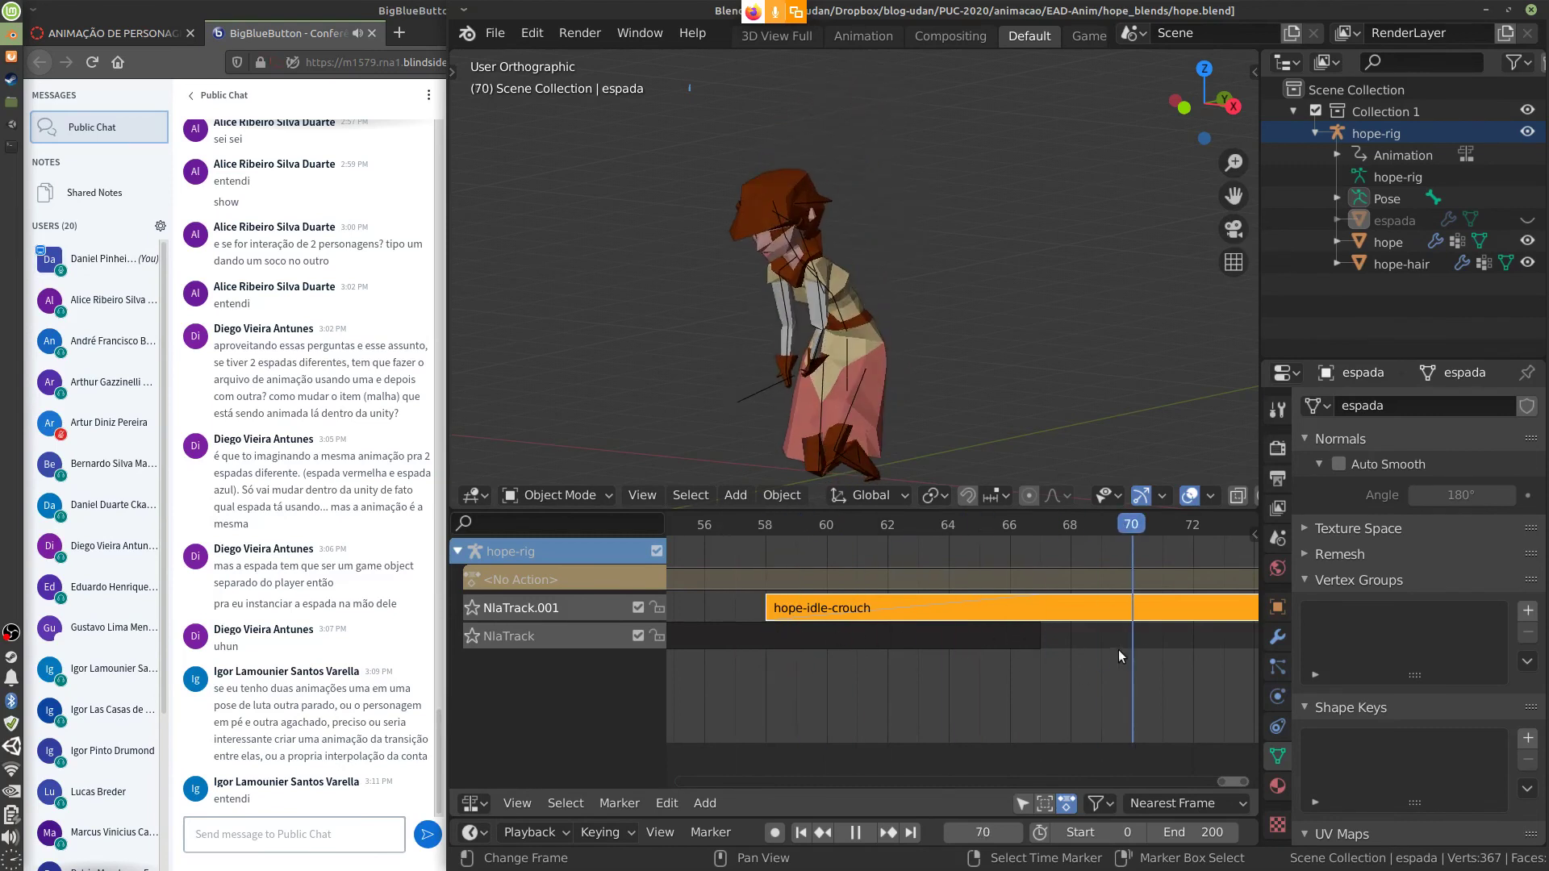
pyautogui.hotkey('shift', 'ctrl', 'space')
pyautogui.press('Escape')
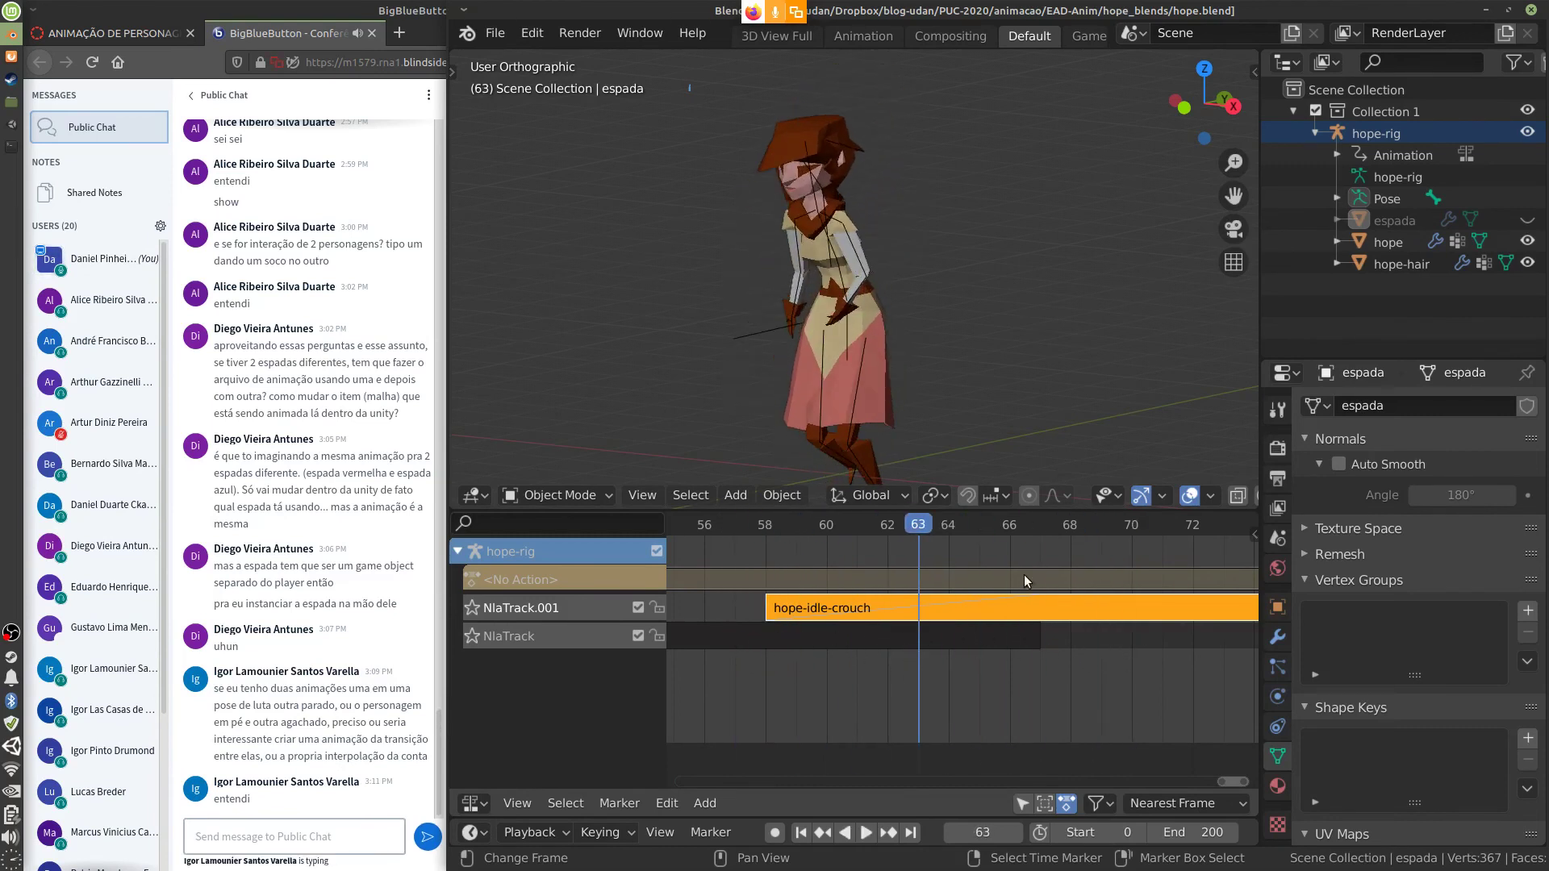
# Move the hope-idle-crouch strip to start at frame 64 and preview the quicker transition
pyautogui.press('g')
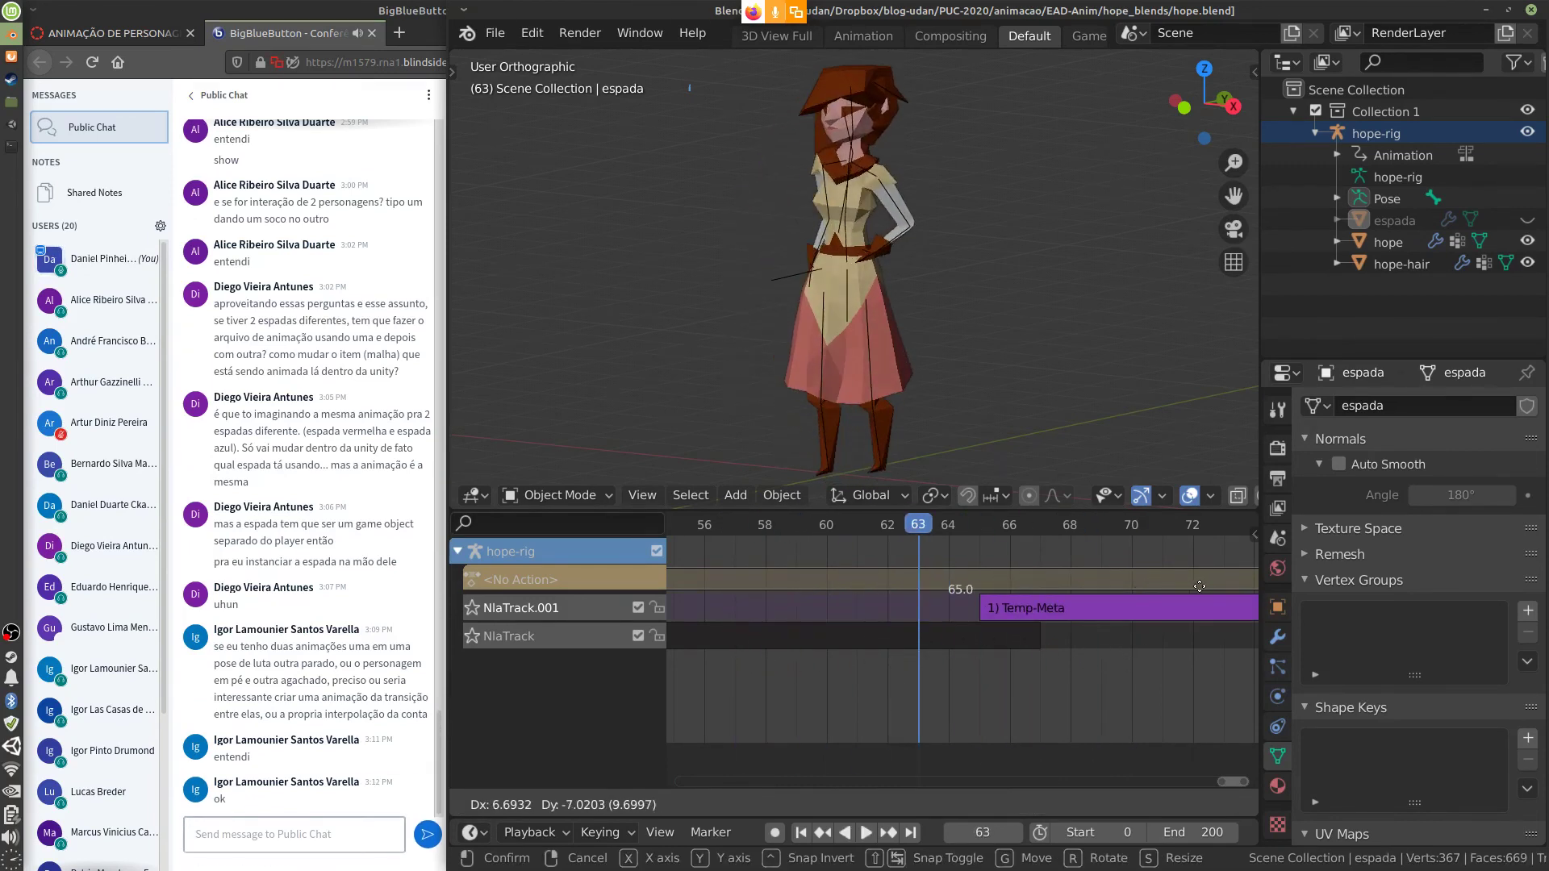
pyautogui.click(1170, 587)
pyautogui.press('space')
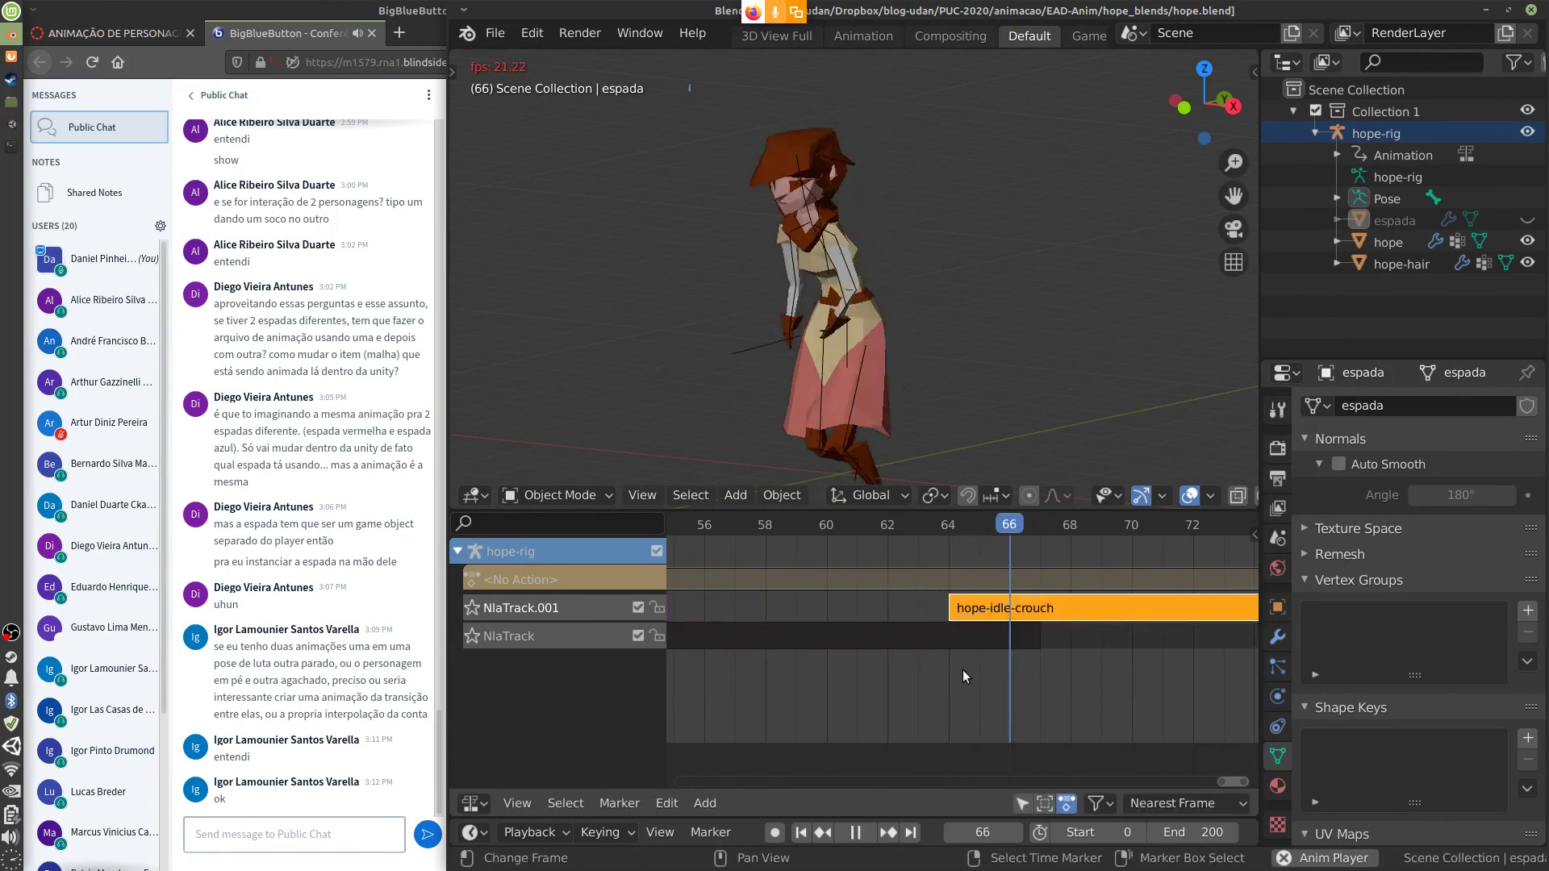
pyautogui.press('Escape')
# Shift the hope-idle-crouch strip to start at frame 63 and preview the blend again
pyautogui.press('g')
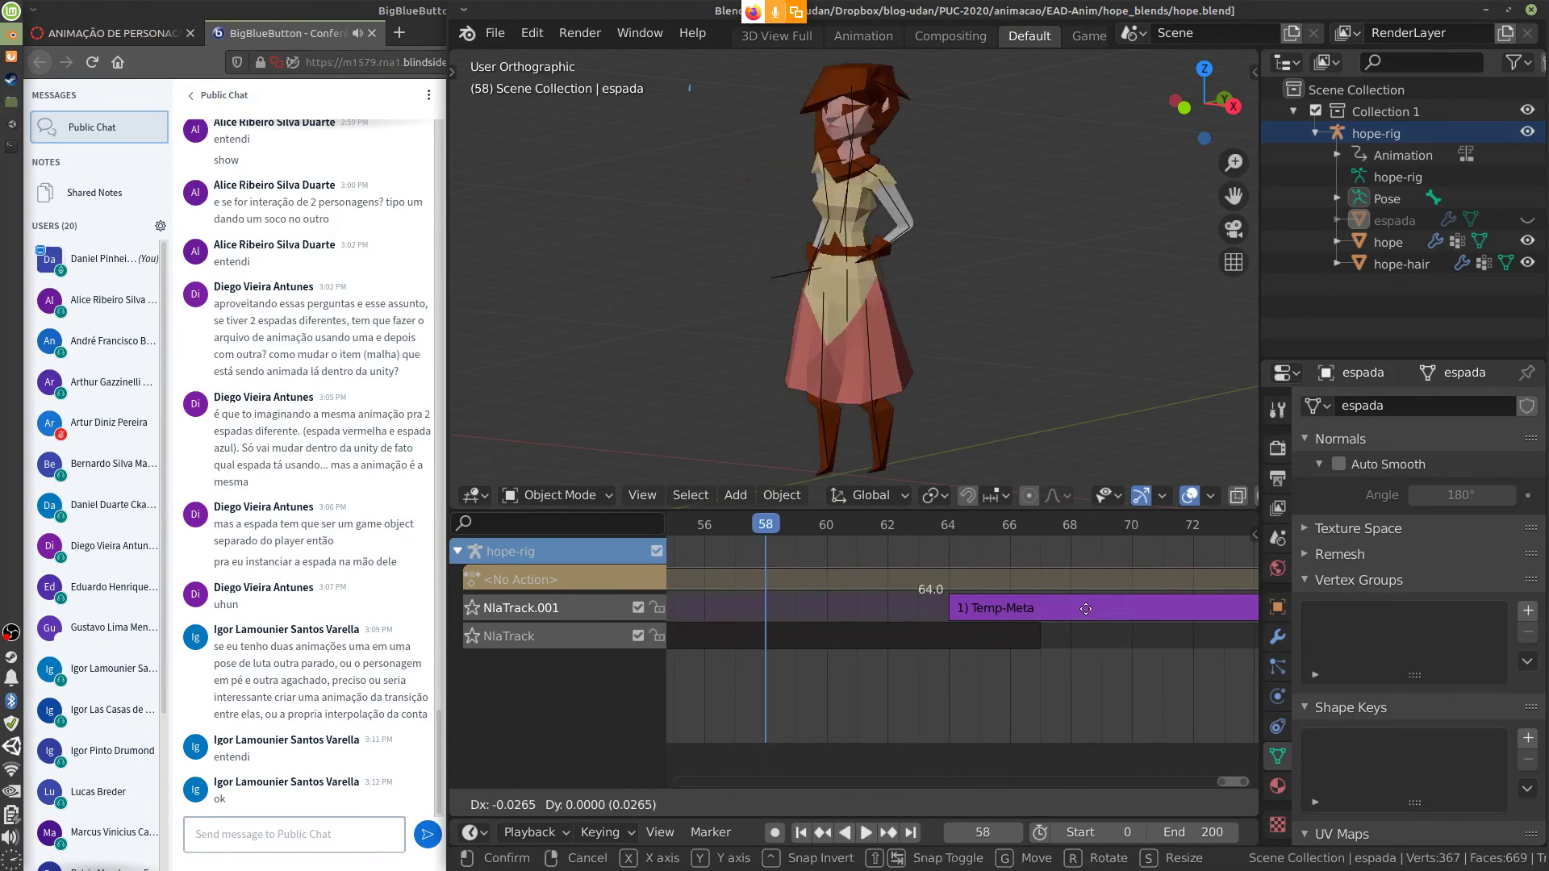
pyautogui.click(994, 655)
pyautogui.press('space')
pyautogui.press('Escape')
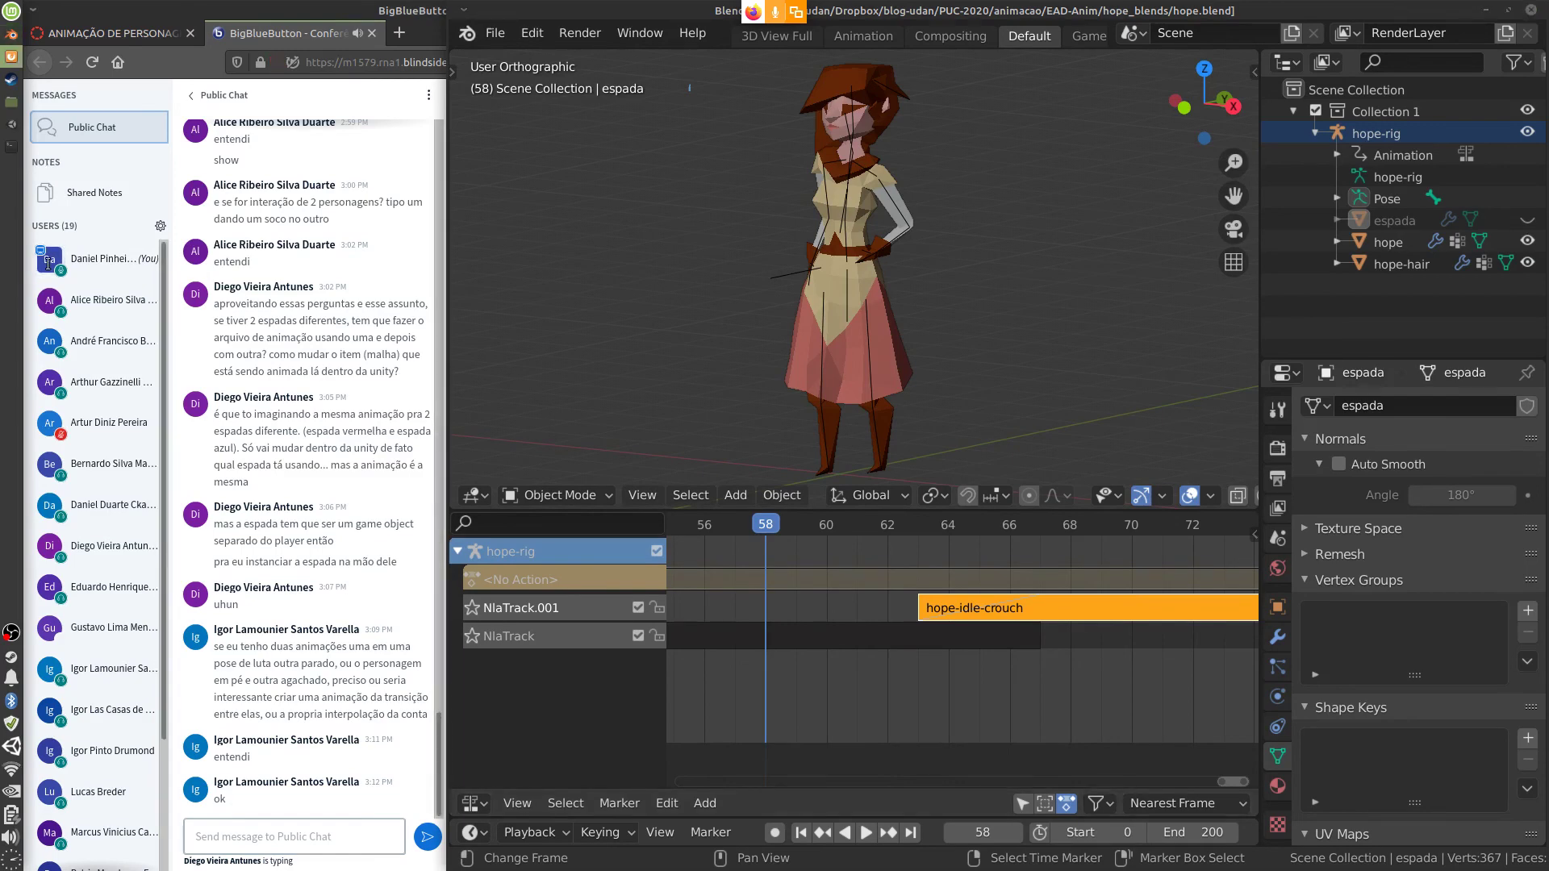
# Switch to Unity, open the New Animator Controller asset in the Animator, and widen the state graph area
pyautogui.click(12, 127)
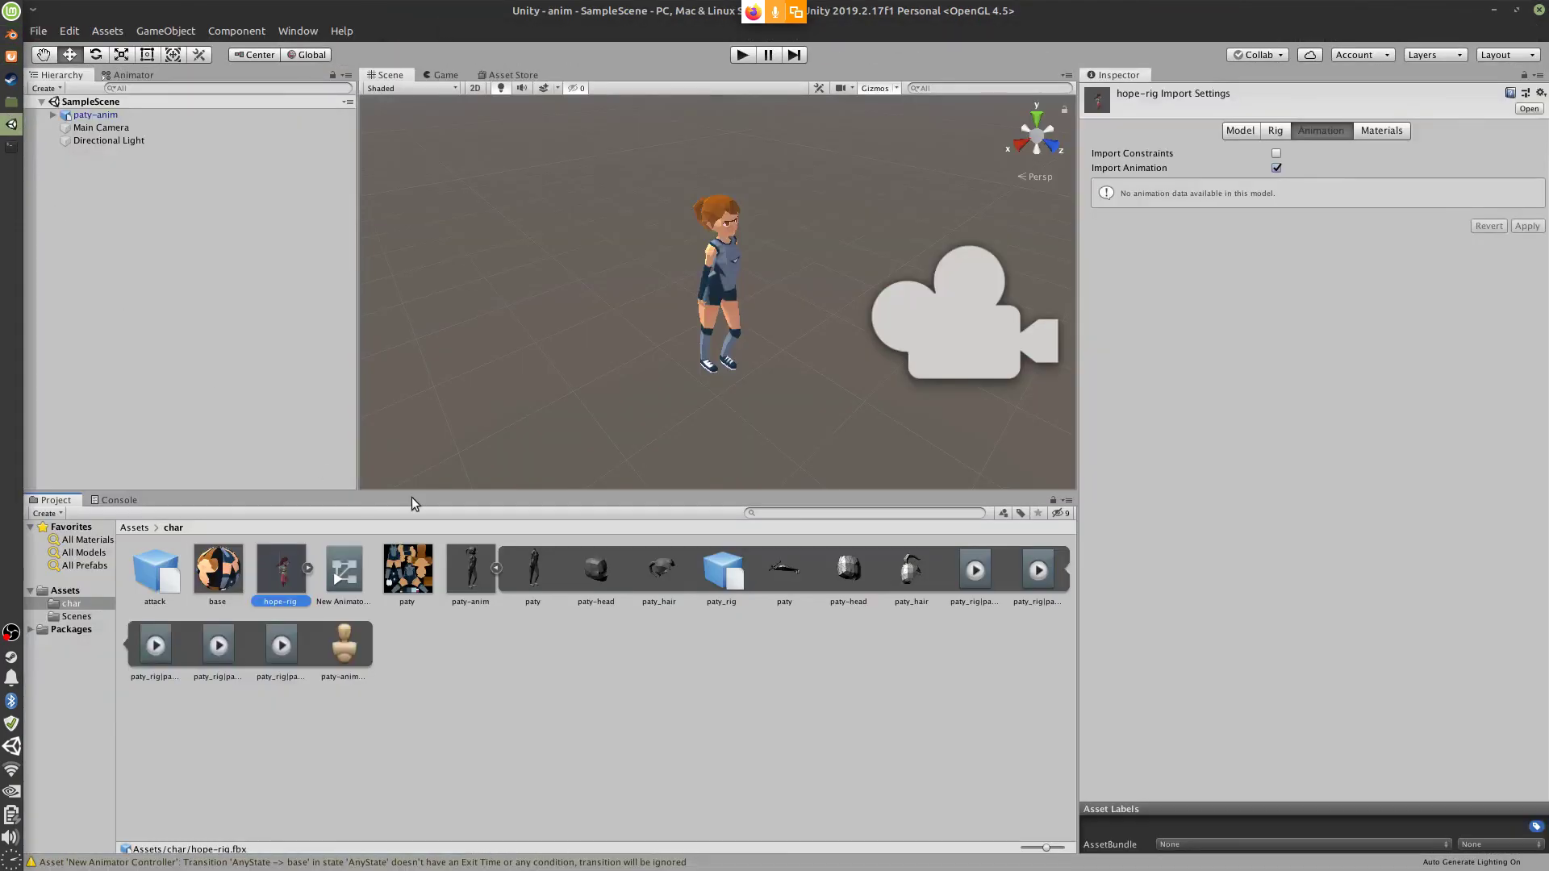
pyautogui.click(117, 129)
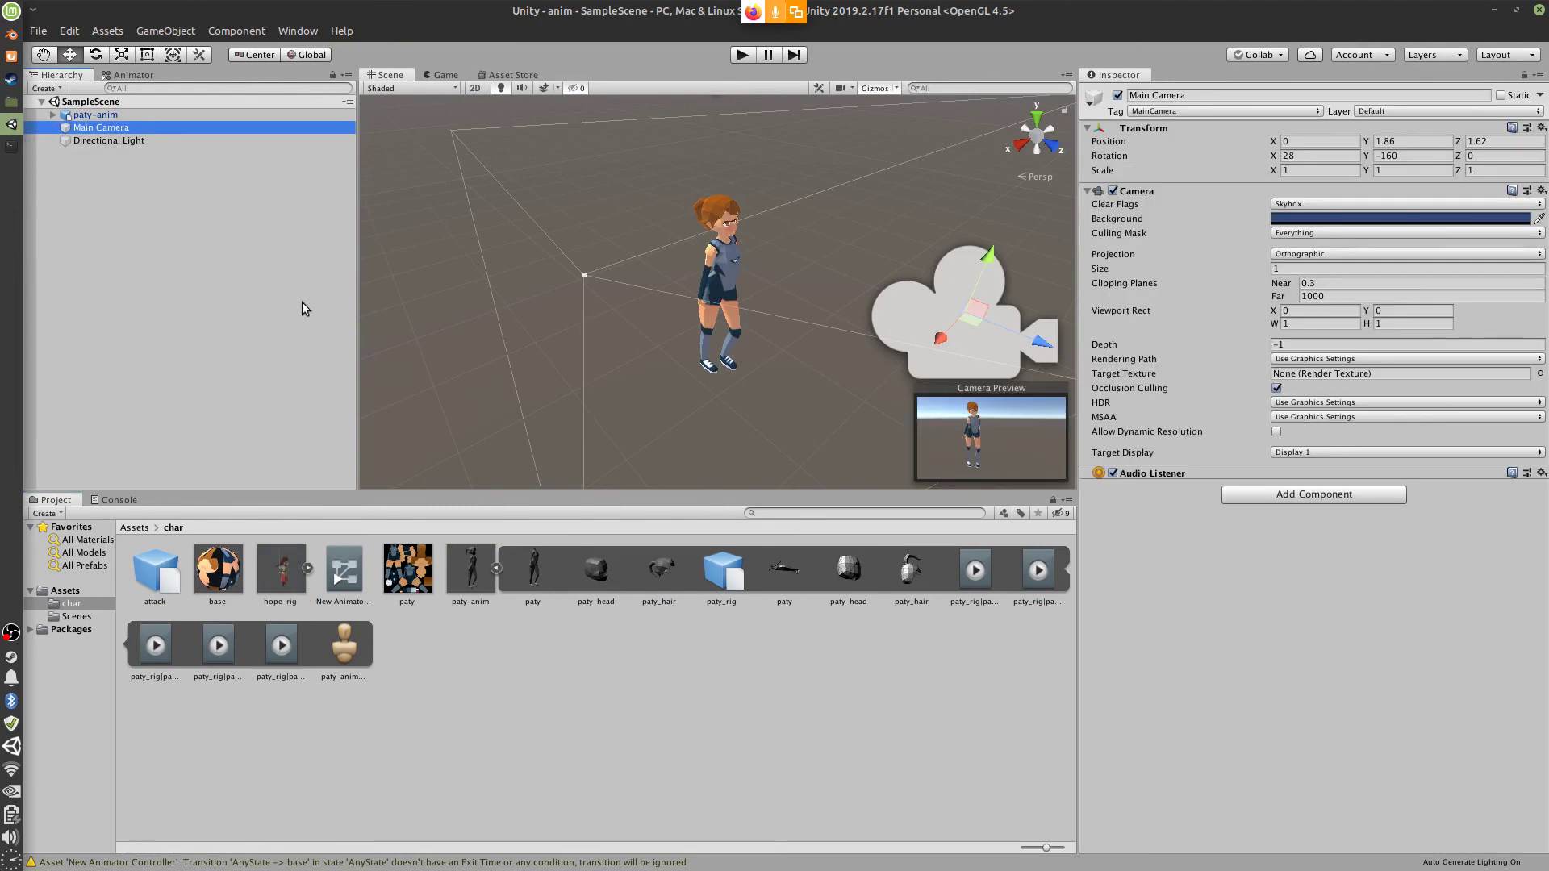
pyautogui.click(345, 581)
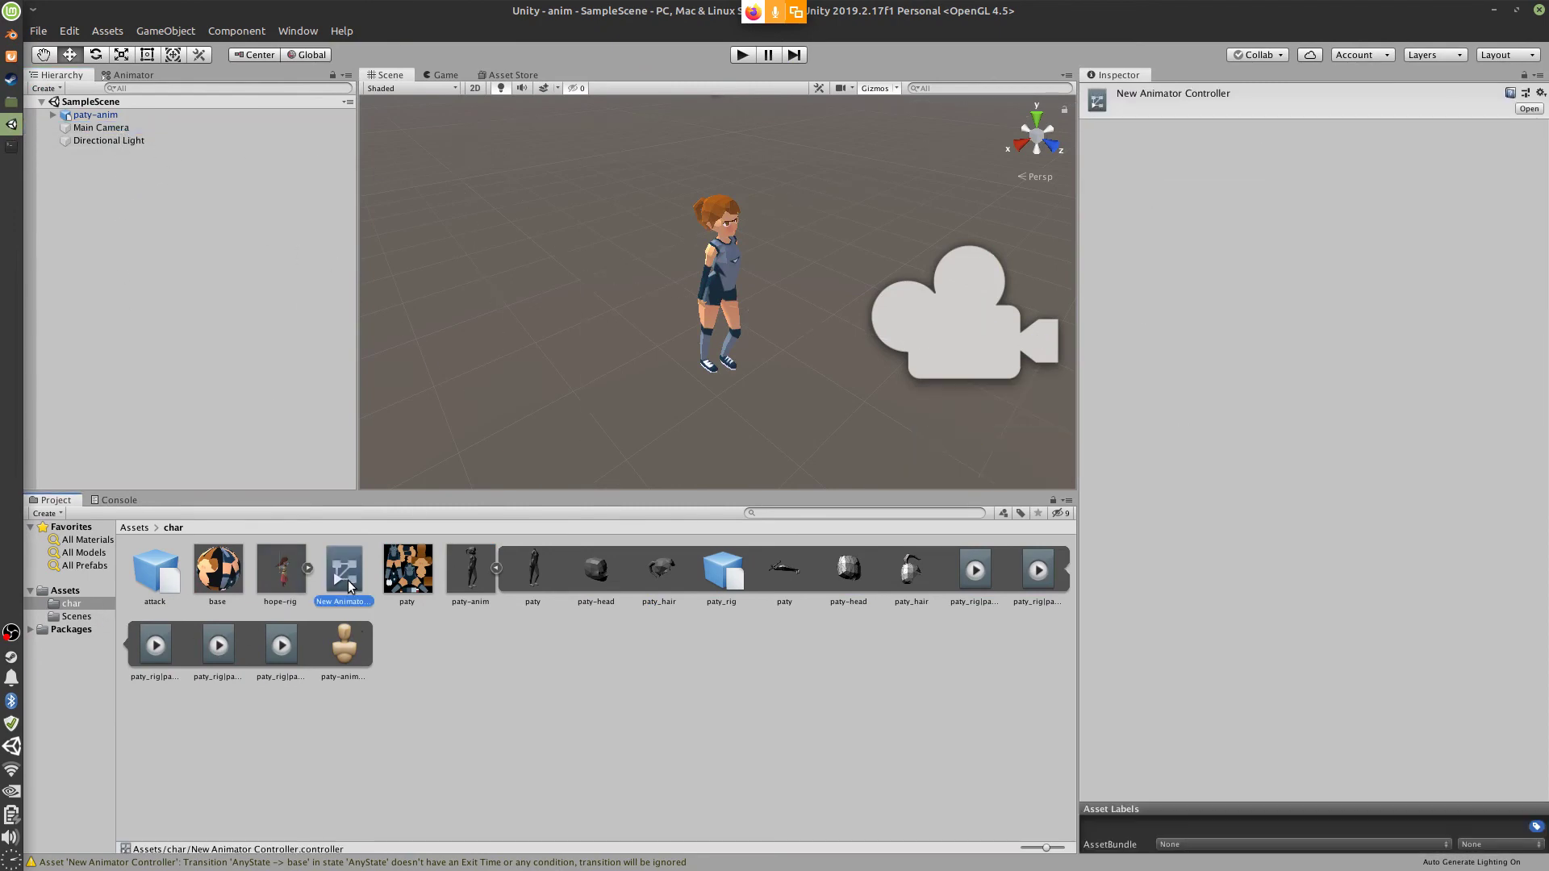
pyautogui.doubleClick(345, 582)
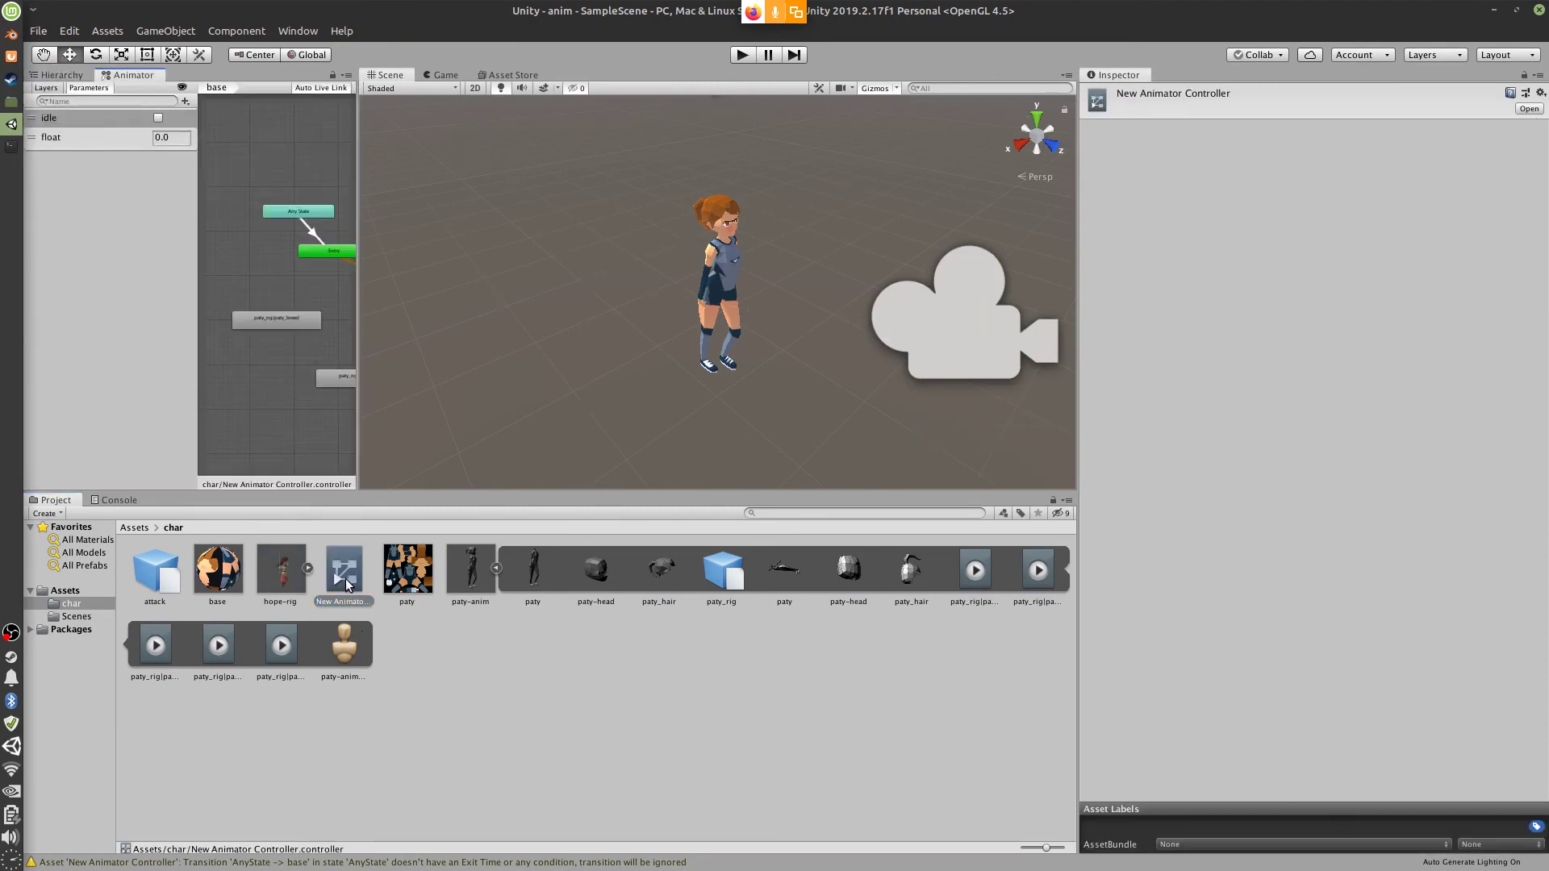
pyautogui.click(355, 337)
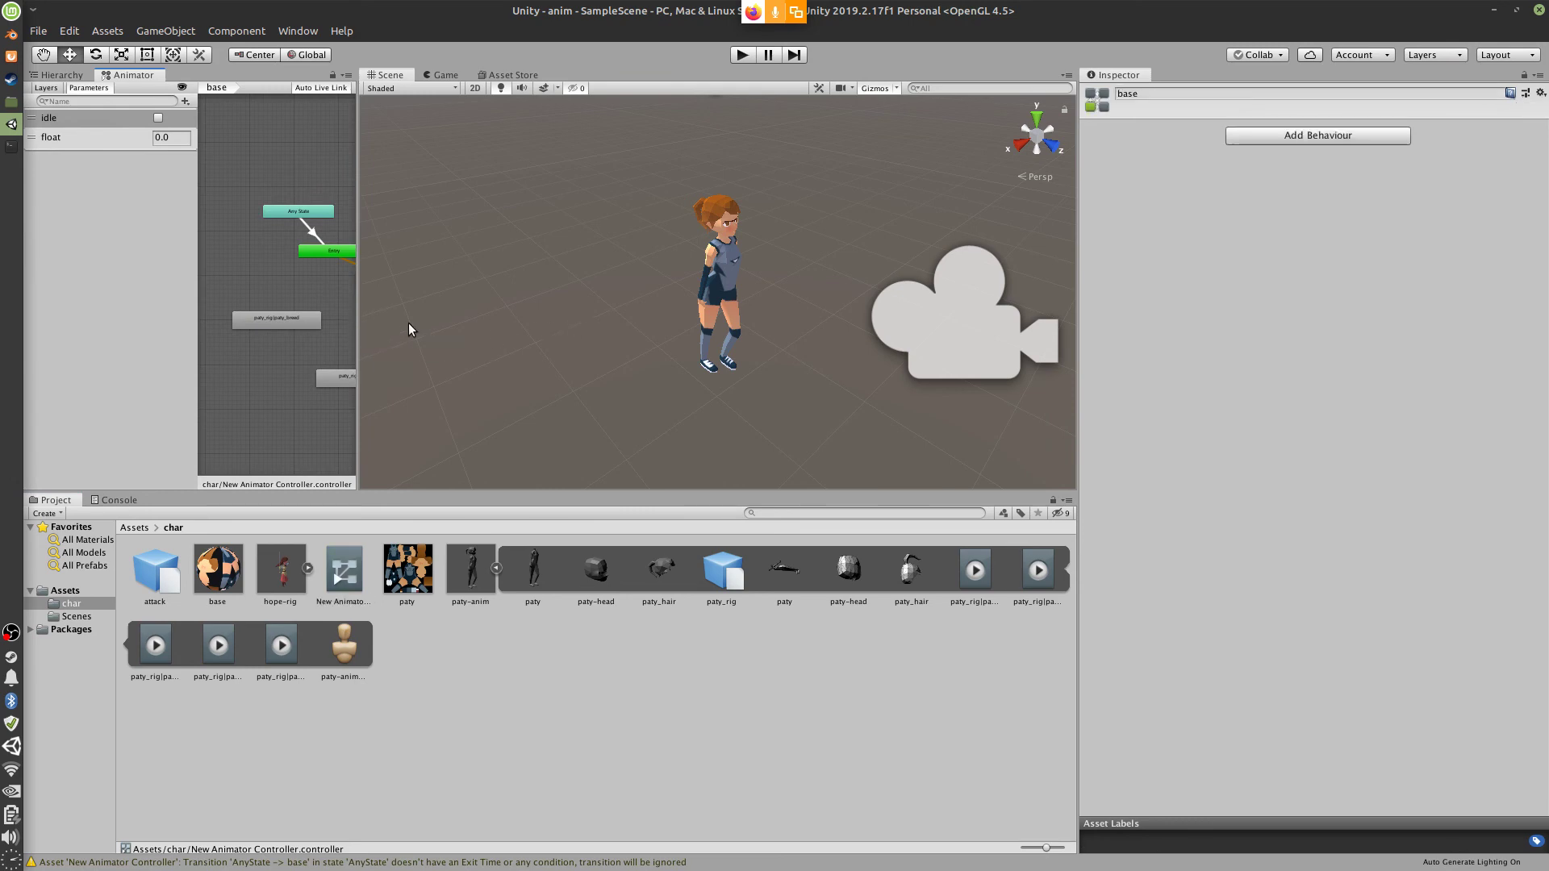
pyautogui.moveTo(357, 103); pyautogui.dragTo(757, 163)
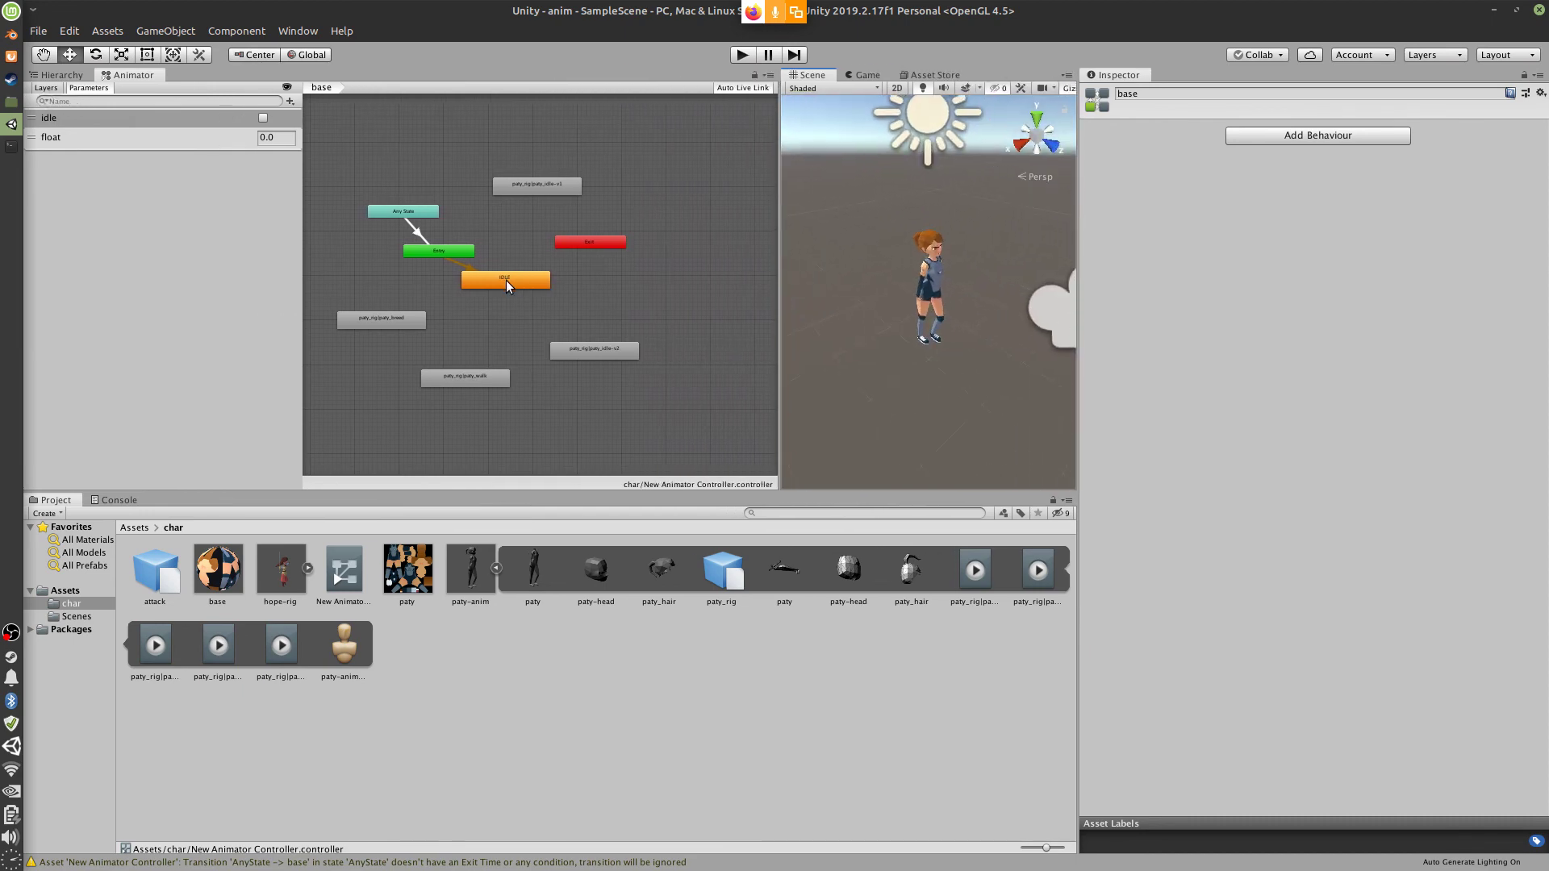
# Reposition the Any State and paty_rig|paty_idle-v1 nodes side by side in the animator graph
pyautogui.moveTo(414, 211); pyautogui.dragTo(416, 207)
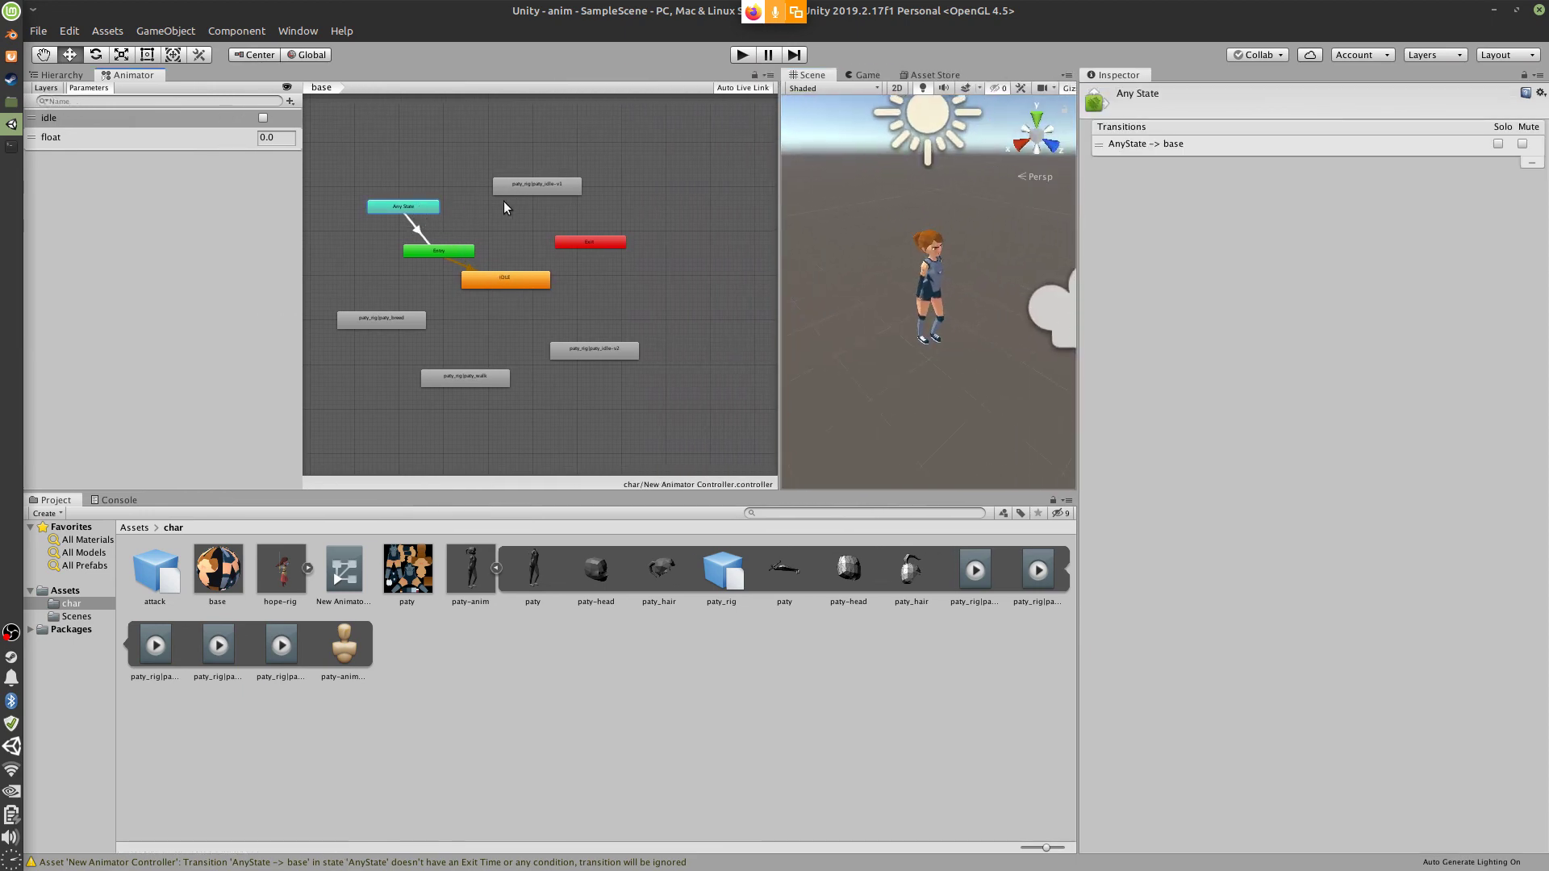
pyautogui.moveTo(520, 187); pyautogui.dragTo(507, 209)
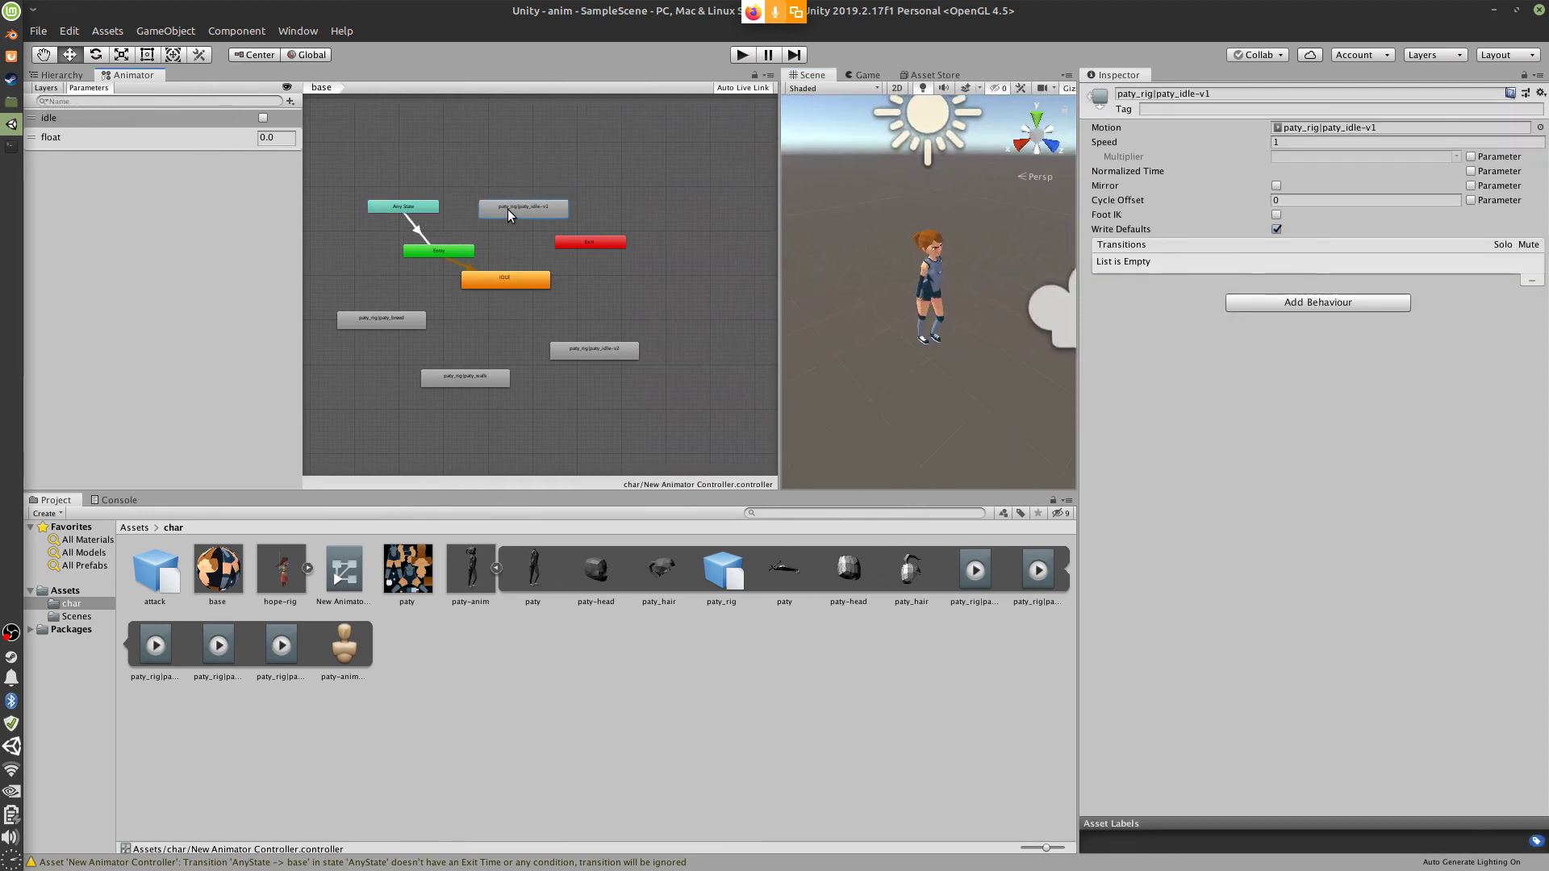
pyautogui.click(457, 258)
pyautogui.click(501, 279)
# Try to make a transition from the paty_rig|paty_idle-v1 state to Any State
pyautogui.rightClick(526, 214)
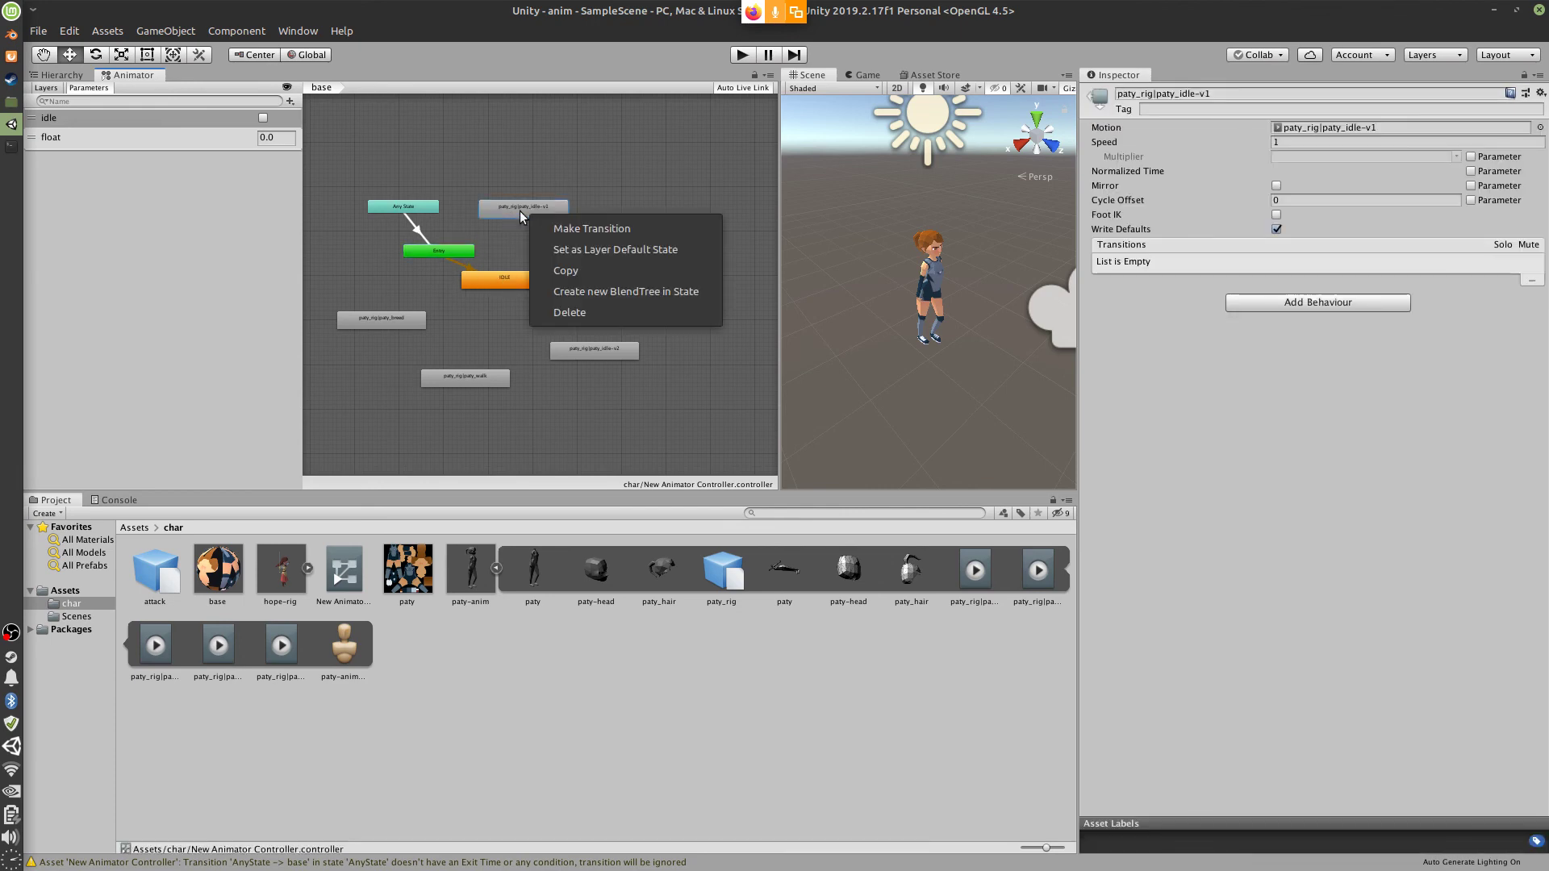
pyautogui.click(629, 229)
pyautogui.click(413, 207)
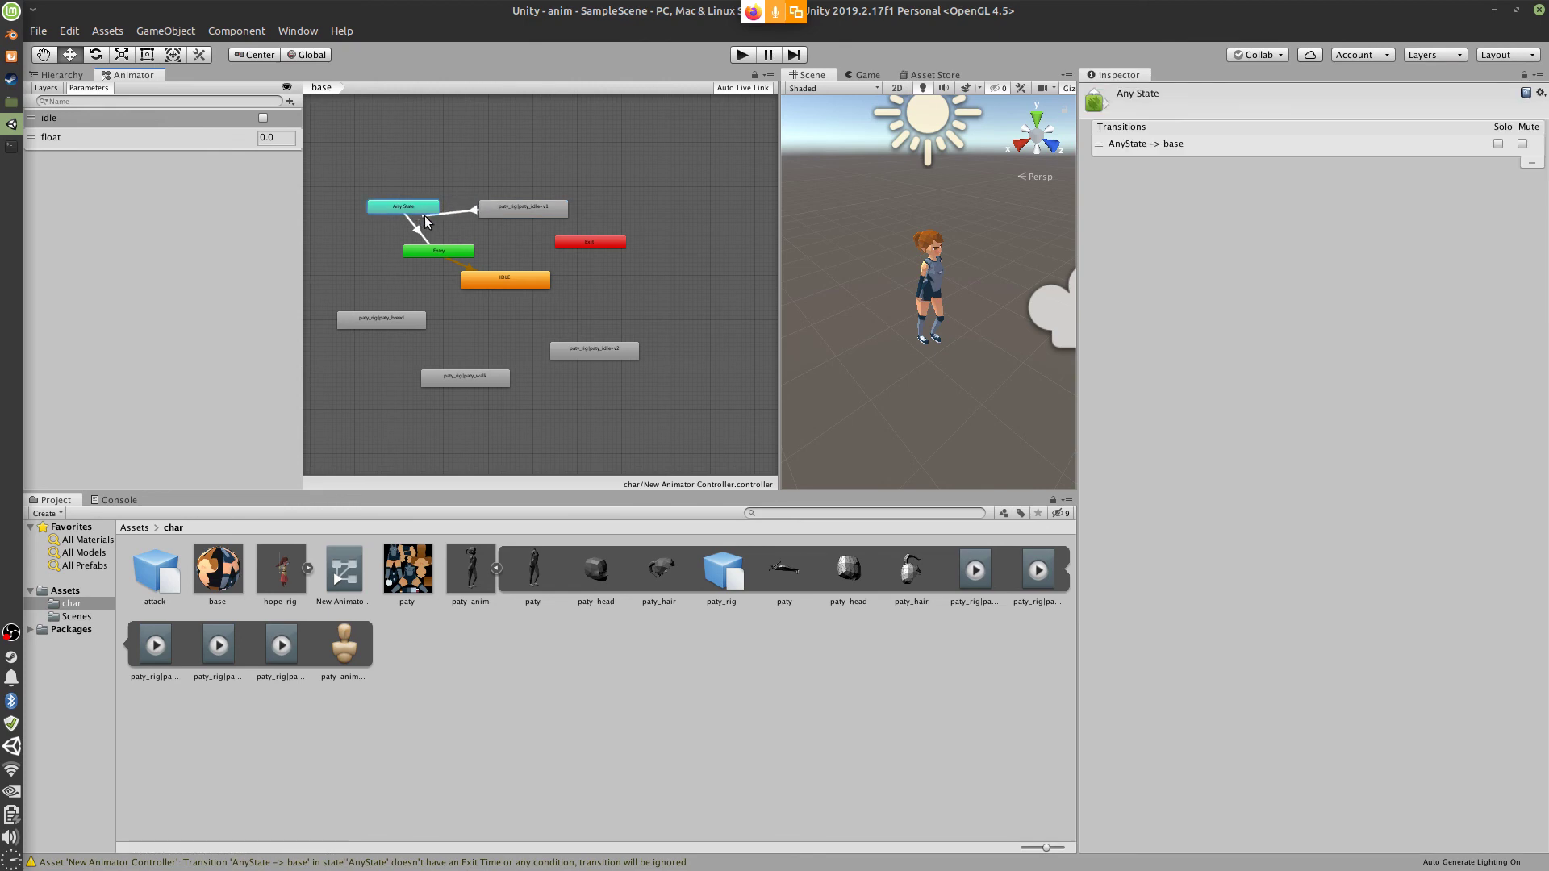
# Nudge the Any State node and make a transition from it to the paty_rig|paty_idle-v1 state
pyautogui.moveTo(408, 218); pyautogui.dragTo(403, 220)
pyautogui.moveTo(392, 210); pyautogui.dragTo(389, 206)
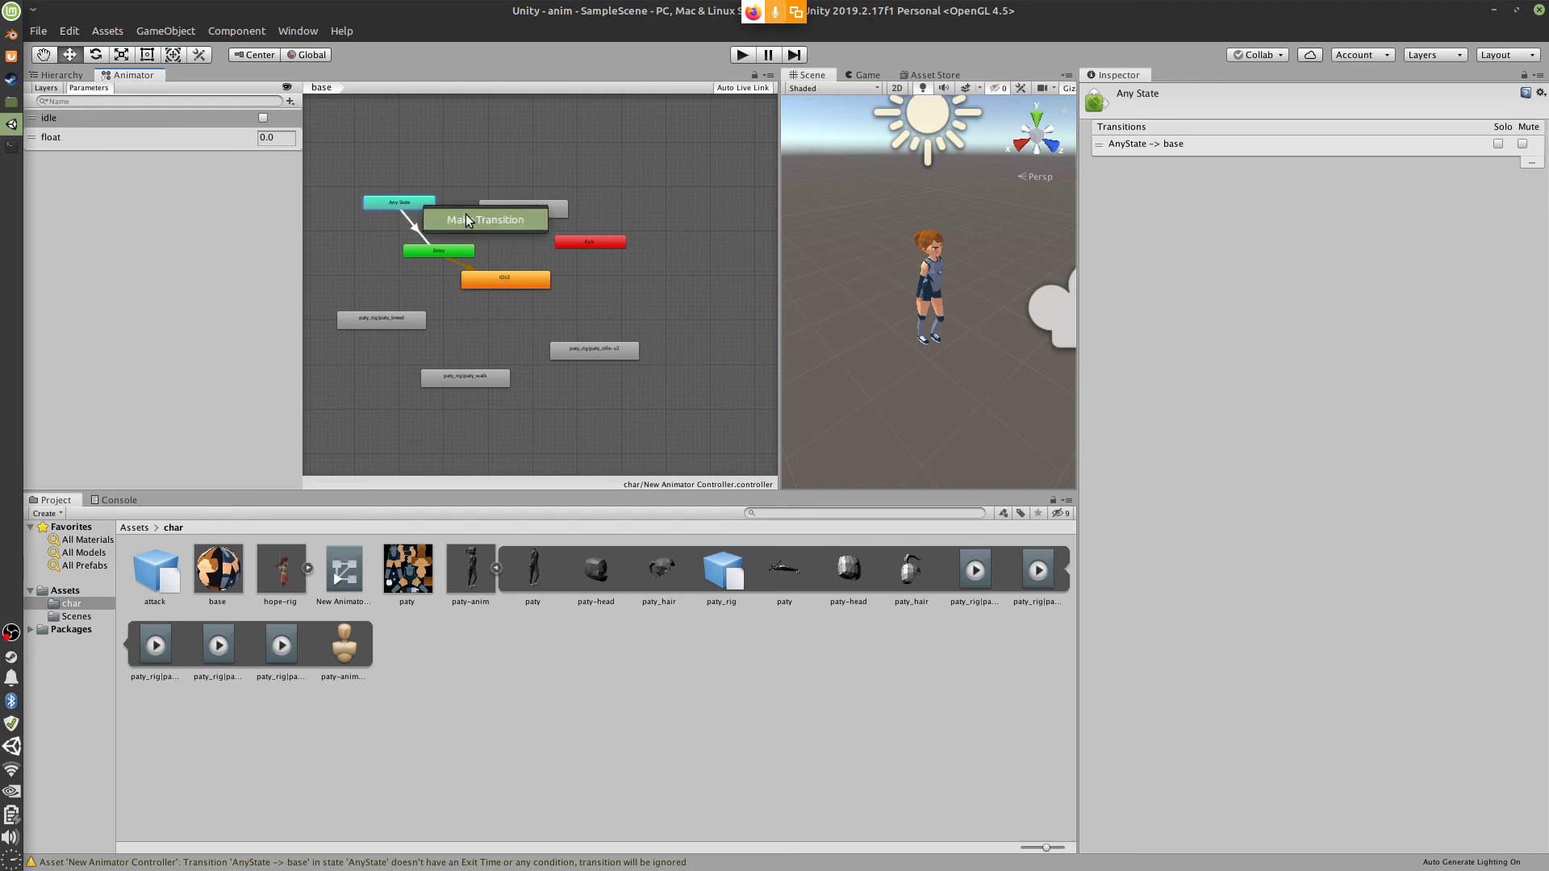
pyautogui.click(512, 213)
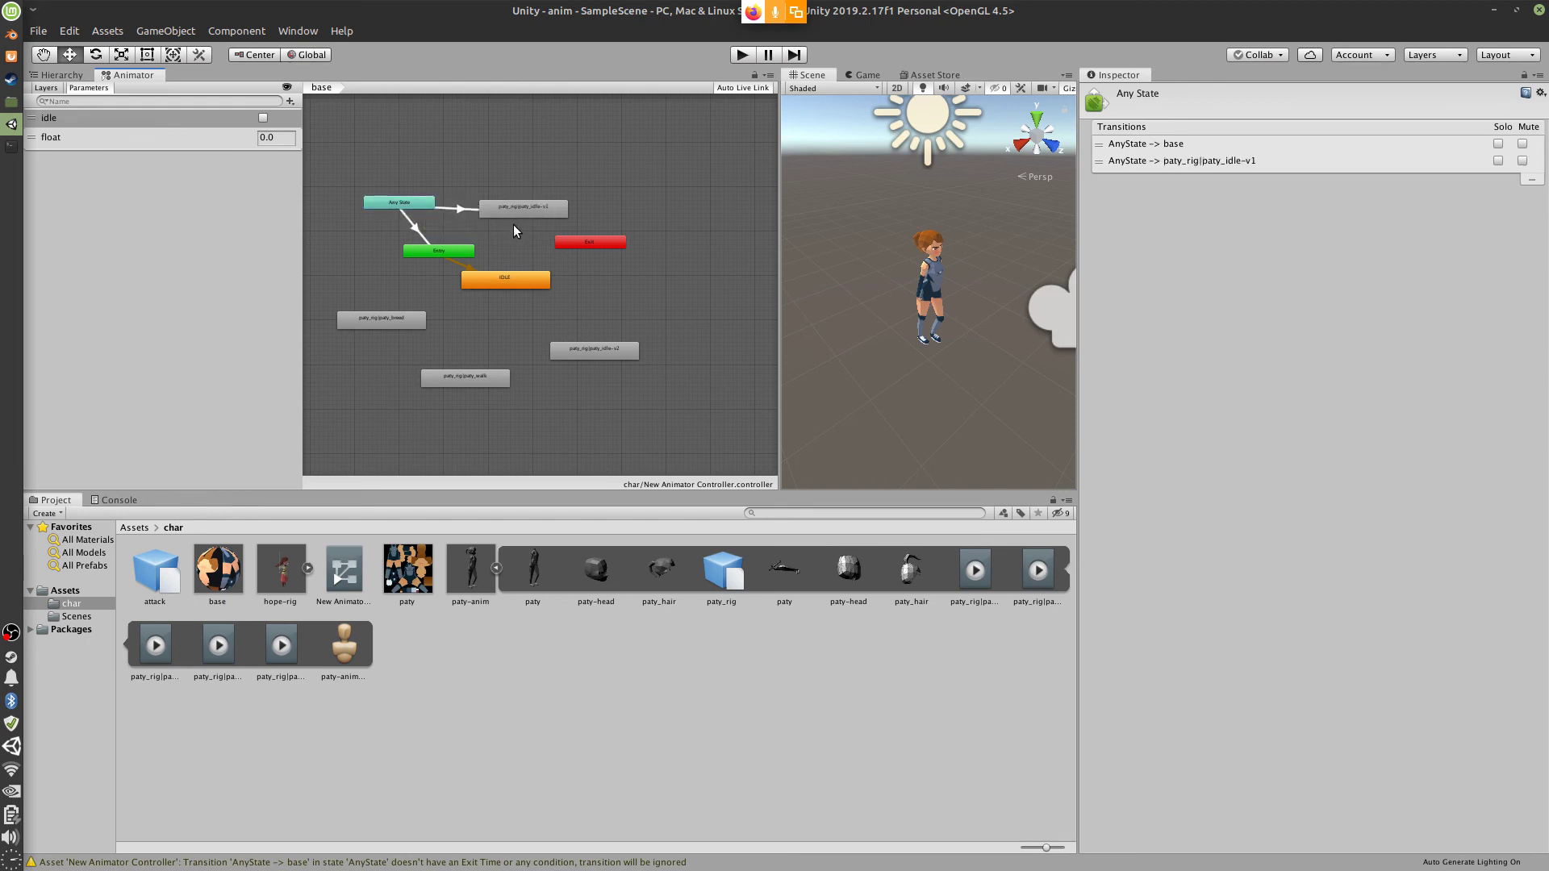
# Make room for the AnyState -> paty_rig|paty_idle-v1 transition's settings and shift its blend range toward the end of the IDLE clip
pyautogui.click(1113, 161)
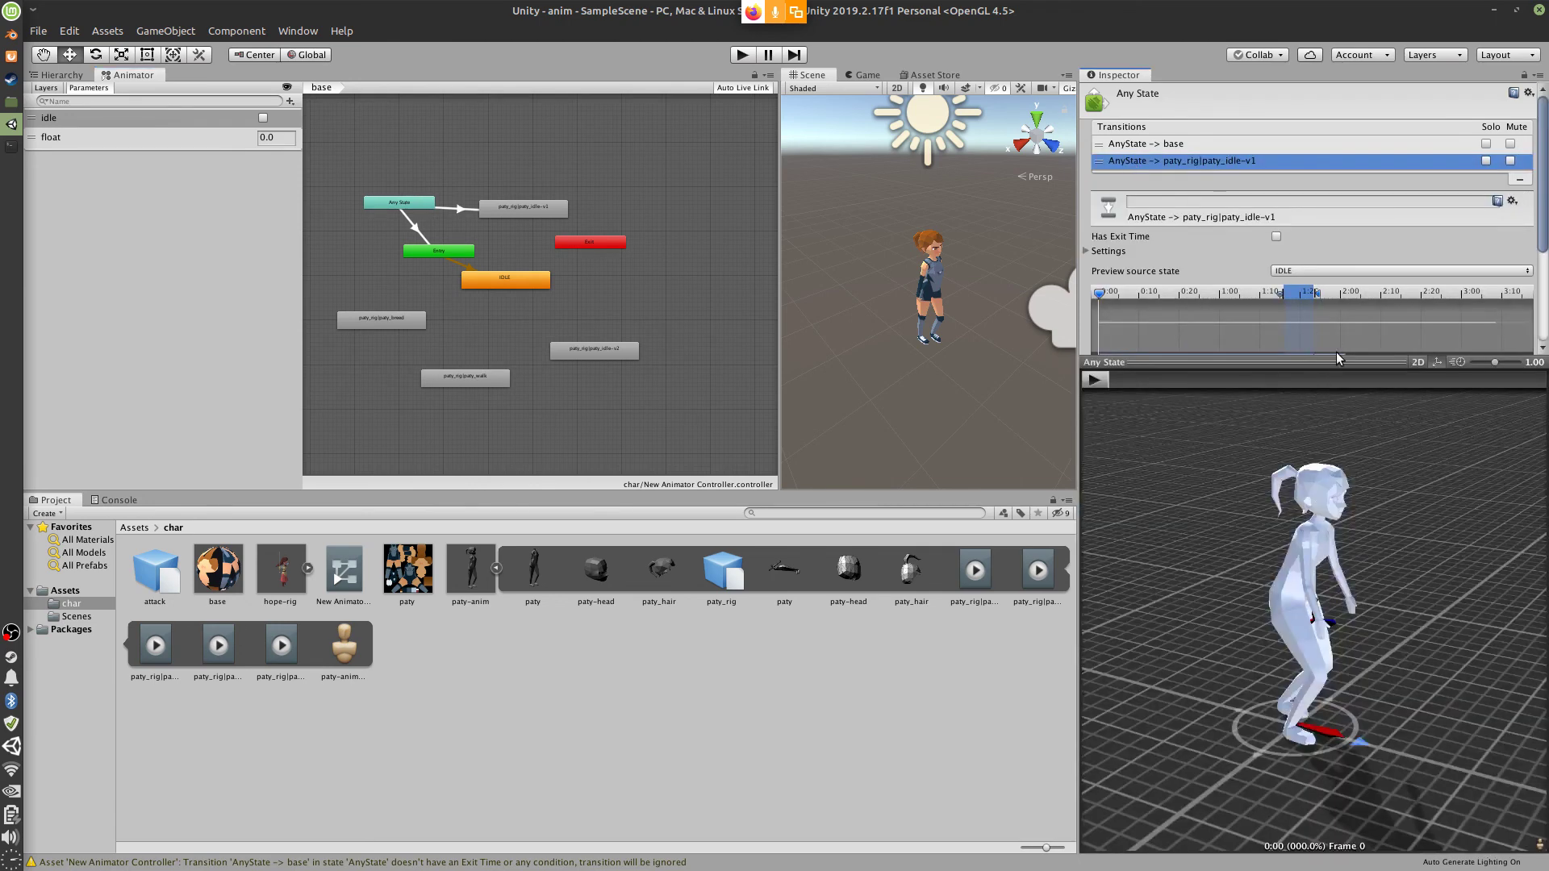
pyautogui.moveTo(1335, 360); pyautogui.dragTo(1327, 613)
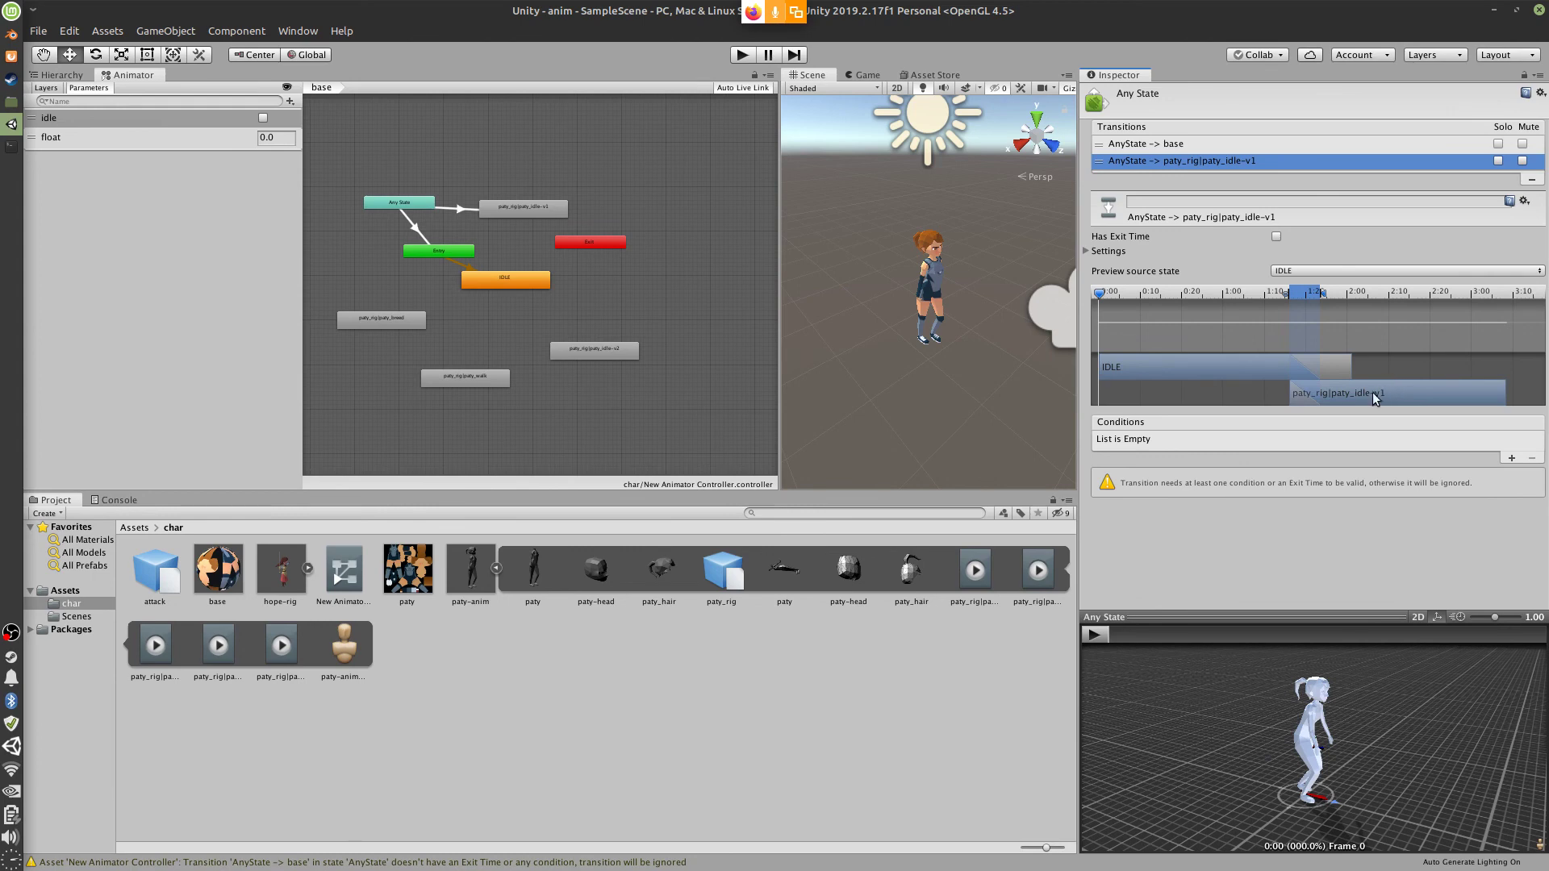
pyautogui.moveTo(1372, 393)
pyautogui.mouseDown()
pyautogui.moveTo(1406, 393)
pyautogui.moveTo(1375, 399)
pyautogui.moveTo(1397, 397)
pyautogui.moveTo(1375, 381)
pyautogui.mouseUp()
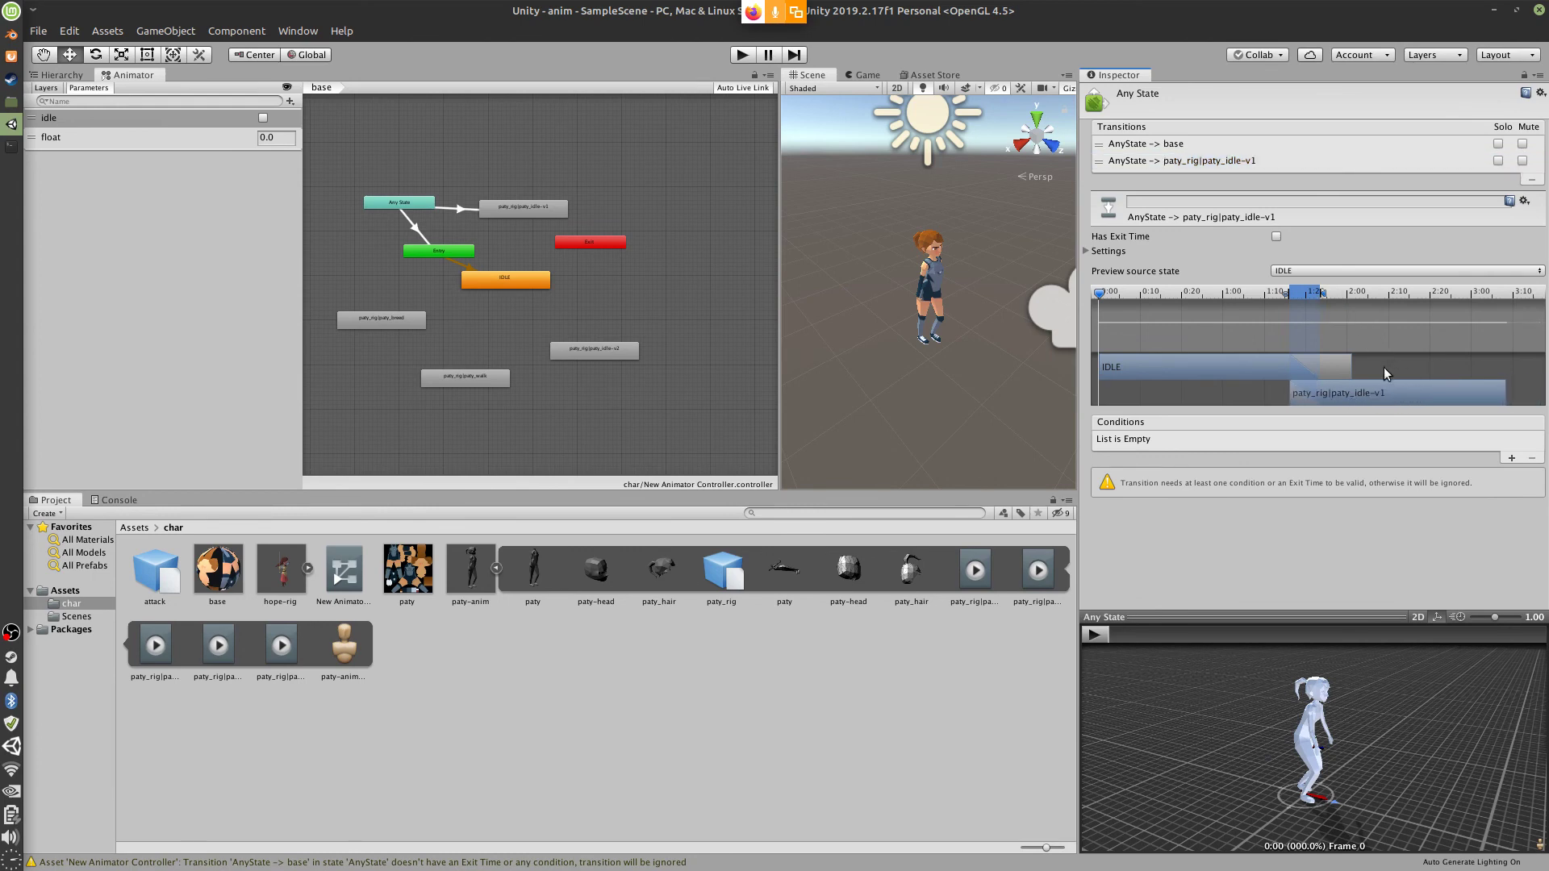
pyautogui.moveTo(1323, 309); pyautogui.dragTo(1351, 305)
pyautogui.moveTo(1418, 396); pyautogui.dragTo(1416, 393)
pyautogui.moveTo(1329, 296); pyautogui.dragTo(1343, 298)
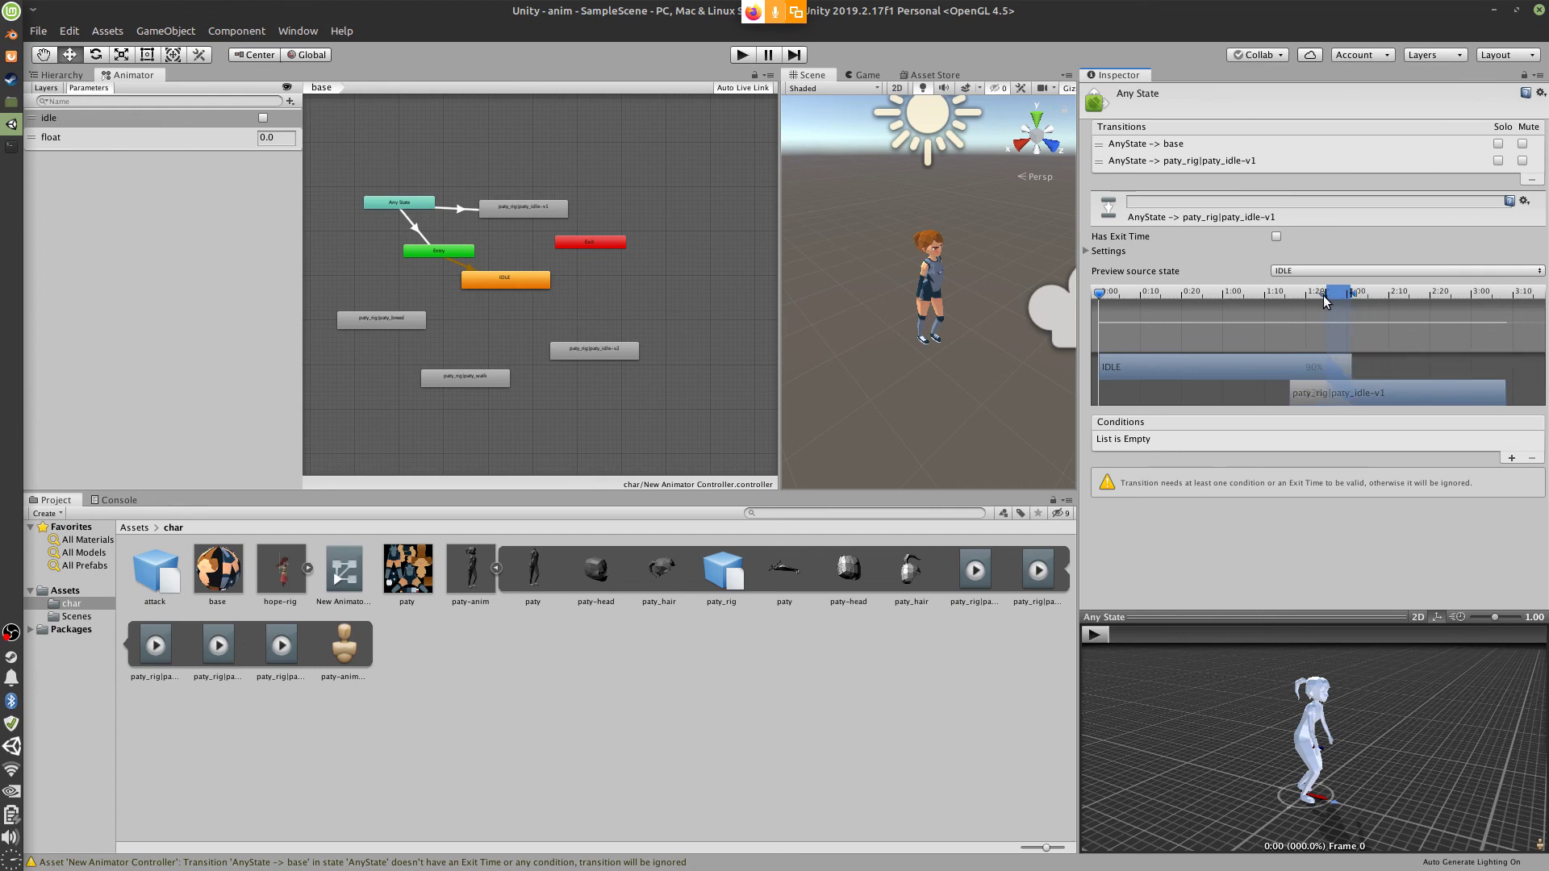
pyautogui.moveTo(1402, 397); pyautogui.dragTo(1328, 337)
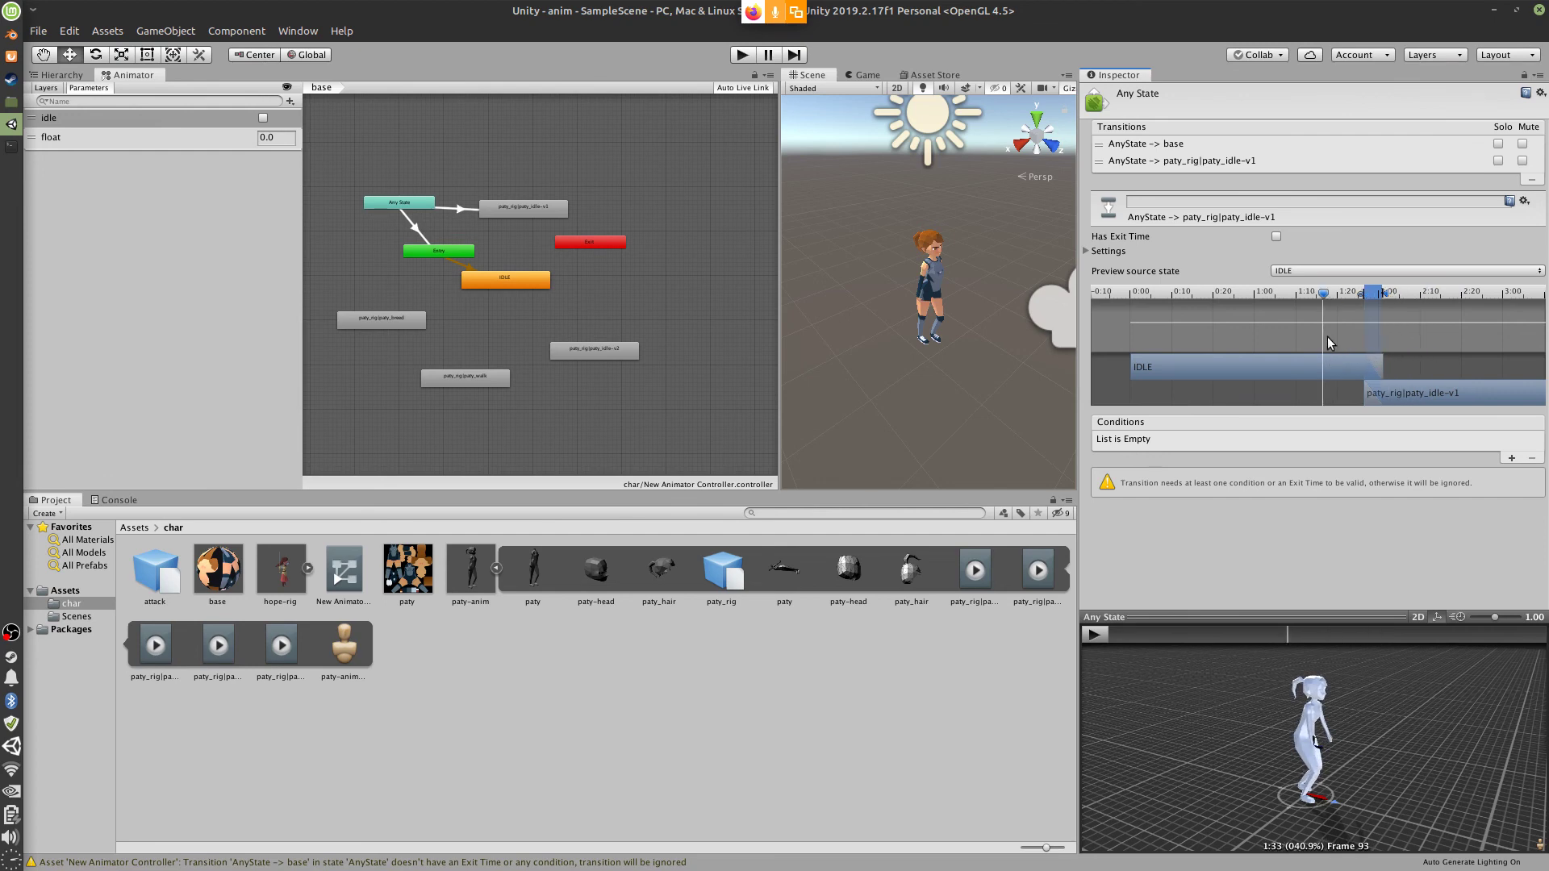
pyautogui.click(1110, 161)
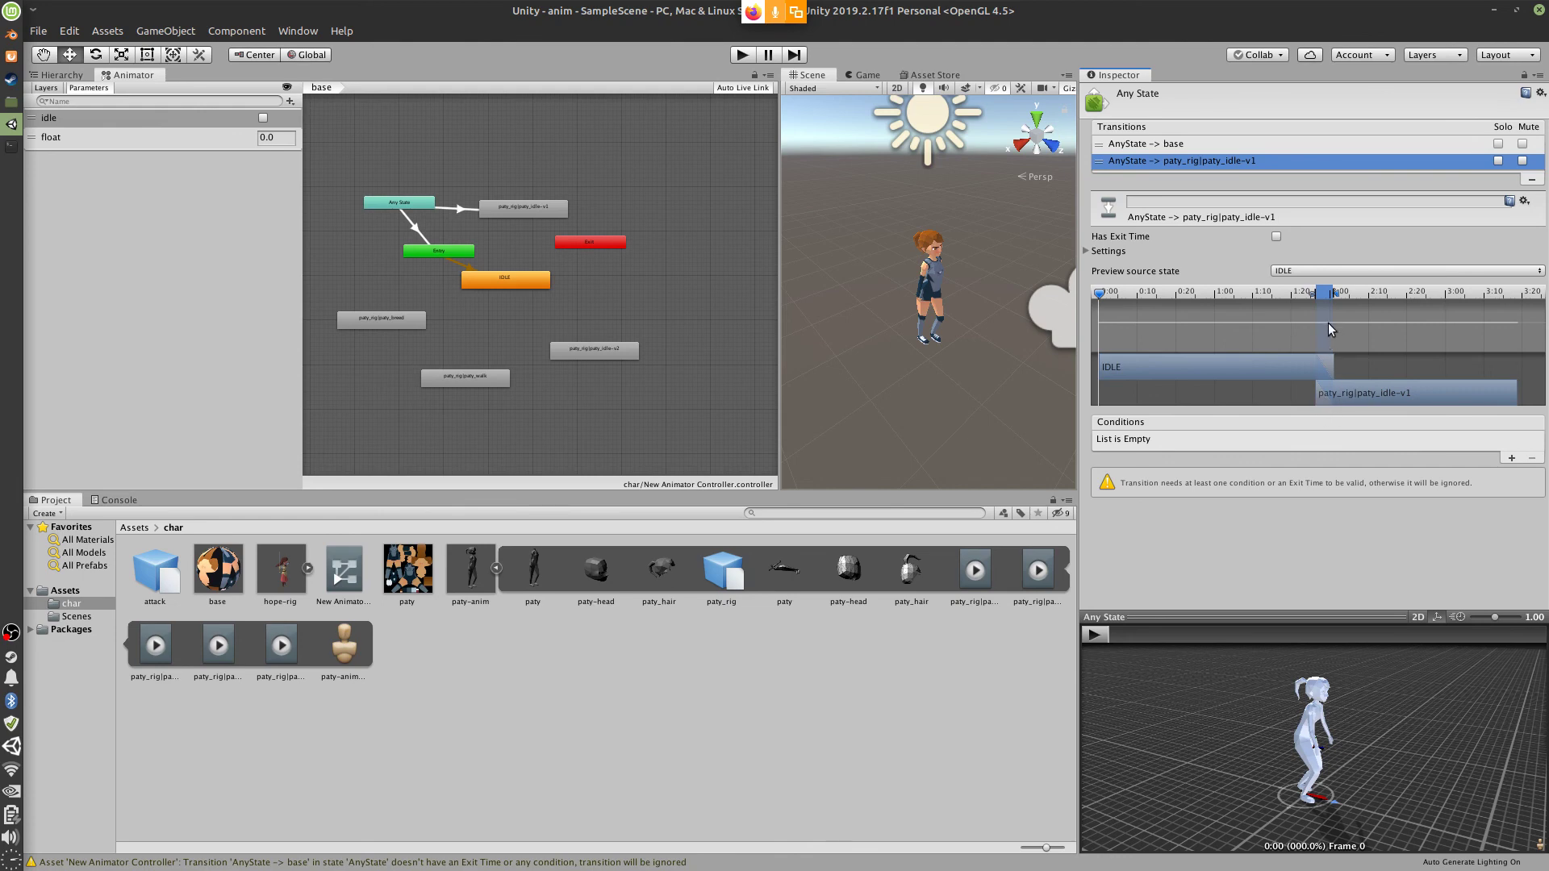
# Inspect the properties of the IDLE, Entry and Any State nodes in the animator graph
pyautogui.click(514, 282)
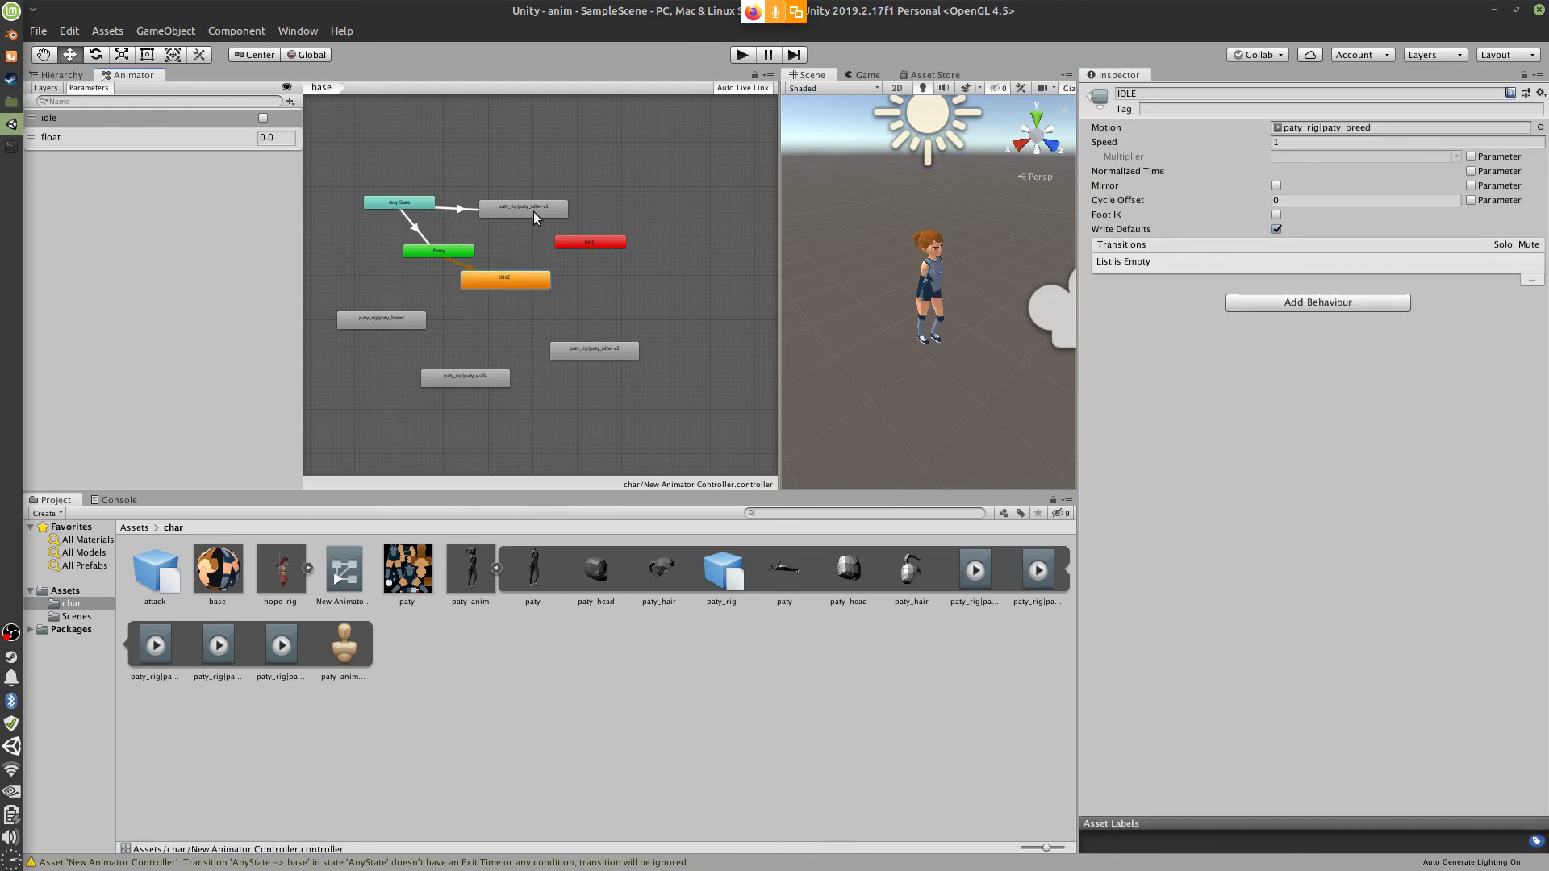
pyautogui.click(447, 257)
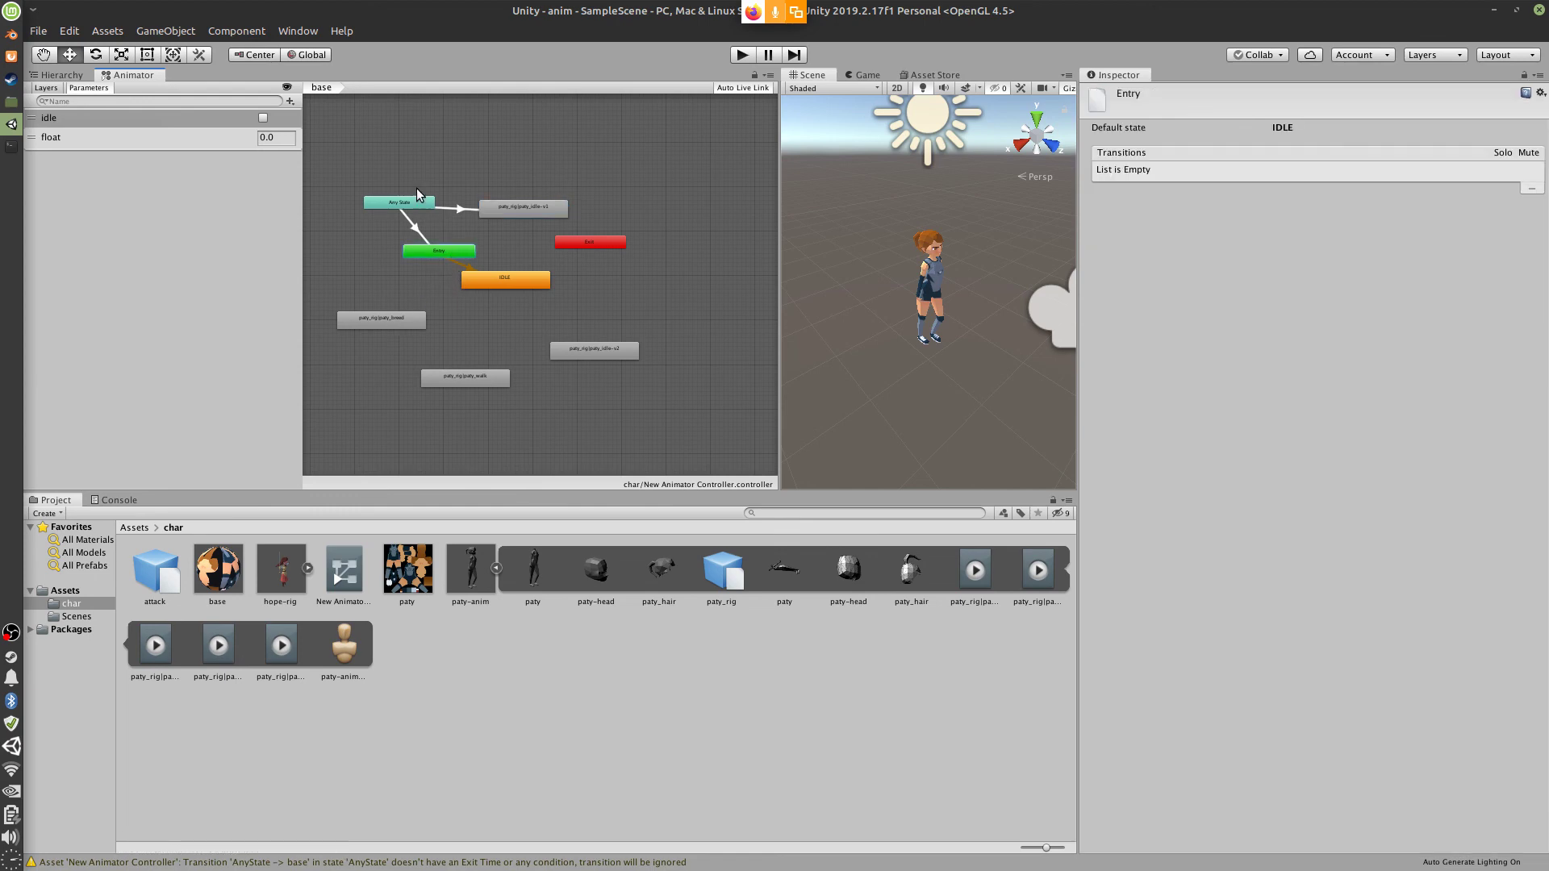
pyautogui.moveTo(417, 203); pyautogui.dragTo(412, 203)
# Expand the settings of the AnyState -> base transition and set its transition duration to 0.03 seconds
pyautogui.click(1146, 144)
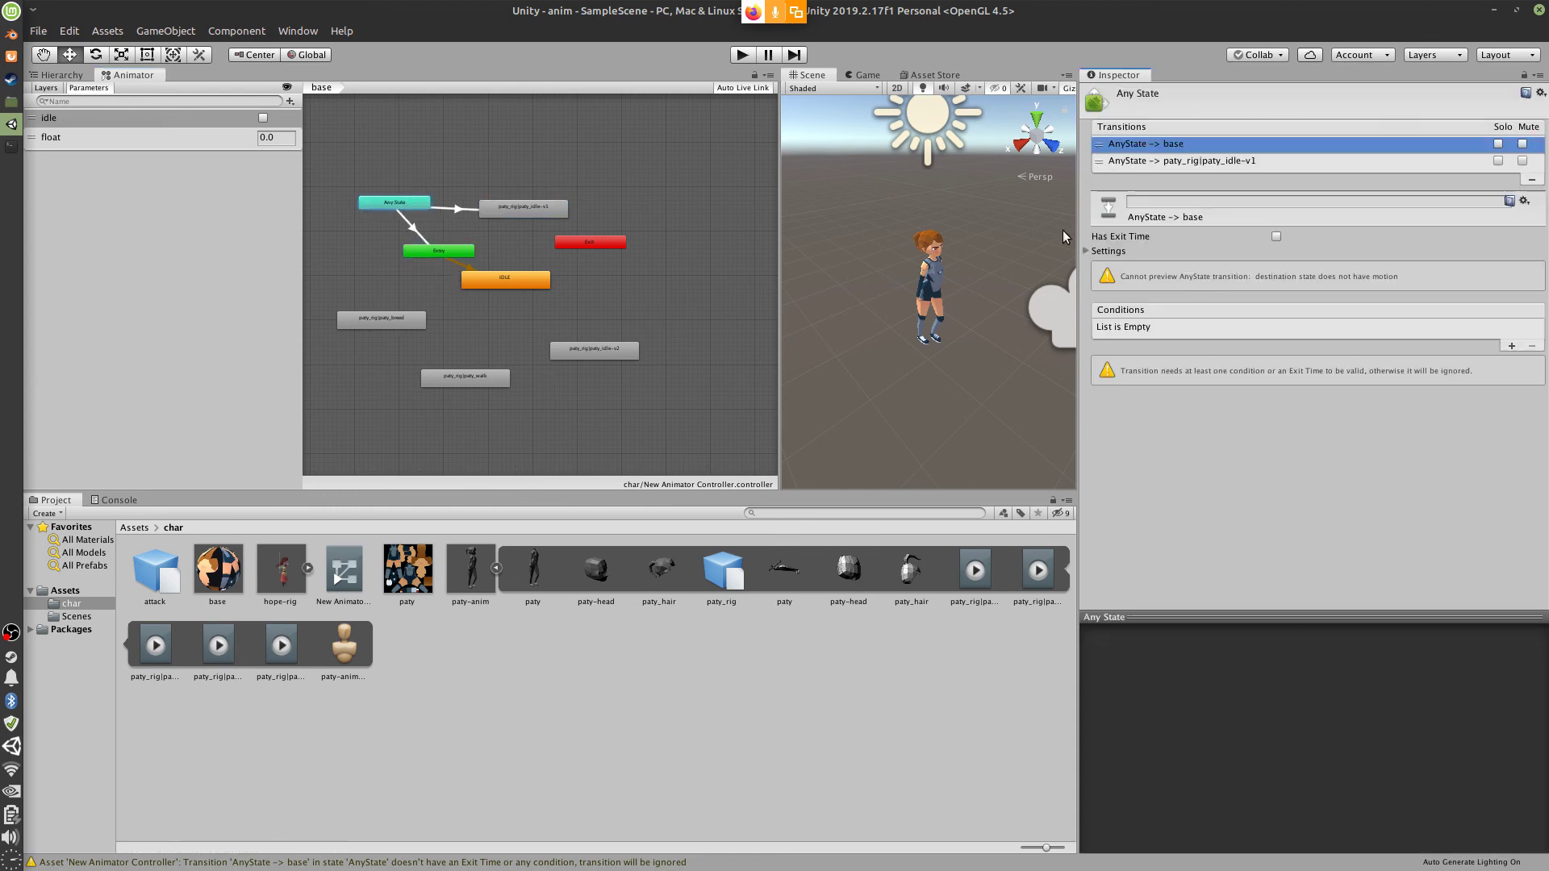
pyautogui.click(1105, 250)
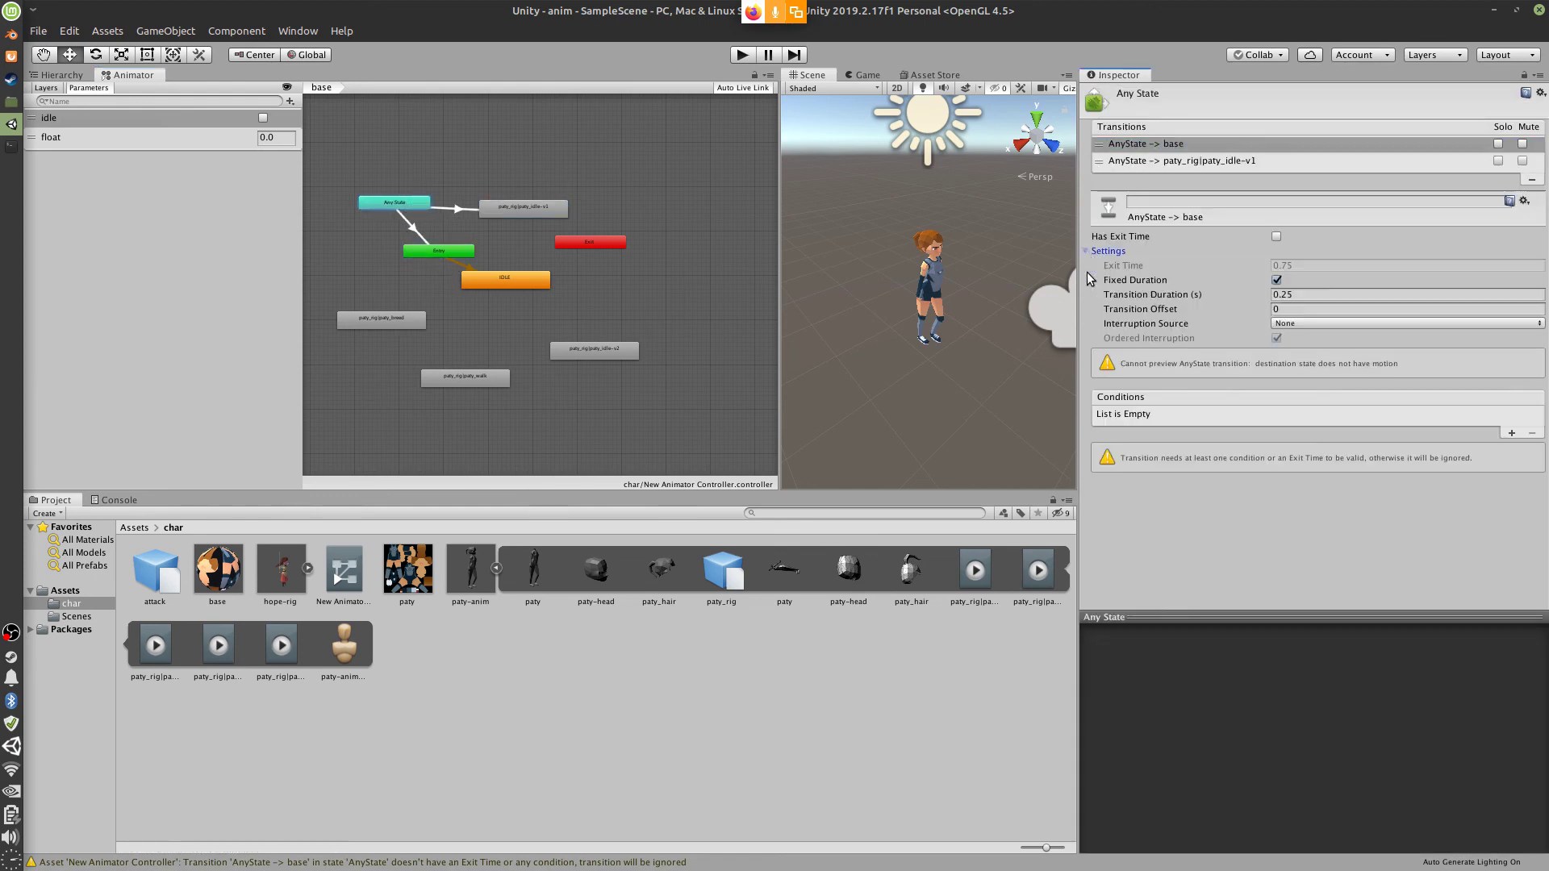
pyautogui.click(1304, 297)
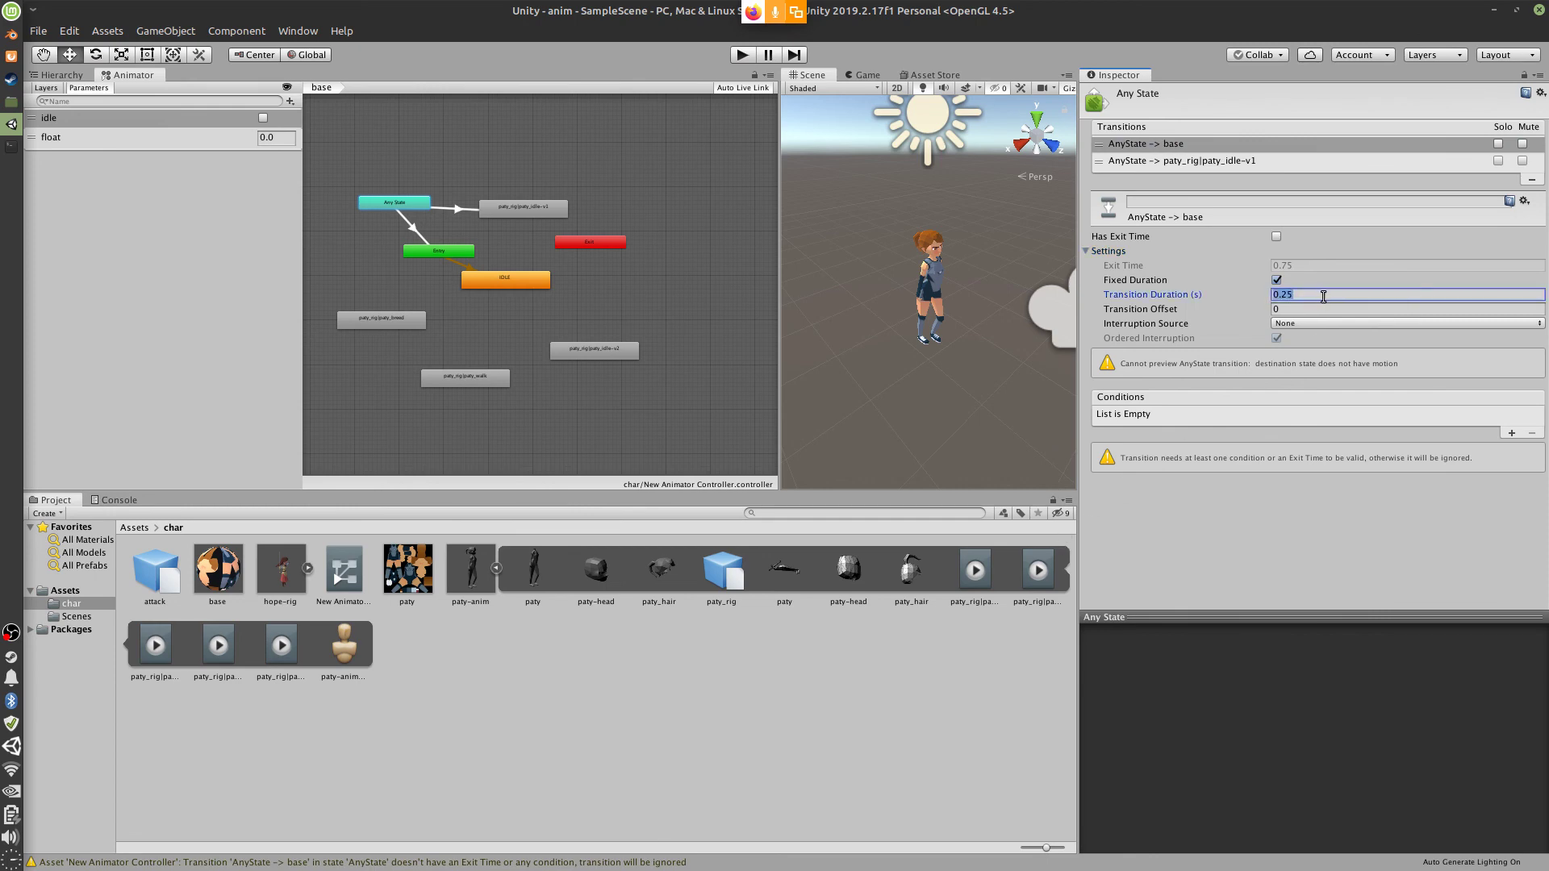
pyautogui.doubleClick(1323, 296)
pyautogui.click(1324, 296)
pyautogui.press('BackSpace')
pyautogui.press('BackSpace')
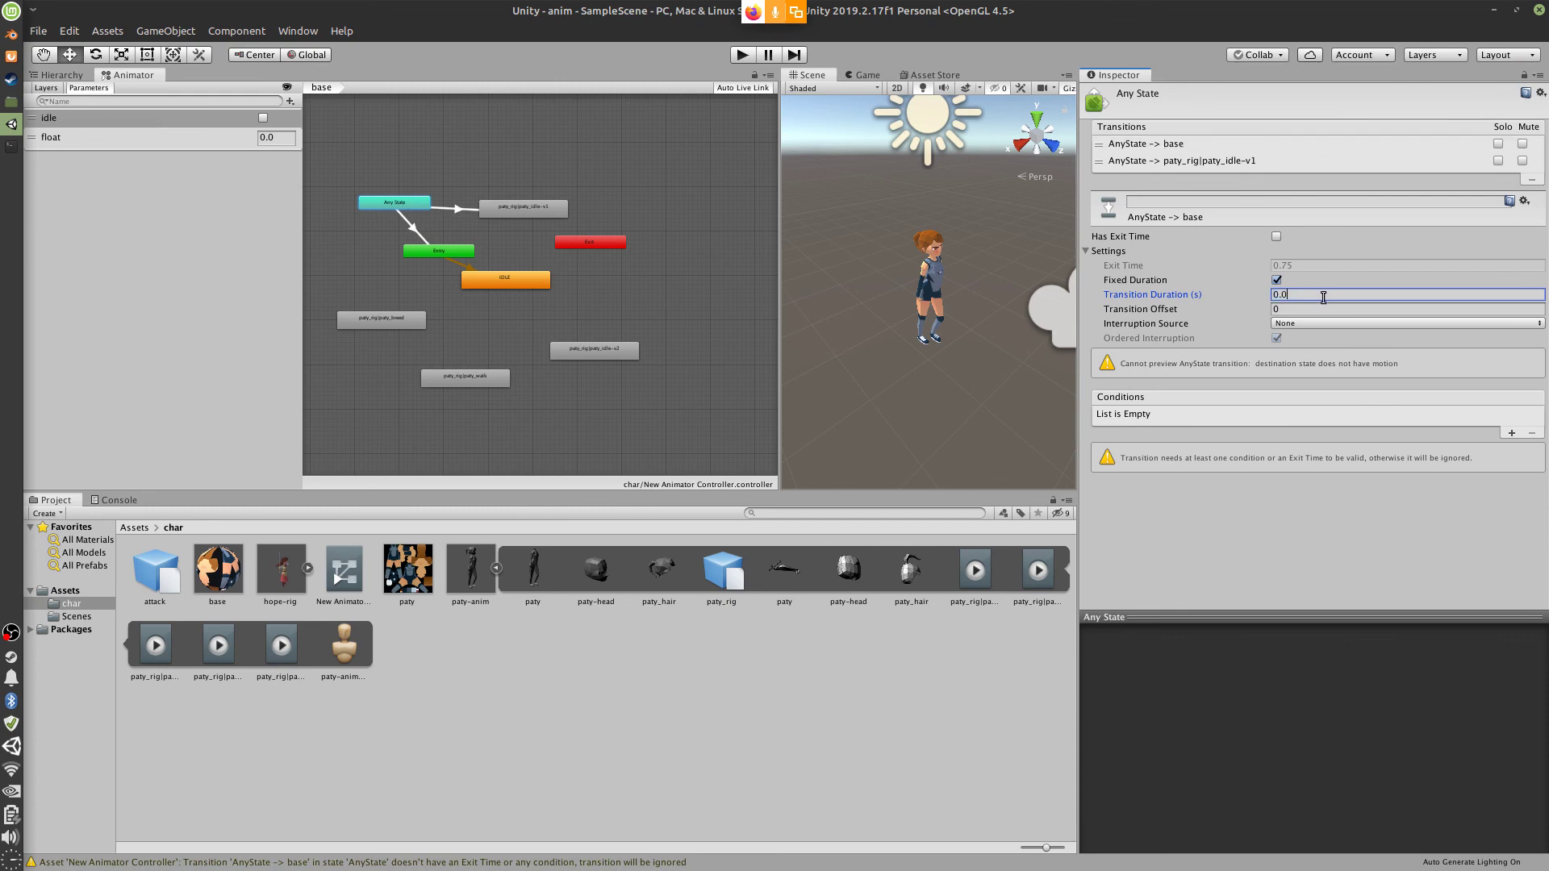
pyautogui.write('017')
pyautogui.click(1316, 295)
pyautogui.click(1336, 296)
pyautogui.press('BackSpace')
pyautogui.press('BackSpace')
pyautogui.write('3')
# Check the IDLE state and review the duration and offset settings of the AnyState -> paty_rig|paty_idle-v1 transition
pyautogui.click(489, 278)
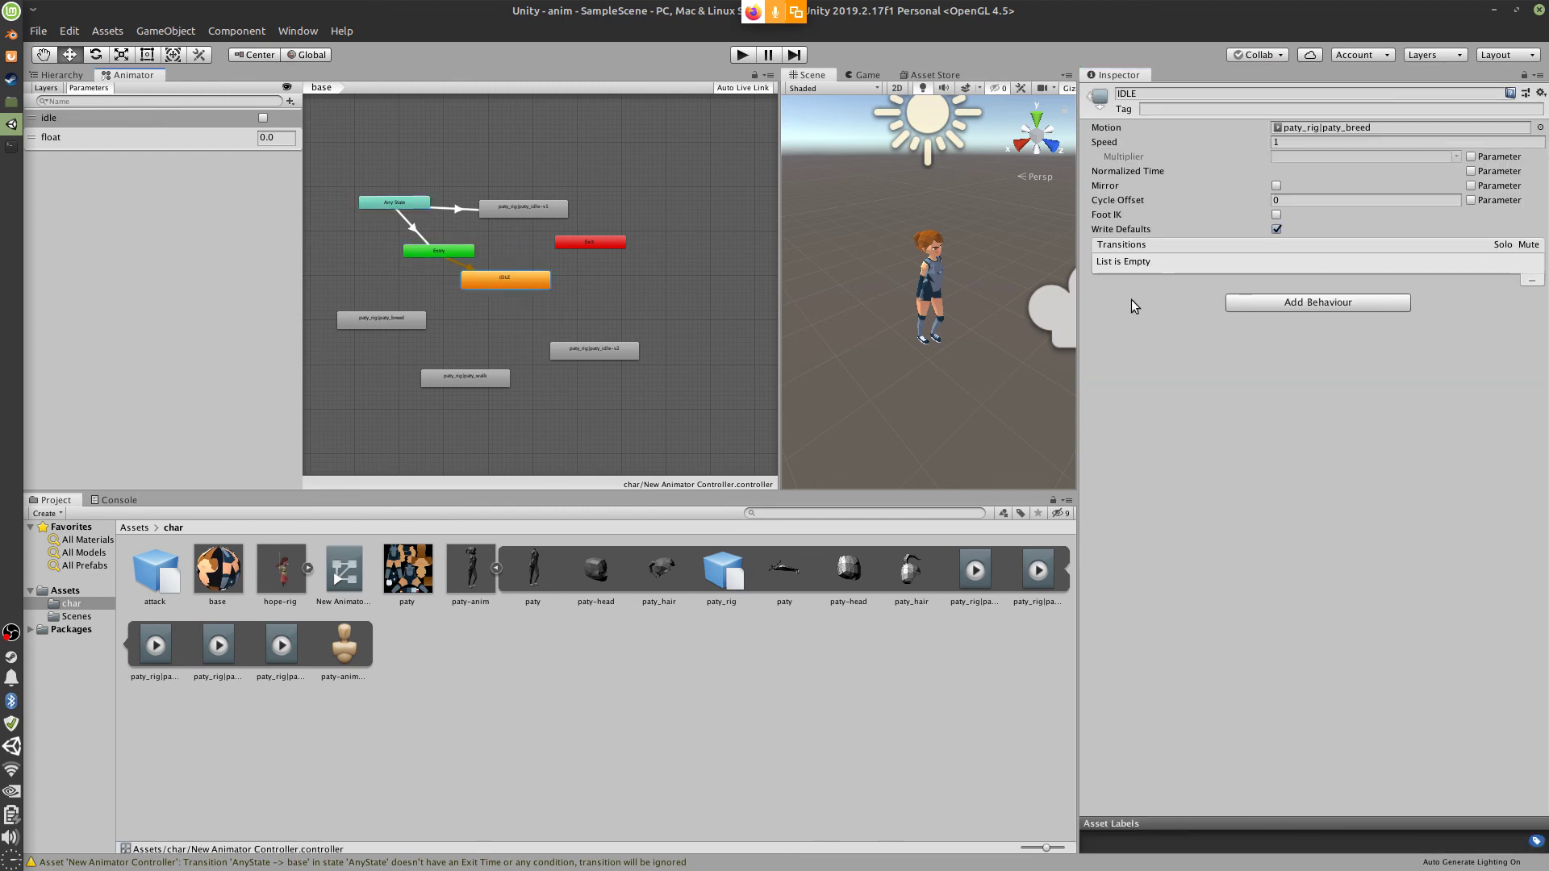
pyautogui.click(395, 207)
pyautogui.moveTo(396, 210); pyautogui.dragTo(395, 215)
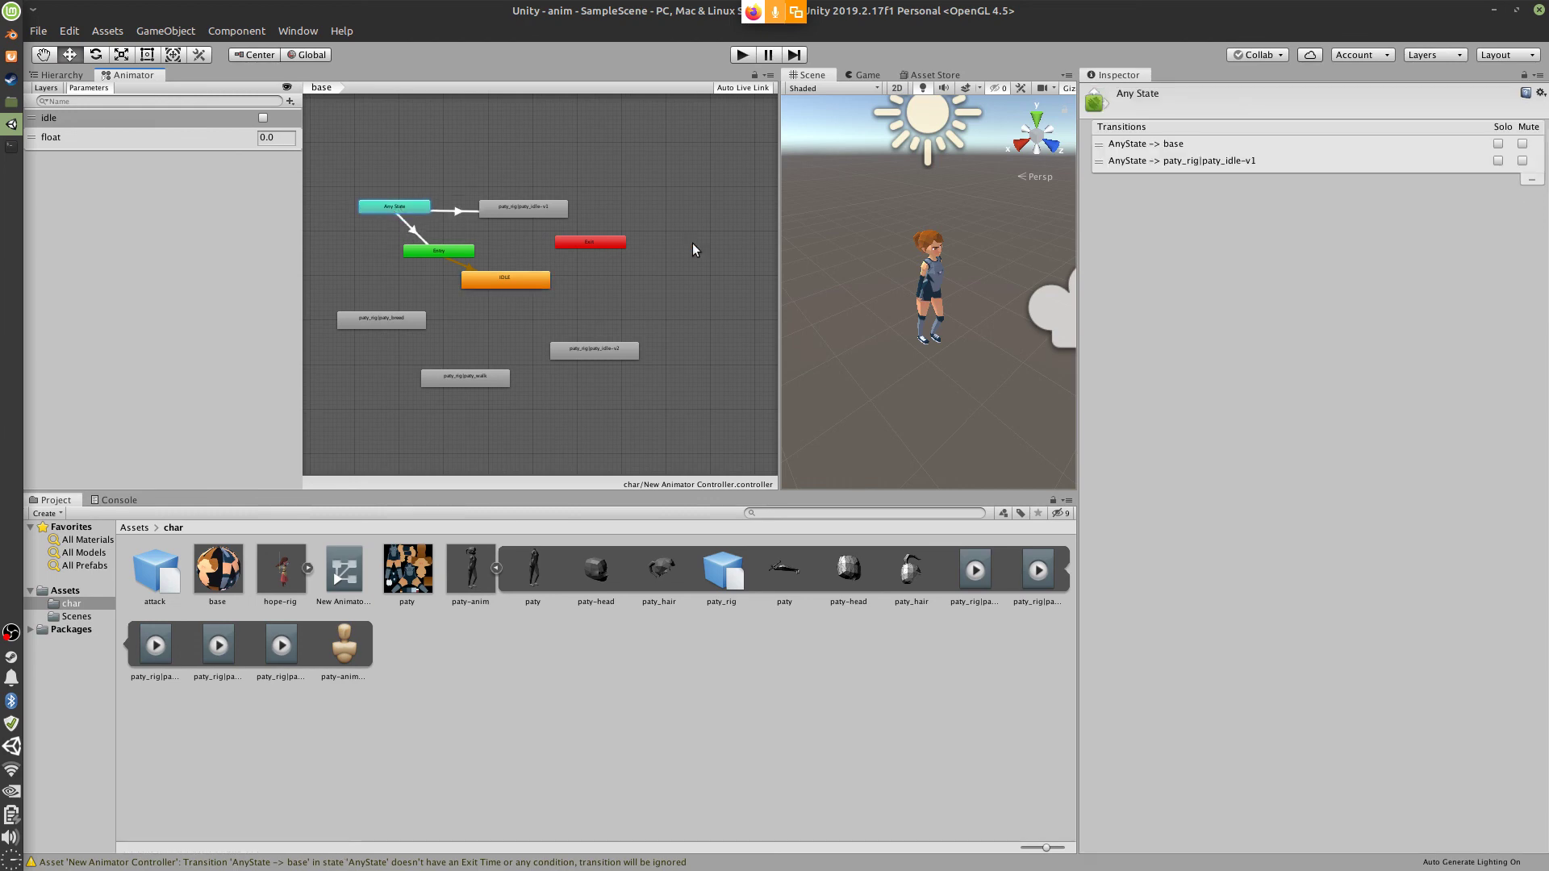
pyautogui.click(1102, 161)
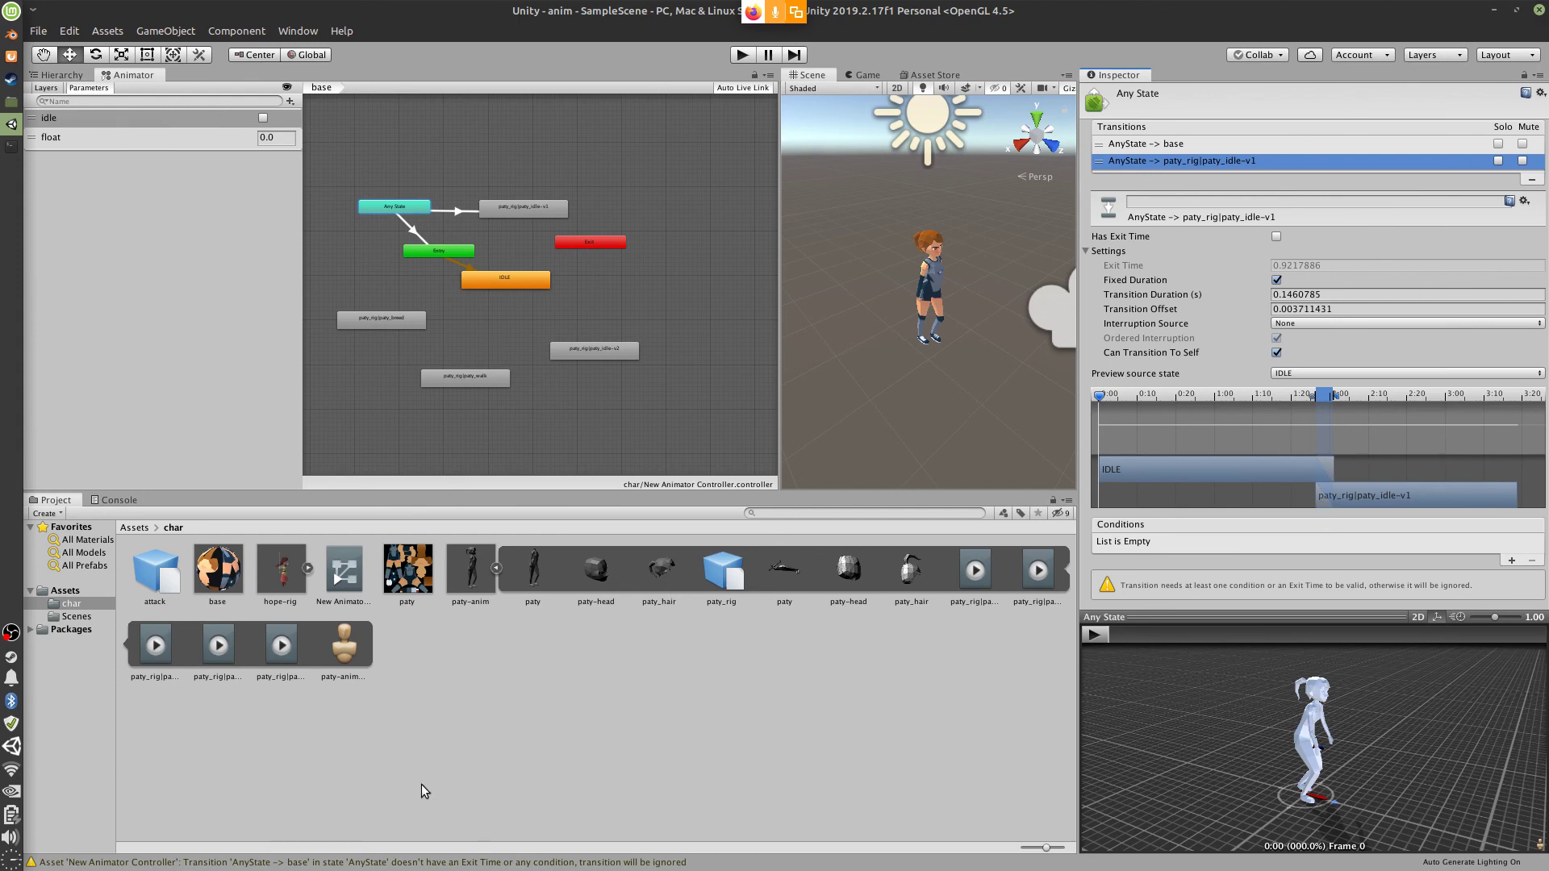
# Switch to Blender and delete the hope-idle-crouch strip from NlaTrack.001
pyautogui.hotkey('alt', 'Tab')
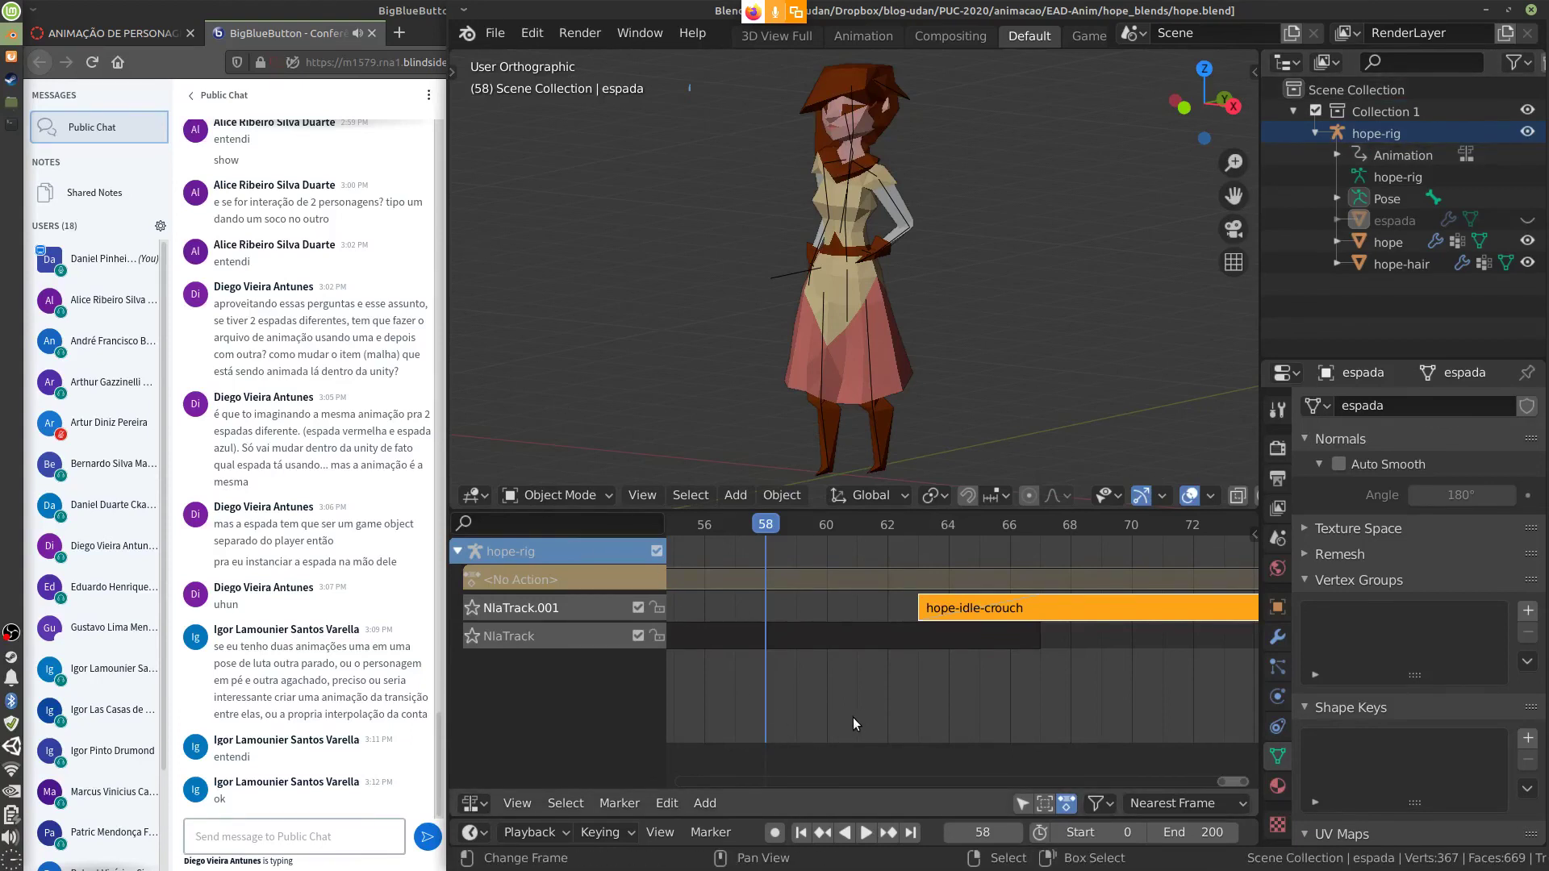
pyautogui.click(976, 641)
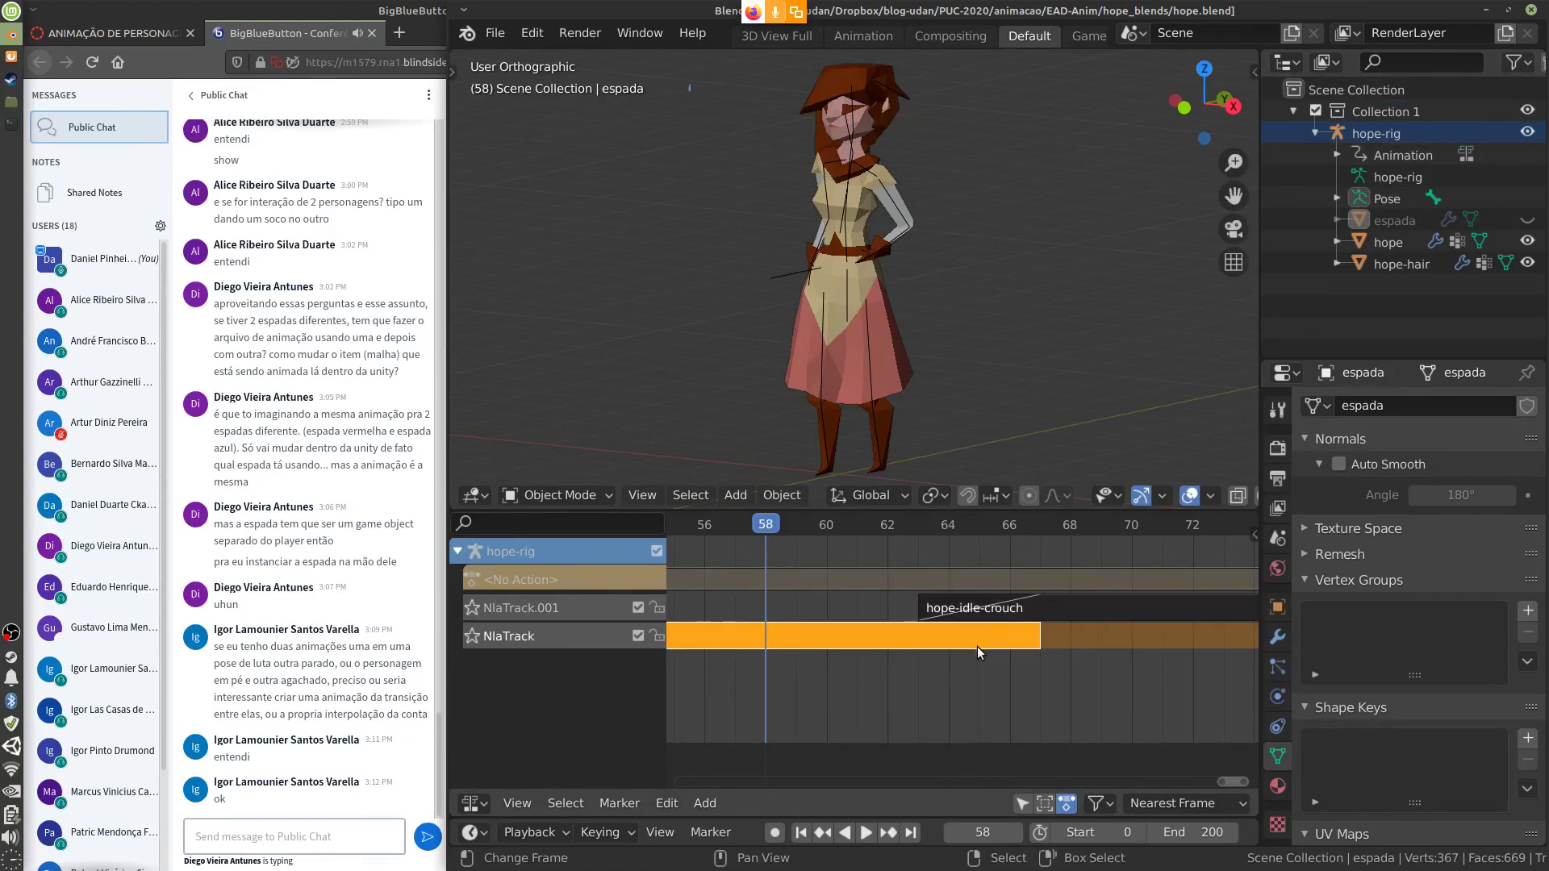
pyautogui.click(985, 615)
pyautogui.click(982, 630)
pyautogui.click(987, 609)
pyautogui.press('x')
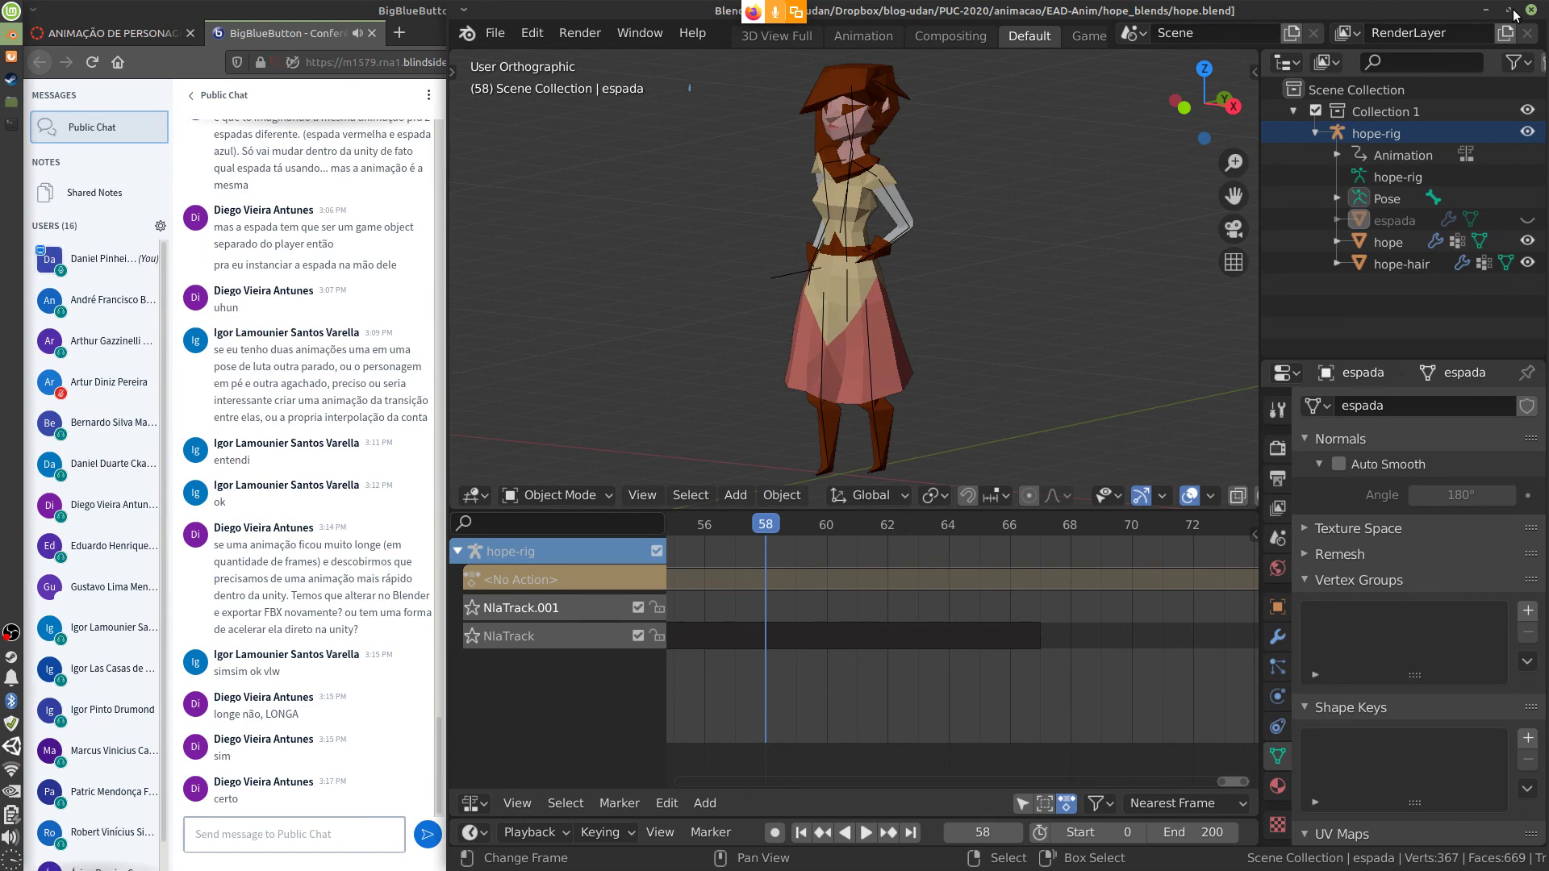
# Lower the Blender window's upper edge to uncover the recording control of the conference page behind it
pyautogui.moveTo(1420, 7); pyautogui.dragTo(1438, 121)
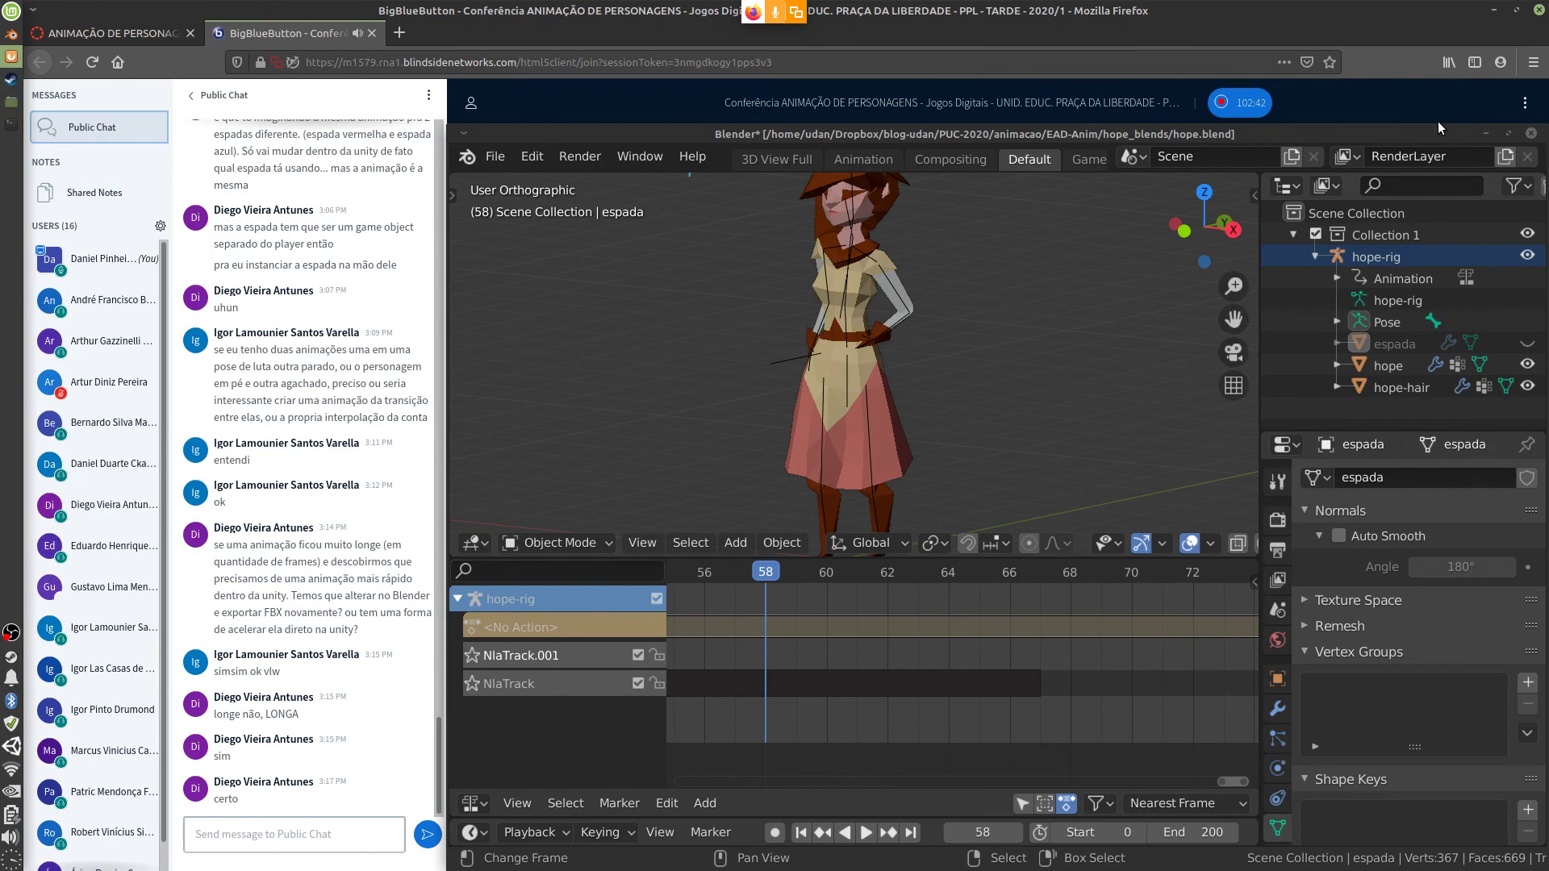
pyautogui.click(433, 754)
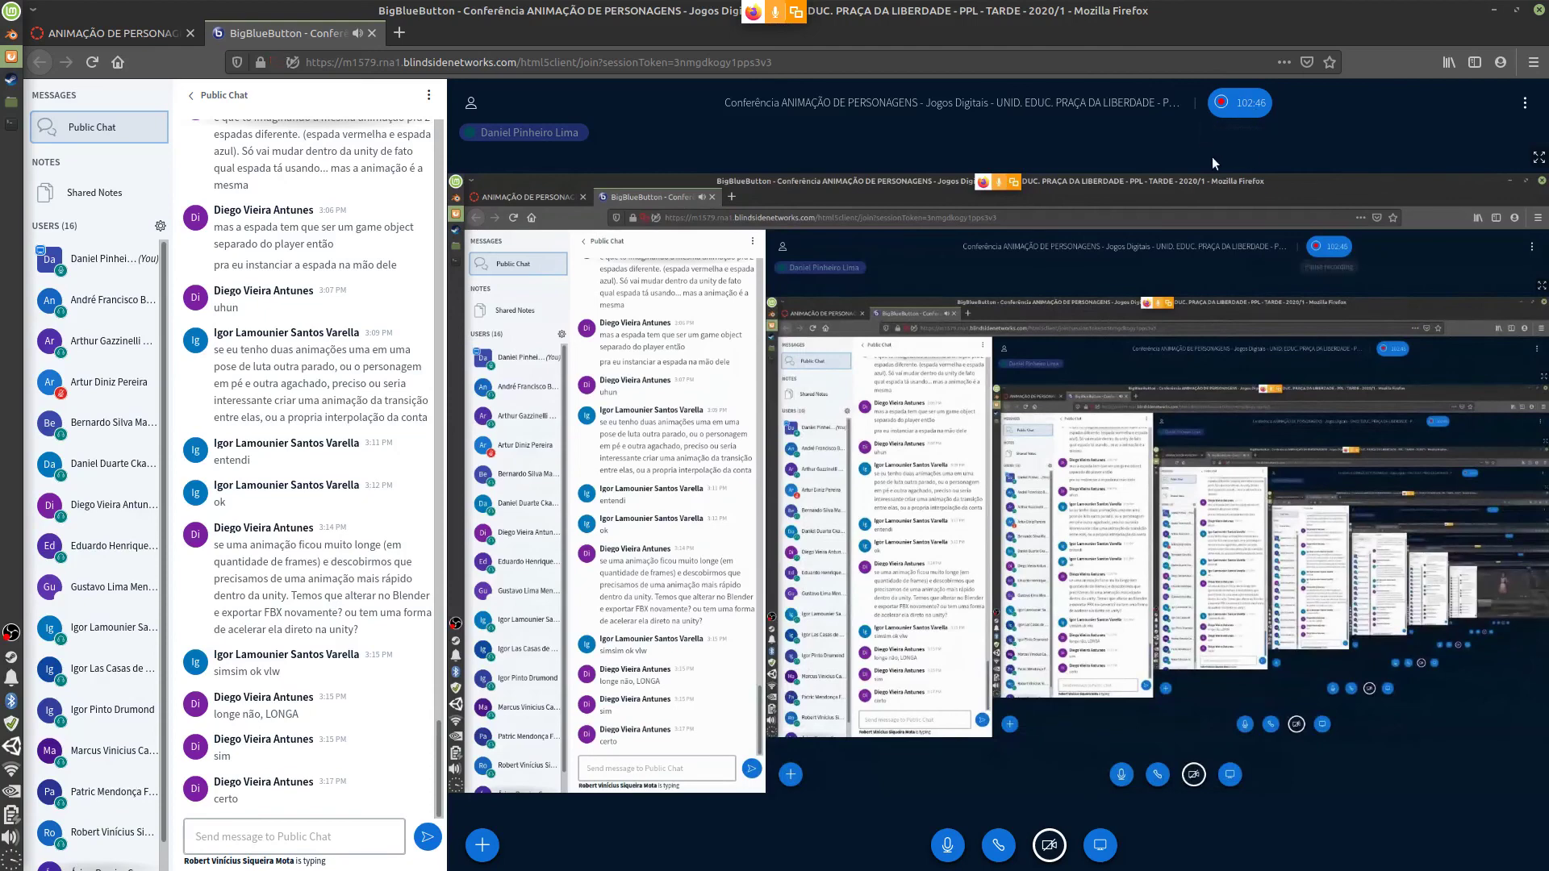
pyautogui.hotkey('alt', 'Tab')
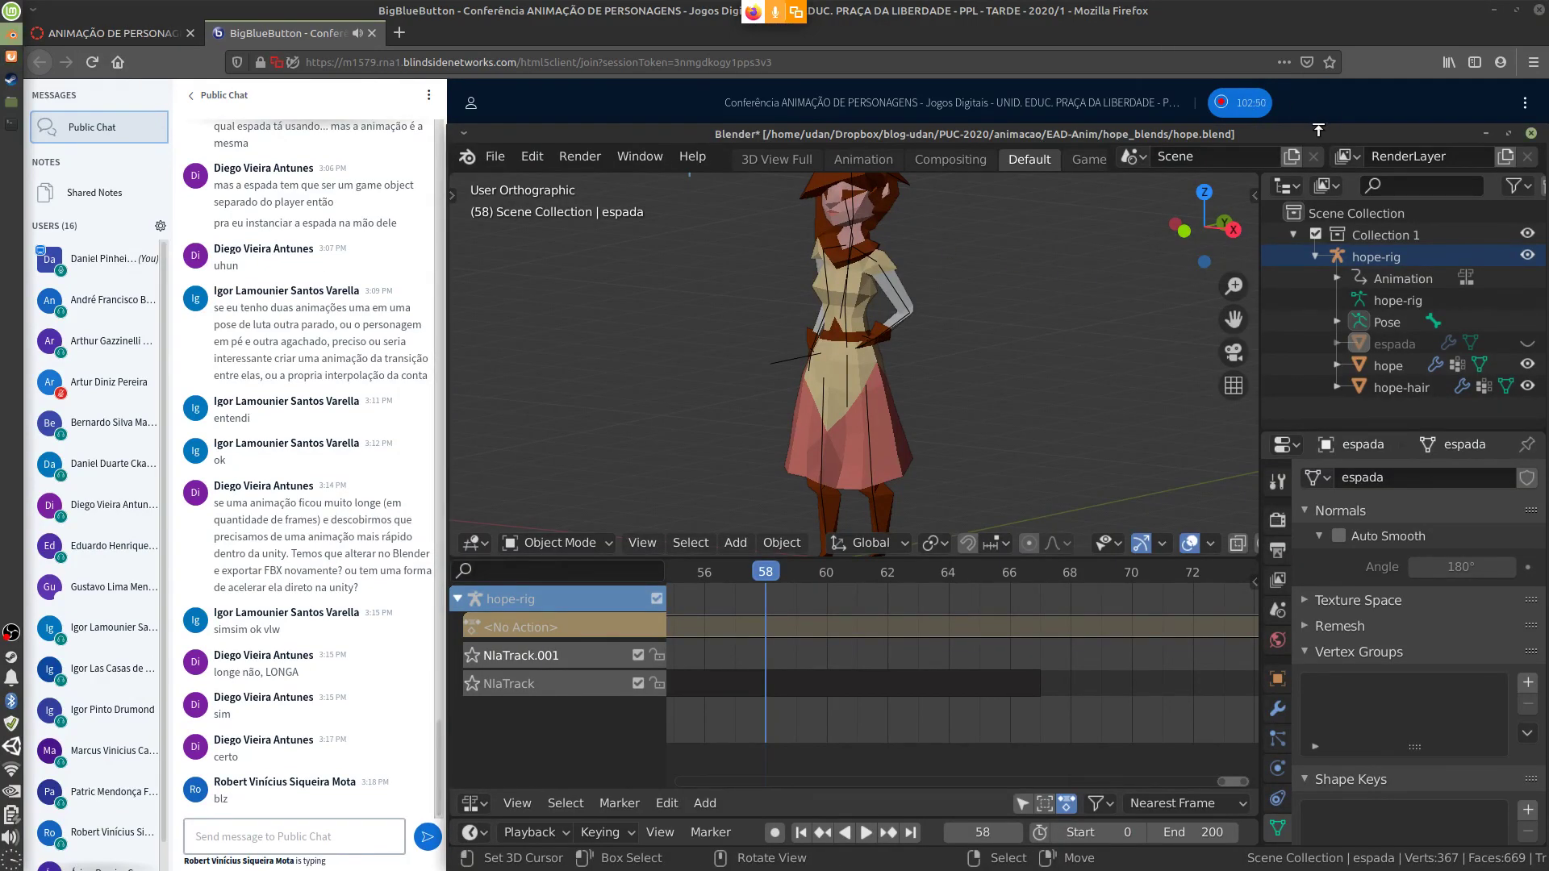
pyautogui.moveTo(1318, 129); pyautogui.dragTo(1317, 132)
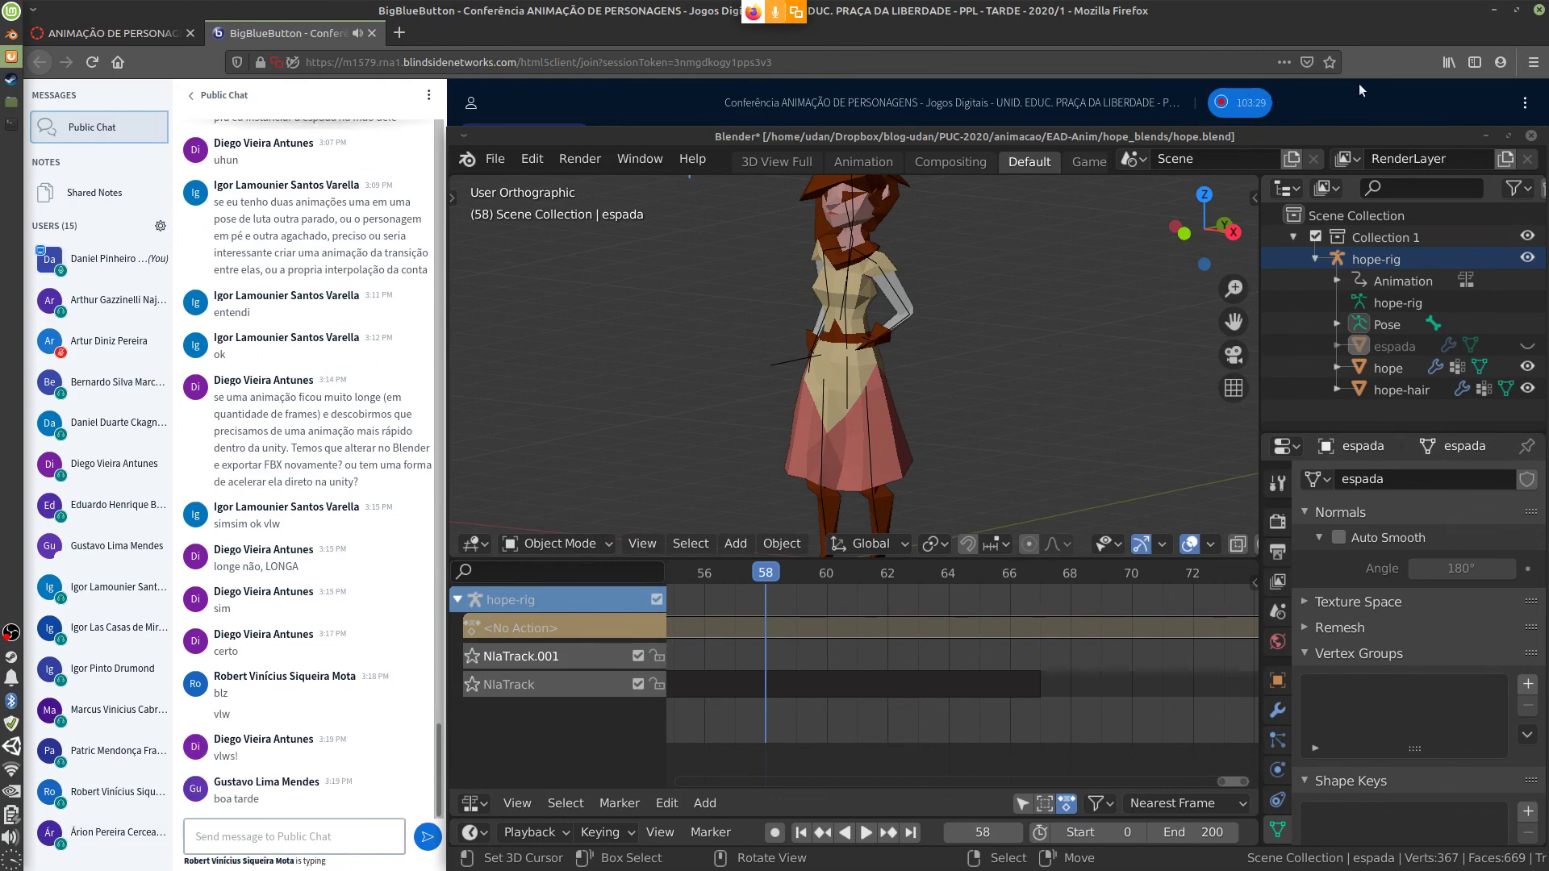
# Pause the recording of the BigBlueButton conference and switch to OBS
pyautogui.click(1245, 104)
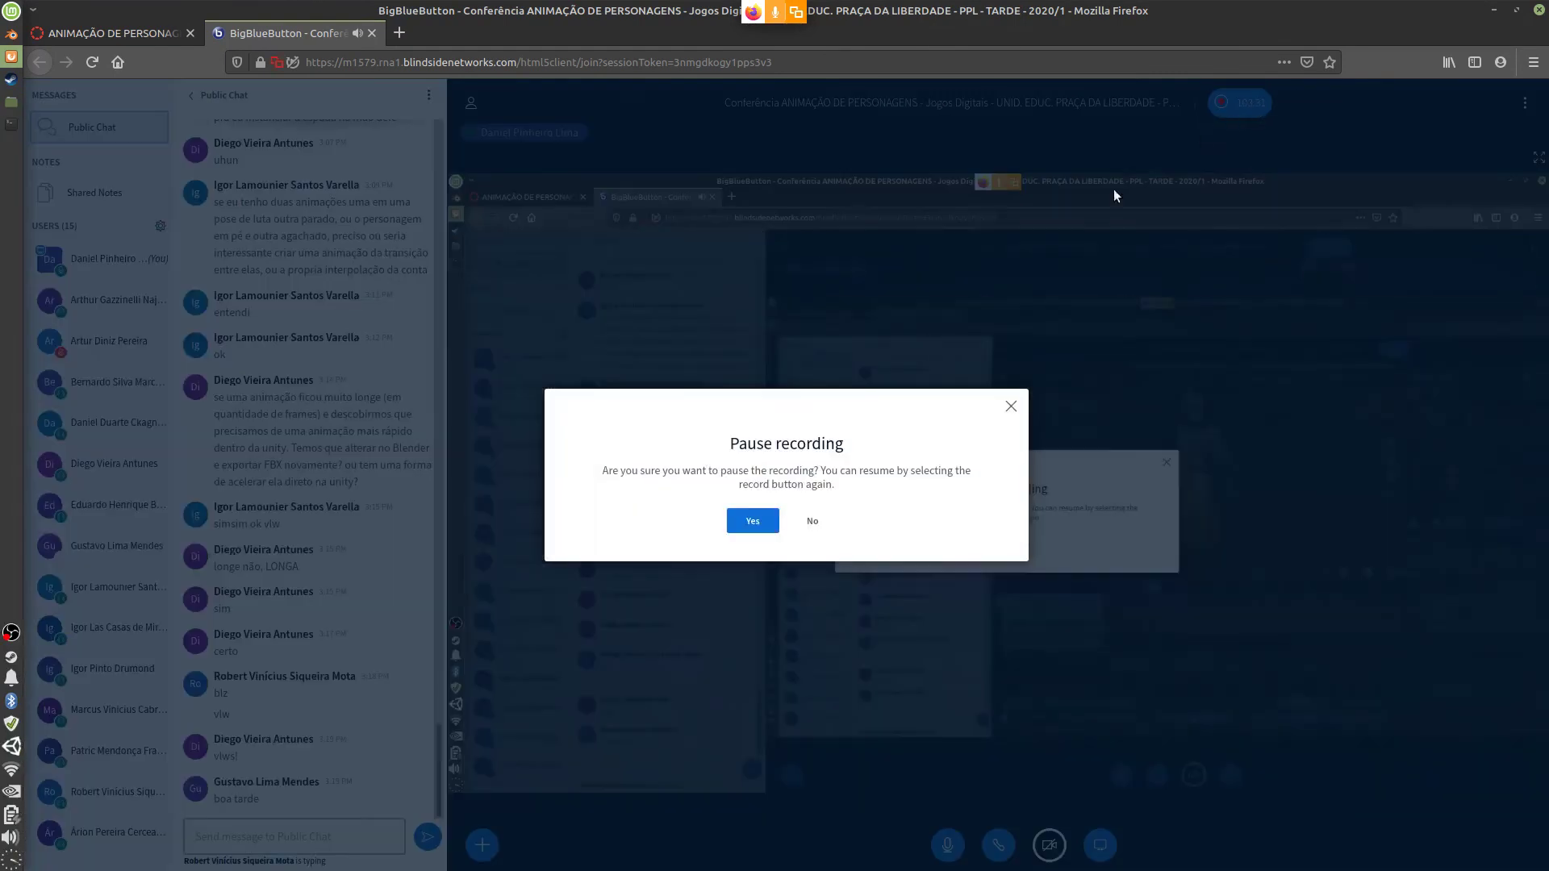
pyautogui.click(747, 522)
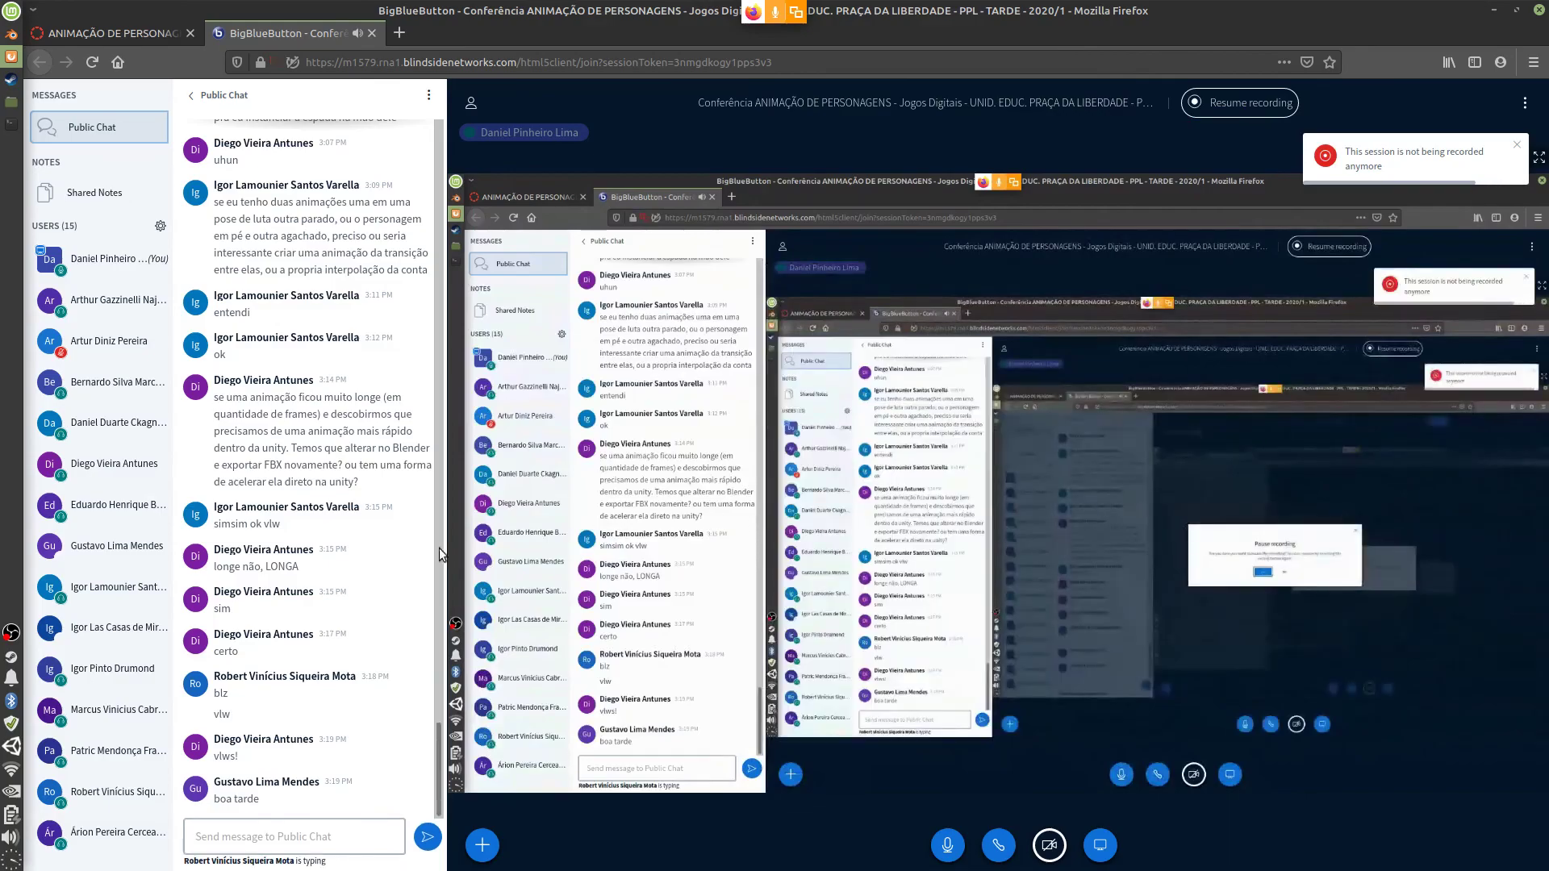
pyautogui.click(10, 634)
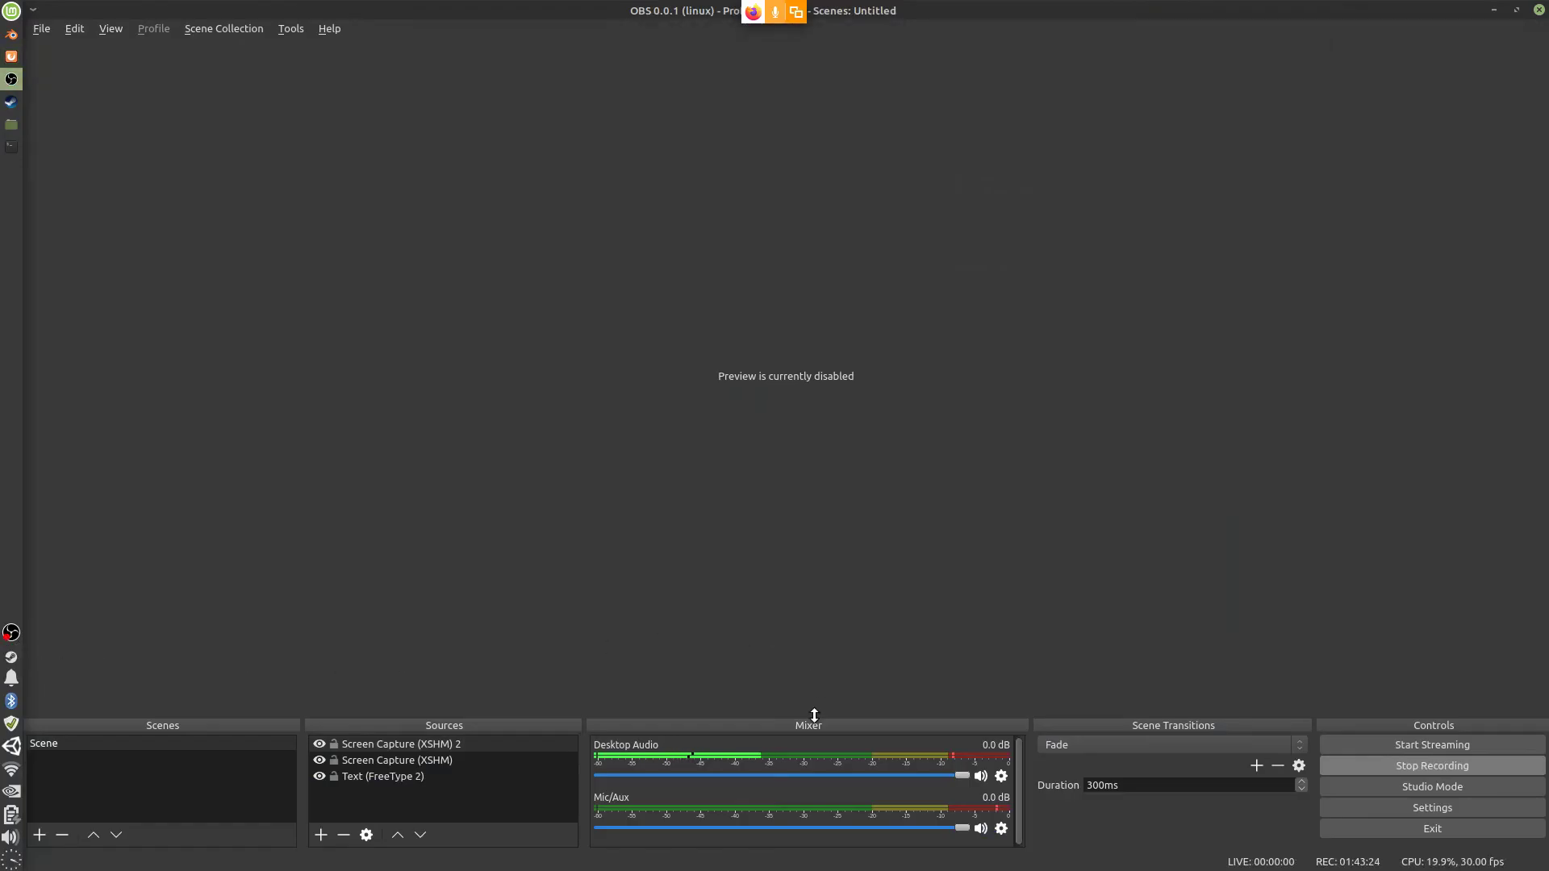